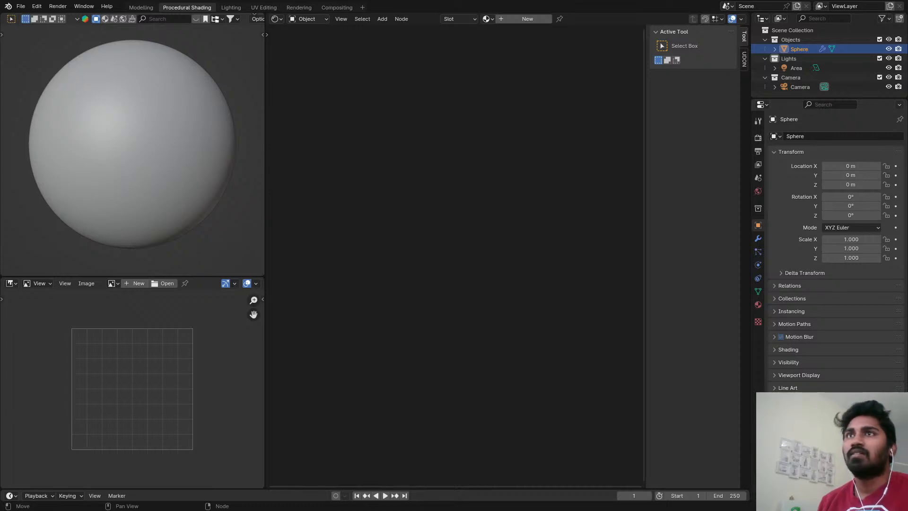
# Load the old dry tree bark reference image into the image editor and inspect it full-screen.
pyautogui.moveTo(148, 348); pyautogui.dragTo(150, 348)
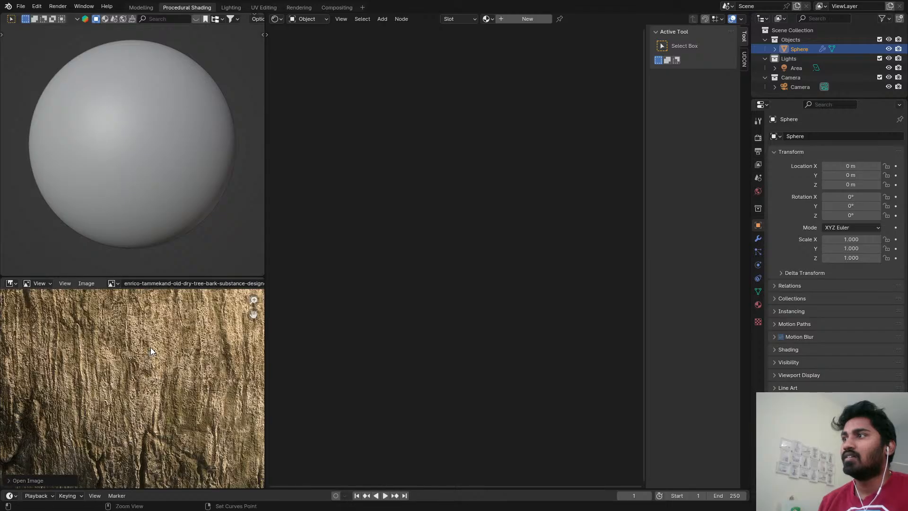
pyautogui.hotkey('ctrl', 'space')
pyautogui.scroll(-3, 460, 270)
pyautogui.scroll(1, 460, 256)
pyautogui.scroll(-1, 437, 238)
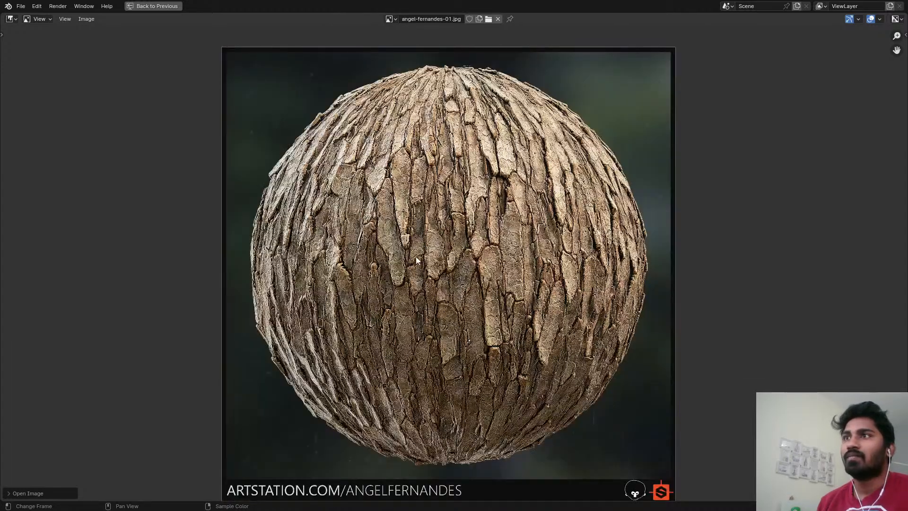
# Load the plated bark sphere, OIP (1).jpeg and R (2).jpeg in turn, examine each one, and restore the editor layout.
pyautogui.scroll(5, 489, 236)
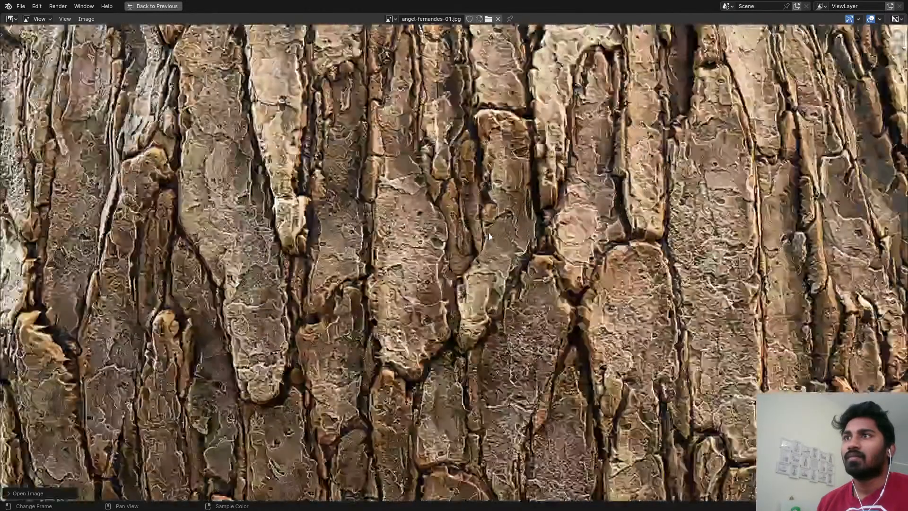
pyautogui.scroll(-4, 489, 236)
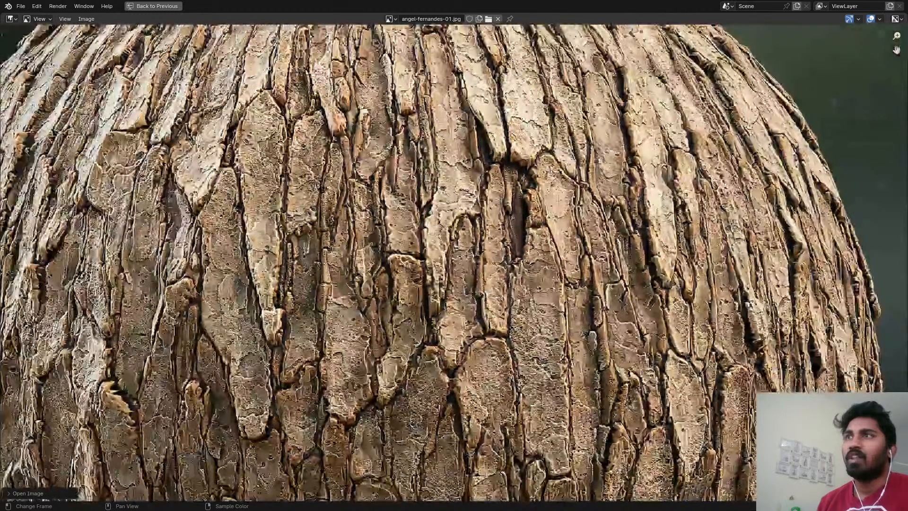
pyautogui.scroll(-6, 447, 211)
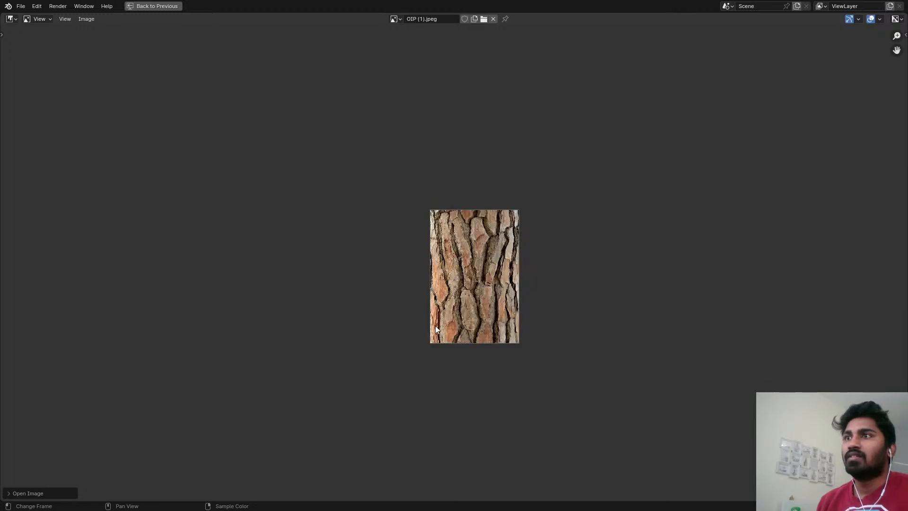
pyautogui.scroll(5, 461, 270)
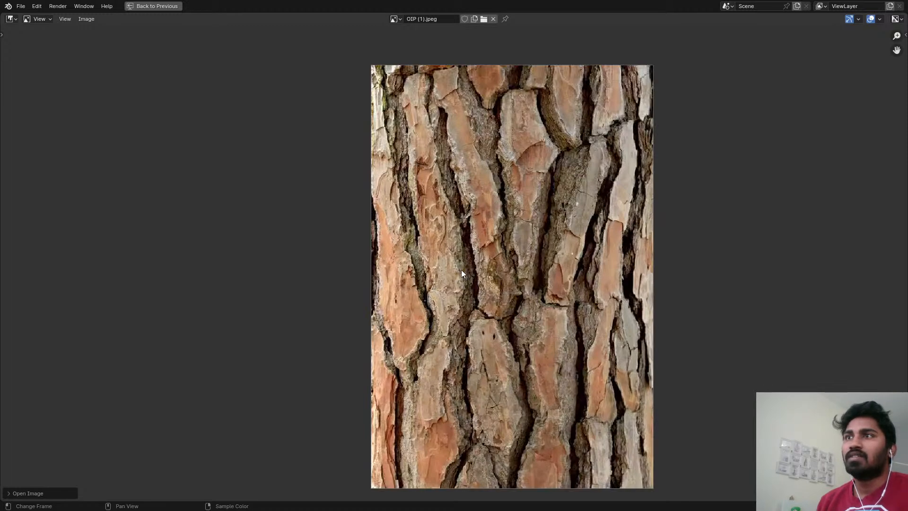
pyautogui.scroll(-1, 485, 256)
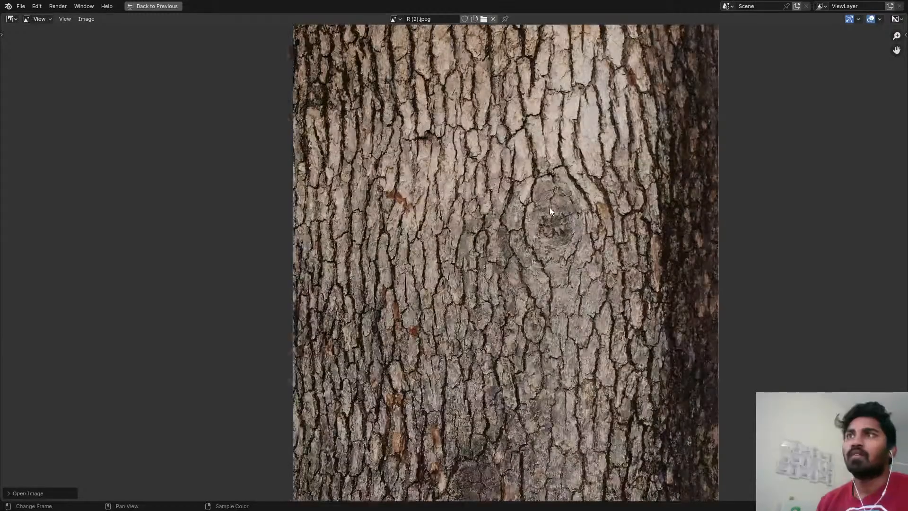
pyautogui.scroll(2, 549, 207)
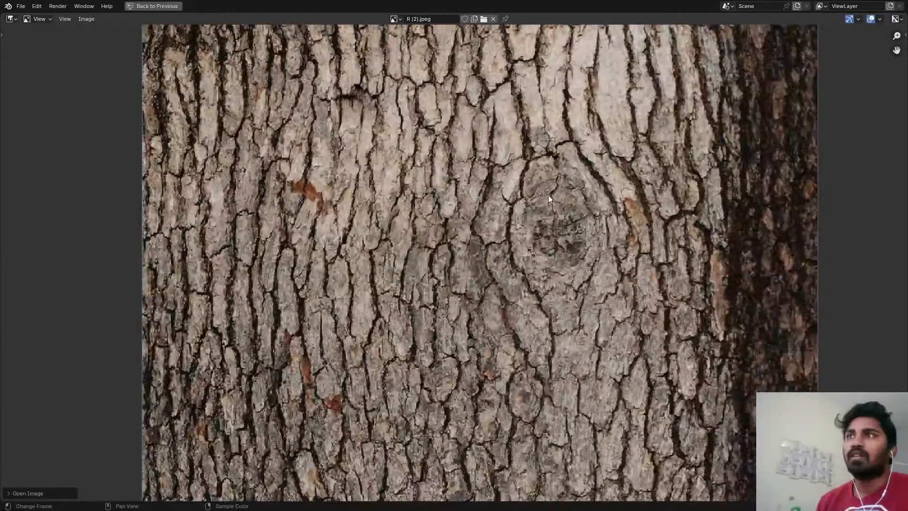
pyautogui.scroll(-3, 548, 195)
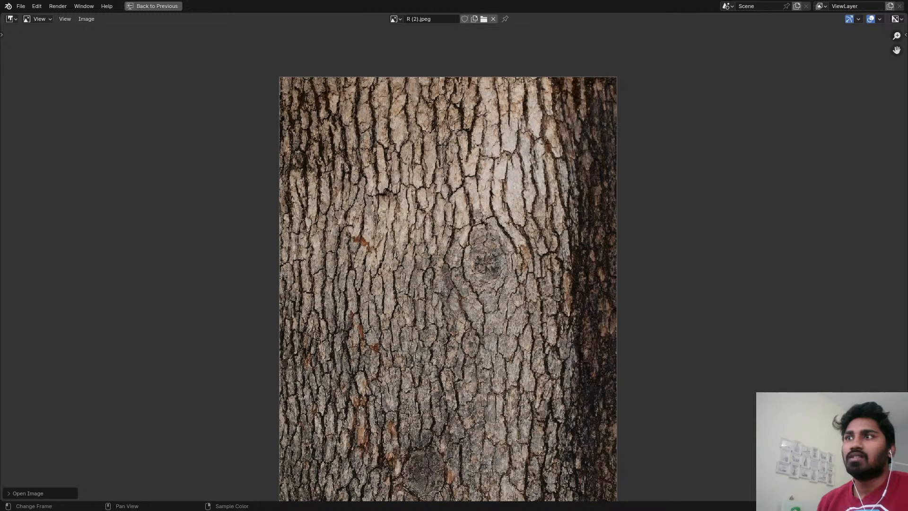
pyautogui.hotkey('ctrl', 'space')
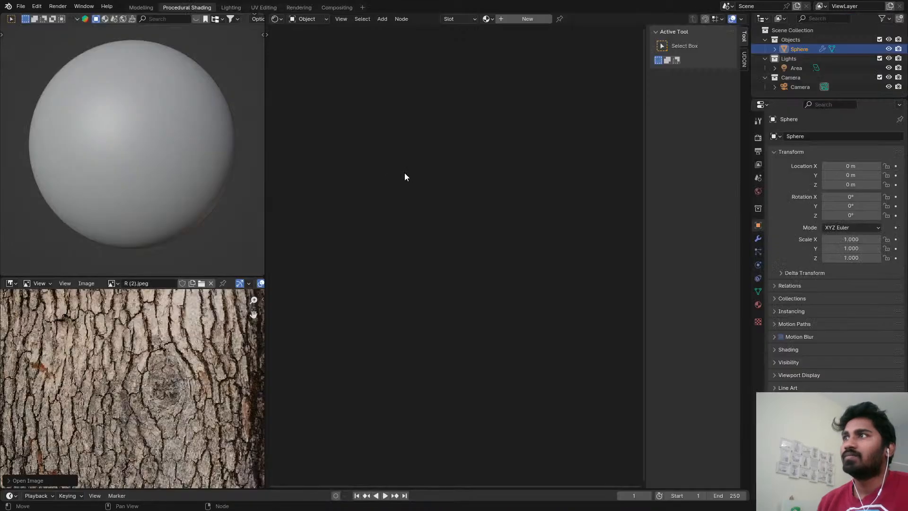
# Switch the 3D viewport to rendered shading and create a new material on the sphere.
pyautogui.press('z')
pyautogui.click(191, 100)
pyautogui.click(486, 19)
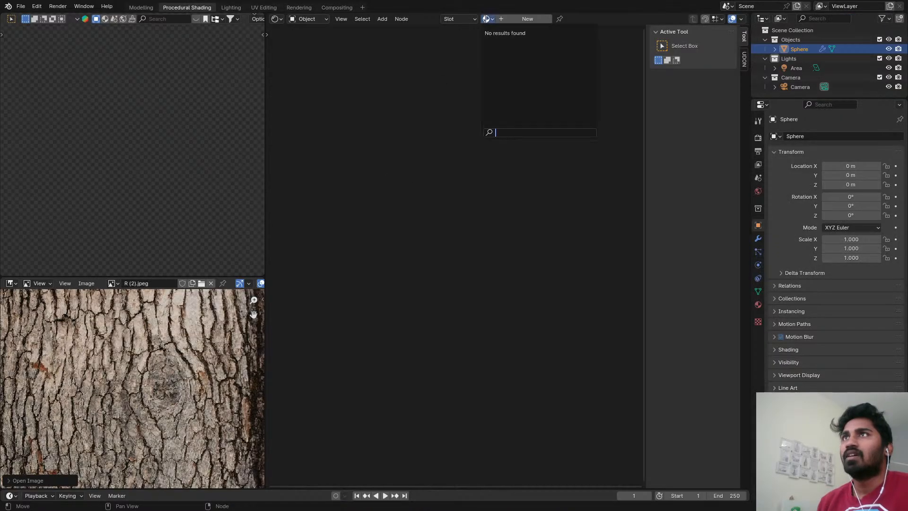
pyautogui.click(490, 20)
pyautogui.click(512, 18)
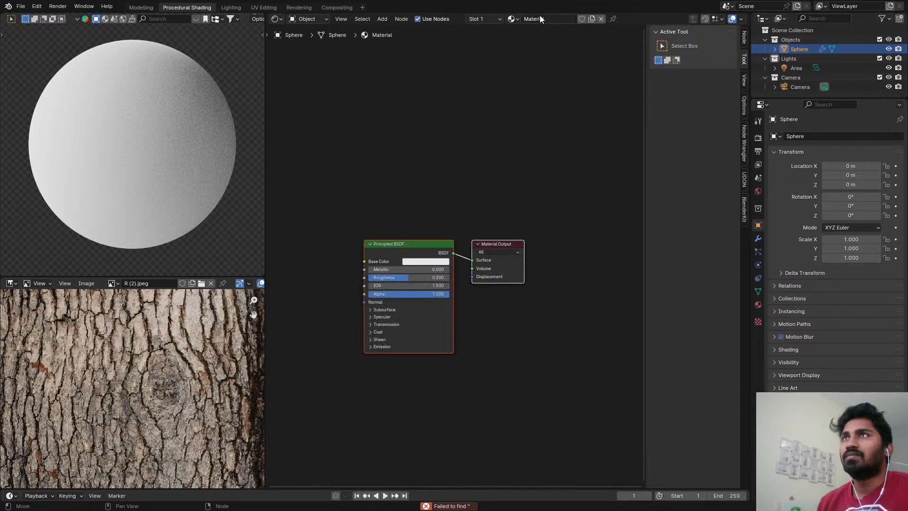
# Name the sphere's material Bark Material and protect it with a fake user.
pyautogui.click(540, 17)
pyautogui.write('Bark')
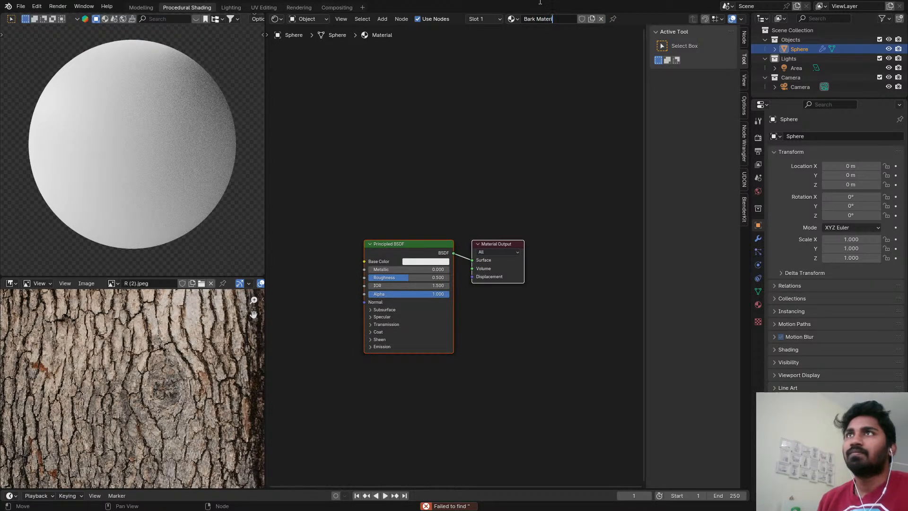
pyautogui.write('l')
pyautogui.press('Return')
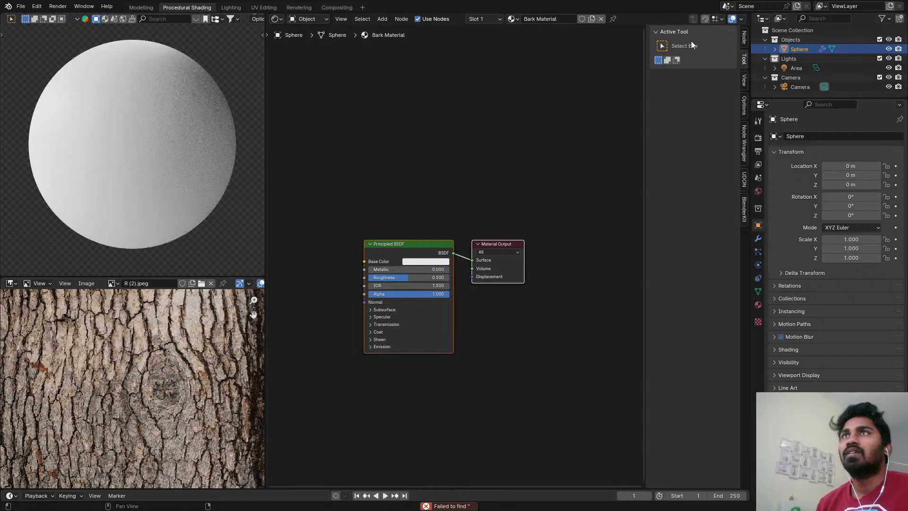
pyautogui.click(582, 18)
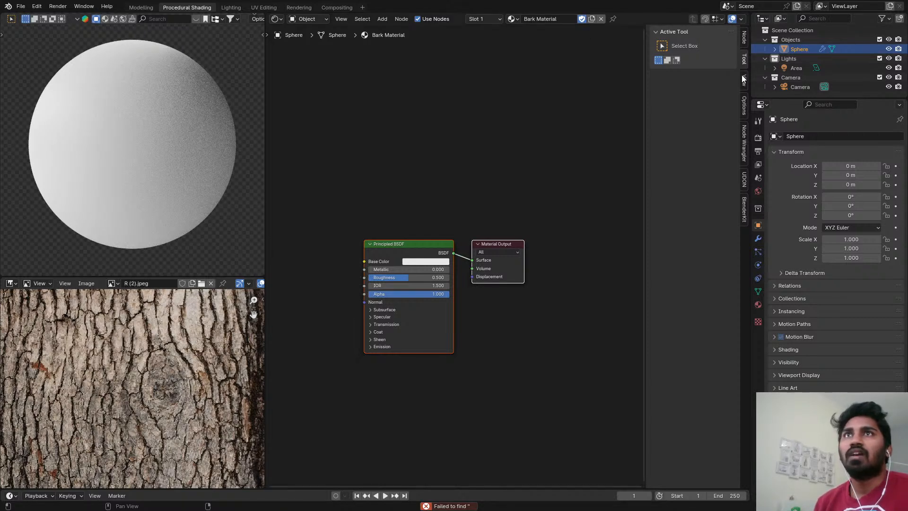
# Set the material's surface displacement method to use true displacement, and show the sphere's Subdivision modifier settings.
pyautogui.click(744, 104)
pyautogui.click(691, 32)
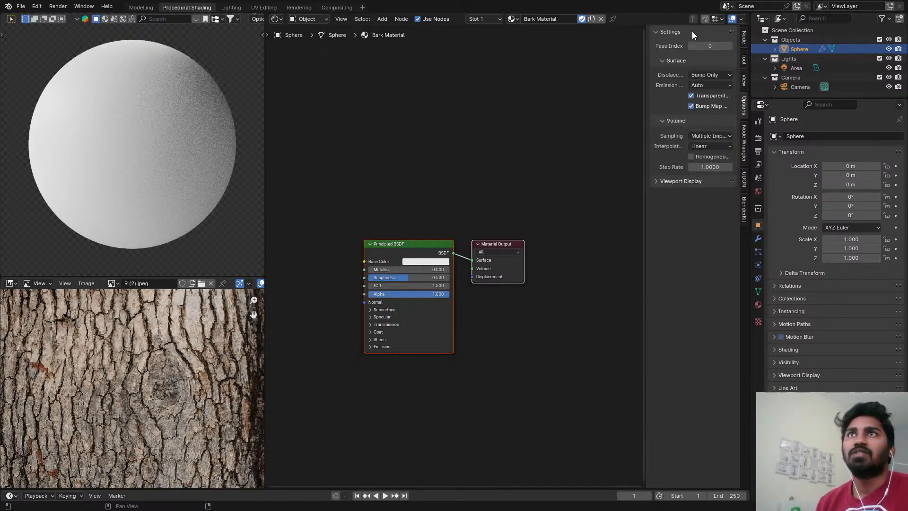
pyautogui.click(710, 75)
pyautogui.click(721, 107)
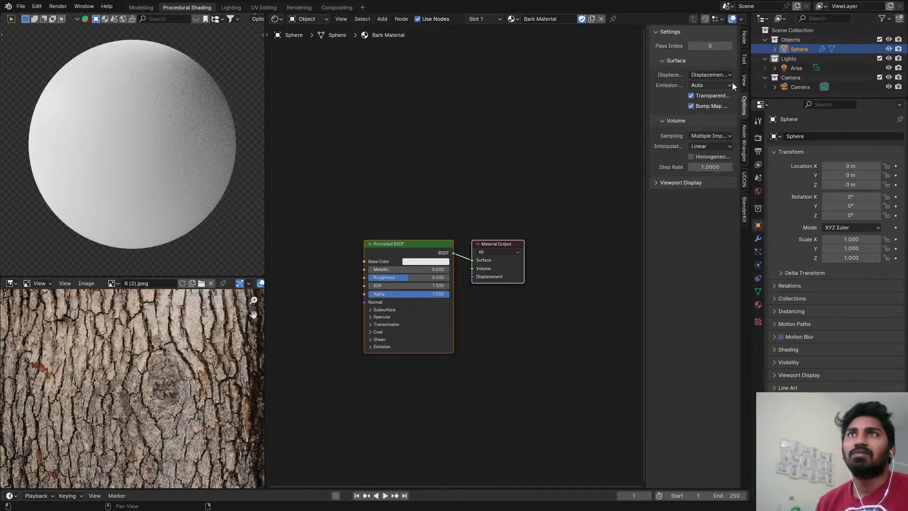
pyautogui.click(759, 137)
pyautogui.click(757, 237)
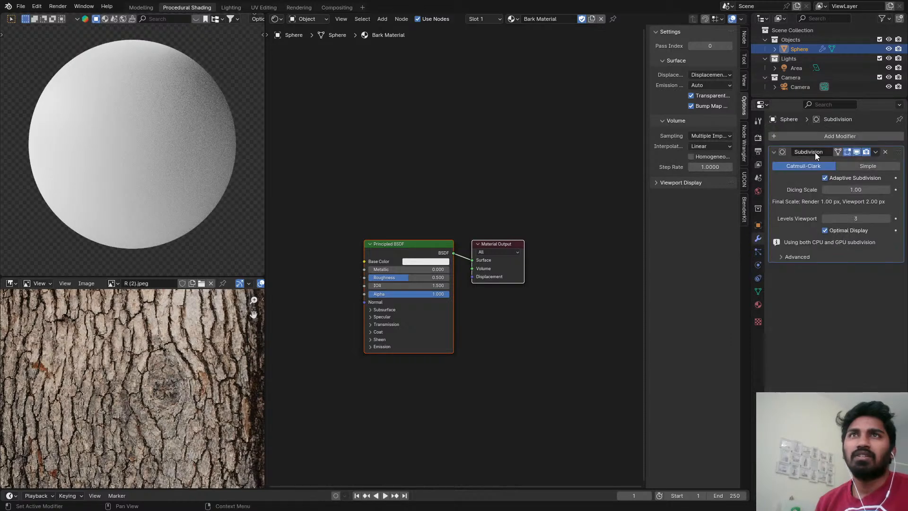
# Compare the bark references by displaying OIP (1).jpeg and the old dry tree bark sphere in the image editor.
pyautogui.scroll(-2, 377, 192)
pyautogui.moveTo(377, 192); pyautogui.dragTo(617, 142, button='middle')
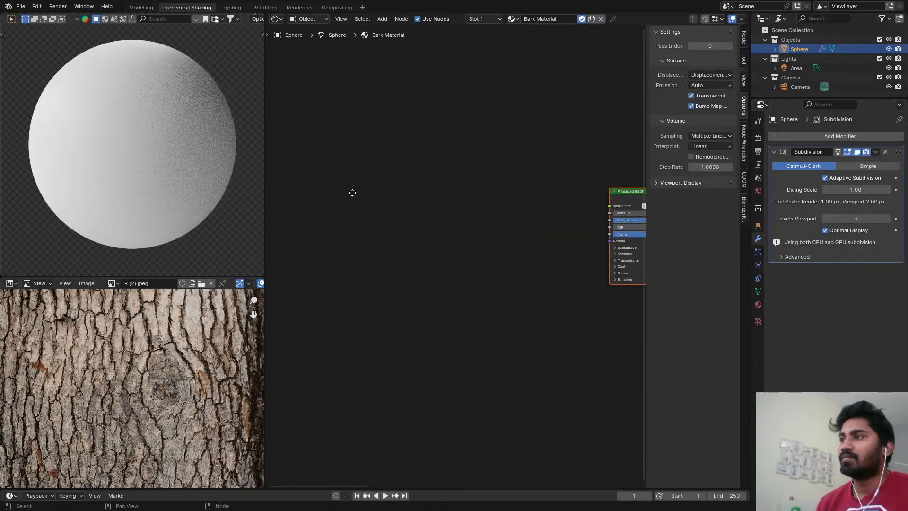
pyautogui.moveTo(353, 193); pyautogui.dragTo(270, 180, button='middle')
pyautogui.scroll(-4, 145, 369)
pyautogui.scroll(2, 146, 368)
pyautogui.click(112, 284)
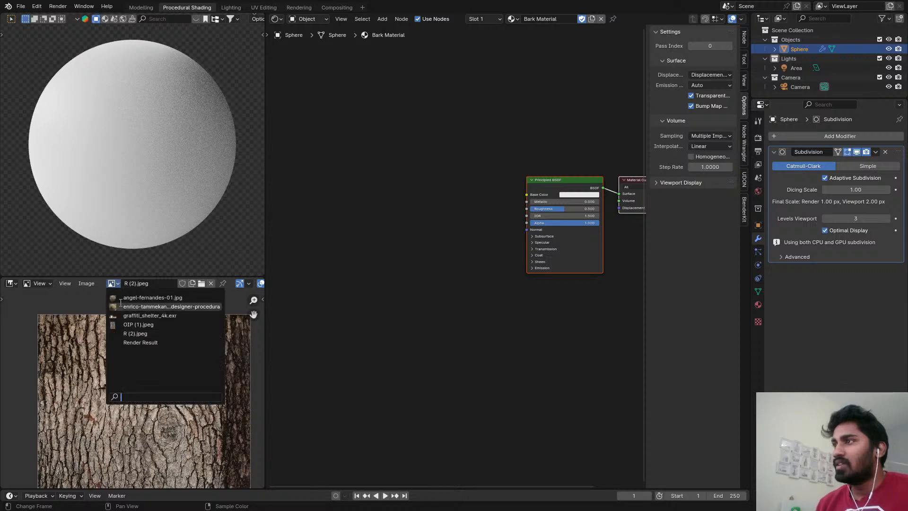
pyautogui.click(133, 325)
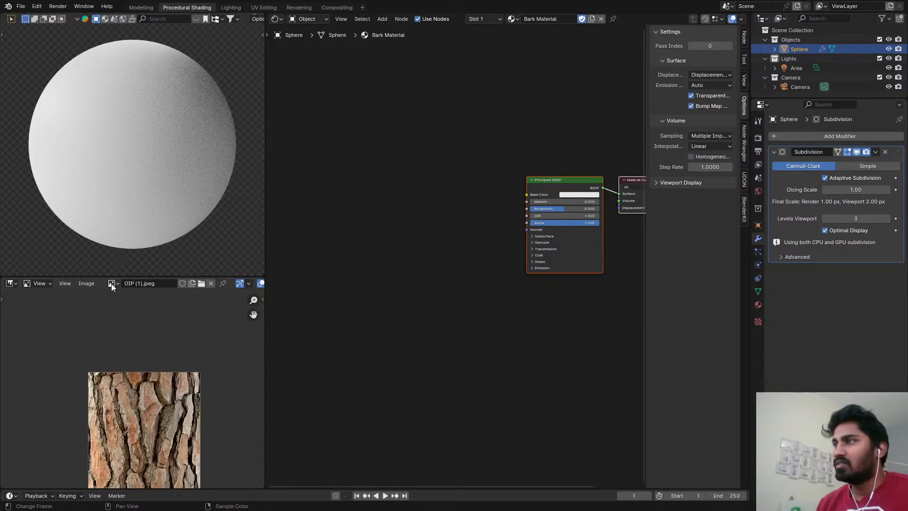
pyautogui.click(112, 283)
pyautogui.click(138, 305)
pyautogui.scroll(-3, 146, 379)
pyautogui.scroll(2, 141, 376)
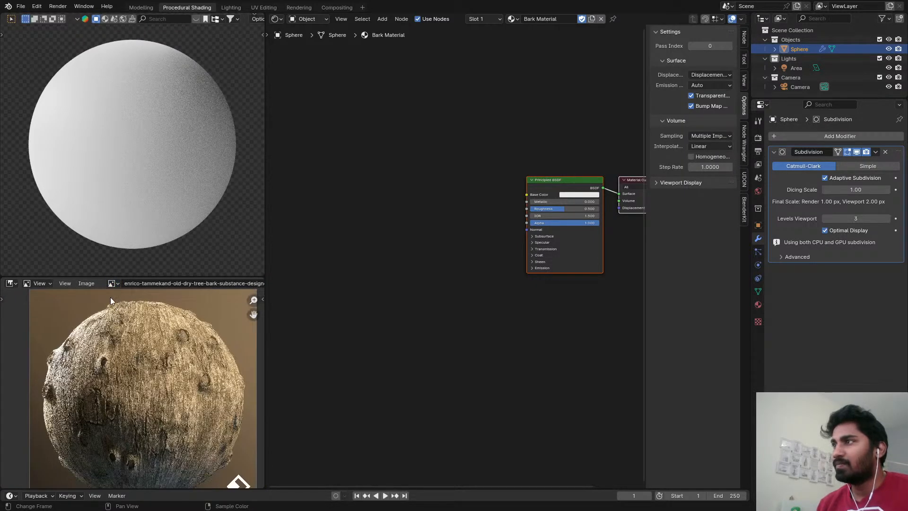
# Display the plated bark sphere as the reference image and frame its bark plates closely.
pyautogui.click(112, 283)
pyautogui.click(137, 297)
pyautogui.scroll(2, 146, 361)
pyautogui.scroll(-3, 162, 361)
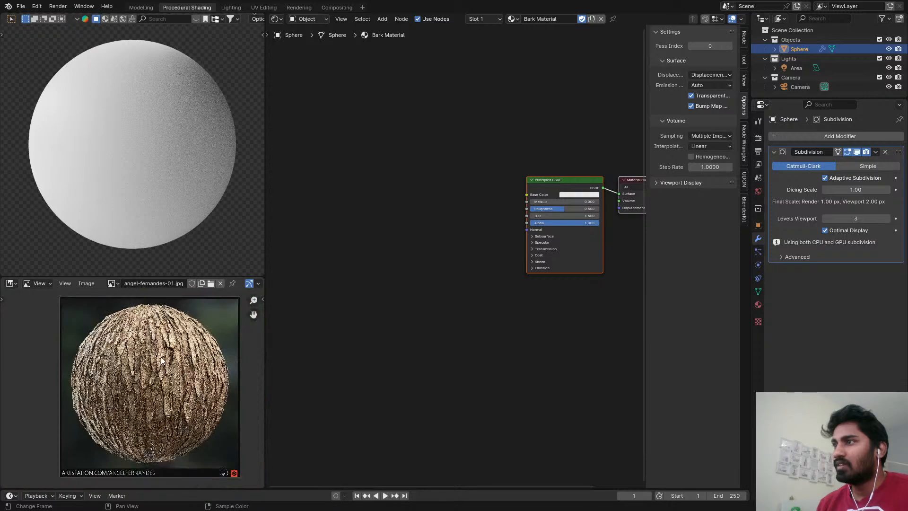
pyautogui.scroll(5, 161, 361)
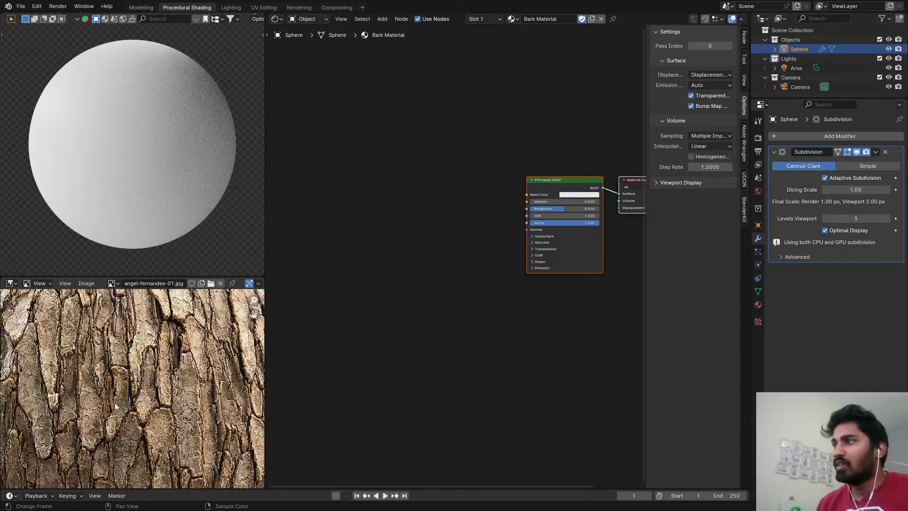
pyautogui.scroll(-3, 116, 405)
pyautogui.scroll(1, 446, 227)
# Add a Voronoi Texture node and connect its Distance output to the Principled BSDF's Base Color.
pyautogui.hotkey('shift', 'a')
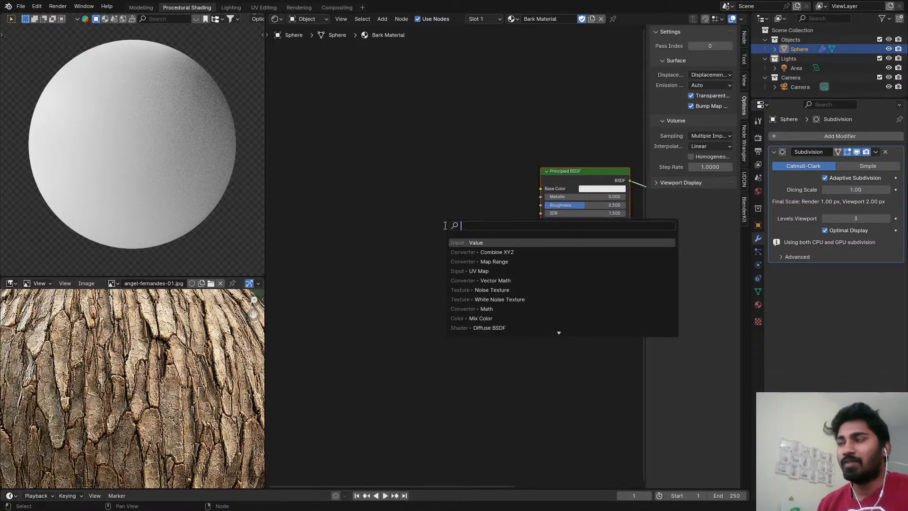
pyautogui.write('vo')
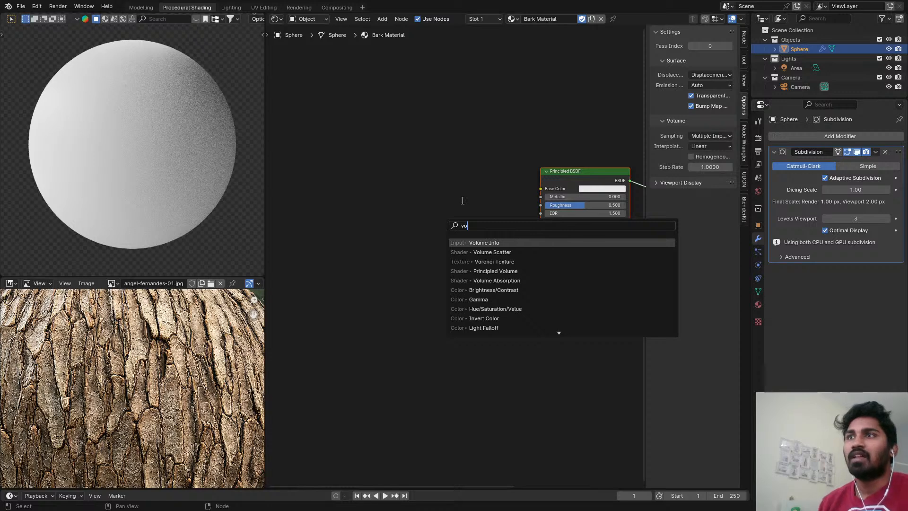
pyautogui.click(504, 261)
pyautogui.click(310, 173)
pyautogui.keyDown('ctrl'); pyautogui.keyDown('shift'); pyautogui.click(325, 186); pyautogui.keyUp('shift'); pyautogui.keyUp('ctrl')
pyautogui.moveTo(413, 179); pyautogui.dragTo(476, 185, button='middle')
# Feed a Texture Coordinate node's UV output directly into the Voronoi Texture's Vector input, removing the Mapping node in between.
pyautogui.hotkey('ctrl', 't')
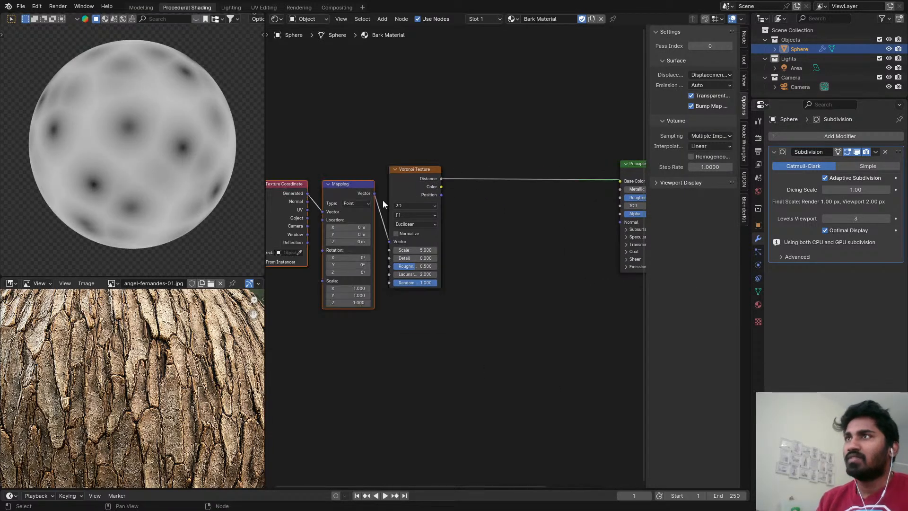
pyautogui.moveTo(382, 200); pyautogui.dragTo(414, 180, button='middle')
pyautogui.click(414, 180)
pyautogui.hotkey('ctrl', 'x')
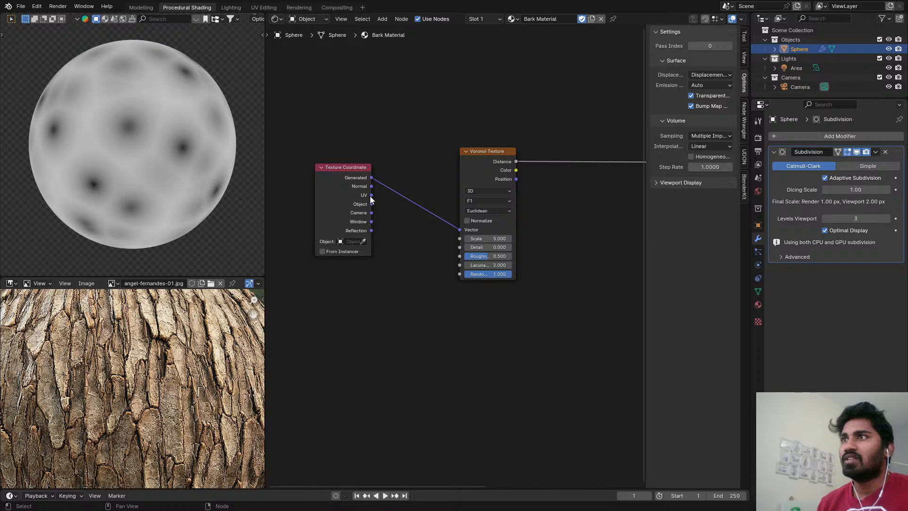
pyautogui.moveTo(371, 195); pyautogui.dragTo(460, 229)
# Set the 3D viewport to solid shading and open the UV Editing workspace.
pyautogui.press('z')
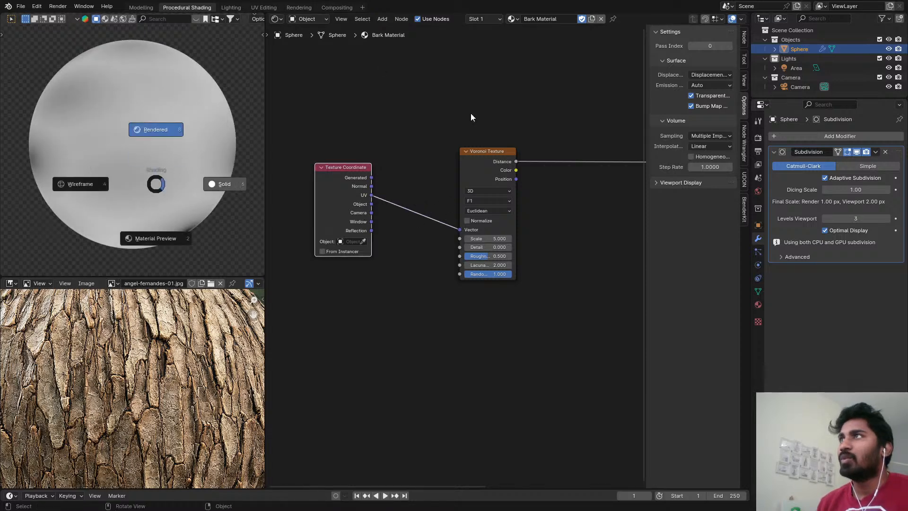
pyautogui.click(470, 117)
pyautogui.click(231, 7)
pyautogui.click(263, 7)
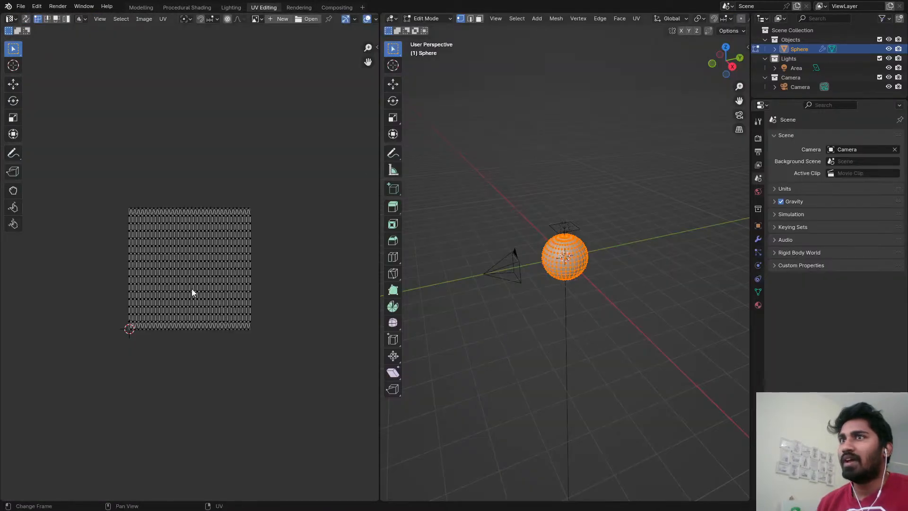
# Scale all of the sphere's UVs by 2 along X and return to Object Mode.
pyautogui.press('Tab')
pyautogui.press('Tab')
pyautogui.press('a')
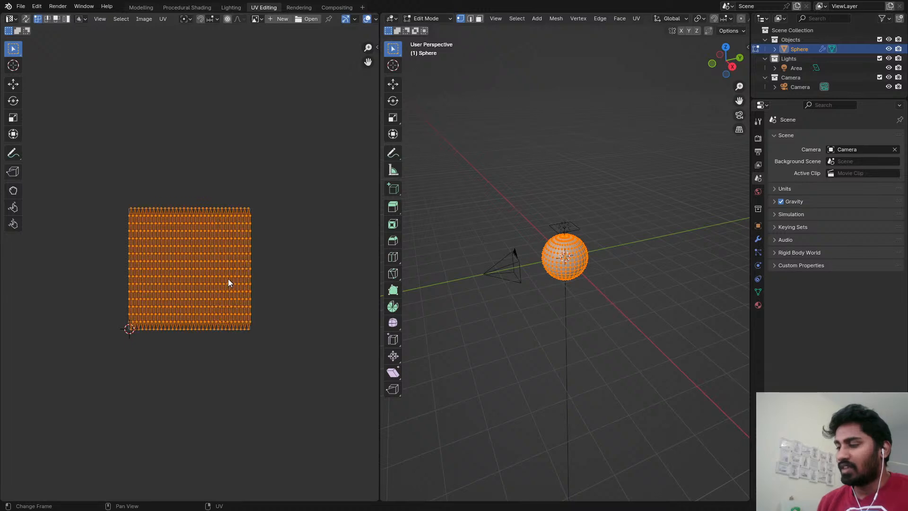
pyautogui.press('s')
pyautogui.press('x')
pyautogui.press('2')
pyautogui.press('Return')
pyautogui.press('Tab')
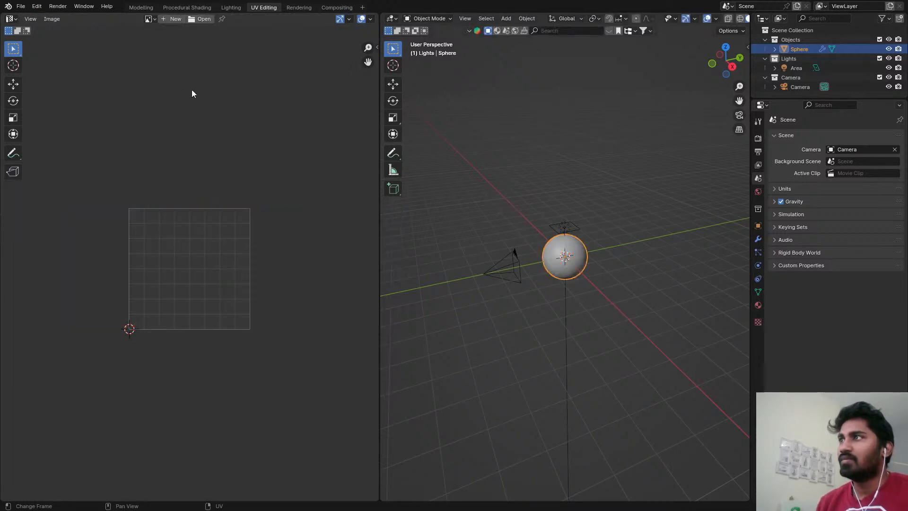
# Return to the Procedural Shading workspace and set the 3D viewport to rendered shading.
pyautogui.click(186, 6)
pyautogui.press('z')
pyautogui.click(183, 55)
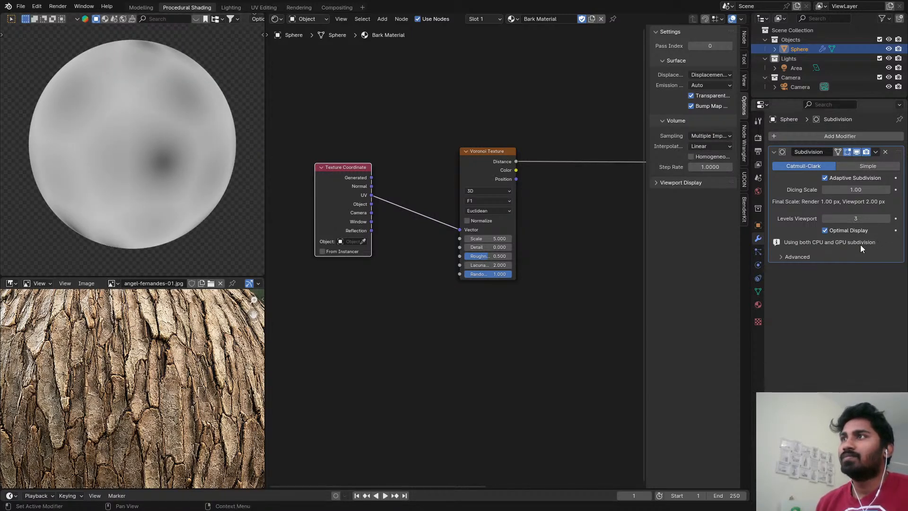
# Insert a Vector Math node between the Texture Coordinate and Voronoi Texture nodes, set to Scale with a factor of 5.
pyautogui.scroll(2, 452, 222)
pyautogui.hotkey('shift', 'a')
pyautogui.click(460, 191)
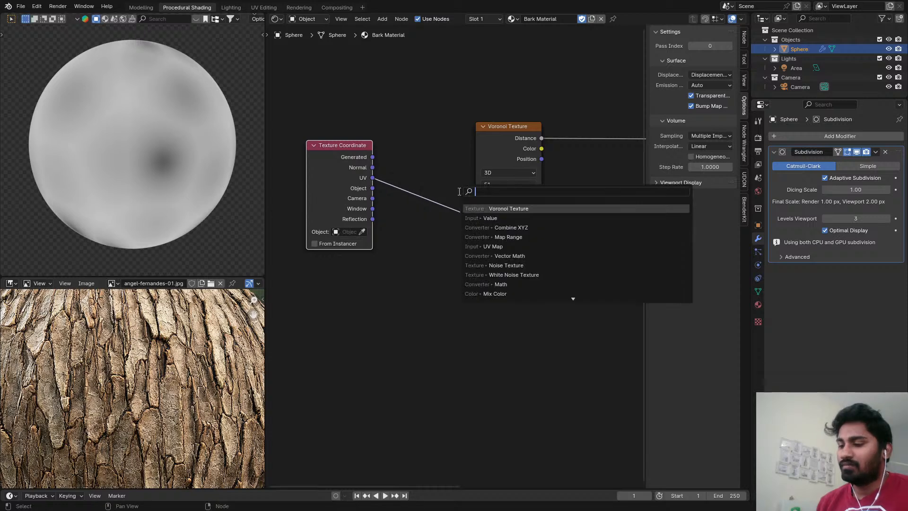
pyautogui.write('vec')
pyautogui.press('Return')
pyautogui.click(409, 144)
pyautogui.click(428, 175)
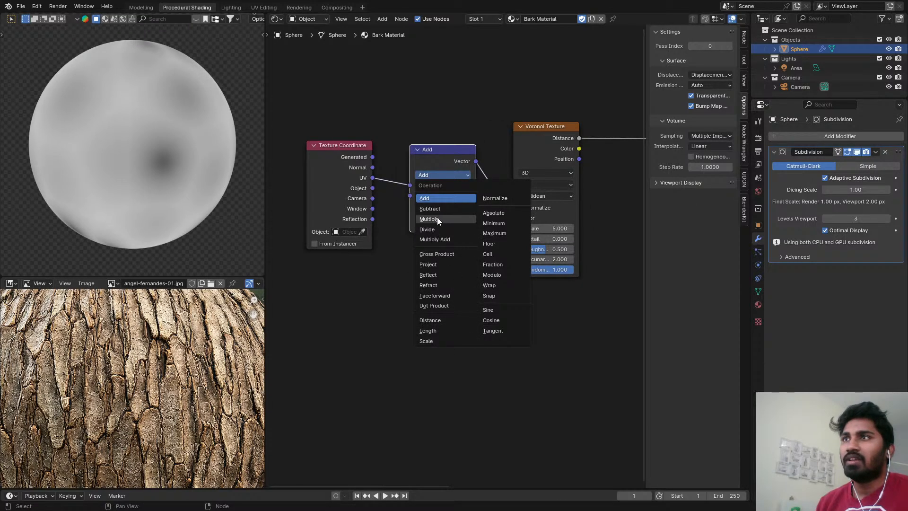
pyautogui.click(427, 340)
pyautogui.click(452, 196)
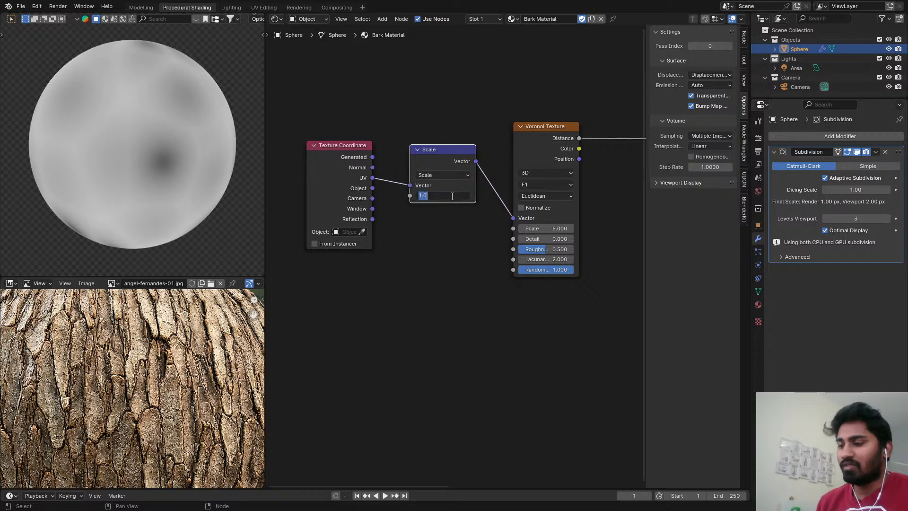
pyautogui.press('Return')
# Preview the Voronoi Texture's Color output on the sphere instead of its Distance output.
pyautogui.scroll(-2, 461, 225)
pyautogui.moveTo(462, 225); pyautogui.dragTo(401, 242, button='middle')
pyautogui.scroll(3, 427, 210)
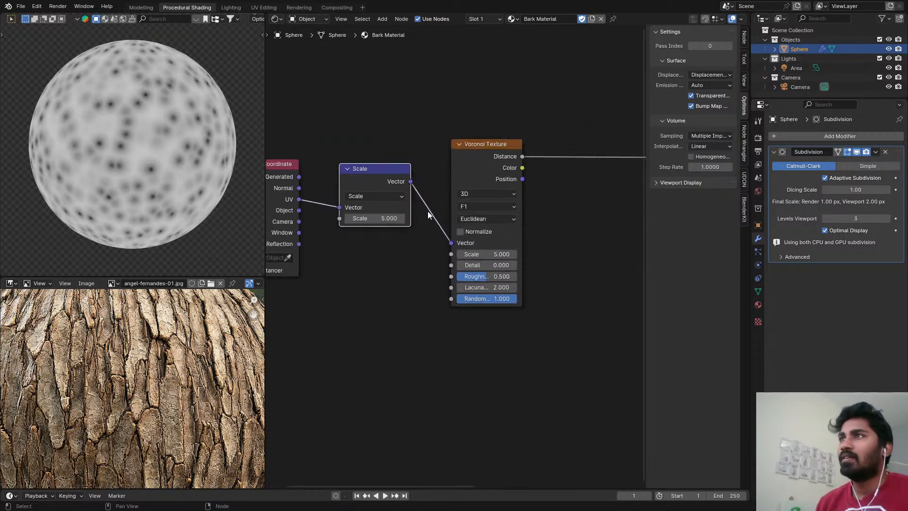
pyautogui.hotkey('shift', 'a')
pyautogui.keyDown('ctrl'); pyautogui.keyDown('shift'); pyautogui.click(514, 174); pyautogui.keyUp('shift'); pyautogui.keyUp('ctrl')
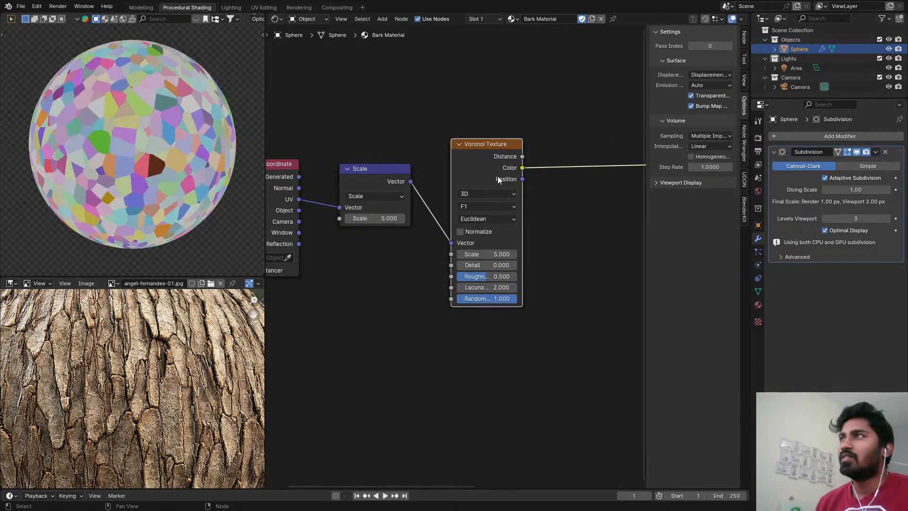
pyautogui.moveTo(484, 180); pyautogui.dragTo(501, 170, button='middle')
# Insert a second Vector Math node between the Scale and Voronoi Texture nodes and set its operation to Multiply.
pyautogui.hotkey('shift', 'a')
pyautogui.click(513, 189)
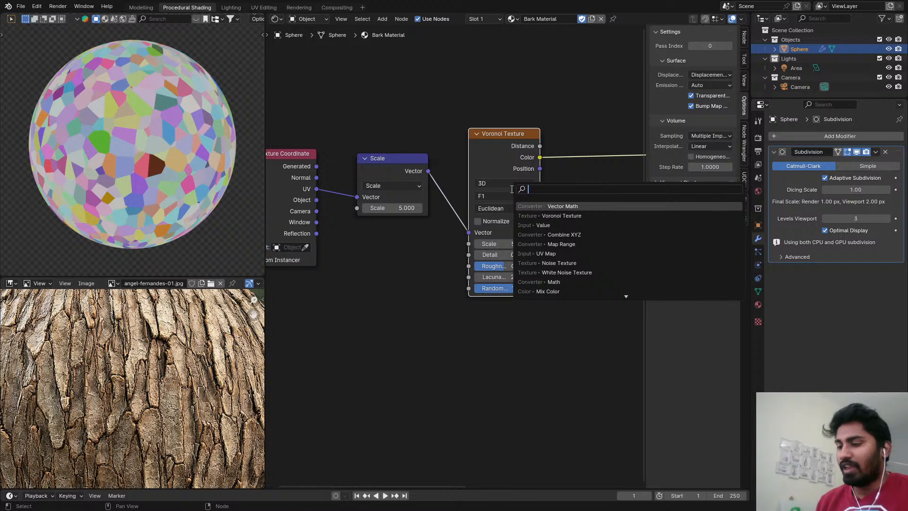
pyautogui.write('vec')
pyautogui.press('Return')
pyautogui.click(449, 164)
pyautogui.click(485, 195)
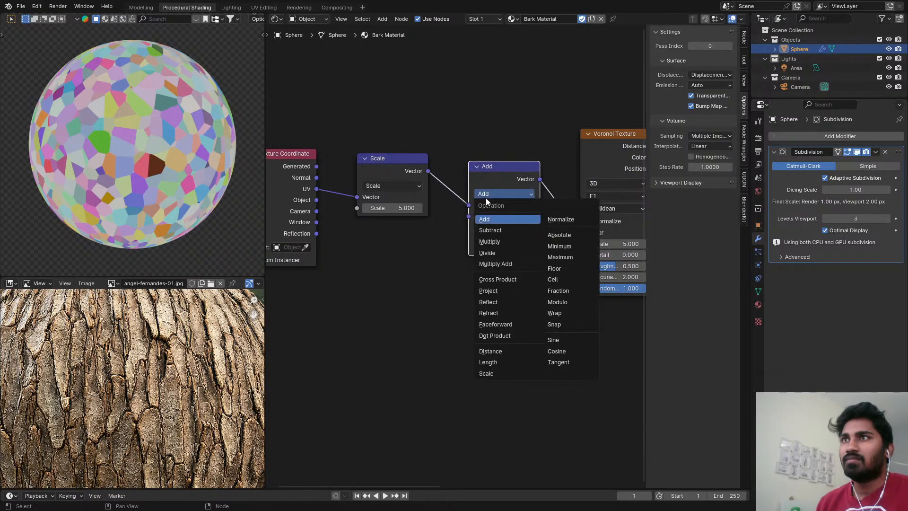
pyautogui.click(501, 242)
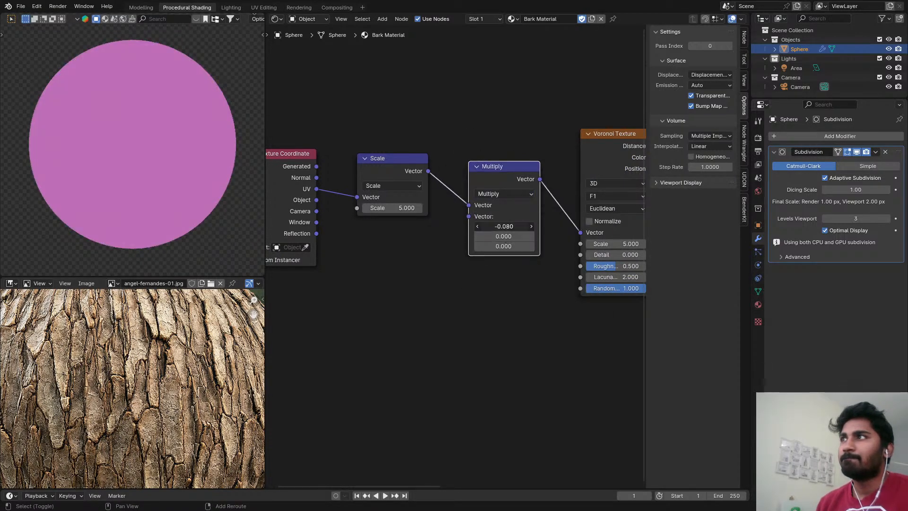
# Set the Multiply node's vector to 1 in X and 0.2 in Y to stretch the Voronoi cells vertically.
pyautogui.keyDown('shift'); pyautogui.moveTo(504, 226); pyautogui.dragTo(505, 236); pyautogui.keyUp('shift')
pyautogui.click(504, 226)
pyautogui.write('1')
pyautogui.press('Return')
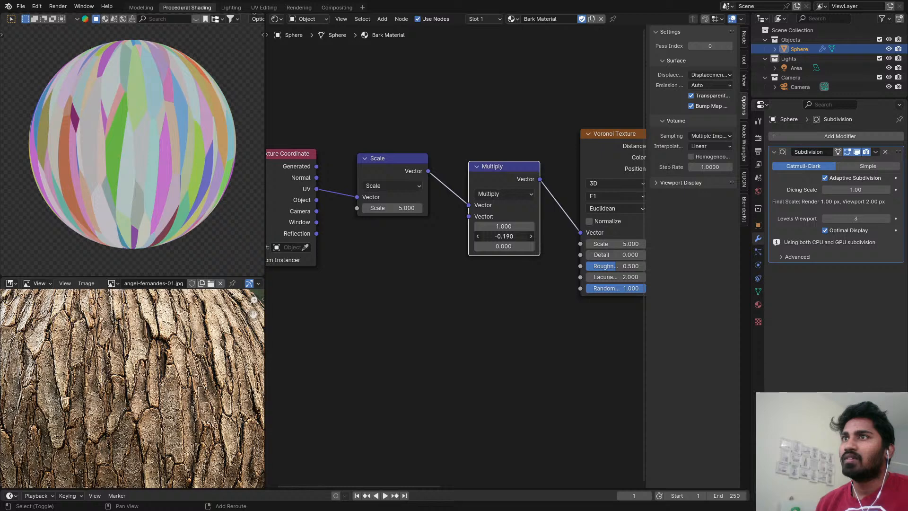
pyautogui.keyDown('shift'); pyautogui.moveTo(514, 235); pyautogui.dragTo(527, 236); pyautogui.keyUp('shift')
pyautogui.click(514, 235)
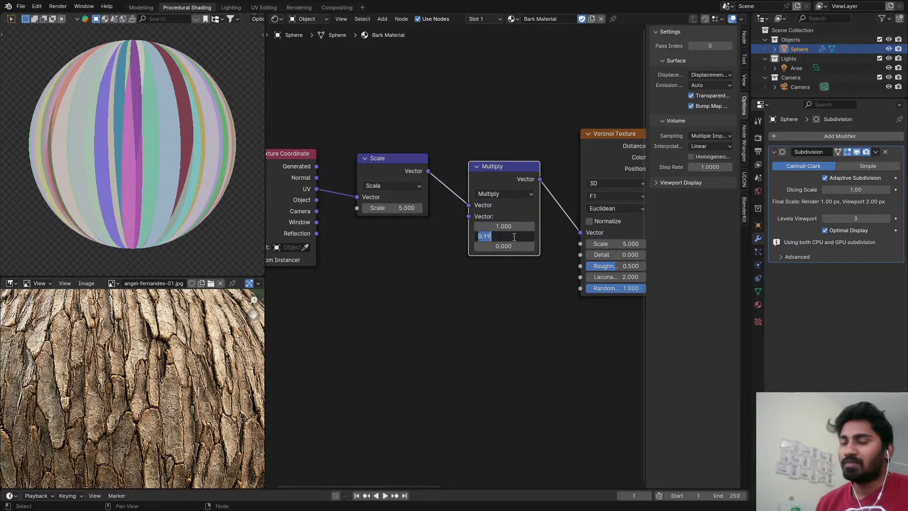
pyautogui.write('0.2')
pyautogui.press('Return')
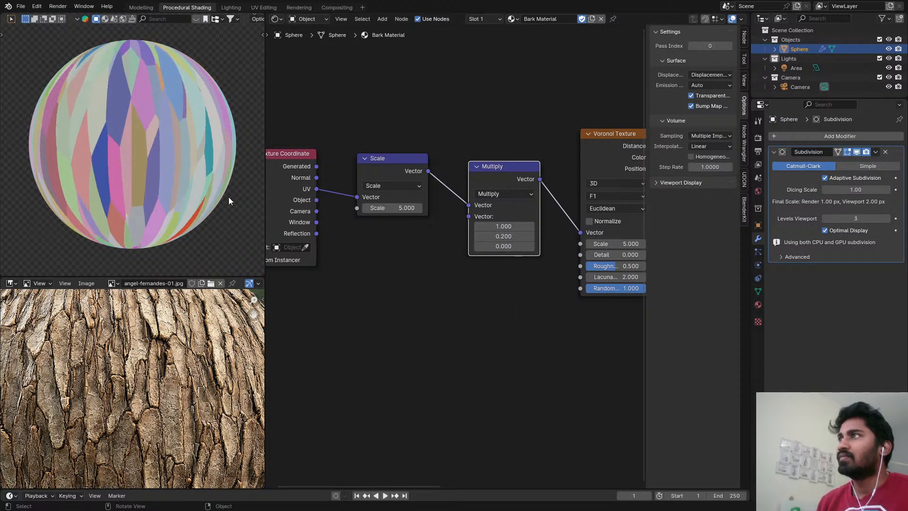
# Switch the Voronoi Texture to 2D.
pyautogui.click(391, 208)
pyautogui.press('Escape')
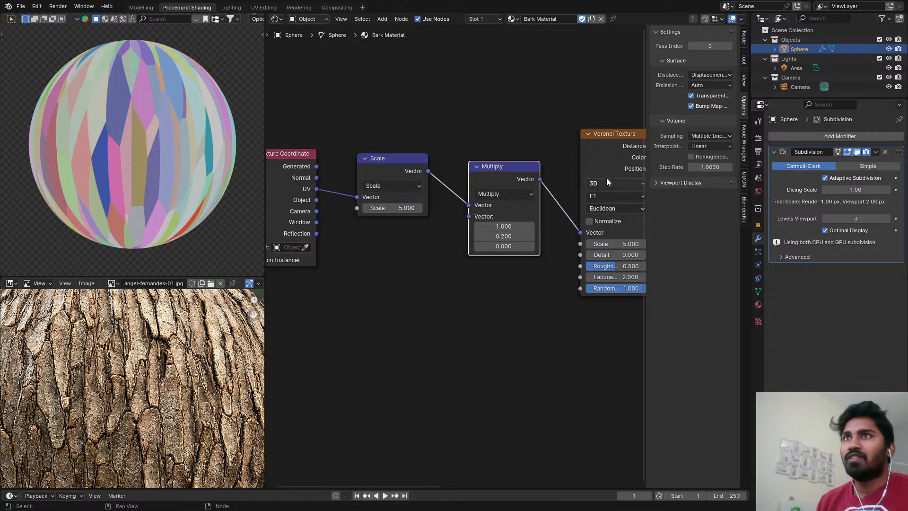
pyautogui.click(610, 183)
pyautogui.click(603, 212)
pyautogui.scroll(-2, 156, 159)
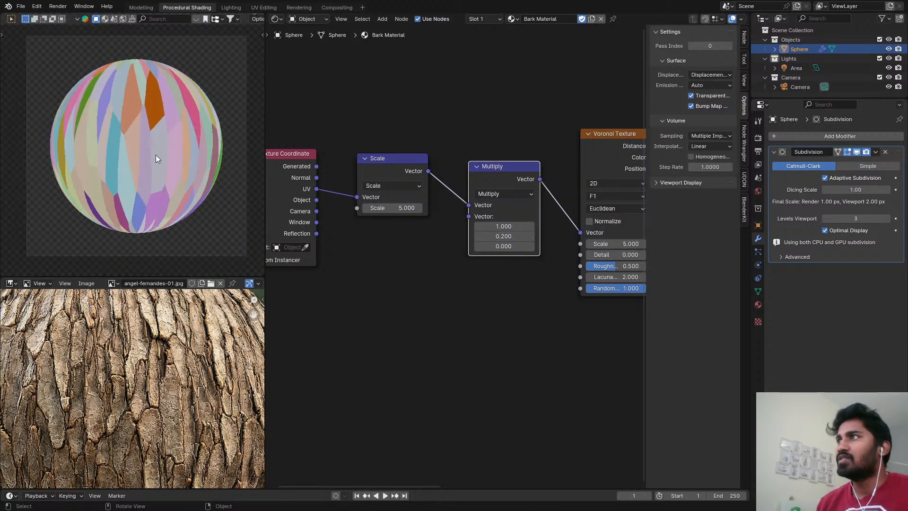
# Set the Scale node's factor to 10 and inspect the cell pattern on the sphere up close.
pyautogui.scroll(2, 379, 196)
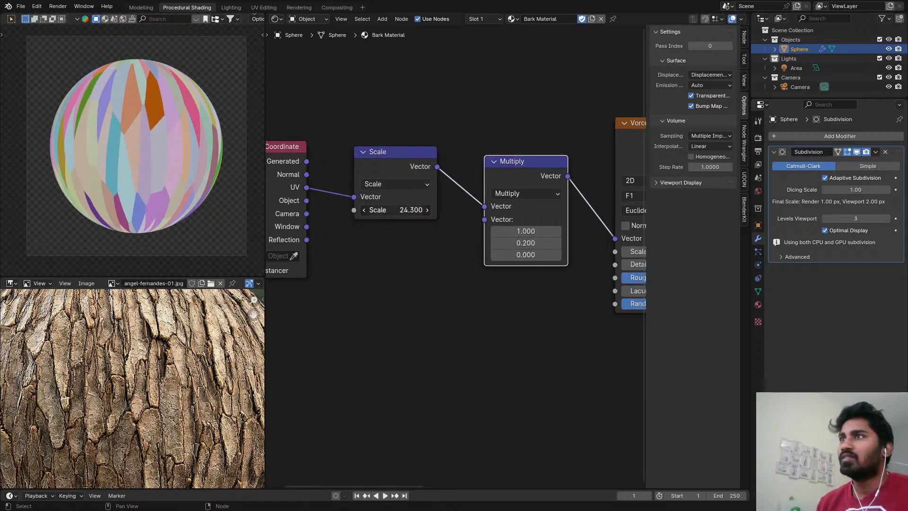
pyautogui.doubleClick(395, 210)
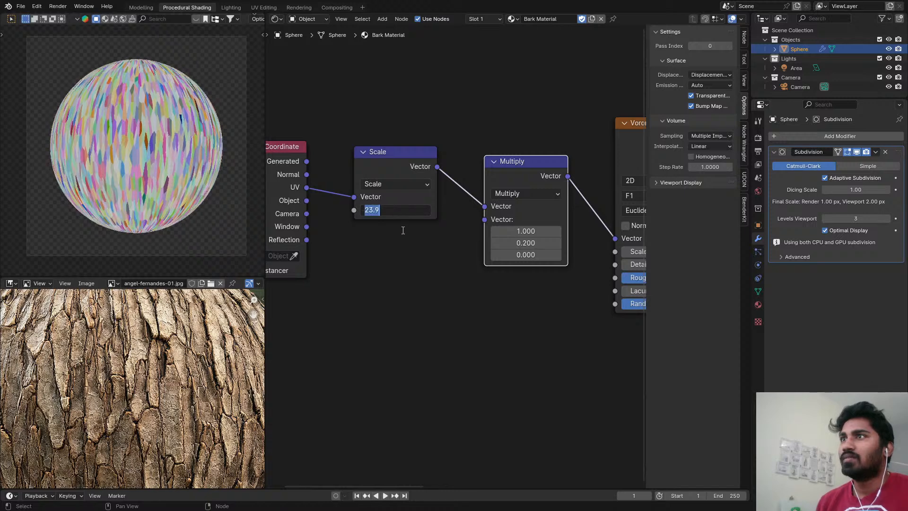
pyautogui.write('1')
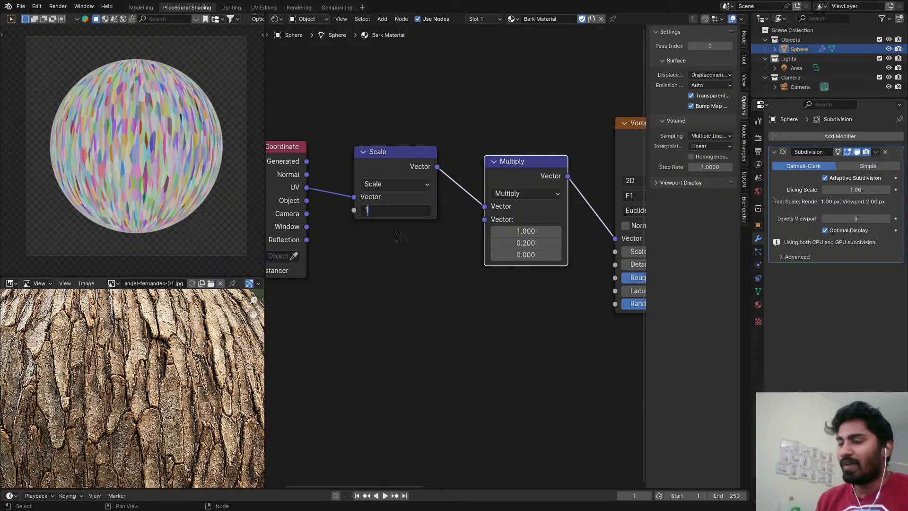
pyautogui.write('0')
pyautogui.press('Return')
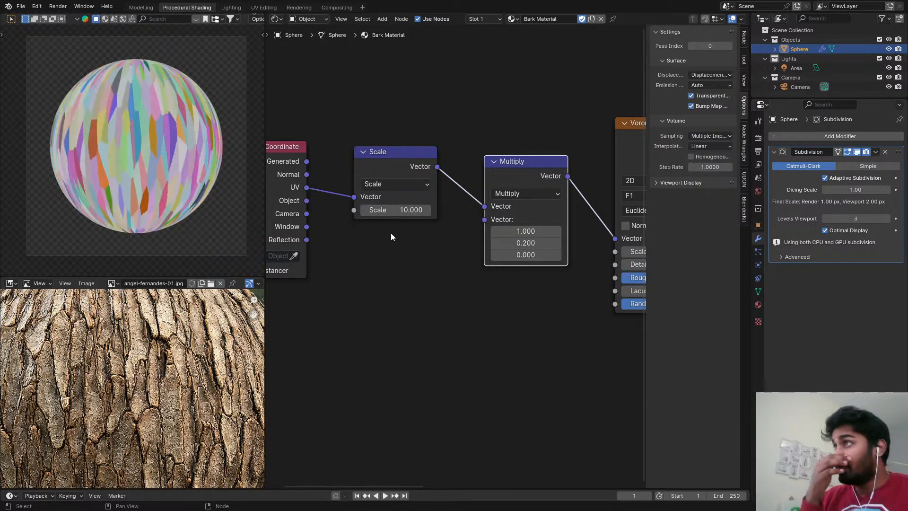
pyautogui.scroll(2, 141, 124)
pyautogui.scroll(-2, 144, 115)
pyautogui.scroll(2, 143, 115)
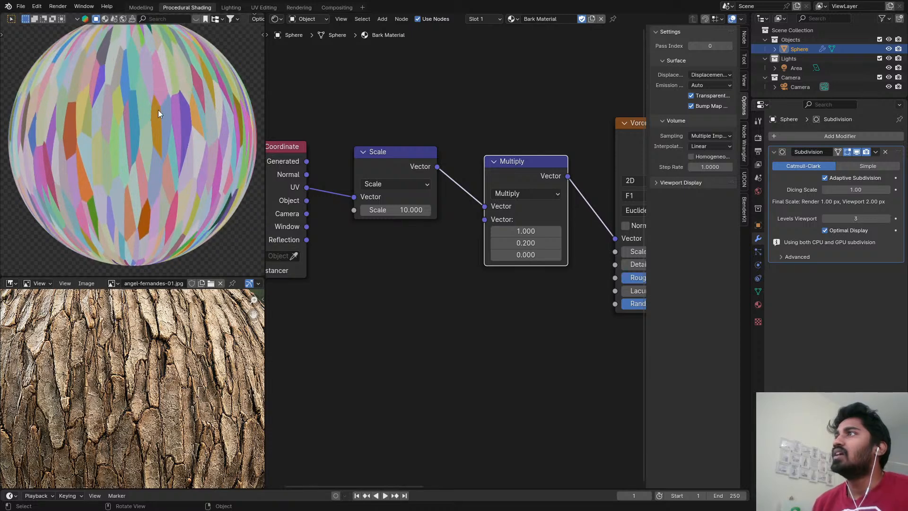
# Turn off Adaptive Subdivision in the sphere's Subdivision modifier.
pyautogui.scroll(-1, 517, 146)
pyautogui.moveTo(517, 147); pyautogui.dragTo(460, 148, button='middle')
pyautogui.click(824, 178)
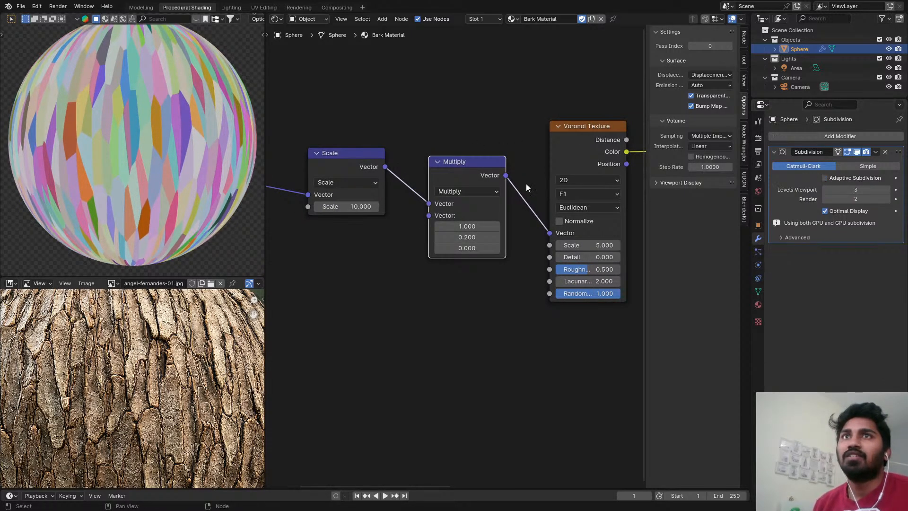
# Show more of the bark reference image and move the Multiply node directly beside the Scale node.
pyautogui.scroll(-3, 525, 184)
pyautogui.moveTo(516, 180); pyautogui.dragTo(427, 145, button='middle')
pyautogui.scroll(2, 355, 161)
pyautogui.scroll(-2, 374, 153)
pyautogui.scroll(-2, 267, 333)
pyautogui.moveTo(256, 331); pyautogui.dragTo(200, 321, button='middle')
pyautogui.scroll(4, 326, 258)
pyautogui.scroll(1, 428, 250)
pyautogui.moveTo(401, 265); pyautogui.dragTo(486, 234, button='middle')
pyautogui.scroll(3, 460, 239)
pyautogui.scroll(-4, 506, 148)
pyautogui.moveTo(493, 152); pyautogui.dragTo(593, 161, button='middle')
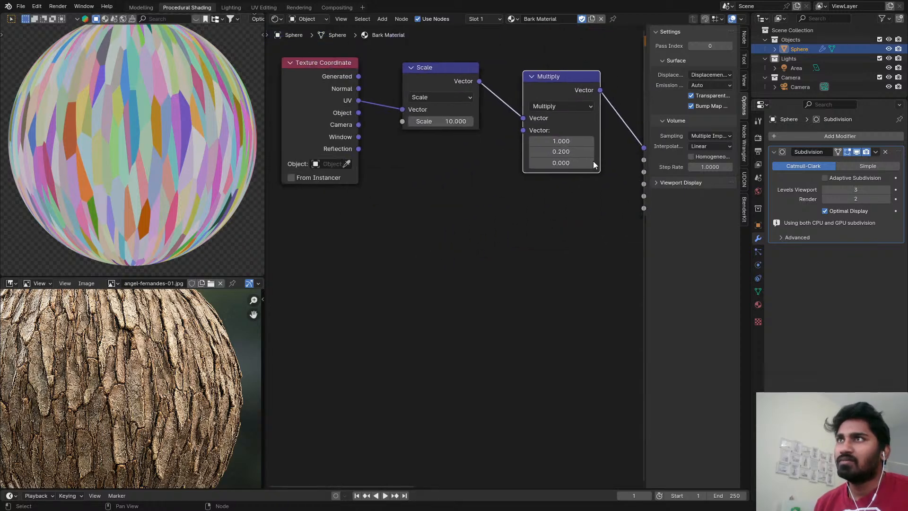
pyautogui.scroll(3, 562, 111)
pyautogui.moveTo(544, 89); pyautogui.dragTo(504, 79)
# Hide the node editor's sidebar and move the Voronoi Texture node directly beside the Multiply node.
pyautogui.scroll(-5, 516, 80)
pyautogui.moveTo(518, 83); pyautogui.dragTo(468, 135, button='middle')
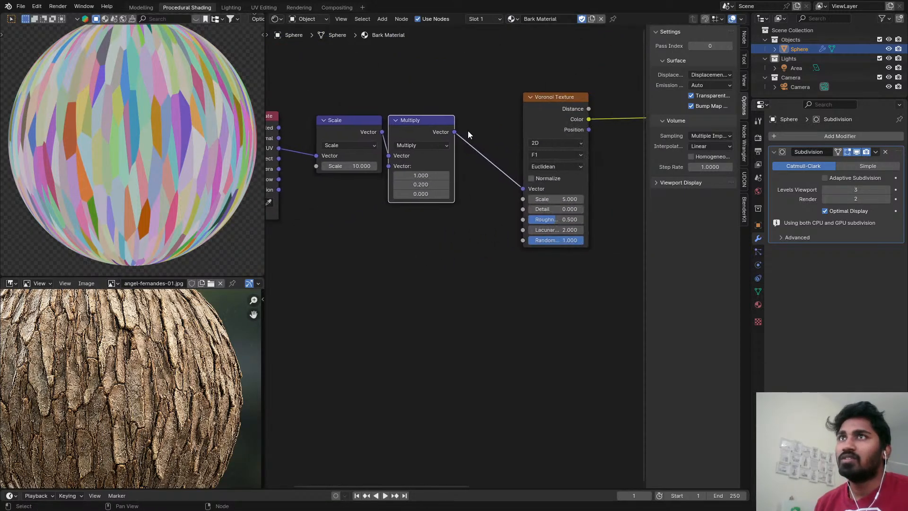
pyautogui.press('n')
pyautogui.scroll(-2, 536, 132)
pyautogui.moveTo(576, 114); pyautogui.dragTo(541, 132, button='middle')
pyautogui.scroll(2, 541, 133)
pyautogui.moveTo(560, 121); pyautogui.dragTo(505, 143)
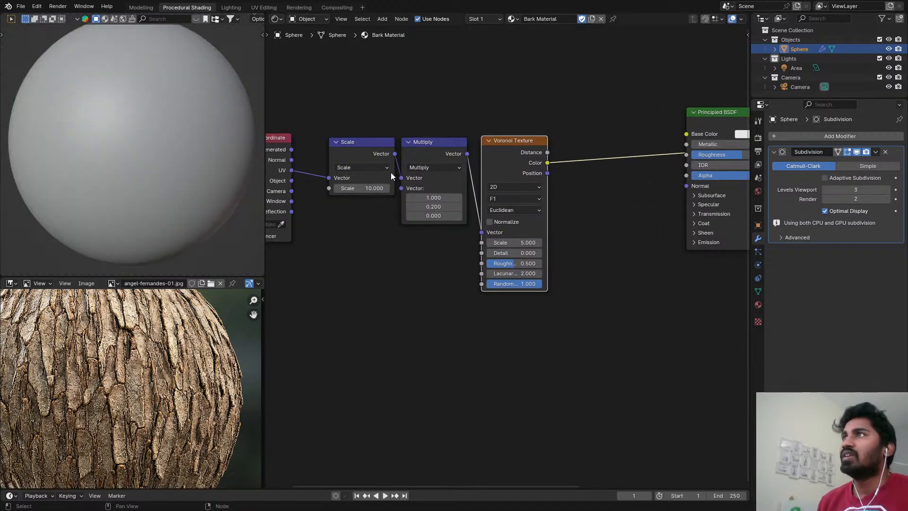
# Extend the reference image area across the width below the upper node editor and change it to a Shader Editor.
pyautogui.click(267, 282)
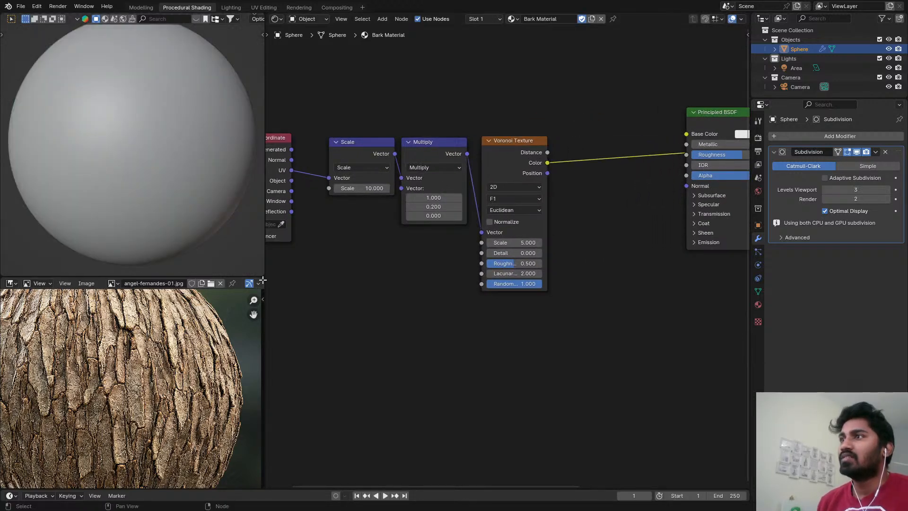
pyautogui.moveTo(263, 279); pyautogui.dragTo(77, 292)
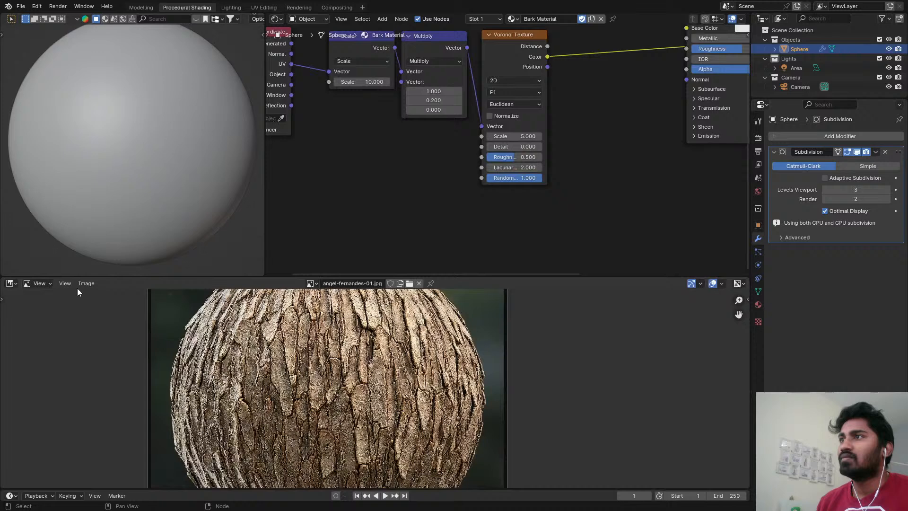
pyautogui.click(18, 283)
pyautogui.click(30, 369)
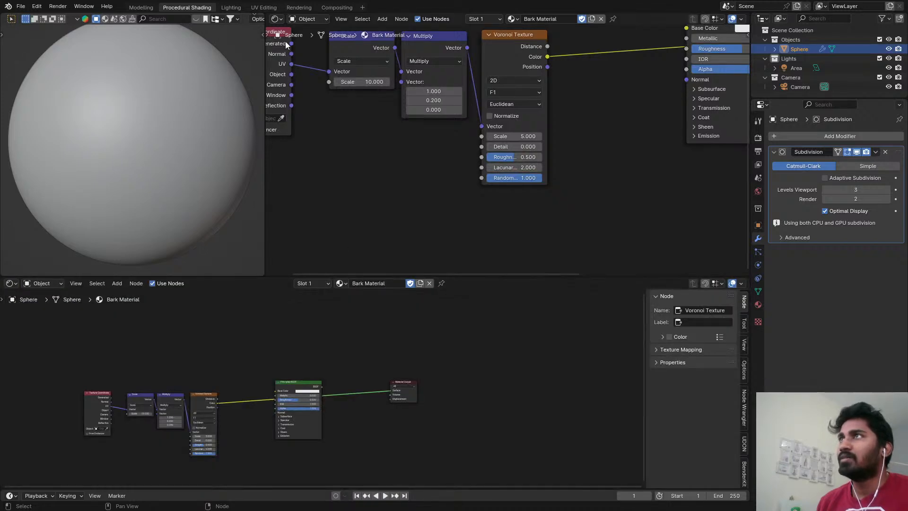
# Widen the 3D viewport slightly at the expense of the upper node editor and fit the sphere in it.
pyautogui.moveTo(264, 60); pyautogui.dragTo(474, 76)
pyautogui.keyDown('shift'); pyautogui.moveTo(349, 103); pyautogui.dragTo(290, 114, button='middle'); pyautogui.keyUp('shift')
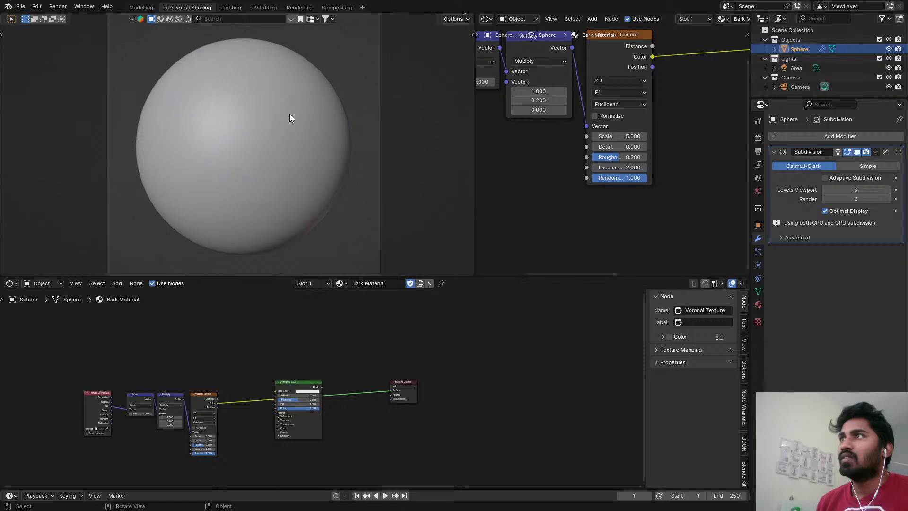
pyautogui.scroll(-1, 295, 115)
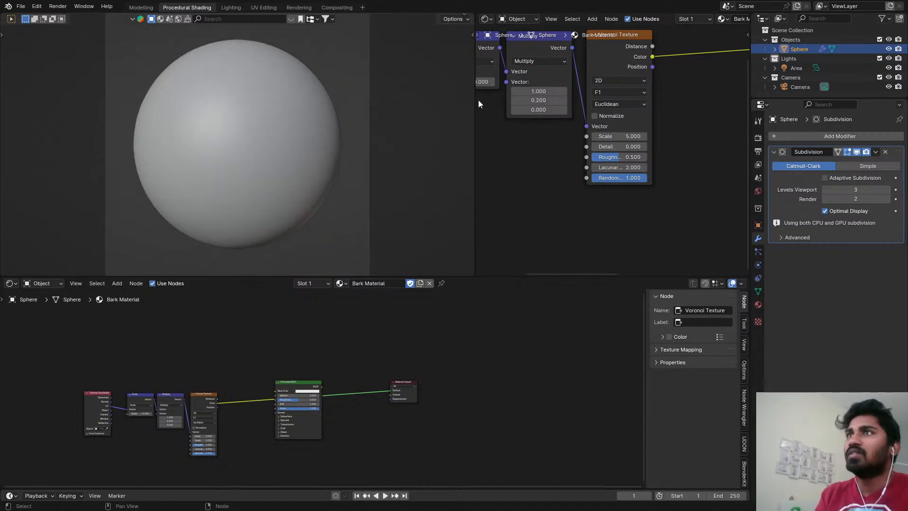
pyautogui.moveTo(473, 100); pyautogui.dragTo(301, 97)
pyautogui.press('Home')
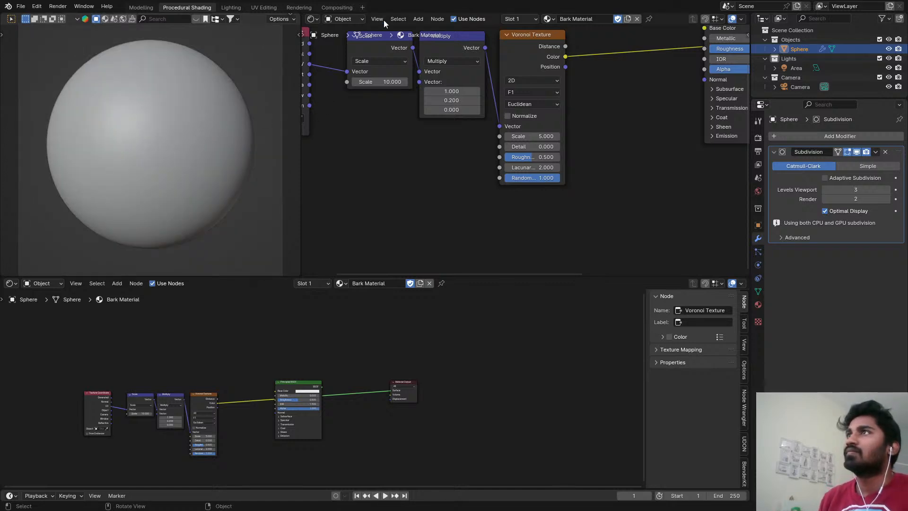
# Change the upper Shader Editor to an Image Editor and split it into two side-by-side Image Editors.
pyautogui.click(312, 19)
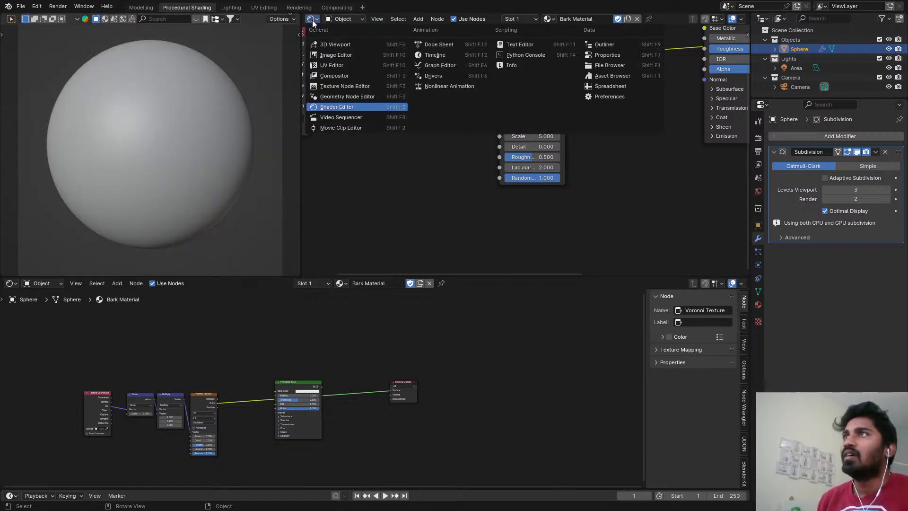
pyautogui.click(338, 55)
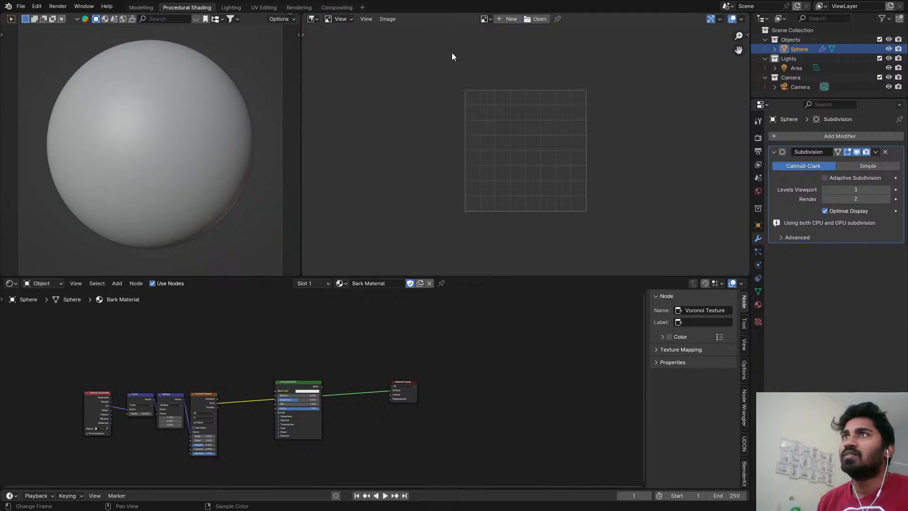
pyautogui.moveTo(747, 15); pyautogui.dragTo(524, 55)
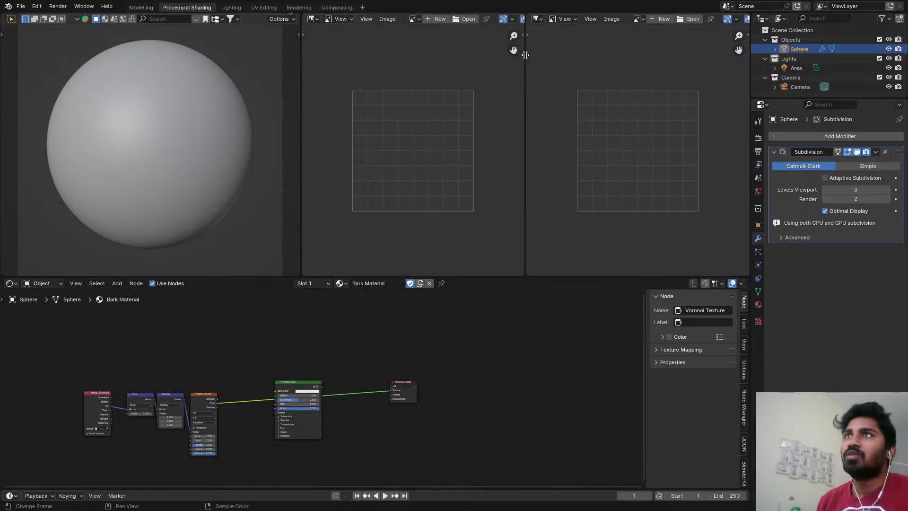
pyautogui.click(313, 19)
pyautogui.click(353, 56)
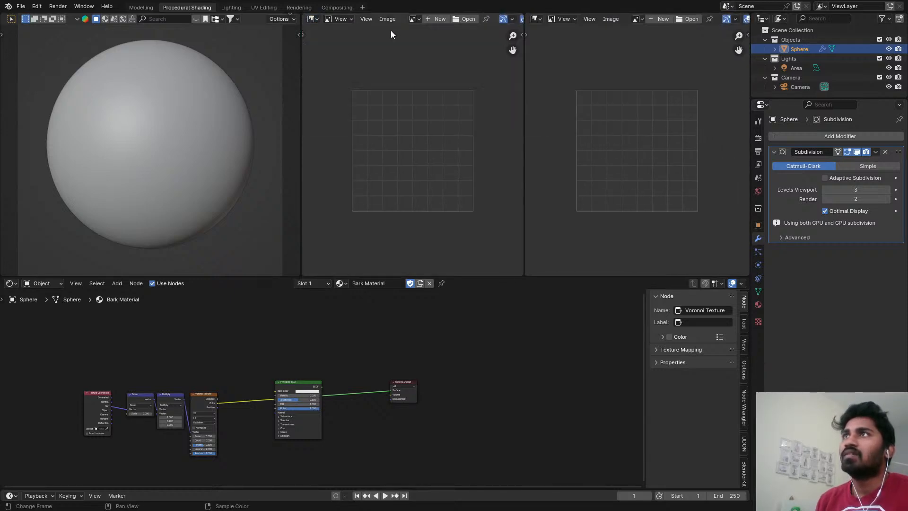
# Show OIP (1).jpeg in the Image Editor beside the viewport and the bark-covered sphere reference in the other one.
pyautogui.click(414, 19)
pyautogui.click(429, 61)
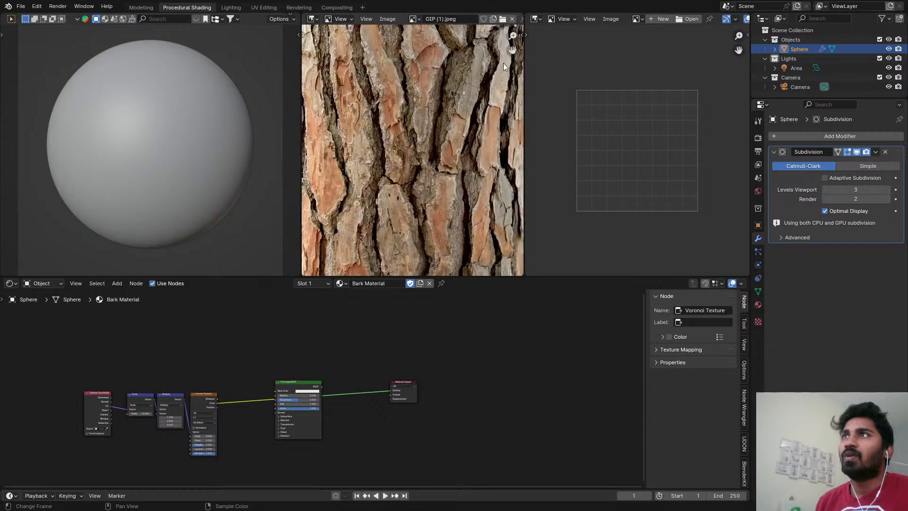
pyautogui.scroll(-3, 459, 91)
pyautogui.scroll(1, 457, 95)
pyautogui.click(636, 18)
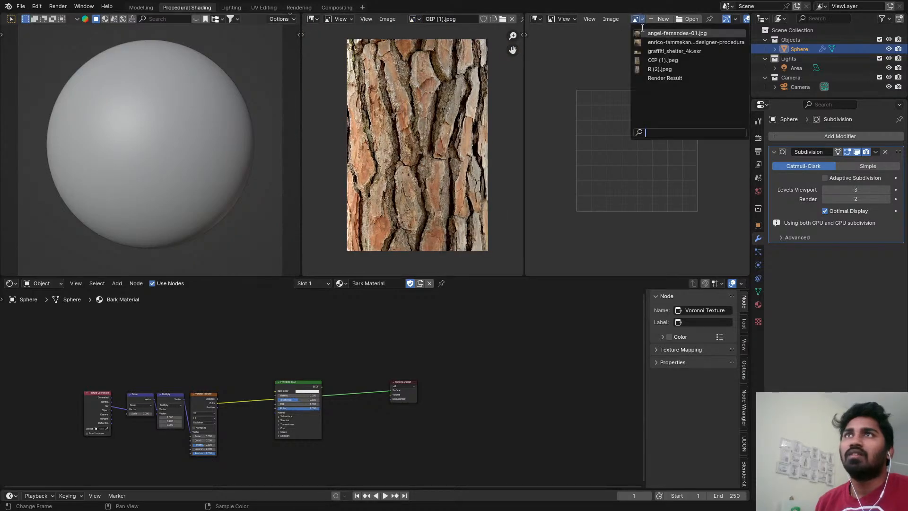
pyautogui.click(647, 32)
pyautogui.scroll(-3, 647, 95)
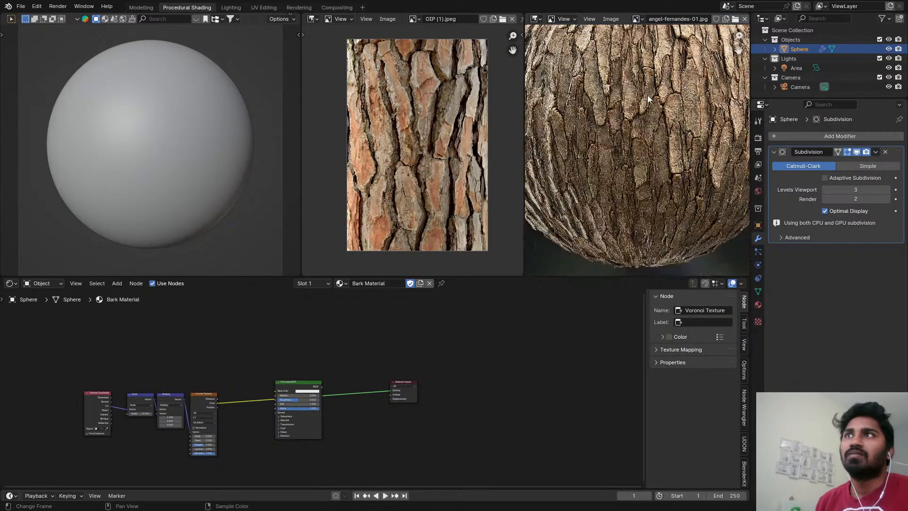
# Show R (2).jpeg in the middle Image Editor and frame close-ups of the bark in both reference images.
pyautogui.scroll(4, 648, 95)
pyautogui.moveTo(644, 118); pyautogui.dragTo(647, 114, button='middle')
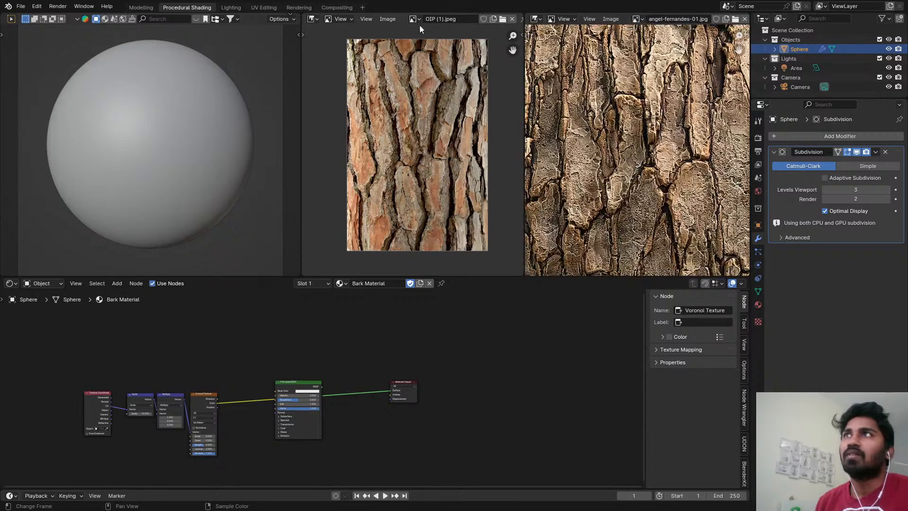
pyautogui.click(412, 18)
pyautogui.click(431, 76)
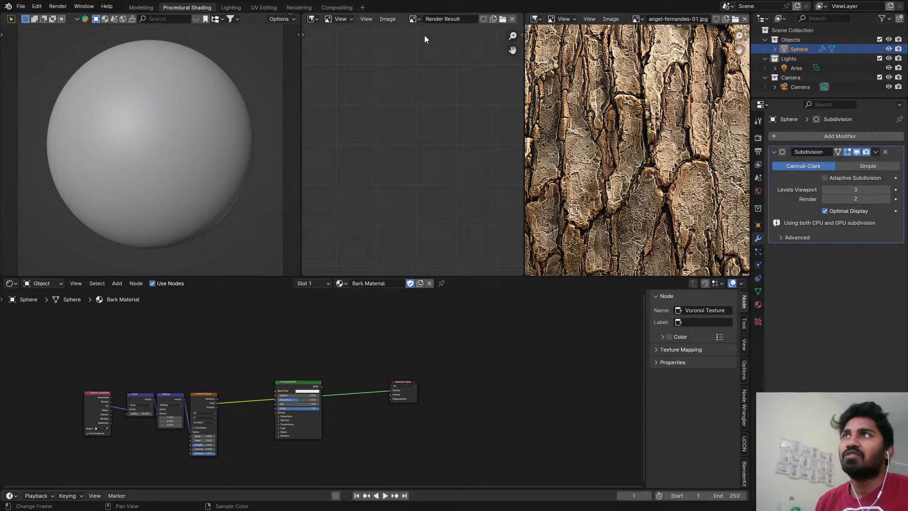
pyautogui.click(413, 21)
pyautogui.click(426, 67)
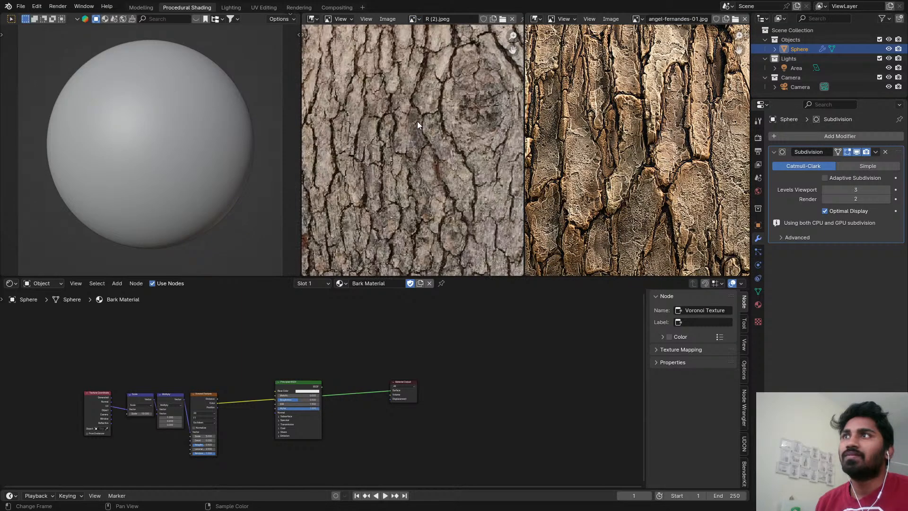
pyautogui.moveTo(417, 121); pyautogui.dragTo(352, 238, button='middle')
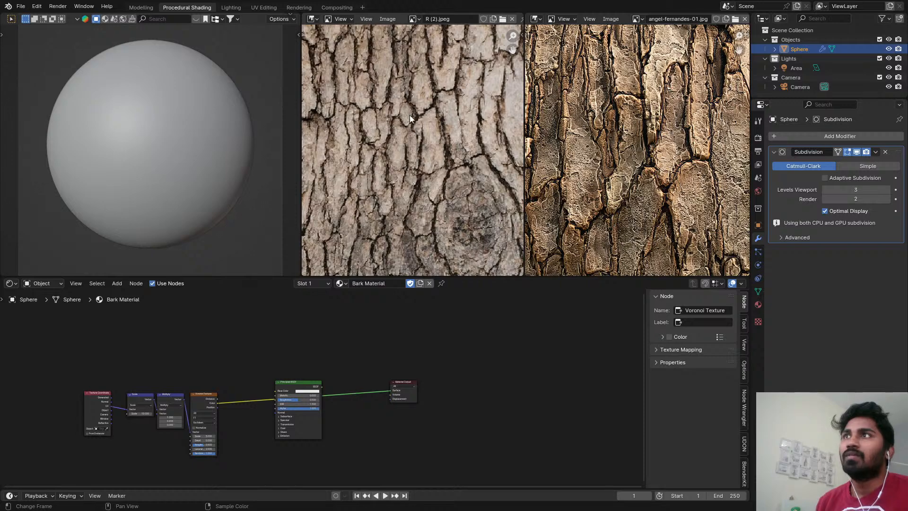
pyautogui.scroll(-4, 639, 151)
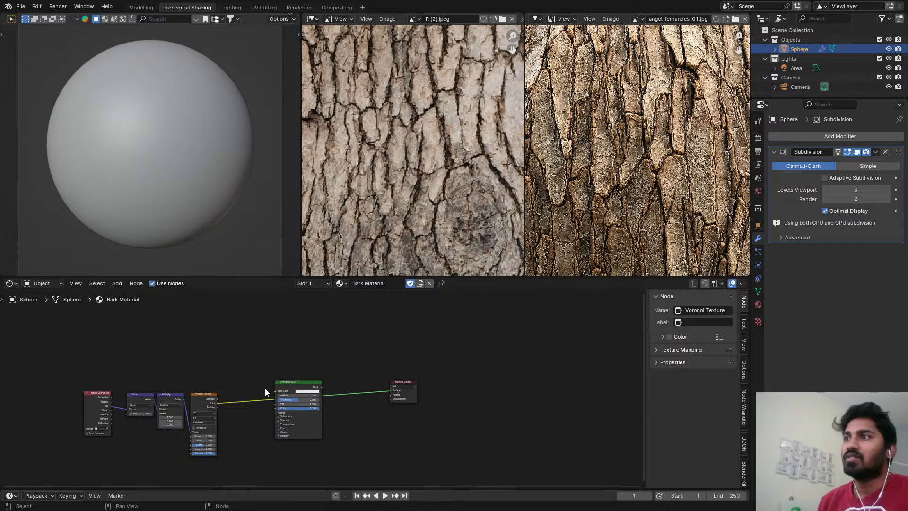
# Switch the viewport to Rendered shading and preview the Voronoi Texture's Color output on the sphere.
pyautogui.moveTo(265, 387); pyautogui.dragTo(361, 341, button='middle')
pyautogui.scroll(2, 361, 342)
pyautogui.click(376, 338)
pyautogui.press('z')
pyautogui.click(191, 176)
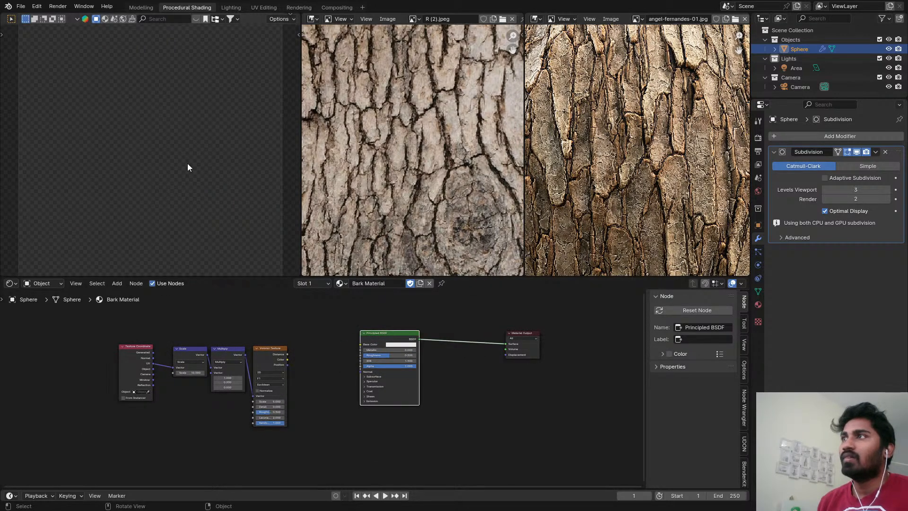
pyautogui.keyDown('ctrl'); pyautogui.keyDown('shift'); pyautogui.click(283, 349); pyautogui.keyUp('shift'); pyautogui.keyUp('ctrl')
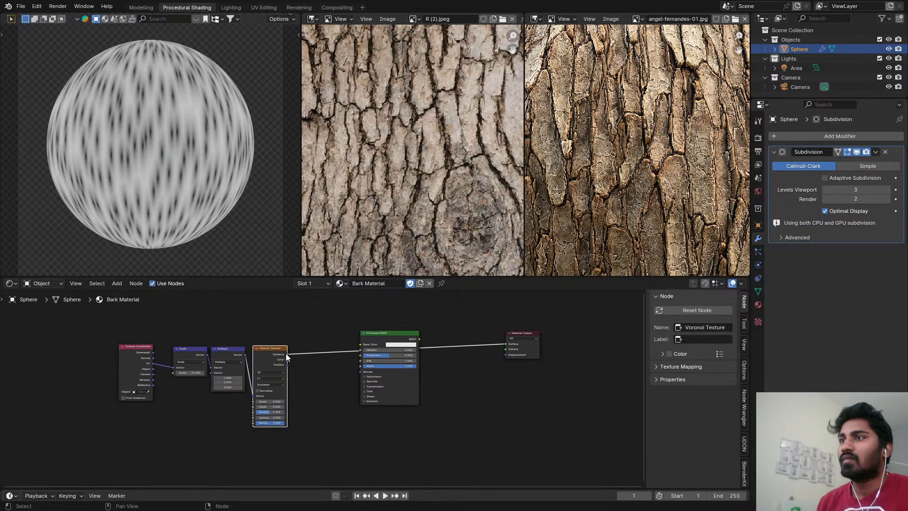
pyautogui.scroll(3, 288, 354)
pyautogui.keyDown('ctrl'); pyautogui.keyDown('shift'); pyautogui.click(279, 361); pyautogui.keyUp('shift'); pyautogui.keyUp('ctrl')
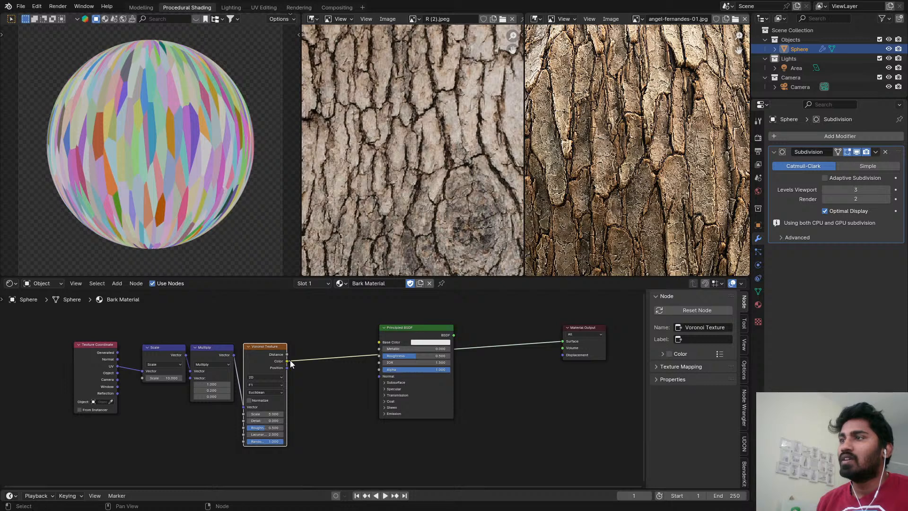
# Hide the Texture Coordinate node's unused sockets and move the Texture Coordinate, Scale and Multiply nodes farther away from the Voronoi Texture.
pyautogui.moveTo(156, 349); pyautogui.dragTo(268, 332, button='middle')
pyautogui.scroll(-2, 268, 332)
pyautogui.scroll(2, 204, 325)
pyautogui.click(221, 342)
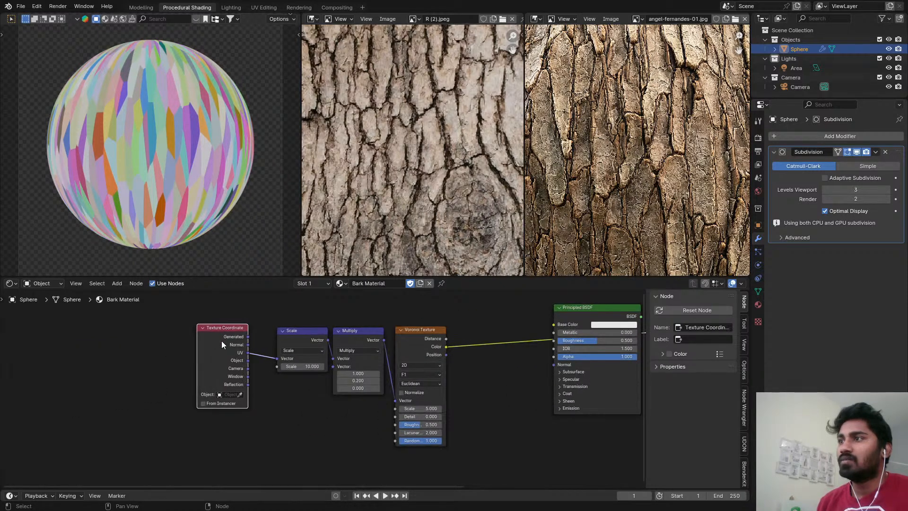
pyautogui.hotkey('ctrl', 'h')
pyautogui.moveTo(232, 334); pyautogui.dragTo(183, 382)
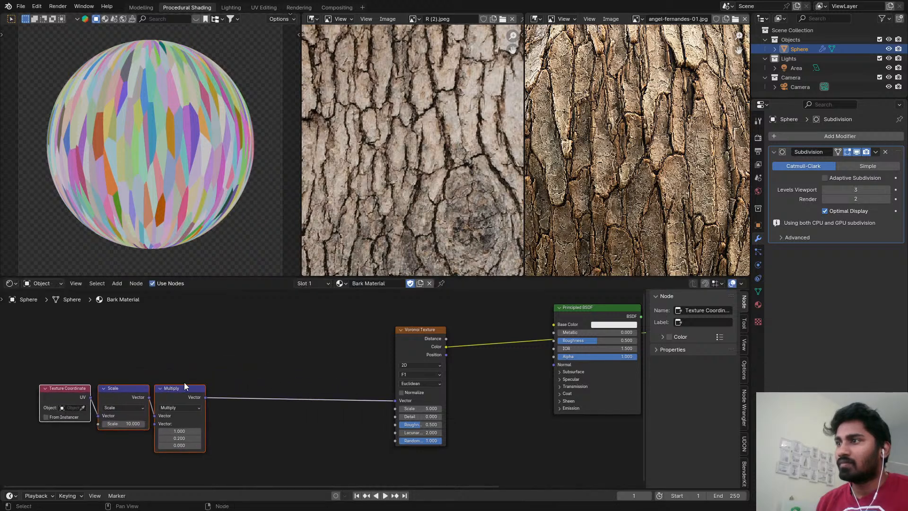
# Add a Noise Texture below the main vector link and feed it with the Multiply node's Vector output.
pyautogui.moveTo(328, 364); pyautogui.dragTo(327, 318, button='middle')
pyautogui.hotkey('shift', 'a')
pyautogui.click(326, 319)
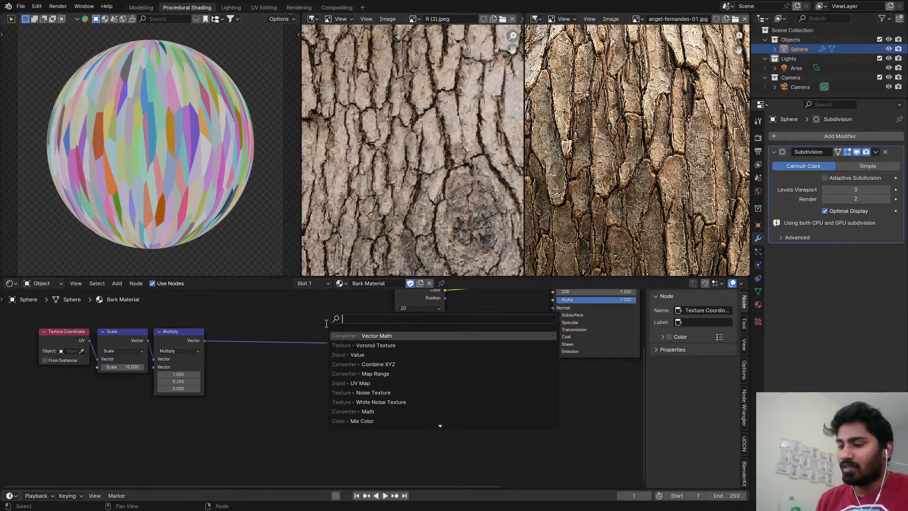
pyautogui.write('noise')
pyautogui.press('Return')
pyautogui.click(222, 360)
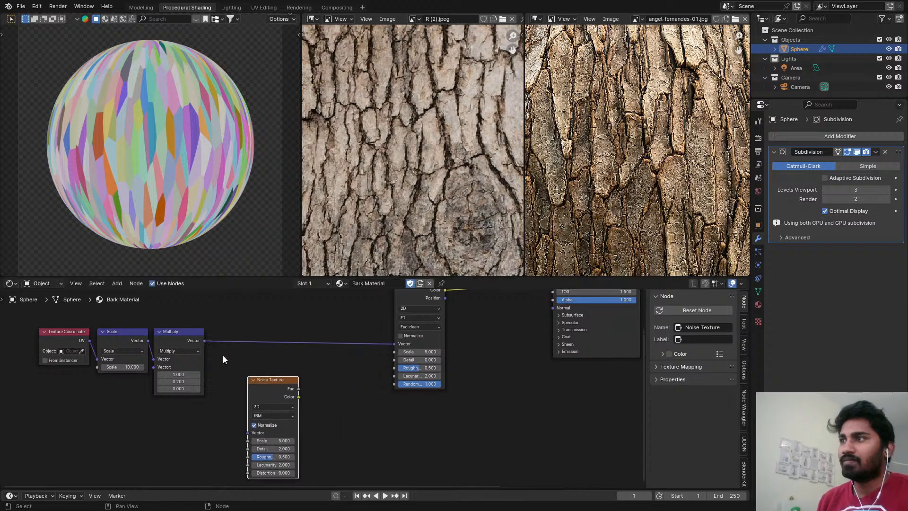
pyautogui.keyDown('alt'); pyautogui.moveTo(199, 344); pyautogui.dragTo(261, 431, button='right'); pyautogui.keyUp('alt')
# Insert a Vector Math node set to Add between the Multiply node and the Voronoi Texture.
pyautogui.hotkey('shift', 'a')
pyautogui.click(306, 369)
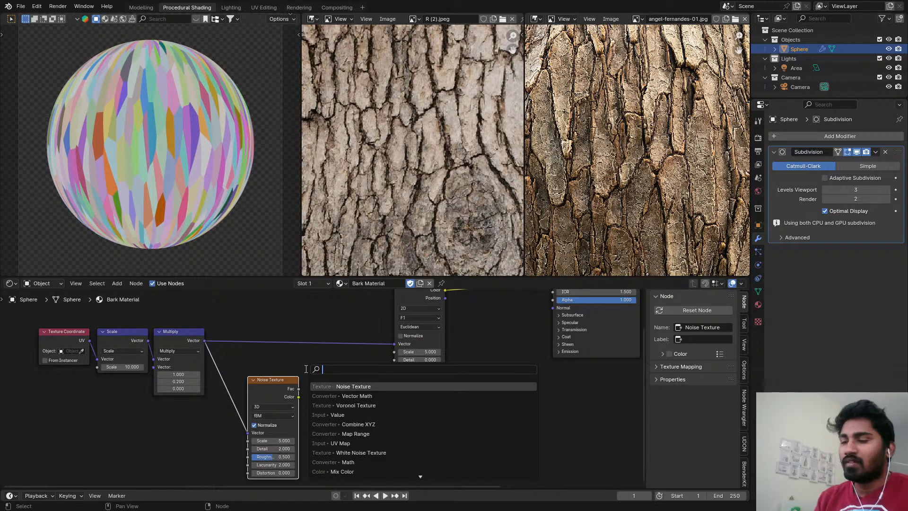
pyautogui.click(340, 396)
pyautogui.click(337, 330)
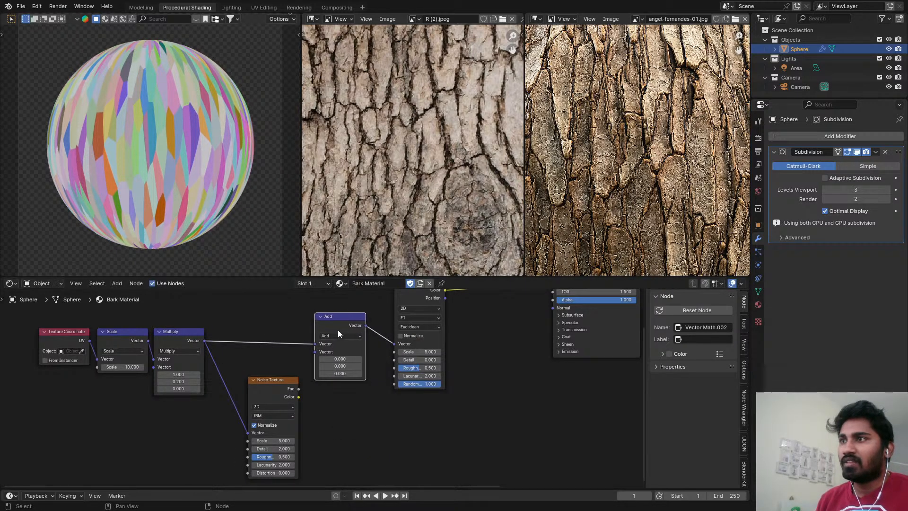
# Move the coordinate, Scale, Multiply and Noise Texture nodes away from the Add node to make room between them.
pyautogui.scroll(-3, 203, 346)
pyautogui.moveTo(203, 346); pyautogui.dragTo(440, 366, button='middle')
pyautogui.moveTo(308, 329); pyautogui.dragTo(479, 410)
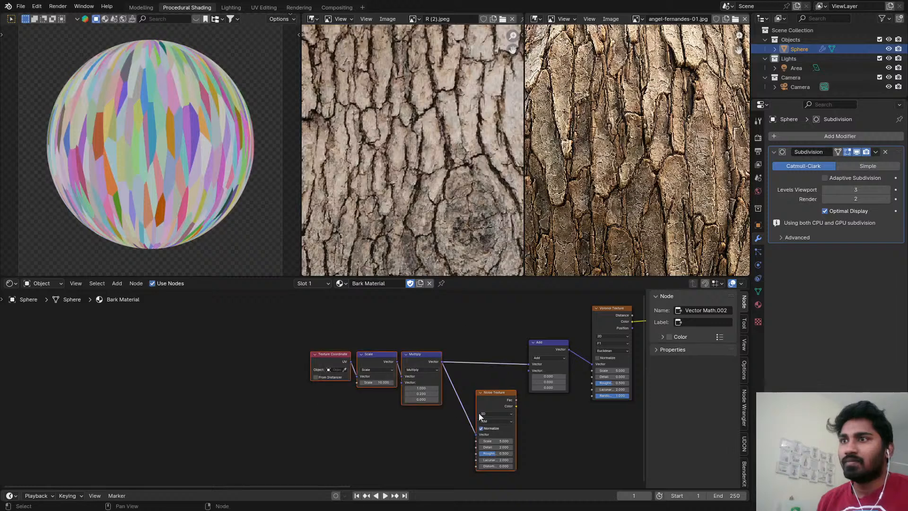
pyautogui.press('g')
pyautogui.click(429, 404)
pyautogui.scroll(2, 340, 354)
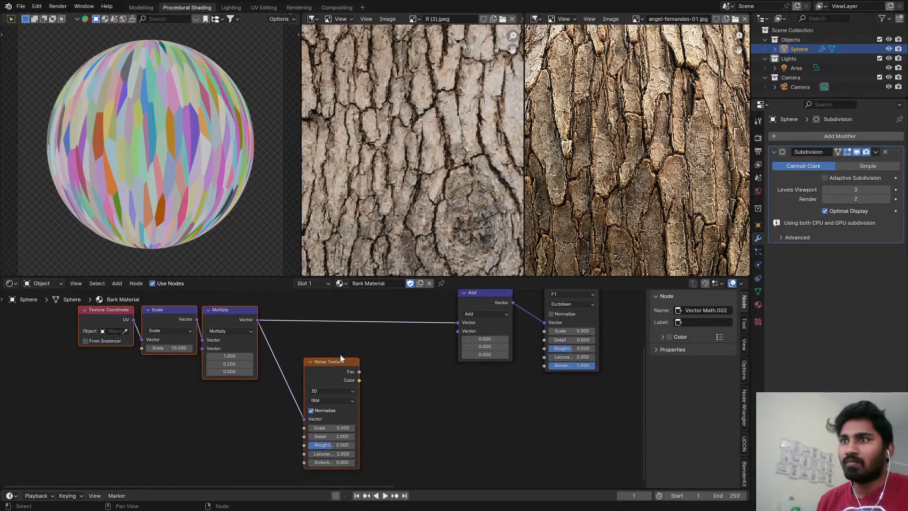
# Duplicate the Add node, feed the copy from the noise Color, and connect its output to the original Add's second Vector input.
pyautogui.click(474, 303)
pyautogui.hotkey('shift', 'd')
pyautogui.click(396, 375)
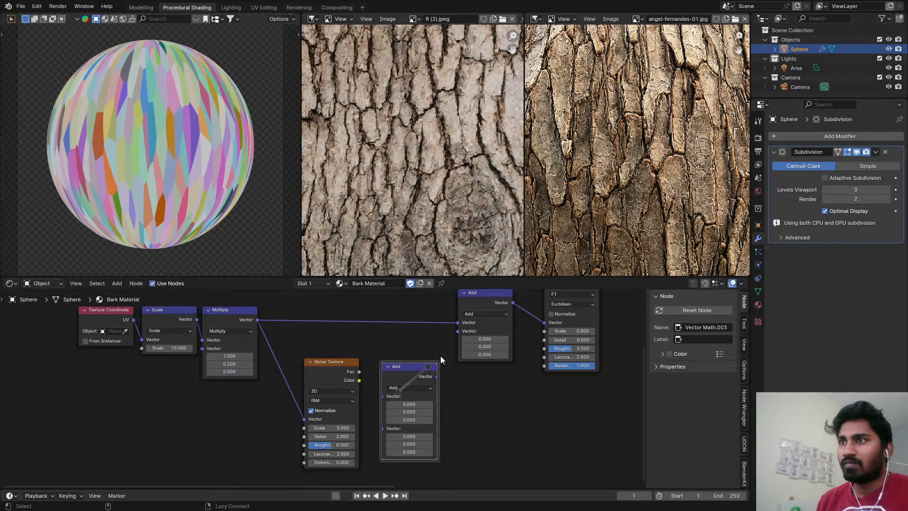
pyautogui.keyDown('alt'); pyautogui.moveTo(434, 366); pyautogui.dragTo(484, 326, button='right'); pyautogui.keyUp('alt')
pyautogui.moveTo(359, 379); pyautogui.dragTo(382, 396)
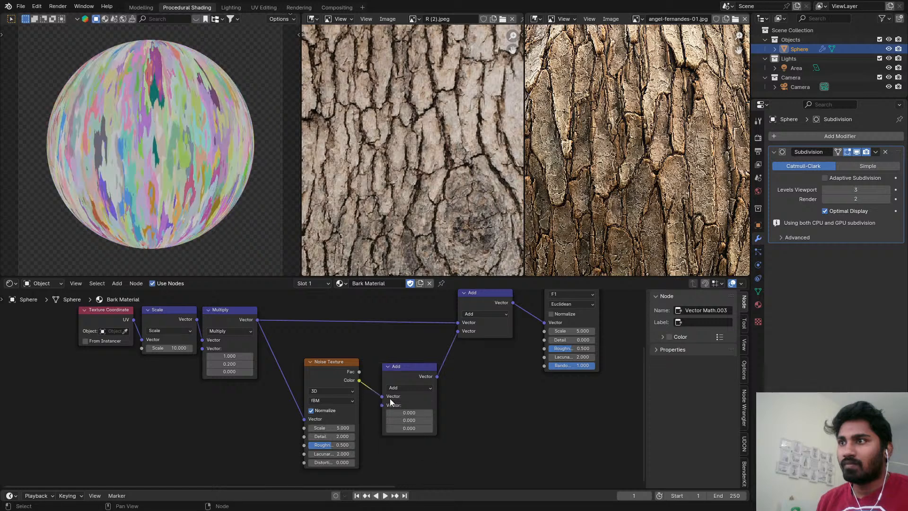
pyautogui.click(407, 386)
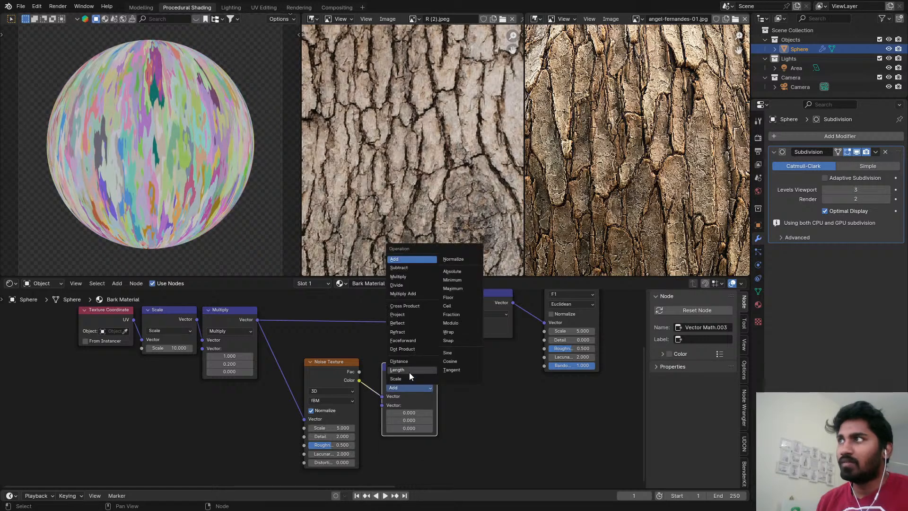
pyautogui.click(410, 385)
pyautogui.scroll(3, 415, 389)
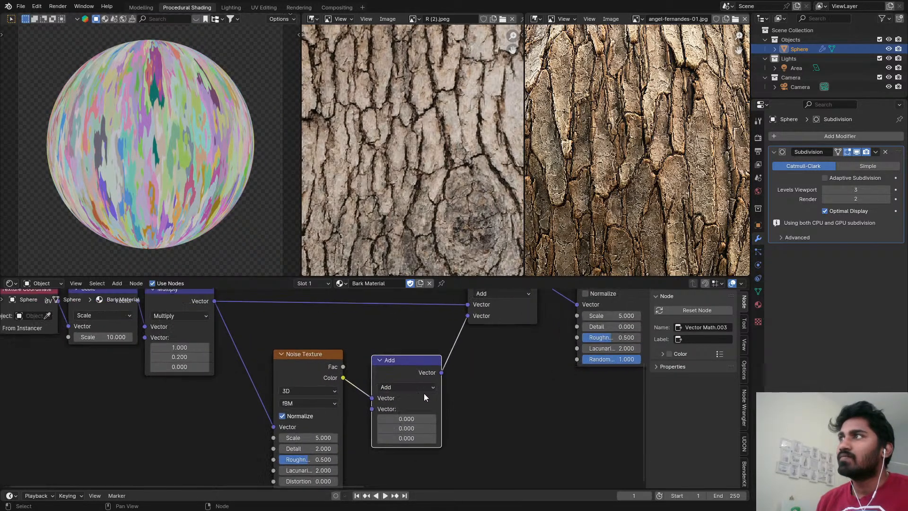
pyautogui.scroll(-1, 424, 393)
pyautogui.moveTo(422, 392); pyautogui.dragTo(415, 373, button='middle')
pyautogui.scroll(1, 406, 380)
# Duplicate the lower Add node and insert the copy between the Noise Texture's Color output and that node.
pyautogui.click(399, 378)
pyautogui.scroll(-2, 342, 373)
pyautogui.scroll(1, 526, 370)
pyautogui.moveTo(412, 374); pyautogui.dragTo(503, 354)
pyautogui.hotkey('shift', 'd')
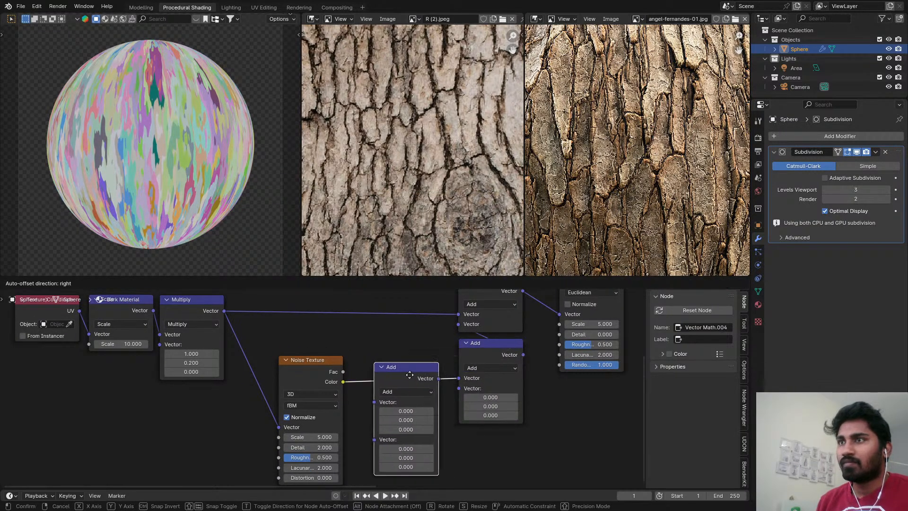
pyautogui.click(407, 376)
# Move the second lower Add node directly beside its copy in the noise branch.
pyautogui.moveTo(510, 360); pyautogui.dragTo(463, 376)
pyautogui.moveTo(463, 377); pyautogui.dragTo(406, 396, button='middle')
pyautogui.scroll(-3, 407, 396)
pyautogui.moveTo(406, 397); pyautogui.dragTo(357, 414, button='middle')
pyautogui.scroll(-1, 357, 414)
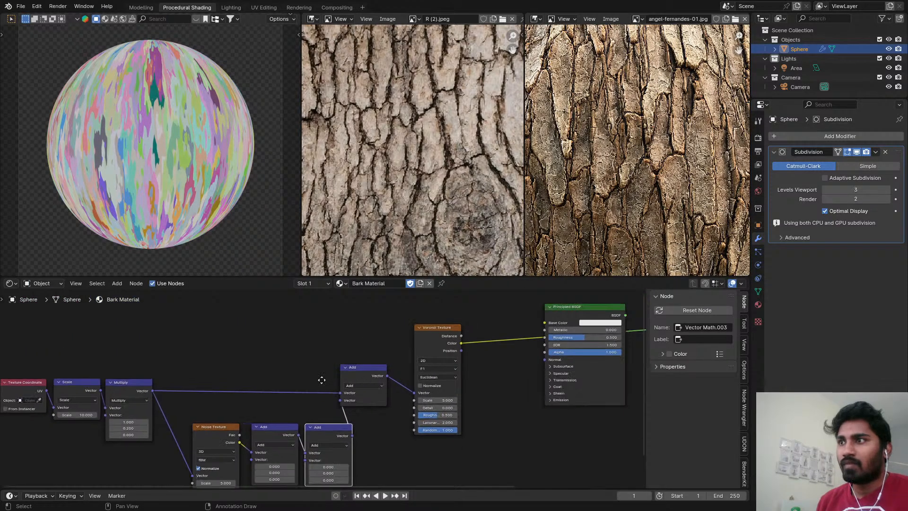
# Rearrange the nodes so the noise branch sits just below the main vector link with more space before the final Add.
pyautogui.moveTo(322, 379); pyautogui.dragTo(467, 347, button='middle')
pyautogui.moveTo(360, 384); pyautogui.dragTo(433, 376)
pyautogui.moveTo(210, 334); pyautogui.dragTo(251, 335, button='middle')
pyautogui.moveTo(177, 332); pyautogui.dragTo(314, 356)
pyautogui.moveTo(314, 349); pyautogui.dragTo(288, 352)
pyautogui.moveTo(287, 353); pyautogui.dragTo(249, 348, button='middle')
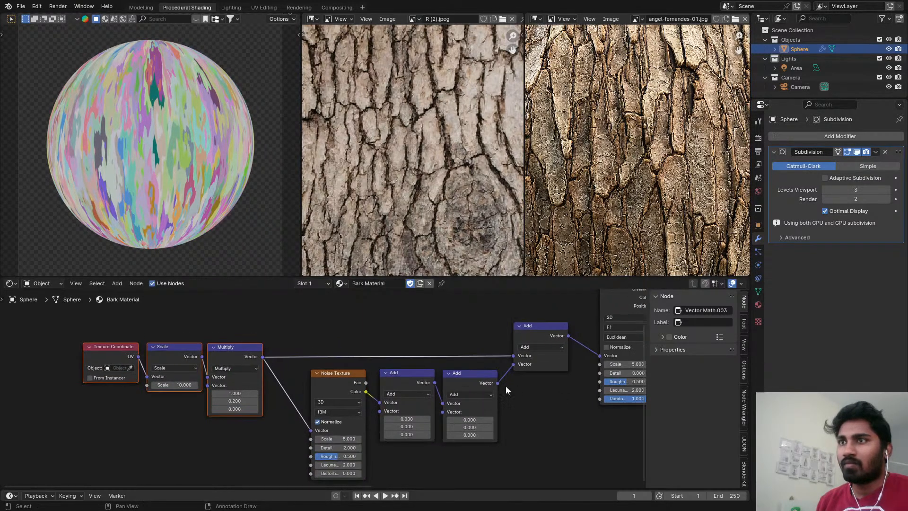
# Change the two math nodes after the Noise Texture to Subtract followed by Scale.
pyautogui.scroll(2, 412, 394)
pyautogui.click(464, 394)
pyautogui.click(468, 382)
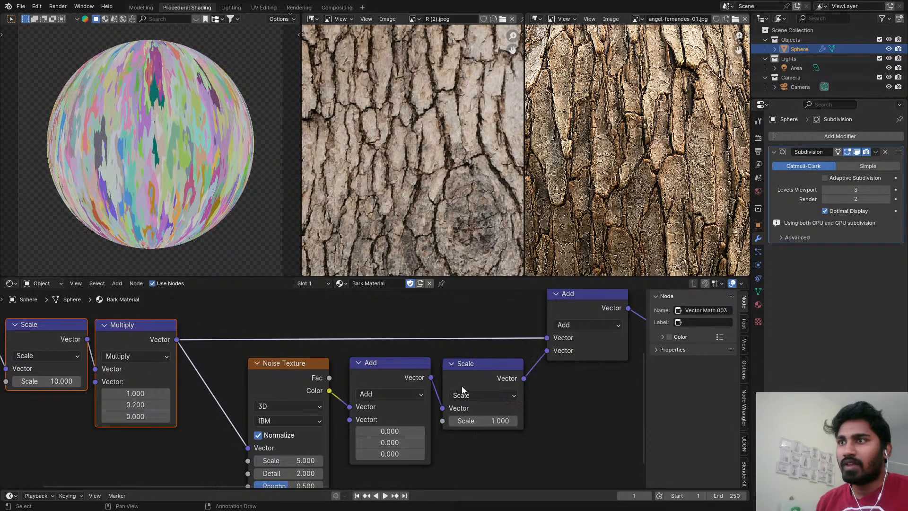
pyautogui.click(378, 394)
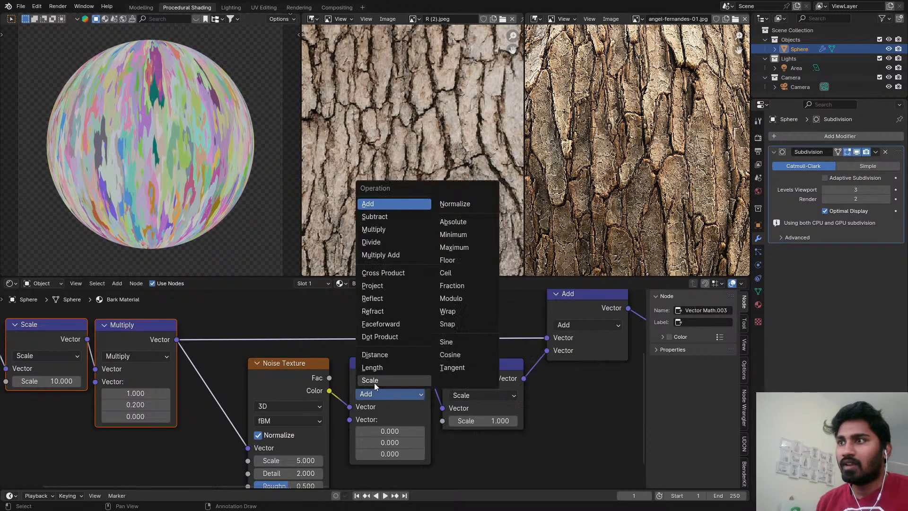
pyautogui.click(377, 217)
# Set all three Subtract values to 0.5 and the following Scale node's factor to 0.2.
pyautogui.doubleClick(405, 430)
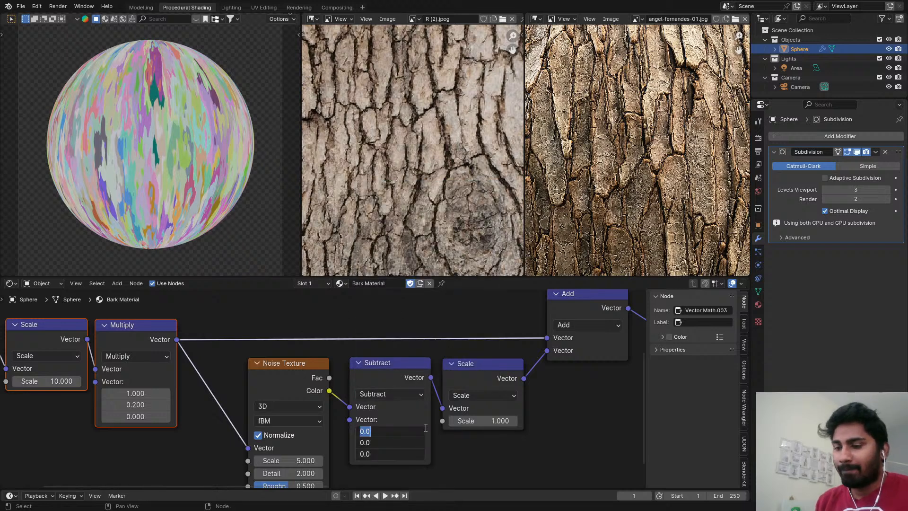
pyautogui.write('.5')
pyautogui.press('Return')
pyautogui.scroll(2, 481, 435)
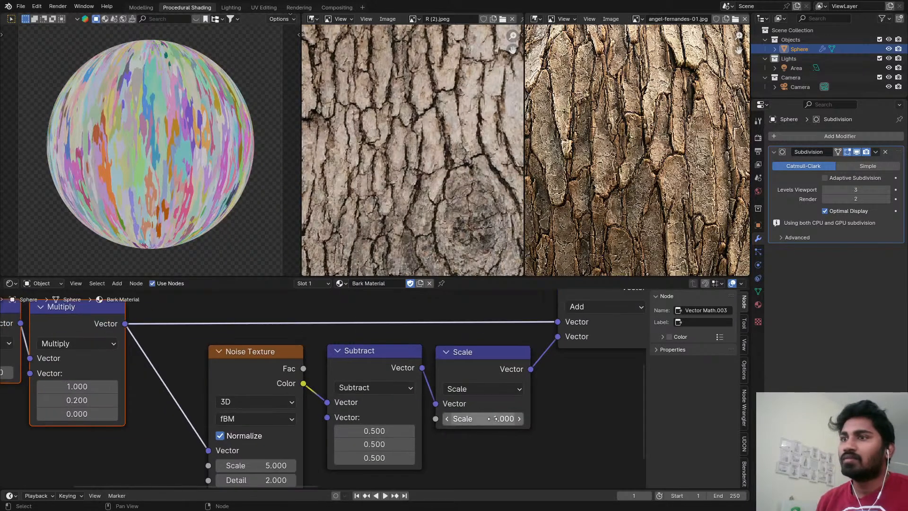
pyautogui.keyDown('shift'); pyautogui.moveTo(496, 417); pyautogui.dragTo(450, 417); pyautogui.keyUp('shift')
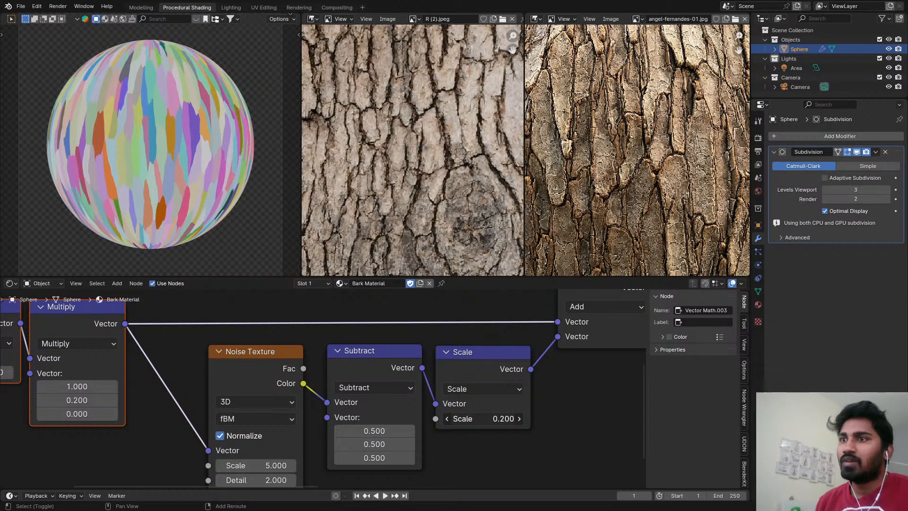
# Try a Scale of 10 on the Noise Texture, checking the distorted cells up close, and undo it.
pyautogui.scroll(5, 138, 75)
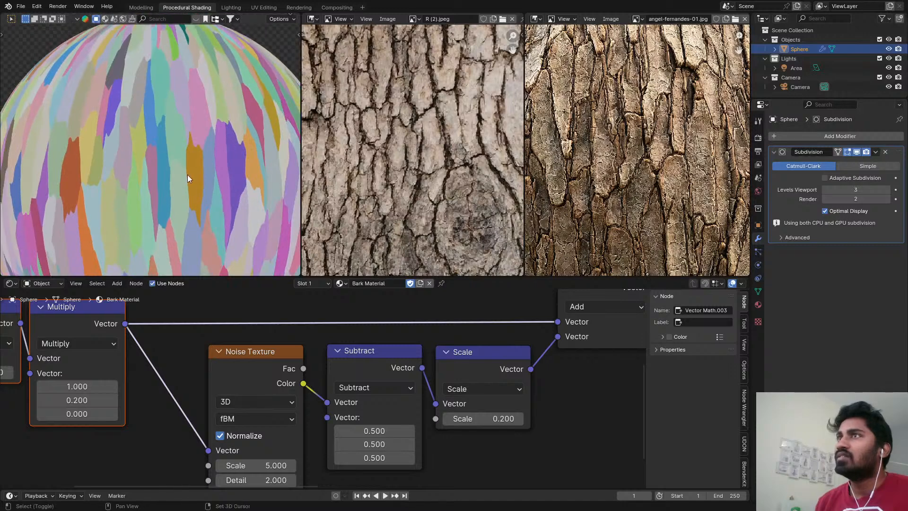
pyautogui.keyDown('shift'); pyautogui.moveTo(187, 174); pyautogui.dragTo(180, 137, button='middle'); pyautogui.keyUp('shift')
pyautogui.moveTo(248, 418); pyautogui.dragTo(259, 361, button='middle')
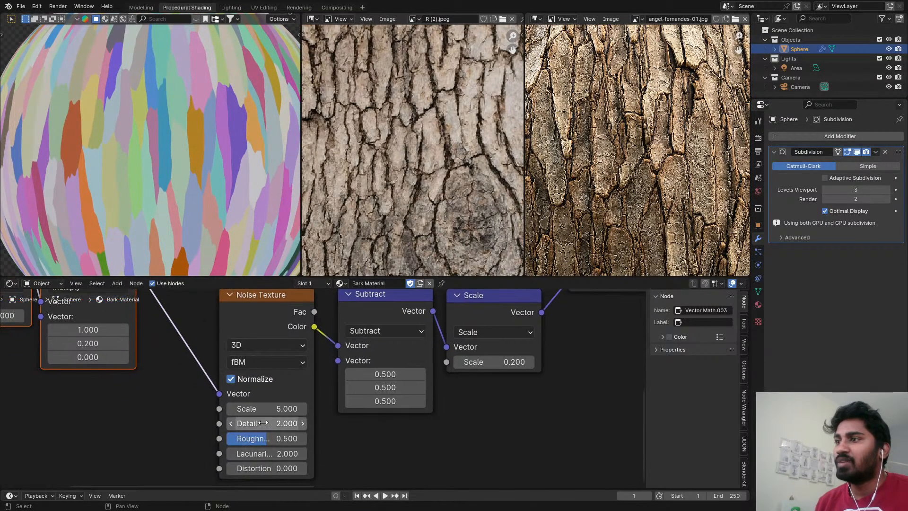
pyautogui.click(280, 423)
pyautogui.click(283, 413)
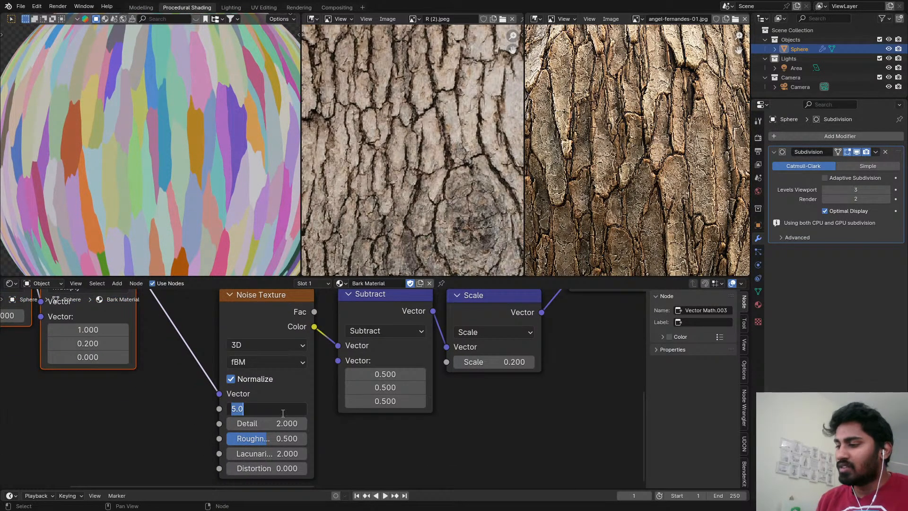
pyautogui.write('10')
pyautogui.press('Return')
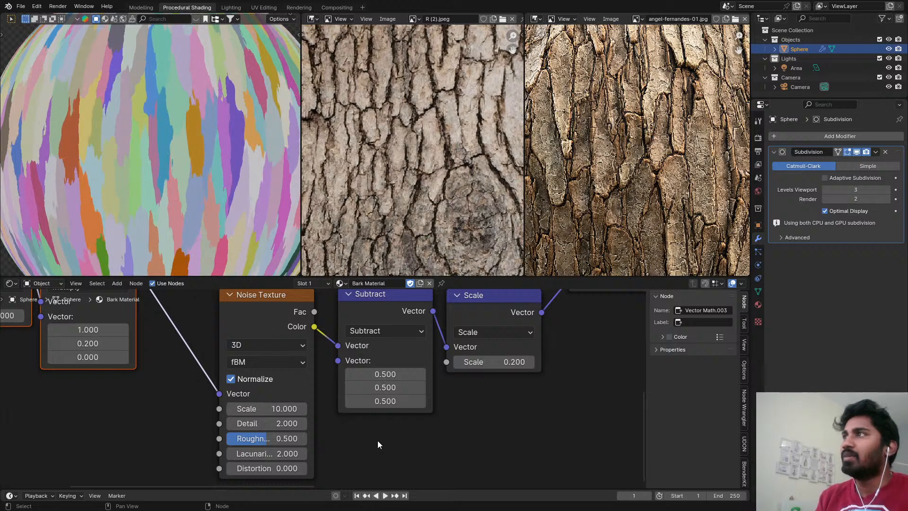
pyautogui.hotkey('ctrl', 'z')
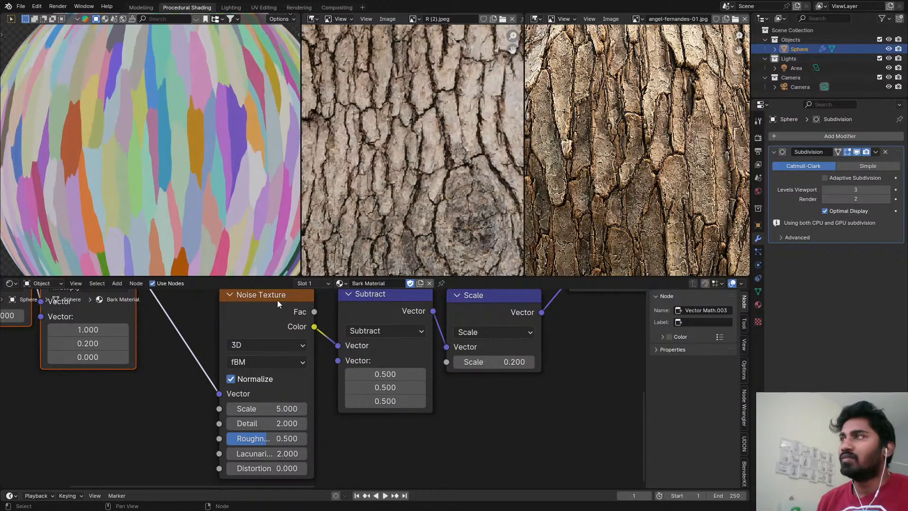
# Set the Noise Texture's Detail to 3.
pyautogui.moveTo(265, 424)
pyautogui.mouseDown()
pyautogui.moveTo(294, 423)
pyautogui.moveTo(278, 423)
pyautogui.mouseUp()
pyautogui.hotkey('ctrl', 'z')
pyautogui.click(266, 424)
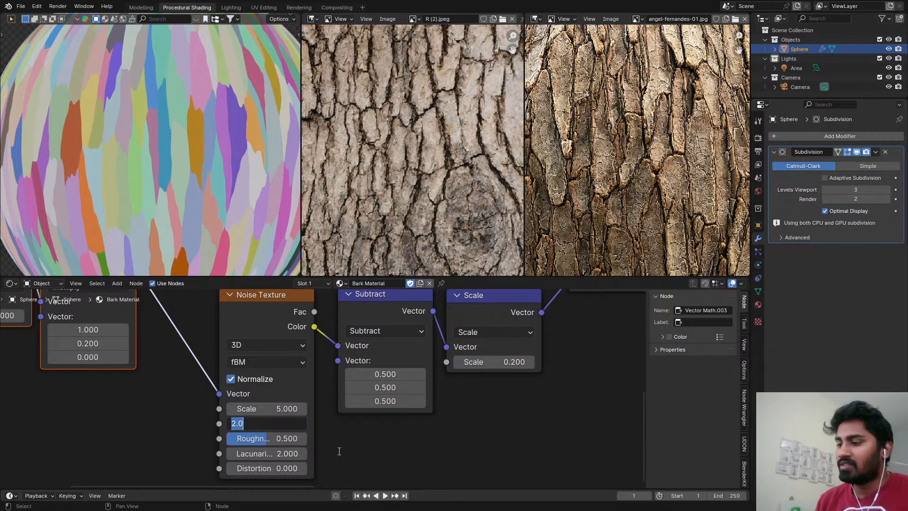
pyautogui.write('3')
pyautogui.press('Return')
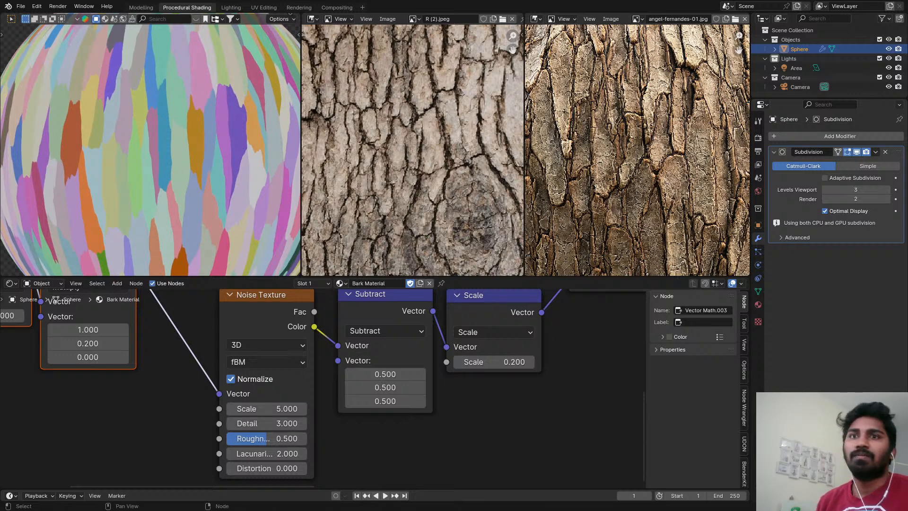
# Group the coordinate, scaling and noise-distortion nodes that feed the Voronoi Texture into one frame.
pyautogui.scroll(-5, 215, 206)
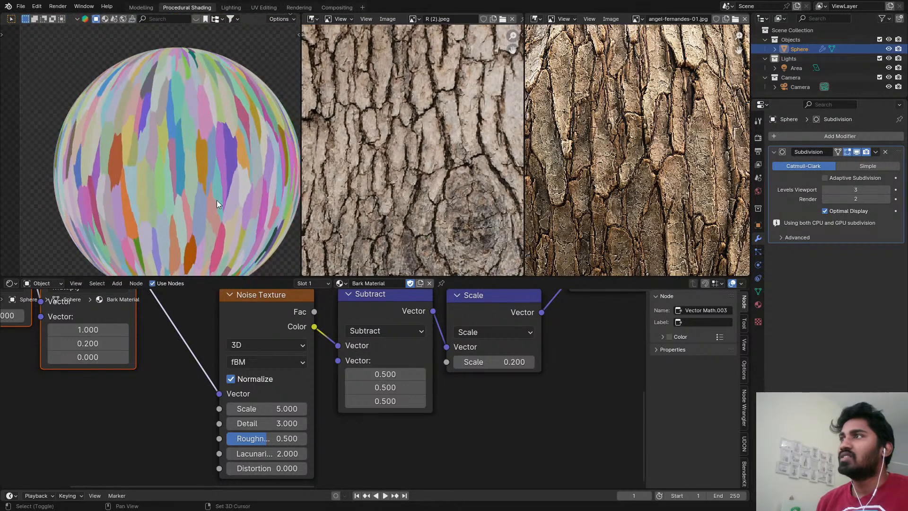
pyautogui.scroll(-3, 453, 412)
pyautogui.scroll(-6, 480, 413)
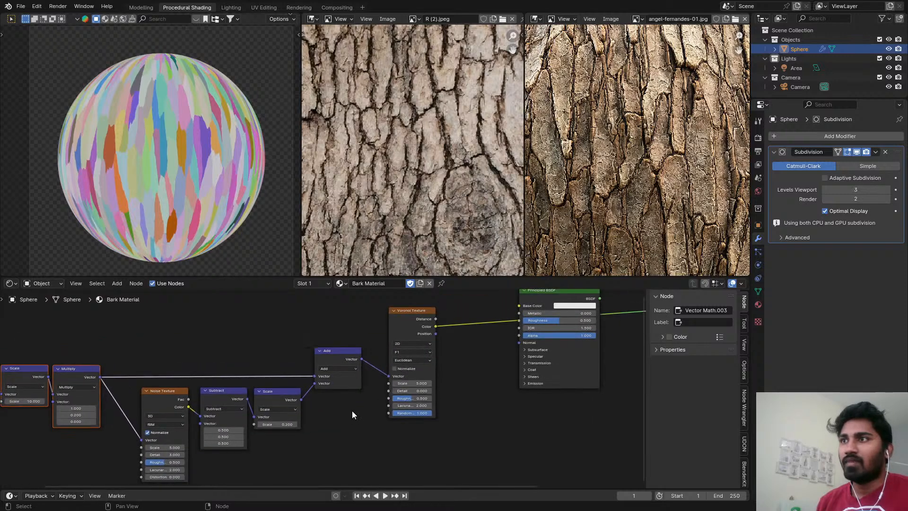
pyautogui.moveTo(60, 339); pyautogui.dragTo(280, 438)
pyautogui.hotkey('ctrl', 'j')
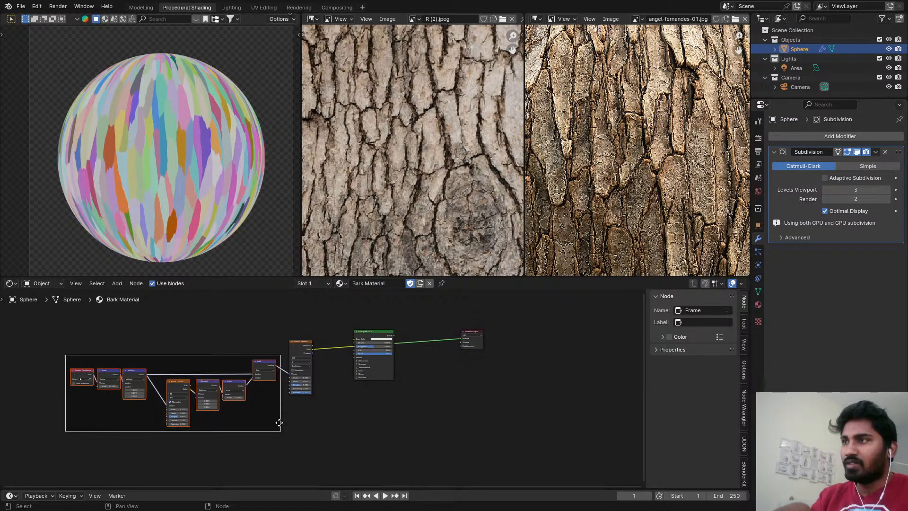
# Preview the Voronoi Texture's Distance output on the sphere and move the Principled BSDF below the Material Output.
pyautogui.scroll(3, 305, 379)
pyautogui.moveTo(299, 344); pyautogui.dragTo(312, 327)
pyautogui.keyDown('ctrl'); pyautogui.keyDown('shift'); pyautogui.click(311, 328); pyautogui.keyUp('shift'); pyautogui.keyUp('ctrl')
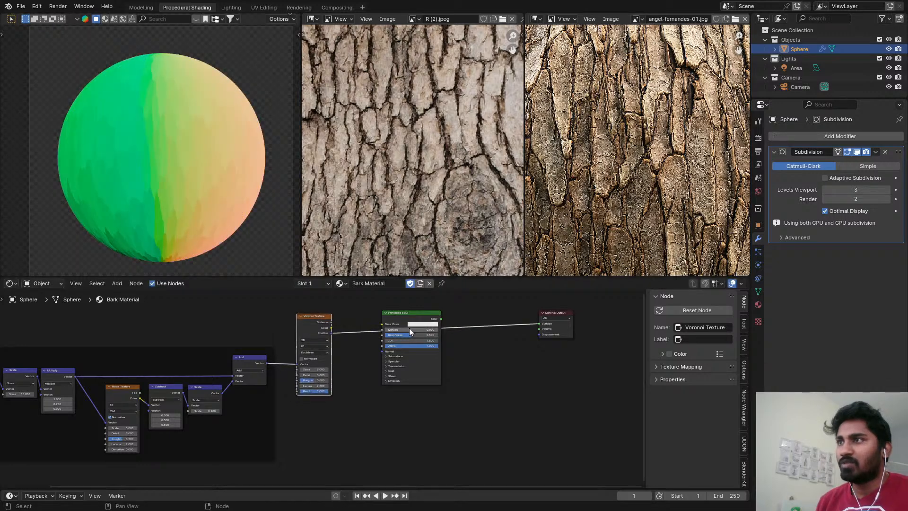
pyautogui.keyDown('ctrl'); pyautogui.keyDown('shift'); pyautogui.click(317, 329); pyautogui.keyUp('shift'); pyautogui.keyUp('ctrl')
pyautogui.moveTo(455, 333); pyautogui.dragTo(605, 390)
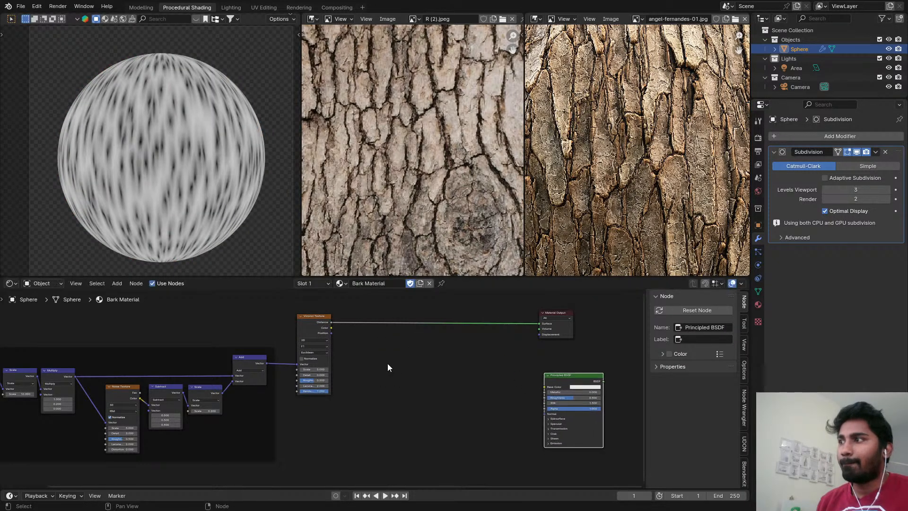
# Insert a Math node on the link between the Voronoi Texture's Distance output and the Material Output.
pyautogui.scroll(1, 395, 356)
pyautogui.moveTo(395, 353); pyautogui.dragTo(471, 353, button='middle')
pyautogui.scroll(1, 418, 346)
pyautogui.click(377, 330)
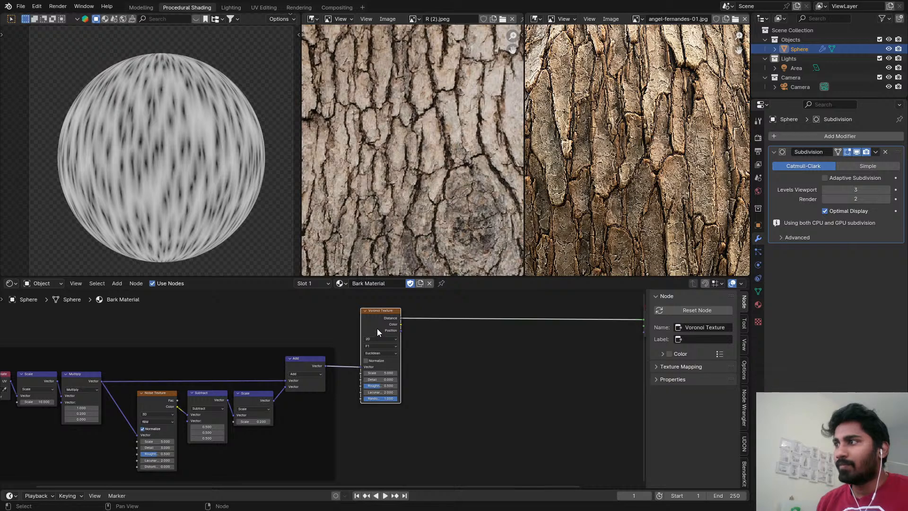
pyautogui.moveTo(425, 328); pyautogui.dragTo(364, 337, button='middle')
pyautogui.scroll(1, 425, 324)
pyautogui.scroll(4, 616, 155)
pyautogui.scroll(-2, 617, 155)
pyautogui.hotkey('shift', 'a')
pyautogui.click(398, 325)
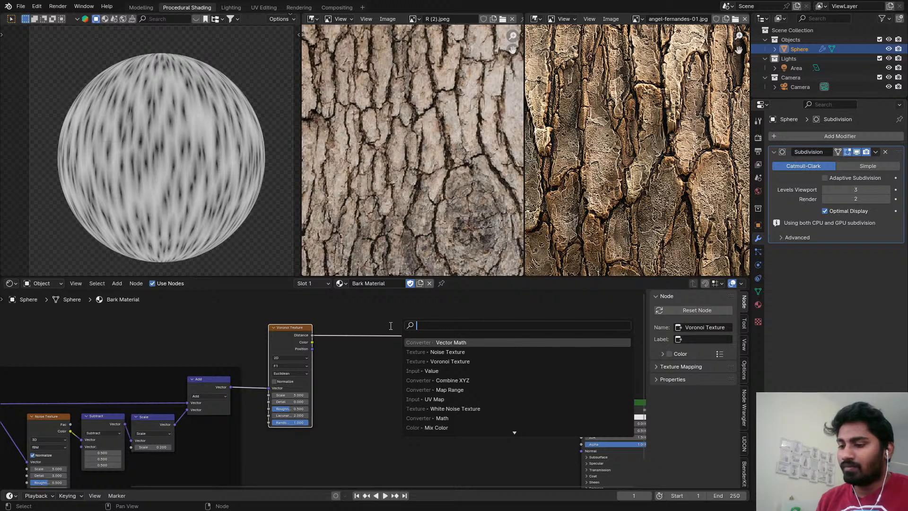
pyautogui.write('math')
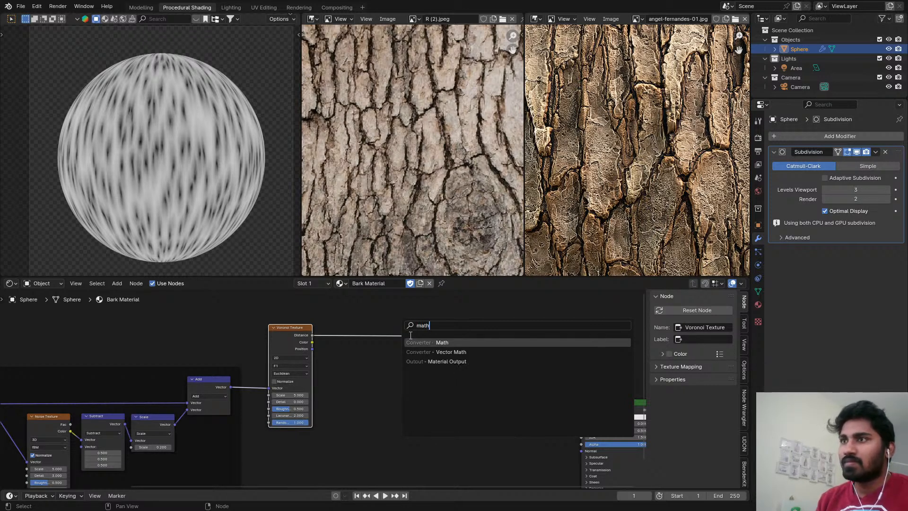
pyautogui.press('Return')
pyautogui.click(344, 316)
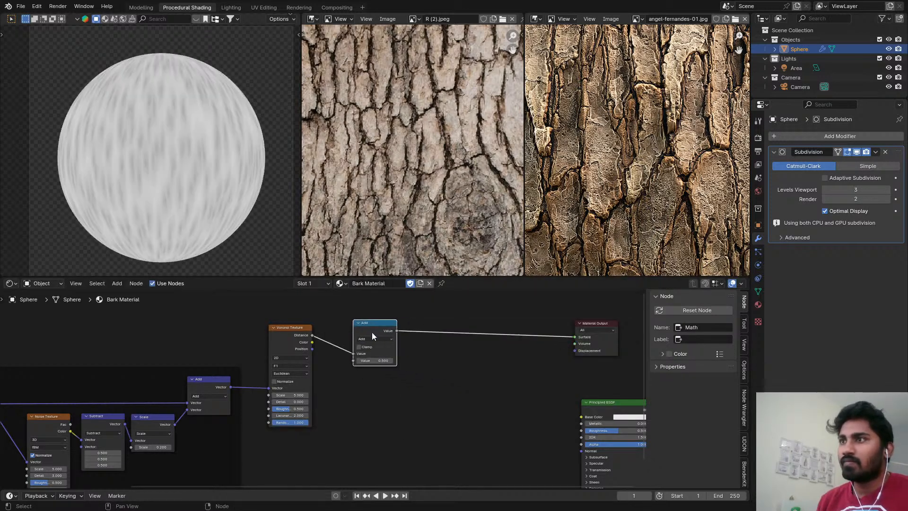
# Invert the Voronoi distance by setting the Math node to Subtract, with 1 as first value and Distance as the second.
pyautogui.keyDown('ctrl'); pyautogui.scroll(-1, 369, 339); pyautogui.keyUp('ctrl')
pyautogui.moveTo(353, 354); pyautogui.dragTo(354, 361)
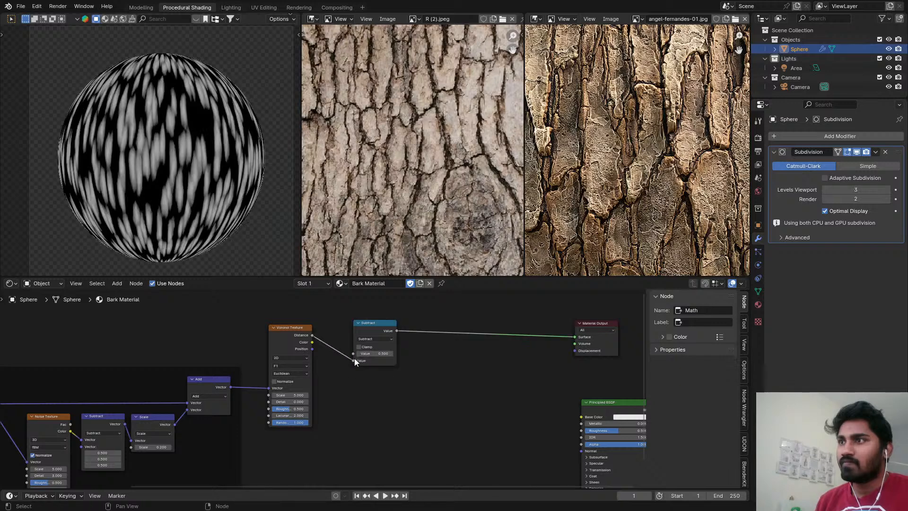
pyautogui.click(374, 354)
pyautogui.write('1')
pyautogui.press('Return')
# Insert a Float Curve node between the Subtract node and the Material Output.
pyautogui.moveTo(399, 345); pyautogui.dragTo(364, 351, button='middle')
pyautogui.scroll(3, 387, 349)
pyautogui.scroll(-1, 363, 350)
pyautogui.moveTo(326, 336); pyautogui.dragTo(355, 339)
pyautogui.click(300, 340)
pyautogui.write('float')
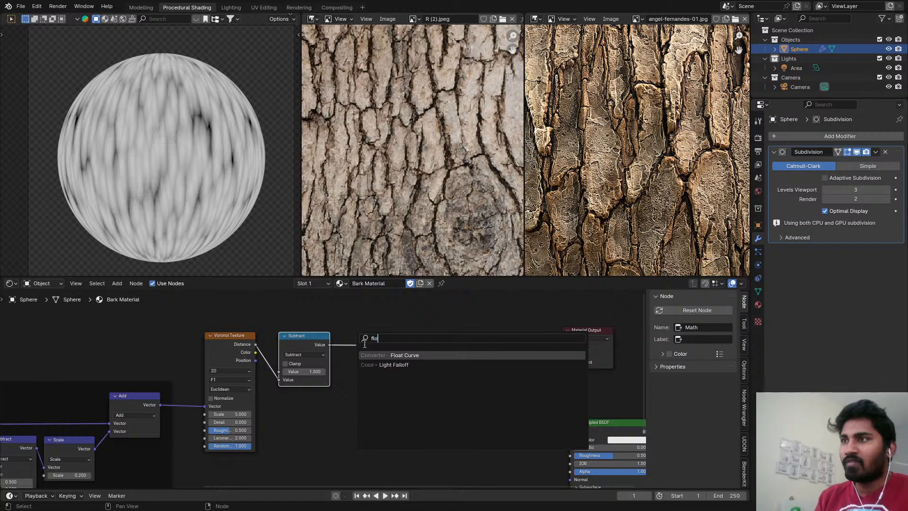
pyautogui.press('Return')
pyautogui.click(358, 327)
pyautogui.moveTo(427, 362); pyautogui.dragTo(415, 350, button='middle')
pyautogui.scroll(4, 416, 350)
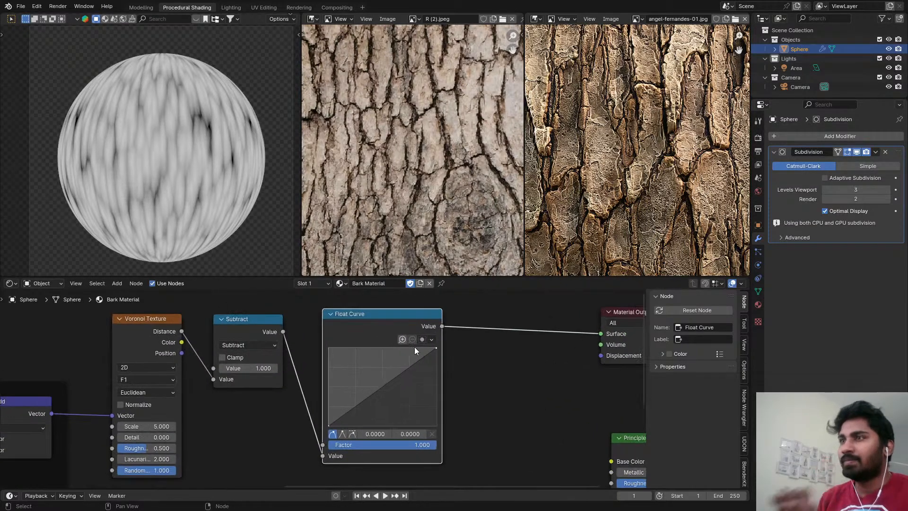
# Add a Displacement node taking the Float Curve value as Height and connect it to the Material Output's Displacement input.
pyautogui.scroll(-3, 415, 350)
pyautogui.moveTo(478, 345); pyautogui.dragTo(407, 340, button='middle')
pyautogui.scroll(1, 407, 340)
pyautogui.hotkey('shift', 'a')
pyautogui.click(411, 337)
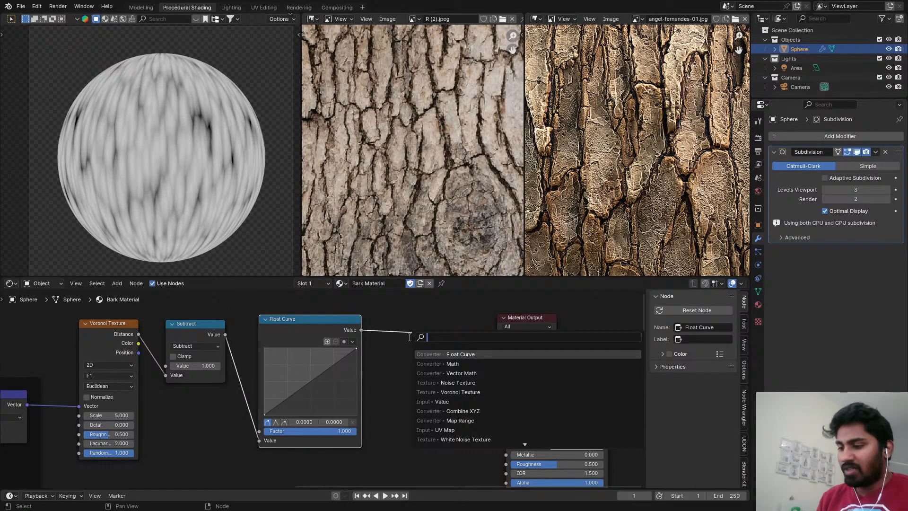
pyautogui.write('displace')
pyautogui.press('Return')
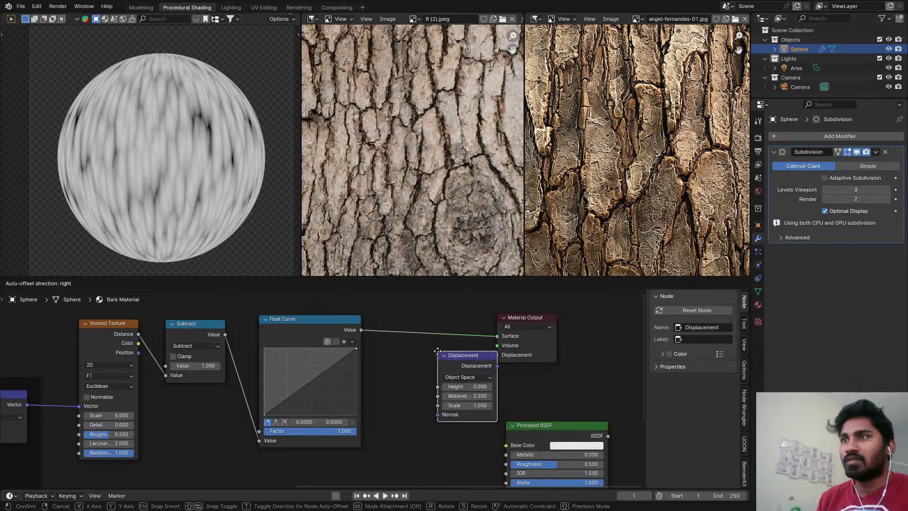
pyautogui.click(418, 350)
pyautogui.moveTo(361, 330); pyautogui.dragTo(419, 386)
pyautogui.moveTo(478, 365); pyautogui.dragTo(497, 354)
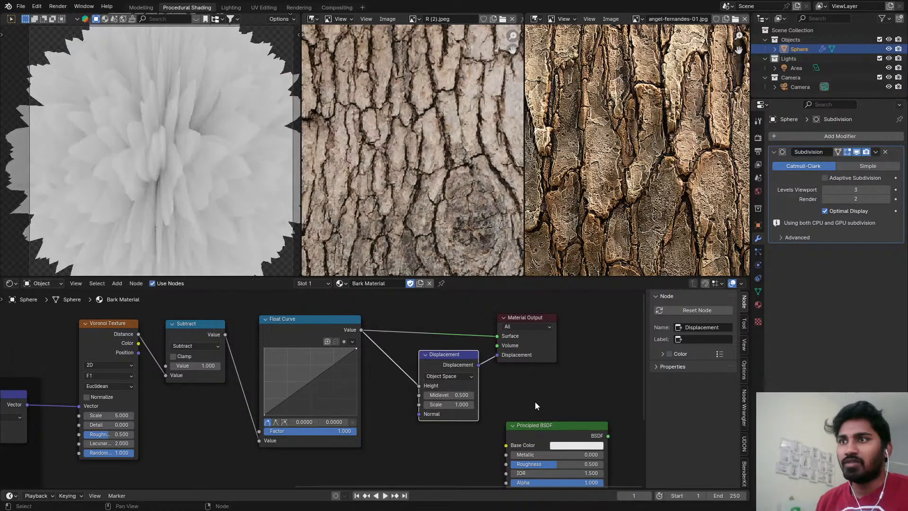
# Move the Principled BSDF above the node chain, reconnect it to the output's Surface, and enable Adaptive Subdivision on the modifier.
pyautogui.moveTo(546, 426); pyautogui.dragTo(413, 315)
pyautogui.moveTo(513, 421); pyautogui.dragTo(454, 381, button='middle')
pyautogui.moveTo(474, 473); pyautogui.dragTo(521, 420)
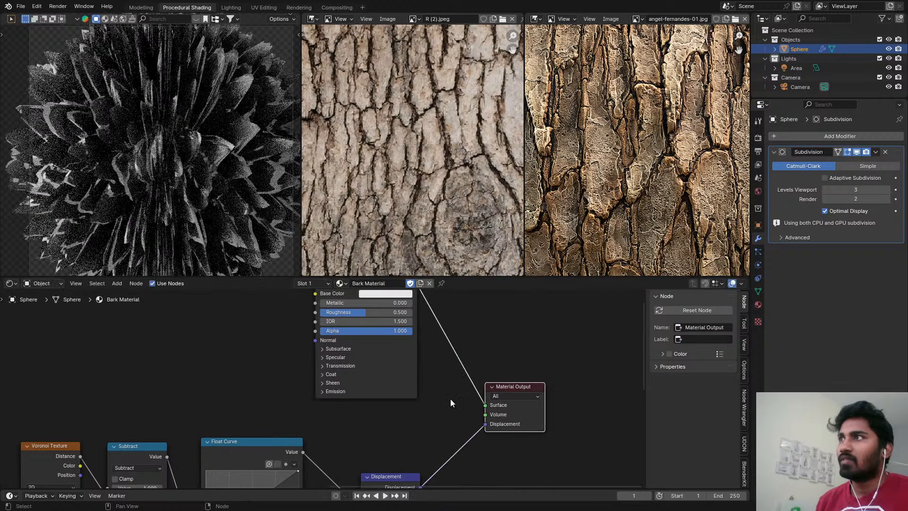
pyautogui.moveTo(431, 383); pyautogui.dragTo(456, 366, button='middle')
pyautogui.scroll(-3, 455, 367)
pyautogui.click(824, 178)
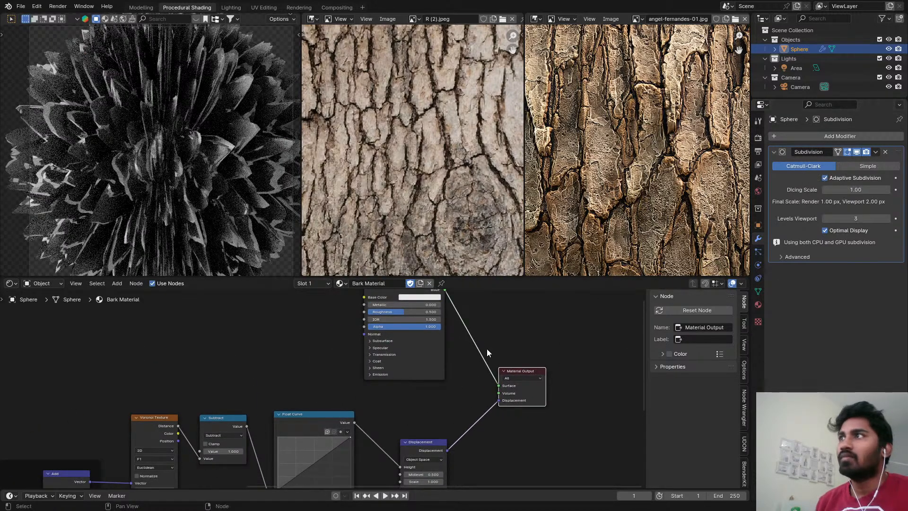
# Lower the Displacement node's Scale to 0.2.
pyautogui.scroll(3, 503, 420)
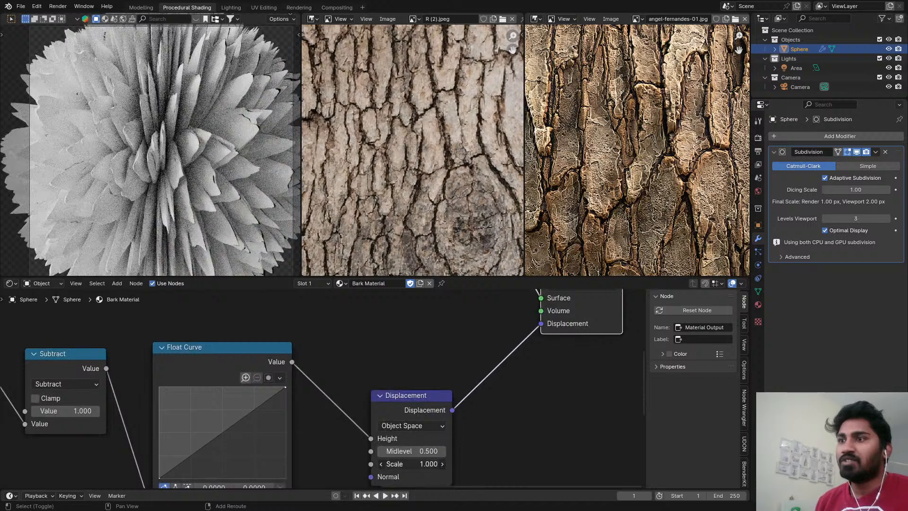
pyautogui.moveTo(412, 464)
pyautogui.mouseDown()
pyautogui.moveTo(397, 464)
pyautogui.moveTo(420, 464)
pyautogui.mouseUp()
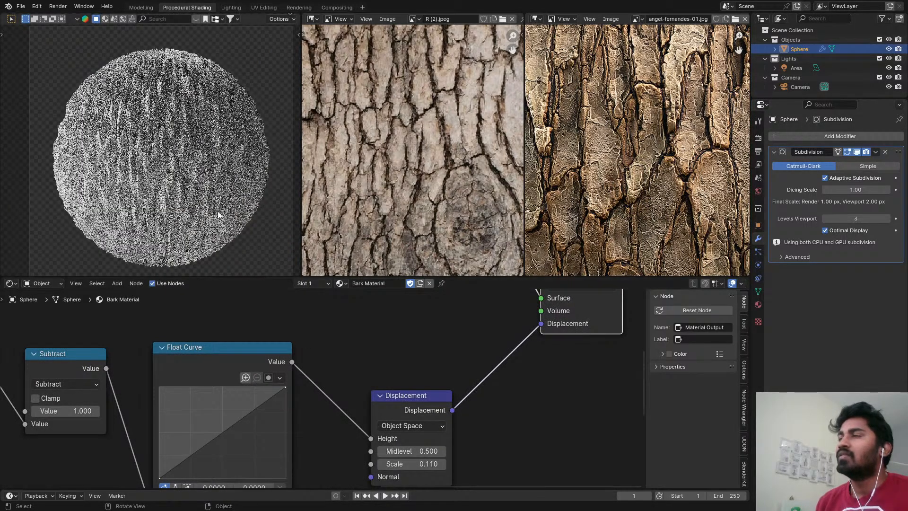
pyautogui.moveTo(442, 441); pyautogui.dragTo(434, 365, button='middle')
pyautogui.scroll(7, 434, 369)
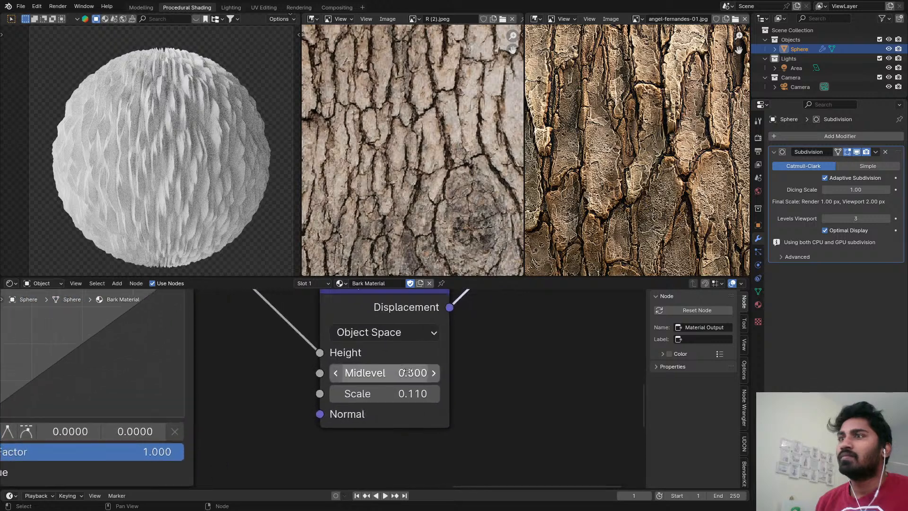
pyautogui.click(413, 397)
pyautogui.click(381, 402)
pyautogui.moveTo(353, 409); pyautogui.dragTo(346, 402)
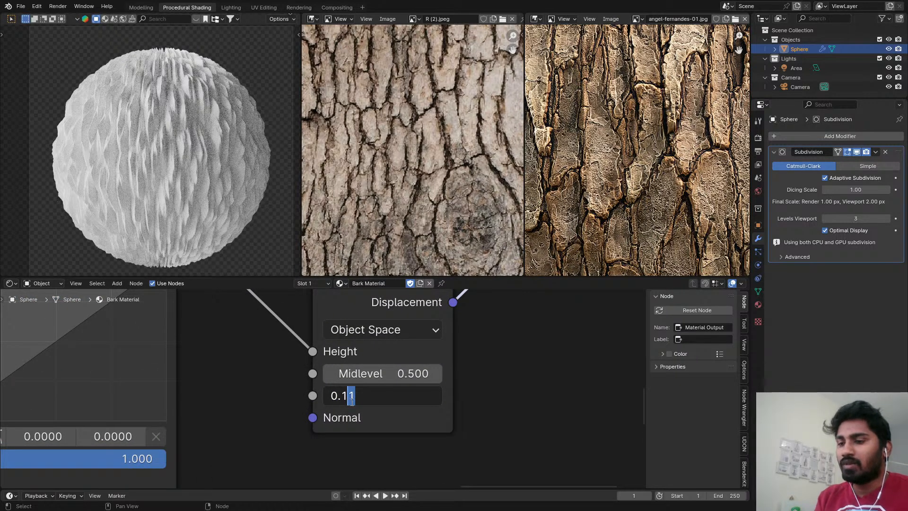
pyautogui.press('BackSpace')
pyautogui.write('2')
pyautogui.press('Return')
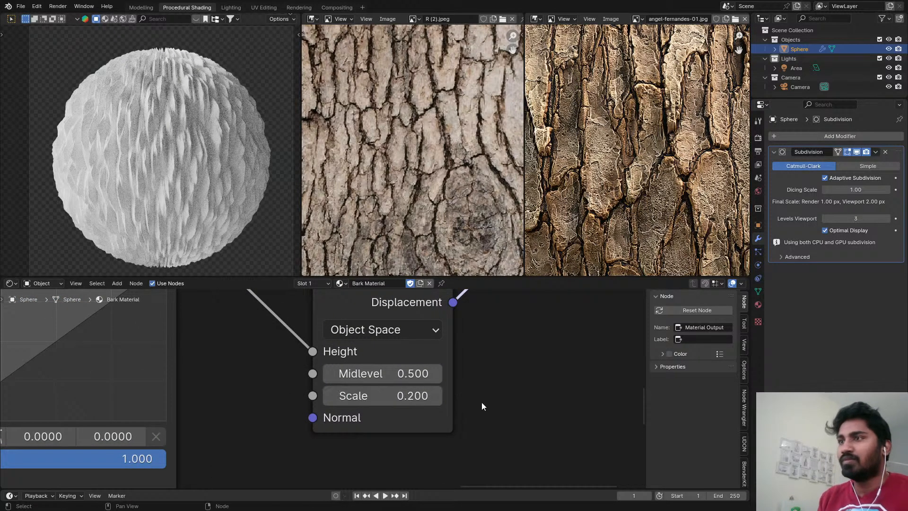
# Bow the Float Curve upward with an added point at about 0.79, 1.0 using an auto-clamped handle.
pyautogui.scroll(-4, 261, 403)
pyautogui.moveTo(257, 404); pyautogui.dragTo(310, 418, button='middle')
pyautogui.moveTo(208, 374); pyautogui.dragTo(345, 394, button='middle')
pyautogui.moveTo(325, 374); pyautogui.dragTo(315, 344)
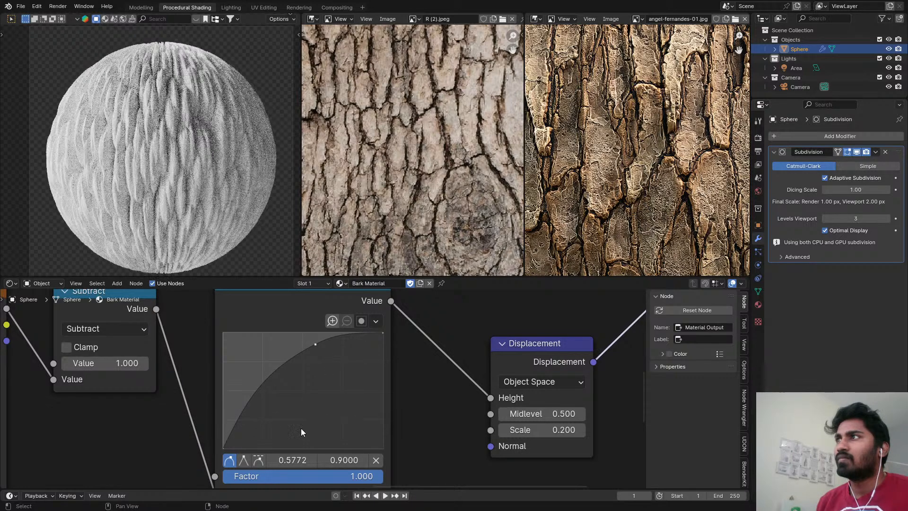
pyautogui.click(259, 459)
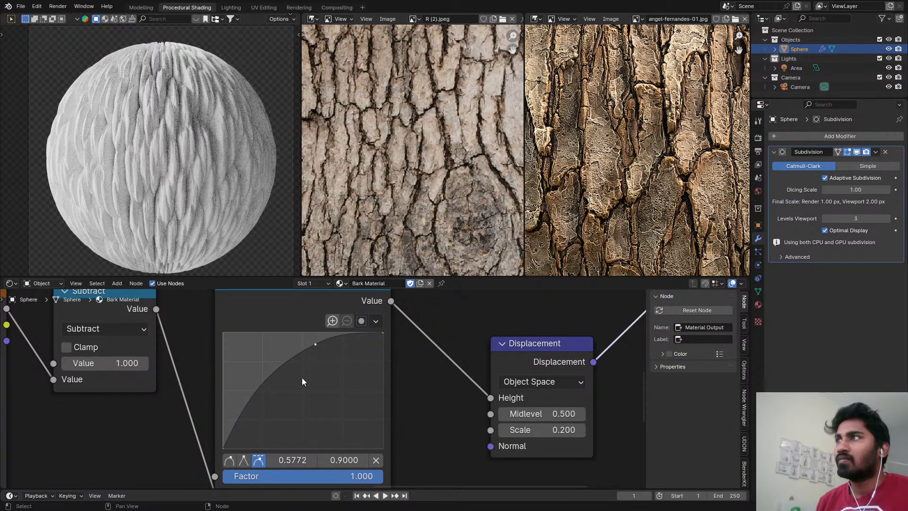
pyautogui.moveTo(315, 344); pyautogui.dragTo(315, 333)
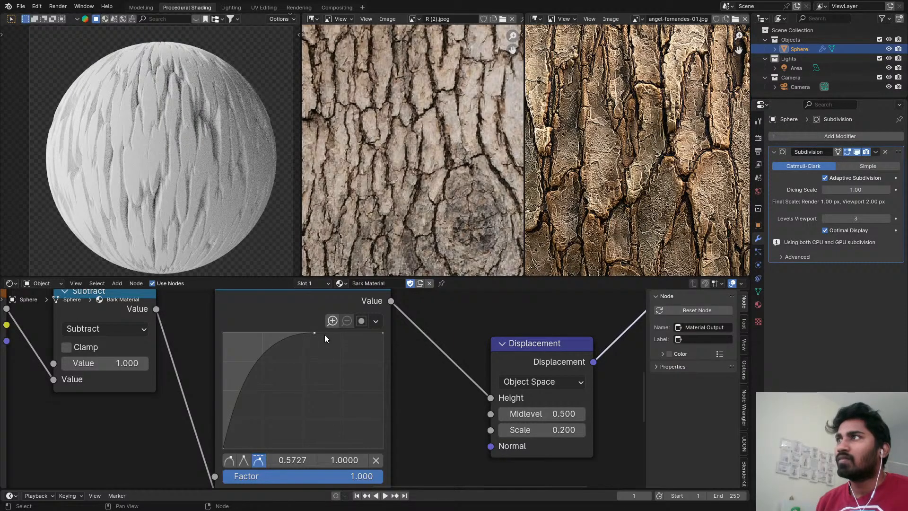
pyautogui.moveTo(315, 331); pyautogui.dragTo(343, 333)
pyautogui.moveTo(298, 377); pyautogui.dragTo(307, 354, button='middle')
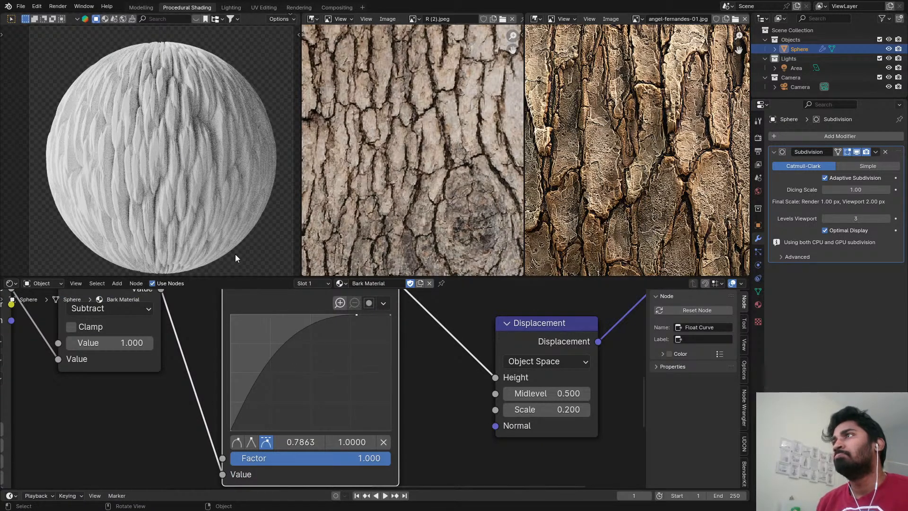
# Add a second point near the low end of the Float Curve at 0.05, 0.3875.
pyautogui.scroll(-2, 397, 336)
pyautogui.moveTo(464, 358); pyautogui.dragTo(448, 389, button='middle')
pyautogui.scroll(-3, 445, 397)
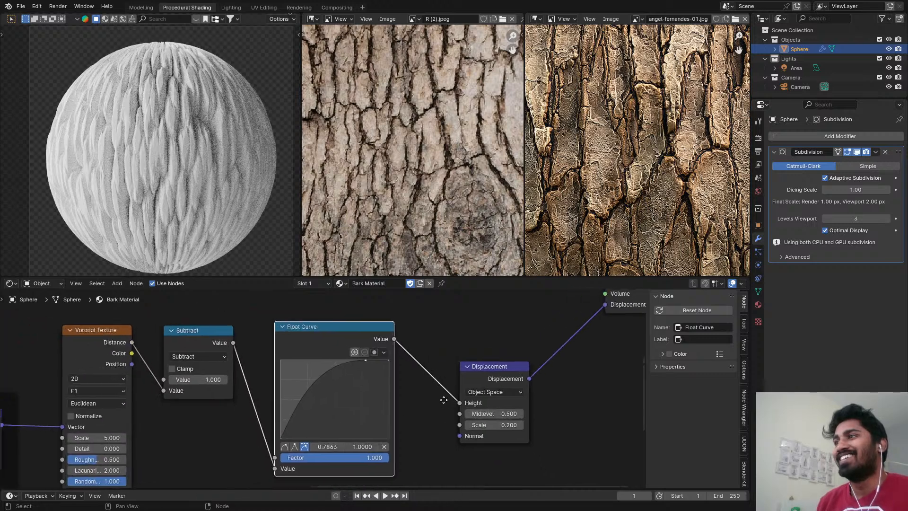
pyautogui.scroll(2, 225, 404)
pyautogui.moveTo(300, 434); pyautogui.dragTo(300, 407)
# Try a wavy Float Curve with extra dip and peak points in the middle, and undo those points.
pyautogui.moveTo(324, 380); pyautogui.dragTo(325, 432)
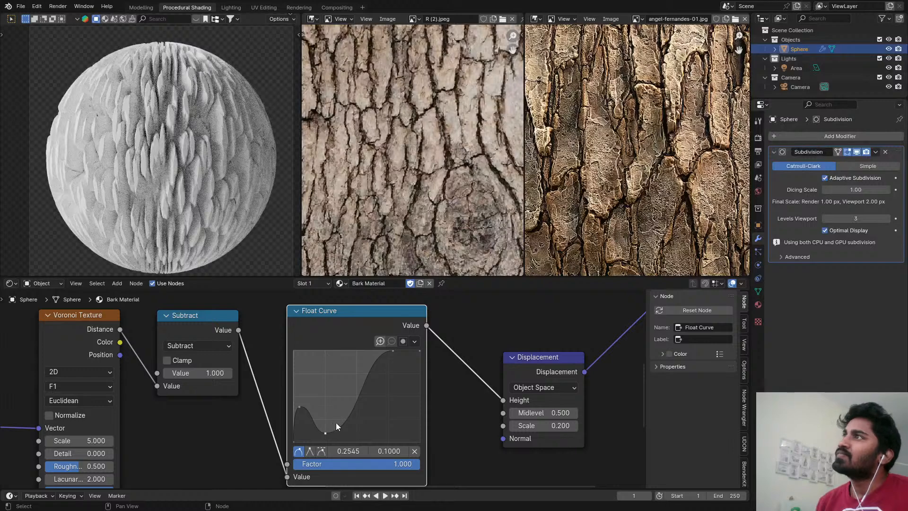
pyautogui.moveTo(366, 384); pyautogui.dragTo(380, 405)
pyautogui.click(372, 358)
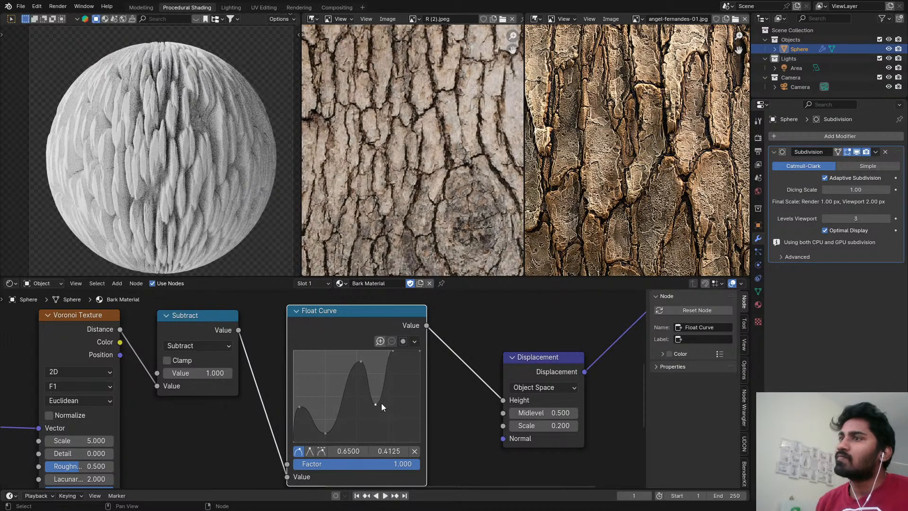
pyautogui.hotkey('ctrl', 'z')
pyautogui.hotkey('ctrl', 'z')
pyautogui.hotkey('ctrl', 'z')
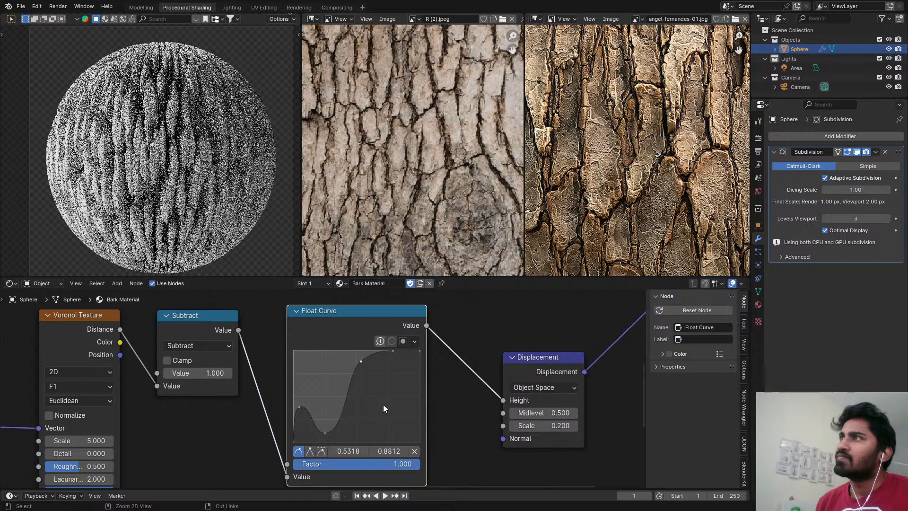
pyautogui.hotkey('ctrl', 'z')
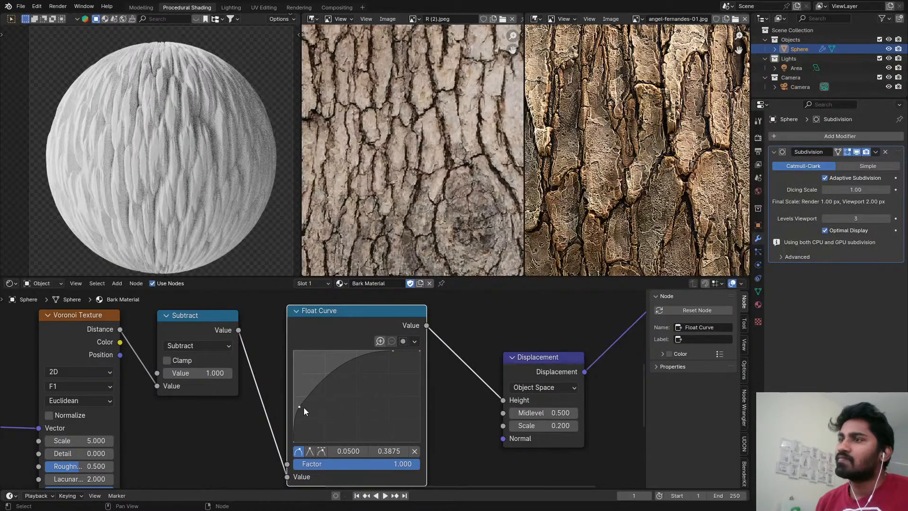
# Reshape the Float Curve with points at about 0.15, 0.06 and 0.36, 1.0 (auto-clamped), sloping down to 0.85 at its end.
pyautogui.moveTo(303, 410); pyautogui.dragTo(316, 438)
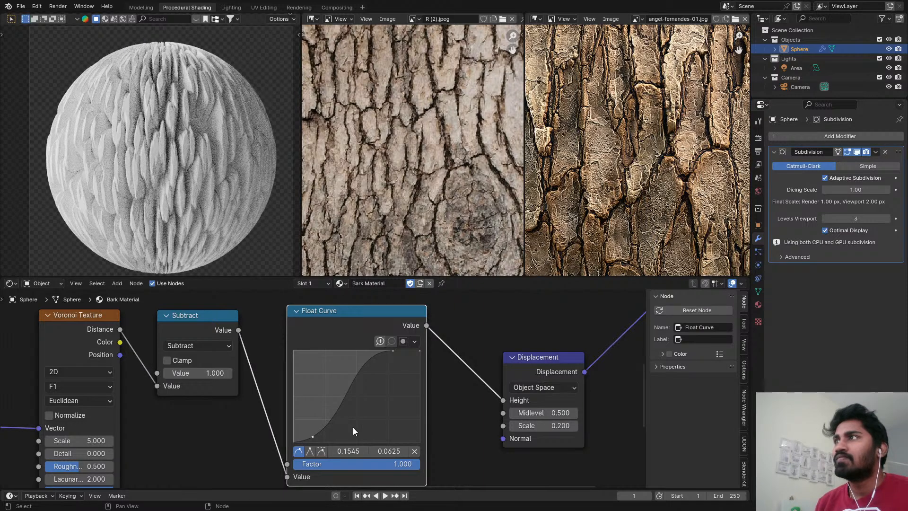
pyautogui.moveTo(330, 419); pyautogui.dragTo(339, 351)
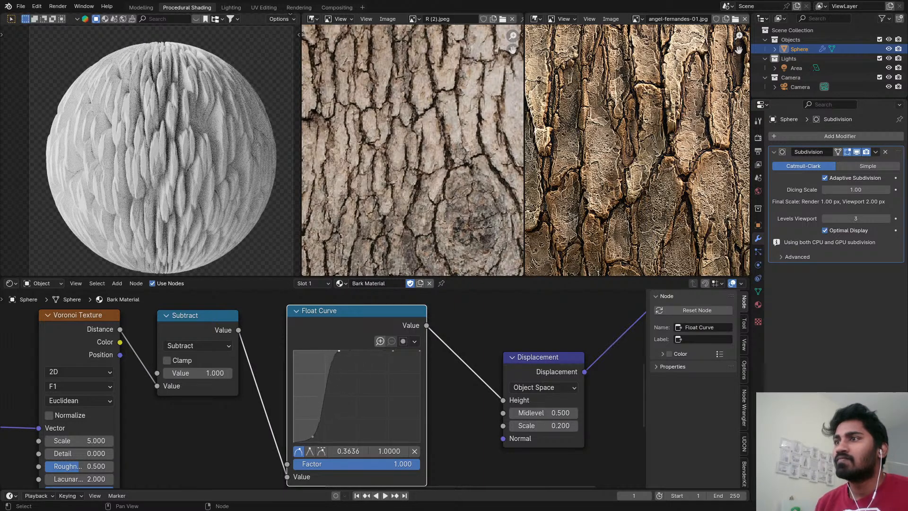
pyautogui.click(322, 450)
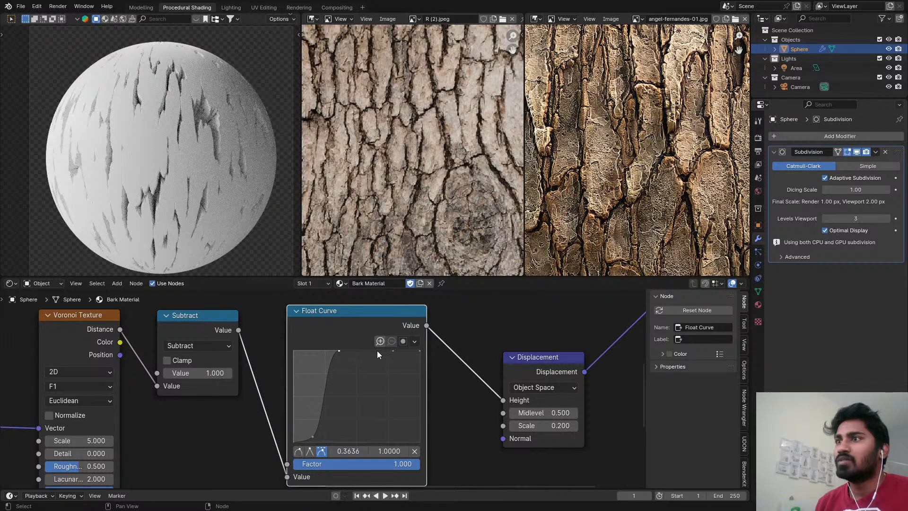
pyautogui.moveTo(392, 352); pyautogui.dragTo(421, 364)
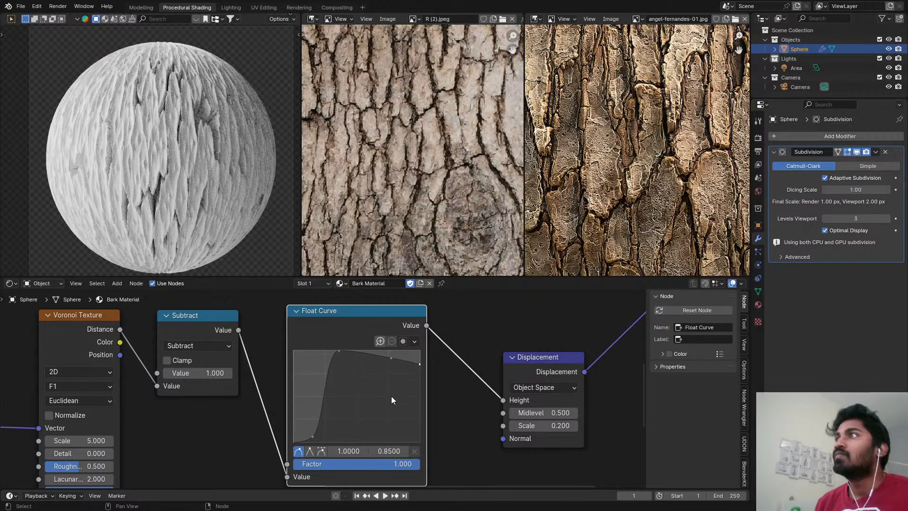
# Try moving the Float Curve's peak point to about 0.62, 1.0, and undo it together with several earlier curve edits.
pyautogui.scroll(1, 324, 353)
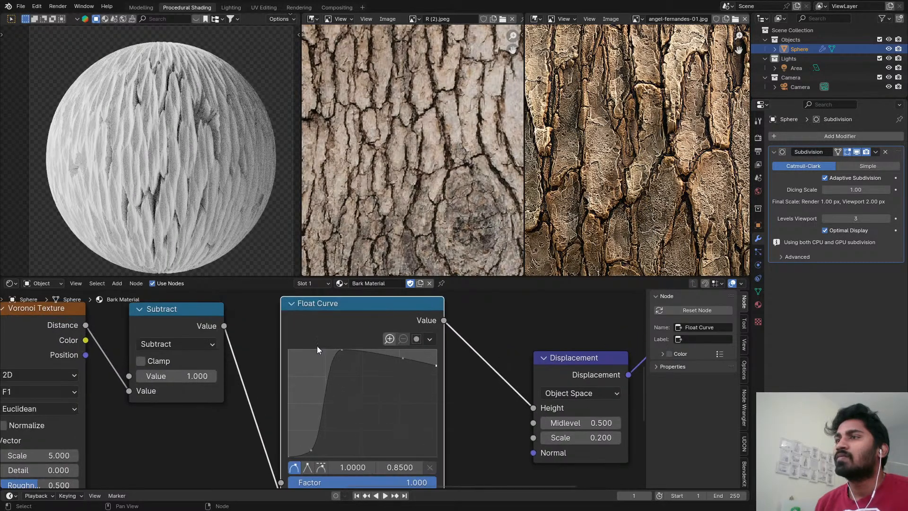
pyautogui.moveTo(343, 350); pyautogui.dragTo(380, 349)
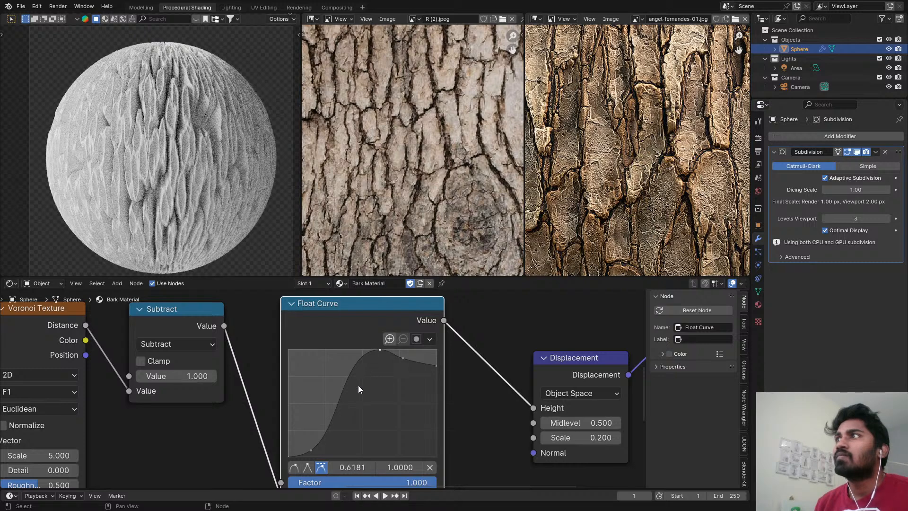
pyautogui.hotkey('ctrl', 'z')
pyautogui.hotkey('ctrl', 'z')
pyautogui.hotkey('ctrl', 'z')
pyautogui.hotkey('ctrl', 'z')
pyautogui.hotkey('ctrl', 'z')
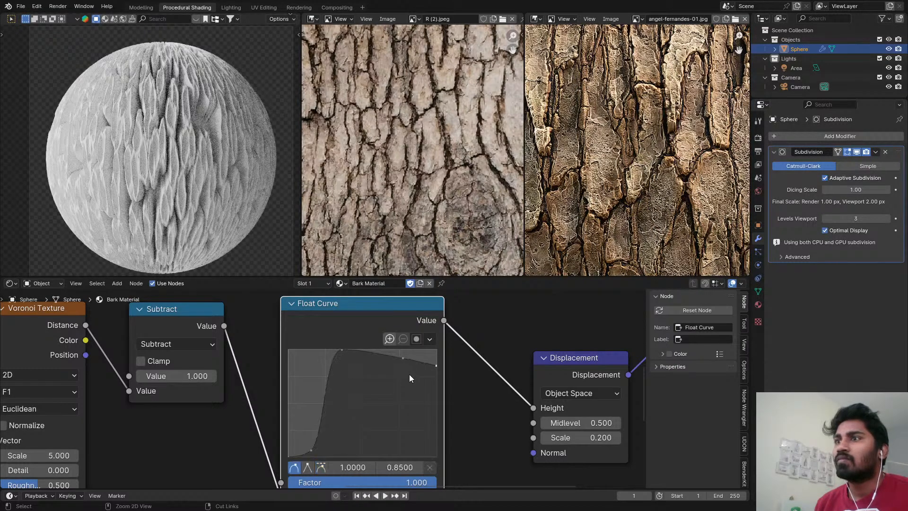
pyautogui.hotkey('ctrl', 'z')
pyautogui.hotkey('ctrl', 'z')
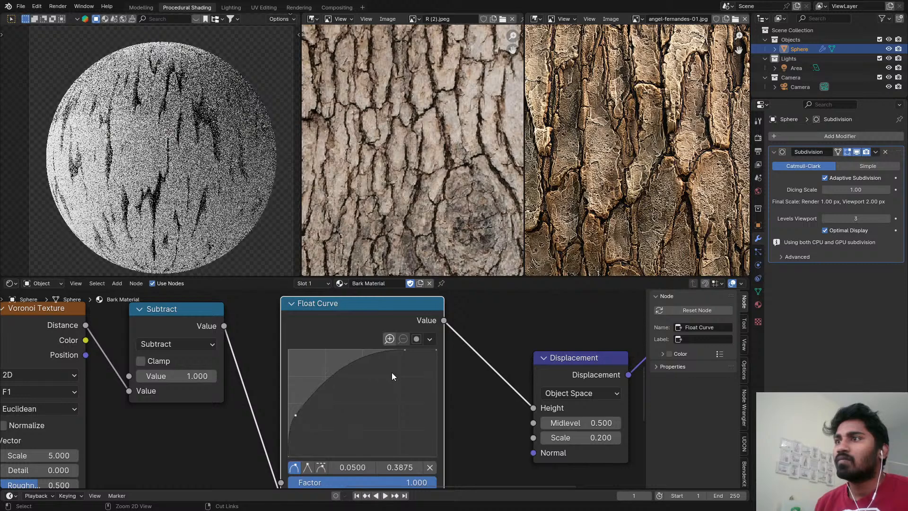
# Redo the curve edits up to the peak point, shift that point to about 0.25, 1.0, and delete the low point at about 0.15, 0.06.
pyautogui.hotkey('ctrl', 'shift', 'z')
pyautogui.hotkey('ctrl', 'shift', 'z')
pyautogui.hotkey('ctrl', 'shift', 'z')
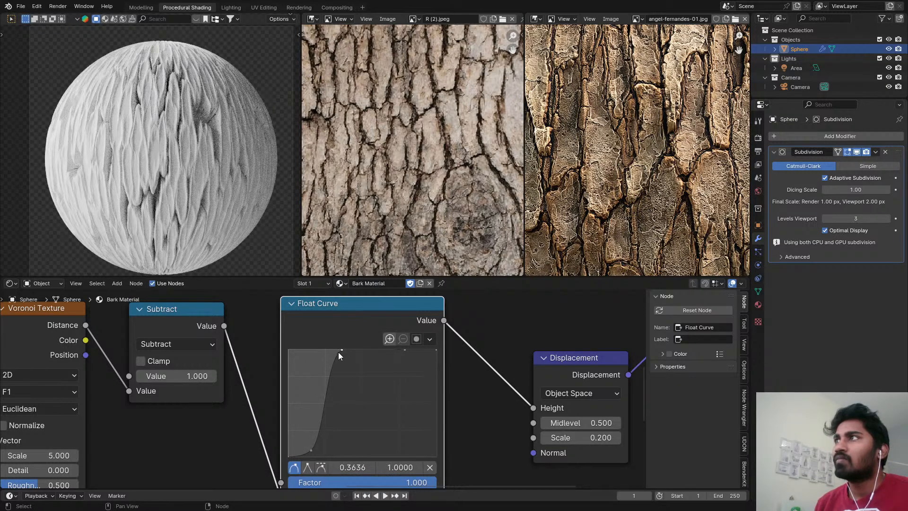
pyautogui.moveTo(341, 350); pyautogui.dragTo(328, 350)
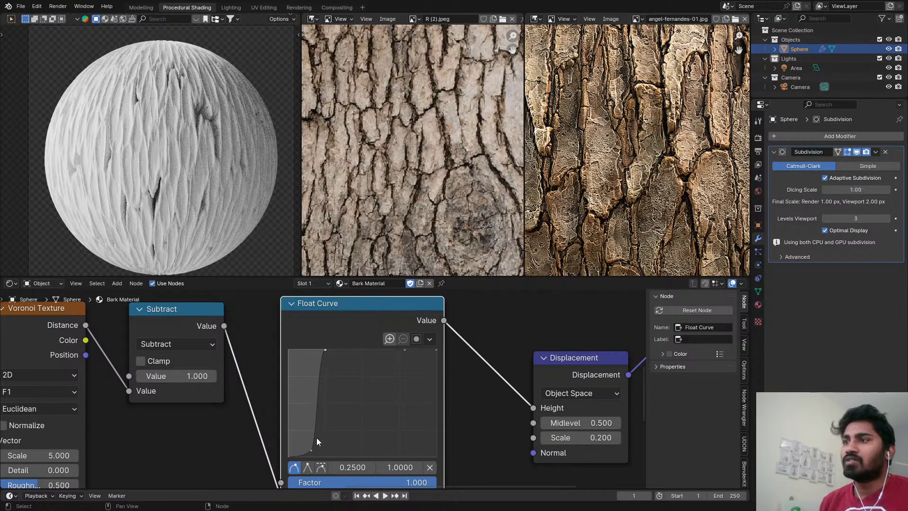
pyautogui.click(311, 450)
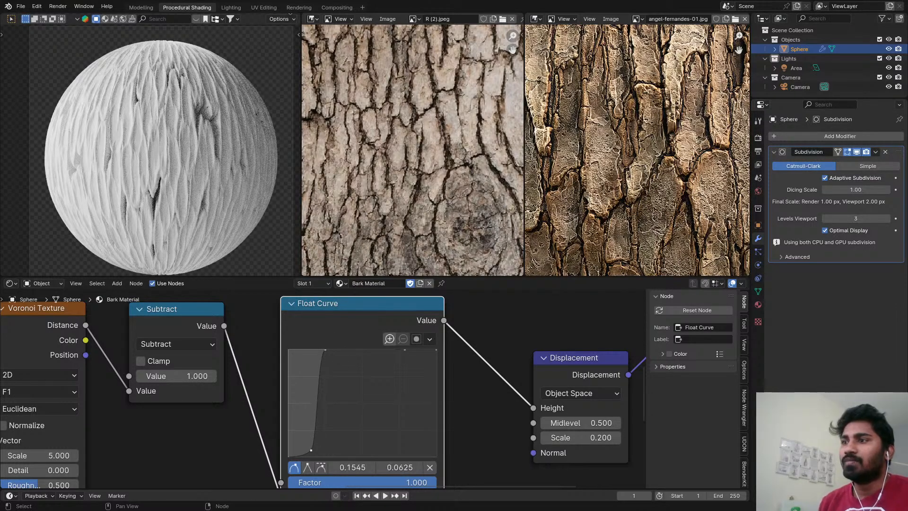
pyautogui.click(425, 467)
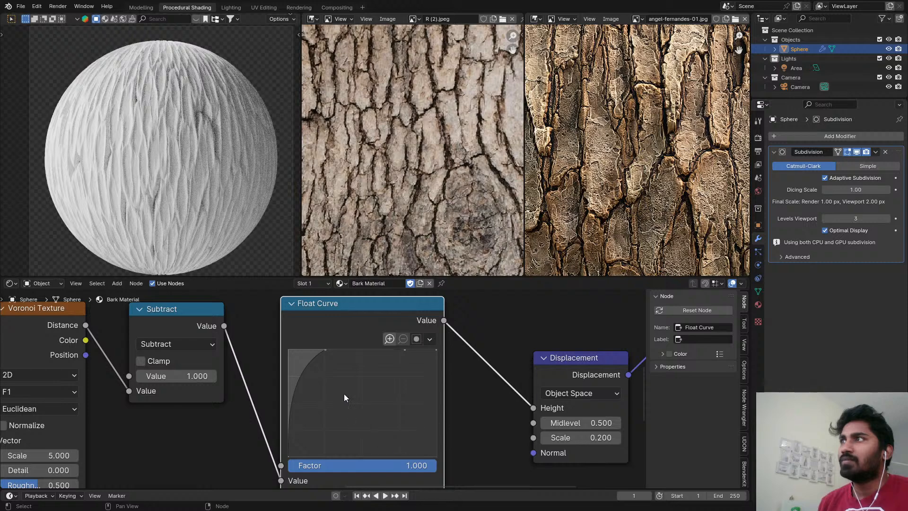
# Dip the Float Curve slightly after its peak with a point at about 0.66, 0.95 and lower its end to about 0.94.
pyautogui.scroll(-3, 555, 163)
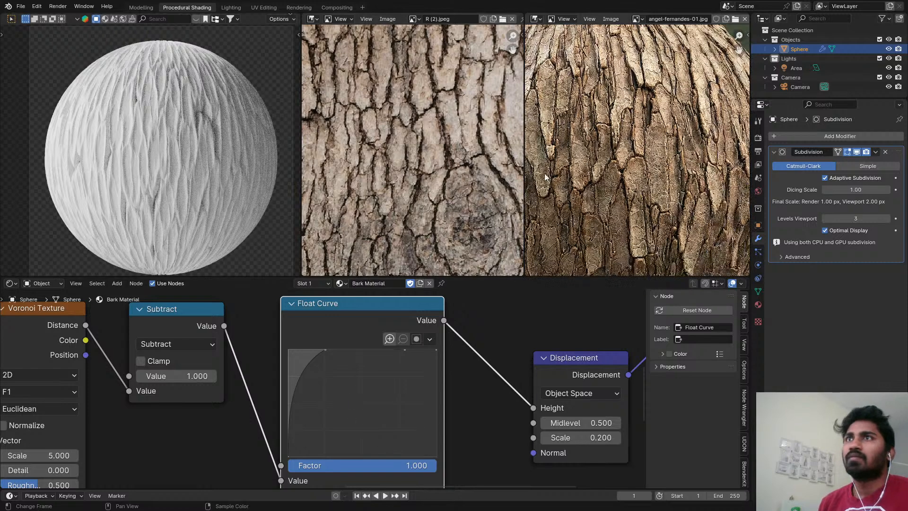
pyautogui.click(324, 349)
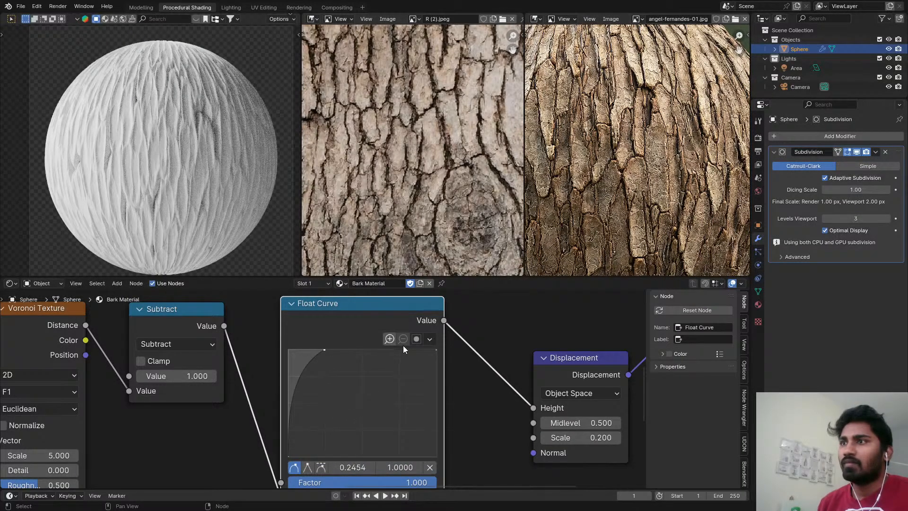
pyautogui.moveTo(403, 350); pyautogui.dragTo(386, 355)
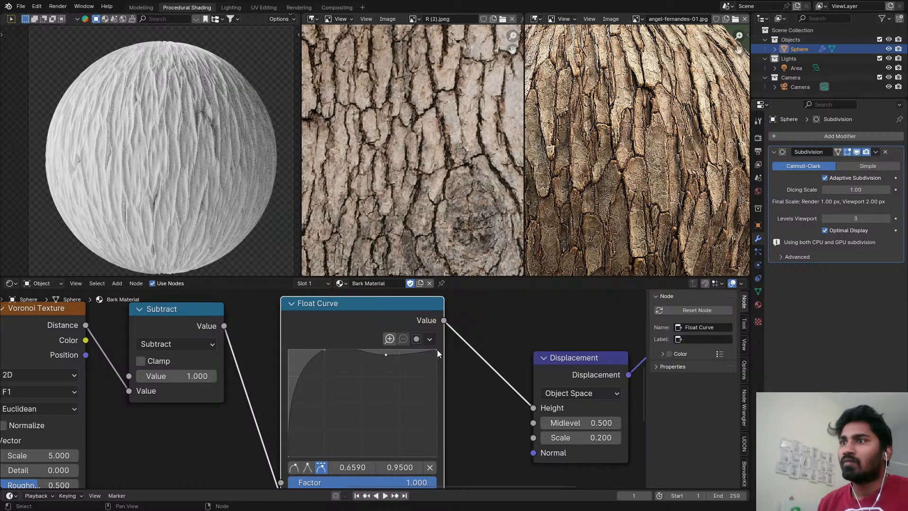
pyautogui.moveTo(436, 351); pyautogui.dragTo(436, 354)
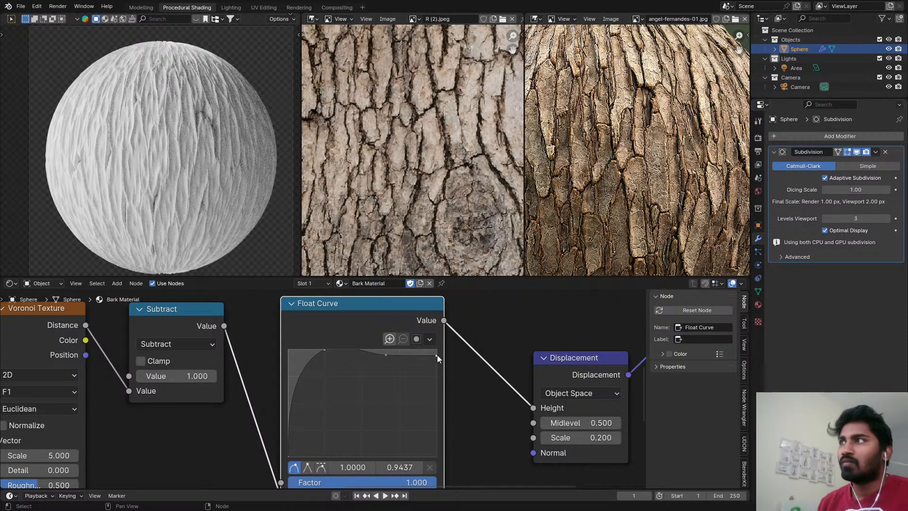
pyautogui.scroll(-3, 227, 190)
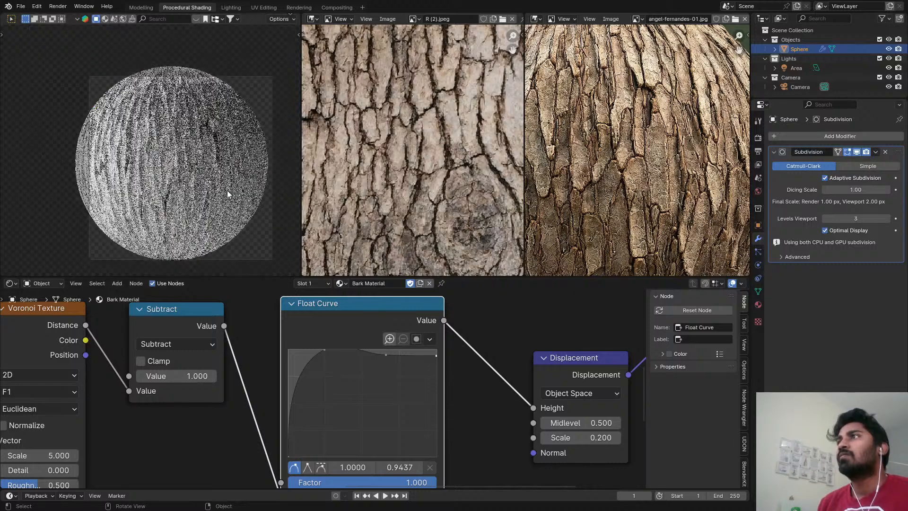
pyautogui.scroll(3, 201, 129)
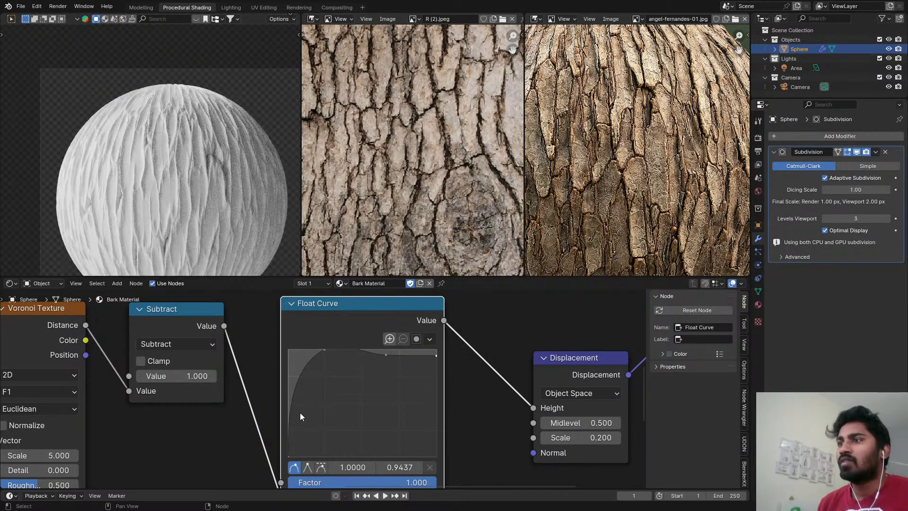
# Shift the Float Curve's zero-height start point inward with an auto-clamped handle and move the peak to about 0.41, 1.0.
pyautogui.moveTo(288, 457); pyautogui.dragTo(302, 460)
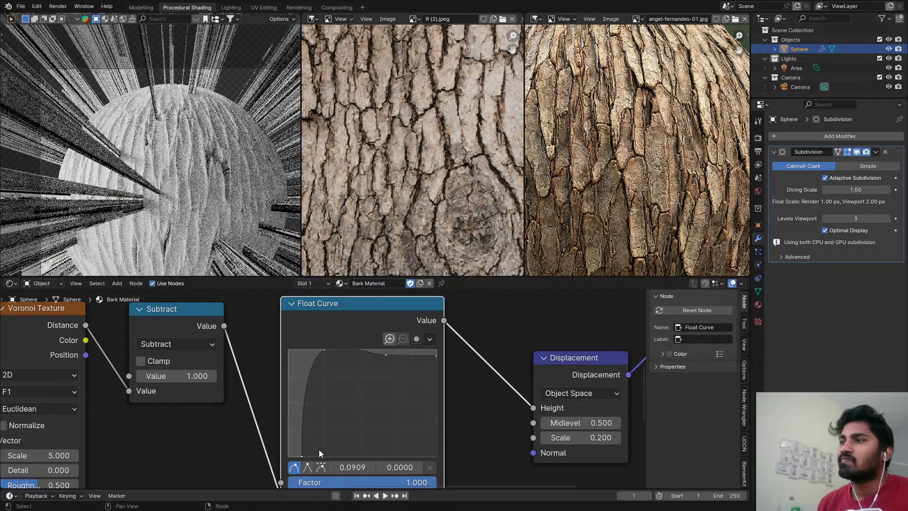
pyautogui.moveTo(310, 468); pyautogui.dragTo(321, 418, button='middle')
pyautogui.click(318, 417)
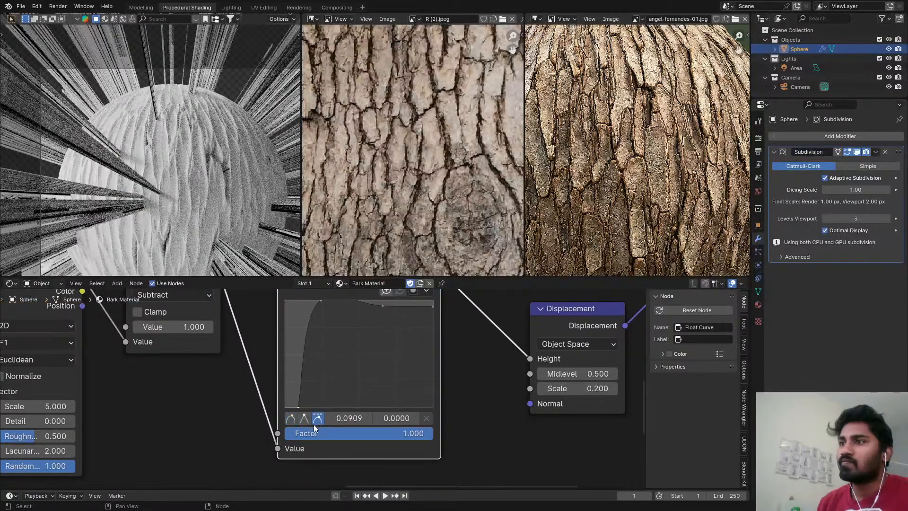
pyautogui.moveTo(308, 391); pyautogui.dragTo(316, 395)
pyautogui.moveTo(322, 302); pyautogui.dragTo(344, 301)
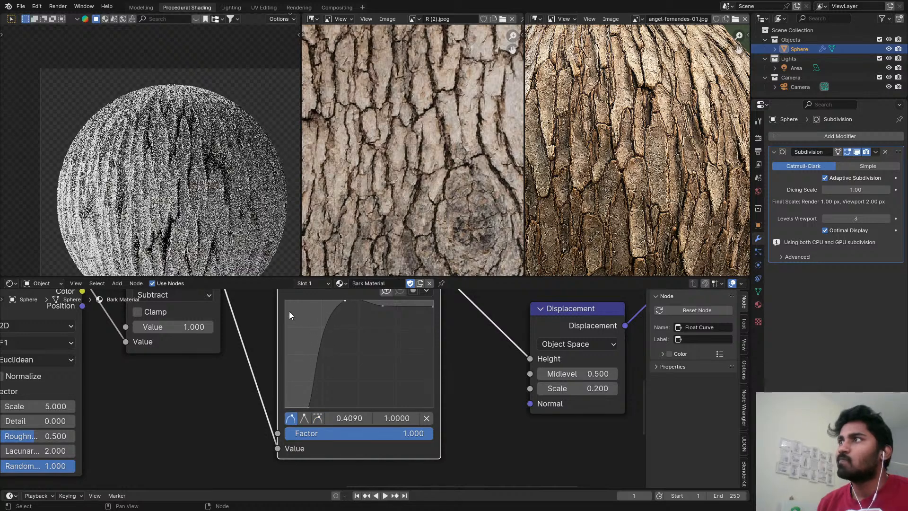
pyautogui.scroll(-3, 197, 164)
pyautogui.scroll(4, 197, 164)
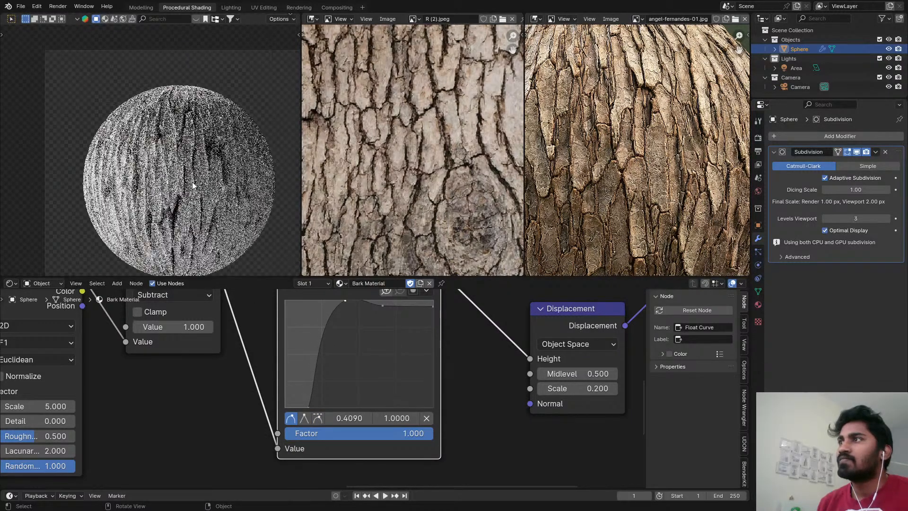
# Reduce the Displacement node's Scale to 0.050.
pyautogui.moveTo(616, 400); pyautogui.dragTo(526, 415, button='middle')
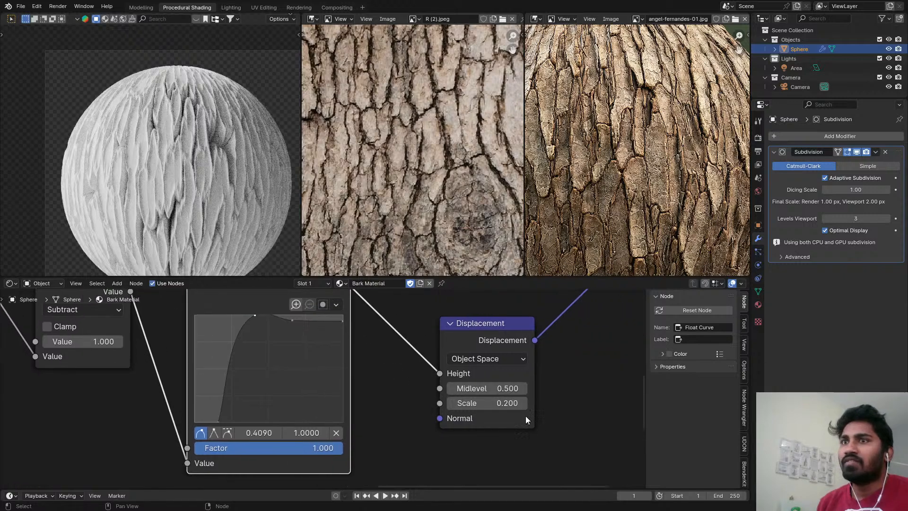
pyautogui.scroll(3, 526, 416)
pyautogui.keyDown('shift'); pyautogui.moveTo(507, 403); pyautogui.dragTo(497, 402); pyautogui.keyUp('shift')
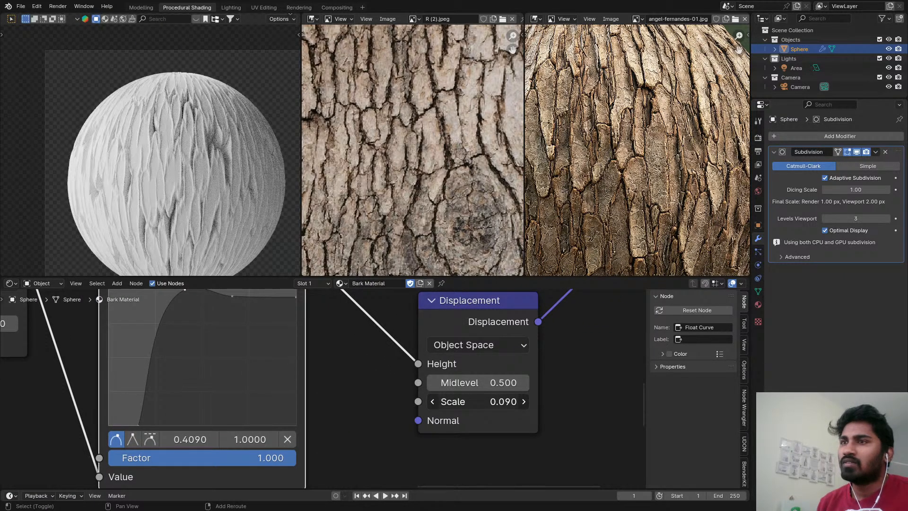
pyautogui.keyDown('shift'); pyautogui.moveTo(496, 402); pyautogui.dragTo(495, 402); pyautogui.keyUp('shift')
pyautogui.moveTo(394, 362); pyautogui.dragTo(426, 401, button='middle')
pyautogui.scroll(-1, 426, 402)
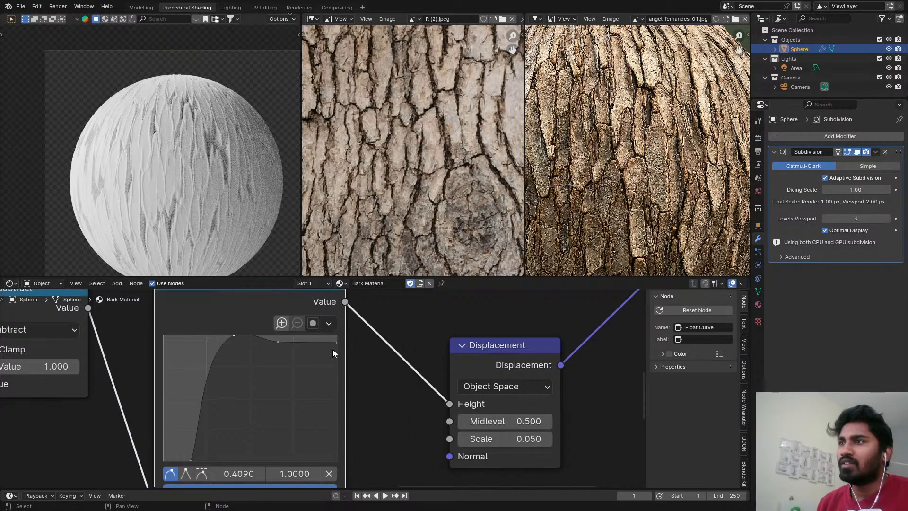
# Lower the Float Curve's end to about 0.63, with a point at 0.75, 0.65 and the peak at about 0.55, 1.0.
pyautogui.moveTo(282, 346); pyautogui.dragTo(336, 381)
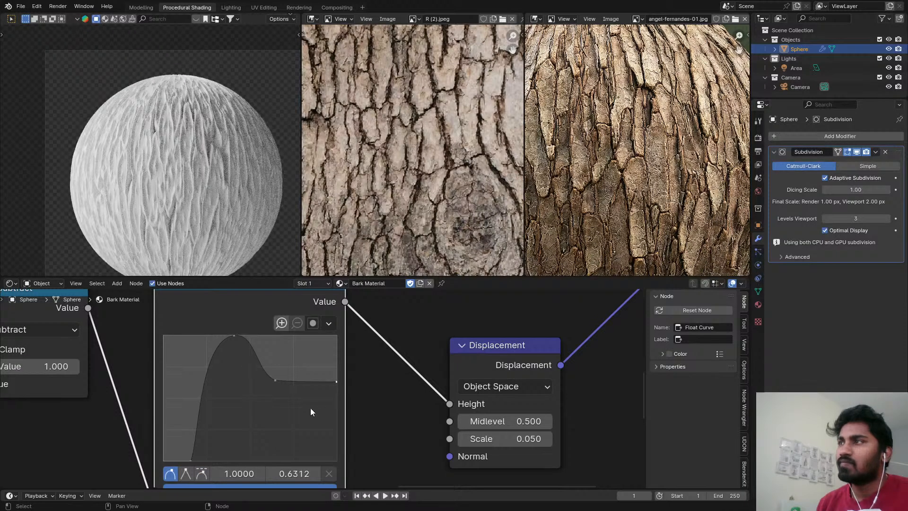
pyautogui.moveTo(276, 381); pyautogui.dragTo(294, 379)
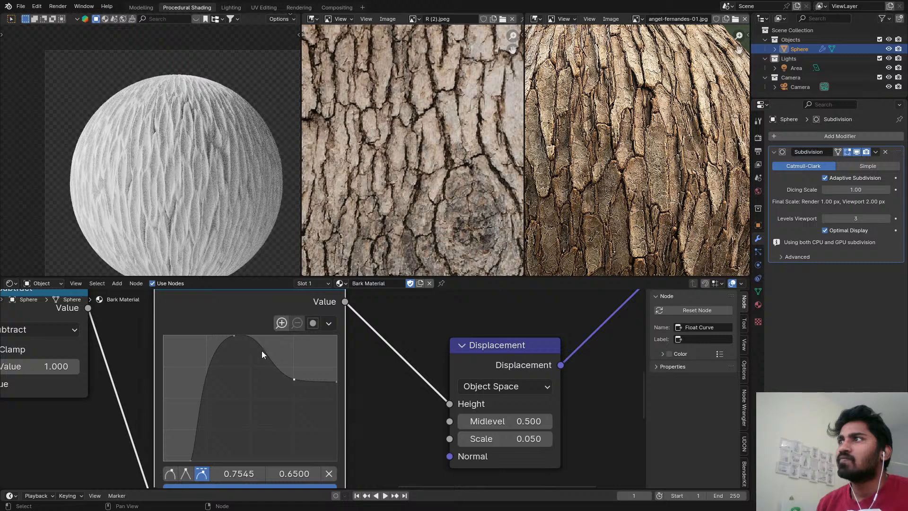
pyautogui.moveTo(235, 339); pyautogui.dragTo(267, 335)
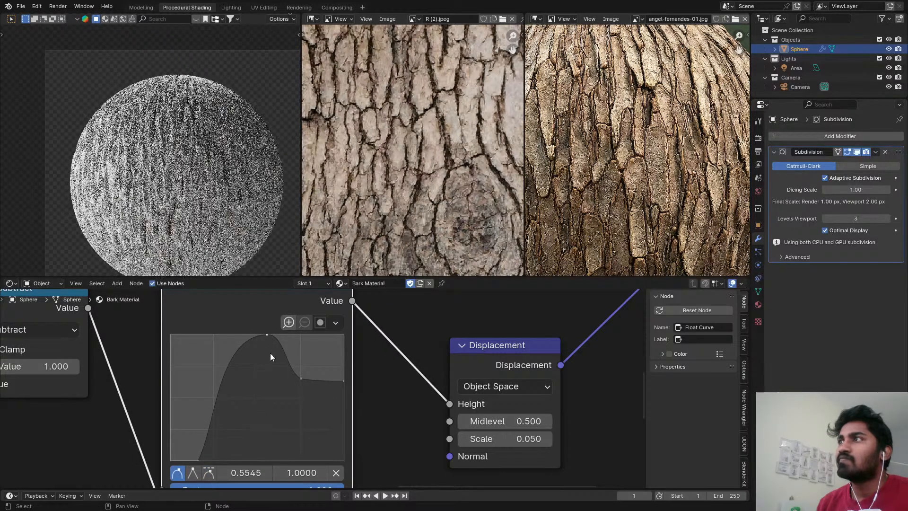
pyautogui.scroll(5, 208, 185)
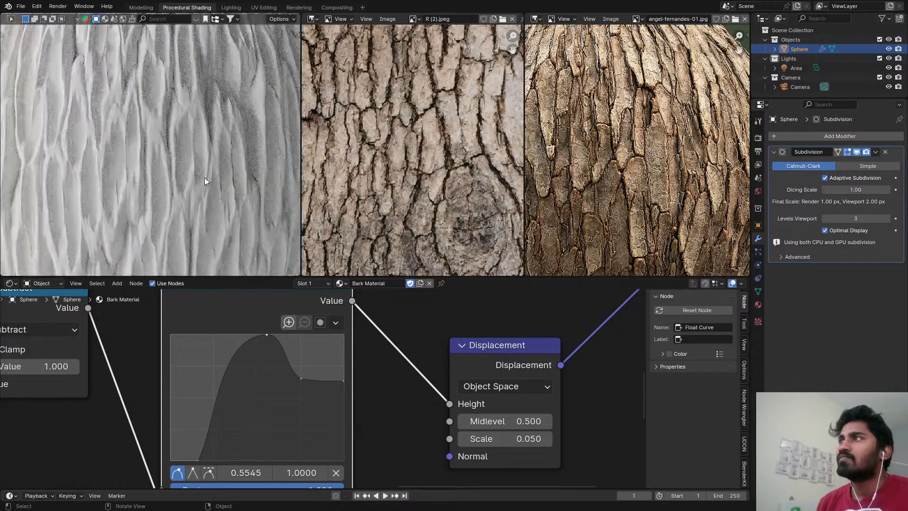
pyautogui.scroll(-2, 309, 330)
pyautogui.scroll(-5, 234, 198)
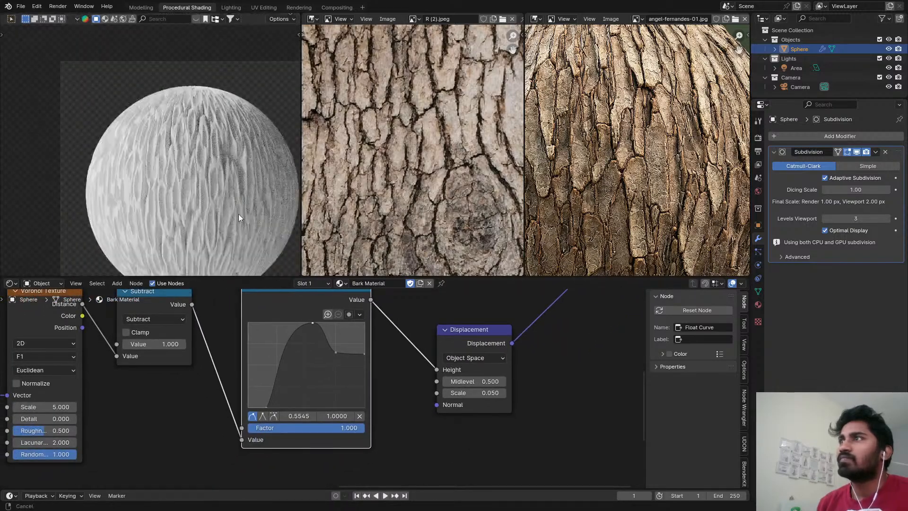
pyautogui.keyDown('shift'); pyautogui.moveTo(238, 213); pyautogui.dragTo(233, 201, button='middle'); pyautogui.keyUp('shift')
# Remove the Float Curve node while keeping the Subtract node connected to the Displacement height.
pyautogui.moveTo(310, 299); pyautogui.dragTo(345, 321, button='middle')
pyautogui.scroll(-1, 311, 334)
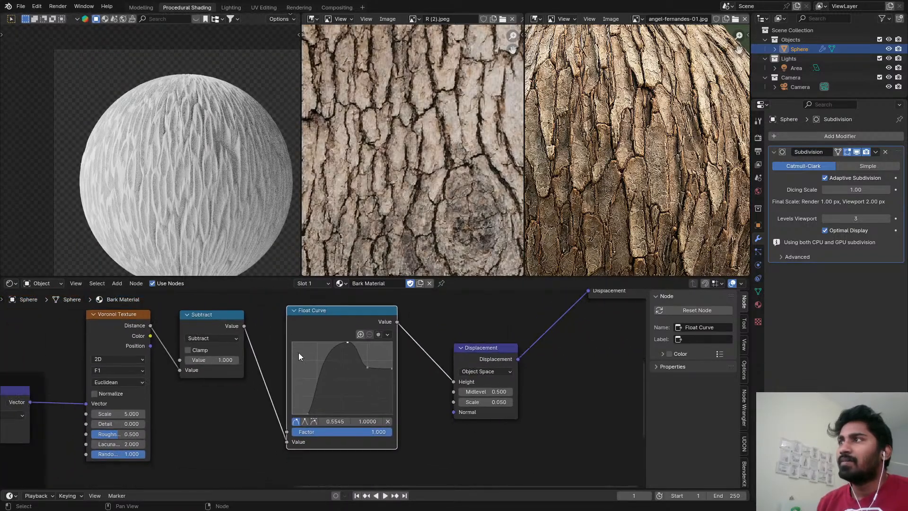
pyautogui.moveTo(200, 383); pyautogui.dragTo(378, 345, button='middle')
pyautogui.scroll(-3, 377, 344)
pyautogui.moveTo(442, 320); pyautogui.dragTo(319, 350, button='middle')
pyautogui.scroll(-2, 319, 350)
pyautogui.scroll(2, 349, 338)
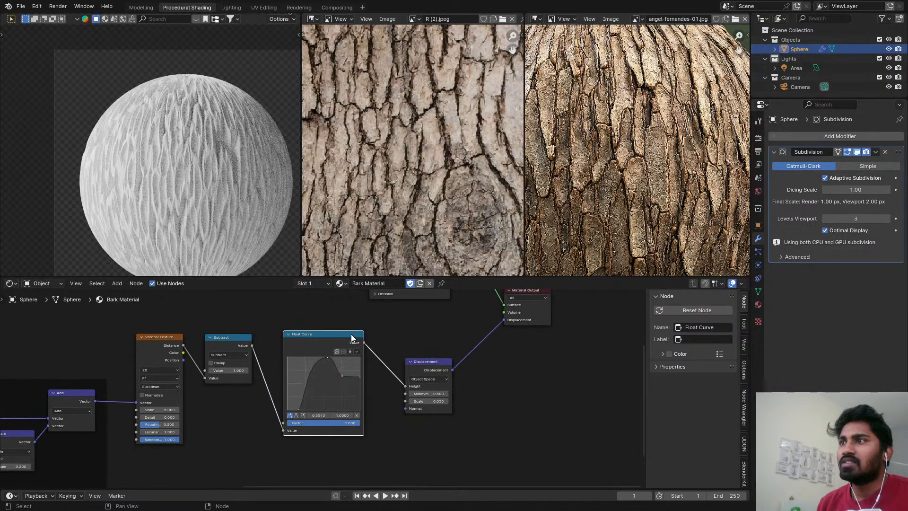
pyautogui.hotkey('ctrl', 'x')
pyautogui.moveTo(414, 364); pyautogui.dragTo(433, 335)
pyautogui.moveTo(360, 363); pyautogui.dragTo(405, 350, button='middle')
pyautogui.scroll(-1, 405, 349)
# Duplicate the Voronoi Texture node with its vector input link kept, and place the copy below the original.
pyautogui.click(212, 347)
pyautogui.moveTo(271, 376); pyautogui.dragTo(283, 356, button='middle')
pyautogui.hotkey('ctrl', 'shift', 'd')
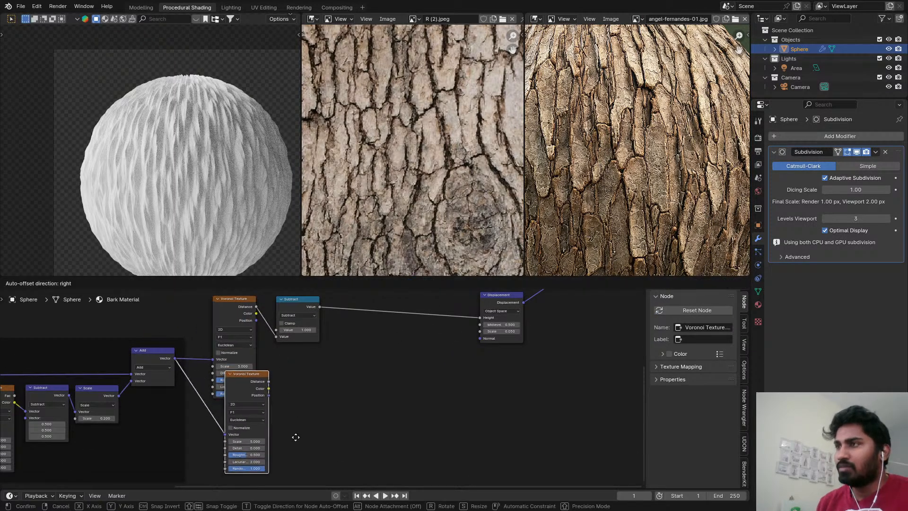
pyautogui.click(271, 398)
# Preview the duplicated Voronoi Texture's distance on the sphere and change its feature output to Distance to Edge.
pyautogui.scroll(3, 253, 404)
pyautogui.click(223, 409)
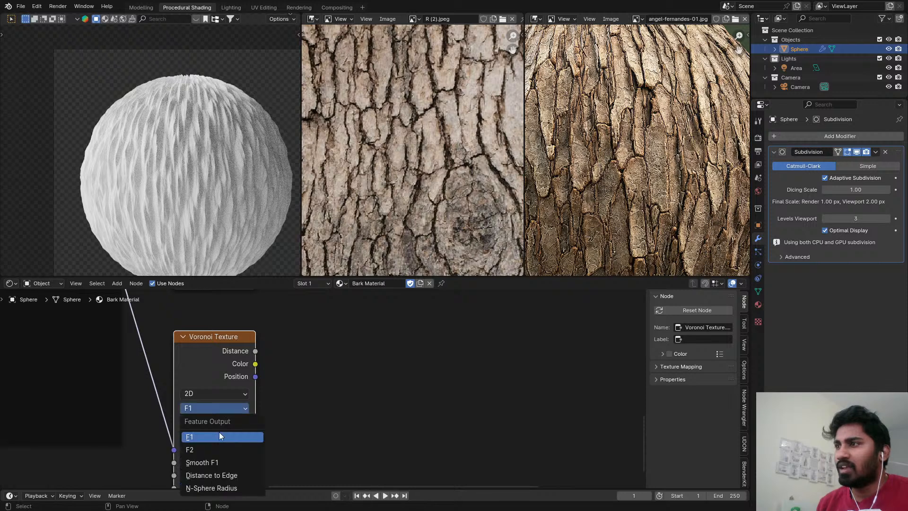
pyautogui.click(222, 461)
pyautogui.keyDown('ctrl'); pyautogui.keyDown('shift'); pyautogui.click(229, 369); pyautogui.keyUp('shift'); pyautogui.keyUp('ctrl')
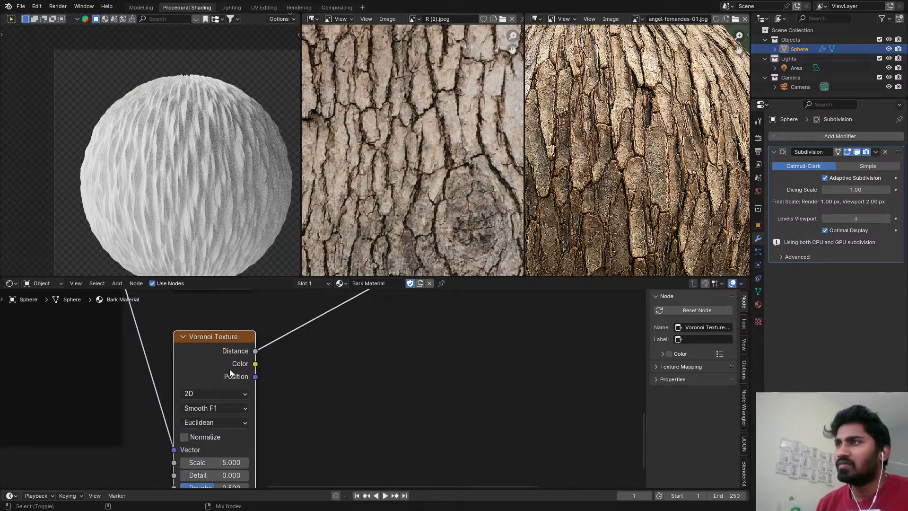
pyautogui.click(197, 415)
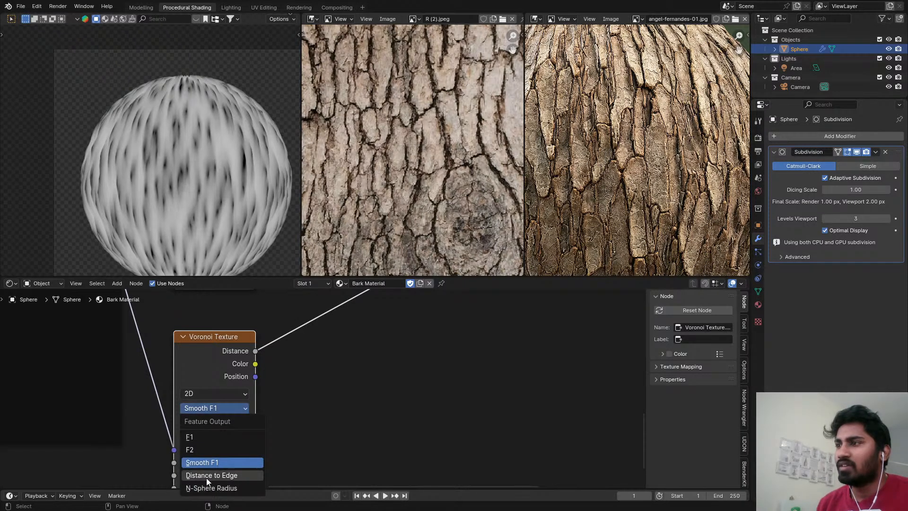
pyautogui.click(205, 475)
pyautogui.moveTo(295, 385)
pyautogui.mouseDown(button='middle')
pyautogui.moveTo(278, 417)
pyautogui.moveTo(251, 435)
pyautogui.mouseUp(button='middle')
pyautogui.scroll(-2, 250, 431)
pyautogui.moveTo(251, 391); pyautogui.dragTo(215, 420, button='middle')
pyautogui.scroll(-5, 214, 419)
pyautogui.moveTo(297, 342); pyautogui.dragTo(262, 362, button='middle')
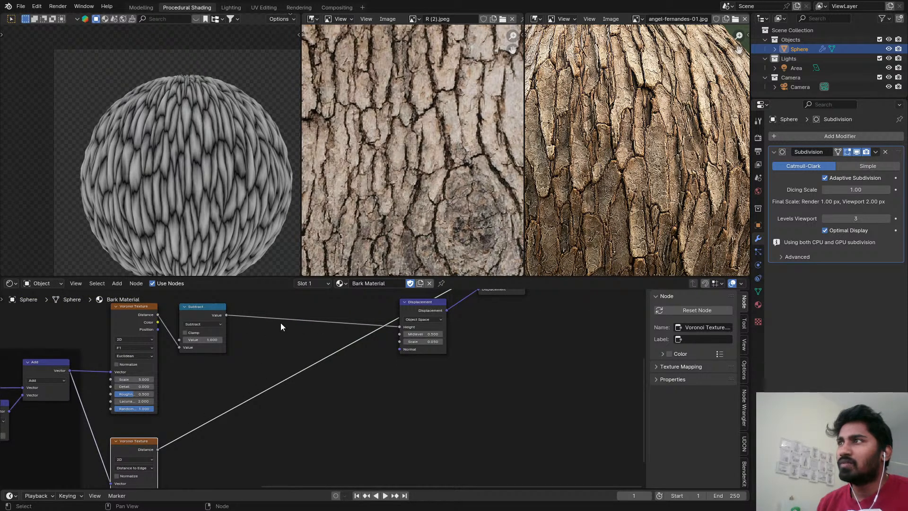
pyautogui.scroll(-1, 299, 353)
pyautogui.scroll(1, 332, 347)
pyautogui.hotkey('shift', 'a')
pyautogui.click(333, 346)
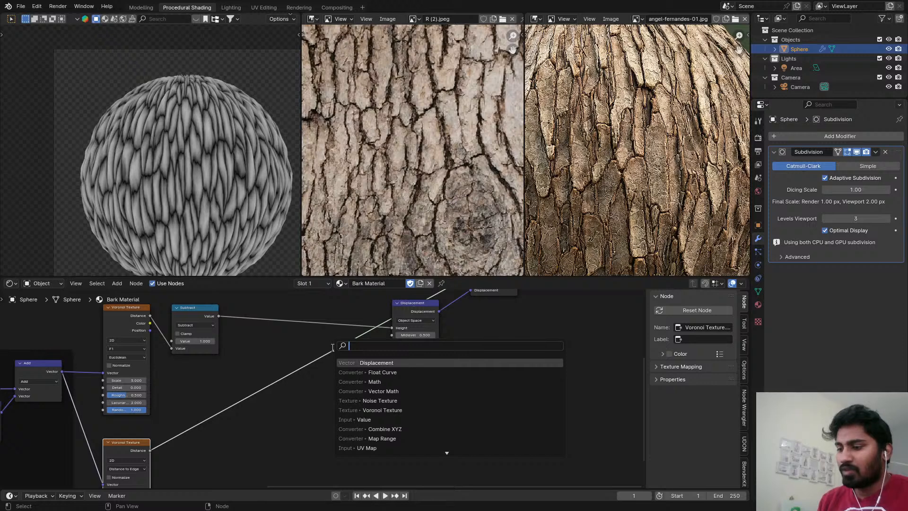
pyautogui.write('r')
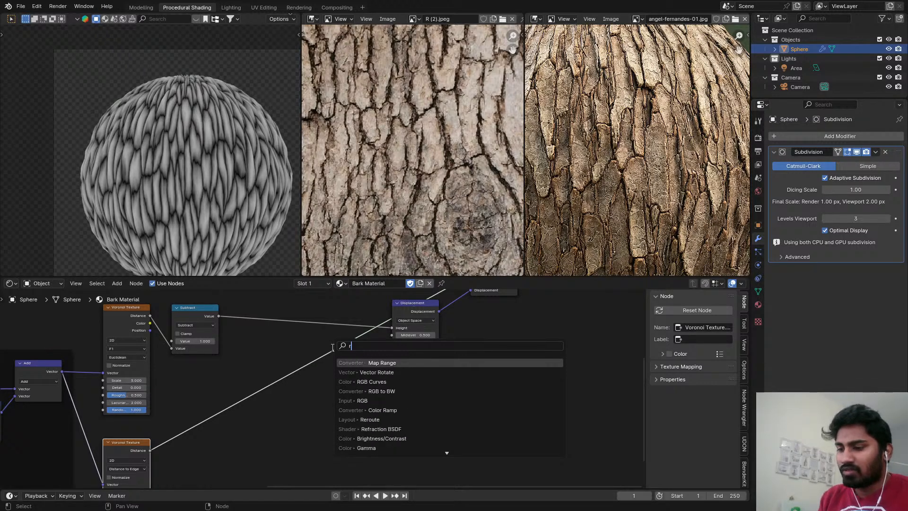
pyautogui.write('gb')
pyautogui.click(370, 381)
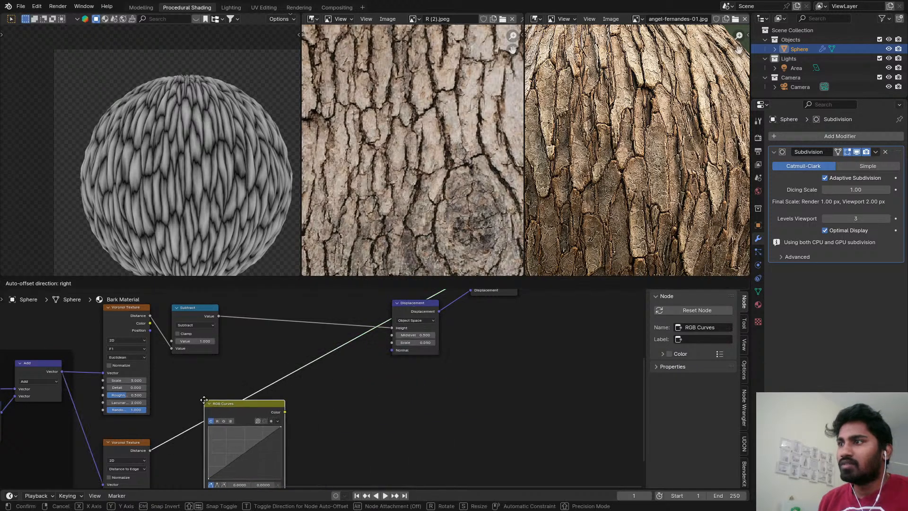
pyautogui.rightClick(217, 396)
pyautogui.press('q')
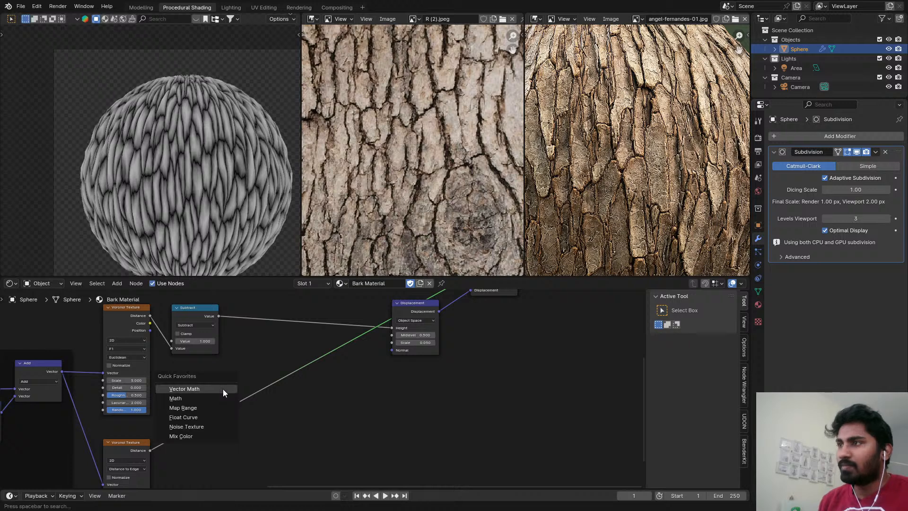
pyautogui.press('Escape')
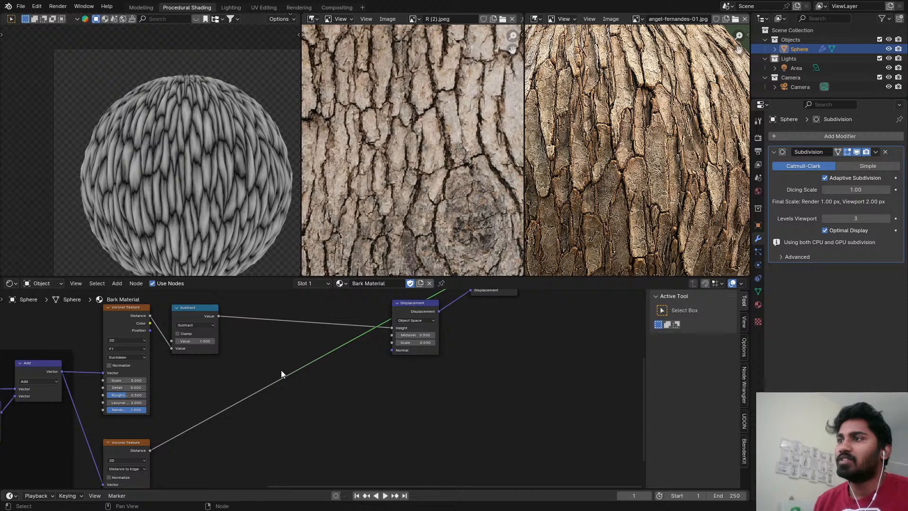
# Insert a Float Curve node on the output link of the Distance to Edge Voronoi Texture.
pyautogui.hotkey('shift', 'a')
pyautogui.moveTo(256, 417)
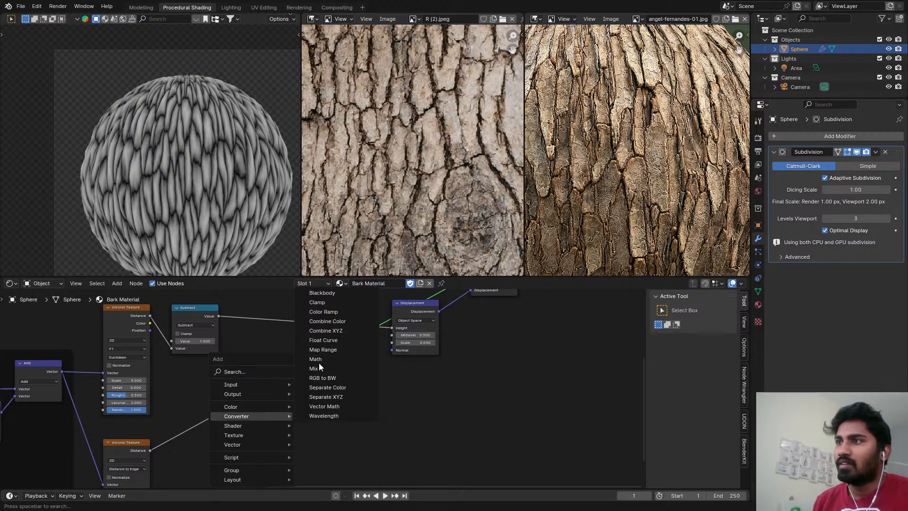
pyautogui.click(323, 340)
pyautogui.click(174, 391)
pyautogui.scroll(-1, 421, 357)
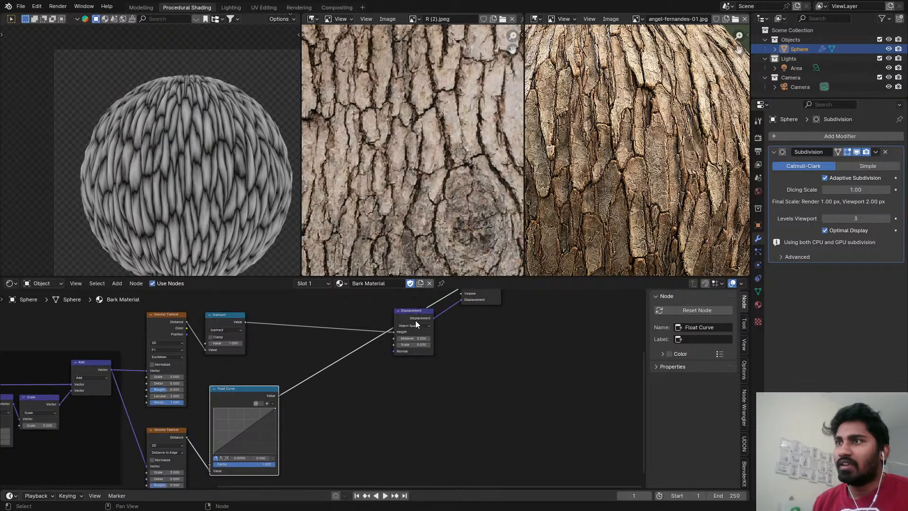
# Move the Displacement node lower and connect the Float Curve's value to its Height input.
pyautogui.moveTo(415, 320); pyautogui.dragTo(427, 397)
pyautogui.scroll(2, 277, 393)
pyautogui.moveTo(254, 393); pyautogui.dragTo(407, 408)
pyautogui.moveTo(406, 408); pyautogui.dragTo(346, 411, button='middle')
pyautogui.scroll(-1, 461, 350)
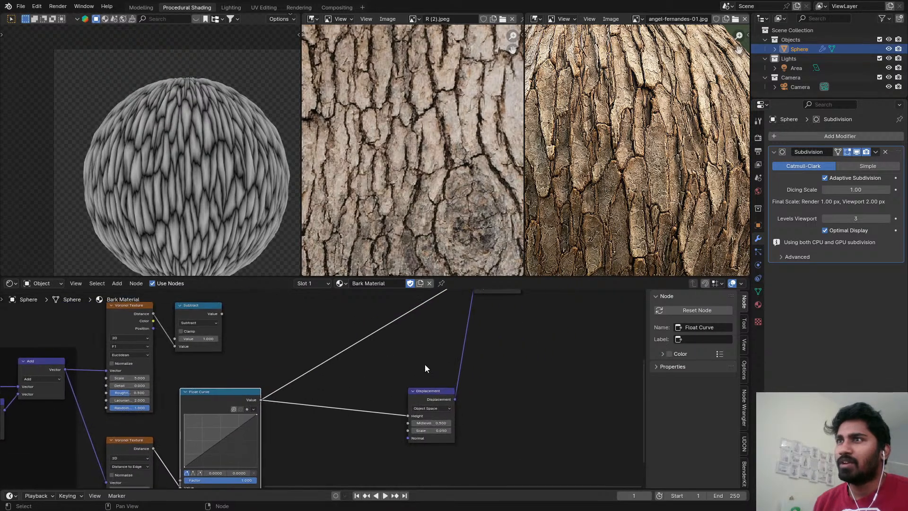
# Connect the Principled BSDF to the Material Output's surface in place of the Float Curve preview.
pyautogui.scroll(-2, 425, 367)
pyautogui.moveTo(425, 367); pyautogui.dragTo(388, 427, button='middle')
pyautogui.moveTo(382, 391); pyautogui.dragTo(374, 464, button='middle')
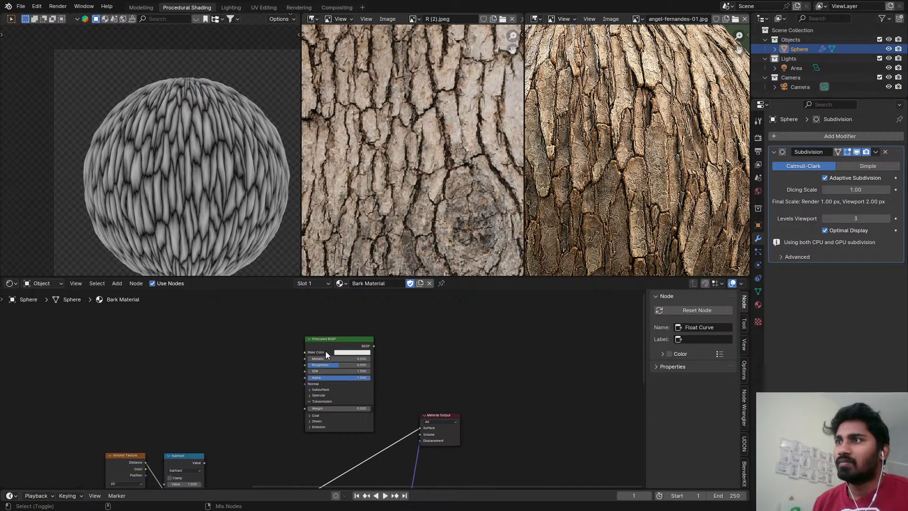
pyautogui.keyDown('ctrl'); pyautogui.keyDown('shift'); pyautogui.click(326, 351); pyautogui.keyUp('shift'); pyautogui.keyUp('ctrl')
pyautogui.moveTo(303, 430); pyautogui.dragTo(419, 349, button='middle')
pyautogui.moveTo(387, 384); pyautogui.dragTo(418, 328, button='middle')
# Add Float Curve points at about 0.10, 0.83 and 0.33, 0.74, checking the displaced sphere up close.
pyautogui.scroll(5, 367, 357)
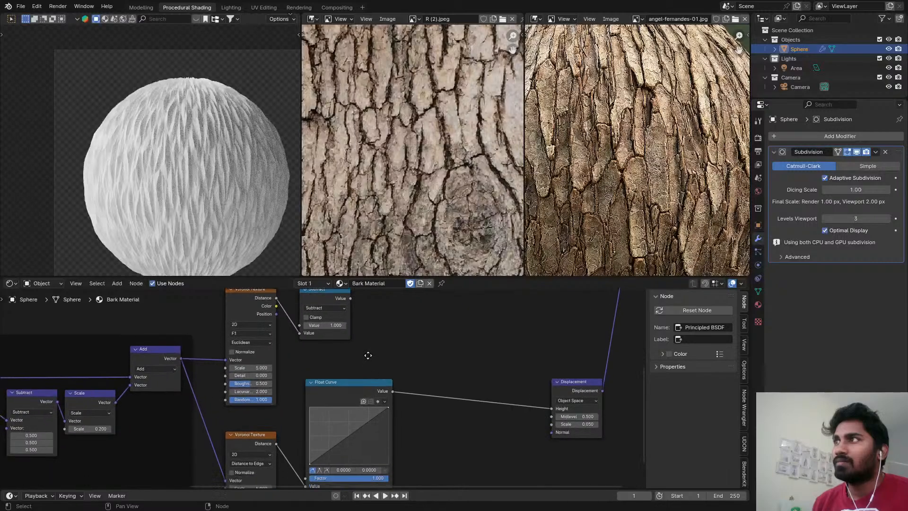
pyautogui.moveTo(311, 431); pyautogui.dragTo(303, 354)
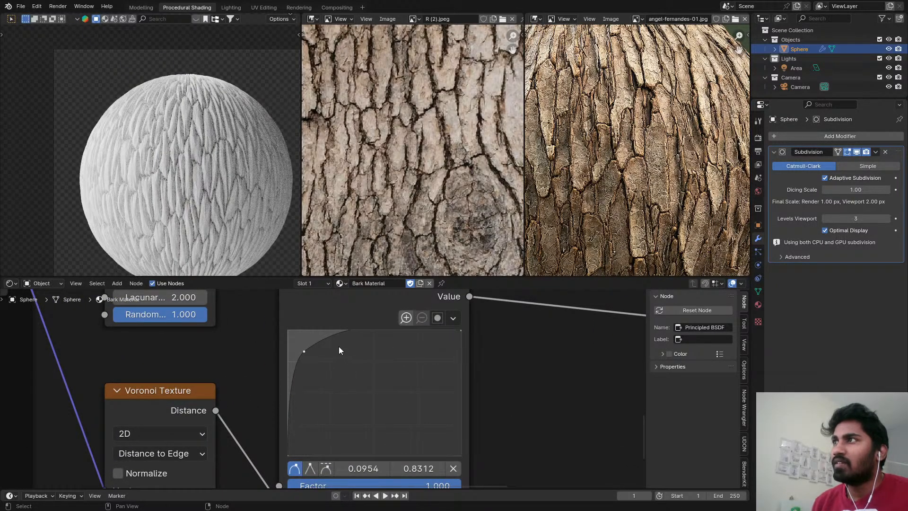
pyautogui.scroll(8, 185, 127)
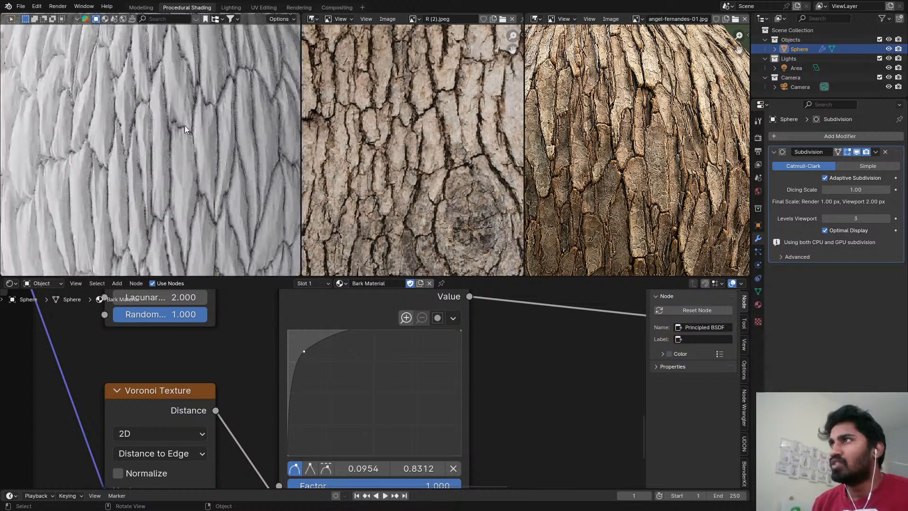
pyautogui.moveTo(349, 331); pyautogui.dragTo(344, 363)
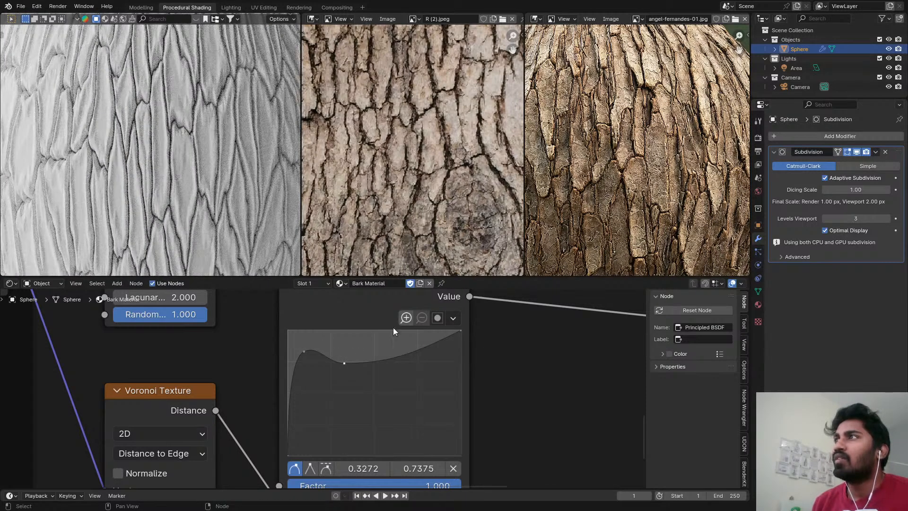
pyautogui.scroll(-5, 214, 201)
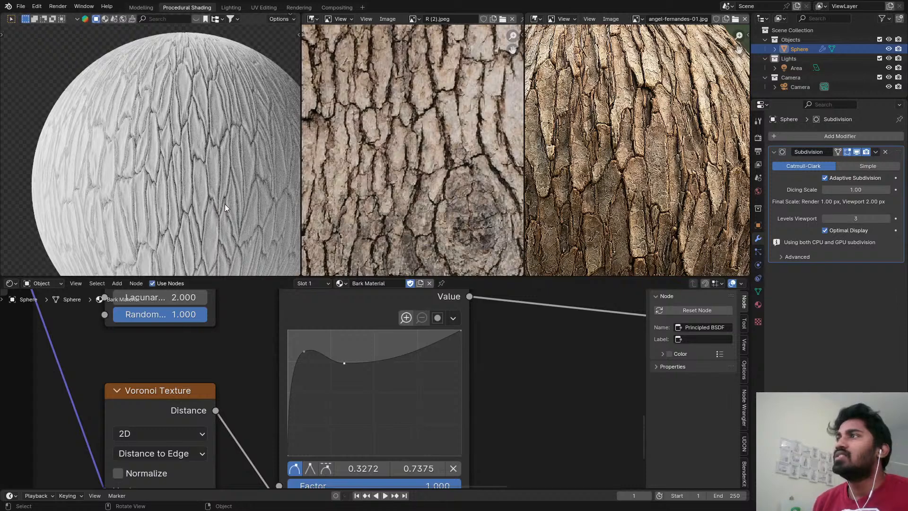
pyautogui.scroll(-3, 226, 203)
pyautogui.scroll(-2, 168, 174)
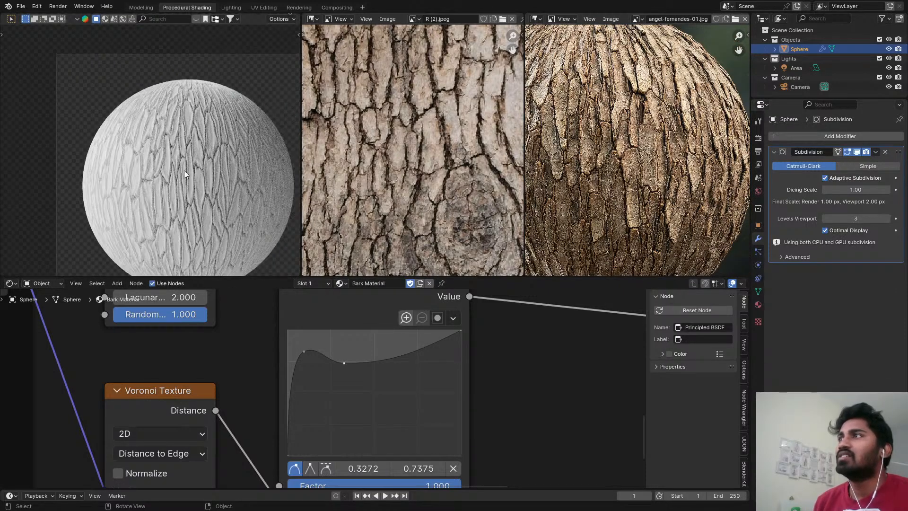
# Lower the Float Curve's end point to about 1.0, 0.84 and compare the sphere with the bark references.
pyautogui.moveTo(460, 331); pyautogui.dragTo(458, 367)
pyautogui.scroll(5, 175, 214)
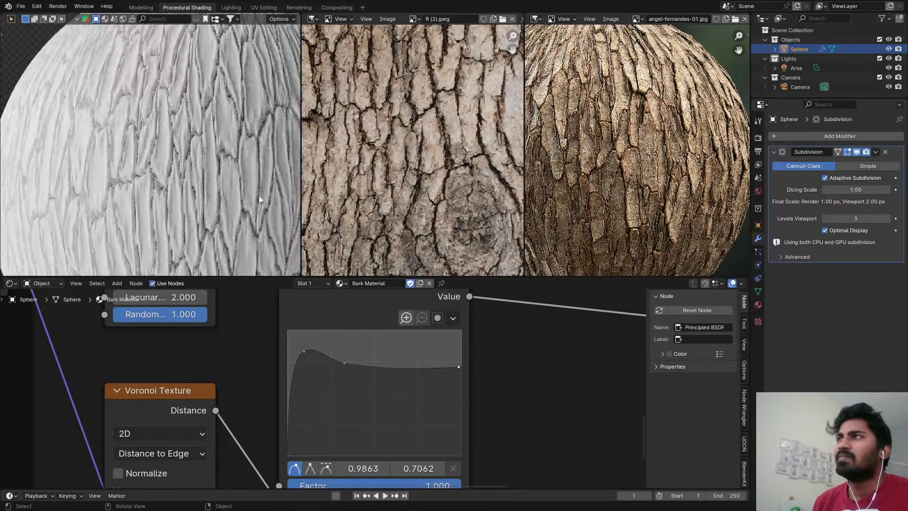
pyautogui.moveTo(458, 367); pyautogui.dragTo(458, 351)
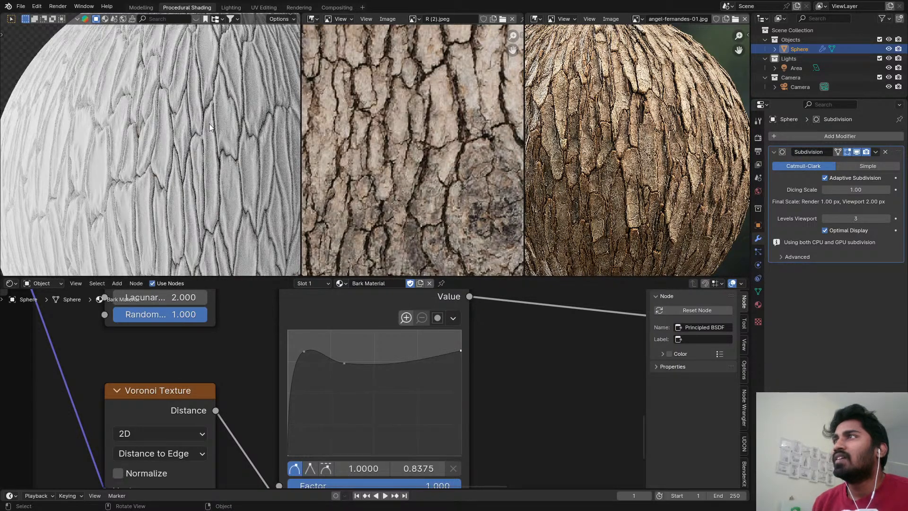
pyautogui.scroll(-4, 193, 193)
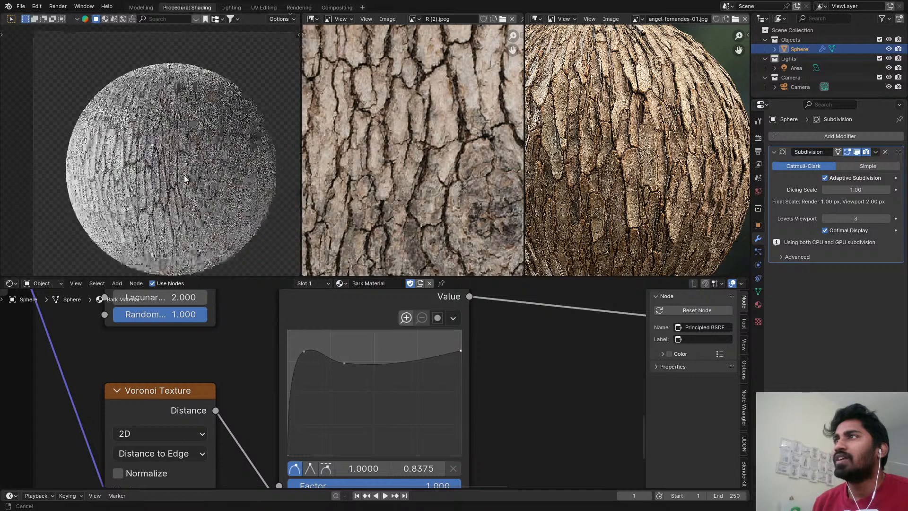
pyautogui.scroll(1, 299, 338)
# Move the Float Curve's peak to about 0.08, 1.0 and its dip to about 0.20, 0.79, giving both auto-clamped handles.
pyautogui.moveTo(306, 354); pyautogui.dragTo(303, 329)
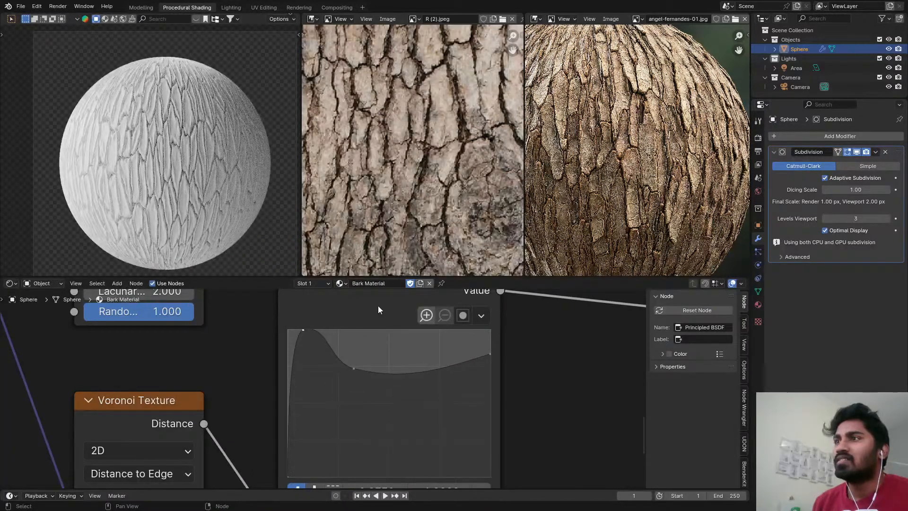
pyautogui.moveTo(380, 319); pyautogui.dragTo(362, 233, button='middle')
pyautogui.click(312, 410)
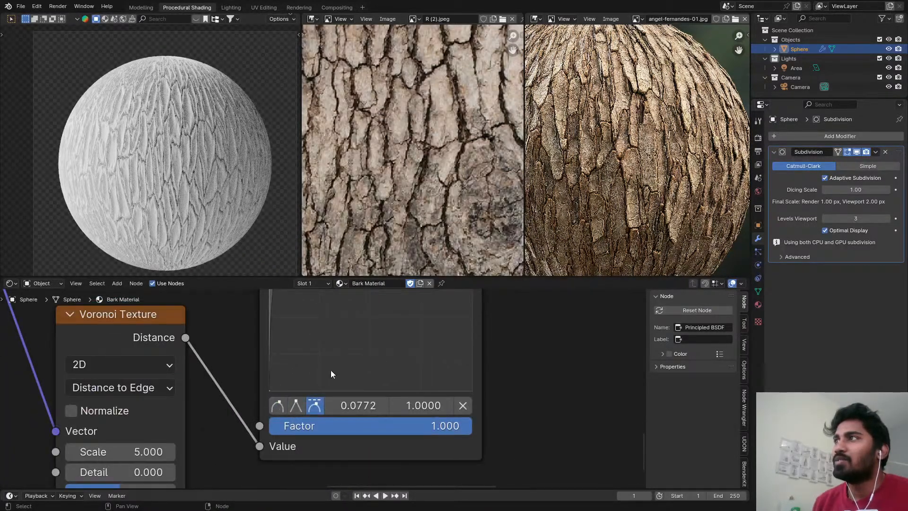
pyautogui.moveTo(345, 357); pyautogui.dragTo(344, 416, button='middle')
pyautogui.scroll(2, 307, 347)
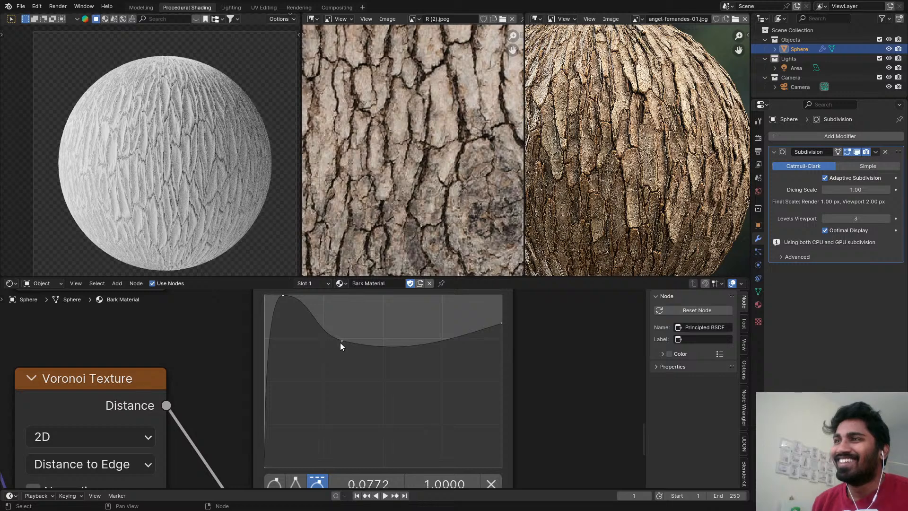
pyautogui.moveTo(340, 343); pyautogui.dragTo(312, 332)
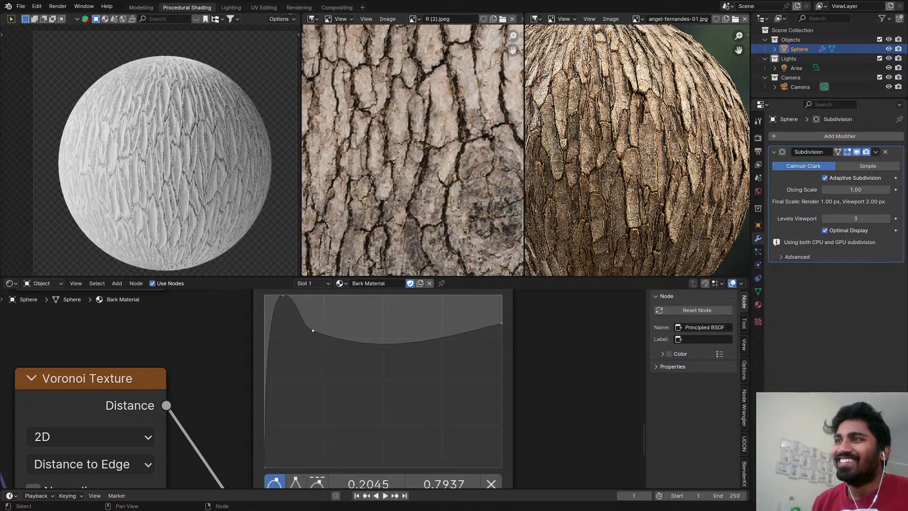
pyautogui.click(318, 482)
pyautogui.scroll(4, 208, 152)
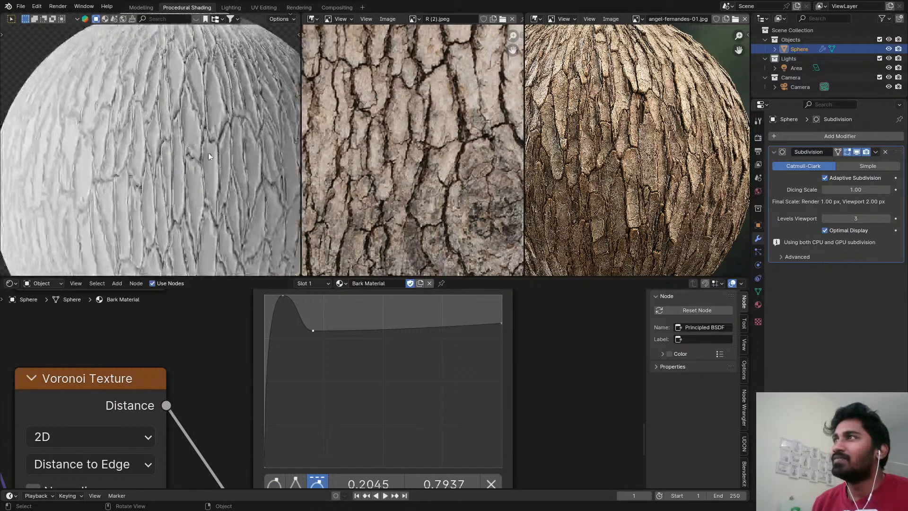
# Shift the Float Curve's dip slightly lower and farther along, and place its peak at about 0.11, 1.0.
pyautogui.moveTo(314, 330); pyautogui.dragTo(336, 338)
pyautogui.moveTo(288, 303); pyautogui.dragTo(311, 304)
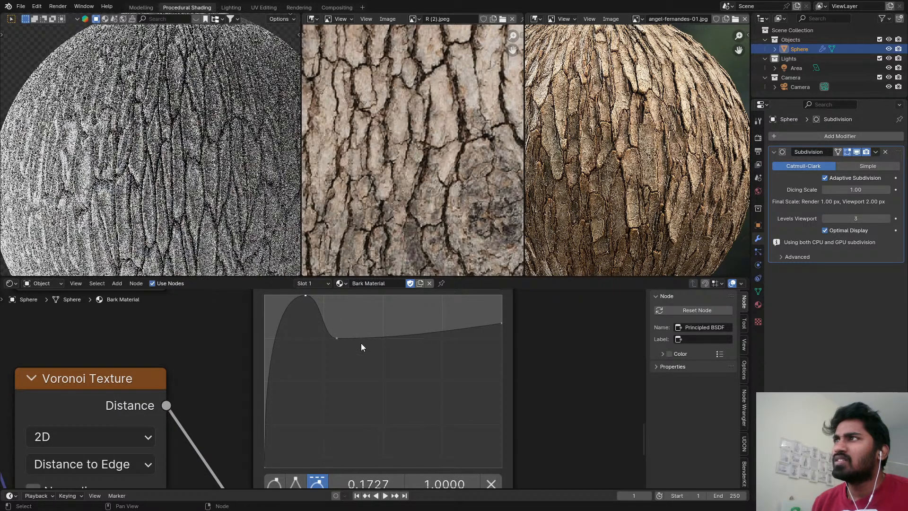
pyautogui.moveTo(304, 295); pyautogui.dragTo(289, 295)
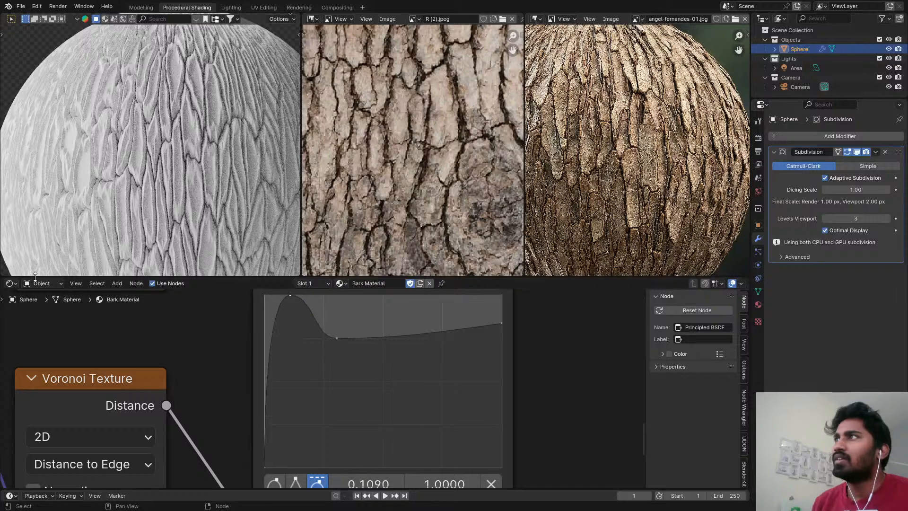
pyautogui.scroll(-4, 206, 158)
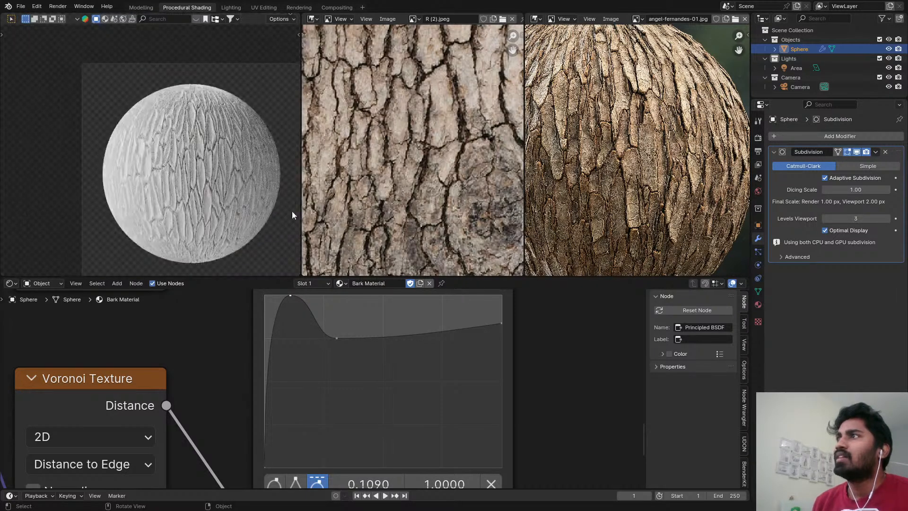
# Preview the color output of the first Voronoi Texture on the sphere.
pyautogui.scroll(-6, 554, 378)
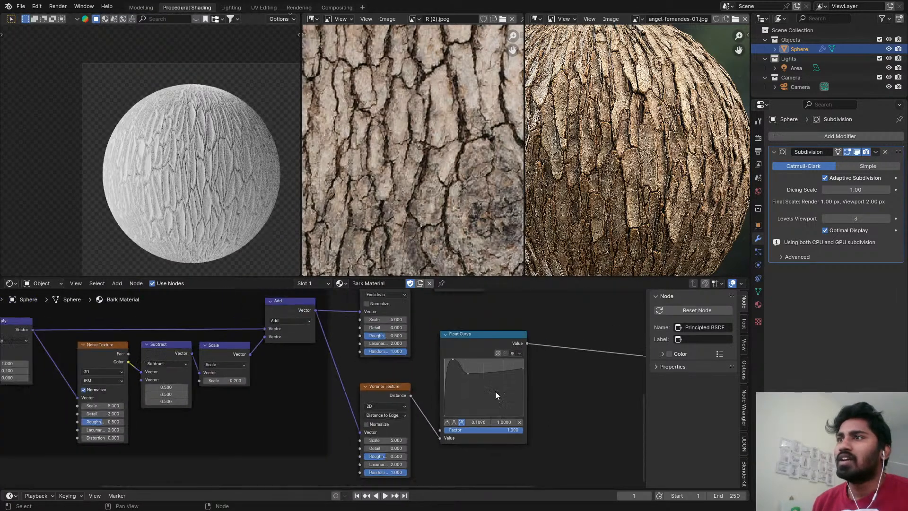
pyautogui.keyDown('ctrl'); pyautogui.keyDown('shift'); pyautogui.click(287, 325); pyautogui.keyUp('shift'); pyautogui.keyUp('ctrl')
pyautogui.keyDown('ctrl'); pyautogui.keyDown('shift'); pyautogui.click(287, 324); pyautogui.keyUp('shift'); pyautogui.keyUp('ctrl')
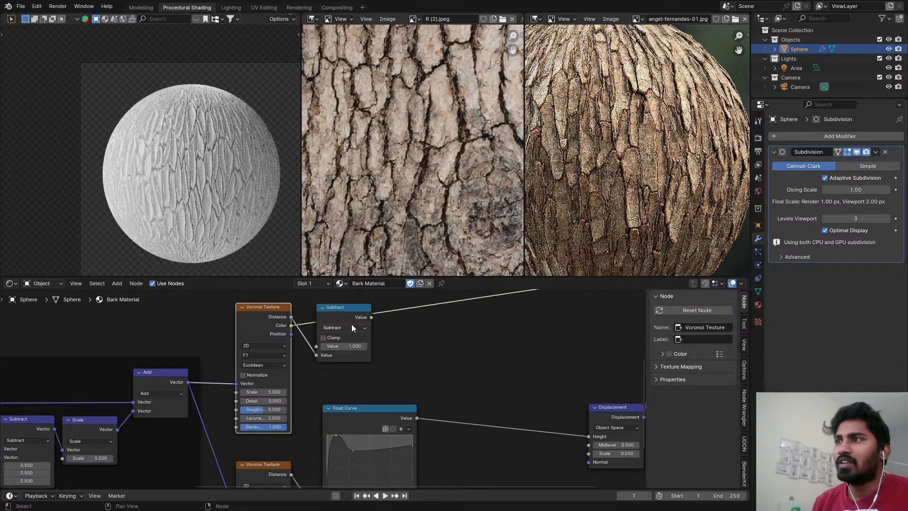
pyautogui.moveTo(532, 344); pyautogui.dragTo(493, 364, button='middle')
pyautogui.hotkey('shift', 'a')
pyautogui.moveTo(436, 351)
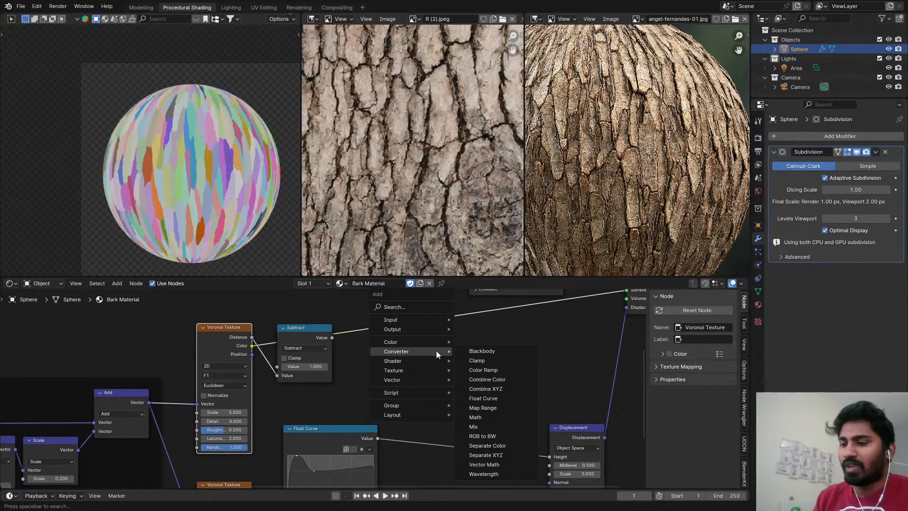
pyautogui.write('mix')
pyautogui.press('Return')
pyautogui.click(419, 307)
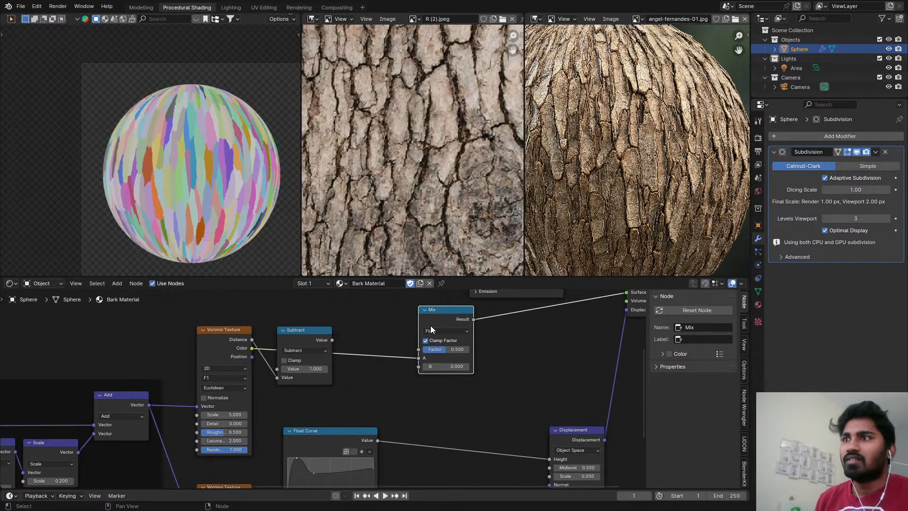
pyautogui.scroll(-1, 424, 346)
pyautogui.moveTo(422, 348); pyautogui.dragTo(424, 402, button='middle')
pyautogui.hotkey('ctrl', 'x')
pyautogui.moveTo(428, 370); pyautogui.dragTo(426, 380, button='middle')
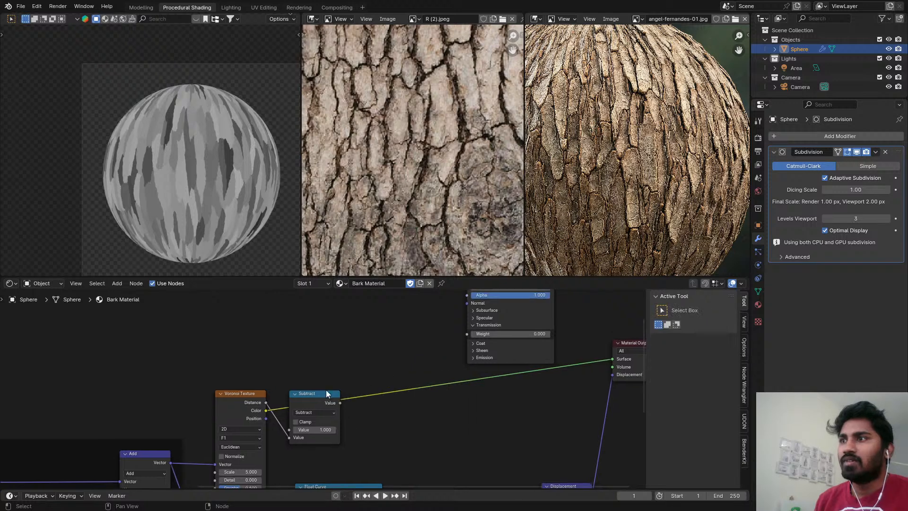
# Remove the Subtract node that follows the first Voronoi Texture.
pyautogui.click(316, 396)
pyautogui.hotkey('ctrl', 'x')
pyautogui.scroll(-3, 326, 390)
# Link the first Voronoi Texture's color to the Principled BSDF's Base Color and reconnect that shader to the Material Output's surface.
pyautogui.moveTo(344, 383); pyautogui.dragTo(331, 417, button='middle')
pyautogui.scroll(1, 476, 308)
pyautogui.scroll(1, 476, 308)
pyautogui.moveTo(464, 321); pyautogui.dragTo(464, 353)
pyautogui.scroll(3, 463, 353)
pyautogui.moveTo(481, 340); pyautogui.dragTo(473, 326, button='middle')
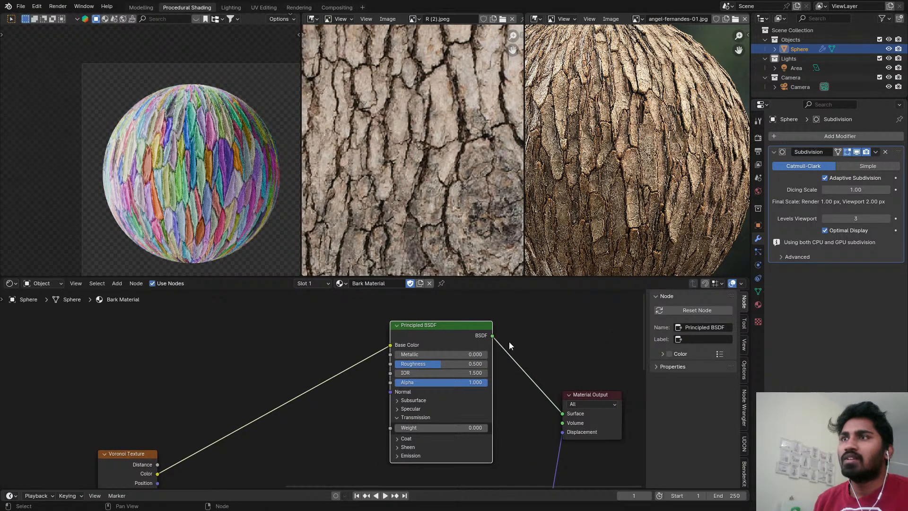
# Unlink the Principled BSDF's Base Color and add a Mix node with its data type set to Color before the shader.
pyautogui.moveTo(390, 345); pyautogui.dragTo(322, 345)
pyautogui.hotkey('shift', 'a')
pyautogui.moveTo(347, 353)
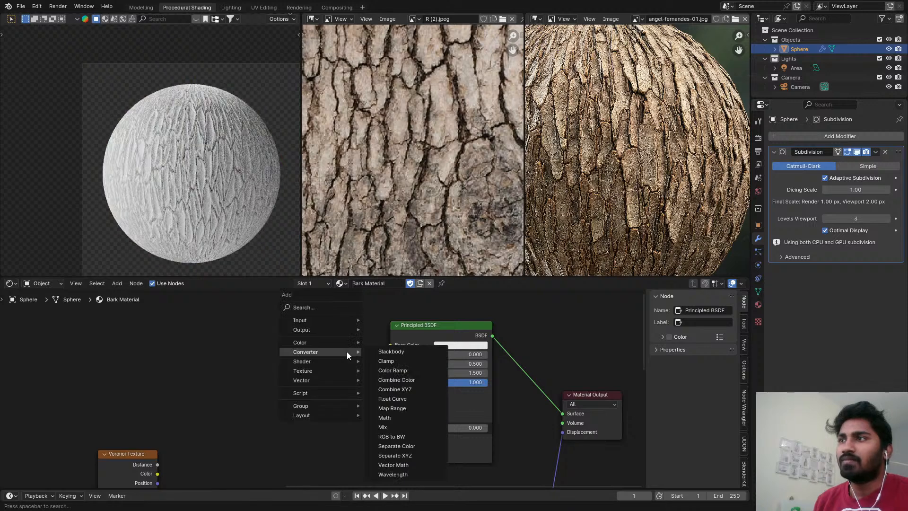
pyautogui.write('mi')
pyautogui.click(393, 370)
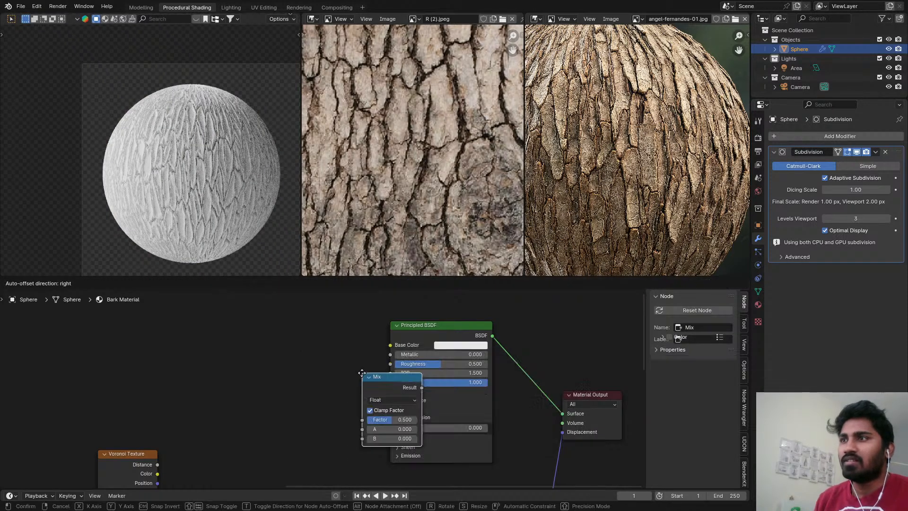
pyautogui.click(310, 372)
pyautogui.click(304, 379)
pyautogui.click(293, 419)
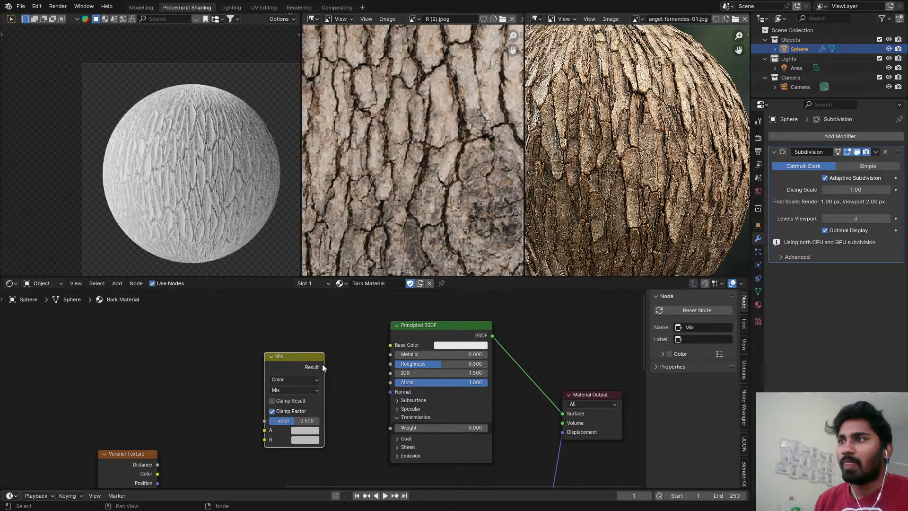
# Link the Mix node's result to the Principled BSDF's Base Color and sample brown from the bark reference image for color A.
pyautogui.moveTo(323, 367); pyautogui.dragTo(395, 345)
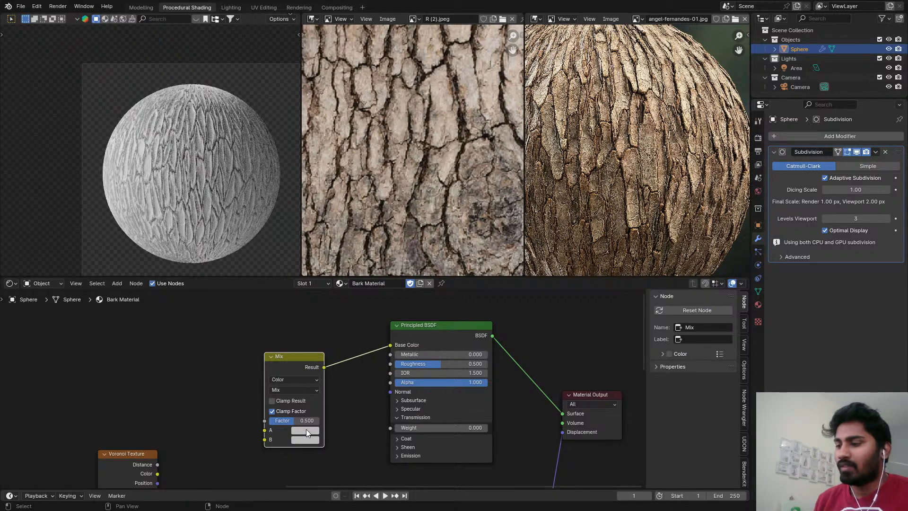
pyautogui.press('e')
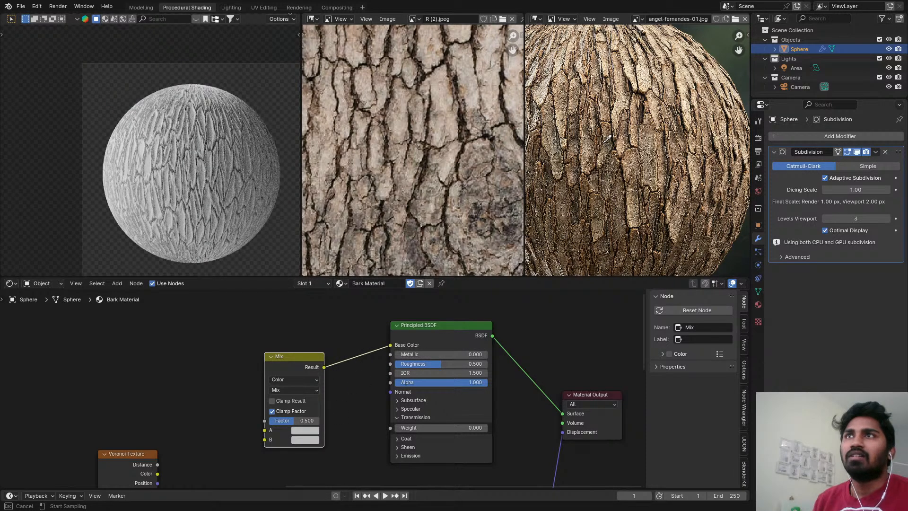
pyautogui.click(598, 138)
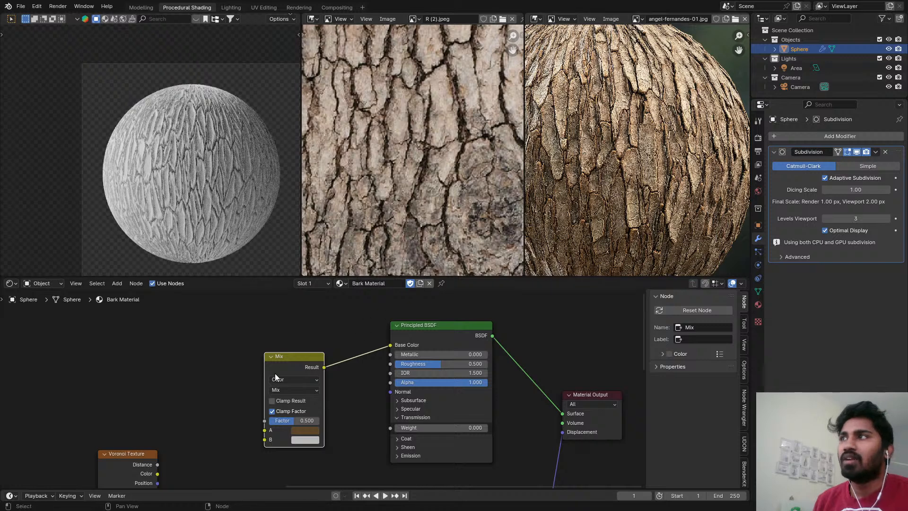
# Link the first Voronoi Texture's color to the Mix node's B input and insert a Separate Color node on that link.
pyautogui.moveTo(195, 434); pyautogui.dragTo(198, 391, button='middle')
pyautogui.moveTo(162, 431); pyautogui.dragTo(263, 396)
pyautogui.hotkey('shift', 'a')
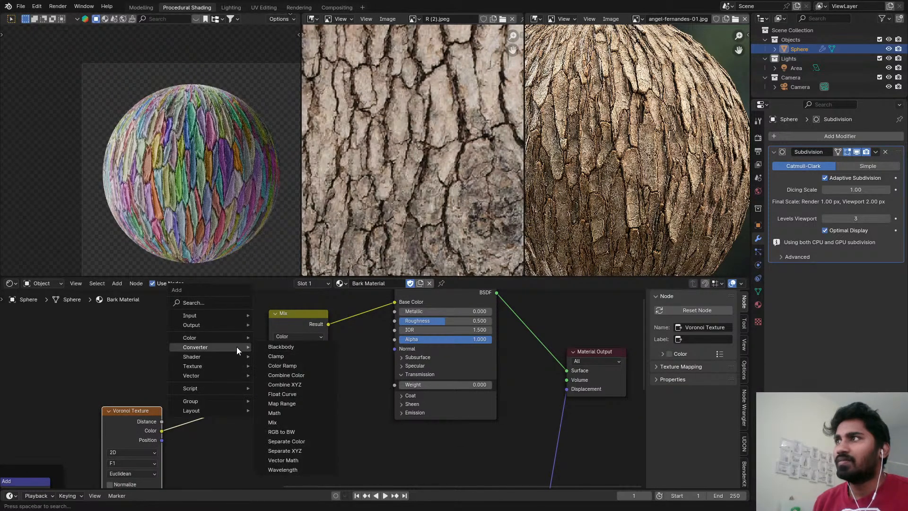
pyautogui.write('sep')
pyautogui.click(291, 374)
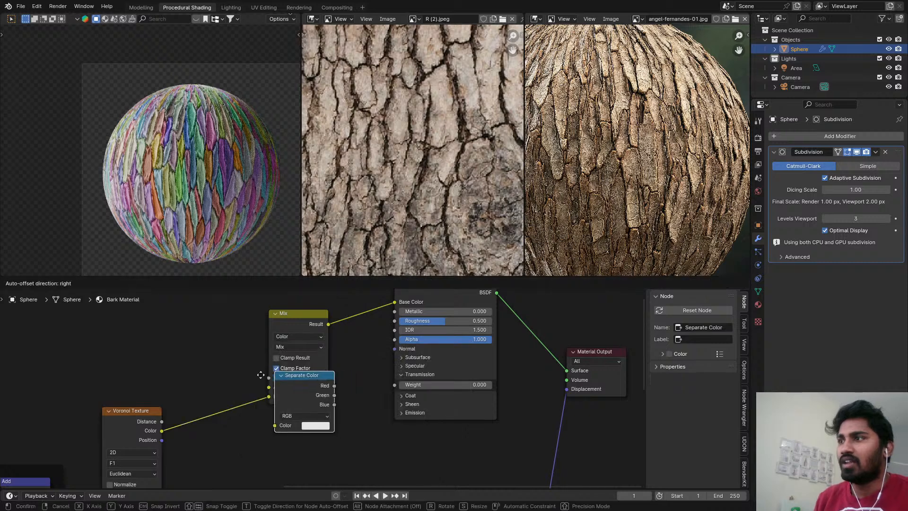
pyautogui.click(222, 402)
pyautogui.scroll(1, 320, 361)
pyautogui.scroll(1, 320, 362)
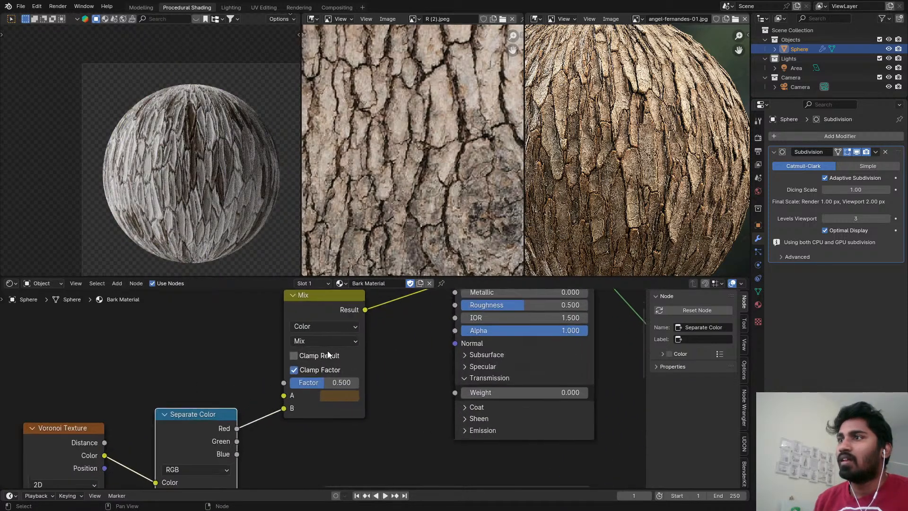
# Set the Mix node's blending mode to Soft Light and its factor to 0.583.
pyautogui.click(327, 345)
pyautogui.click(387, 369)
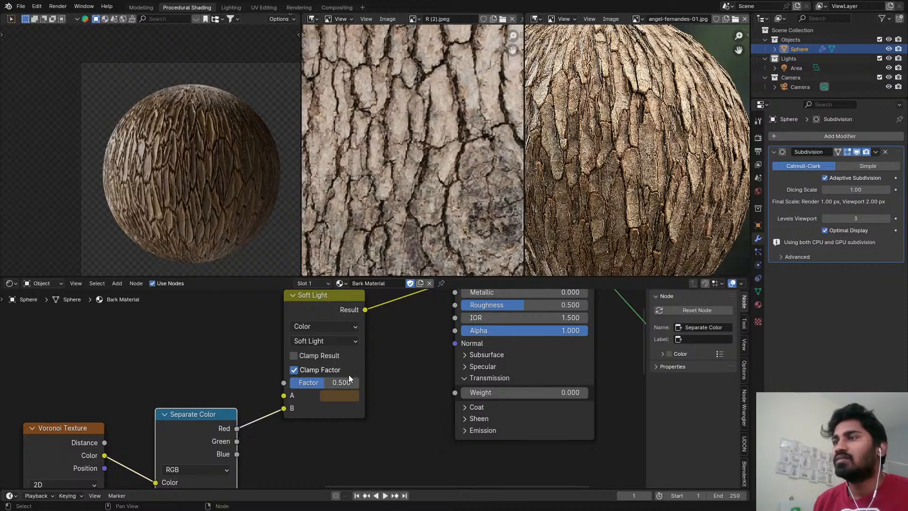
pyautogui.moveTo(331, 382); pyautogui.dragTo(350, 382)
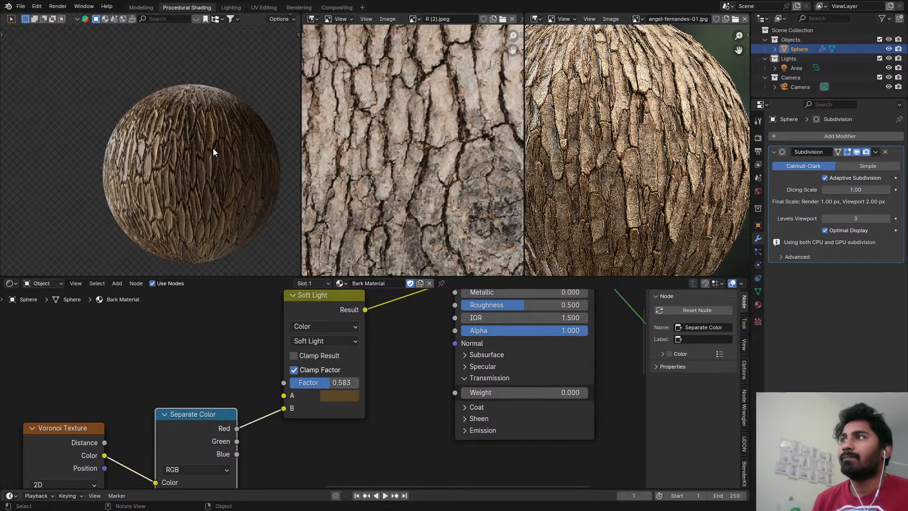
# Switch to the Rendering workspace and render the bark sphere.
pyautogui.scroll(5, 213, 148)
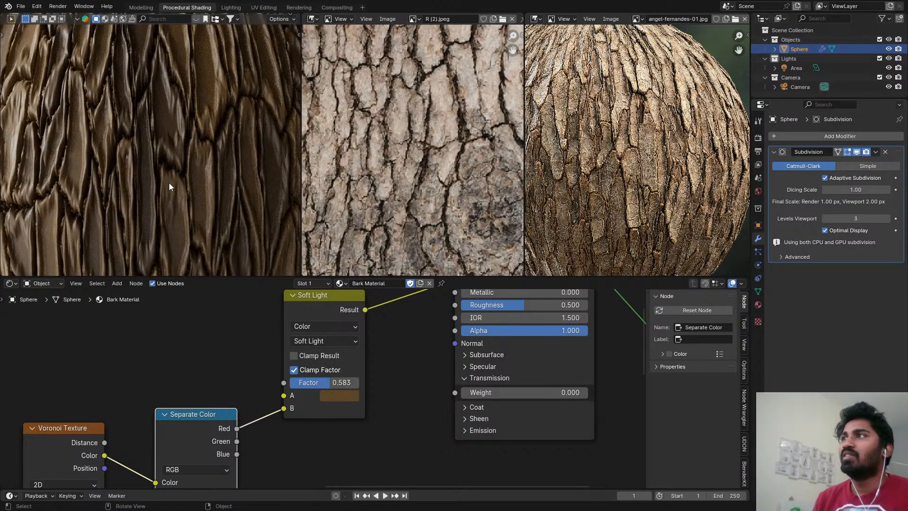
pyautogui.press('z')
pyautogui.click(171, 127)
pyautogui.click(299, 7)
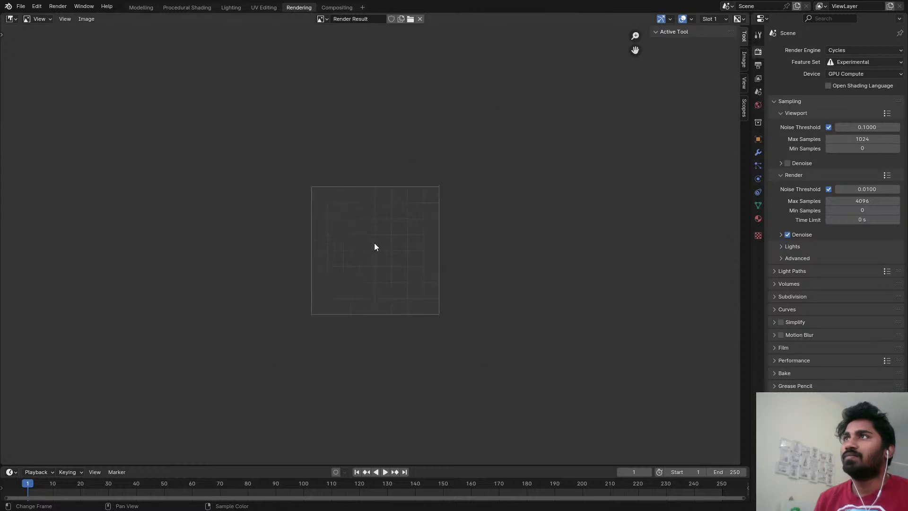
pyautogui.press('F12')
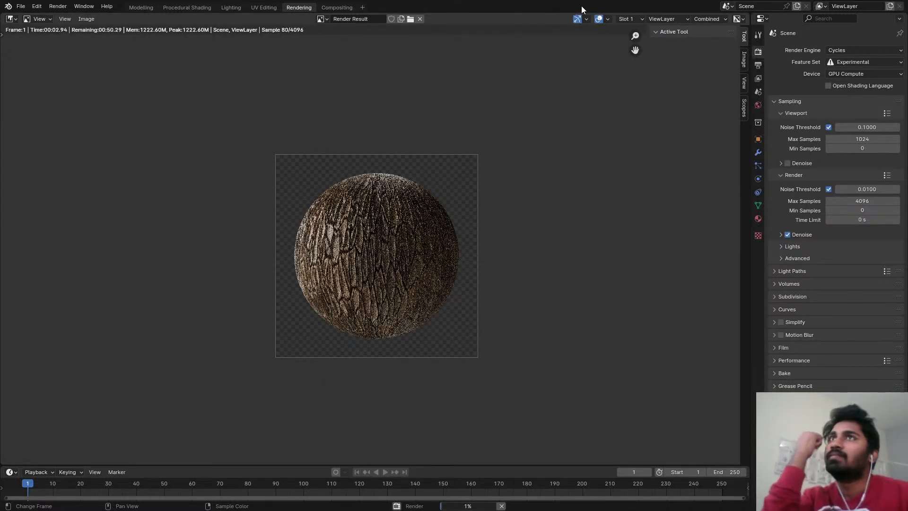
# Examine the rendered sphere's bark color and relief up close and return to the Procedural Shading workspace.
pyautogui.scroll(4, 384, 221)
pyautogui.scroll(1, 384, 221)
pyautogui.moveTo(386, 371); pyautogui.dragTo(368, 238, button='middle')
pyautogui.scroll(-1, 342, 225)
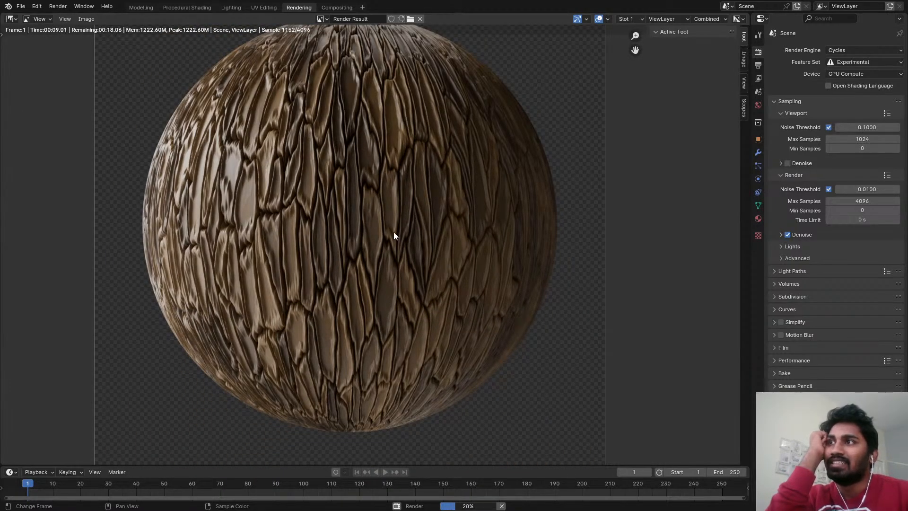
pyautogui.scroll(1, 407, 240)
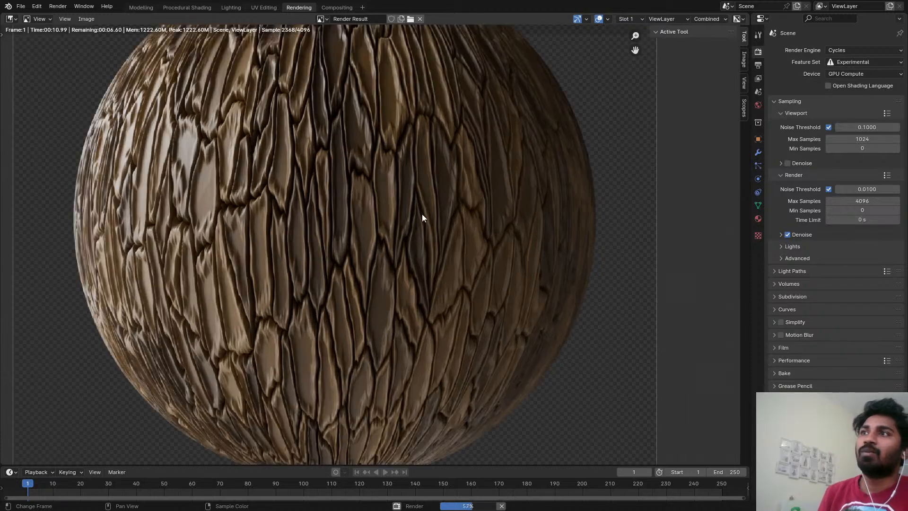
pyautogui.moveTo(422, 214); pyautogui.dragTo(418, 272, button='middle')
pyautogui.scroll(-1, 419, 272)
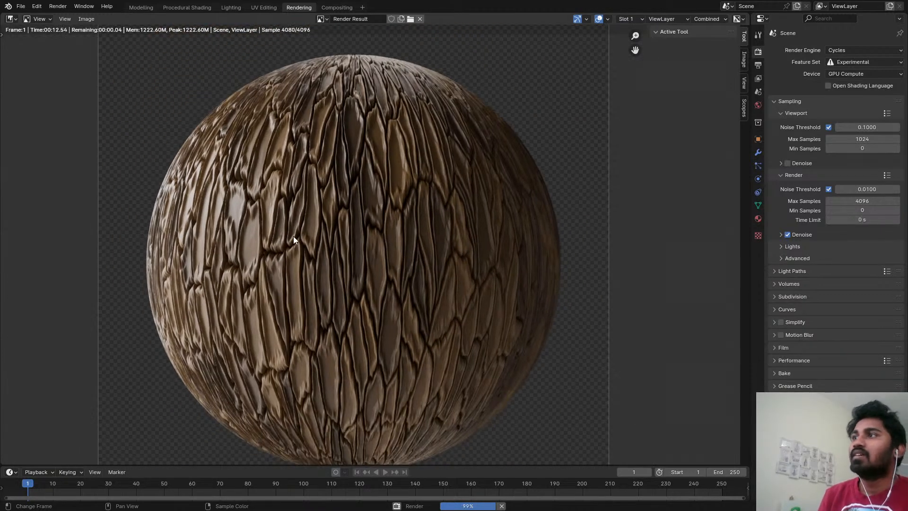
pyautogui.moveTo(346, 359); pyautogui.dragTo(371, 327, button='middle')
pyautogui.scroll(1, 388, 266)
pyautogui.scroll(-2, 387, 255)
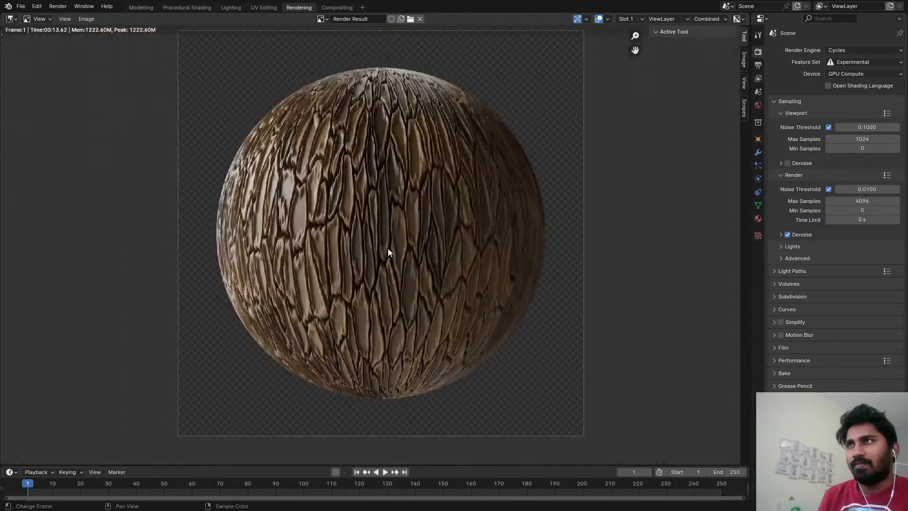
pyautogui.scroll(1, 388, 248)
pyautogui.click(141, 8)
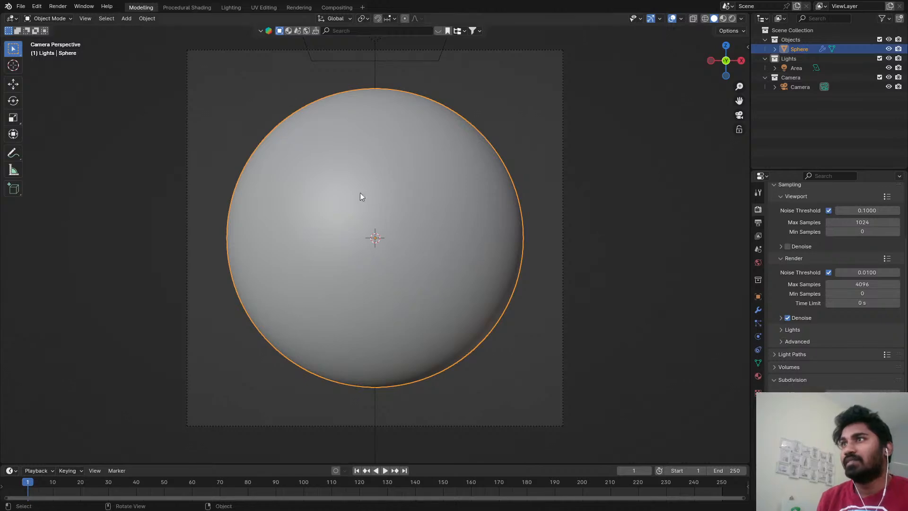
pyautogui.click(199, 6)
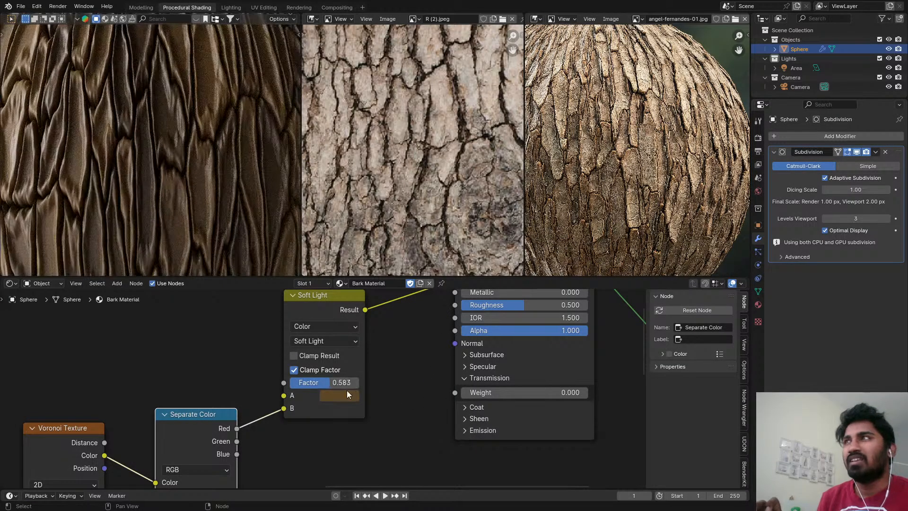
# Set the Displacement node's scale to 0.010.
pyautogui.moveTo(432, 369); pyautogui.dragTo(549, 297, button='middle')
pyautogui.scroll(5, 610, 203)
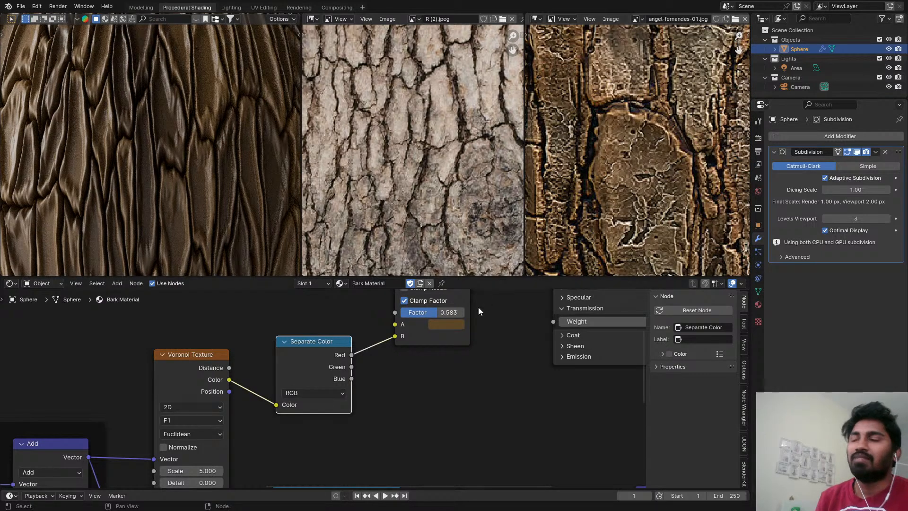
pyautogui.scroll(-5, 439, 327)
pyautogui.moveTo(393, 363); pyautogui.dragTo(387, 250, button='middle')
pyautogui.scroll(3, 407, 373)
pyautogui.scroll(3, 406, 373)
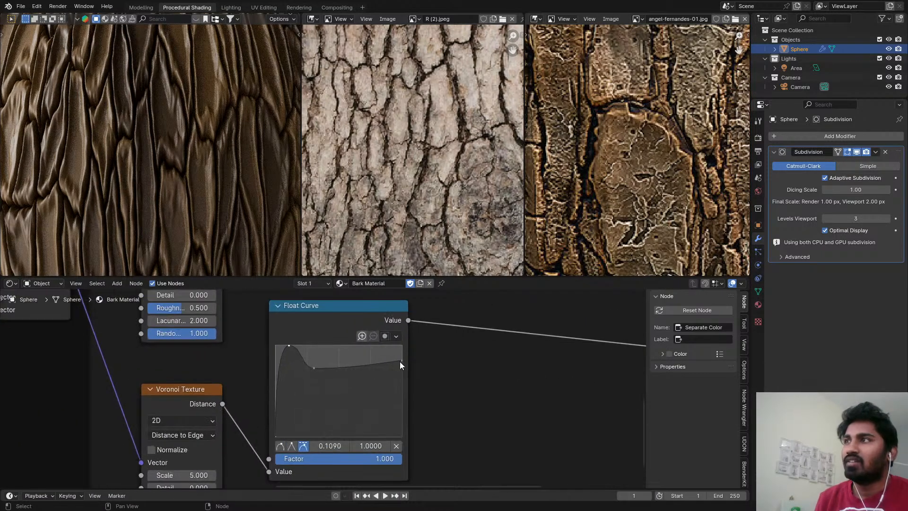
pyautogui.scroll(-3, 237, 180)
pyautogui.scroll(-2, 588, 411)
pyautogui.moveTo(588, 411); pyautogui.dragTo(355, 430, button='middle')
pyautogui.scroll(3, 425, 409)
pyautogui.keyDown('shift'); pyautogui.moveTo(482, 396); pyautogui.dragTo(484, 395); pyautogui.keyUp('shift')
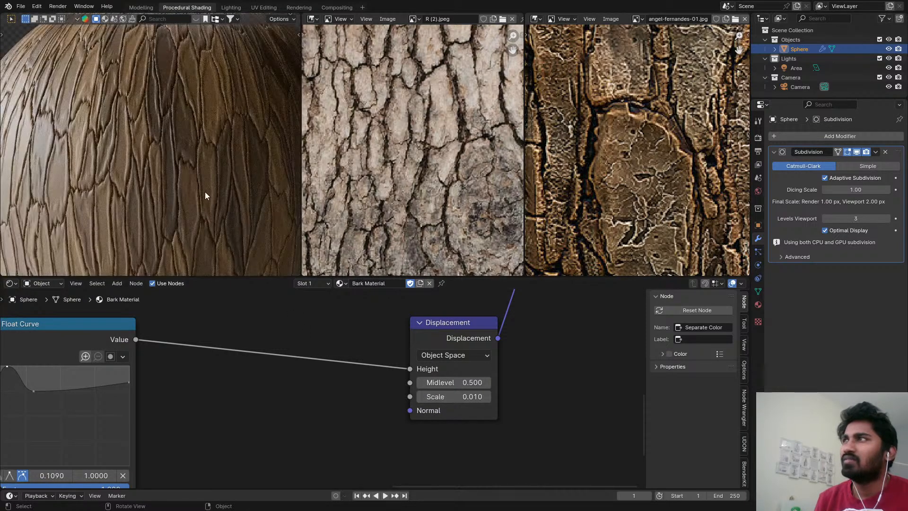
# Set the Float Curve node's factor to 0.550.
pyautogui.scroll(-5, 205, 192)
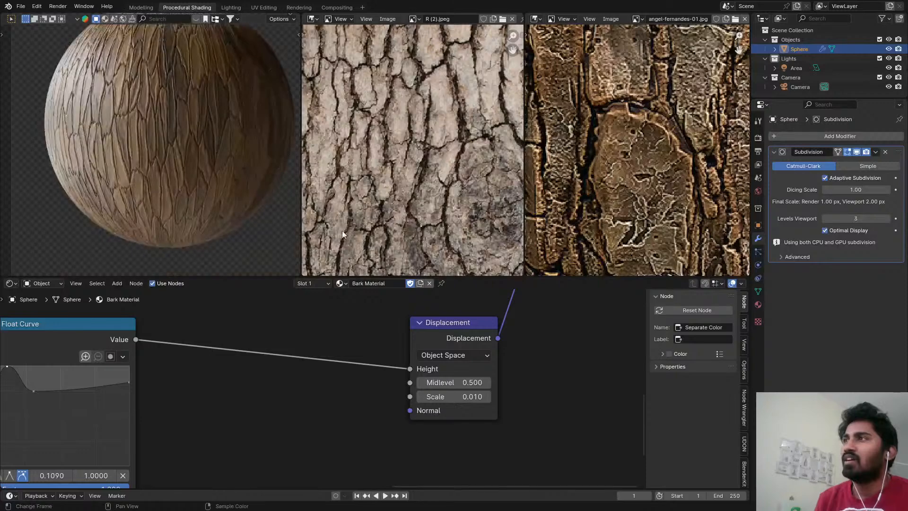
pyautogui.moveTo(200, 122); pyautogui.dragTo(201, 129, button='middle')
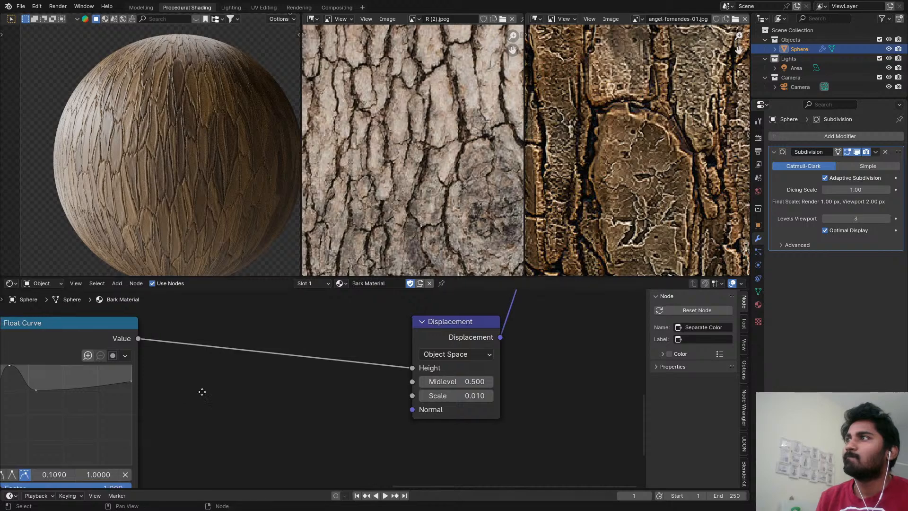
pyautogui.moveTo(202, 390); pyautogui.dragTo(383, 387, button='middle')
pyautogui.scroll(3, 325, 375)
pyautogui.moveTo(323, 377); pyautogui.dragTo(324, 234, button='middle')
pyautogui.scroll(-2, 387, 400)
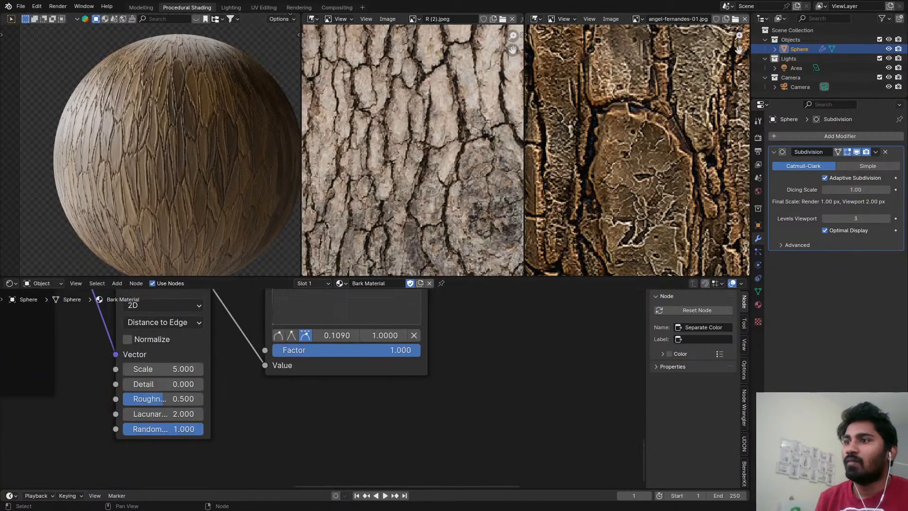
pyautogui.scroll(1, 393, 399)
pyautogui.moveTo(405, 345); pyautogui.dragTo(349, 346)
# Restore the Float Curve node's factor to 1.000.
pyautogui.moveTo(570, 313); pyautogui.dragTo(469, 447, button='middle')
pyautogui.scroll(-2, 469, 446)
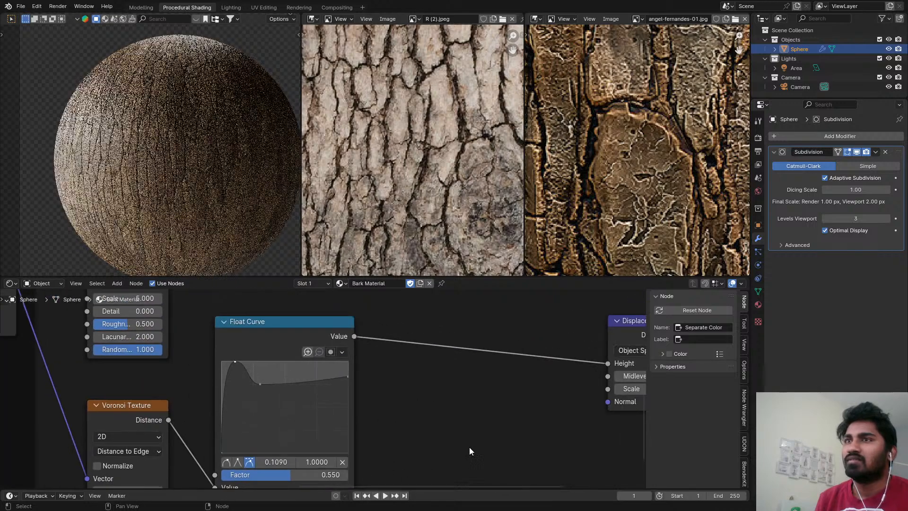
pyautogui.moveTo(591, 394); pyautogui.dragTo(481, 373, button='middle')
pyautogui.keyDown('shift'); pyautogui.moveTo(533, 374); pyautogui.dragTo(533, 374); pyautogui.keyUp('shift')
pyautogui.moveTo(365, 416); pyautogui.dragTo(430, 392, button='middle')
pyautogui.scroll(1, 297, 425)
pyautogui.moveTo(271, 432); pyautogui.dragTo(312, 430)
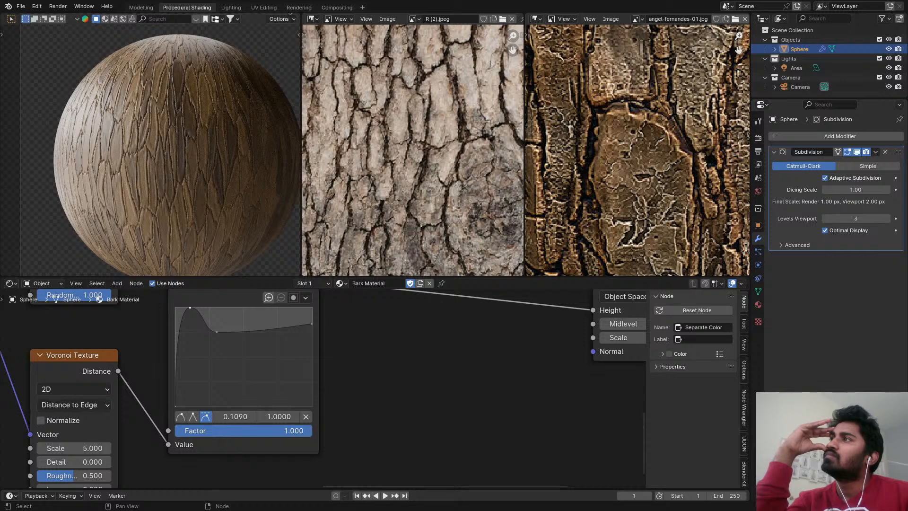
# Raise the Float Curve's point just after the peak to 0.2909, 0.8750.
pyautogui.moveTo(292, 384); pyautogui.dragTo(311, 420, button='middle')
pyautogui.scroll(3, 224, 374)
pyautogui.moveTo(238, 364); pyautogui.dragTo(236, 348)
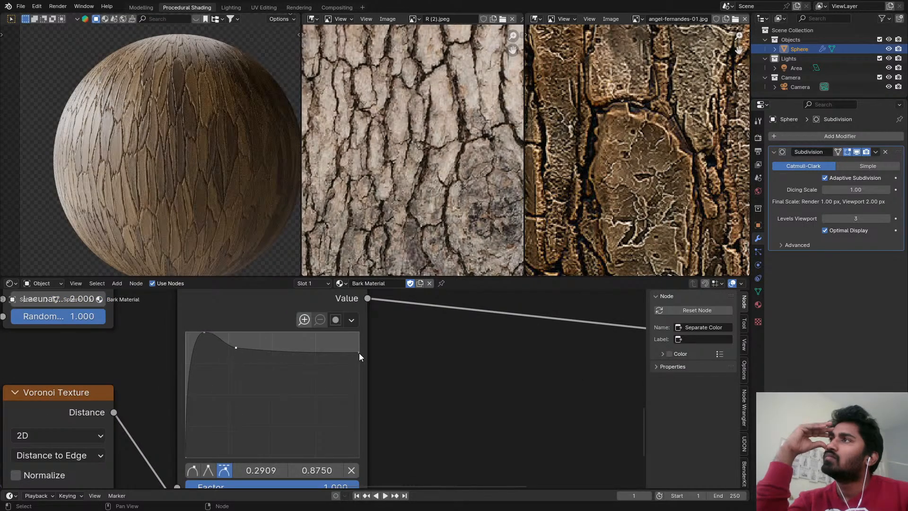
# Set the Displacement node's scale to 0.050.
pyautogui.moveTo(446, 359); pyautogui.dragTo(290, 372, button='middle')
pyautogui.scroll(-2, 290, 372)
pyautogui.moveTo(352, 371); pyautogui.dragTo(309, 384, button='middle')
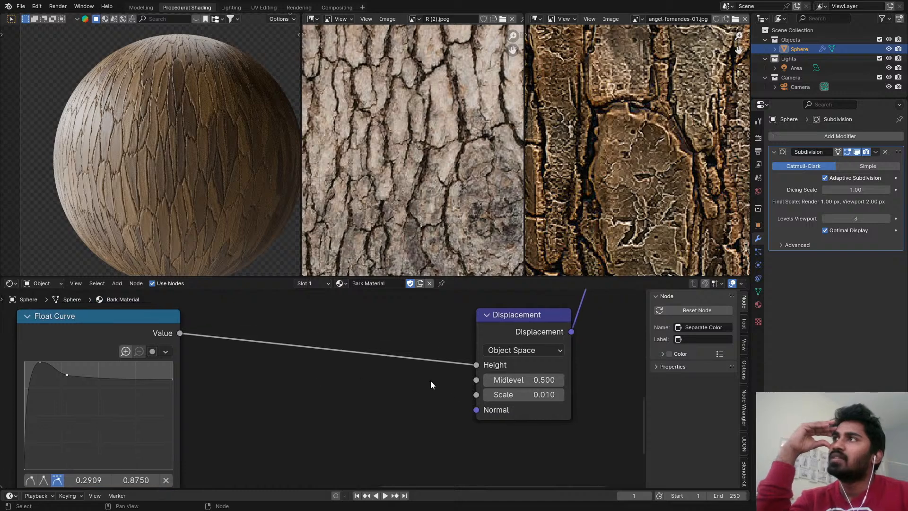
pyautogui.scroll(1, 508, 395)
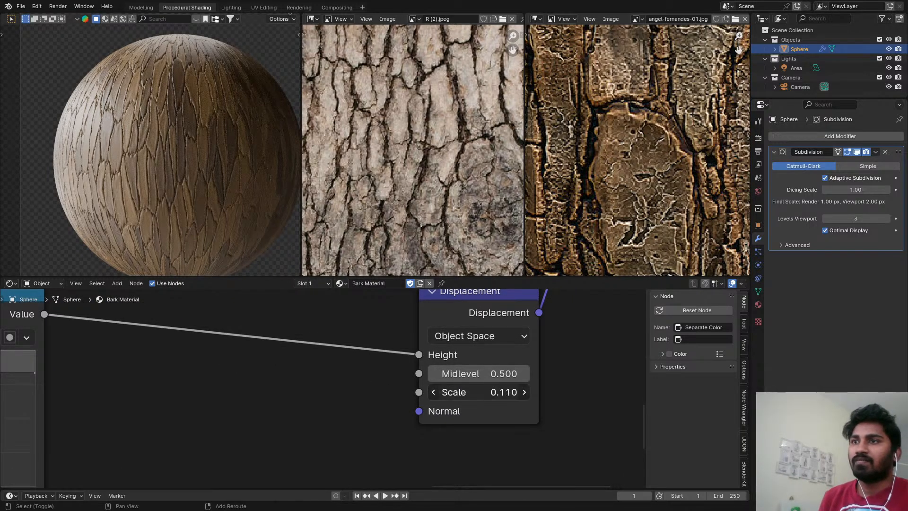
pyautogui.moveTo(503, 392); pyautogui.dragTo(478, 392)
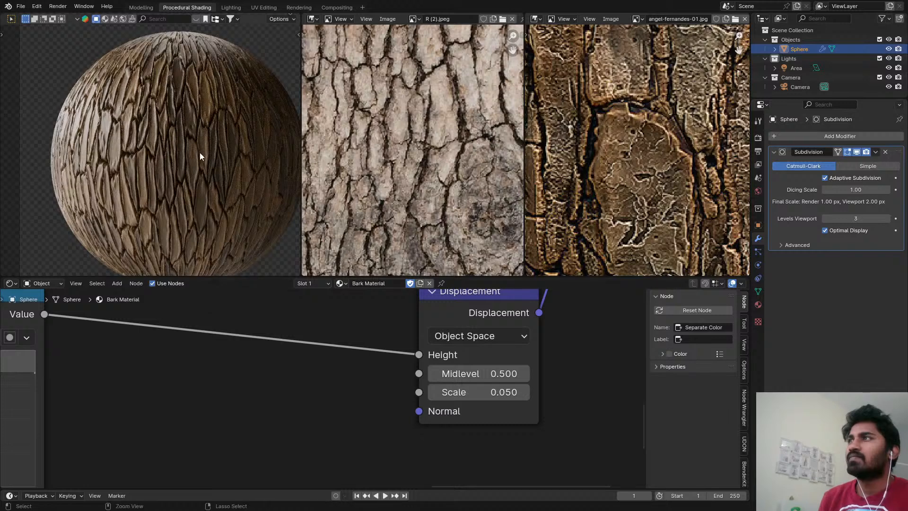
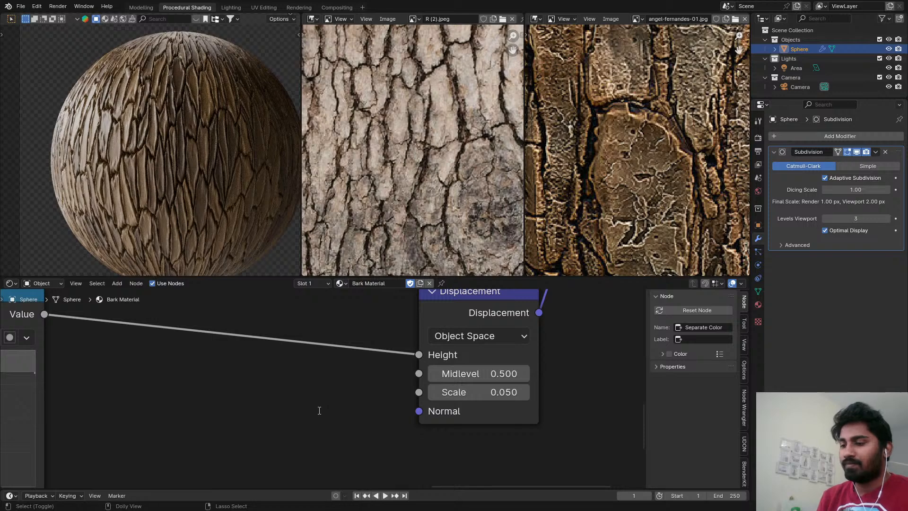
# Save the blend file.
pyautogui.hotkey('ctrl', 's')
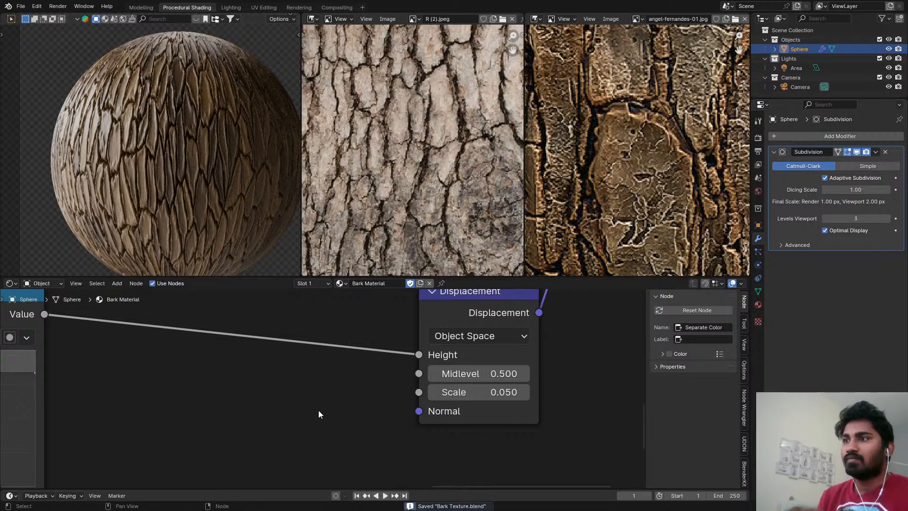
pyautogui.scroll(-2, 242, 341)
pyautogui.scroll(-5, 242, 341)
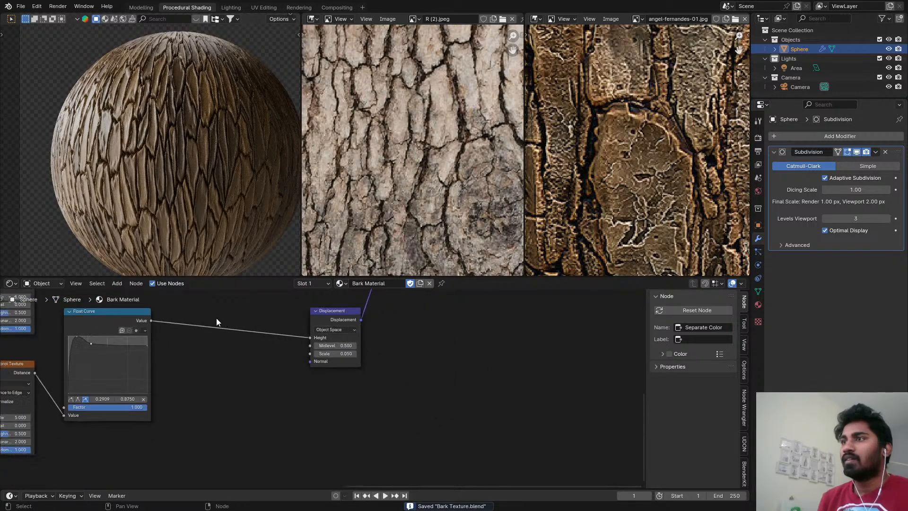
# Tighten the two Voronoi Texture nodes into a stack, with the Distance to Edge one directly beneath the F1 one.
pyautogui.scroll(6, 362, 368)
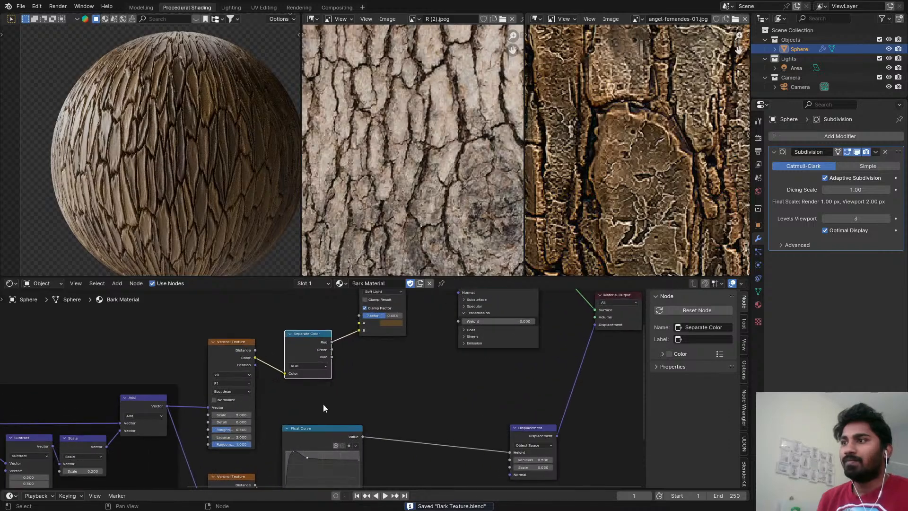
pyautogui.scroll(-3, 303, 369)
pyautogui.moveTo(323, 406); pyautogui.dragTo(295, 387, button='middle')
pyautogui.scroll(-1, 286, 373)
pyautogui.moveTo(260, 336)
pyautogui.mouseDown()
pyautogui.moveTo(218, 378)
pyautogui.moveTo(258, 330)
pyautogui.mouseUp()
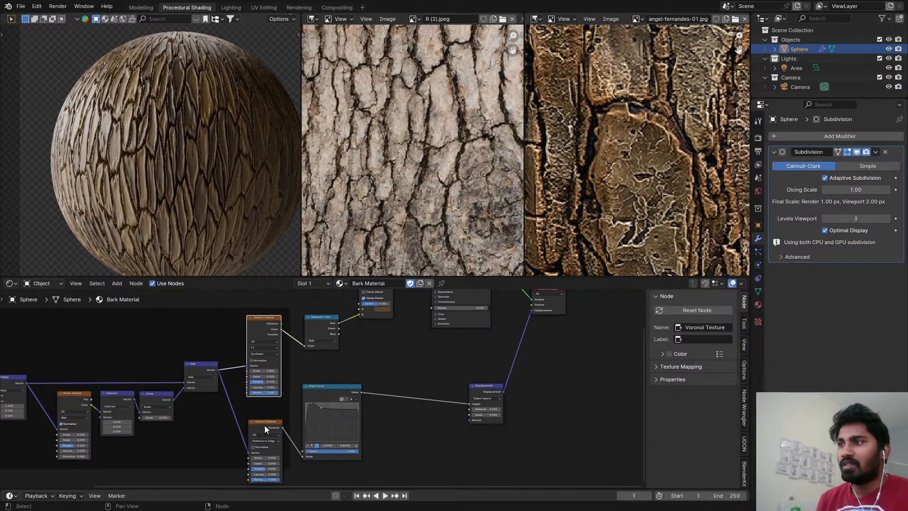
pyautogui.moveTo(265, 425); pyautogui.dragTo(264, 404)
# Label the frame around the coordinate, noise and Voronoi nodes "Bark Shape".
pyautogui.scroll(-4, 214, 381)
pyautogui.moveTo(213, 381); pyautogui.dragTo(416, 385, button='middle')
pyautogui.scroll(4, 369, 357)
pyautogui.click(355, 333)
pyautogui.click(353, 323)
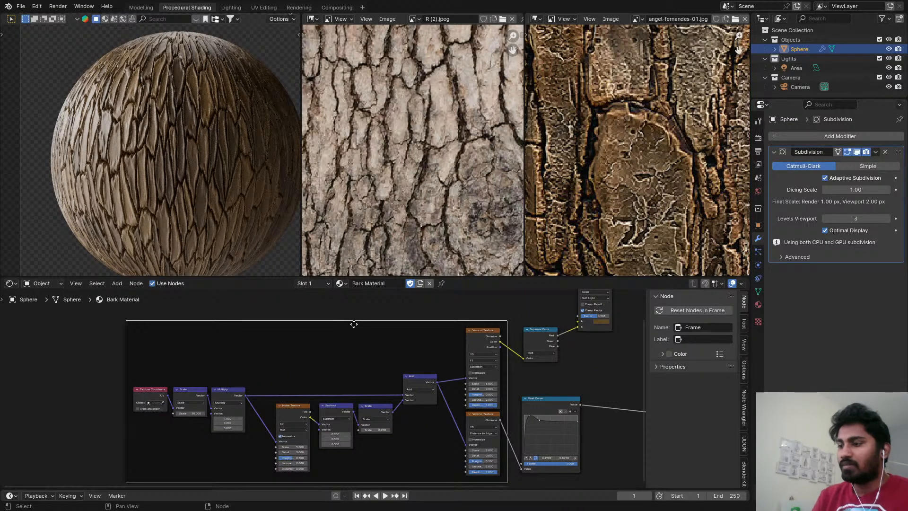
pyautogui.press('F2')
pyautogui.write('B')
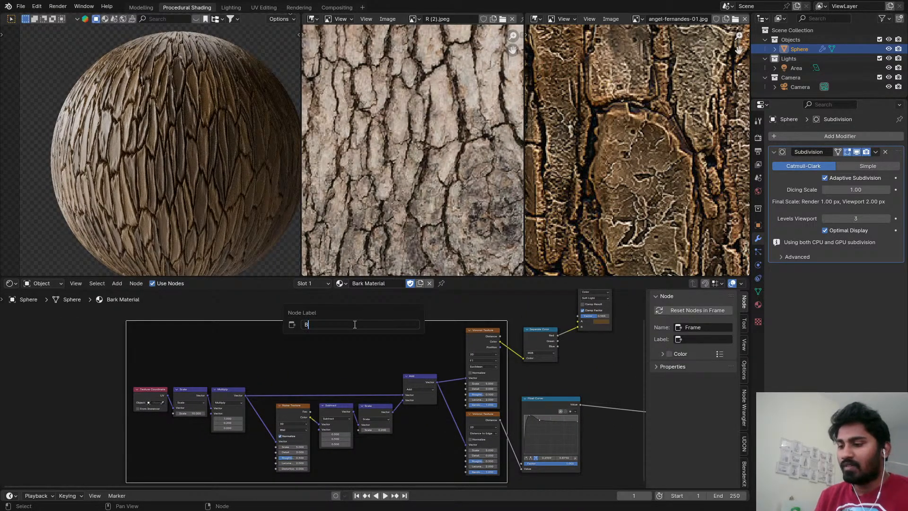
pyautogui.write('ark Shape')
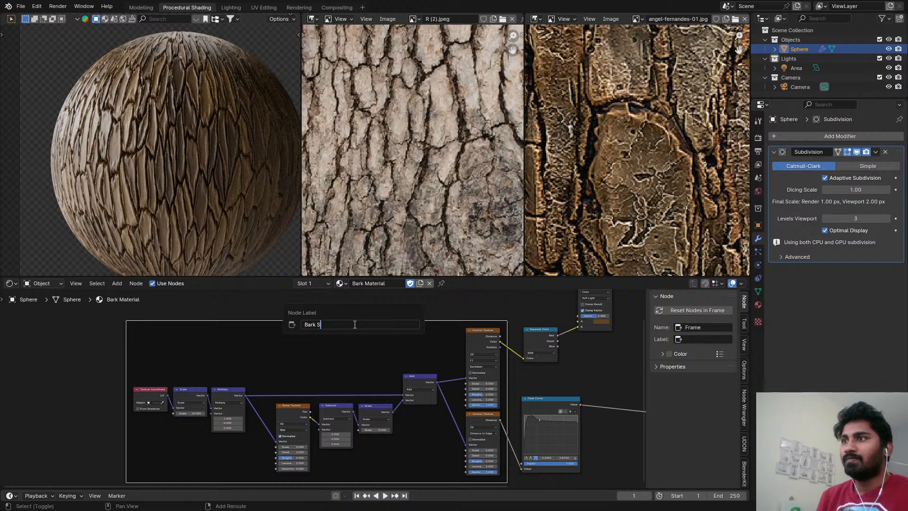
pyautogui.press('Return')
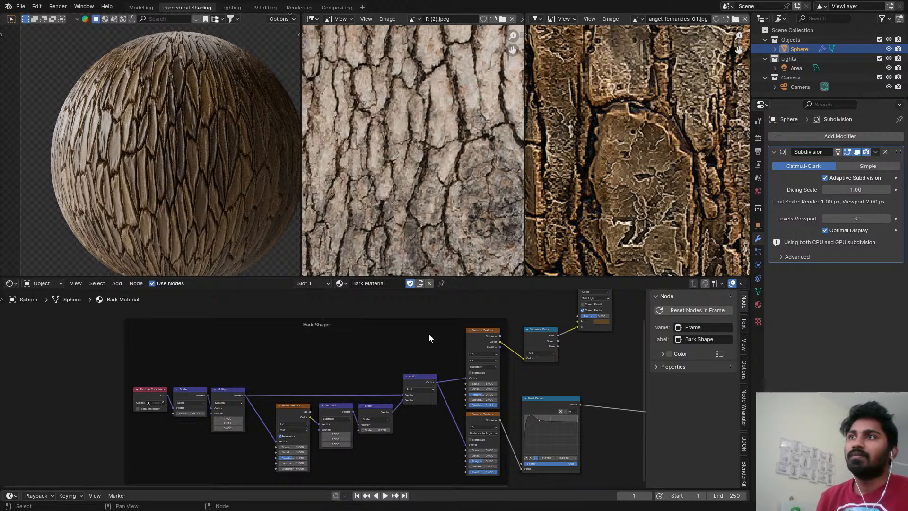
# Place the Soft Light mix node directly beside the Separate Color node.
pyautogui.scroll(-2, 432, 350)
pyautogui.moveTo(431, 350); pyautogui.dragTo(189, 393, button='middle')
pyautogui.scroll(8, 362, 389)
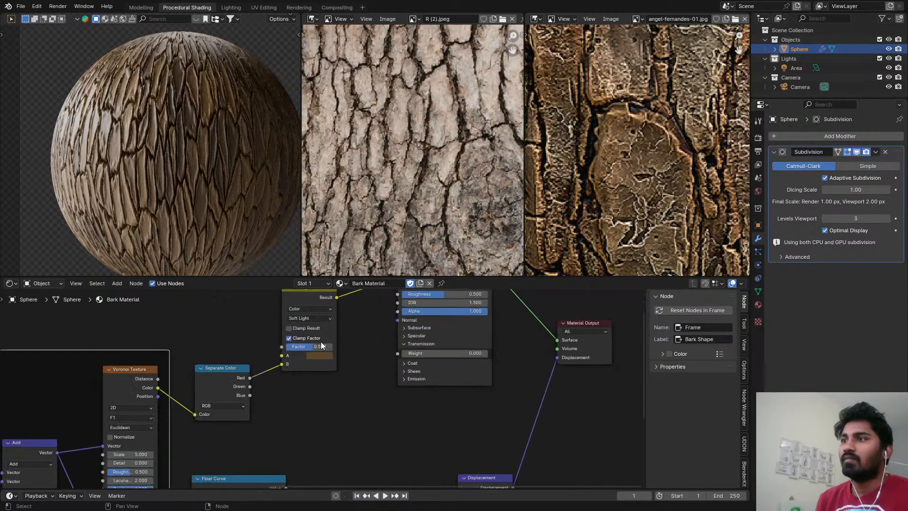
pyautogui.scroll(1, 312, 322)
pyautogui.moveTo(301, 300); pyautogui.dragTo(295, 379)
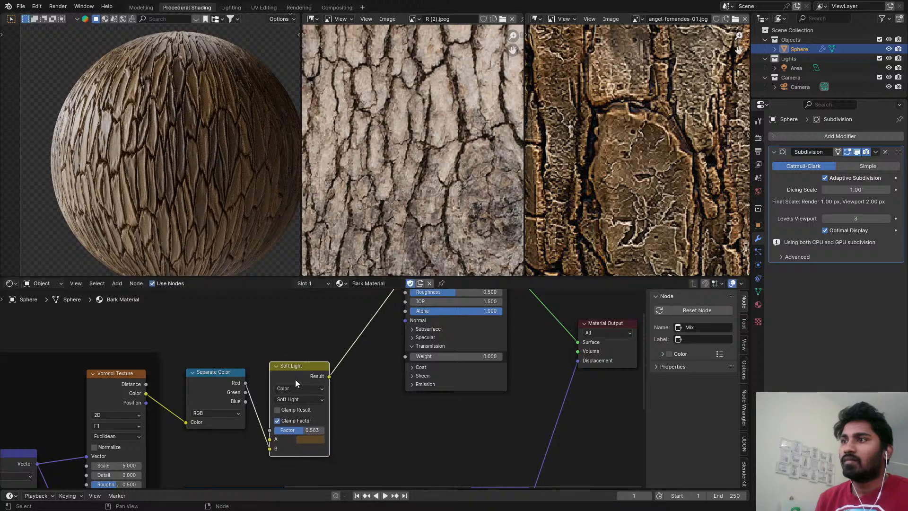
# Move the Principled BSDF and Material Output nodes farther along the tree to free space after the texture nodes.
pyautogui.scroll(-3, 277, 361)
pyautogui.moveTo(331, 307); pyautogui.dragTo(338, 356)
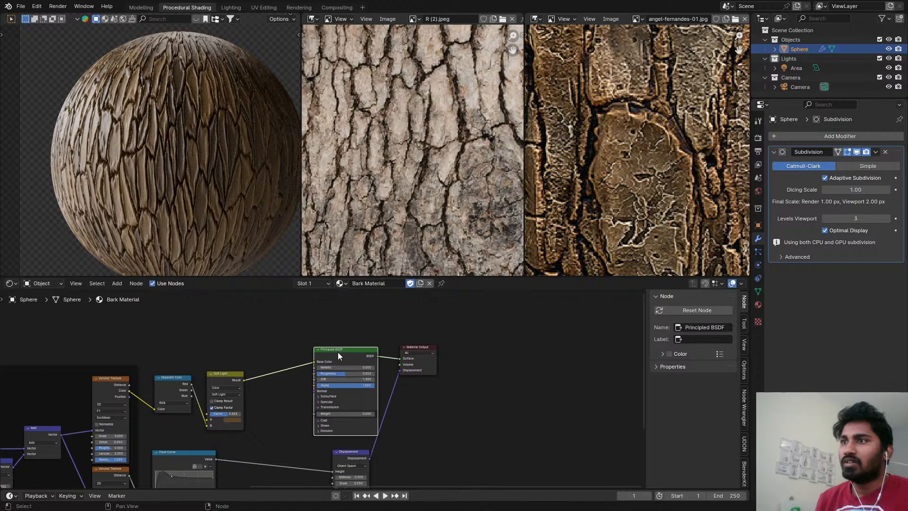
pyautogui.moveTo(424, 367); pyautogui.dragTo(631, 359)
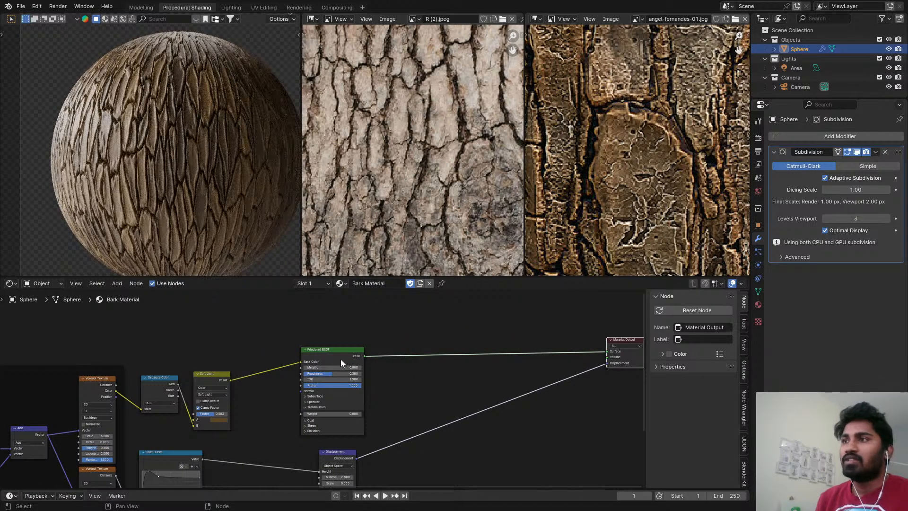
pyautogui.moveTo(314, 407); pyautogui.dragTo(352, 404)
pyautogui.scroll(-2, 350, 405)
pyautogui.moveTo(258, 366); pyautogui.dragTo(304, 348, button='middle')
pyautogui.scroll(2, 276, 357)
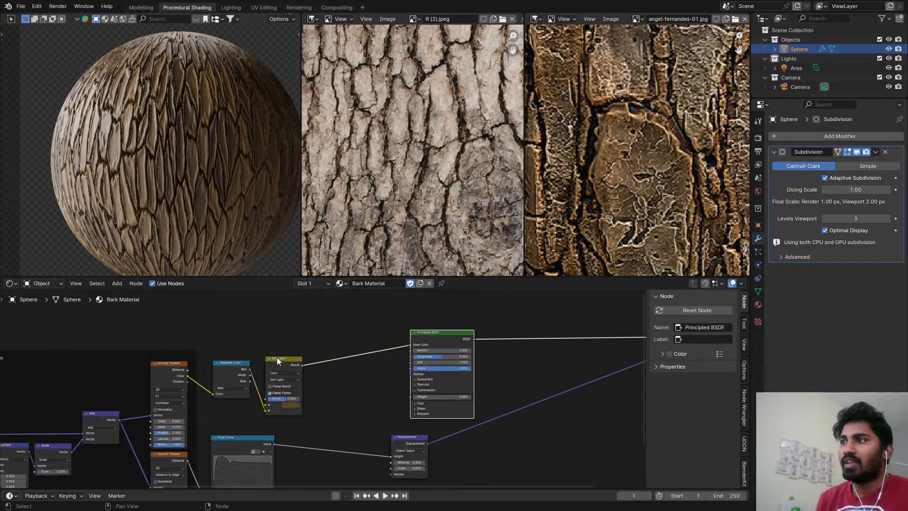
# Move the Soft Light and Separate Color nodes above the Bark Shape frame to clear the space beside the Voronoi textures.
pyautogui.moveTo(292, 359); pyautogui.dragTo(325, 312)
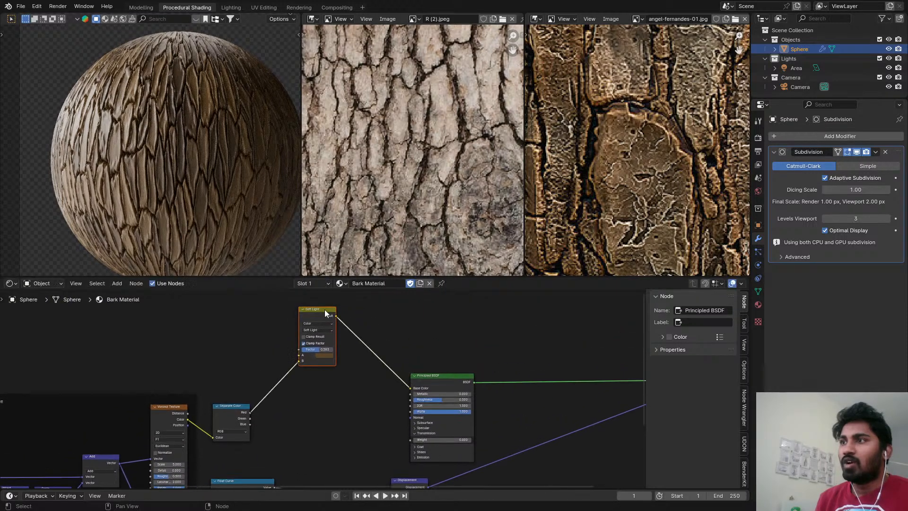
pyautogui.moveTo(231, 417); pyautogui.dragTo(258, 338)
pyautogui.scroll(1, 238, 387)
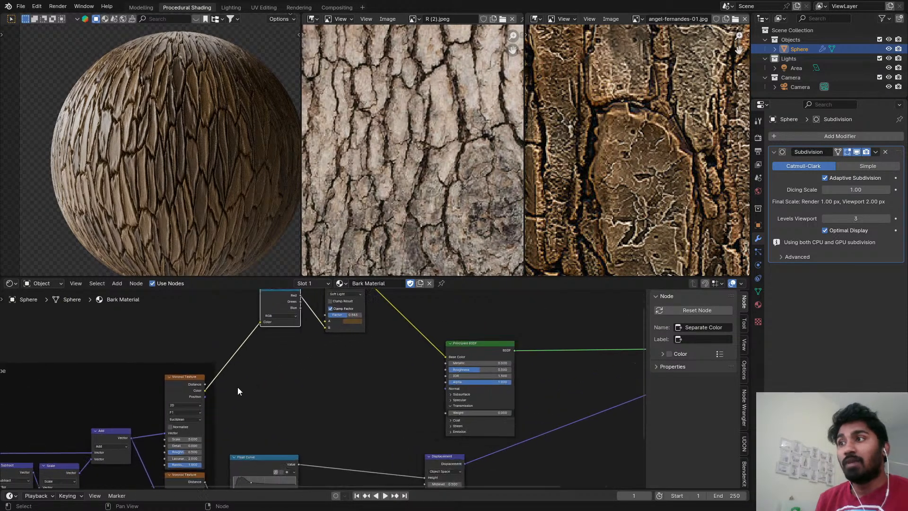
# Preview the Position output of the F1 Voronoi Texture on the sphere.
pyautogui.keyDown('ctrl'); pyautogui.keyDown('shift'); pyautogui.click(187, 395); pyautogui.keyUp('shift'); pyautogui.keyUp('ctrl')
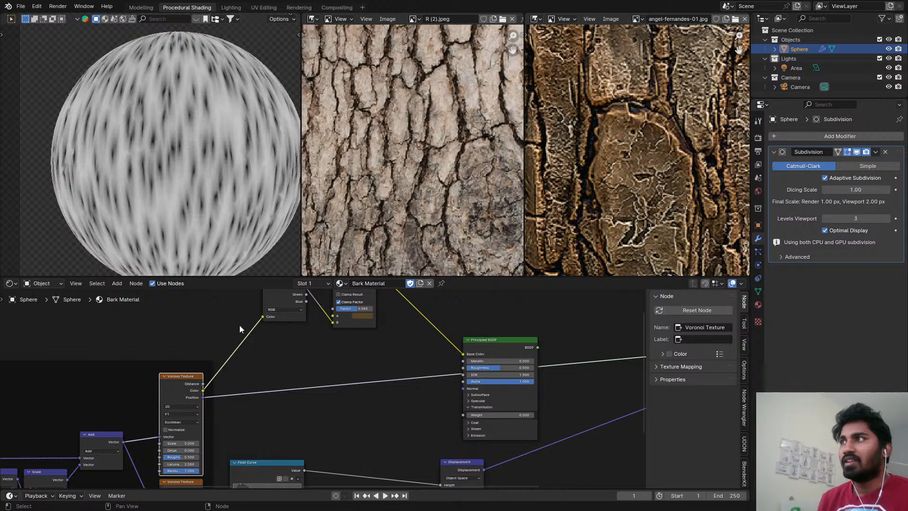
pyautogui.moveTo(296, 444); pyautogui.dragTo(313, 401, button='middle')
pyautogui.hotkey('shift', 'a')
pyautogui.write('c')
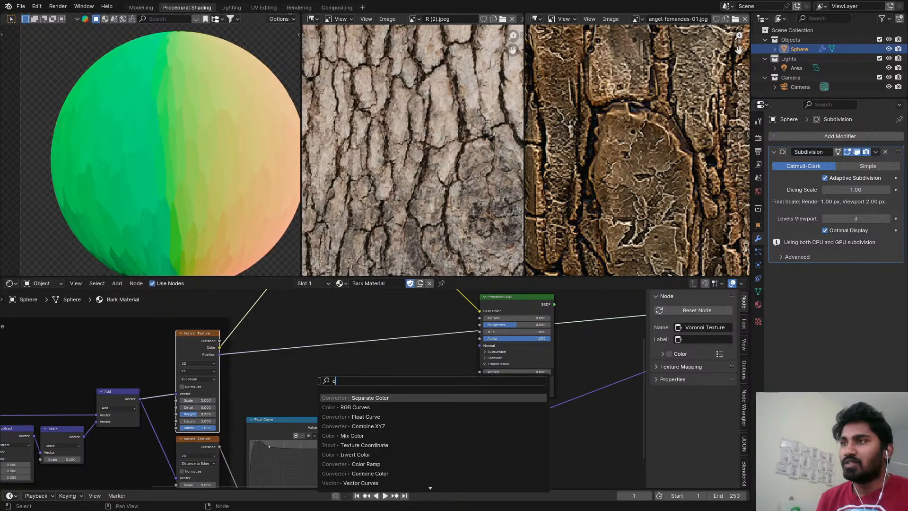
pyautogui.press('Escape')
# Insert a Subtract Vector Math node after the Voronoi Position output and subtract the distorted Add vector from it.
pyautogui.hotkey('shift', 'a')
pyautogui.write('vec')
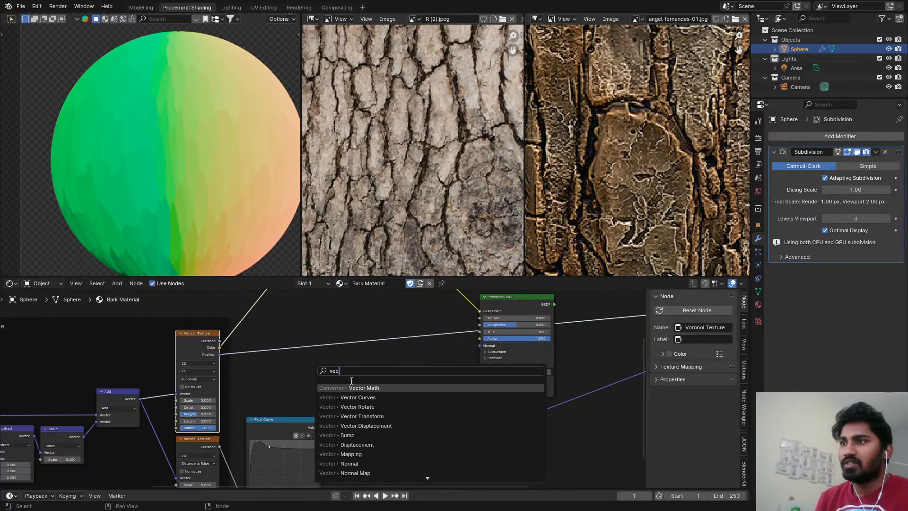
pyautogui.click(352, 385)
pyautogui.click(297, 323)
pyautogui.click(316, 341)
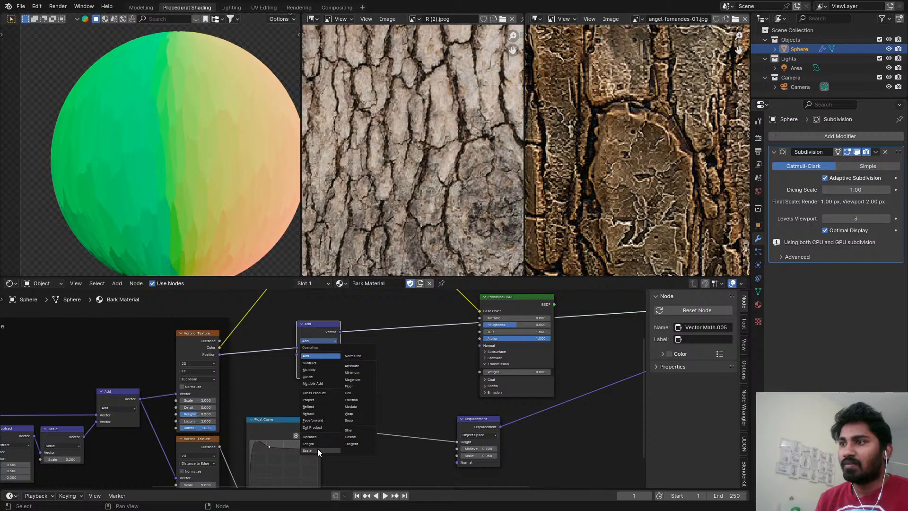
pyautogui.click(328, 364)
pyautogui.moveTo(140, 398); pyautogui.dragTo(296, 354)
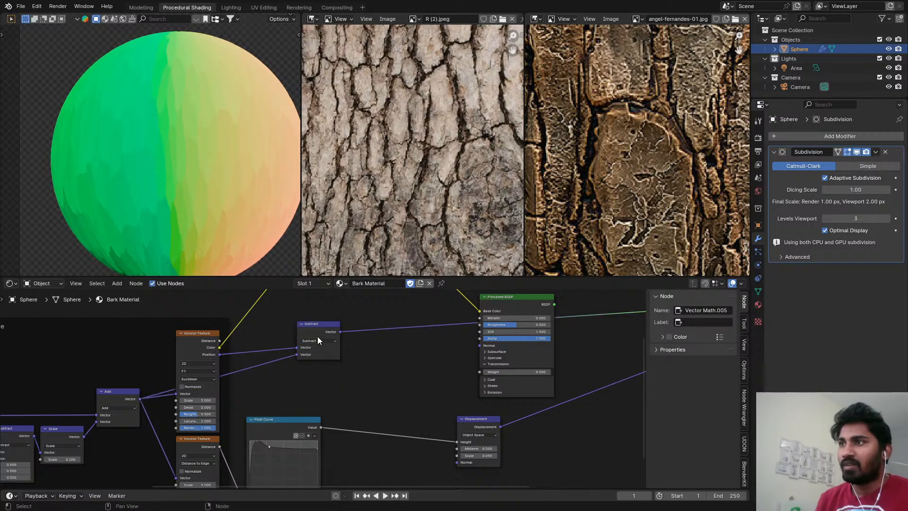
# Duplicate the Subtract node, insert the copy after it and change its operation to Scale.
pyautogui.keyDown('ctrl'); pyautogui.keyDown('shift'); pyautogui.click(317, 337); pyautogui.keyUp('shift'); pyautogui.keyUp('ctrl')
pyautogui.hotkey('shift', 'd')
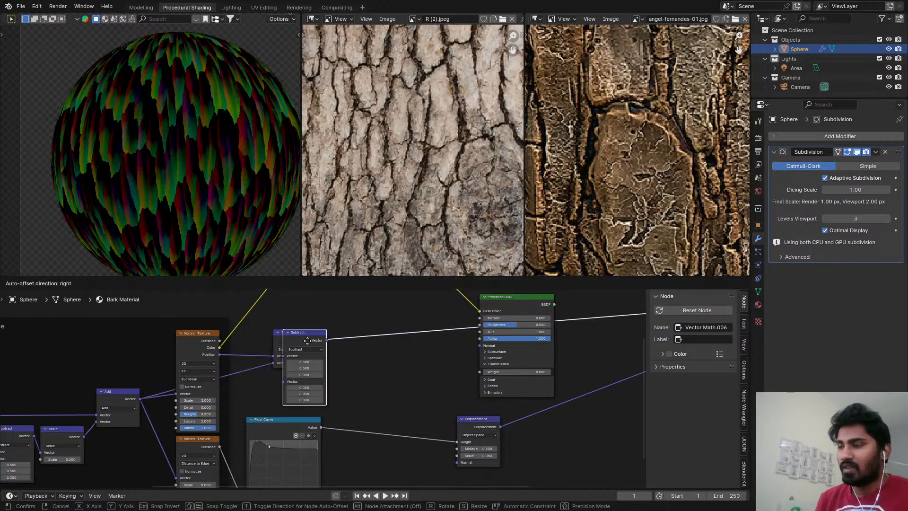
pyautogui.click(366, 336)
pyautogui.click(364, 344)
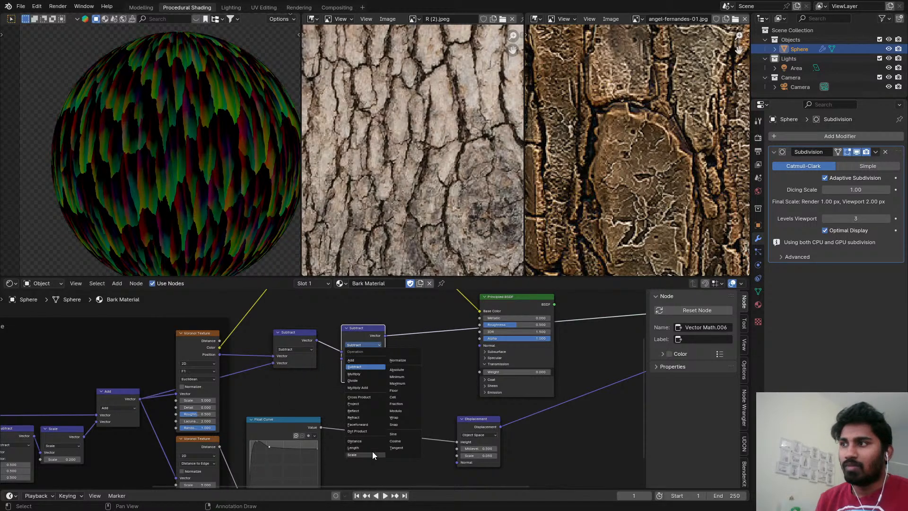
pyautogui.click(373, 450)
# Add a Value node set to 5 and connect it to the scale inputs of both Voronoi Textures and the new Scale node.
pyautogui.hotkey('shift', 'a')
pyautogui.moveTo(316, 395)
pyautogui.write('va')
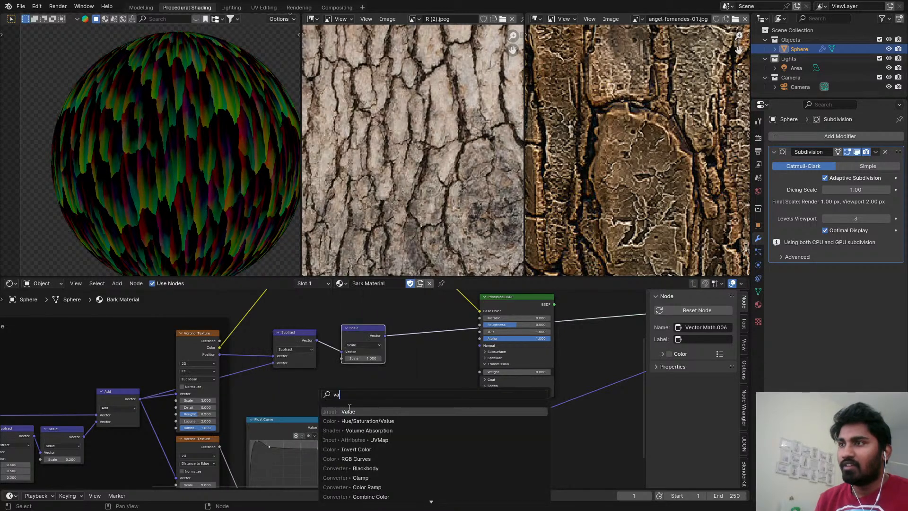
pyautogui.press('Return')
pyautogui.click(97, 353)
pyautogui.keyDown('alt'); pyautogui.moveTo(117, 366); pyautogui.dragTo(355, 349, button='right'); pyautogui.keyUp('alt')
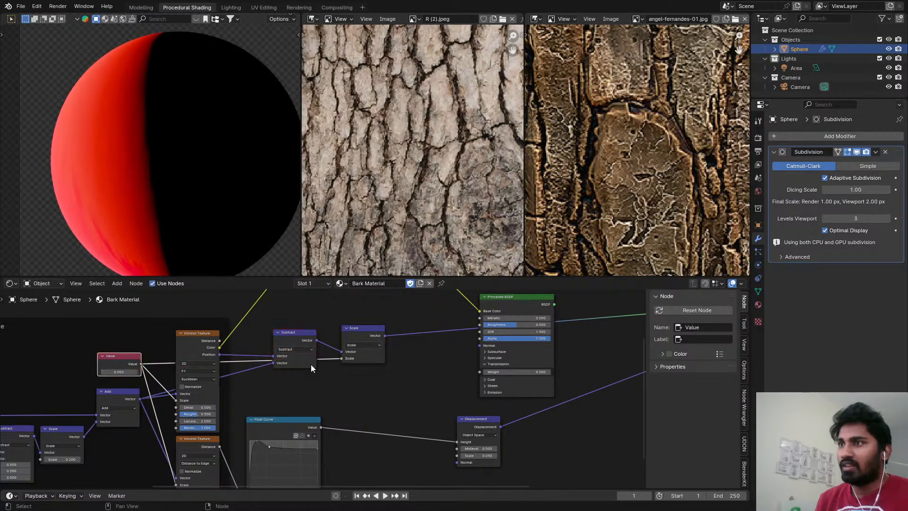
pyautogui.click(120, 372)
pyautogui.write('5')
pyautogui.press('Return')
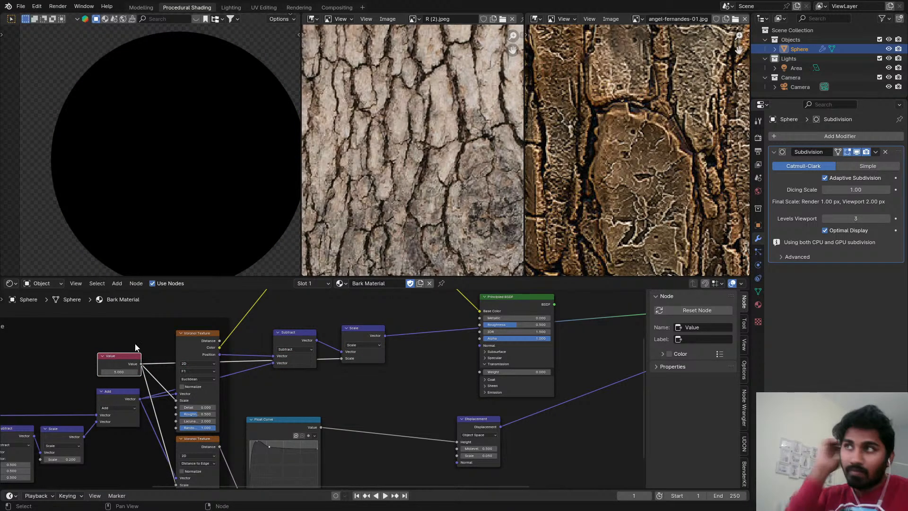
# Tuck the new Subtract and Scale nodes closely beside the F1 Voronoi Texture node.
pyautogui.scroll(1, 383, 325)
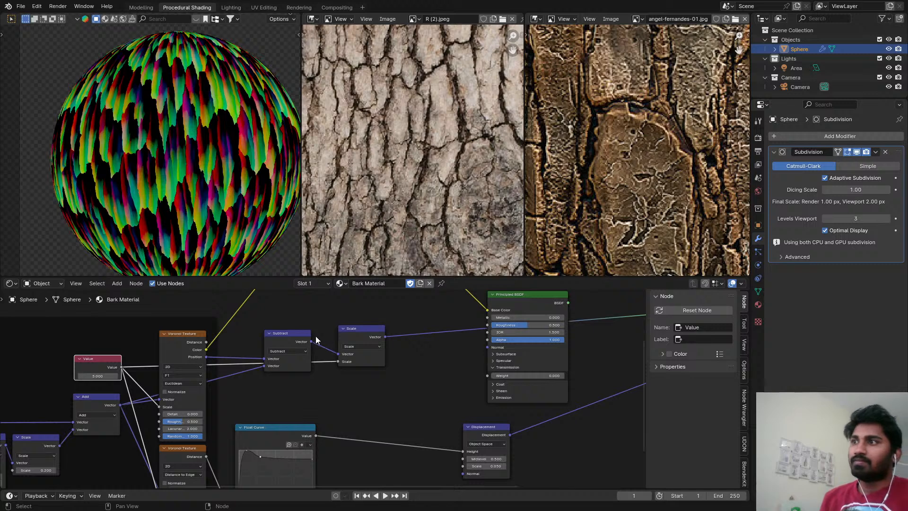
pyautogui.moveTo(287, 337); pyautogui.dragTo(268, 360)
pyautogui.moveTo(361, 331); pyautogui.dragTo(323, 360)
pyautogui.scroll(-2, 396, 379)
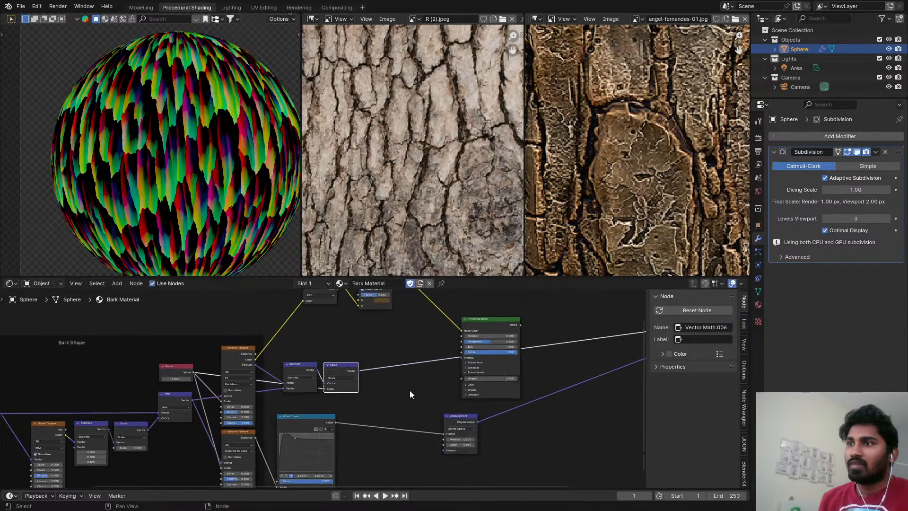
pyautogui.moveTo(410, 390); pyautogui.dragTo(402, 385, button='middle')
pyautogui.moveTo(411, 351); pyautogui.dragTo(396, 388, button='middle')
pyautogui.scroll(-1, 373, 380)
pyautogui.scroll(3, 356, 381)
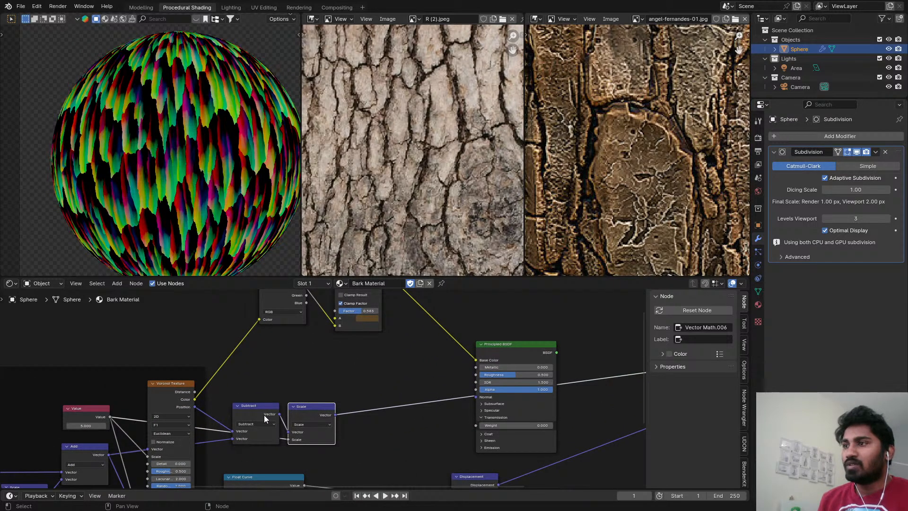
# Duplicate the Subtract node, insert the copy after the Scale node and change its operation to Divide.
pyautogui.click(265, 415)
pyautogui.click(303, 412)
pyautogui.click(269, 414)
pyautogui.hotkey('shift', 'd')
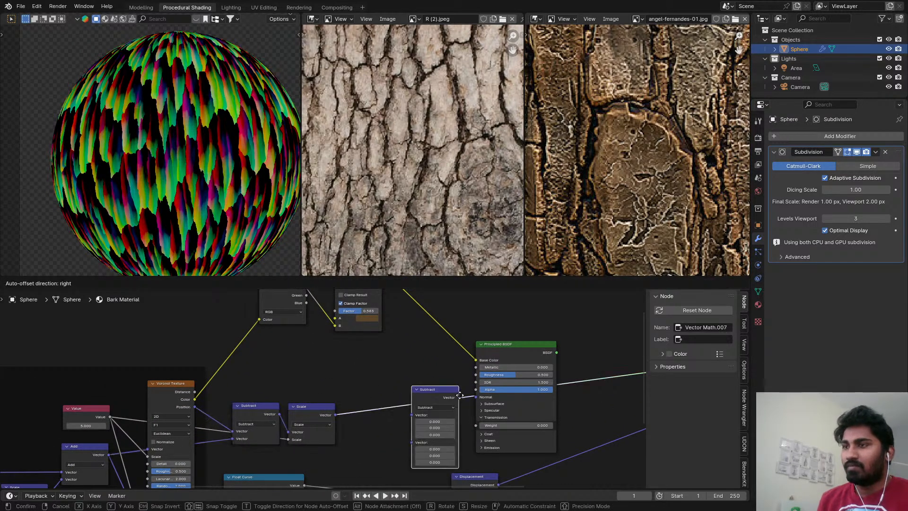
pyautogui.click(399, 391)
pyautogui.click(385, 401)
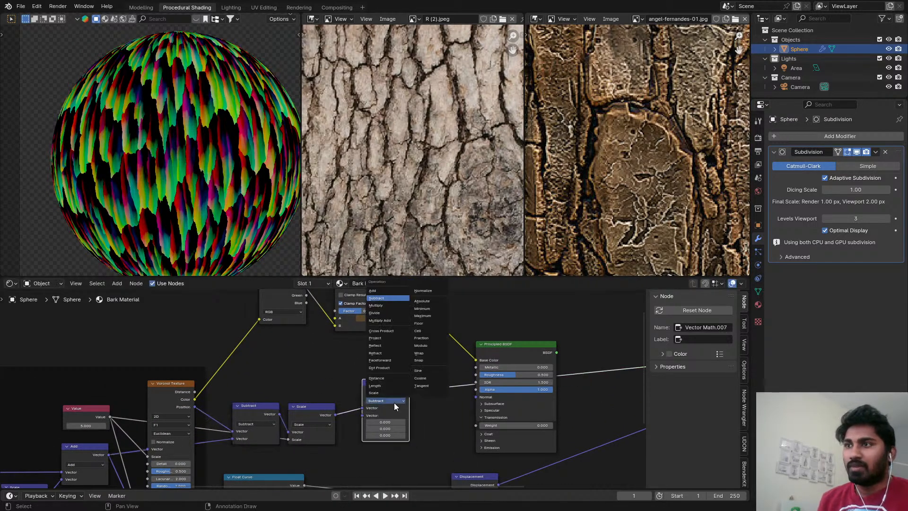
pyautogui.click(376, 312)
# Set the Divide node's divisor vector to 1 in X and 0.2 in Y.
pyautogui.moveTo(246, 428); pyautogui.dragTo(350, 391, button='middle')
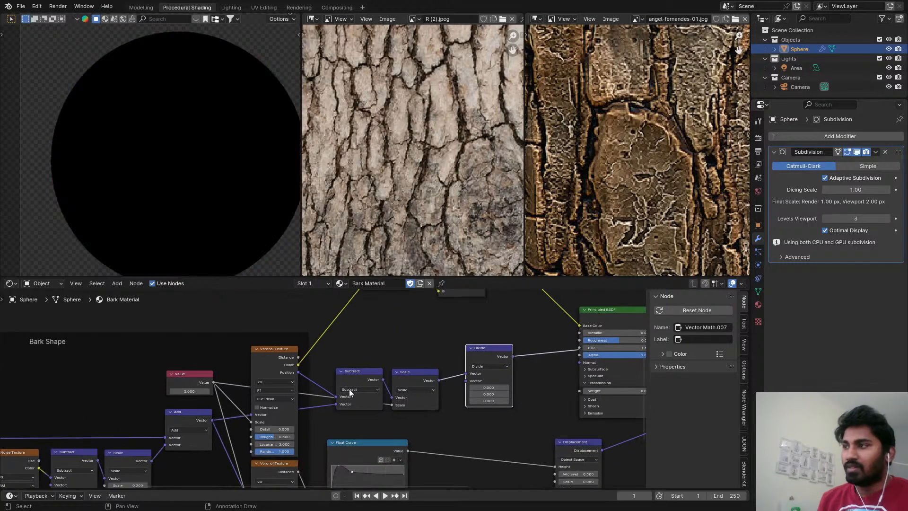
pyautogui.moveTo(124, 420); pyautogui.dragTo(265, 381, button='middle')
pyautogui.scroll(-2, 180, 407)
pyautogui.scroll(1, 95, 429)
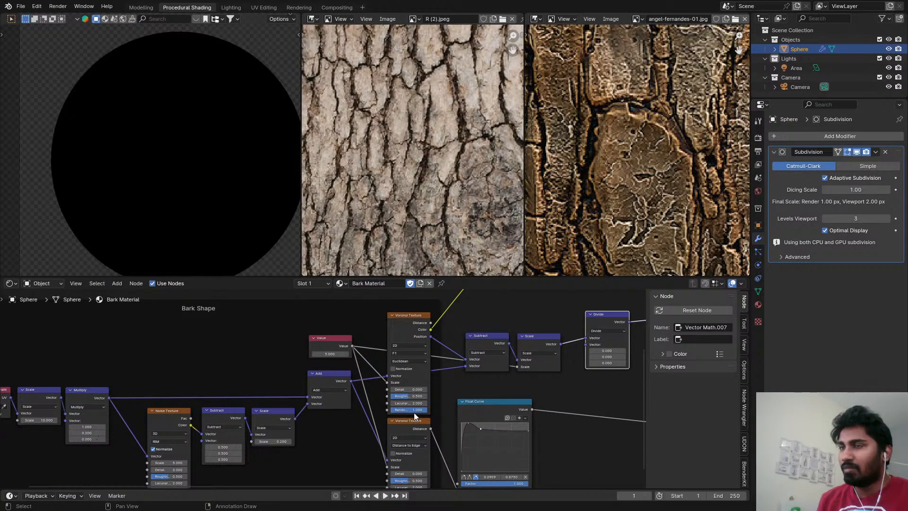
pyautogui.scroll(2, 478, 382)
pyautogui.click(552, 364)
pyautogui.write('1')
pyautogui.press('Return')
pyautogui.moveTo(540, 417); pyautogui.dragTo(497, 420, button='middle')
pyautogui.scroll(3, 499, 408)
pyautogui.click(523, 370)
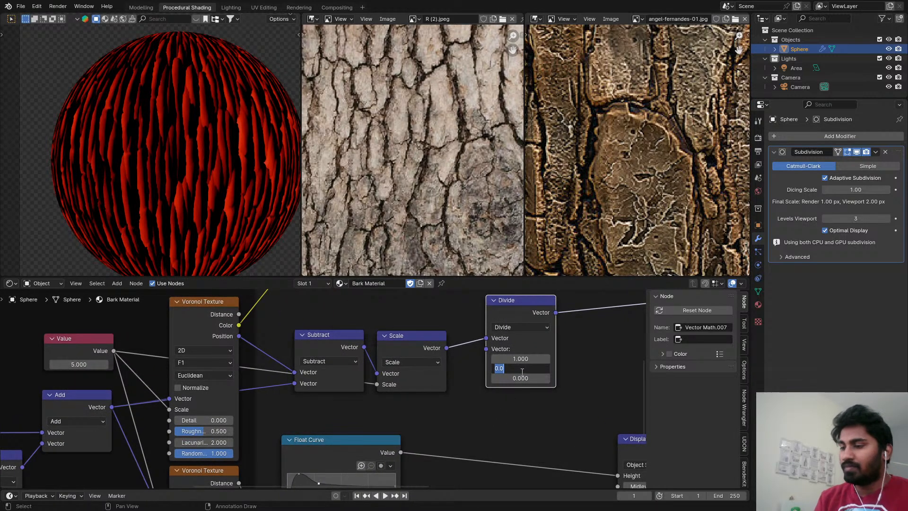
pyautogui.write('0.2')
pyautogui.press('Return')
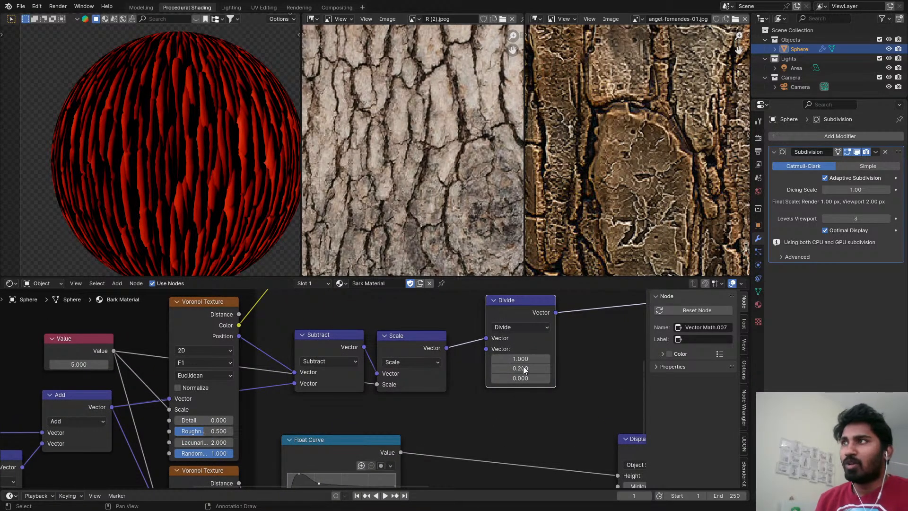
pyautogui.scroll(-3, 523, 365)
pyautogui.moveTo(497, 325); pyautogui.dragTo(457, 352, button='middle')
pyautogui.scroll(1, 457, 352)
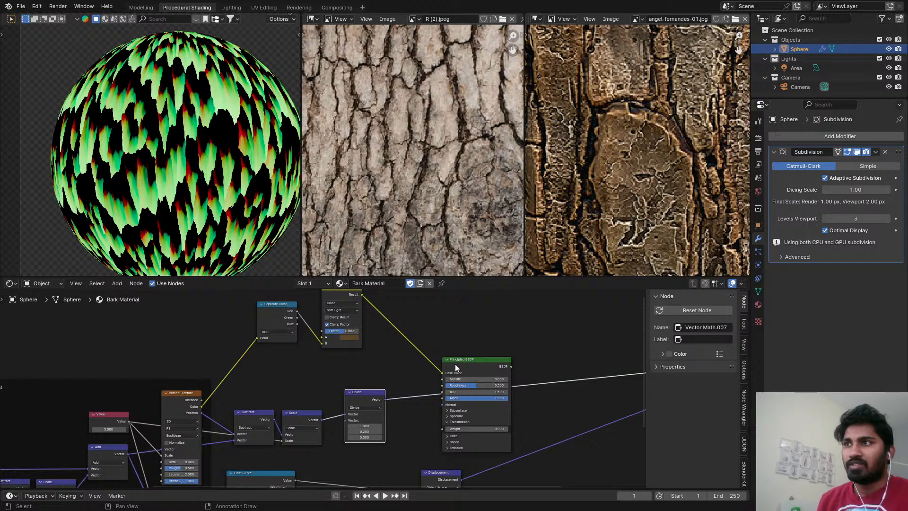
# Preview the Principled BSDF shader and move its node away from the Divide node, close to the Material Output.
pyautogui.keyDown('ctrl'); pyautogui.keyDown('shift'); pyautogui.click(483, 370); pyautogui.keyUp('shift'); pyautogui.keyUp('ctrl')
pyautogui.hotkey('shift', 'a')
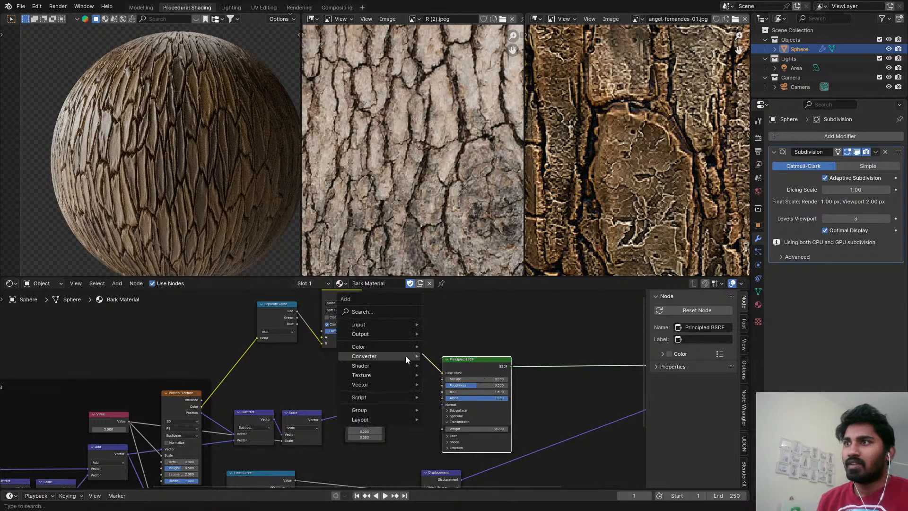
pyautogui.scroll(-2, 376, 368)
pyautogui.moveTo(337, 370); pyautogui.dragTo(483, 326)
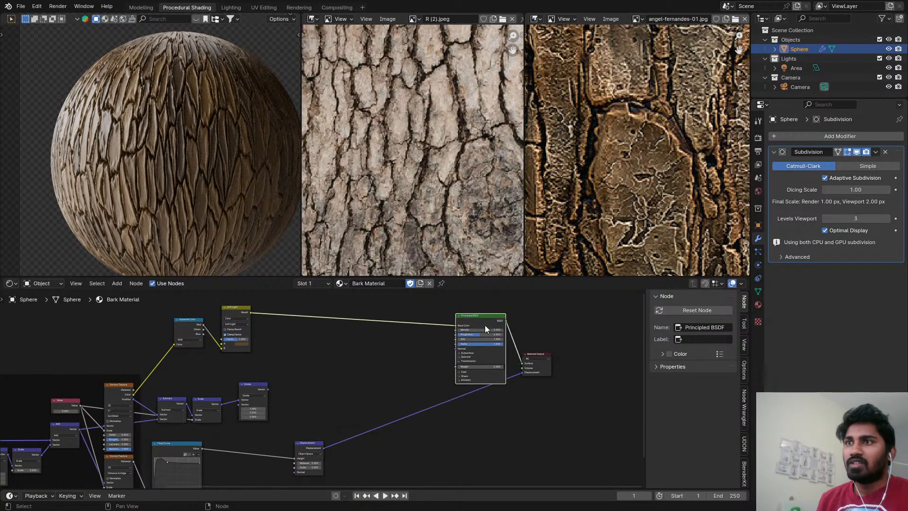
# Place Divide close beside Scale, add a Noise Texture fed by Divide's vector output, and preview the noise.
pyautogui.scroll(3, 151, 409)
pyautogui.scroll(9, 327, 382)
pyautogui.moveTo(235, 392); pyautogui.dragTo(207, 431)
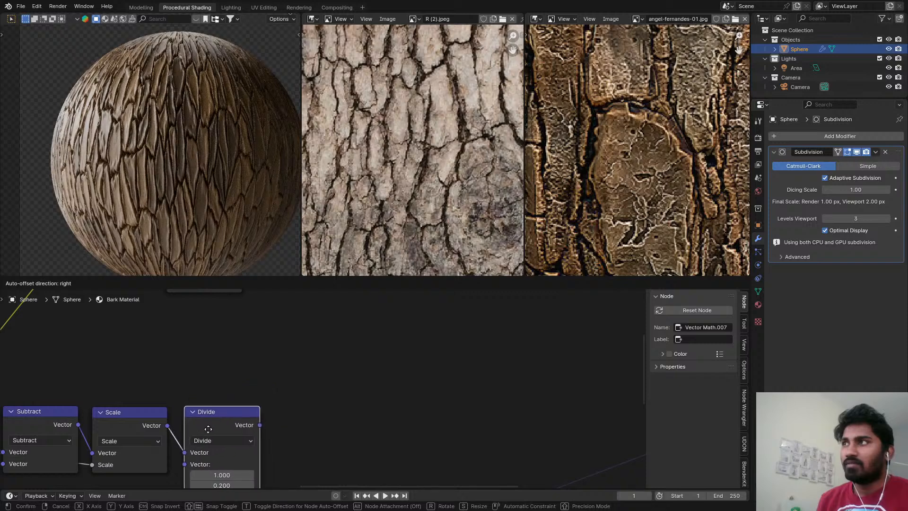
pyautogui.hotkey('shift', 'a')
pyautogui.write('noi')
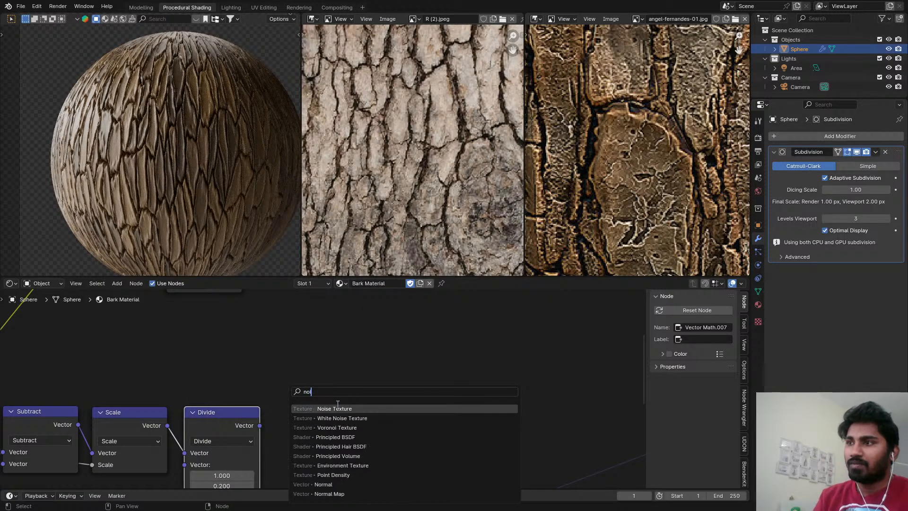
pyautogui.click(336, 409)
pyautogui.click(339, 372)
pyautogui.moveTo(260, 424); pyautogui.dragTo(339, 457)
pyautogui.keyDown('ctrl'); pyautogui.keyDown('shift'); pyautogui.click(366, 414); pyautogui.keyUp('shift'); pyautogui.keyUp('ctrl')
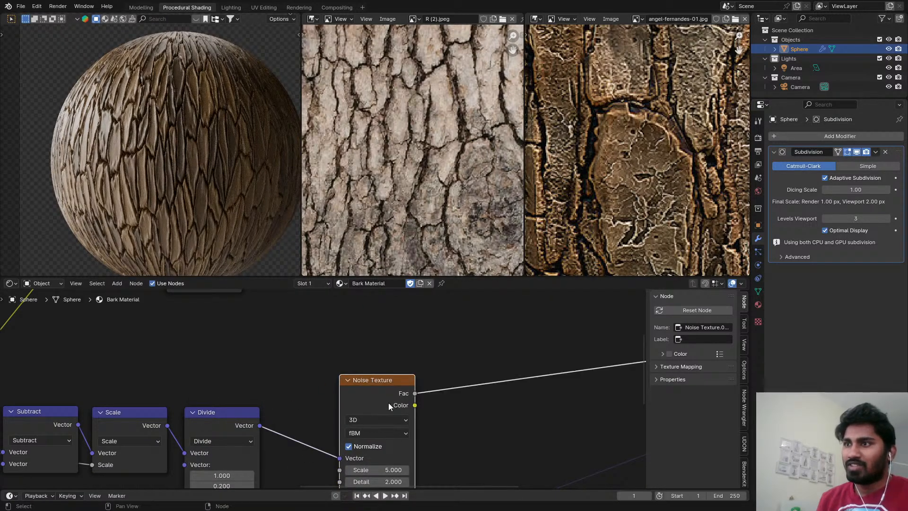
# Move the new Noise Texture slightly closer to the Divide node and set its dimensions to 2D.
pyautogui.scroll(6, 191, 191)
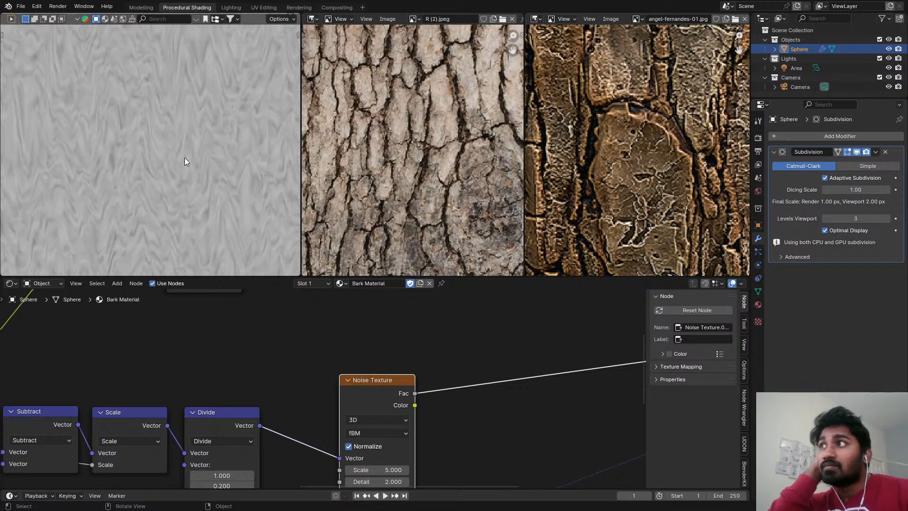
pyautogui.moveTo(313, 414); pyautogui.dragTo(325, 327, button='middle')
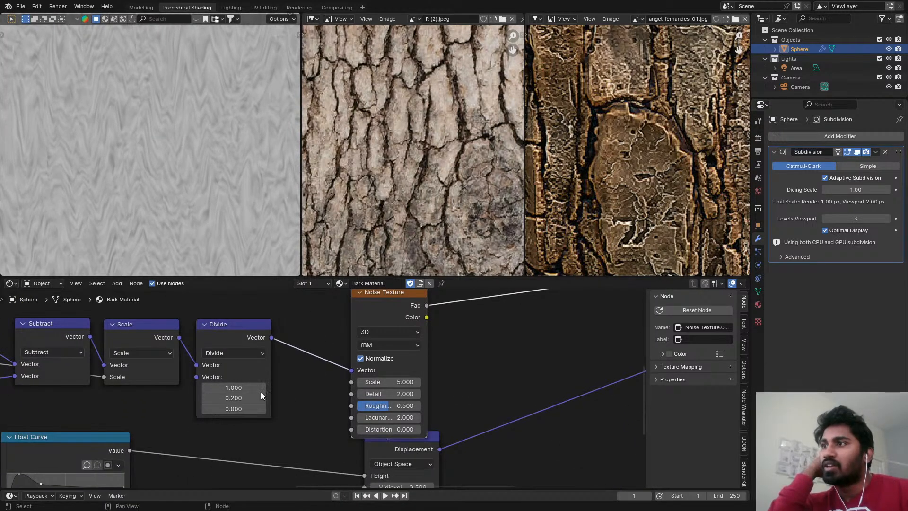
pyautogui.moveTo(249, 382); pyautogui.dragTo(355, 392, button='middle')
pyautogui.moveTo(466, 374); pyautogui.dragTo(403, 389, button='middle')
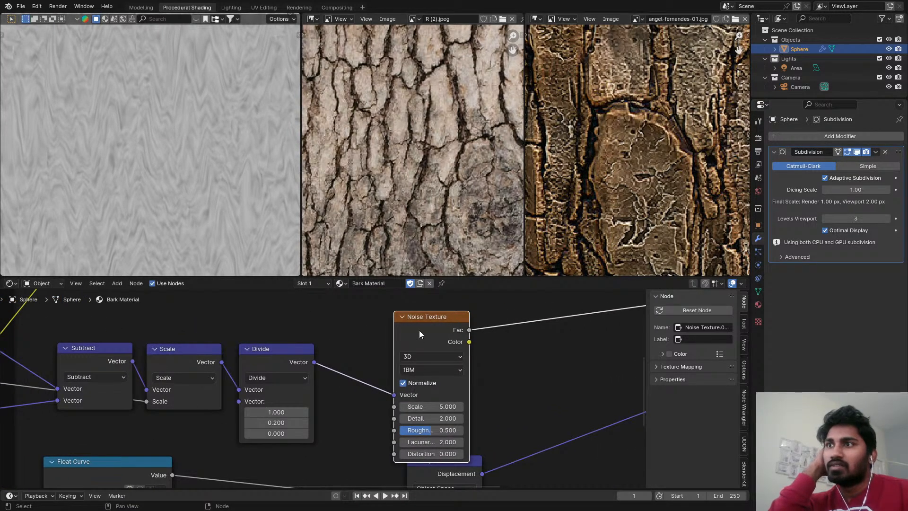
pyautogui.moveTo(419, 330); pyautogui.dragTo(411, 308)
pyautogui.click(407, 334)
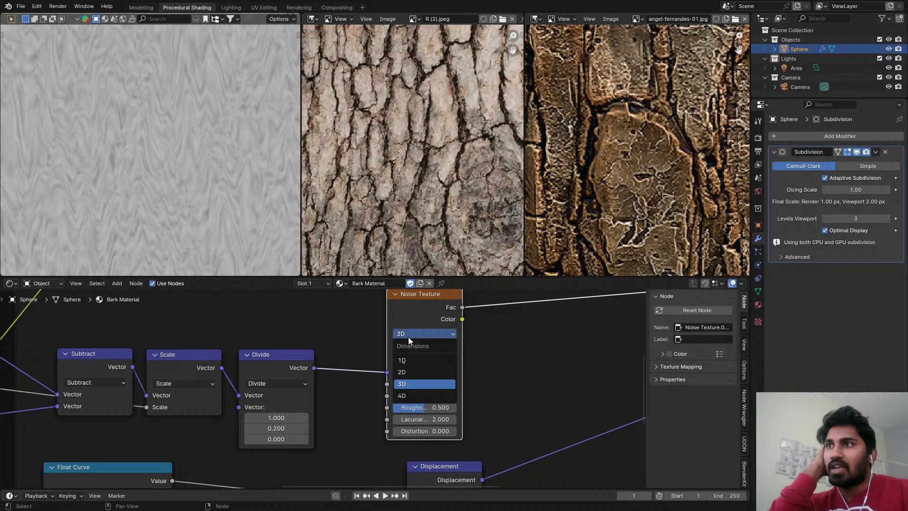
pyautogui.click(412, 368)
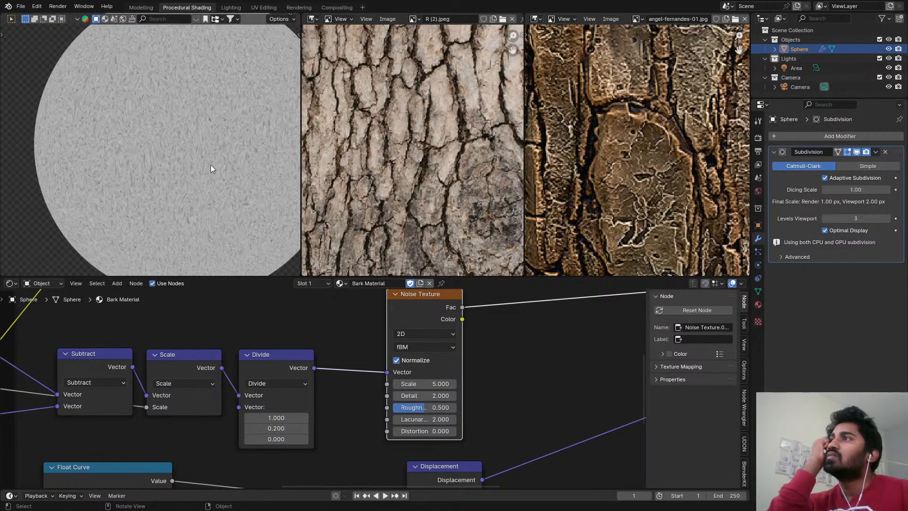
# Preview the Divide node's output, and return the preview to the Noise Texture.
pyautogui.keyDown('ctrl'); pyautogui.keyDown('shift'); pyautogui.click(286, 358); pyautogui.keyUp('shift'); pyautogui.keyUp('ctrl')
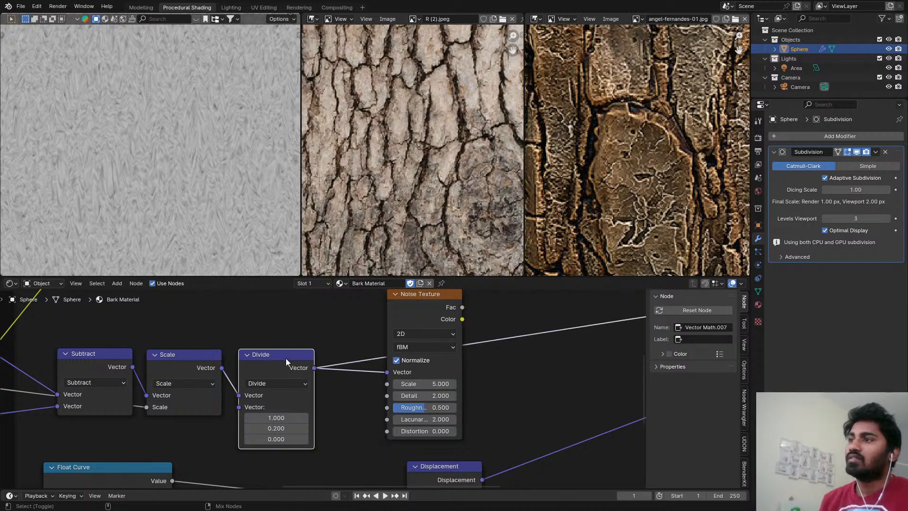
pyautogui.scroll(-1, 334, 317)
pyautogui.keyDown('ctrl'); pyautogui.keyDown('shift'); pyautogui.click(371, 331); pyautogui.keyUp('shift'); pyautogui.keyUp('ctrl')
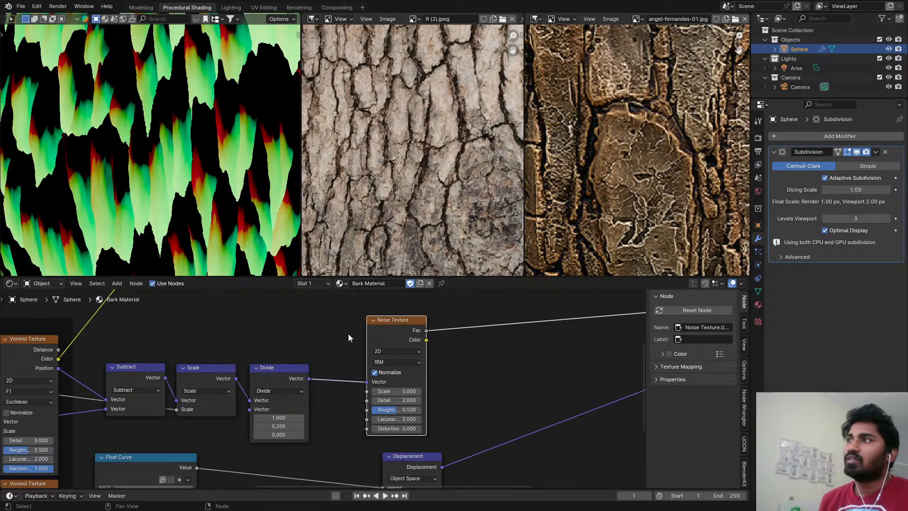
# Mute the Divide node and trace the noise coordinates back through the Bark Shape distortion nodes.
pyautogui.click(286, 387)
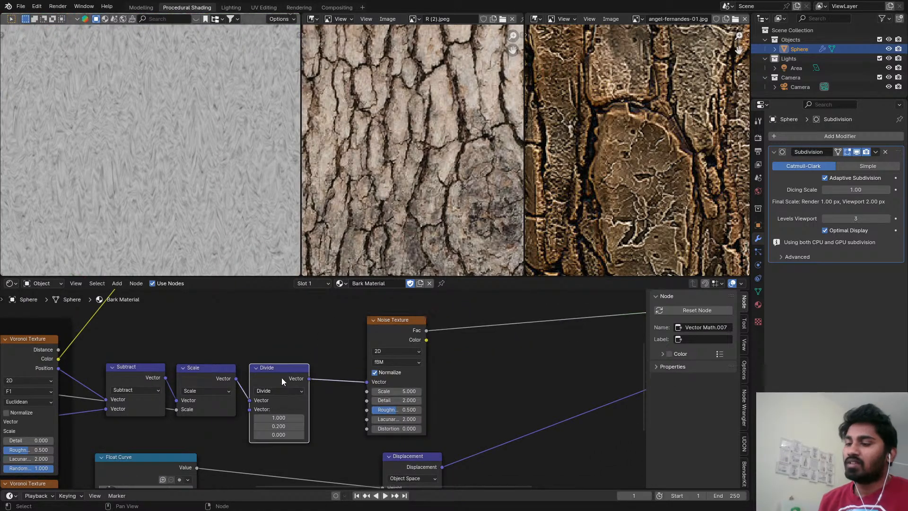
pyautogui.press('m')
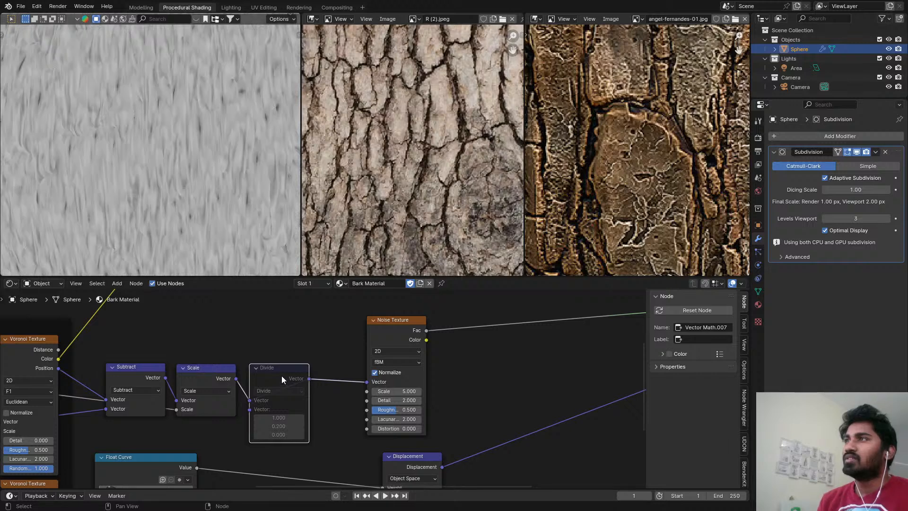
pyautogui.click(227, 379)
pyautogui.moveTo(158, 377); pyautogui.dragTo(317, 344, button='middle')
pyautogui.scroll(-2, 318, 344)
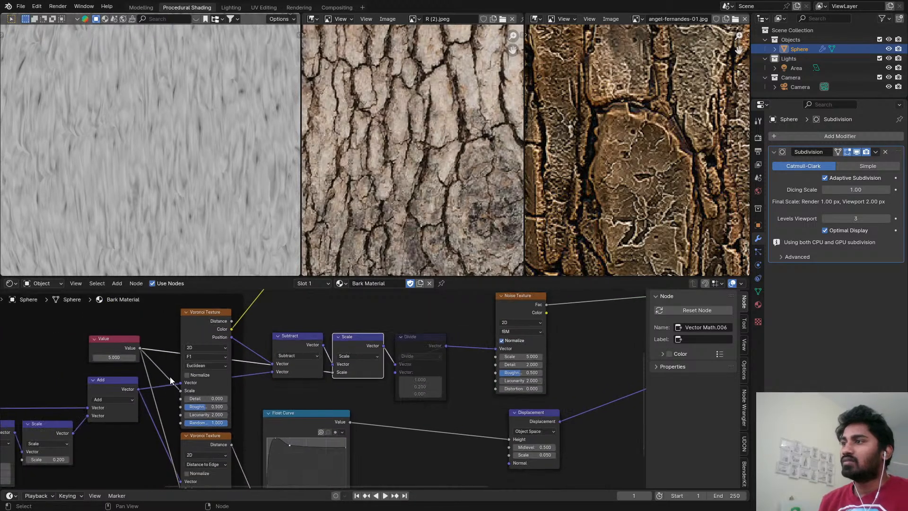
pyautogui.moveTo(137, 383); pyautogui.dragTo(248, 373, button='middle')
pyautogui.scroll(-3, 246, 374)
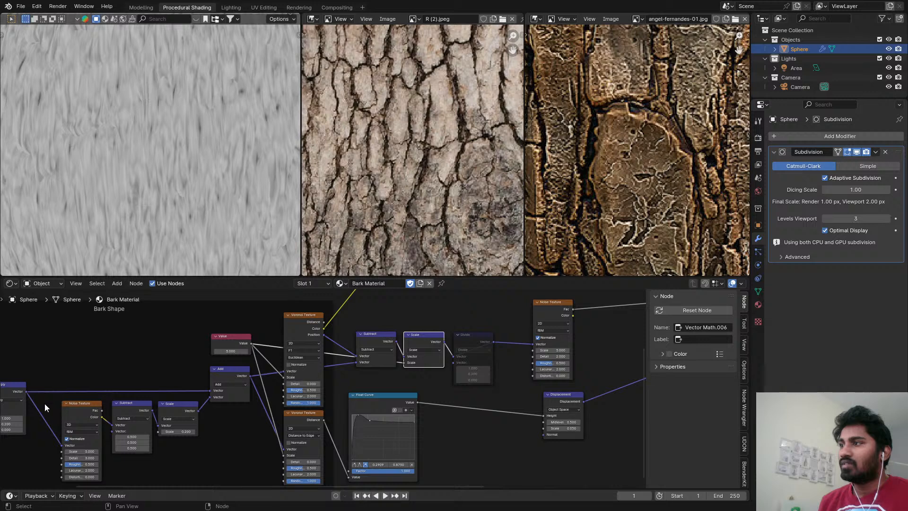
pyautogui.scroll(1, 375, 363)
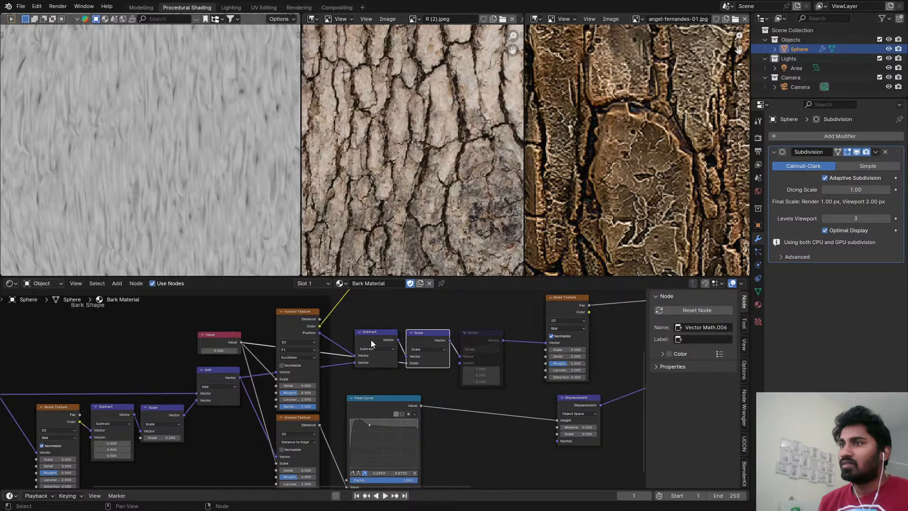
# Preview the Subtract and Scale outputs in turn, and return the preview to the Noise Texture.
pyautogui.moveTo(372, 343)
pyautogui.mouseDown()
pyautogui.moveTo(373, 367)
pyautogui.moveTo(370, 331)
pyautogui.moveTo(371, 342)
pyautogui.mouseUp()
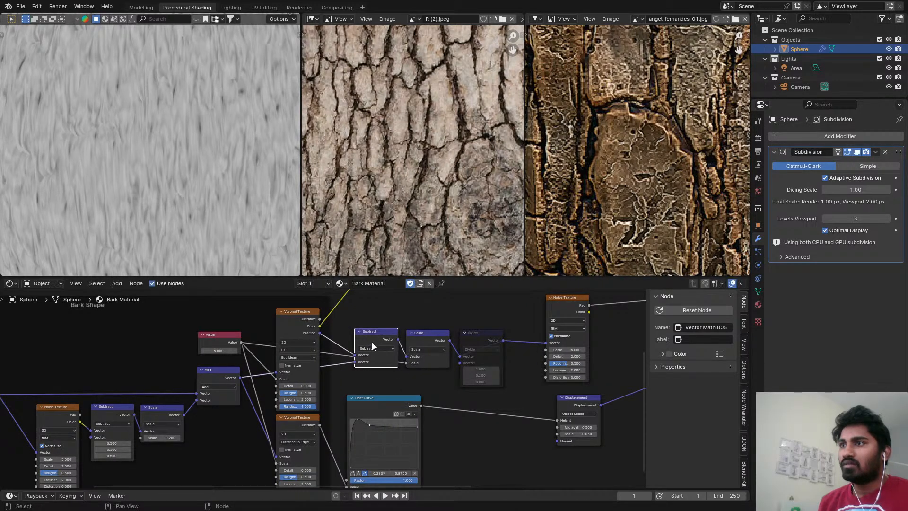
pyautogui.scroll(1, 372, 341)
pyautogui.keyDown('ctrl'); pyautogui.keyDown('shift'); pyautogui.click(379, 338); pyautogui.keyUp('shift'); pyautogui.keyUp('ctrl')
pyautogui.moveTo(437, 330); pyautogui.dragTo(344, 361, button='middle')
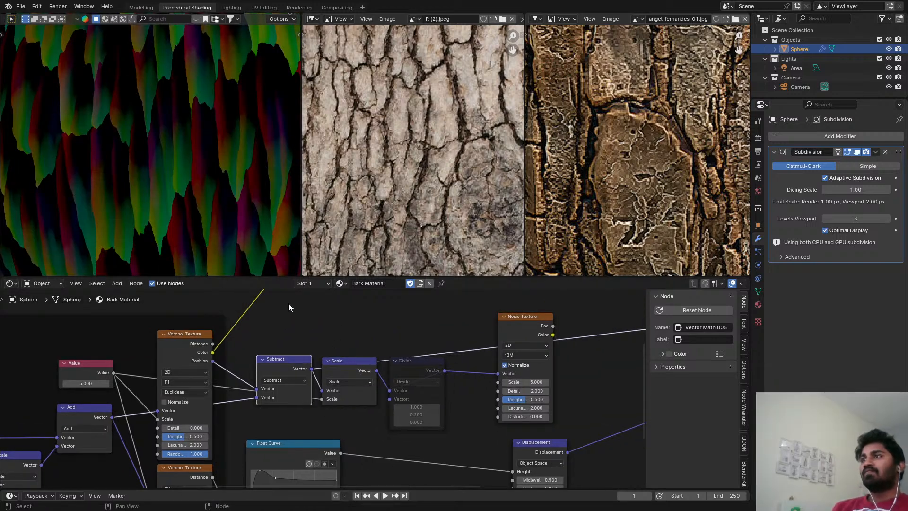
pyautogui.keyDown('ctrl'); pyautogui.keyDown('shift'); pyautogui.click(351, 370); pyautogui.keyUp('shift'); pyautogui.keyUp('ctrl')
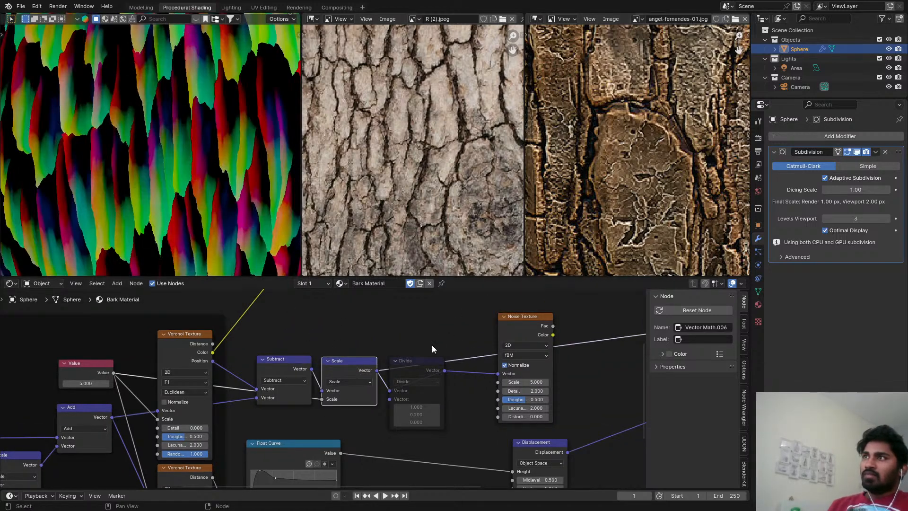
pyautogui.keyDown('ctrl'); pyautogui.keyDown('shift'); pyautogui.click(514, 330); pyautogui.keyUp('shift'); pyautogui.keyUp('ctrl')
# Connect the undistorted Multiply vector to the second input of the per-cell Subtract node and unmute Divide.
pyautogui.scroll(-4, 347, 377)
pyautogui.moveTo(340, 377); pyautogui.dragTo(474, 367, button='middle')
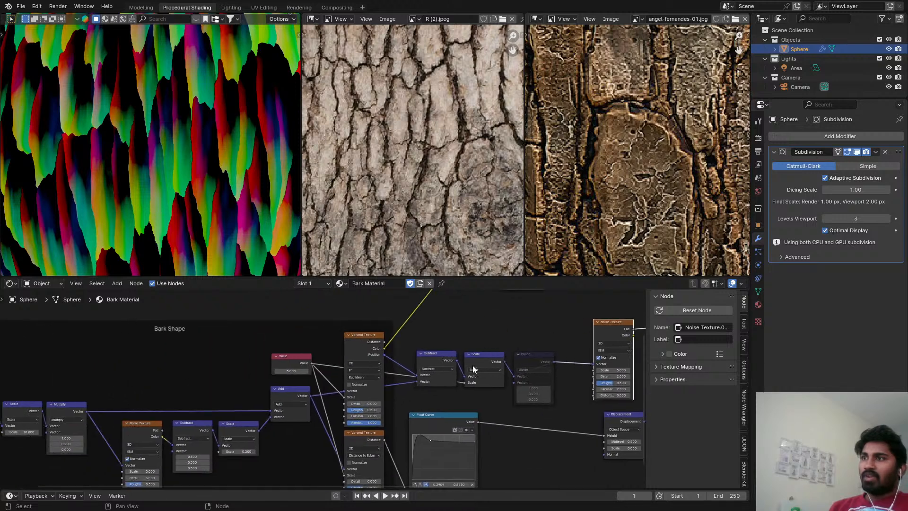
pyautogui.moveTo(85, 410); pyautogui.dragTo(414, 384)
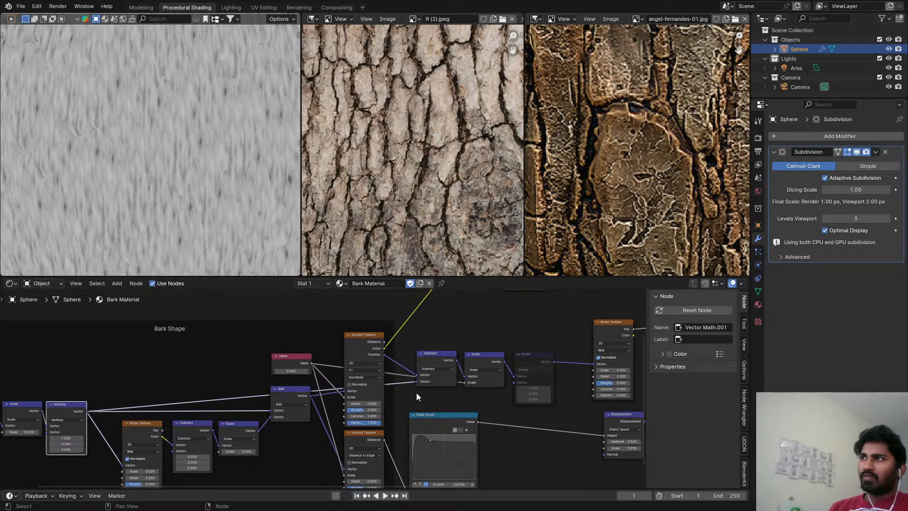
pyautogui.scroll(2, 528, 349)
pyautogui.click(527, 349)
pyautogui.press('m')
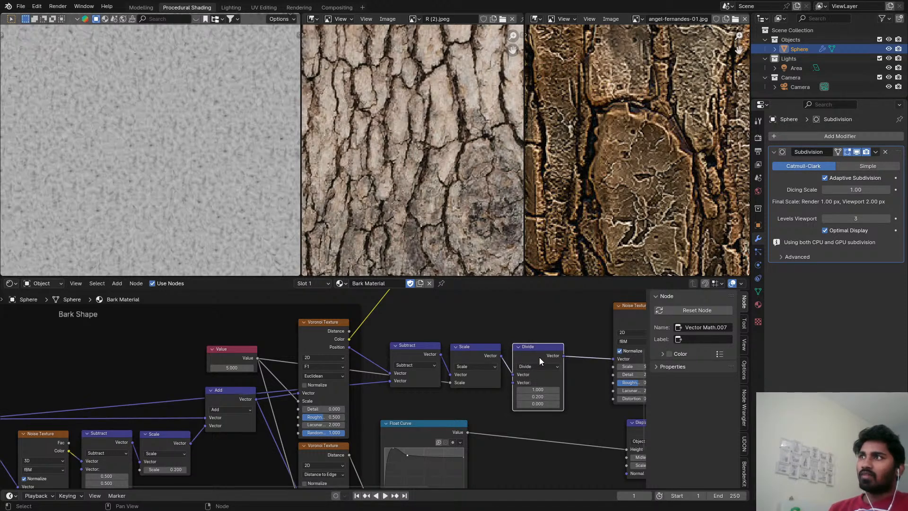
# Insert a Map Range node after the Noise Texture with From Min 0.66 and From Max 0.76.
pyautogui.moveTo(540, 356); pyautogui.dragTo(271, 379, button='middle')
pyautogui.scroll(3, 467, 343)
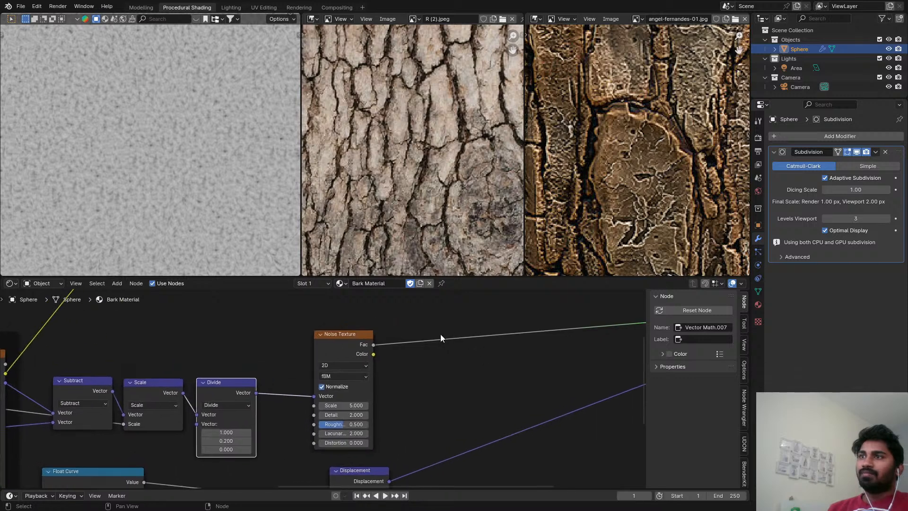
pyautogui.scroll(2, 430, 336)
pyautogui.hotkey('shift', 'a')
pyautogui.moveTo(421, 338)
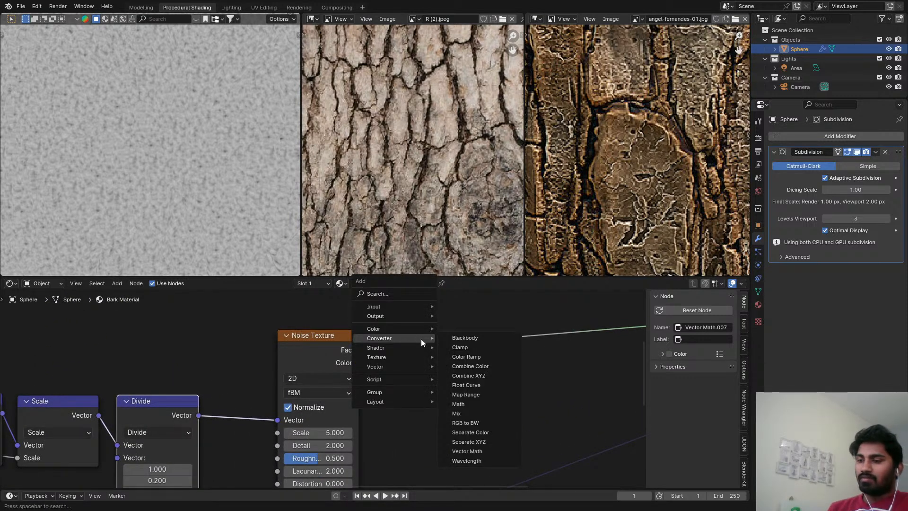
pyautogui.write('map')
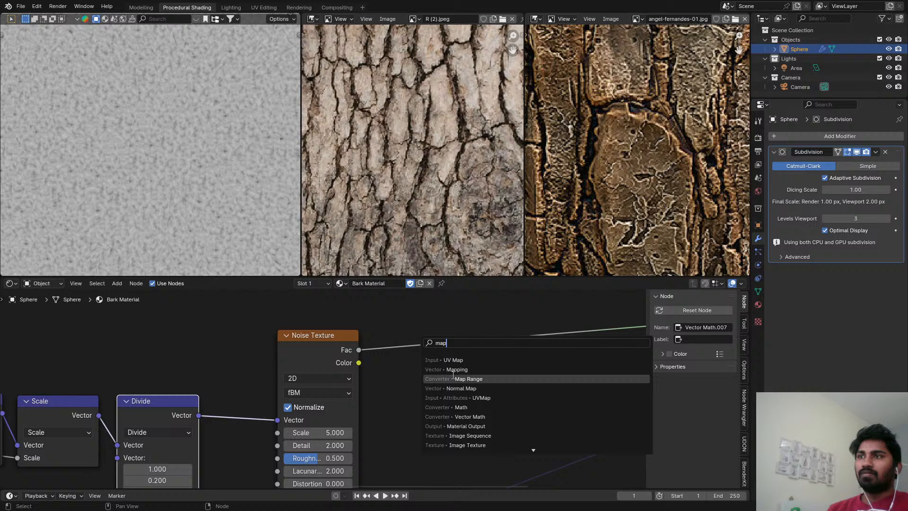
pyautogui.click(454, 379)
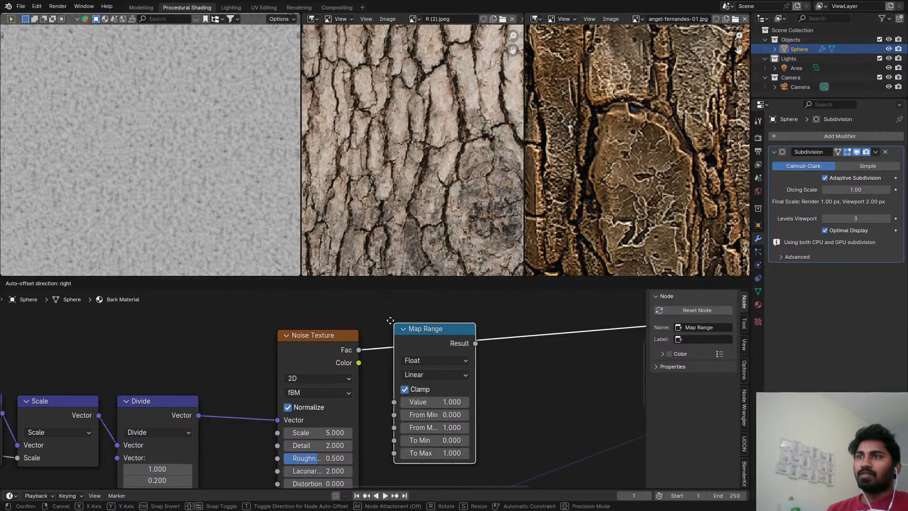
pyautogui.click(456, 381)
pyautogui.scroll(1, 456, 381)
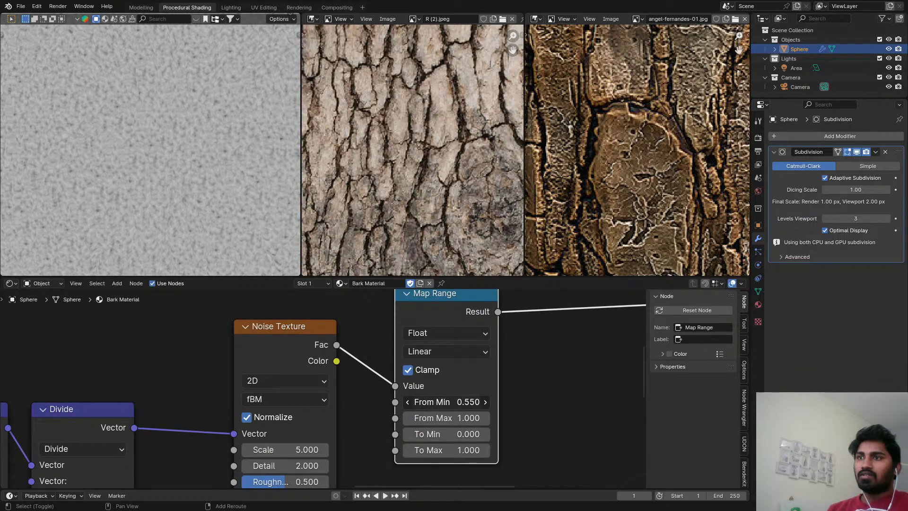
pyautogui.moveTo(446, 401); pyautogui.dragTo(447, 418)
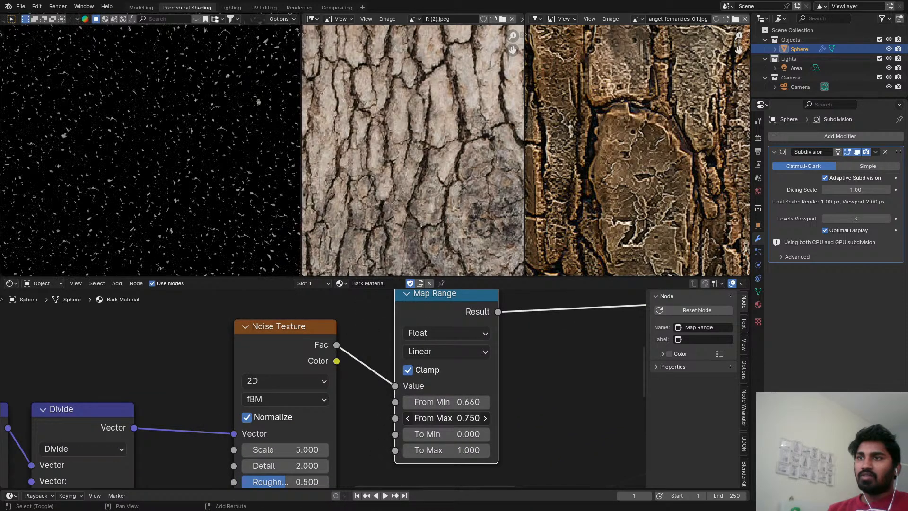
# Duplicate the Divide node, insert the copy before the Noise Texture and change its operation to Add.
pyautogui.scroll(-3, 389, 385)
pyautogui.moveTo(259, 376); pyautogui.dragTo(368, 361, button='middle')
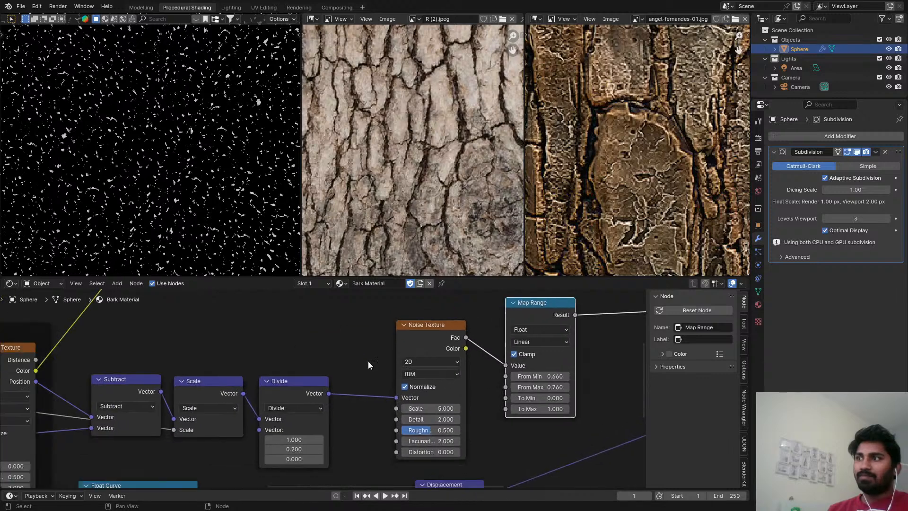
pyautogui.scroll(-1, 366, 361)
pyautogui.click(308, 397)
pyautogui.hotkey('shift', 'd')
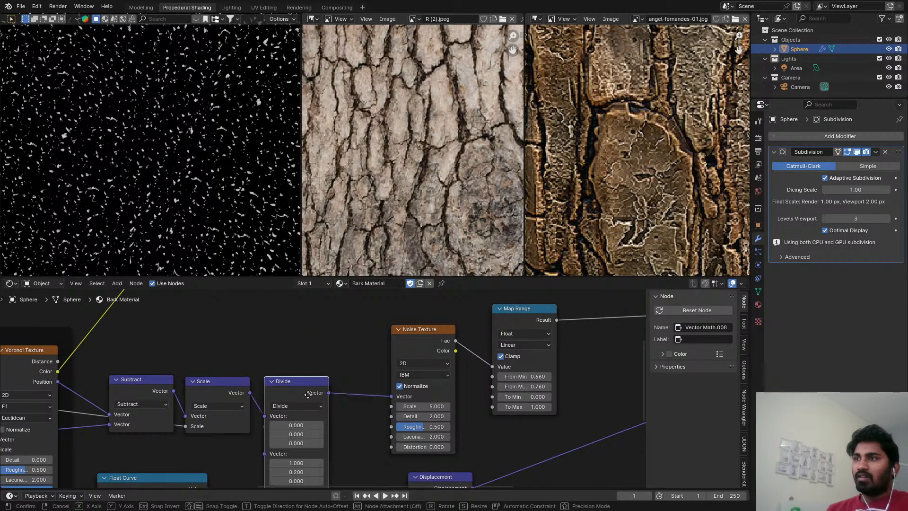
pyautogui.click(363, 385)
pyautogui.click(386, 398)
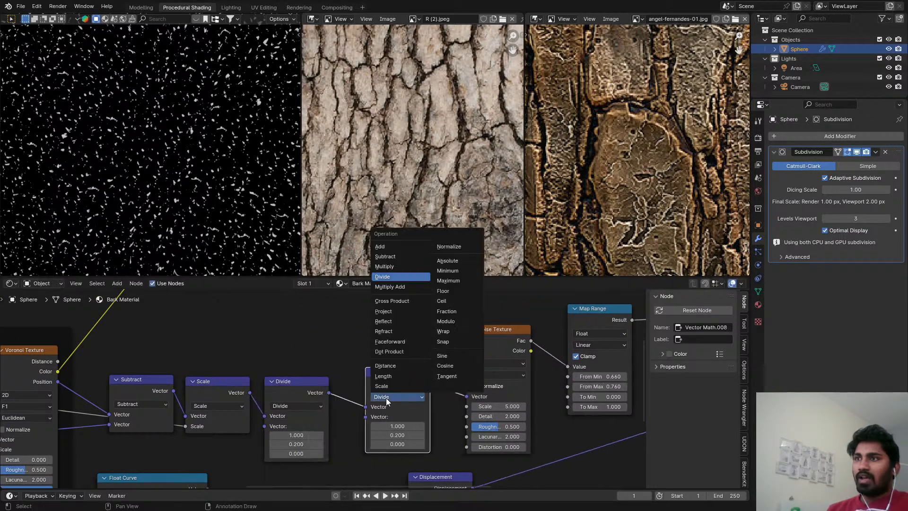
pyautogui.click(382, 246)
# Connect the F1 Voronoi Texture's color to the new Add node's second input and place Add beside Divide.
pyautogui.moveTo(58, 371); pyautogui.dragTo(368, 415)
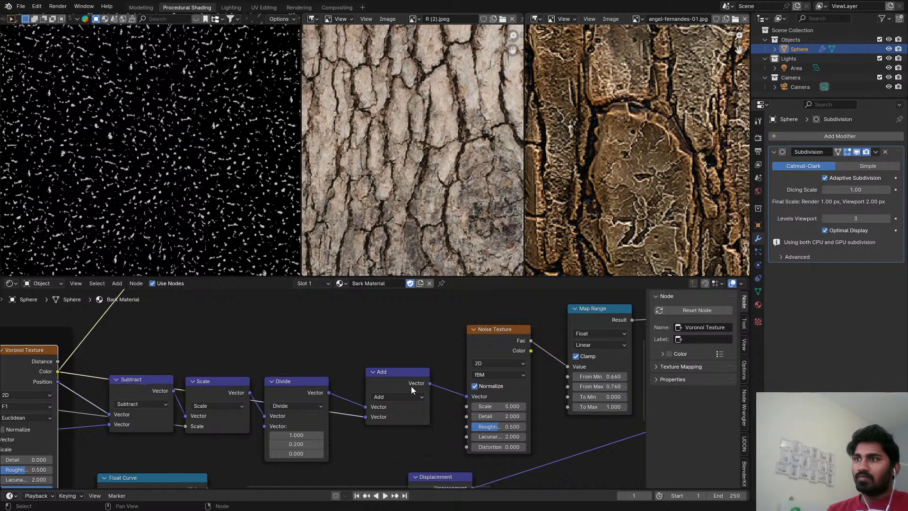
pyautogui.moveTo(388, 379); pyautogui.dragTo(359, 389)
pyautogui.moveTo(402, 370); pyautogui.dragTo(381, 381, button='middle')
pyautogui.scroll(-3, 381, 381)
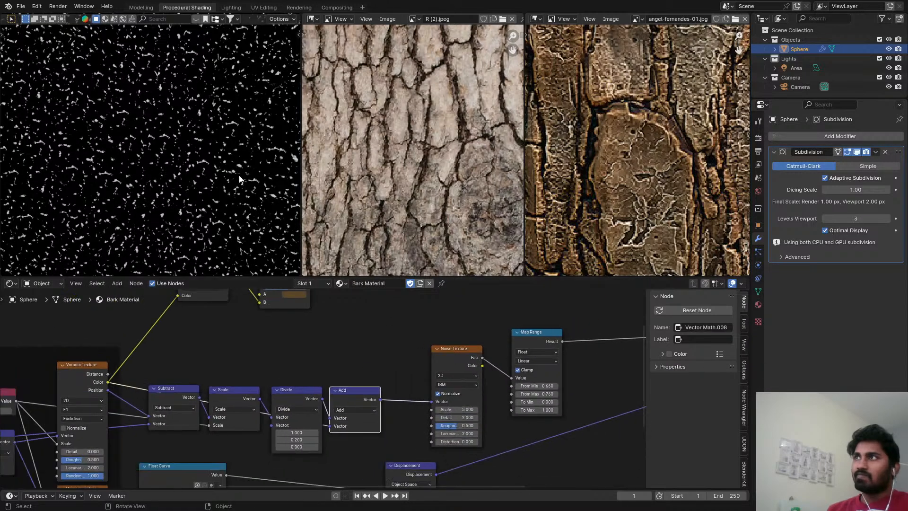
pyautogui.scroll(-5, 232, 170)
pyautogui.scroll(1, 230, 169)
pyautogui.scroll(2, 378, 411)
pyautogui.moveTo(552, 353); pyautogui.dragTo(470, 363, button='middle')
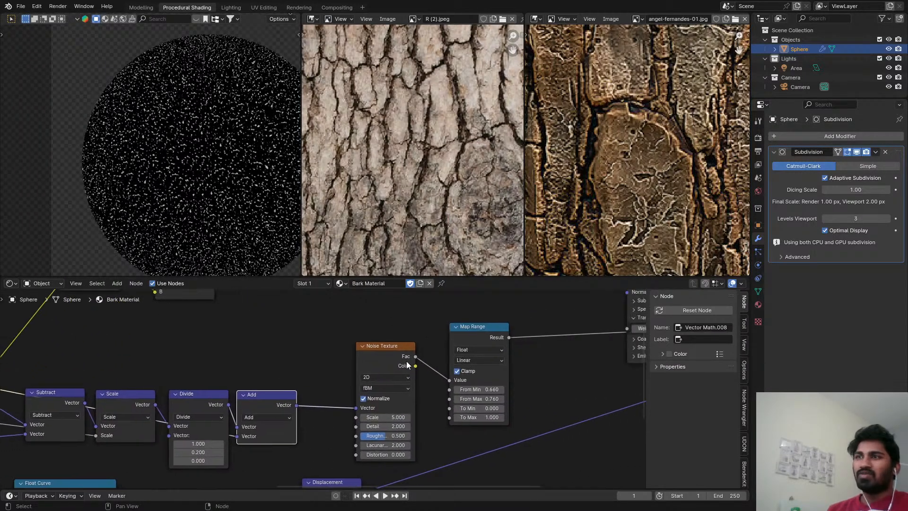
# Switch the Noise Texture to 3D and reposition the node between Add and Map Range.
pyautogui.scroll(2, 407, 361)
pyautogui.click(370, 383)
pyautogui.click(375, 428)
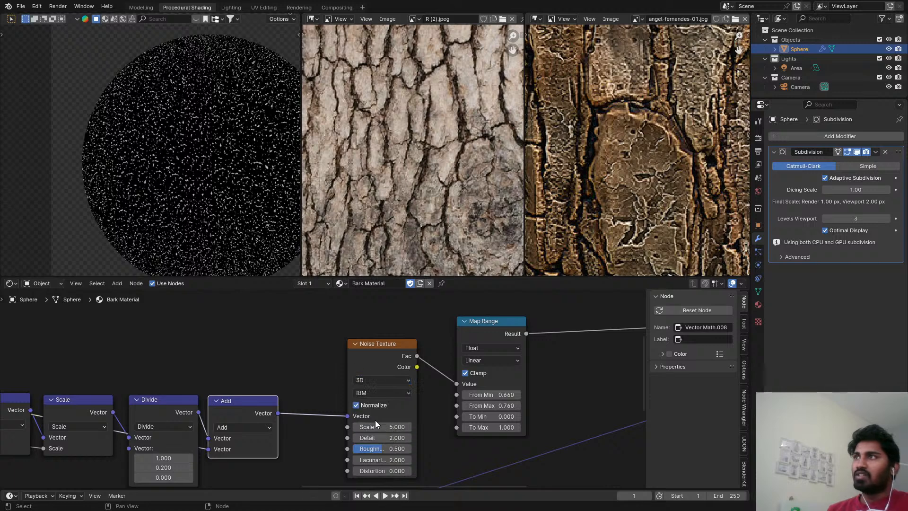
pyautogui.scroll(2, 368, 370)
pyautogui.moveTo(373, 362); pyautogui.dragTo(360, 354)
pyautogui.scroll(-2, 353, 361)
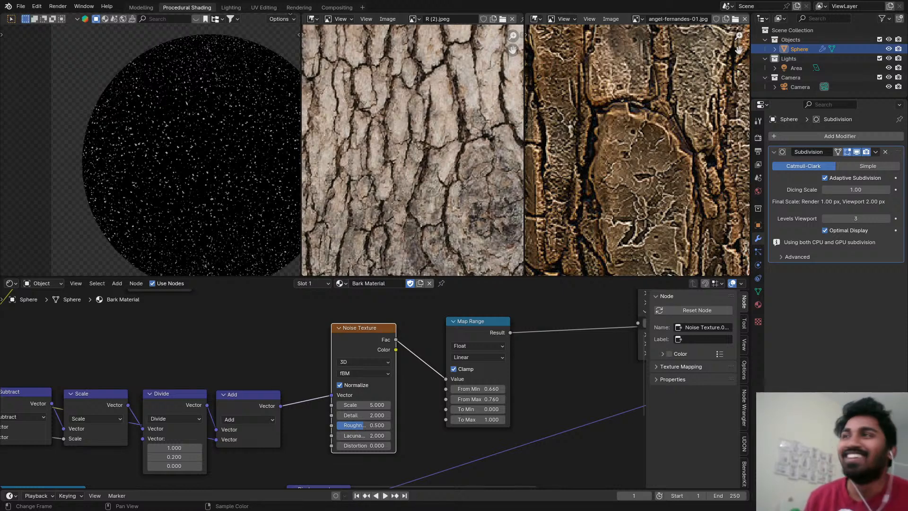
pyautogui.scroll(-4, 477, 369)
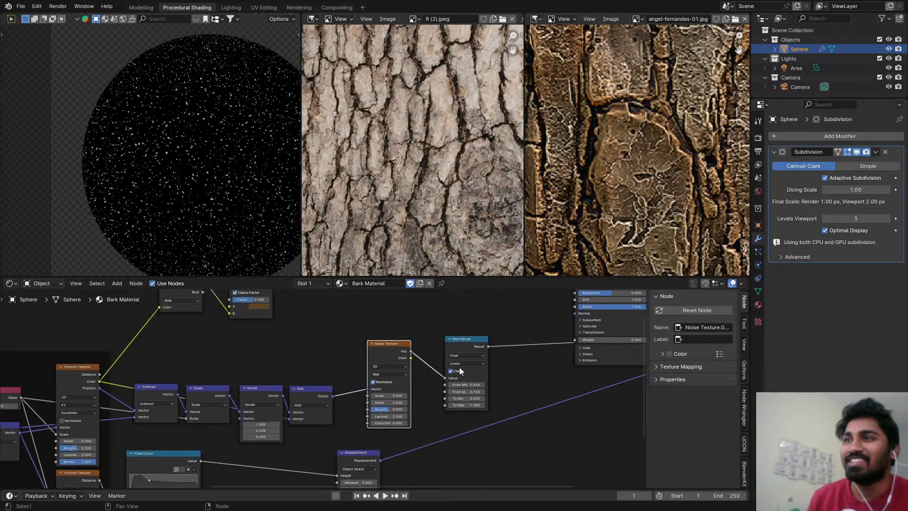
# Place the Map Range node beside the Noise Texture and move the Displacement node closer to the Material Output.
pyautogui.scroll(1, 461, 341)
pyautogui.click(460, 339)
pyautogui.moveTo(460, 340); pyautogui.dragTo(425, 346)
pyautogui.scroll(-8, 419, 347)
pyautogui.moveTo(419, 347); pyautogui.dragTo(392, 347, button='middle')
pyautogui.scroll(3, 404, 357)
pyautogui.moveTo(397, 466); pyautogui.dragTo(389, 381, button='middle')
pyautogui.moveTo(296, 395); pyautogui.dragTo(544, 367)
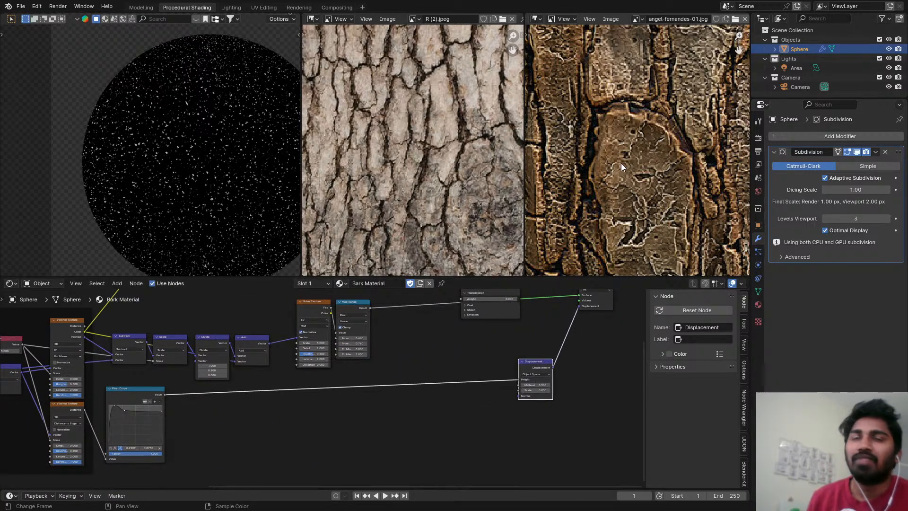
# Restore the Principled BSDF as the material's surface preview and move the node up, clear of the noise nodes.
pyautogui.scroll(-4, 622, 166)
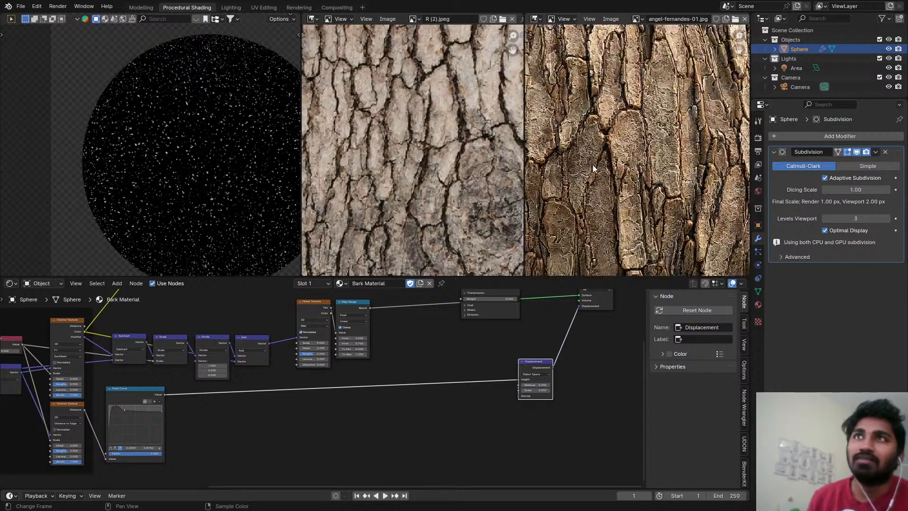
pyautogui.scroll(-3, 596, 171)
pyautogui.scroll(2, 624, 119)
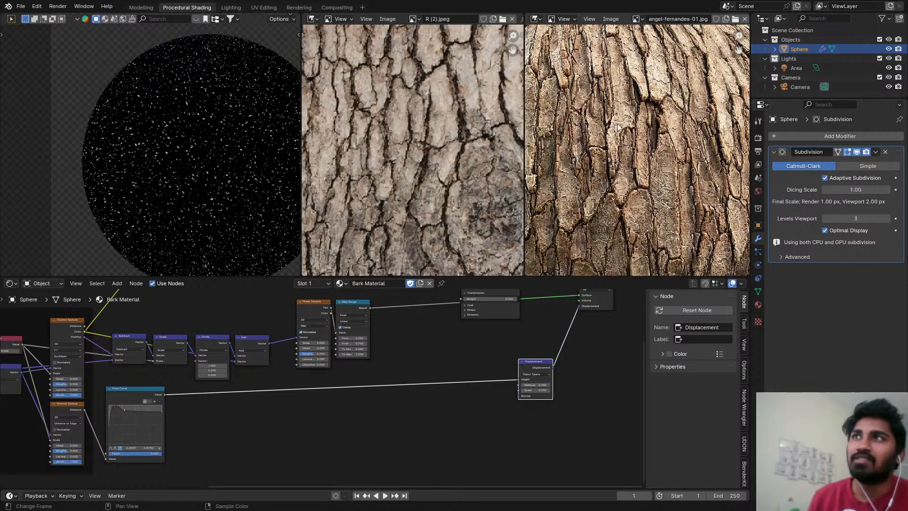
pyautogui.scroll(-3, 437, 320)
pyautogui.moveTo(436, 320); pyautogui.dragTo(349, 470, button='middle')
pyautogui.keyDown('ctrl'); pyautogui.keyDown('shift'); pyautogui.click(401, 411); pyautogui.keyUp('shift'); pyautogui.keyUp('ctrl')
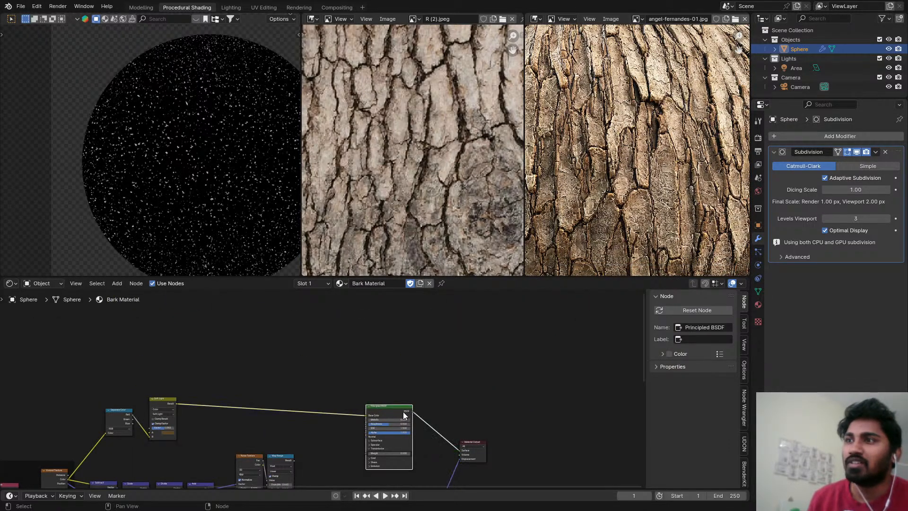
pyautogui.moveTo(397, 409); pyautogui.dragTo(396, 389)
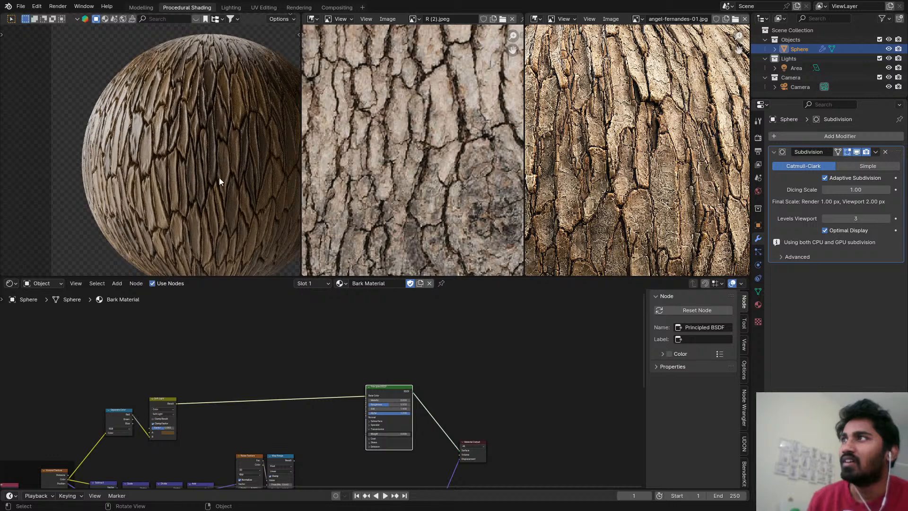
# Set the Displacement node's Scale to 0.02 and save the file.
pyautogui.moveTo(394, 407); pyautogui.dragTo(392, 292, button='middle')
pyautogui.scroll(4, 434, 410)
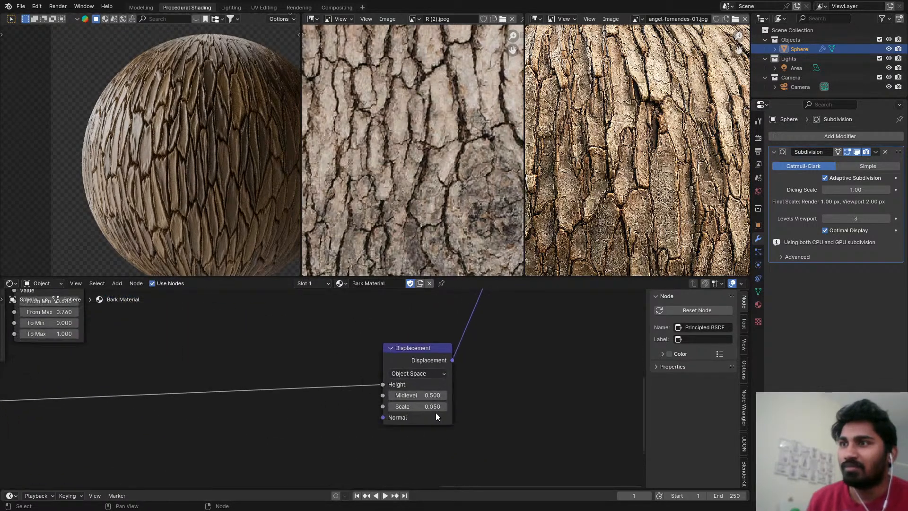
pyautogui.scroll(3, 435, 413)
pyautogui.doubleClick(423, 403)
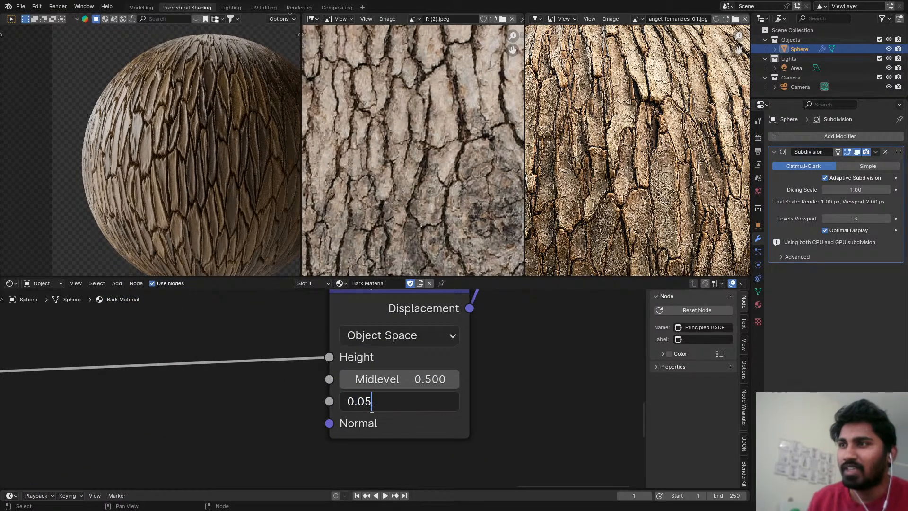
pyautogui.moveTo(371, 407); pyautogui.dragTo(368, 409)
pyautogui.write('2')
pyautogui.press('Return')
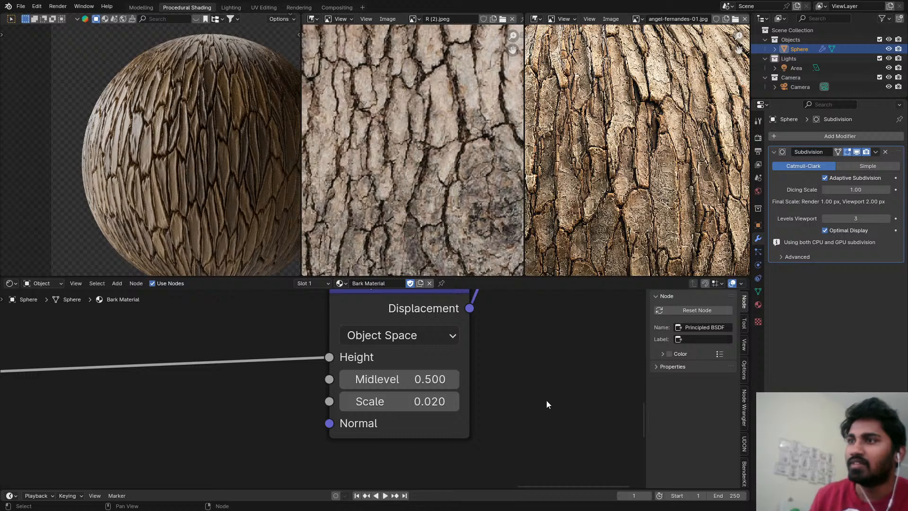
pyautogui.scroll(-2, 215, 160)
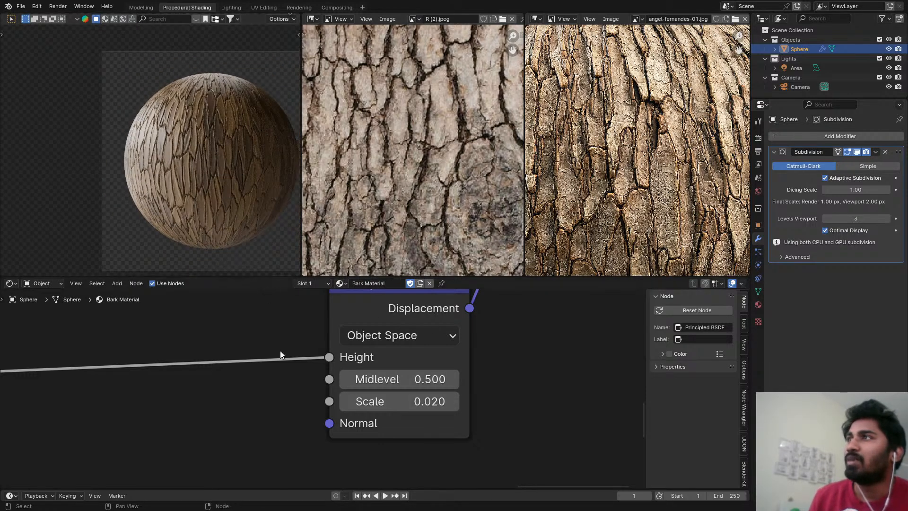
pyautogui.scroll(-2, 240, 177)
pyautogui.hotkey('ctrl', 's')
# Set the Principled BSDF's Roughness to 0.8 and save the file.
pyautogui.scroll(-2, 330, 381)
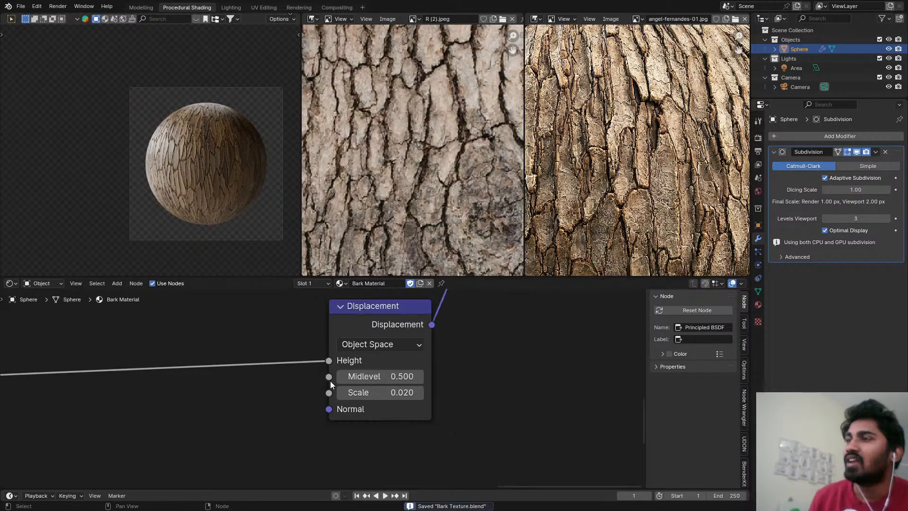
pyautogui.moveTo(330, 381); pyautogui.dragTo(384, 397, button='middle')
pyautogui.moveTo(311, 344); pyautogui.dragTo(374, 344)
pyautogui.scroll(6, 219, 162)
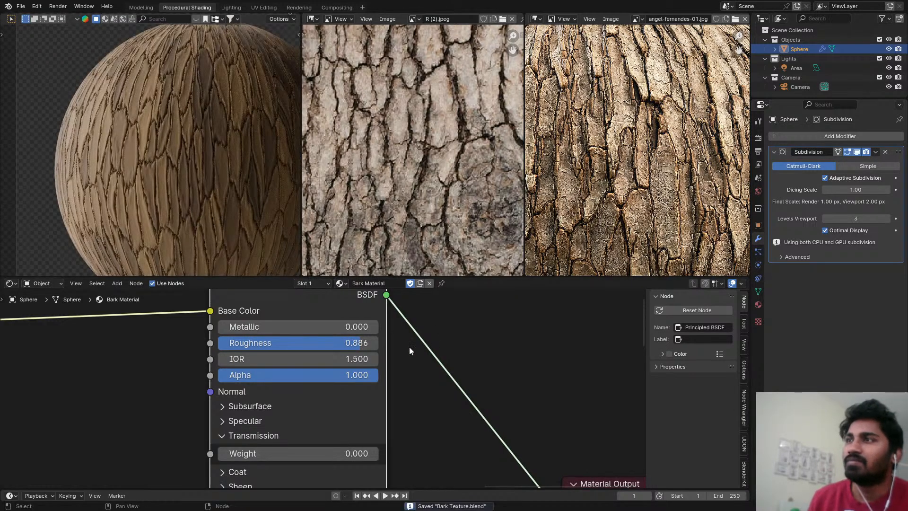
pyautogui.moveTo(360, 344); pyautogui.dragTo(345, 344)
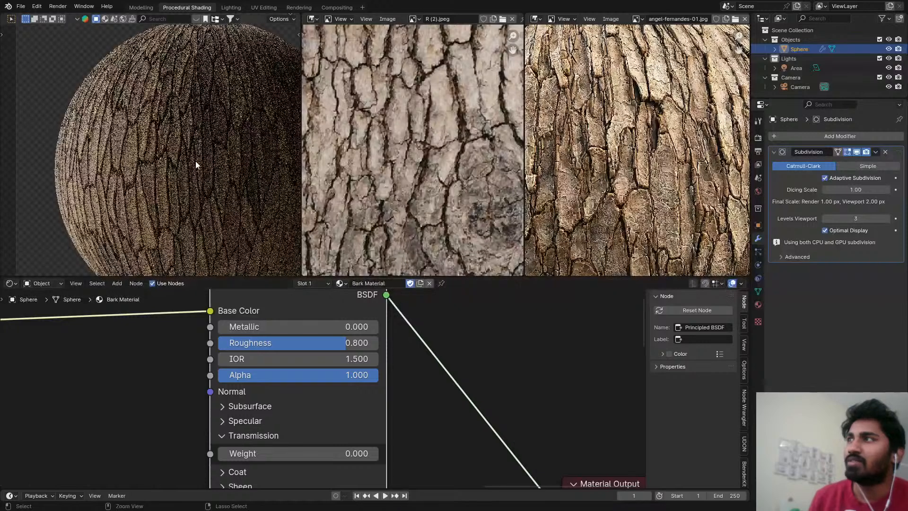
pyautogui.scroll(-4, 458, 381)
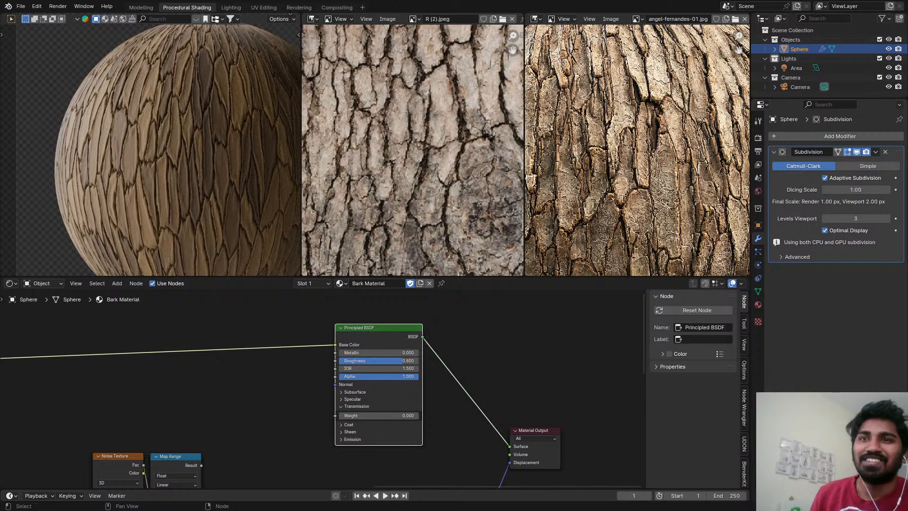
pyautogui.scroll(-5, 401, 400)
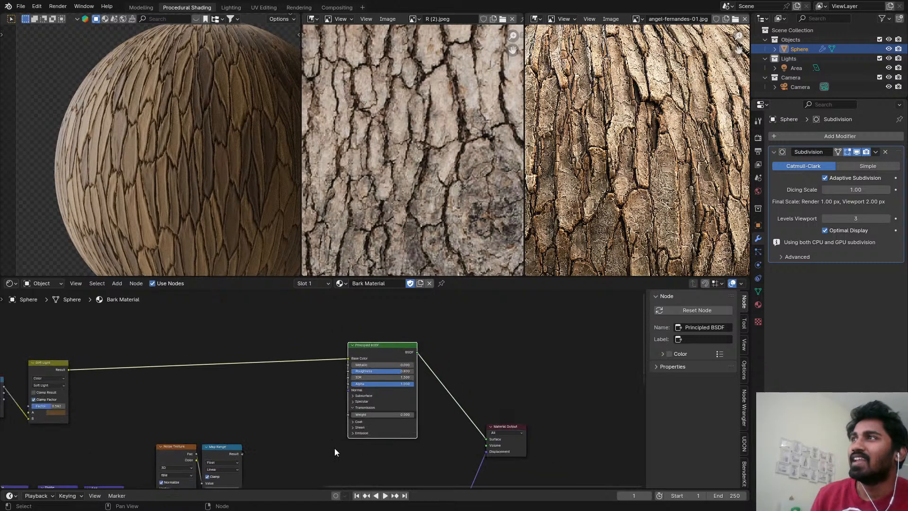
pyautogui.moveTo(304, 427); pyautogui.dragTo(368, 354, button='middle')
pyautogui.scroll(-1, 348, 386)
pyautogui.hotkey('ctrl', 's')
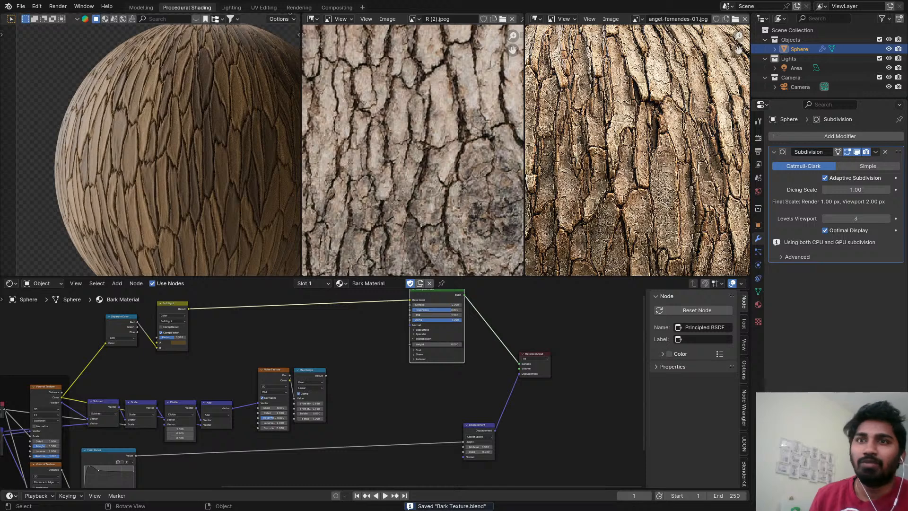
# Move the Float Curve and Displacement nodes down to make room between them.
pyautogui.scroll(-4, 467, 420)
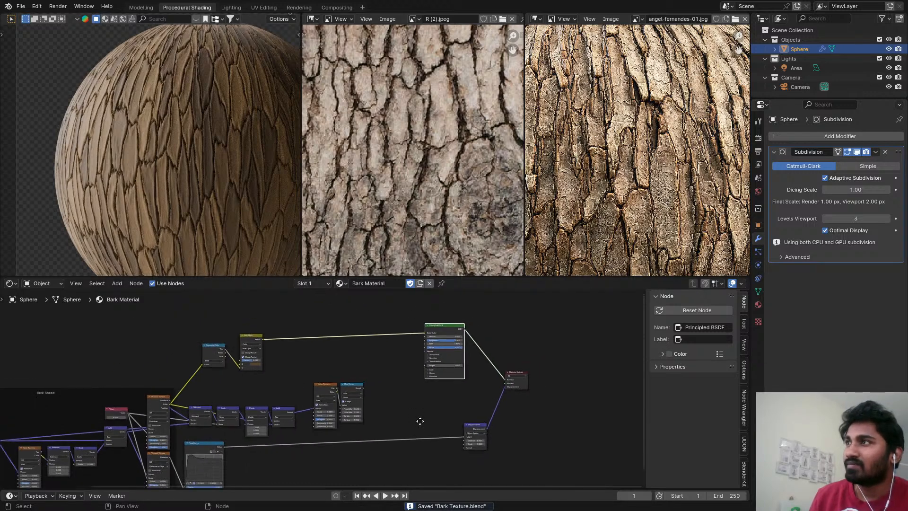
pyautogui.scroll(-4, 346, 371)
pyautogui.moveTo(344, 392); pyautogui.dragTo(375, 342, button='middle')
pyautogui.scroll(4, 300, 378)
pyautogui.scroll(1, 261, 389)
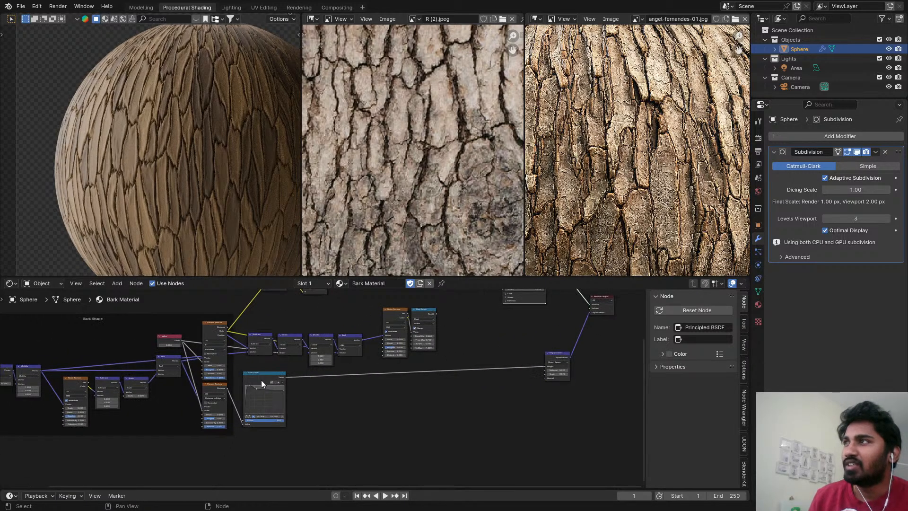
pyautogui.moveTo(261, 379); pyautogui.dragTo(272, 397)
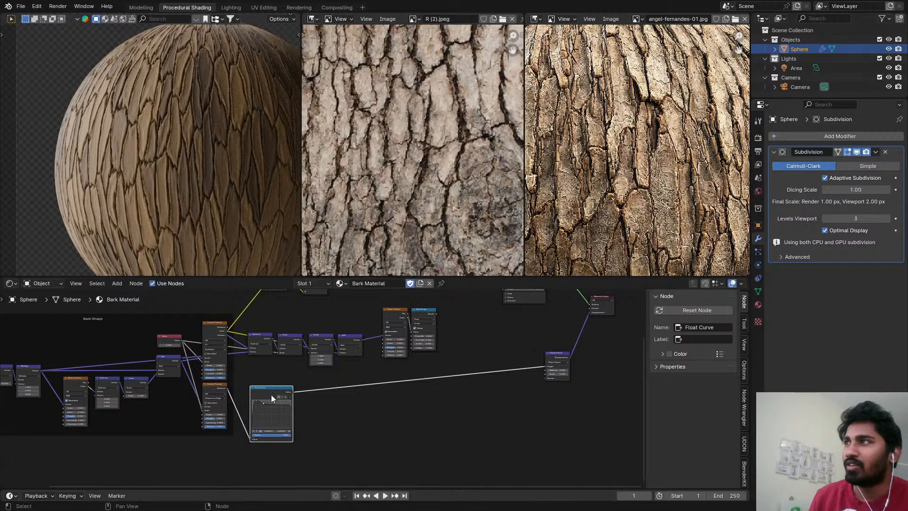
pyautogui.moveTo(515, 388); pyautogui.dragTo(479, 413, button='middle')
pyautogui.scroll(2, 374, 343)
pyautogui.moveTo(348, 330); pyautogui.dragTo(346, 378)
pyautogui.scroll(-2, 423, 361)
pyautogui.moveTo(515, 378); pyautogui.dragTo(586, 438)
# Insert a Mix Color node on the link between Float Curve and Displacement.
pyautogui.scroll(1, 473, 392)
pyautogui.hotkey('shift', 'a')
pyautogui.write('mi')
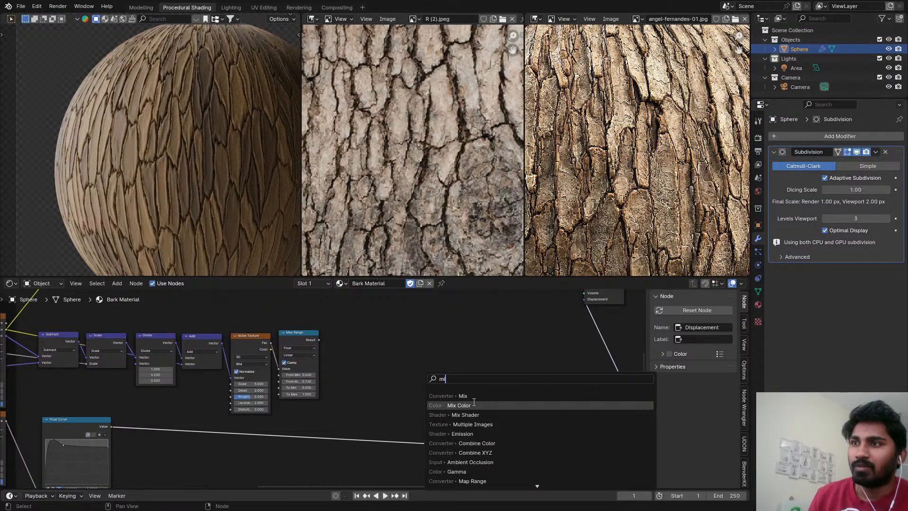
pyautogui.click(475, 399)
pyautogui.click(388, 391)
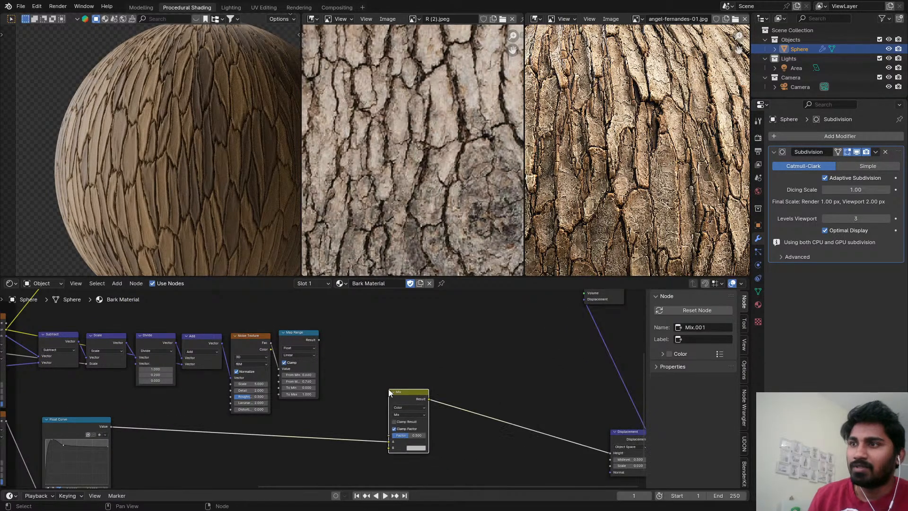
# Connect the Map Range result to the Mix node's B input and set its blending mode to Subtract.
pyautogui.moveTo(319, 340); pyautogui.dragTo(393, 429)
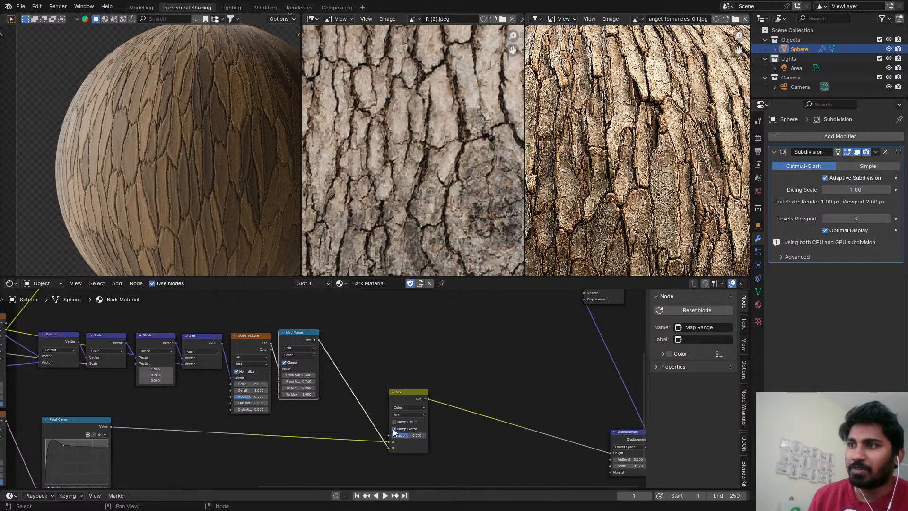
pyautogui.click(403, 415)
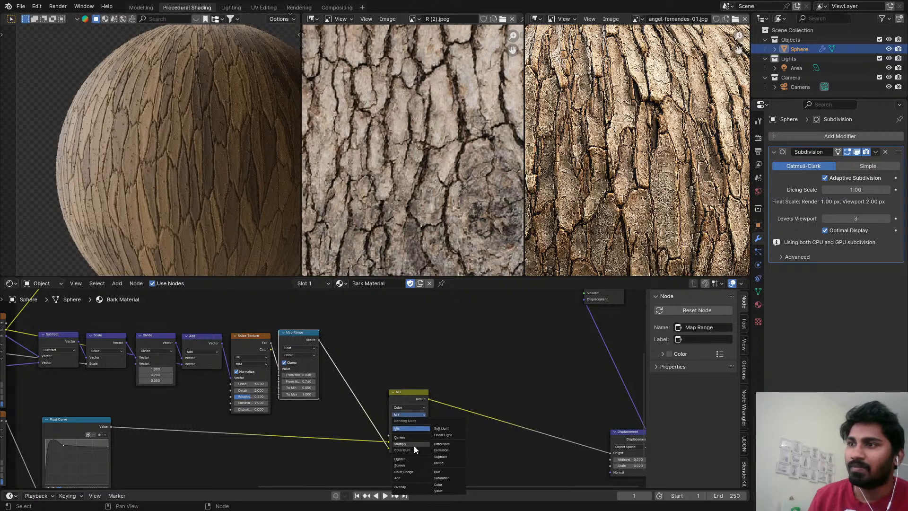
pyautogui.click(445, 456)
# Set the Factor of the color Subtract node to 0.15.
pyautogui.scroll(4, 409, 425)
pyautogui.scroll(2, 406, 355)
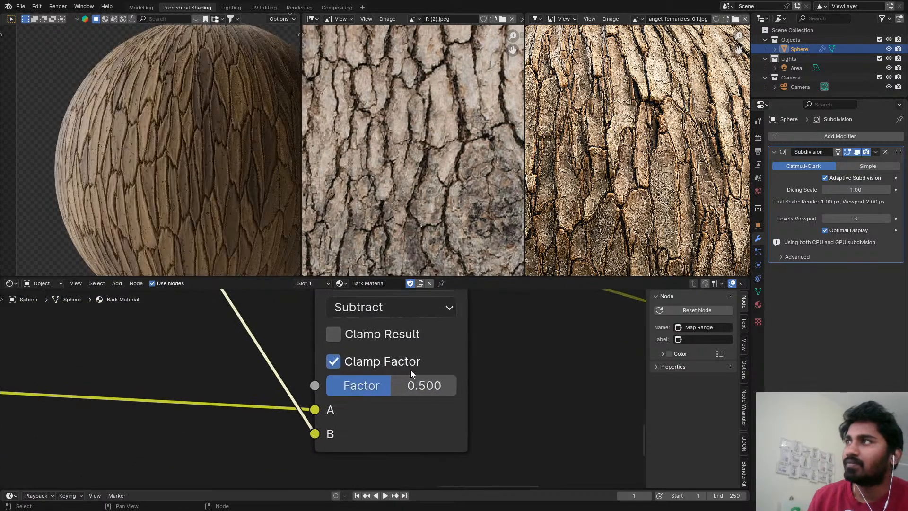
pyautogui.moveTo(416, 385); pyautogui.dragTo(330, 386)
pyautogui.moveTo(214, 320); pyautogui.dragTo(274, 321, button='middle')
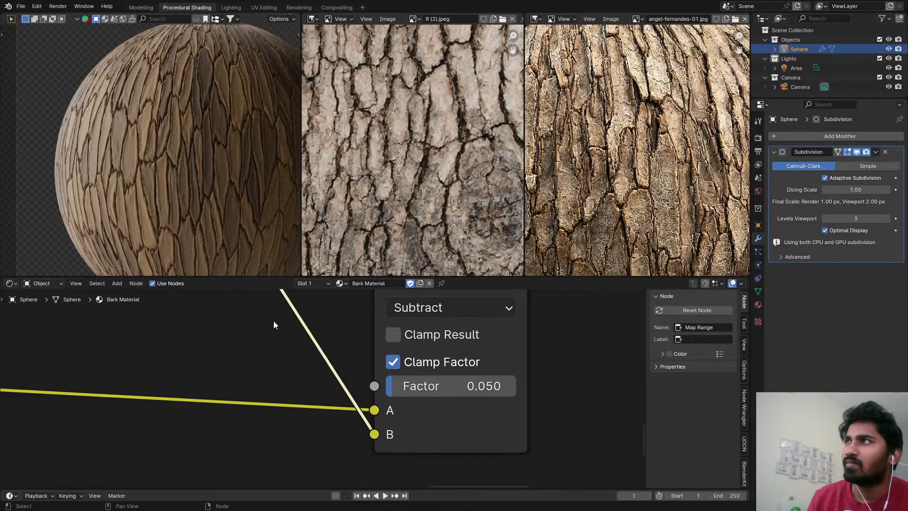
pyautogui.moveTo(428, 385); pyautogui.dragTo(376, 386)
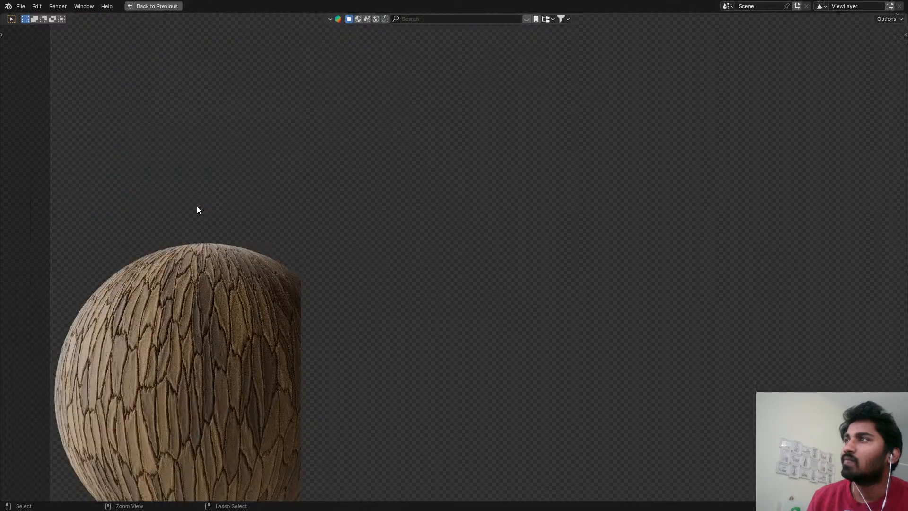
# Examine the bark surface up close in the maximized 3D viewport and save the file.
pyautogui.press('KP_Decimal')
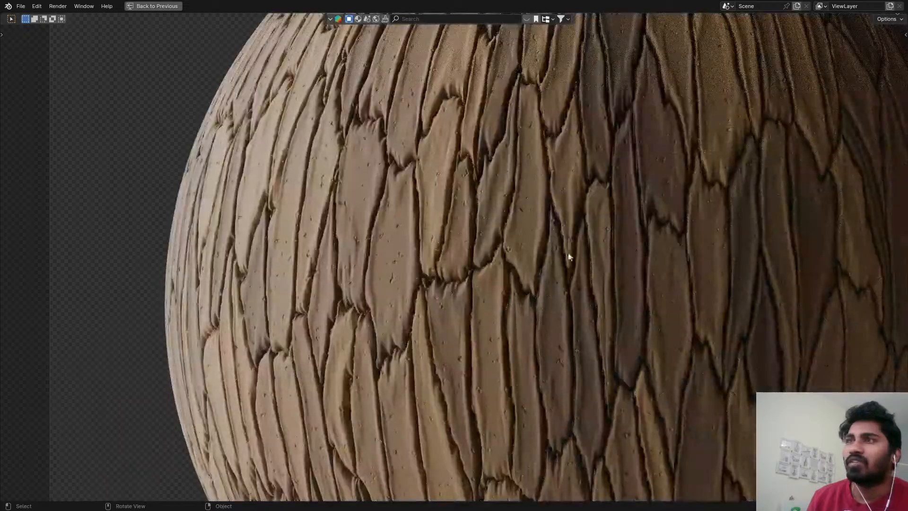
pyautogui.keyDown('shift'); pyautogui.moveTo(569, 257); pyautogui.dragTo(351, 283, button='middle'); pyautogui.keyUp('shift')
pyautogui.hotkey('ctrl', 's')
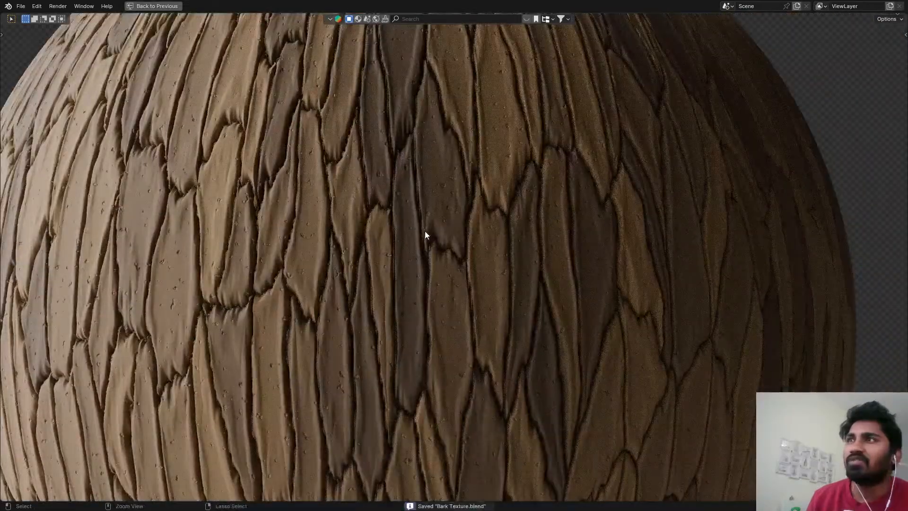
pyautogui.hotkey('ctrl', 'space')
# Remove the Map Range node while keeping the Noise Texture's Fac linked to the color Subtract node.
pyautogui.scroll(-4, 381, 367)
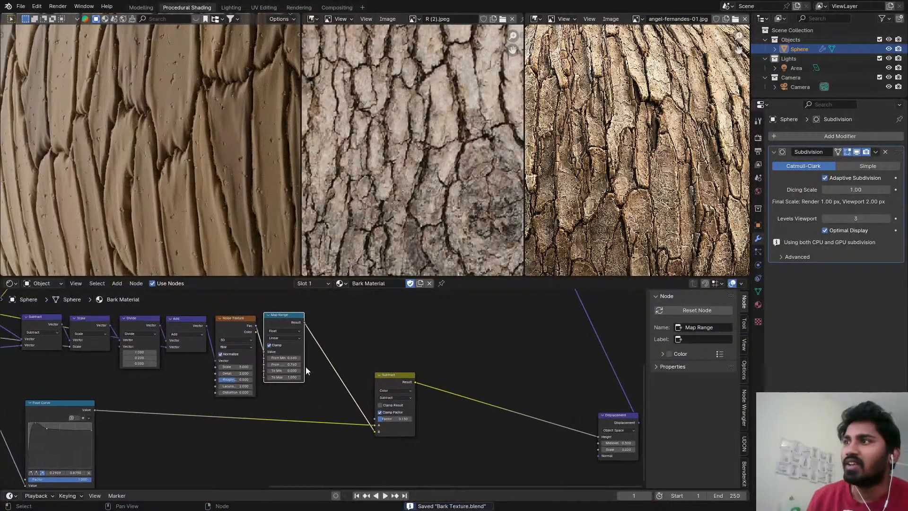
pyautogui.scroll(1, 283, 347)
pyautogui.hotkey('ctrl', 'x')
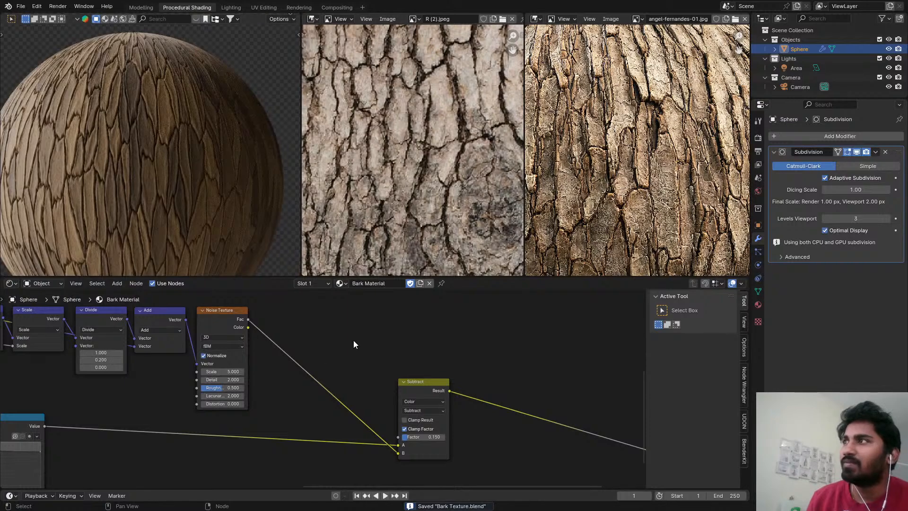
# Set the color Subtract node's Factor to 0.358 and save the file.
pyautogui.scroll(1, 286, 308)
pyautogui.moveTo(286, 309); pyautogui.dragTo(298, 276, button='middle')
pyautogui.scroll(7, 404, 331)
pyautogui.moveTo(457, 447)
pyautogui.mouseDown()
pyautogui.moveTo(466, 446)
pyautogui.moveTo(455, 449)
pyautogui.mouseUp()
pyautogui.moveTo(352, 442); pyautogui.dragTo(388, 411, button='middle')
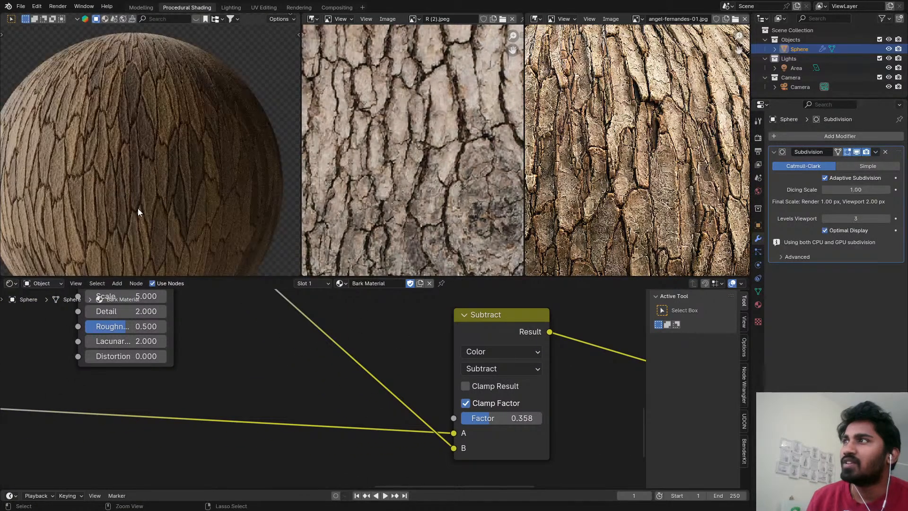
pyautogui.hotkey('ctrl', 's')
# Set the per-cell Noise Texture's Roughness to 0.650, Detail to 3 and Scale to 1.450.
pyautogui.moveTo(172, 323); pyautogui.dragTo(234, 382, button='middle')
pyautogui.scroll(3, 198, 390)
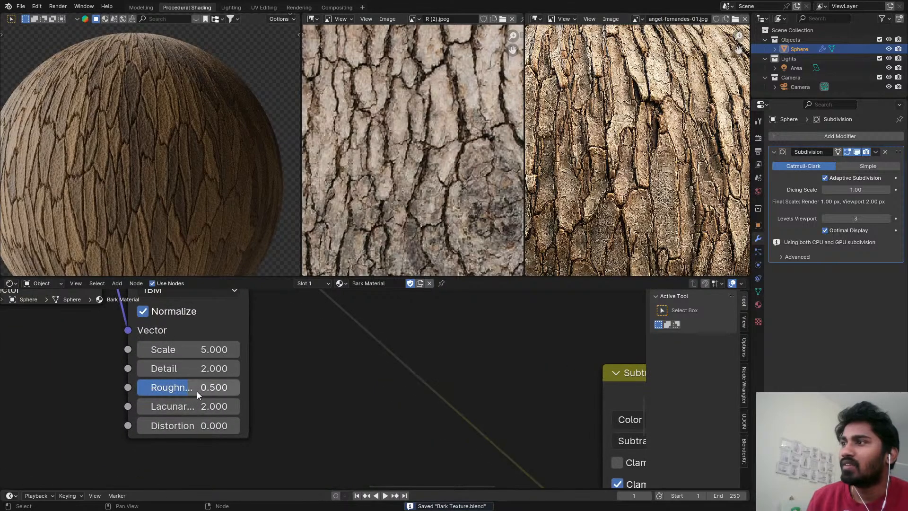
pyautogui.moveTo(196, 390); pyautogui.dragTo(213, 390)
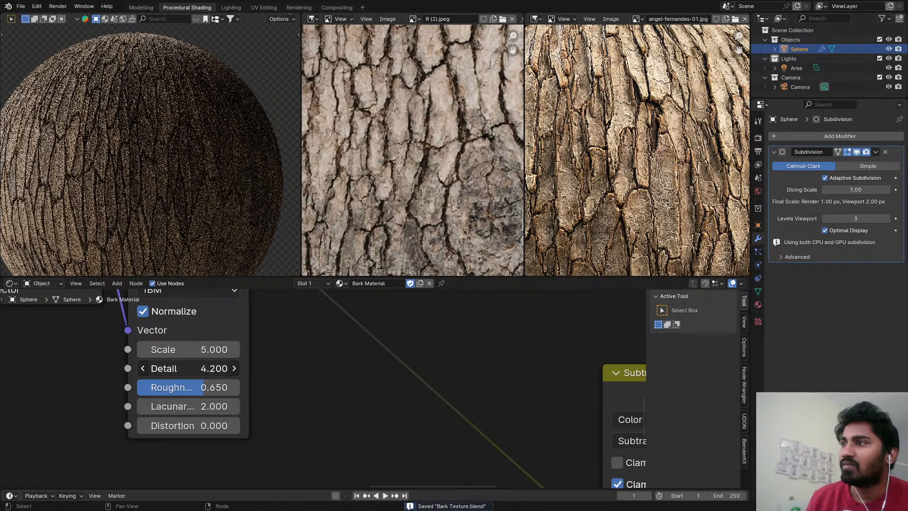
pyautogui.click(189, 368)
pyautogui.write('3')
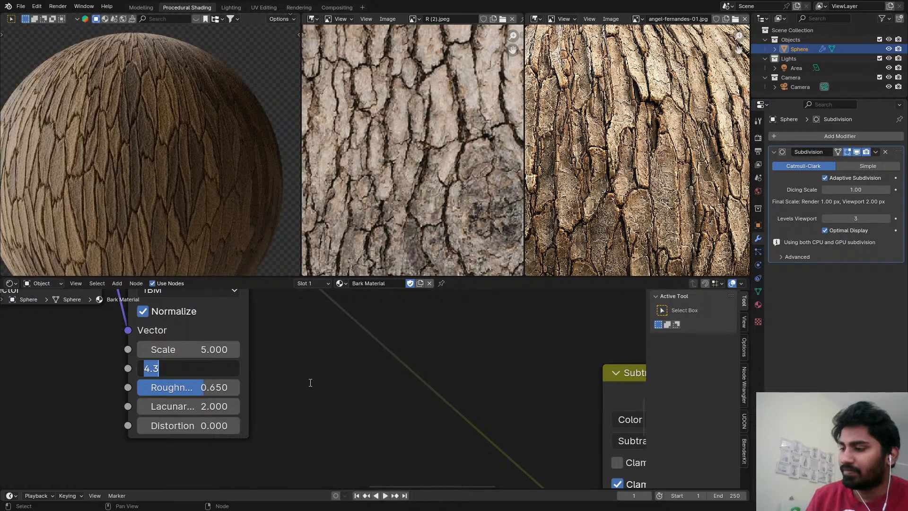
pyautogui.press('Return')
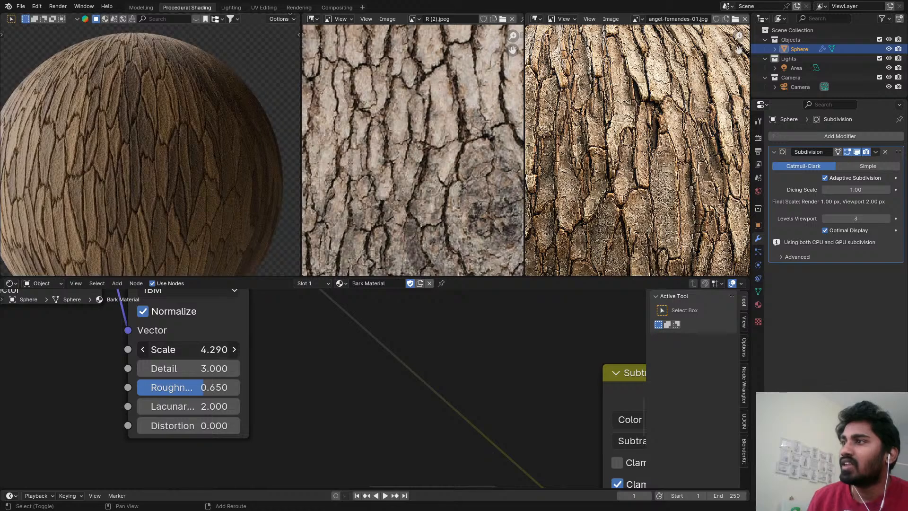
pyautogui.moveTo(217, 350); pyautogui.dragTo(126, 350)
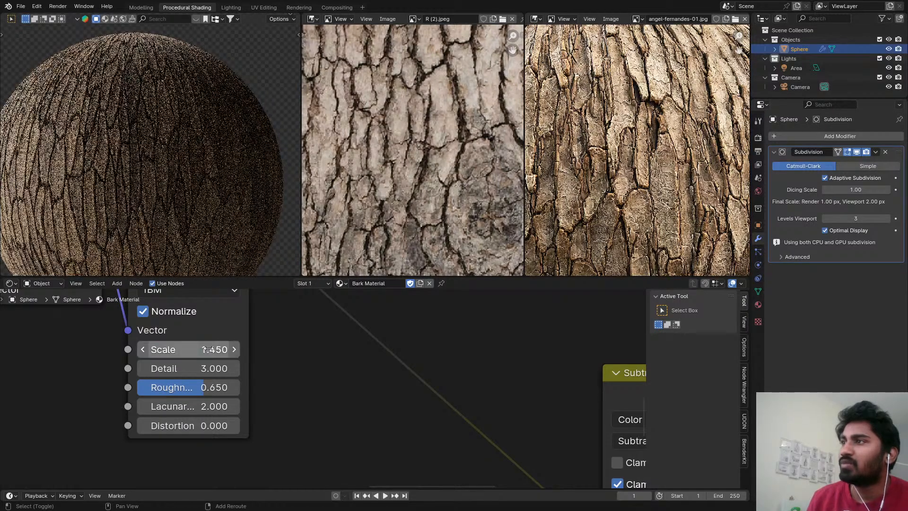
pyautogui.scroll(-1, 349, 352)
pyautogui.moveTo(348, 354); pyautogui.dragTo(319, 382, button='middle')
# View the bark in the maximized 3D viewport, save the file and switch the viewport to solid shading.
pyautogui.hotkey('ctrl', 'space')
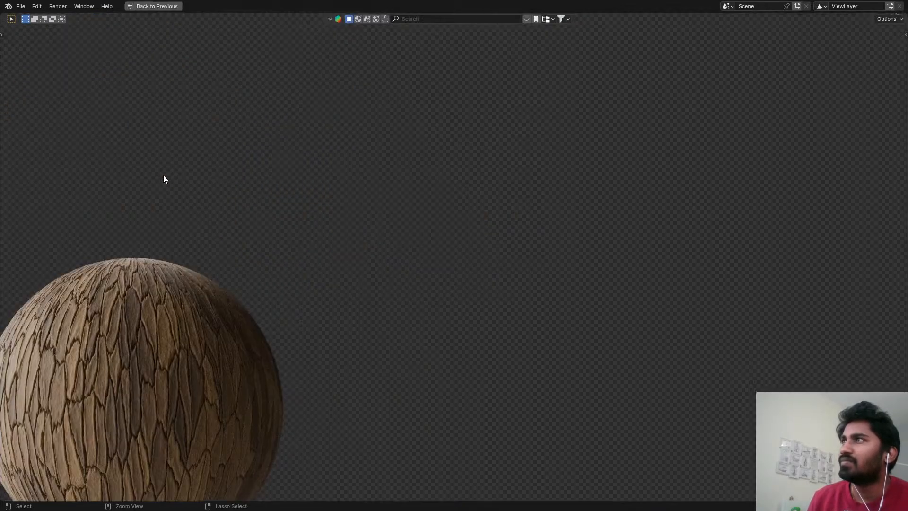
pyautogui.hotkey('ctrl', 's')
pyautogui.press('z')
pyautogui.press('6')
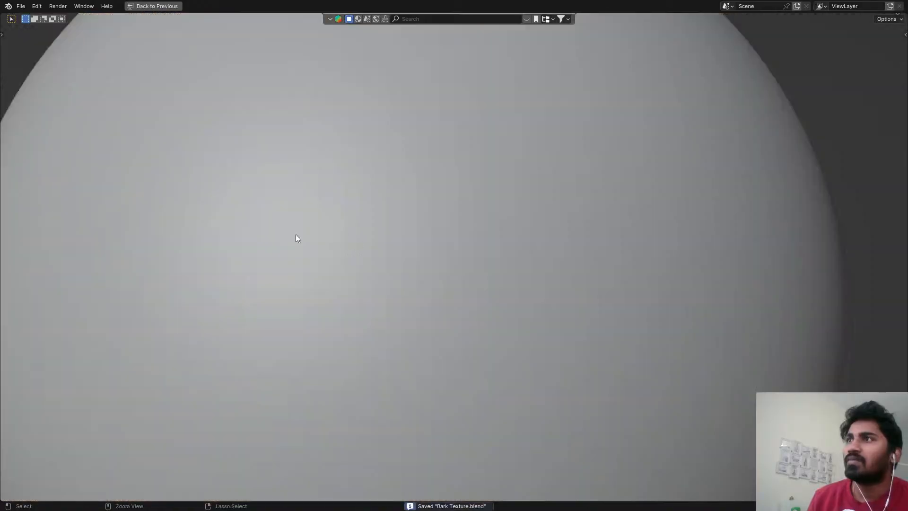
pyautogui.hotkey('ctrl', 'space')
# Render the scene into Slot 2 and inspect the rendered bark sphere up close.
pyautogui.click(295, 8)
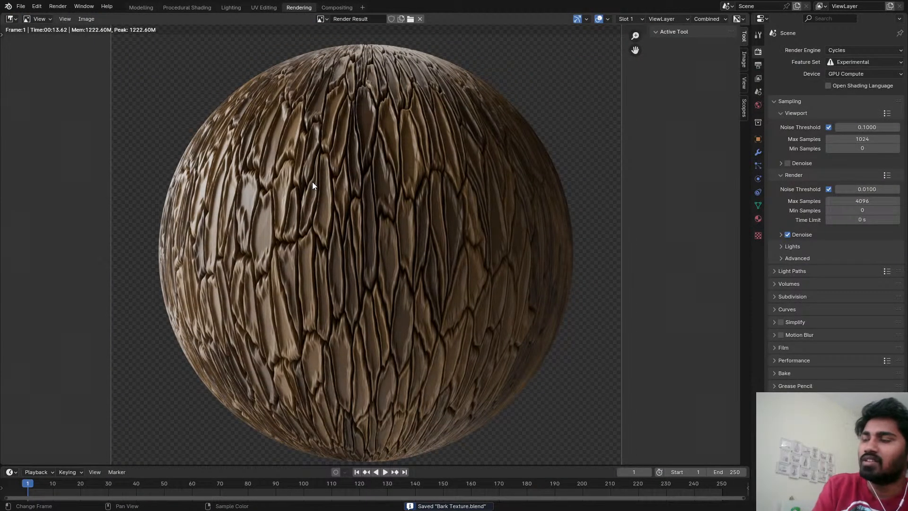
pyautogui.press('2')
pyautogui.press('F12')
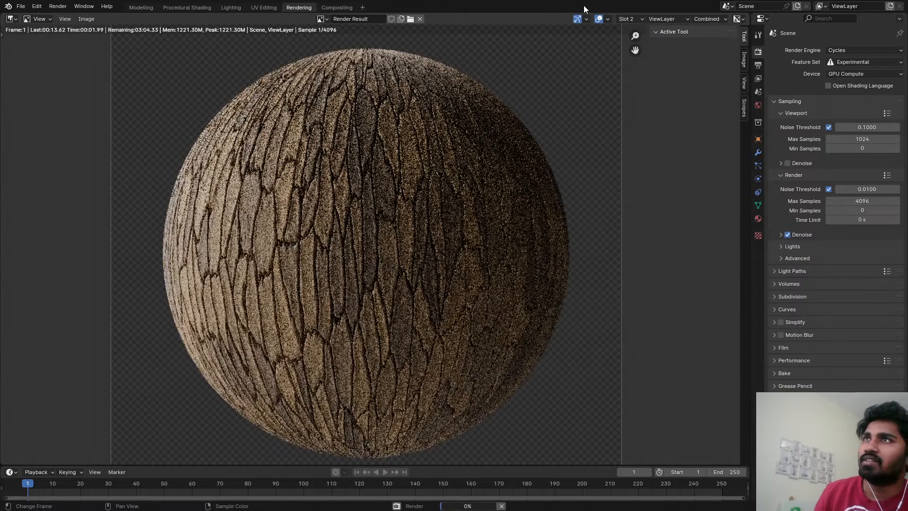
pyautogui.scroll(2, 339, 237)
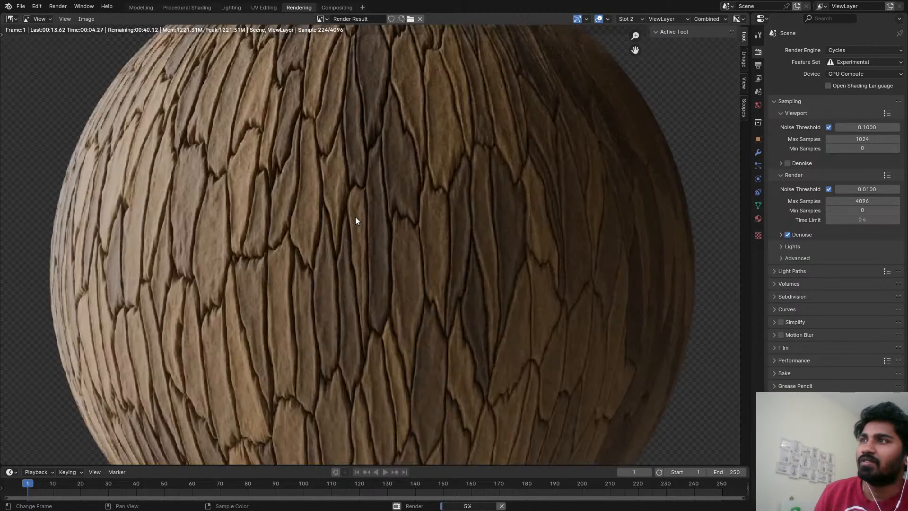
pyautogui.scroll(-2, 362, 205)
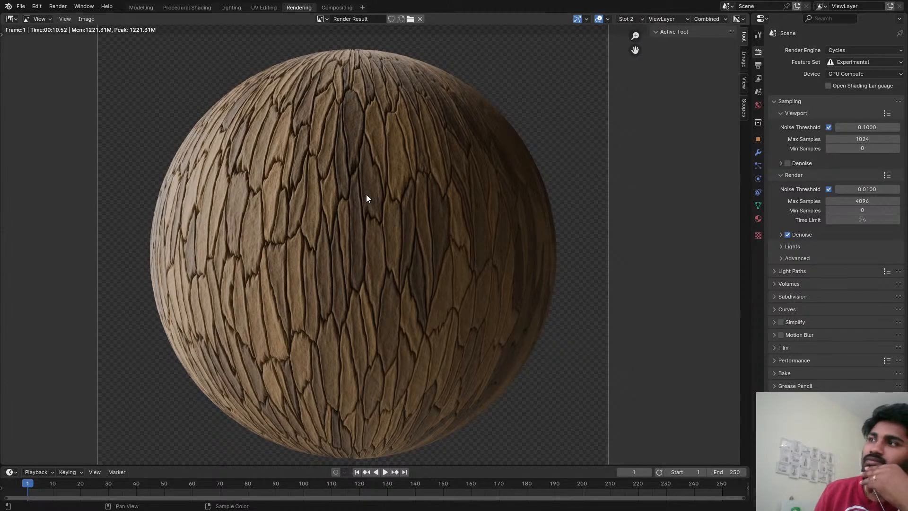
pyautogui.scroll(-3, 366, 198)
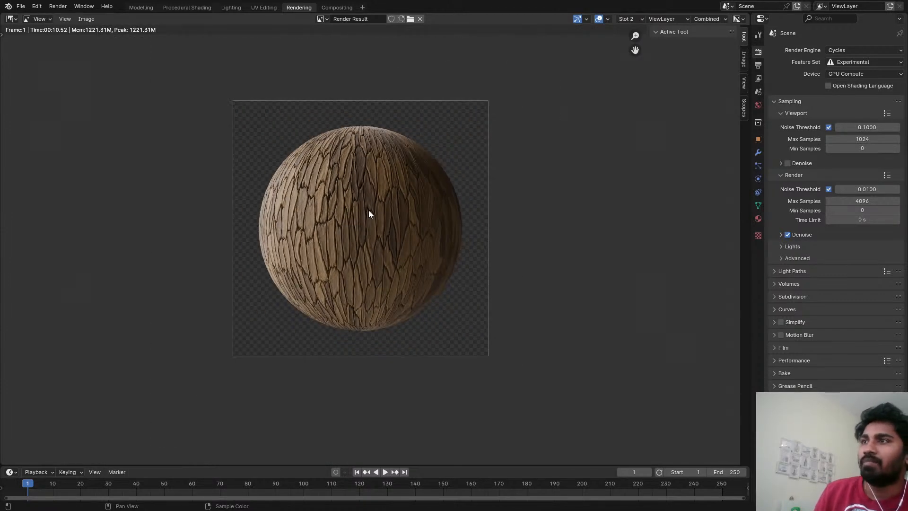
pyautogui.scroll(1, 368, 209)
# Return to the Procedural Shading workspace and switch the 3D viewport to rendered shading.
pyautogui.click(146, 8)
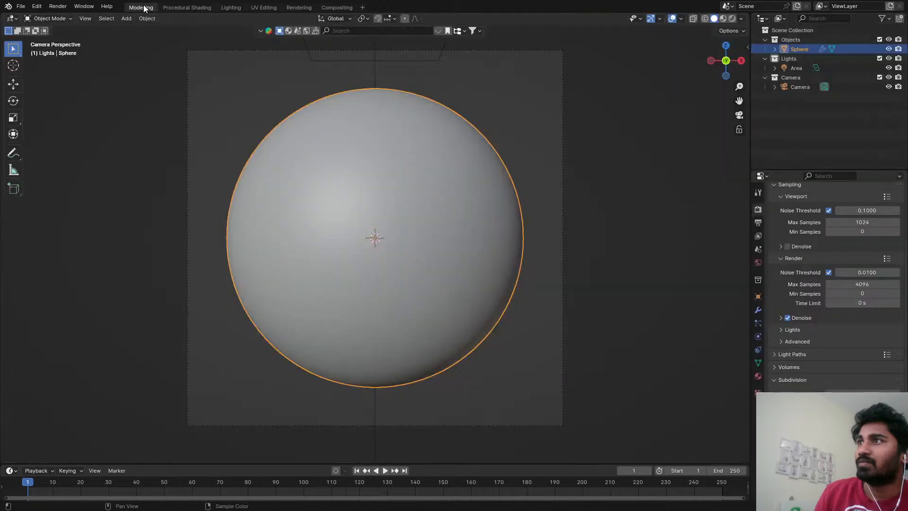
pyautogui.click(185, 7)
pyautogui.press('z')
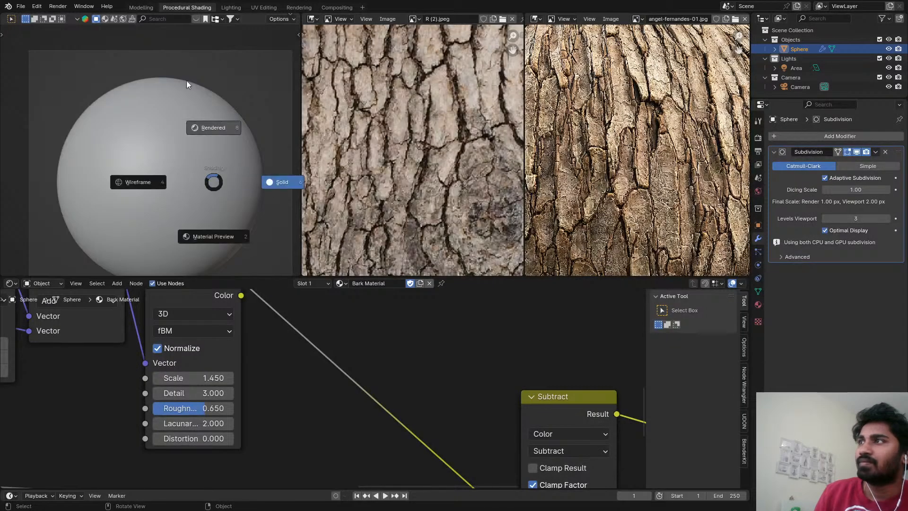
pyautogui.click(188, 84)
# Move the Subtract, Scale, Divide and Add vector nodes into the Bark Shape frame beside the Voronoi textures.
pyautogui.scroll(-6, 258, 338)
pyautogui.moveTo(268, 396); pyautogui.dragTo(327, 348, button='middle')
pyautogui.scroll(-4, 330, 312)
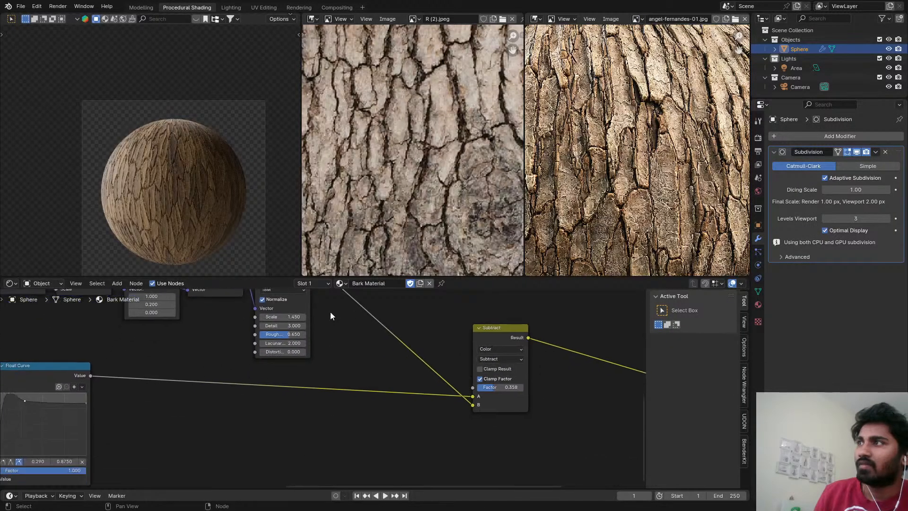
pyautogui.moveTo(330, 311); pyautogui.dragTo(459, 379, button='middle')
pyautogui.scroll(-5, 347, 352)
pyautogui.scroll(-4, 396, 378)
pyautogui.scroll(3, 375, 359)
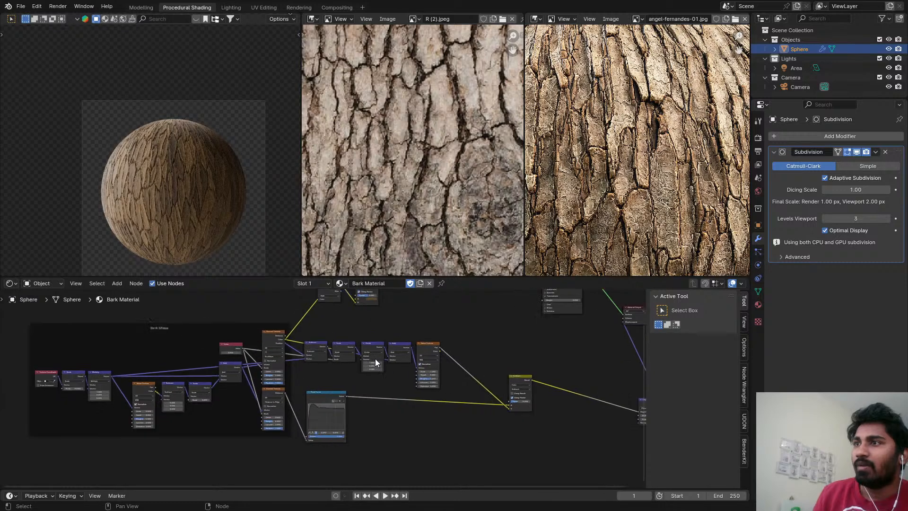
pyautogui.moveTo(303, 333); pyautogui.dragTo(403, 370)
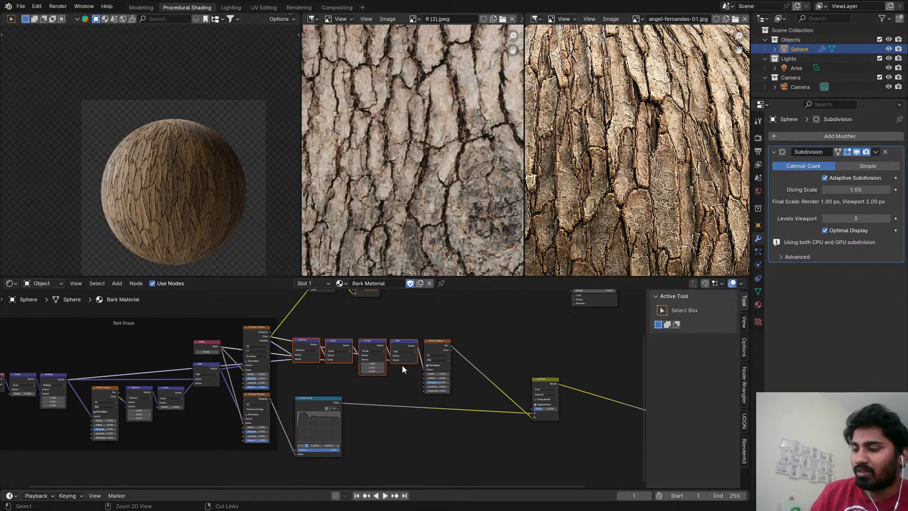
pyautogui.press('g')
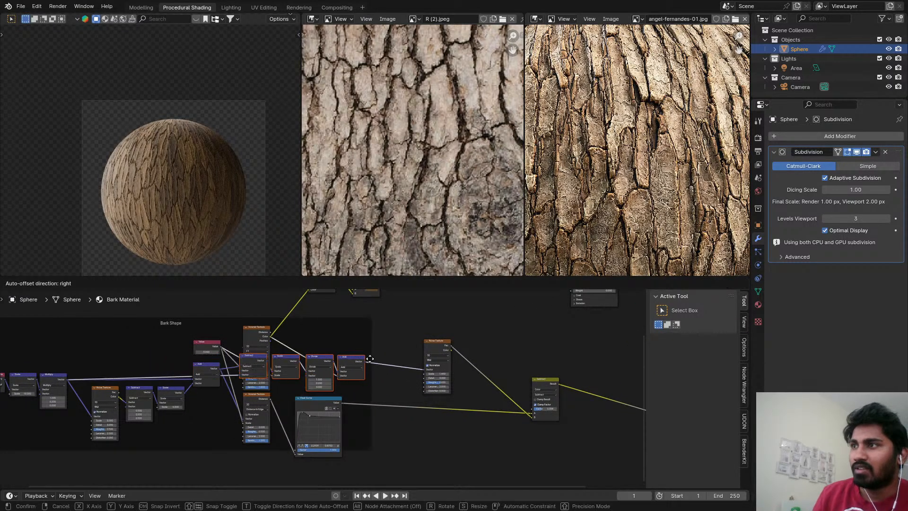
pyautogui.click(388, 382)
# Move the Float Curve out below the Noise Texture and shift the Separate Color and color mix nodes closer to the shader.
pyautogui.moveTo(333, 403); pyautogui.dragTo(463, 406)
pyautogui.scroll(-3, 391, 354)
pyautogui.moveTo(392, 353); pyautogui.dragTo(342, 427, button='middle')
pyautogui.click(268, 325)
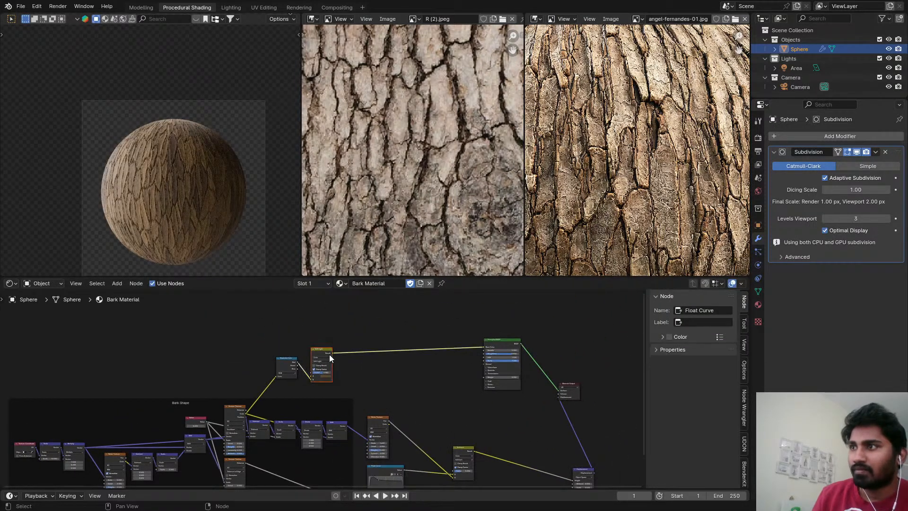
pyautogui.moveTo(322, 354); pyautogui.dragTo(368, 357)
pyautogui.moveTo(294, 361); pyautogui.dragTo(365, 359)
pyautogui.scroll(4, 353, 362)
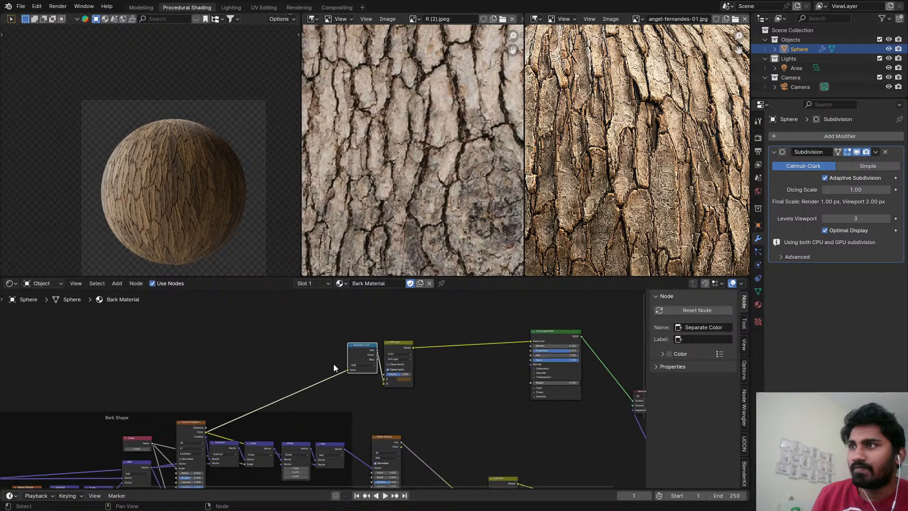
pyautogui.scroll(1, 336, 362)
pyautogui.scroll(-1, 360, 354)
pyautogui.moveTo(356, 358); pyautogui.dragTo(306, 347, button='middle')
pyautogui.scroll(-2, 306, 347)
pyautogui.scroll(3, 339, 393)
pyautogui.moveTo(342, 408); pyautogui.dragTo(325, 330, button='middle')
# Preview the per-cell Noise Texture's Color output directly on the sphere.
pyautogui.scroll(3, 149, 177)
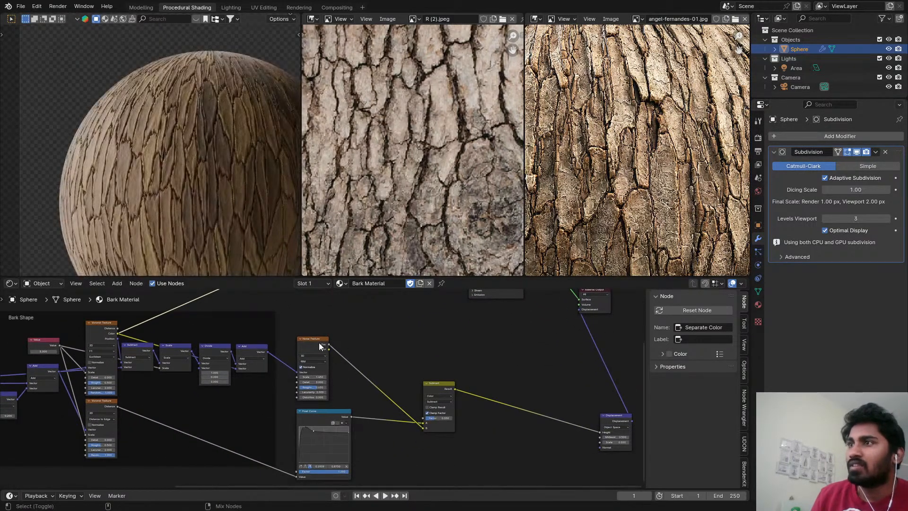
pyautogui.keyDown('ctrl'); pyautogui.keyDown('shift'); pyautogui.click(318, 342); pyautogui.keyUp('shift'); pyautogui.keyUp('ctrl')
pyautogui.moveTo(367, 371); pyautogui.dragTo(334, 359, button='middle')
pyautogui.scroll(2, 348, 333)
pyautogui.scroll(4, 345, 335)
pyautogui.keyDown('ctrl'); pyautogui.keyDown('shift'); pyautogui.click(308, 335); pyautogui.keyUp('shift'); pyautogui.keyUp('ctrl')
pyautogui.scroll(-1, 352, 329)
pyautogui.moveTo(384, 329); pyautogui.dragTo(288, 340, button='middle')
pyautogui.scroll(-1, 313, 333)
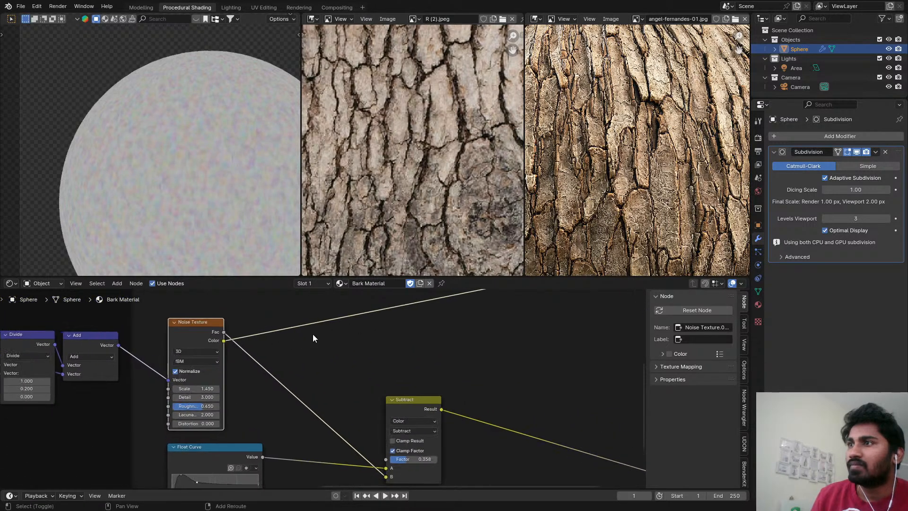
# Add a Separate Color node after the Noise Texture's Color output and preview its individual channels on the sphere.
pyautogui.hotkey('shift', 'a')
pyautogui.write('ma')
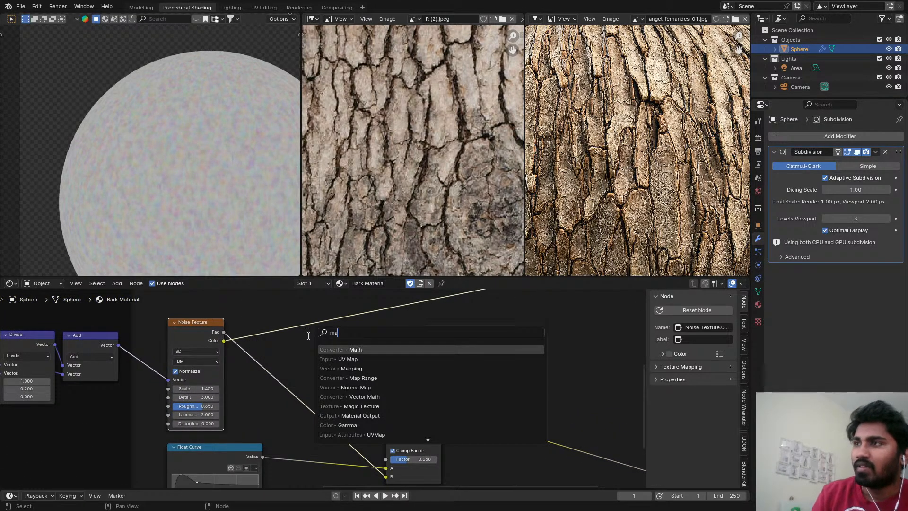
pyautogui.press('BackSpace')
pyautogui.press('BackSpace')
pyautogui.write('sep')
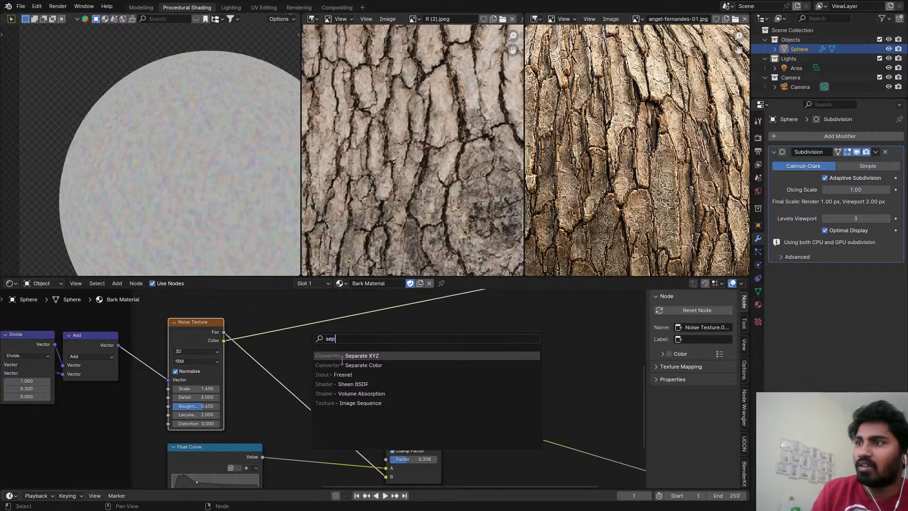
pyautogui.click(341, 365)
pyautogui.click(259, 319)
pyautogui.scroll(3, 294, 336)
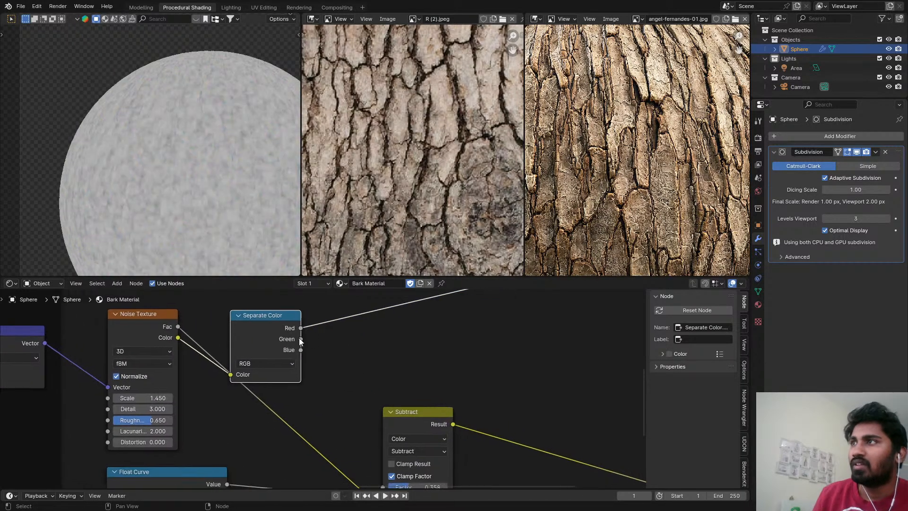
pyautogui.scroll(-2, 299, 338)
# Add a Math node set to Power, with Separate Color's Red as Base and Green as Exponent.
pyautogui.hotkey('shift', 'a')
pyautogui.moveTo(333, 335)
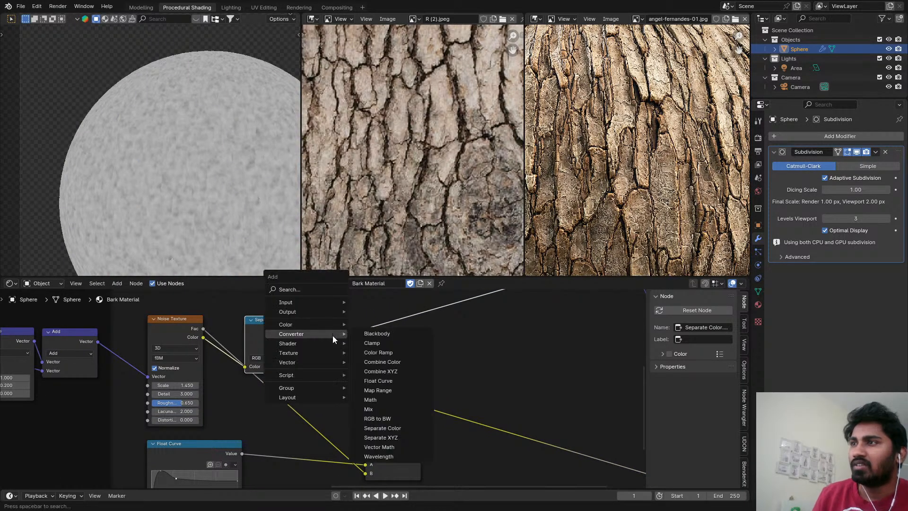
pyautogui.write('add')
pyautogui.press('Return')
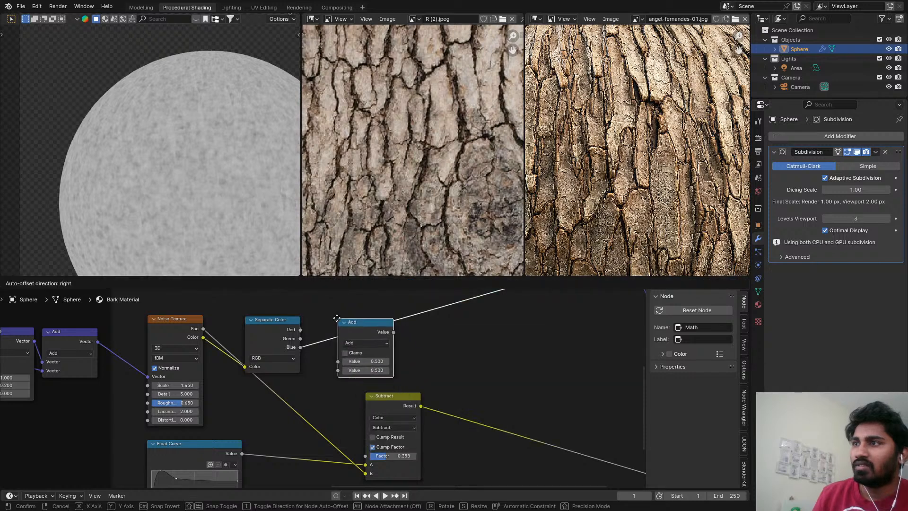
pyautogui.click(337, 318)
pyautogui.moveTo(301, 329)
pyautogui.mouseDown()
pyautogui.moveTo(337, 362)
pyautogui.moveTo(293, 339)
pyautogui.moveTo(336, 370)
pyautogui.mouseUp()
pyautogui.click(364, 343)
pyautogui.click(363, 413)
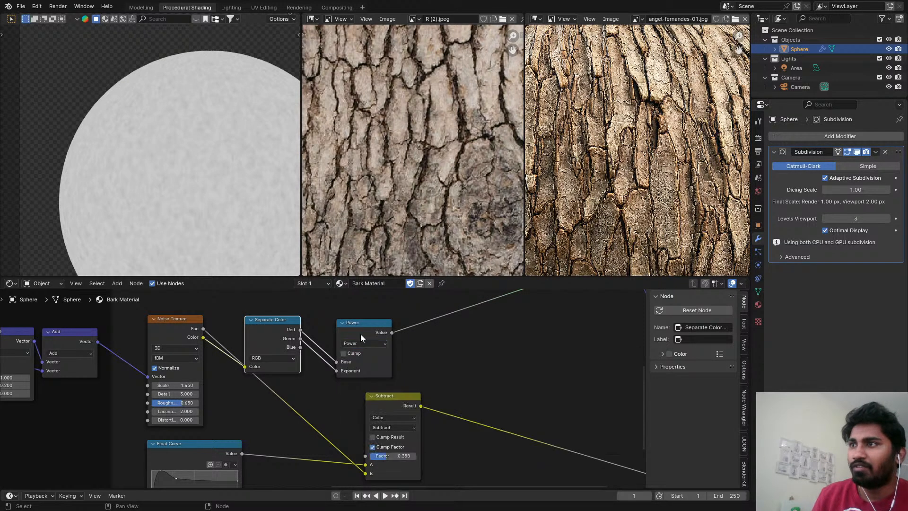
# Change the Math node's operation to Logarithm and inspect the pattern up close on the sphere.
pyautogui.moveTo(360, 334); pyautogui.dragTo(331, 317)
pyautogui.scroll(1, 339, 320)
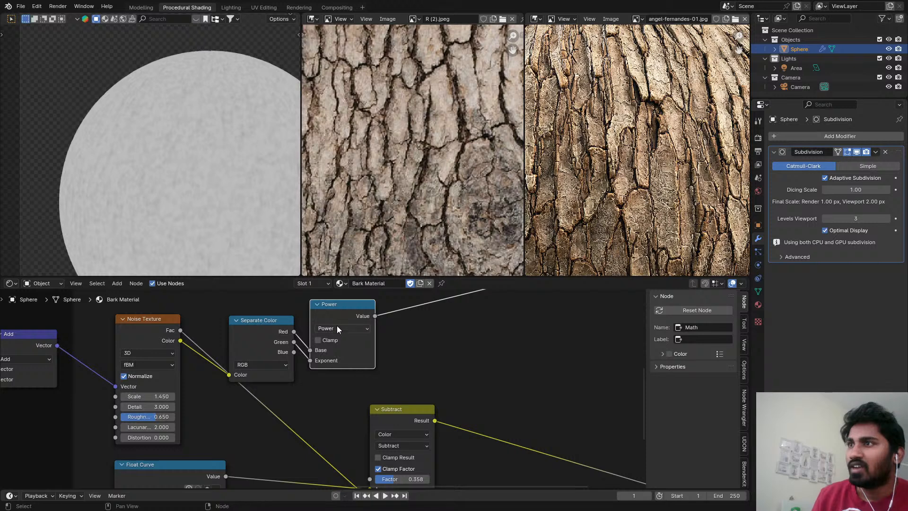
pyautogui.click(337, 328)
pyautogui.click(349, 418)
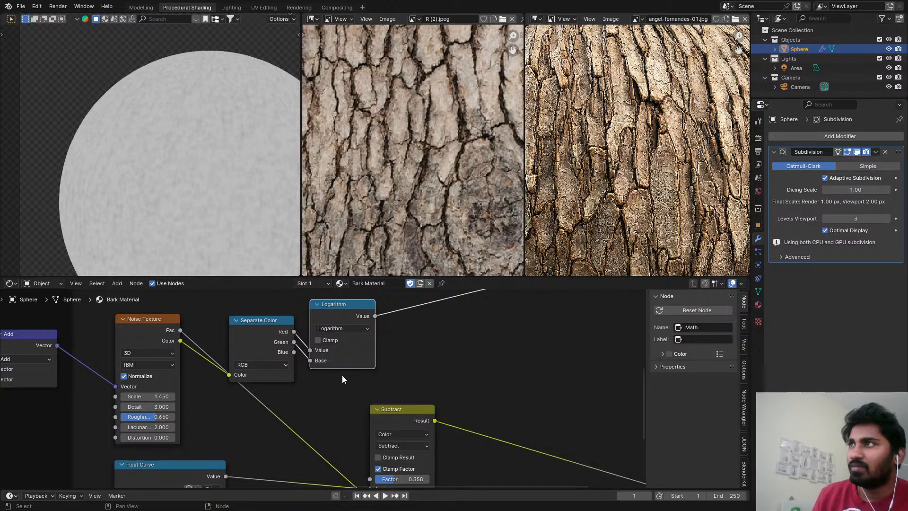
pyautogui.scroll(4, 205, 137)
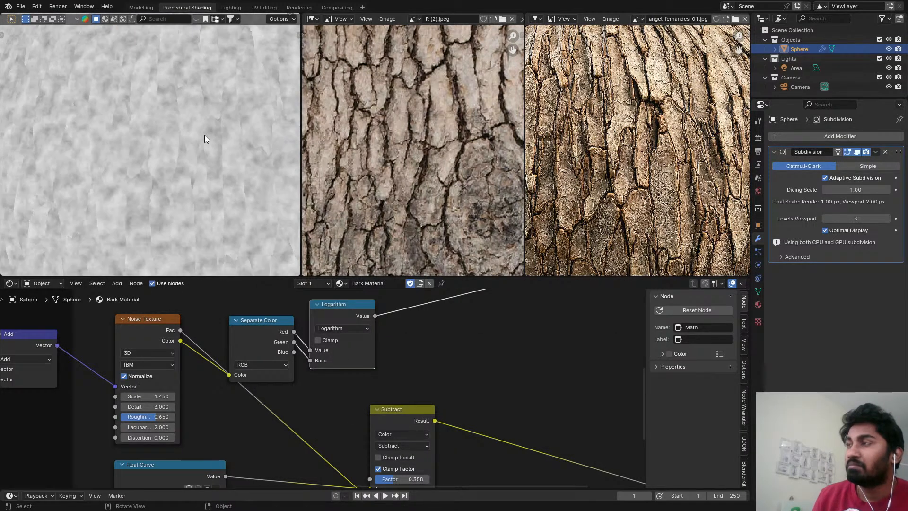
pyautogui.scroll(-5, 206, 139)
pyautogui.scroll(1, 216, 163)
pyautogui.moveTo(444, 355); pyautogui.dragTo(414, 364, button='middle')
pyautogui.scroll(-1, 326, 351)
pyautogui.scroll(1, 326, 350)
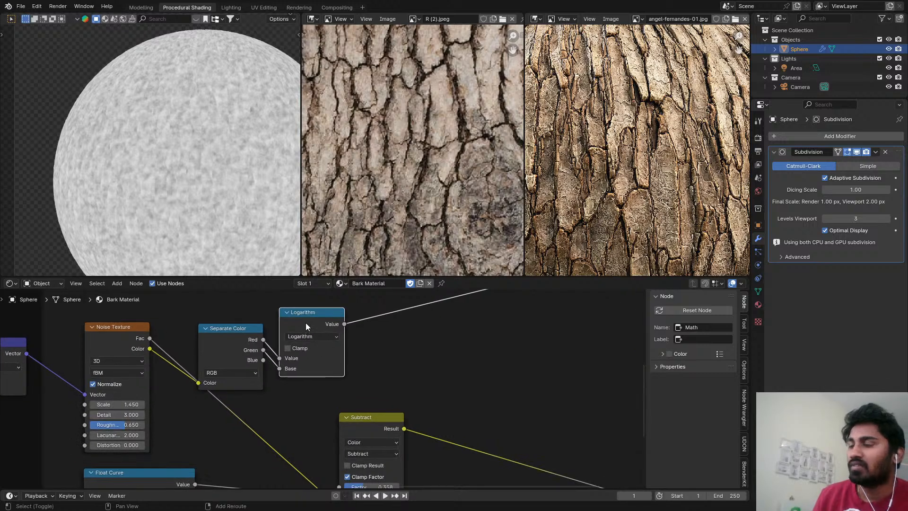
# Duplicate the Logarithm node after the first one, link Separate Color's Blue to its Base and rearrange both nodes.
pyautogui.hotkey('shift', 'd')
pyautogui.click(408, 308)
pyautogui.moveTo(262, 360); pyautogui.dragTo(381, 353)
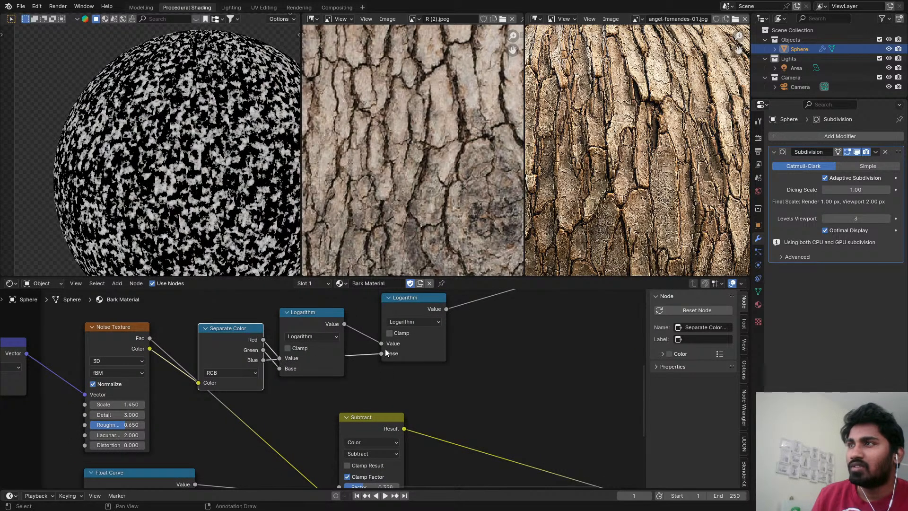
pyautogui.moveTo(403, 313); pyautogui.dragTo(382, 339)
pyautogui.moveTo(329, 328); pyautogui.dragTo(320, 309)
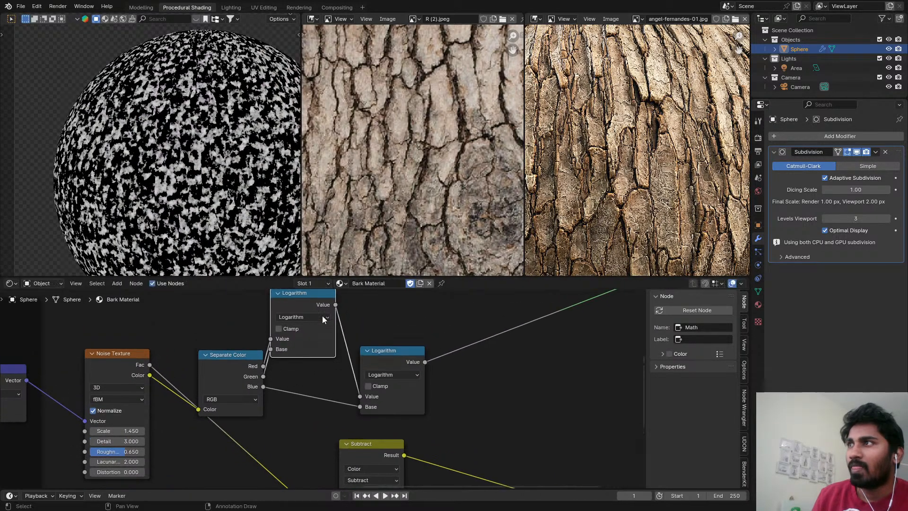
pyautogui.moveTo(378, 364)
pyautogui.mouseDown()
pyautogui.moveTo(370, 347)
pyautogui.moveTo(370, 363)
pyautogui.mouseUp()
# Change the second Logarithm node's operation to Power.
pyautogui.click(372, 370)
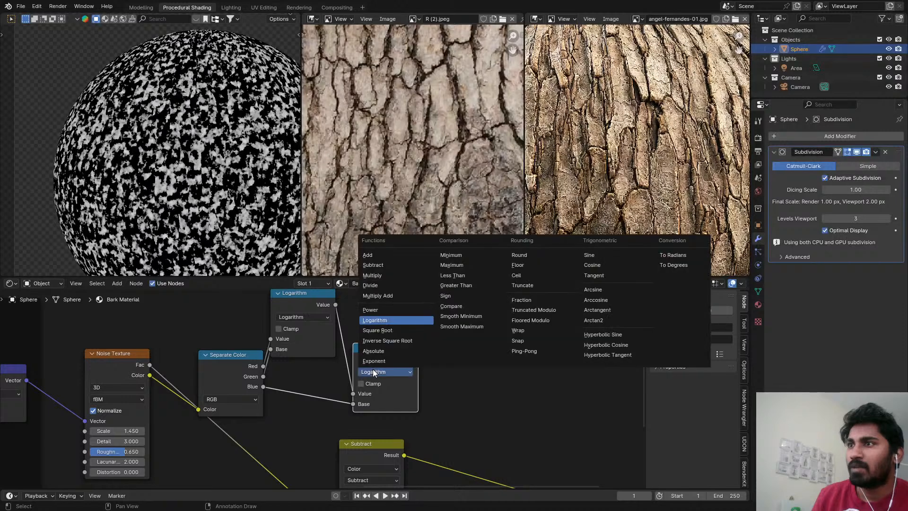
pyautogui.click(374, 312)
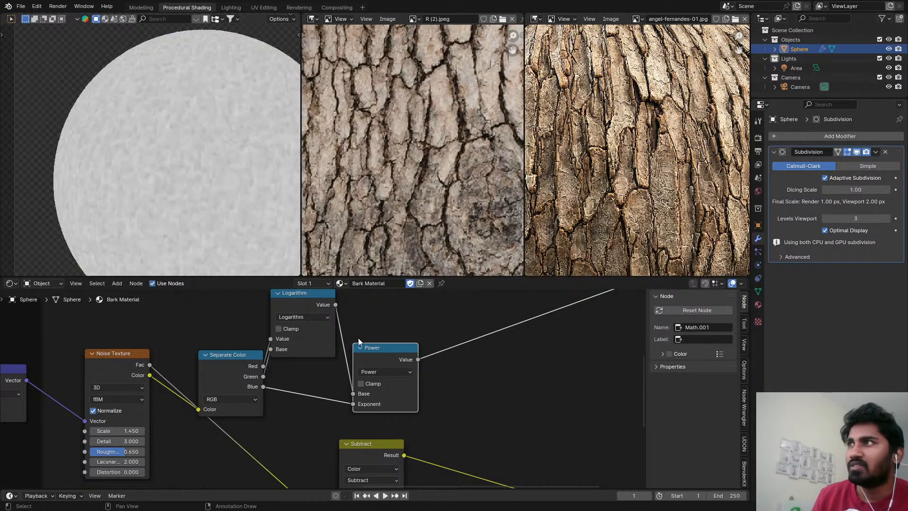
pyautogui.moveTo(344, 335); pyautogui.dragTo(364, 353, button='middle')
# Link the Power node's Value to the Subtract node's B input and restore the Principled BSDF shading on the sphere.
pyautogui.scroll(-1, 359, 352)
pyautogui.scroll(-1, 378, 354)
pyautogui.moveTo(418, 363); pyautogui.dragTo(396, 301, button='middle')
pyautogui.scroll(3, 436, 351)
pyautogui.scroll(-2, 433, 351)
pyautogui.moveTo(397, 301); pyautogui.dragTo(324, 444)
pyautogui.scroll(-3, 398, 421)
pyautogui.moveTo(378, 392)
pyautogui.mouseDown(button='middle')
pyautogui.moveTo(376, 431)
pyautogui.moveTo(361, 384)
pyautogui.mouseUp(button='middle')
pyautogui.keyDown('ctrl'); pyautogui.keyDown('shift'); pyautogui.click(357, 319); pyautogui.keyUp('shift'); pyautogui.keyUp('ctrl')
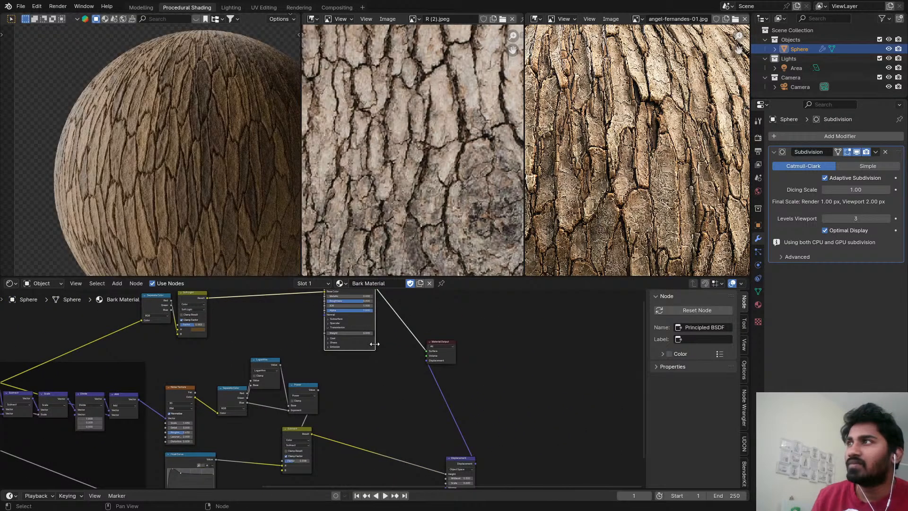
# Examine the new bark relief up close and from afar, and save the file.
pyautogui.moveTo(374, 344); pyautogui.dragTo(437, 309, button='middle')
pyautogui.scroll(8, 132, 167)
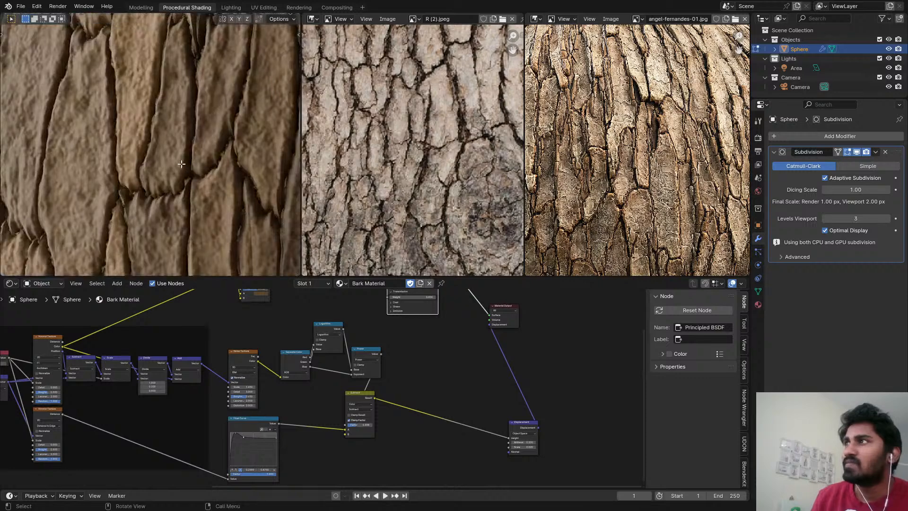
pyautogui.press('Tab')
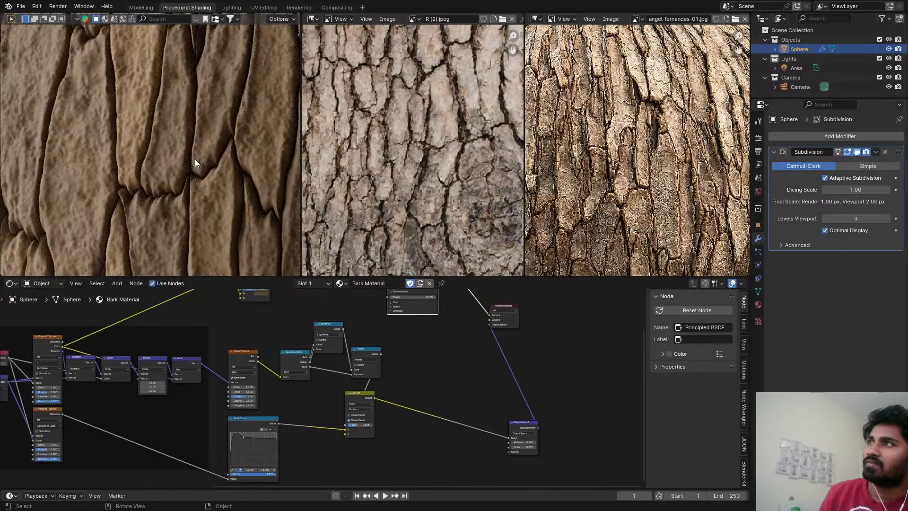
pyautogui.hotkey('ctrl', 's')
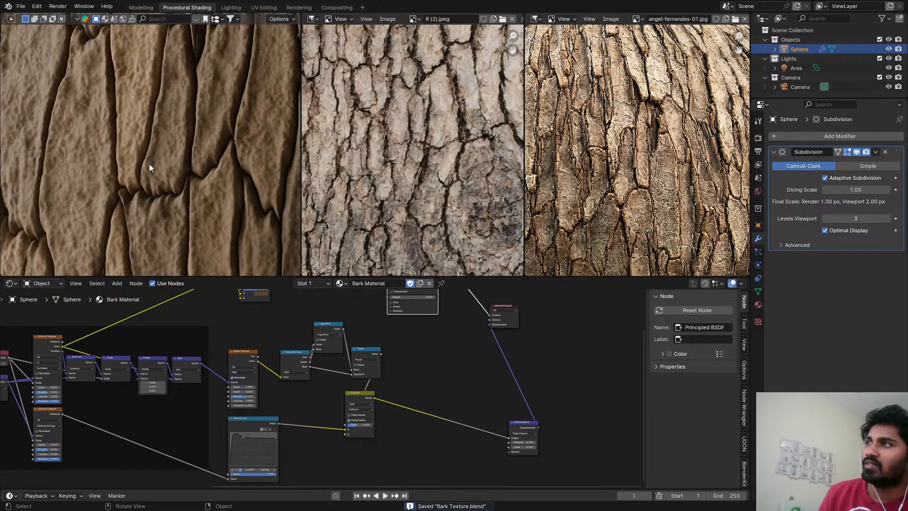
pyautogui.scroll(-5, 211, 149)
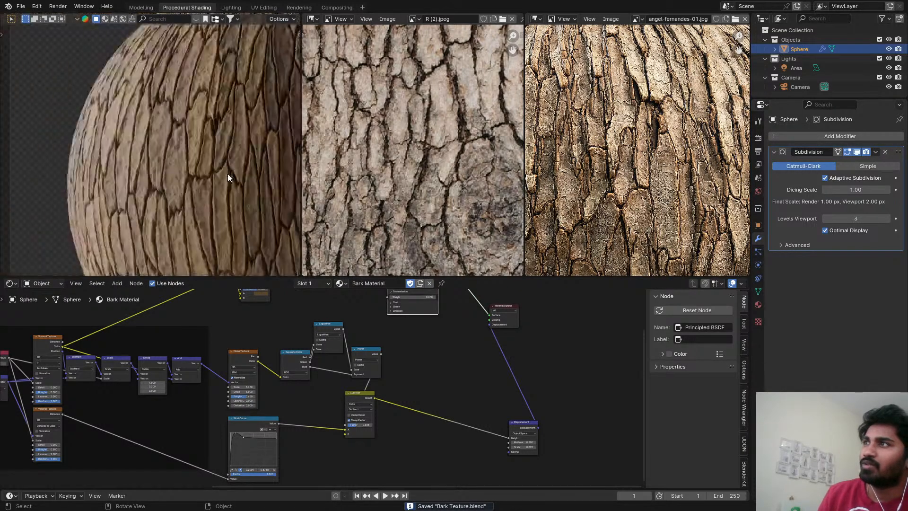
pyautogui.scroll(-1, 226, 175)
pyautogui.scroll(3, 313, 391)
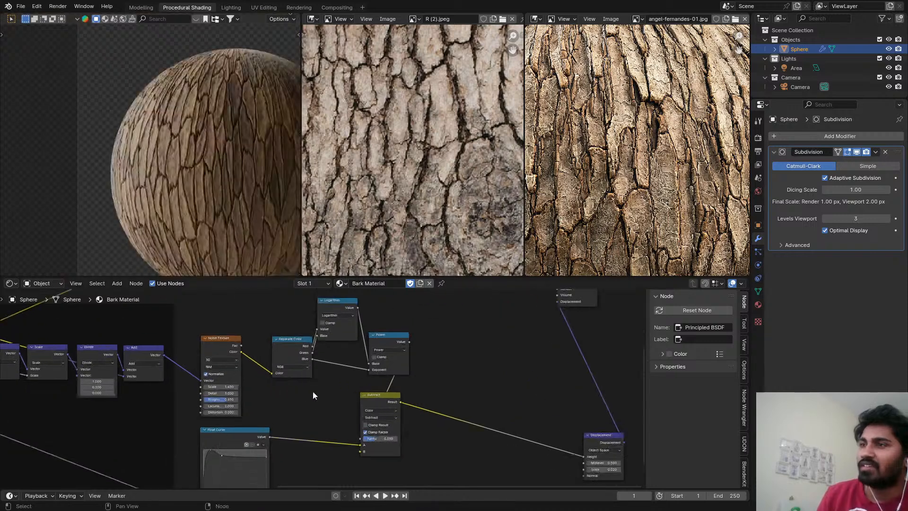
# Move the Subtract node and the noise, Separate Color and Math nodes aside to free space after the Divide and Add nodes.
pyautogui.click(390, 336)
pyautogui.scroll(1, 387, 340)
pyautogui.moveTo(286, 385); pyautogui.dragTo(379, 372, button='middle')
pyautogui.click(255, 342)
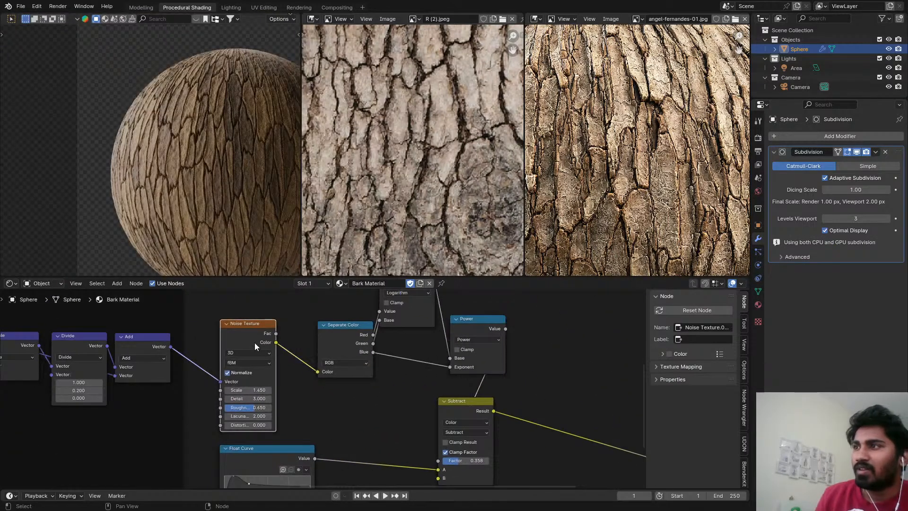
pyautogui.scroll(-3, 258, 346)
pyautogui.moveTo(273, 360); pyautogui.dragTo(208, 405, button='middle')
pyautogui.scroll(-2, 208, 378)
pyautogui.moveTo(208, 354); pyautogui.dragTo(303, 406)
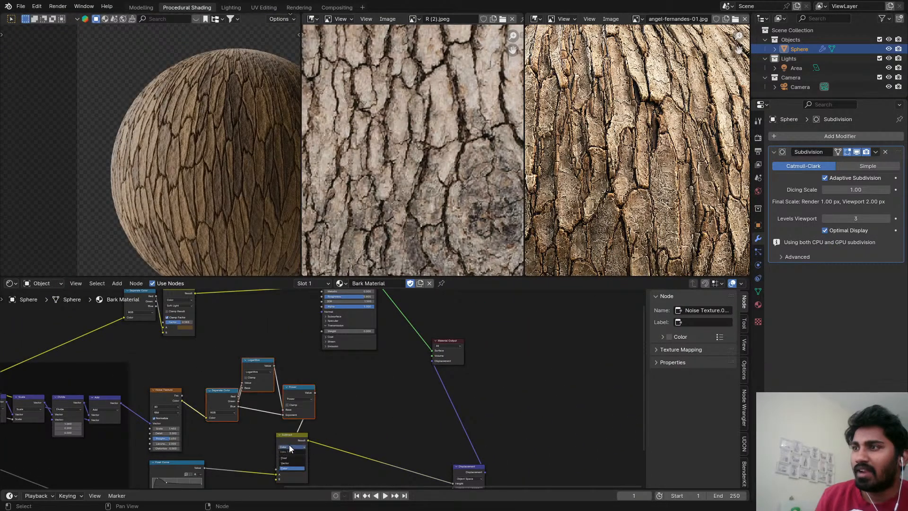
pyautogui.moveTo(285, 441); pyautogui.dragTo(391, 439)
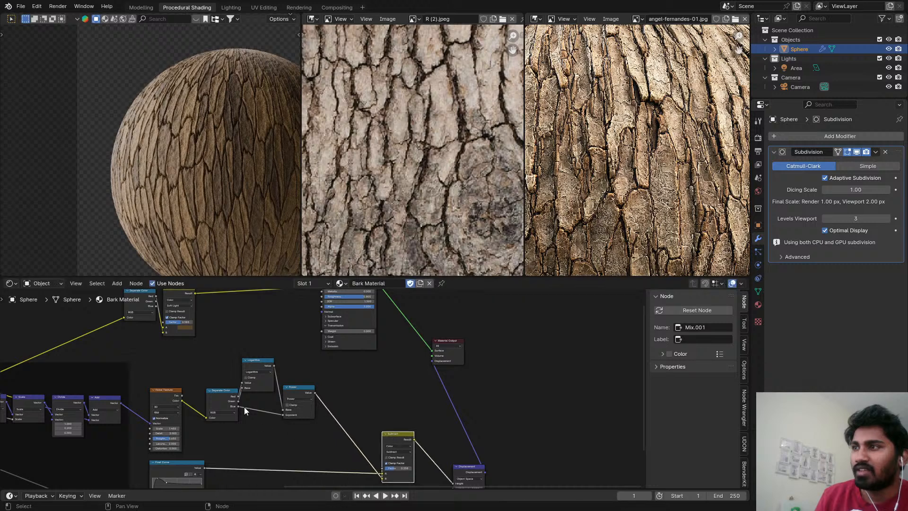
pyautogui.moveTo(172, 362); pyautogui.dragTo(400, 391)
pyautogui.scroll(2, 284, 365)
# Duplicate the Noise Texture and insert the copy on the link feeding the original's Vector input.
pyautogui.click(331, 393)
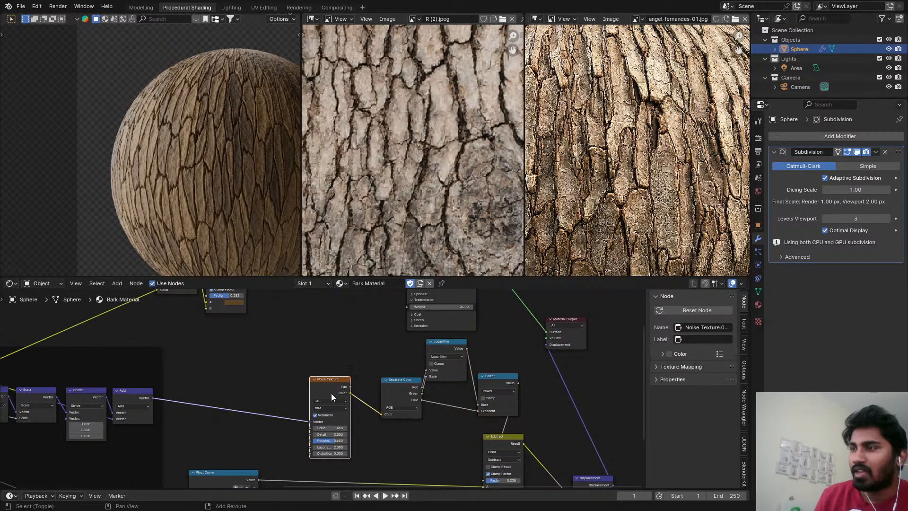
pyautogui.hotkey('shift', 'd')
pyautogui.click(238, 369)
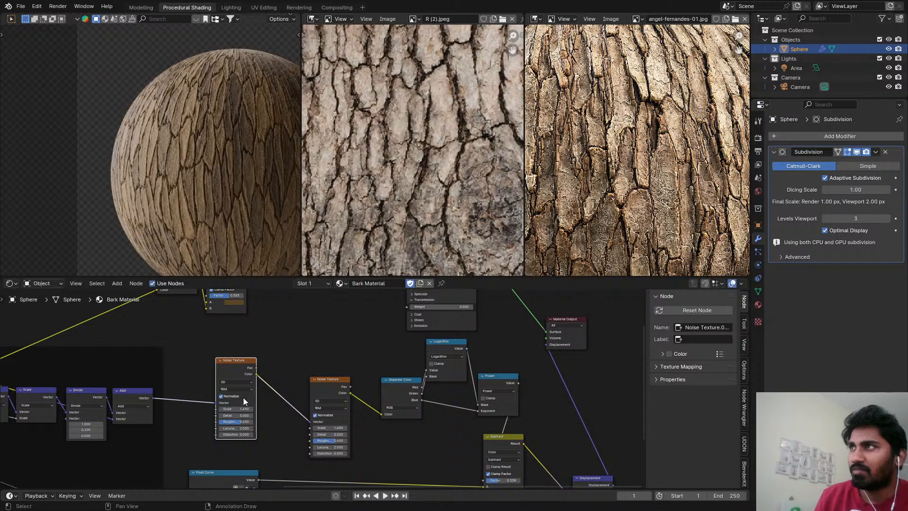
pyautogui.scroll(2, 255, 392)
pyautogui.moveTo(269, 388); pyautogui.dragTo(266, 364, button='middle')
# Add a Vector Math Add node between the two Noise Textures and link the original coordinates into it alongside the noise color.
pyautogui.hotkey('shift', 'a')
pyautogui.write('vec')
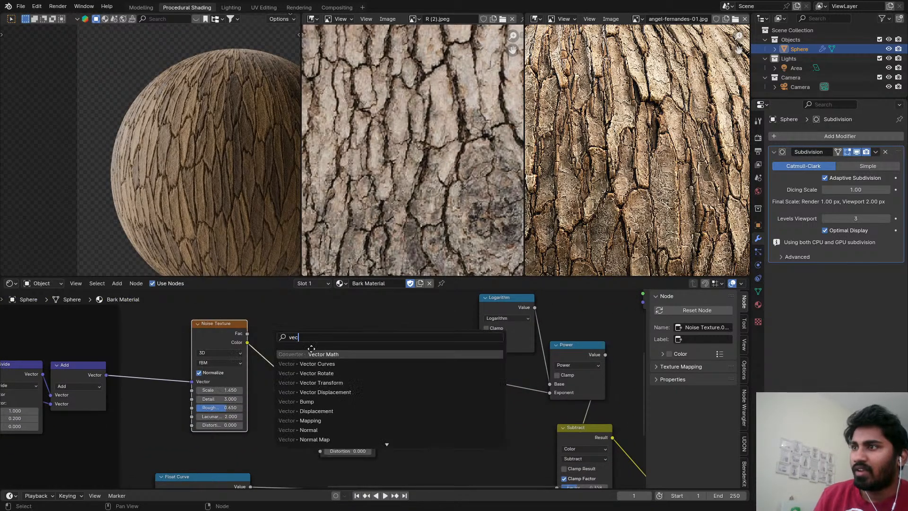
pyautogui.press('Return')
pyautogui.click(249, 342)
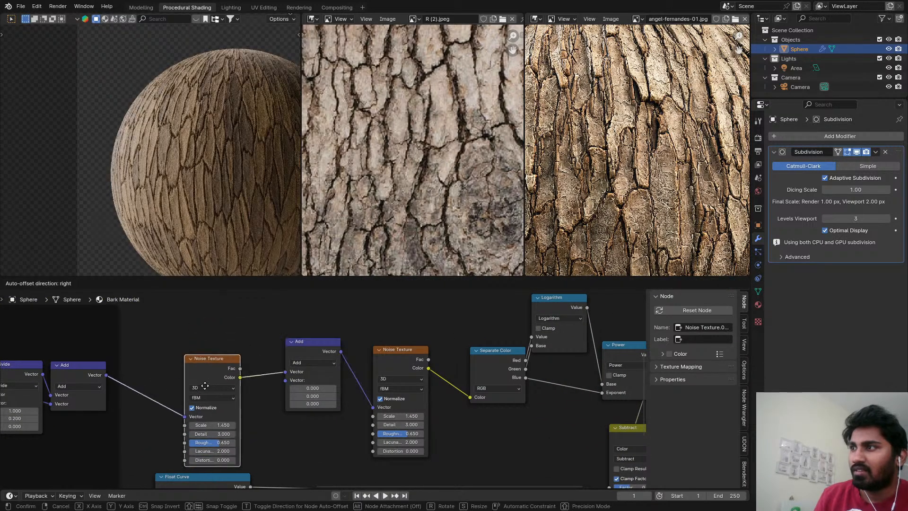
pyautogui.moveTo(108, 375); pyautogui.dragTo(288, 381)
# Duplicate the Vector Math node, set it to Scale and place it between the first Noise Texture's Color and the Add node.
pyautogui.click(303, 350)
pyautogui.hotkey('shift', 'd')
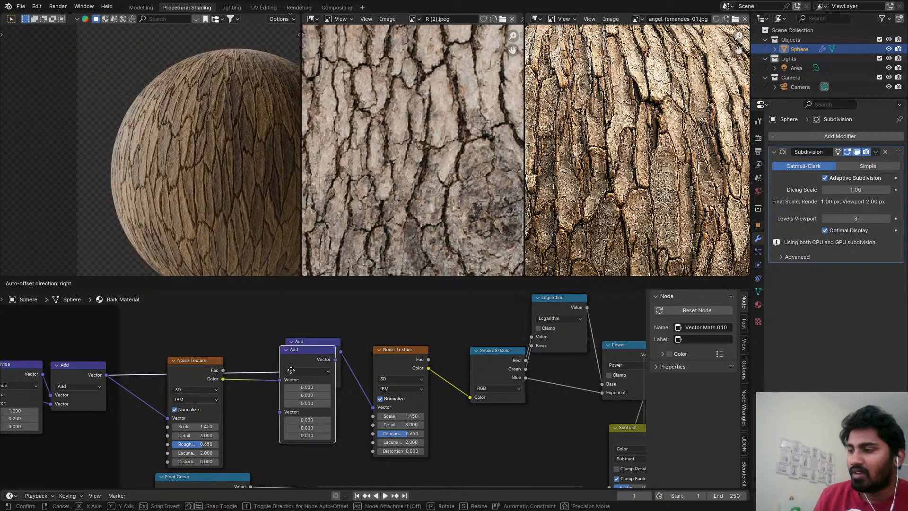
pyautogui.click(269, 390)
pyautogui.click(269, 400)
pyautogui.click(271, 384)
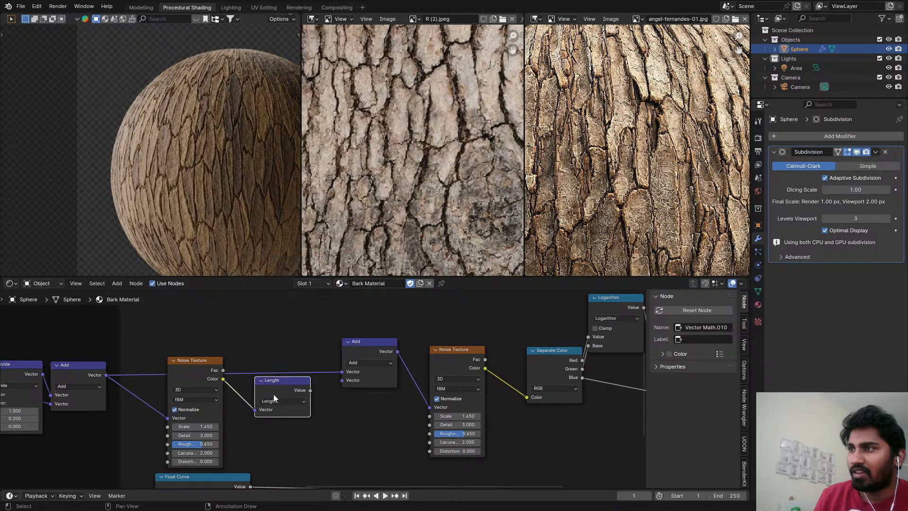
pyautogui.click(282, 401)
pyautogui.click(278, 391)
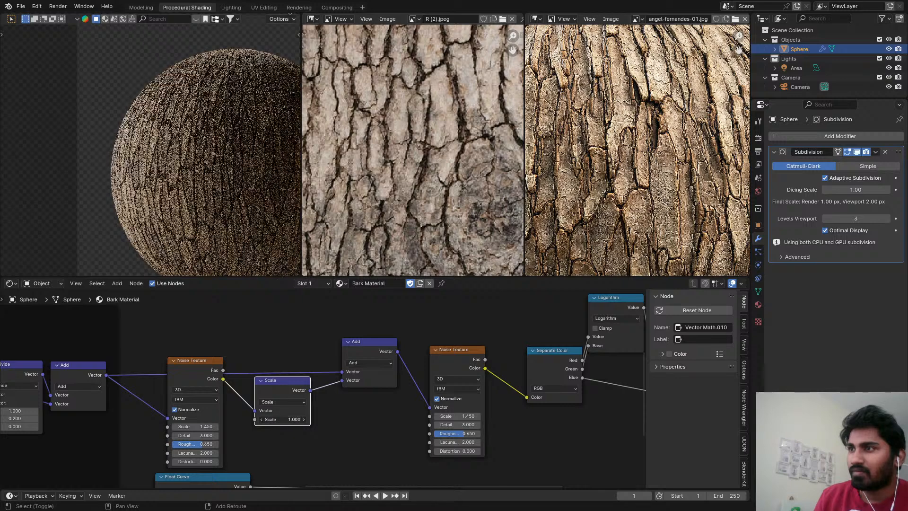
# Set the Scale node's value to 0.120 to soften the noise distortion.
pyautogui.moveTo(284, 419); pyautogui.dragTo(265, 418)
pyautogui.scroll(-4, 307, 451)
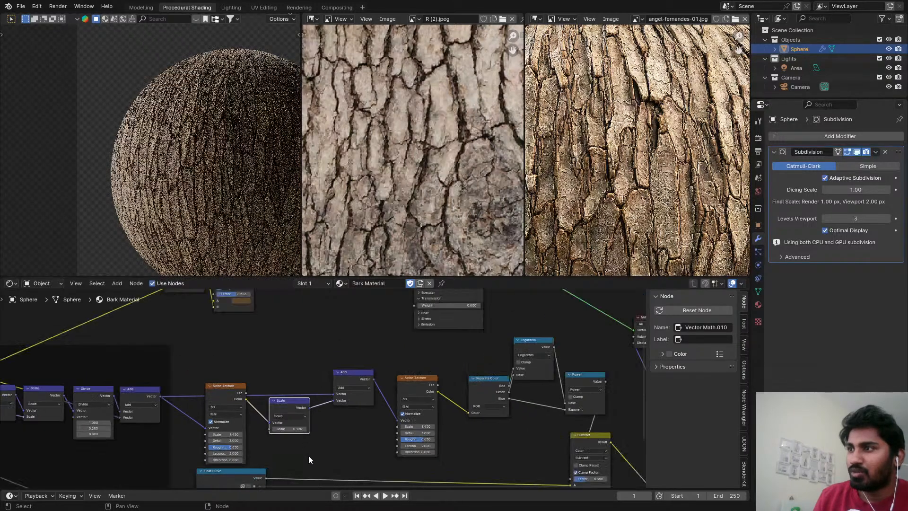
pyautogui.scroll(5, 289, 402)
pyautogui.scroll(4, 210, 151)
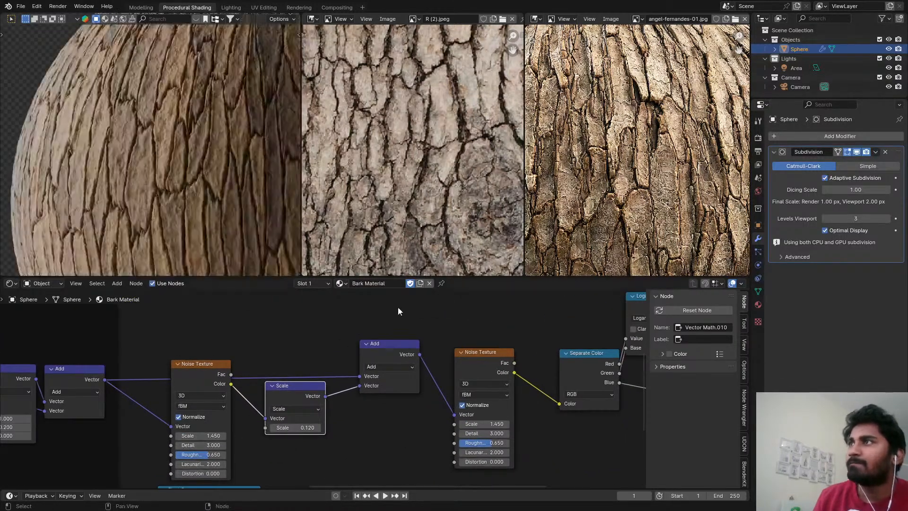
pyautogui.moveTo(408, 327); pyautogui.dragTo(279, 300, button='middle')
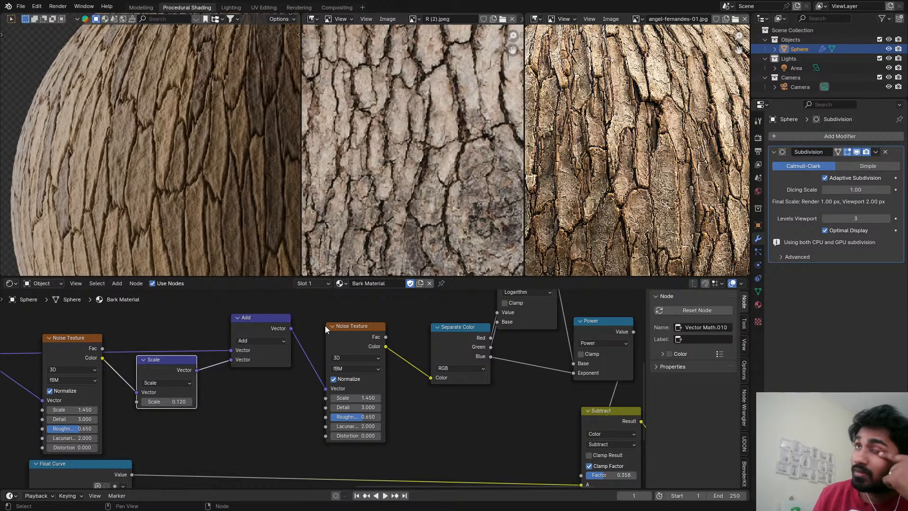
# Add a Map Range node and insert it between the Power and Subtract nodes.
pyautogui.scroll(-2, 326, 329)
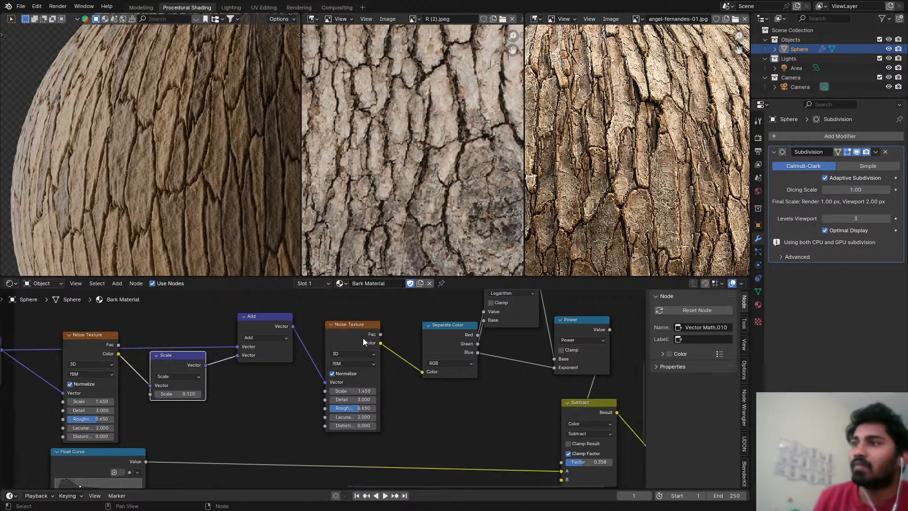
pyautogui.moveTo(499, 413); pyautogui.dragTo(411, 369, button='middle')
pyautogui.scroll(-2, 338, 385)
pyautogui.scroll(-3, 379, 382)
pyautogui.scroll(3, 411, 369)
pyautogui.scroll(1, 407, 345)
pyautogui.hotkey('shift', 'a')
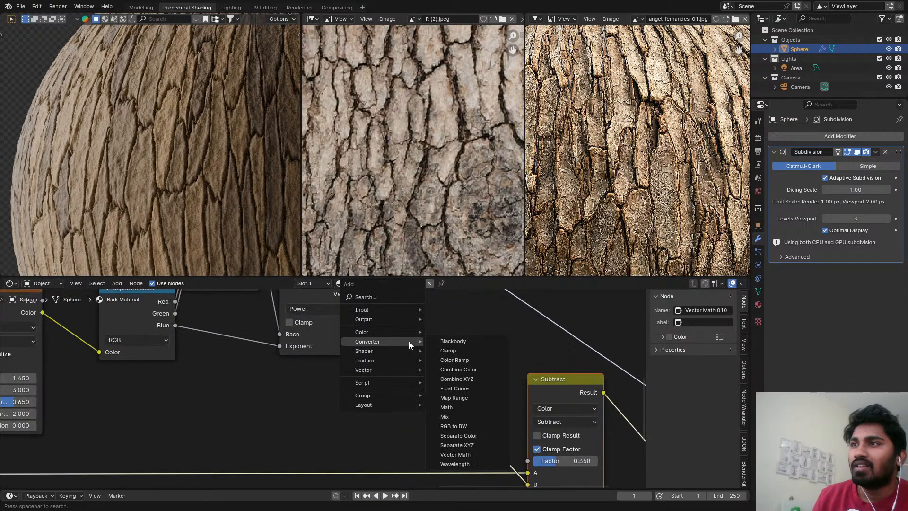
pyautogui.write('map')
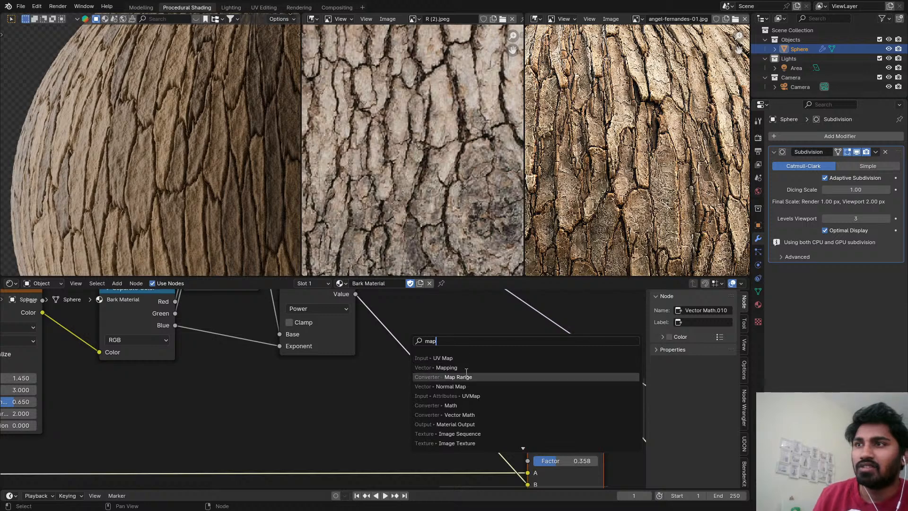
pyautogui.click(454, 376)
pyautogui.click(444, 311)
# Preview the Map Range result on the sphere and reconnect the Principled BSDF to the Material Output's Surface.
pyautogui.moveTo(444, 361); pyautogui.dragTo(382, 374, button='middle')
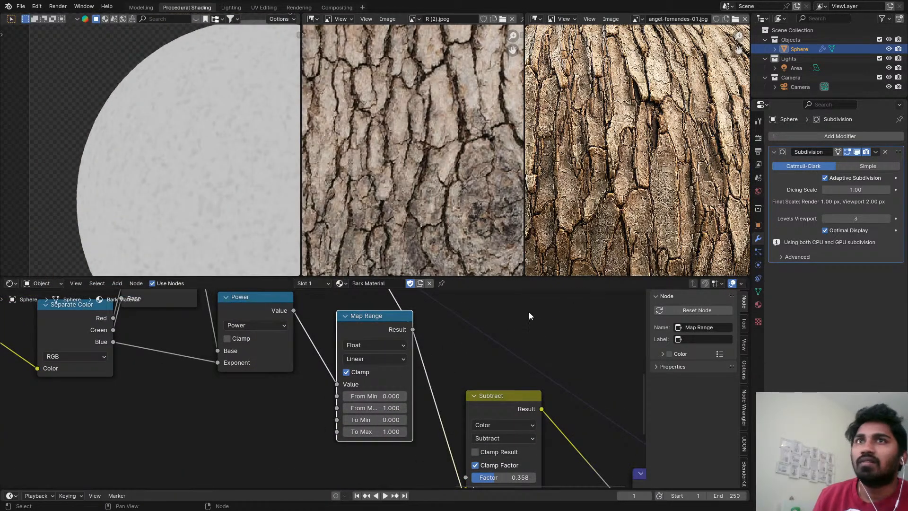
pyautogui.scroll(2, 426, 341)
pyautogui.scroll(3, 204, 168)
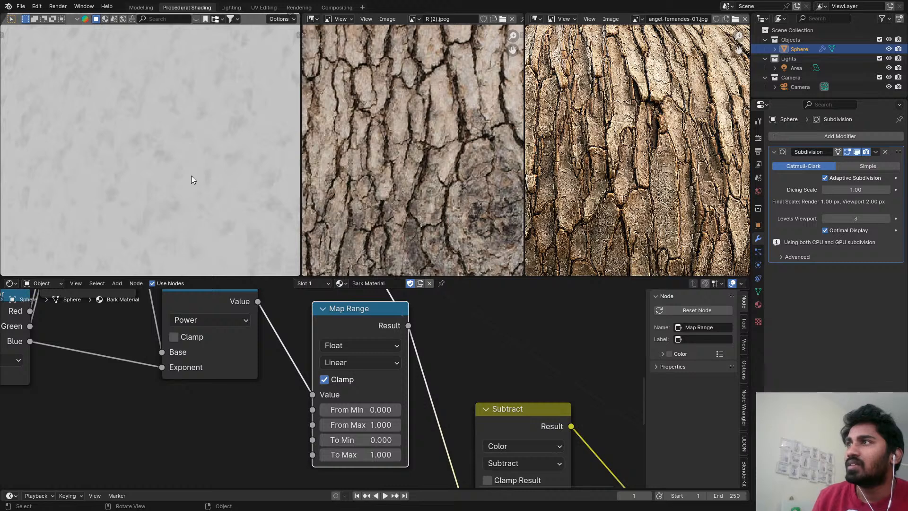
pyautogui.scroll(-4, 477, 359)
pyautogui.moveTo(501, 367); pyautogui.dragTo(421, 477, button='middle')
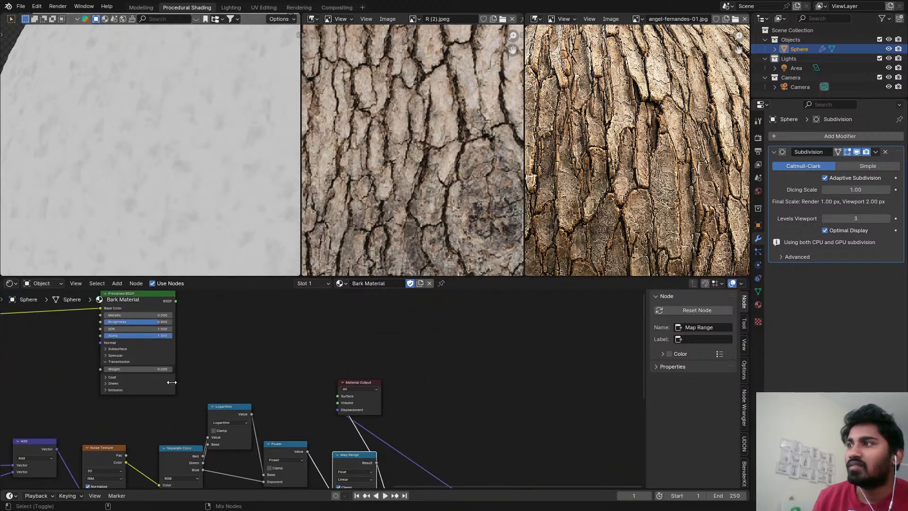
pyautogui.moveTo(175, 301); pyautogui.dragTo(340, 398)
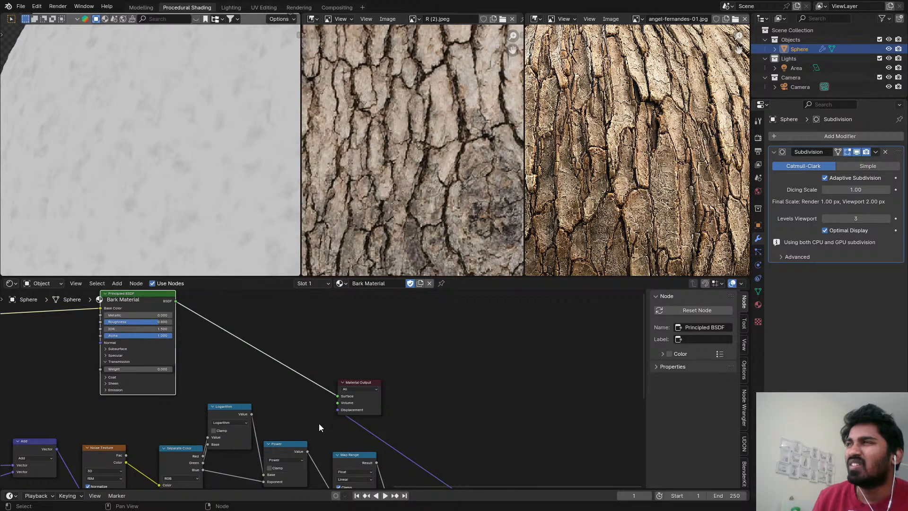
pyautogui.scroll(-4, 184, 189)
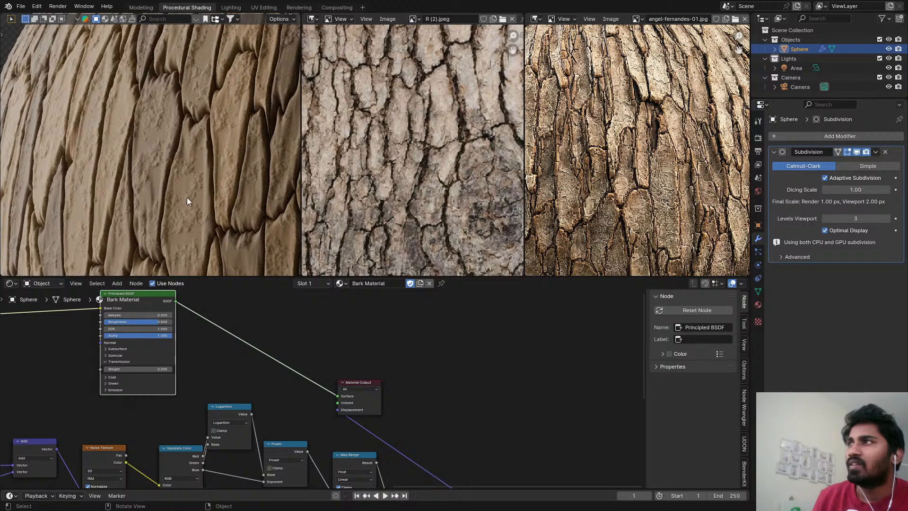
# Invert the Map Range output by setting To Min to 1 and To Max to 0.
pyautogui.moveTo(305, 405); pyautogui.dragTo(371, 359, button='middle')
pyautogui.scroll(4, 396, 424)
pyautogui.scroll(3, 396, 425)
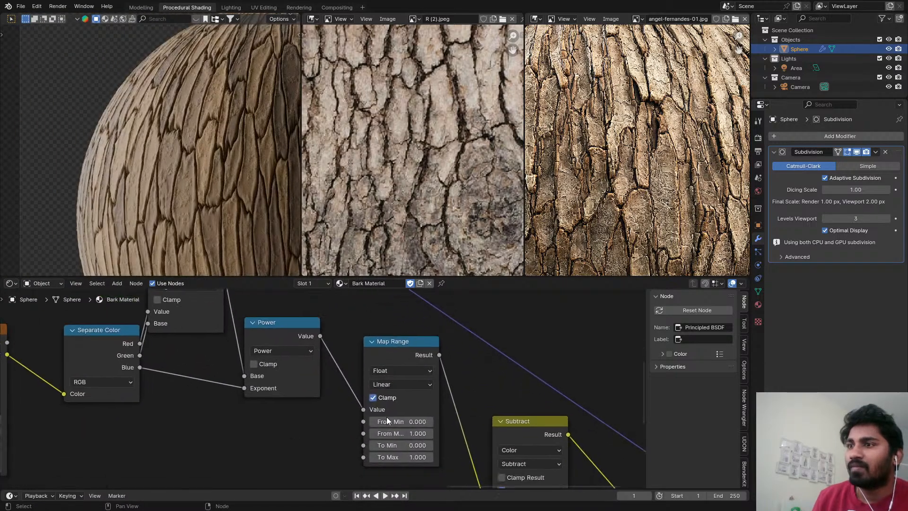
pyautogui.moveTo(428, 454); pyautogui.dragTo(428, 426)
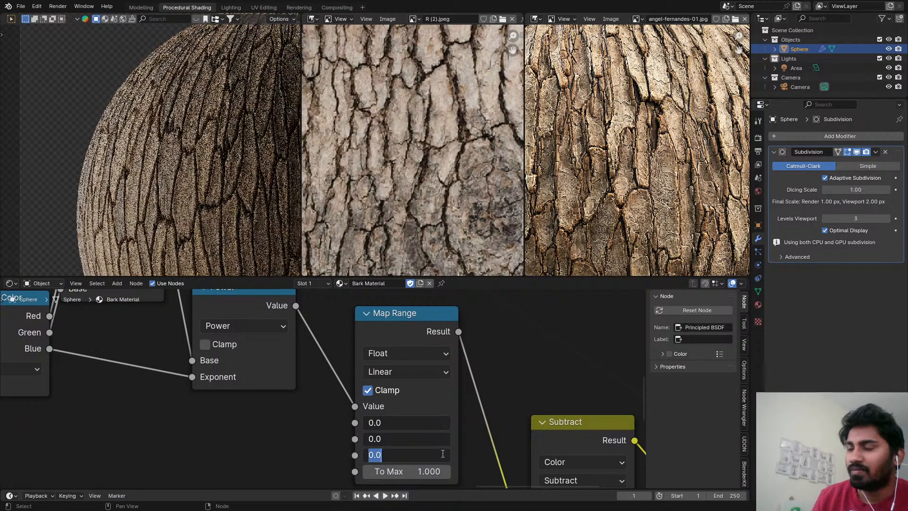
pyautogui.press('Escape')
pyautogui.click(428, 454)
pyautogui.write('1')
pyautogui.press('Tab')
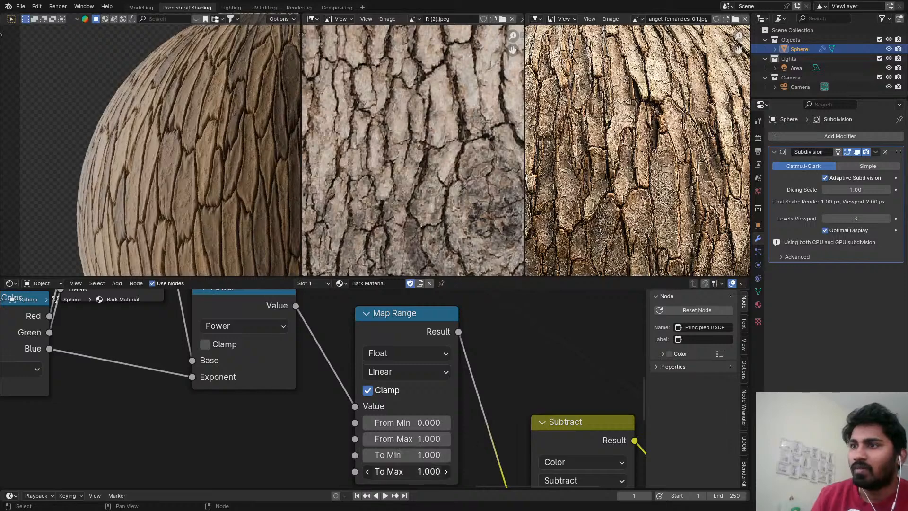
pyautogui.write('0')
pyautogui.press('Return')
pyautogui.moveTo(465, 461); pyautogui.dragTo(469, 408, button='middle')
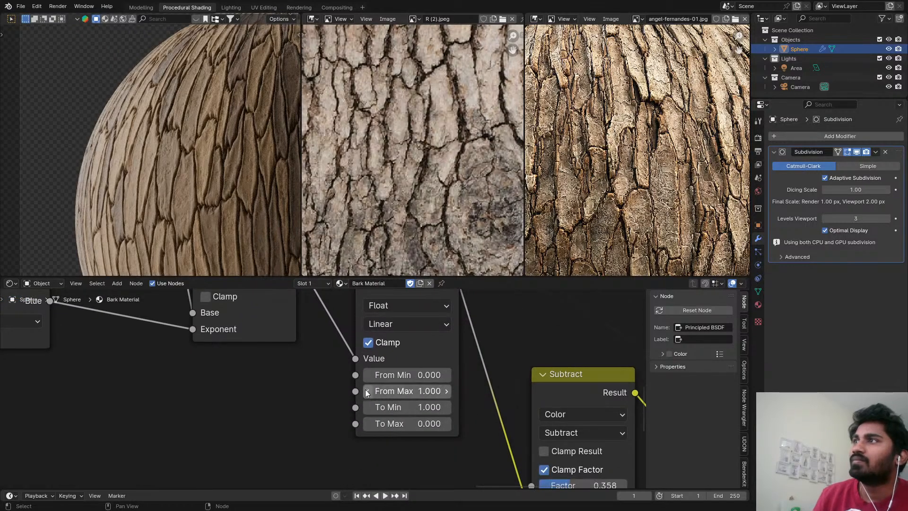
# Set the Detail of the Noise Texture feeding the Scale node to 6.
pyautogui.scroll(4, 192, 163)
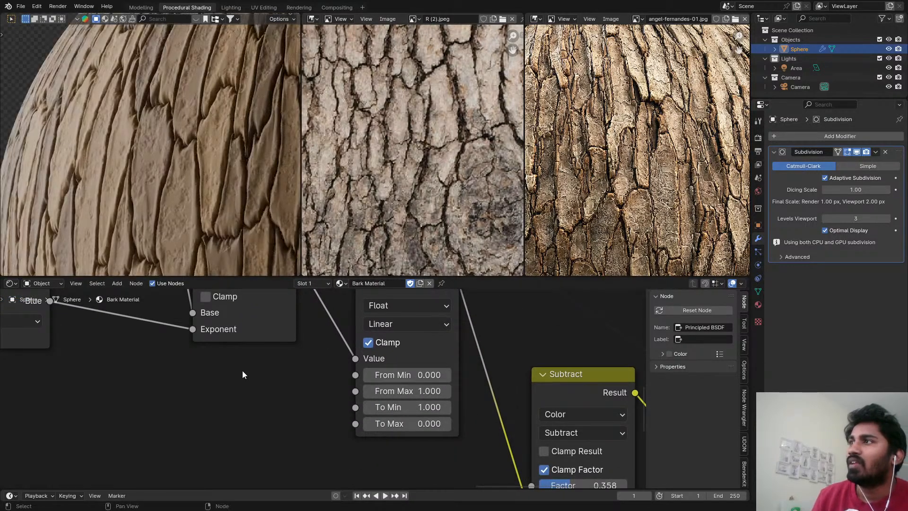
pyautogui.scroll(-3, 242, 371)
pyautogui.moveTo(476, 392); pyautogui.dragTo(775, 440, button='middle')
pyautogui.moveTo(103, 435); pyautogui.dragTo(475, 436, button='middle')
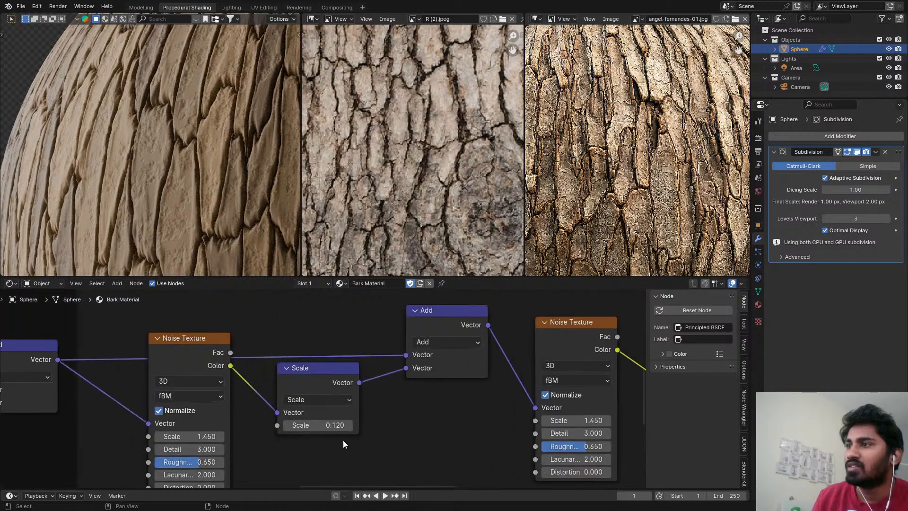
pyautogui.moveTo(343, 443); pyautogui.dragTo(368, 405, button='middle')
pyautogui.click(232, 411)
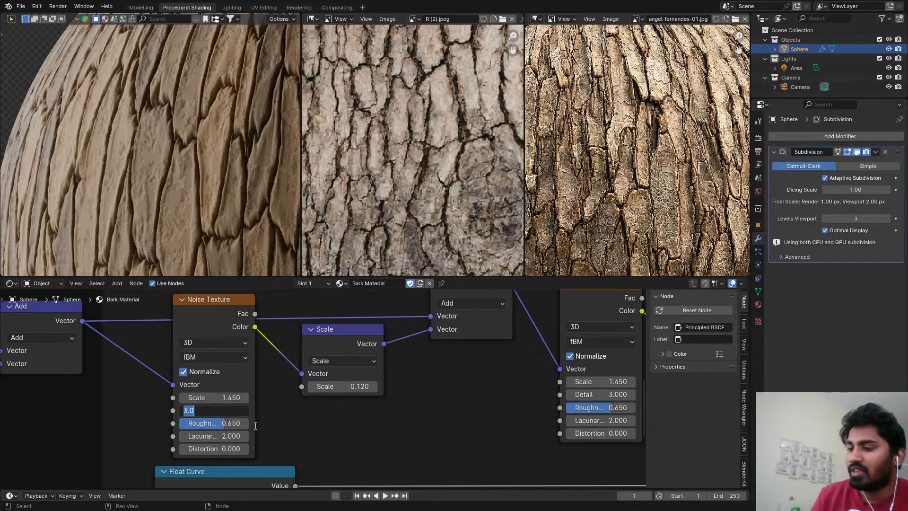
pyautogui.write('6')
pyautogui.press('Return')
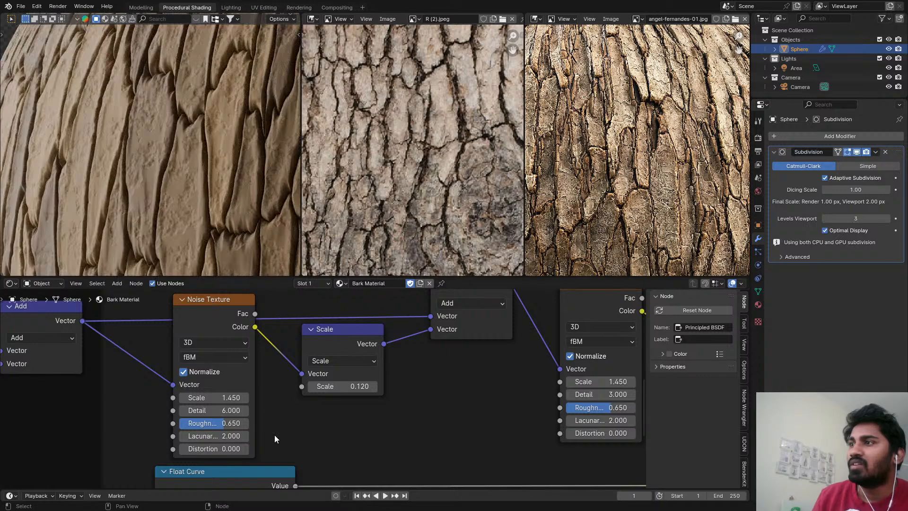
# Raise the distorting Noise Texture's Roughness to 0.783 and set its Scale first to 2 and finally to 4.
pyautogui.scroll(2, 274, 435)
pyautogui.moveTo(232, 431); pyautogui.dragTo(259, 429)
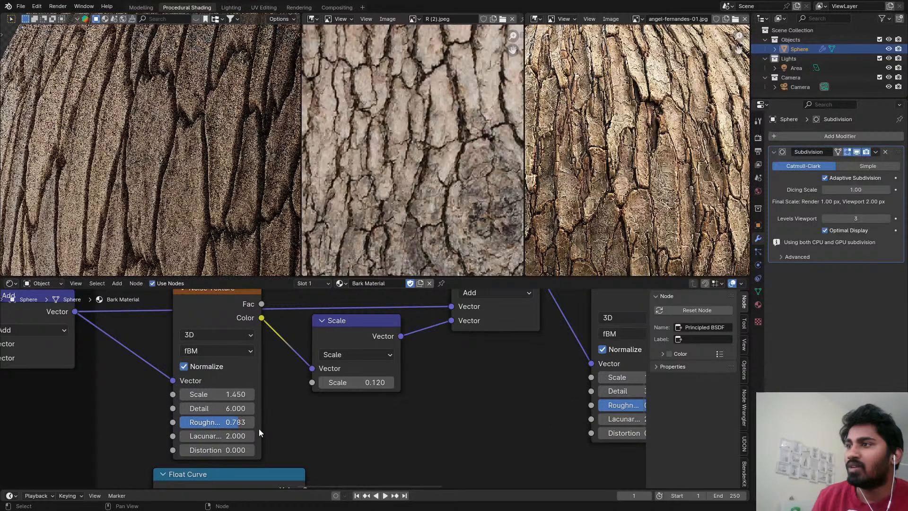
pyautogui.click(213, 394)
pyautogui.write('2')
pyautogui.press('Return')
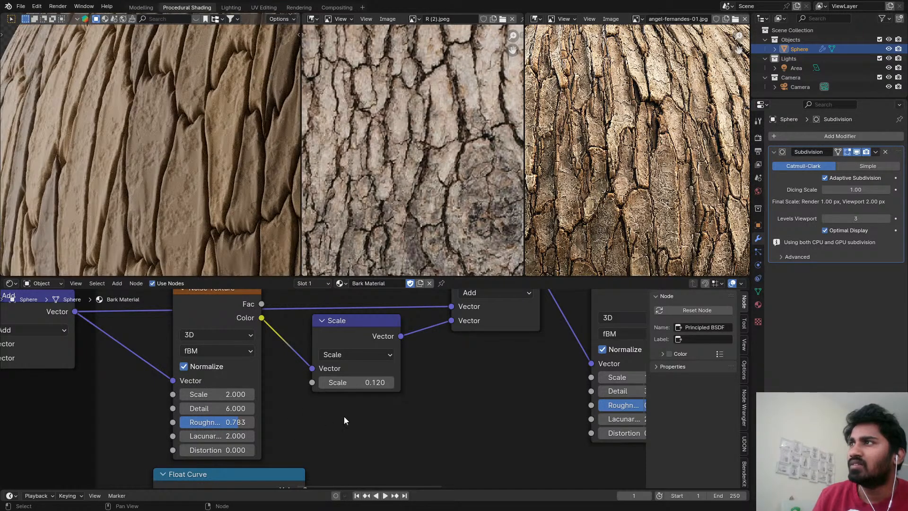
pyautogui.scroll(-3, 410, 404)
pyautogui.moveTo(410, 404); pyautogui.dragTo(258, 429, button='middle')
pyautogui.moveTo(109, 418); pyautogui.dragTo(152, 438)
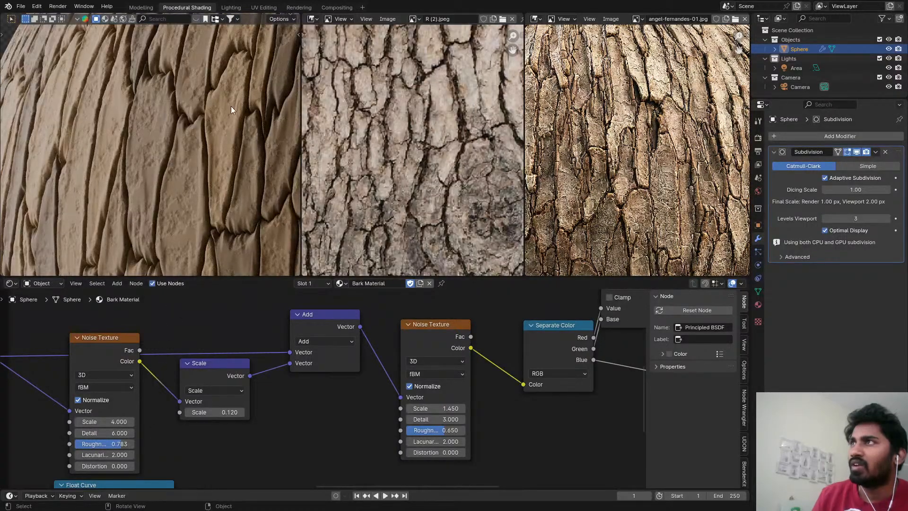
# Try a Scale of 3 on the Noise Texture that feeds the Separate Color node.
pyautogui.scroll(2, 548, 388)
pyautogui.click(404, 413)
pyautogui.write('3')
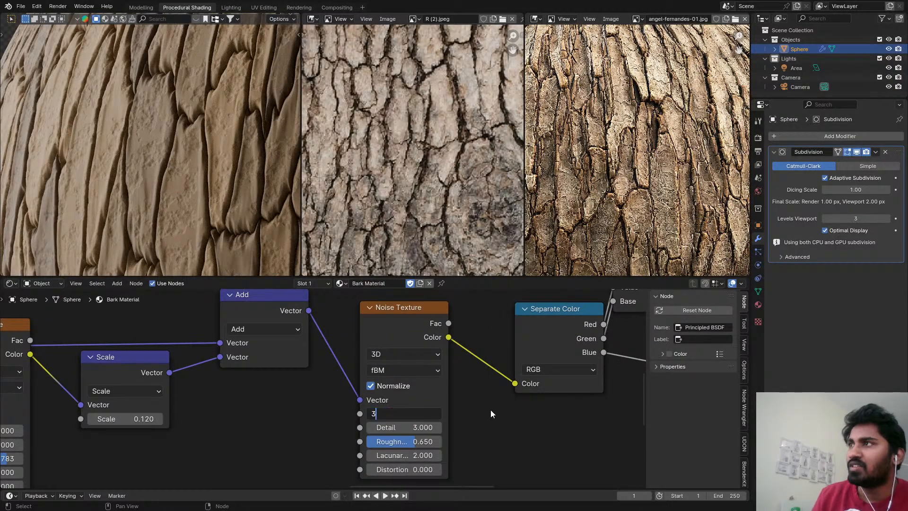
pyautogui.press('Return')
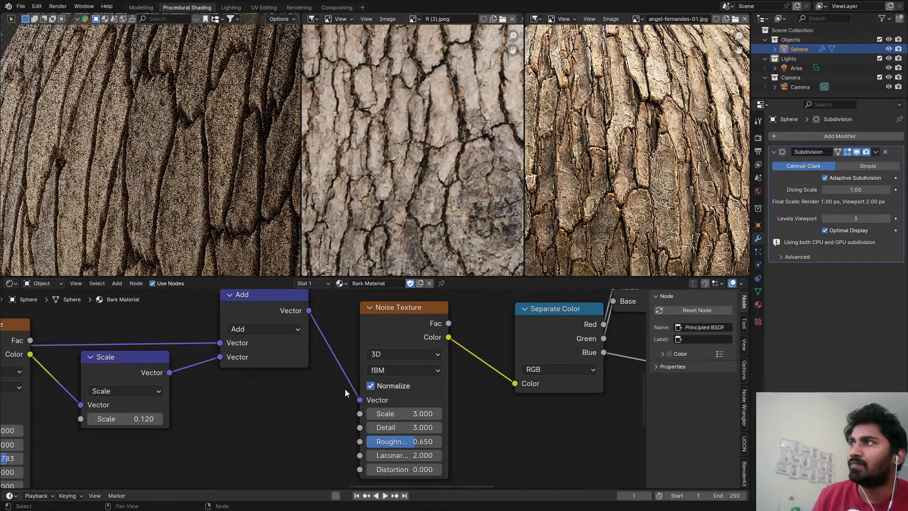
pyautogui.scroll(-2, 175, 60)
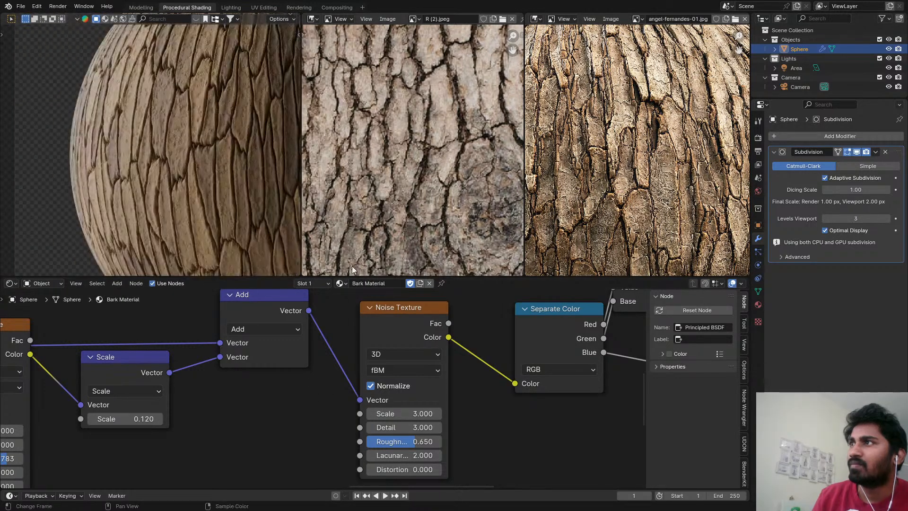
# Set the Scale of the Noise Texture before Separate Color to 2 and save the file.
pyautogui.doubleClick(422, 414)
pyautogui.write('2')
pyautogui.press('Return')
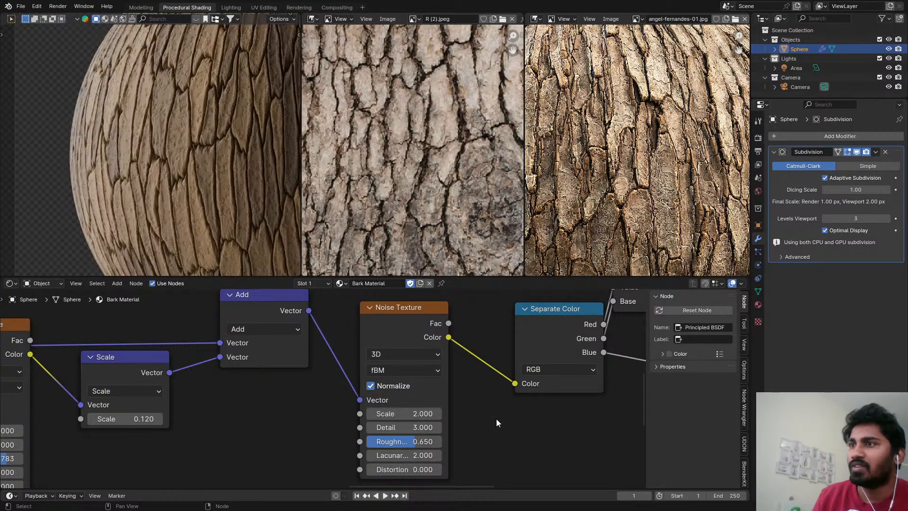
pyautogui.moveTo(456, 313); pyautogui.dragTo(449, 273, button='middle')
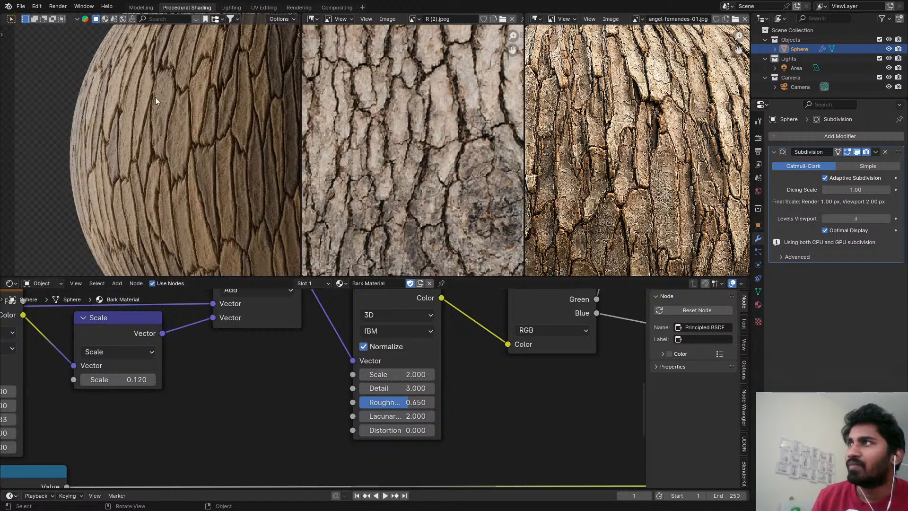
pyautogui.hotkey('ctrl', 's')
# Move the Subtract, Displacement and Material Output nodes farther along the chain to make room after the Map Range node.
pyautogui.scroll(-3, 249, 192)
pyautogui.scroll(-2, 249, 192)
pyautogui.scroll(-5, 294, 387)
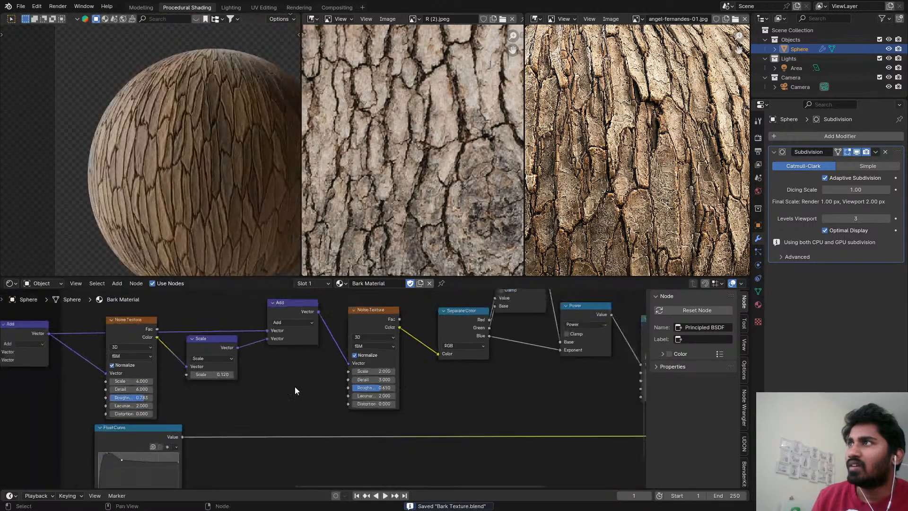
pyautogui.scroll(-1, 328, 328)
pyautogui.moveTo(377, 309); pyautogui.dragTo(276, 384, button='middle')
pyautogui.scroll(-2, 276, 385)
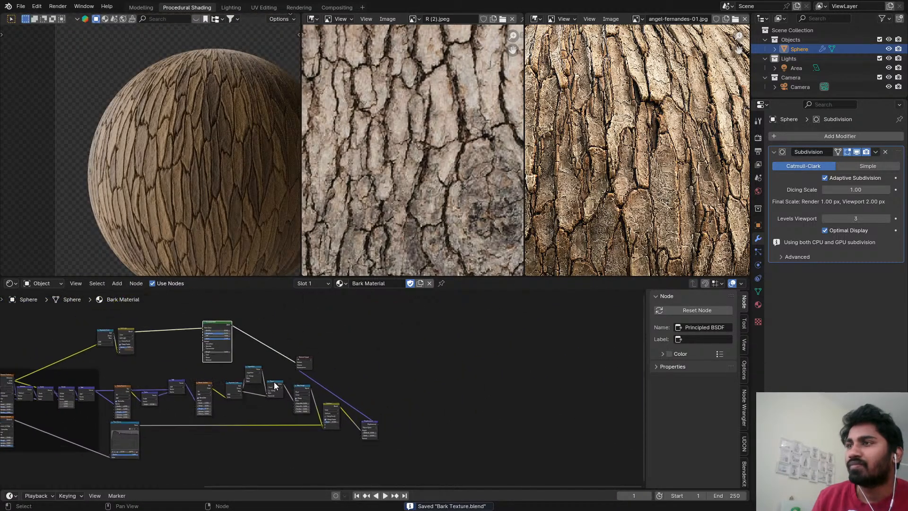
pyautogui.scroll(4, 276, 385)
pyautogui.moveTo(347, 396); pyautogui.dragTo(424, 415)
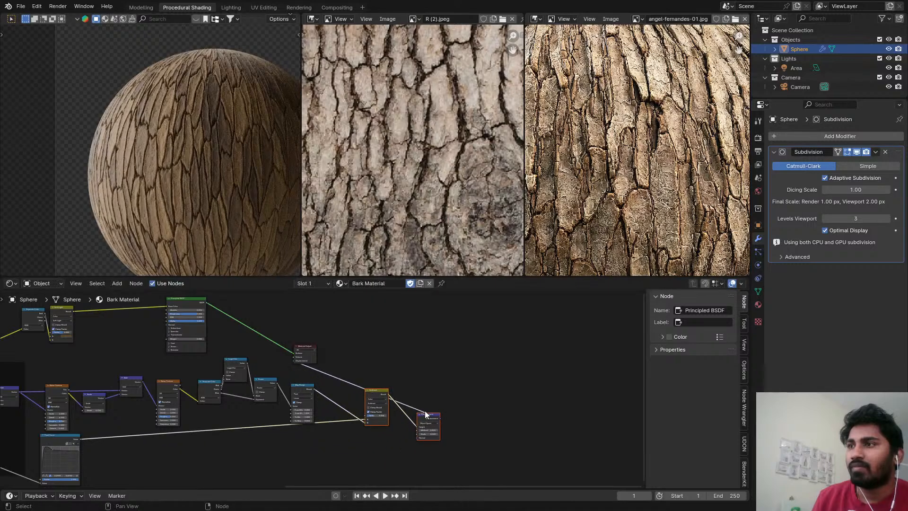
pyautogui.scroll(3, 366, 366)
pyautogui.moveTo(329, 358); pyautogui.dragTo(531, 360)
pyautogui.scroll(4, 638, 212)
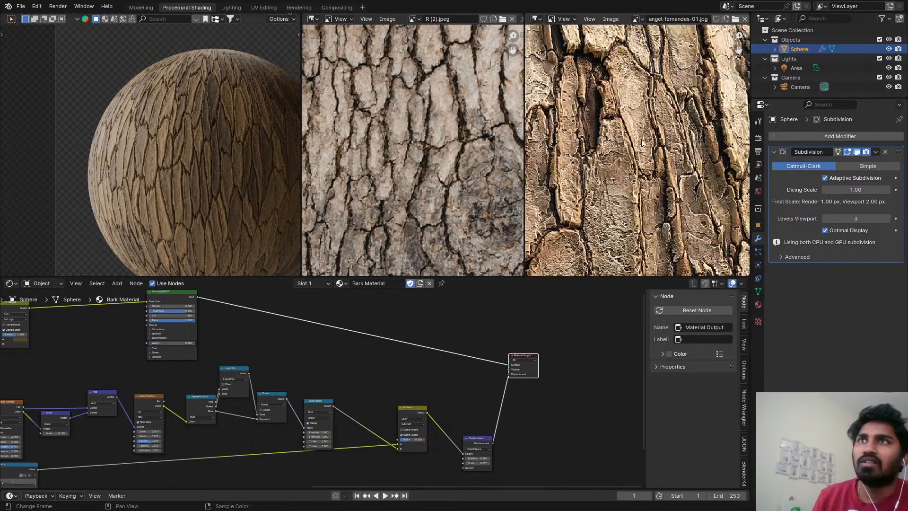
# Examine the cracks in the bark reference and move the Float Curve node well below the noise nodes to free space.
pyautogui.moveTo(613, 161); pyautogui.dragTo(600, 133, button='middle')
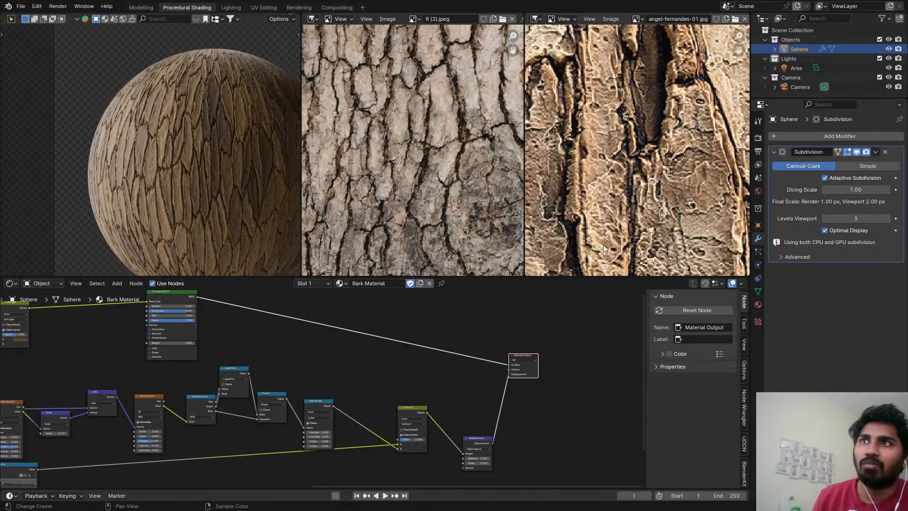
pyautogui.moveTo(603, 245); pyautogui.dragTo(629, 174, button='middle')
pyautogui.scroll(-2, 593, 188)
pyautogui.scroll(-1, 446, 115)
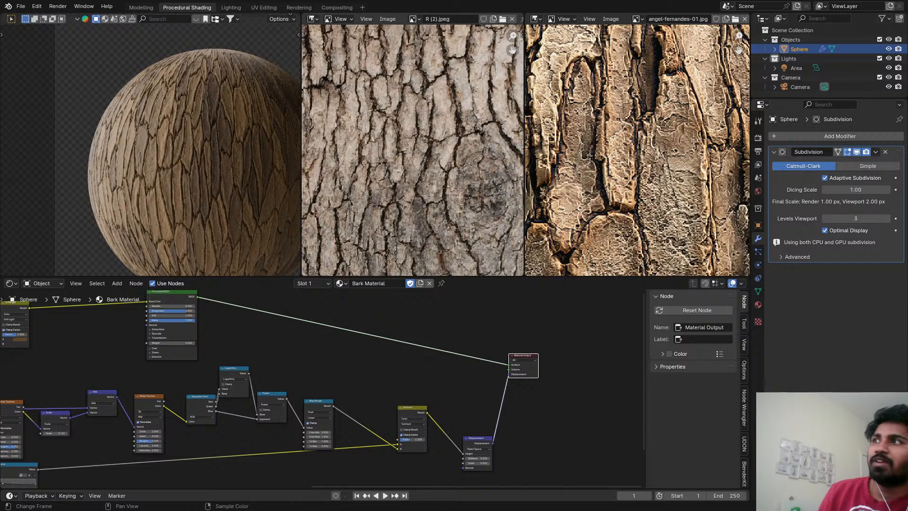
pyautogui.scroll(-3, 350, 413)
pyautogui.moveTo(240, 404); pyautogui.dragTo(350, 368, button='middle')
pyautogui.scroll(3, 328, 375)
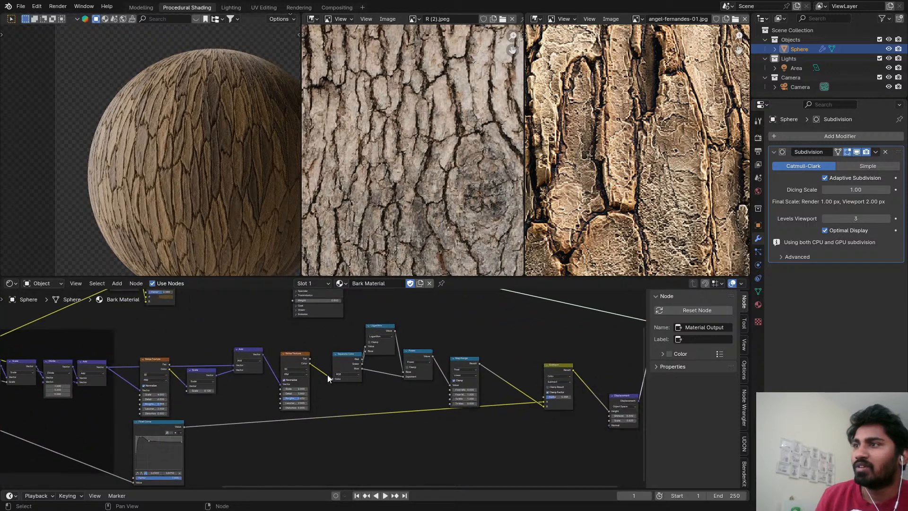
pyautogui.scroll(-1, 232, 421)
pyautogui.moveTo(230, 425); pyautogui.dragTo(242, 401, button='middle')
pyautogui.scroll(1, 242, 401)
pyautogui.moveTo(160, 407); pyautogui.dragTo(143, 481)
pyautogui.scroll(1, 269, 407)
pyautogui.moveTo(269, 407); pyautogui.dragTo(268, 387, button='middle')
pyautogui.moveTo(220, 311); pyautogui.dragTo(247, 310, button='middle')
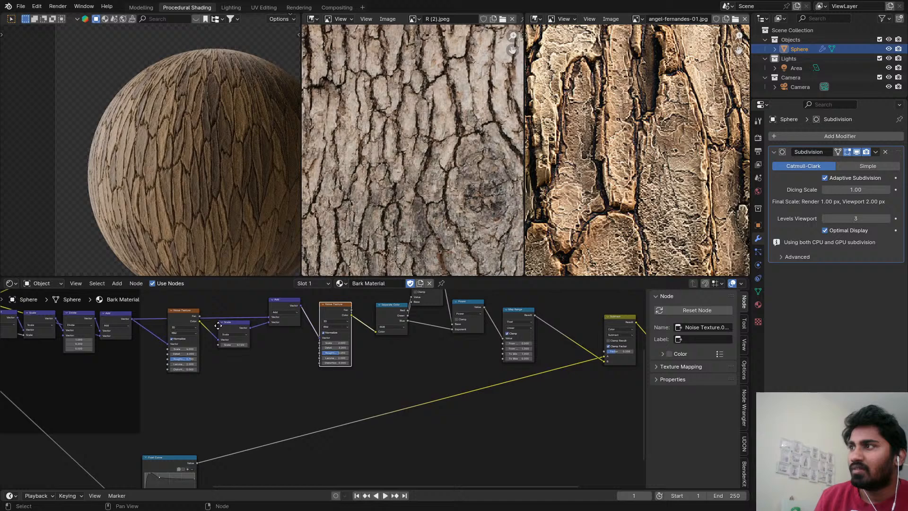
# Add a Voronoi Texture fed by the Vector output of the framed Add node and place it below the noise chain.
pyautogui.click(130, 326)
pyautogui.hotkey('shift', 'a')
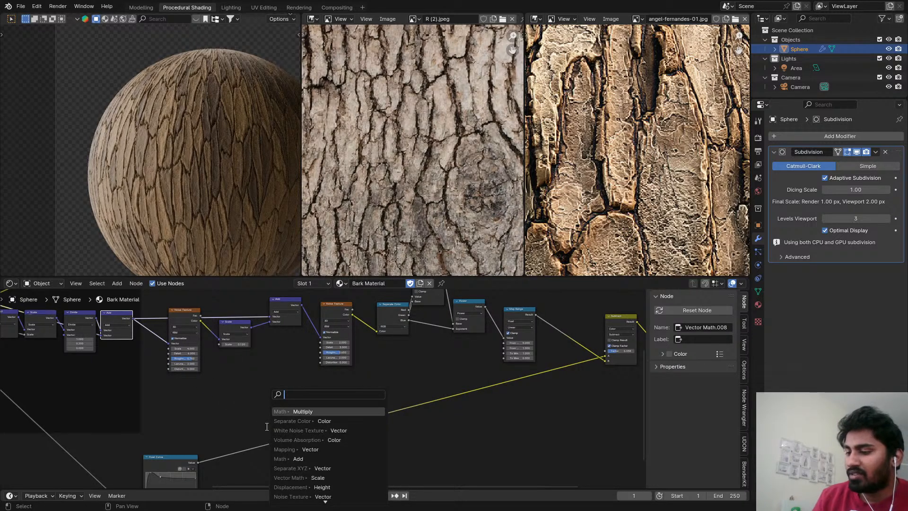
pyautogui.write('vo')
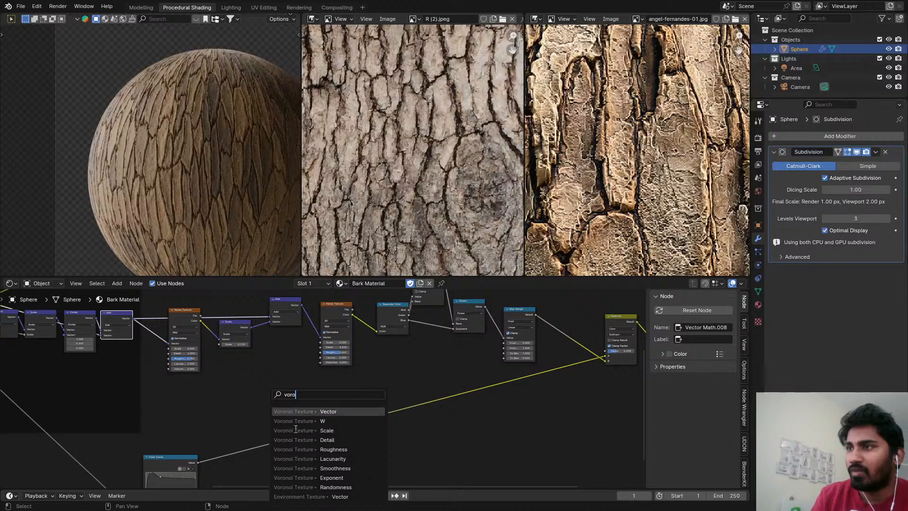
pyautogui.write('ro')
pyautogui.click(321, 411)
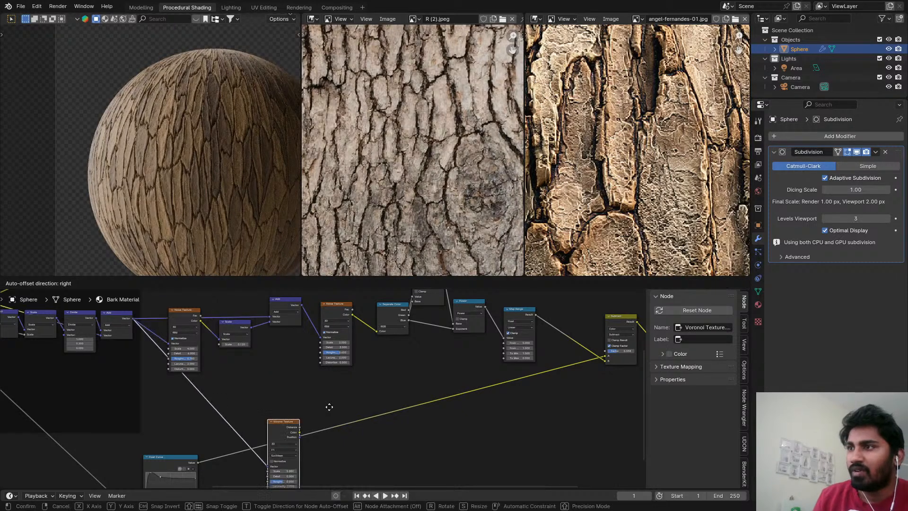
pyautogui.click(381, 366)
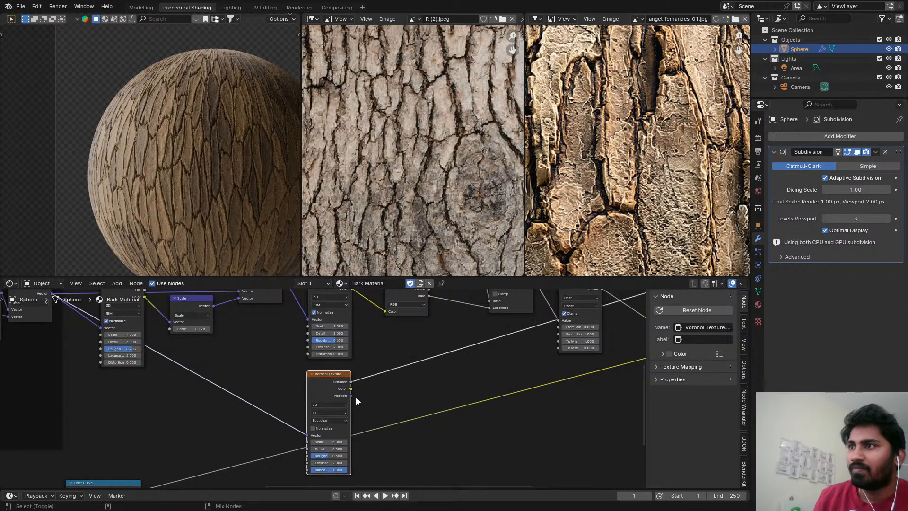
# Preview the new Voronoi Texture on the sphere with its feature output set to Distance to Edge.
pyautogui.scroll(5, 355, 396)
pyautogui.keyDown('ctrl'); pyautogui.keyDown('shift'); pyautogui.click(330, 382); pyautogui.keyUp('shift'); pyautogui.keyUp('ctrl')
pyautogui.click(321, 349)
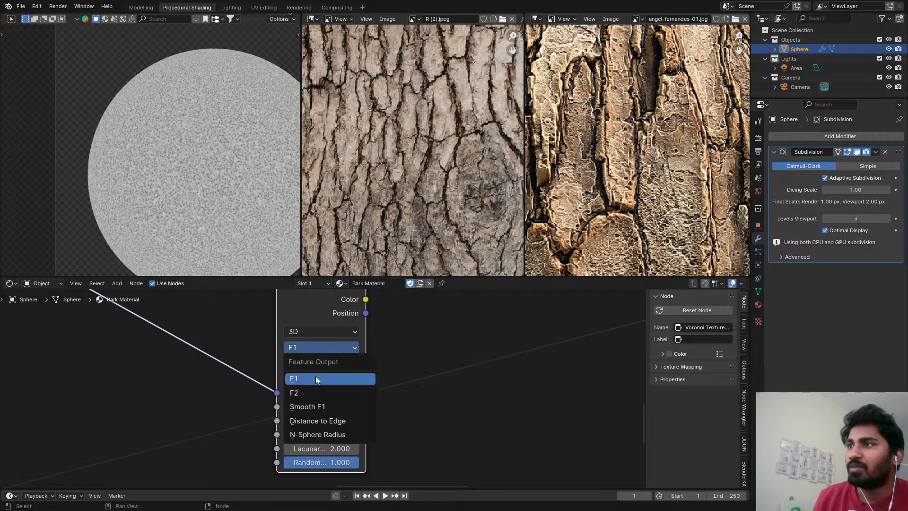
pyautogui.click(321, 420)
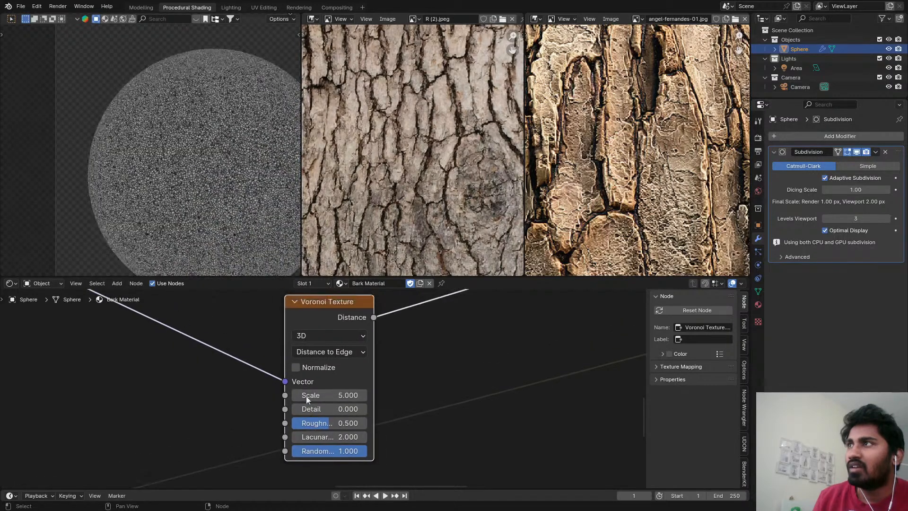
pyautogui.scroll(5, 203, 144)
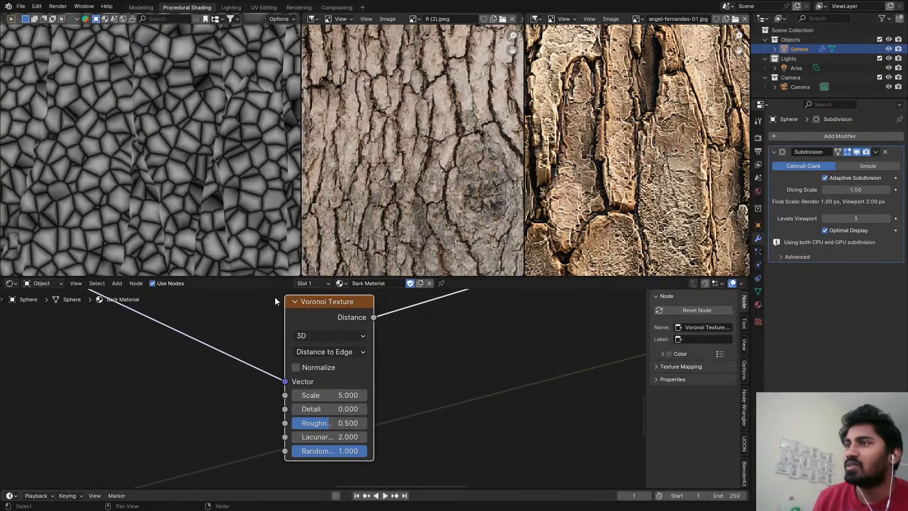
# Switch the Voronoi Texture's feature output to Smooth F1 and compare the pattern on the sphere.
pyautogui.click(333, 353)
pyautogui.click(332, 411)
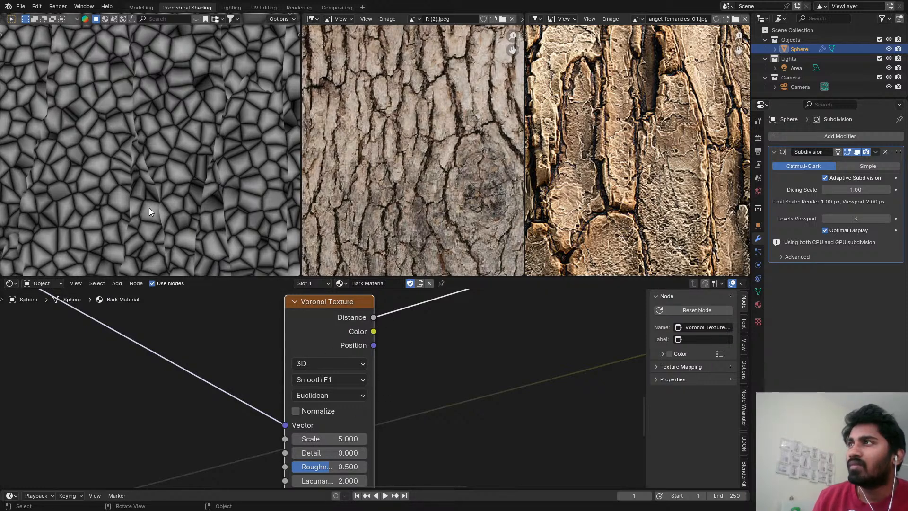
pyautogui.scroll(-5, 165, 188)
pyautogui.scroll(4, 231, 209)
pyautogui.scroll(-5, 219, 153)
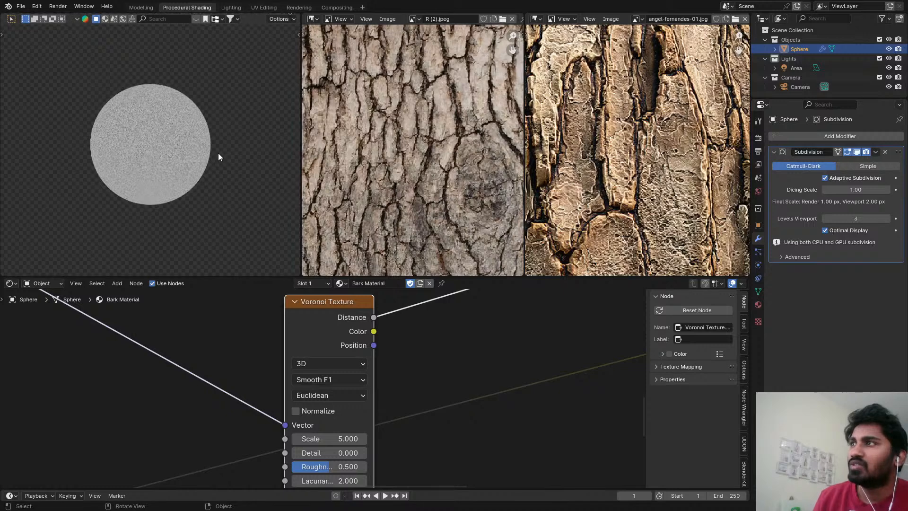
pyautogui.scroll(2, 179, 152)
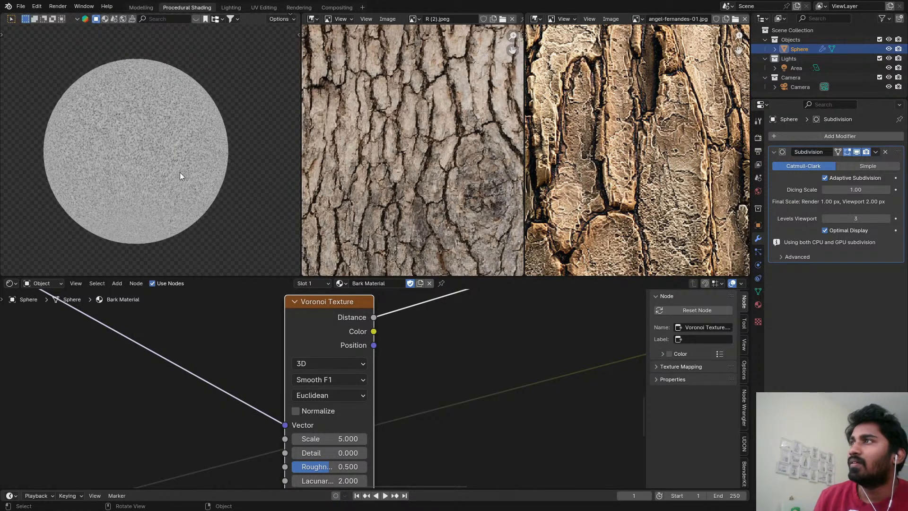
# Route the Voronoi Texture's Color output into a new Separate XYZ node and preview its X channel.
pyautogui.keyDown('ctrl'); pyautogui.keyDown('shift'); pyautogui.click(346, 326); pyautogui.keyUp('shift'); pyautogui.keyUp('ctrl')
pyautogui.scroll(-3, 426, 344)
pyautogui.moveTo(429, 346); pyautogui.dragTo(372, 348, button='middle')
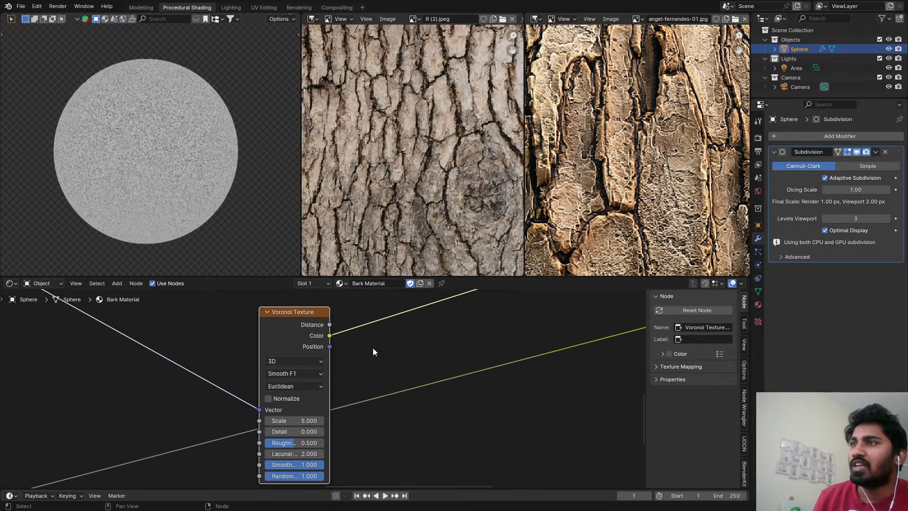
pyautogui.hotkey('shift', 'a')
pyautogui.moveTo(405, 335)
pyautogui.press('space')
pyautogui.write('sep')
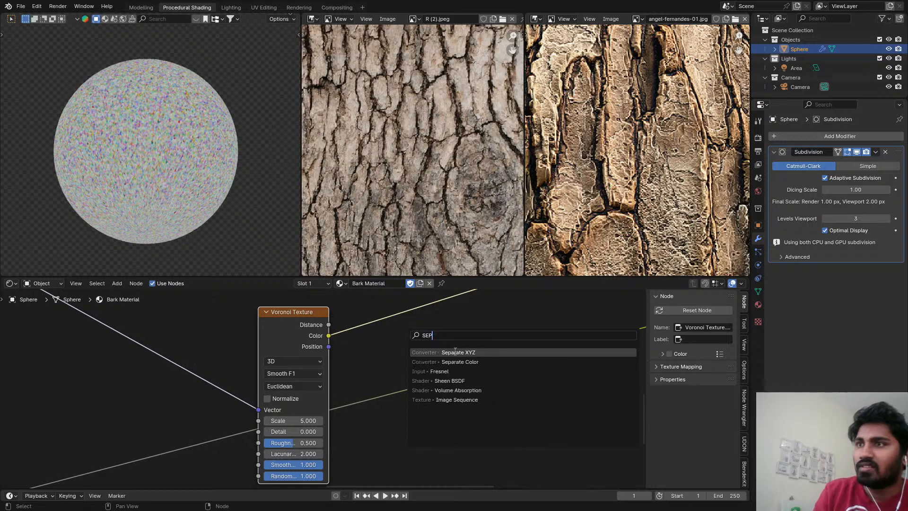
pyautogui.click(457, 353)
pyautogui.click(362, 307)
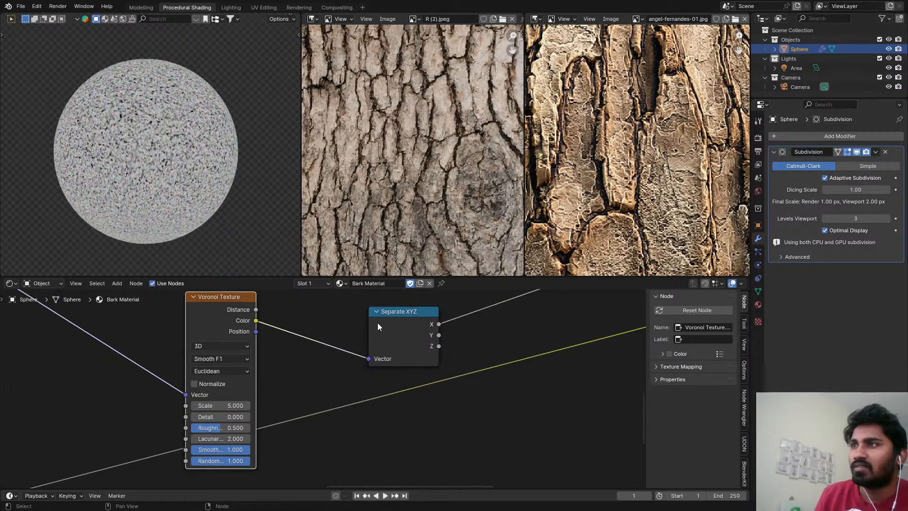
# Move the Separate XYZ node next to the Voronoi Texture and examine the X channel preview on the sphere up close.
pyautogui.moveTo(381, 321); pyautogui.dragTo(307, 322)
pyautogui.scroll(-1, 317, 314)
pyautogui.scroll(-2, 317, 314)
pyautogui.scroll(4, 146, 155)
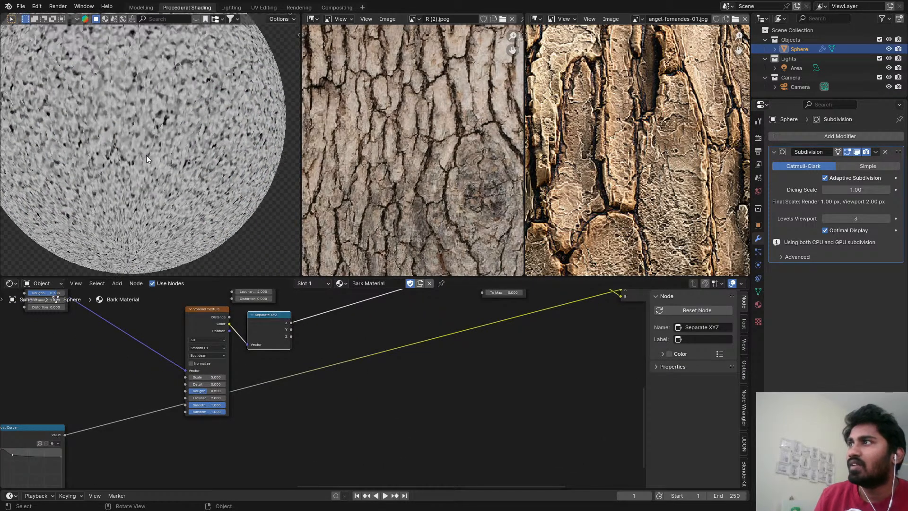
pyautogui.scroll(-2, 129, 135)
pyautogui.scroll(2, 130, 135)
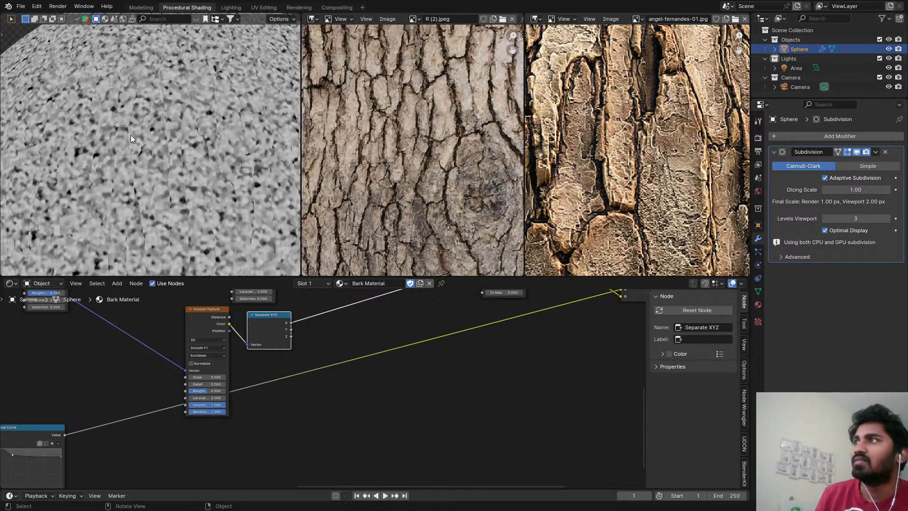
# Move the Float Curve node directly below the new Voronoi Texture node.
pyautogui.scroll(-5, 164, 195)
pyautogui.scroll(-1, 240, 261)
# Duplicate the Subtract mix node in front of the Displacement node and connect the Separate XYZ node's X output to its B input.
pyautogui.scroll(-1, 161, 338)
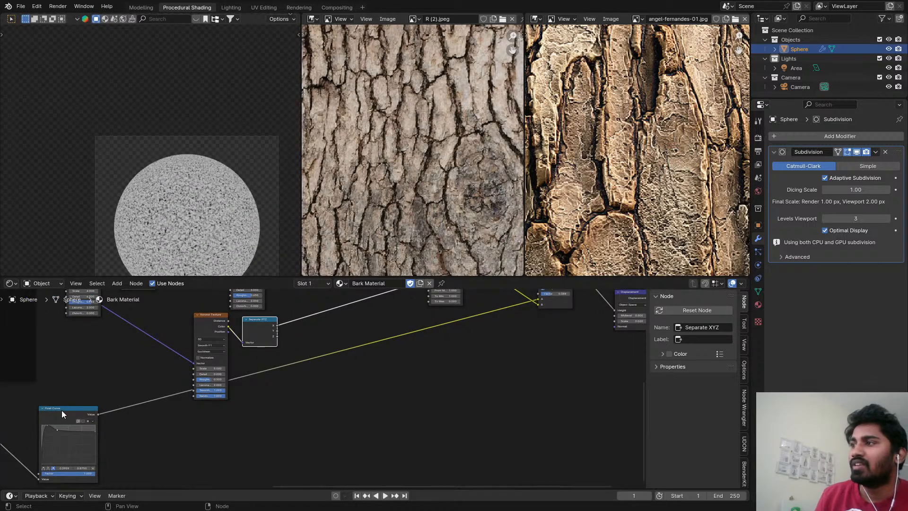
pyautogui.moveTo(62, 410); pyautogui.dragTo(218, 422)
pyautogui.scroll(-3, 280, 380)
pyautogui.moveTo(283, 378); pyautogui.dragTo(203, 427, button='middle')
pyautogui.scroll(5, 425, 340)
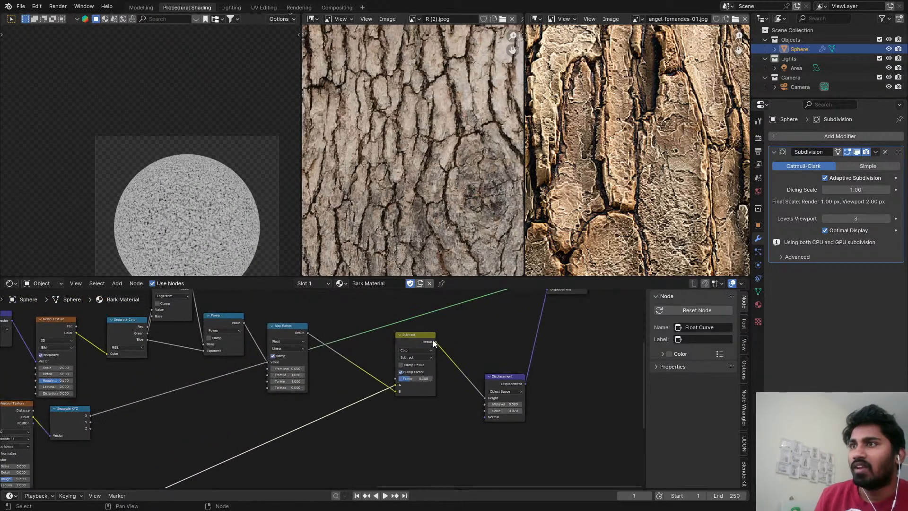
pyautogui.hotkey('shift', 'd')
pyautogui.click(496, 342)
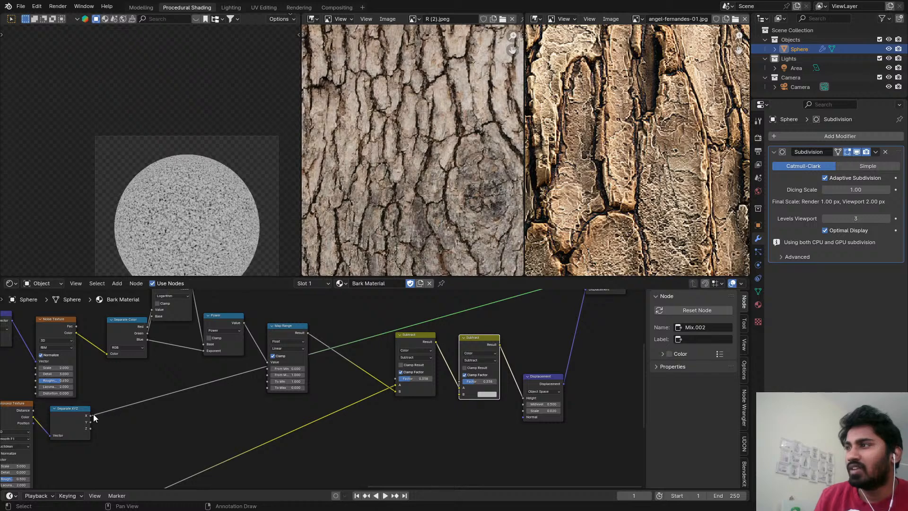
pyautogui.moveTo(92, 415); pyautogui.dragTo(463, 398)
# Place the Principled BSDF beside the Material Output, connect it to Surface, and view the full bark shader up close.
pyautogui.scroll(-2, 493, 384)
pyautogui.moveTo(493, 385); pyautogui.dragTo(385, 480, button='middle')
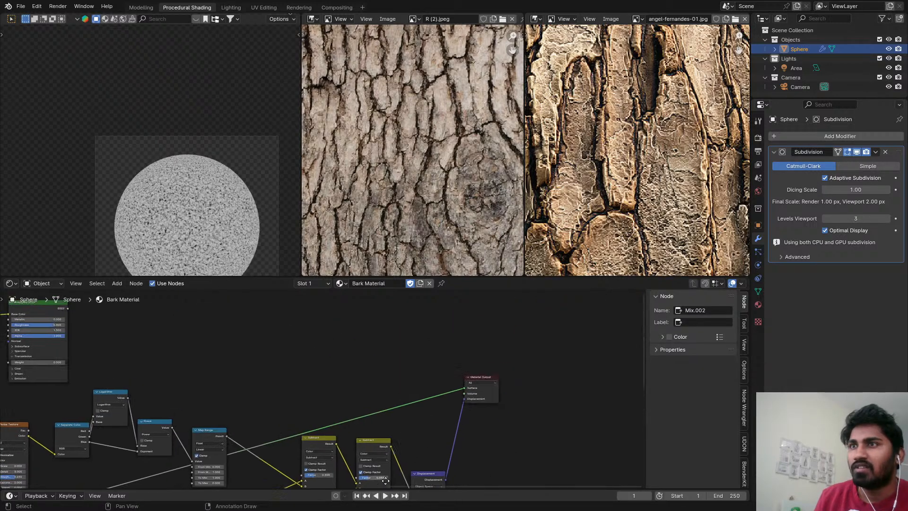
pyautogui.scroll(-1, 264, 473)
pyautogui.keyDown('ctrl'); pyautogui.keyDown('shift'); pyautogui.click(66, 323); pyautogui.keyUp('shift'); pyautogui.keyUp('ctrl')
pyautogui.moveTo(70, 321); pyautogui.dragTo(397, 341)
pyautogui.scroll(7, 198, 215)
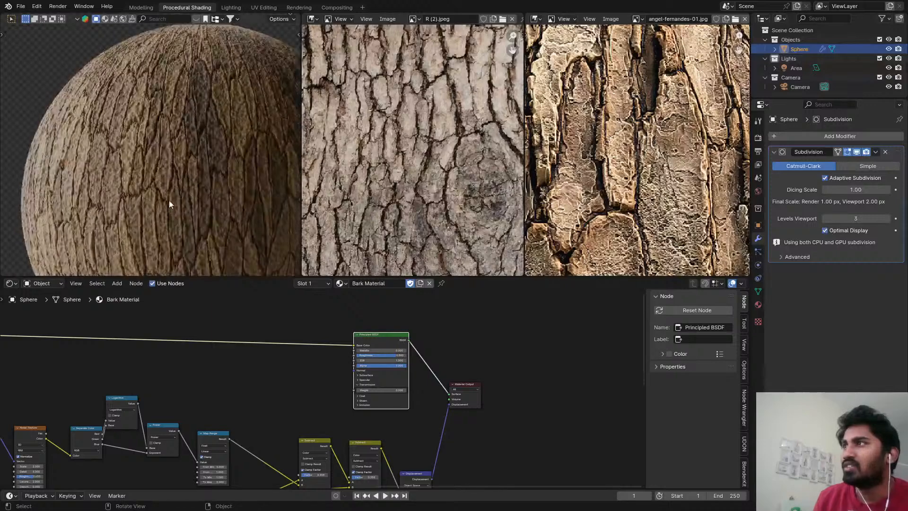
pyautogui.scroll(3, 169, 201)
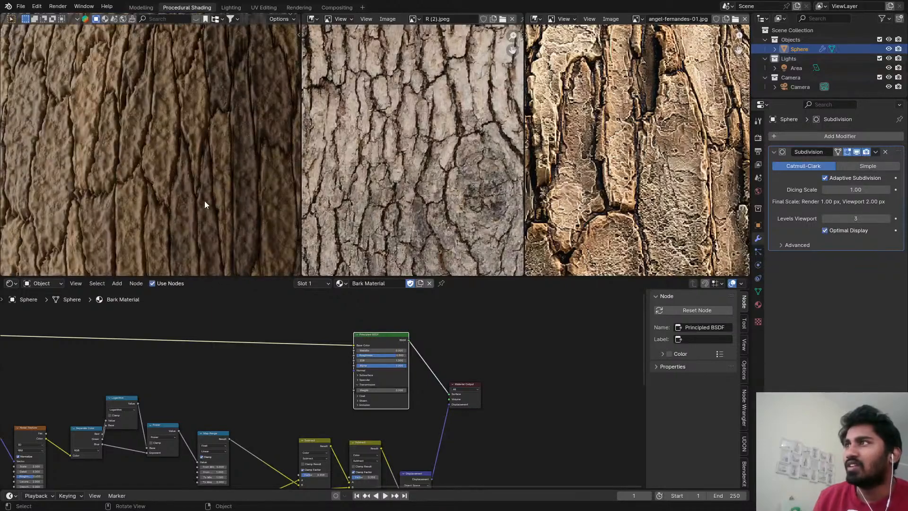
# Set the Detail of the Smooth F1 Voronoi Texture to 4.
pyautogui.scroll(-1, 266, 408)
pyautogui.moveTo(267, 410); pyautogui.dragTo(414, 271, button='middle')
pyautogui.scroll(6, 169, 392)
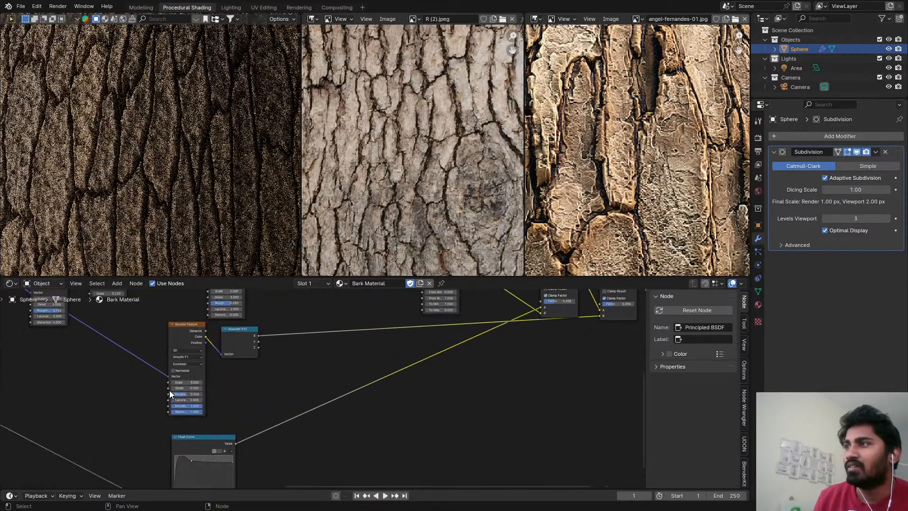
pyautogui.click(189, 399)
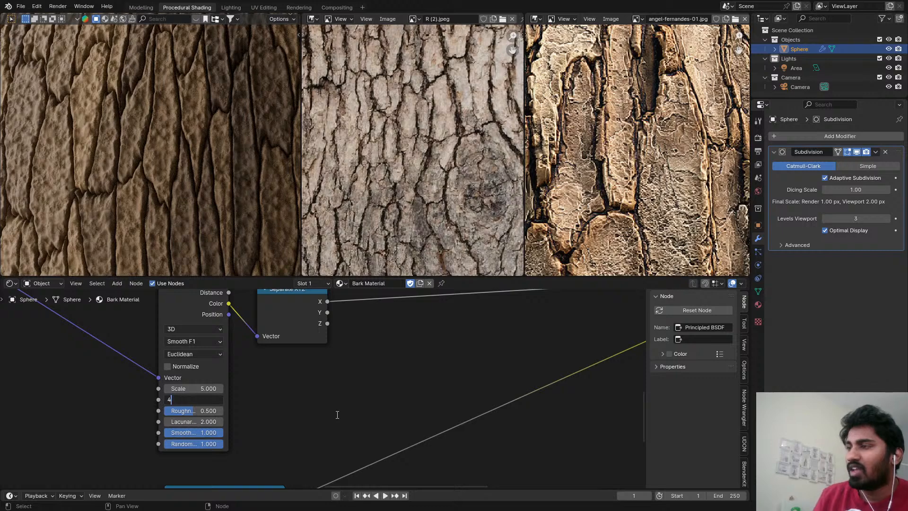
pyautogui.press('Return')
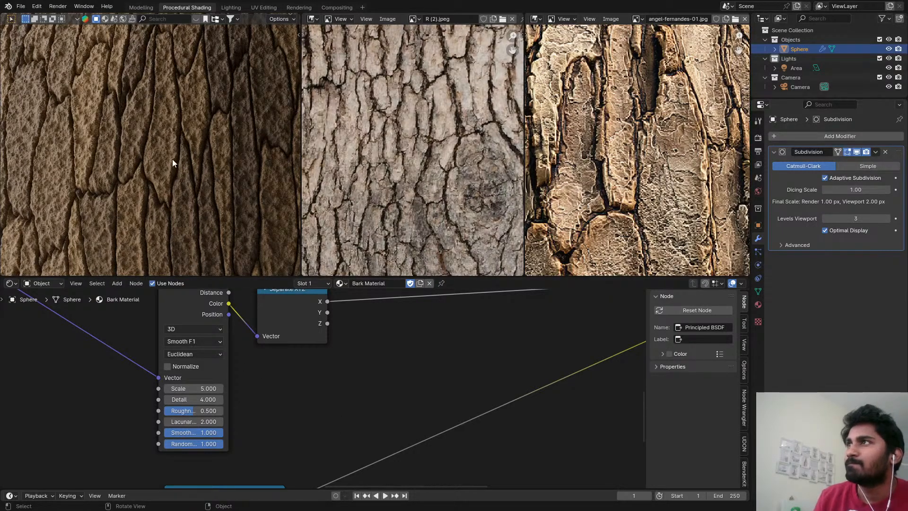
# Duplicate the Map Range node and insert the copy between Separate XYZ's X output and the second Subtract node.
pyautogui.scroll(-4, 544, 417)
pyautogui.moveTo(463, 401); pyautogui.dragTo(258, 476, button='middle')
pyautogui.moveTo(563, 356); pyautogui.dragTo(365, 377, button='middle')
pyautogui.scroll(2, 354, 370)
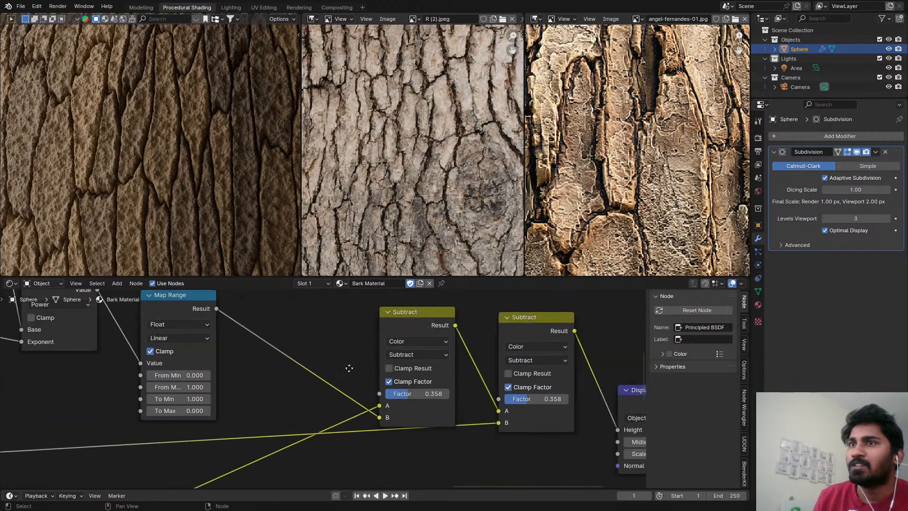
pyautogui.scroll(-1, 312, 460)
pyautogui.scroll(-1, 288, 463)
pyautogui.moveTo(288, 464); pyautogui.dragTo(288, 338, button='middle')
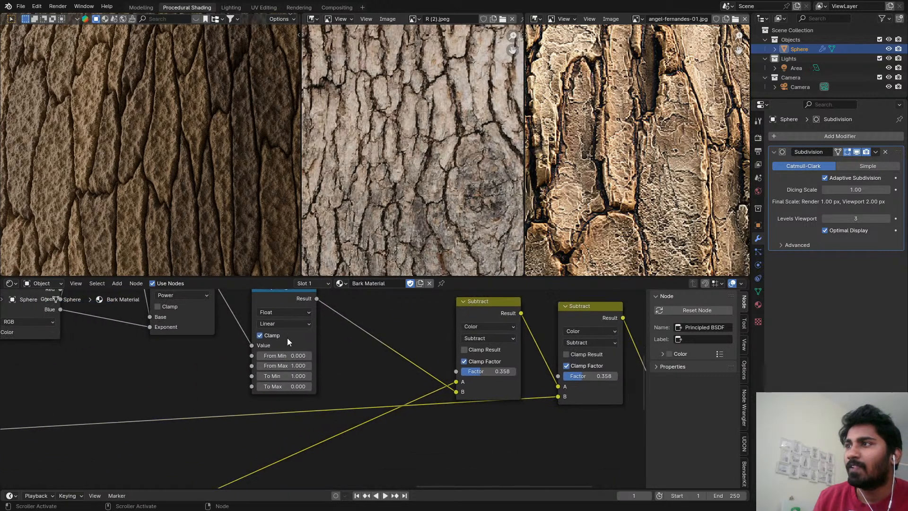
pyautogui.click(280, 307)
pyautogui.hotkey('shift', 'd')
pyautogui.click(130, 425)
pyautogui.moveTo(129, 425); pyautogui.dragTo(234, 396, button='middle')
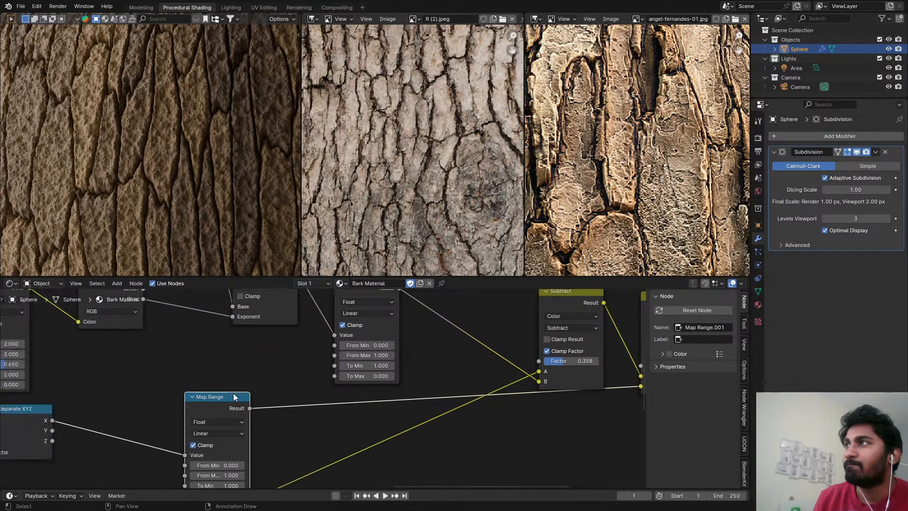
pyautogui.moveTo(223, 403); pyautogui.dragTo(126, 390)
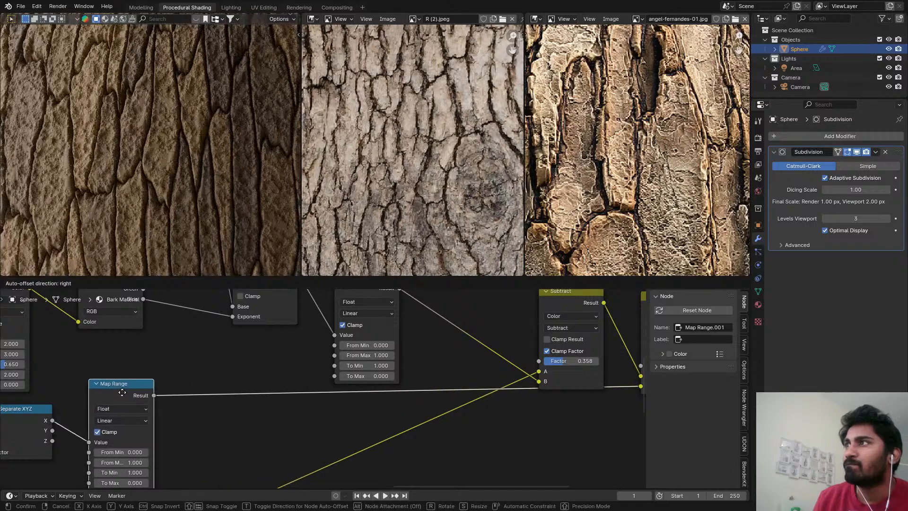
# Try the Darken blending mode with a factor of 1.000 on the second mix node.
pyautogui.scroll(-3, 165, 213)
pyautogui.moveTo(615, 357); pyautogui.dragTo(322, 371, button='middle')
pyautogui.scroll(3, 376, 371)
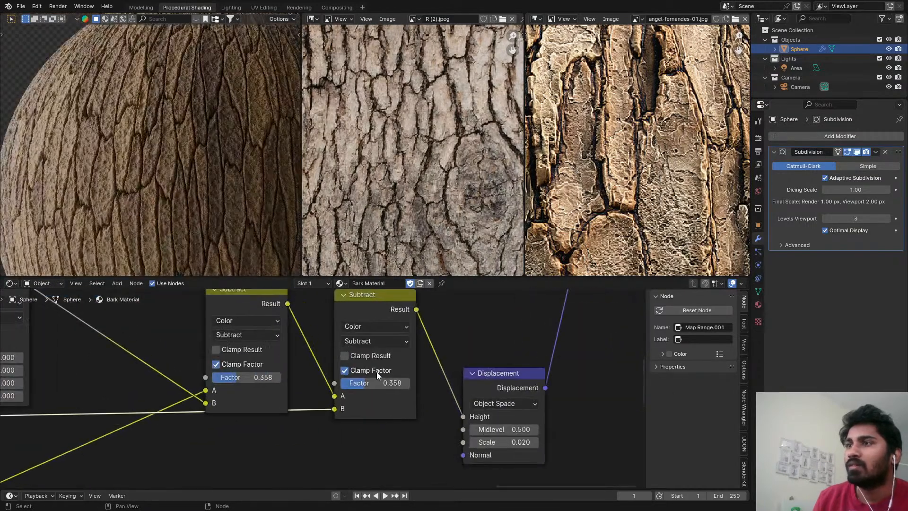
pyautogui.click(359, 341)
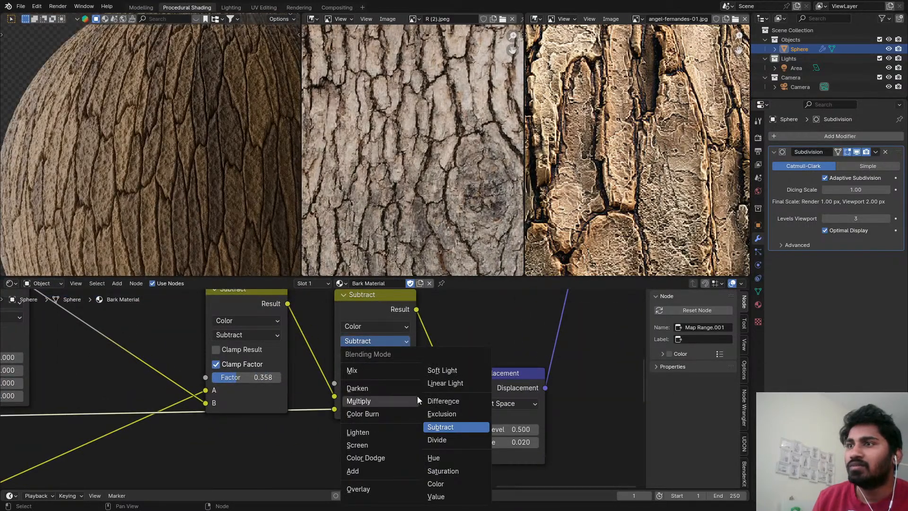
pyautogui.click(368, 389)
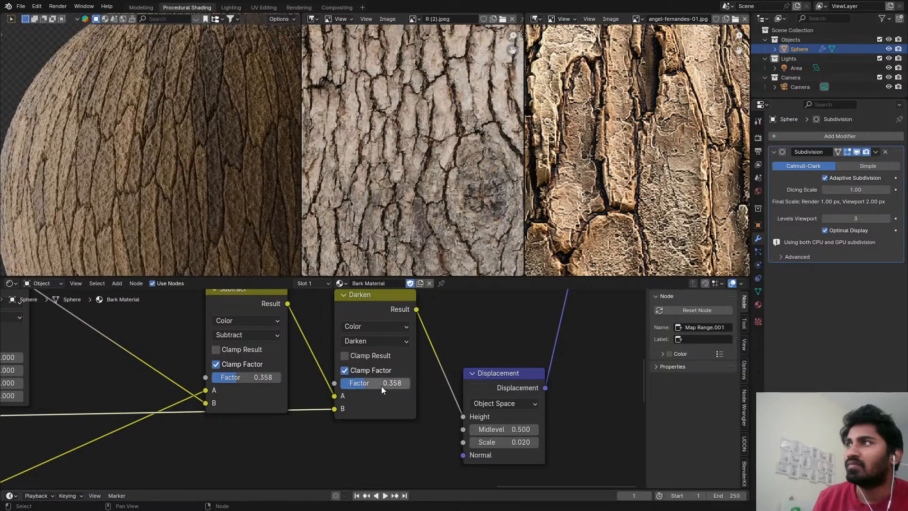
pyautogui.moveTo(381, 386); pyautogui.dragTo(408, 383)
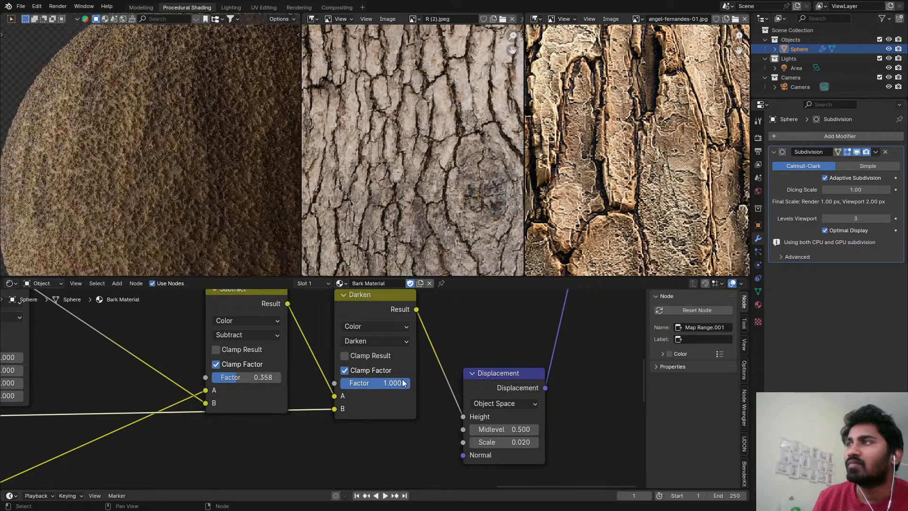
# Set the second mix node to Soft Light blending with a factor of 1.000.
pyautogui.click(354, 341)
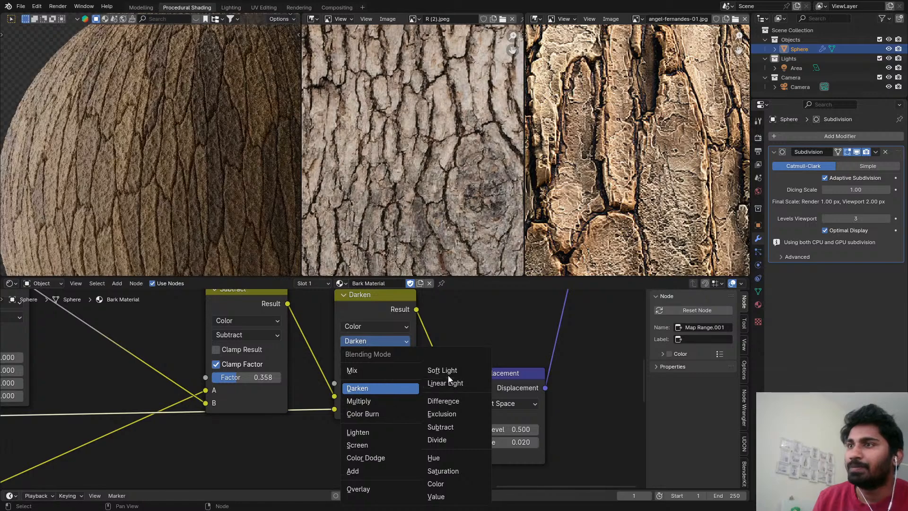
pyautogui.click(441, 373)
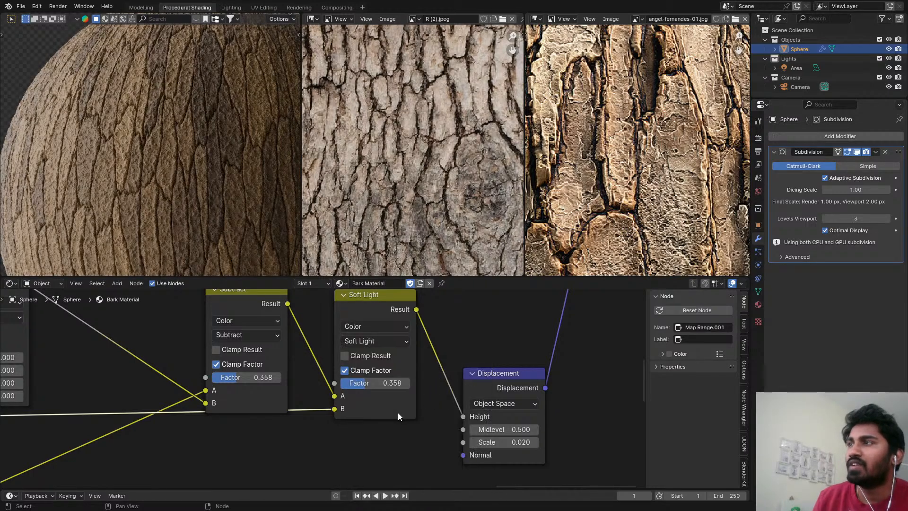
pyautogui.scroll(4, 173, 175)
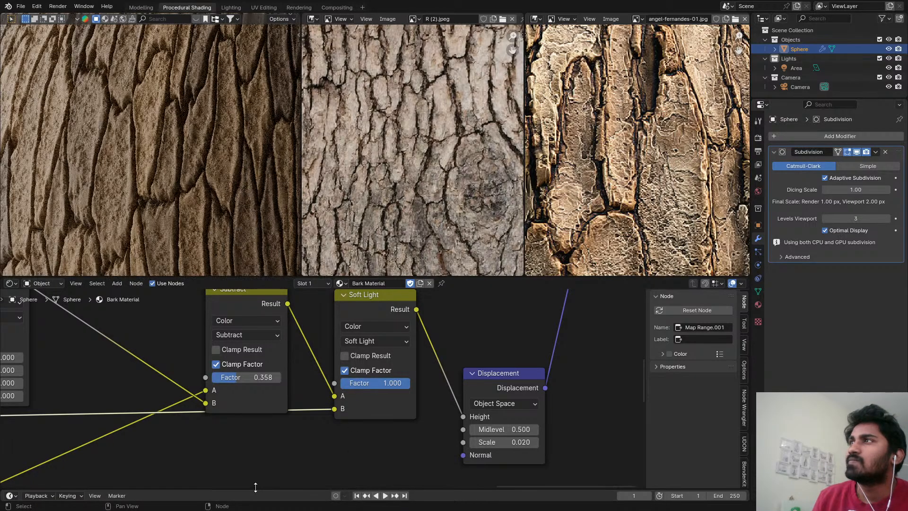
# Examine the bark relief on the sphere from another angle and up close, and save the file.
pyautogui.scroll(-5, 216, 198)
pyautogui.moveTo(230, 211); pyautogui.dragTo(236, 194, button='middle')
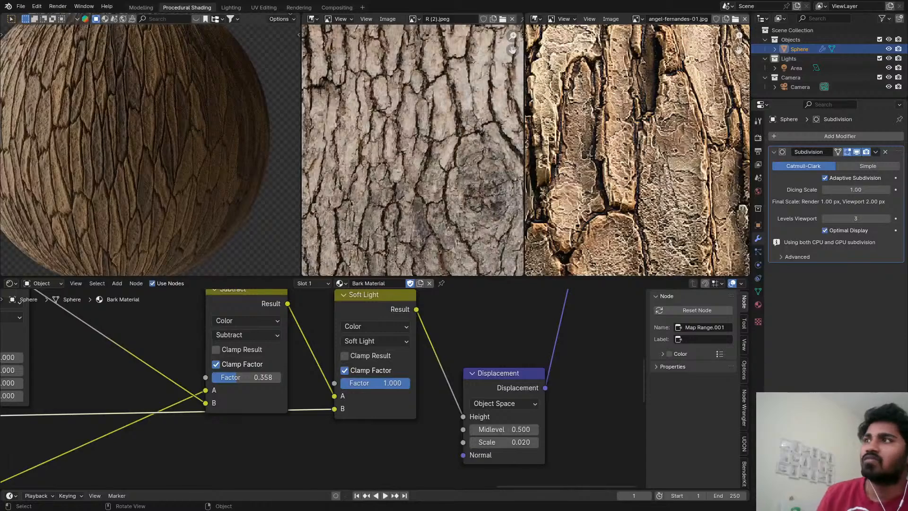
pyautogui.moveTo(73, 187); pyautogui.dragTo(177, 136, button='middle')
pyautogui.scroll(5, 178, 136)
pyautogui.hotkey('ctrl', 's')
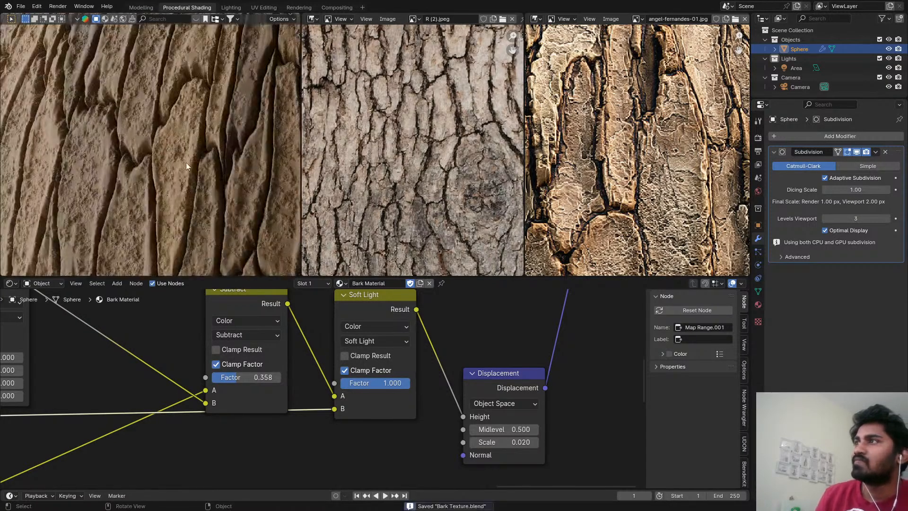
# Remove the copied Map Range node while keeping its link to the Soft Light node, and enable Normalize on the Voronoi Texture.
pyautogui.scroll(-2, 326, 350)
pyautogui.moveTo(261, 344); pyautogui.dragTo(515, 356, button='middle')
pyautogui.scroll(-1, 302, 374)
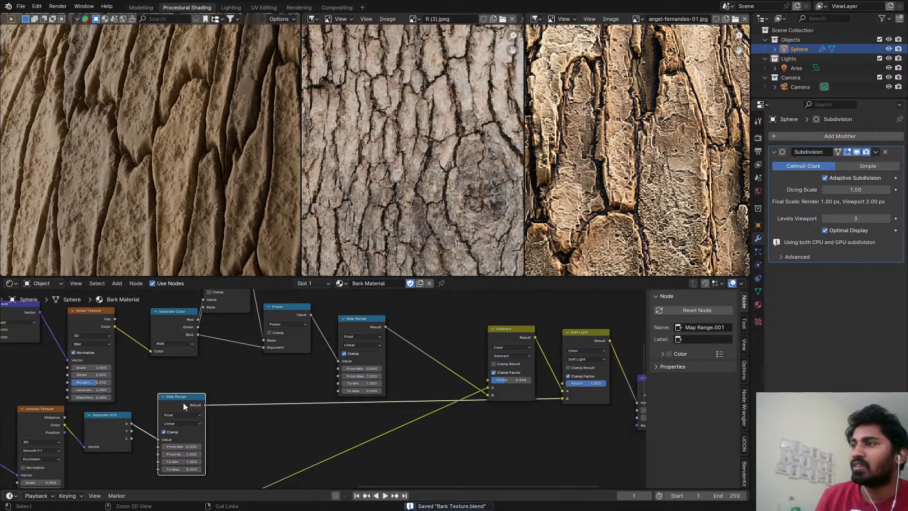
pyautogui.hotkey('ctrl', 'x')
pyautogui.moveTo(175, 414); pyautogui.dragTo(239, 373, button='middle')
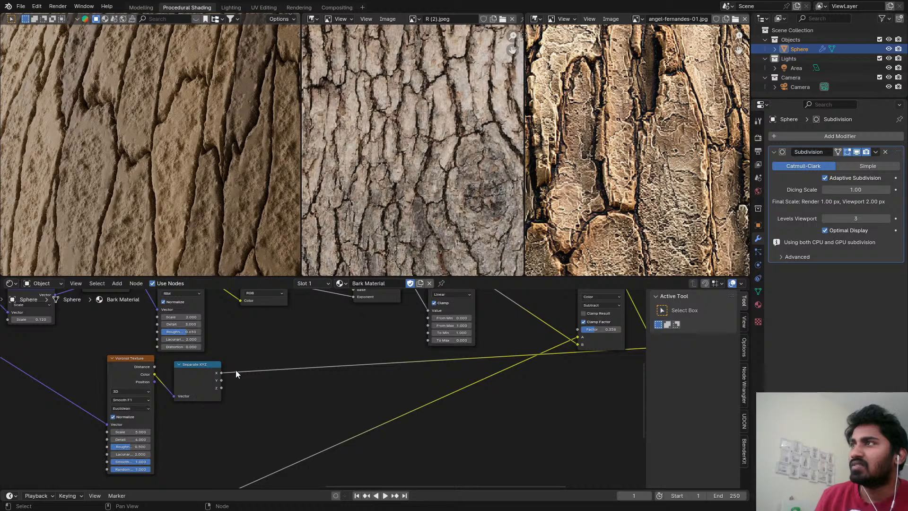
pyautogui.scroll(1, 255, 364)
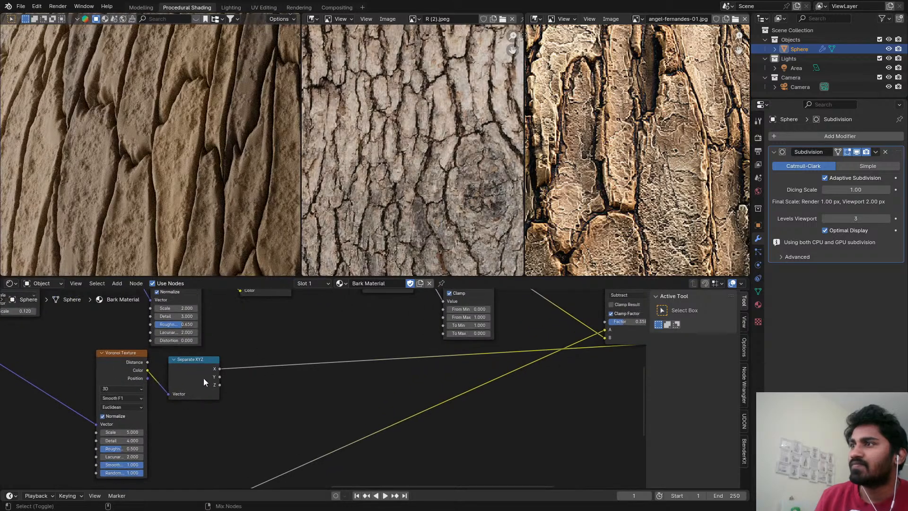
pyautogui.scroll(-1, 322, 349)
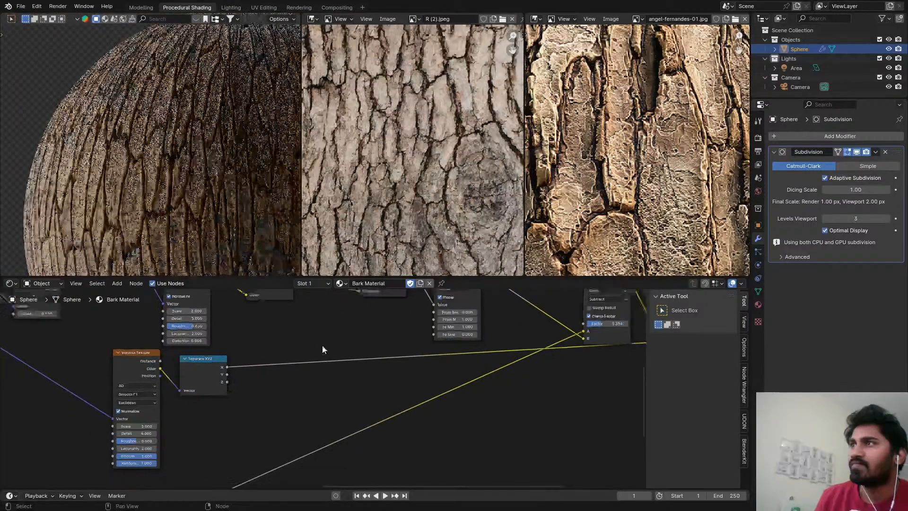
# Try the Exclusion and Difference blending modes on the last mix node.
pyautogui.scroll(-2, 322, 346)
pyautogui.moveTo(575, 328); pyautogui.dragTo(454, 346, button='middle')
pyautogui.scroll(2, 455, 346)
pyautogui.scroll(3, 518, 345)
pyautogui.click(511, 326)
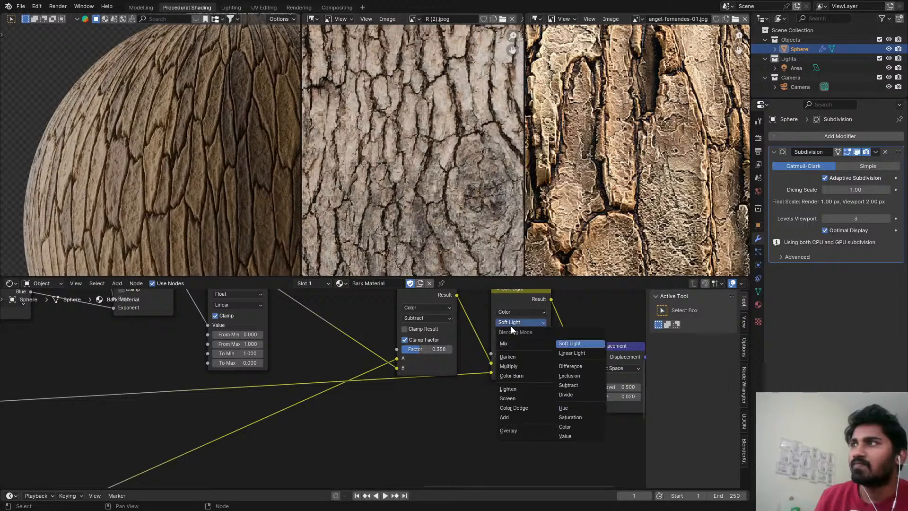
pyautogui.click(568, 376)
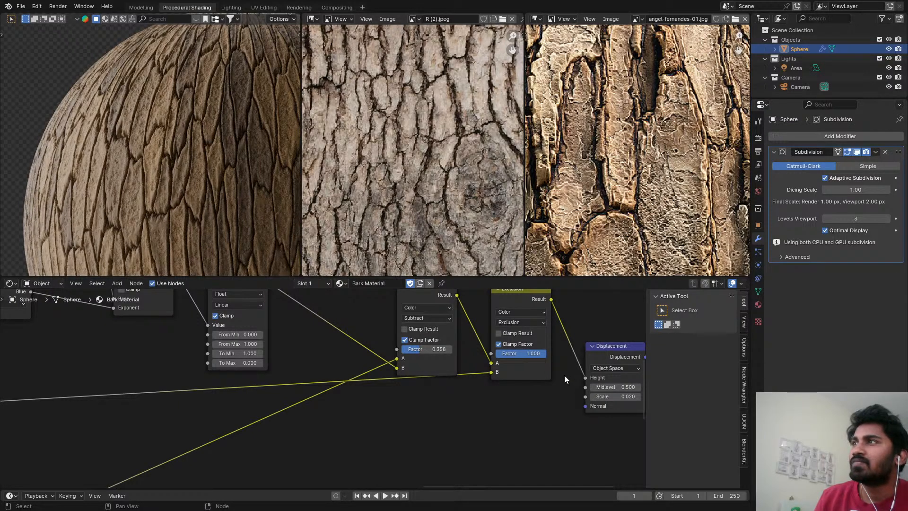
pyautogui.click(517, 325)
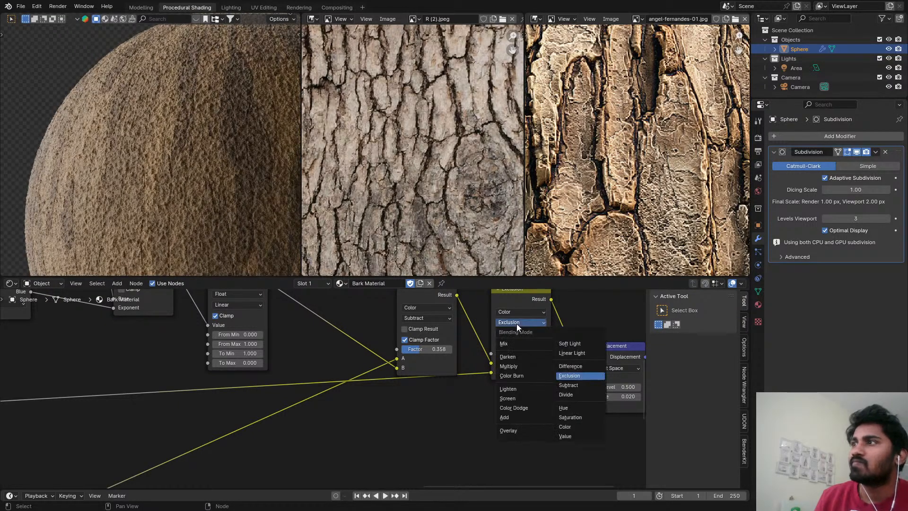
pyautogui.click(555, 370)
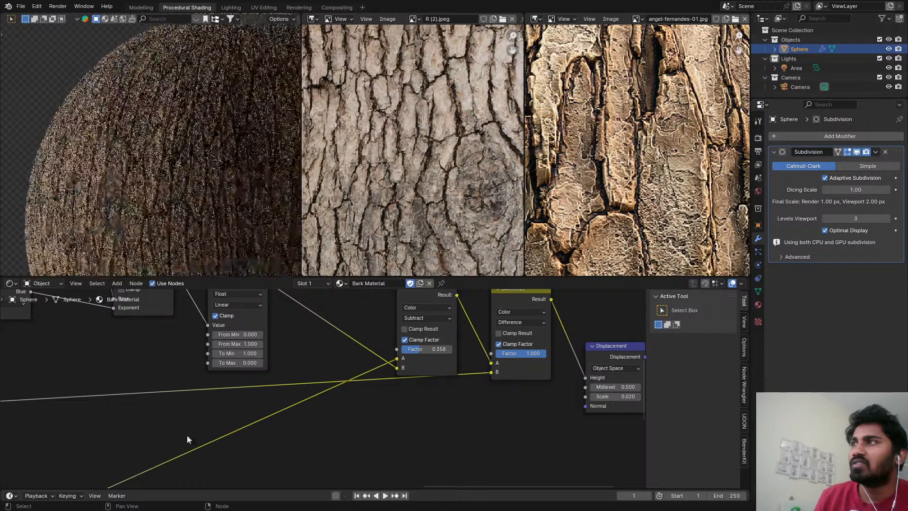
# Reset the Detail of the Smooth F1 Voronoi Texture to 0.
pyautogui.moveTo(159, 442); pyautogui.dragTo(524, 362, button='middle')
pyautogui.scroll(3, 270, 386)
pyautogui.press('BackSpace')
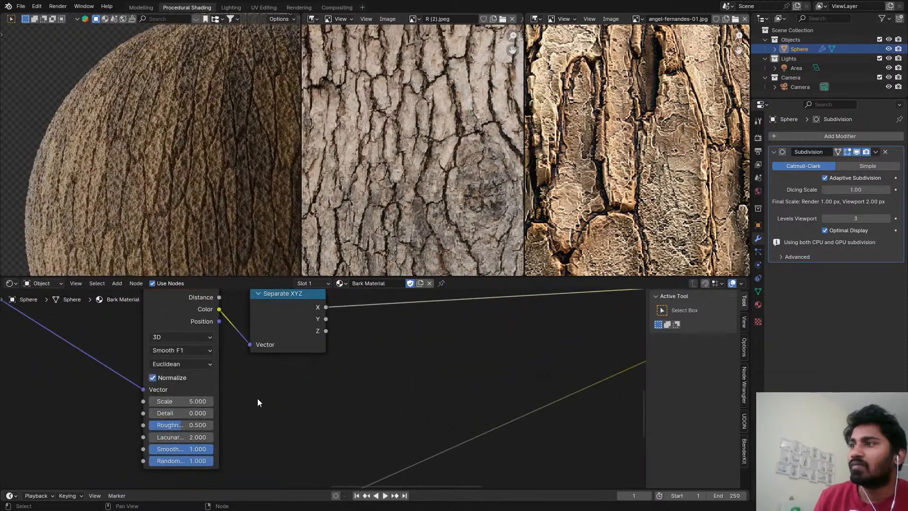
pyautogui.scroll(1, 223, 399)
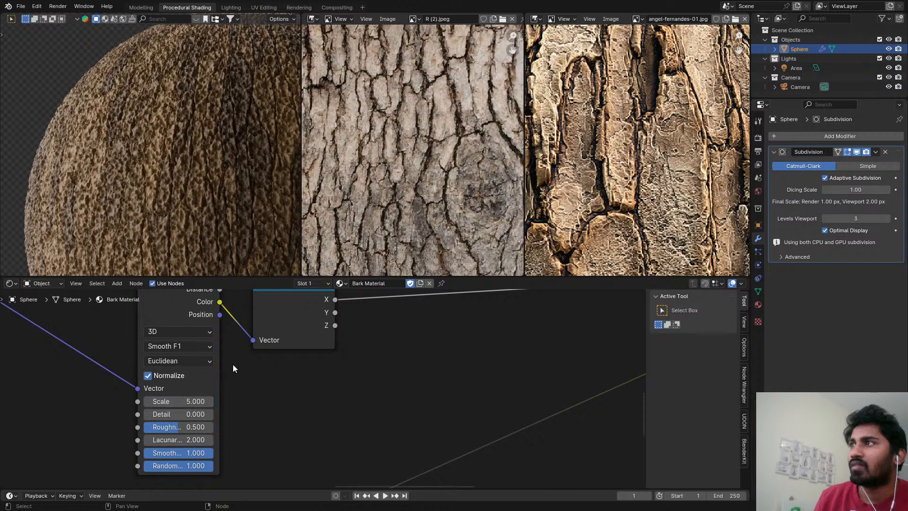
# Set the last mix node before Displacement back to Soft Light blending.
pyautogui.scroll(-4, 233, 365)
pyautogui.moveTo(233, 365); pyautogui.dragTo(345, 464, button='middle')
pyautogui.scroll(4, 399, 421)
pyautogui.moveTo(376, 398); pyautogui.dragTo(495, 423, button='middle')
pyautogui.scroll(3, 457, 383)
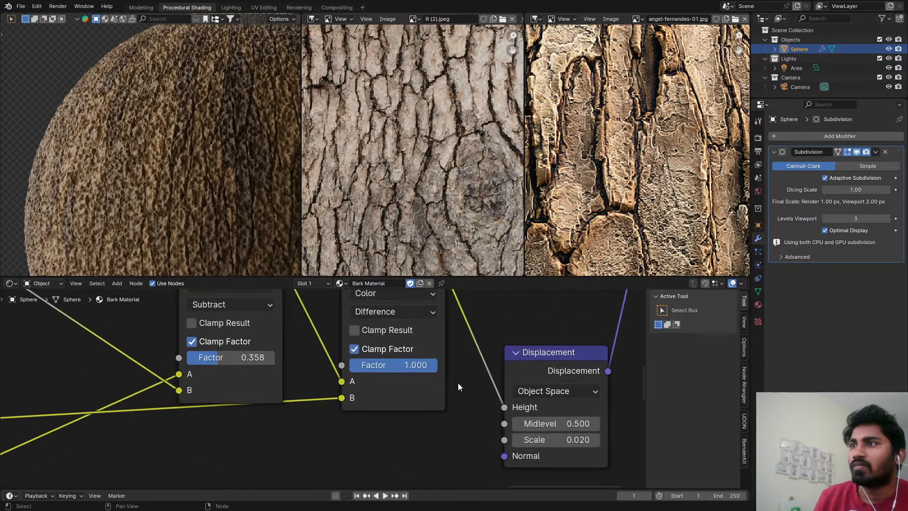
pyautogui.click(376, 311)
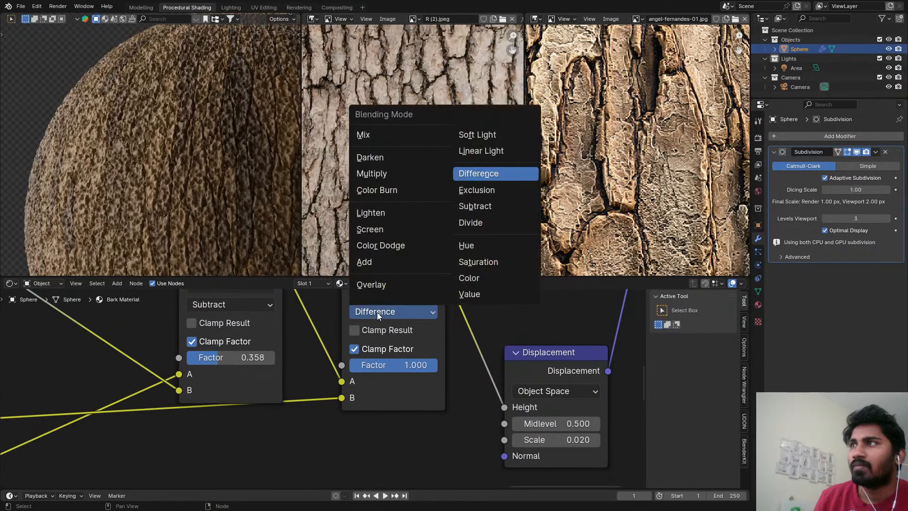
pyautogui.click(480, 138)
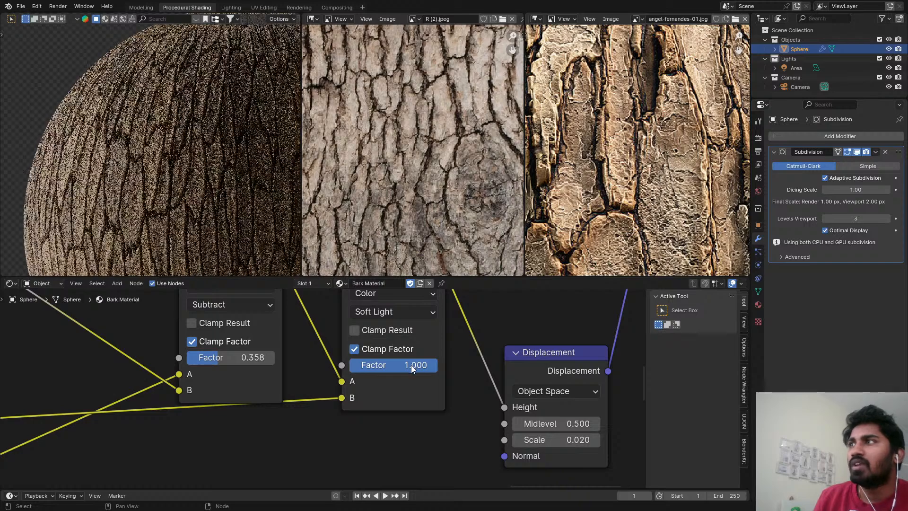
# Set the Factor of the last Soft Light mix node to 1.000 and save the file with the 3D viewport maximized.
pyautogui.moveTo(420, 367); pyautogui.dragTo(746, 408)
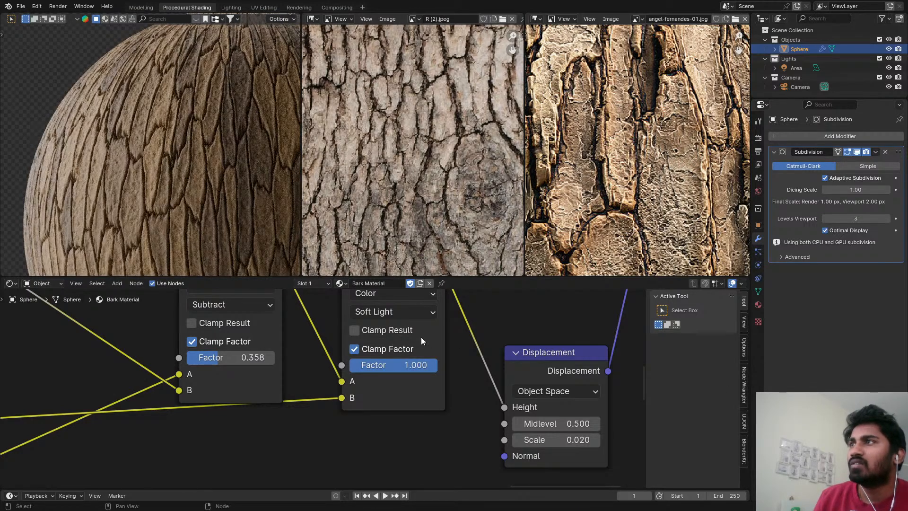
pyautogui.hotkey('ctrl', 'alt', 'space')
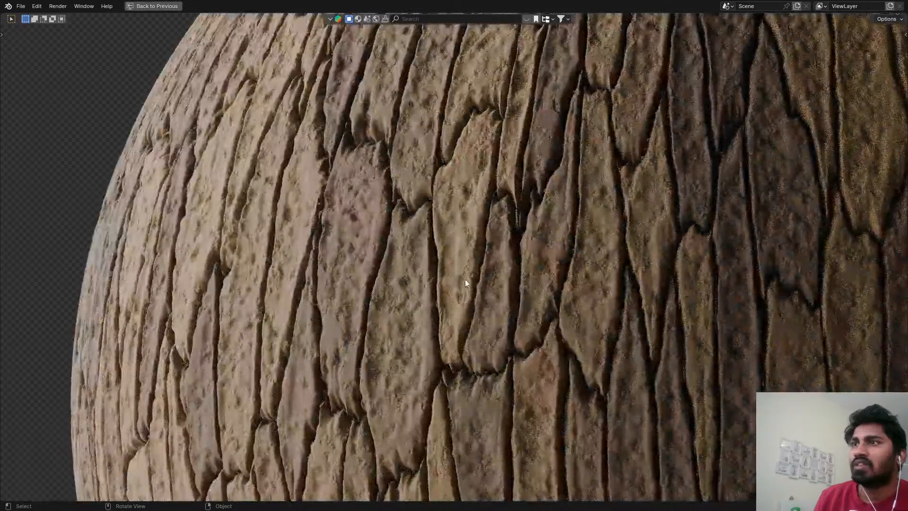
pyautogui.hotkey('ctrl', 's')
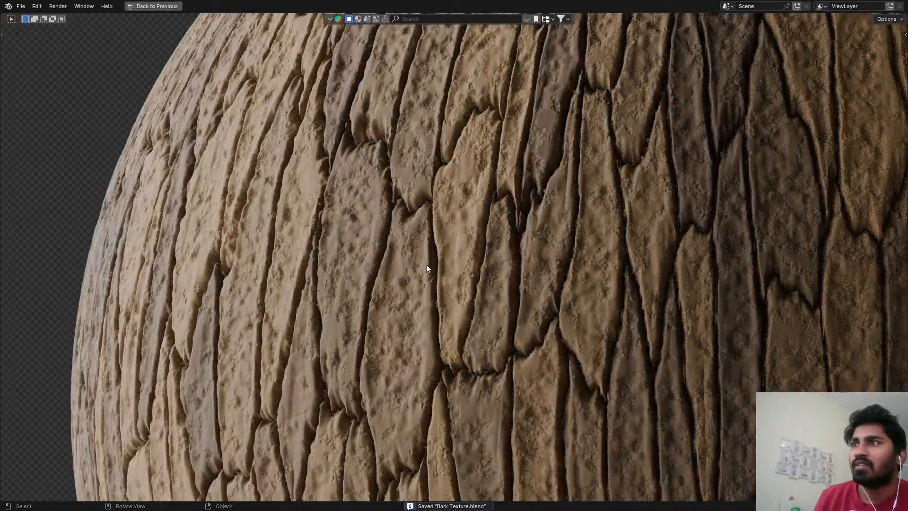
# Switch the sphere's viewport to Solid shading and restore the normal window layout.
pyautogui.scroll(-4, 439, 285)
pyautogui.press('z')
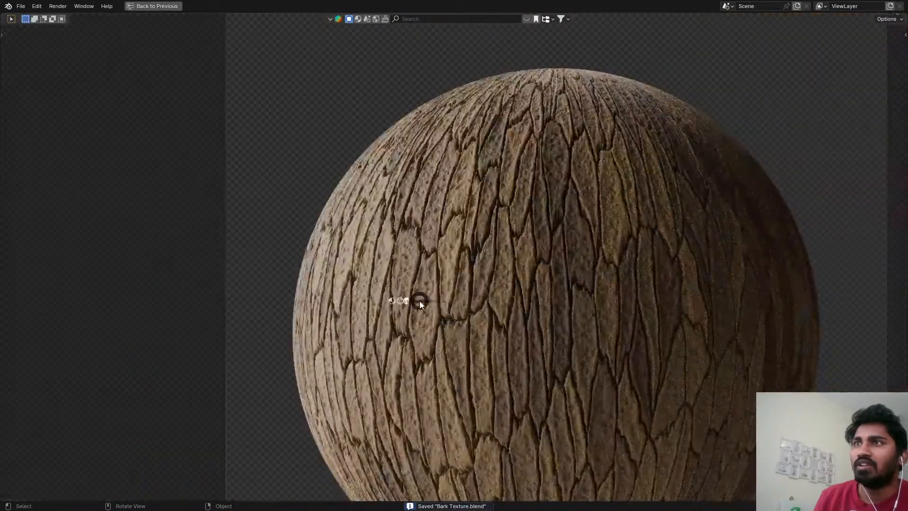
pyautogui.click(465, 301)
pyautogui.hotkey('ctrl', 'space')
# Render the bark sphere into Slot 3 in the Rendering workspace and inspect the surface detail up close.
pyautogui.click(299, 7)
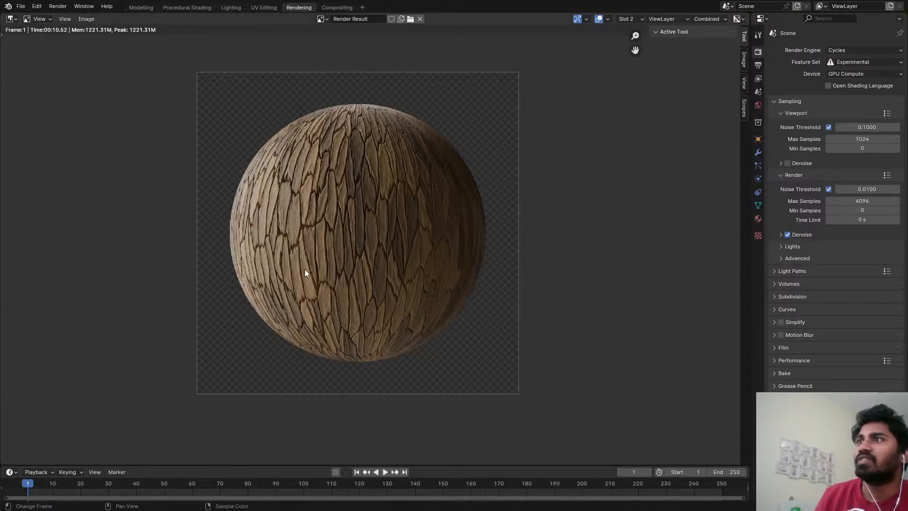
pyautogui.scroll(3, 326, 207)
pyautogui.press('j')
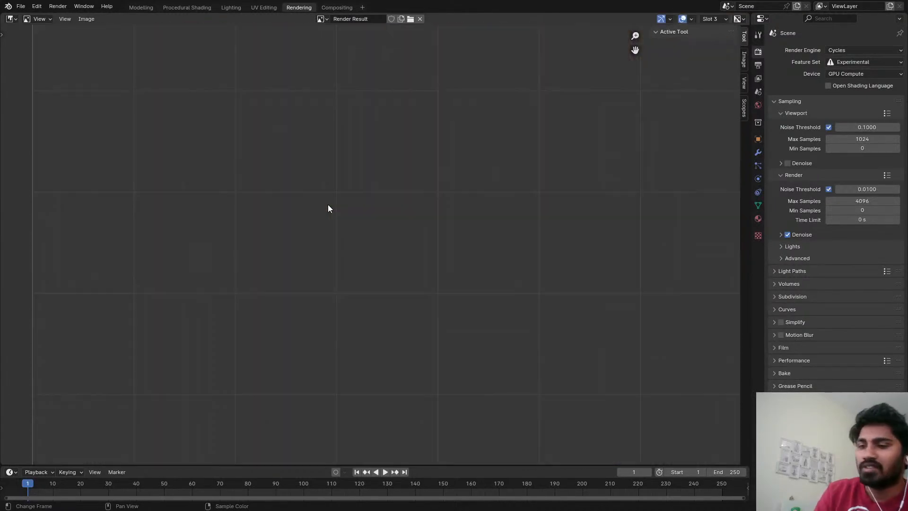
pyautogui.press('F12')
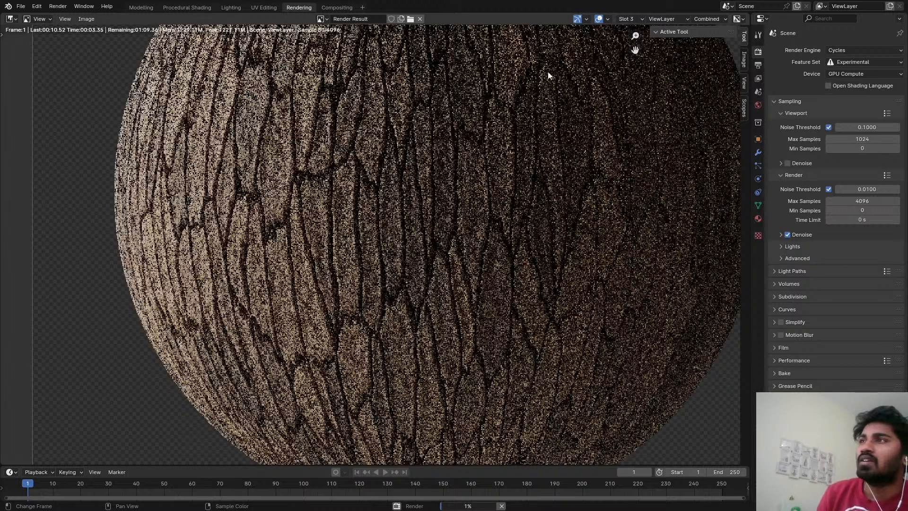
pyautogui.scroll(-3, 340, 216)
pyautogui.scroll(3, 321, 257)
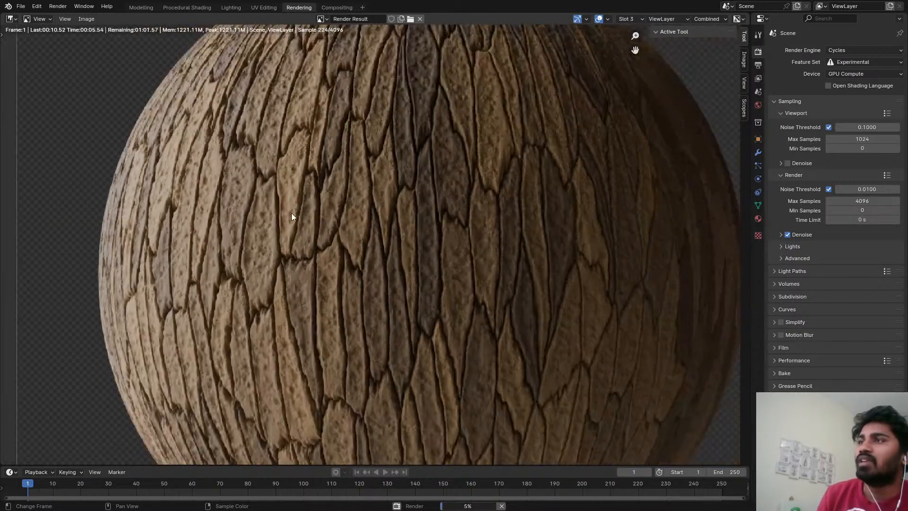
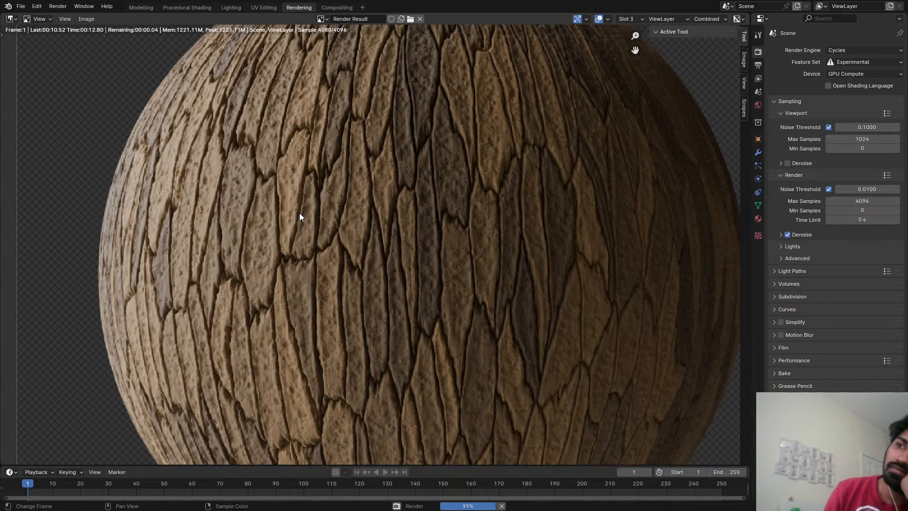
# Compare the sphere renders stored in Slots 1, 2 and 3, inspecting the bark surface up close.
pyautogui.scroll(-5, 300, 213)
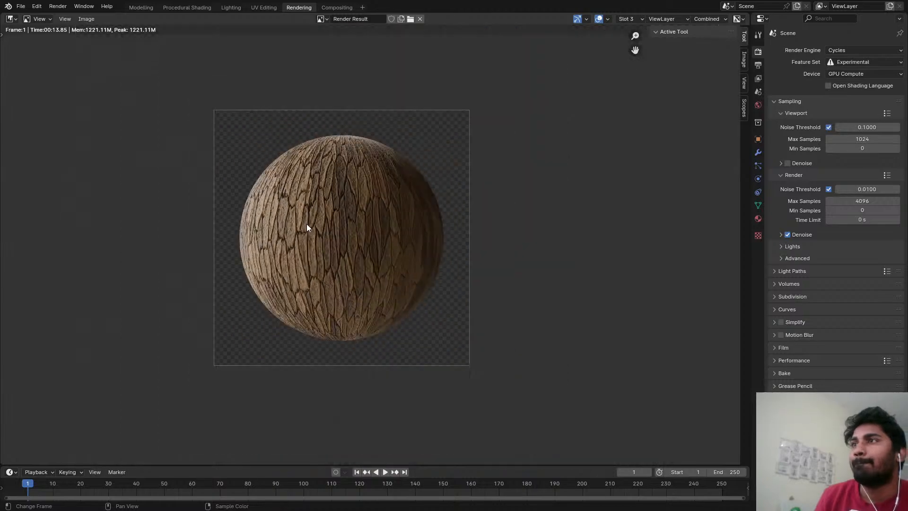
pyautogui.press('1')
pyautogui.scroll(7, 306, 223)
pyautogui.press('2')
pyautogui.press('3')
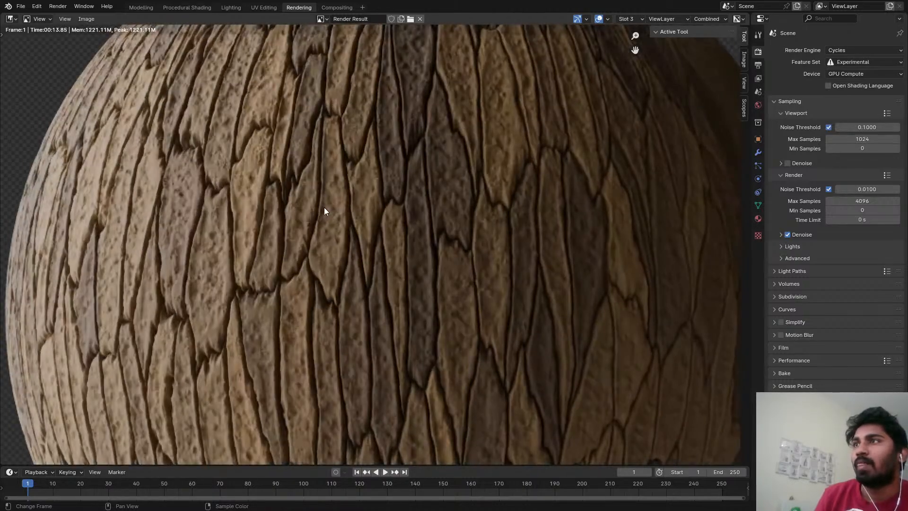
pyautogui.scroll(-2, 325, 208)
# Return to the Procedural Shading workspace and examine the knot and cracks in the R (2).jpeg bark reference.
pyautogui.click(187, 8)
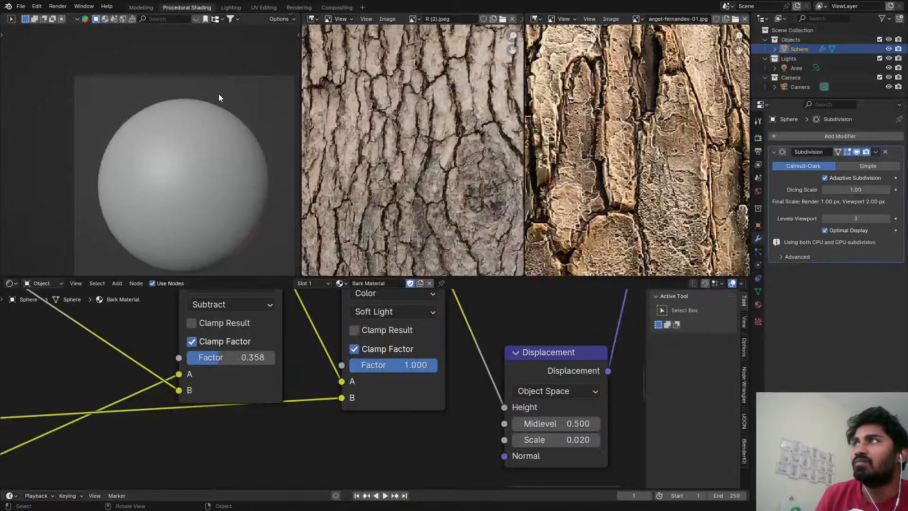
pyautogui.scroll(-2, 599, 194)
pyautogui.scroll(1, 511, 191)
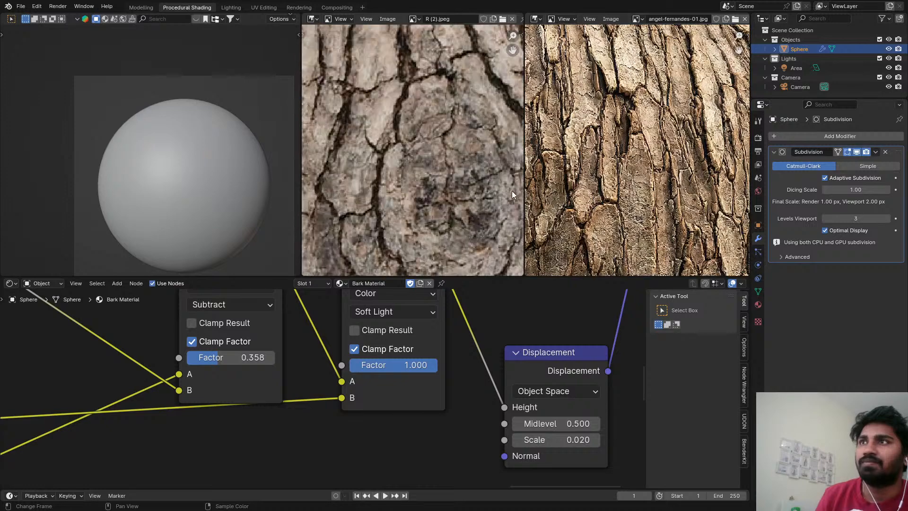
pyautogui.scroll(-3, 496, 189)
pyautogui.scroll(1, 464, 175)
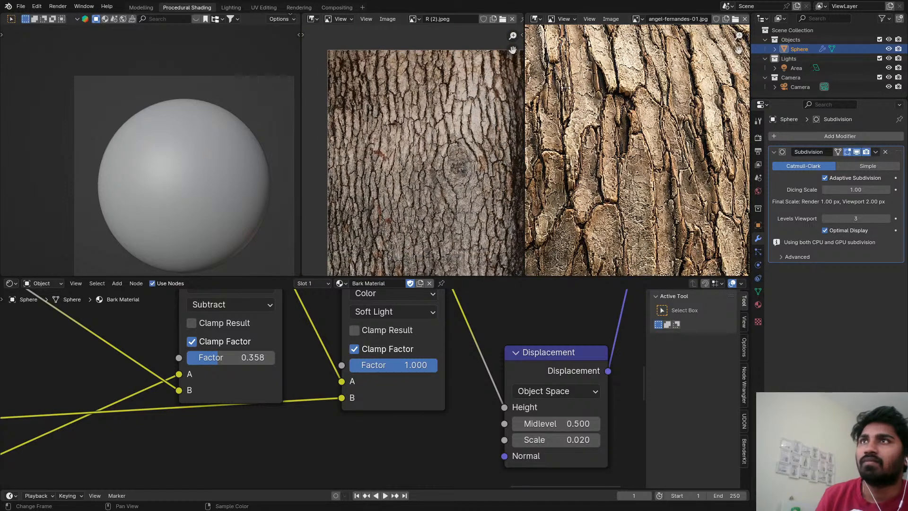
# Display the enrico-tammekand old dry tree bark reference in the second image editor and look it over.
pyautogui.click(635, 19)
pyautogui.click(654, 39)
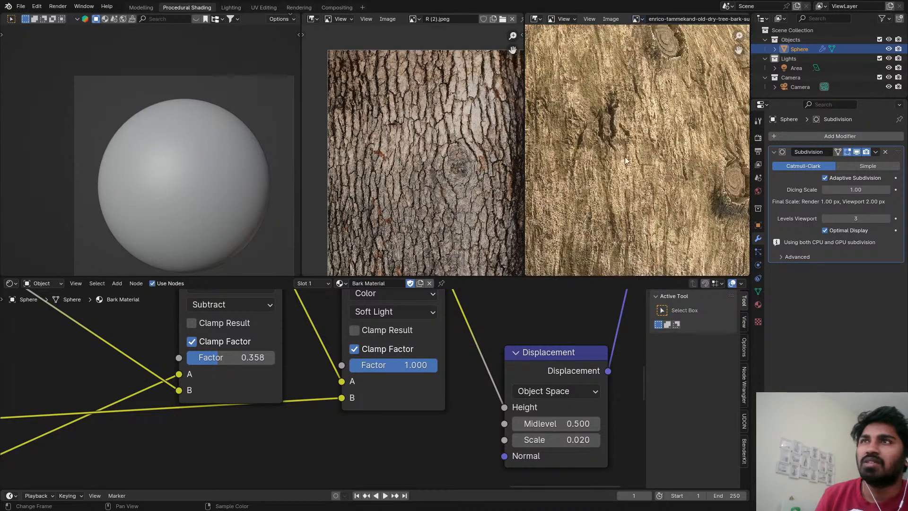
pyautogui.moveTo(618, 143); pyautogui.dragTo(643, 107, button='middle')
# Switch the second image editor to the OIP (1).jpeg reference and study both bark photos up close.
pyautogui.click(635, 19)
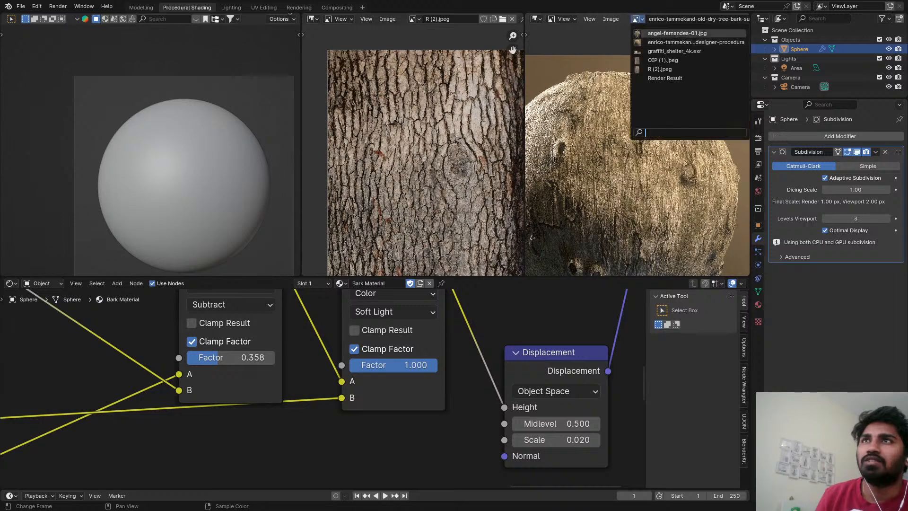
pyautogui.click(657, 56)
pyautogui.scroll(1, 603, 214)
pyautogui.moveTo(602, 194); pyautogui.dragTo(625, 204, button='middle')
pyautogui.scroll(-1, 625, 212)
pyautogui.scroll(-1, 625, 204)
pyautogui.moveTo(632, 88); pyautogui.dragTo(640, 135, button='middle')
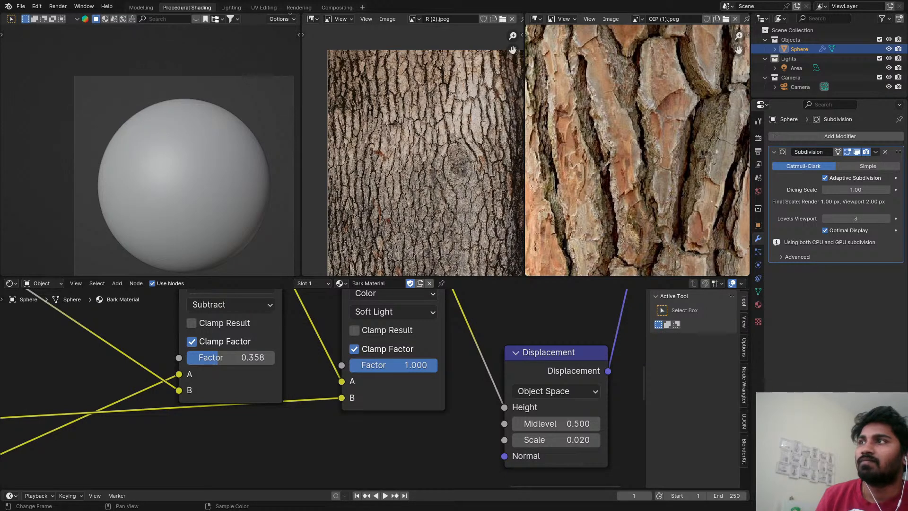
pyautogui.scroll(4, 429, 173)
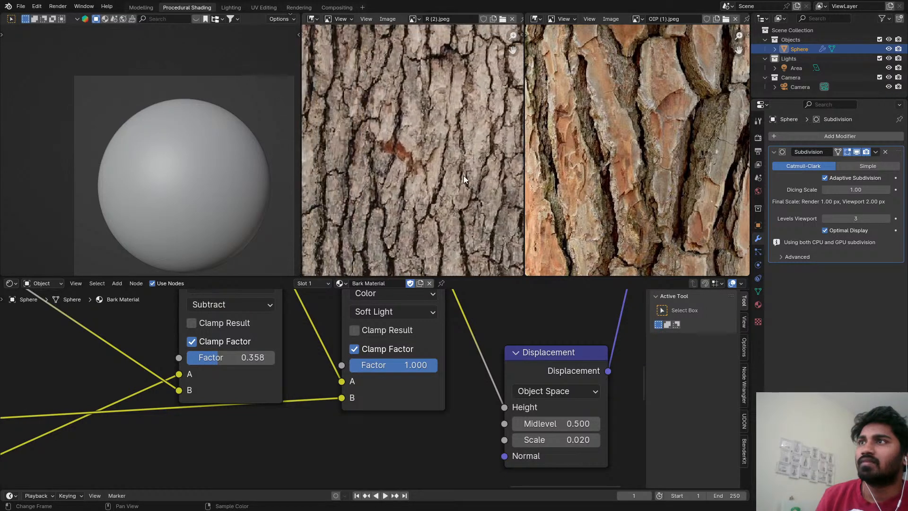
# Set the sphere's viewport to Rendered shading and save the file.
pyautogui.press('z')
pyautogui.click(202, 171)
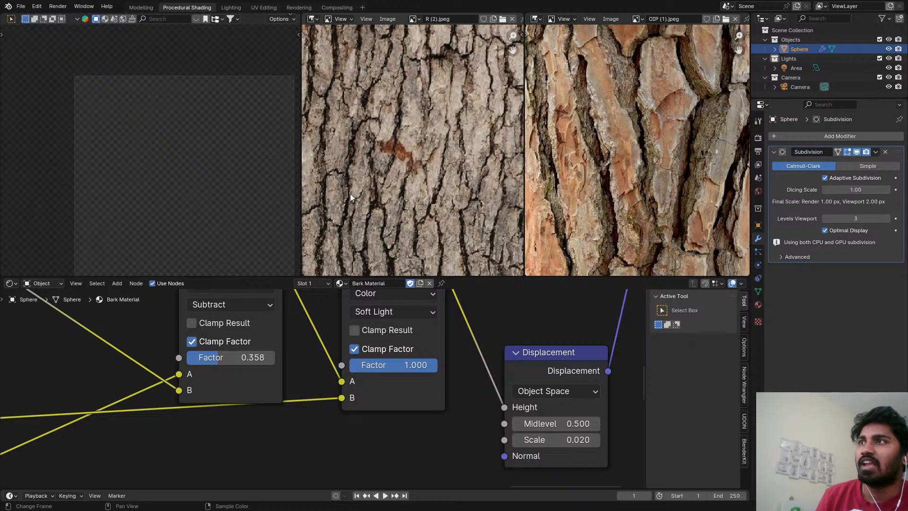
pyautogui.scroll(4, 179, 169)
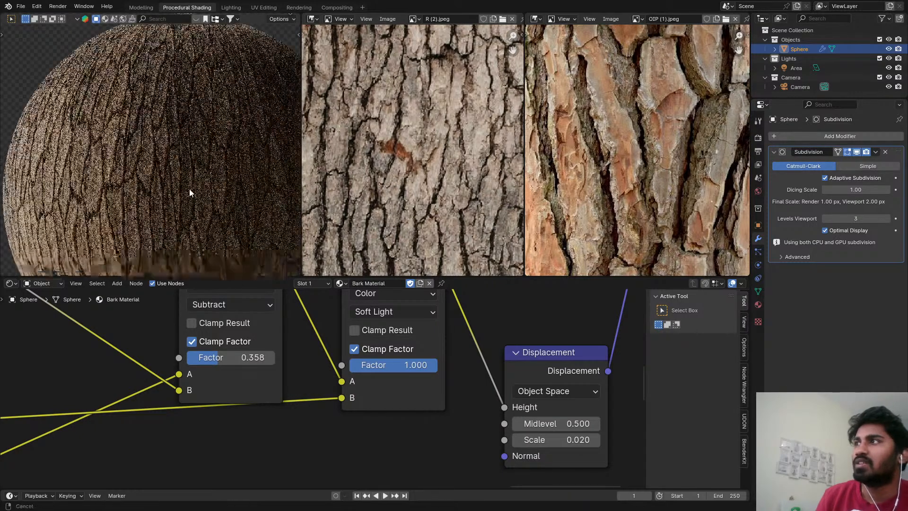
pyautogui.scroll(-2, 540, 200)
pyautogui.scroll(-6, 385, 392)
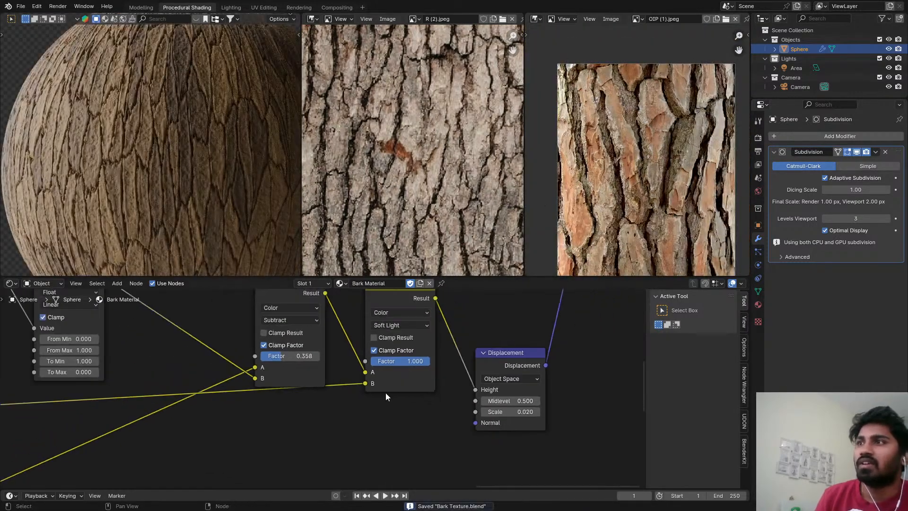
# Move the Smooth F1 Voronoi Texture and its Separate XYZ node back so they sit beneath the first detail Noise Texture.
pyautogui.scroll(-2, 369, 376)
pyautogui.moveTo(364, 363); pyautogui.dragTo(396, 362, button='middle')
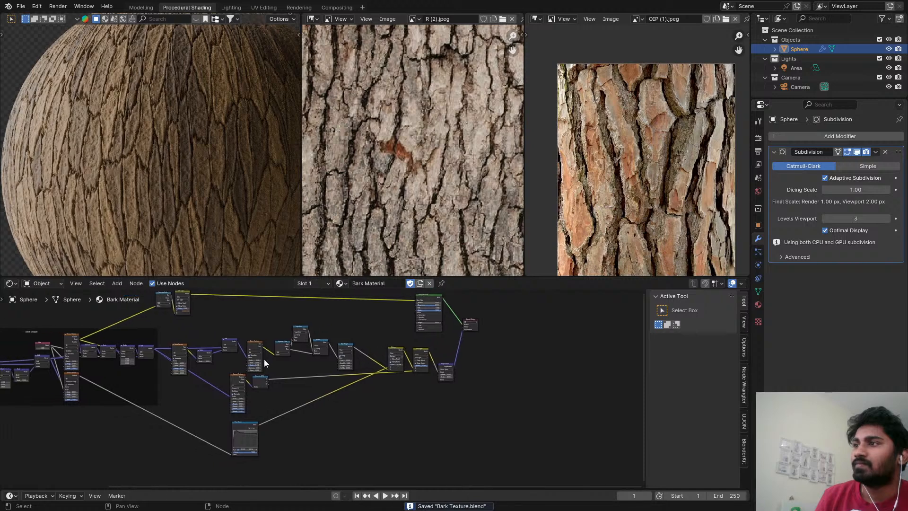
pyautogui.scroll(2, 273, 409)
pyautogui.moveTo(254, 424); pyautogui.dragTo(310, 389, button='middle')
pyautogui.scroll(4, 276, 405)
pyautogui.scroll(-3, 275, 405)
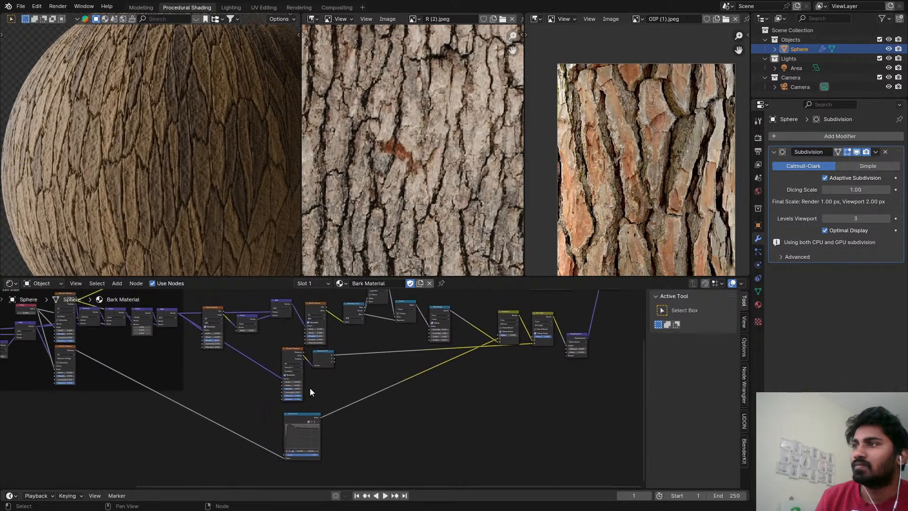
pyautogui.scroll(3, 294, 367)
pyautogui.moveTo(315, 360); pyautogui.dragTo(356, 362)
pyautogui.press('g')
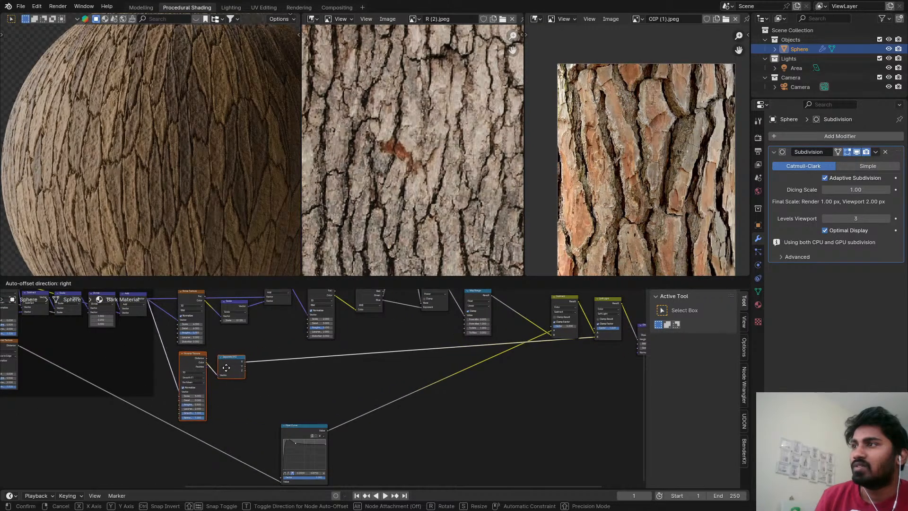
pyautogui.click(290, 352)
# Shift the first detail Noise Texture closer to its Scale node and join the Noise, Scale, Add and second Noise nodes in a frame.
pyautogui.scroll(4, 286, 391)
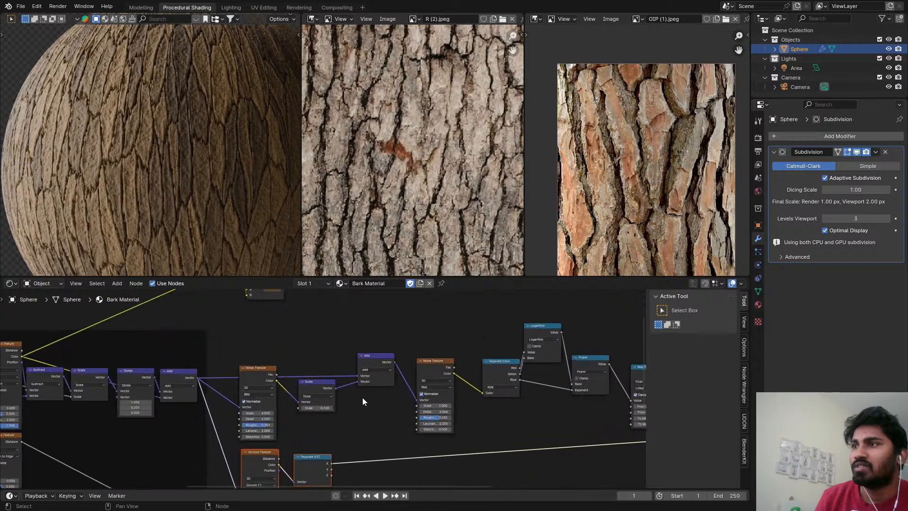
pyautogui.click(270, 384)
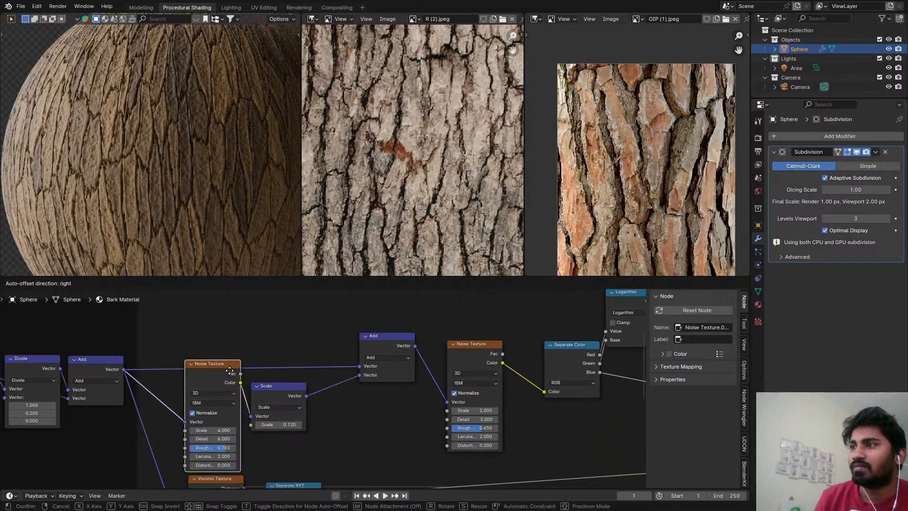
pyautogui.click(215, 355)
pyautogui.scroll(-4, 271, 353)
pyautogui.moveTo(213, 335); pyautogui.dragTo(382, 397)
pyautogui.hotkey('ctrl', 'j')
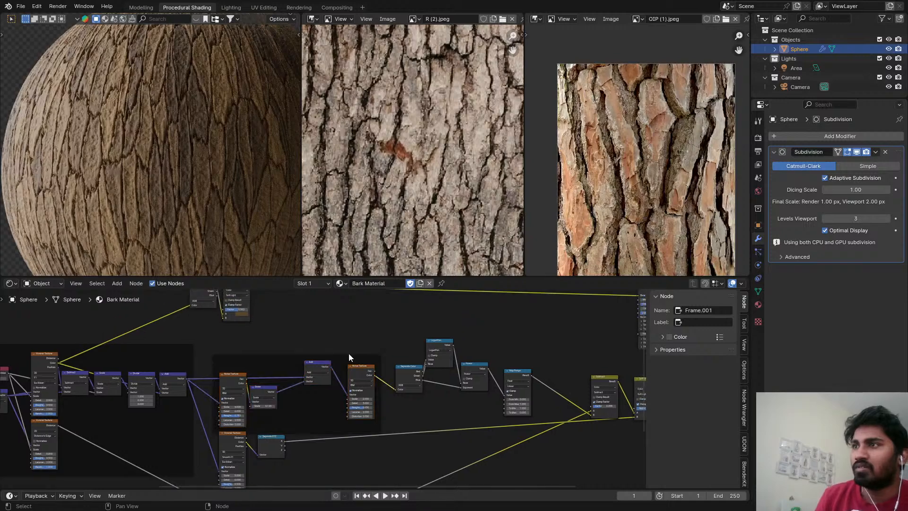
pyautogui.press('g')
pyautogui.click(360, 338)
# Add the Separate Color, Logarithm and Power nodes to the noise detail frame, placing them after the second Noise Texture.
pyautogui.scroll(4, 396, 358)
pyautogui.moveTo(415, 384); pyautogui.dragTo(377, 382)
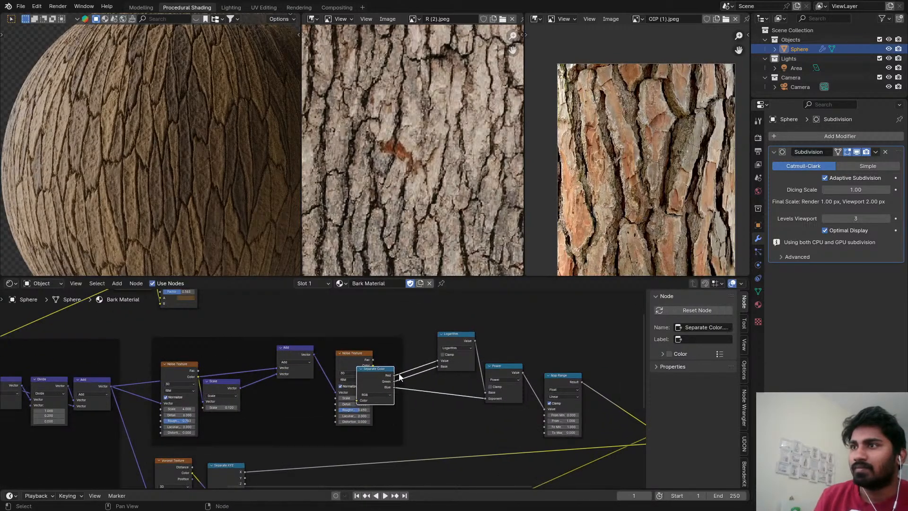
pyautogui.moveTo(455, 340); pyautogui.dragTo(431, 351)
pyautogui.moveTo(501, 370)
pyautogui.mouseDown()
pyautogui.moveTo(420, 384)
pyautogui.moveTo(491, 360)
pyautogui.mouseUp()
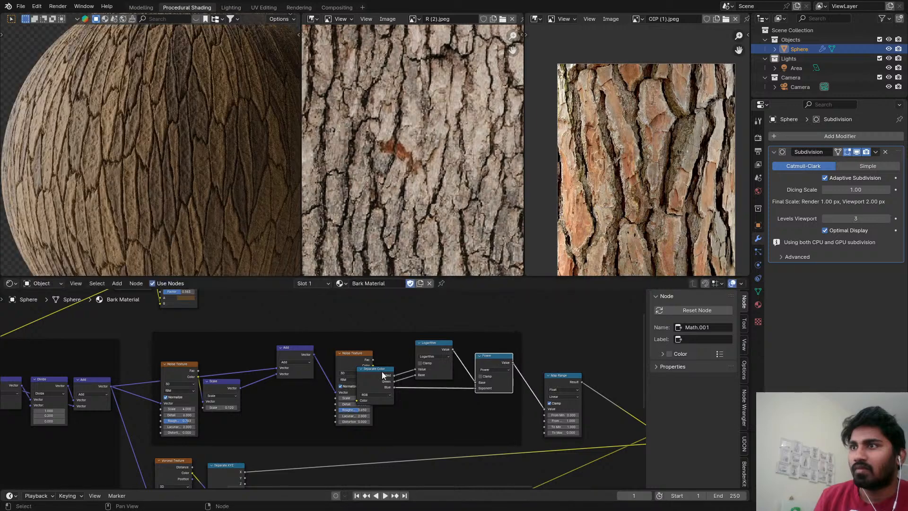
pyautogui.moveTo(358, 377); pyautogui.dragTo(378, 362)
pyautogui.scroll(2, 178, 365)
# Lower the first Noise Texture, Scale and Add nodes in the frame and move the Voronoi and Separate XYZ pair clear below it.
pyautogui.click(178, 364)
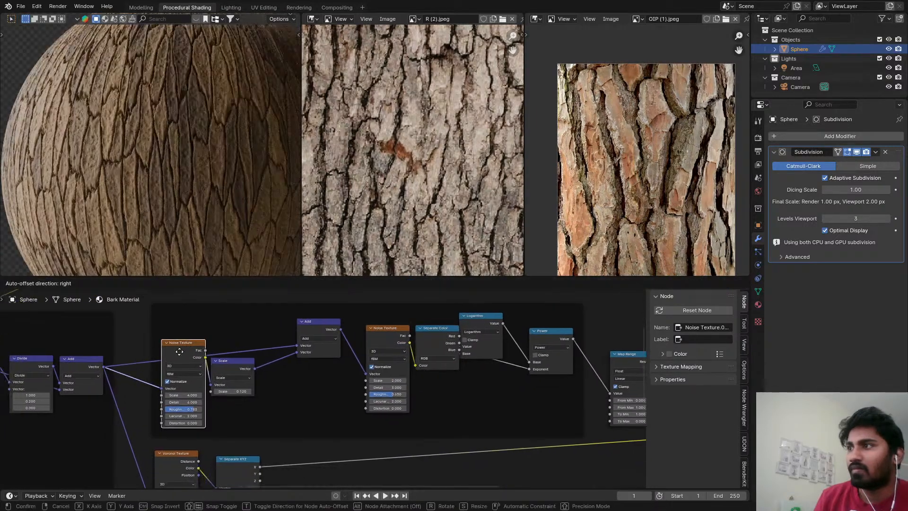
pyautogui.moveTo(225, 367); pyautogui.dragTo(243, 372)
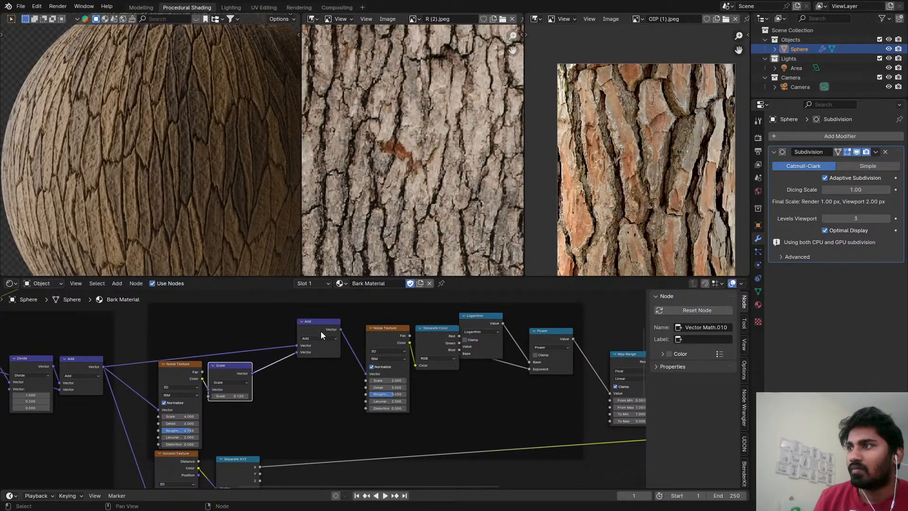
pyautogui.moveTo(321, 331); pyautogui.dragTo(313, 355)
pyautogui.scroll(-5, 313, 379)
pyautogui.moveTo(314, 392); pyautogui.dragTo(329, 325, button='middle')
pyautogui.scroll(-4, 329, 325)
pyautogui.moveTo(315, 383); pyautogui.dragTo(294, 408)
# Tidy the spacing of the first Noise Texture, Scale and Add nodes along their links inside the noise detail frame.
pyautogui.scroll(8, 269, 308)
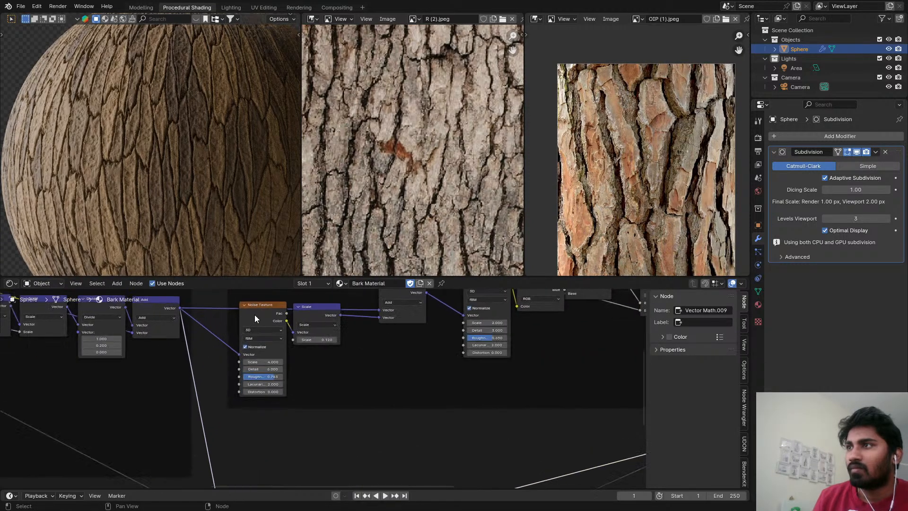
pyautogui.moveTo(254, 314); pyautogui.dragTo(255, 332)
pyautogui.moveTo(304, 308); pyautogui.dragTo(305, 324)
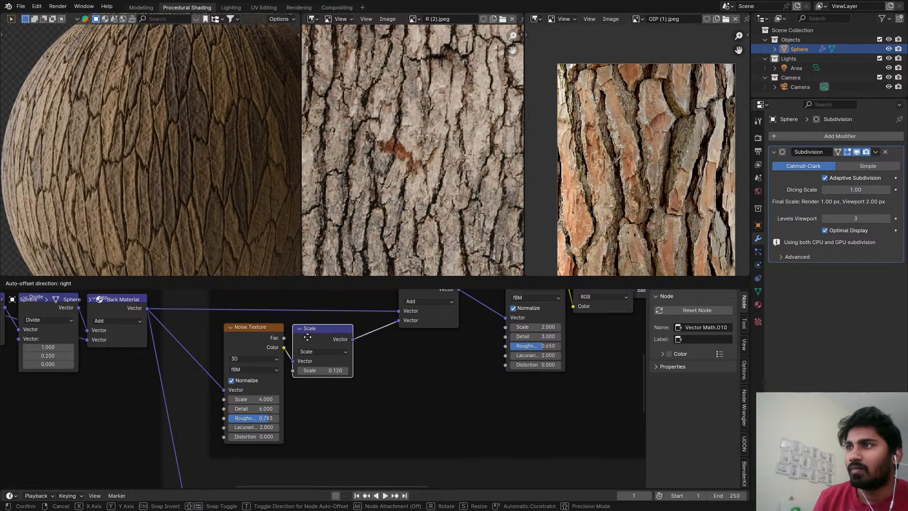
pyautogui.scroll(2, 339, 324)
pyautogui.moveTo(394, 304); pyautogui.dragTo(388, 304)
pyautogui.moveTo(398, 353); pyautogui.dragTo(334, 373, button='middle')
pyautogui.scroll(-3, 333, 372)
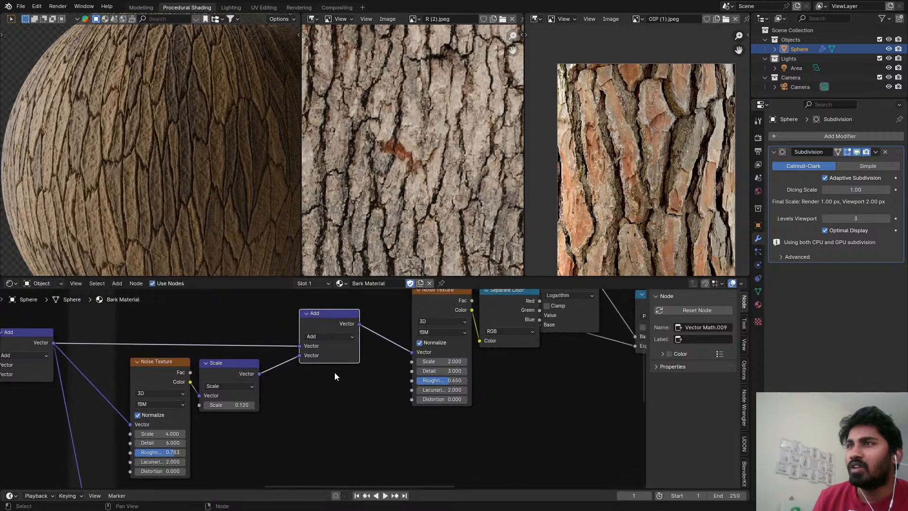
# Line up the second Noise Texture, Separate Color, Logarithm and Power nodes closely after the Add node in the frame.
pyautogui.moveTo(415, 311); pyautogui.dragTo(383, 328)
pyautogui.moveTo(503, 313); pyautogui.dragTo(415, 327, button='middle')
pyautogui.scroll(4, 415, 328)
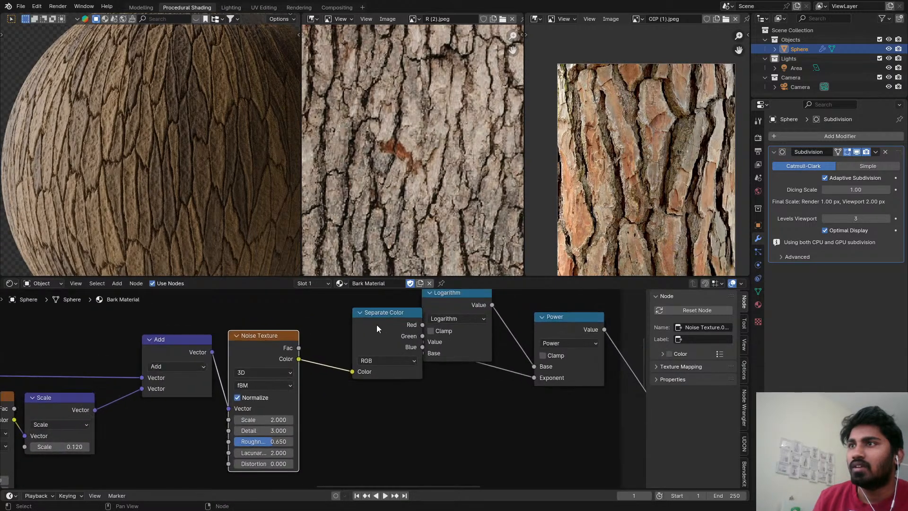
pyautogui.moveTo(377, 325); pyautogui.dragTo(336, 348)
pyautogui.moveTo(436, 302); pyautogui.dragTo(429, 309)
pyautogui.scroll(1, 461, 348)
pyautogui.moveTo(464, 351); pyautogui.dragTo(406, 362, button='middle')
pyautogui.scroll(3, 506, 345)
pyautogui.moveTo(507, 334); pyautogui.dragTo(499, 328)
pyautogui.scroll(-2, 499, 328)
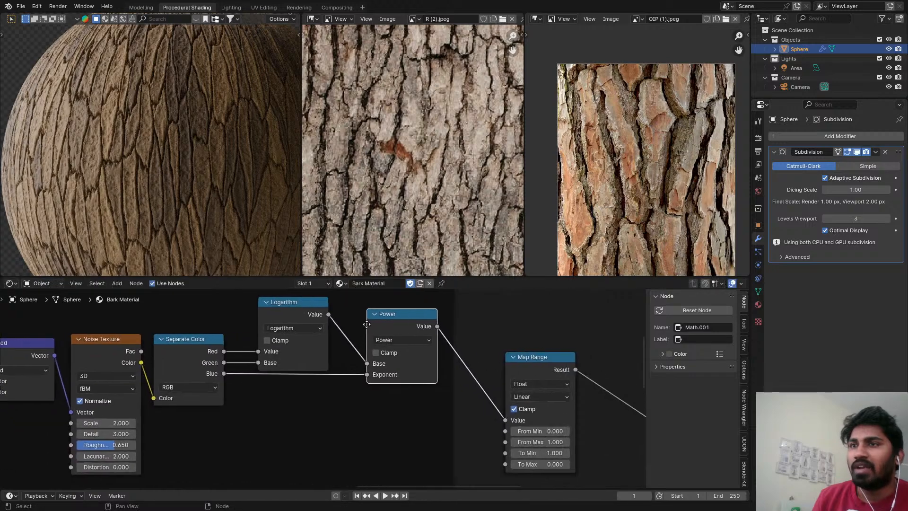
# Move the Map Range node into the noise detail frame, directly after the Power node.
pyautogui.moveTo(526, 365); pyautogui.dragTo(469, 326)
pyautogui.scroll(-4, 314, 376)
pyautogui.scroll(-4, 314, 376)
pyautogui.moveTo(304, 381); pyautogui.dragTo(351, 344, button='middle')
pyautogui.scroll(-1, 356, 338)
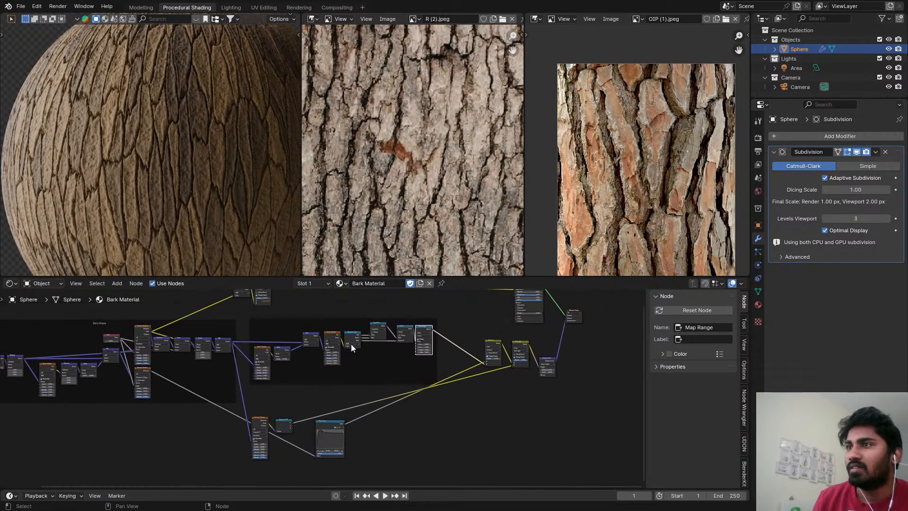
# Place the Voronoi and Separate XYZ pair just under the noise detail frame, with the Float Curve node below them.
pyautogui.scroll(5, 309, 394)
pyautogui.moveTo(232, 416); pyautogui.dragTo(279, 389)
pyautogui.moveTo(332, 433); pyautogui.dragTo(240, 470)
pyautogui.scroll(-1, 562, 327)
# Move the Subtract mix node closer to the Map Range output, just outside the noise detail frame.
pyautogui.moveTo(565, 322); pyautogui.dragTo(409, 373, button='middle')
pyautogui.scroll(4, 413, 360)
pyautogui.moveTo(414, 356); pyautogui.dragTo(369, 347)
pyautogui.scroll(3, 367, 346)
pyautogui.scroll(1, 350, 343)
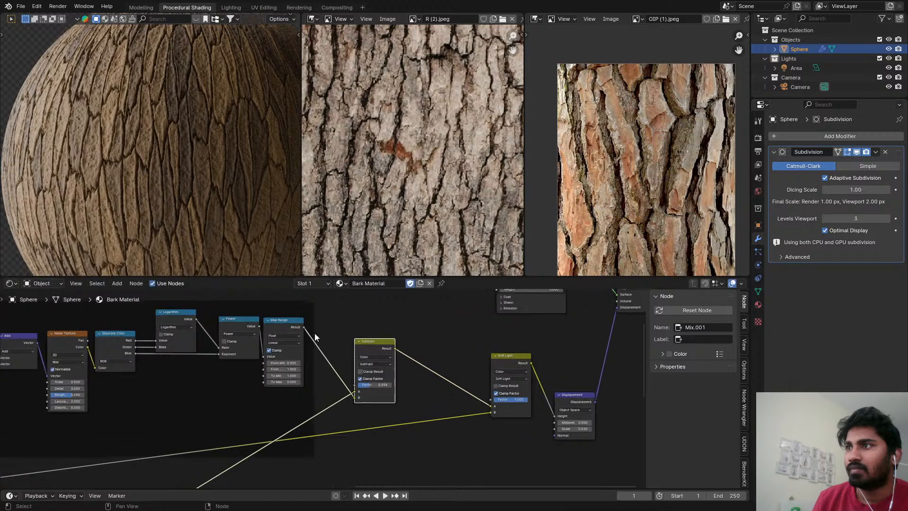
pyautogui.scroll(-5, 378, 349)
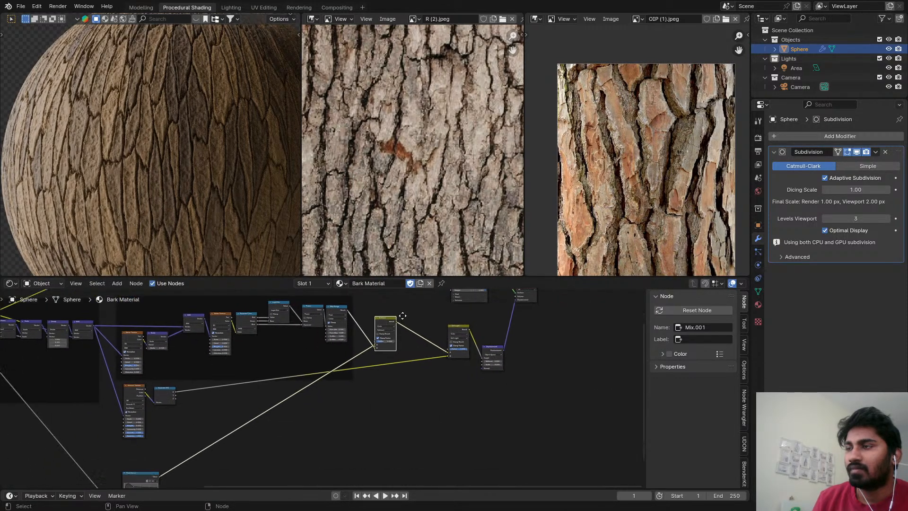
# Move the Float Curve node into the bark shape frame, beside the Distance to Edge Voronoi Texture.
pyautogui.scroll(-3, 284, 350)
pyautogui.scroll(1, 161, 382)
pyautogui.moveTo(162, 381); pyautogui.dragTo(185, 428, button='middle')
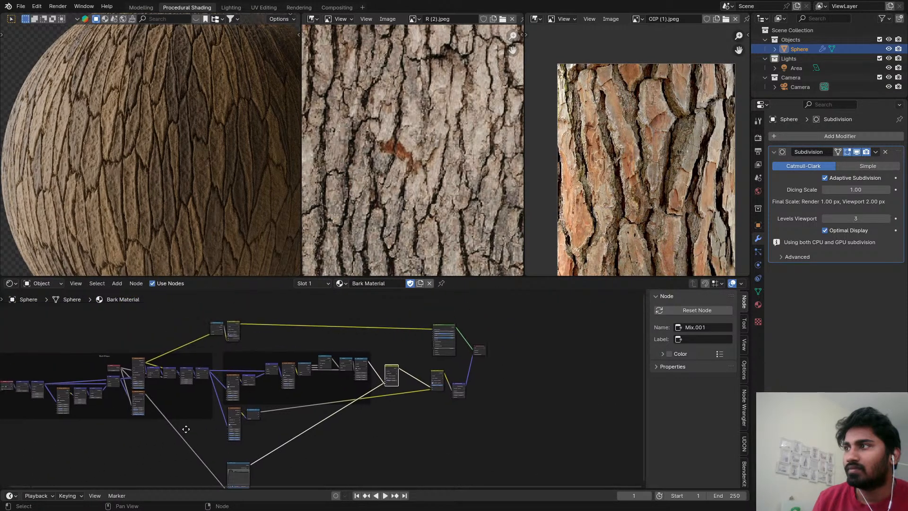
pyautogui.scroll(-1, 188, 421)
pyautogui.scroll(2, 227, 359)
pyautogui.moveTo(230, 444); pyautogui.dragTo(132, 339)
pyautogui.scroll(-2, 286, 340)
pyautogui.moveTo(286, 340); pyautogui.dragTo(255, 359, button='middle')
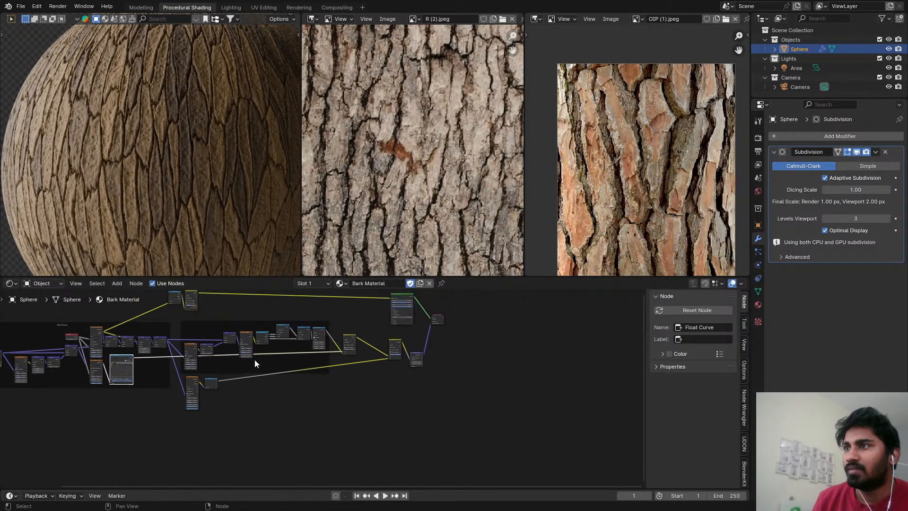
# Move the Smooth F1 Voronoi and Separate XYZ nodes under the Subtract mix node and route their vector link through a reroute point.
pyautogui.scroll(3, 305, 337)
pyautogui.moveTo(357, 335); pyautogui.dragTo(358, 338)
pyautogui.moveTo(231, 432); pyautogui.dragTo(158, 384)
pyautogui.moveTo(189, 388); pyautogui.dragTo(155, 399)
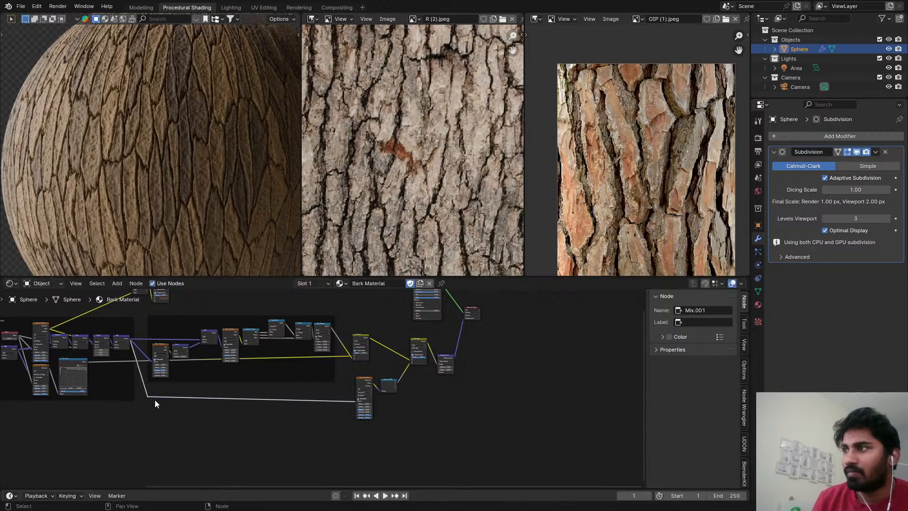
pyautogui.scroll(5, 382, 399)
# Join the Smooth F1 Voronoi Texture and Separate XYZ nodes in their own frame below the mix nodes.
pyautogui.moveTo(275, 358); pyautogui.dragTo(365, 401)
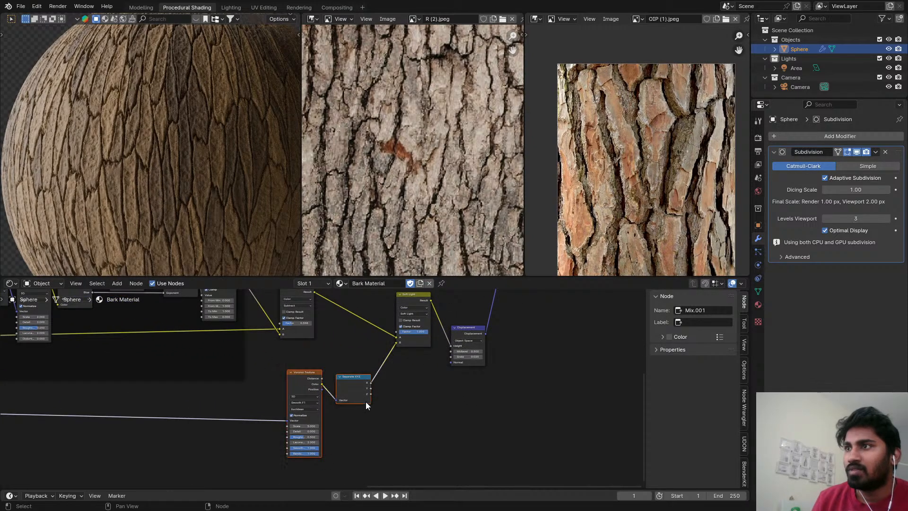
pyautogui.hotkey('ctrl', 'j')
pyautogui.click(354, 357)
pyautogui.moveTo(389, 323); pyautogui.dragTo(313, 432, button='middle')
pyautogui.scroll(-1, 334, 369)
pyautogui.scroll(-2, 310, 361)
pyautogui.scroll(-2, 278, 354)
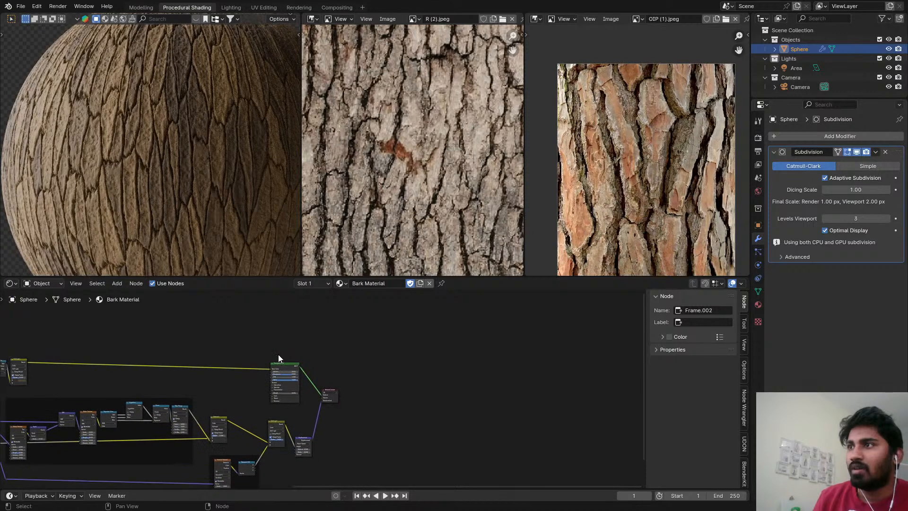
# Move the Principled BSDF, Displacement and Material Output nodes farther away from the mix nodes to free up space.
pyautogui.moveTo(365, 422); pyautogui.dragTo(366, 422)
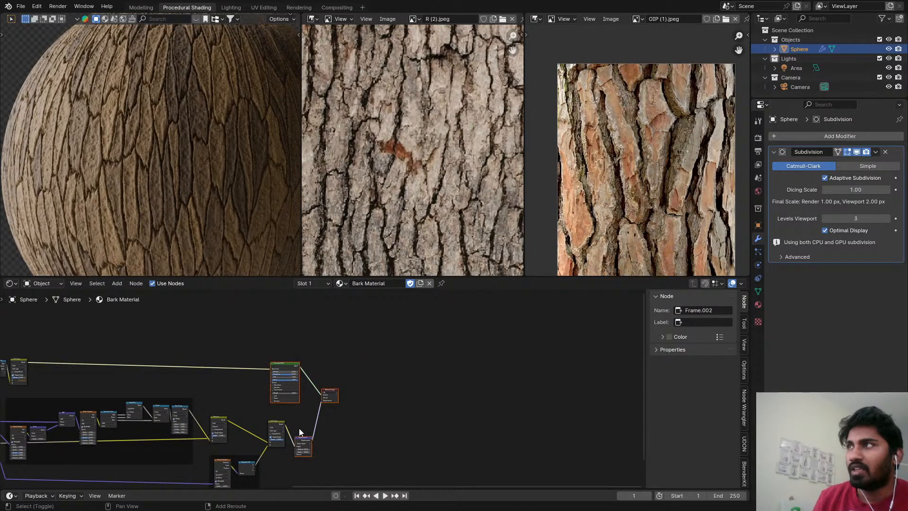
pyautogui.press('g')
pyautogui.click(606, 424)
pyautogui.scroll(-3, 313, 419)
pyautogui.moveTo(313, 419); pyautogui.dragTo(427, 354, button='middle')
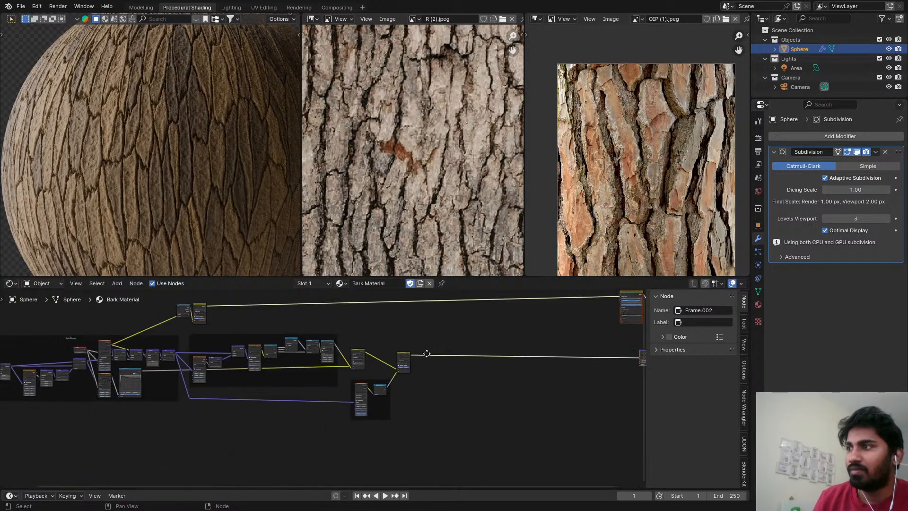
pyautogui.scroll(4, 223, 418)
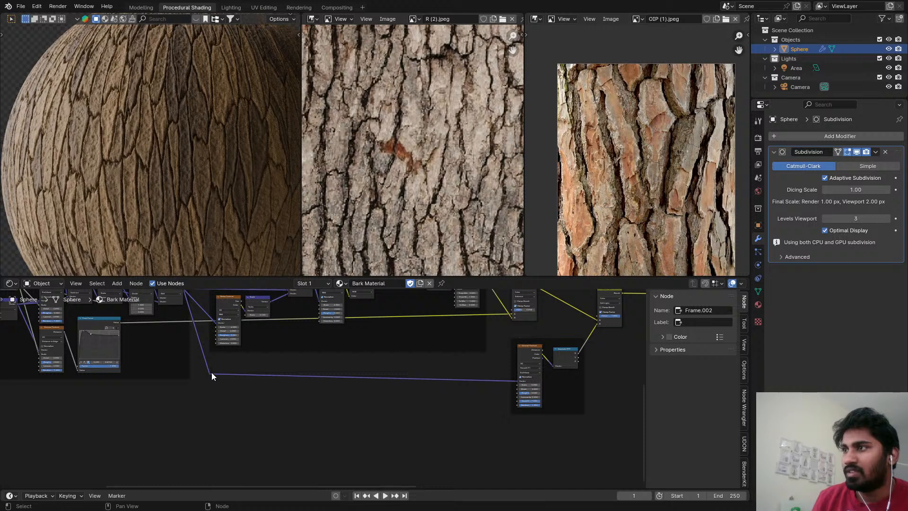
pyautogui.moveTo(210, 374); pyautogui.dragTo(246, 411)
pyautogui.write('vo')
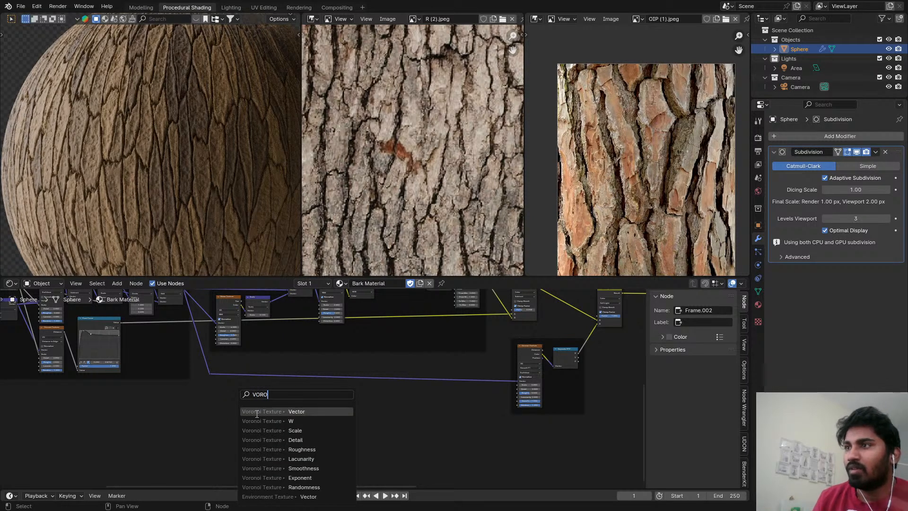
pyautogui.press('Escape')
# Add a Voronoi Texture fed by the reroute point's vector and set its feature output to Distance to Edge.
pyautogui.moveTo(211, 373); pyautogui.dragTo(233, 396)
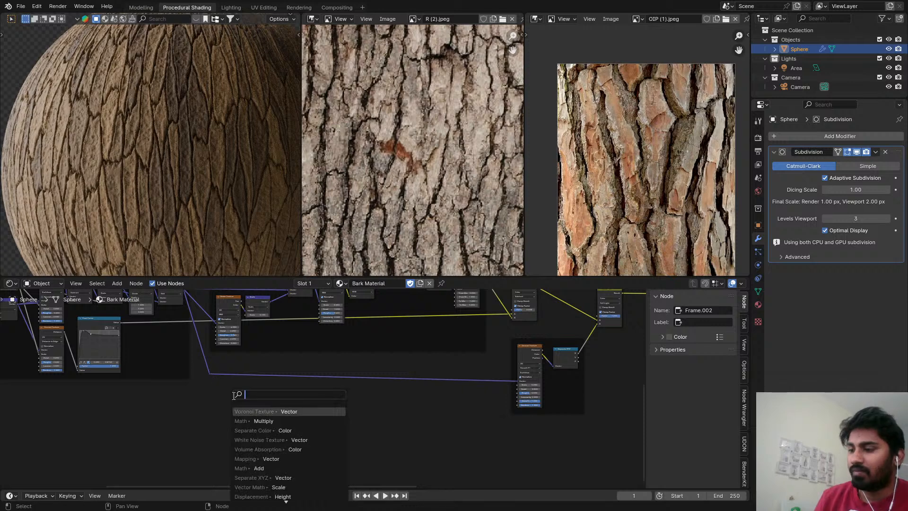
pyautogui.write('VORO')
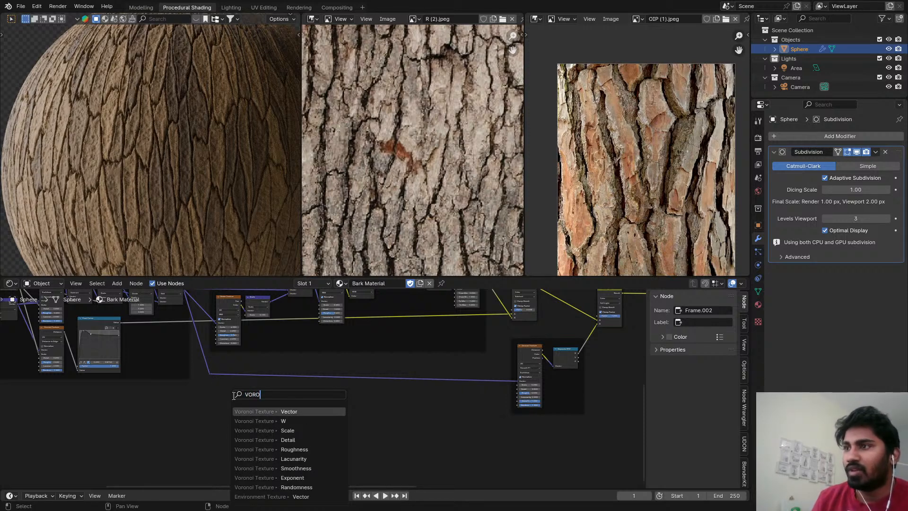
pyautogui.click(327, 412)
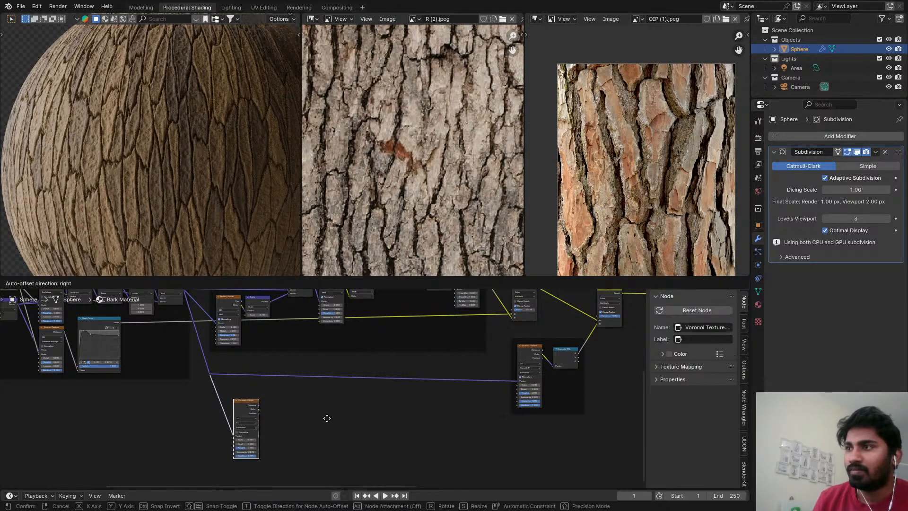
pyautogui.click(327, 418)
pyautogui.scroll(3, 234, 420)
pyautogui.click(233, 423)
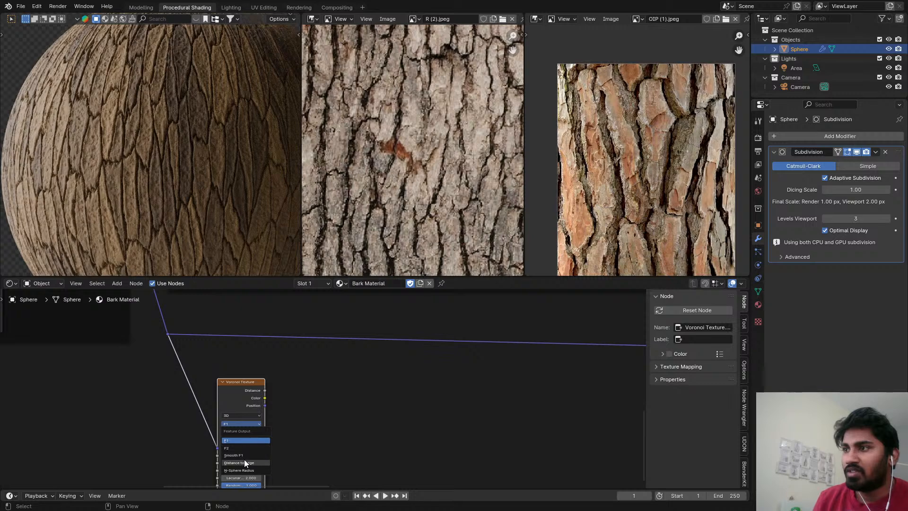
pyautogui.click(244, 458)
# Preview the new Voronoi's Distance output on the sphere and move the node farther from the reroute point.
pyautogui.keyDown('ctrl'); pyautogui.keyDown('shift'); pyautogui.click(254, 394); pyautogui.keyUp('shift'); pyautogui.keyUp('ctrl')
pyautogui.moveTo(257, 410); pyautogui.dragTo(299, 359, button='middle')
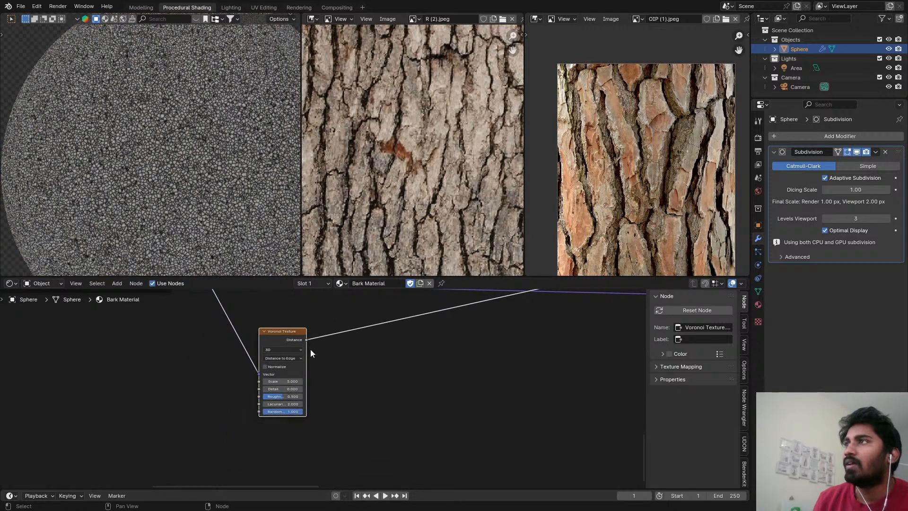
pyautogui.scroll(-2, 293, 359)
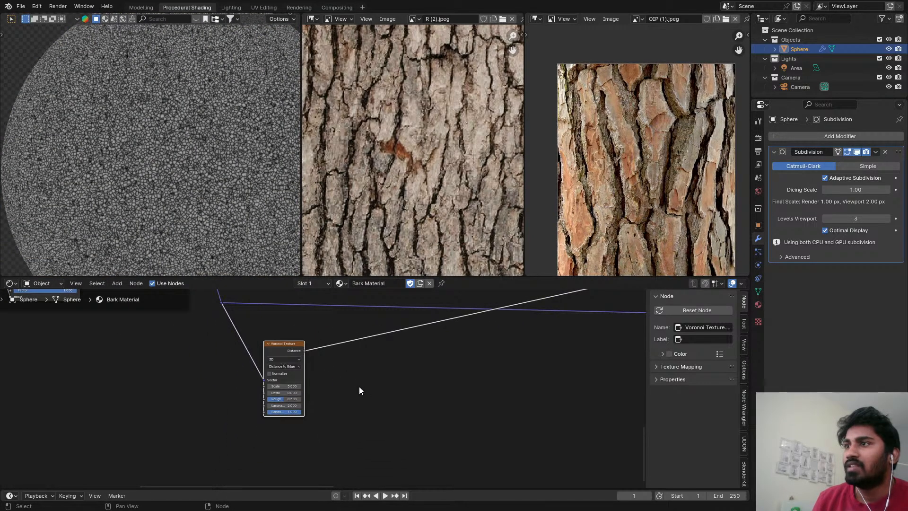
pyautogui.press('g')
pyautogui.click(611, 441)
pyautogui.scroll(-5, 487, 384)
pyautogui.moveTo(459, 370); pyautogui.dragTo(348, 397, button='middle')
pyautogui.scroll(2, 342, 400)
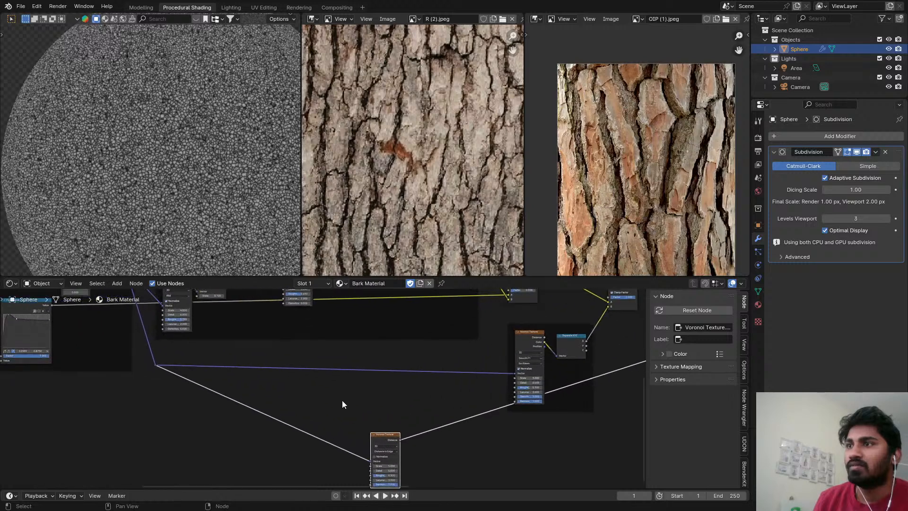
# Insert a Vector Math Add node before the new Voronoi Texture and feed the noise detail frame's second Noise Texture Color into it.
pyautogui.hotkey('shift', 'a')
pyautogui.write('vec')
pyautogui.press('Return')
pyautogui.click(341, 418)
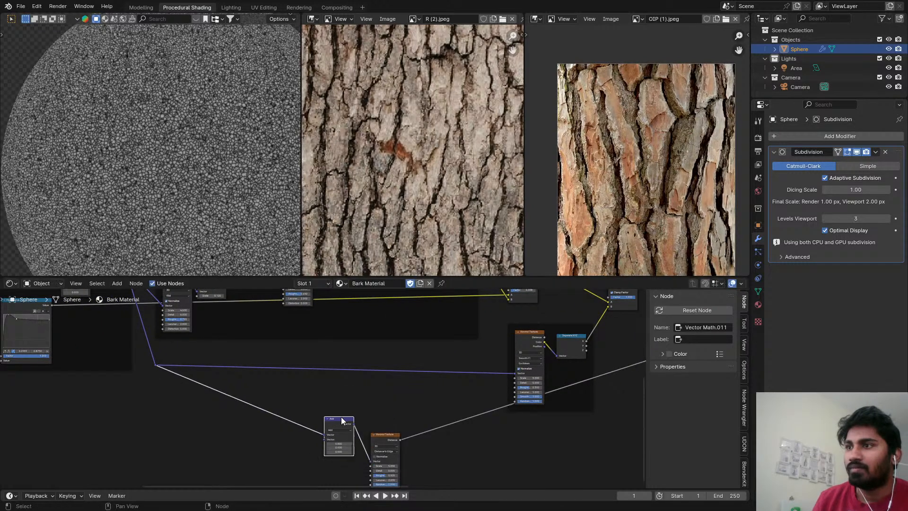
pyautogui.scroll(-3, 337, 416)
pyautogui.scroll(1, 384, 336)
pyautogui.scroll(1, 301, 334)
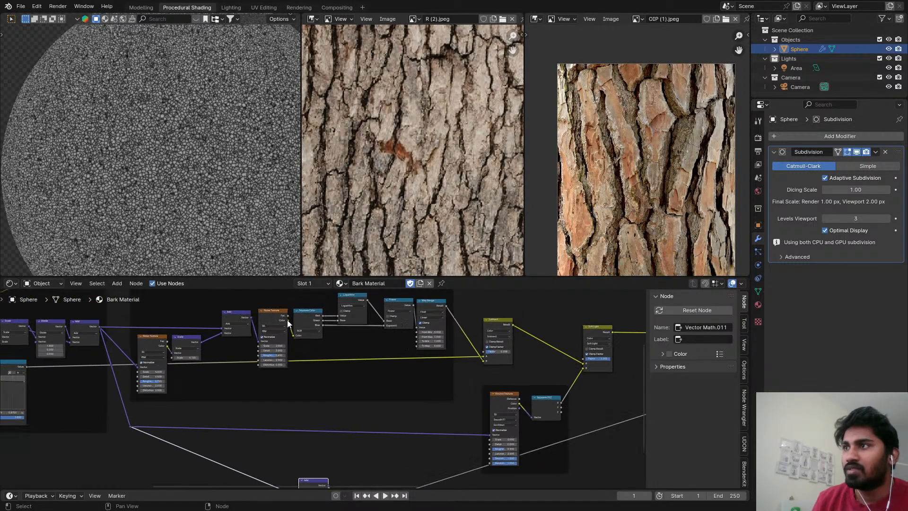
pyautogui.moveTo(287, 320); pyautogui.dragTo(300, 435)
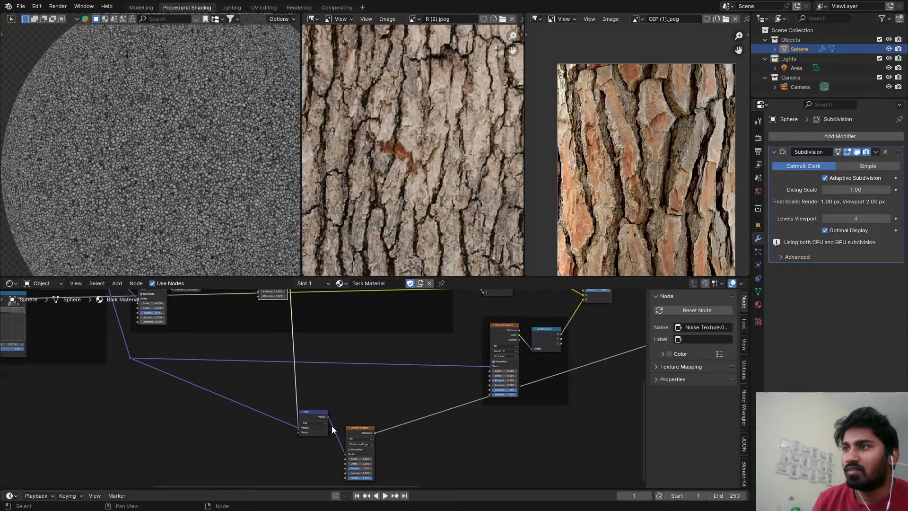
pyautogui.scroll(2, 334, 425)
pyautogui.moveTo(354, 432); pyautogui.dragTo(389, 413)
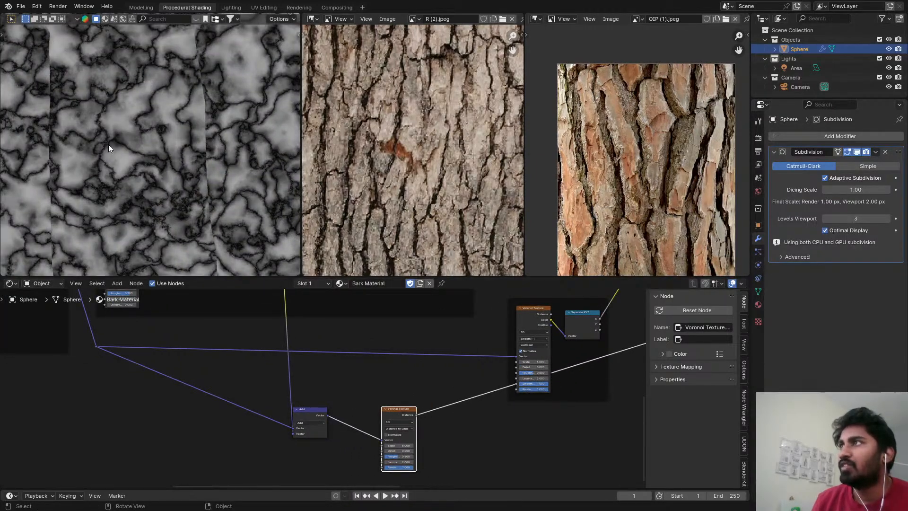
pyautogui.scroll(-12, 164, 189)
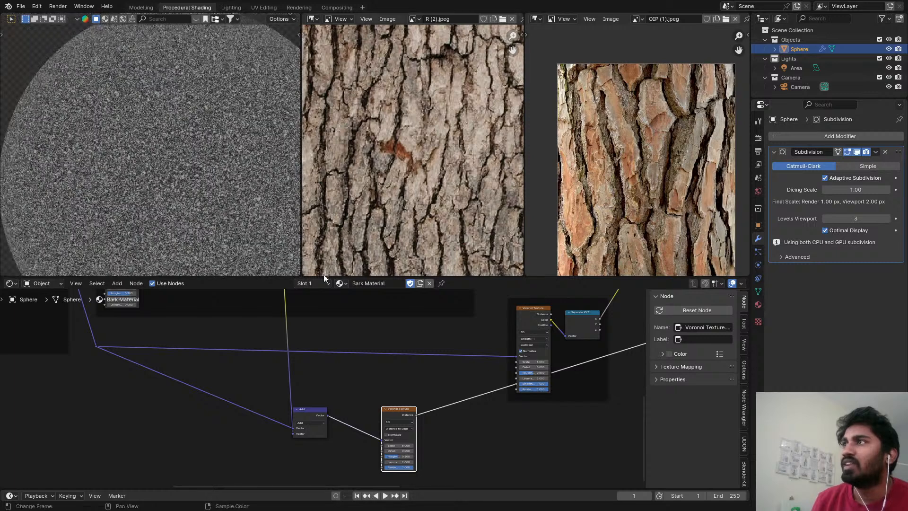
pyautogui.moveTo(390, 428); pyautogui.dragTo(232, 394, button='middle')
pyautogui.scroll(3, 243, 370)
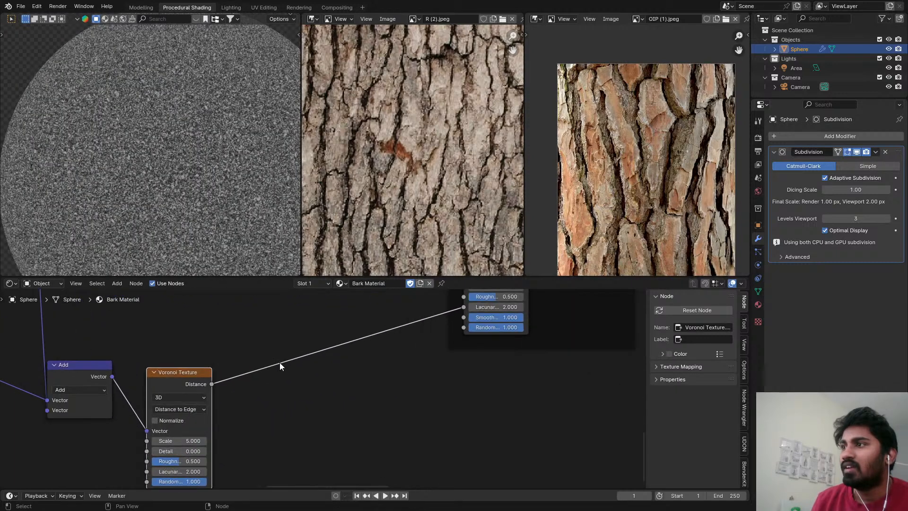
pyautogui.hotkey('shift', 'a')
pyautogui.moveTo(284, 360)
pyautogui.write('MAP')
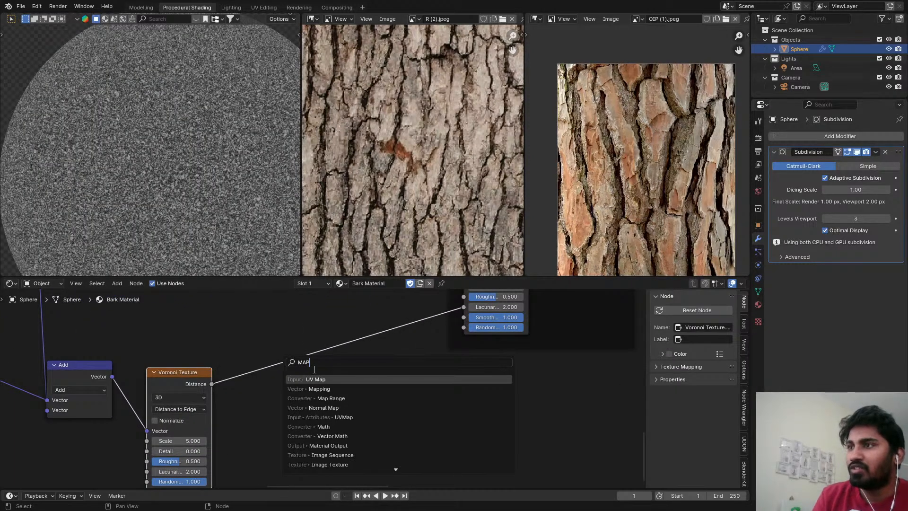
pyautogui.click(326, 389)
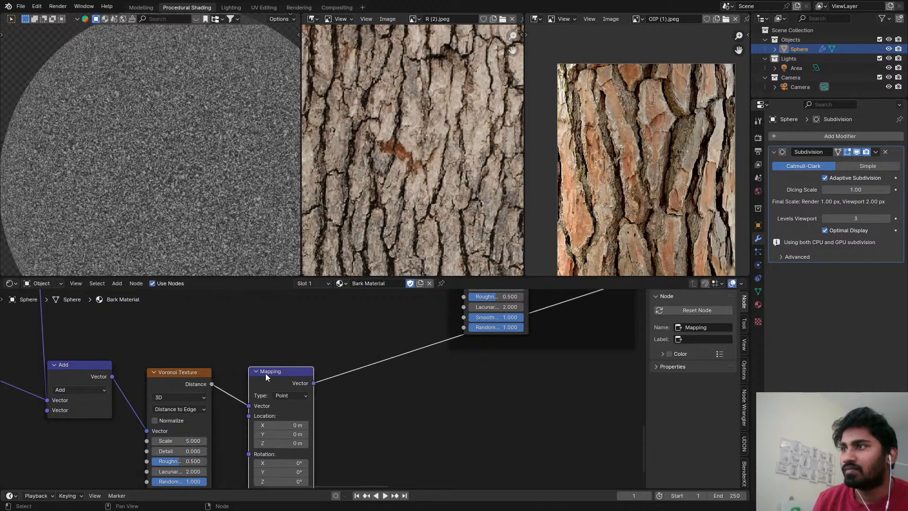
pyautogui.rightClick(265, 373)
# Insert a Map Range node on the Distance output of the new Distance to Edge Voronoi Texture.
pyautogui.hotkey('shift', 'a')
pyautogui.write('MR')
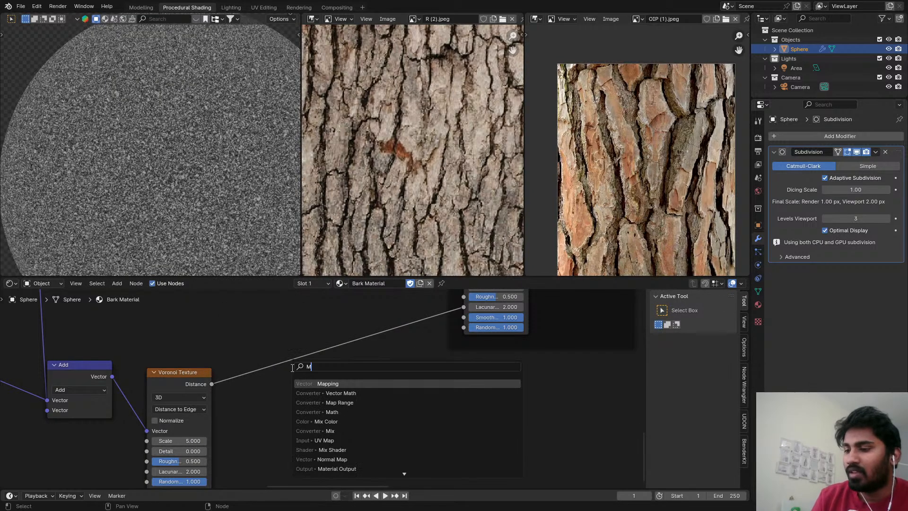
pyautogui.click(320, 384)
pyautogui.click(237, 366)
pyautogui.scroll(3, 237, 395)
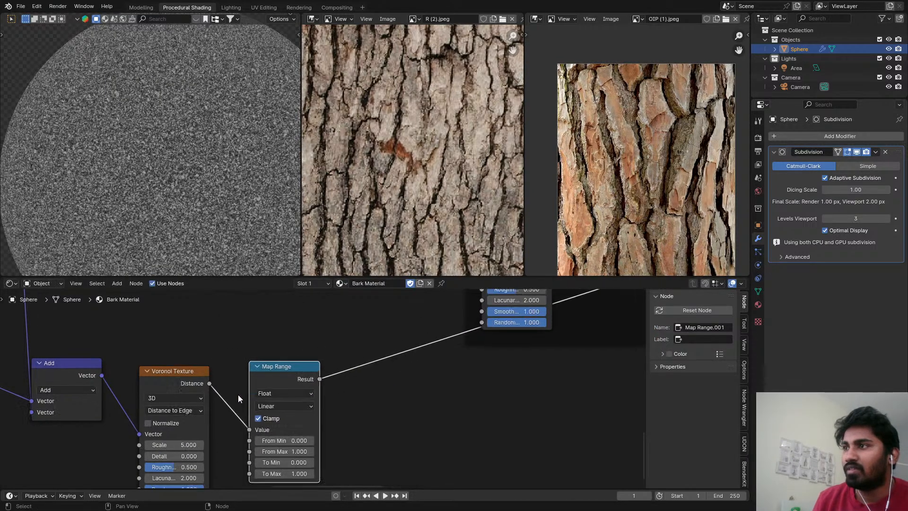
# Set the new Map Range's From Max to 0.5 and the Voronoi's Detail to 3, and save the file.
pyautogui.moveTo(353, 447); pyautogui.dragTo(386, 401, button='middle')
pyautogui.scroll(2, 149, 401)
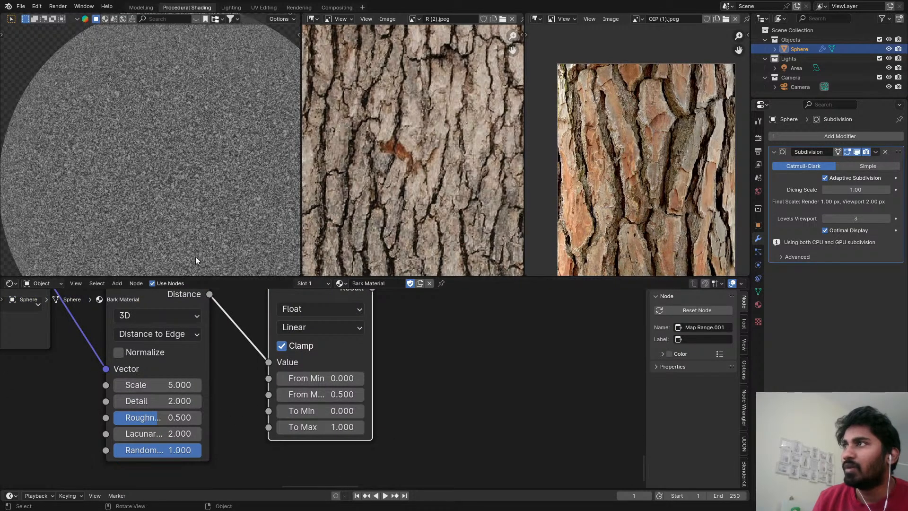
pyautogui.scroll(6, 149, 155)
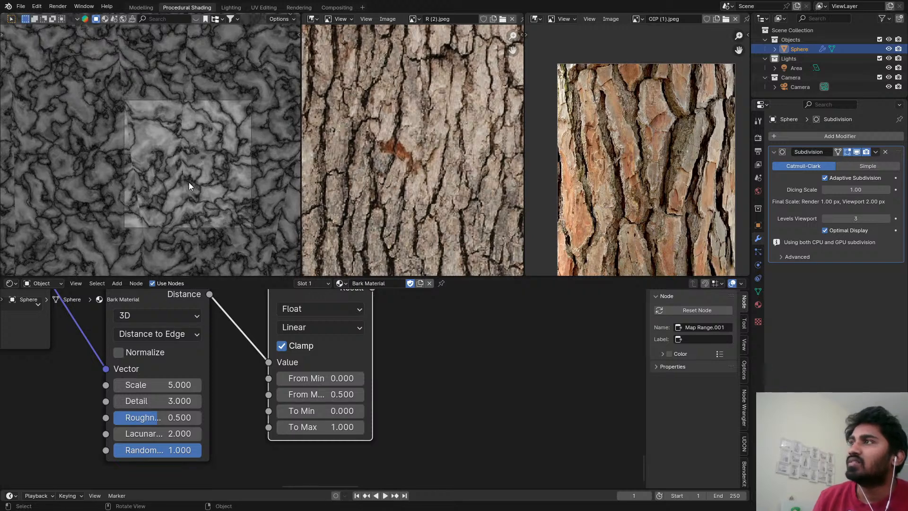
pyautogui.hotkey('ctrl', 's')
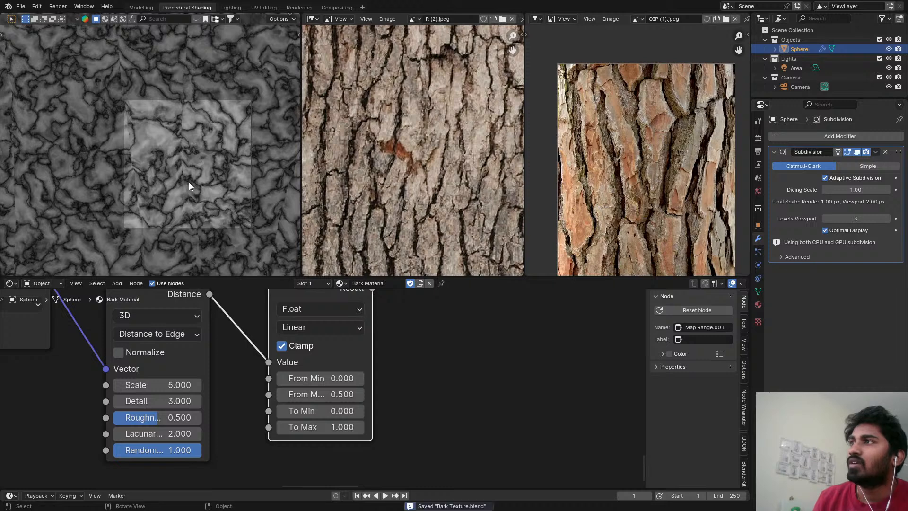
# Switch the viewport to solid shading and back to the rendered preview to inspect the Voronoi pattern on the sphere.
pyautogui.press('z')
pyautogui.click(590, 290)
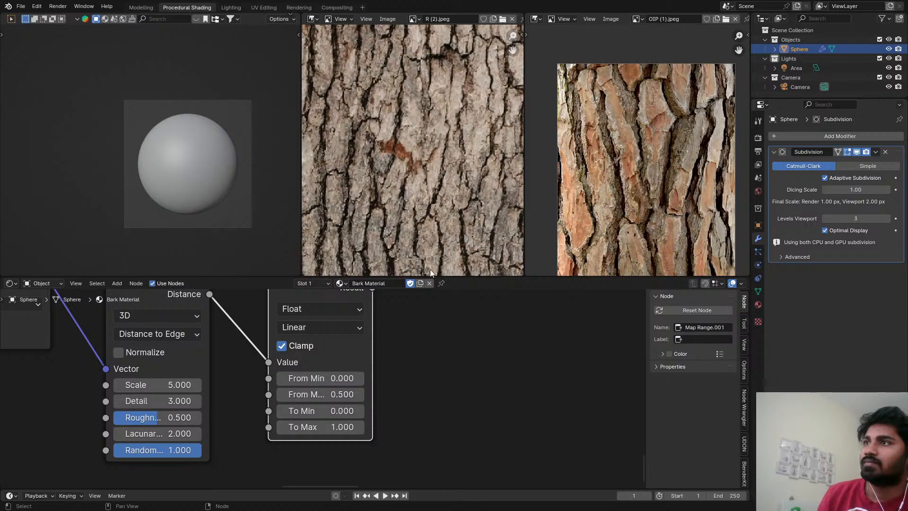
pyautogui.press('z')
pyautogui.click(271, 150)
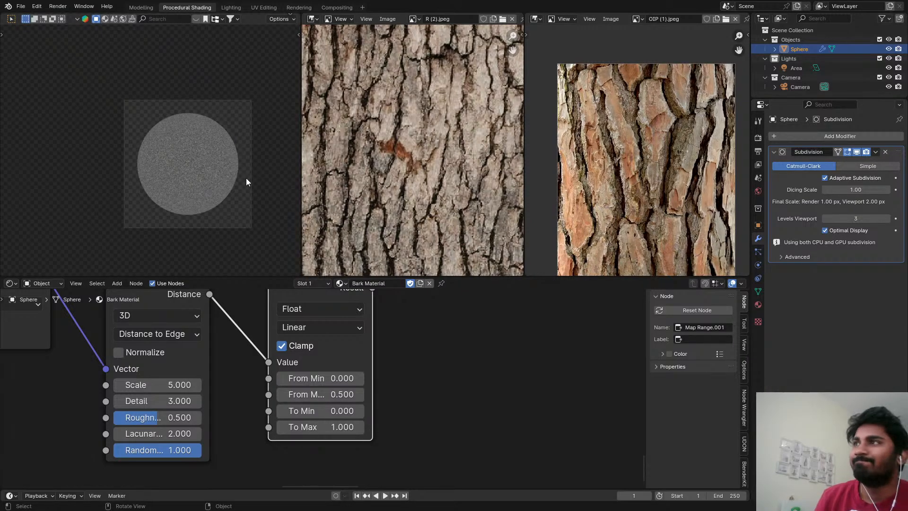
pyautogui.scroll(5, 180, 153)
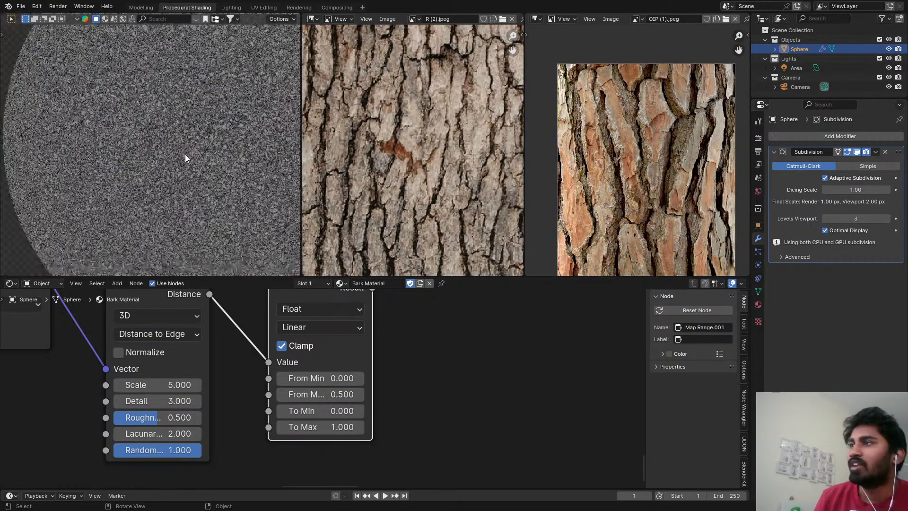
pyautogui.scroll(-6, 186, 158)
# Move the new Voronoi Texture and its Map Range together below the Smooth F1 Voronoi frame.
pyautogui.moveTo(433, 345); pyautogui.dragTo(404, 407, button='middle')
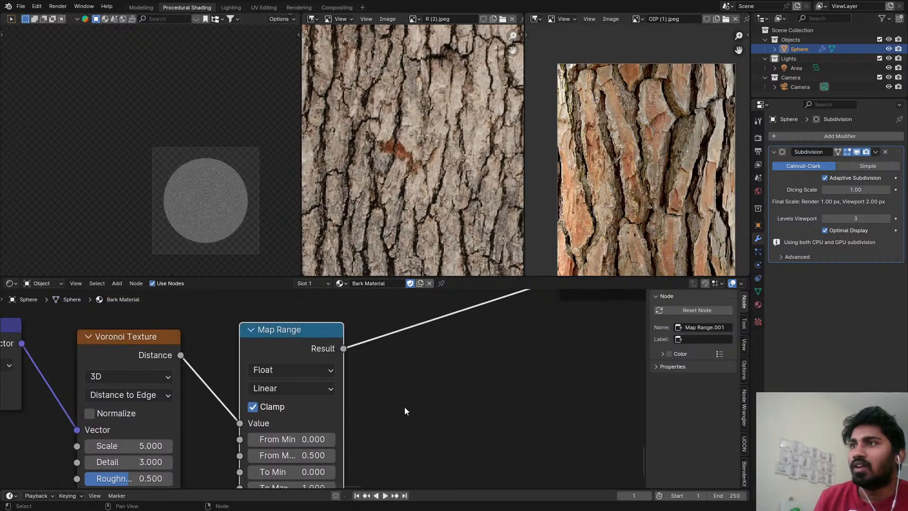
pyautogui.scroll(-7, 274, 444)
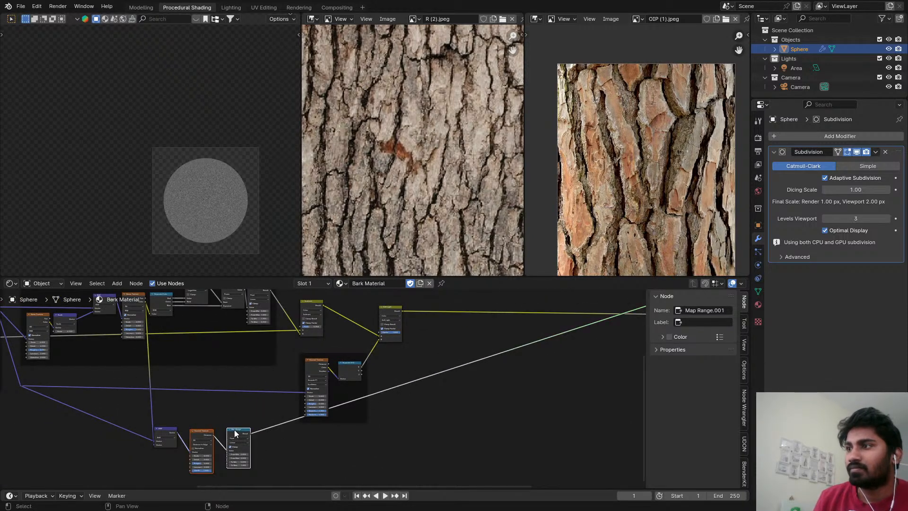
pyautogui.moveTo(234, 430); pyautogui.dragTo(357, 434)
# Duplicate the Soft Light mix node onto its output link and set the copy's blending mode to Multiply.
pyautogui.scroll(-1, 369, 416)
pyautogui.moveTo(385, 393); pyautogui.dragTo(300, 419, button='middle')
pyautogui.scroll(4, 311, 349)
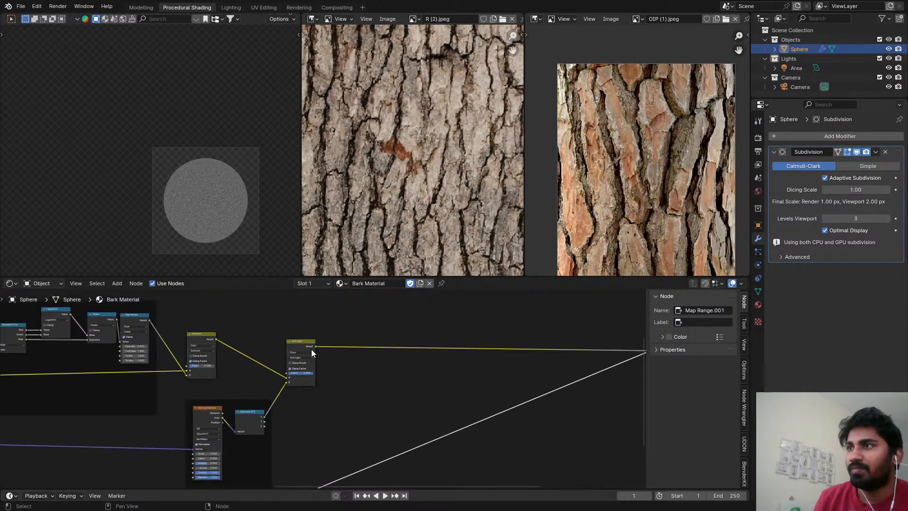
pyautogui.click(311, 349)
pyautogui.hotkey('shift', 'd')
pyautogui.click(373, 350)
pyautogui.scroll(4, 365, 351)
pyautogui.click(371, 352)
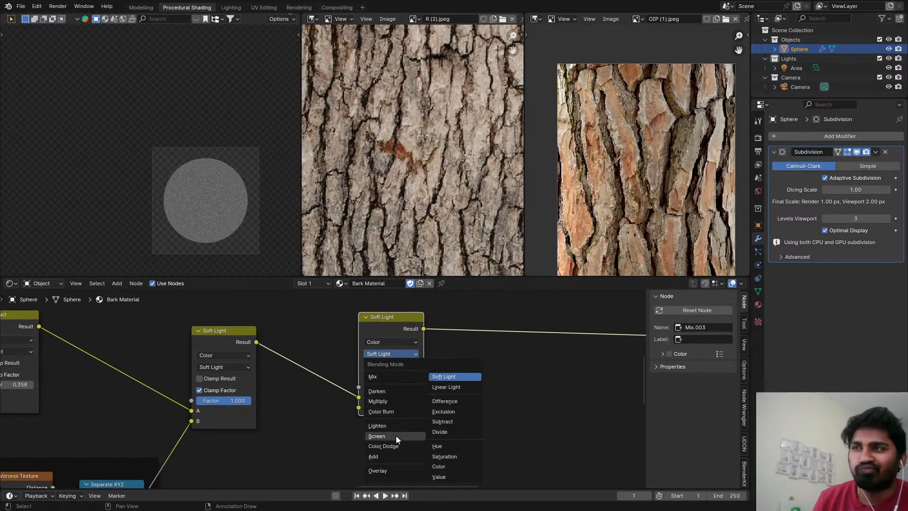
pyautogui.click(391, 401)
# Connect the new Map Range's Result to the B input of the Multiply mix node.
pyautogui.scroll(-6, 376, 423)
pyautogui.moveTo(363, 454); pyautogui.dragTo(340, 345, button='middle')
pyautogui.scroll(-2, 297, 388)
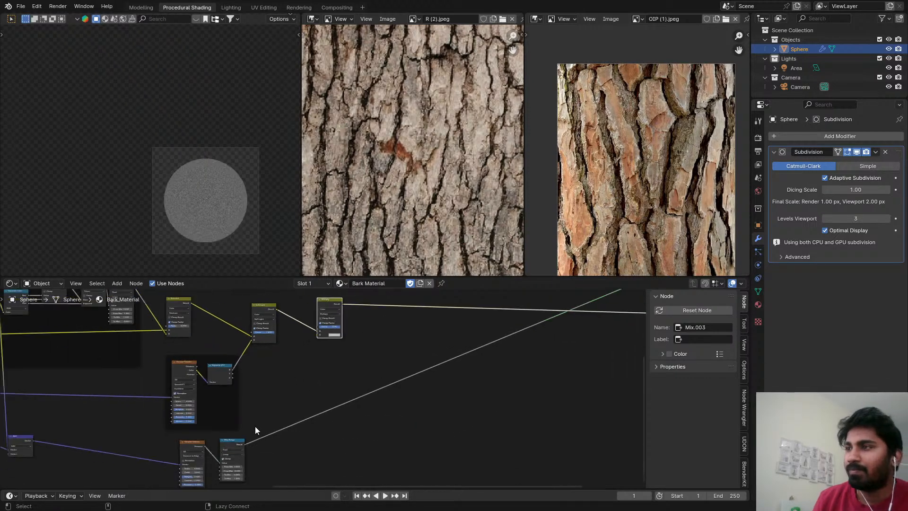
pyautogui.scroll(5, 321, 338)
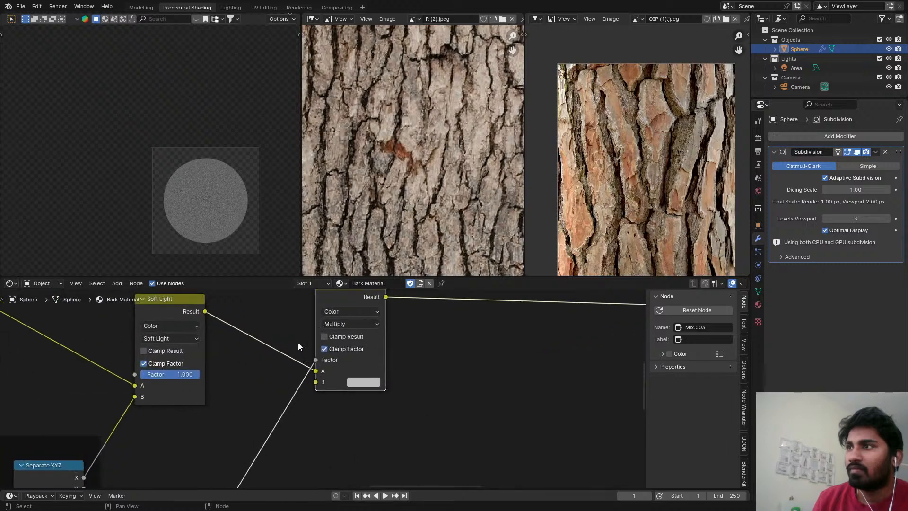
pyautogui.moveTo(315, 371); pyautogui.dragTo(317, 372)
# Switch the preview back to the Principled BSDF and inspect the full bark material on the sphere.
pyautogui.scroll(-7, 378, 354)
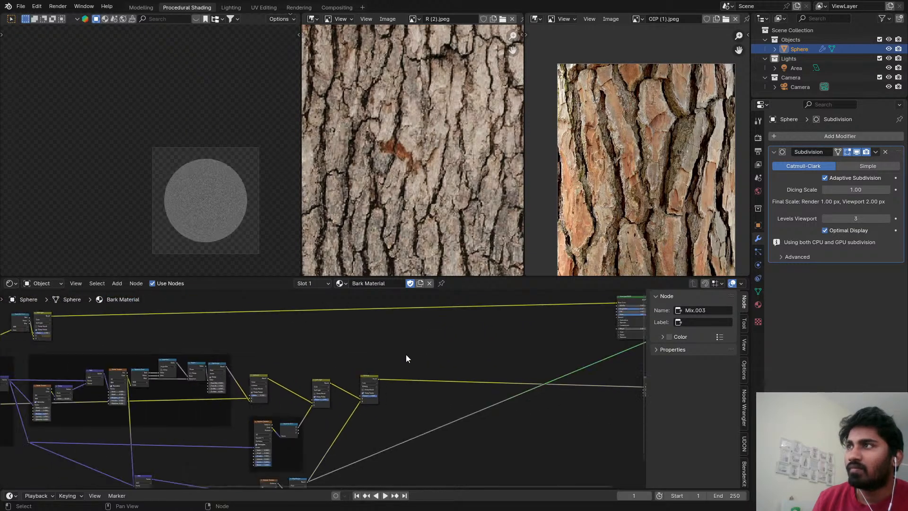
pyautogui.keyDown('ctrl'); pyautogui.keyDown('shift'); pyautogui.click(482, 380); pyautogui.keyUp('shift'); pyautogui.keyUp('ctrl')
pyautogui.scroll(6, 214, 212)
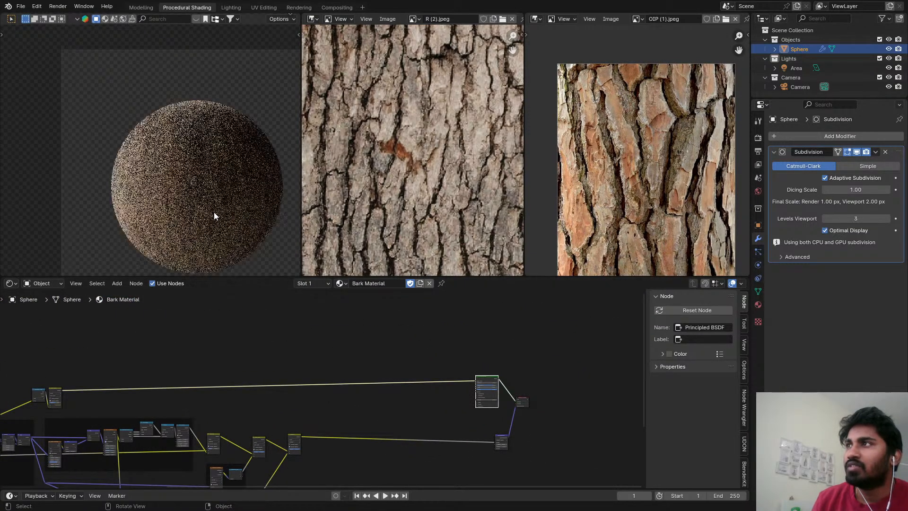
# Examine the bark surface on the sphere up close and the new Voronoi Texture and Map Range branch below the frames.
pyautogui.moveTo(312, 461); pyautogui.dragTo(369, 348, button='middle')
pyautogui.scroll(3, 368, 349)
pyautogui.scroll(7, 124, 174)
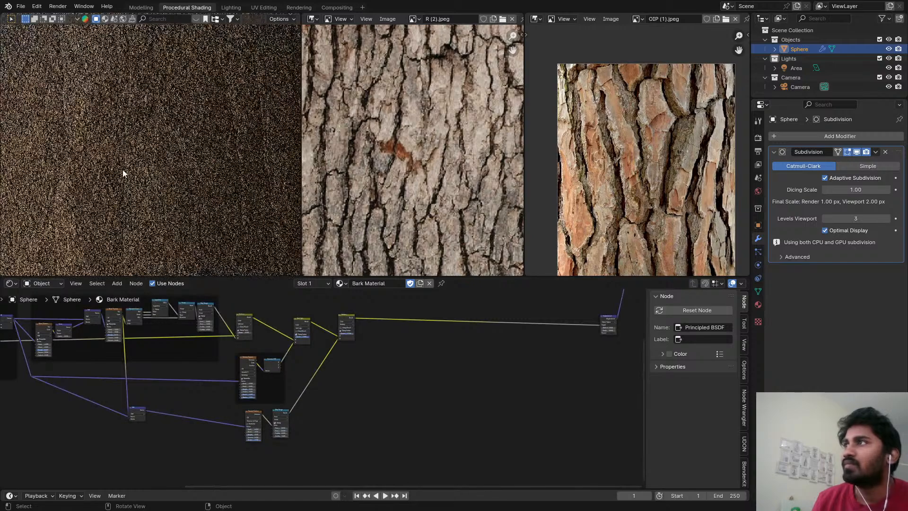
pyautogui.scroll(-7, 129, 208)
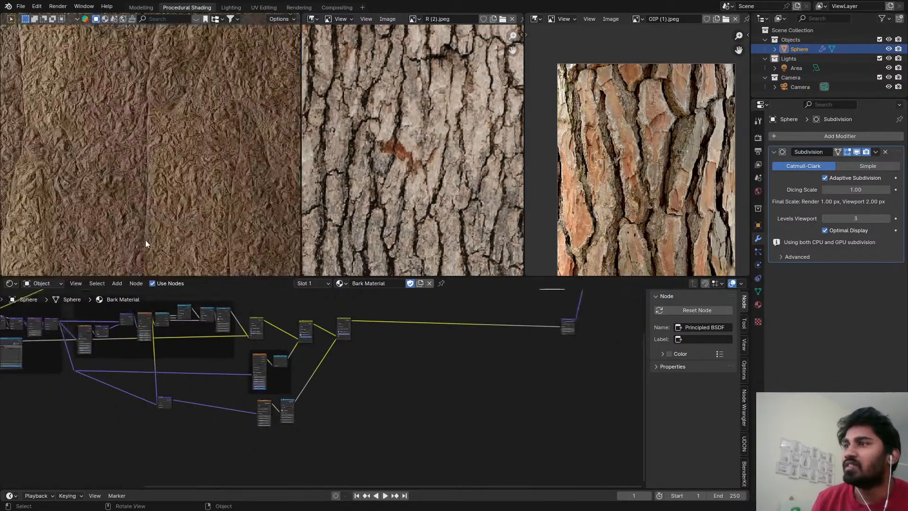
pyautogui.scroll(4, 286, 408)
pyautogui.click(285, 407)
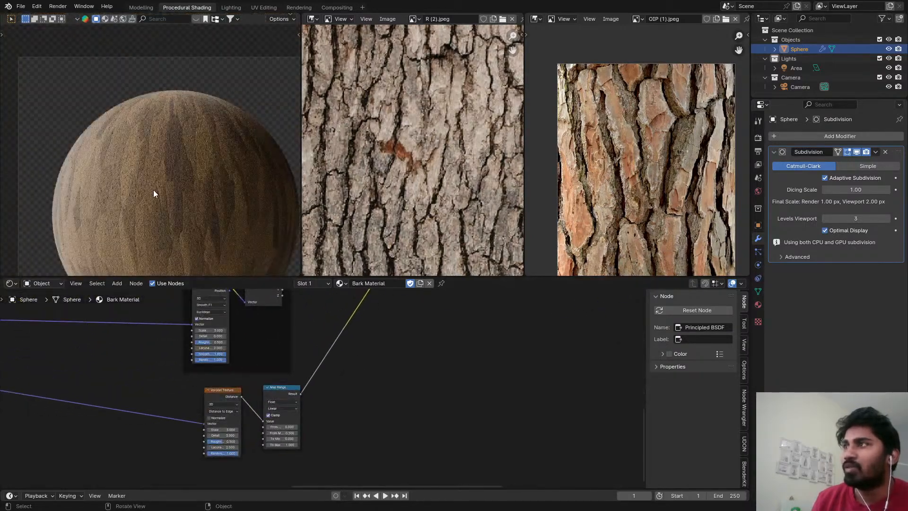
pyautogui.scroll(2, 153, 189)
pyautogui.scroll(3, 285, 401)
pyautogui.scroll(2, 299, 415)
pyautogui.hotkey('shift', 'a')
pyautogui.moveTo(295, 410)
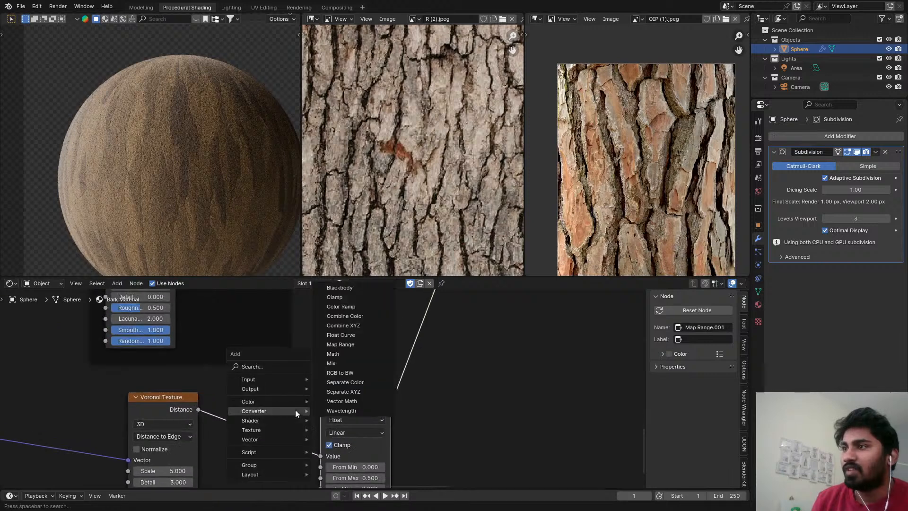
pyautogui.write('R')
pyautogui.press('Escape')
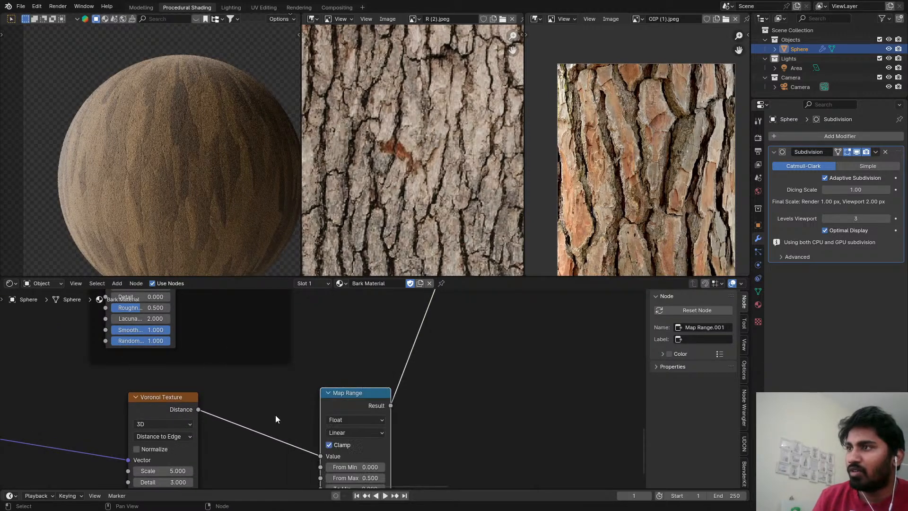
# Insert a Float Curve node between the new Voronoi Texture and its Map Range.
pyautogui.hotkey('shift', 'a')
pyautogui.write('R')
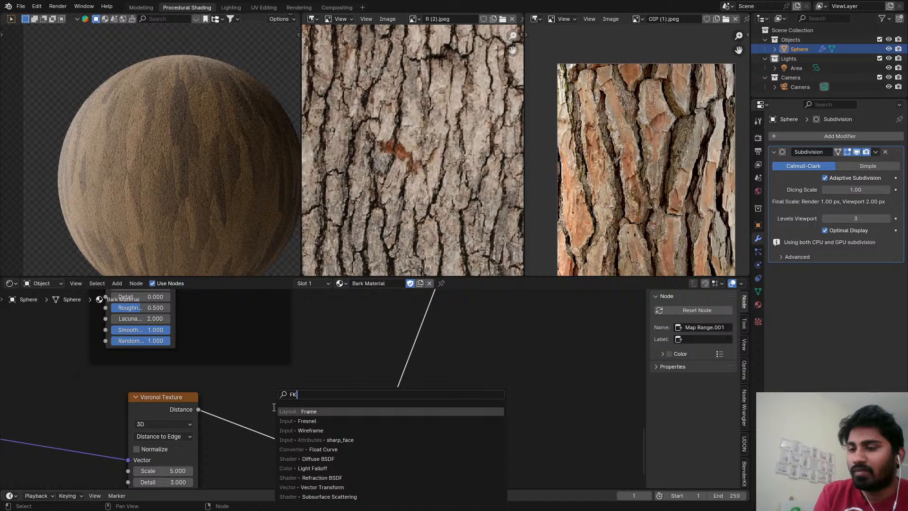
pyautogui.write('l')
pyautogui.press('Return')
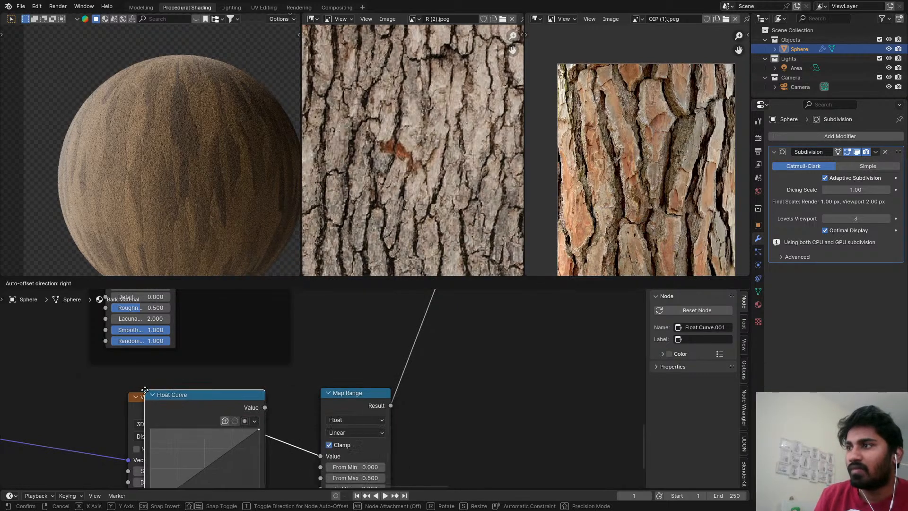
pyautogui.click(203, 395)
pyautogui.scroll(3, 260, 433)
# Shape the Float Curve into a rounded rise using an auto-clamped point at about X 0.84, Y 1.0.
pyautogui.moveTo(274, 458); pyautogui.dragTo(272, 415, button='middle')
pyautogui.moveTo(298, 446); pyautogui.dragTo(279, 393)
pyautogui.moveTo(278, 392); pyautogui.dragTo(283, 367, button='middle')
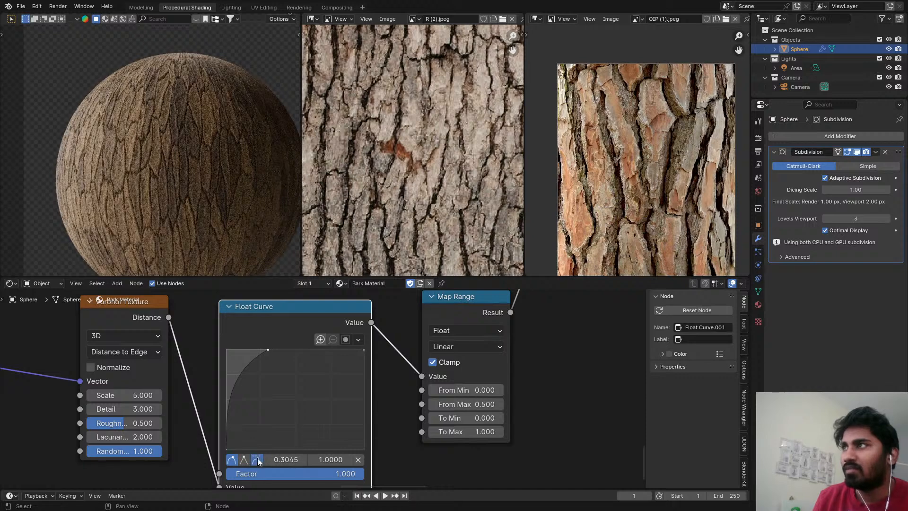
pyautogui.scroll(1, 268, 364)
pyautogui.moveTo(265, 348); pyautogui.dragTo(349, 348)
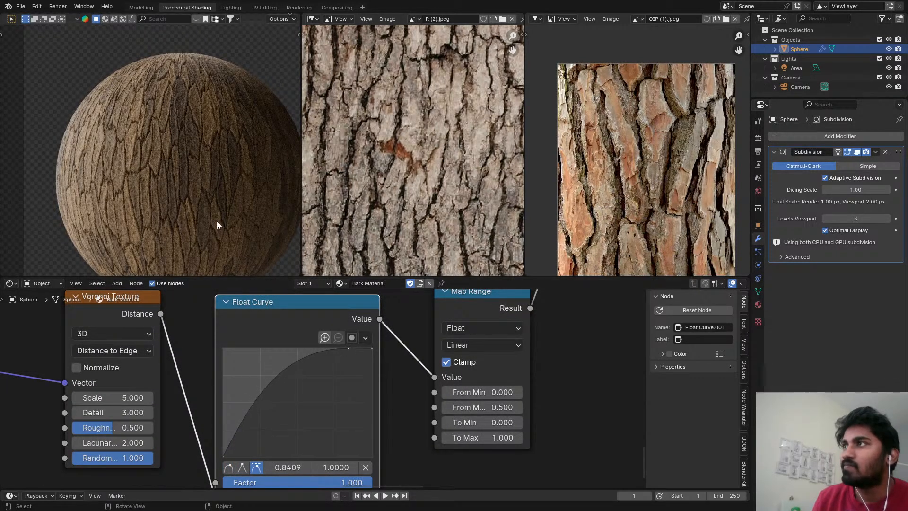
# Set From Max to 1.000 on the Map Range after the Float Curve and preview its output on the sphere.
pyautogui.scroll(4, 160, 152)
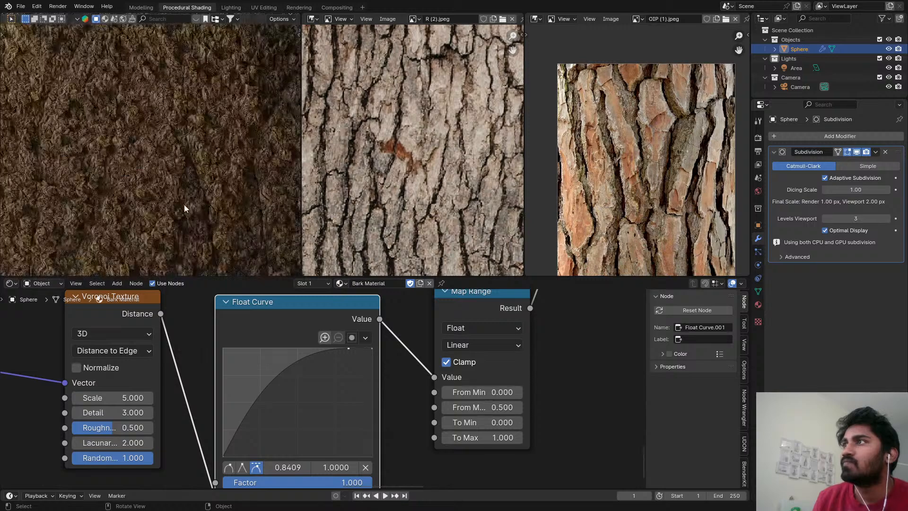
pyautogui.scroll(-4, 192, 158)
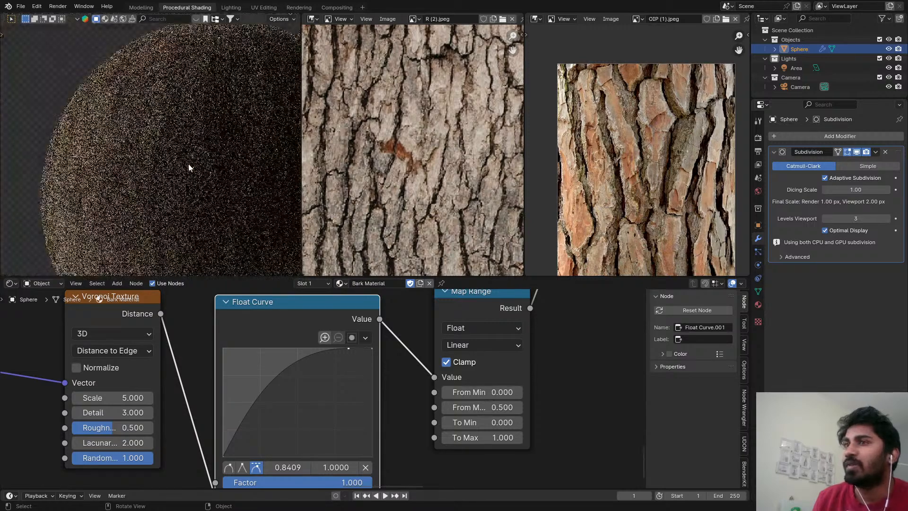
pyautogui.scroll(-3, 189, 167)
pyautogui.scroll(1, 484, 380)
pyautogui.click(516, 422)
pyautogui.write('1')
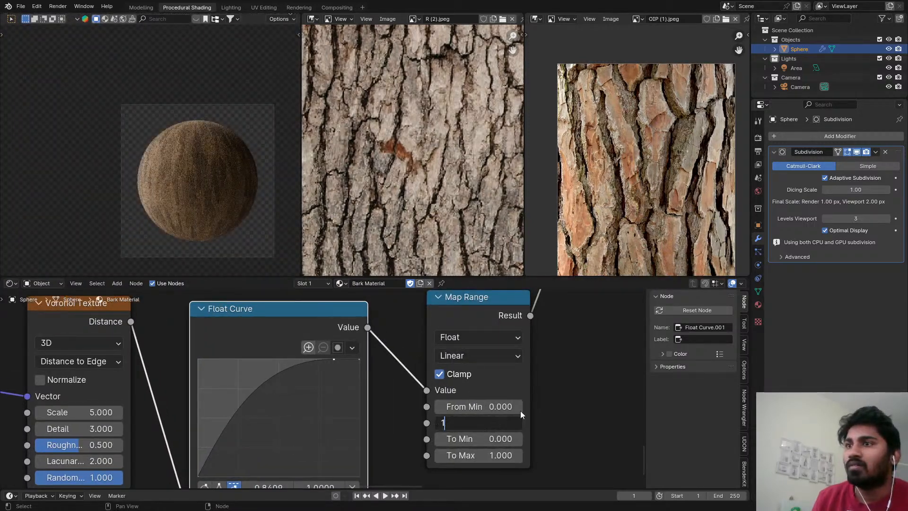
pyautogui.press('Return')
pyautogui.scroll(-4, 550, 394)
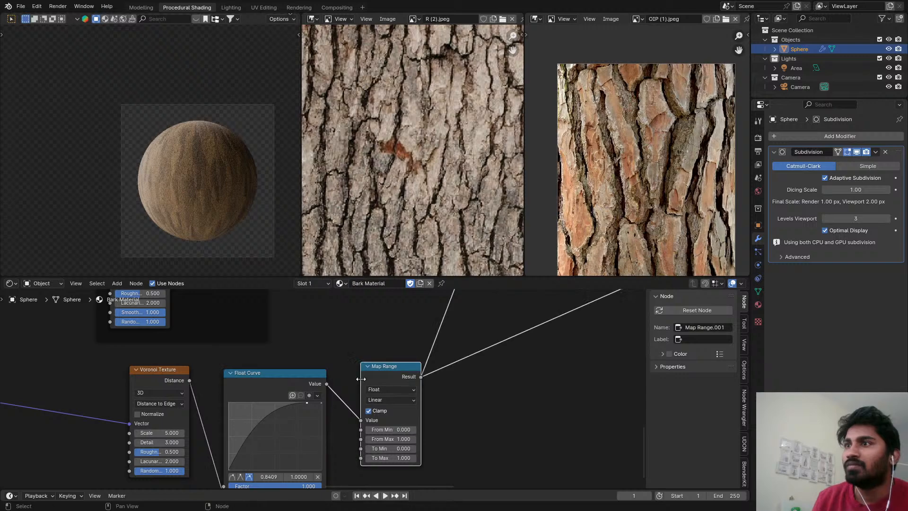
pyautogui.scroll(8, 194, 159)
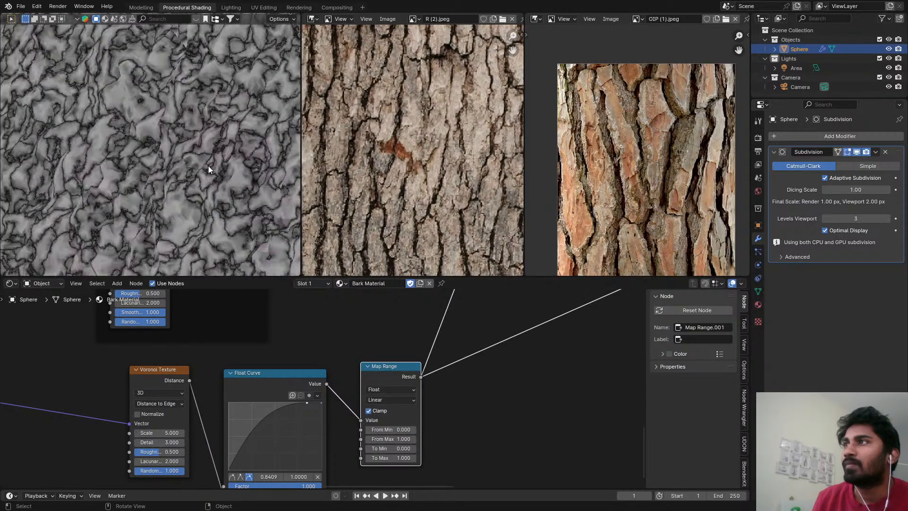
pyautogui.scroll(-4, 208, 166)
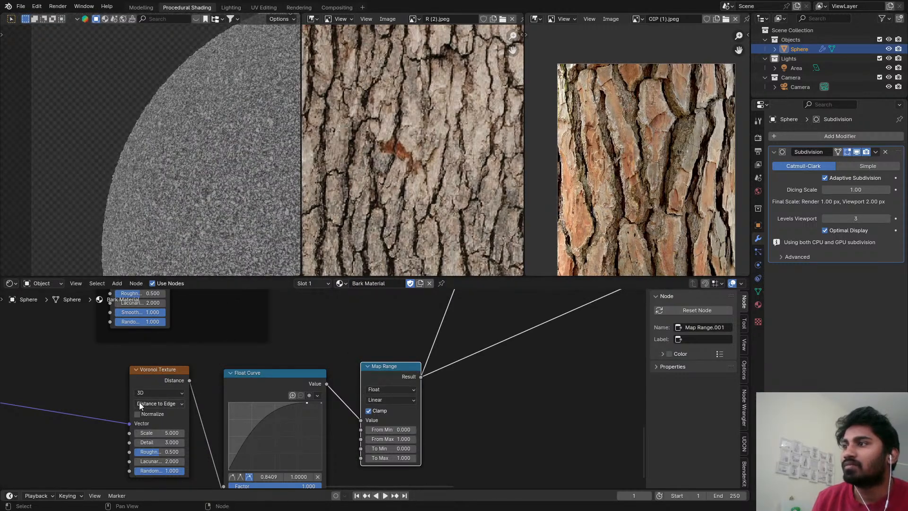
# Enable Normalize on the Distance to Edge Voronoi Texture and refresh the sphere by entering and leaving Edit Mode.
pyautogui.moveTo(207, 355); pyautogui.dragTo(171, 289, button='middle')
pyautogui.scroll(3, 182, 307)
pyautogui.scroll(6, 224, 166)
pyautogui.scroll(-3, 224, 166)
pyautogui.scroll(-6, 224, 177)
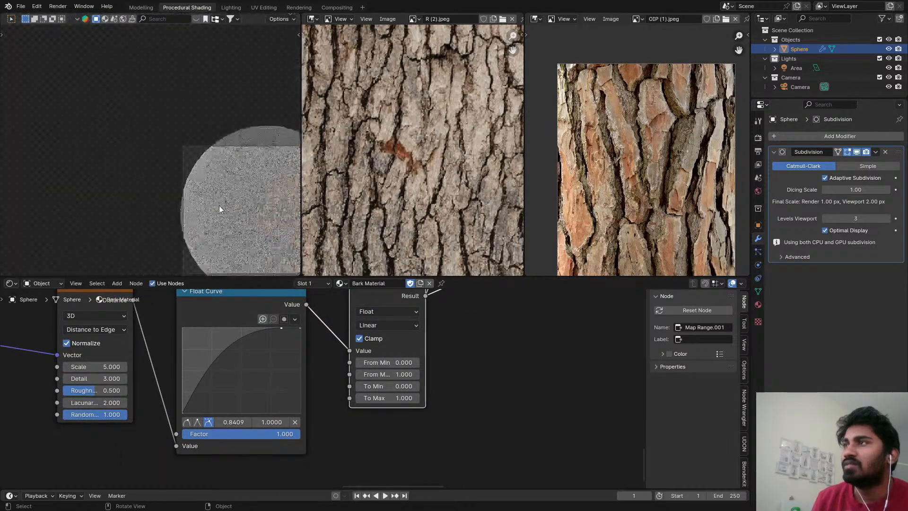
pyautogui.keyDown('shift'); pyautogui.moveTo(220, 205); pyautogui.dragTo(110, 127, button='middle'); pyautogui.keyUp('shift')
pyautogui.scroll(3, 118, 131)
pyautogui.press('Tab')
pyautogui.press('Tab')
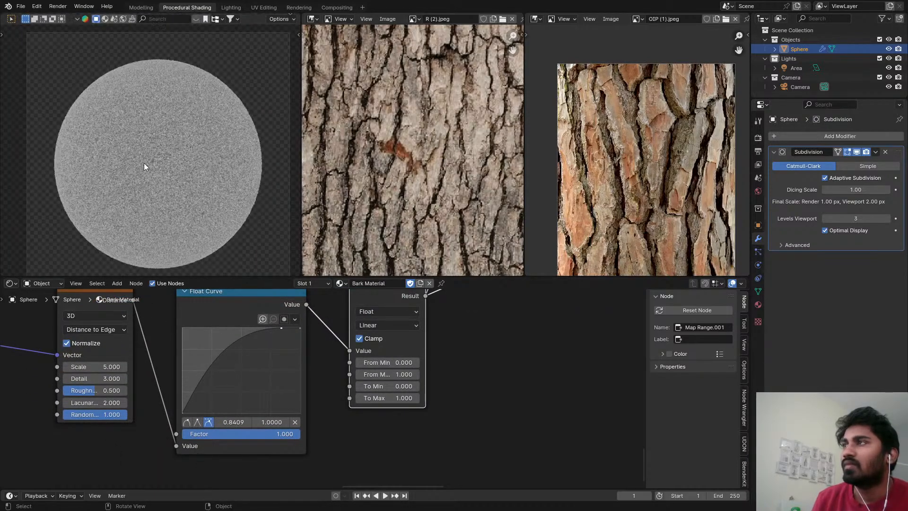
# Preview the Multiply mix node and strongly reduce its Factor so the new Voronoi detail only subtly affects the bark.
pyautogui.scroll(-2, 510, 365)
pyautogui.moveTo(511, 338); pyautogui.dragTo(386, 485, button='middle')
pyautogui.scroll(-1, 416, 342)
pyautogui.moveTo(423, 336); pyautogui.dragTo(335, 430, button='middle')
pyautogui.scroll(4, 326, 400)
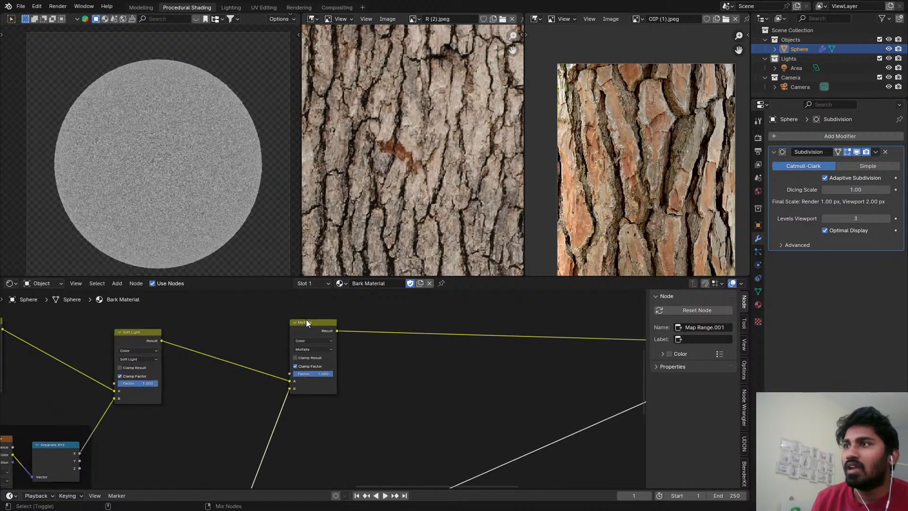
pyautogui.keyDown('ctrl'); pyautogui.keyDown('shift'); pyautogui.click(307, 320); pyautogui.keyUp('shift'); pyautogui.keyUp('ctrl')
pyautogui.scroll(5, 320, 348)
pyautogui.moveTo(330, 384); pyautogui.dragTo(280, 384)
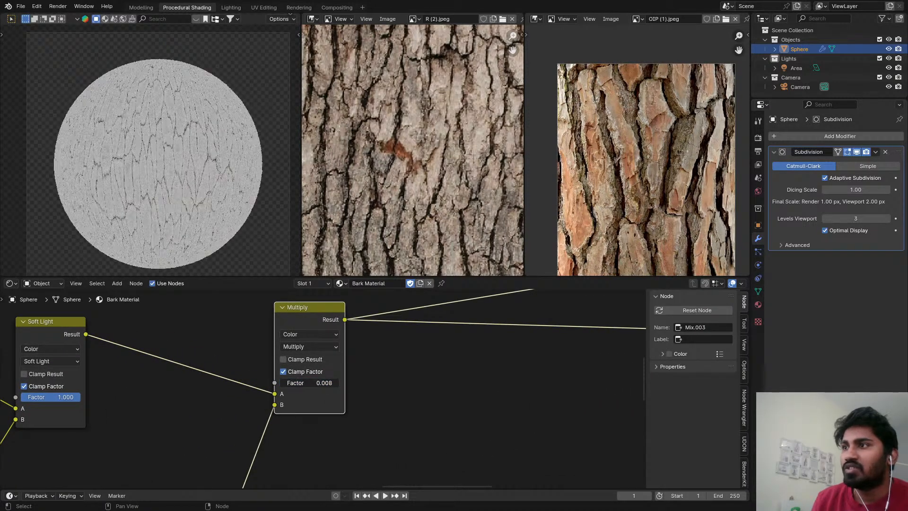
pyautogui.scroll(-8, 338, 370)
# Switch the preview back to the Principled BSDF to check the bark close up, and save the file.
pyautogui.moveTo(337, 371); pyautogui.dragTo(312, 473, button='middle')
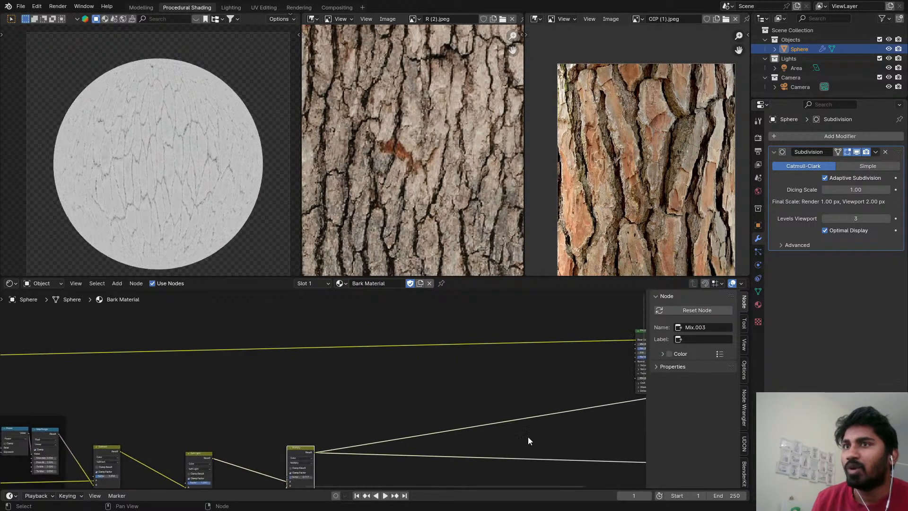
pyautogui.moveTo(557, 428); pyautogui.dragTo(385, 417, button='middle')
pyautogui.keyDown('ctrl'); pyautogui.keyDown('shift'); pyautogui.click(492, 327); pyautogui.keyUp('shift'); pyautogui.keyUp('ctrl')
pyautogui.moveTo(492, 328); pyautogui.dragTo(401, 342)
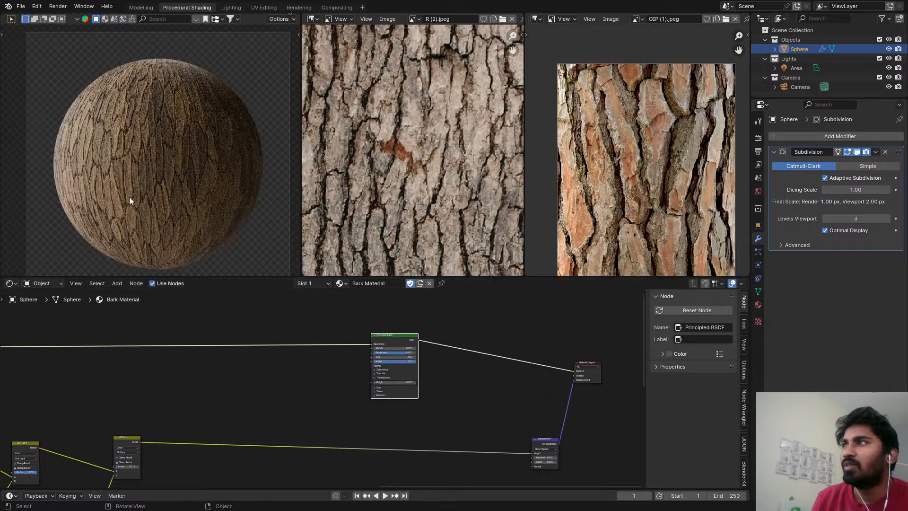
pyautogui.scroll(7, 126, 141)
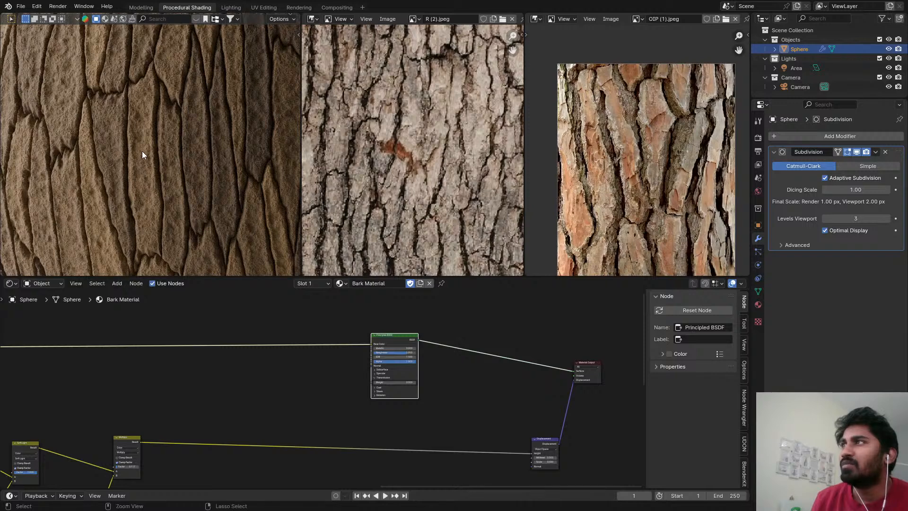
pyautogui.hotkey('ctrl', 's')
# Preview the raw output of the Voronoi Texture that feeds the new Float Curve.
pyautogui.scroll(-4, 274, 391)
pyautogui.scroll(2, 191, 436)
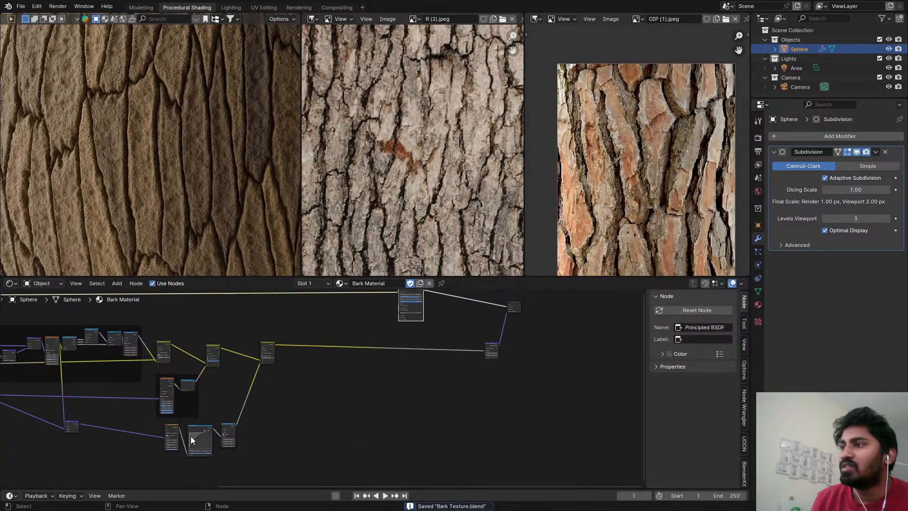
pyautogui.scroll(2, 188, 432)
pyautogui.keyDown('ctrl'); pyautogui.keyDown('shift'); pyautogui.click(166, 419); pyautogui.keyUp('shift'); pyautogui.keyUp('ctrl')
pyautogui.scroll(-3, 436, 325)
pyautogui.moveTo(367, 314); pyautogui.dragTo(296, 399, button='middle')
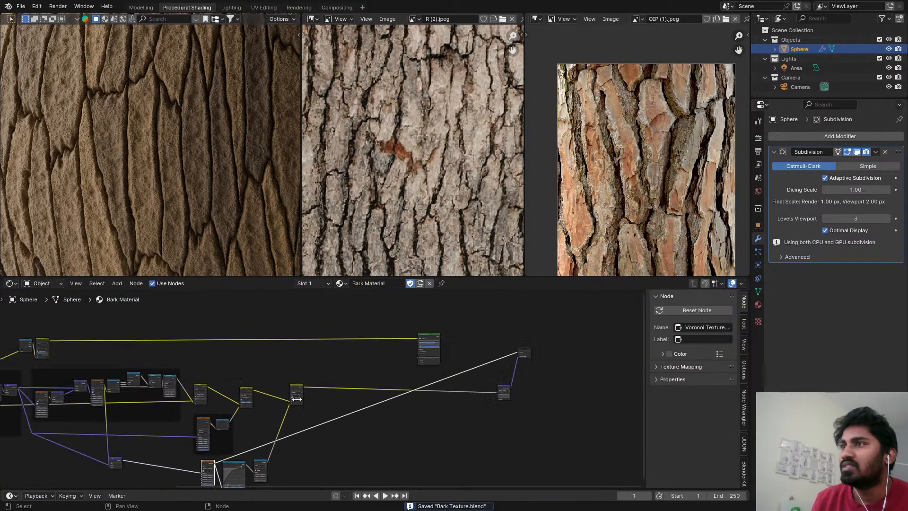
# Add a Mix Color node onto the link that feeds the Principled BSDF's Base Color.
pyautogui.hotkey('shift', 'a')
pyautogui.write('MI')
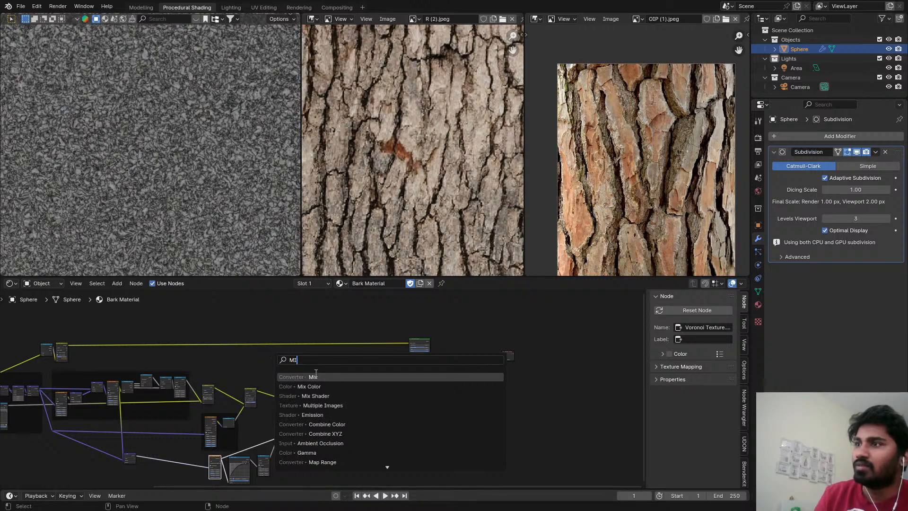
pyautogui.click(318, 386)
pyautogui.click(325, 335)
pyautogui.scroll(1, 219, 461)
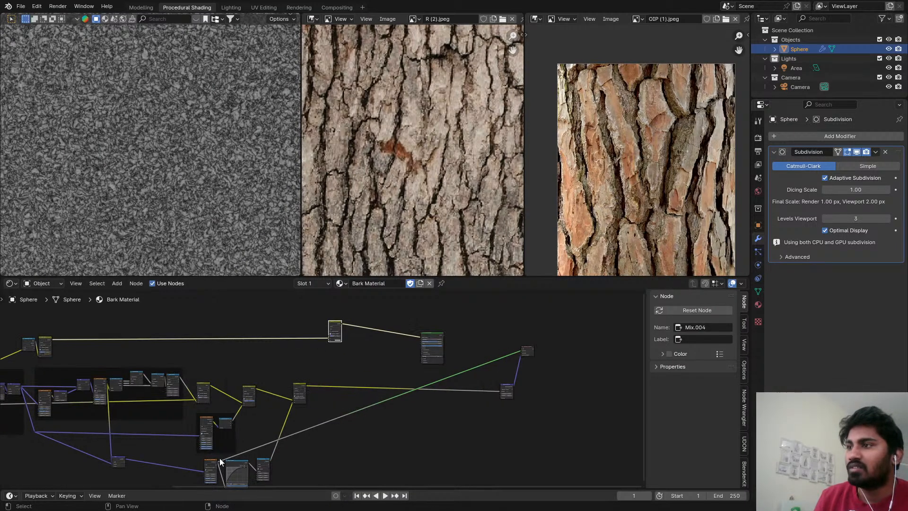
# Connect the Voronoi Texture's Distance to the new Mix node's Factor and switch the preview back to the Principled BSDF.
pyautogui.keyDown('alt'); pyautogui.moveTo(286, 381); pyautogui.dragTo(336, 331, button='right'); pyautogui.keyUp('alt')
pyautogui.scroll(-1, 347, 330)
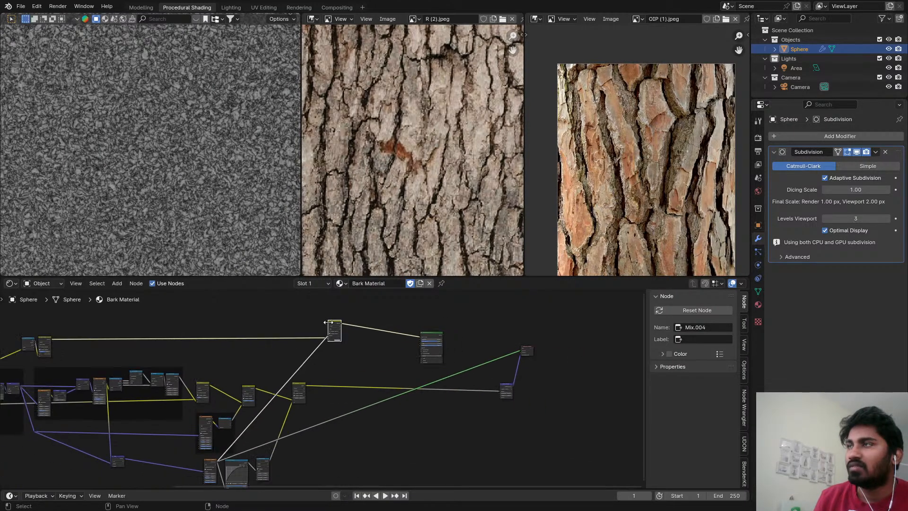
pyautogui.scroll(4, 340, 340)
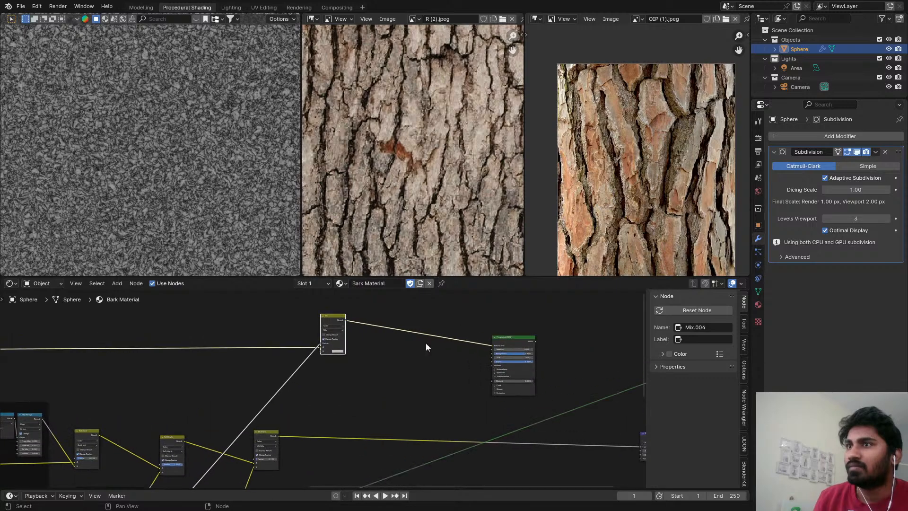
pyautogui.click(504, 344)
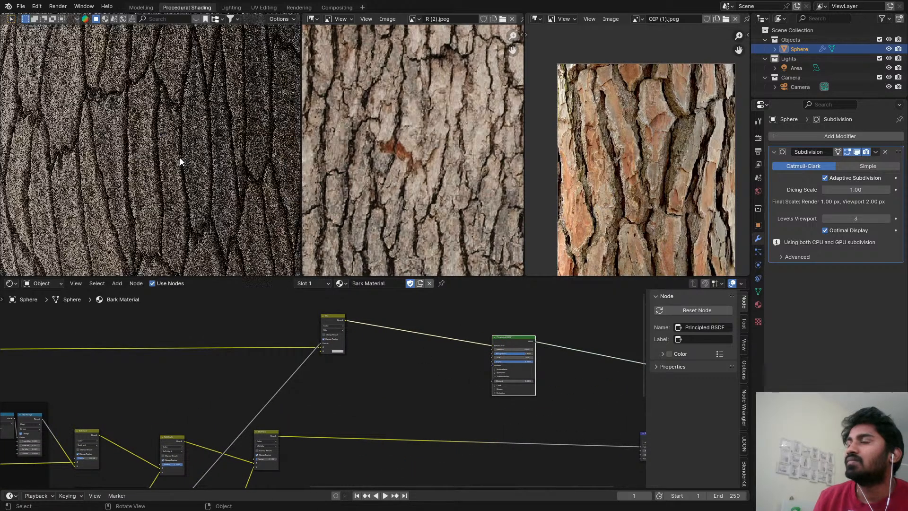
pyautogui.scroll(3, 325, 345)
# Move the Voronoi link from the Mix node's Factor to its B input and set the blending mode to Soft Light.
pyautogui.click(317, 347)
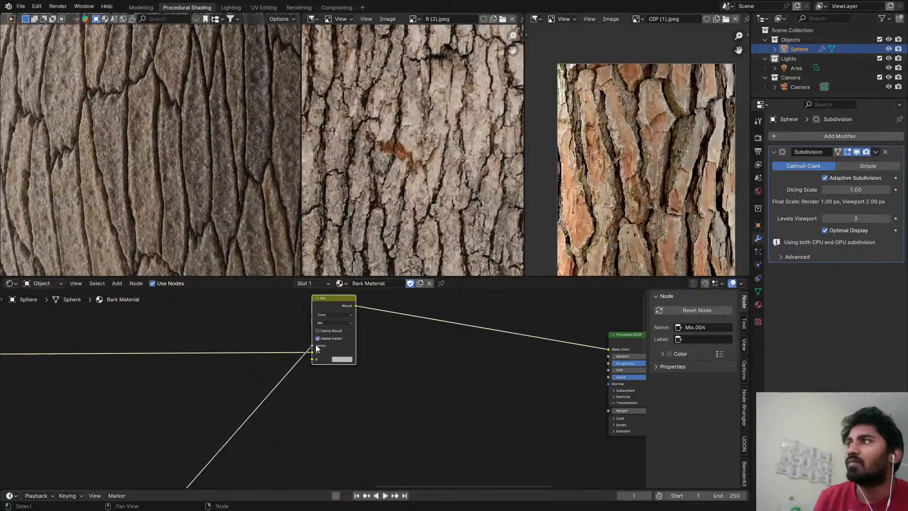
pyautogui.moveTo(316, 347); pyautogui.dragTo(321, 361)
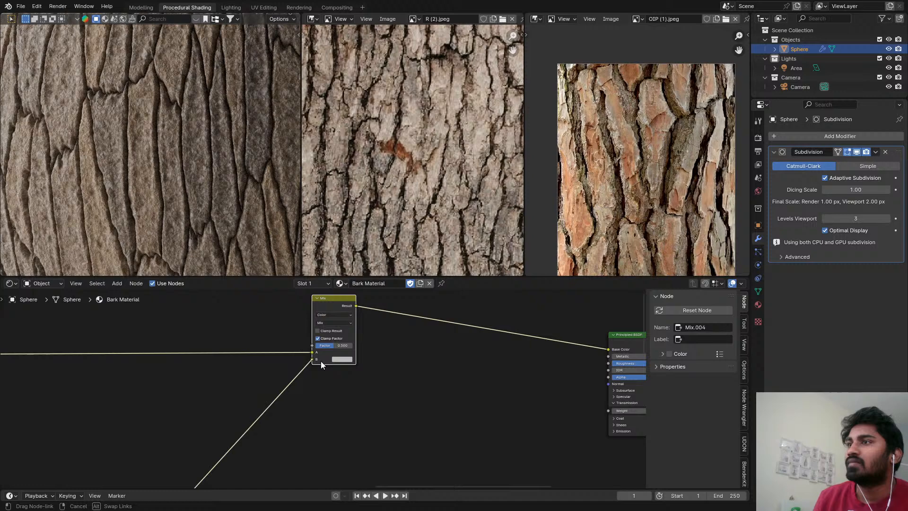
pyautogui.click(332, 323)
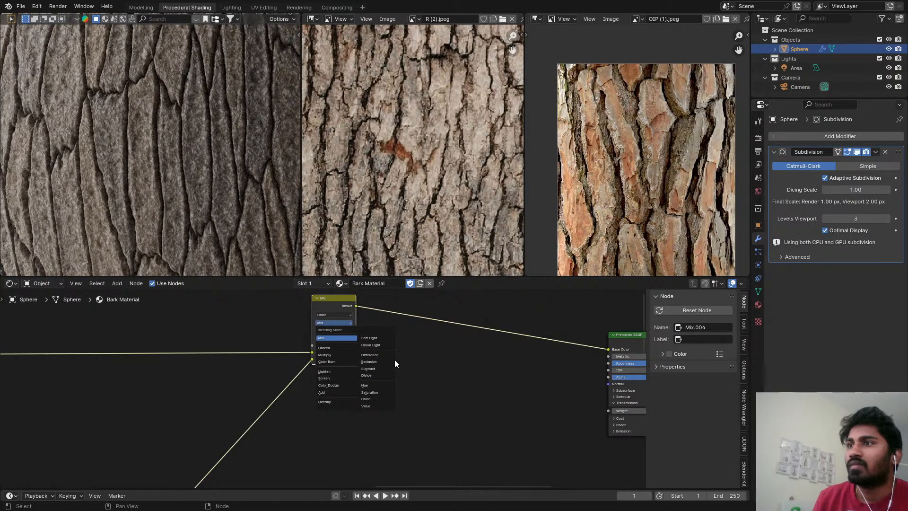
pyautogui.click(381, 338)
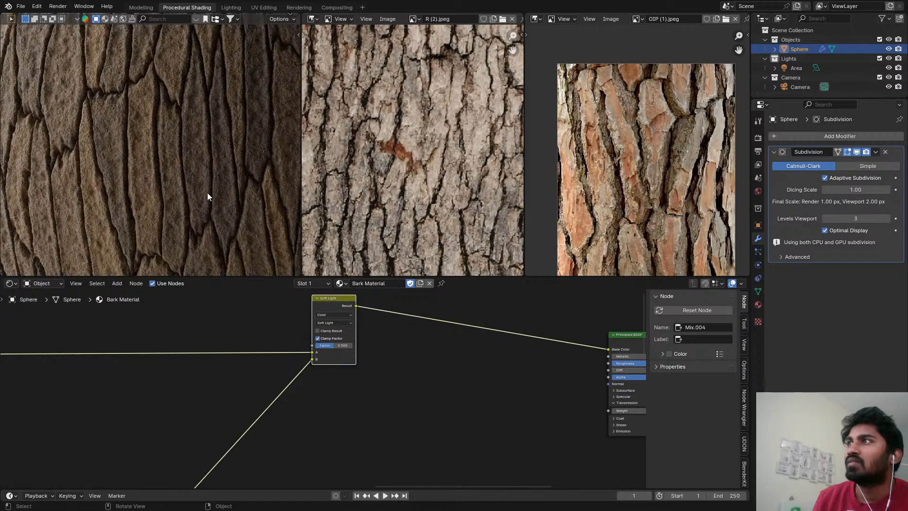
pyautogui.scroll(-5, 206, 175)
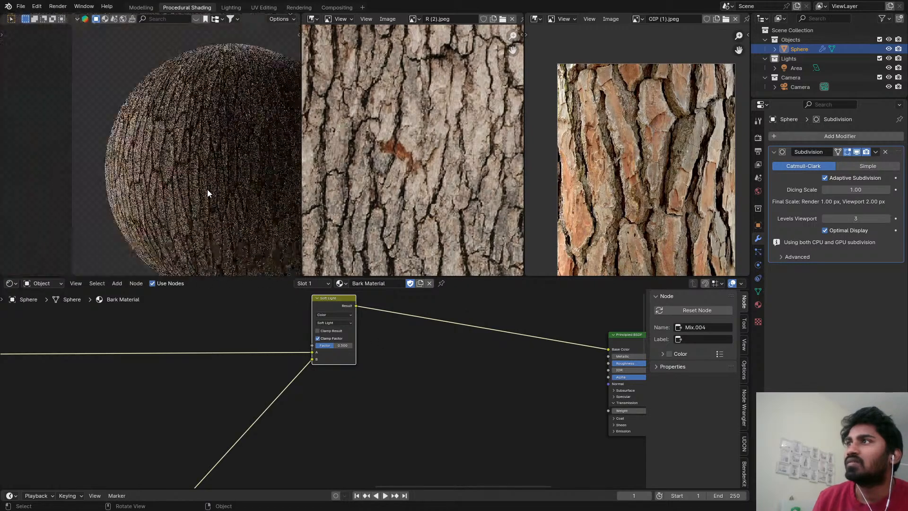
pyautogui.scroll(2, 316, 312)
pyautogui.scroll(2, 333, 328)
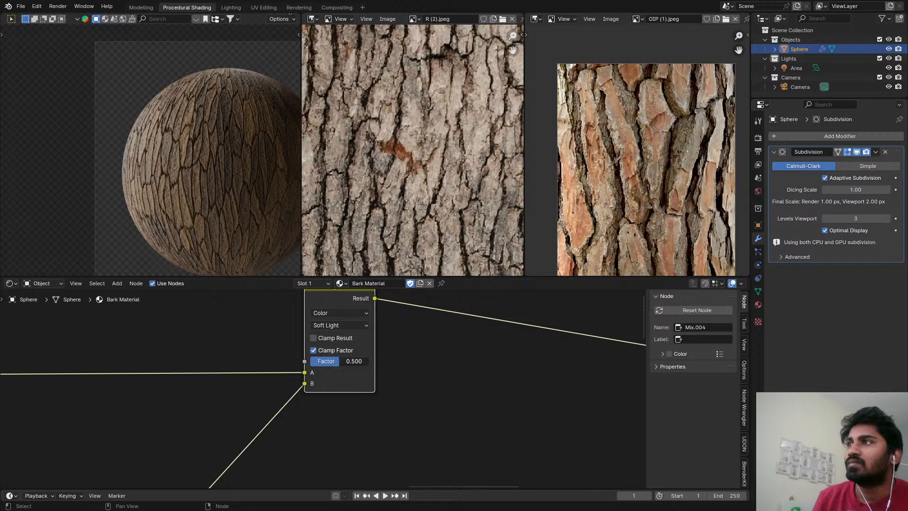
# Set the Soft Light Mix node's Factor to about 0.508 and save the file.
pyautogui.moveTo(333, 361); pyautogui.dragTo(340, 364)
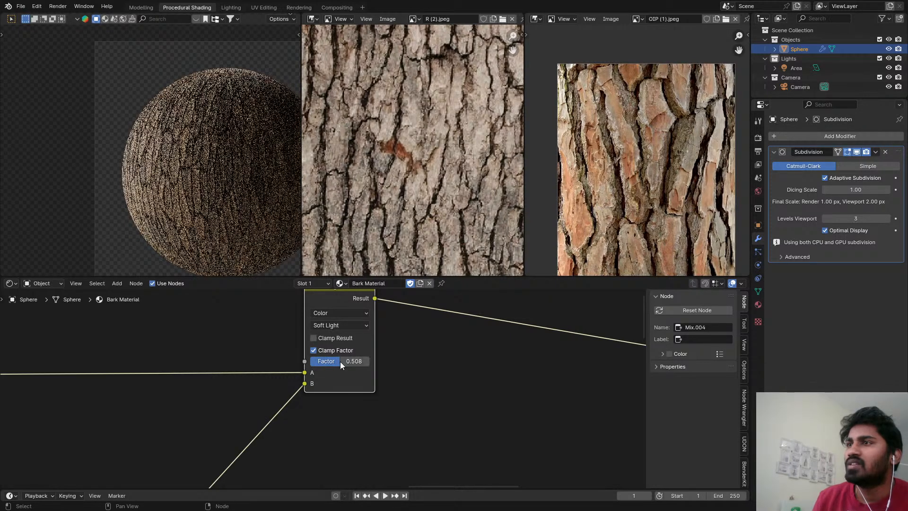
pyautogui.hotkey('ctrl', 's')
pyautogui.scroll(-1, 334, 252)
pyautogui.scroll(-5, 298, 361)
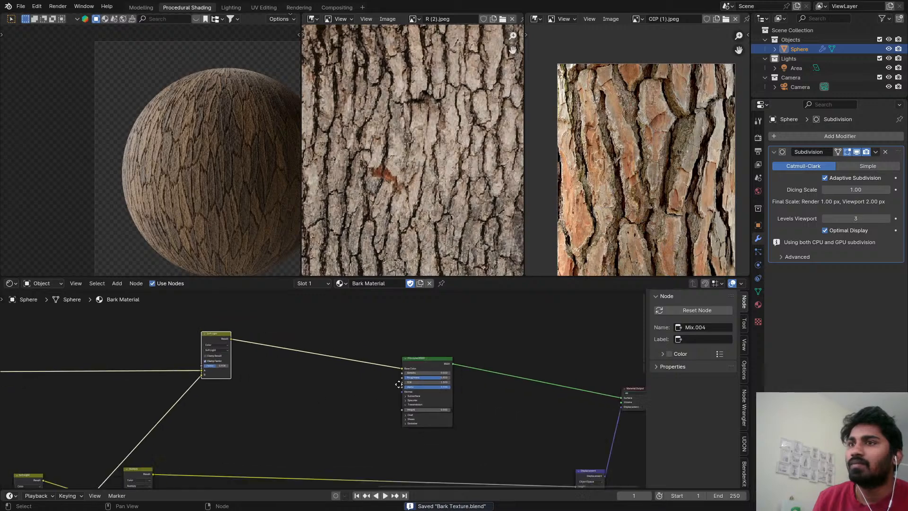
# Change the viewport to solid shading and render the sphere into Slot 4 in the Rendering workspace.
pyautogui.press('z')
pyautogui.click(332, 136)
pyautogui.click(296, 7)
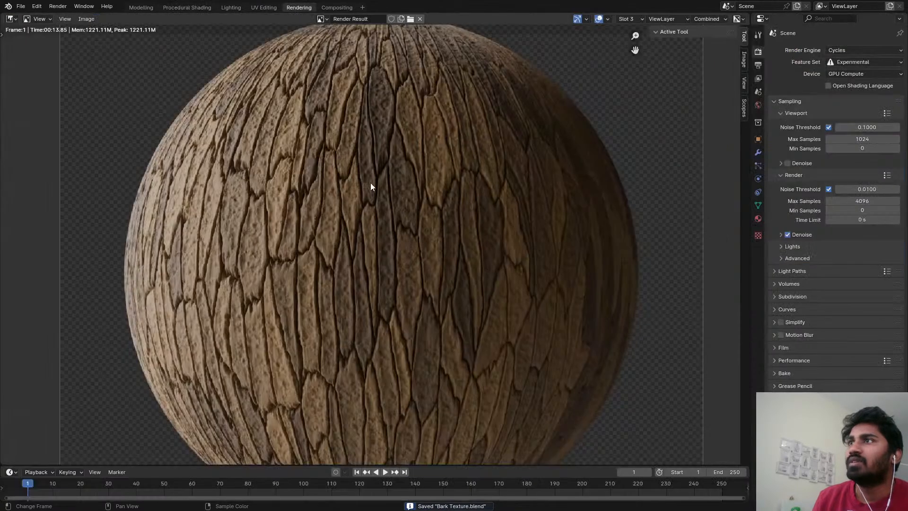
pyautogui.press('j')
pyautogui.press('j')
pyautogui.press('F12')
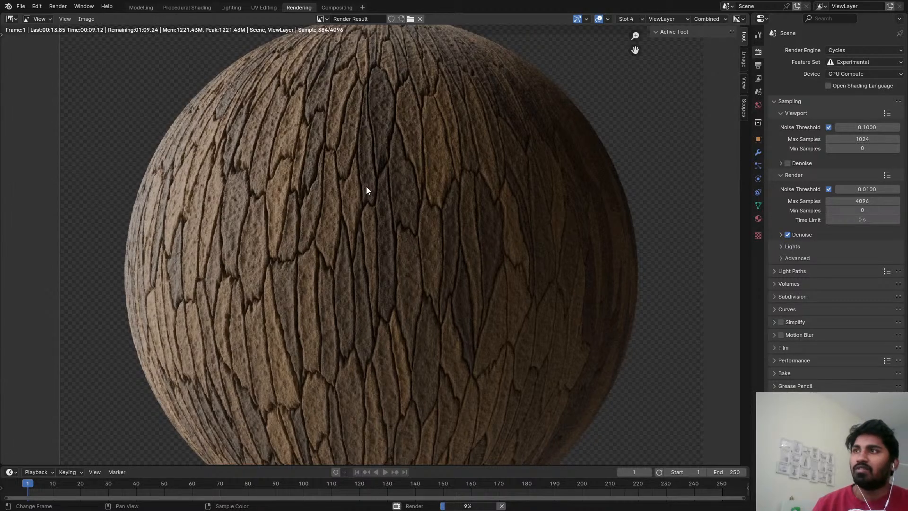
# Examine the rendered sphere's bark surface up close and as a whole, checking the fine cracks, grain and color variation.
pyautogui.scroll(4, 317, 255)
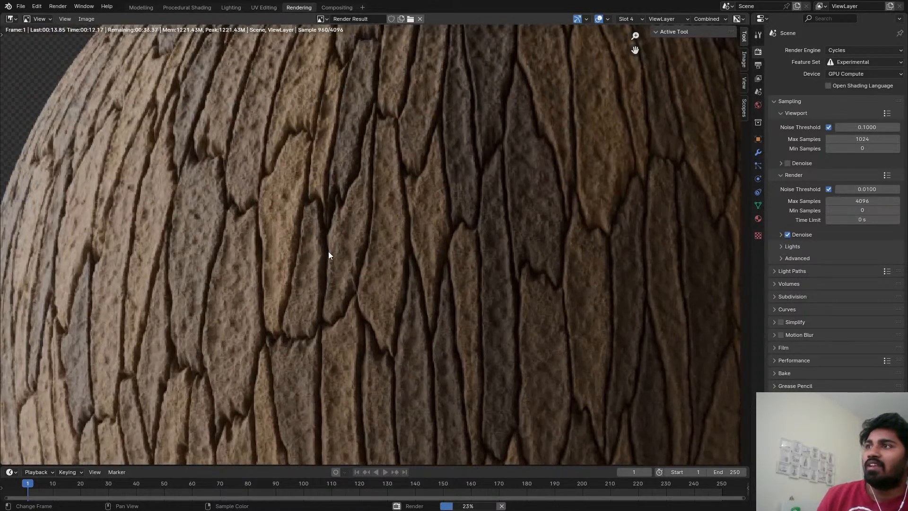
pyautogui.scroll(-3, 328, 251)
pyautogui.moveTo(487, 133); pyautogui.dragTo(483, 160, button='middle')
pyautogui.scroll(3, 364, 240)
pyautogui.scroll(-1, 482, 161)
pyautogui.moveTo(269, 280); pyautogui.dragTo(328, 232, button='middle')
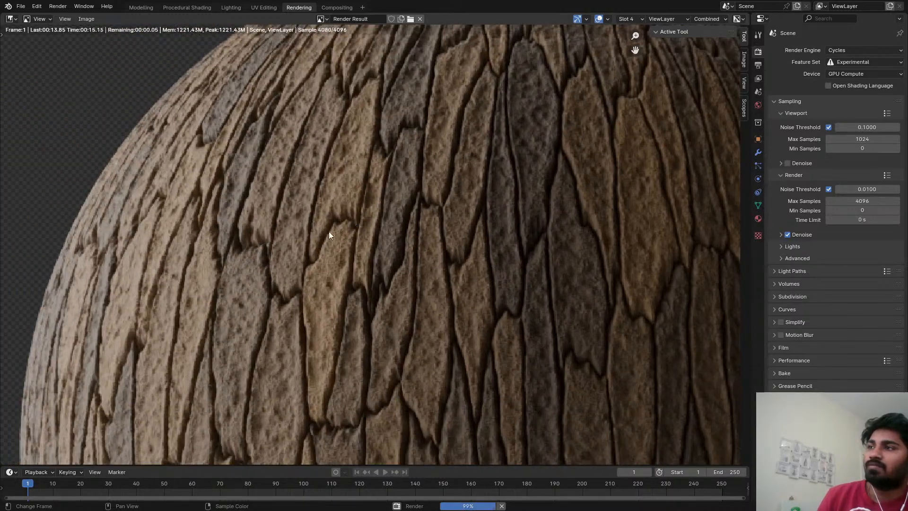
pyautogui.scroll(-3, 366, 177)
pyautogui.moveTo(326, 288); pyautogui.dragTo(313, 210, button='middle')
pyautogui.scroll(-1, 366, 177)
pyautogui.scroll(4, 200, 175)
pyautogui.scroll(2, 200, 175)
pyautogui.scroll(-3, 322, 191)
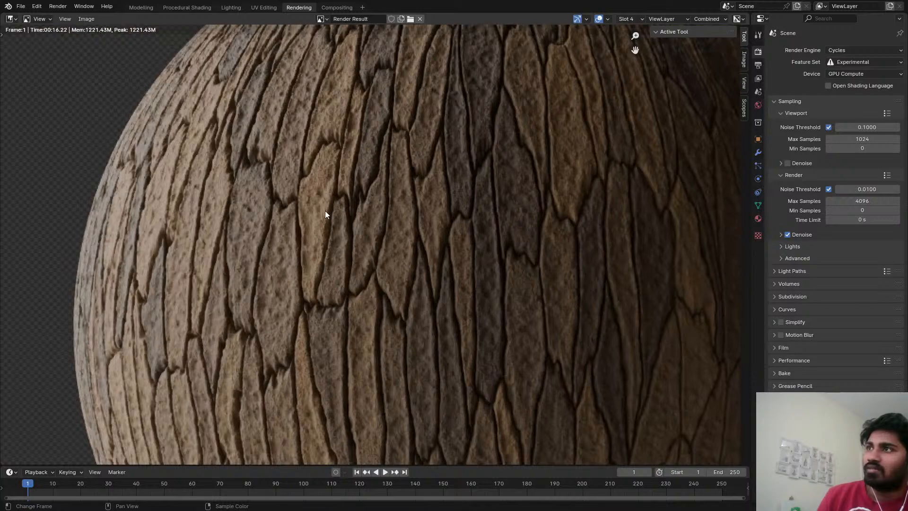
pyautogui.scroll(-2, 325, 211)
pyautogui.moveTo(406, 252); pyautogui.dragTo(400, 253, button='middle')
pyautogui.moveTo(430, 226); pyautogui.dragTo(425, 228, button='middle')
pyautogui.moveTo(443, 154); pyautogui.dragTo(400, 148, button='middle')
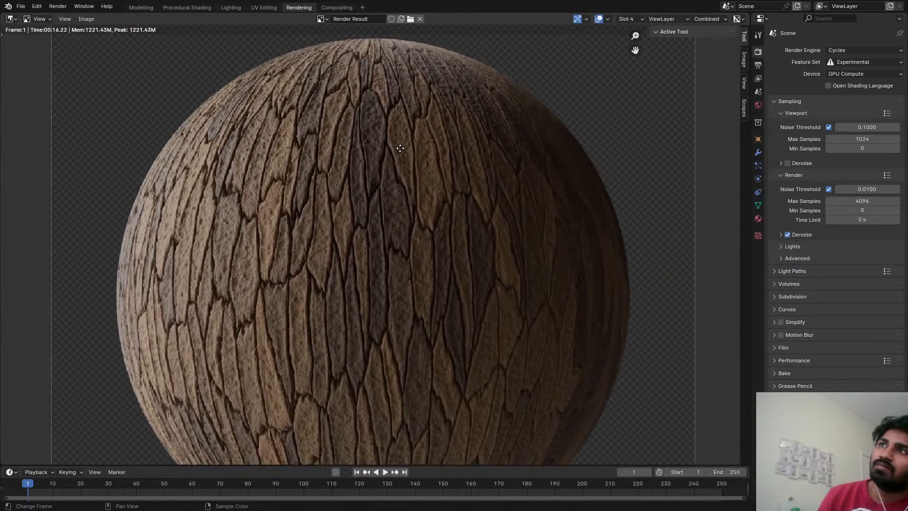
pyautogui.scroll(-1, 400, 148)
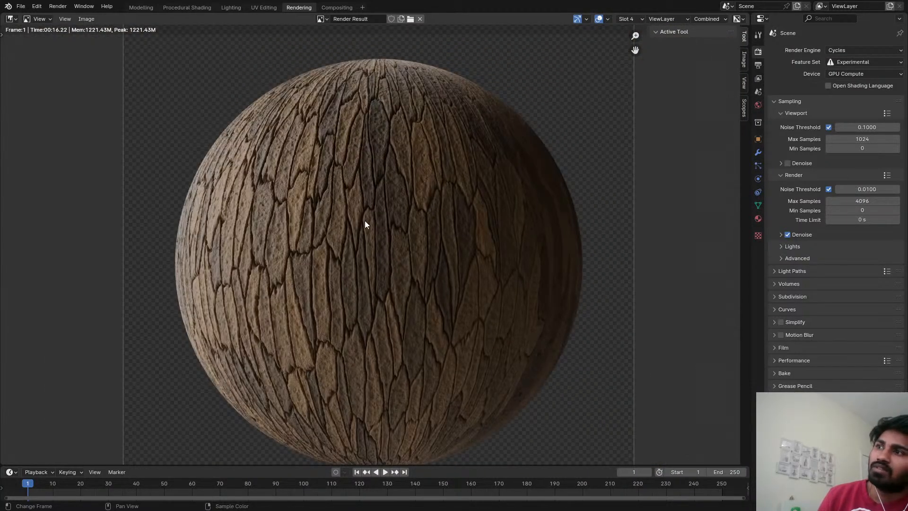
pyautogui.scroll(2, 364, 223)
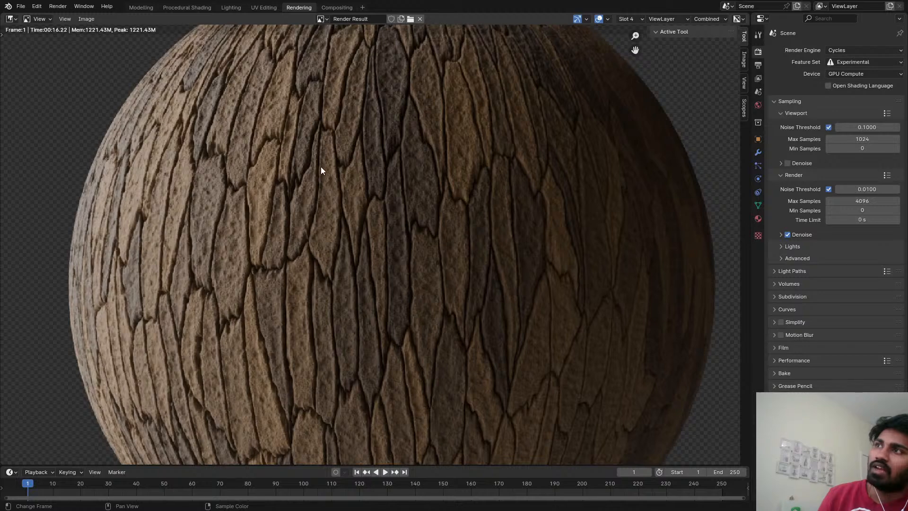
pyautogui.scroll(-4, 373, 185)
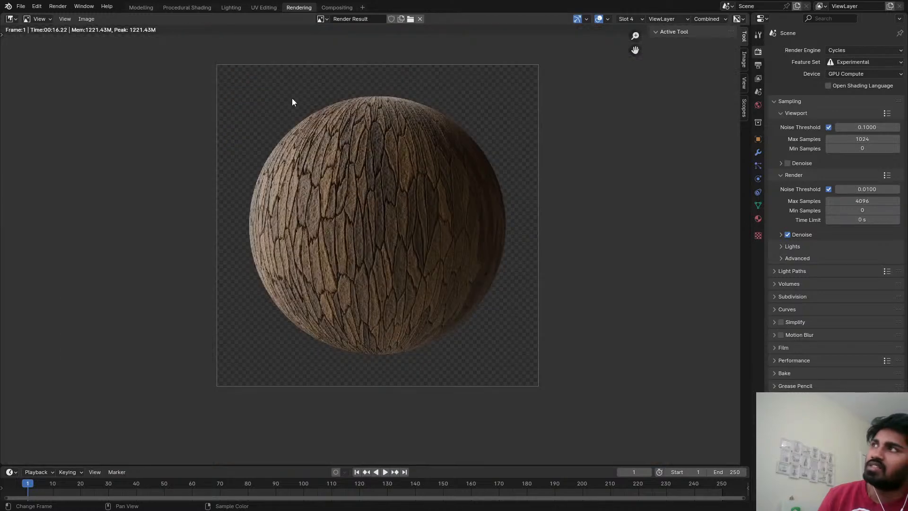
# Return to the Procedural Shading workspace and compare the rendered-shading sphere with the pine bark reference.
pyautogui.click(189, 8)
pyautogui.press('z')
pyautogui.click(286, 262)
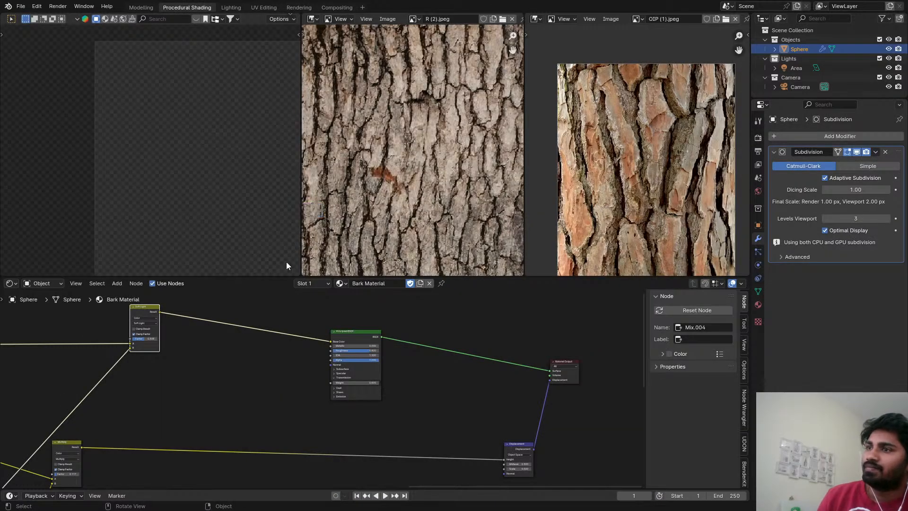
pyautogui.scroll(4, 632, 121)
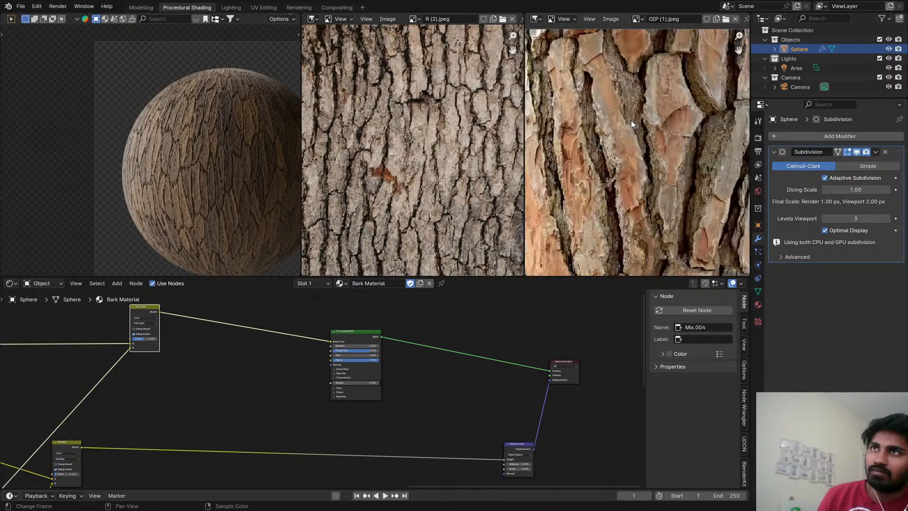
pyautogui.scroll(-1, 631, 132)
pyautogui.scroll(4, 216, 136)
# Change the viewport to solid shading and replace the pine bark reference with the close-up brown bark photo.
pyautogui.press('z')
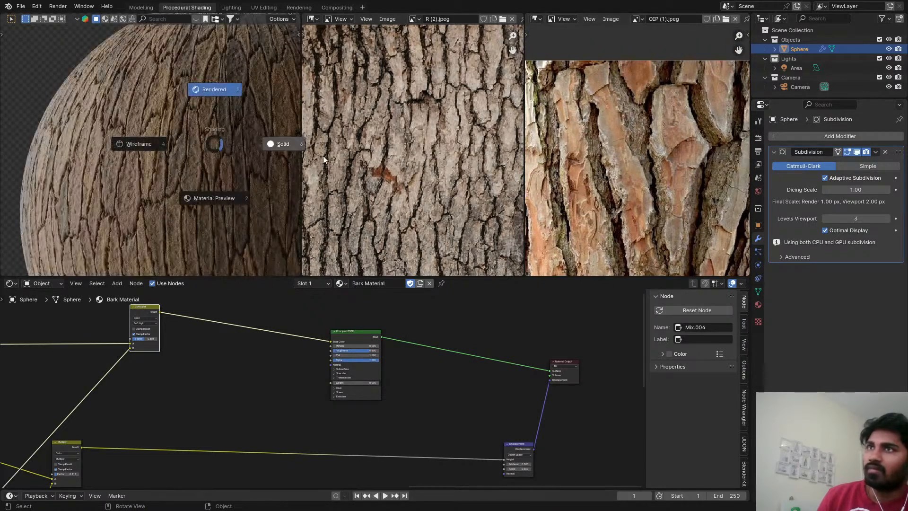
pyautogui.click(322, 155)
pyautogui.scroll(-3, 410, 149)
pyautogui.click(636, 19)
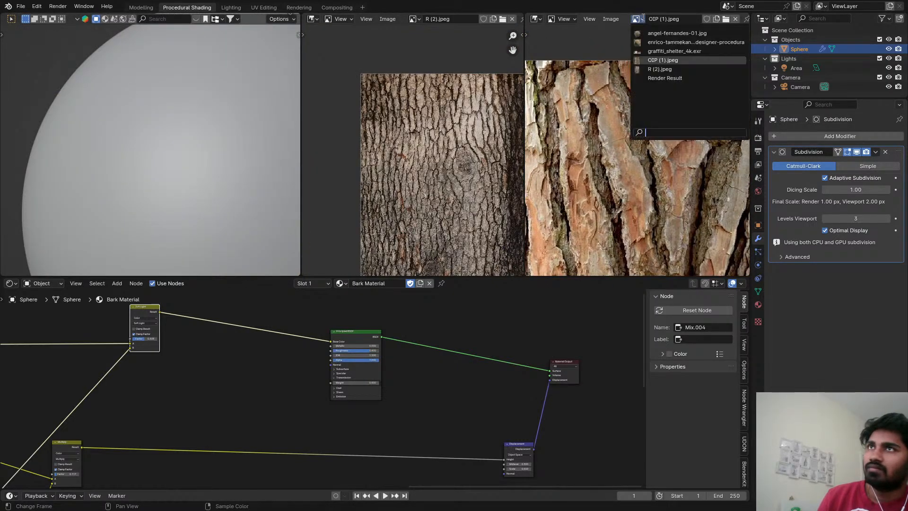
pyautogui.click(653, 69)
pyautogui.scroll(-2, 625, 86)
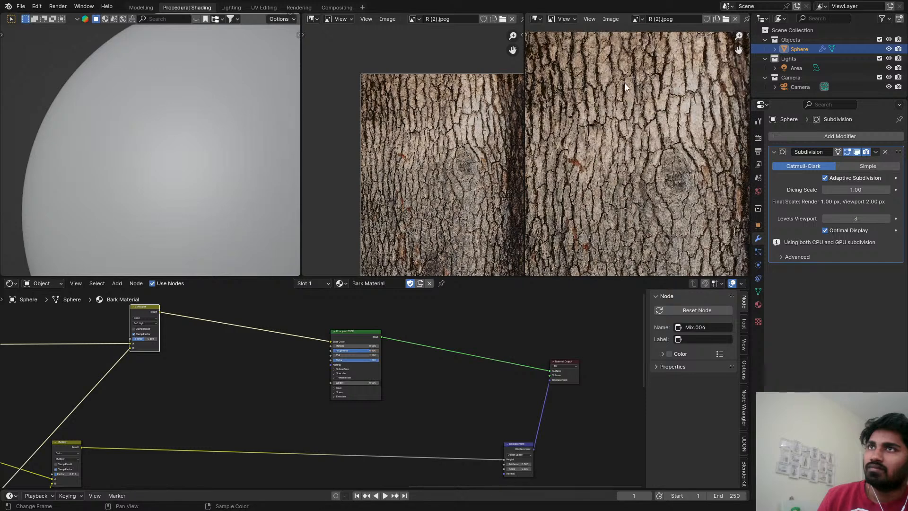
pyautogui.click(636, 19)
pyautogui.click(657, 33)
pyautogui.click(638, 19)
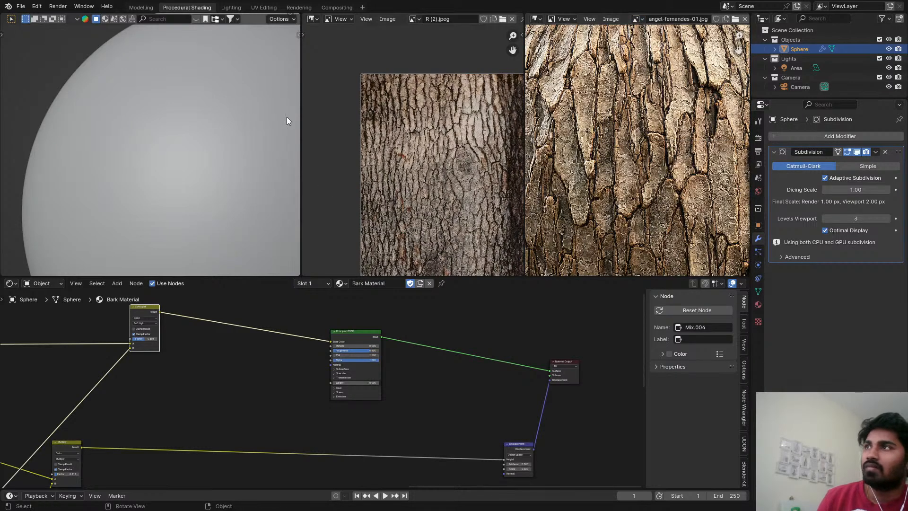
# Turn rendered shading back on in the viewport and save the file.
pyautogui.press('z')
pyautogui.click(193, 109)
pyautogui.scroll(-4, 253, 331)
pyautogui.moveTo(319, 320); pyautogui.dragTo(437, 310, button='middle')
pyautogui.scroll(-2, 416, 316)
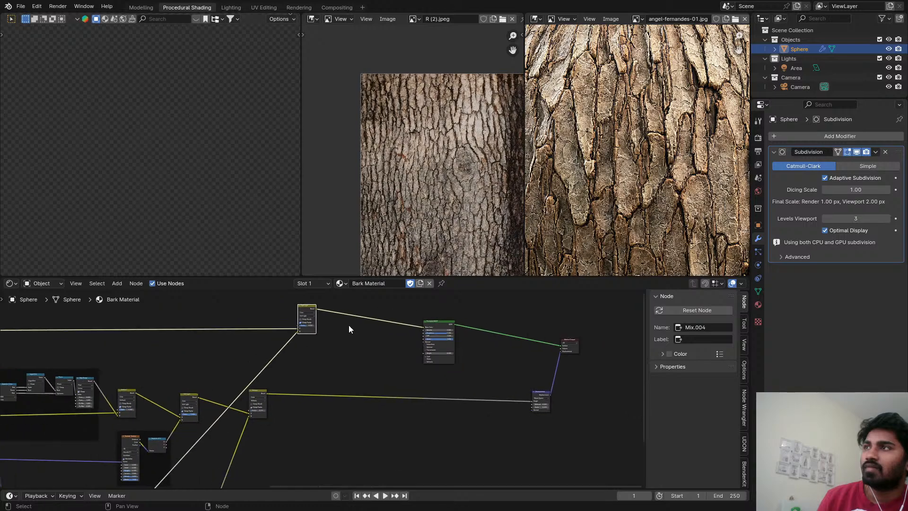
pyautogui.moveTo(236, 364); pyautogui.dragTo(306, 277, button='middle')
pyautogui.scroll(-3, 305, 384)
pyautogui.moveTo(288, 381); pyautogui.dragTo(322, 390, button='middle')
pyautogui.scroll(5, 196, 185)
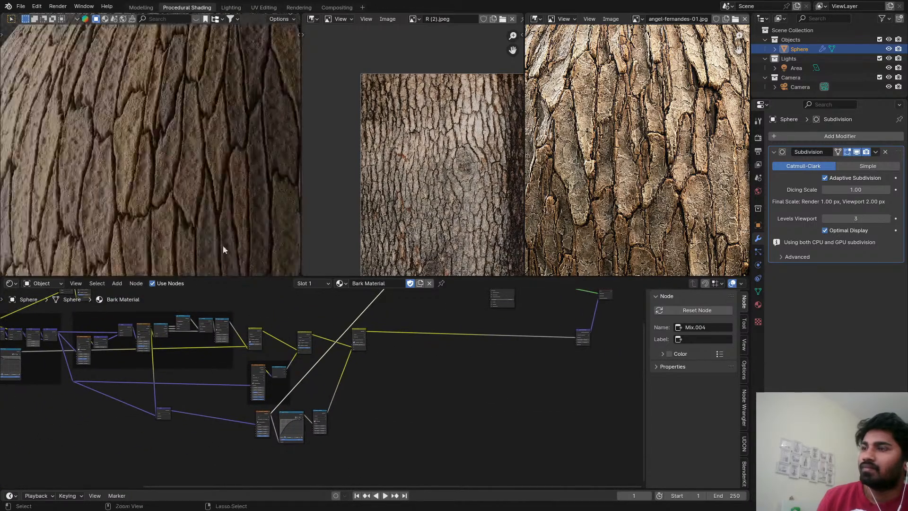
pyautogui.hotkey('ctrl', 's')
# Place the Add node beside the fine-detail Voronoi Texture and insert a duplicate set to Scale before its second Vector input.
pyautogui.scroll(6, 242, 378)
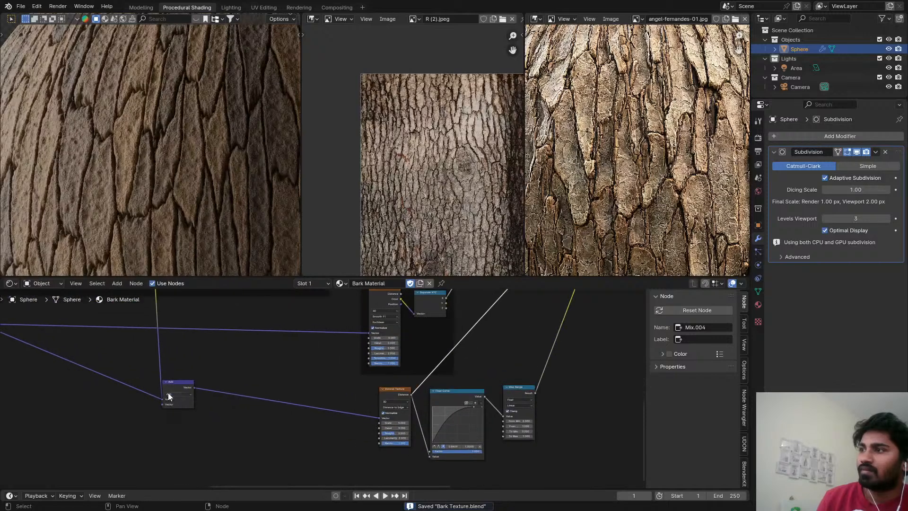
pyautogui.moveTo(169, 392); pyautogui.dragTo(354, 393)
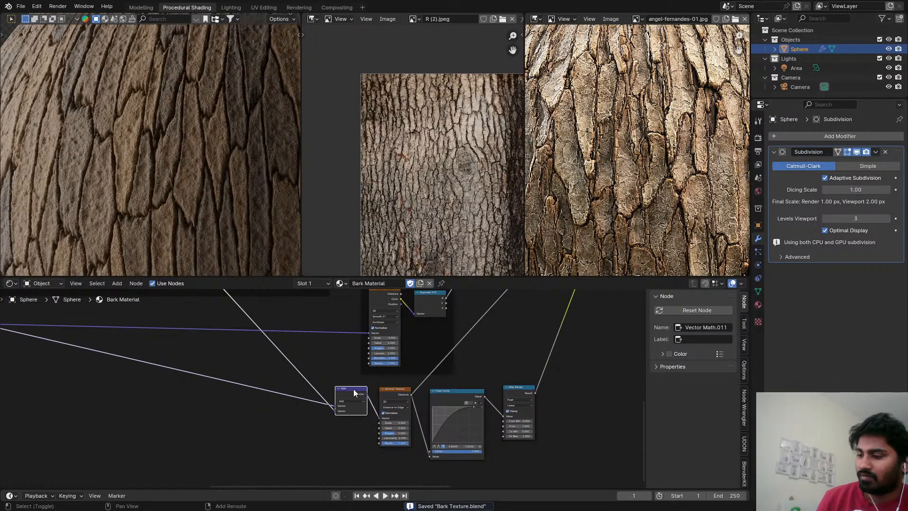
pyautogui.hotkey('shift', 'd')
pyautogui.click(295, 407)
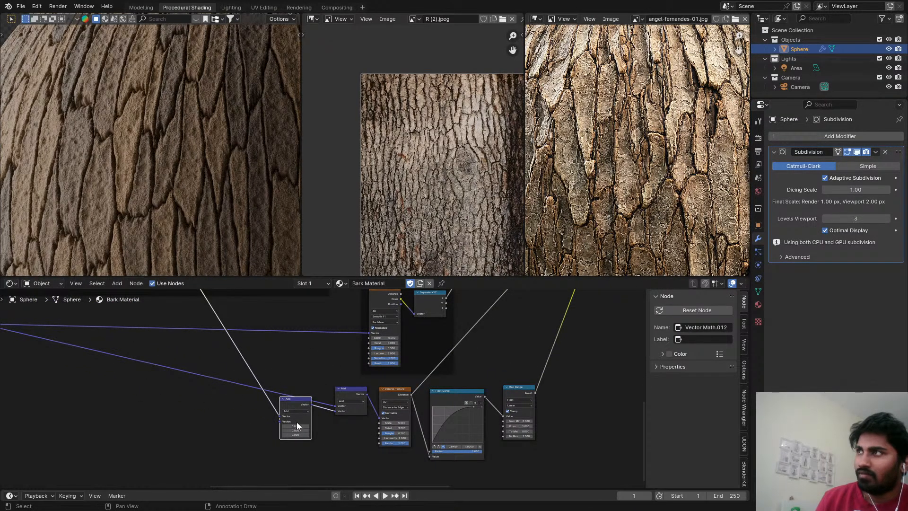
pyautogui.click(294, 411)
pyautogui.click(299, 492)
# Set the new Scale vector node's Scale to 0.2 and save the file.
pyautogui.scroll(1, 302, 432)
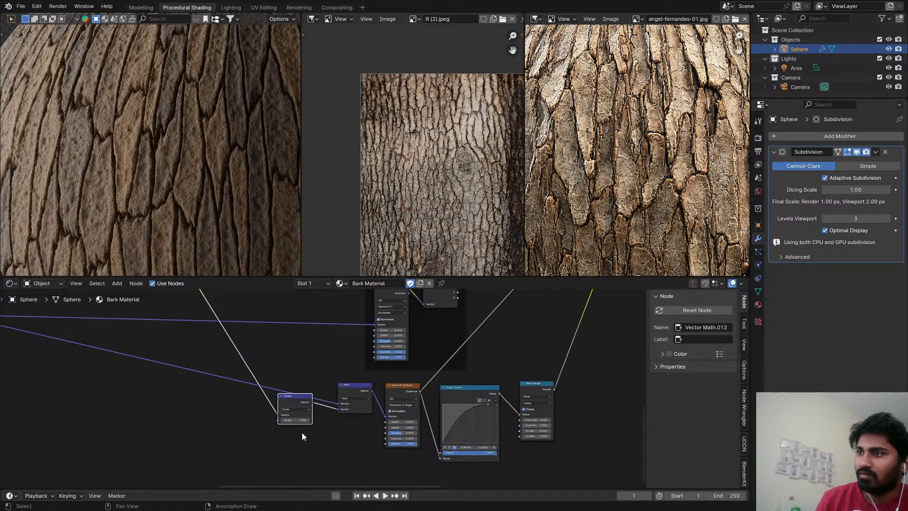
pyautogui.scroll(3, 302, 432)
pyautogui.click(284, 415)
pyautogui.press('BackSpace')
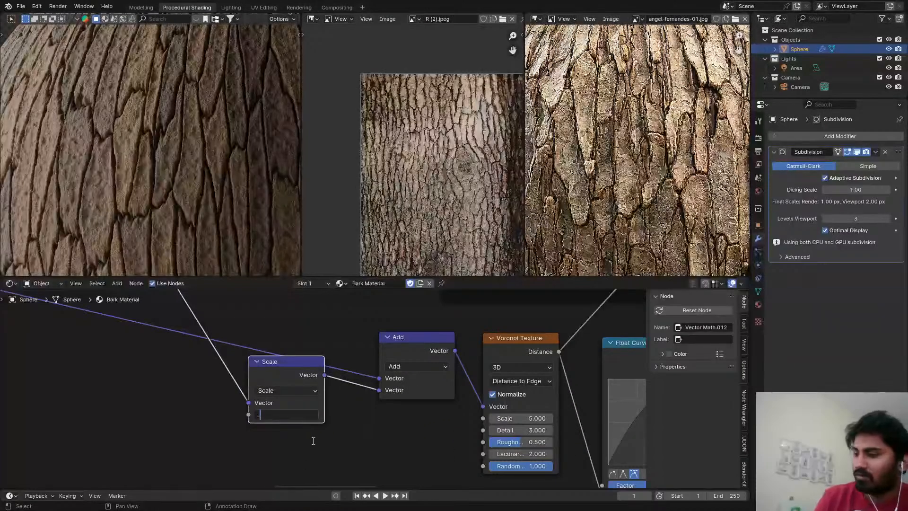
pyautogui.press('Return')
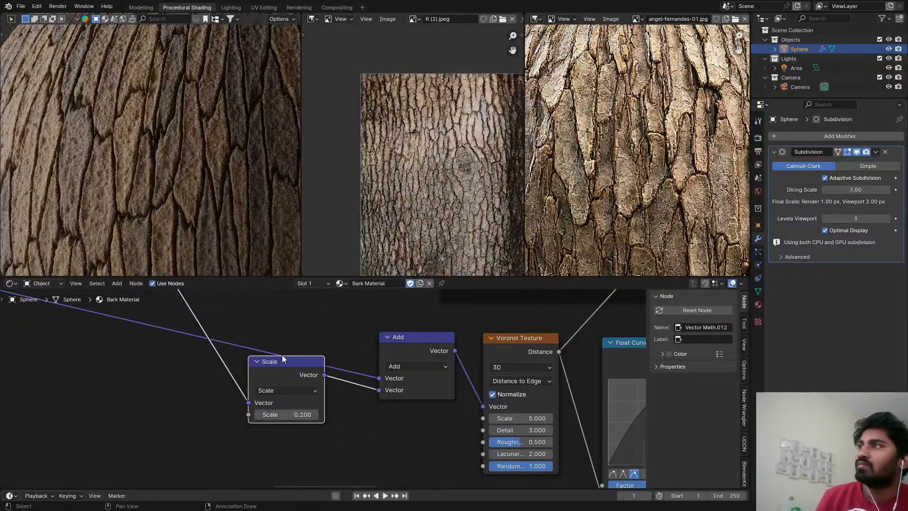
pyautogui.scroll(3, 177, 168)
pyautogui.hotkey('ctrl', 's')
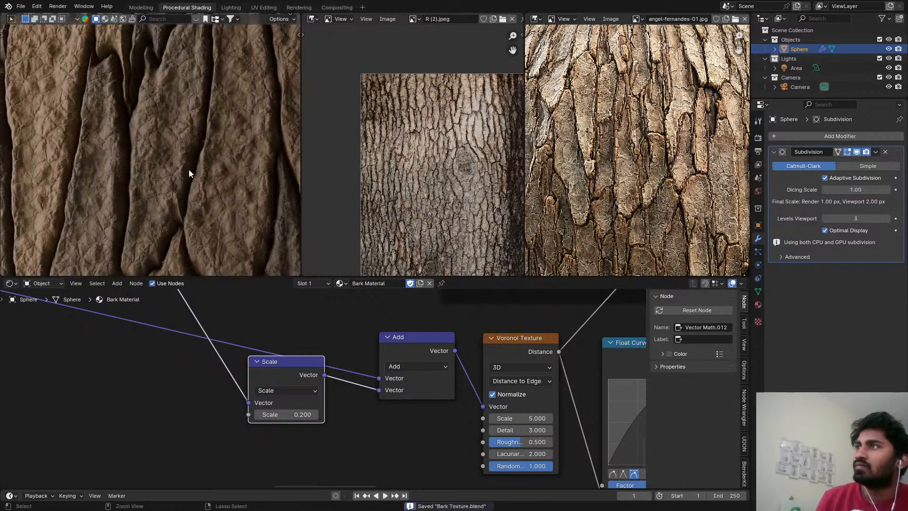
pyautogui.scroll(-5, 189, 169)
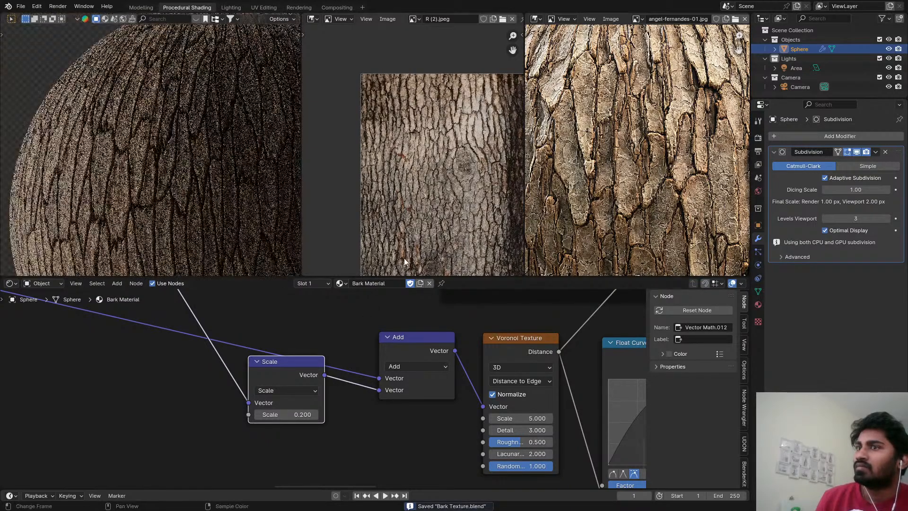
# Preview the fine-detail Voronoi Texture's output on the sphere and inspect its distorted cell pattern.
pyautogui.keyDown('ctrl'); pyautogui.keyDown('shift'); pyautogui.click(543, 353); pyautogui.keyUp('shift'); pyautogui.keyUp('ctrl')
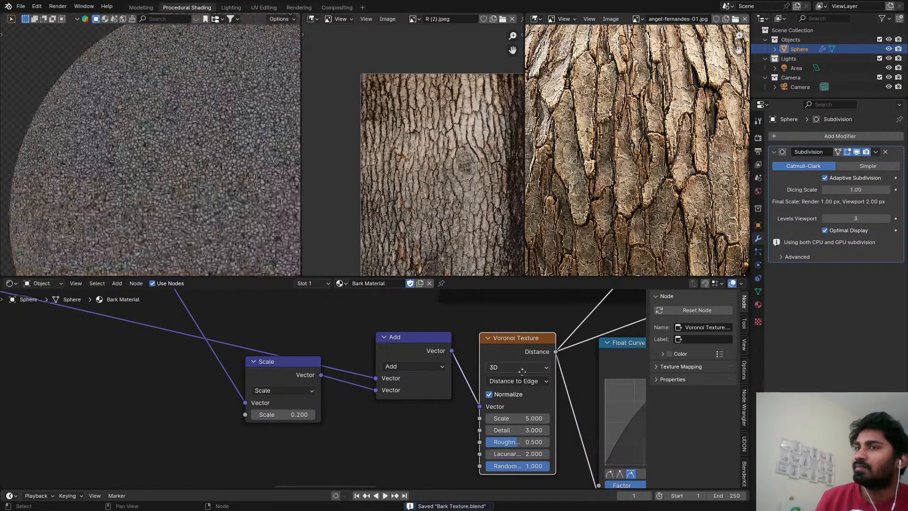
pyautogui.moveTo(539, 389); pyautogui.dragTo(474, 367, button='middle')
pyautogui.scroll(1, 474, 366)
pyautogui.scroll(1, 474, 366)
pyautogui.scroll(8, 217, 194)
pyautogui.scroll(-5, 208, 201)
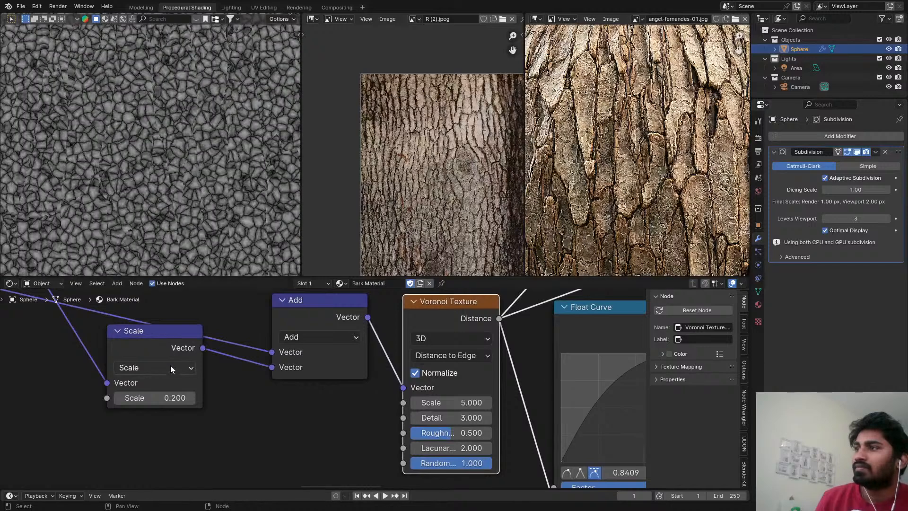
pyautogui.scroll(-2, 167, 246)
# Set the Scale value of the vector node feeding the Add node to 0.5.
pyautogui.click(156, 398)
pyautogui.write('.')
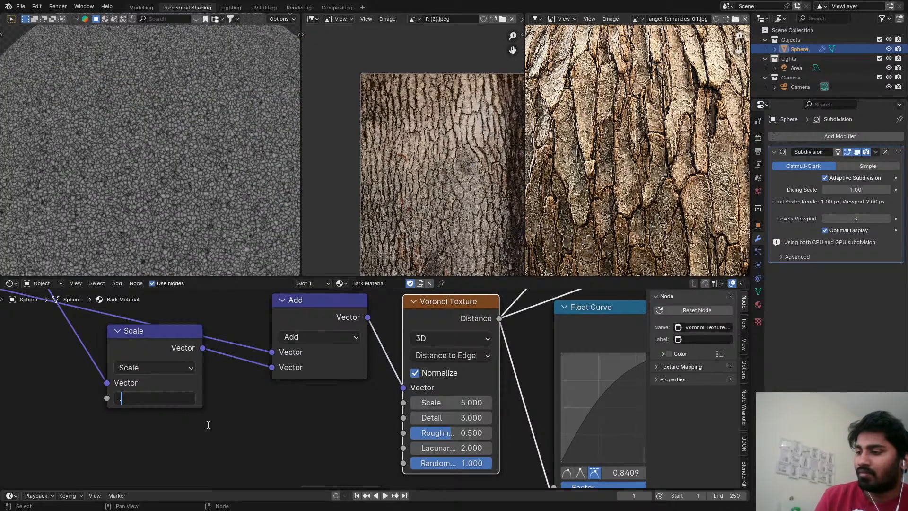
pyautogui.press('Return')
pyautogui.click(183, 400)
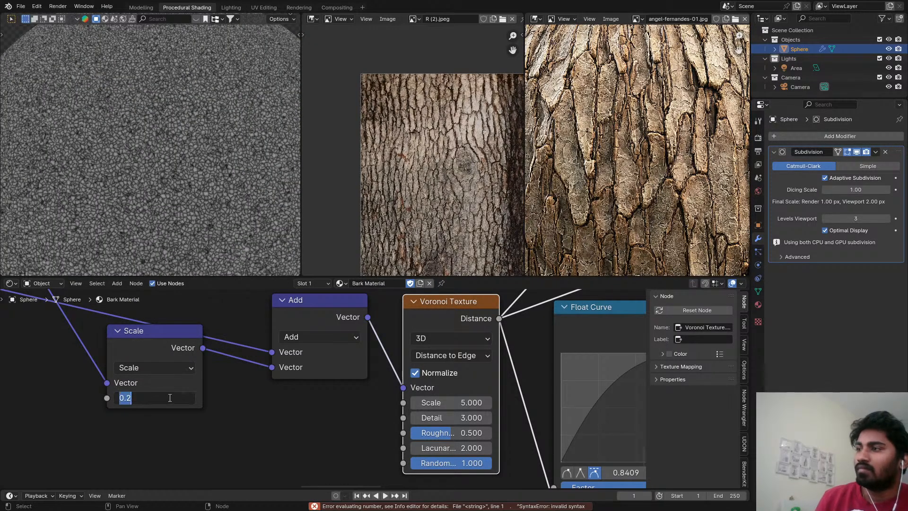
pyautogui.write('.5')
pyautogui.press('Return')
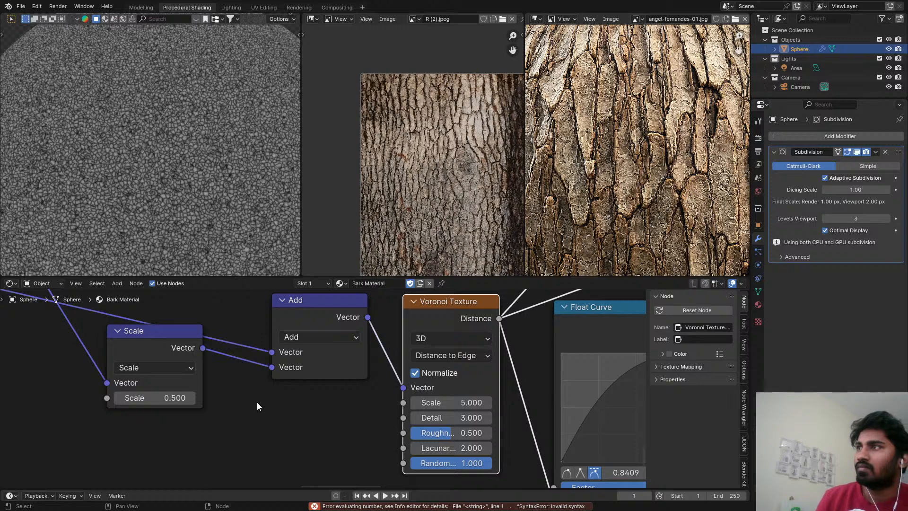
# Preview the Map Range output and move the Float Curve's upper control point to X 0.4409, Y 1.0.
pyautogui.scroll(-3, 253, 395)
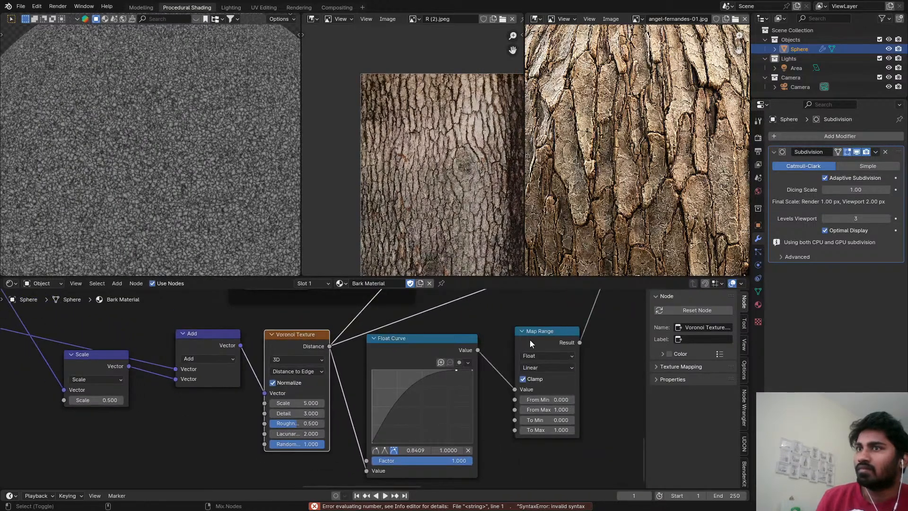
pyautogui.keyDown('ctrl'); pyautogui.keyDown('shift'); pyautogui.click(529, 340); pyautogui.keyUp('shift'); pyautogui.keyUp('ctrl')
pyautogui.scroll(2, 424, 364)
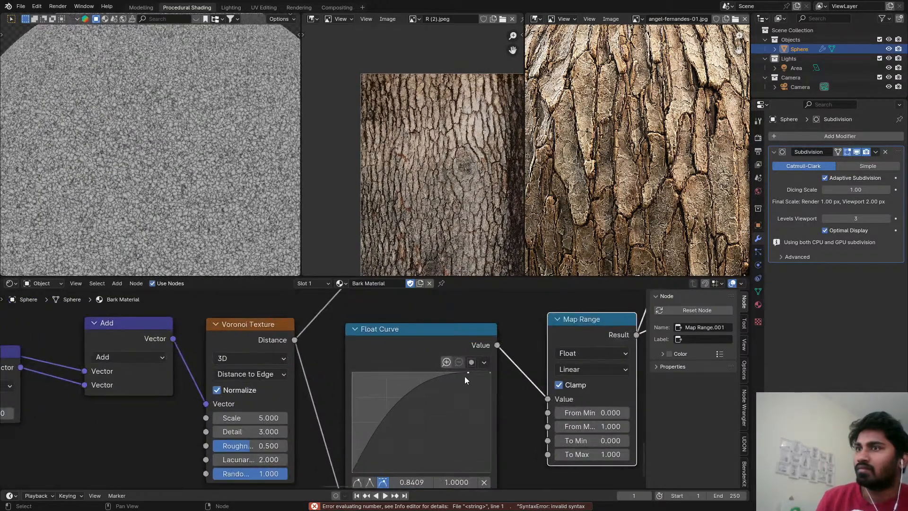
pyautogui.moveTo(467, 374); pyautogui.dragTo(413, 372)
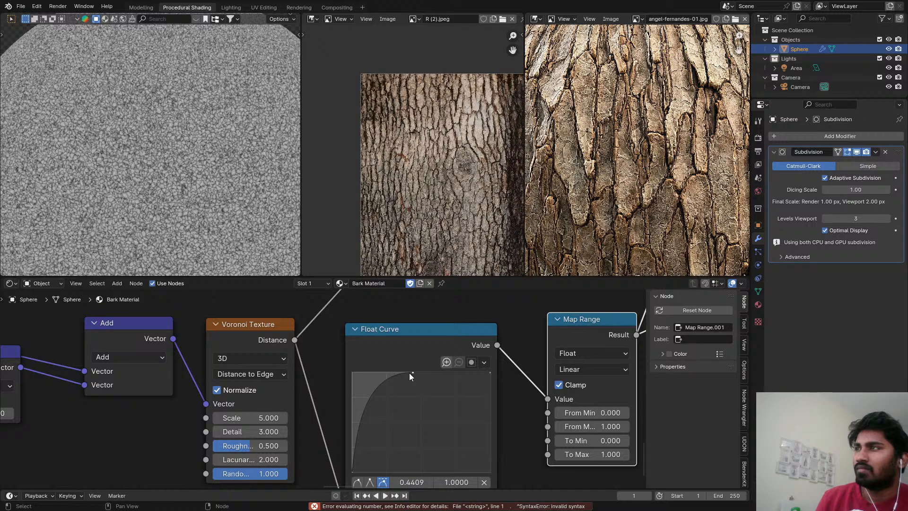
# Inspect the Map Range crack pattern up close, and preview the output of the Multiply mix node on the sphere.
pyautogui.scroll(8, 152, 194)
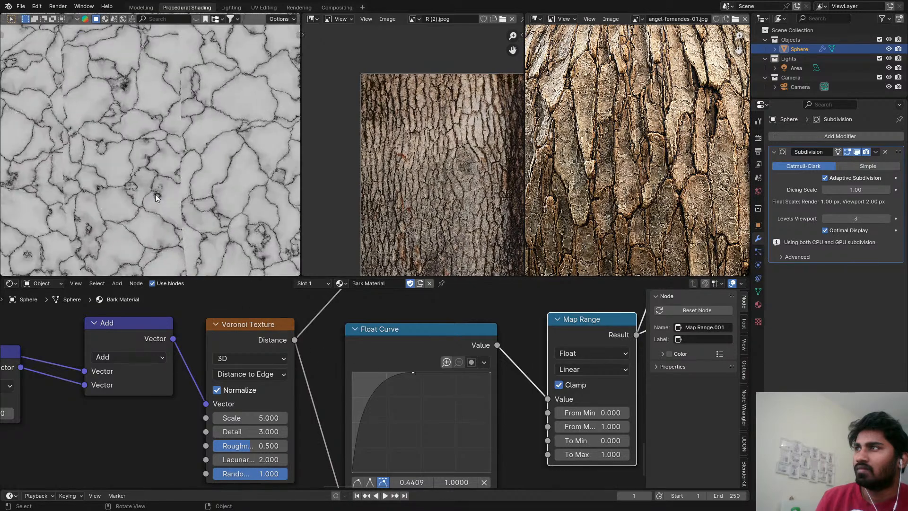
pyautogui.scroll(-10, 153, 196)
pyautogui.scroll(-1, 575, 345)
pyautogui.moveTo(574, 345); pyautogui.dragTo(276, 378, button='middle')
pyautogui.scroll(-8, 467, 383)
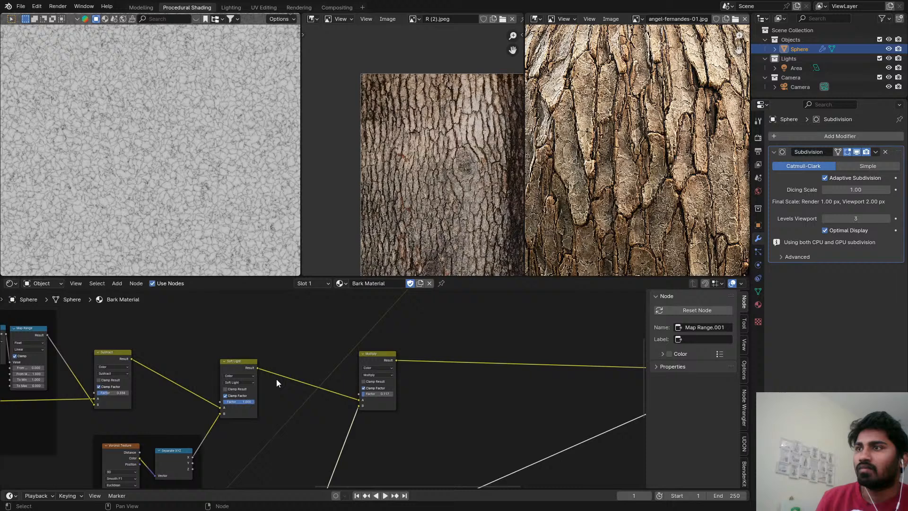
pyautogui.keyDown('ctrl'); pyautogui.keyDown('shift'); pyautogui.click(393, 359); pyautogui.keyUp('shift'); pyautogui.keyUp('ctrl')
pyautogui.scroll(-9, 440, 335)
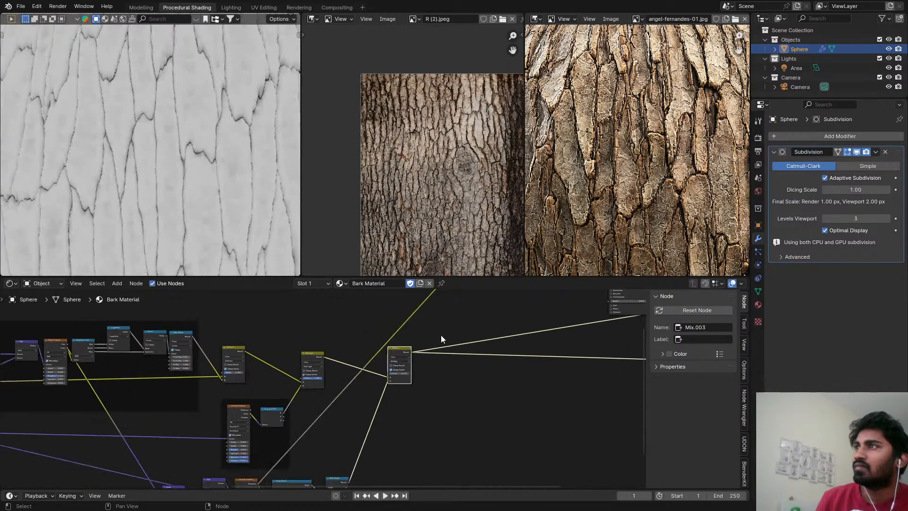
# Preview the full bark material from the Principled BSDF on the sphere and save the file.
pyautogui.moveTo(477, 303); pyautogui.dragTo(519, 294, button='middle')
pyautogui.scroll(1, 457, 382)
pyautogui.keyDown('ctrl'); pyautogui.keyDown('shift'); pyautogui.click(487, 378); pyautogui.keyUp('shift'); pyautogui.keyUp('ctrl')
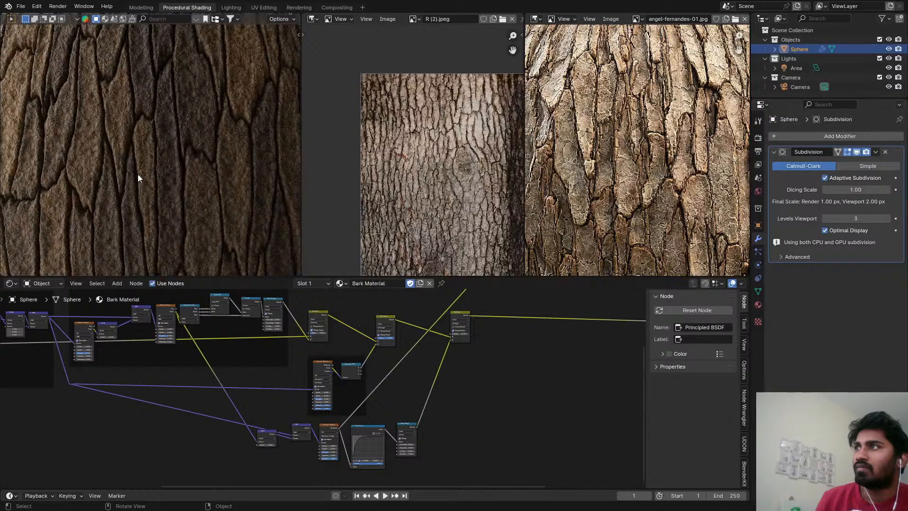
pyautogui.moveTo(138, 178); pyautogui.dragTo(173, 186, button='middle')
pyautogui.hotkey('ctrl', 's')
pyautogui.scroll(-3, 339, 382)
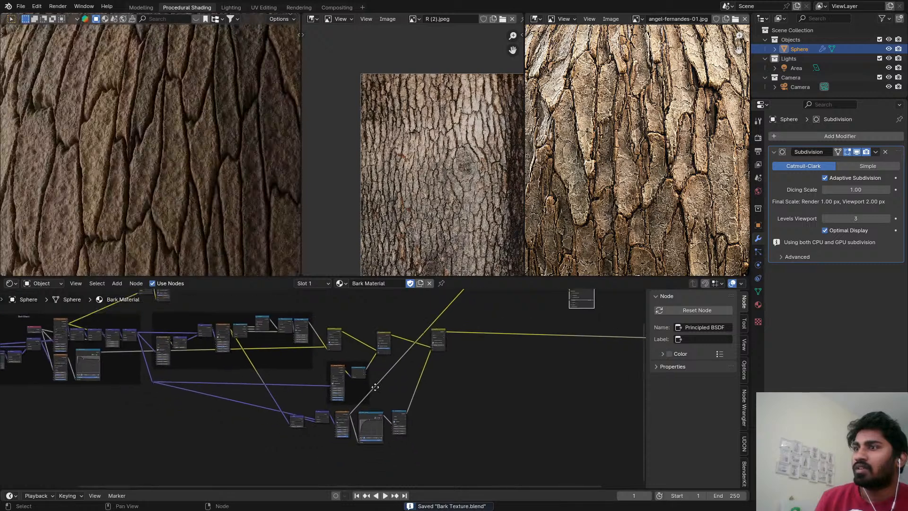
# Join the fine-detail Scale, Add, Voronoi Texture, Float Curve and Map Range nodes into a frame and reposition it.
pyautogui.moveTo(367, 403); pyautogui.dragTo(366, 366, button='middle')
pyautogui.scroll(6, 335, 379)
pyautogui.moveTo(246, 405); pyautogui.dragTo(513, 376)
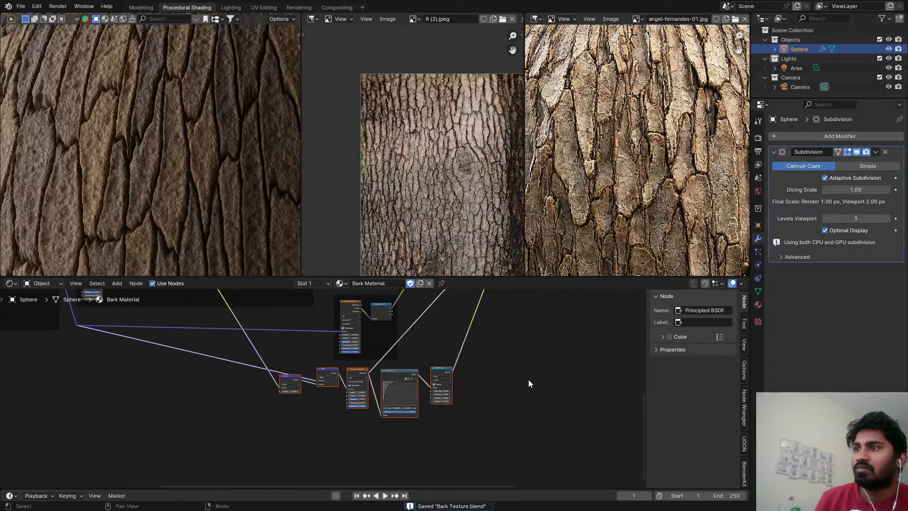
pyautogui.hotkey('ctrl', 'j')
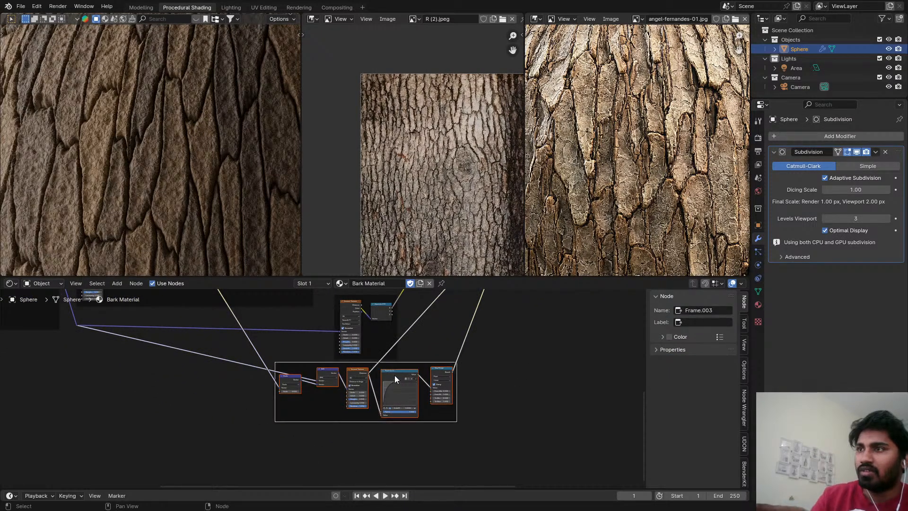
pyautogui.press('g')
pyautogui.moveTo(528, 351); pyautogui.dragTo(529, 325)
pyautogui.scroll(-3, 528, 326)
pyautogui.moveTo(527, 328); pyautogui.dragTo(331, 439, button='middle')
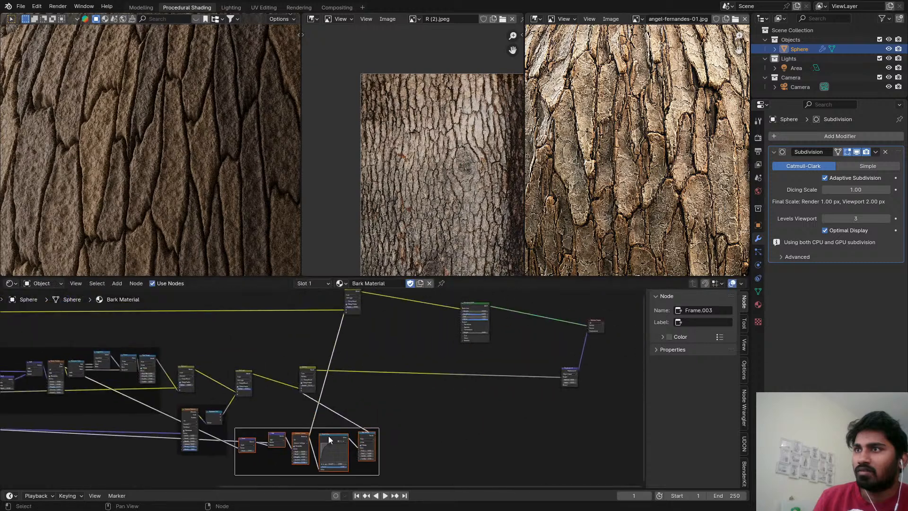
# Move the Multiply mix node away from the Soft Light node, closer to the Displacement node.
pyautogui.scroll(4, 341, 410)
pyautogui.moveTo(292, 354); pyautogui.dragTo(520, 351)
pyautogui.scroll(5, 532, 368)
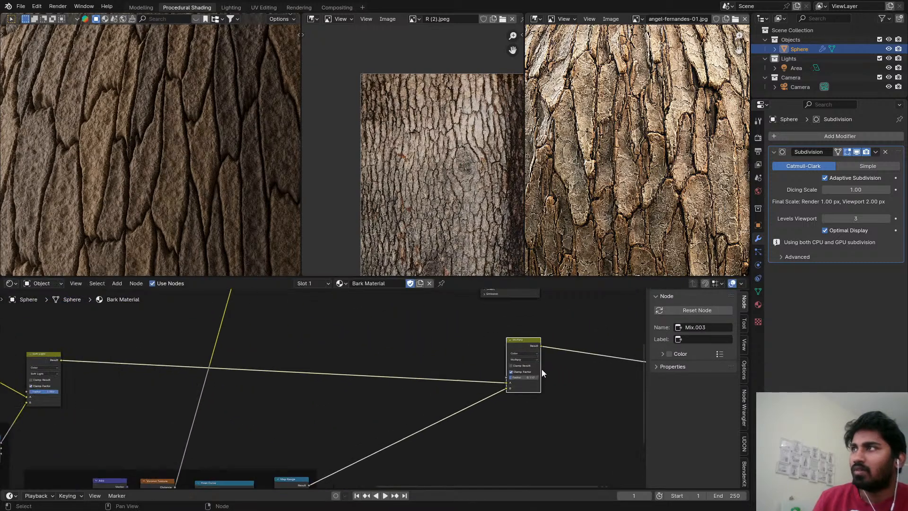
pyautogui.moveTo(541, 369); pyautogui.dragTo(400, 352, button='middle')
# Change the Multiply mix node's blending mode to Color Burn and raise its Factor to 1.0.
pyautogui.click(385, 341)
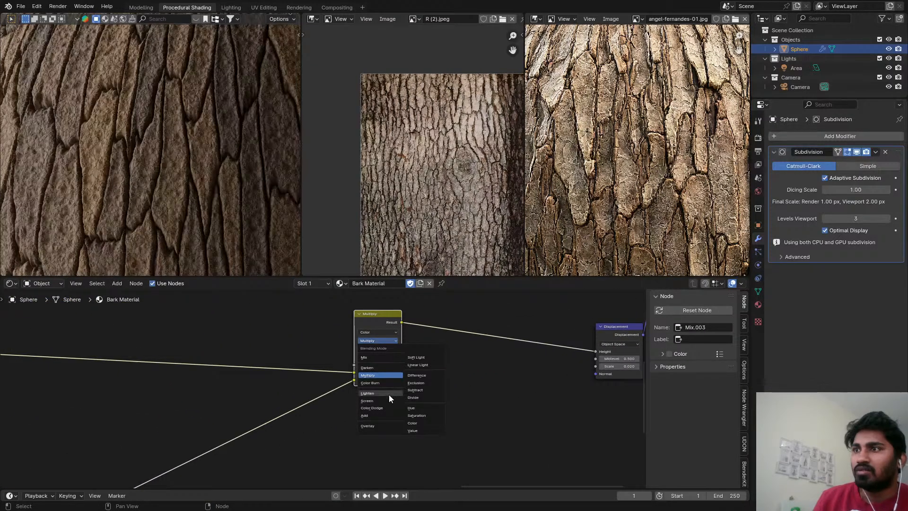
pyautogui.click(385, 383)
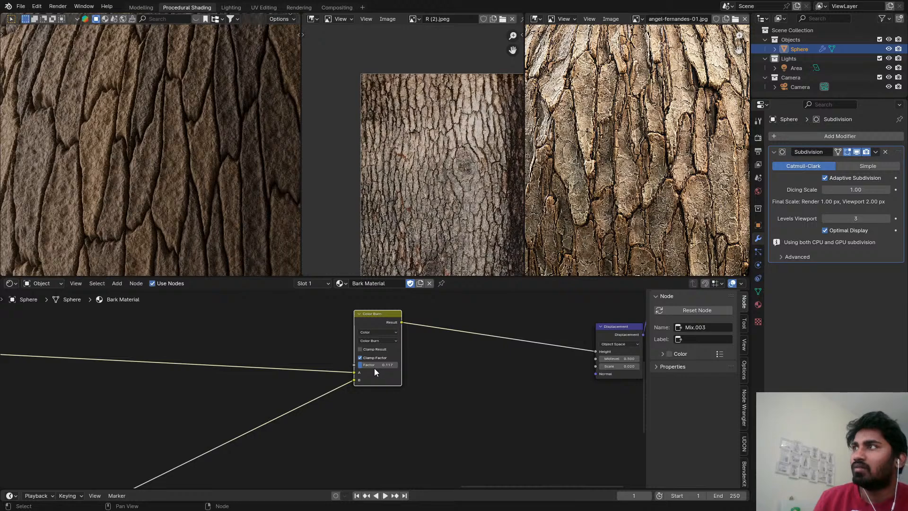
pyautogui.scroll(1, 372, 366)
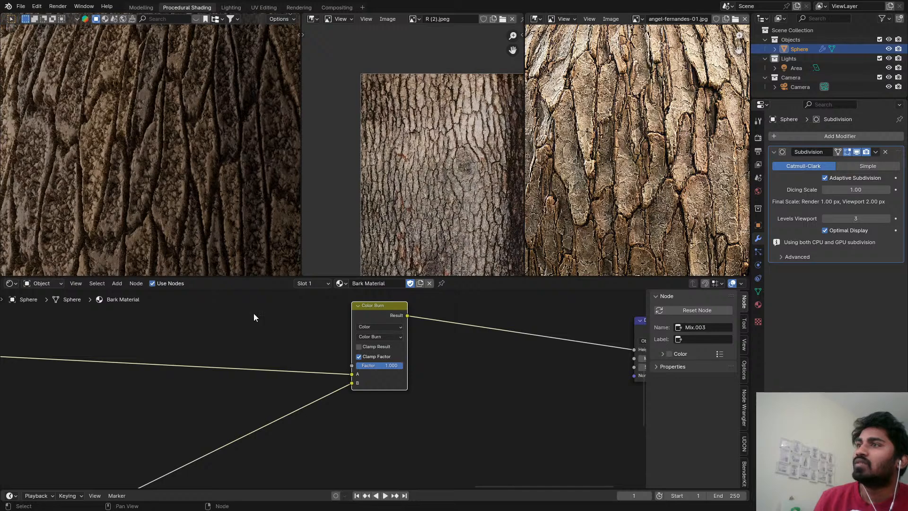
pyautogui.scroll(-3, 137, 224)
pyautogui.scroll(3, 180, 151)
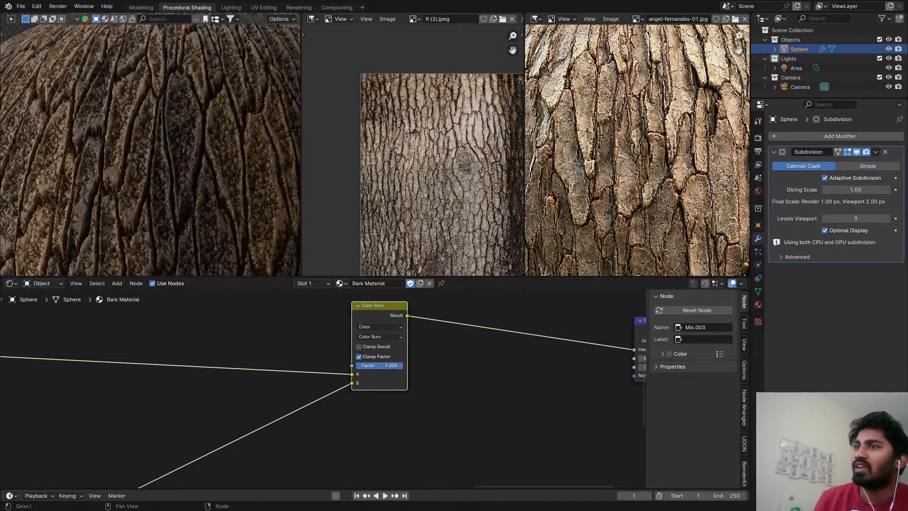
# Lower the Color Burn node's Factor to about 0.408 and check the bark on the sphere.
pyautogui.moveTo(381, 365); pyautogui.dragTo(347, 365)
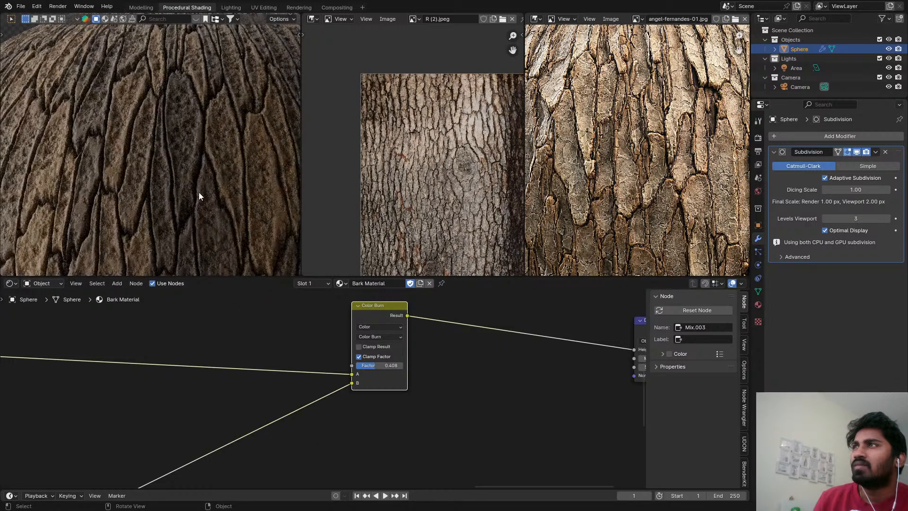
pyautogui.scroll(-4, 186, 182)
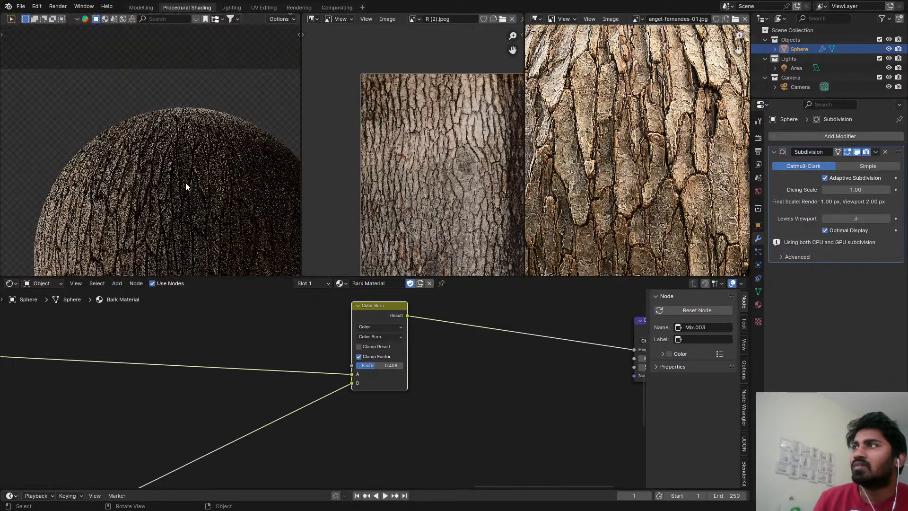
pyautogui.scroll(4, 133, 198)
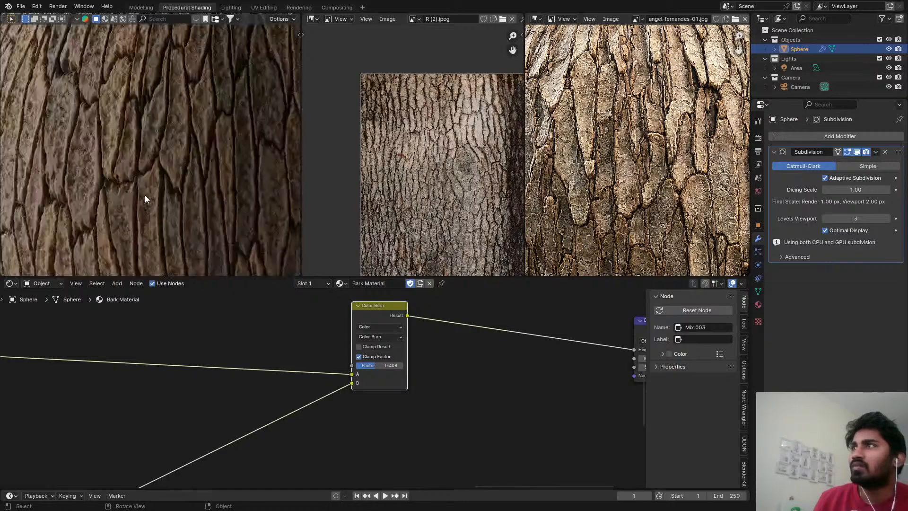
# Examine the surface detail in the angel-fernandes-01.jpg reference and compare it with the rendered bark at close range.
pyautogui.scroll(4, 629, 167)
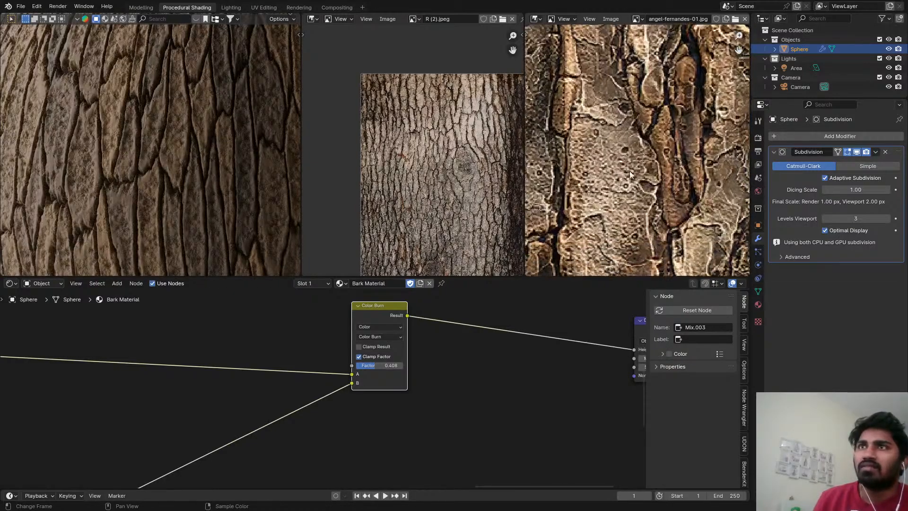
pyautogui.scroll(-4, 619, 203)
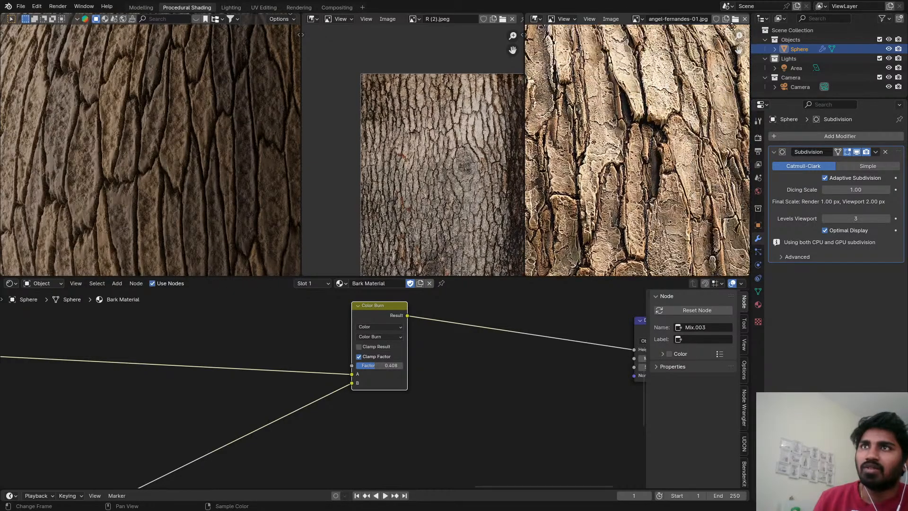
pyautogui.scroll(2, 667, 211)
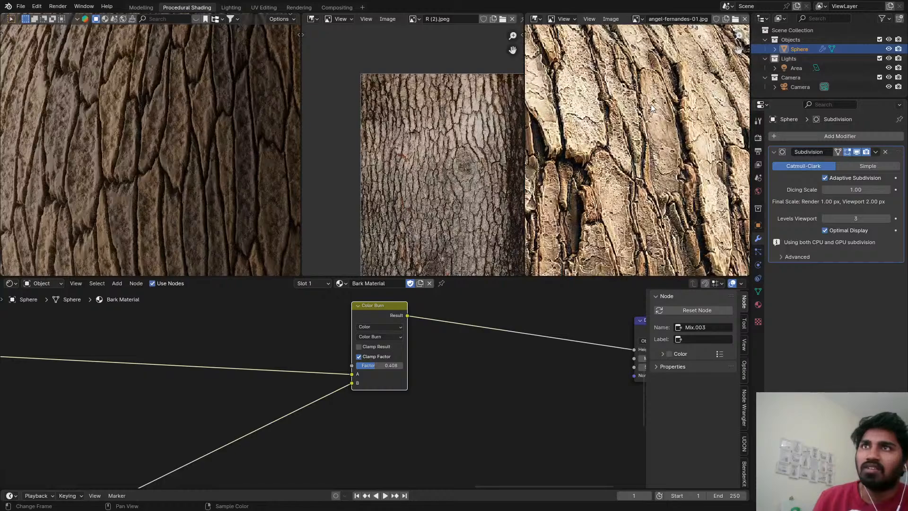
pyautogui.scroll(-4, 654, 112)
pyautogui.scroll(6, 656, 178)
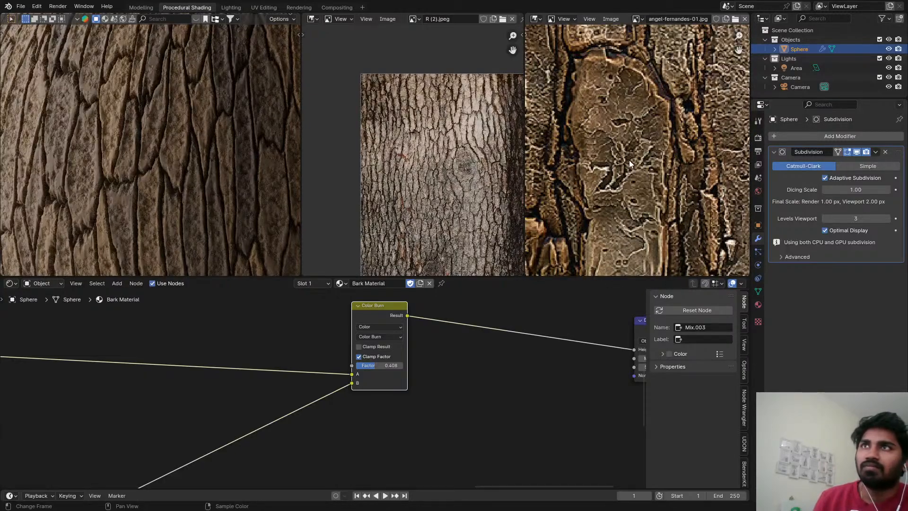
pyautogui.scroll(3, 170, 107)
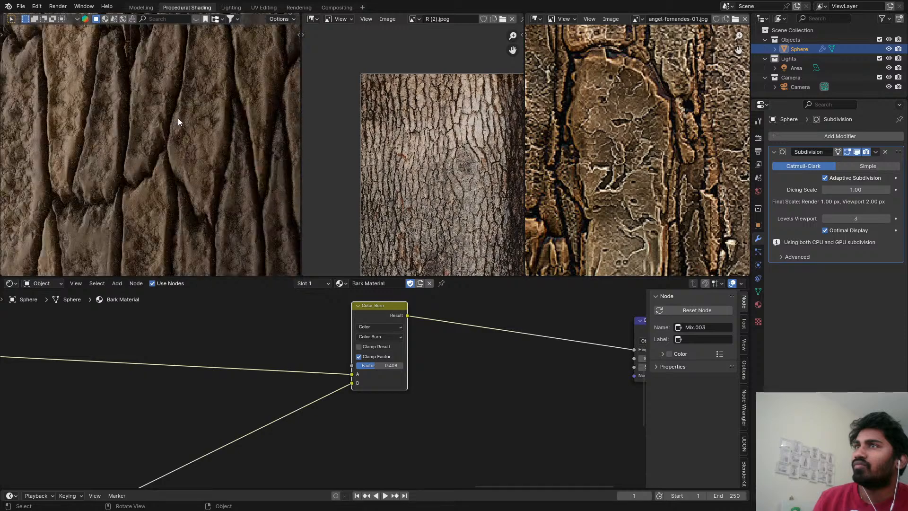
pyautogui.scroll(2, 178, 122)
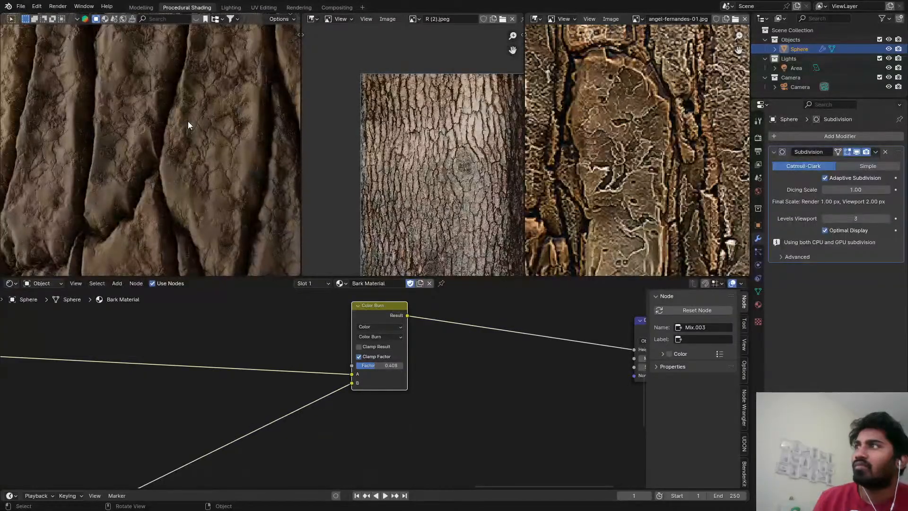
pyautogui.scroll(-5, 188, 124)
# Switch the Color Burn node's blending mode to Subtract, save the file, and set the Factor to about 0.092.
pyautogui.click(373, 336)
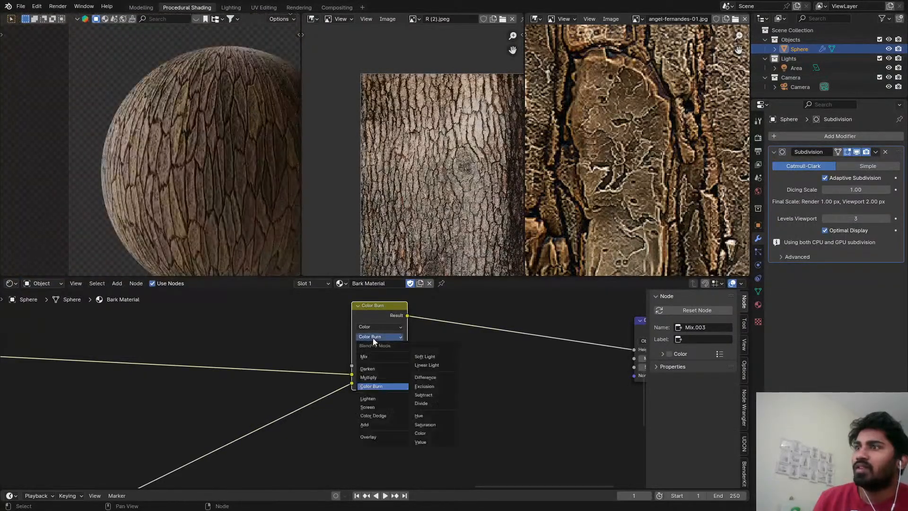
pyautogui.click(427, 395)
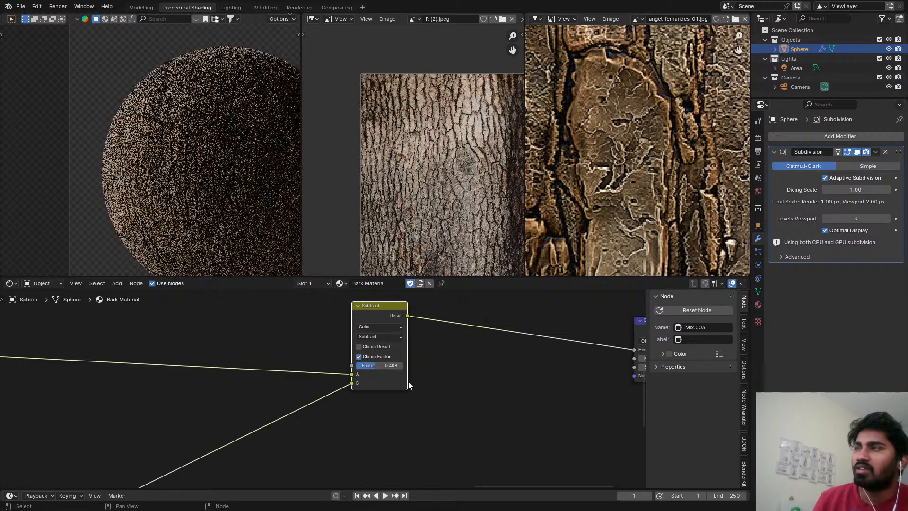
pyautogui.scroll(5, 226, 170)
pyautogui.hotkey('ctrl', 's')
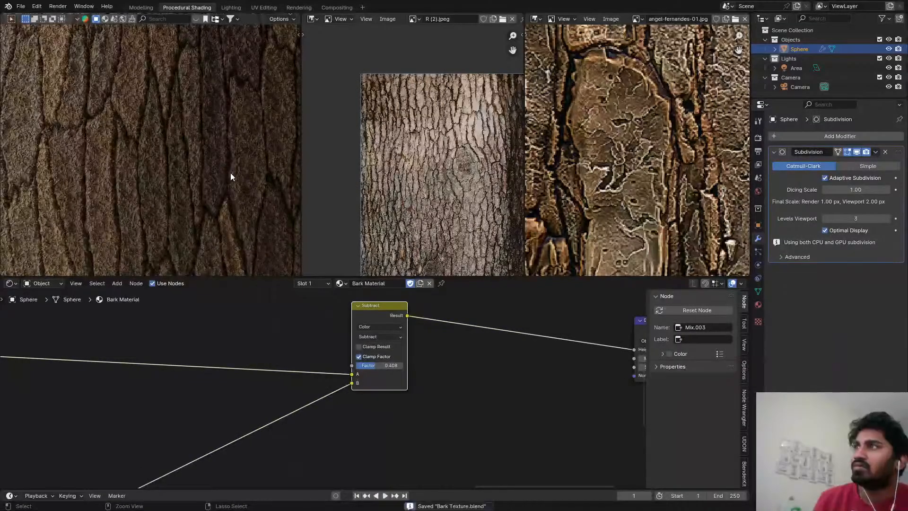
pyautogui.moveTo(379, 367); pyautogui.dragTo(364, 367)
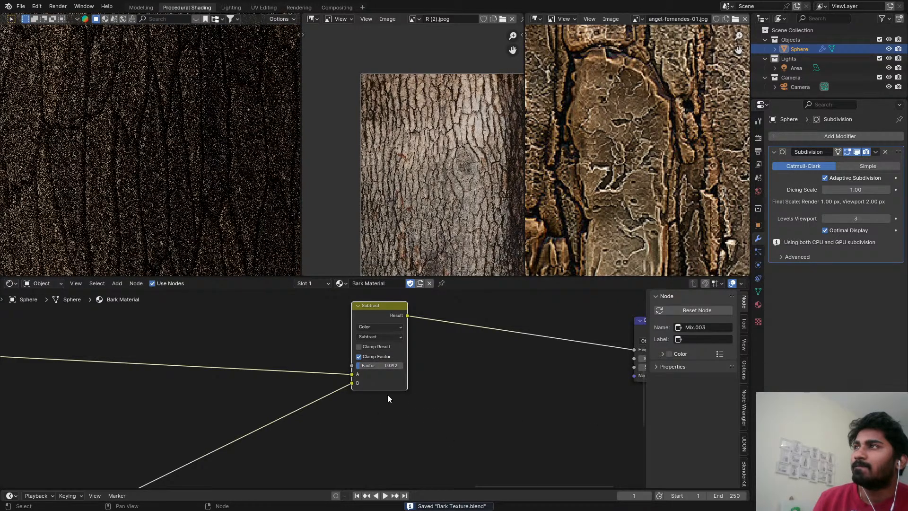
pyautogui.scroll(-4, 176, 194)
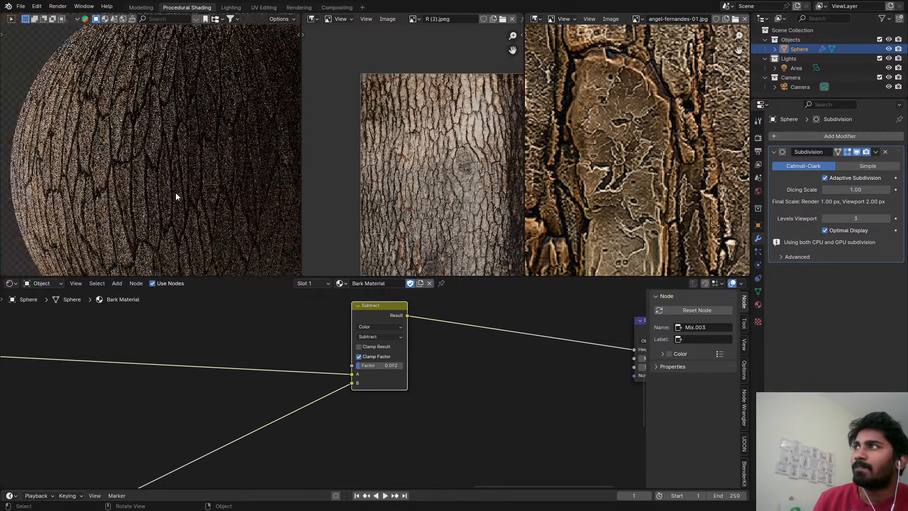
# Maximize the 3D viewport to inspect the bark's fine cracks up close, save the file, and restore the layout.
pyautogui.hotkey('ctrl', 'space')
pyautogui.scroll(5, 283, 213)
pyautogui.scroll(4, 454, 255)
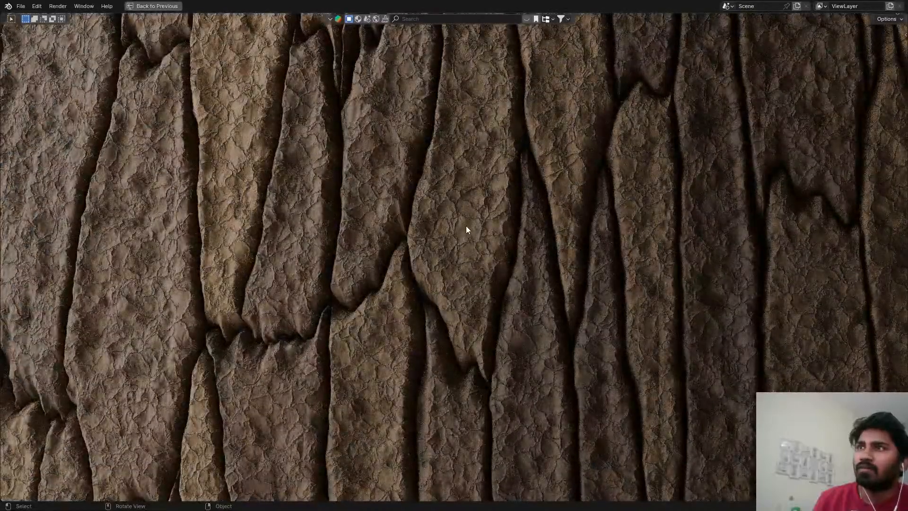
pyautogui.scroll(2, 472, 227)
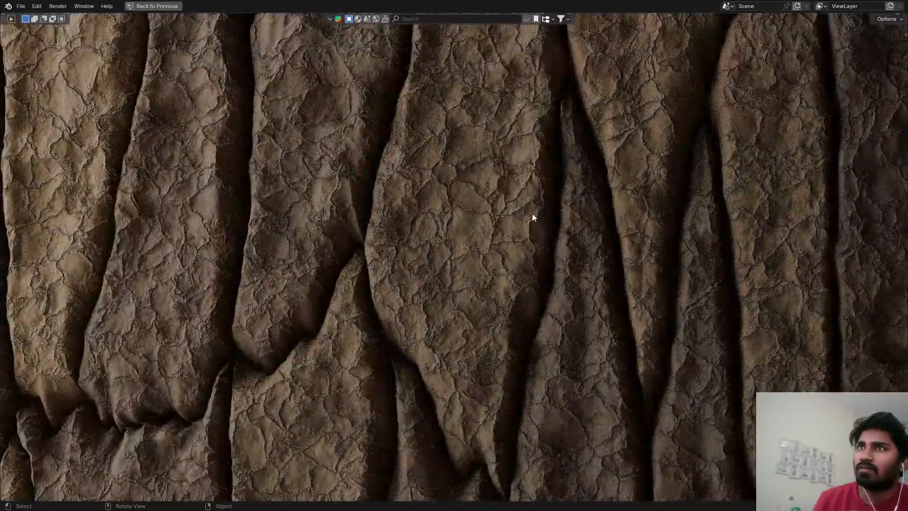
pyautogui.hotkey('ctrl', 's')
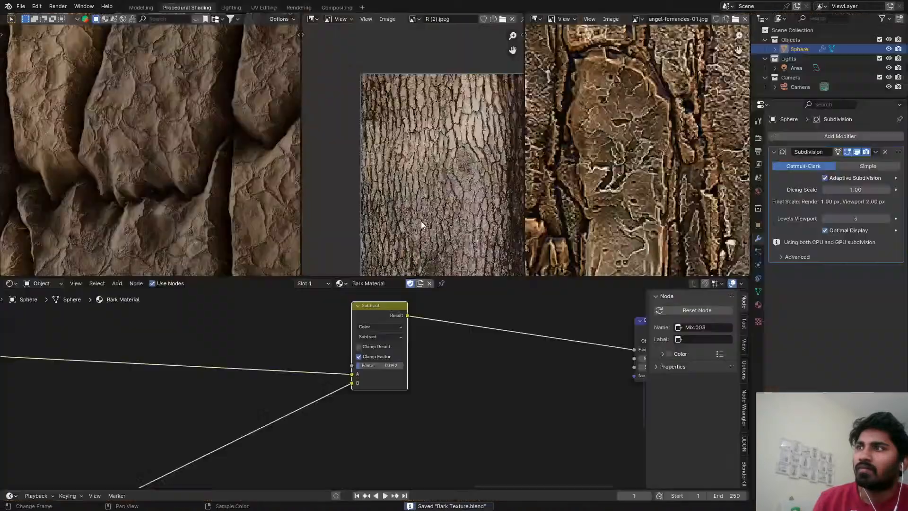
pyautogui.hotkey('ctrl', 'space')
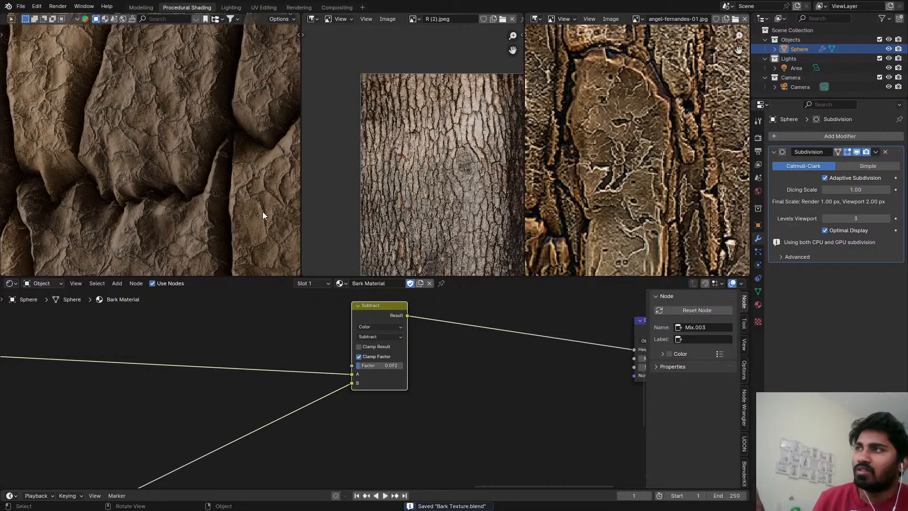
# Check the crack size in the R (2).jpeg reference and set the framed fine-detail Voronoi Texture's Scale to 2.0.
pyautogui.scroll(-2, 313, 378)
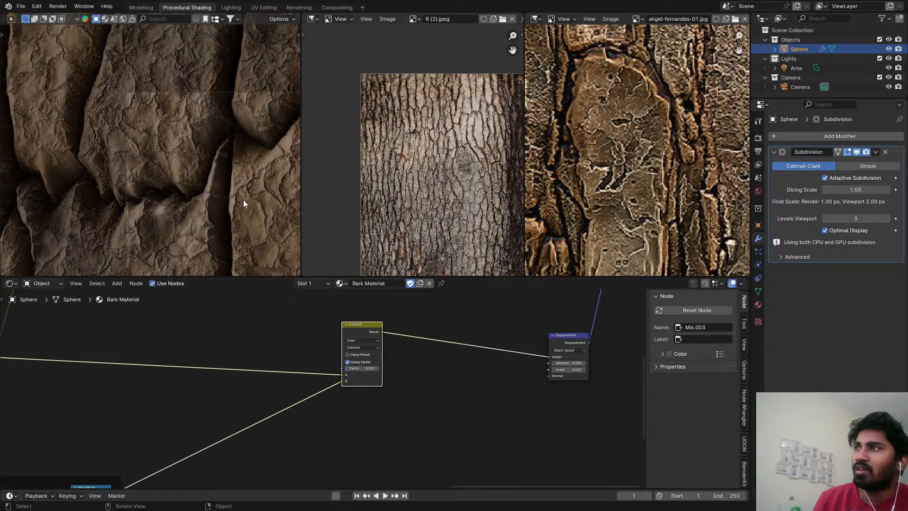
pyautogui.scroll(4, 412, 168)
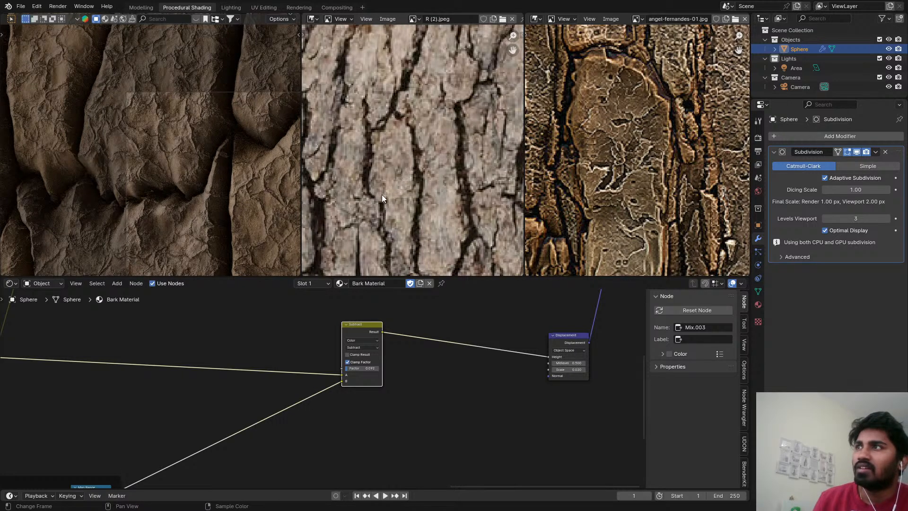
pyautogui.scroll(-1, 382, 196)
pyautogui.scroll(-4, 277, 338)
pyautogui.moveTo(269, 389); pyautogui.dragTo(491, 312, button='middle')
pyautogui.scroll(-1, 490, 313)
pyautogui.scroll(3, 232, 389)
pyautogui.scroll(2, 276, 394)
pyautogui.doubleClick(286, 399)
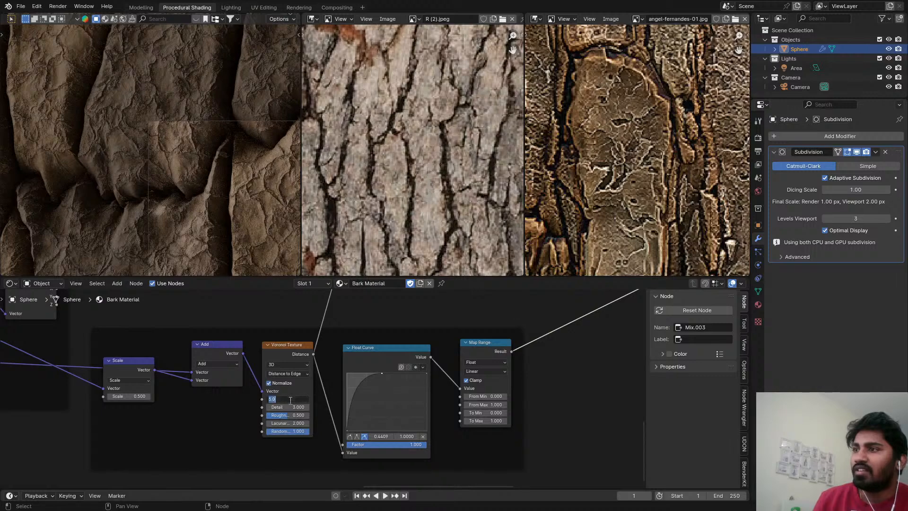
pyautogui.write('3')
pyautogui.press('Return')
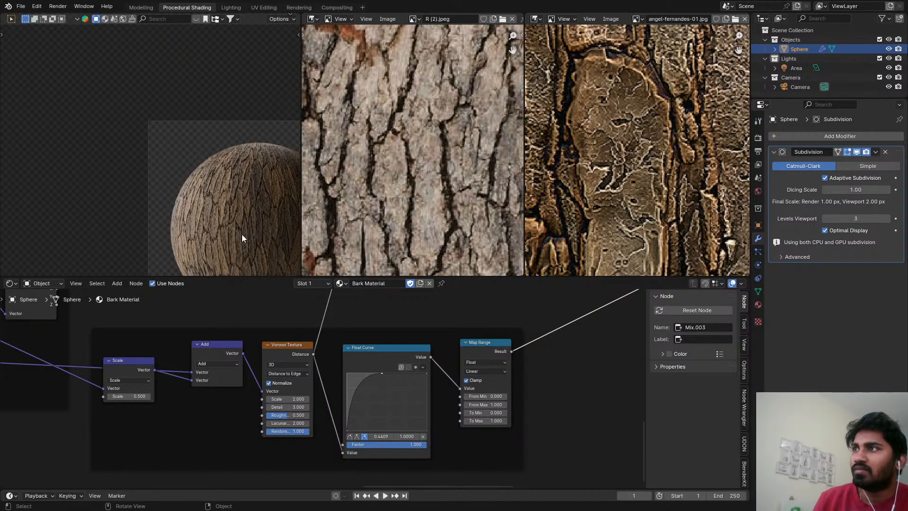
# Inspect the bark's cracks and plates up close and in a maximized 3D viewport, and save the file.
pyautogui.scroll(5, 243, 234)
pyautogui.scroll(-2, 249, 195)
pyautogui.keyDown('shift'); pyautogui.moveTo(249, 194); pyautogui.dragTo(121, 183, button='middle'); pyautogui.keyUp('shift')
pyautogui.scroll(-2, 165, 162)
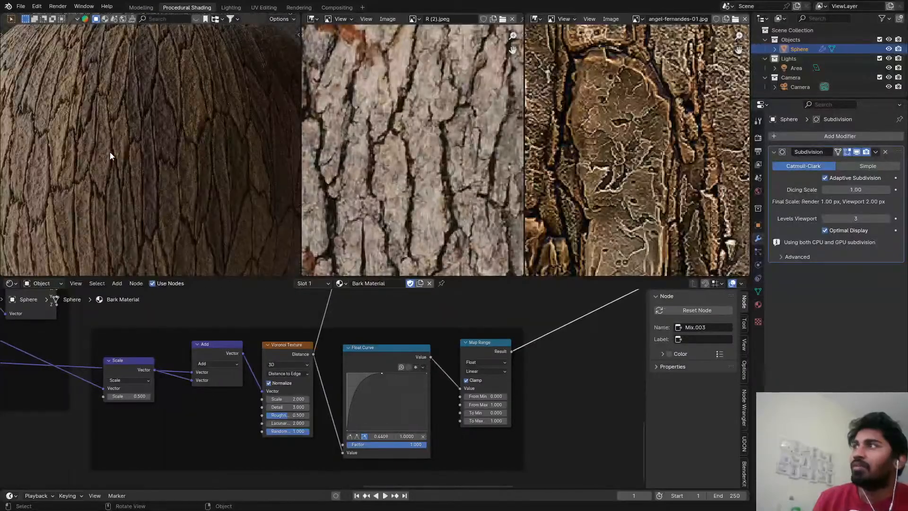
pyautogui.scroll(-2, 372, 315)
pyautogui.scroll(-3, 163, 187)
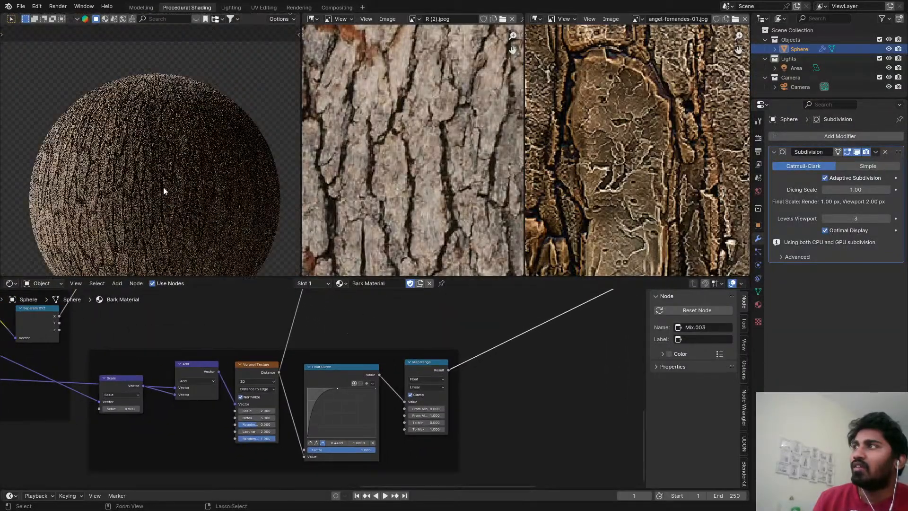
pyautogui.hotkey('ctrl', 's')
pyautogui.hotkey('ctrl', 'alt', 'space')
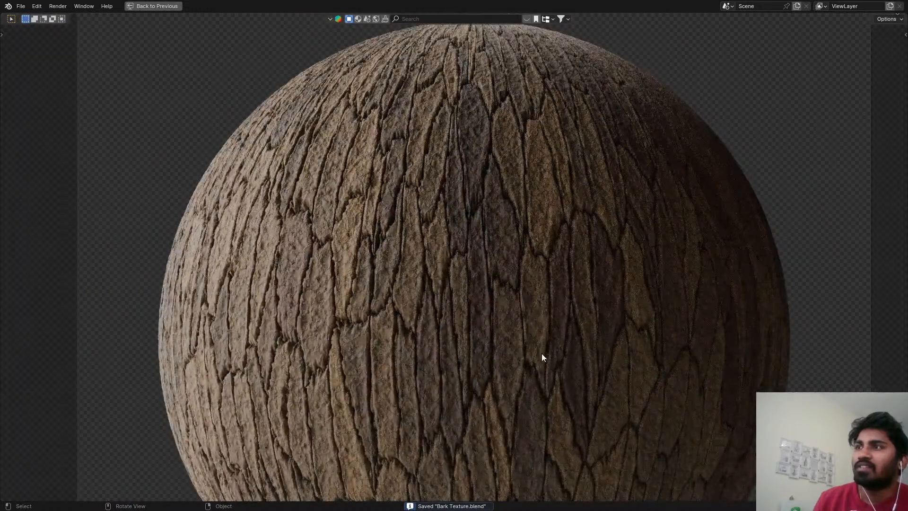
pyautogui.keyDown('shift'); pyautogui.moveTo(539, 359); pyautogui.dragTo(491, 270, button='middle'); pyautogui.keyUp('shift')
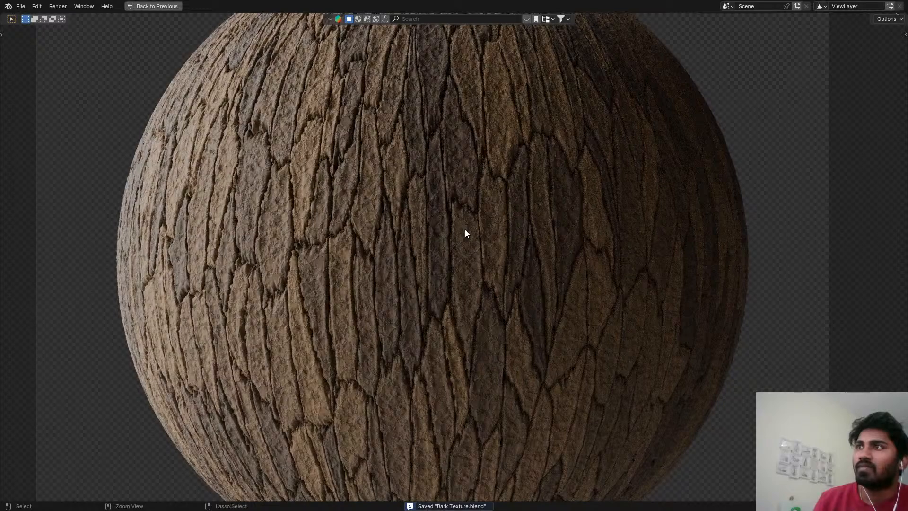
pyautogui.hotkey('ctrl', 's')
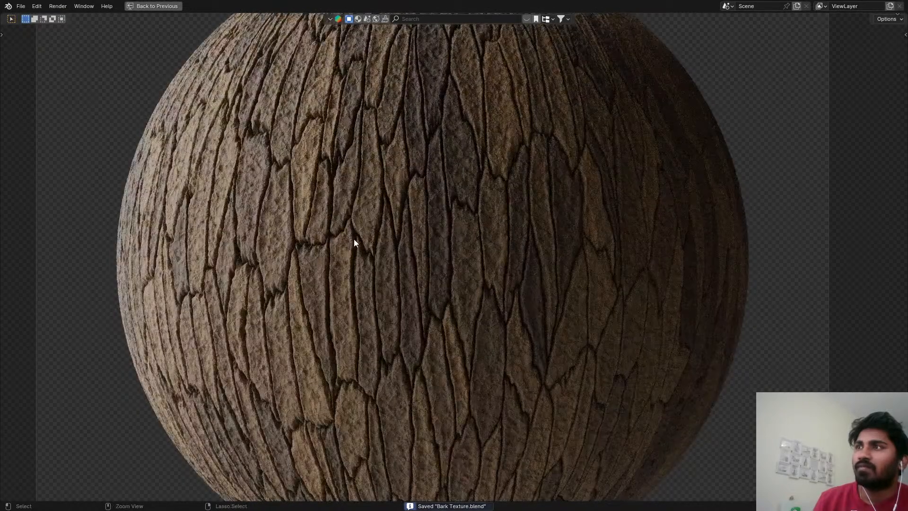
# Switch the 3D viewport to Solid shading and restore the multi-editor layout.
pyautogui.press('z')
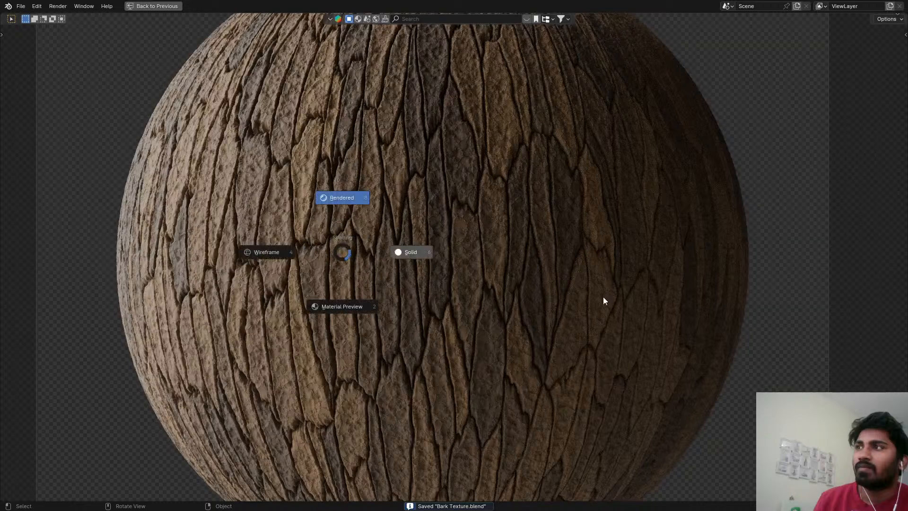
pyautogui.click(602, 296)
pyautogui.hotkey('ctrl', 'space')
# Enter 0.2 as the Scale of the vector Scale node that follows the distortion noise's Subtract node.
pyautogui.scroll(-8, 277, 380)
pyautogui.moveTo(189, 314)
pyautogui.mouseDown(button='middle')
pyautogui.moveTo(157, 344)
pyautogui.moveTo(617, 407)
pyautogui.mouseUp(button='middle')
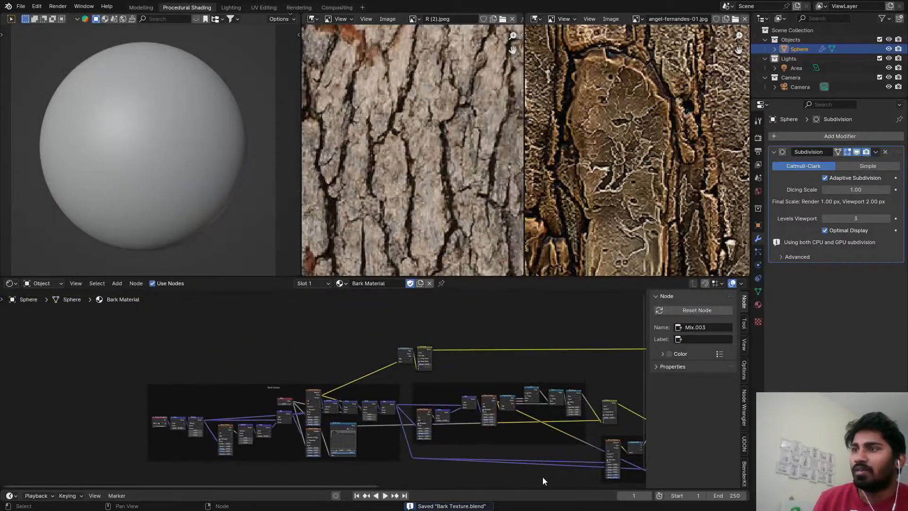
pyautogui.scroll(8, 402, 457)
pyautogui.moveTo(156, 390); pyautogui.dragTo(423, 374, button='middle')
pyautogui.scroll(5, 331, 393)
pyautogui.scroll(3, 348, 418)
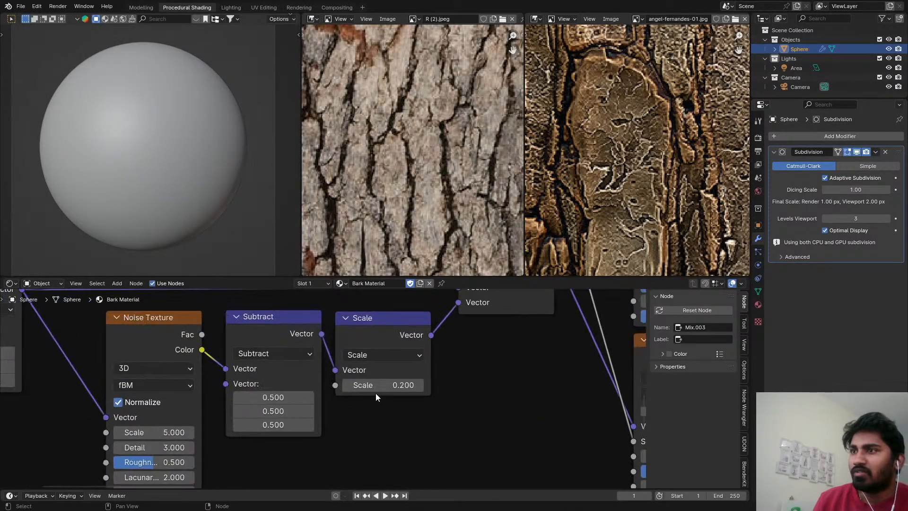
pyautogui.click(376, 386)
pyautogui.write('.')
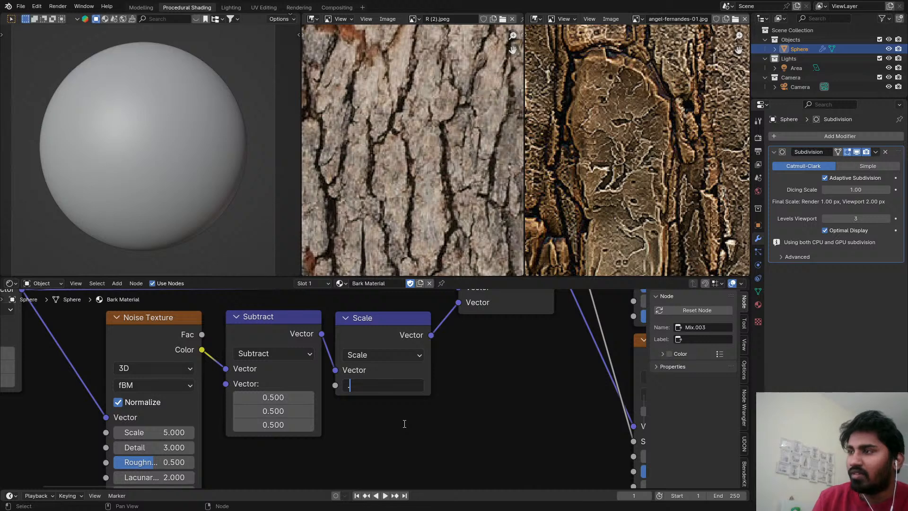
pyautogui.write('2')
pyautogui.press('Return')
# Set the distortion Noise Texture's Detail to 5 and its Roughness to about 0.642.
pyautogui.click(174, 447)
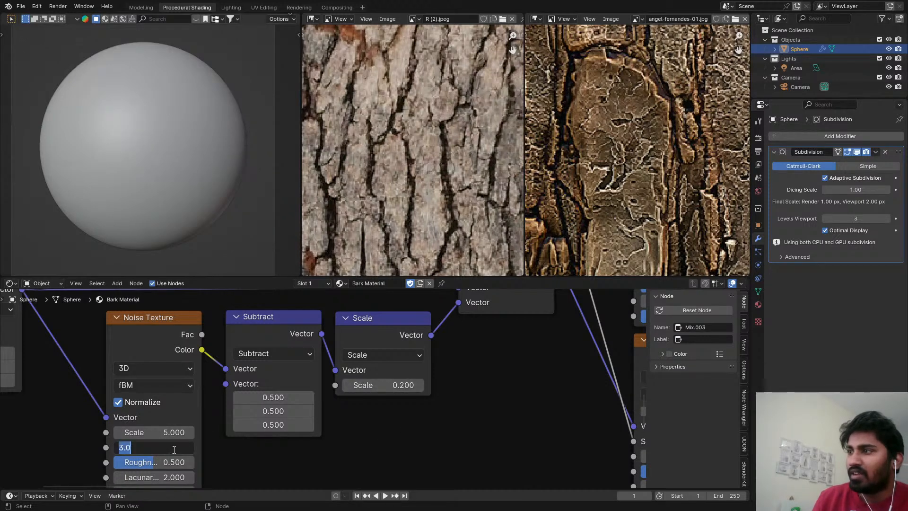
pyautogui.write('5')
pyautogui.press('Return')
pyautogui.scroll(1, 229, 408)
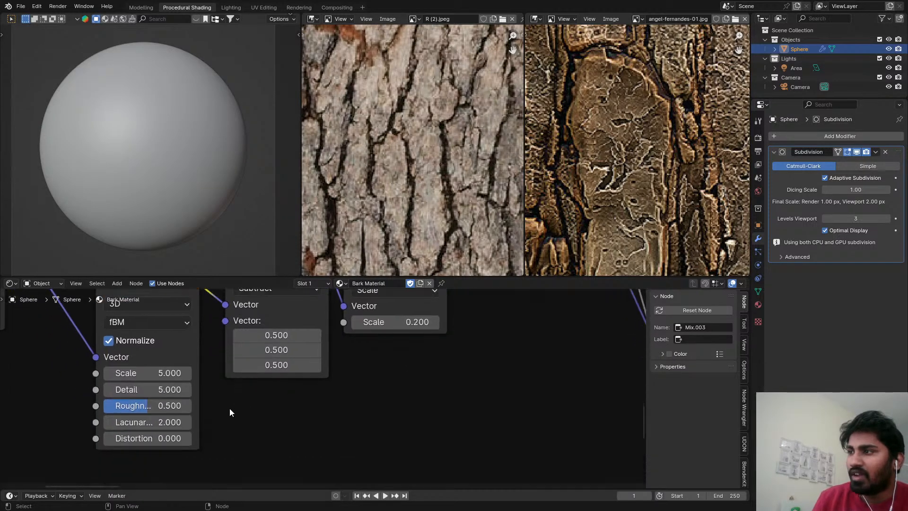
pyautogui.moveTo(147, 406); pyautogui.dragTo(160, 410)
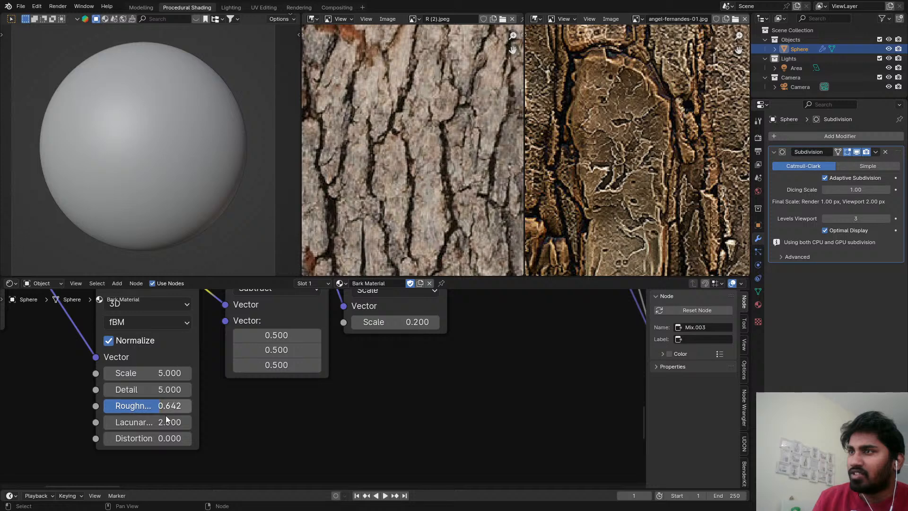
# Set the vector Scale node after the noise's Subtract node to 0.3 and save the file.
pyautogui.scroll(-2, 355, 374)
pyautogui.scroll(1, 402, 336)
pyautogui.moveTo(404, 334); pyautogui.dragTo(353, 355, button='middle')
pyautogui.scroll(1, 353, 354)
pyautogui.click(350, 349)
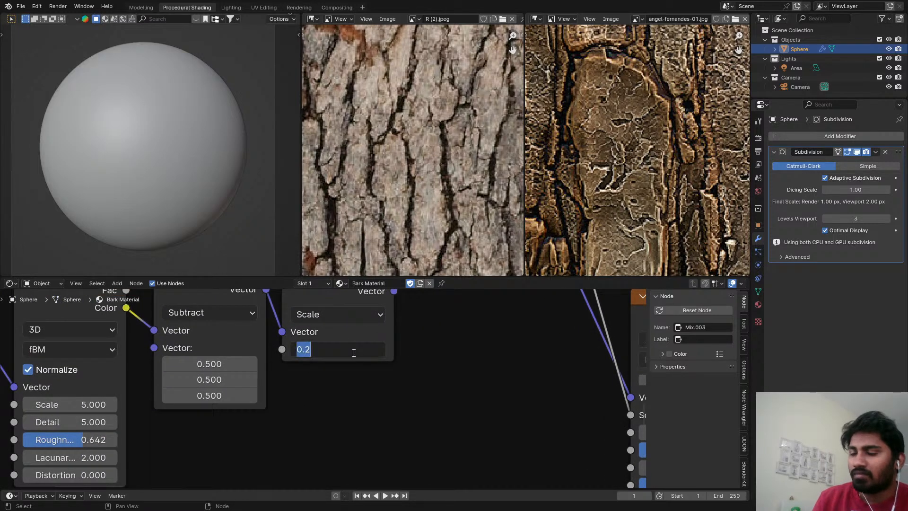
pyautogui.press('BackSpace')
pyautogui.write('.')
pyautogui.press('Return')
pyautogui.click(358, 350)
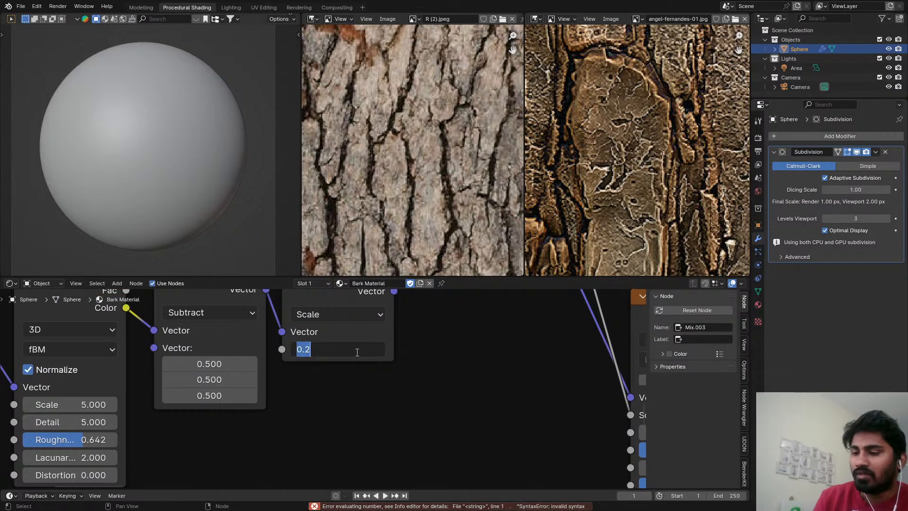
pyautogui.write('.3')
pyautogui.press('Return')
pyautogui.hotkey('ctrl', 's')
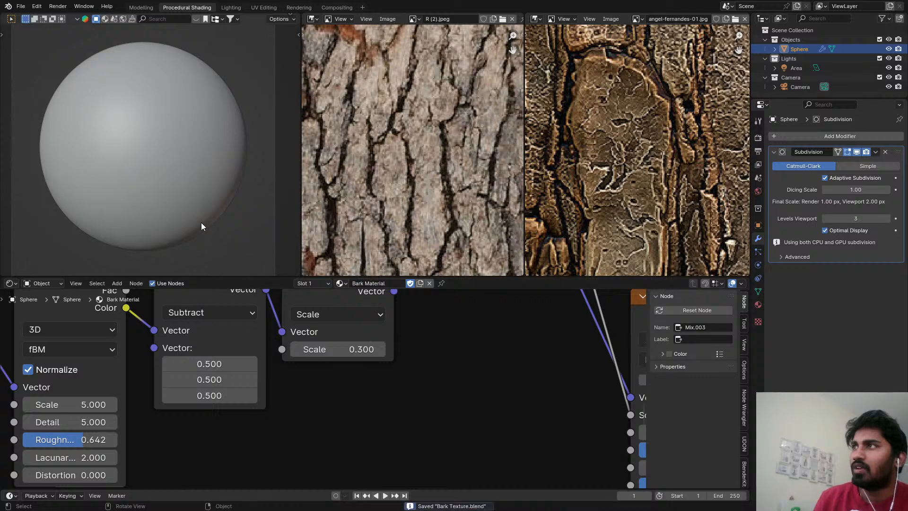
# Switch to the Rendering workspace and render the bark sphere into the empty Slot 5.
pyautogui.click(298, 7)
pyautogui.scroll(4, 355, 200)
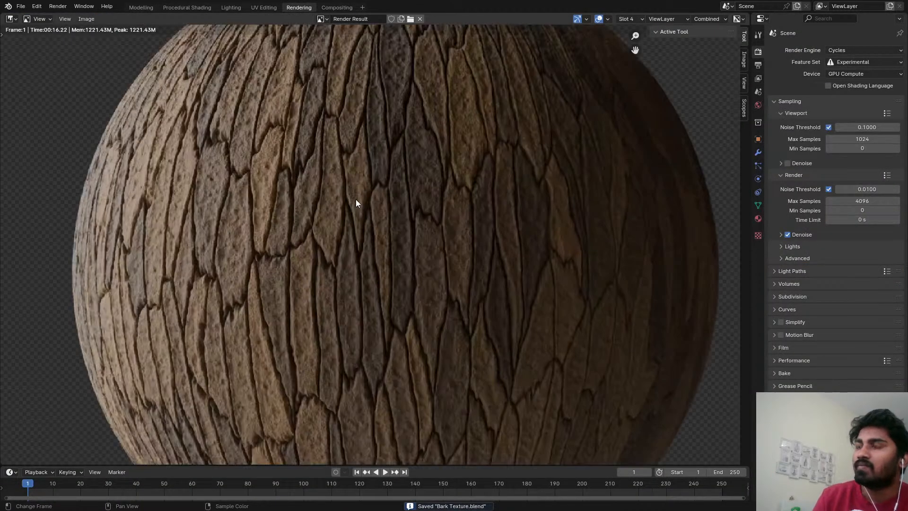
pyautogui.hotkey('alt', 'j')
pyautogui.press('j')
pyautogui.press('j')
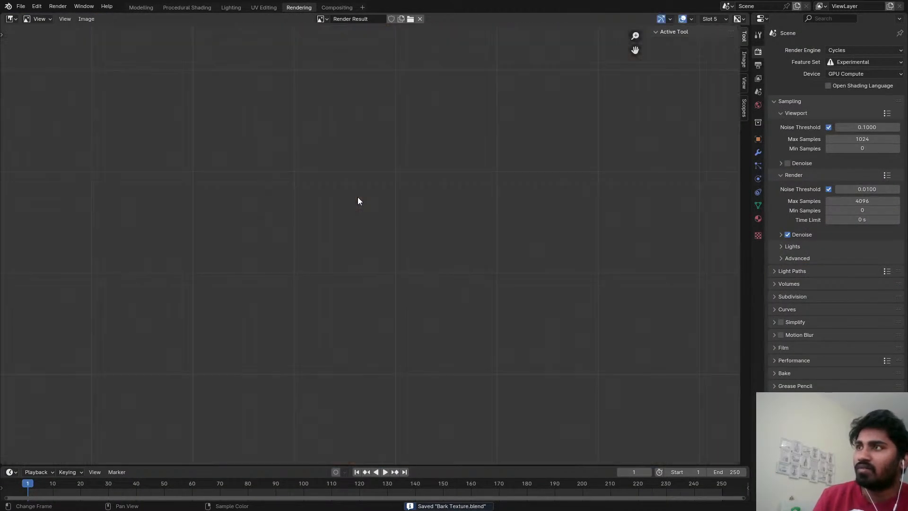
pyautogui.press('F12')
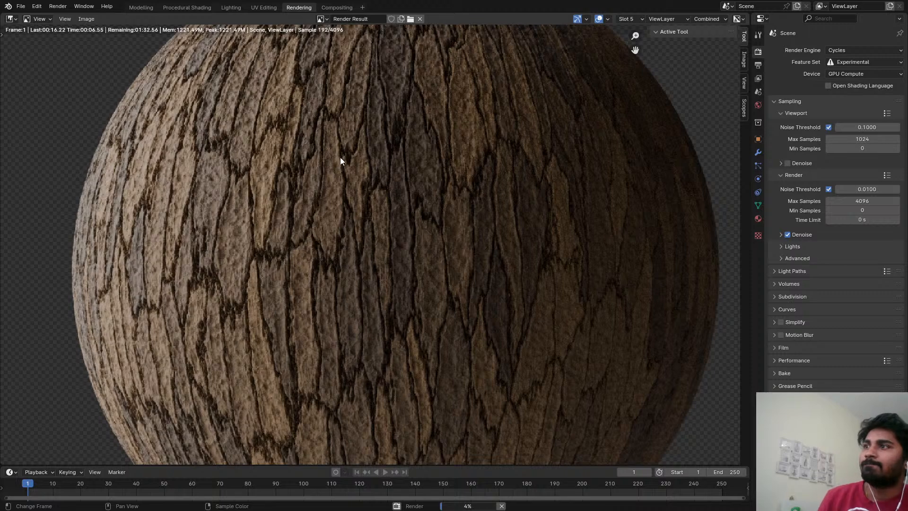
# Examine the rendered bark in Slot 5, checking the distorted crack edges up close and the overall sphere.
pyautogui.moveTo(277, 227); pyautogui.dragTo(284, 266, button='middle')
pyautogui.scroll(3, 266, 156)
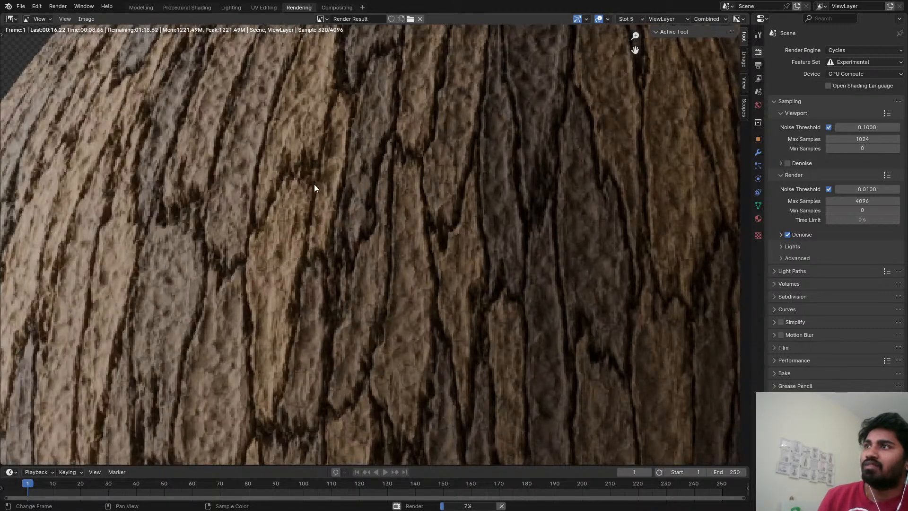
pyautogui.scroll(-5, 314, 188)
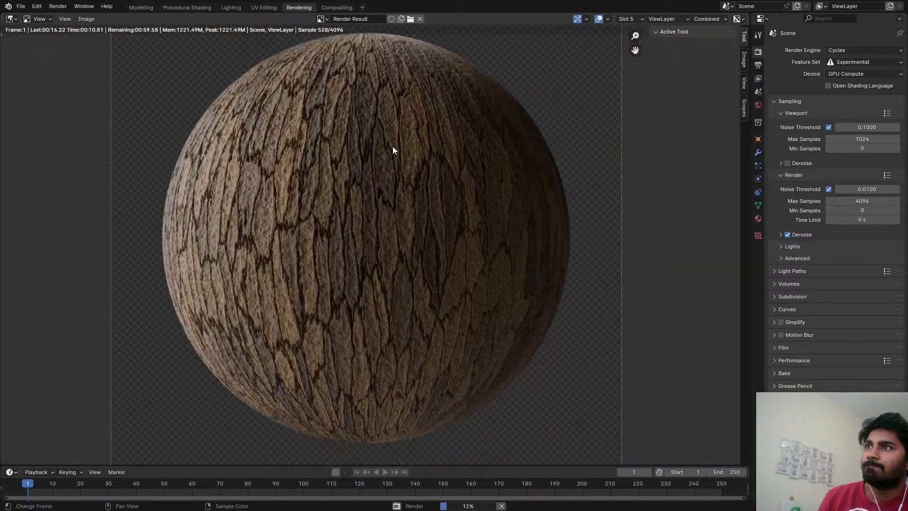
pyautogui.moveTo(403, 142); pyautogui.dragTo(291, 157, button='middle')
pyautogui.scroll(3, 266, 146)
pyautogui.scroll(-3, 328, 148)
pyautogui.scroll(1, 232, 214)
pyautogui.moveTo(233, 213); pyautogui.dragTo(279, 184, button='middle')
pyautogui.scroll(-1, 319, 263)
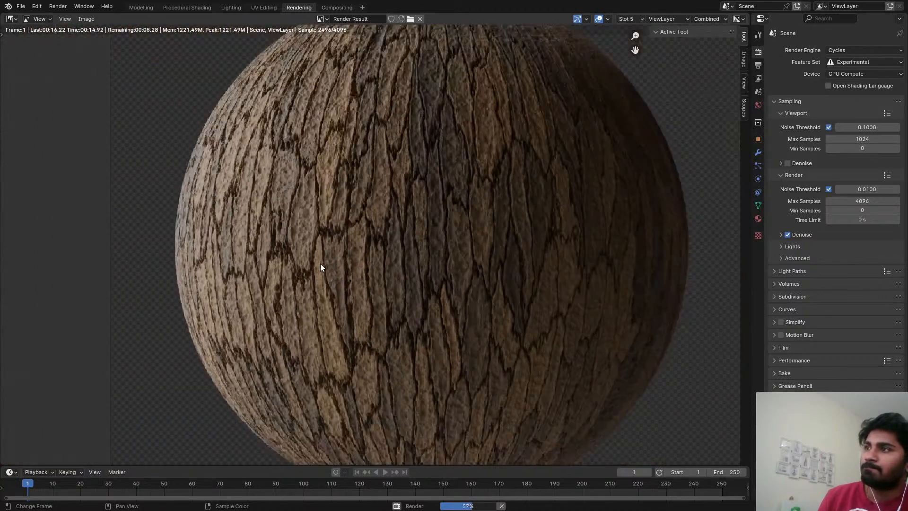
pyautogui.moveTo(320, 263); pyautogui.dragTo(300, 260, button='middle')
pyautogui.scroll(-3, 299, 263)
pyautogui.scroll(2, 362, 249)
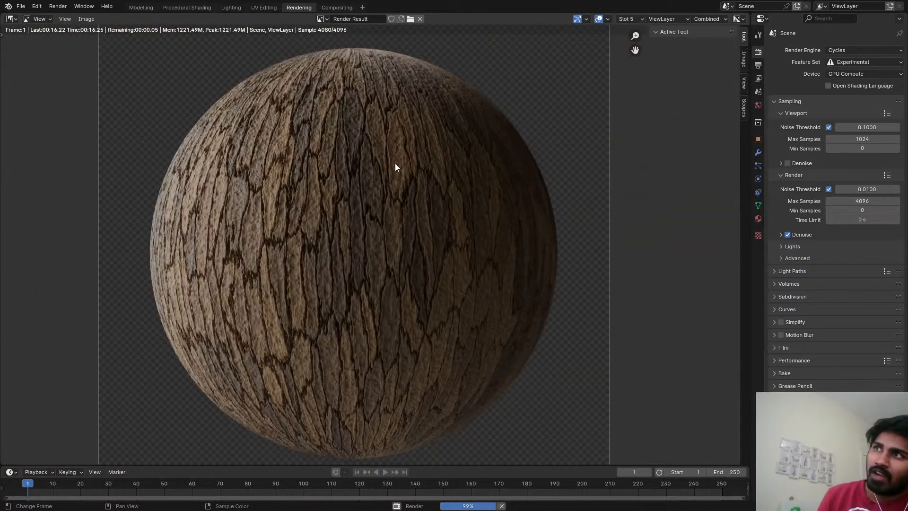
pyautogui.scroll(2, 401, 143)
pyautogui.scroll(1, 367, 141)
pyautogui.moveTo(349, 141); pyautogui.dragTo(341, 226, button='middle')
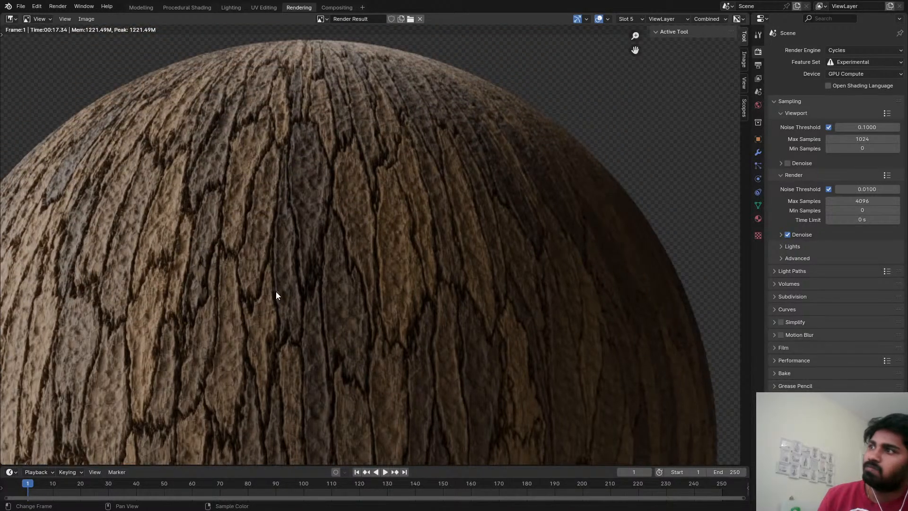
pyautogui.scroll(-3, 311, 225)
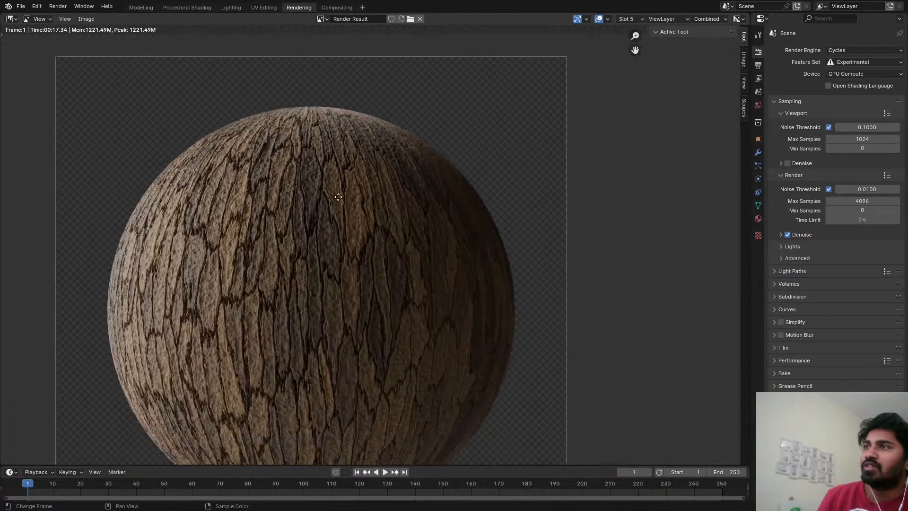
pyautogui.scroll(2, 342, 282)
pyautogui.scroll(-4, 356, 236)
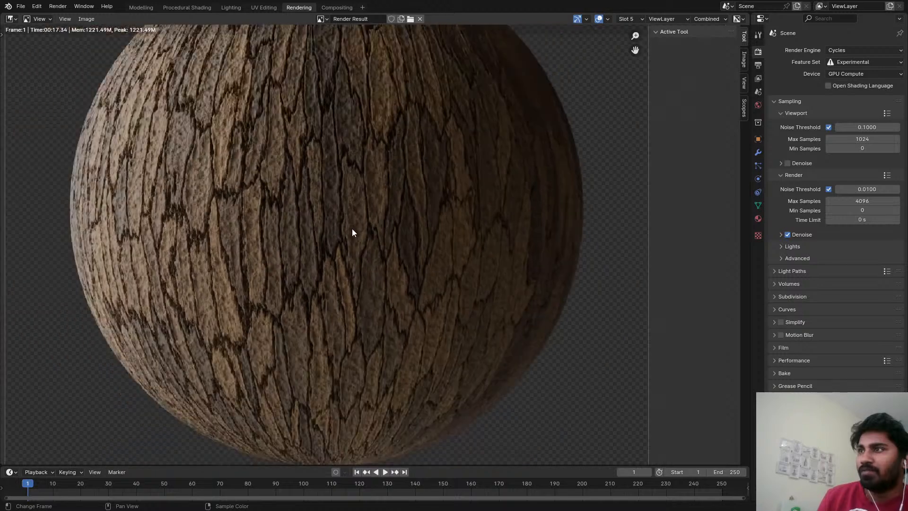
pyautogui.scroll(-1, 349, 206)
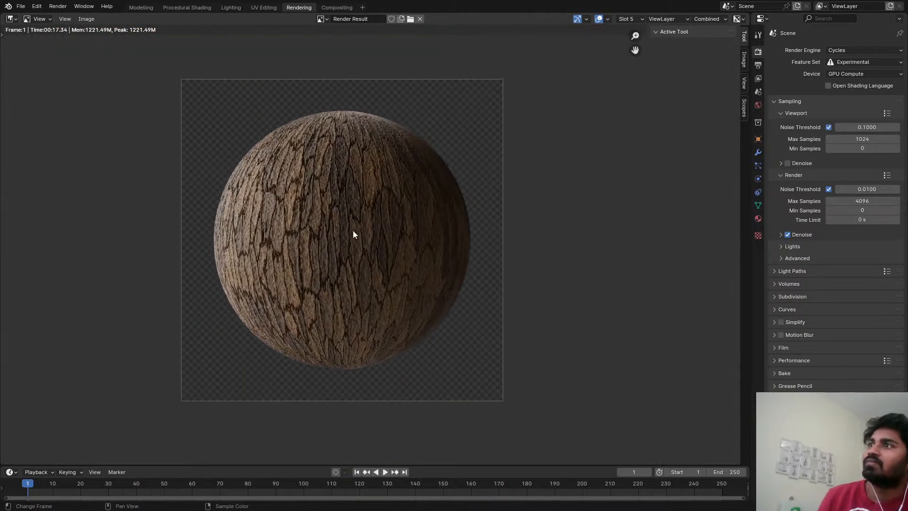
pyautogui.scroll(2, 352, 231)
pyautogui.moveTo(214, 206); pyautogui.dragTo(268, 179, button='middle')
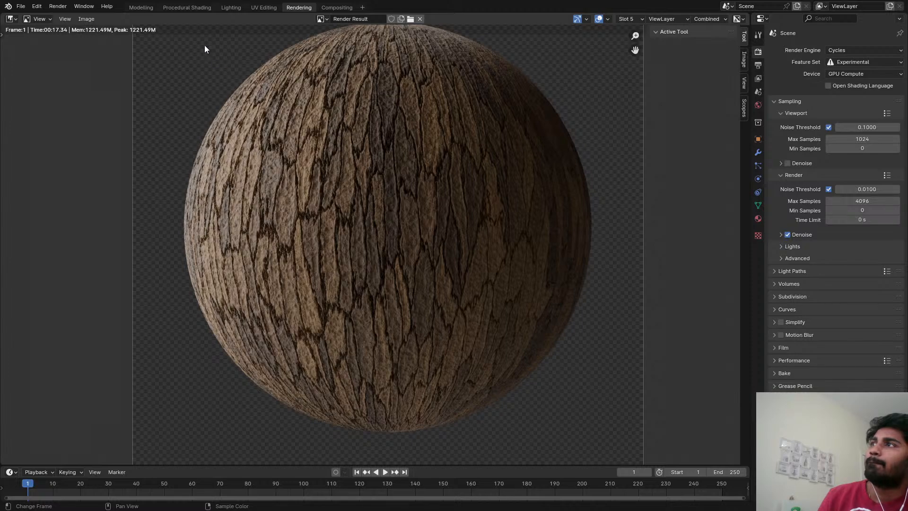
# Return to the Procedural Shading workspace and view the R (2).jpeg bark reference as a whole.
pyautogui.click(187, 8)
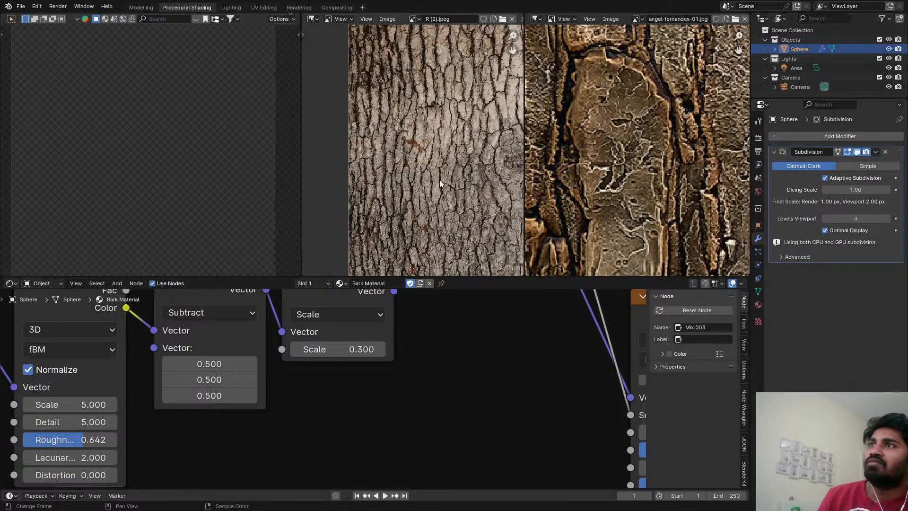
pyautogui.scroll(-2, 439, 184)
pyautogui.scroll(-13, 437, 435)
# Add a Math node set to Add above the Subtract mix node in the bark material's node tree.
pyautogui.moveTo(490, 348); pyautogui.dragTo(288, 433, button='middle')
pyautogui.scroll(-4, 289, 434)
pyautogui.moveTo(431, 432); pyautogui.dragTo(161, 396, button='middle')
pyautogui.moveTo(495, 397); pyautogui.dragTo(435, 360, button='middle')
pyautogui.scroll(2, 436, 361)
pyautogui.scroll(-4, 421, 362)
pyautogui.moveTo(394, 311); pyautogui.dragTo(356, 339, button='middle')
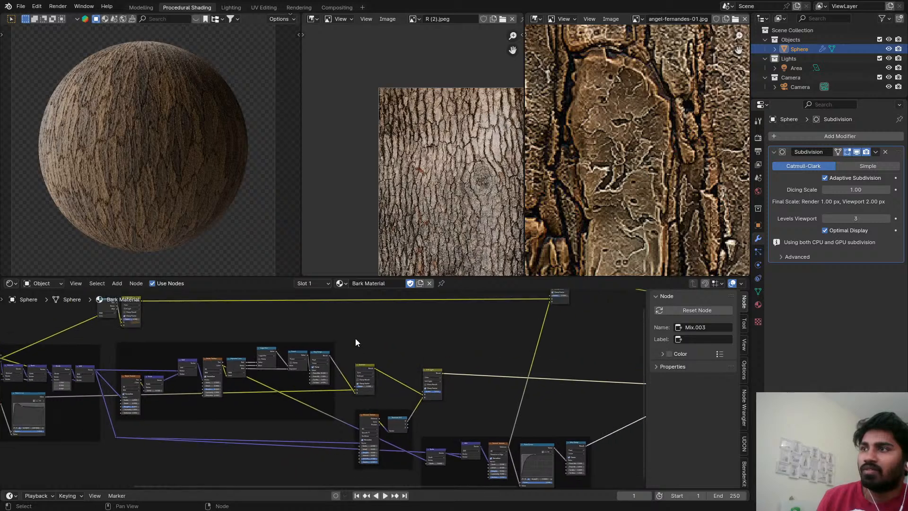
pyautogui.scroll(1, 356, 341)
pyautogui.hotkey('shift', 'a')
pyautogui.write('add')
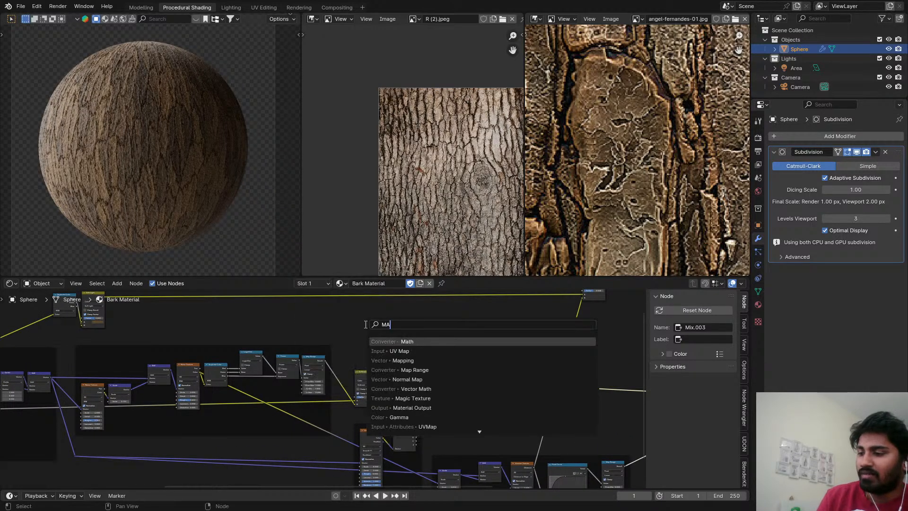
pyautogui.press('Return')
pyautogui.click(349, 333)
# Connect the Map Range Result and the bark shape's Float Curve Value to the two inputs of the Math Add node.
pyautogui.scroll(5, 330, 376)
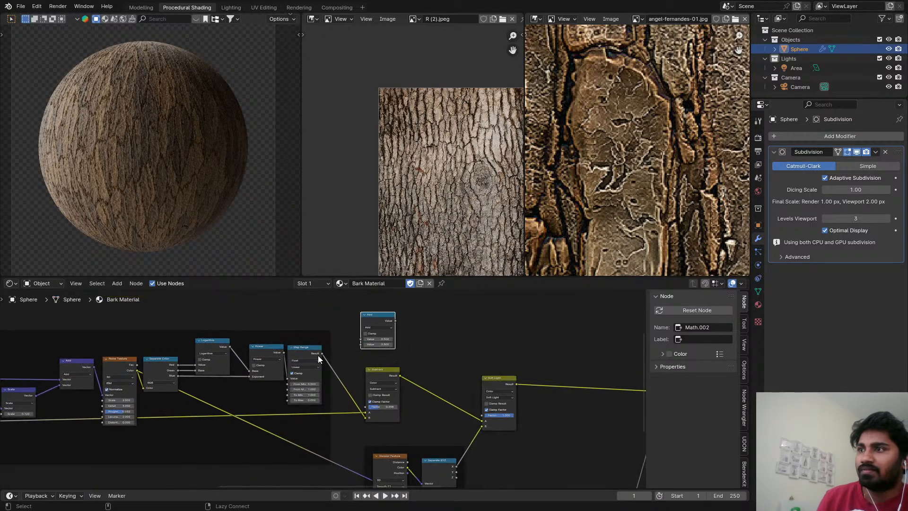
pyautogui.moveTo(322, 353); pyautogui.dragTo(366, 338)
pyautogui.scroll(-3, 330, 354)
pyautogui.moveTo(330, 354); pyautogui.dragTo(449, 360, button='middle')
pyautogui.scroll(-3, 350, 402)
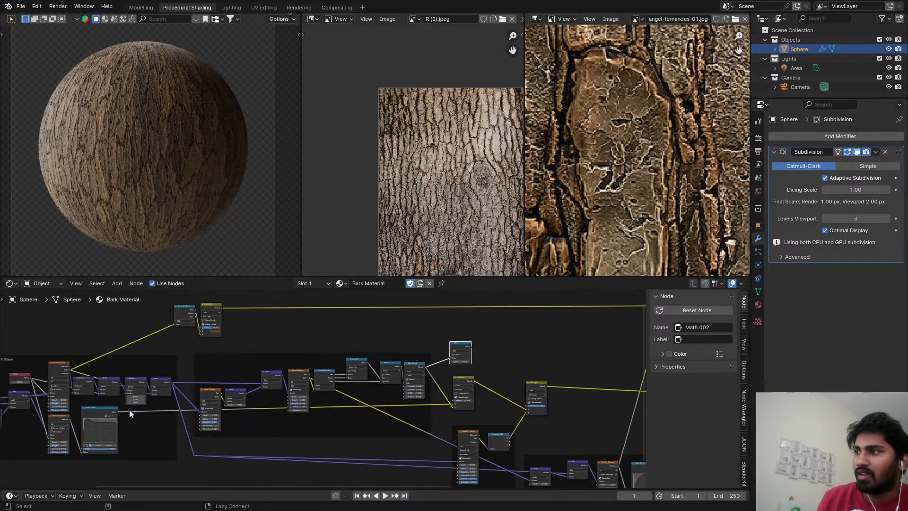
pyautogui.keyDown('alt'); pyautogui.moveTo(129, 409); pyautogui.dragTo(450, 362, button='right'); pyautogui.keyUp('alt')
pyautogui.moveTo(482, 355); pyautogui.dragTo(435, 348, button='middle')
pyautogui.scroll(4, 431, 345)
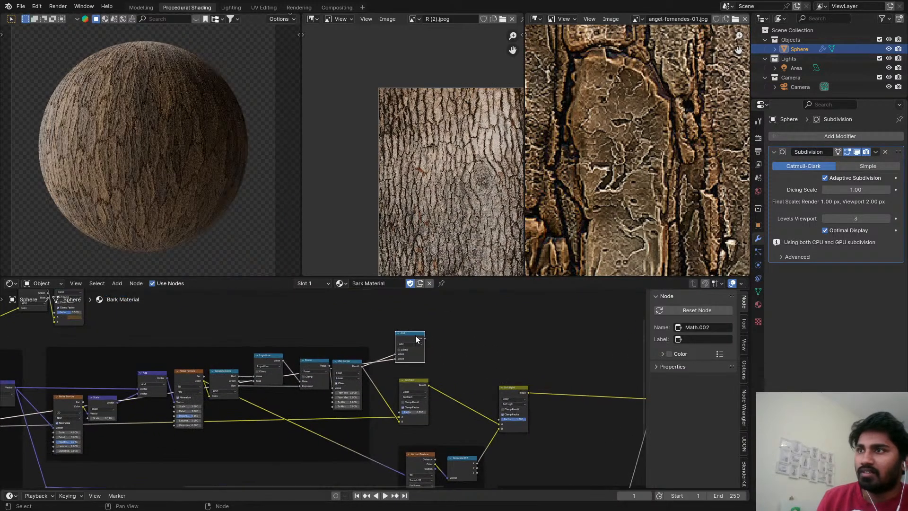
# Duplicate the Math Add node to sum the first Add's value with a Separate XYZ output, and preview the combined result on the sphere.
pyautogui.hotkey('shift', 'd')
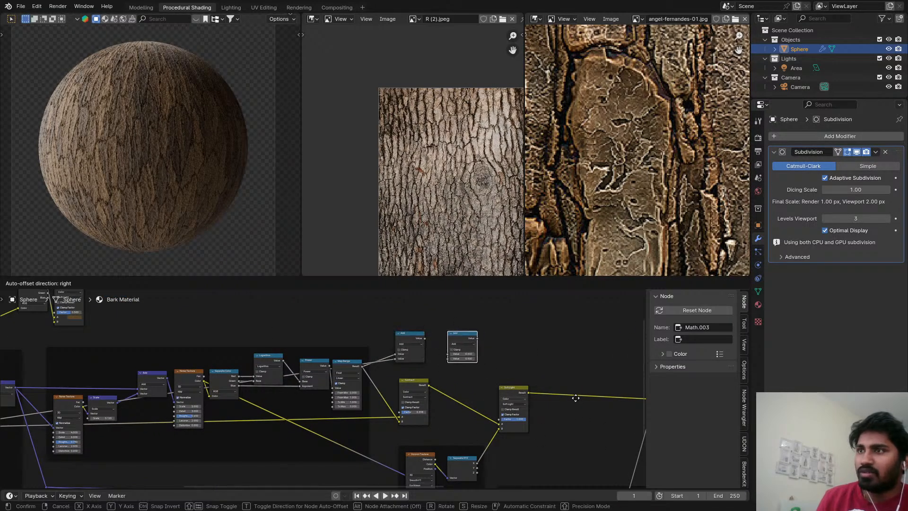
pyautogui.click(521, 404)
pyautogui.keyDown('alt'); pyautogui.moveTo(412, 343); pyautogui.dragTo(447, 349, button='right'); pyautogui.keyUp('alt')
pyautogui.keyDown('alt'); pyautogui.moveTo(480, 461); pyautogui.dragTo(454, 352, button='right'); pyautogui.keyUp('alt')
pyautogui.keyDown('ctrl'); pyautogui.keyDown('shift'); pyautogui.click(465, 340); pyautogui.keyUp('shift'); pyautogui.keyUp('ctrl')
pyautogui.moveTo(498, 344); pyautogui.dragTo(428, 341, button='middle')
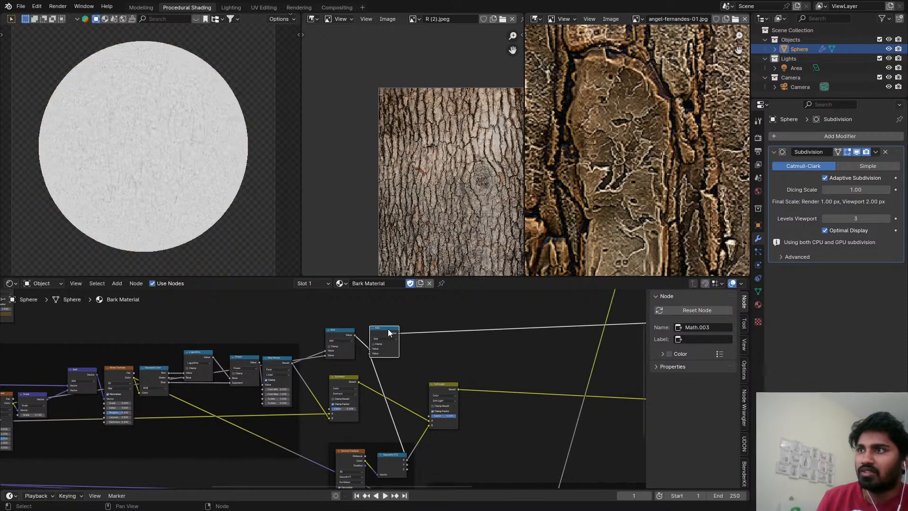
# Duplicate the second Math Add node after itself and connect the texture node feeding the lower float curve to its free input.
pyautogui.hotkey('shift', 'd')
pyautogui.click(463, 325)
pyautogui.scroll(-5, 465, 328)
pyautogui.moveTo(479, 370); pyautogui.dragTo(455, 351, button='middle')
pyautogui.moveTo(510, 383); pyautogui.dragTo(497, 392, button='middle')
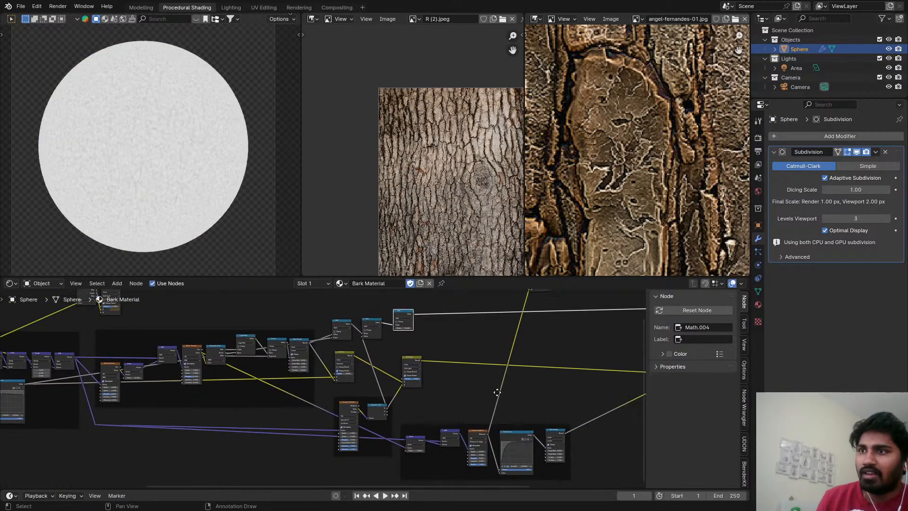
pyautogui.keyDown('alt'); pyautogui.moveTo(481, 435); pyautogui.dragTo(406, 352, button='right'); pyautogui.keyUp('alt')
pyautogui.scroll(5, 405, 331)
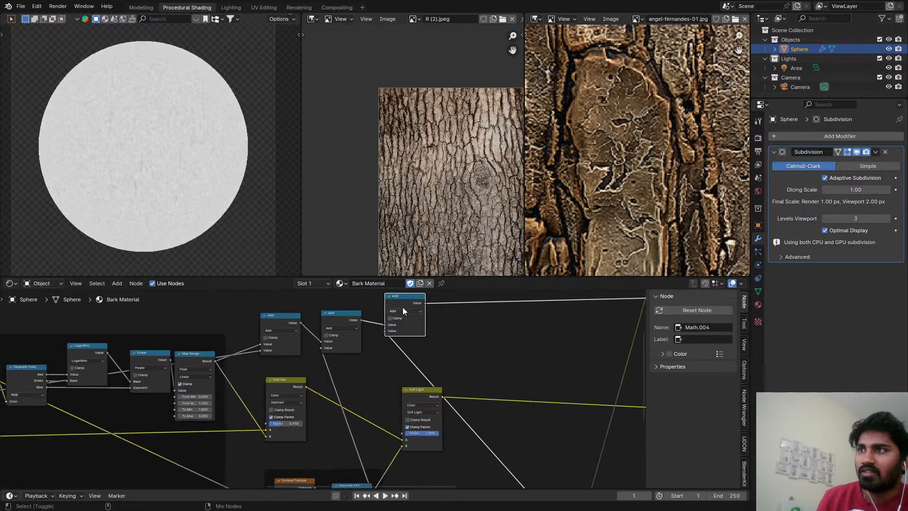
pyautogui.scroll(3, 414, 299)
pyautogui.click(391, 328)
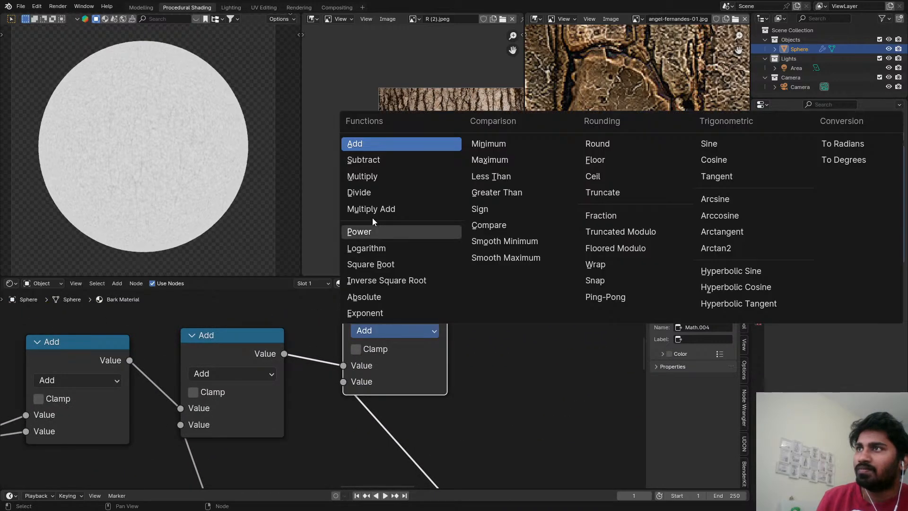
pyautogui.scroll(-2, 426, 346)
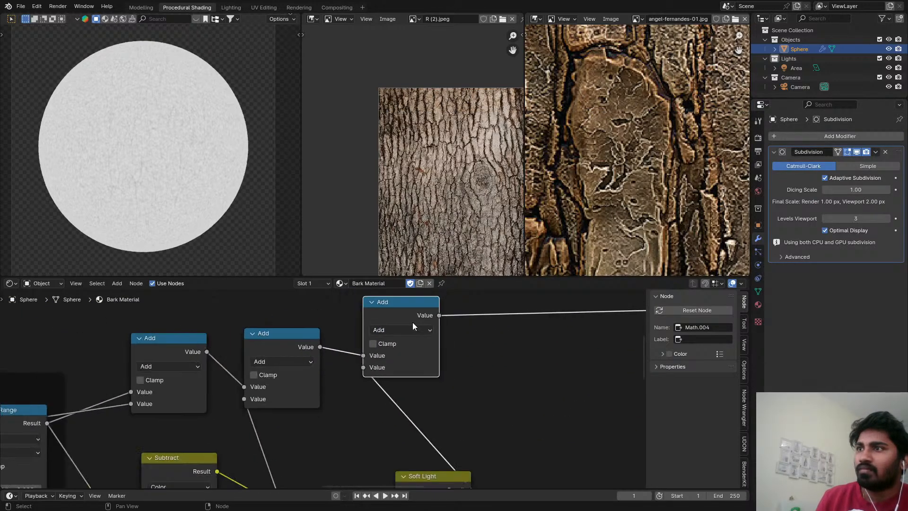
# Duplicate the third Add node at the end of the chain and turn the copy into a Divide by 4.
pyautogui.hotkey('shift', 'd')
pyautogui.click(525, 321)
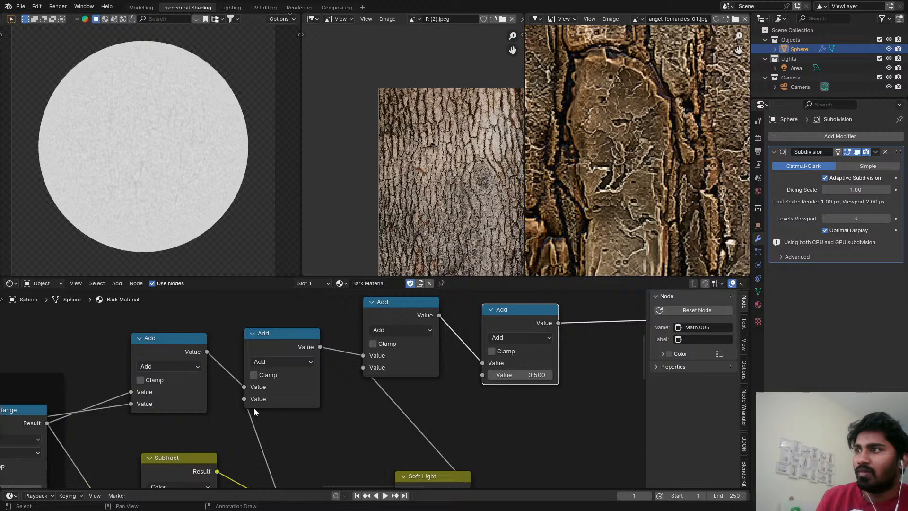
pyautogui.click(512, 338)
pyautogui.click(177, 402)
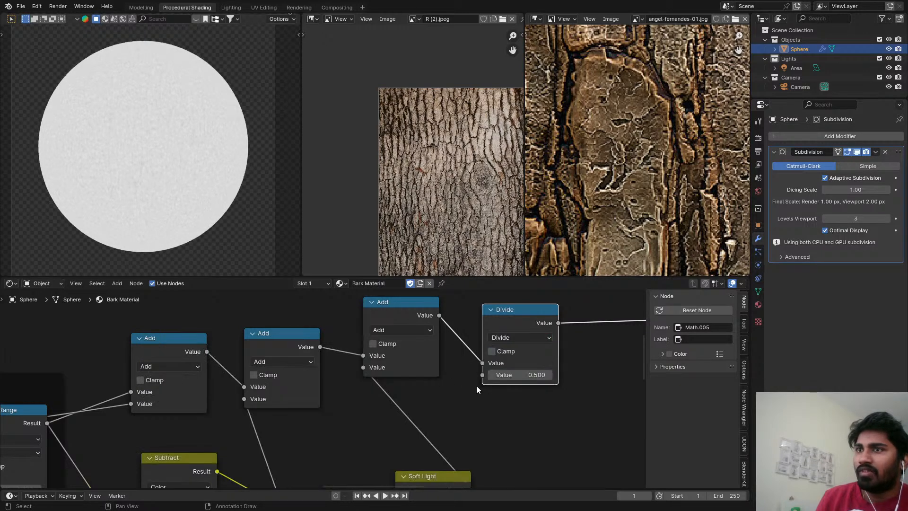
pyautogui.click(520, 374)
pyautogui.write('3')
pyautogui.press('BackSpace')
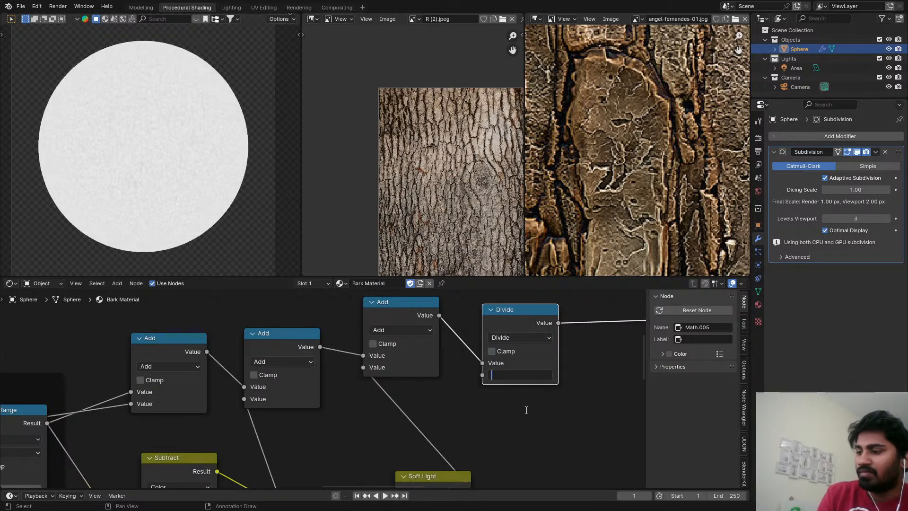
pyautogui.write('4')
pyautogui.press('Return')
# Change the Math node just before Divide from Add to Subtract and inspect the result on the sphere.
pyautogui.scroll(-3, 539, 416)
pyautogui.scroll(8, 188, 190)
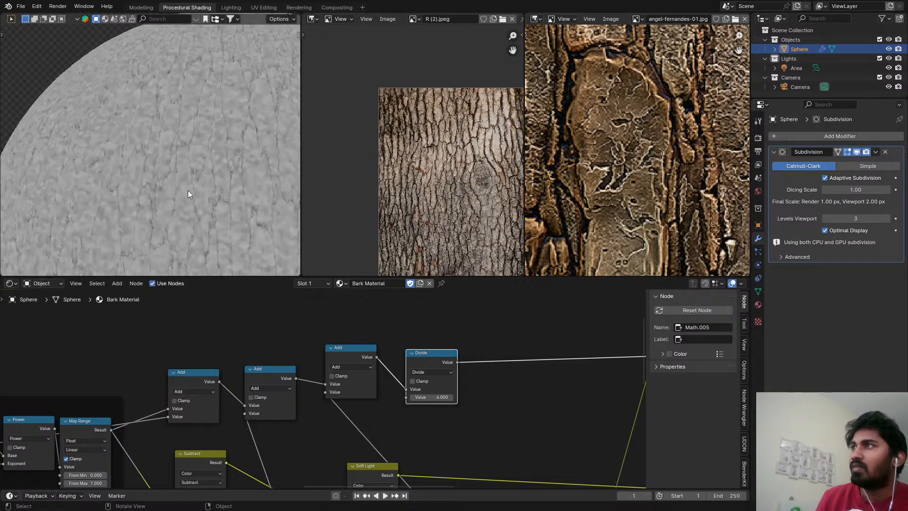
pyautogui.keyDown('shift'); pyautogui.moveTo(182, 147); pyautogui.dragTo(173, 120, button='middle'); pyautogui.keyUp('shift')
pyautogui.scroll(-5, 232, 206)
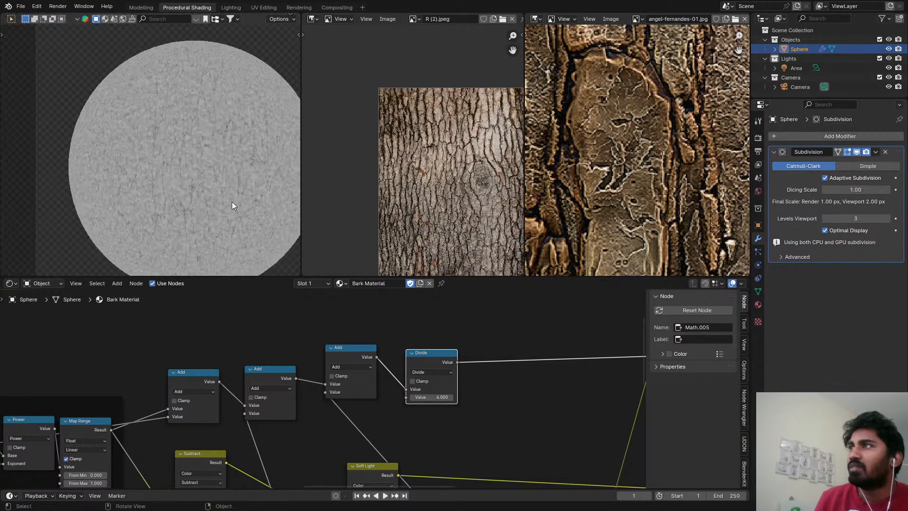
pyautogui.scroll(7, 191, 172)
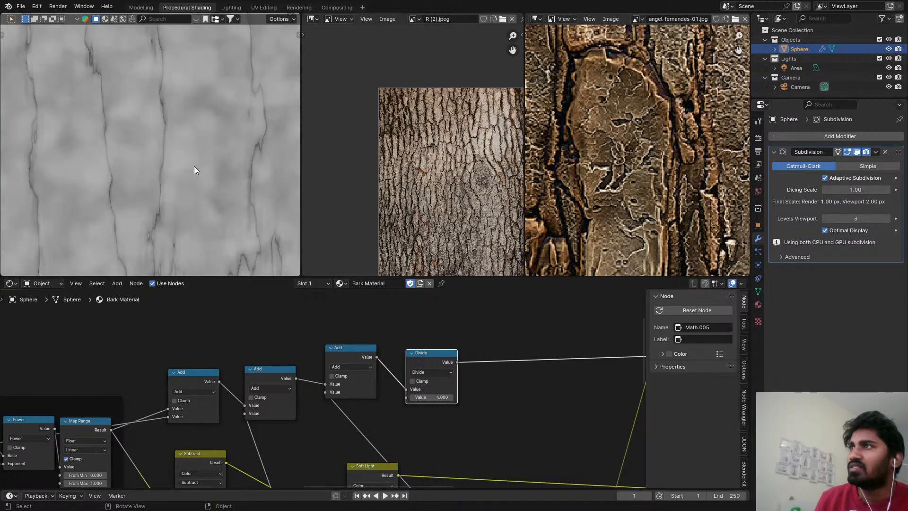
pyautogui.scroll(-1, 435, 389)
pyautogui.moveTo(435, 389); pyautogui.dragTo(404, 383, button='middle')
pyautogui.scroll(1, 353, 364)
pyautogui.click(334, 367)
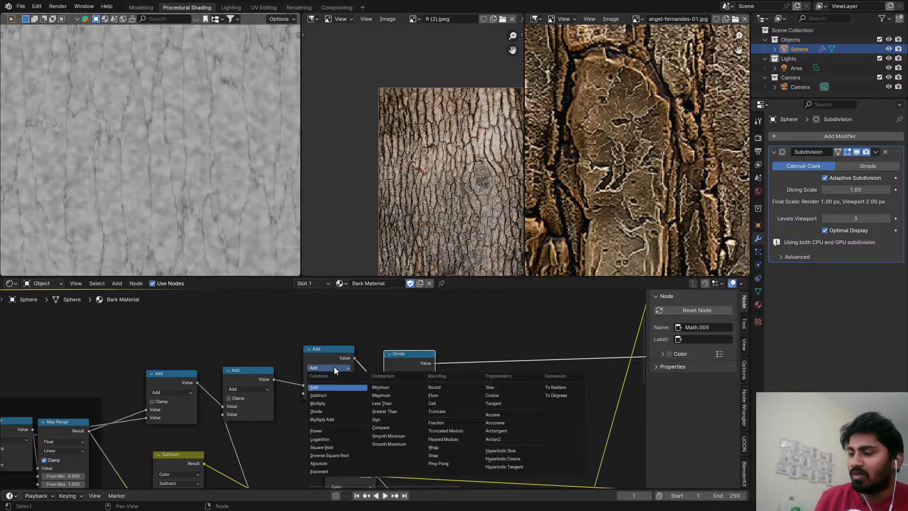
pyautogui.press('s')
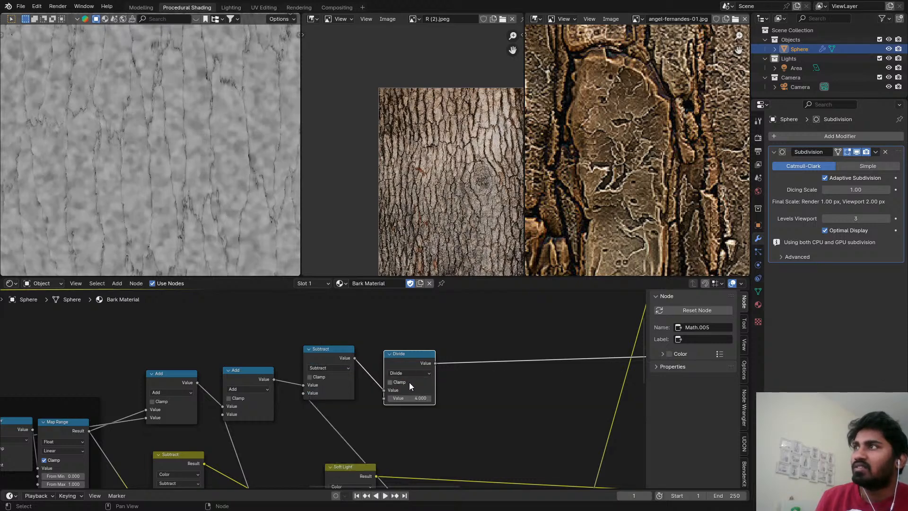
pyautogui.scroll(1, 171, 166)
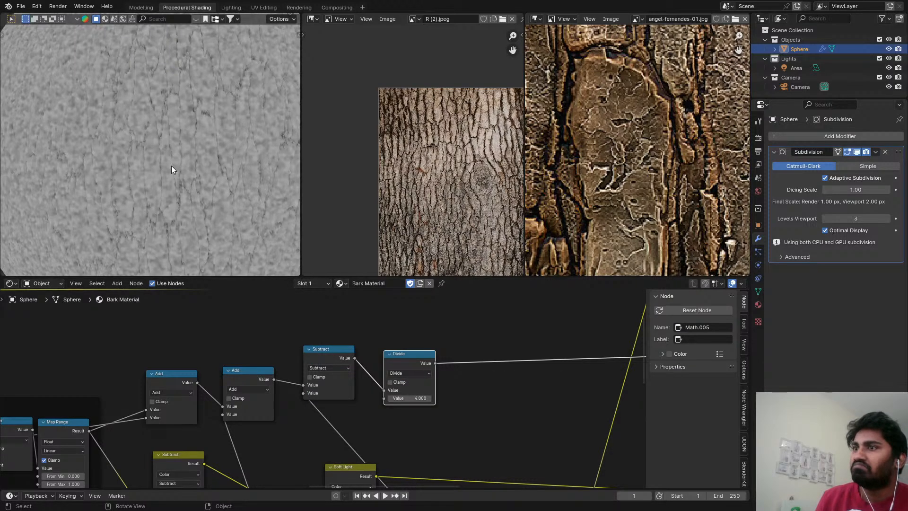
pyautogui.scroll(-2, 159, 138)
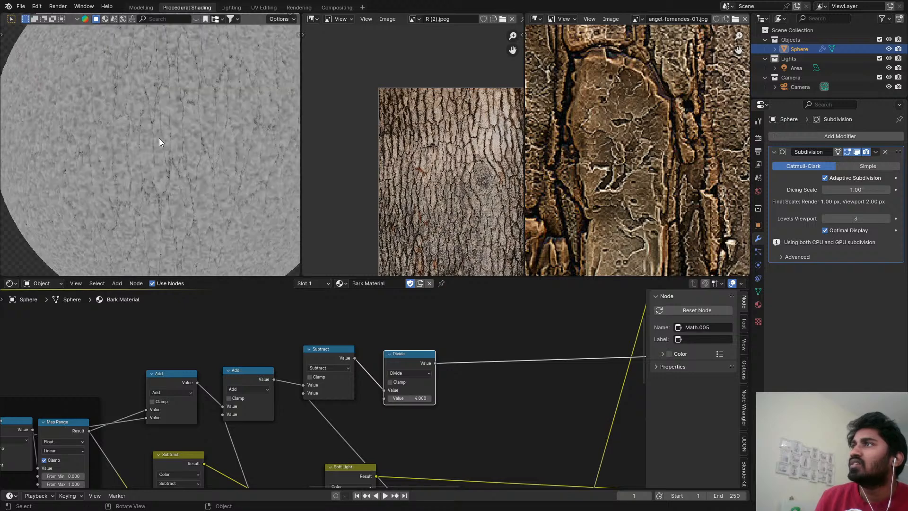
# Arrange the Add, Subtract and Divide math nodes in a row above the Subtract and Soft Light mix nodes.
pyautogui.scroll(-1, 486, 358)
pyautogui.moveTo(486, 356); pyautogui.dragTo(428, 352, button='middle')
pyautogui.scroll(4, 428, 352)
pyautogui.moveTo(247, 346); pyautogui.dragTo(233, 367)
pyautogui.moveTo(331, 347); pyautogui.dragTo(297, 368)
pyautogui.scroll(-2, 297, 368)
pyautogui.moveTo(78, 375); pyautogui.dragTo(267, 387)
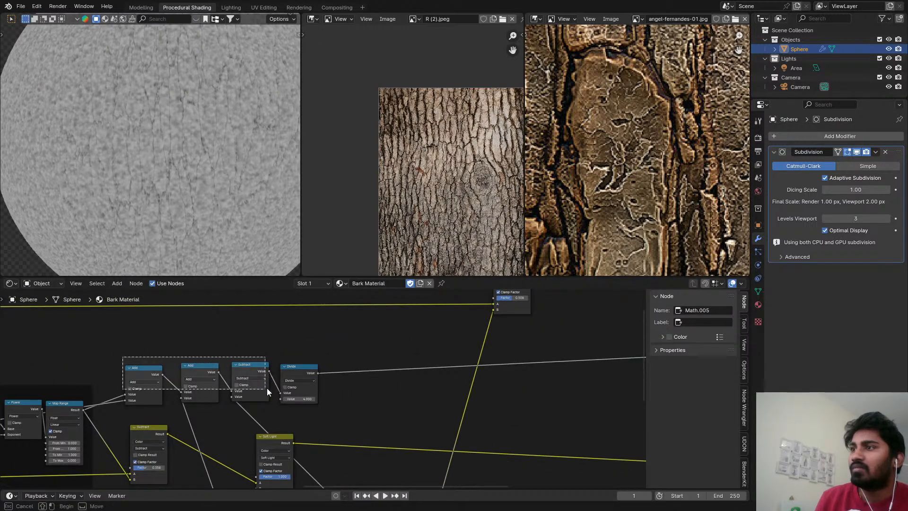
pyautogui.press('g')
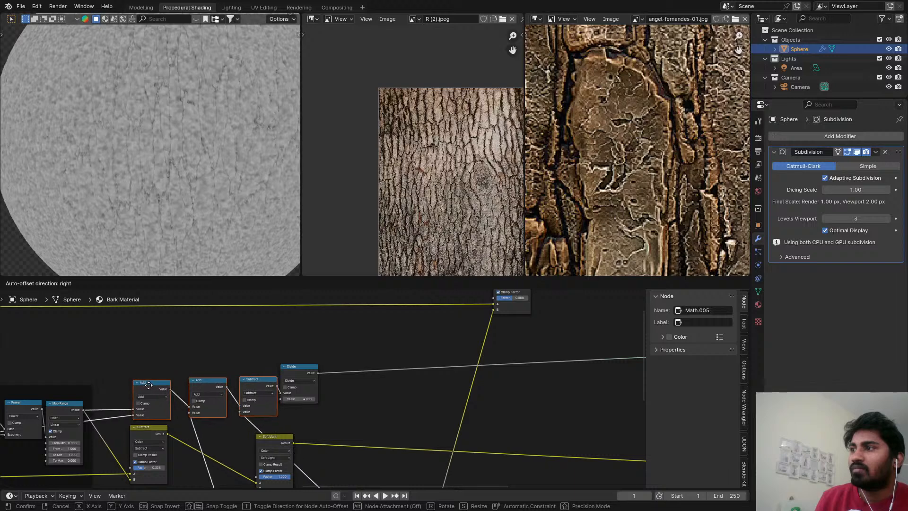
pyautogui.click(211, 376)
pyautogui.moveTo(200, 352); pyautogui.dragTo(302, 382)
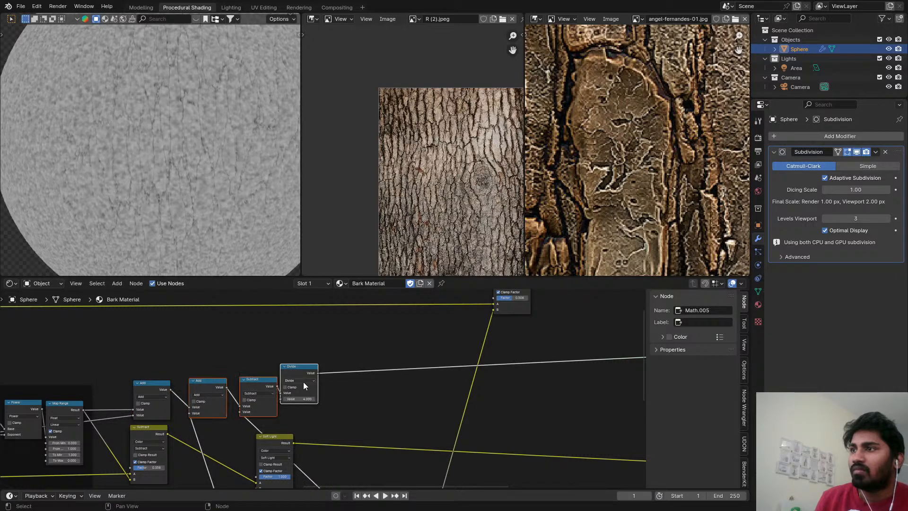
pyautogui.press('g')
pyautogui.click(368, 374)
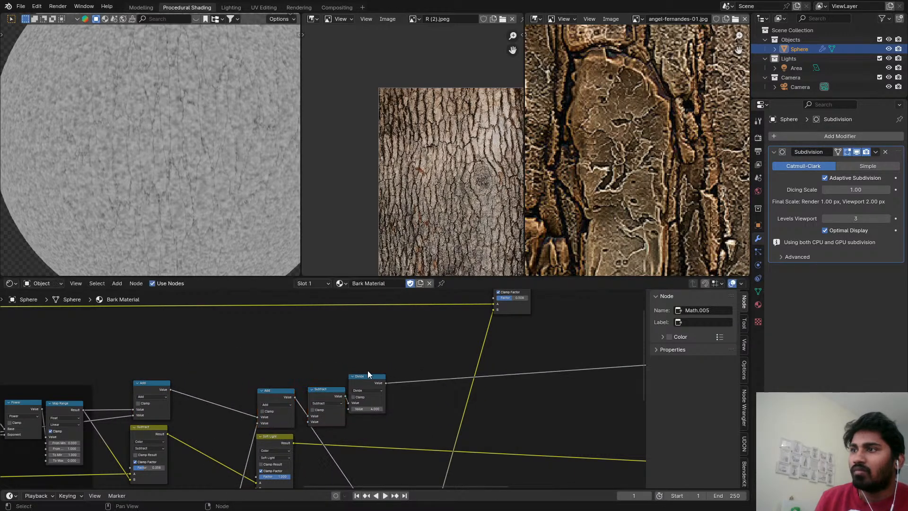
# Move the Subtract and Divide math nodes beside each other above the final mix node that feeds Displacement.
pyautogui.scroll(-4, 270, 347)
pyautogui.moveTo(254, 339); pyautogui.dragTo(284, 365)
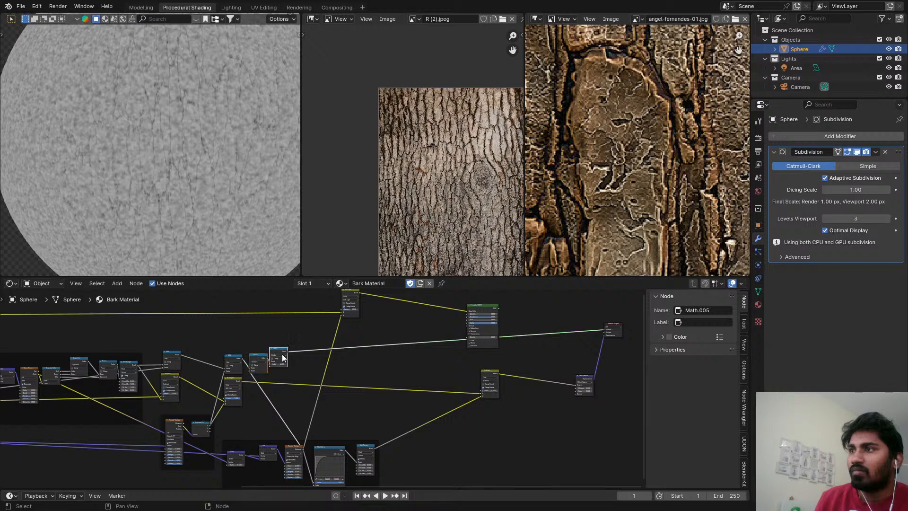
pyautogui.press('g')
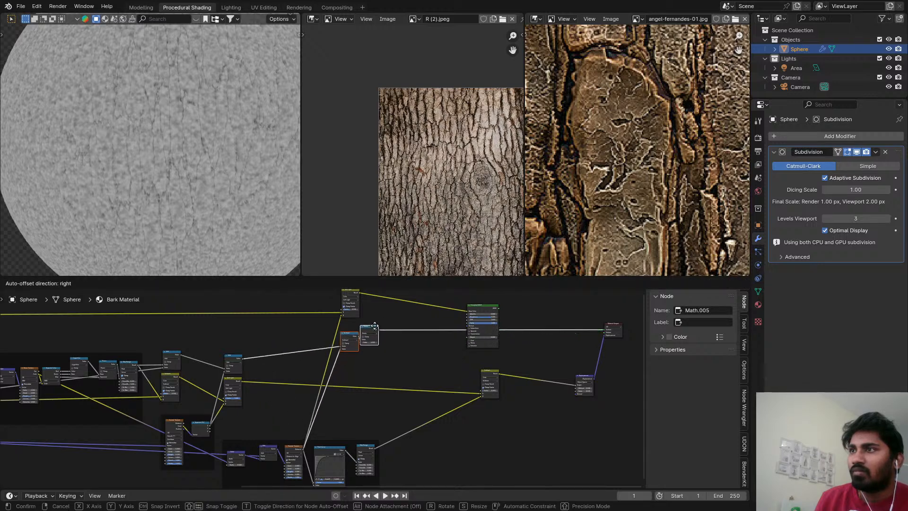
pyautogui.click(375, 317)
pyautogui.click(371, 319)
pyautogui.press('g')
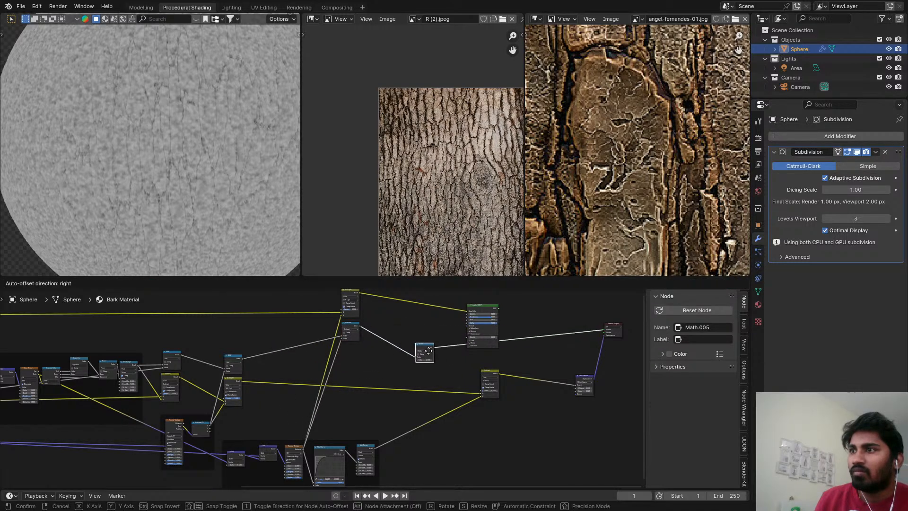
pyautogui.click(512, 355)
pyautogui.scroll(3, 417, 359)
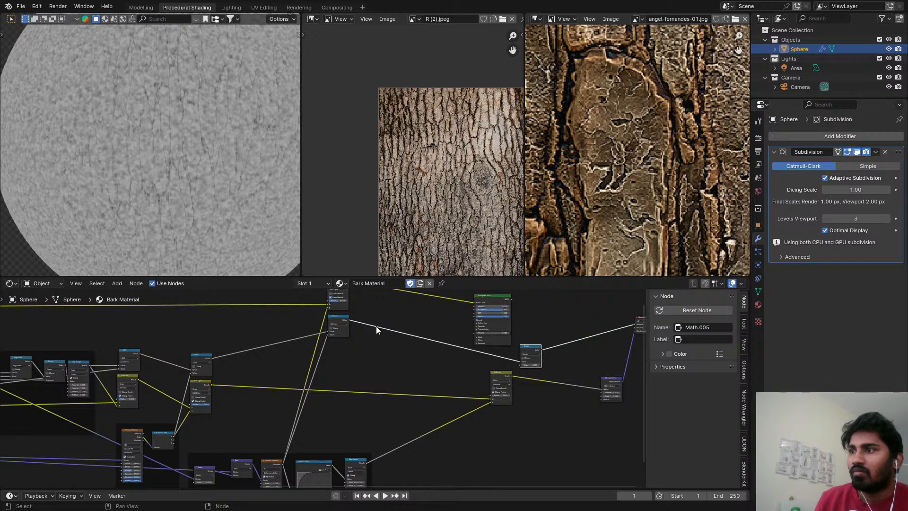
pyautogui.scroll(2, 359, 321)
pyautogui.click(343, 319)
pyautogui.press('g')
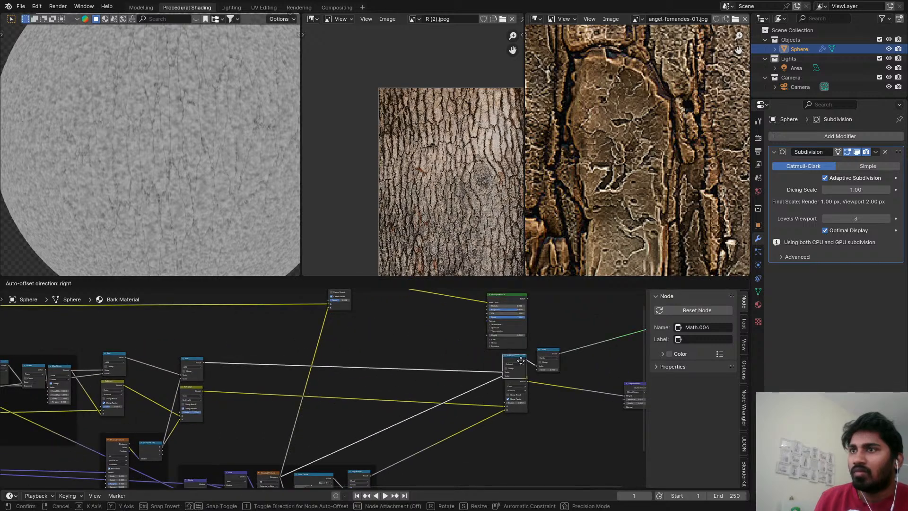
pyautogui.click(517, 354)
# Reposition the Principled BSDF node above the Divide node, leaving clear space between them.
pyautogui.moveTo(519, 358); pyautogui.dragTo(435, 407, button='middle')
pyautogui.moveTo(418, 353); pyautogui.dragTo(483, 347)
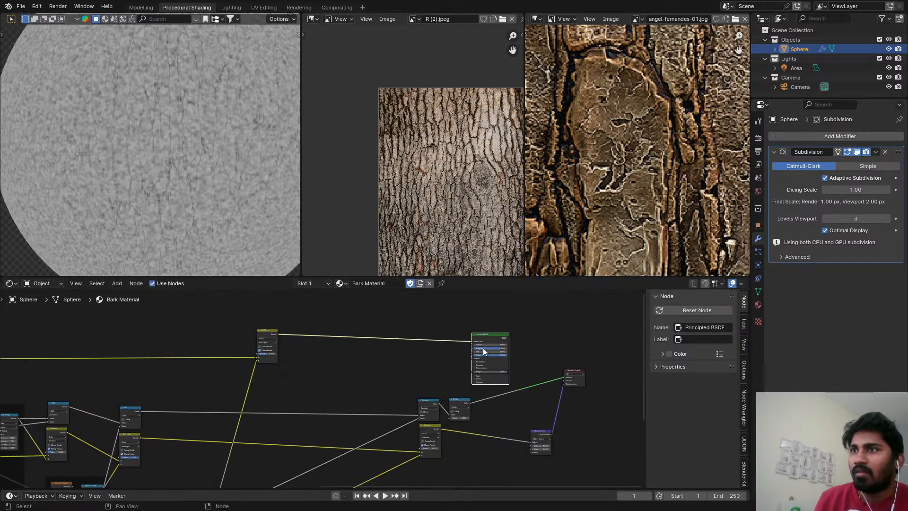
pyautogui.scroll(4, 470, 381)
pyautogui.click(455, 423)
pyautogui.scroll(-3, 452, 382)
pyautogui.moveTo(452, 382); pyautogui.dragTo(363, 398, button='middle')
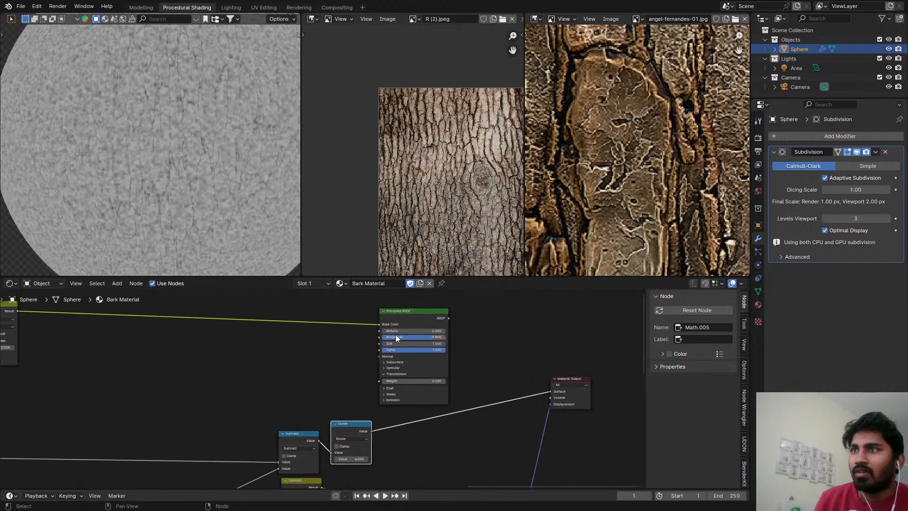
pyautogui.moveTo(414, 310); pyautogui.dragTo(472, 305)
# Connect the Divide Value to the Principled BSDF Roughness and route the BSDF back to the Material Output Surface.
pyautogui.scroll(4, 396, 410)
pyautogui.scroll(-2, 393, 415)
pyautogui.moveTo(382, 427); pyautogui.dragTo(369, 432, button='middle')
pyautogui.scroll(1, 362, 442)
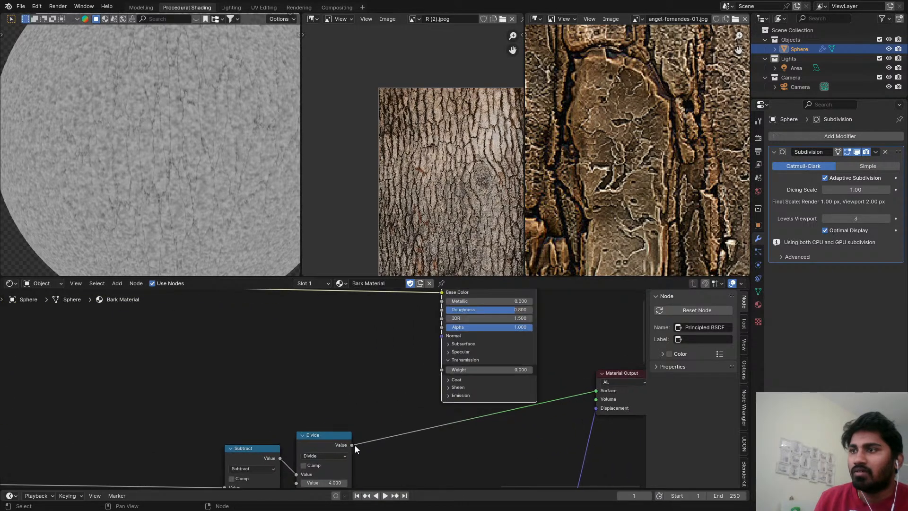
pyautogui.moveTo(352, 444); pyautogui.dragTo(443, 313)
pyautogui.scroll(-2, 426, 331)
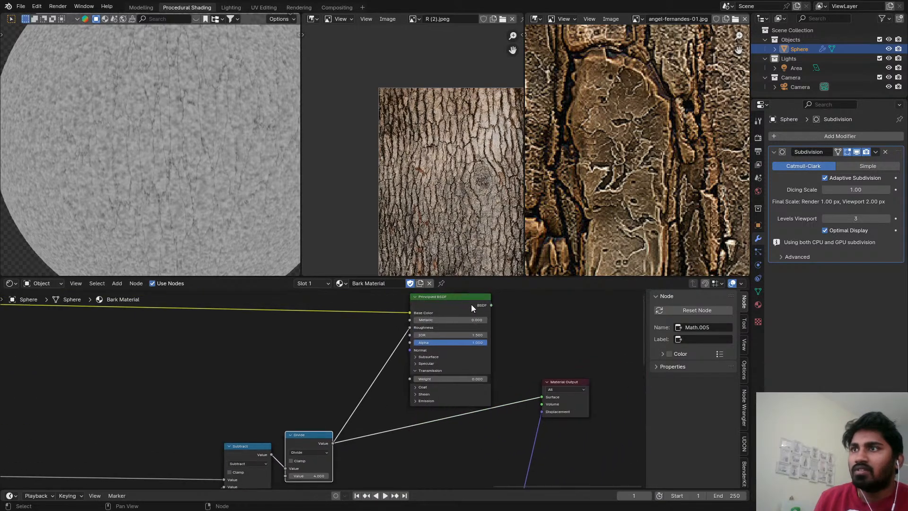
pyautogui.click(471, 304)
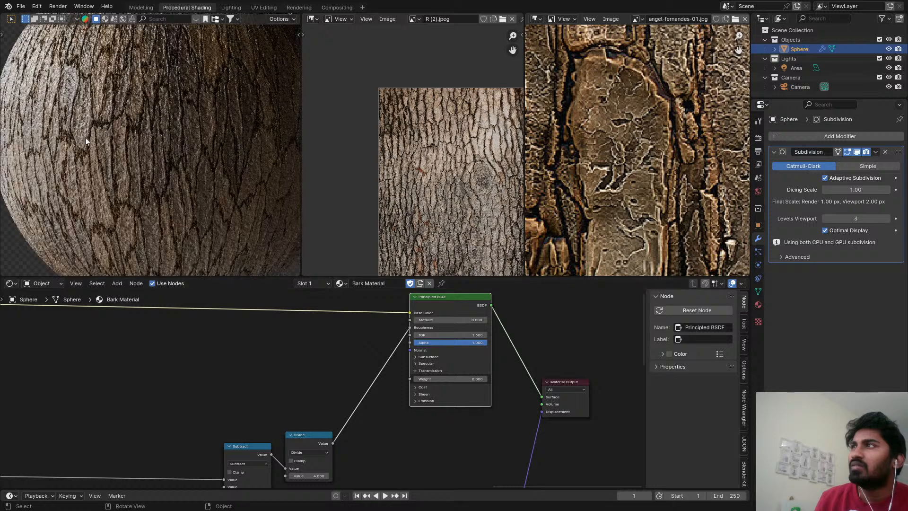
# Insert a Map Range node between the Divide Value and the Principled BSDF Roughness.
pyautogui.moveTo(303, 396); pyautogui.dragTo(262, 356, button='middle')
pyautogui.hotkey('shift', 'a')
pyautogui.moveTo(299, 361)
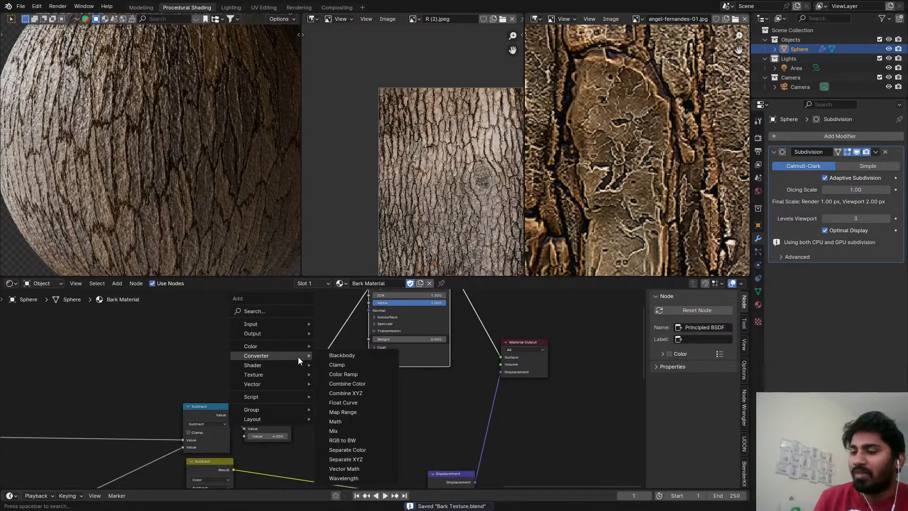
pyautogui.write('map range')
pyautogui.press('Return')
pyautogui.click(305, 360)
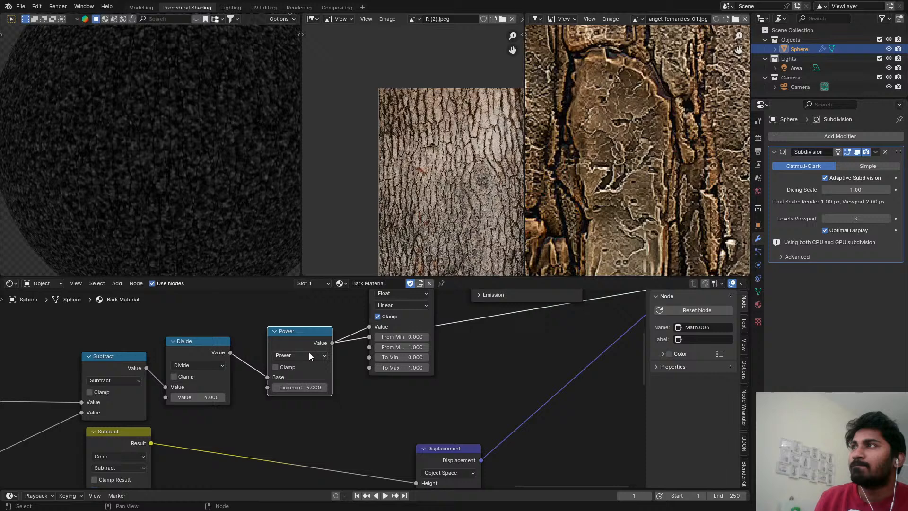
# Insert a copy of the Divide node between Divide and Power and turn it into a Multiply by 2.
pyautogui.scroll(2, 310, 359)
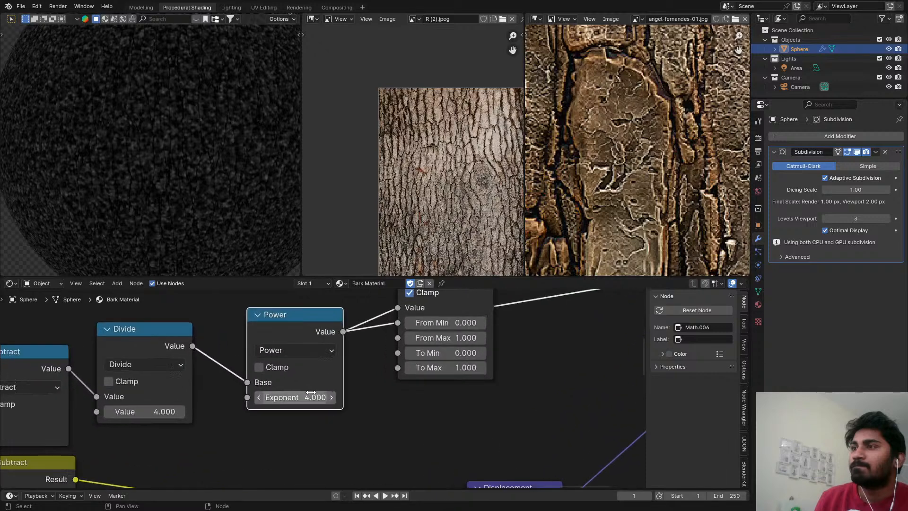
pyautogui.scroll(-1, 289, 368)
pyautogui.click(164, 340)
pyautogui.hotkey('shift', 'd')
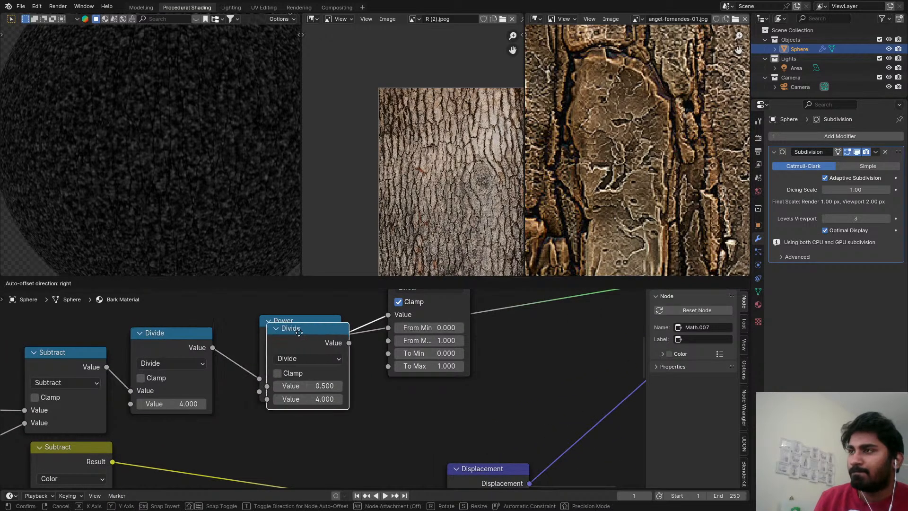
pyautogui.click(294, 337)
pyautogui.click(290, 360)
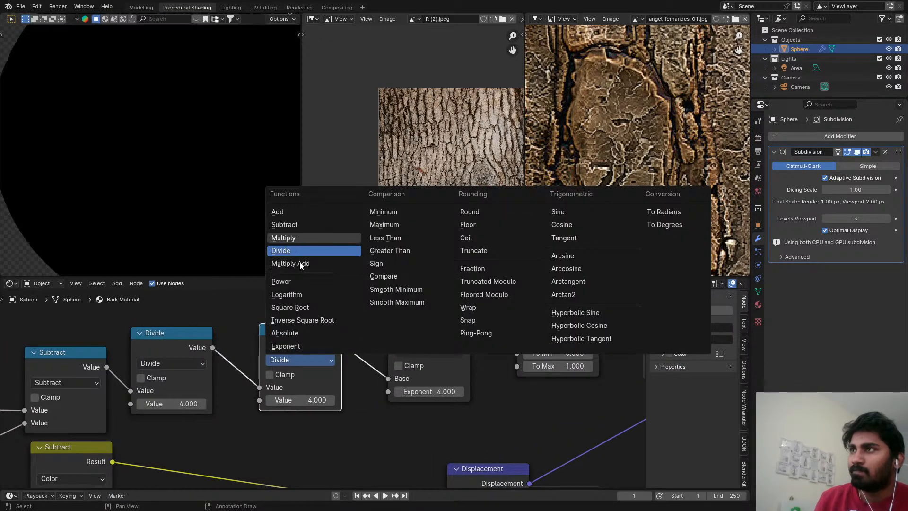
pyautogui.click(283, 238)
pyautogui.click(300, 400)
pyautogui.write('2')
pyautogui.press('Return')
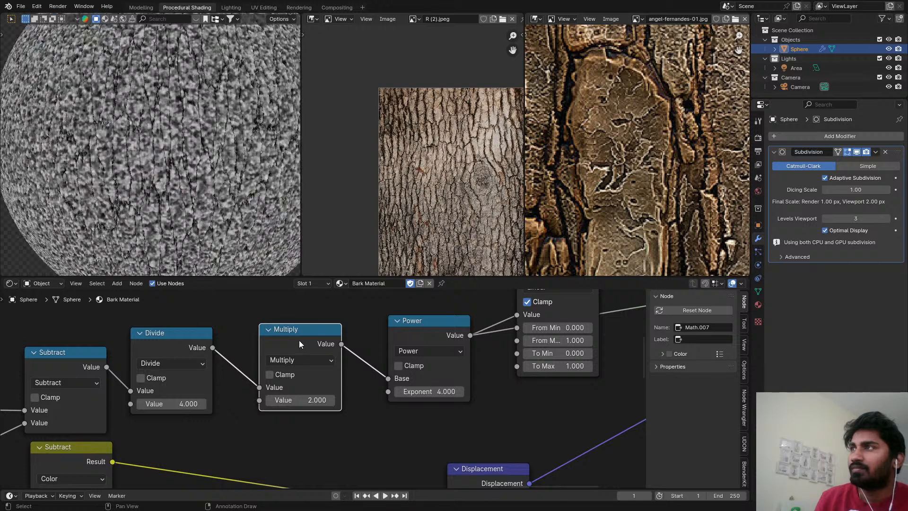
# Preview the Map Range Result of the roughness chain on the sphere.
pyautogui.scroll(-1, 402, 340)
pyautogui.moveTo(402, 340); pyautogui.dragTo(287, 429, button='middle')
pyautogui.keyDown('ctrl'); pyautogui.keyDown('shift'); pyautogui.click(389, 334); pyautogui.keyUp('shift'); pyautogui.keyUp('ctrl')
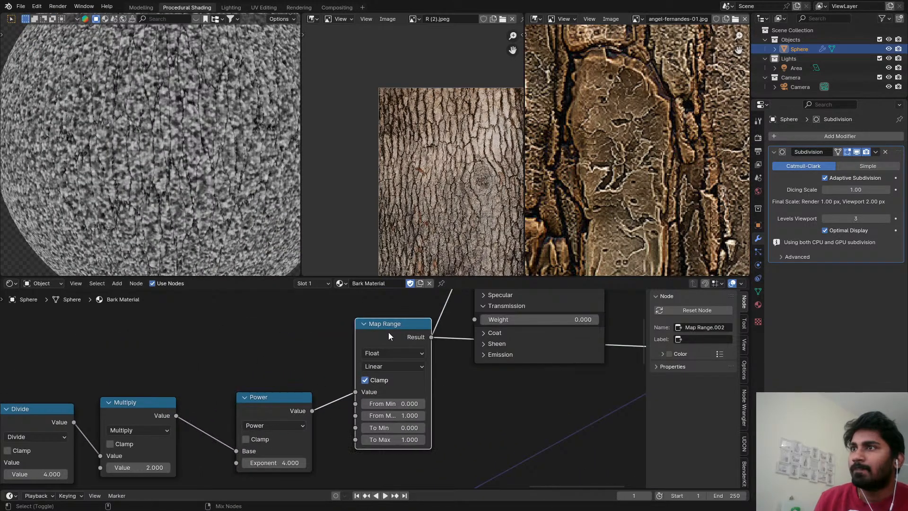
# Set the To Min of the roughness chain's Map Range node to 0.640.
pyautogui.scroll(-1, 415, 365)
pyautogui.moveTo(415, 365); pyautogui.dragTo(339, 366, button='middle')
pyautogui.scroll(-2, 338, 367)
pyautogui.scroll(1, 328, 402)
pyautogui.moveTo(329, 408); pyautogui.dragTo(331, 386, button='middle')
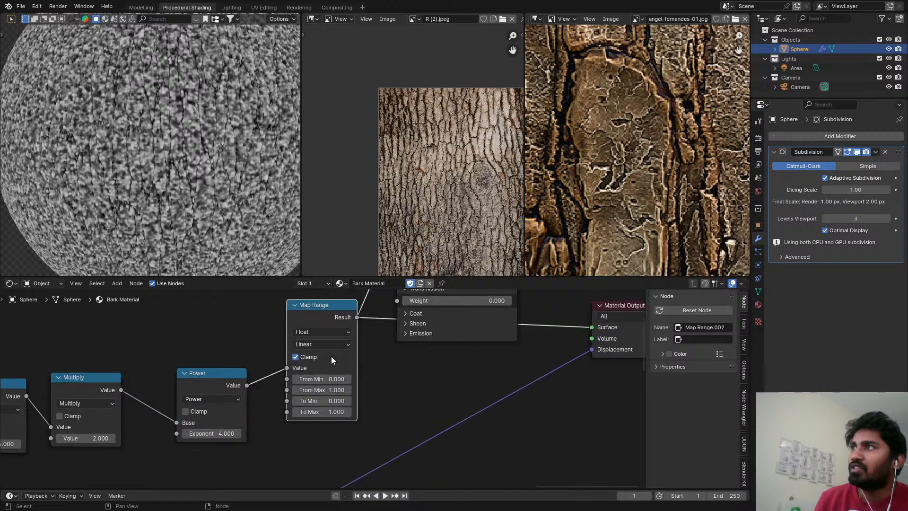
pyautogui.scroll(2, 333, 383)
pyautogui.scroll(1, 337, 380)
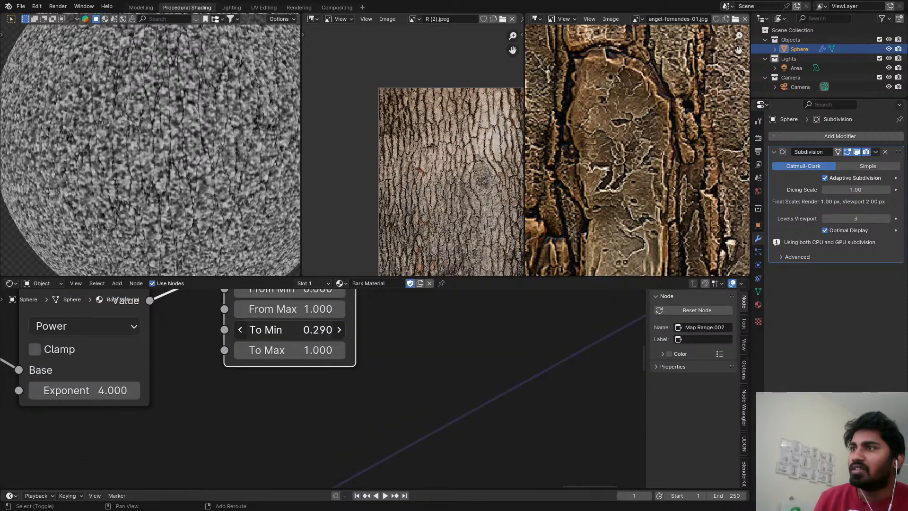
pyautogui.moveTo(312, 330); pyautogui.dragTo(311, 329)
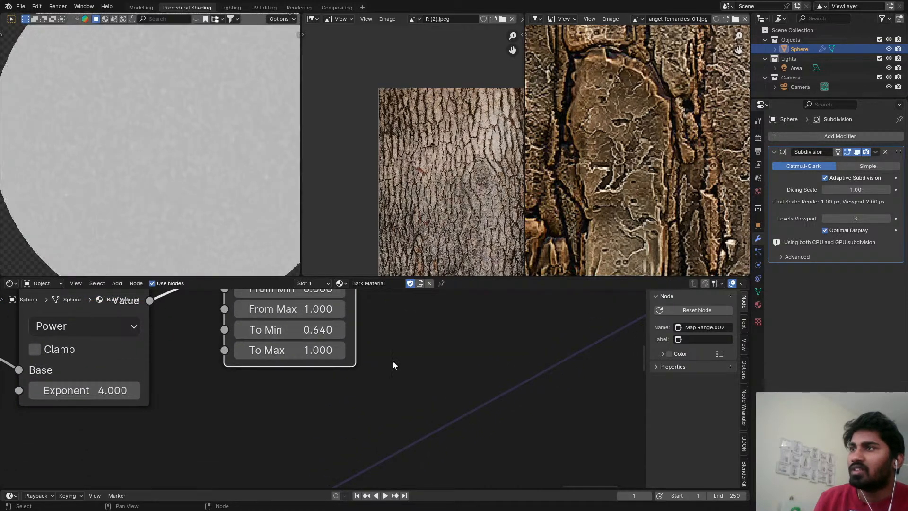
# Route the Principled BSDF back to the Material Output Surface to show the full bark material, and save the file.
pyautogui.scroll(-1, 425, 353)
pyautogui.moveTo(428, 354); pyautogui.dragTo(367, 462, button='middle')
pyautogui.scroll(-2, 402, 317)
pyautogui.moveTo(402, 317); pyautogui.dragTo(357, 480, button='middle')
pyautogui.keyDown('ctrl'); pyautogui.keyDown('shift'); pyautogui.click(375, 357); pyautogui.keyUp('shift'); pyautogui.keyUp('ctrl')
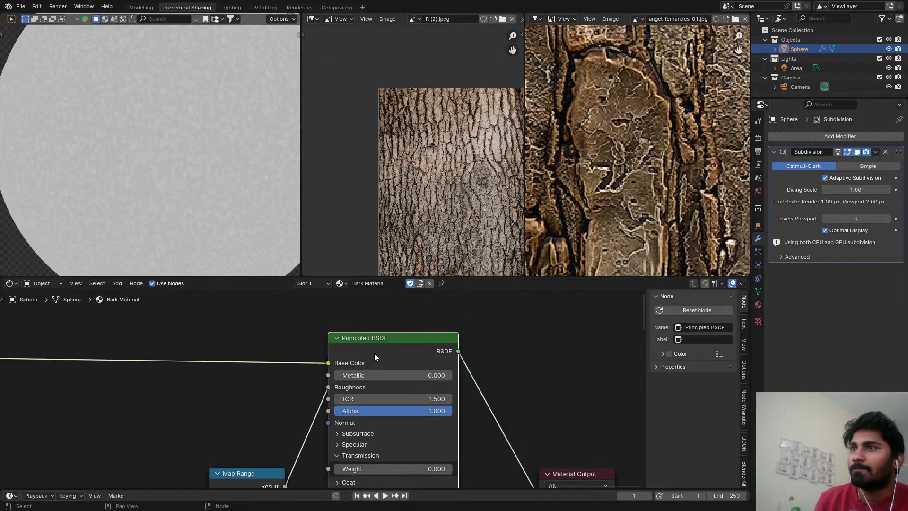
pyautogui.moveTo(445, 418); pyautogui.dragTo(464, 372, button='middle')
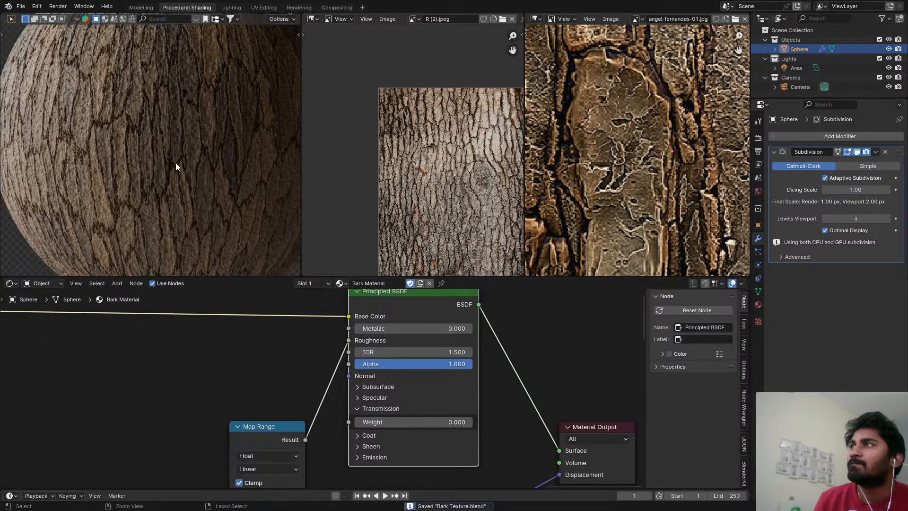
# Check the whole sphere in the maximized viewport, switch it to Solid shading, and restore the editor layout.
pyautogui.hotkey('ctrl', 'space')
pyautogui.press('Home')
pyautogui.keyDown('shift'); pyautogui.moveTo(460, 180); pyautogui.dragTo(433, 221, button='middle'); pyautogui.keyUp('shift')
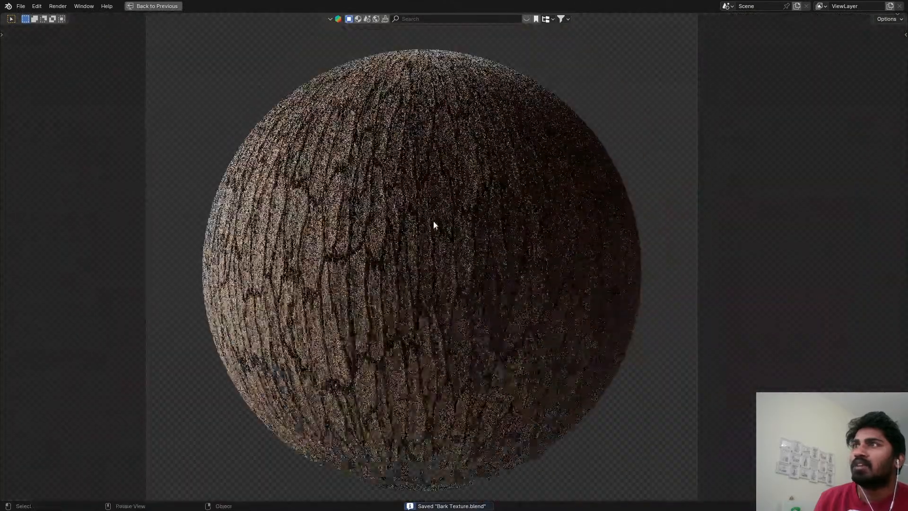
pyautogui.press('z')
pyautogui.click(665, 250)
pyautogui.hotkey('ctrl', 'space')
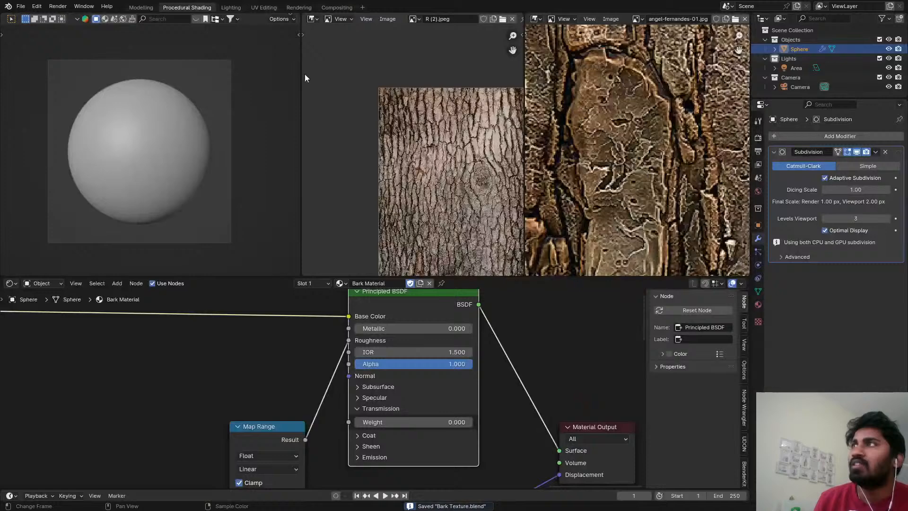
# Switch to the Rendering workspace, select render Slot 6, and render the bark sphere into it.
pyautogui.click(299, 7)
pyautogui.scroll(-1, 356, 204)
pyautogui.scroll(4, 355, 223)
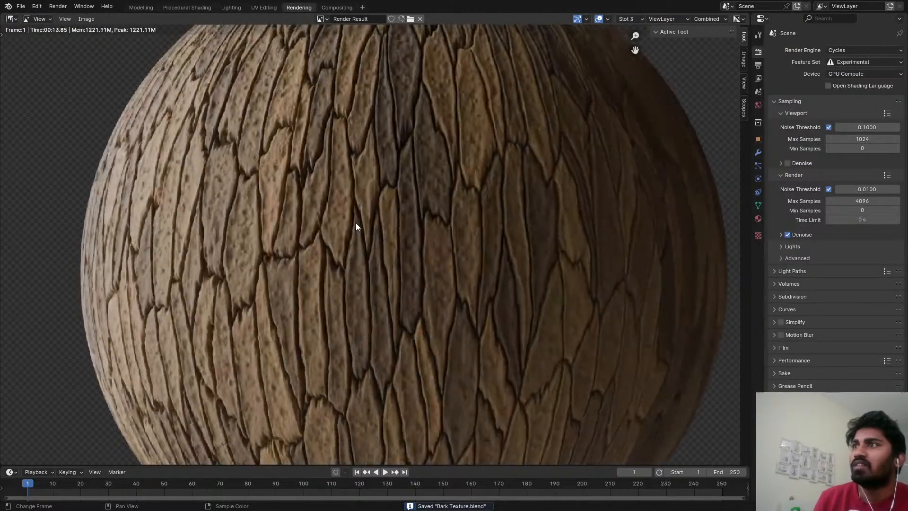
pyautogui.press('j')
pyautogui.press('j')
pyautogui.press('F12')
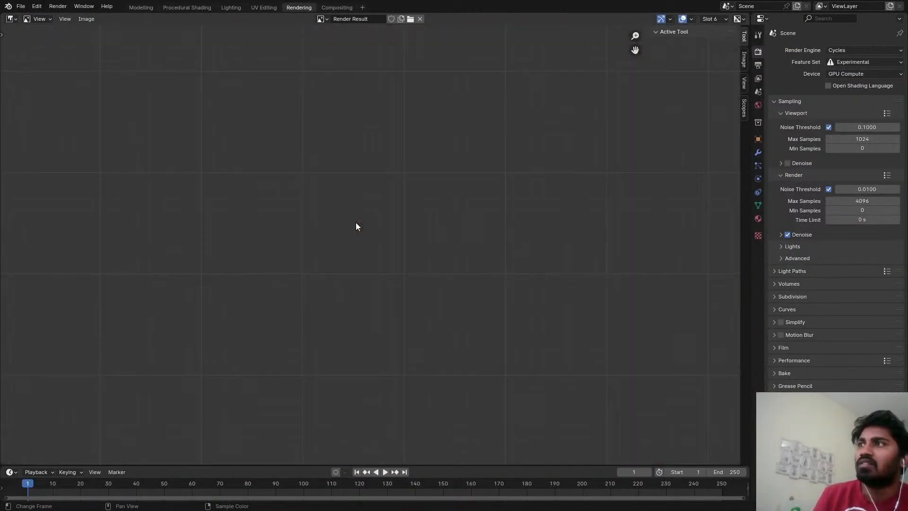
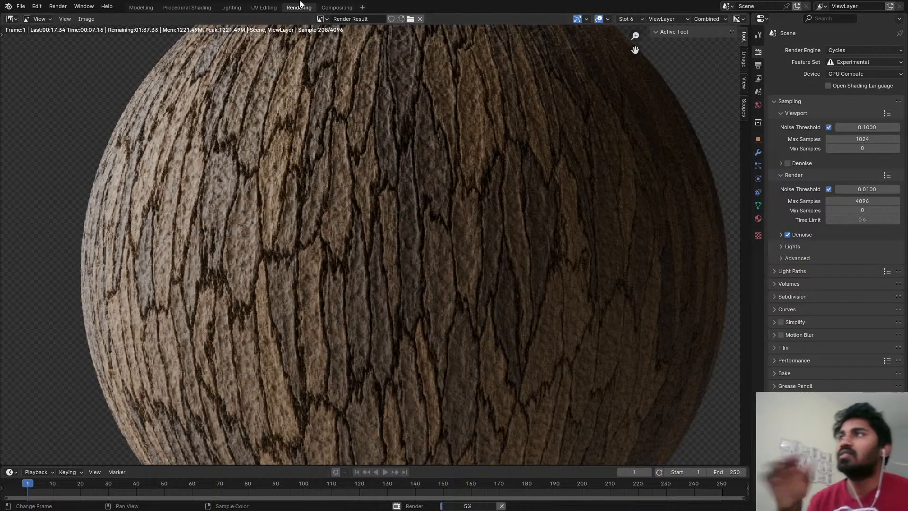
# Examine the bark detail of the Slot 6 render both close up and at full sphere size.
pyautogui.scroll(-2, 334, 178)
pyautogui.scroll(-1, 557, 178)
pyautogui.moveTo(541, 180); pyautogui.dragTo(530, 179, button='middle')
pyautogui.scroll(3, 463, 154)
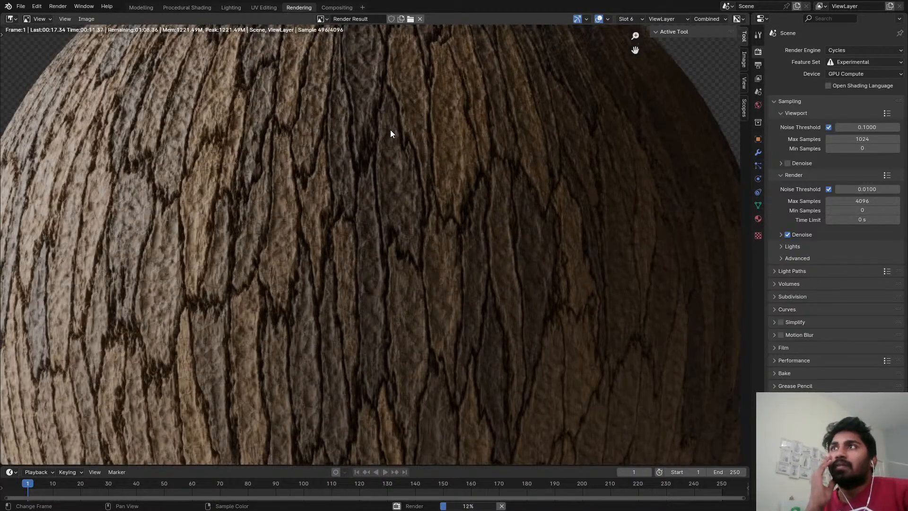
pyautogui.scroll(-5, 392, 142)
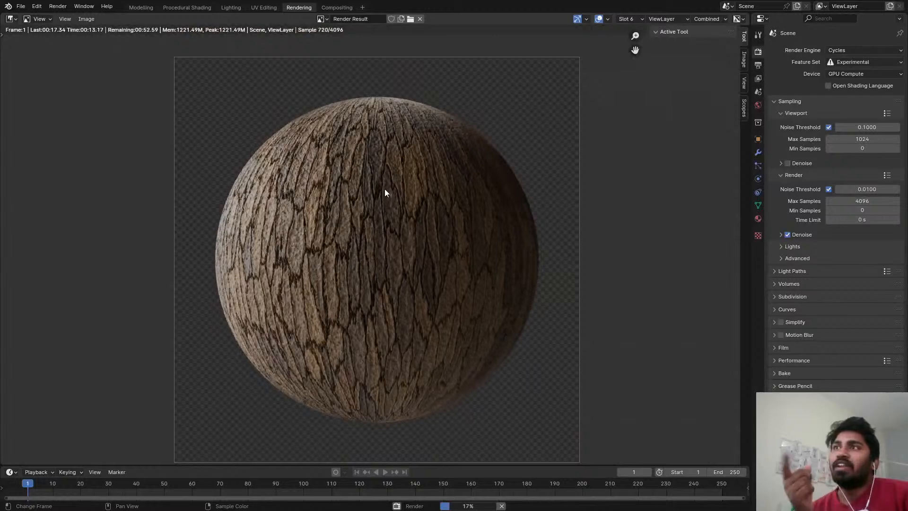
pyautogui.scroll(3, 331, 199)
pyautogui.scroll(-1, 363, 224)
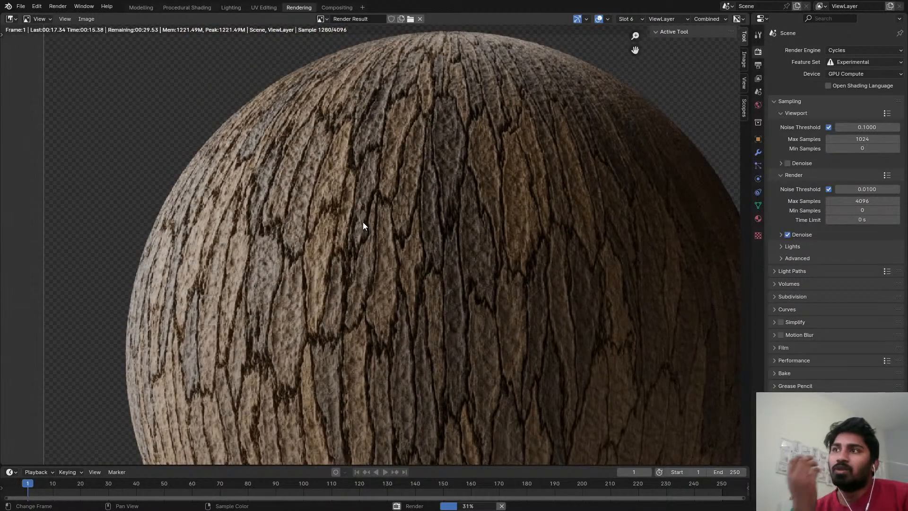
pyautogui.scroll(-2, 362, 221)
pyautogui.scroll(-2, 378, 213)
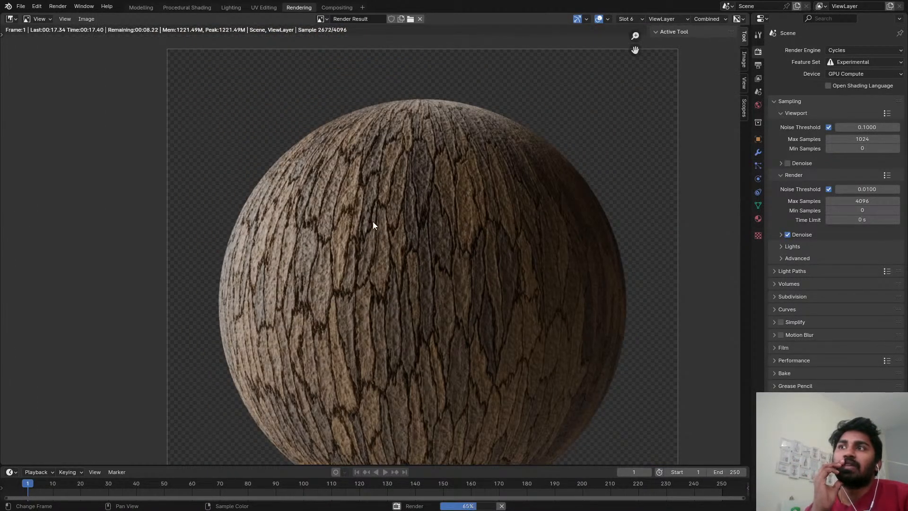
pyautogui.scroll(-1, 374, 225)
pyautogui.scroll(3, 383, 228)
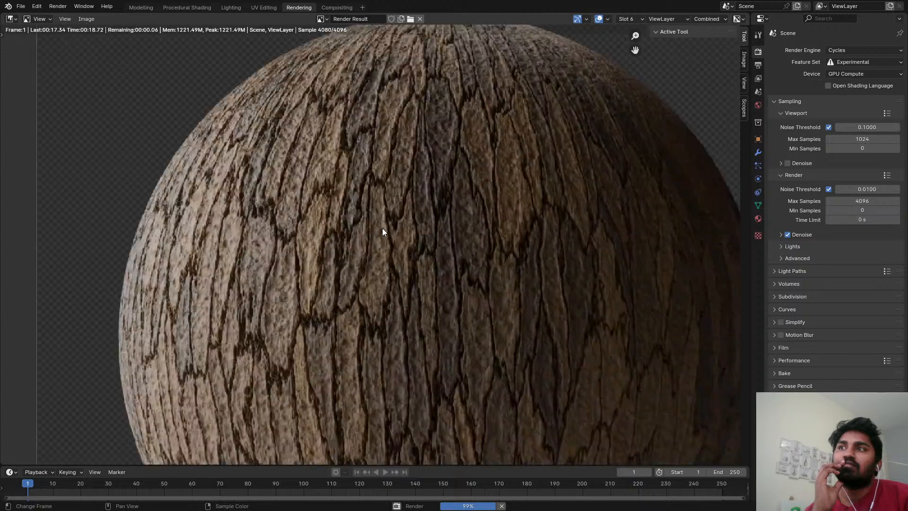
pyautogui.scroll(-2, 384, 226)
pyautogui.moveTo(362, 212); pyautogui.dragTo(362, 209, button='middle')
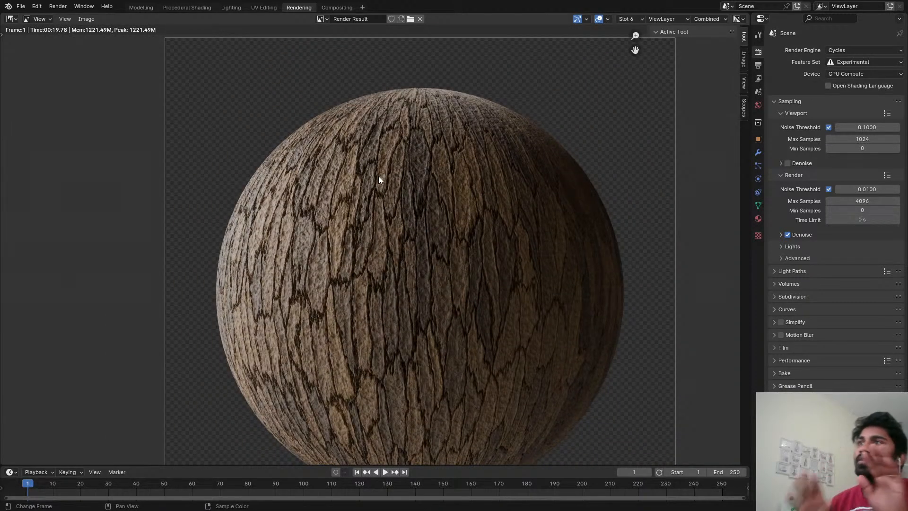
pyautogui.scroll(1, 379, 176)
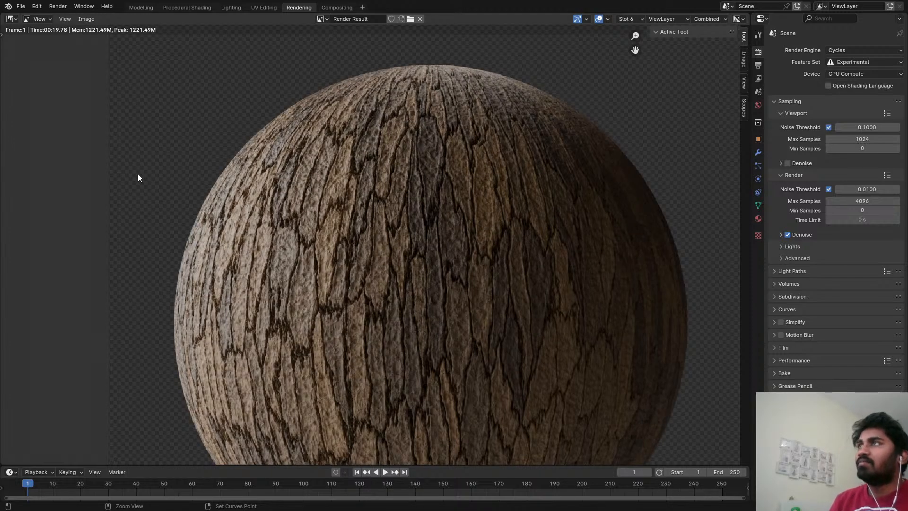
# Save the file and return to the Procedural Shading workspace with the bark reference framed and the viewport in Rendered shading.
pyautogui.hotkey('ctrl', 's')
pyautogui.click(182, 5)
pyautogui.scroll(-6, 591, 129)
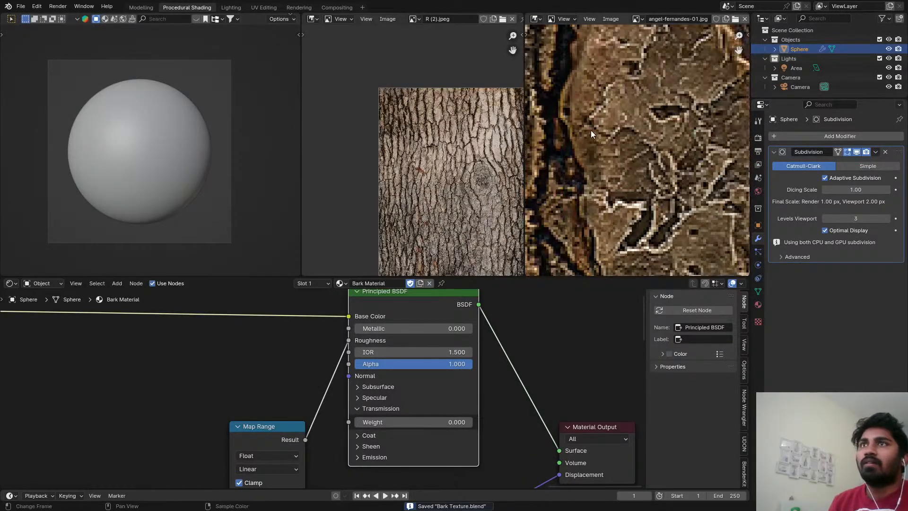
pyautogui.scroll(3, 628, 88)
pyautogui.scroll(3, 633, 94)
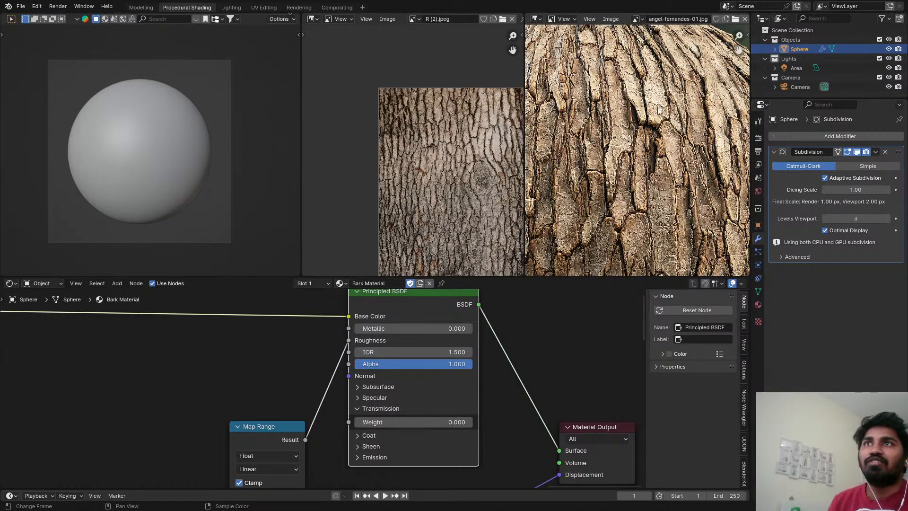
pyautogui.press('z')
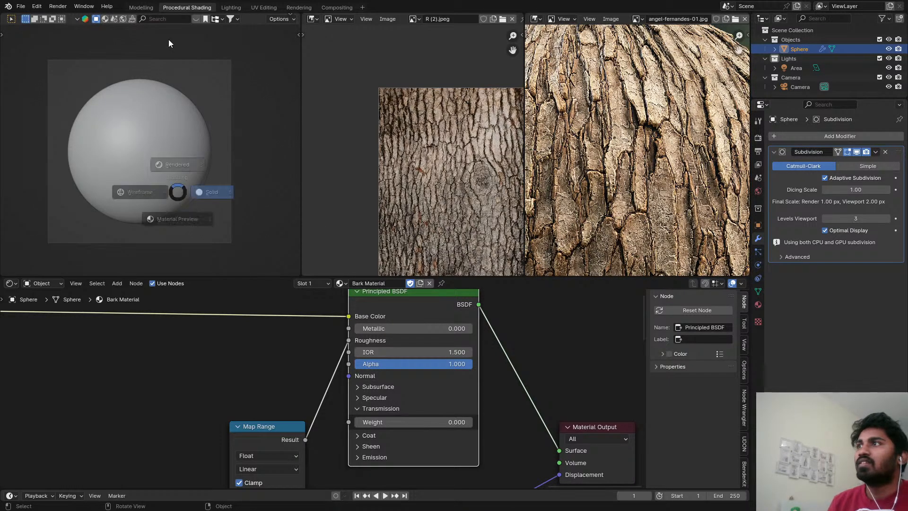
pyautogui.click(169, 38)
# Preview the outputs of the Smooth F1 Voronoi Texture one after another on the sphere.
pyautogui.scroll(-12, 283, 358)
pyautogui.moveTo(201, 400); pyautogui.dragTo(280, 379, button='middle')
pyautogui.scroll(6, 243, 333)
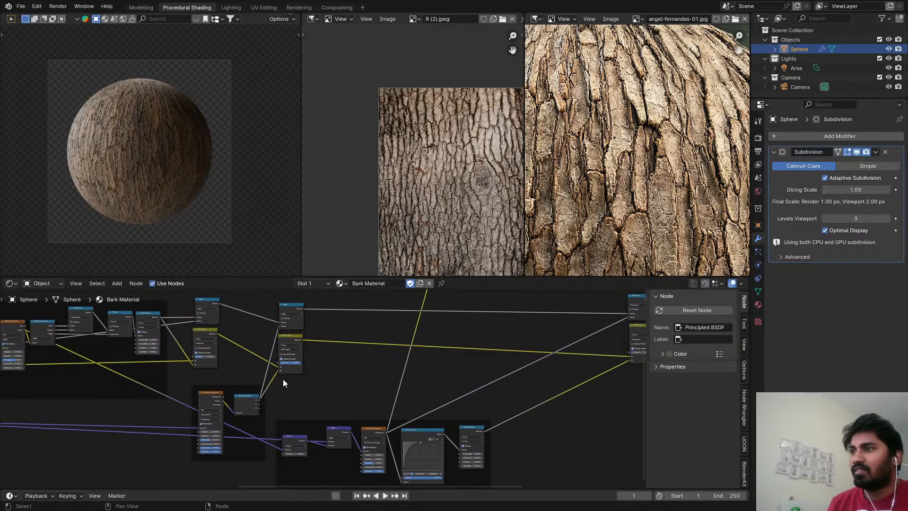
pyautogui.scroll(2, 227, 399)
pyautogui.keyDown('ctrl'); pyautogui.keyDown('shift'); pyautogui.click(200, 406); pyautogui.keyUp('shift'); pyautogui.keyUp('ctrl')
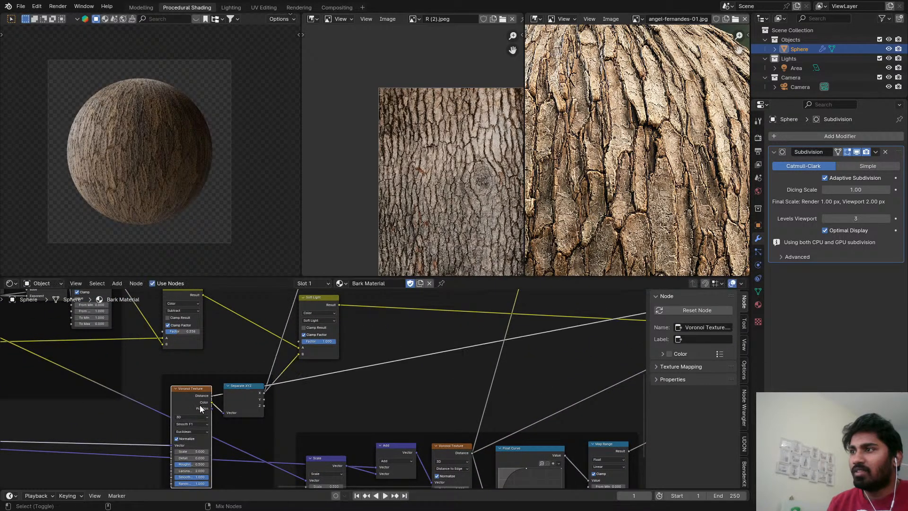
pyautogui.keyDown('ctrl'); pyautogui.keyDown('shift'); pyautogui.click(200, 406); pyautogui.keyUp('shift'); pyautogui.keyUp('ctrl')
pyautogui.keyDown('ctrl'); pyautogui.keyDown('shift'); pyautogui.click(200, 405); pyautogui.keyUp('shift'); pyautogui.keyUp('ctrl')
# Preview the outputs of the F1 Voronoi Texture in the Bark Shape frame on the sphere.
pyautogui.scroll(-8, 213, 394)
pyautogui.moveTo(213, 393); pyautogui.dragTo(424, 431, button='middle')
pyautogui.scroll(6, 215, 388)
pyautogui.scroll(-2, 225, 373)
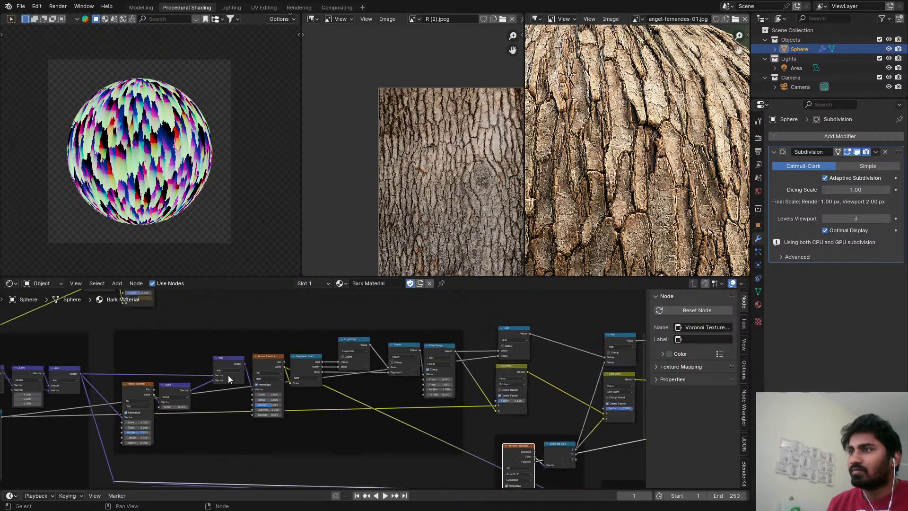
pyautogui.scroll(-1, 228, 376)
pyautogui.moveTo(228, 376); pyautogui.dragTo(352, 362, button='middle')
pyautogui.moveTo(168, 374); pyautogui.dragTo(296, 372, button='middle')
pyautogui.scroll(2, 296, 372)
pyautogui.keyDown('ctrl'); pyautogui.keyDown('shift'); pyautogui.click(176, 328); pyautogui.keyUp('shift'); pyautogui.keyUp('ctrl')
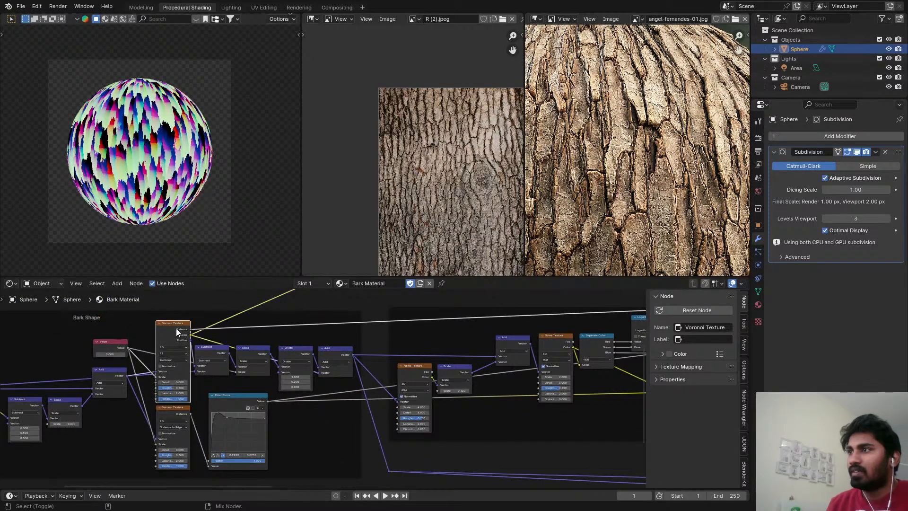
pyautogui.keyDown('ctrl'); pyautogui.keyDown('shift'); pyautogui.click(176, 328); pyautogui.keyUp('shift'); pyautogui.keyUp('ctrl')
pyautogui.keyDown('ctrl'); pyautogui.keyDown('shift'); pyautogui.click(176, 327); pyautogui.keyUp('shift'); pyautogui.keyUp('ctrl')
# Preview the Scale and Divide vector nodes that follow the Bark Shape Voronoi Texture.
pyautogui.keyDown('ctrl'); pyautogui.keyDown('shift'); pyautogui.click(263, 350); pyautogui.keyUp('shift'); pyautogui.keyUp('ctrl')
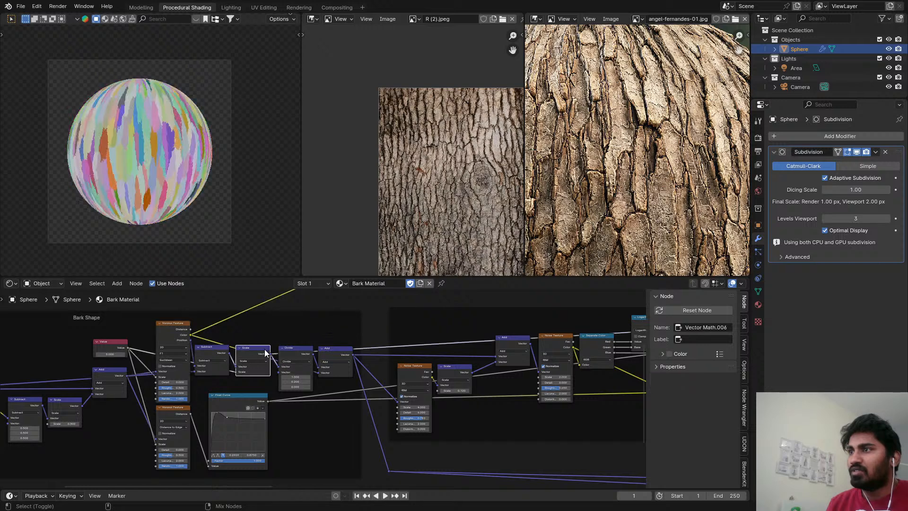
pyautogui.keyDown('ctrl'); pyautogui.keyDown('shift'); pyautogui.click(291, 352); pyautogui.keyUp('shift'); pyautogui.keyUp('ctrl')
pyautogui.moveTo(298, 339); pyautogui.dragTo(276, 350, button='middle')
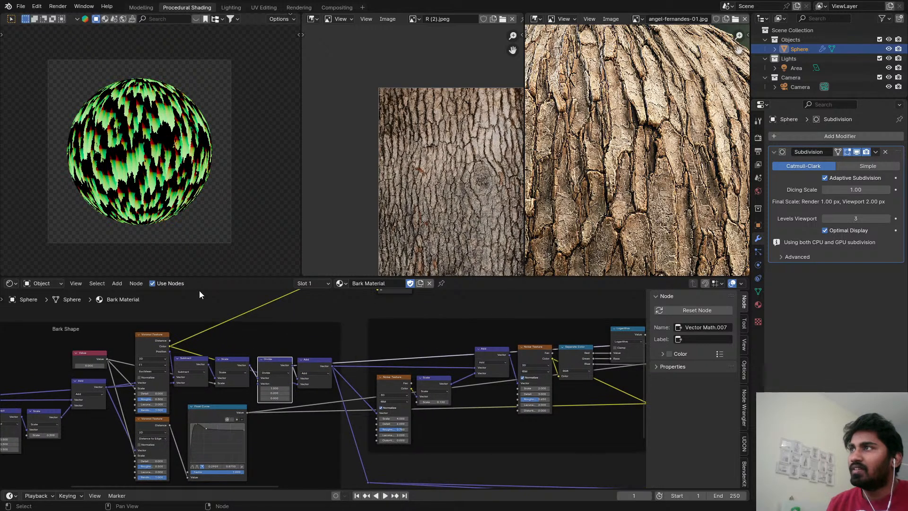
# Add a Vector Math node above the Bark Shape frame.
pyautogui.scroll(1, 326, 351)
pyautogui.hotkey('shift', 'a')
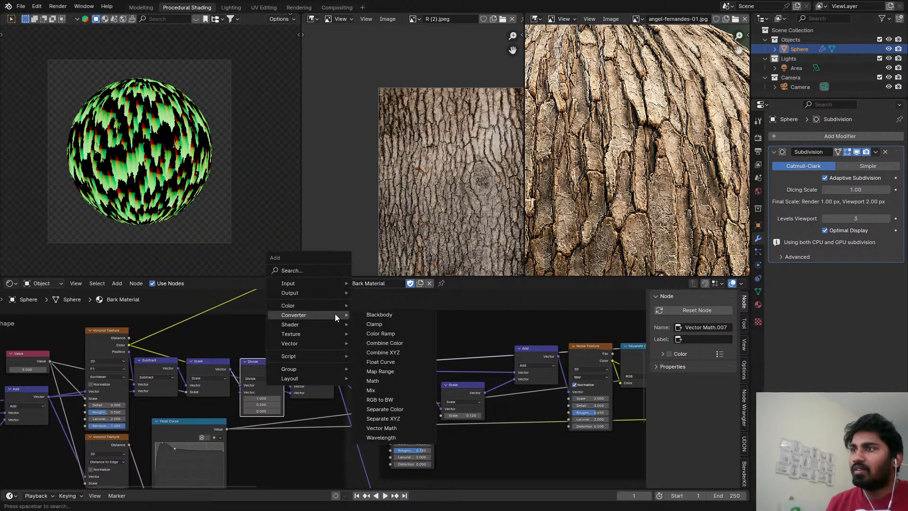
pyautogui.write('VEC')
pyautogui.press('Return')
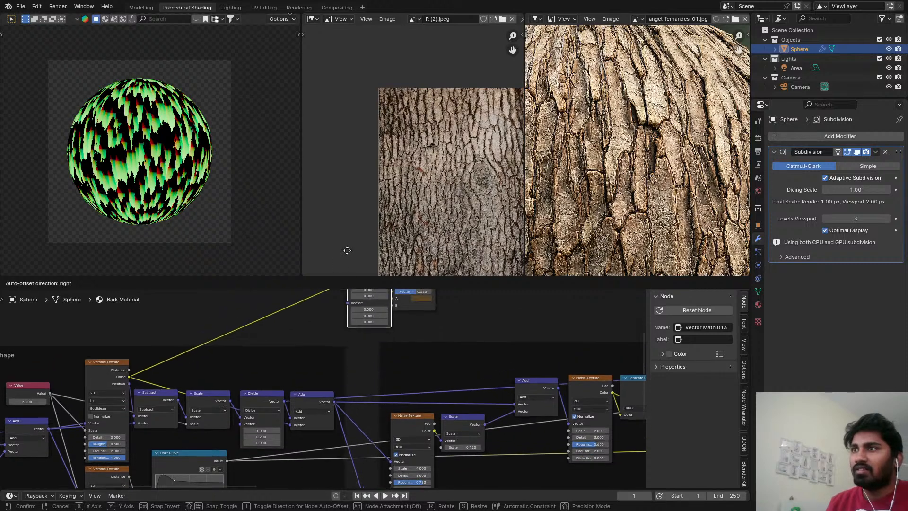
pyautogui.scroll(-3, 378, 352)
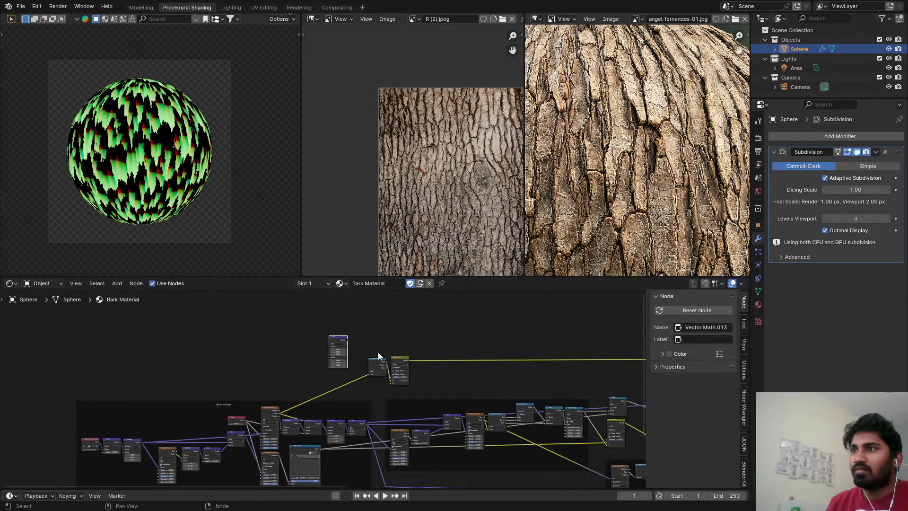
# Move the Separate Color and color mix nodes above the frames farther right to make room over the Bark Shape frame.
pyautogui.click(171, 379)
pyautogui.moveTo(170, 378); pyautogui.dragTo(525, 343)
pyautogui.scroll(3, 314, 352)
pyautogui.moveTo(344, 334); pyautogui.dragTo(150, 404)
pyautogui.moveTo(192, 379); pyautogui.dragTo(336, 303, button='middle')
pyautogui.scroll(4, 326, 349)
pyautogui.scroll(1, 347, 304)
pyautogui.moveTo(348, 300); pyautogui.dragTo(339, 360)
pyautogui.scroll(-3, 349, 350)
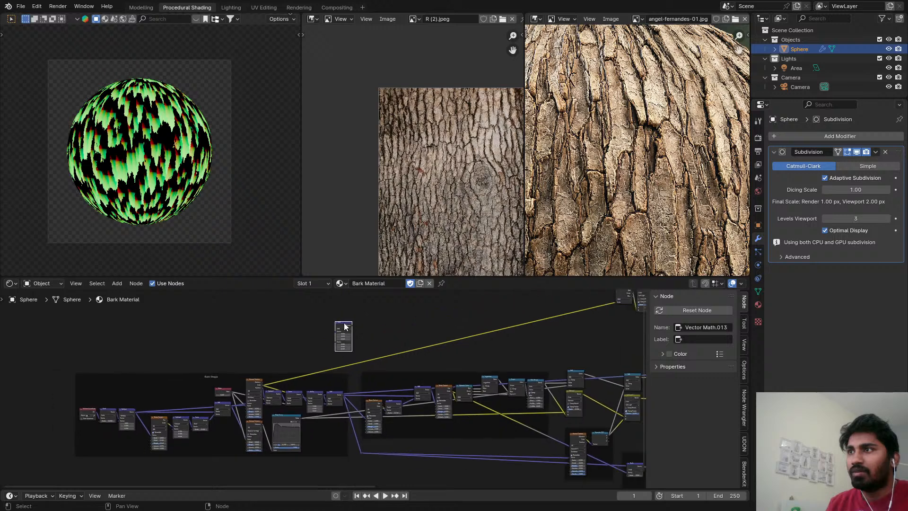
# Replace the unconnected Vector Math node with a Vector Rotate node above the Bark Shape frame.
pyautogui.scroll(4, 334, 339)
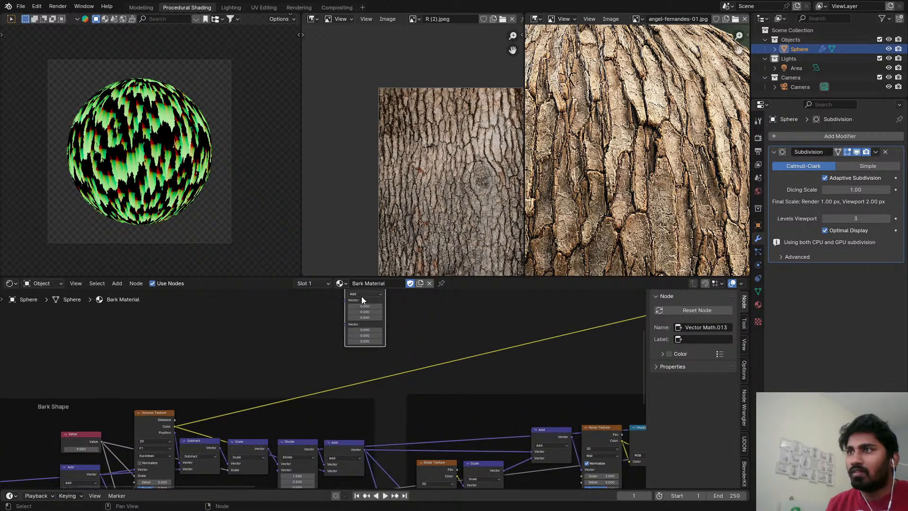
pyautogui.scroll(-2, 518, 311)
pyautogui.press('x')
pyautogui.scroll(2, 356, 405)
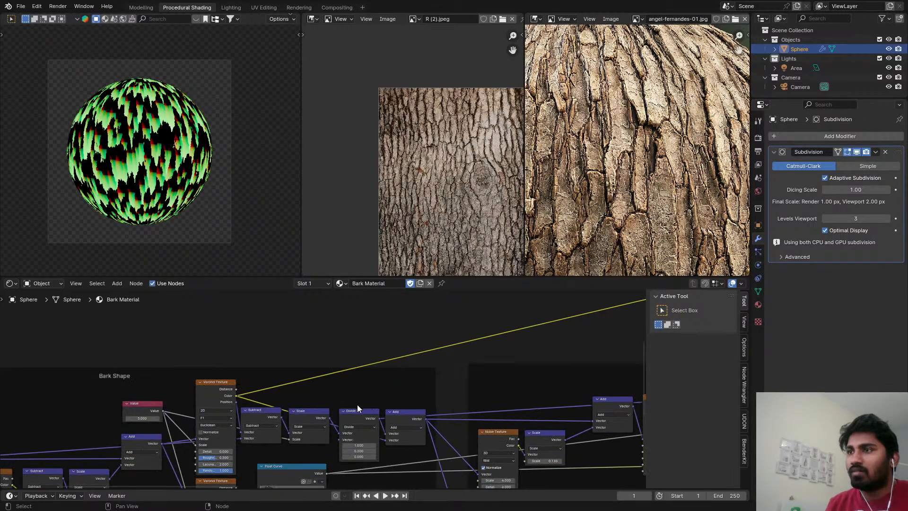
pyautogui.scroll(1, 383, 399)
pyautogui.hotkey('shift', 'a')
pyautogui.write('VE')
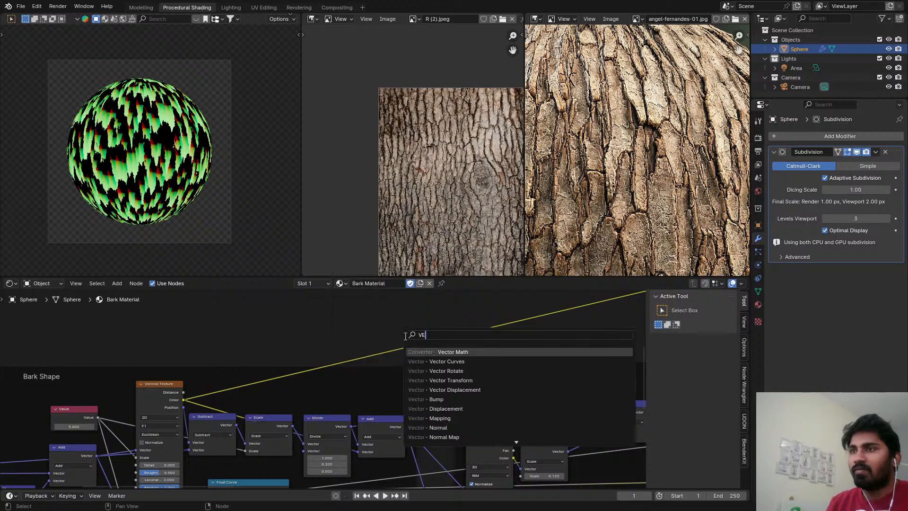
pyautogui.write('C')
pyautogui.click(456, 369)
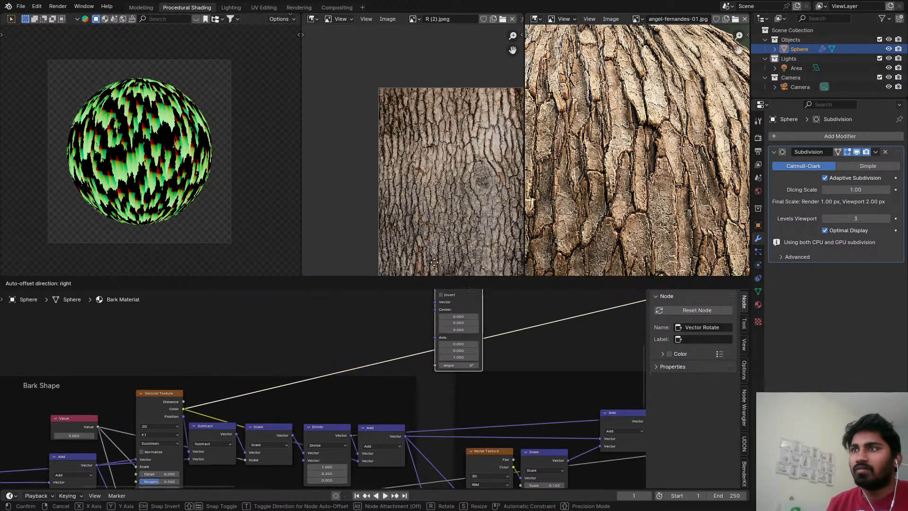
pyautogui.click(420, 279)
# Connect the Bark Shape Divide node's output to the Vector input of the Vector Rotate node and preview the rotated result.
pyautogui.scroll(-2, 379, 455)
pyautogui.scroll(-3, 377, 455)
pyautogui.moveTo(357, 463); pyautogui.dragTo(333, 447, button='middle')
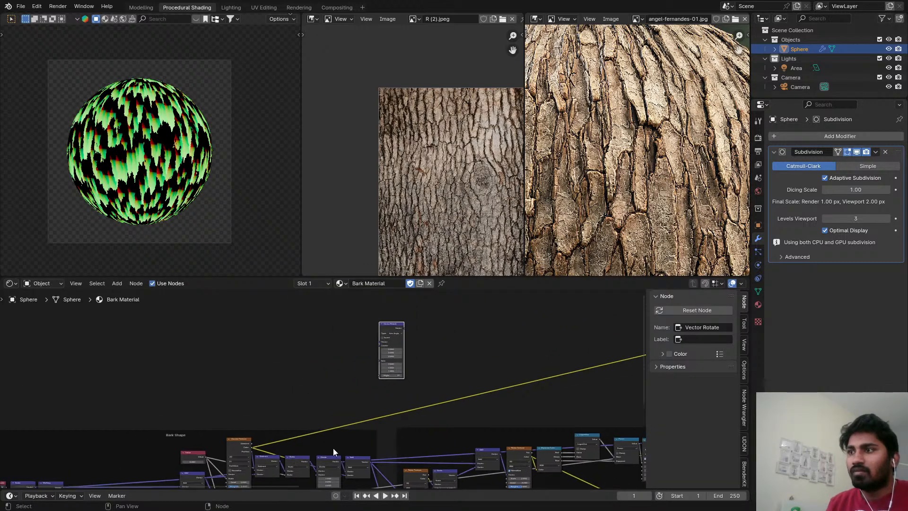
pyautogui.scroll(1, 333, 451)
pyautogui.keyDown('alt'); pyautogui.moveTo(338, 458); pyautogui.dragTo(387, 348, button='right'); pyautogui.keyUp('alt')
pyautogui.scroll(1, 387, 348)
pyautogui.scroll(-1, 352, 368)
pyautogui.moveTo(300, 417); pyautogui.dragTo(322, 364, button='middle')
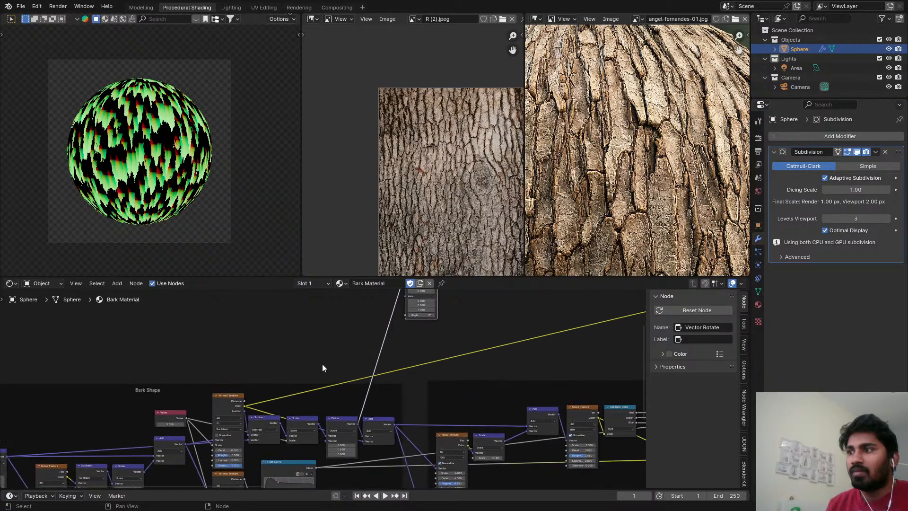
pyautogui.scroll(2, 322, 365)
pyautogui.hotkey('shift', 'a')
pyautogui.moveTo(330, 347)
pyautogui.press('Escape')
pyautogui.scroll(-1, 423, 397)
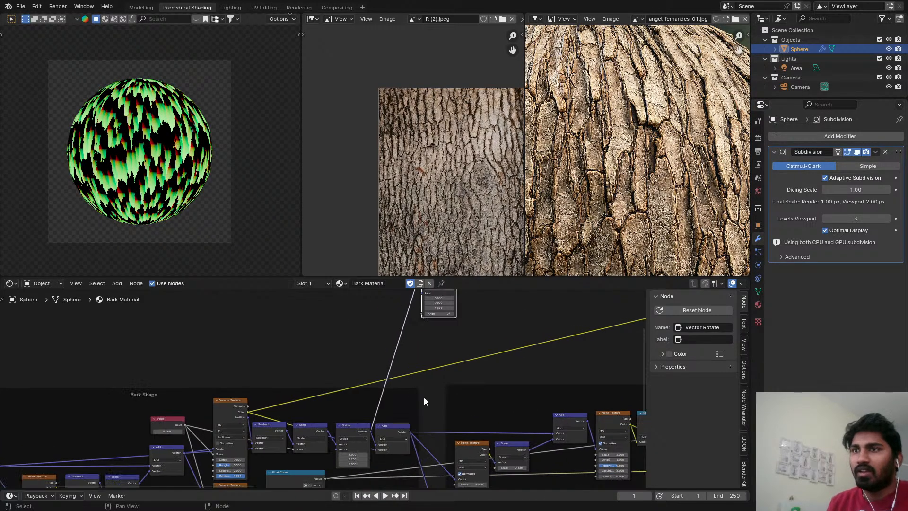
pyautogui.hotkey('shift', 'a')
pyautogui.write('se')
pyautogui.press('Escape')
pyautogui.scroll(-3, 611, 358)
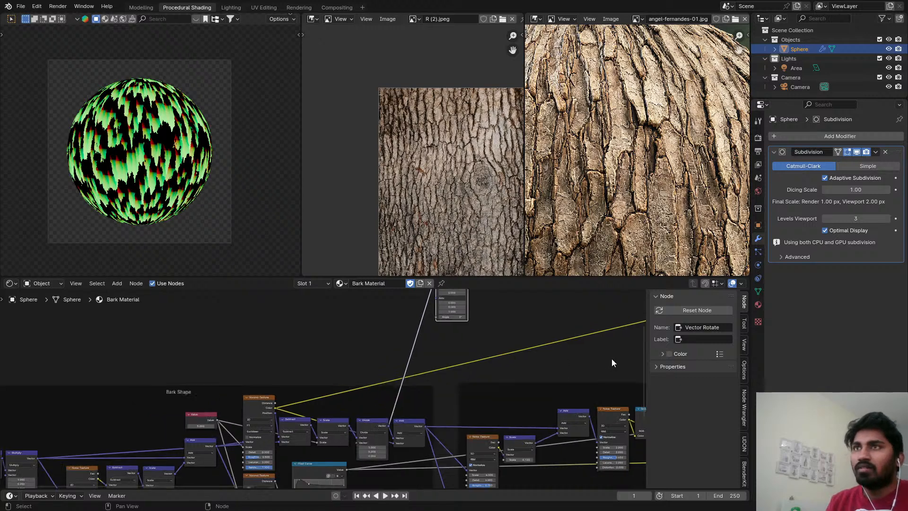
# Move the existing Separate Color node beside the Bark Shape Voronoi Texture and connect its Green output to Vector Rotate's Angle.
pyautogui.moveTo(608, 360); pyautogui.dragTo(470, 442, button='middle')
pyautogui.scroll(-2, 492, 432)
pyautogui.moveTo(568, 398); pyautogui.dragTo(478, 390, button='middle')
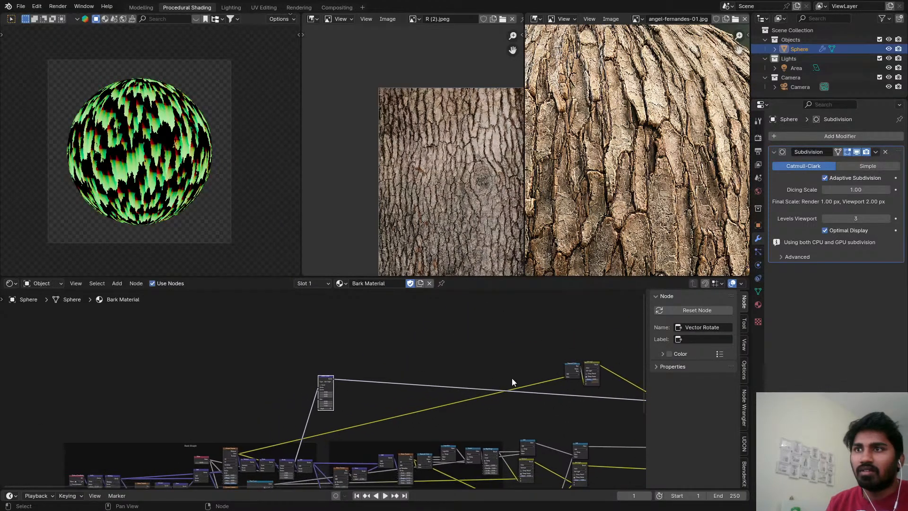
pyautogui.moveTo(230, 458); pyautogui.dragTo(272, 388)
pyautogui.scroll(2, 450, 375)
pyautogui.scroll(3, 250, 434)
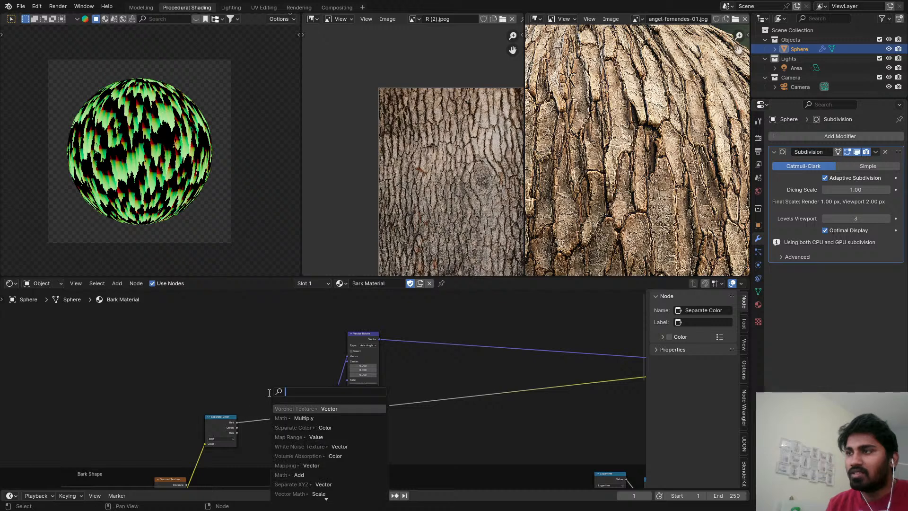
pyautogui.press('Escape')
pyautogui.moveTo(237, 427); pyautogui.dragTo(348, 398)
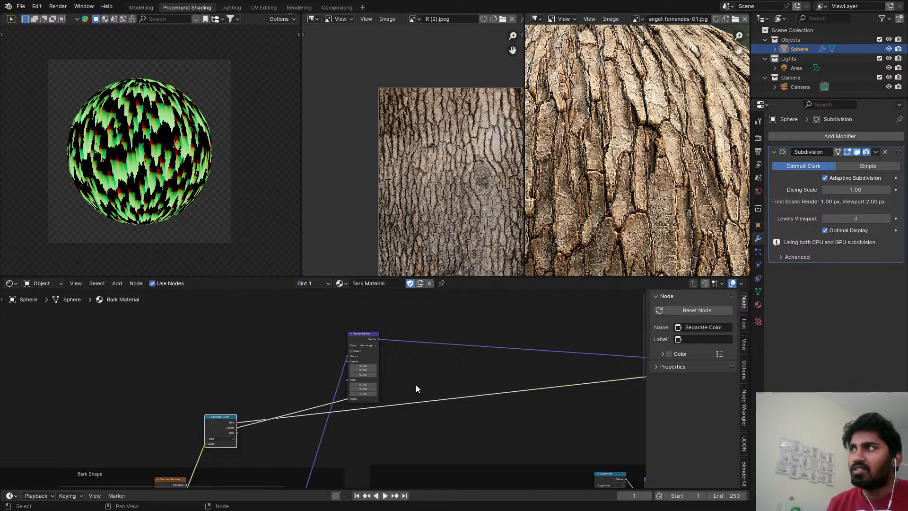
# Insert a Math node on the link between Separate Color and Vector Rotate's Angle, and set it to Subtract.
pyautogui.scroll(-2, 415, 384)
pyautogui.scroll(4, 337, 376)
pyautogui.hotkey('shift', 'a')
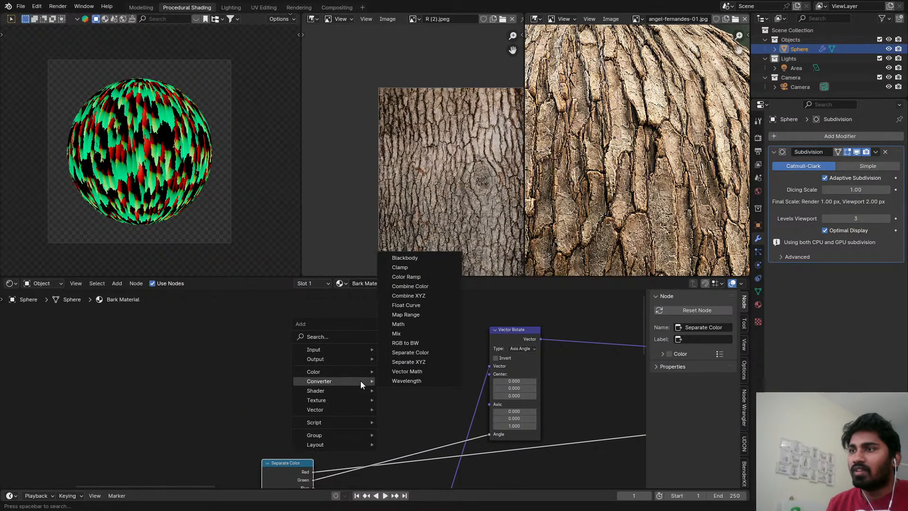
pyautogui.write('add')
pyautogui.press('Return')
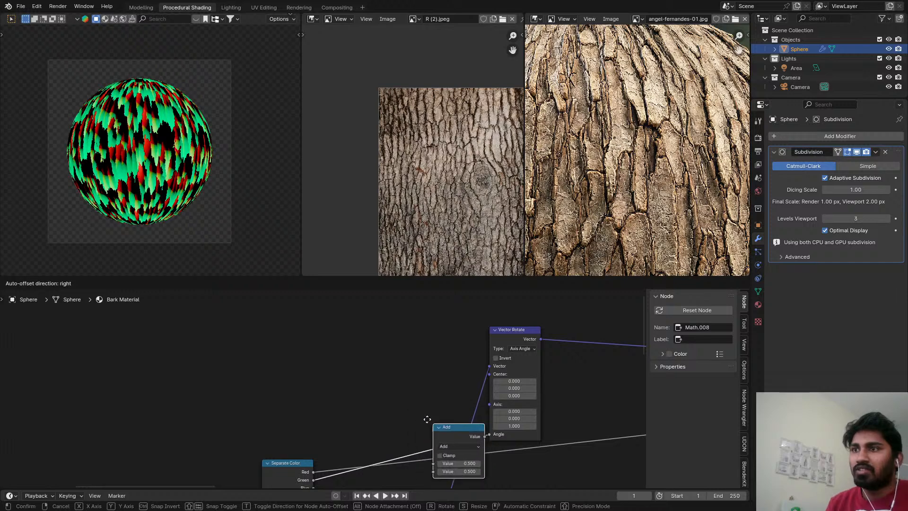
pyautogui.click(410, 419)
pyautogui.moveTo(416, 422); pyautogui.dragTo(360, 396)
pyautogui.click(355, 405)
pyautogui.press('d')
pyautogui.click(360, 405)
pyautogui.press('s')
pyautogui.moveTo(360, 396); pyautogui.dragTo(258, 394, button='middle')
# Duplicate the Subtract node into the link to Vector Rotate's Angle, set the copy to Multiply by 6.283, and save the file.
pyautogui.scroll(-1, 258, 395)
pyautogui.hotkey('shift', 'd')
pyautogui.click(340, 389)
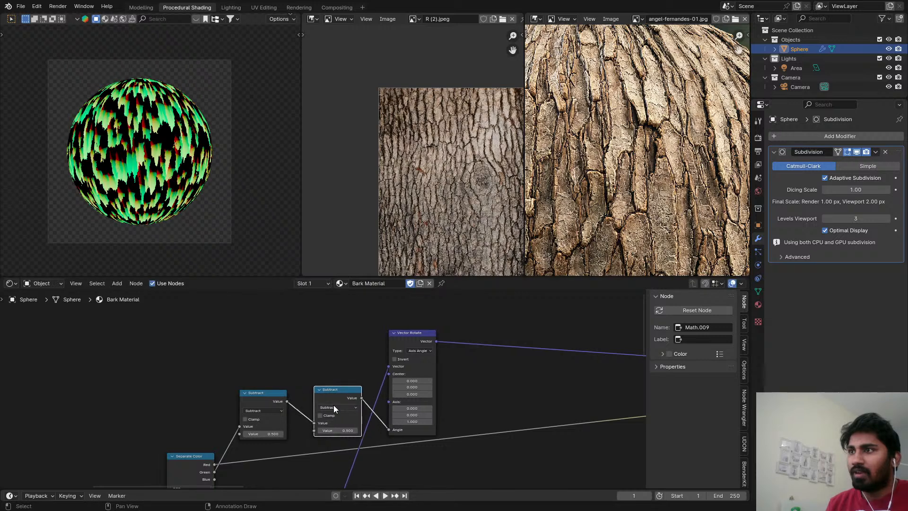
pyautogui.click(333, 406)
pyautogui.click(333, 441)
pyautogui.doubleClick(334, 429)
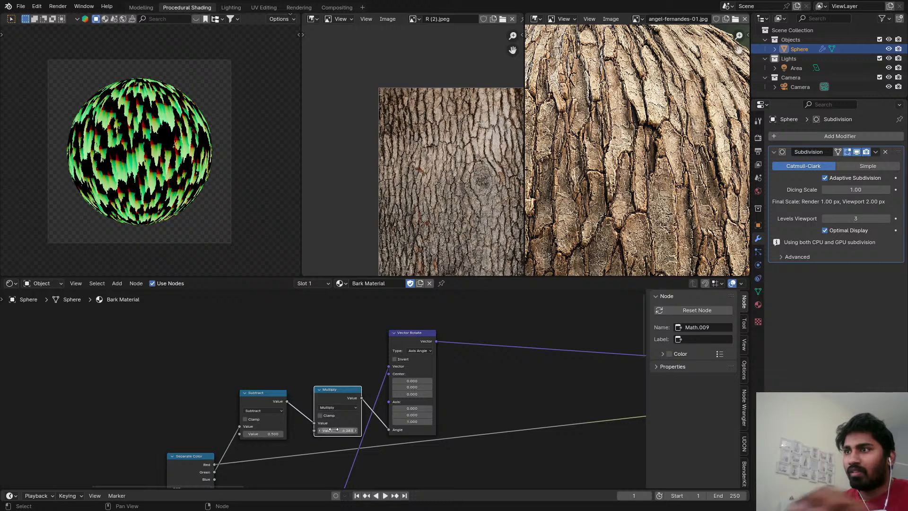
pyautogui.hotkey('ctrl', 's')
# Add a Separate XYZ node to the Vector Rotate output and preview its Y channel on the sphere.
pyautogui.moveTo(453, 346); pyautogui.dragTo(342, 351, button='middle')
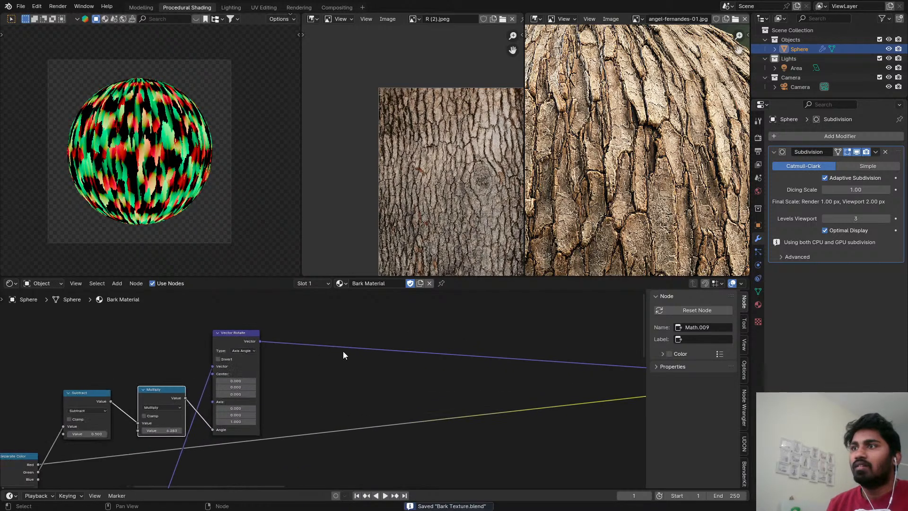
pyautogui.hotkey('shift', 'a')
pyautogui.write('sep')
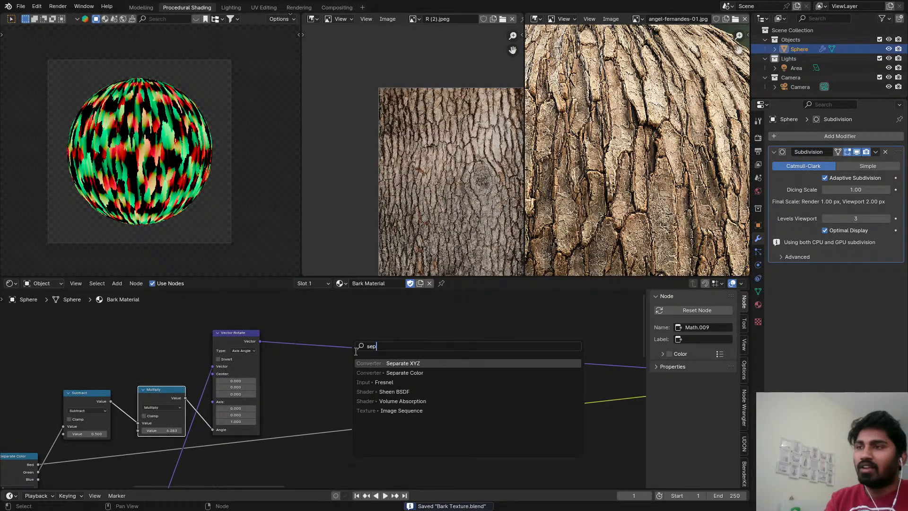
pyautogui.click(400, 364)
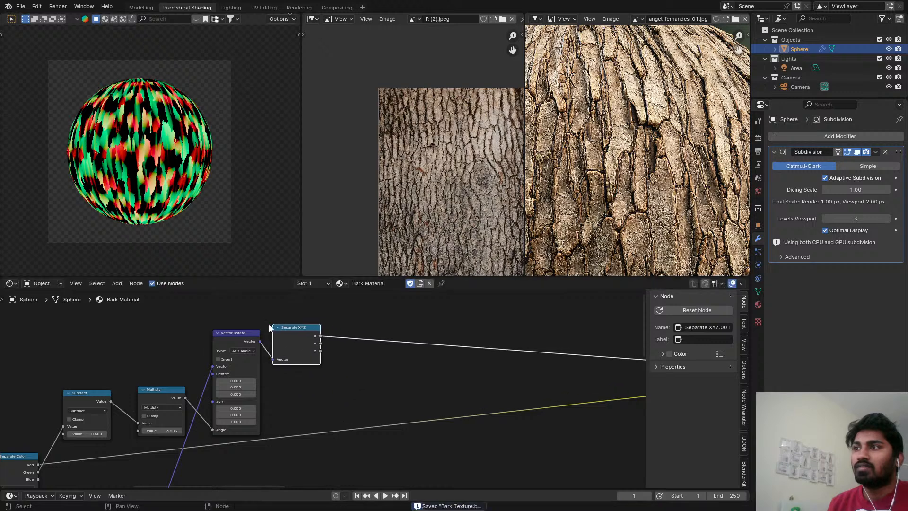
pyautogui.click(308, 330)
pyautogui.scroll(2, 263, 264)
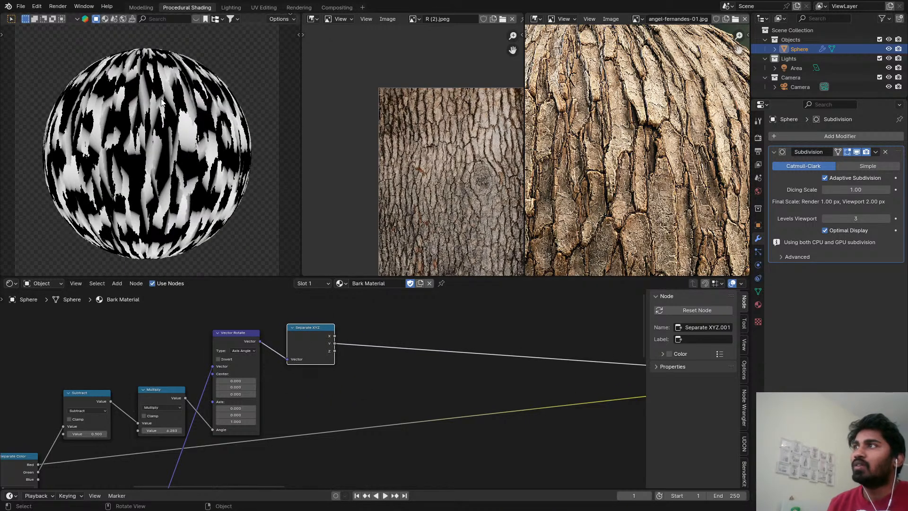
# Move the Separate Color, Subtract, Multiply, Vector Rotate and Separate XYZ nodes below the Bark Shape frame.
pyautogui.scroll(-6, 373, 347)
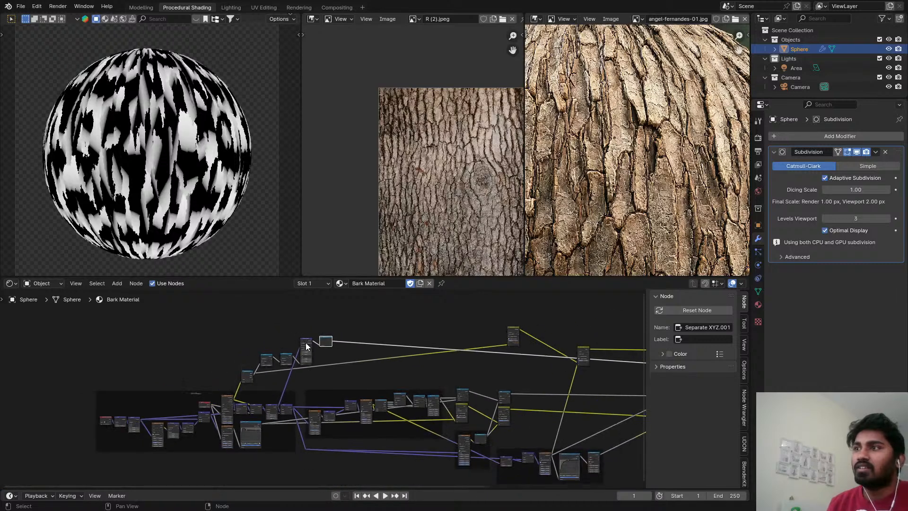
pyautogui.moveTo(240, 325); pyautogui.dragTo(344, 371)
pyautogui.moveTo(325, 340); pyautogui.dragTo(316, 453)
pyautogui.scroll(2, 263, 389)
pyautogui.moveTo(240, 359); pyautogui.dragTo(233, 466)
pyautogui.scroll(3, 293, 399)
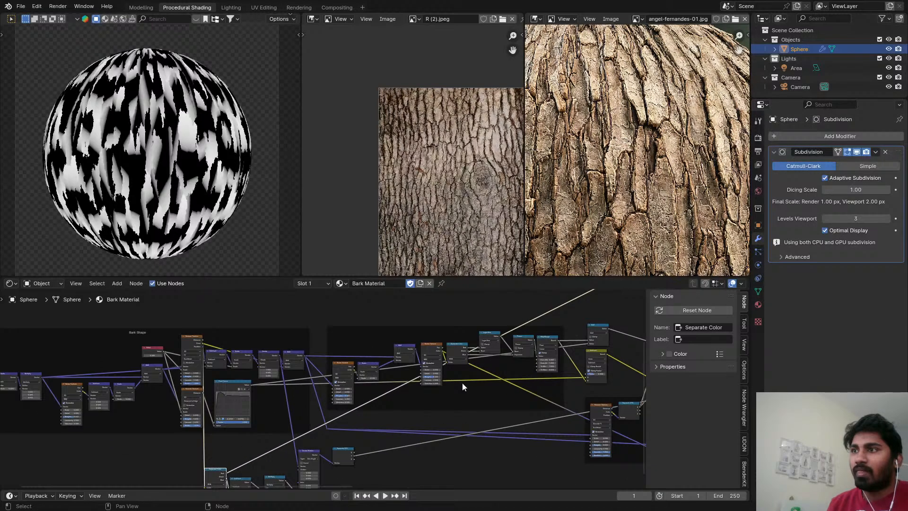
# Shift the Bark Shape frame away from the neighbouring frame and arrange the rotation nodes beneath it.
pyautogui.scroll(-2, 462, 382)
pyautogui.moveTo(462, 382); pyautogui.dragTo(450, 381, button='middle')
pyautogui.moveTo(381, 430); pyautogui.dragTo(368, 396, button='middle')
pyautogui.scroll(-2, 368, 396)
pyautogui.moveTo(258, 393); pyautogui.dragTo(384, 394, button='middle')
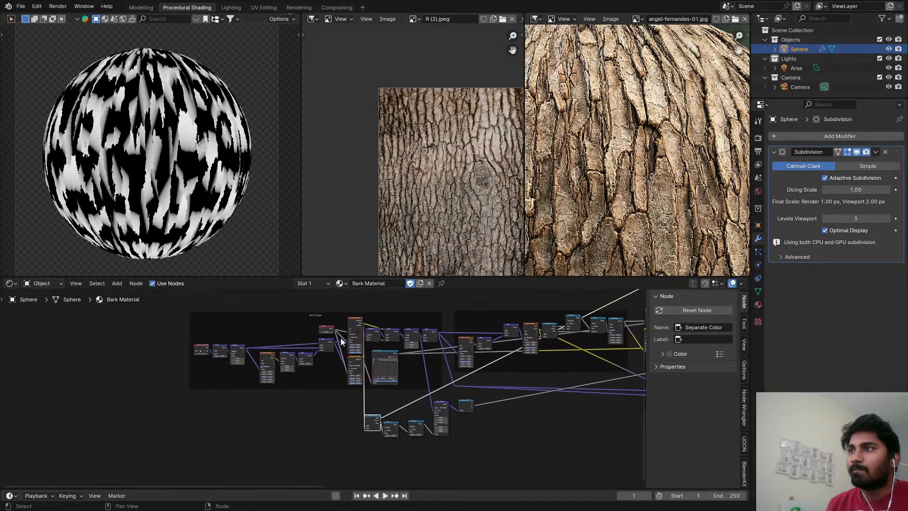
pyautogui.moveTo(328, 318); pyautogui.dragTo(204, 320)
pyautogui.scroll(2, 451, 409)
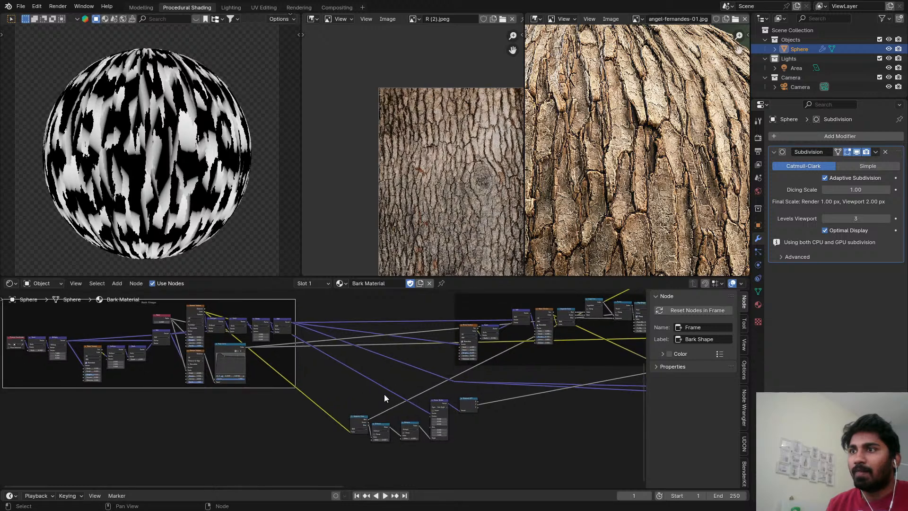
pyautogui.moveTo(355, 386); pyautogui.dragTo(314, 419)
pyautogui.scroll(6, 313, 402)
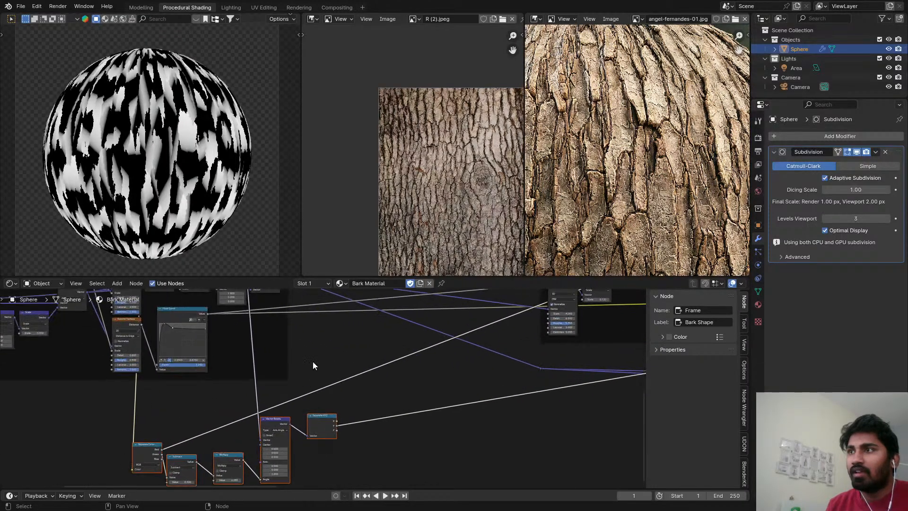
pyautogui.scroll(-4, 313, 361)
pyautogui.moveTo(314, 340); pyautogui.dragTo(318, 381, button='middle')
# Join the Float Curve's outgoing links in one reroute point and place it below the noise frame.
pyautogui.keyDown('ctrl'); pyautogui.keyDown('shift'); pyautogui.click(492, 353); pyautogui.keyUp('shift'); pyautogui.keyUp('ctrl')
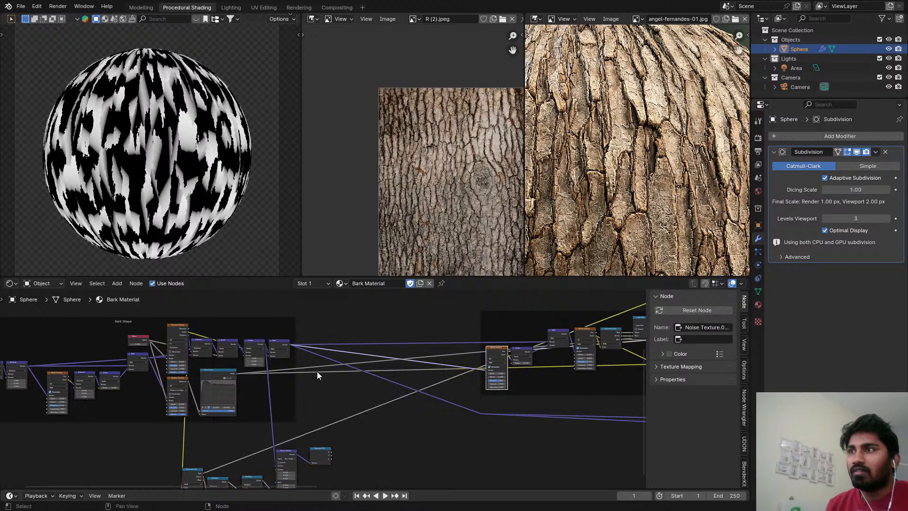
pyautogui.press('g')
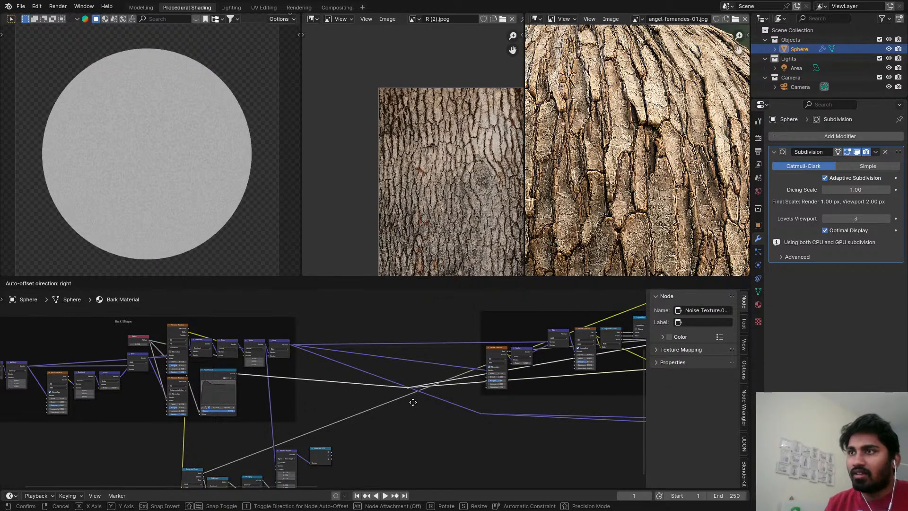
pyautogui.click(593, 421)
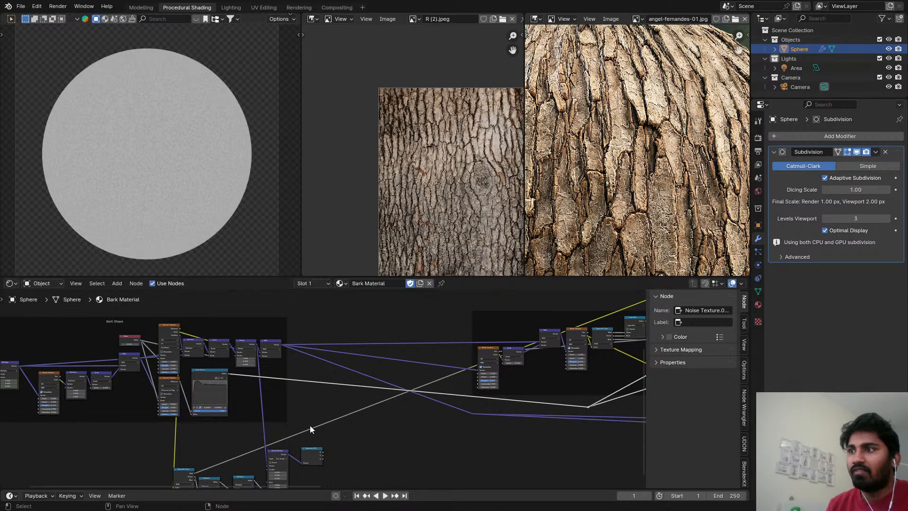
# Preview the Separate XYZ node's Y output on the sphere again.
pyautogui.scroll(3, 310, 424)
pyautogui.moveTo(310, 425); pyautogui.dragTo(337, 400, button='middle')
pyautogui.scroll(4, 338, 400)
pyautogui.keyDown('ctrl'); pyautogui.keyDown('shift'); pyautogui.click(352, 453); pyautogui.keyUp('shift'); pyautogui.keyUp('ctrl')
pyautogui.hotkey('shift', 'a')
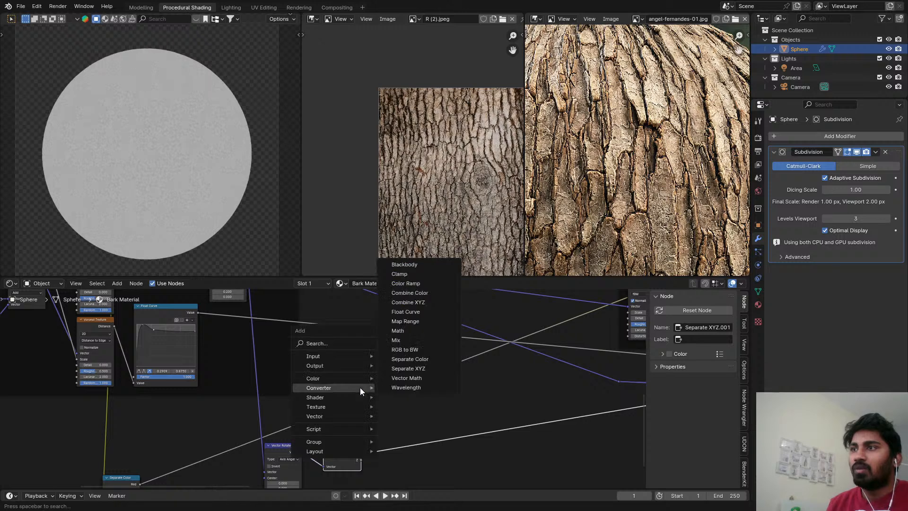
pyautogui.write('mi')
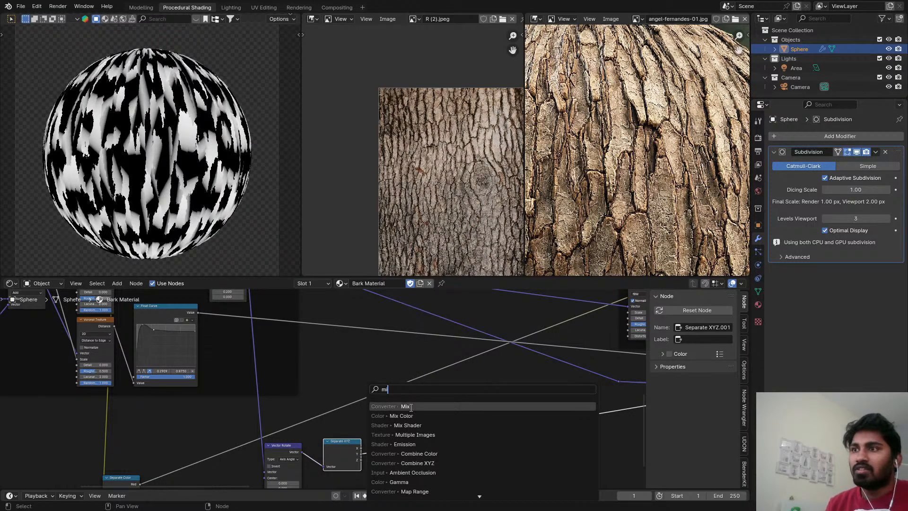
pyautogui.press('Escape')
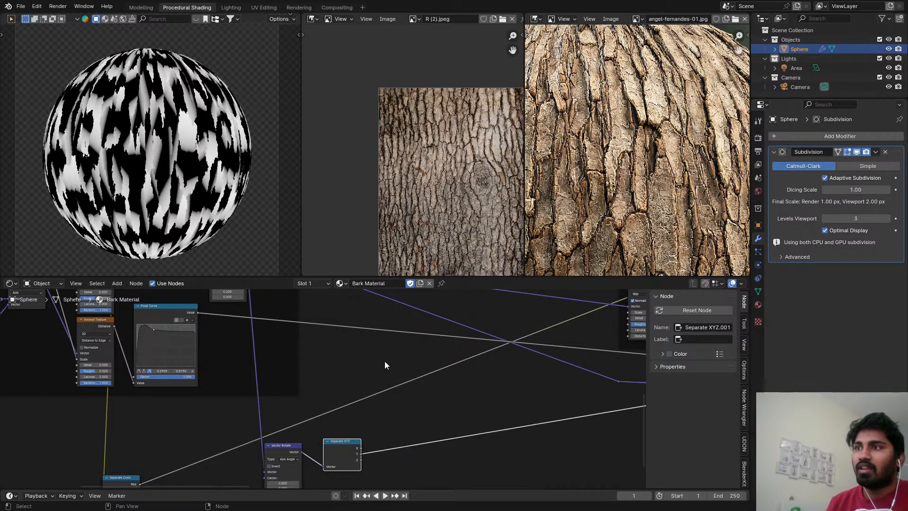
# Insert a Math Add node after the Float Curve and connect Separate XYZ's Y output to its second value.
pyautogui.hotkey('shift', 'a')
pyautogui.write('math')
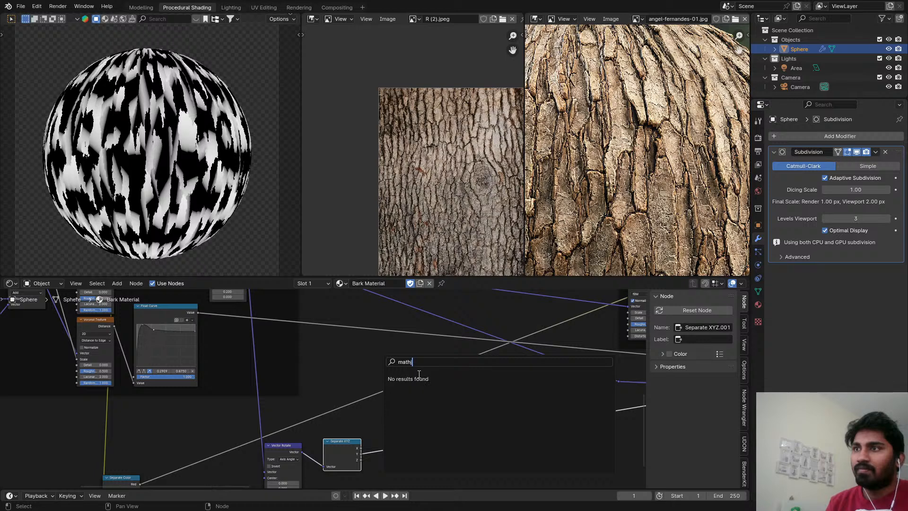
pyautogui.click(419, 376)
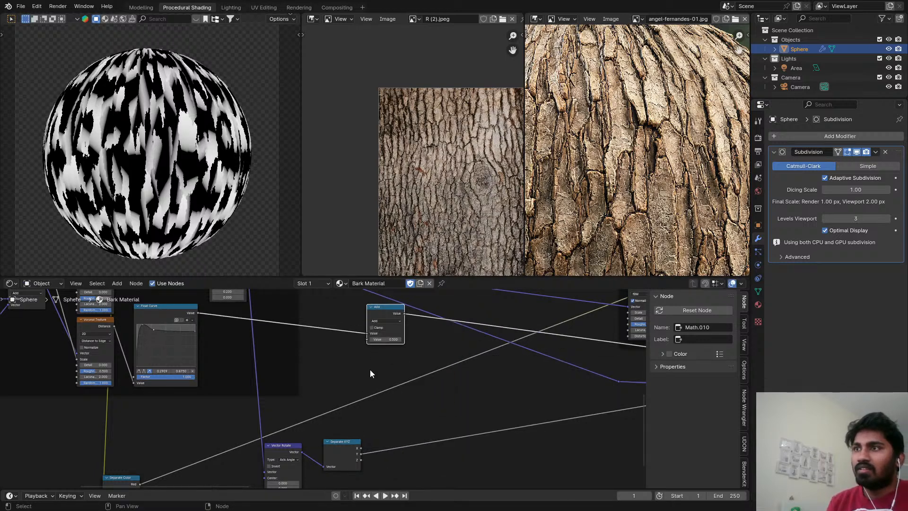
pyautogui.moveTo(361, 453); pyautogui.dragTo(427, 357)
# Preview the Principled BSDF so the sphere shows the full bark material.
pyautogui.scroll(-1, 427, 356)
pyautogui.scroll(-5, 367, 441)
pyautogui.moveTo(367, 441); pyautogui.dragTo(502, 471, button='middle')
pyautogui.keyDown('ctrl'); pyautogui.keyDown('shift'); pyautogui.click(490, 345); pyautogui.keyUp('shift'); pyautogui.keyUp('ctrl')
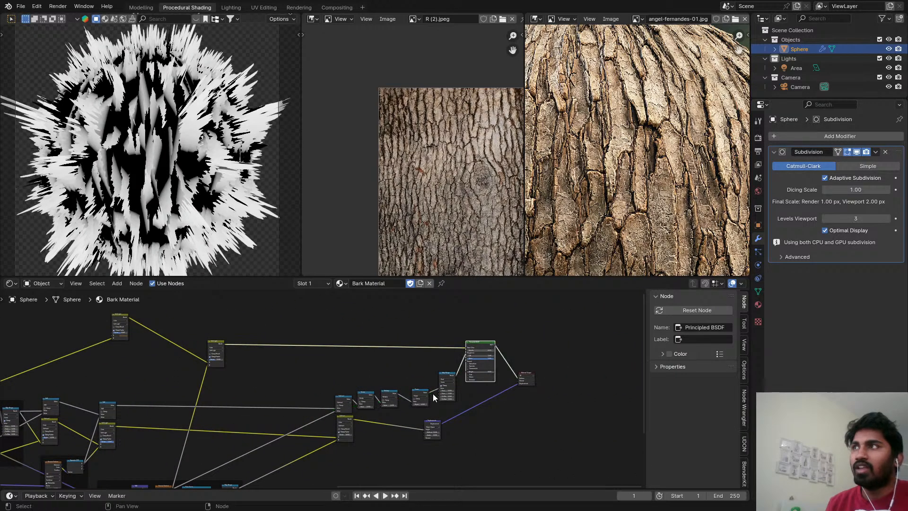
# Duplicate the Add node into the link between Separate XYZ and Add, and set the copy to Multiply.
pyautogui.moveTo(434, 395); pyautogui.dragTo(219, 304, button='middle')
pyautogui.scroll(3, 225, 365)
pyautogui.moveTo(225, 365); pyautogui.dragTo(275, 365, button='middle')
pyautogui.scroll(3, 276, 365)
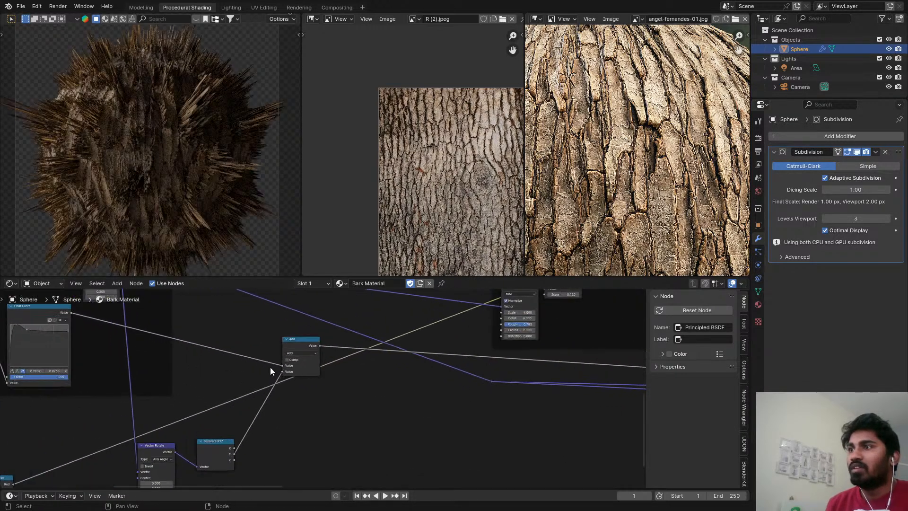
pyautogui.click(291, 343)
pyautogui.hotkey('shift', 'd')
pyautogui.click(259, 425)
pyautogui.scroll(2, 259, 425)
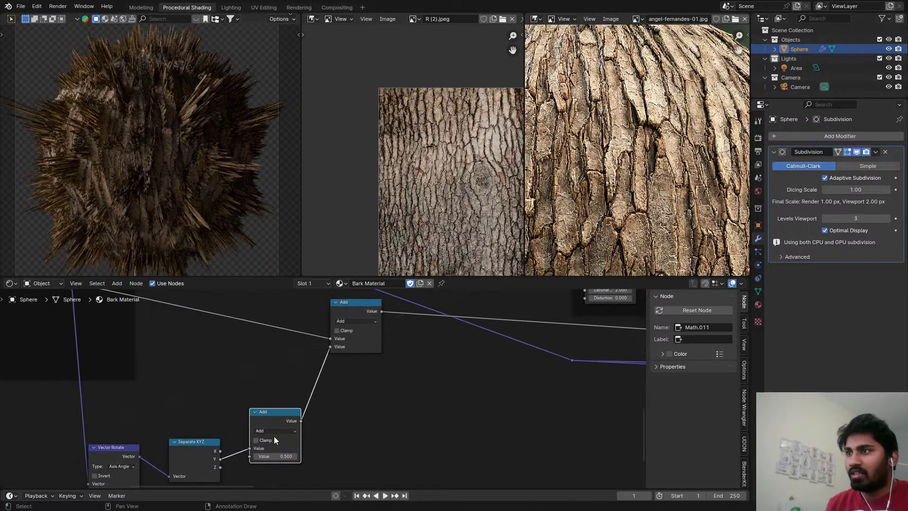
pyautogui.click(275, 431)
pyautogui.click(268, 356)
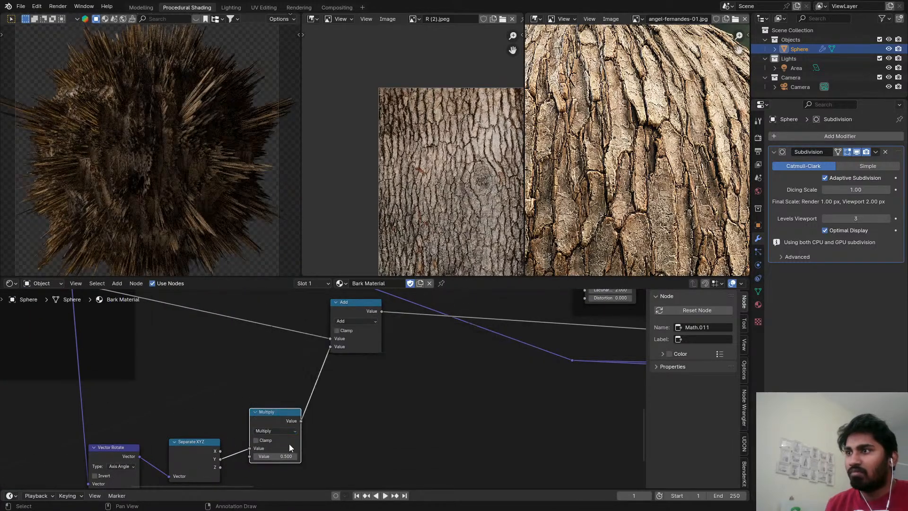
# Reduce the new Multiply node's value to 0.1 to tone down the displacement.
pyautogui.keyDown('shift'); pyautogui.moveTo(286, 456); pyautogui.dragTo(270, 457); pyautogui.keyUp('shift')
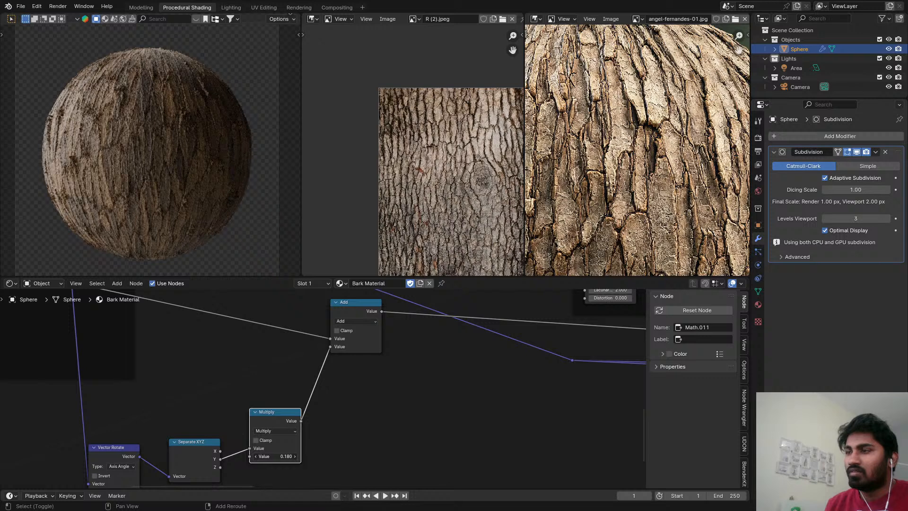
pyautogui.keyDown('shift'); pyautogui.moveTo(267, 457); pyautogui.dragTo(266, 456); pyautogui.keyUp('shift')
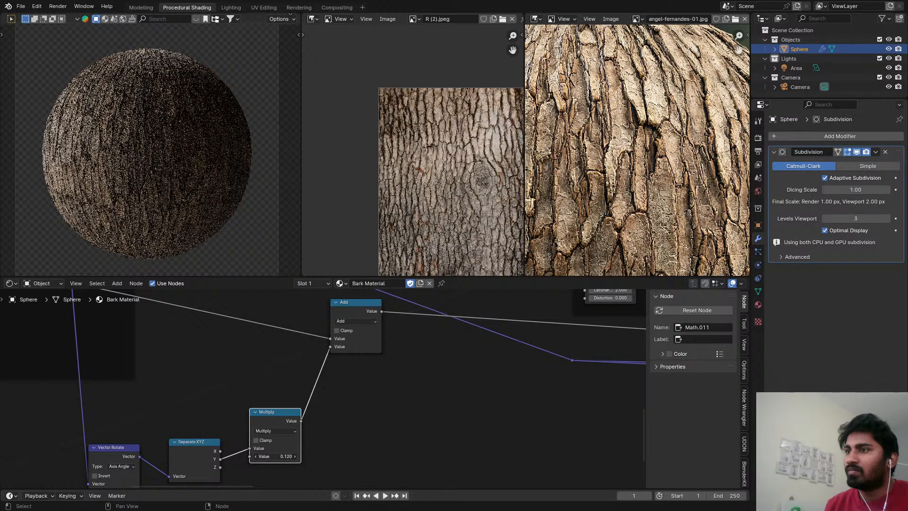
pyautogui.click(291, 454)
pyautogui.write('.1')
pyautogui.press('Return')
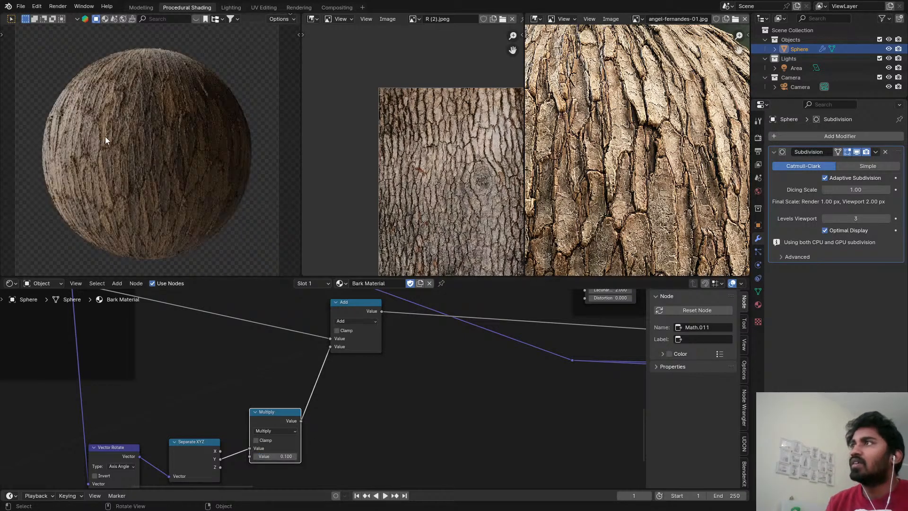
# Open the Rendering workspace, look through the earlier render slots from Slot 4, and render the bark sphere into Slot 7.
pyautogui.press('z')
pyautogui.click(299, 8)
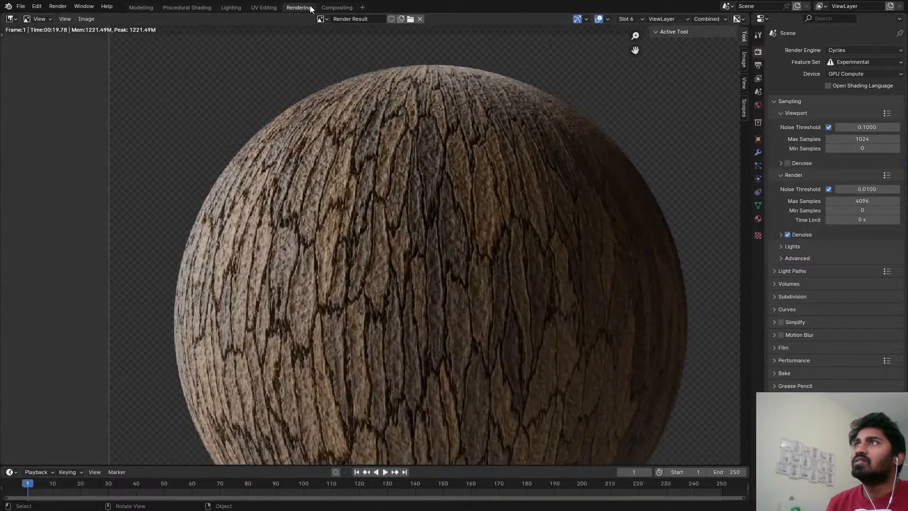
pyautogui.press('Home')
pyautogui.press('4')
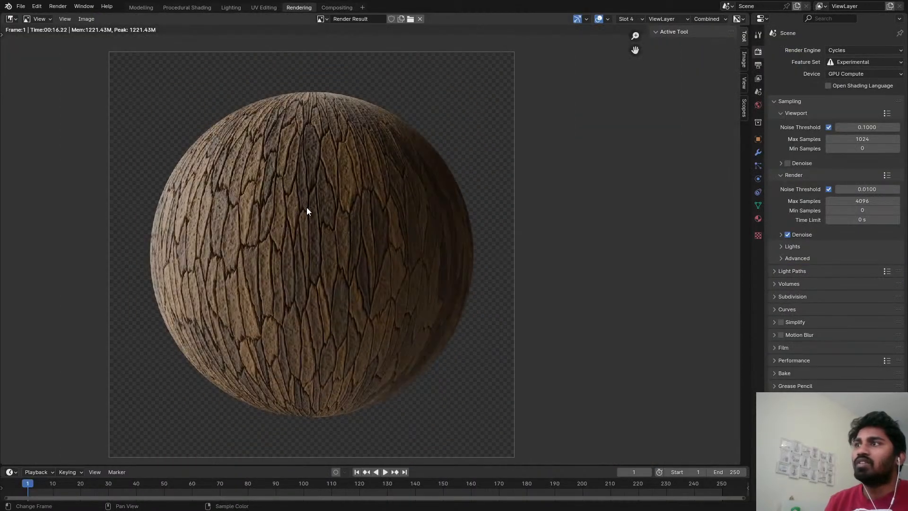
pyautogui.press('5')
pyautogui.press('6')
pyautogui.press('7')
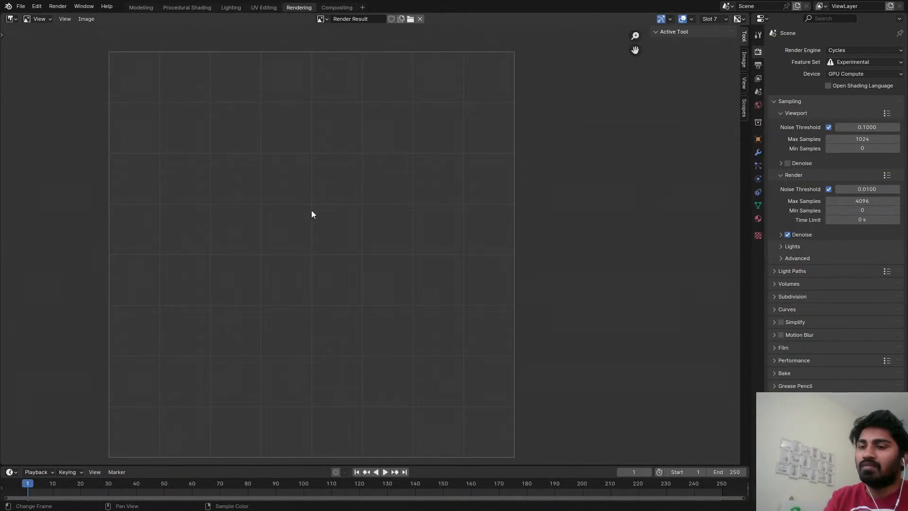
pyautogui.press('F12')
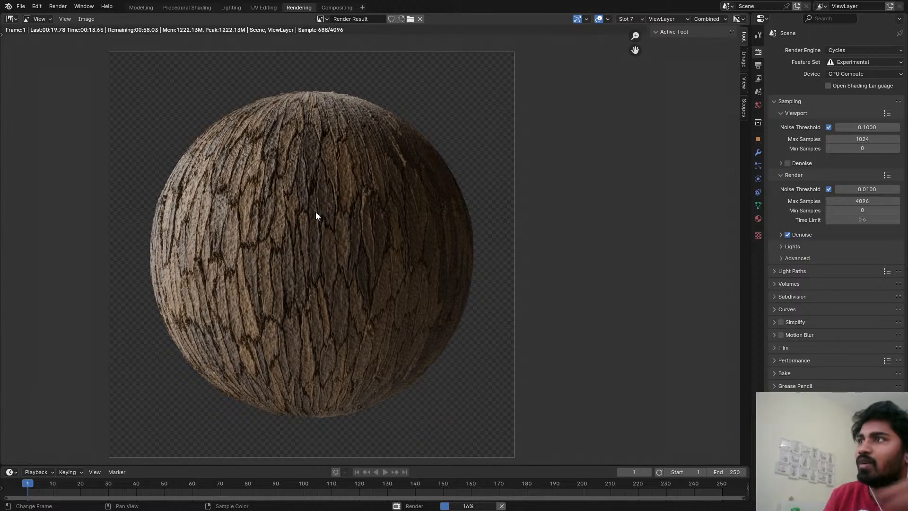
# Compare the bark renders in Slot 6 and Slot 7 up close, examining how the plates tilt and catch light.
pyautogui.hotkey('alt', 'j')
pyautogui.press('j')
pyautogui.hotkey('alt', 'j')
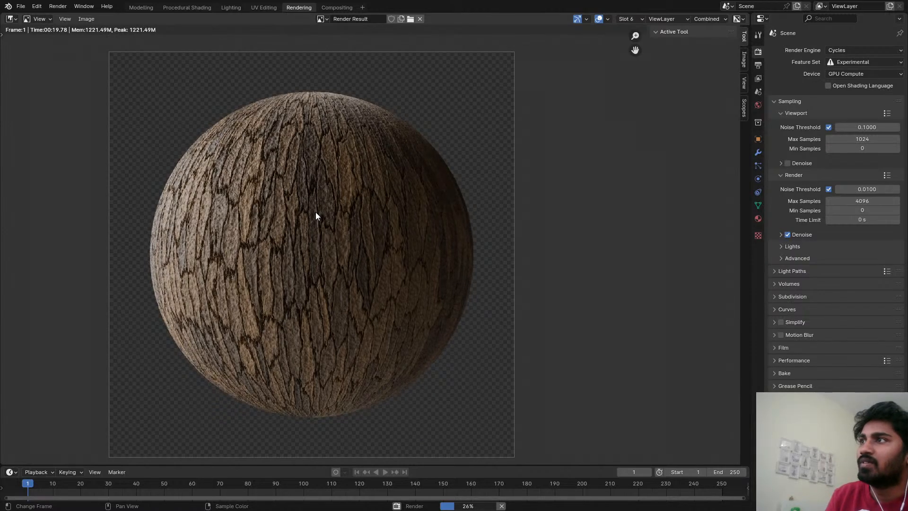
pyautogui.press('j')
pyautogui.hotkey('alt', 'j')
pyautogui.scroll(3, 316, 212)
pyautogui.scroll(-1, 316, 212)
pyautogui.moveTo(383, 206); pyautogui.dragTo(413, 206, button='middle')
pyautogui.press('j')
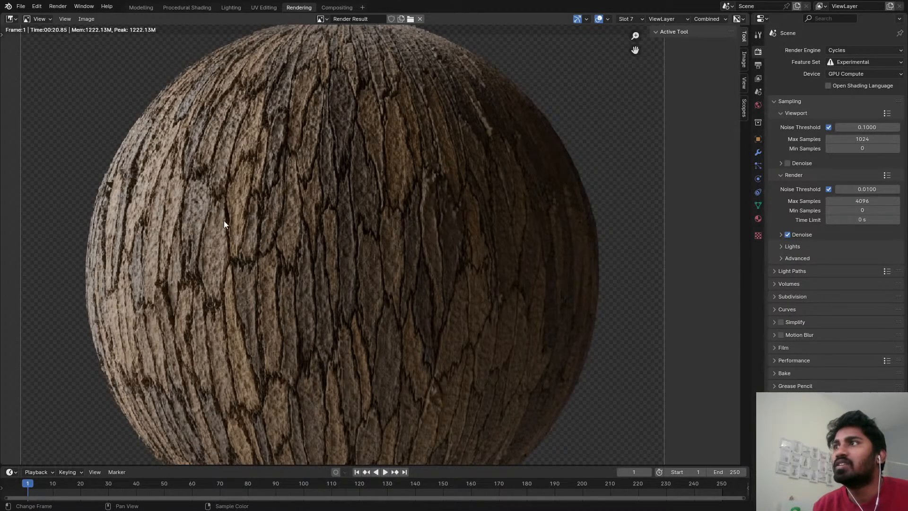
pyautogui.press('j')
pyautogui.press('j')
pyautogui.press('j')
pyautogui.press('j')
pyautogui.press('j')
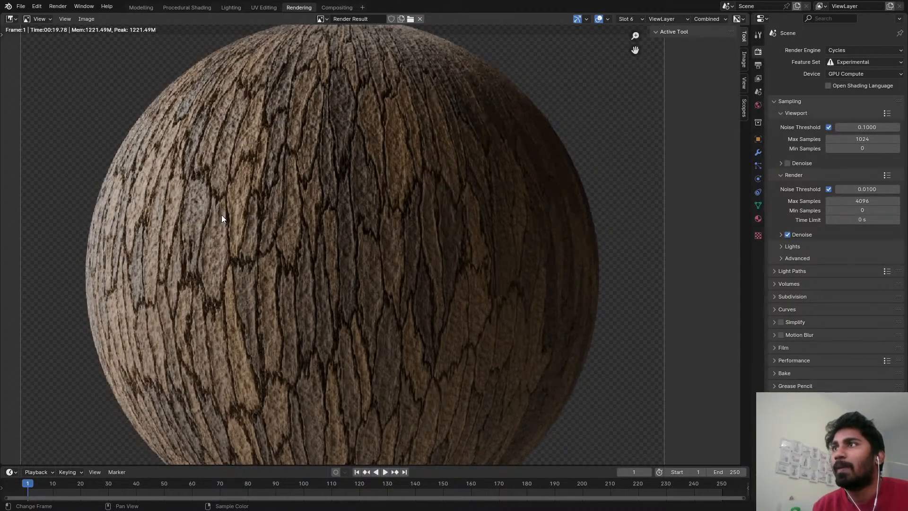
pyautogui.press('j')
pyautogui.press('j')
pyautogui.press('j')
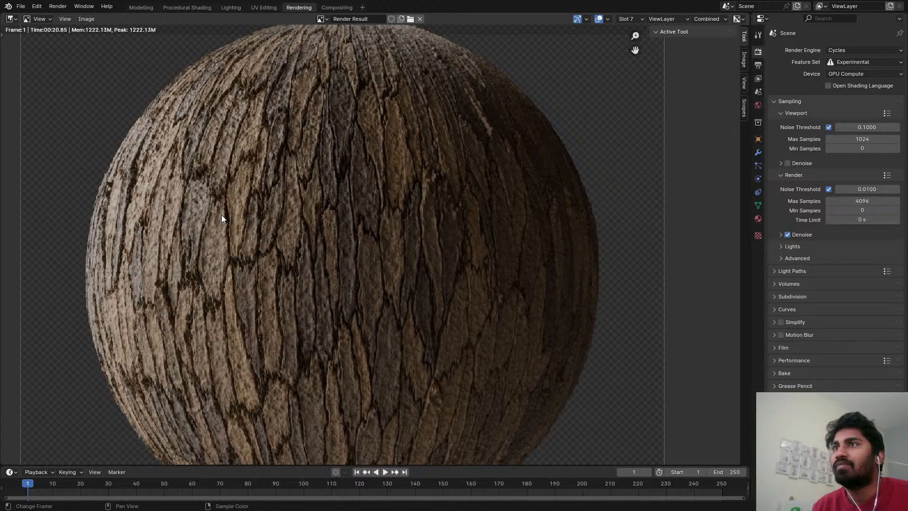
pyautogui.press('j')
pyautogui.press('j')
pyautogui.press('j')
pyautogui.press('j')
pyautogui.press('j')
pyautogui.press('j')
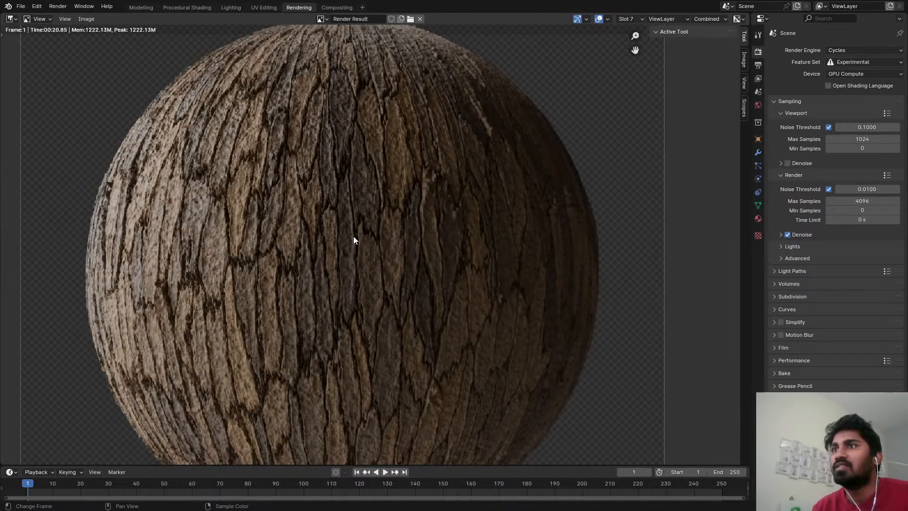
# Flip between the render slots and inspect the Slot 7 bark sphere both close up and as a whole.
pyautogui.press('j')
pyautogui.press('j')
pyautogui.press('j')
pyautogui.press('j')
pyautogui.press('j')
pyautogui.press('j')
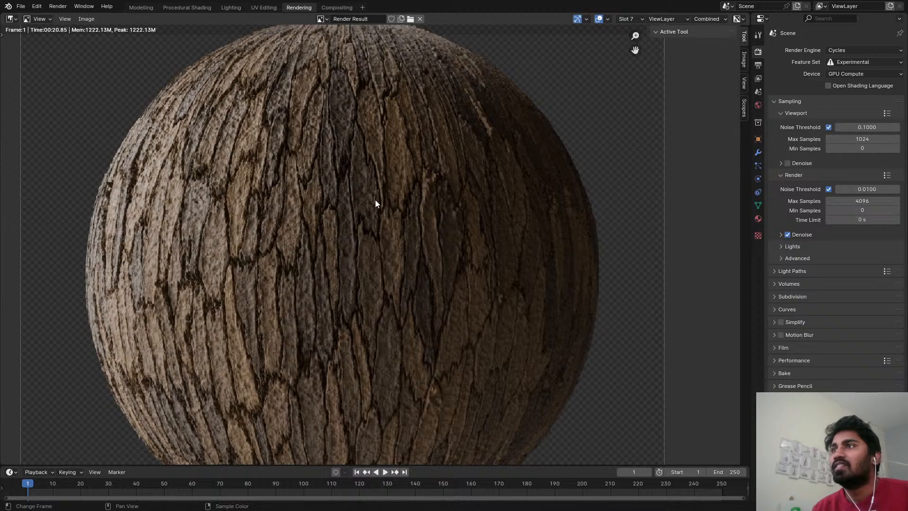
pyautogui.scroll(-3, 375, 212)
pyautogui.moveTo(374, 216); pyautogui.dragTo(390, 203, button='middle')
pyautogui.scroll(2, 374, 197)
pyautogui.scroll(3, 317, 199)
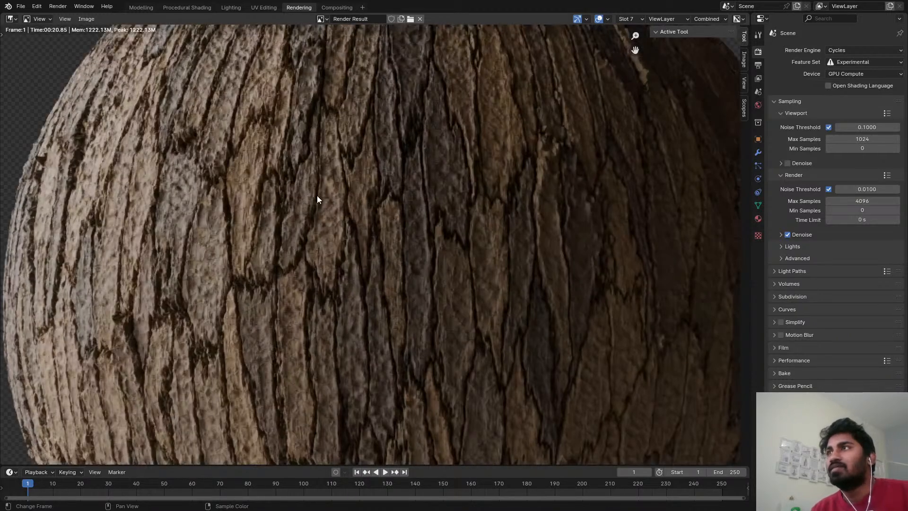
pyautogui.scroll(-6, 317, 199)
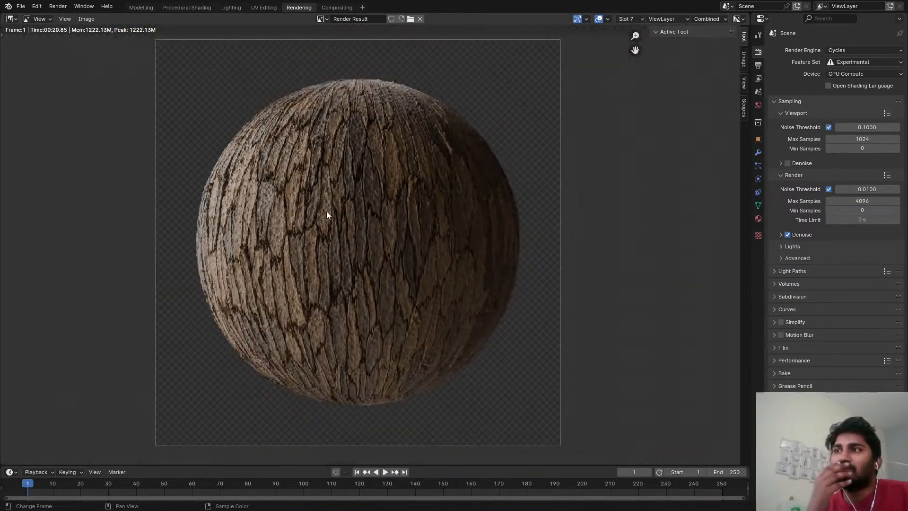
pyautogui.scroll(4, 326, 213)
pyautogui.scroll(-1, 348, 173)
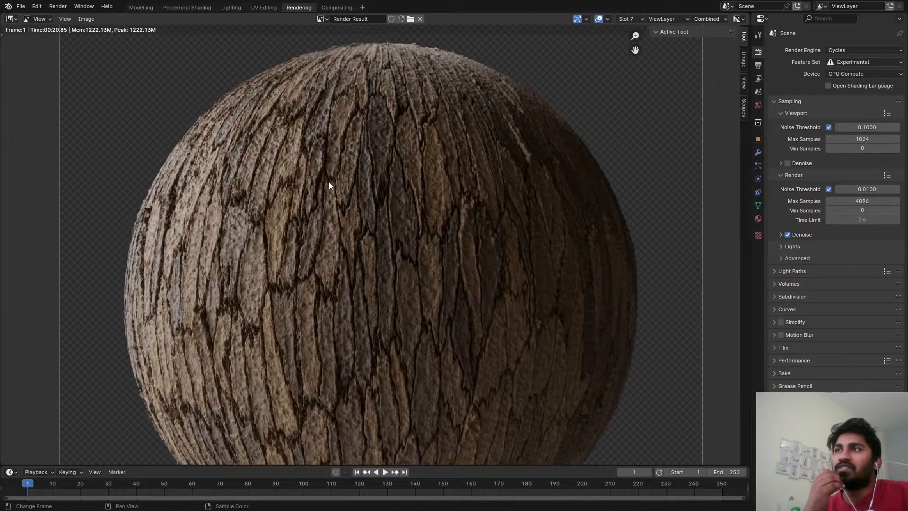
pyautogui.scroll(-1, 367, 199)
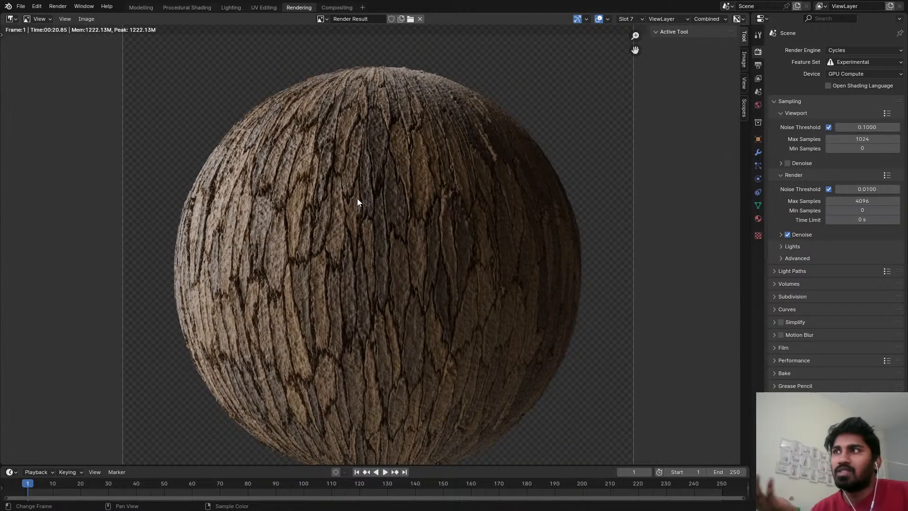
# Return to the Procedural Shading workspace and show the bark sphere in rendered shading.
pyautogui.click(177, 7)
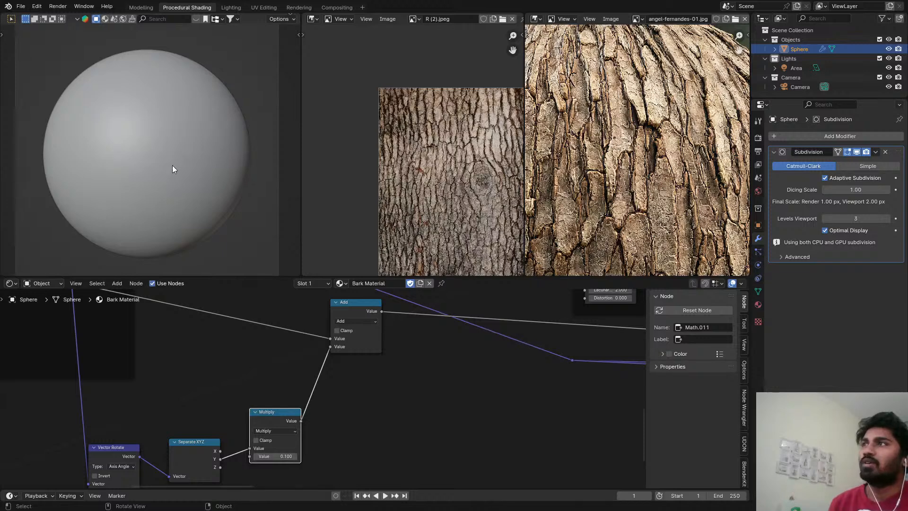
pyautogui.hotkey('shift', 'z')
pyautogui.scroll(-6, 310, 396)
pyautogui.moveTo(255, 419); pyautogui.dragTo(343, 379, button='middle')
pyautogui.scroll(-1, 284, 378)
pyautogui.scroll(-2, 217, 429)
pyautogui.scroll(3, 274, 373)
pyautogui.scroll(-2, 229, 420)
pyautogui.scroll(2, 235, 429)
pyautogui.scroll(5, 234, 430)
# Move the Separate Color node up, directly beneath the Voronoi Texture and curve nodes.
pyautogui.moveTo(233, 459); pyautogui.dragTo(234, 448)
pyautogui.scroll(-8, 221, 436)
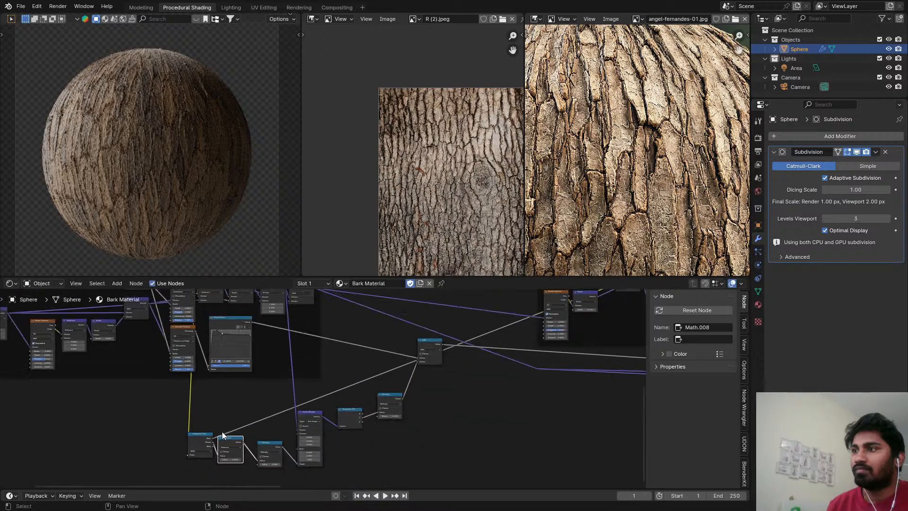
pyautogui.moveTo(220, 433); pyautogui.dragTo(216, 469, button='middle')
pyautogui.moveTo(205, 471); pyautogui.dragTo(216, 443)
pyautogui.scroll(-3, 222, 445)
pyautogui.moveTo(230, 449); pyautogui.dragTo(217, 397, button='middle')
pyautogui.scroll(4, 217, 426)
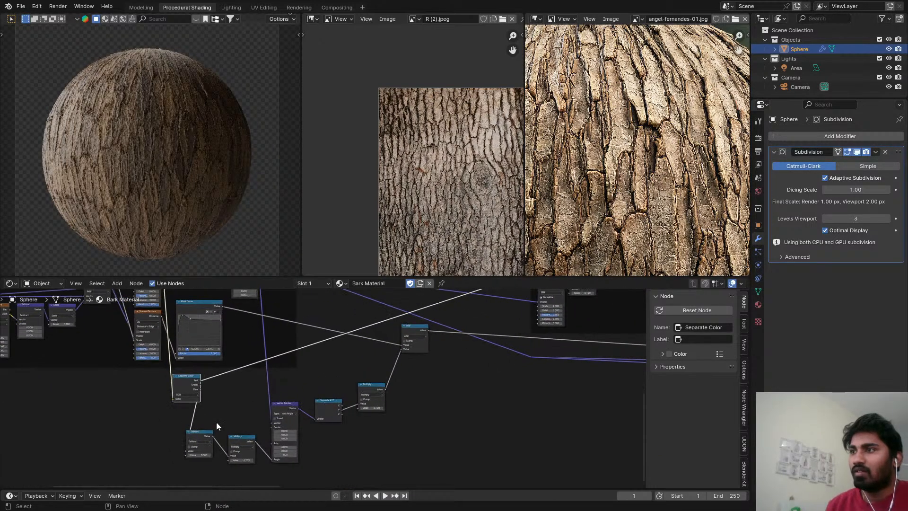
# Line up the Subtract, Multiply, Vector Rotate and Separate XYZ nodes in a row after Separate Color.
pyautogui.moveTo(197, 432); pyautogui.dragTo(219, 381)
pyautogui.moveTo(252, 457); pyautogui.dragTo(286, 383)
pyautogui.scroll(1, 263, 402)
pyautogui.scroll(1, 262, 403)
pyautogui.moveTo(341, 401); pyautogui.dragTo(331, 379)
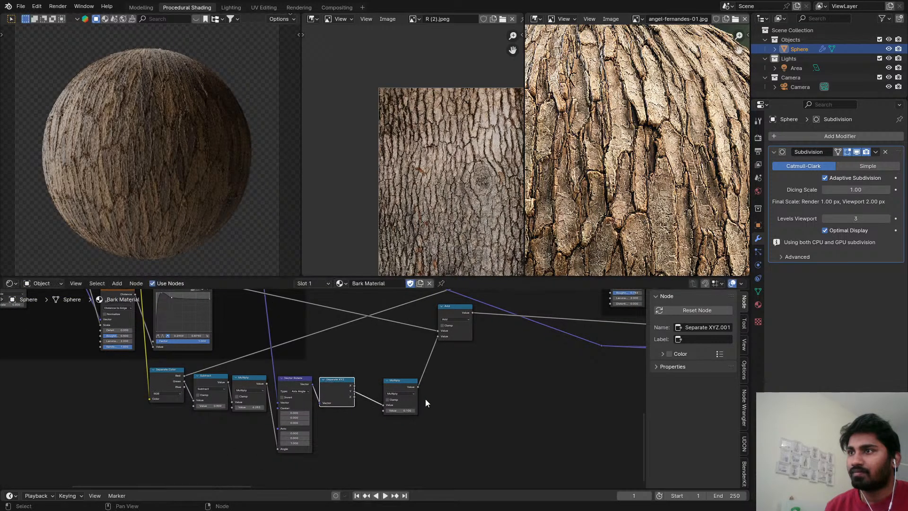
# Move the 0.1 Multiply node close to Separate XYZ and bring the Add node down toward the row.
pyautogui.click(393, 383)
pyautogui.moveTo(392, 383); pyautogui.dragTo(371, 384)
pyautogui.scroll(1, 432, 310)
pyautogui.click(444, 310)
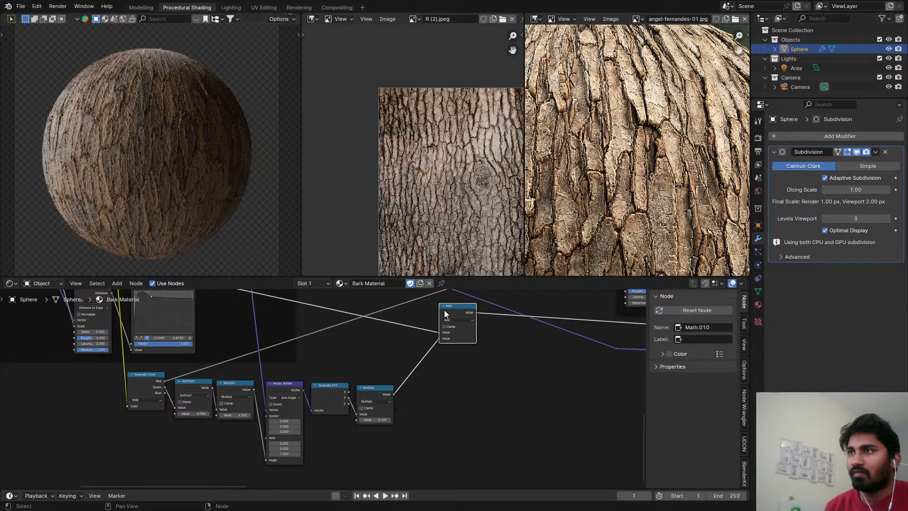
pyautogui.scroll(-2, 444, 310)
pyautogui.moveTo(438, 320); pyautogui.dragTo(390, 393, button='middle')
# Lower the factor of the color Subtract node that feeds Soft Light to 0.208.
pyautogui.scroll(-1, 390, 393)
pyautogui.moveTo(458, 403); pyautogui.dragTo(68, 392, button='middle')
pyautogui.scroll(-5, 372, 405)
pyautogui.scroll(5, 341, 350)
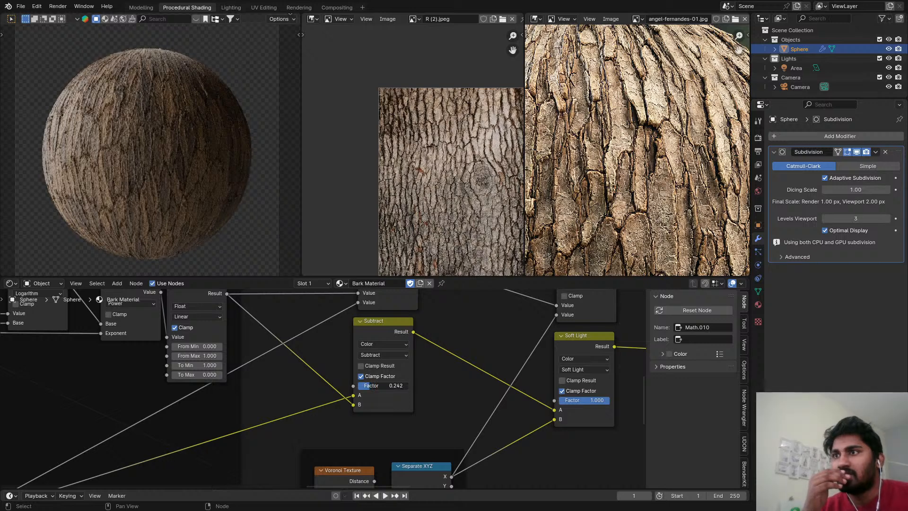
pyautogui.moveTo(383, 385); pyautogui.dragTo(373, 385)
# Reduce the Soft Light mix node's factor to 0.442.
pyautogui.scroll(1, 434, 393)
pyautogui.moveTo(540, 387); pyautogui.dragTo(474, 389, button='middle')
pyautogui.scroll(-3, 434, 393)
pyautogui.scroll(3, 473, 404)
pyautogui.moveTo(481, 388); pyautogui.dragTo(450, 388)
pyautogui.scroll(-6, 480, 409)
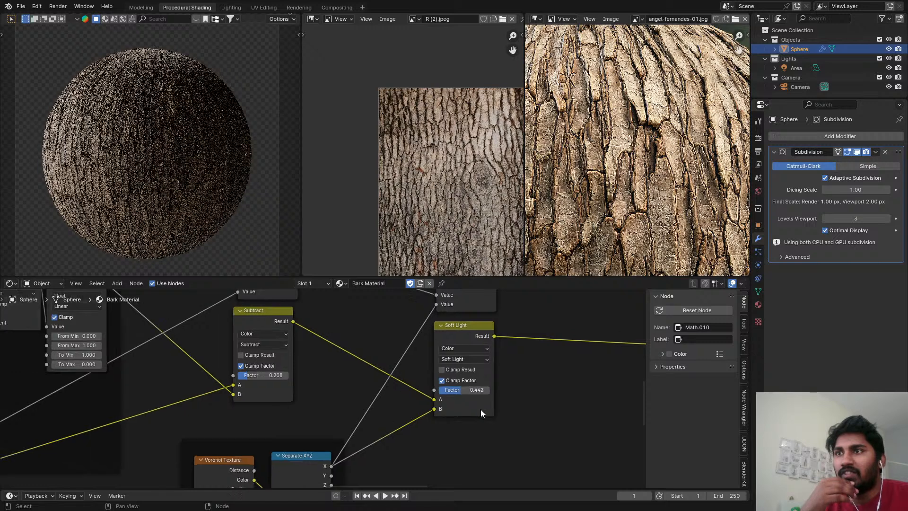
# Lower the factor of the color Subtract node feeding the Displacement height to 0.076.
pyautogui.moveTo(481, 409); pyautogui.dragTo(265, 385, button='middle')
pyautogui.scroll(-4, 311, 368)
pyautogui.moveTo(311, 367); pyautogui.dragTo(39, 362, button='middle')
pyautogui.scroll(12, 340, 357)
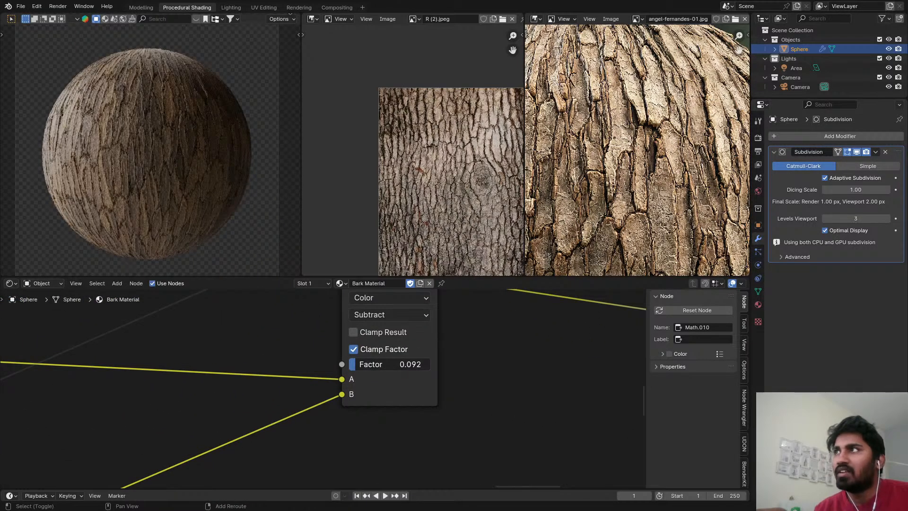
pyautogui.moveTo(390, 364); pyautogui.dragTo(388, 364)
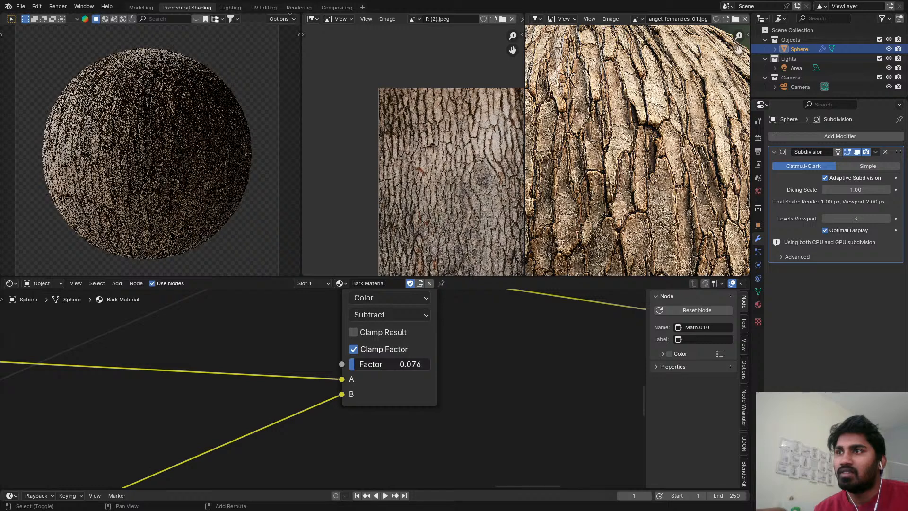
pyautogui.scroll(-10, 142, 349)
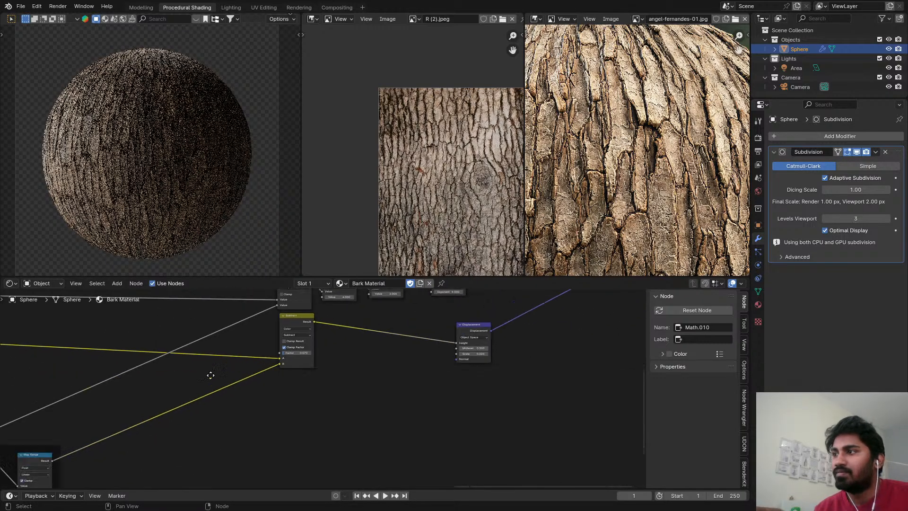
# Save the file, then render the bark sphere into Slot 8 in the Rendering workspace and check it at several zoom levels.
pyautogui.hotkey('ctrl', 's')
pyautogui.click(298, 7)
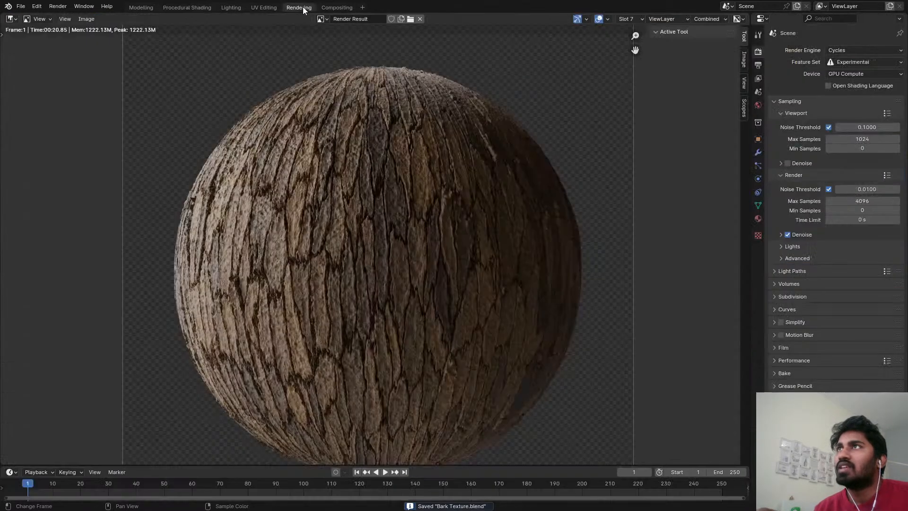
pyautogui.scroll(3, 362, 204)
pyautogui.scroll(-3, 358, 208)
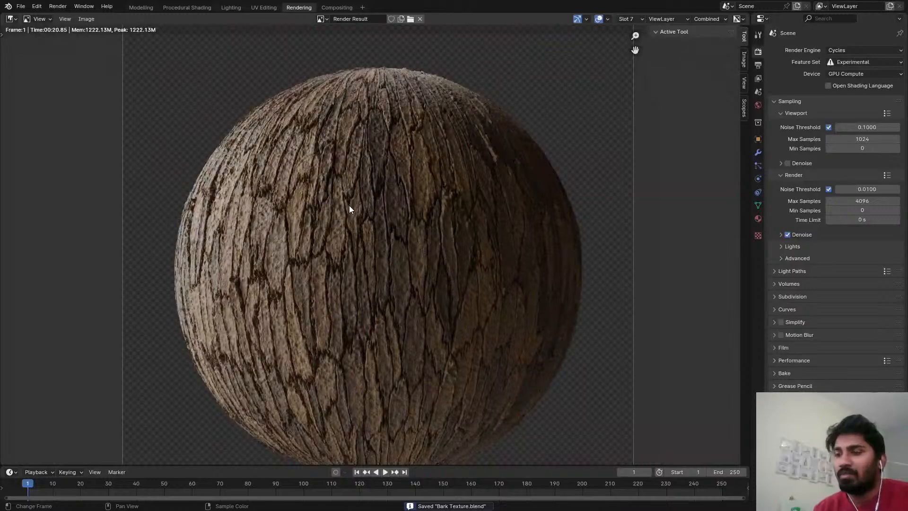
pyautogui.press('F12')
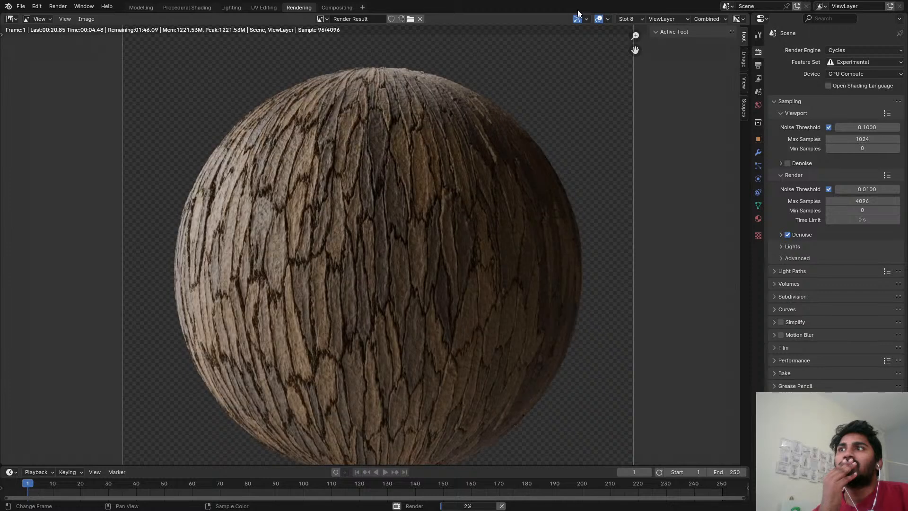
pyautogui.scroll(-3, 385, 253)
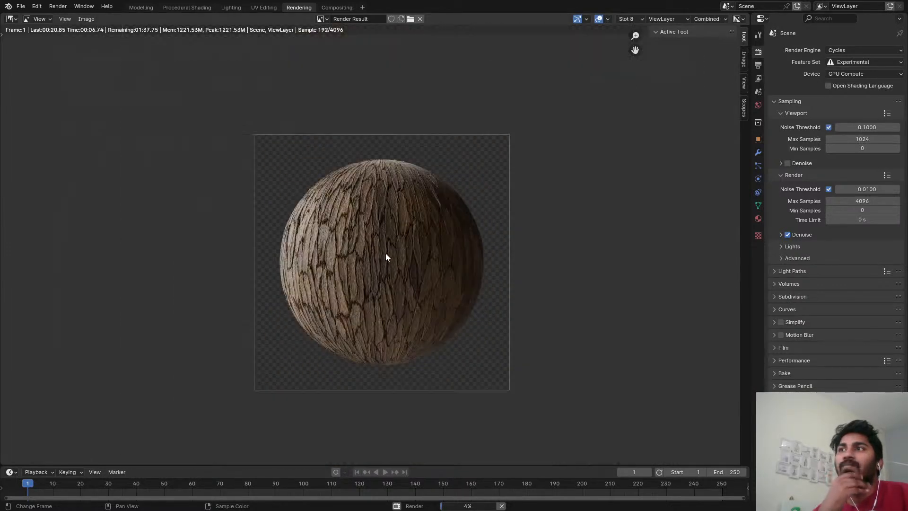
pyautogui.scroll(2, 386, 251)
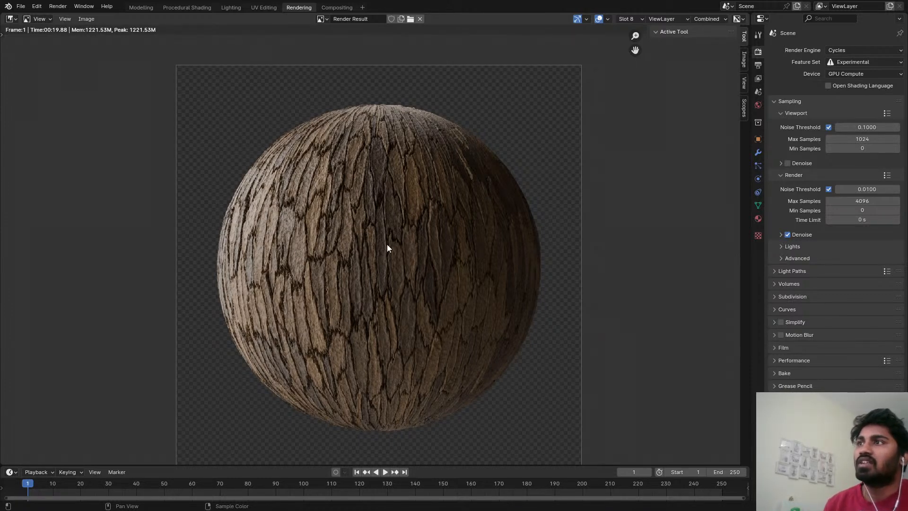
pyautogui.scroll(3, 388, 242)
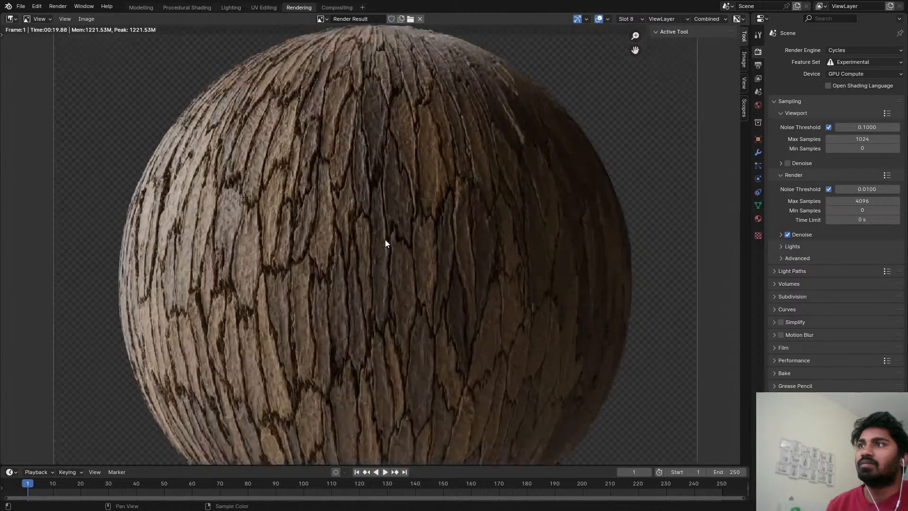
pyautogui.scroll(-3, 385, 226)
pyautogui.scroll(1, 386, 211)
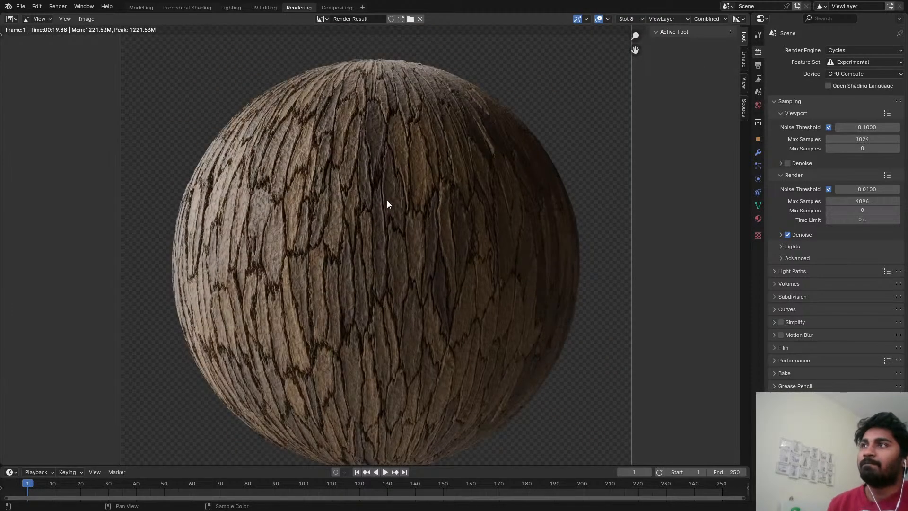
# Open the Lighting workspace, show the small camera preview in rendered shading, and save the file.
pyautogui.click(230, 7)
pyautogui.press('z')
pyautogui.click(730, 61)
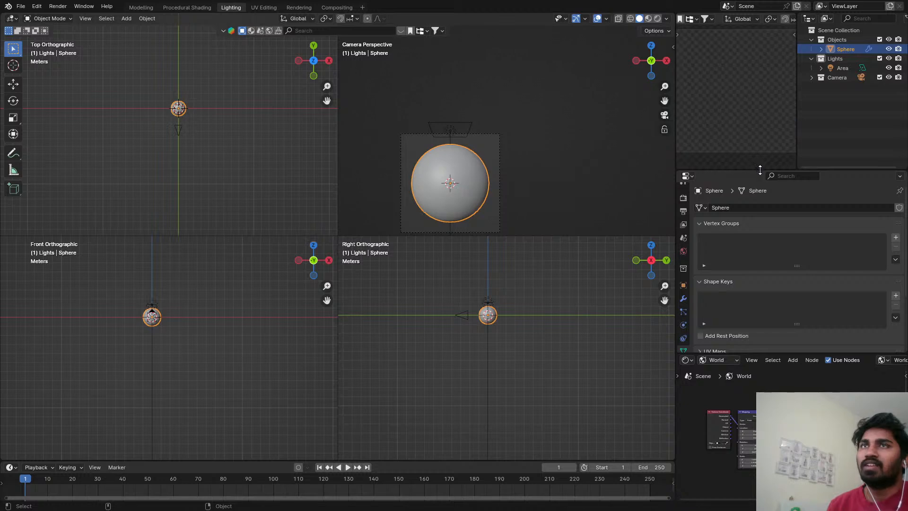
pyautogui.press('Tab')
pyautogui.press('Tab')
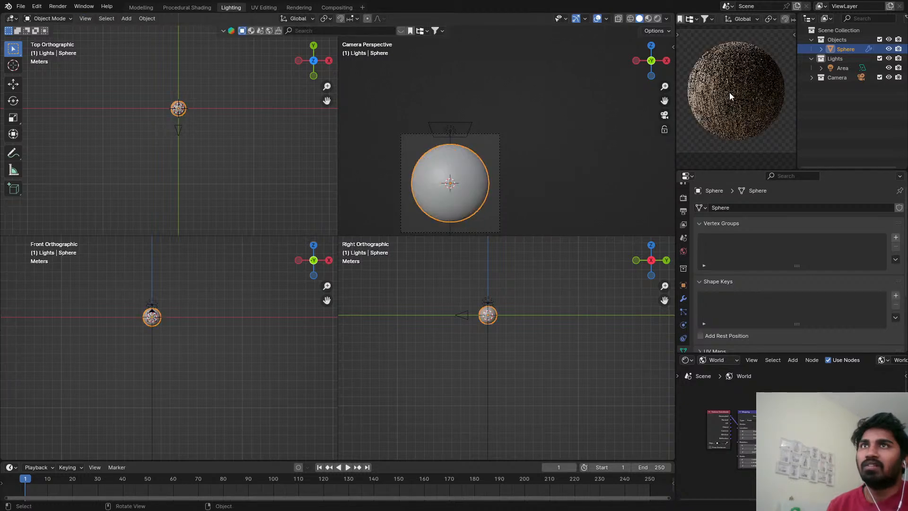
pyautogui.hotkey('ctrl', 's')
pyautogui.scroll(-1, 543, 170)
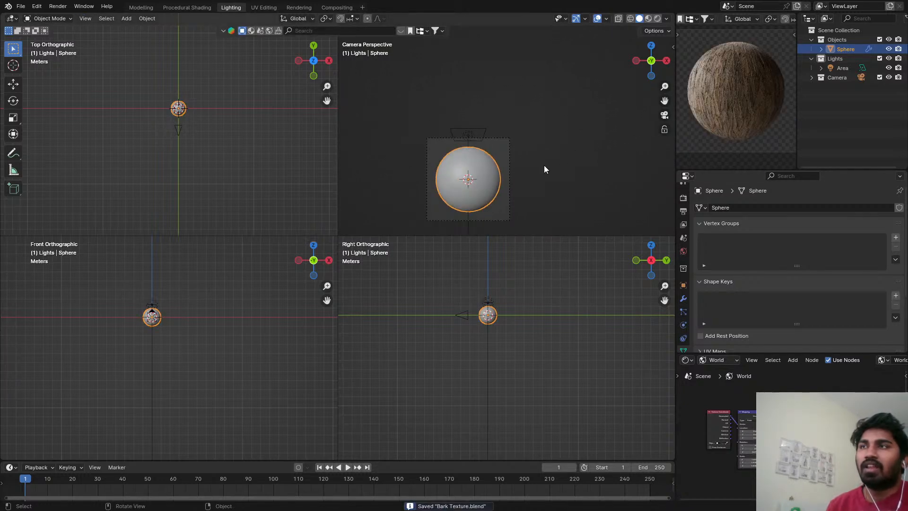
pyautogui.scroll(1, 488, 155)
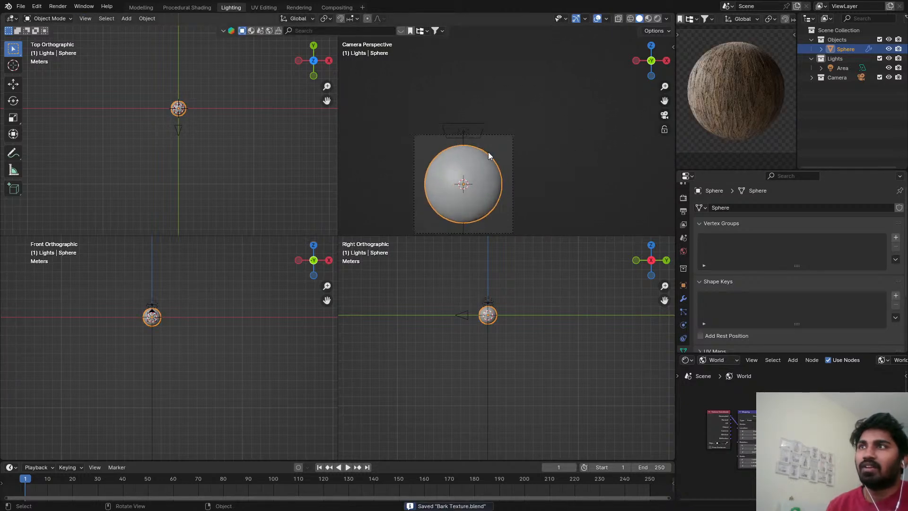
# Duplicate the area light above the sphere and place the copy behind the sphere, off to its right side in the top view.
pyautogui.click(470, 129)
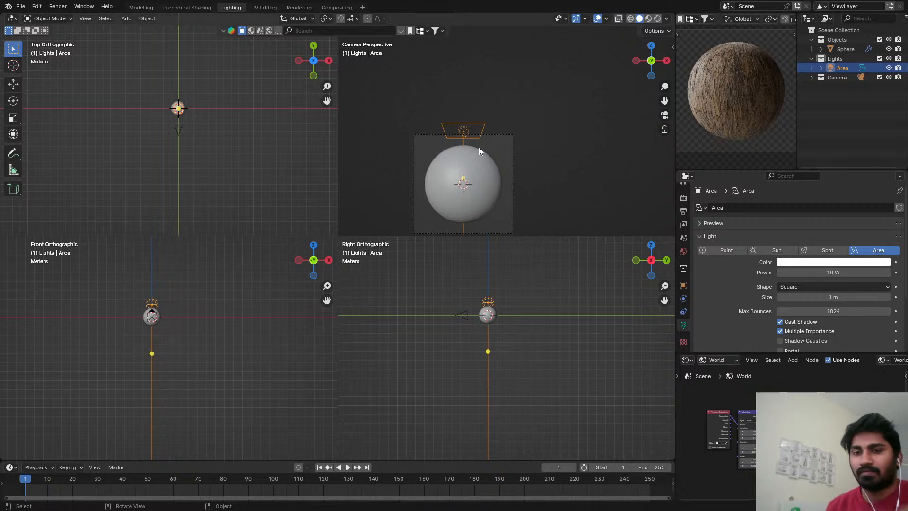
pyautogui.scroll(4, 189, 101)
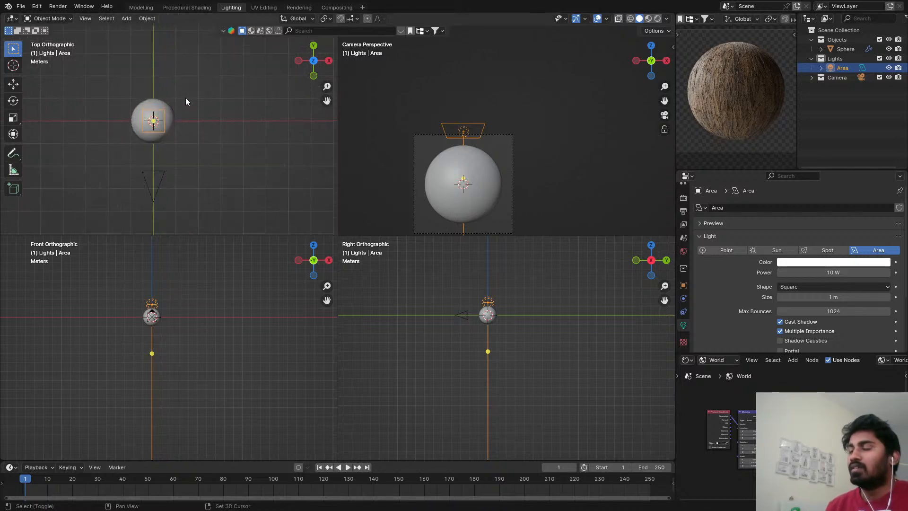
pyautogui.keyDown('shift'); pyautogui.moveTo(185, 97); pyautogui.dragTo(171, 136, button='middle'); pyautogui.keyUp('shift')
pyautogui.hotkey('shift', 'd')
pyautogui.click(243, 71)
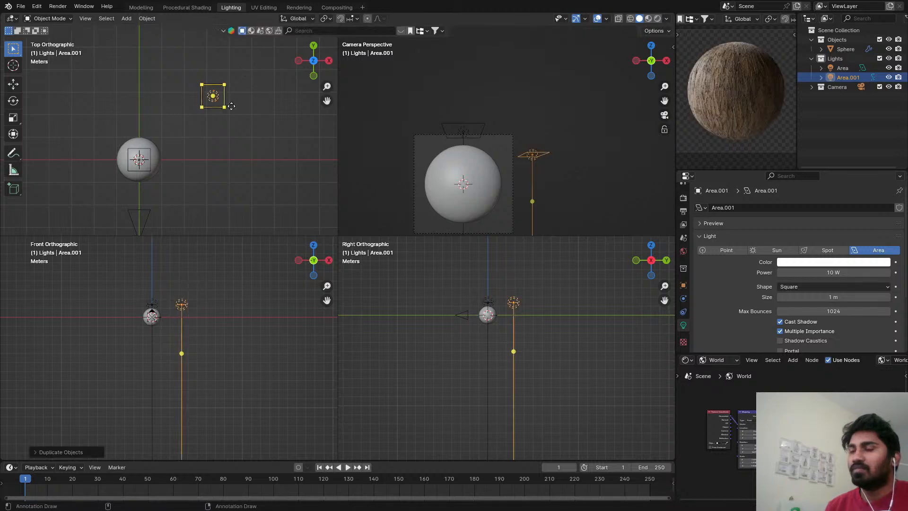
# Aim the duplicated area light toward the sphere and move it lower and closer to the sphere in the camera view.
pyautogui.hotkey('shift', 't')
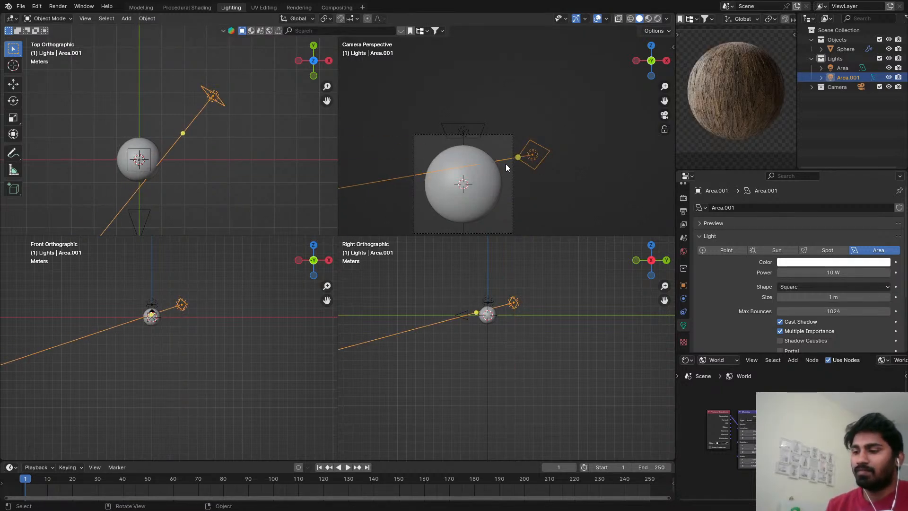
pyautogui.press('g')
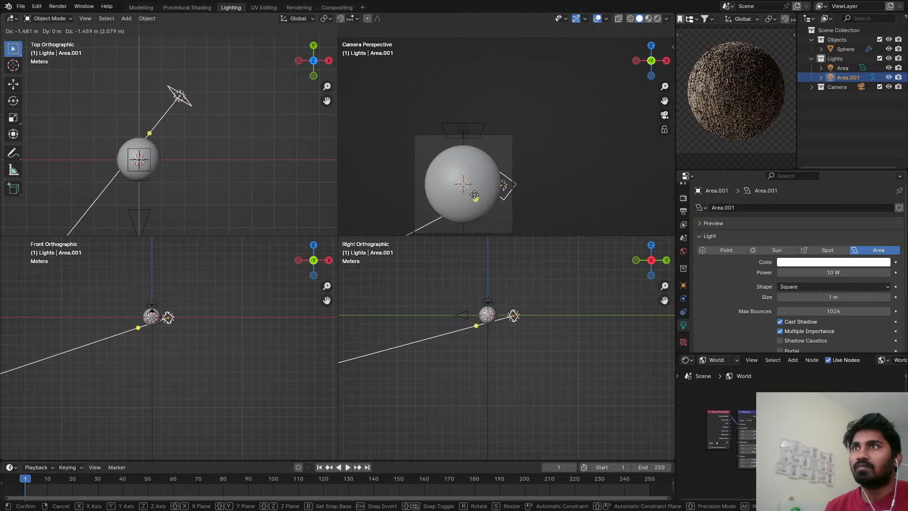
pyautogui.click(481, 189)
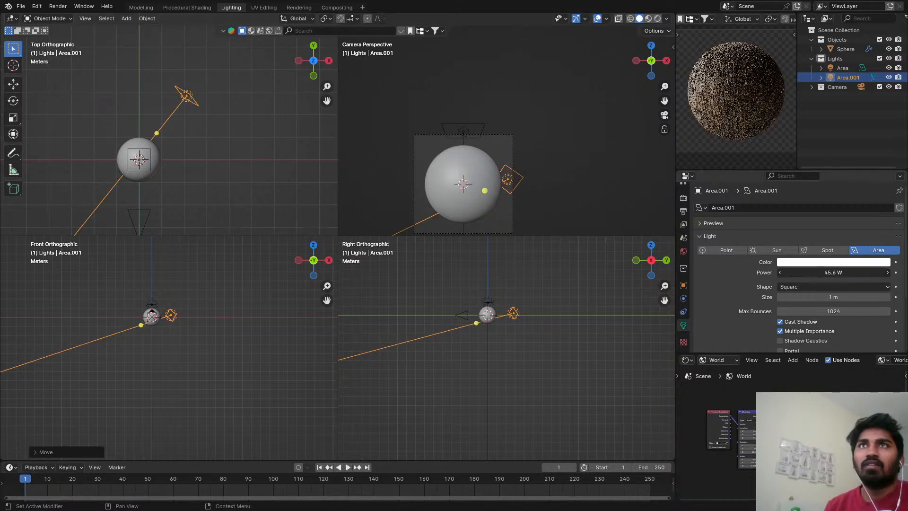
# Set the duplicated area light's power to 200 W.
pyautogui.moveTo(807, 277); pyautogui.dragTo(851, 277)
pyautogui.click(794, 272)
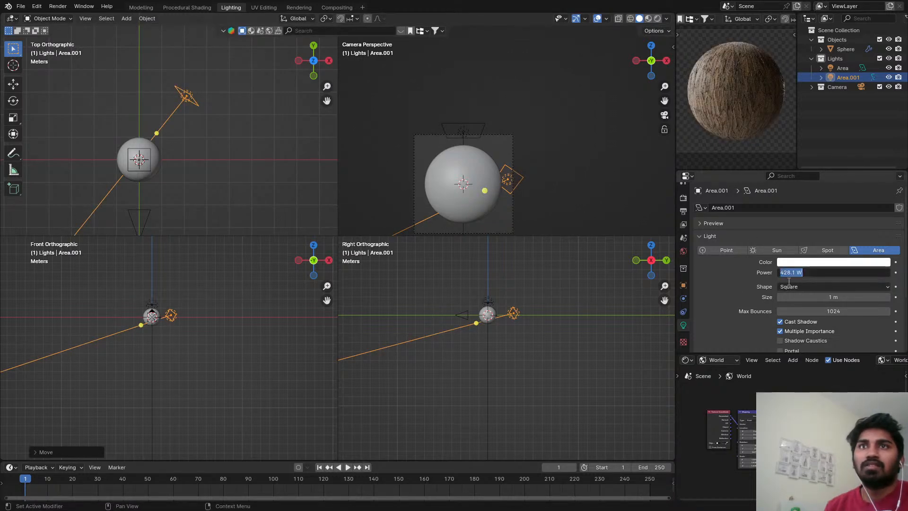
pyautogui.write('200')
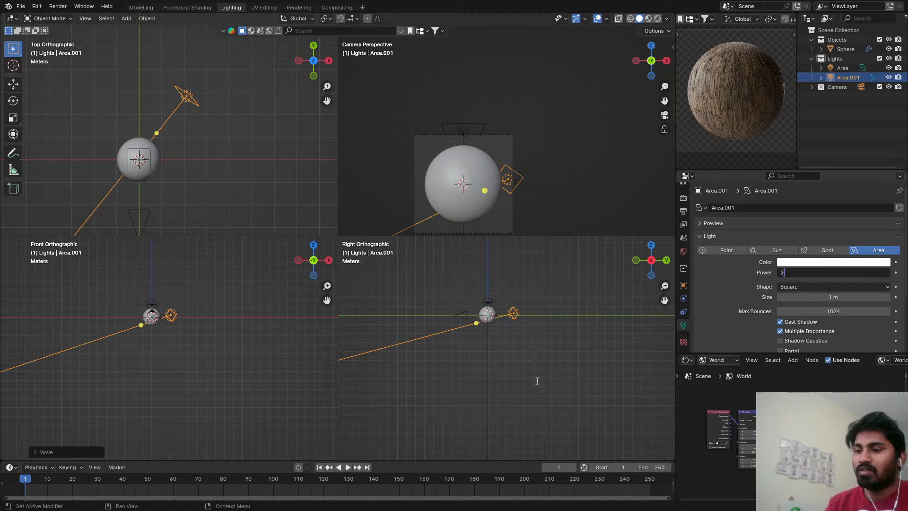
pyautogui.press('Return')
# Move the duplicated area light forward in the top view, nearer to the sphere.
pyautogui.scroll(3, 138, 120)
pyautogui.press('g')
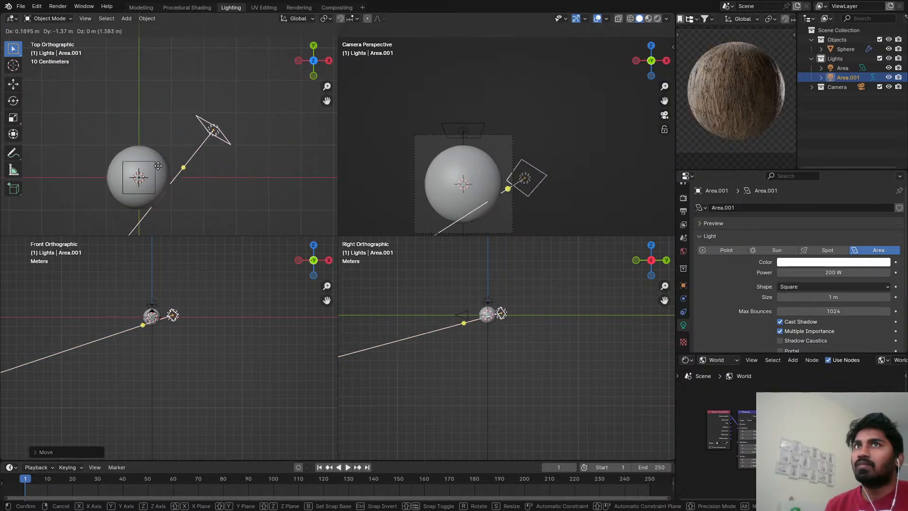
pyautogui.click(153, 164)
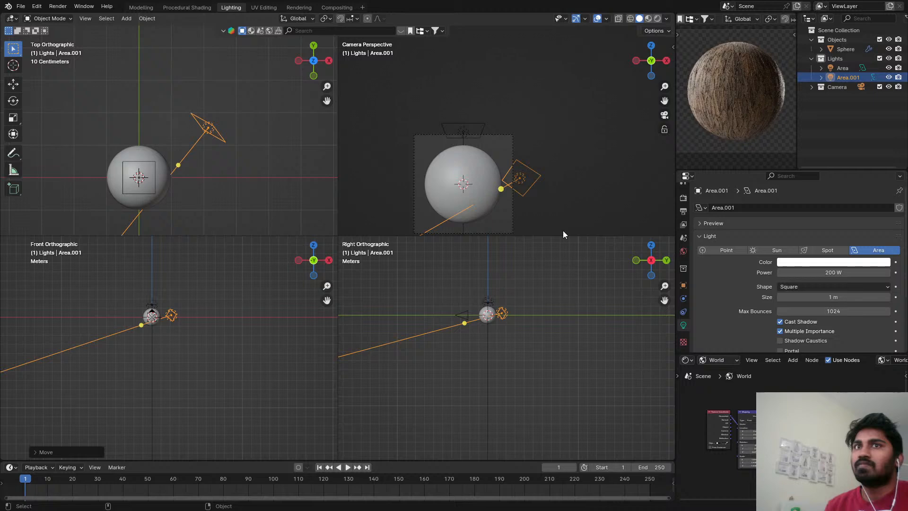
# Change the duplicated area light's shape to Rectangle and stretch its Y size to 5.97 m.
pyautogui.click(869, 287)
pyautogui.click(827, 310)
pyautogui.moveTo(827, 308); pyautogui.dragTo(889, 309)
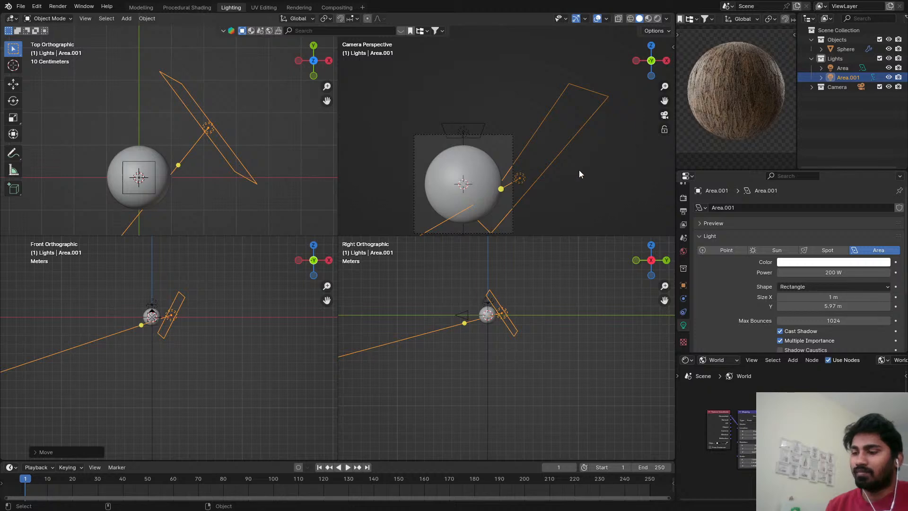
# Rotate the rectangular light upright in the camera view and aim it just in front of the sphere in the top view.
pyautogui.press('r')
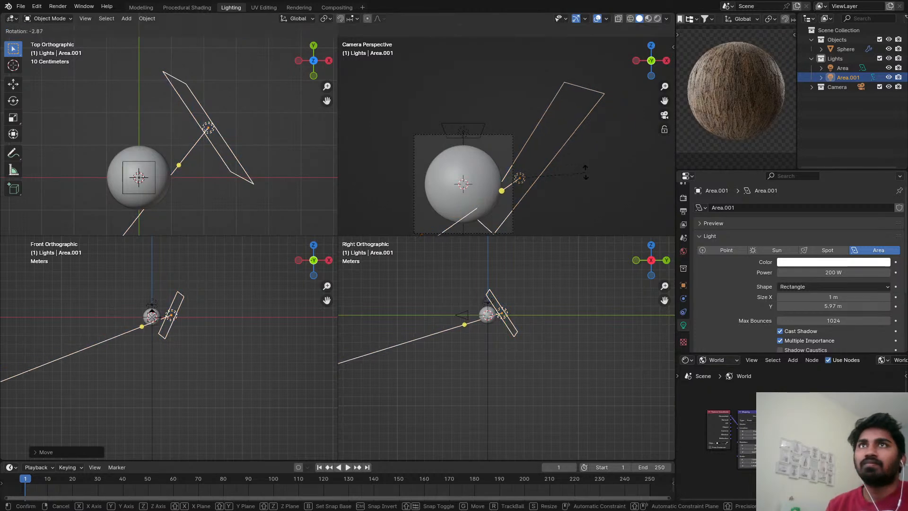
pyautogui.click(543, 157)
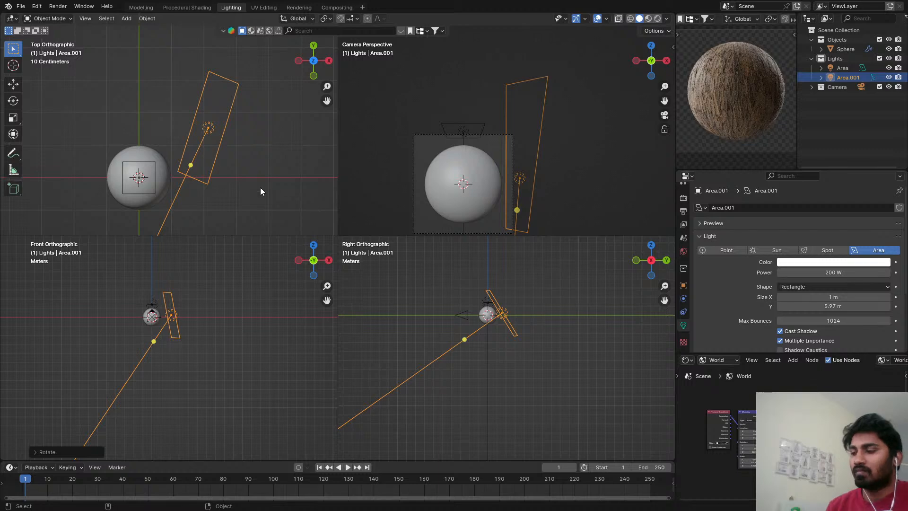
pyautogui.hotkey('shift', 't')
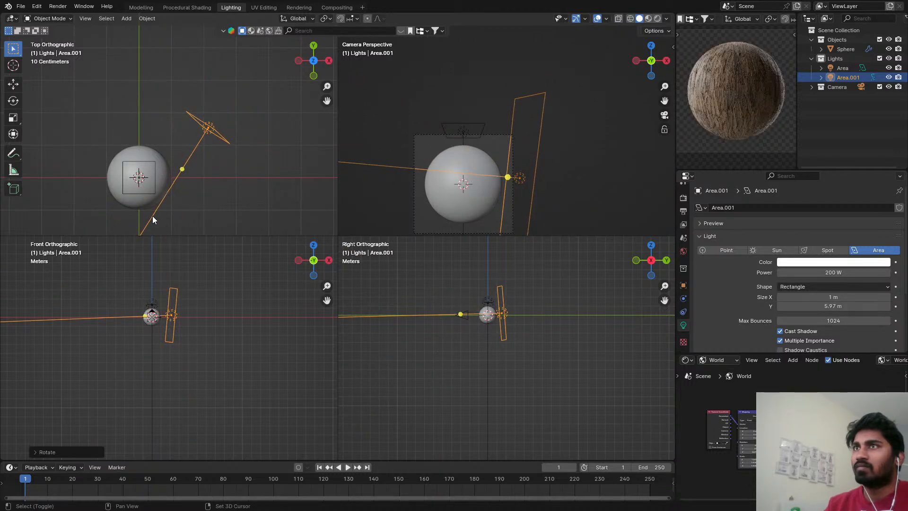
pyautogui.click(153, 216)
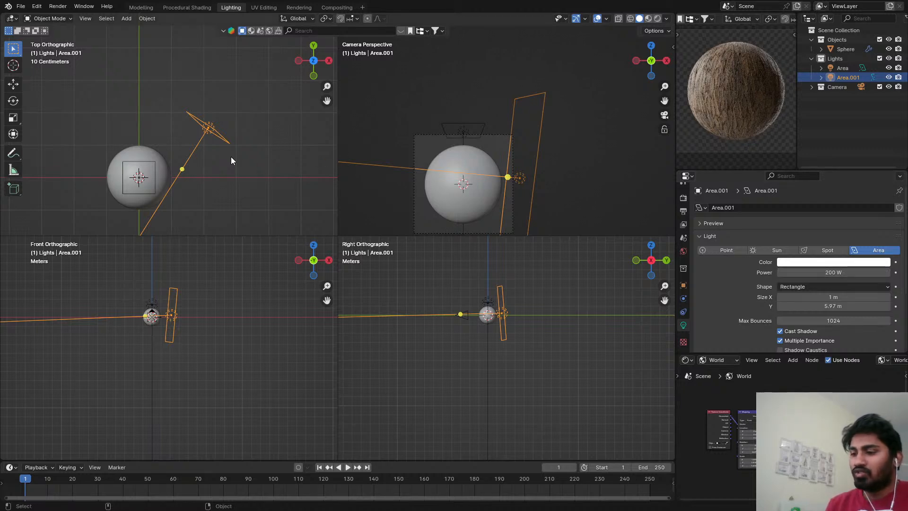
# Move the rectangular light about 0.79 m along its local Z axis toward the sphere, and nudge it slightly closer in the top view.
pyautogui.press('g')
pyautogui.press('y')
pyautogui.press('y')
pyautogui.press('y')
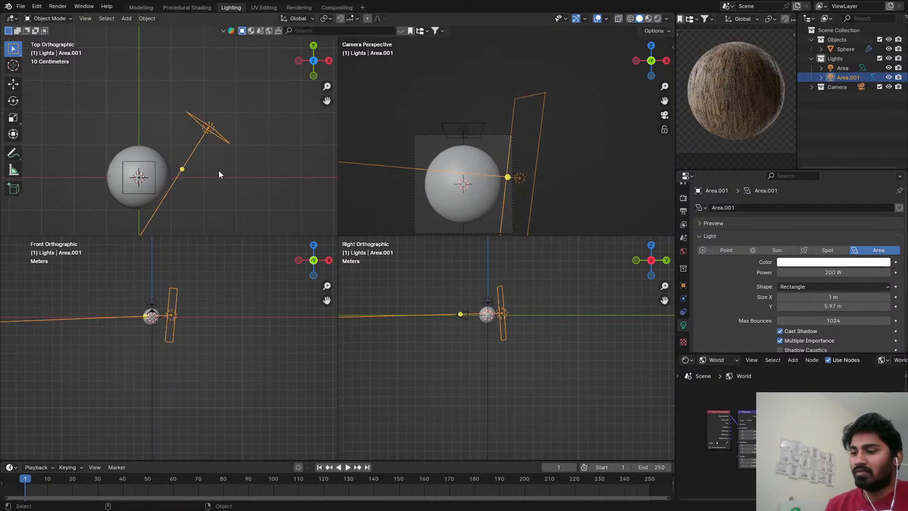
pyautogui.press('z')
pyautogui.press('z')
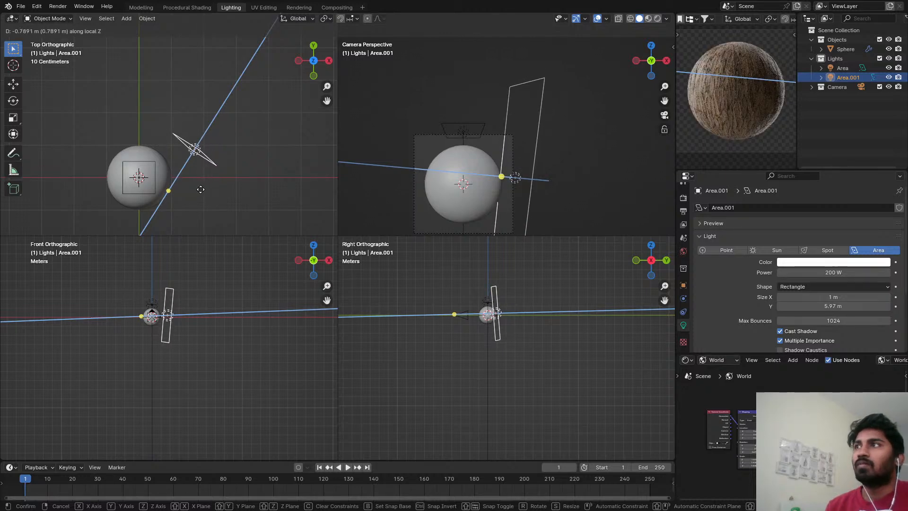
pyautogui.click(200, 189)
pyautogui.press('g')
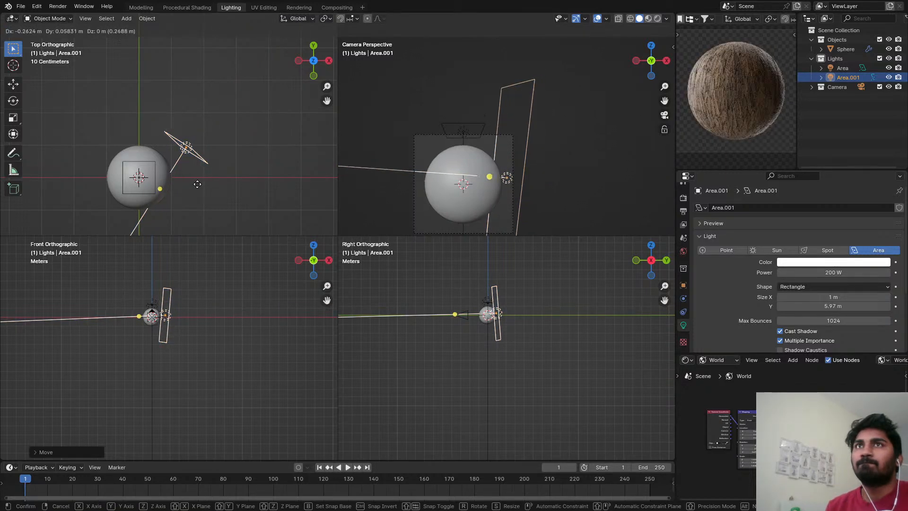
pyautogui.click(203, 183)
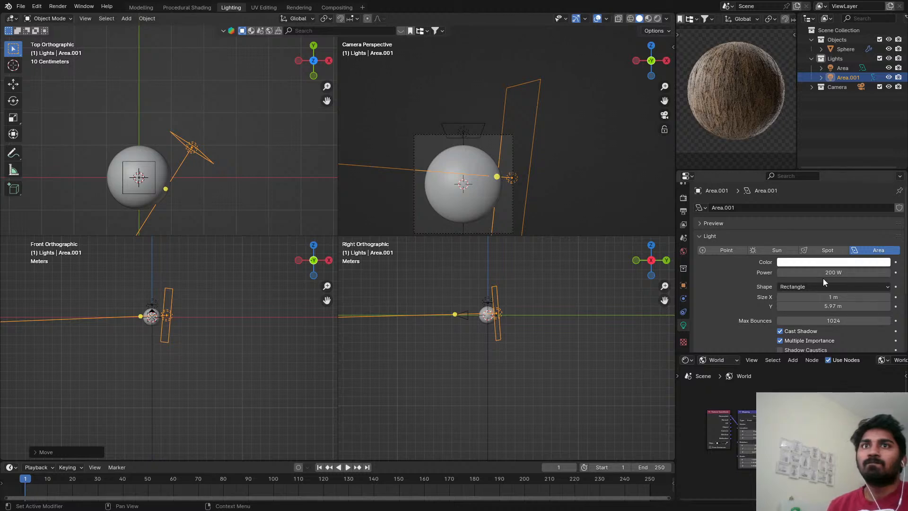
# Try a higher power for the rectangular light, cancel the change, and save the file.
pyautogui.moveTo(823, 273); pyautogui.dragTo(851, 272)
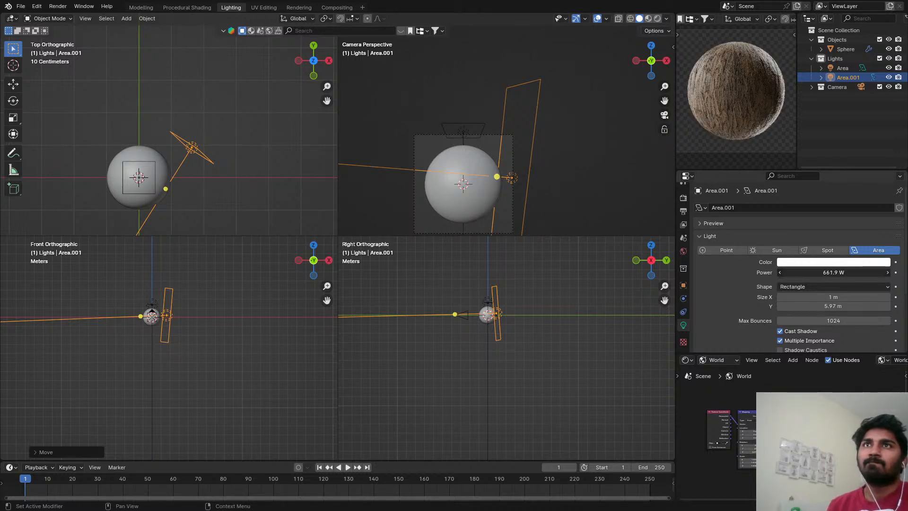
pyautogui.press('Escape')
pyautogui.hotkey('ctrl', 's')
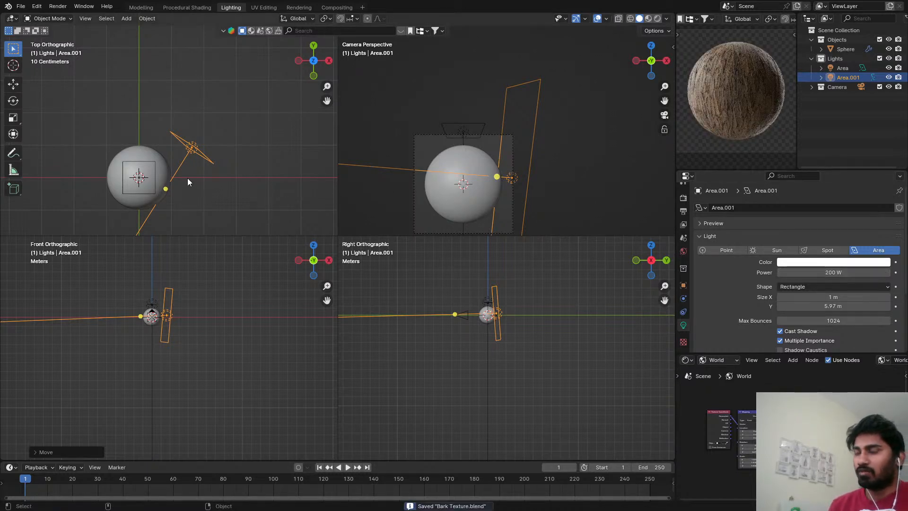
# Duplicate the rectangular light to the opposite rear side of the sphere and aim the copy just in front of the sphere.
pyautogui.hotkey('shift', 'd')
pyautogui.click(108, 168)
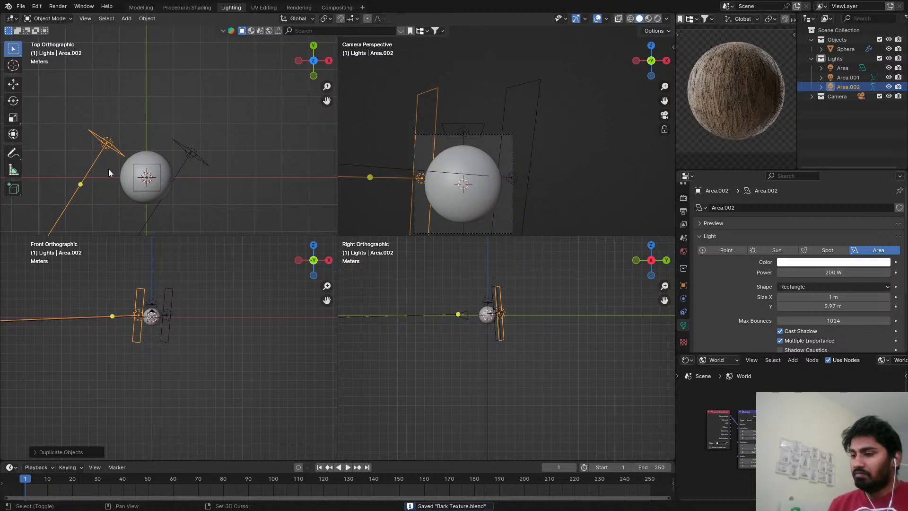
pyautogui.hotkey('shift', 't')
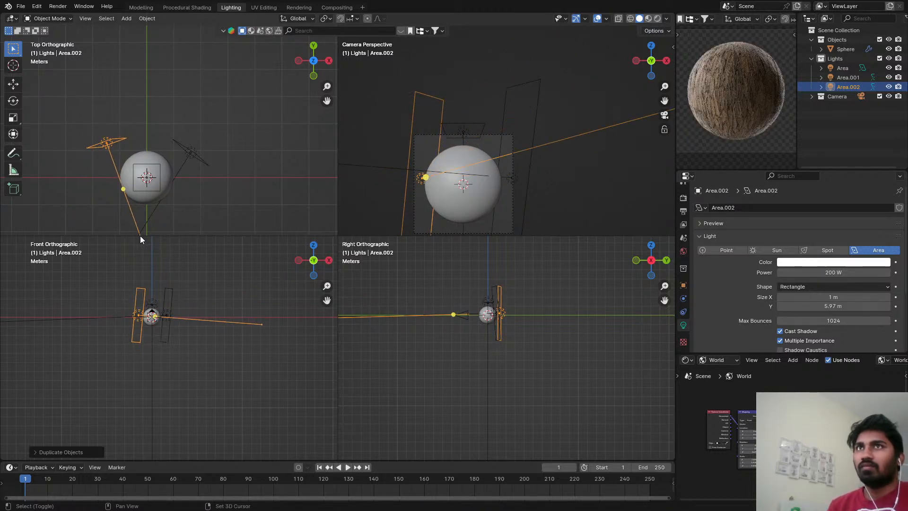
pyautogui.click(140, 236)
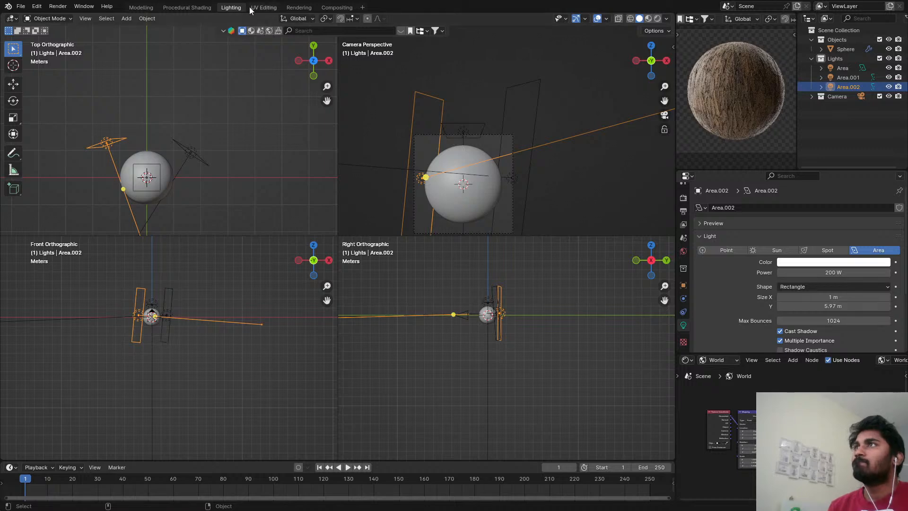
# Set the world environment mapping's Z rotation to 30° and save the file.
pyautogui.scroll(3, 745, 443)
pyautogui.scroll(5, 745, 444)
pyautogui.moveTo(745, 467); pyautogui.dragTo(648, 468)
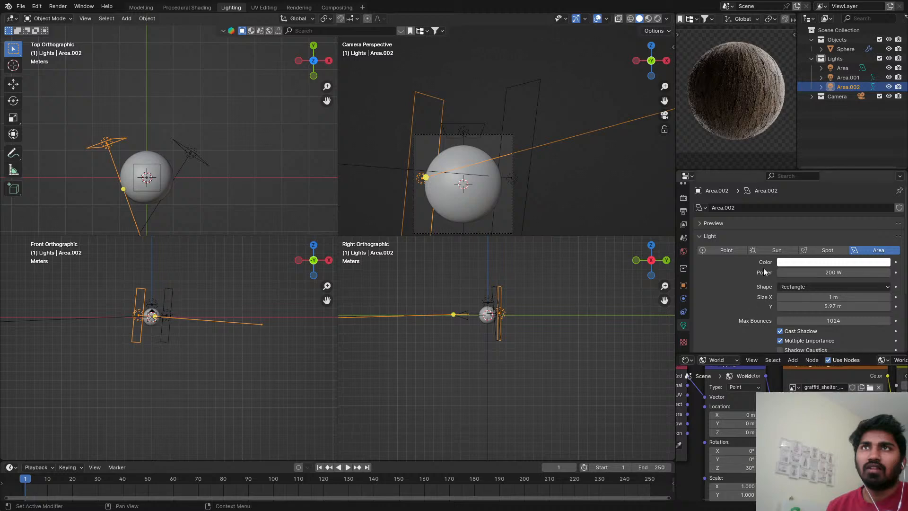
pyautogui.hotkey('ctrl', 's')
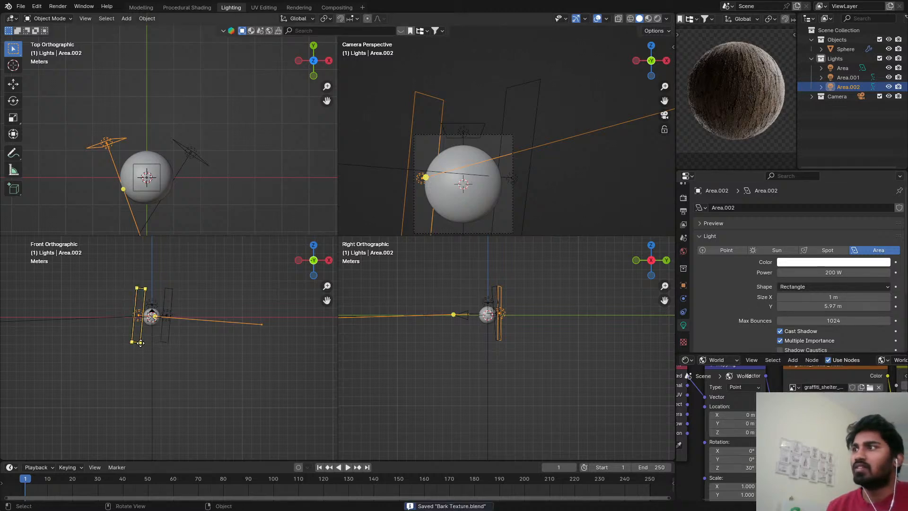
# Duplicate the left rear light to the front left of the sphere in the top view and aim the copy at the sphere.
pyautogui.scroll(1, 151, 341)
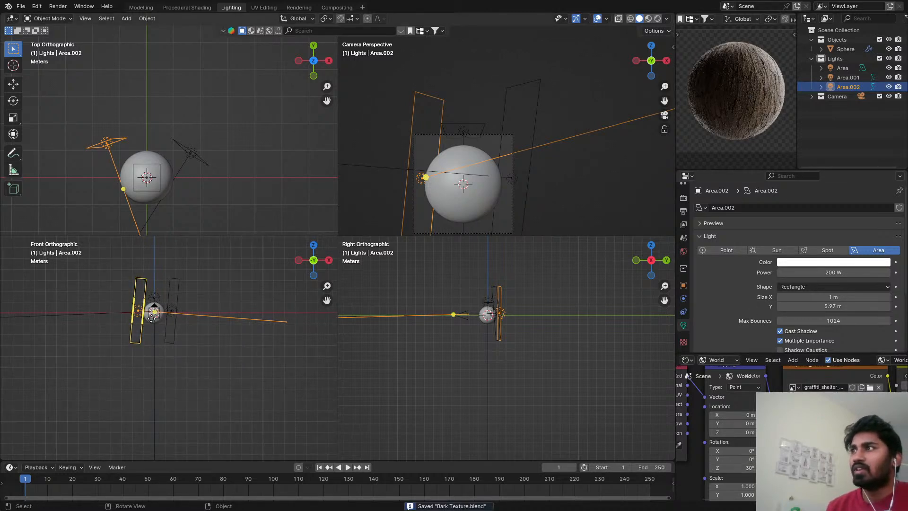
pyautogui.scroll(-1, 175, 324)
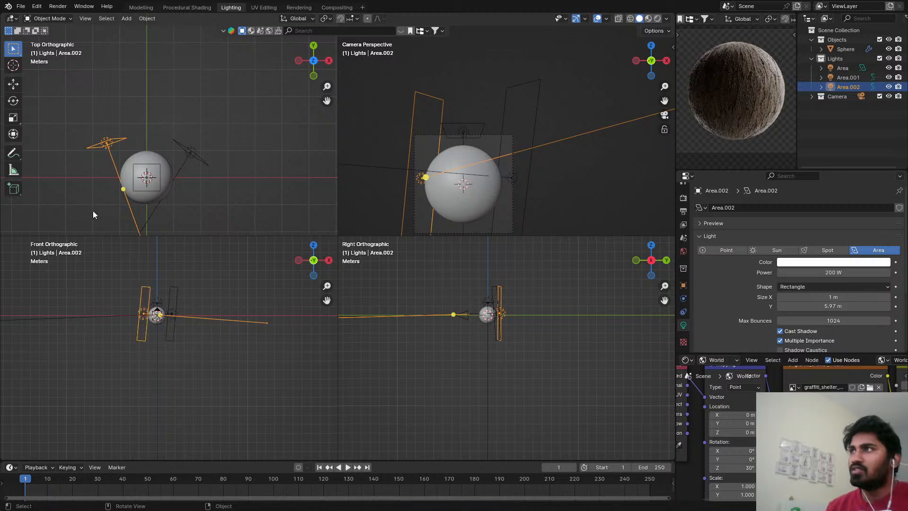
pyautogui.scroll(1, 115, 156)
pyautogui.scroll(-2, 117, 165)
pyautogui.hotkey('shift', 'd')
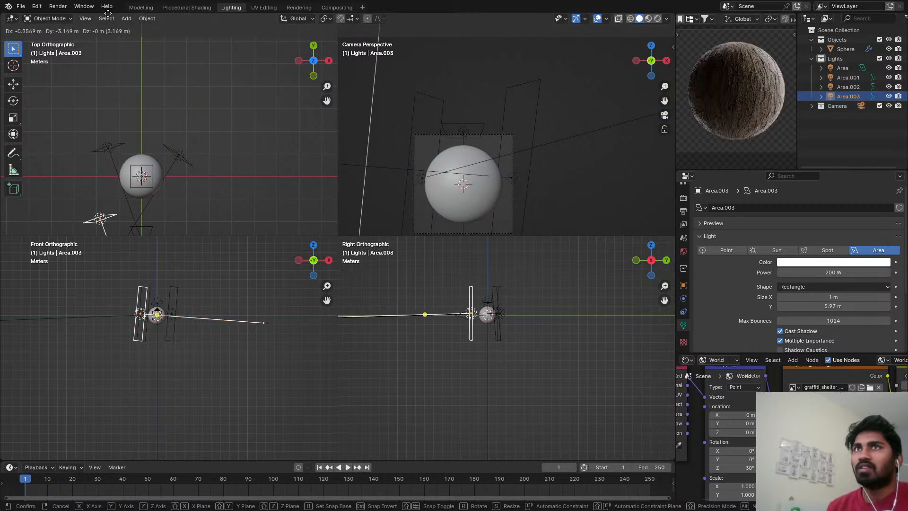
pyautogui.click(107, 228)
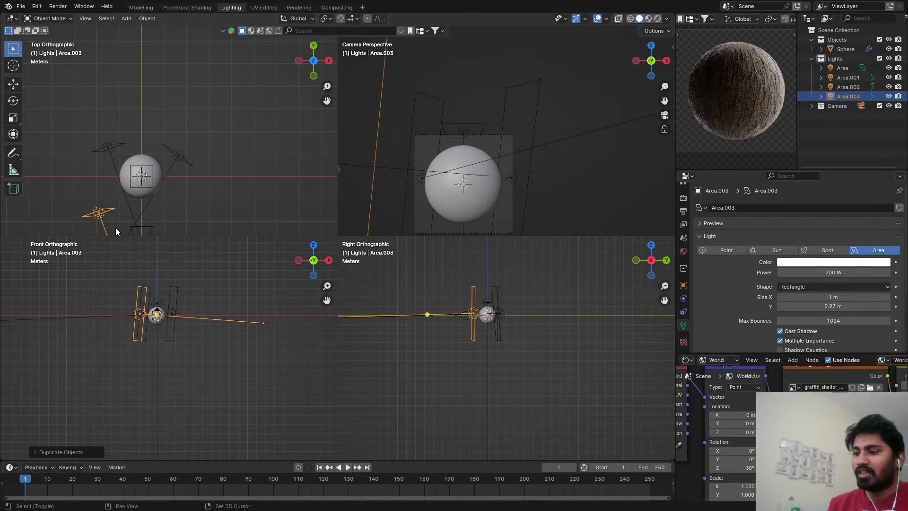
pyautogui.moveTo(123, 229); pyautogui.dragTo(123, 194)
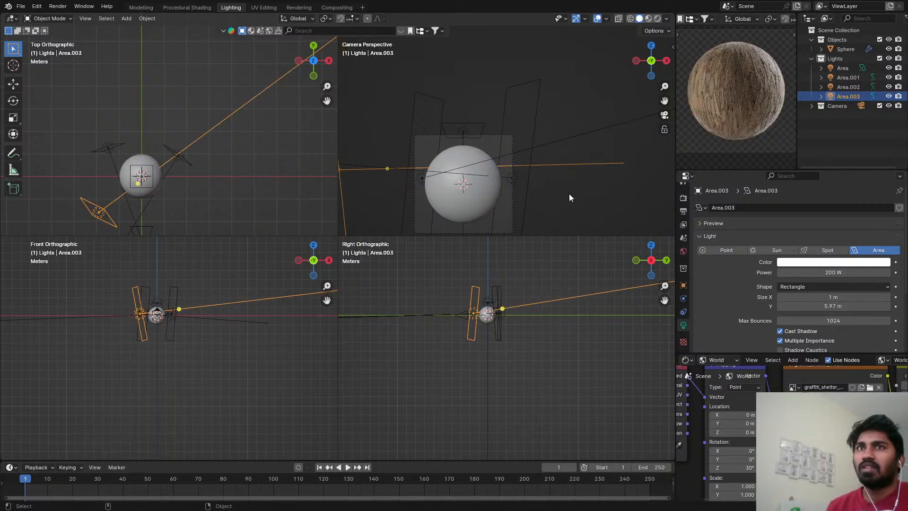
# Change the front-left light's shape to Disk with a size of 1.36 m and a power of 35.7 W.
pyautogui.click(831, 290)
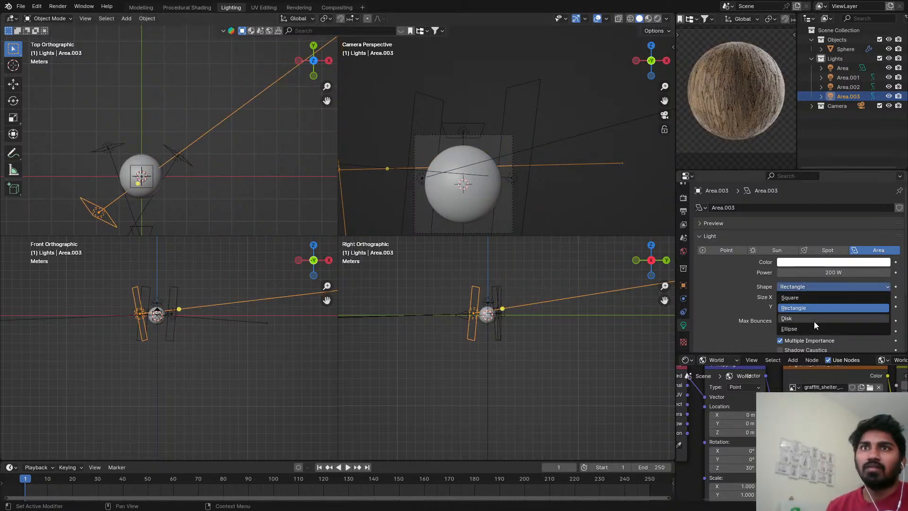
pyautogui.click(813, 322)
pyautogui.moveTo(840, 298); pyautogui.dragTo(802, 298)
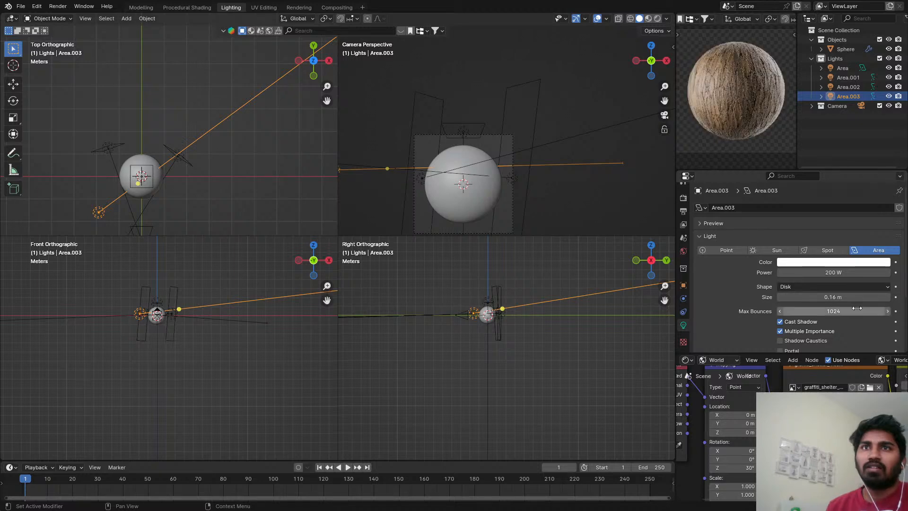
pyautogui.moveTo(847, 273); pyautogui.dragTo(810, 273)
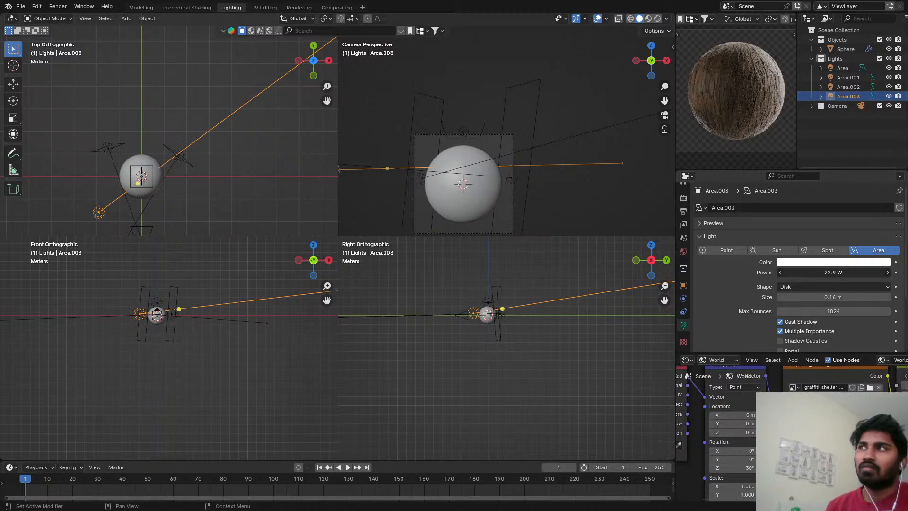
pyautogui.moveTo(823, 297); pyautogui.dragTo(872, 297)
pyautogui.moveTo(835, 273)
pyautogui.mouseDown()
pyautogui.moveTo(865, 272)
pyautogui.moveTo(852, 272)
pyautogui.mouseUp()
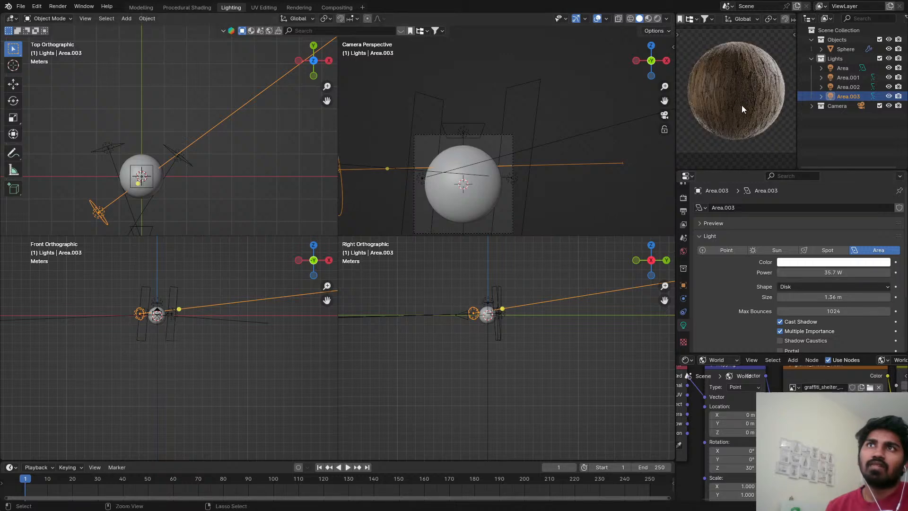
# Save the file and switch the small rendered preview viewport to solid shading.
pyautogui.hotkey('ctrl', 's')
pyautogui.press('z')
pyautogui.click(835, 117)
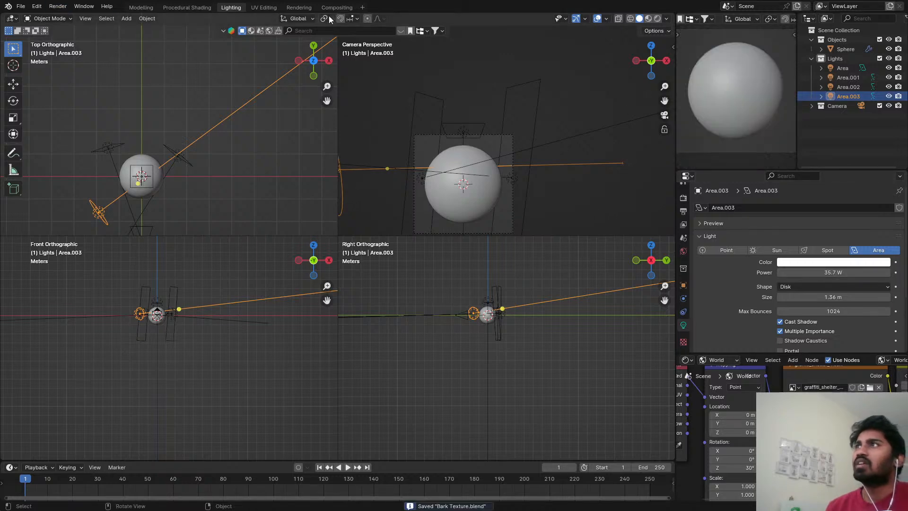
# Open the Rendering workspace, switch to render slot 1, and render the bark sphere with the new lighting.
pyautogui.click(299, 8)
pyautogui.scroll(-2, 382, 215)
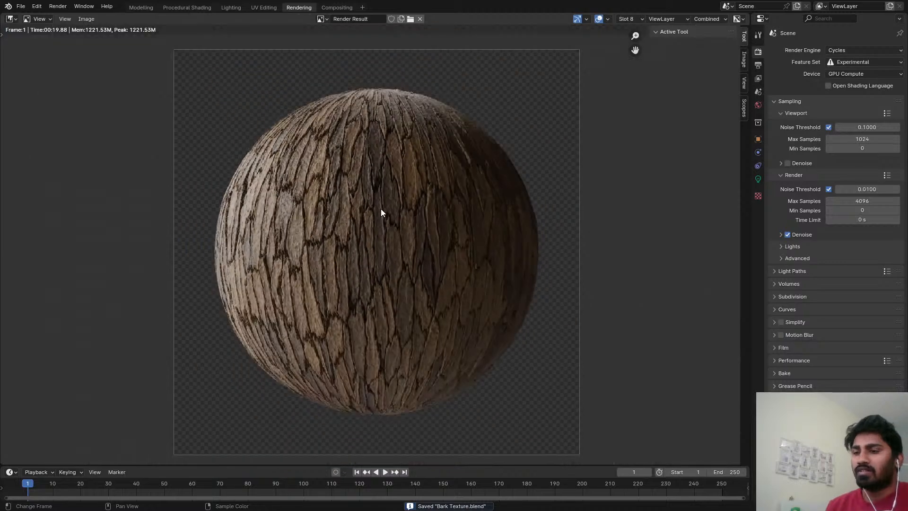
pyautogui.press('j')
pyautogui.press('F12')
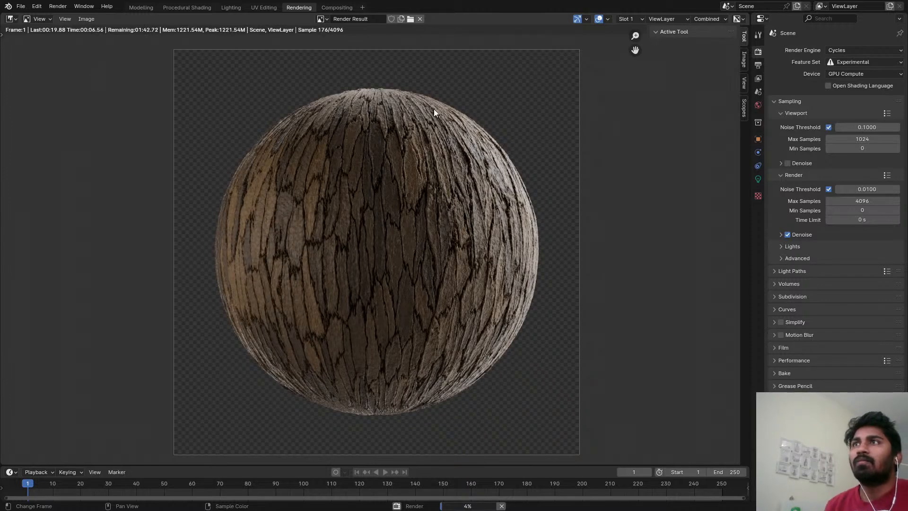
# Examine the rendered bark up close, comparing surface detail and highlights on the lit edges with the darker centre.
pyautogui.scroll(1, 440, 110)
pyautogui.scroll(1, 473, 178)
pyautogui.scroll(1, 531, 208)
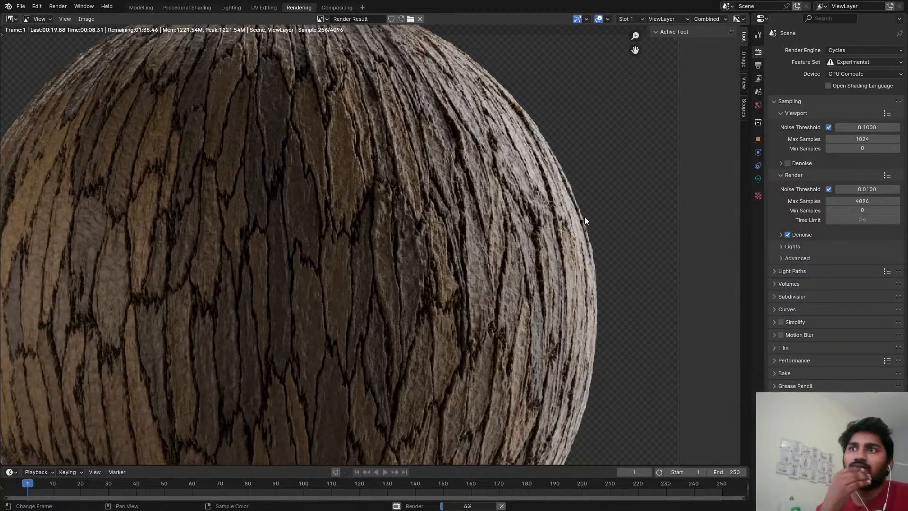
pyautogui.scroll(2, 542, 223)
pyautogui.scroll(-4, 541, 219)
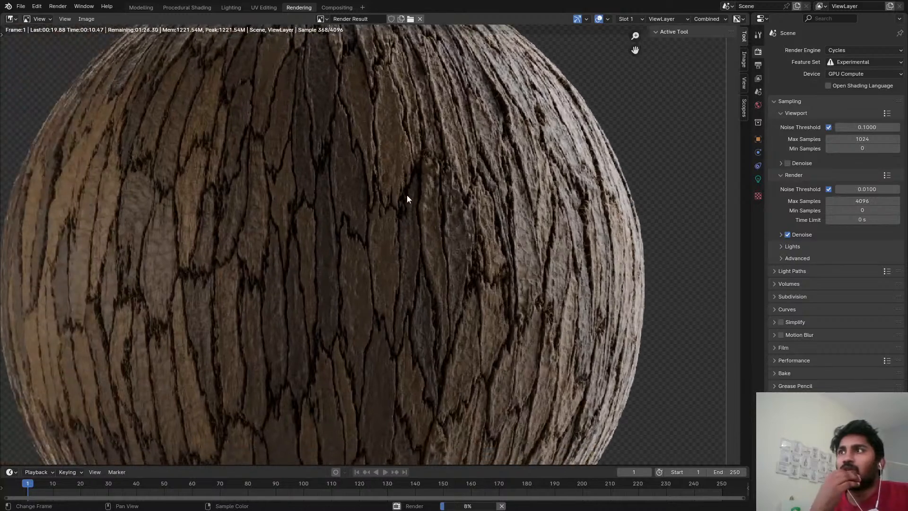
pyautogui.scroll(-1, 175, 219)
pyautogui.scroll(-1, 319, 173)
pyautogui.scroll(-1, 366, 158)
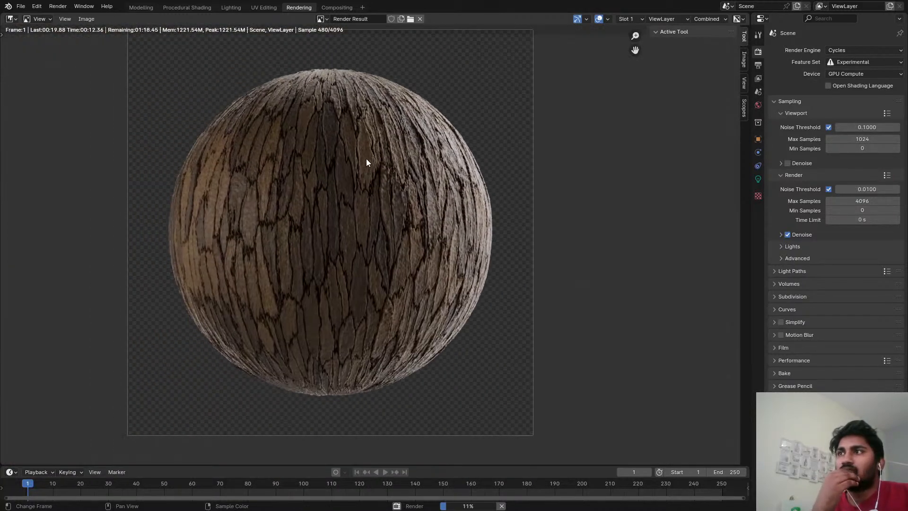
pyautogui.scroll(3, 425, 197)
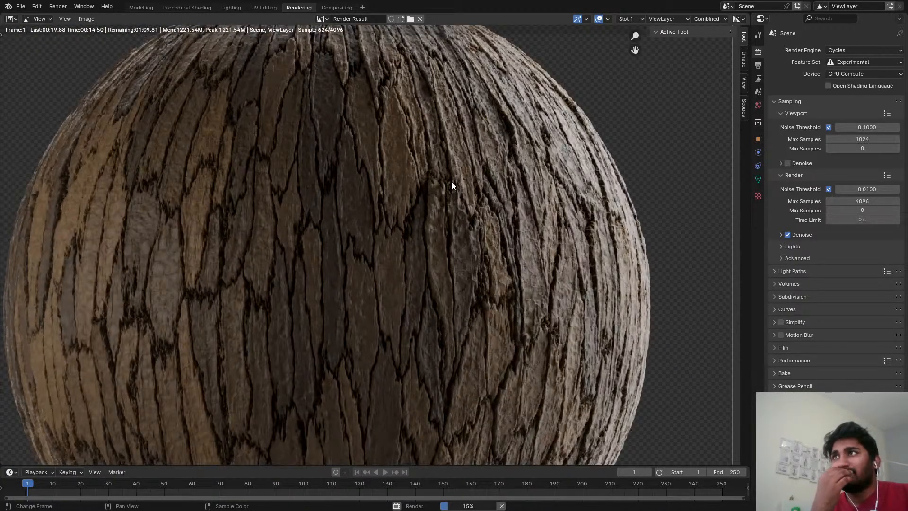
pyautogui.scroll(-1, 520, 194)
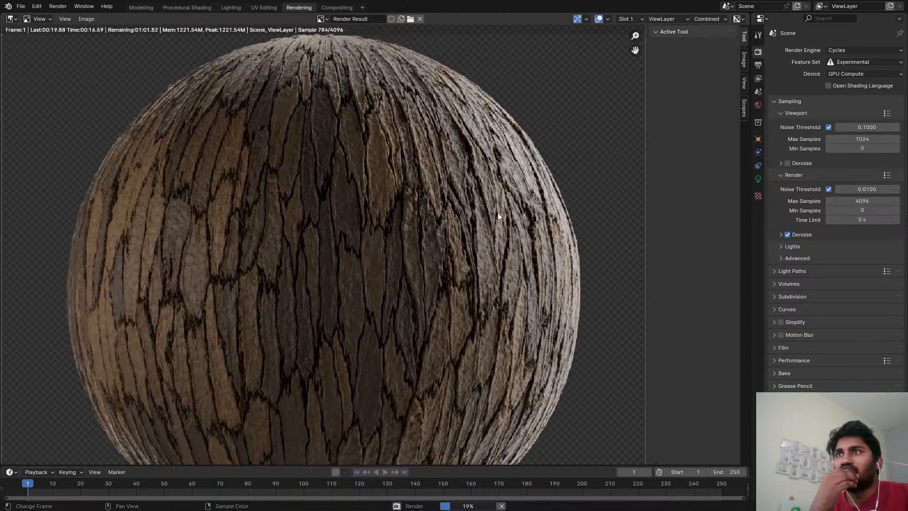
pyautogui.scroll(-1, 498, 216)
pyautogui.scroll(3, 390, 100)
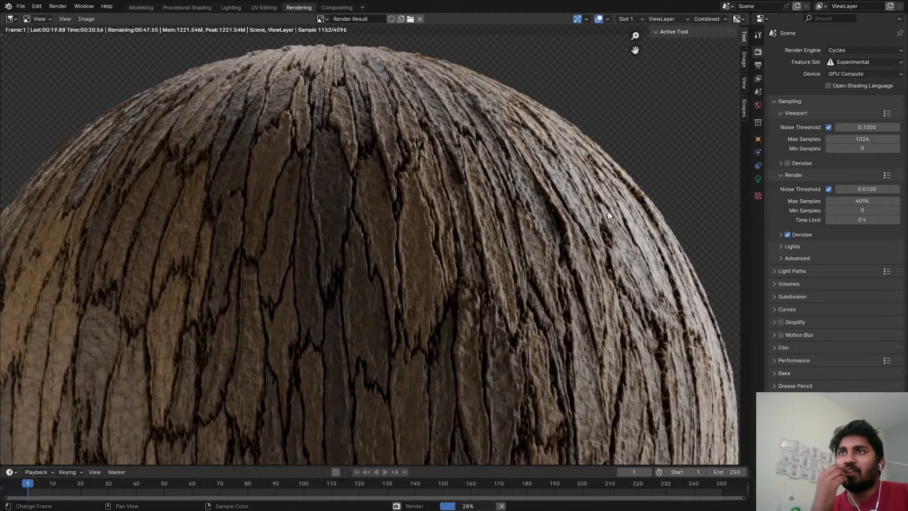
pyautogui.scroll(-3, 608, 211)
pyautogui.scroll(1, 522, 215)
pyautogui.scroll(2, 322, 219)
pyautogui.scroll(-2, 427, 239)
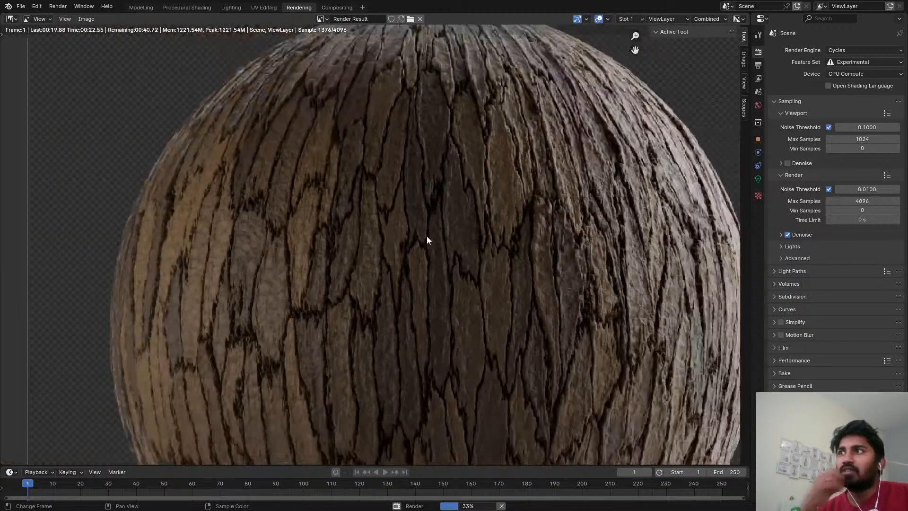
# Cancel the render, save the file, and return to the Procedural Shading workspace with the sphere selected and its viewport in rendered shading.
pyautogui.press('Escape')
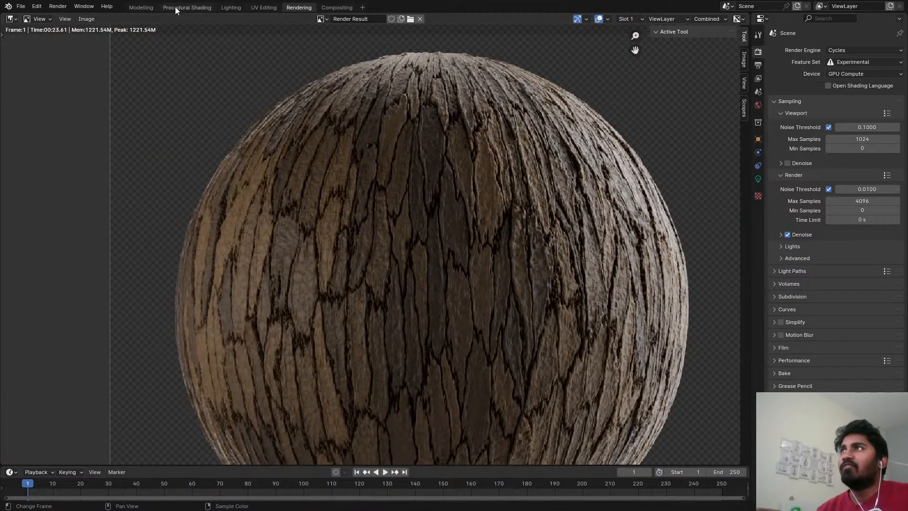
pyautogui.click(175, 7)
pyautogui.hotkey('ctrl', 's')
pyautogui.press('z')
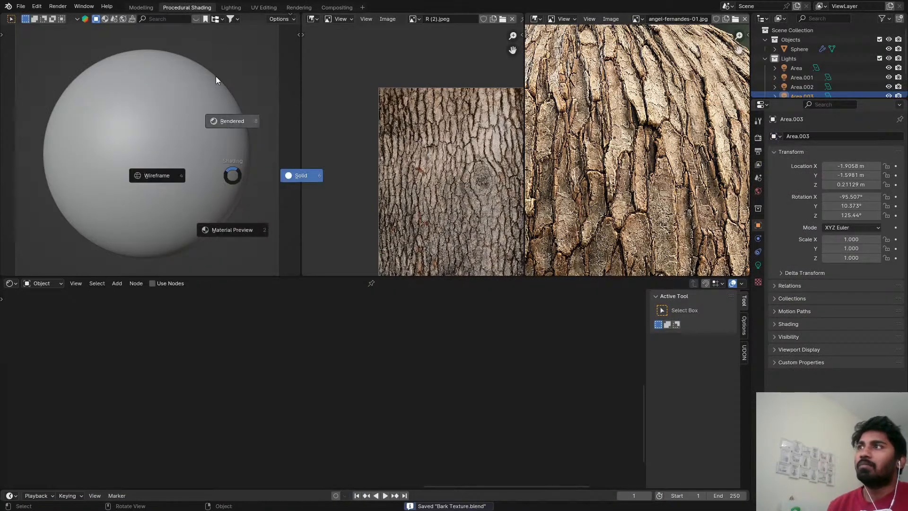
pyautogui.click(215, 76)
pyautogui.click(172, 156)
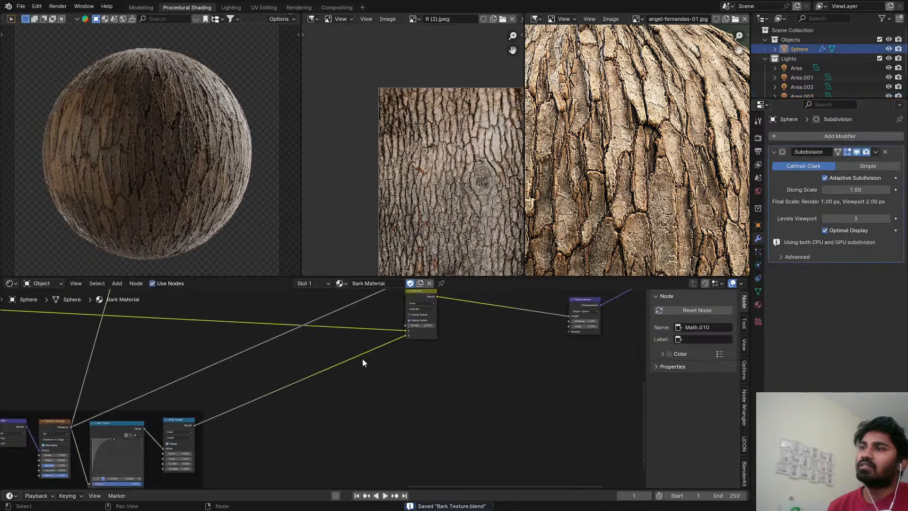
# Add a Noise Texture node to the Bark Material, in the empty area beside the framed Voronoi, Float Curve and Map Range group.
pyautogui.scroll(-5, 362, 358)
pyautogui.hotkey('shift', 'a')
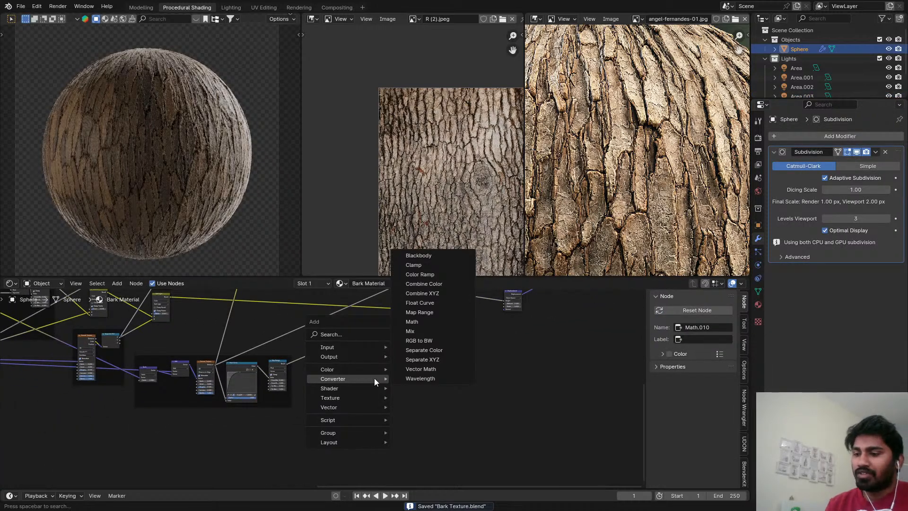
pyautogui.write('noi')
pyautogui.click(406, 394)
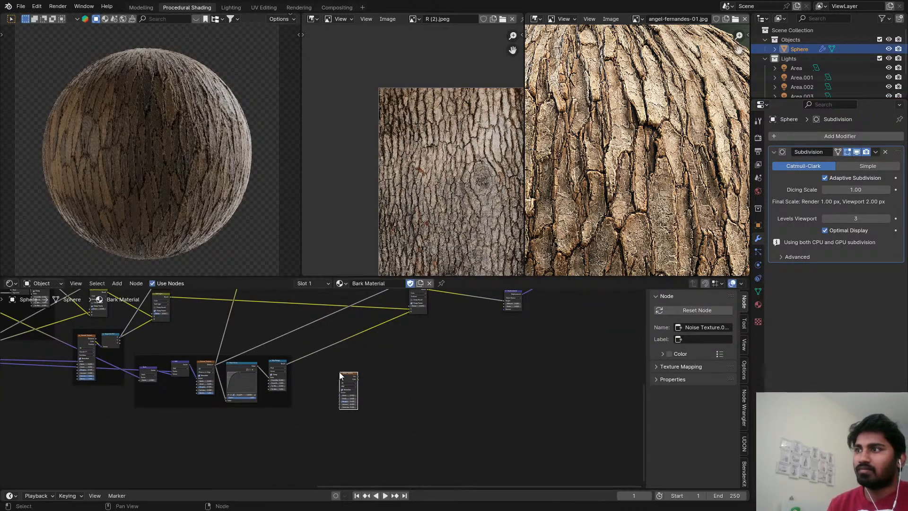
pyautogui.click(337, 395)
# Connect the shared coordinate vector from the start of the node tree to the new Noise Texture's Vector input.
pyautogui.scroll(-4, 286, 395)
pyautogui.moveTo(288, 397); pyautogui.dragTo(369, 398, button='middle')
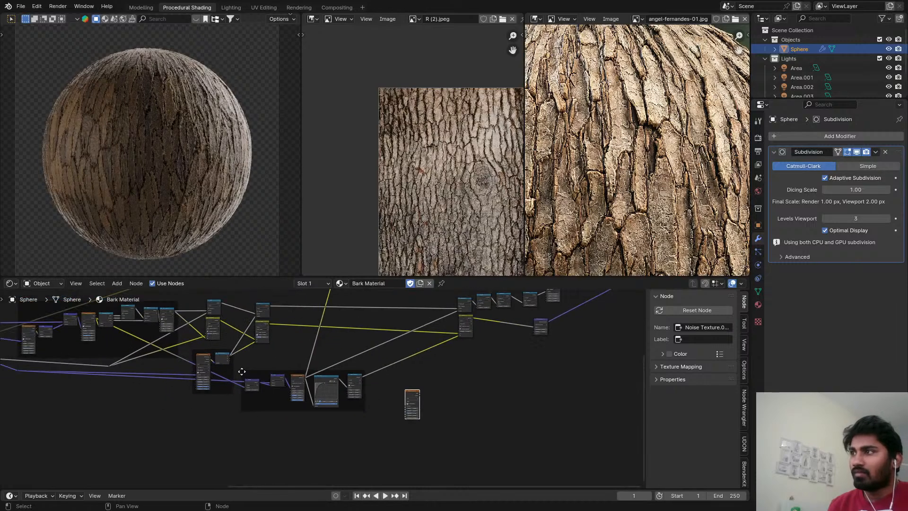
pyautogui.moveTo(241, 371); pyautogui.dragTo(262, 377, button='middle')
pyautogui.scroll(-1, 90, 317)
pyautogui.moveTo(128, 330); pyautogui.dragTo(193, 349, button='middle')
pyautogui.scroll(-2, 121, 338)
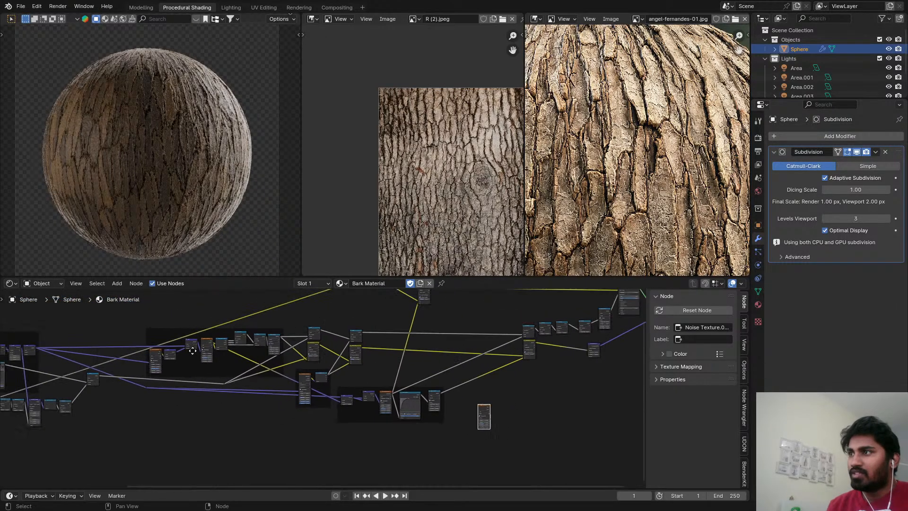
pyautogui.scroll(-3, 115, 363)
pyautogui.keyDown('alt'); pyautogui.moveTo(58, 355); pyautogui.dragTo(407, 407, button='right'); pyautogui.keyUp('alt')
pyautogui.scroll(4, 443, 407)
# Set the new Noise Texture's scale to 500 and preview its output alone on the sphere.
pyautogui.hotkey('shift', 'a')
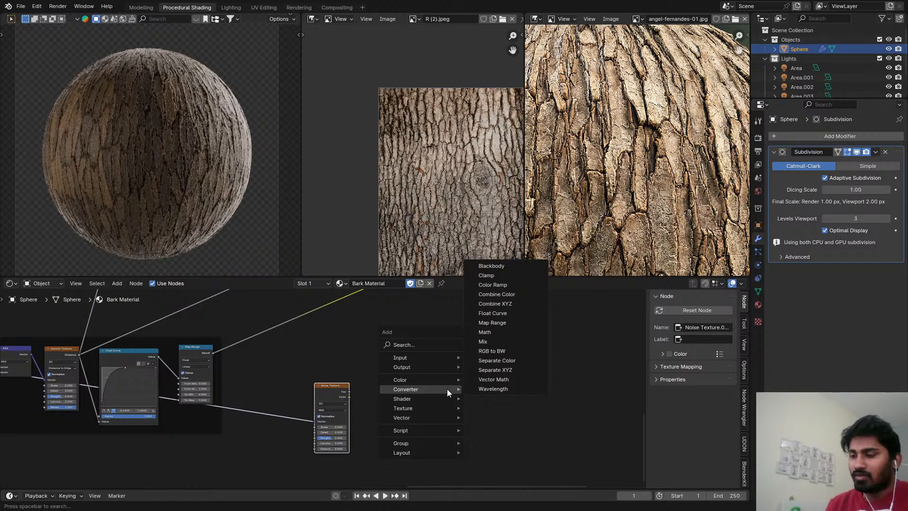
pyautogui.press('Escape')
pyautogui.scroll(2, 401, 407)
pyautogui.doubleClick(331, 430)
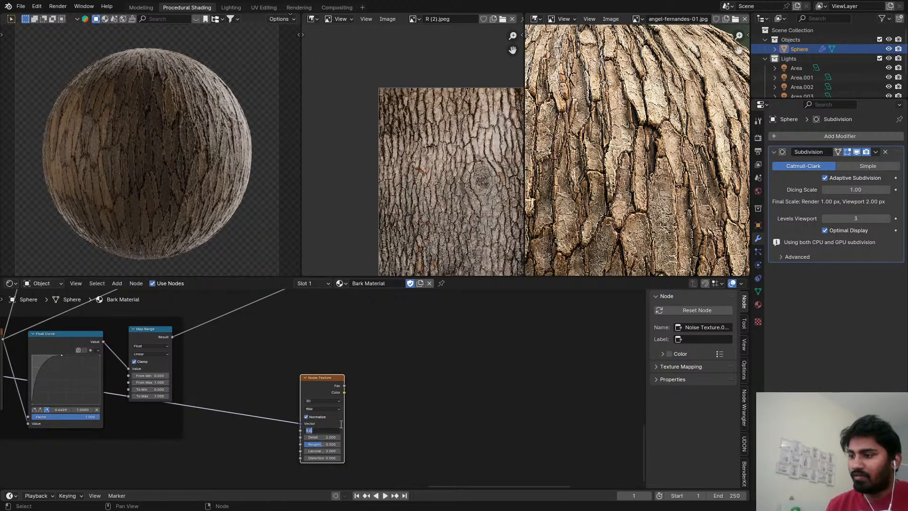
pyautogui.write('5090')
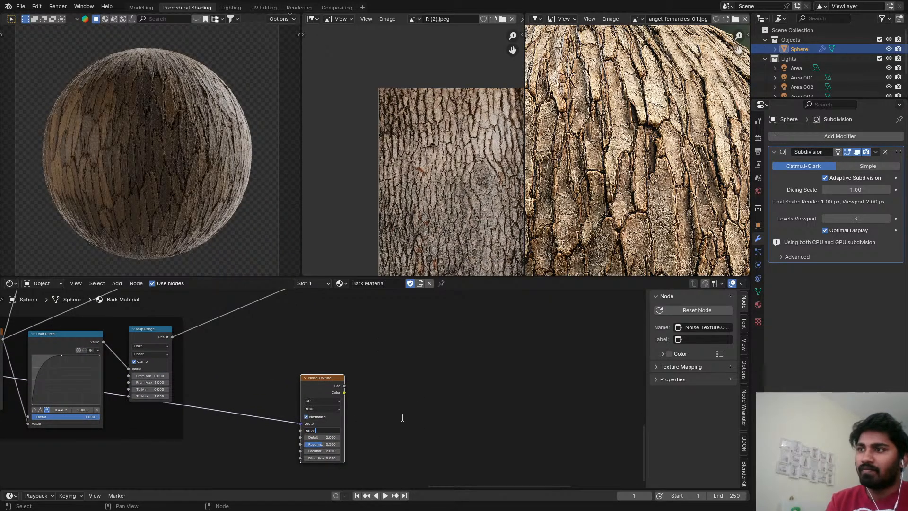
pyautogui.press('Return')
pyautogui.keyDown('ctrl'); pyautogui.keyDown('shift'); pyautogui.click(324, 380); pyautogui.keyUp('shift'); pyautogui.keyUp('ctrl')
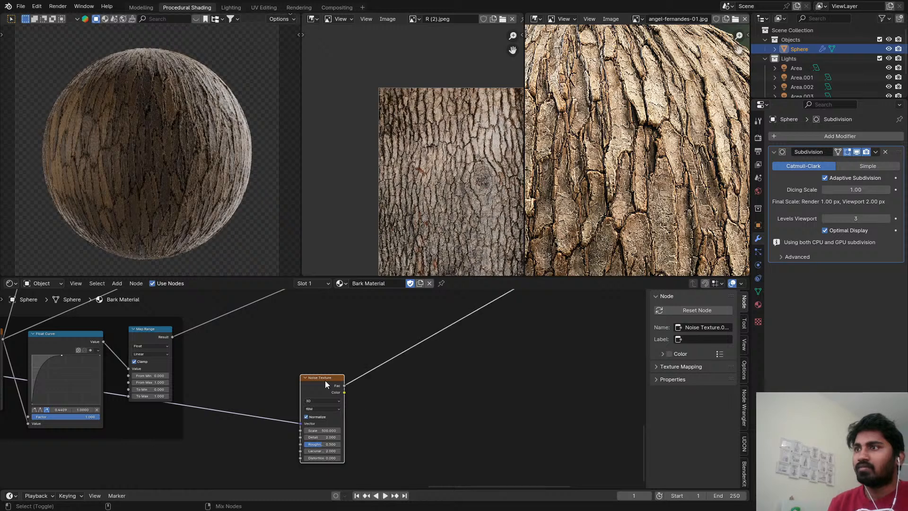
pyautogui.scroll(5, 219, 202)
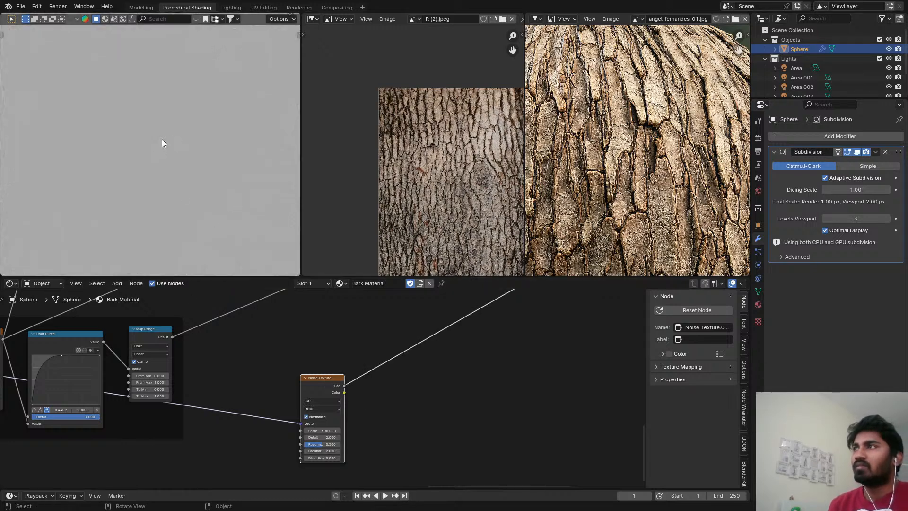
# Add a Bump node after the Noise Texture, feed the noise Fac into its Height, and preview the result.
pyautogui.scroll(-6, 364, 366)
pyautogui.moveTo(473, 372); pyautogui.dragTo(343, 371, button='middle')
pyautogui.scroll(4, 344, 372)
pyautogui.hotkey('shift', 'a')
pyautogui.moveTo(343, 372)
pyautogui.write('bump')
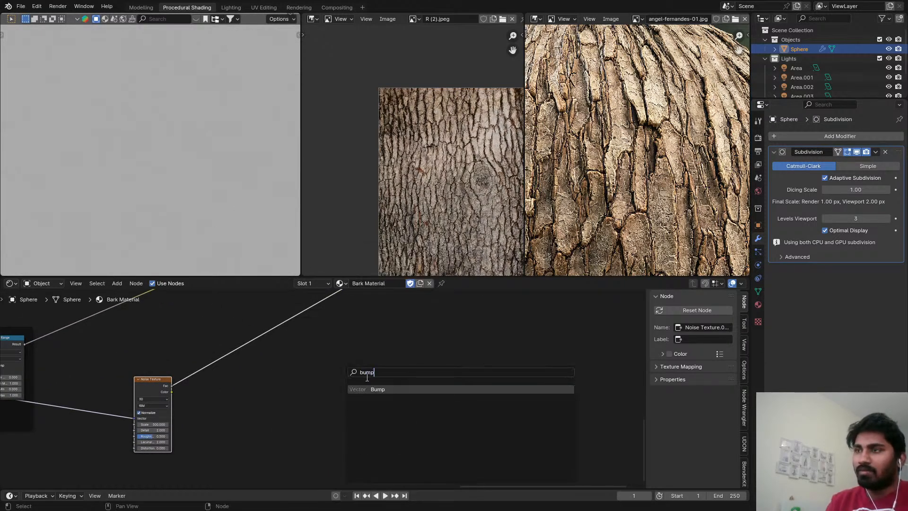
pyautogui.press('Return')
pyautogui.click(206, 373)
pyautogui.scroll(2, 207, 374)
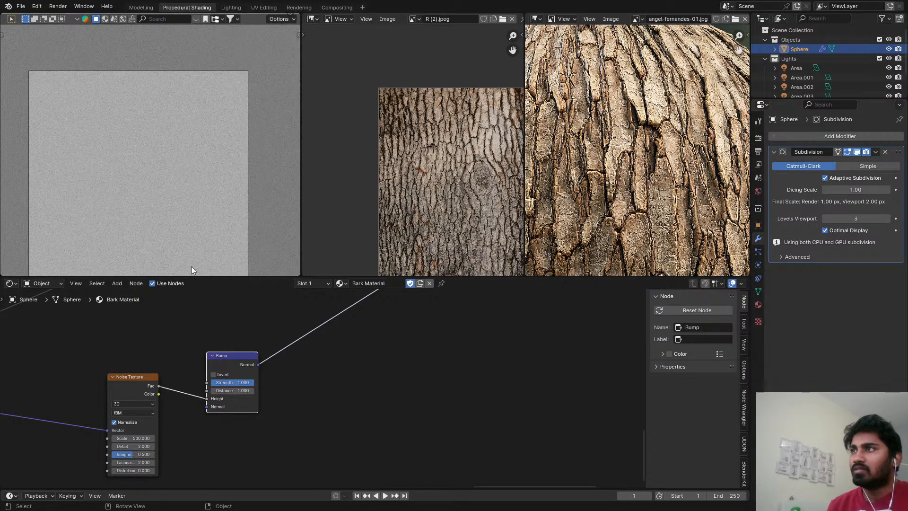
# Set the Bump node's distance to 0.01.
pyautogui.scroll(2, 228, 366)
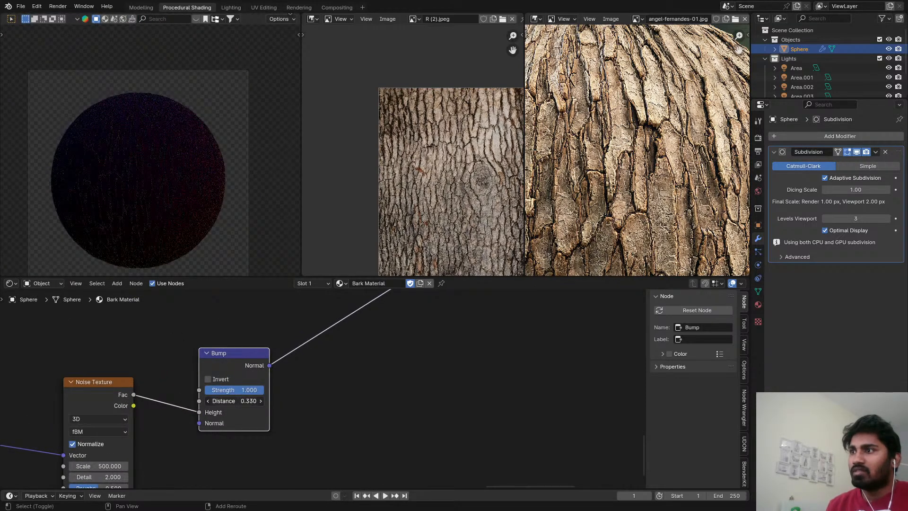
pyautogui.moveTo(234, 401)
pyautogui.mouseDown()
pyautogui.moveTo(219, 400)
pyautogui.moveTo(217, 413)
pyautogui.moveTo(217, 405)
pyautogui.mouseUp()
pyautogui.click(256, 401)
pyautogui.write('0`')
pyautogui.press('Return')
pyautogui.click(251, 402)
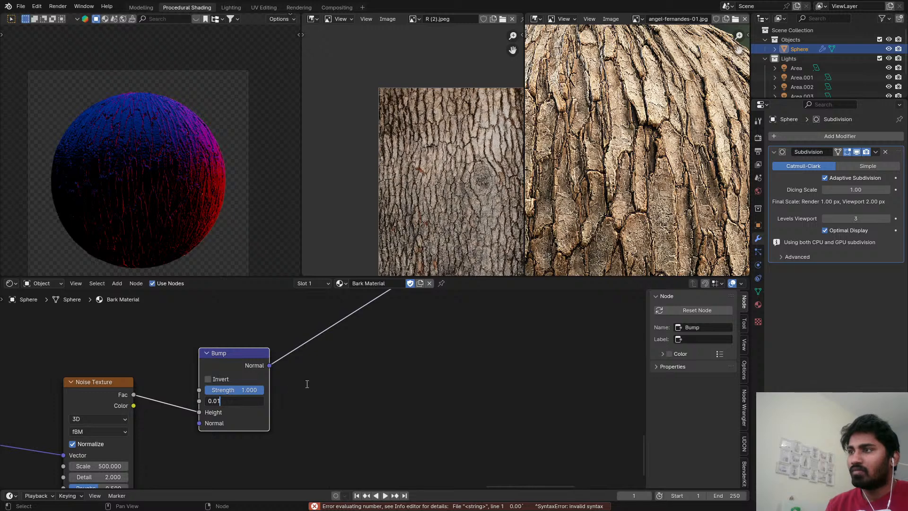
pyautogui.press('Return')
# Connect the Bump output to the Principled BSDF's Normal, restore the full shader on the sphere, and save the file.
pyautogui.scroll(-8, 309, 374)
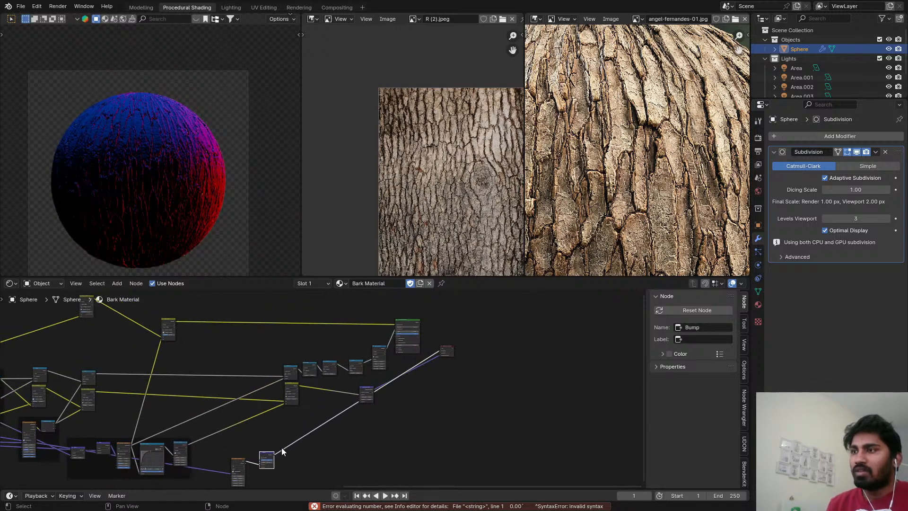
pyautogui.keyDown('ctrl'); pyautogui.keyDown('shift'); pyautogui.click(415, 334); pyautogui.keyUp('shift'); pyautogui.keyUp('ctrl')
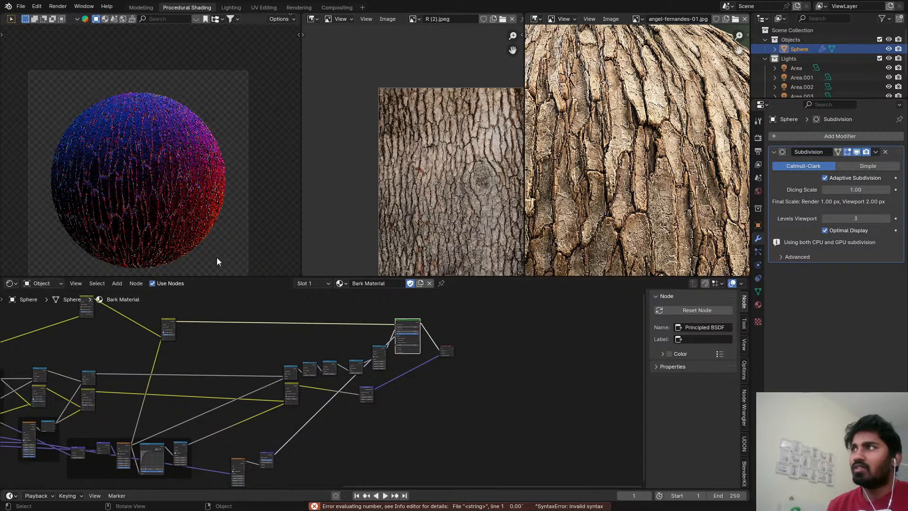
pyautogui.hotkey('ctrl', 's')
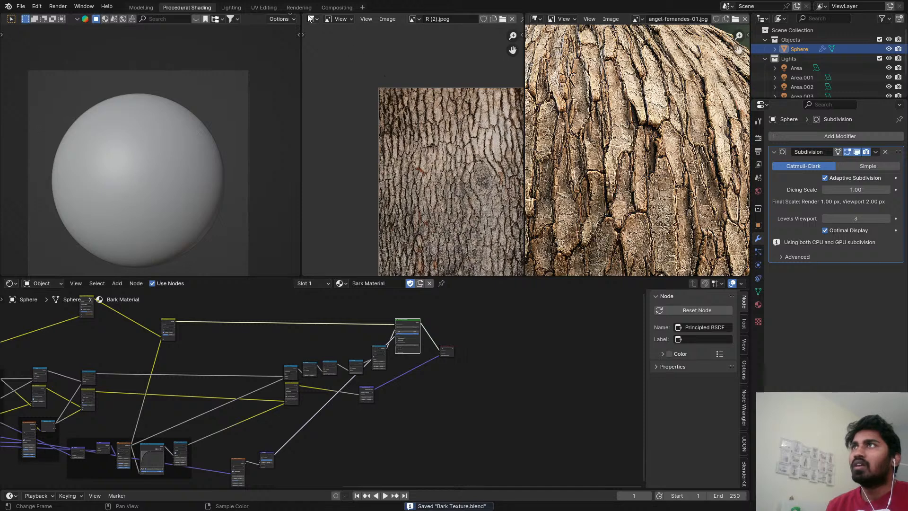
# Open the Rendering workspace, switch to render slot 2, and render the bark sphere with the fine noise bump.
pyautogui.click(299, 7)
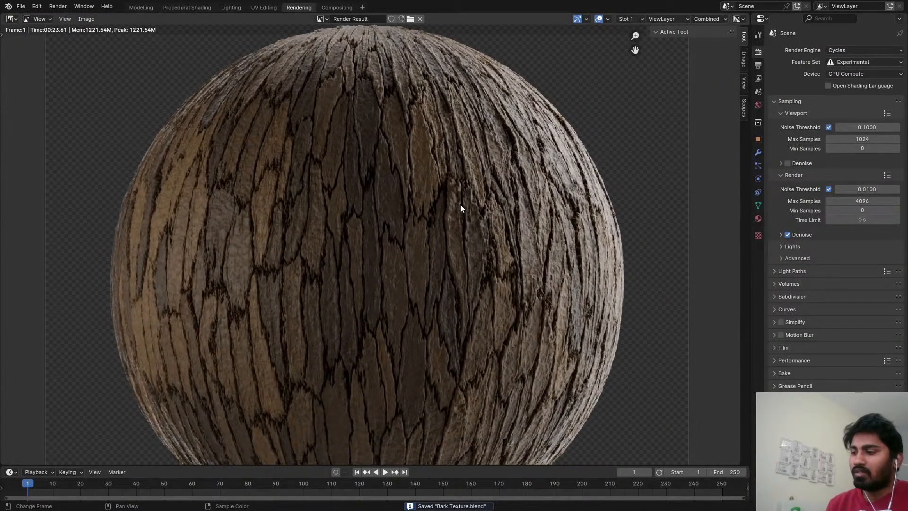
pyautogui.press('j')
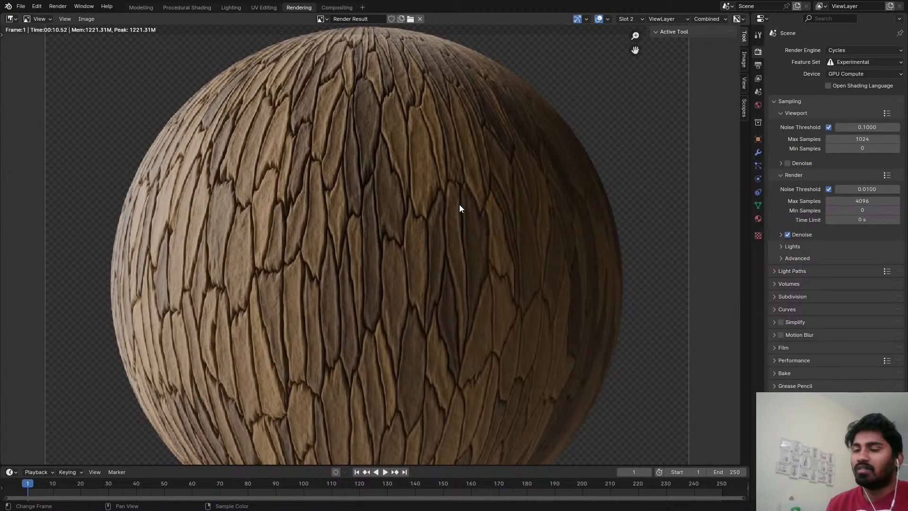
pyautogui.press('F12')
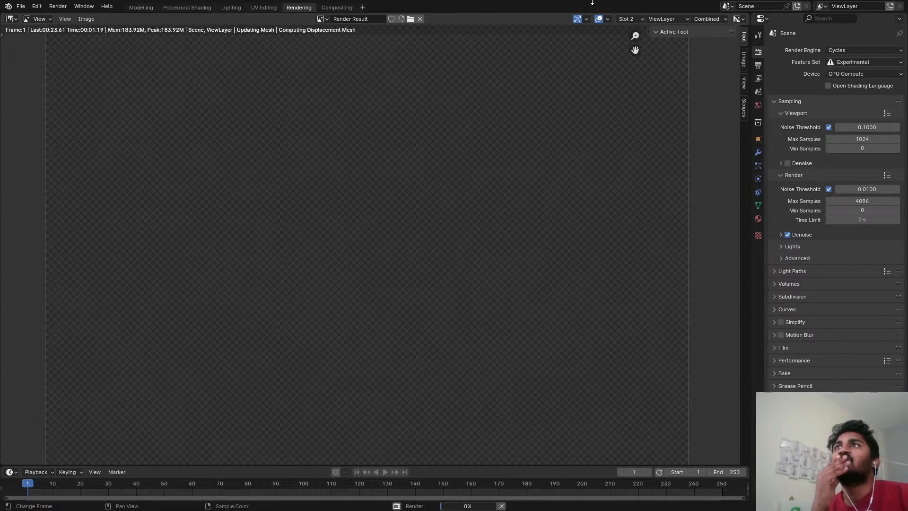
# Examine the new render up close and as a whole, checking the fine bump detail on the lit edge and darker centre.
pyautogui.scroll(3, 544, 213)
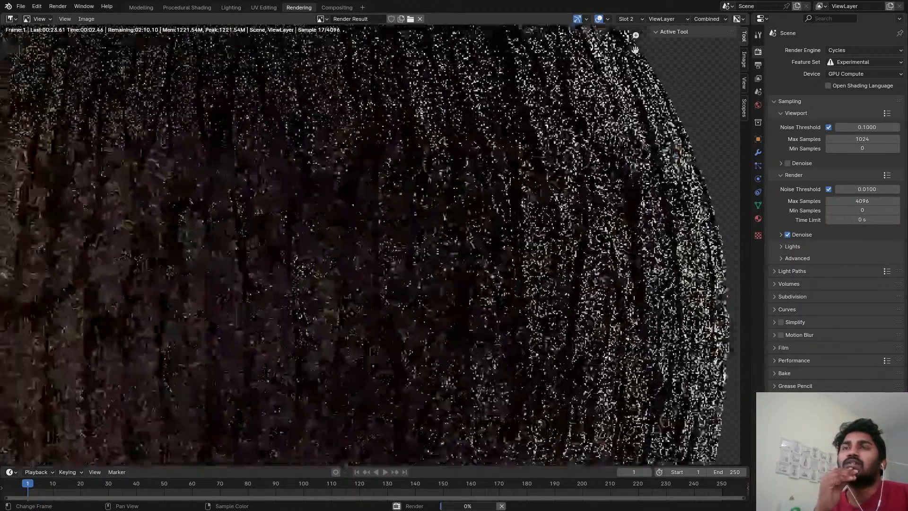
pyautogui.scroll(-4, 581, 222)
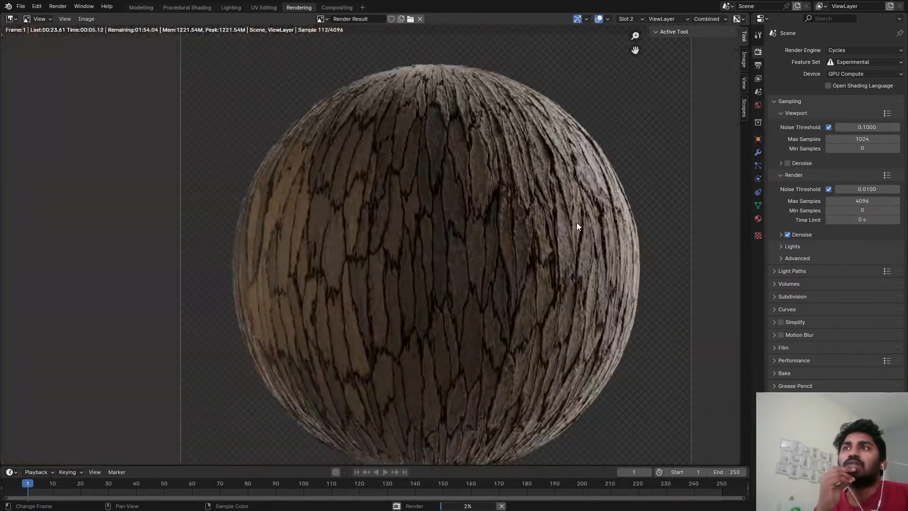
pyautogui.moveTo(575, 222); pyautogui.dragTo(502, 217, button='middle')
pyautogui.scroll(4, 550, 195)
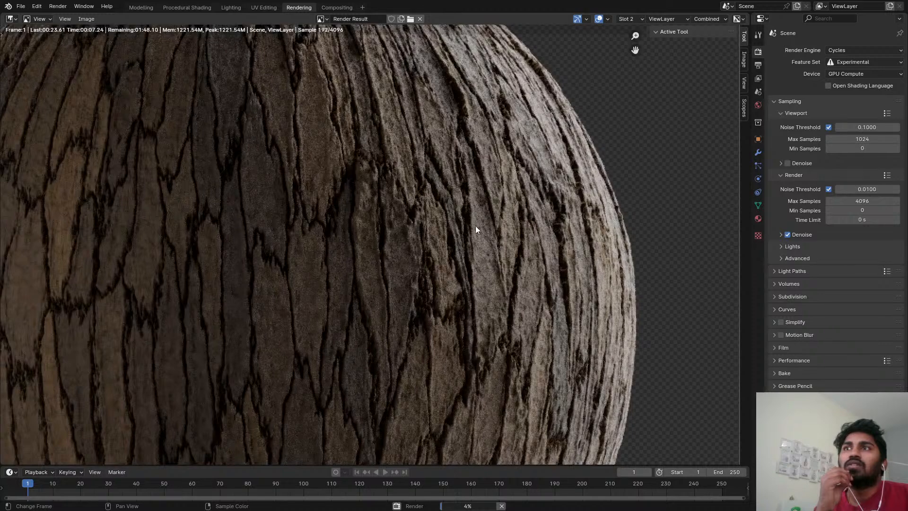
pyautogui.scroll(-2, 491, 204)
pyautogui.scroll(2, 506, 170)
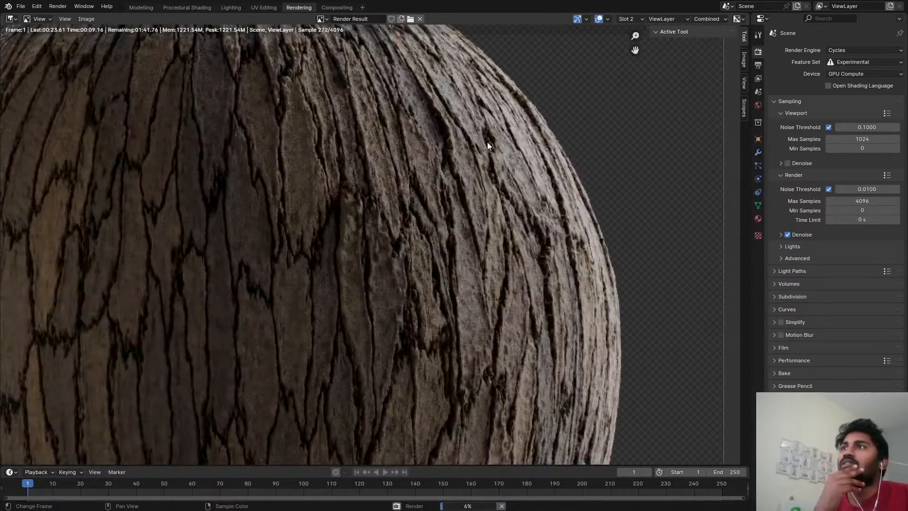
pyautogui.scroll(-2, 463, 151)
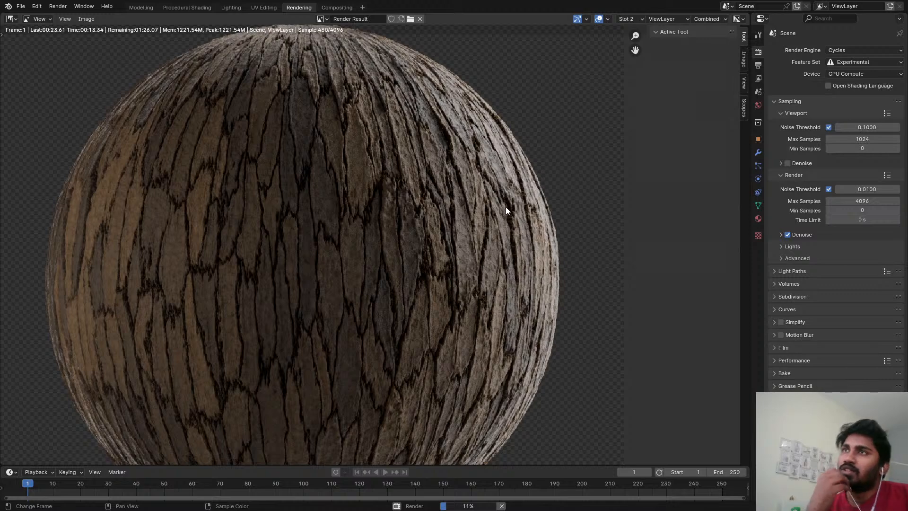
pyautogui.scroll(-2, 506, 206)
pyautogui.scroll(3, 423, 184)
pyautogui.moveTo(454, 166); pyautogui.dragTo(346, 230, button='middle')
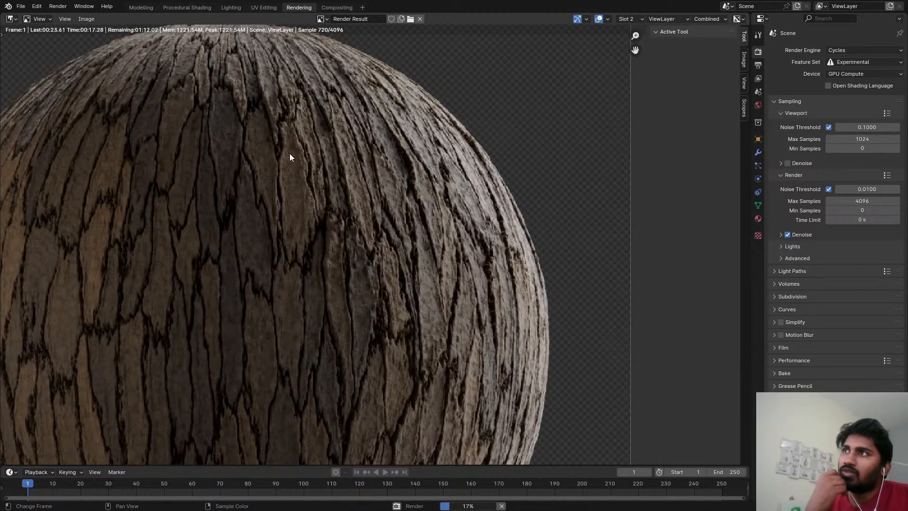
pyautogui.scroll(-3, 408, 193)
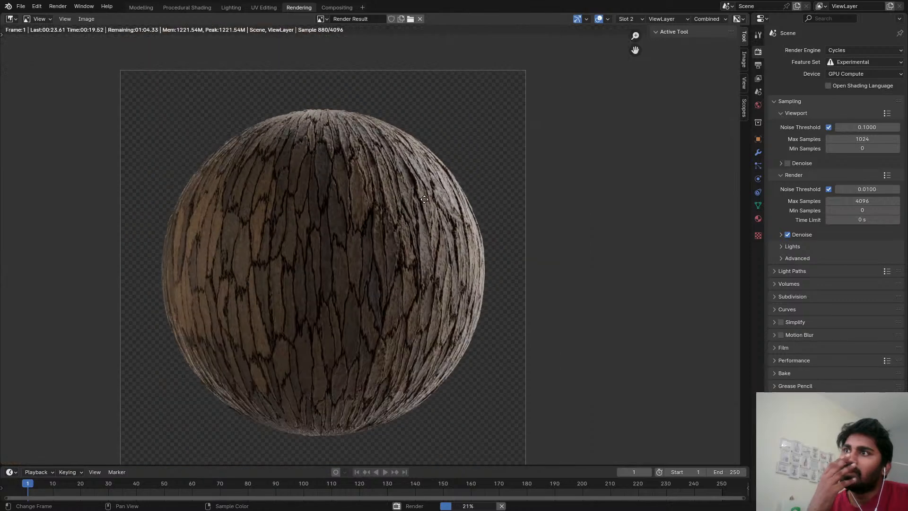
pyautogui.moveTo(423, 194); pyautogui.dragTo(421, 189, button='middle')
pyautogui.moveTo(243, 213); pyautogui.dragTo(396, 201, button='middle')
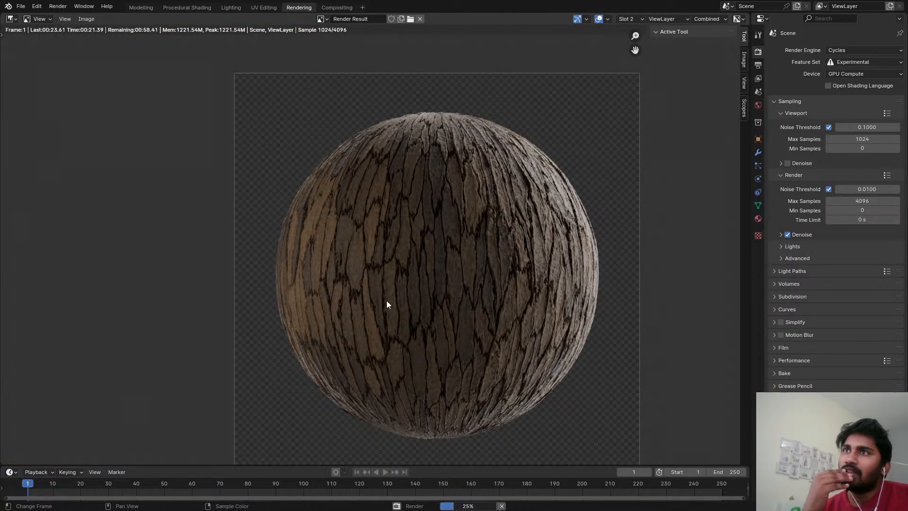
pyautogui.scroll(3, 594, 216)
pyautogui.moveTo(595, 216); pyautogui.dragTo(517, 228, button='middle')
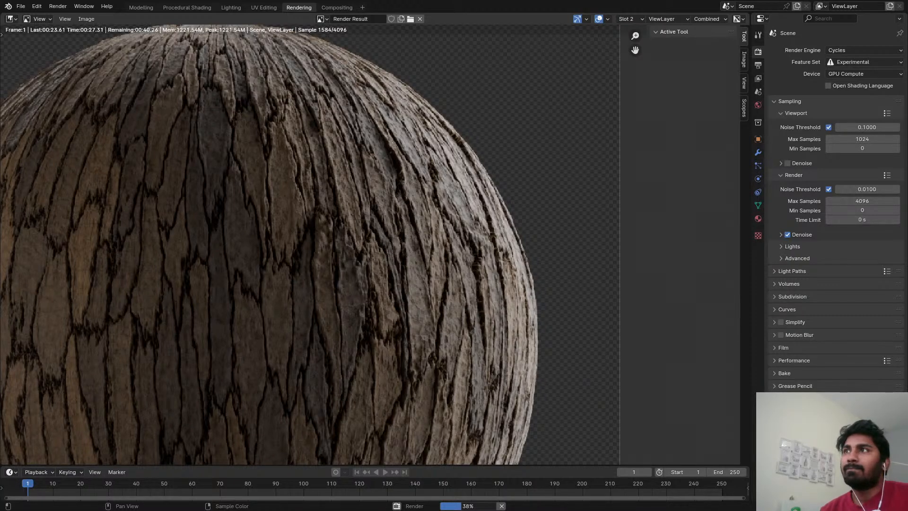
pyautogui.scroll(-6, 340, 219)
pyautogui.scroll(3, 400, 189)
pyautogui.moveTo(367, 202); pyautogui.dragTo(350, 196, button='middle')
pyautogui.scroll(3, 393, 204)
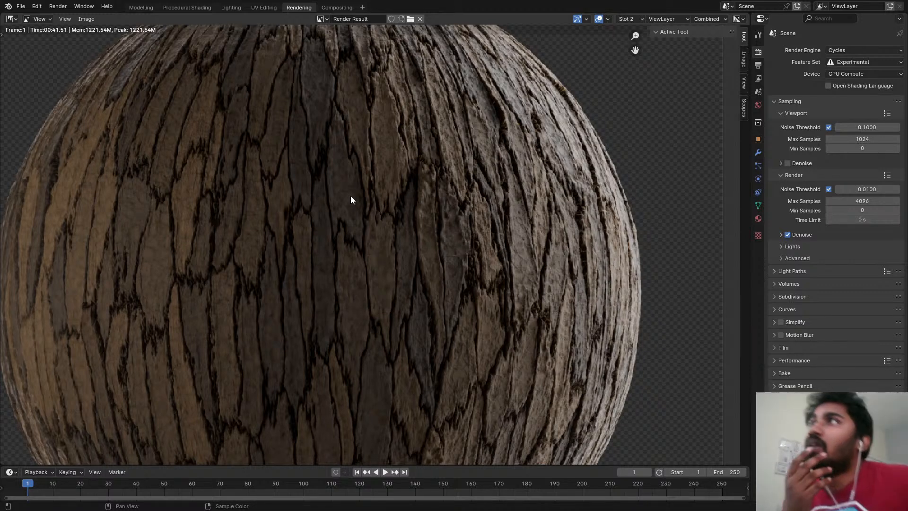
pyautogui.scroll(-3, 486, 263)
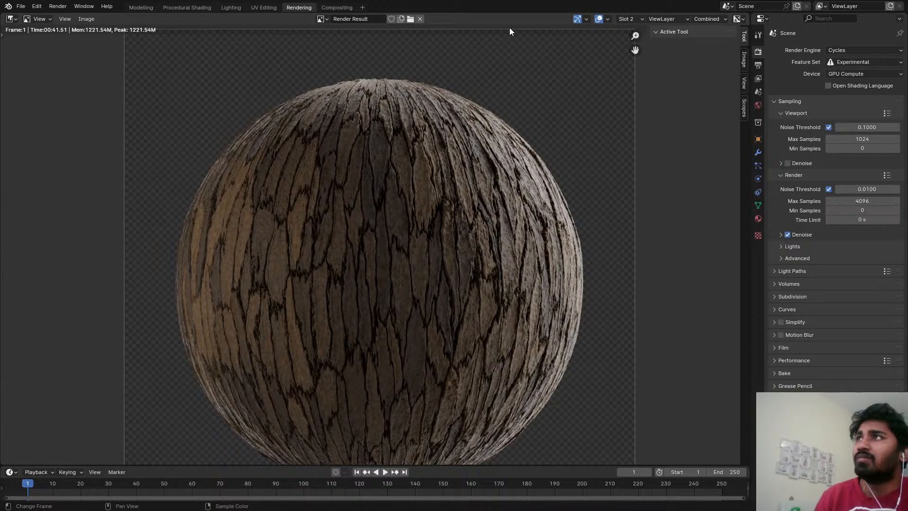
# Return to the Procedural Shading workspace, set the roughness Map Range's To Min to 0.78, save the file, and inspect the bark.
pyautogui.click(171, 8)
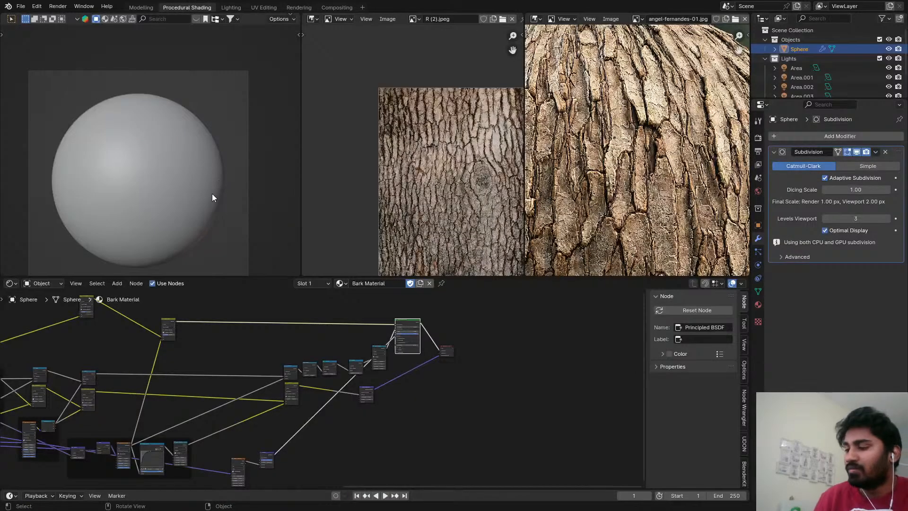
pyautogui.scroll(10, 351, 362)
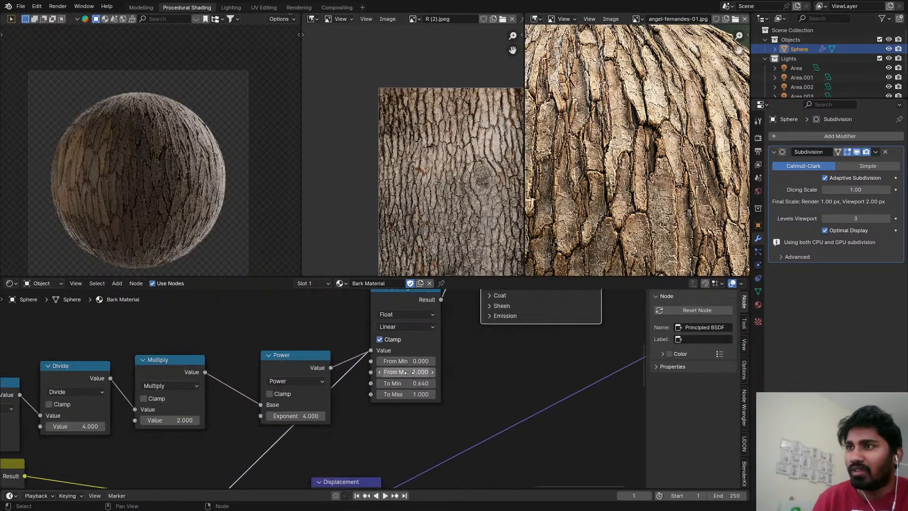
pyautogui.click(449, 389)
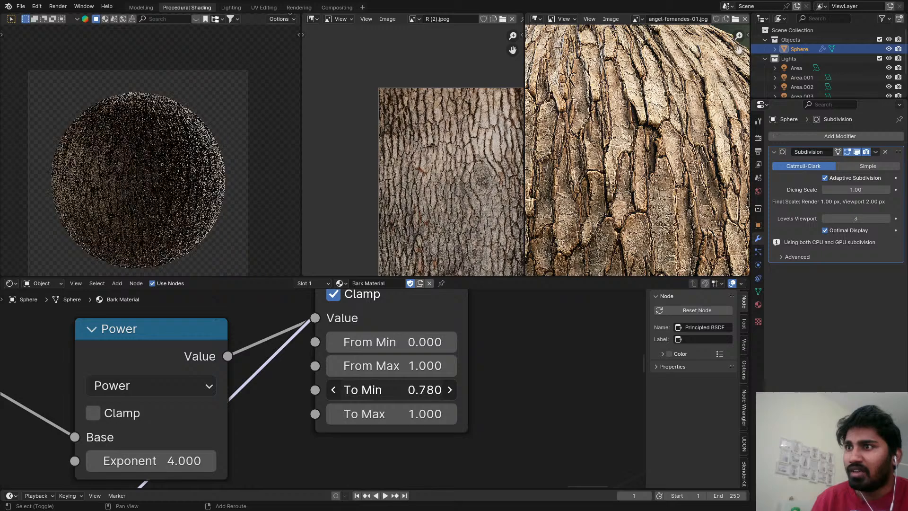
pyautogui.hotkey('ctrl', 's')
pyautogui.scroll(4, 194, 174)
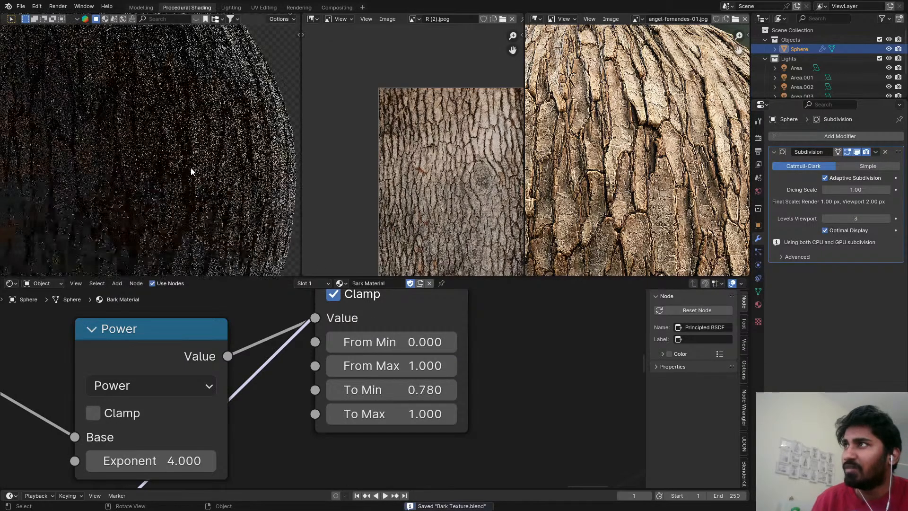
pyautogui.scroll(3, 225, 114)
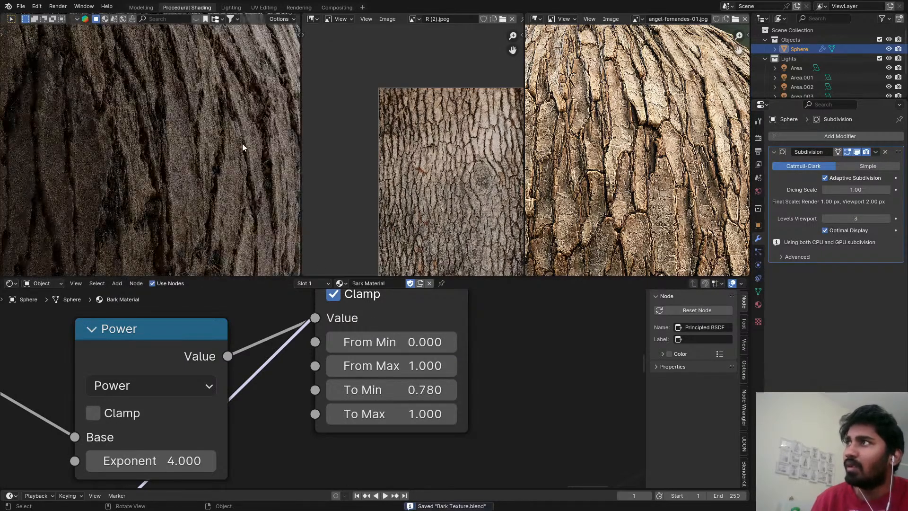
pyautogui.scroll(-3, 208, 193)
pyautogui.scroll(-8, 484, 358)
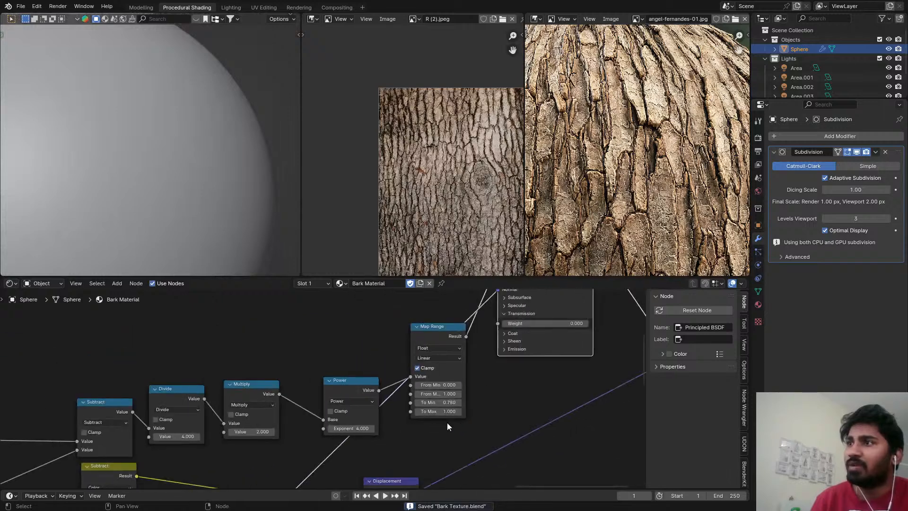
# Duplicate the bump's Noise Texture with its incoming vector link kept, placing the copy below the original, and preview it.
pyautogui.scroll(2, 286, 425)
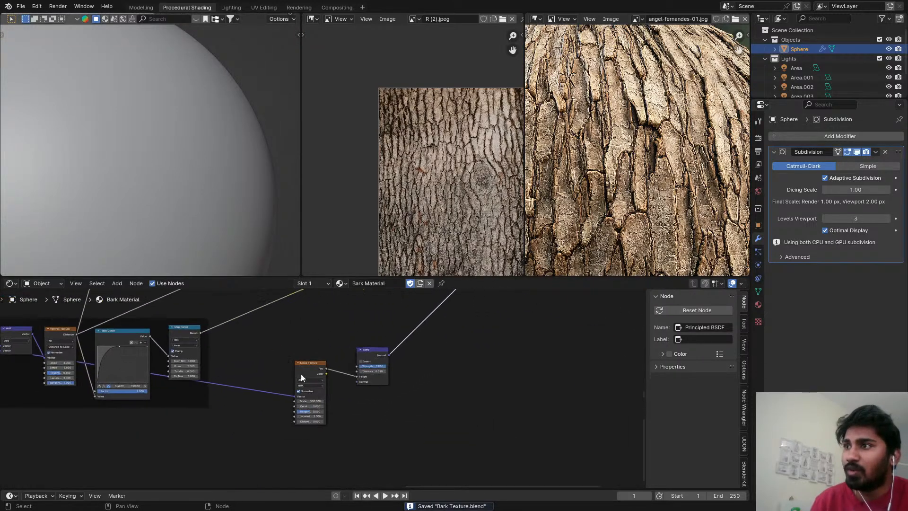
pyautogui.moveTo(307, 373); pyautogui.dragTo(286, 373)
pyautogui.moveTo(285, 373); pyautogui.dragTo(290, 367, button='middle')
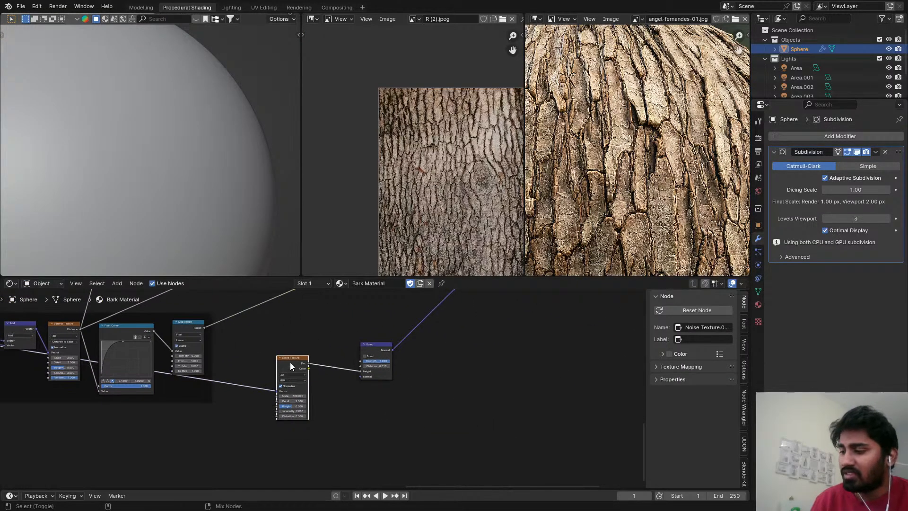
pyautogui.hotkey('ctrl', 'shift', 'd')
pyautogui.click(293, 455)
pyautogui.scroll(2, 223, 455)
# Insert a Vector Math node set to Multiply on the vector link into the duplicated Noise Texture.
pyautogui.hotkey('shift', 'a')
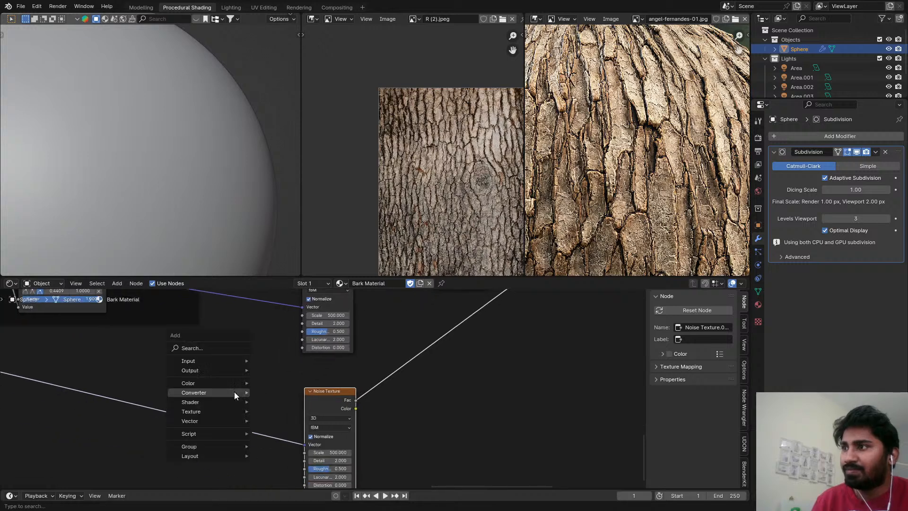
pyautogui.moveTo(234, 391)
pyautogui.write('vec')
pyautogui.click(263, 406)
pyautogui.click(212, 404)
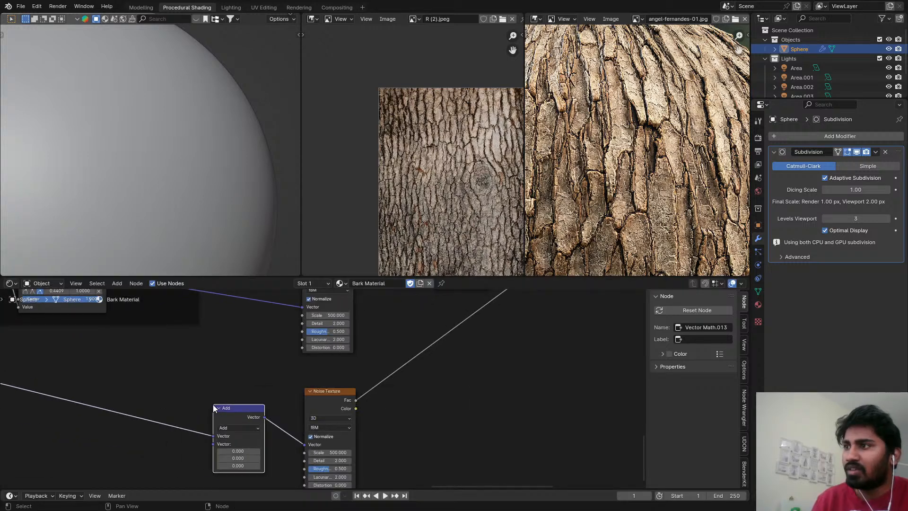
pyautogui.click(227, 431)
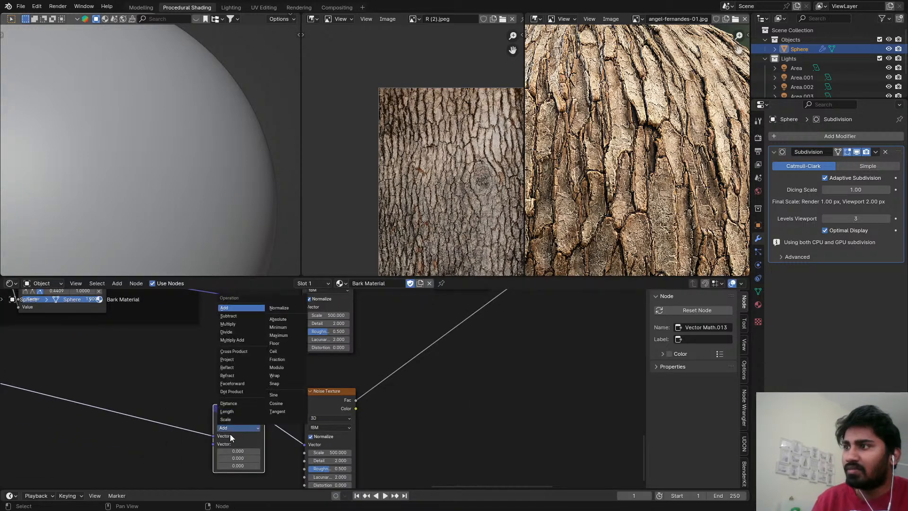
pyautogui.click(238, 325)
# Set the duplicated Noise Texture's scale to 20.
pyautogui.scroll(2, 246, 401)
pyautogui.scroll(2, 365, 428)
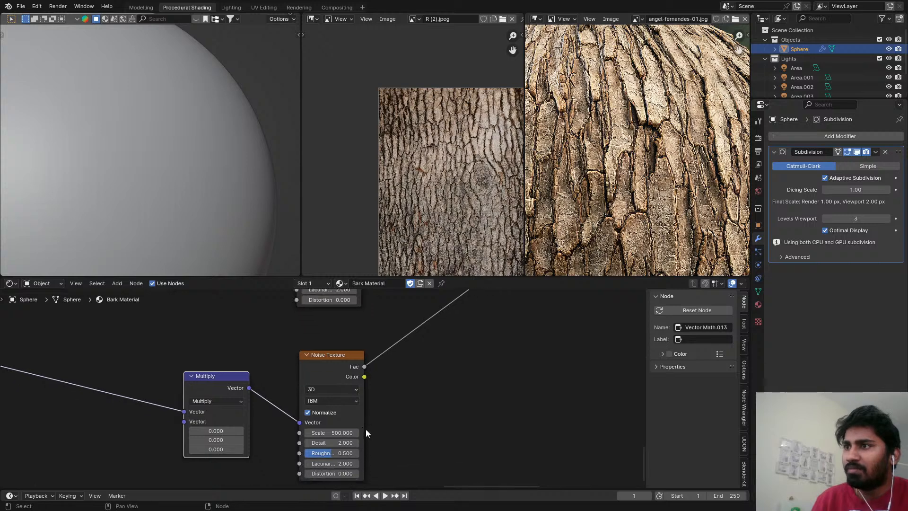
pyautogui.scroll(1, 365, 429)
pyautogui.click(306, 433)
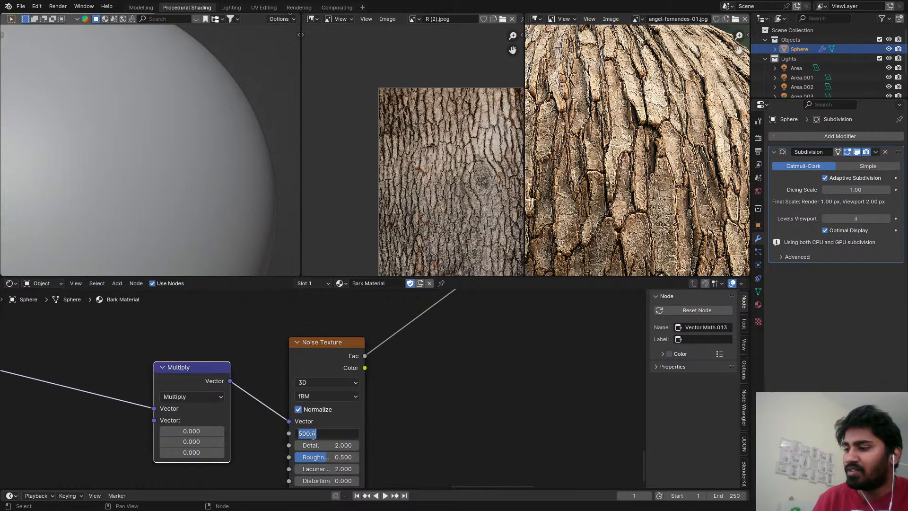
pyautogui.write('20')
pyautogui.press('Return')
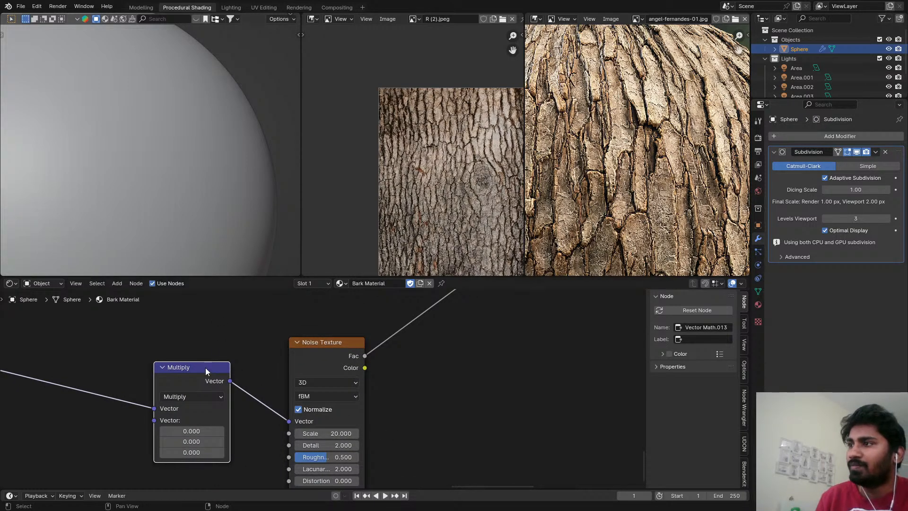
# Set the new Multiply node's X factor to 1 and Y factor to 0.02 to stretch the noise vertically.
pyautogui.moveTo(206, 368); pyautogui.dragTo(240, 305, button='middle')
pyautogui.scroll(1, 237, 312)
pyautogui.click(235, 371)
pyautogui.write('1')
pyautogui.press('Return')
pyautogui.keyDown('shift'); pyautogui.click(231, 383); pyautogui.keyUp('shift')
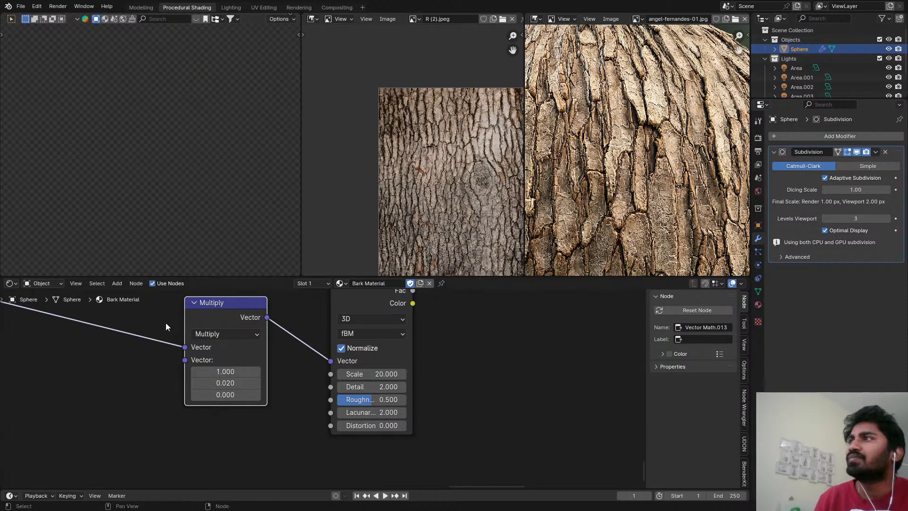
pyautogui.moveTo(162, 318); pyautogui.dragTo(207, 301, button='middle')
pyautogui.scroll(2, 128, 189)
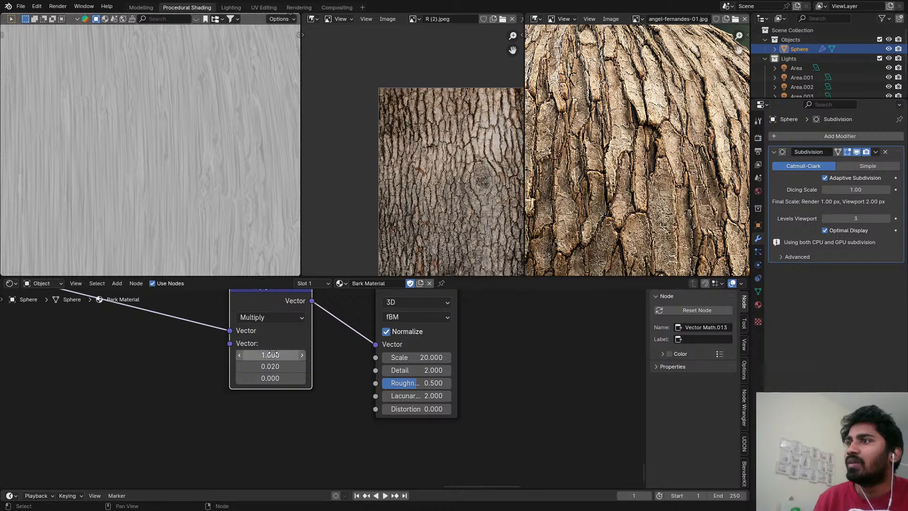
# Raise the Multiply node's Y factor to 0.19 for shorter noise streaks.
pyautogui.keyDown('shift'); pyautogui.moveTo(271, 366); pyautogui.dragTo(303, 366); pyautogui.keyUp('shift')
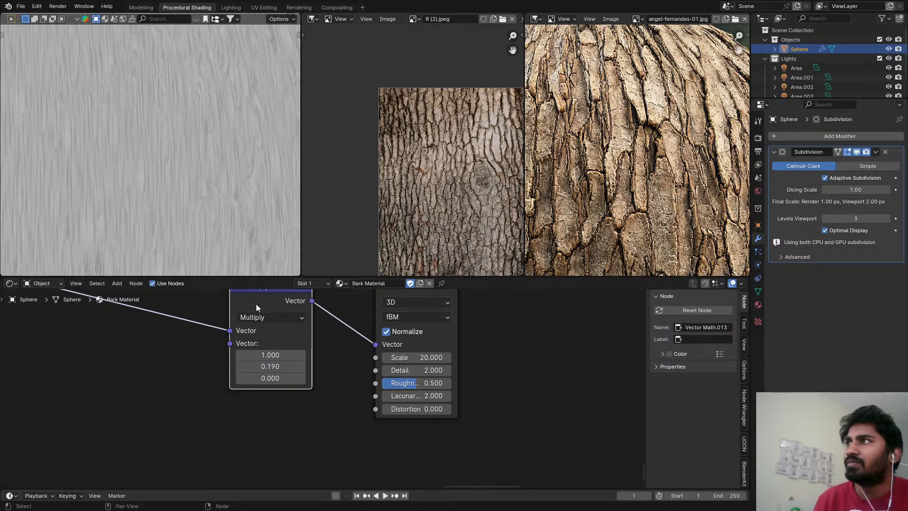
pyautogui.click(291, 358)
pyautogui.click(339, 348)
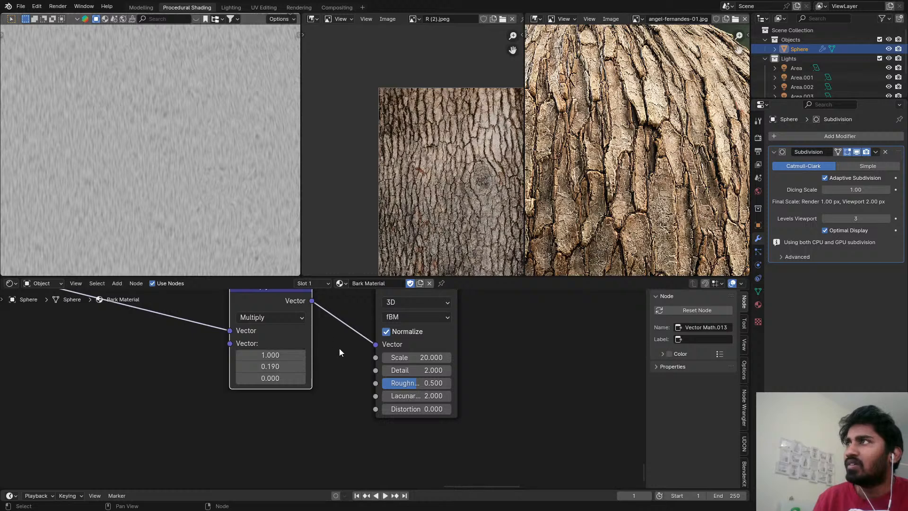
pyautogui.scroll(-1, 333, 355)
pyautogui.keyDown('shift'); pyautogui.moveTo(287, 365); pyautogui.dragTo(272, 364); pyautogui.keyUp('shift')
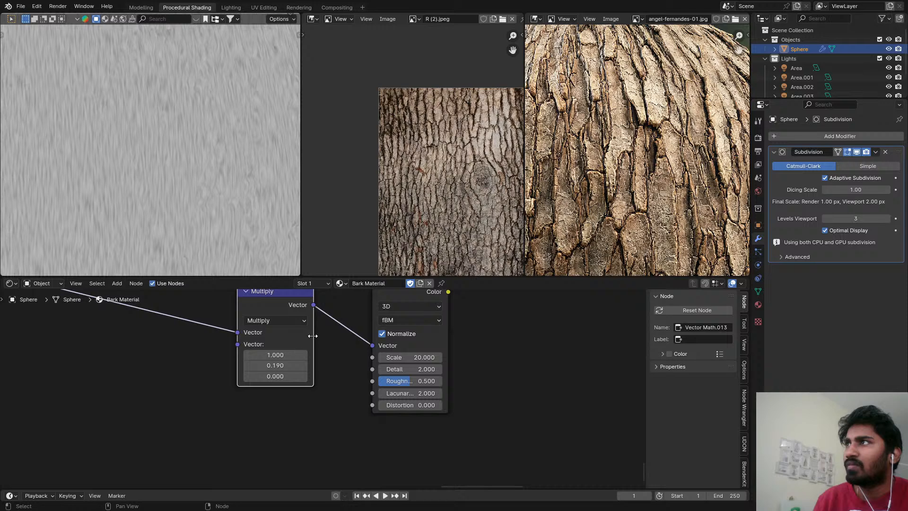
# Set the stretched Noise Texture's scale to 30.
pyautogui.scroll(2, 302, 347)
pyautogui.click(389, 366)
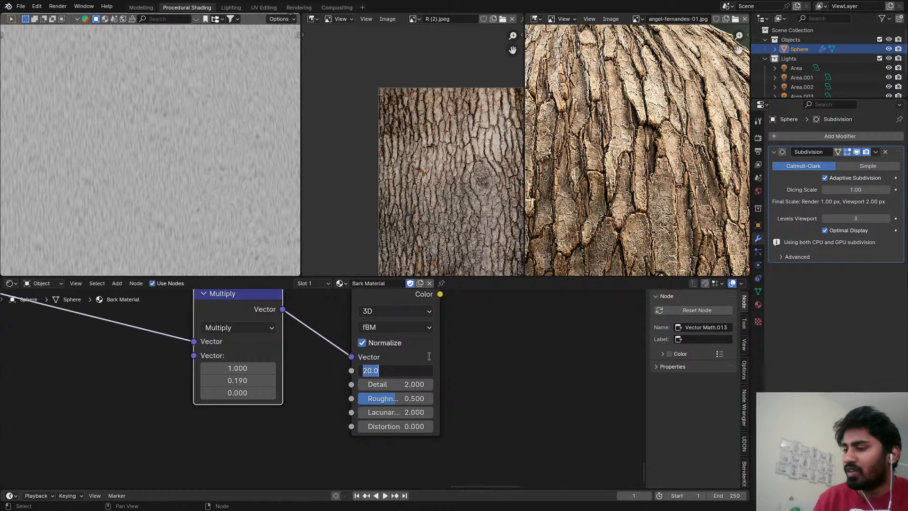
pyautogui.write('30')
pyautogui.press('Return')
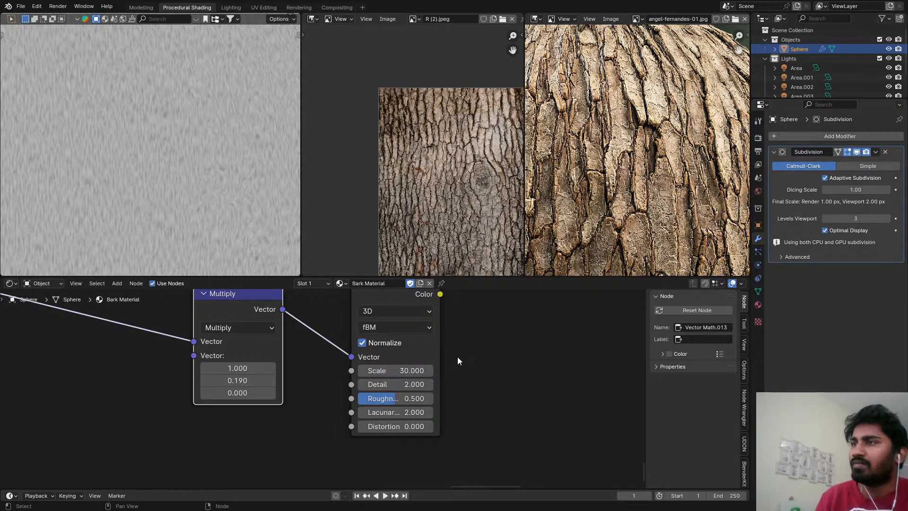
# Insert a Map Range node on the Fac output of the stretched Noise Texture.
pyautogui.scroll(-2, 457, 352)
pyautogui.scroll(1, 375, 325)
pyautogui.moveTo(373, 324); pyautogui.dragTo(363, 390)
pyautogui.scroll(-1, 417, 369)
pyautogui.moveTo(426, 365); pyautogui.dragTo(390, 364, button='middle')
pyautogui.hotkey('shift', 'a')
pyautogui.moveTo(396, 358)
pyautogui.write('map')
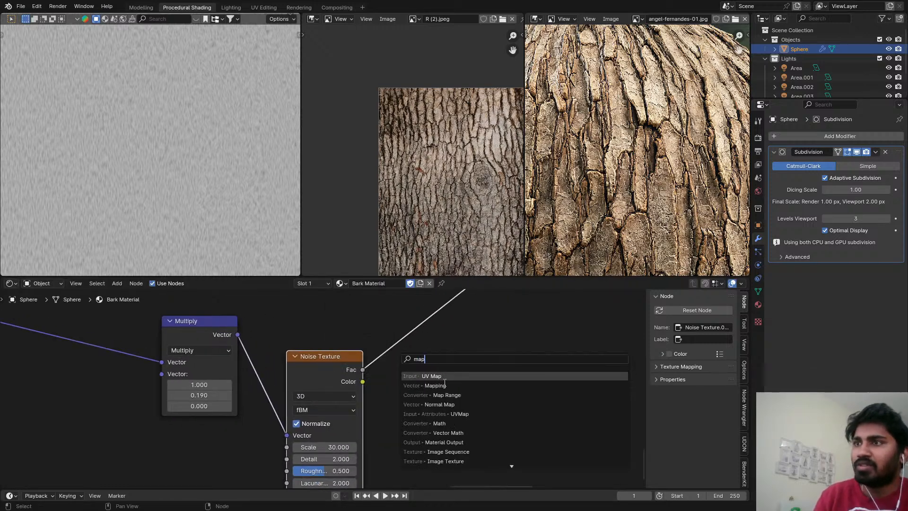
pyautogui.press('Return')
pyautogui.click(393, 338)
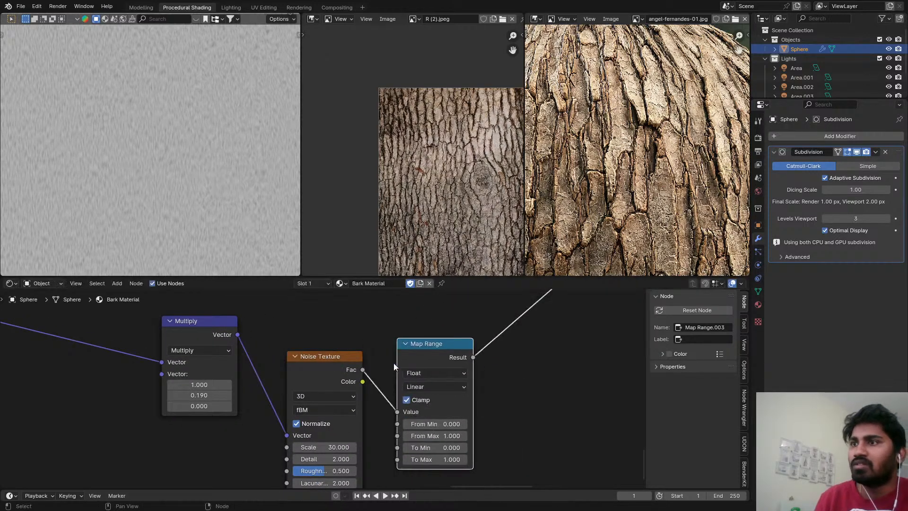
# Set the new Map Range's From Min to 0.5 and From Max to 0.6.
pyautogui.scroll(1, 417, 406)
pyautogui.doubleClick(466, 422)
pyautogui.write('.')
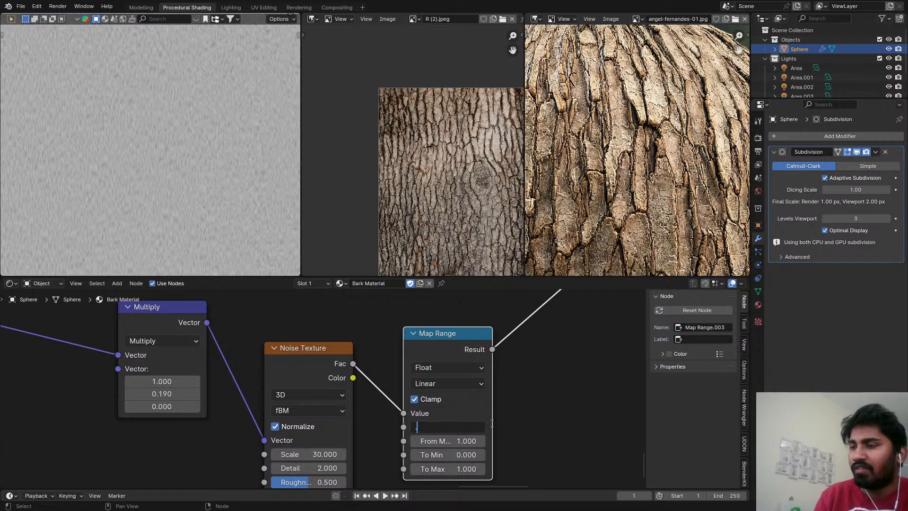
pyautogui.write('5')
pyautogui.press('Tab')
pyautogui.write('.6')
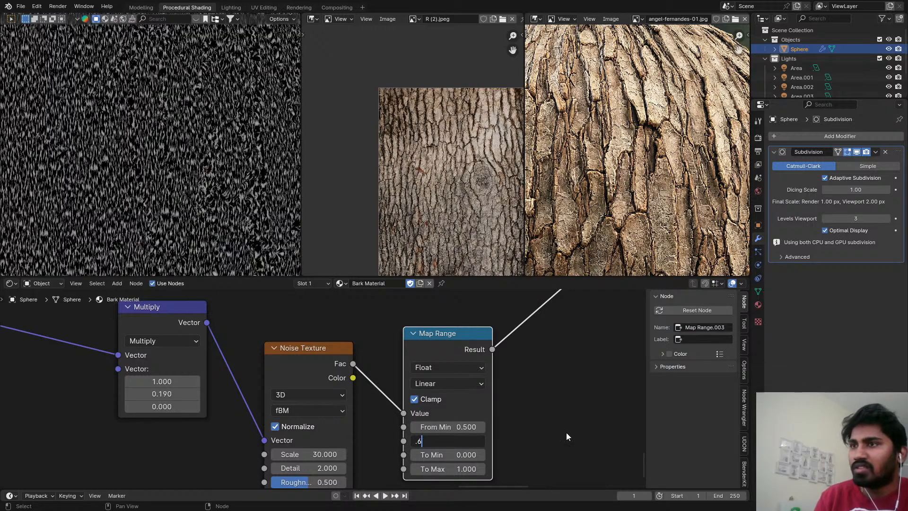
pyautogui.press('Return')
# Examine the contrasted streak pattern up close and across the whole sphere.
pyautogui.moveTo(508, 420); pyautogui.dragTo(503, 379, button='middle')
pyautogui.scroll(6, 180, 159)
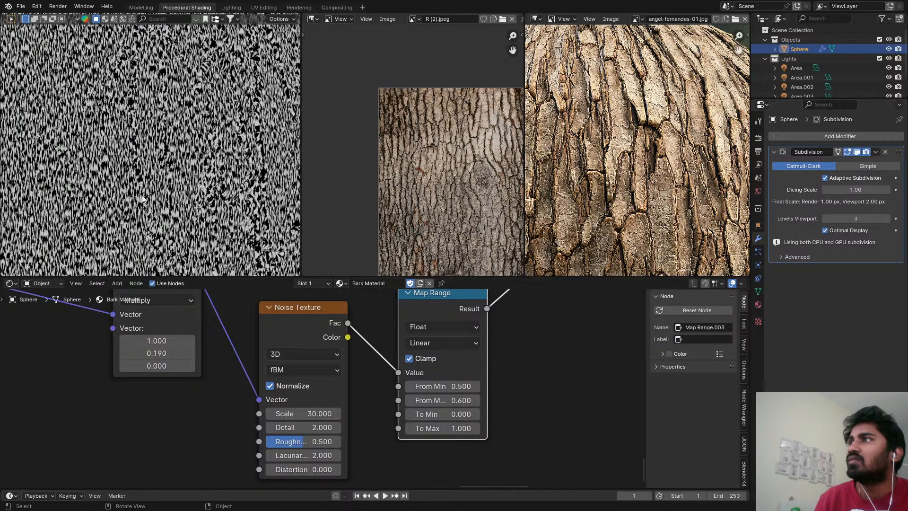
pyautogui.scroll(-6, 179, 159)
pyautogui.scroll(-5, 179, 159)
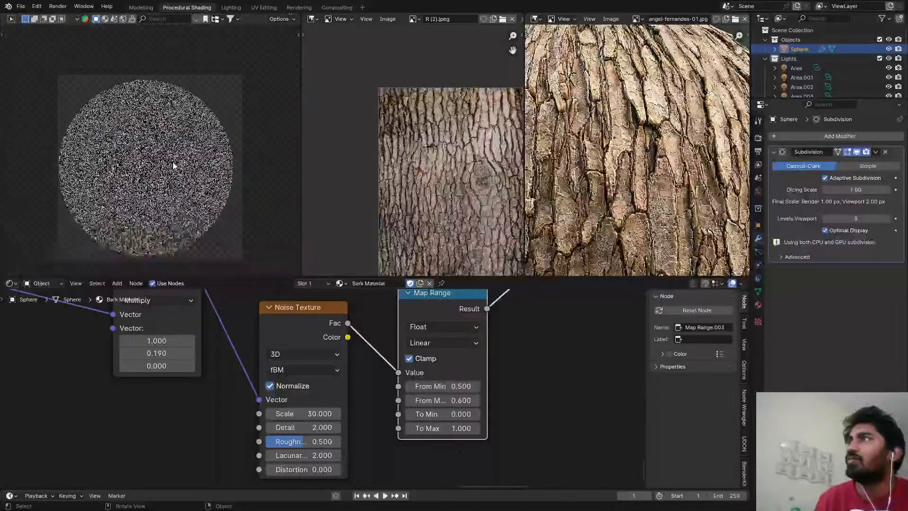
pyautogui.scroll(8, 177, 161)
pyautogui.moveTo(194, 318); pyautogui.dragTo(248, 329, button='middle')
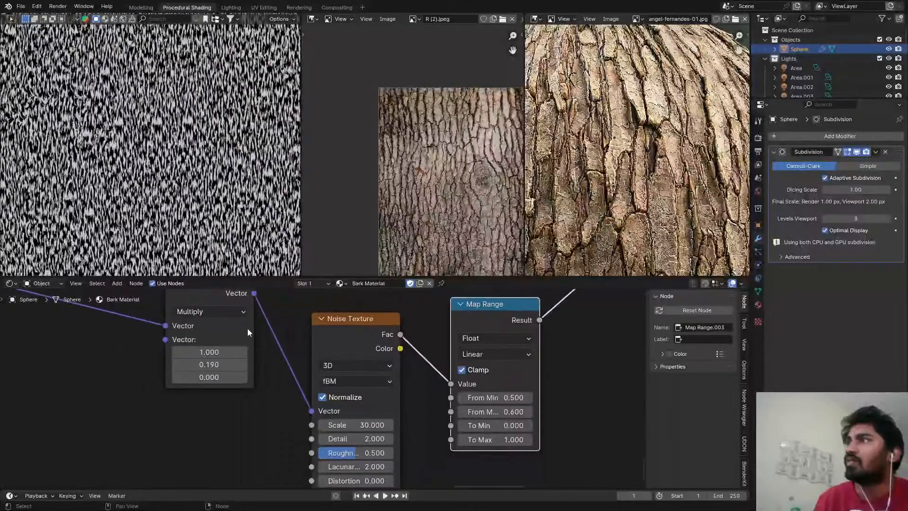
pyautogui.scroll(7, 240, 344)
pyautogui.click(235, 377)
pyautogui.press('Escape')
# Compare the preview of the raw stretched Noise Texture with the Map Range output.
pyautogui.scroll(-4, 508, 345)
pyautogui.moveTo(492, 333); pyautogui.dragTo(374, 382, button='middle')
pyautogui.keyDown('ctrl'); pyautogui.keyDown('shift'); pyautogui.click(378, 351); pyautogui.keyUp('shift'); pyautogui.keyUp('ctrl')
pyautogui.scroll(-4, 415, 347)
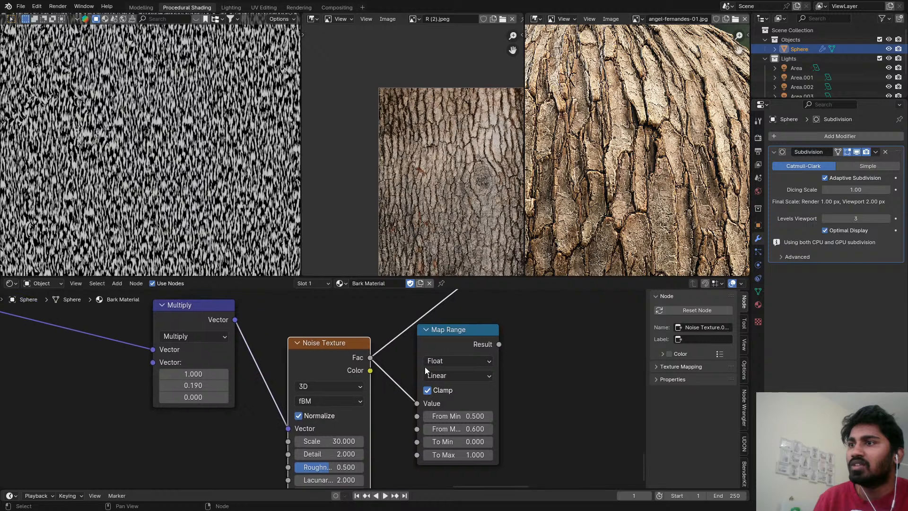
pyautogui.keyDown('ctrl'); pyautogui.keyDown('shift'); pyautogui.click(456, 344); pyautogui.keyUp('shift'); pyautogui.keyUp('ctrl')
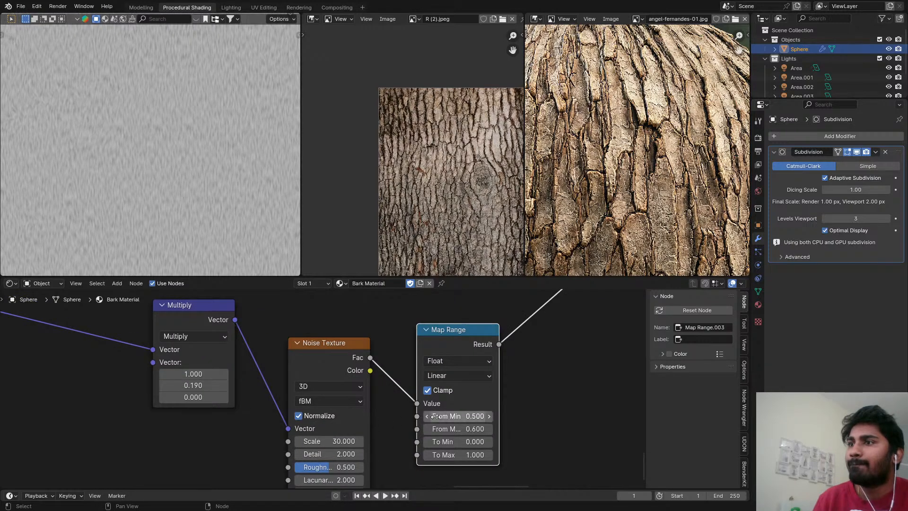
# Raise the streak Map Range's From Max to 1.0.
pyautogui.moveTo(492, 409); pyautogui.dragTo(423, 358, button='middle')
pyautogui.scroll(4, 410, 359)
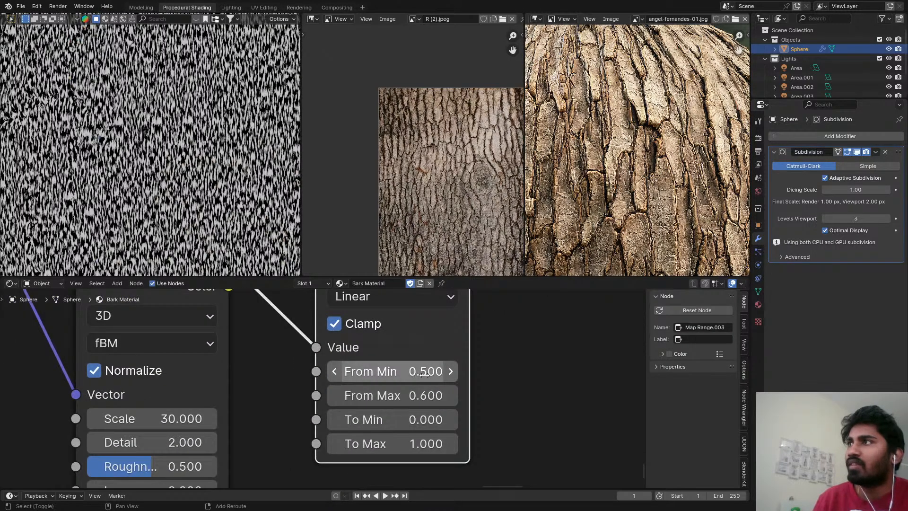
pyautogui.keyDown('shift'); pyautogui.moveTo(429, 389); pyautogui.dragTo(523, 401); pyautogui.keyUp('shift')
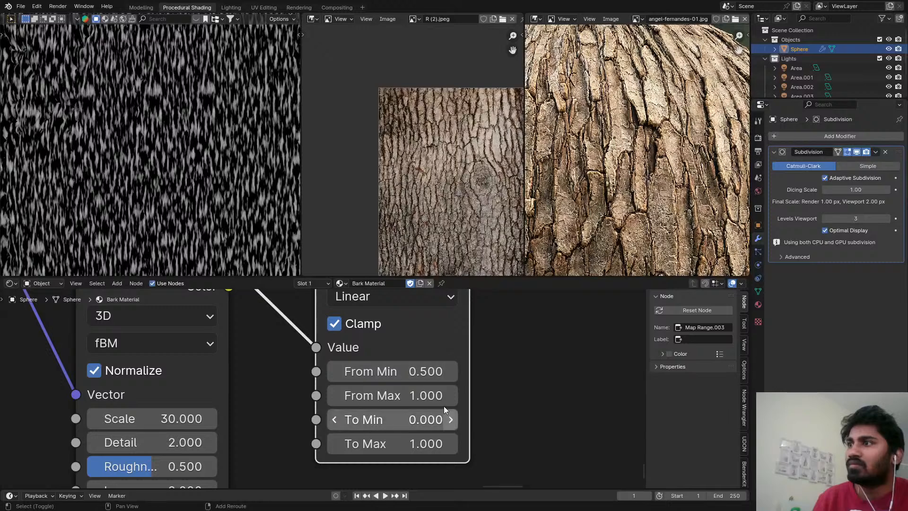
pyautogui.scroll(-1, 435, 401)
pyautogui.scroll(-1, 359, 360)
# Turn off Normalize on the stretched Noise Texture and check the sparser streaks in the preview.
pyautogui.moveTo(182, 432); pyautogui.dragTo(366, 440, button='middle')
pyautogui.scroll(-1, 360, 359)
pyautogui.scroll(-1, 386, 409)
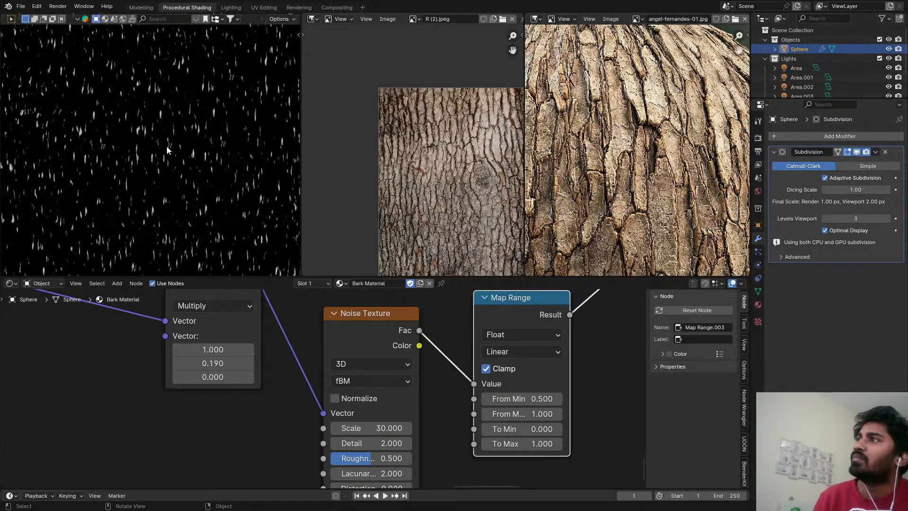
pyautogui.scroll(3, 183, 130)
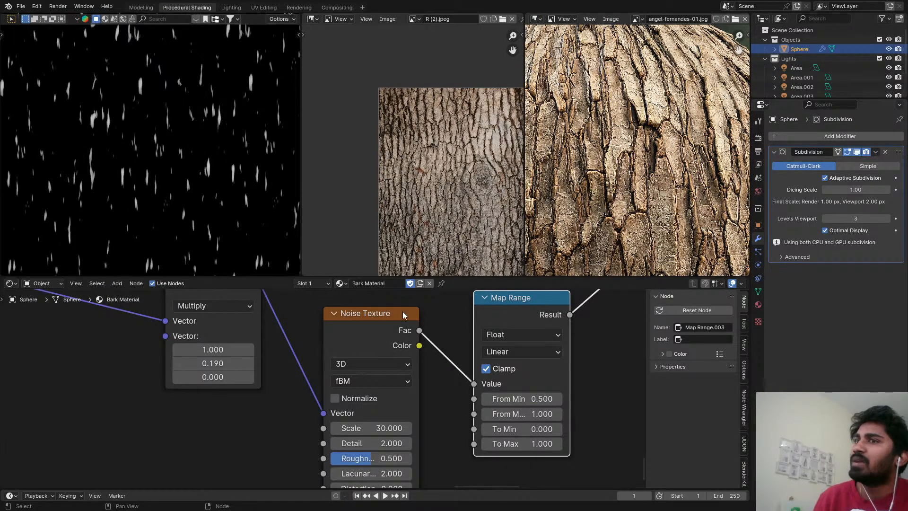
# Lower the streak Map Range's From Min to 0.24.
pyautogui.moveTo(580, 402); pyautogui.dragTo(538, 405, button='middle')
pyautogui.scroll(4, 517, 405)
pyautogui.keyDown('shift'); pyautogui.moveTo(503, 400); pyautogui.dragTo(565, 416); pyautogui.keyUp('shift')
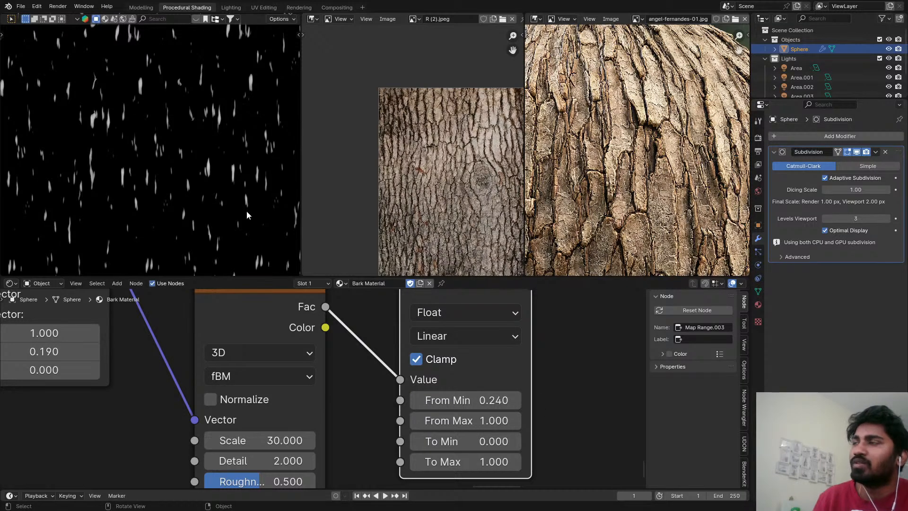
# Turn Normalize back on for the stretched Noise Texture and save the file.
pyautogui.hotkey('ctrl', 's')
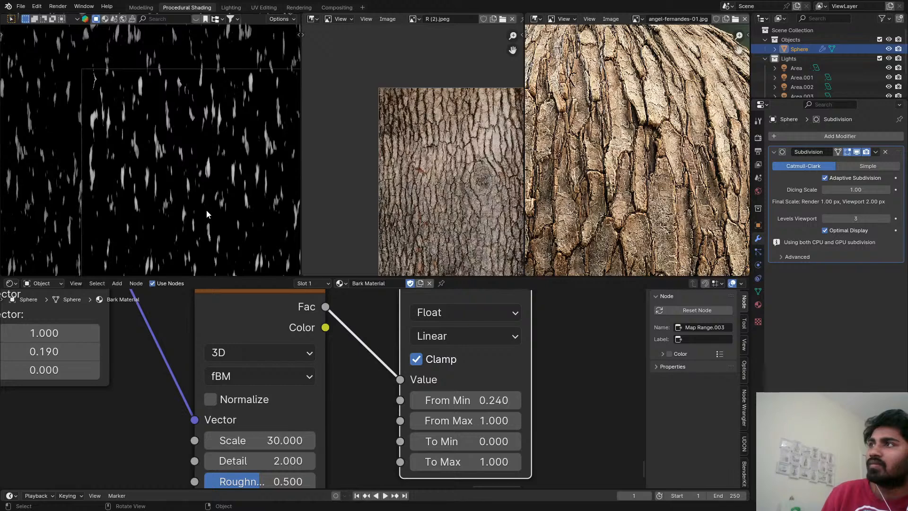
pyautogui.scroll(-3, 207, 210)
pyautogui.scroll(3, 229, 247)
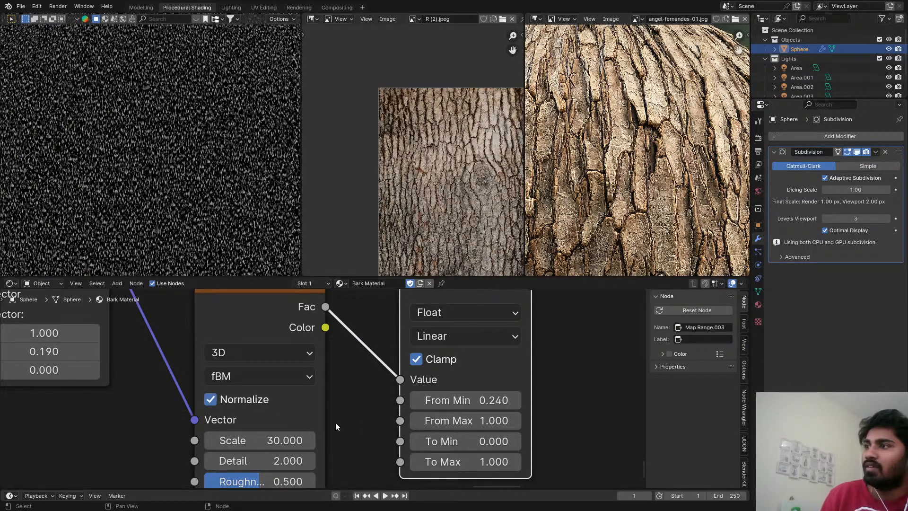
pyautogui.hotkey('ctrl', 's')
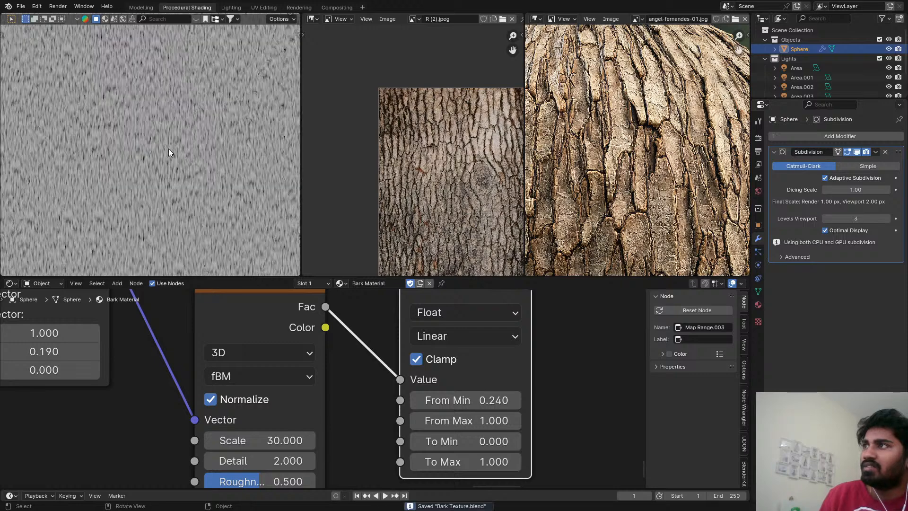
# Set the streak Map Range's From Min to 0.48 and From Max to 0.52, and save the file.
pyautogui.scroll(-5, 172, 153)
pyautogui.scroll(-3, 401, 437)
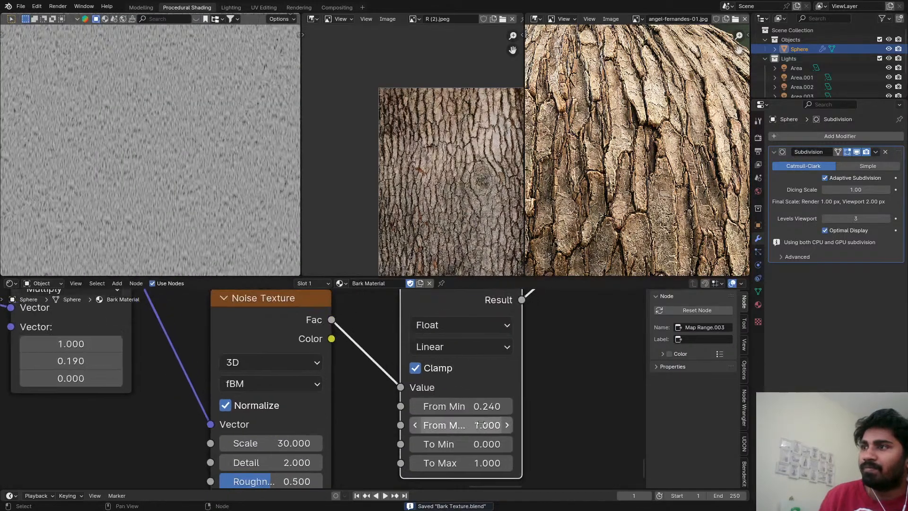
pyautogui.scroll(3, 467, 418)
pyautogui.scroll(-1, 466, 418)
pyautogui.scroll(2, 465, 415)
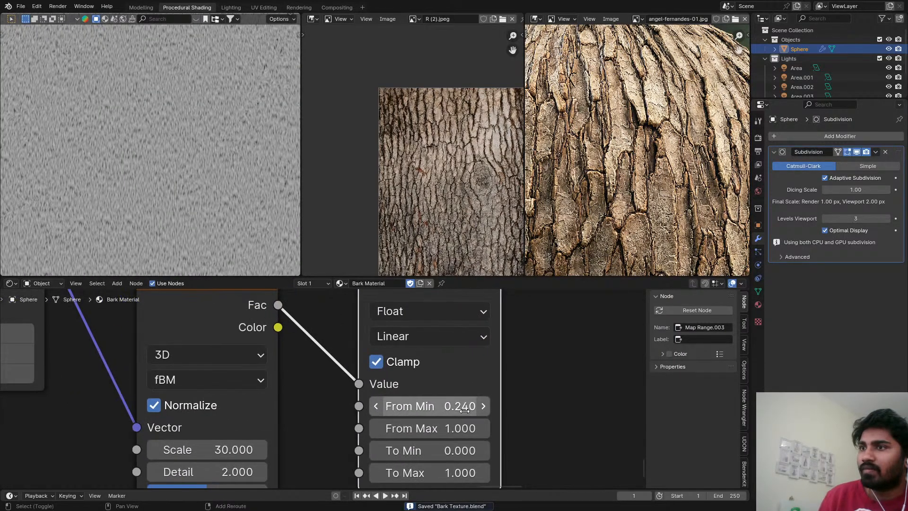
pyautogui.keyDown('shift'); pyautogui.moveTo(465, 407); pyautogui.dragTo(449, 429); pyautogui.keyUp('shift')
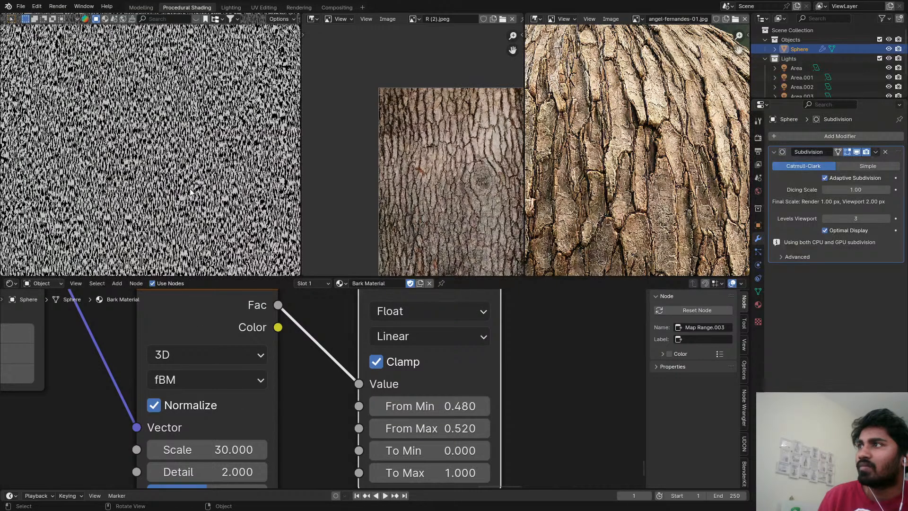
pyautogui.hotkey('ctrl', 's')
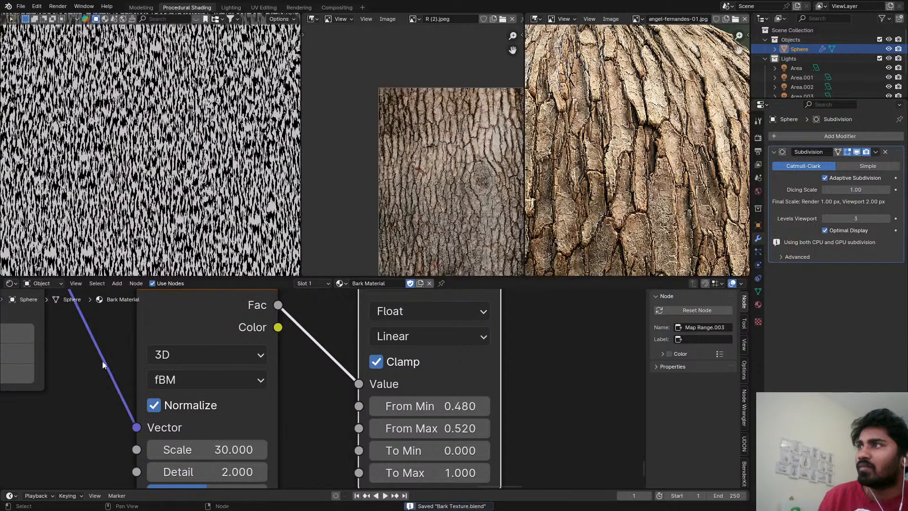
# Set the Y value of the Multiply node feeding the streak Noise Texture to 0.04.
pyautogui.moveTo(102, 364); pyautogui.dragTo(212, 376, button='middle')
pyautogui.scroll(-1, 212, 376)
pyautogui.doubleClick(109, 358)
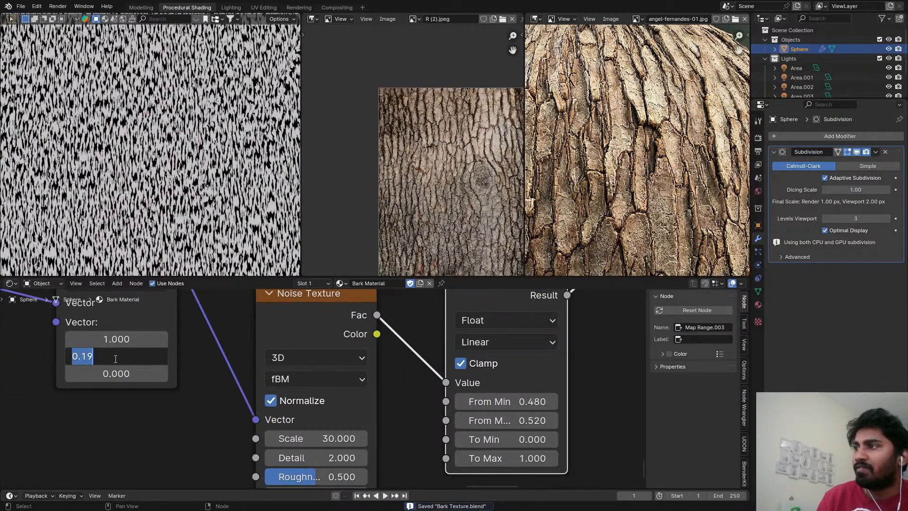
pyautogui.moveTo(115, 359); pyautogui.dragTo(81, 361)
pyautogui.write('04')
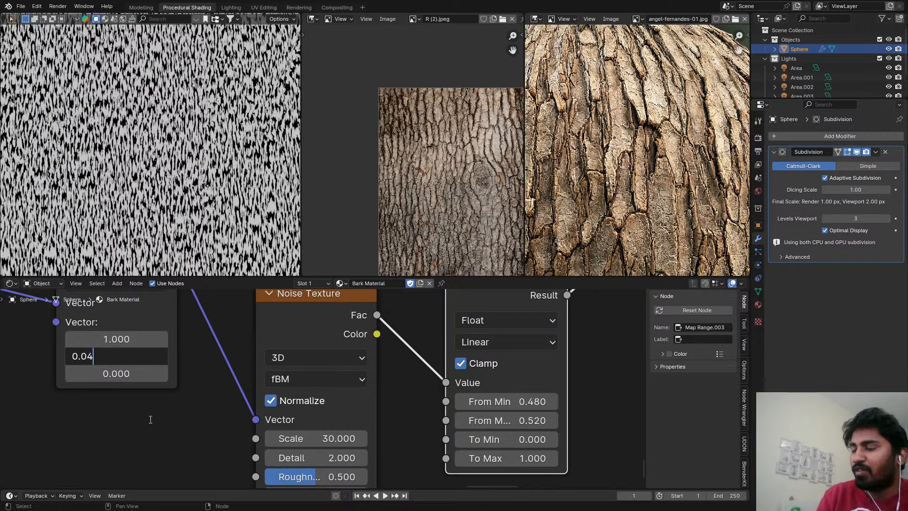
pyautogui.press('Return')
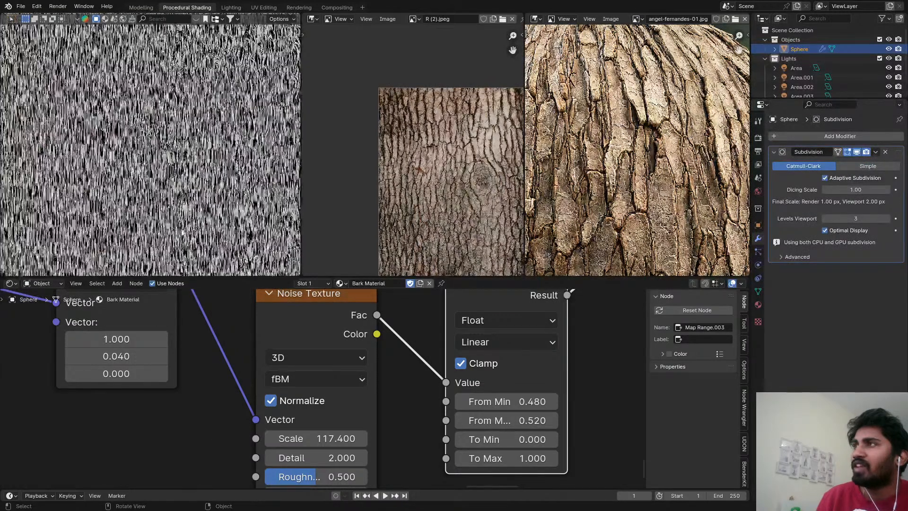
# Set the streak Noise Texture's Scale to 50 and save the file.
pyautogui.scroll(5, 182, 227)
pyautogui.scroll(-10, 181, 205)
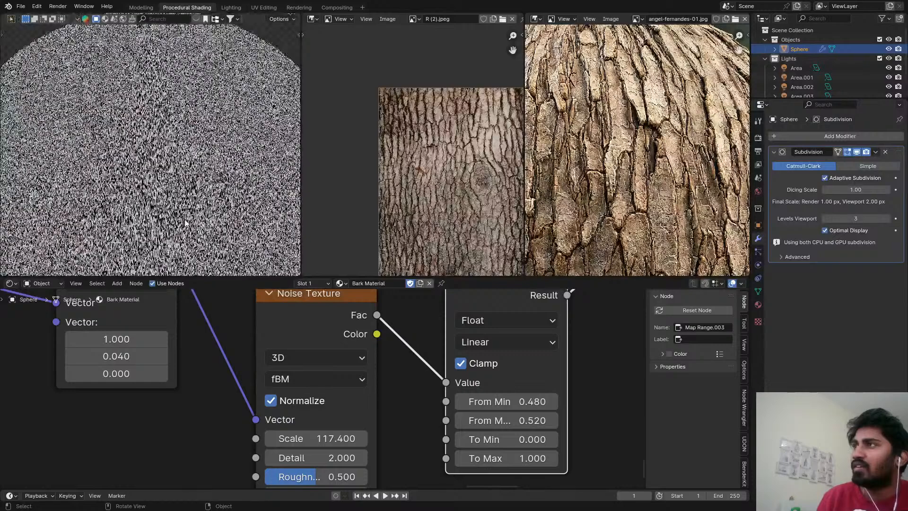
pyautogui.scroll(-2, 185, 222)
pyautogui.scroll(1, 183, 186)
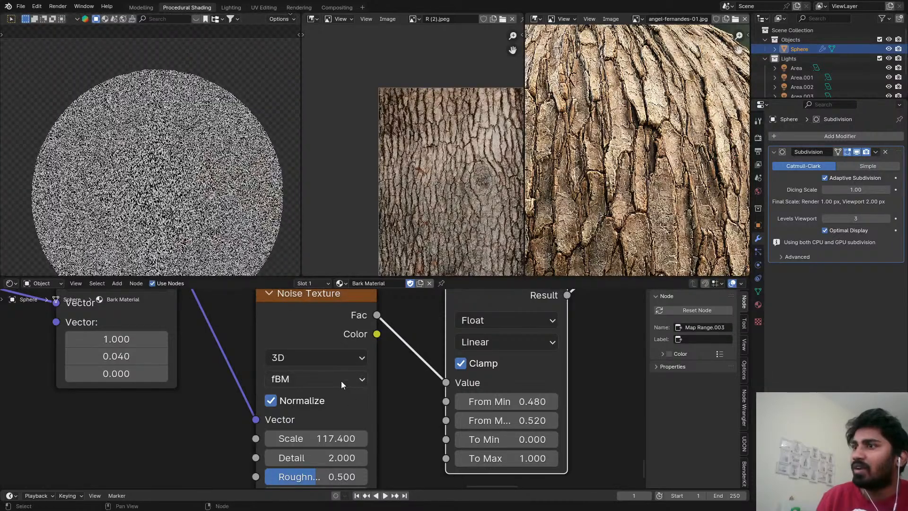
pyautogui.click(316, 438)
pyautogui.write('5')
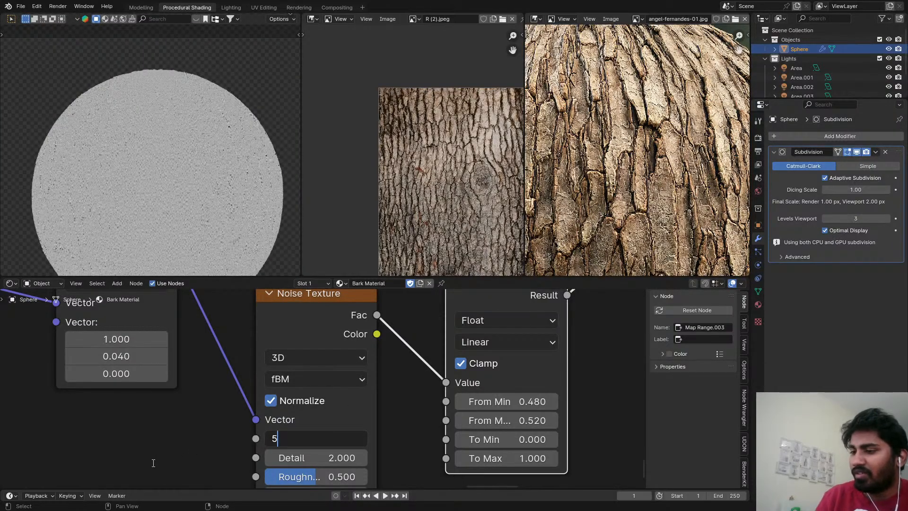
pyautogui.write('00')
pyautogui.press('Return')
pyautogui.hotkey('ctrl', 's')
# Duplicate the color Subtract node and insert the copy into the link running to the Displacement node's Height.
pyautogui.scroll(-5, 247, 440)
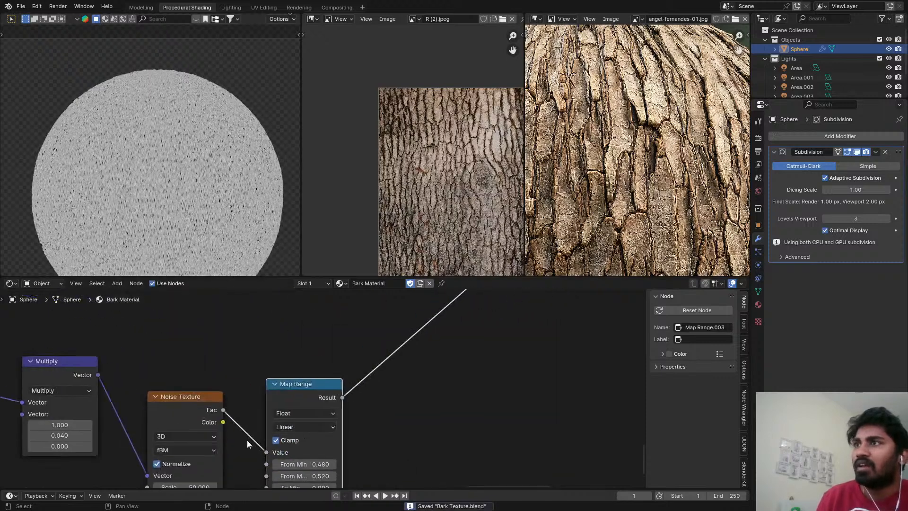
pyautogui.moveTo(323, 444); pyautogui.dragTo(307, 451, button='middle')
pyautogui.scroll(-8, 294, 420)
pyautogui.moveTo(296, 381); pyautogui.dragTo(201, 327, button='middle')
pyautogui.moveTo(328, 333); pyautogui.dragTo(409, 468, button='middle')
pyautogui.moveTo(331, 416); pyautogui.dragTo(465, 420, button='middle')
pyautogui.scroll(9, 358, 378)
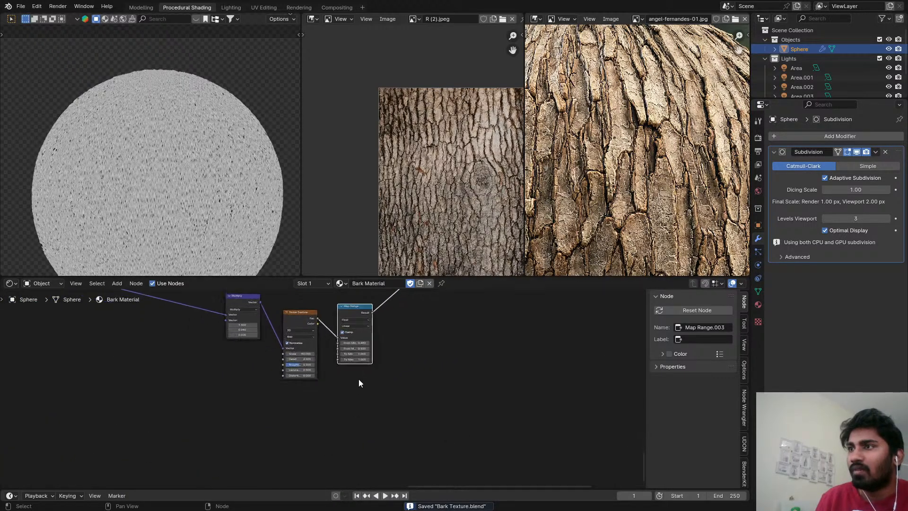
pyautogui.moveTo(341, 357); pyautogui.dragTo(266, 392, button='middle')
pyautogui.scroll(-8, 284, 390)
pyautogui.moveTo(378, 374); pyautogui.dragTo(301, 470, button='middle')
pyautogui.scroll(2, 288, 318)
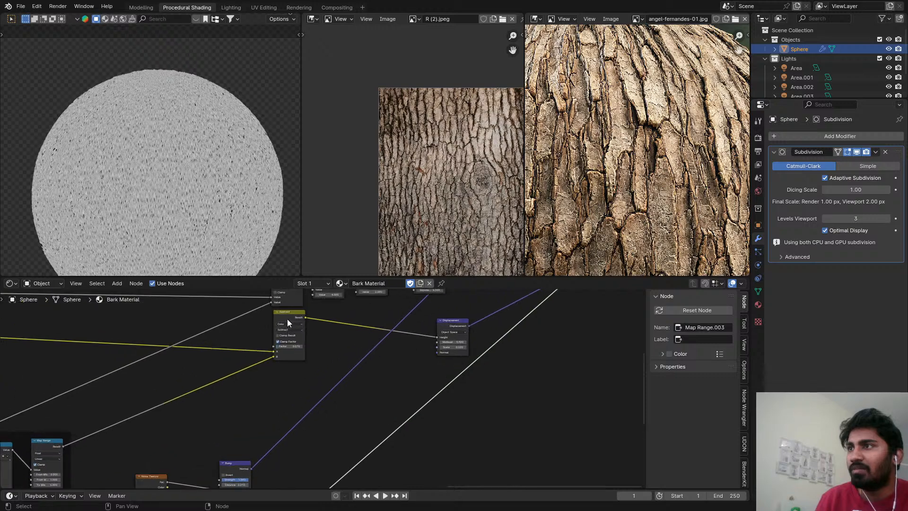
pyautogui.click(287, 317)
pyautogui.hotkey('shift', 'd')
pyautogui.click(326, 316)
# Connect the streak Map Range's Result to the B input of the duplicated Subtract node.
pyautogui.scroll(-4, 331, 359)
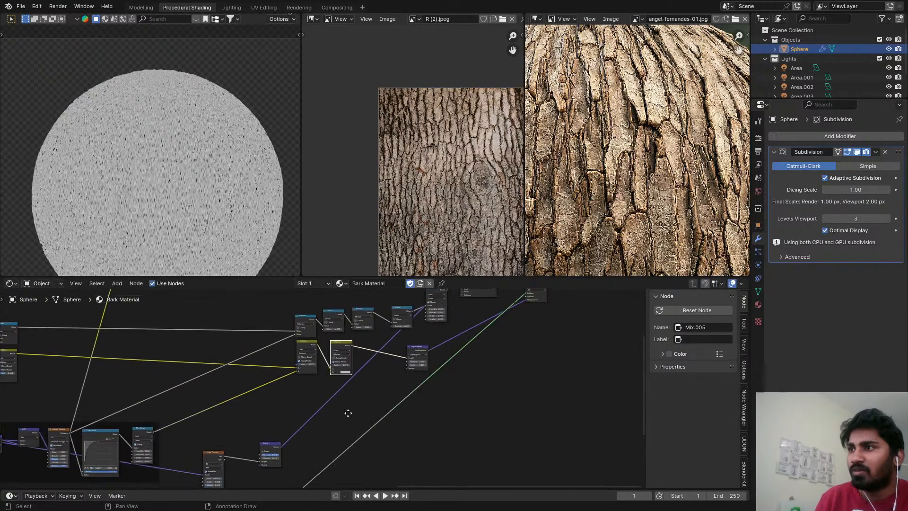
pyautogui.moveTo(276, 453); pyautogui.dragTo(272, 432, button='middle')
pyautogui.keyDown('alt'); pyautogui.moveTo(256, 460); pyautogui.dragTo(317, 350, button='right'); pyautogui.keyUp('alt')
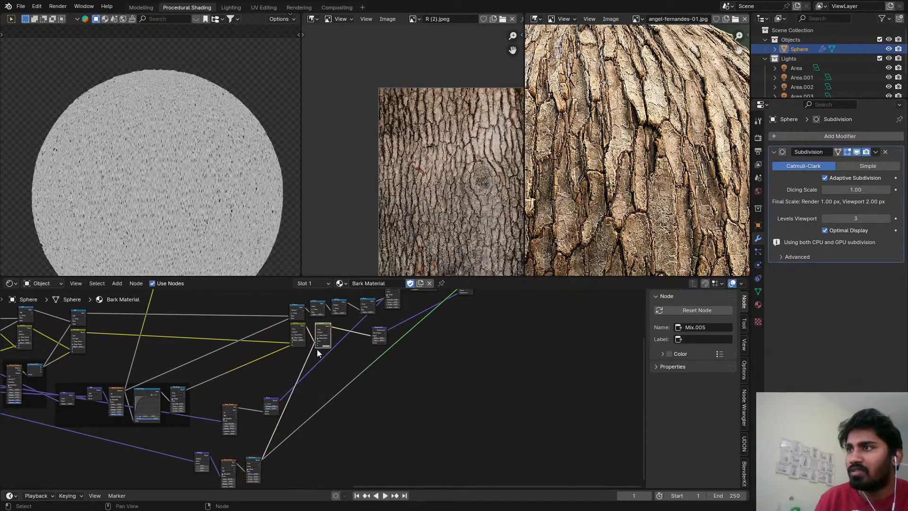
pyautogui.scroll(10, 314, 341)
pyautogui.moveTo(312, 341); pyautogui.dragTo(311, 356)
pyautogui.scroll(5, 310, 356)
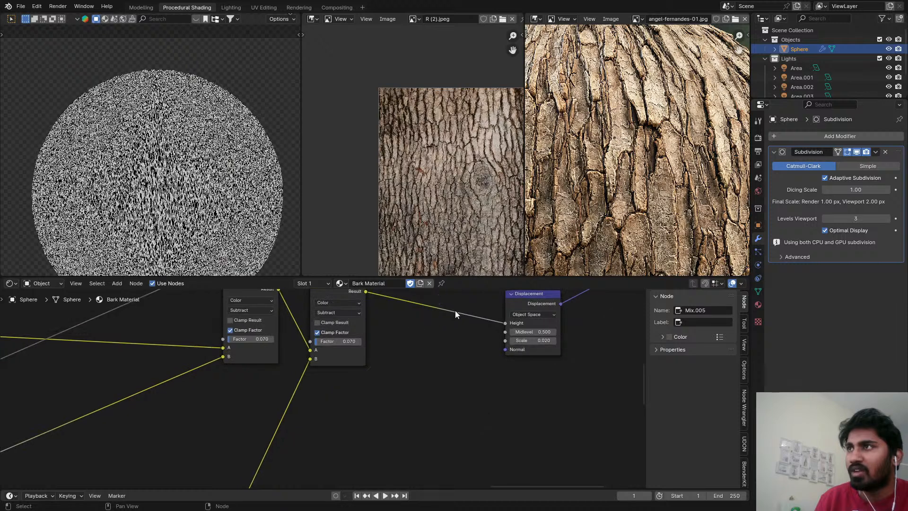
# Change the duplicated mix node's blending mode to Multiply.
pyautogui.scroll(4, 359, 327)
pyautogui.click(316, 306)
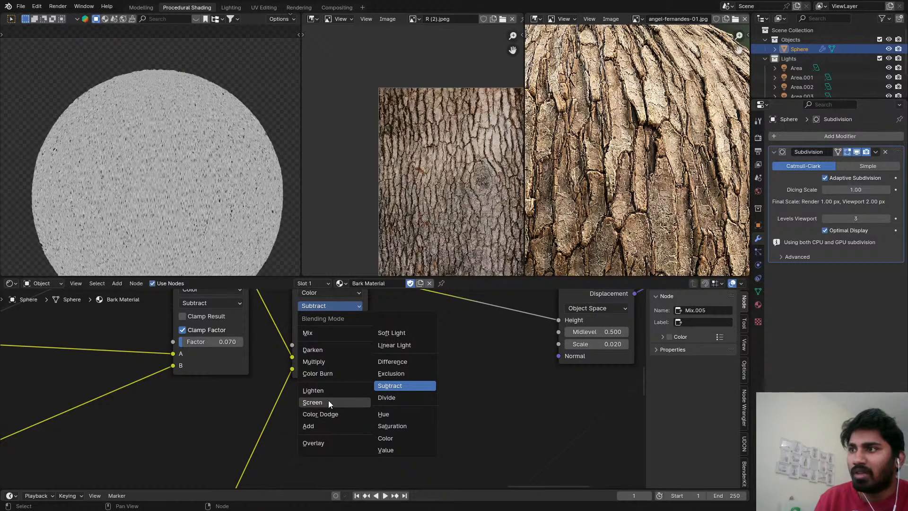
pyautogui.click(313, 362)
# Preview the Principled BSDF on the sphere, check the streaked bark up close and save the file.
pyautogui.scroll(-6, 435, 348)
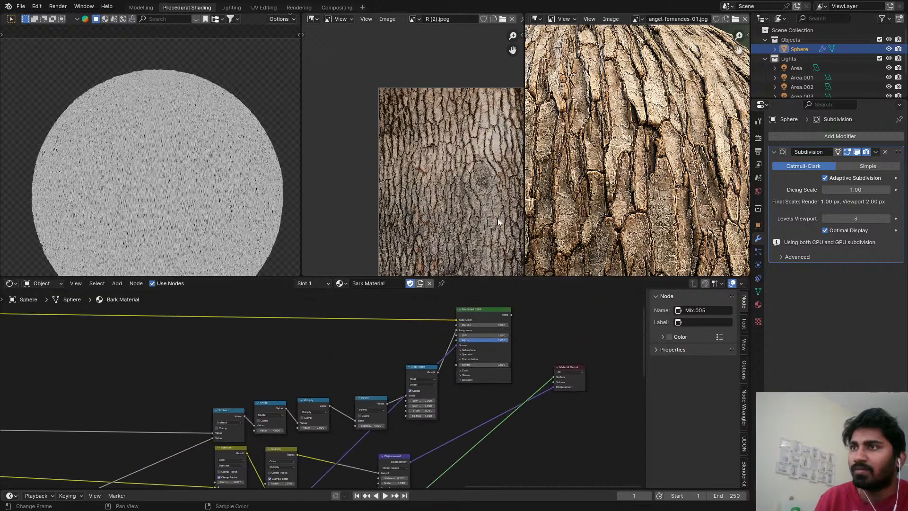
pyautogui.keyDown('ctrl'); pyautogui.keyDown('shift'); pyautogui.click(494, 319); pyautogui.keyUp('shift'); pyautogui.keyUp('ctrl')
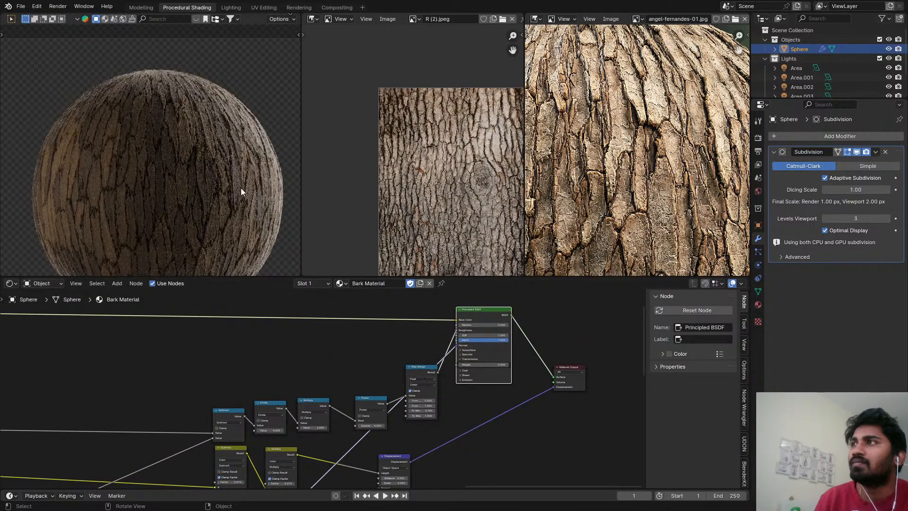
pyautogui.scroll(5, 250, 155)
pyautogui.scroll(-3, 236, 196)
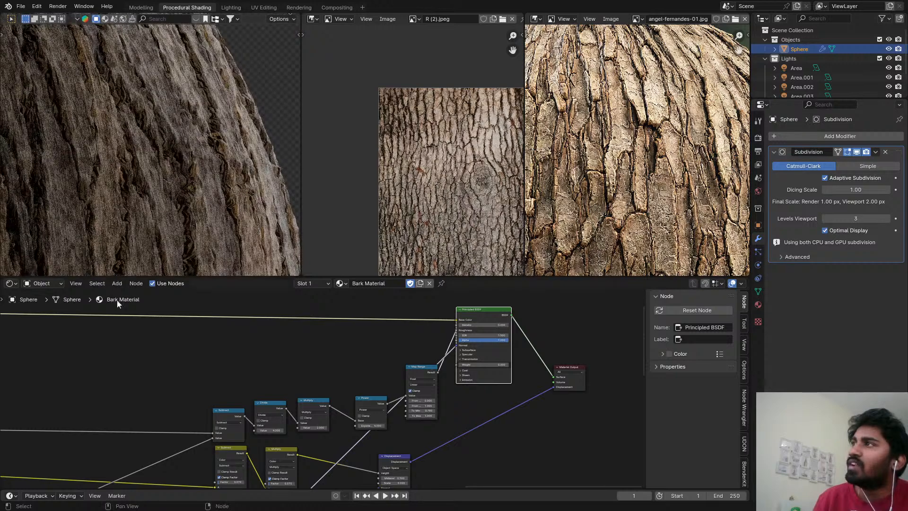
pyautogui.hotkey('ctrl', 's')
# Switch the viewport to Solid shading, render the image in the Rendering workspace, check the bark surface up close and save the file.
pyautogui.press('z')
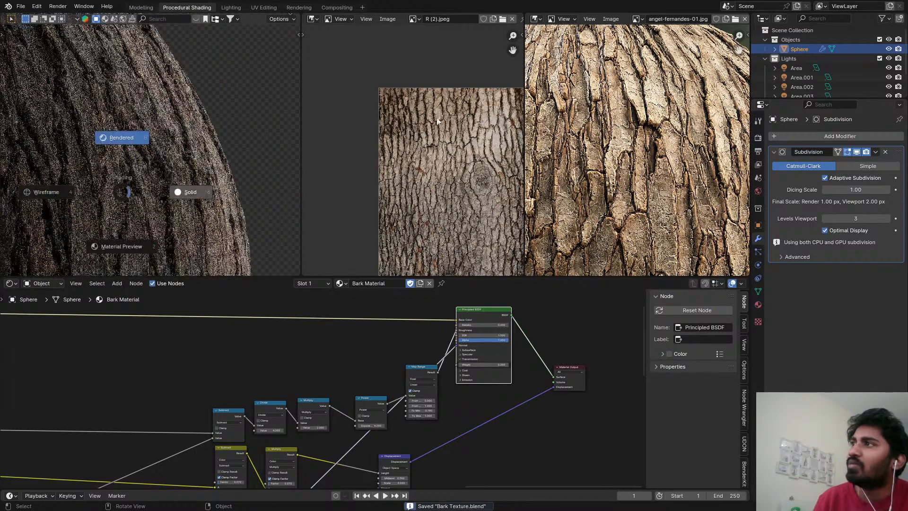
pyautogui.click(193, 192)
pyautogui.click(299, 8)
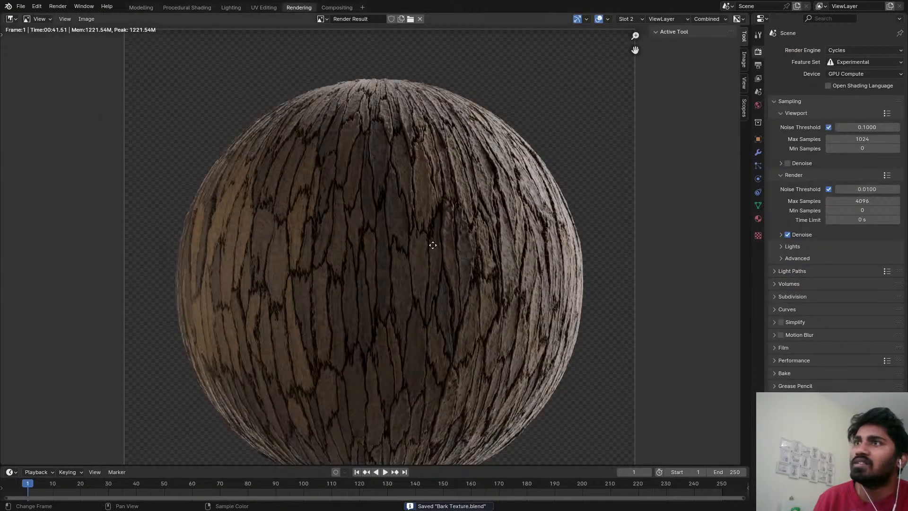
pyautogui.moveTo(433, 245); pyautogui.dragTo(417, 219, button='middle')
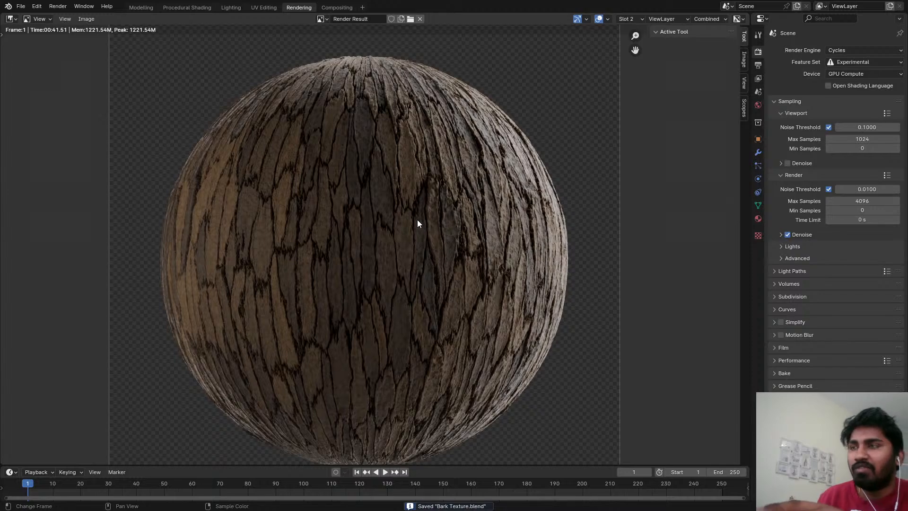
pyautogui.press('F12')
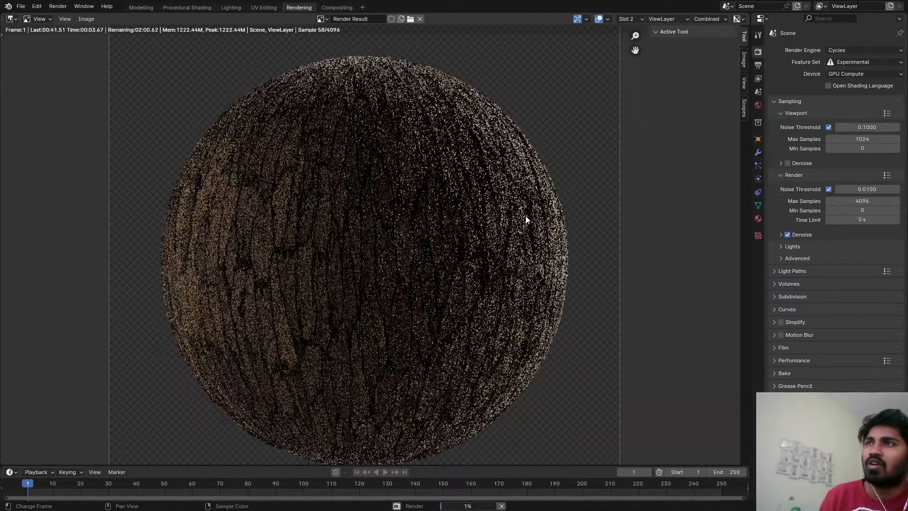
pyautogui.scroll(3, 511, 192)
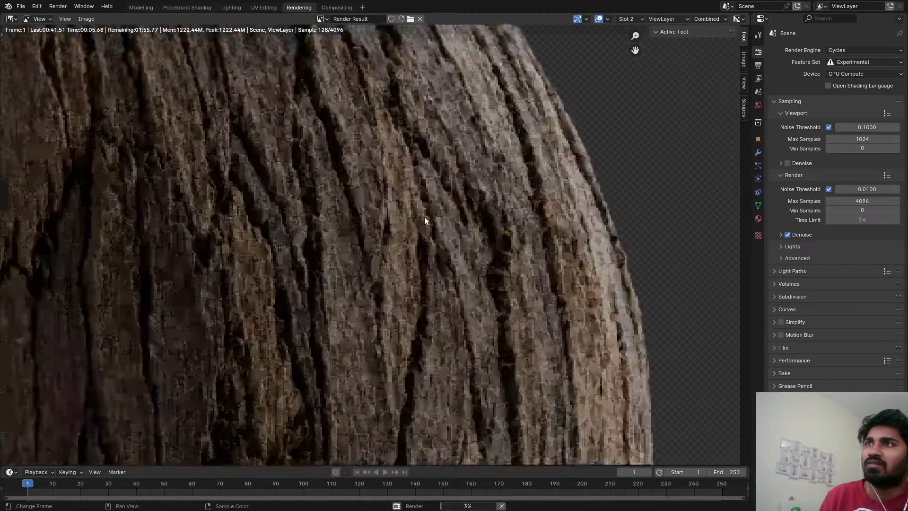
pyautogui.scroll(-4, 489, 223)
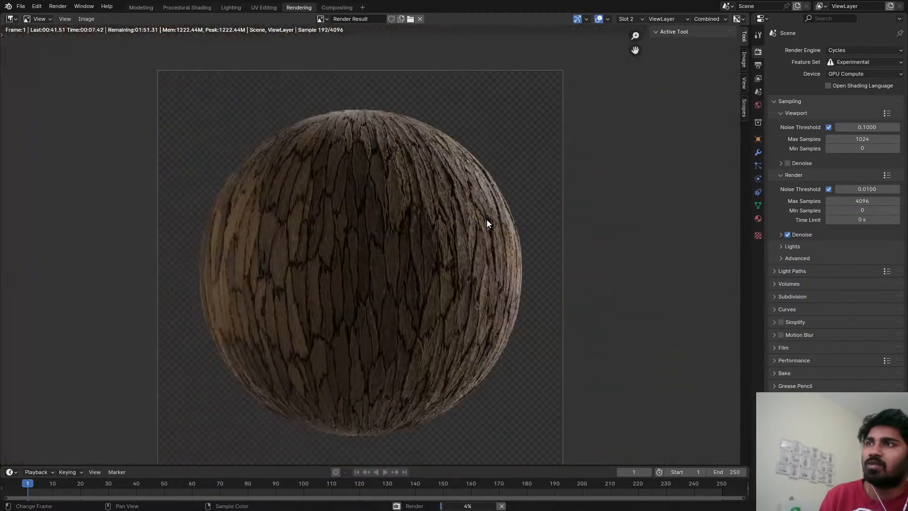
pyautogui.scroll(1, 487, 219)
pyautogui.hotkey('ctrl', 's')
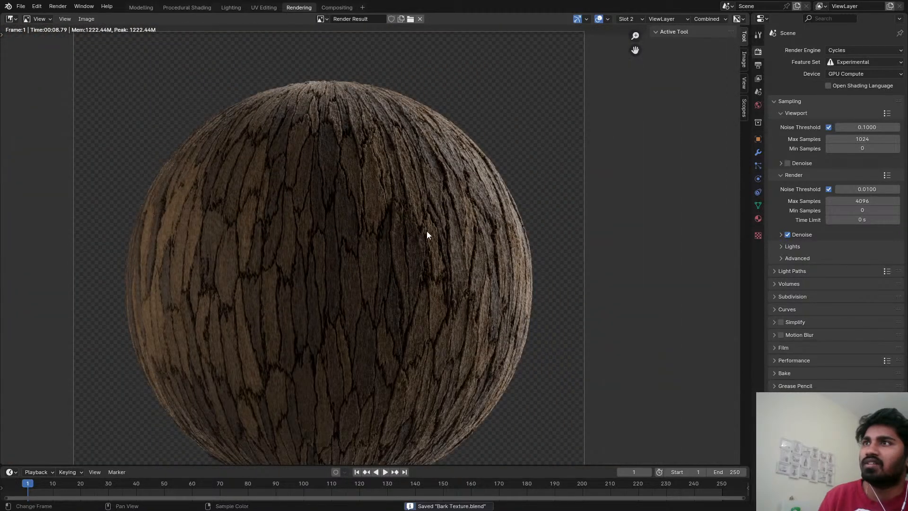
pyautogui.click(213, 8)
pyautogui.scroll(-3, 342, 160)
pyautogui.press('z')
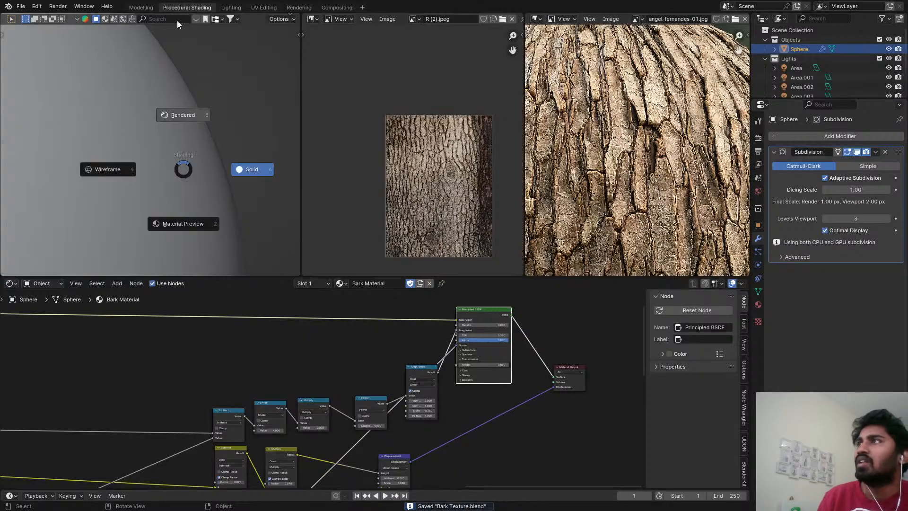
pyautogui.click(177, 21)
pyautogui.press('z')
pyautogui.click(235, 27)
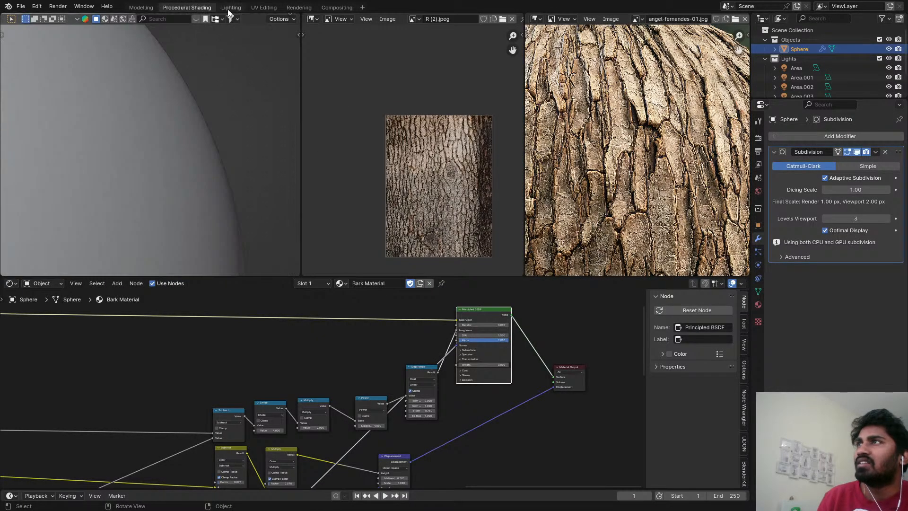
# Open the Lighting workspace, show its small preview viewport in Rendered shading and save the file.
pyautogui.click(231, 8)
pyautogui.press('z')
pyautogui.click(748, 39)
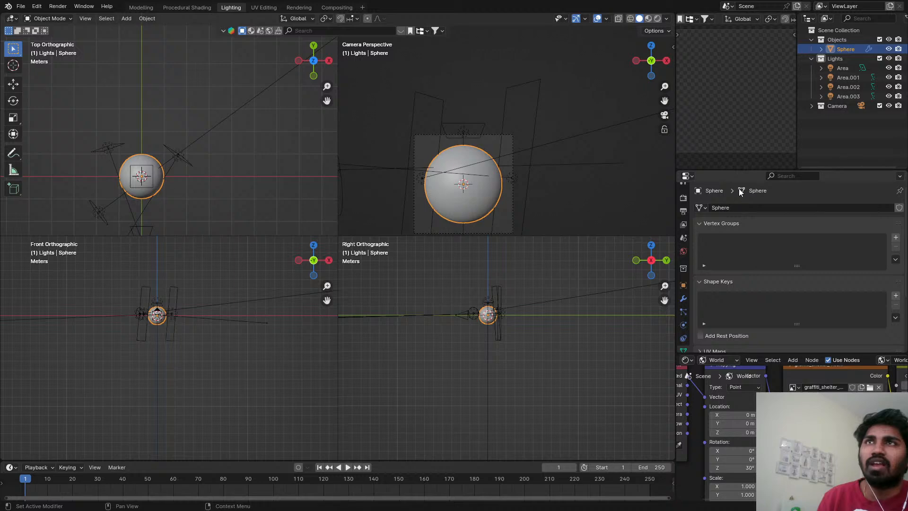
pyautogui.hotkey('ctrl', 's')
# Set the power of the rectangular area light Area.002 to 500 W.
pyautogui.scroll(-1, 458, 195)
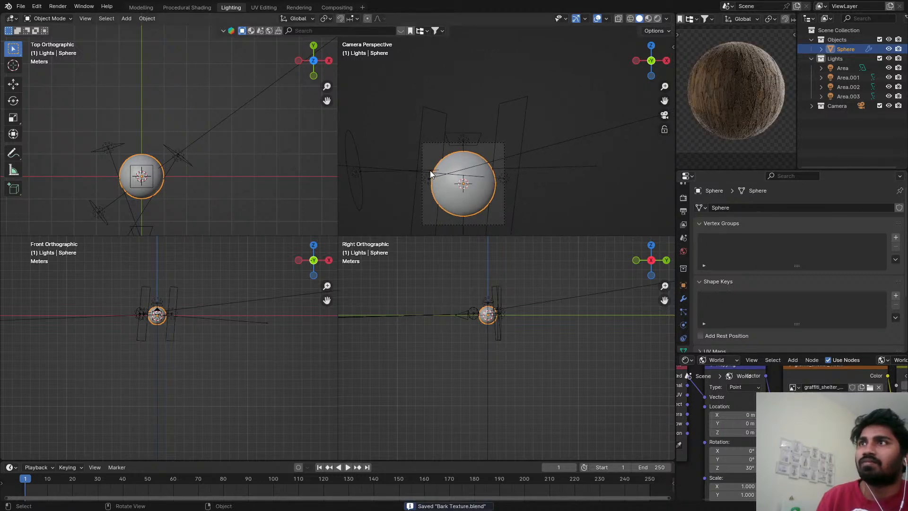
pyautogui.click(430, 174)
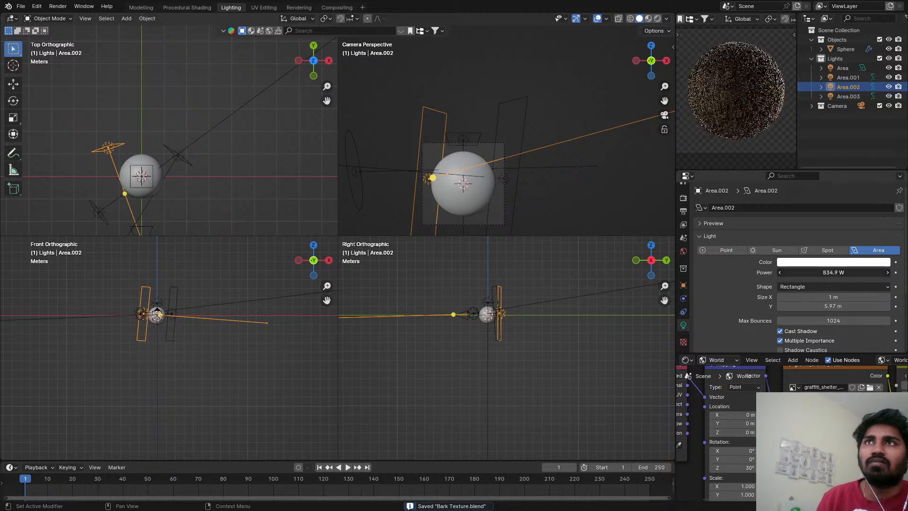
pyautogui.moveTo(833, 273); pyautogui.dragTo(834, 273)
pyautogui.click(813, 276)
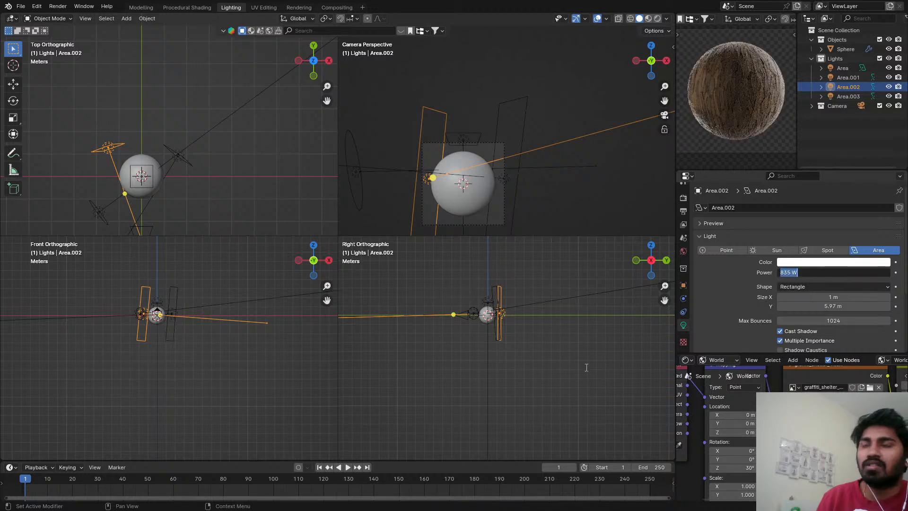
pyautogui.write('500')
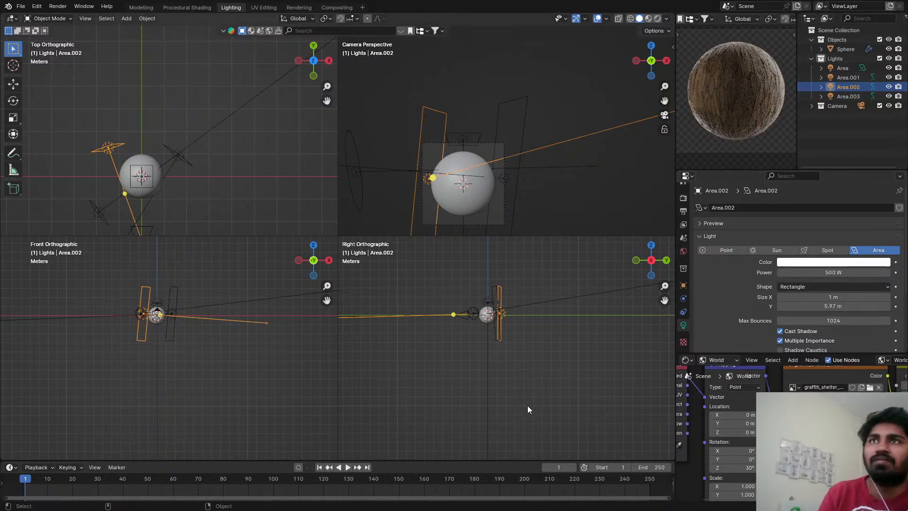
pyautogui.press('Return')
# Move the two rectangular area lights, Area.002 and Area.001, about 0.4 m each toward the sphere in the top view.
pyautogui.scroll(1, 95, 161)
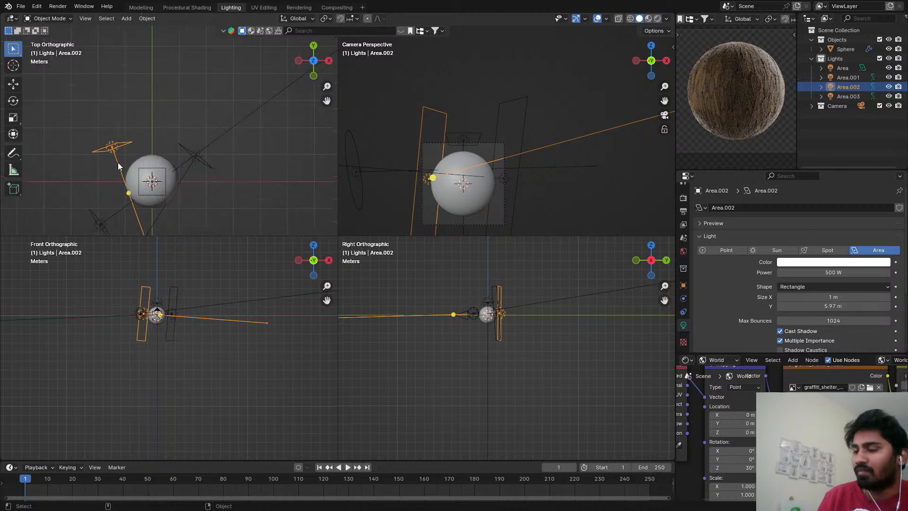
pyautogui.press('g')
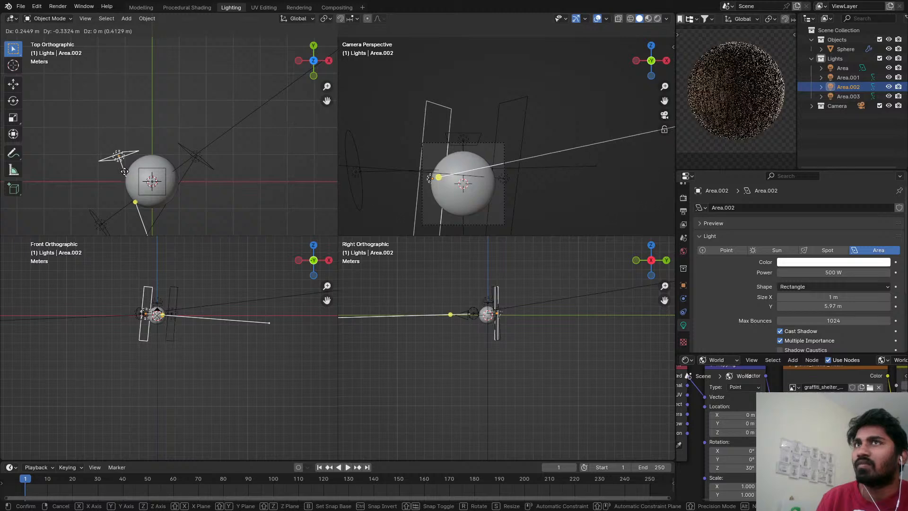
pyautogui.click(124, 171)
pyautogui.click(201, 160)
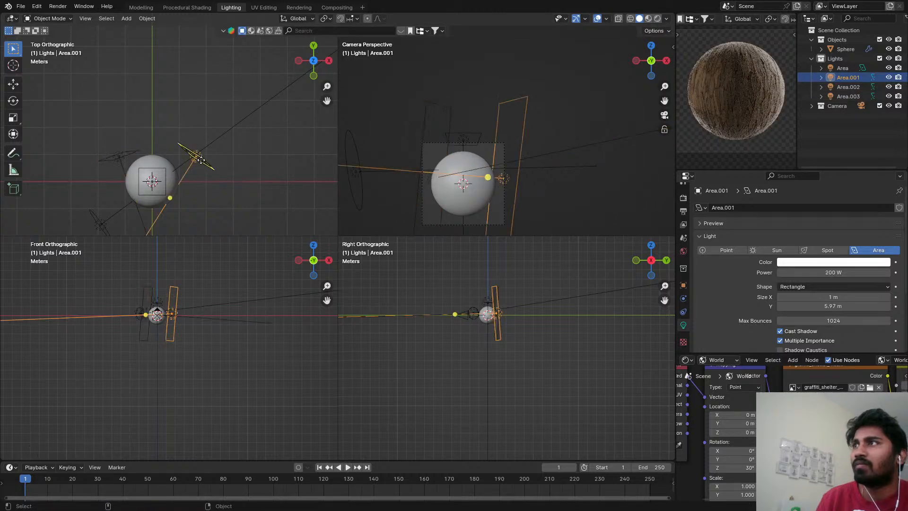
pyautogui.press('g')
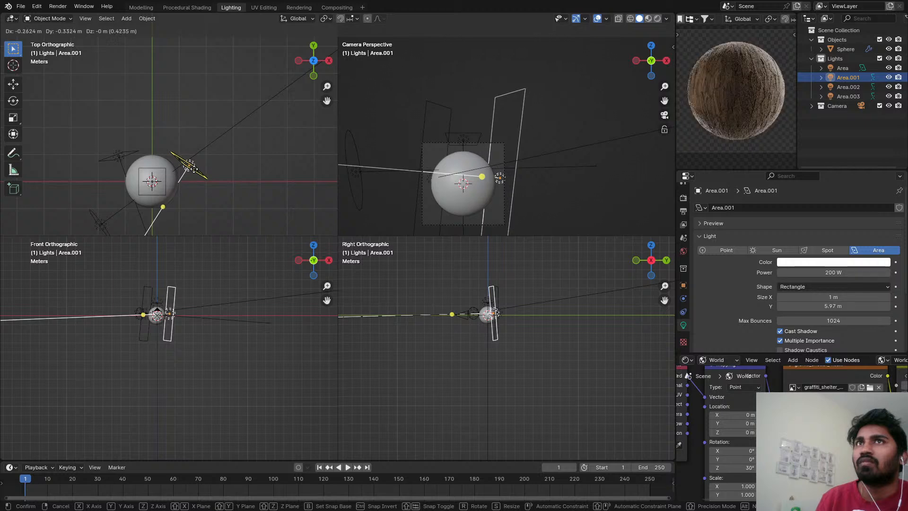
pyautogui.click(189, 166)
# Delete the square area light above the sphere.
pyautogui.click(156, 183)
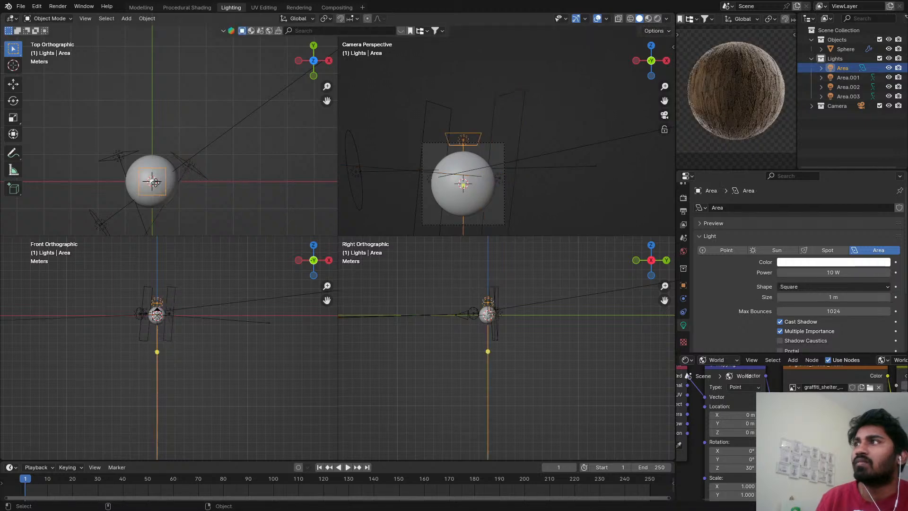
pyautogui.press('x')
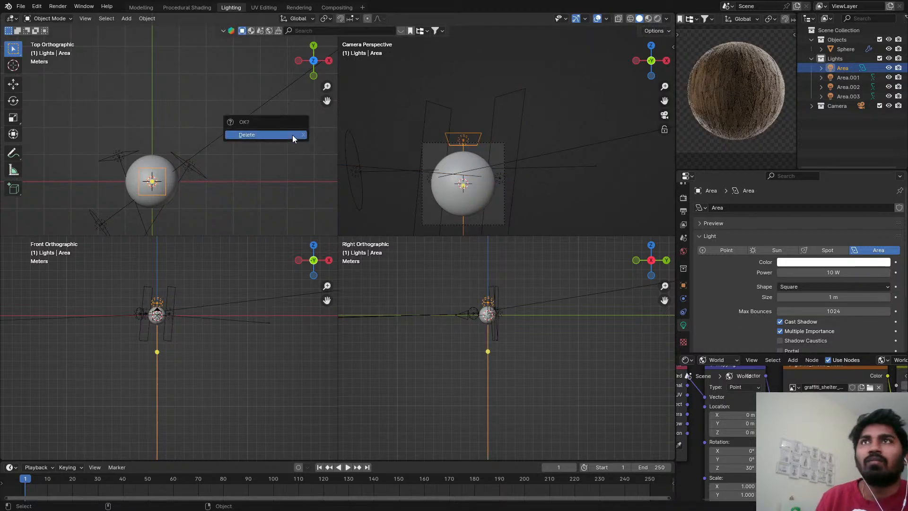
pyautogui.click(292, 136)
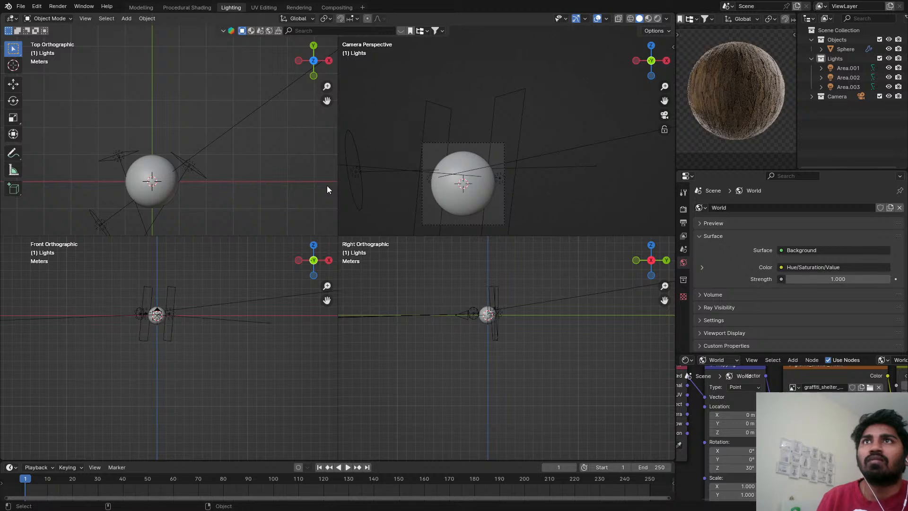
# Set the power of the disk-shaped light Area.003 to 500 mW and save the file.
pyautogui.click(121, 225)
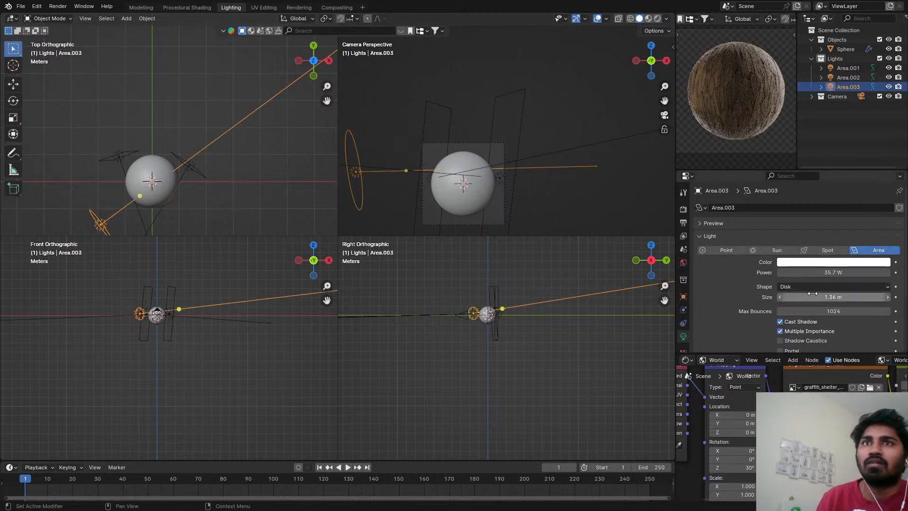
pyautogui.moveTo(832, 272); pyautogui.dragTo(783, 271)
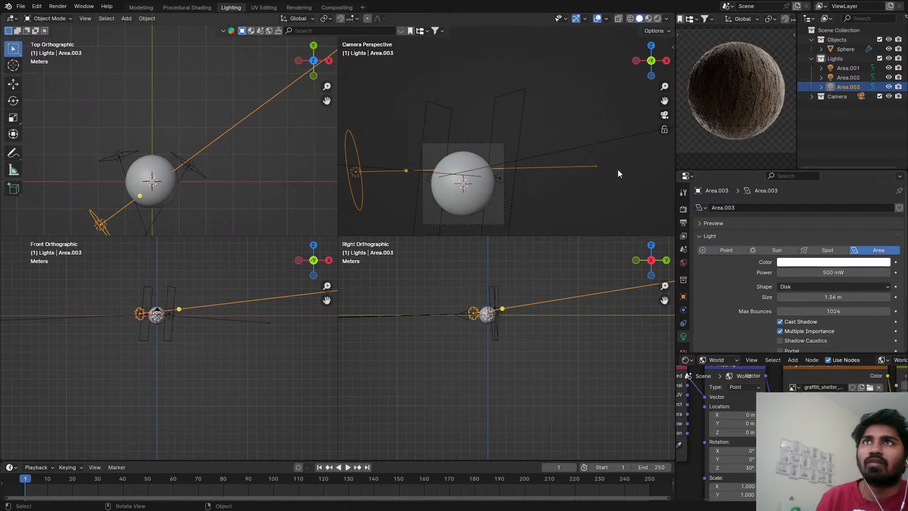
pyautogui.hotkey('ctrl', 's')
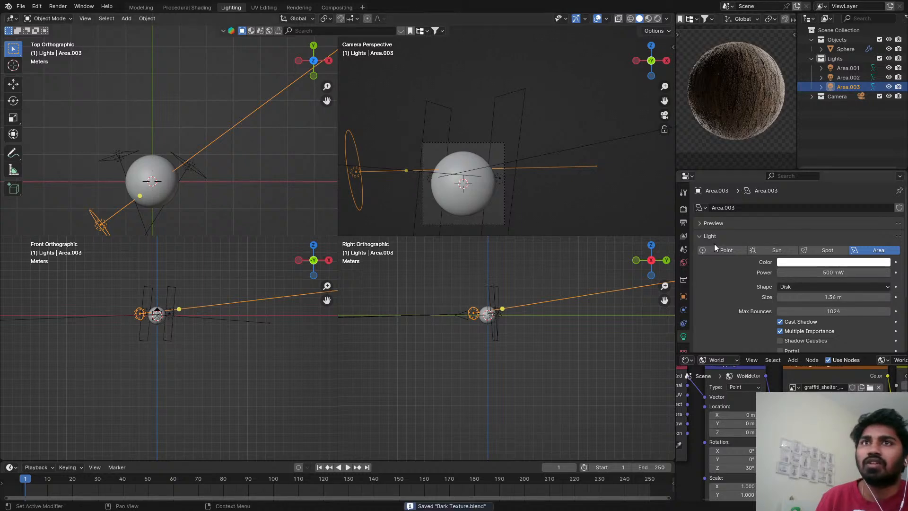
pyautogui.scroll(-4, 825, 306)
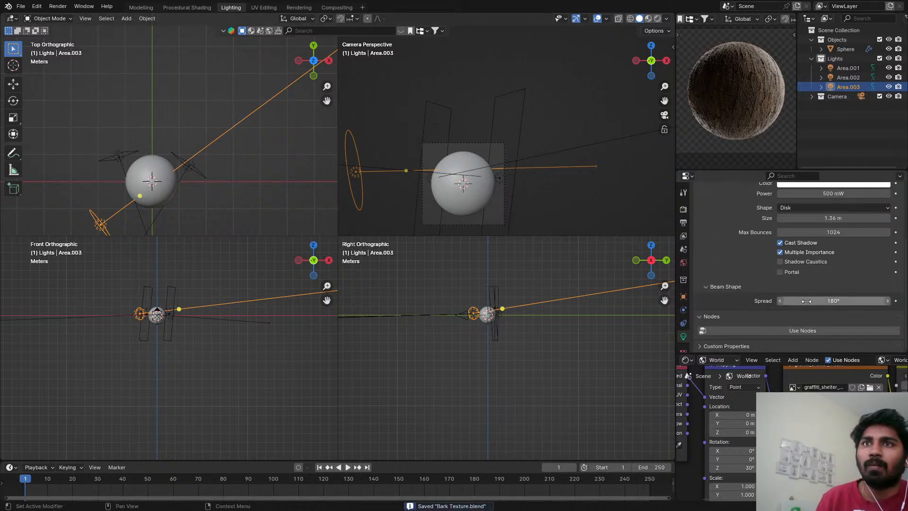
pyautogui.moveTo(825, 301); pyautogui.dragTo(856, 301)
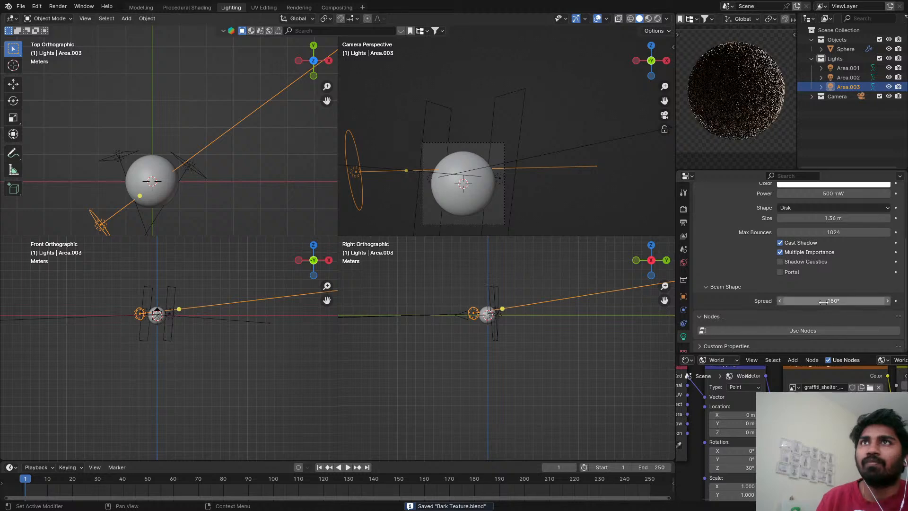
# Open the recent file Ammonite1.blend and copy its vOLUME, Gobo.001 and BG objects.
pyautogui.click(21, 6)
pyautogui.moveTo(50, 36)
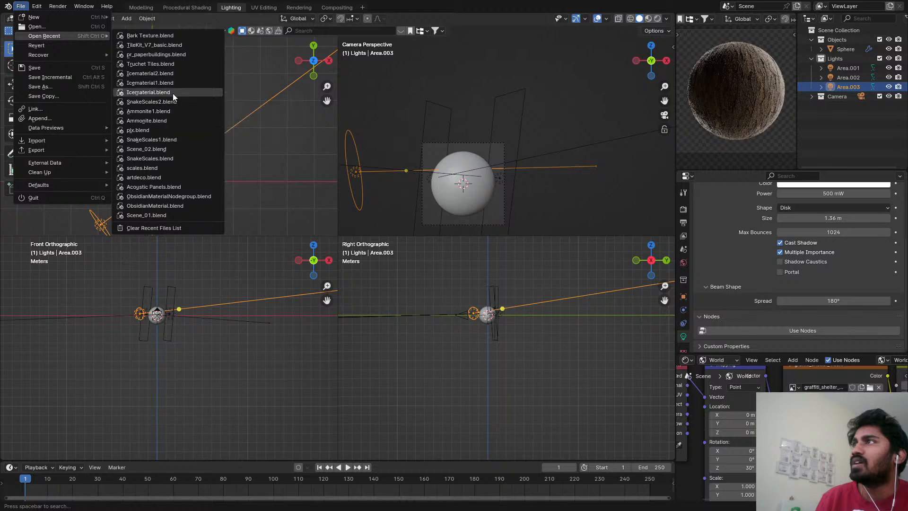
pyautogui.click(171, 106)
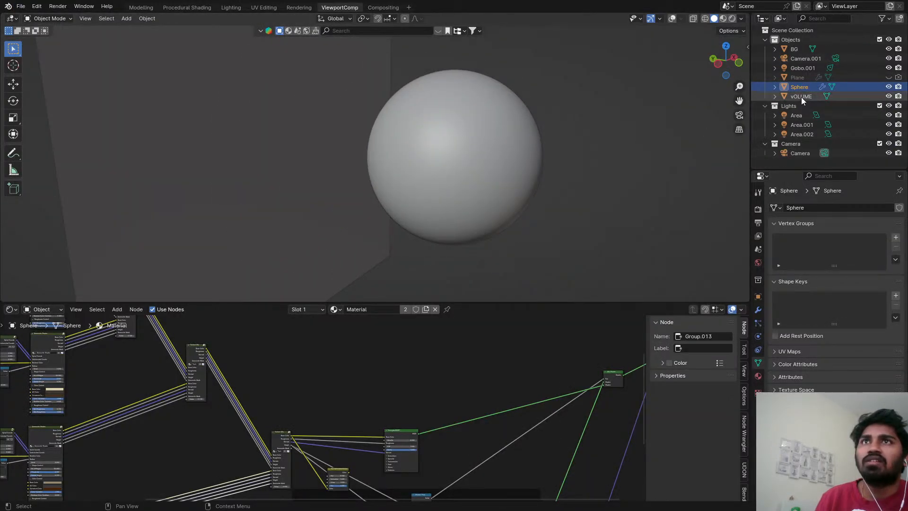
pyautogui.click(801, 97)
pyautogui.keyDown('ctrl'); pyautogui.click(802, 68); pyautogui.keyUp('ctrl')
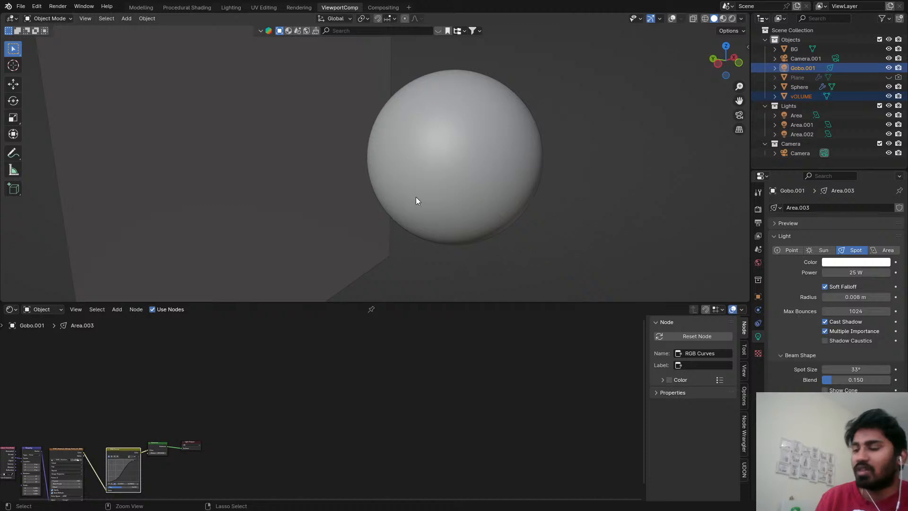
pyautogui.hotkey('ctrl', 'c')
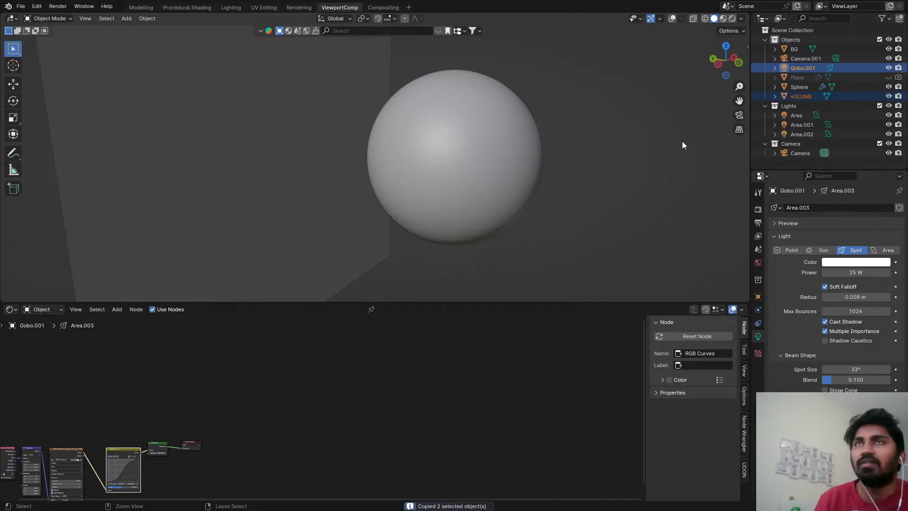
pyautogui.keyDown('ctrl'); pyautogui.click(805, 49); pyautogui.keyUp('ctrl')
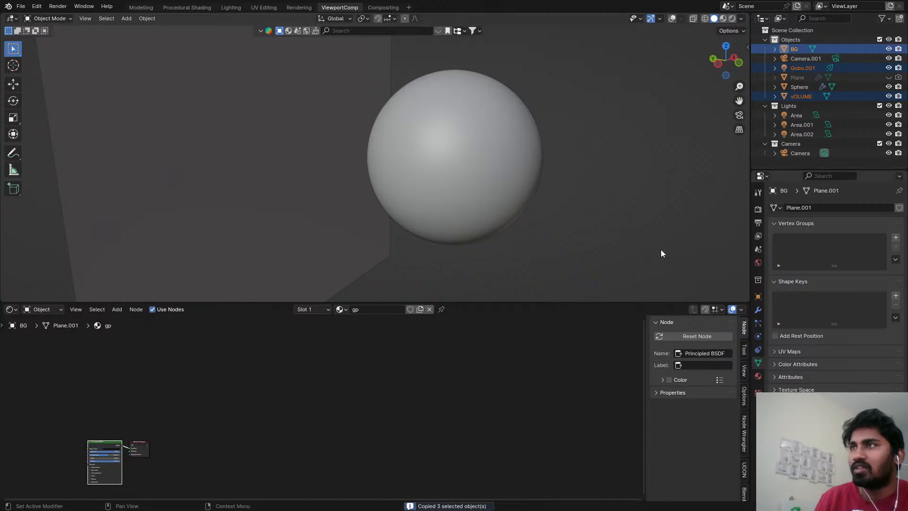
# Reopen the recent file Bark Texture.blend without saving changes to Ammonite1.blend.
pyautogui.click(21, 6)
pyautogui.moveTo(44, 36)
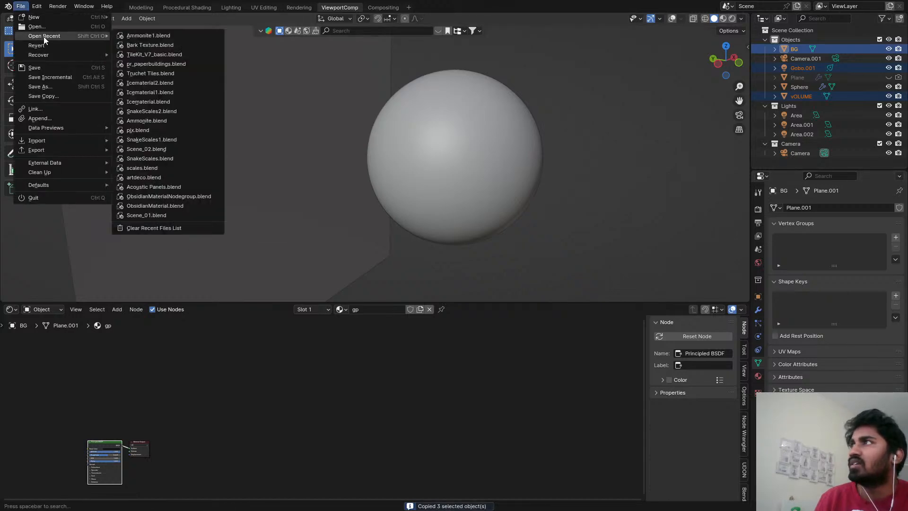
pyautogui.click(142, 42)
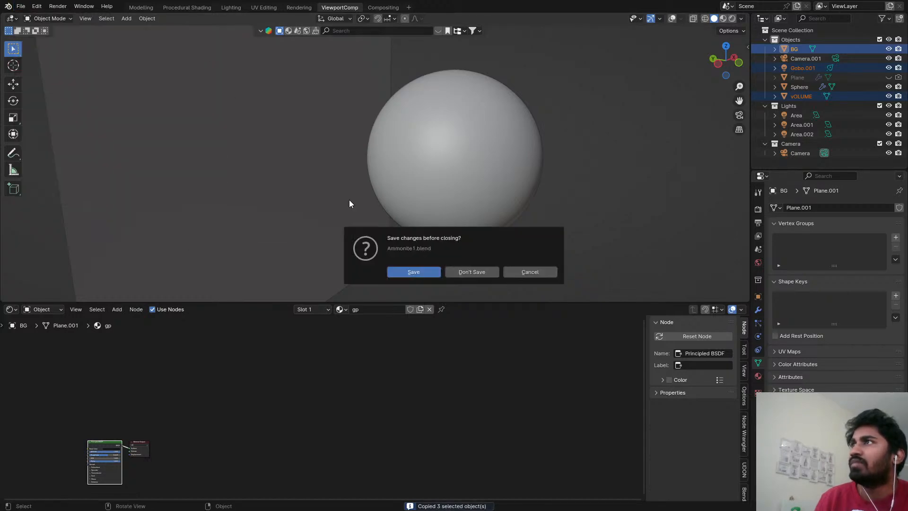
pyautogui.click(445, 274)
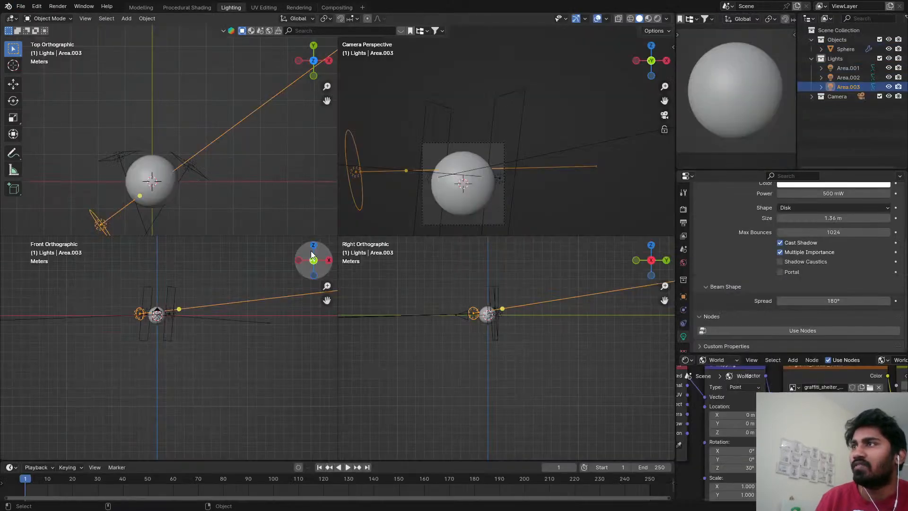
# Create a new collection in the scene and paste the copied background, gobo light and volume objects into it.
pyautogui.rightClick(841, 145)
pyautogui.click(834, 136)
pyautogui.doubleClick(838, 105)
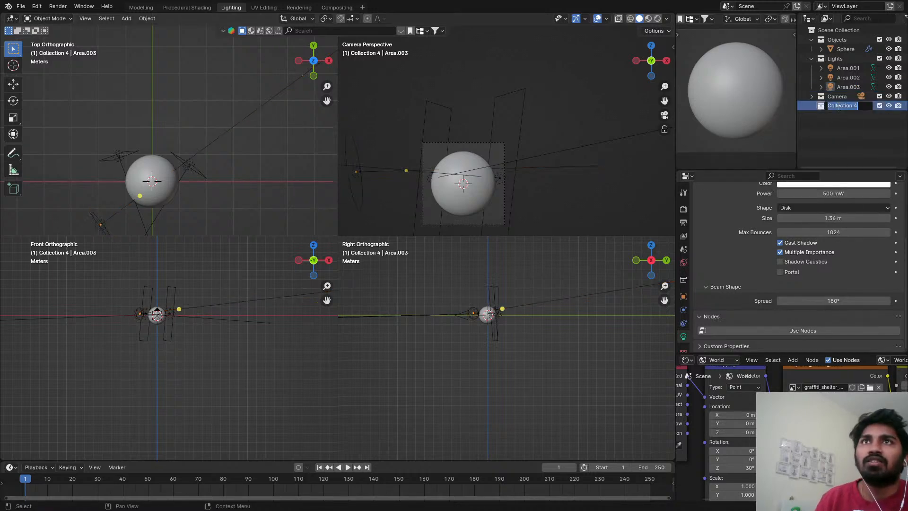
pyautogui.hotkey('ctrl', 'v')
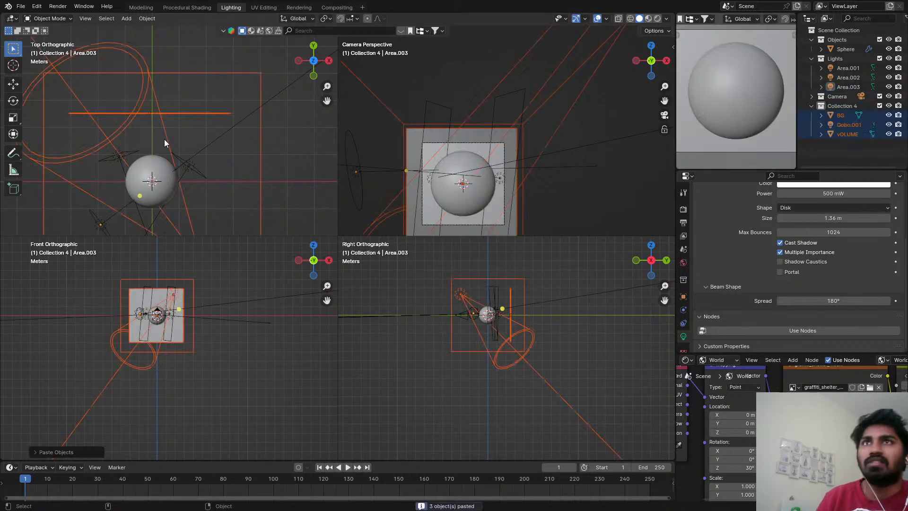
pyautogui.scroll(-3, 256, 110)
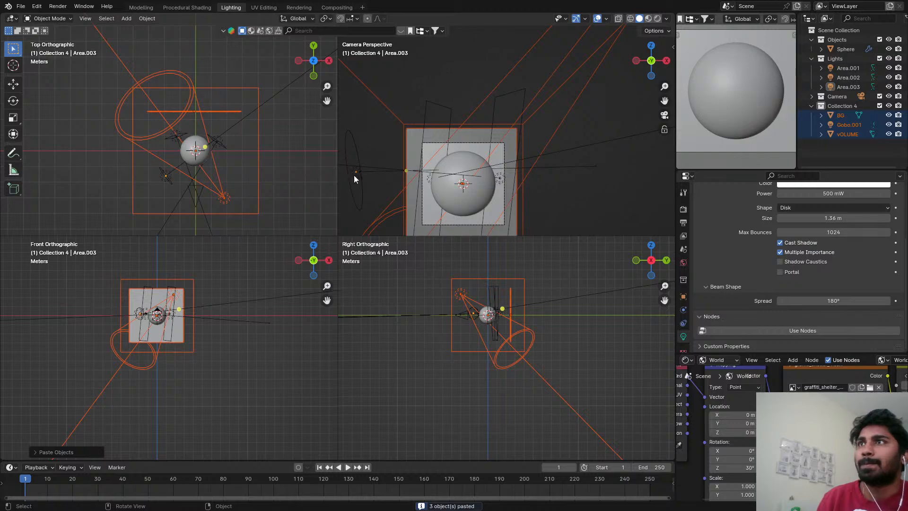
# Check the sphere with the pasted background, gobo and volume in Rendered shading, and return the viewports to Solid shading.
pyautogui.press('z')
pyautogui.click(520, 135)
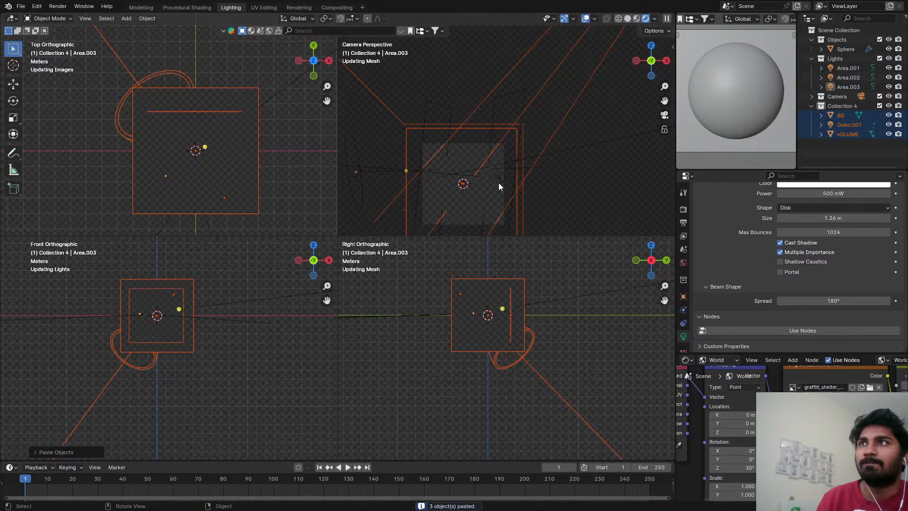
pyautogui.press('z')
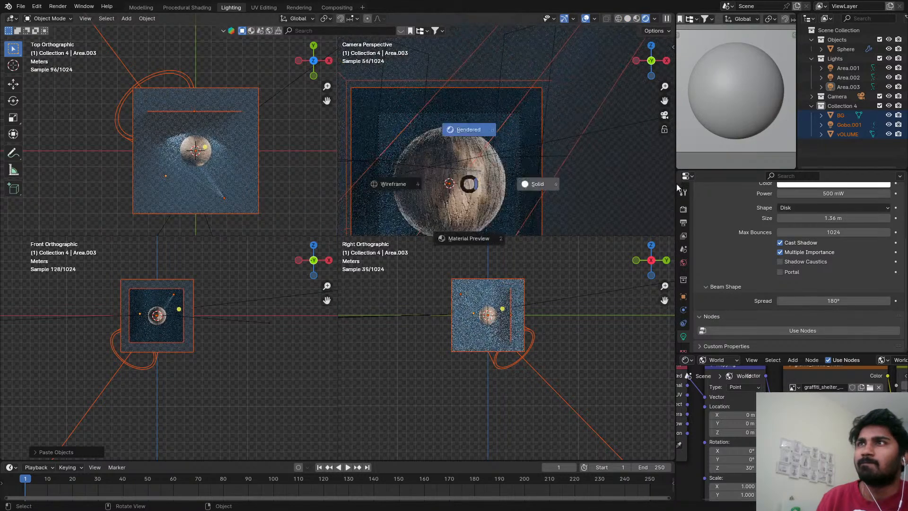
pyautogui.click(677, 187)
# Render the image in the Rendering workspace and examine the bark sphere under the gobo lighting.
pyautogui.click(298, 8)
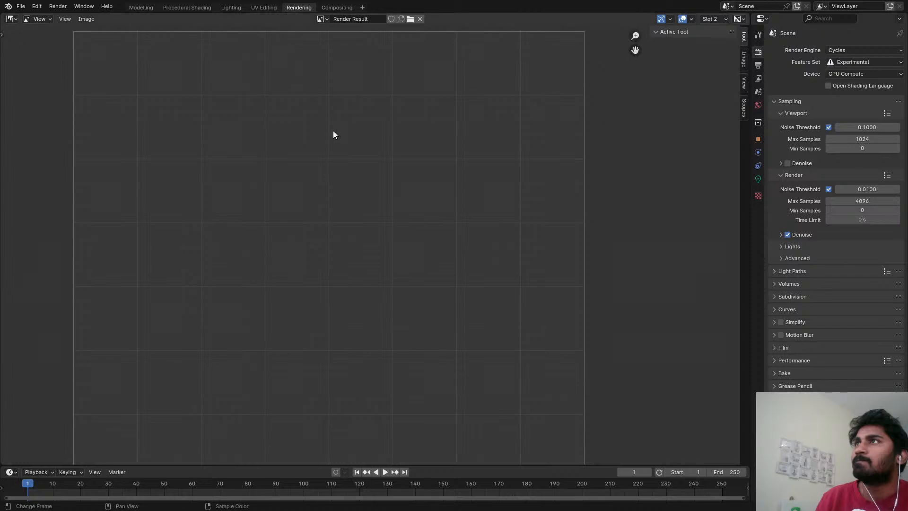
pyautogui.press('F12')
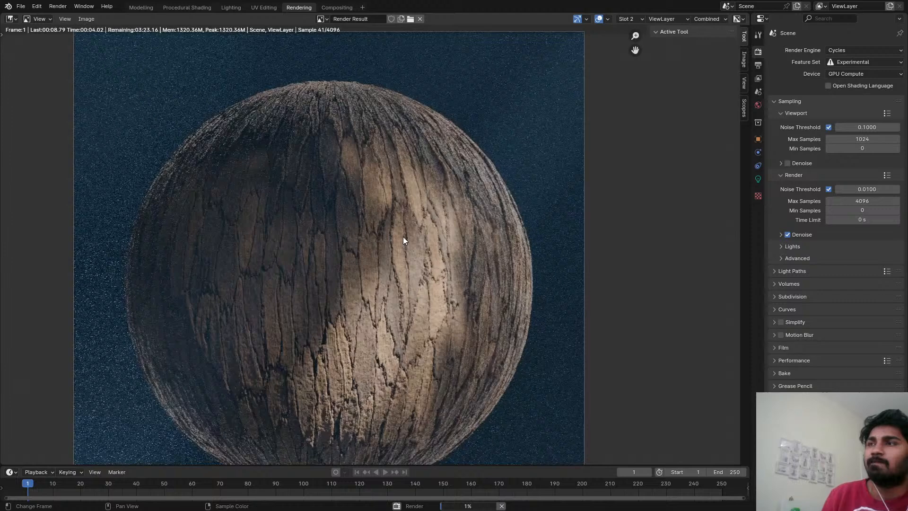
pyautogui.moveTo(403, 236); pyautogui.dragTo(427, 199, button='middle')
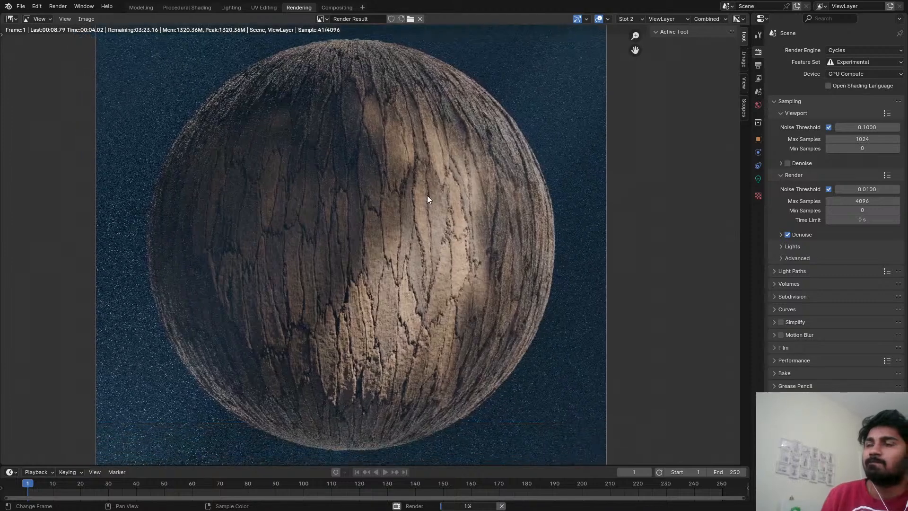
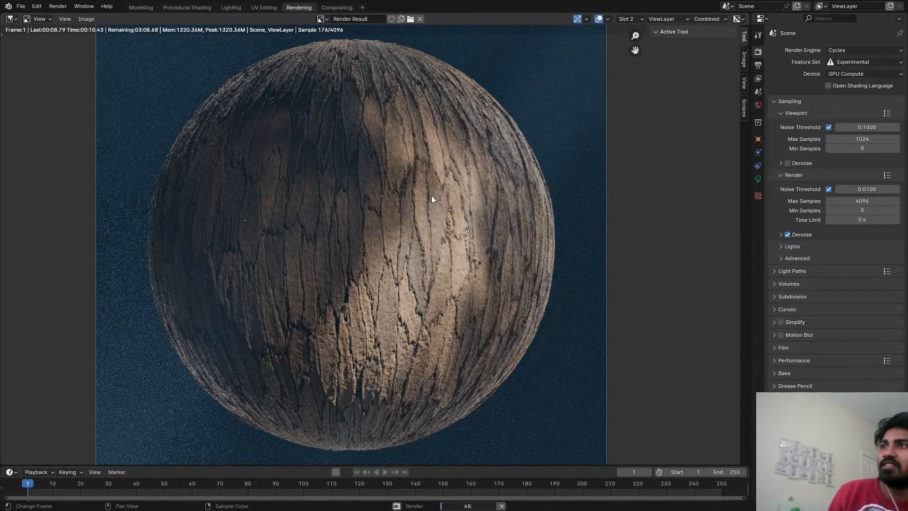
# Examine the rendered bark sphere closely, checking its surface cracks, lighting and displaced edges.
pyautogui.scroll(-2, 395, 257)
pyautogui.scroll(1, 288, 134)
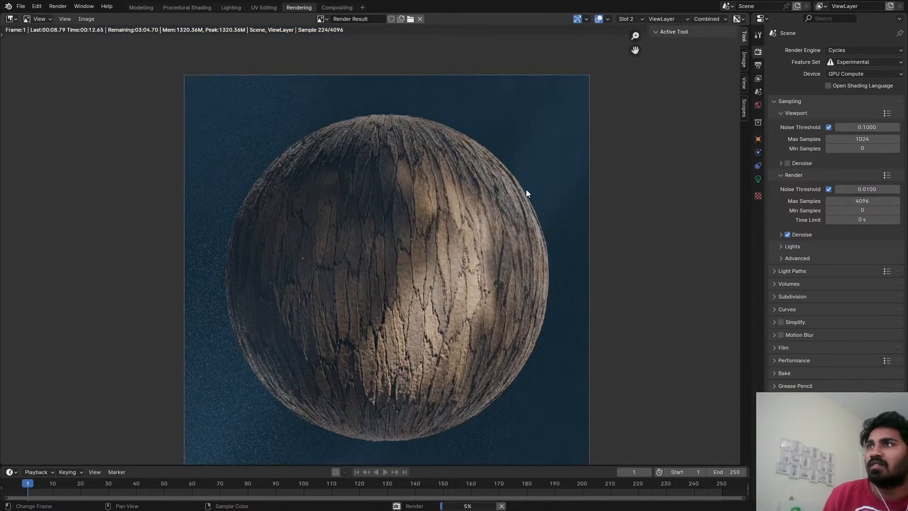
pyautogui.moveTo(502, 220); pyautogui.dragTo(465, 199, button='middle')
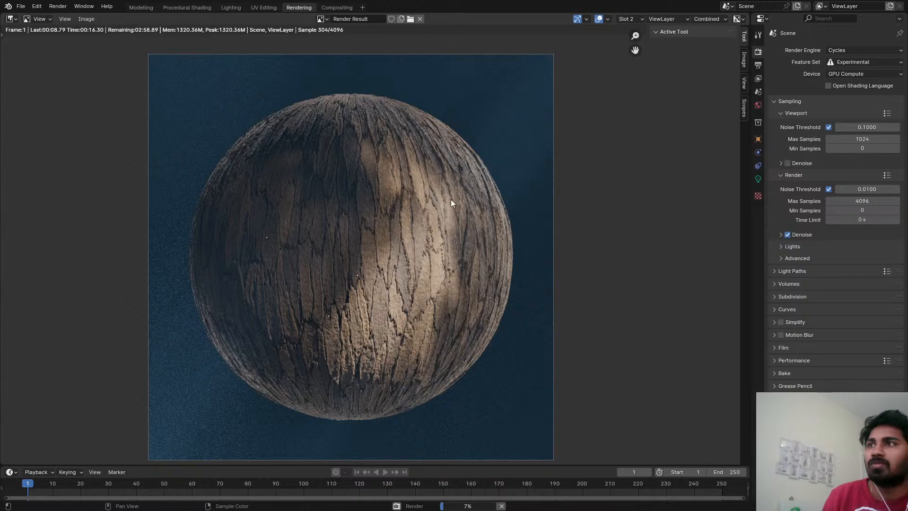
pyautogui.scroll(3, 415, 203)
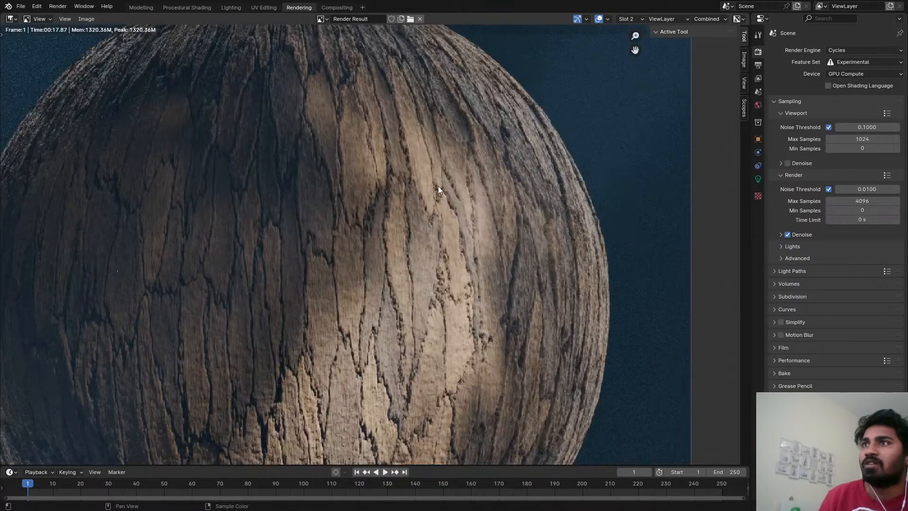
pyautogui.scroll(-1, 438, 186)
pyautogui.scroll(1, 332, 147)
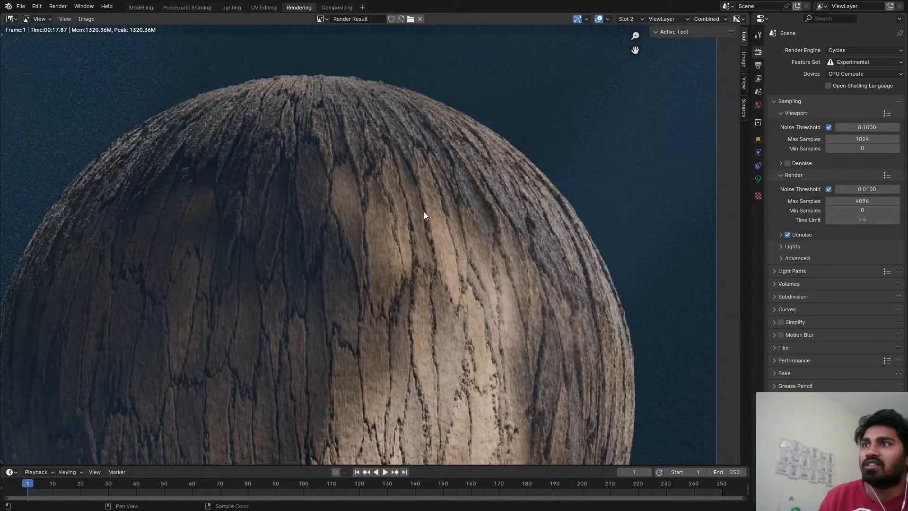
pyautogui.scroll(-4, 424, 215)
pyautogui.scroll(6, 413, 243)
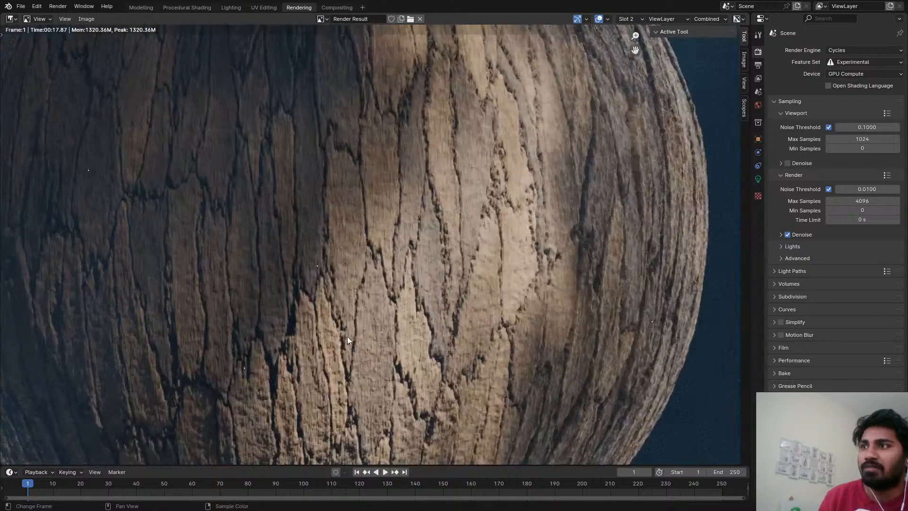
pyautogui.scroll(-4, 468, 230)
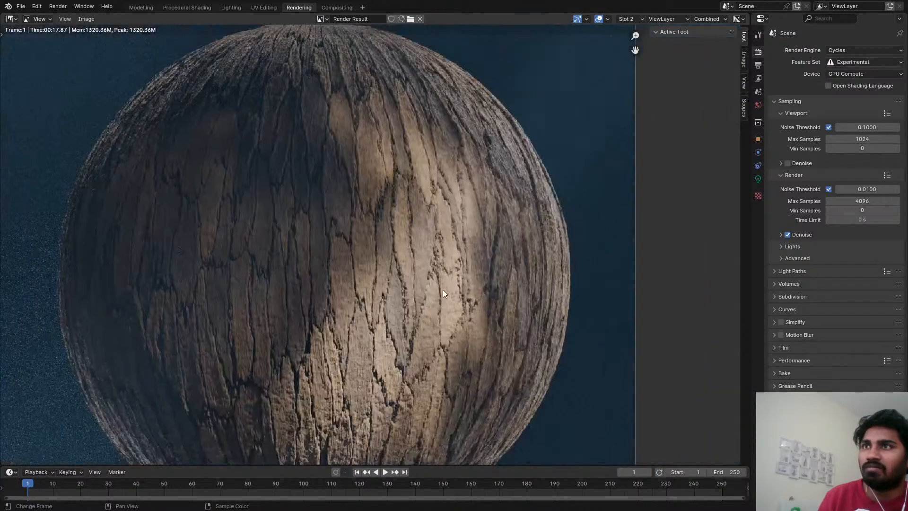
pyautogui.scroll(3, 483, 221)
pyautogui.scroll(-2, 440, 256)
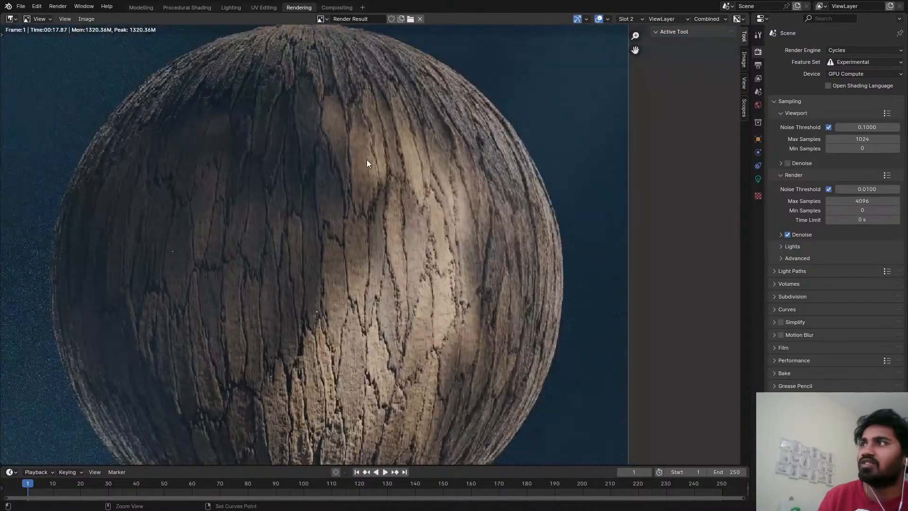
# Set the output resolution percentage to 150% and save the file.
pyautogui.click(852, 64)
pyautogui.click(758, 65)
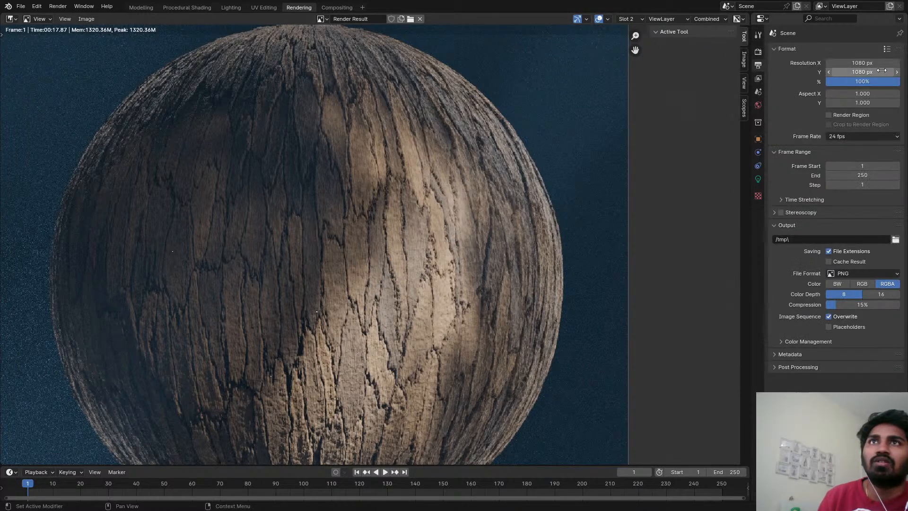
pyautogui.click(860, 82)
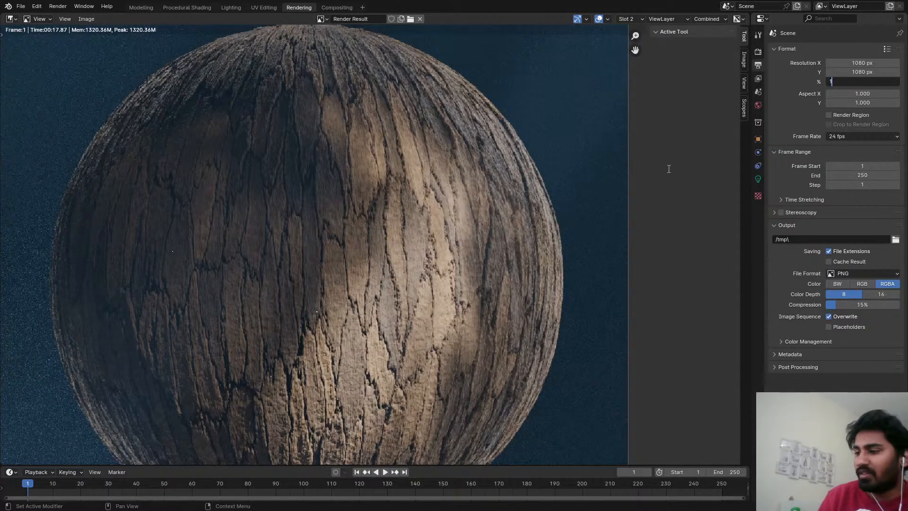
pyautogui.write('150')
pyautogui.press('Return')
pyautogui.scroll(-4, 572, 221)
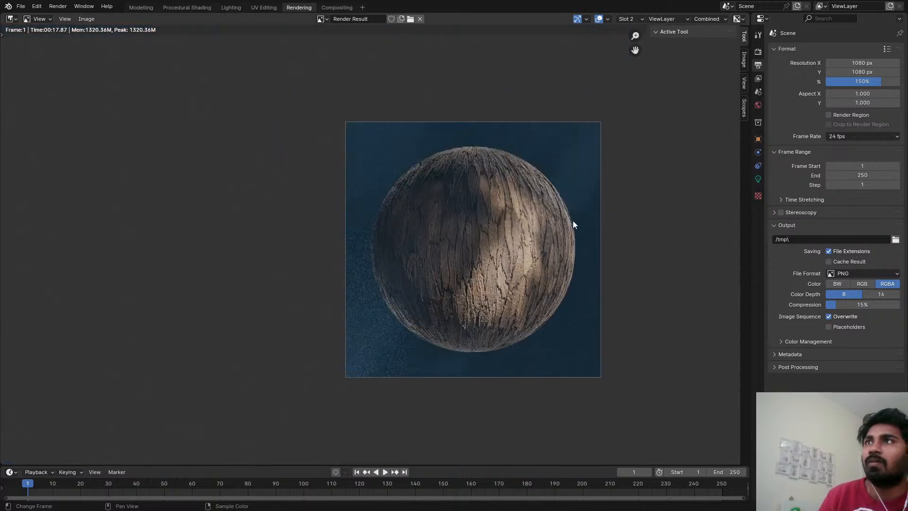
pyautogui.hotkey('ctrl', 's')
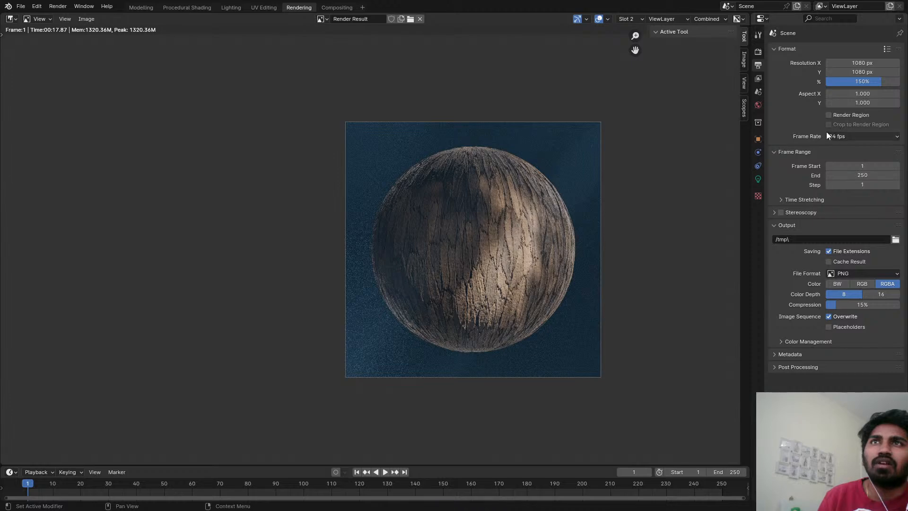
# Select the sphere in the Procedural Shading workspace and apply Shade Smooth to it.
pyautogui.click(265, 8)
pyautogui.click(234, 8)
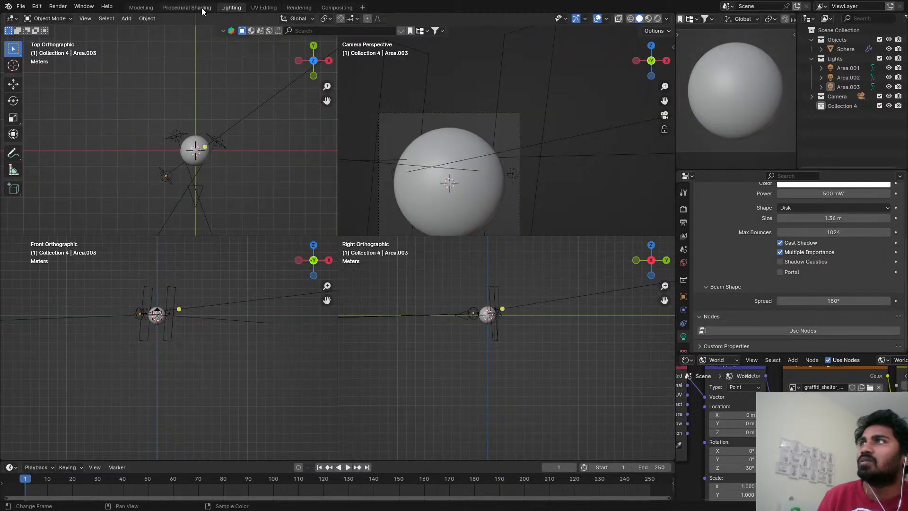
pyautogui.click(186, 8)
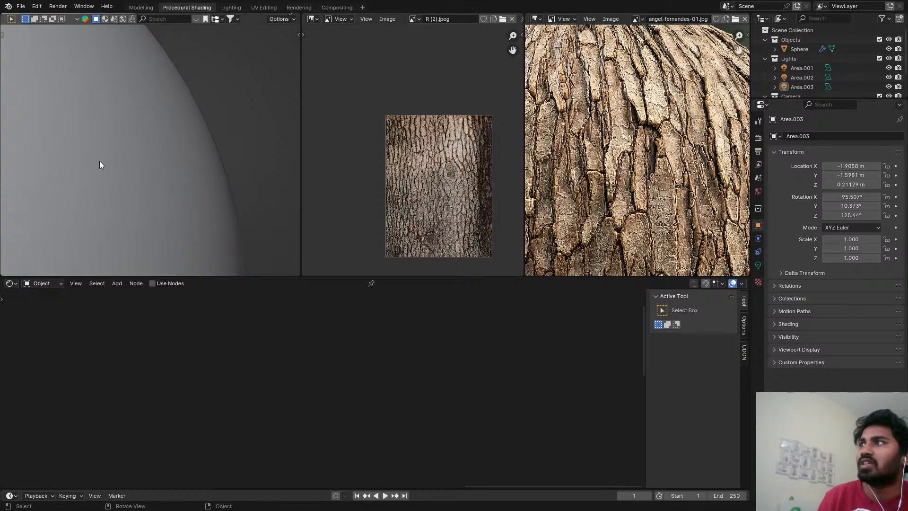
pyautogui.click(197, 196)
pyautogui.rightClick(197, 196)
pyautogui.click(192, 207)
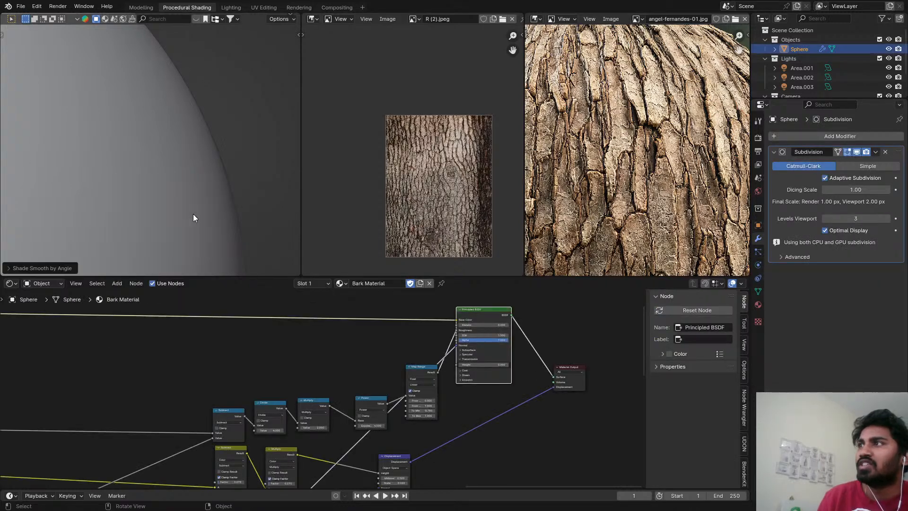
pyautogui.rightClick(84, 178)
pyautogui.click(78, 168)
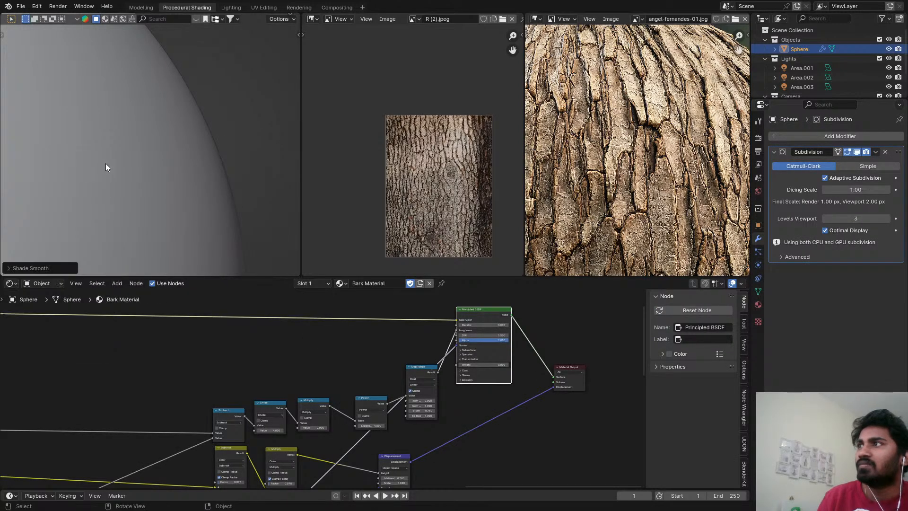
# Set the Displacement node's scale to 0.01 in the bark material and save the file.
pyautogui.scroll(6, 425, 416)
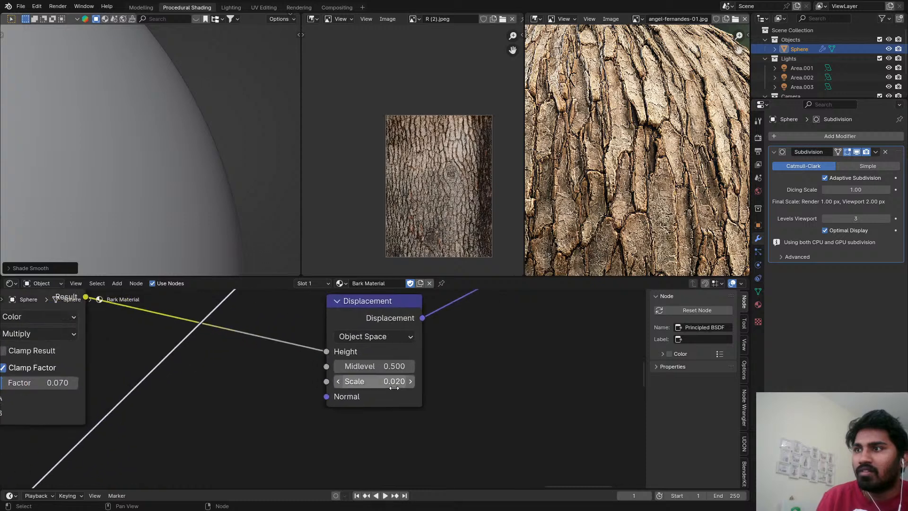
pyautogui.click(394, 386)
pyautogui.write('0.01')
pyautogui.press('Return')
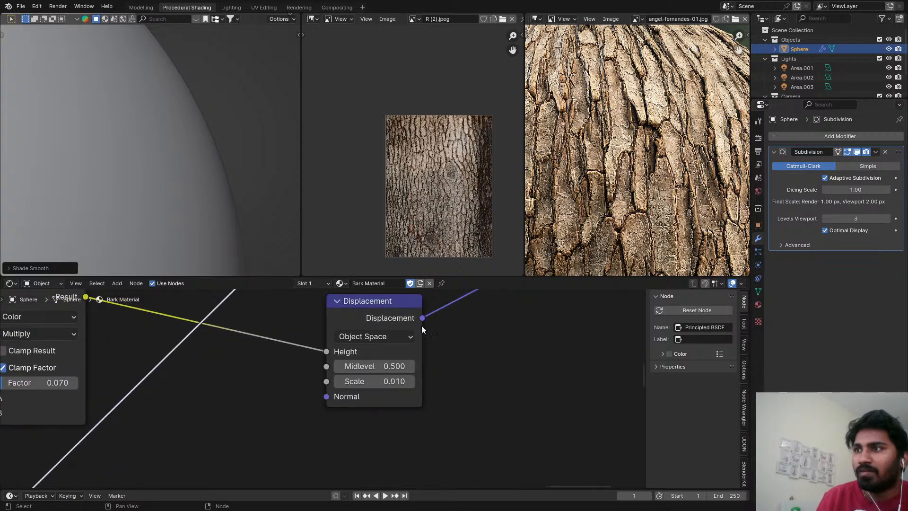
pyautogui.hotkey('ctrl', 's')
pyautogui.scroll(-5, 94, 171)
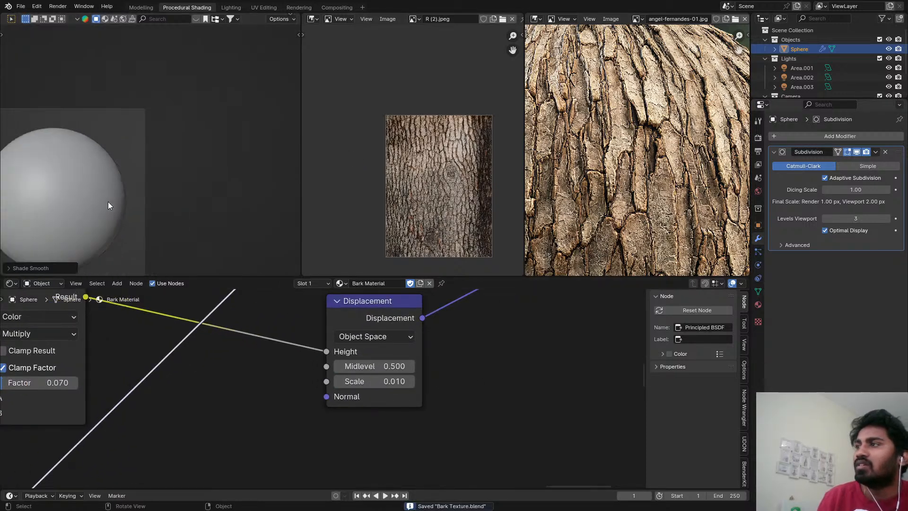
# Set the factor of the Multiply mix node feeding the Displacement node to 0.038.
pyautogui.scroll(-2, 108, 202)
pyautogui.scroll(-1, 136, 373)
pyautogui.moveTo(136, 374); pyautogui.dragTo(481, 364, button='middle')
pyautogui.scroll(-4, 392, 371)
pyautogui.scroll(7, 393, 375)
pyautogui.keyDown('shift'); pyautogui.moveTo(396, 379); pyautogui.dragTo(378, 379); pyautogui.keyUp('shift')
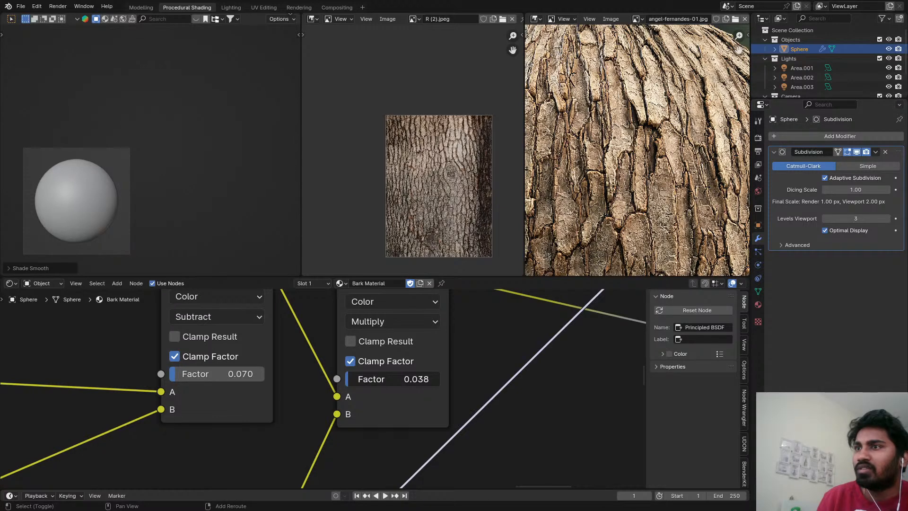
pyautogui.scroll(-3, 230, 395)
pyautogui.scroll(2, 345, 378)
pyautogui.click(352, 384)
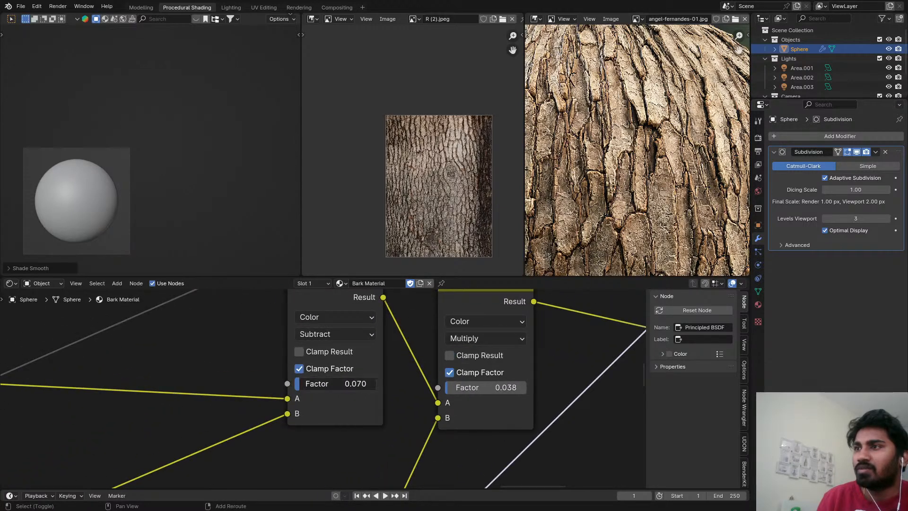
pyautogui.click(581, 440)
# Save the file and set the factor of the Subtract mix node feeding the Soft Light node to 0.163.
pyautogui.scroll(-3, 383, 448)
pyautogui.scroll(-12, 416, 400)
pyautogui.moveTo(142, 383); pyautogui.dragTo(251, 374, button='middle')
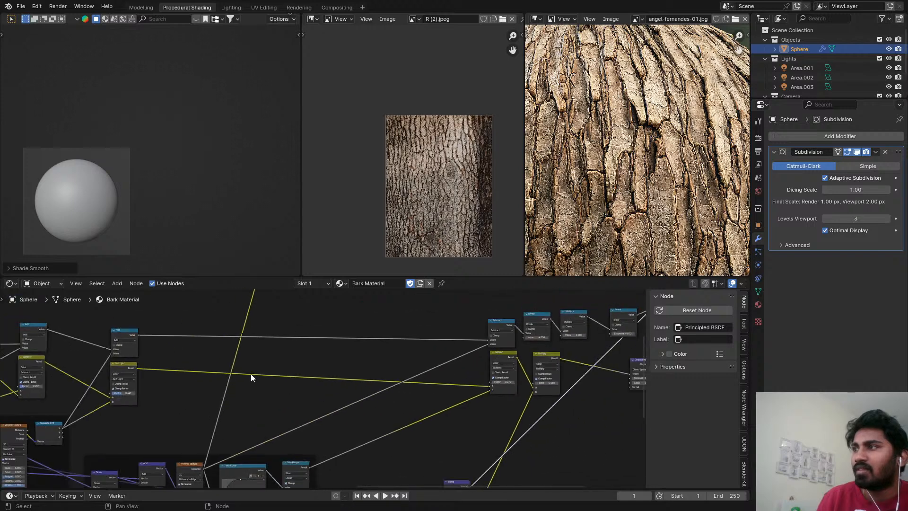
pyautogui.moveTo(117, 433); pyautogui.dragTo(241, 414, button='middle')
pyautogui.scroll(8, 236, 409)
pyautogui.moveTo(258, 364); pyautogui.dragTo(393, 394, button='middle')
pyautogui.scroll(1, 403, 387)
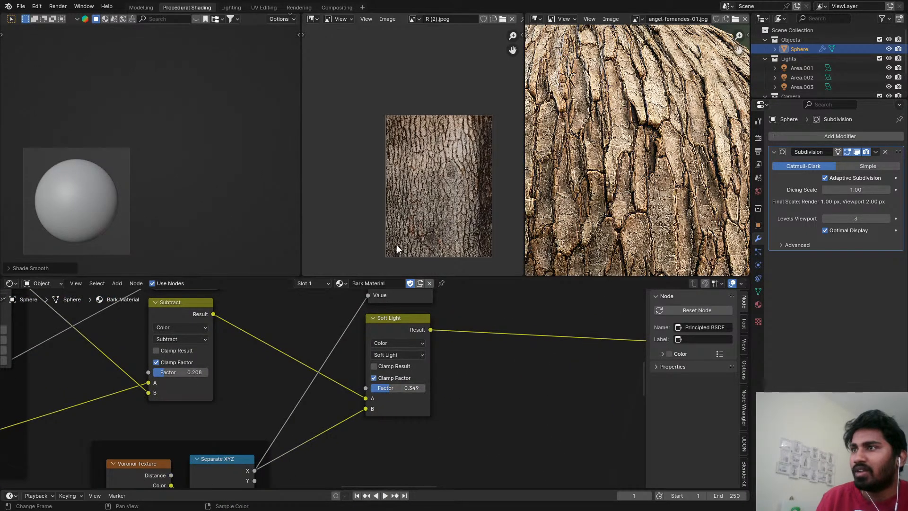
pyautogui.hotkey('ctrl', 's')
pyautogui.scroll(-3, 203, 394)
pyautogui.moveTo(202, 393); pyautogui.dragTo(498, 416, button='middle')
pyautogui.scroll(6, 475, 402)
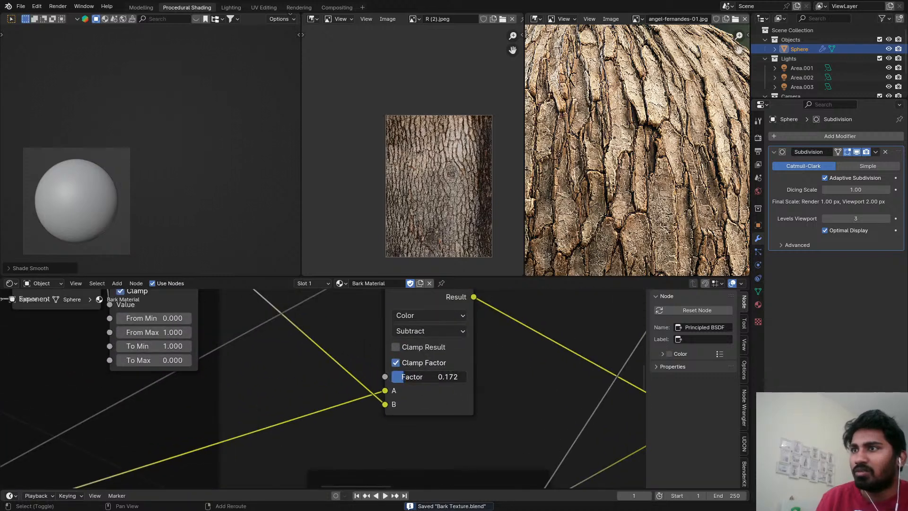
pyautogui.keyDown('shift'); pyautogui.moveTo(431, 377); pyautogui.dragTo(429, 377); pyautogui.keyUp('shift')
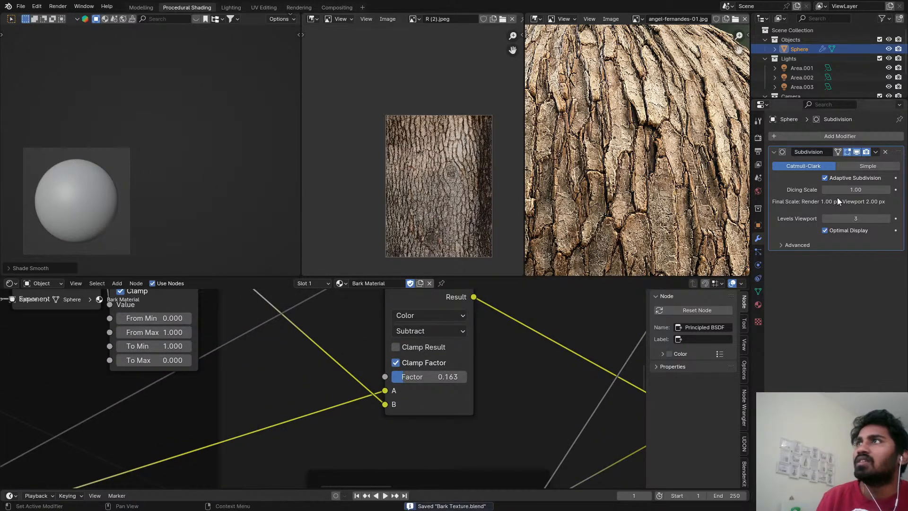
# Examine the bark material's node network, from the Principled BSDF back to the lower Noise Texture and its Map Range node.
pyautogui.scroll(-2, 568, 256)
pyautogui.scroll(-10, 593, 395)
pyautogui.moveTo(588, 400); pyautogui.dragTo(143, 370, button='middle')
pyautogui.scroll(-4, 208, 401)
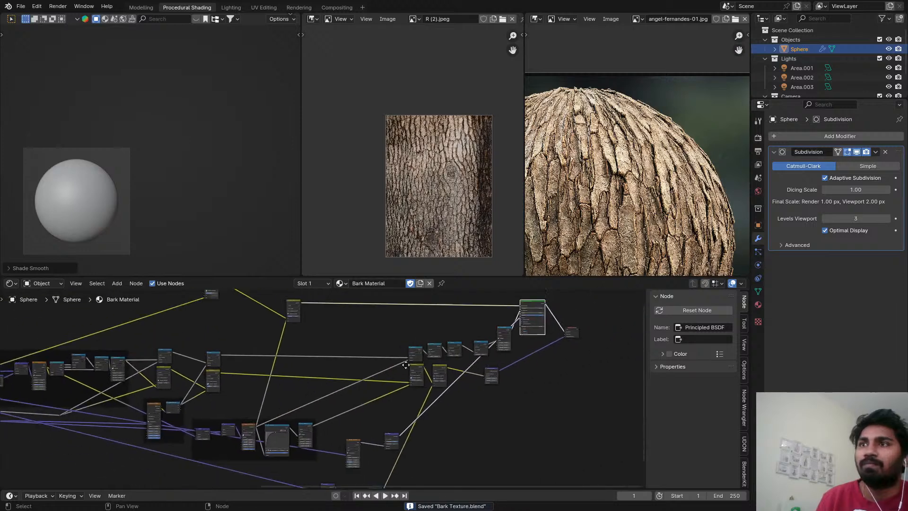
pyautogui.moveTo(554, 317); pyautogui.dragTo(400, 346, button='middle')
pyautogui.scroll(4, 401, 346)
pyautogui.scroll(4, 349, 394)
pyautogui.moveTo(349, 394); pyautogui.dragTo(383, 357, button='middle')
pyautogui.scroll(2, 348, 336)
pyautogui.moveTo(344, 319); pyautogui.dragTo(338, 346)
pyautogui.scroll(-4, 346, 388)
pyautogui.moveTo(349, 411); pyautogui.dragTo(492, 331, button='middle')
pyautogui.moveTo(293, 419); pyautogui.dragTo(426, 321, button='middle')
pyautogui.scroll(5, 421, 393)
pyautogui.moveTo(421, 393); pyautogui.dragTo(428, 301, button='middle')
pyautogui.scroll(9, 415, 384)
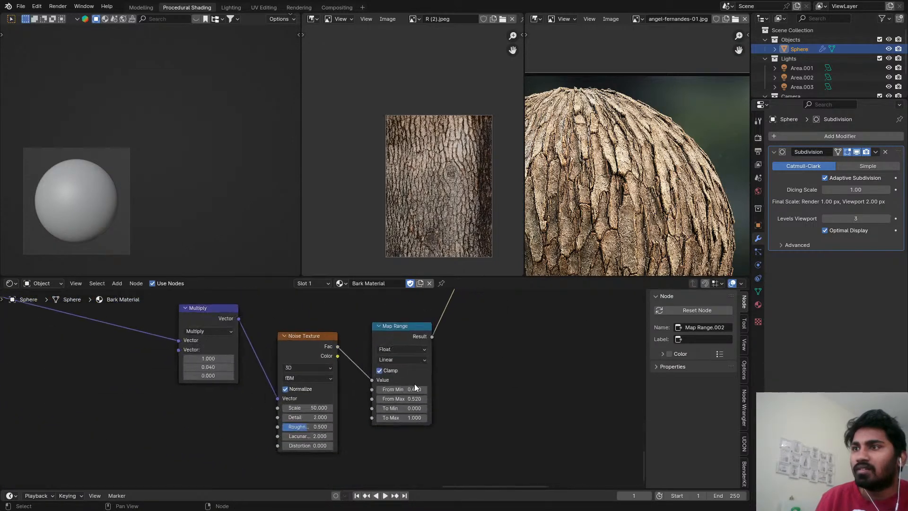
# Save the file and paste the copied BG, gobo light and volume objects into Collection 4 in the Lighting workspace.
pyautogui.hotkey('ctrl', 's')
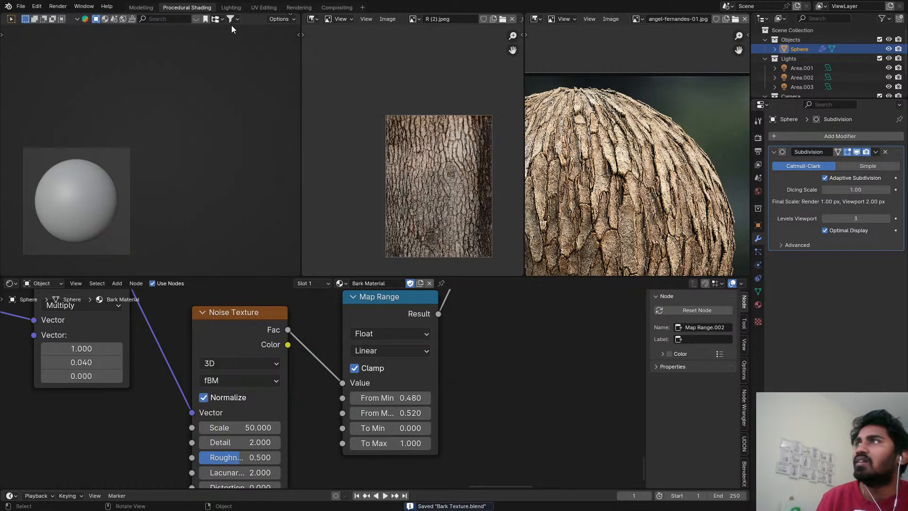
pyautogui.click(231, 7)
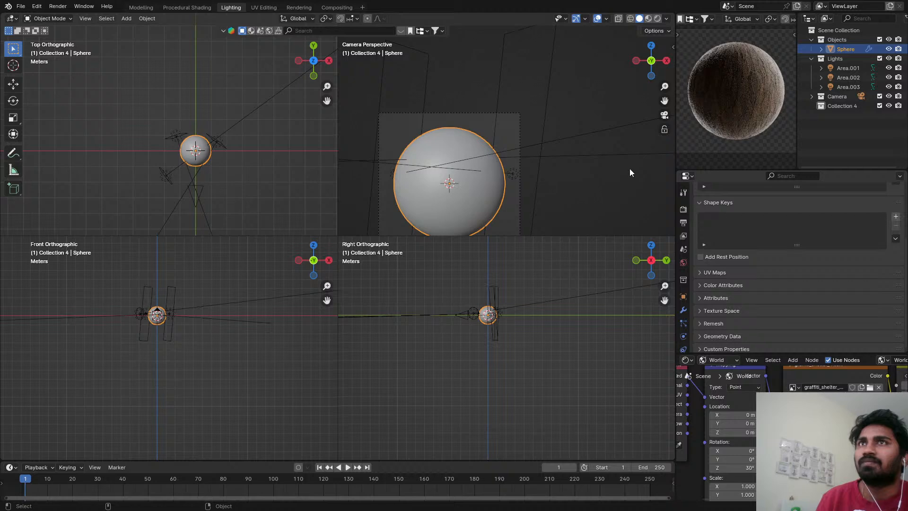
pyautogui.scroll(-3, 731, 78)
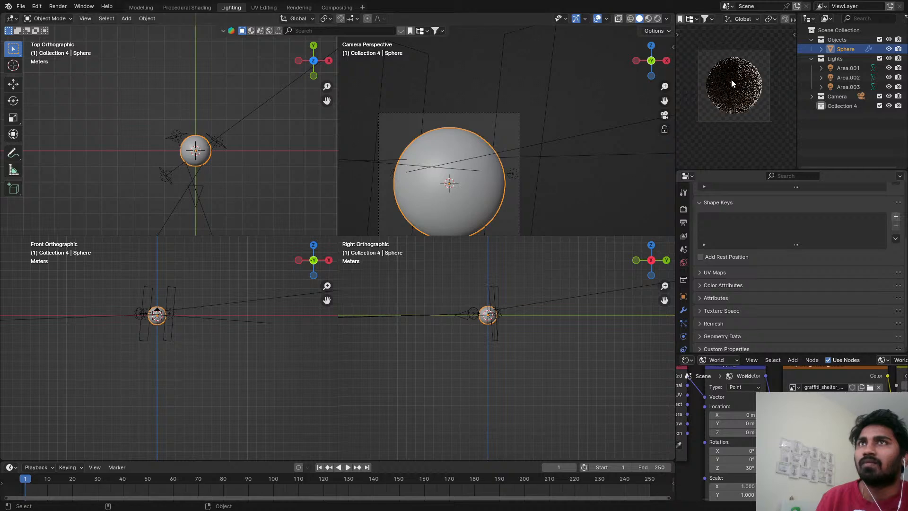
pyautogui.click(848, 107)
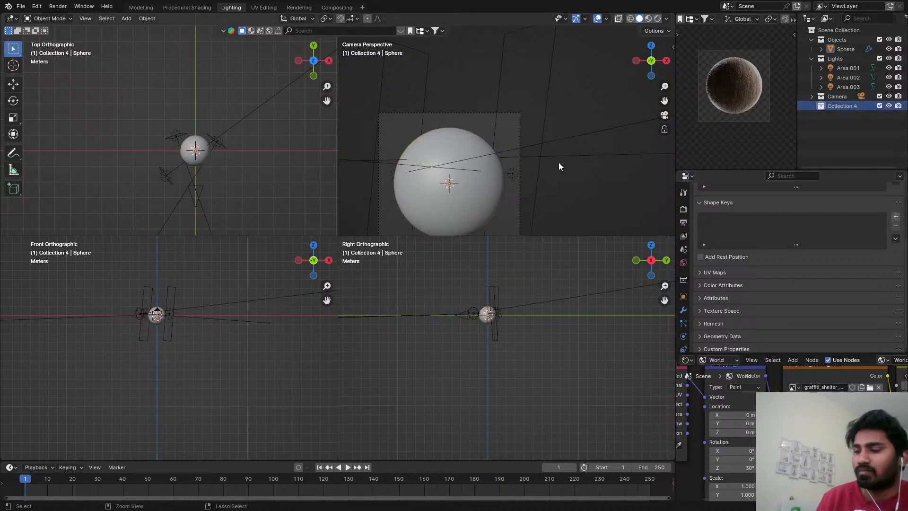
pyautogui.hotkey('ctrl', 'v')
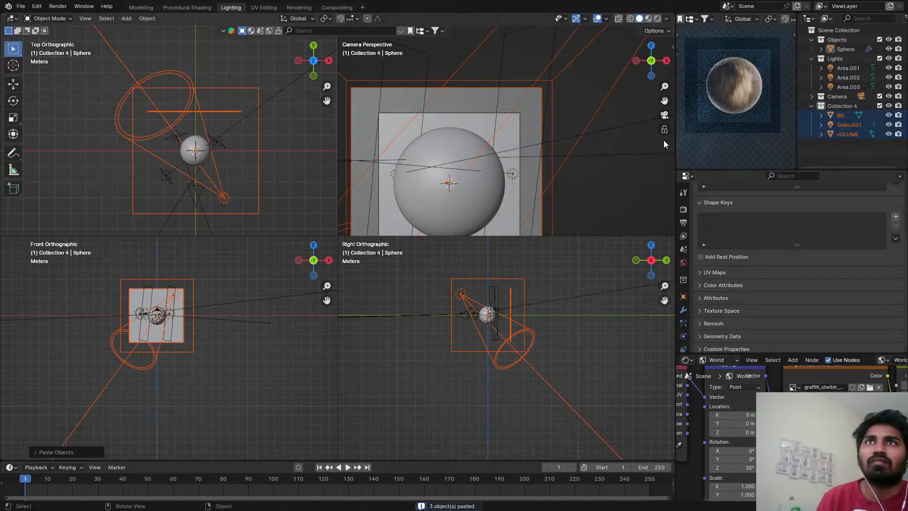
# Switch the four main viewports to Rendered shading and the small preview viewport to Solid, select the sphere and save the file.
pyautogui.click(615, 130)
pyautogui.press('z')
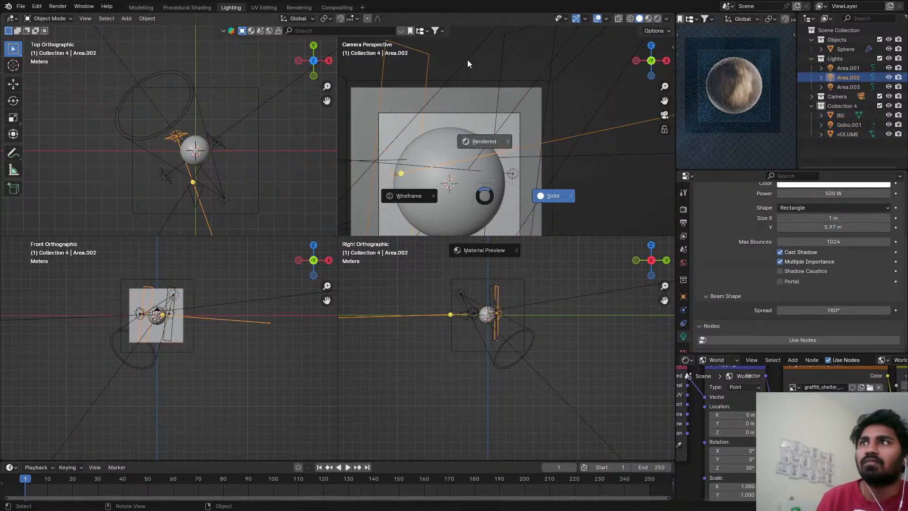
pyautogui.click(497, 121)
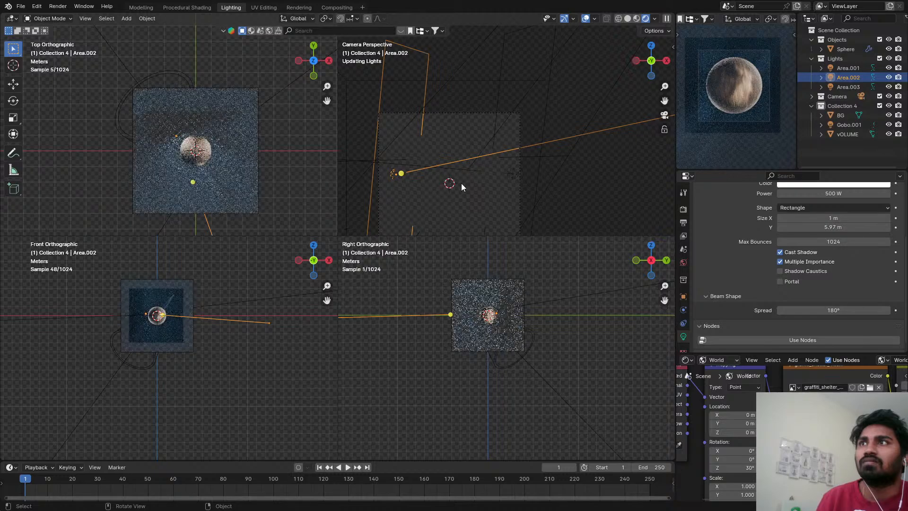
pyautogui.click(904, 85)
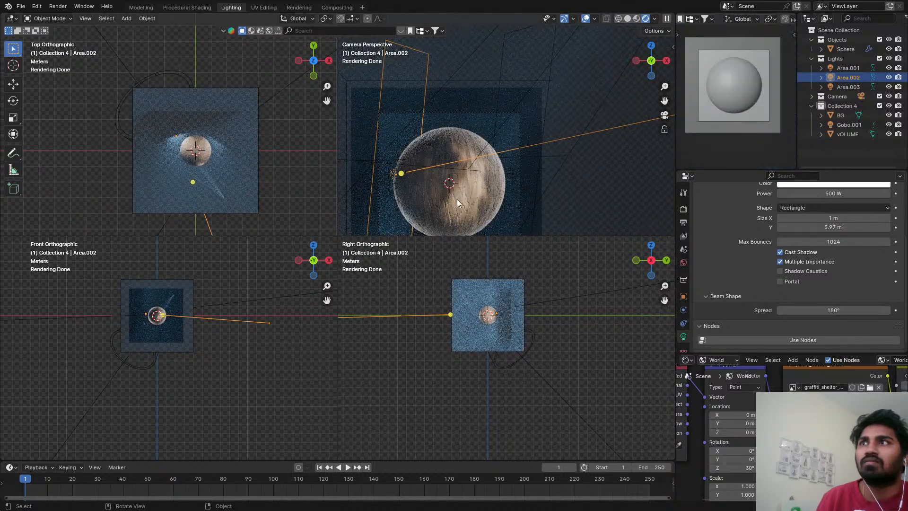
pyautogui.scroll(5, 504, 170)
pyautogui.click(504, 169)
pyautogui.hotkey('ctrl', 's')
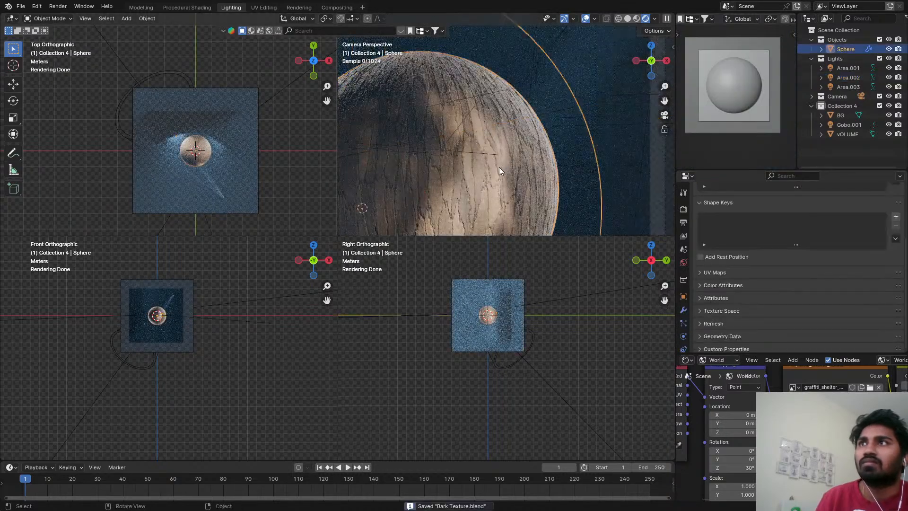
# Inspect the bark on the sphere in the Rendered camera viewport, close up and from a slightly different angle.
pyautogui.scroll(3, 499, 167)
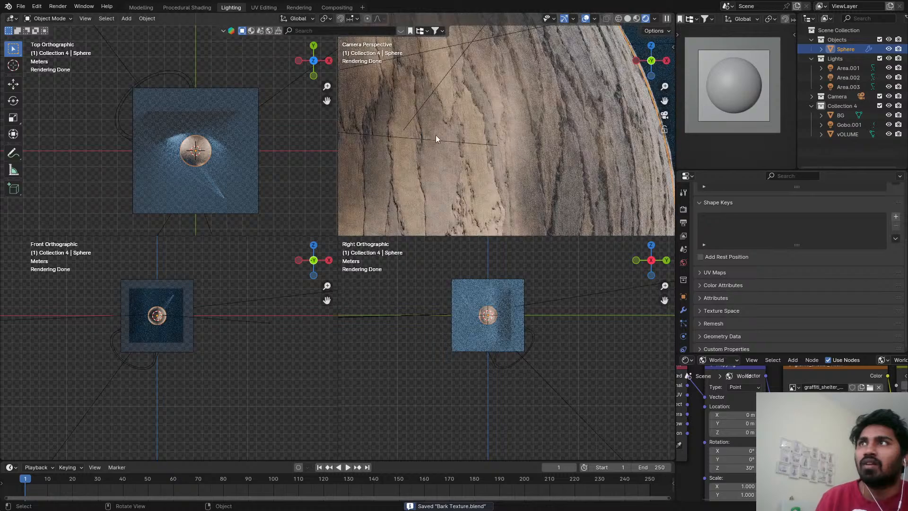
pyautogui.scroll(-6, 440, 150)
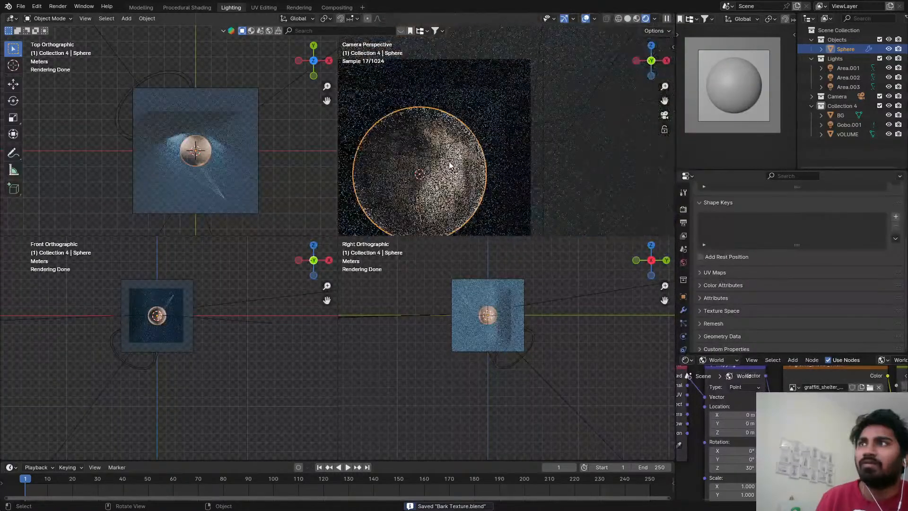
pyautogui.keyDown('shift'); pyautogui.moveTo(449, 162); pyautogui.dragTo(483, 146, button='middle'); pyautogui.keyUp('shift')
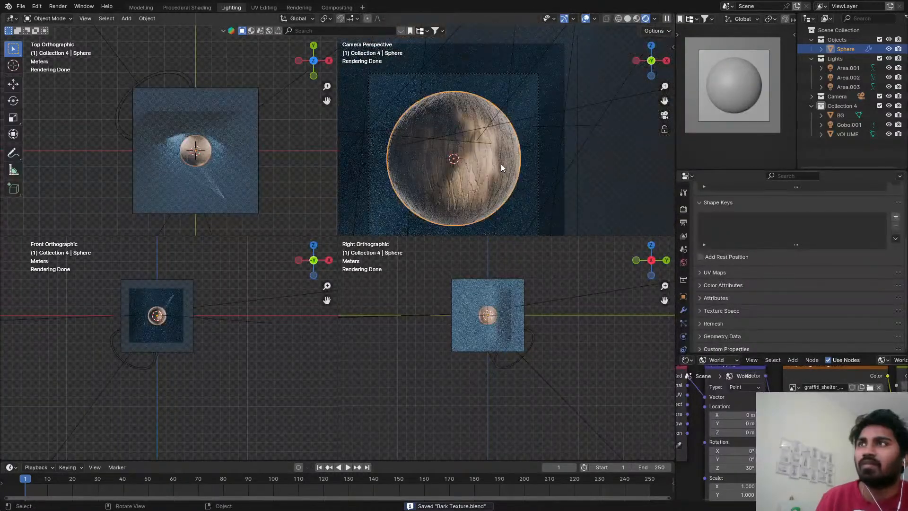
pyautogui.scroll(3, 500, 164)
pyautogui.moveTo(498, 164); pyautogui.dragTo(508, 163, button='middle')
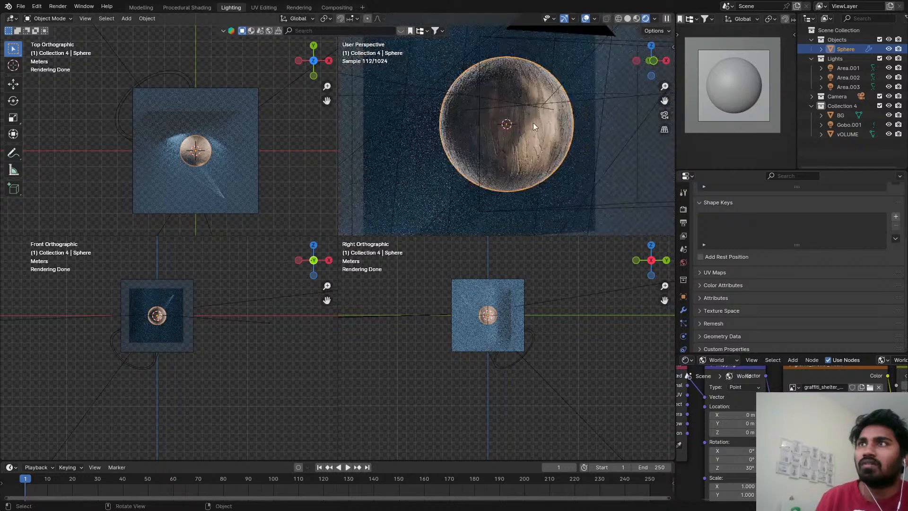
pyautogui.scroll(5, 534, 131)
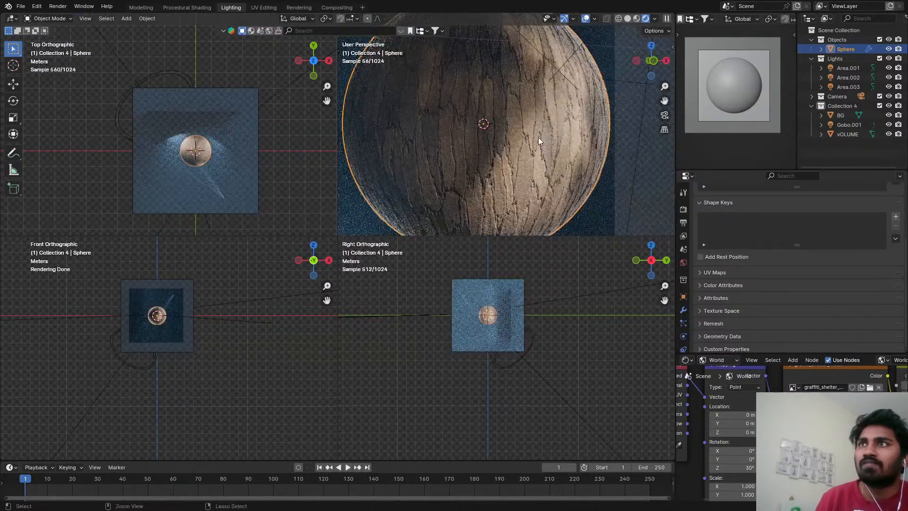
# Save the file, set the Lighting viewports back to Solid shading and restore the camera view.
pyautogui.hotkey('ctrl', 's')
pyautogui.press('z')
pyautogui.click(544, 179)
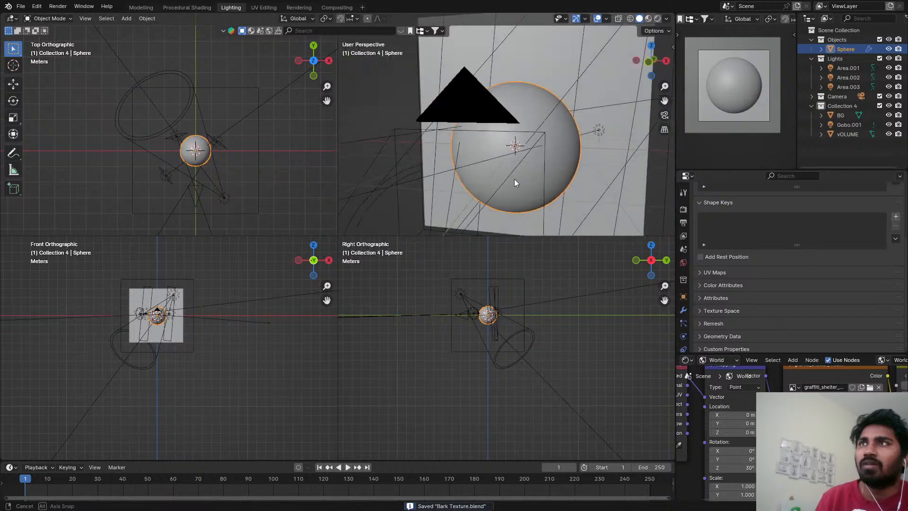
pyautogui.press('KP_0')
pyautogui.press('z')
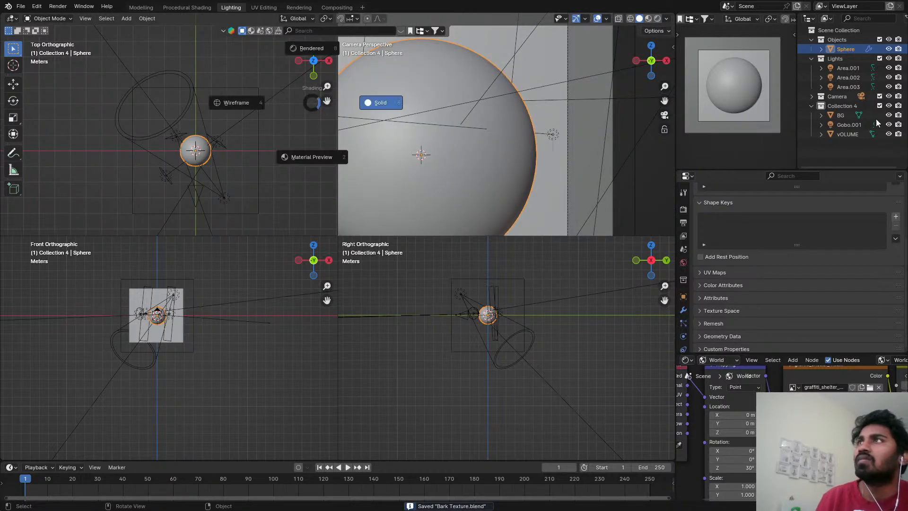
# Run a test render in the Rendering workspace, examine the bark while it samples and stop the render early.
pyautogui.click(299, 7)
pyautogui.scroll(4, 406, 228)
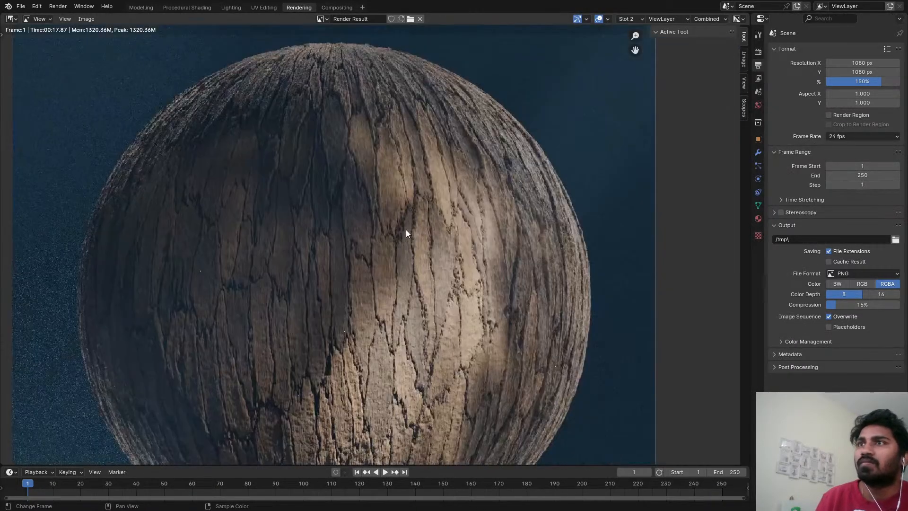
pyautogui.press('F12')
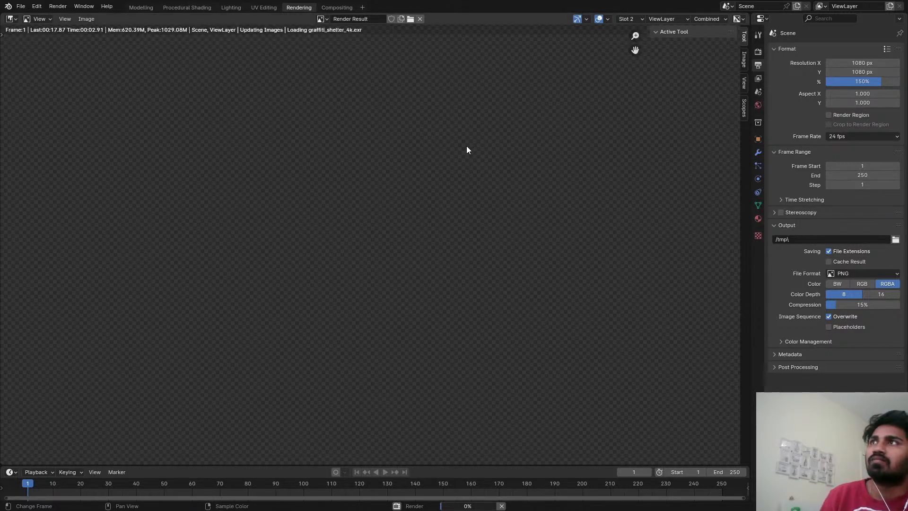
pyautogui.scroll(-2, 461, 220)
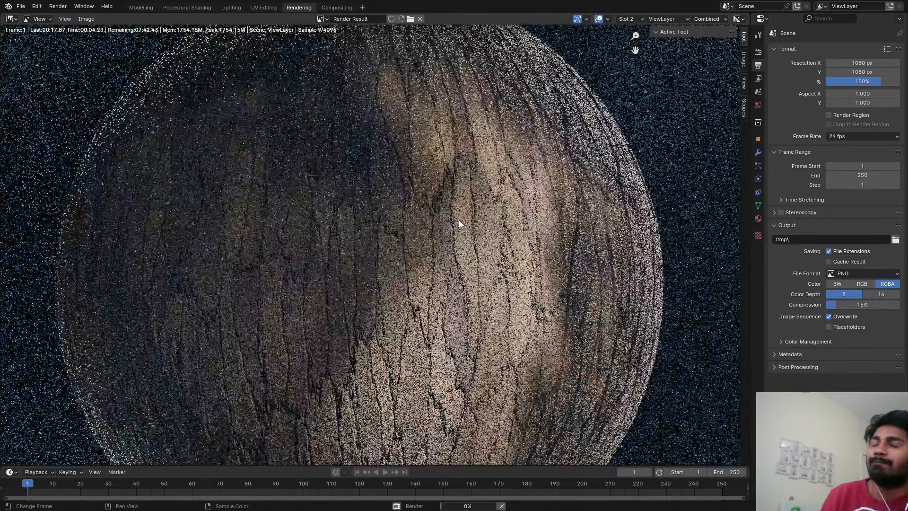
pyautogui.scroll(-2, 472, 229)
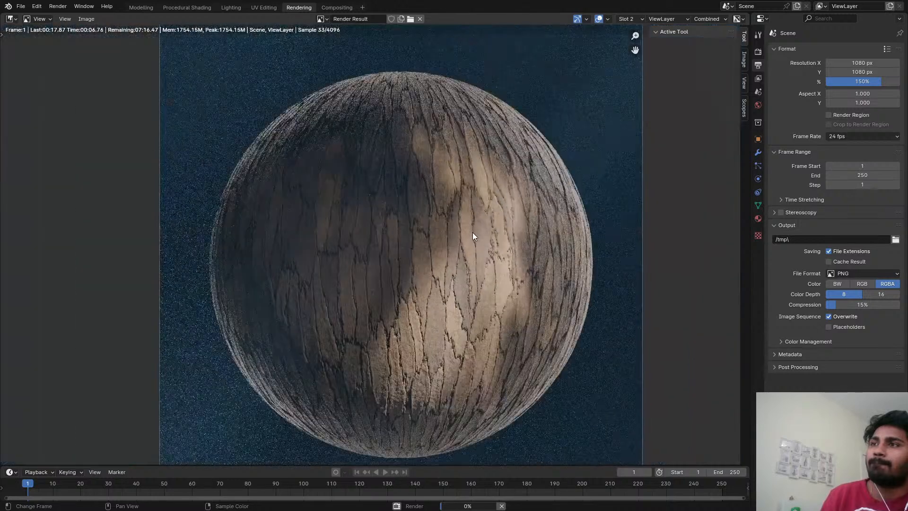
pyautogui.scroll(1, 481, 199)
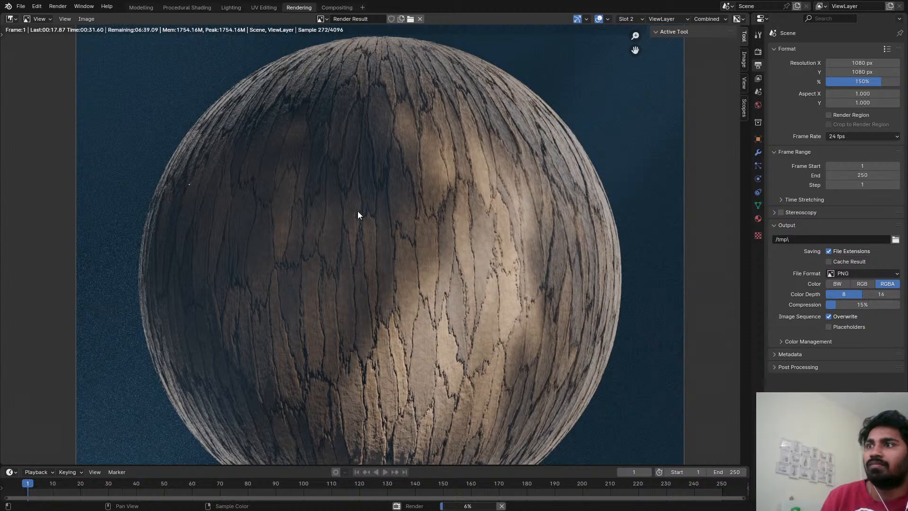
pyautogui.press('Escape')
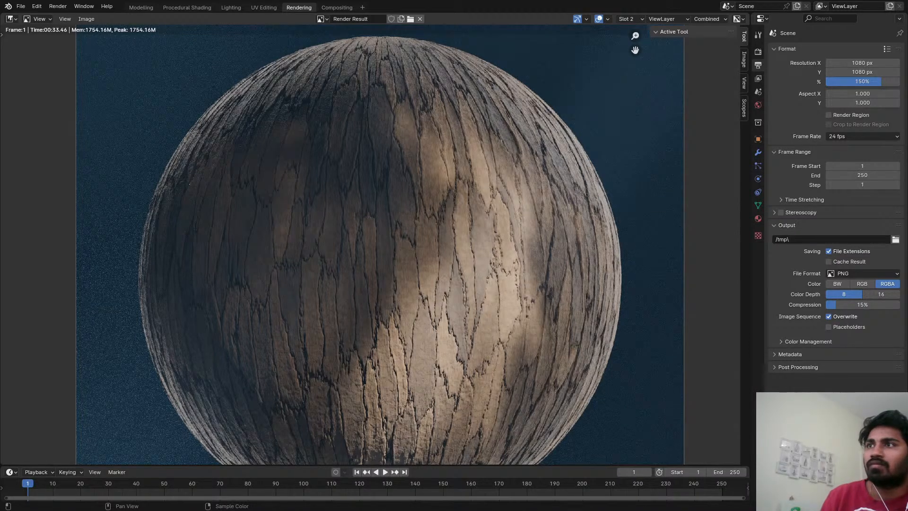
pyautogui.scroll(-3, 410, 215)
pyautogui.scroll(3, 409, 210)
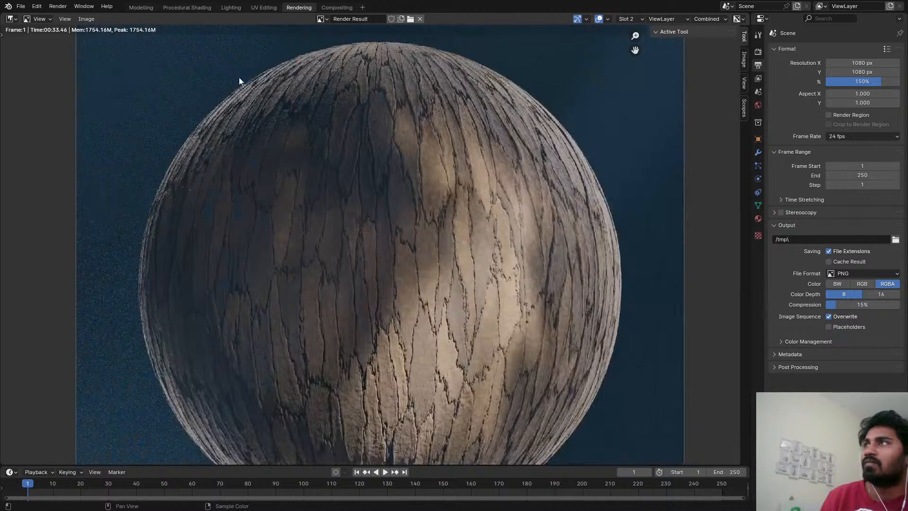
# Check the sphere in Rendered shading in the Procedural Shading workspace and return its viewport to Solid.
pyautogui.click(175, 9)
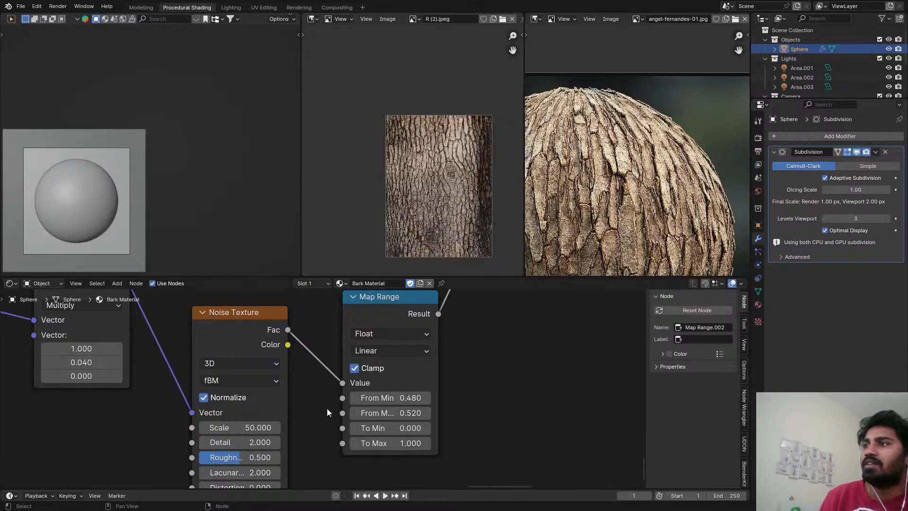
pyautogui.scroll(-2, 156, 467)
pyautogui.scroll(-3, 154, 468)
pyautogui.moveTo(136, 450); pyautogui.dragTo(18, 413, button='middle')
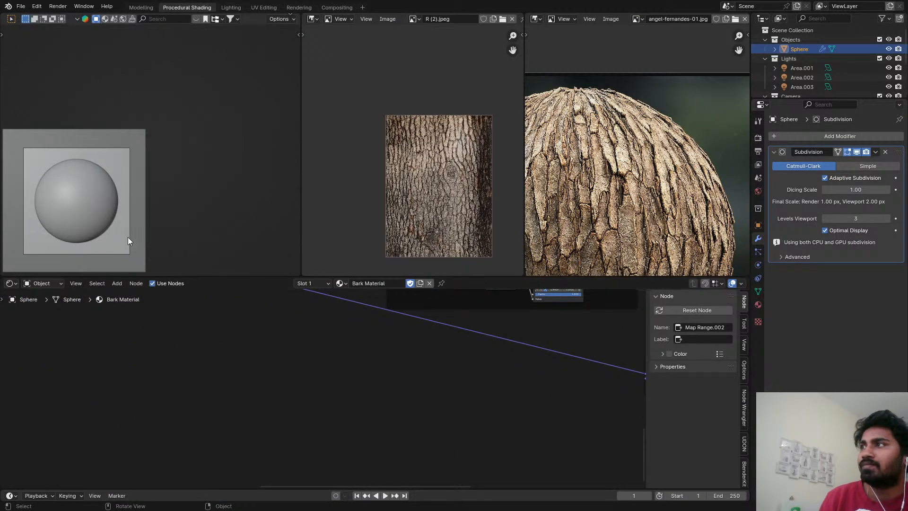
pyautogui.press('z')
pyautogui.click(122, 166)
pyautogui.keyDown('shift'); pyautogui.moveTo(108, 187); pyautogui.dragTo(164, 161, button='middle'); pyautogui.keyUp('shift')
pyautogui.scroll(7, 85, 163)
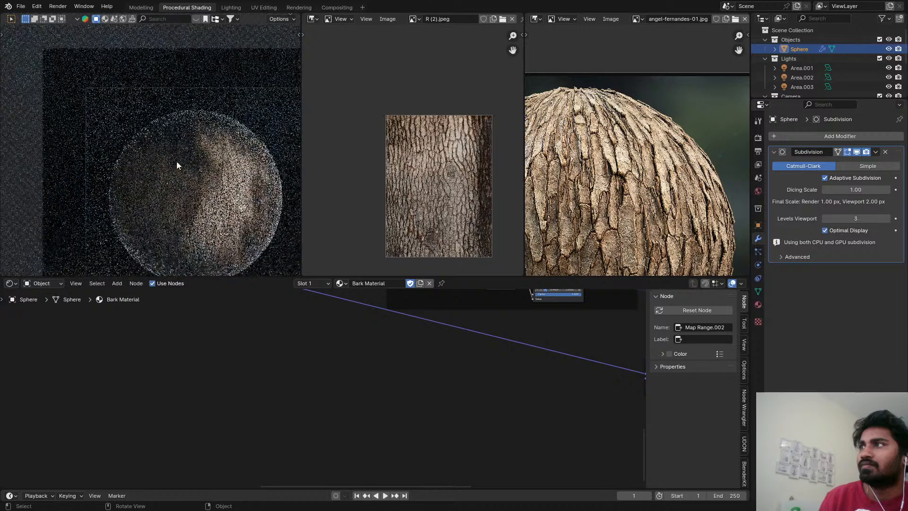
pyautogui.keyDown('shift'); pyautogui.moveTo(242, 191); pyautogui.dragTo(220, 153, button='middle'); pyautogui.keyUp('shift')
pyautogui.press('z')
pyautogui.click(507, 186)
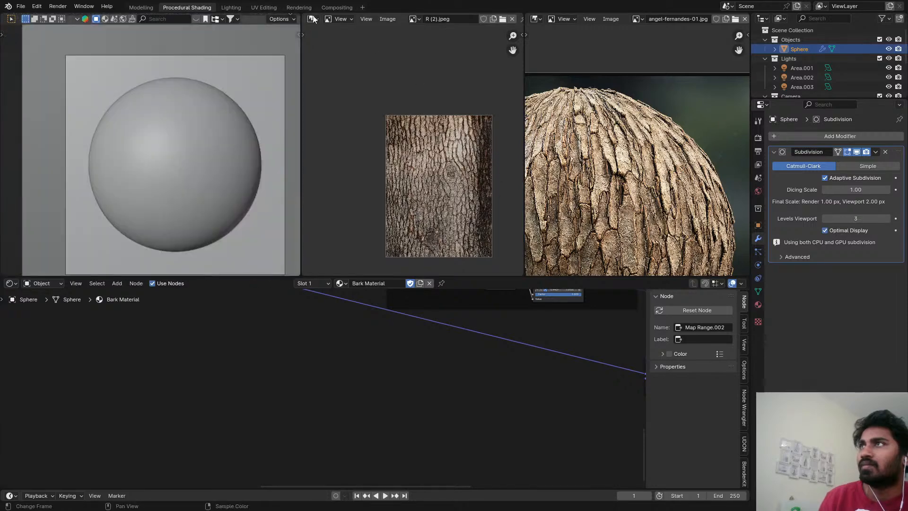
pyautogui.click(337, 8)
pyautogui.click(362, 7)
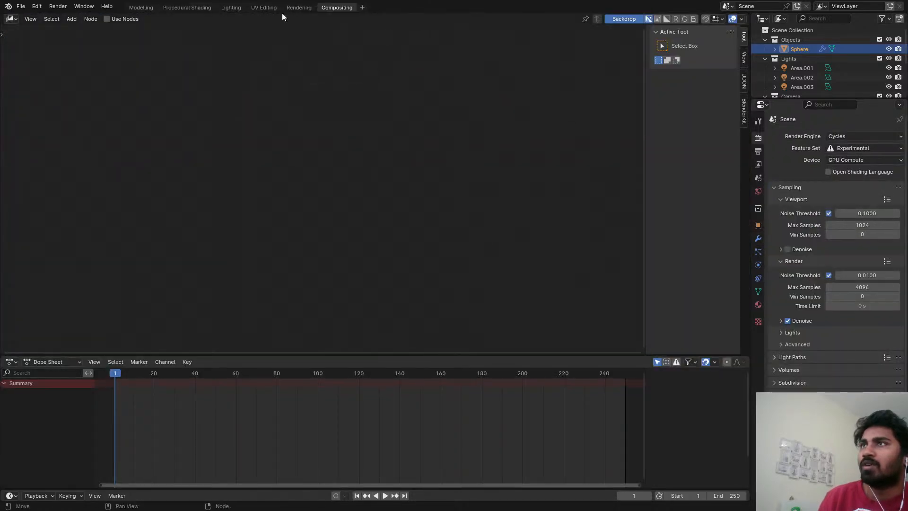
pyautogui.click(362, 8)
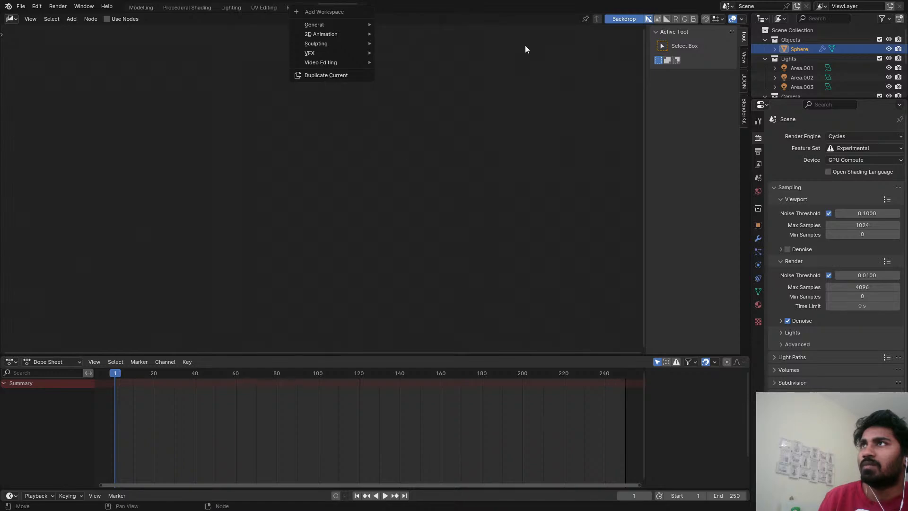
# Return to the Procedural Shading workspace and set its 3D viewport to Rendered shading.
pyautogui.click(186, 8)
pyautogui.press('z')
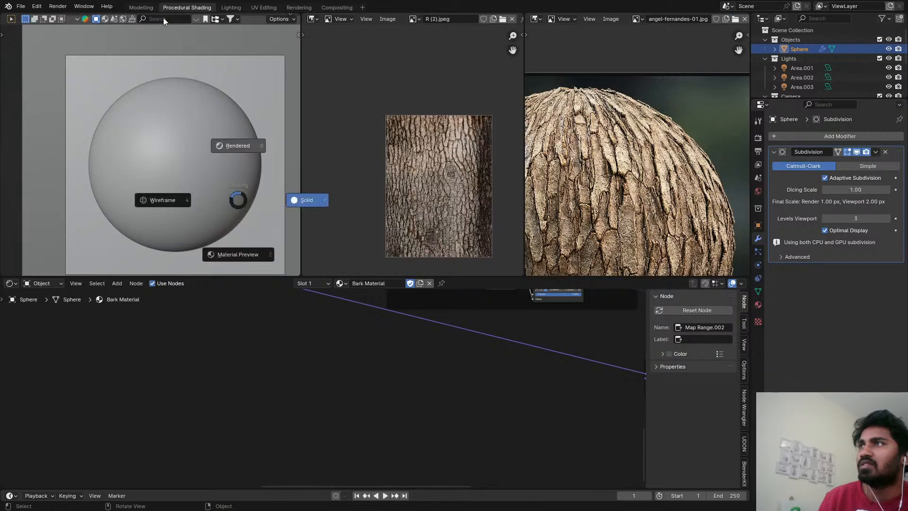
pyautogui.click(304, 199)
# Set the Distance of the Bump node fed by the scale-500 Noise Texture to 0.02 and save the file.
pyautogui.moveTo(377, 412); pyautogui.dragTo(214, 405, button='middle')
pyautogui.scroll(-5, 215, 405)
pyautogui.scroll(16, 405, 340)
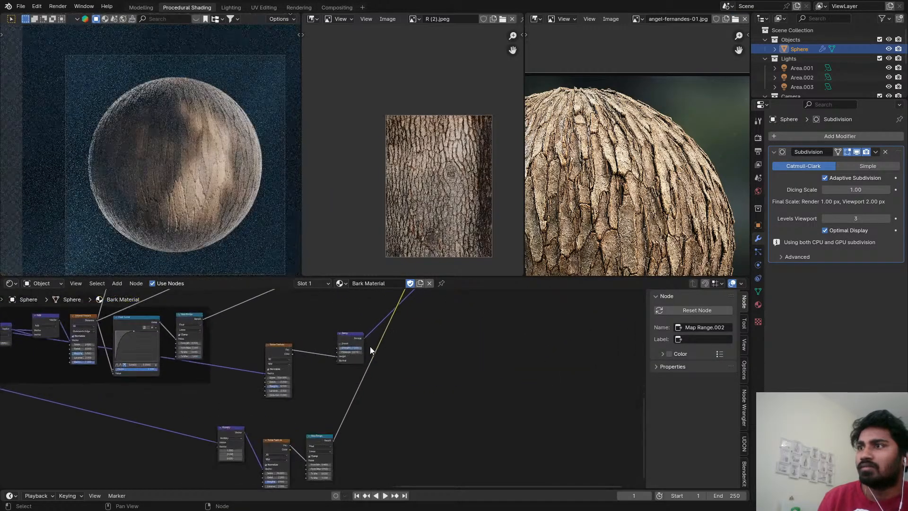
pyautogui.scroll(4, 350, 353)
pyautogui.click(325, 361)
pyautogui.doubleClick(299, 362)
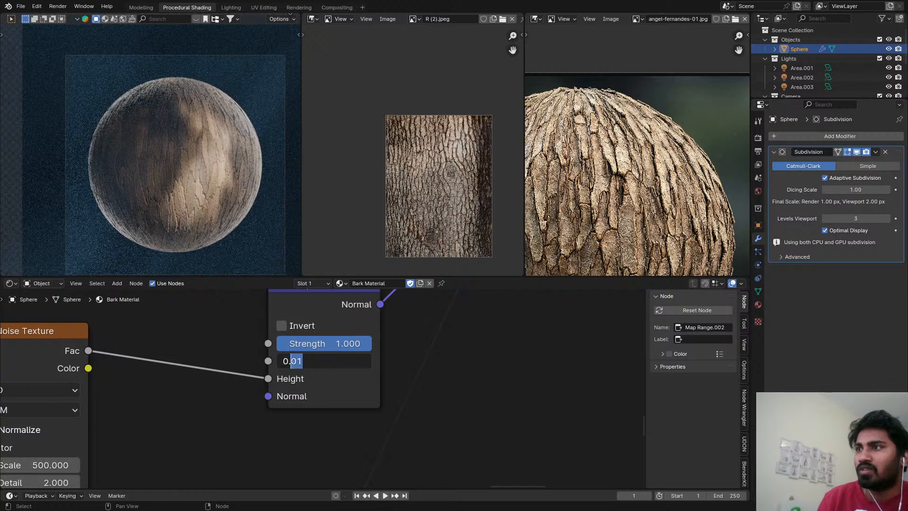
pyautogui.click(299, 362)
pyautogui.moveTo(300, 363); pyautogui.dragTo(298, 362)
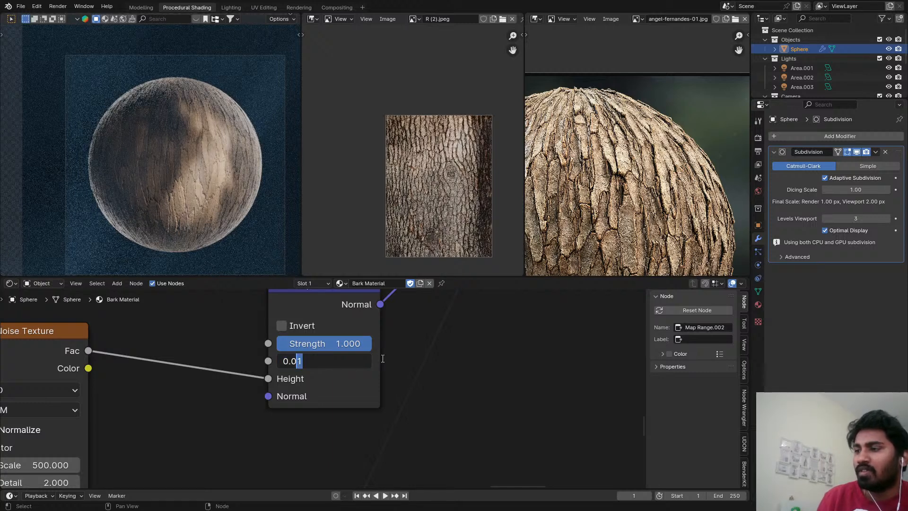
pyautogui.write('2')
pyautogui.press('Return')
pyautogui.hotkey('ctrl', 's')
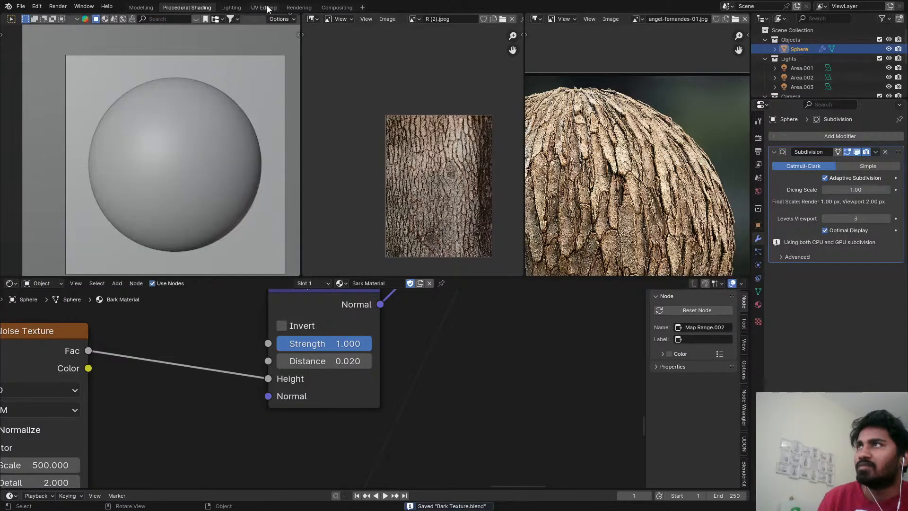
# Set the render Max Samples to 500 from the Compositing workspace and save the file.
pyautogui.click(299, 7)
pyautogui.click(337, 7)
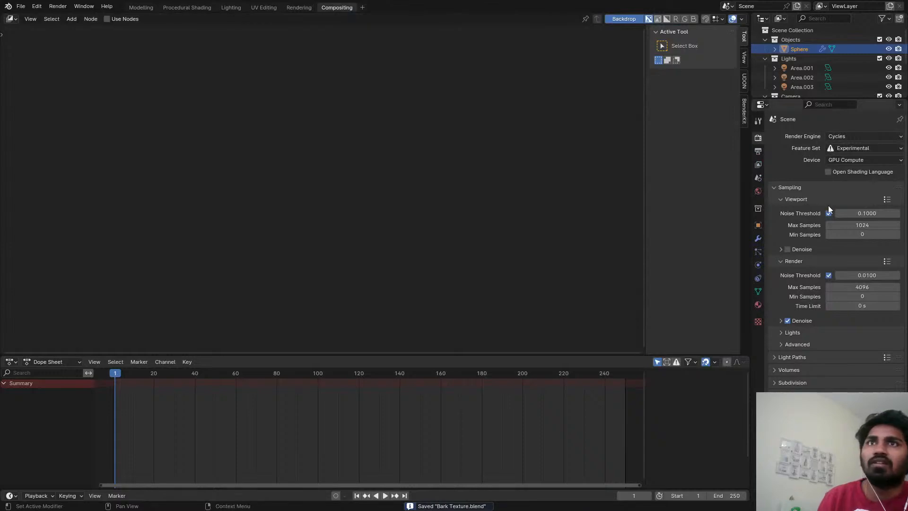
pyautogui.click(864, 287)
pyautogui.write('500')
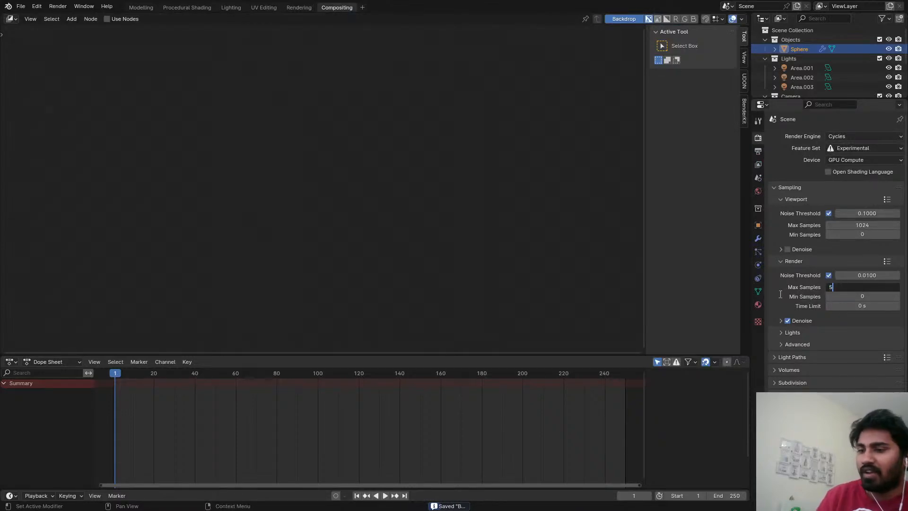
pyautogui.press('Return')
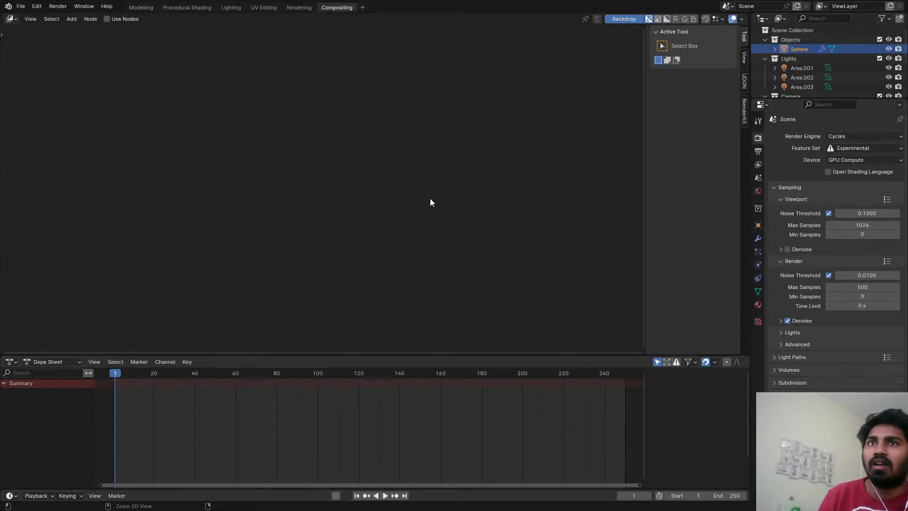
pyautogui.hotkey('ctrl', 's')
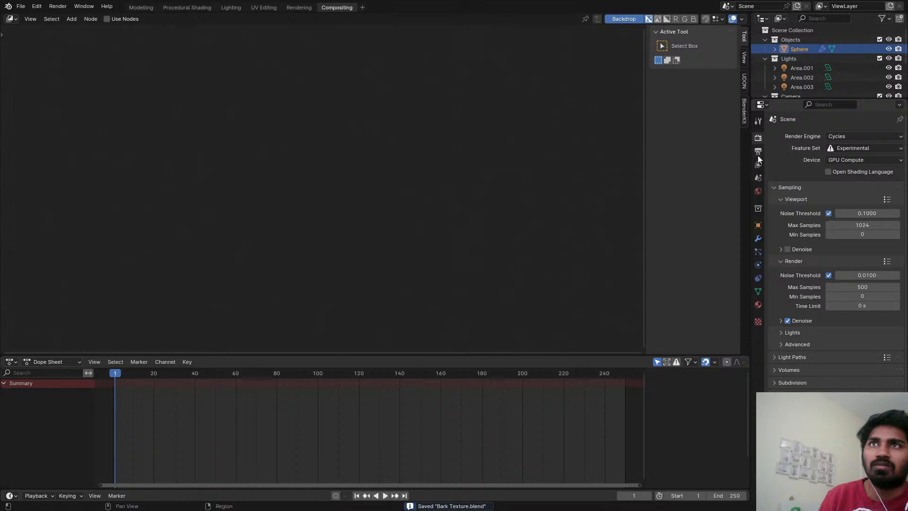
# Add a second Compositing workspace named "ViewPort Compositing" and enable Use Nodes in it.
pyautogui.click(362, 8)
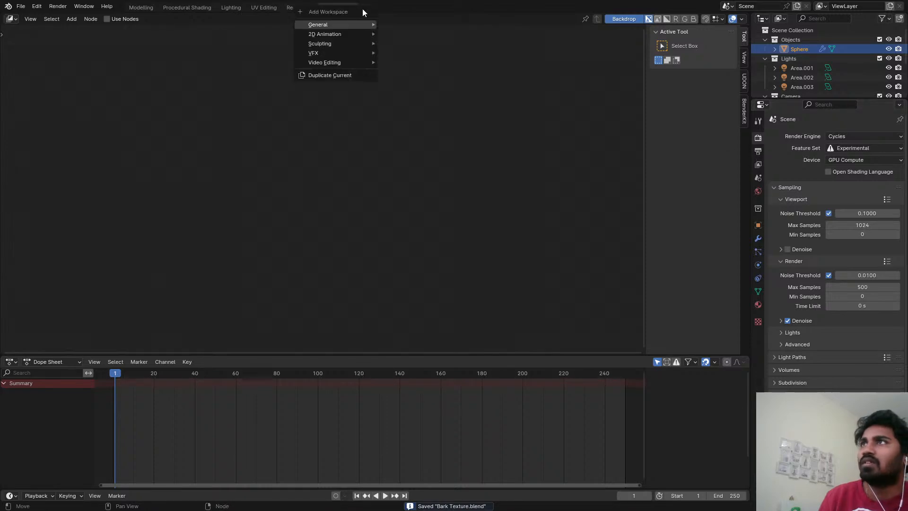
pyautogui.moveTo(335, 24)
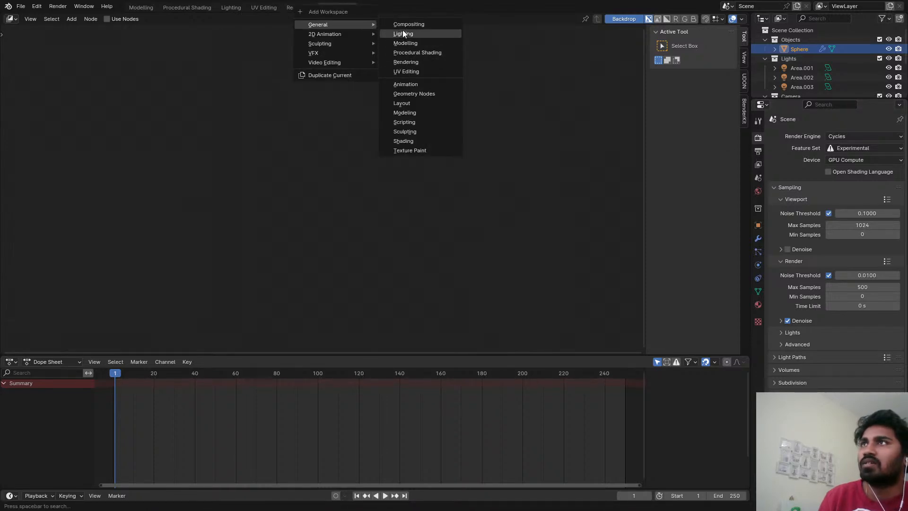
pyautogui.click(406, 24)
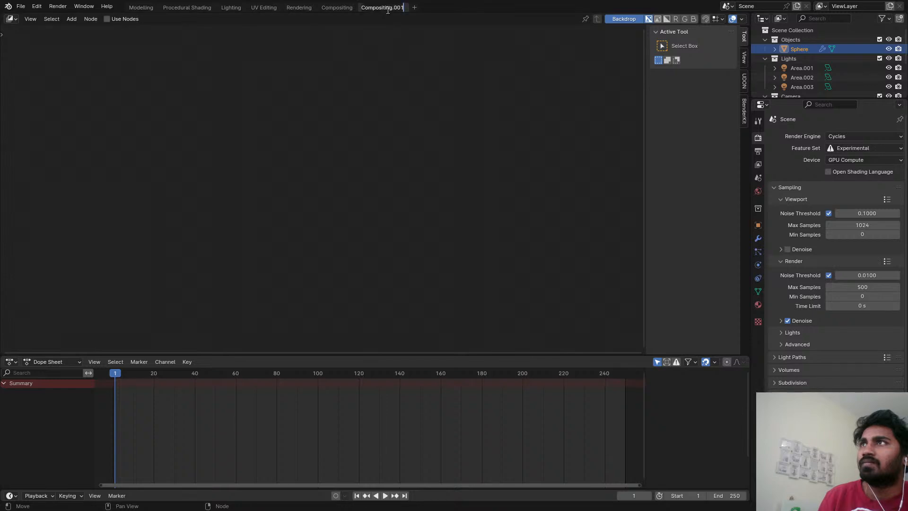
pyautogui.write('Ve')
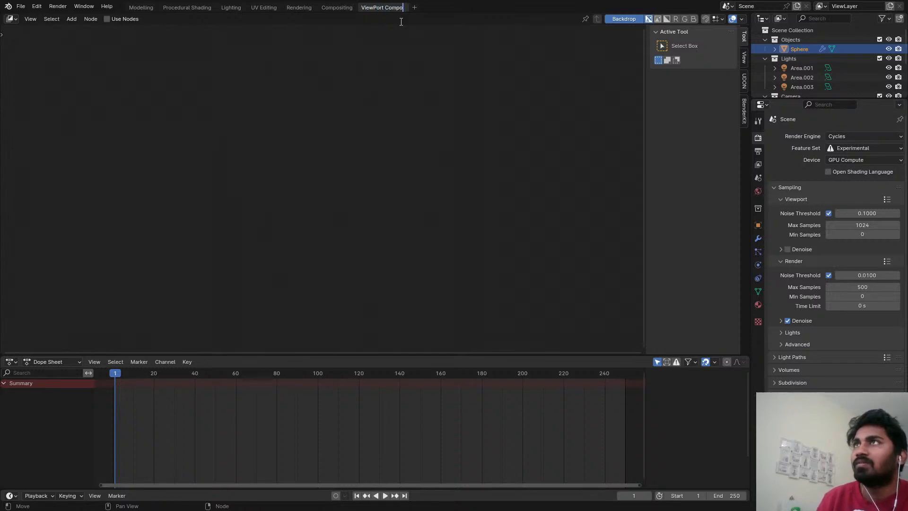
pyautogui.write('ng')
pyautogui.press('Return')
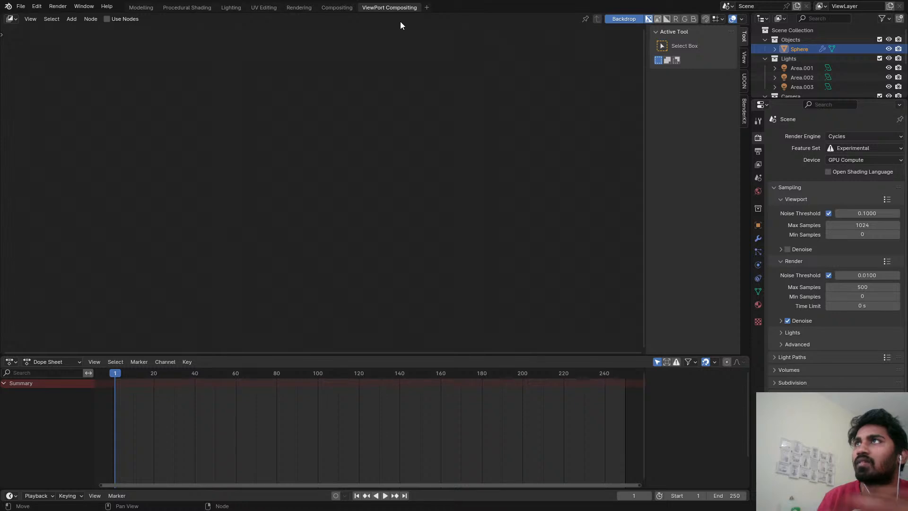
pyautogui.click(107, 20)
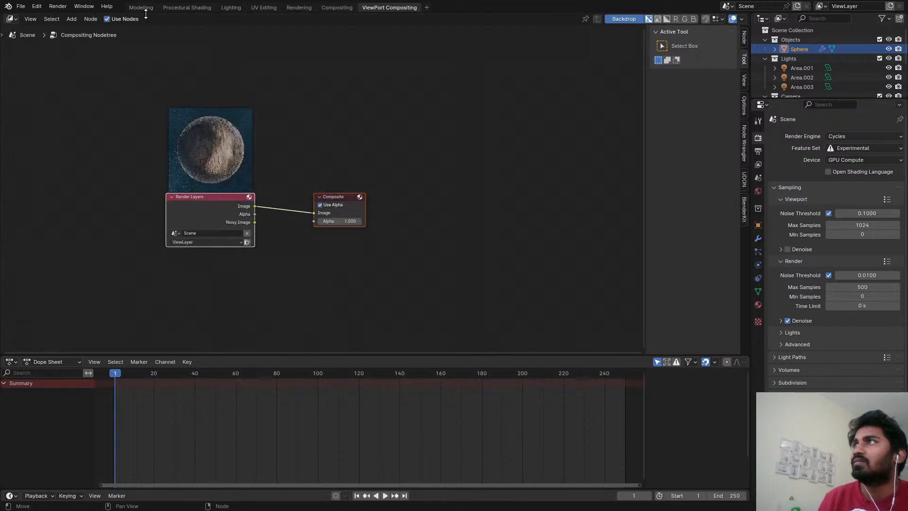
# Split the compositor into two stacked areas extending over the Dope Sheet and turn the upper one into a 3D Viewport.
pyautogui.moveTo(4, 39); pyautogui.dragTo(63, 284)
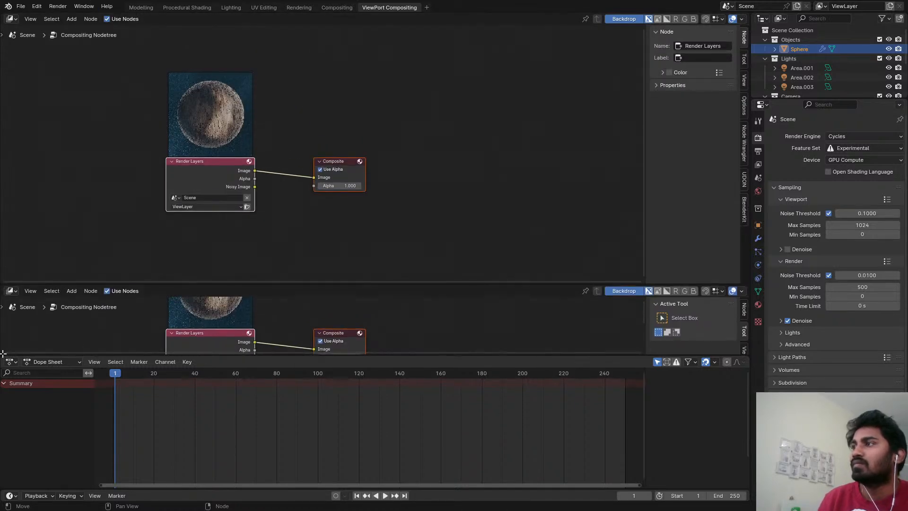
pyautogui.moveTo(3, 355); pyautogui.dragTo(2, 479)
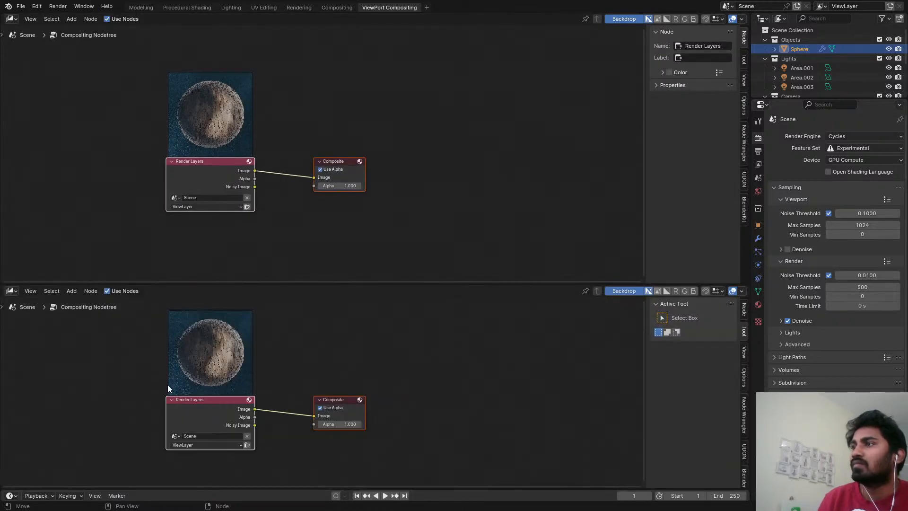
pyautogui.click(10, 19)
pyautogui.click(31, 107)
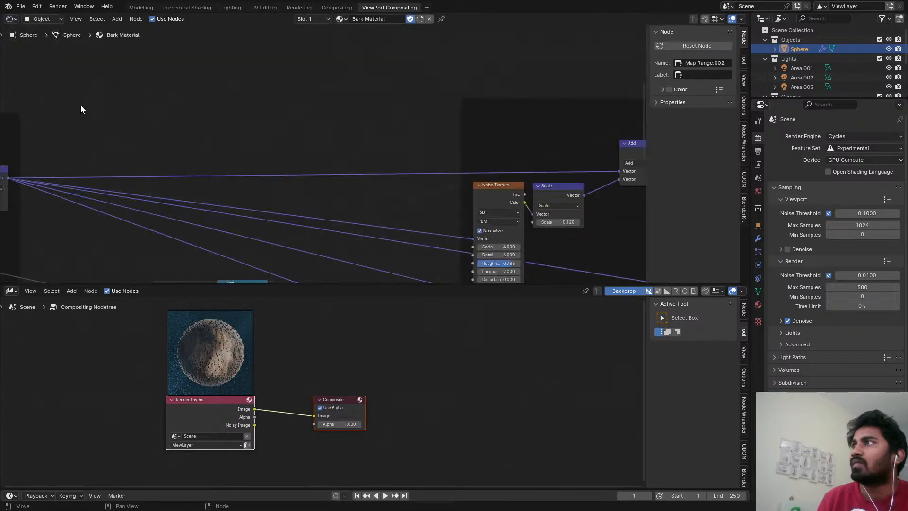
pyautogui.click(14, 19)
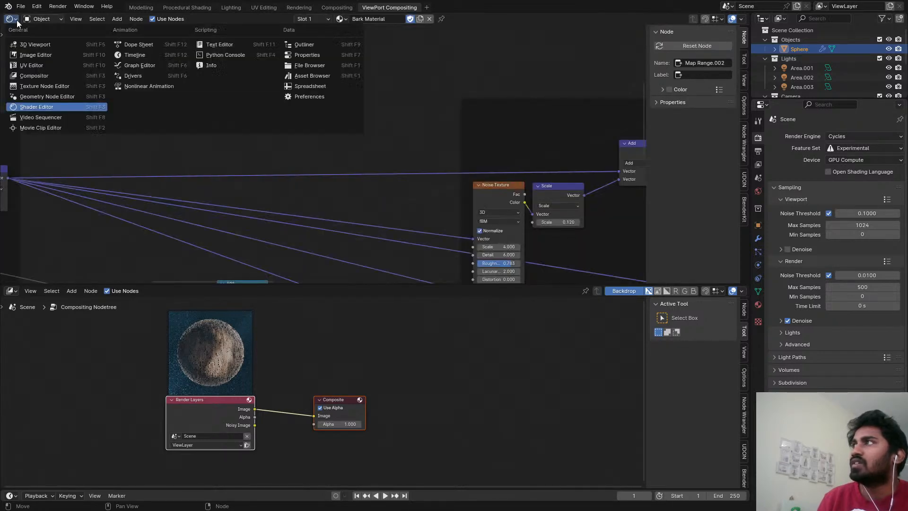
pyautogui.click(38, 45)
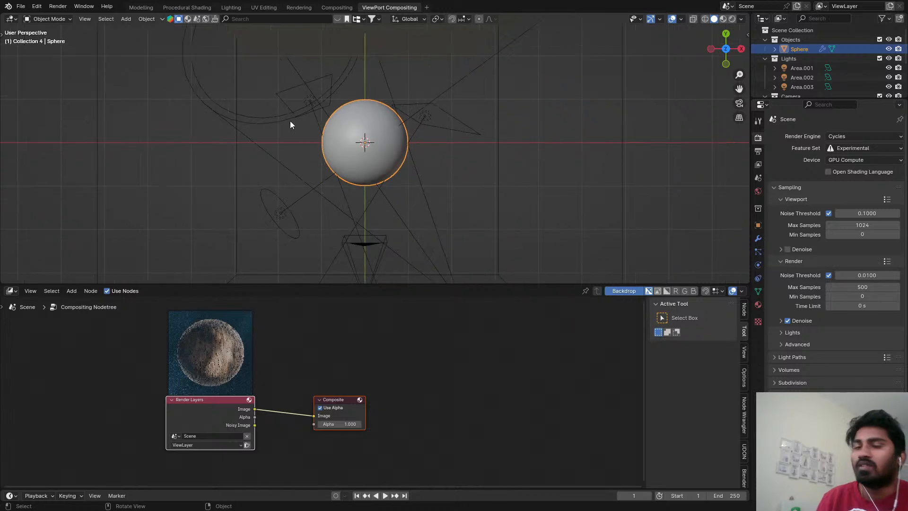
# Look through the camera in the new viewport, set the camera's Passepartout to 1.000 and save the file.
pyautogui.press('KP_0')
pyautogui.scroll(-2, 512, 192)
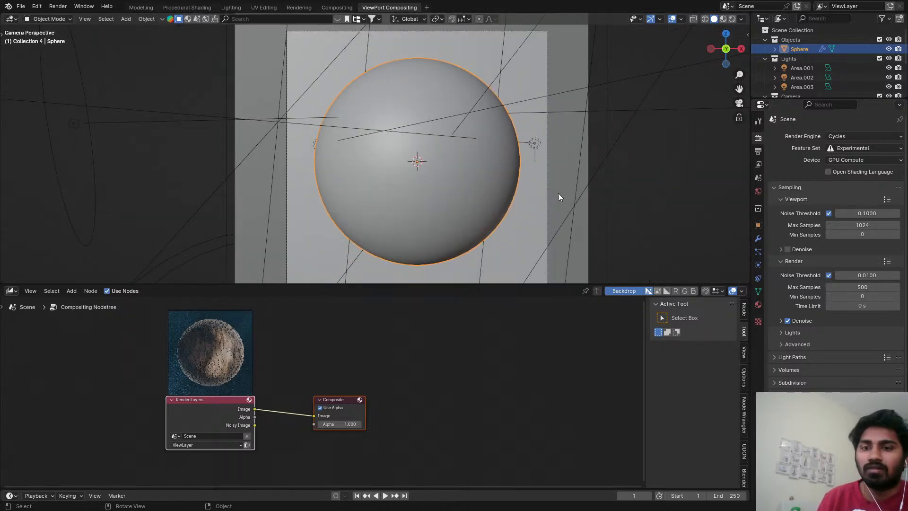
pyautogui.scroll(-3, 807, 73)
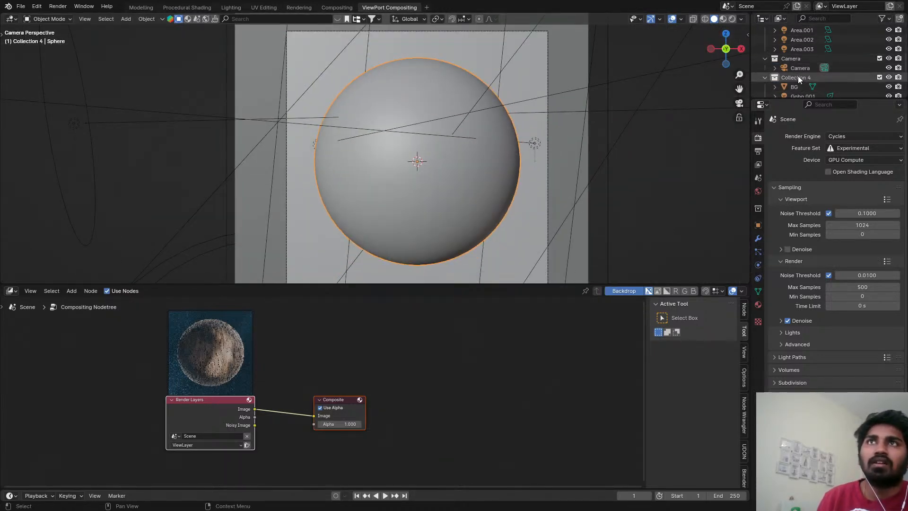
pyautogui.click(799, 70)
pyautogui.click(758, 265)
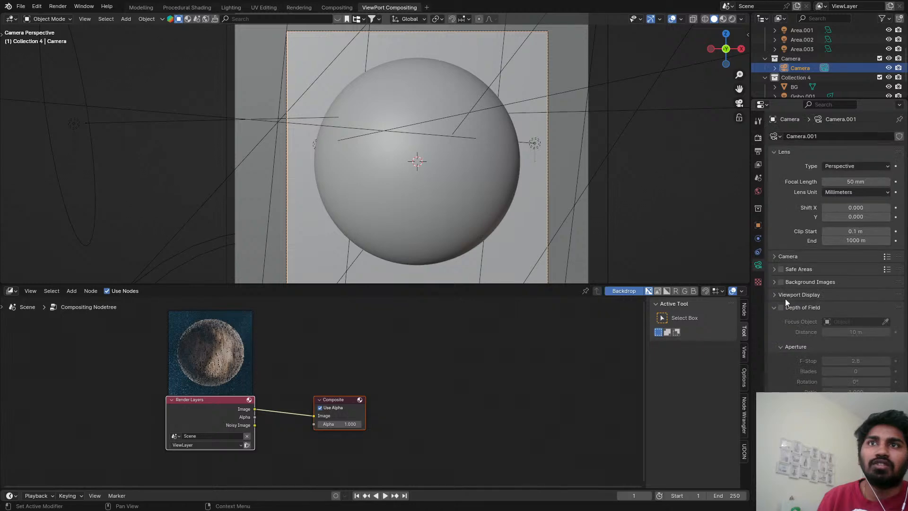
pyautogui.click(775, 293)
pyautogui.moveTo(857, 361); pyautogui.dragTo(890, 363)
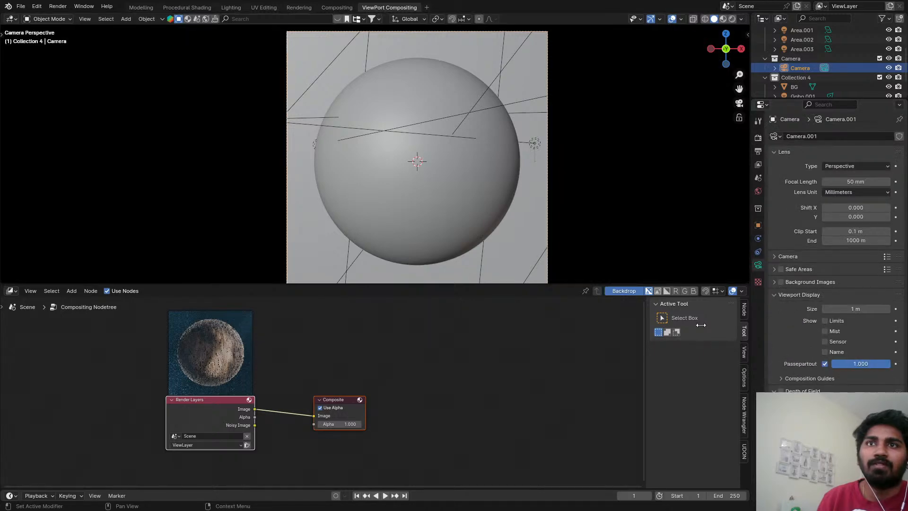
pyautogui.hotkey('ctrl', 's')
# Preview the camera view in Rendered shading, select the sphere and return the viewport to Solid shading.
pyautogui.press('z')
pyautogui.click(381, 92)
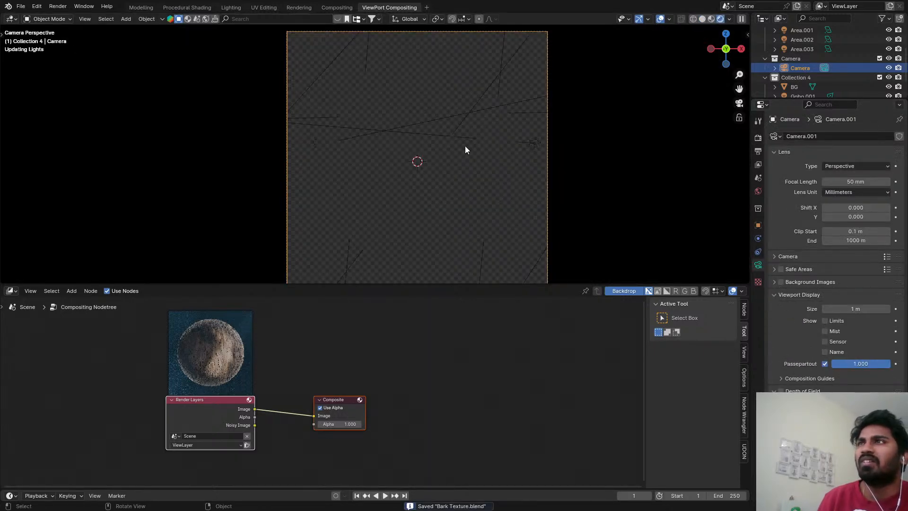
pyautogui.click(448, 151)
pyautogui.press('z')
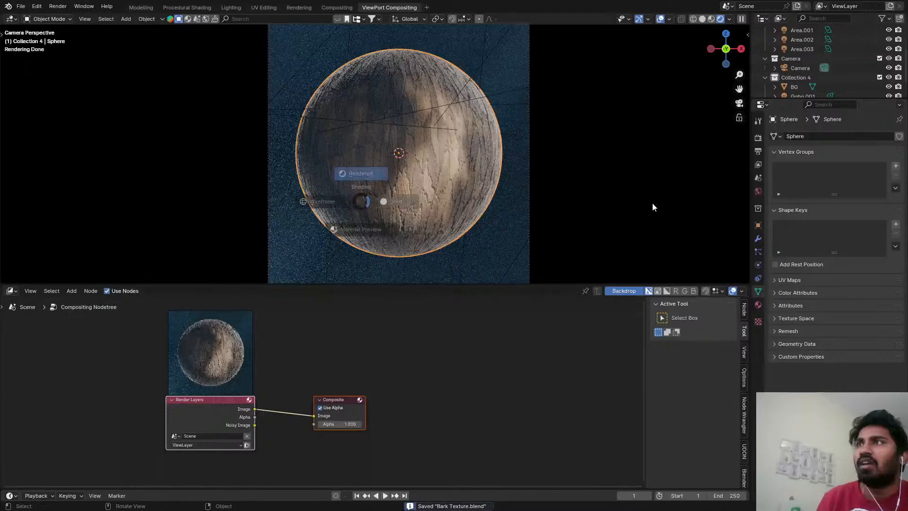
pyautogui.click(653, 202)
pyautogui.click(21, 6)
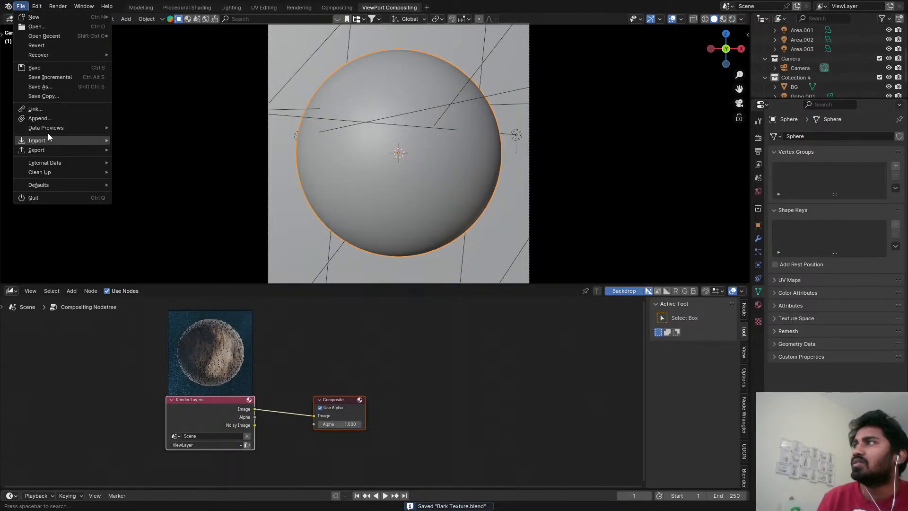
pyautogui.moveTo(47, 128)
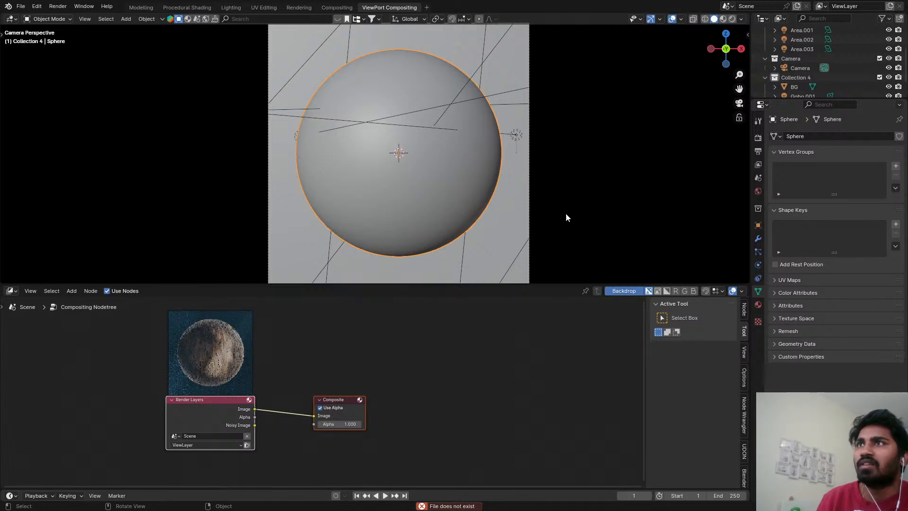
# Move the Render Layers node well away from the Composite node to leave room for effect nodes between them.
pyautogui.scroll(1, 163, 408)
pyautogui.moveTo(162, 408); pyautogui.dragTo(405, 362, button='middle')
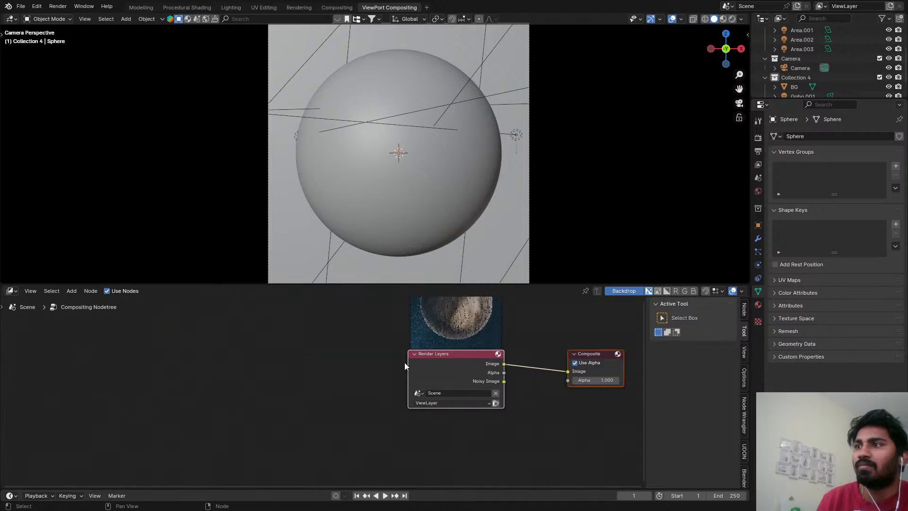
pyautogui.click(440, 361)
pyautogui.moveTo(440, 363); pyautogui.dragTo(89, 356)
pyautogui.hotkey('shift', 'a')
pyautogui.moveTo(469, 375)
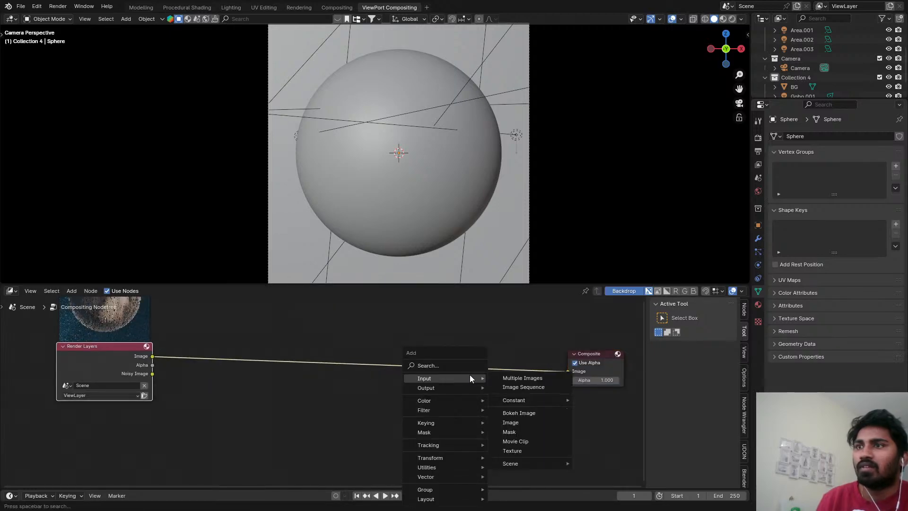
# Save the file while previewing the sphere in Rendered shading, and return the viewport to Solid shading.
pyautogui.press('z')
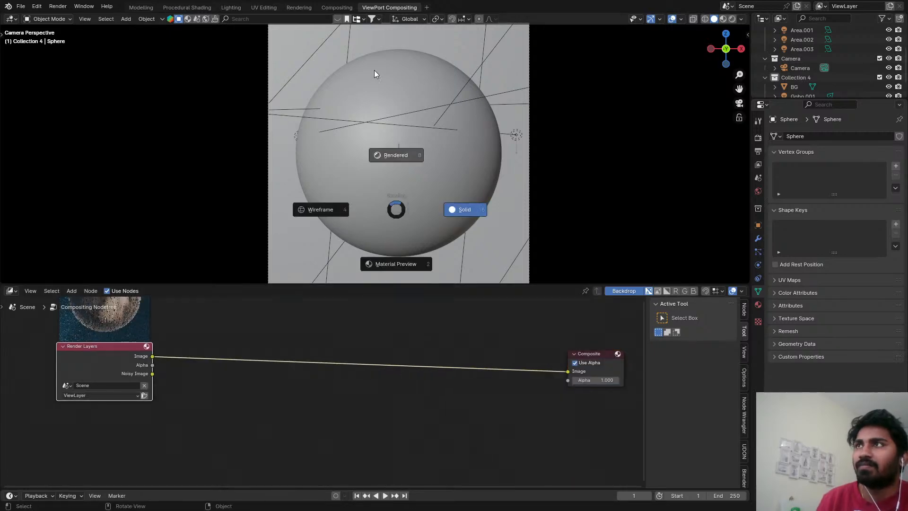
pyautogui.click(374, 70)
pyautogui.hotkey('ctrl', 's')
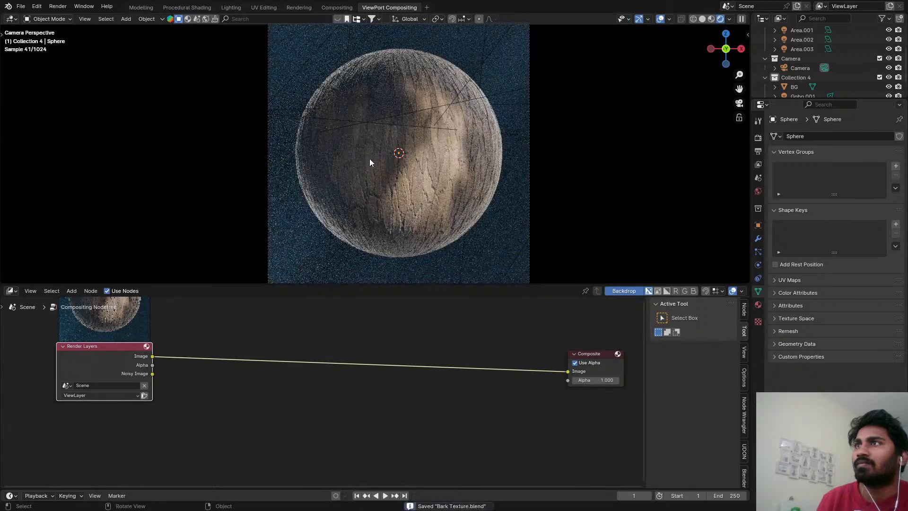
pyautogui.press('z')
pyautogui.click(421, 163)
# Insert the Film Grain node group into the link between the Render Layers and Composite nodes.
pyautogui.hotkey('shift', 'a')
pyautogui.moveTo(400, 408)
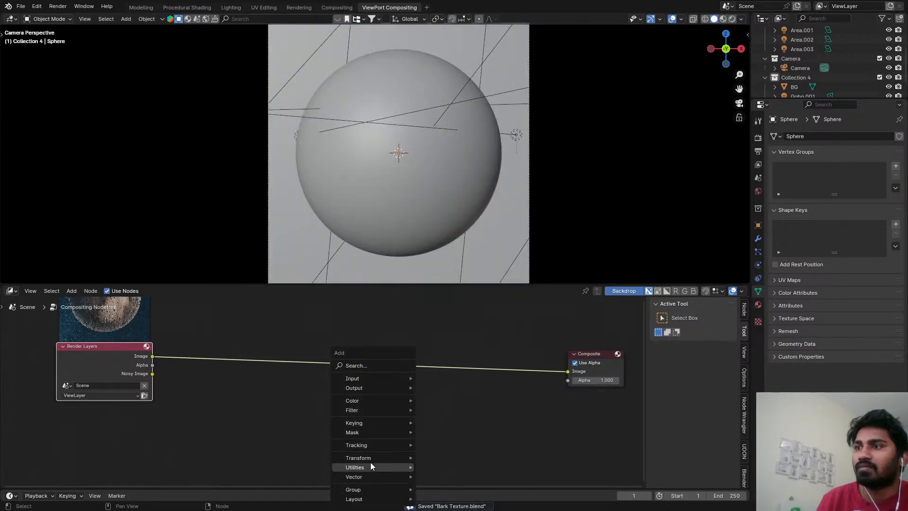
pyautogui.moveTo(398, 466)
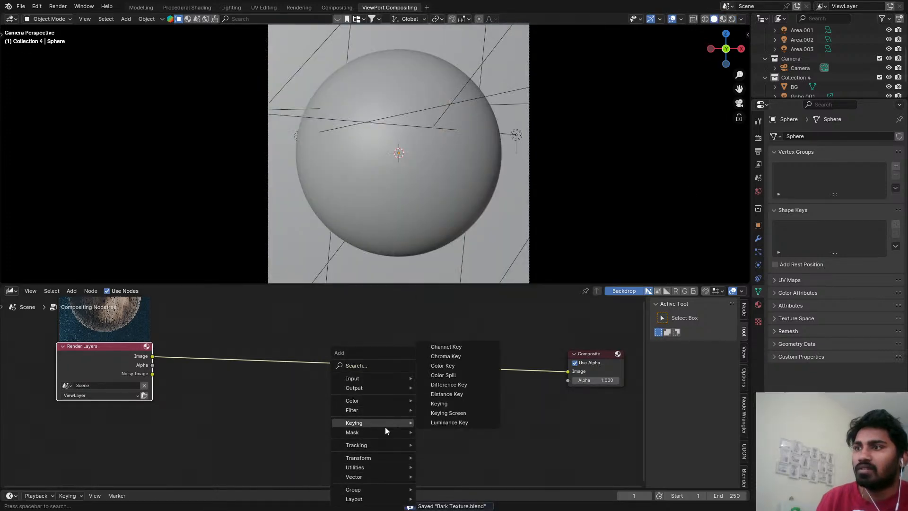
pyautogui.moveTo(376, 487)
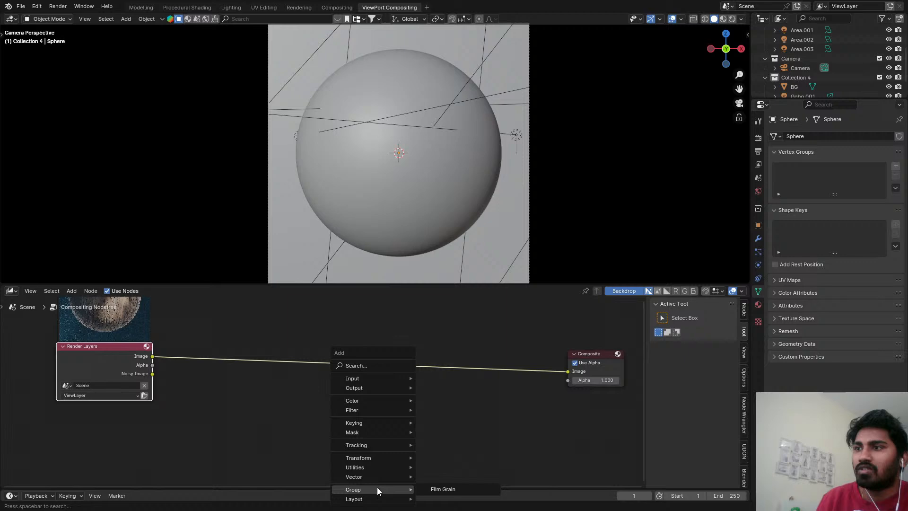
pyautogui.click(433, 486)
pyautogui.click(440, 365)
# Check the sphere in Rendered shading with the Film Grain group connected, save the file and return to Solid shading.
pyautogui.press('z')
pyautogui.click(401, 36)
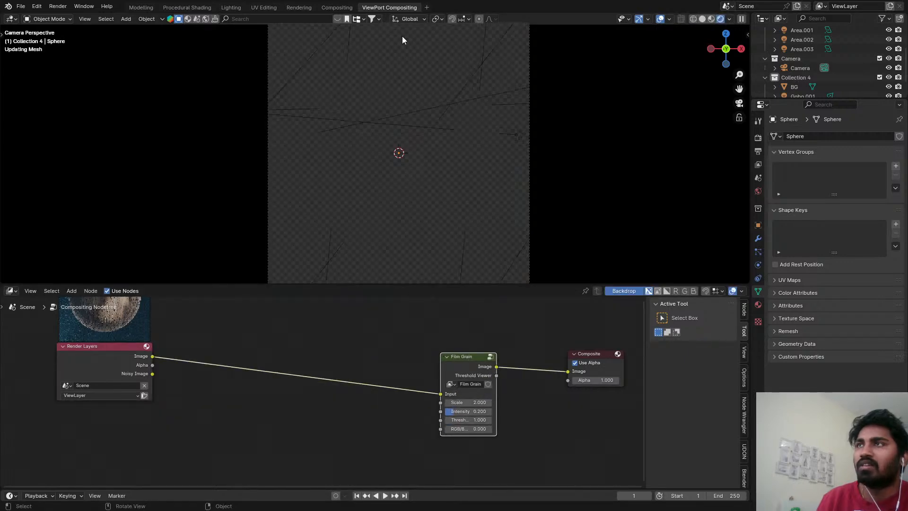
pyautogui.click(430, 149)
pyautogui.hotkey('ctrl', 's')
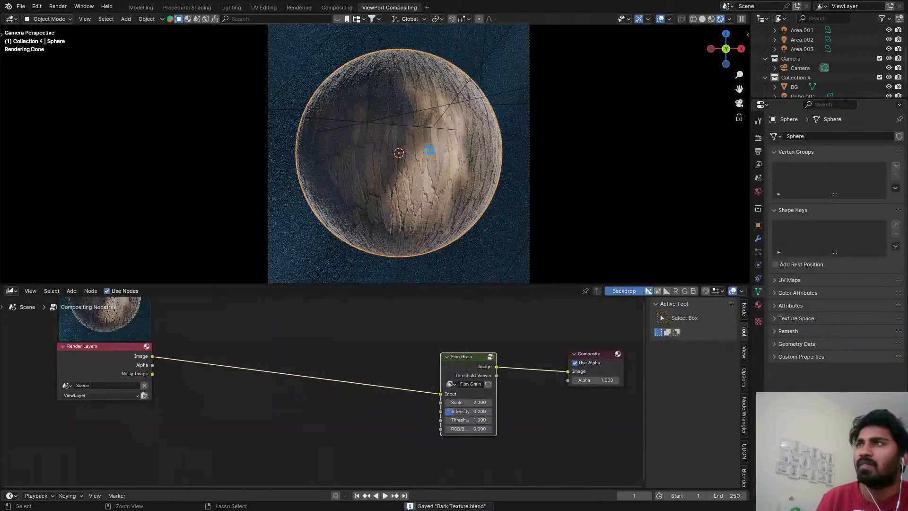
pyautogui.press('z')
# Enable Denoise for viewport sampling in the render settings and collapse its options.
pyautogui.click(758, 138)
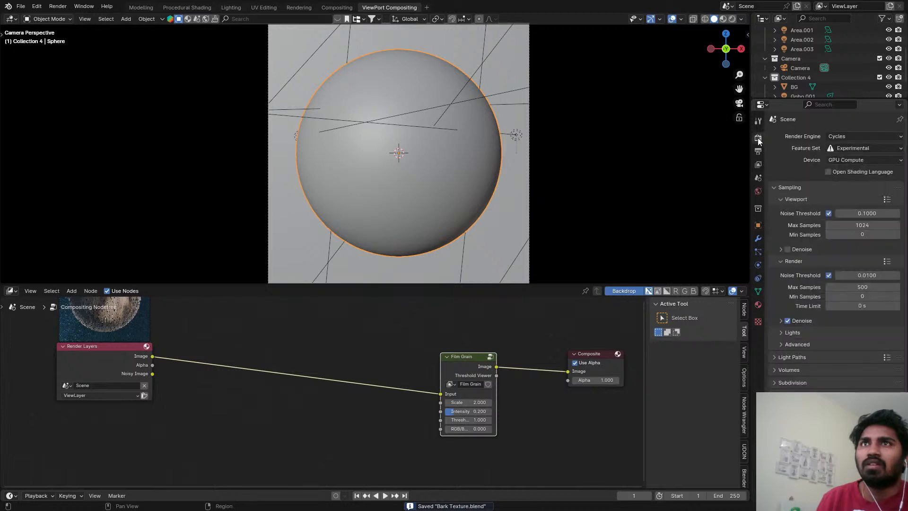
pyautogui.click(787, 249)
pyautogui.click(787, 249)
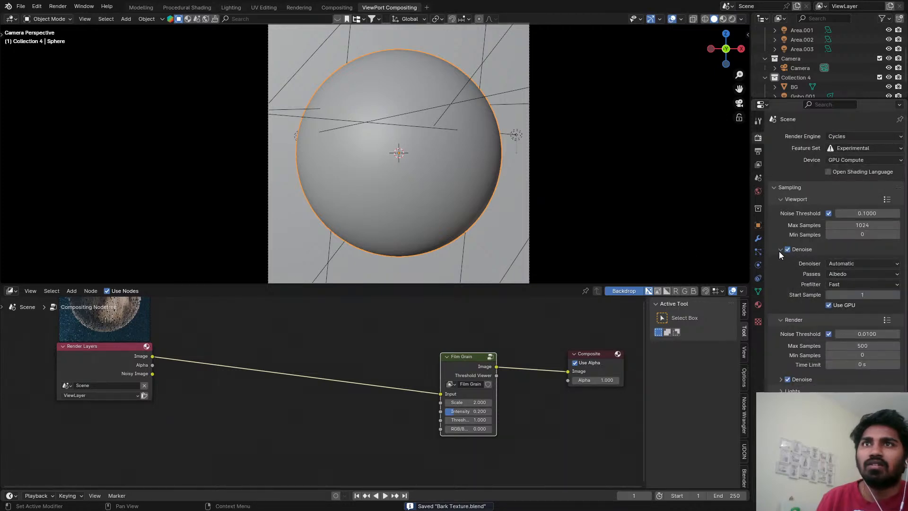
pyautogui.click(781, 249)
# Check the denoised sphere in Rendered shading, save the file and return to Solid shading.
pyautogui.press('z')
pyautogui.click(454, 59)
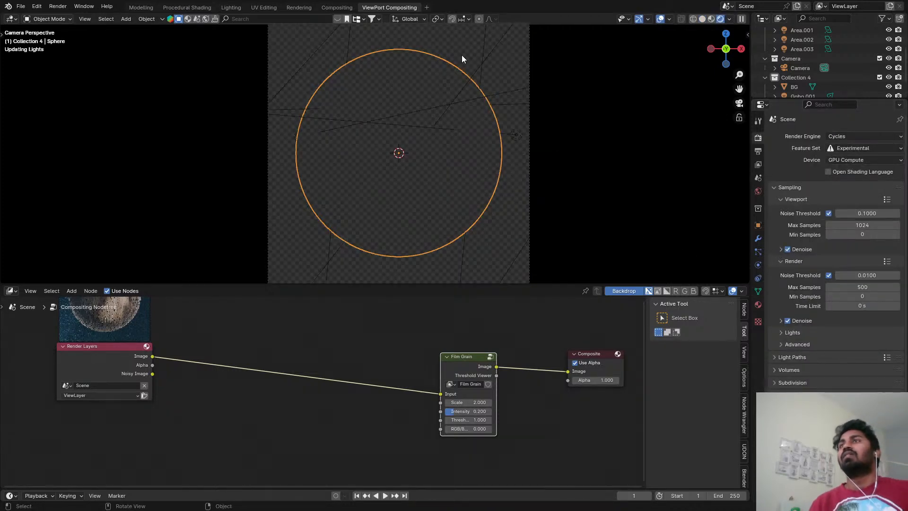
pyautogui.hotkey('ctrl', 's')
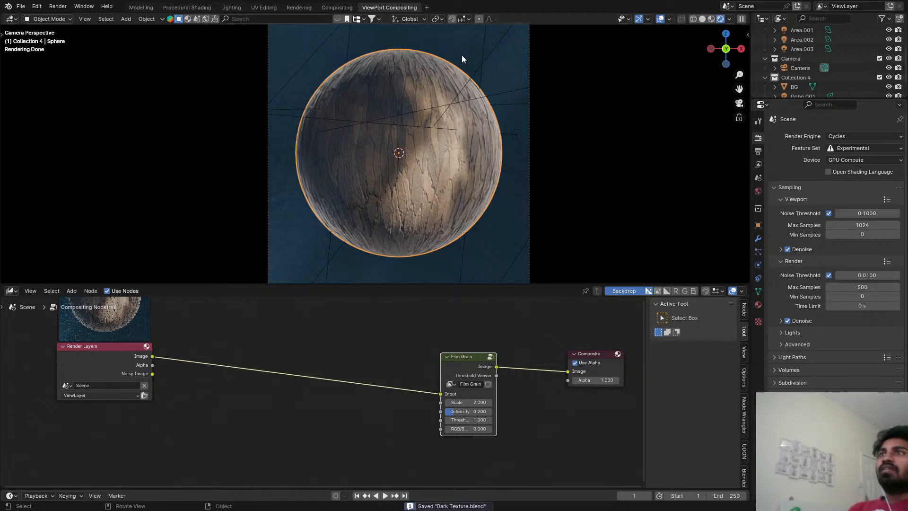
pyautogui.press('z')
# Open the recent file Ammonite1.blend.
pyautogui.click(21, 6)
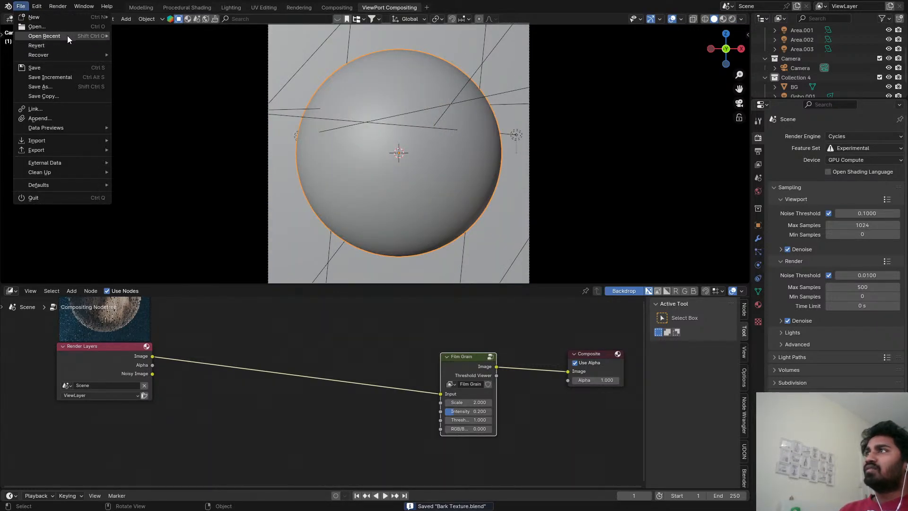
pyautogui.moveTo(69, 35)
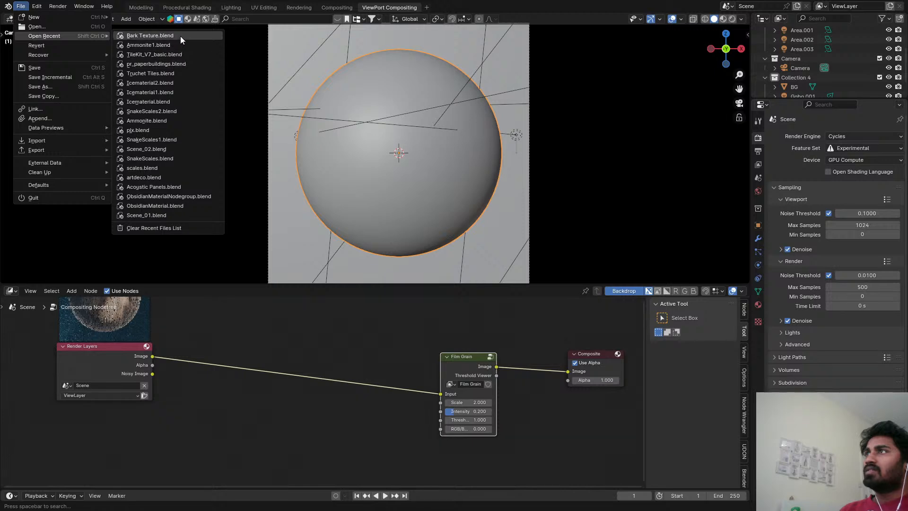
pyautogui.click(174, 47)
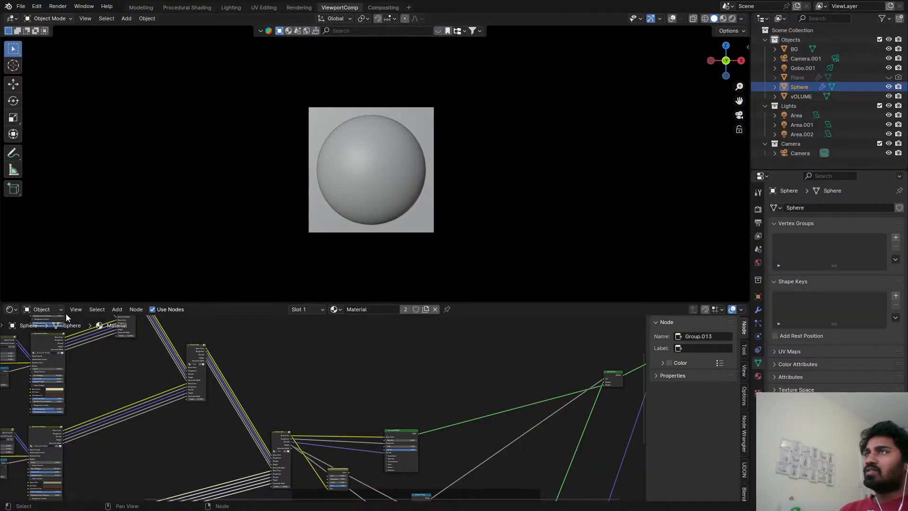
# Change the lower Shader Editor to the Compositor and bring its whole node chain into view.
pyautogui.click(11, 310)
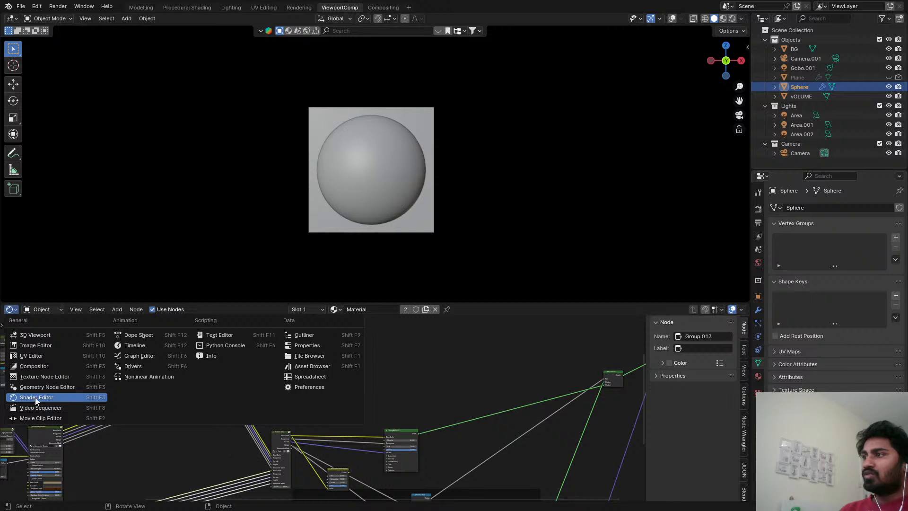
pyautogui.click(42, 368)
pyautogui.scroll(-2, 202, 384)
pyautogui.moveTo(203, 383); pyautogui.dragTo(350, 284, button='middle')
pyautogui.scroll(5, 256, 354)
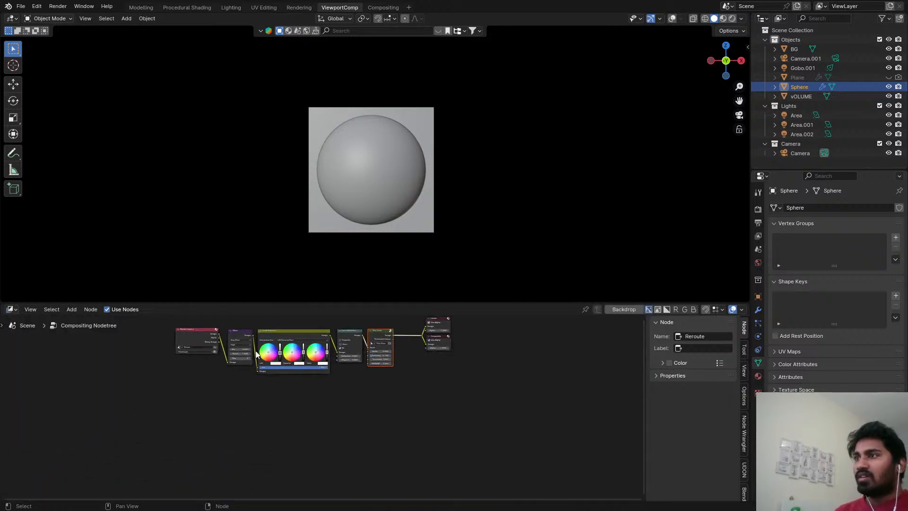
# Copy the Glare, Color Balance and Lens Distortion nodes together from the compositing node chain.
pyautogui.scroll(2, 255, 354)
pyautogui.moveTo(219, 315); pyautogui.dragTo(376, 375)
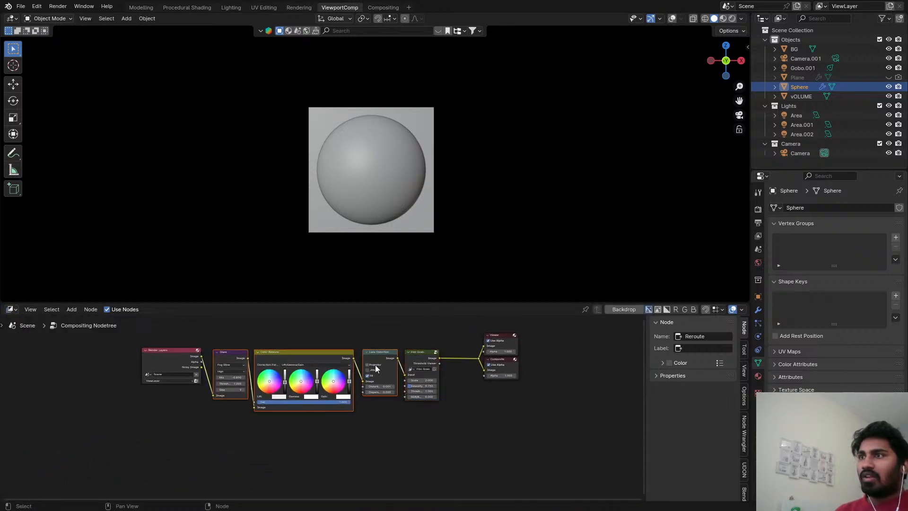
pyautogui.click(364, 339)
pyautogui.moveTo(243, 330); pyautogui.dragTo(382, 386)
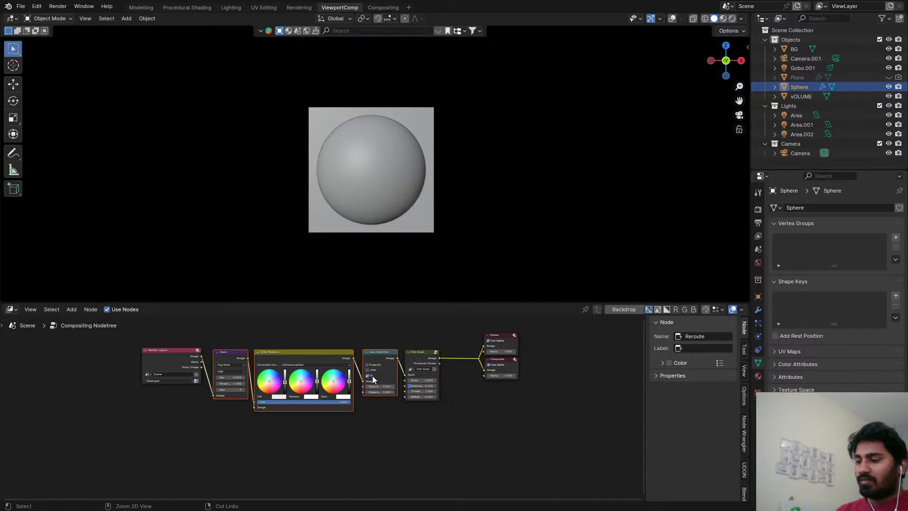
pyautogui.rightClick(371, 361)
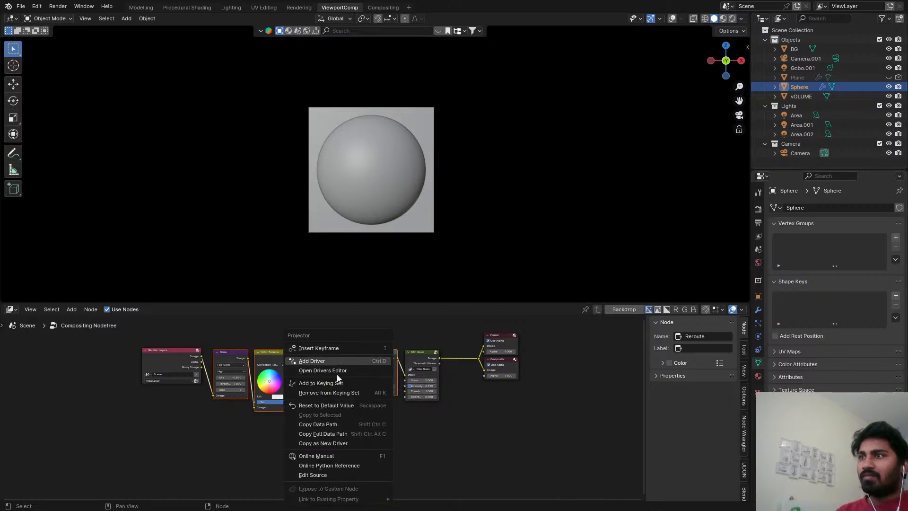
pyautogui.rightClick(256, 351)
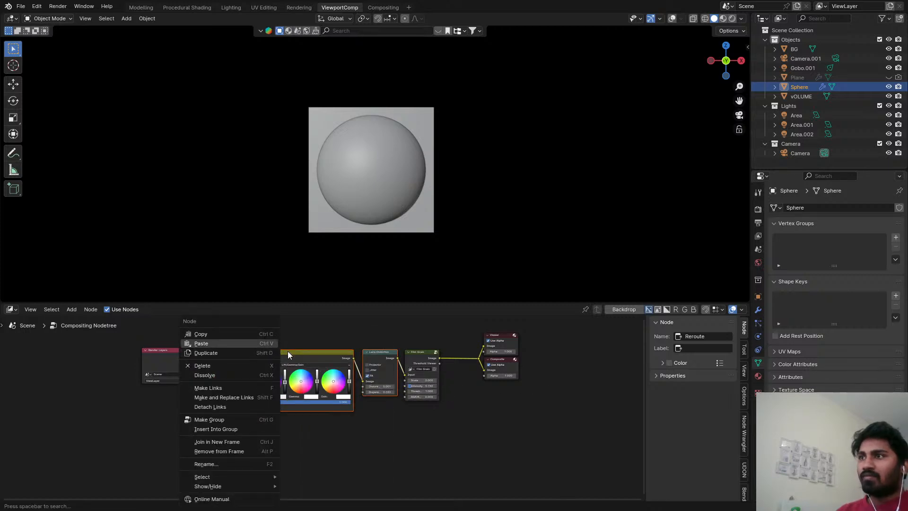
pyautogui.press('Escape')
pyautogui.keyDown('shift'); pyautogui.click(288, 351); pyautogui.keyUp('shift')
pyautogui.rightClick(282, 357)
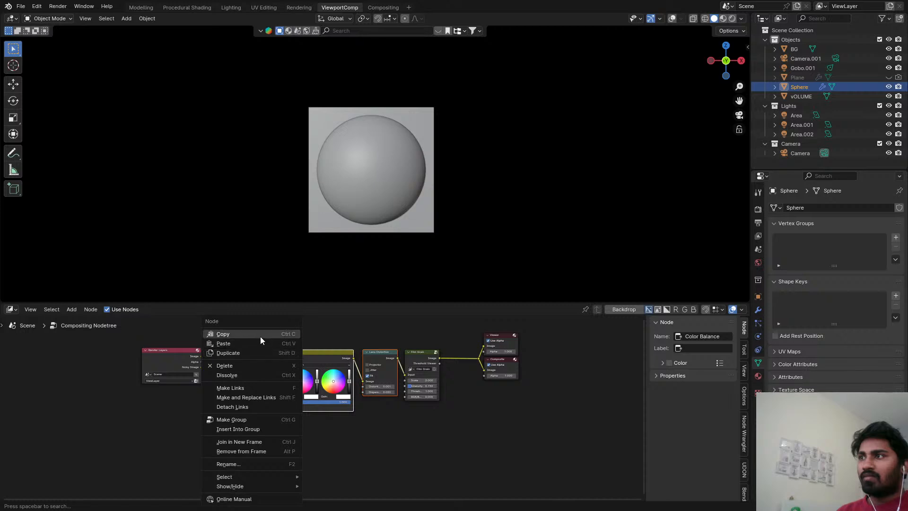
# Reopen the recent file Bark Texture.blend.
pyautogui.click(21, 6)
pyautogui.moveTo(62, 38)
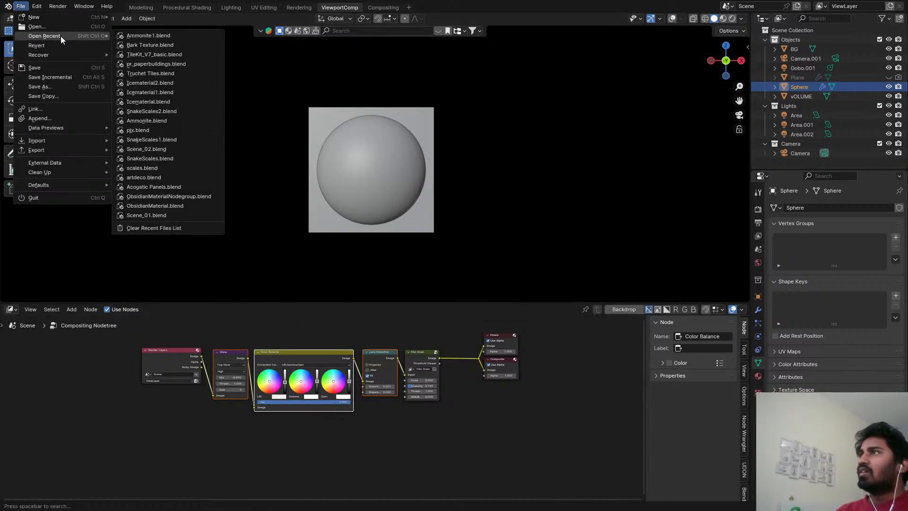
pyautogui.click(127, 46)
pyautogui.click(487, 273)
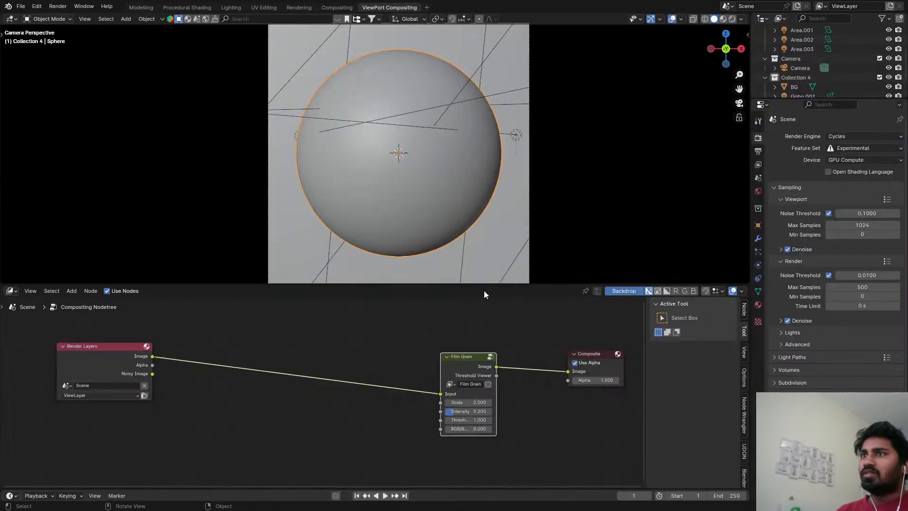
# Paste the copied Glare, Color Balance and Lens Distortion nodes and wire them between Render Layers and Film Grain.
pyautogui.hotkey('ctrl', 'v')
pyautogui.moveTo(343, 362); pyautogui.dragTo(316, 382)
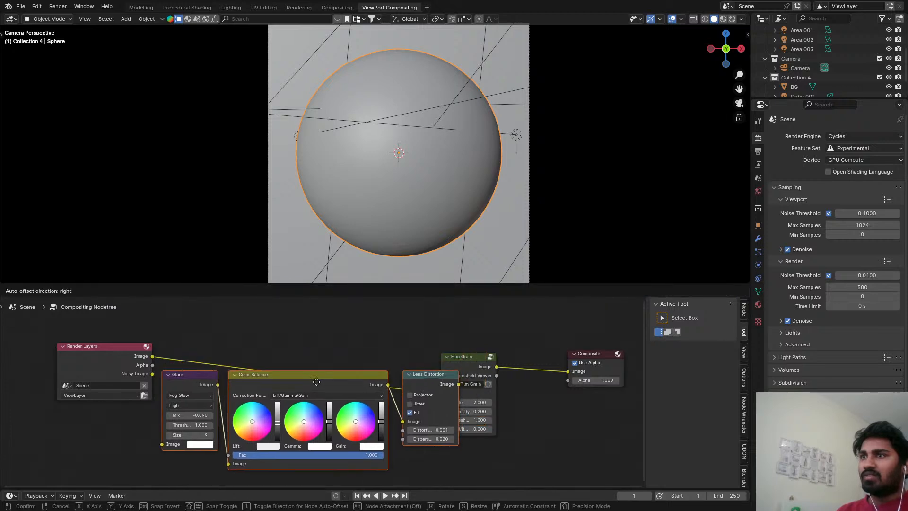
pyautogui.moveTo(99, 364); pyautogui.dragTo(17, 368)
pyautogui.moveTo(70, 359); pyautogui.dragTo(163, 440)
pyautogui.moveTo(162, 353)
pyautogui.mouseDown()
pyautogui.moveTo(426, 399)
pyautogui.moveTo(441, 394)
pyautogui.mouseUp()
pyautogui.press('g')
pyautogui.click(353, 411)
# Show the camera view in Rendered shading, save the file, and set the viewport compositor to Camera.
pyautogui.press('z')
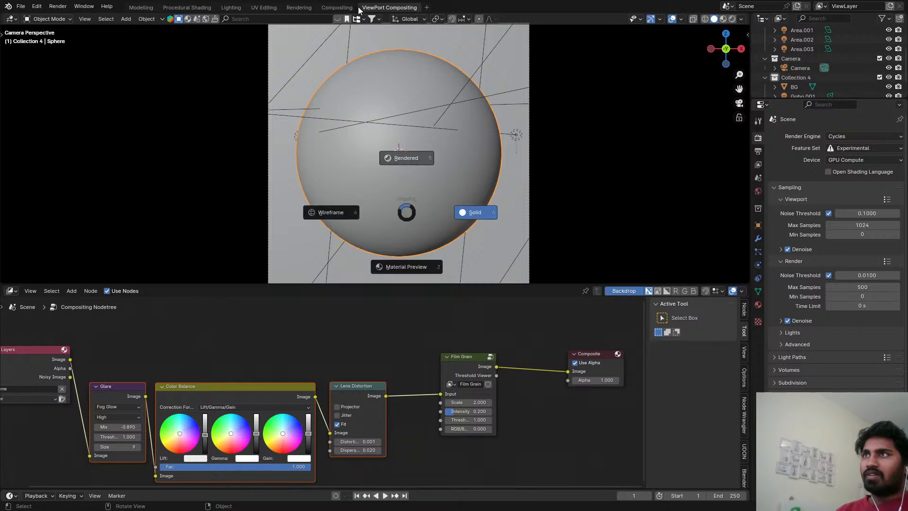
pyautogui.click(342, 81)
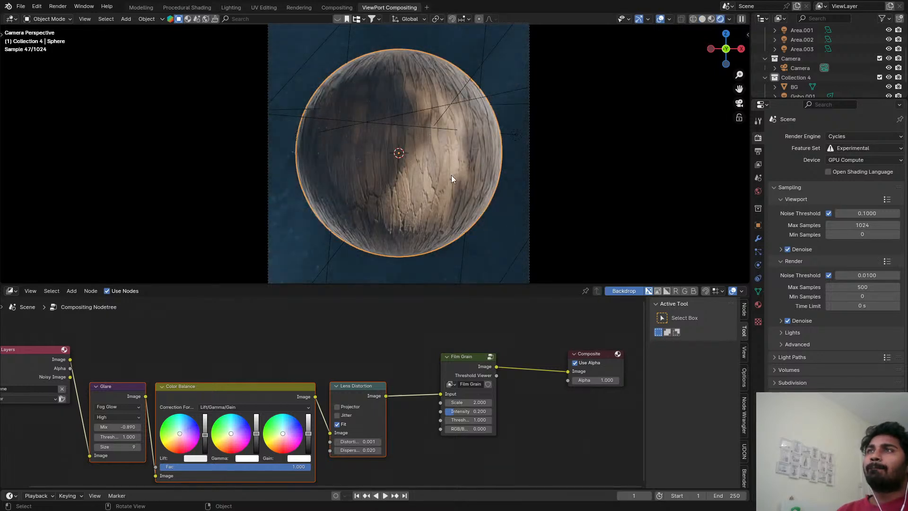
pyautogui.hotkey('ctrl', 's')
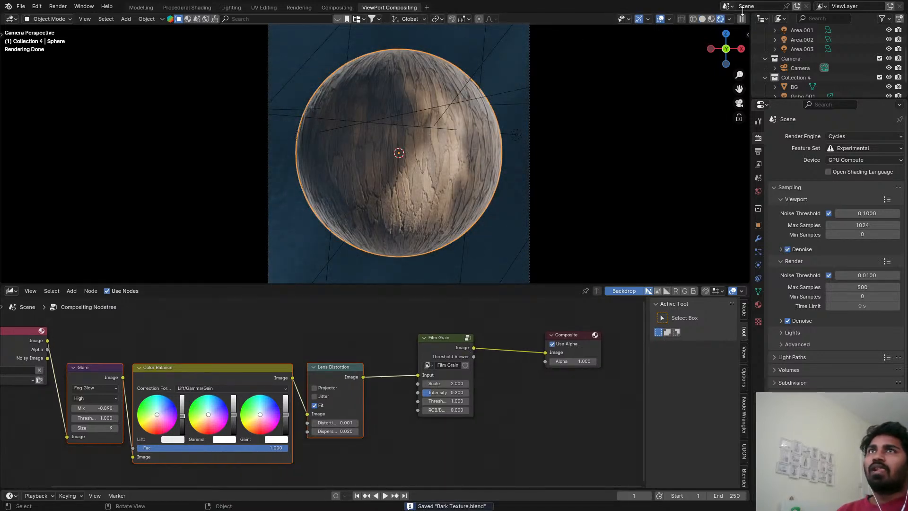
pyautogui.click(730, 19)
pyautogui.click(719, 160)
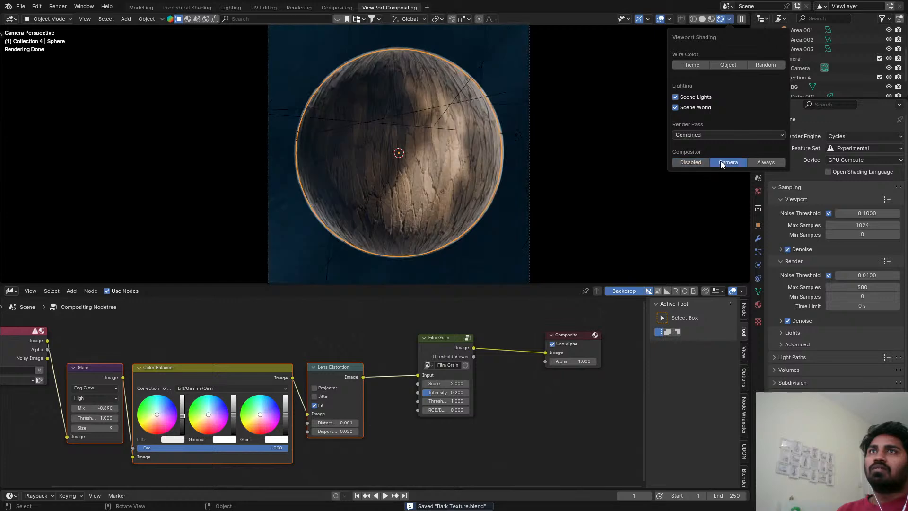
# Try a higher Mix value on the Glare node and undo it.
pyautogui.moveTo(246, 452); pyautogui.dragTo(437, 403, button='middle')
pyautogui.scroll(1, 284, 366)
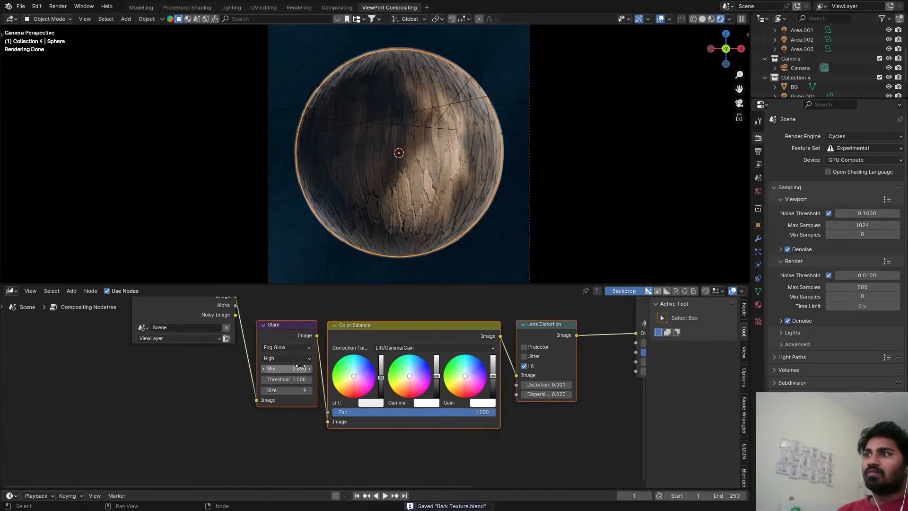
pyautogui.moveTo(286, 368); pyautogui.dragTo(499, 368)
pyautogui.hotkey('ctrl', 'z')
# Move the Render Layers node down and away from Glare, then try a Viewer on its image output and undo it.
pyautogui.scroll(-2, 272, 399)
pyautogui.moveTo(272, 399); pyautogui.dragTo(282, 425, button='middle')
pyautogui.click(231, 342)
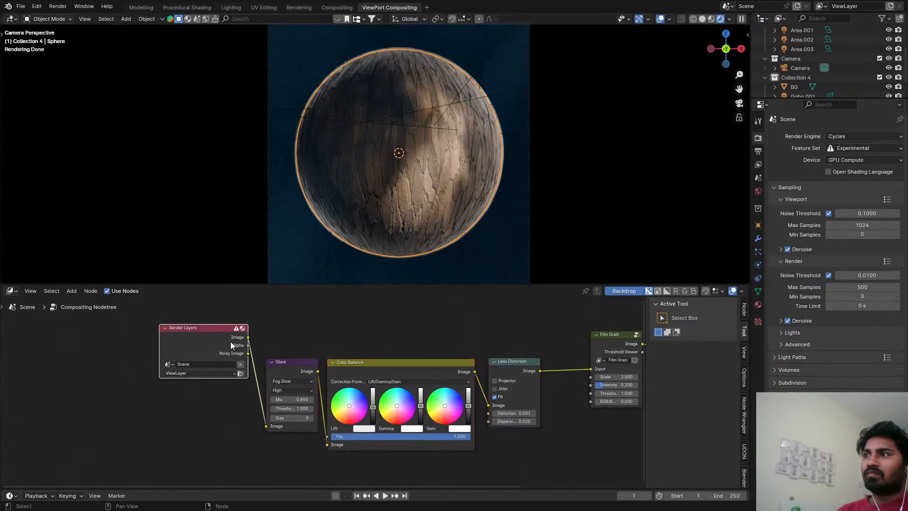
pyautogui.moveTo(175, 357); pyautogui.dragTo(131, 409)
pyautogui.keyDown('ctrl'); pyautogui.keyDown('shift'); pyautogui.click(157, 390); pyautogui.keyUp('shift'); pyautogui.keyUp('ctrl')
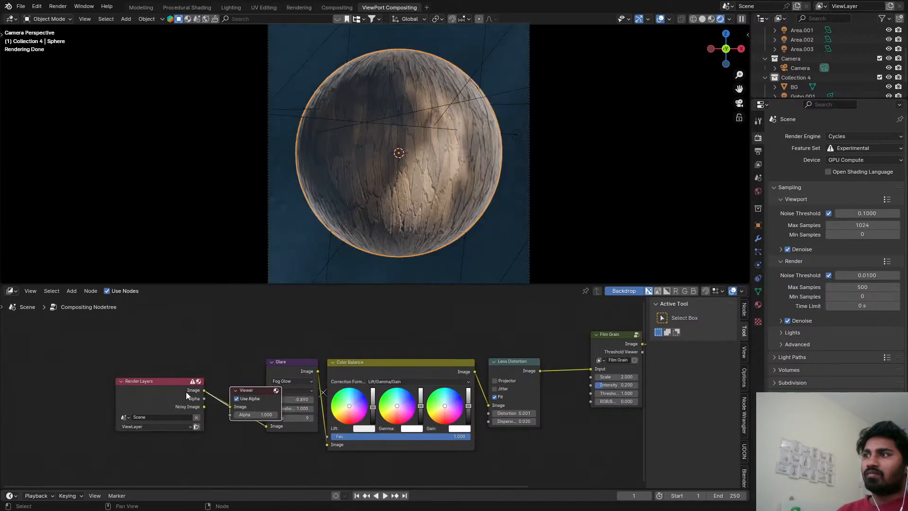
pyautogui.hotkey('ctrl', 'z')
# Connect a Viewer node to Film Grain's image output, place it above Composite, and move Glare closer to Render Layers.
pyautogui.scroll(-3, 284, 390)
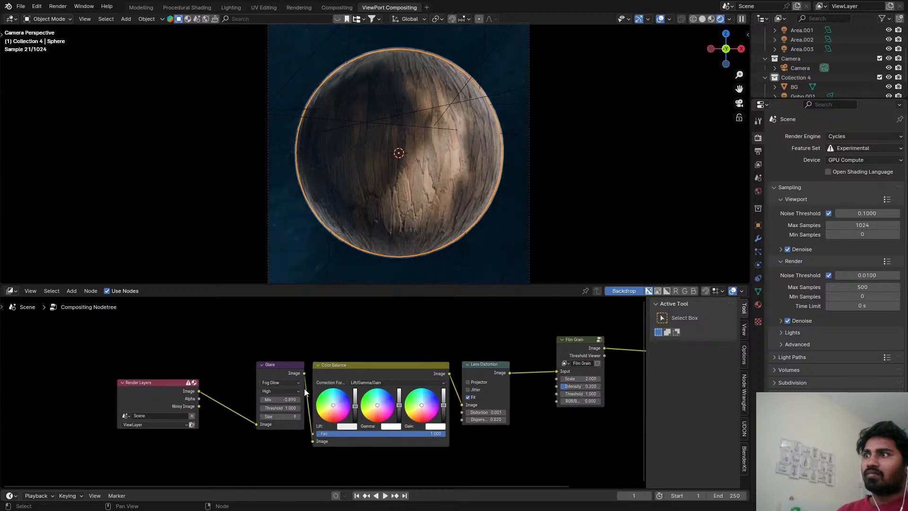
pyautogui.moveTo(506, 388); pyautogui.dragTo(355, 399, button='middle')
pyautogui.scroll(2, 416, 381)
pyautogui.keyDown('ctrl'); pyautogui.keyDown('shift'); pyautogui.click(411, 368); pyautogui.keyUp('shift'); pyautogui.keyUp('ctrl')
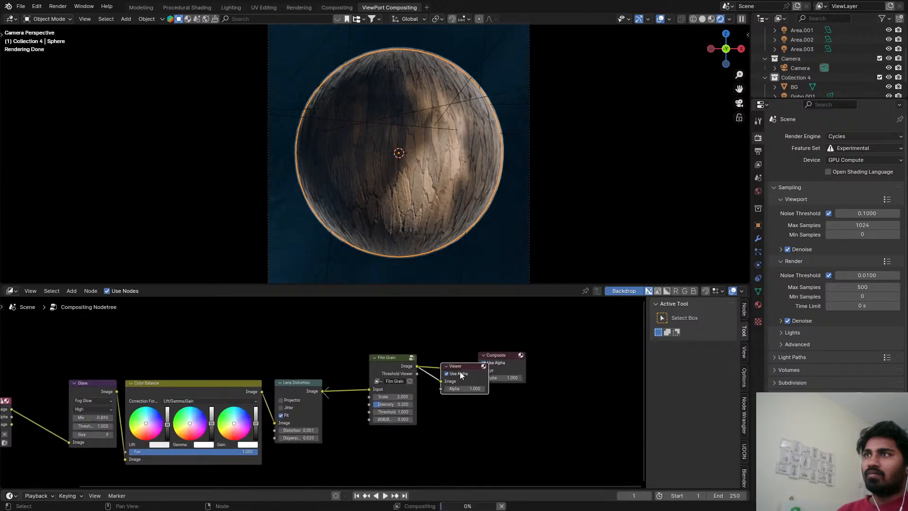
pyautogui.moveTo(462, 368); pyautogui.dragTo(506, 324)
pyautogui.press('Home')
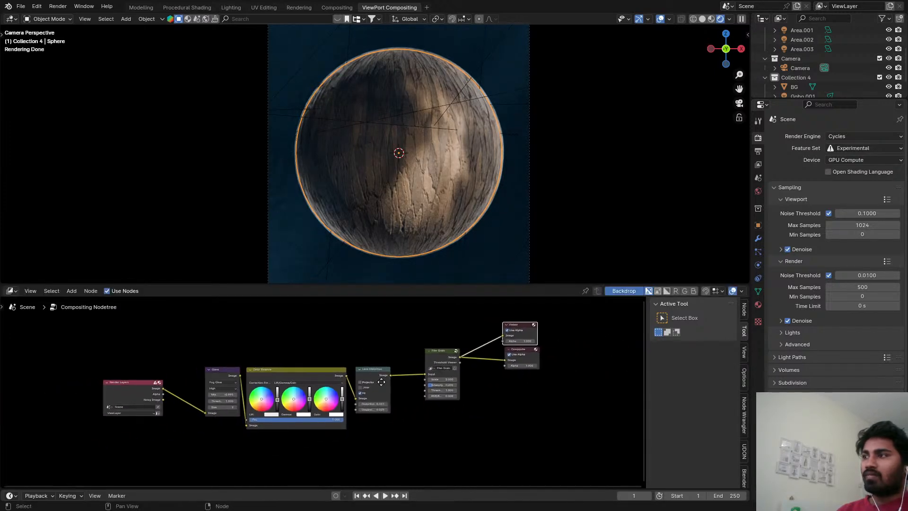
pyautogui.scroll(2, 190, 403)
pyautogui.moveTo(269, 360); pyautogui.dragTo(221, 404)
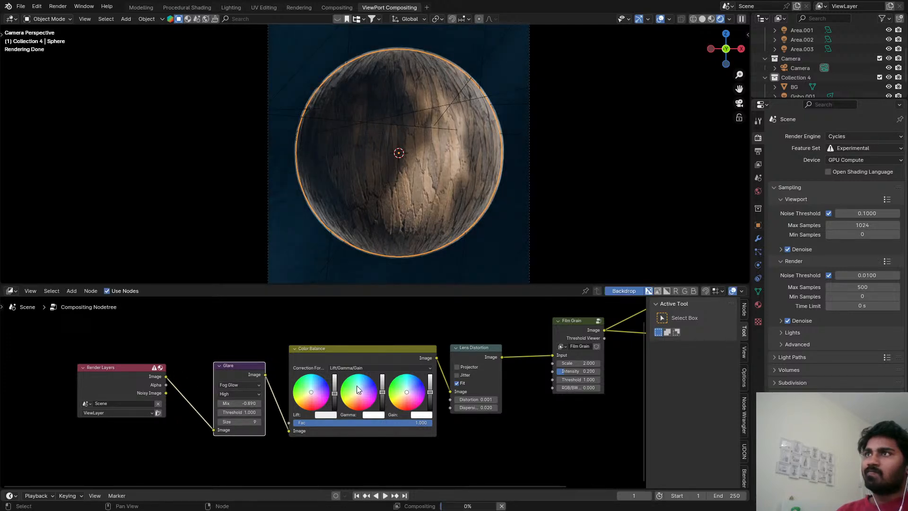
# Preview the Color Balance, Lens Distortion and Film Grain outputs in turn through the Viewer node, and save the file.
pyautogui.scroll(3, 375, 385)
pyautogui.moveTo(380, 371); pyautogui.dragTo(344, 387, button='middle')
pyautogui.keyDown('ctrl'); pyautogui.keyDown('shift'); pyautogui.click(416, 357); pyautogui.keyUp('shift'); pyautogui.keyUp('ctrl')
pyautogui.moveTo(416, 358); pyautogui.dragTo(318, 375, button='middle')
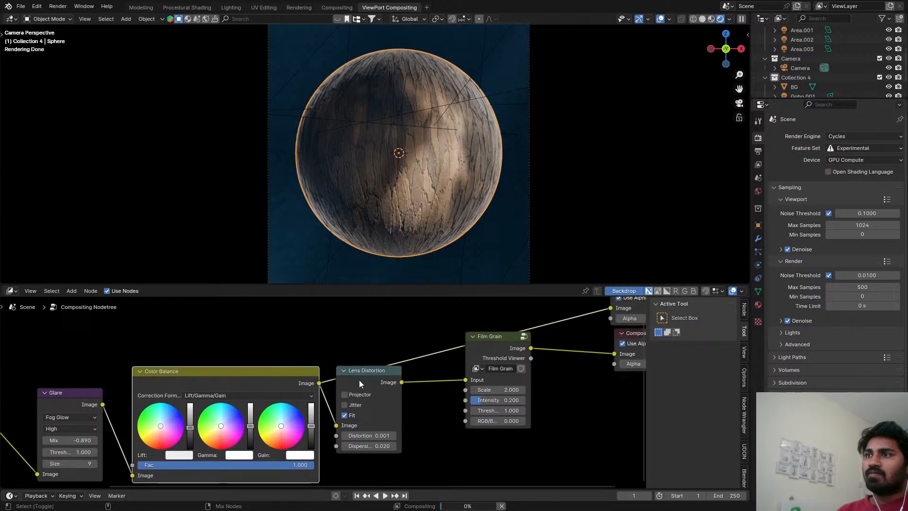
pyautogui.keyDown('ctrl'); pyautogui.keyDown('shift'); pyautogui.click(372, 373); pyautogui.keyUp('shift'); pyautogui.keyUp('ctrl')
pyautogui.moveTo(453, 370); pyautogui.dragTo(349, 371, button='middle')
pyautogui.scroll(1, 349, 371)
pyautogui.keyDown('ctrl'); pyautogui.keyDown('shift'); pyautogui.click(397, 350); pyautogui.keyUp('shift'); pyautogui.keyUp('ctrl')
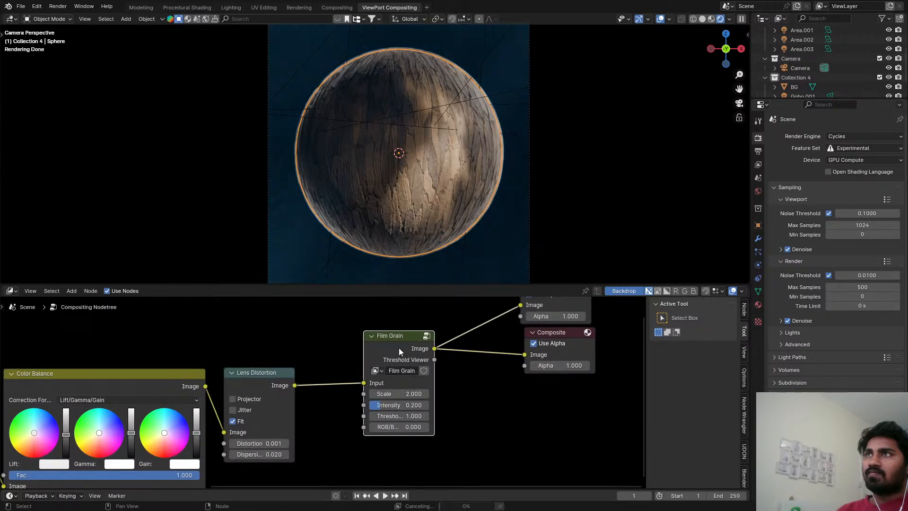
pyautogui.hotkey('ctrl', 's')
# Switch to the Procedural Shading workspace and show the bark sphere there in Rendered shading.
pyautogui.scroll(2, 449, 127)
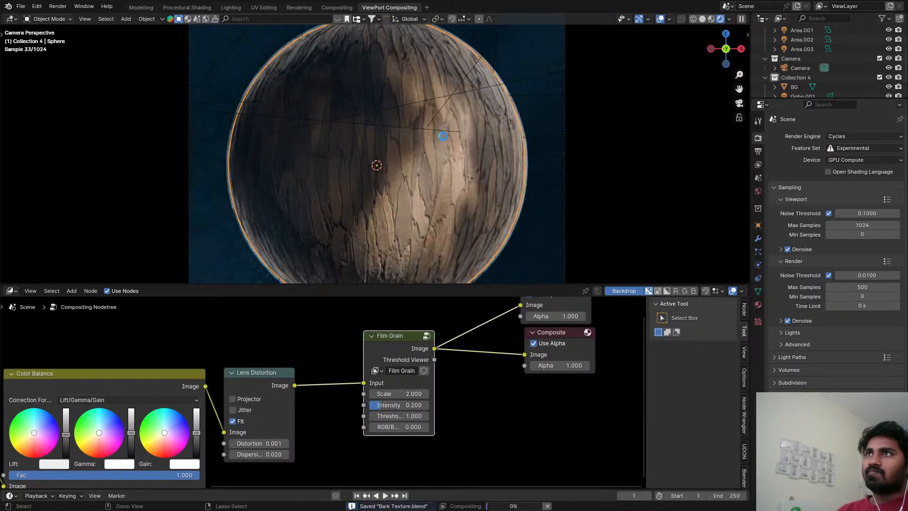
pyautogui.press('z')
pyautogui.click(144, 8)
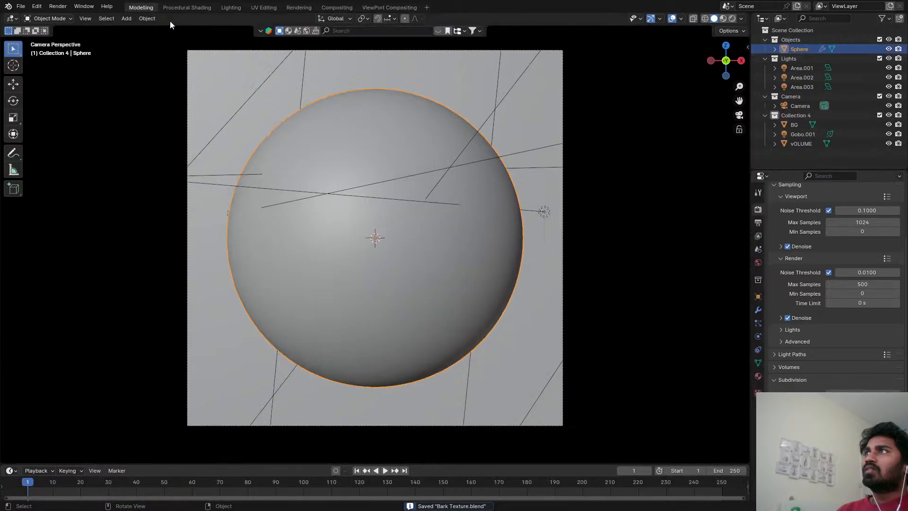
pyautogui.click(201, 9)
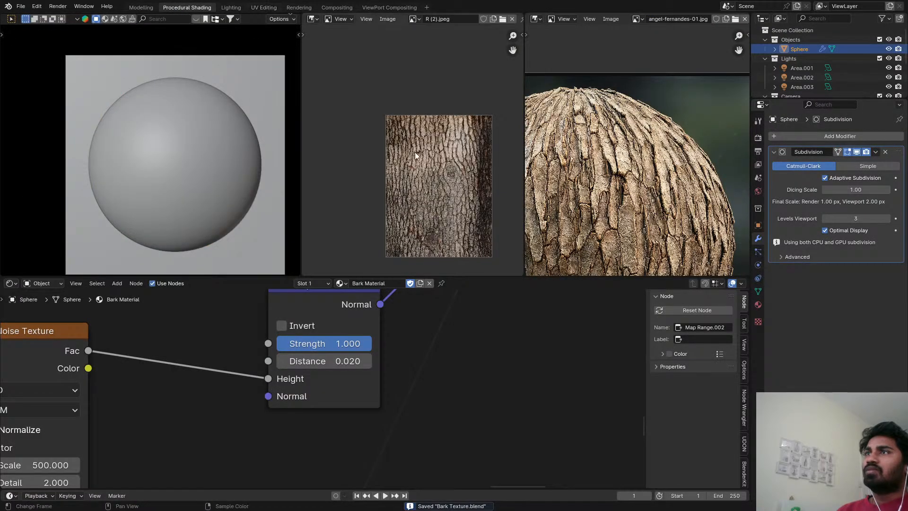
pyautogui.press('z')
pyautogui.click(273, 140)
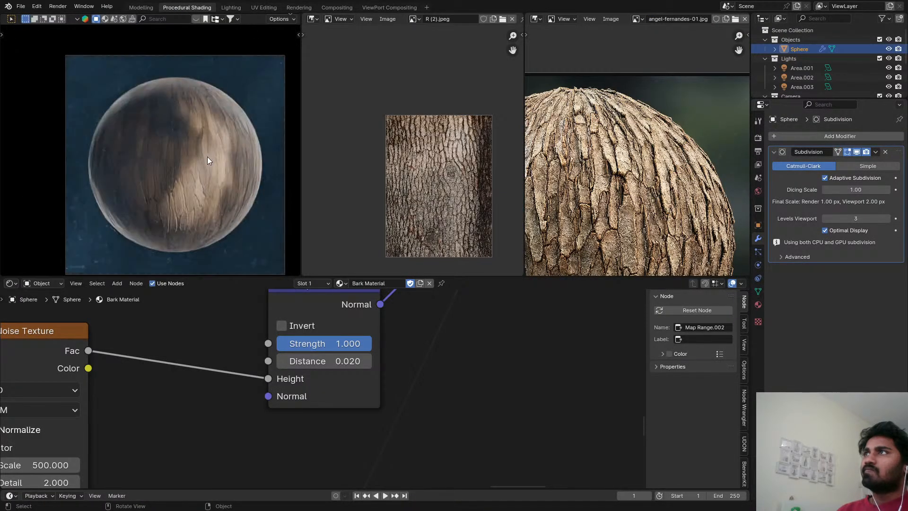
# Select the vOLUME object and bring its Volume Scatter node into view in the shader editor.
pyautogui.scroll(-4, 803, 61)
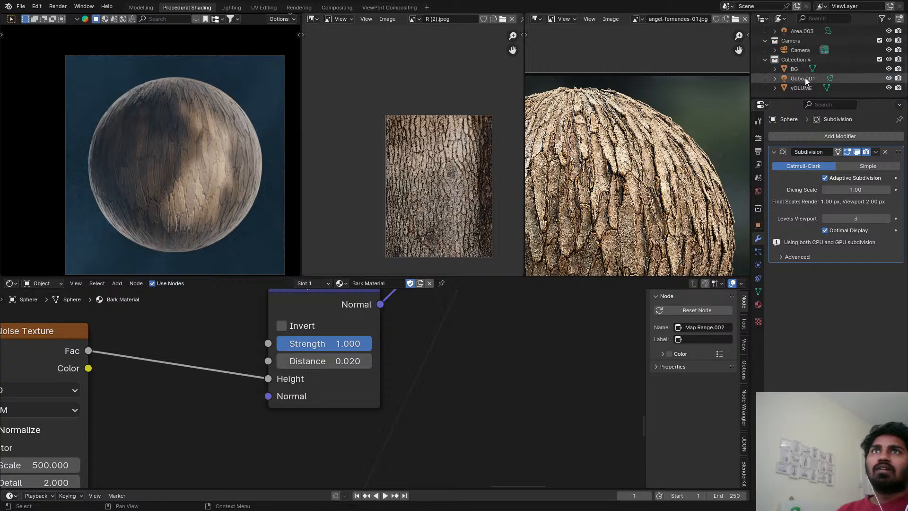
pyautogui.click(803, 87)
pyautogui.press('q')
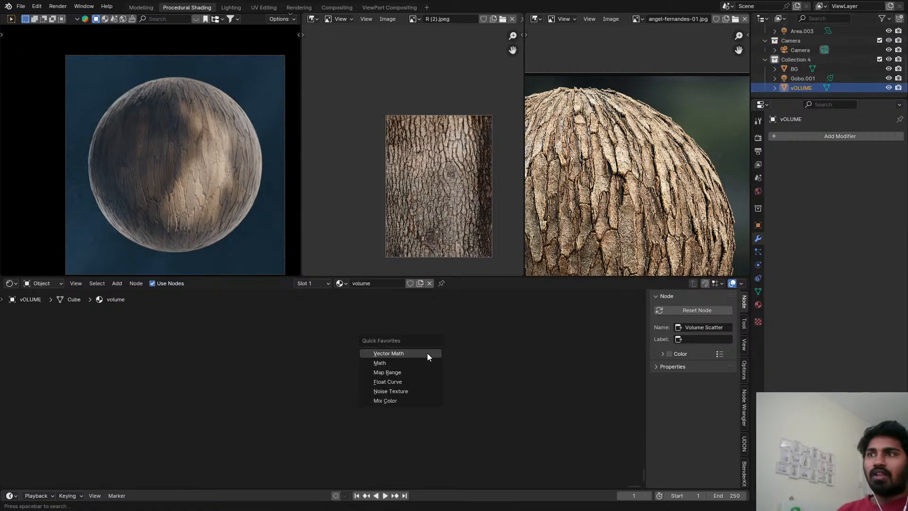
pyautogui.press('Home')
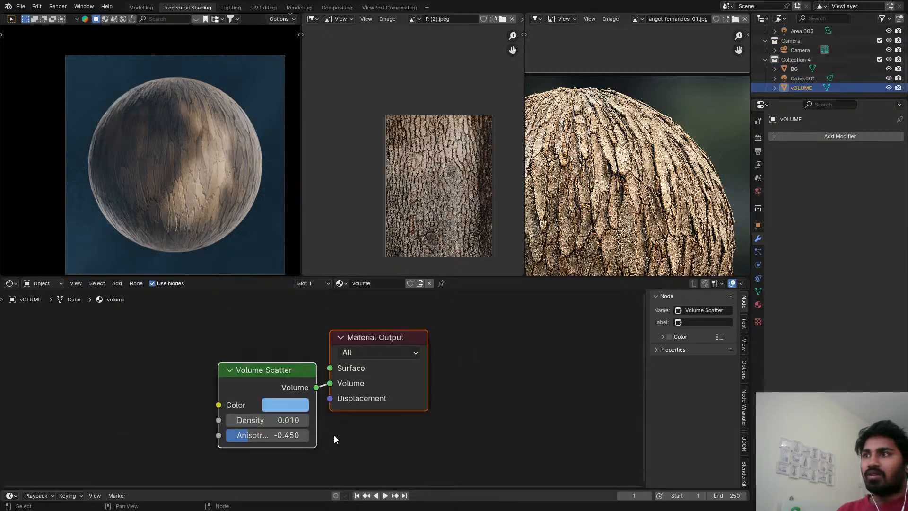
pyautogui.scroll(3, 334, 435)
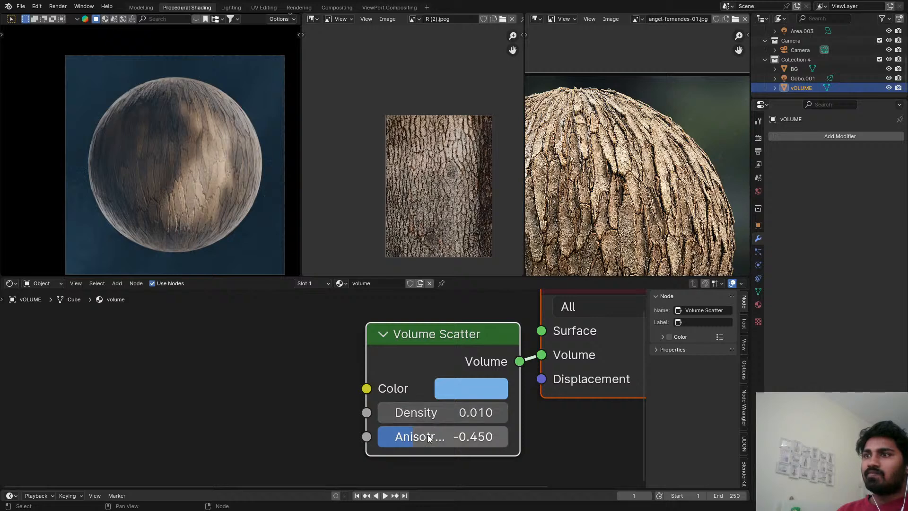
# Try an Anisotropy of 1.000 on the Volume Scatter node, inspect the scene from outside the camera, and undo the change.
pyautogui.moveTo(431, 436); pyautogui.dragTo(508, 436)
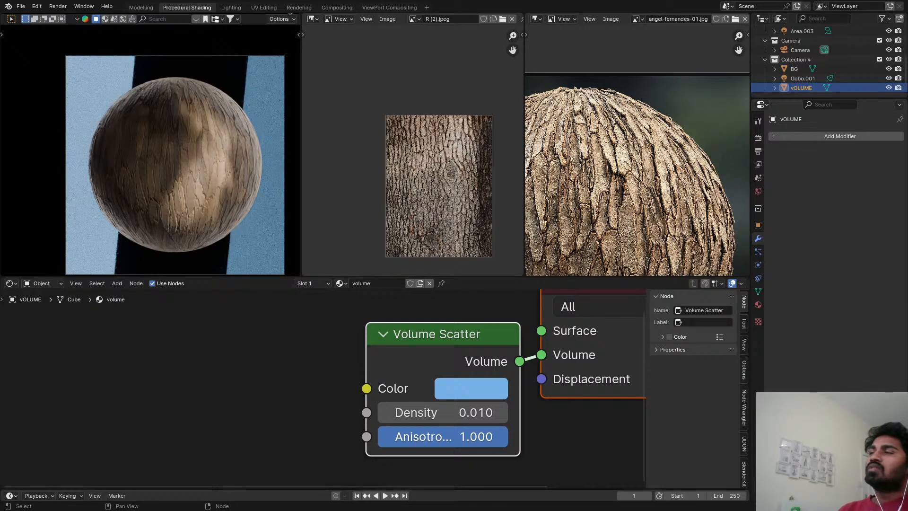
pyautogui.moveTo(172, 182); pyautogui.dragTo(122, 215, button='middle')
pyautogui.scroll(-7, 211, 193)
pyautogui.moveTo(180, 160); pyautogui.dragTo(124, 209, button='middle')
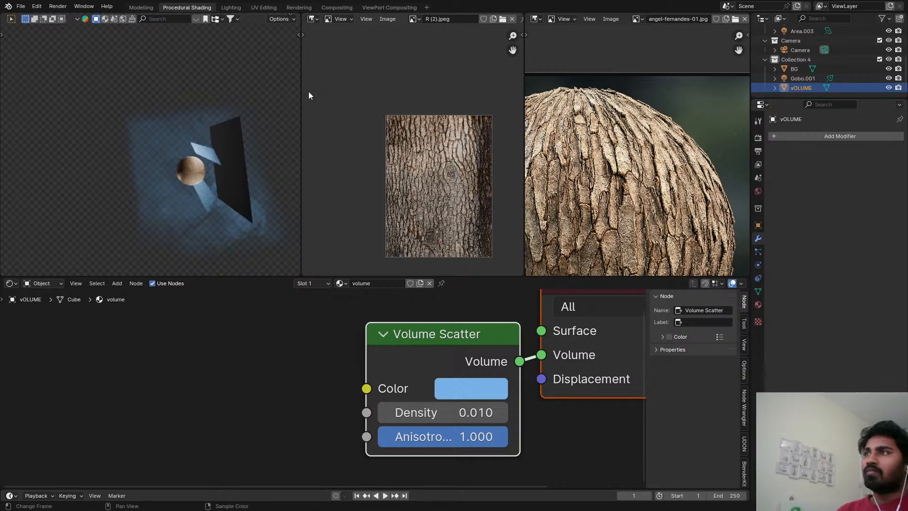
pyautogui.press('KP_0')
pyautogui.hotkey('ctrl', 'z')
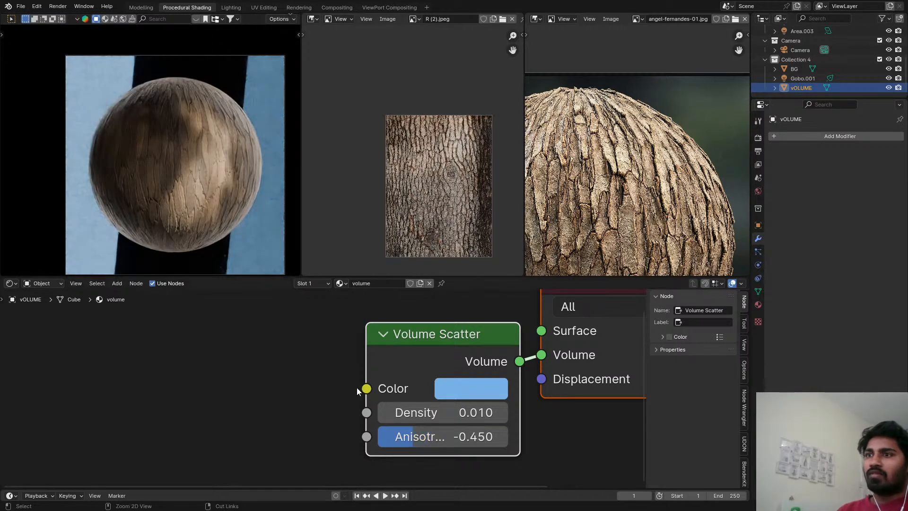
# Save the file.
pyautogui.hotkey('ctrl', 's')
# Try a pale pink color on the Volume Scatter node and cancel it.
pyautogui.click(494, 381)
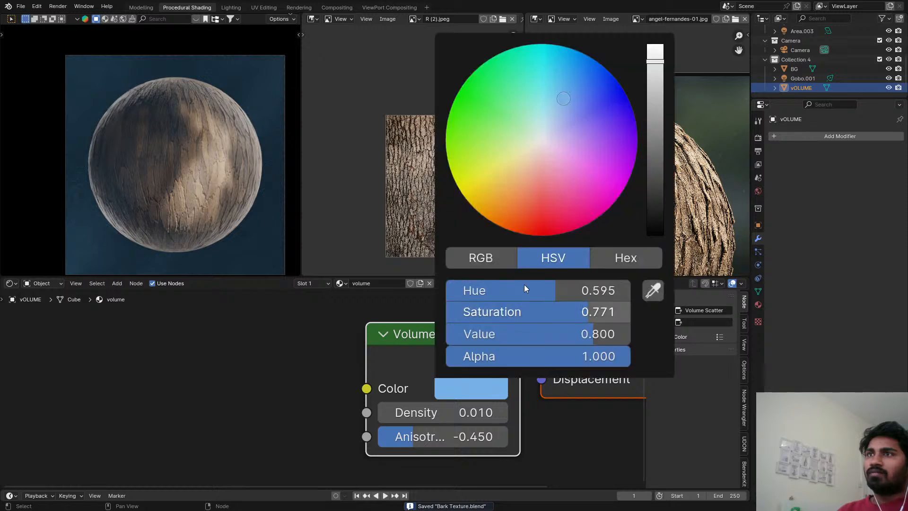
pyautogui.moveTo(558, 96)
pyautogui.mouseDown()
pyautogui.moveTo(532, 93)
pyautogui.moveTo(543, 153)
pyautogui.mouseUp()
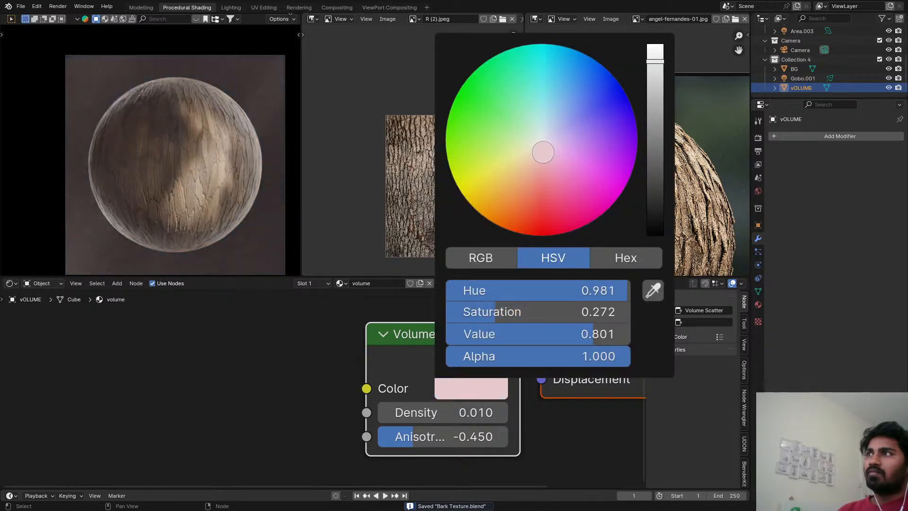
pyautogui.rightClick(543, 153)
# Inspect the rendered bark up close, return the viewport to Solid shading, and switch to the Compositing workspace.
pyautogui.scroll(4, 202, 159)
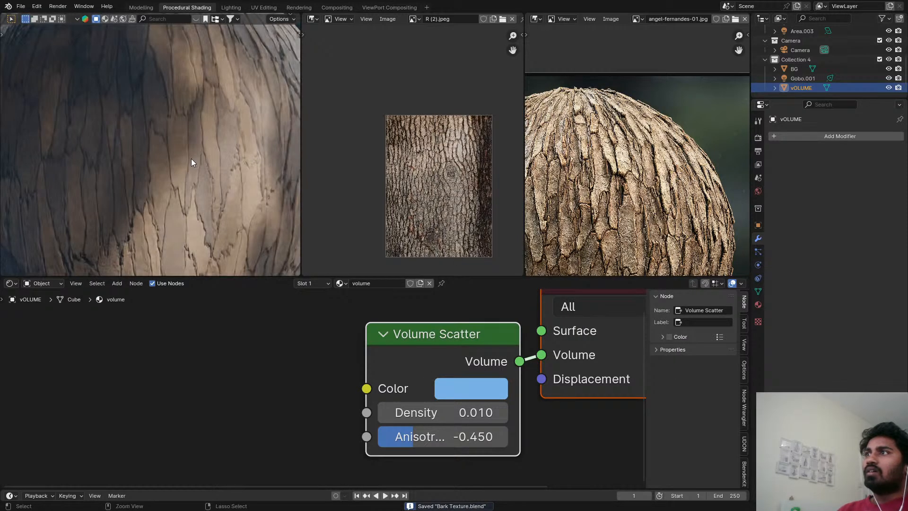
pyautogui.press('z')
pyautogui.click(315, 145)
pyautogui.click(336, 7)
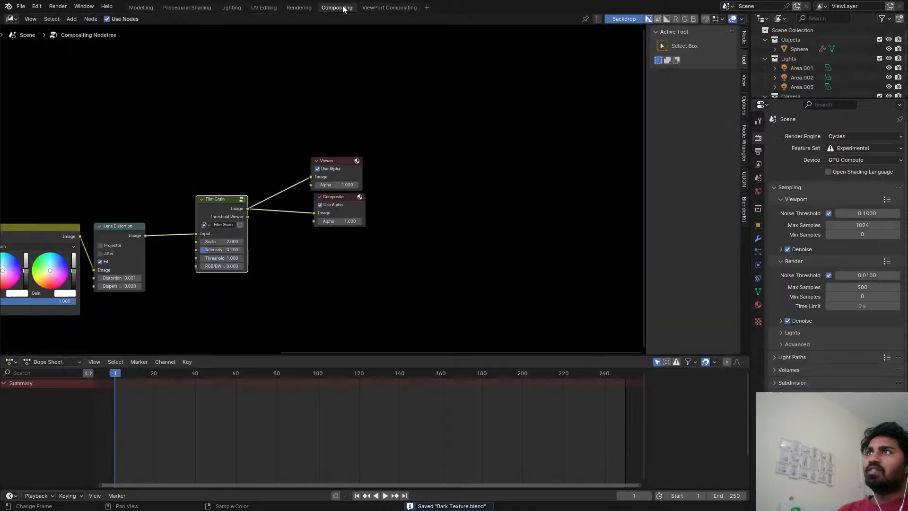
# Render the current frame in the Rendering workspace and examine the bark detail in the render up close.
pyautogui.click(301, 8)
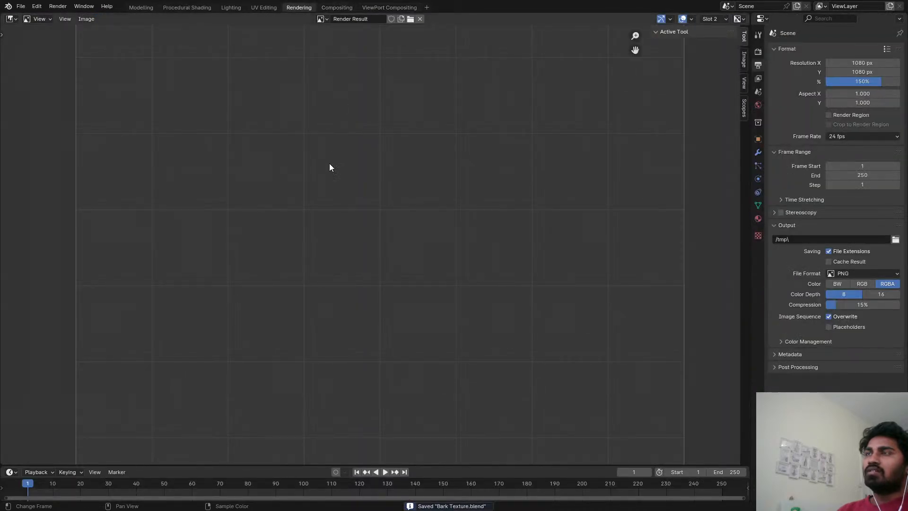
pyautogui.press('F12')
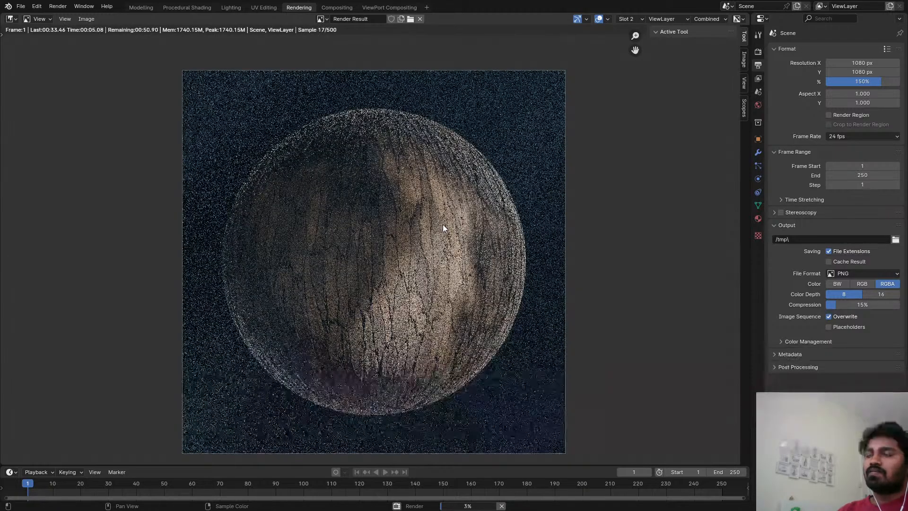
pyautogui.scroll(1, 442, 225)
pyautogui.scroll(3, 442, 225)
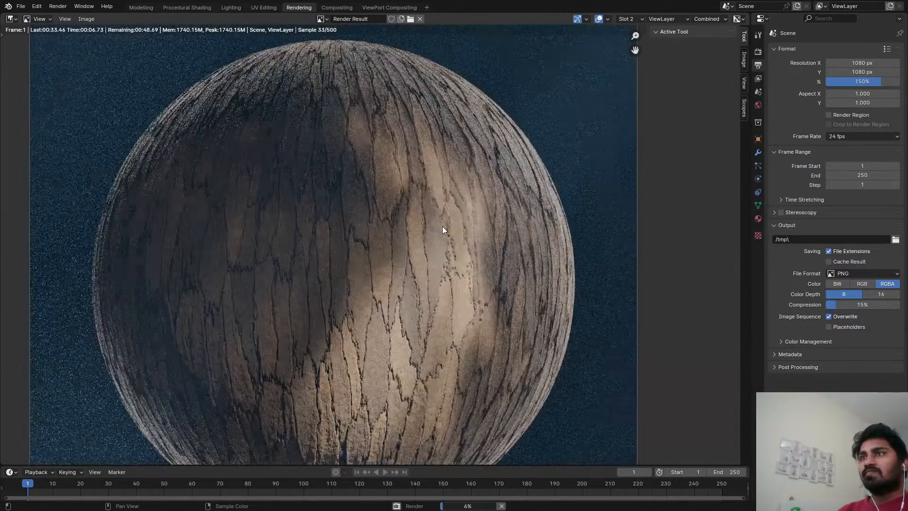
pyautogui.scroll(-2, 407, 268)
pyautogui.scroll(1, 424, 211)
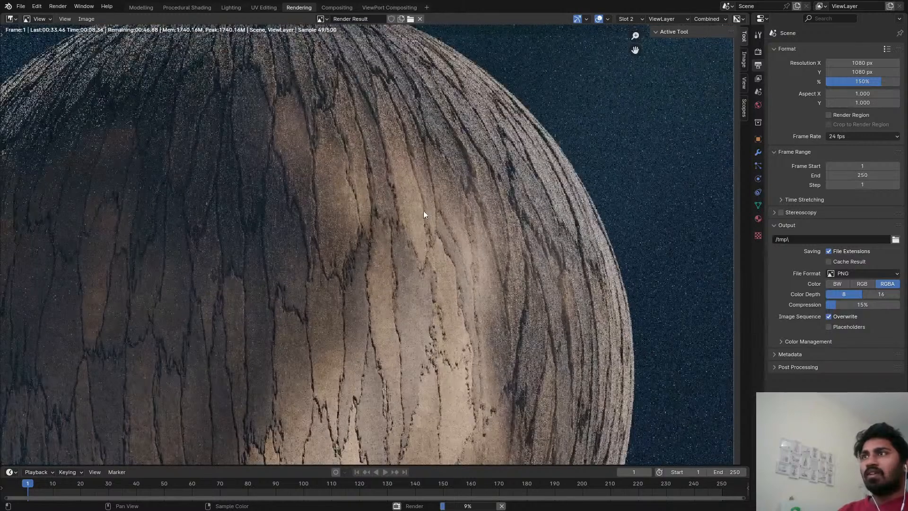
pyautogui.scroll(-2, 411, 251)
pyautogui.scroll(2, 338, 256)
pyautogui.scroll(1, 434, 268)
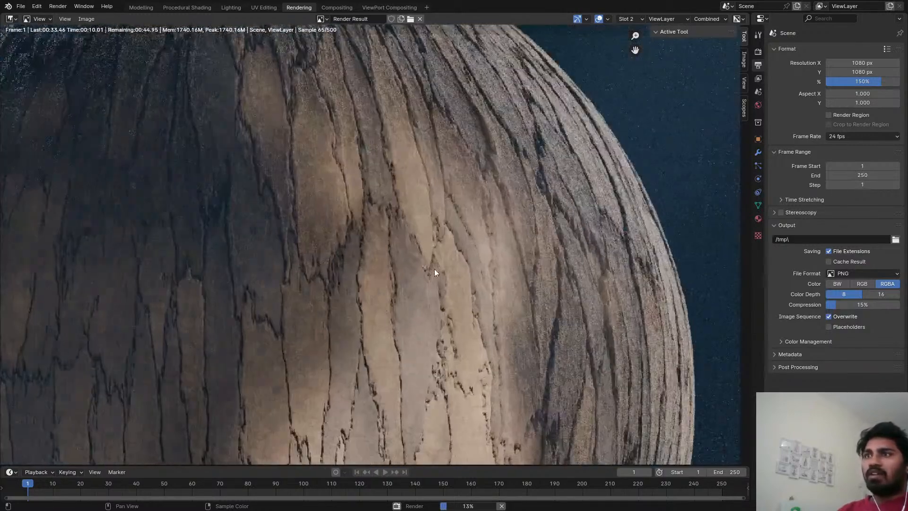
pyautogui.scroll(-3, 575, 288)
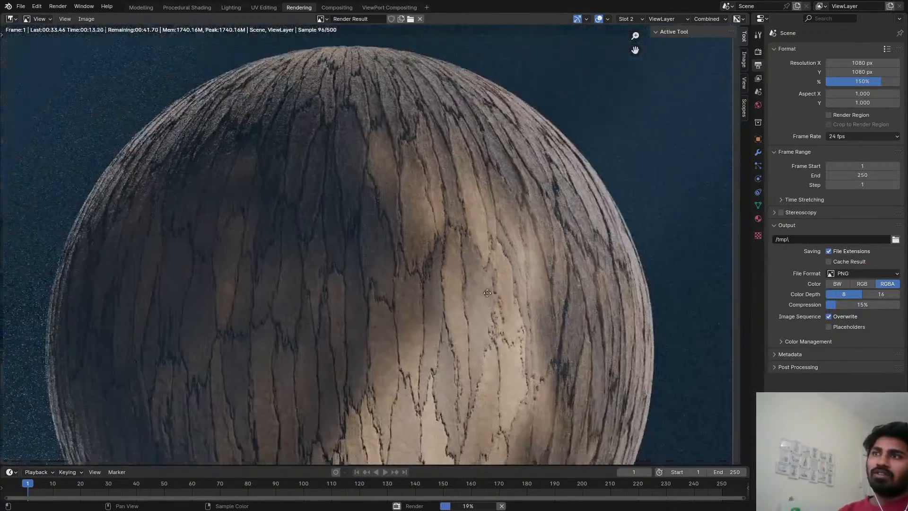
pyautogui.scroll(4, 520, 266)
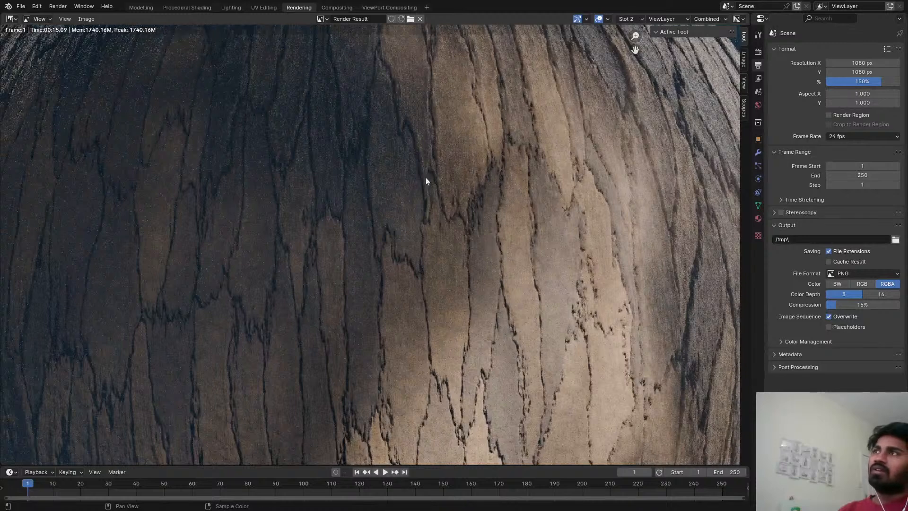
# Switch to the Procedural Shading workspace, show the viewport in Rendered shading, and select the bark sphere.
pyautogui.click(204, 9)
pyautogui.press('z')
pyautogui.click(197, 62)
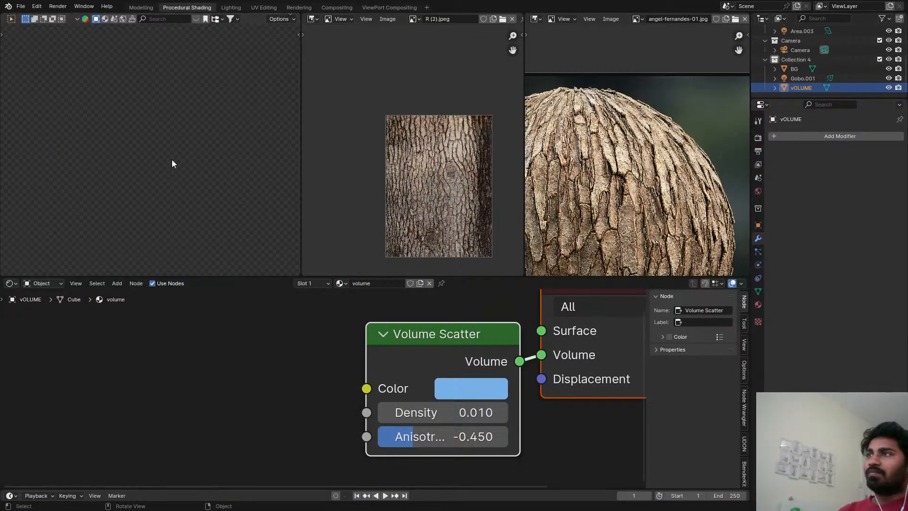
pyautogui.click(159, 156)
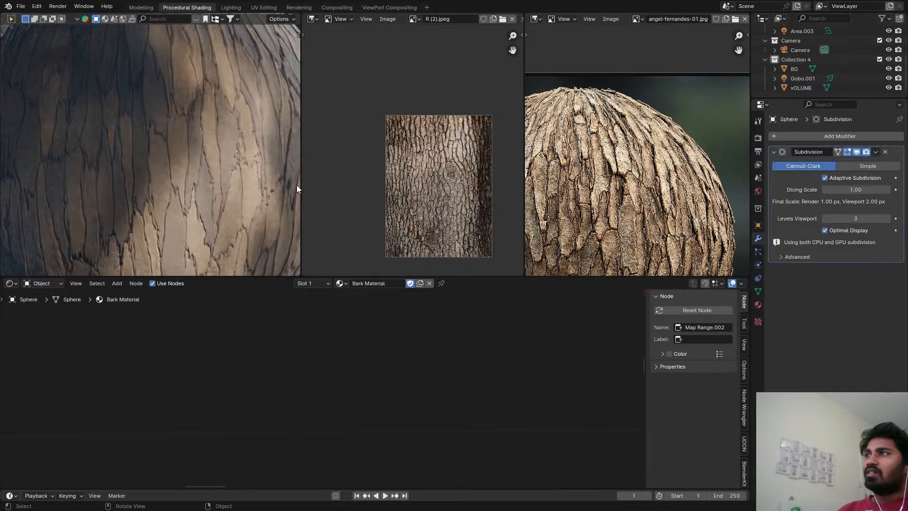
# Exclude Collection 4 from the view layer, inspect the bark sphere without it, and save the file.
pyautogui.click(879, 59)
pyautogui.scroll(3, 876, 64)
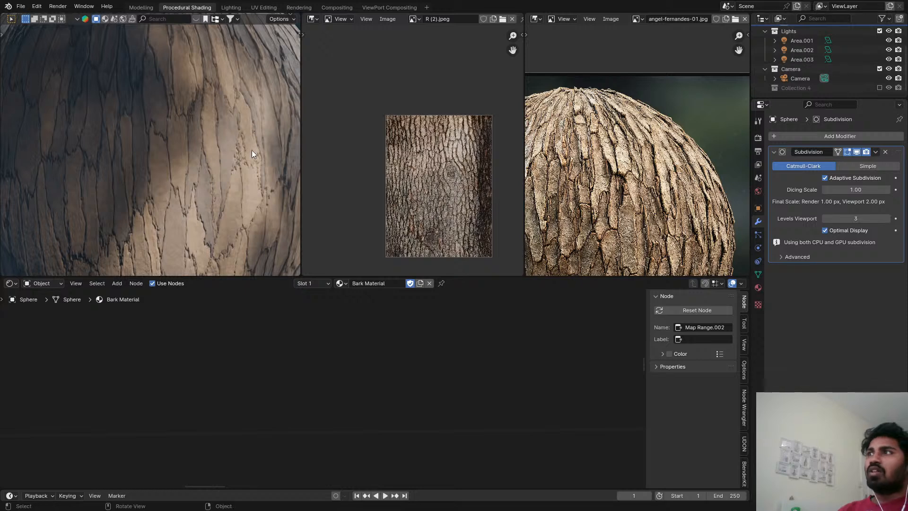
pyautogui.scroll(-4, 129, 178)
pyautogui.scroll(4, 209, 174)
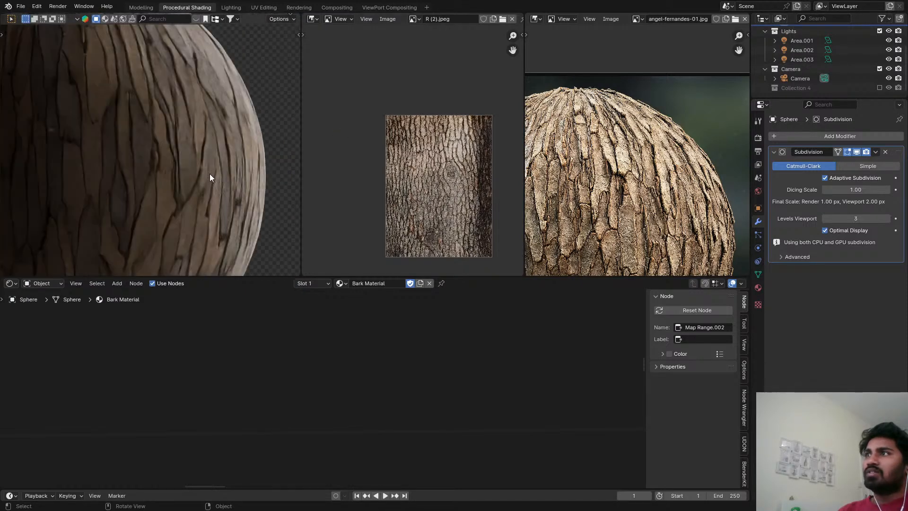
pyautogui.hotkey('ctrl', 's')
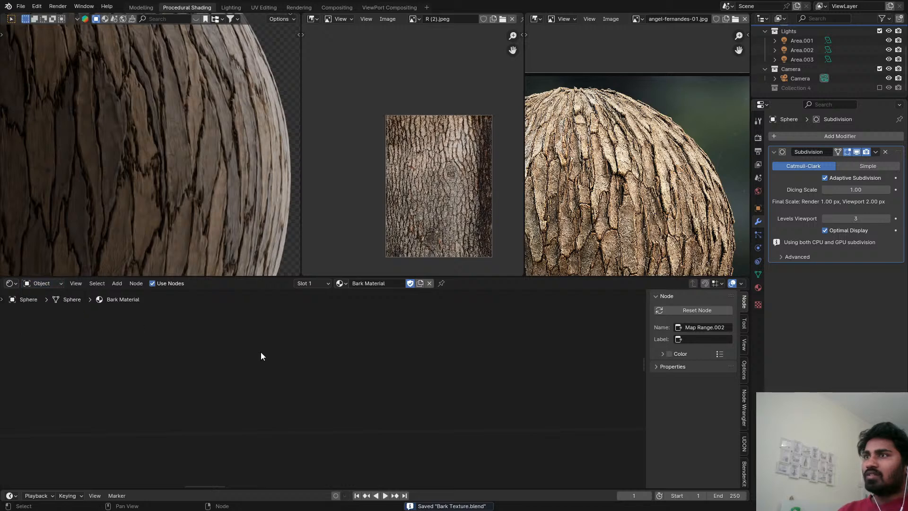
# Set the Factor of the Subtract color node that feeds the Soft Light node to 0.296.
pyautogui.scroll(-12, 322, 383)
pyautogui.moveTo(550, 451); pyautogui.dragTo(505, 351, button='middle')
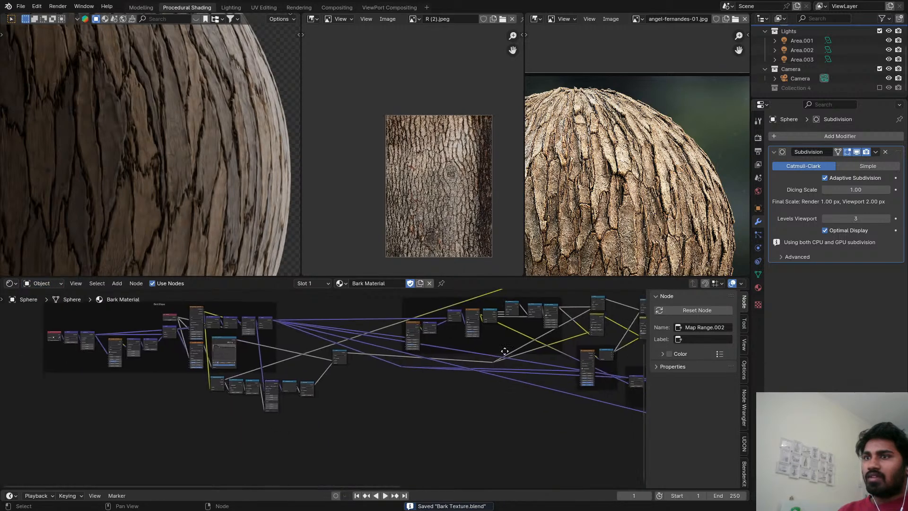
pyautogui.scroll(6, 474, 359)
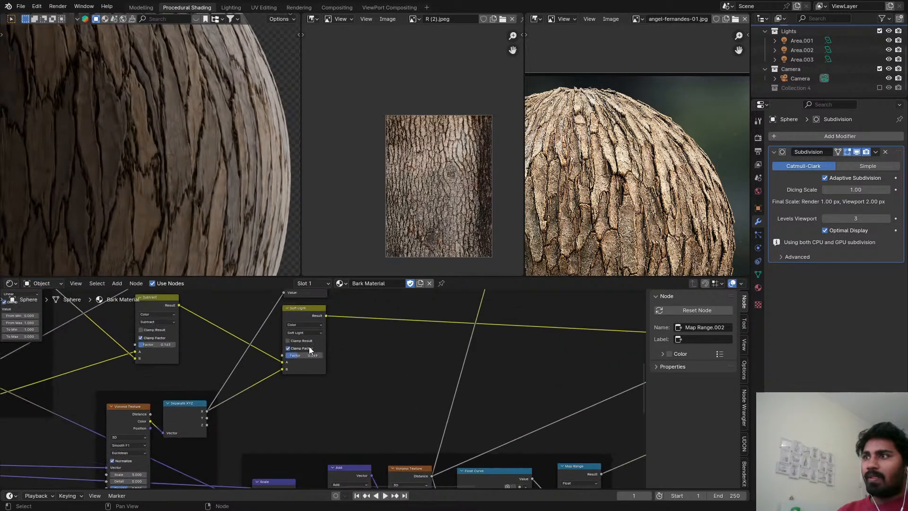
pyautogui.scroll(5, 308, 346)
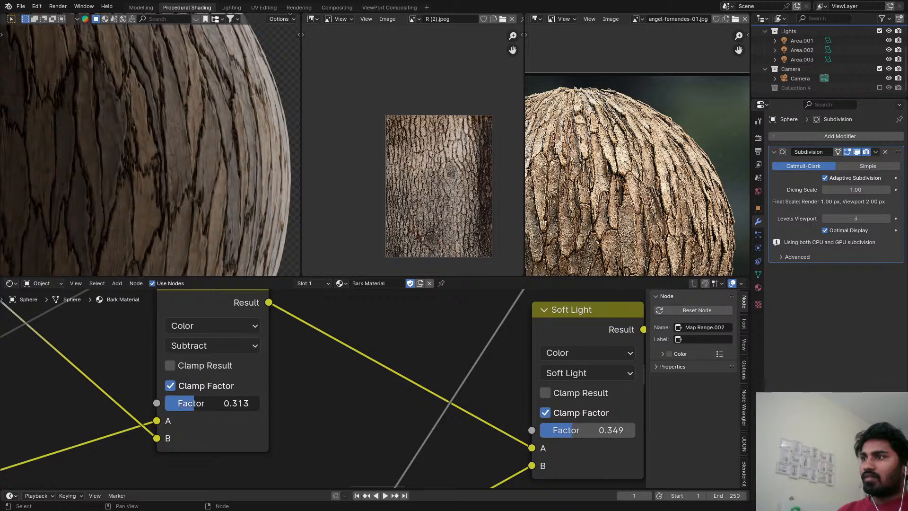
pyautogui.moveTo(202, 403); pyautogui.dragTo(198, 403)
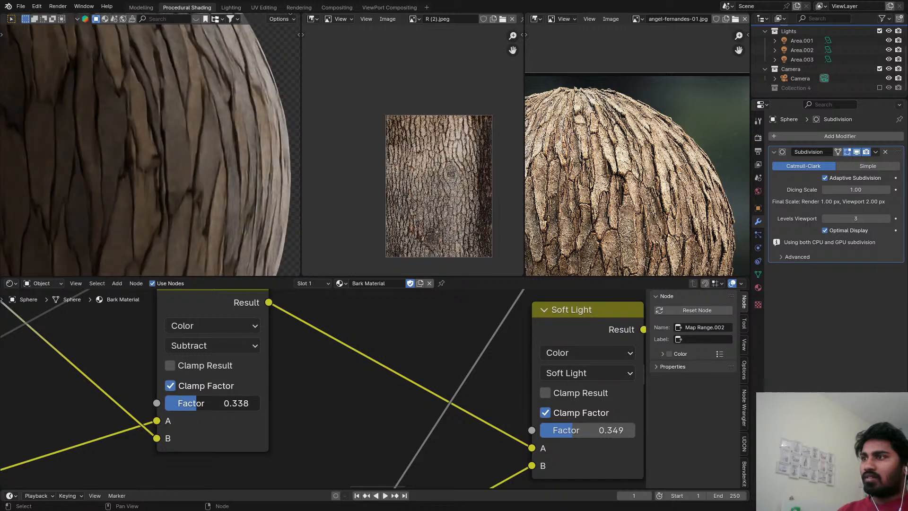
# Set the Factor of the Soft Light mix node to 0.574.
pyautogui.scroll(-3, 459, 407)
pyautogui.moveTo(546, 393); pyautogui.dragTo(424, 364, button='middle')
pyautogui.scroll(1, 414, 368)
pyautogui.scroll(1, 385, 379)
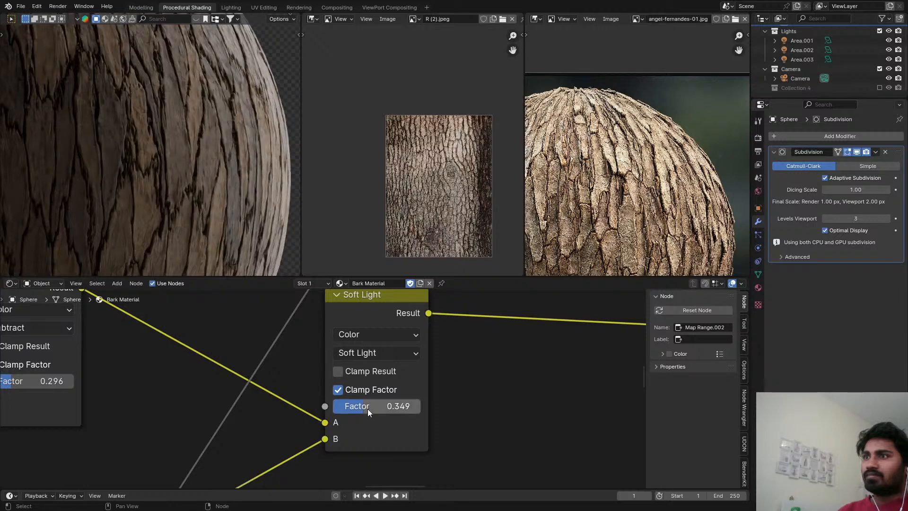
pyautogui.moveTo(385, 407); pyautogui.dragTo(383, 407)
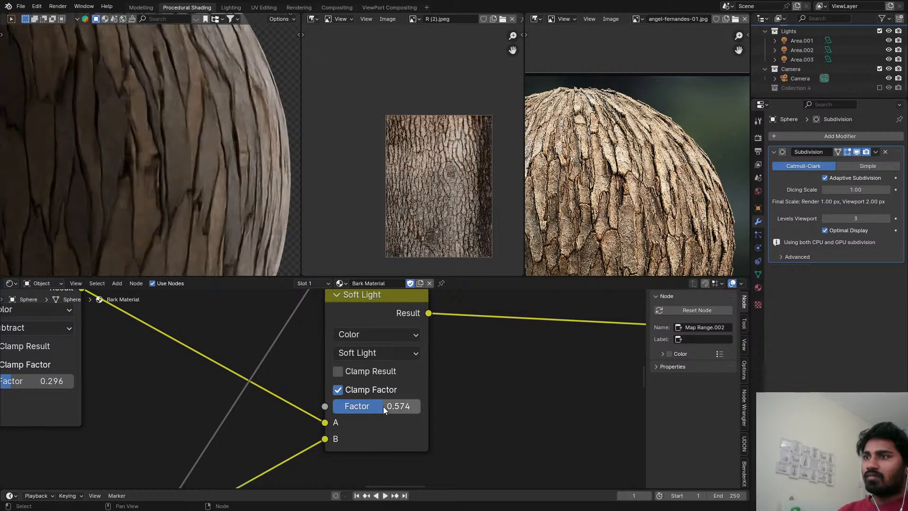
# Set the Factor of the Subtract color node before the displacement's Multiply node to 0.161 and save the file.
pyautogui.scroll(-10, 602, 430)
pyautogui.moveTo(602, 430); pyautogui.dragTo(523, 365, button='middle')
pyautogui.scroll(5, 419, 350)
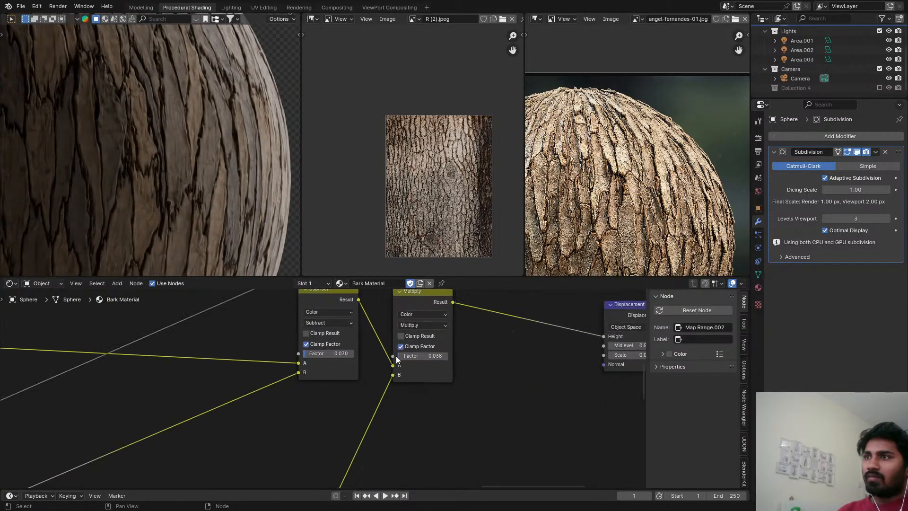
pyautogui.moveTo(225, 359); pyautogui.dragTo(231, 359)
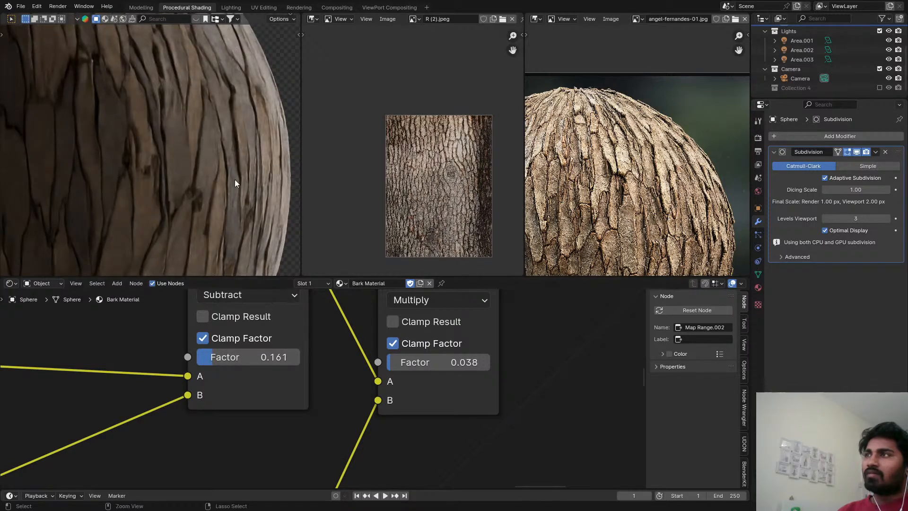
pyautogui.hotkey('ctrl', 's')
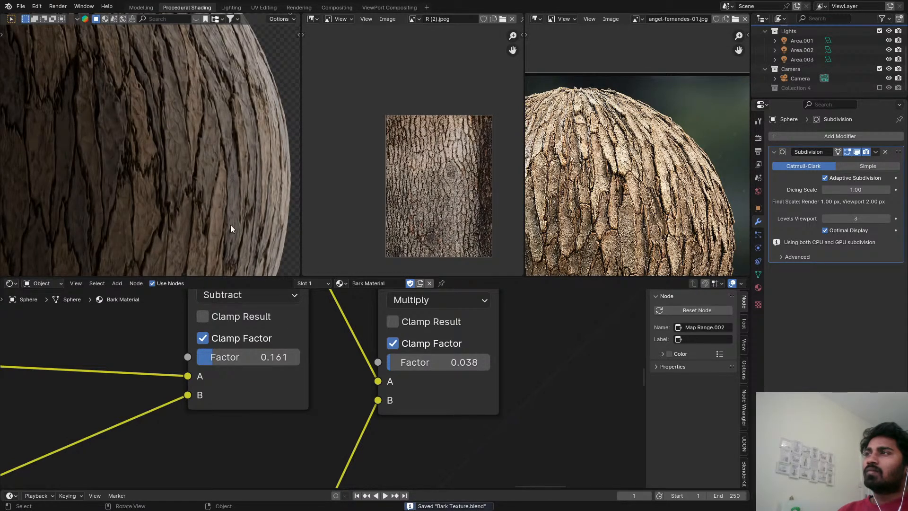
# Reduce the Factor of the displacement chain's Subtract node to 0.153 and check the bark on the whole sphere.
pyautogui.scroll(2, 251, 331)
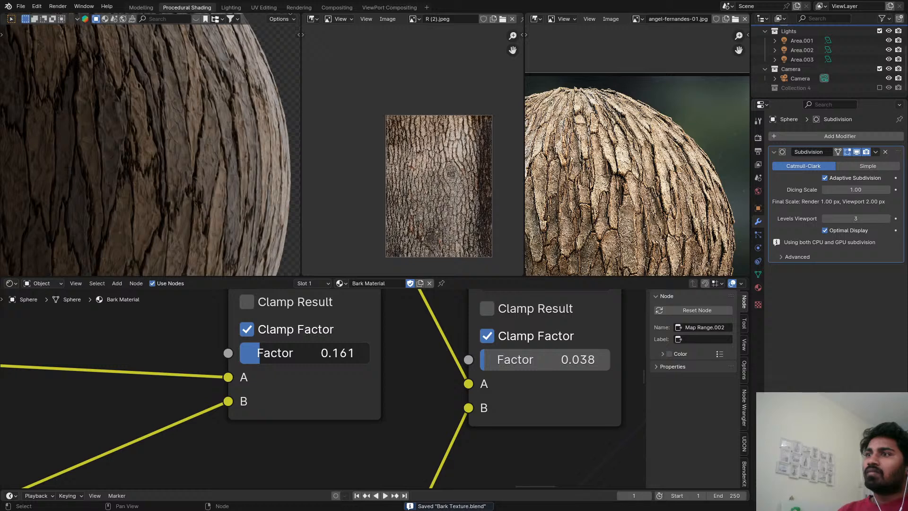
pyautogui.moveTo(268, 353); pyautogui.dragTo(264, 353)
pyautogui.scroll(-4, 216, 168)
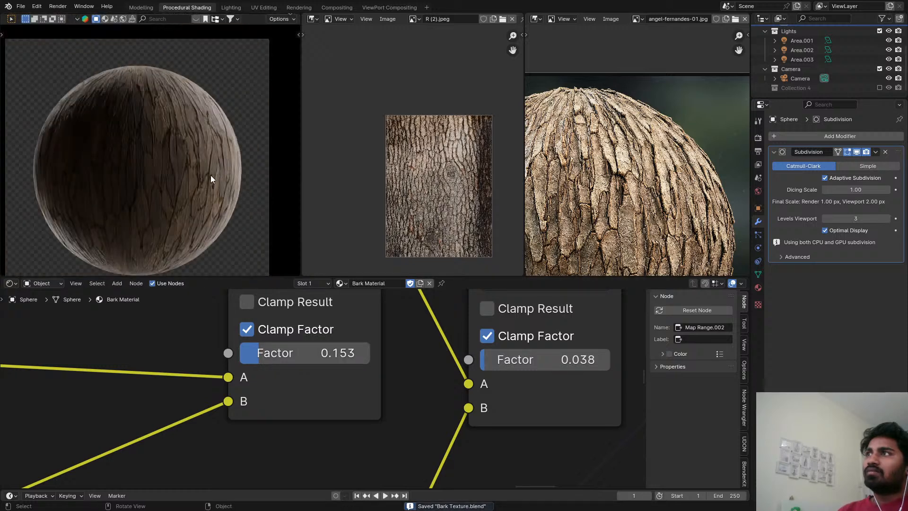
pyautogui.scroll(6, 183, 142)
pyautogui.scroll(-4, 371, 399)
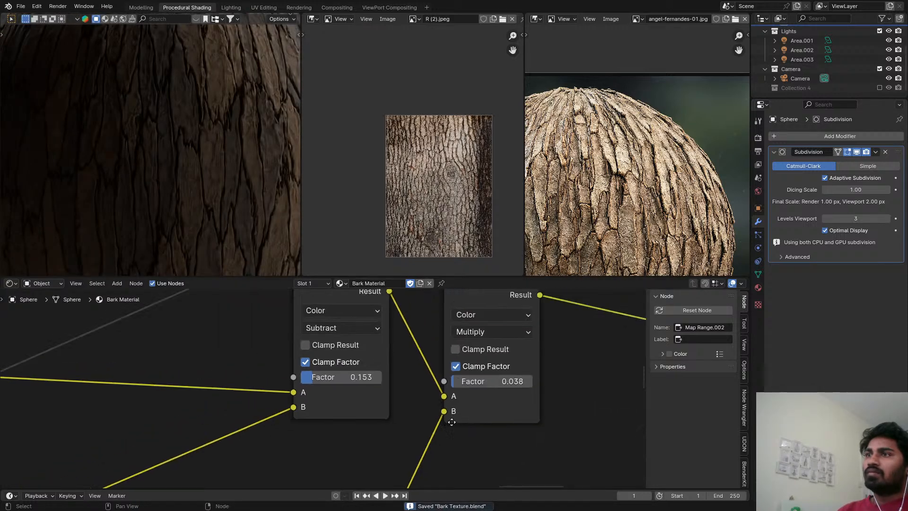
# Preview the outputs of the Power and Map Range nodes on the sphere.
pyautogui.moveTo(371, 399); pyautogui.dragTo(370, 404, button='middle')
pyautogui.scroll(-1, 533, 335)
pyautogui.moveTo(533, 335); pyautogui.dragTo(375, 397, button='middle')
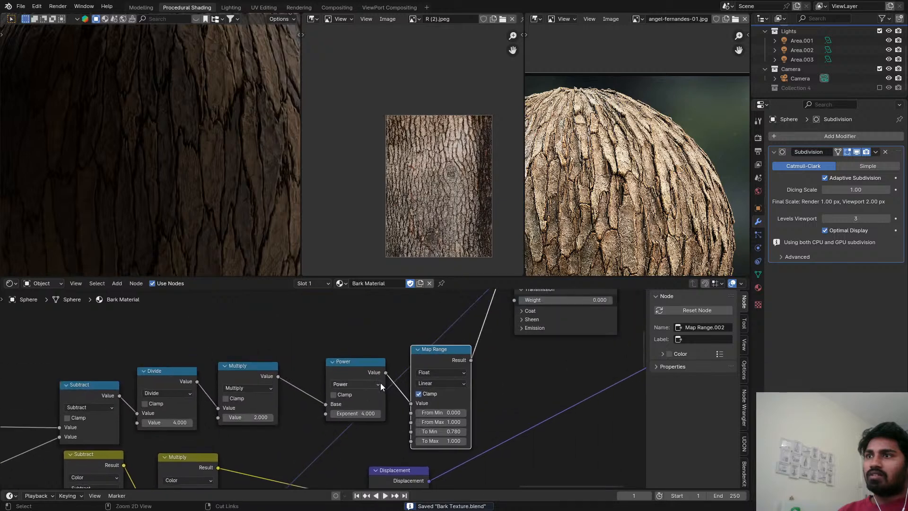
pyautogui.keyDown('ctrl'); pyautogui.keyDown('shift'); pyautogui.click(378, 375); pyautogui.keyUp('shift'); pyautogui.keyUp('ctrl')
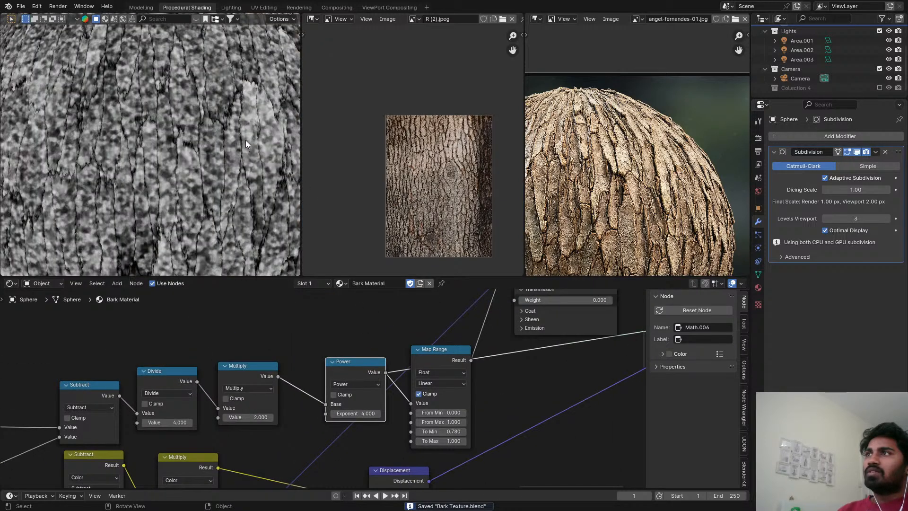
pyautogui.keyDown('ctrl'); pyautogui.keyDown('shift'); pyautogui.click(444, 351); pyautogui.keyUp('shift'); pyautogui.keyUp('ctrl')
pyautogui.scroll(-1, 502, 356)
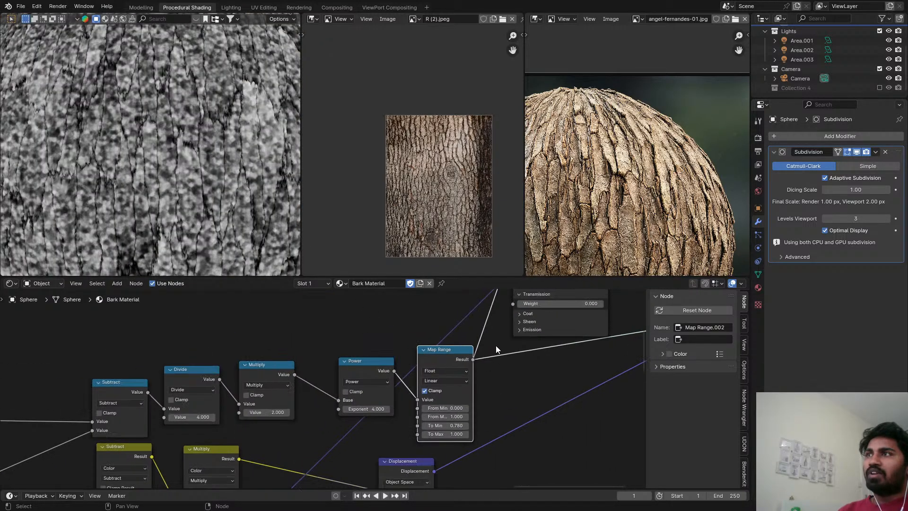
# Restore the Principled BSDF preview, set the Map Range after the Power node to To Min 0.550 and To Max 0.900, and save.
pyautogui.moveTo(495, 345); pyautogui.dragTo(454, 279, button='middle')
pyautogui.keyDown('ctrl'); pyautogui.keyDown('shift'); pyautogui.click(391, 352); pyautogui.keyUp('shift'); pyautogui.keyUp('ctrl')
pyautogui.scroll(7, 348, 405)
pyautogui.moveTo(378, 431); pyautogui.dragTo(373, 443)
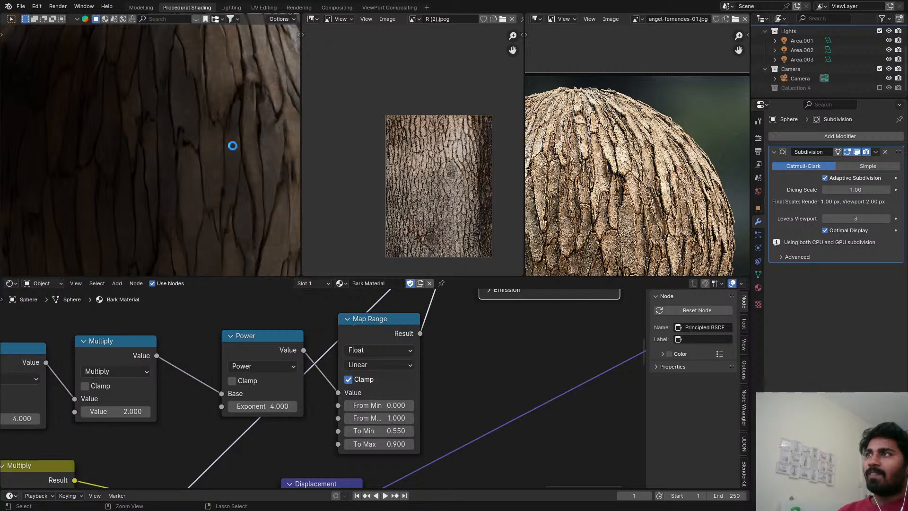
pyautogui.hotkey('ctrl', 's')
# Move the Material Output node farther away from the Principled BSDF and Displacement nodes in the bark material.
pyautogui.scroll(-4, 323, 375)
pyautogui.scroll(-5, 331, 345)
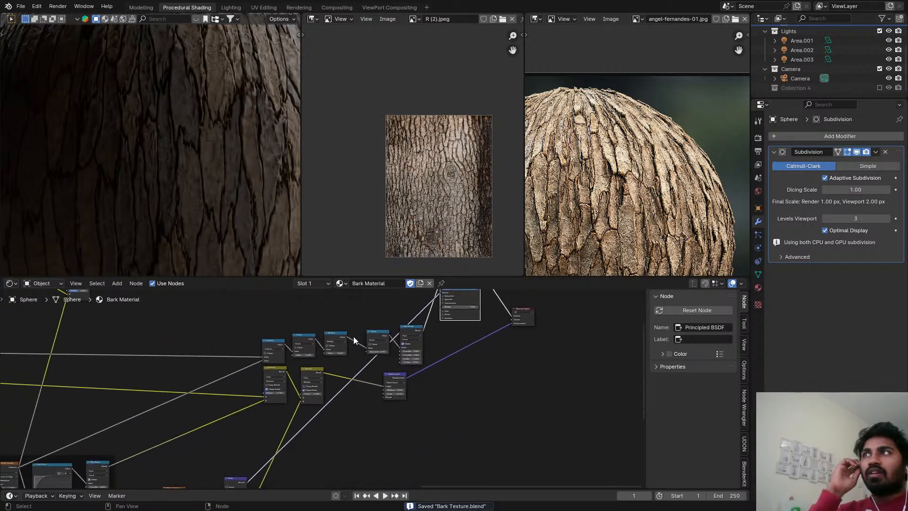
pyautogui.scroll(-5, 268, 203)
pyautogui.keyDown('shift'); pyautogui.moveTo(266, 207); pyautogui.dragTo(191, 194, button='middle'); pyautogui.keyUp('shift')
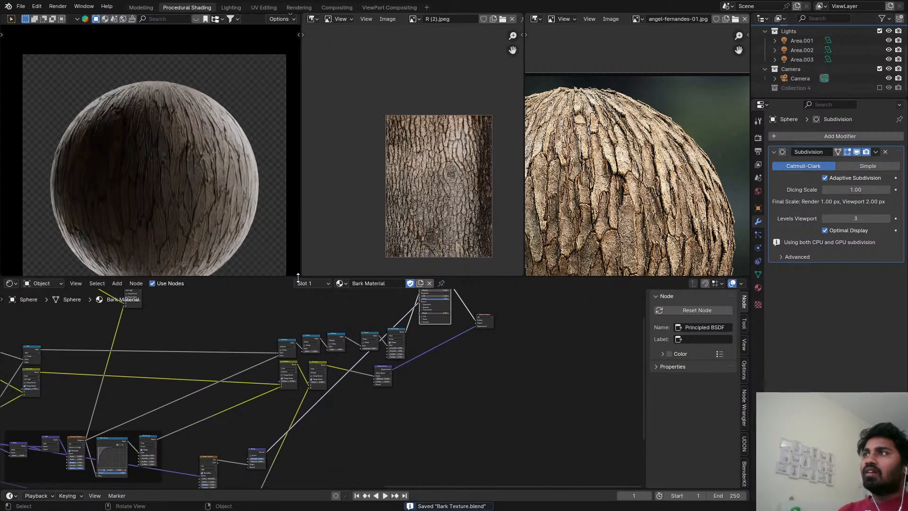
pyautogui.scroll(-3, 248, 393)
pyautogui.scroll(3, 378, 360)
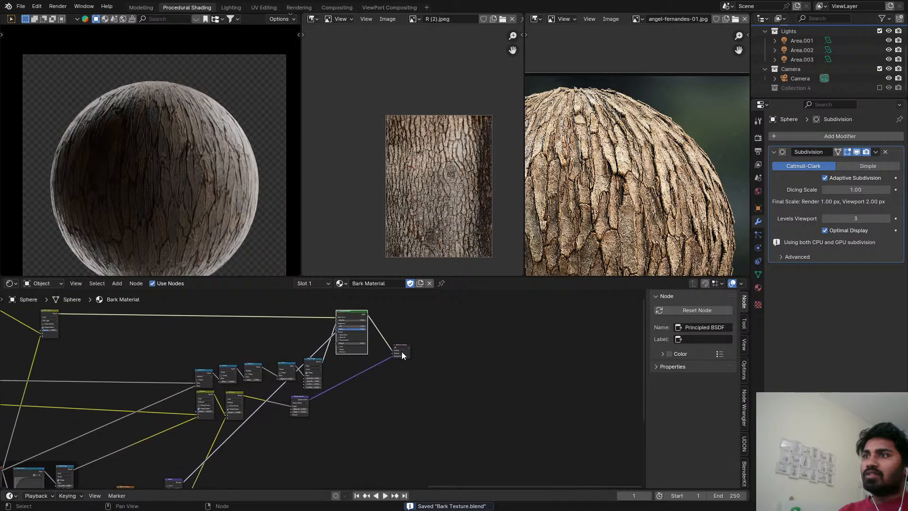
pyautogui.moveTo(402, 351); pyautogui.dragTo(513, 372)
pyautogui.moveTo(356, 393); pyautogui.dragTo(465, 373, button='middle')
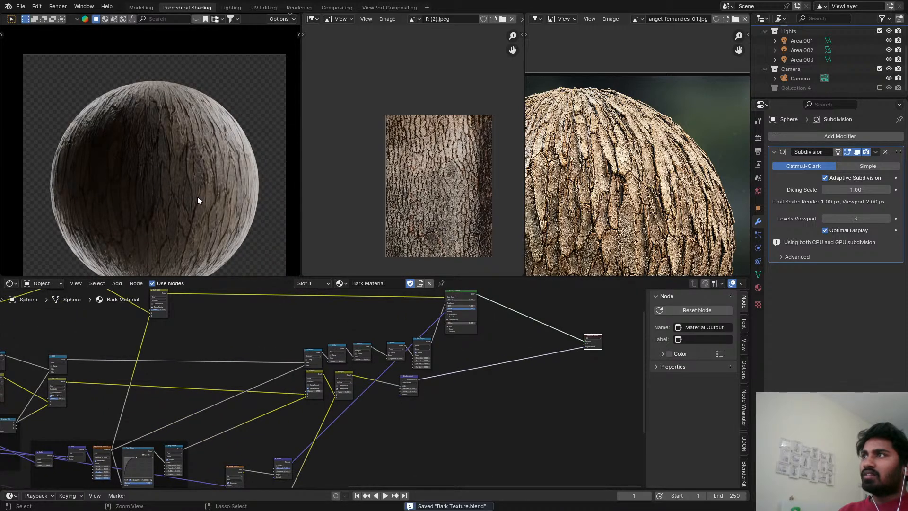
# Include Collection 4 in the view layer again, check the bark up close, and return the viewport to Solid shading.
pyautogui.click(879, 88)
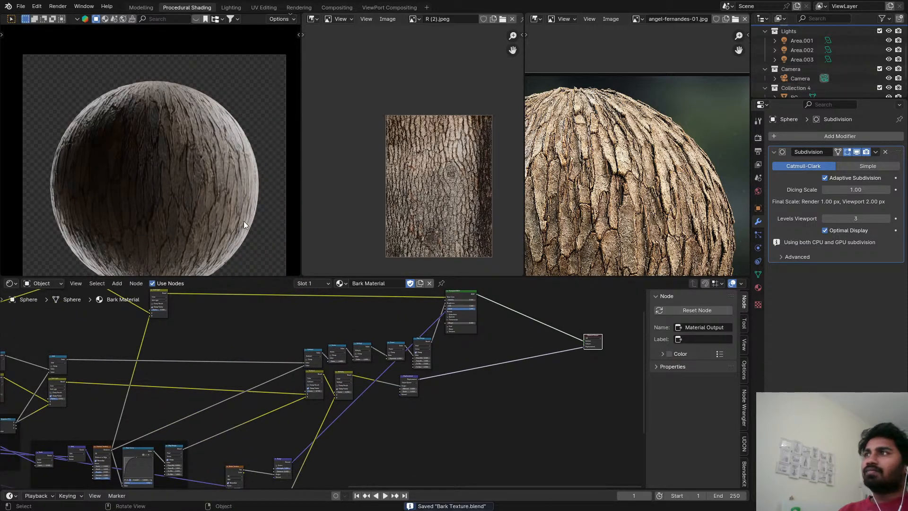
pyautogui.scroll(5, 204, 179)
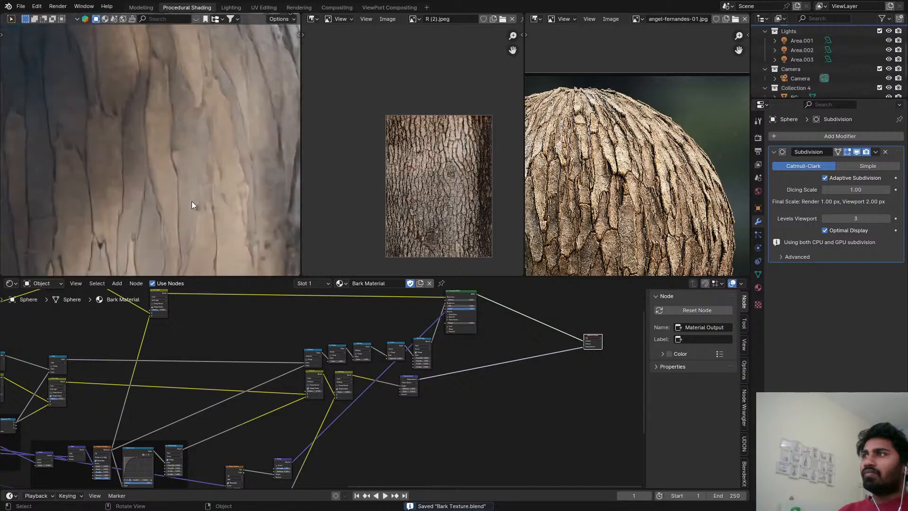
pyautogui.press('z')
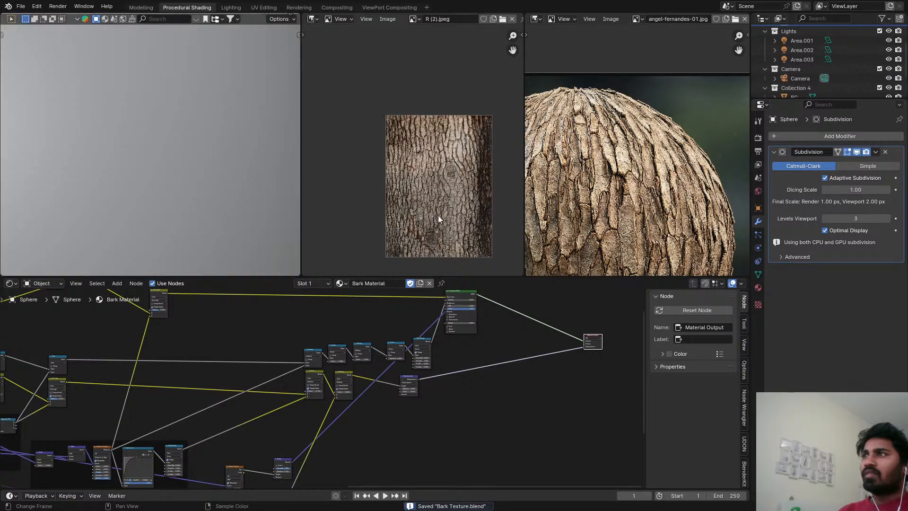
# Exclude Collection 4 from the view layer, switch the viewport to Rendered shading, and save the file.
pyautogui.click(878, 88)
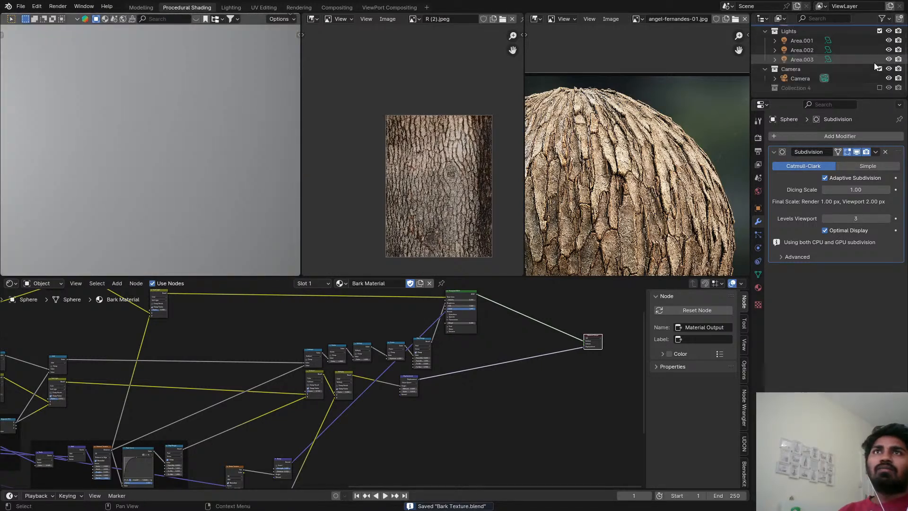
pyautogui.press('z')
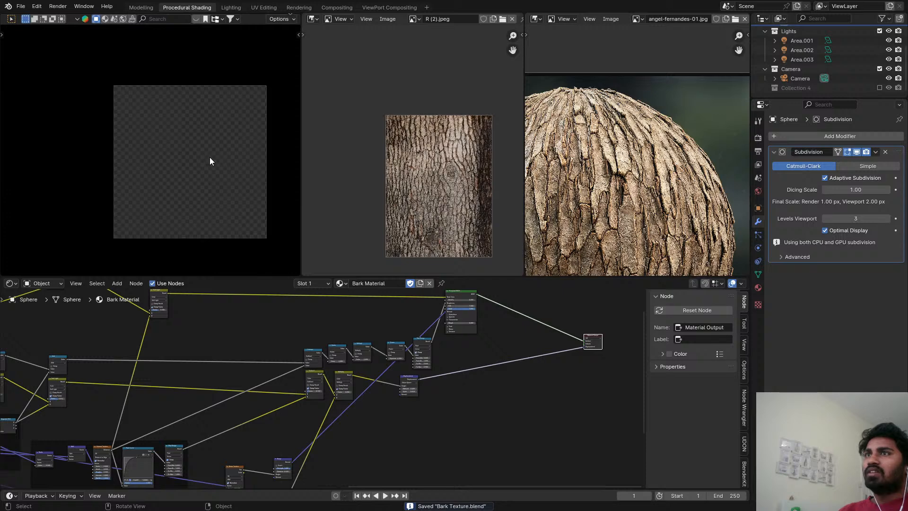
pyautogui.hotkey('ctrl', 's')
# Set the Displacement node's Scale to 0.020, save, and check the bark relief up close on the sphere.
pyautogui.scroll(6, 376, 403)
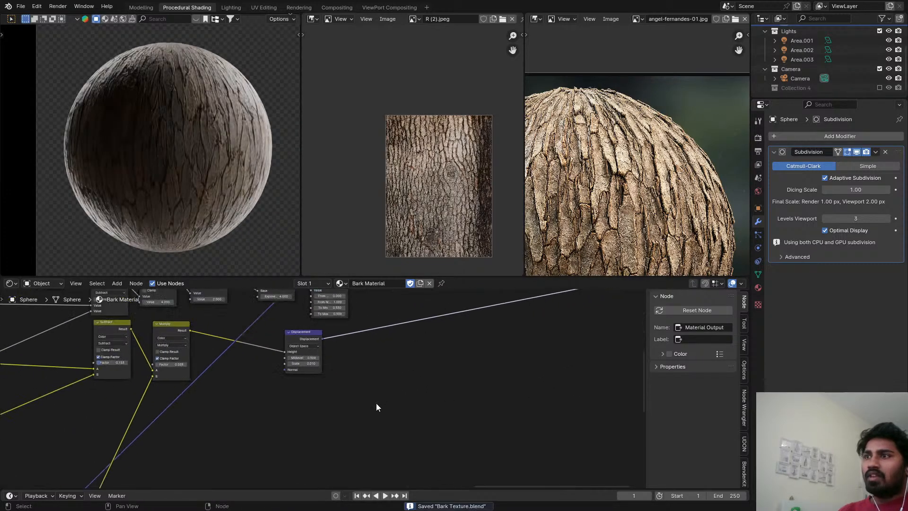
pyautogui.scroll(2, 332, 381)
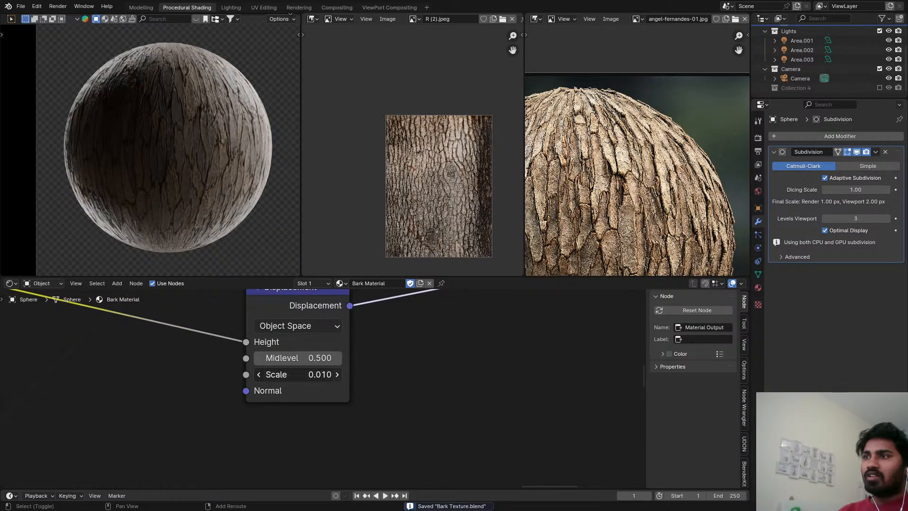
pyautogui.keyDown('shift'); pyautogui.moveTo(331, 374); pyautogui.dragTo(325, 374); pyautogui.keyUp('shift')
pyautogui.hotkey('ctrl', 's')
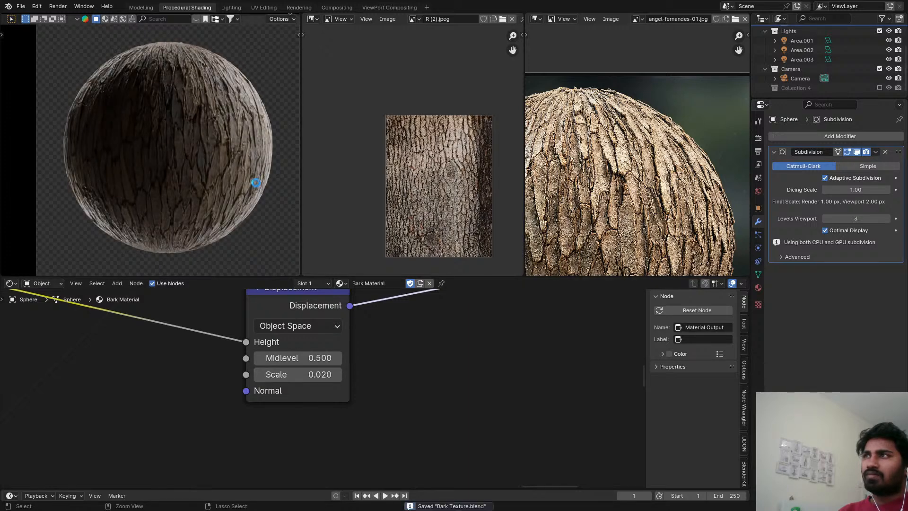
pyautogui.scroll(5, 237, 146)
pyautogui.scroll(-5, 152, 191)
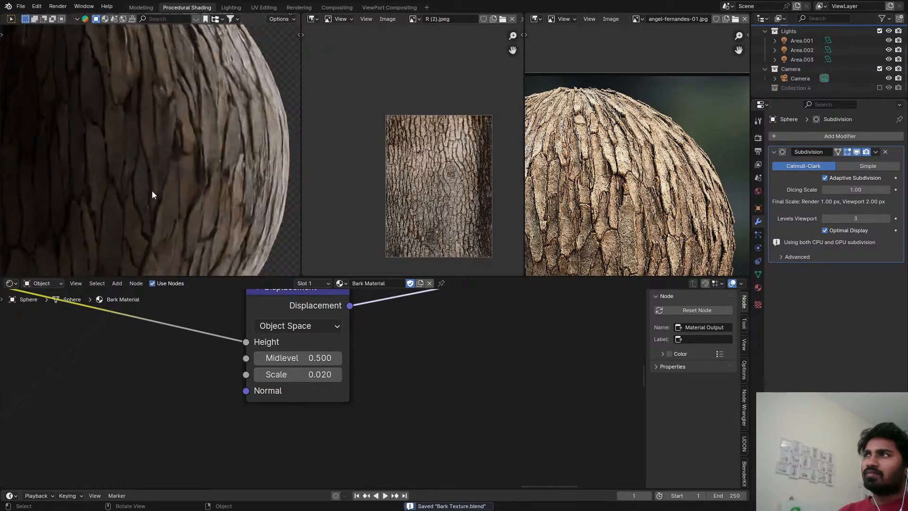
# Include Collection 4 in the view layer again, preview the bark in Rendered shading, and save the file.
pyautogui.press('z')
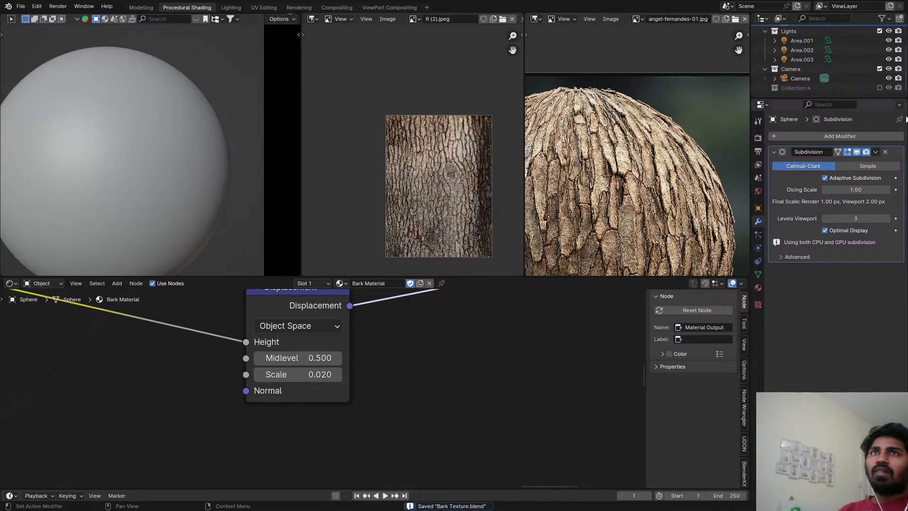
pyautogui.click(879, 88)
pyautogui.press('z')
pyautogui.click(191, 70)
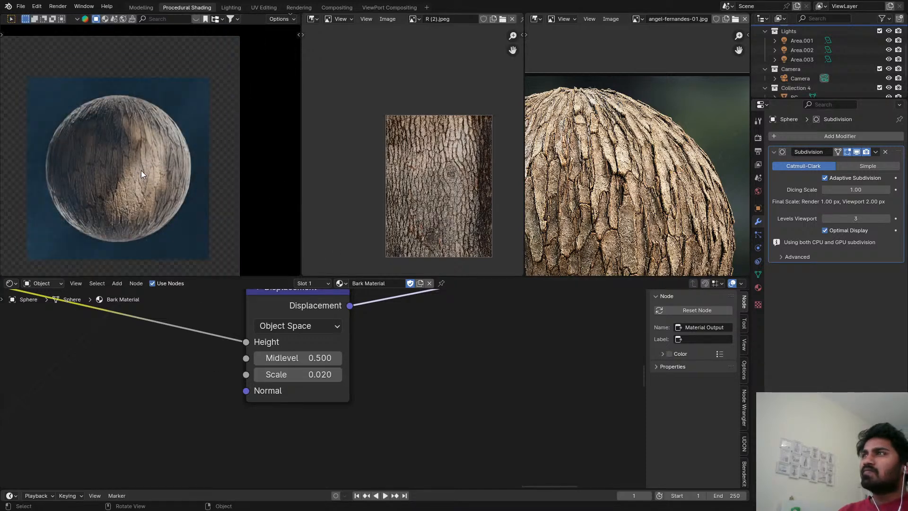
pyautogui.scroll(6, 141, 170)
pyautogui.hotkey('ctrl', 's')
pyautogui.moveTo(159, 303); pyautogui.dragTo(388, 378, button='middle')
pyautogui.scroll(-3, 142, 232)
pyautogui.keyDown('shift'); pyautogui.moveTo(141, 231); pyautogui.dragTo(188, 212, button='middle'); pyautogui.keyUp('shift')
pyautogui.scroll(2, 188, 211)
pyautogui.hotkey('ctrl', 's')
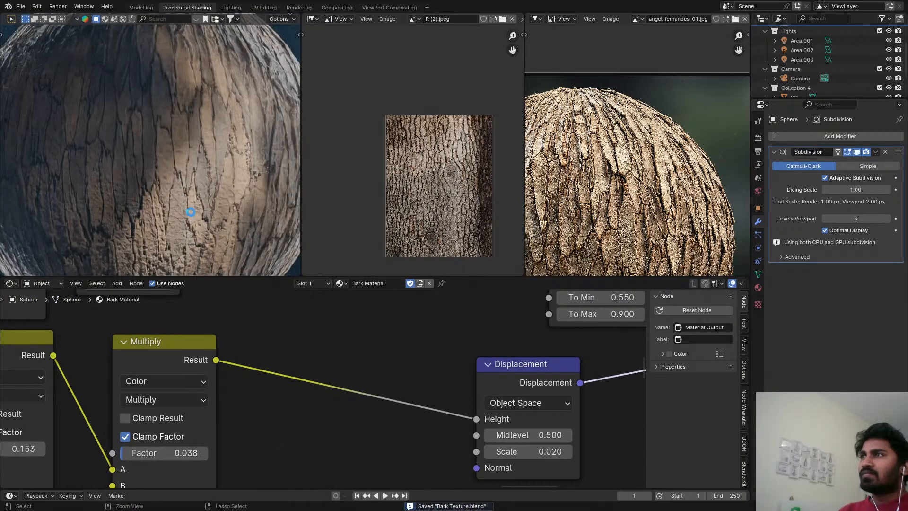
# Set the Factor of the Subtract mix node that feeds the displacement's Multiply node to 0.050 and save.
pyautogui.scroll(-3, 253, 308)
pyautogui.moveTo(284, 300); pyautogui.dragTo(300, 389, button='middle')
pyautogui.scroll(4, 302, 386)
pyautogui.moveTo(410, 303); pyautogui.dragTo(371, 367, button='middle')
pyautogui.scroll(-2, 440, 394)
pyautogui.moveTo(444, 396); pyautogui.dragTo(122, 430, button='middle')
pyautogui.scroll(2, 487, 420)
pyautogui.scroll(-2, 487, 419)
pyautogui.scroll(2, 289, 417)
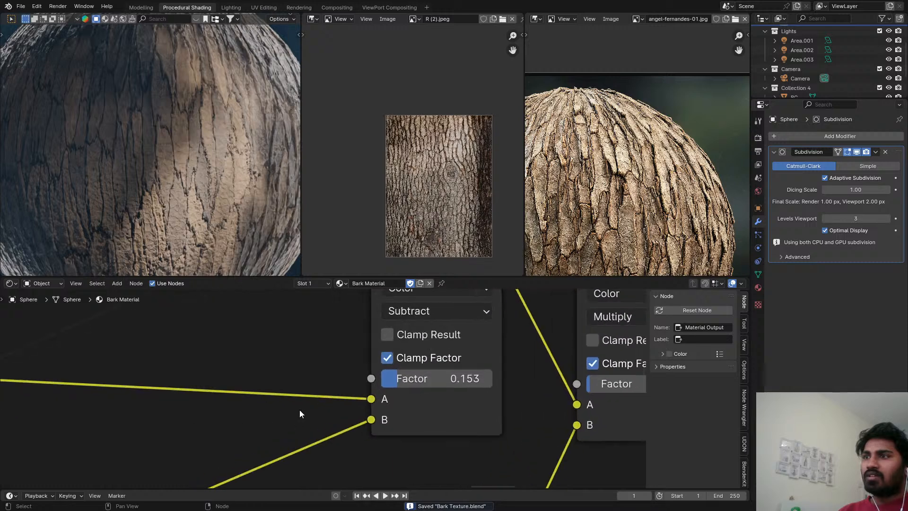
pyautogui.scroll(1, 353, 400)
pyautogui.keyDown('shift'); pyautogui.moveTo(446, 375); pyautogui.dragTo(428, 376); pyautogui.keyUp('shift')
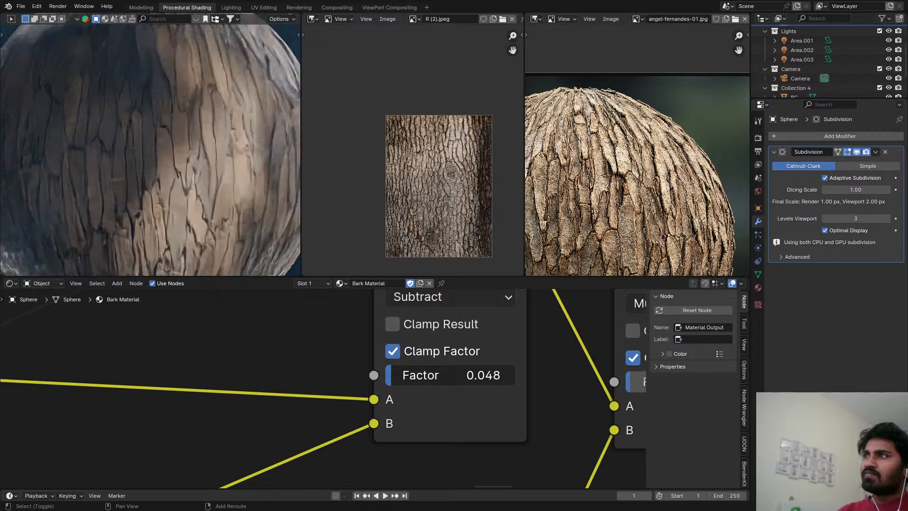
pyautogui.moveTo(450, 374); pyautogui.dragTo(450, 375)
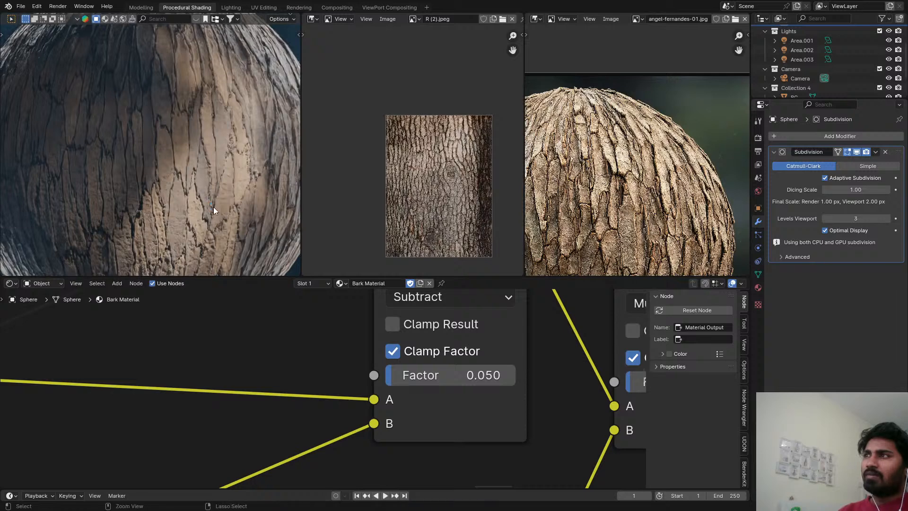
pyautogui.hotkey('ctrl', 's')
# Duplicate the Distance to Edge Voronoi Texture with its vector input connected, set the copy's feature output to F1, and preview its Color.
pyautogui.scroll(-5, 373, 478)
pyautogui.moveTo(302, 485); pyautogui.dragTo(51, 383, button='middle')
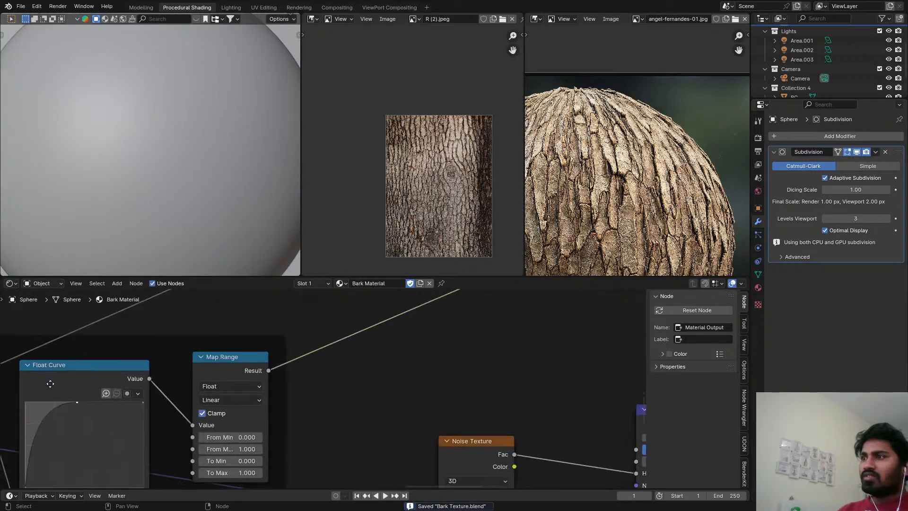
pyautogui.scroll(-2, 2, 407)
pyautogui.moveTo(1, 418); pyautogui.dragTo(175, 412, button='middle')
pyautogui.click(146, 384)
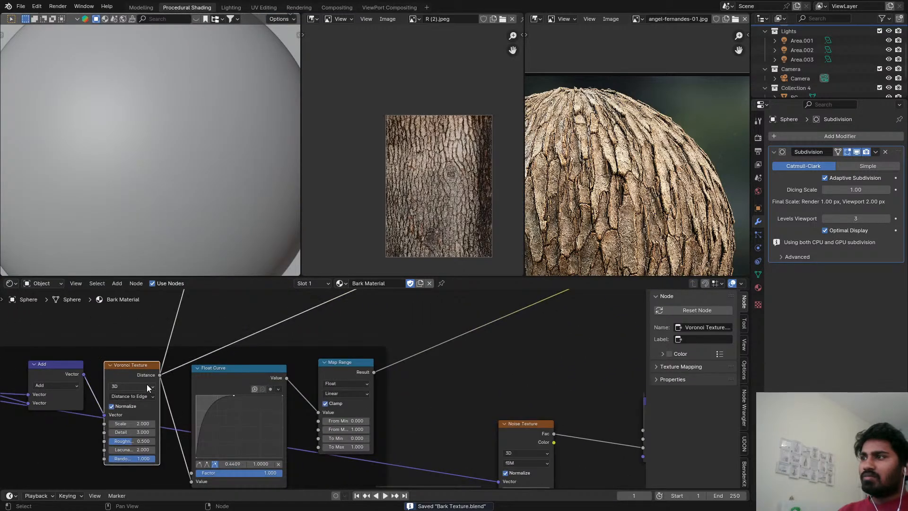
pyautogui.moveTo(147, 384); pyautogui.dragTo(227, 342, button='middle')
pyautogui.hotkey('shift', 'd')
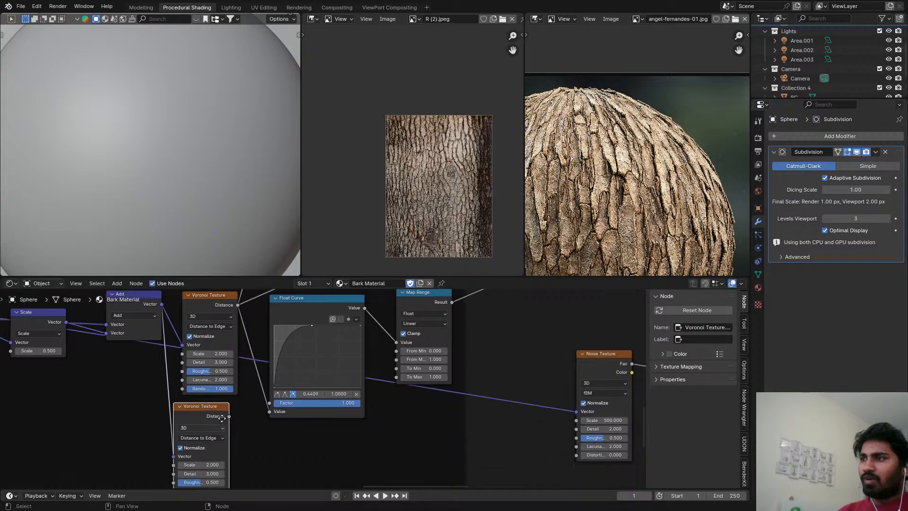
pyautogui.click(218, 400)
pyautogui.click(205, 415)
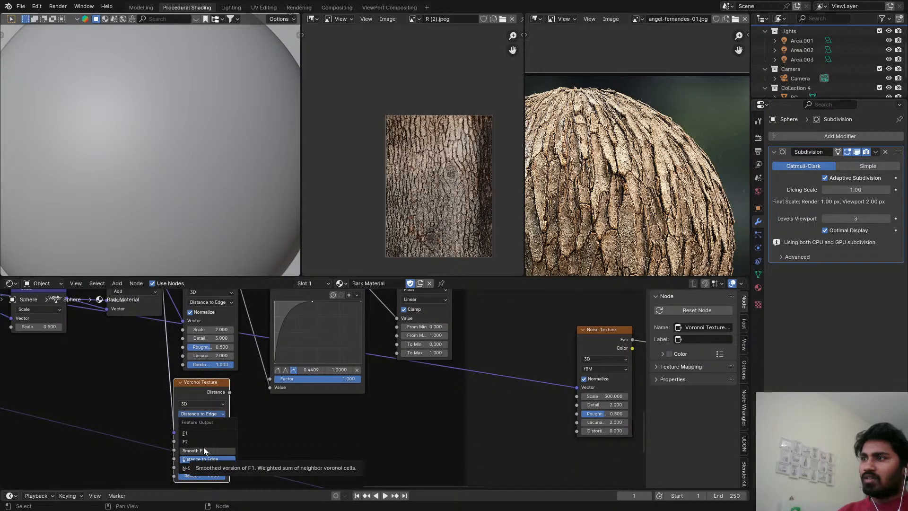
pyautogui.click(203, 447)
pyautogui.scroll(-4, 209, 400)
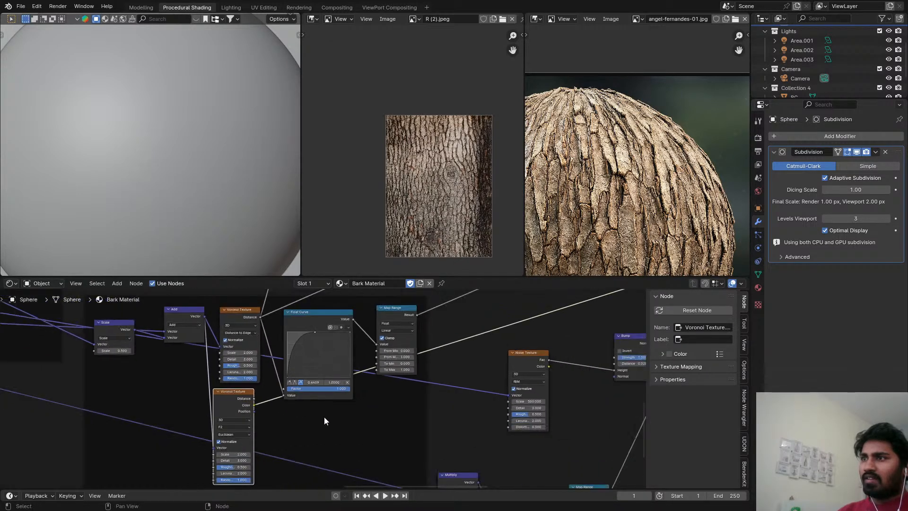
# Duplicate the Subtract mix node and insert the copy between the original and the Multiply mix node.
pyautogui.moveTo(400, 353); pyautogui.dragTo(325, 384, button='middle')
pyautogui.scroll(1, 325, 384)
pyautogui.scroll(-1, 324, 387)
pyautogui.moveTo(406, 317); pyautogui.dragTo(340, 372, button='middle')
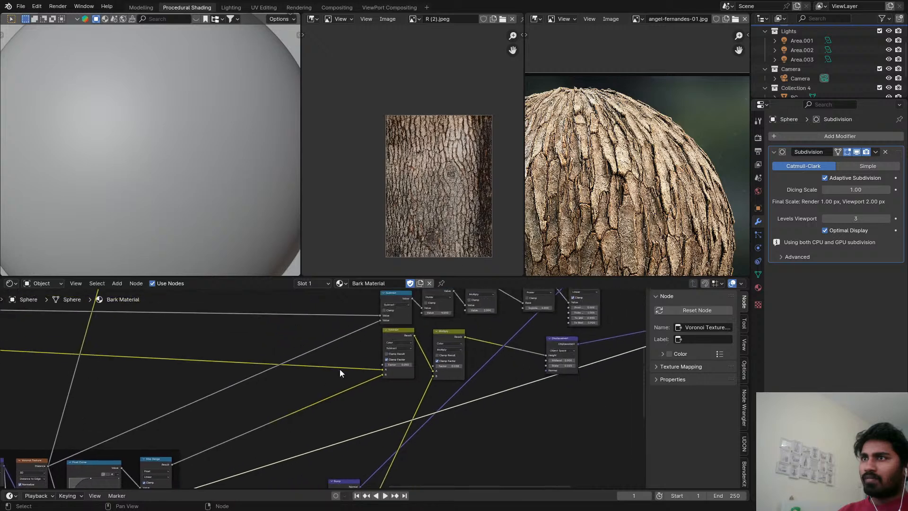
pyautogui.moveTo(389, 337); pyautogui.dragTo(348, 347)
pyautogui.hotkey('shift', 'd')
pyautogui.click(377, 347)
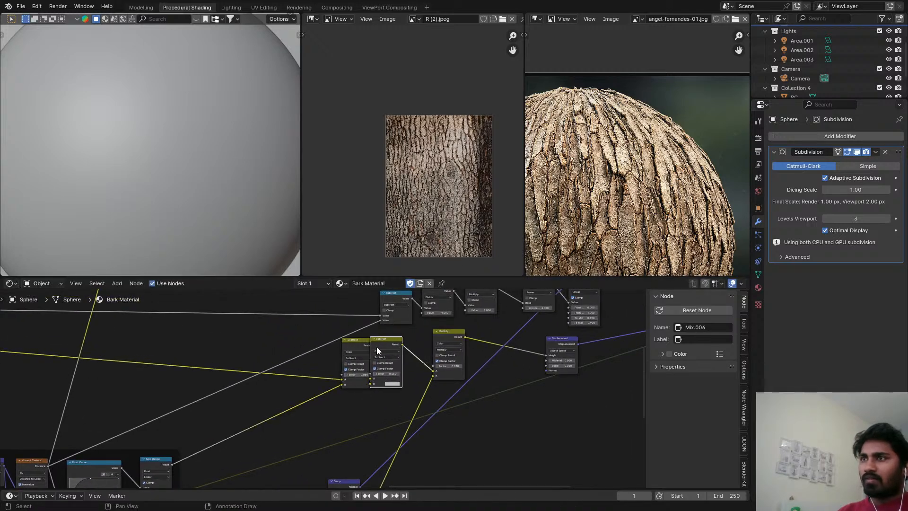
pyautogui.moveTo(382, 361); pyautogui.dragTo(412, 332, button='middle')
pyautogui.scroll(1, 413, 331)
pyautogui.scroll(-1, 200, 430)
pyautogui.moveTo(200, 430); pyautogui.dragTo(250, 362, button='middle')
pyautogui.scroll(1, 183, 410)
pyautogui.scroll(-1, 212, 414)
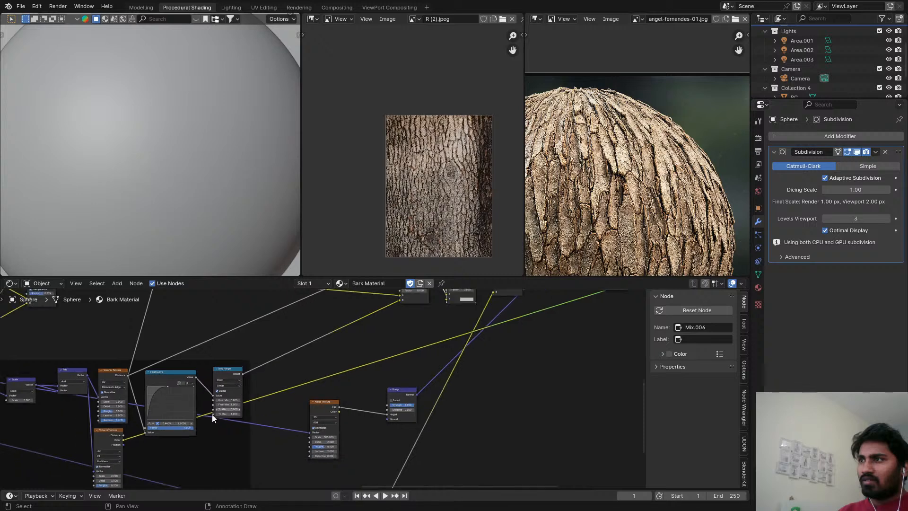
pyautogui.moveTo(124, 440); pyautogui.dragTo(214, 408)
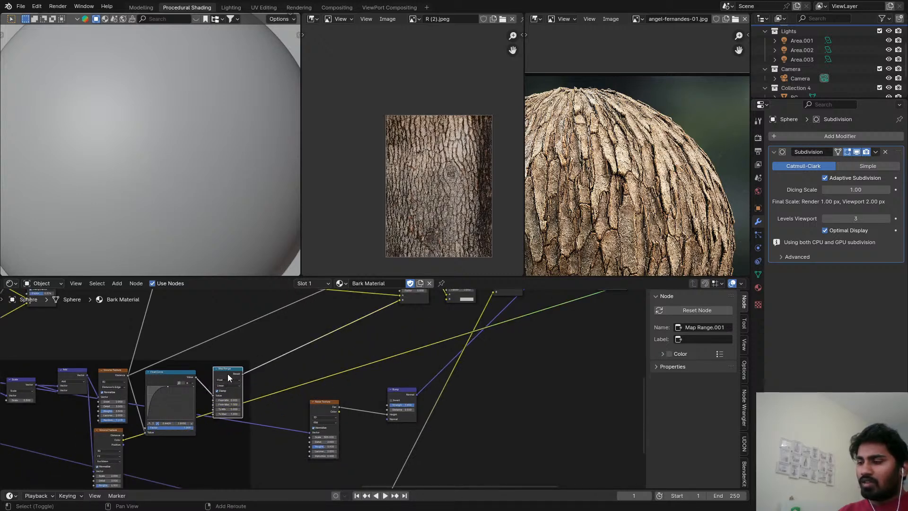
pyautogui.hotkey('shift', 'd')
pyautogui.click(238, 458)
pyautogui.hotkey('ctrl', 'z')
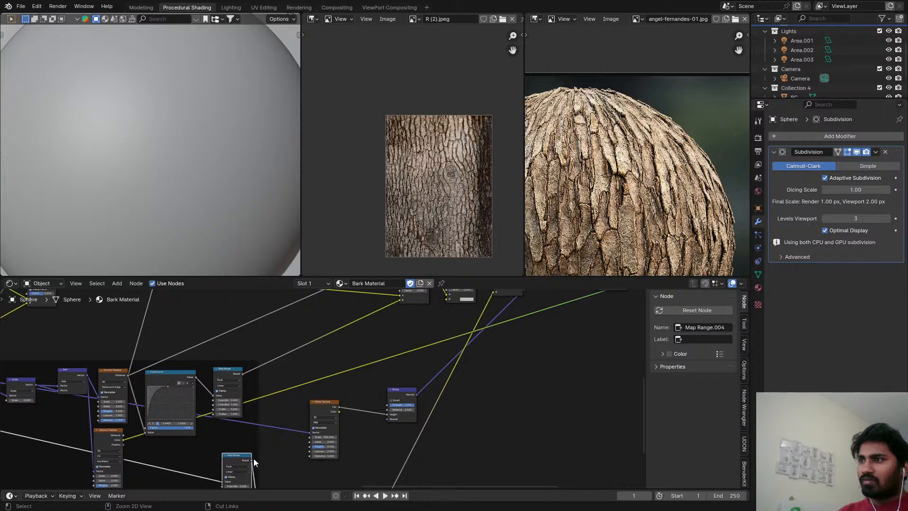
pyautogui.moveTo(264, 450); pyautogui.dragTo(281, 395, button='middle')
pyautogui.hotkey('ctrl', 'z')
# Add a Separate Color node, feed it the new Voronoi Texture's Color output, and preview its Red channel.
pyautogui.scroll(3, 141, 382)
pyautogui.hotkey('shift', 'a')
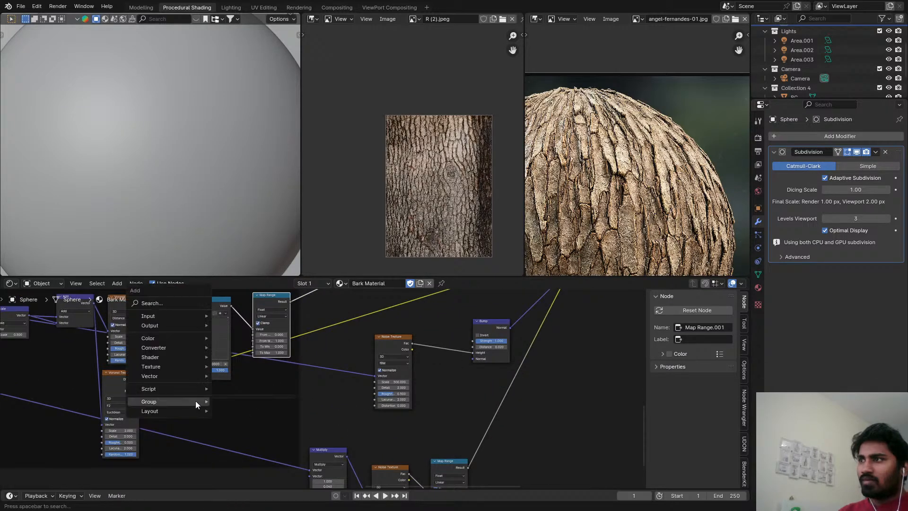
pyautogui.write('sep')
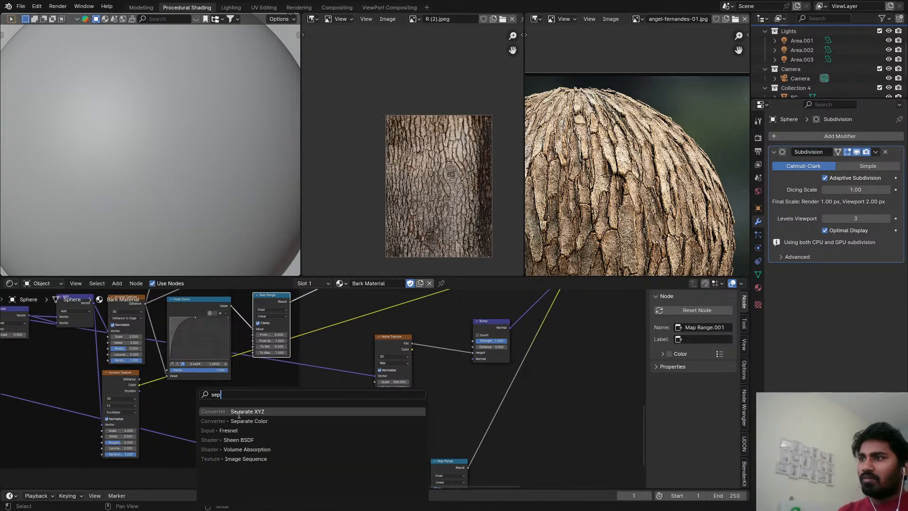
pyautogui.click(243, 420)
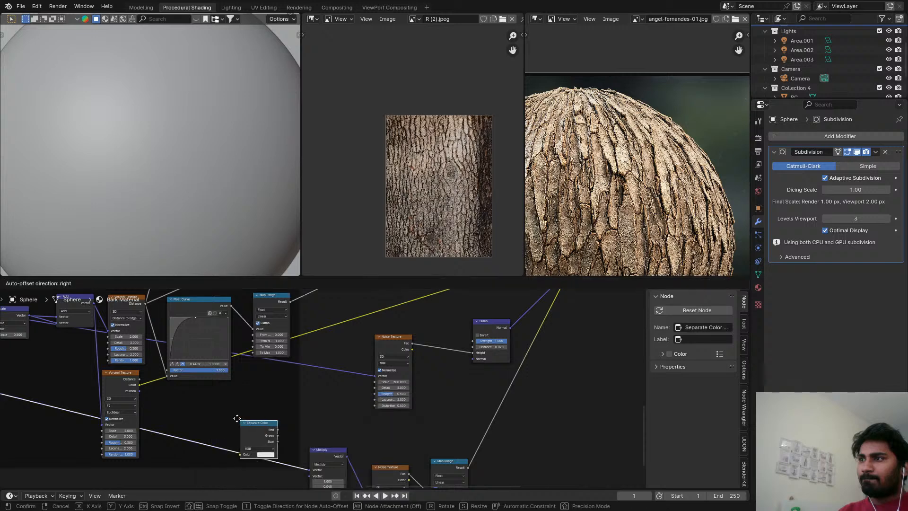
pyautogui.click(227, 393)
pyautogui.scroll(1, 162, 401)
pyautogui.moveTo(138, 383); pyautogui.dragTo(182, 408)
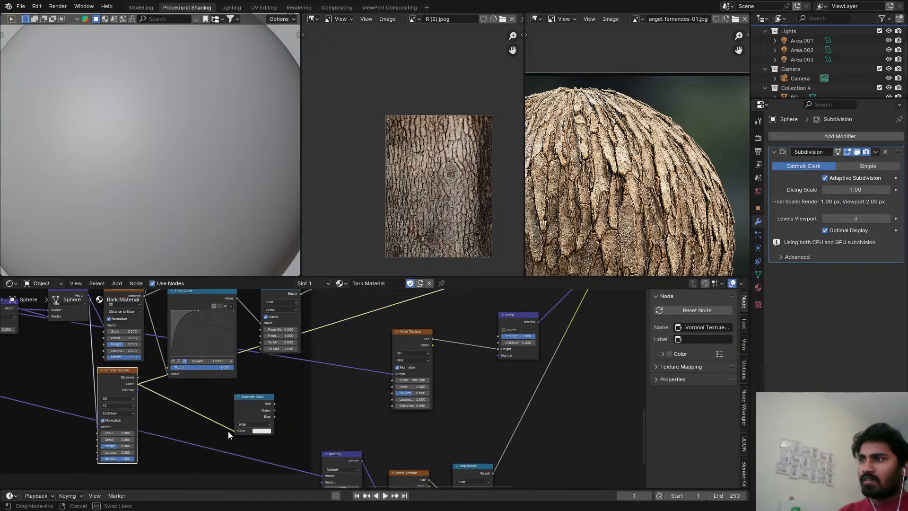
pyautogui.moveTo(228, 430); pyautogui.dragTo(235, 430)
pyautogui.click(257, 412)
# Connect the Separate Color node's Red output to the B input of the duplicated Subtract mix node.
pyautogui.scroll(-3, 236, 417)
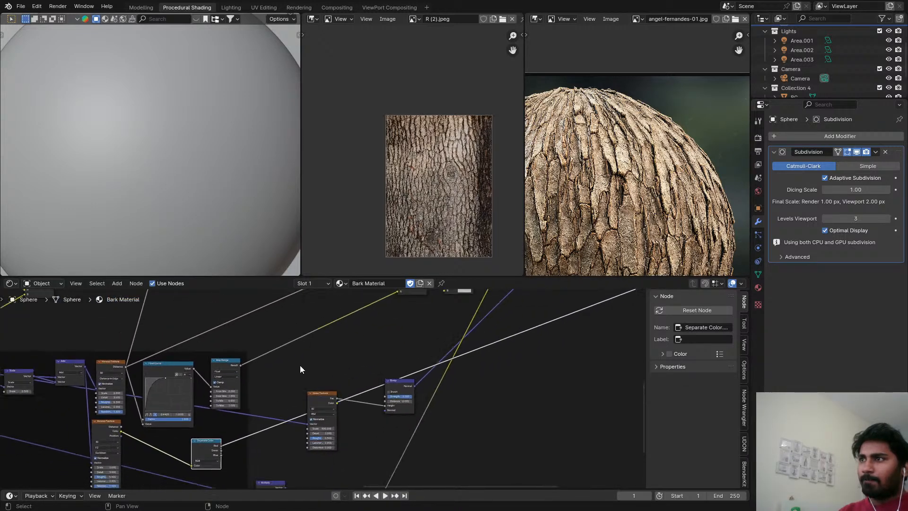
pyautogui.moveTo(300, 365); pyautogui.dragTo(269, 399, button='middle')
pyautogui.scroll(-1, 255, 419)
pyautogui.moveTo(248, 433); pyautogui.dragTo(243, 431, button='middle')
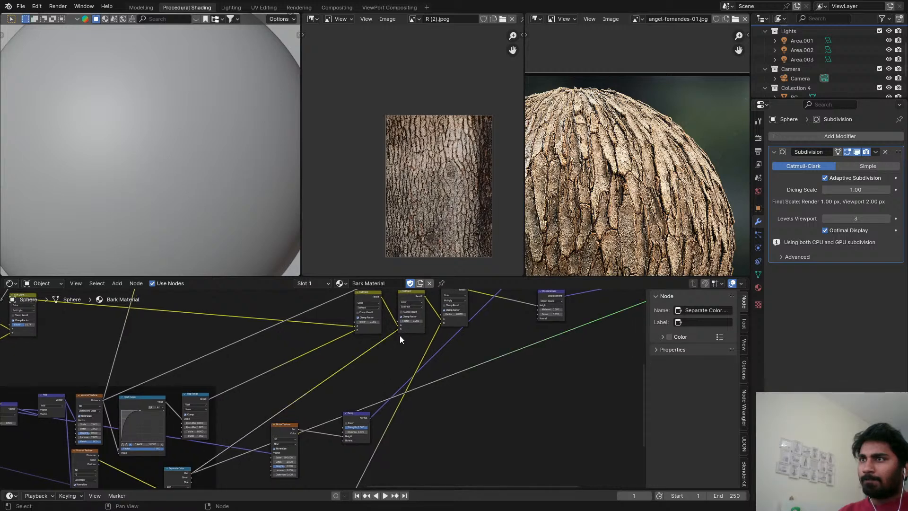
pyautogui.scroll(1, 399, 336)
pyautogui.scroll(-4, 501, 353)
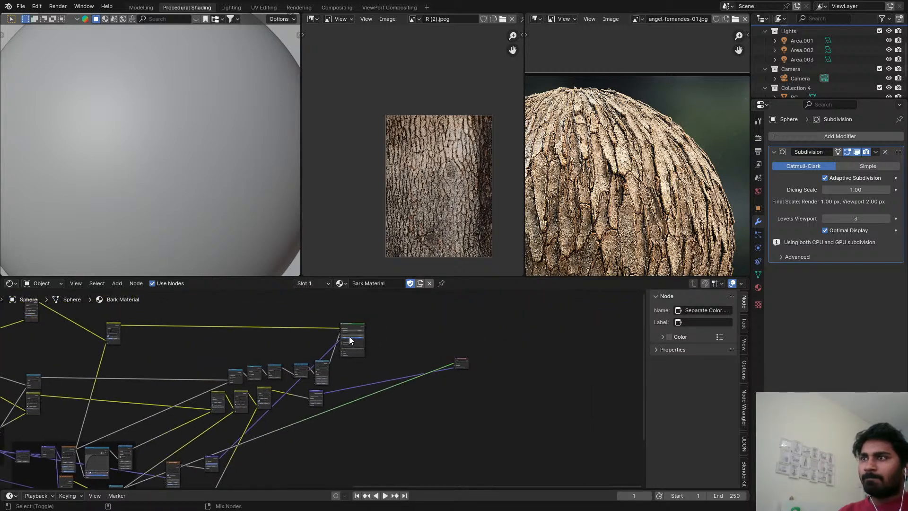
# Restore the Principled BSDF as the material's surface output, save, and inspect the displaced bark closely in Rendered shading.
pyautogui.keyDown('shift'); pyautogui.click(352, 331); pyautogui.keyUp('shift')
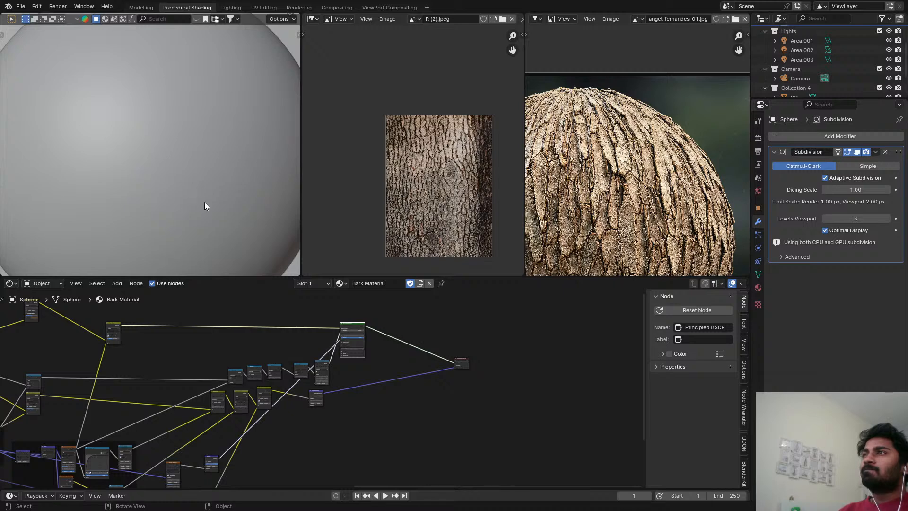
pyautogui.press('z')
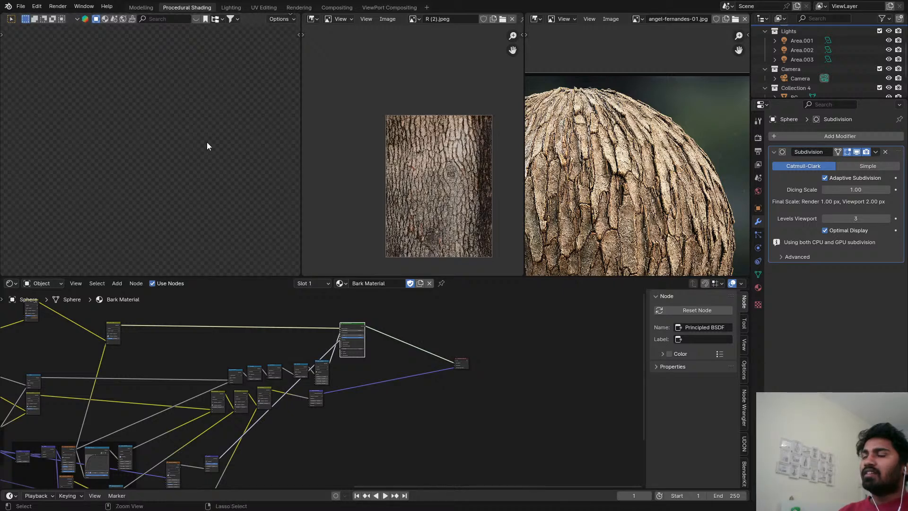
pyautogui.hotkey('ctrl', 's')
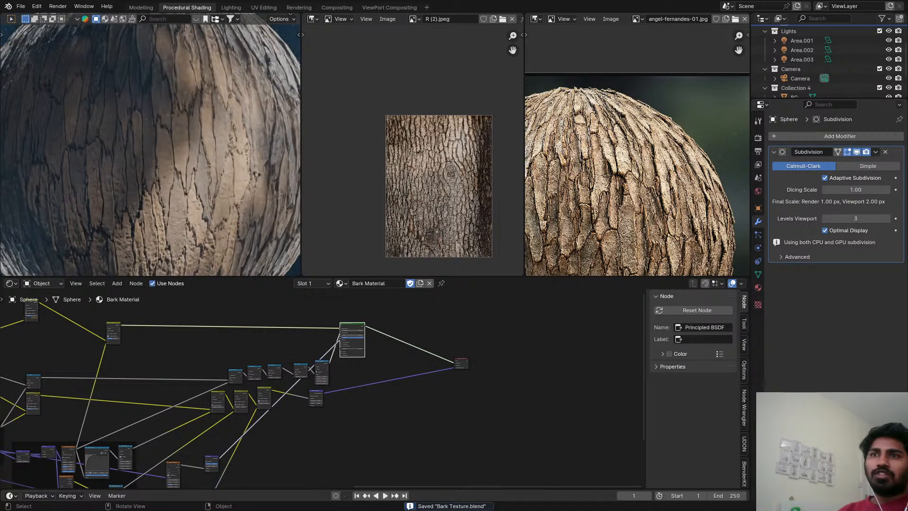
pyautogui.scroll(2, 186, 184)
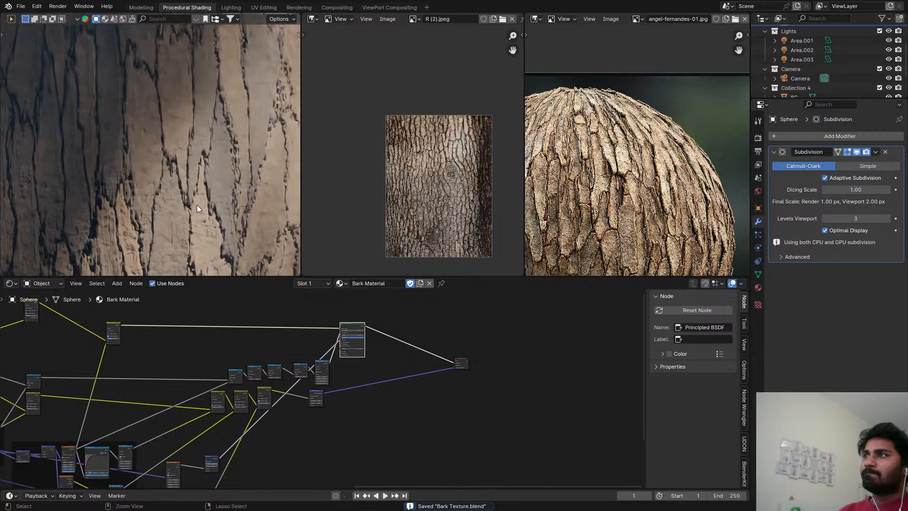
# Return the viewport to Solid shading and open the ViewPort Compositing workspace.
pyautogui.moveTo(305, 382); pyautogui.dragTo(324, 344, button='middle')
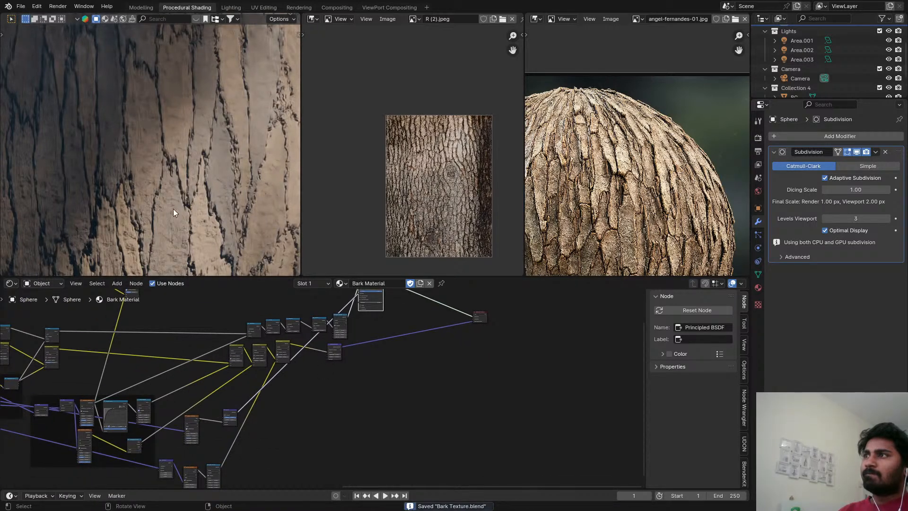
pyautogui.press('z')
pyautogui.click(376, 7)
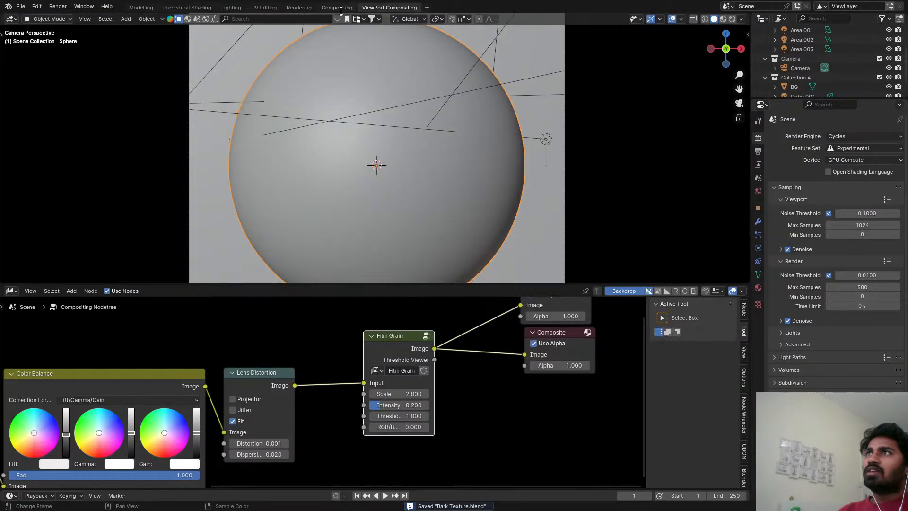
# Start a fresh render in the Rendering workspace and examine the bark pattern across the whole sphere.
pyautogui.click(299, 7)
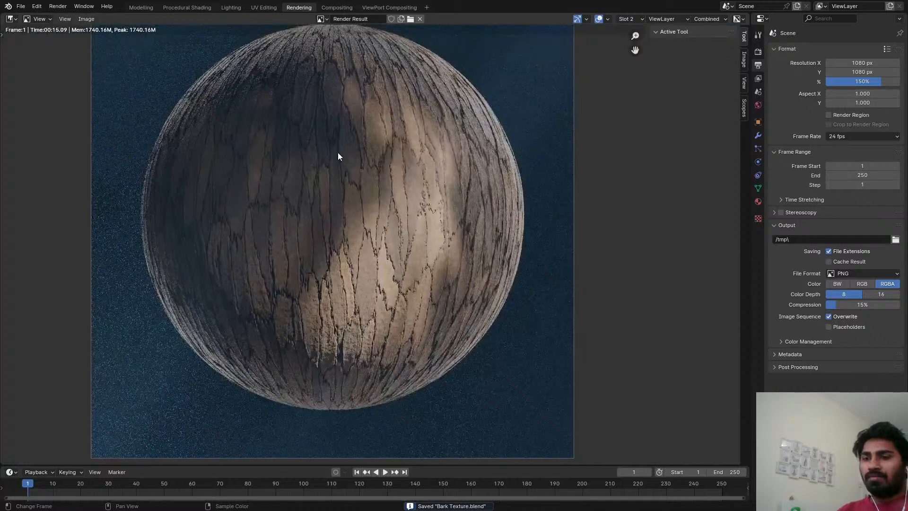
pyautogui.press('F12')
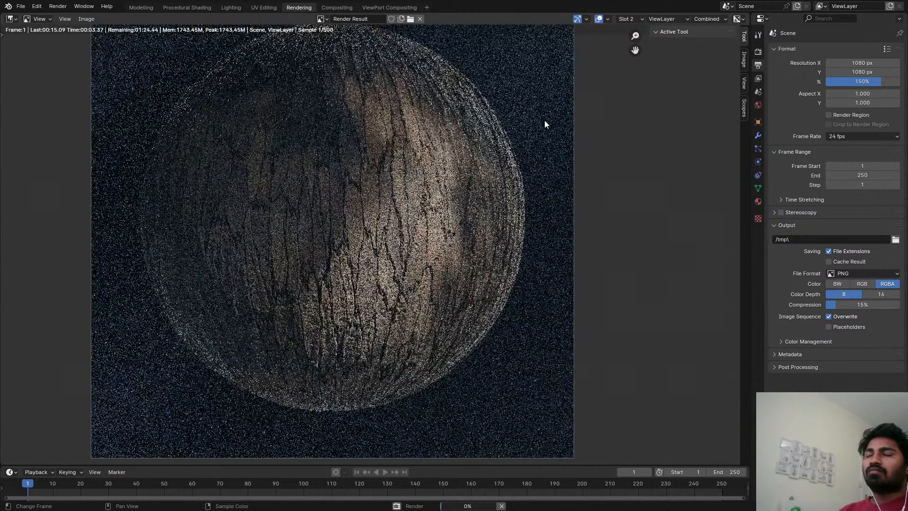
pyautogui.scroll(-1, 418, 256)
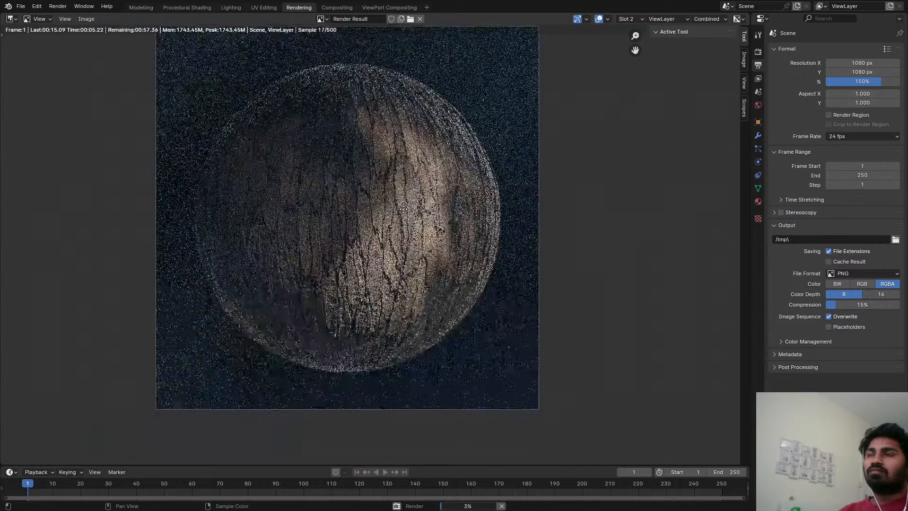
pyautogui.scroll(4, 417, 259)
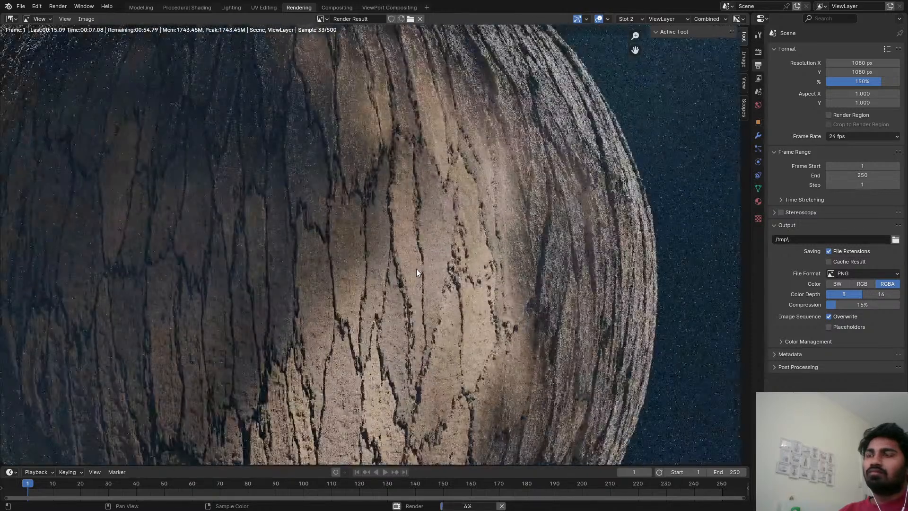
pyautogui.scroll(-4, 417, 272)
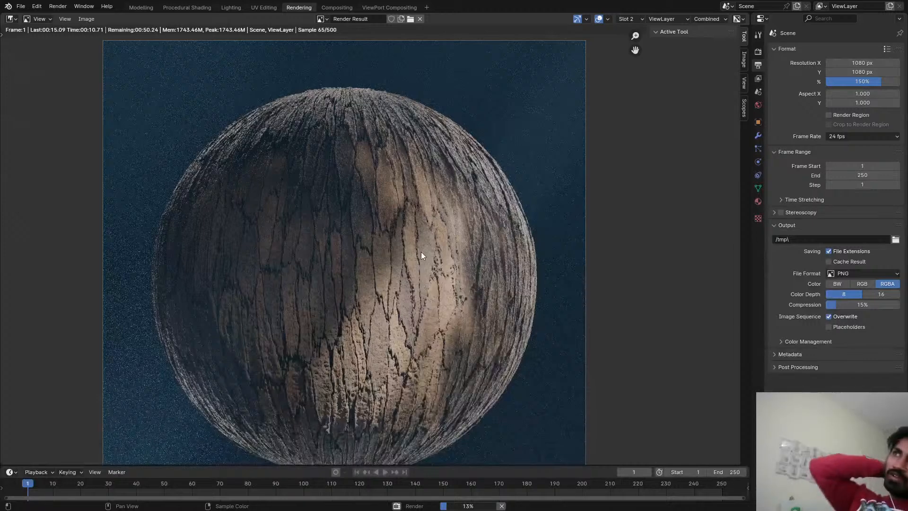
pyautogui.scroll(-1, 431, 252)
pyautogui.scroll(2, 441, 243)
pyautogui.scroll(-3, 441, 239)
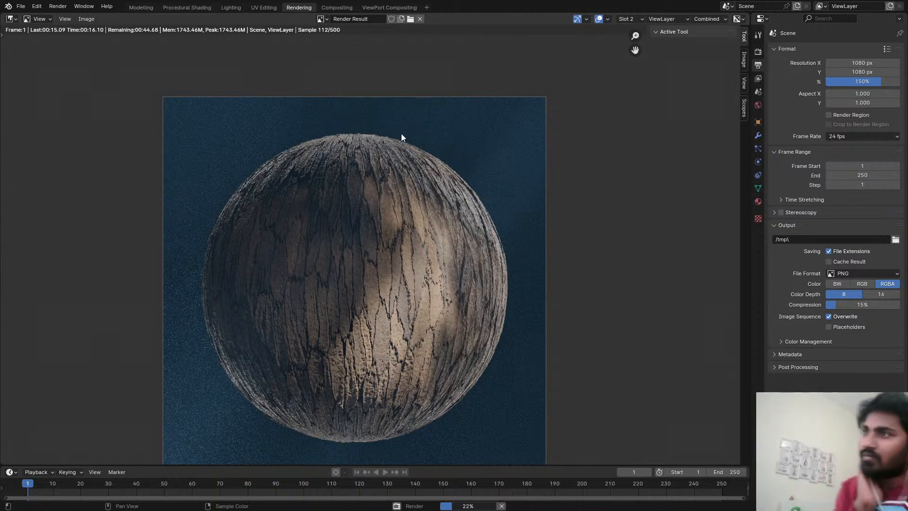
# Examine the cracks on the upper and lit parts of the rendered sphere up close, and cancel the render.
pyautogui.scroll(2, 398, 246)
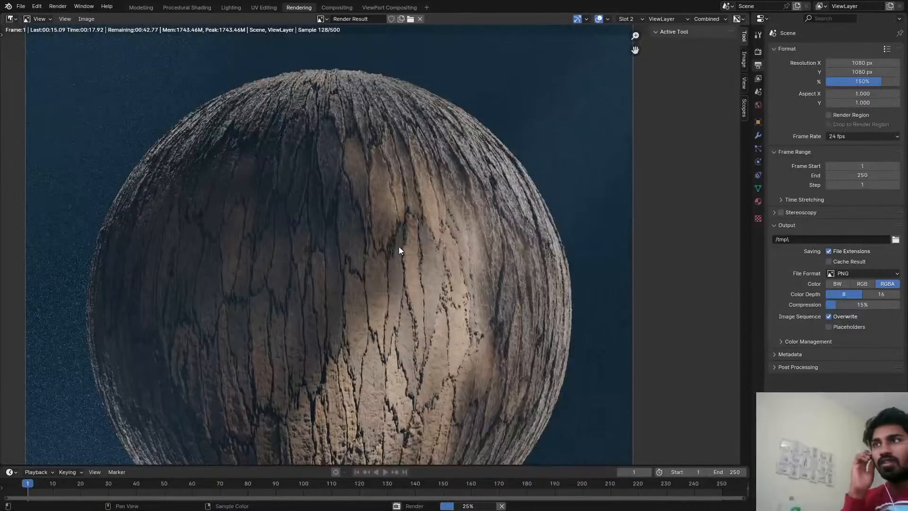
pyautogui.scroll(3, 396, 239)
pyautogui.moveTo(418, 64); pyautogui.dragTo(400, 160, button='middle')
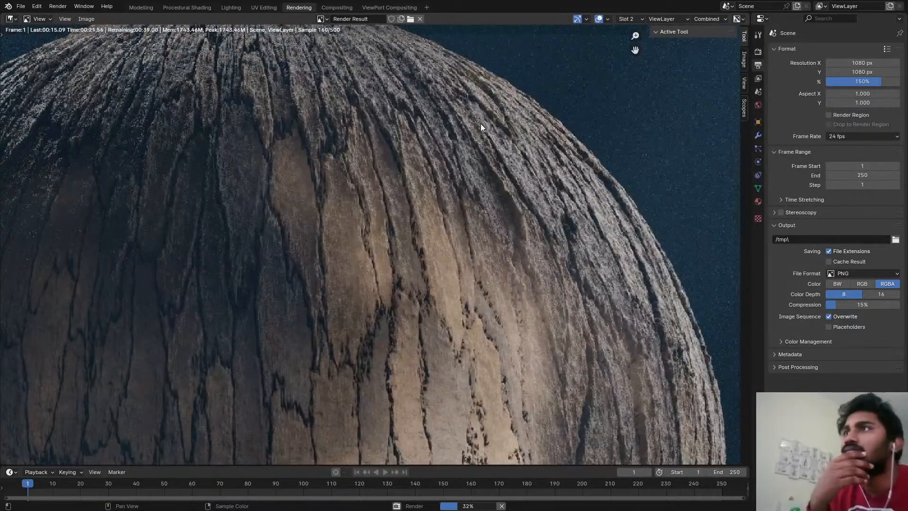
pyautogui.scroll(-3, 490, 217)
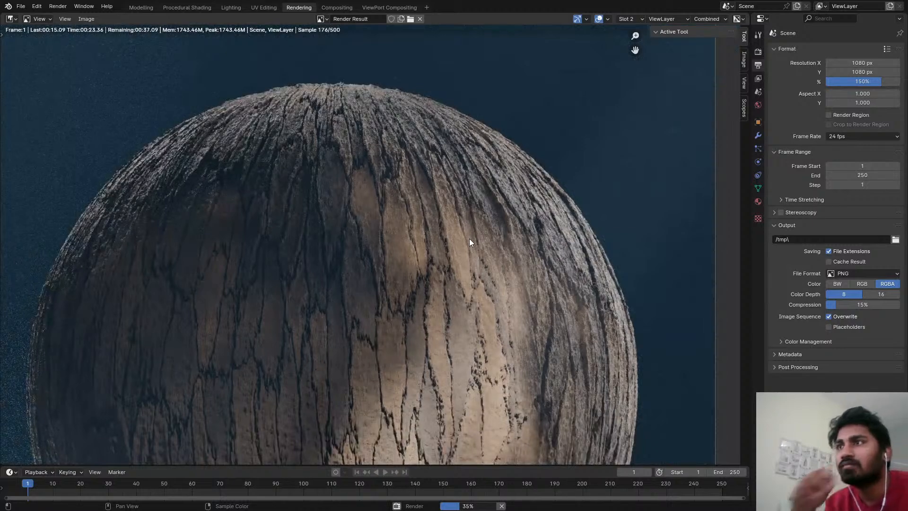
pyautogui.scroll(2, 458, 242)
pyautogui.moveTo(462, 297); pyautogui.dragTo(493, 239, button='middle')
pyautogui.scroll(-3, 493, 240)
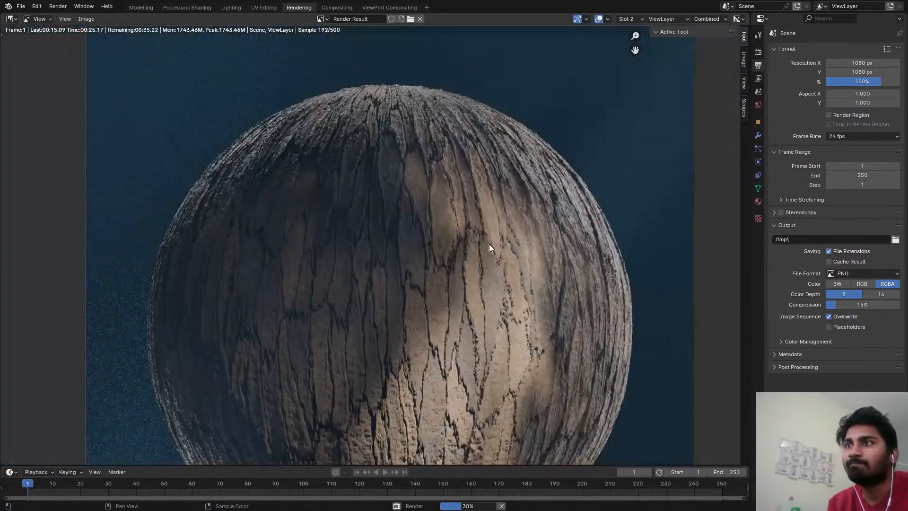
pyautogui.scroll(3, 461, 273)
pyautogui.press('Escape')
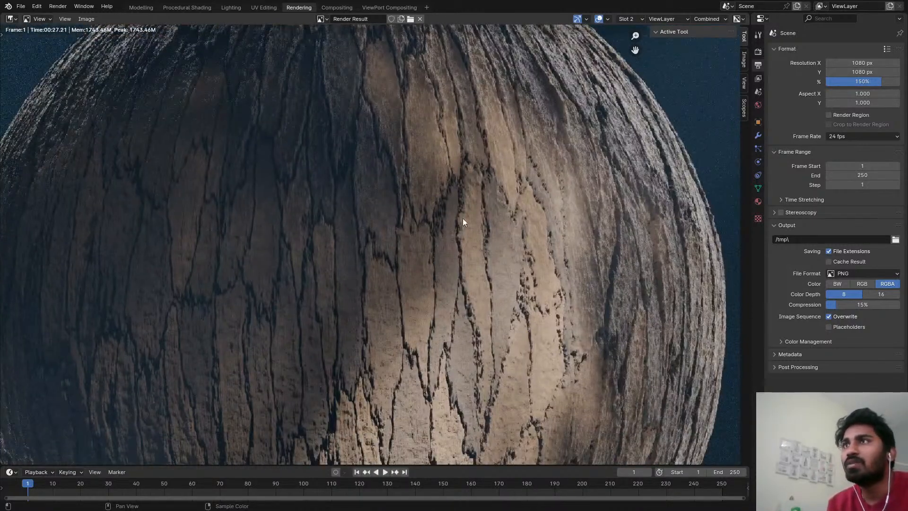
# In the Procedural Shading workspace, set the Scale vector node after the noise Subtract node to 0.2.
pyautogui.click(180, 8)
pyautogui.moveTo(227, 414)
pyautogui.mouseDown(button='middle')
pyautogui.moveTo(544, 338)
pyautogui.moveTo(114, 357)
pyautogui.mouseUp(button='middle')
pyautogui.scroll(5, 310, 359)
pyautogui.moveTo(310, 360)
pyautogui.mouseDown(button='middle')
pyautogui.moveTo(268, 355)
pyautogui.moveTo(306, 366)
pyautogui.mouseUp(button='middle')
pyautogui.scroll(2, 306, 366)
pyautogui.click(342, 377)
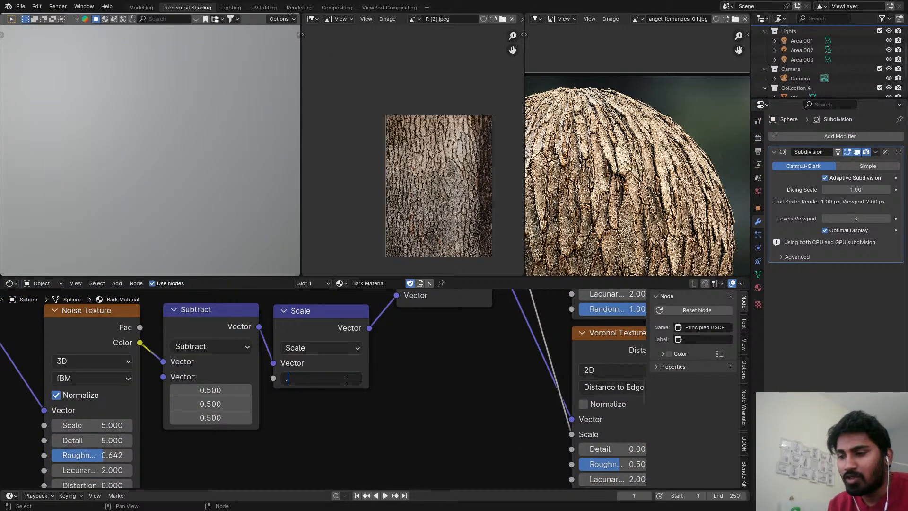
pyautogui.press('Return')
# Set the distortion Noise Texture's Detail to 4 and save the file.
pyautogui.scroll(-1, 255, 416)
pyautogui.moveTo(128, 455); pyautogui.dragTo(239, 423, button='middle')
pyautogui.scroll(3, 240, 423)
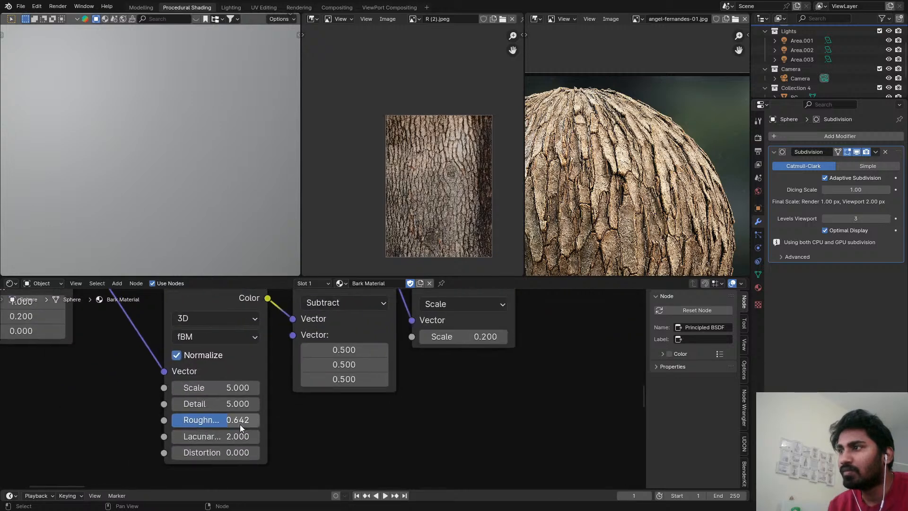
pyautogui.click(243, 405)
pyautogui.write('4')
pyautogui.press('Return')
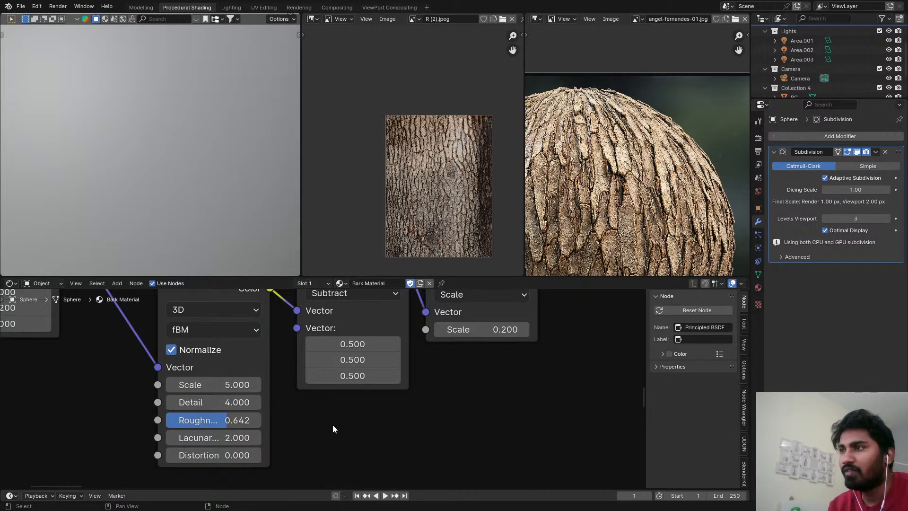
pyautogui.hotkey('ctrl', 's')
# Render the sphere again, compare the bark cracks up close and from a distance, and cancel the render.
pyautogui.scroll(-4, 331, 242)
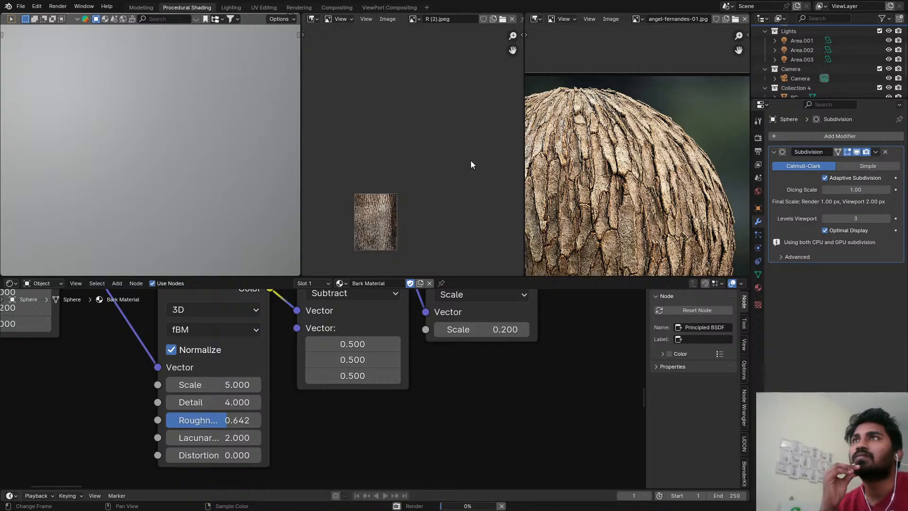
pyautogui.click(298, 7)
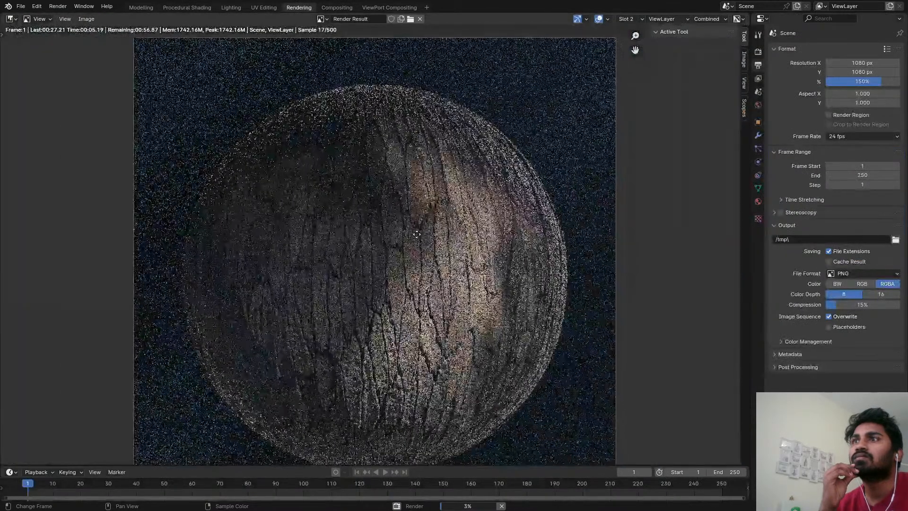
pyautogui.scroll(3, 482, 336)
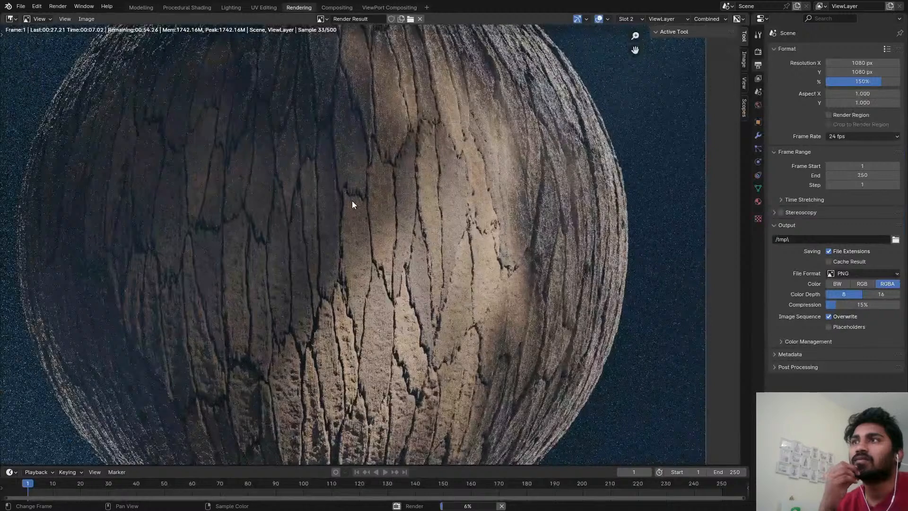
pyautogui.moveTo(368, 325); pyautogui.dragTo(374, 278, button='middle')
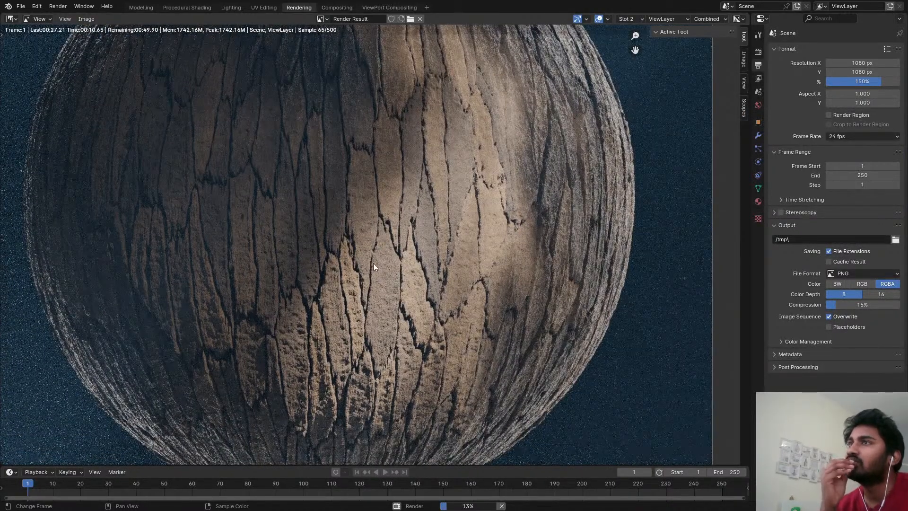
pyautogui.scroll(3, 387, 283)
pyautogui.scroll(-4, 387, 283)
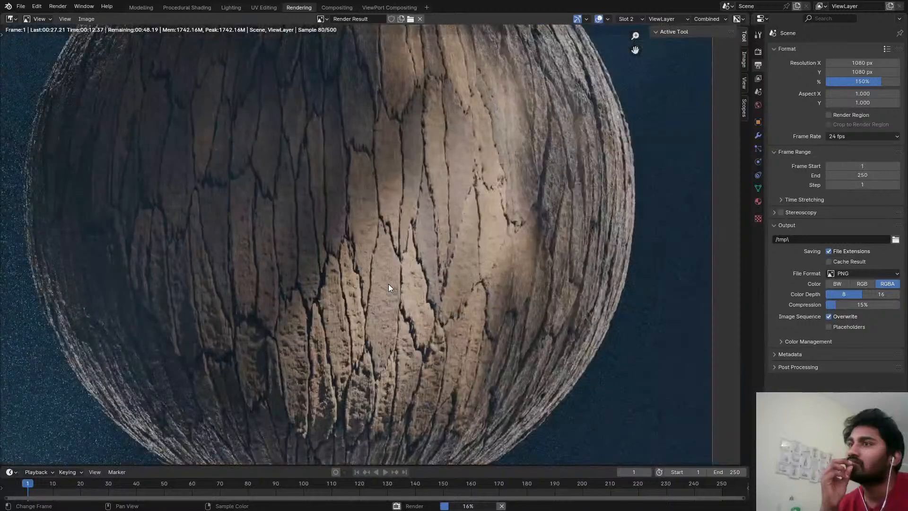
pyautogui.scroll(-2, 395, 260)
pyautogui.moveTo(395, 260); pyautogui.dragTo(398, 344, button='middle')
pyautogui.scroll(1, 395, 275)
pyautogui.scroll(-2, 397, 278)
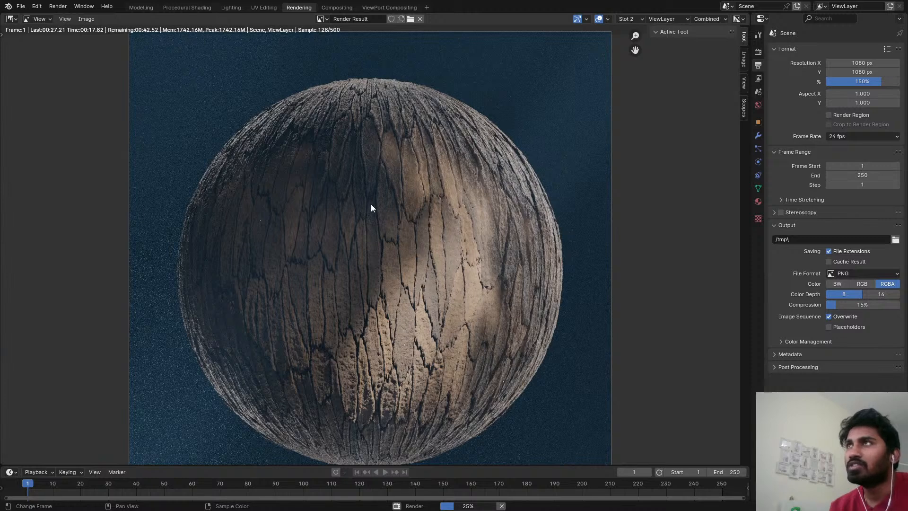
pyautogui.press('Escape')
# Return to the Procedural Shading workspace, save the file, and switch the viewport to Rendered shading.
pyautogui.click(191, 9)
pyautogui.hotkey('ctrl', 's')
pyautogui.scroll(-7, 217, 175)
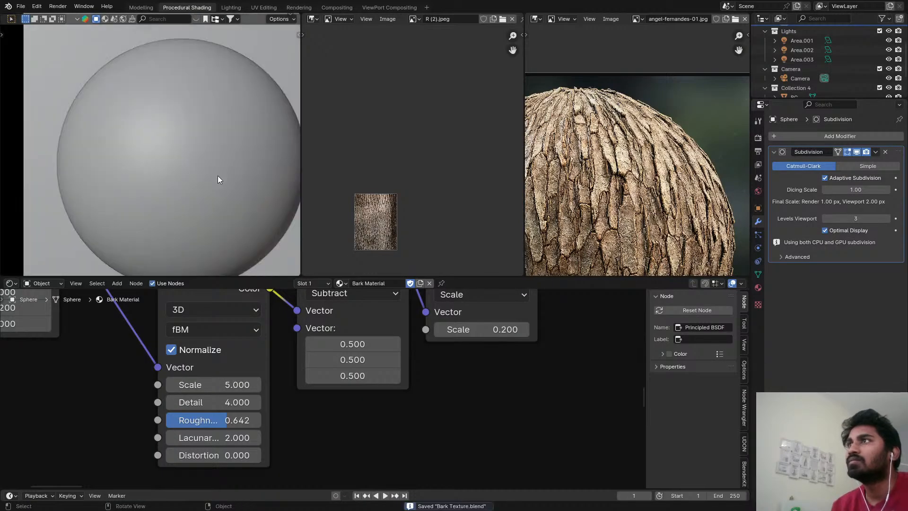
pyautogui.press('z')
pyautogui.click(213, 110)
pyautogui.scroll(-8, 404, 359)
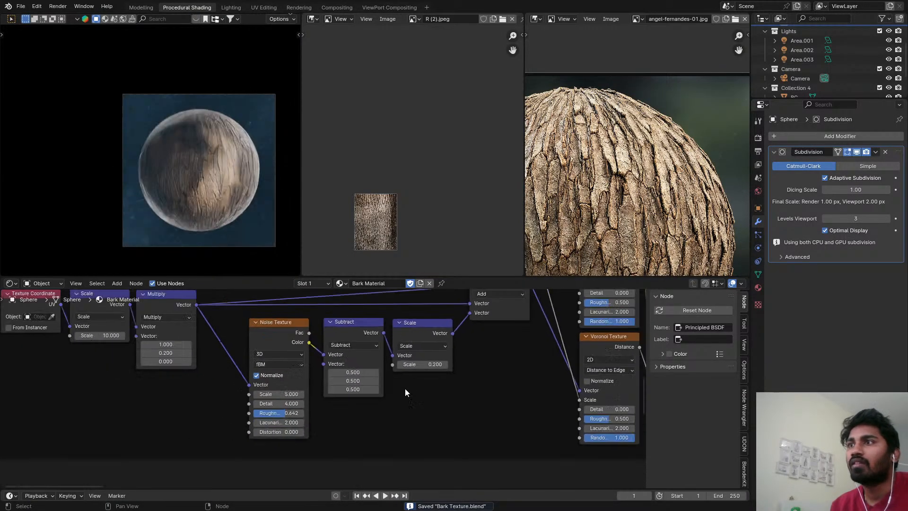
# Preview the lower Voronoi Texture of the first node frame on the sphere.
pyautogui.scroll(-2, 322, 378)
pyautogui.scroll(5, 175, 161)
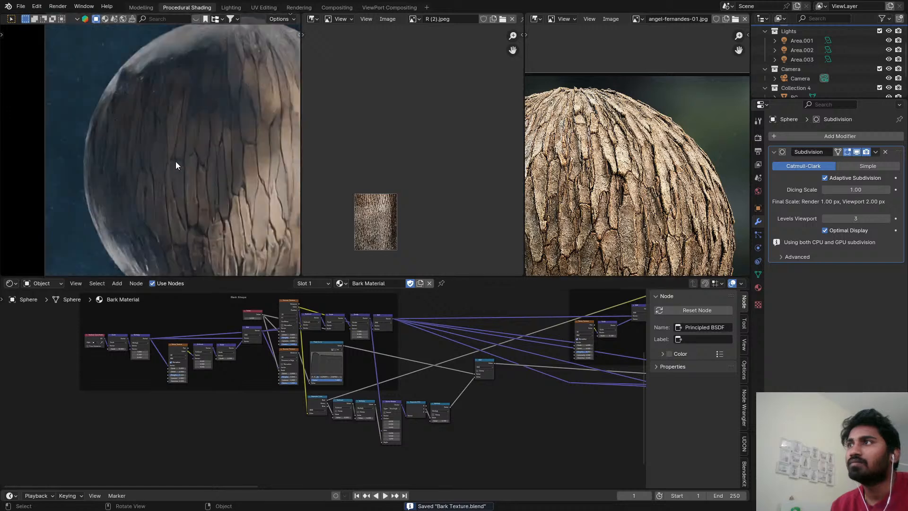
pyautogui.scroll(-5, 413, 339)
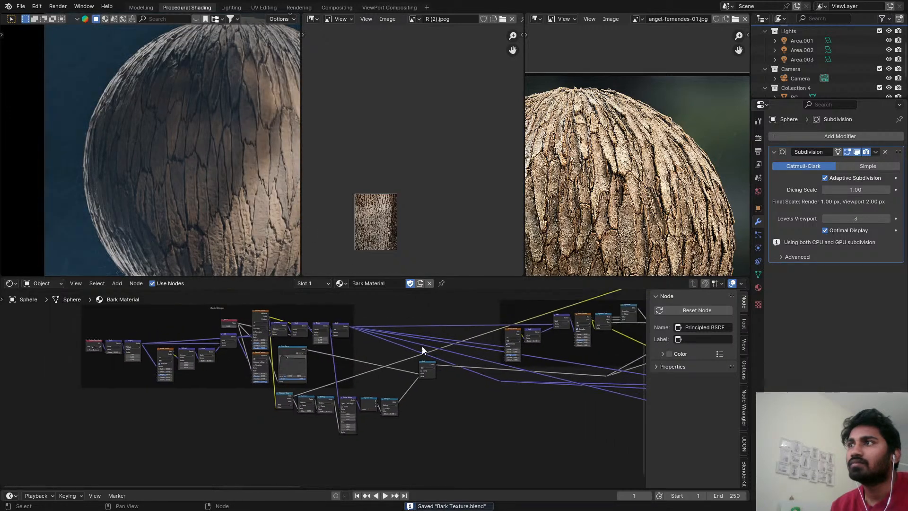
pyautogui.scroll(7, 457, 342)
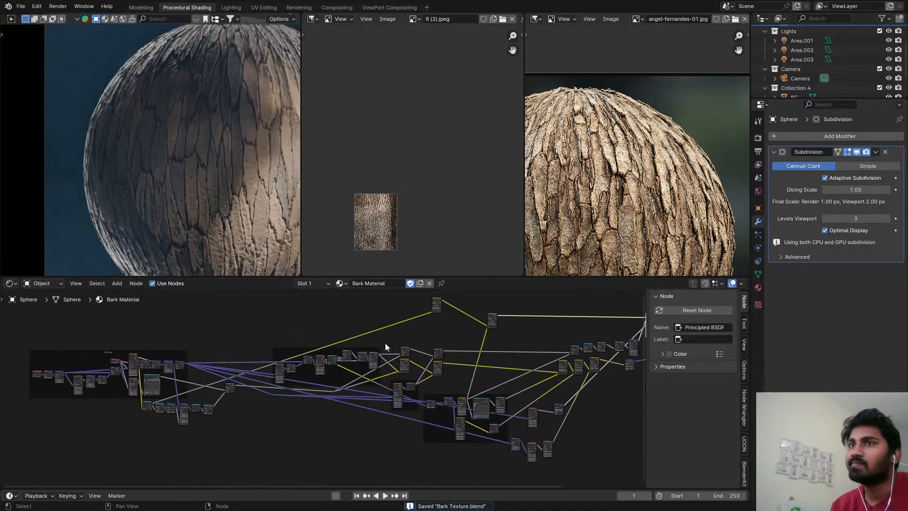
pyautogui.scroll(3, 427, 331)
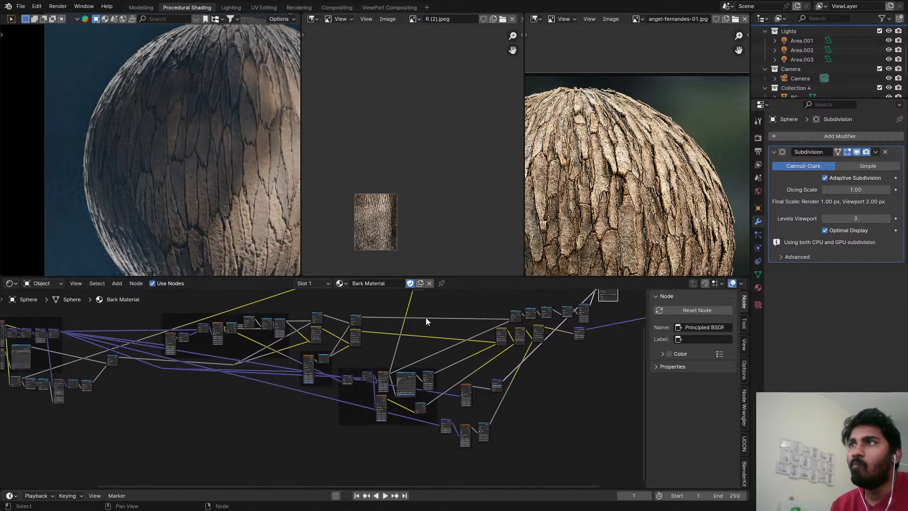
pyautogui.scroll(3, 375, 353)
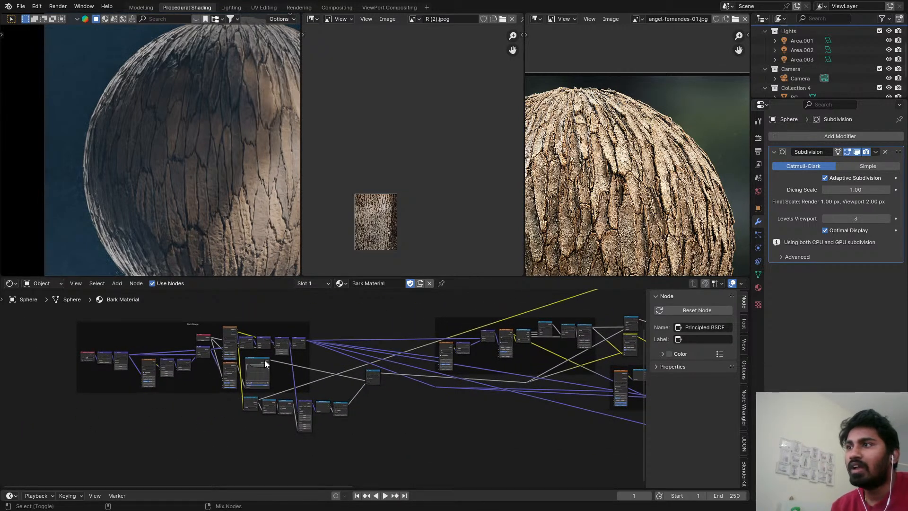
pyautogui.keyDown('ctrl'); pyautogui.keyDown('shift'); pyautogui.click(231, 365); pyautogui.keyUp('shift'); pyautogui.keyUp('ctrl')
# Insert a Math node on the previewed Voronoi Texture's output link and place it in the free space above the other nodes.
pyautogui.moveTo(373, 327)
pyautogui.mouseDown(button='middle')
pyautogui.moveTo(368, 335)
pyautogui.moveTo(373, 330)
pyautogui.mouseUp(button='middle')
pyautogui.hotkey('shift', 'a')
pyautogui.write('math')
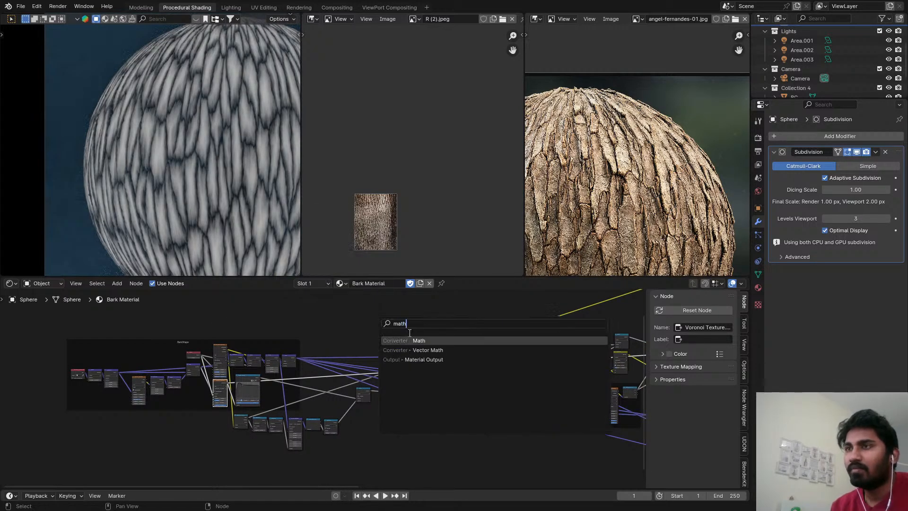
pyautogui.press('Return')
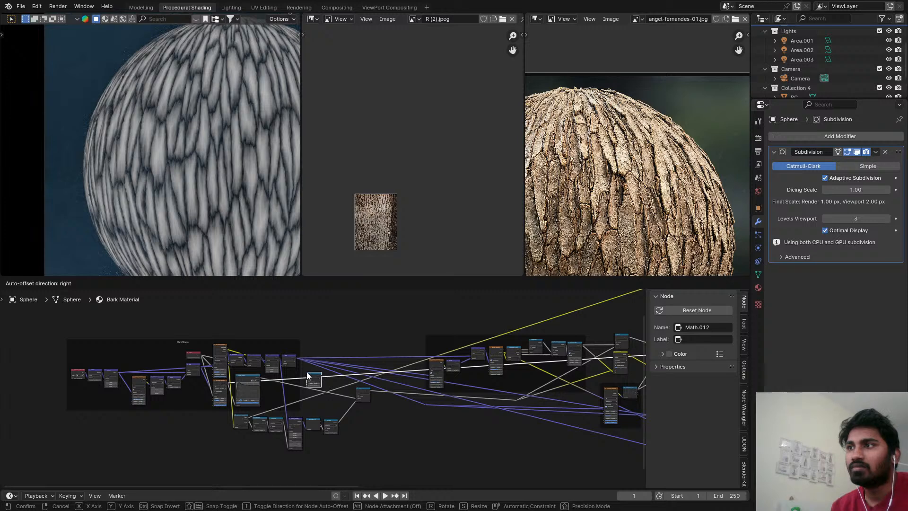
pyautogui.click(308, 376)
pyautogui.moveTo(309, 376); pyautogui.dragTo(599, 326)
pyautogui.moveTo(629, 326); pyautogui.dragTo(506, 356, button='middle')
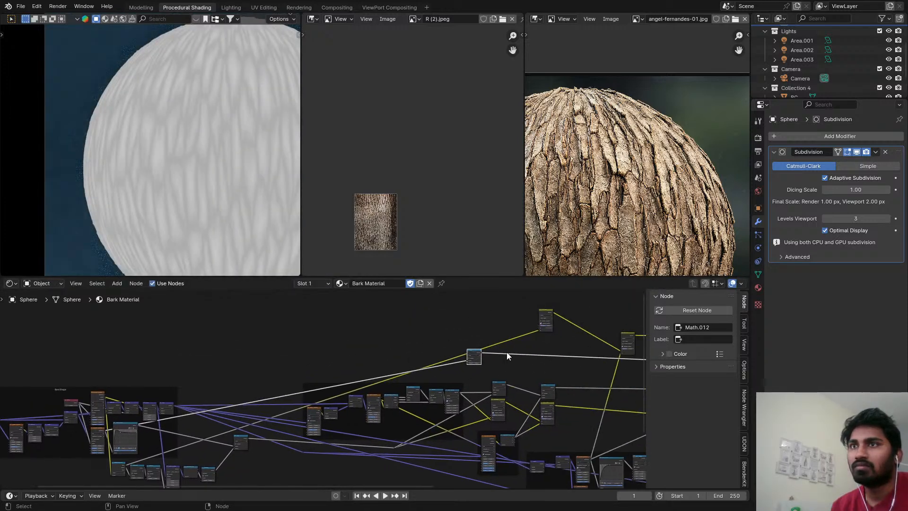
# Change the new Math node's operation to Power with an exponent of 5.
pyautogui.scroll(5, 458, 351)
pyautogui.click(434, 363)
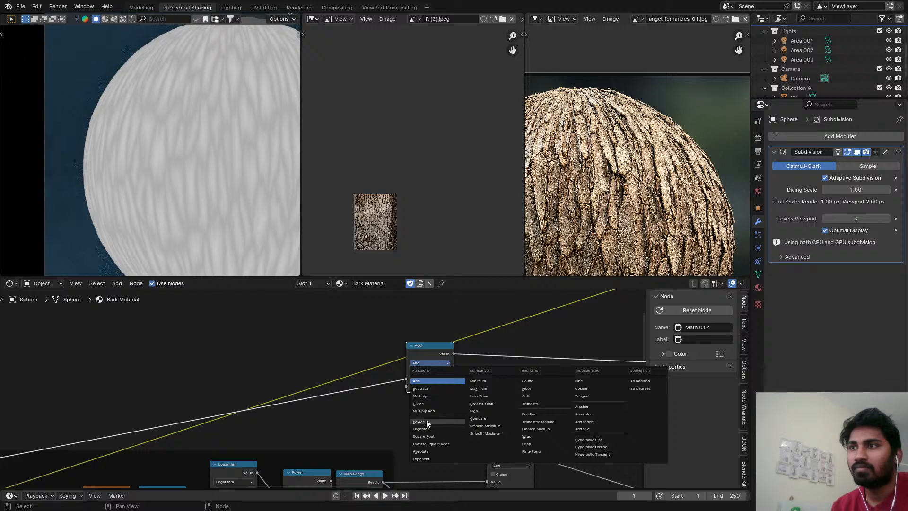
pyautogui.click(426, 420)
pyautogui.click(438, 386)
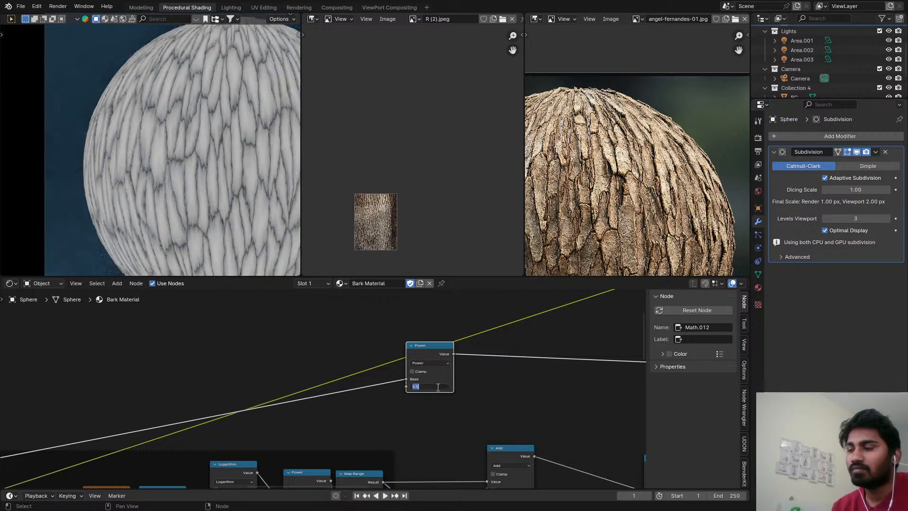
pyautogui.write('3')
pyautogui.press('Return')
# Set the Power node's exponent to 0.23 and move the node further along its link.
pyautogui.scroll(3, 459, 367)
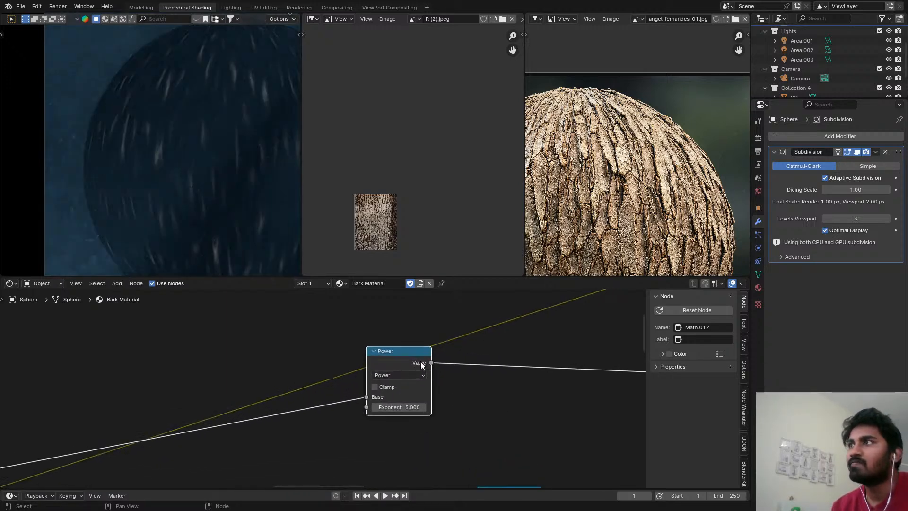
pyautogui.click(411, 409)
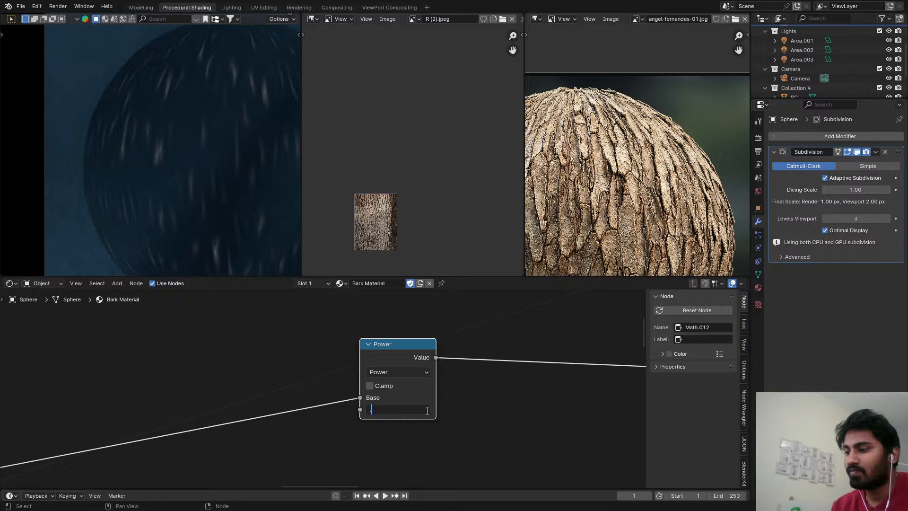
pyautogui.press('Return')
pyautogui.moveTo(404, 357); pyautogui.dragTo(487, 351)
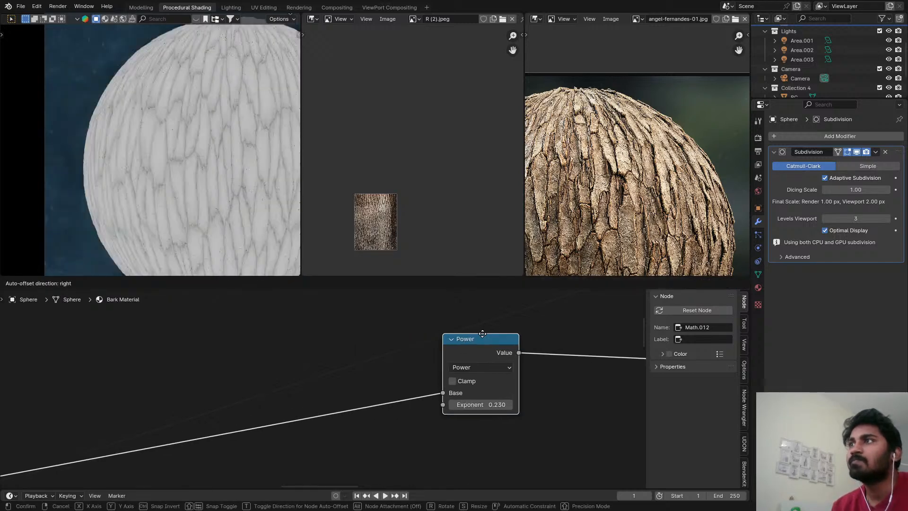
# Place the Power node below the first Soft Light mix node with Clamp enabled, and select that mix node.
pyautogui.scroll(4, 248, 201)
pyautogui.scroll(-6, 497, 351)
pyautogui.moveTo(562, 344); pyautogui.dragTo(354, 370, button='middle')
pyautogui.scroll(-4, 364, 371)
pyautogui.scroll(2, 348, 369)
pyautogui.moveTo(286, 380); pyautogui.dragTo(384, 371)
pyautogui.scroll(-2, 367, 399)
pyautogui.moveTo(384, 372); pyautogui.dragTo(334, 416, button='middle')
pyautogui.scroll(3, 346, 411)
pyautogui.scroll(-1, 334, 416)
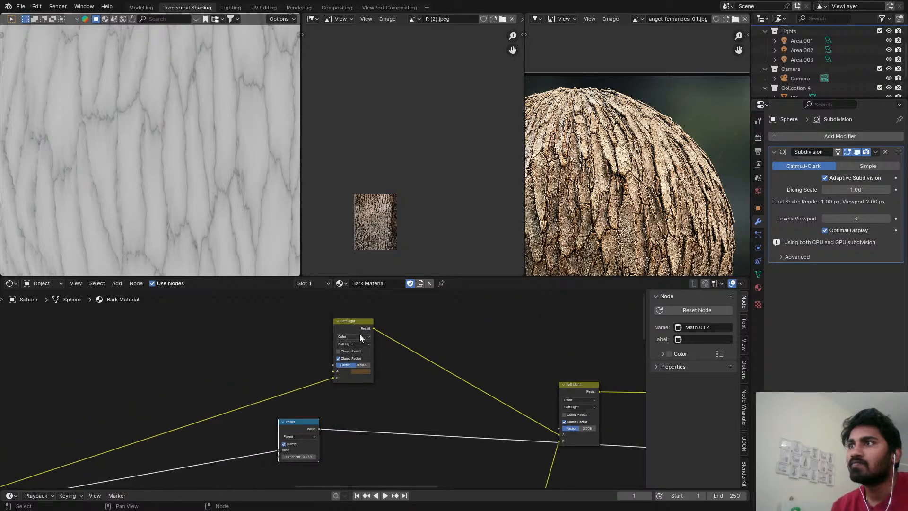
pyautogui.click(359, 328)
pyautogui.press('\\')
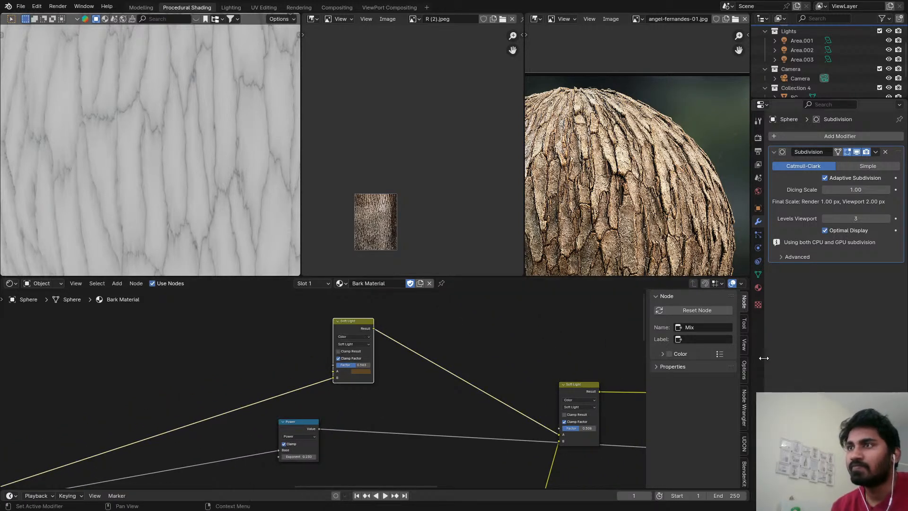
pyautogui.moveTo(575, 383); pyautogui.dragTo(448, 376, button='middle')
pyautogui.scroll(-3, 448, 376)
pyautogui.press('\\')
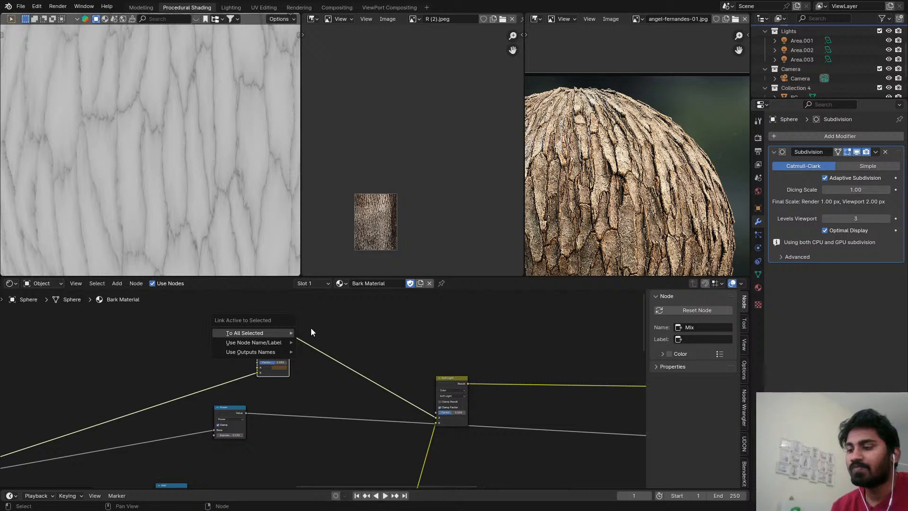
pyautogui.press('\\')
pyautogui.moveTo(373, 338)
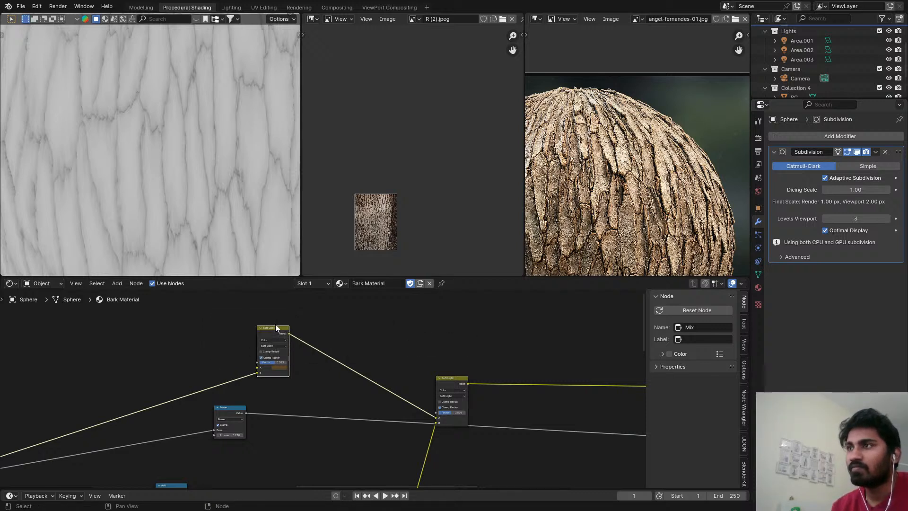
pyautogui.press('\\')
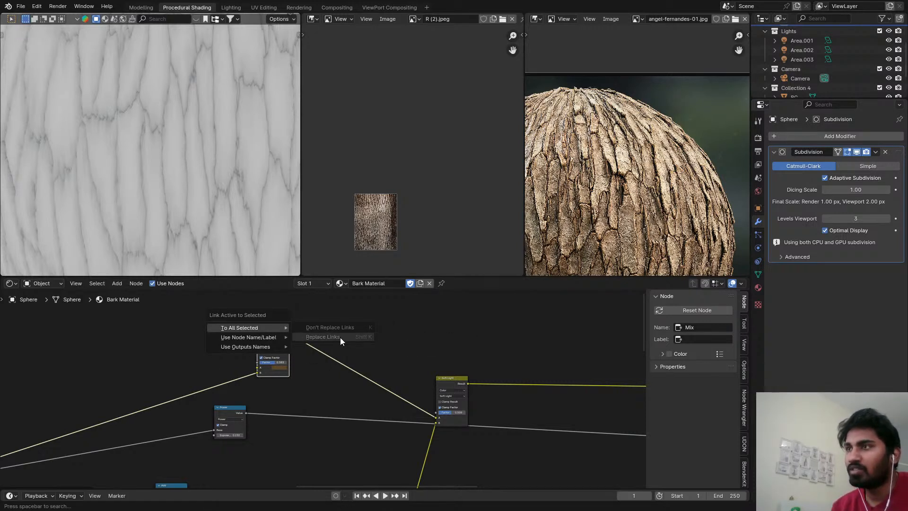
# Duplicate the first Soft Light mix node onto its output link and connect the Power value to the duplicate's Factor.
pyautogui.hotkey('shift', 'd')
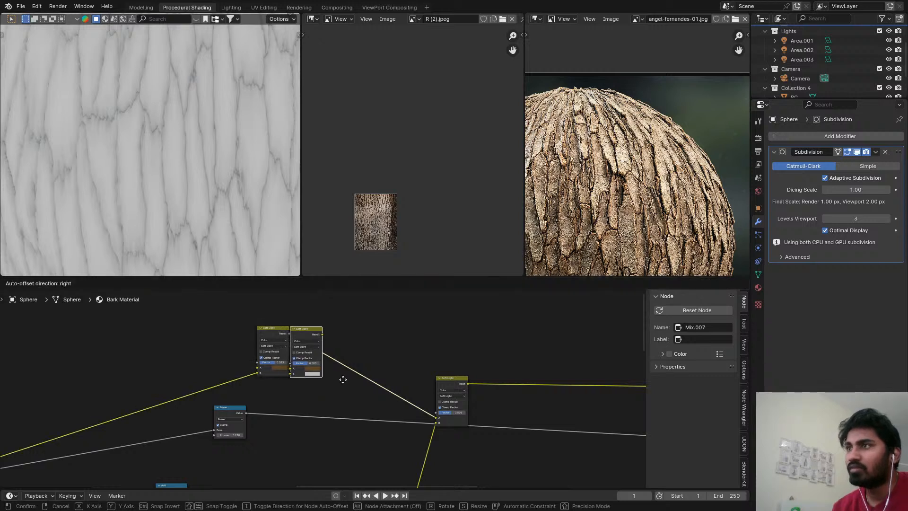
pyautogui.click(360, 376)
pyautogui.scroll(2, 288, 378)
pyautogui.moveTo(235, 424); pyautogui.dragTo(330, 350)
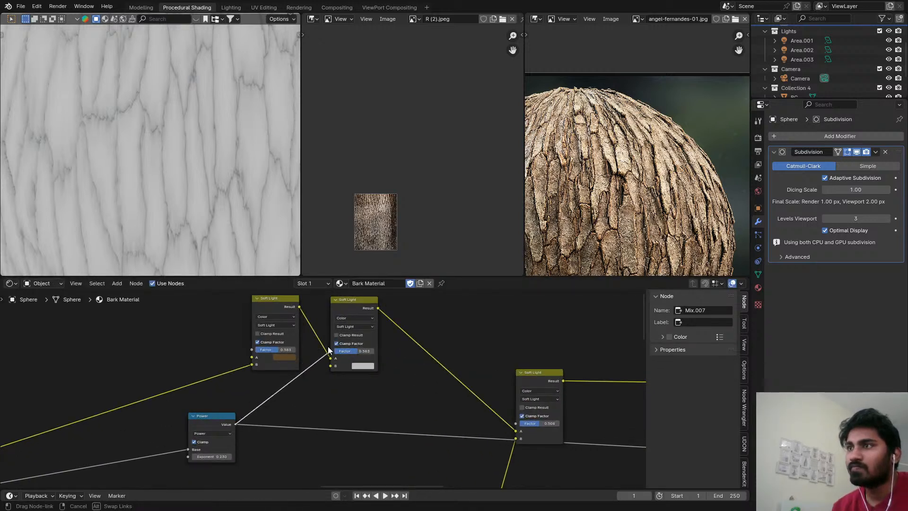
# Preview the duplicated mix node on the sphere and change its blending mode to Multiply.
pyautogui.keyDown('ctrl'); pyautogui.click(361, 313); pyautogui.keyUp('ctrl')
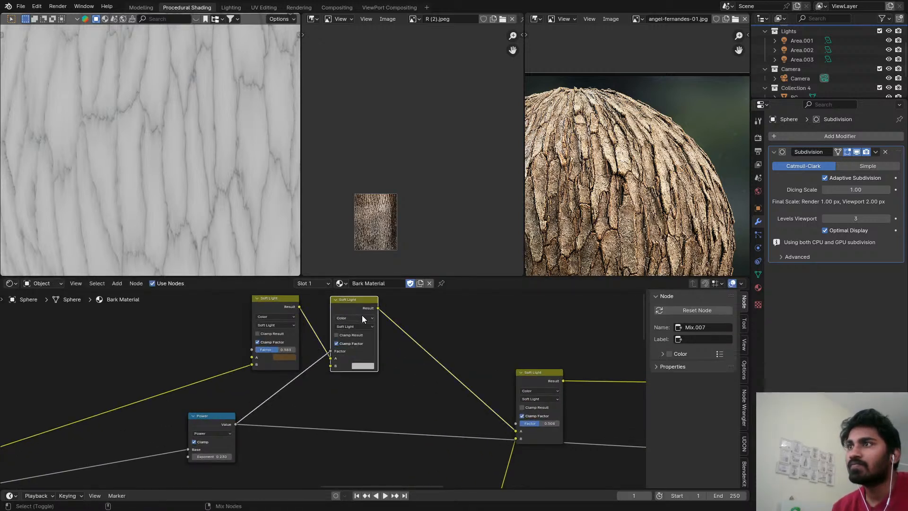
pyautogui.keyDown('ctrl'); pyautogui.keyDown('shift'); pyautogui.click(375, 304); pyautogui.keyUp('shift'); pyautogui.keyUp('ctrl')
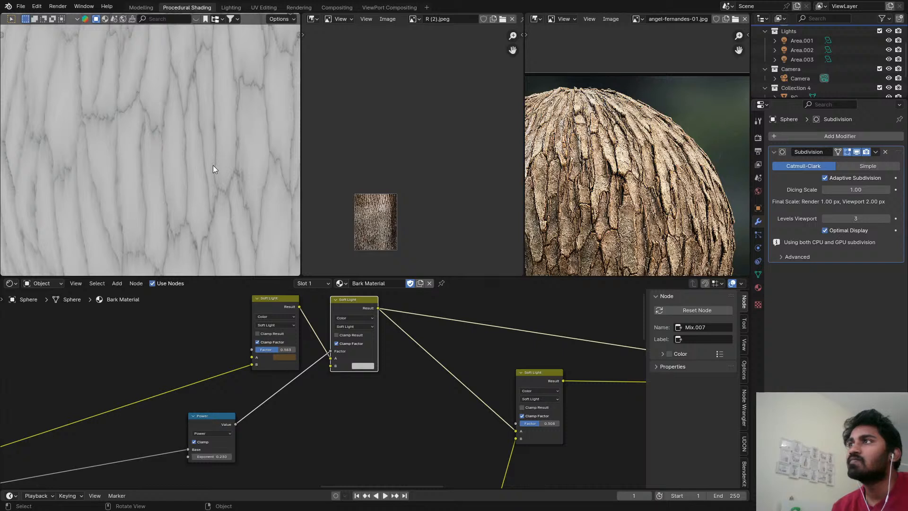
pyautogui.scroll(1, 342, 365)
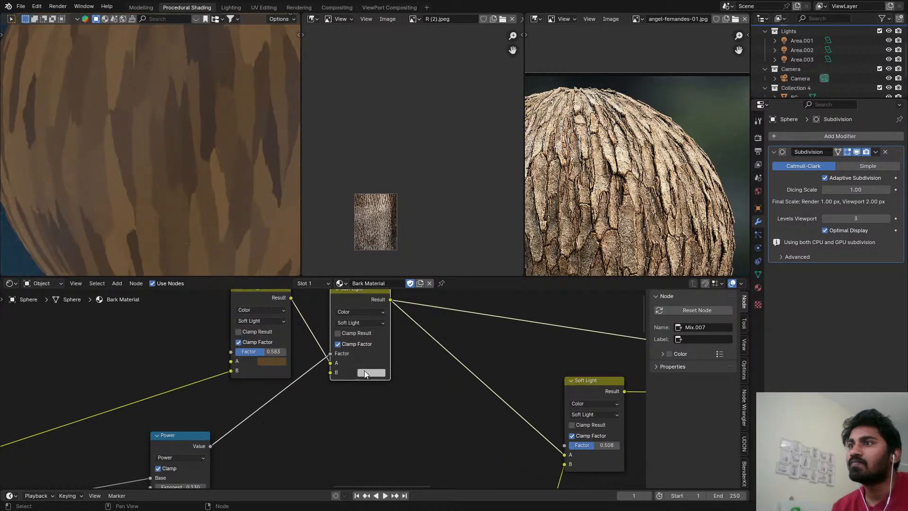
pyautogui.click(364, 372)
pyautogui.click(357, 323)
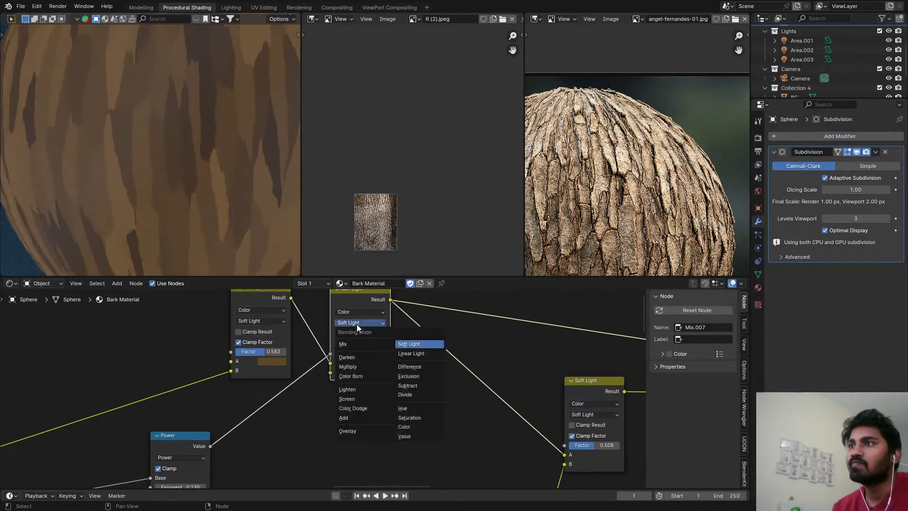
pyautogui.click(358, 313)
pyautogui.click(347, 316)
pyautogui.click(350, 323)
pyautogui.click(359, 362)
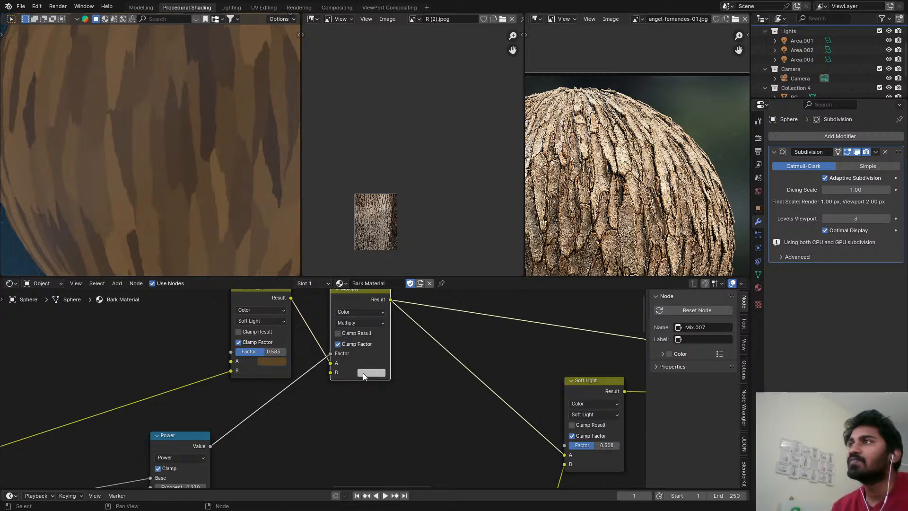
# Preview the Principled BSDF on the sphere, save the file and inspect the shaded bark up close and from afar.
pyautogui.scroll(-5, 161, 190)
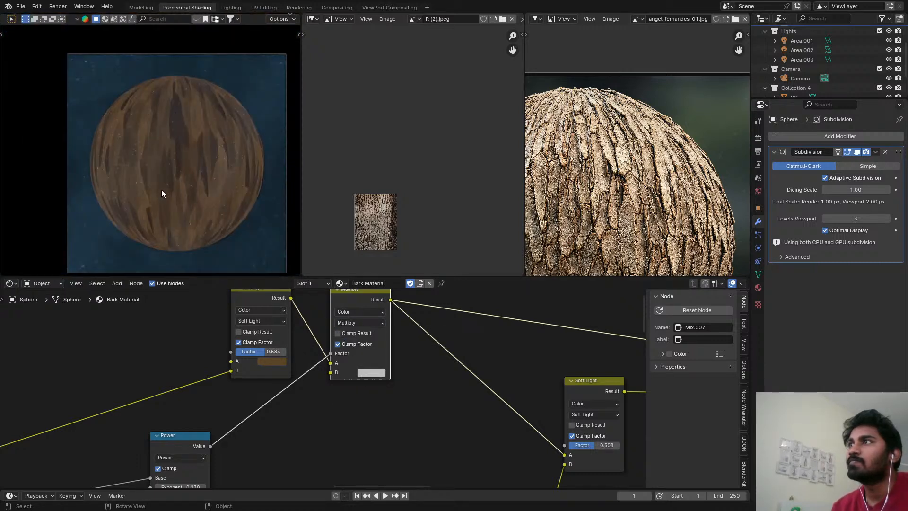
pyautogui.scroll(-4, 378, 311)
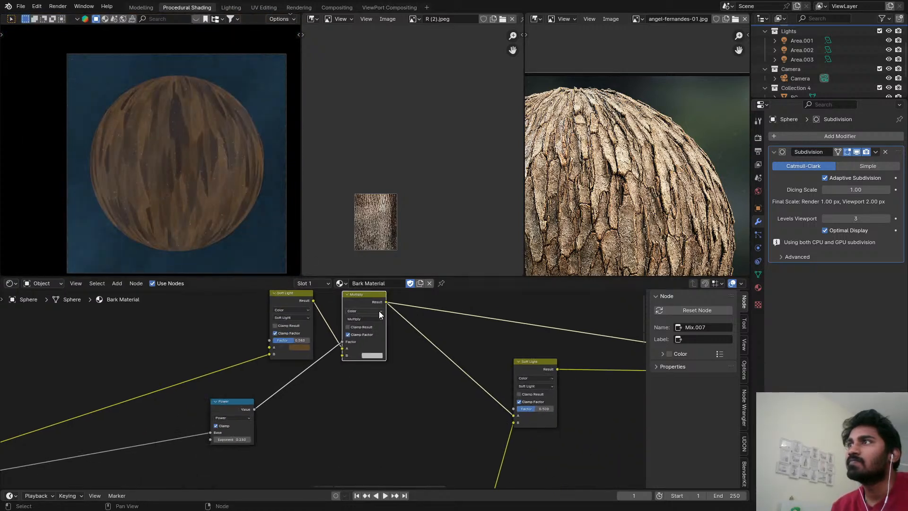
pyautogui.moveTo(524, 315); pyautogui.dragTo(404, 334, button='middle')
pyautogui.scroll(2, 404, 334)
pyautogui.moveTo(570, 370); pyautogui.dragTo(414, 379, button='middle')
pyautogui.scroll(-1, 414, 379)
pyautogui.scroll(-2, 414, 383)
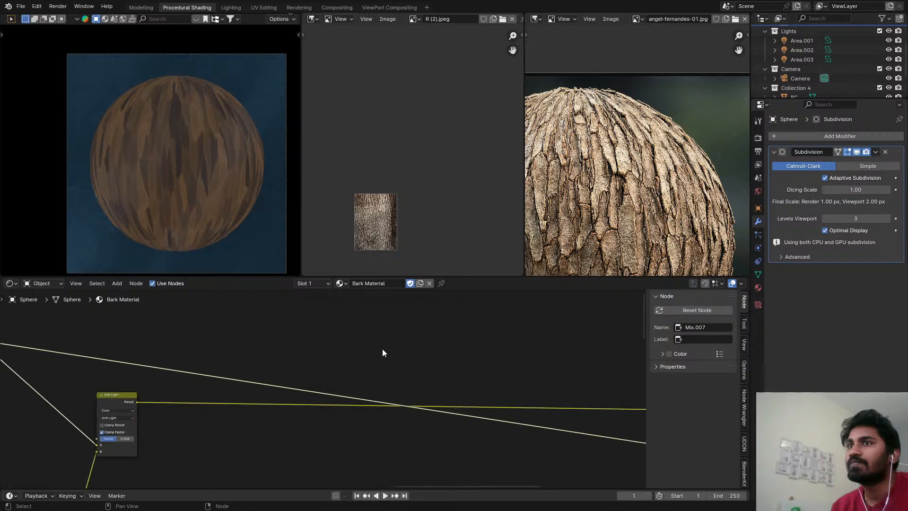
pyautogui.moveTo(382, 351); pyautogui.dragTo(164, 351, button='middle')
pyautogui.click(344, 379)
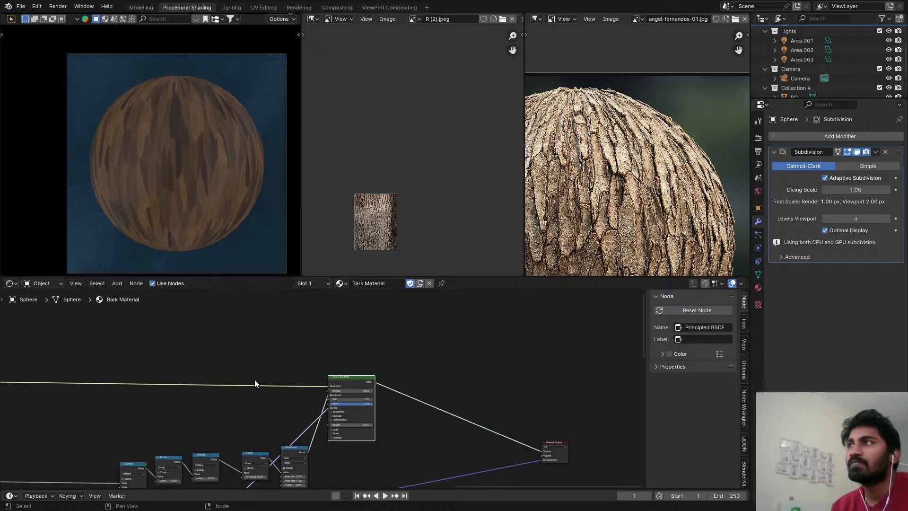
pyautogui.moveTo(254, 379); pyautogui.dragTo(529, 320, button='middle')
pyautogui.scroll(5, 191, 166)
pyautogui.hotkey('ctrl', 's')
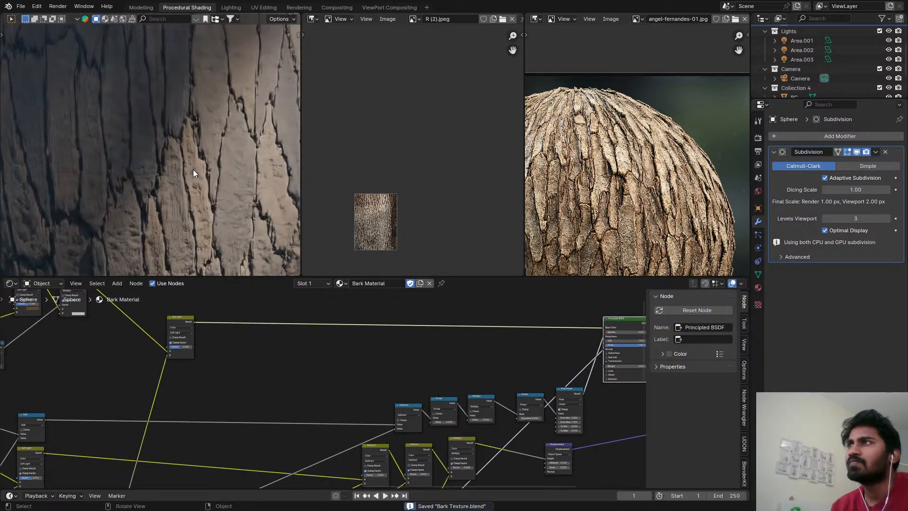
pyautogui.scroll(-2, 193, 175)
pyautogui.scroll(-3, 193, 189)
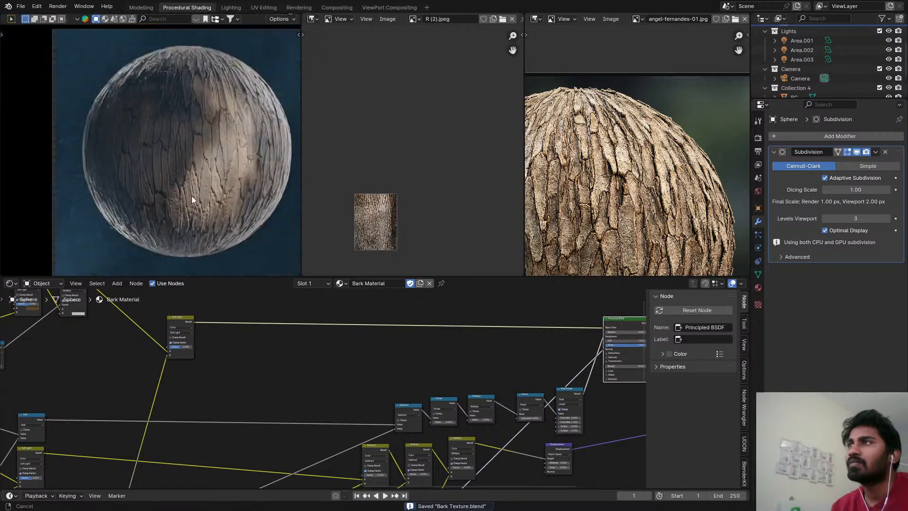
pyautogui.scroll(1, 197, 325)
# Preview the last Soft Light mix node, darken the Multiply node's B colour to a darker grey and save the file.
pyautogui.click(177, 319)
pyautogui.scroll(5, 284, 331)
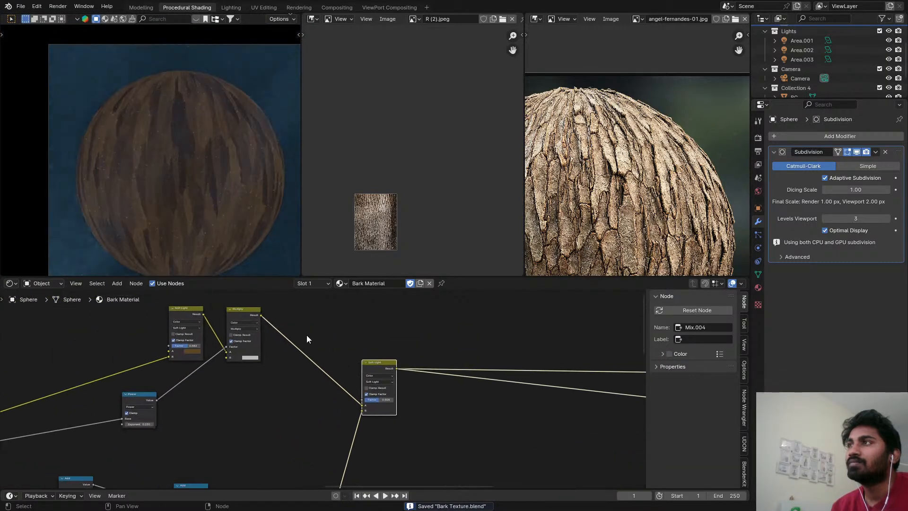
pyautogui.click(241, 382)
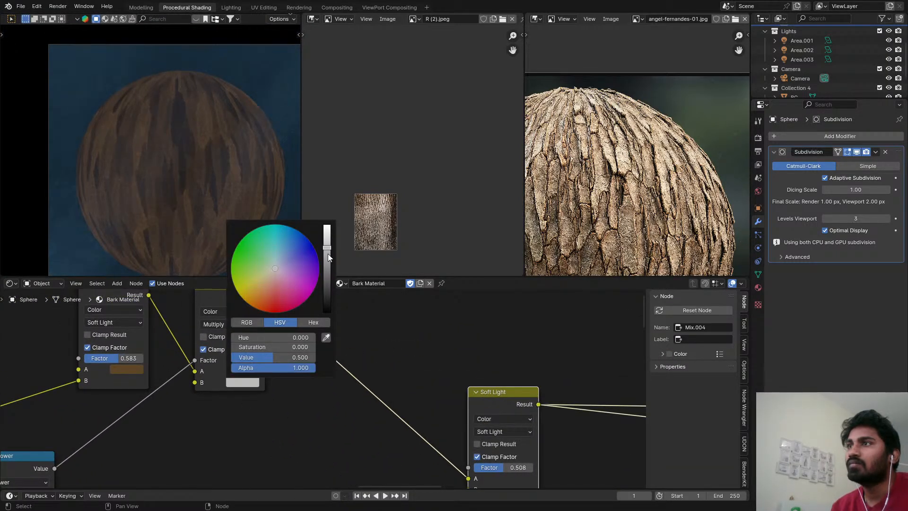
pyautogui.moveTo(327, 254); pyautogui.dragTo(326, 274)
pyautogui.scroll(5, 201, 203)
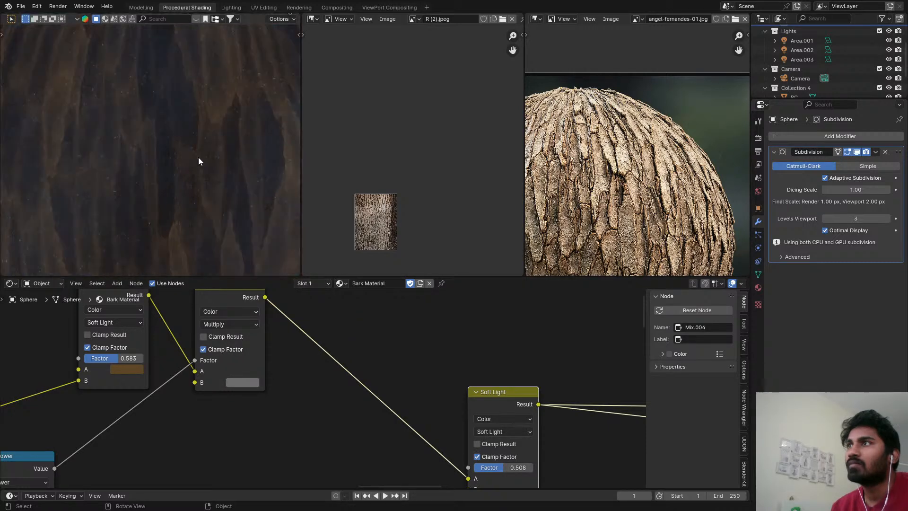
pyautogui.hotkey('ctrl', 's')
# Switch the sphere's preview back to the Principled BSDF, save the file and examine the darkened cracks.
pyautogui.scroll(-5, 232, 106)
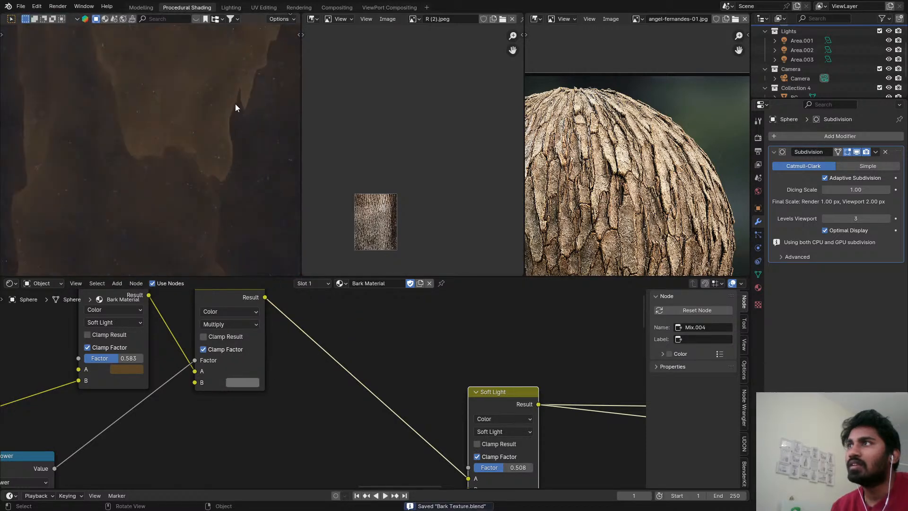
pyautogui.scroll(-2, 188, 298)
pyautogui.scroll(-5, 199, 243)
pyautogui.scroll(-1, 200, 243)
pyautogui.scroll(-4, 357, 326)
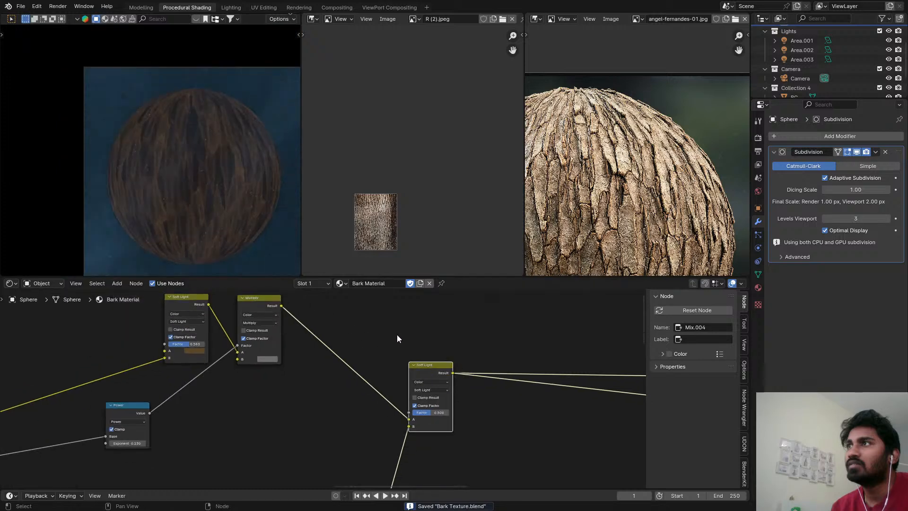
pyautogui.moveTo(464, 369); pyautogui.dragTo(231, 367, button='middle')
pyautogui.scroll(-3, 340, 367)
pyautogui.moveTo(376, 367); pyautogui.dragTo(62, 388, button='middle')
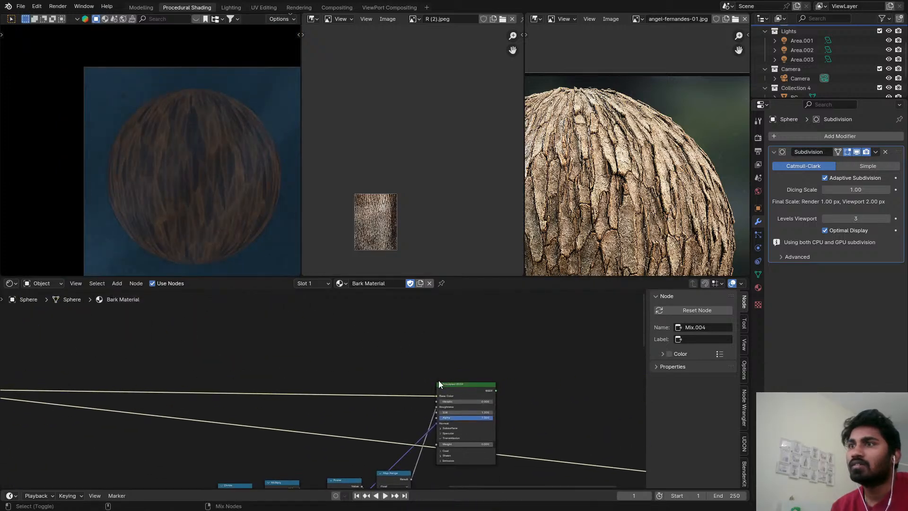
pyautogui.keyDown('ctrl'); pyautogui.keyDown('shift'); pyautogui.click(461, 386); pyautogui.keyUp('shift'); pyautogui.keyUp('ctrl')
pyautogui.hotkey('ctrl', 's')
pyautogui.scroll(3, 221, 180)
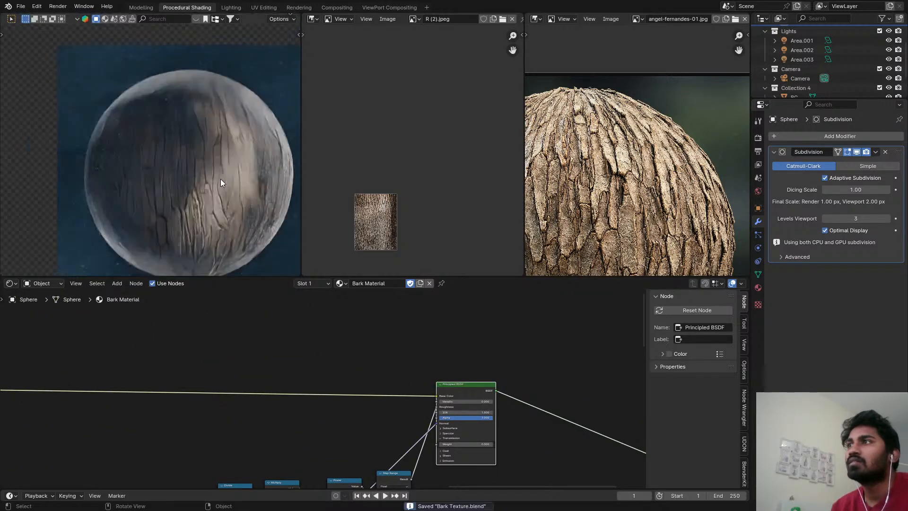
pyautogui.scroll(2, 217, 179)
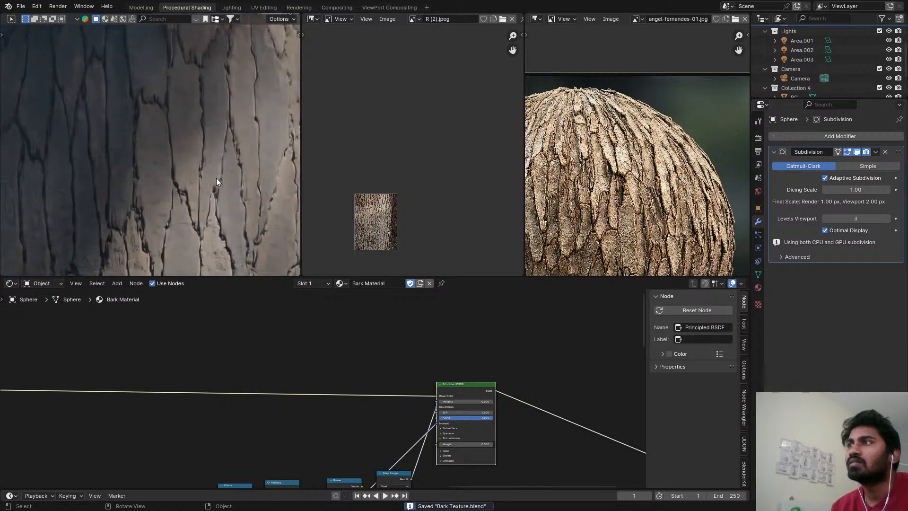
pyautogui.scroll(-2, 216, 180)
# Try a green tint for the first Soft Light mix node's A colour and return it to brown.
pyautogui.moveTo(242, 312); pyautogui.dragTo(593, 360, button='middle')
pyautogui.scroll(6, 431, 345)
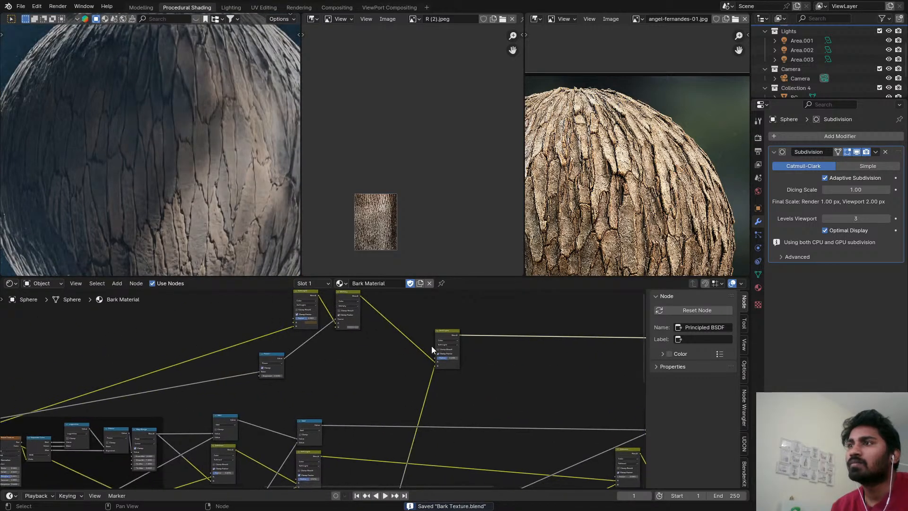
pyautogui.click(377, 373)
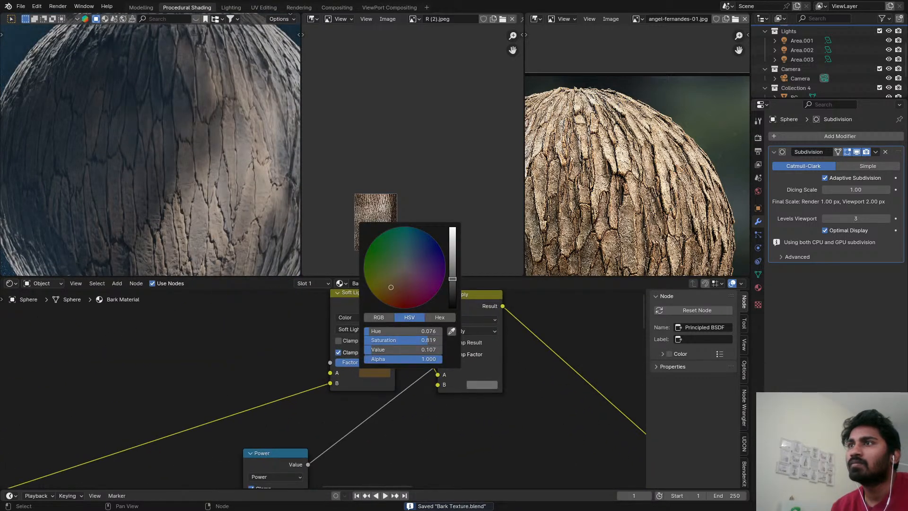
pyautogui.moveTo(390, 287); pyautogui.dragTo(391, 258)
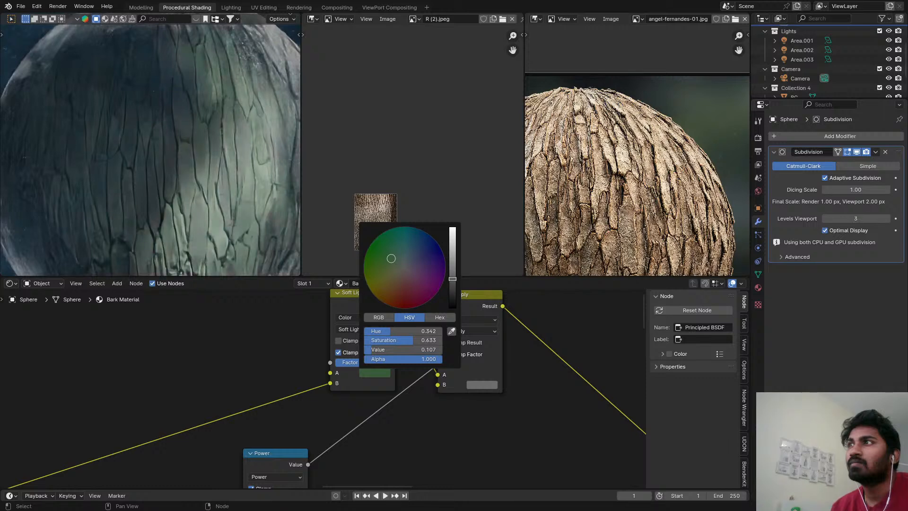
pyautogui.moveTo(391, 259); pyautogui.dragTo(380, 282)
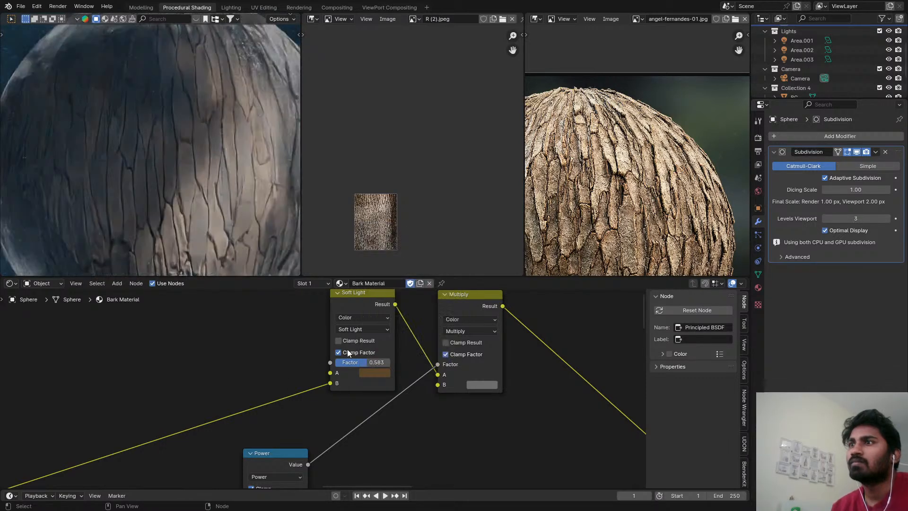
# Set the first Soft Light mix node's Factor to 0 and save the file.
pyautogui.scroll(-1, 367, 362)
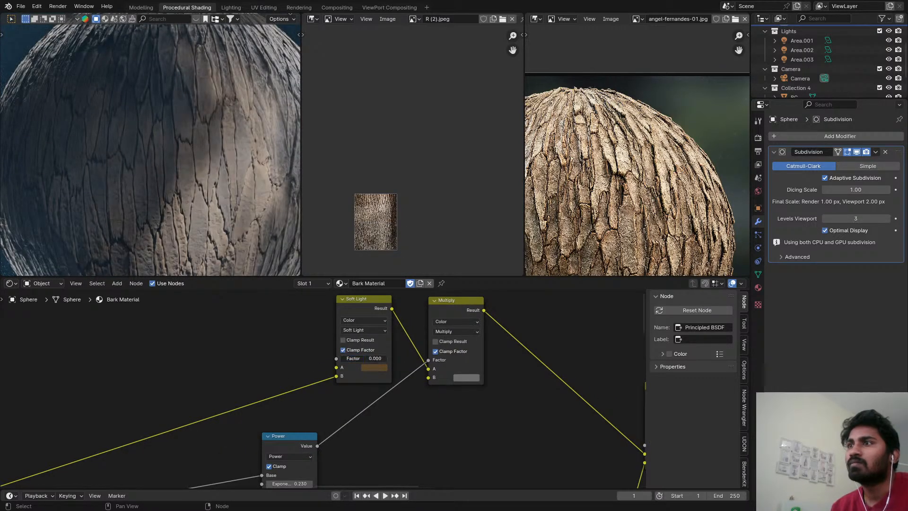
pyautogui.moveTo(371, 358); pyautogui.dragTo(340, 359)
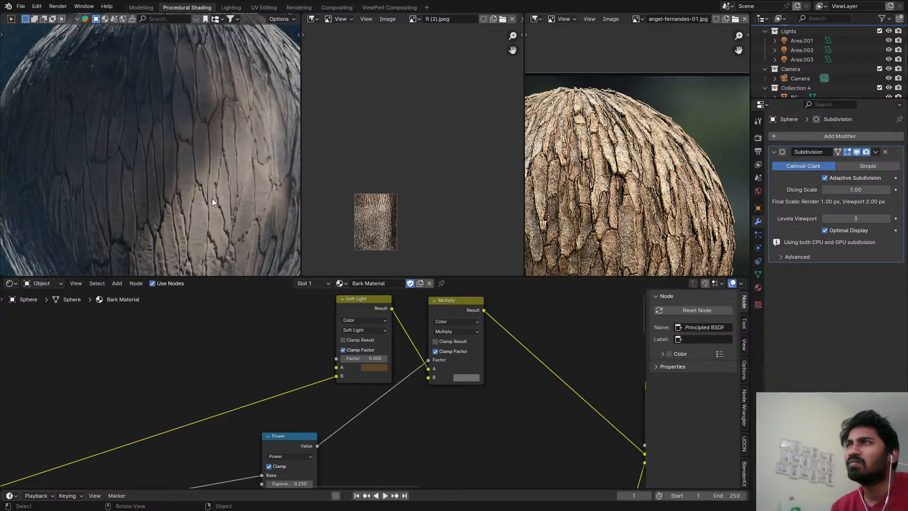
pyautogui.hotkey('ctrl', 's')
# Preview the Multiply node on the sphere, set the first Soft Light mix node's Factor to about 0.31 and save the file.
pyautogui.scroll(-1, 416, 307)
pyautogui.keyDown('ctrl'); pyautogui.keyDown('shift'); pyautogui.click(436, 310); pyautogui.keyUp('shift'); pyautogui.keyUp('ctrl')
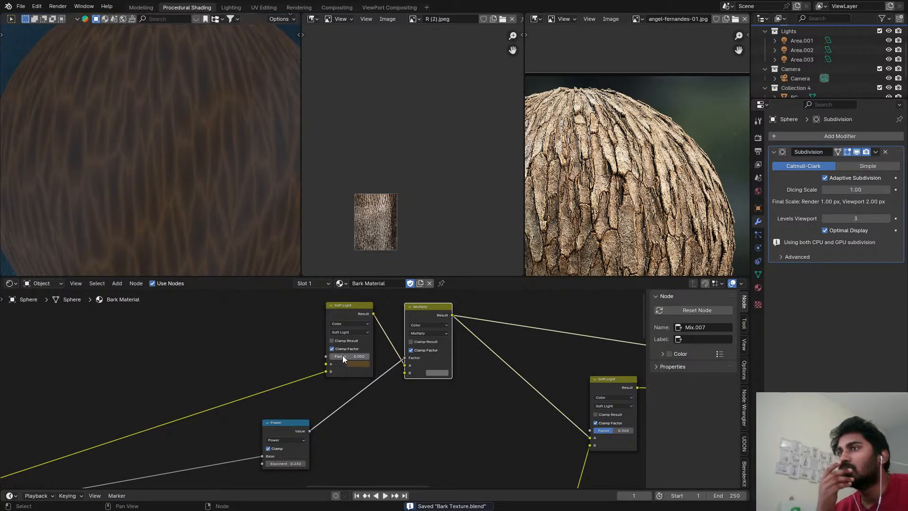
pyautogui.moveTo(339, 356); pyautogui.dragTo(349, 356)
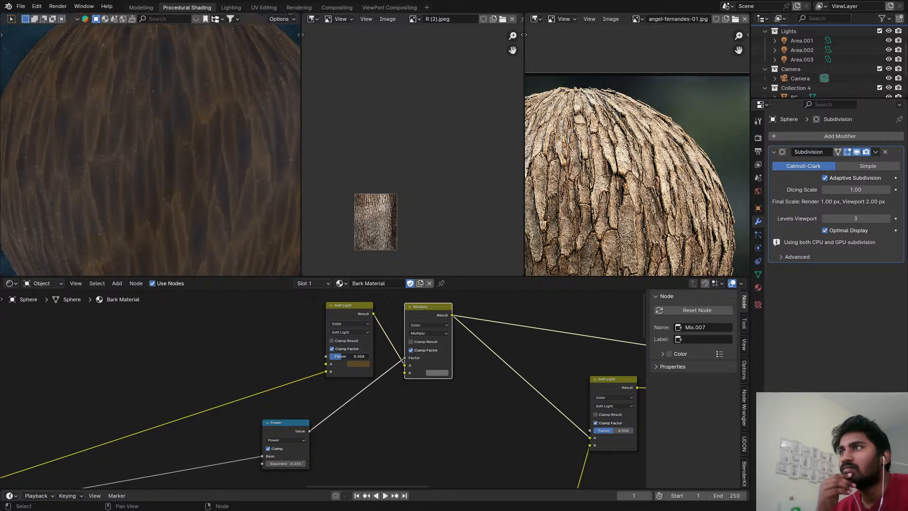
pyautogui.hotkey('ctrl', 's')
pyautogui.scroll(-5, 197, 201)
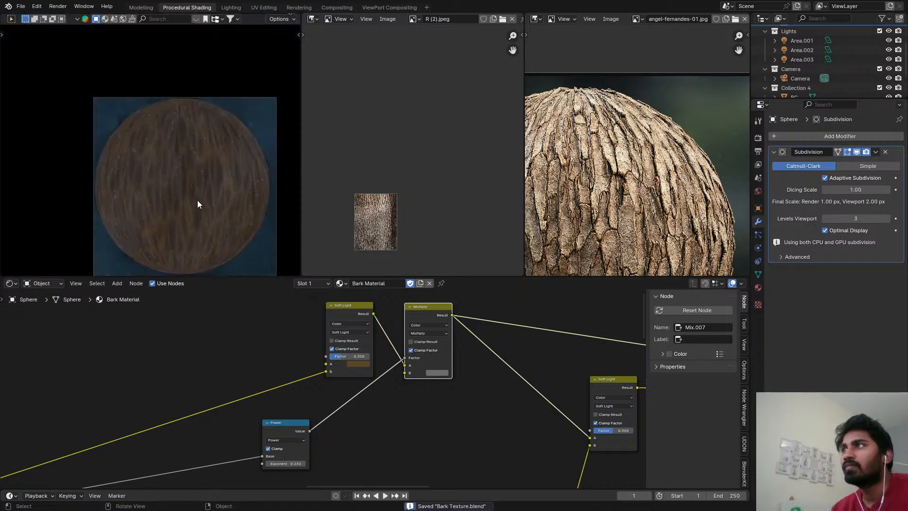
pyautogui.scroll(-5, 280, 326)
pyautogui.moveTo(284, 355); pyautogui.dragTo(312, 321, button='middle')
pyautogui.scroll(-6, 308, 345)
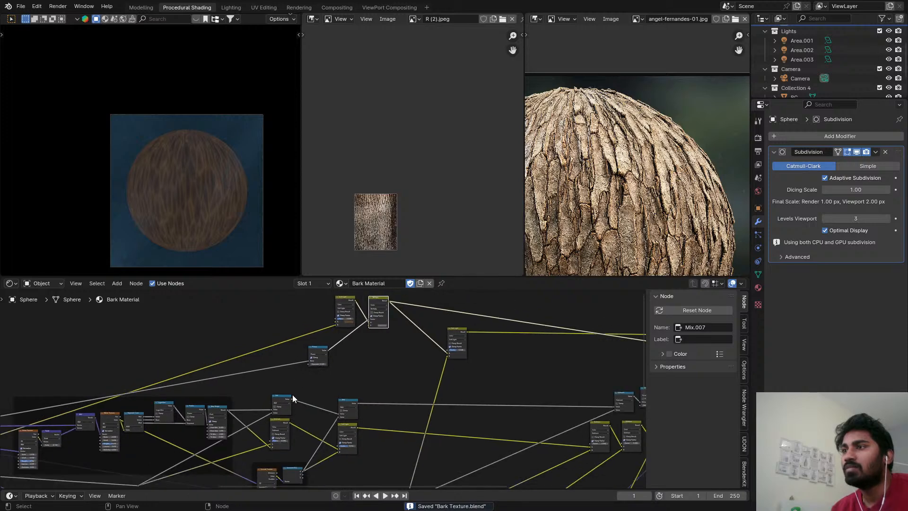
# Preview the second Soft Light mix node's result on the sphere.
pyautogui.moveTo(291, 443); pyautogui.dragTo(298, 418, button='middle')
pyautogui.scroll(4, 298, 418)
pyautogui.scroll(-3, 298, 418)
pyautogui.moveTo(357, 336); pyautogui.dragTo(339, 350, button='middle')
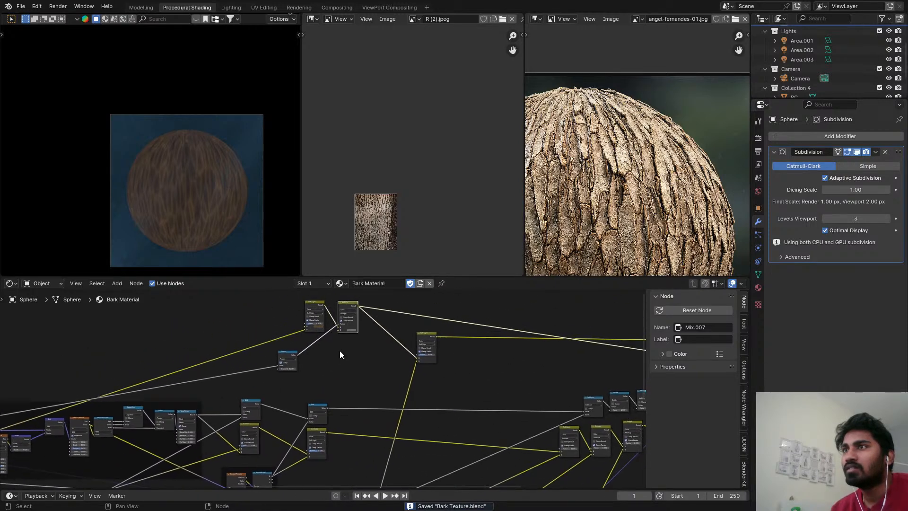
pyautogui.click(425, 333)
# Duplicate the Multiply node and insert the copy between the first Soft Light node and the original Multiply node.
pyautogui.moveTo(345, 305); pyautogui.dragTo(392, 310)
pyautogui.hotkey('shift', 'd')
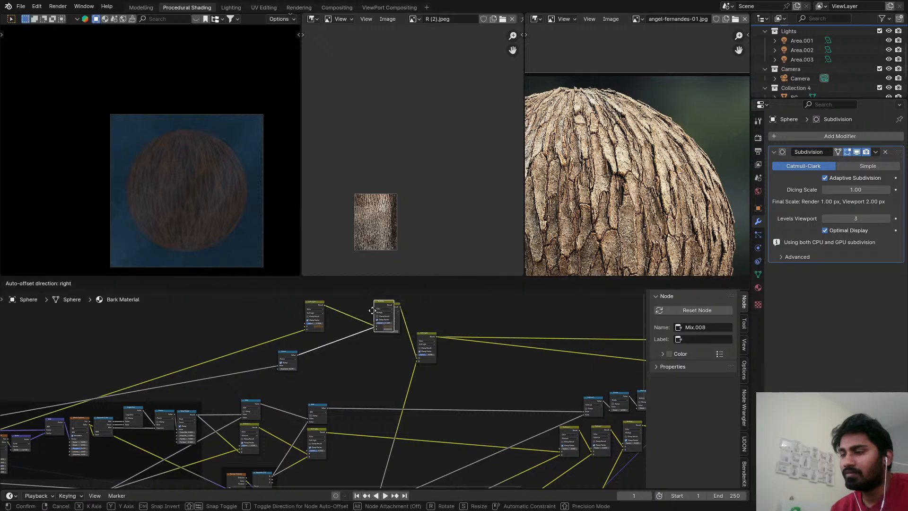
pyautogui.click(347, 318)
# Connect the Separate XYZ node's output to the duplicated Multiply node's Factor input.
pyautogui.scroll(-3, 345, 324)
pyautogui.moveTo(331, 383); pyautogui.dragTo(339, 354, button='middle')
pyautogui.scroll(4, 313, 371)
pyautogui.moveTo(292, 433); pyautogui.dragTo(362, 350)
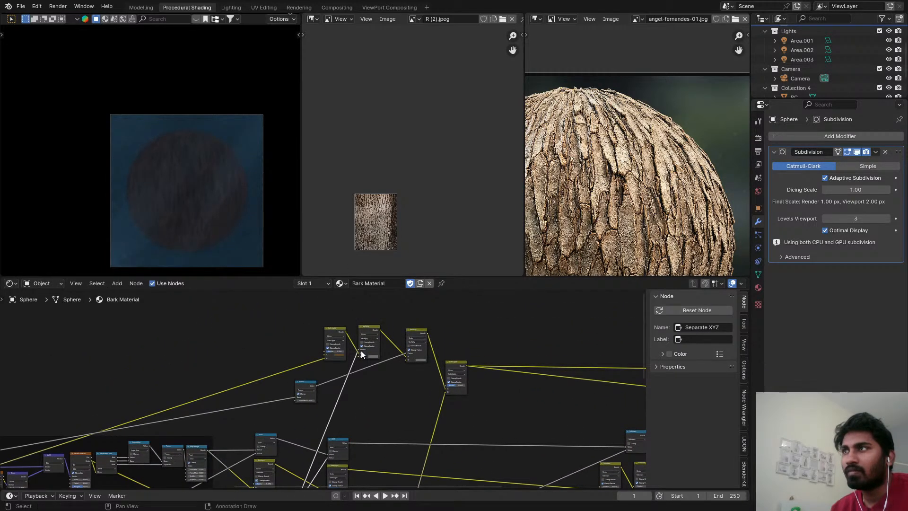
# Inspect the sphere's surface up close and set the duplicated Multiply node's B colour to brown.
pyautogui.scroll(6, 174, 207)
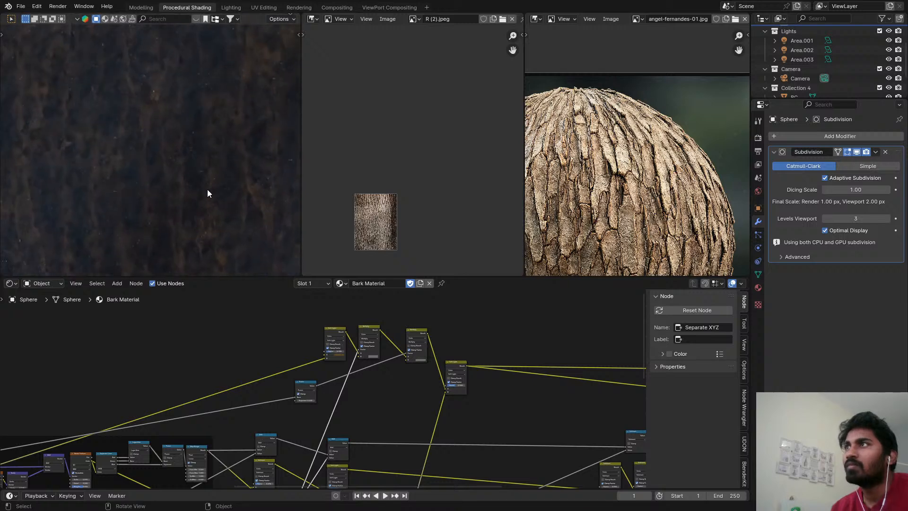
pyautogui.scroll(3, 392, 377)
pyautogui.click(372, 348)
pyautogui.click(382, 299)
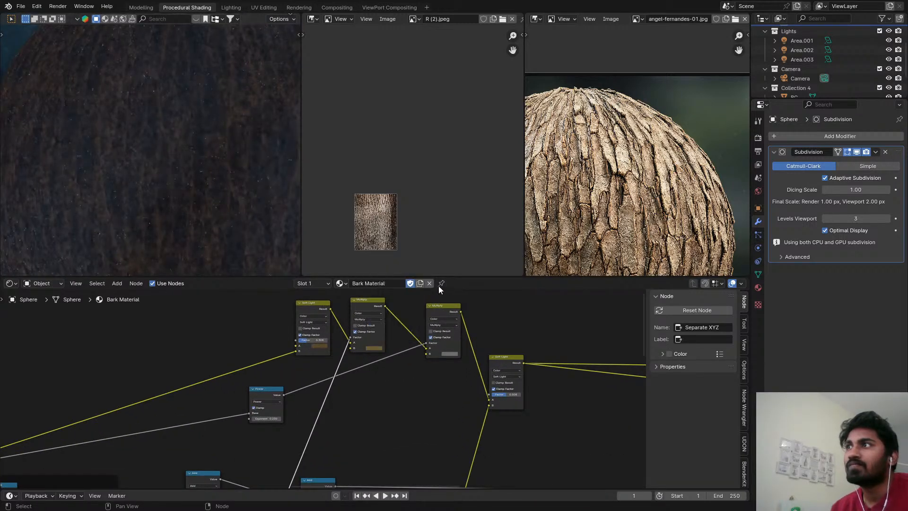
# Change the duplicated node's blending mode from Multiply to Mix, check the whole sphere and save the file.
pyautogui.scroll(2, 372, 329)
pyautogui.click(365, 318)
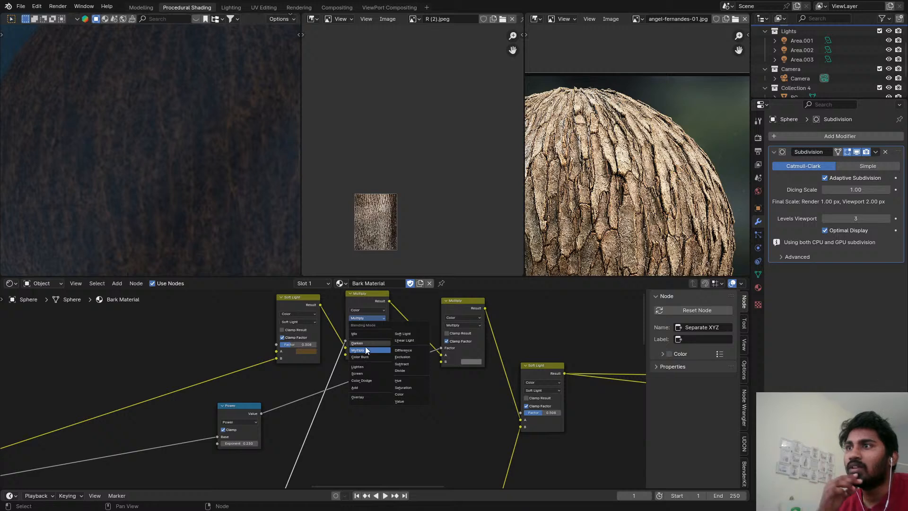
pyautogui.click(360, 334)
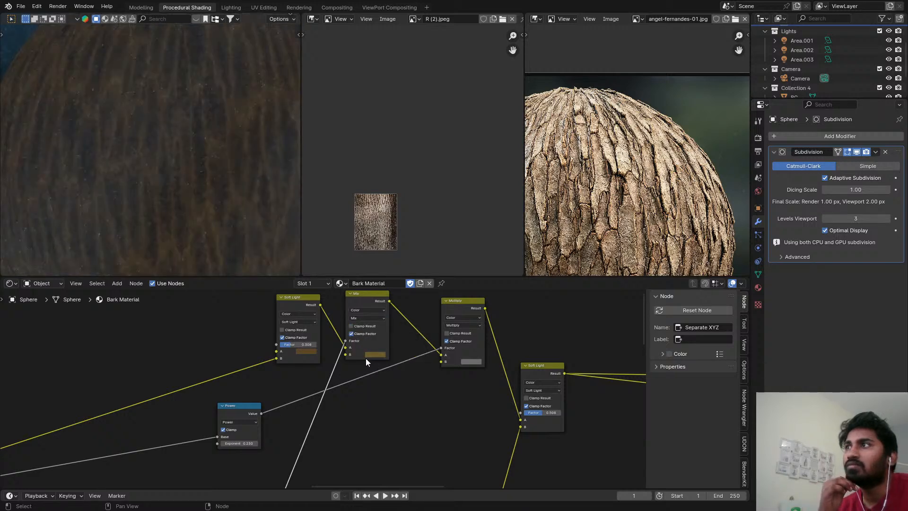
pyautogui.scroll(-4, 202, 208)
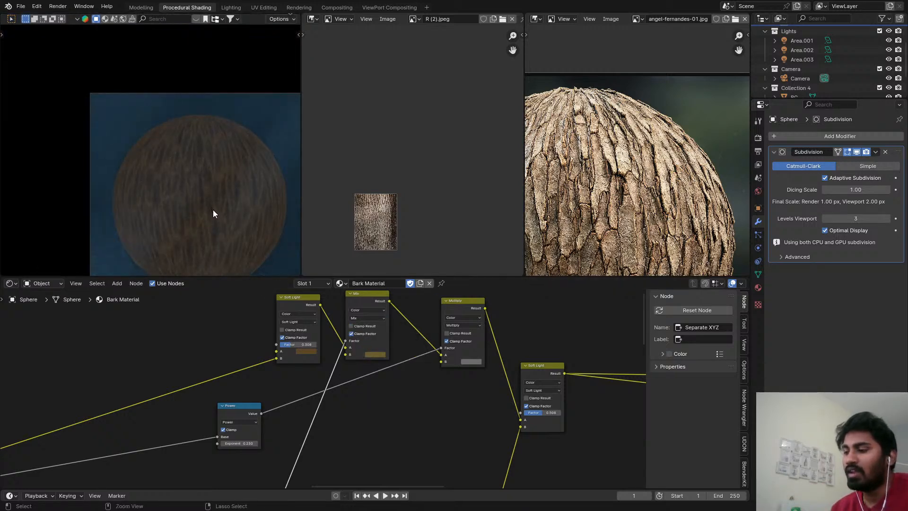
pyautogui.hotkey('ctrl', 's')
# Raise the first Soft Light mix node's Factor to about 0.44.
pyautogui.scroll(4, 209, 212)
pyautogui.moveTo(356, 310); pyautogui.dragTo(289, 318, button='middle')
pyautogui.scroll(-4, 486, 348)
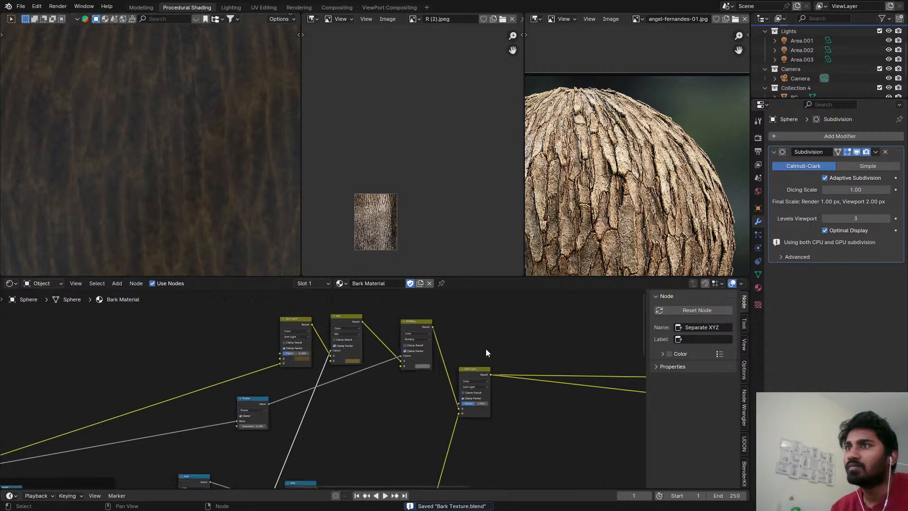
pyautogui.moveTo(486, 348); pyautogui.dragTo(404, 344, button='middle')
pyautogui.scroll(2, 308, 330)
pyautogui.scroll(1, 310, 334)
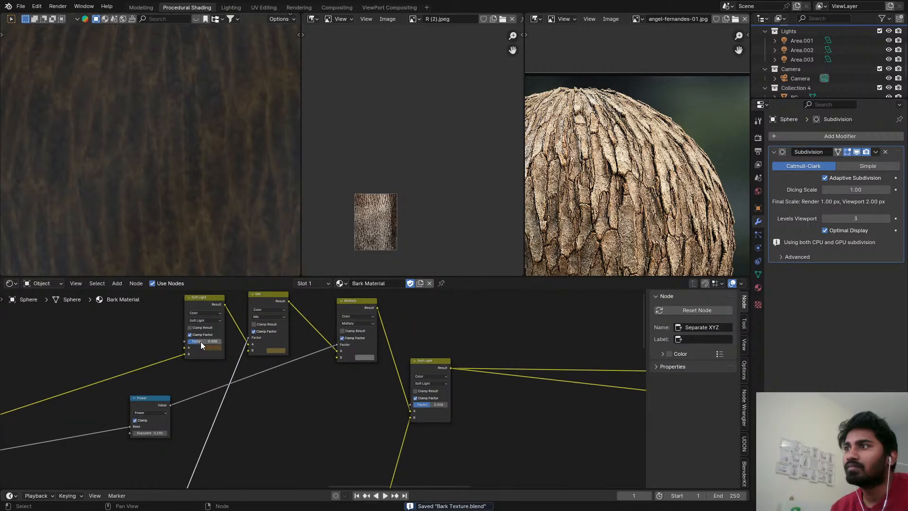
pyautogui.moveTo(205, 342); pyautogui.dragTo(212, 342)
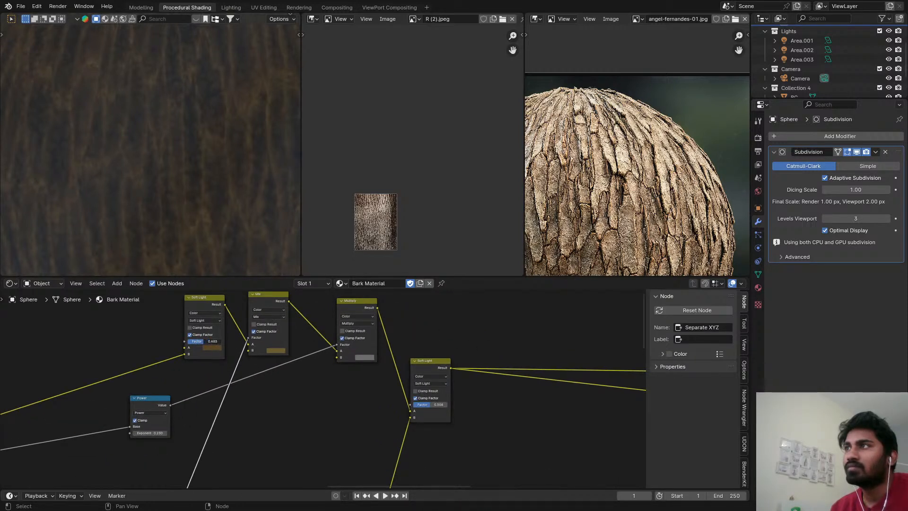
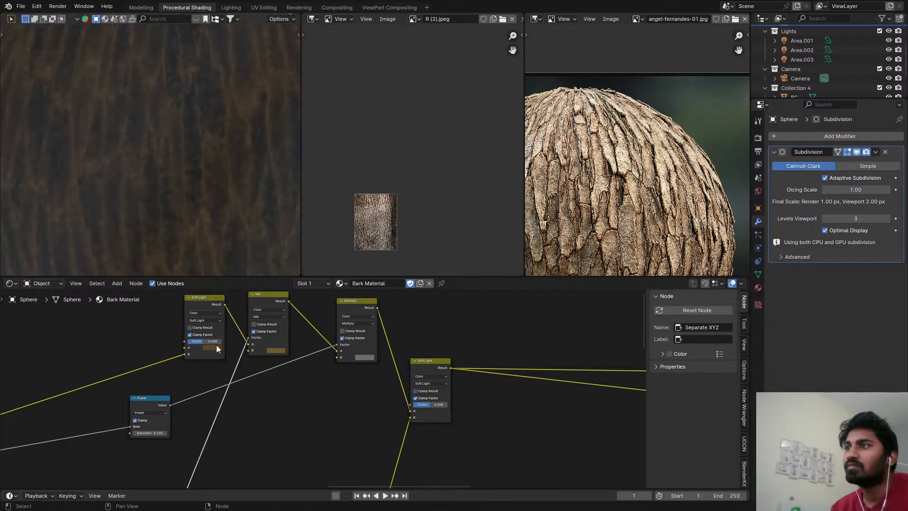
# Copy the first Soft Light node's brown A colour onto the Mix node's B colour and save the file.
pyautogui.moveTo(216, 348); pyautogui.dragTo(273, 352)
pyautogui.hotkey('ctrl', 's')
pyautogui.scroll(-3, 220, 185)
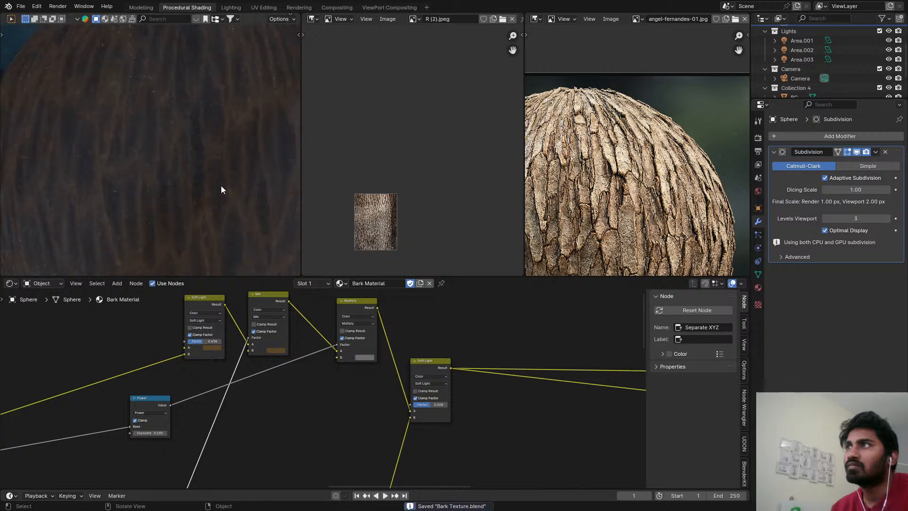
pyautogui.scroll(2, 239, 208)
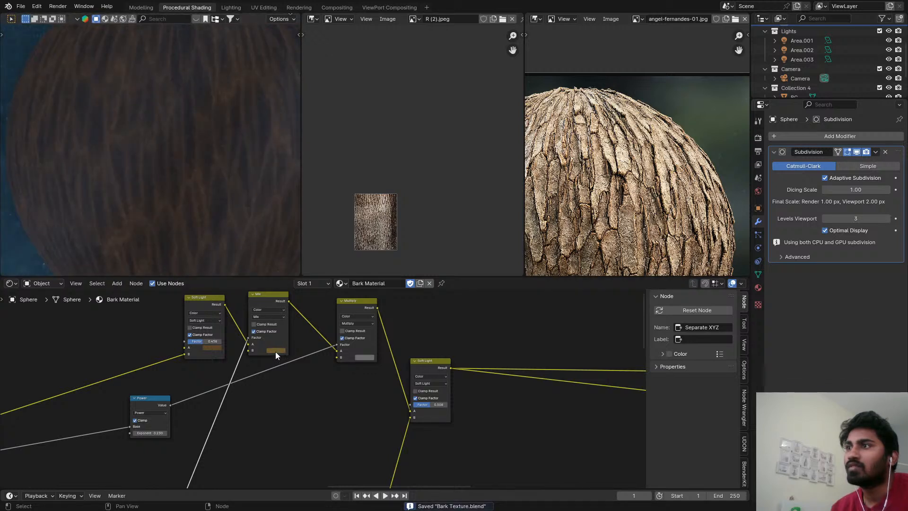
# Adjust the Mix node's B colour to about hue 0.086, saturation 0.77 and value 0.198, and save the file.
pyautogui.scroll(2, 278, 350)
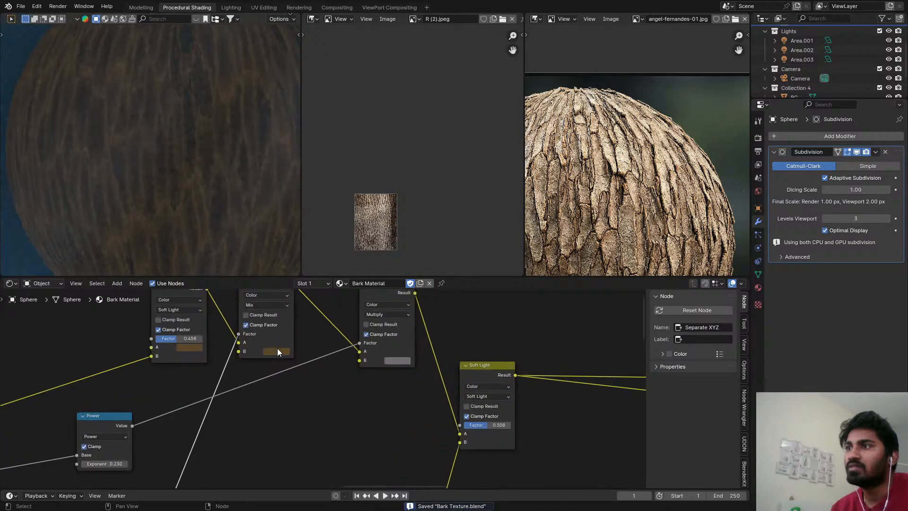
pyautogui.click(277, 351)
pyautogui.moveTo(288, 331)
pyautogui.mouseDown()
pyautogui.moveTo(307, 330)
pyautogui.moveTo(289, 332)
pyautogui.moveTo(302, 327)
pyautogui.moveTo(277, 314)
pyautogui.moveTo(305, 323)
pyautogui.mouseUp()
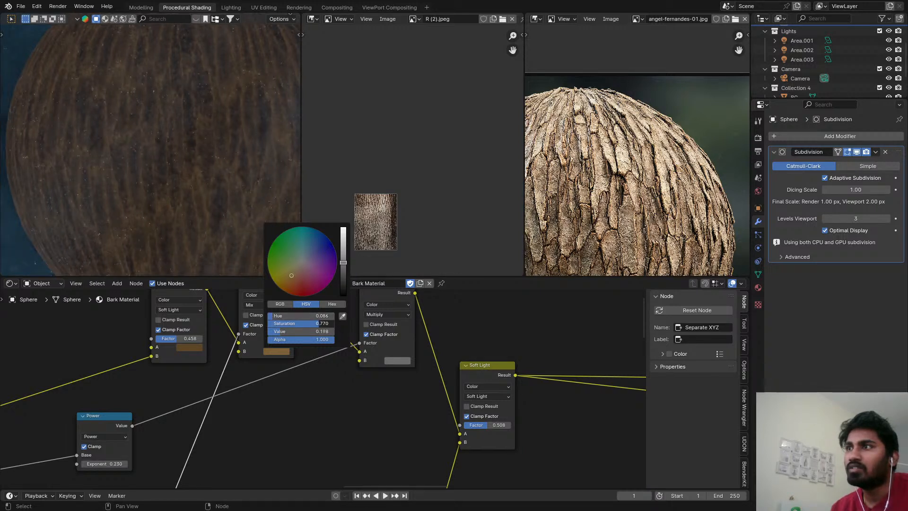
pyautogui.hotkey('ctrl', 's')
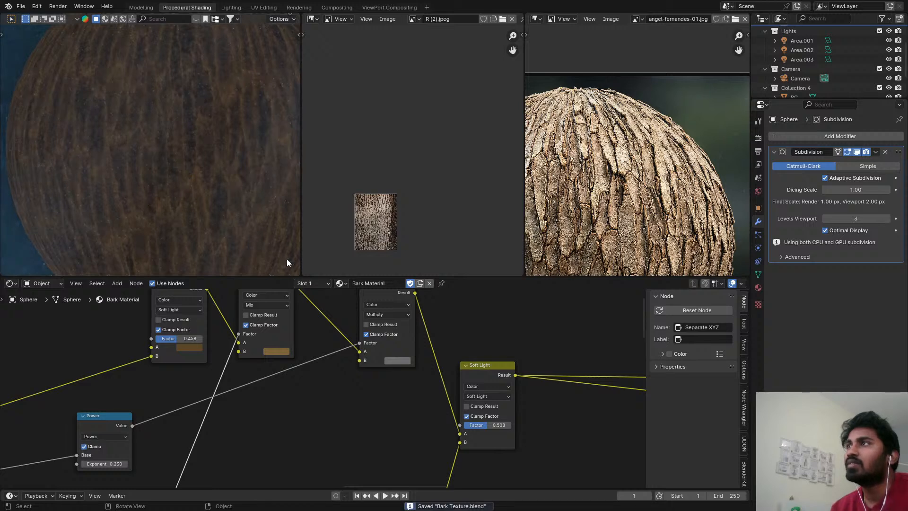
# Move the final Soft Light mix node close to the Principled BSDF, away from the Multiply node.
pyautogui.scroll(-2, 219, 354)
pyautogui.click(269, 385)
pyautogui.scroll(-3, 362, 327)
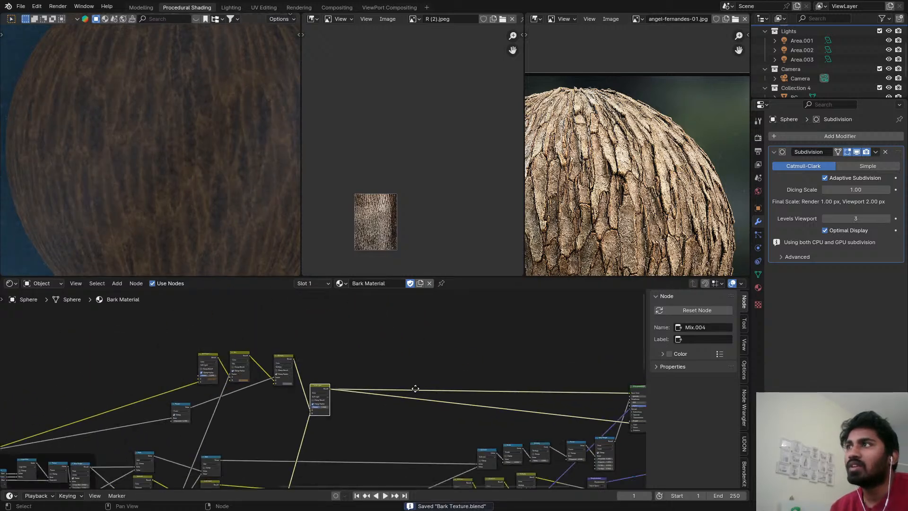
pyautogui.moveTo(362, 327); pyautogui.dragTo(352, 320, button='middle')
pyautogui.scroll(-2, 258, 345)
pyautogui.moveTo(259, 339); pyautogui.dragTo(263, 382, button='middle')
pyautogui.scroll(3, 299, 363)
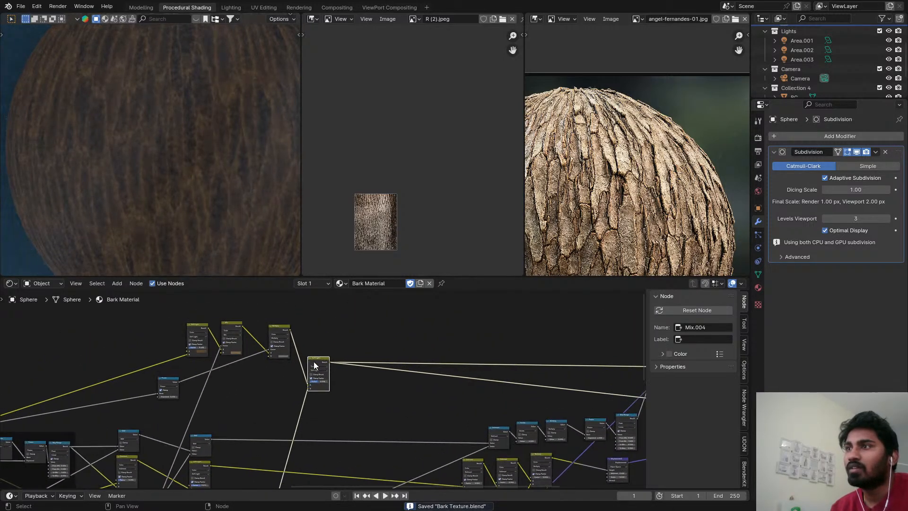
pyautogui.moveTo(315, 363); pyautogui.dragTo(519, 343)
pyautogui.scroll(-4, 529, 381)
pyautogui.moveTo(502, 394); pyautogui.dragTo(495, 336, button='middle')
pyautogui.scroll(-1, 454, 336)
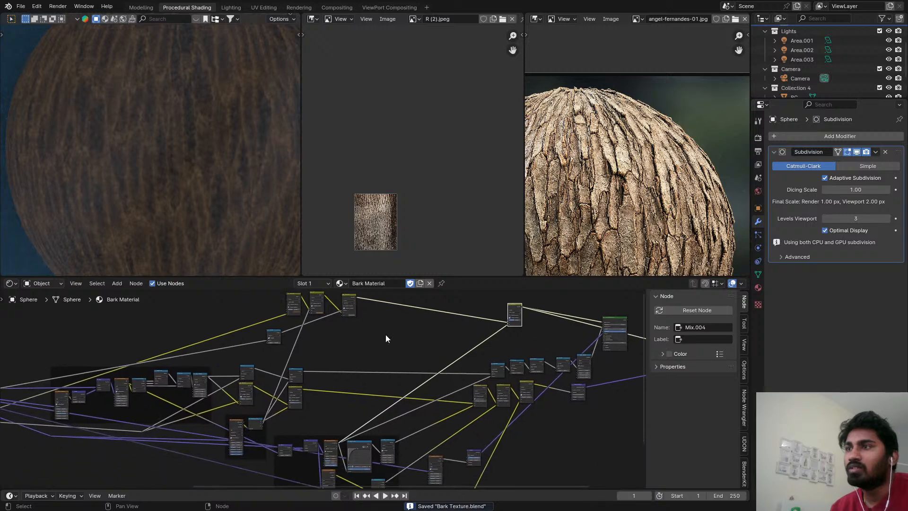
# Duplicate the Mix node and insert the copy between the Mix and Multiply nodes.
pyautogui.moveTo(350, 303); pyautogui.dragTo(348, 342, button='middle')
pyautogui.scroll(4, 328, 324)
pyautogui.click(308, 338)
pyautogui.hotkey('shift', 'd')
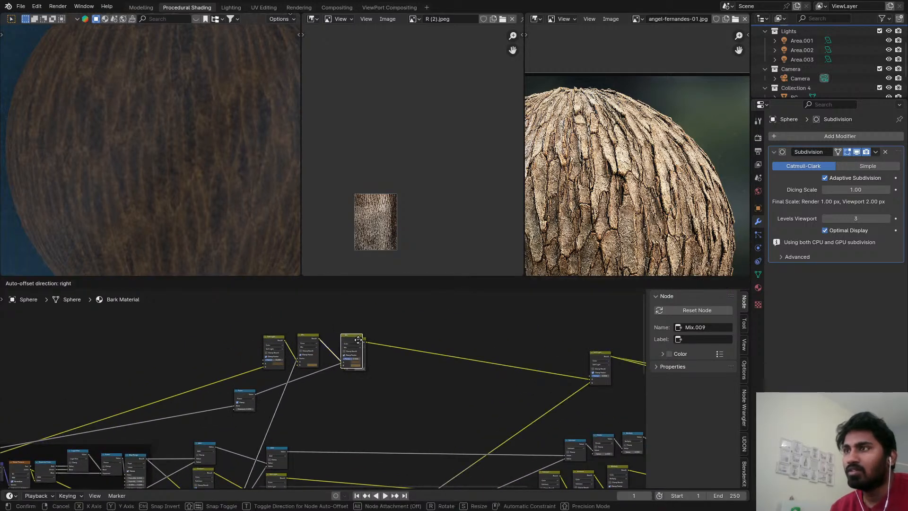
pyautogui.click(347, 341)
# Preview the Voronoi Texture node on the sphere, and return the preview to the Principled BSDF.
pyautogui.scroll(-4, 360, 349)
pyautogui.moveTo(395, 388); pyautogui.dragTo(399, 361, button='middle')
pyautogui.scroll(-3, 399, 369)
pyautogui.moveTo(398, 409); pyautogui.dragTo(391, 385, button='middle')
pyautogui.scroll(6, 379, 402)
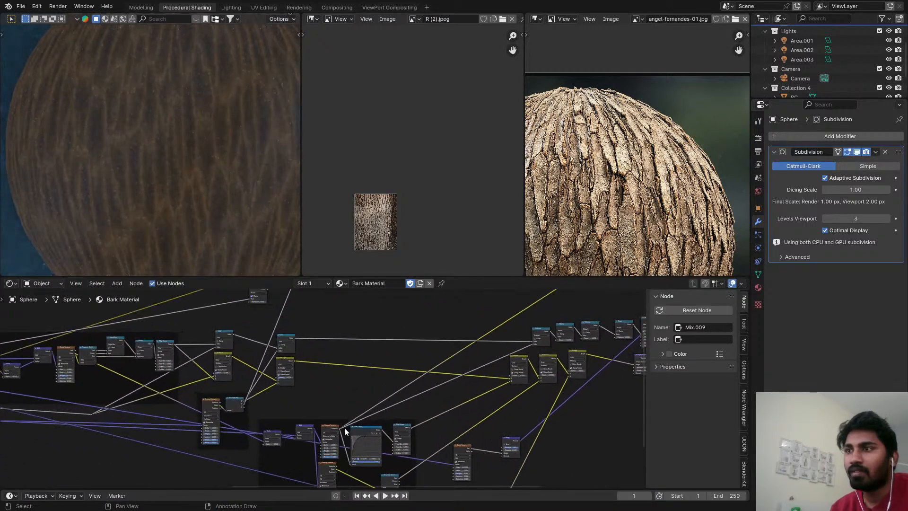
pyautogui.keyDown('ctrl'); pyautogui.keyDown('shift'); pyautogui.click(333, 427); pyautogui.keyUp('shift'); pyautogui.keyUp('ctrl')
pyautogui.scroll(-2, 339, 405)
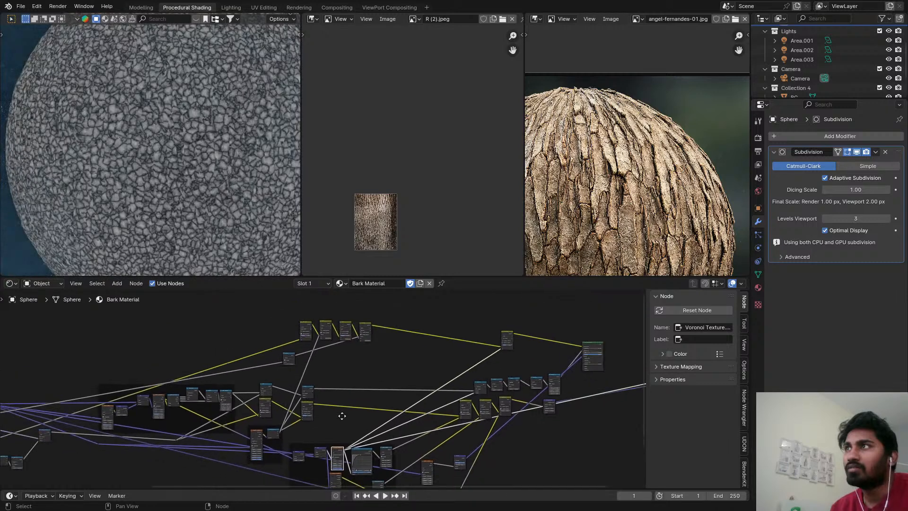
pyautogui.scroll(1, 369, 428)
pyautogui.moveTo(361, 430); pyautogui.dragTo(208, 448, button='middle')
pyautogui.scroll(-2, 208, 448)
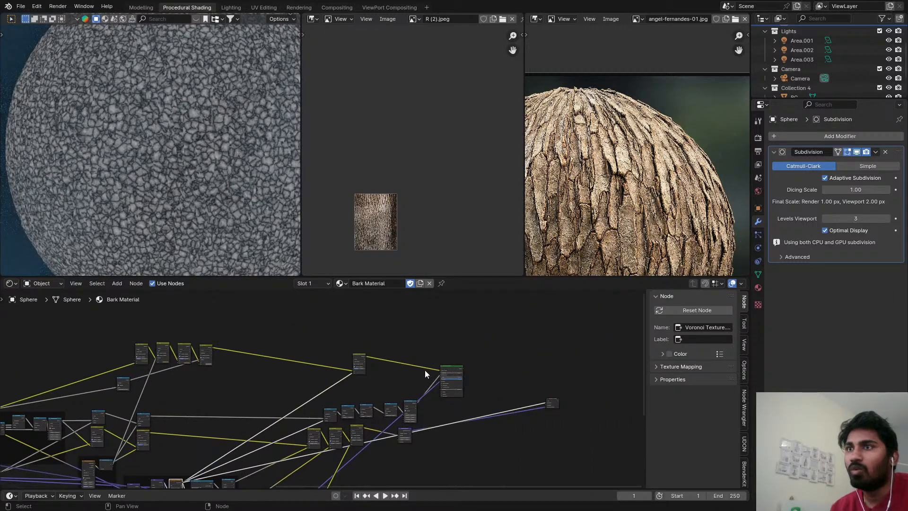
pyautogui.keyDown('ctrl'); pyautogui.keyDown('shift'); pyautogui.click(455, 370); pyautogui.keyUp('shift'); pyautogui.keyUp('ctrl')
# Preview the existing Separate Color node's output on the sphere.
pyautogui.moveTo(285, 376); pyautogui.dragTo(416, 351, button='middle')
pyautogui.scroll(3, 303, 431)
pyautogui.scroll(-2, 331, 434)
pyautogui.moveTo(370, 440); pyautogui.dragTo(371, 407, button='middle')
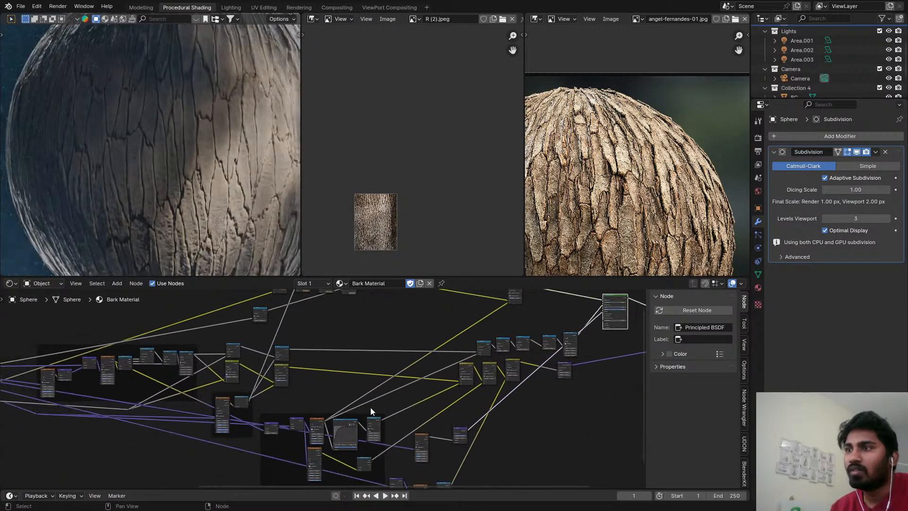
pyautogui.keyDown('ctrl'); pyautogui.keyDown('shift'); pyautogui.click(367, 464); pyautogui.keyUp('shift'); pyautogui.keyUp('ctrl')
pyautogui.scroll(-2, 373, 409)
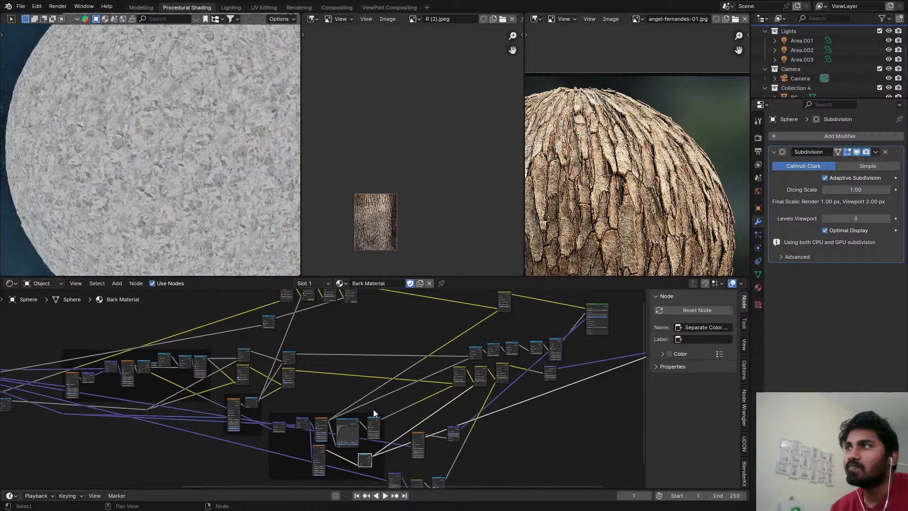
pyautogui.scroll(3, 368, 418)
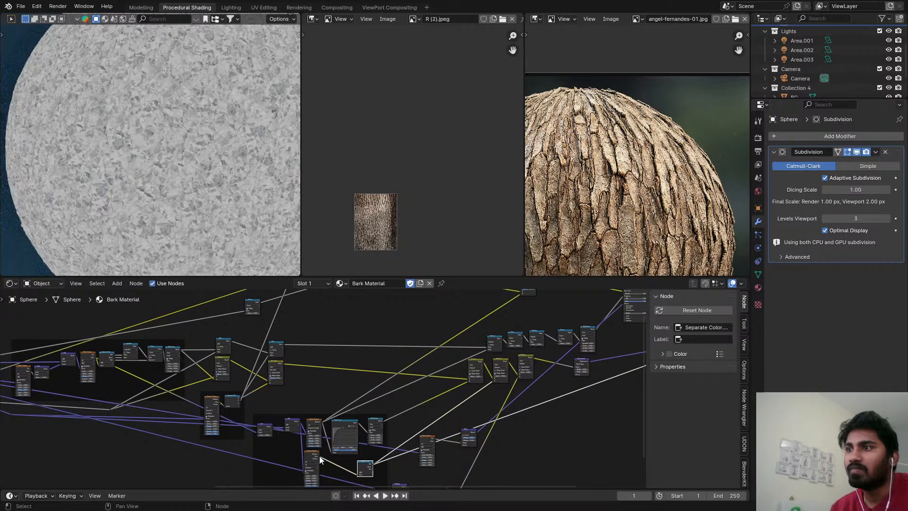
# Connect the colour output of the texture feeding Separate Color to the duplicated Mix node's B input, preview the Principled BSDF and save.
pyautogui.moveTo(319, 456); pyautogui.dragTo(323, 363)
pyautogui.moveTo(323, 367); pyautogui.dragTo(196, 386, button='middle')
pyautogui.click(510, 390)
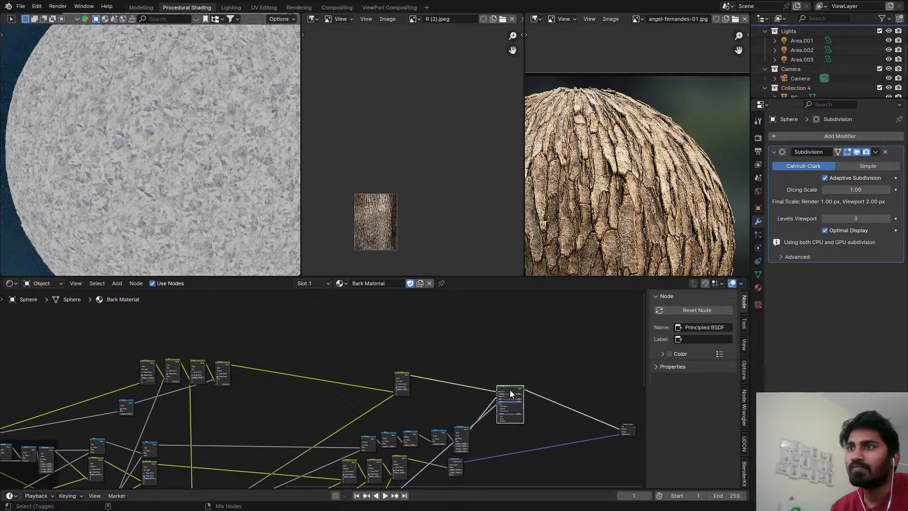
pyautogui.moveTo(353, 358); pyautogui.dragTo(471, 345, button='middle')
pyautogui.scroll(2, 192, 153)
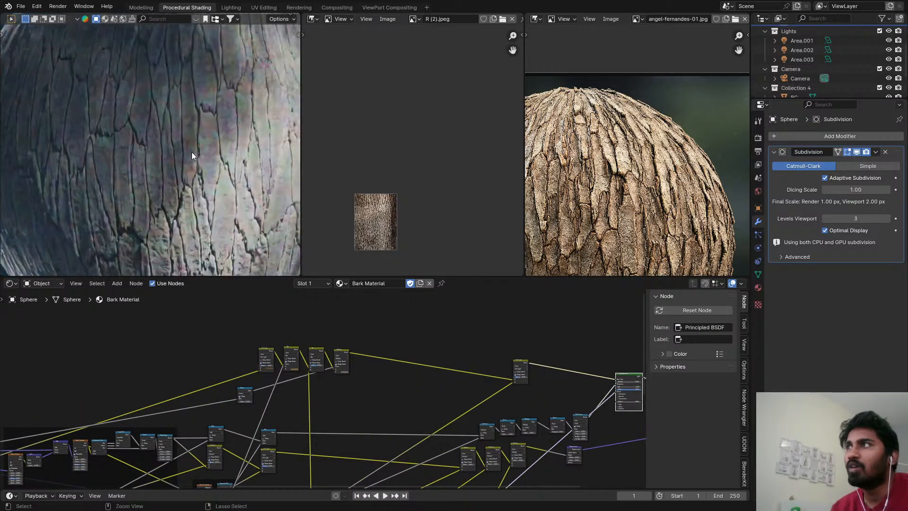
pyautogui.hotkey('ctrl', 's')
# Try the Linear Light blending mode on the duplicated Mix node.
pyautogui.scroll(5, 303, 374)
pyautogui.scroll(4, 299, 374)
pyautogui.click(309, 334)
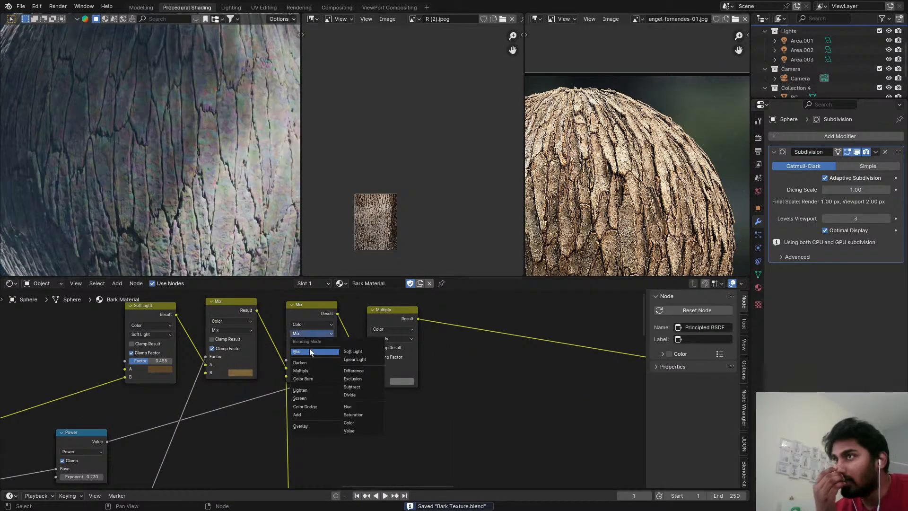
pyautogui.click(352, 359)
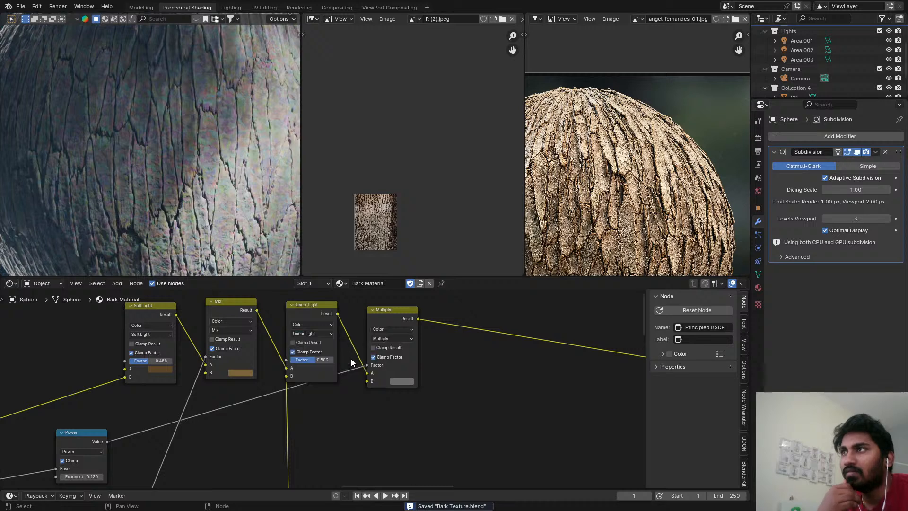
pyautogui.scroll(-3, 317, 393)
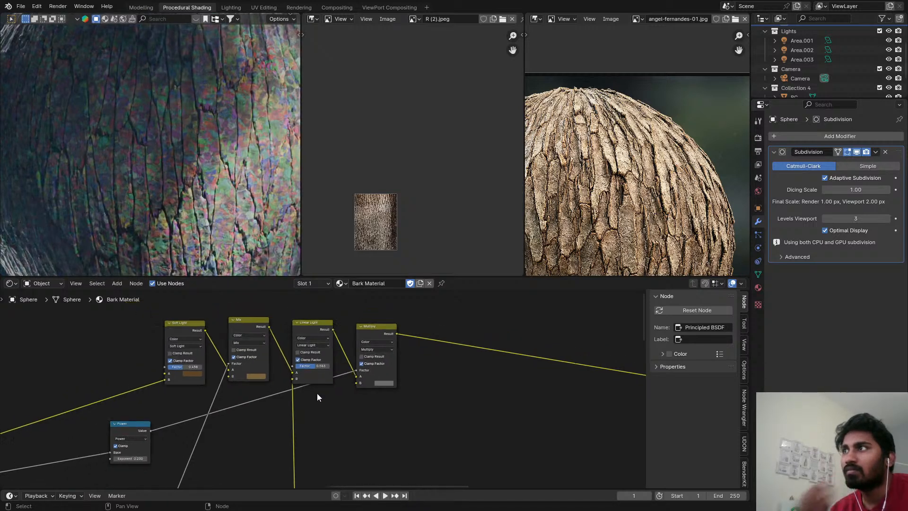
pyautogui.moveTo(326, 418); pyautogui.dragTo(345, 342, button='middle')
pyautogui.scroll(2, 346, 341)
pyautogui.hotkey('shift', 'a')
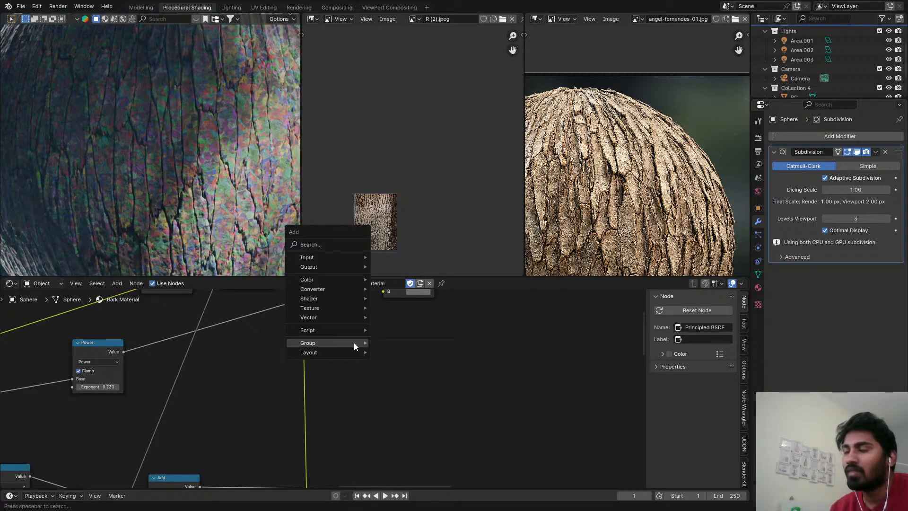
pyautogui.write('col')
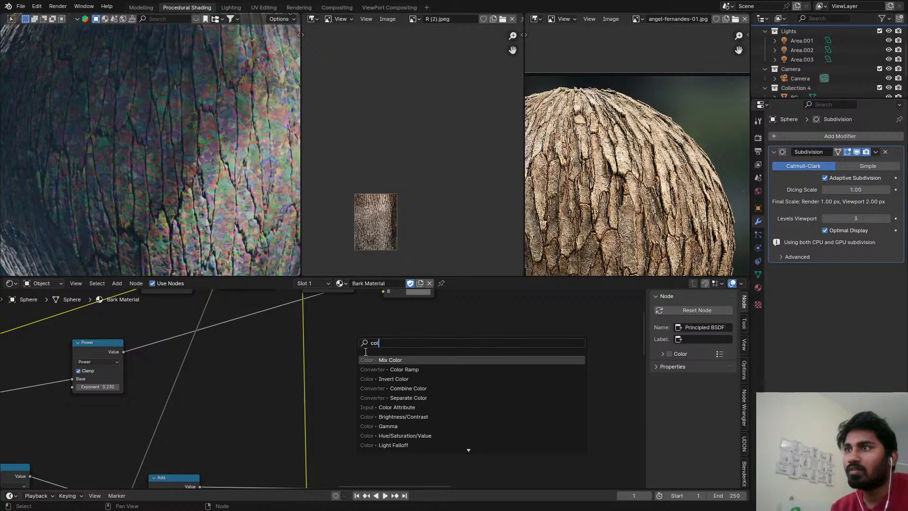
pyautogui.press('Escape')
# Add a Separate Color node on the link into the Linear Light node so its Red output feeds B.
pyautogui.hotkey('shift', 'a')
pyautogui.write('sep')
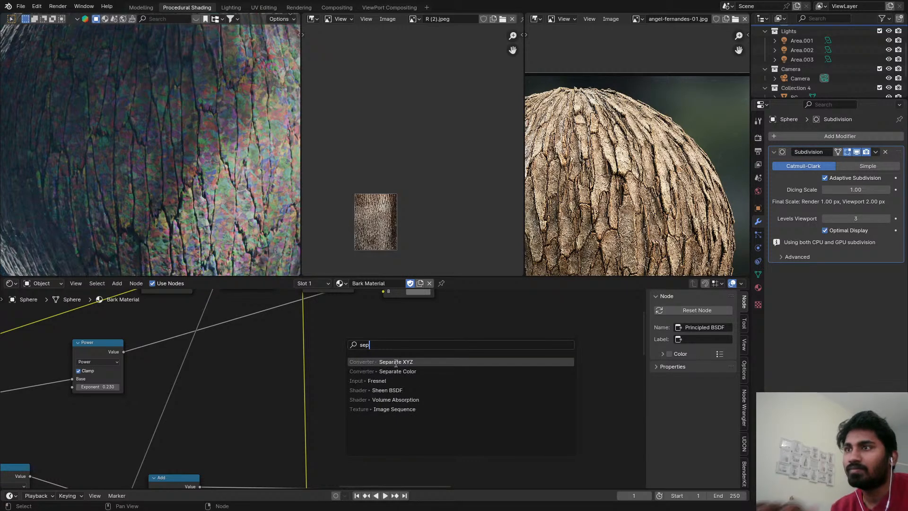
pyautogui.click(397, 371)
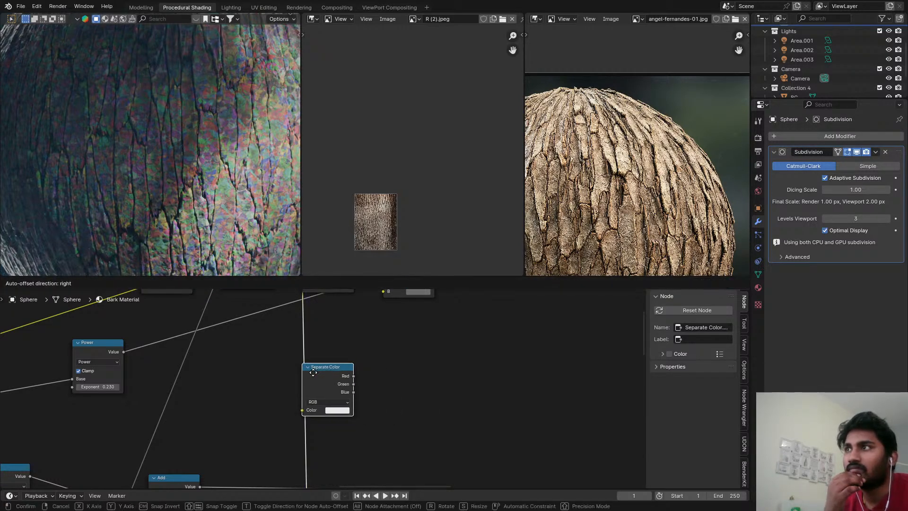
pyautogui.click(315, 372)
pyautogui.moveTo(430, 340); pyautogui.dragTo(374, 366, button='middle')
pyautogui.moveTo(438, 310); pyautogui.dragTo(336, 355, button='middle')
# Change the Linear Light node's blending mode to Soft Light, preview its output up close and save the file.
pyautogui.scroll(2, 335, 350)
pyautogui.click(321, 330)
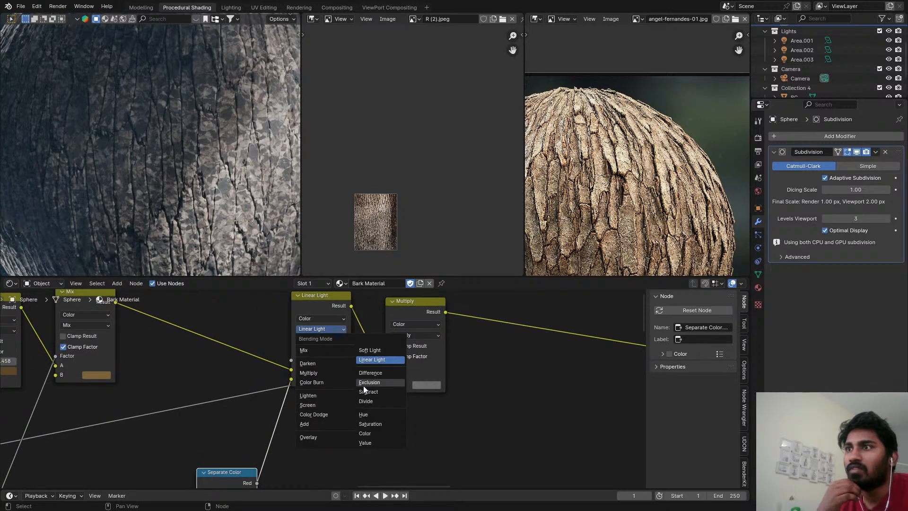
pyautogui.click(369, 350)
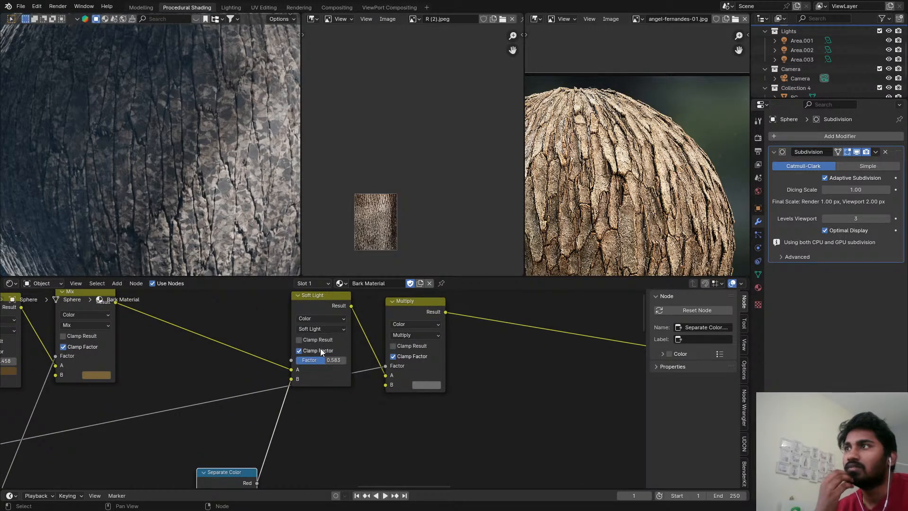
pyautogui.keyDown('ctrl'); pyautogui.keyDown('shift'); pyautogui.click(330, 309); pyautogui.keyUp('shift'); pyautogui.keyUp('ctrl')
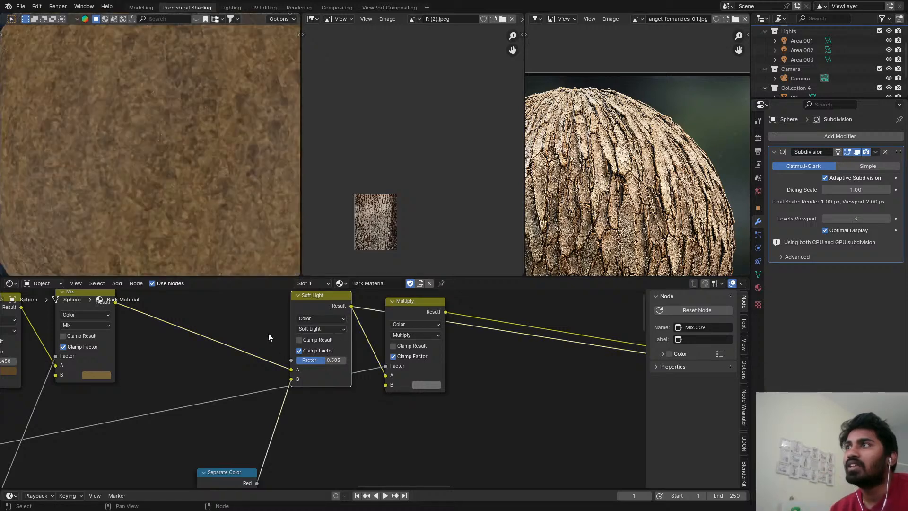
pyautogui.scroll(3, 356, 356)
pyautogui.scroll(-5, 189, 184)
pyautogui.scroll(8, 189, 118)
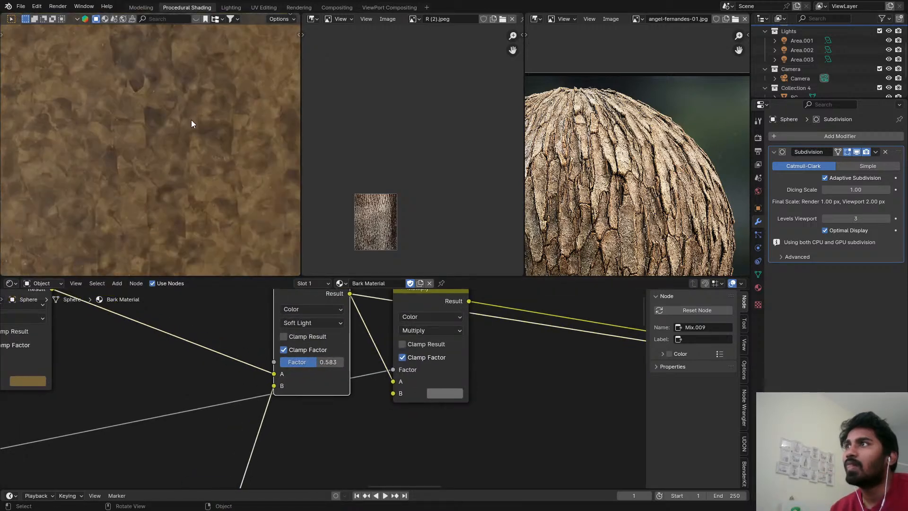
pyautogui.hotkey('ctrl', 's')
# Preview the Multiply node's output on the sphere and set the preceding Soft Light node's Factor to about 0.308.
pyautogui.scroll(-2, 382, 342)
pyautogui.keyDown('ctrl'); pyautogui.keyDown('shift'); pyautogui.click(402, 322); pyautogui.keyUp('shift'); pyautogui.keyUp('ctrl')
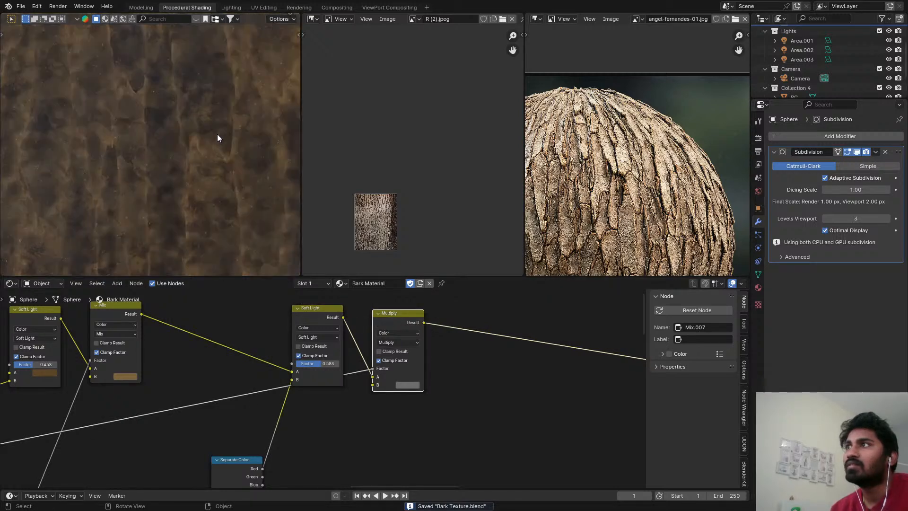
pyautogui.scroll(-4, 215, 136)
pyautogui.scroll(1, 288, 325)
pyautogui.scroll(1, 333, 331)
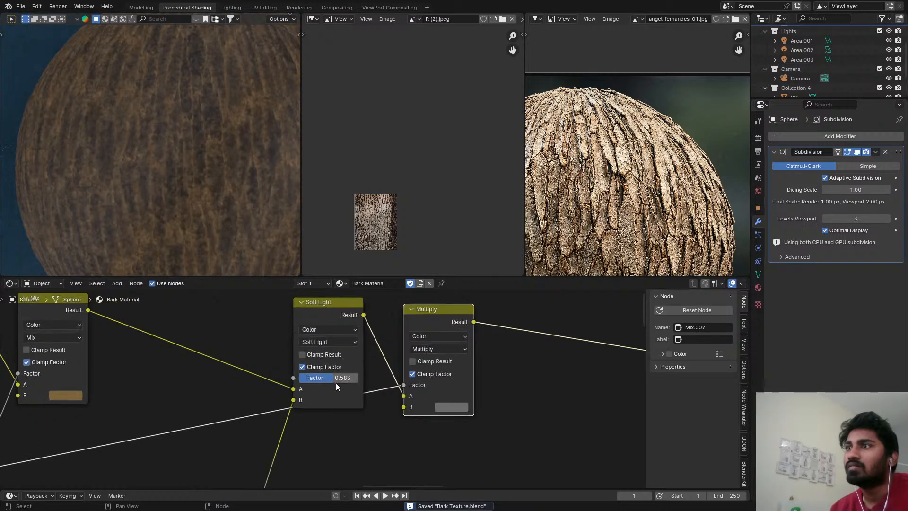
pyautogui.moveTo(335, 369); pyautogui.dragTo(321, 370)
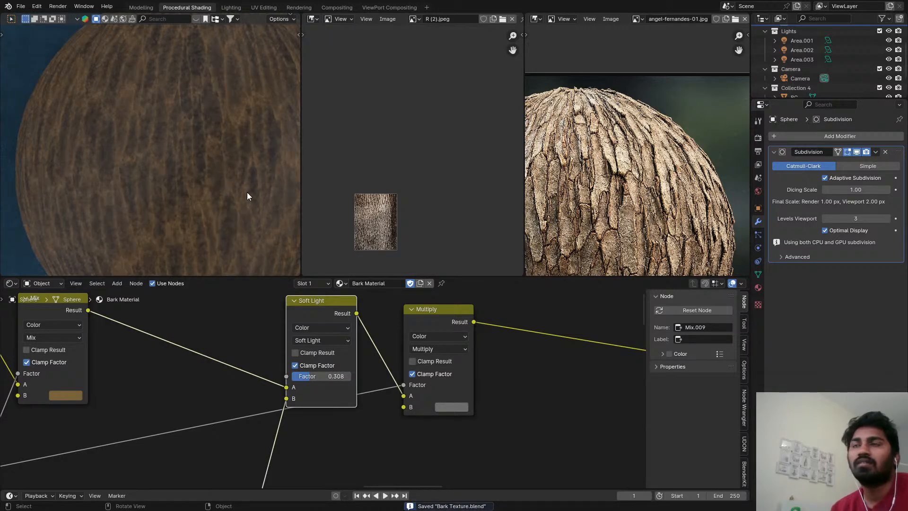
# Preview the final Soft Light node's output on the sphere, and switch the preview back to the Principled BSDF.
pyautogui.scroll(-5, 515, 395)
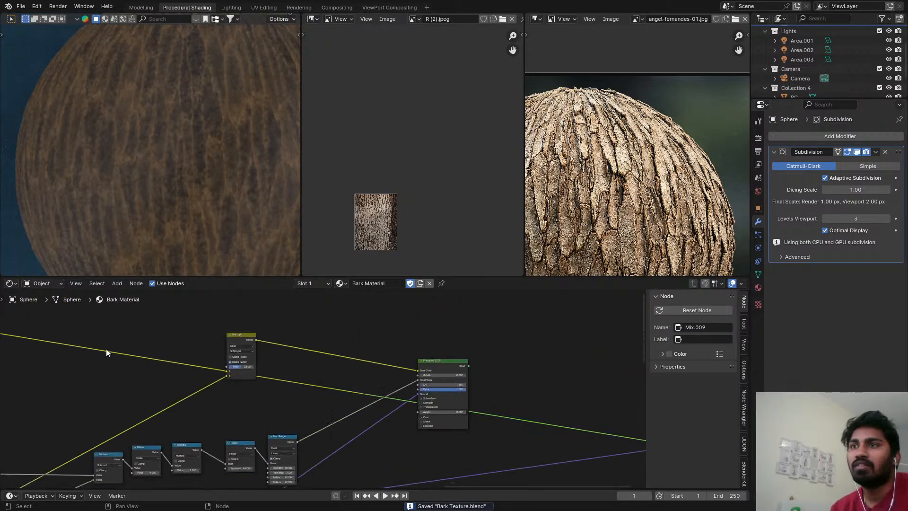
pyautogui.keyDown('ctrl'); pyautogui.keyDown('shift'); pyautogui.click(252, 339); pyautogui.keyUp('shift'); pyautogui.keyUp('ctrl')
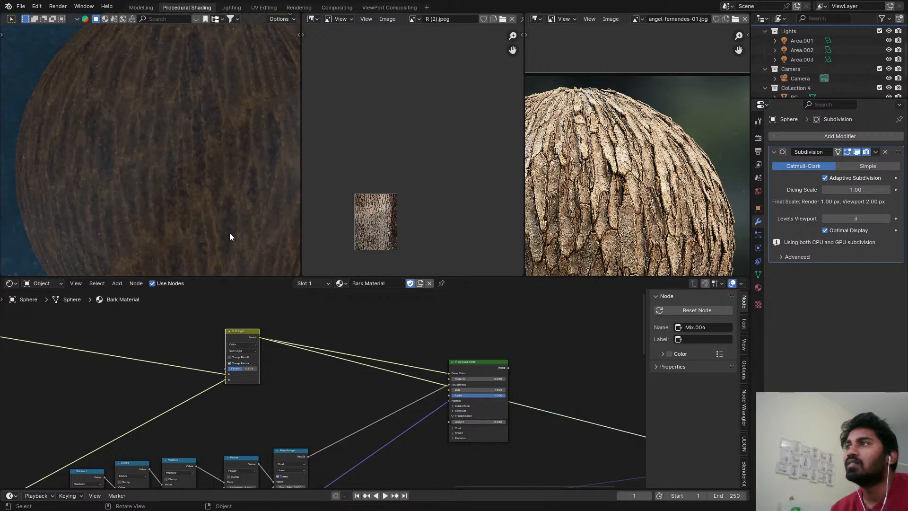
pyautogui.scroll(-6, 416, 347)
pyautogui.keyDown('ctrl'); pyautogui.keyDown('shift'); pyautogui.click(463, 363); pyautogui.keyUp('shift'); pyautogui.keyUp('ctrl')
pyautogui.scroll(-3, 330, 401)
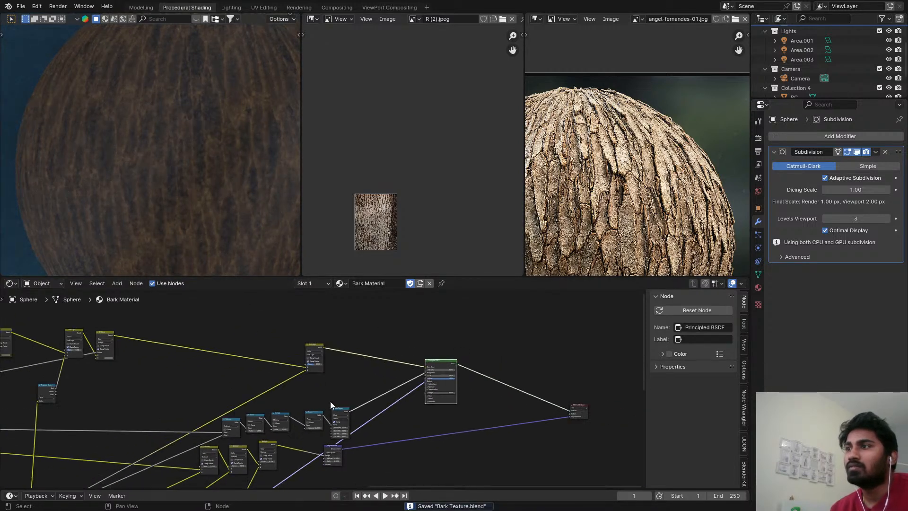
pyautogui.moveTo(329, 403); pyautogui.dragTo(491, 322, button='middle')
pyautogui.scroll(1, 287, 396)
pyautogui.moveTo(328, 375); pyautogui.dragTo(320, 418, button='middle')
pyautogui.scroll(-1, 318, 416)
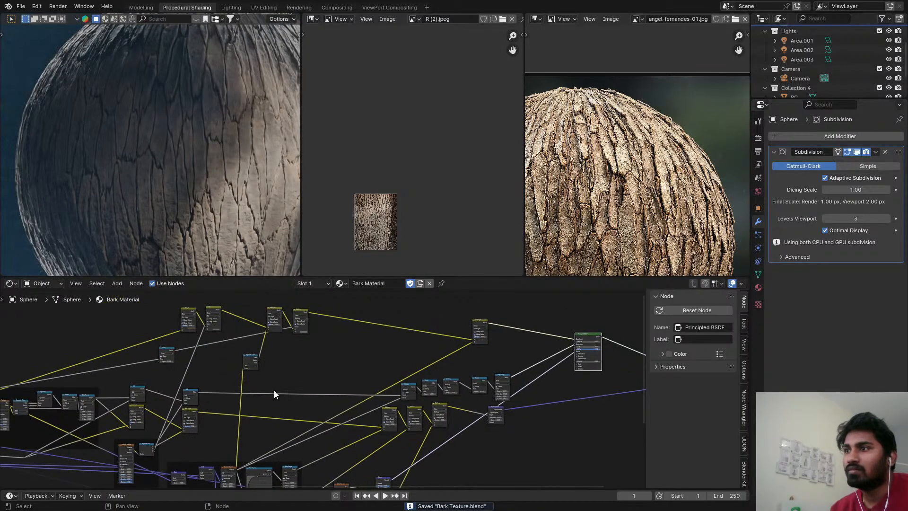
# Switch the viewport from rendered preview to solid shading.
pyautogui.scroll(-3, 232, 424)
pyautogui.moveTo(232, 423); pyautogui.dragTo(231, 385, button='middle')
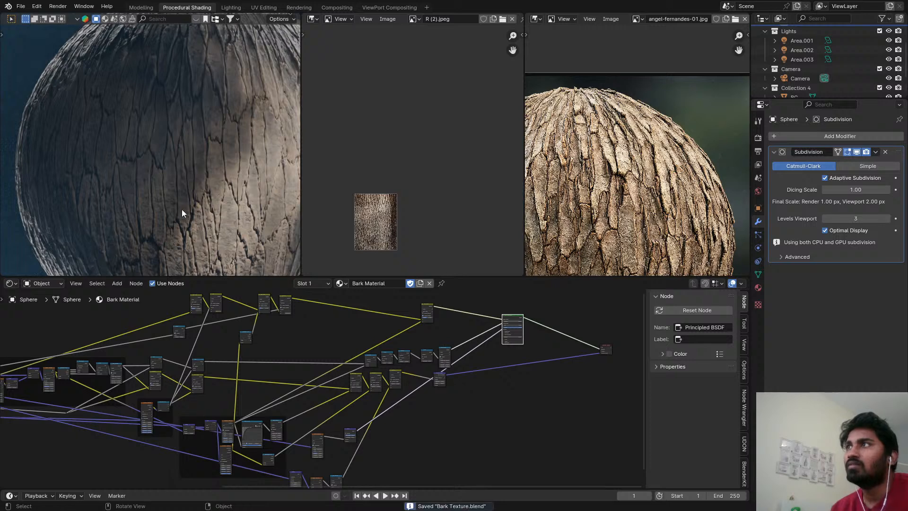
pyautogui.press('z')
pyautogui.click(251, 205)
pyautogui.scroll(-3, 253, 130)
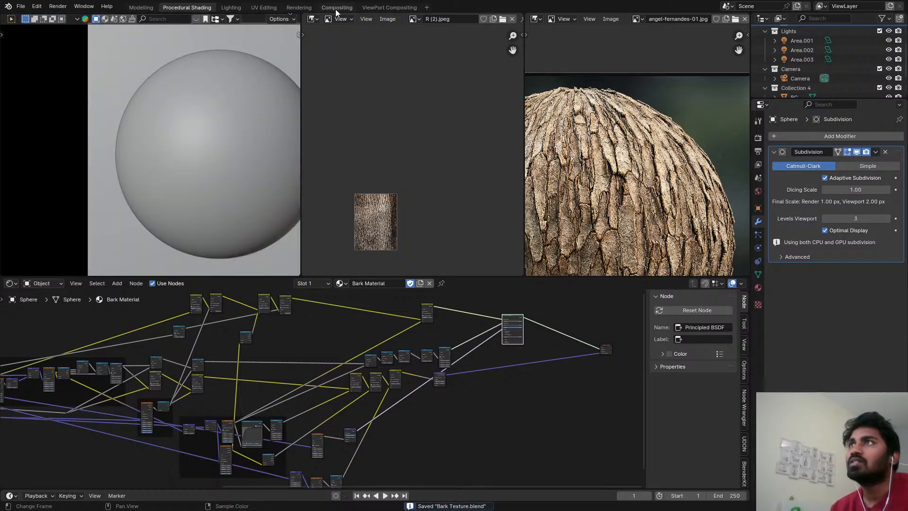
# Set the To Min of the Map Range node feeding Roughness to 0.6 and its To Max to 0.95, and save the file.
pyautogui.scroll(3, 419, 222)
pyautogui.scroll(3, 469, 356)
pyautogui.scroll(8, 393, 386)
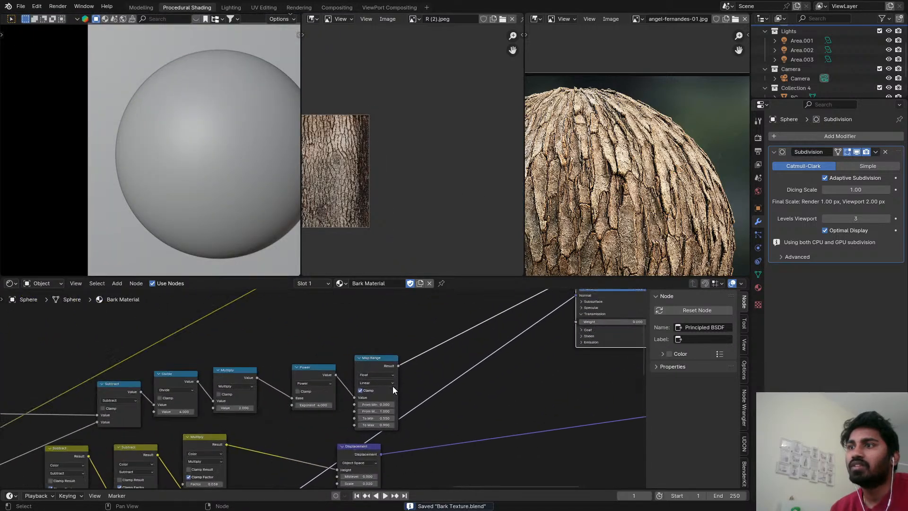
pyautogui.click(387, 431)
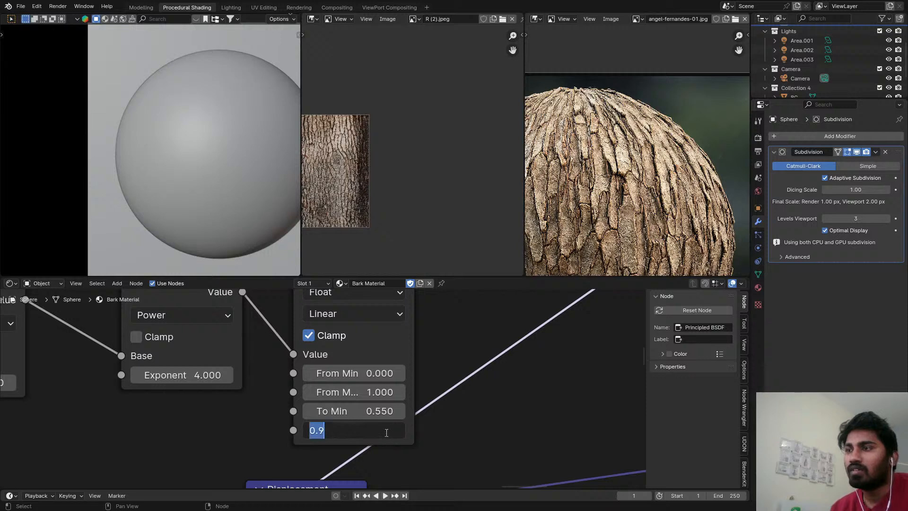
pyautogui.click(388, 432)
pyautogui.write('5')
pyautogui.press('Return')
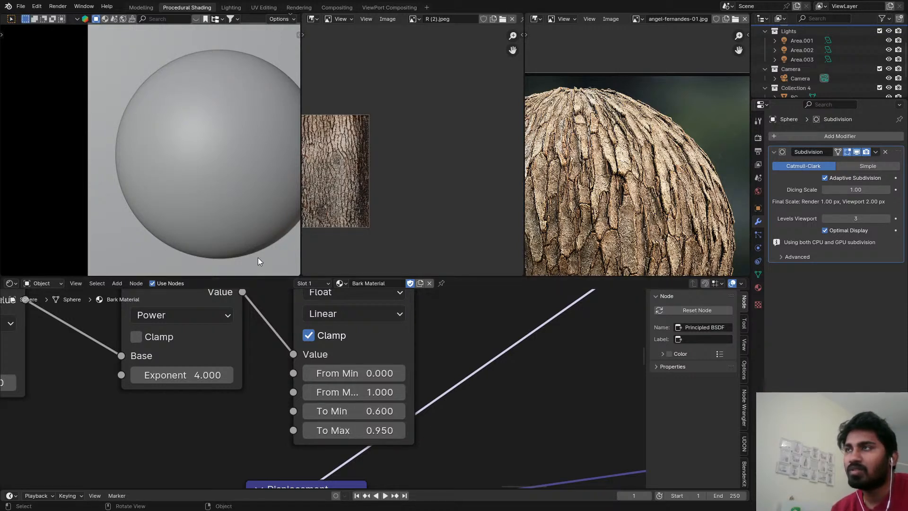
pyautogui.hotkey('ctrl', 's')
# Open the Rendering workspace and render the current frame.
pyautogui.click(337, 7)
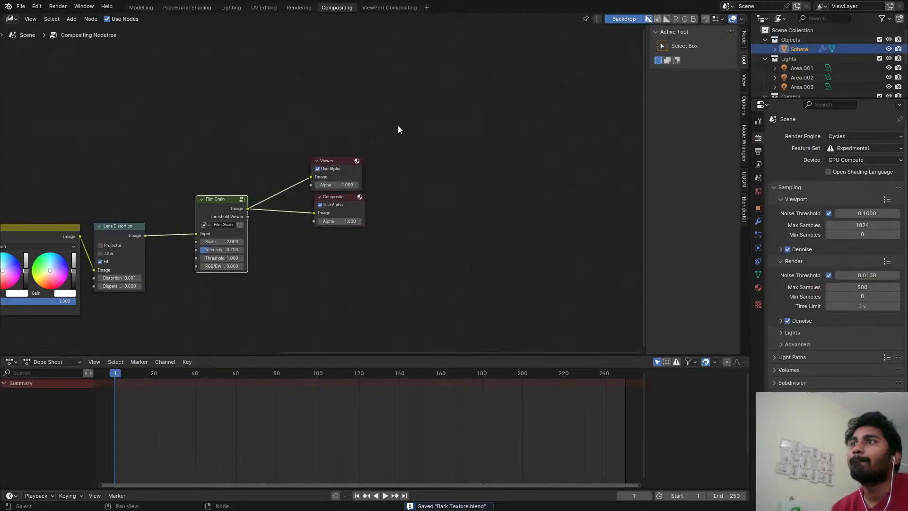
pyautogui.click(299, 8)
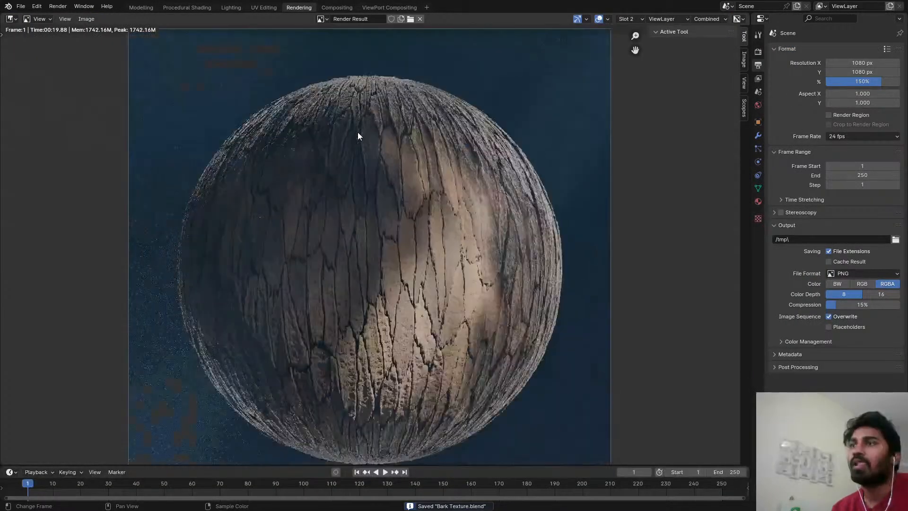
pyautogui.press('F12')
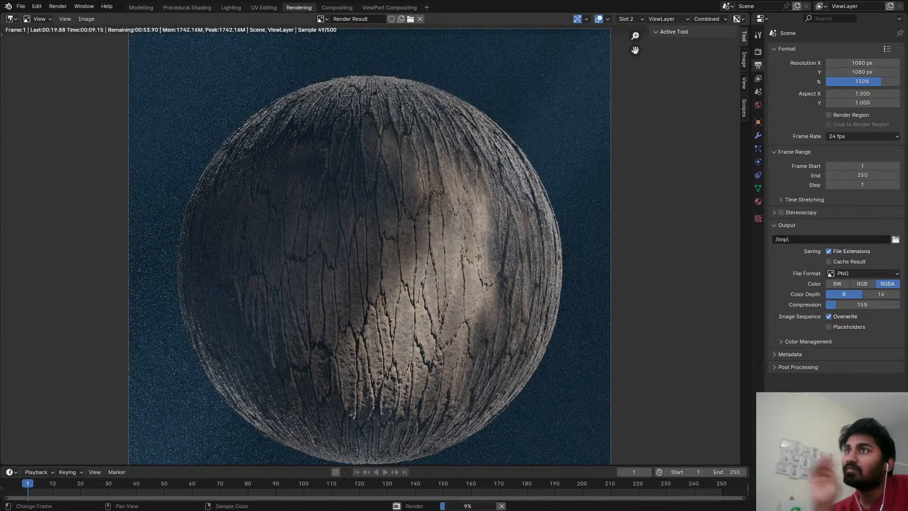
# Examine the rendered bark sphere as a whole and up close, checking the cracks, surface grain and lit and shadowed areas.
pyautogui.scroll(1, 451, 194)
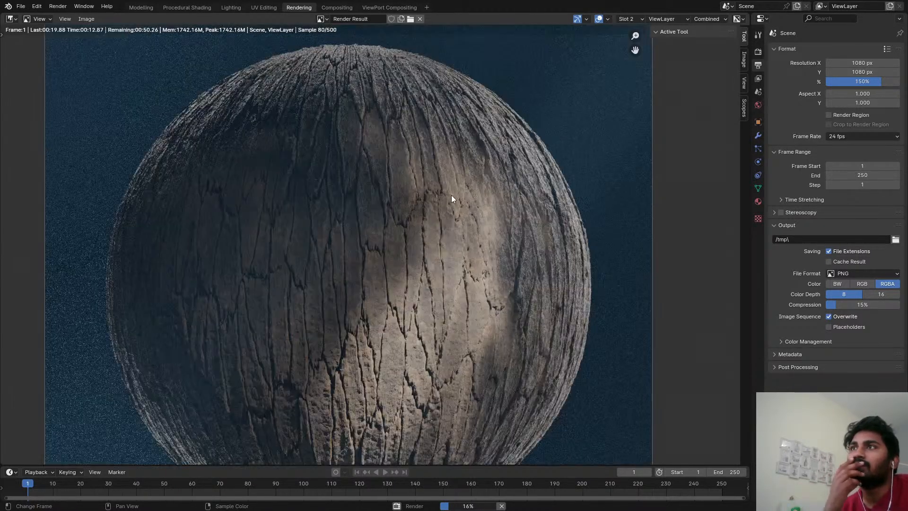
pyautogui.scroll(-2, 458, 199)
pyautogui.scroll(-1, 459, 200)
pyautogui.scroll(3, 459, 200)
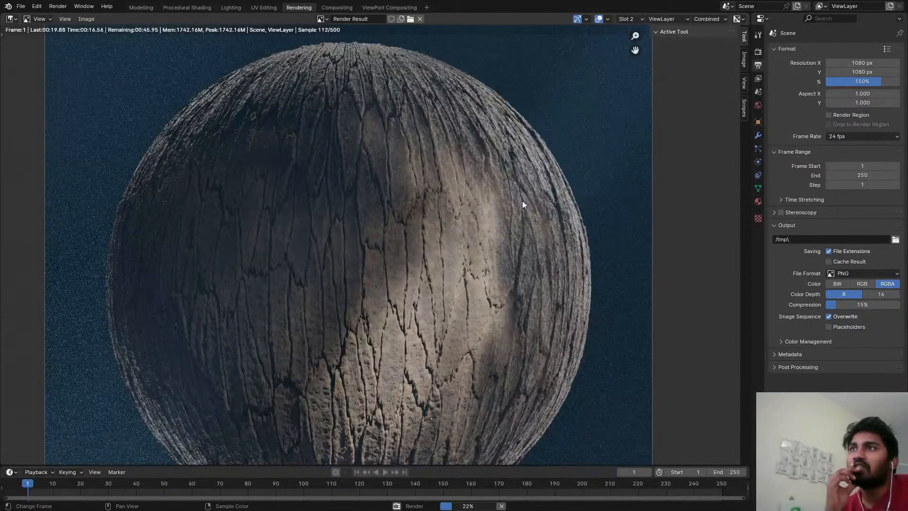
pyautogui.scroll(-2, 509, 180)
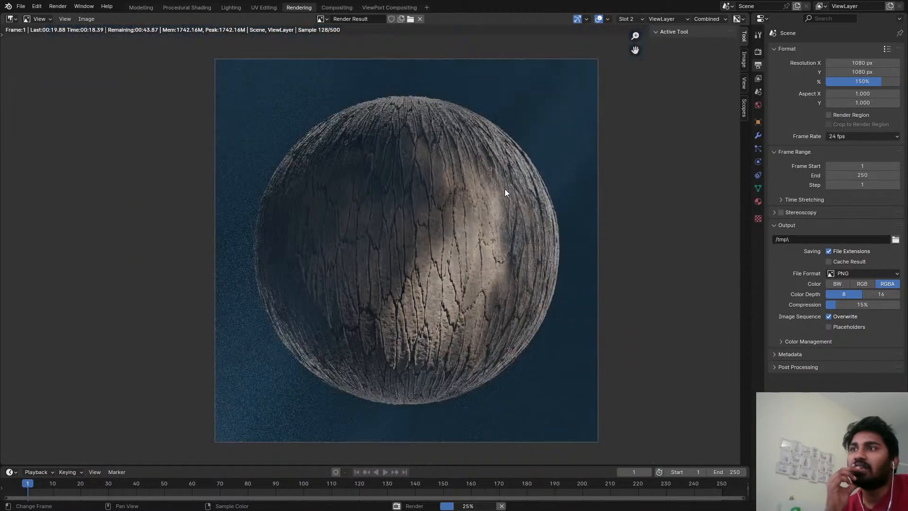
pyautogui.scroll(4, 348, 187)
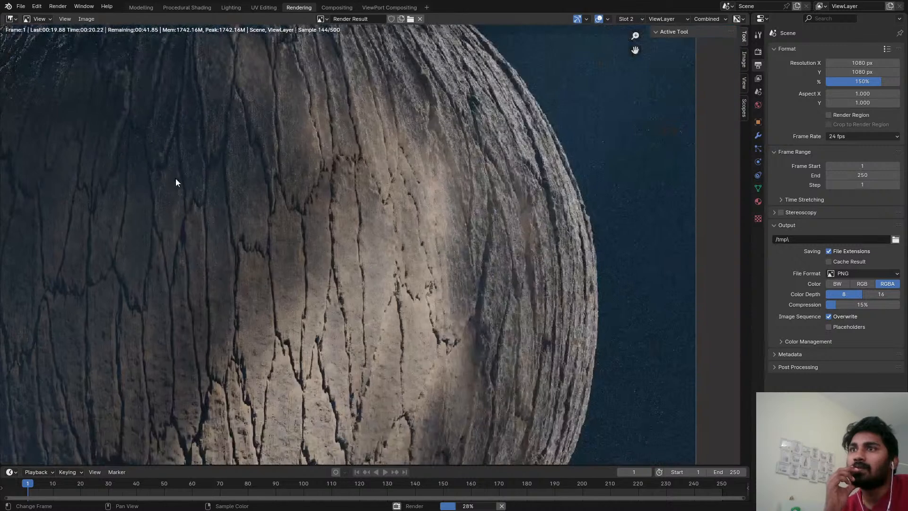
pyautogui.scroll(-3, 275, 189)
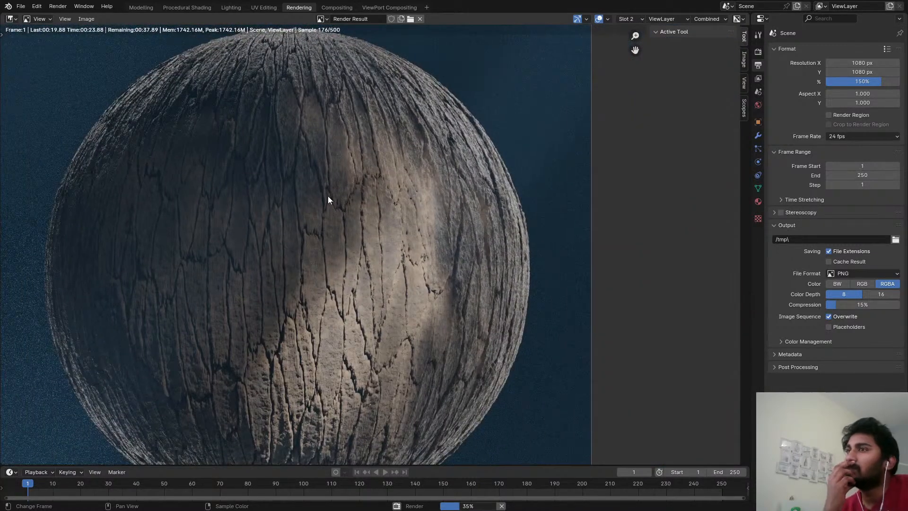
pyautogui.scroll(3, 333, 240)
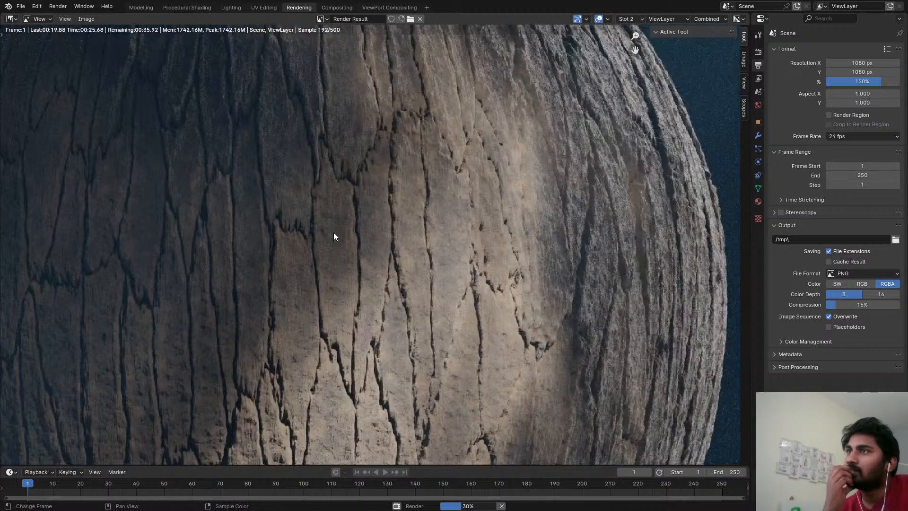
pyautogui.scroll(-5, 339, 231)
pyautogui.moveTo(345, 229); pyautogui.dragTo(422, 233, button='middle')
pyautogui.scroll(-2, 419, 233)
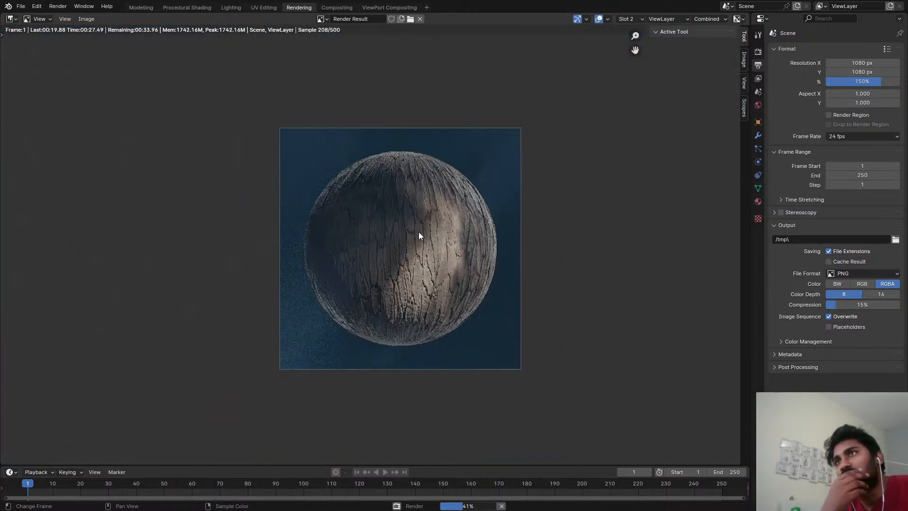
pyautogui.scroll(2, 417, 232)
pyautogui.scroll(4, 415, 229)
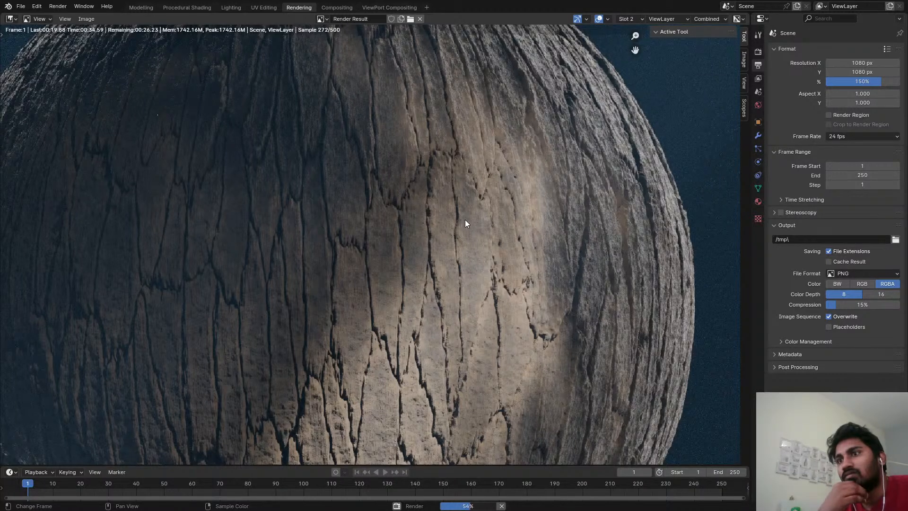
pyautogui.scroll(-2, 464, 219)
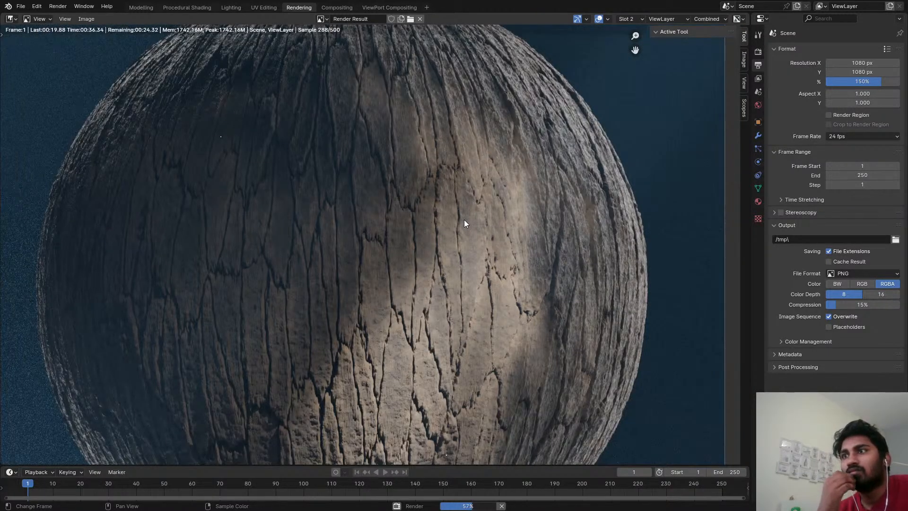
pyautogui.scroll(5, 372, 281)
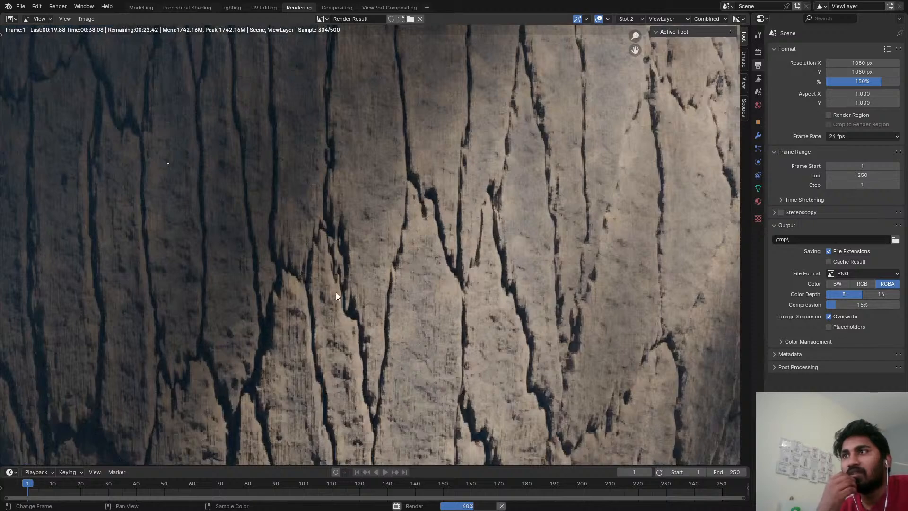
pyautogui.scroll(-2, 486, 294)
pyautogui.scroll(-3, 467, 292)
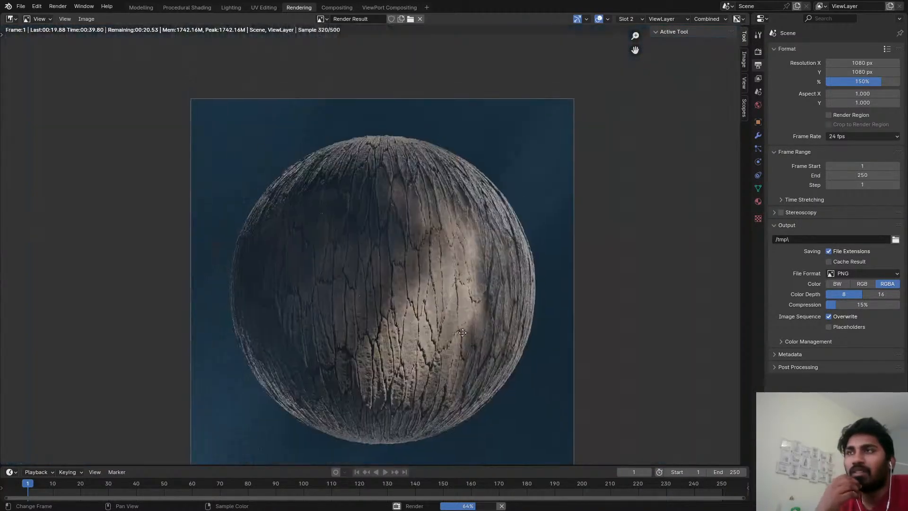
pyautogui.scroll(3, 488, 254)
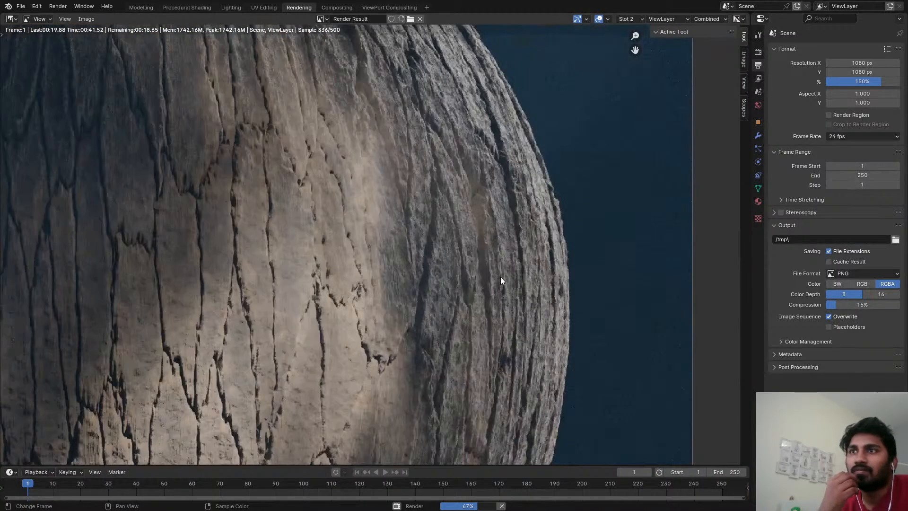
pyautogui.scroll(-3, 455, 213)
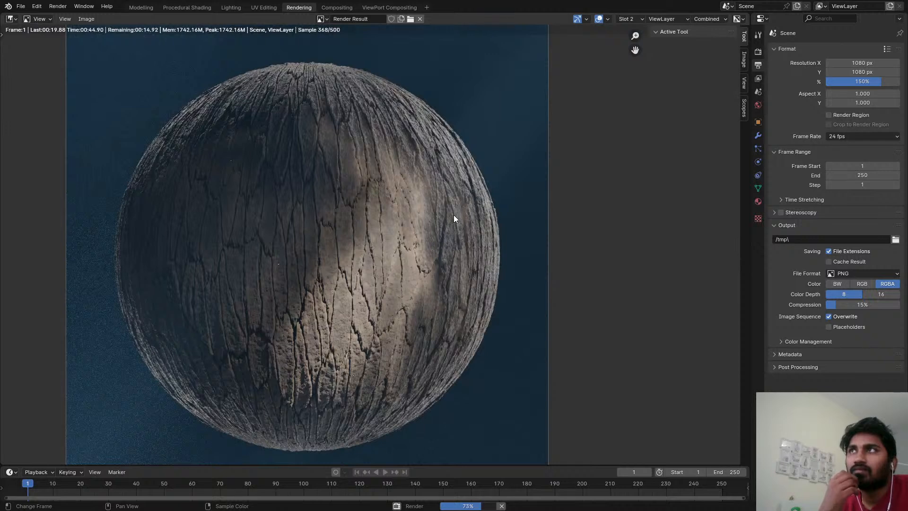
pyautogui.moveTo(453, 215); pyautogui.dragTo(481, 209, button='middle')
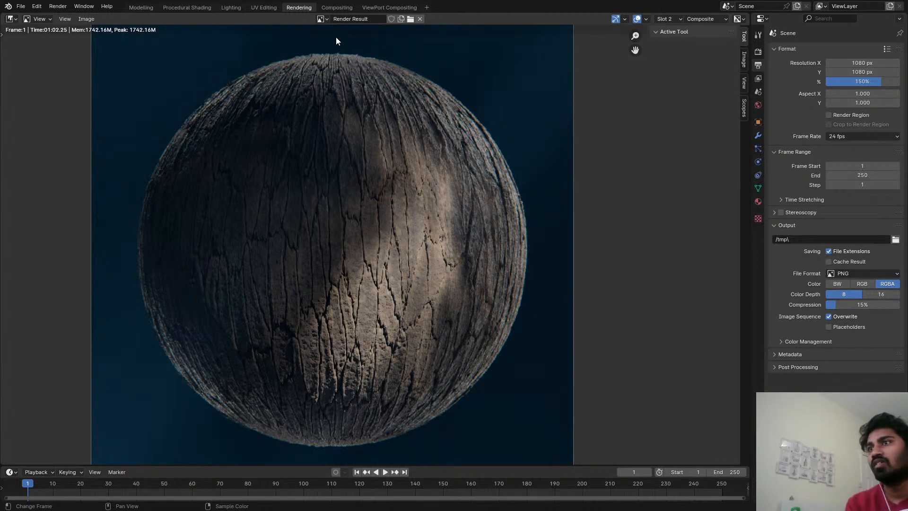
pyautogui.scroll(3, 240, 191)
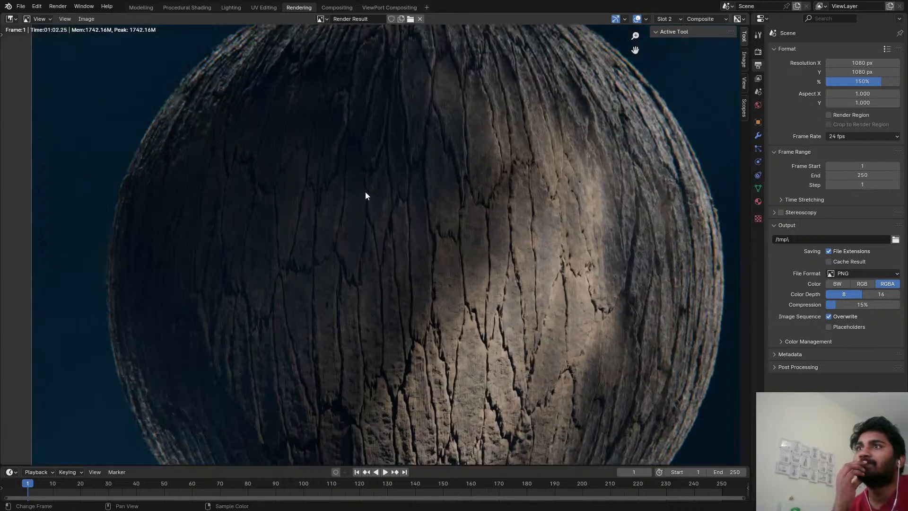
pyautogui.scroll(-3, 359, 160)
# Review the compositing node chain from Render Layers to the Composite output against the render backdrop, and save the file.
pyautogui.click(346, 6)
pyautogui.scroll(-5, 351, 112)
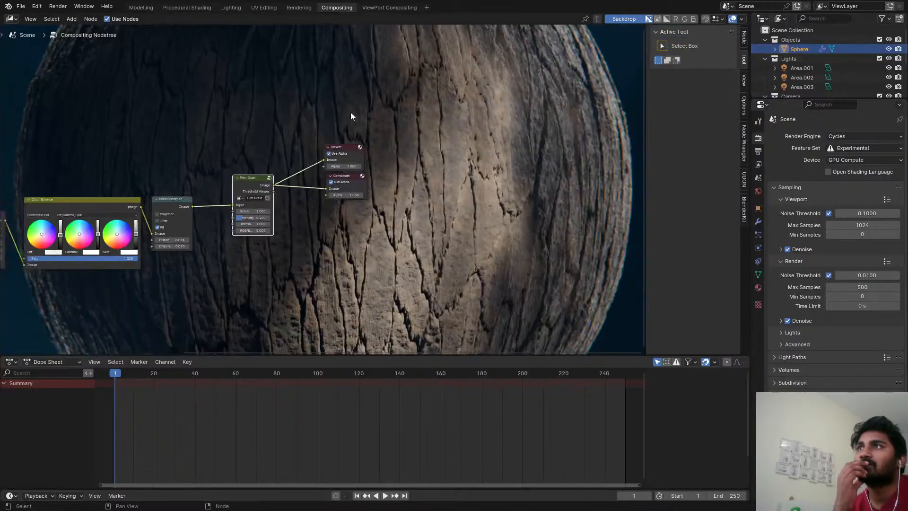
pyautogui.moveTo(310, 142); pyautogui.dragTo(382, 144, button='middle')
pyautogui.scroll(3, 212, 161)
pyautogui.moveTo(208, 160); pyautogui.dragTo(352, 179, button='middle')
pyautogui.scroll(8, 351, 225)
pyautogui.scroll(-5, 384, 203)
pyautogui.hotkey('ctrl', 's')
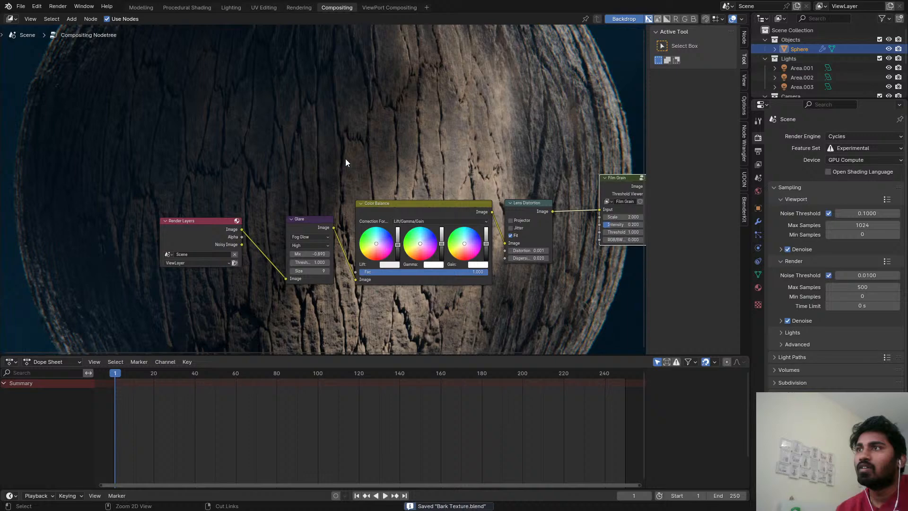
# Return the Procedural Shading viewport to rendered preview, set the Factor of the Multiply node feeding Displacement to 0.015, and save the file.
pyautogui.click(186, 7)
pyautogui.press('z')
pyautogui.click(160, 63)
pyautogui.scroll(-7, 397, 378)
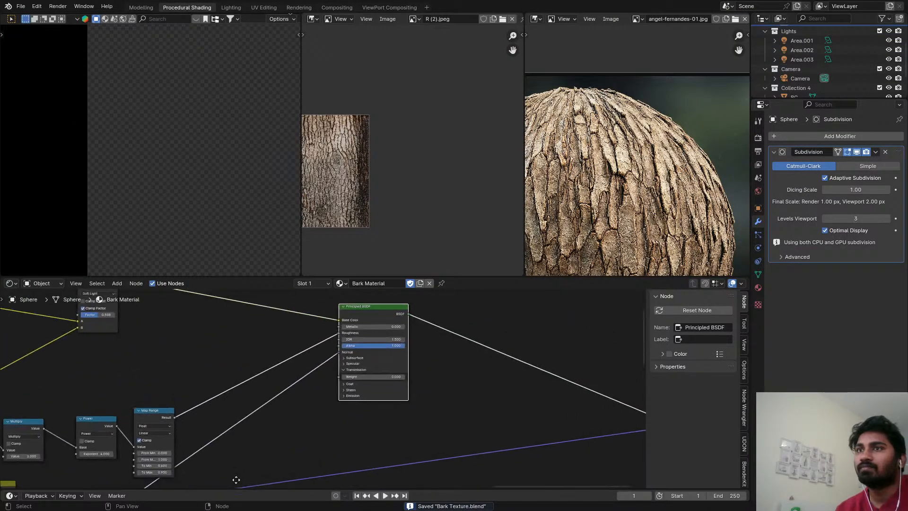
pyautogui.scroll(7, 430, 393)
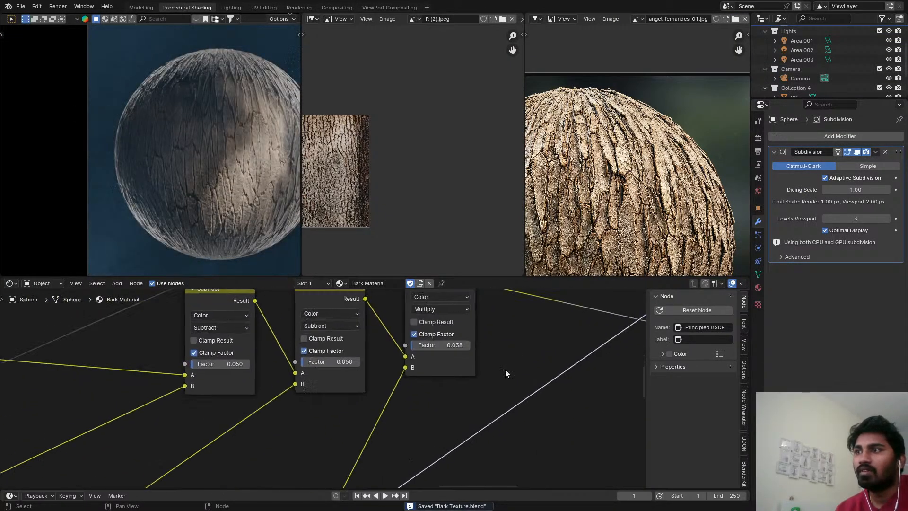
pyautogui.moveTo(440, 338); pyautogui.dragTo(425, 338)
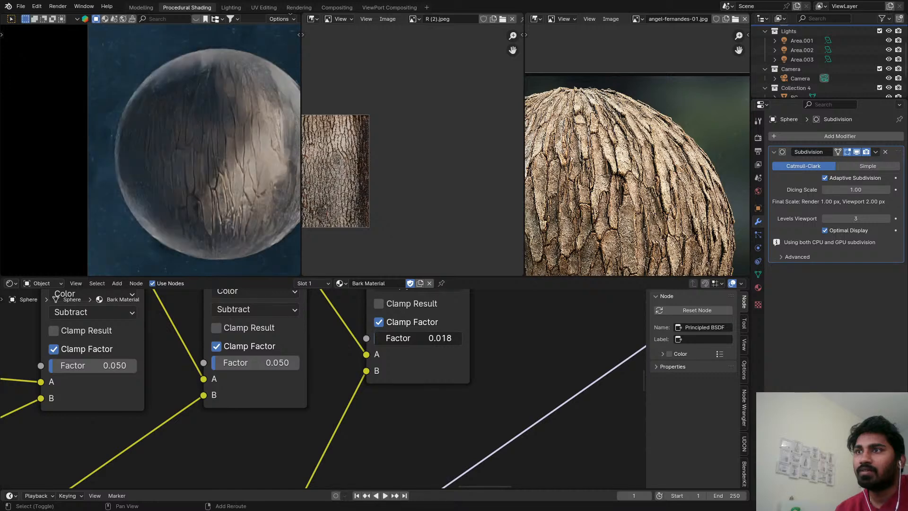
pyautogui.scroll(6, 249, 175)
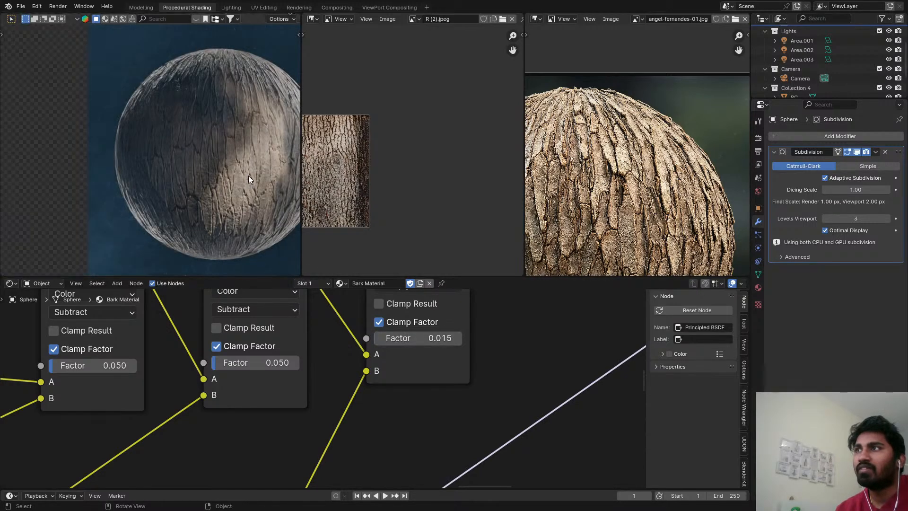
pyautogui.hotkey('ctrl', 's')
# Compare the sphere's bark surface up close with the enlarged bark reference photo, save the file and return to the camera view.
pyautogui.scroll(2, 224, 180)
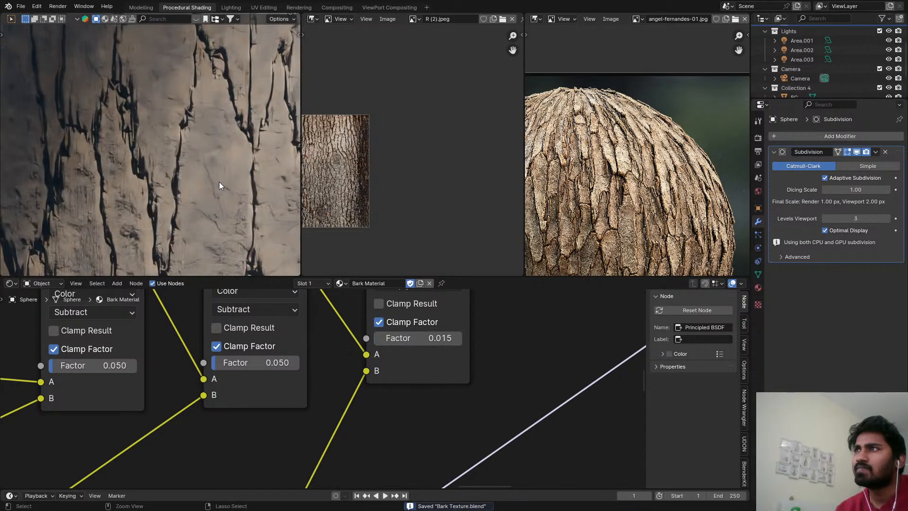
pyautogui.click(220, 182)
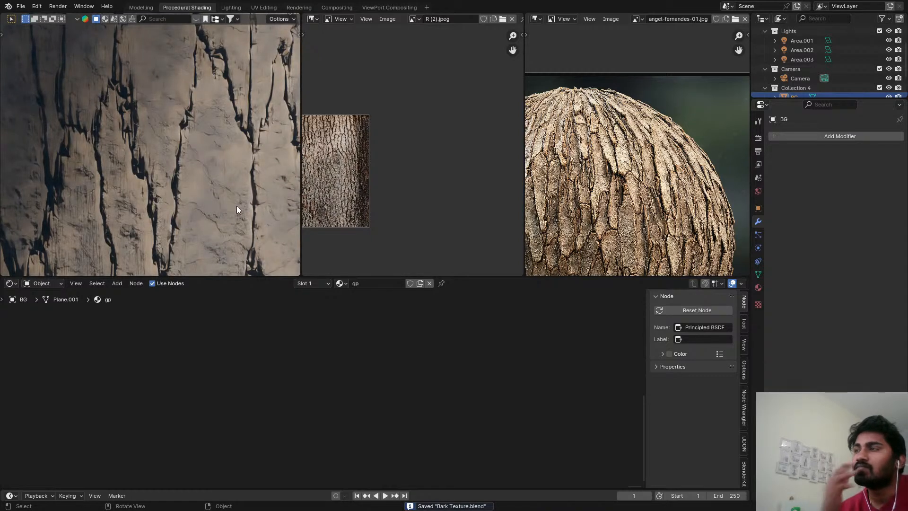
pyautogui.scroll(-6, 237, 213)
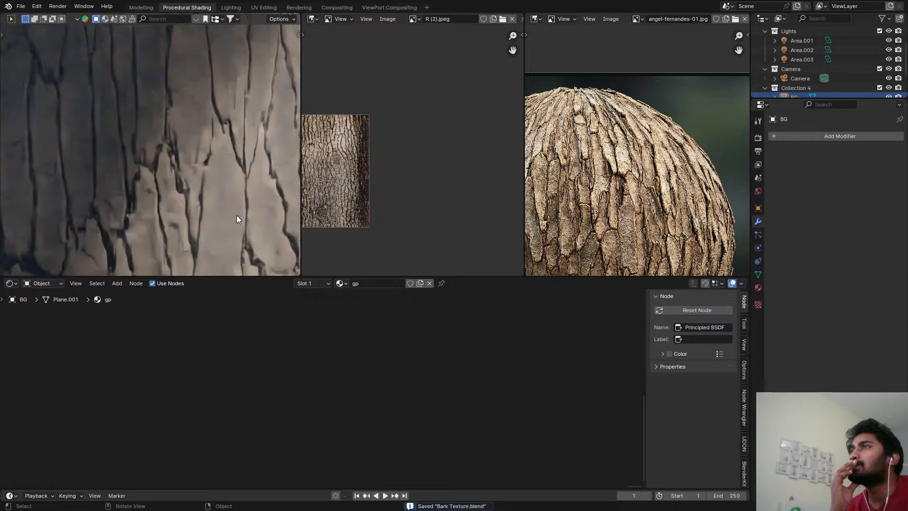
pyautogui.moveTo(236, 214); pyautogui.dragTo(320, 166, button='middle')
pyautogui.scroll(8, 319, 165)
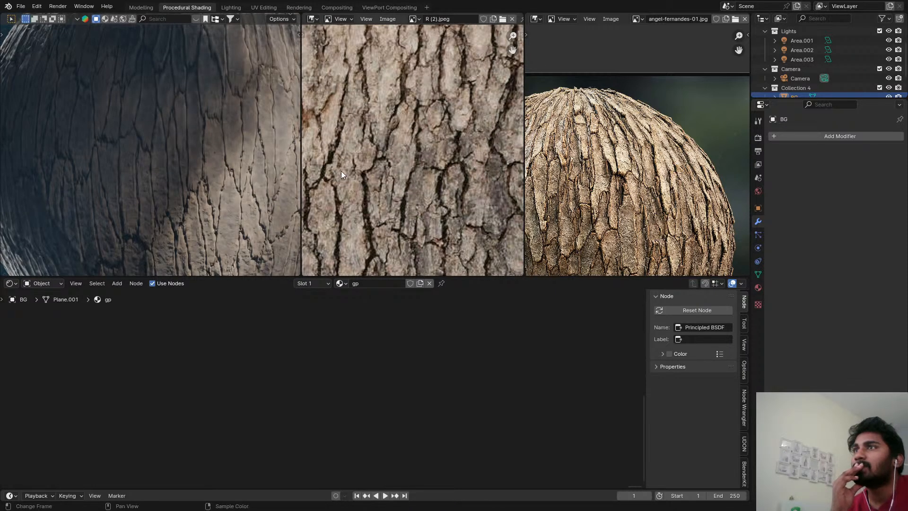
pyautogui.hotkey('ctrl', 's')
pyautogui.press('KP_0')
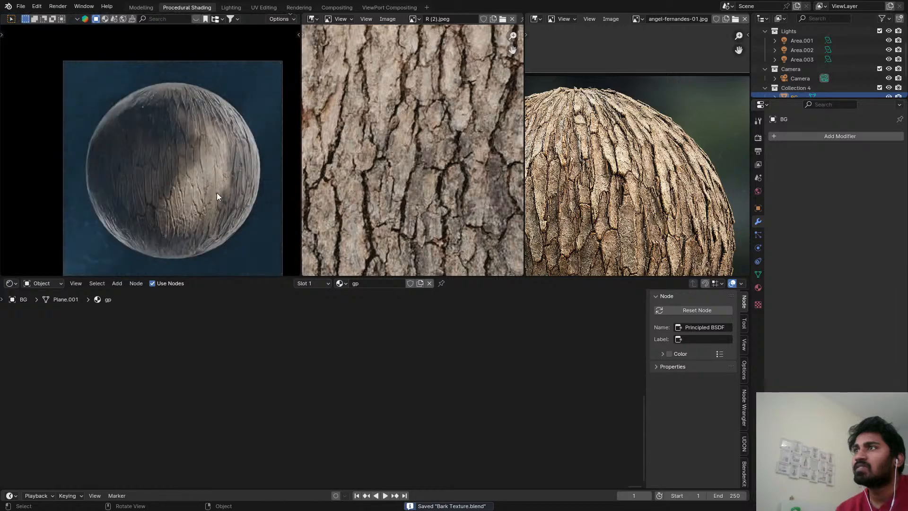
# Select the sphere and change the blending mode of the Multiply node after the second Soft Light node to Divide, and save the file.
pyautogui.click(213, 176)
pyautogui.scroll(-1, 270, 412)
pyautogui.moveTo(269, 413); pyautogui.dragTo(425, 356, button='middle')
pyautogui.scroll(-5, 366, 327)
pyautogui.moveTo(350, 395); pyautogui.dragTo(525, 335, button='middle')
pyautogui.scroll(3, 450, 331)
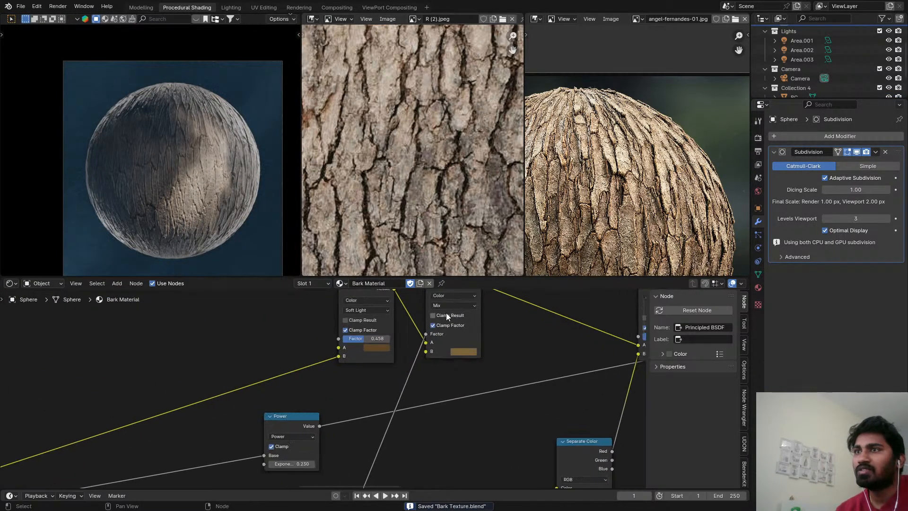
pyautogui.moveTo(446, 314); pyautogui.dragTo(404, 353, button='middle')
pyautogui.scroll(-1, 404, 352)
pyautogui.moveTo(533, 333); pyautogui.dragTo(317, 331, button='middle')
pyautogui.scroll(3, 392, 341)
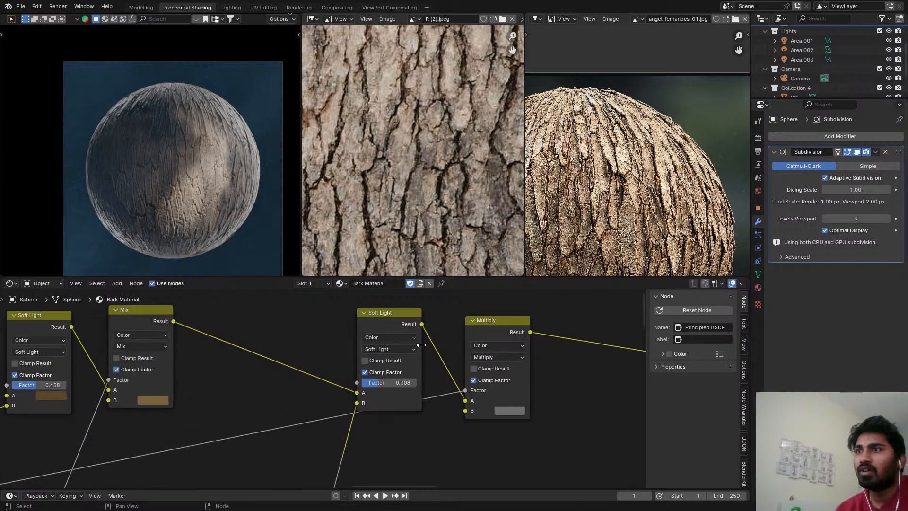
pyautogui.moveTo(421, 342); pyautogui.dragTo(383, 347, button='middle')
pyautogui.scroll(2, 455, 348)
pyautogui.click(455, 367)
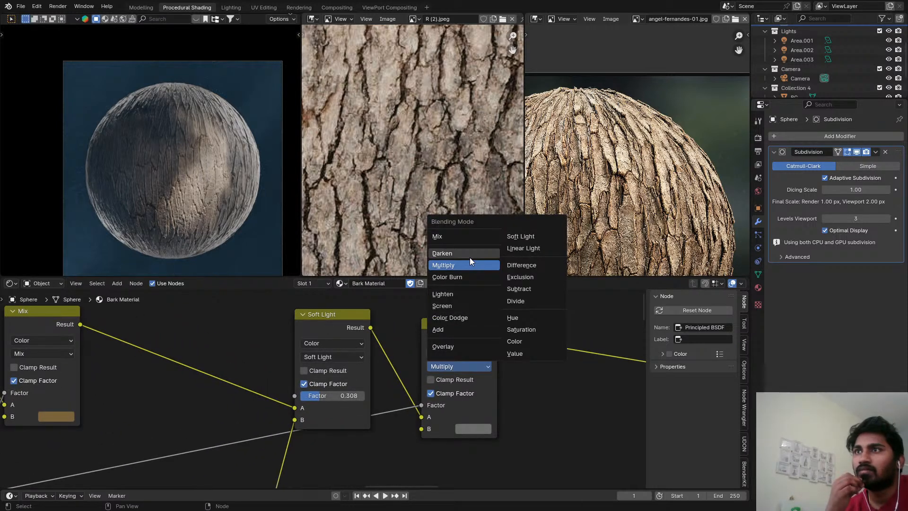
pyautogui.click(530, 299)
pyautogui.moveTo(541, 406); pyautogui.dragTo(425, 384, button='middle')
pyautogui.scroll(-2, 425, 385)
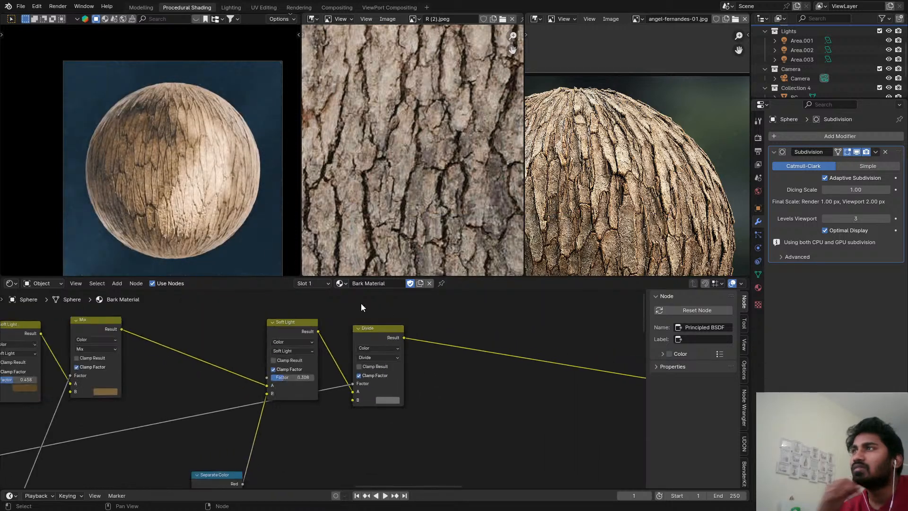
pyautogui.scroll(5, 152, 158)
pyautogui.hotkey('ctrl', 's')
# Preview the output of the Soft Light node feeding Base Color directly on the sphere, and save the file.
pyautogui.scroll(-4, 223, 179)
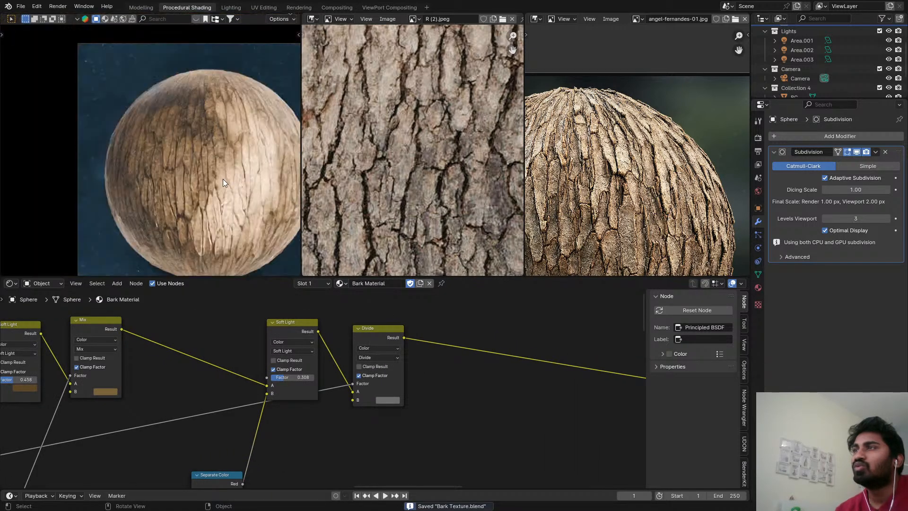
pyautogui.scroll(-4, 401, 341)
pyautogui.scroll(-1, 402, 341)
pyautogui.moveTo(526, 344); pyautogui.dragTo(274, 370, button='middle')
pyautogui.scroll(5, 246, 150)
pyautogui.keyDown('ctrl'); pyautogui.keyDown('shift'); pyautogui.click(283, 363); pyautogui.keyUp('shift'); pyautogui.keyUp('ctrl')
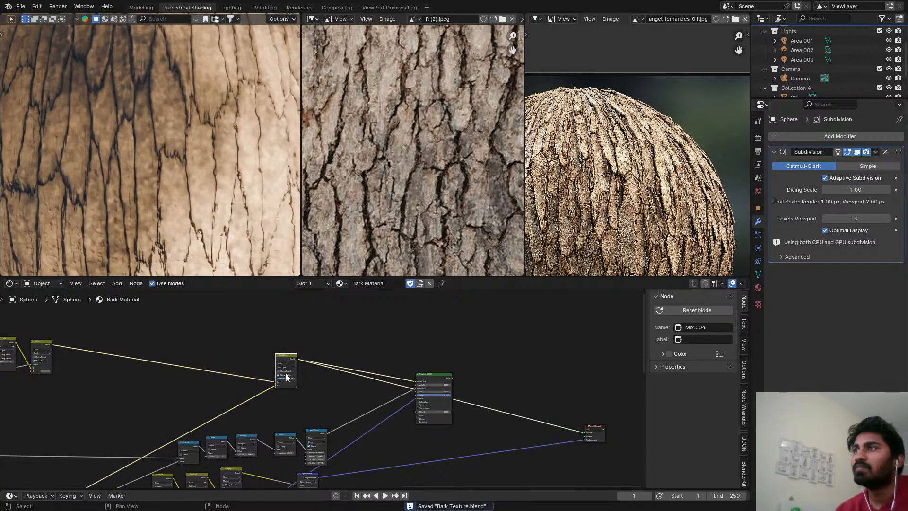
pyautogui.moveTo(308, 342); pyautogui.dragTo(521, 324, button='middle')
pyautogui.hotkey('ctrl', 's')
pyautogui.scroll(-5, 164, 143)
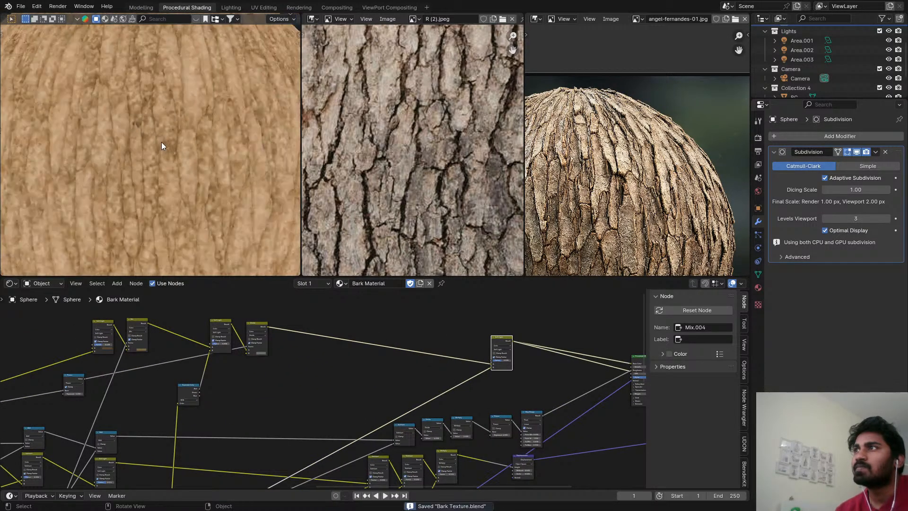
# Try a Factor of 0.758 on the Soft Light node before the Divide node and return it to 0.308.
pyautogui.moveTo(189, 331); pyautogui.dragTo(262, 363, button='middle')
pyautogui.scroll(6, 262, 363)
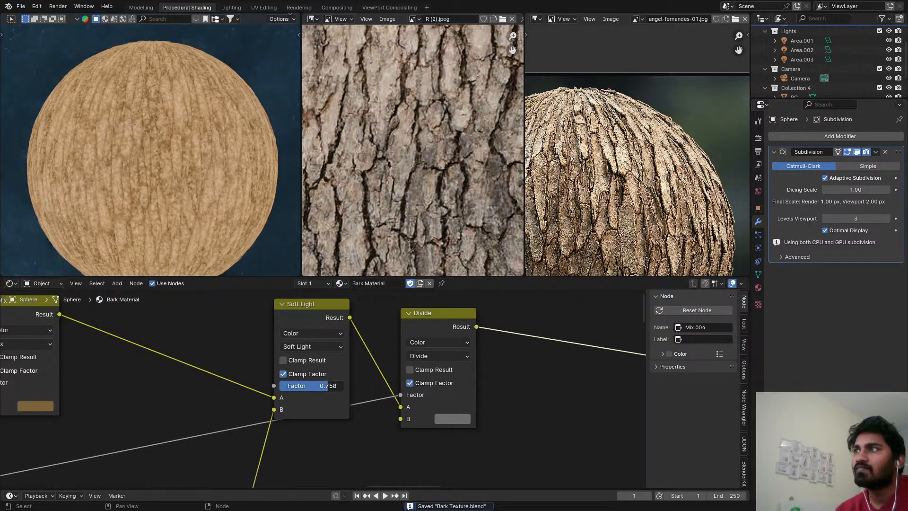
pyautogui.moveTo(328, 385); pyautogui.dragTo(299, 385)
pyautogui.scroll(1, 442, 415)
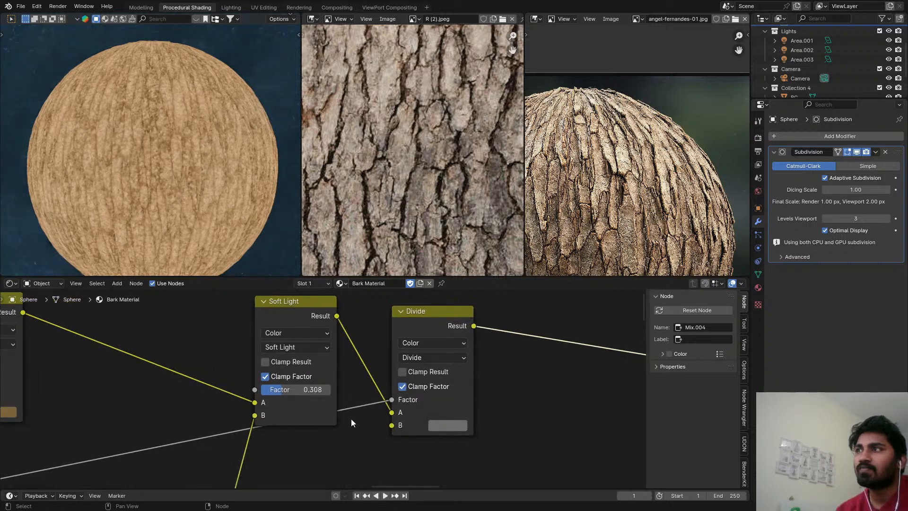
# Set the Exponent of the Power node driving the Divide node's Factor to 1.130, and save the file.
pyautogui.scroll(-3, 189, 428)
pyautogui.moveTo(184, 428); pyautogui.dragTo(438, 339, button='middle')
pyautogui.scroll(-1, 266, 382)
pyautogui.scroll(2, 145, 424)
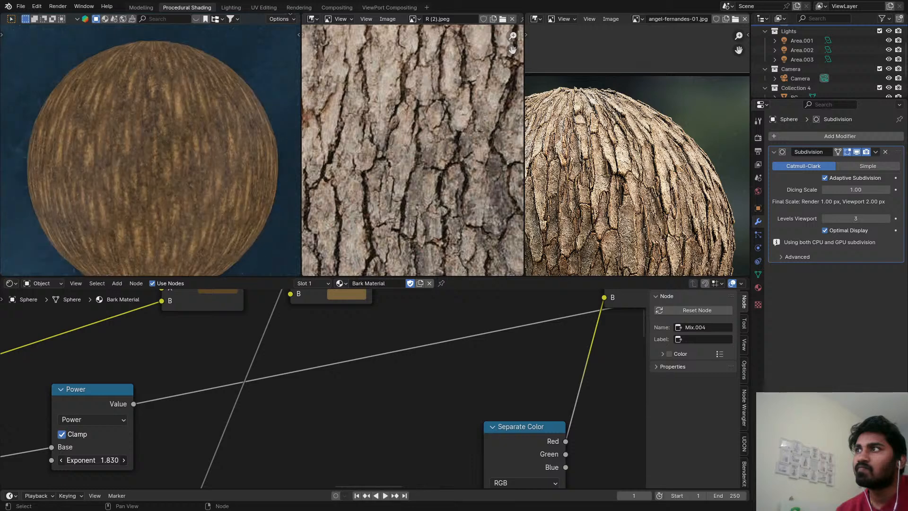
pyautogui.moveTo(93, 460); pyautogui.dragTo(95, 460)
pyautogui.scroll(3, 163, 183)
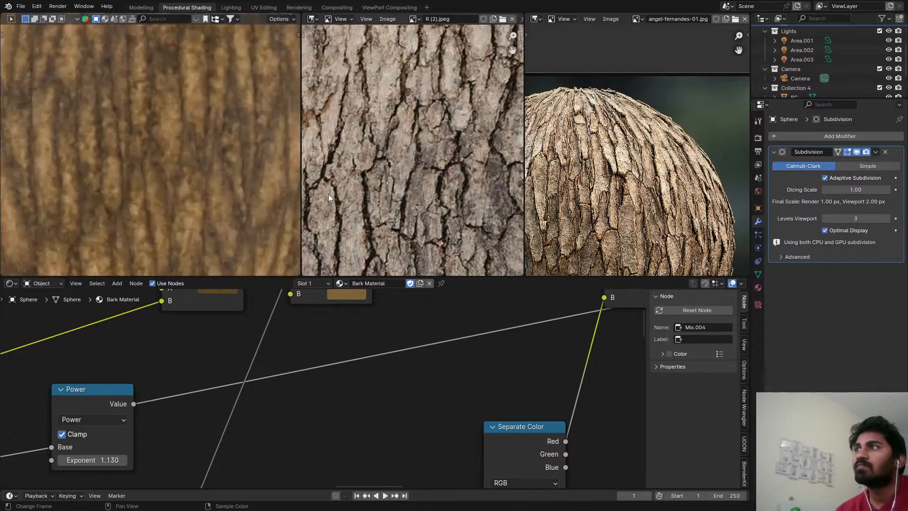
pyautogui.hotkey('ctrl', 's')
# Restore the preview of the full Principled BSDF shading, save the file and check the bark sphere in an enlarged viewport.
pyautogui.scroll(-5, 166, 110)
pyautogui.scroll(-2, 472, 350)
pyautogui.moveTo(472, 350); pyautogui.dragTo(293, 374, button='middle')
pyautogui.scroll(-11, 480, 381)
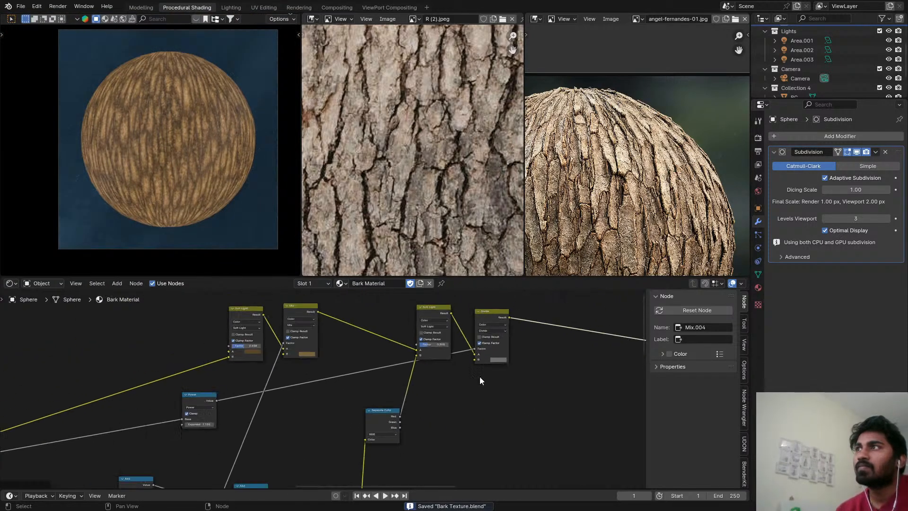
pyautogui.moveTo(549, 367); pyautogui.dragTo(288, 393, button='middle')
pyautogui.moveTo(477, 384); pyautogui.dragTo(339, 385, button='middle')
pyautogui.scroll(3, 341, 385)
pyautogui.moveTo(555, 409); pyautogui.dragTo(535, 411, button='middle')
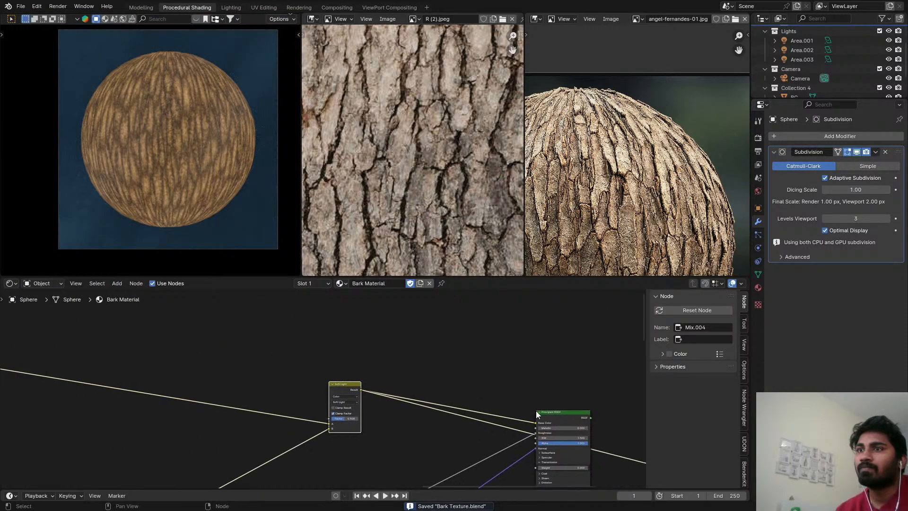
pyautogui.keyDown('ctrl'); pyautogui.keyDown('shift'); pyautogui.click(556, 412); pyautogui.keyUp('shift'); pyautogui.keyUp('ctrl')
pyautogui.hotkey('ctrl', 's')
pyautogui.hotkey('ctrl', 'space')
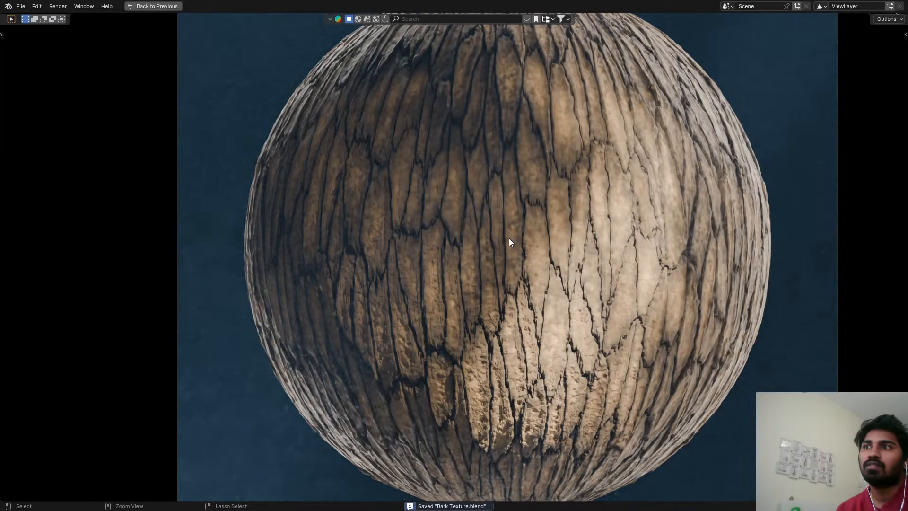
pyautogui.hotkey('ctrl', 'space')
pyautogui.scroll(2, 476, 372)
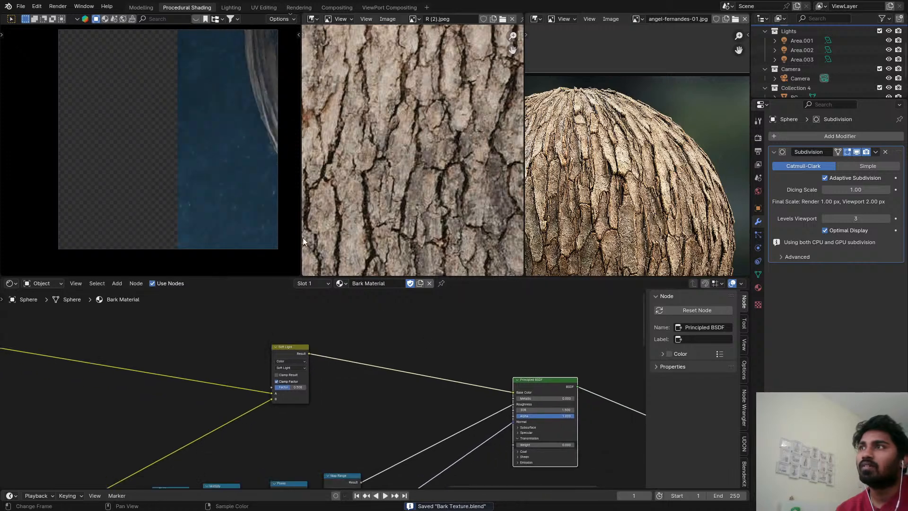
pyautogui.scroll(2, 191, 128)
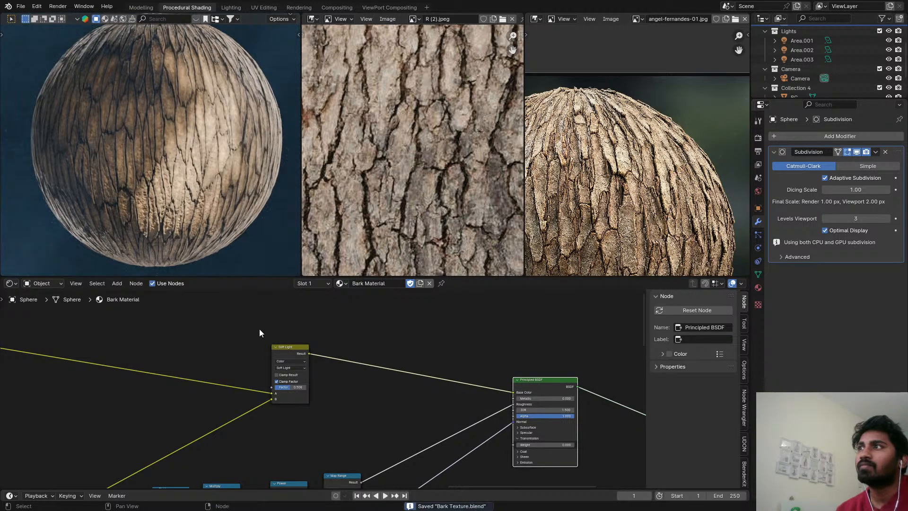
# Switch the shading viewport to solid display and render the image into Slot 3 of the Render Result.
pyautogui.scroll(-2, 265, 326)
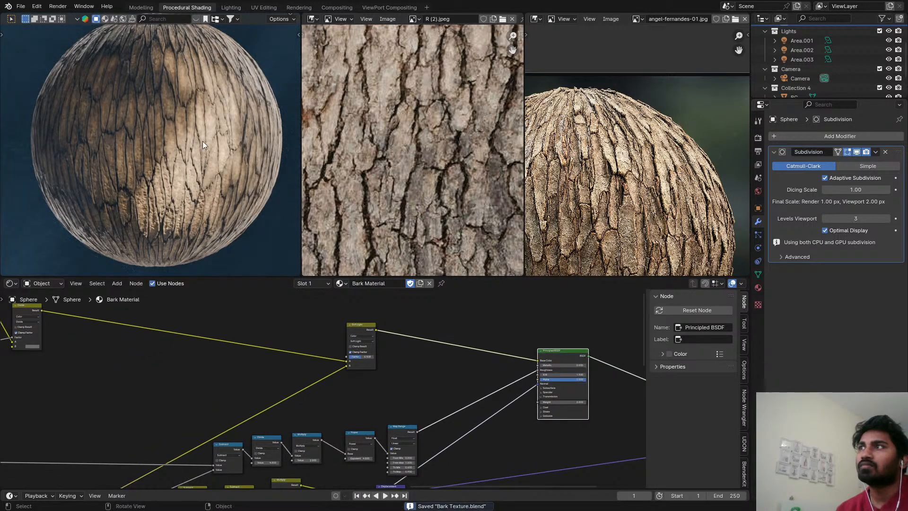
pyautogui.keyDown('shift'); pyautogui.moveTo(203, 144); pyautogui.dragTo(222, 201, button='middle'); pyautogui.keyUp('shift')
pyautogui.press('z')
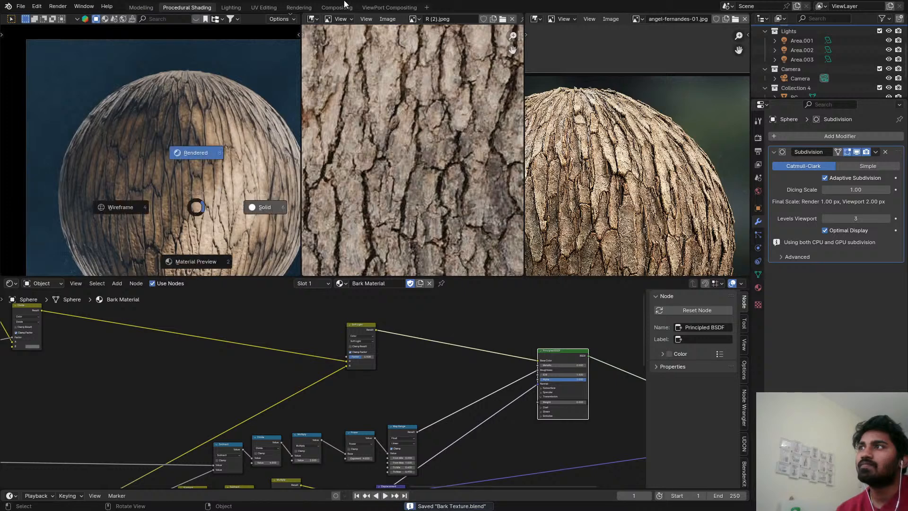
pyautogui.click(344, 4)
pyautogui.click(336, 7)
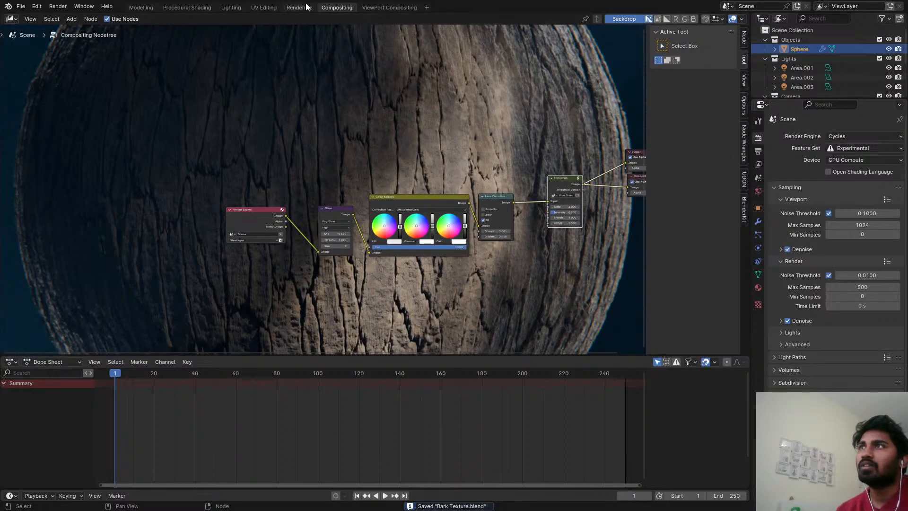
pyautogui.click(306, 7)
pyautogui.scroll(-1, 404, 204)
pyautogui.moveTo(404, 203); pyautogui.dragTo(398, 205, button='middle')
pyautogui.scroll(1, 398, 205)
pyautogui.press('j')
pyautogui.press('j')
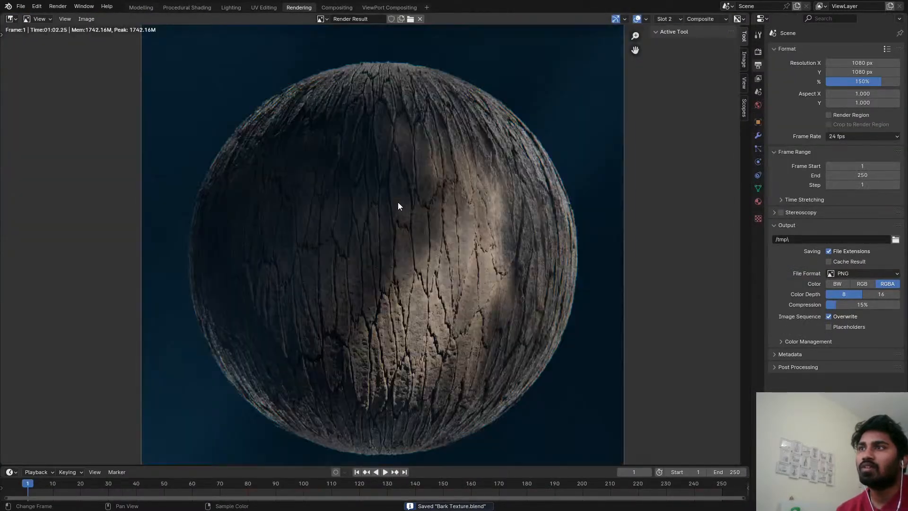
pyautogui.press('j')
pyautogui.press('F12')
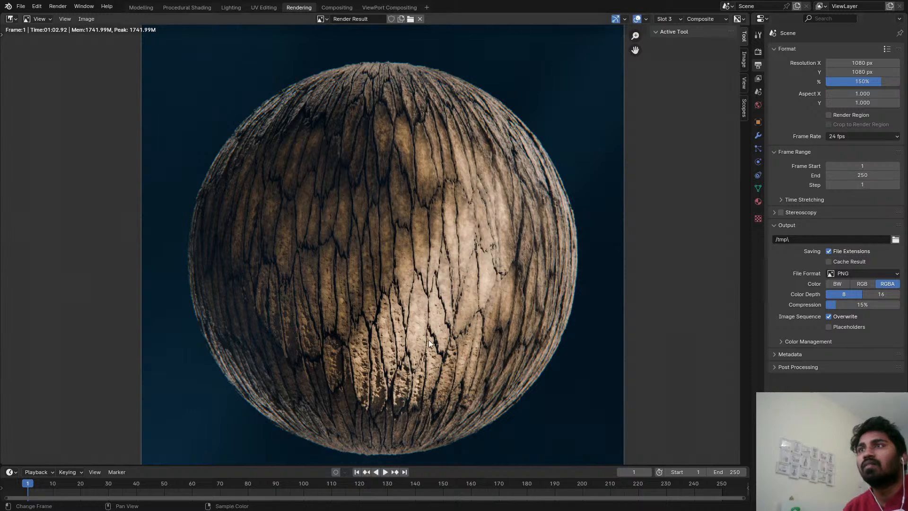
# Examine the new render's bark colour, cracks and surface grain up close and as a whole sphere, and save the file.
pyautogui.scroll(4, 549, 237)
pyautogui.scroll(-2, 322, 156)
pyautogui.moveTo(241, 102); pyautogui.dragTo(273, 210, button='middle')
pyautogui.scroll(3, 273, 210)
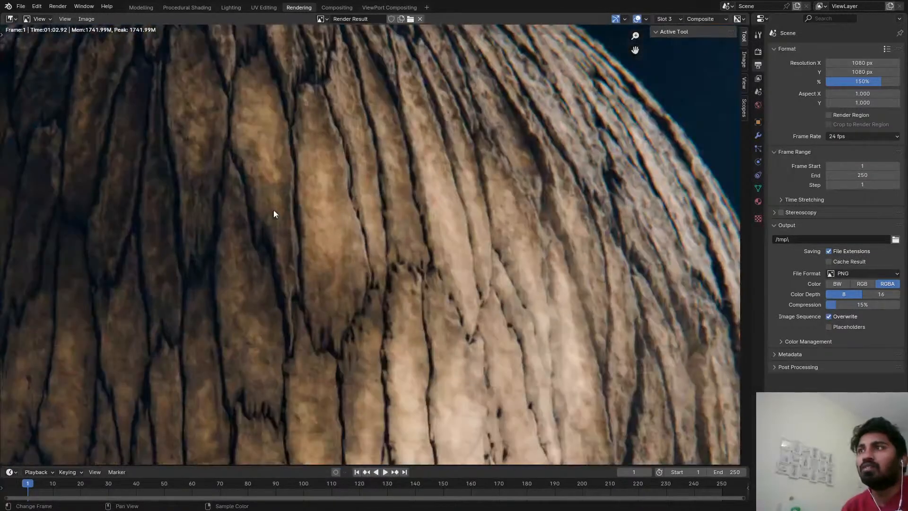
pyautogui.scroll(-3, 312, 186)
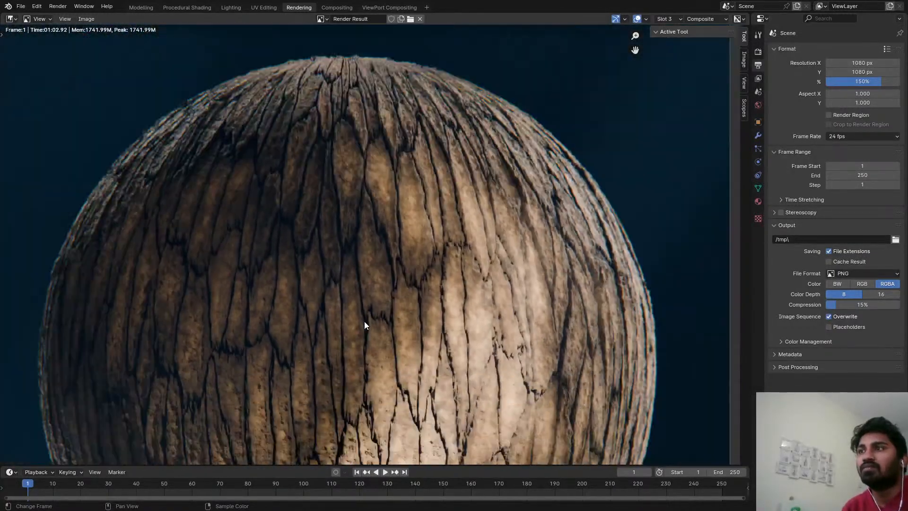
pyautogui.scroll(4, 365, 323)
pyautogui.scroll(-3, 367, 321)
pyautogui.scroll(3, 455, 274)
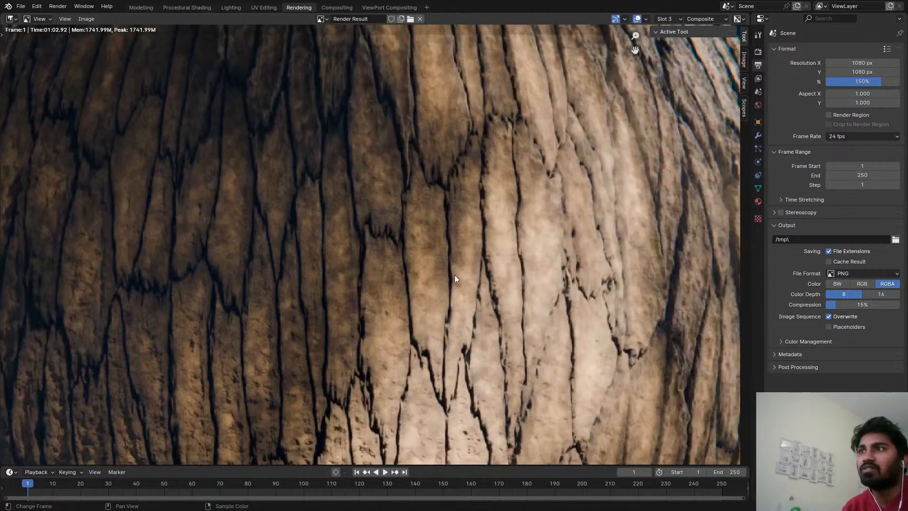
pyautogui.scroll(-2, 406, 169)
pyautogui.scroll(-3, 447, 279)
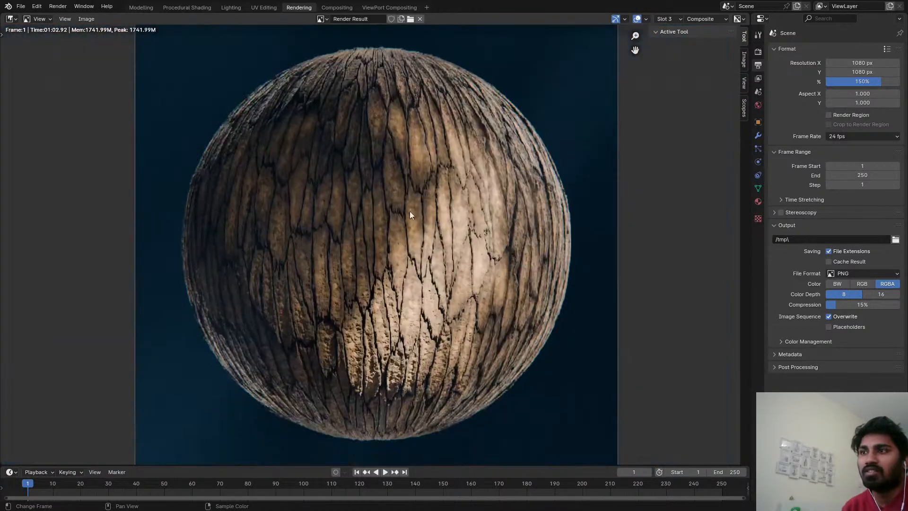
pyautogui.scroll(4, 374, 328)
pyautogui.moveTo(334, 189); pyautogui.dragTo(330, 260, button='middle')
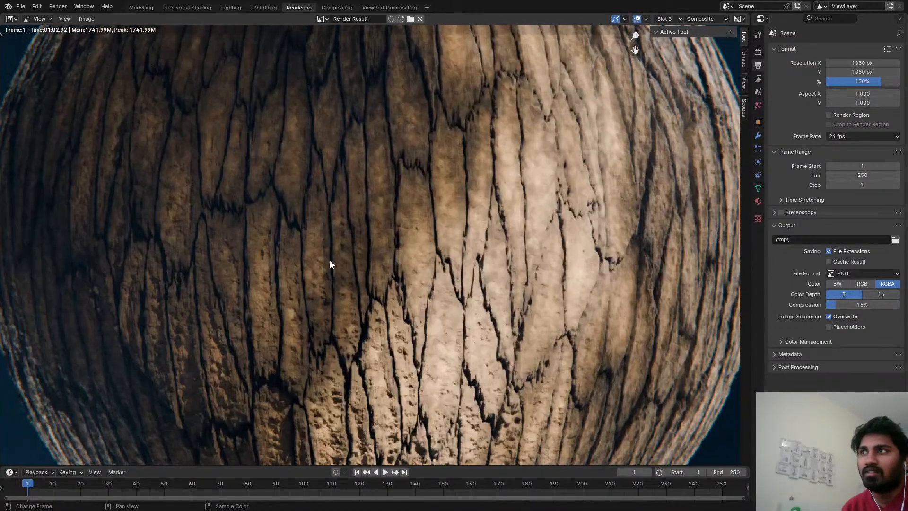
pyautogui.moveTo(321, 328); pyautogui.dragTo(337, 302, button='middle')
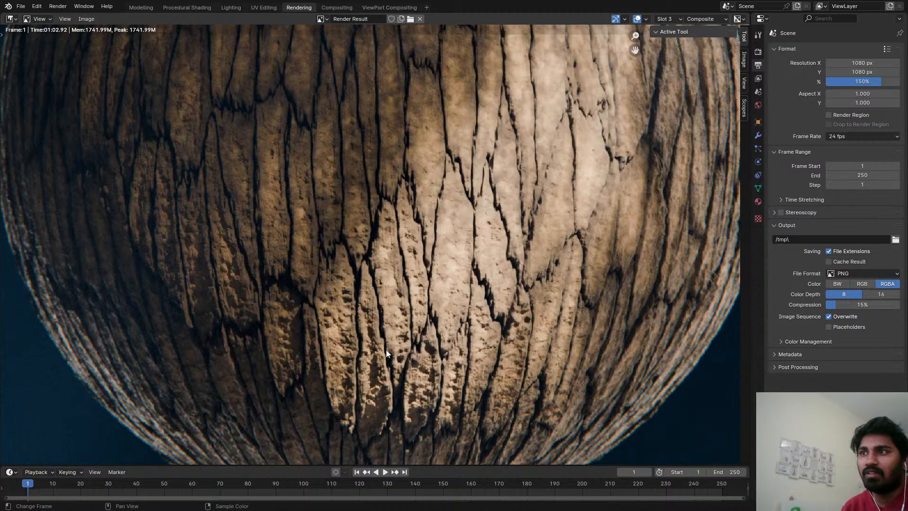
pyautogui.moveTo(434, 351); pyautogui.dragTo(380, 298, button='middle')
pyautogui.scroll(-4, 444, 331)
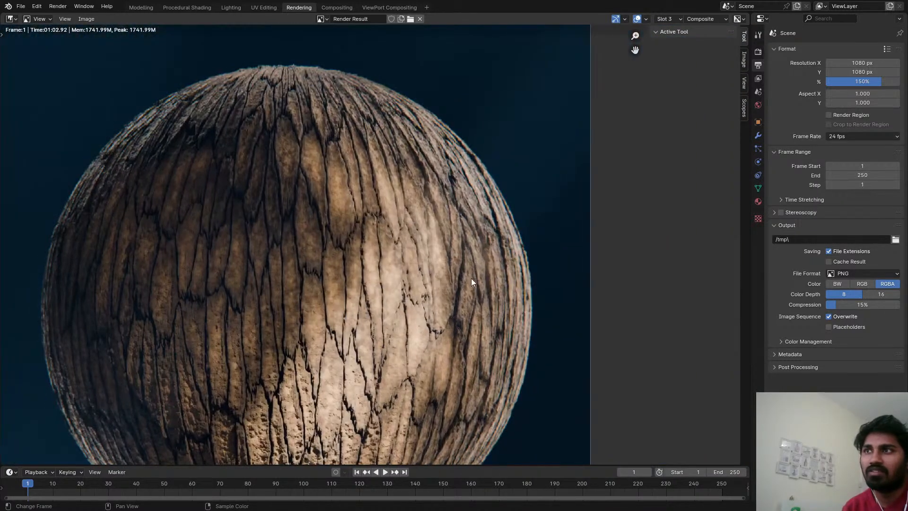
pyautogui.moveTo(334, 282); pyautogui.dragTo(524, 248, button='middle')
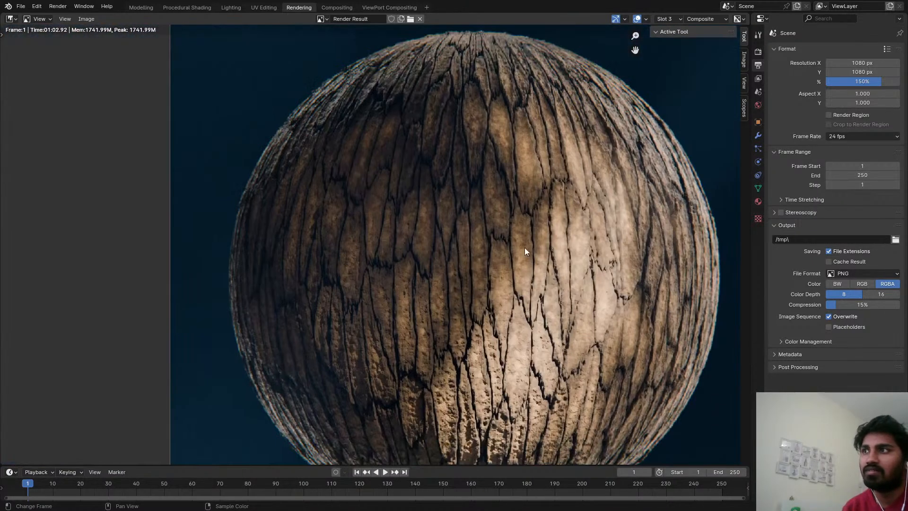
pyautogui.scroll(2, 515, 249)
pyautogui.hotkey('ctrl', 's')
pyautogui.scroll(-4, 474, 240)
pyautogui.moveTo(457, 240); pyautogui.dragTo(418, 248, button='middle')
pyautogui.scroll(2, 440, 225)
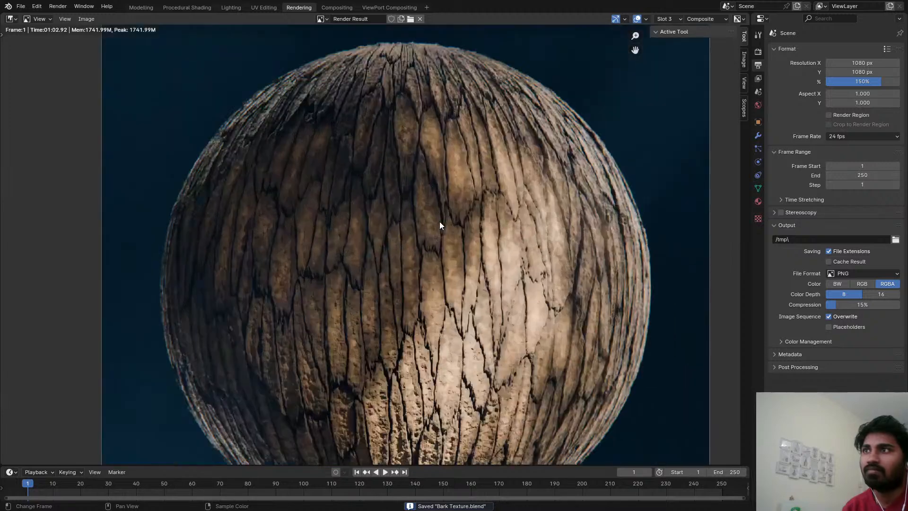
# Return to the Procedural Shading workspace's rendered preview, show the Divide node's output on the sphere, and lighten the grey of its B colour.
pyautogui.click(138, 7)
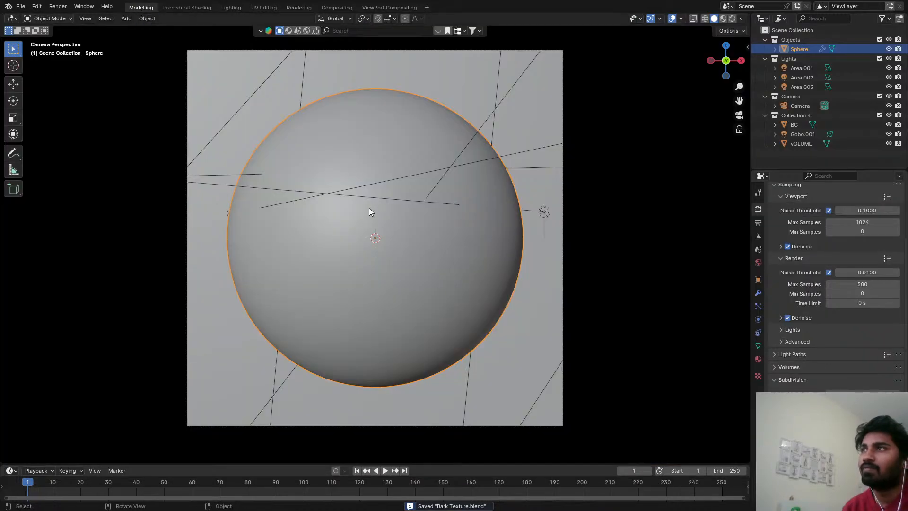
pyautogui.click(189, 7)
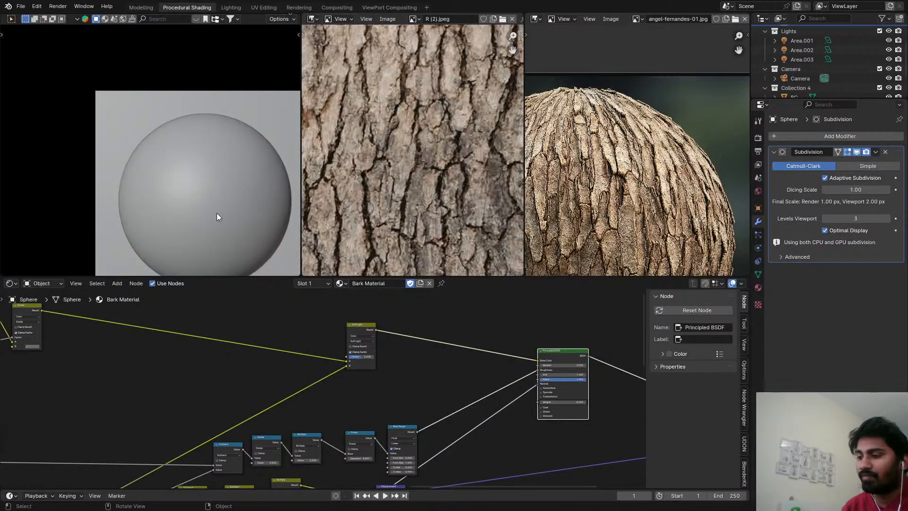
pyautogui.moveTo(325, 352); pyautogui.dragTo(573, 370, button='middle')
pyautogui.moveTo(233, 340); pyautogui.dragTo(437, 326, button='middle')
pyautogui.scroll(1, 466, 307)
pyautogui.keyDown('ctrl'); pyautogui.keyDown('shift'); pyautogui.click(468, 309); pyautogui.keyUp('shift'); pyautogui.keyUp('ctrl')
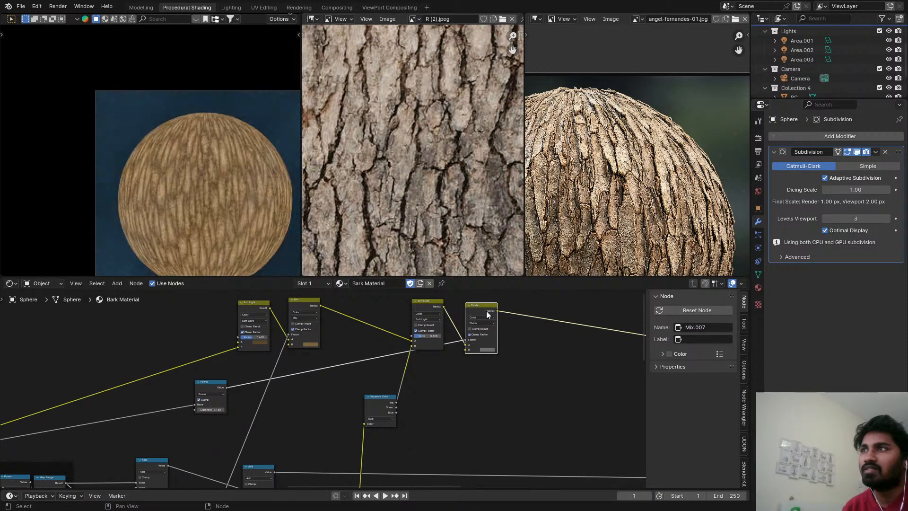
pyautogui.scroll(4, 487, 312)
pyautogui.click(486, 384)
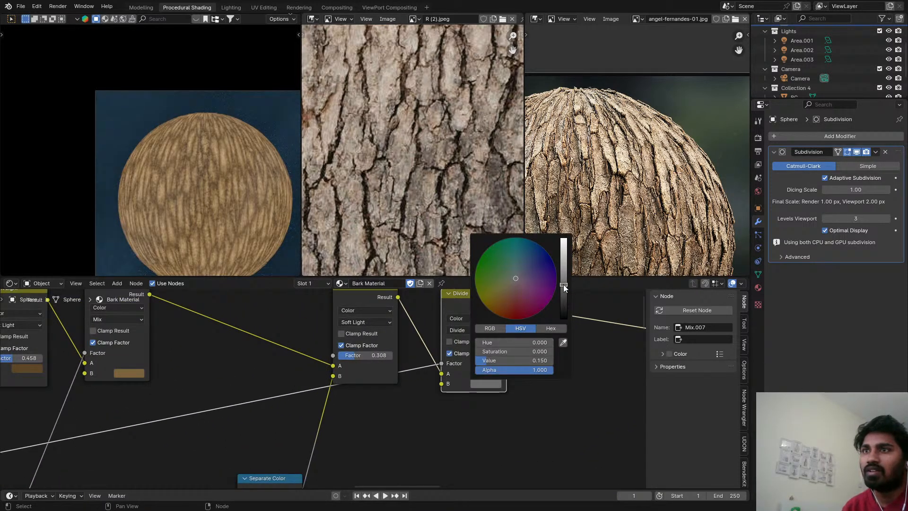
pyautogui.moveTo(564, 288)
pyautogui.mouseDown()
pyautogui.moveTo(563, 263)
pyautogui.moveTo(564, 282)
pyautogui.moveTo(564, 272)
pyautogui.mouseUp()
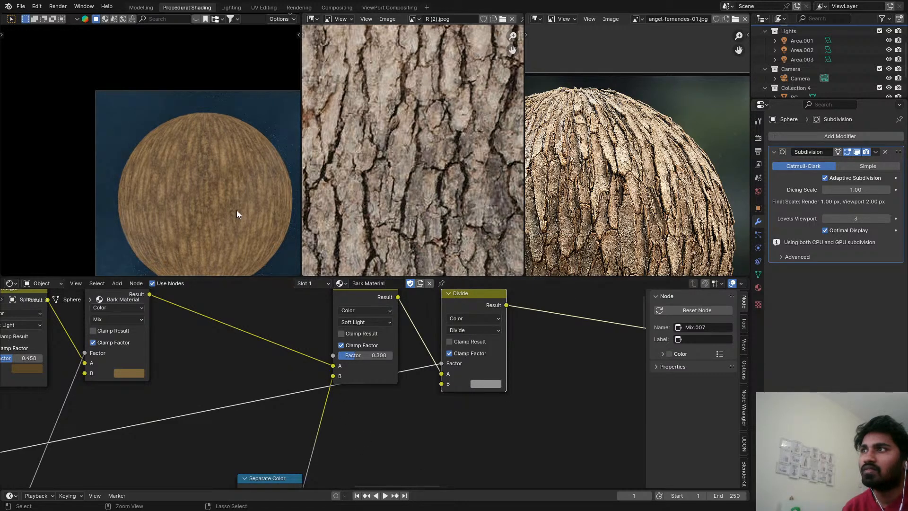
# Save the file, preview the Voronoi Texture that feeds the Separate XYZ node, and examine its colour cells on the sphere.
pyautogui.hotkey('ctrl', 's')
pyautogui.moveTo(242, 367); pyautogui.dragTo(509, 355, button='middle')
pyautogui.scroll(-2, 384, 345)
pyautogui.moveTo(383, 342); pyautogui.dragTo(399, 359, button='middle')
pyautogui.scroll(-6, 398, 358)
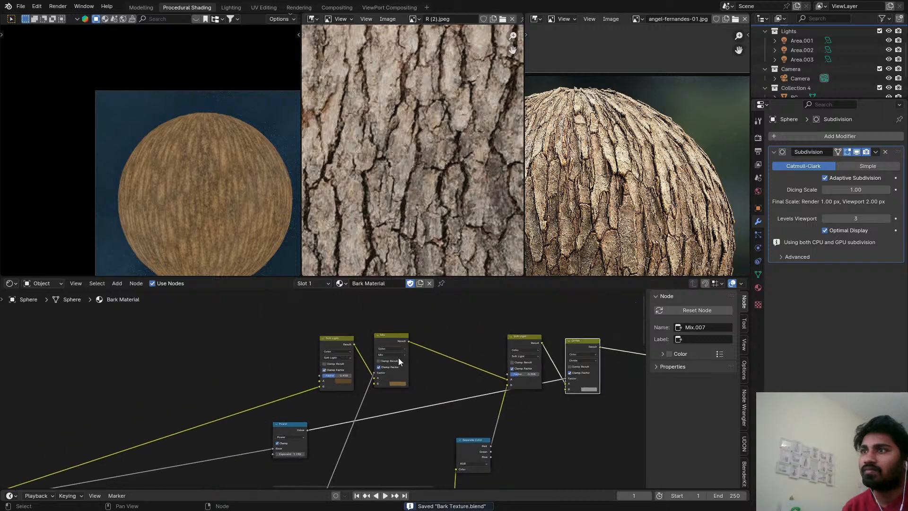
pyautogui.click(401, 343)
pyautogui.moveTo(420, 411); pyautogui.dragTo(463, 303, button='middle')
pyautogui.moveTo(356, 426); pyautogui.dragTo(387, 328, button='middle')
pyautogui.scroll(-2, 387, 328)
pyautogui.scroll(2, 357, 394)
pyautogui.keyDown('ctrl'); pyautogui.keyDown('shift'); pyautogui.click(299, 387); pyautogui.keyUp('shift'); pyautogui.keyUp('ctrl')
pyautogui.keyDown('ctrl'); pyautogui.keyDown('shift'); pyautogui.click(299, 386); pyautogui.keyUp('shift'); pyautogui.keyUp('ctrl')
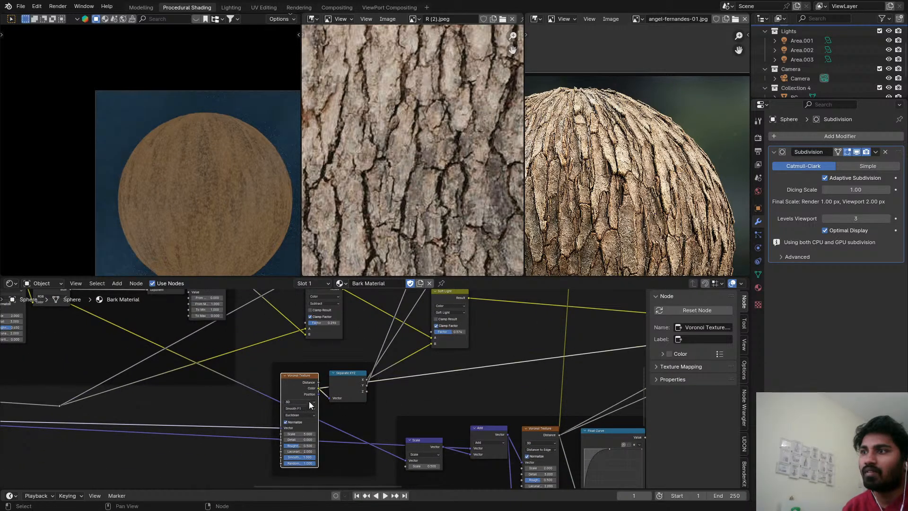
pyautogui.scroll(4, 216, 174)
pyautogui.scroll(3, 203, 198)
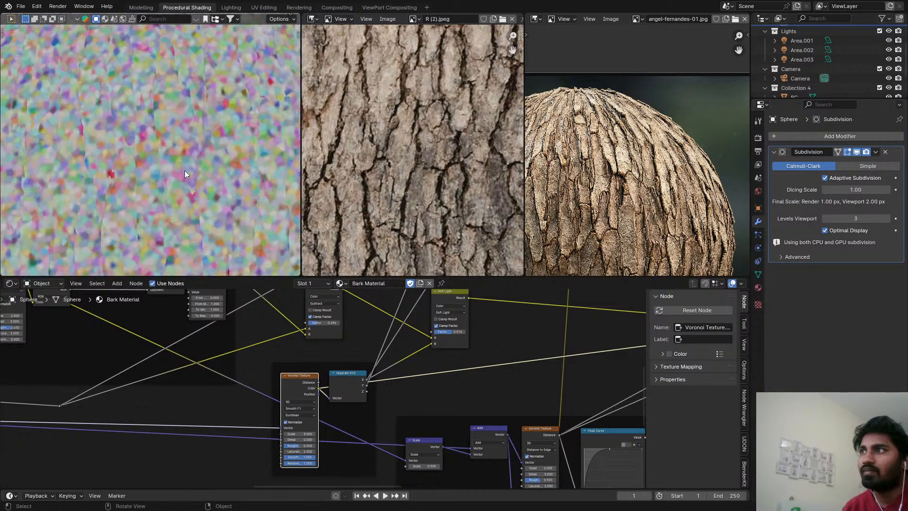
pyautogui.scroll(-7, 184, 170)
pyautogui.scroll(2, 322, 434)
# Set the Scale of the Voronoi Texture feeding the Separate XYZ node to 2.
pyautogui.moveTo(321, 434); pyautogui.dragTo(319, 393, button='middle')
pyautogui.doubleClick(316, 430)
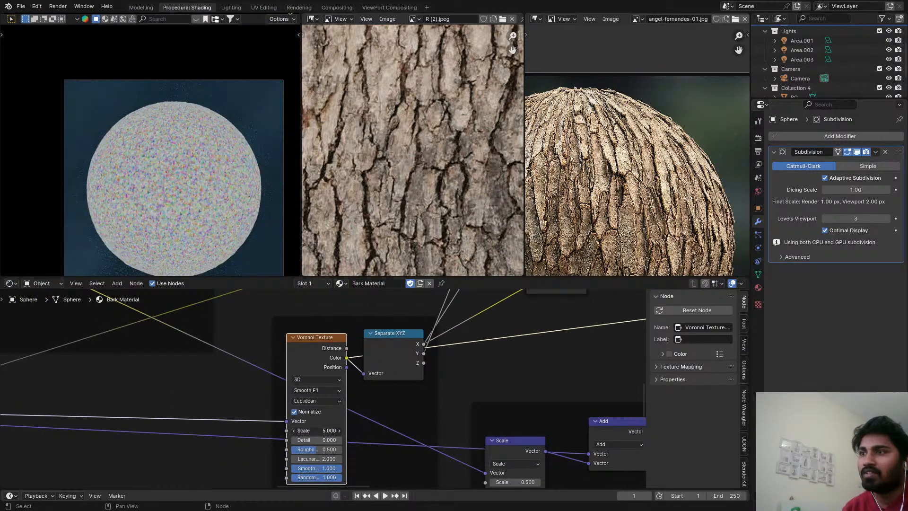
pyautogui.write('2')
pyautogui.press('Return')
# Restore the preview of the full Principled BSDF shading, check the bark up close and save the file.
pyautogui.scroll(-8, 422, 414)
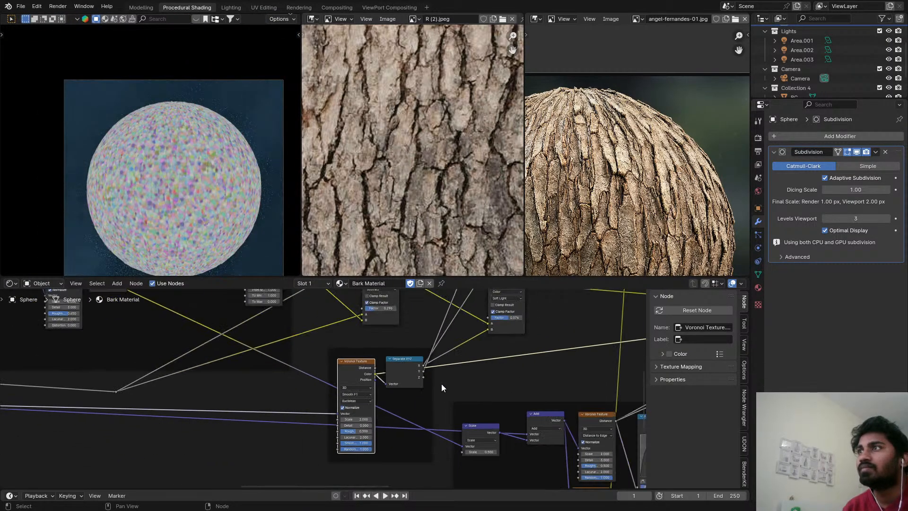
pyautogui.moveTo(519, 363); pyautogui.dragTo(436, 381, button='middle')
pyautogui.scroll(4, 436, 382)
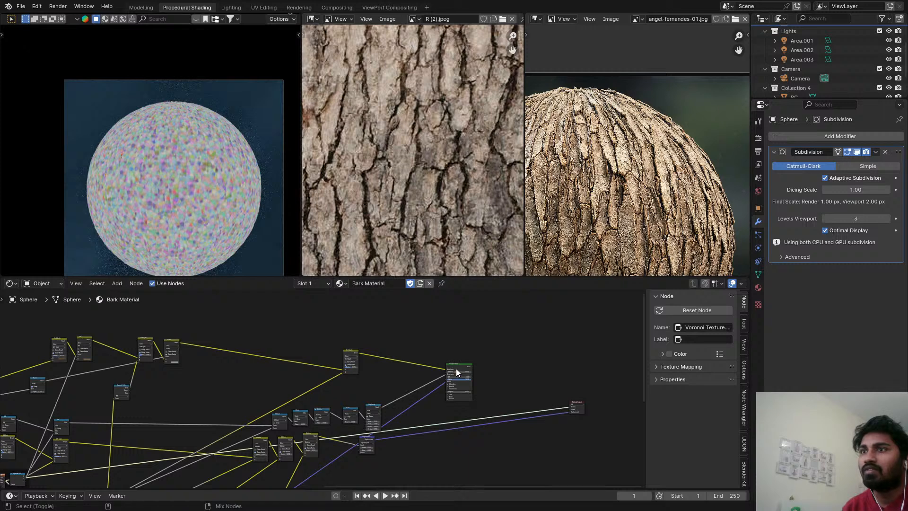
pyautogui.keyDown('ctrl'); pyautogui.keyDown('shift'); pyautogui.click(456, 368); pyautogui.keyUp('shift'); pyautogui.keyUp('ctrl')
pyautogui.moveTo(368, 381); pyautogui.dragTo(422, 363, button='middle')
pyautogui.scroll(3, 167, 172)
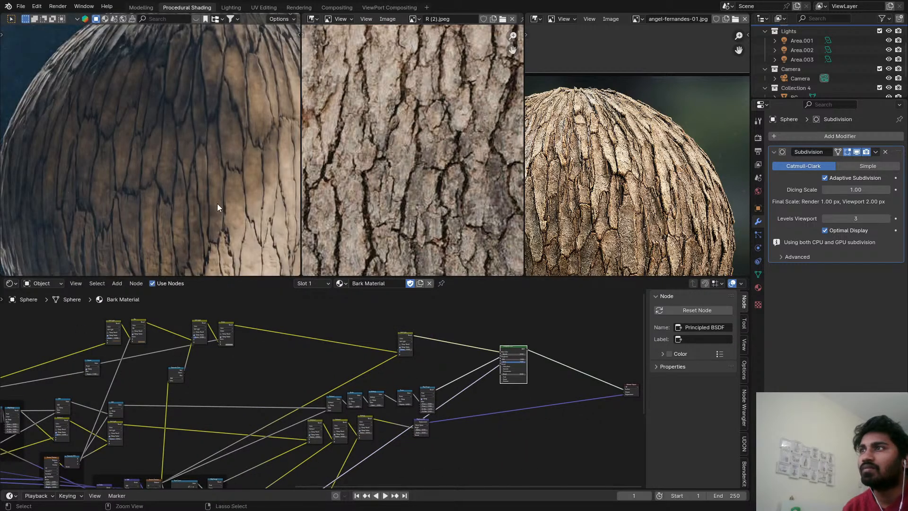
pyautogui.hotkey('ctrl', 's')
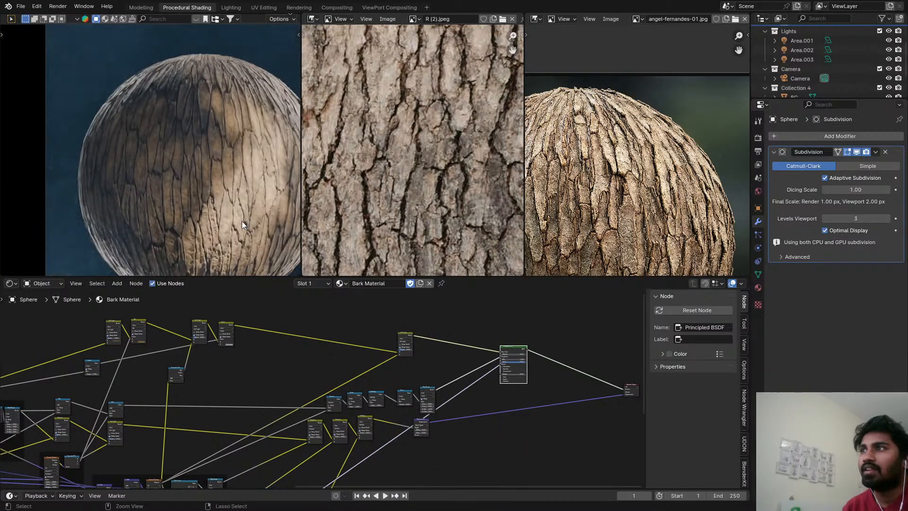
# Preview the Separate Color output and the Soft Light node it feeds, examining the fine colour variation on the sphere.
pyautogui.scroll(1, 243, 372)
pyautogui.moveTo(242, 373); pyautogui.dragTo(354, 311, button='middle')
pyautogui.scroll(-2, 324, 326)
pyautogui.moveTo(299, 340); pyautogui.dragTo(314, 423, button='middle')
pyautogui.scroll(6, 322, 368)
pyautogui.keyDown('ctrl'); pyautogui.keyDown('shift'); pyautogui.click(334, 348); pyautogui.keyUp('shift'); pyautogui.keyUp('ctrl')
pyautogui.scroll(1, 325, 438)
pyautogui.keyDown('ctrl'); pyautogui.keyDown('shift'); pyautogui.click(313, 390); pyautogui.keyUp('shift'); pyautogui.keyUp('ctrl')
pyautogui.scroll(3, 205, 155)
pyautogui.scroll(1, 205, 155)
pyautogui.scroll(-6, 205, 156)
pyautogui.scroll(-2, 355, 307)
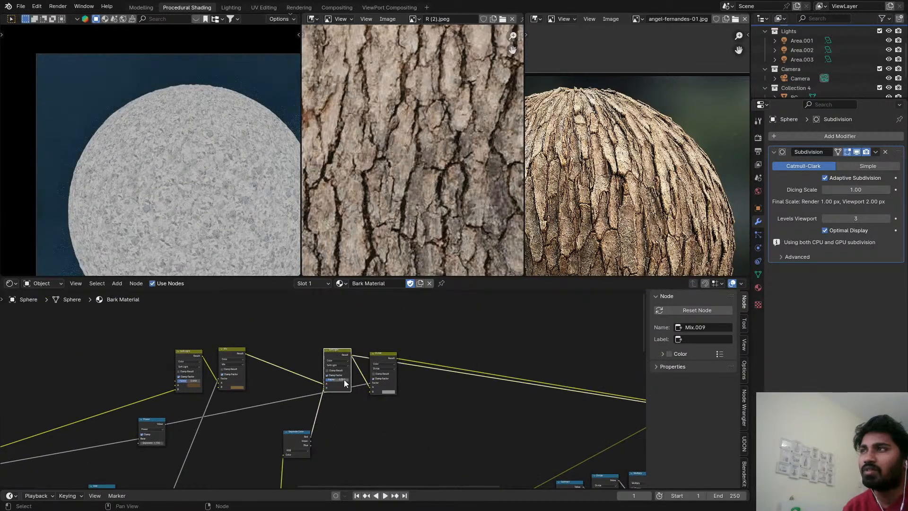
# Raise the Factor of the Soft Light node before the Divide node to 0.850 and inspect the mottling up close.
pyautogui.keyDown('ctrl'); pyautogui.keyDown('shift'); pyautogui.click(345, 380); pyautogui.keyUp('shift'); pyautogui.keyUp('ctrl')
pyautogui.scroll(5, 343, 378)
pyautogui.moveTo(343, 378); pyautogui.dragTo(378, 379)
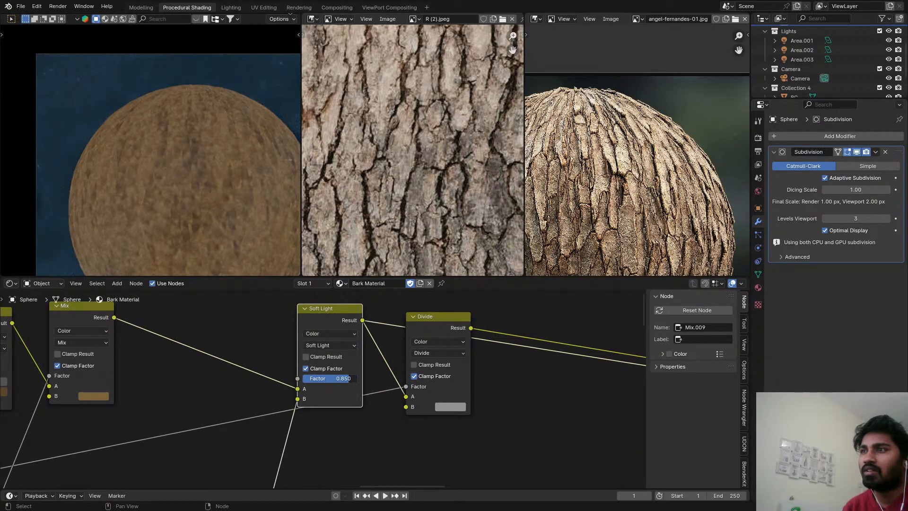
pyautogui.moveTo(350, 386); pyautogui.dragTo(448, 311, button='middle')
pyautogui.scroll(5, 208, 189)
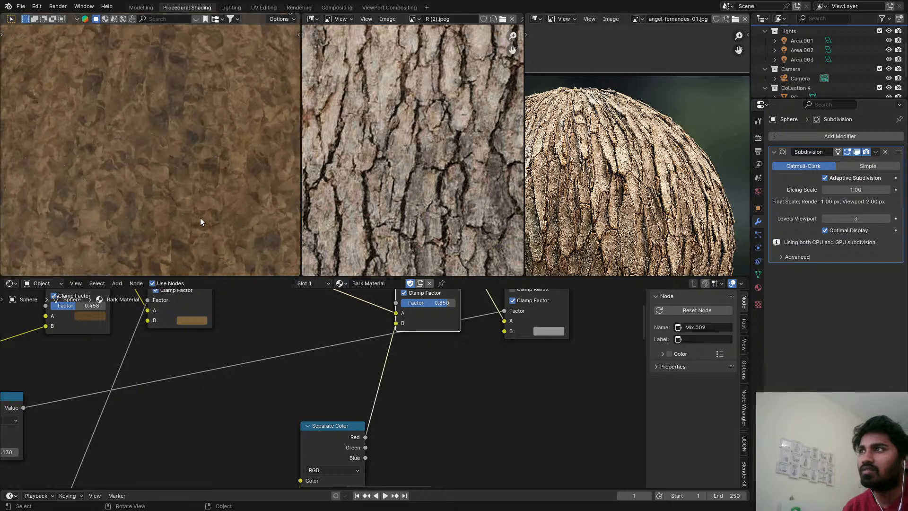
pyautogui.scroll(-5, 198, 218)
pyautogui.scroll(2, 440, 306)
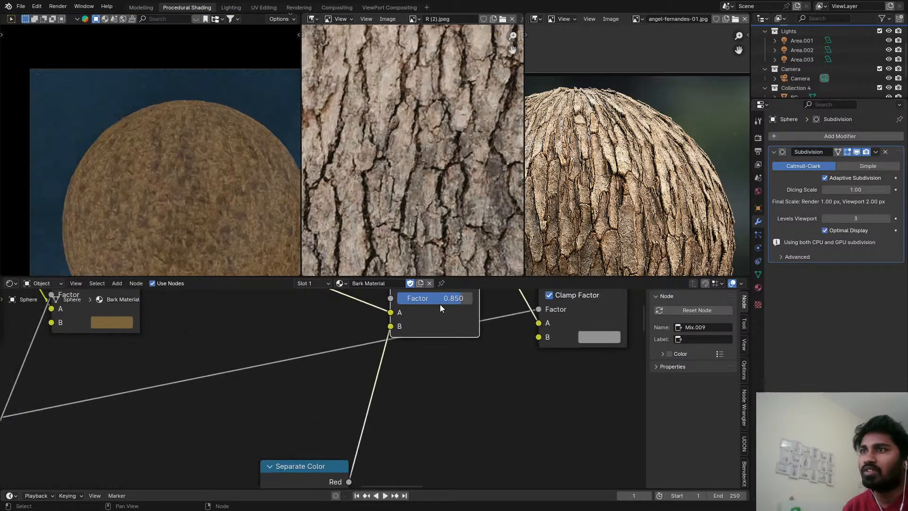
# Set that Soft Light node's Factor to 0.408, save the file and check the surface.
pyautogui.moveTo(439, 298); pyautogui.dragTo(431, 298)
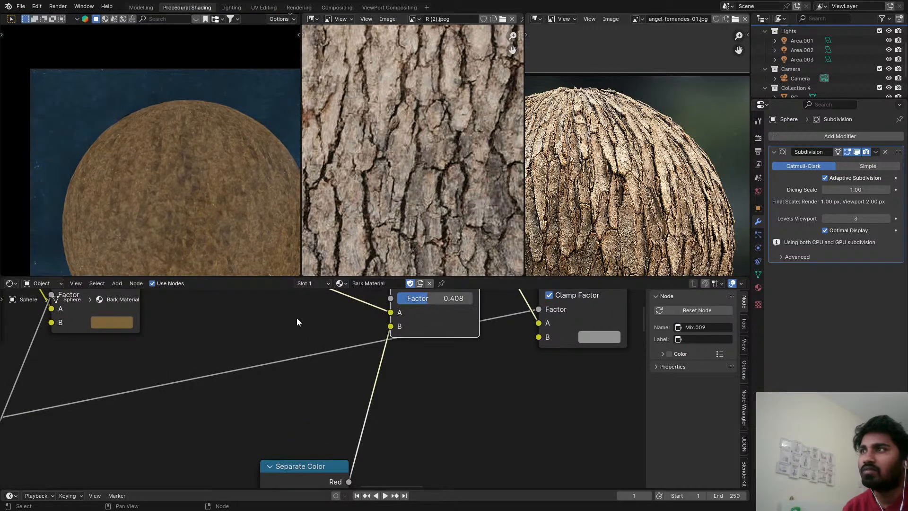
pyautogui.hotkey('ctrl', 's')
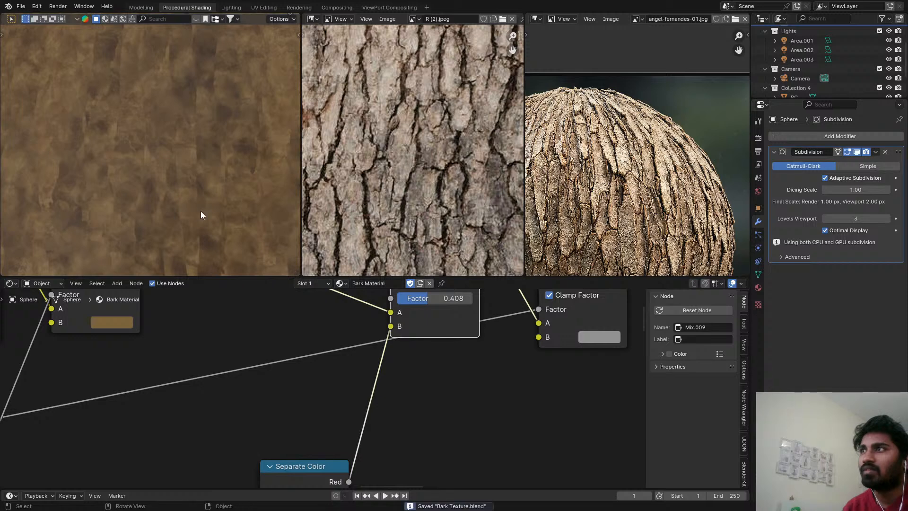
pyautogui.scroll(-2, 201, 211)
# Preview the Divide node's output on the sphere and examine its colour up close.
pyautogui.moveTo(393, 340); pyautogui.dragTo(290, 440, button='middle')
pyautogui.click(450, 320)
pyautogui.scroll(5, 195, 225)
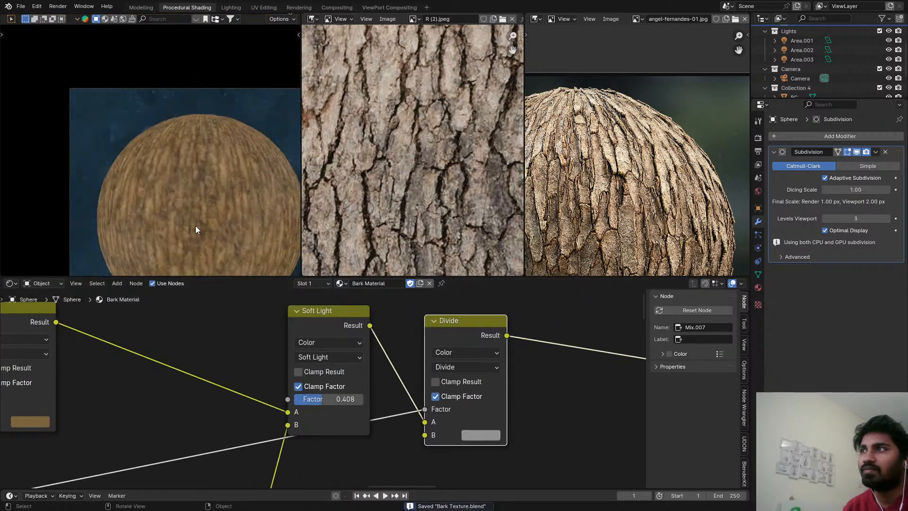
pyautogui.scroll(4, 211, 205)
pyautogui.scroll(-1, 308, 271)
pyautogui.scroll(-7, 264, 343)
# Set the Exponent of the Power node driving the Divide factor to 0.870, save the file and check the sphere from several distances.
pyautogui.moveTo(194, 372); pyautogui.dragTo(394, 329, button='middle')
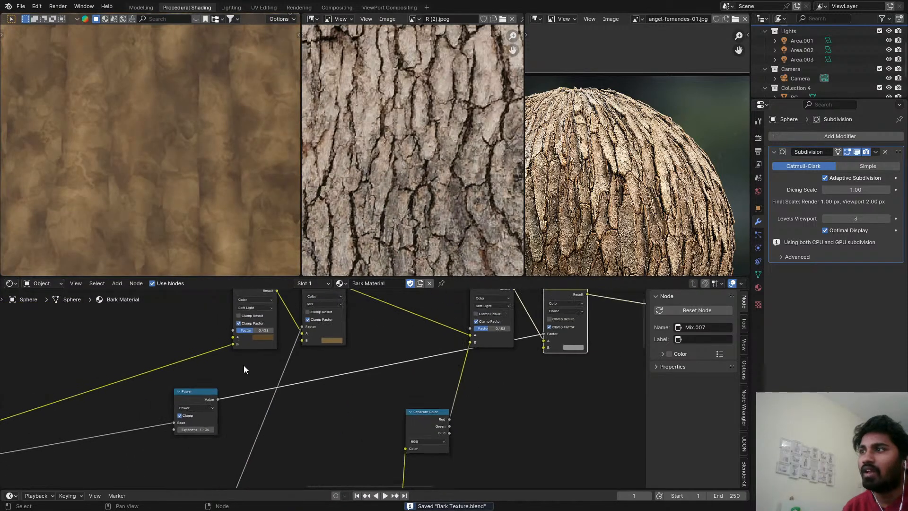
pyautogui.moveTo(243, 365); pyautogui.dragTo(327, 325, button='middle')
pyautogui.scroll(5, 266, 372)
pyautogui.scroll(3, 281, 388)
pyautogui.keyDown('shift'); pyautogui.moveTo(282, 398); pyautogui.dragTo(268, 398); pyautogui.keyUp('shift')
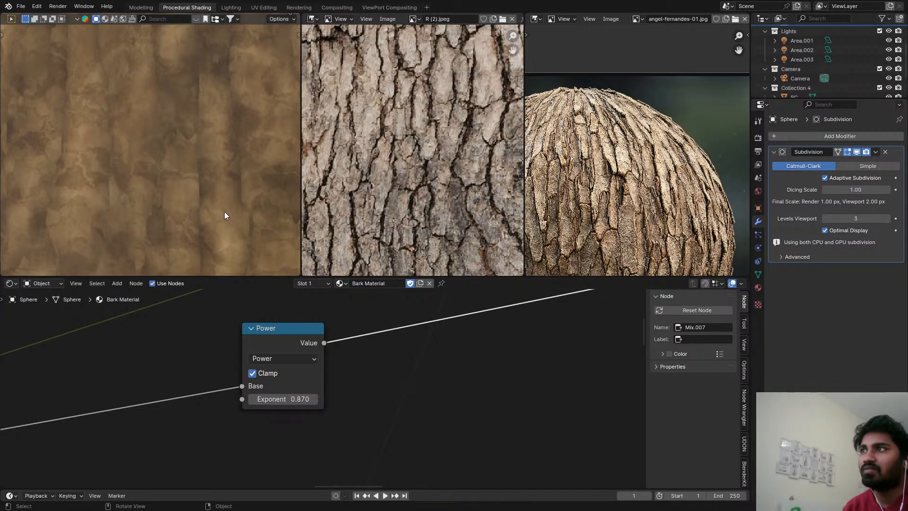
pyautogui.scroll(-3, 224, 213)
pyautogui.scroll(-2, 223, 209)
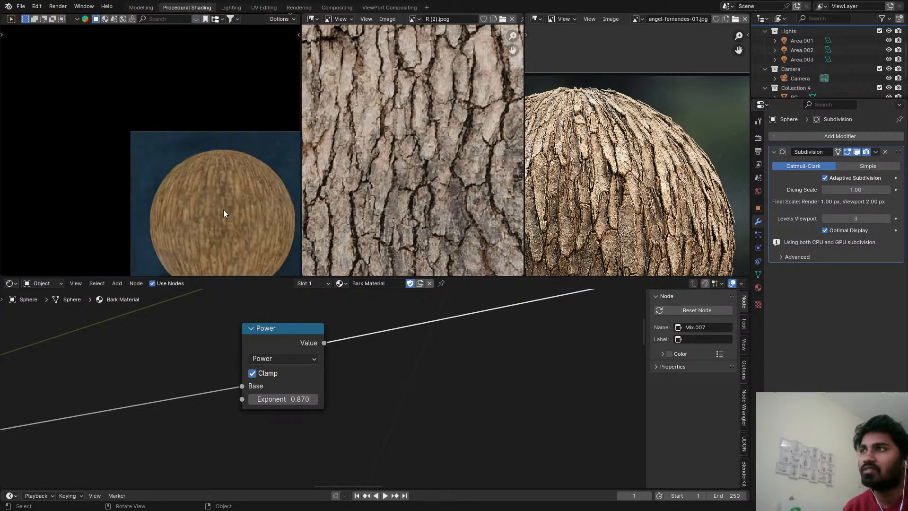
pyautogui.keyDown('shift'); pyautogui.moveTo(224, 208); pyautogui.dragTo(209, 173, button='middle'); pyautogui.keyUp('shift')
pyautogui.scroll(3, 208, 173)
pyautogui.hotkey('ctrl', 's')
pyautogui.scroll(-2, 208, 174)
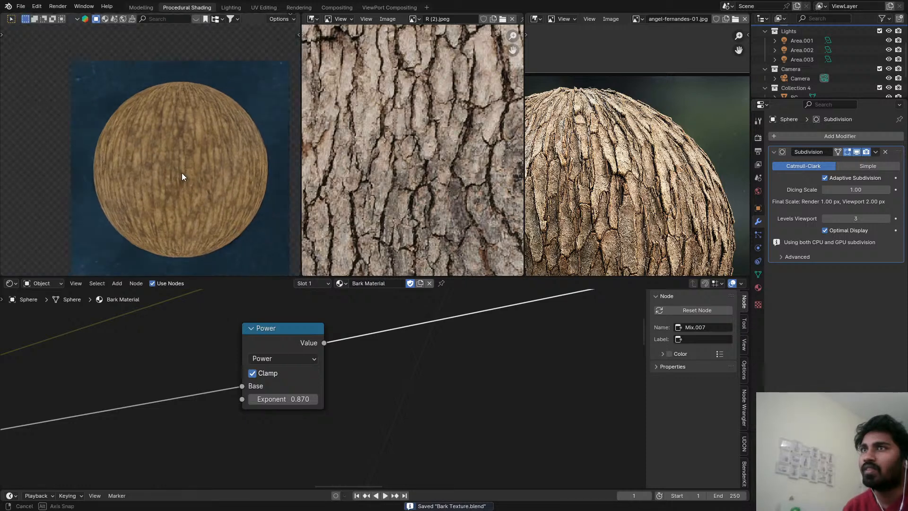
pyautogui.scroll(5, 181, 172)
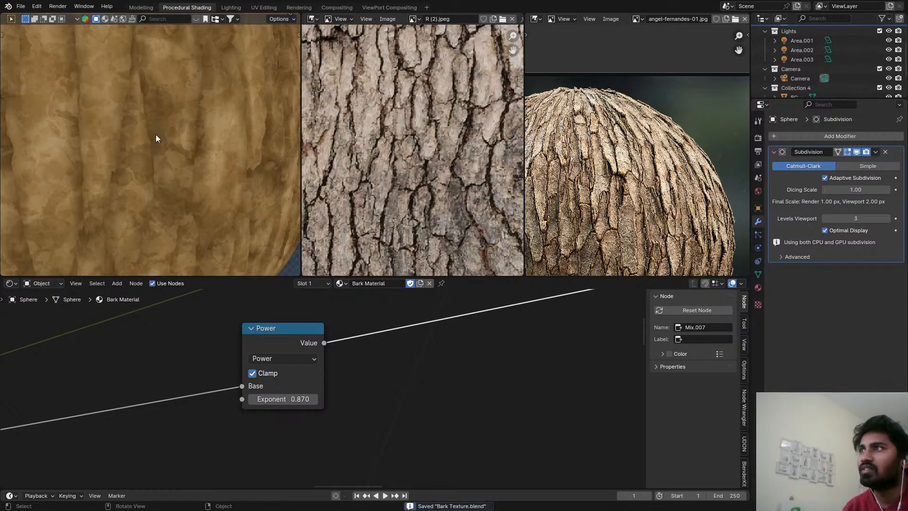
pyautogui.scroll(-4, 146, 142)
pyautogui.scroll(-2, 456, 364)
pyautogui.scroll(-4, 518, 396)
# Move the Displacement node farther away from the Multiply node to make room in the node tree.
pyautogui.moveTo(517, 397); pyautogui.dragTo(187, 367, button='middle')
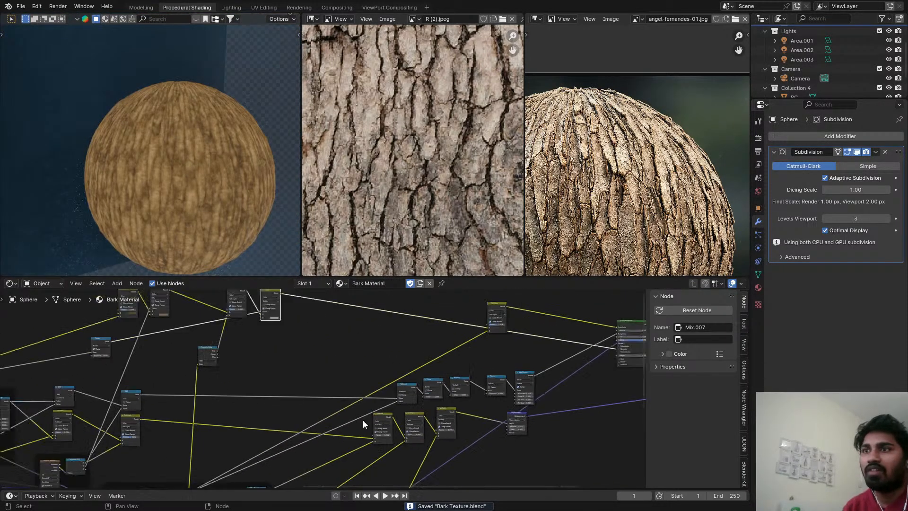
pyautogui.moveTo(567, 452); pyautogui.dragTo(349, 401, button='middle')
pyautogui.scroll(-1, 350, 401)
pyautogui.scroll(2, 313, 380)
pyautogui.moveTo(285, 367); pyautogui.dragTo(461, 363)
pyautogui.scroll(3, 270, 395)
pyautogui.moveTo(269, 395); pyautogui.dragTo(283, 391, button='middle')
pyautogui.scroll(-4, 293, 390)
pyautogui.moveTo(302, 388); pyautogui.dragTo(310, 388, button='middle')
pyautogui.scroll(2, 310, 387)
# Add a Bump node and connect the Map Range result to its Height input.
pyautogui.hotkey('shift', 'a')
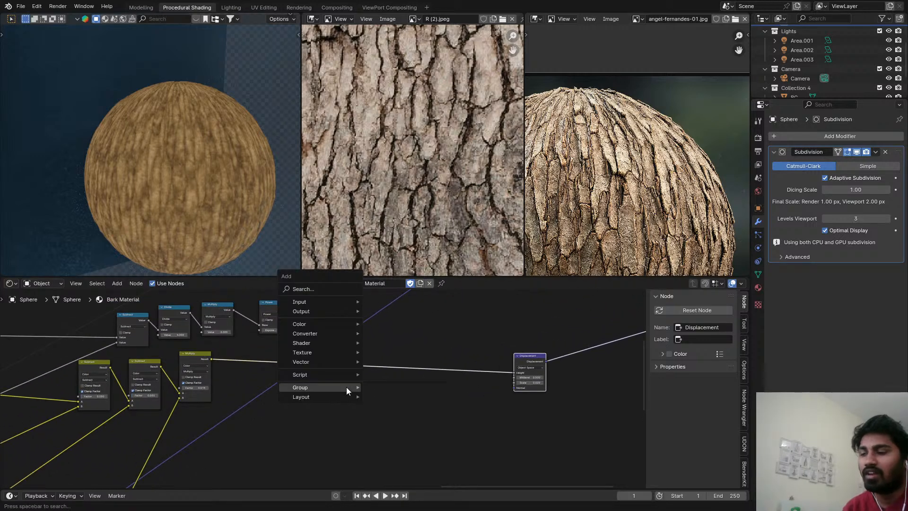
pyautogui.write('bump')
pyautogui.press('Return')
pyautogui.click(392, 416)
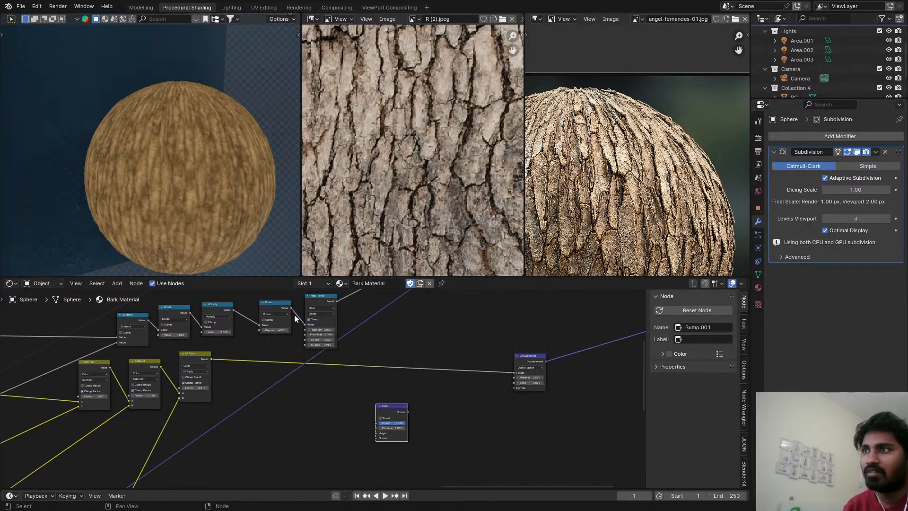
pyautogui.moveTo(336, 301); pyautogui.dragTo(377, 433)
pyautogui.scroll(2, 376, 421)
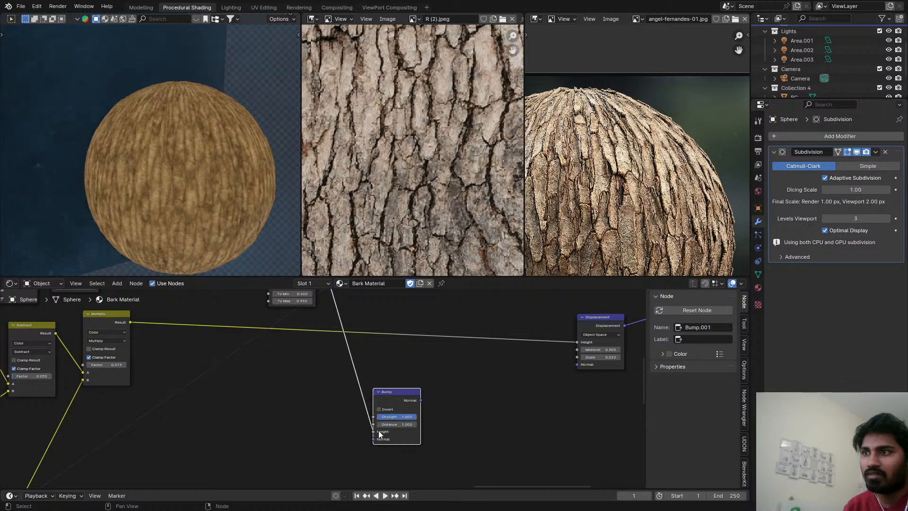
# Preview the new Bump node's normals on the sphere and examine them up close.
pyautogui.keyDown('ctrl'); pyautogui.keyDown('shift'); pyautogui.click(394, 404); pyautogui.keyUp('shift'); pyautogui.keyUp('ctrl')
pyautogui.scroll(5, 259, 237)
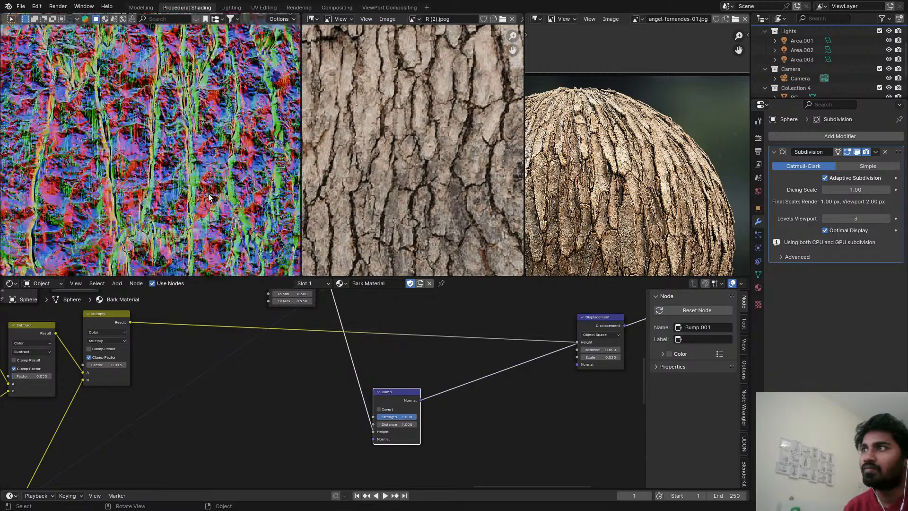
pyautogui.scroll(-5, 210, 194)
pyautogui.scroll(2, 210, 193)
pyautogui.scroll(-2, 369, 375)
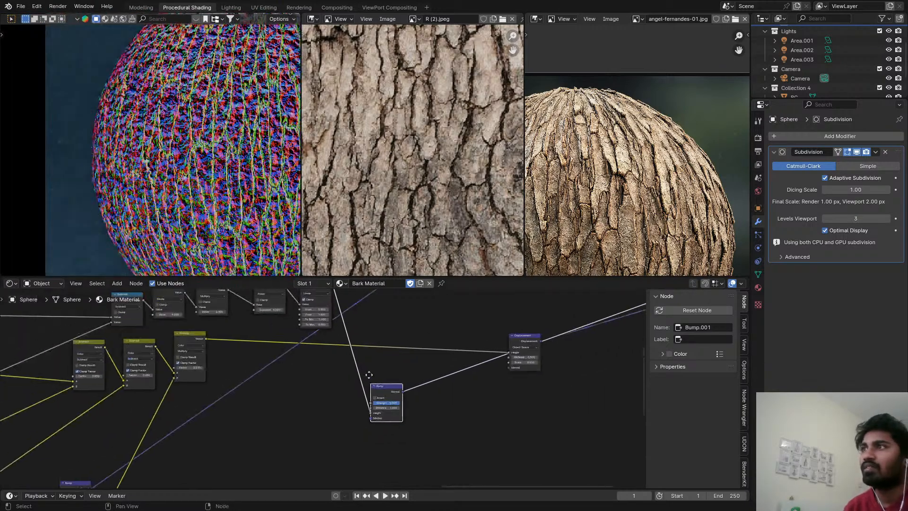
# Place the new Bump node beside Map Range and route the noise Bump's Normal through it into the Principled BSDF's Normal.
pyautogui.moveTo(368, 375); pyautogui.dragTo(191, 508, button='middle')
pyautogui.moveTo(311, 334); pyautogui.dragTo(379, 314)
pyautogui.scroll(-3, 283, 367)
pyautogui.scroll(3, 350, 378)
pyautogui.moveTo(350, 378); pyautogui.dragTo(408, 316, button='middle')
pyautogui.scroll(-2, 409, 305)
pyautogui.moveTo(412, 294); pyautogui.dragTo(350, 330)
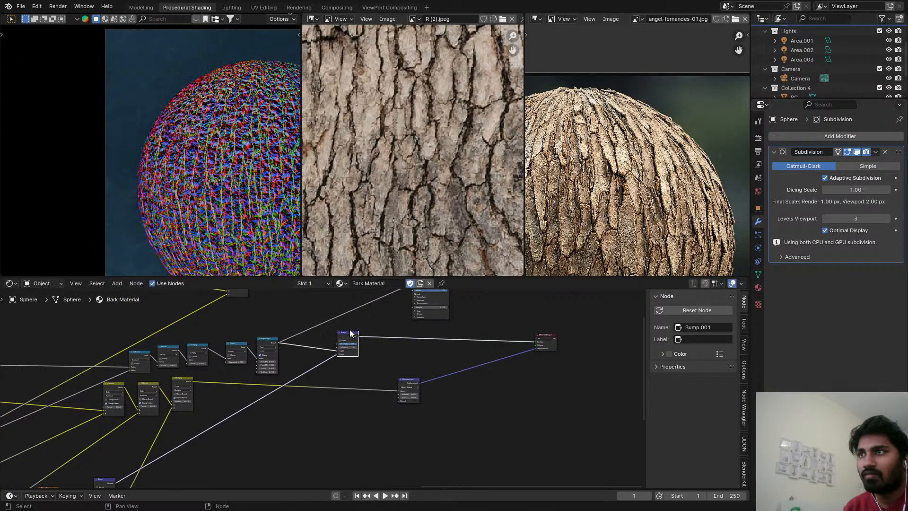
pyautogui.moveTo(375, 333); pyautogui.dragTo(310, 392, button='middle')
# Set the Scale of the Noise Texture feeding the first Bump node to 200.
pyautogui.scroll(8, 310, 392)
pyautogui.moveTo(263, 405); pyautogui.dragTo(393, 317)
pyautogui.scroll(-5, 236, 441)
pyautogui.moveTo(237, 441); pyautogui.dragTo(129, 359, button='middle')
pyautogui.scroll(5, 322, 382)
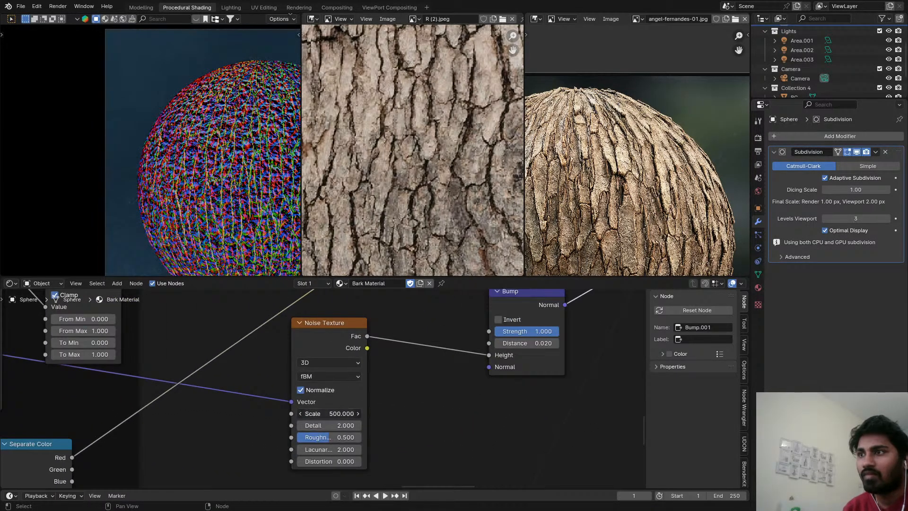
pyautogui.click(352, 413)
pyautogui.write('2')
pyautogui.press('Return')
# Switch the preview back from the Bump node to the Principled BSDF and check the bumped bark on the sphere.
pyautogui.scroll(-5, 416, 377)
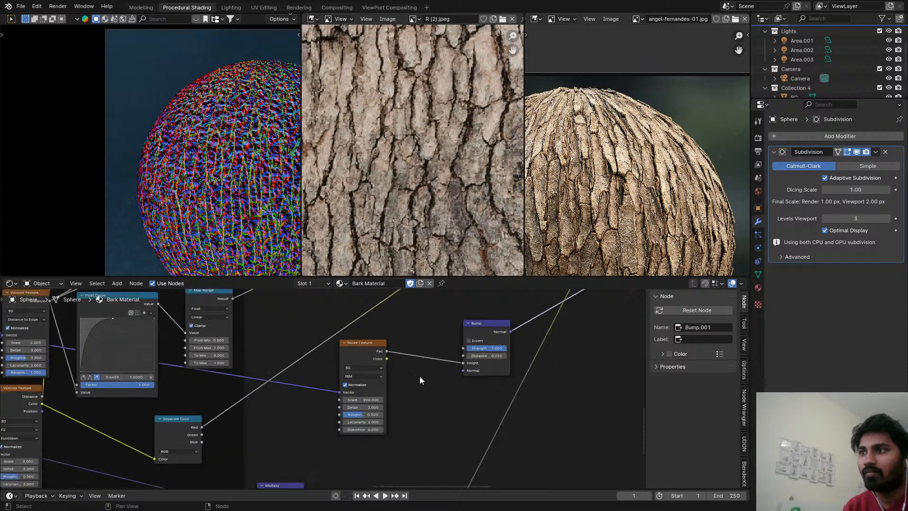
pyautogui.moveTo(449, 338); pyautogui.dragTo(368, 446, button='middle')
pyautogui.scroll(-2, 407, 399)
pyautogui.moveTo(406, 400); pyautogui.dragTo(254, 482, button='middle')
pyautogui.moveTo(253, 296); pyautogui.dragTo(101, 456, button='middle')
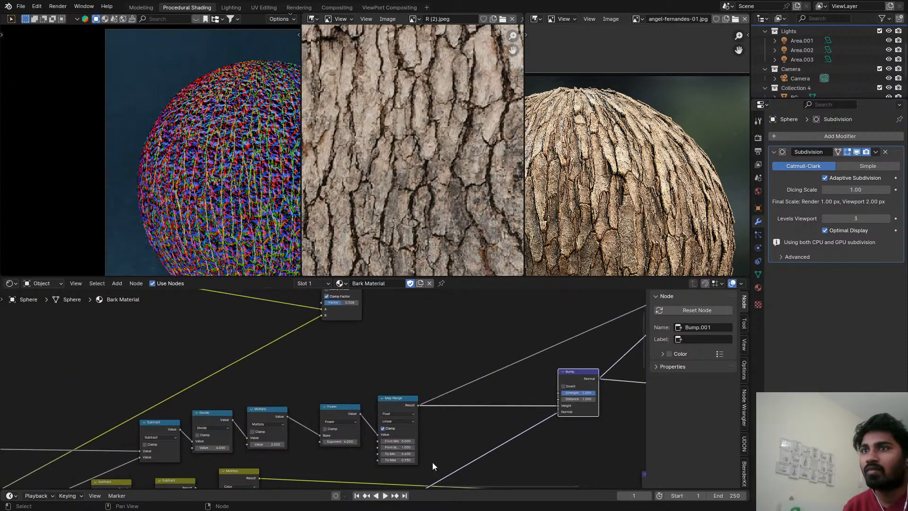
pyautogui.scroll(5, 554, 371)
pyautogui.scroll(4, 607, 410)
pyautogui.moveTo(607, 411); pyautogui.dragTo(176, 487, button='middle')
pyautogui.scroll(-5, 463, 410)
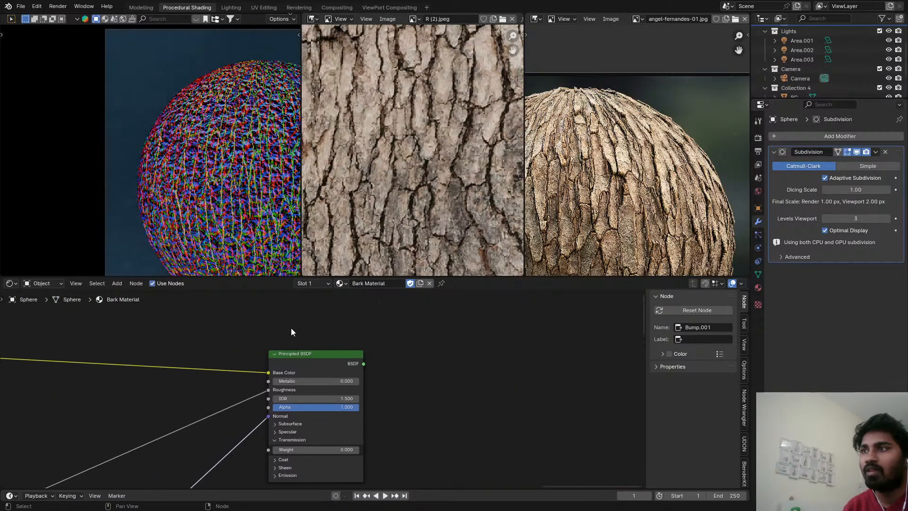
pyautogui.keyDown('ctrl'); pyautogui.keyDown('shift'); pyautogui.click(321, 368); pyautogui.keyUp('shift'); pyautogui.keyUp('ctrl')
pyautogui.moveTo(300, 329); pyautogui.dragTo(413, 311, button='middle')
pyautogui.scroll(6, 246, 193)
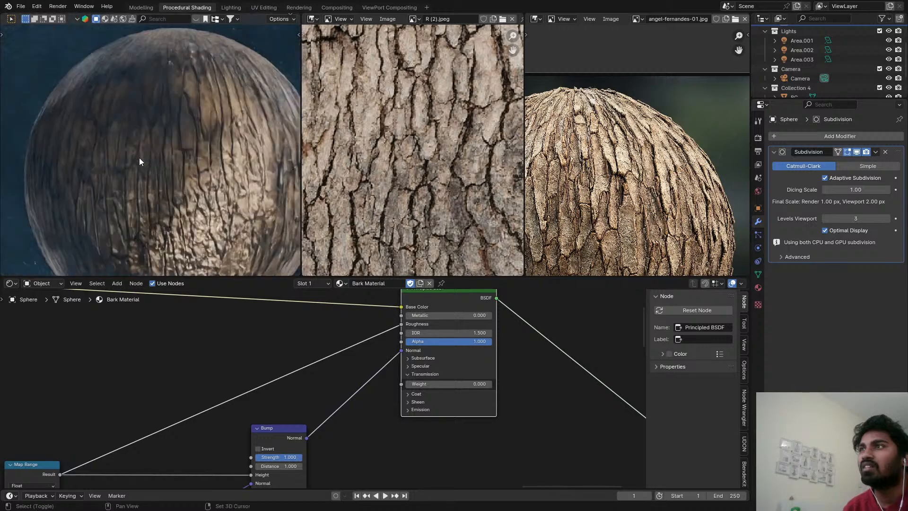
pyautogui.scroll(1, 304, 385)
# Set the Distance of the Bump node fed by Map Range to 0.040, save the file and inspect the sphere's lit side.
pyautogui.moveTo(289, 443); pyautogui.dragTo(365, 326, button='middle')
pyautogui.scroll(-5, 209, 192)
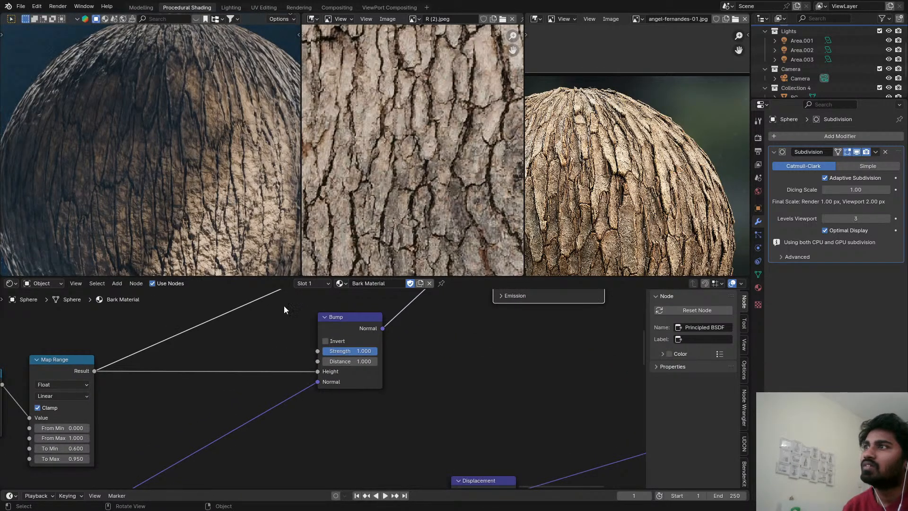
pyautogui.scroll(4, 371, 371)
pyautogui.moveTo(392, 344); pyautogui.dragTo(402, 343)
pyautogui.hotkey('ctrl', 's')
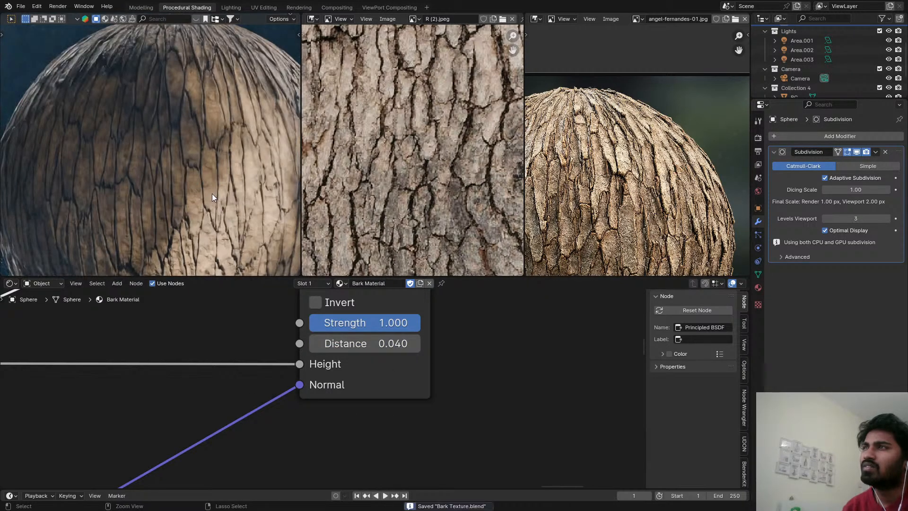
pyautogui.keyDown('shift'); pyautogui.moveTo(225, 183); pyautogui.dragTo(151, 133, button='middle'); pyautogui.keyUp('shift')
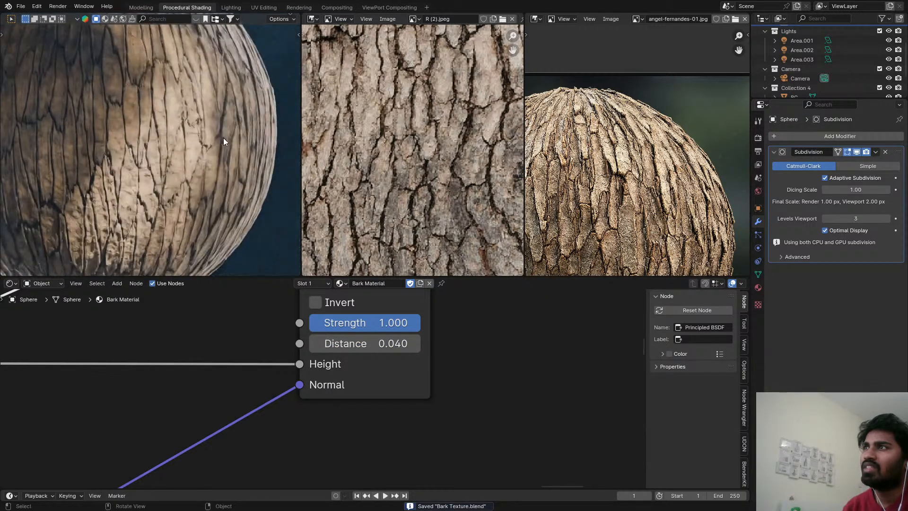
# Check the bark's relief around the sphere, set the Displacement node's Scale to 0.015 and save the file.
pyautogui.keyDown('shift'); pyautogui.moveTo(75, 146); pyautogui.dragTo(254, 174, button='middle'); pyautogui.keyUp('shift')
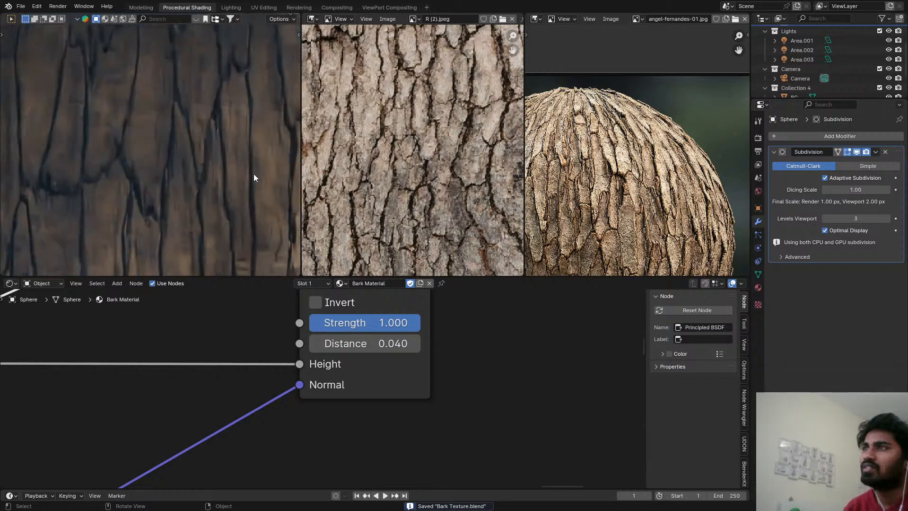
pyautogui.keyDown('shift'); pyautogui.moveTo(194, 156); pyautogui.dragTo(243, 275, button='middle'); pyautogui.keyUp('shift')
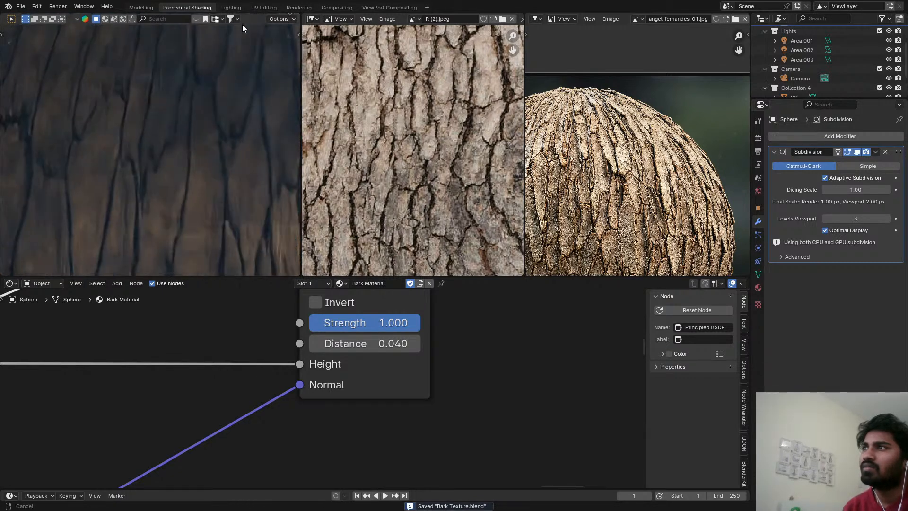
pyautogui.keyDown('shift'); pyautogui.moveTo(195, 200); pyautogui.dragTo(252, 161, button='middle'); pyautogui.keyUp('shift')
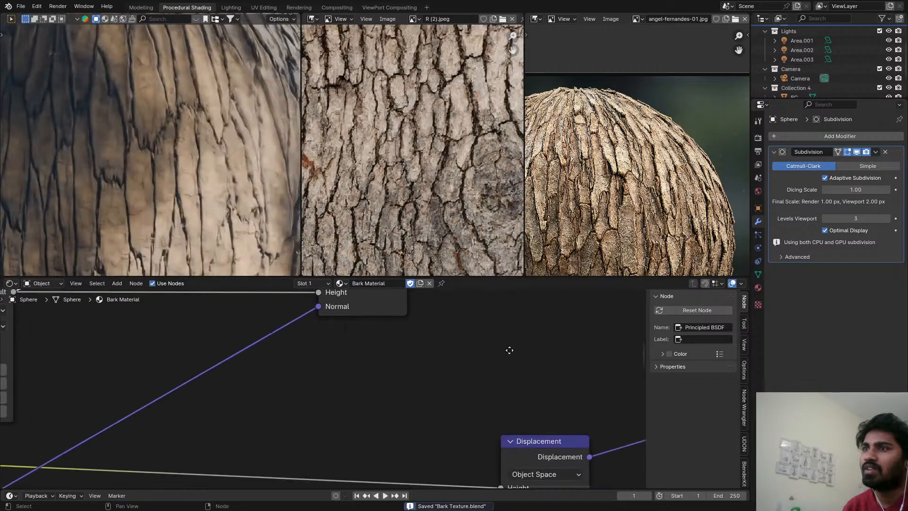
pyautogui.moveTo(483, 432); pyautogui.dragTo(402, 364, button='middle')
pyautogui.scroll(9, 475, 419)
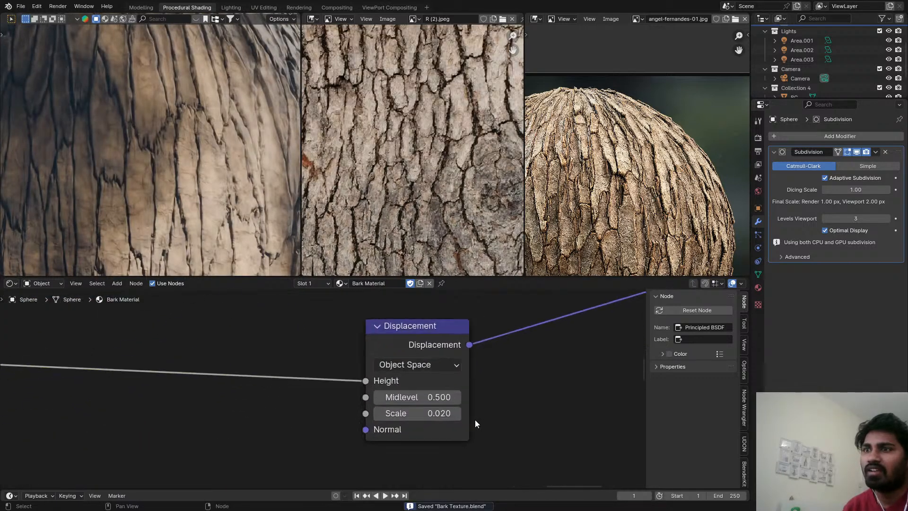
pyautogui.doubleClick(443, 418)
pyautogui.moveTo(443, 419); pyautogui.dragTo(385, 424)
pyautogui.write('1')
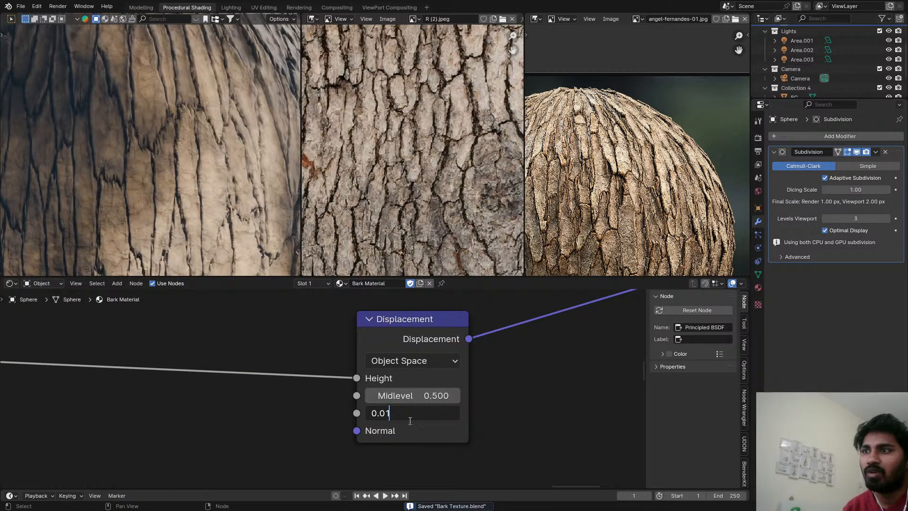
pyautogui.write('5')
pyautogui.press('Return')
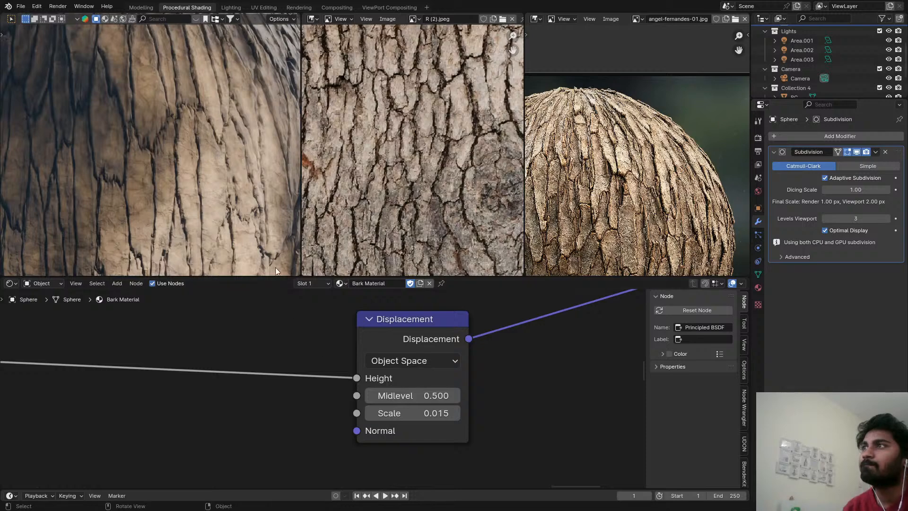
pyautogui.hotkey('ctrl', 's')
# Inspect the whole bark sphere and its surface detail in a maximised viewport, save the file and restore the split layout.
pyautogui.scroll(-5, 189, 190)
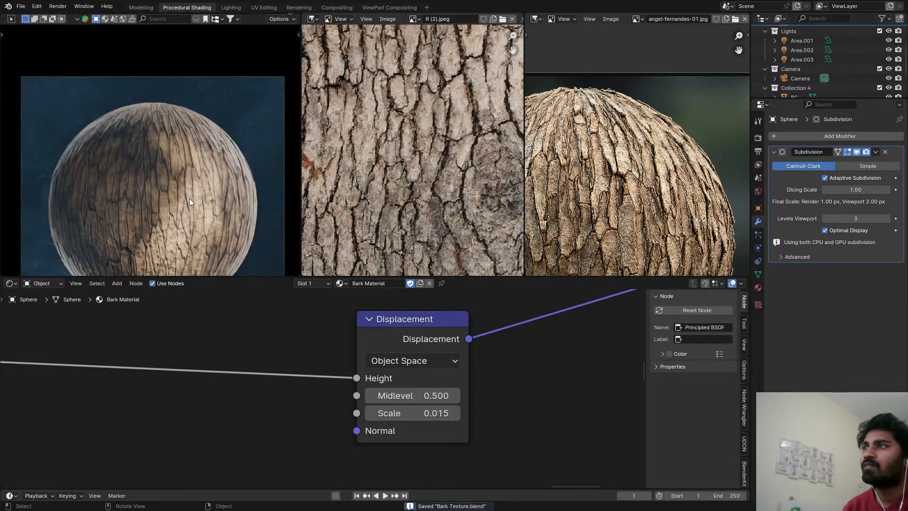
pyautogui.scroll(3, 189, 197)
pyautogui.hotkey('ctrl', 'space')
pyautogui.scroll(-3, 549, 254)
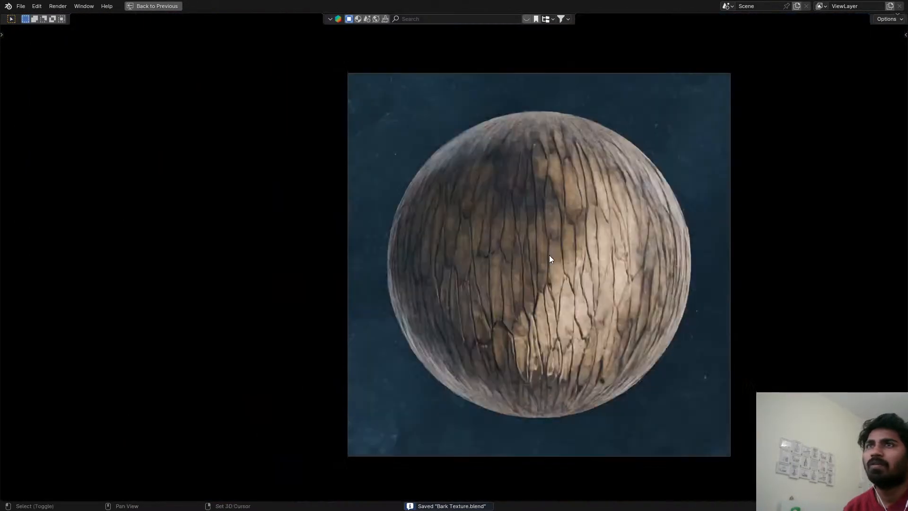
pyautogui.scroll(4, 421, 247)
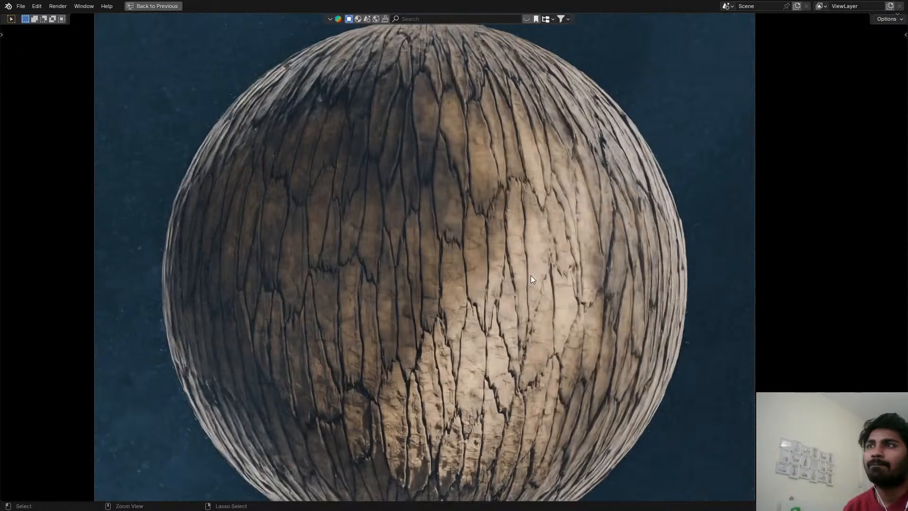
pyautogui.hotkey('ctrl', 's')
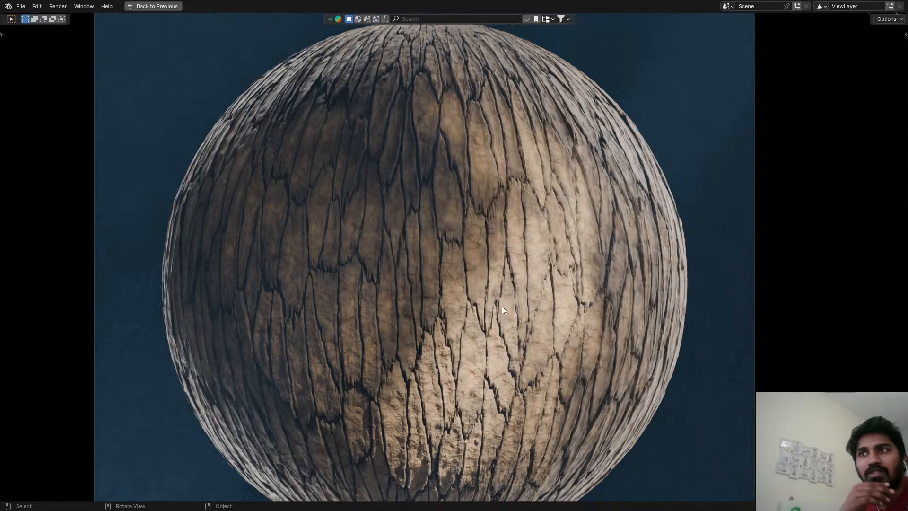
pyautogui.hotkey('ctrl', 'space')
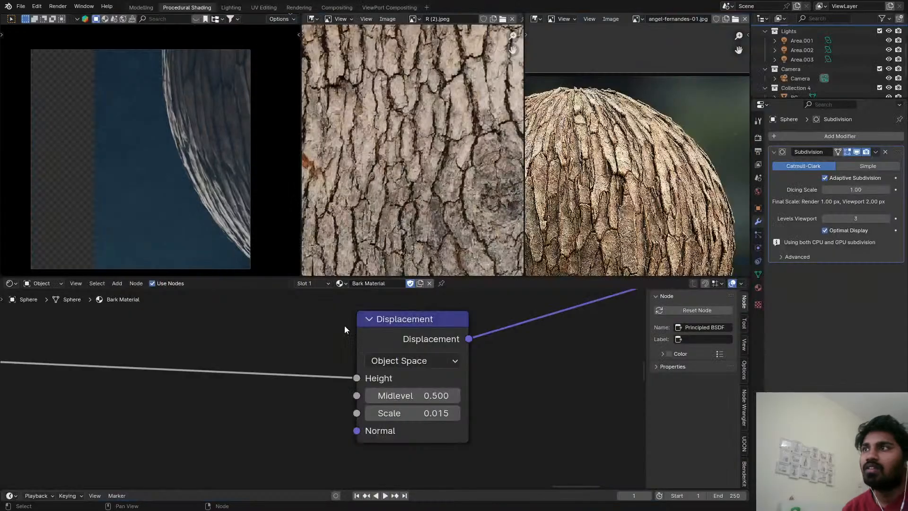
# Try a Distance of 1.000 on the Bump node fed by Map Range, inspect the bark up close and save the file.
pyautogui.moveTo(390, 384); pyautogui.dragTo(553, 484, button='middle')
pyautogui.scroll(-3, 453, 473)
pyautogui.moveTo(404, 459); pyautogui.dragTo(467, 486, button='middle')
pyautogui.scroll(6, 470, 338)
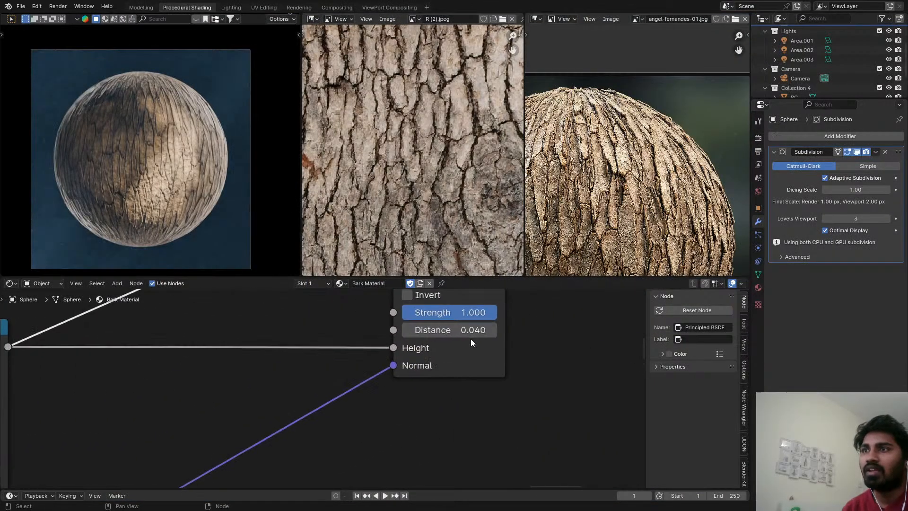
pyautogui.click(422, 330)
pyautogui.scroll(-4, 561, 373)
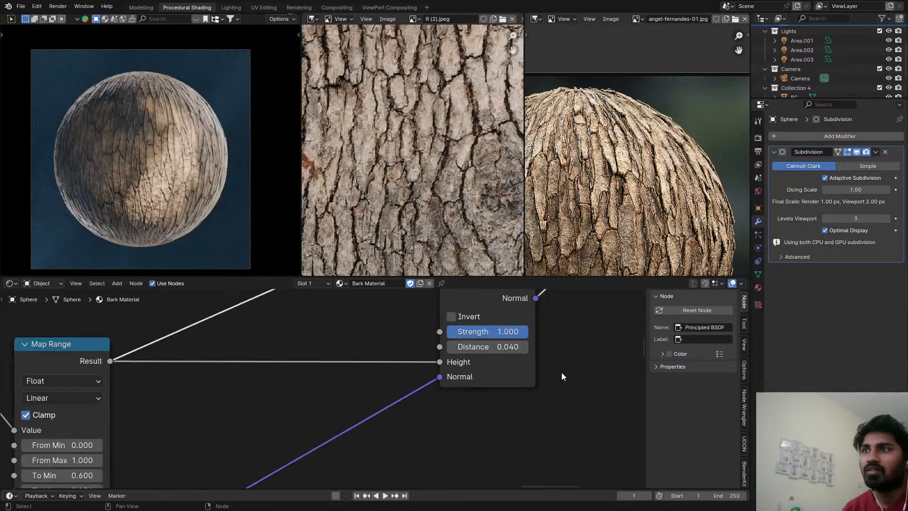
pyautogui.scroll(4, 520, 369)
pyautogui.click(497, 365)
pyautogui.moveTo(464, 364); pyautogui.dragTo(437, 365)
pyautogui.write('1')
pyautogui.press('Return')
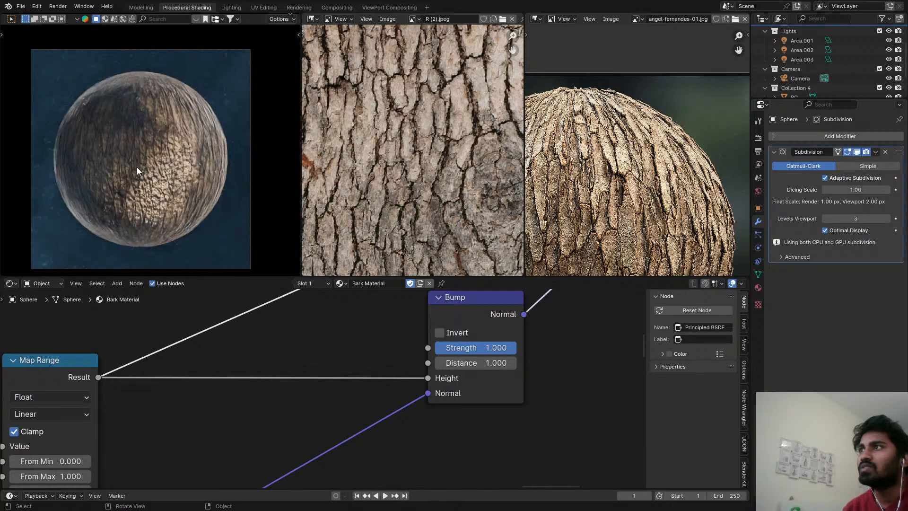
pyautogui.scroll(6, 137, 167)
pyautogui.hotkey('ctrl', 's')
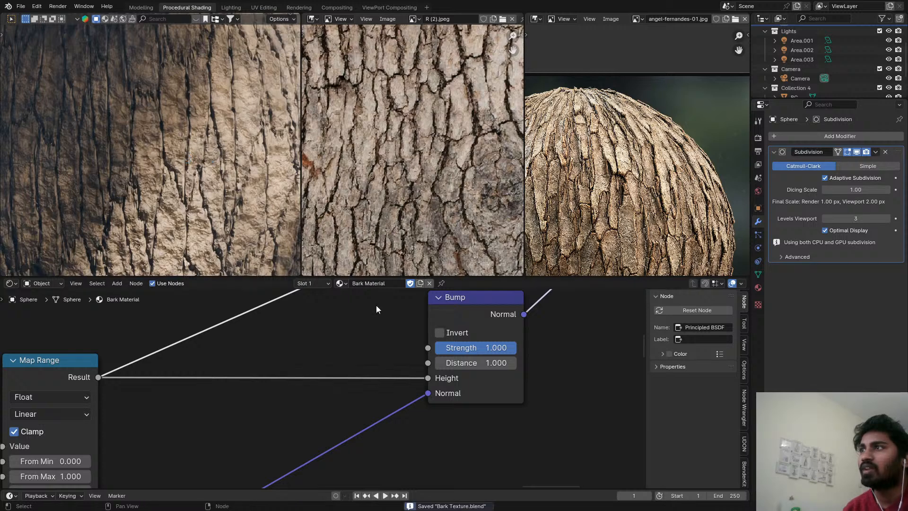
# Lower the Distance of the Bump node fed by Map Range to 0.050 while checking the whole sphere.
pyautogui.keyDown('shift'); pyautogui.moveTo(496, 363); pyautogui.dragTo(466, 363); pyautogui.keyUp('shift')
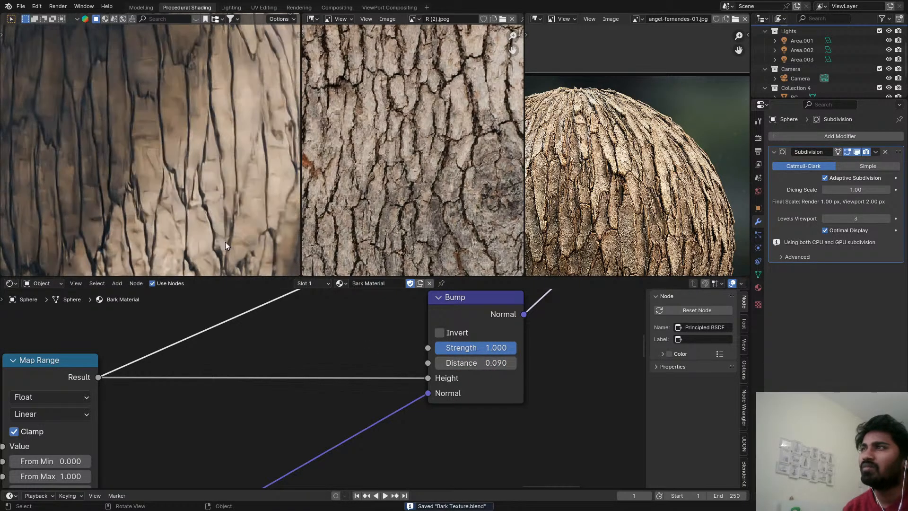
pyautogui.scroll(-8, 186, 205)
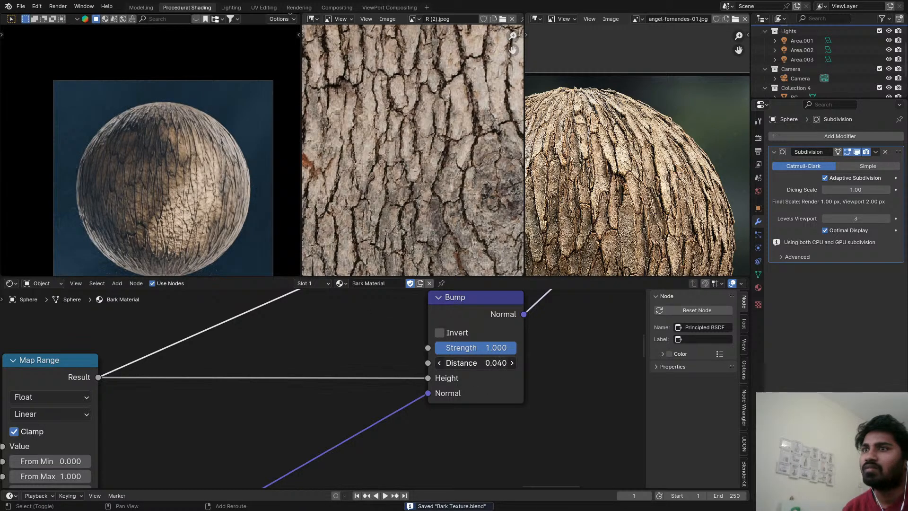
pyautogui.scroll(-4, 484, 345)
pyautogui.click(476, 328)
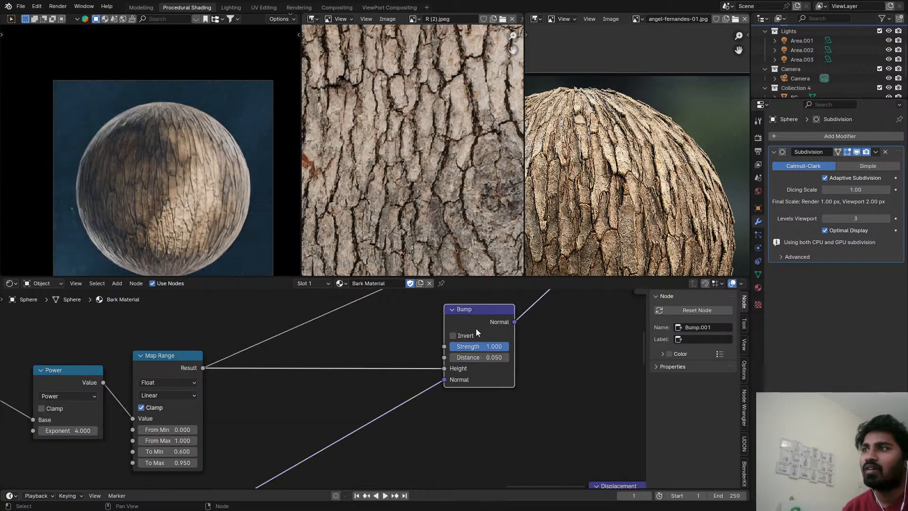
# Duplicate the Multiply node feeding the displacement and insert the copy into the link before the Displacement node's Height.
pyautogui.scroll(-9, 474, 332)
pyautogui.moveTo(182, 467); pyautogui.dragTo(195, 426, button='middle')
pyautogui.scroll(3, 195, 425)
pyautogui.click(194, 374)
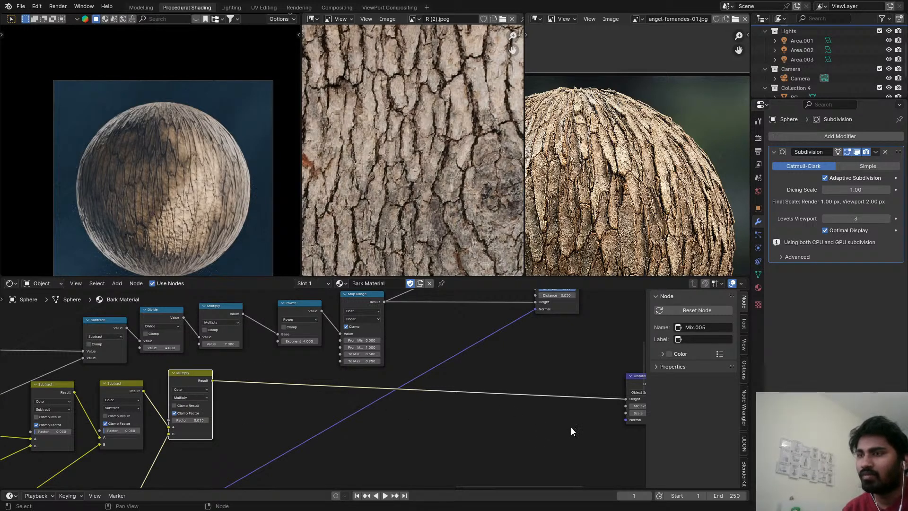
pyautogui.press('\\')
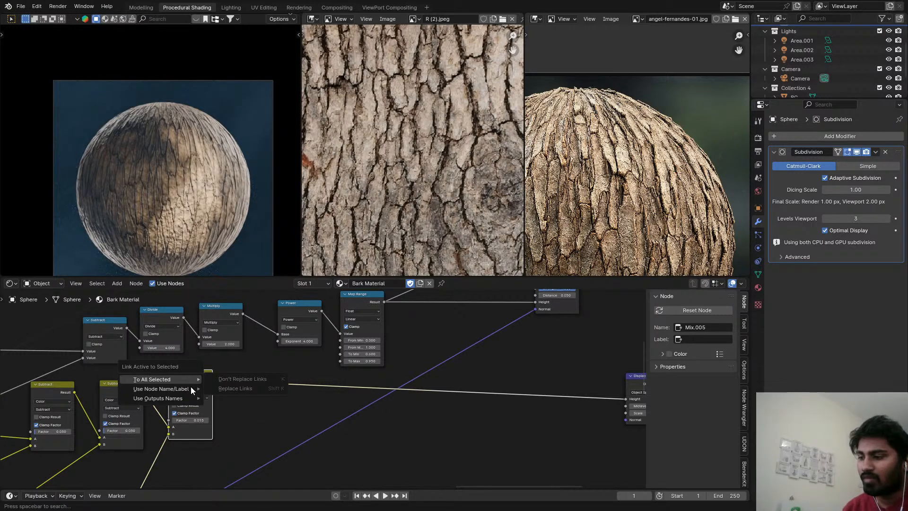
pyautogui.hotkey('shift', 'd')
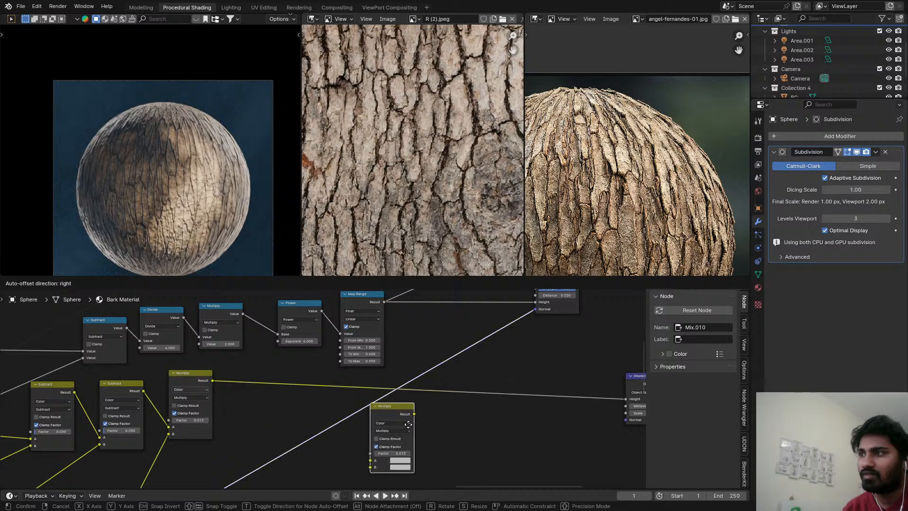
pyautogui.click(551, 409)
# Preview the Power node on the sphere and connect its Value to the B input of the new Multiply node.
pyautogui.keyDown('ctrl'); pyautogui.keyDown('shift'); pyautogui.click(313, 313); pyautogui.keyUp('shift'); pyautogui.keyUp('ctrl')
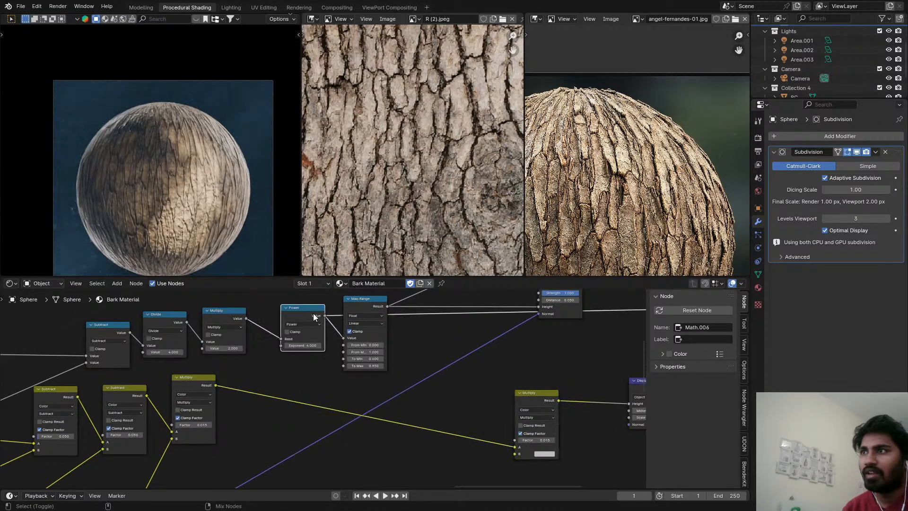
pyautogui.scroll(5, 171, 173)
pyautogui.scroll(-2, 256, 326)
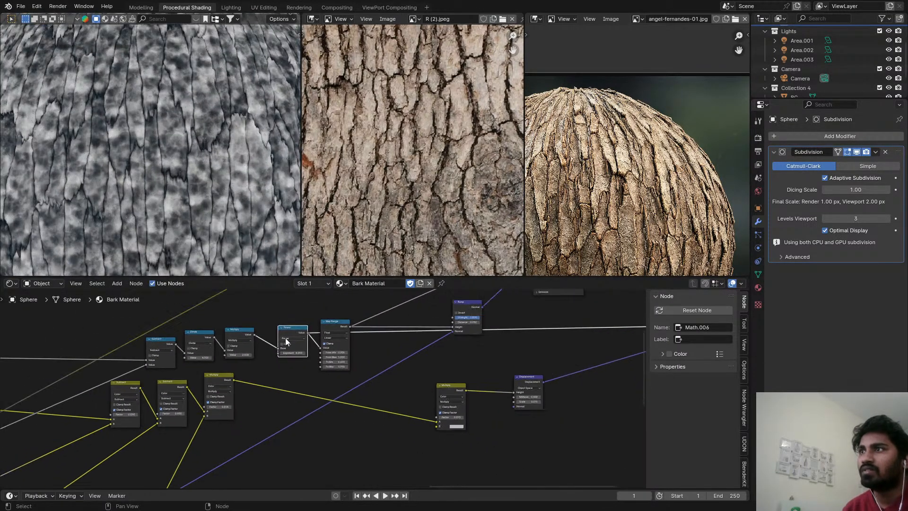
pyautogui.moveTo(307, 332); pyautogui.dragTo(437, 426)
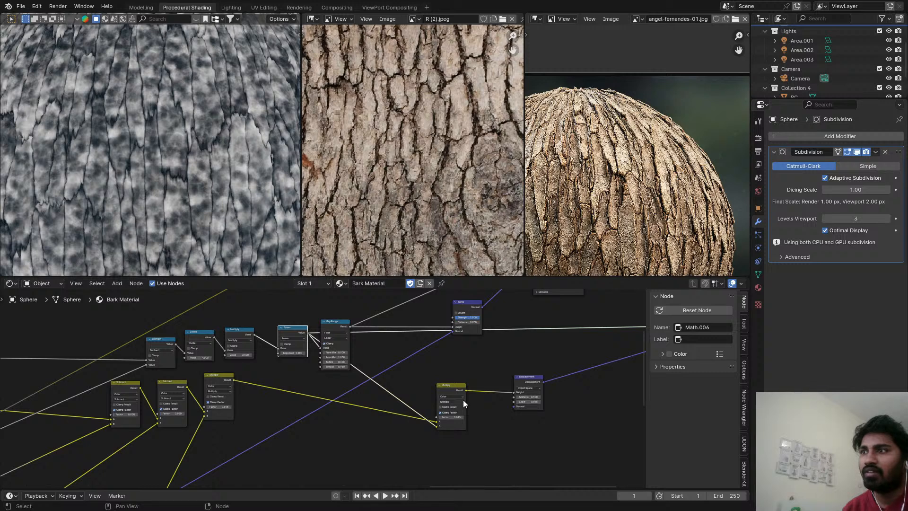
# Switch the preview from the Power node back to the Principled BSDF.
pyautogui.scroll(-1, 409, 410)
pyautogui.moveTo(407, 411); pyautogui.dragTo(326, 443, button='middle')
pyautogui.scroll(-3, 345, 425)
pyautogui.moveTo(367, 406); pyautogui.dragTo(349, 439, button='middle')
pyautogui.scroll(1, 359, 421)
pyautogui.keyDown('ctrl'); pyautogui.keyDown('shift'); pyautogui.click(415, 354); pyautogui.keyUp('shift'); pyautogui.keyUp('ctrl')
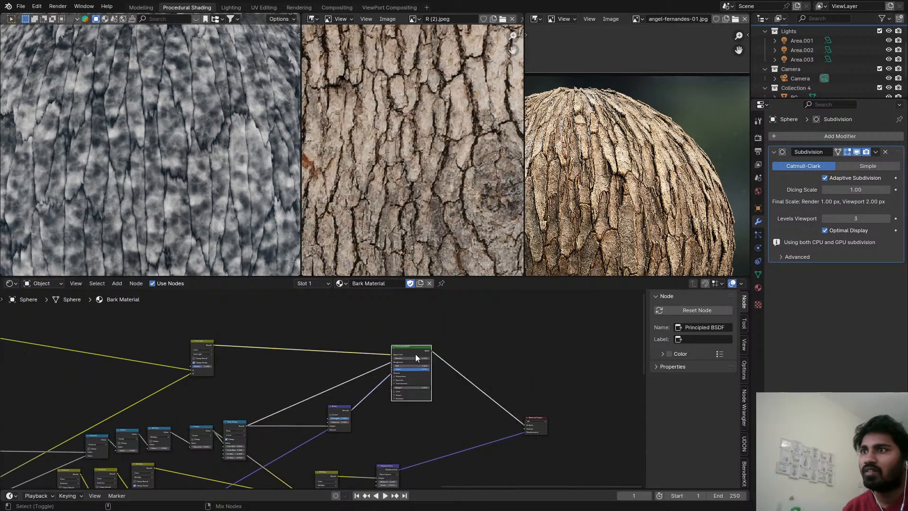
pyautogui.moveTo(395, 417); pyautogui.dragTo(471, 368, button='middle')
# Change the new mix node's blending mode to Add, raise its Factor to about 0.23 and save the file.
pyautogui.scroll(4, 452, 416)
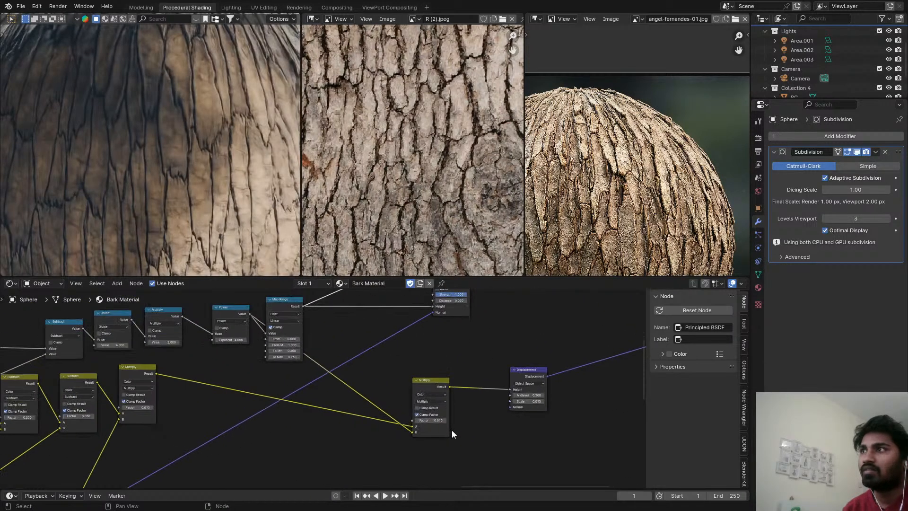
pyautogui.click(427, 396)
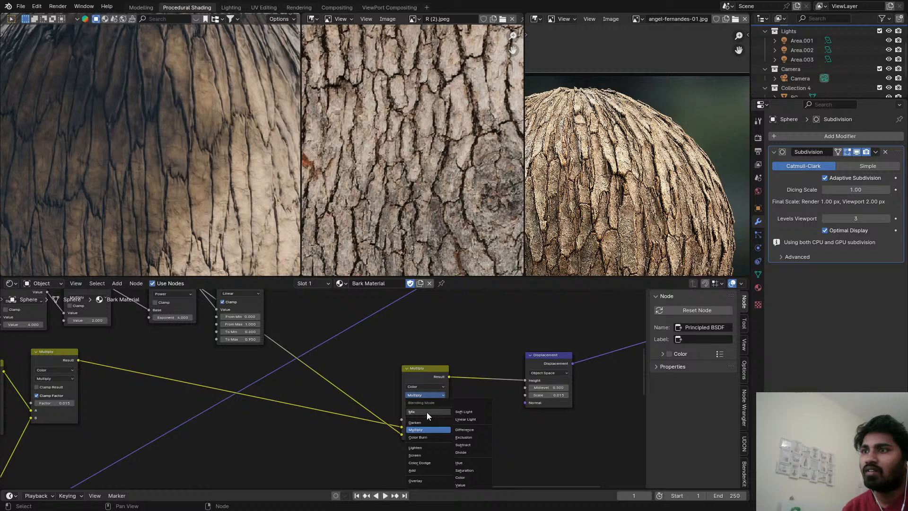
pyautogui.click(422, 470)
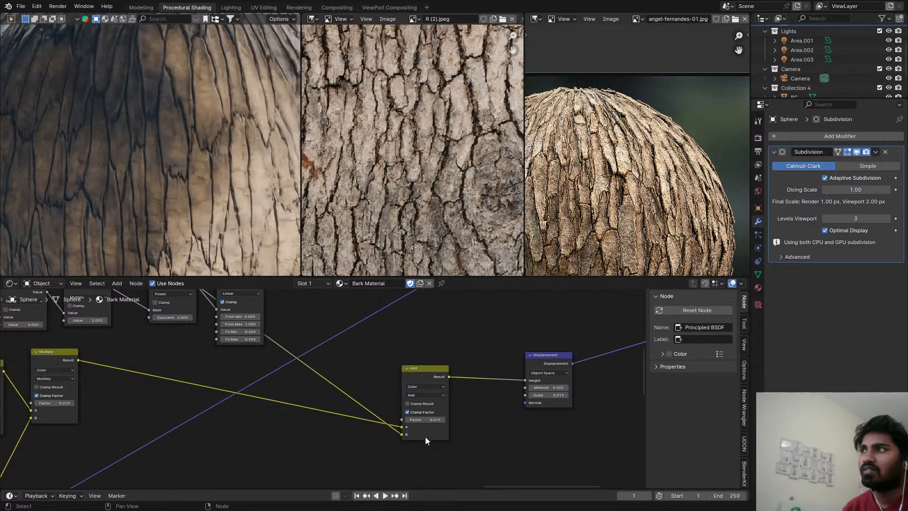
pyautogui.moveTo(422, 419); pyautogui.dragTo(432, 419)
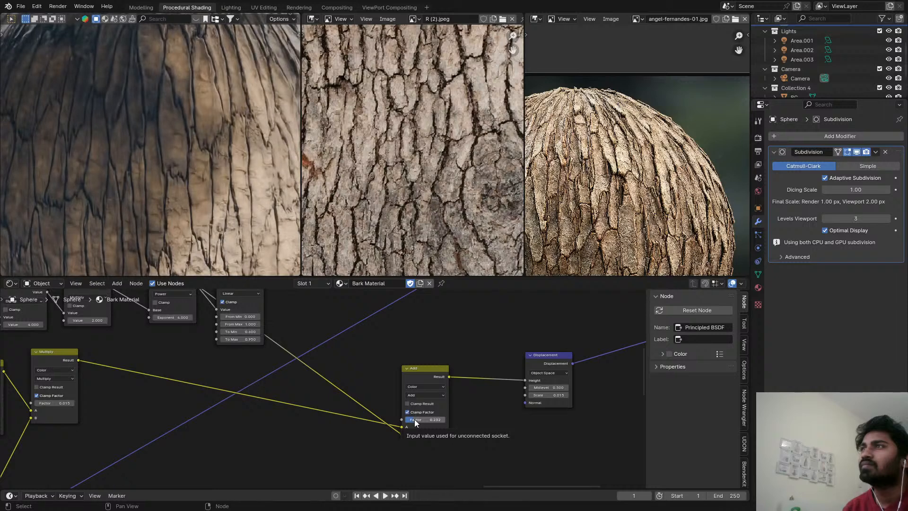
pyautogui.scroll(-5, 191, 249)
pyautogui.scroll(5, 191, 249)
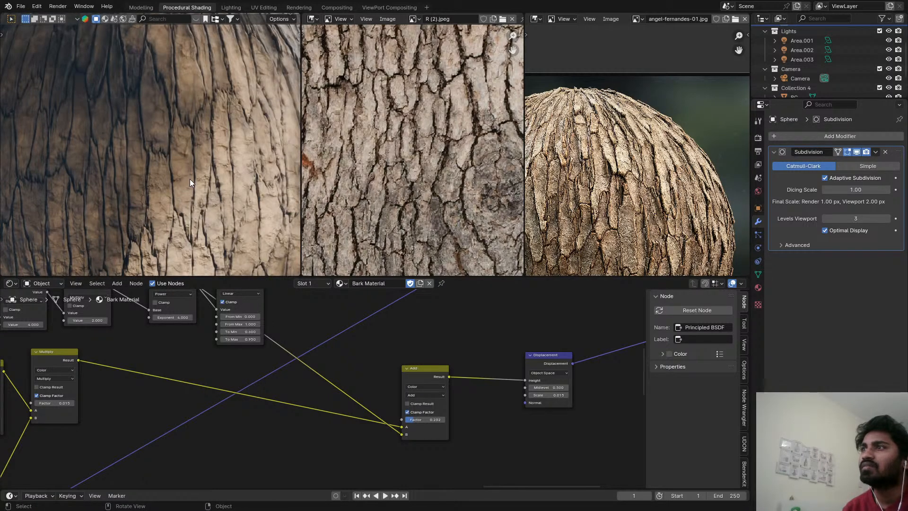
pyautogui.hotkey('ctrl', 's')
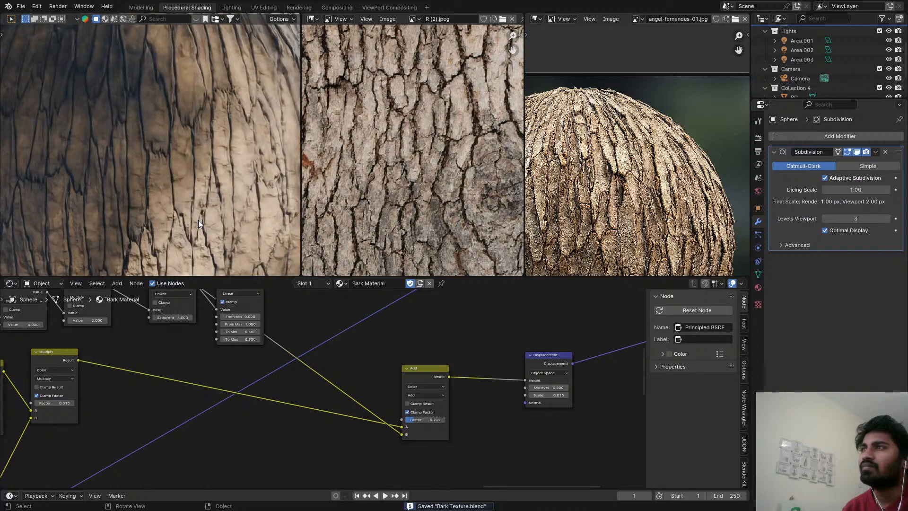
# Set the Distance of the Bump node fed by Map Range to 0.020 and save the file.
pyautogui.moveTo(294, 353); pyautogui.dragTo(302, 385, button='middle')
pyautogui.scroll(4, 449, 358)
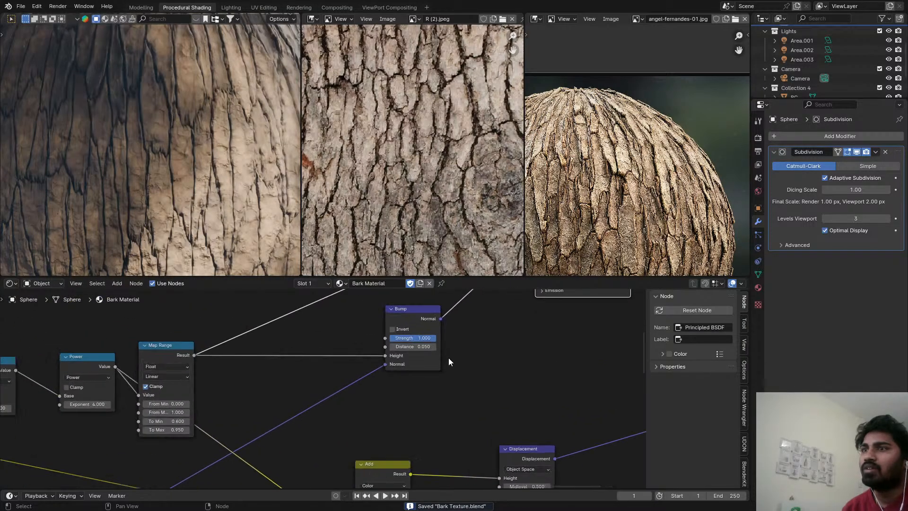
pyautogui.moveTo(401, 346)
pyautogui.mouseDown()
pyautogui.moveTo(391, 346)
pyautogui.moveTo(407, 346)
pyautogui.mouseUp()
pyautogui.click(397, 347)
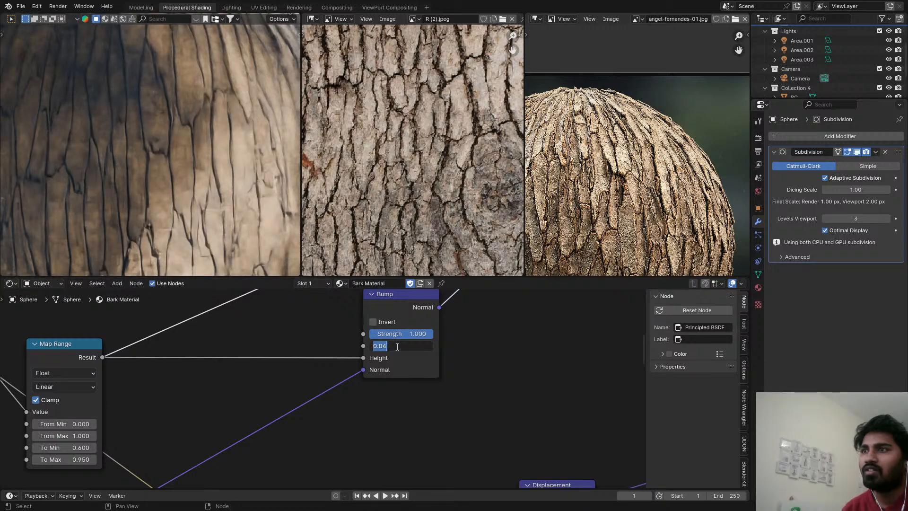
pyautogui.write('0.02')
pyautogui.press('Return')
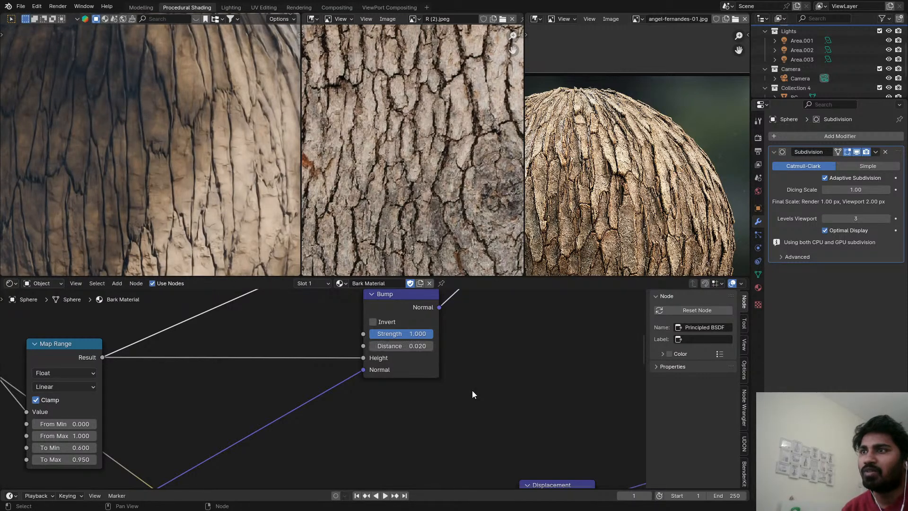
pyautogui.hotkey('ctrl', 's')
# Switch the 3D viewport from the rendered preview to Solid shading.
pyautogui.press('z')
pyautogui.click(219, 214)
pyautogui.scroll(-5, 614, 338)
pyautogui.moveTo(583, 378); pyautogui.dragTo(396, 453, button='middle')
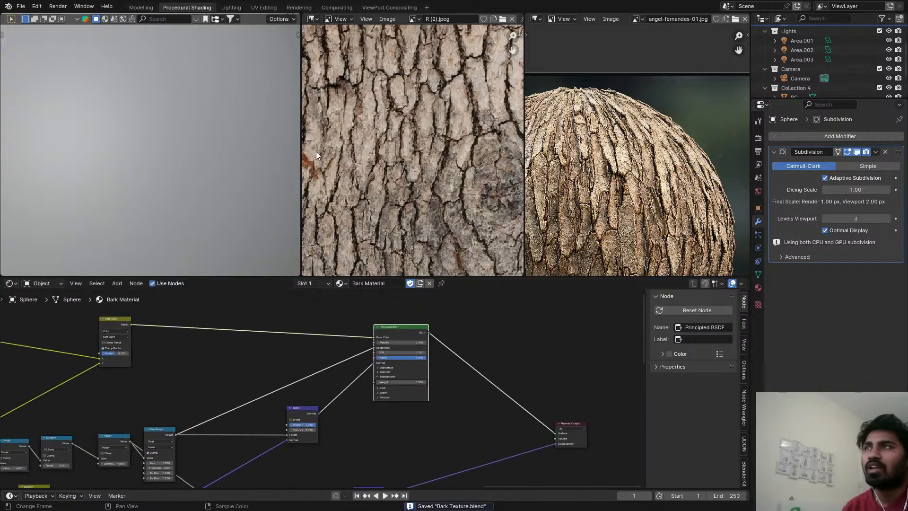
# Render the current frame into render slot 4 for comparison with the earlier test renders.
pyautogui.click(337, 7)
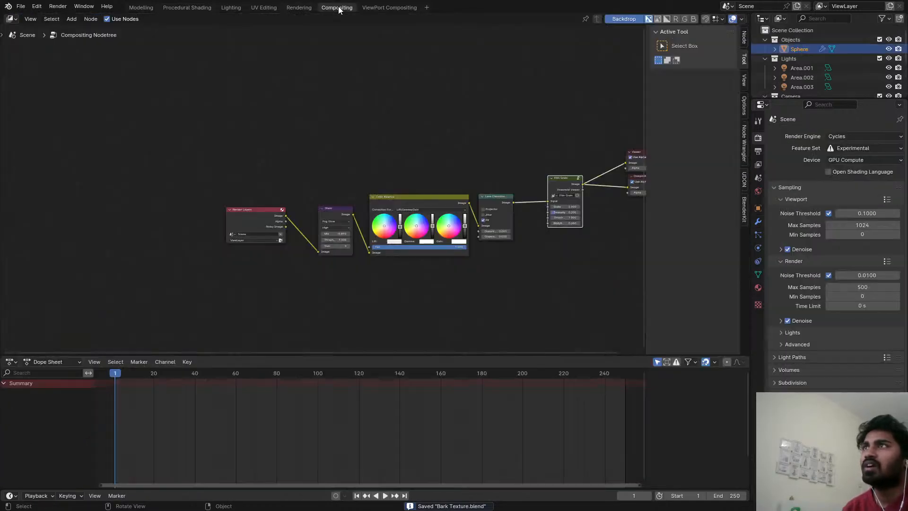
pyautogui.click(300, 9)
pyautogui.press('1')
pyautogui.press('2')
pyautogui.press('3')
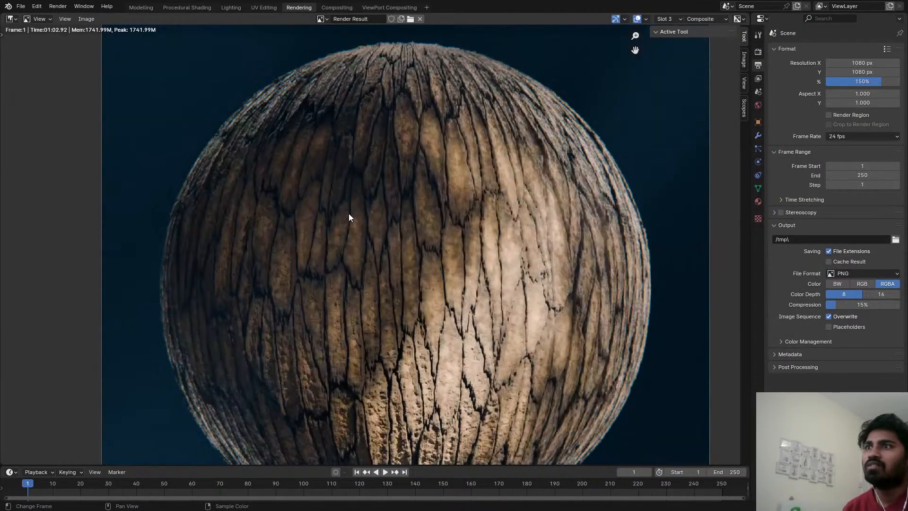
pyautogui.press('4')
pyautogui.press('F12')
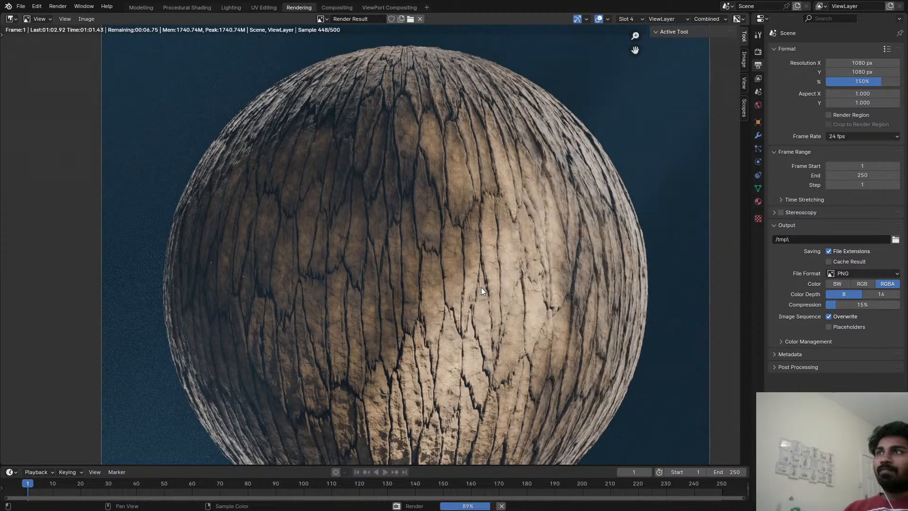
# Examine the bark cracks, bump and colour across the sphere in the slot 4 render, close up and as a whole.
pyautogui.scroll(4, 462, 203)
pyautogui.scroll(-2, 425, 211)
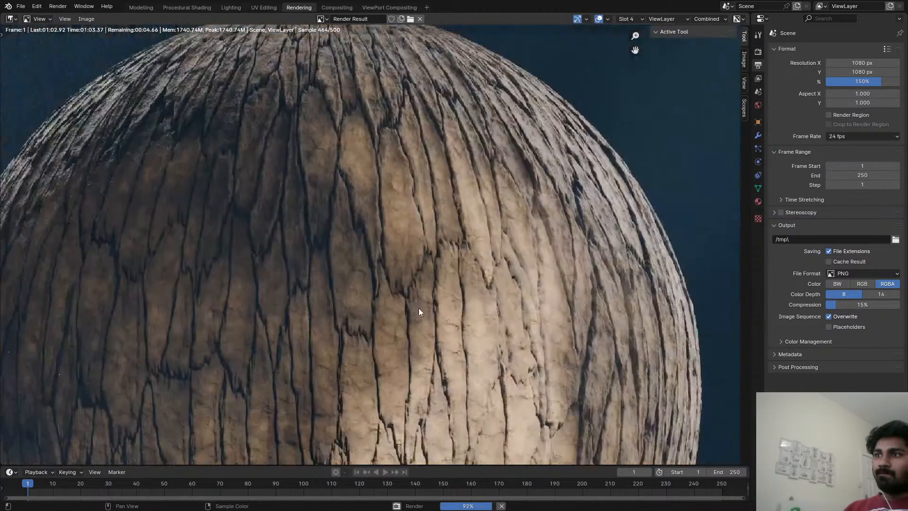
pyautogui.moveTo(419, 307); pyautogui.dragTo(410, 243, button='middle')
pyautogui.scroll(-4, 409, 243)
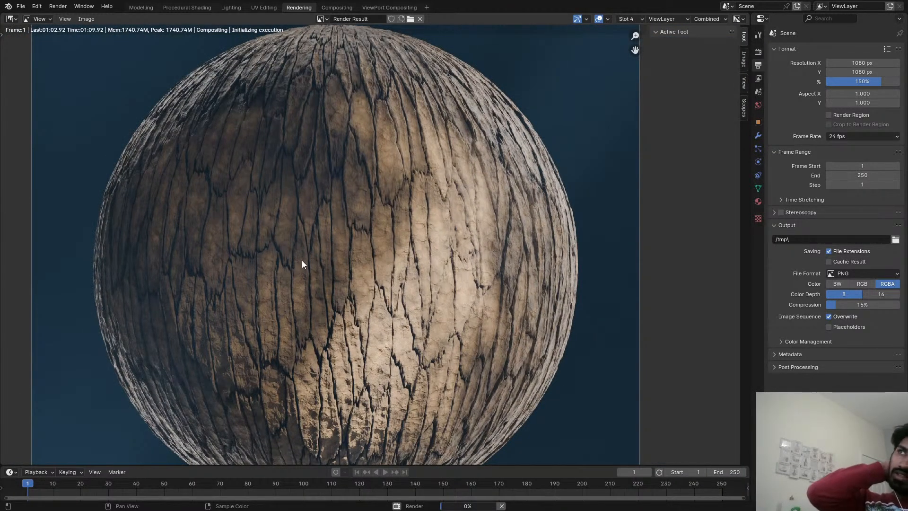
pyautogui.scroll(-3, 316, 251)
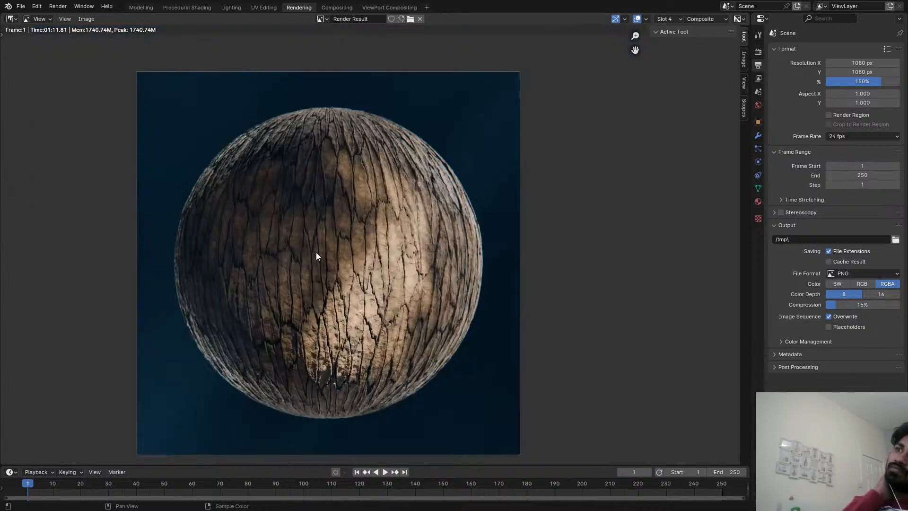
pyautogui.scroll(4, 318, 248)
pyautogui.moveTo(317, 248); pyautogui.dragTo(327, 265, button='middle')
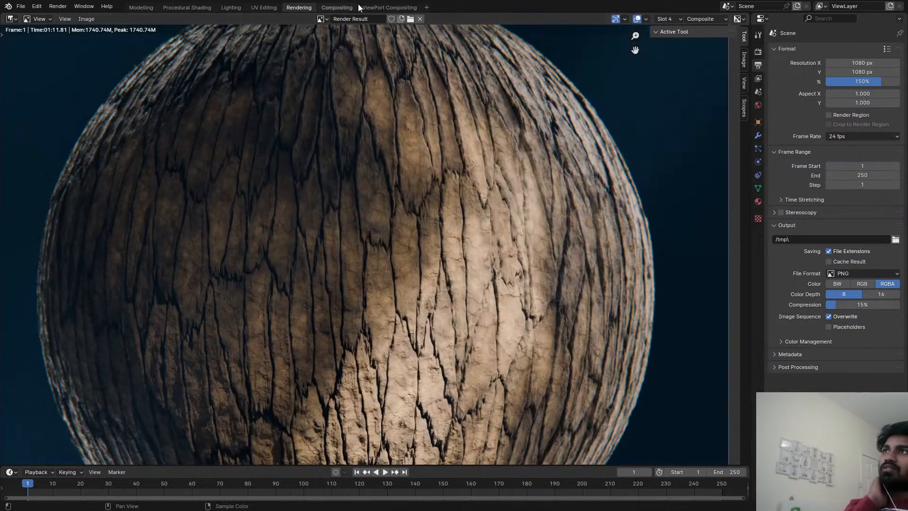
# Set the Dispersion of the compositor's Lens Distortion node to 0.010.
pyautogui.click(381, 8)
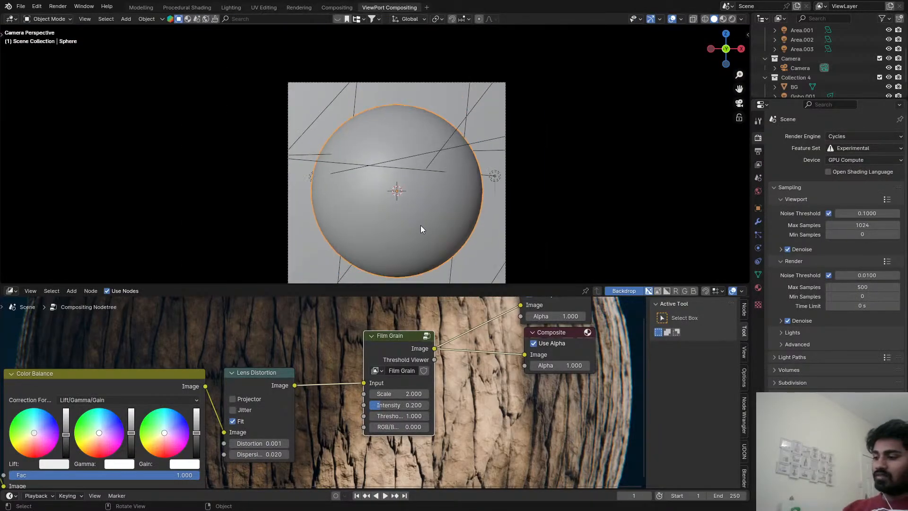
pyautogui.click(337, 7)
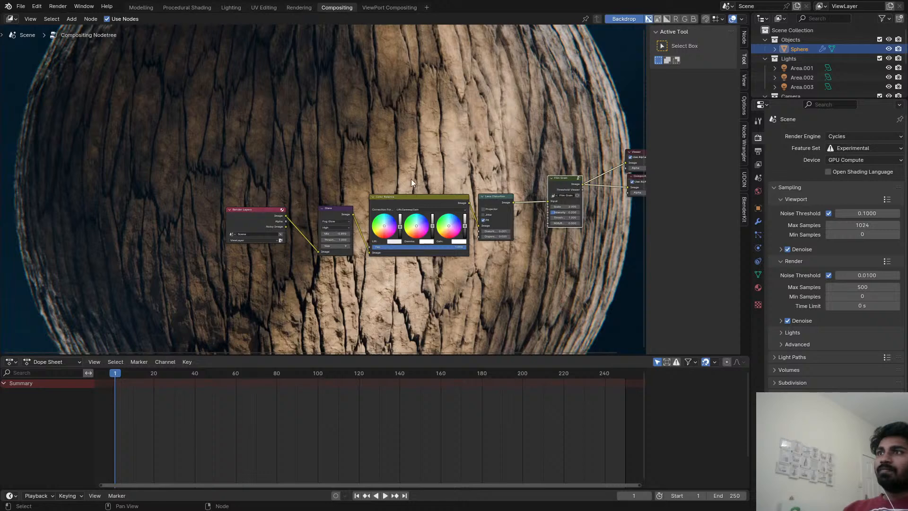
pyautogui.scroll(5, 411, 179)
pyautogui.scroll(1, 465, 259)
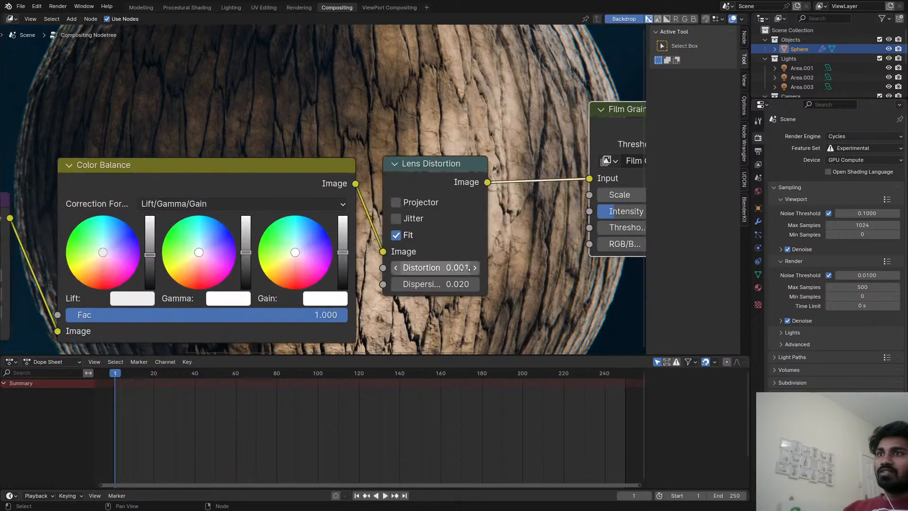
pyautogui.click(457, 286)
pyautogui.moveTo(425, 286); pyautogui.dragTo(408, 286)
pyautogui.write('1')
pyautogui.press('Return')
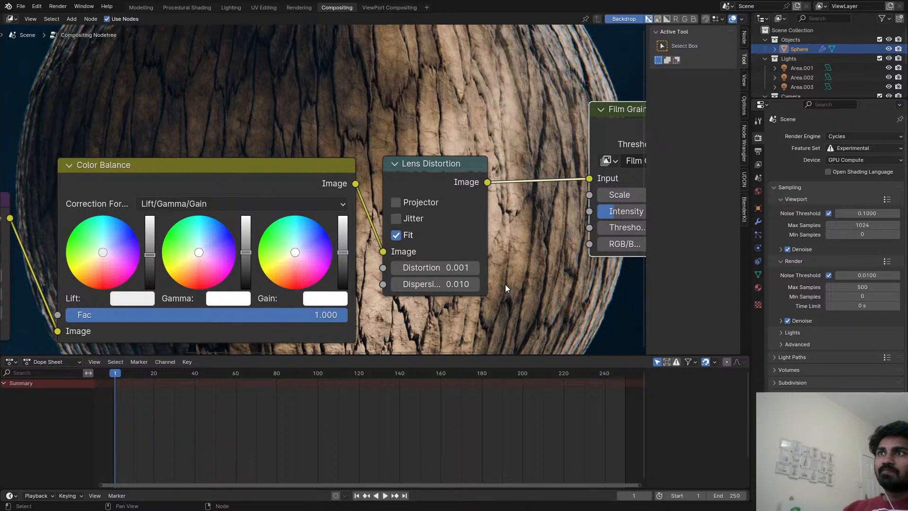
# Set the Film Grain node's Intensity to 0.100, keep its Scale at 2.000 and save the file.
pyautogui.scroll(-2, 454, 279)
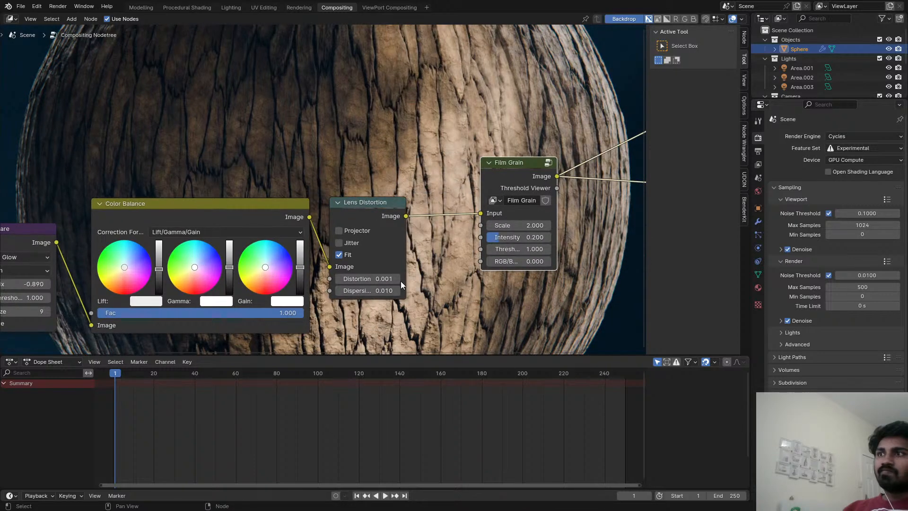
pyautogui.moveTo(508, 239); pyautogui.dragTo(491, 239)
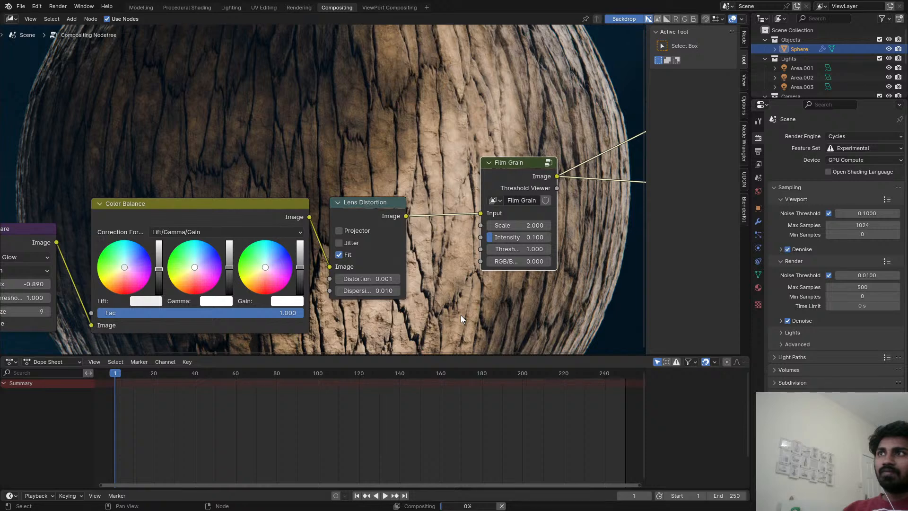
pyautogui.hotkey('ctrl', 's')
pyautogui.click(501, 225)
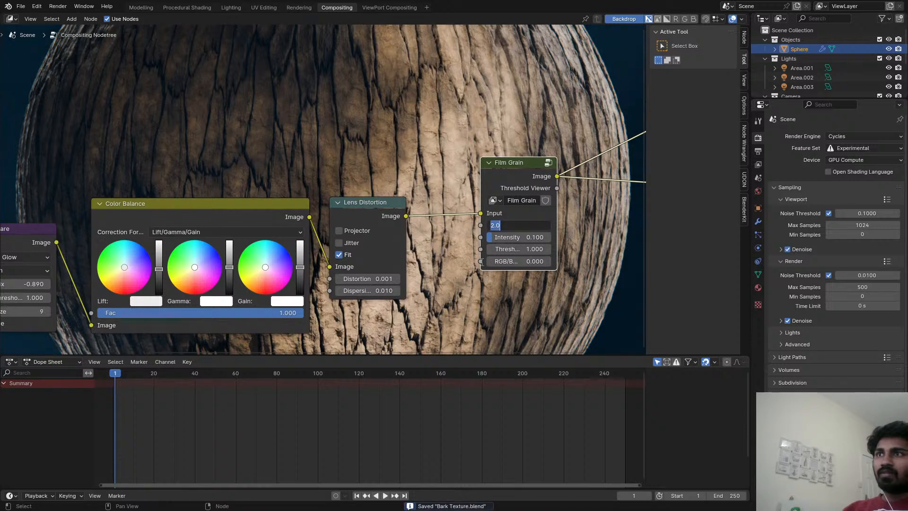
pyautogui.press('Return')
pyautogui.scroll(-1, 412, 146)
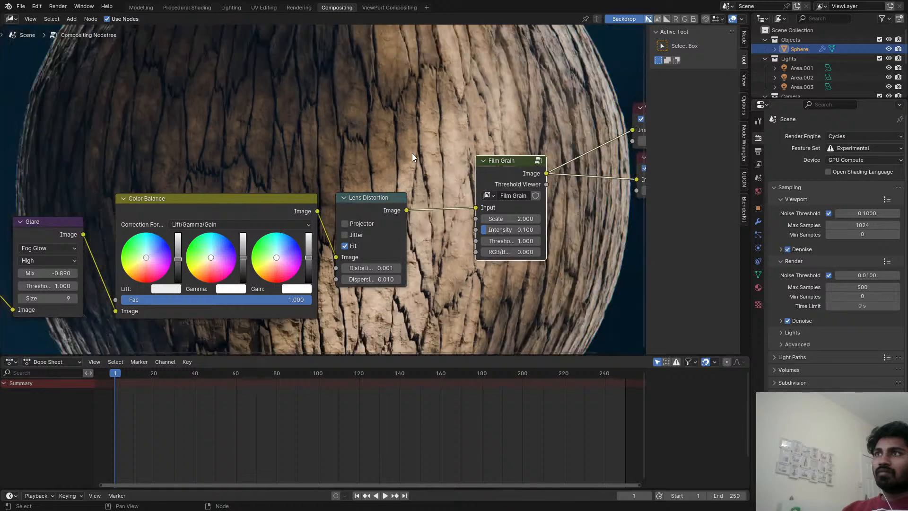
# Shrink the compositor backdrop and connect Film Grain's Threshold Viewer output to the Viewer node to inspect the grain mask.
pyautogui.press('v')
pyautogui.press('v')
pyautogui.moveTo(579, 172); pyautogui.dragTo(548, 184, button='middle')
pyautogui.keyDown('ctrl'); pyautogui.keyDown('shift'); pyautogui.click(502, 191); pyautogui.keyUp('shift'); pyautogui.keyUp('ctrl')
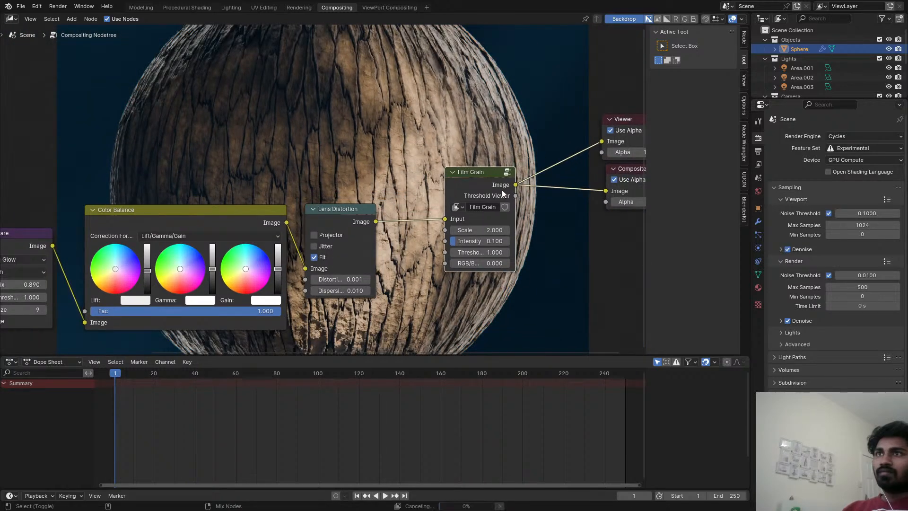
pyautogui.keyDown('ctrl'); pyautogui.keyDown('shift'); pyautogui.click(502, 191); pyautogui.keyUp('shift'); pyautogui.keyUp('ctrl')
pyautogui.moveTo(495, 194); pyautogui.dragTo(429, 234, button='middle')
pyautogui.scroll(-2, 416, 239)
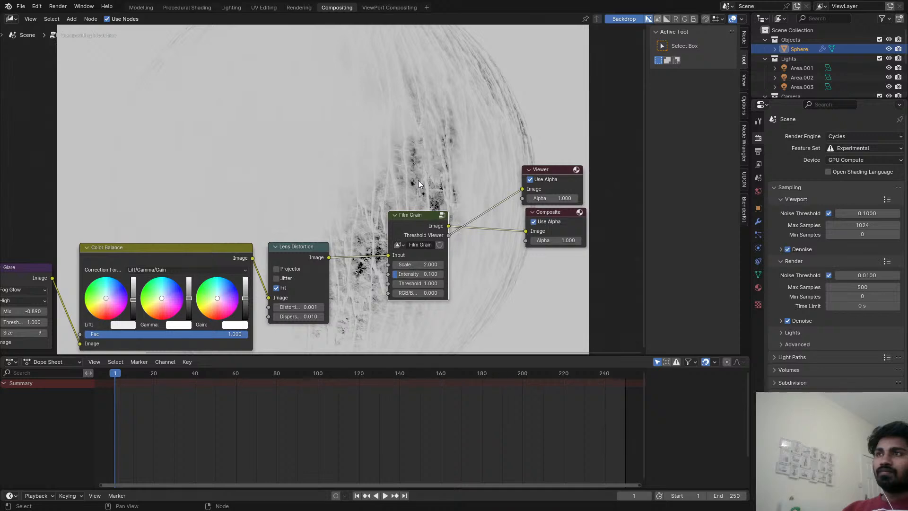
# Try several Threshold values on the Film Grain node and settle on 0.400.
pyautogui.scroll(2, 426, 239)
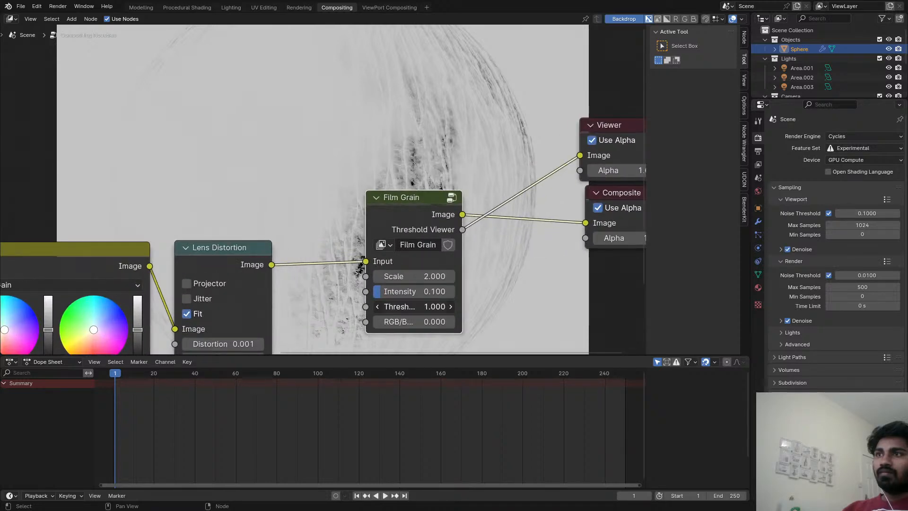
pyautogui.moveTo(416, 306); pyautogui.dragTo(388, 306)
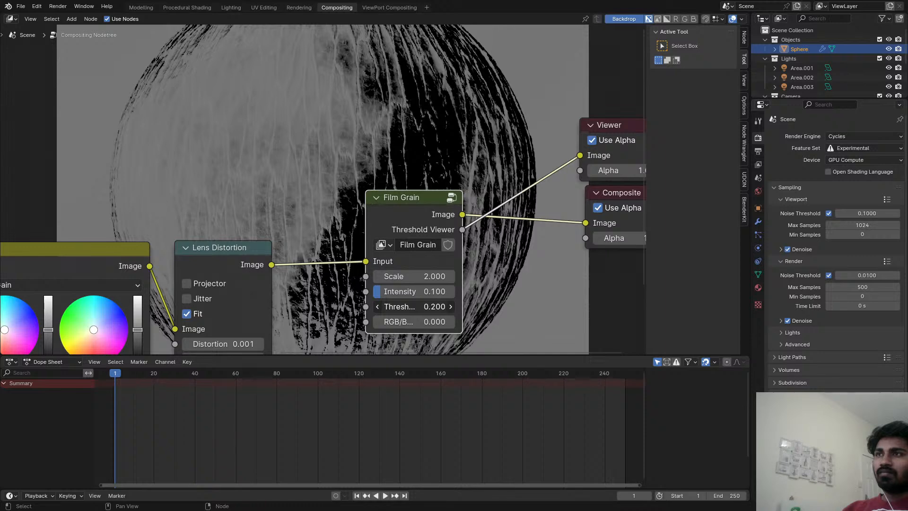
pyautogui.moveTo(393, 306); pyautogui.dragTo(404, 307)
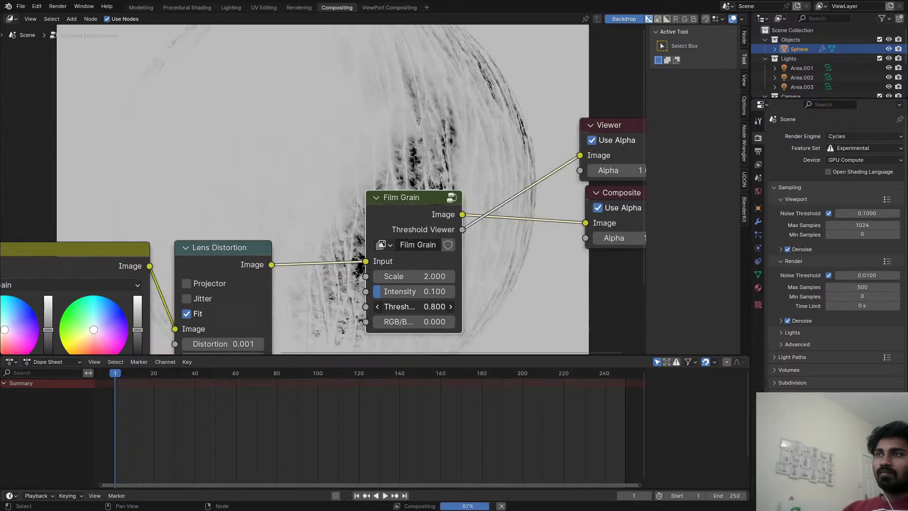
pyautogui.click(377, 306)
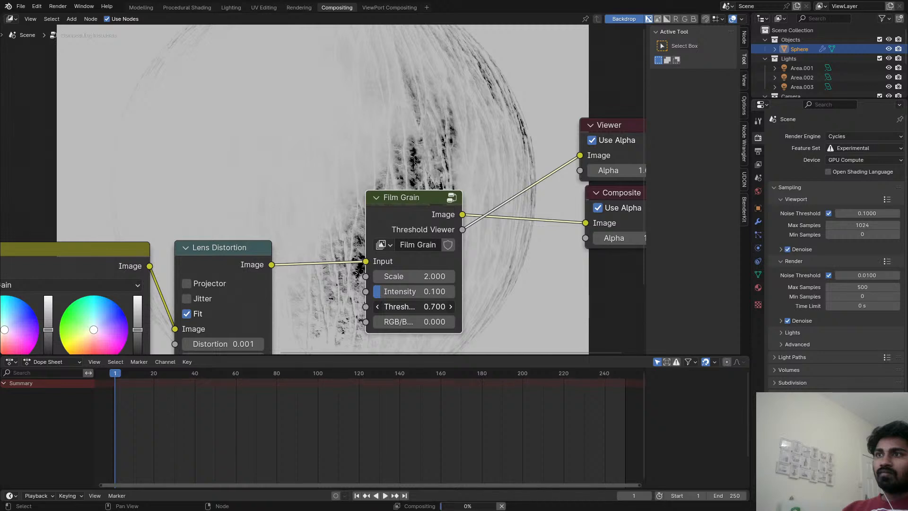
pyautogui.click(377, 307)
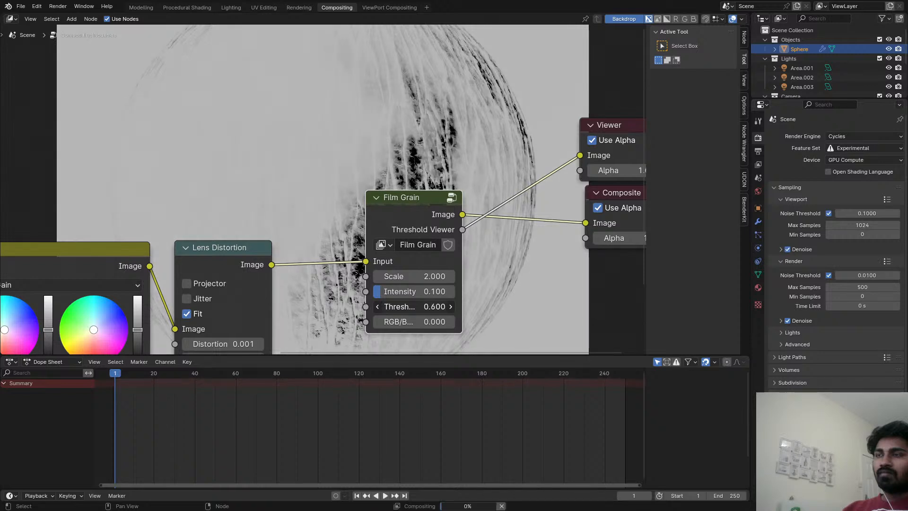
pyautogui.click(378, 306)
pyautogui.click(378, 306)
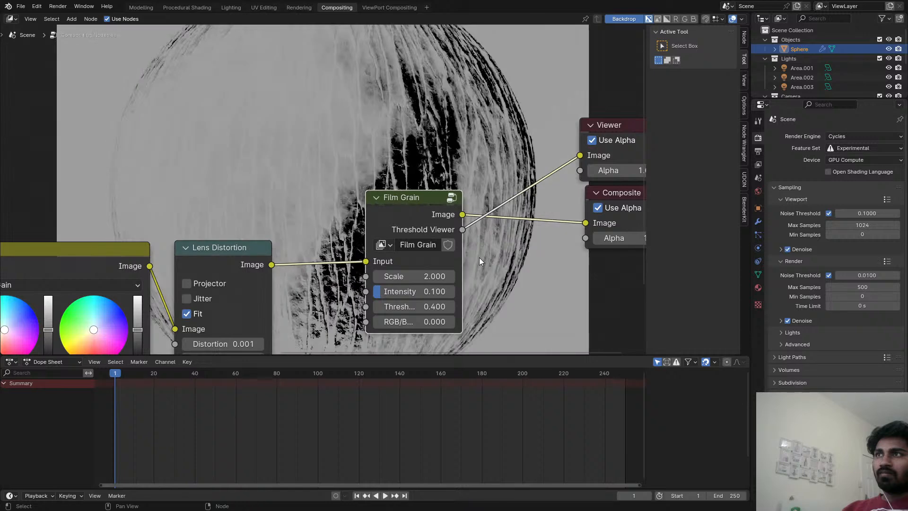
# Reconnect Film Grain's Image output to the Viewer, set its Intensity to 0.150 and save the file.
pyautogui.keyDown('ctrl'); pyautogui.keyDown('shift'); pyautogui.click(449, 223); pyautogui.keyUp('shift'); pyautogui.keyUp('ctrl')
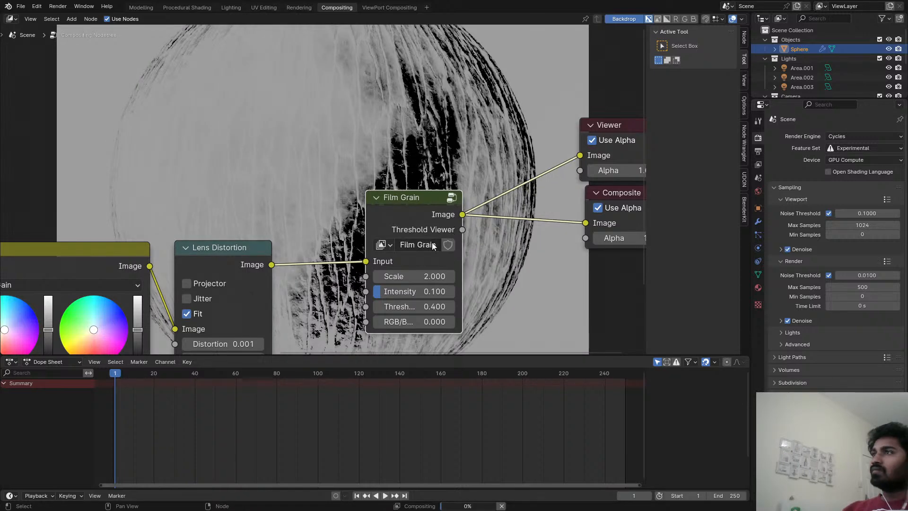
pyautogui.scroll(2, 402, 259)
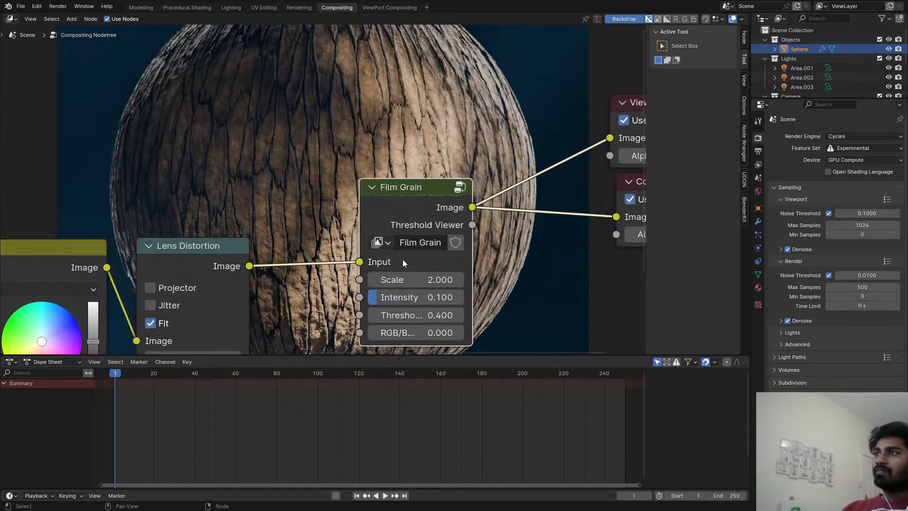
pyautogui.moveTo(376, 301); pyautogui.dragTo(401, 301)
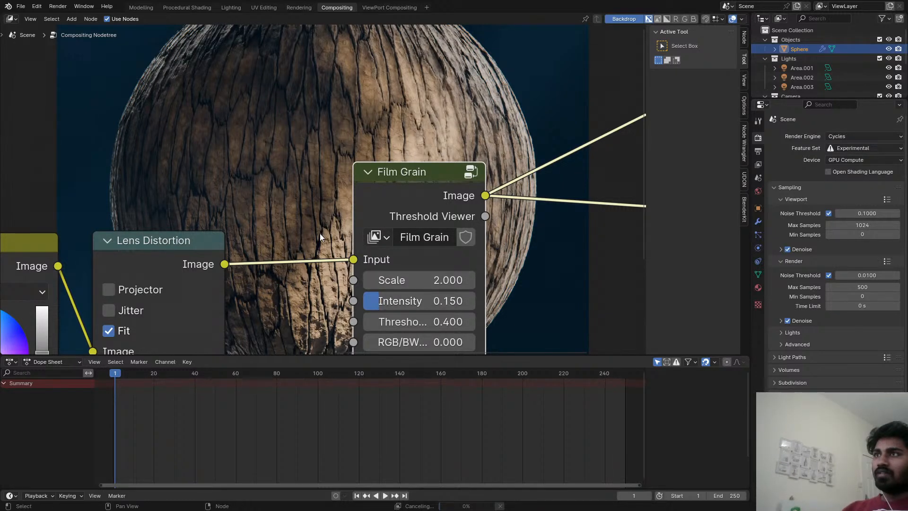
pyautogui.hotkey('ctrl', 's')
# Inspect the composited bark sphere in the enlarged compositor backdrop and in the slot 4 render result.
pyautogui.scroll(-6, 281, 180)
pyautogui.moveTo(267, 163); pyautogui.dragTo(387, 178, button='middle')
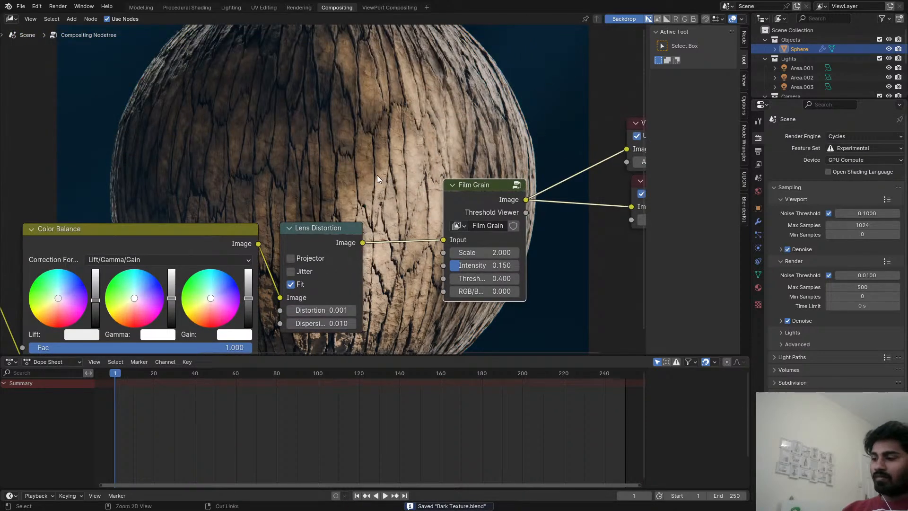
pyautogui.hotkey('alt', 'v')
pyautogui.hotkey('alt', 'v')
pyautogui.scroll(8, 418, 157)
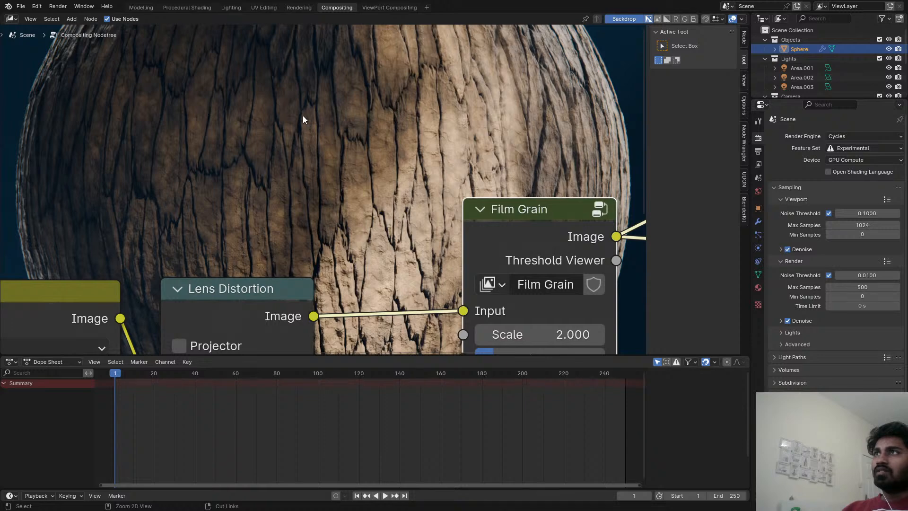
pyautogui.click(293, 7)
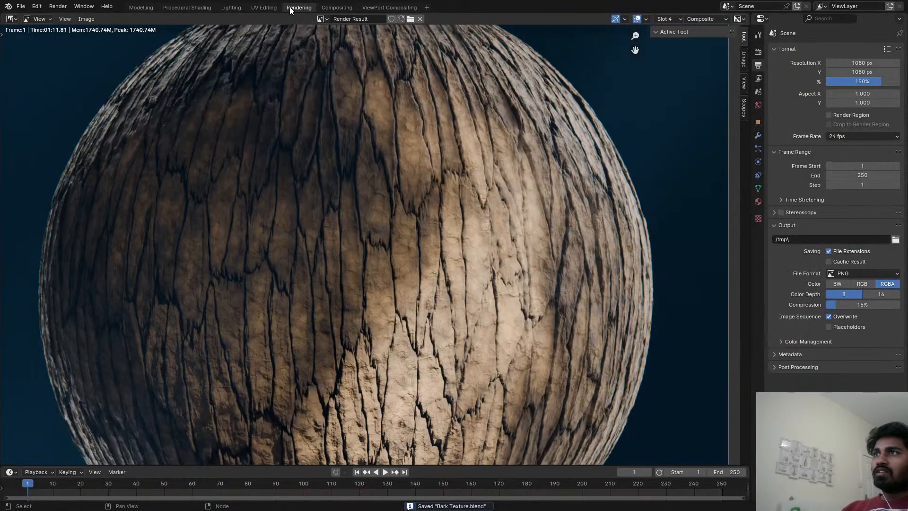
pyautogui.click(220, 6)
# Return to the Bark Material node setup, switch the 3D viewport to Rendered shading and save the file.
pyautogui.click(186, 7)
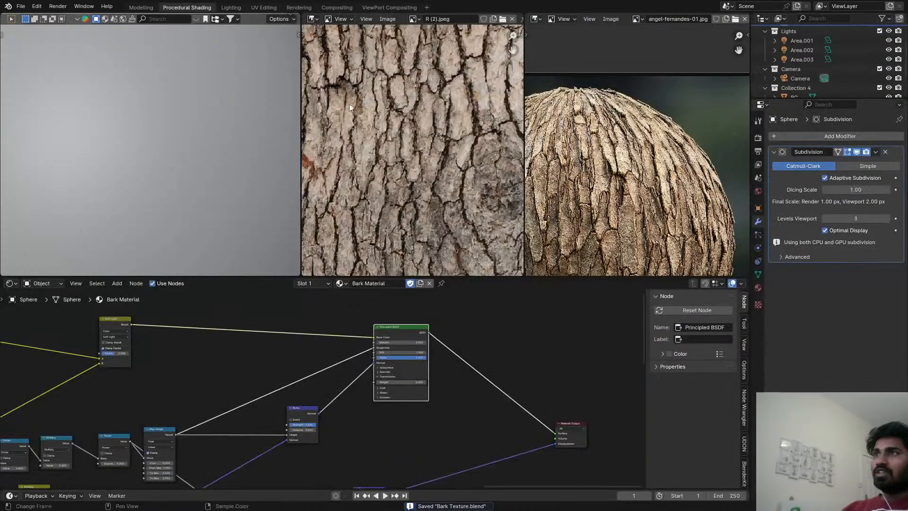
pyautogui.press('z')
pyautogui.click(181, 4)
pyautogui.scroll(-5, 270, 385)
pyautogui.moveTo(160, 464); pyautogui.dragTo(289, 446, button='middle')
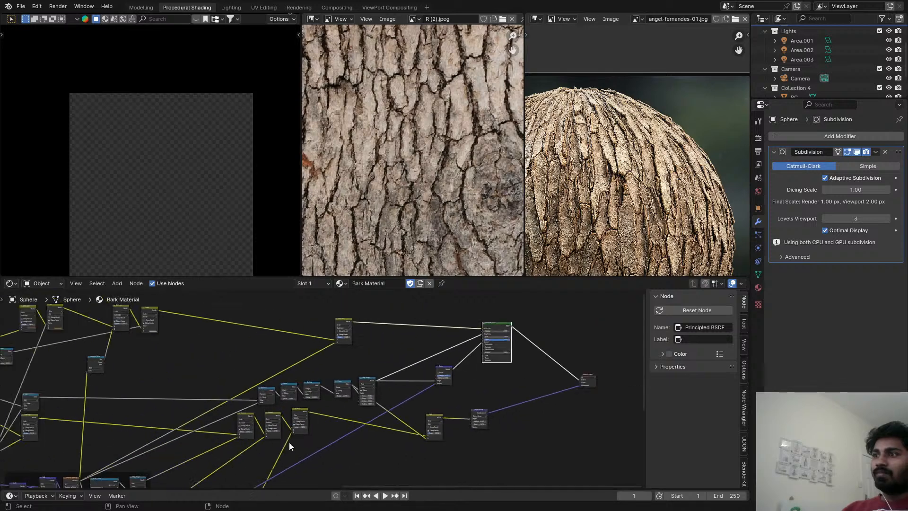
pyautogui.scroll(-2, 290, 446)
pyautogui.moveTo(227, 461)
pyautogui.mouseDown(button='middle')
pyautogui.moveTo(361, 432)
pyautogui.moveTo(439, 383)
pyautogui.moveTo(396, 399)
pyautogui.mouseUp(button='middle')
pyautogui.scroll(3, 186, 239)
pyautogui.hotkey('ctrl', 's')
# Duplicate the Add math node beside the Bark Shape frame, insert the copy on its output link and feed its second value from Separate Color.
pyautogui.scroll(4, 389, 385)
pyautogui.scroll(1, 394, 379)
pyautogui.scroll(-2, 369, 362)
pyautogui.moveTo(369, 361); pyautogui.dragTo(349, 381, button='middle')
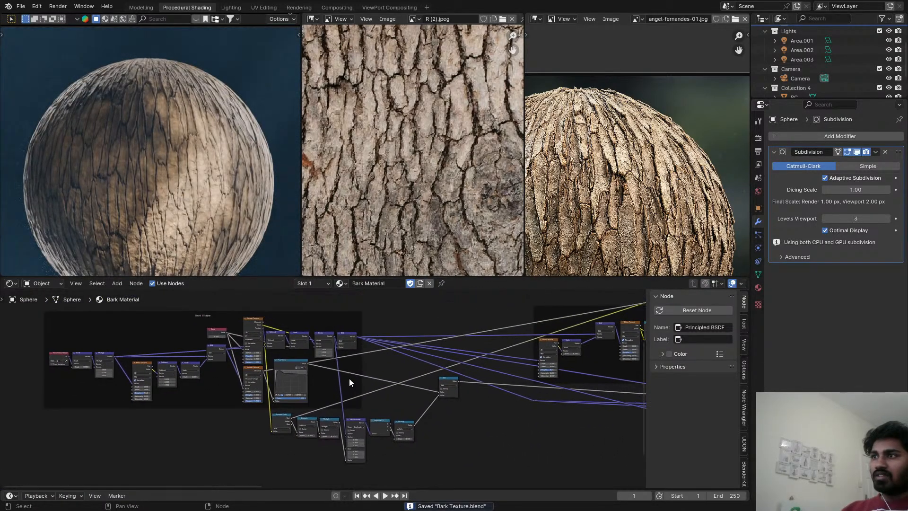
pyautogui.scroll(2, 350, 381)
pyautogui.moveTo(433, 372); pyautogui.dragTo(383, 387, button='middle')
pyautogui.scroll(2, 415, 391)
pyautogui.click(421, 396)
pyautogui.hotkey('shift', 'd')
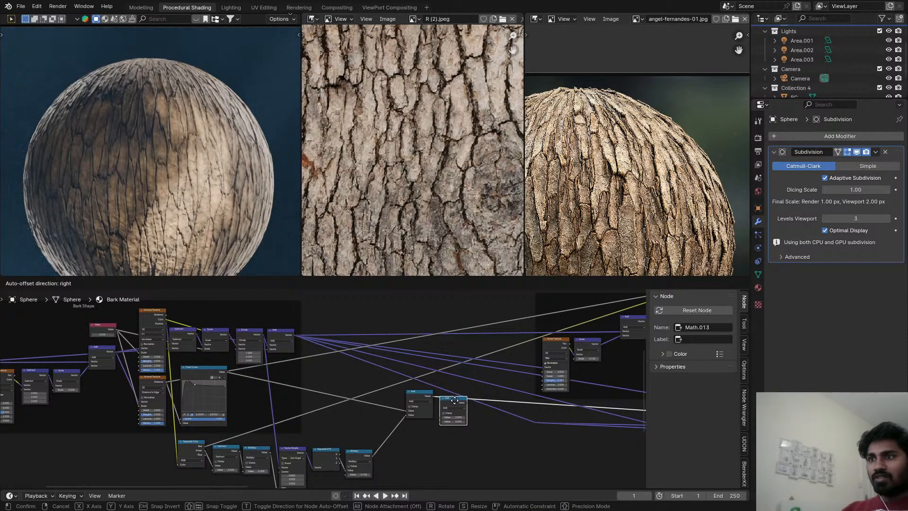
pyautogui.click(464, 401)
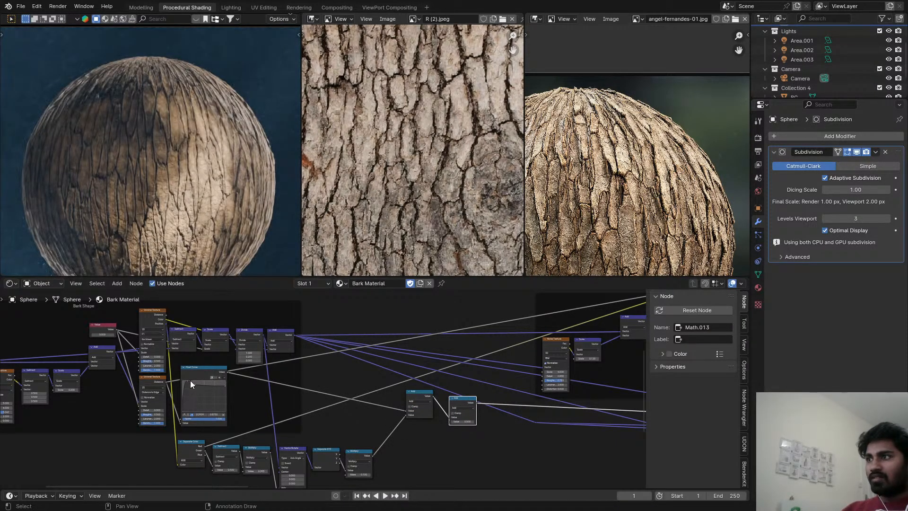
pyautogui.moveTo(204, 453); pyautogui.dragTo(451, 422)
pyautogui.click(464, 399)
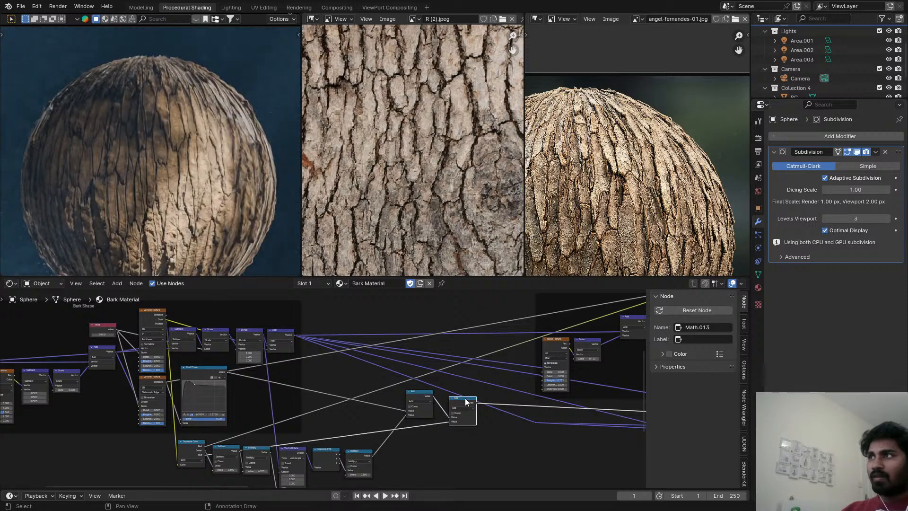
# Duplicate the second Add math node and insert the copy on the link between Separate Color and that node's lower value.
pyautogui.hotkey('shift', 'd')
pyautogui.click(423, 433)
pyautogui.scroll(3, 421, 435)
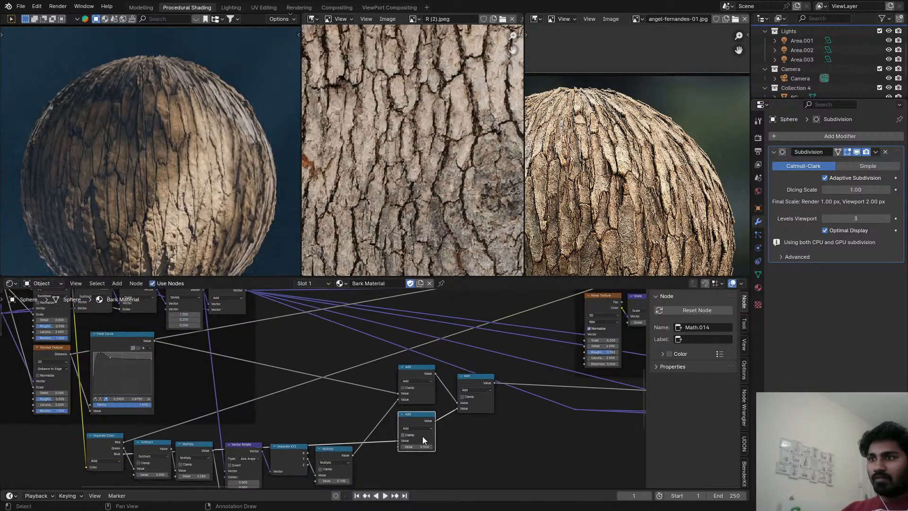
# Change the duplicated math node's operation to Multiply, set its value to 0.300 and save the file.
pyautogui.click(417, 424)
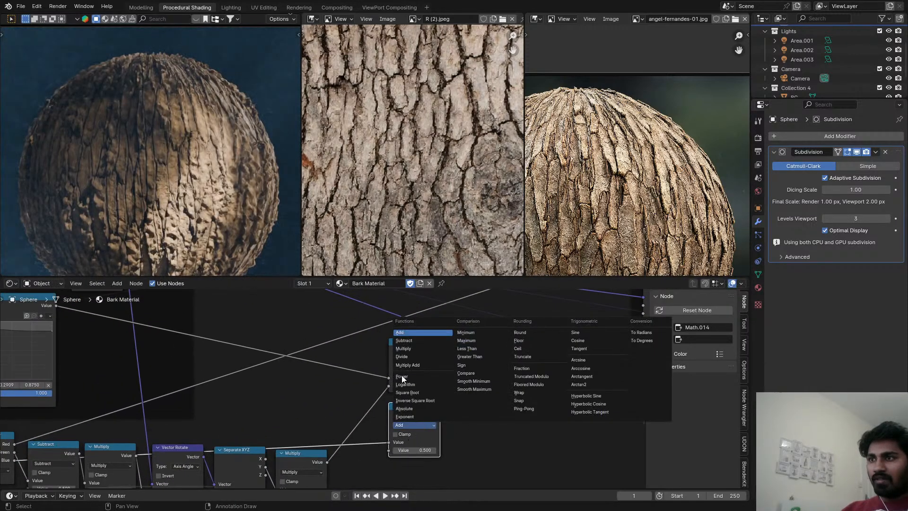
pyautogui.click(403, 348)
pyautogui.scroll(4, 426, 416)
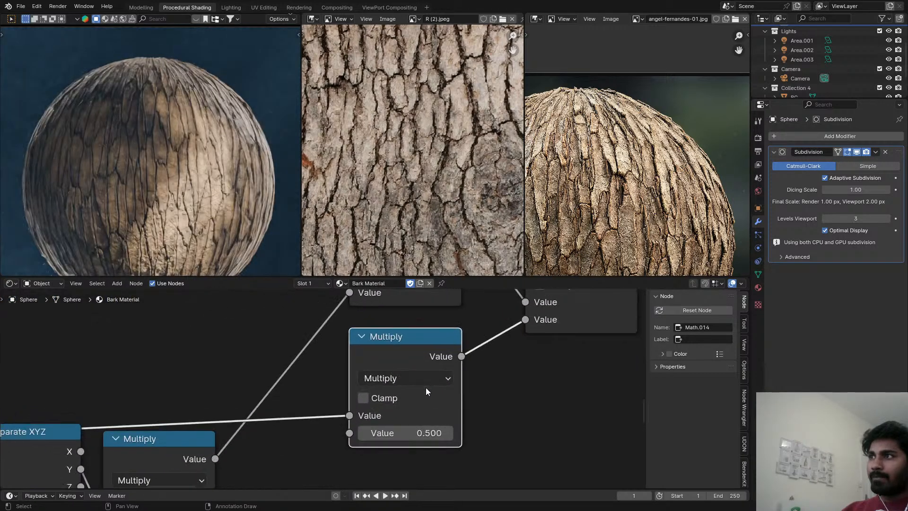
pyautogui.scroll(1, 426, 387)
pyautogui.moveTo(425, 432); pyautogui.dragTo(411, 432)
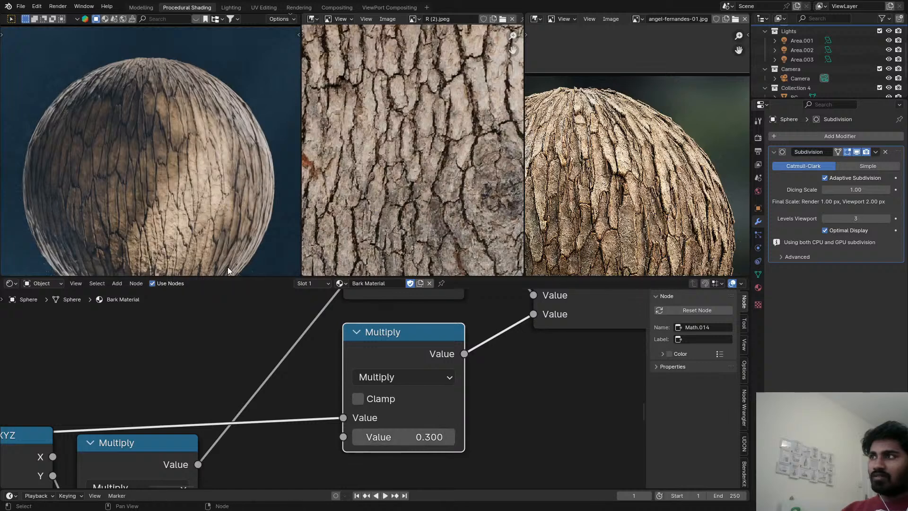
pyautogui.hotkey('ctrl', 's')
# Exclude Collection 4 from the view layer, enlarge the rendered 3D viewport to check the bark sphere and save the file.
pyautogui.scroll(-3, 191, 161)
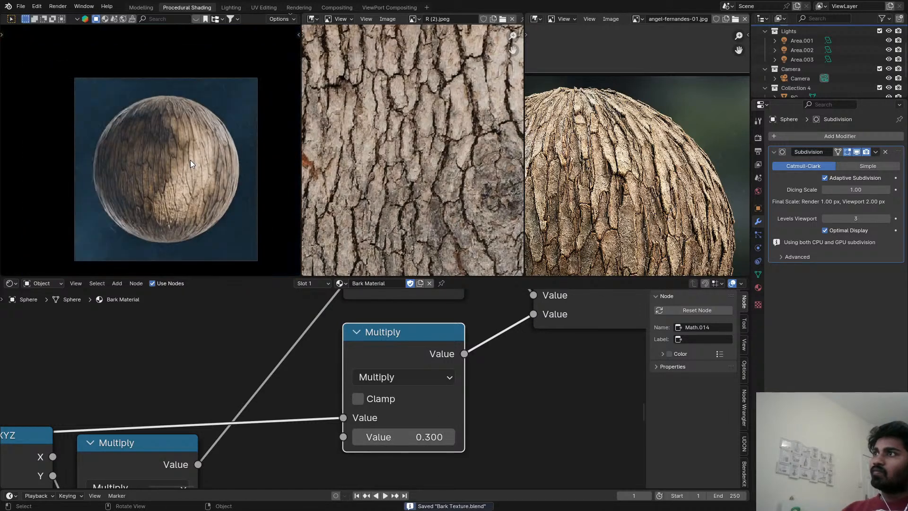
pyautogui.scroll(5, 190, 160)
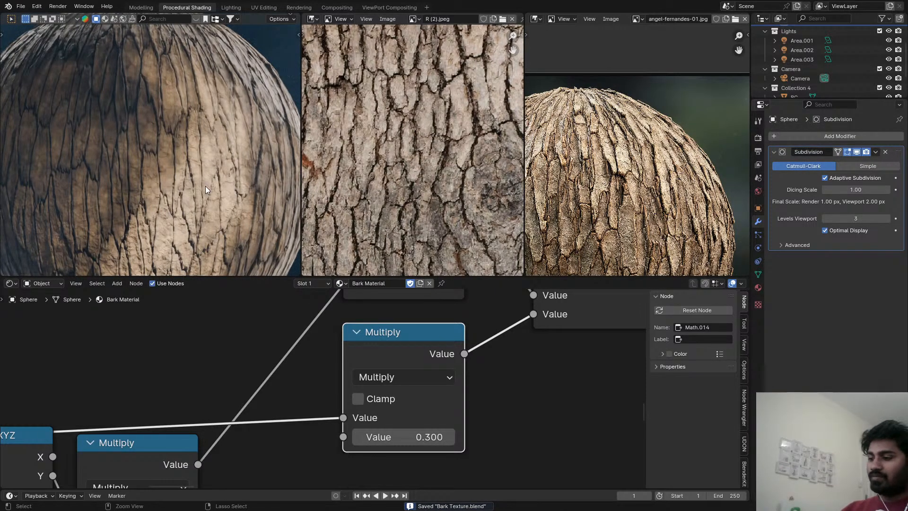
pyautogui.scroll(-2, 376, 414)
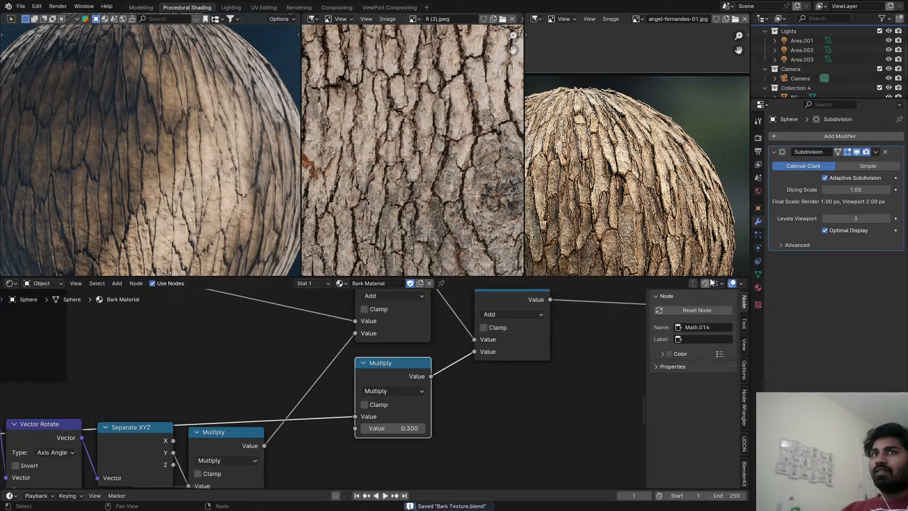
pyautogui.scroll(-3, 867, 67)
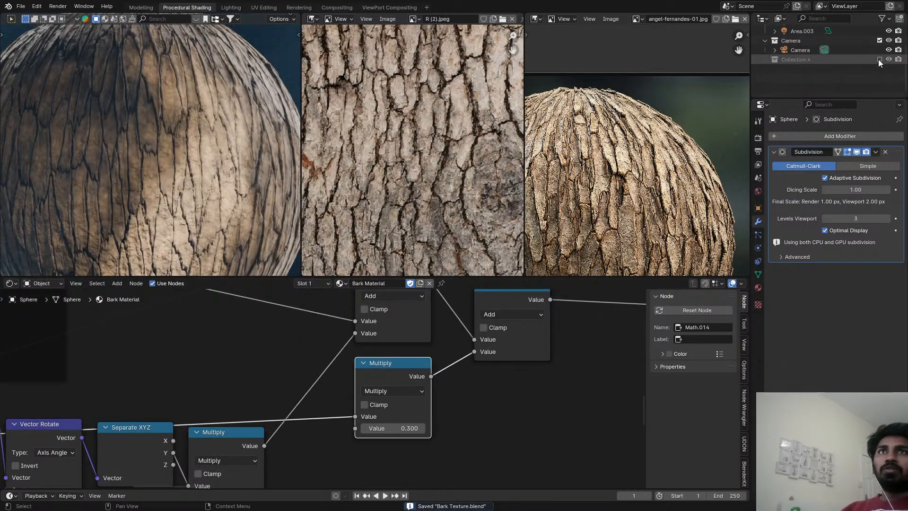
pyautogui.click(879, 59)
pyautogui.hotkey('ctrl', 'space')
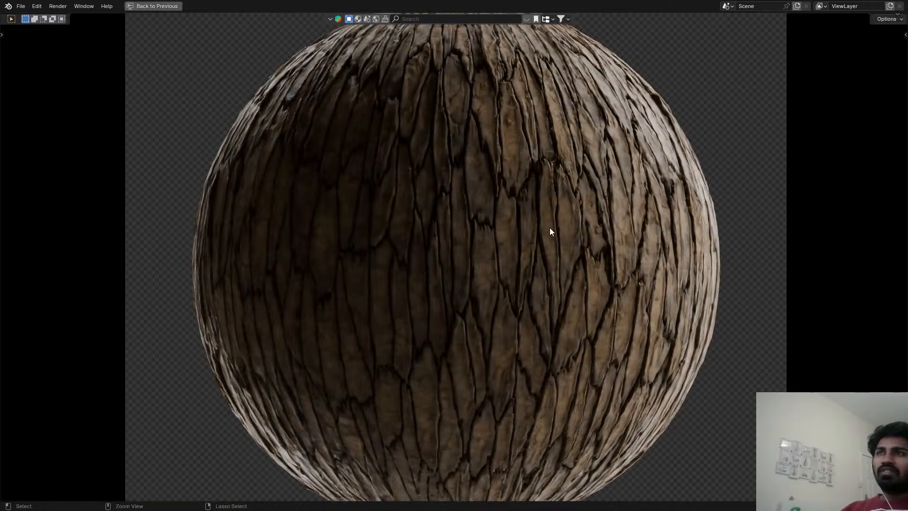
pyautogui.hotkey('ctrl', 's')
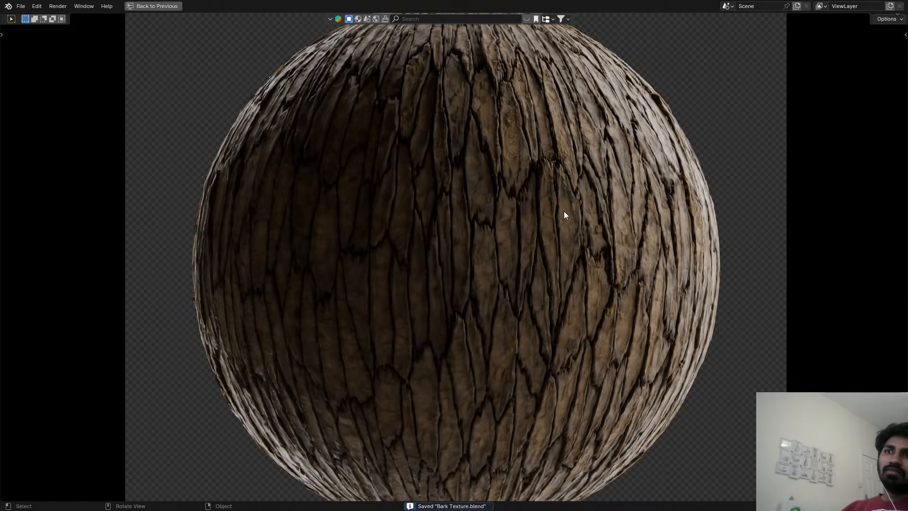
# Check the bark surface up close, save the file, restore the workspace layout and switch the 3D viewport to Solid shading.
pyautogui.scroll(8, 564, 216)
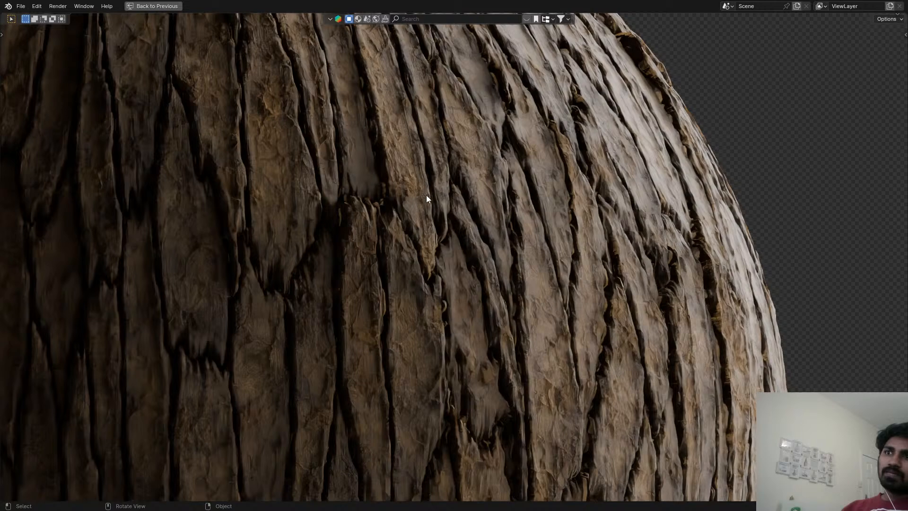
pyautogui.scroll(-3, 614, 201)
pyautogui.hotkey('ctrl', 's')
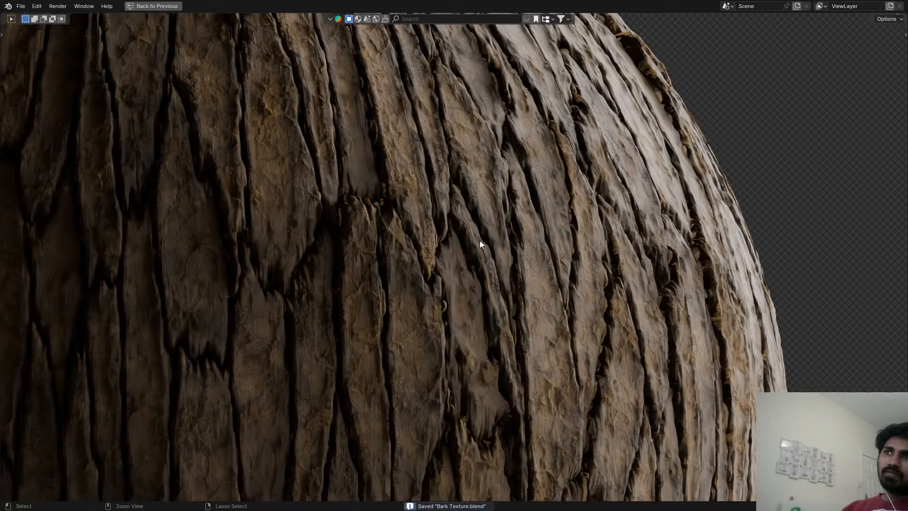
pyautogui.hotkey('ctrl', 'space')
pyautogui.press('z')
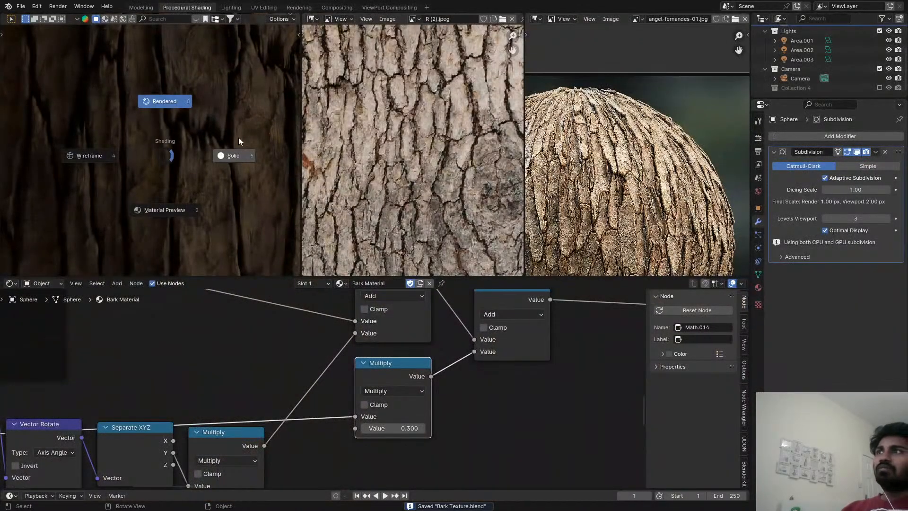
pyautogui.click(239, 138)
# Go to the Rendering workspace, fit the render result in view and render the current frame into slot 4.
pyautogui.click(336, 7)
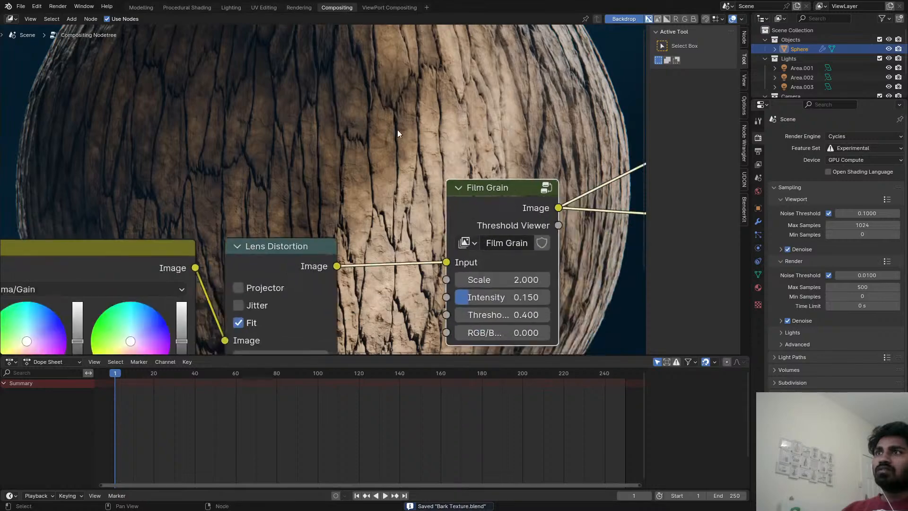
pyautogui.click(299, 7)
pyautogui.press('Home')
pyautogui.press('F12')
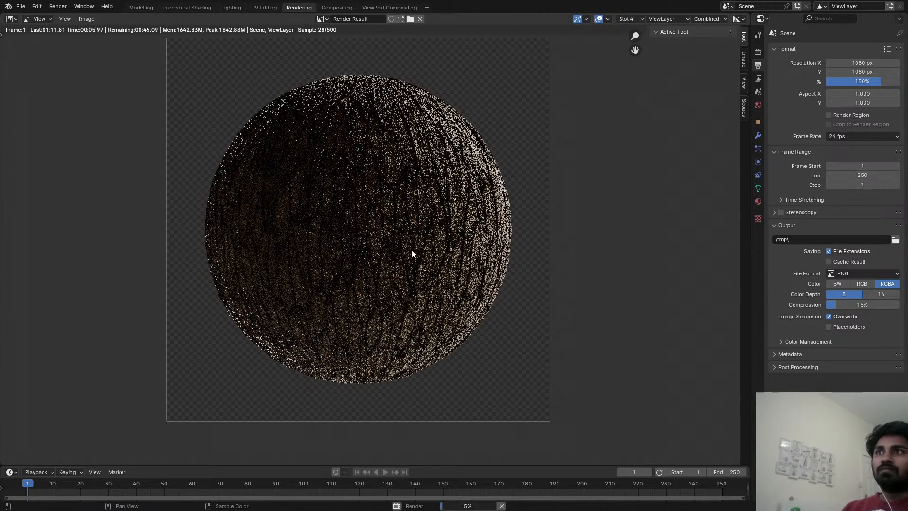
# Examine the bark's cracks, colour and relief on the lit and shaded sides of the sphere while the slot 4 render progresses.
pyautogui.scroll(1, 411, 253)
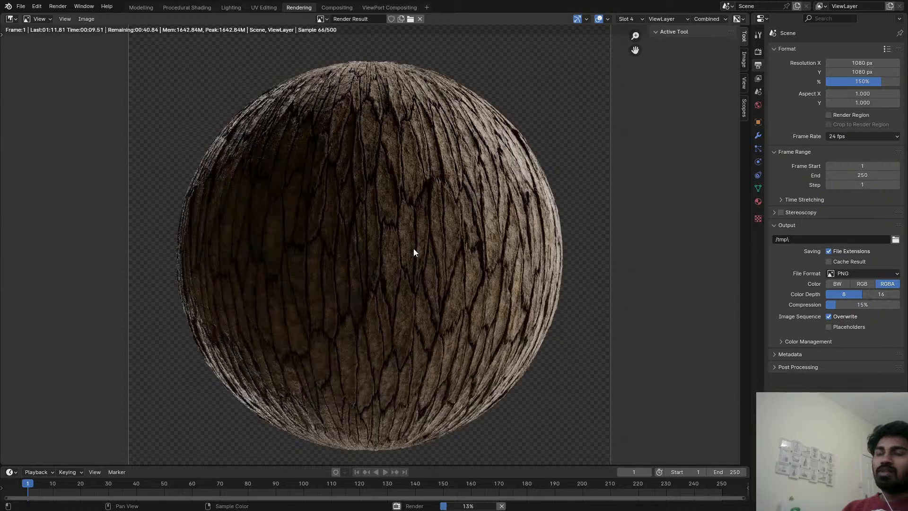
pyautogui.scroll(2, 413, 248)
pyautogui.press('Home')
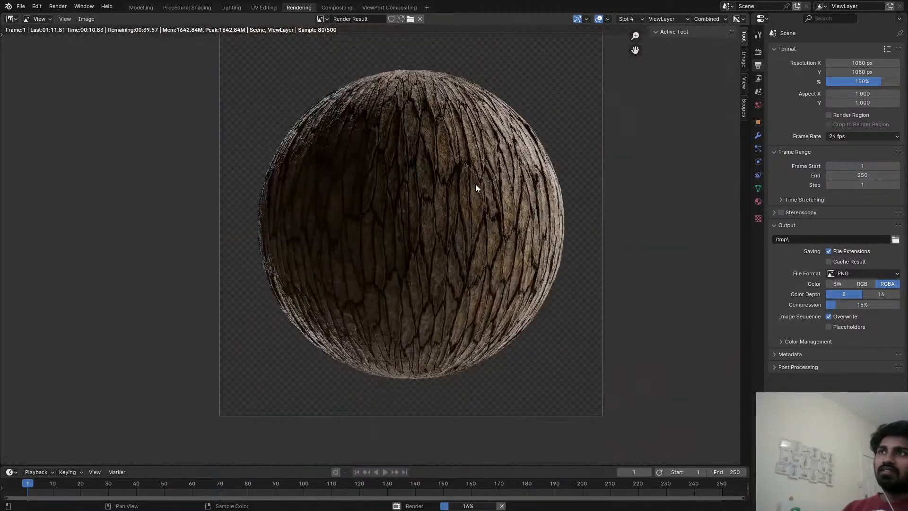
pyautogui.scroll(5, 475, 180)
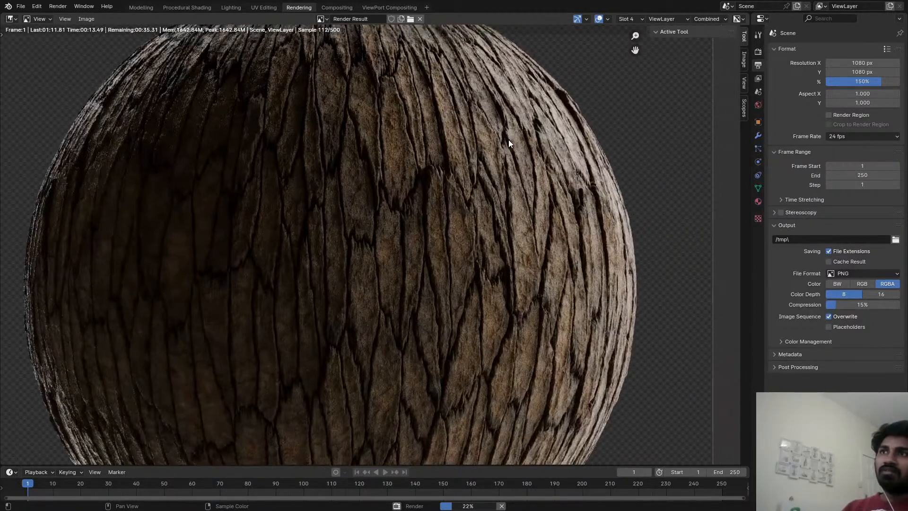
pyautogui.scroll(2, 520, 141)
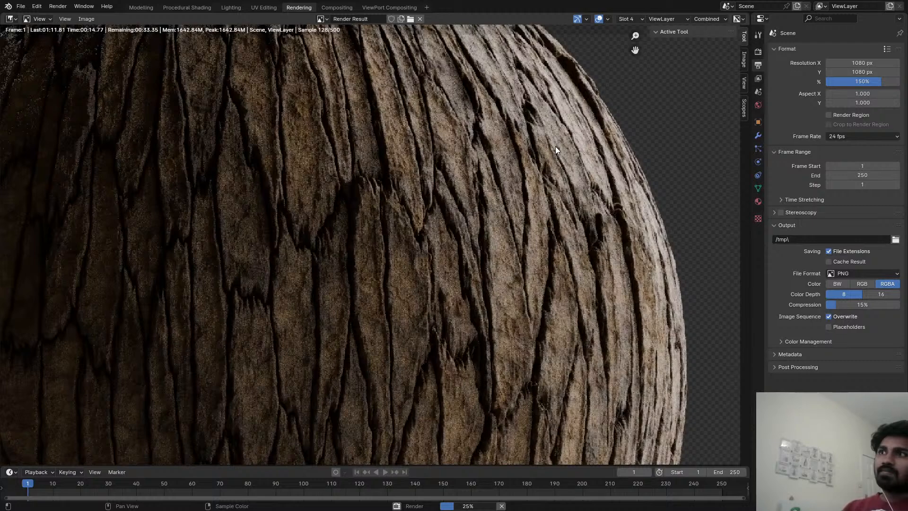
pyautogui.press('Home')
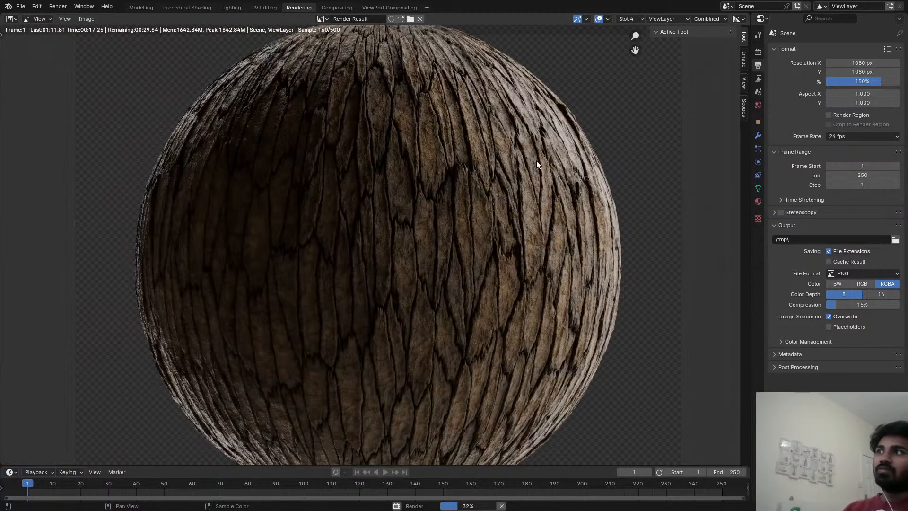
pyautogui.press('Home')
pyautogui.scroll(3, 526, 181)
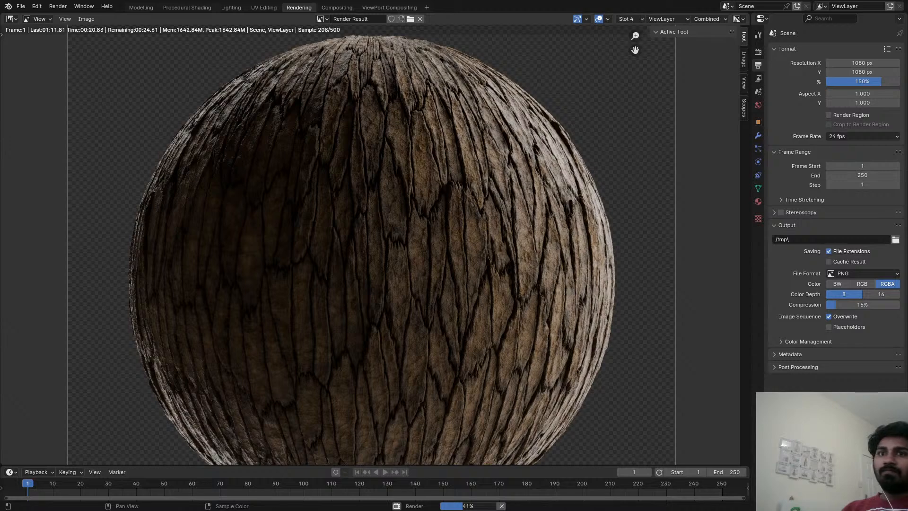
pyautogui.scroll(2, 489, 185)
pyautogui.scroll(-4, 488, 186)
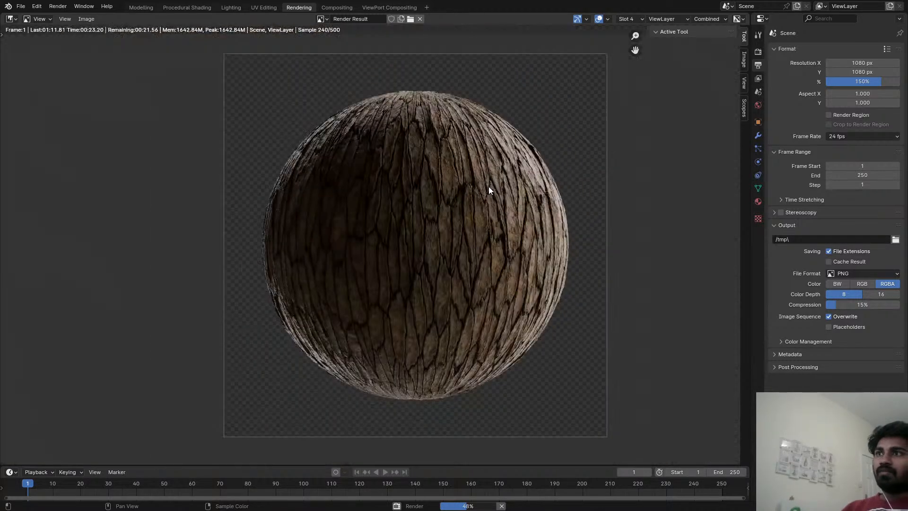
pyautogui.scroll(5, 473, 142)
pyautogui.scroll(2, 404, 272)
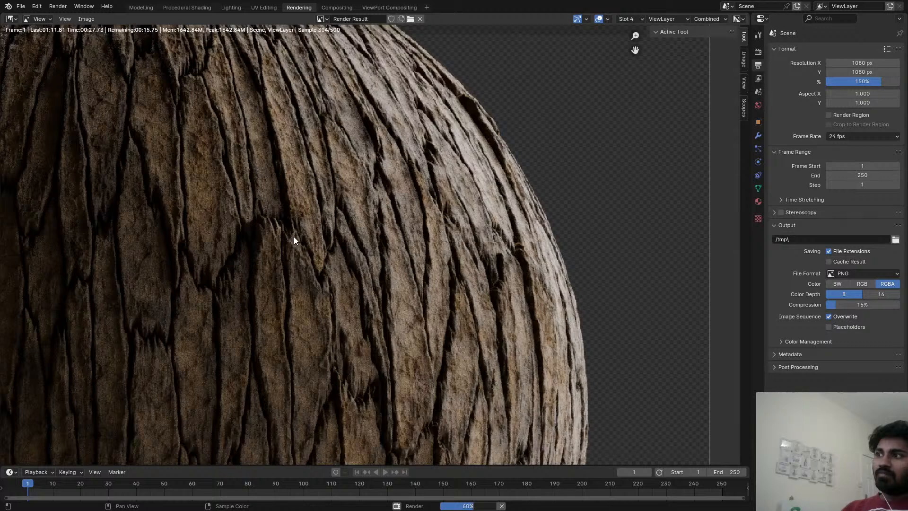
pyautogui.moveTo(259, 268); pyautogui.dragTo(286, 255, button='middle')
pyautogui.scroll(-5, 419, 239)
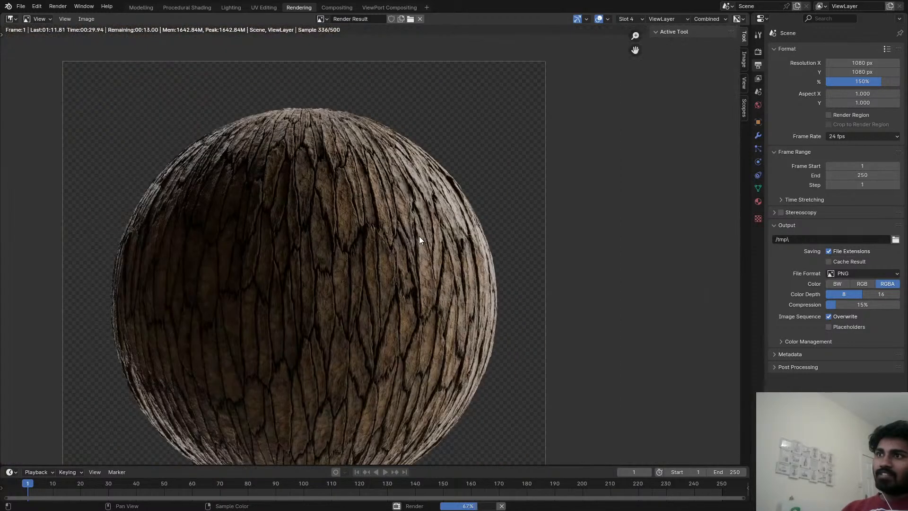
pyautogui.moveTo(338, 271); pyautogui.dragTo(415, 273, button='middle')
pyautogui.scroll(3, 418, 284)
pyautogui.scroll(2, 441, 286)
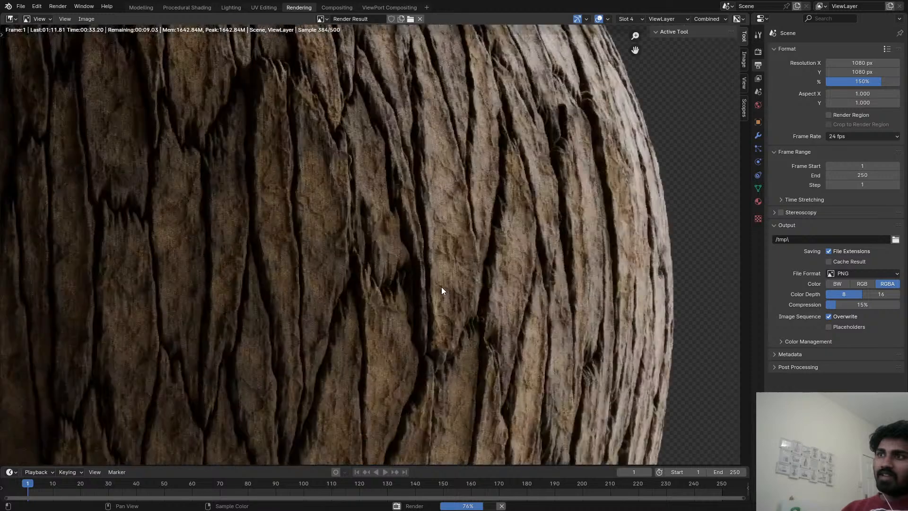
pyautogui.scroll(-2, 454, 272)
pyautogui.scroll(2, 473, 265)
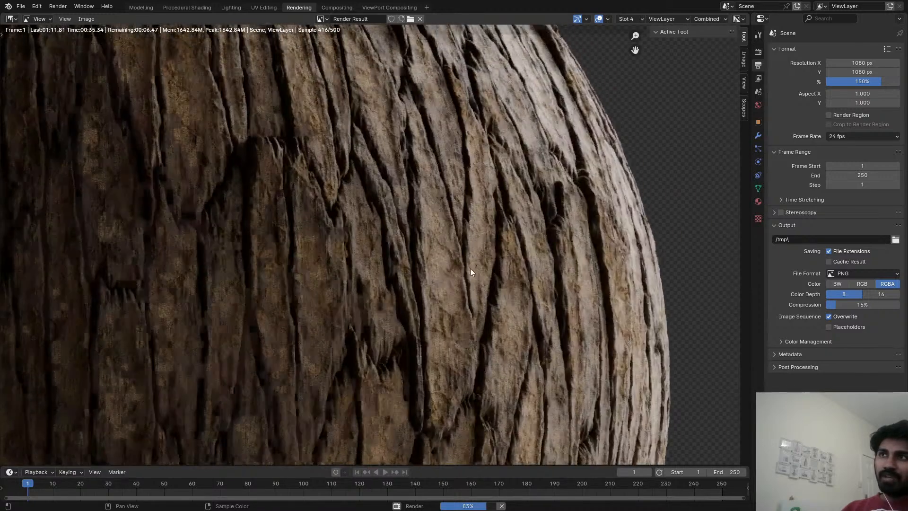
pyautogui.scroll(-2, 470, 271)
pyautogui.scroll(-2, 470, 270)
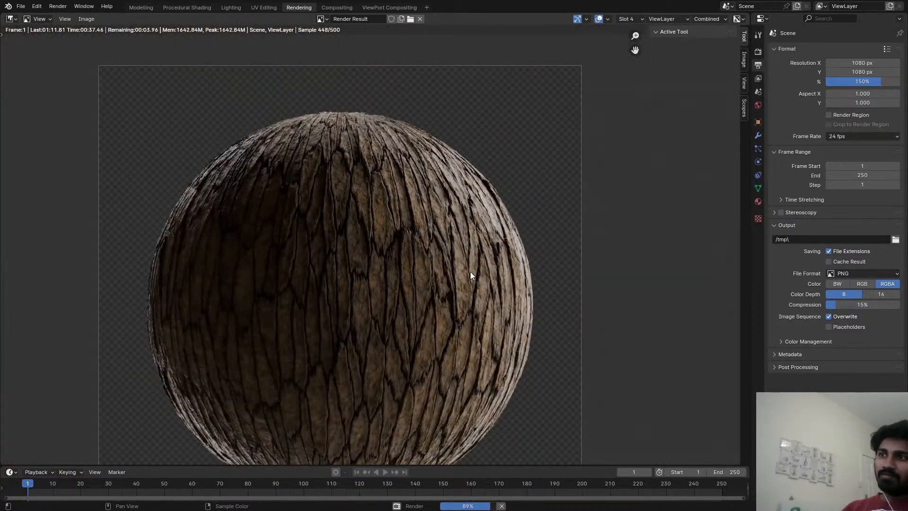
pyautogui.scroll(2, 463, 240)
pyautogui.scroll(1, 463, 240)
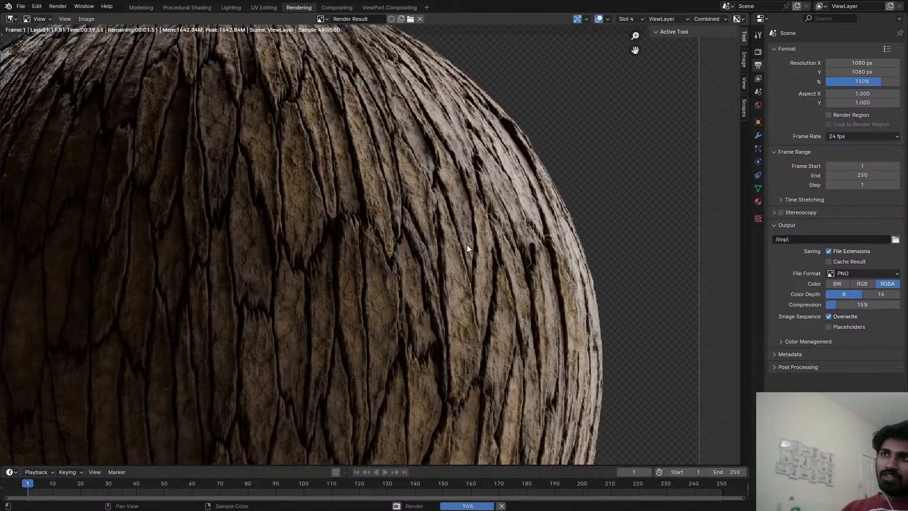
pyautogui.moveTo(442, 271); pyautogui.dragTo(656, 181, button='middle')
pyautogui.moveTo(370, 235); pyautogui.dragTo(405, 220, button='middle')
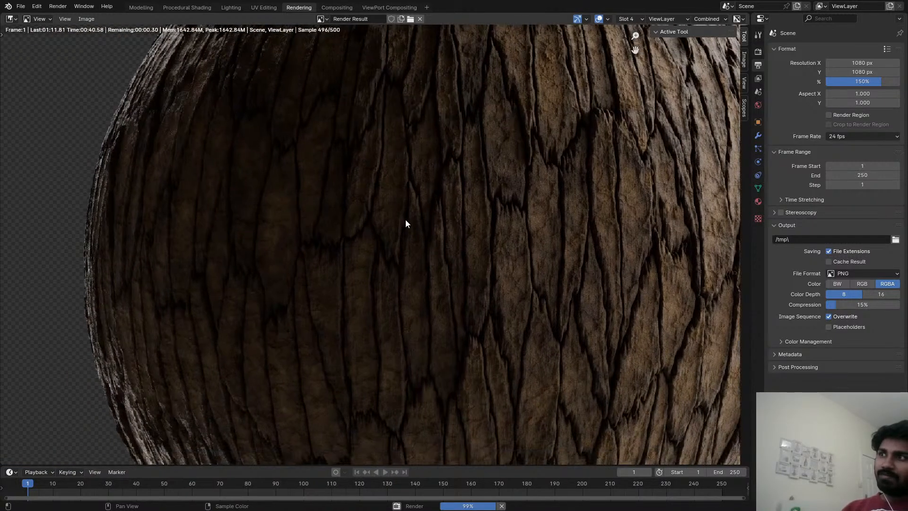
pyautogui.scroll(-3, 405, 214)
pyautogui.moveTo(443, 196); pyautogui.dragTo(368, 243, button='middle')
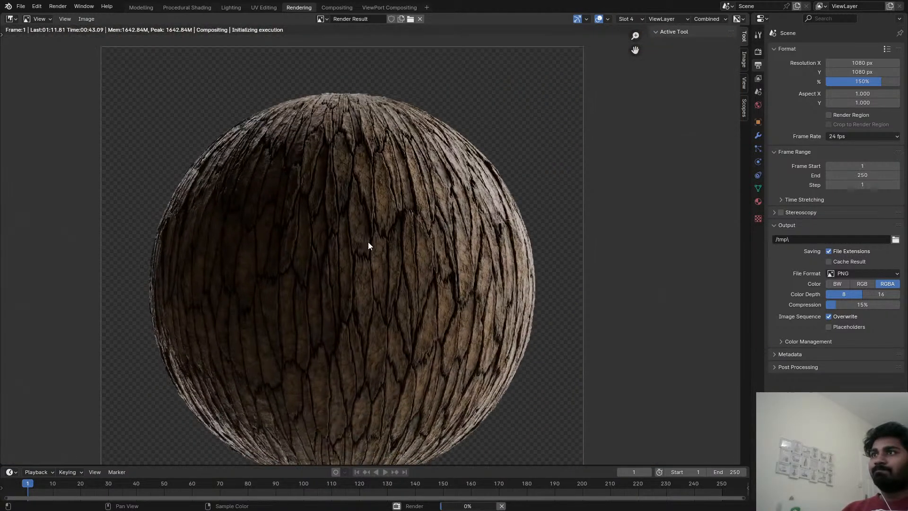
pyautogui.scroll(-2, 367, 241)
pyautogui.scroll(1, 384, 218)
pyautogui.scroll(2, 397, 221)
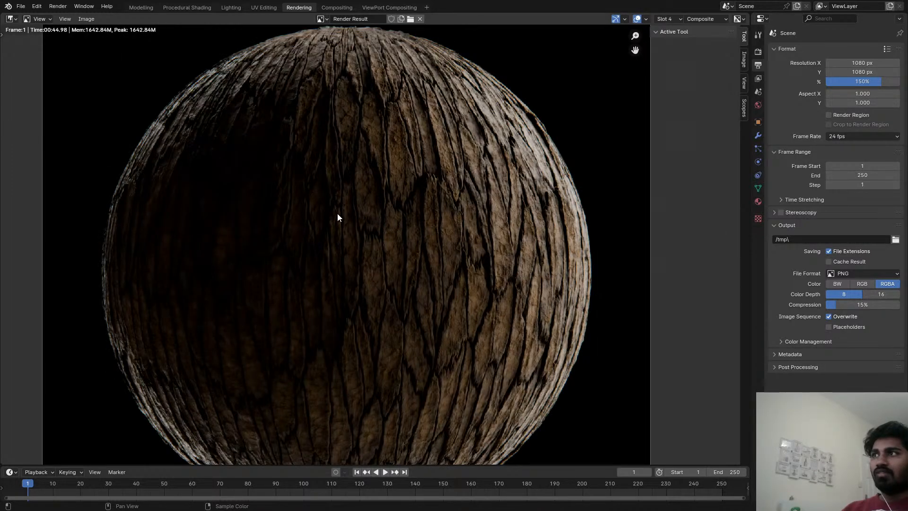
# In the Compositing workspace, shrink the backdrop, set the Color Balance node's Fac to 0.537 and check the whole composited sphere.
pyautogui.click(349, 7)
pyautogui.scroll(-2, 395, 123)
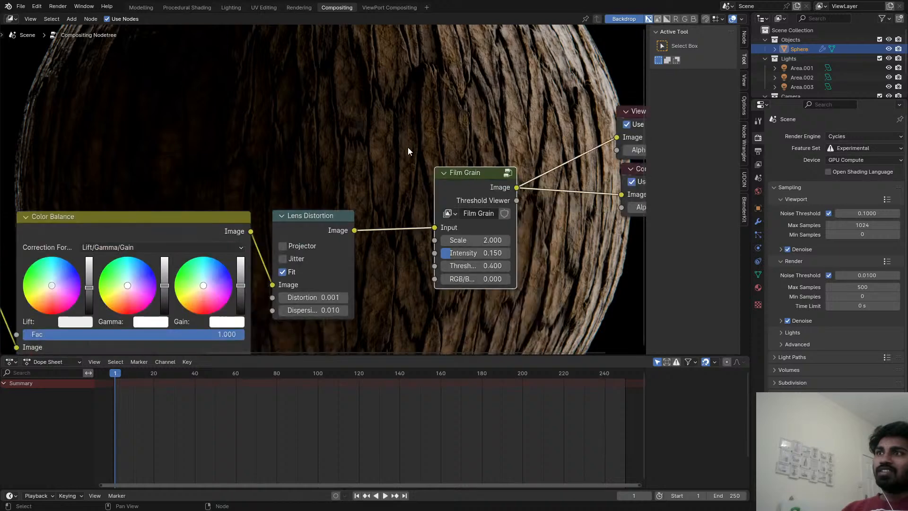
pyautogui.hotkey('alt', 'v')
pyautogui.hotkey('alt', 'v')
pyautogui.hotkey('alt', 'v')
pyautogui.hotkey('alt', 'v')
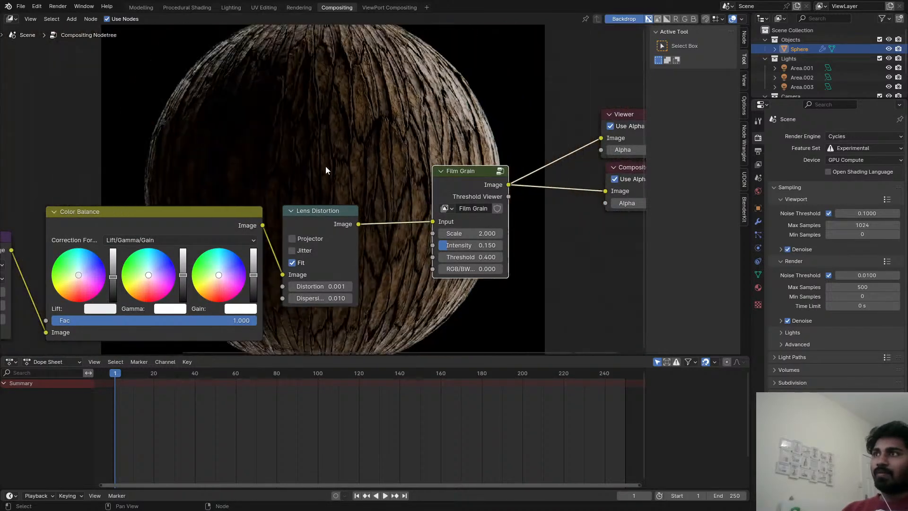
pyautogui.moveTo(275, 162); pyautogui.dragTo(318, 154, button='middle')
pyautogui.scroll(-1, 289, 200)
pyautogui.moveTo(294, 306); pyautogui.dragTo(206, 305)
pyautogui.moveTo(344, 156); pyautogui.dragTo(311, 304, button='middle')
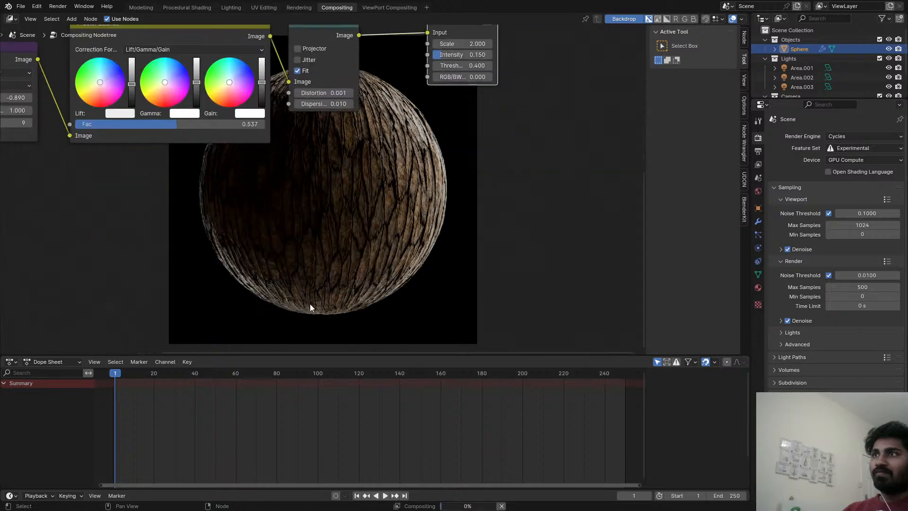
pyautogui.moveTo(349, 205); pyautogui.dragTo(330, 121, button='middle')
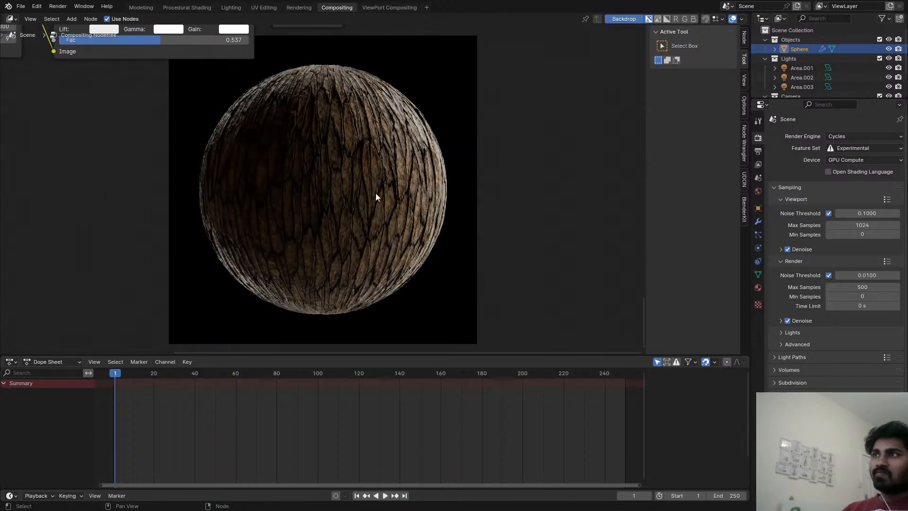
# Set the Film Grain node's Intensity to 0.000 and check the composited sphere without grain.
pyautogui.moveTo(355, 154); pyautogui.dragTo(398, 149, button='middle')
pyautogui.scroll(-2, 351, 202)
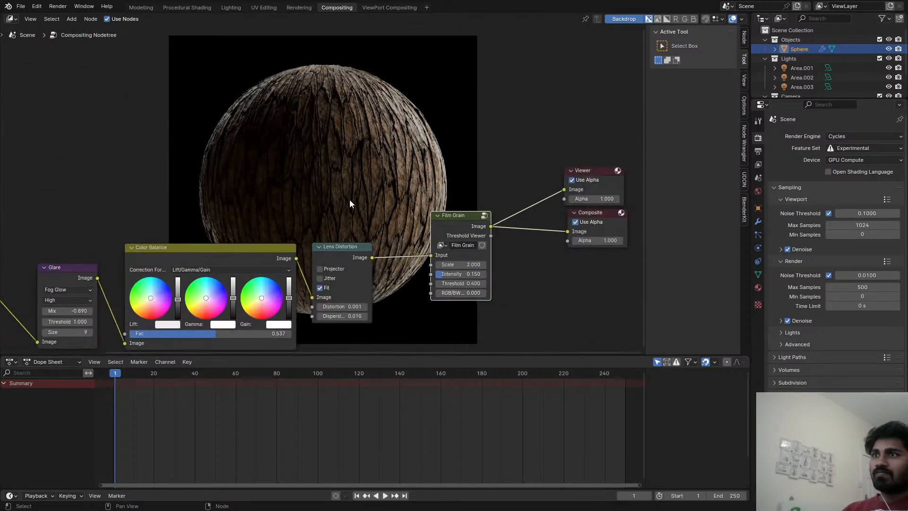
pyautogui.scroll(7, 482, 257)
pyautogui.scroll(2, 465, 280)
pyautogui.scroll(-1, 461, 293)
pyautogui.moveTo(462, 294); pyautogui.dragTo(458, 294)
pyautogui.moveTo(312, 135); pyautogui.dragTo(390, 273, button='middle')
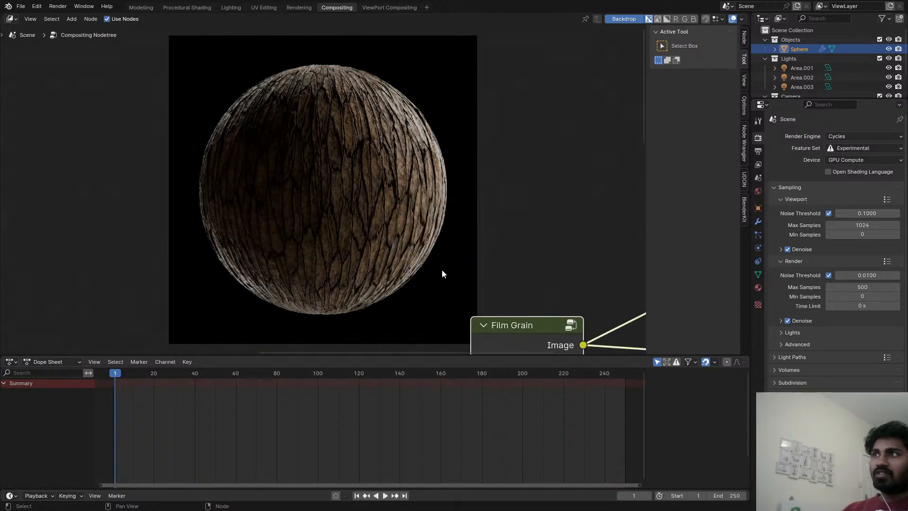
pyautogui.scroll(-1, 444, 268)
pyautogui.moveTo(444, 268); pyautogui.dragTo(429, 175, button='middle')
pyautogui.scroll(-3, 429, 175)
# Enlarge the backdrop to examine the bark up close, undo the accidental paste of duplicate nodes and shrink the backdrop again.
pyautogui.hotkey('alt', 'v')
pyautogui.hotkey('alt', 'v')
pyautogui.hotkey('alt', 'v')
pyautogui.hotkey('alt', 'v')
pyautogui.hotkey('alt', 'v')
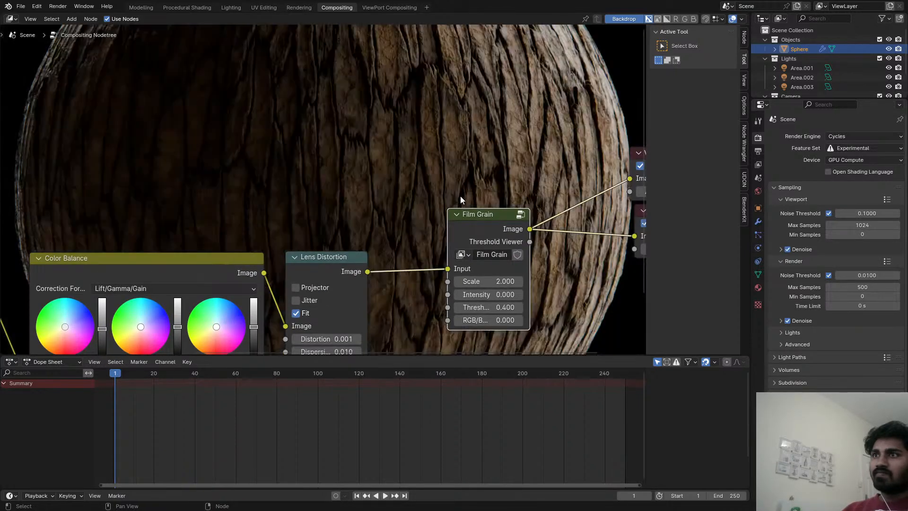
pyautogui.scroll(-1, 458, 197)
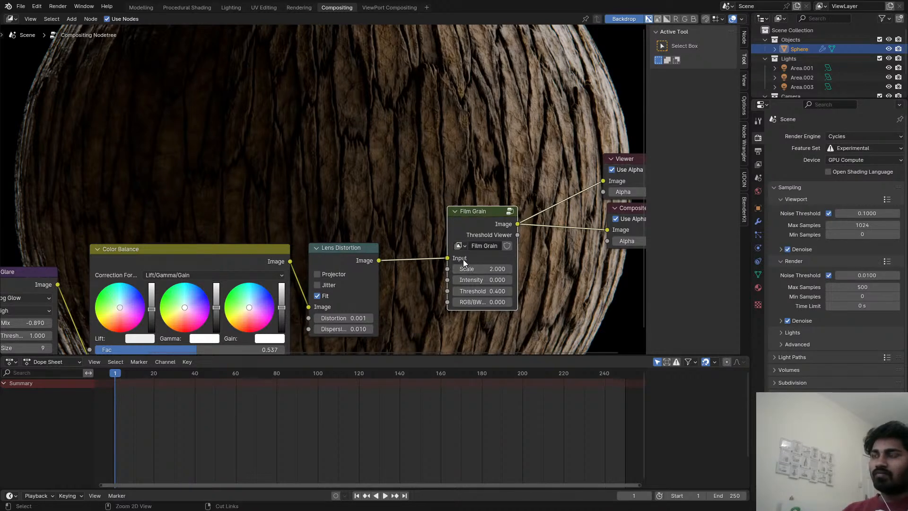
pyautogui.hotkey('ctrl', 'v')
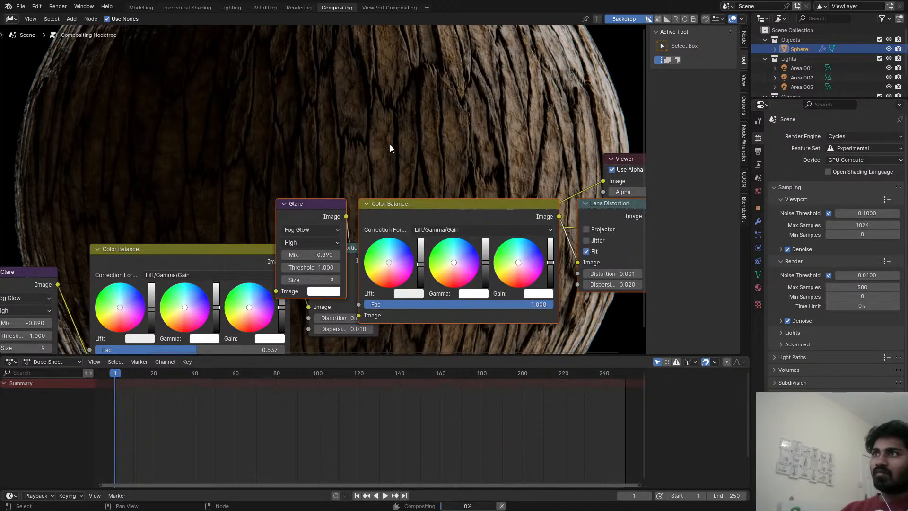
pyautogui.hotkey('ctrl', 'z')
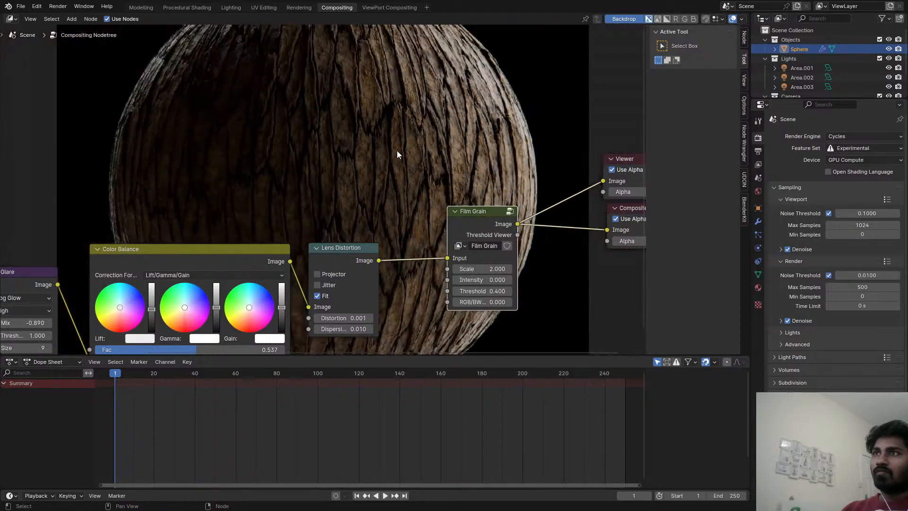
pyautogui.press('v')
pyautogui.press('v')
pyautogui.press('v')
# Set the Glare node's Mix to -0.140, check the sphere's highlights and save the file.
pyautogui.moveTo(457, 200)
pyautogui.mouseDown(button='middle')
pyautogui.moveTo(335, 256)
pyautogui.moveTo(353, 211)
pyautogui.moveTo(431, 144)
pyautogui.moveTo(456, 182)
pyautogui.mouseUp(button='middle')
pyautogui.moveTo(258, 221); pyautogui.dragTo(460, 164, button='middle')
pyautogui.scroll(3, 325, 227)
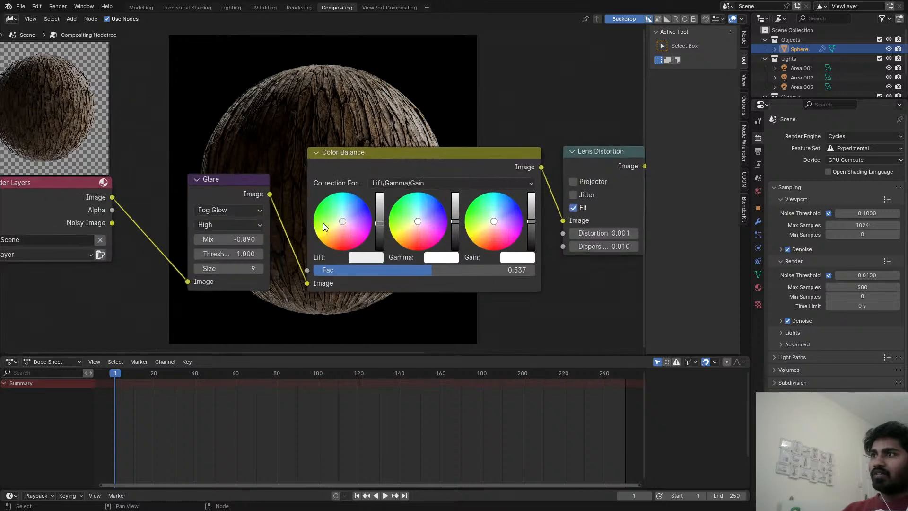
pyautogui.moveTo(323, 224); pyautogui.dragTo(428, 261, button='middle')
pyautogui.moveTo(337, 279); pyautogui.dragTo(361, 279)
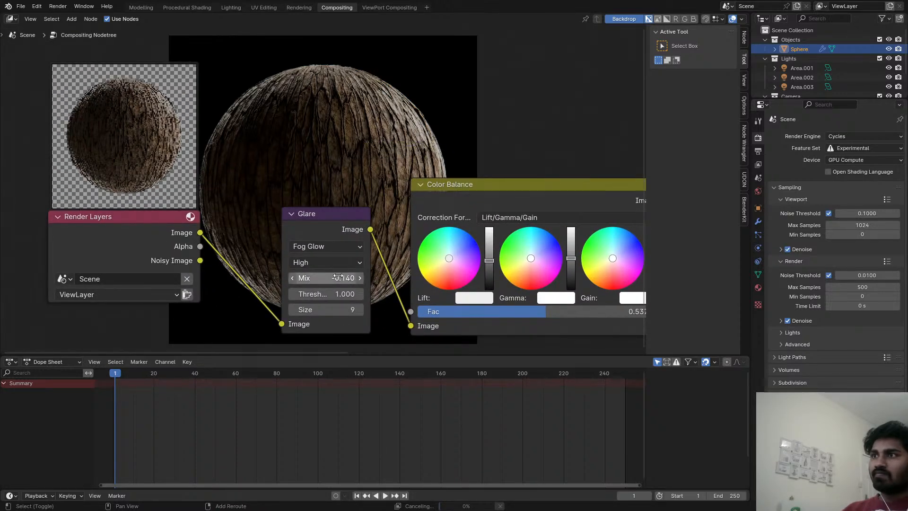
pyautogui.moveTo(388, 174); pyautogui.dragTo(412, 280, button='middle')
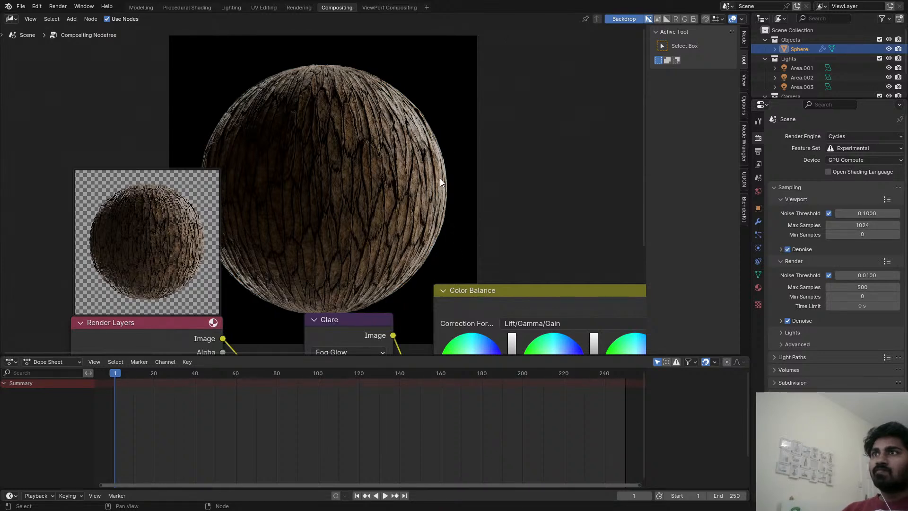
pyautogui.scroll(-4, 442, 215)
pyautogui.moveTo(441, 215); pyautogui.dragTo(299, 183, button='middle')
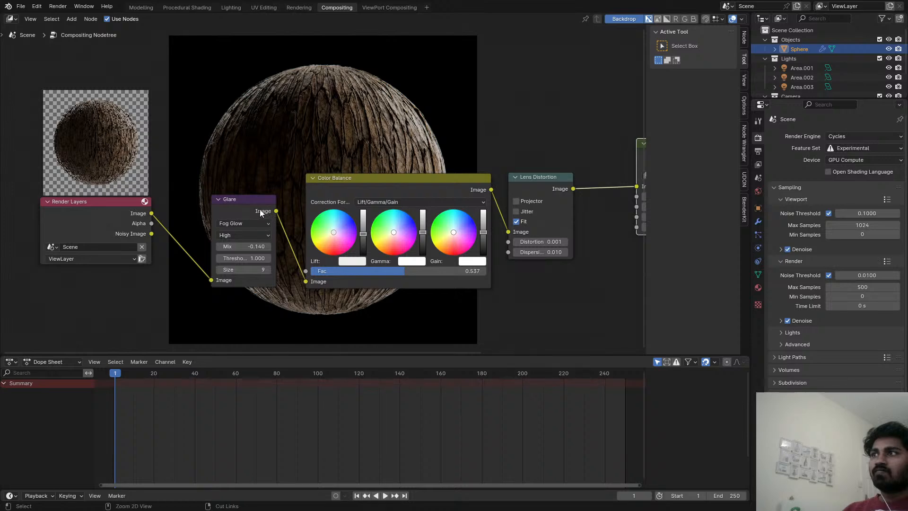
pyautogui.hotkey('ctrl', 's')
# Set the Film Grain node's Intensity to 0.192 and save the file.
pyautogui.scroll(-1, 330, 156)
pyautogui.moveTo(330, 156); pyautogui.dragTo(94, 159, button='middle')
pyautogui.scroll(1, 148, 153)
pyautogui.moveTo(148, 153); pyautogui.dragTo(344, 235, button='middle')
pyautogui.scroll(2, 400, 238)
pyautogui.scroll(1, 439, 275)
pyautogui.scroll(-2, 411, 277)
pyautogui.scroll(1, 404, 278)
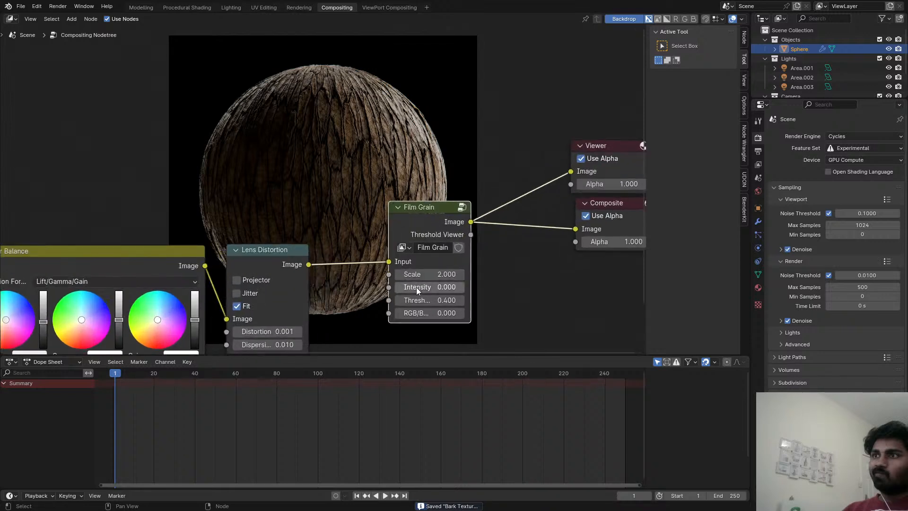
pyautogui.moveTo(408, 287)
pyautogui.mouseDown()
pyautogui.moveTo(428, 287)
pyautogui.moveTo(409, 287)
pyautogui.mouseUp()
pyautogui.hotkey('ctrl', 's')
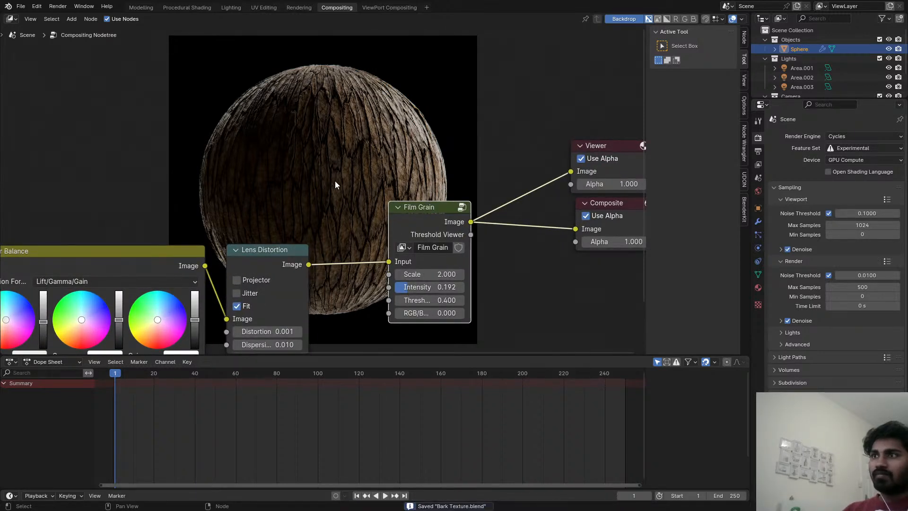
# Check the grain across the composited sphere and save the file again.
pyautogui.moveTo(352, 194); pyautogui.dragTo(361, 214, button='middle')
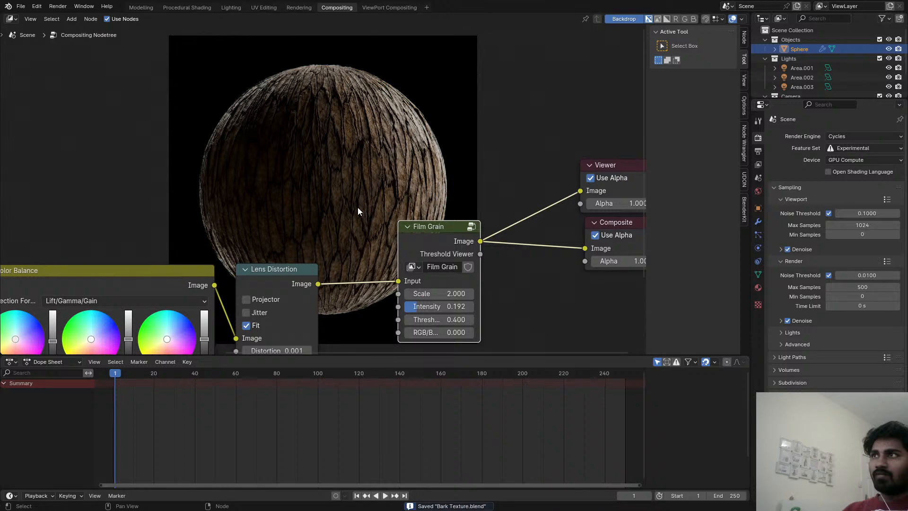
pyautogui.scroll(-2, 353, 195)
pyautogui.scroll(1, 354, 194)
pyautogui.moveTo(354, 195); pyautogui.dragTo(408, 162, button='middle')
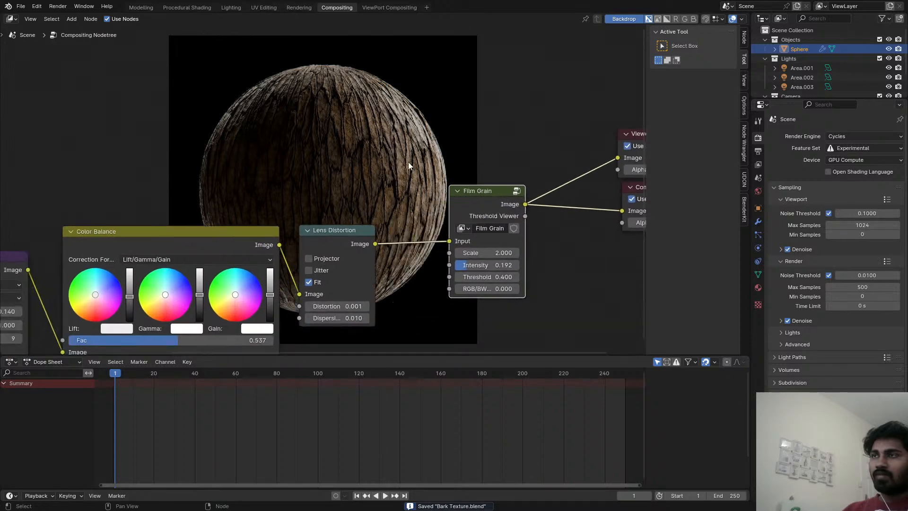
pyautogui.scroll(-4, 310, 174)
pyautogui.moveTo(310, 174); pyautogui.dragTo(346, 226, button='middle')
pyautogui.hotkey('ctrl', 's')
# Compare the composited sphere with and without the Lens Distortion node, save the file and leave the node muted.
pyautogui.click(369, 201)
pyautogui.press('m')
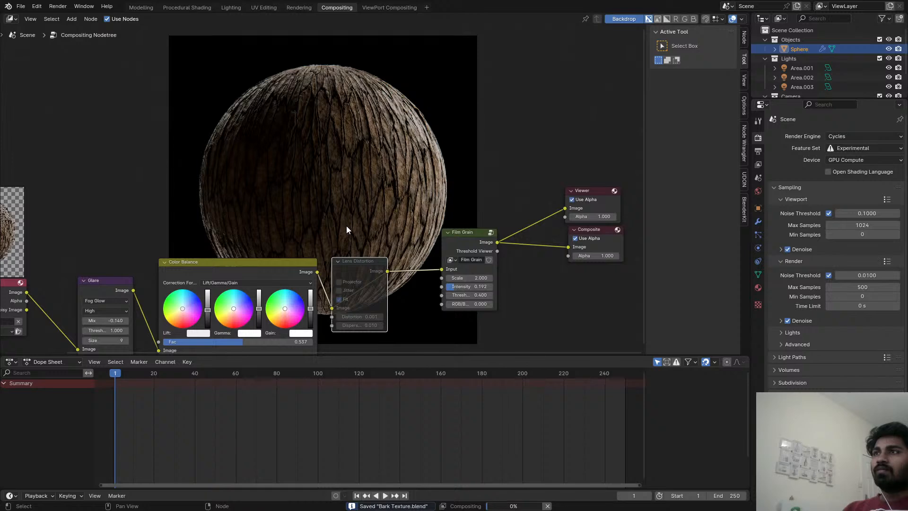
pyautogui.moveTo(353, 269); pyautogui.dragTo(331, 247, button='middle')
pyautogui.press('m')
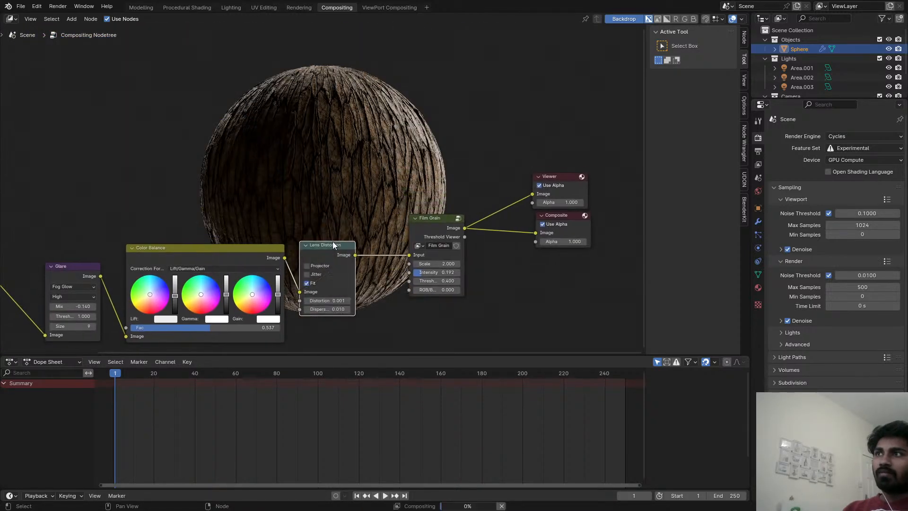
pyautogui.hotkey('ctrl', 's')
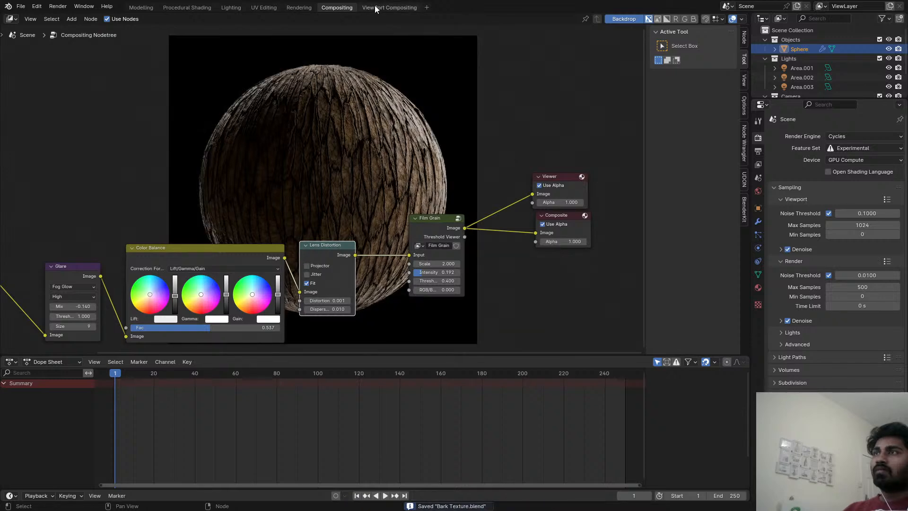
pyautogui.click(373, 7)
pyautogui.click(335, 8)
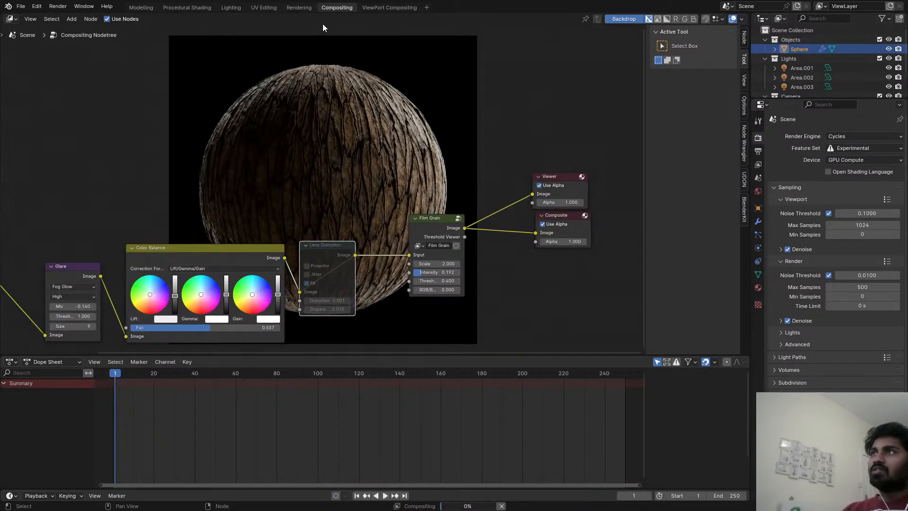
# In the Rendering workspace, set the scene's color management look to Punchy, inspect the bark up close and save the file.
pyautogui.click(299, 7)
pyautogui.scroll(-2, 379, 229)
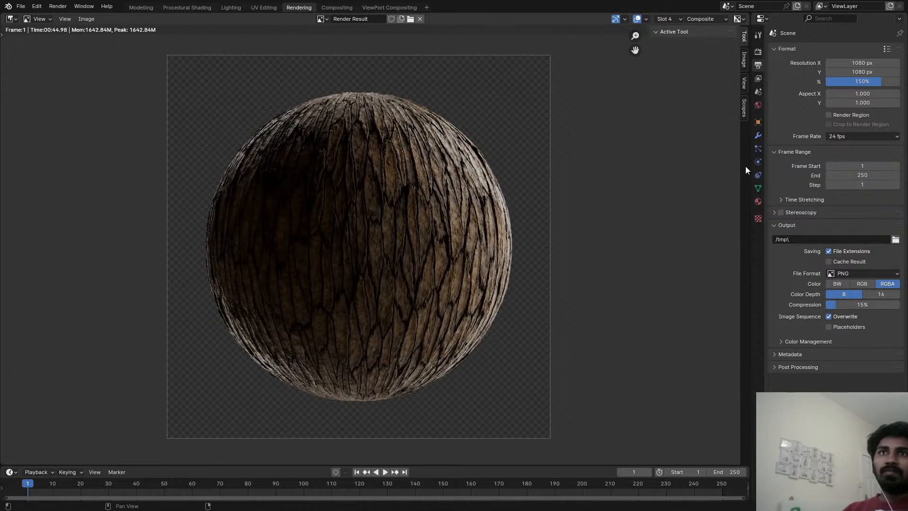
pyautogui.click(758, 135)
pyautogui.click(758, 51)
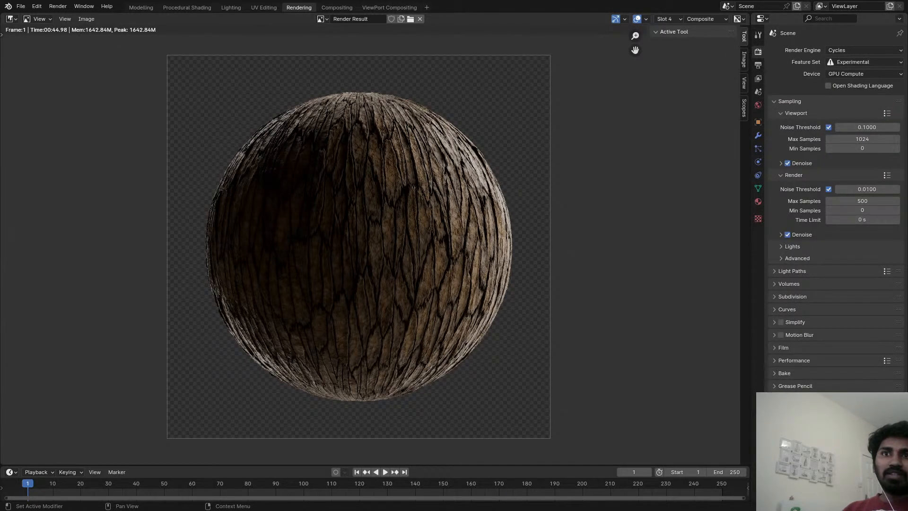
pyautogui.click(853, 452)
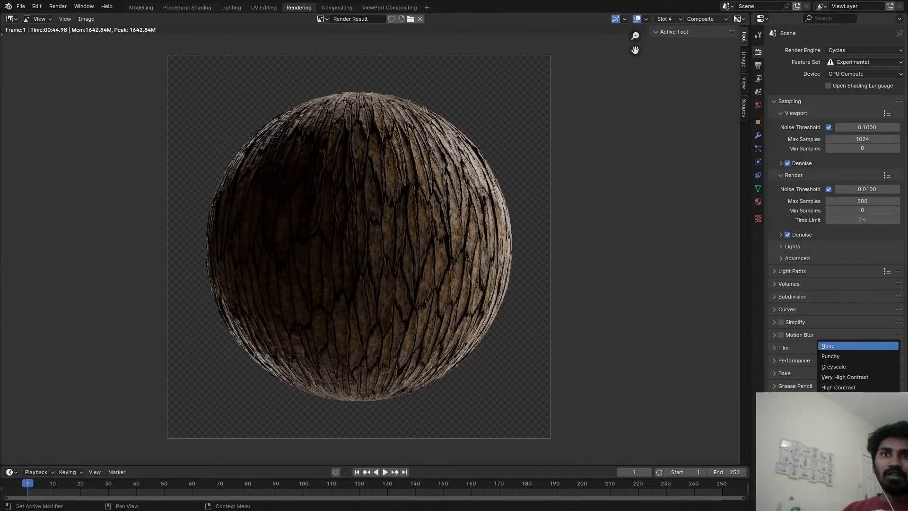
pyautogui.click(831, 356)
pyautogui.scroll(4, 464, 263)
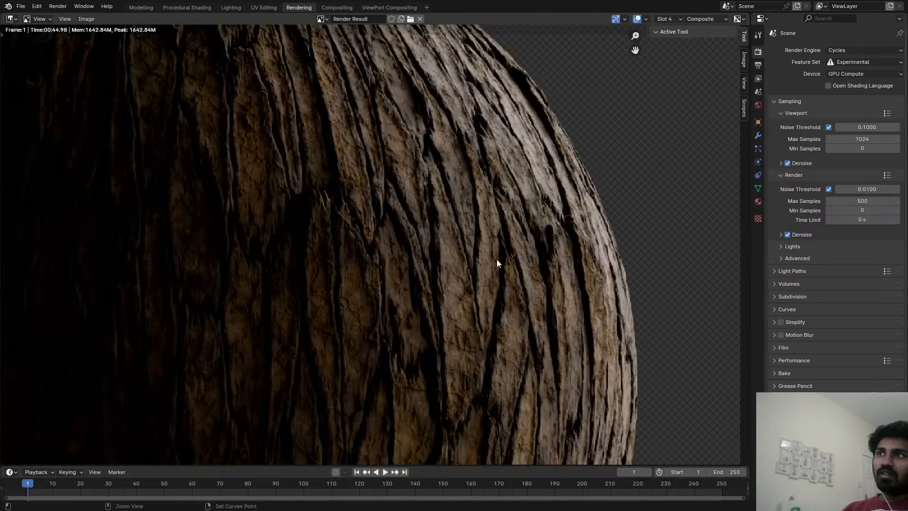
pyautogui.scroll(-4, 499, 284)
pyautogui.scroll(4, 418, 227)
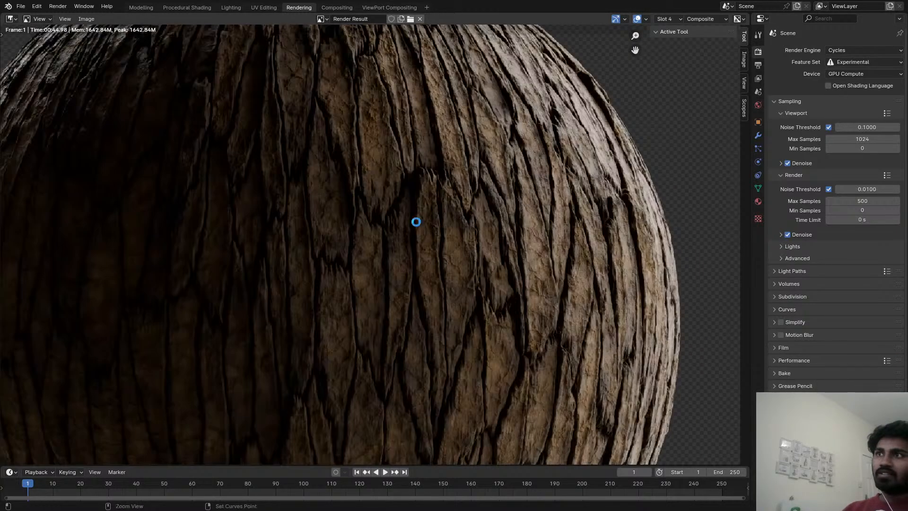
pyautogui.scroll(-4, 397, 229)
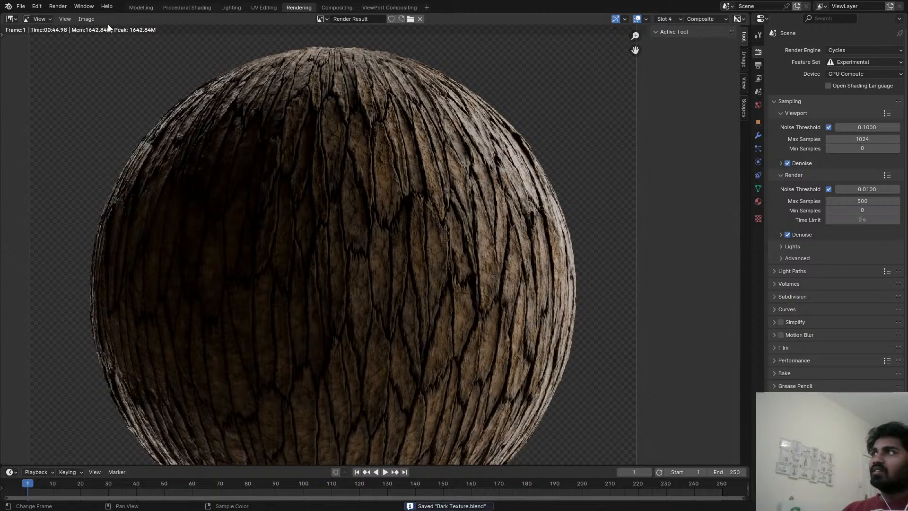
# Start saving the slot 4 render result as an image file.
pyautogui.click(96, 20)
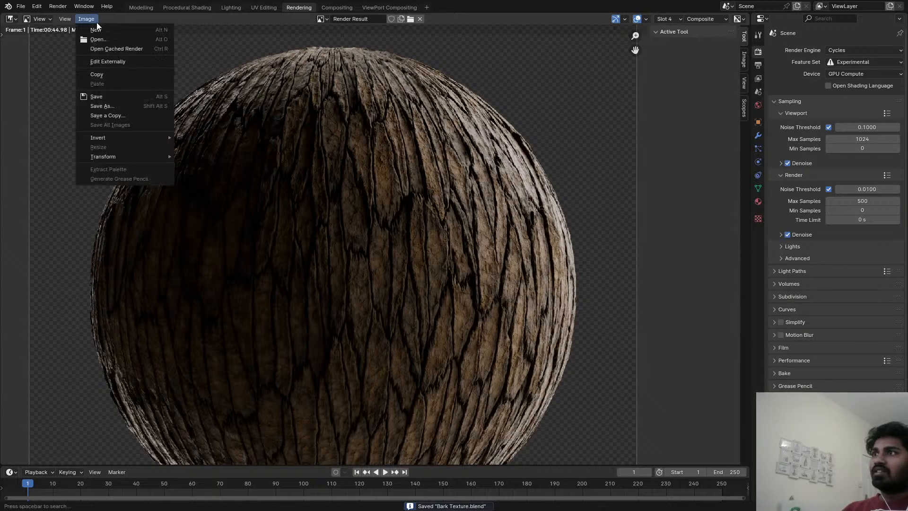
pyautogui.click(111, 106)
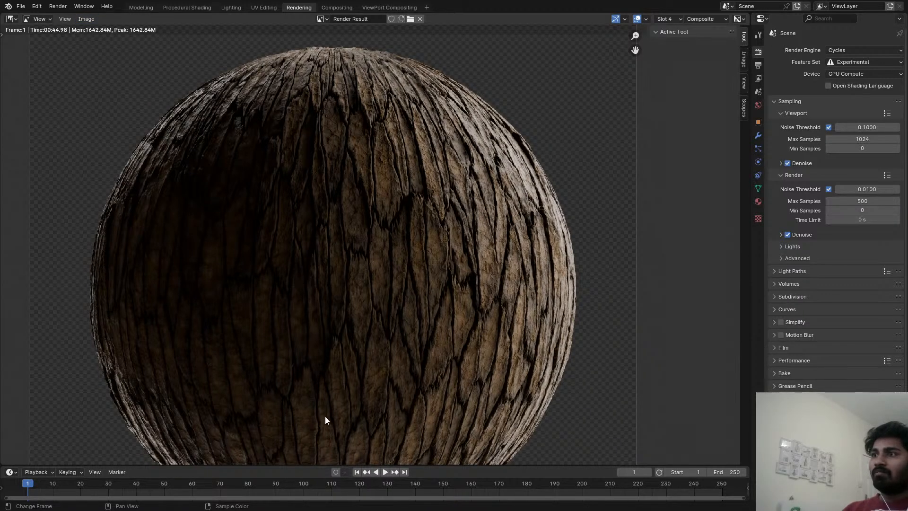
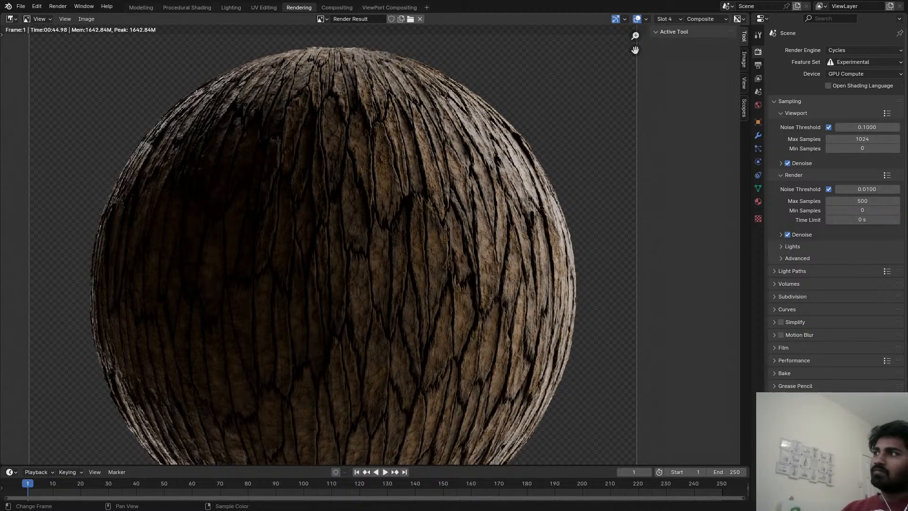
# Examine the bark detail across the lit side of the rendered sphere at several magnifications and save the file.
pyautogui.scroll(-1, 434, 255)
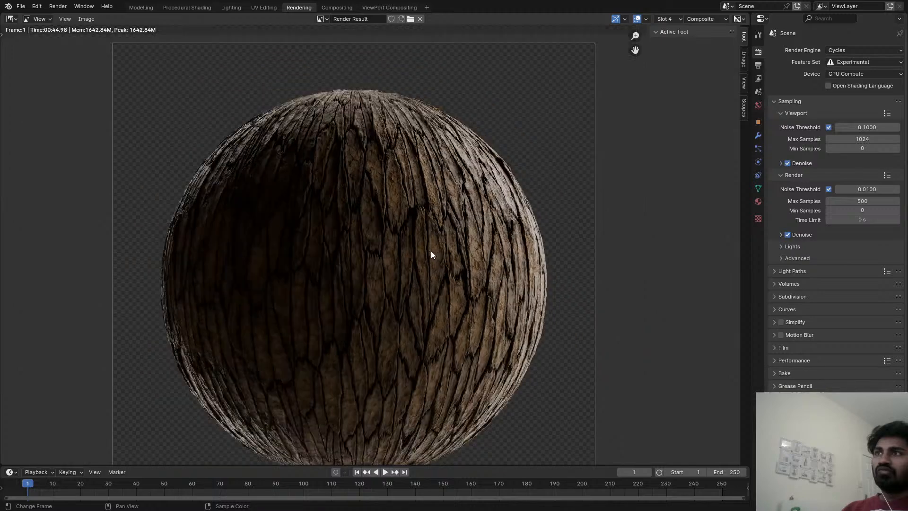
pyautogui.scroll(4, 403, 211)
pyautogui.moveTo(403, 211); pyautogui.dragTo(413, 247, button='middle')
pyautogui.scroll(-1, 410, 222)
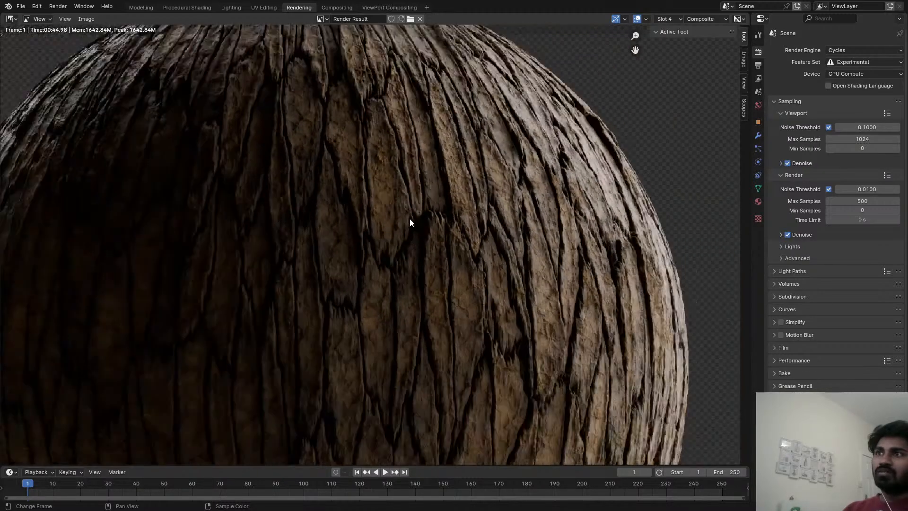
pyautogui.moveTo(605, 227); pyautogui.dragTo(376, 196, button='middle')
pyautogui.scroll(2, 377, 232)
pyautogui.moveTo(341, 247); pyautogui.dragTo(402, 218, button='middle')
pyautogui.scroll(-3, 403, 218)
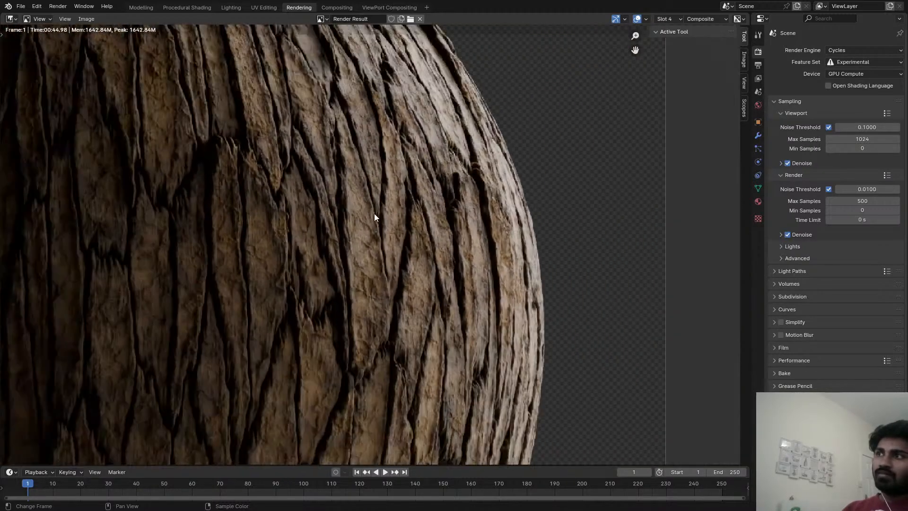
pyautogui.scroll(1, 422, 211)
pyautogui.hotkey('ctrl', 's')
pyautogui.scroll(3, 405, 217)
pyautogui.scroll(3, 332, 221)
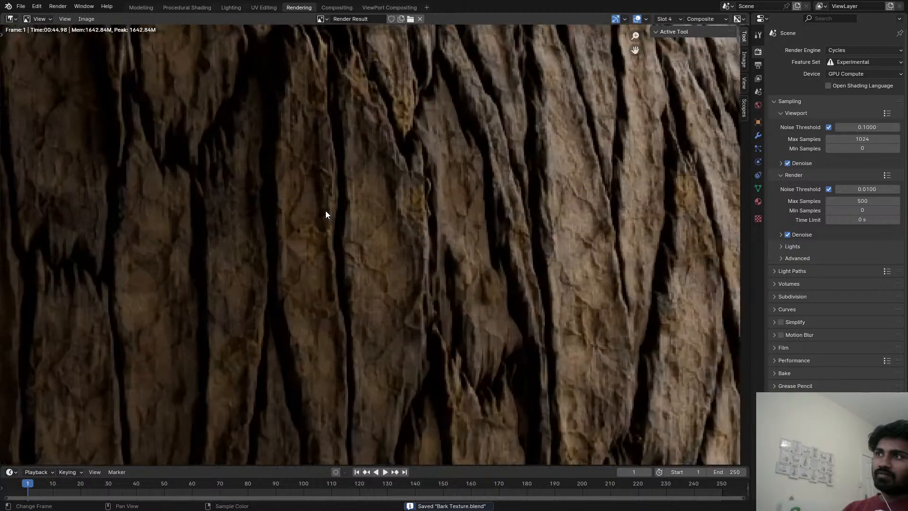
pyautogui.scroll(-4, 326, 217)
pyautogui.moveTo(326, 218); pyautogui.dragTo(340, 212, button='middle')
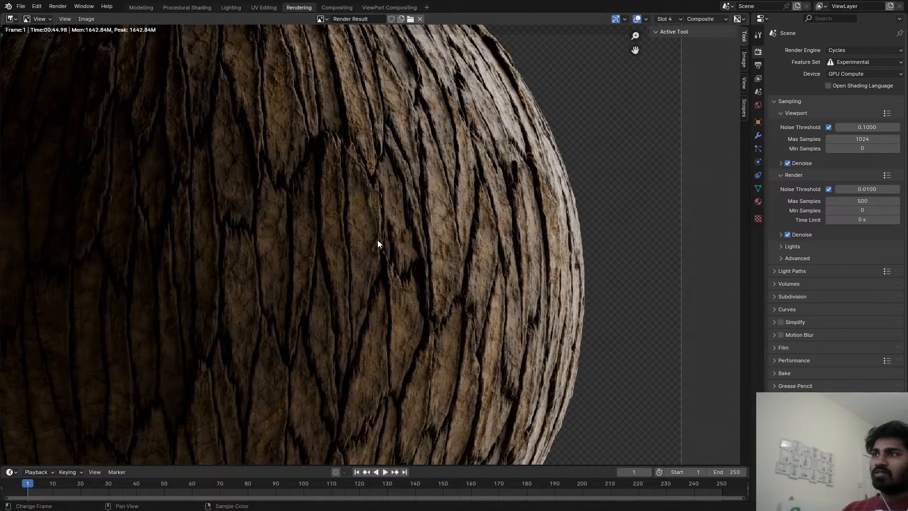
pyautogui.scroll(-4, 376, 245)
pyautogui.scroll(1, 401, 197)
pyautogui.scroll(2, 358, 183)
pyautogui.hotkey('ctrl', 's')
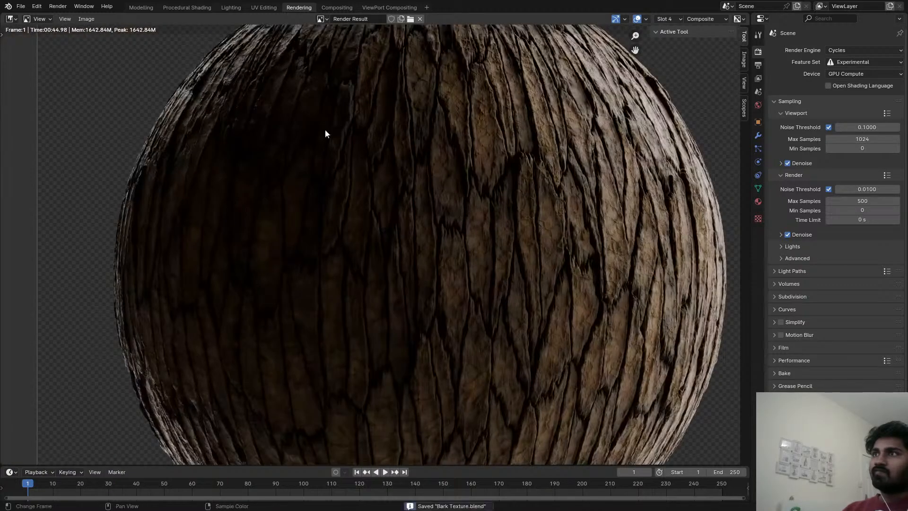
# In the Procedural Shading workspace, try Subtract blending on the color mix node feeding the Displacement height and save the file.
pyautogui.click(187, 7)
pyautogui.scroll(-6, 438, 361)
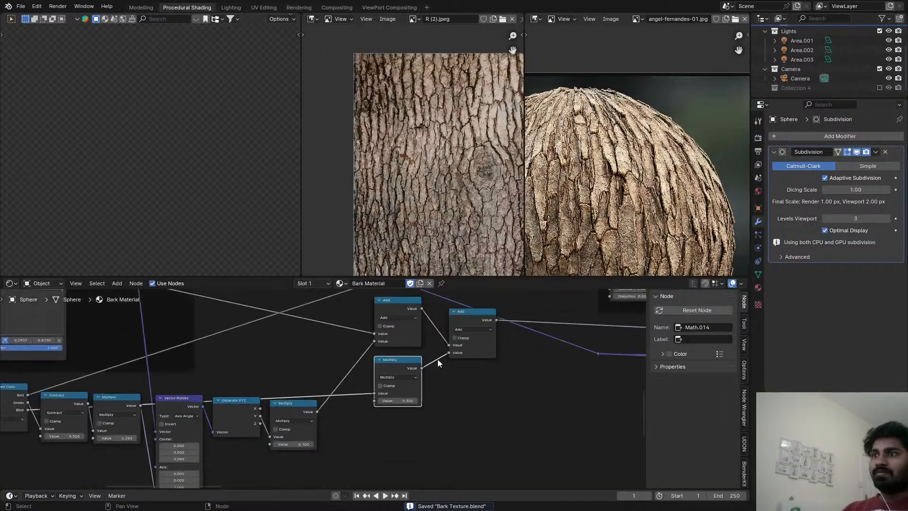
pyautogui.moveTo(431, 360); pyautogui.dragTo(121, 349, button='middle')
pyautogui.scroll(8, 381, 355)
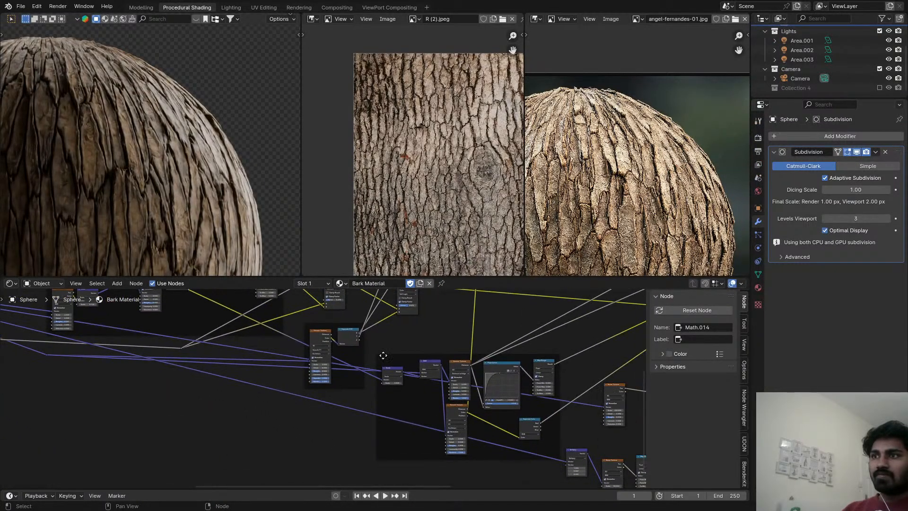
pyautogui.scroll(3, 414, 336)
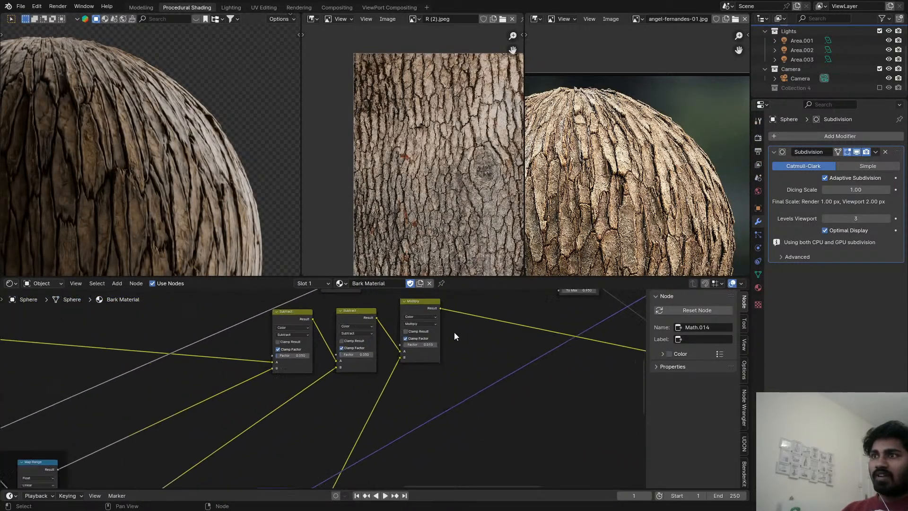
pyautogui.moveTo(453, 334); pyautogui.dragTo(181, 337, button='middle')
pyautogui.scroll(6, 447, 341)
pyautogui.click(467, 335)
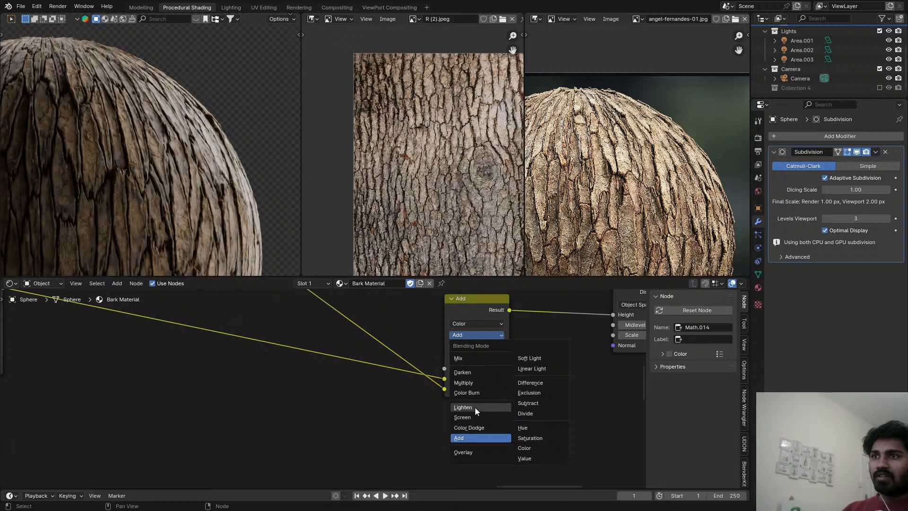
pyautogui.click(532, 402)
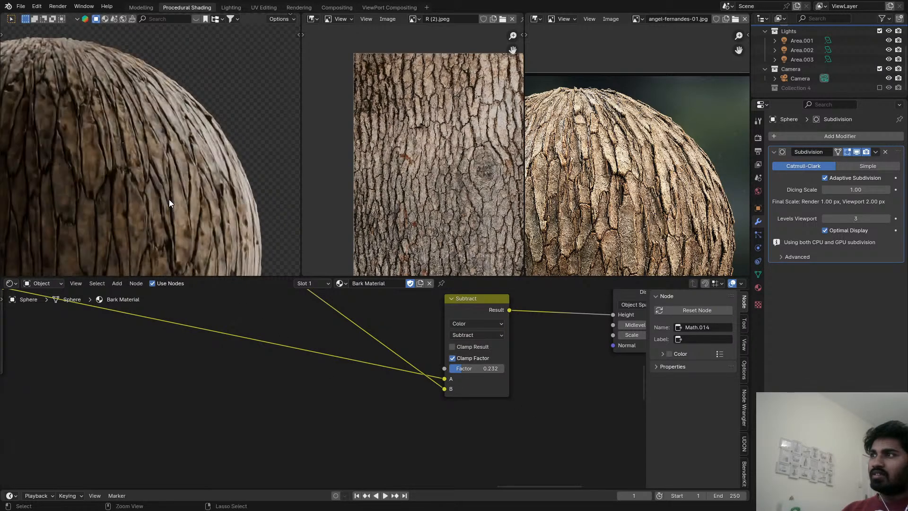
pyautogui.hotkey('ctrl', 's')
# Switch the viewport to solid shading, test render the sphere in the Rendering workspace, inspect the bark and cancel the render.
pyautogui.press('z')
pyautogui.click(501, 273)
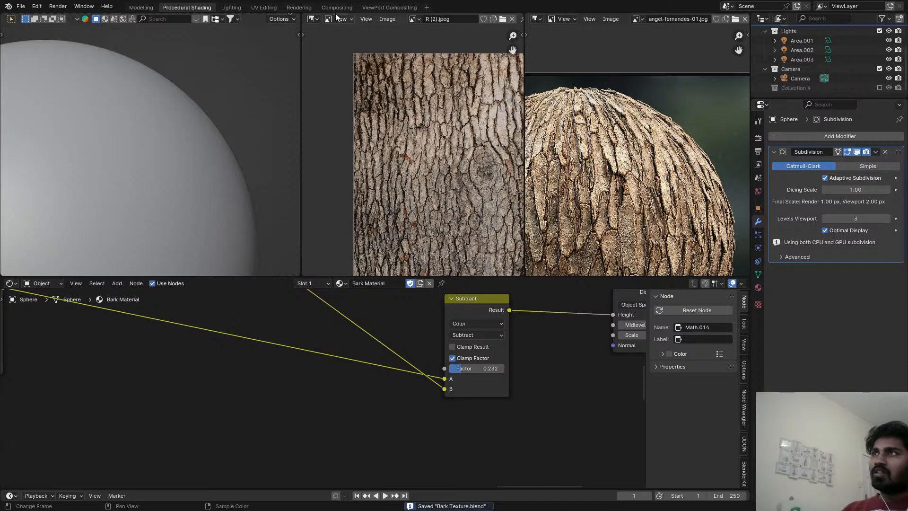
pyautogui.click(336, 8)
pyautogui.click(303, 9)
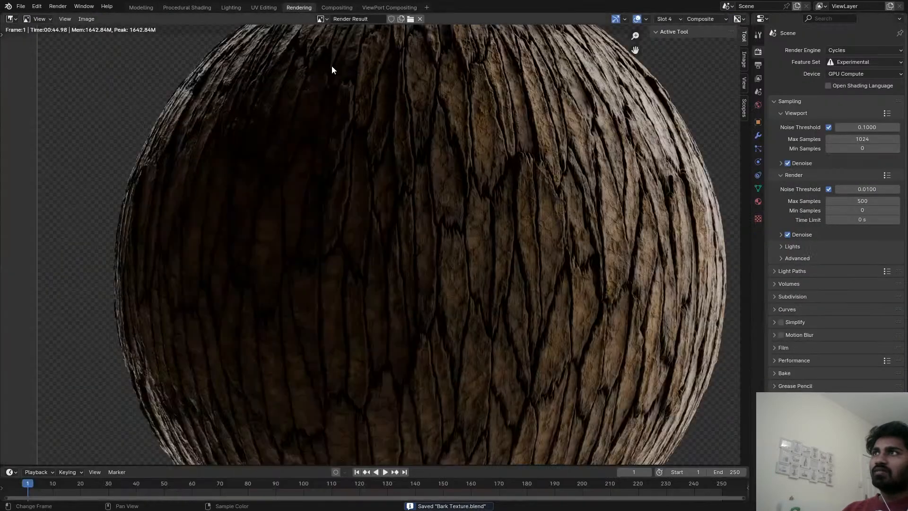
pyautogui.press('F12')
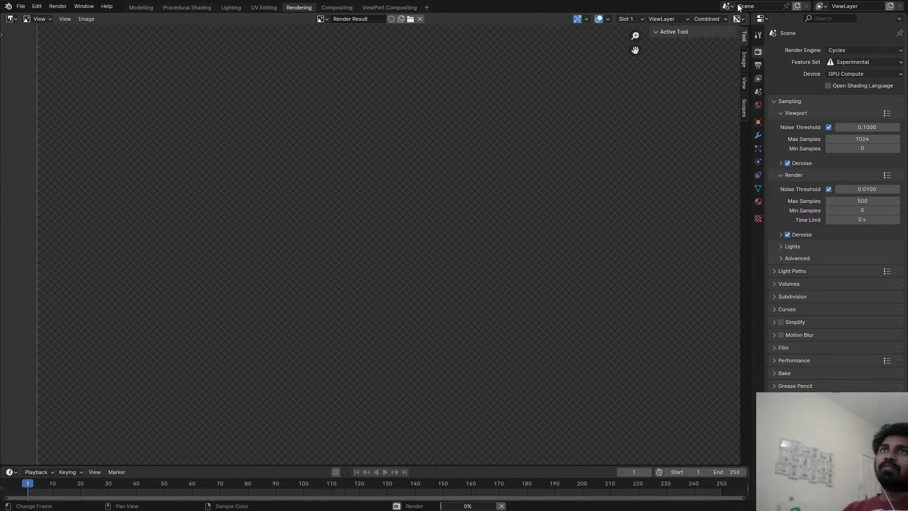
pyautogui.scroll(-2, 496, 212)
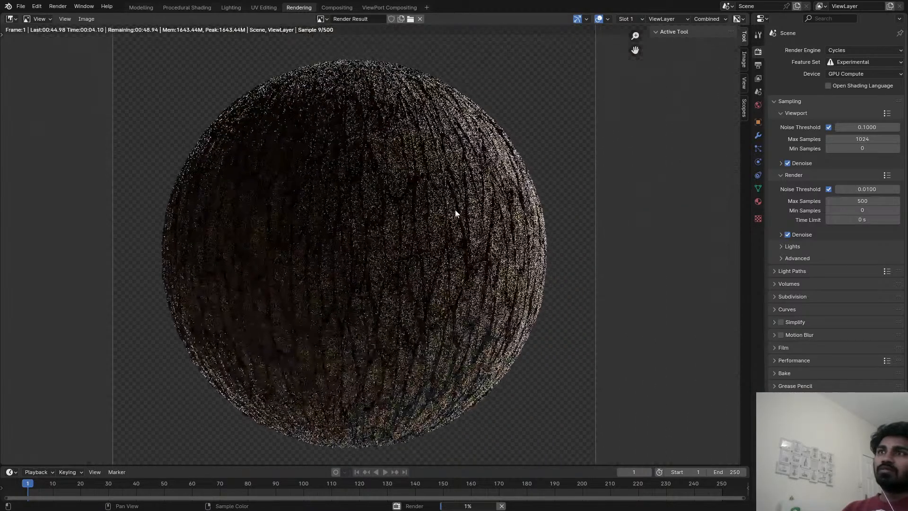
pyautogui.scroll(3, 460, 209)
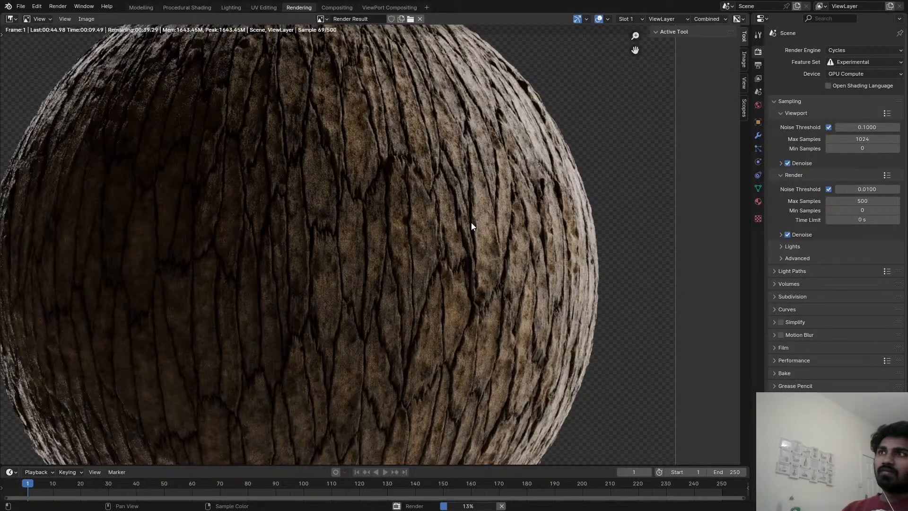
pyautogui.scroll(-2, 470, 227)
pyautogui.scroll(3, 443, 221)
pyautogui.scroll(-2, 442, 220)
pyautogui.press('Escape')
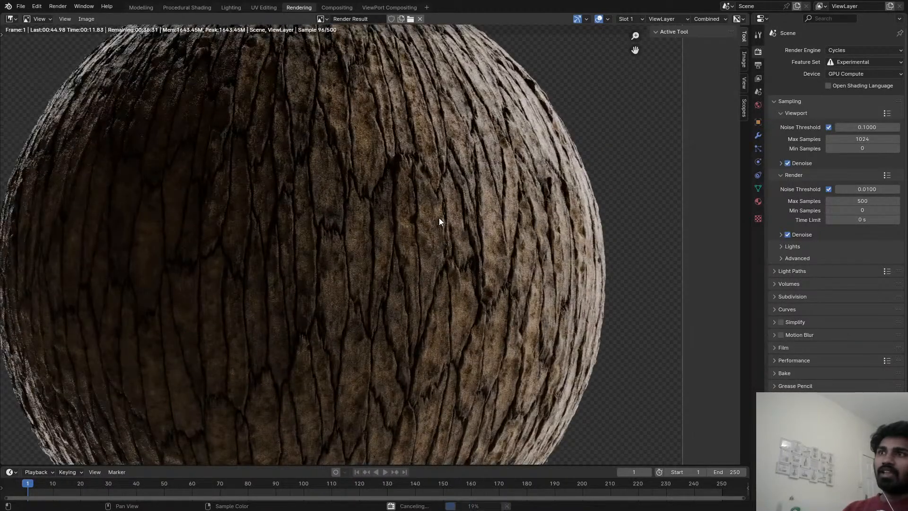
pyautogui.scroll(2, 397, 157)
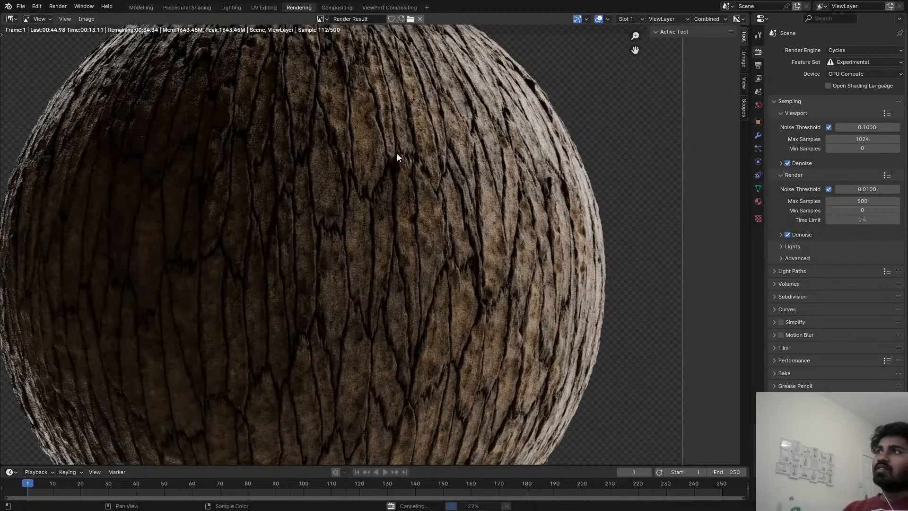
# In Procedural Shading, set the Displacement height's mix node back to Add, show the viewport in rendered shading and save the file.
pyautogui.click(172, 8)
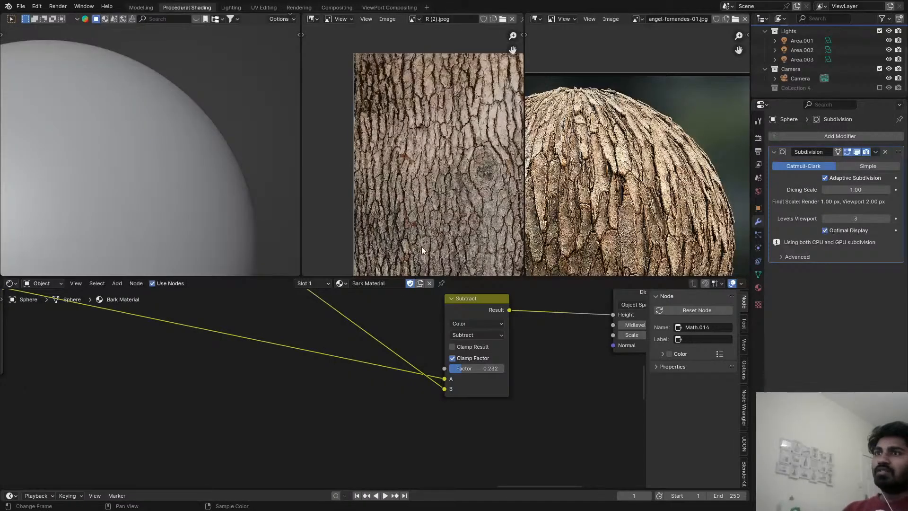
pyautogui.click(476, 335)
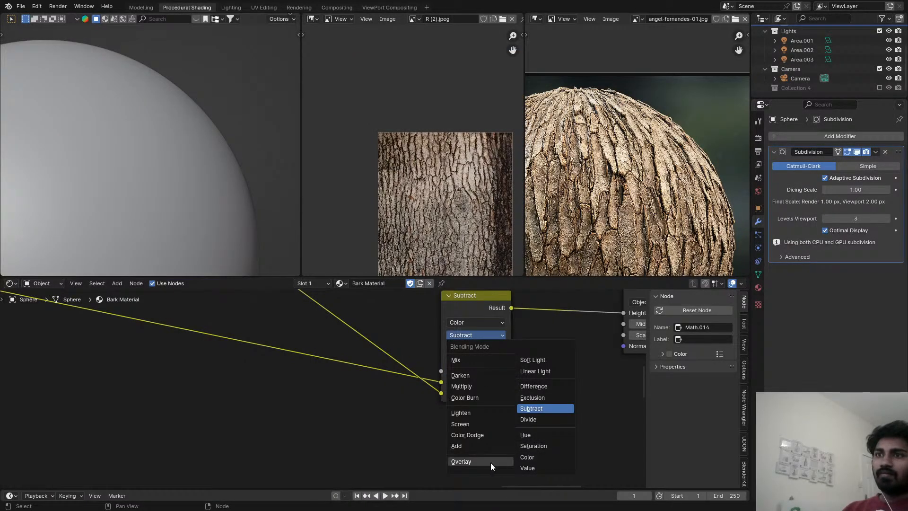
pyautogui.click(479, 446)
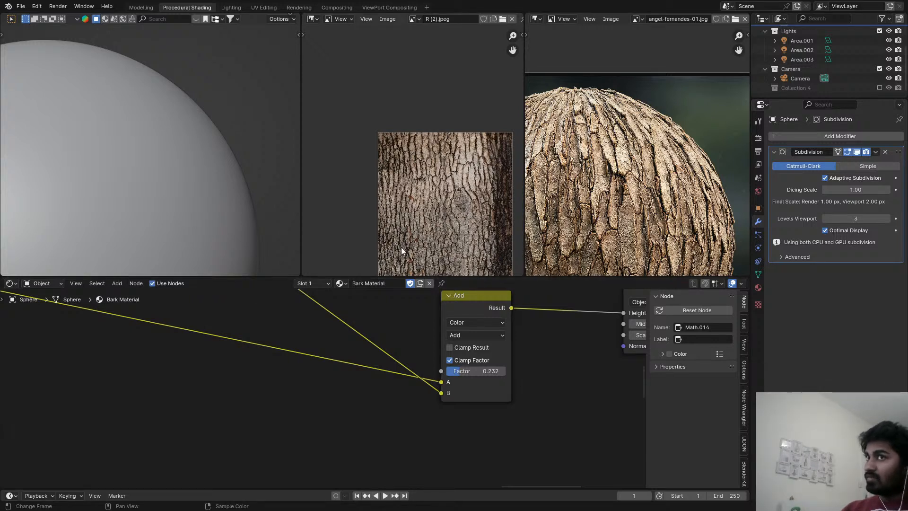
pyautogui.press('z')
pyautogui.click(198, 131)
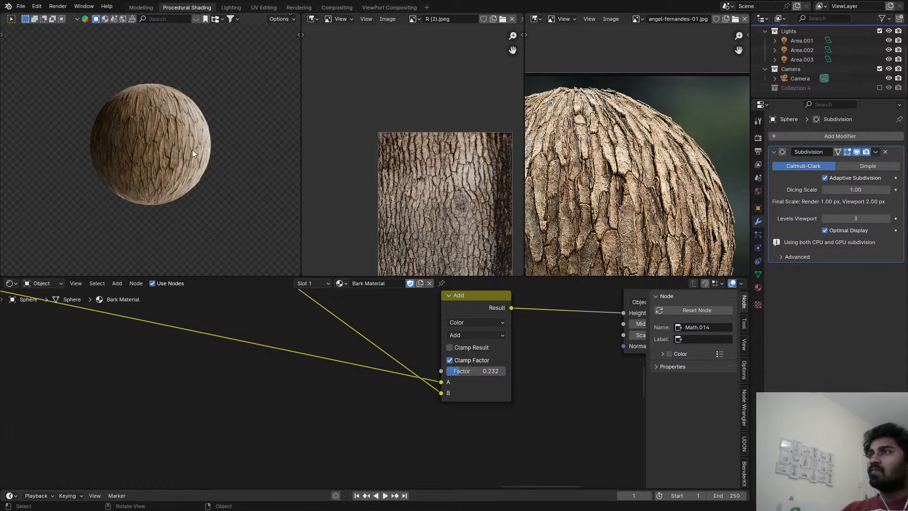
pyautogui.scroll(3, 157, 148)
pyautogui.scroll(3, 158, 143)
pyautogui.hotkey('ctrl', 's')
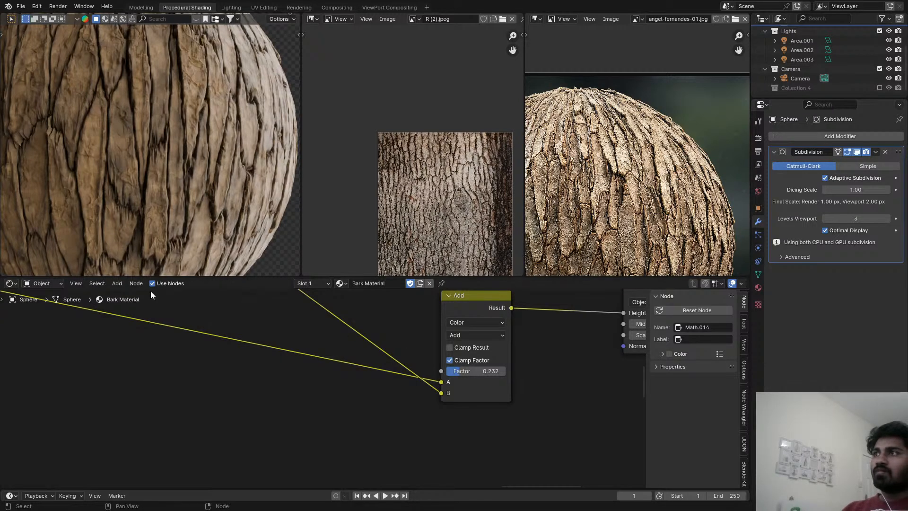
# Insert a Math node between the Distance to Edge Voronoi Texture's Distance output and the Float Curve.
pyautogui.scroll(-4, 232, 389)
pyautogui.moveTo(409, 409); pyautogui.dragTo(352, 350, button='middle')
pyautogui.scroll(-4, 446, 419)
pyautogui.scroll(-1, 334, 355)
pyautogui.moveTo(276, 361); pyautogui.dragTo(299, 376, button='middle')
pyautogui.moveTo(231, 356); pyautogui.dragTo(359, 420, button='middle')
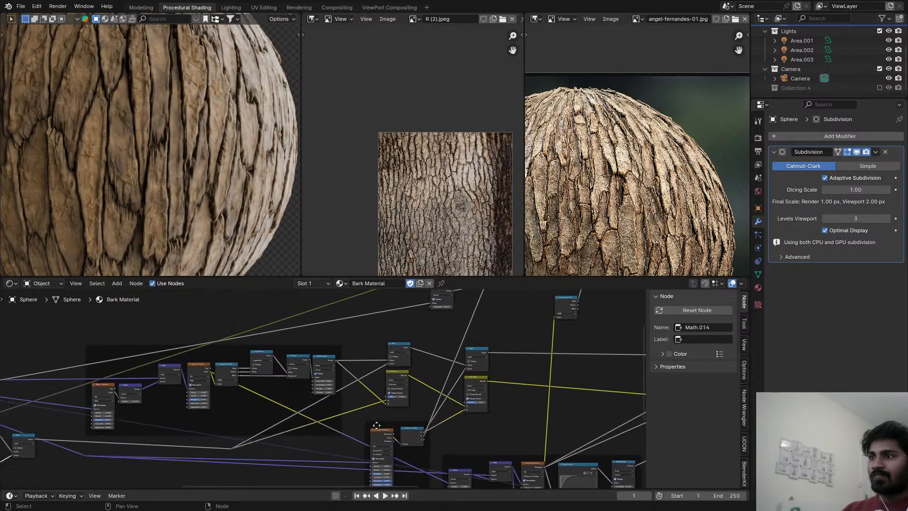
pyautogui.moveTo(551, 484); pyautogui.dragTo(388, 425, button='middle')
pyautogui.scroll(3, 387, 424)
pyautogui.scroll(2, 379, 420)
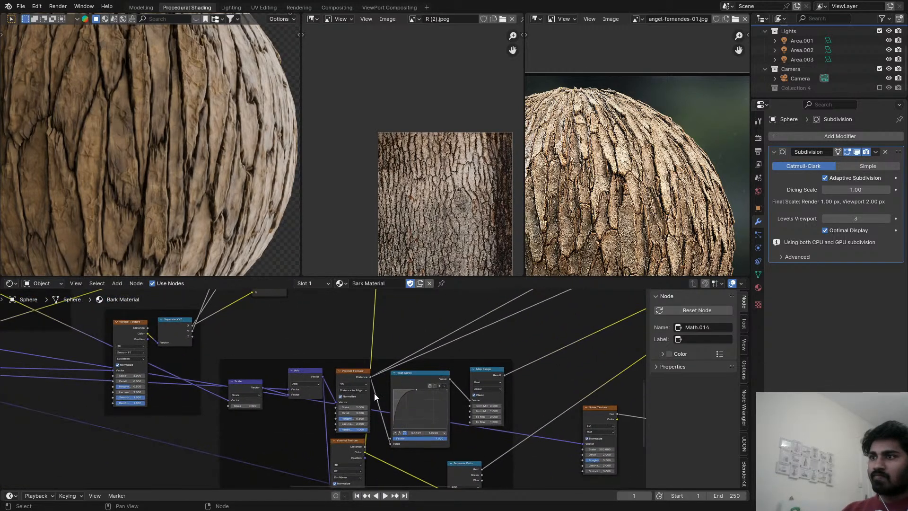
pyautogui.moveTo(374, 393)
pyautogui.mouseDown(button='middle')
pyautogui.moveTo(313, 407)
pyautogui.moveTo(360, 401)
pyautogui.mouseUp(button='middle')
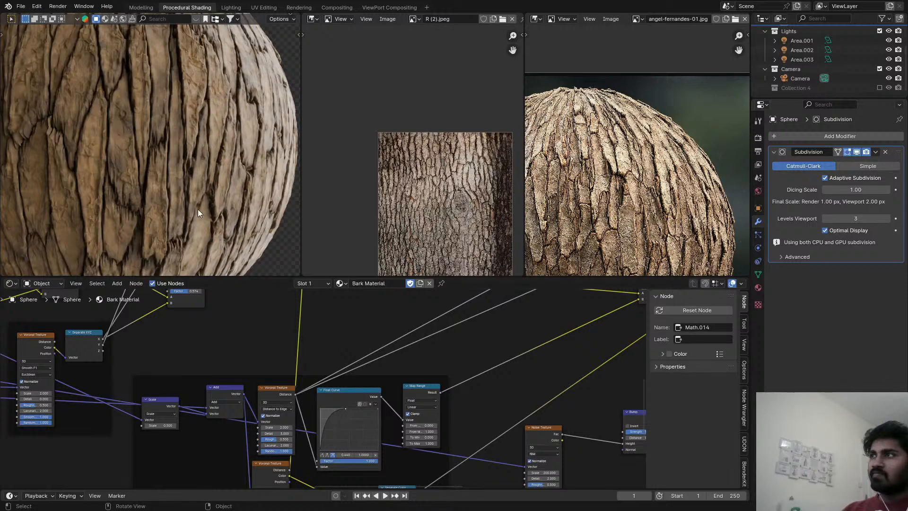
pyautogui.scroll(1, 350, 412)
pyautogui.moveTo(339, 393)
pyautogui.mouseDown()
pyautogui.moveTo(364, 388)
pyautogui.moveTo(355, 387)
pyautogui.mouseUp()
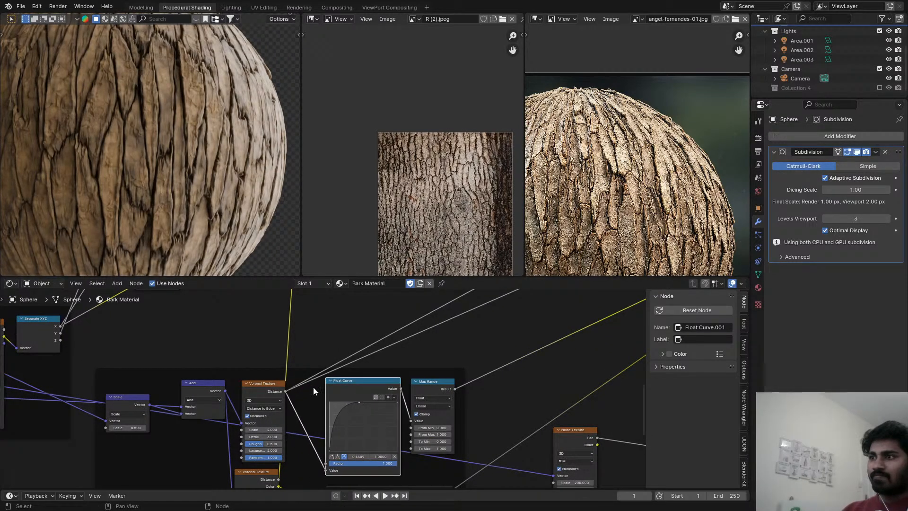
pyautogui.scroll(-3, 215, 208)
pyautogui.hotkey('shift', 'a')
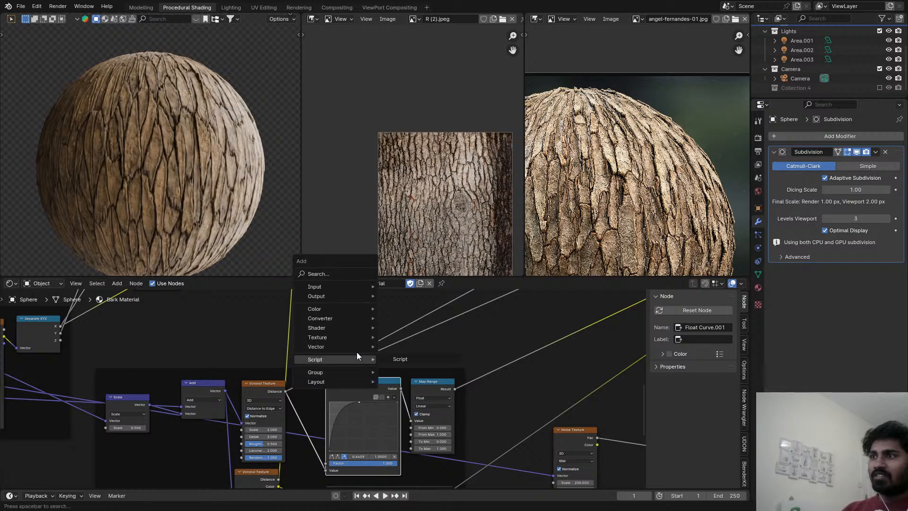
pyautogui.write('math')
pyautogui.click(402, 370)
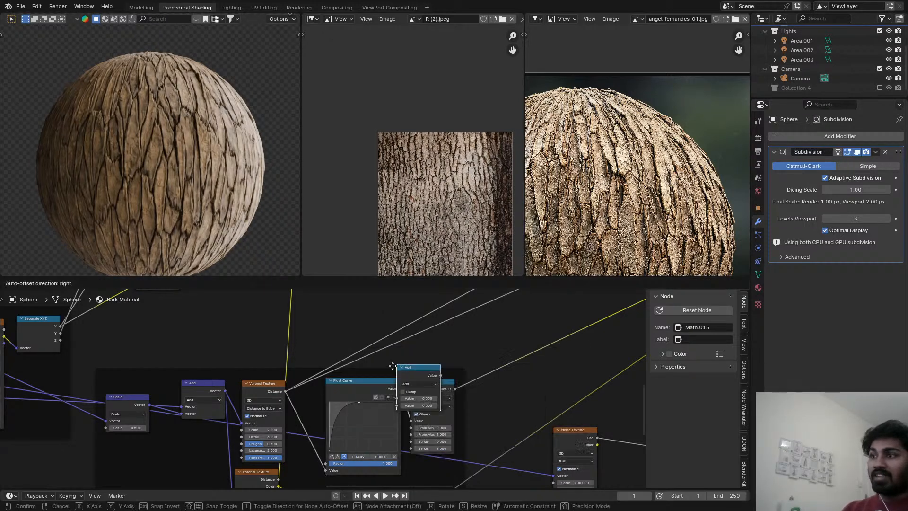
pyautogui.click(327, 410)
# Set the new Math node to Multiply with a value of 3, inspect the bark cracks and save the file.
pyautogui.scroll(4, 327, 411)
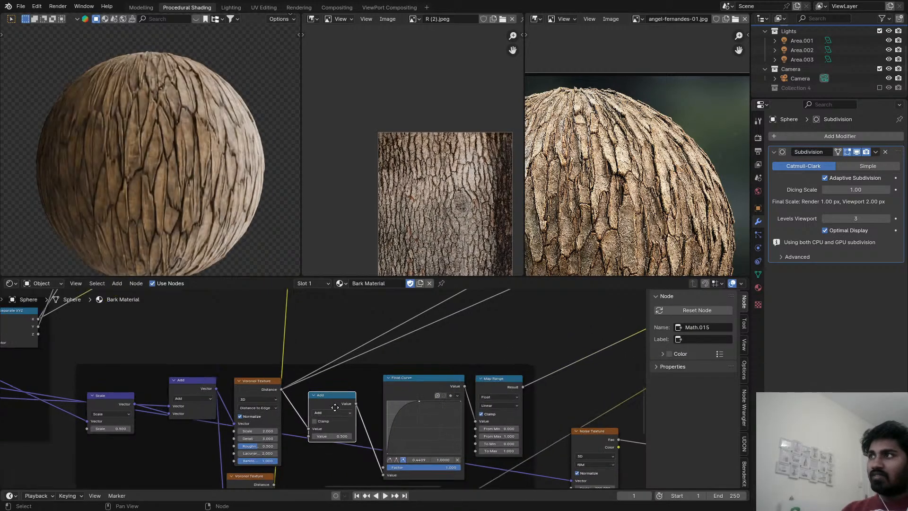
pyautogui.click(338, 376)
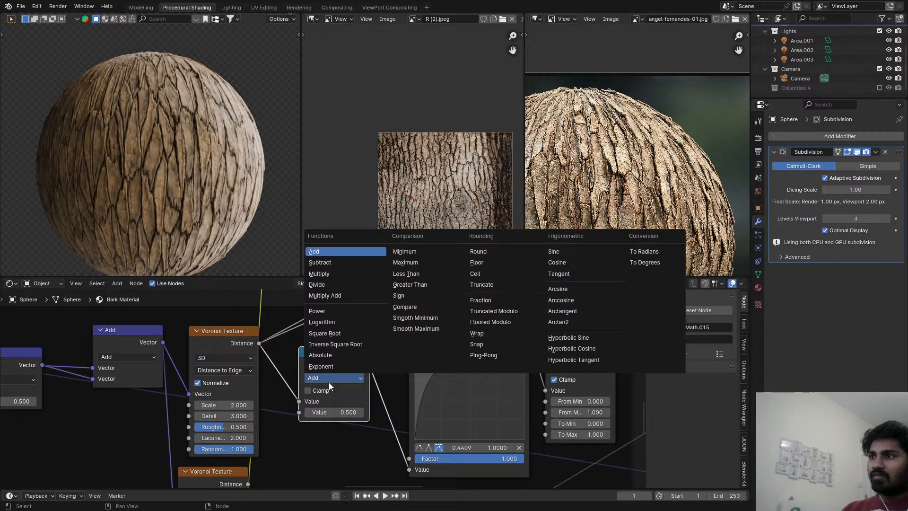
pyautogui.click(325, 273)
pyautogui.click(348, 412)
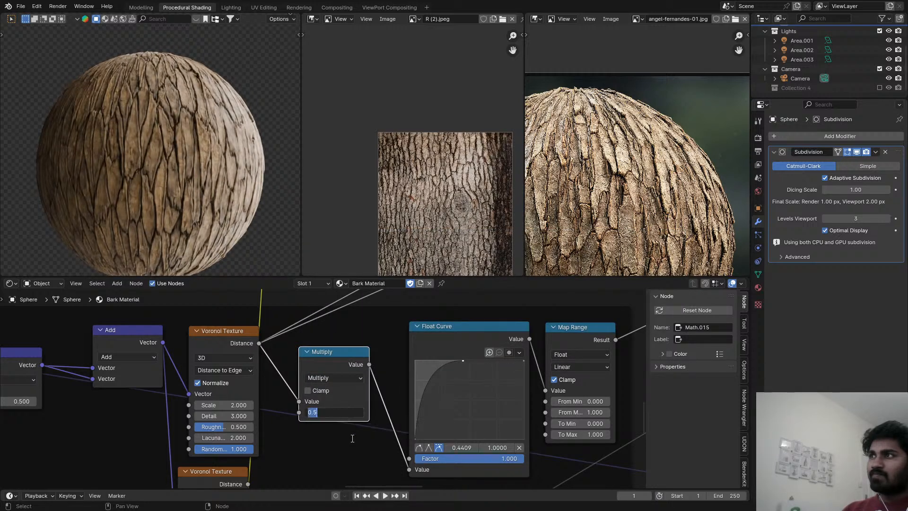
pyautogui.write('3')
pyautogui.press('Return')
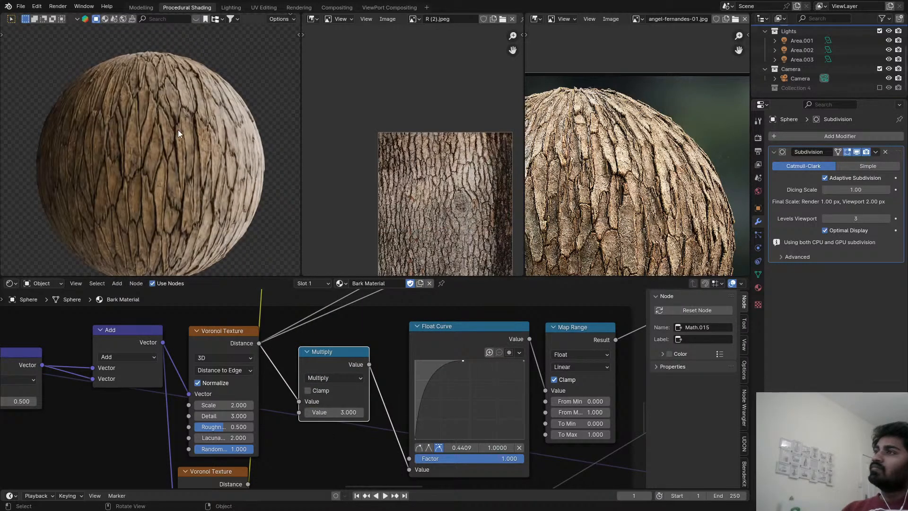
pyautogui.scroll(5, 178, 130)
pyautogui.hotkey('ctrl', 's')
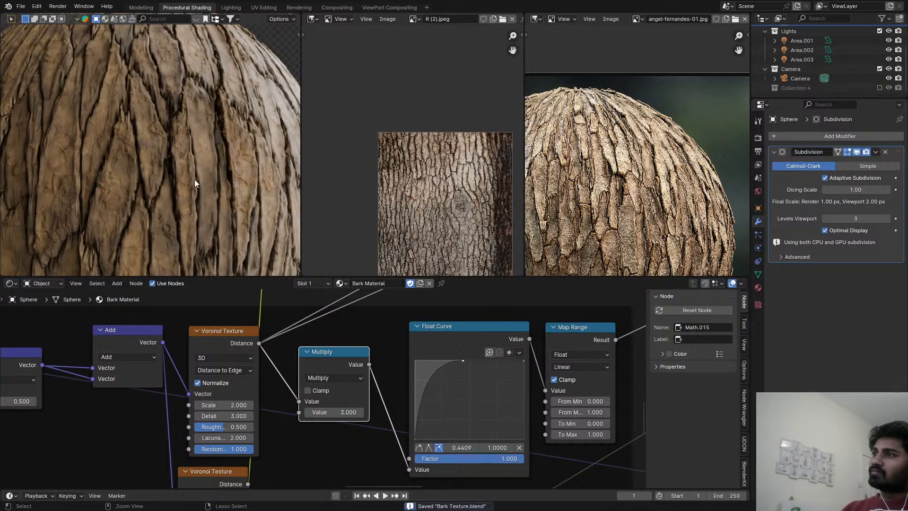
# Set the Multiply value before the Float Curve to 4.
pyautogui.click(333, 412)
pyautogui.write('4')
pyautogui.press('Return')
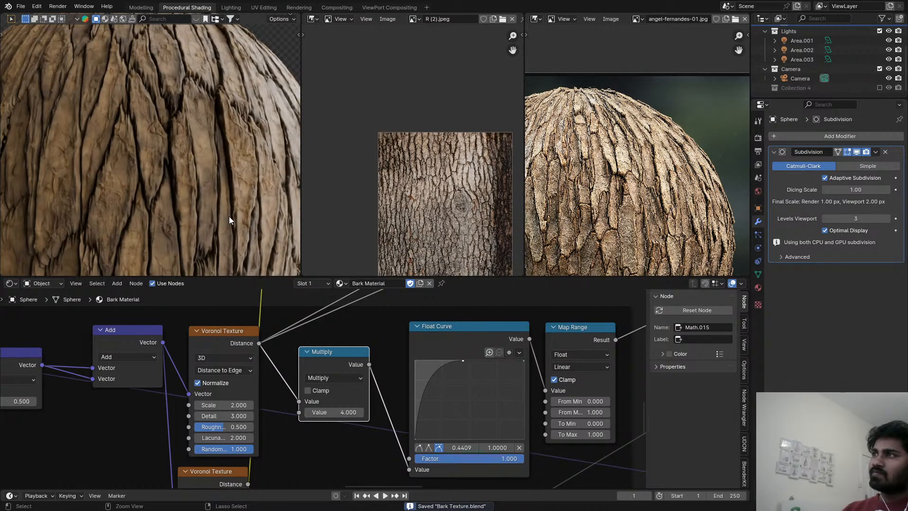
# View the bark sphere through the camera, inspect its cracks up close and save the file.
pyautogui.scroll(-5, 203, 182)
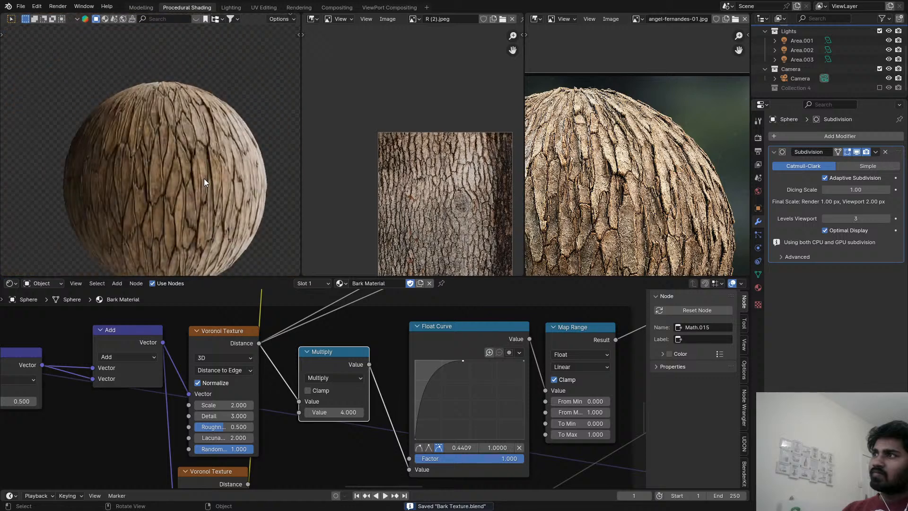
pyautogui.press('KP_0')
pyautogui.hotkey('ctrl', 's')
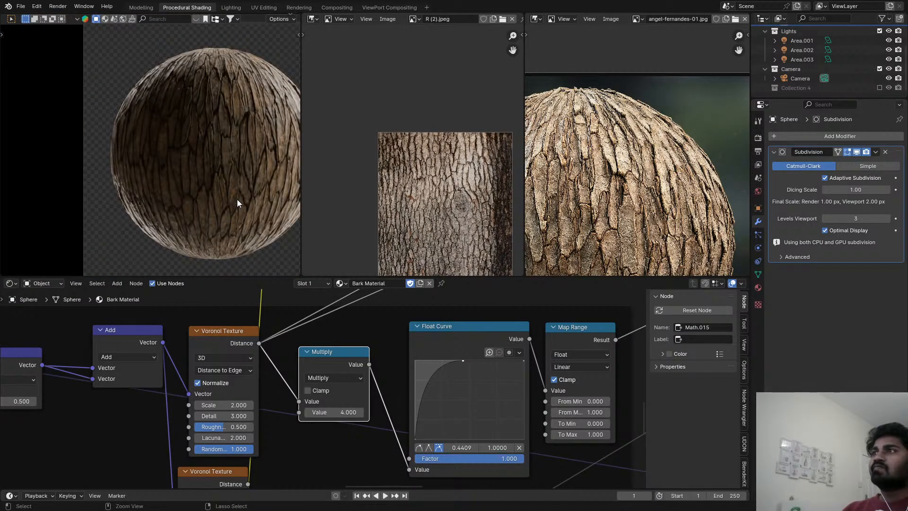
pyautogui.scroll(5, 229, 120)
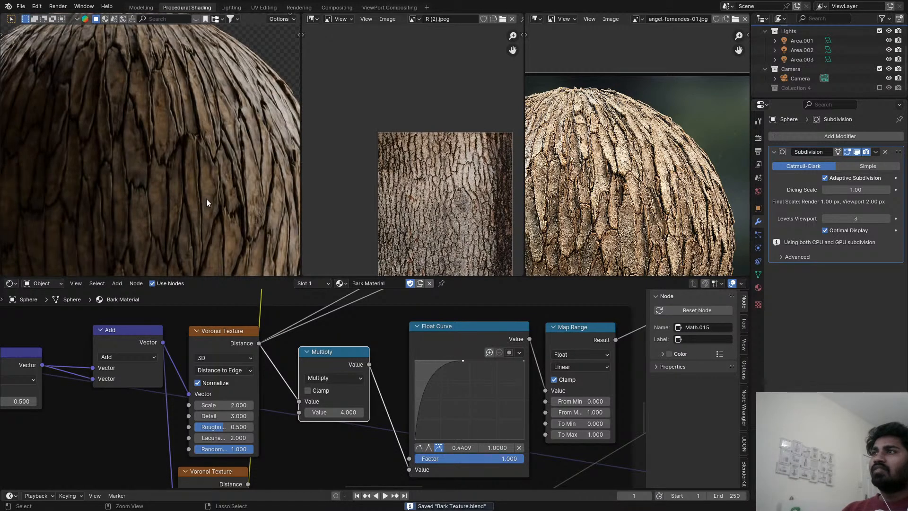
# Try a dark red with hue 0.012 and saturation 0.930 for the Soft Light node's A color, restore the brown and save the file.
pyautogui.scroll(-2, 423, 438)
pyautogui.scroll(-5, 423, 438)
pyautogui.scroll(-4, 374, 399)
pyautogui.moveTo(384, 353); pyautogui.dragTo(364, 362, button='middle')
pyautogui.scroll(8, 422, 413)
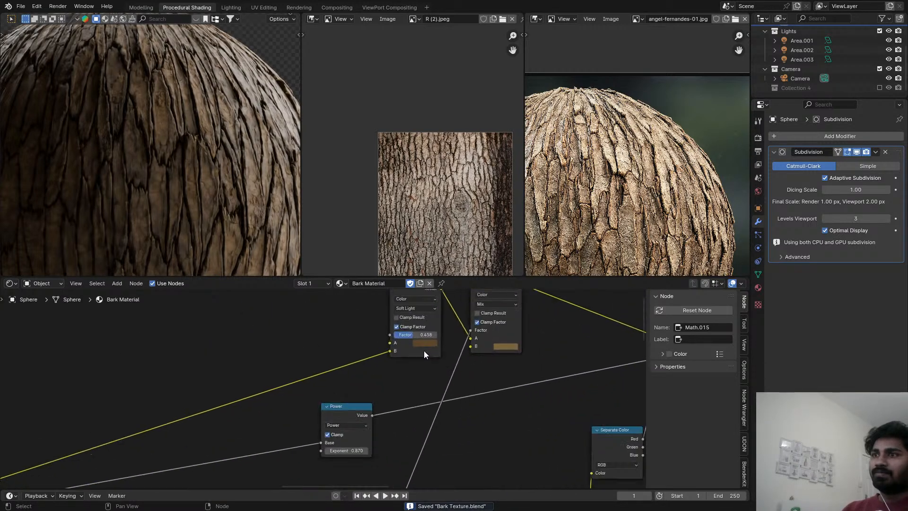
pyautogui.click(425, 341)
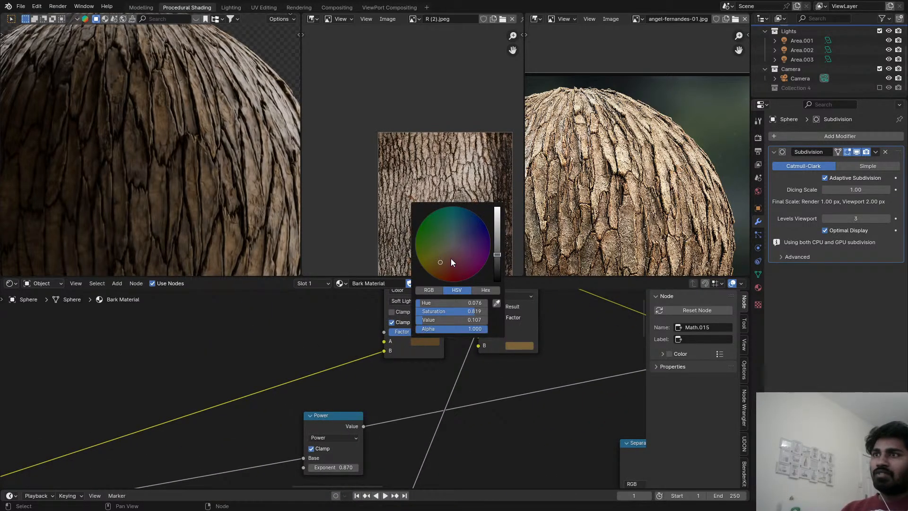
pyautogui.moveTo(440, 262); pyautogui.dragTo(448, 272)
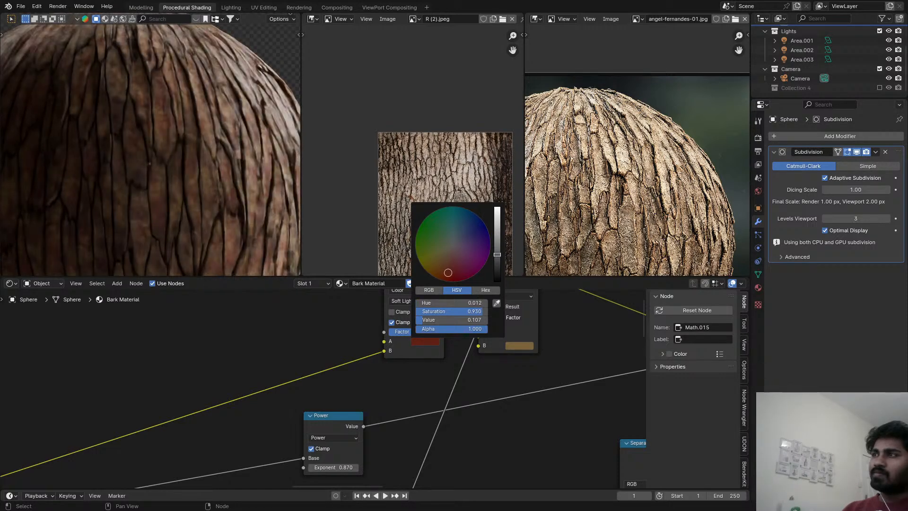
pyautogui.rightClick(447, 273)
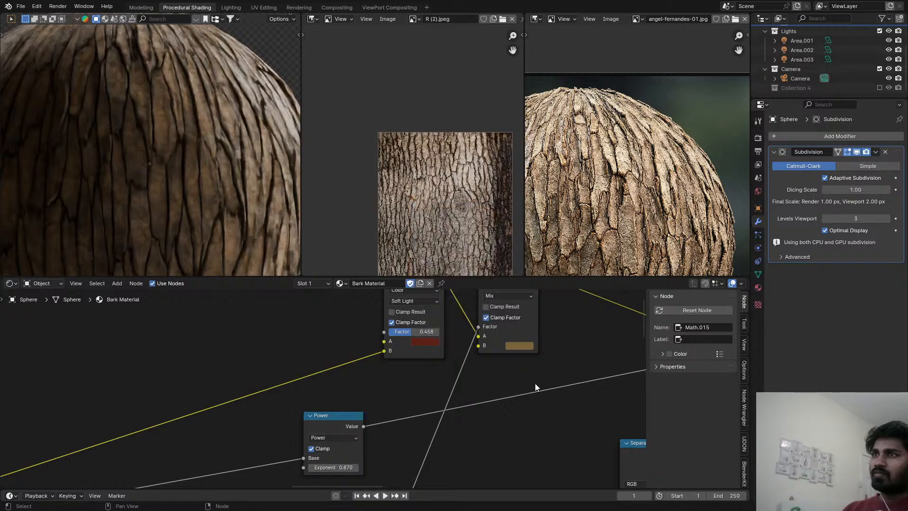
pyautogui.moveTo(455, 367); pyautogui.dragTo(449, 415, button='middle')
pyautogui.scroll(-1, 450, 415)
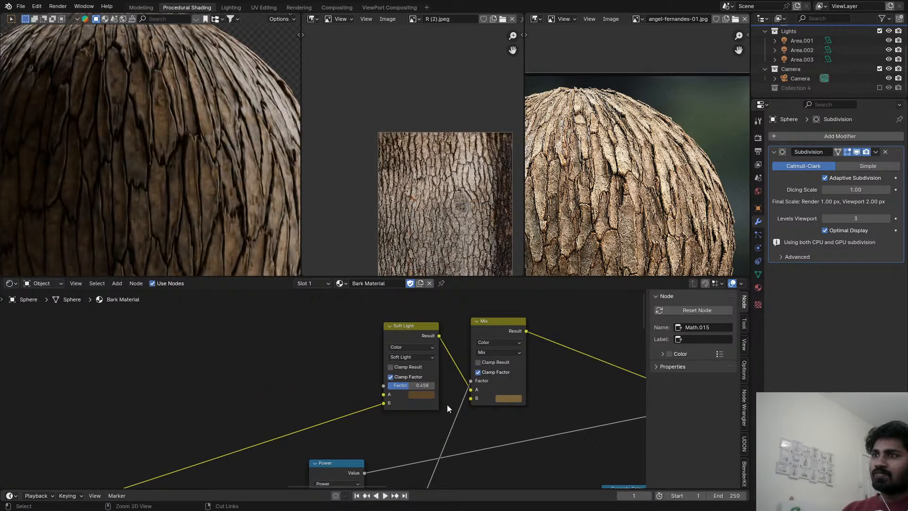
pyautogui.hotkey('ctrl', 's')
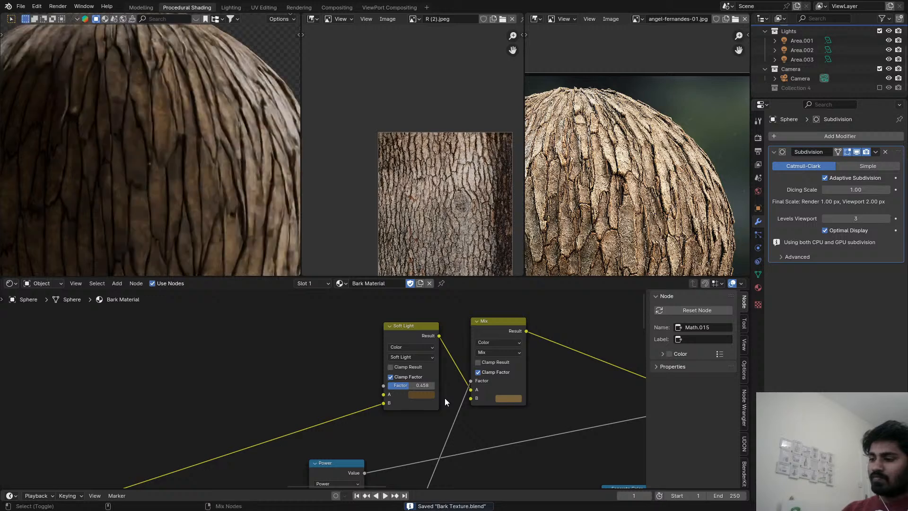
pyautogui.hotkey('ctrl', 'shift', 'z')
pyautogui.hotkey('ctrl', 'shift', 'z')
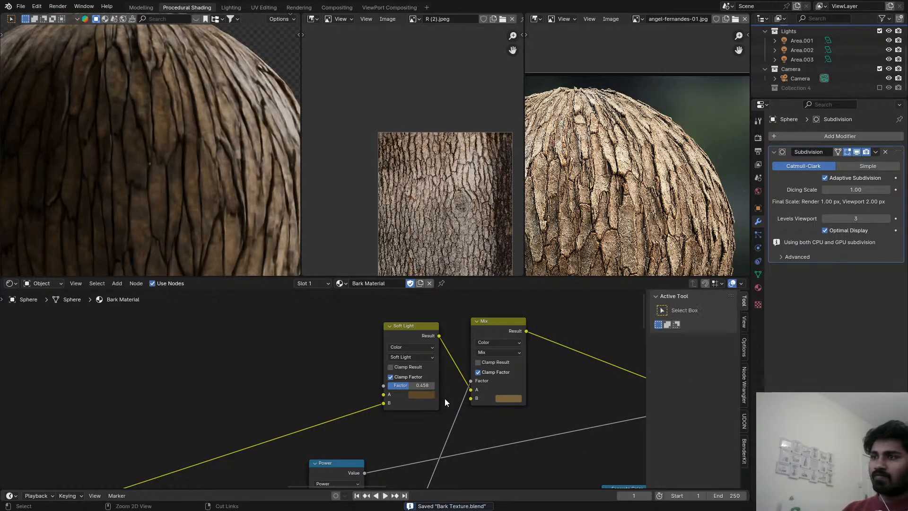
# Duplicate the Soft Light node with its links, sample the copy's A color from the R (2).jpeg bark reference and save the file.
pyautogui.click(407, 333)
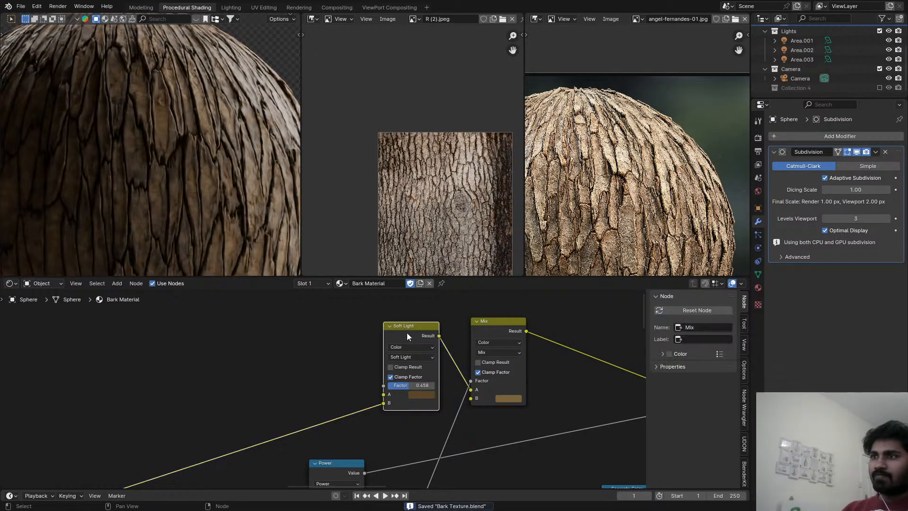
pyautogui.hotkey('shift', 'd')
pyautogui.click(350, 321)
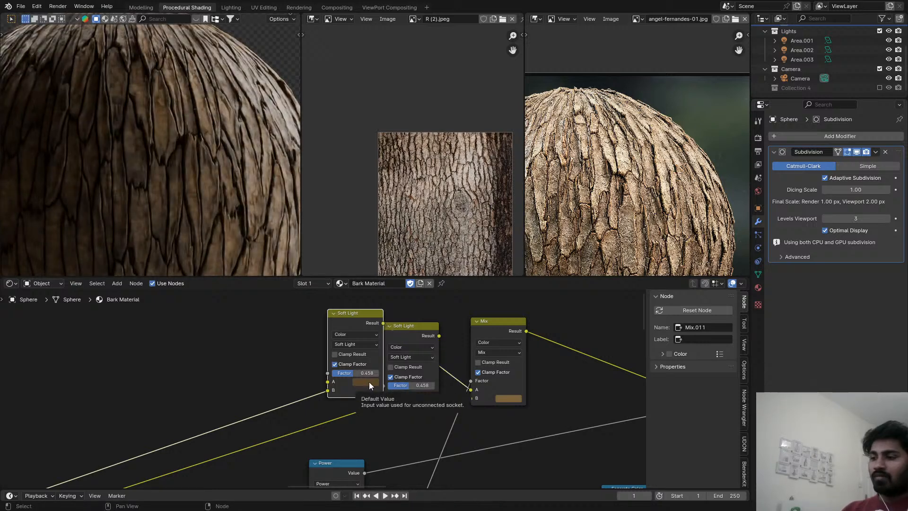
pyautogui.press('e')
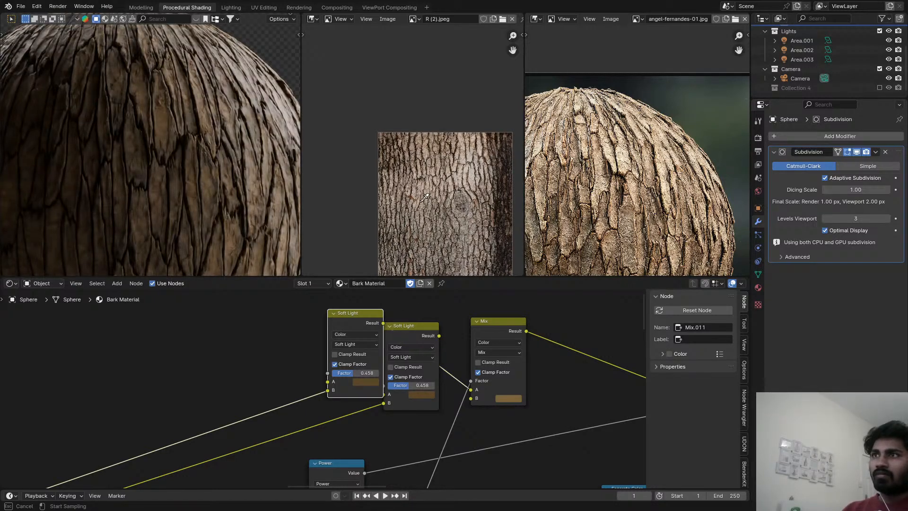
pyautogui.click(425, 226)
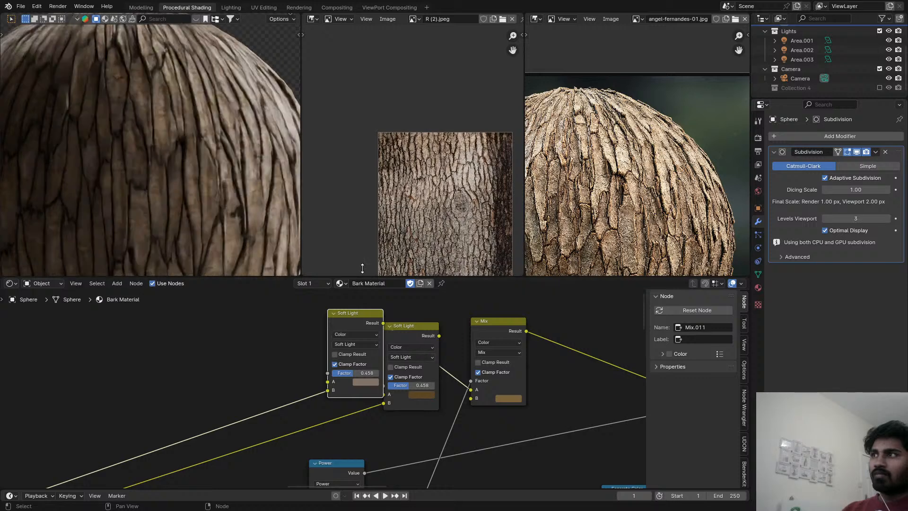
pyautogui.hotkey('ctrl', 's')
# Examine the recolored bark sphere in a maximized viewport from several angles, save the file and restore the editor layout.
pyautogui.scroll(-3, 202, 146)
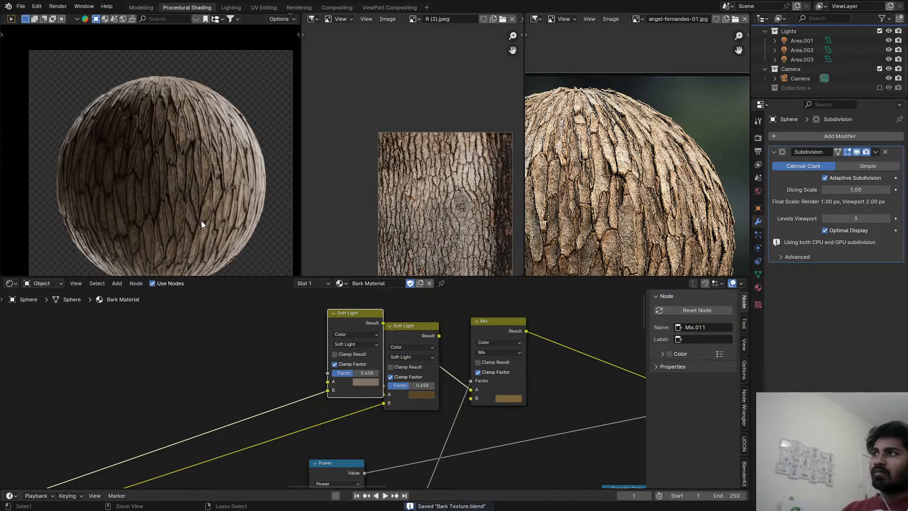
pyautogui.hotkey('ctrl', 'space')
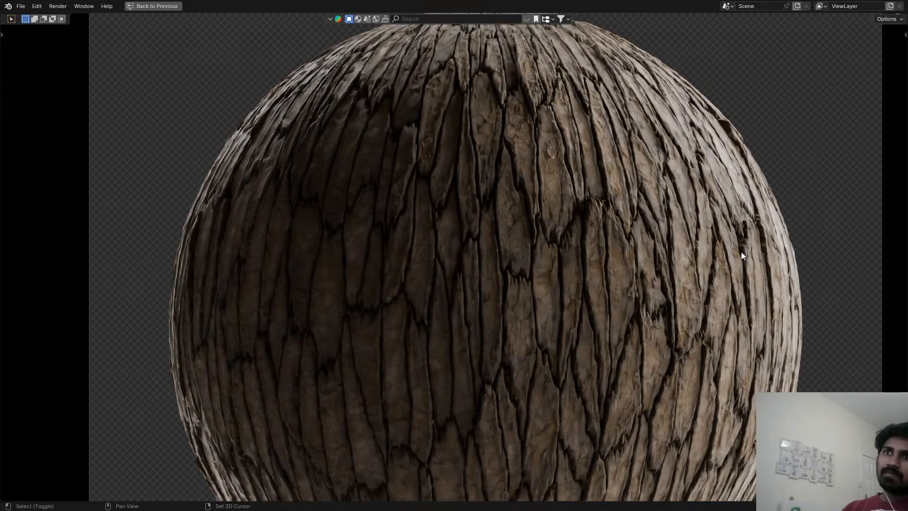
pyautogui.hotkey('ctrl', 's')
pyautogui.scroll(-3, 574, 251)
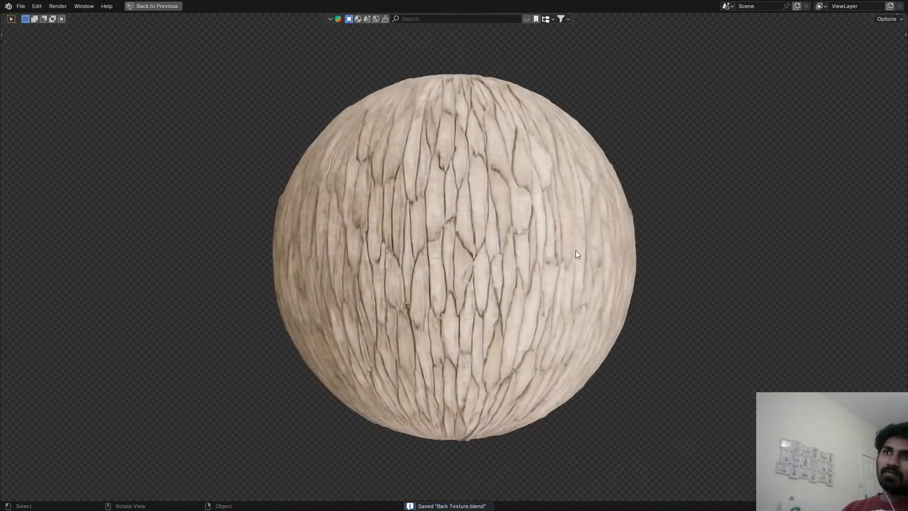
pyautogui.scroll(3, 496, 266)
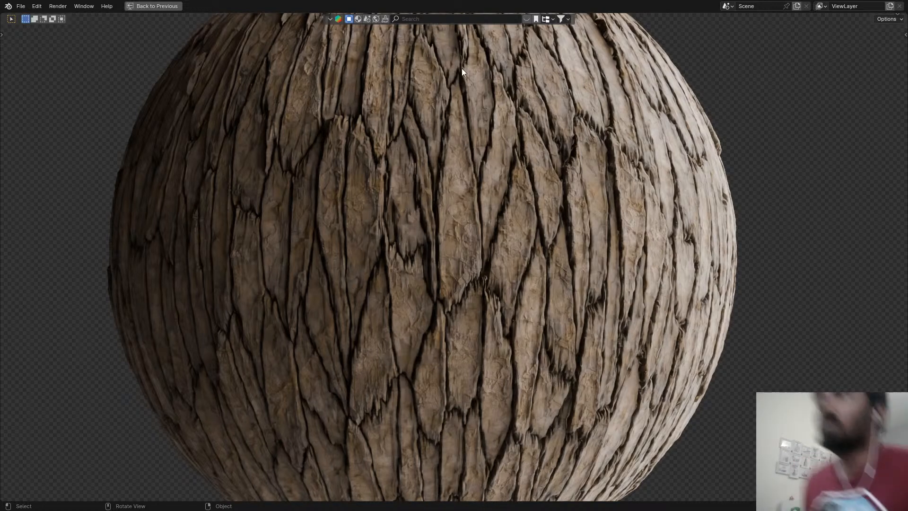
pyautogui.hotkey('ctrl', 's')
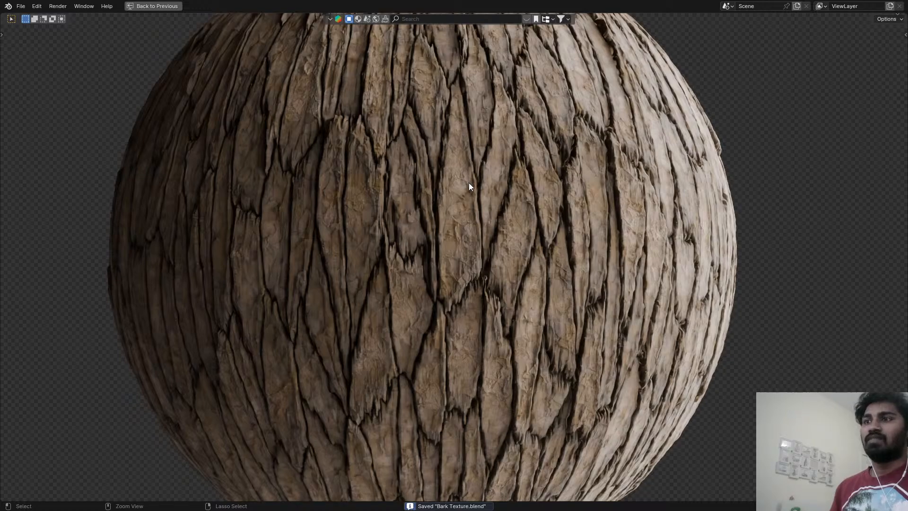
pyautogui.hotkey('ctrl', 'space')
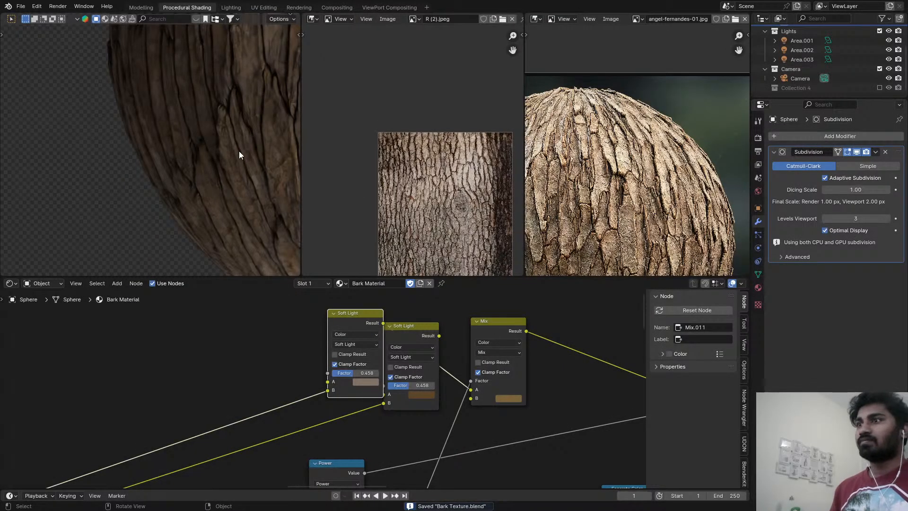
pyautogui.scroll(-5, 237, 146)
pyautogui.scroll(-8, 637, 467)
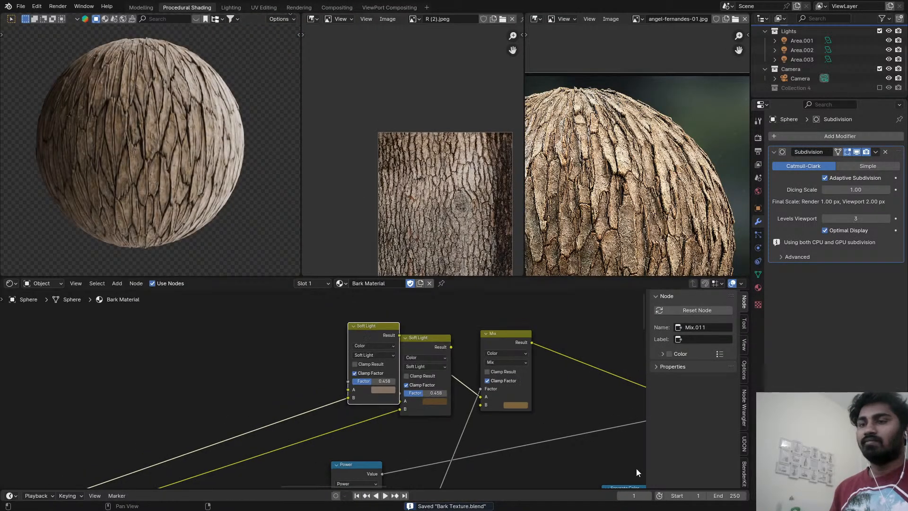
# Try Add blending on the second of the two Subtract color mix nodes, inspect the bark, save, and restore its Subtract mode.
pyautogui.scroll(5, 393, 381)
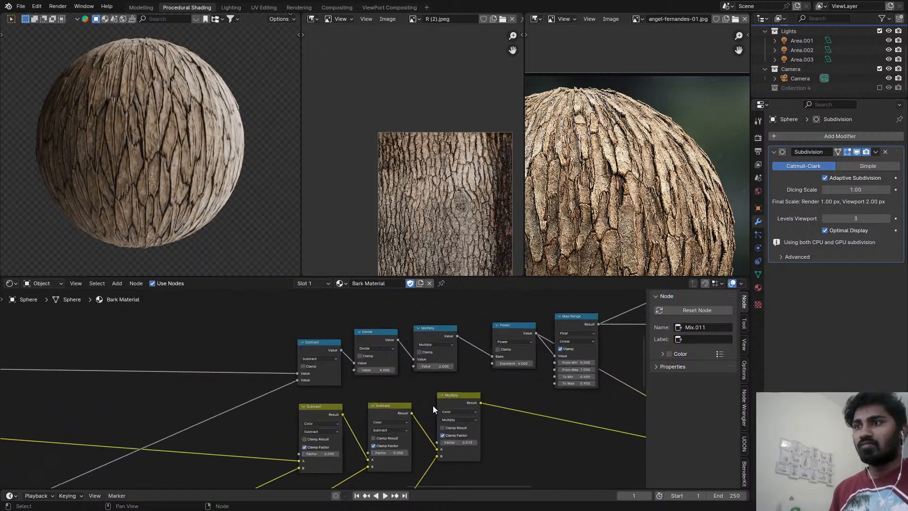
pyautogui.scroll(2, 392, 378)
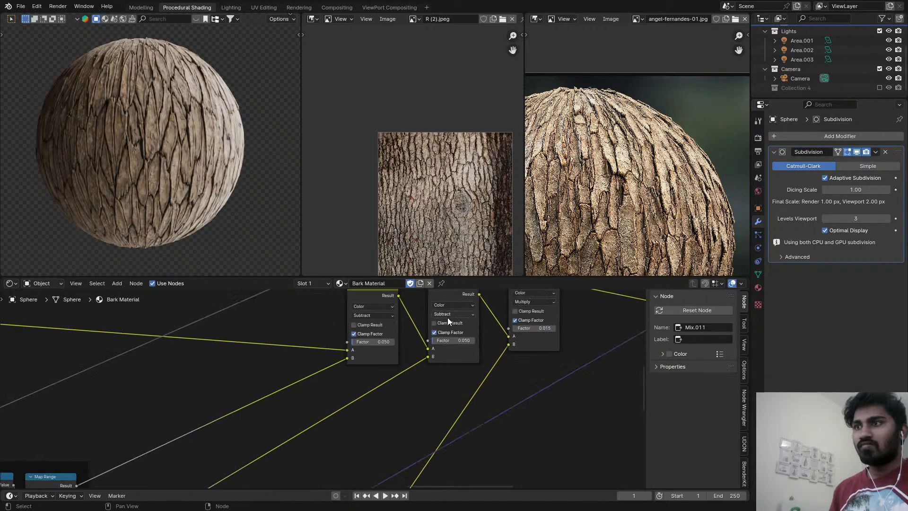
pyautogui.click(444, 313)
pyautogui.click(450, 395)
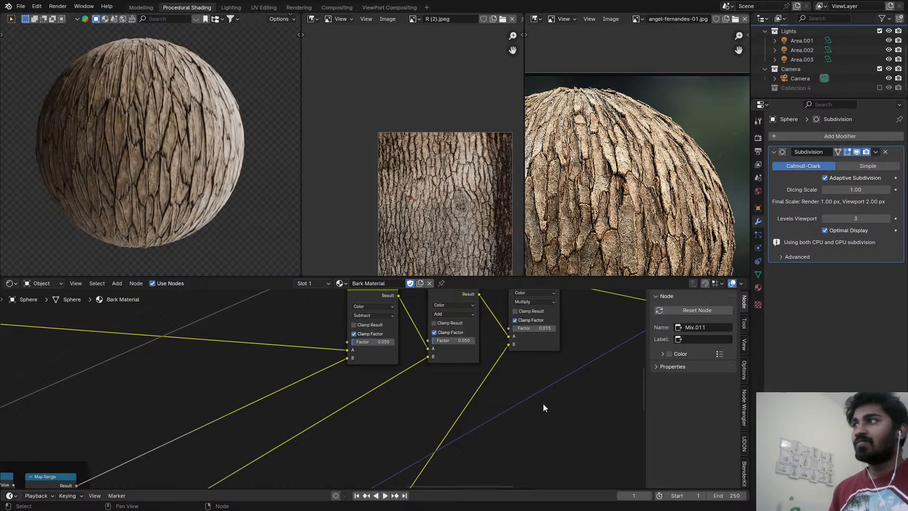
pyautogui.scroll(6, 163, 132)
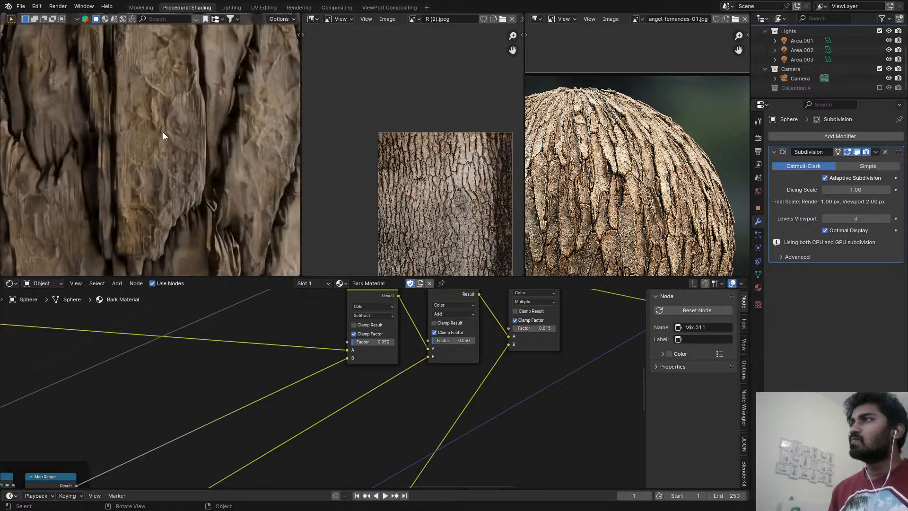
pyautogui.hotkey('ctrl', 's')
pyautogui.scroll(-3, 165, 135)
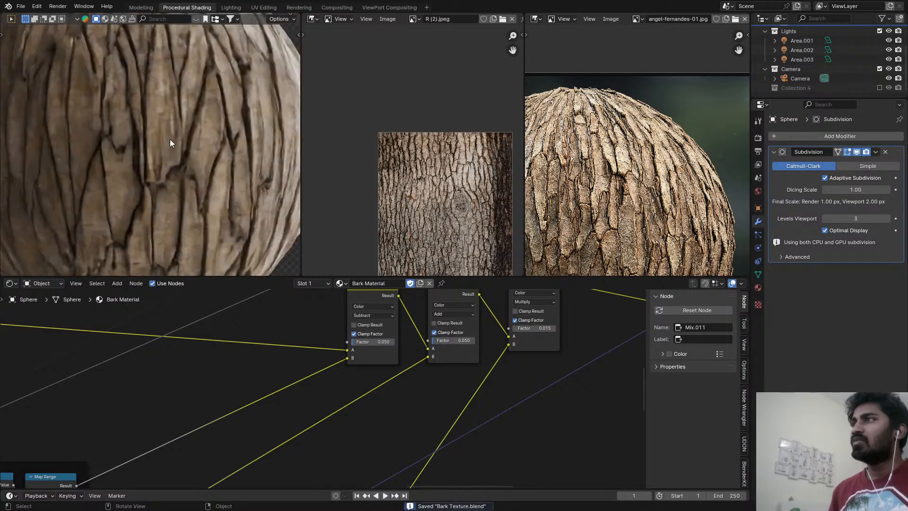
pyautogui.click(445, 314)
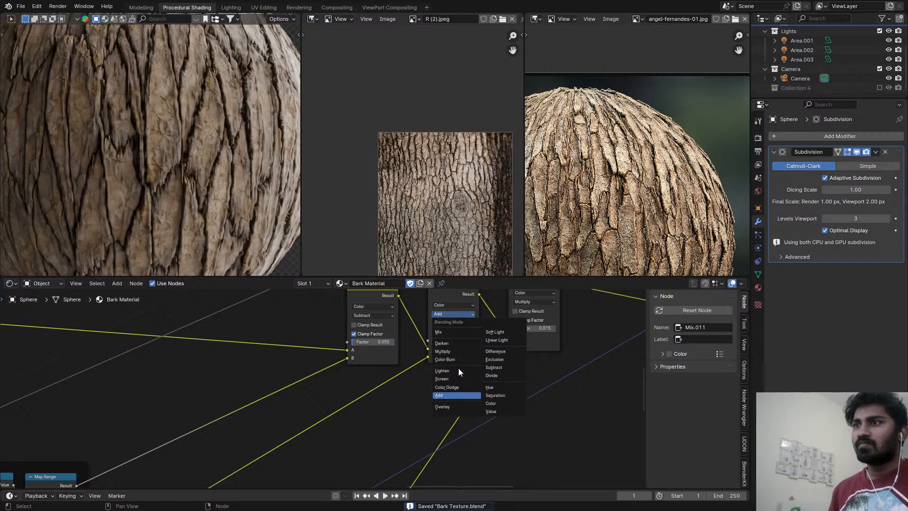
pyautogui.click(498, 368)
# Set the first Subtract color mix node in the displacement chain to Add, inspect the bark surface and save the file.
pyautogui.scroll(-3, 286, 453)
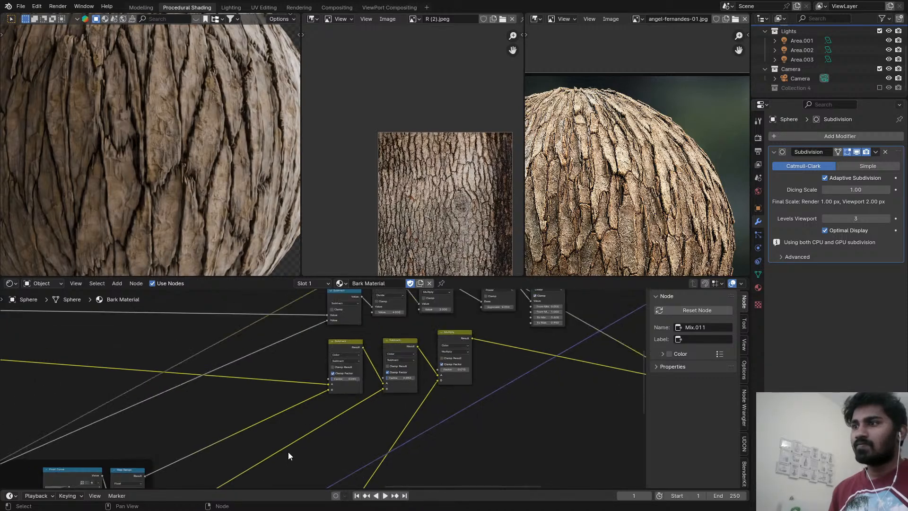
pyautogui.moveTo(260, 472); pyautogui.dragTo(409, 338, button='middle')
pyautogui.moveTo(286, 386); pyautogui.dragTo(280, 442, button='middle')
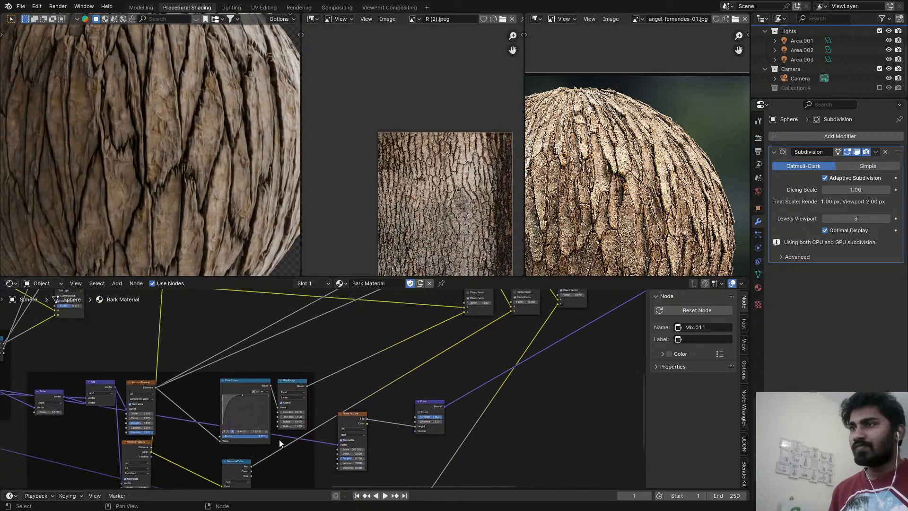
pyautogui.moveTo(371, 348); pyautogui.dragTo(359, 381, button='middle')
pyautogui.scroll(9, 427, 348)
pyautogui.moveTo(476, 316); pyautogui.dragTo(440, 345, button='middle')
pyautogui.click(447, 332)
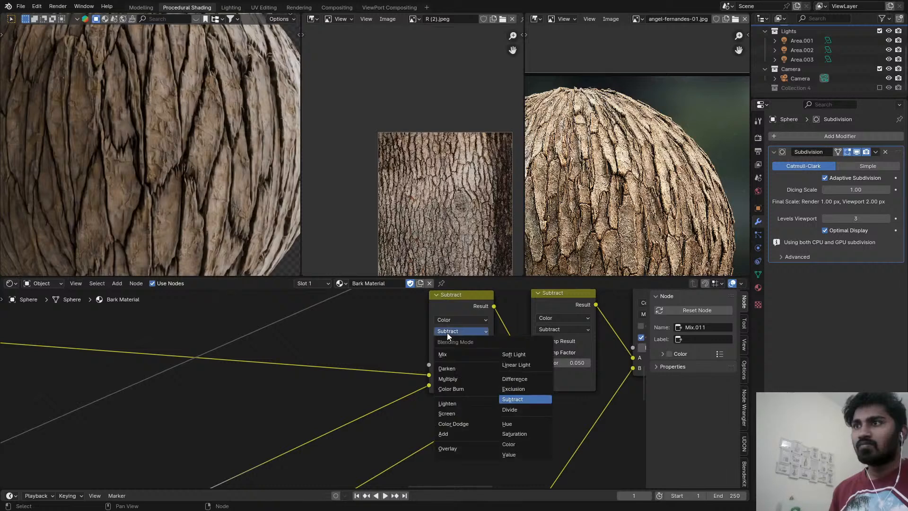
pyautogui.click(455, 436)
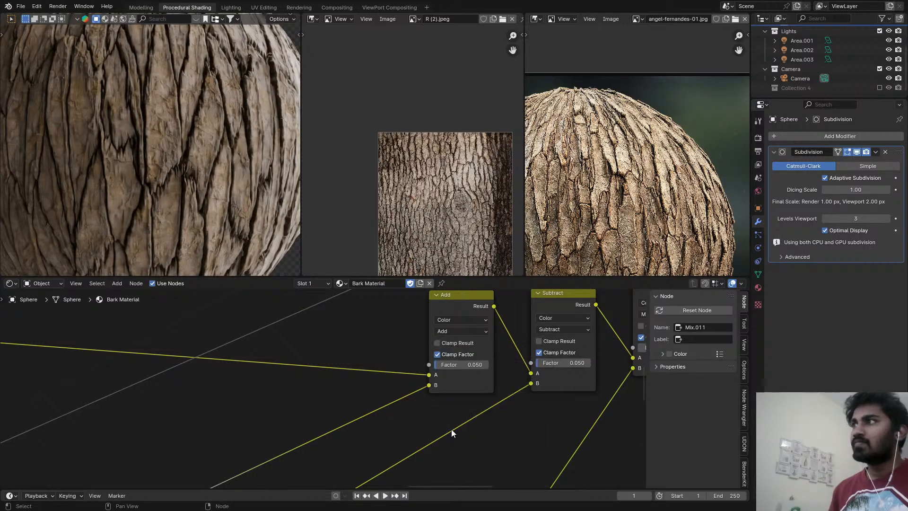
pyautogui.scroll(5, 174, 133)
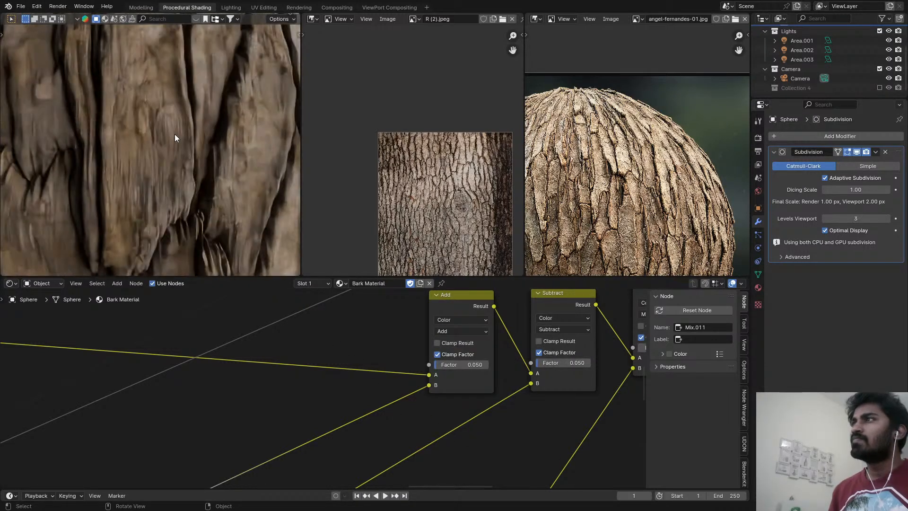
pyautogui.hotkey('ctrl', 's')
pyautogui.scroll(-8, 175, 144)
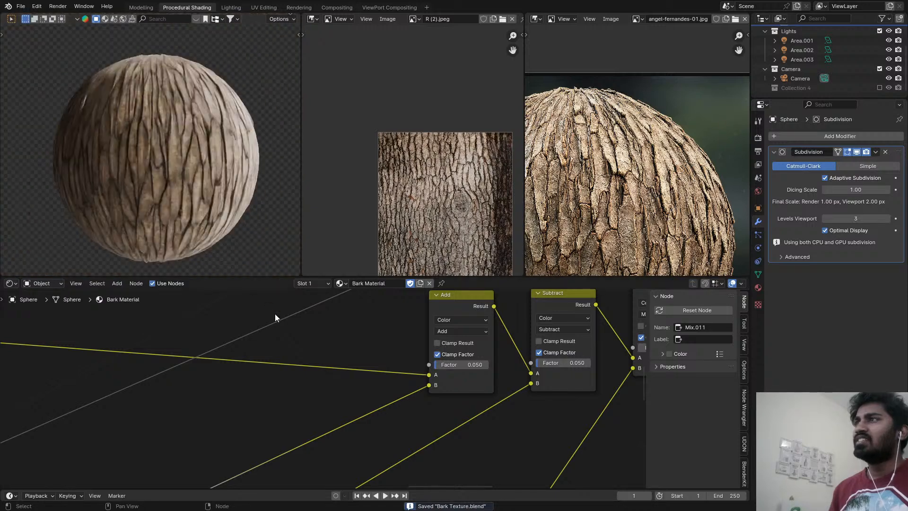
# Review the material's output nodes, change the viewport's shading mode and open the Compositing workspace.
pyautogui.scroll(-3, 402, 341)
pyautogui.moveTo(406, 341); pyautogui.dragTo(206, 407, button='middle')
pyautogui.scroll(-4, 331, 393)
pyautogui.moveTo(601, 303)
pyautogui.mouseDown(button='middle')
pyautogui.moveTo(498, 314)
pyautogui.moveTo(417, 337)
pyautogui.mouseUp(button='middle')
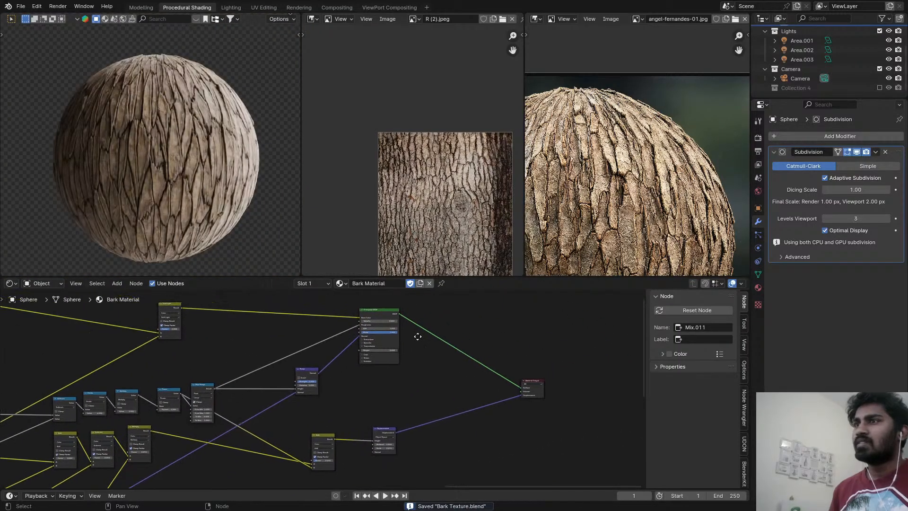
pyautogui.press('z')
pyautogui.click(274, 196)
pyautogui.click(337, 7)
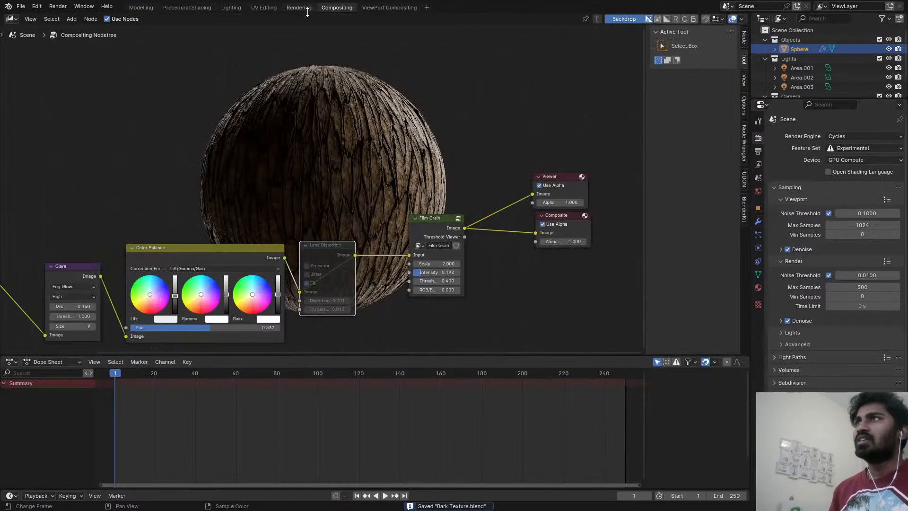
# Open the Rendering workspace and render the bark sphere with the current displacement blending.
pyautogui.click(303, 8)
pyautogui.scroll(-2, 384, 170)
pyautogui.scroll(2, 384, 170)
pyautogui.scroll(-1, 384, 170)
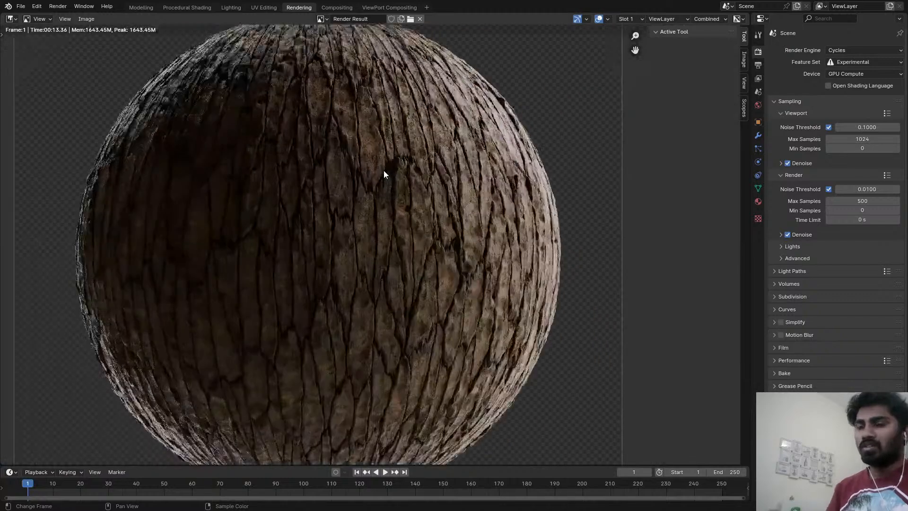
pyautogui.press('F12')
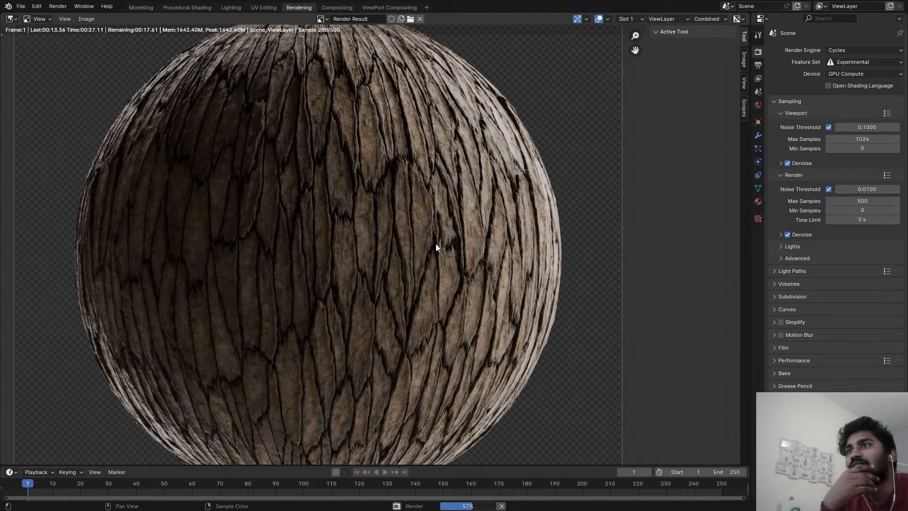
# Examine the cracks and surface detail of the bark sphere in the render, both close up and as a whole.
pyautogui.scroll(3, 492, 229)
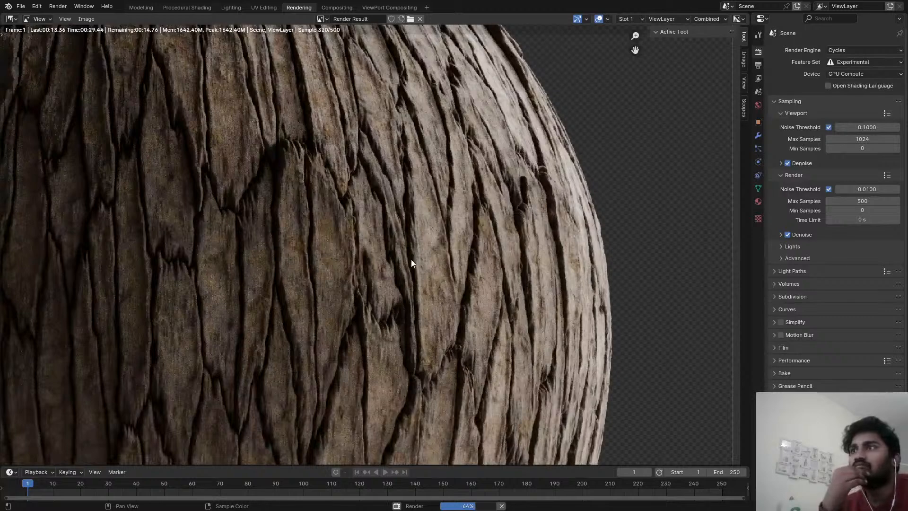
pyautogui.scroll(1, 321, 255)
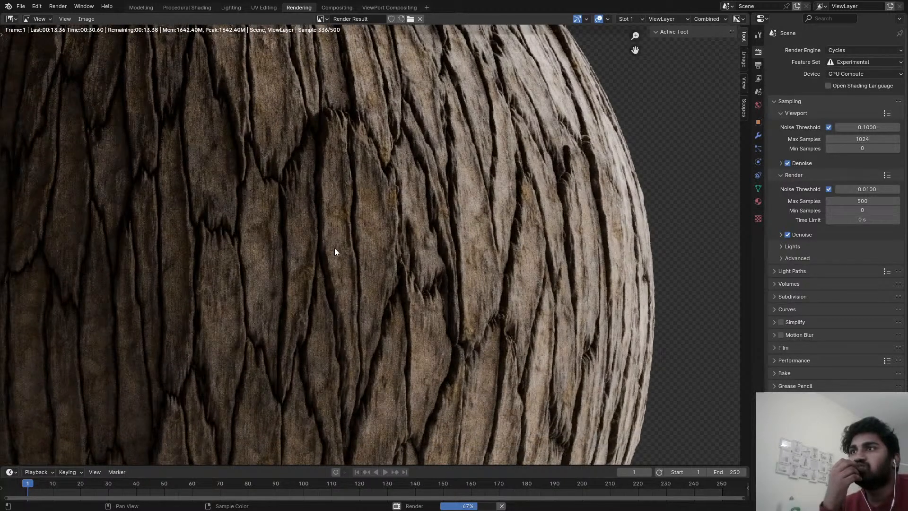
pyautogui.scroll(-2, 347, 251)
pyautogui.scroll(2, 347, 251)
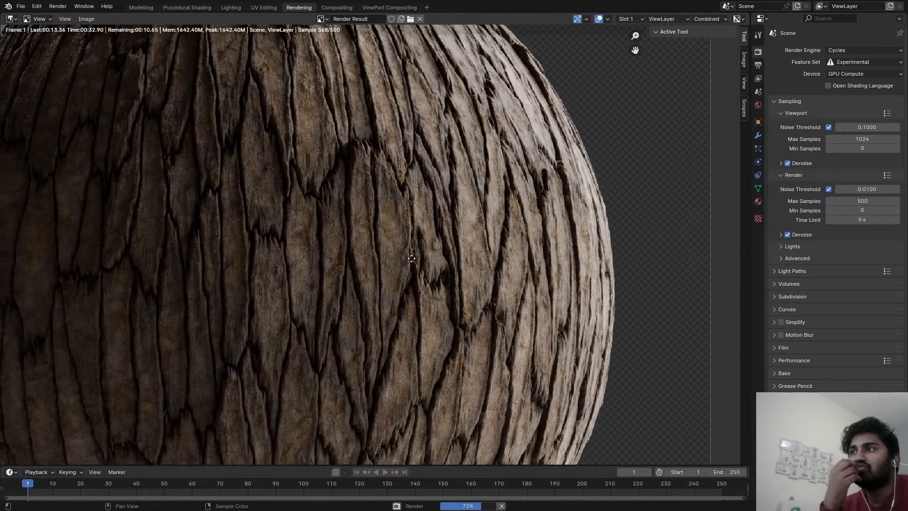
pyautogui.scroll(-2, 420, 258)
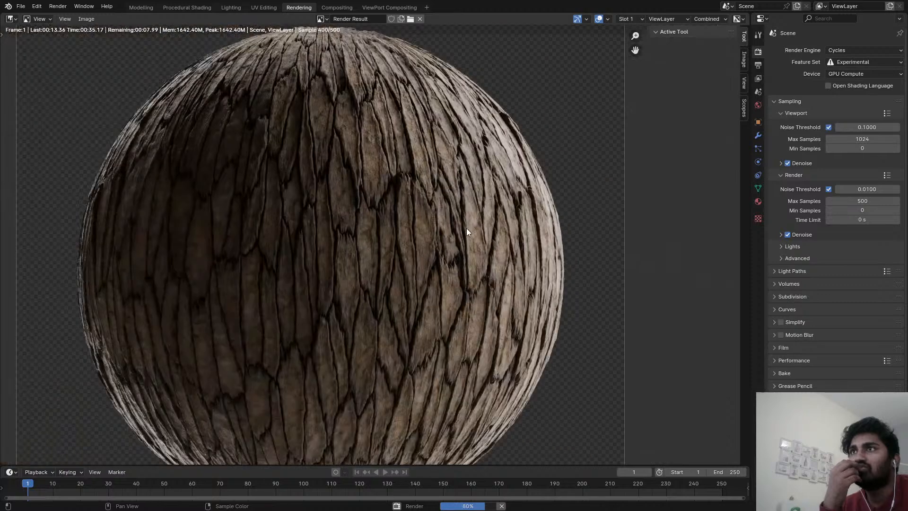
pyautogui.moveTo(466, 228); pyautogui.dragTo(471, 263, button='middle')
pyautogui.scroll(1, 447, 222)
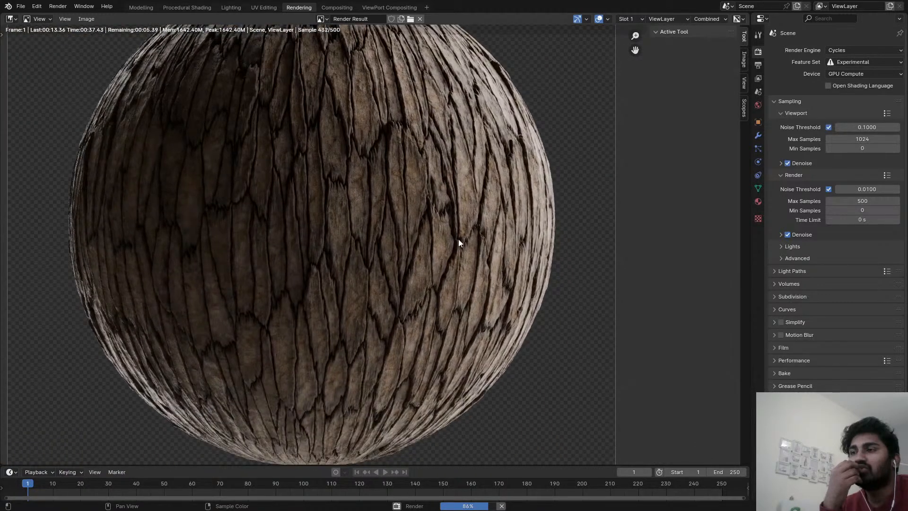
pyautogui.scroll(2, 458, 239)
pyautogui.scroll(-3, 456, 268)
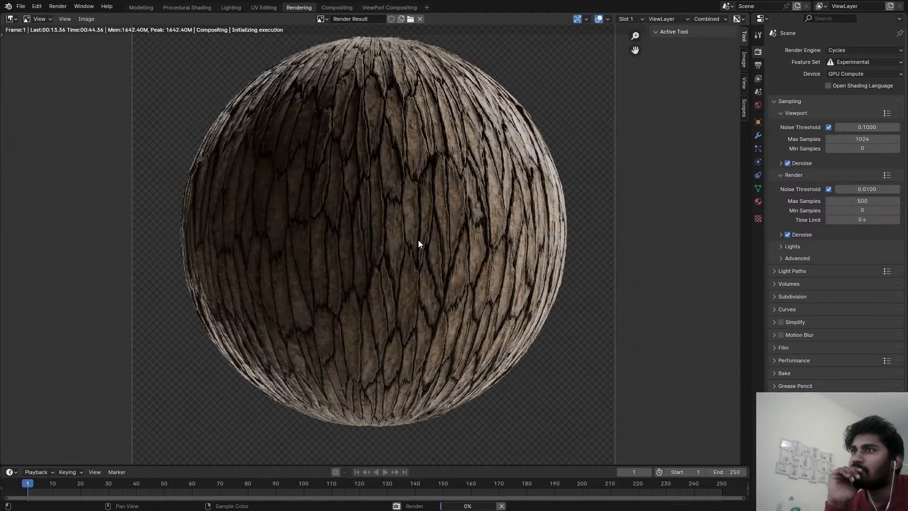
pyautogui.scroll(5, 418, 239)
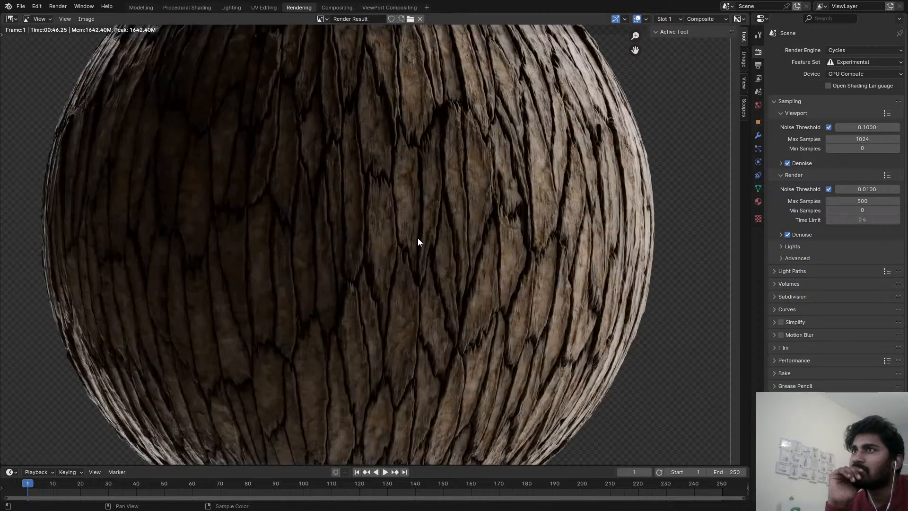
pyautogui.scroll(-5, 434, 226)
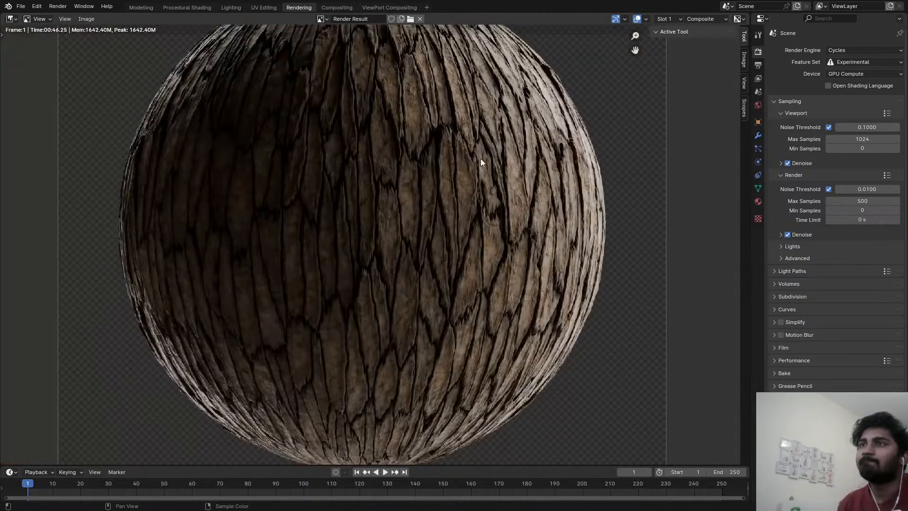
# In the Procedural Shading workspace, set the displacement chain's first Add color mix node to Subtract and save the file.
pyautogui.click(173, 7)
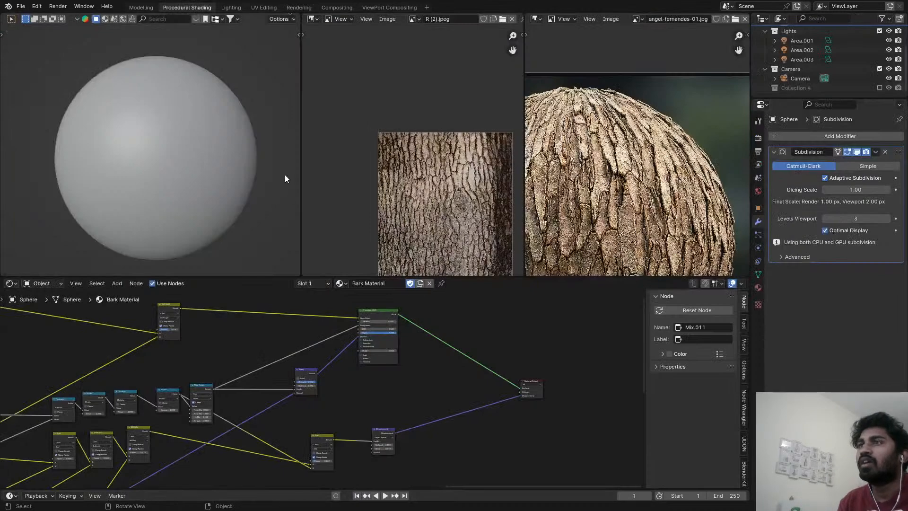
pyautogui.moveTo(331, 386); pyautogui.dragTo(629, 352, button='middle')
pyautogui.scroll(1, 402, 420)
pyautogui.scroll(2, 401, 416)
pyautogui.click(353, 402)
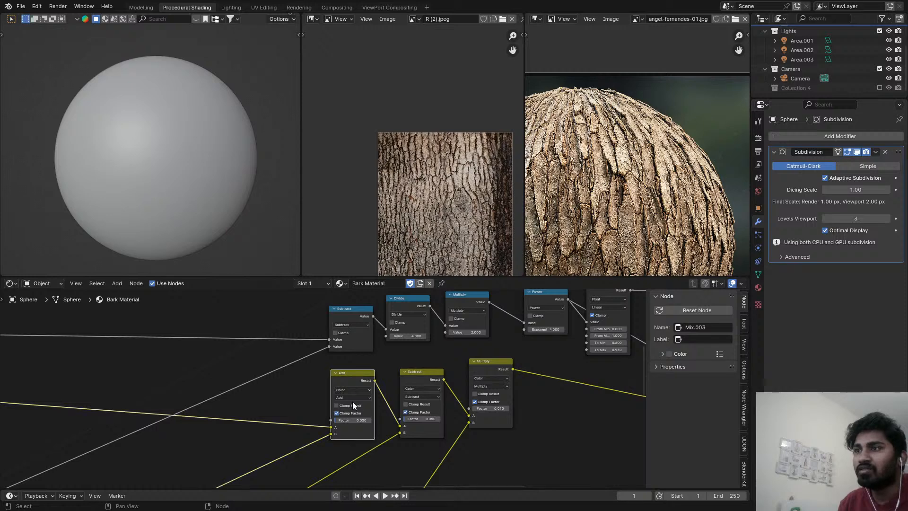
pyautogui.click(353, 398)
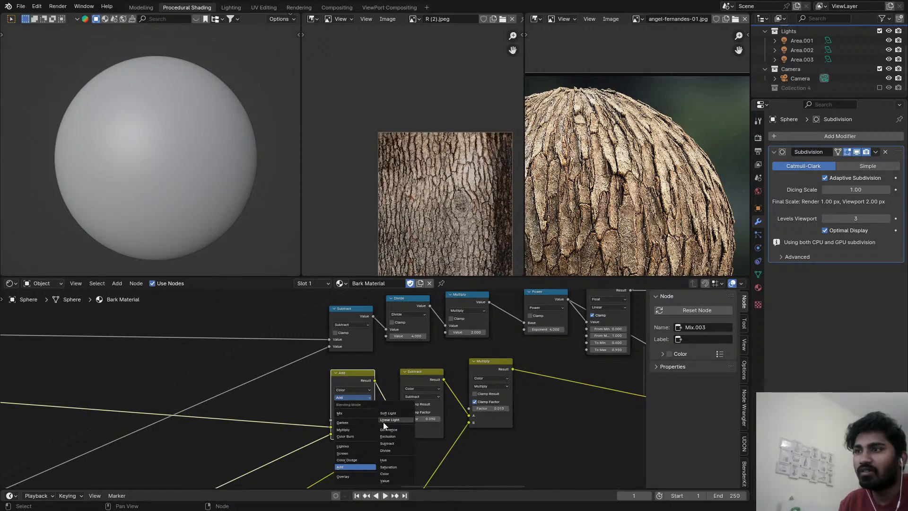
pyautogui.click(387, 444)
pyautogui.scroll(6, 344, 431)
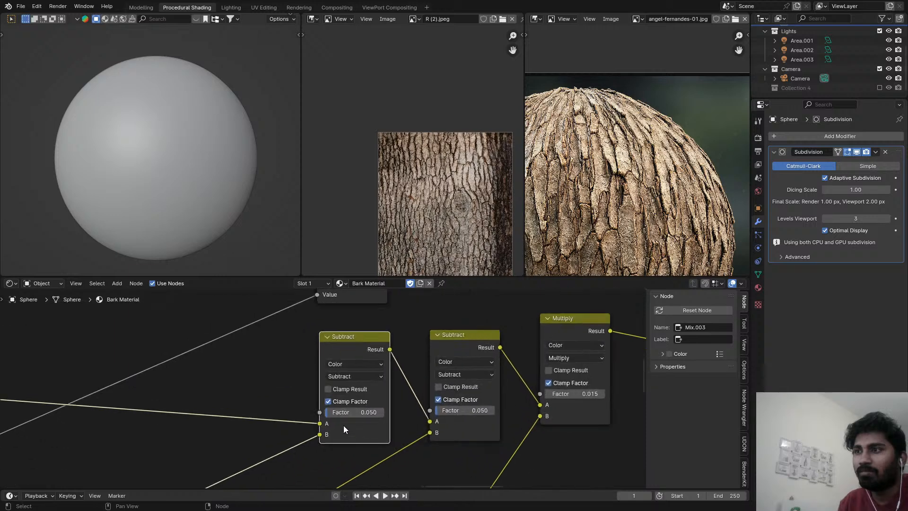
pyautogui.moveTo(476, 408); pyautogui.dragTo(383, 405, button='middle')
pyautogui.scroll(-2, 383, 405)
pyautogui.hotkey('ctrl', 's')
# Preview the bark sphere in rendered shading through the camera, save the file and look over the render settings.
pyautogui.press('z')
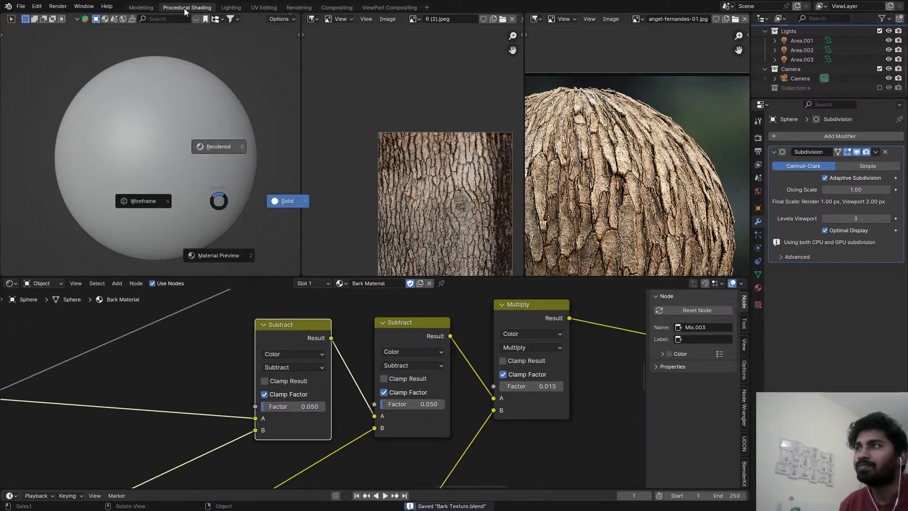
pyautogui.click(215, 144)
pyautogui.scroll(-3, 429, 355)
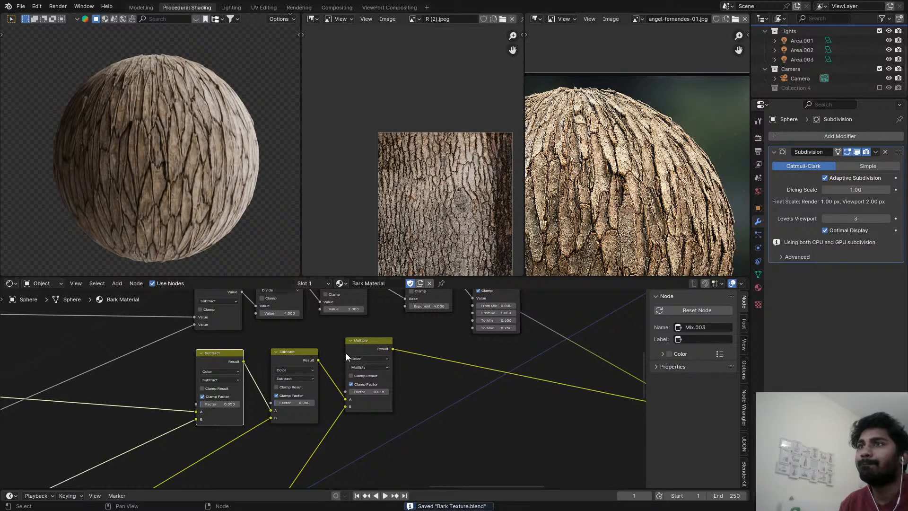
pyautogui.scroll(-1, 434, 364)
pyautogui.scroll(-3, 425, 366)
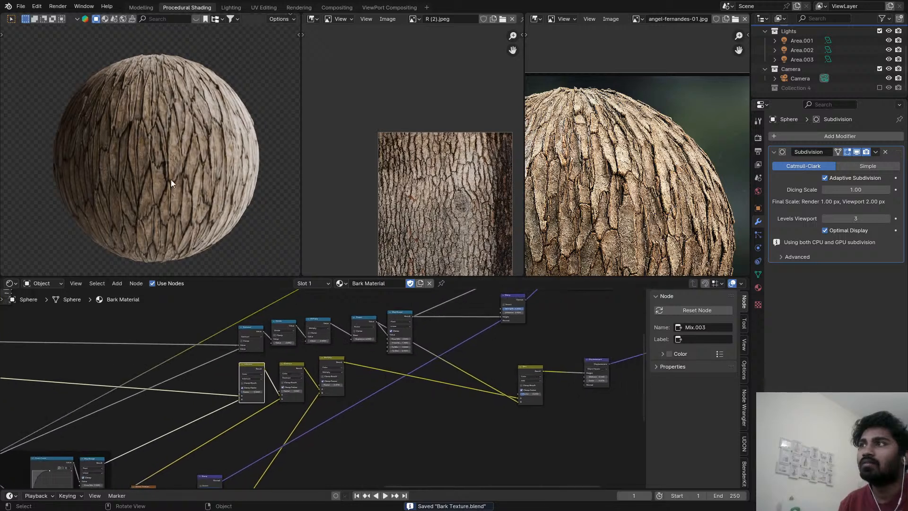
pyautogui.press('KP_0')
pyautogui.hotkey('ctrl', 's')
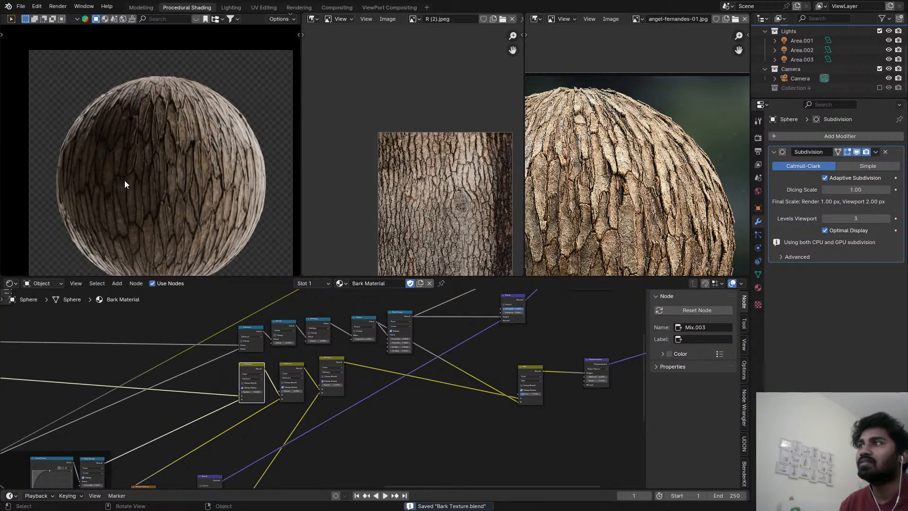
pyautogui.scroll(-3, 124, 180)
pyautogui.click(758, 137)
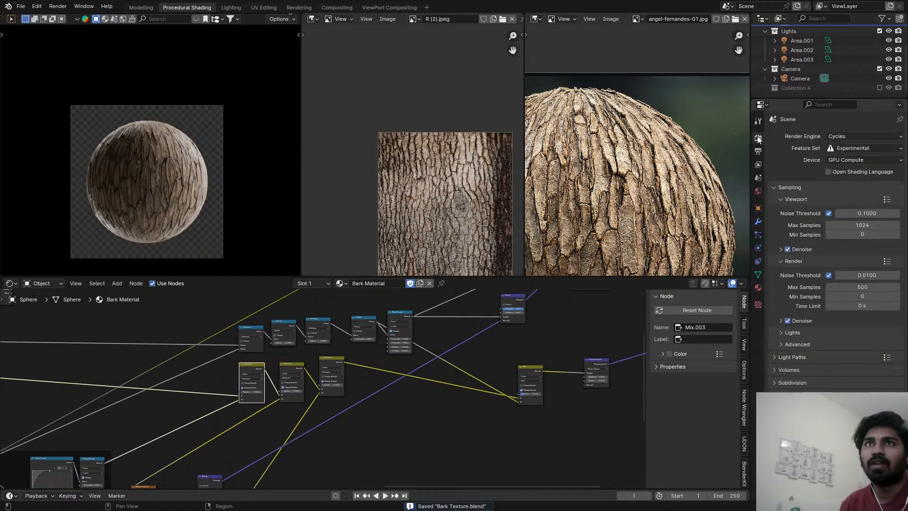
pyautogui.scroll(-5, 833, 251)
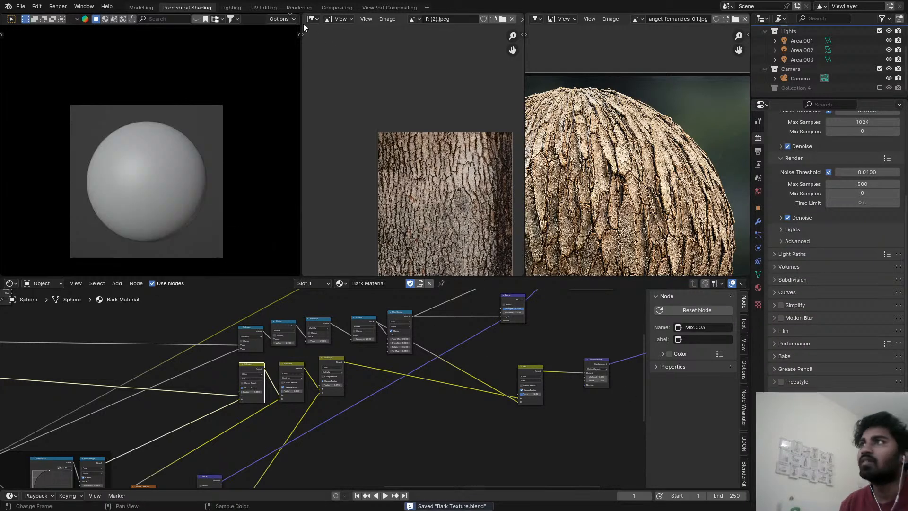
# Open the Lighting workspace and enable Collection 4 in the view layer.
pyautogui.click(239, 6)
pyautogui.press('z')
pyautogui.press('Escape')
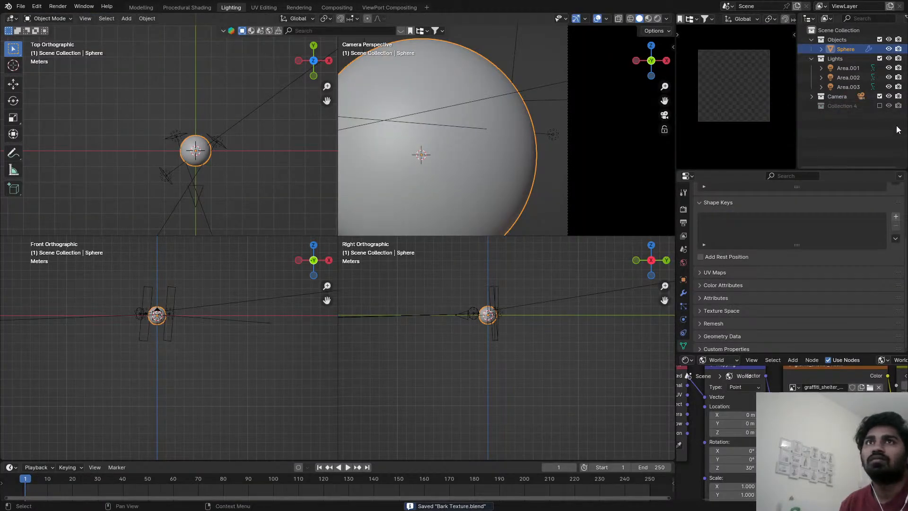
pyautogui.click(879, 106)
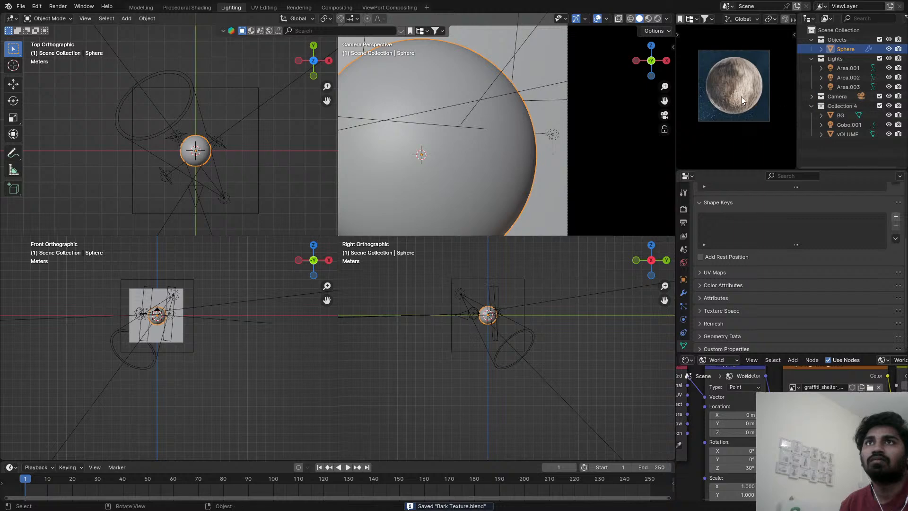
# Return to the Rendering workspace and render the bark sphere with Collection 4 enabled.
pyautogui.click(336, 7)
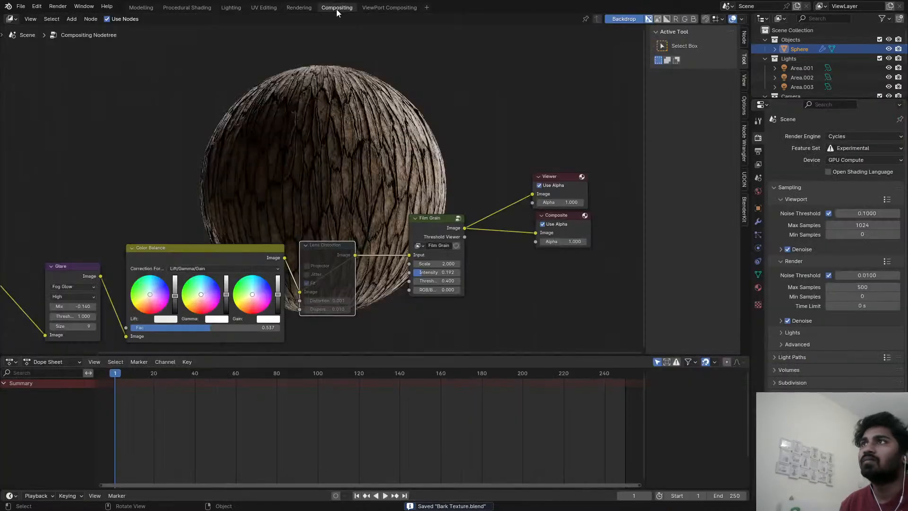
pyautogui.click(304, 7)
pyautogui.scroll(-4, 340, 200)
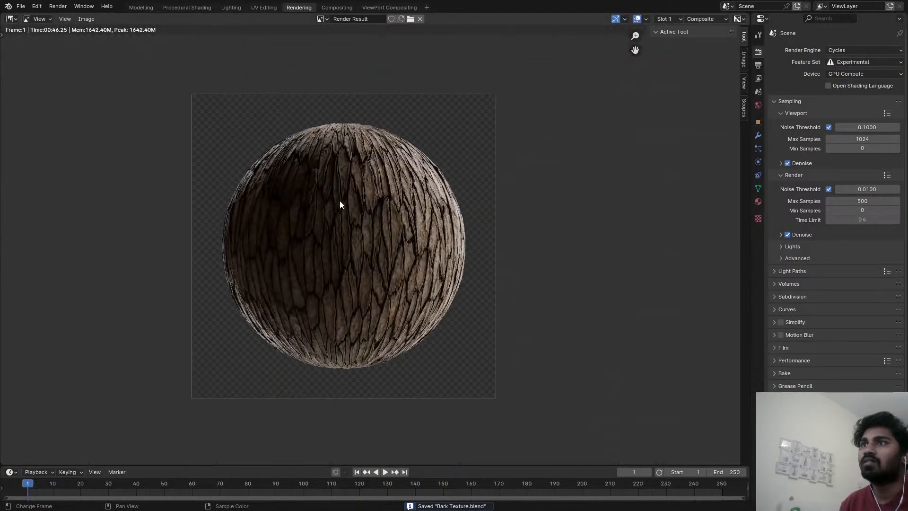
pyautogui.scroll(3, 340, 200)
pyautogui.scroll(-3, 342, 194)
pyautogui.press('F12')
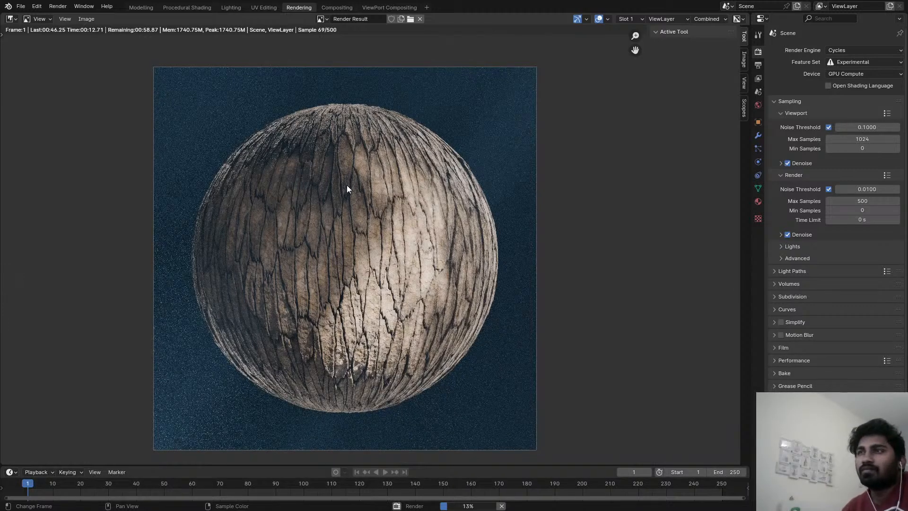
# In the Lighting workspace, add an area light and move it up about 1.8 m along the global Z axis.
pyautogui.click(177, 8)
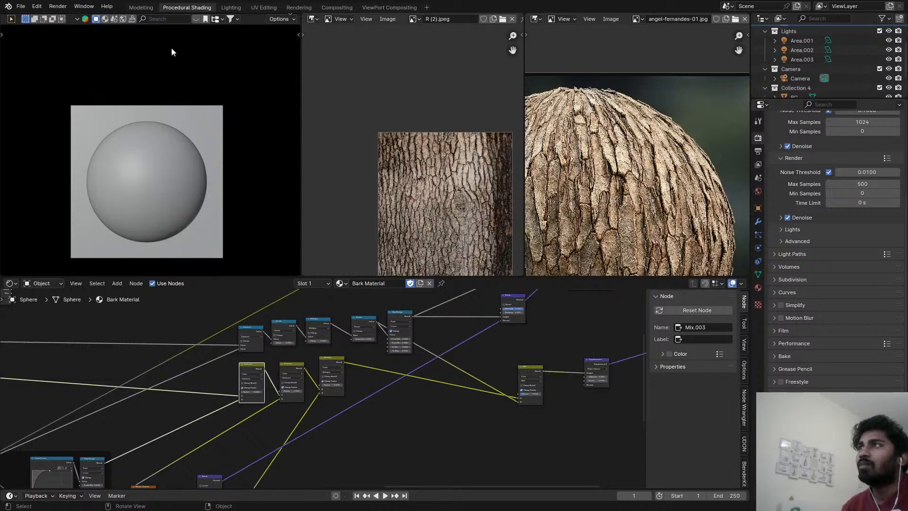
pyautogui.click(231, 8)
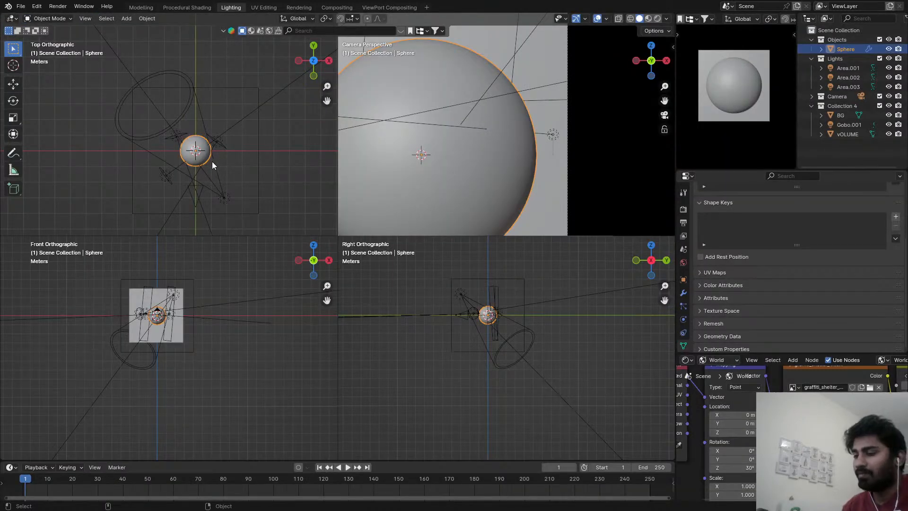
pyautogui.hotkey('shift', 'a')
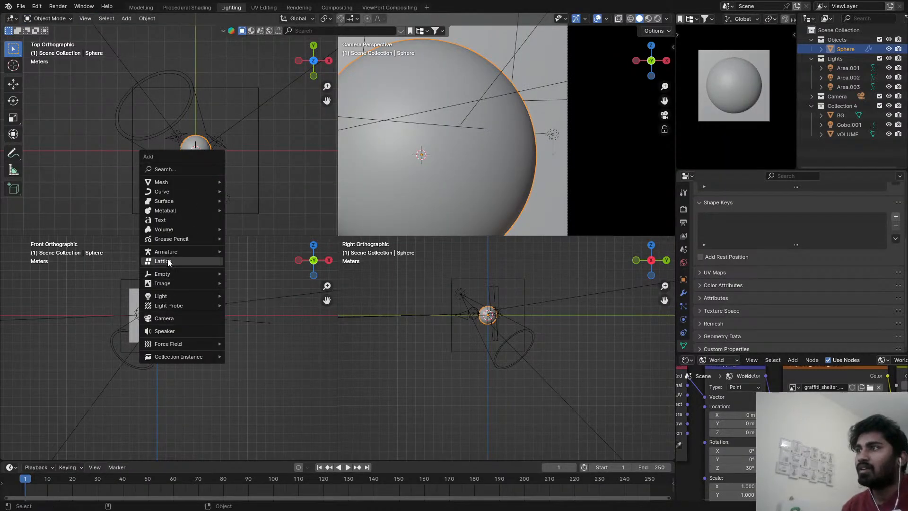
pyautogui.moveTo(177, 294)
pyautogui.click(252, 325)
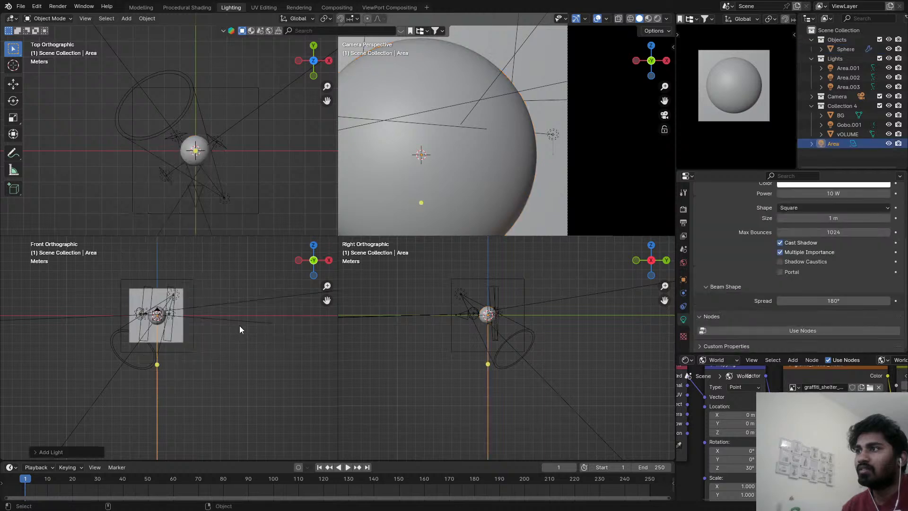
pyautogui.press('g')
pyautogui.press('z')
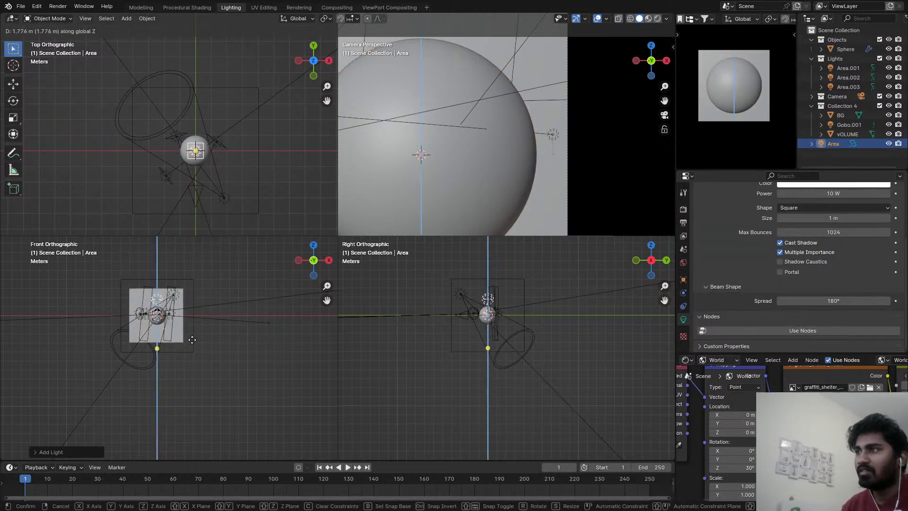
pyautogui.click(193, 340)
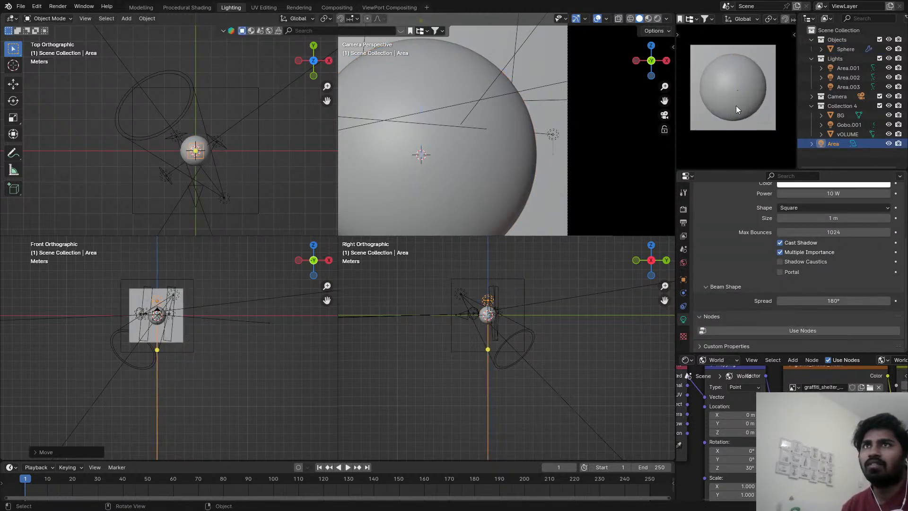
# Set the new area light's power to 200 W and check its effect on the bark in the camera preview.
pyautogui.moveTo(833, 194); pyautogui.dragTo(854, 193)
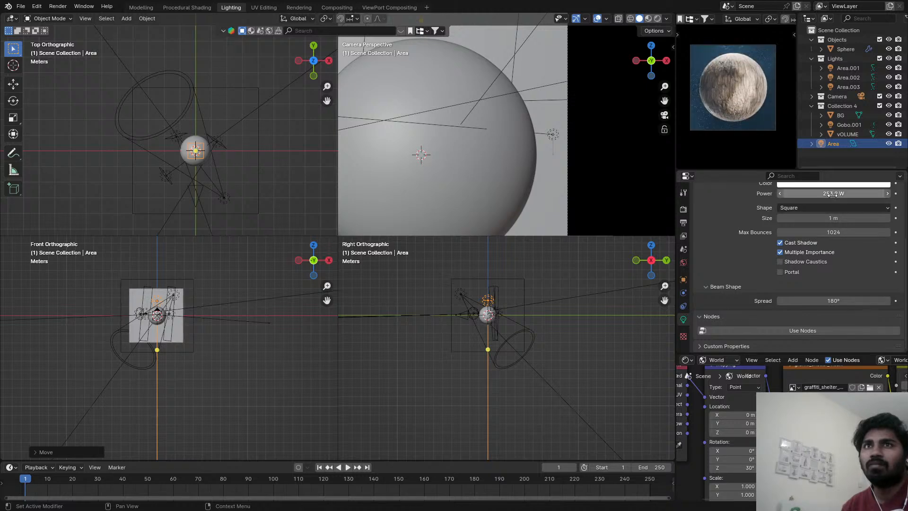
pyautogui.click(833, 193)
pyautogui.write('2')
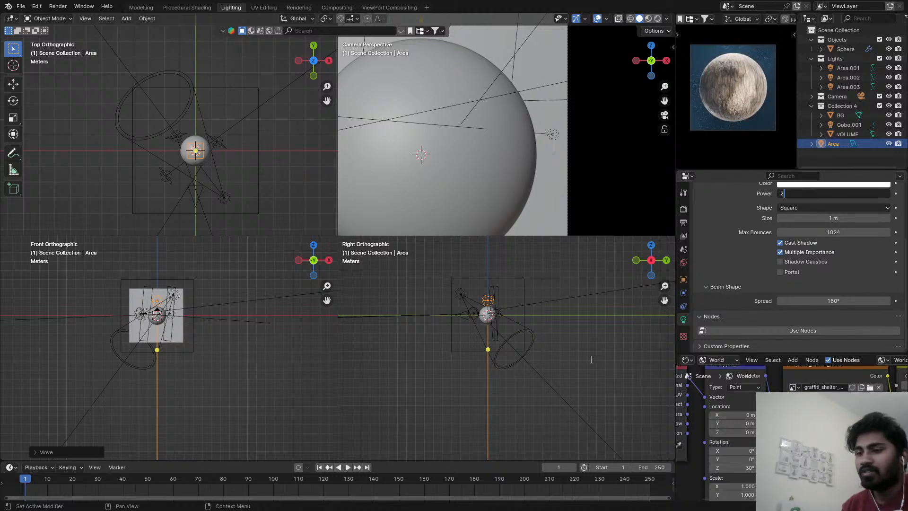
pyautogui.write('00')
pyautogui.press('Return')
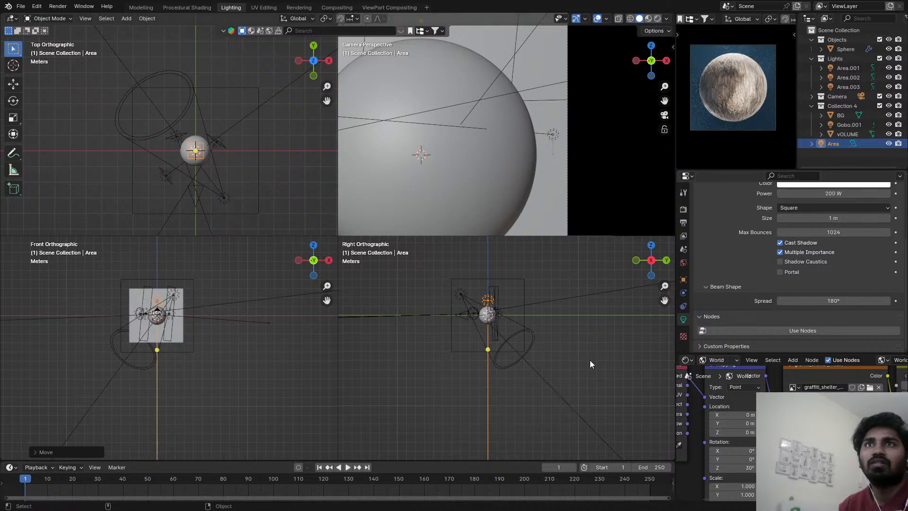
pyautogui.scroll(3, 705, 78)
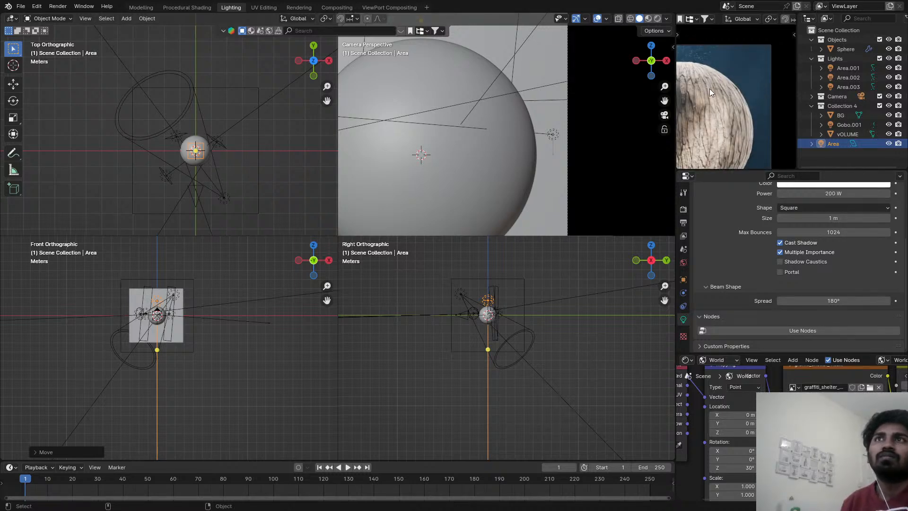
# Save the file and switch the small camera preview to Solid shading.
pyautogui.hotkey('ctrl', 's')
pyautogui.scroll(-4, 445, 132)
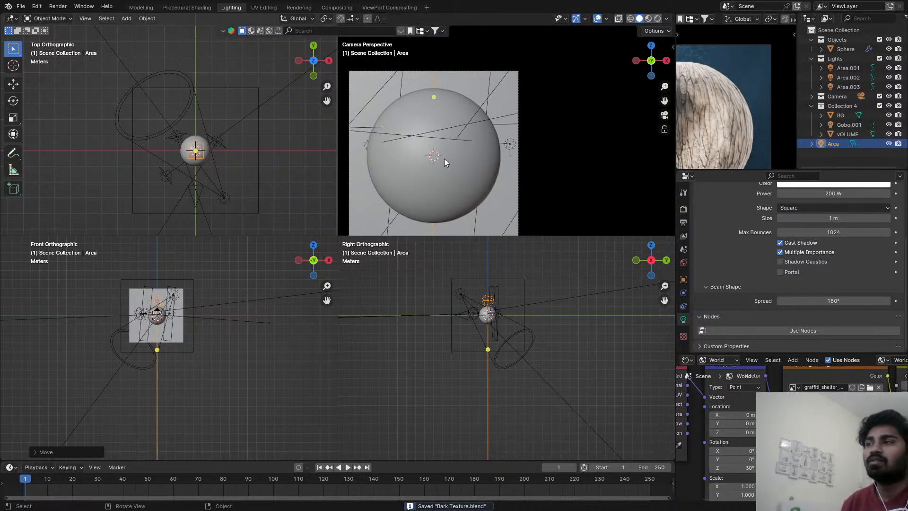
pyautogui.scroll(-3, 758, 84)
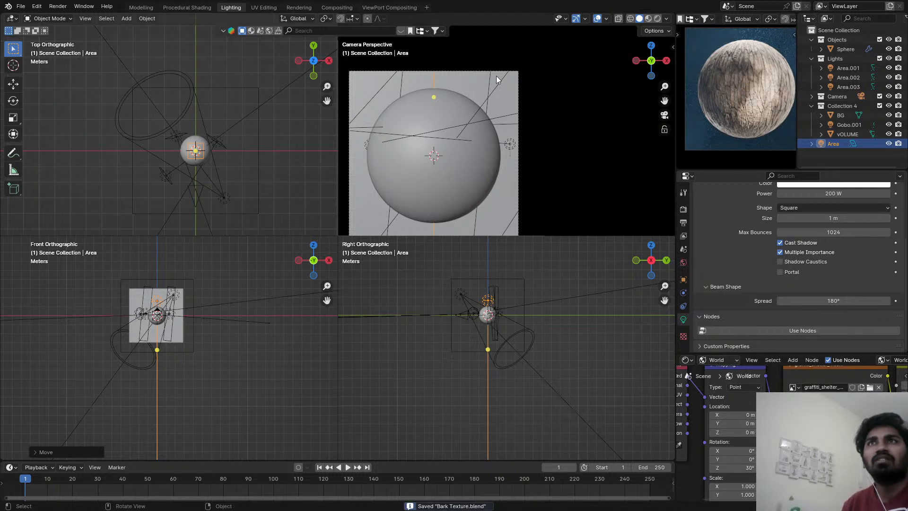
pyautogui.press('z')
pyautogui.press('z')
pyautogui.click(760, 97)
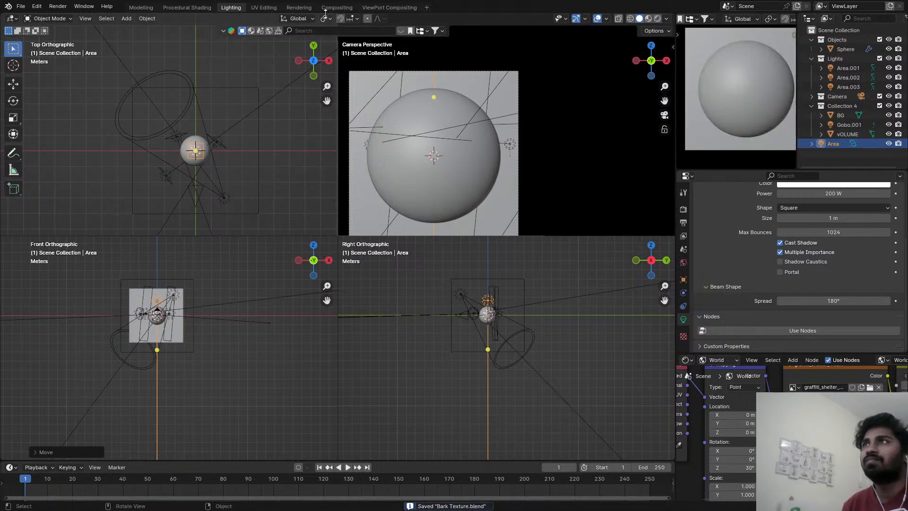
# Open the Rendering workspace and start a test render of the bark sphere with the new area light.
pyautogui.click(303, 8)
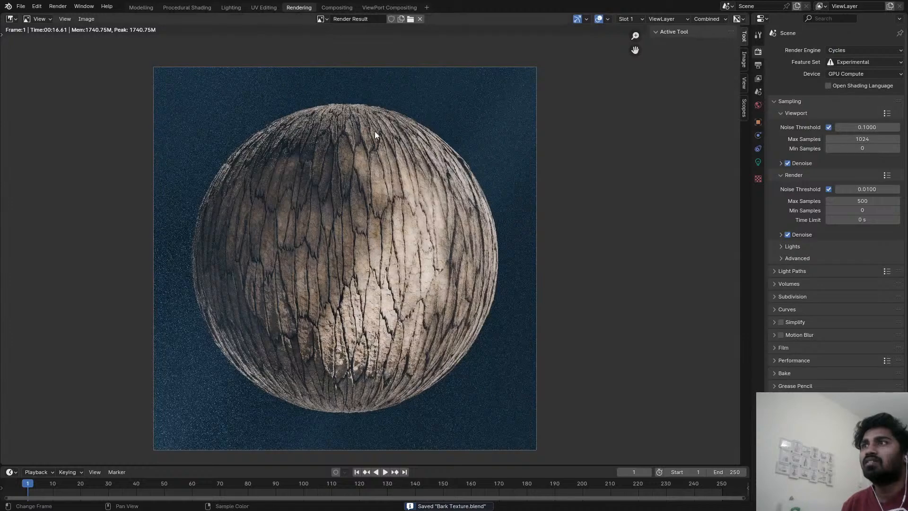
pyautogui.scroll(3, 377, 140)
pyautogui.press('F12')
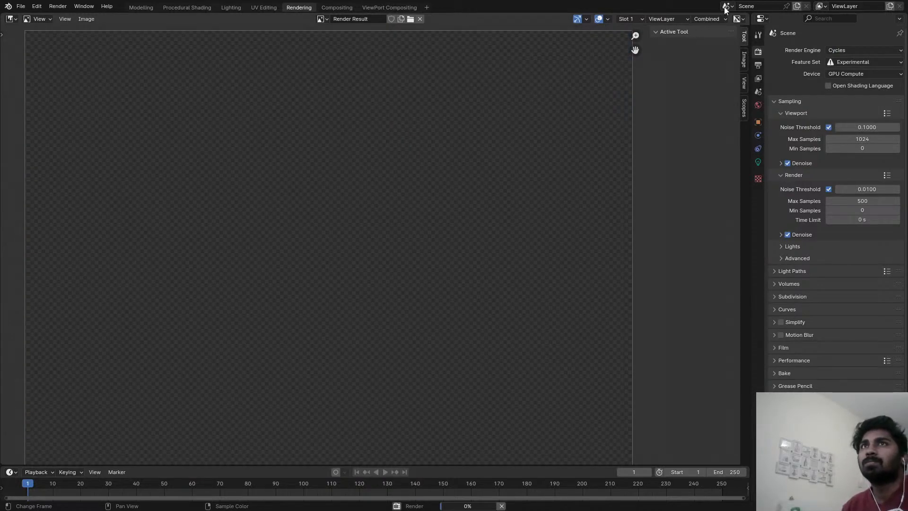
pyautogui.scroll(-2, 504, 149)
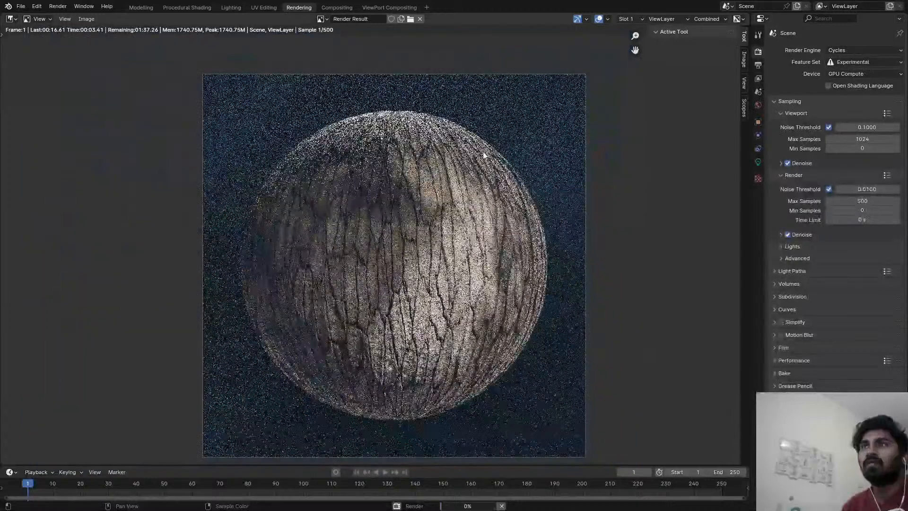
pyautogui.moveTo(470, 170); pyautogui.dragTo(474, 144, button='middle')
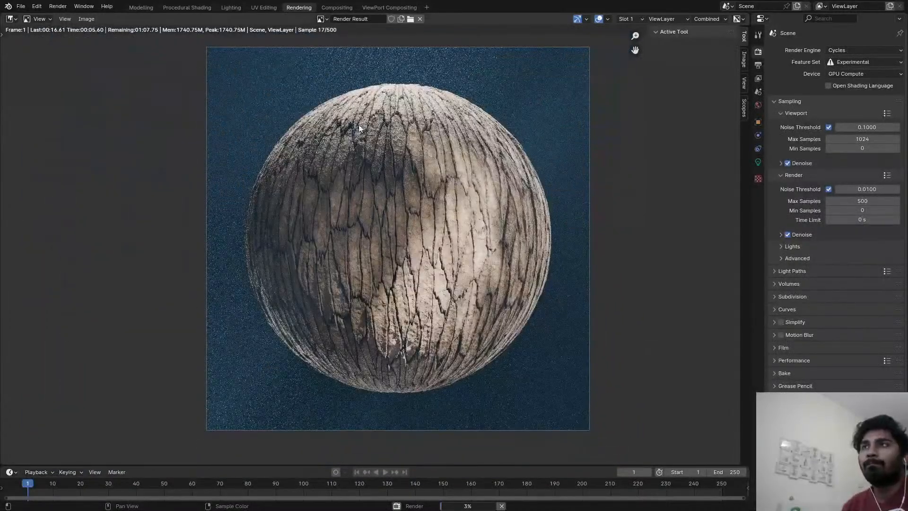
# Examine the bark cracks, top surface and lighting in the running render, and cancel it.
pyautogui.scroll(2, 359, 127)
pyautogui.scroll(1, 435, 137)
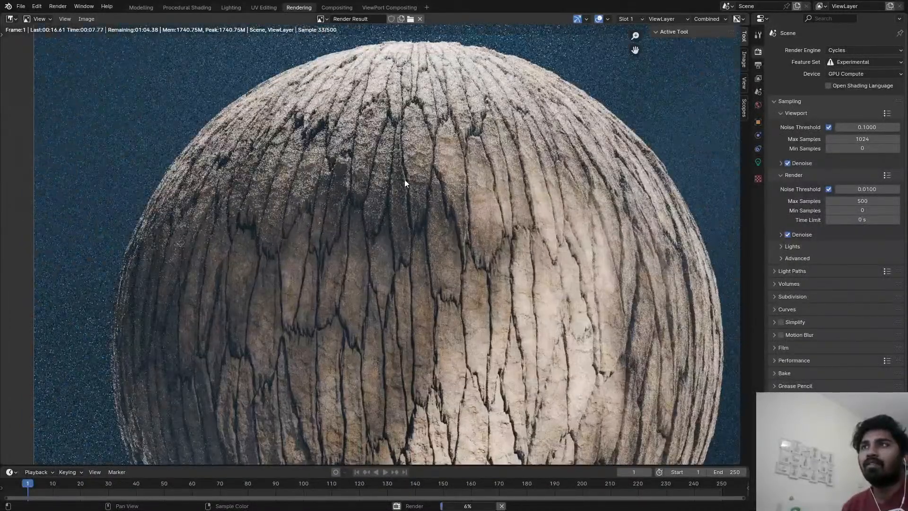
pyautogui.scroll(3, 417, 135)
pyautogui.scroll(-5, 444, 173)
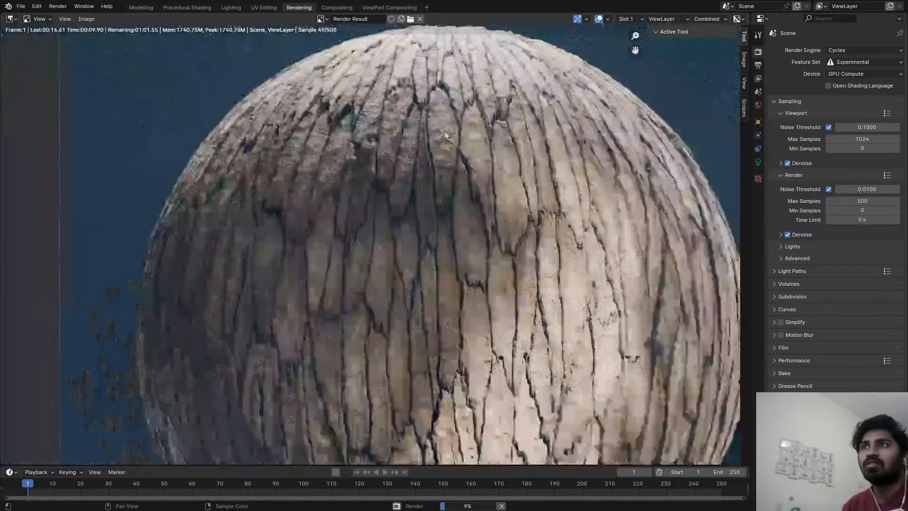
pyautogui.scroll(4, 393, 260)
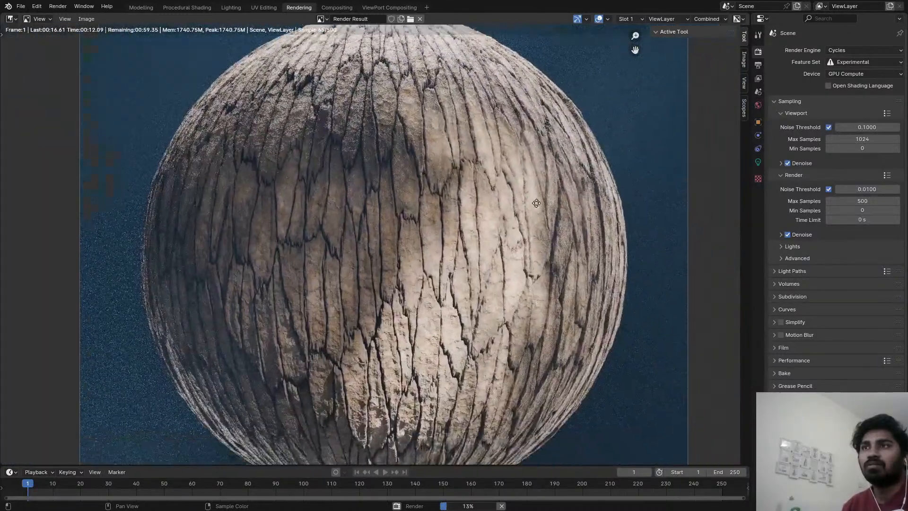
pyautogui.scroll(-4, 328, 216)
pyautogui.scroll(4, 361, 201)
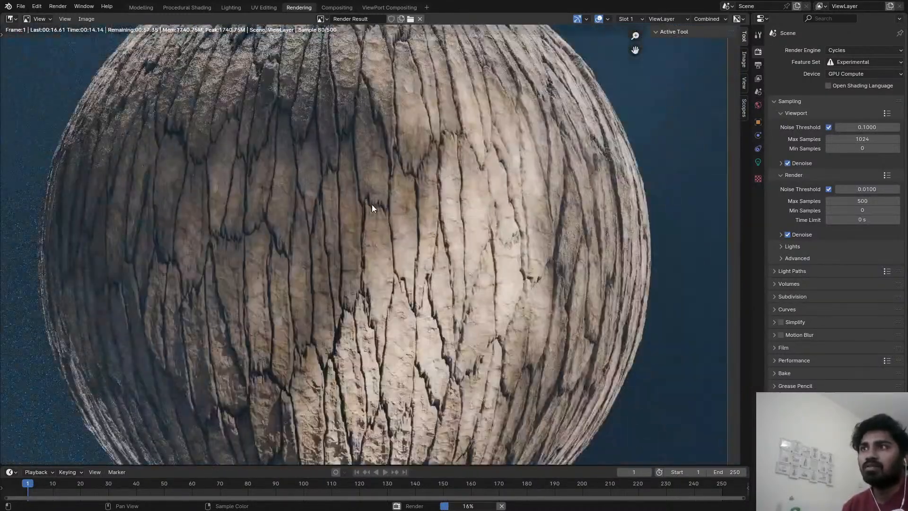
pyautogui.scroll(-5, 314, 84)
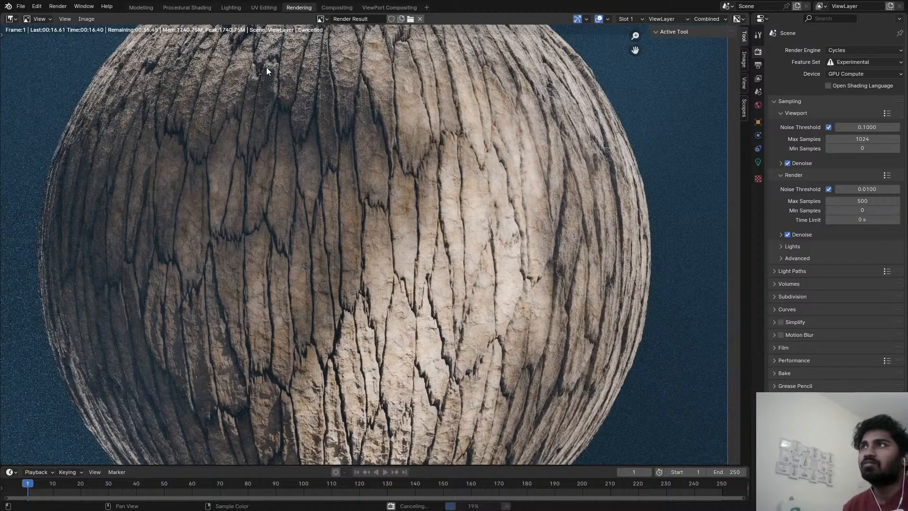
pyautogui.scroll(2, 246, 57)
# Open the Procedural Shading workspace, select the sphere and switch its camera view to Rendered shading.
pyautogui.click(188, 7)
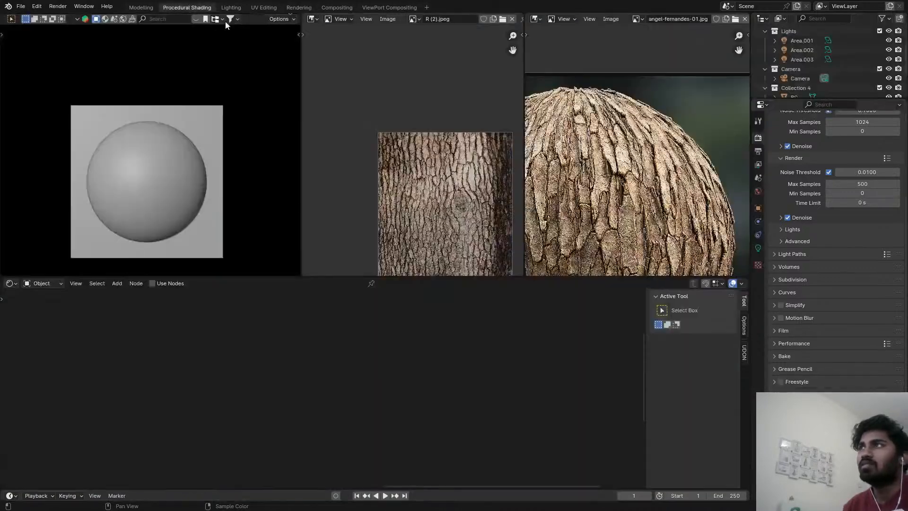
pyautogui.press('z')
pyautogui.click(145, 142)
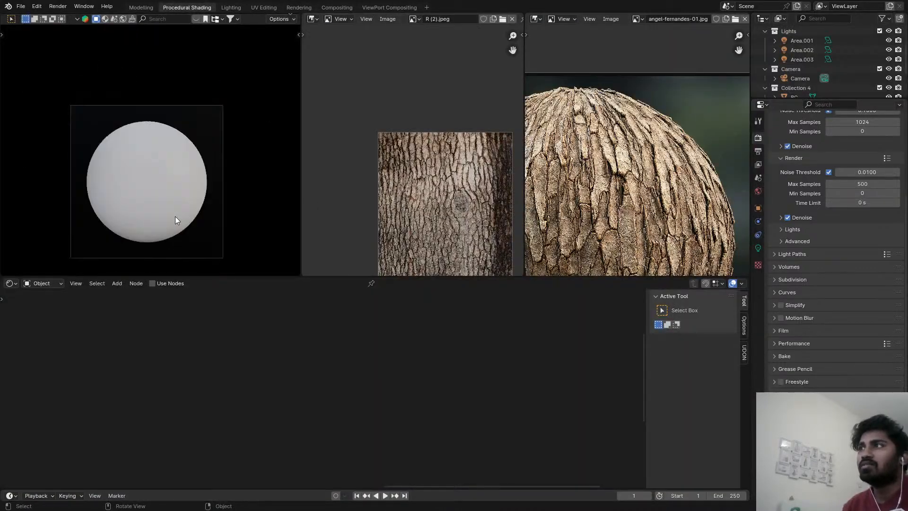
pyautogui.click(171, 205)
pyautogui.press('z')
pyautogui.click(167, 152)
# Connect the second Soft Light node's Result to the first Mix node's A input, delete the unused Soft Light node and save the file.
pyautogui.scroll(-2, 246, 331)
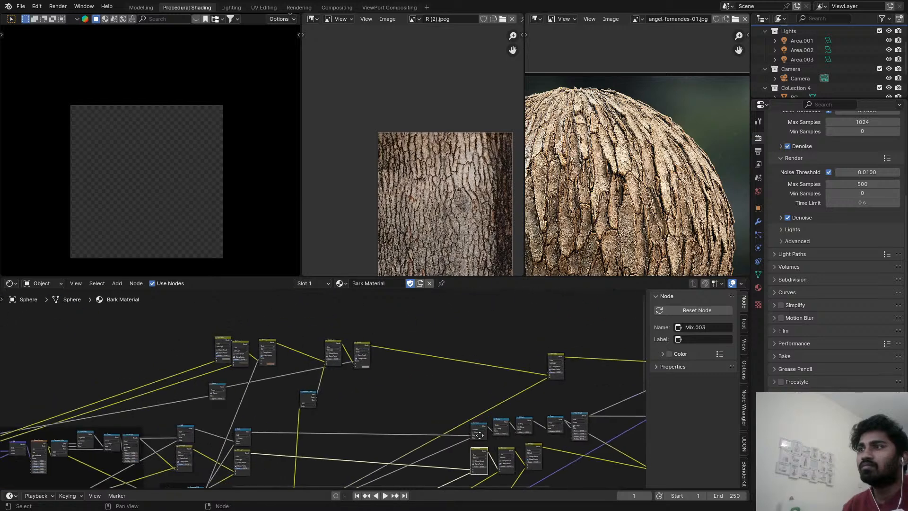
pyautogui.scroll(5, 220, 362)
pyautogui.moveTo(284, 318); pyautogui.dragTo(317, 363)
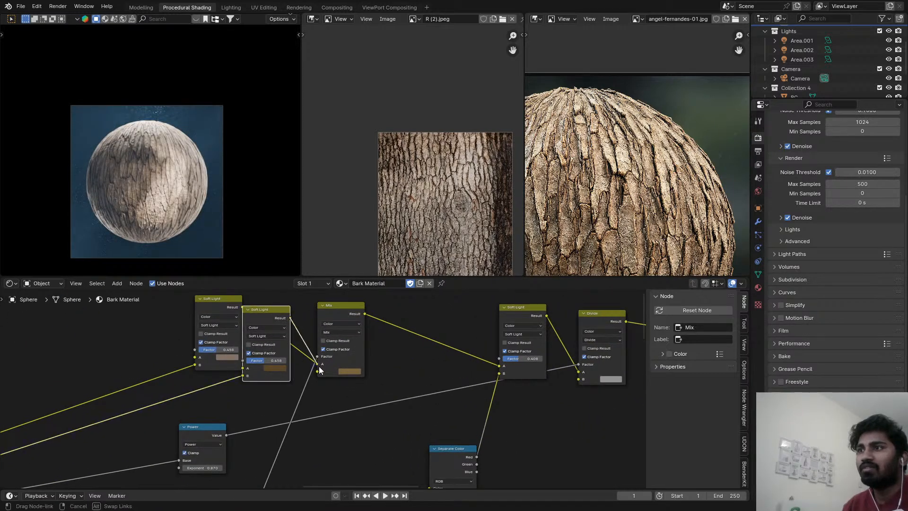
pyautogui.click(225, 302)
pyautogui.press('x')
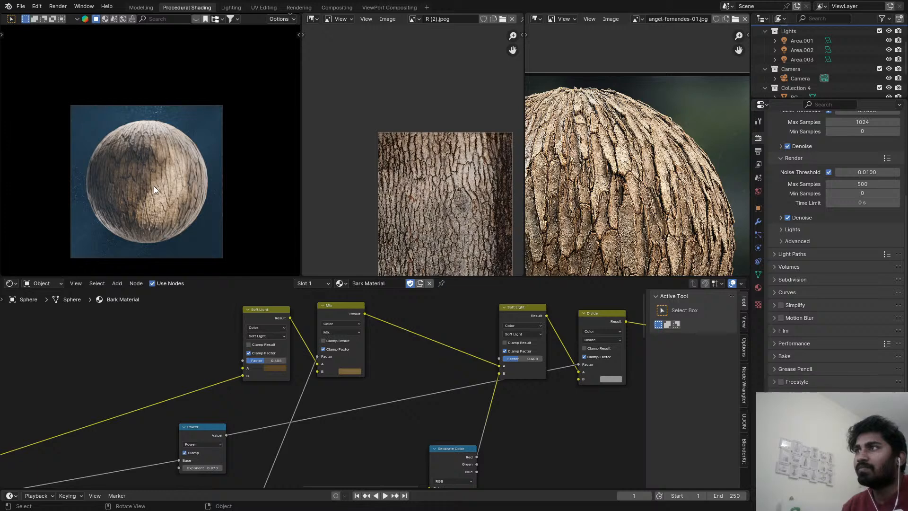
pyautogui.scroll(3, 166, 186)
pyautogui.hotkey('ctrl', 's')
pyautogui.scroll(-1, 198, 206)
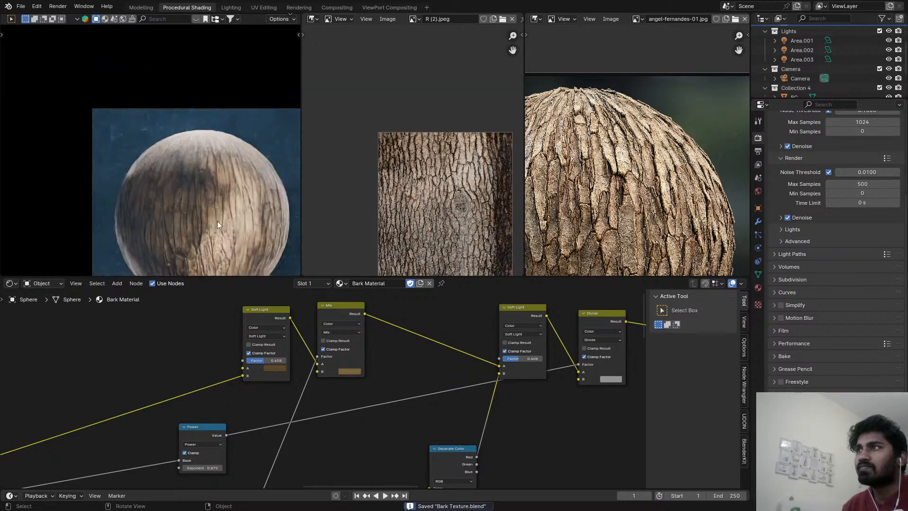
# Set the Distance to 0.01 on the Bump node whose Height is driven by the Map Range.
pyautogui.moveTo(359, 425); pyautogui.dragTo(369, 304, button='middle')
pyautogui.scroll(4, 398, 395)
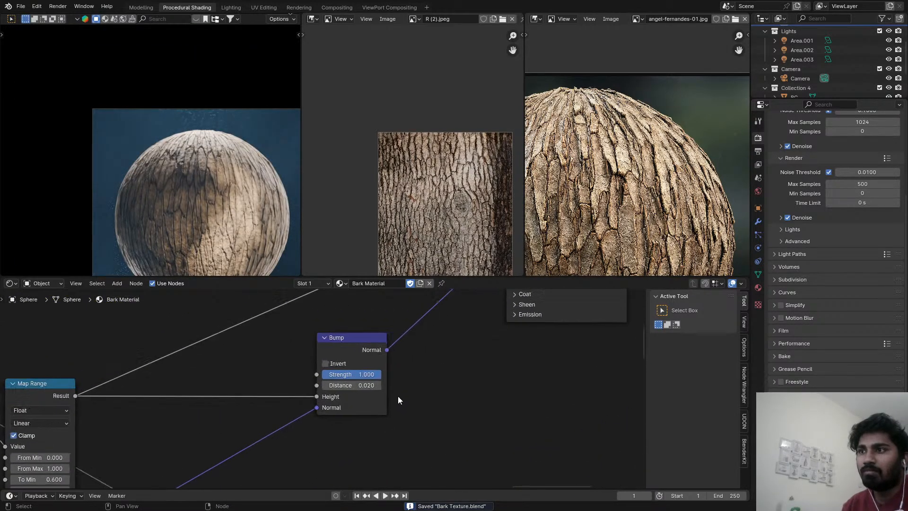
pyautogui.click(325, 383)
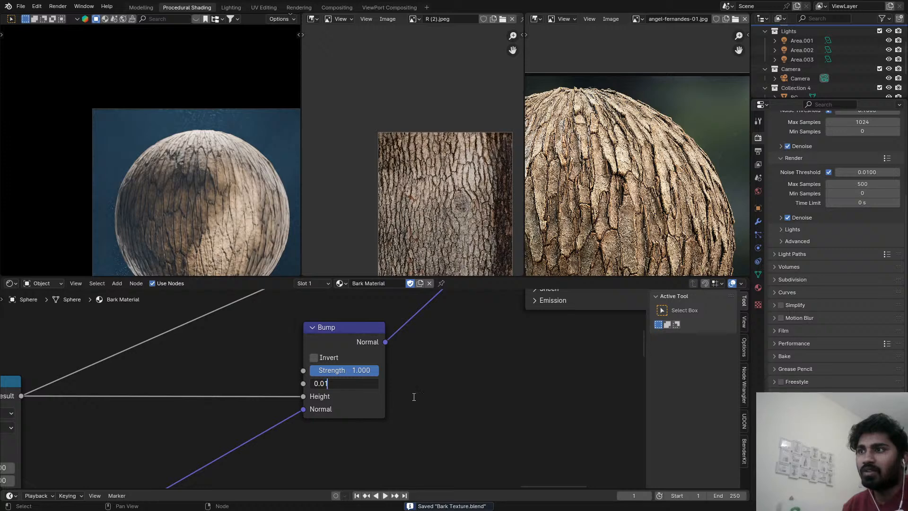
pyautogui.press('Return')
# Set the Scale to 500 on the Noise Texture feeding the other Bump node and save the file.
pyautogui.scroll(-6, 311, 442)
pyautogui.moveTo(511, 432); pyautogui.dragTo(38, 375, button='middle')
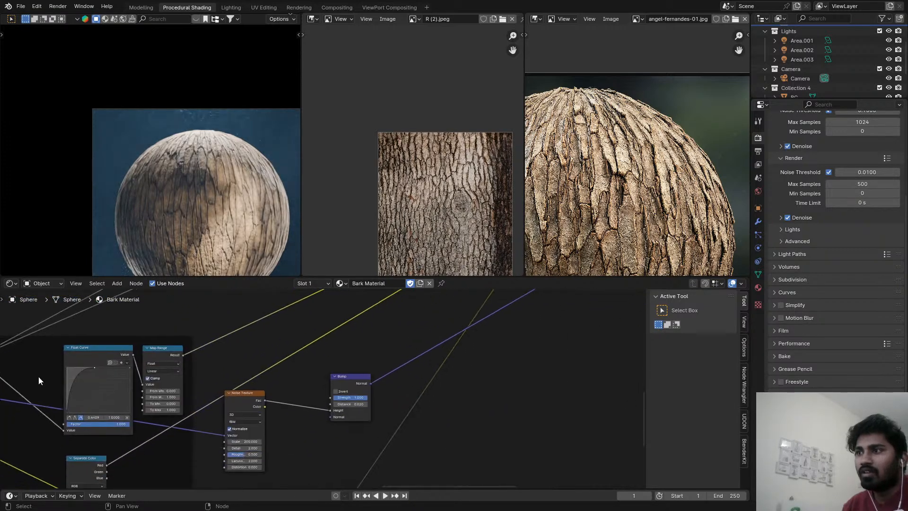
pyautogui.scroll(3, 322, 426)
pyautogui.doubleClick(320, 462)
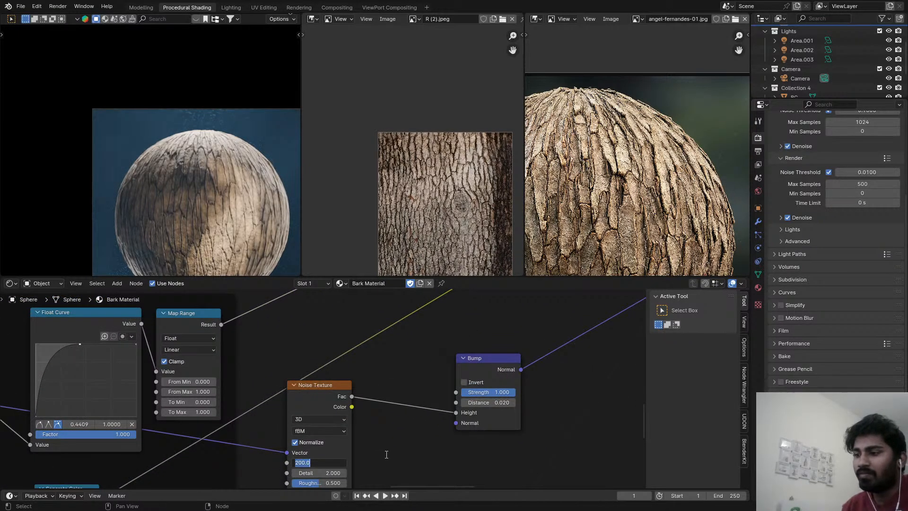
pyautogui.write('500')
pyautogui.press('Return')
pyautogui.hotkey('ctrl', 's')
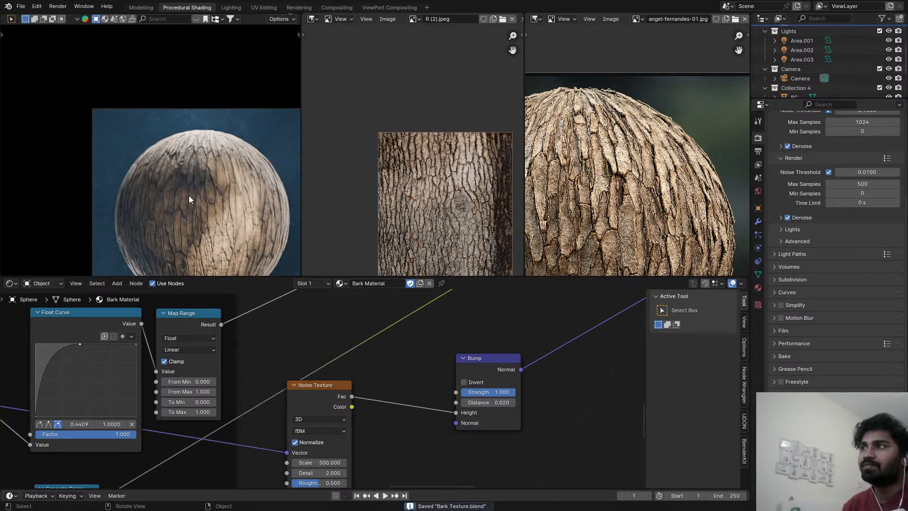
# Return to the Rendering workspace and render the bark sphere with the revised material.
pyautogui.click(389, 7)
pyautogui.click(337, 7)
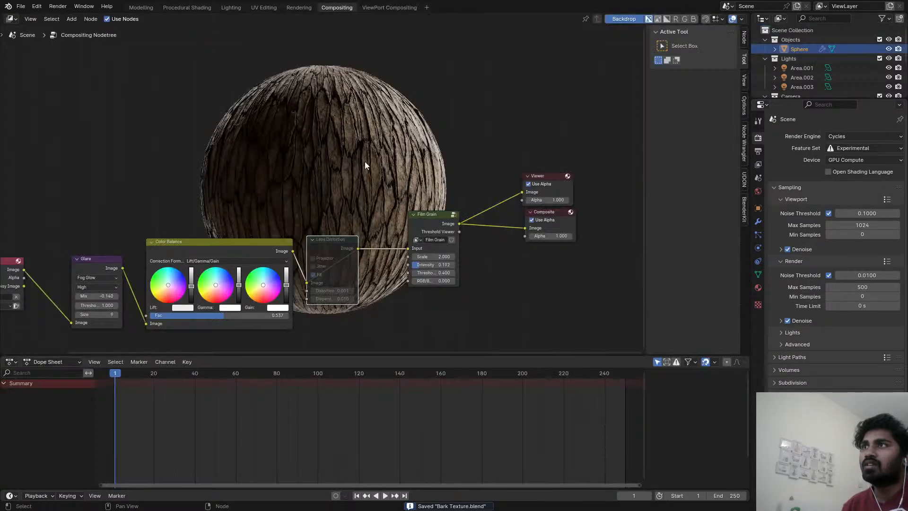
pyautogui.scroll(1, 365, 160)
pyautogui.click(283, 7)
pyautogui.scroll(-1, 355, 142)
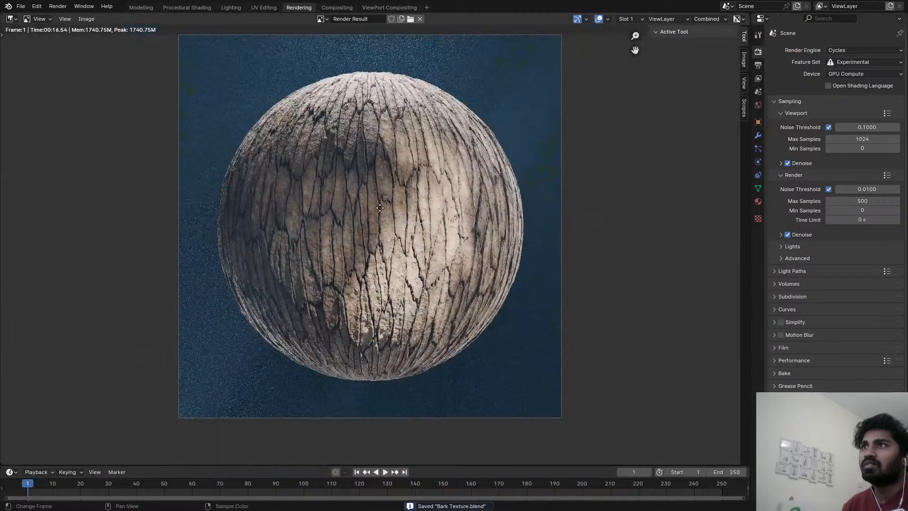
pyautogui.press('F12')
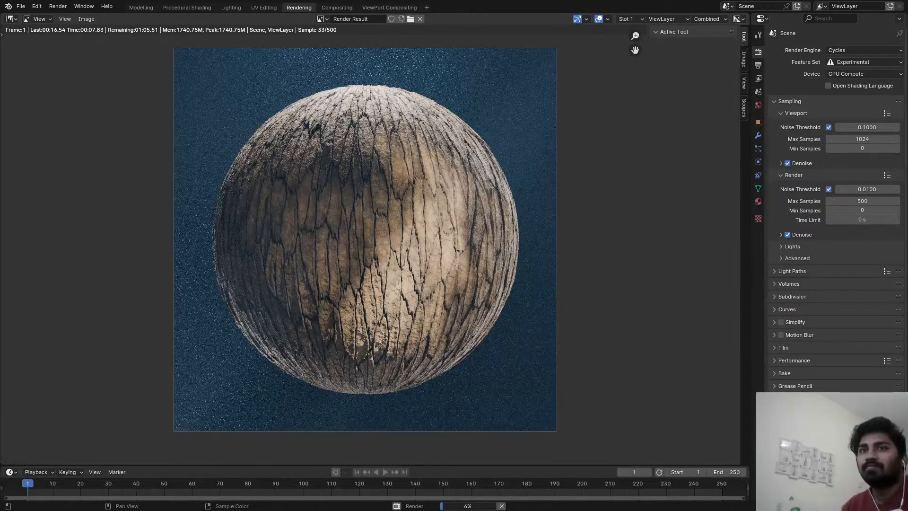
# Examine the bark's fine surface detail, color and lighting across the sphere while the render progresses.
pyautogui.scroll(4, 367, 256)
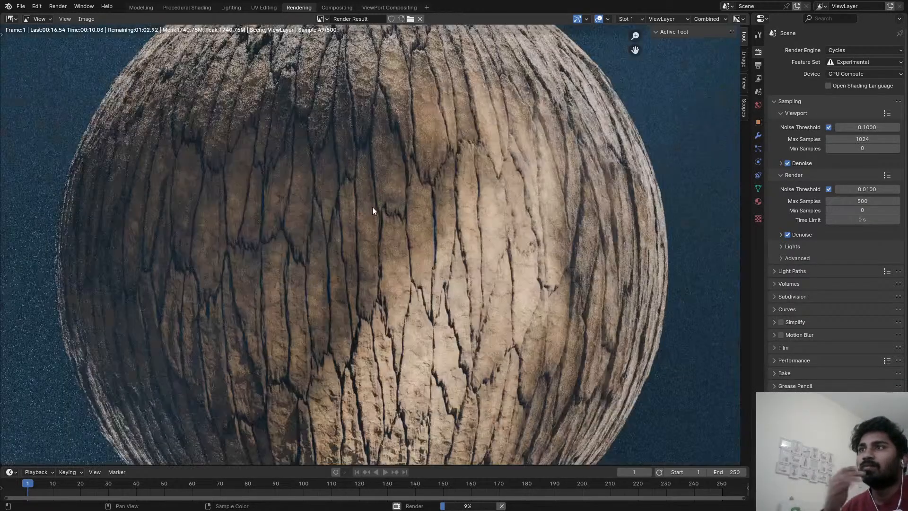
pyautogui.scroll(-3, 370, 183)
pyautogui.scroll(4, 473, 264)
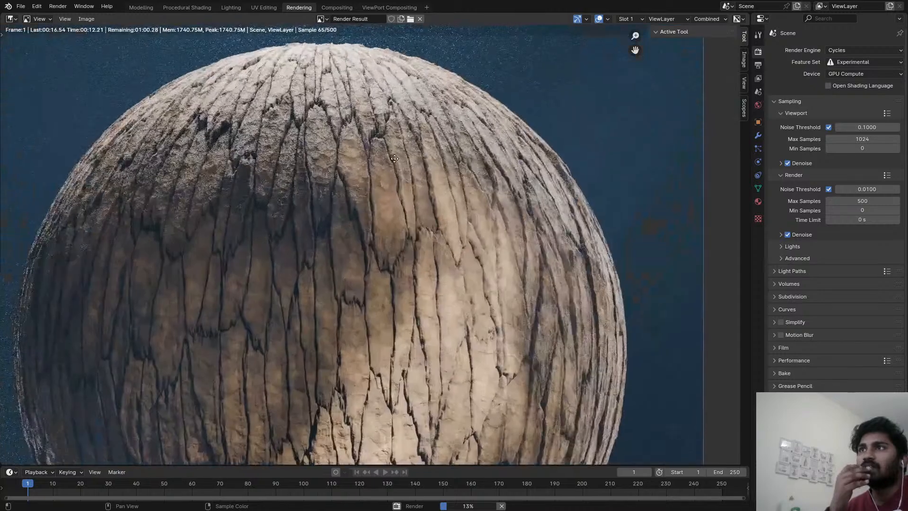
pyautogui.scroll(-4, 433, 271)
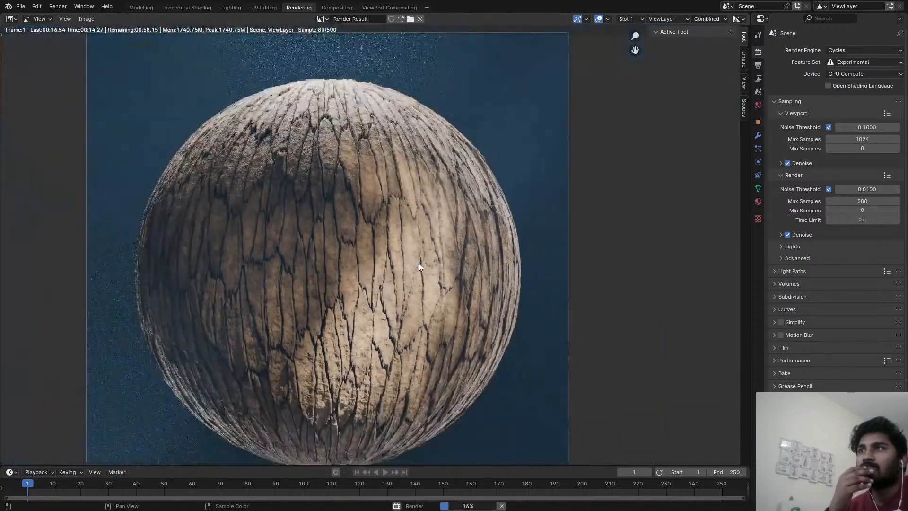
pyautogui.scroll(-1, 441, 223)
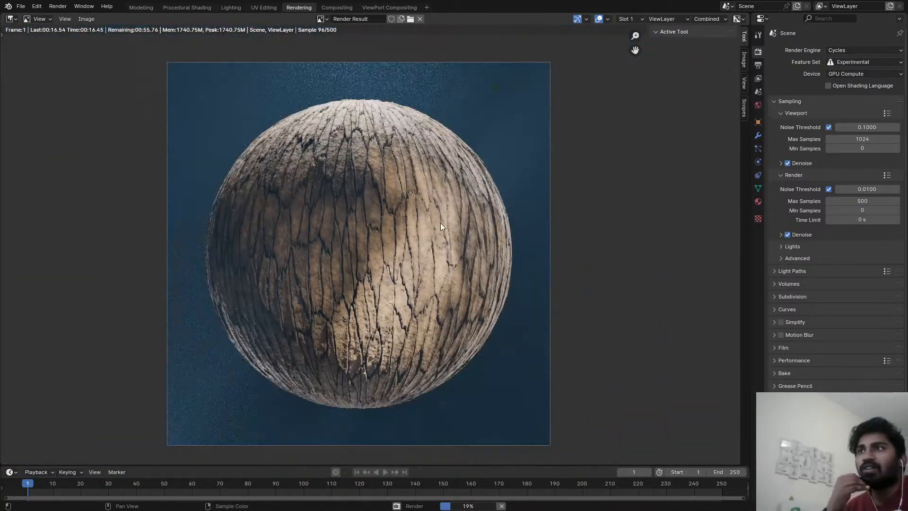
pyautogui.scroll(-2, 430, 214)
pyautogui.scroll(4, 375, 202)
pyautogui.scroll(3, 376, 202)
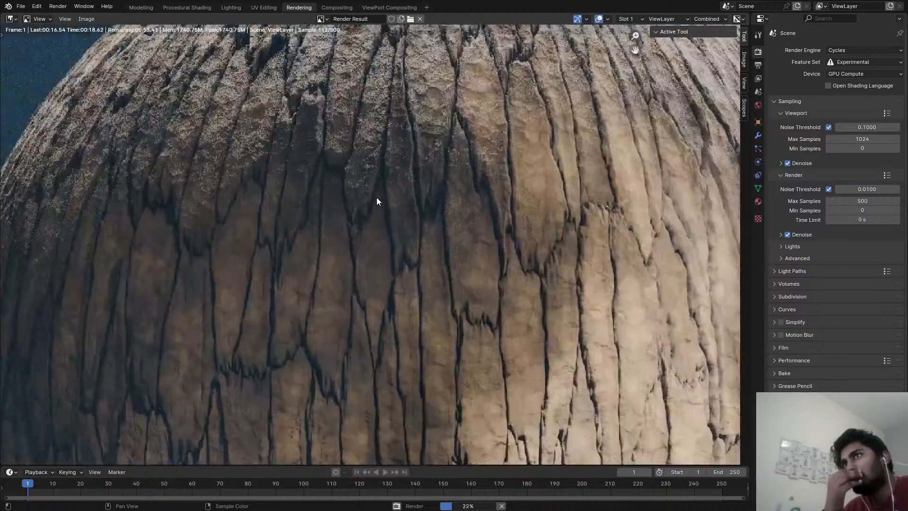
pyautogui.scroll(-2, 510, 213)
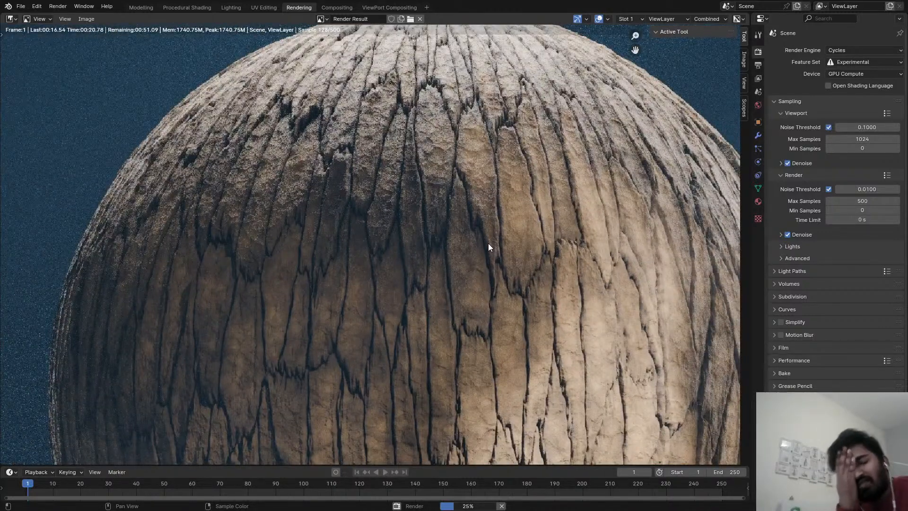
pyautogui.scroll(-3, 487, 243)
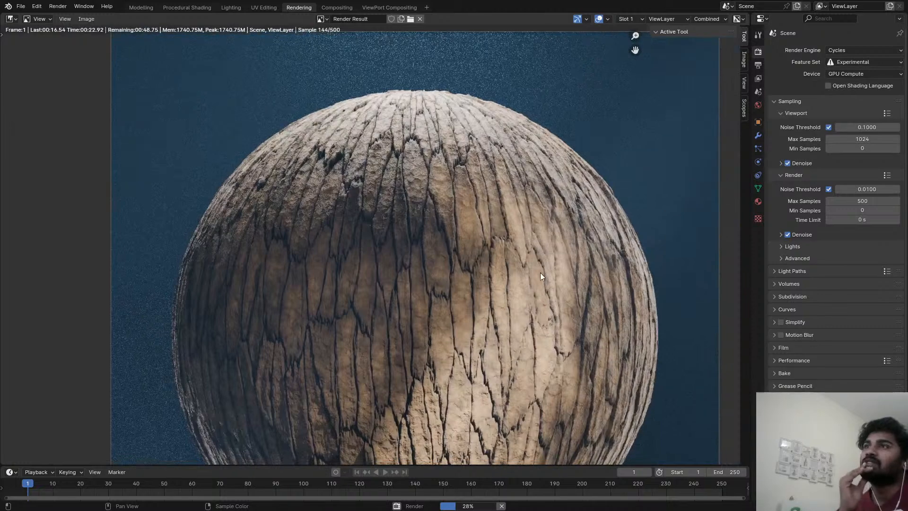
pyautogui.scroll(3, 498, 248)
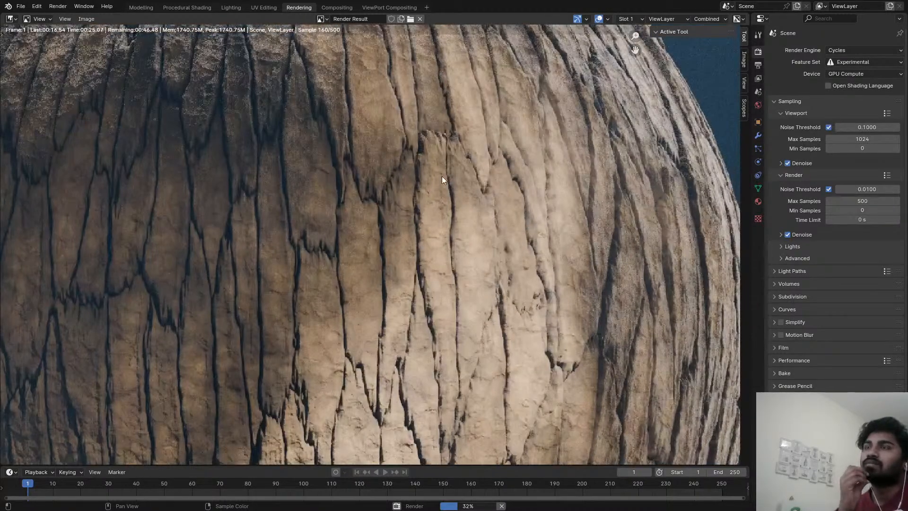
pyautogui.scroll(-3, 537, 243)
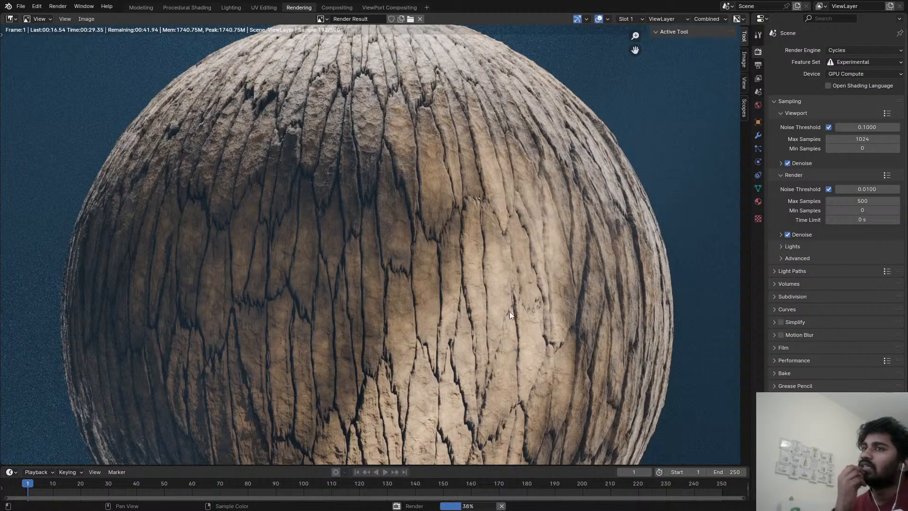
# Try the Punchy color management look on the render in progress, and return the look to None.
pyautogui.scroll(-2, 489, 324)
pyautogui.scroll(-3, 463, 265)
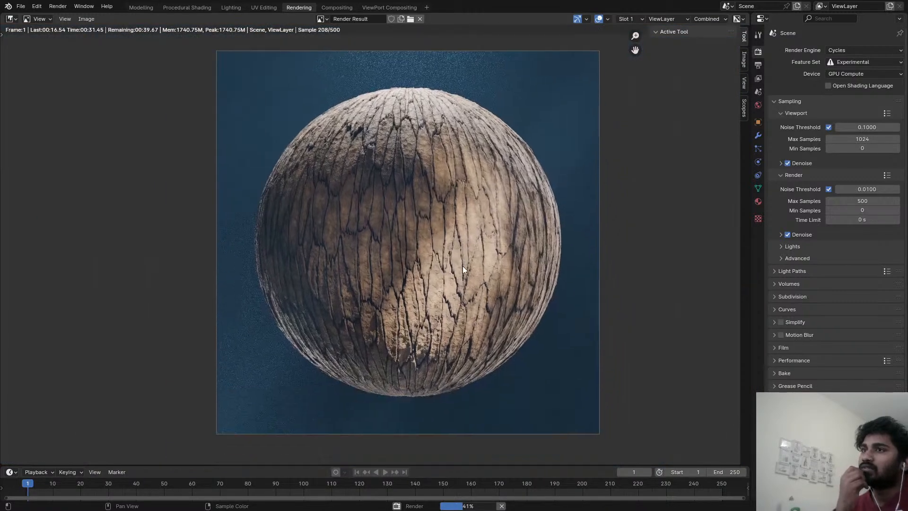
pyautogui.scroll(2, 464, 272)
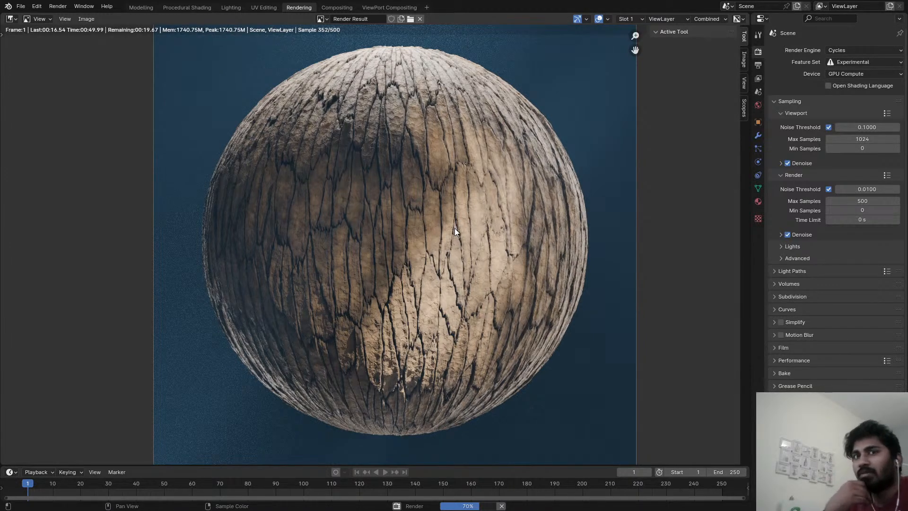
pyautogui.click(839, 452)
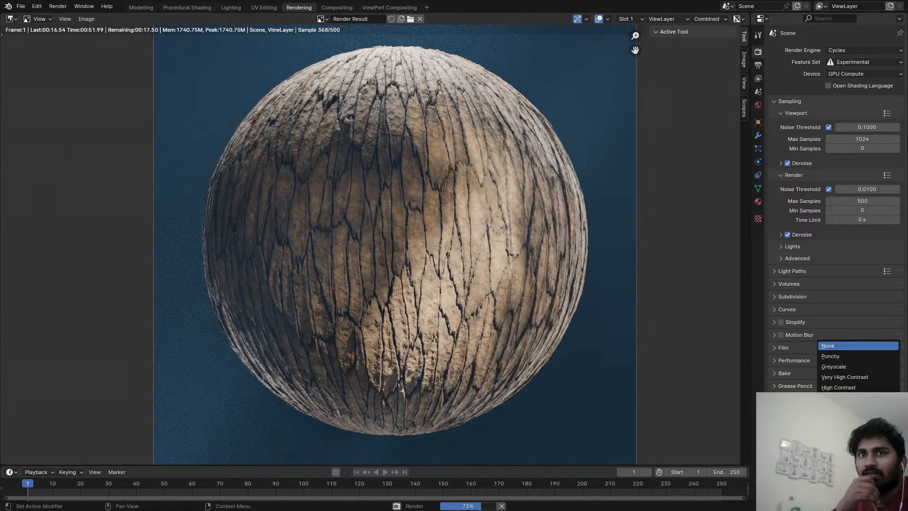
pyautogui.click(831, 358)
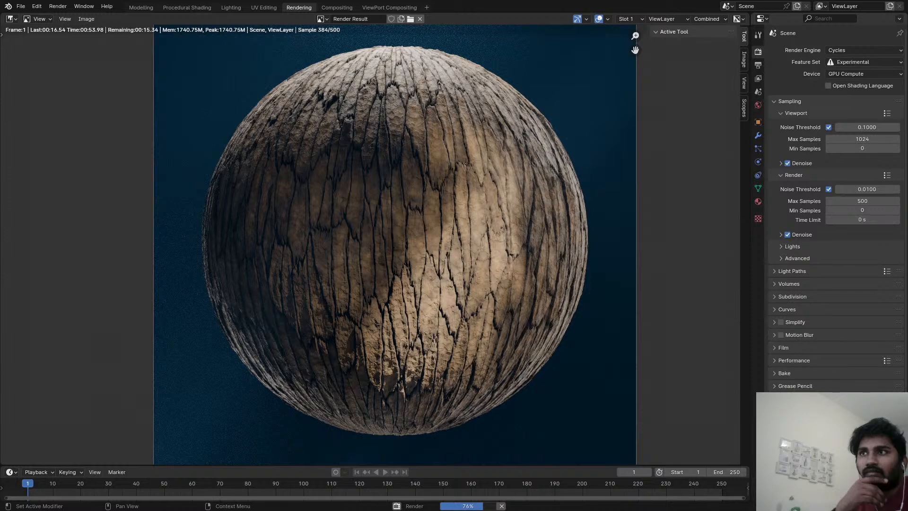
pyautogui.click(839, 452)
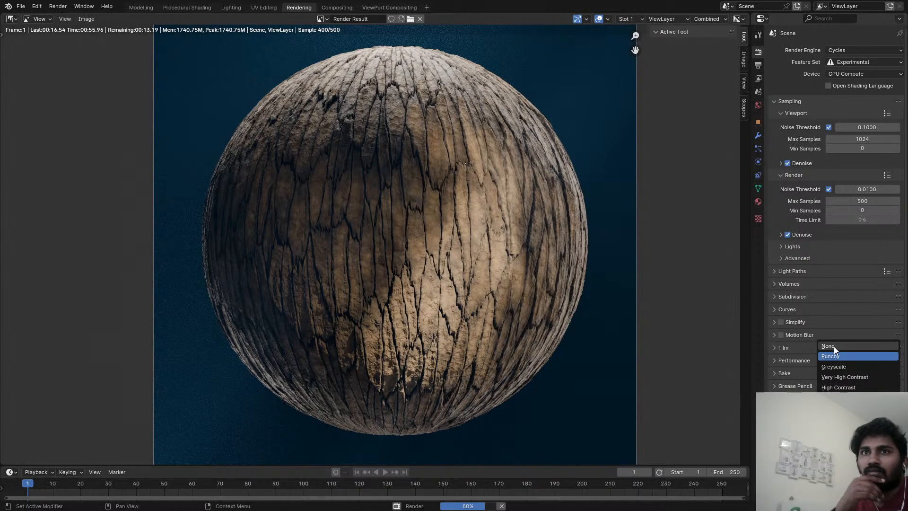
pyautogui.click(833, 346)
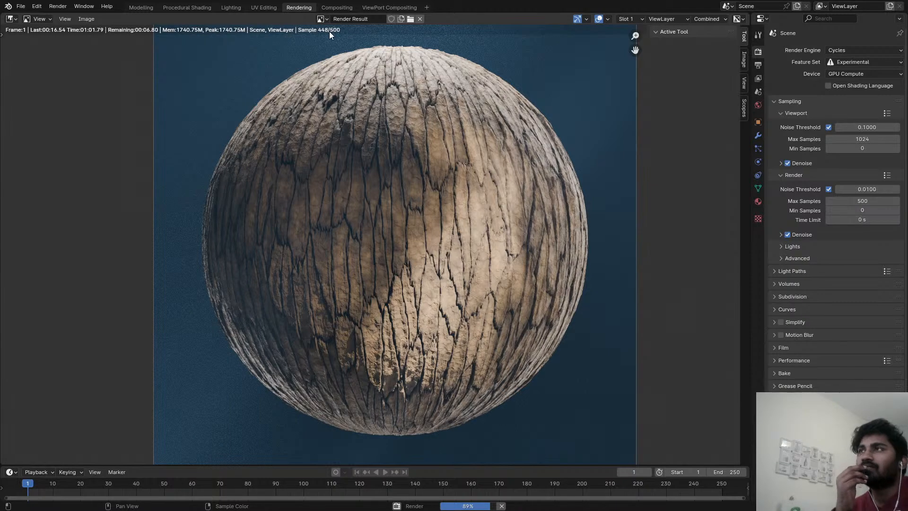
# Examine the cracks, fine surface detail and glow of the bark sphere as the render finishes and is composited.
pyautogui.scroll(5, 452, 233)
pyautogui.moveTo(339, 241); pyautogui.dragTo(327, 286, button='middle')
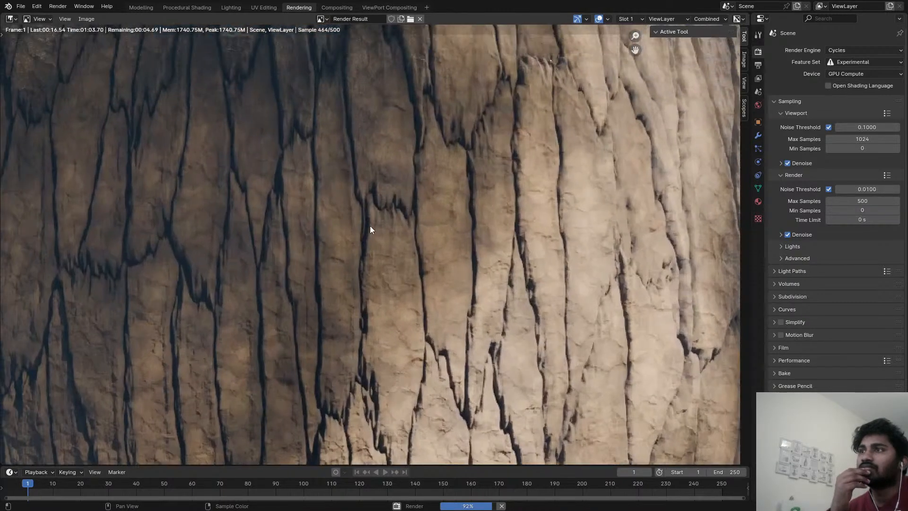
pyautogui.scroll(-5, 370, 249)
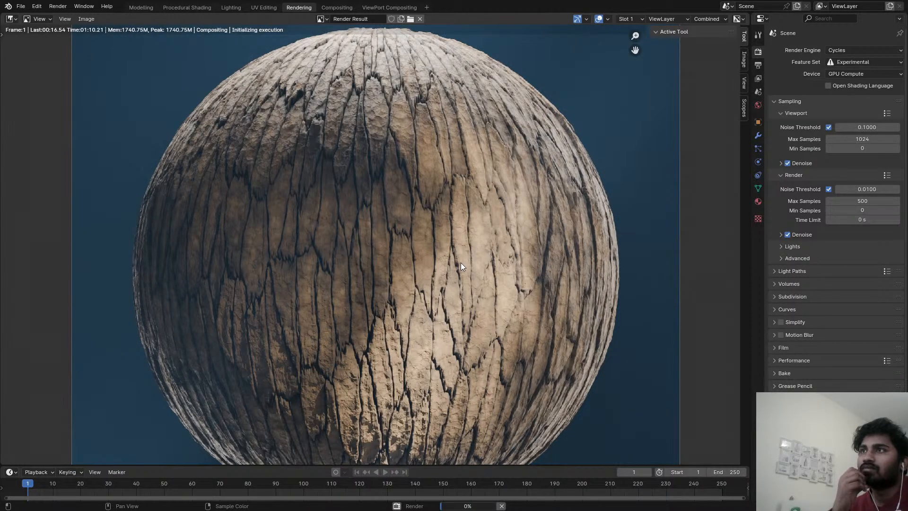
pyautogui.scroll(-3, 461, 263)
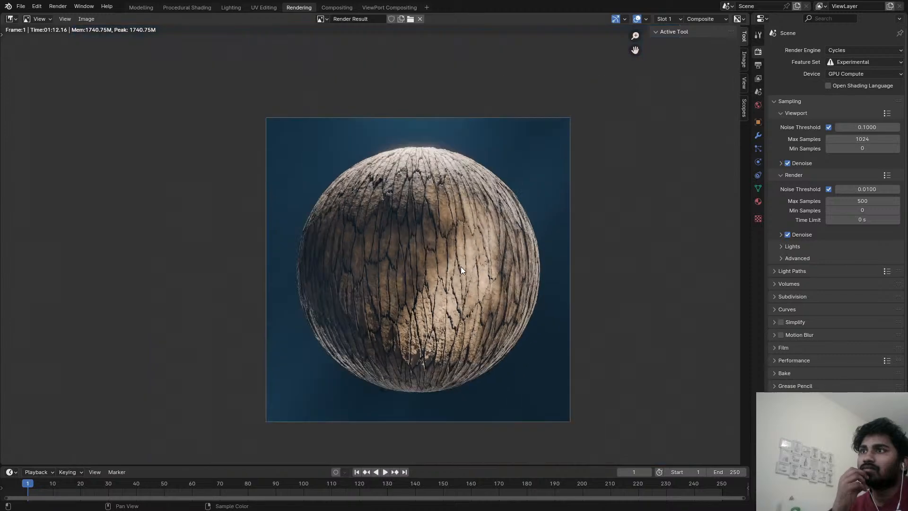
pyautogui.scroll(2, 453, 229)
pyautogui.moveTo(460, 265); pyautogui.dragTo(449, 229, button='middle')
pyautogui.scroll(-1, 452, 230)
pyautogui.scroll(-1, 419, 180)
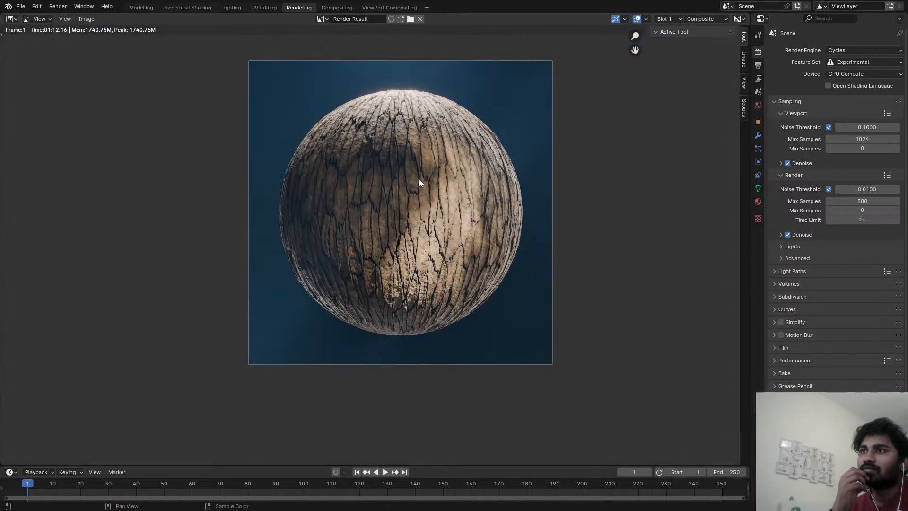
pyautogui.scroll(4, 423, 200)
pyautogui.scroll(-2, 424, 203)
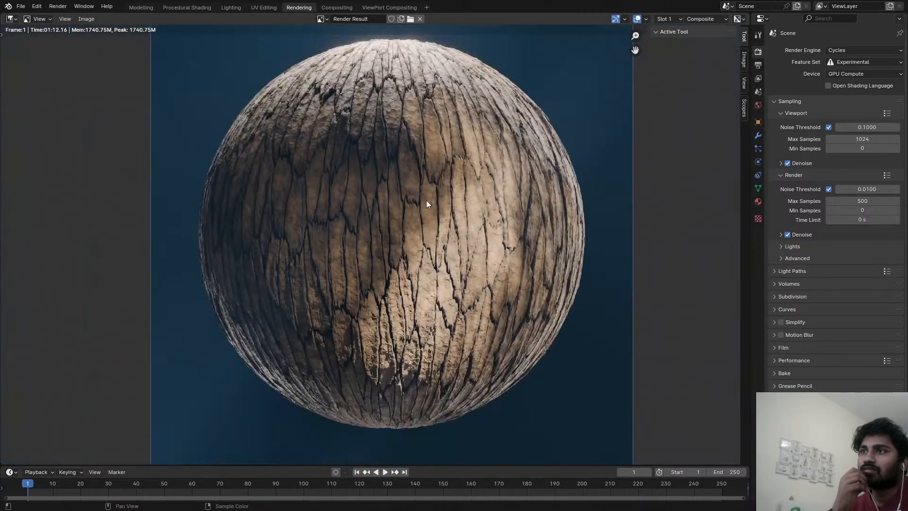
pyautogui.scroll(-1, 427, 200)
pyautogui.moveTo(427, 177); pyautogui.dragTo(427, 219, button='middle')
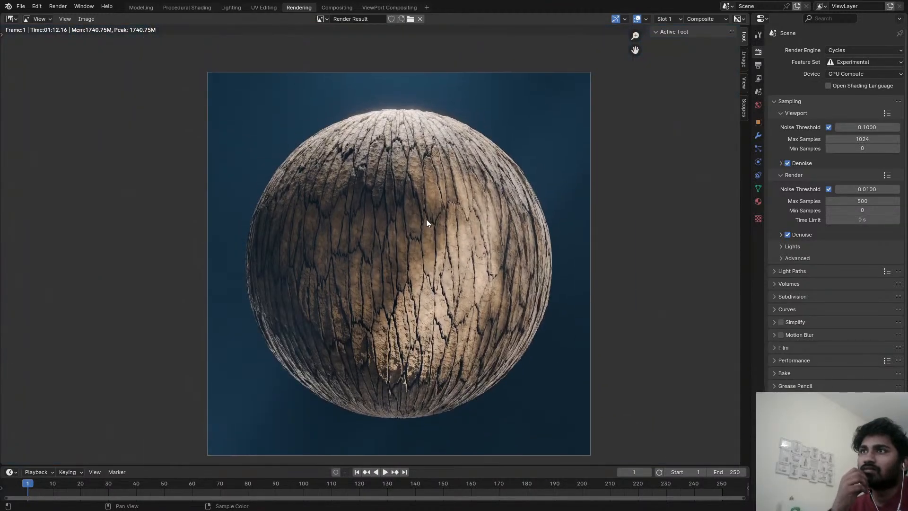
# Open the ViewPort Compositing workspace, save the file and show the viewport in Rendered shading.
pyautogui.click(337, 8)
pyautogui.click(383, 8)
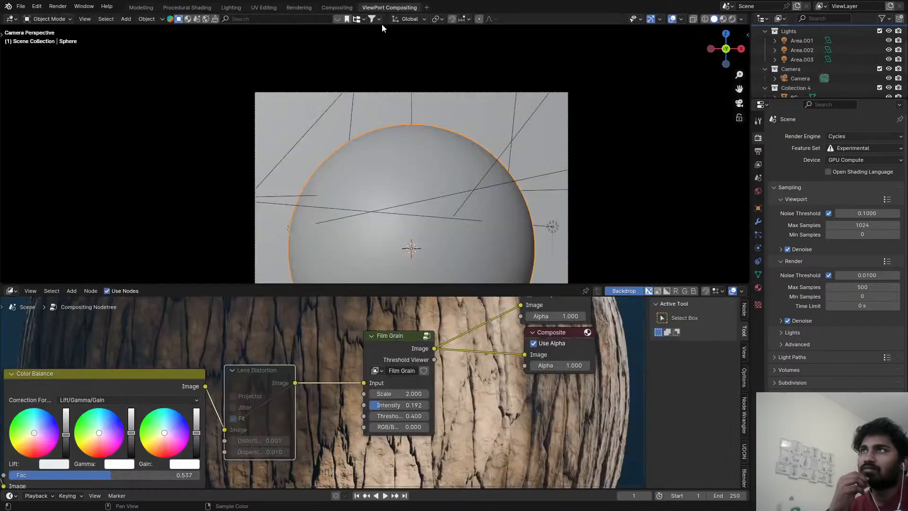
pyautogui.hotkey('ctrl', 's')
pyautogui.press('z')
pyautogui.click(427, 137)
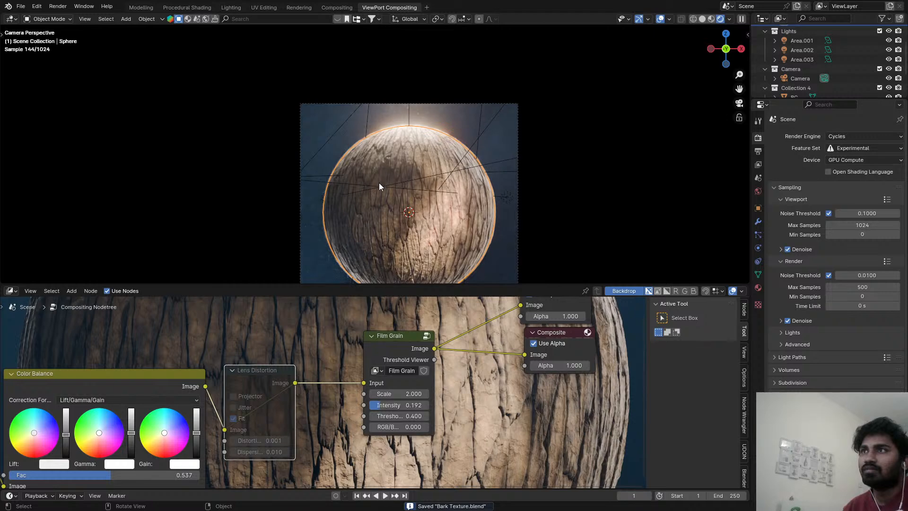
# Unmute the Lens Distortion node, set the Color Balance node's Fac to 1.000 and save the file.
pyautogui.press('m')
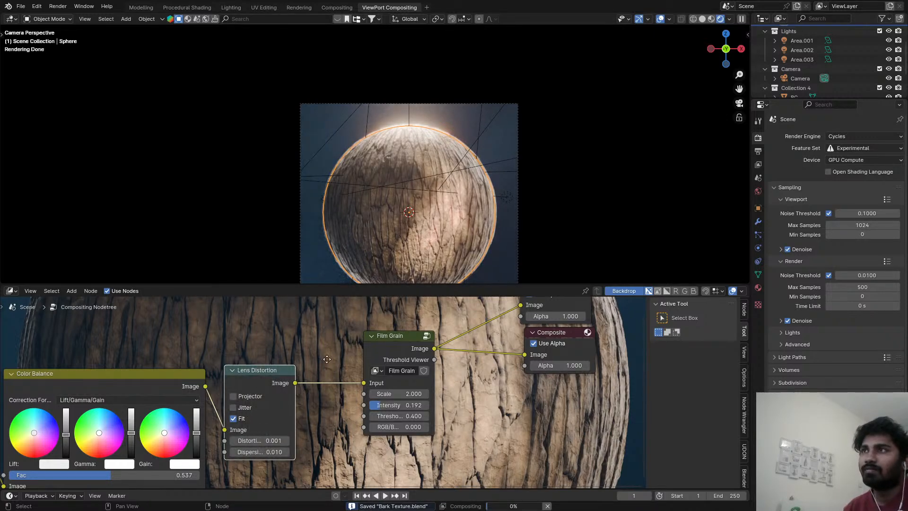
pyautogui.moveTo(163, 433); pyautogui.dragTo(371, 382, button='middle')
pyautogui.scroll(1, 370, 382)
pyautogui.moveTo(320, 429); pyautogui.dragTo(416, 426)
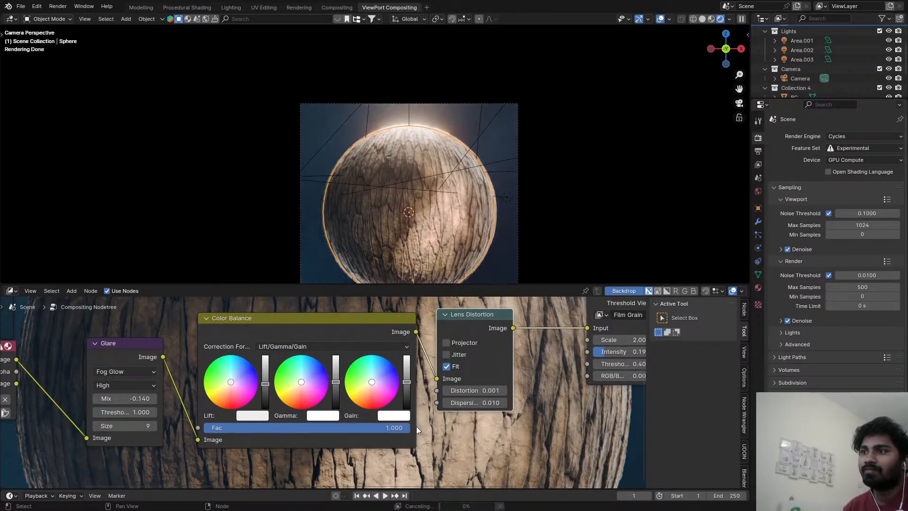
pyautogui.hotkey('ctrl', 's')
# Set the Mix of the Fog Glow Glare node to -0.650 and save the file.
pyautogui.moveTo(166, 425); pyautogui.dragTo(266, 413, button='middle')
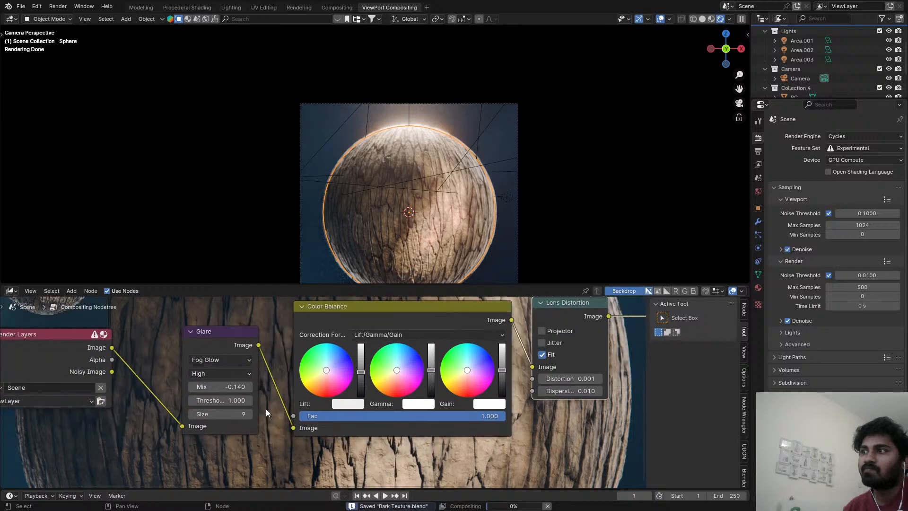
pyautogui.scroll(1, 267, 406)
pyautogui.keyDown('shift'); pyautogui.moveTo(235, 385); pyautogui.dragTo(198, 385); pyautogui.keyUp('shift')
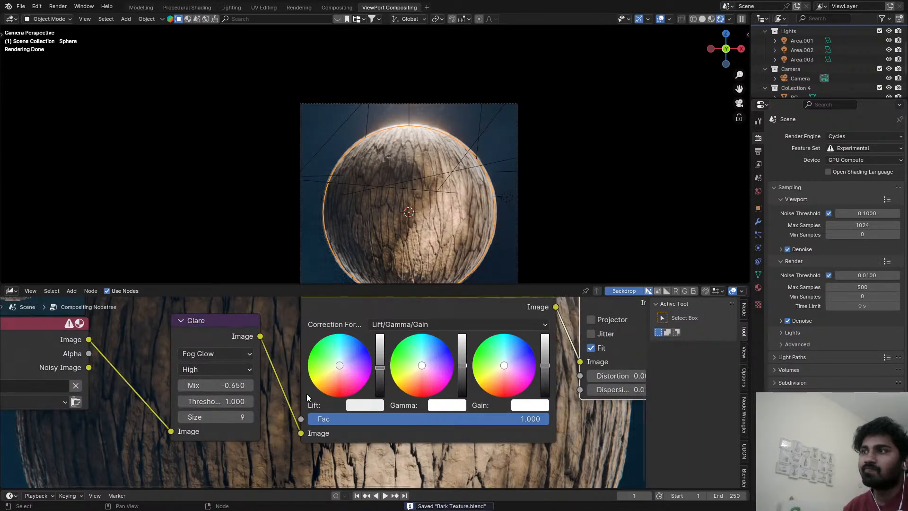
pyautogui.hotkey('ctrl', 's')
# Inspect the glow along the sphere's upper edge and return the viewport to Solid shading.
pyautogui.scroll(3, 408, 137)
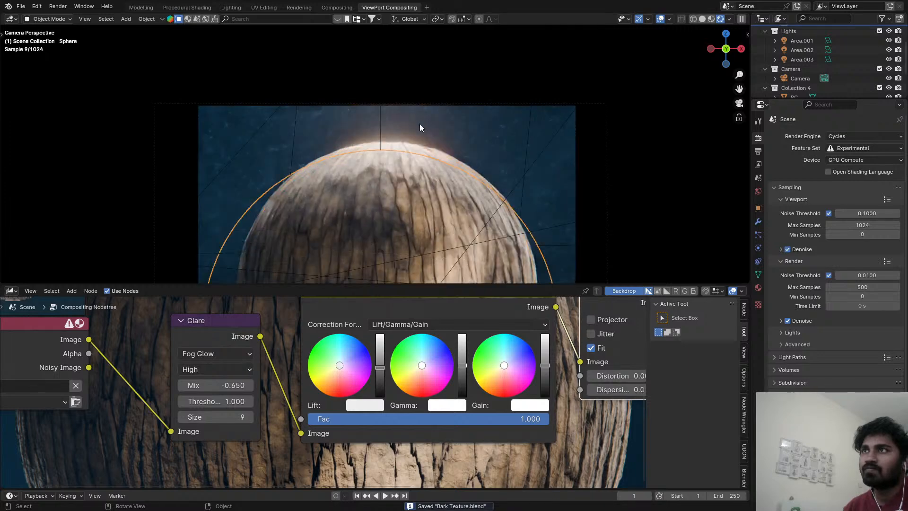
pyautogui.scroll(3, 419, 151)
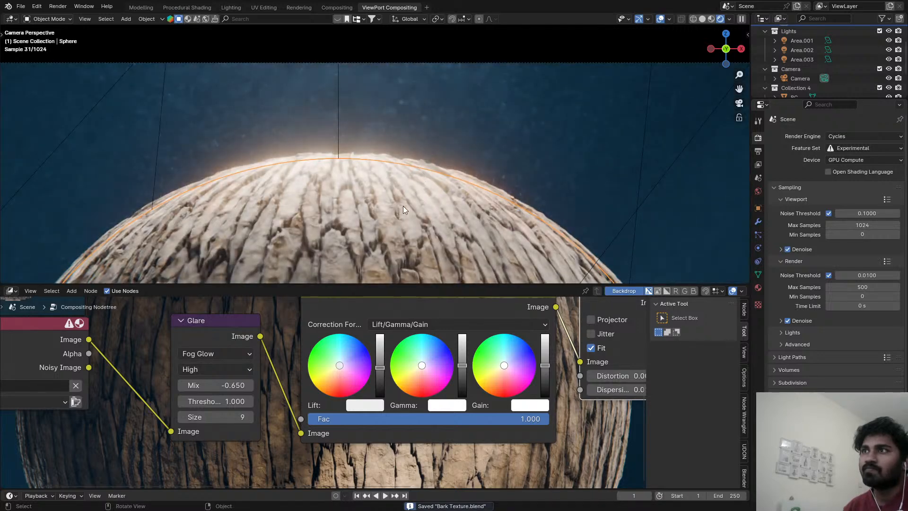
pyautogui.scroll(-4, 388, 218)
pyautogui.press('z')
pyautogui.click(371, 228)
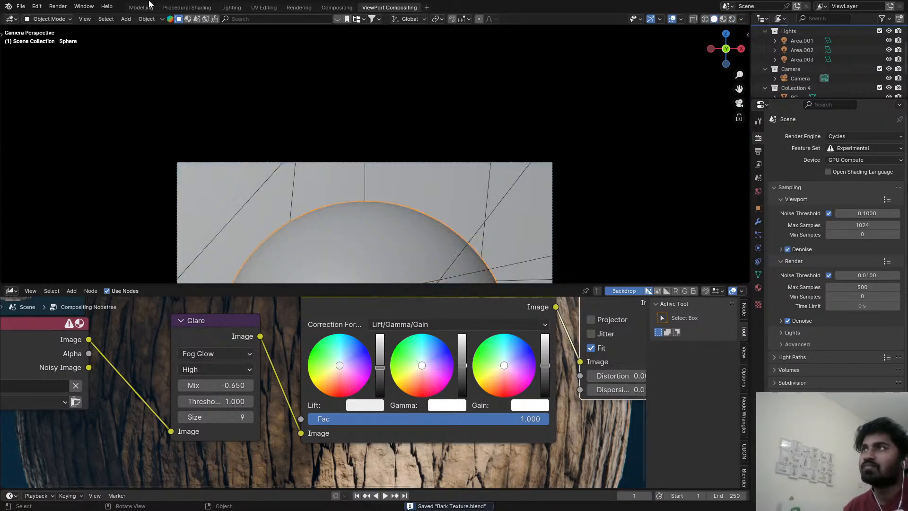
# Open the Procedural Shading workspace and bring the bark material's Add and Displacement nodes into view.
pyautogui.click(185, 8)
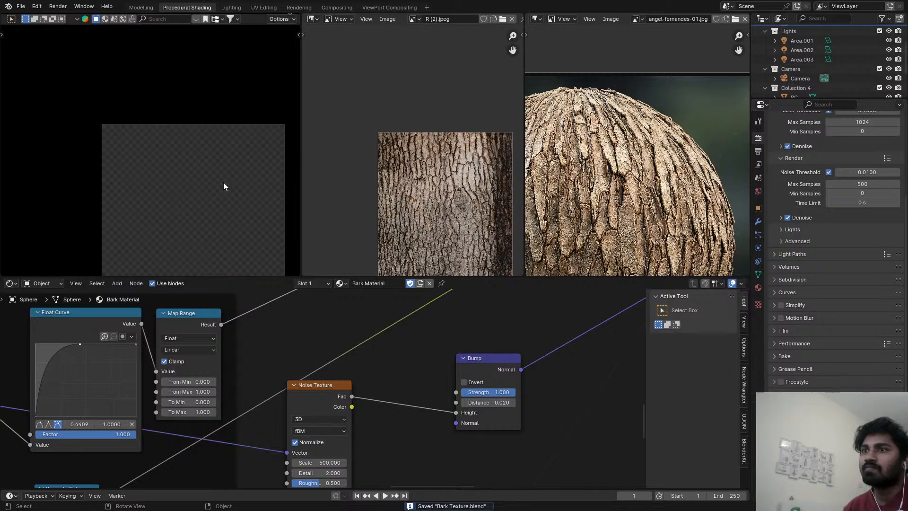
pyautogui.scroll(-5, 414, 393)
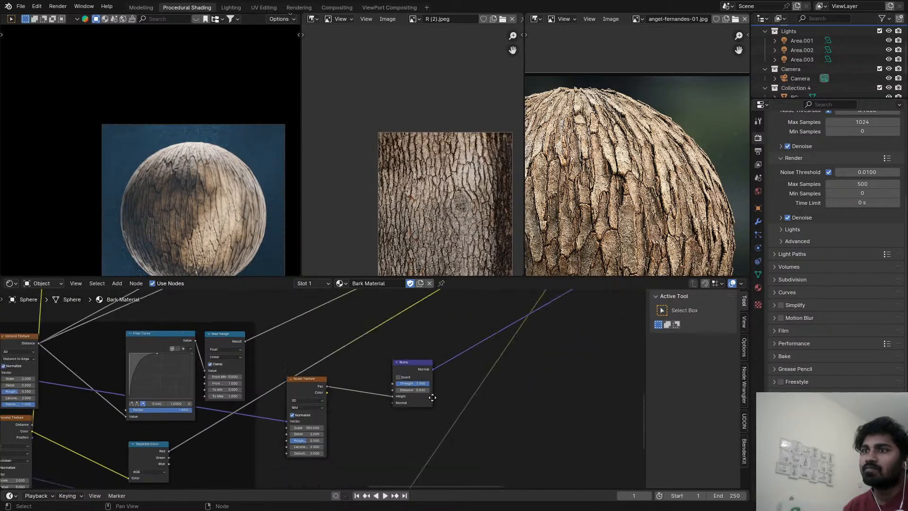
pyautogui.scroll(-4, 414, 393)
pyautogui.moveTo(414, 393); pyautogui.dragTo(346, 408, button='middle')
pyautogui.scroll(-2, 350, 406)
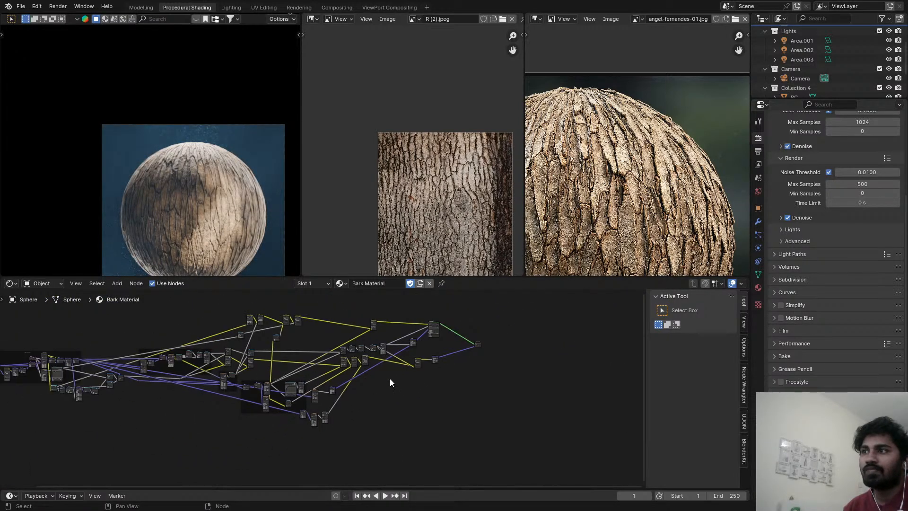
pyautogui.scroll(3, 395, 379)
pyautogui.scroll(4, 418, 362)
pyautogui.scroll(4, 225, 222)
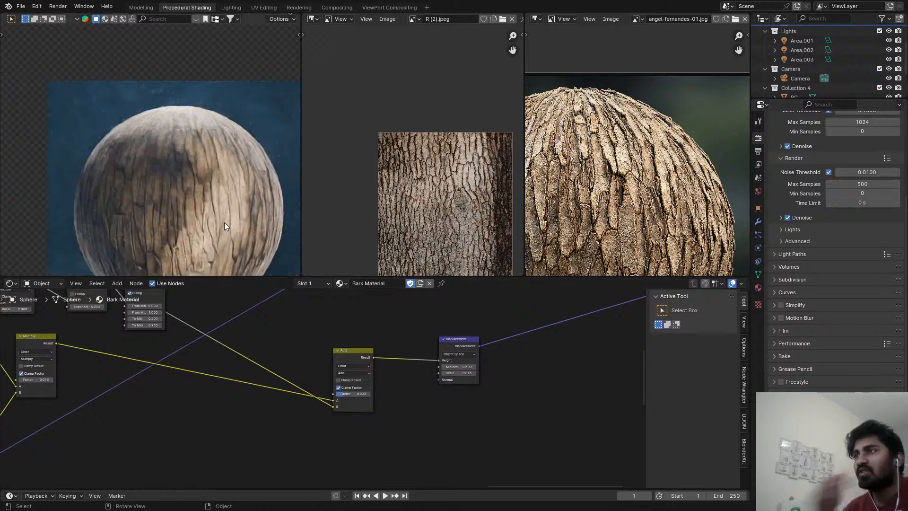
# Inspect the bark surface up close in the rendered preview and save the file.
pyautogui.scroll(2, 194, 159)
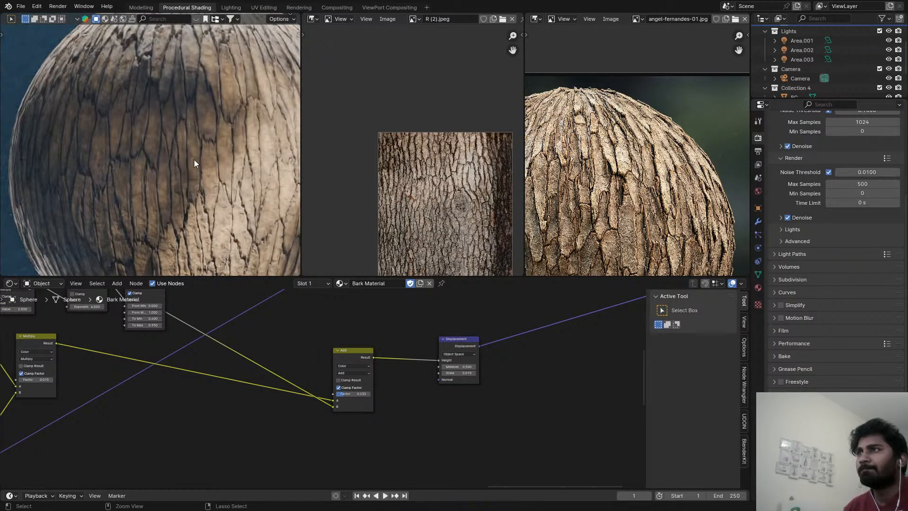
pyautogui.hotkey('ctrl', 's')
pyautogui.scroll(3, 191, 163)
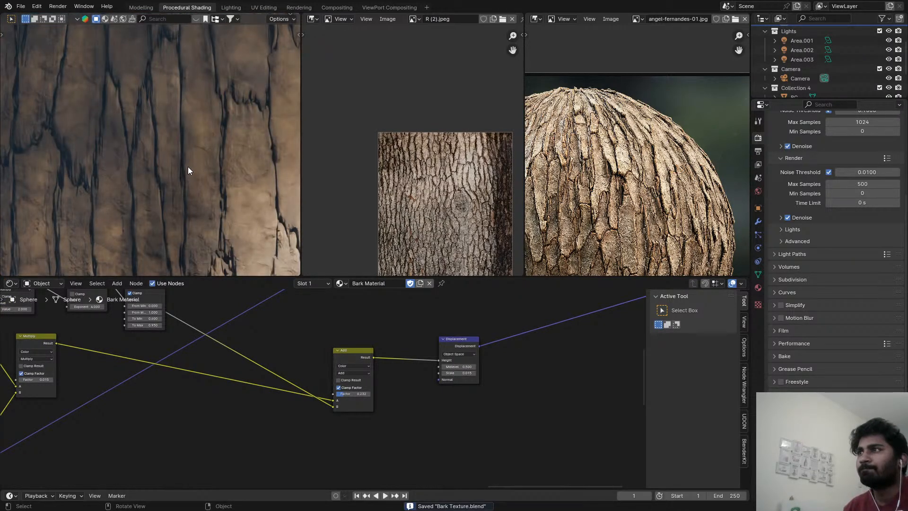
pyautogui.scroll(-4, 188, 167)
pyautogui.scroll(-1, 276, 392)
# Try a Factor of 1.000 on the Add node feeding the Displacement height, and undo it.
pyautogui.moveTo(277, 393); pyautogui.dragTo(358, 429, button='middle')
pyautogui.scroll(-2, 375, 429)
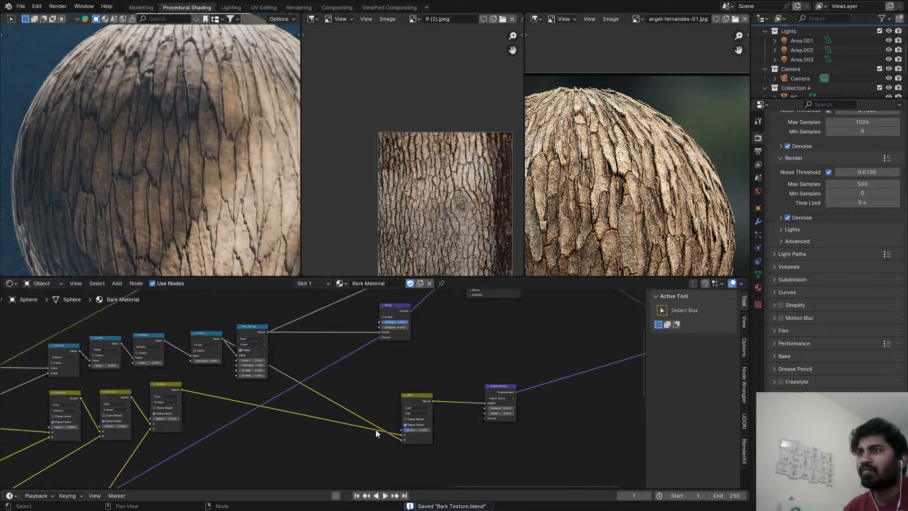
pyautogui.scroll(2, 263, 353)
pyautogui.scroll(2, 428, 425)
pyautogui.scroll(1, 442, 447)
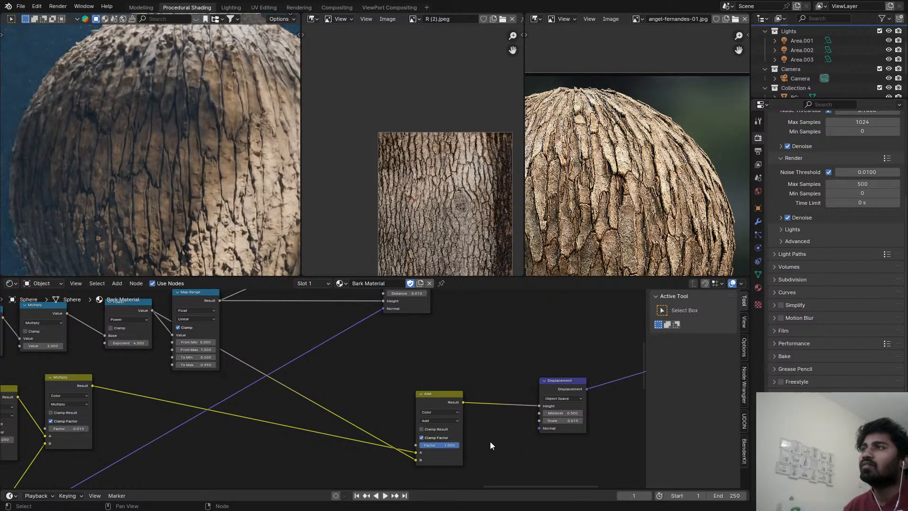
pyautogui.hotkey('ctrl', 'z')
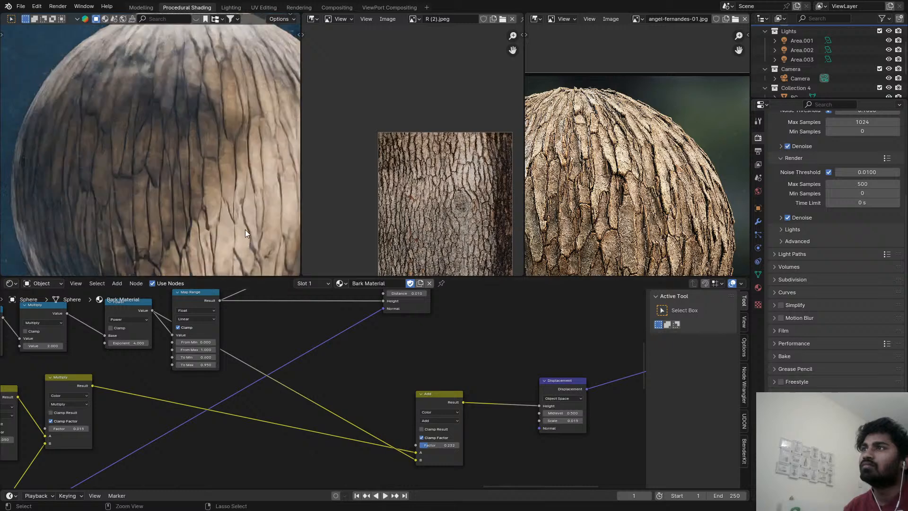
# Save the file and set To Min to 0.7 and To Max to 0.3 on the Map Range driving the Bump height.
pyautogui.hotkey('ctrl', 's')
pyautogui.moveTo(280, 443); pyautogui.dragTo(279, 494, button='middle')
pyautogui.scroll(-4, 338, 452)
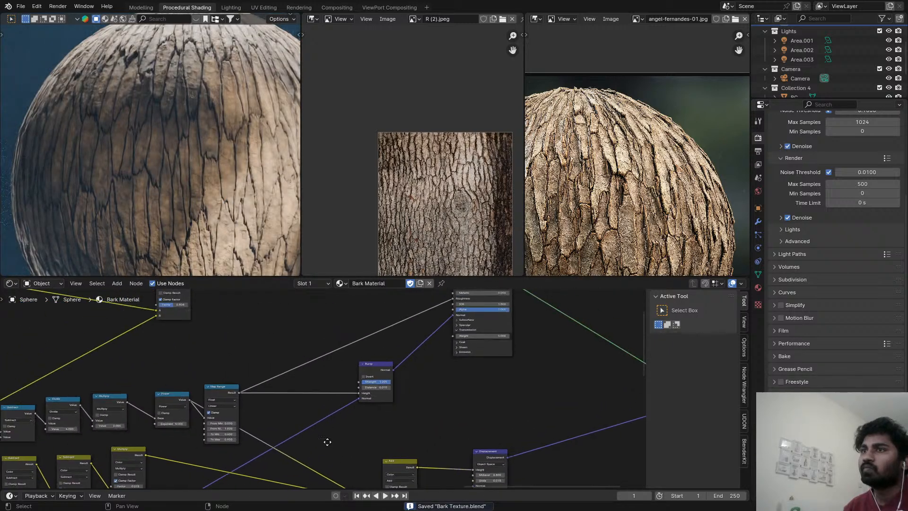
pyautogui.scroll(5, 281, 440)
pyautogui.scroll(1, 216, 442)
pyautogui.click(185, 428)
pyautogui.write('0')
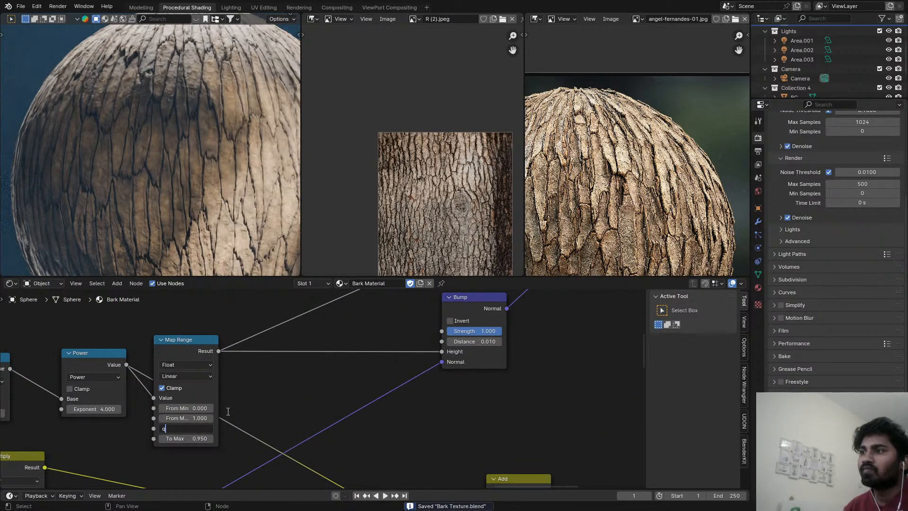
pyautogui.press('BackSpace')
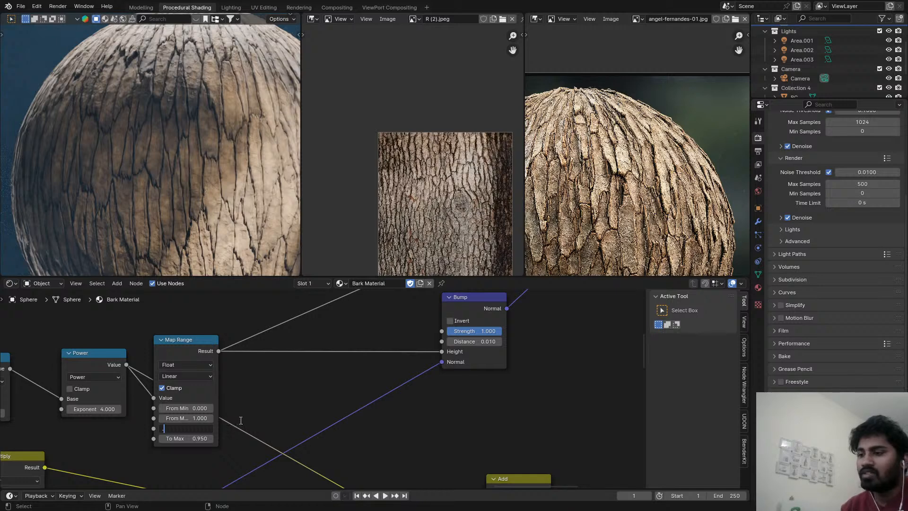
pyautogui.write('0.7')
pyautogui.press('Tab')
pyautogui.press('BackSpace')
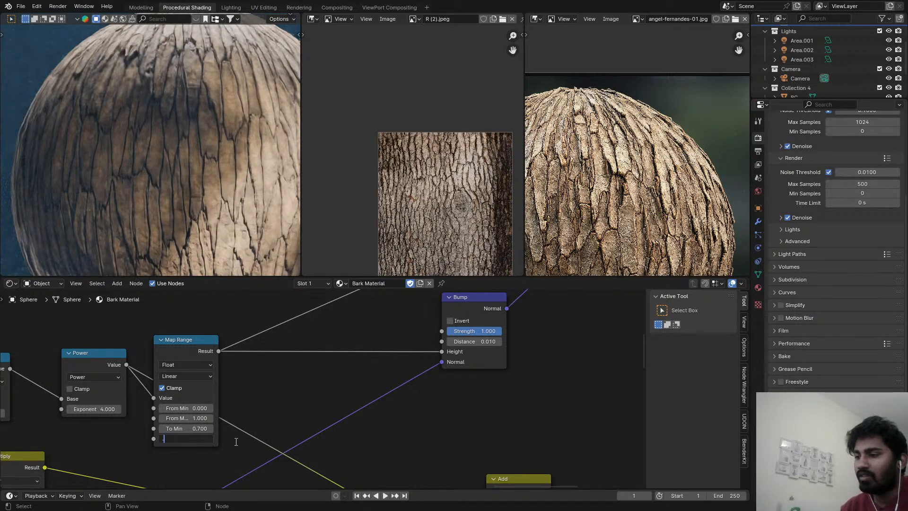
pyautogui.write('0.3')
pyautogui.press('Return')
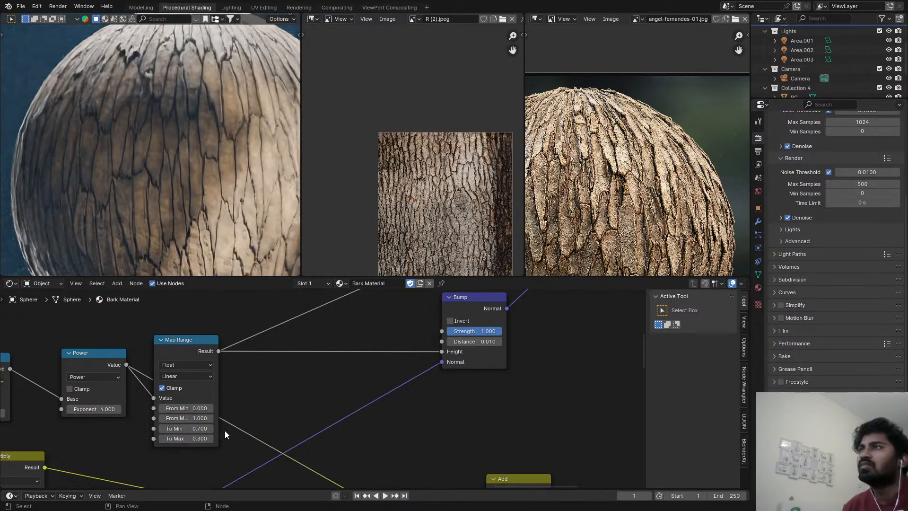
# Set To Min to 0.96 and To Max to 0.38 on the Map Range driving the Bump height.
pyautogui.click(189, 438)
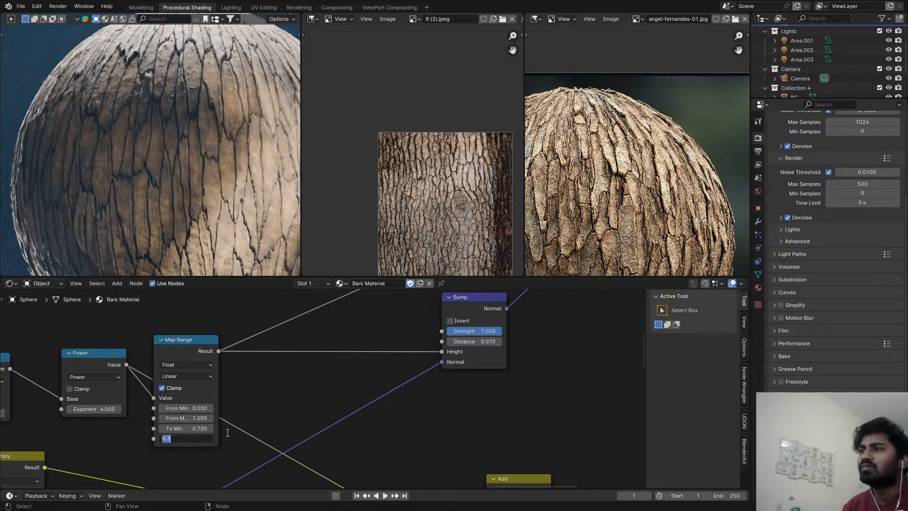
pyautogui.hotkey('shift', 'Tab')
pyautogui.write('0.8')
pyautogui.press('Return')
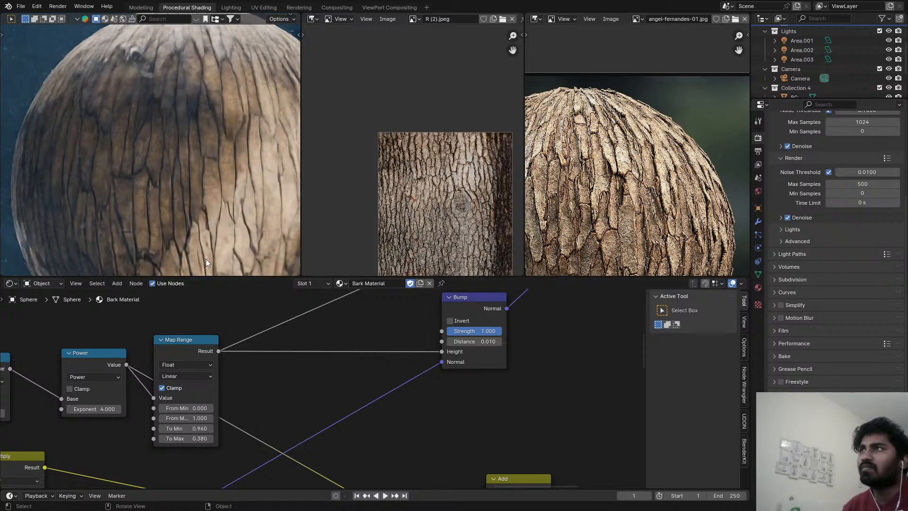
# Inspect the bark sphere in the maximized rendered preview, save the file, and restore the editor layout.
pyautogui.hotkey('ctrl', 'alt', 'space')
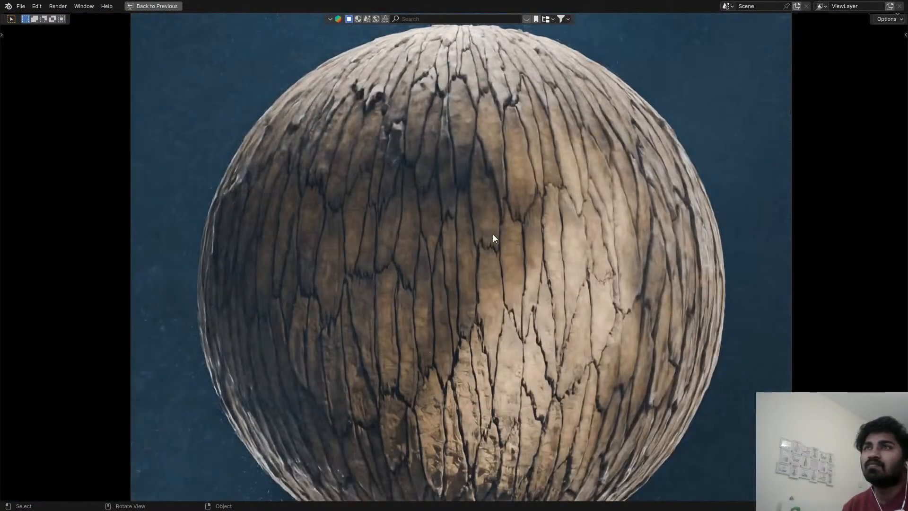
pyautogui.hotkey('ctrl', 's')
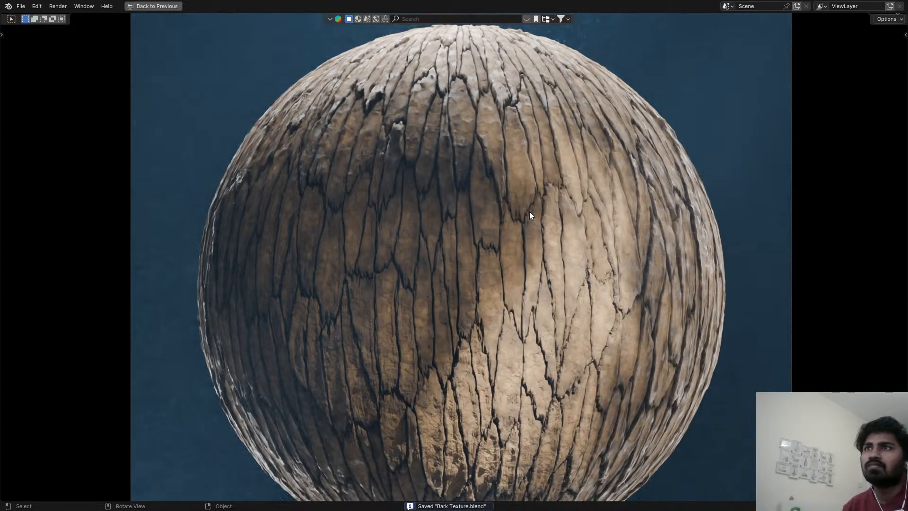
pyautogui.hotkey('ctrl', 'z')
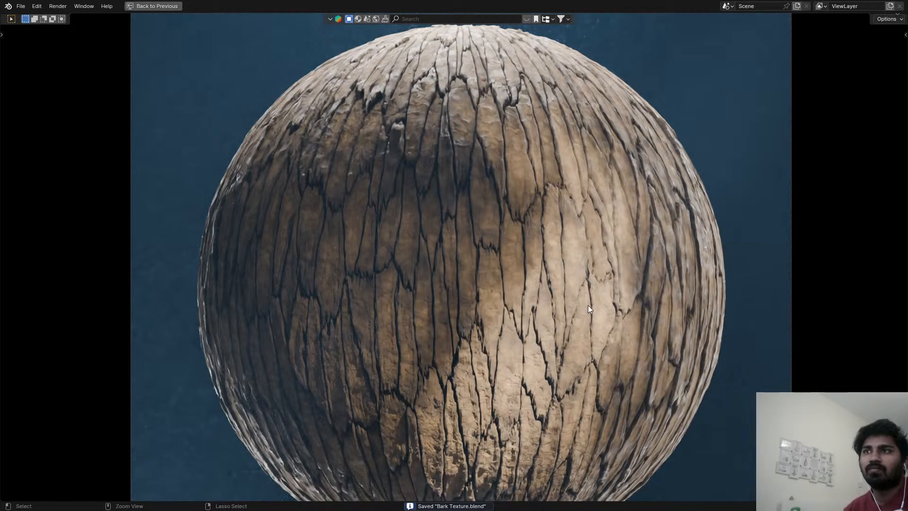
pyautogui.hotkey('ctrl', 's')
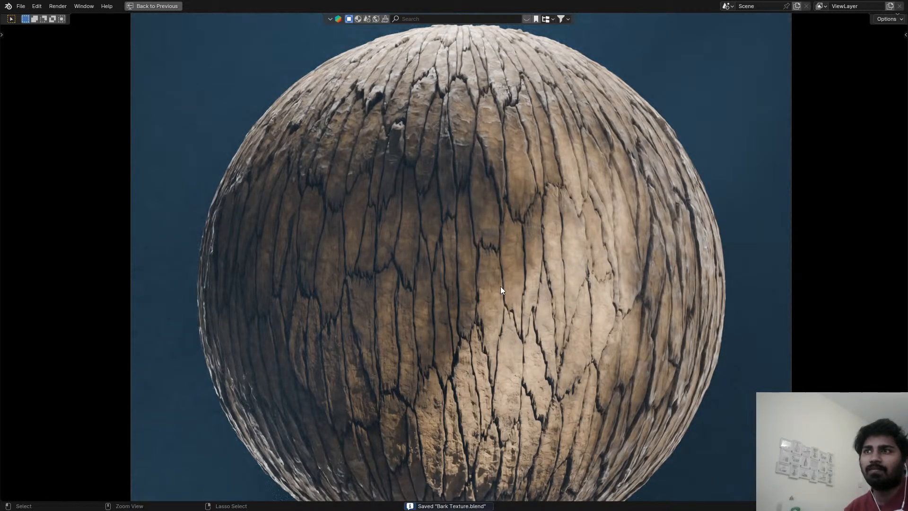
pyautogui.hotkey('ctrl', 'space')
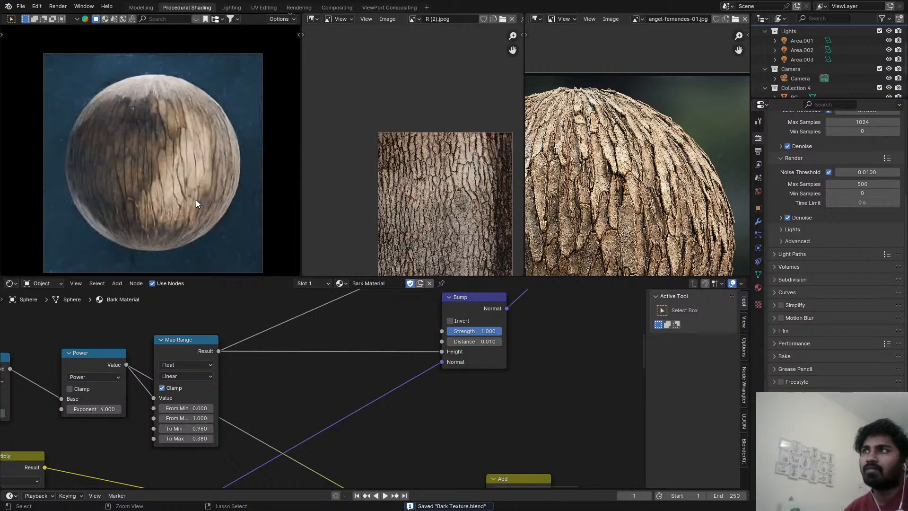
pyautogui.hotkey('ctrl', 's')
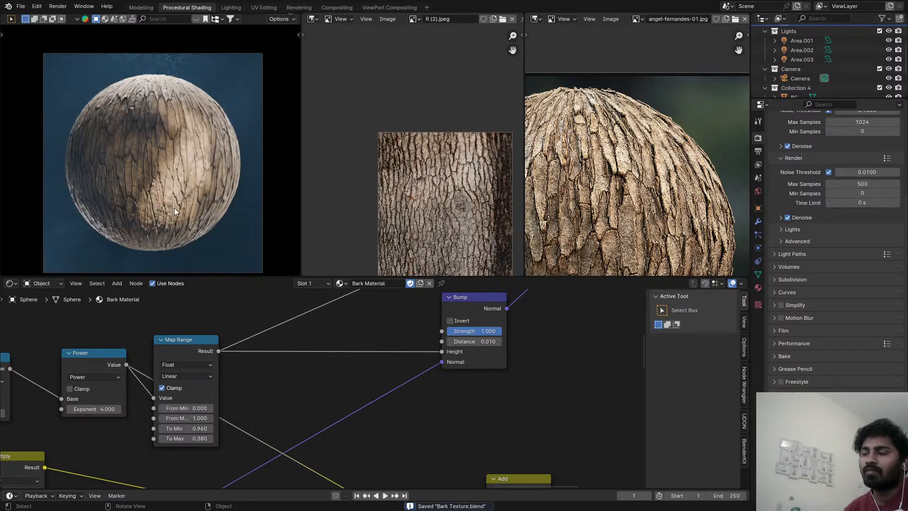
# Switch the 3D viewport to Solid shading and bring the Principled BSDF and Material Output nodes into view.
pyautogui.press('z')
pyautogui.click(401, 228)
pyautogui.scroll(-5, 566, 423)
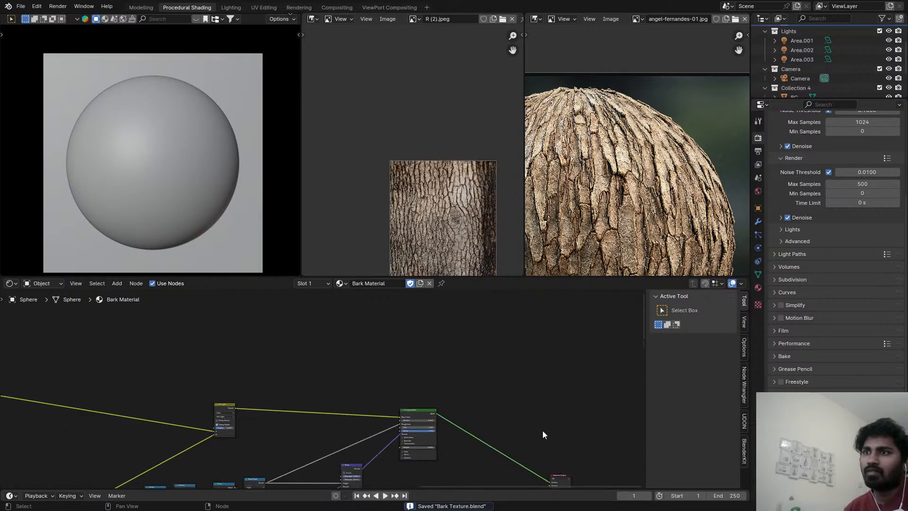
pyautogui.scroll(4, 520, 454)
pyautogui.moveTo(469, 430); pyautogui.dragTo(392, 402)
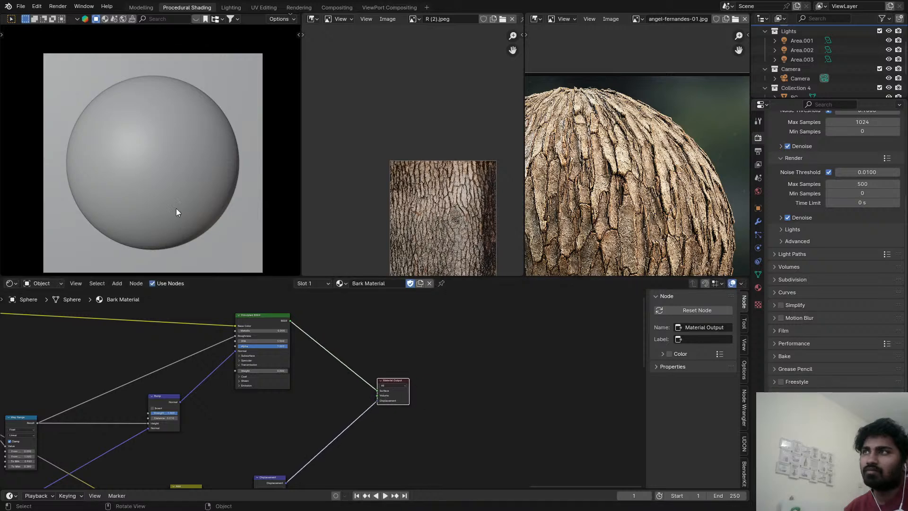
# Open the Rendering workspace and compare the earlier bark renders stored in Slots 1 through 4.
pyautogui.click(383, 7)
pyautogui.click(346, 9)
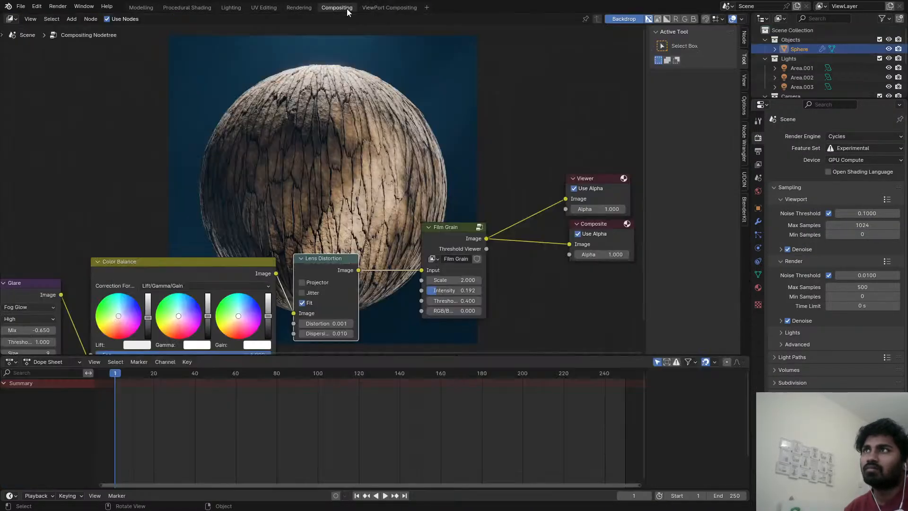
pyautogui.scroll(3, 383, 122)
pyautogui.click(305, 7)
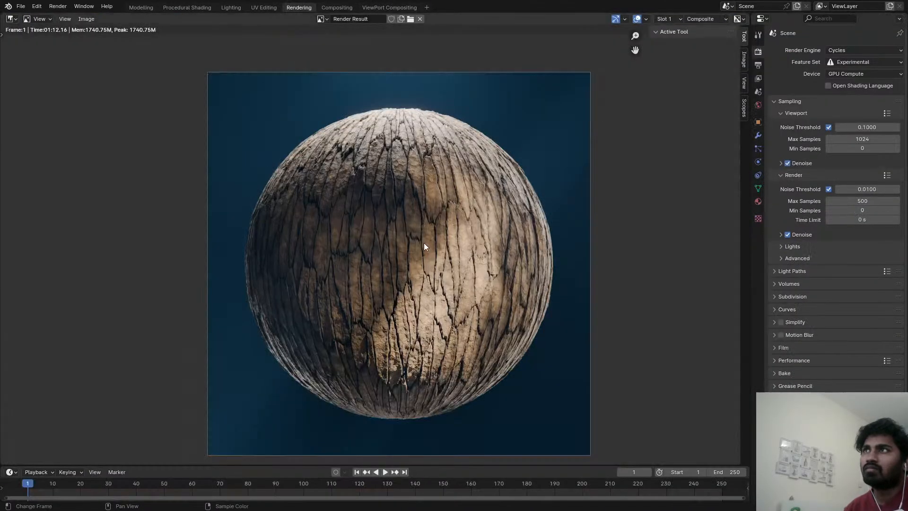
pyautogui.scroll(2, 424, 243)
pyautogui.press('j')
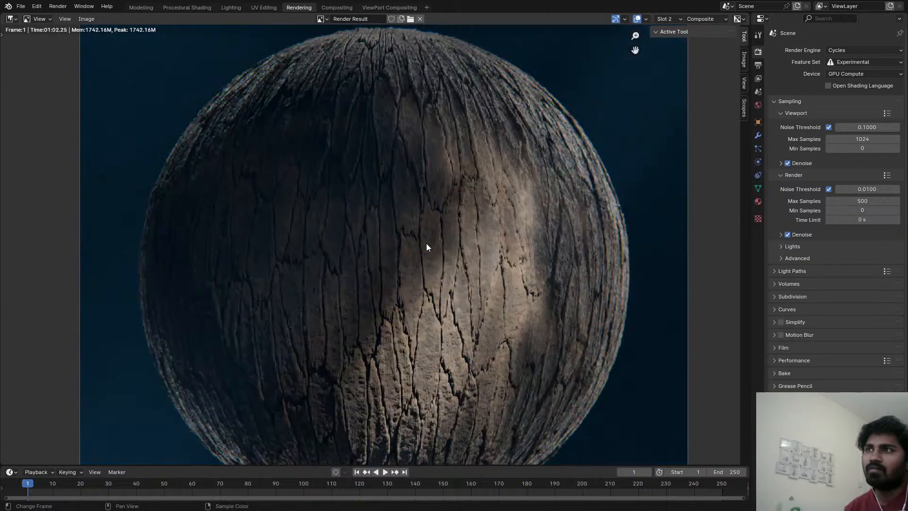
pyautogui.press('j')
pyautogui.press('j')
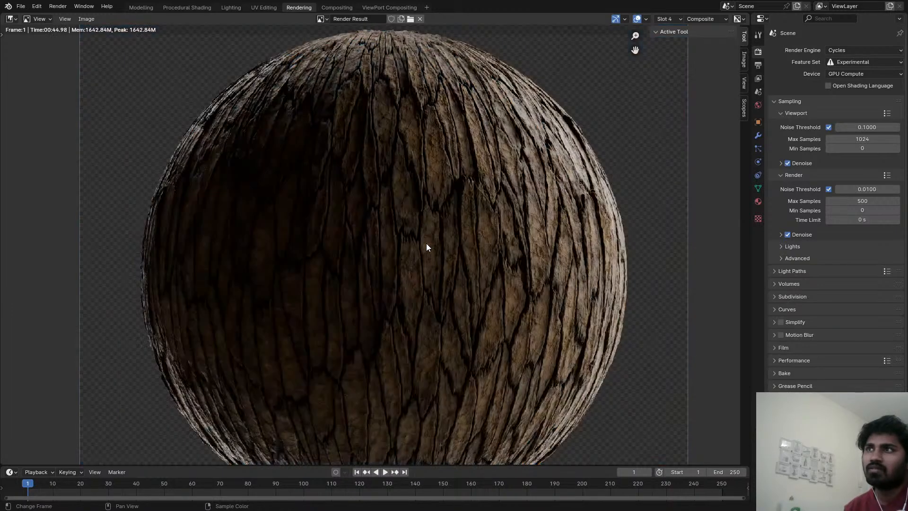
pyautogui.scroll(-2, 427, 244)
pyautogui.scroll(4, 433, 219)
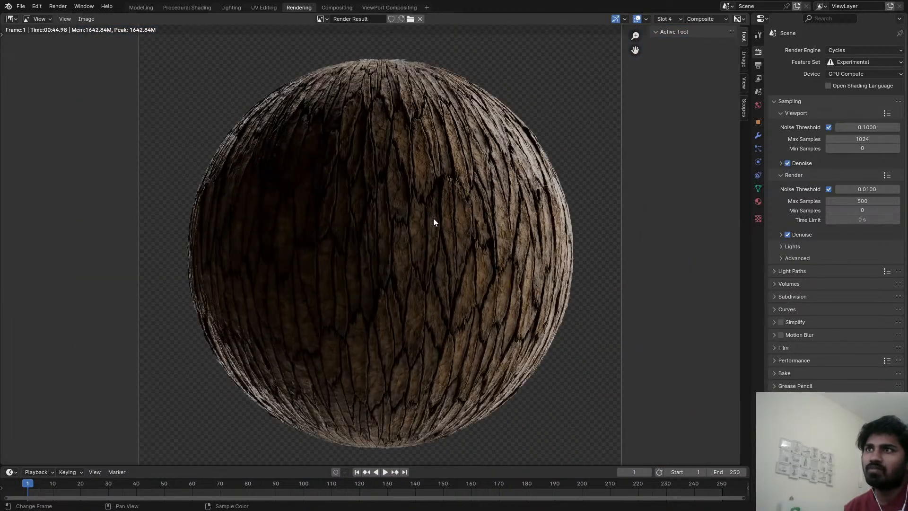
pyautogui.scroll(-5, 442, 219)
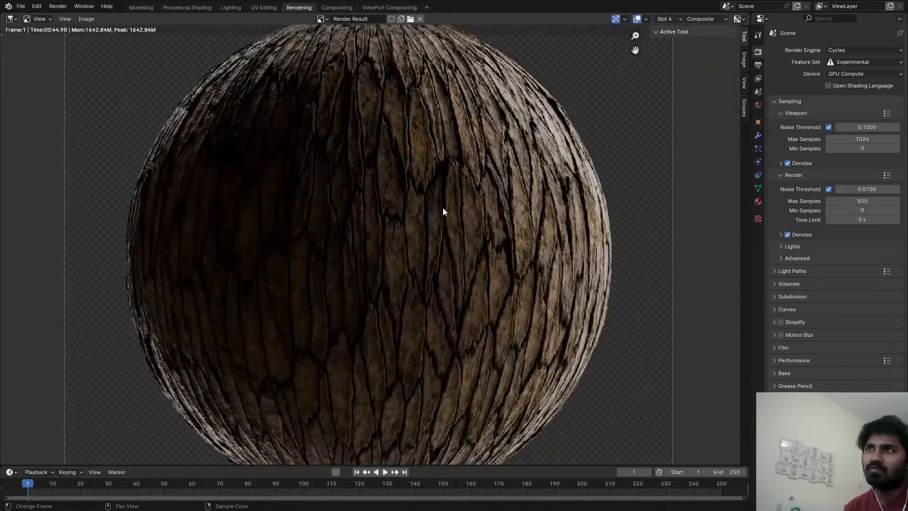
pyautogui.scroll(3, 426, 183)
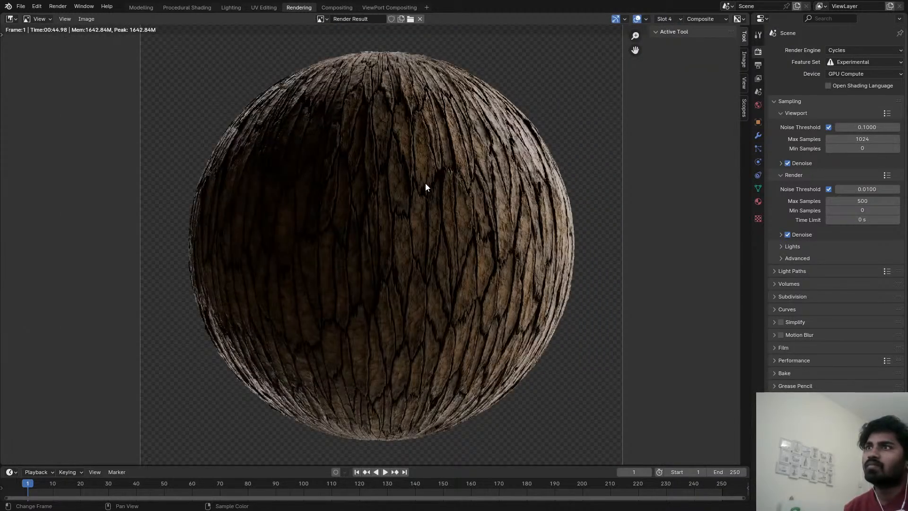
# Render the bark sphere into Slot 5, checking the surface cracks and shadowed areas as it renders.
pyautogui.press('j')
pyautogui.press('F12')
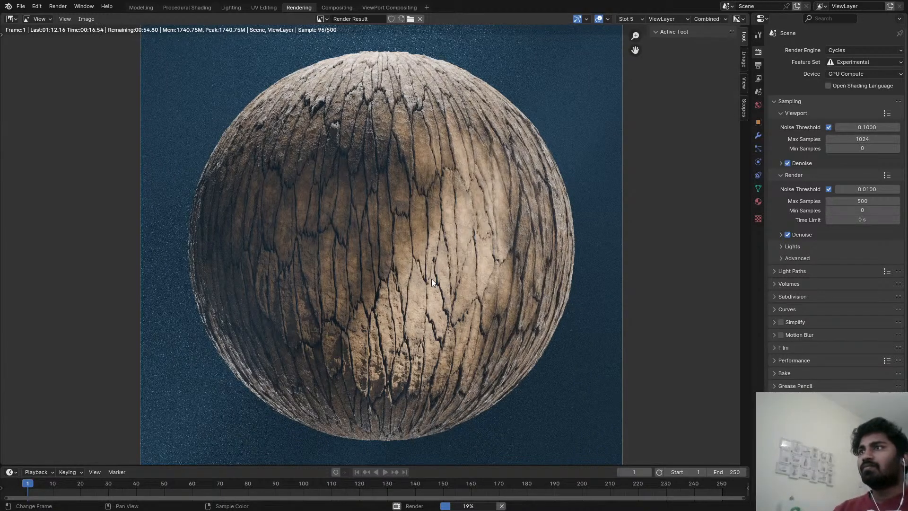
pyautogui.scroll(3, 357, 142)
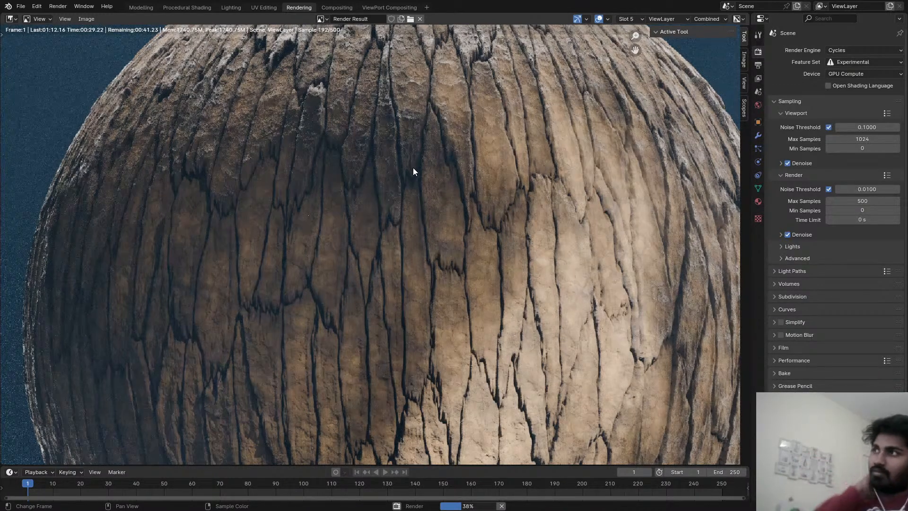
pyautogui.scroll(-3, 421, 189)
pyautogui.scroll(3, 402, 199)
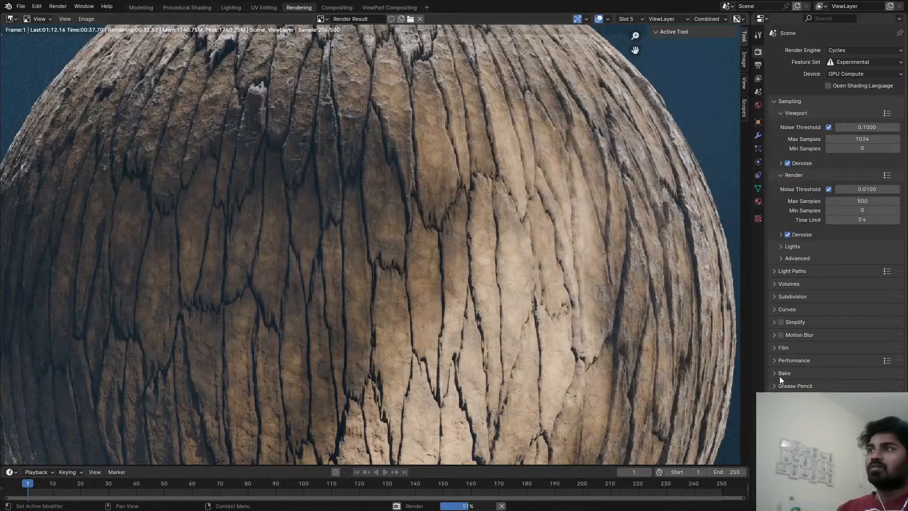
pyautogui.scroll(-4, 385, 307)
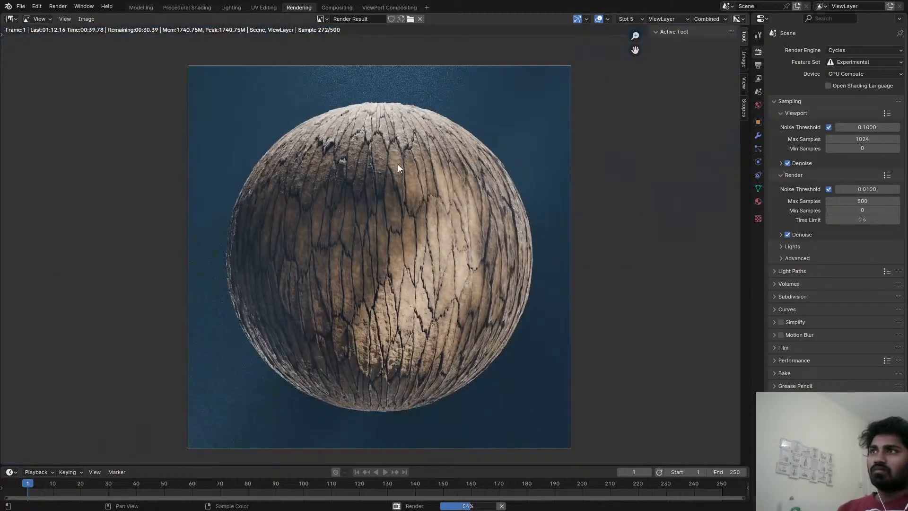
pyautogui.scroll(4, 398, 166)
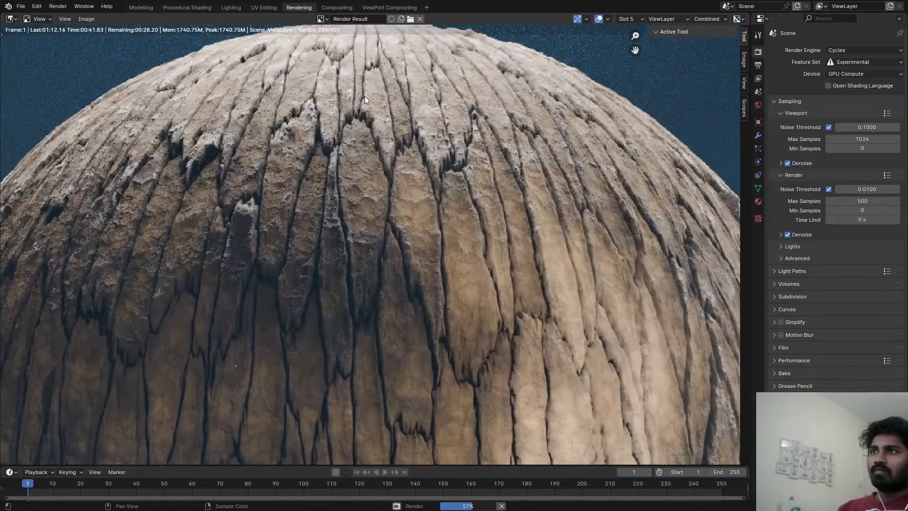
pyautogui.scroll(-3, 364, 100)
pyautogui.scroll(3, 410, 256)
pyautogui.scroll(-2, 409, 256)
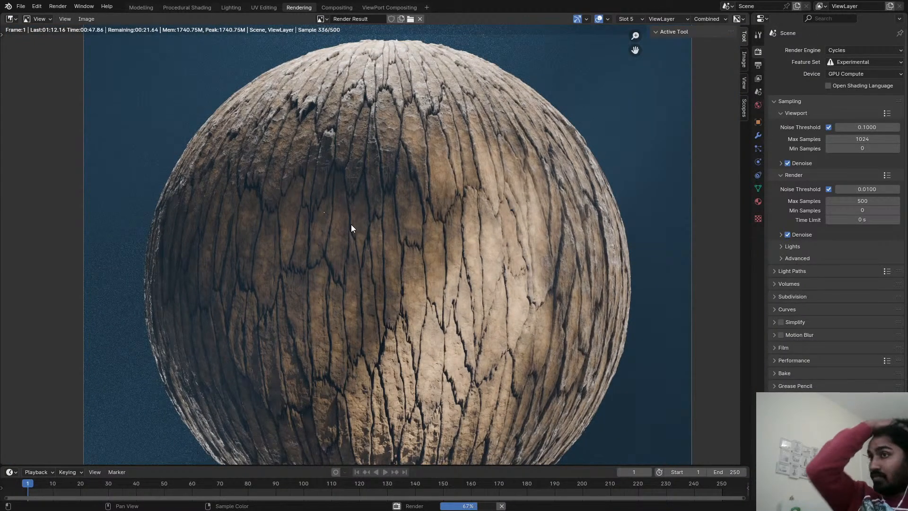
pyautogui.scroll(-1, 351, 225)
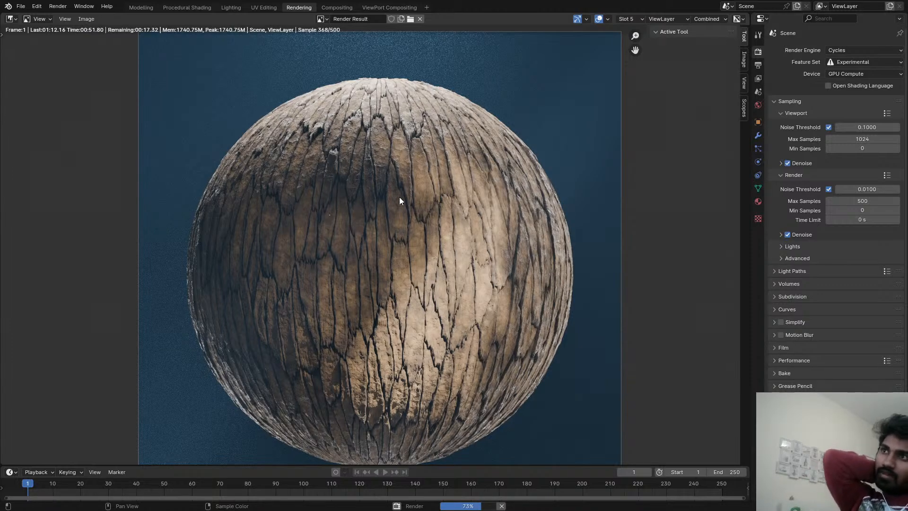
# Examine the brightly lit bark up close and the overall look of the composited render in Slot 5.
pyautogui.scroll(3, 480, 277)
pyautogui.scroll(1, 449, 254)
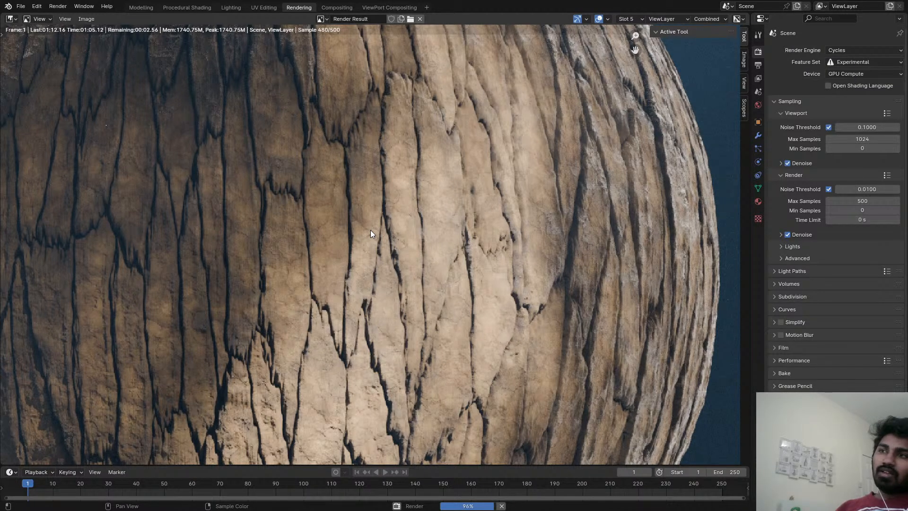
pyautogui.scroll(-1, 378, 236)
pyautogui.scroll(-1, 378, 237)
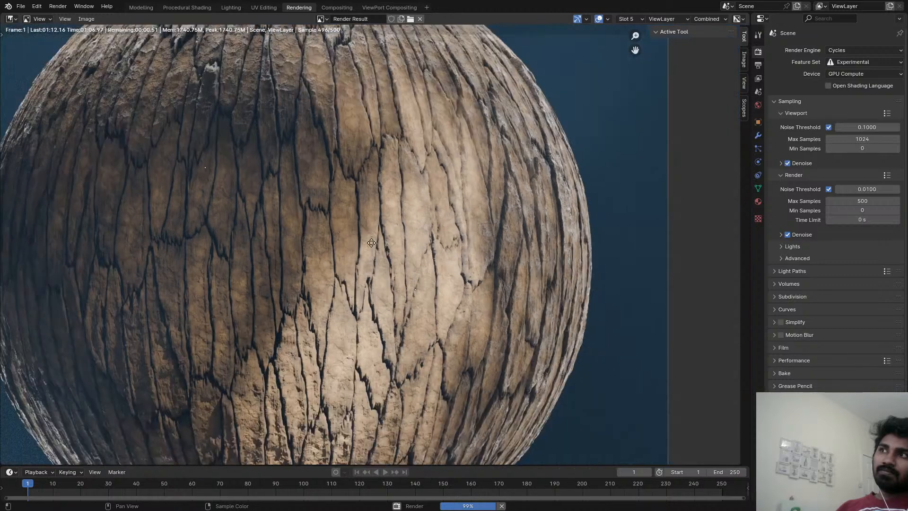
pyautogui.moveTo(372, 242); pyautogui.dragTo(401, 238, button='middle')
pyautogui.scroll(-2, 401, 237)
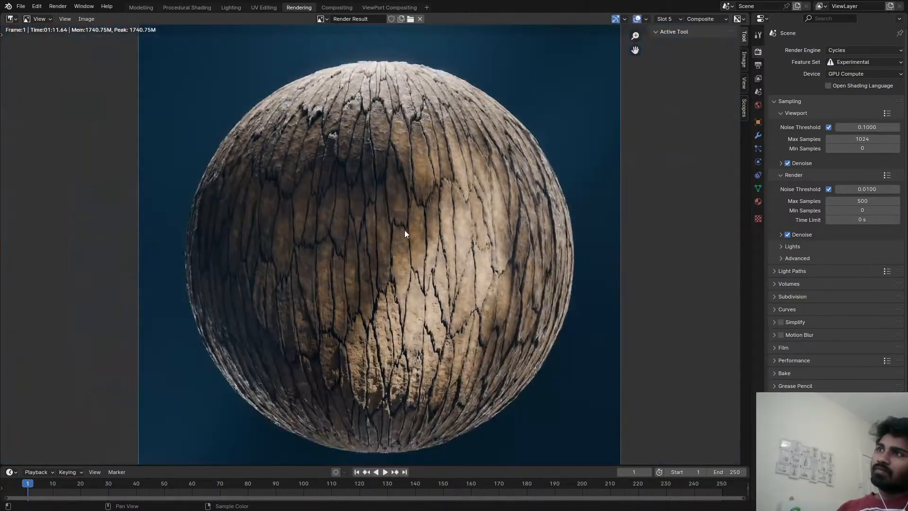
pyautogui.scroll(1, 404, 232)
pyautogui.scroll(-2, 432, 188)
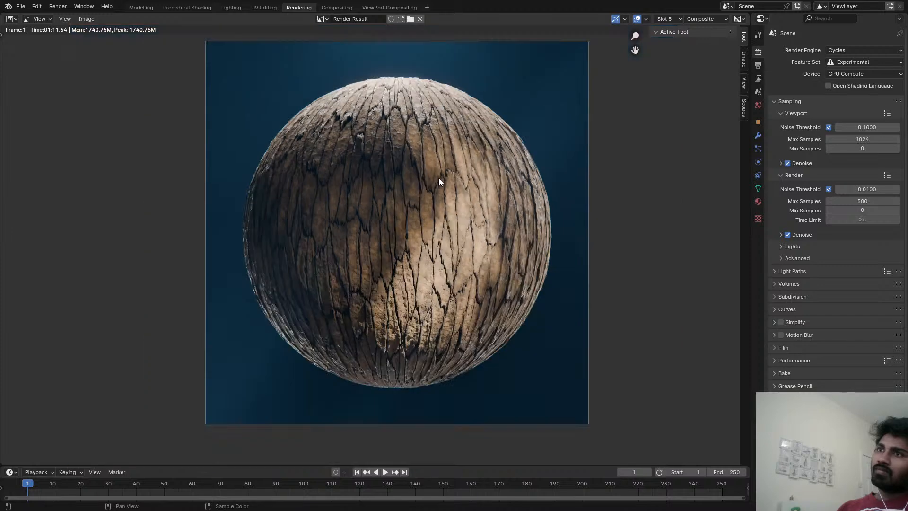
pyautogui.moveTo(435, 178); pyautogui.dragTo(412, 215, button='middle')
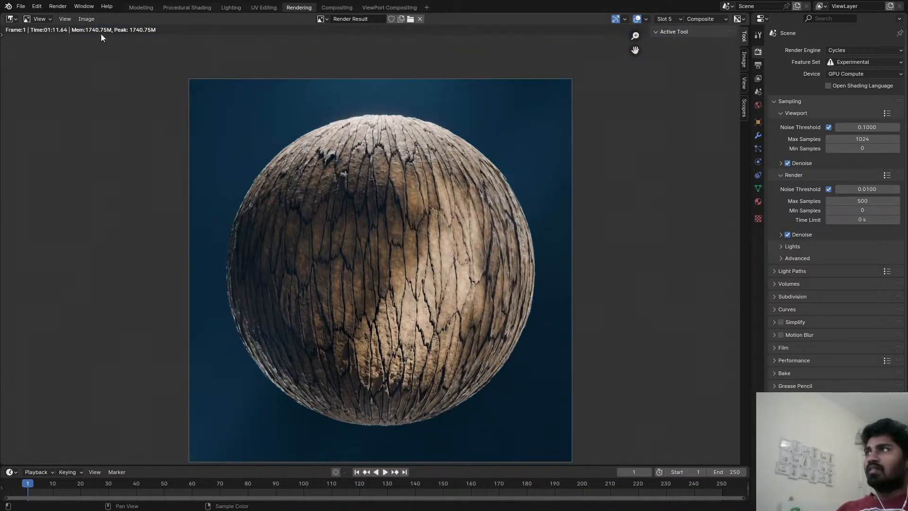
# Inspect the crack detail near the top of the finished render and save the blend file.
pyautogui.click(86, 19)
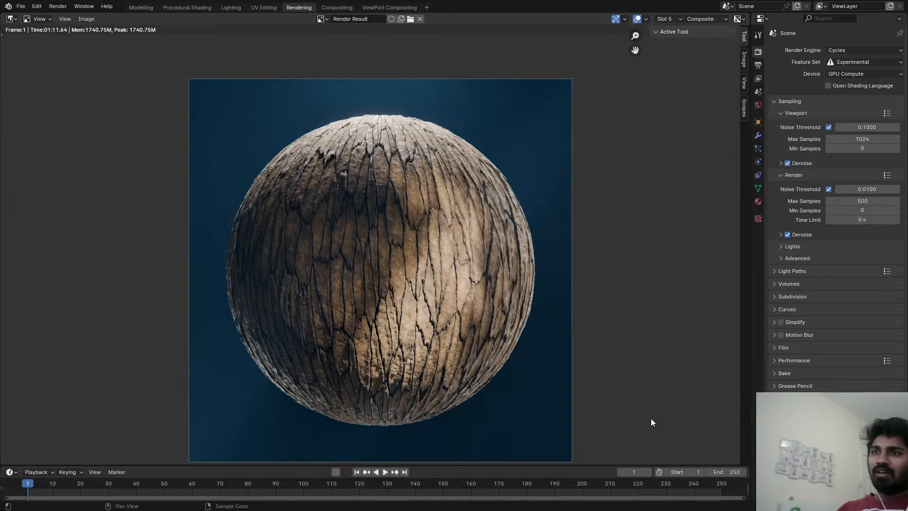
pyautogui.scroll(4, 415, 248)
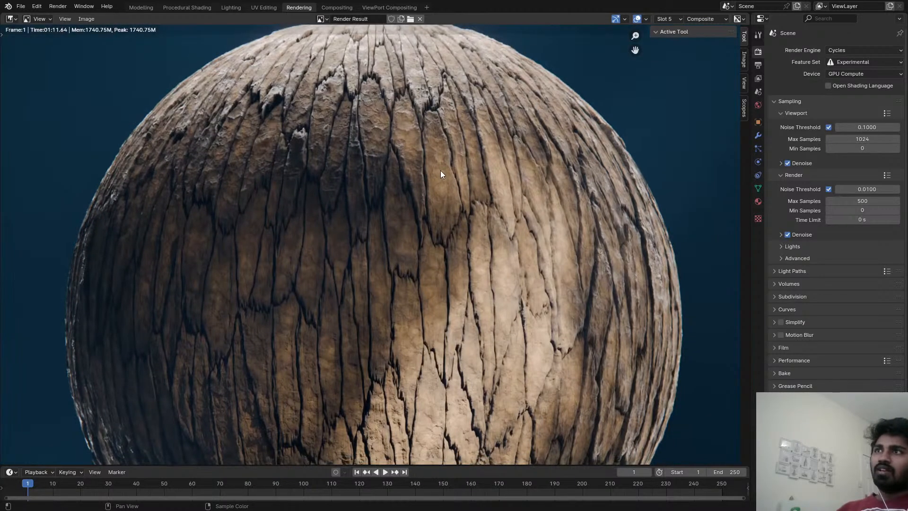
pyautogui.scroll(3, 441, 170)
pyautogui.scroll(-5, 429, 166)
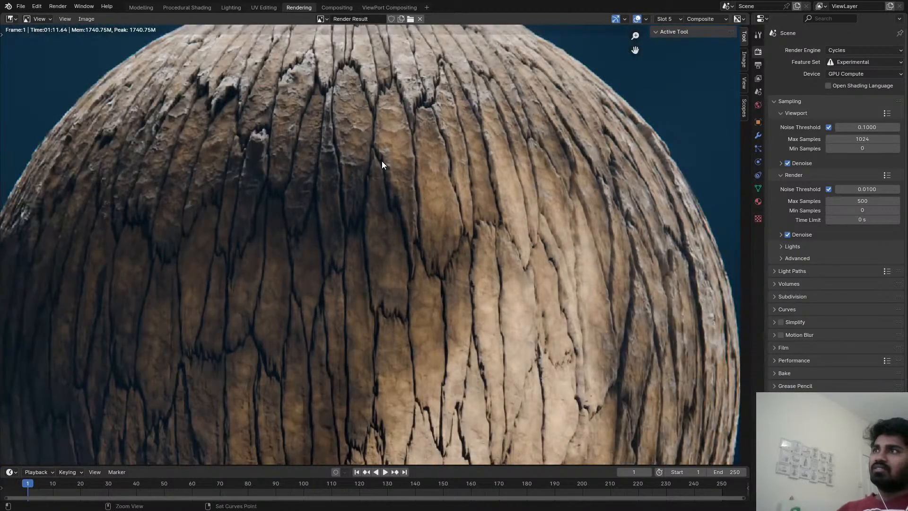
pyautogui.hotkey('ctrl', 's')
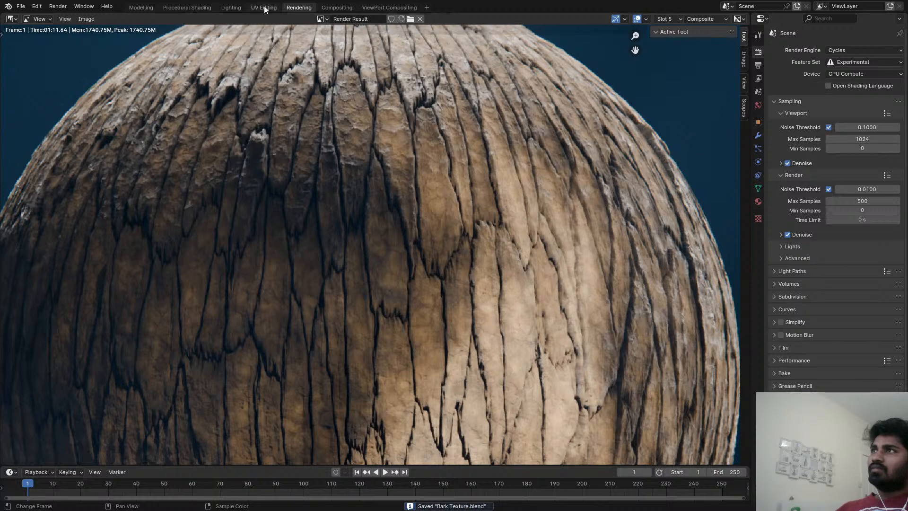
# Return to the Procedural Shading workspace and switch the 3D viewport to Rendered shading.
pyautogui.click(210, 8)
pyautogui.press('z')
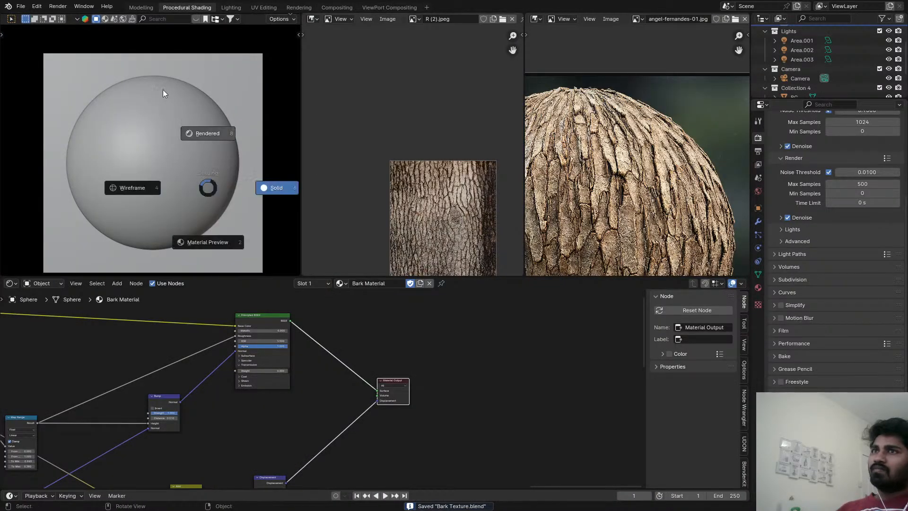
pyautogui.click(163, 90)
# Show the Render Result in place of the angel-fernandes-01.jpg reference and examine its bark up close.
pyautogui.scroll(5, 596, 141)
pyautogui.scroll(-7, 609, 138)
pyautogui.moveTo(612, 126); pyautogui.dragTo(639, 80, button='middle')
pyautogui.click(638, 19)
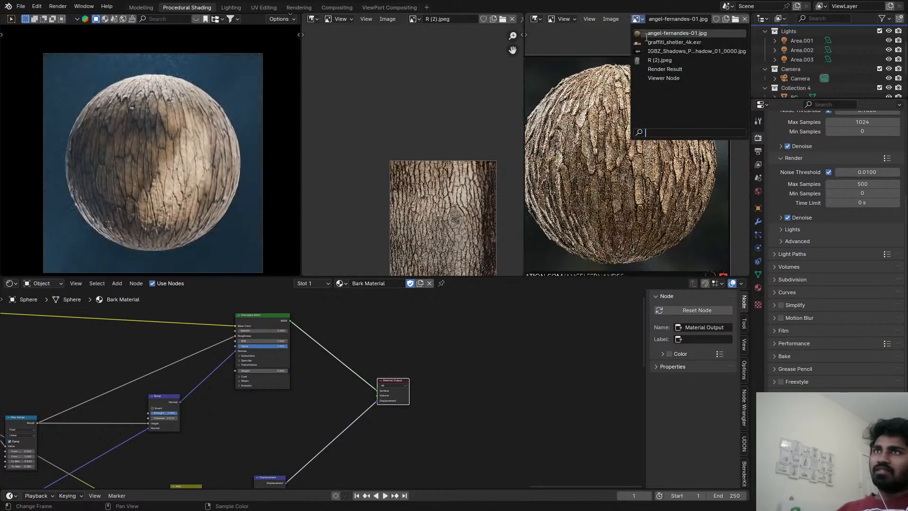
pyautogui.click(665, 69)
pyautogui.scroll(3, 626, 152)
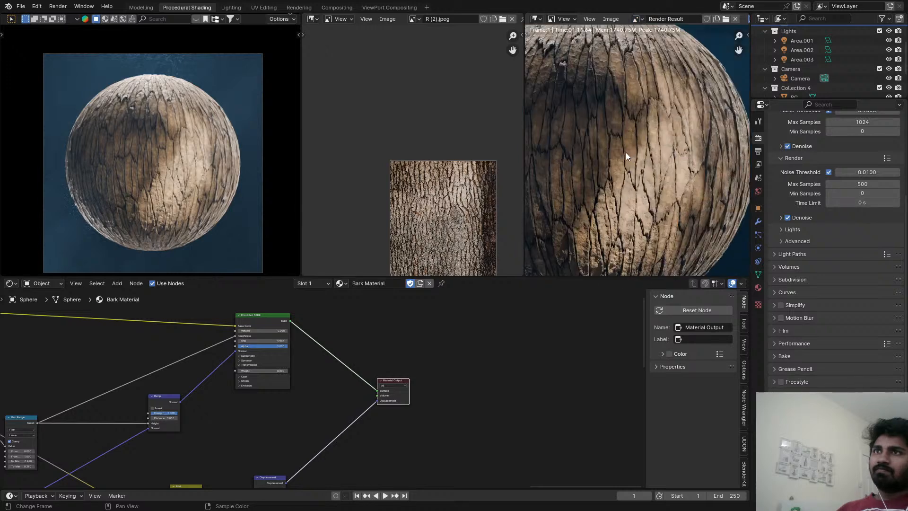
# Bring back the angel-fernandes-01.jpg reference and examine the crack pattern in R (2).jpeg up close.
pyautogui.click(638, 19)
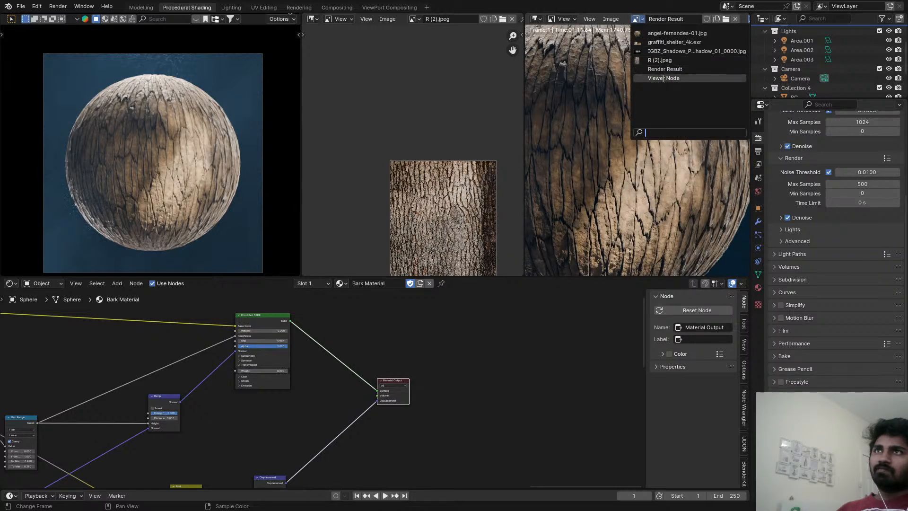
pyautogui.click(657, 33)
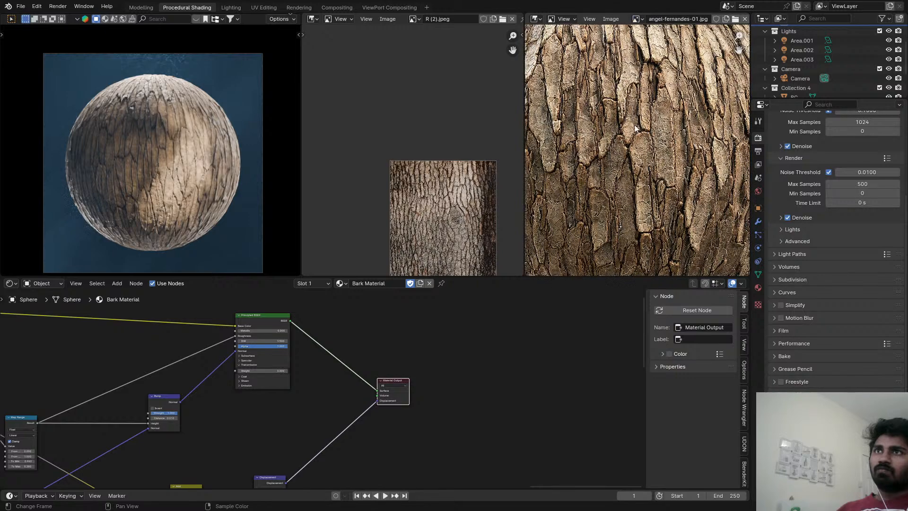
pyautogui.scroll(-3, 631, 115)
pyautogui.click(636, 20)
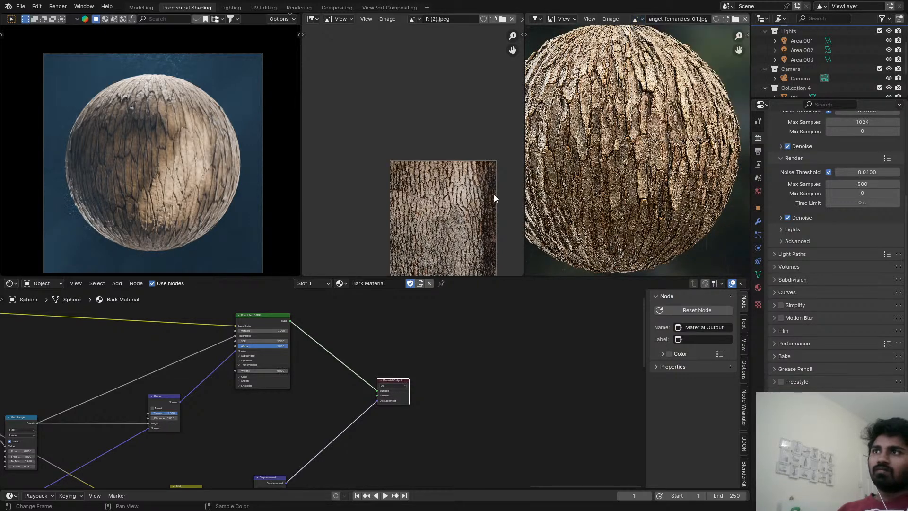
pyautogui.scroll(5, 441, 228)
pyautogui.moveTo(441, 228); pyautogui.dragTo(413, 142, button='middle')
pyautogui.scroll(8, 194, 171)
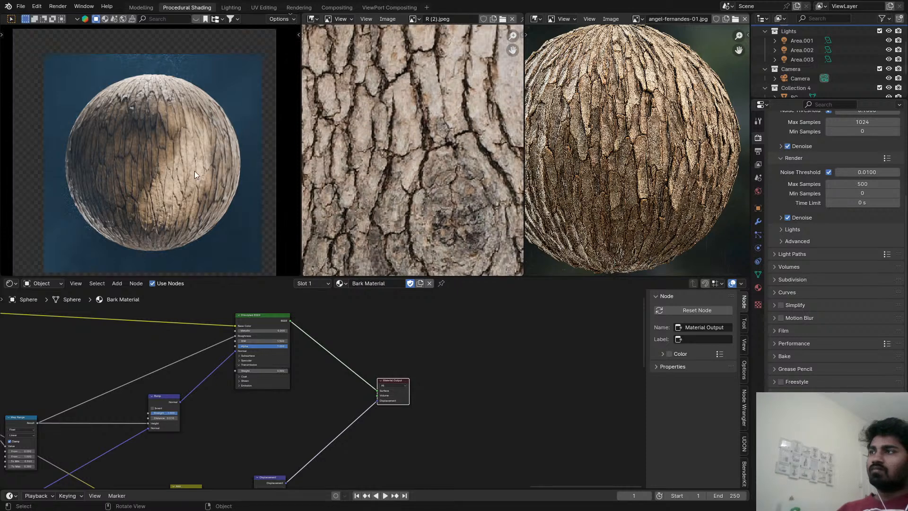
# Set the Y value of the Multiply node at the start of the Bark Shape frame to 0.3 and save the file.
pyautogui.hotkey('ctrl', 's')
pyautogui.scroll(-1, 179, 372)
pyautogui.scroll(-1, 179, 372)
pyautogui.moveTo(188, 416); pyautogui.dragTo(587, 397, button='middle')
pyautogui.moveTo(236, 412); pyautogui.dragTo(520, 373, button='middle')
pyautogui.moveTo(208, 367); pyautogui.dragTo(512, 374, button='middle')
pyautogui.scroll(4, 411, 423)
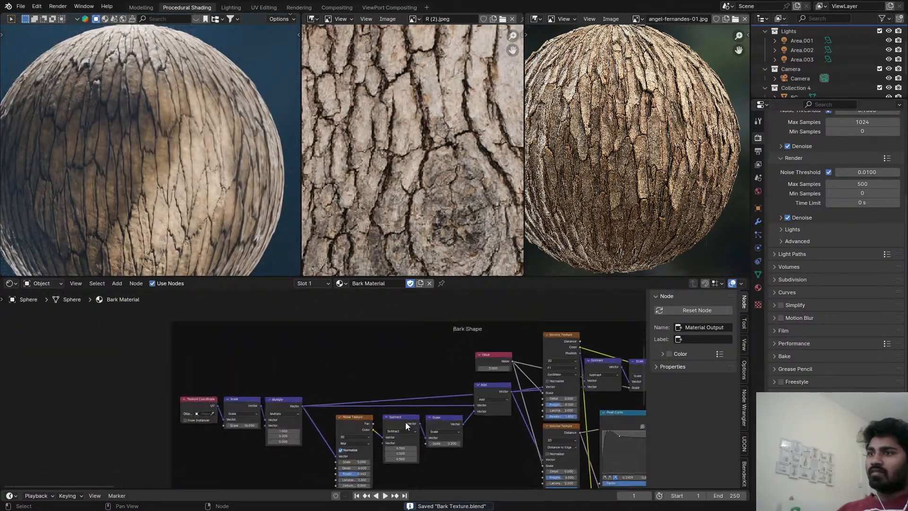
pyautogui.doubleClick(241, 429)
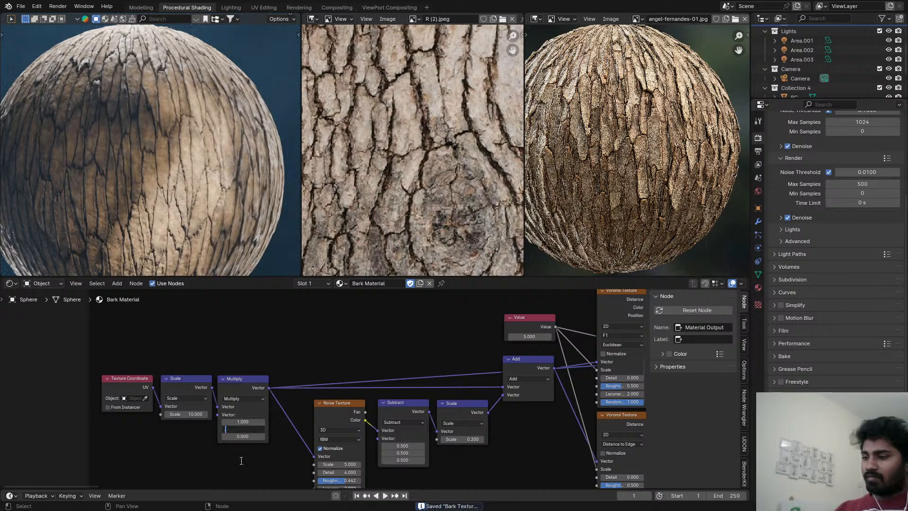
pyautogui.write('0.3')
pyautogui.press('Return')
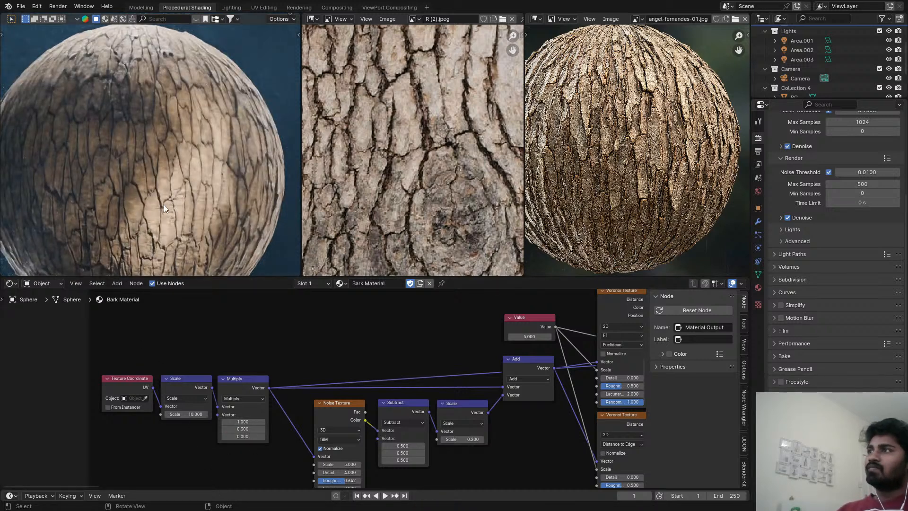
pyautogui.hotkey('ctrl', 's')
pyautogui.scroll(-2, 171, 147)
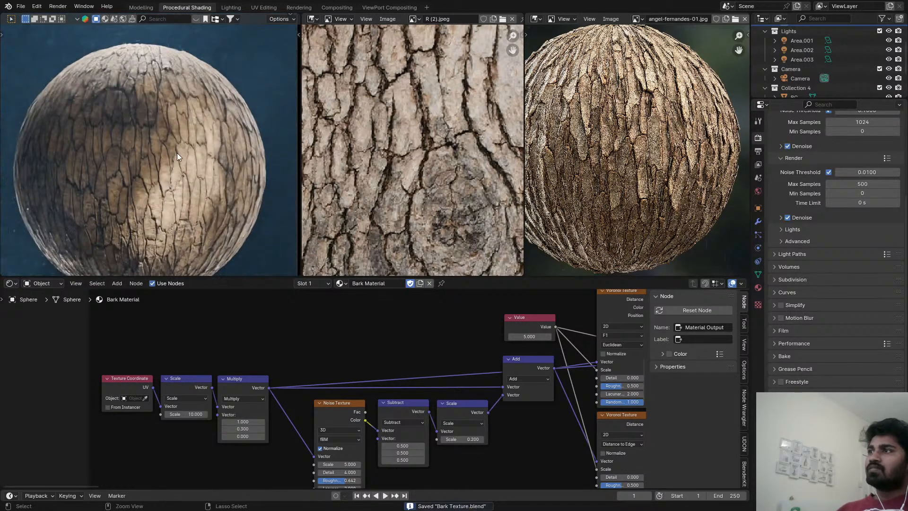
# Set To Min to 0.6 and To Max to 0.9 on the Map Range node feeding roughness and bump, and save the file.
pyautogui.scroll(-11, 473, 438)
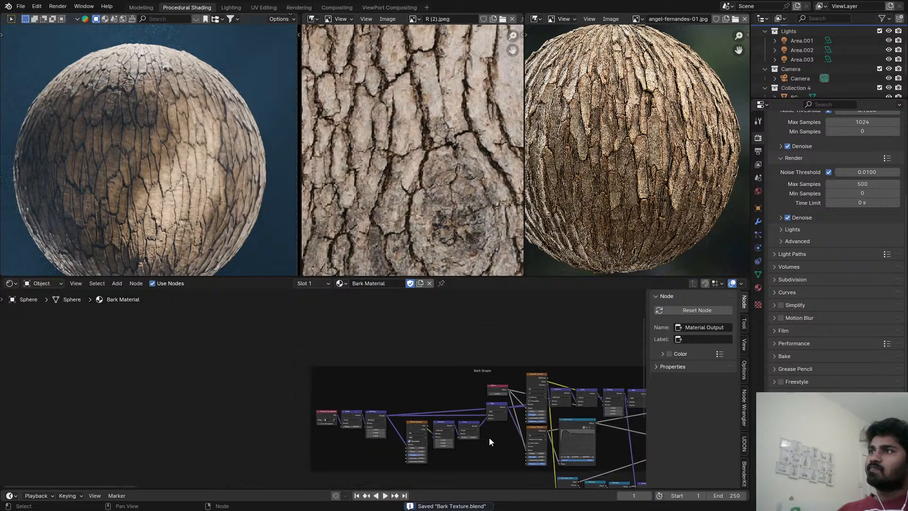
pyautogui.moveTo(586, 410); pyautogui.dragTo(160, 364, button='middle')
pyautogui.scroll(-4, 309, 352)
pyautogui.scroll(3, 459, 363)
pyautogui.moveTo(518, 356); pyautogui.dragTo(5, 366, button='middle')
pyautogui.scroll(-3, 300, 378)
pyautogui.moveTo(260, 367); pyautogui.dragTo(271, 373, button='middle')
pyautogui.scroll(5, 325, 384)
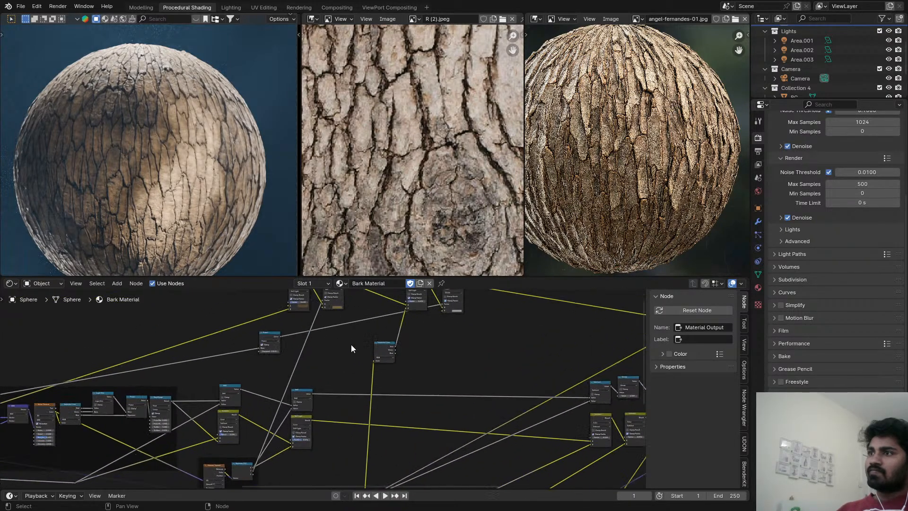
pyautogui.moveTo(256, 420); pyautogui.dragTo(341, 383, button='middle')
pyautogui.scroll(7, 340, 383)
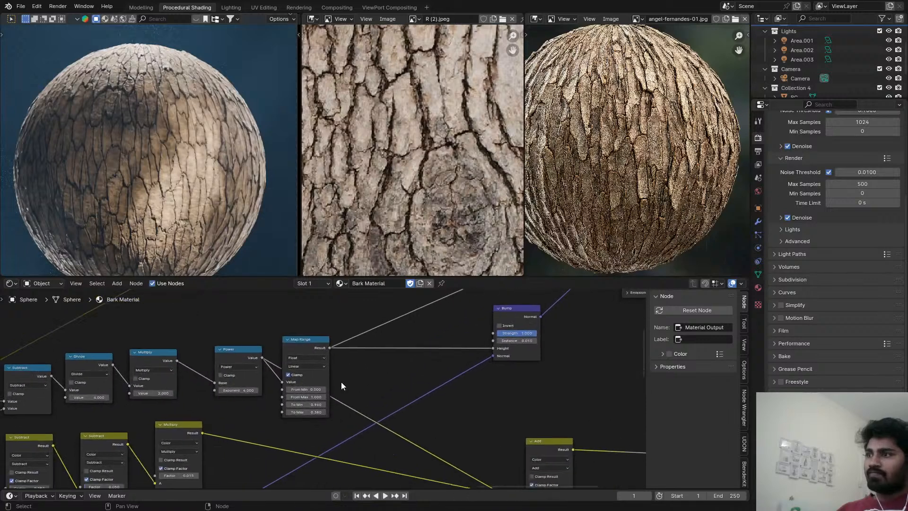
pyautogui.moveTo(303, 338); pyautogui.dragTo(379, 311)
pyautogui.scroll(3, 390, 386)
pyautogui.click(389, 386)
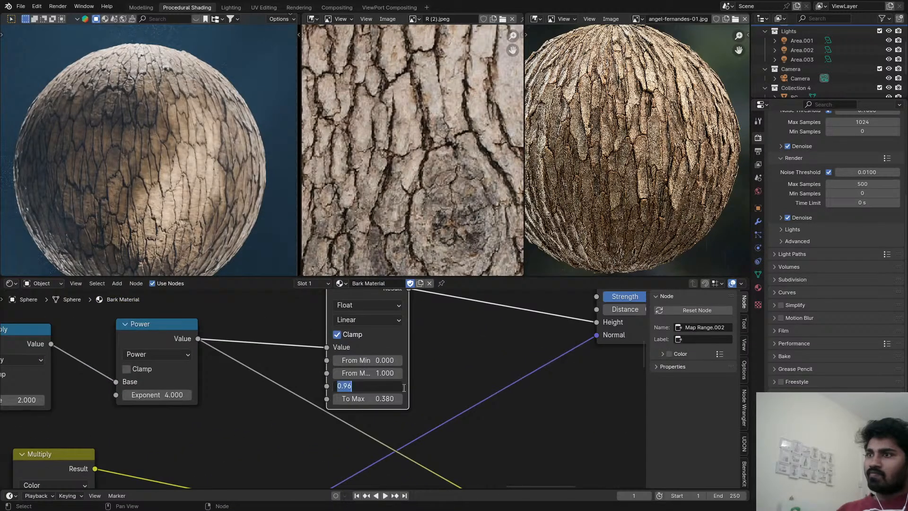
pyautogui.write('1')
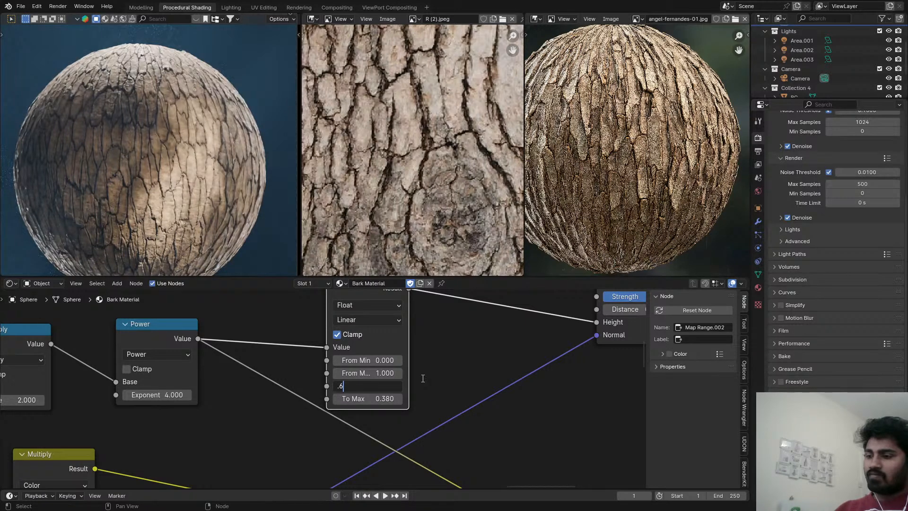
pyautogui.press('Tab')
pyautogui.write('.')
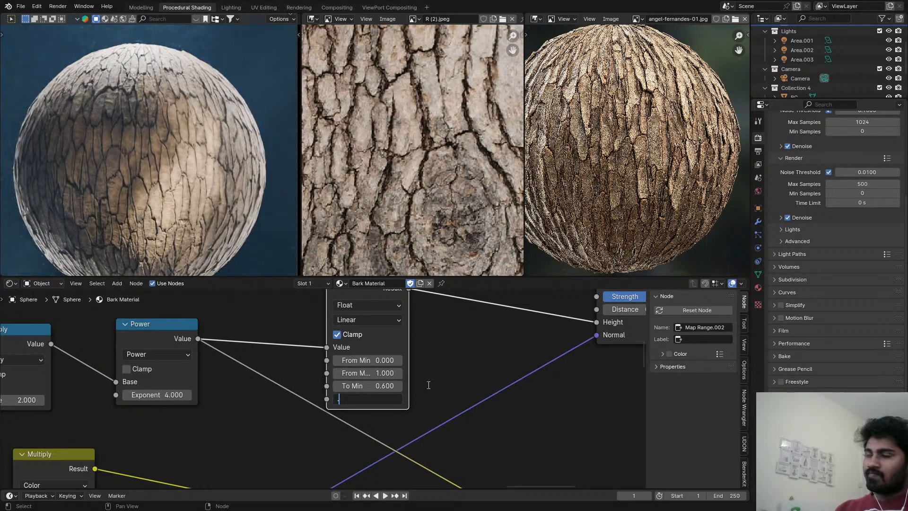
pyautogui.write('9')
pyautogui.press('Return')
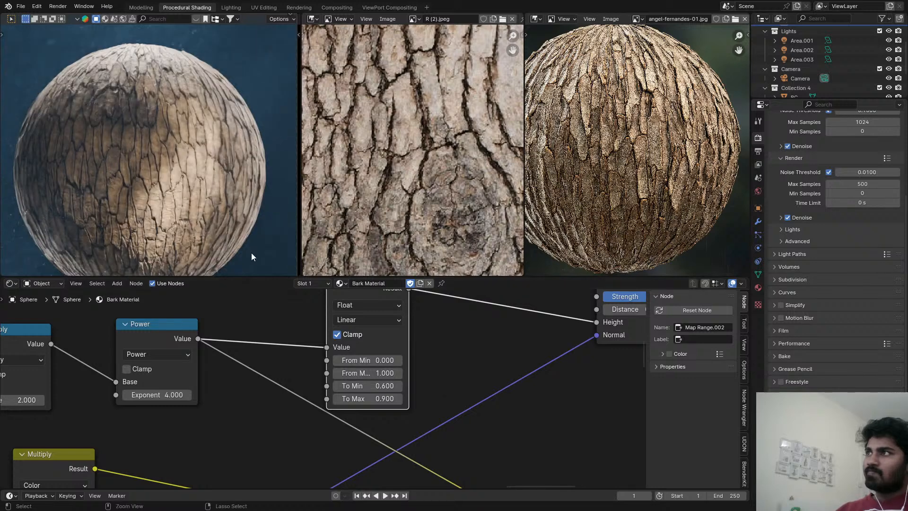
pyautogui.hotkey('ctrl', 's')
# Set the same Map Range node's To Max to 0.95 and check the bark surface up close.
pyautogui.doubleClick(375, 399)
pyautogui.click(376, 400)
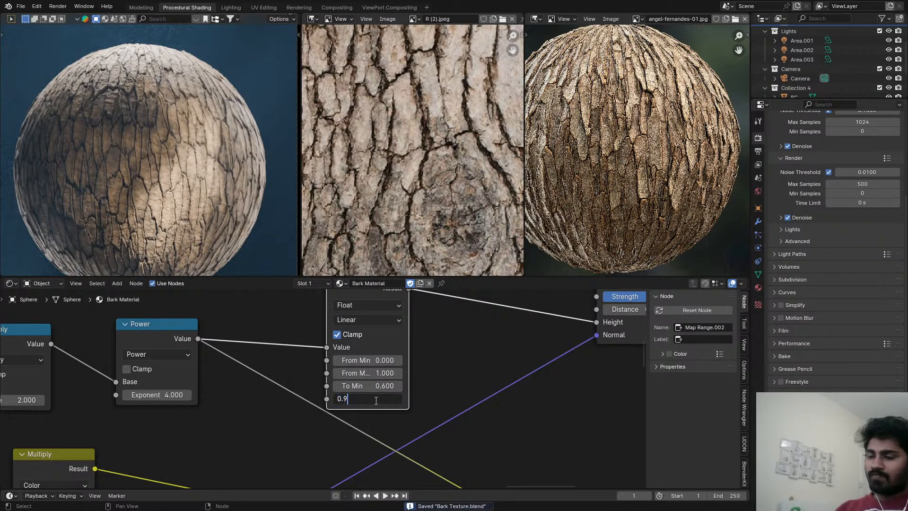
pyautogui.write('5')
pyautogui.press('Return')
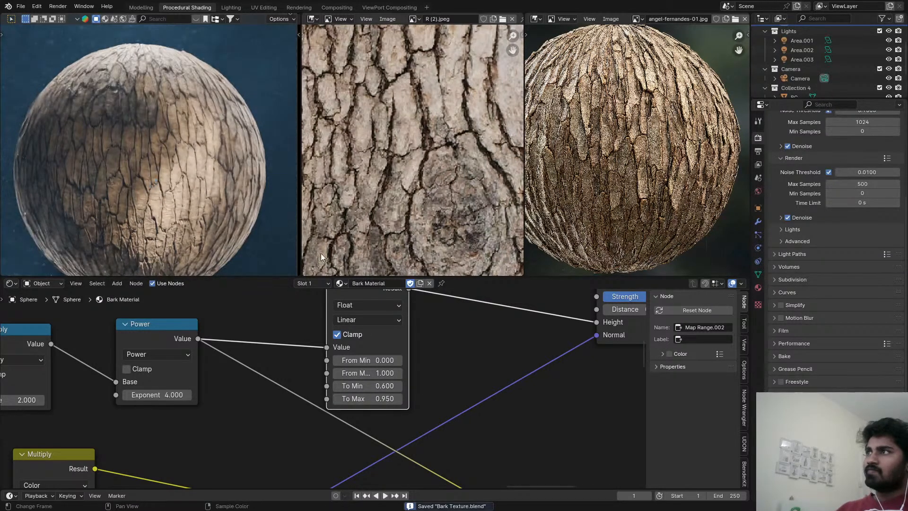
pyautogui.scroll(4, 151, 72)
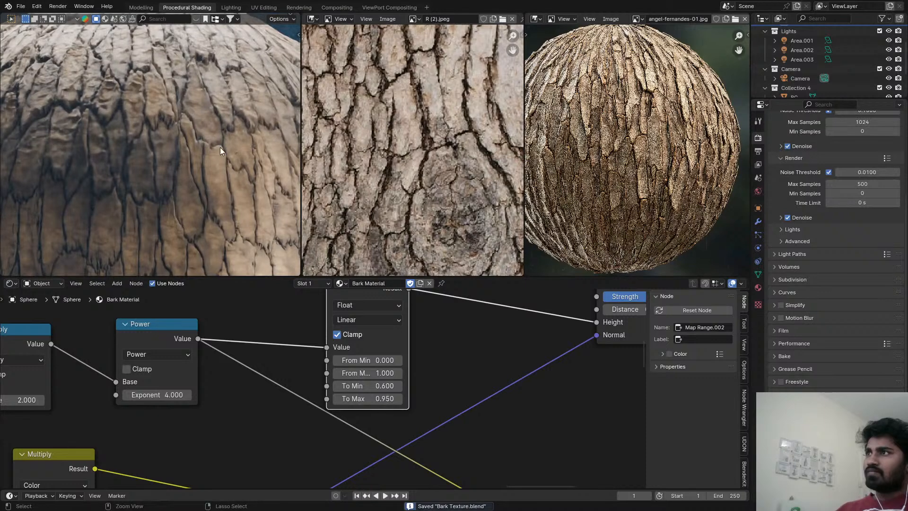
pyautogui.scroll(-3, 249, 344)
# Duplicate the Soft Light node, insert the copy before the Principled BSDF's Base Color, and connect the Map Range result to its B input.
pyautogui.scroll(-3, 248, 344)
pyautogui.moveTo(249, 344); pyautogui.dragTo(377, 429, button='middle')
pyautogui.scroll(-5, 377, 430)
pyautogui.scroll(2, 382, 366)
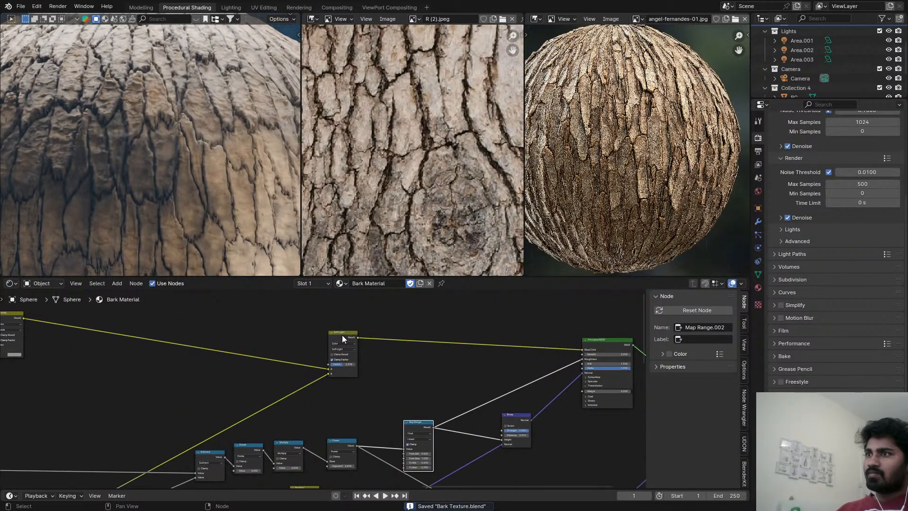
pyautogui.moveTo(342, 334); pyautogui.dragTo(356, 331)
pyautogui.hotkey('shift', 'd')
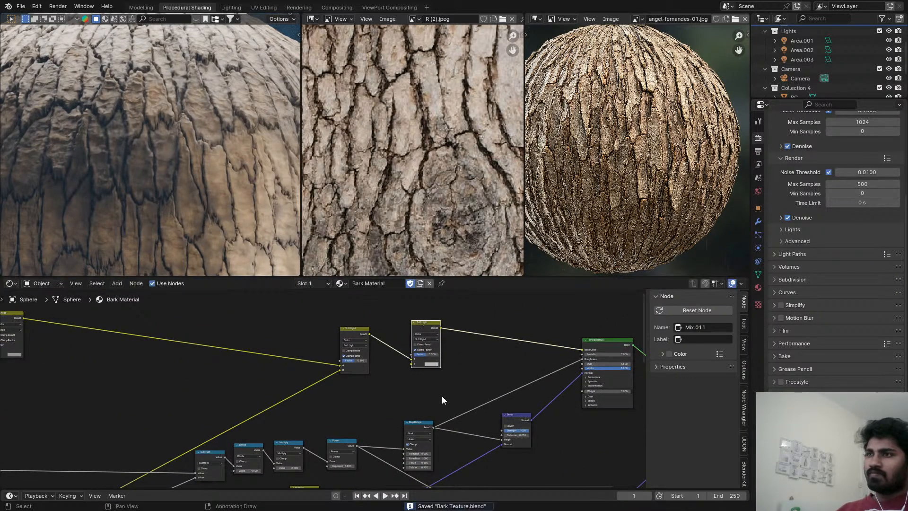
pyautogui.click(442, 396)
pyautogui.scroll(1, 427, 427)
pyautogui.moveTo(427, 427); pyautogui.dragTo(409, 354)
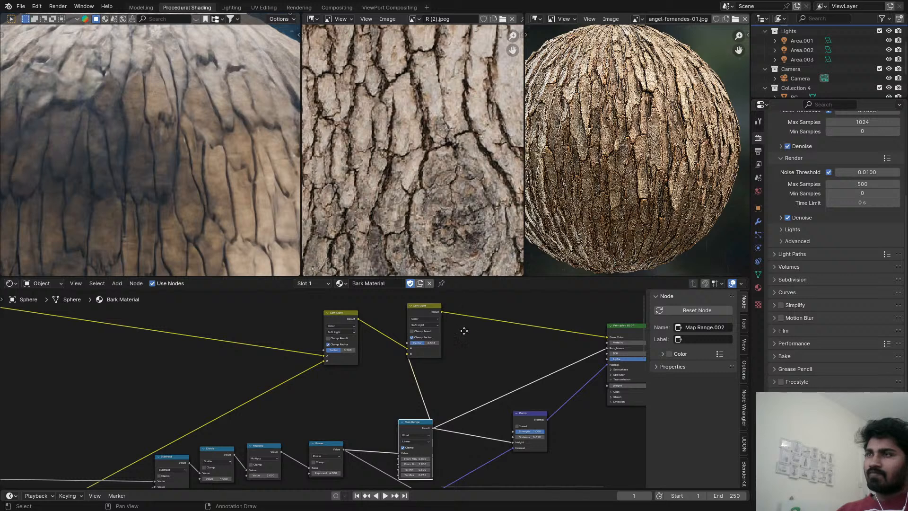
# Preview the duplicated Soft Light node's colour output directly on the sphere.
pyautogui.keyDown('ctrl'); pyautogui.scroll(-1, 472, 330); pyautogui.keyUp('ctrl')
pyautogui.moveTo(472, 330); pyautogui.dragTo(412, 335, button='middle')
pyautogui.scroll(-5, 288, 243)
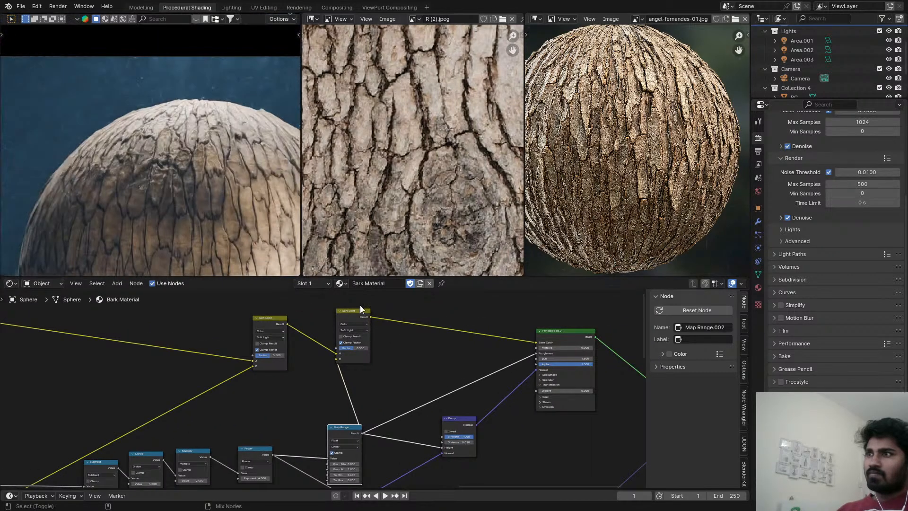
pyautogui.keyDown('ctrl'); pyautogui.keyDown('shift'); pyautogui.click(359, 319); pyautogui.keyUp('shift'); pyautogui.keyUp('ctrl')
pyautogui.moveTo(363, 375); pyautogui.dragTo(364, 325, button='middle')
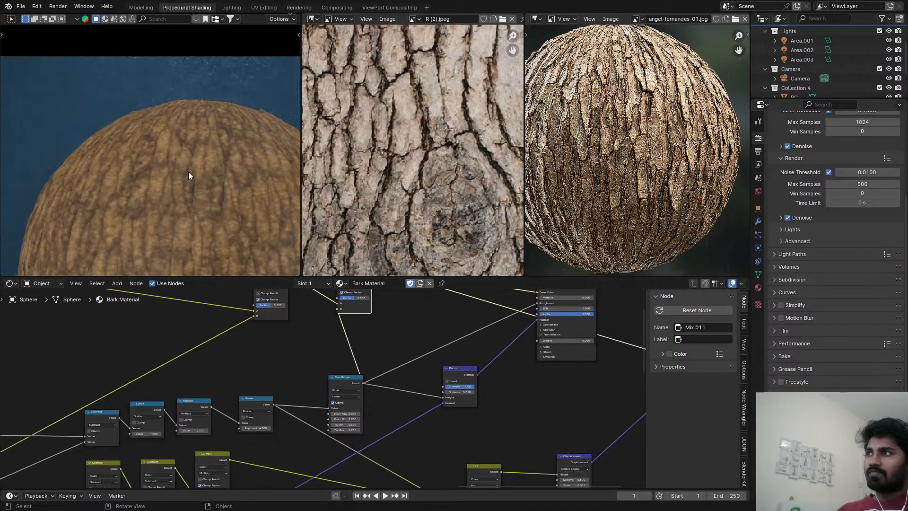
pyautogui.keyDown('ctrl'); pyautogui.moveTo(188, 172); pyautogui.dragTo(177, 68, button='middle'); pyautogui.keyUp('ctrl')
pyautogui.scroll(-4, 178, 76)
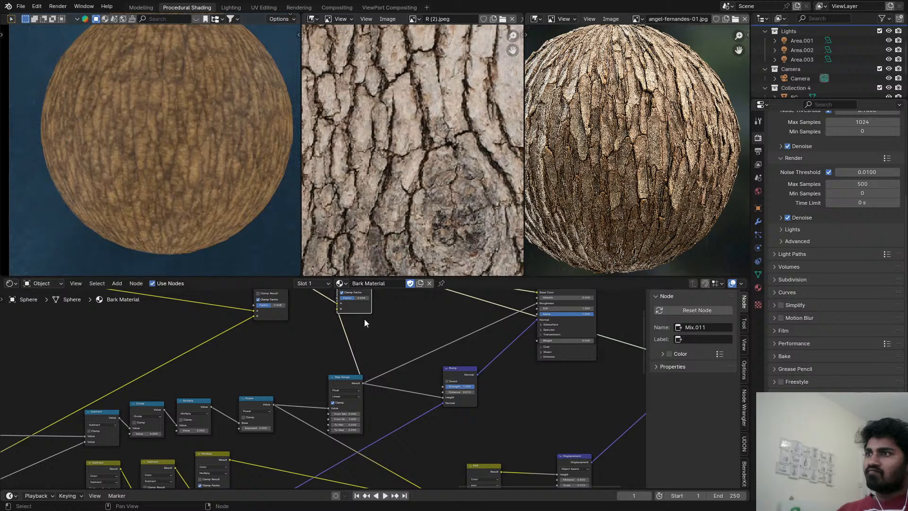
# Set the duplicated Soft Light node's Factor to 1.000 and save the file after checking the colour preview.
pyautogui.moveTo(357, 301); pyautogui.dragTo(364, 351, button='middle')
pyautogui.scroll(1, 364, 352)
pyautogui.moveTo(365, 350)
pyautogui.mouseDown()
pyautogui.moveTo(344, 349)
pyautogui.moveTo(380, 350)
pyautogui.mouseUp()
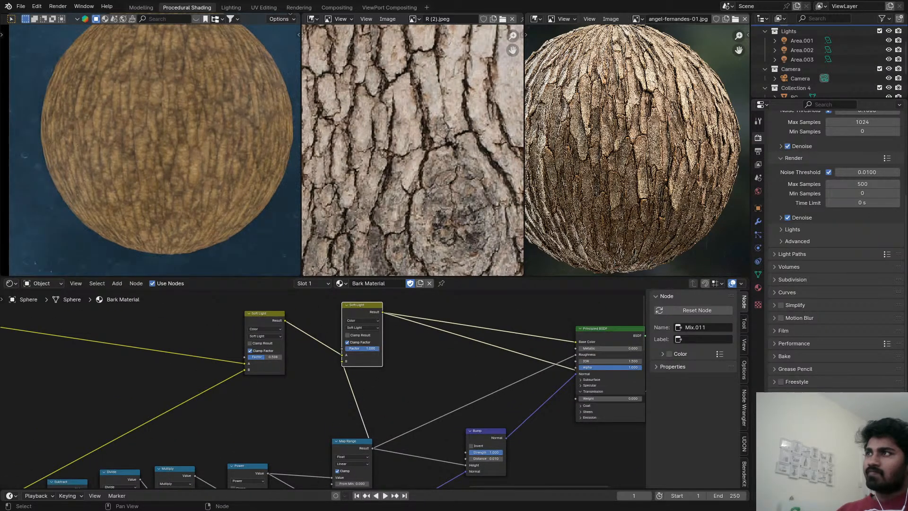
pyautogui.scroll(5, 156, 131)
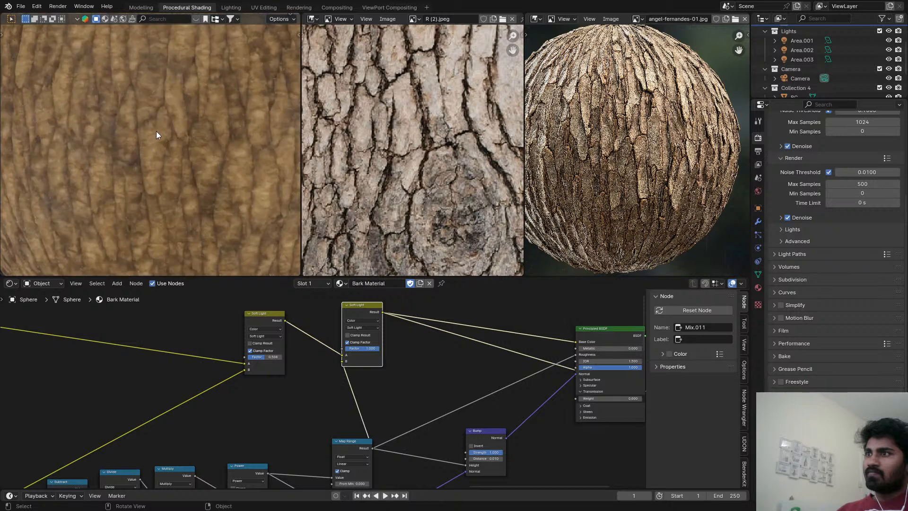
pyautogui.hotkey('ctrl', 's')
pyautogui.scroll(-5, 198, 130)
pyautogui.scroll(-2, 422, 327)
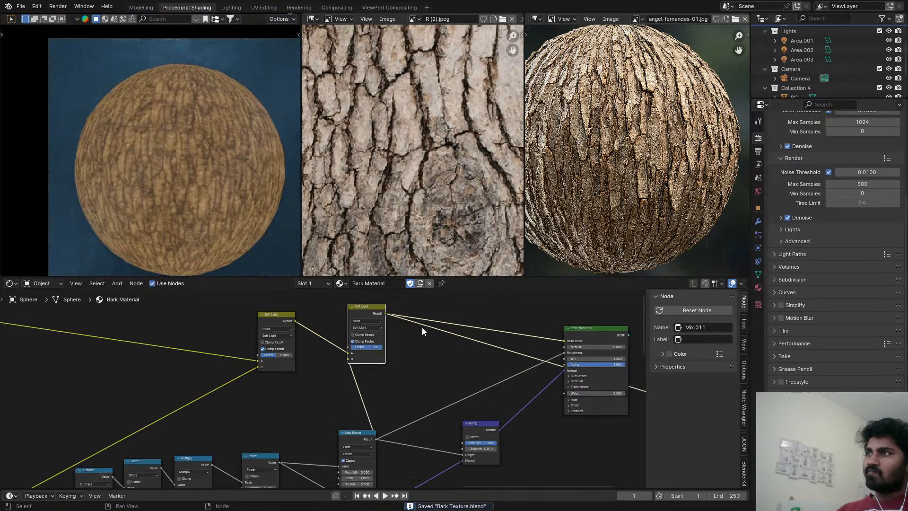
# Route the Principled BSDF back to the Material Output and inspect the shaded bark cracks up close.
pyautogui.click(515, 373)
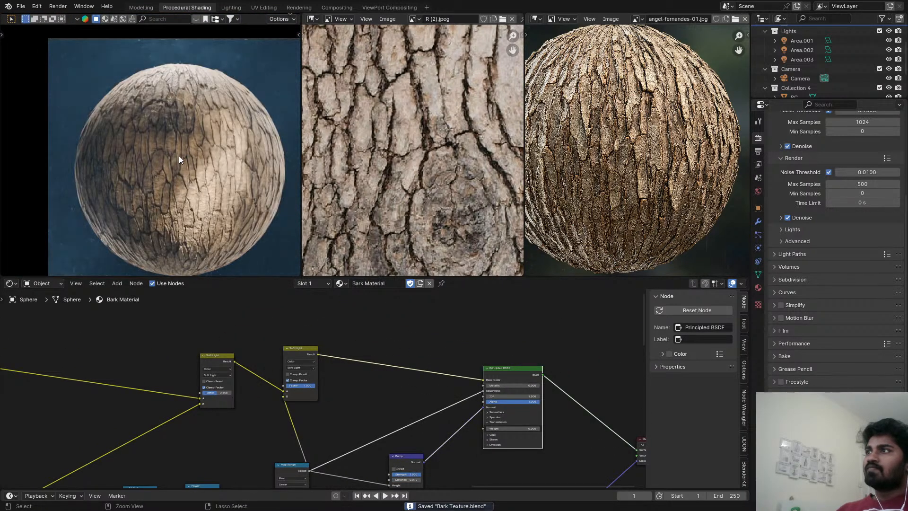
pyautogui.scroll(5, 181, 142)
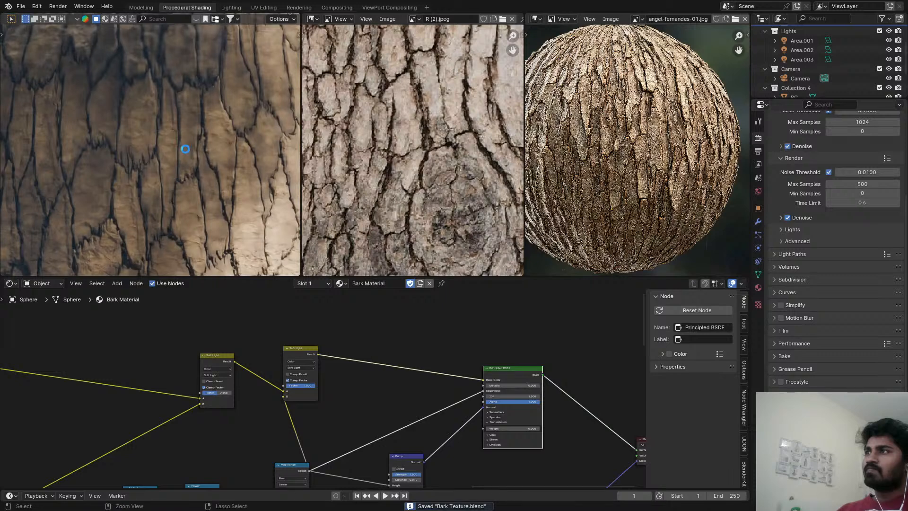
pyautogui.scroll(-3, 201, 206)
# Set the Factor of the Soft Light node before the brown colour Mix node to 0.725 and save the file.
pyautogui.scroll(-2, 200, 206)
pyautogui.scroll(-4, 166, 368)
pyautogui.moveTo(143, 373); pyautogui.dragTo(443, 431, button='middle')
pyautogui.scroll(5, 457, 381)
pyautogui.scroll(2, 476, 350)
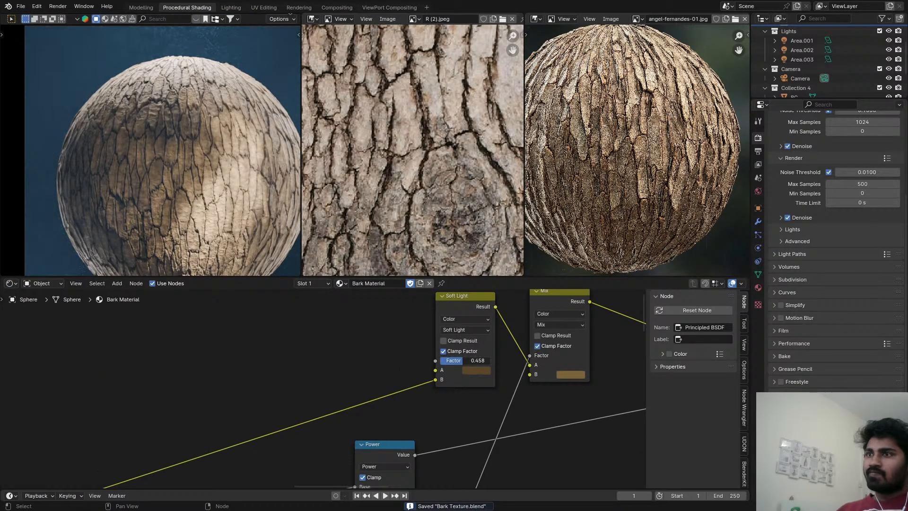
pyautogui.moveTo(463, 361); pyautogui.dragTo(476, 361)
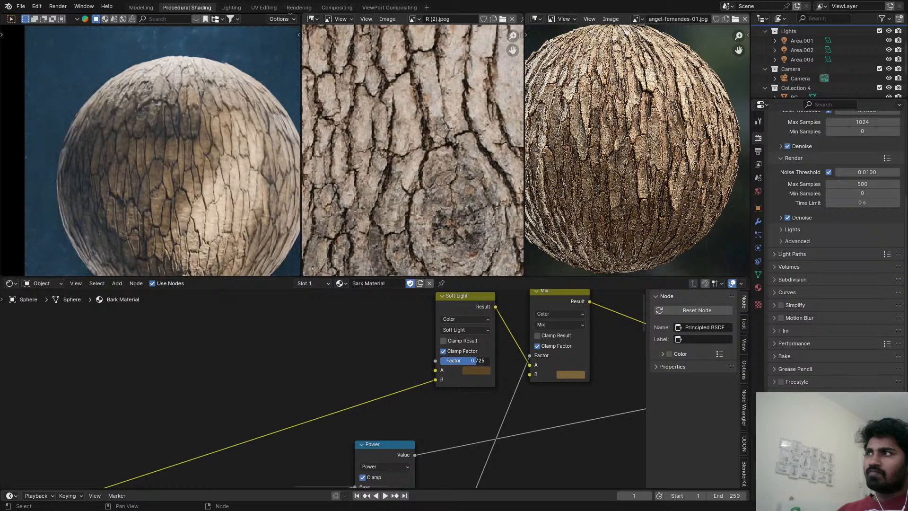
pyautogui.hotkey('ctrl', 's')
# Inspect the rendered bark sphere in a maximized viewport and return to the previous layout.
pyautogui.hotkey('ctrl', 'space')
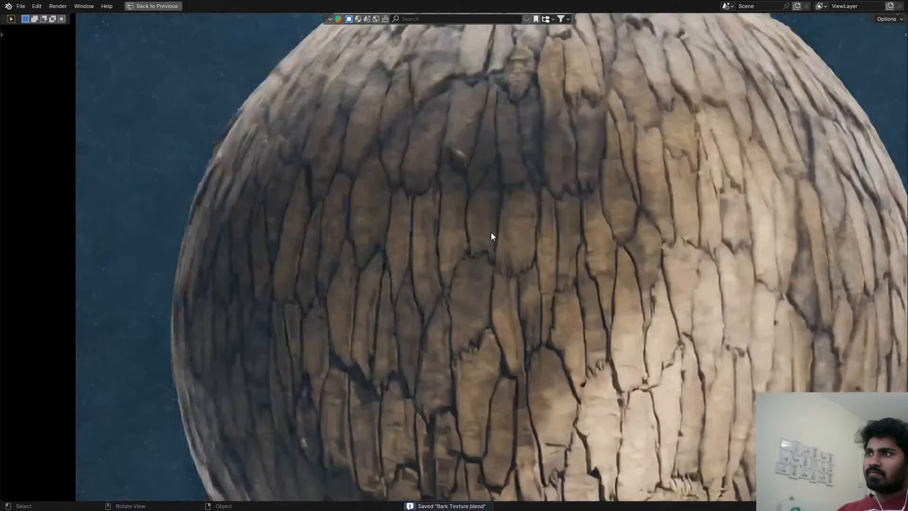
pyautogui.scroll(-3, 491, 238)
pyautogui.hotkey('ctrl', 'space')
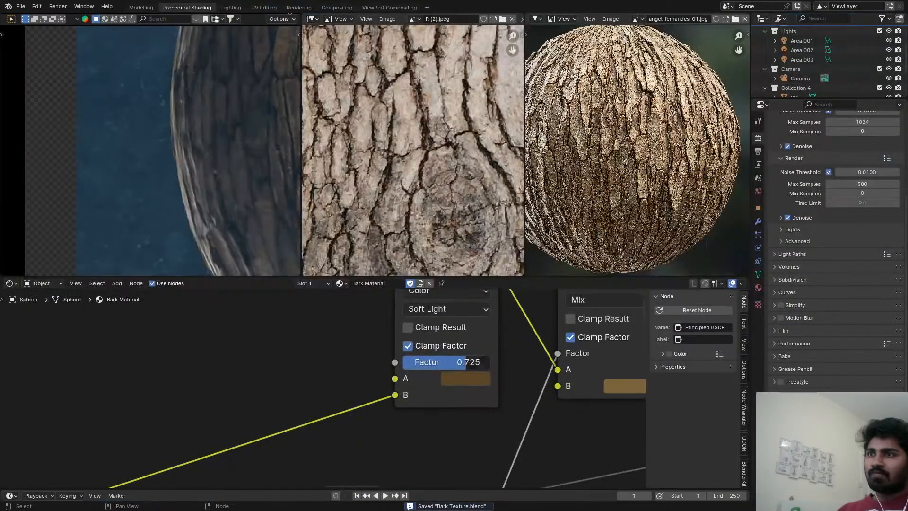
# Set the Factor of the Soft Light node before the brown colour Mix node to 0.442 and save the file.
pyautogui.moveTo(466, 362); pyautogui.dragTo(442, 362)
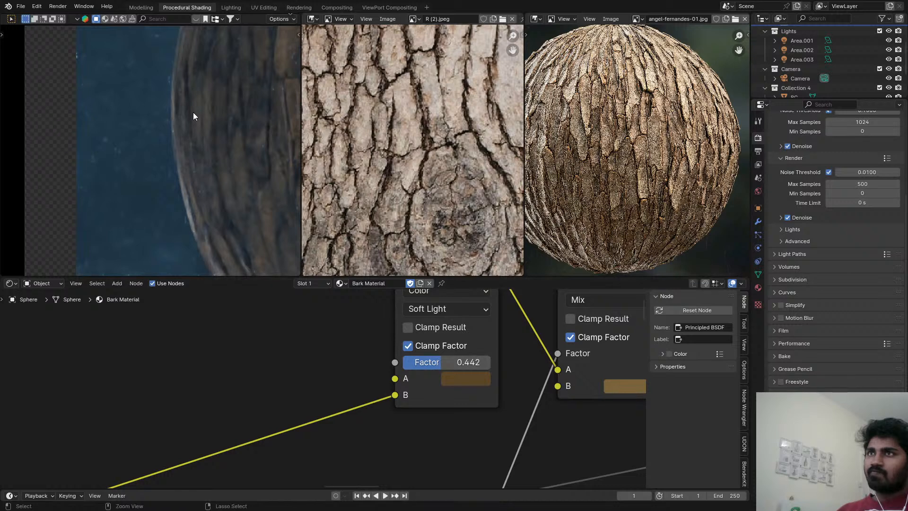
pyautogui.hotkey('ctrl', 's')
pyautogui.scroll(-3, 388, 378)
pyautogui.moveTo(508, 374); pyautogui.dragTo(392, 395, button='middle')
# Preview the output of the brown colour Mix node on the sphere and examine its colour variation up close.
pyautogui.keyDown('ctrl'); pyautogui.keyDown('shift'); pyautogui.click(430, 333); pyautogui.keyUp('shift'); pyautogui.keyUp('ctrl')
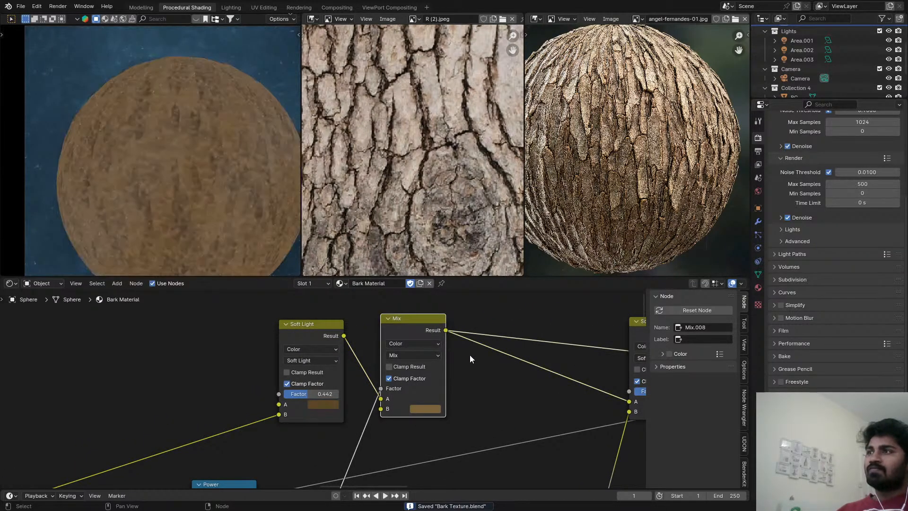
pyautogui.scroll(-2, 502, 358)
pyautogui.moveTo(534, 359); pyautogui.dragTo(411, 363, button='middle')
pyautogui.scroll(4, 148, 119)
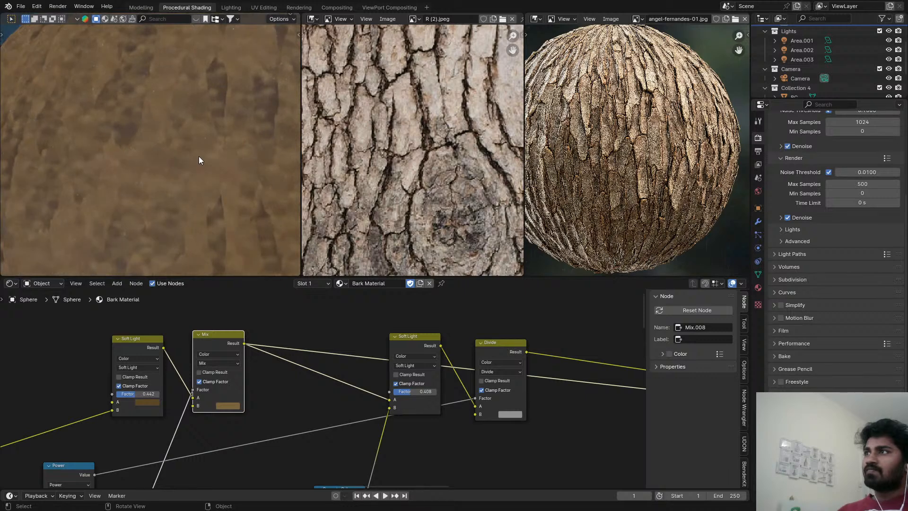
pyautogui.scroll(-3, 203, 180)
pyautogui.scroll(1, 231, 414)
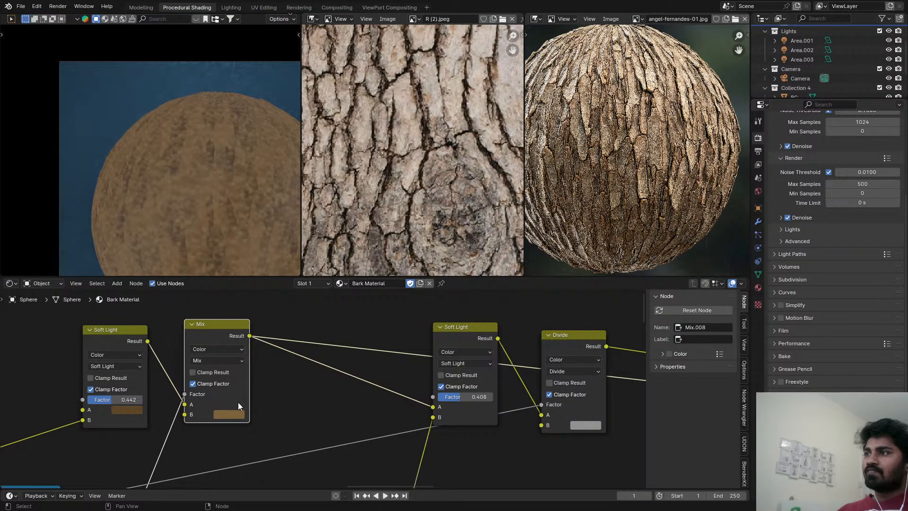
# Preview the Soft Light node before the brown Mix node, set its Factor to 0.208, and preview the Mix node again.
pyautogui.keyDown('ctrl'); pyautogui.keyDown('shift'); pyautogui.click(126, 343); pyautogui.keyUp('shift'); pyautogui.keyUp('ctrl')
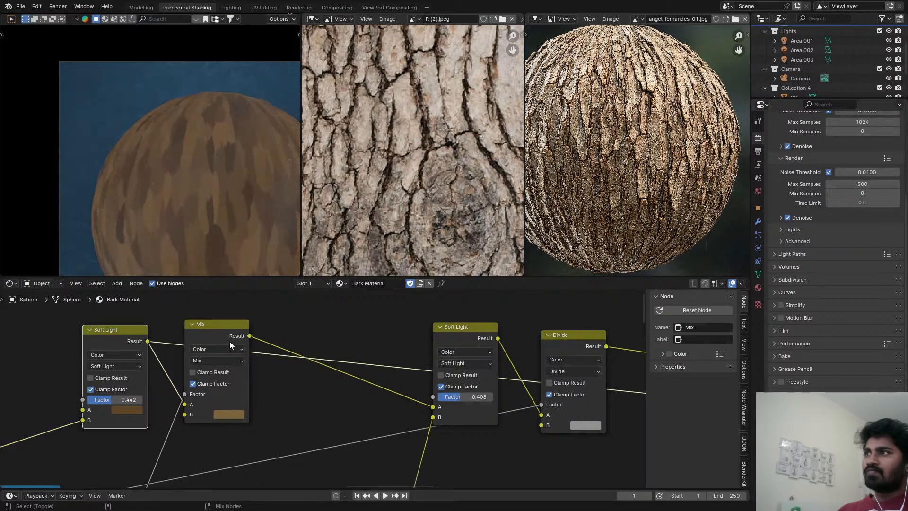
pyautogui.moveTo(113, 400); pyautogui.dragTo(90, 400)
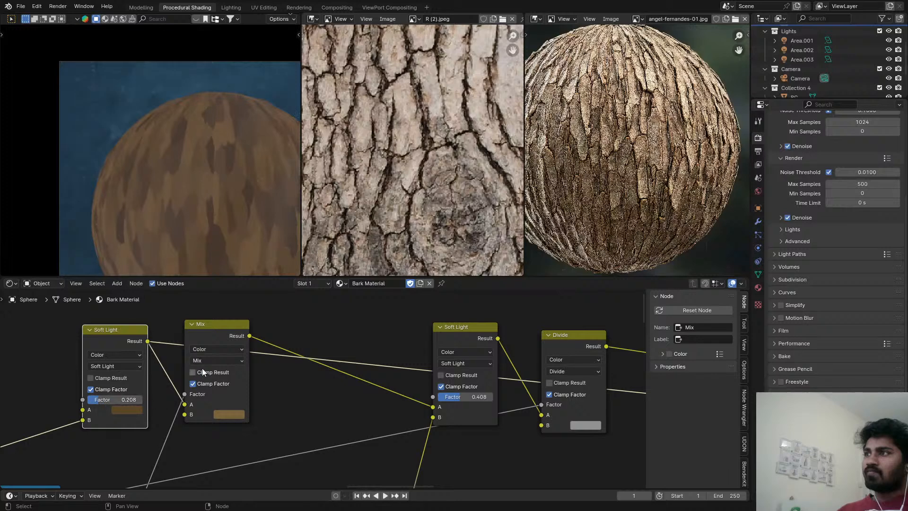
pyautogui.keyDown('ctrl'); pyautogui.keyDown('shift'); pyautogui.click(227, 339); pyautogui.keyUp('shift'); pyautogui.keyUp('ctrl')
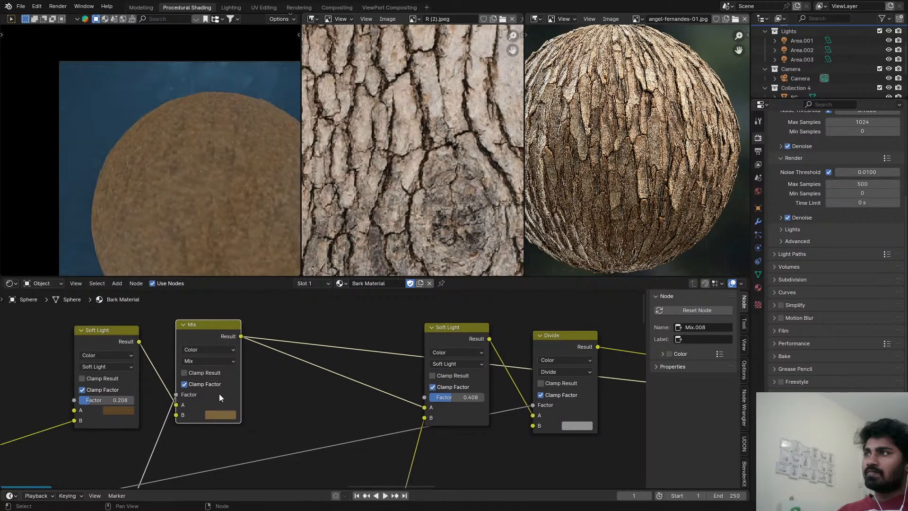
# Darken the brown B colour of the previewed Mix node.
pyautogui.moveTo(219, 393); pyautogui.dragTo(340, 362, button='middle')
pyautogui.click(368, 360)
pyautogui.moveTo(454, 249); pyautogui.dragTo(454, 262)
# Set the Detail of the Smooth F1 Voronoi Texture feeding the Separate XYZ node to 2.
pyautogui.moveTo(226, 465); pyautogui.dragTo(268, 359, button='middle')
pyautogui.scroll(-6, 256, 432)
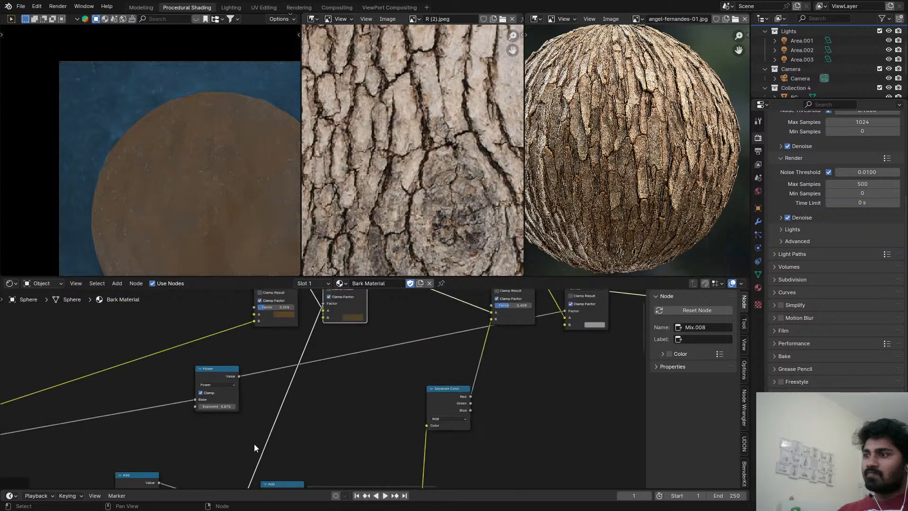
pyautogui.moveTo(255, 445); pyautogui.dragTo(362, 307, button='middle')
pyautogui.moveTo(372, 478); pyautogui.dragTo(395, 381, button='middle')
pyautogui.scroll(3, 301, 426)
pyautogui.moveTo(270, 463); pyautogui.dragTo(272, 428, button='middle')
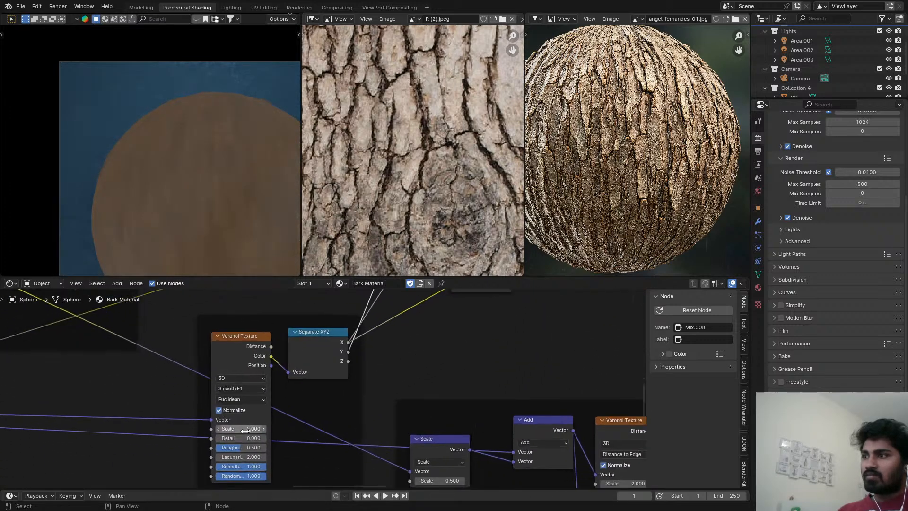
pyautogui.click(253, 438)
pyautogui.write('2')
pyautogui.press('Return')
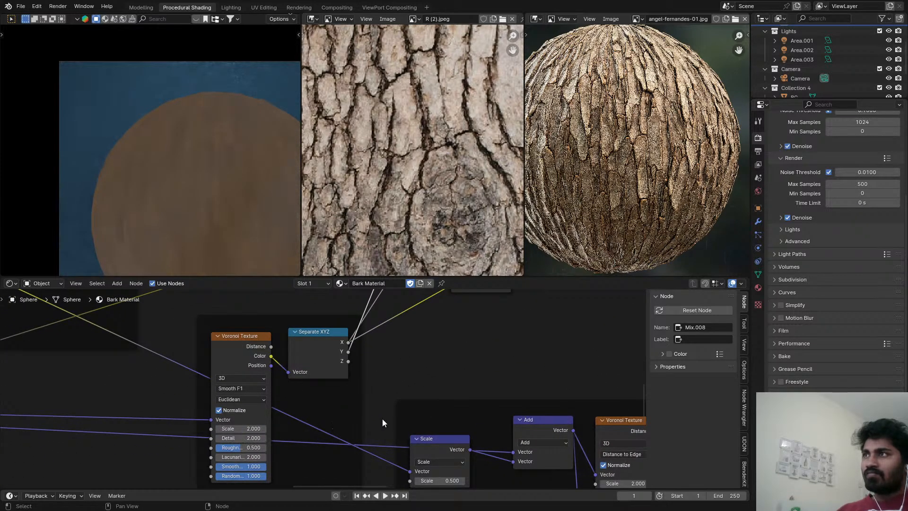
# Brighten the Mix node's brown B colour slightly while comparing it with the sphere preview.
pyautogui.scroll(5, 190, 204)
pyautogui.scroll(-5, 374, 401)
pyautogui.moveTo(388, 421); pyautogui.dragTo(202, 370, button='middle')
pyautogui.click(325, 410)
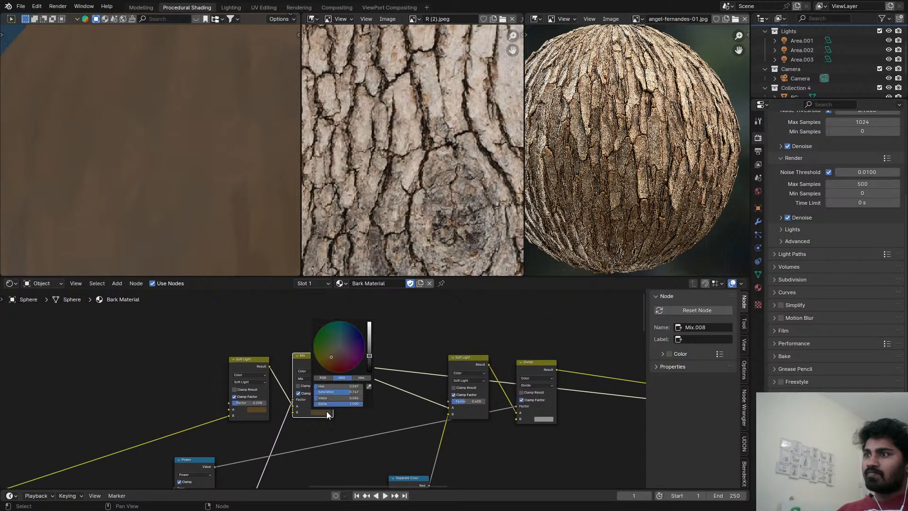
pyautogui.moveTo(370, 354); pyautogui.dragTo(369, 351)
# Preview the Divide node's output on the sphere and examine the combined bark colour.
pyautogui.scroll(-3, 444, 347)
pyautogui.moveTo(419, 361); pyautogui.dragTo(294, 347, button='middle')
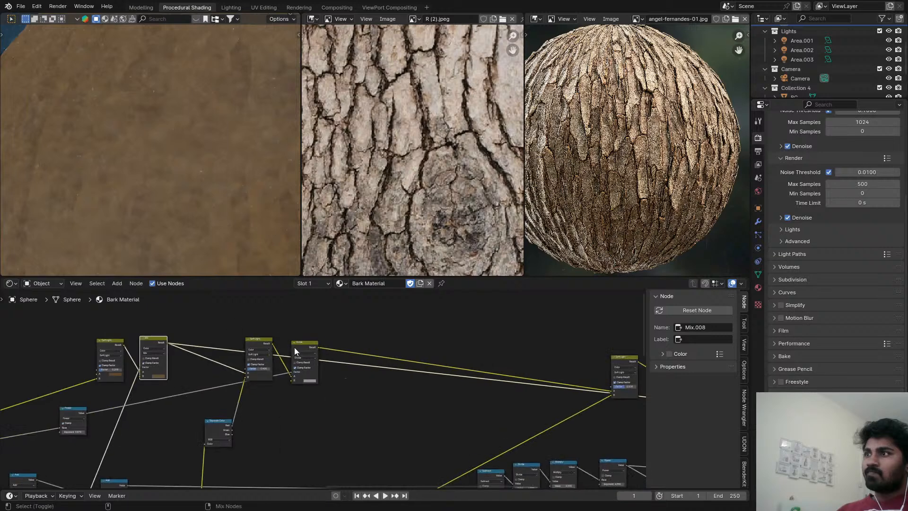
pyautogui.click(298, 349)
pyautogui.scroll(-6, 458, 383)
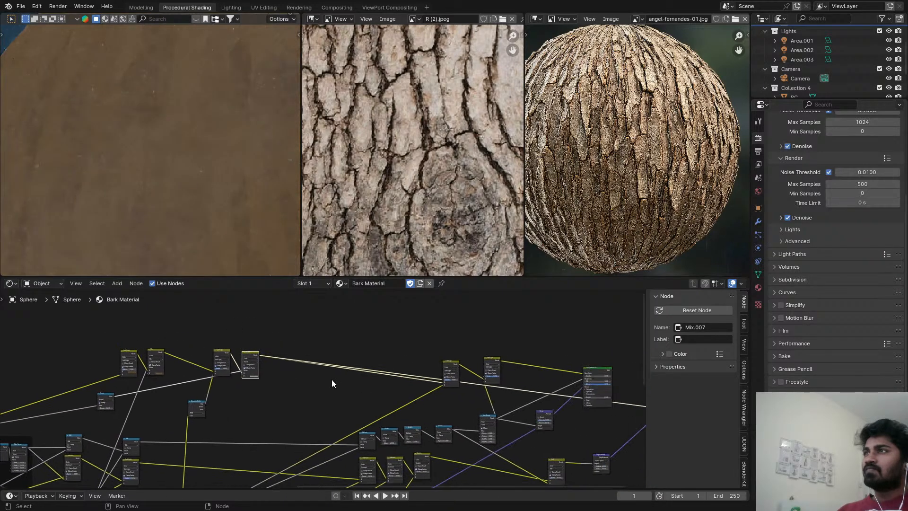
pyautogui.scroll(-4, 220, 231)
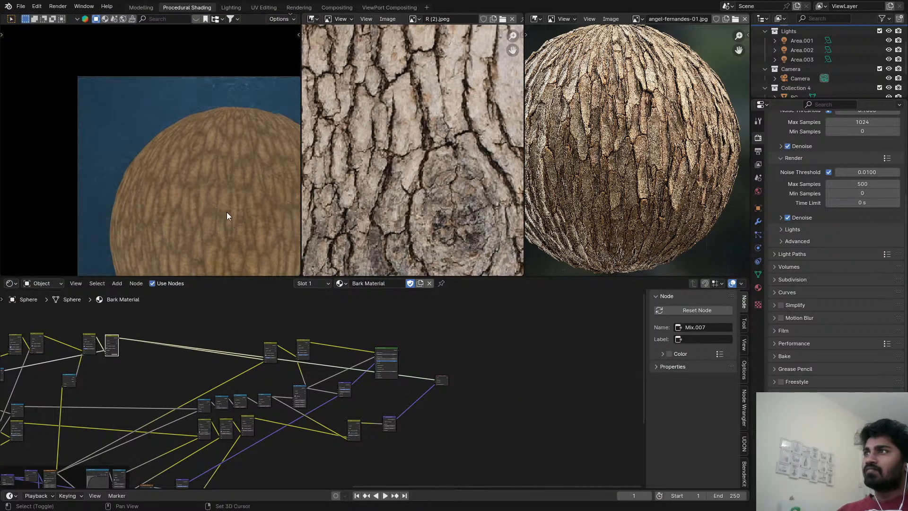
pyautogui.scroll(5, 226, 213)
pyautogui.scroll(4, 398, 365)
# Route the Principled BSDF back to the Material Output, save the file, and inspect the shaded sphere.
pyautogui.keyDown('ctrl'); pyautogui.keyDown('shift'); pyautogui.click(398, 365); pyautogui.keyUp('shift'); pyautogui.keyUp('ctrl')
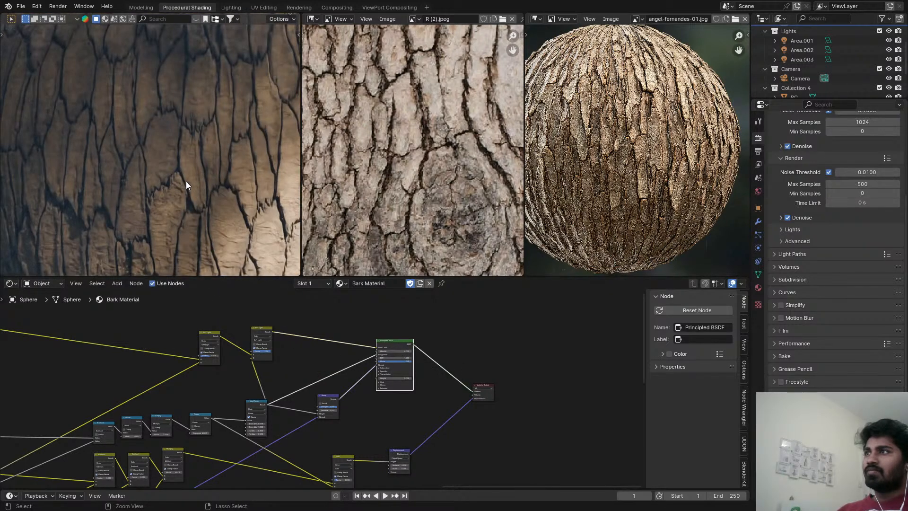
pyautogui.hotkey('ctrl', 's')
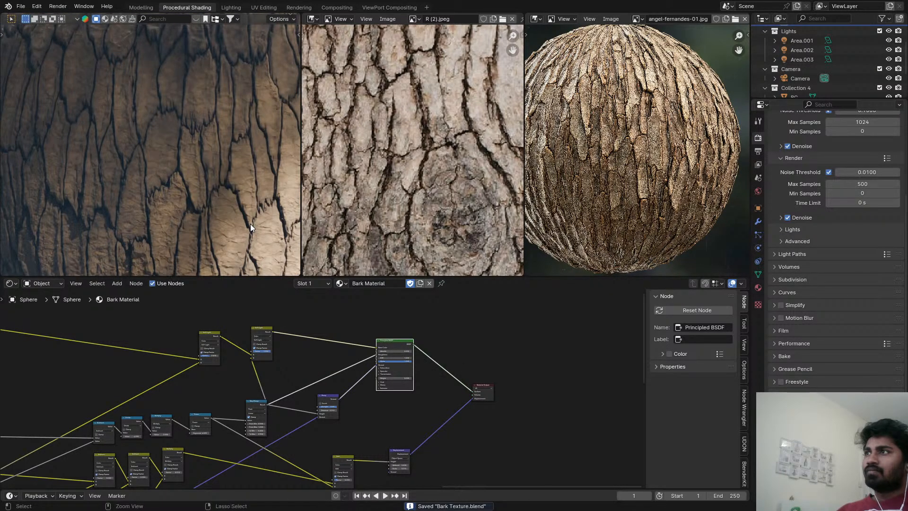
pyautogui.scroll(-5, 214, 191)
pyautogui.keyDown('shift'); pyautogui.moveTo(214, 183); pyautogui.dragTo(172, 189, button='middle'); pyautogui.keyUp('shift')
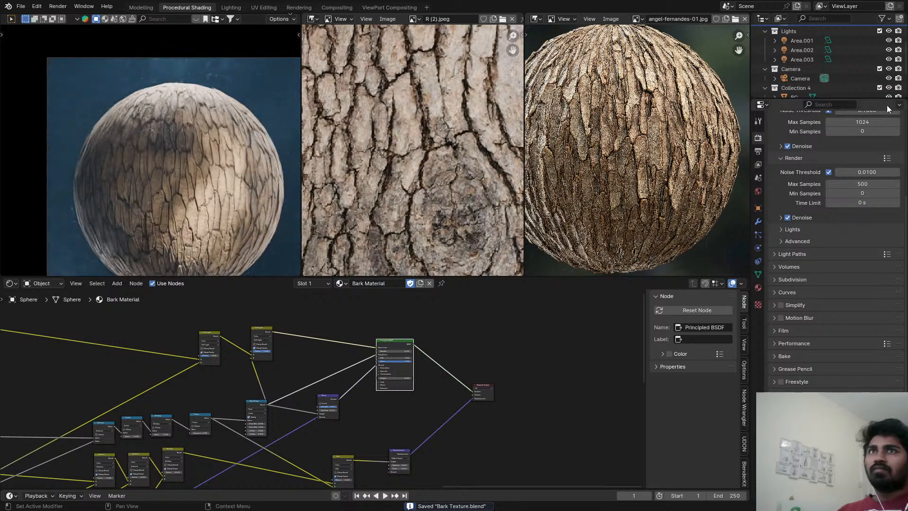
# Exclude Collection 4 from the view layer to compare the lighting, and include it again.
pyautogui.scroll(-2, 872, 71)
pyautogui.click(880, 50)
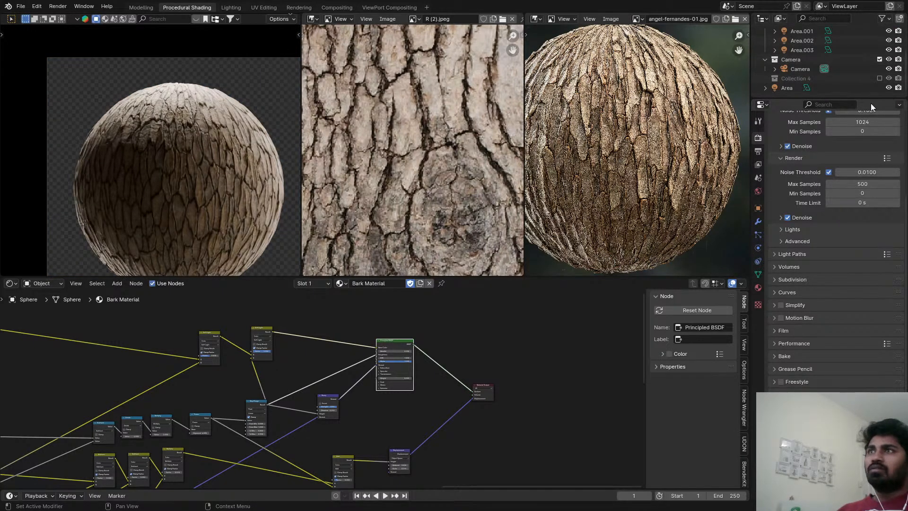
pyautogui.click(879, 78)
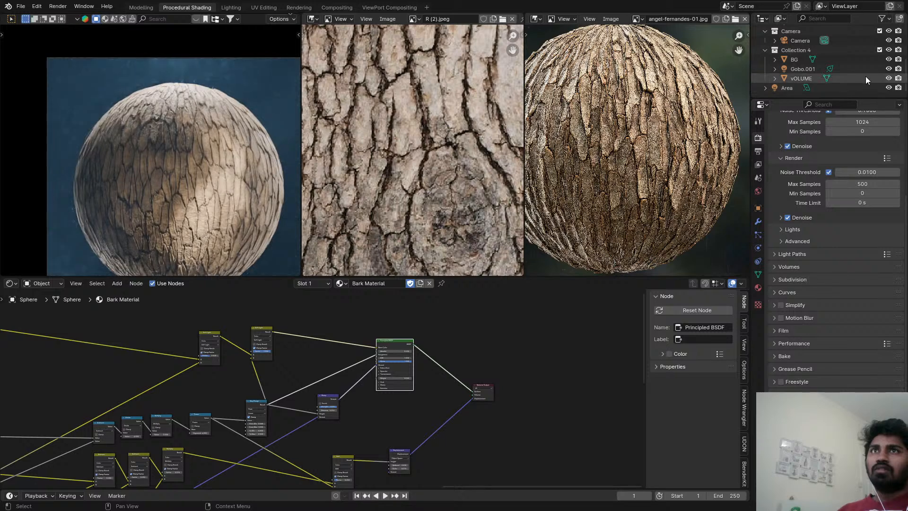
# Hide the Gobo.001 light, inspect the bark sphere in a maximized viewport, save the file, and return to the previous layout.
pyautogui.click(888, 69)
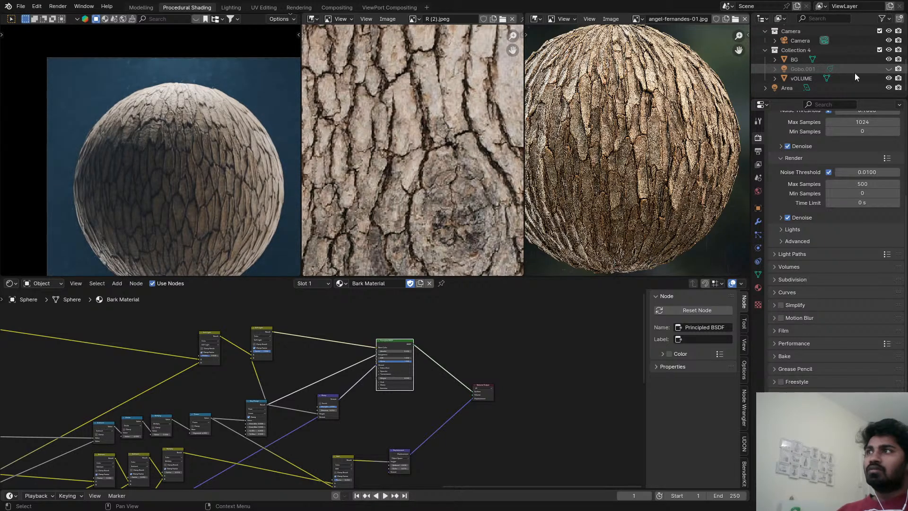
pyautogui.hotkey('ctrl', 'alt', 'space')
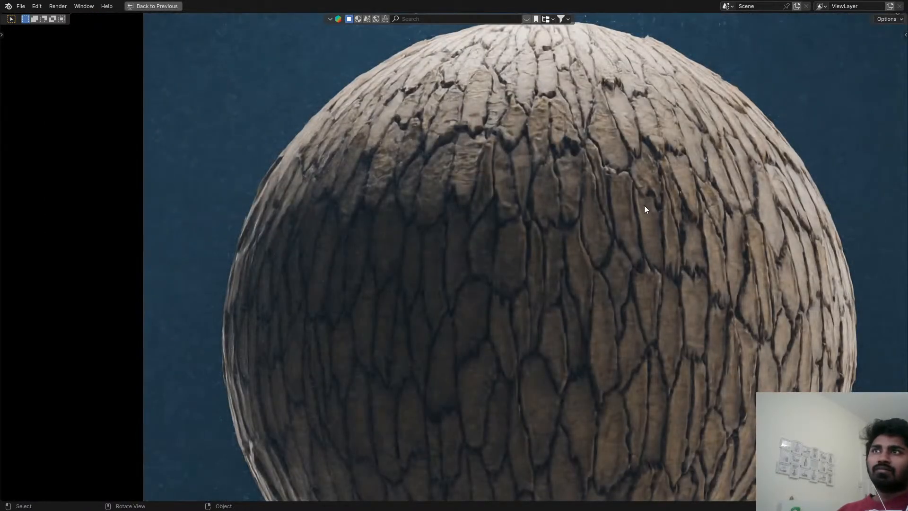
pyautogui.hotkey('ctrl', 's')
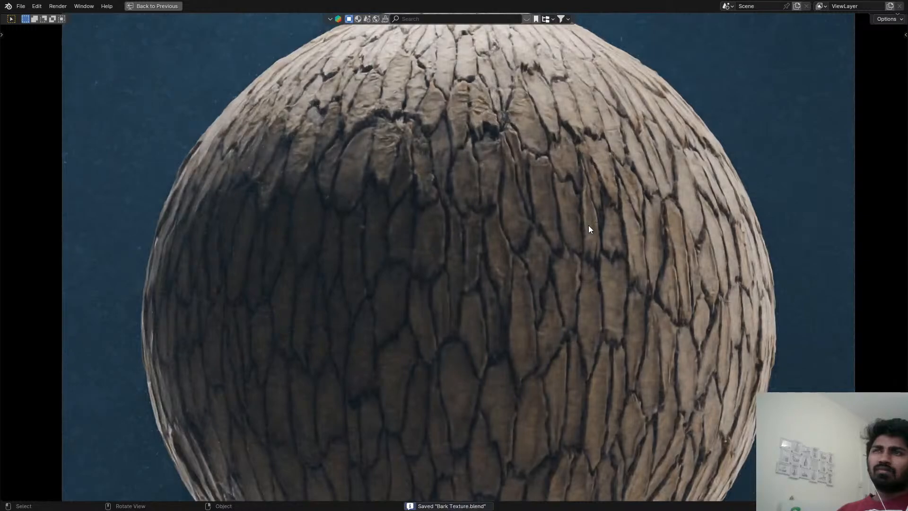
pyautogui.hotkey('ctrl', 's')
pyautogui.hotkey('ctrl', 'alt', 'space')
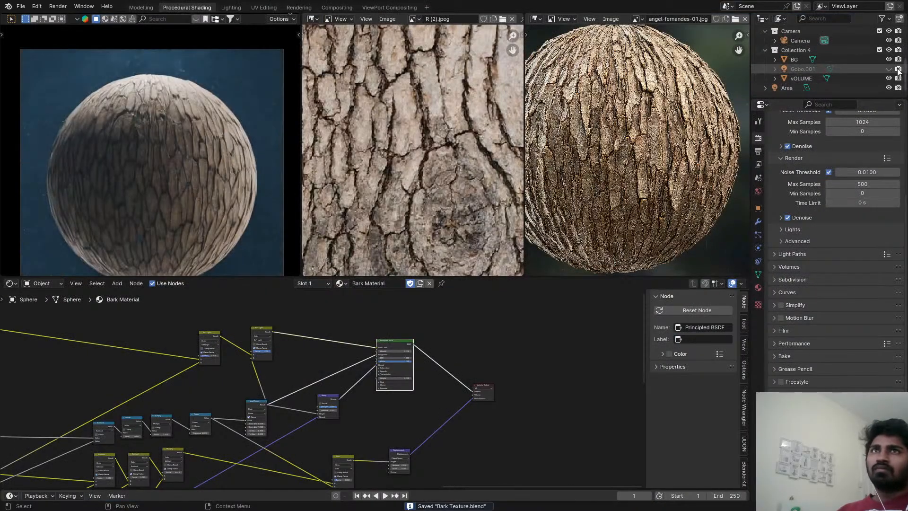
# Show the Gobo.001 light again, reduce its Power to 4.1 W, and save the file.
pyautogui.click(844, 72)
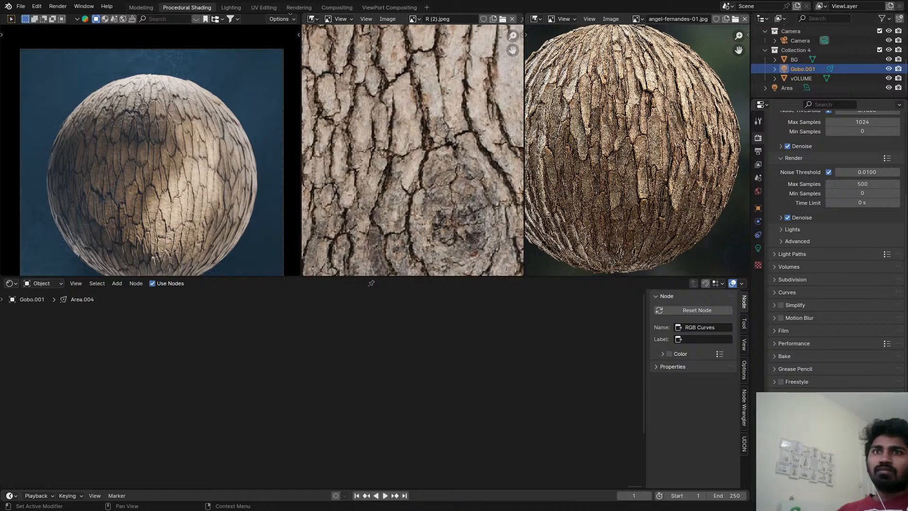
pyautogui.click(758, 248)
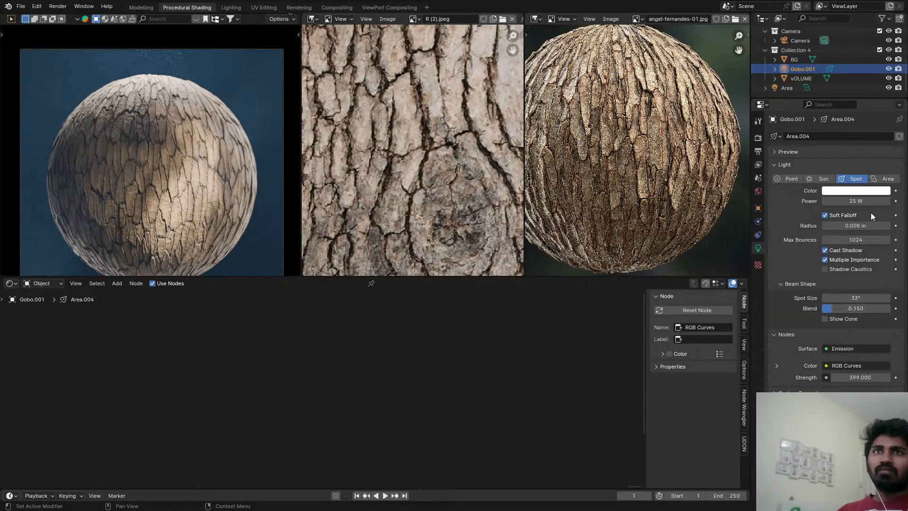
pyautogui.moveTo(856, 201)
pyautogui.mouseDown()
pyautogui.moveTo(840, 201)
pyautogui.moveTo(868, 202)
pyautogui.mouseUp()
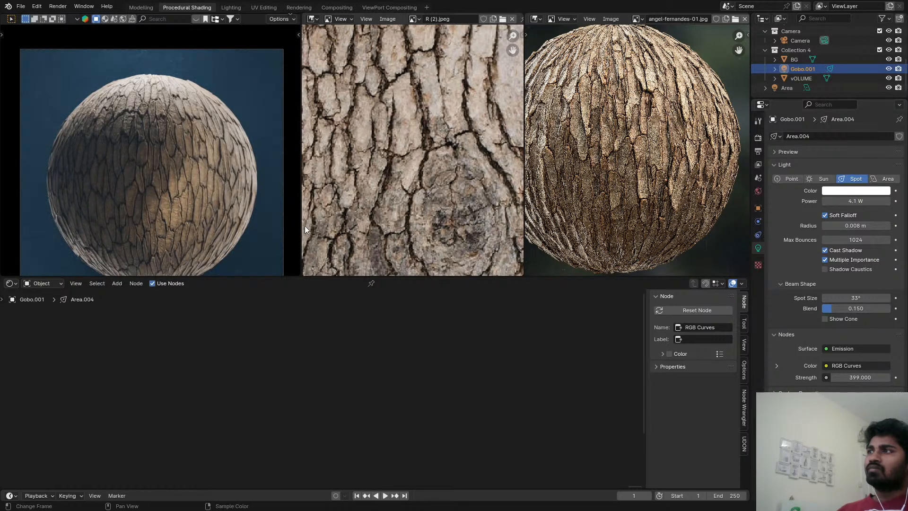
pyautogui.hotkey('ctrl', 's')
pyautogui.click(850, 190)
pyautogui.moveTo(832, 91)
pyautogui.mouseDown()
pyautogui.moveTo(816, 72)
pyautogui.moveTo(845, 63)
pyautogui.mouseUp()
pyautogui.rightClick(844, 63)
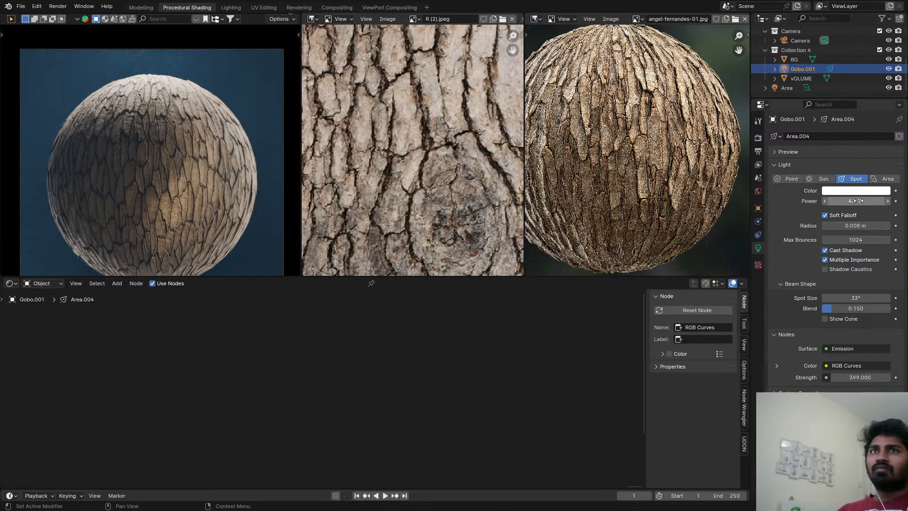
# Set the Gobo.001 spot light's Radius to 0.778 m and its Power to 5 W, and save the file.
pyautogui.moveTo(870, 202)
pyautogui.mouseDown()
pyautogui.moveTo(889, 226)
pyautogui.moveTo(904, 226)
pyautogui.moveTo(851, 226)
pyautogui.moveTo(853, 203)
pyautogui.moveTo(877, 203)
pyautogui.mouseUp()
pyautogui.hotkey('ctrl', 's')
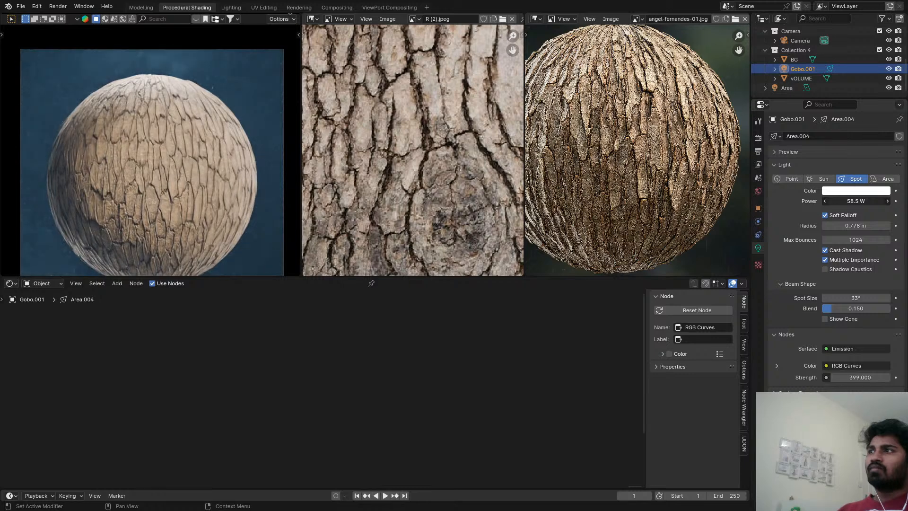
pyautogui.press('Escape')
pyautogui.hotkey('ctrl', 's')
pyautogui.scroll(5, 194, 142)
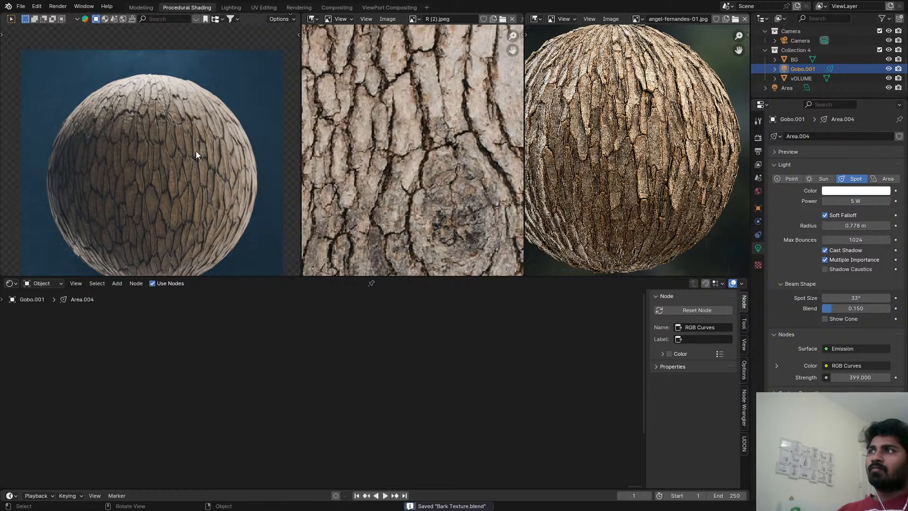
# Select the bark sphere and set the Scale of its material's Displacement node to 0.010.
pyautogui.click(186, 147)
pyautogui.scroll(-5, 185, 150)
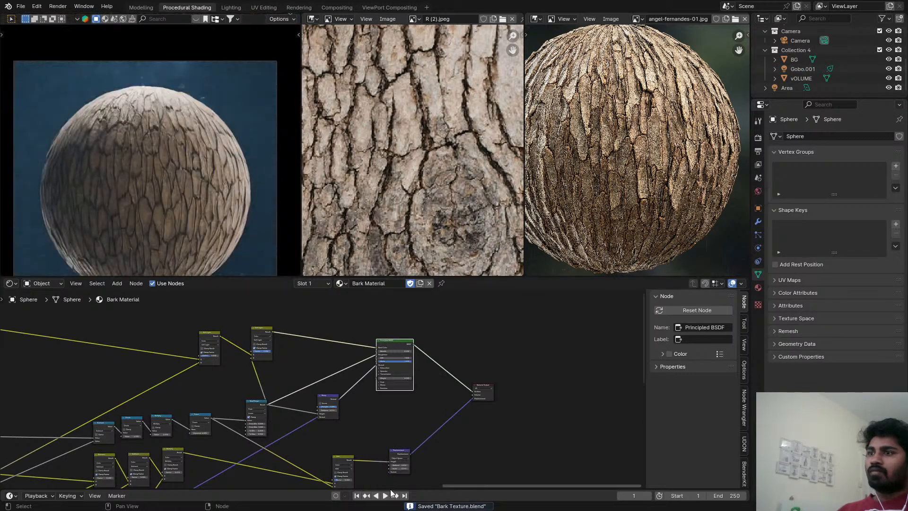
pyautogui.scroll(7, 466, 340)
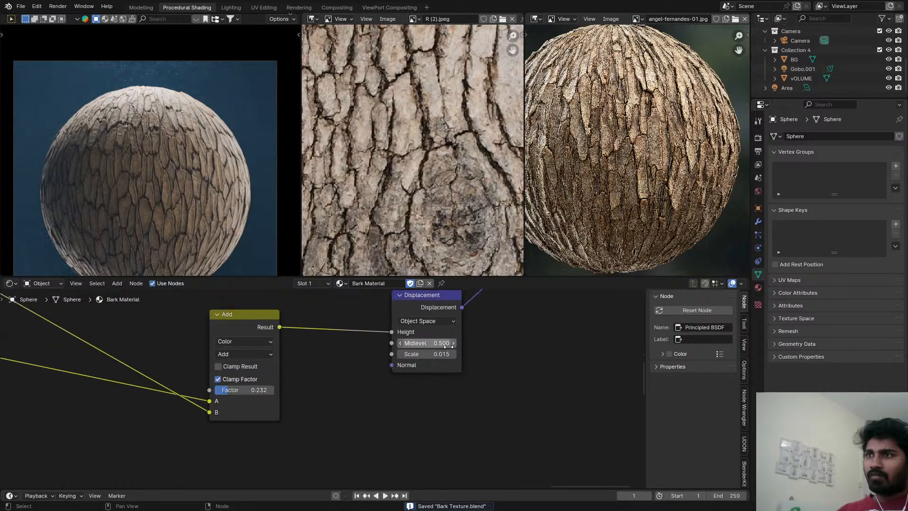
pyautogui.click(410, 357)
pyautogui.moveTo(411, 357); pyautogui.dragTo(397, 357)
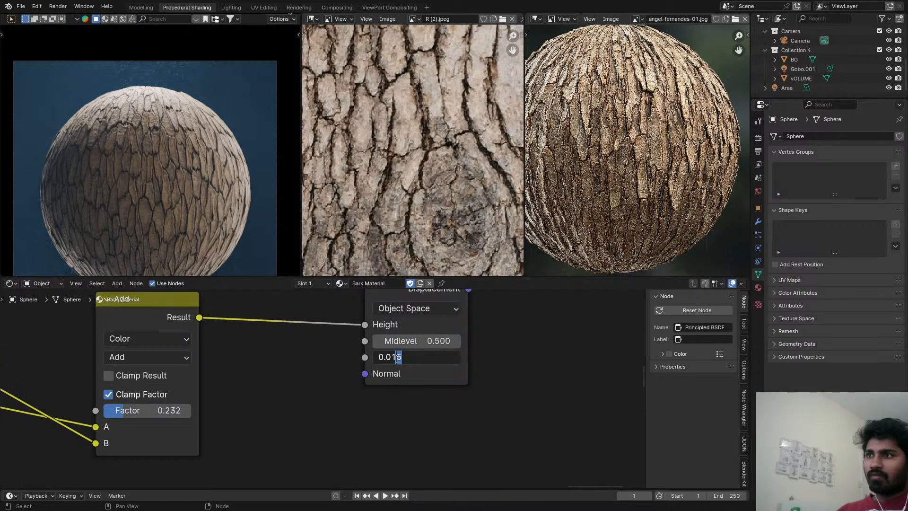
pyautogui.write('0')
pyautogui.press('Return')
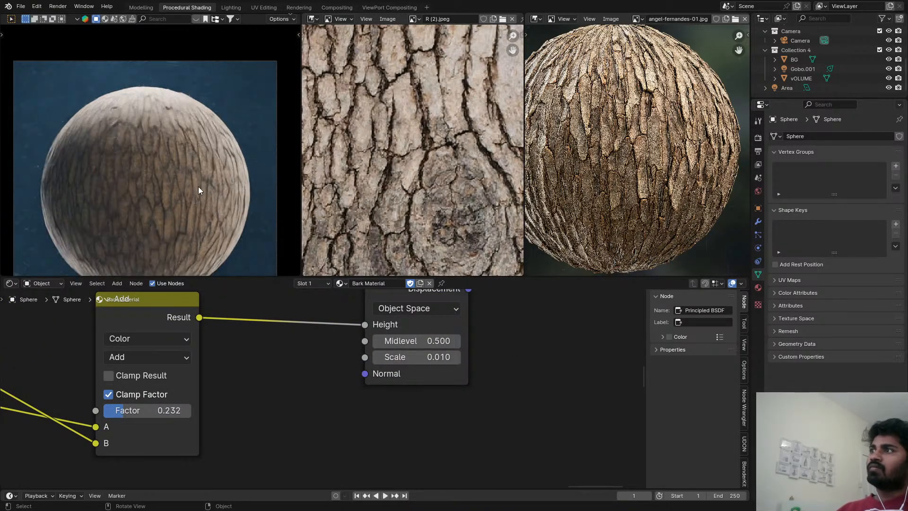
# Save the file, switch the viewport to Solid shading, and open the Rendering workspace to view the last render result.
pyautogui.hotkey('ctrl', 's')
pyautogui.press('z')
pyautogui.click(222, 182)
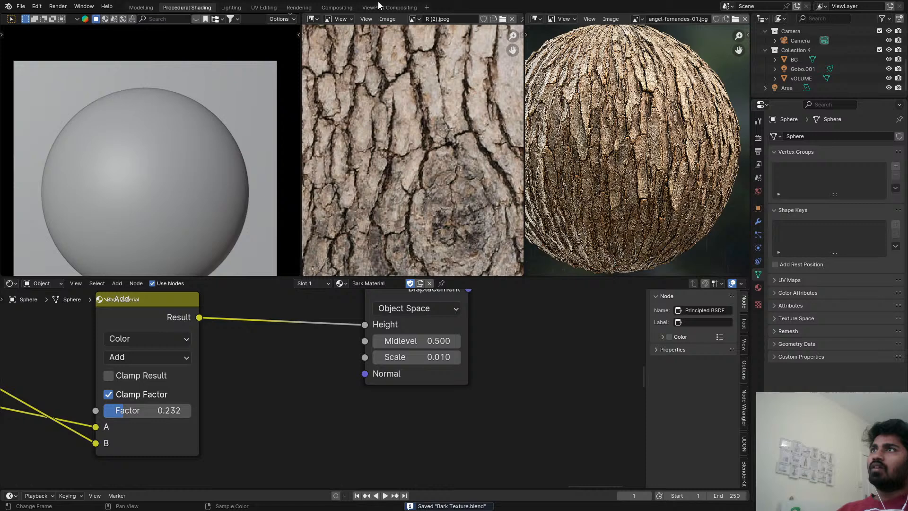
pyautogui.click(336, 7)
pyautogui.scroll(-1, 389, 220)
pyautogui.click(299, 7)
pyautogui.scroll(-4, 379, 226)
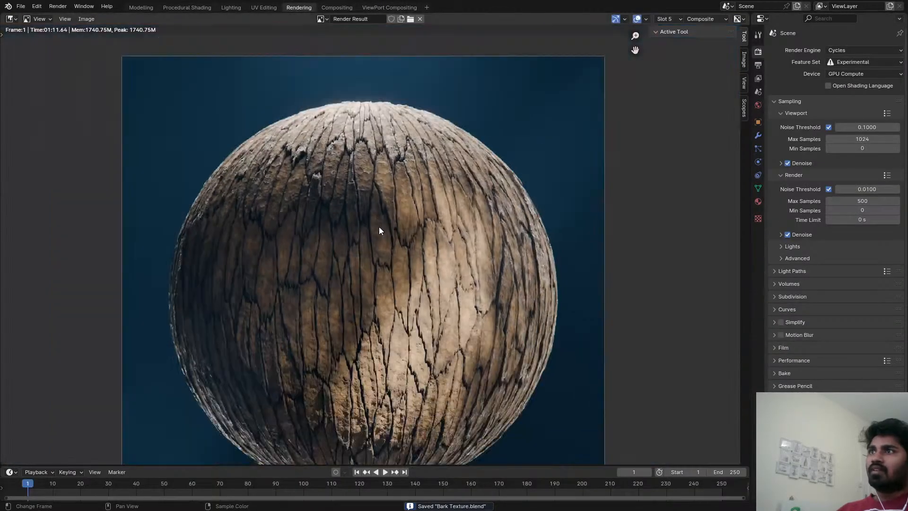
# Render the current frame of the bark sphere with the updated lighting and displacement.
pyautogui.scroll(2, 381, 233)
pyautogui.press('F12')
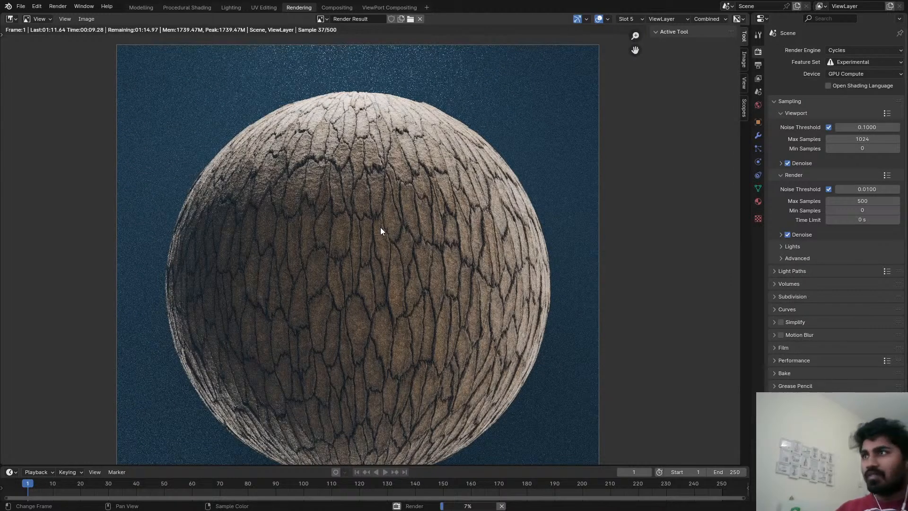
# Examine the bark's cracks, surface detail and light falloff on the sphere in the render, both close up and as a whole.
pyautogui.scroll(4, 378, 225)
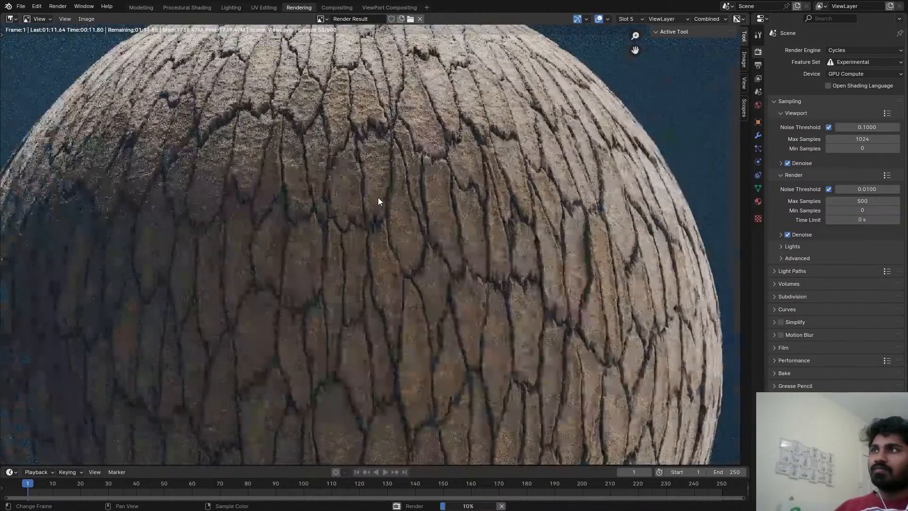
pyautogui.scroll(-2, 439, 227)
pyautogui.scroll(1, 434, 182)
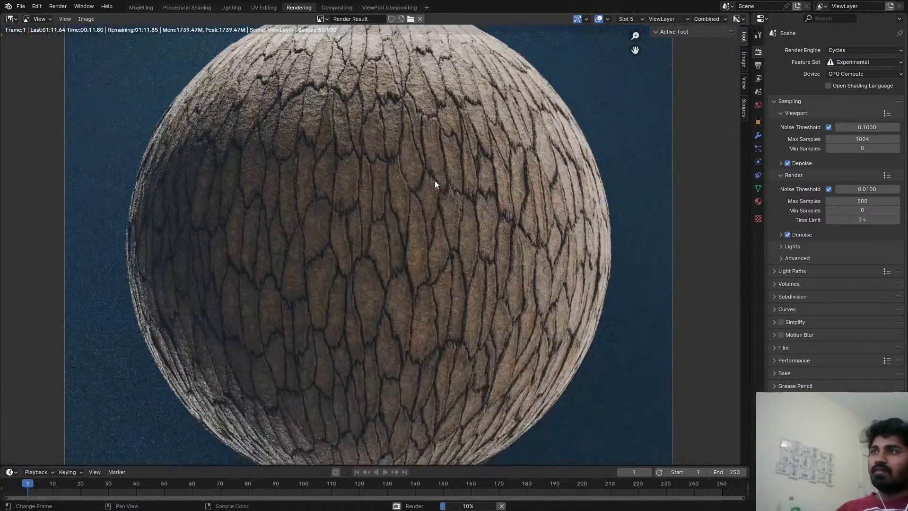
pyautogui.scroll(5, 381, 258)
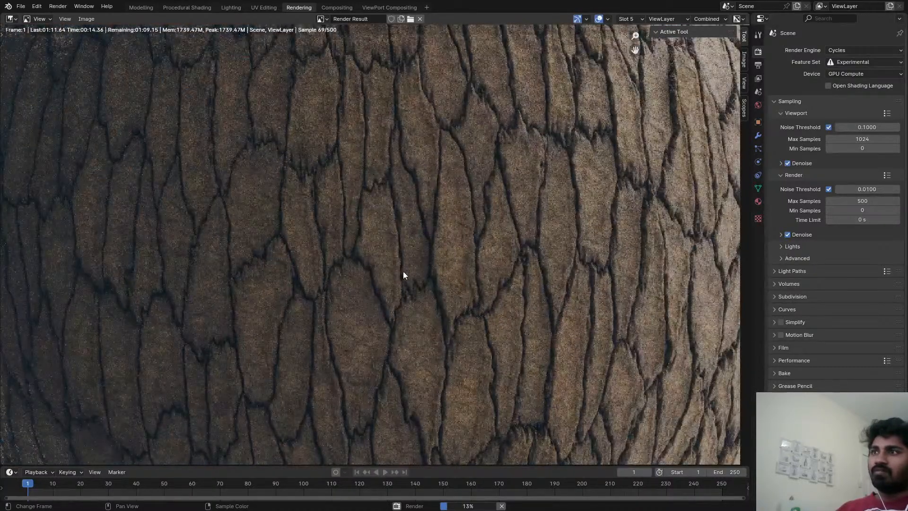
pyautogui.scroll(-3, 410, 211)
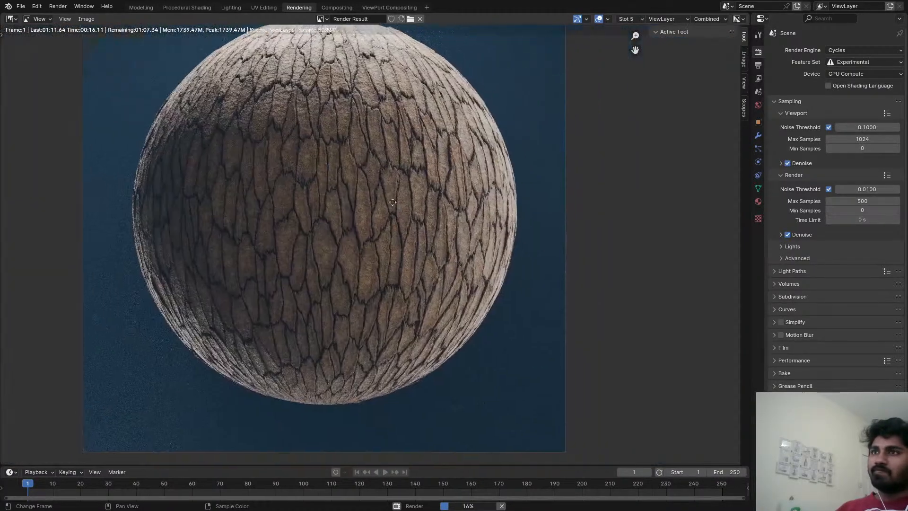
pyautogui.scroll(3, 539, 211)
pyautogui.scroll(-3, 540, 294)
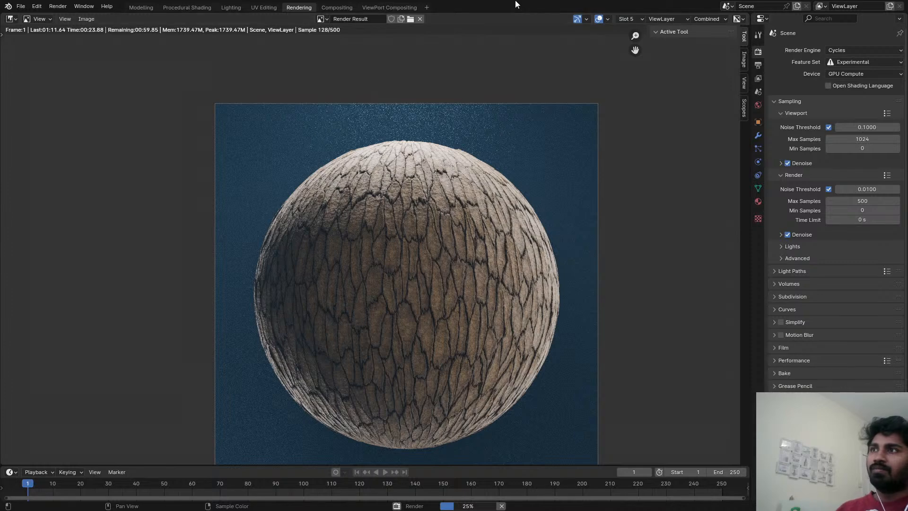
pyautogui.scroll(3, 354, 253)
pyautogui.moveTo(259, 179); pyautogui.dragTo(276, 210, button='middle')
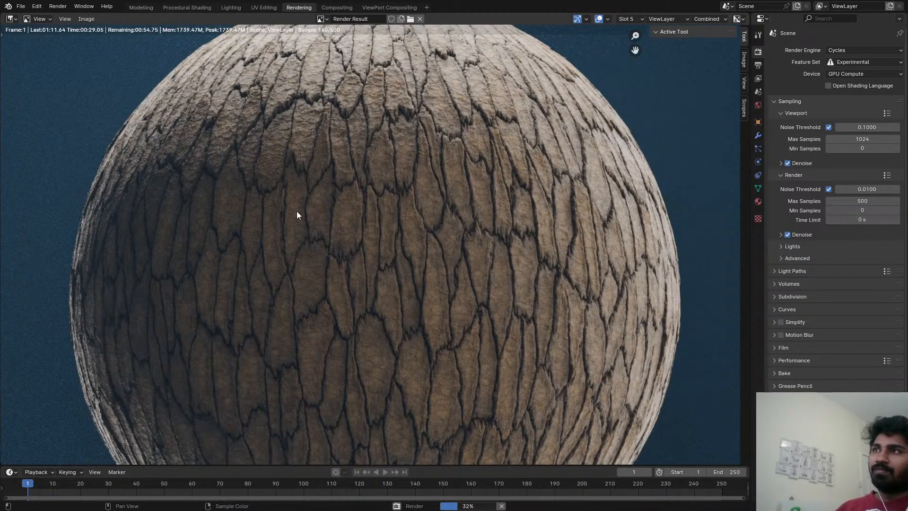
pyautogui.scroll(-2, 204, 182)
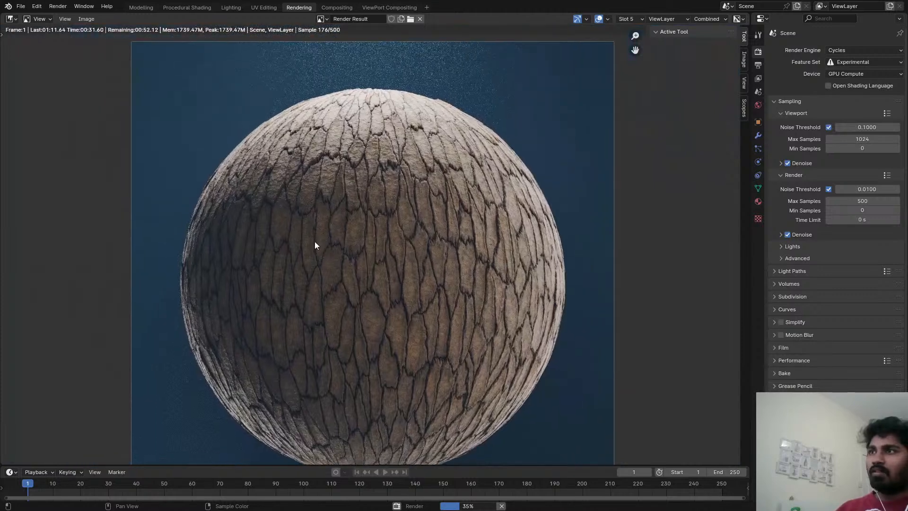
pyautogui.scroll(5, 348, 229)
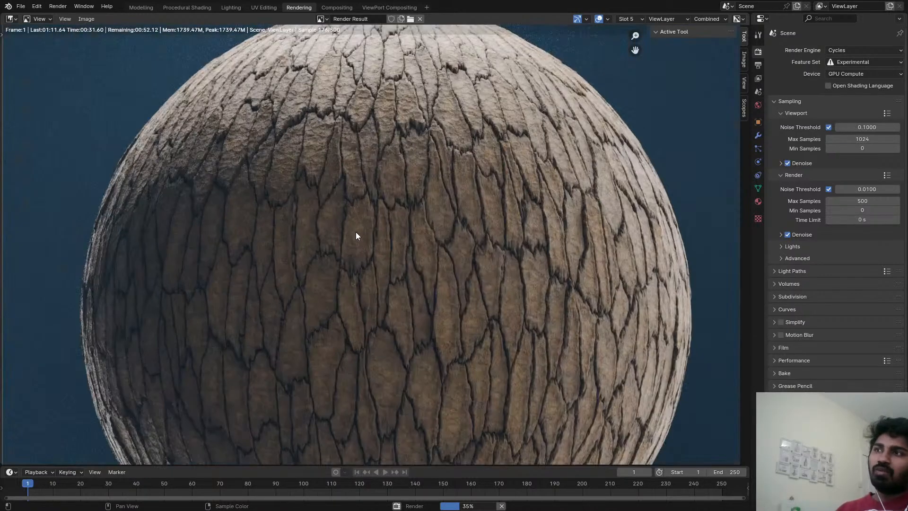
pyautogui.scroll(-4, 472, 186)
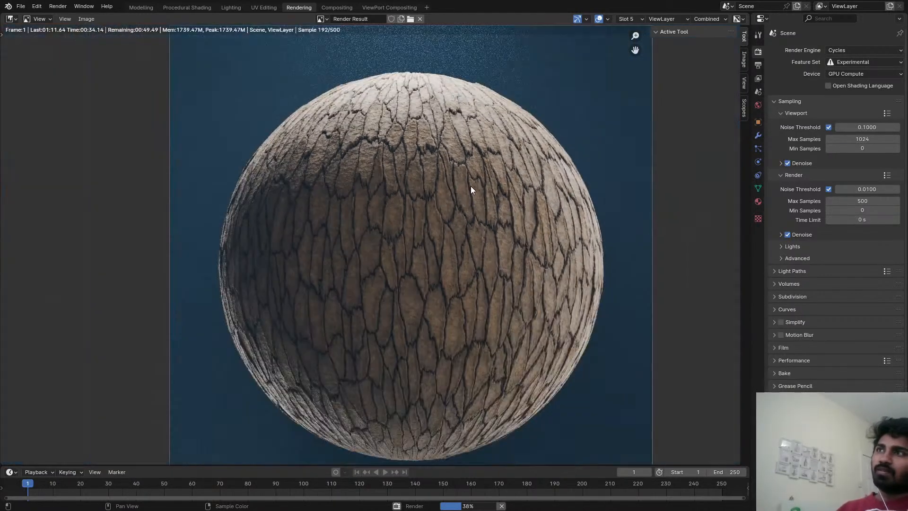
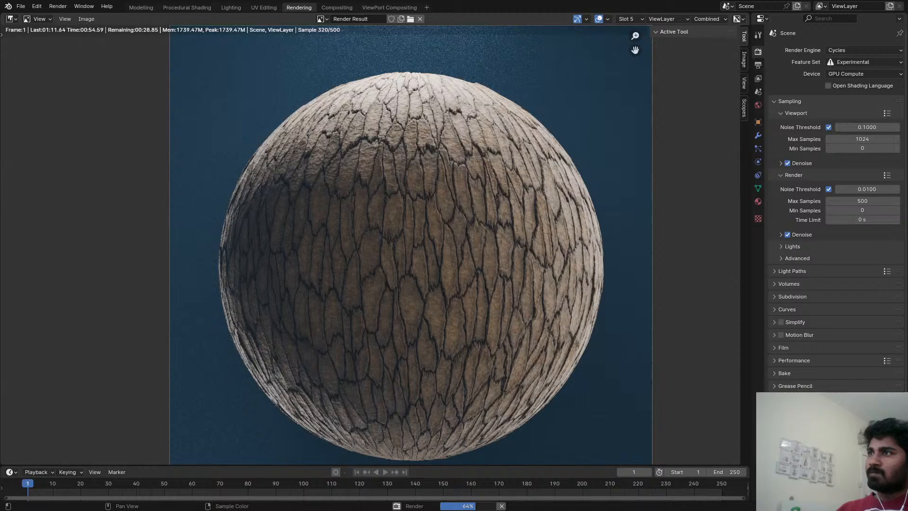
# Examine the sphere render up close, inspecting the bark cracks, surface relief and shading across its upper, central and side areas.
pyautogui.scroll(-1, 581, 193)
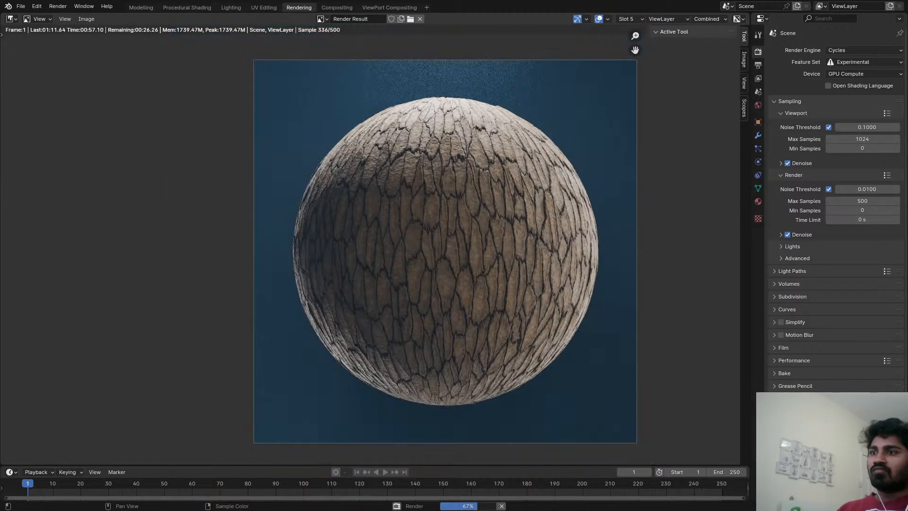
pyautogui.scroll(3, 576, 170)
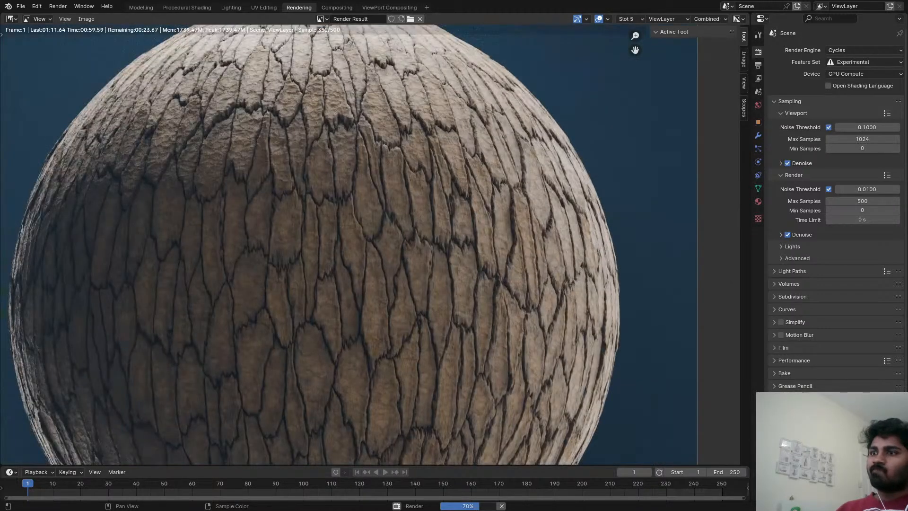
pyautogui.scroll(-3, 564, 190)
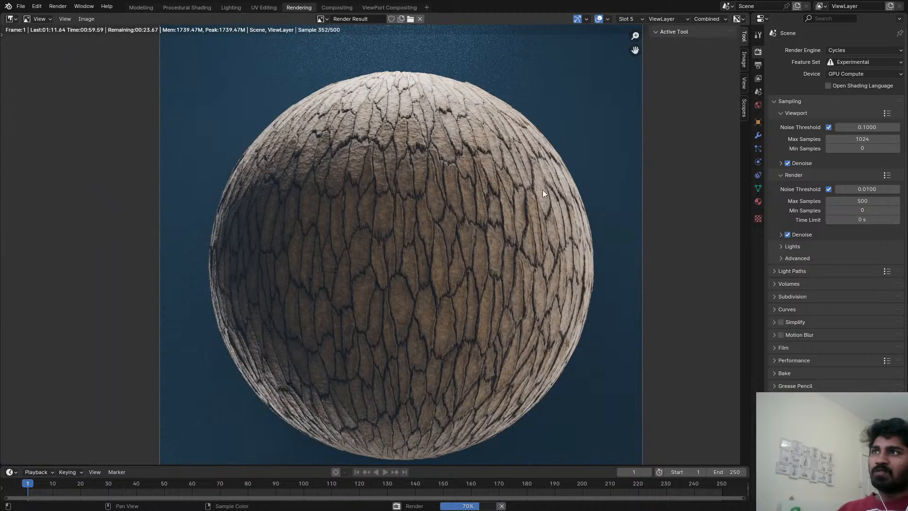
pyautogui.scroll(1, 543, 189)
pyautogui.scroll(2, 458, 244)
pyautogui.scroll(-4, 463, 234)
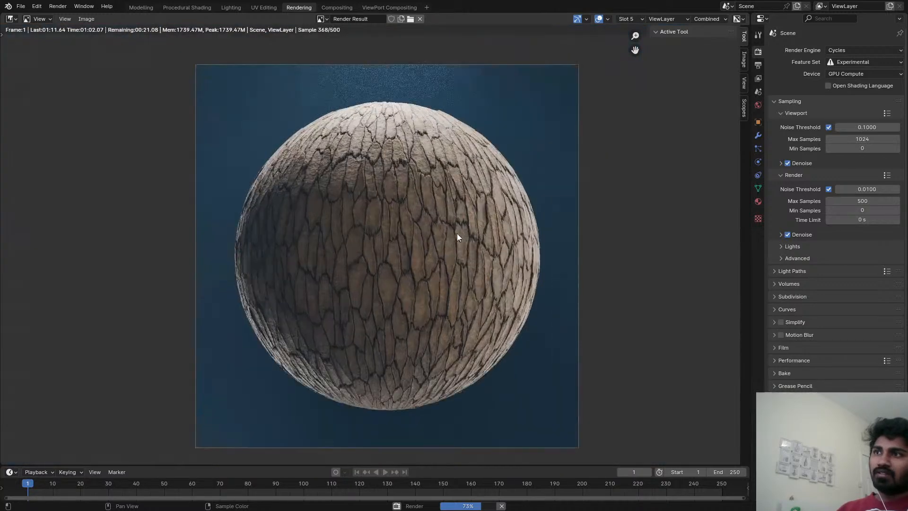
pyautogui.moveTo(452, 203); pyautogui.dragTo(448, 211, button='middle')
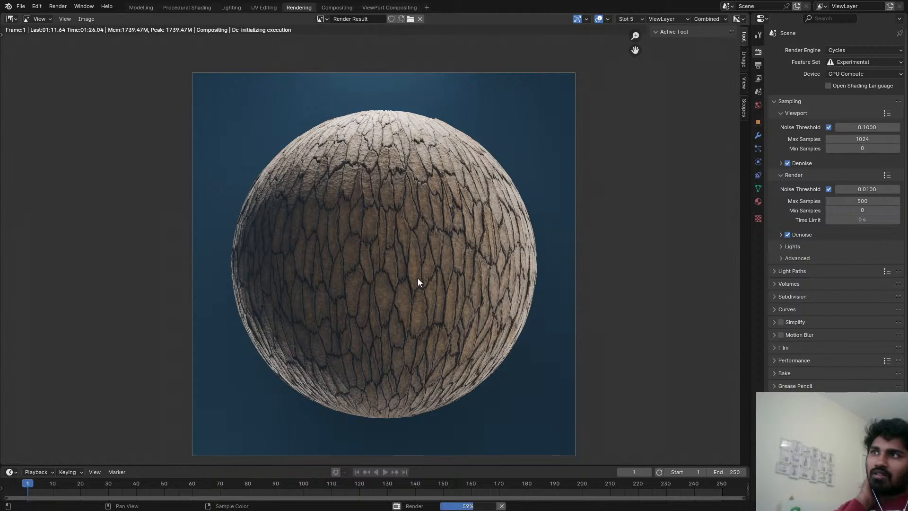
pyautogui.scroll(4, 418, 277)
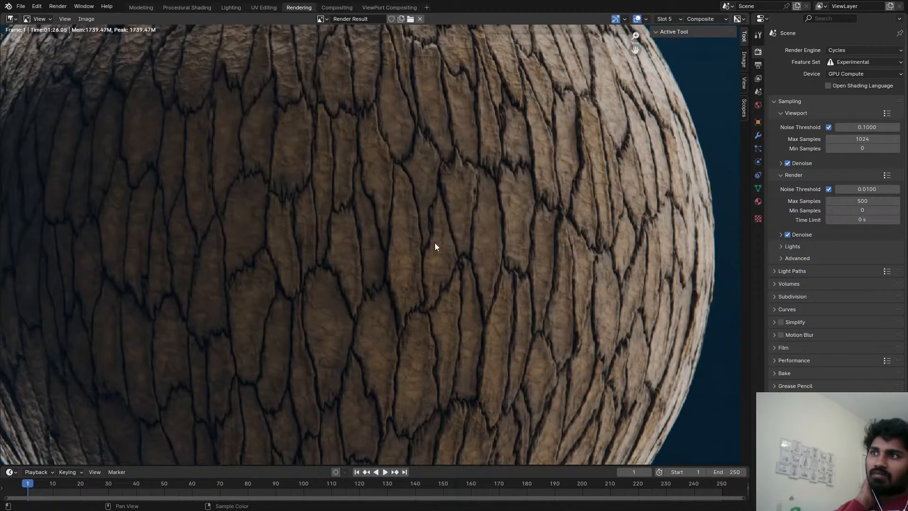
pyautogui.scroll(-1, 432, 243)
pyautogui.moveTo(427, 242); pyautogui.dragTo(407, 263, button='middle')
pyautogui.scroll(3, 409, 255)
pyautogui.moveTo(416, 222); pyautogui.dragTo(353, 317, button='middle')
pyautogui.moveTo(451, 233); pyautogui.dragTo(431, 251, button='middle')
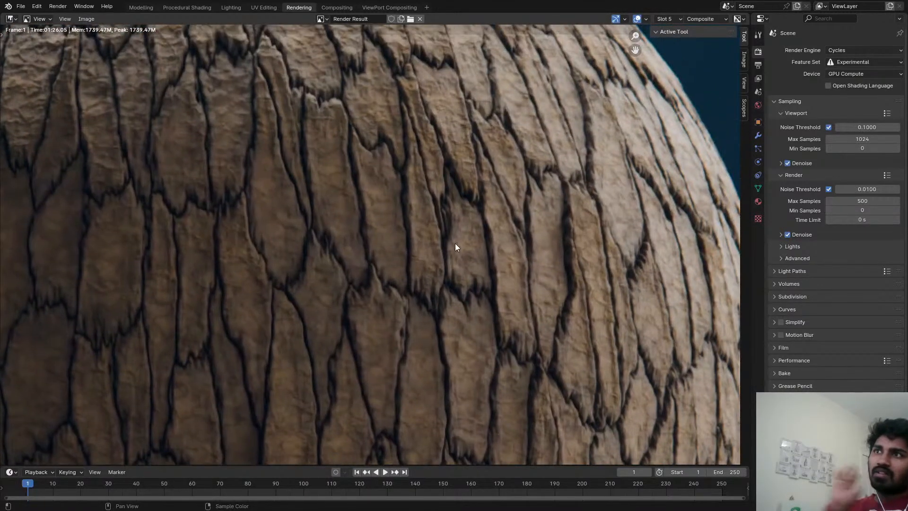
pyautogui.scroll(-1, 477, 251)
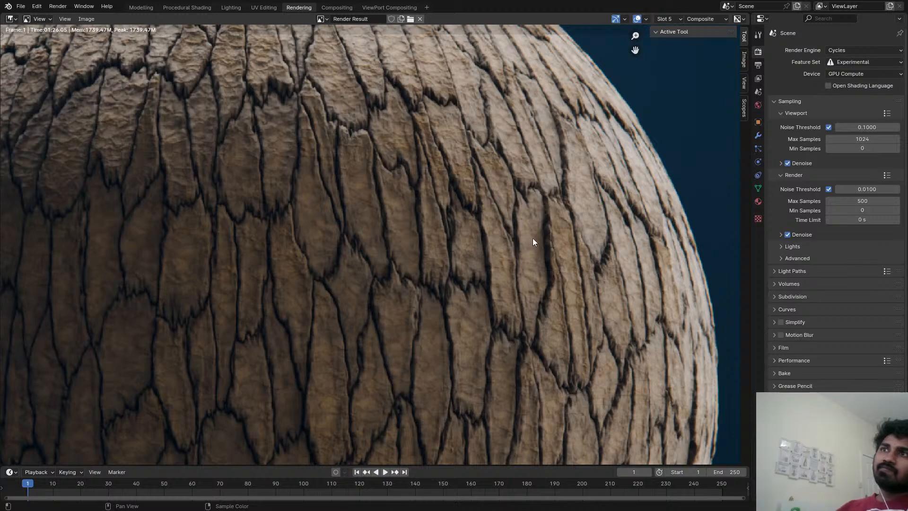
pyautogui.scroll(-3, 484, 222)
pyautogui.scroll(2, 399, 141)
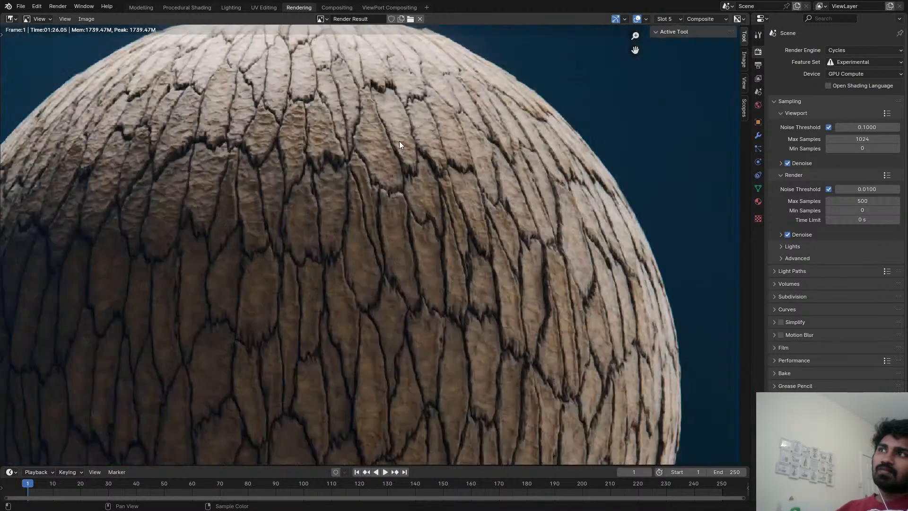
pyautogui.scroll(-4, 397, 166)
pyautogui.moveTo(396, 185); pyautogui.dragTo(378, 153, button='middle')
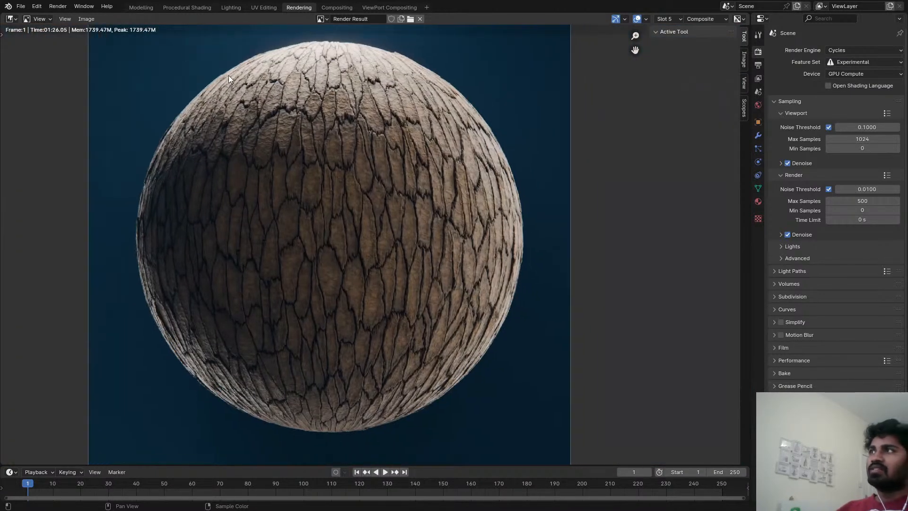
pyautogui.click(86, 19)
pyautogui.click(119, 108)
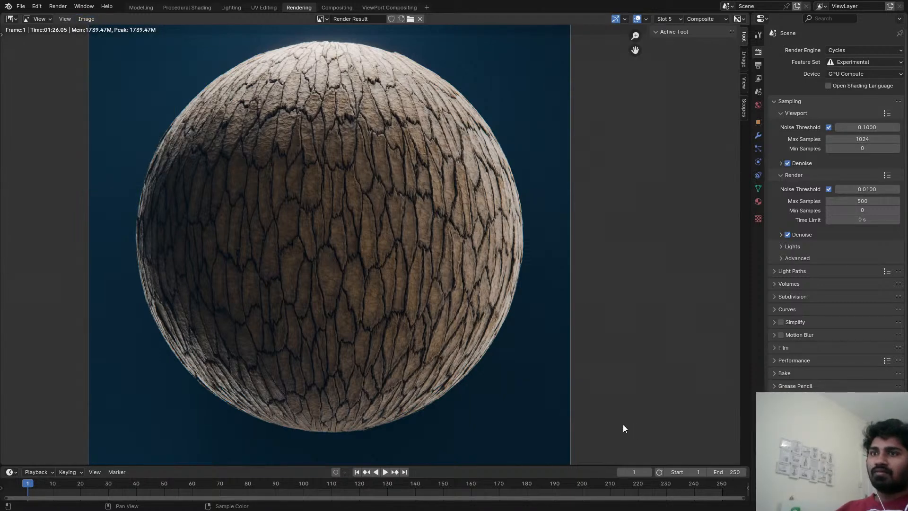
# In the Procedural Shading workspace, set the Gobo.001 spot light's power to 5 W and radius to 0.01 m, and save the file.
pyautogui.click(165, 8)
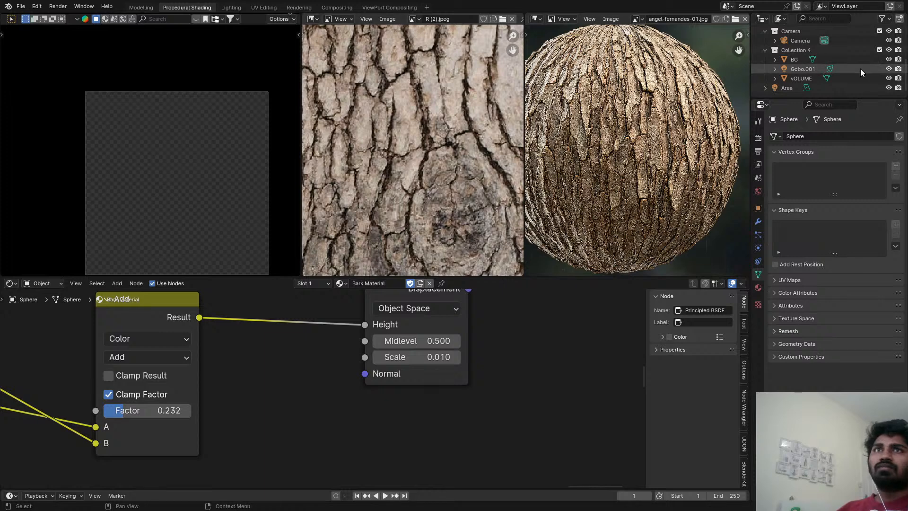
pyautogui.click(839, 77)
pyautogui.click(840, 70)
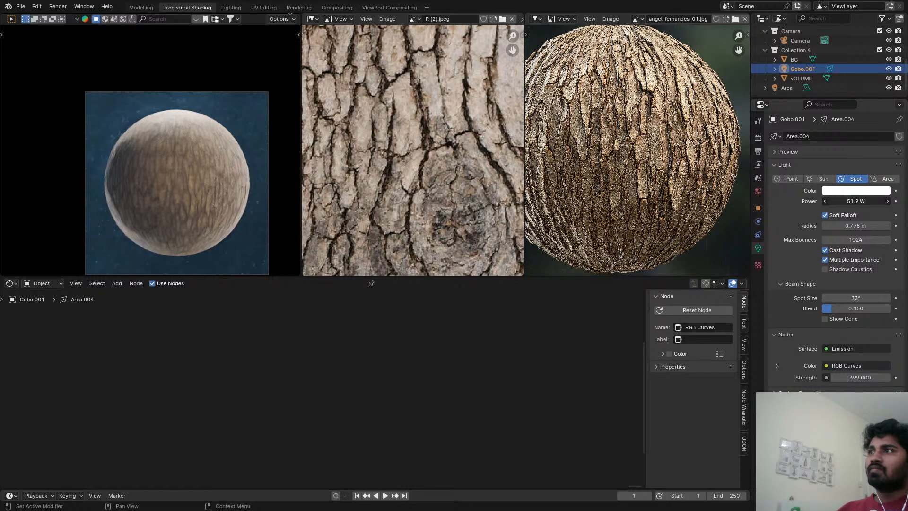
pyautogui.moveTo(860, 226); pyautogui.dragTo(813, 225)
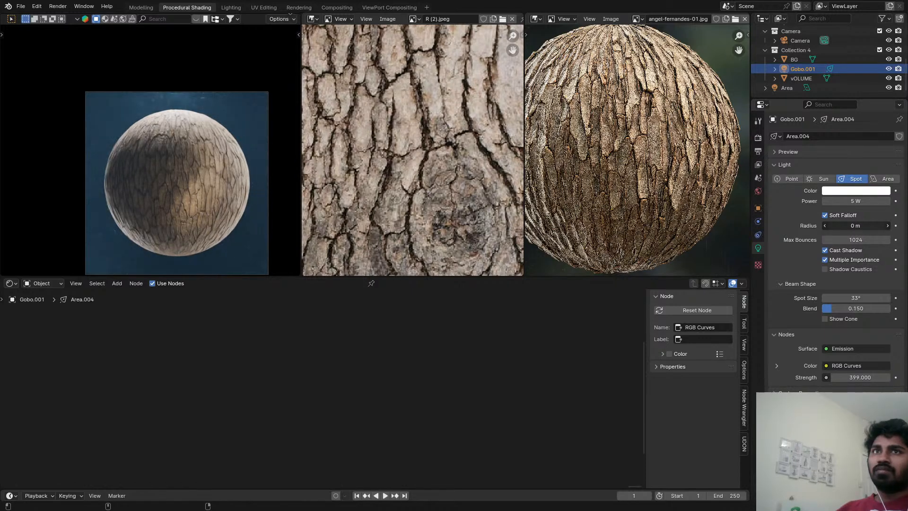
pyautogui.moveTo(813, 225); pyautogui.dragTo(817, 225)
pyautogui.hotkey('ctrl', 's')
# Inspect the relit bark sphere up close and through the camera, and compare it with the bark sphere reference image.
pyautogui.scroll(4, 197, 198)
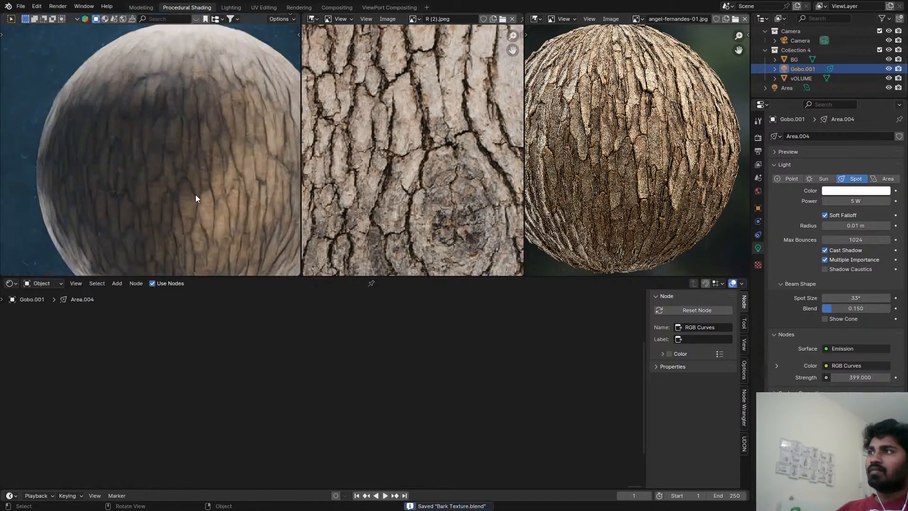
pyautogui.scroll(1, 195, 195)
pyautogui.moveTo(229, 131); pyautogui.dragTo(211, 143, button='middle')
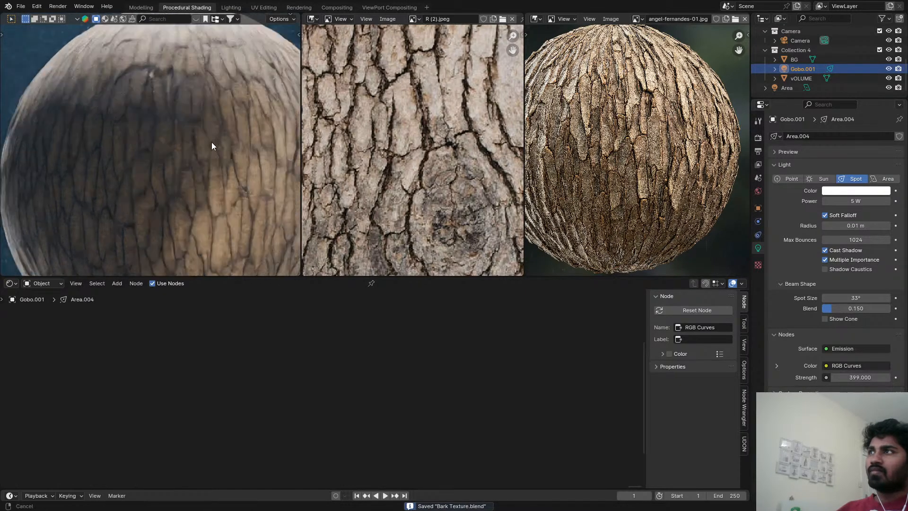
pyautogui.press('KP_0')
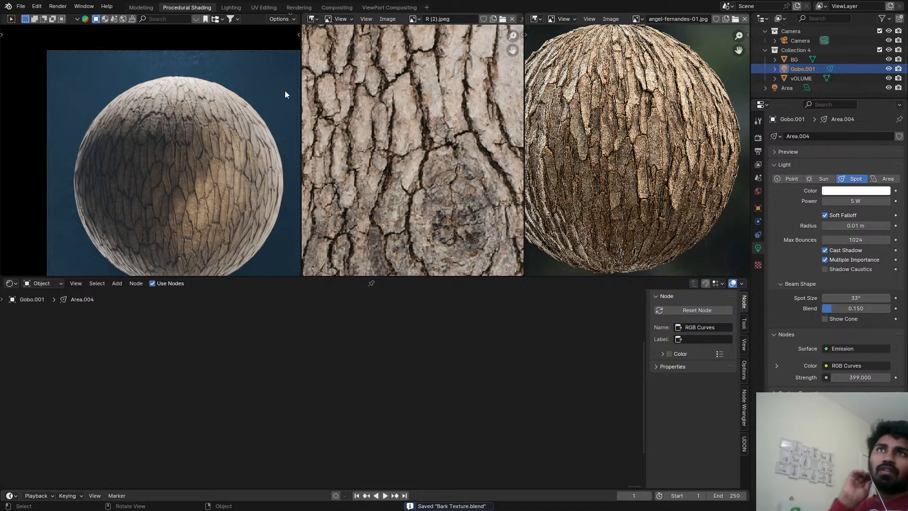
pyautogui.scroll(-2, 161, 172)
pyautogui.scroll(-1, 679, 76)
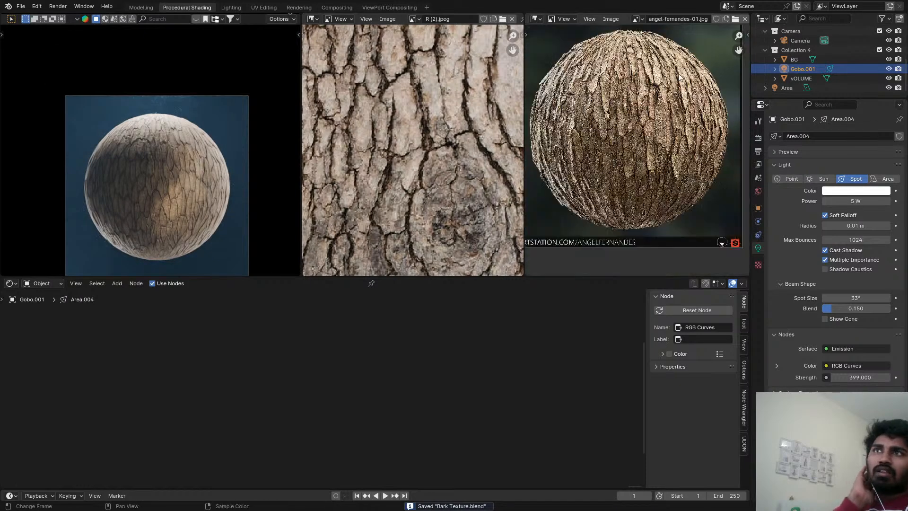
pyautogui.scroll(-3, 679, 76)
# Delete the Area.003 light in the Lighting workspace, and select the Area.002 light behind the sphere.
pyautogui.click(242, 7)
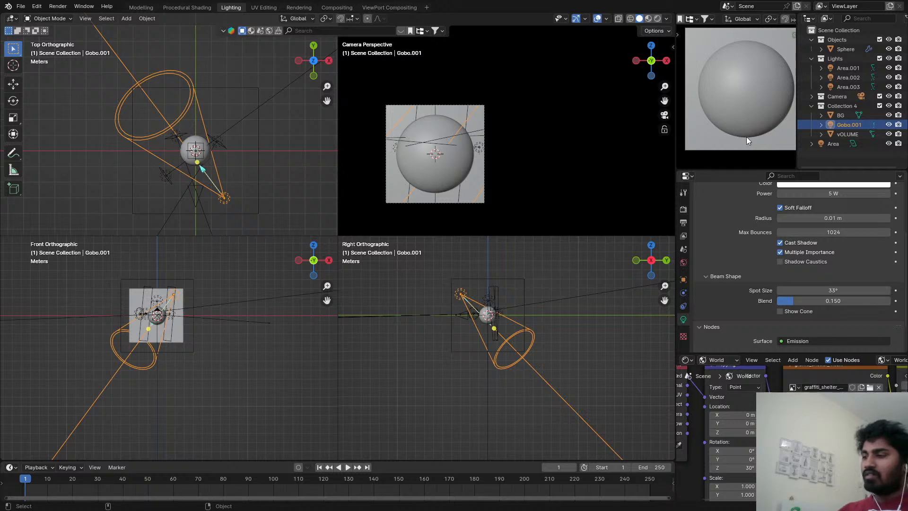
pyautogui.scroll(7, 167, 139)
pyautogui.scroll(-3, 188, 190)
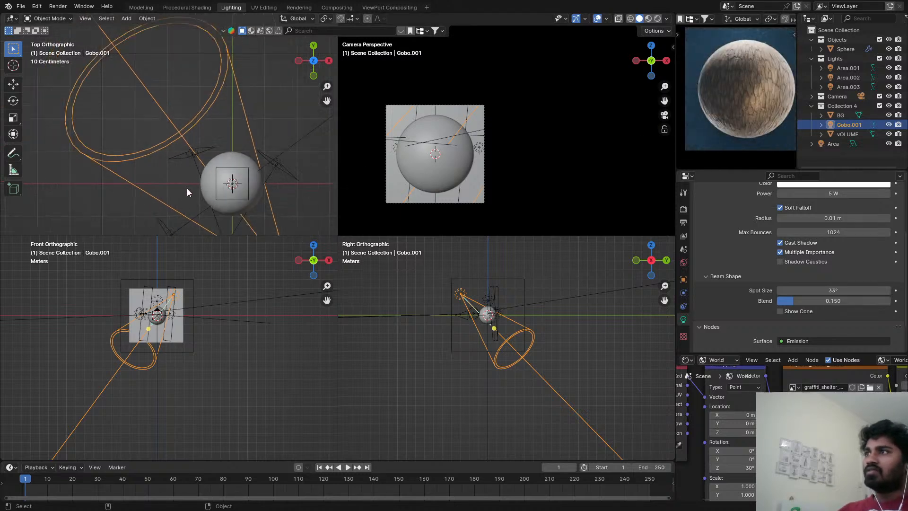
pyautogui.click(170, 234)
pyautogui.press('x')
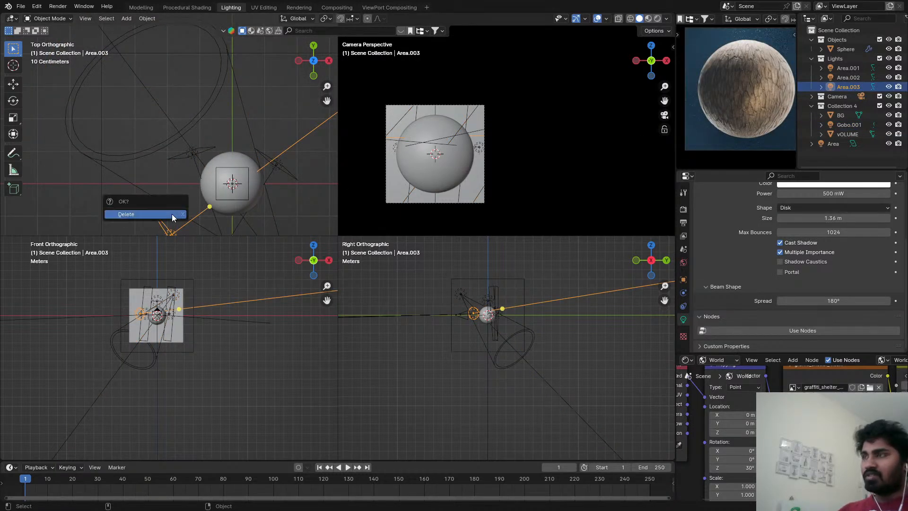
pyautogui.click(172, 214)
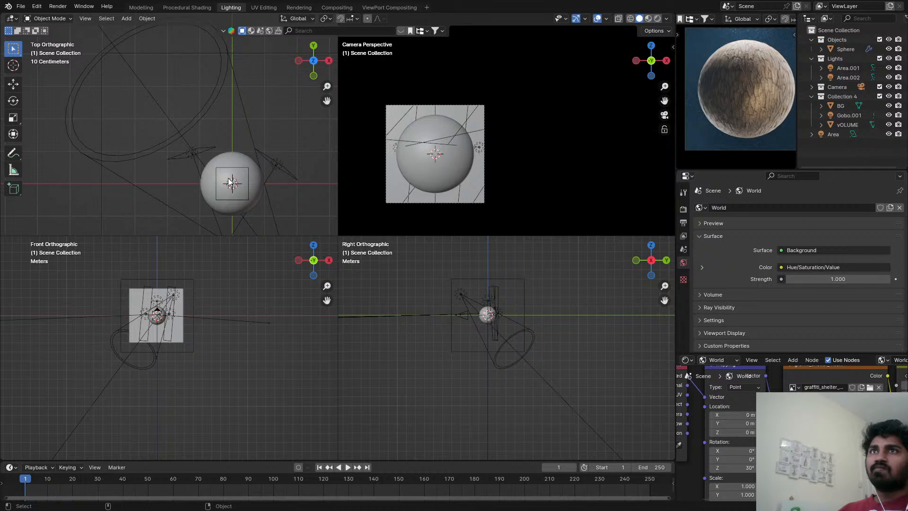
pyautogui.click(195, 155)
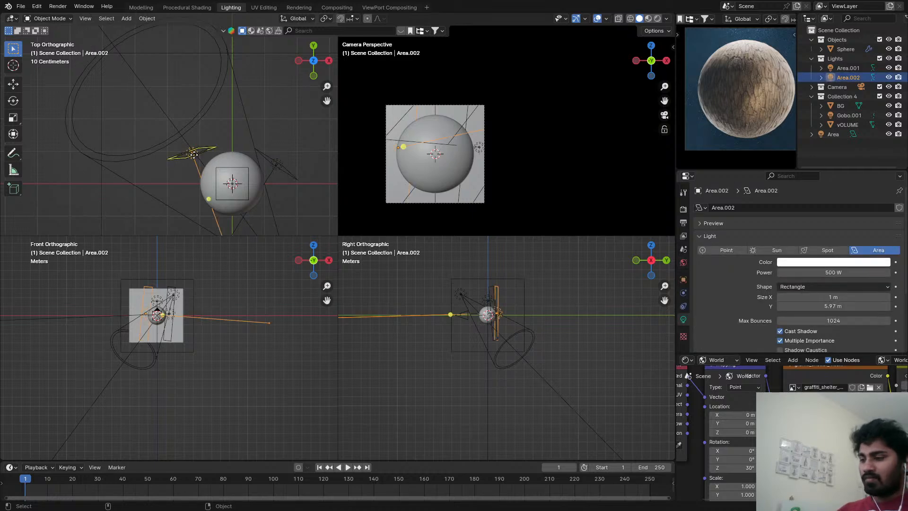
pyautogui.press('g')
pyautogui.press('y')
pyautogui.press('y')
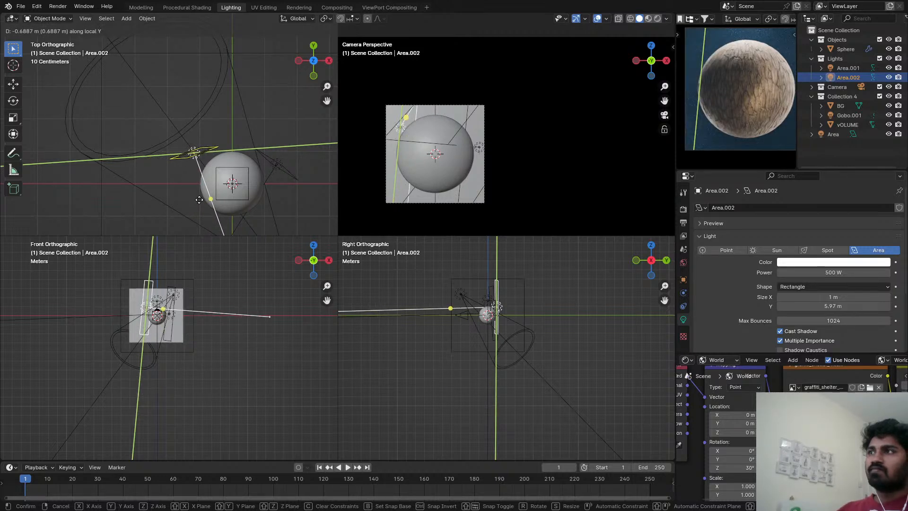
pyautogui.click(201, 204)
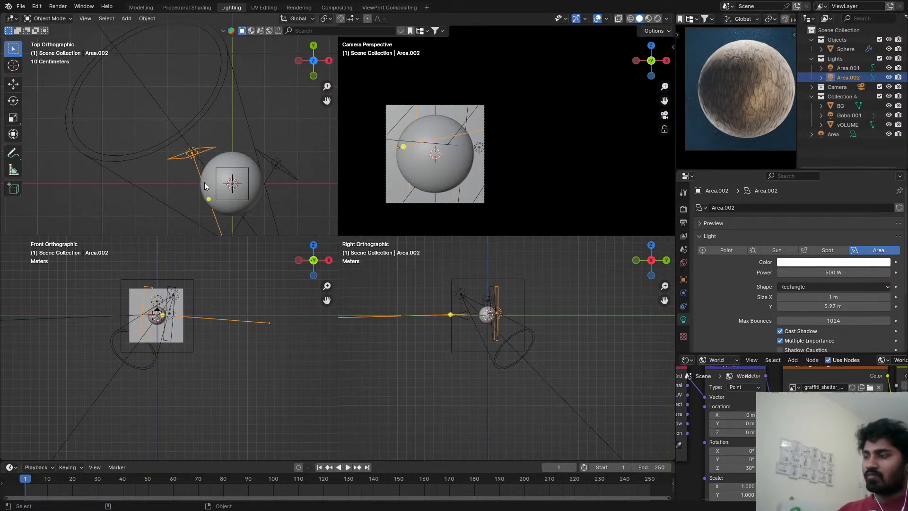
# Move the Area.002 light slightly toward the sphere along its local Z axis.
pyautogui.press('g')
pyautogui.press('z')
pyautogui.press('z')
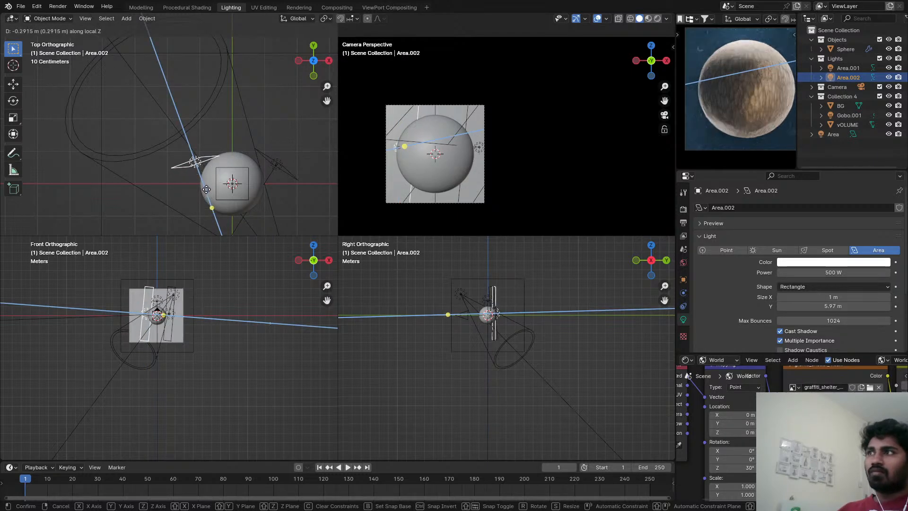
pyautogui.click(214, 186)
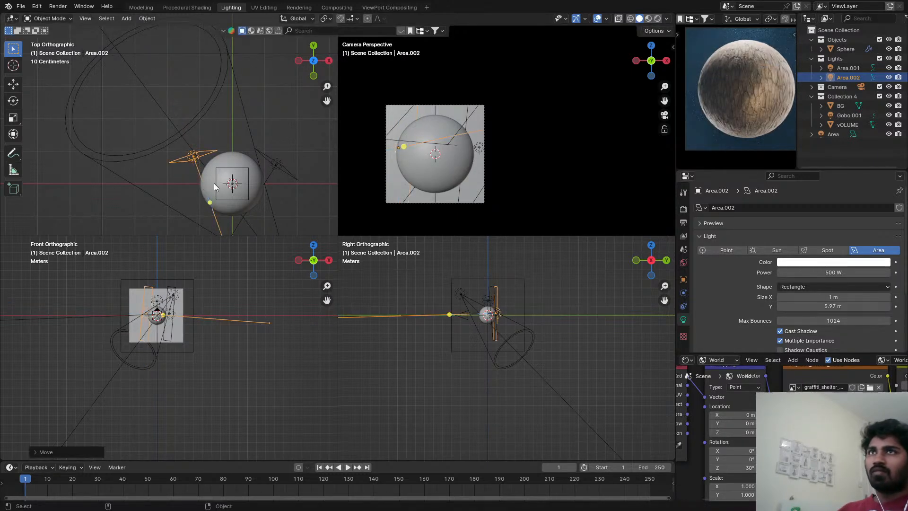
# Set the Area.002 light's Y size to 2.29 m, check the rendered preview of the sphere, and save the file.
pyautogui.moveTo(832, 306); pyautogui.dragTo(775, 306)
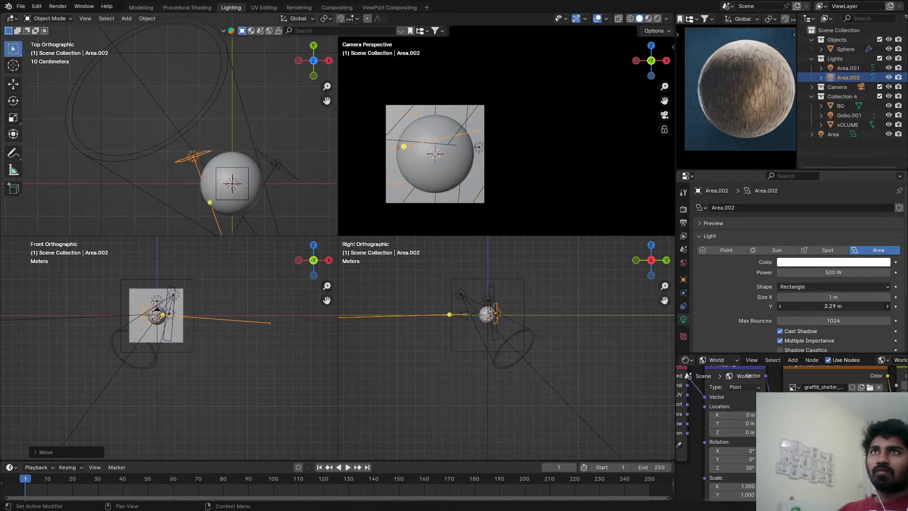
pyautogui.hotkey('ctrl', 's')
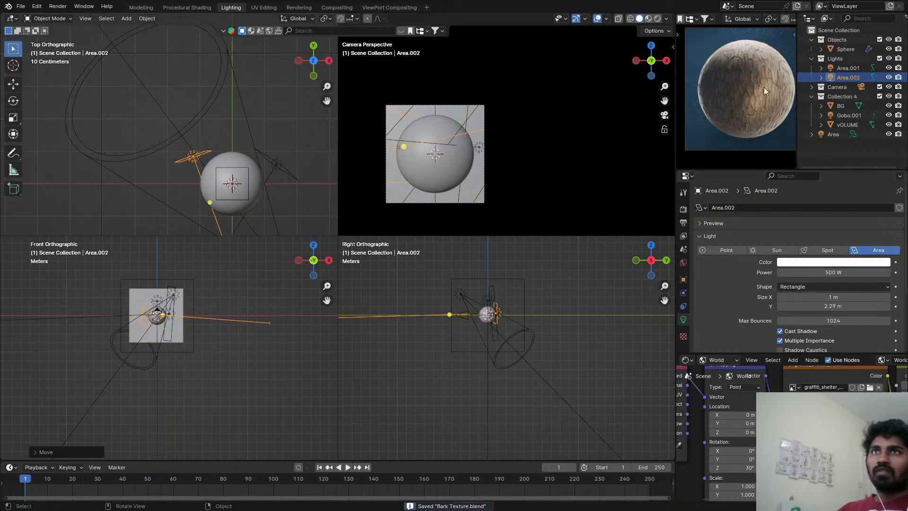
pyautogui.scroll(3, 764, 87)
pyautogui.keyDown('shift'); pyautogui.moveTo(739, 91); pyautogui.dragTo(706, 106, button='middle'); pyautogui.keyUp('shift')
pyautogui.scroll(-2, 471, 145)
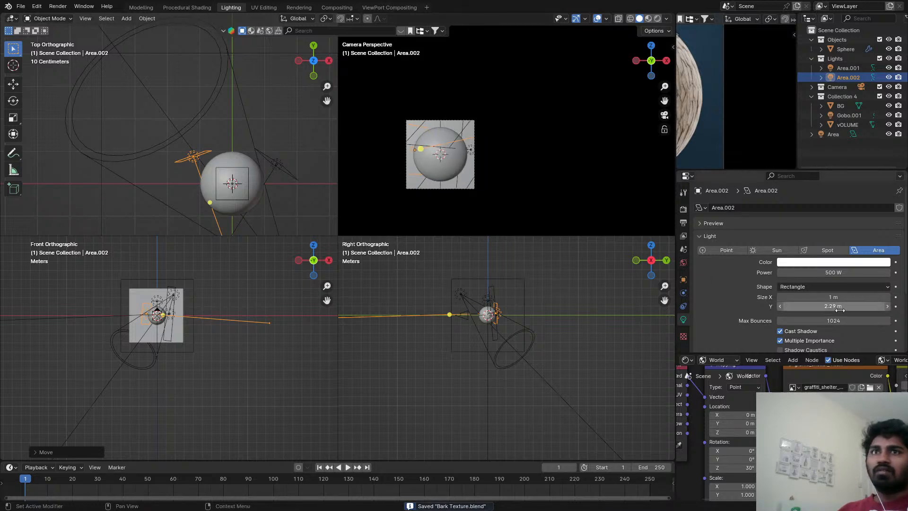
pyautogui.keyDown('shift'); pyautogui.moveTo(707, 124); pyautogui.dragTo(788, 117, button='middle'); pyautogui.keyUp('shift')
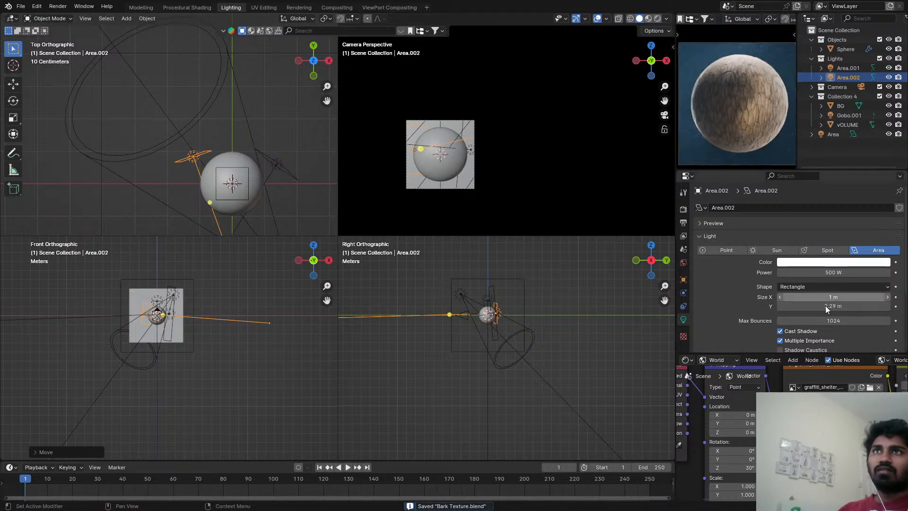
pyautogui.moveTo(825, 296)
pyautogui.mouseDown()
pyautogui.moveTo(804, 297)
pyautogui.moveTo(846, 297)
pyautogui.moveTo(834, 297)
pyautogui.mouseUp()
pyautogui.rightClick(834, 297)
pyautogui.hotkey('ctrl', 's')
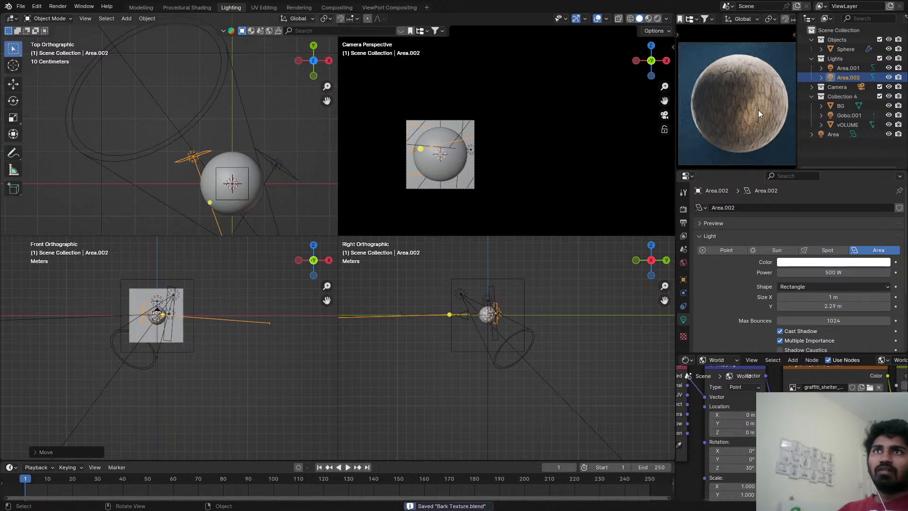
# Select the sphere, check its rendered bark in a full-screen viewport, save the file, and switch the preview viewport to solid shading.
pyautogui.click(758, 110)
pyautogui.hotkey('ctrl', 'alt', 'space')
pyautogui.hotkey('ctrl', 's')
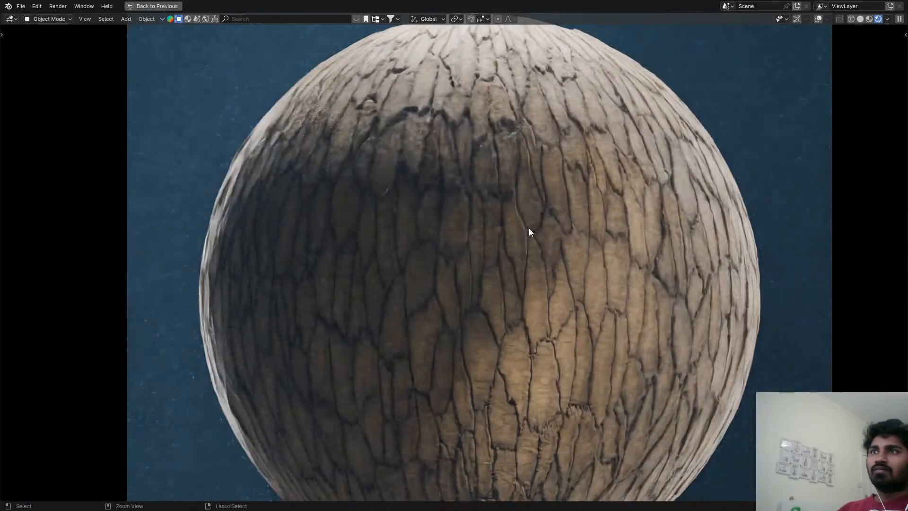
pyautogui.hotkey('ctrl', 'space')
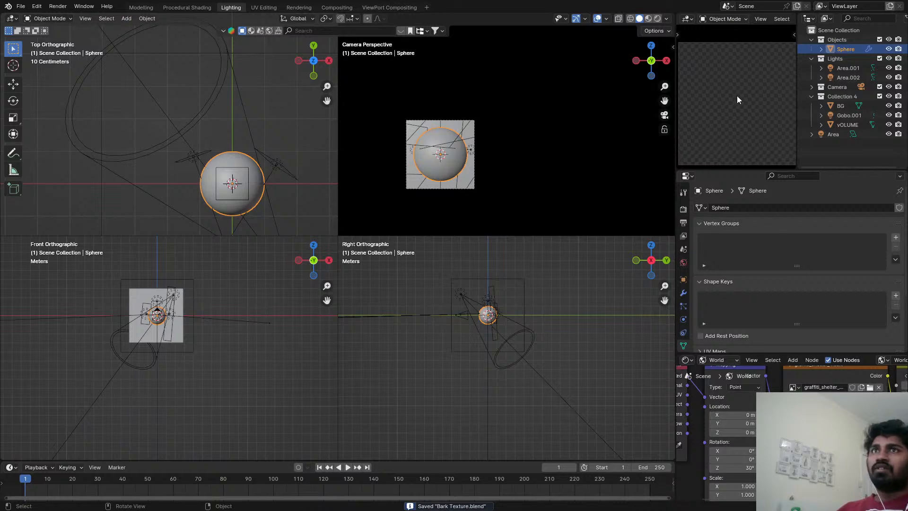
pyautogui.press('z')
pyautogui.click(891, 115)
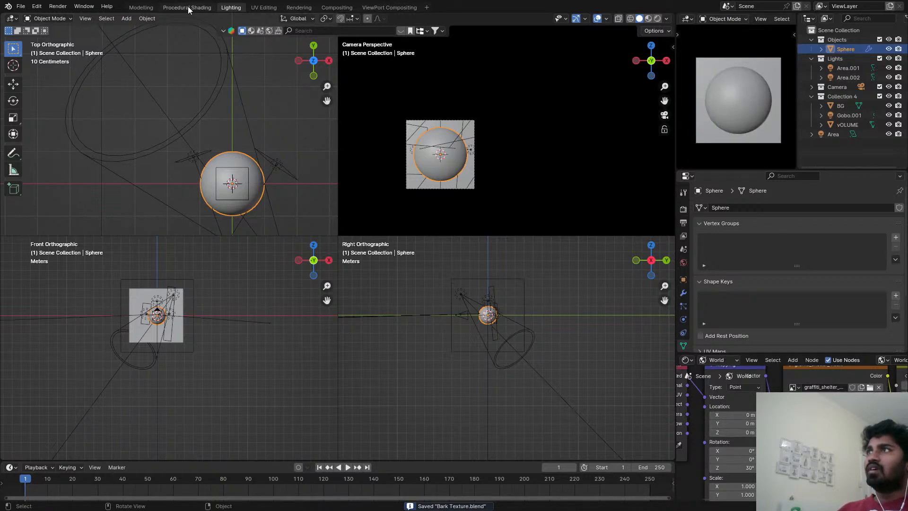
# In the Procedural Shading workspace, change the vOLUME object's Volume Scatter color to a pale lavender.
pyautogui.click(188, 8)
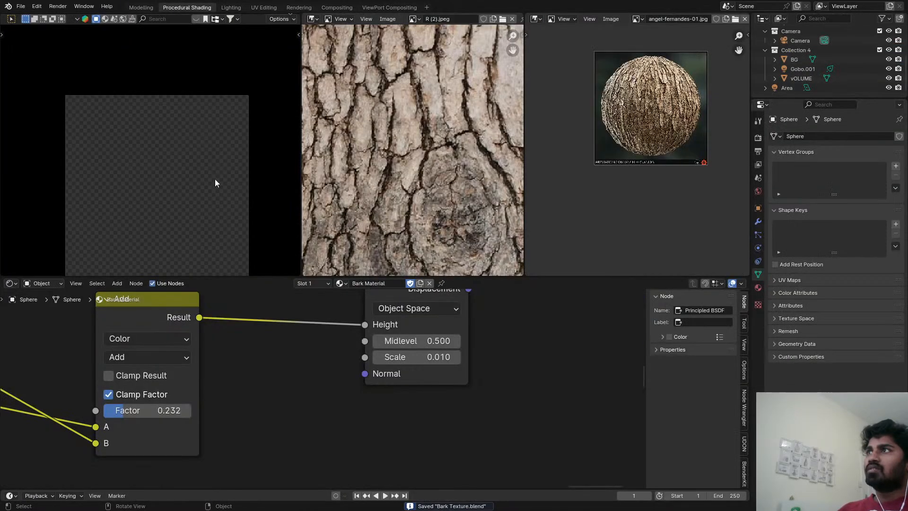
pyautogui.click(797, 78)
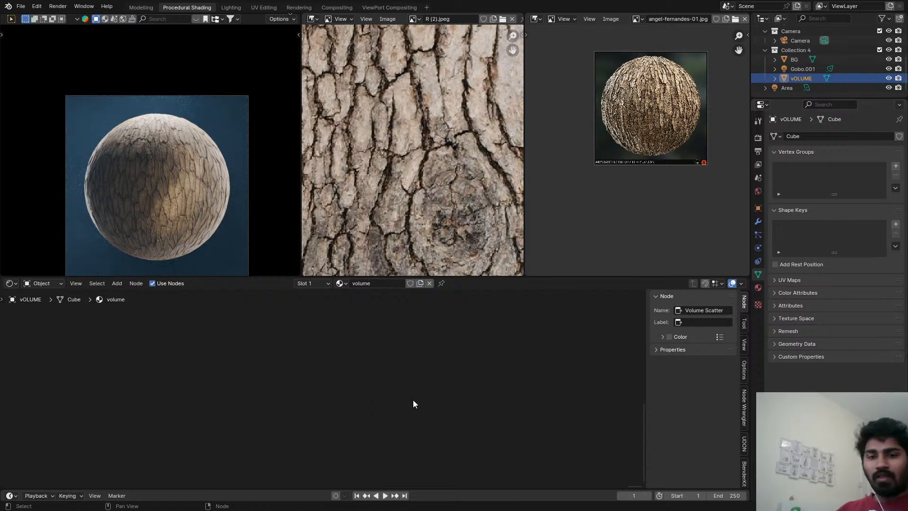
pyautogui.press('Home')
pyautogui.scroll(3, 274, 401)
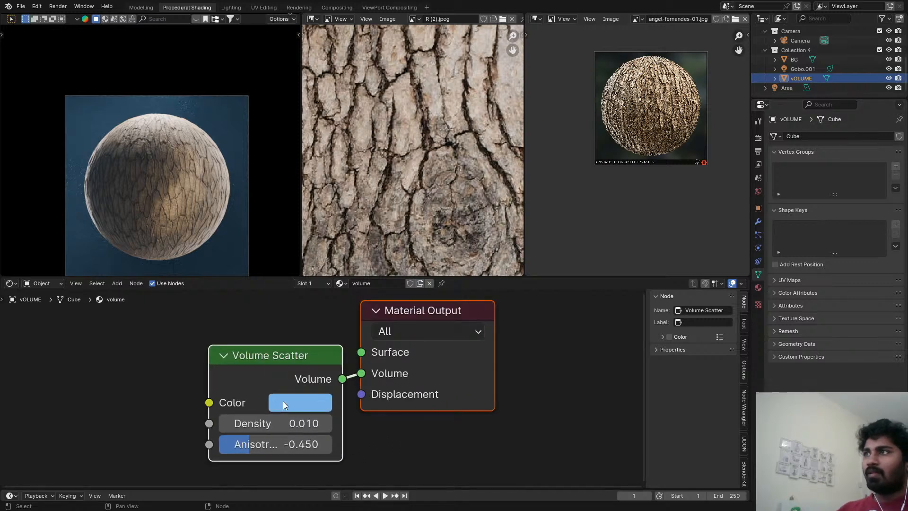
pyautogui.click(282, 402)
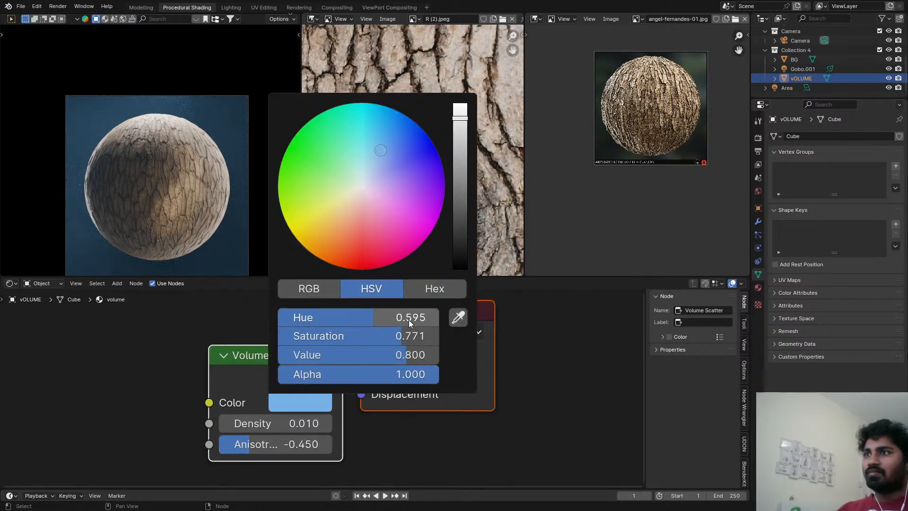
pyautogui.moveTo(408, 319); pyautogui.dragTo(318, 320)
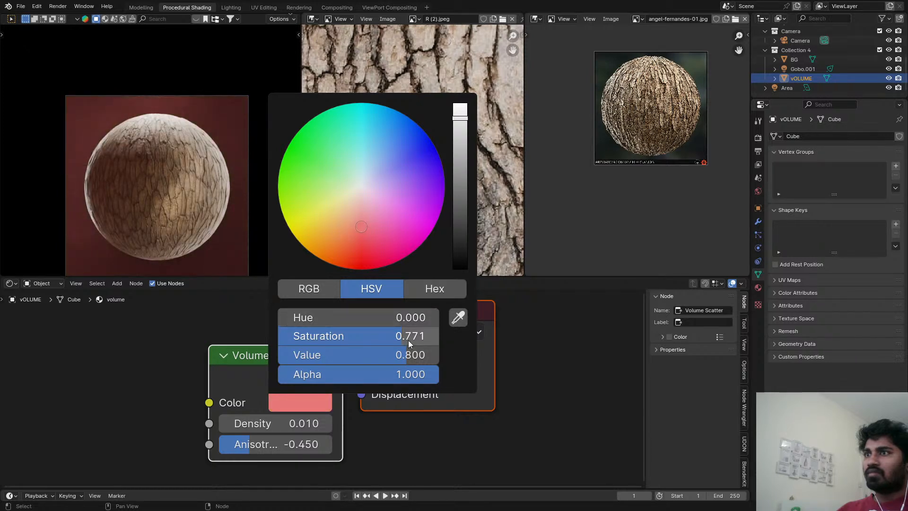
pyautogui.moveTo(399, 340)
pyautogui.mouseDown()
pyautogui.moveTo(279, 340)
pyautogui.moveTo(325, 340)
pyautogui.moveTo(326, 322)
pyautogui.moveTo(430, 322)
pyautogui.mouseUp()
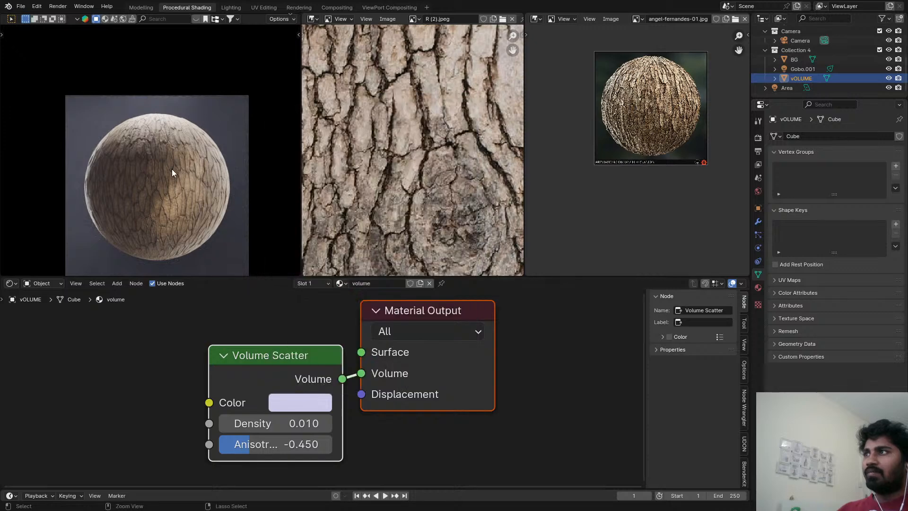
# Save the file, examine the rendered sphere in a full-screen viewport, and select the sphere to show its Bark Material nodes.
pyautogui.hotkey('ctrl', 's')
pyautogui.hotkey('ctrl', 'space')
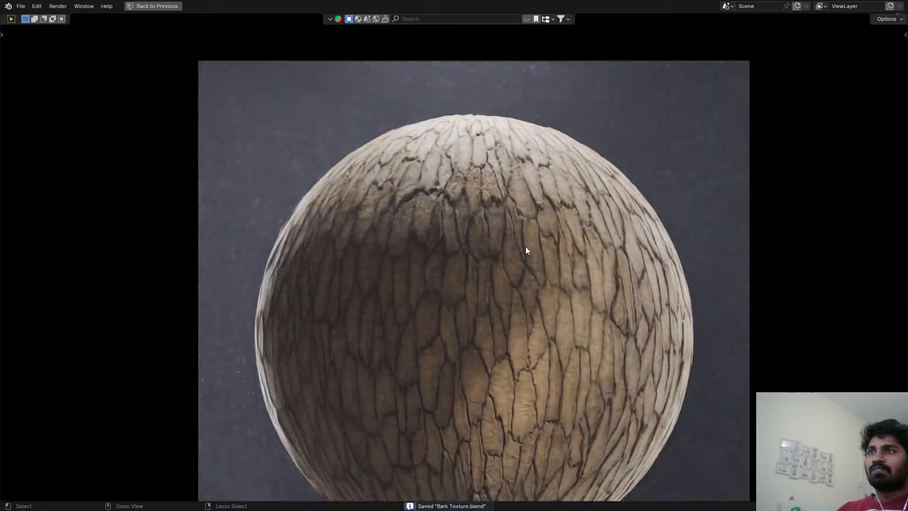
pyautogui.scroll(-4, 526, 250)
pyautogui.scroll(2, 522, 257)
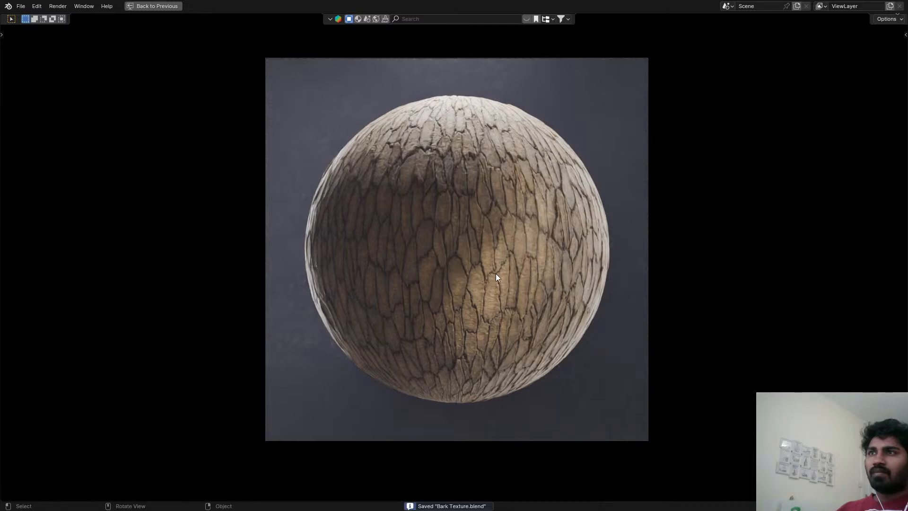
pyautogui.scroll(4, 499, 200)
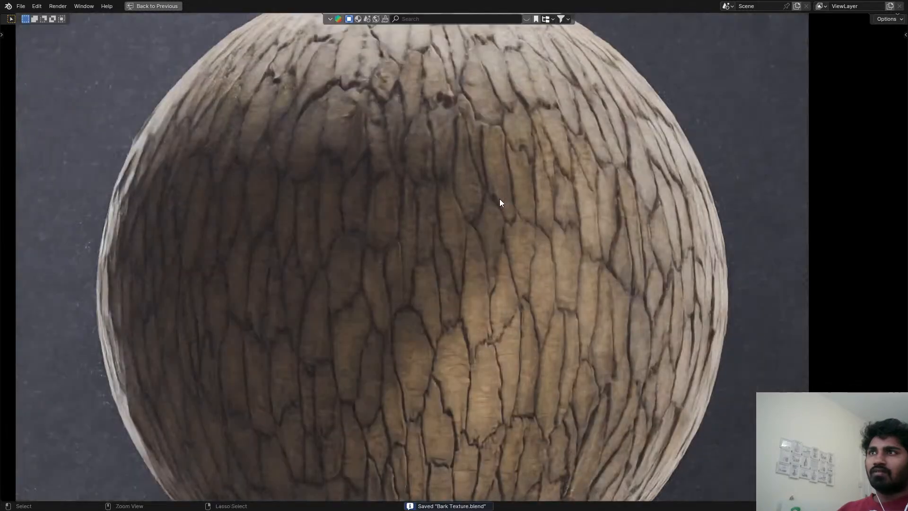
pyautogui.hotkey('ctrl', 'space')
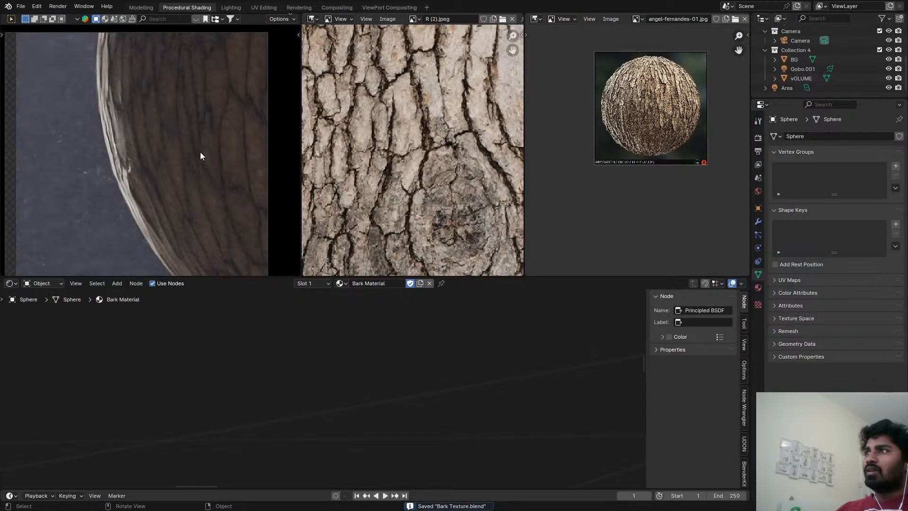
pyautogui.scroll(-8, 366, 393)
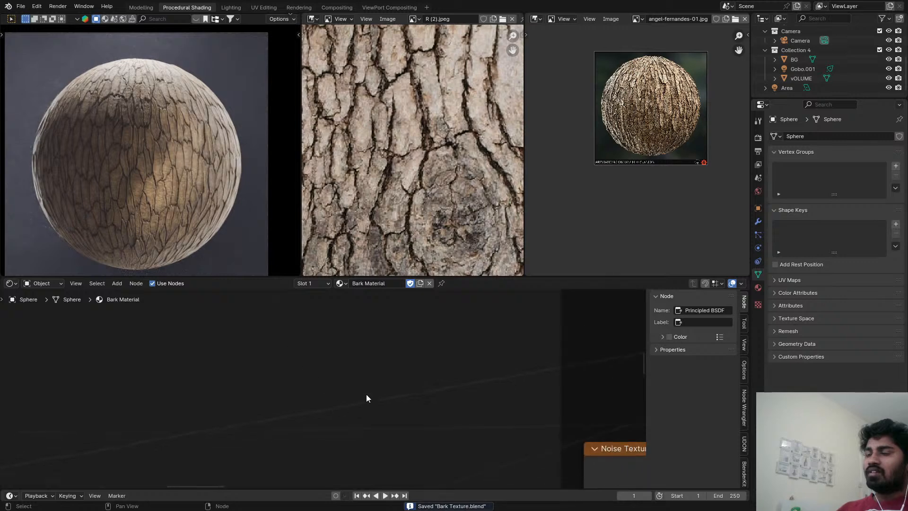
# Expand the Specular settings of the Bark Material's Principled BSDF and lower the IOR Level to 0.127.
pyautogui.moveTo(500, 424); pyautogui.dragTo(127, 400, button='middle')
pyautogui.scroll(-3, 463, 402)
pyautogui.moveTo(463, 402); pyautogui.dragTo(96, 390, button='middle')
pyautogui.scroll(12, 435, 326)
pyautogui.scroll(2, 419, 309)
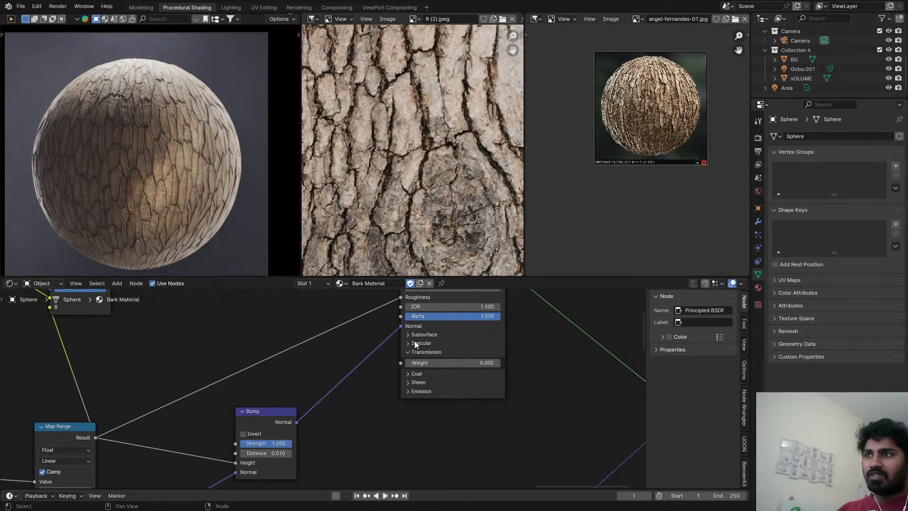
pyautogui.click(411, 341)
pyautogui.moveTo(473, 365); pyautogui.dragTo(417, 365)
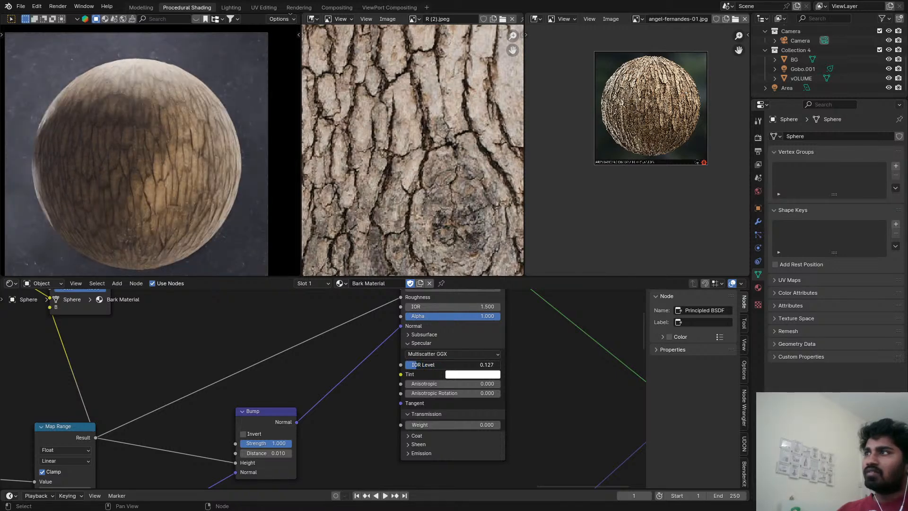
# Preview the output of the Map Range node that feeds the roughness, and add a Math node after it.
pyautogui.scroll(-3, 311, 361)
pyautogui.scroll(-1, 212, 387)
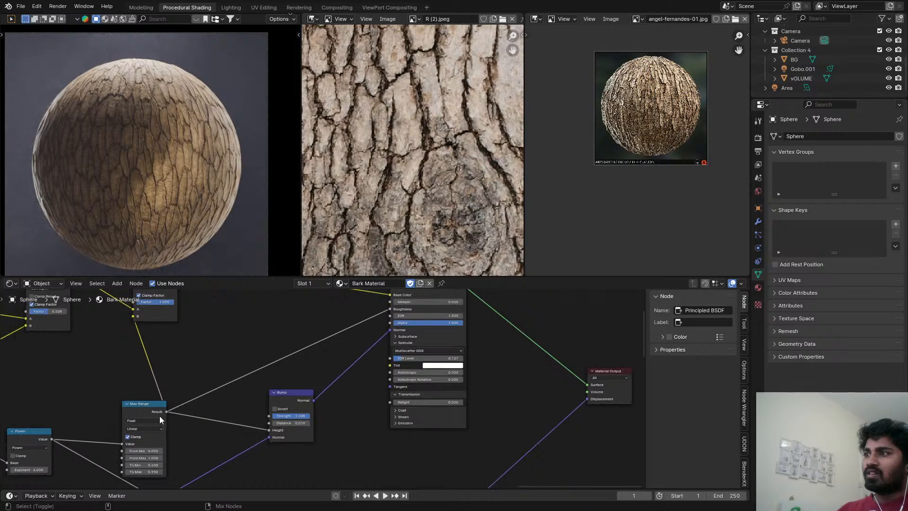
pyautogui.keyDown('ctrl'); pyautogui.keyDown('shift'); pyautogui.click(160, 416); pyautogui.keyUp('shift'); pyautogui.keyUp('ctrl')
pyautogui.hotkey('shift', 'a')
pyautogui.click(257, 329)
pyautogui.write('add')
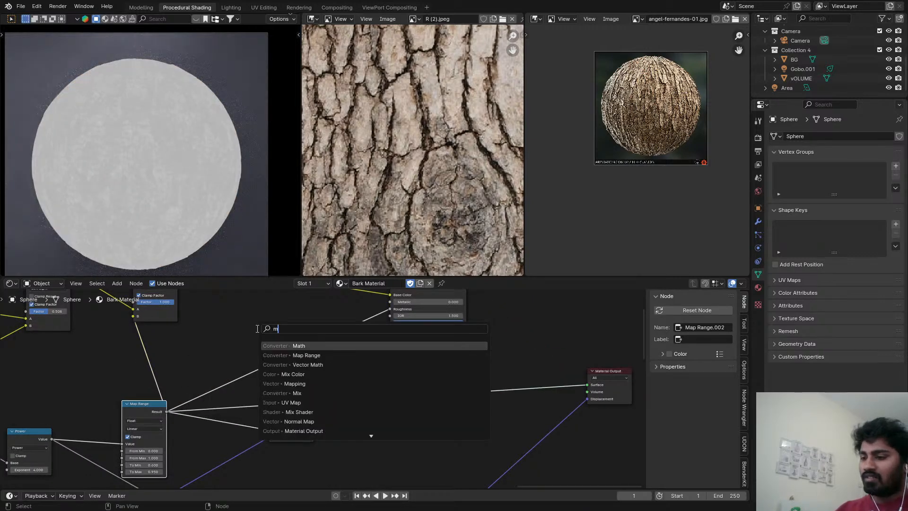
pyautogui.press('Return')
pyautogui.click(338, 389)
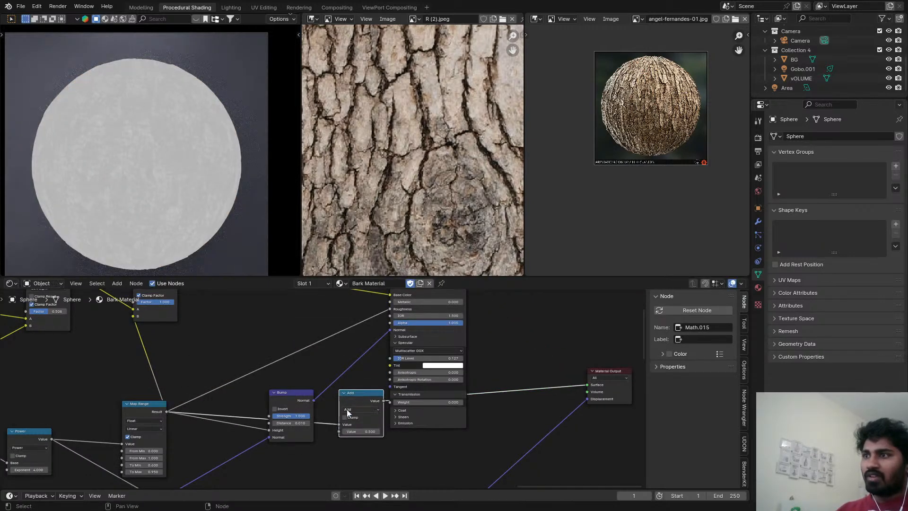
# Make the Math node subtract the Map Range result from 1.000, and place it between the Soft Light mix and Principled BSDF nodes.
pyautogui.click(347, 409)
pyautogui.click(353, 417)
pyautogui.moveTo(339, 424); pyautogui.dragTo(339, 431)
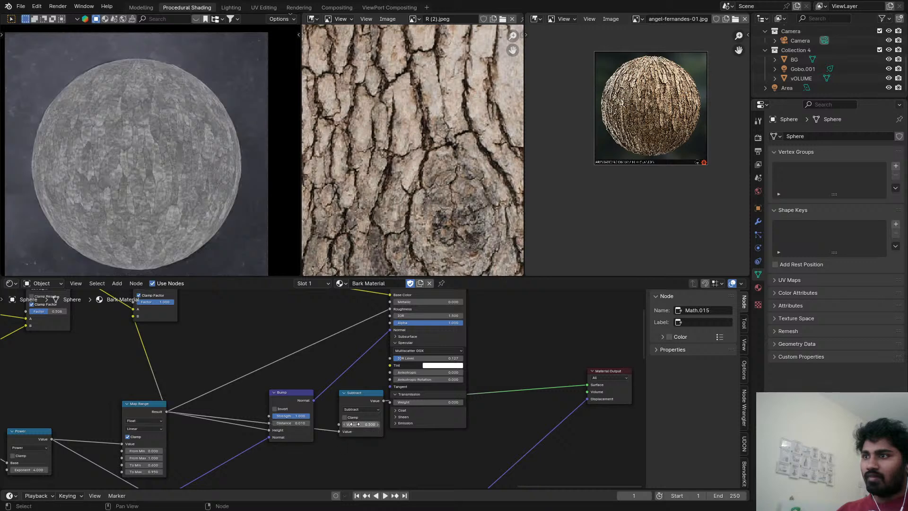
pyautogui.click(359, 424)
pyautogui.write('1')
pyautogui.moveTo(362, 397); pyautogui.dragTo(253, 314)
pyautogui.scroll(3, 286, 371)
pyautogui.moveTo(267, 319); pyautogui.dragTo(321, 369, button='middle')
pyautogui.scroll(-1, 303, 381)
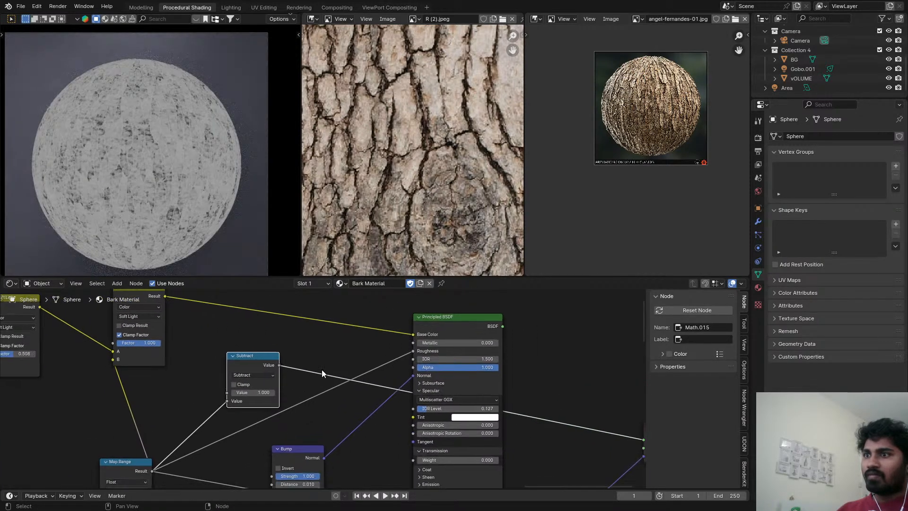
pyautogui.scroll(1, 317, 368)
pyautogui.moveTo(274, 365); pyautogui.dragTo(262, 363)
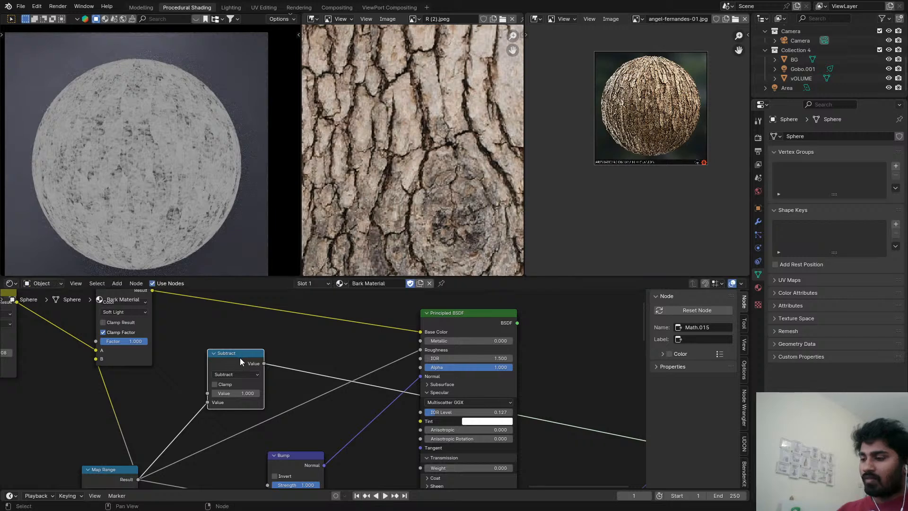
# Duplicate the Subtract node after itself and turn the copy into a Multiply by 0.200.
pyautogui.hotkey('shift', 'd')
pyautogui.click(302, 356)
pyautogui.click(313, 363)
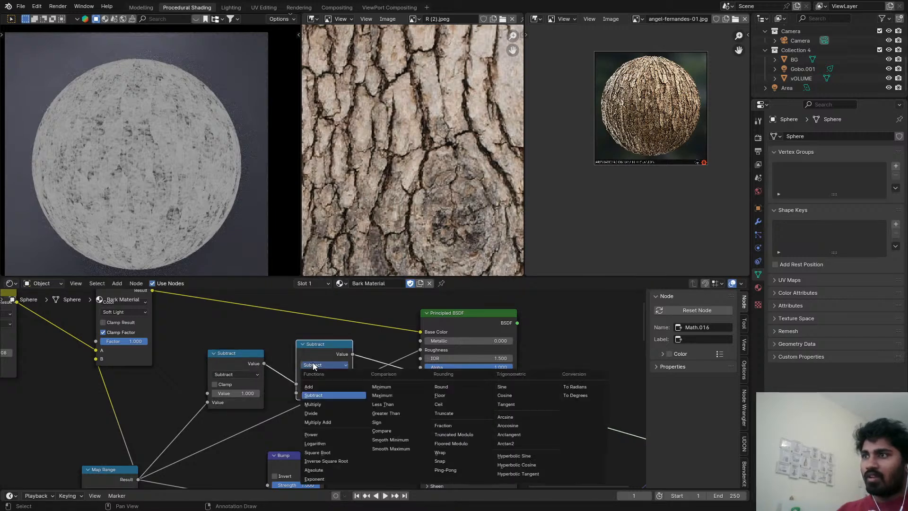
pyautogui.click(313, 405)
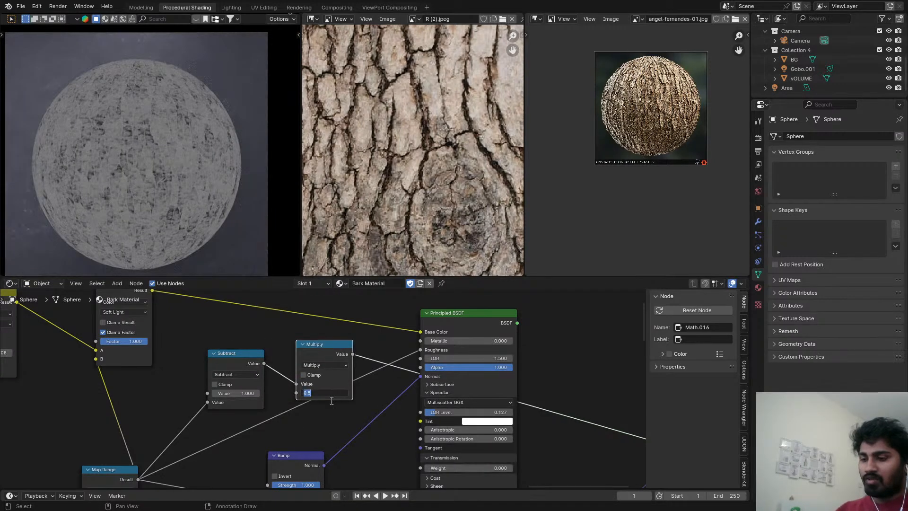
pyautogui.press('Return')
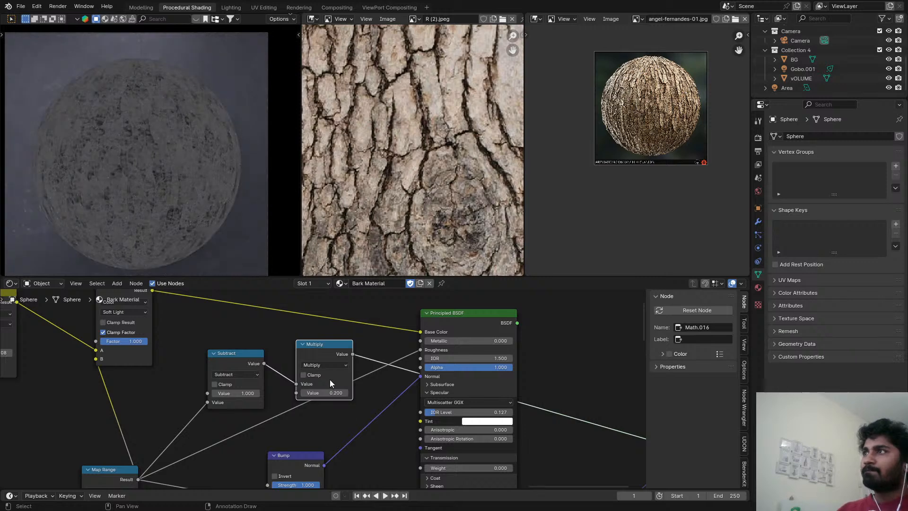
# Connect the Multiply output to the Principled BSDF's IOR Level, preview the shader on the sphere full screen, and save the file.
pyautogui.moveTo(339, 365); pyautogui.dragTo(321, 353, button='middle')
pyautogui.moveTo(334, 343); pyautogui.dragTo(403, 401)
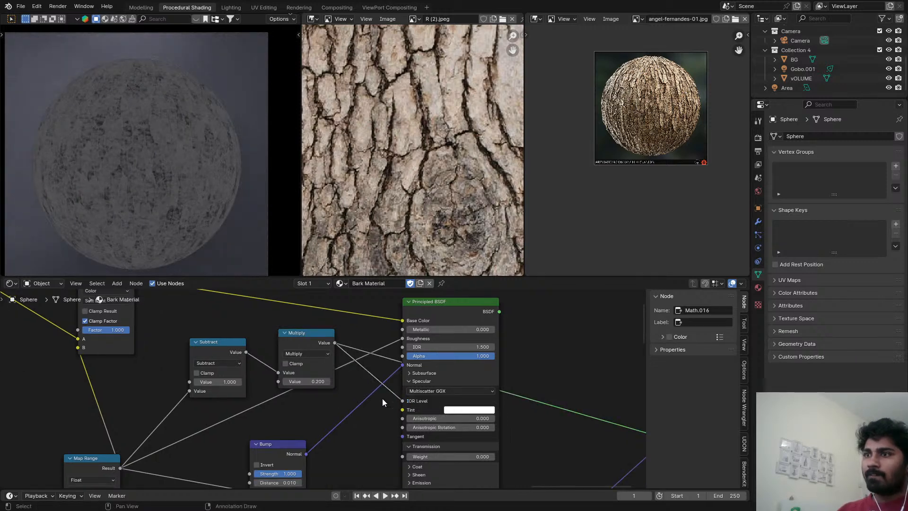
pyautogui.click(424, 326)
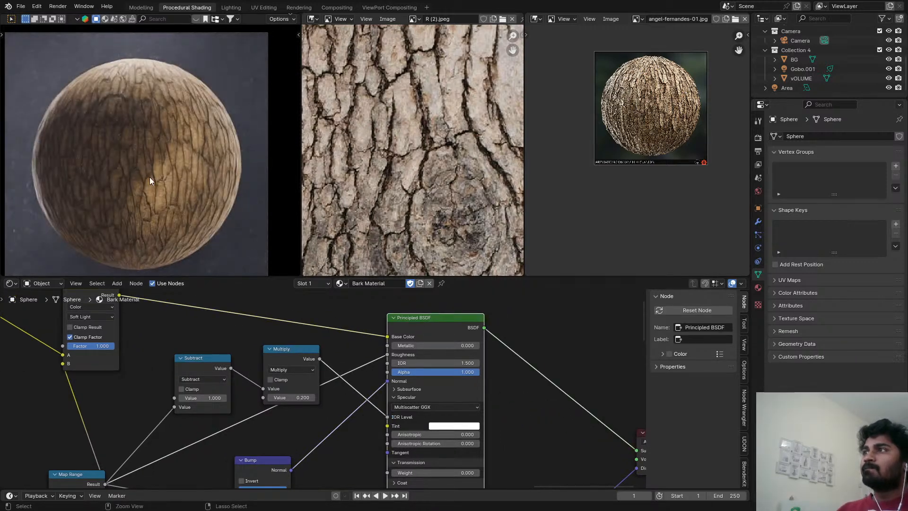
pyautogui.hotkey('ctrl', 'space')
pyautogui.hotkey('ctrl', 's')
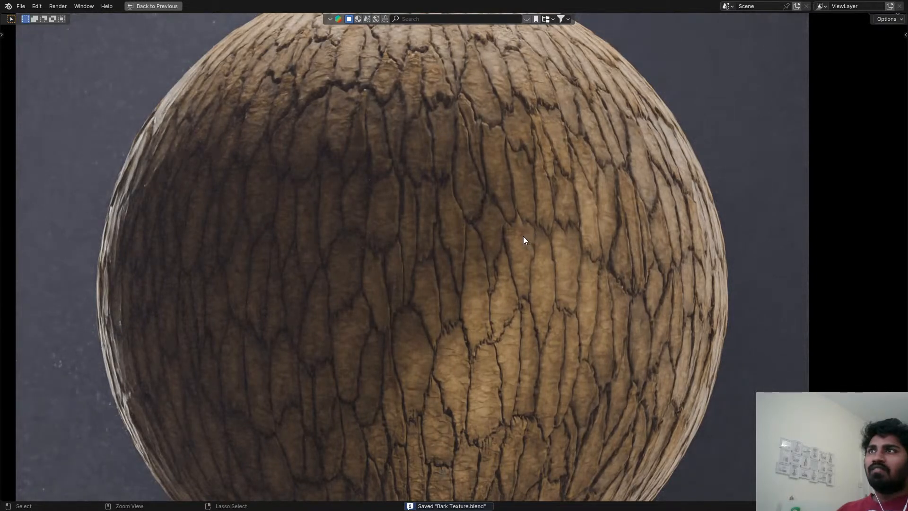
pyautogui.hotkey('ctrl', 'space')
# Set To Min to 0.450 on the Map Range node feeding the roughness, check the sphere full screen, and save the file.
pyautogui.moveTo(353, 455)
pyautogui.mouseDown(button='middle')
pyautogui.moveTo(361, 376)
pyautogui.moveTo(298, 391)
pyautogui.moveTo(335, 371)
pyautogui.mouseUp(button='middle')
pyautogui.scroll(5, 223, 416)
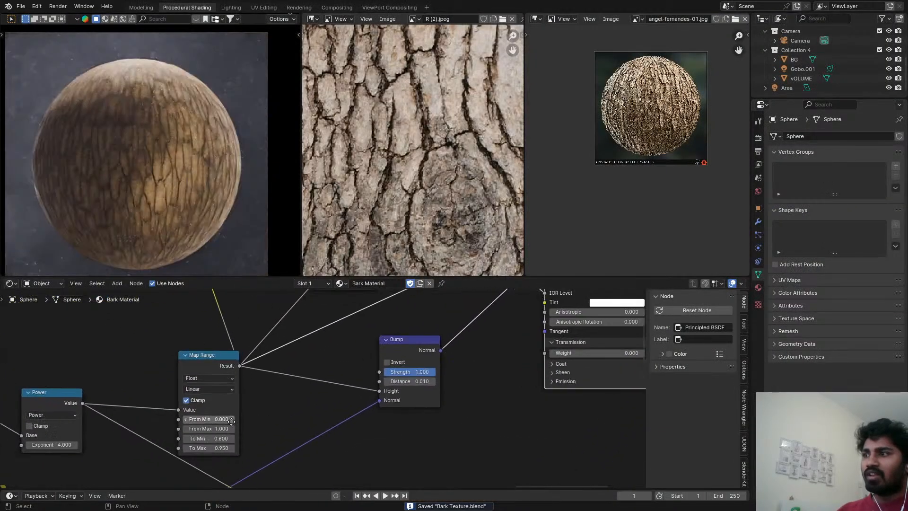
pyautogui.moveTo(227, 446); pyautogui.dragTo(280, 434, button='middle')
pyautogui.keyDown('shift'); pyautogui.click(281, 432); pyautogui.keyUp('shift')
pyautogui.keyDown('shift'); pyautogui.moveTo(281, 428); pyautogui.dragTo(283, 427); pyautogui.keyUp('shift')
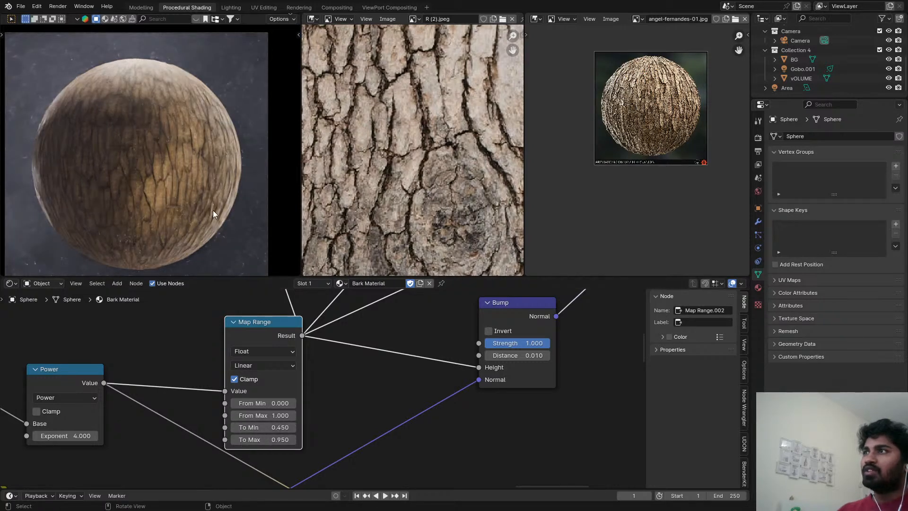
pyautogui.hotkey('ctrl', 'space')
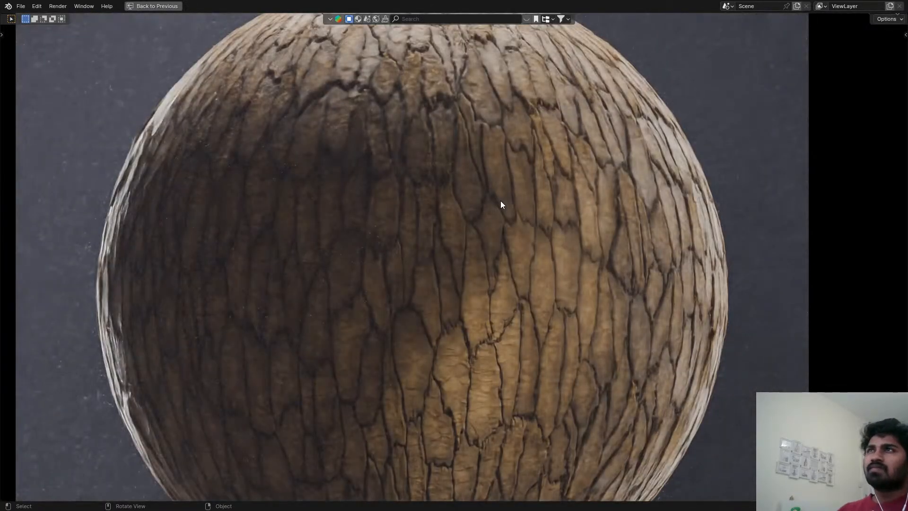
pyautogui.press('Home')
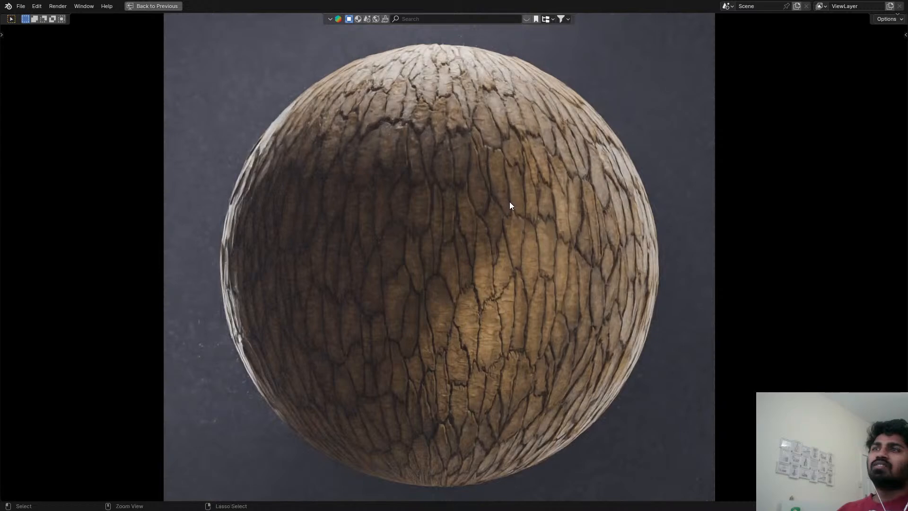
pyautogui.hotkey('ctrl', 's')
pyautogui.hotkey('ctrl', 'space')
# Set the Y value of the Multiply vector node after the texture coordinate Scale to 0.2, and save the file.
pyautogui.scroll(-8, 256, 433)
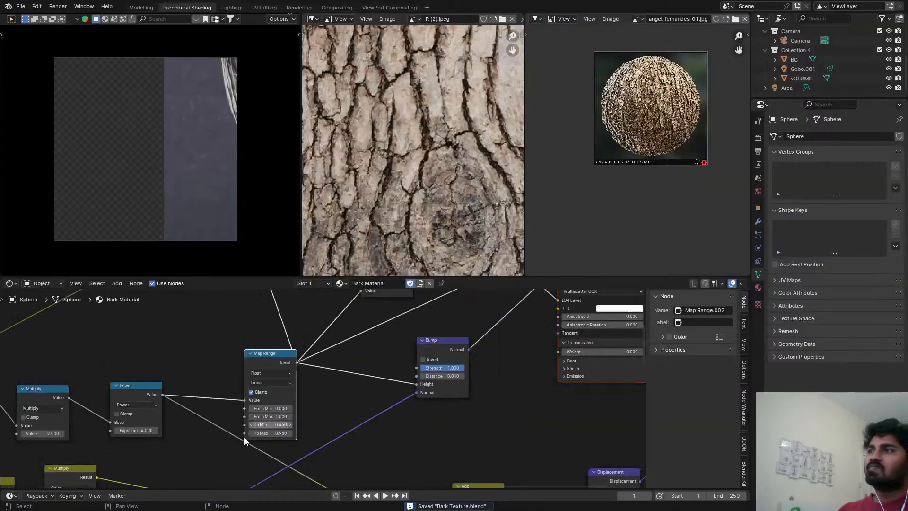
pyautogui.moveTo(170, 428); pyautogui.dragTo(84, 364, button='middle')
pyautogui.scroll(5, 384, 422)
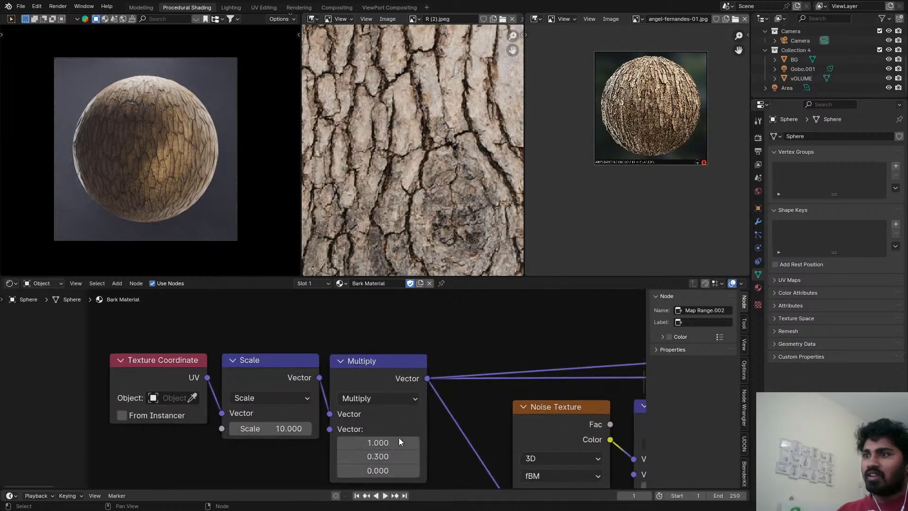
pyautogui.click(396, 455)
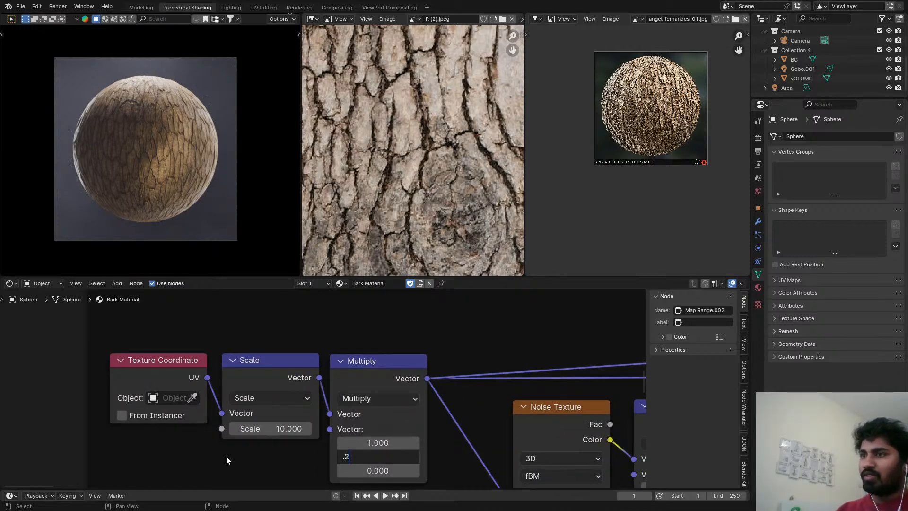
pyautogui.write('.2')
pyautogui.press('Return')
pyautogui.hotkey('ctrl', 's')
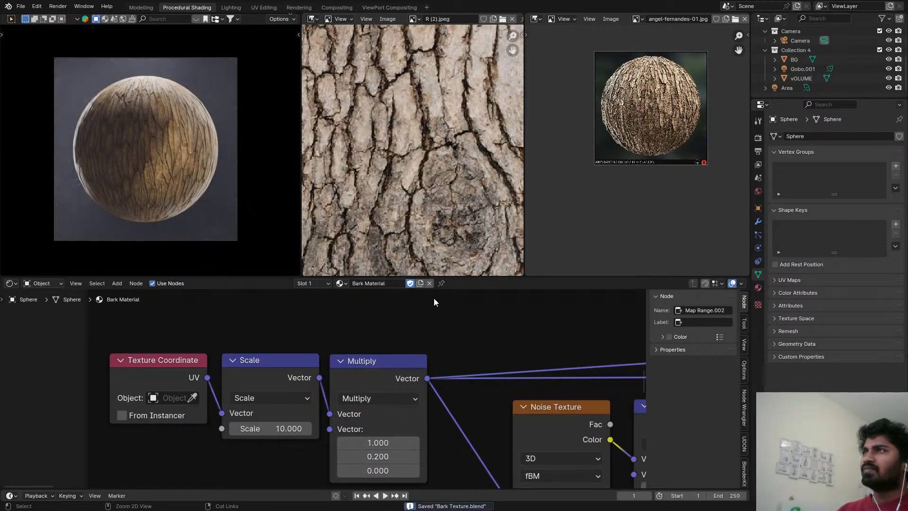
# Collapse the Specular section of the Principled BSDF node and move the node further right to make room in the graph.
pyautogui.scroll(-5, 465, 351)
pyautogui.moveTo(495, 376); pyautogui.dragTo(242, 441, button='middle')
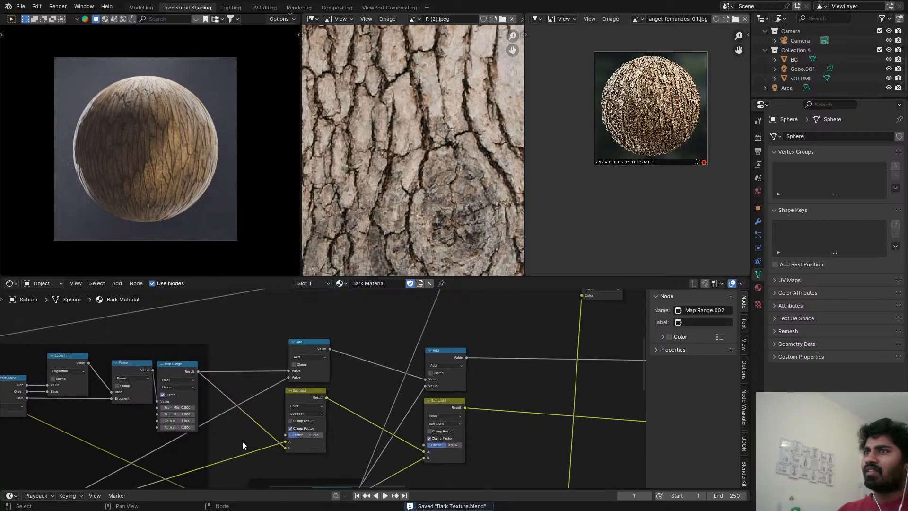
pyautogui.scroll(-10, 331, 440)
pyautogui.moveTo(553, 376); pyautogui.dragTo(288, 421, button='middle')
pyautogui.moveTo(472, 434); pyautogui.dragTo(131, 368, button='middle')
pyautogui.scroll(4, 237, 356)
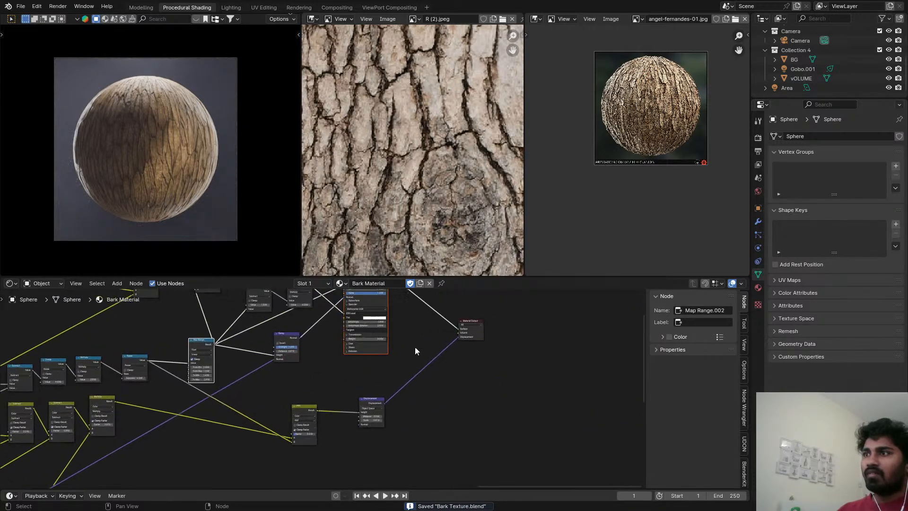
pyautogui.scroll(5, 415, 351)
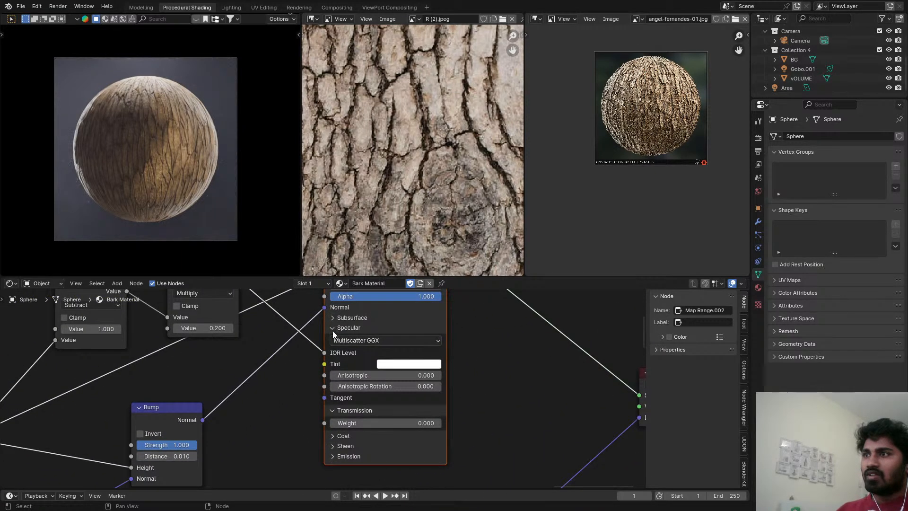
pyautogui.click(333, 330)
pyautogui.click(347, 364)
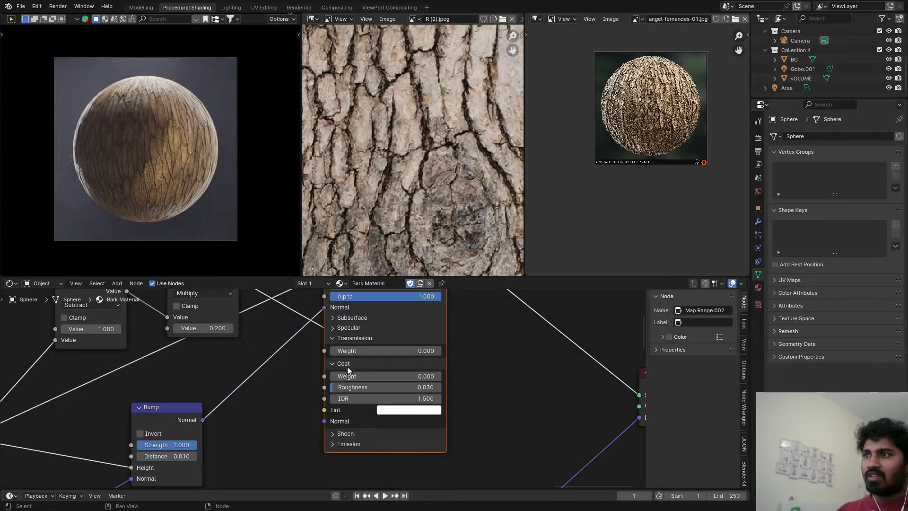
pyautogui.click(347, 364)
pyautogui.scroll(-5, 288, 388)
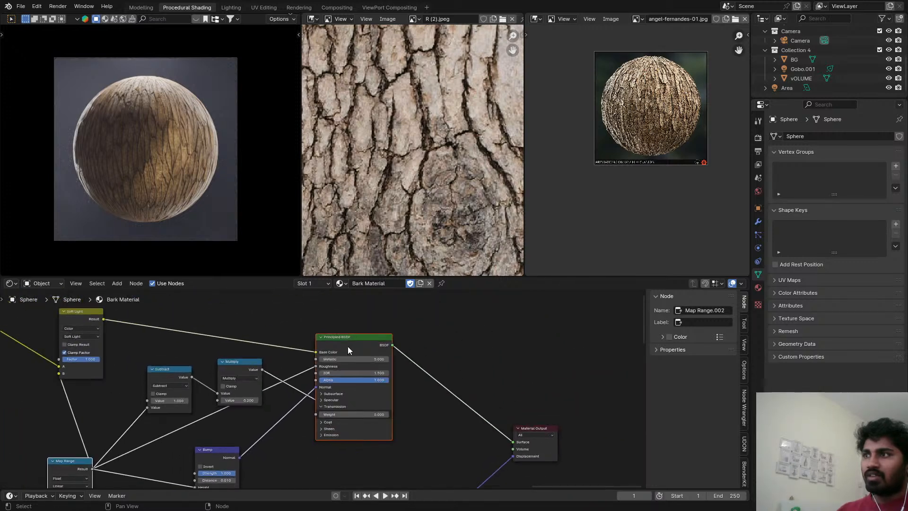
pyautogui.moveTo(348, 346); pyautogui.dragTo(430, 350, button='middle')
# Inspect the bark cracks on the sphere close up and save the file.
pyautogui.scroll(3, 178, 110)
pyautogui.keyDown('shift'); pyautogui.moveTo(250, 124); pyautogui.dragTo(203, 121, button='middle'); pyautogui.keyUp('shift')
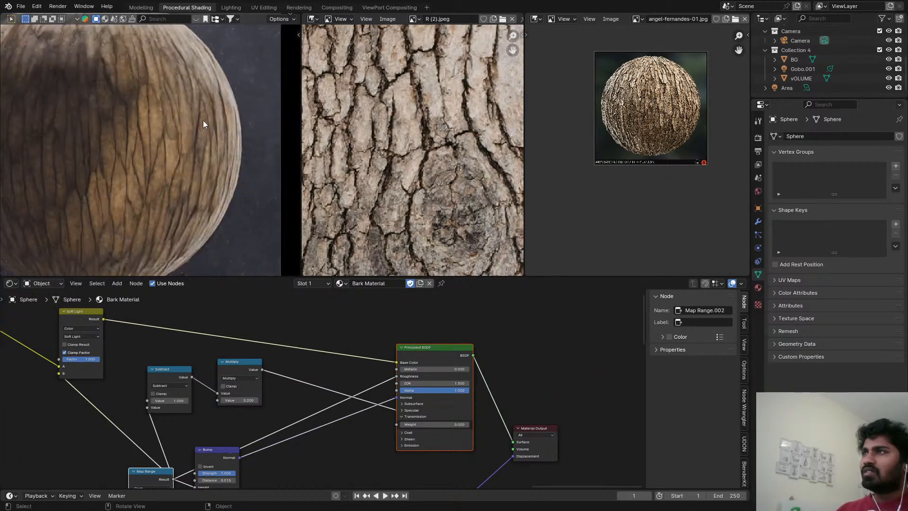
pyautogui.scroll(4, 208, 126)
pyautogui.hotkey('ctrl', 's')
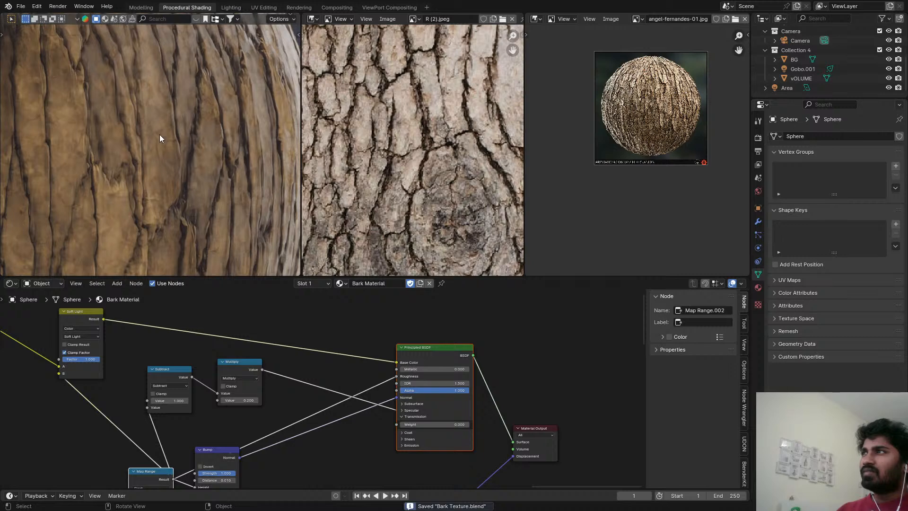
# Place the first of the two final Soft Light nodes beside the Divide node and insert a duplicate of it on its output link.
pyautogui.scroll(-4, 320, 378)
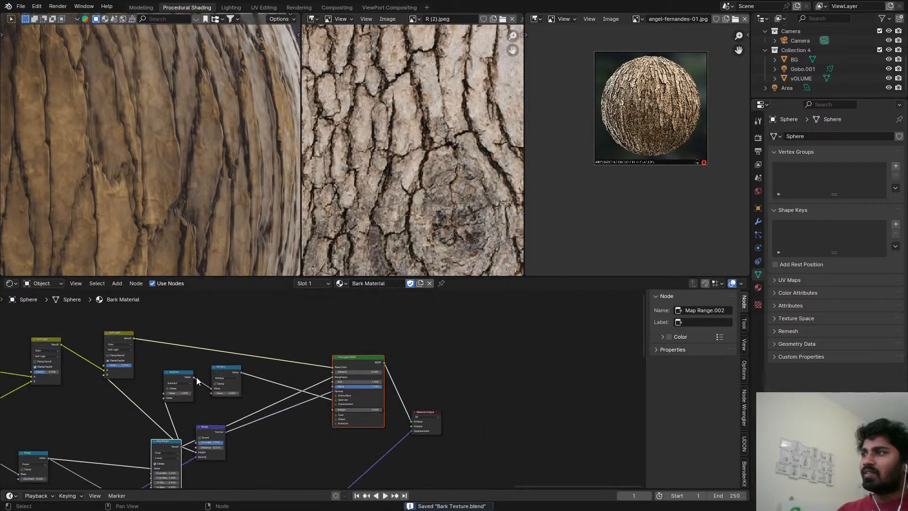
pyautogui.scroll(-4, 112, 132)
pyautogui.scroll(-2, 244, 364)
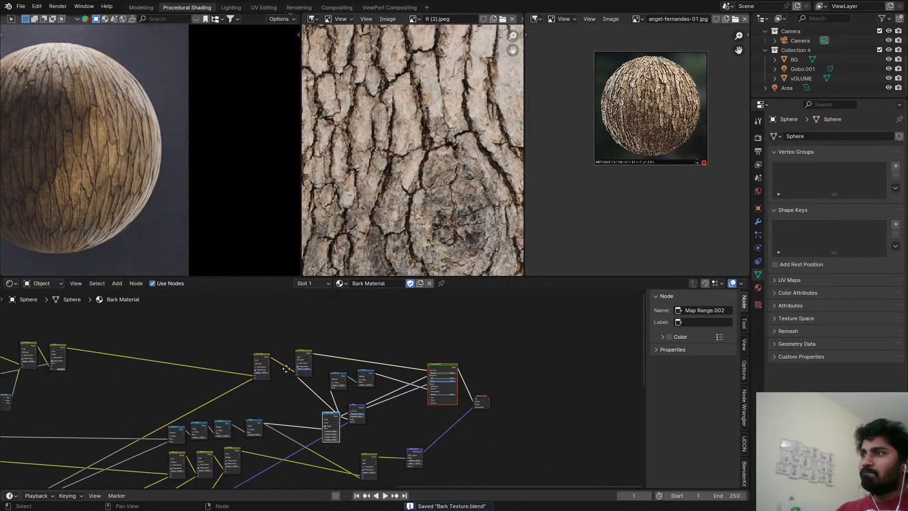
pyautogui.moveTo(448, 368); pyautogui.dragTo(495, 360, button='middle')
pyautogui.moveTo(496, 350); pyautogui.dragTo(316, 341)
pyautogui.scroll(2, 532, 362)
pyautogui.moveTo(534, 342); pyautogui.dragTo(535, 341)
pyautogui.scroll(-2, 535, 342)
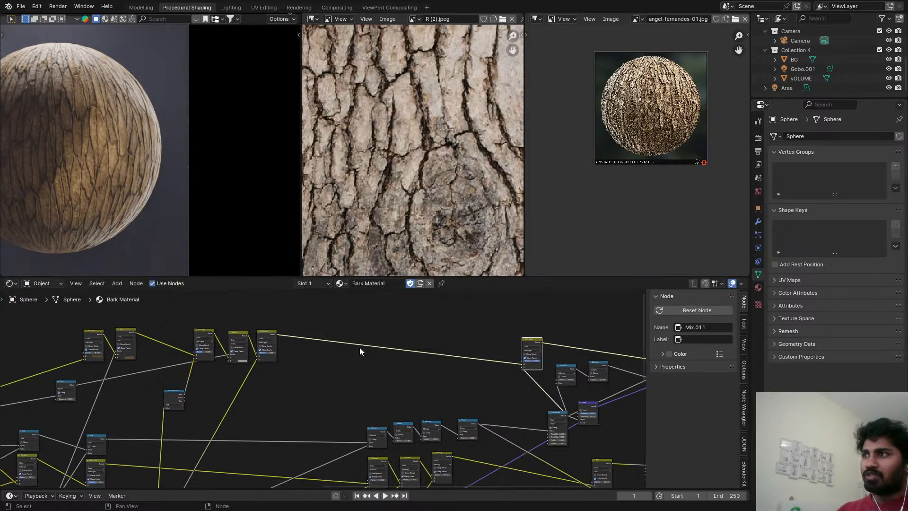
pyautogui.click(297, 330)
pyautogui.hotkey('shift', 'd')
pyautogui.click(342, 331)
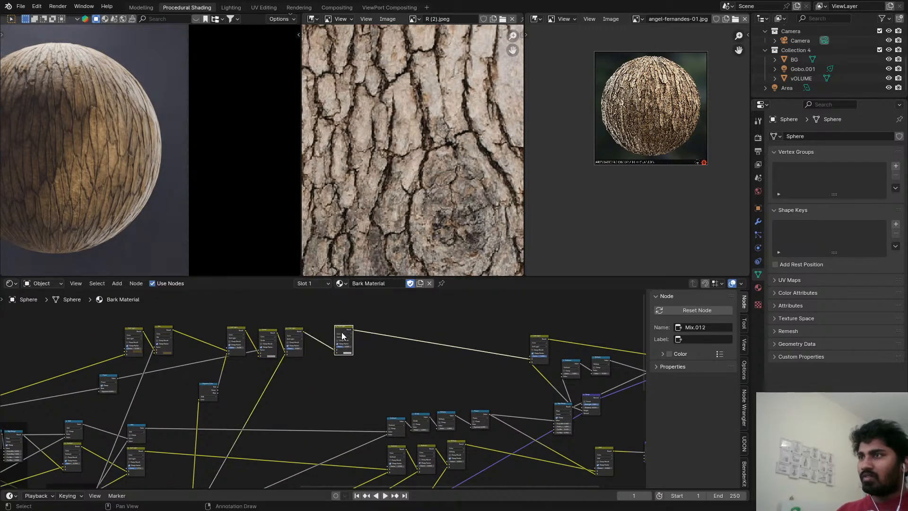
# Connect the Power value to the duplicated mix node's Factor, set its blending mode to Multiply and darken its B color to black.
pyautogui.scroll(3, 163, 355)
pyautogui.keyDown('alt'); pyautogui.moveTo(103, 383); pyautogui.dragTo(378, 352, button='right'); pyautogui.keyUp('alt')
pyautogui.scroll(2, 387, 339)
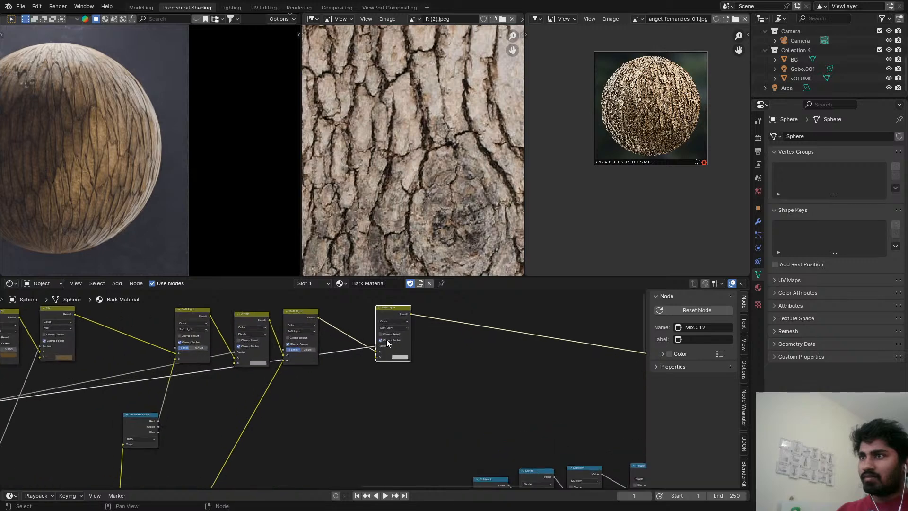
pyautogui.scroll(1, 390, 319)
pyautogui.click(388, 328)
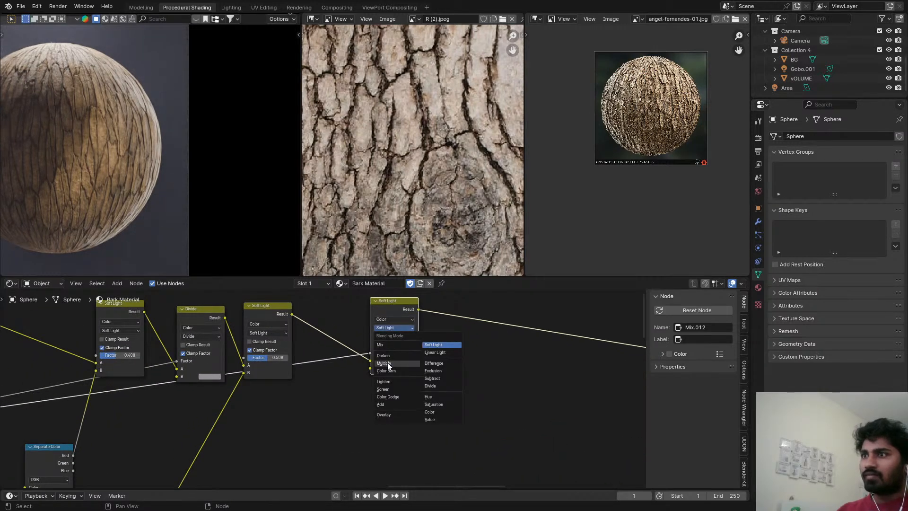
pyautogui.click(388, 362)
pyautogui.click(396, 368)
pyautogui.moveTo(462, 291); pyautogui.dragTo(463, 318)
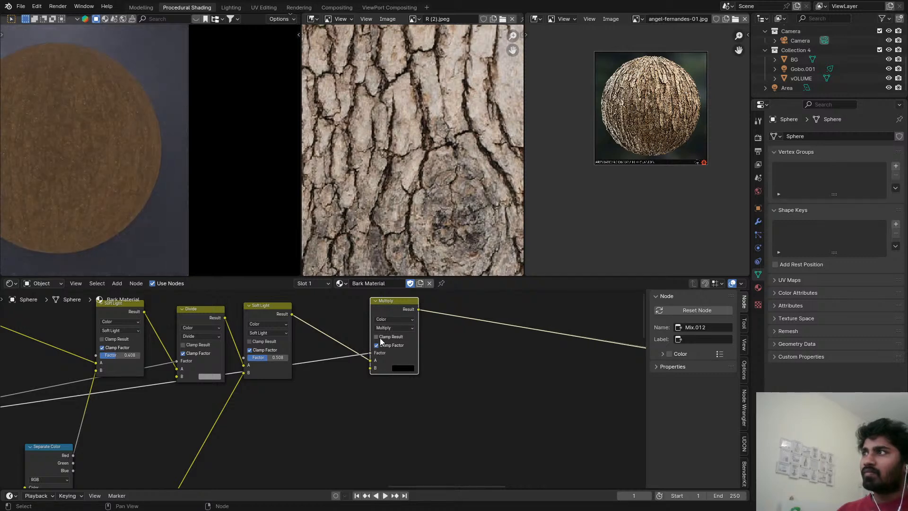
# Move the Power link from the Multiply mix node's Factor to its B input, leaving the factor at 1.000.
pyautogui.scroll(1, 379, 338)
pyautogui.moveTo(370, 353); pyautogui.dragTo(426, 354)
pyautogui.moveTo(370, 368); pyautogui.dragTo(551, 350, button='middle')
pyautogui.scroll(-5, 491, 358)
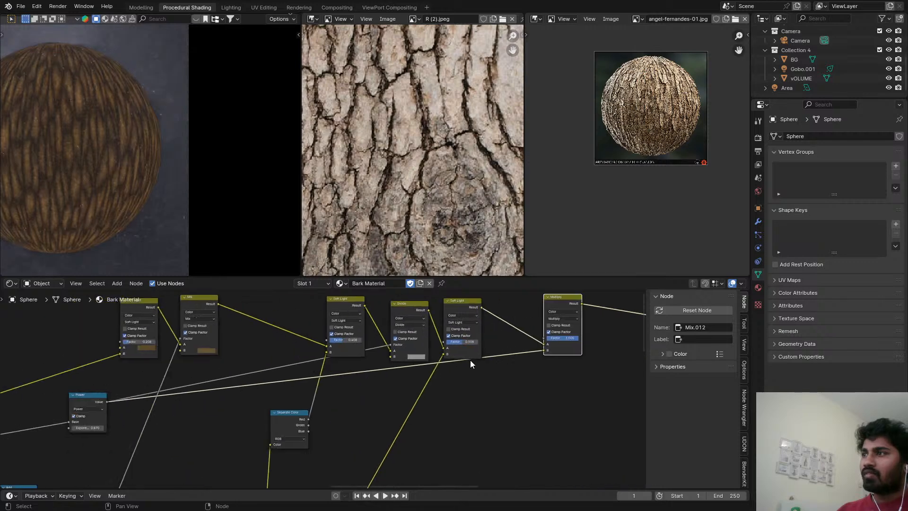
# Duplicate the Power node with its input link, connect the copy to the Multiply mix node's B input, and set its Exponent to 0.310.
pyautogui.click(107, 401)
pyautogui.hotkey('shift', 'd')
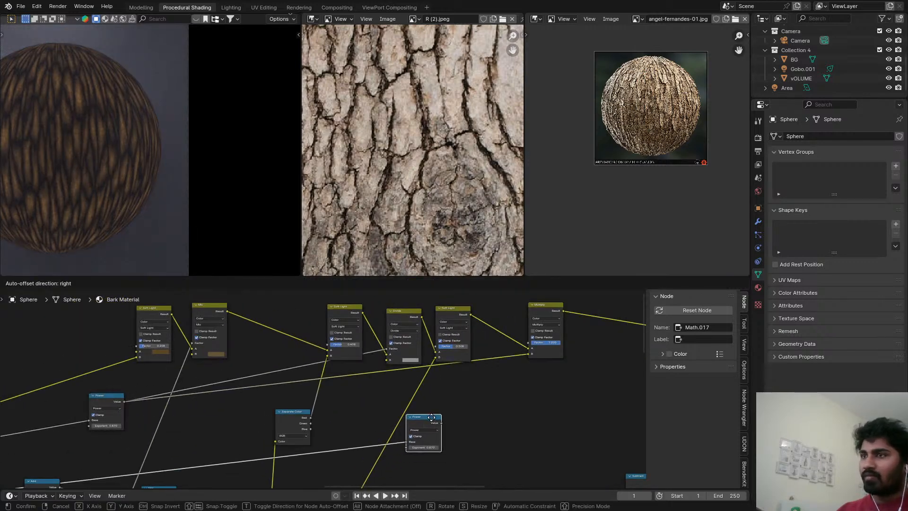
pyautogui.click(490, 393)
pyautogui.scroll(1, 490, 393)
pyautogui.moveTo(497, 388); pyautogui.dragTo(517, 379)
pyautogui.moveTo(541, 348); pyautogui.dragTo(540, 353)
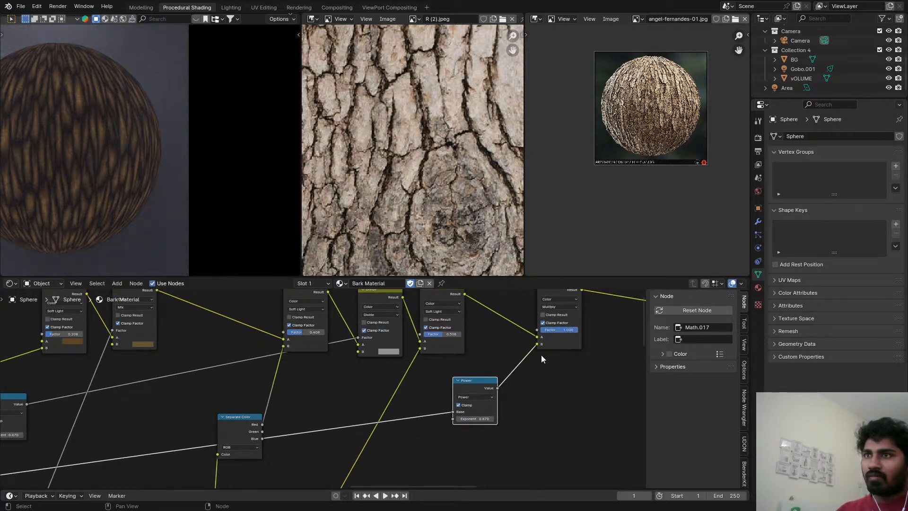
pyautogui.scroll(1, 525, 373)
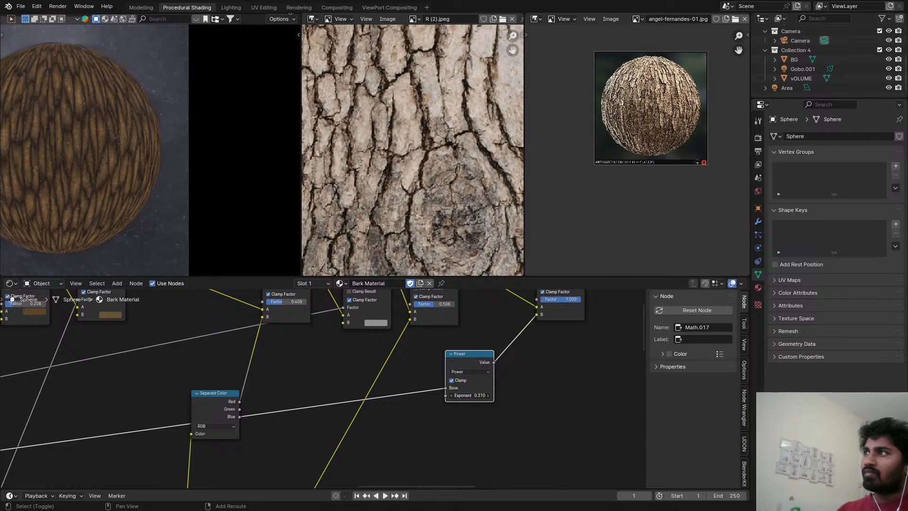
# Insert a copy of the new Power node before it as a Multiply by 3.000, and save the file.
pyautogui.hotkey('shift', 'd')
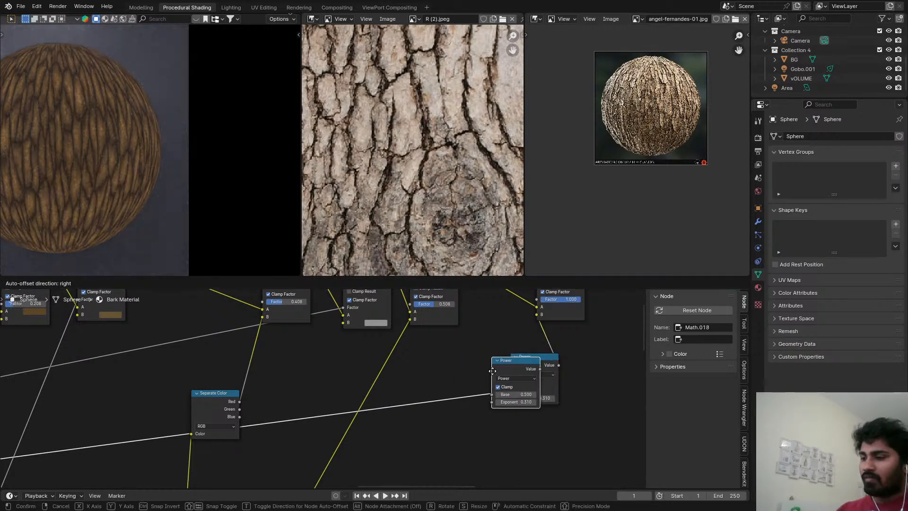
pyautogui.click(467, 380)
pyautogui.click(456, 393)
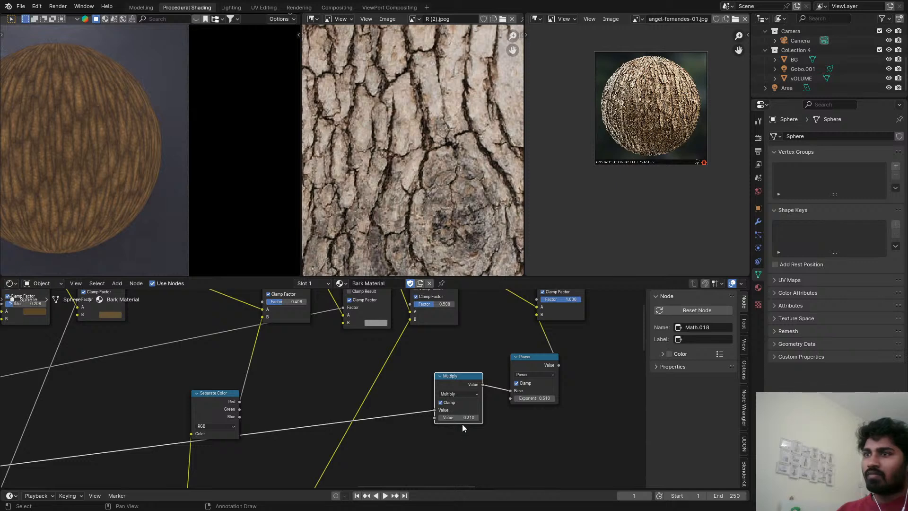
pyautogui.click(460, 418)
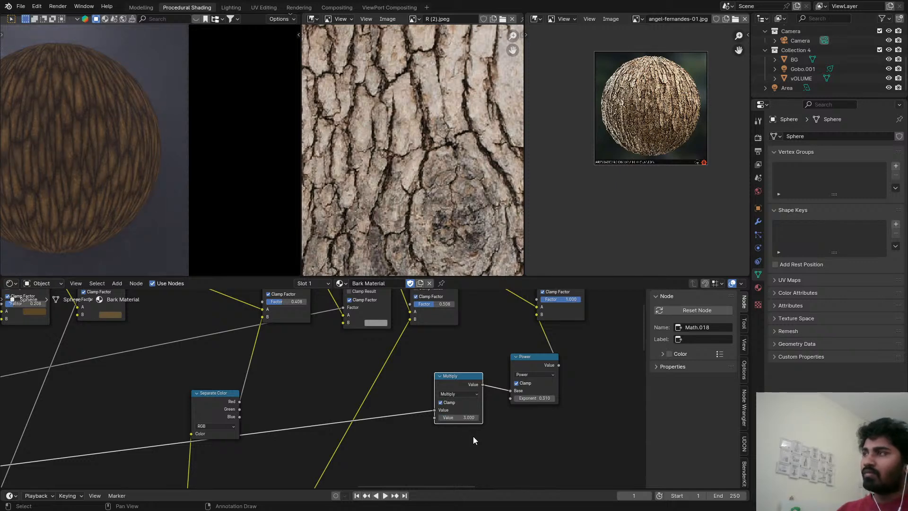
pyautogui.keyDown('ctrl'); pyautogui.moveTo(3, 73); pyautogui.dragTo(134, 151, button='middle'); pyautogui.keyUp('ctrl')
pyautogui.hotkey('ctrl', 's')
# Preview the last Soft Light node's color and the full Principled BSDF shader on the sphere, and save the file.
pyautogui.scroll(-4, 462, 321)
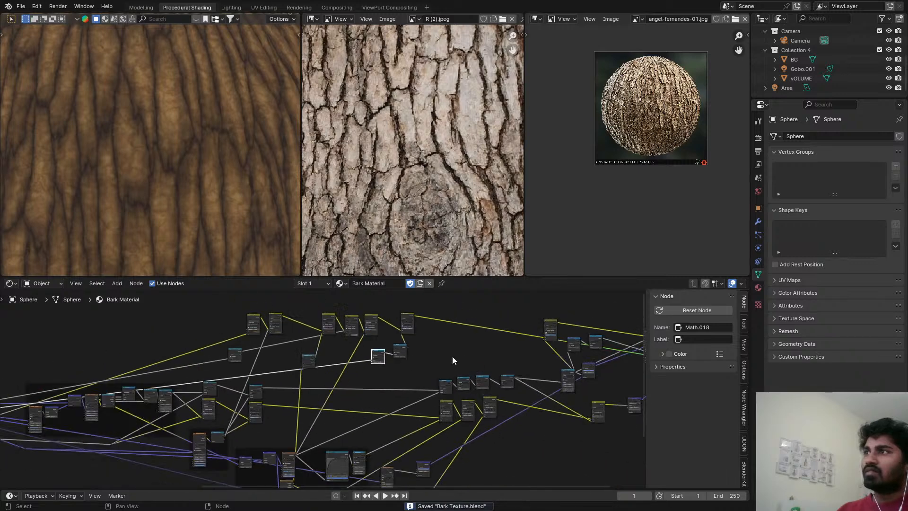
pyautogui.scroll(4, 486, 338)
pyautogui.moveTo(532, 328); pyautogui.dragTo(417, 319, button='middle')
pyautogui.keyDown('ctrl'); pyautogui.keyDown('shift'); pyautogui.click(501, 341); pyautogui.keyUp('shift'); pyautogui.keyUp('ctrl')
pyautogui.scroll(-5, 511, 331)
pyautogui.moveTo(525, 337); pyautogui.dragTo(387, 335, button='middle')
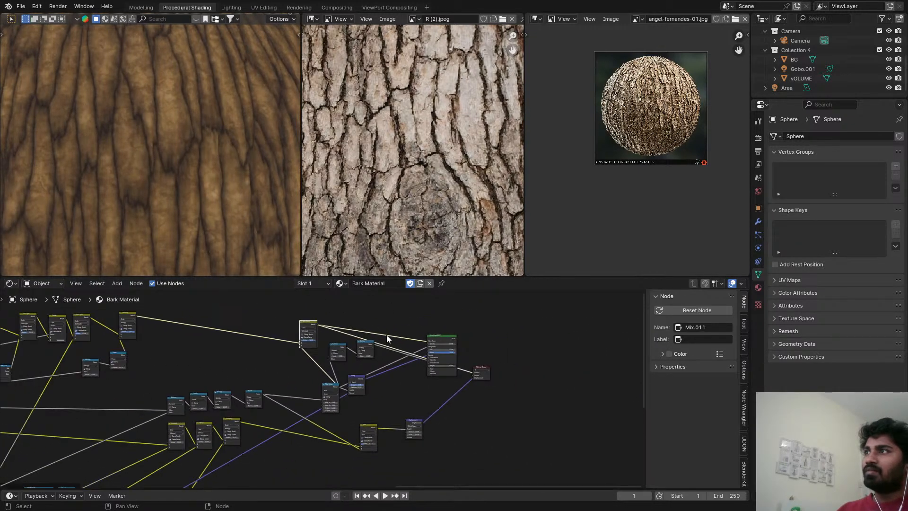
pyautogui.keyDown('ctrl'); pyautogui.keyDown('shift'); pyautogui.click(446, 336); pyautogui.keyUp('shift'); pyautogui.keyUp('ctrl')
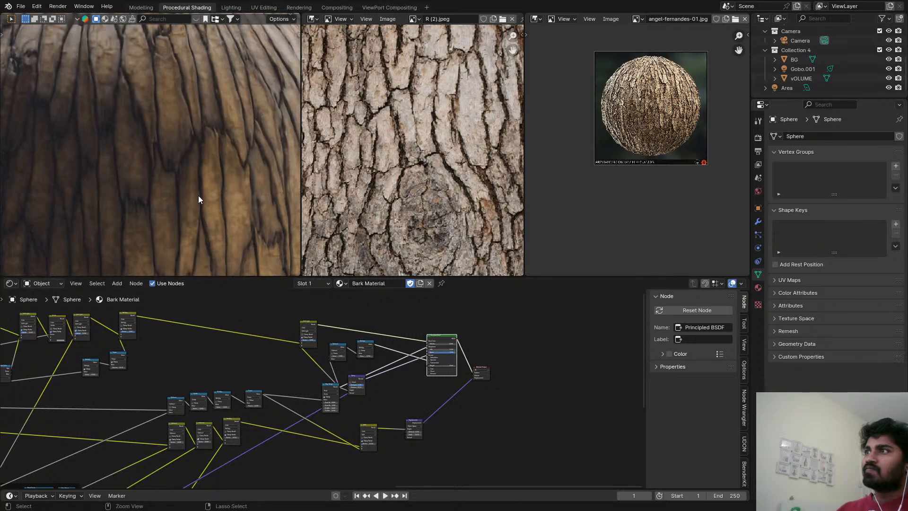
pyautogui.hotkey('ctrl', 's')
pyautogui.scroll(-6, 198, 190)
pyautogui.keyDown('shift'); pyautogui.moveTo(197, 190); pyautogui.dragTo(199, 135, button='middle'); pyautogui.keyUp('shift')
# Set the Exponent of the Power node feeding the Multiply mix node to 0.200.
pyautogui.moveTo(199, 354); pyautogui.dragTo(375, 388, button='middle')
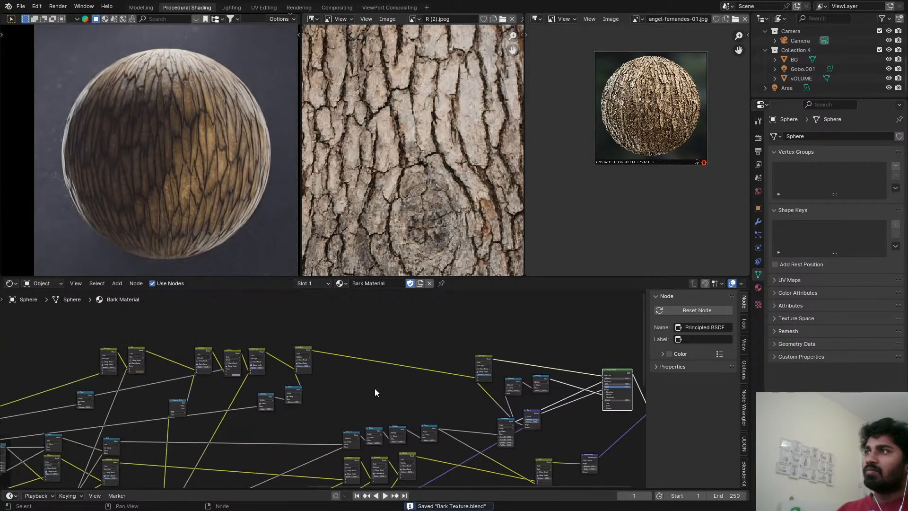
pyautogui.scroll(4, 265, 378)
pyautogui.scroll(6, 265, 379)
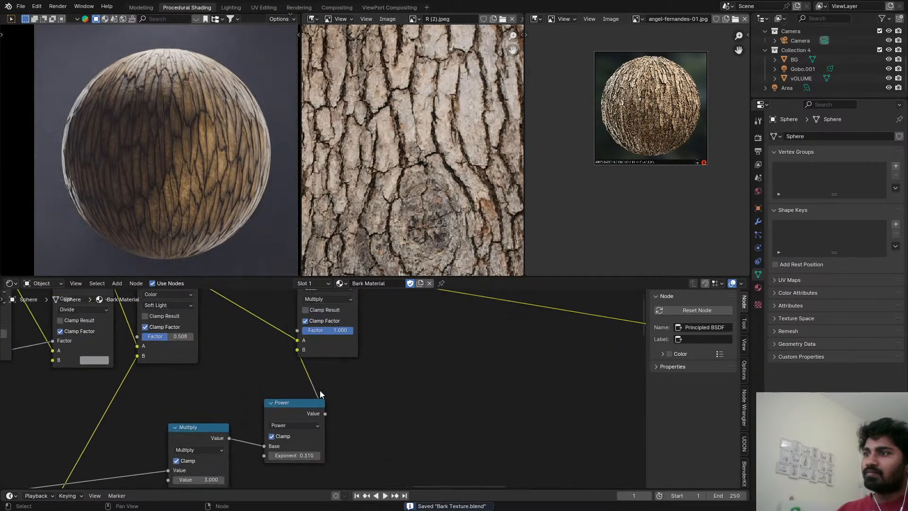
pyautogui.keyDown('shift'); pyautogui.moveTo(354, 458); pyautogui.dragTo(336, 458); pyautogui.keyUp('shift')
pyautogui.scroll(-2, 199, 182)
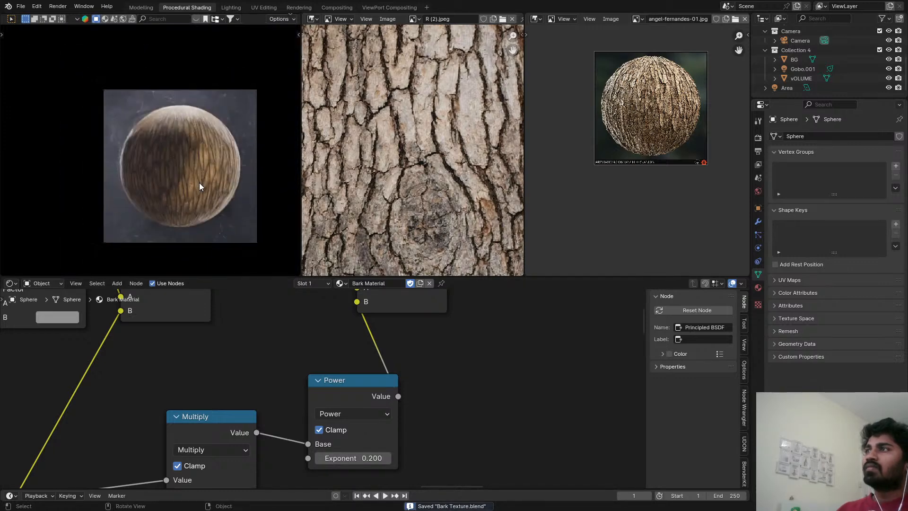
# Switch the sphere viewport to Solid shading and render the image from the Rendering workspace.
pyautogui.press('z')
pyautogui.click(243, 188)
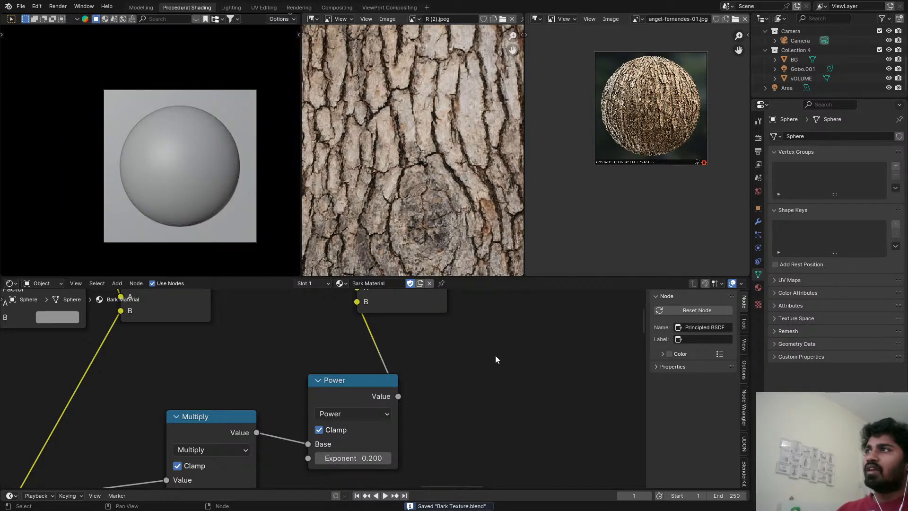
pyautogui.scroll(-2, 526, 380)
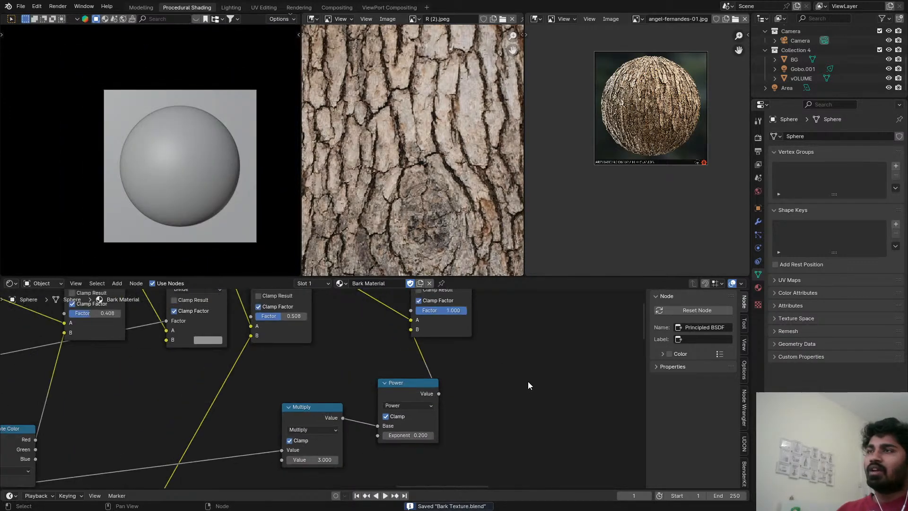
pyautogui.moveTo(527, 382); pyautogui.dragTo(382, 334, button='middle')
pyautogui.press('z')
pyautogui.click(221, 164)
pyautogui.click(336, 8)
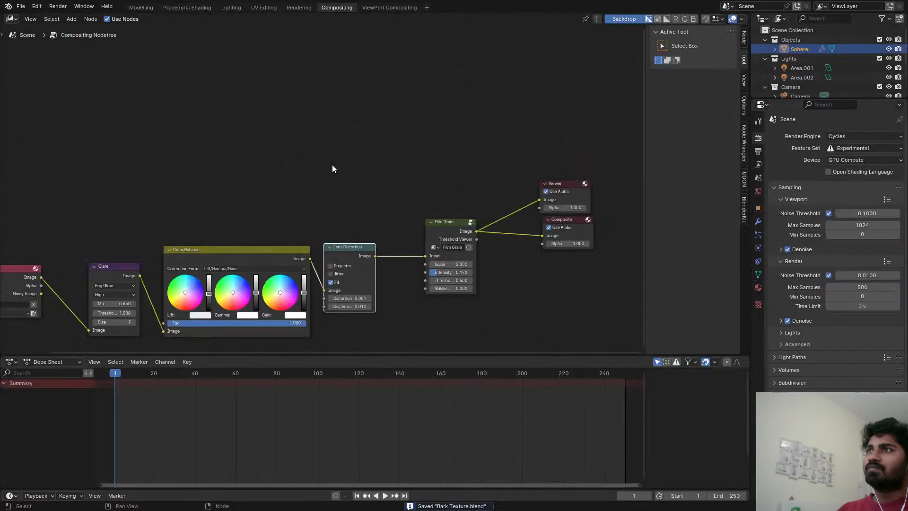
pyautogui.click(299, 8)
pyautogui.scroll(-3, 370, 265)
pyautogui.scroll(1, 374, 283)
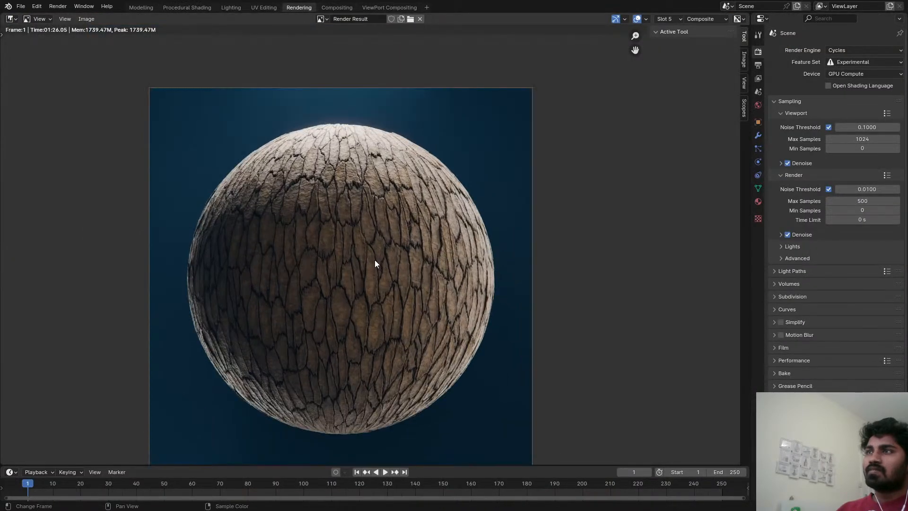
pyautogui.press('F12')
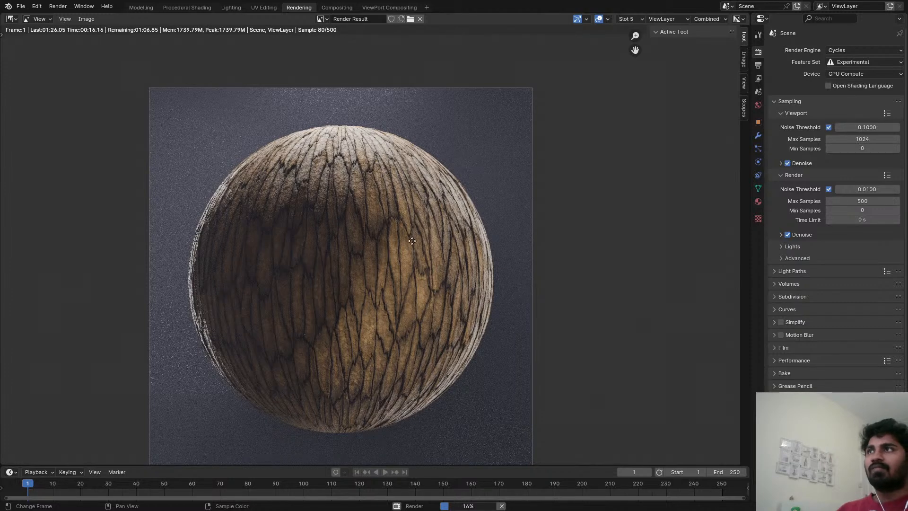
# Examine the bark sphere's surface and cracks in the new render, and view the result in the Compositing workspace.
pyautogui.scroll(2, 453, 235)
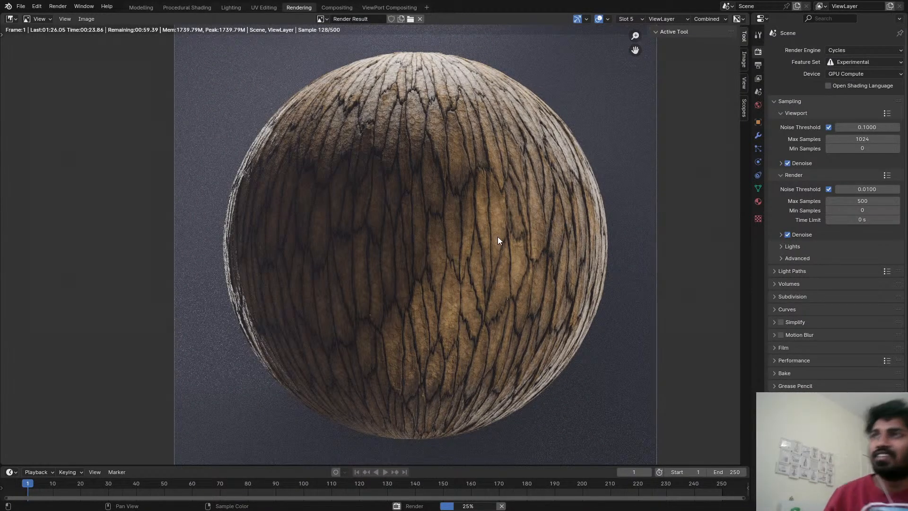
pyautogui.moveTo(447, 153); pyautogui.dragTo(410, 167, button='middle')
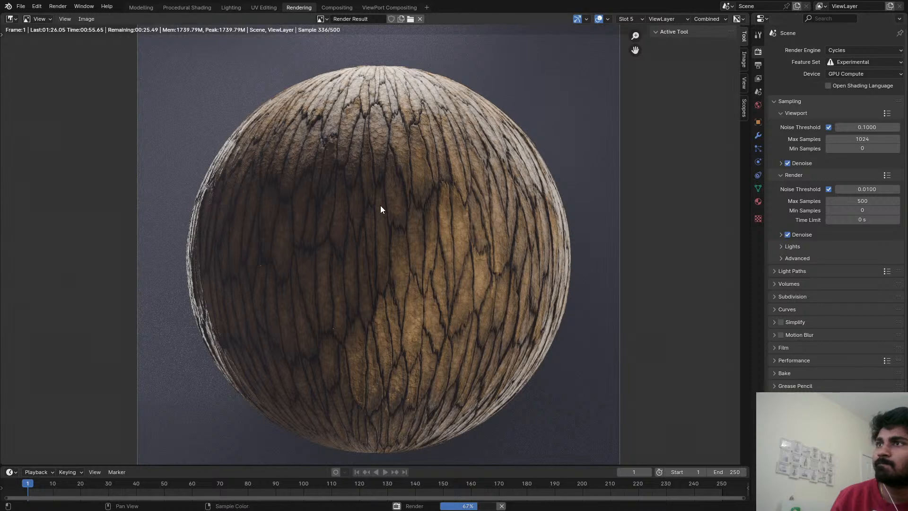
pyautogui.scroll(-1, 380, 206)
pyautogui.scroll(2, 381, 205)
pyautogui.scroll(-1, 380, 206)
pyautogui.moveTo(413, 224); pyautogui.dragTo(416, 193, button='middle')
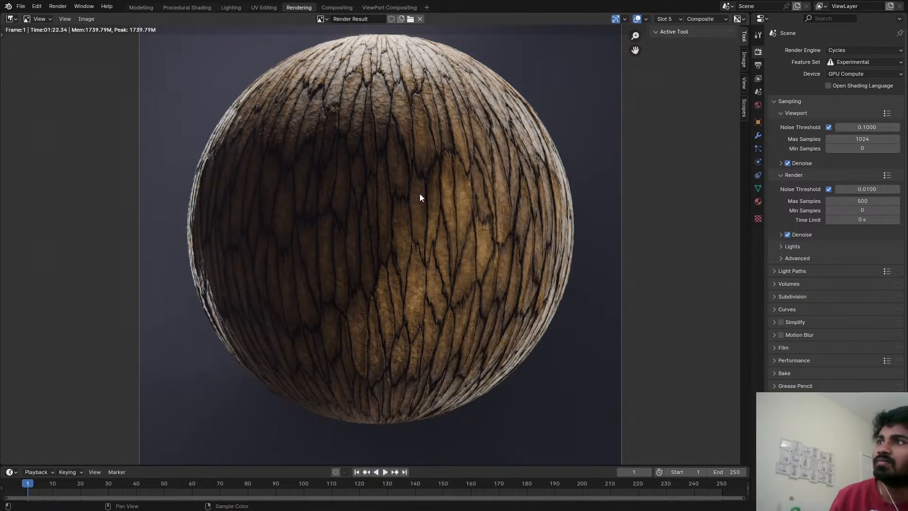
pyautogui.moveTo(418, 194)
pyautogui.mouseDown(button='middle')
pyautogui.moveTo(416, 235)
pyautogui.moveTo(415, 204)
pyautogui.mouseUp(button='middle')
pyautogui.click(336, 7)
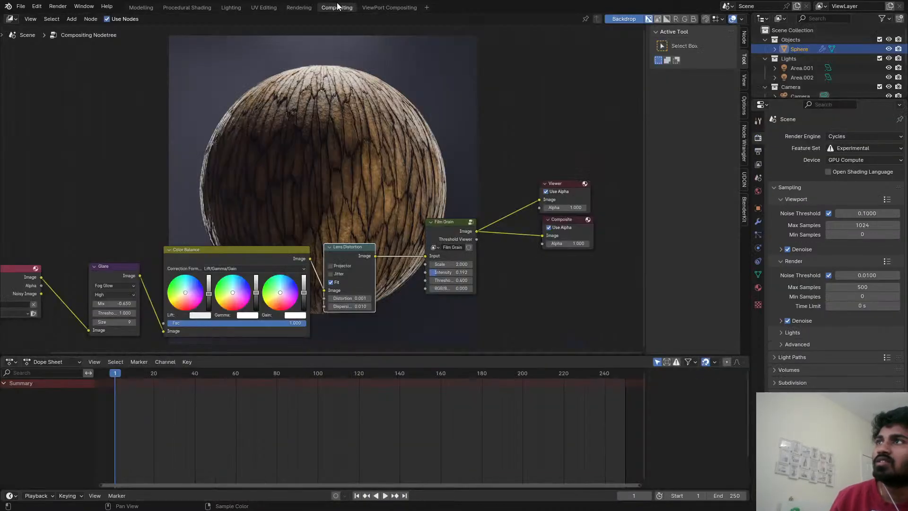
# Raise the Gain brightness of the Color Balance node in the compositing node tree.
pyautogui.click(379, 8)
pyautogui.click(345, 8)
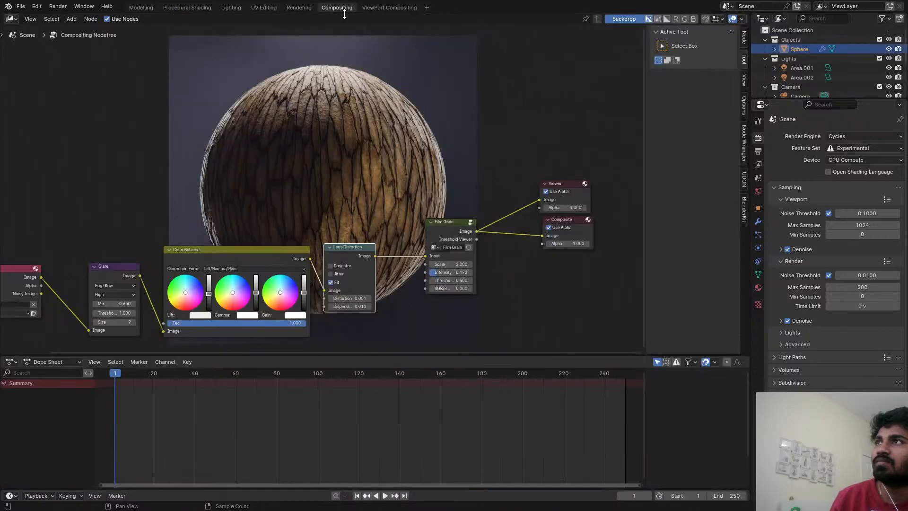
pyautogui.scroll(-2, 357, 188)
pyautogui.moveTo(336, 184); pyautogui.dragTo(455, 125, button='middle')
pyautogui.scroll(6, 419, 189)
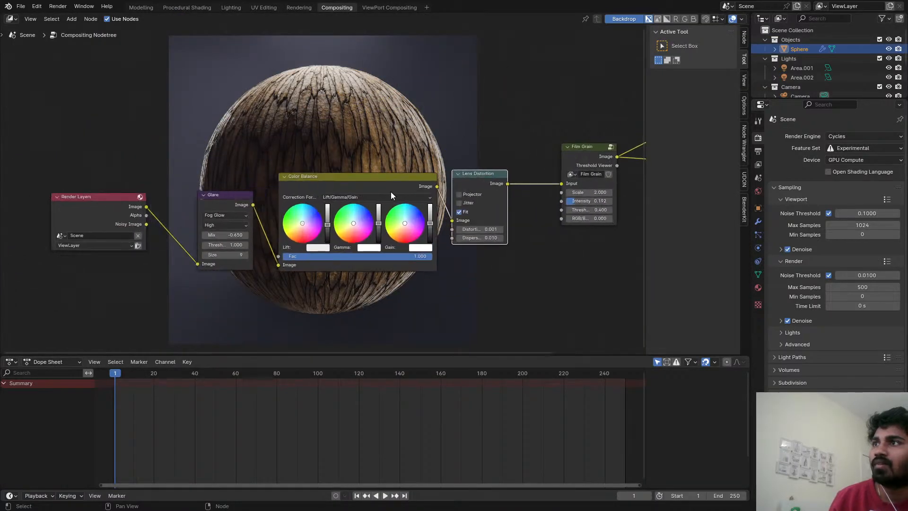
pyautogui.moveTo(340, 251); pyautogui.dragTo(326, 283, button='middle')
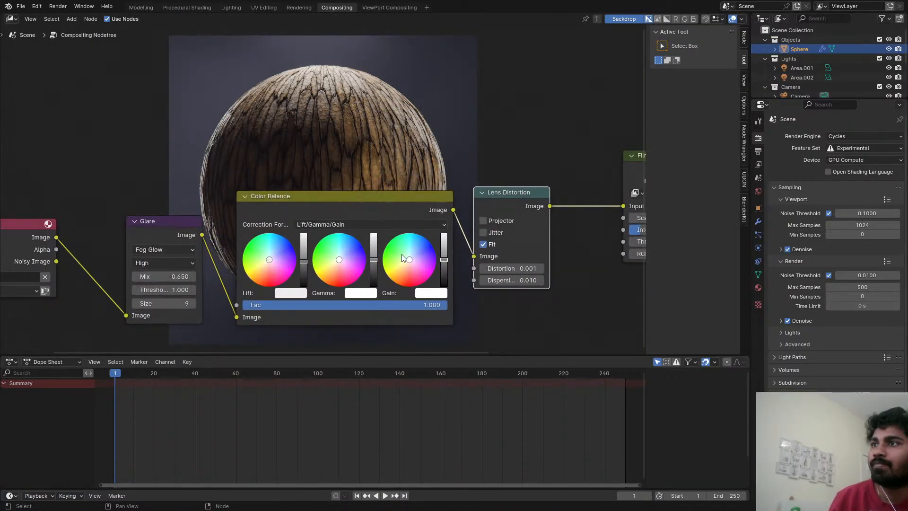
pyautogui.moveTo(404, 258); pyautogui.dragTo(299, 330, button='middle')
pyautogui.scroll(-3, 361, 330)
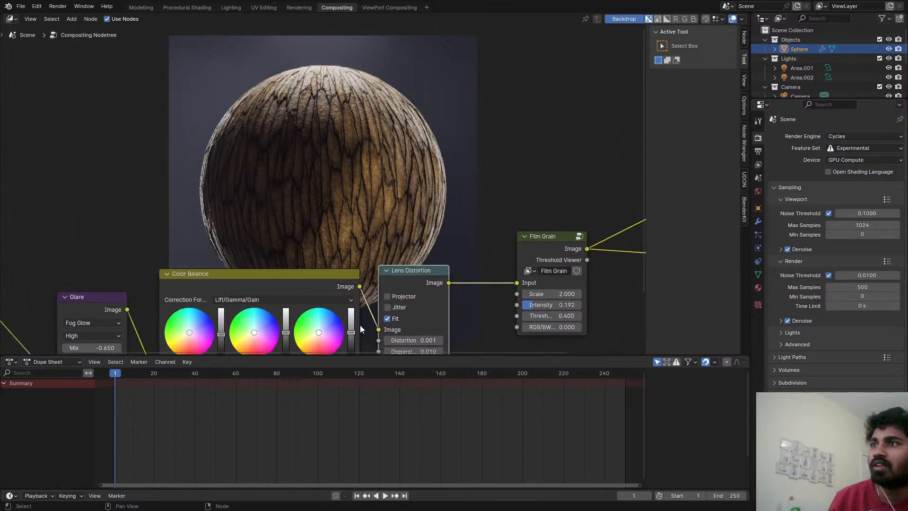
pyautogui.moveTo(354, 327); pyautogui.dragTo(354, 322)
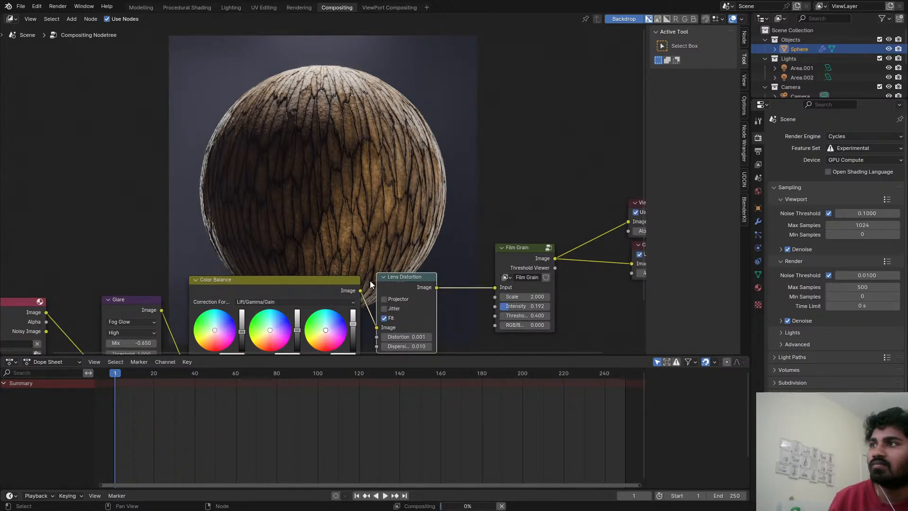
# Lower the Color Balance node's Gain brightness slightly.
pyautogui.scroll(-2, 370, 284)
pyautogui.moveTo(370, 285); pyautogui.dragTo(362, 198, button='middle')
pyautogui.scroll(3, 363, 232)
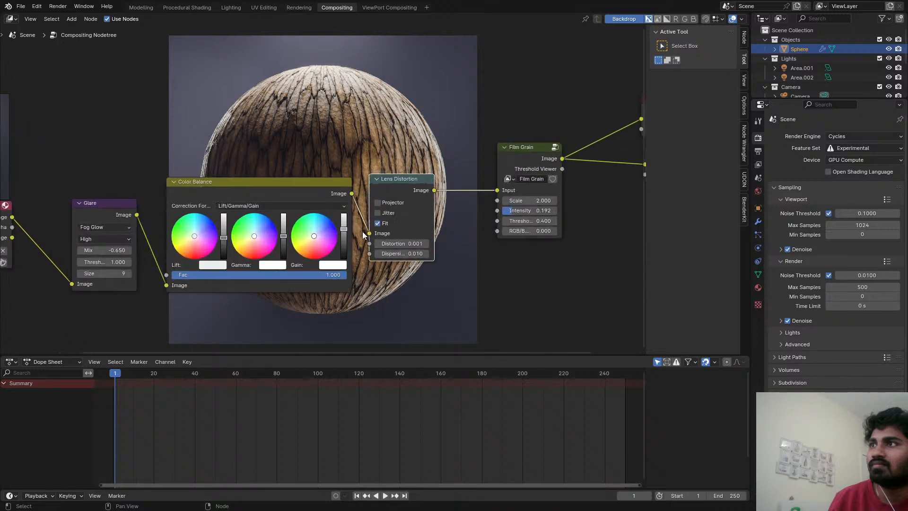
pyautogui.scroll(1, 363, 231)
pyautogui.moveTo(362, 231); pyautogui.dragTo(366, 166, button='middle')
pyautogui.scroll(6, 357, 167)
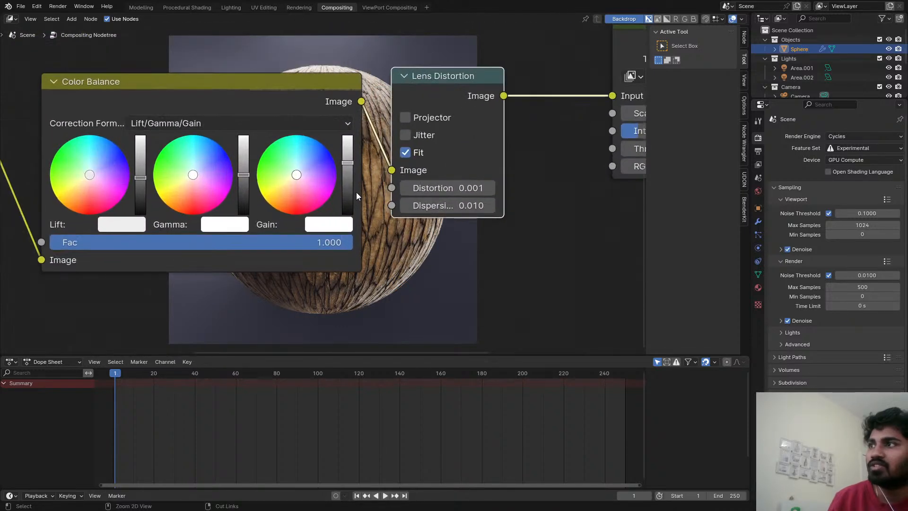
pyautogui.moveTo(351, 162); pyautogui.dragTo(350, 168)
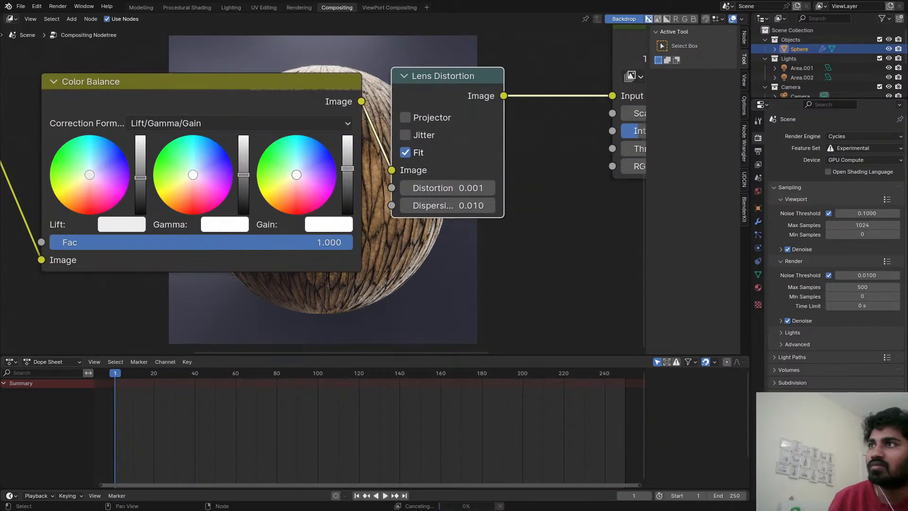
# Set the Mix of the Glare node between Render Layers and Color Balance to -0.370.
pyautogui.scroll(-4, 342, 185)
pyautogui.moveTo(341, 185); pyautogui.dragTo(478, 305, button='middle')
pyautogui.scroll(1, 478, 305)
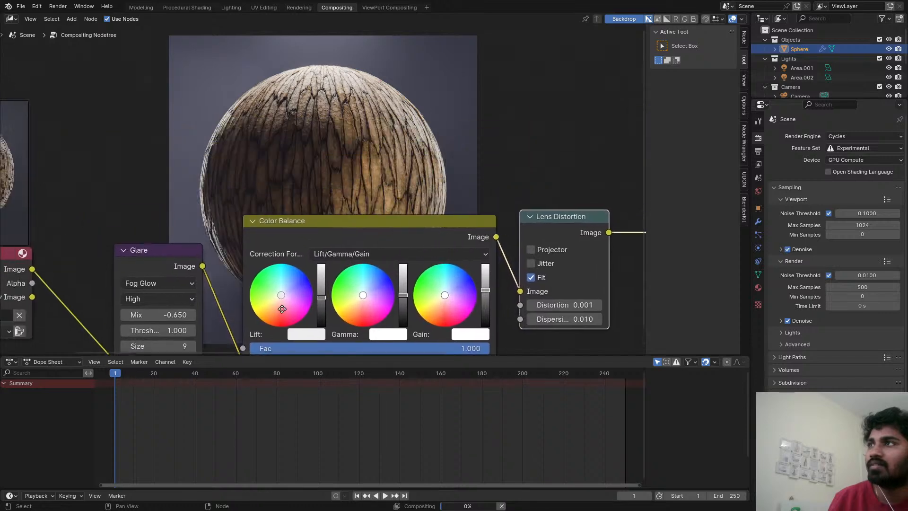
pyautogui.scroll(-1, 377, 275)
pyautogui.scroll(-2, 377, 279)
pyautogui.moveTo(377, 278); pyautogui.dragTo(319, 269, button='middle')
pyautogui.scroll(3, 175, 261)
pyautogui.moveTo(153, 297); pyautogui.dragTo(257, 271, button='middle')
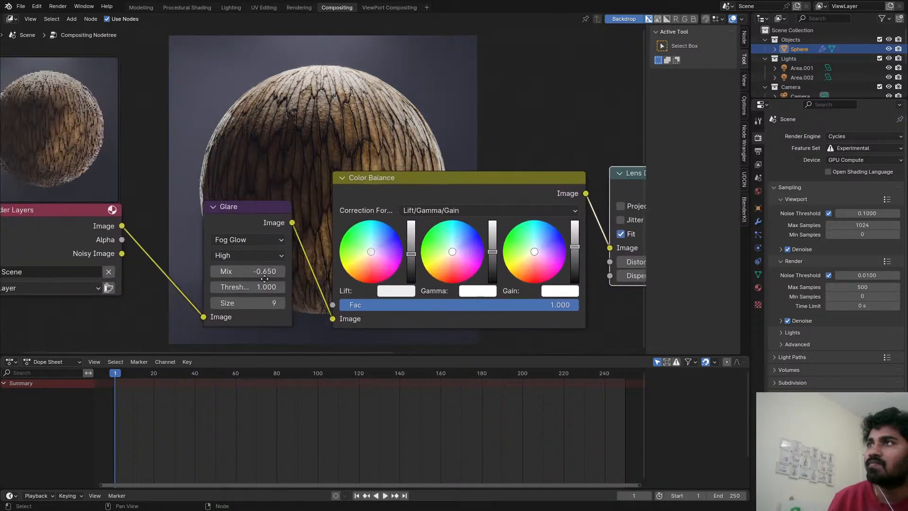
pyautogui.moveTo(258, 271); pyautogui.dragTo(246, 271)
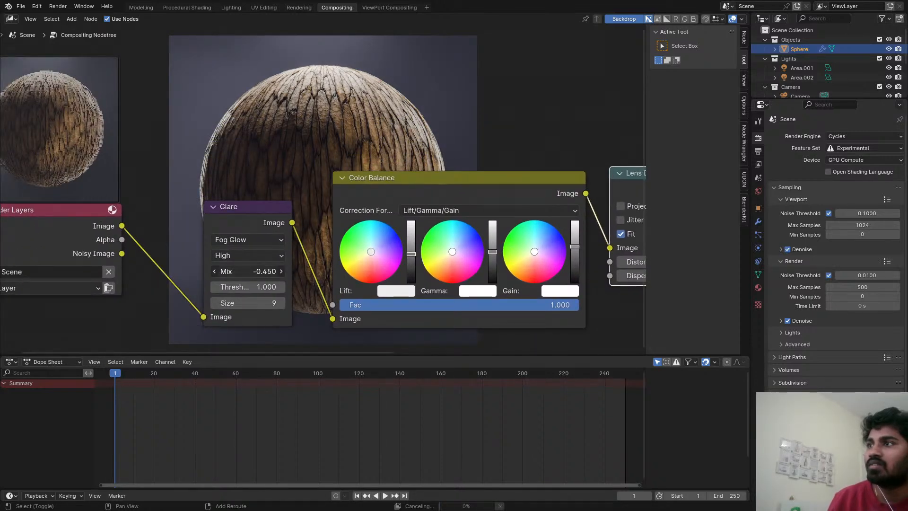
pyautogui.moveTo(344, 155); pyautogui.dragTo(359, 278, button='middle')
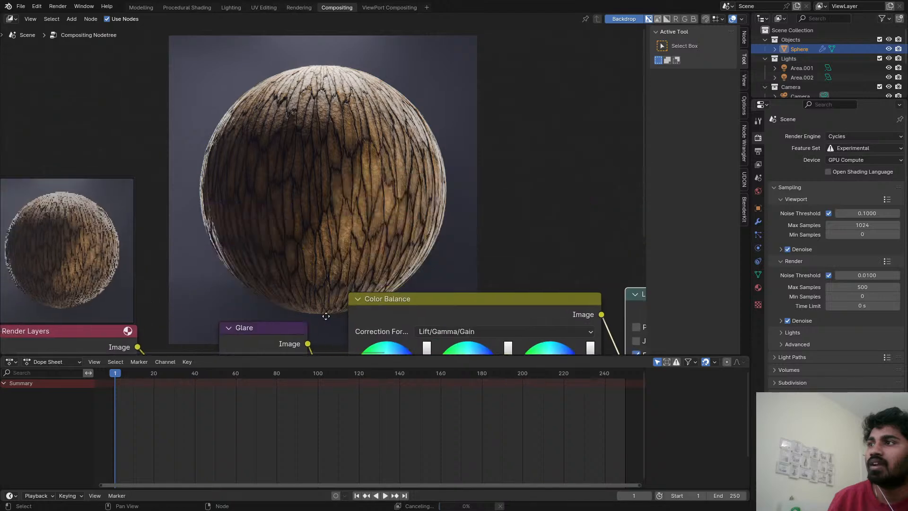
# Set the Film Grain node's Intensity to 0.250 and save the file.
pyautogui.scroll(-1, 359, 277)
pyautogui.scroll(-3, 466, 255)
pyautogui.moveTo(466, 255); pyautogui.dragTo(330, 221, button='middle')
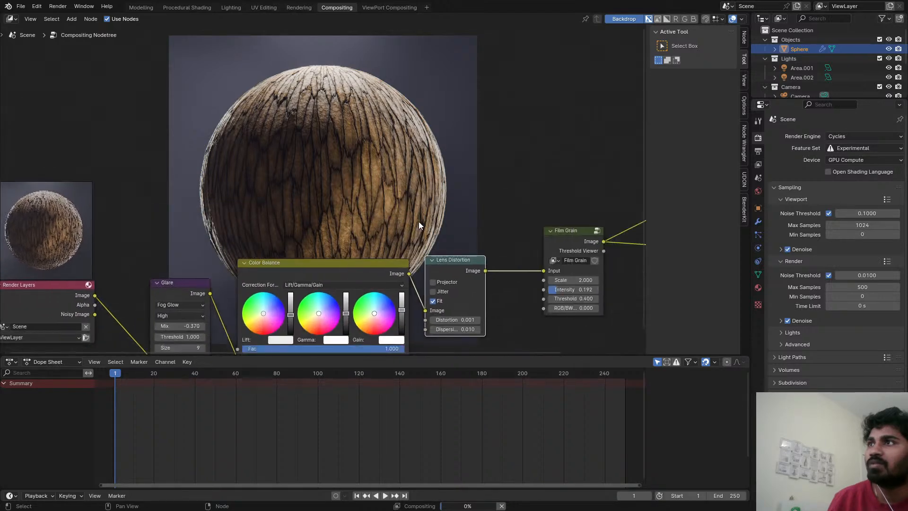
pyautogui.scroll(-3, 575, 224)
pyautogui.moveTo(575, 225); pyautogui.dragTo(461, 213, button='middle')
pyautogui.scroll(3, 447, 217)
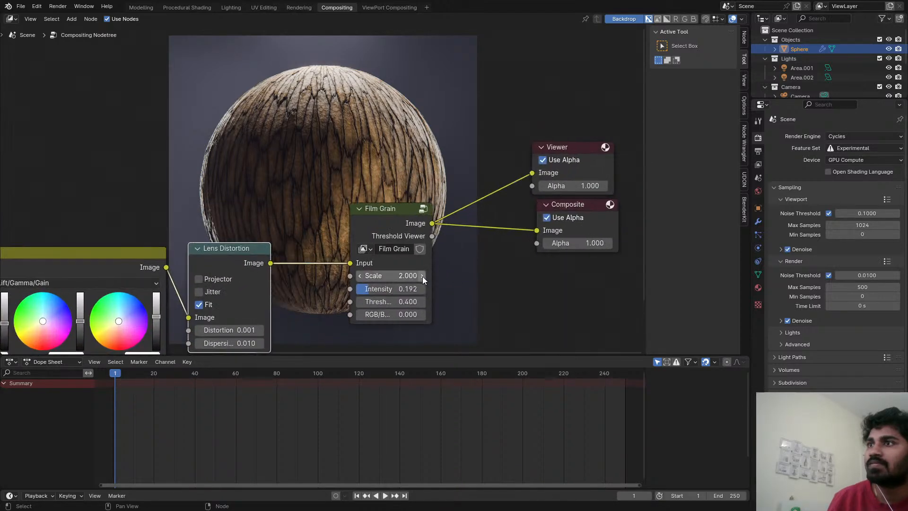
pyautogui.scroll(3, 416, 283)
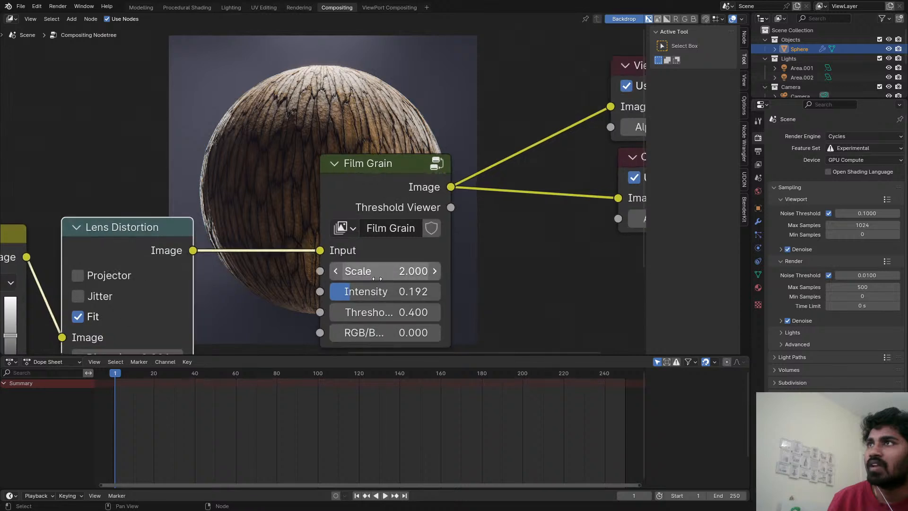
pyautogui.moveTo(371, 286); pyautogui.dragTo(377, 287)
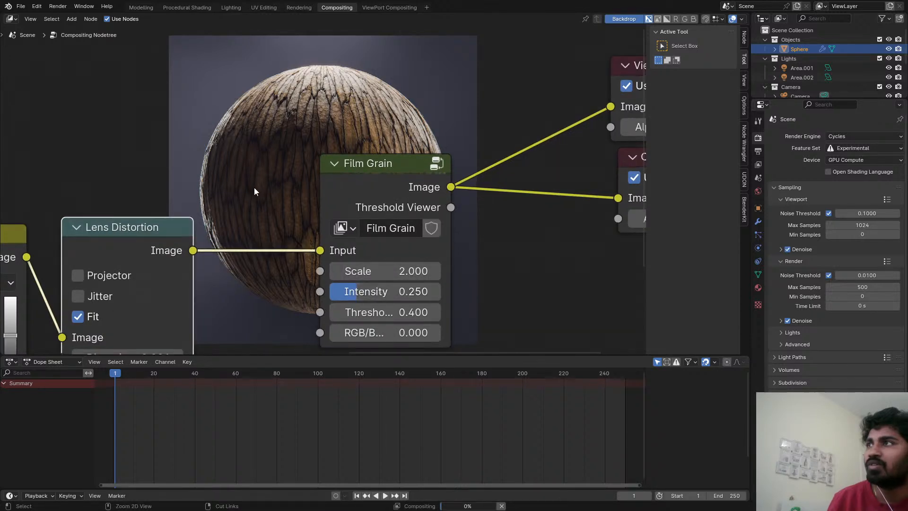
pyautogui.hotkey('ctrl', 's')
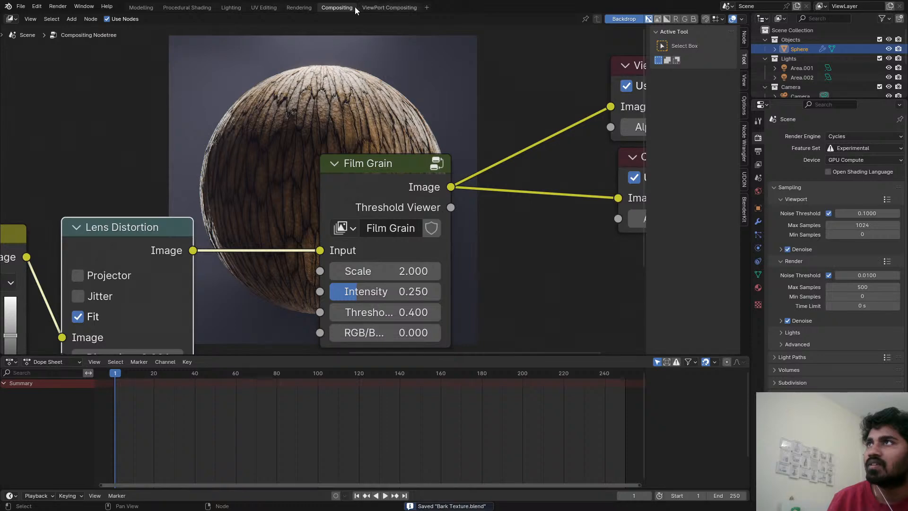
# Examine the bark's cracks and fine surface bumps up close in the render result, from the right side to the upper part.
pyautogui.click(298, 8)
pyautogui.scroll(1, 401, 193)
pyautogui.moveTo(477, 219); pyautogui.dragTo(201, 209, button='middle')
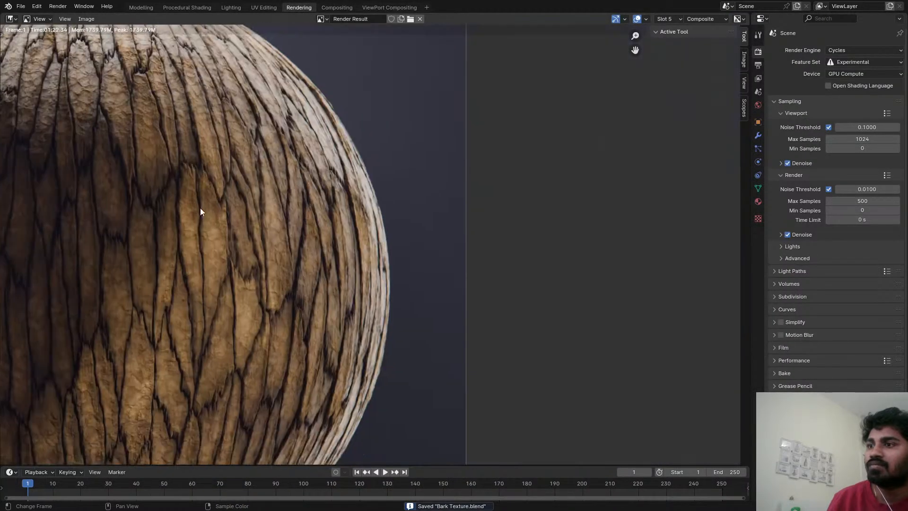
pyautogui.scroll(4, 291, 191)
pyautogui.scroll(-7, 291, 191)
pyautogui.moveTo(146, 156); pyautogui.dragTo(459, 213, button='middle')
pyautogui.scroll(5, 460, 214)
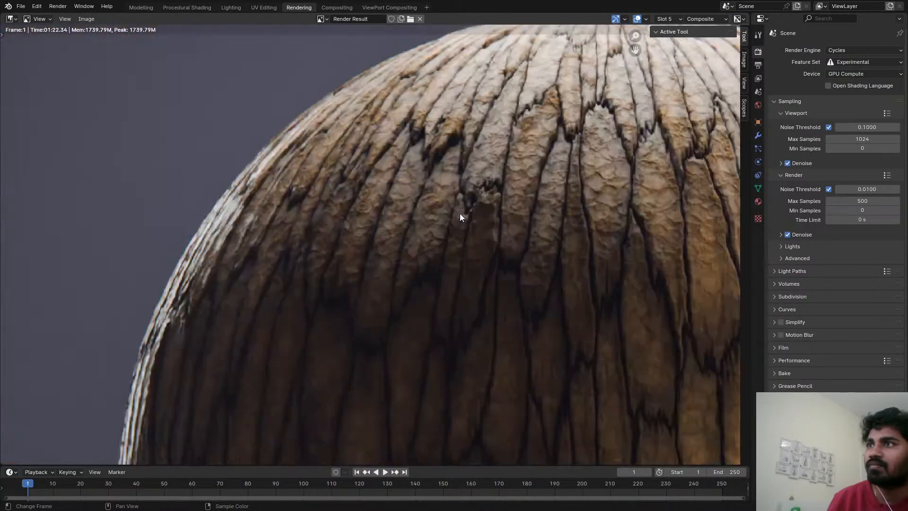
pyautogui.moveTo(478, 137); pyautogui.dragTo(404, 237, button='middle')
pyautogui.scroll(2, 398, 196)
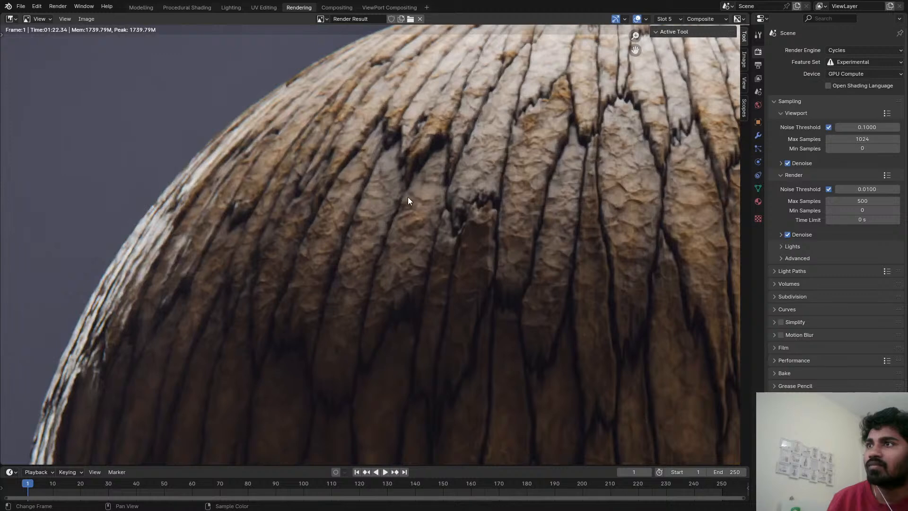
pyautogui.moveTo(451, 202); pyautogui.dragTo(374, 238, button='middle')
pyautogui.moveTo(511, 194); pyautogui.dragTo(463, 223, button='middle')
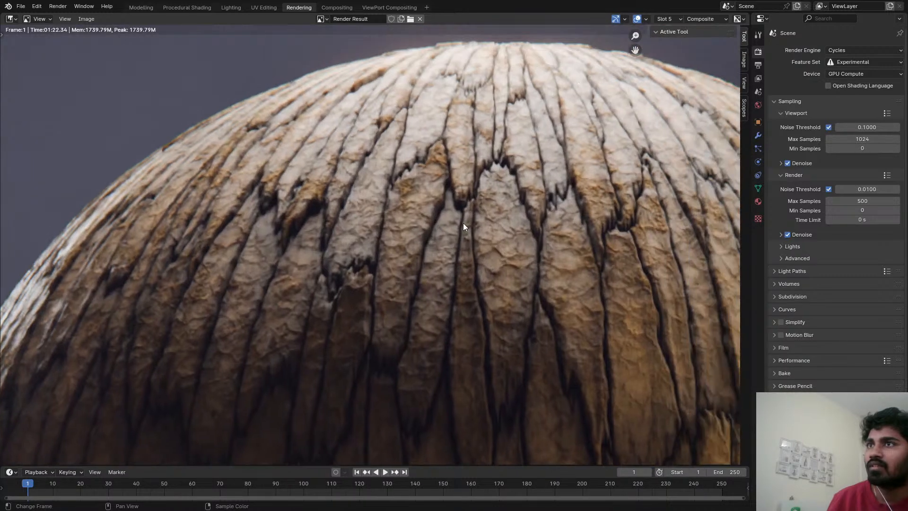
pyautogui.scroll(-1, 532, 228)
pyautogui.moveTo(532, 228); pyautogui.dragTo(316, 232, button='middle')
pyautogui.scroll(1, 331, 243)
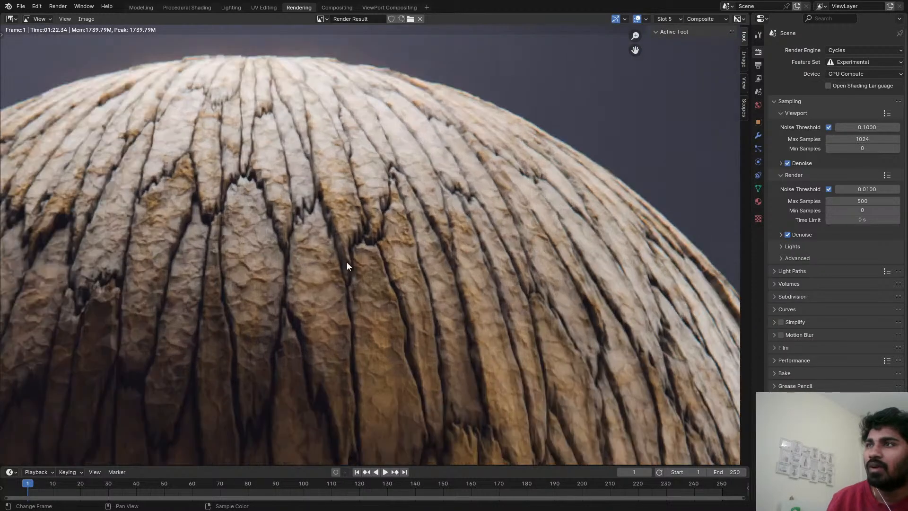
pyautogui.scroll(1, 347, 262)
pyautogui.moveTo(347, 262); pyautogui.dragTo(382, 245, button='middle')
pyautogui.scroll(-5, 315, 214)
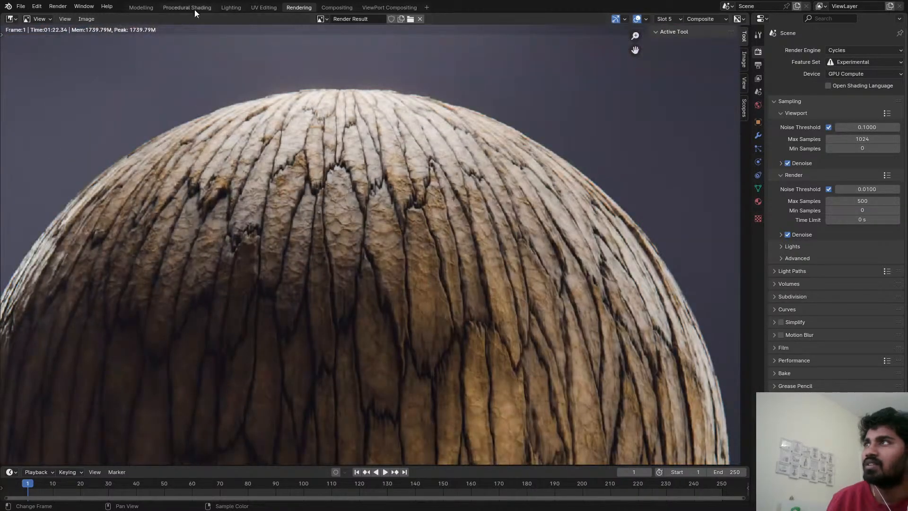
# Insert a Math node set to Power between the Noise Texture and the Bump node of the bark material.
pyautogui.click(196, 8)
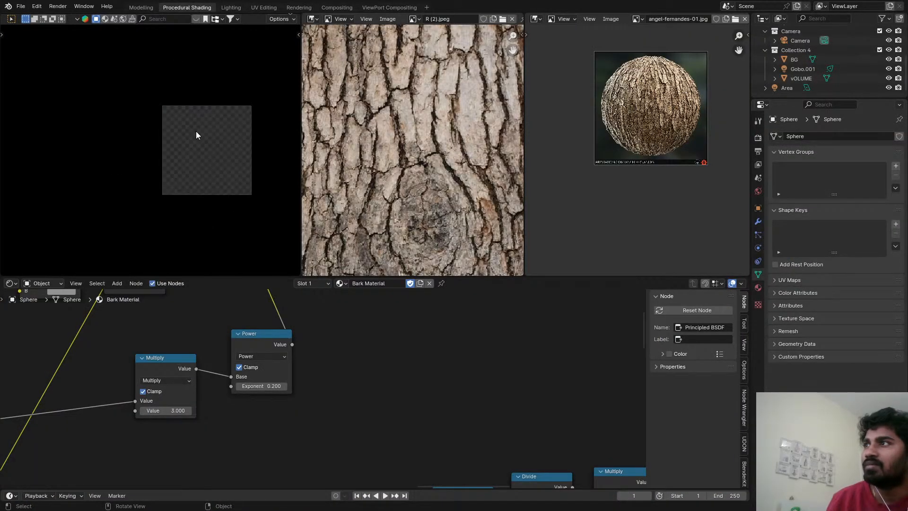
pyautogui.scroll(-5, 170, 444)
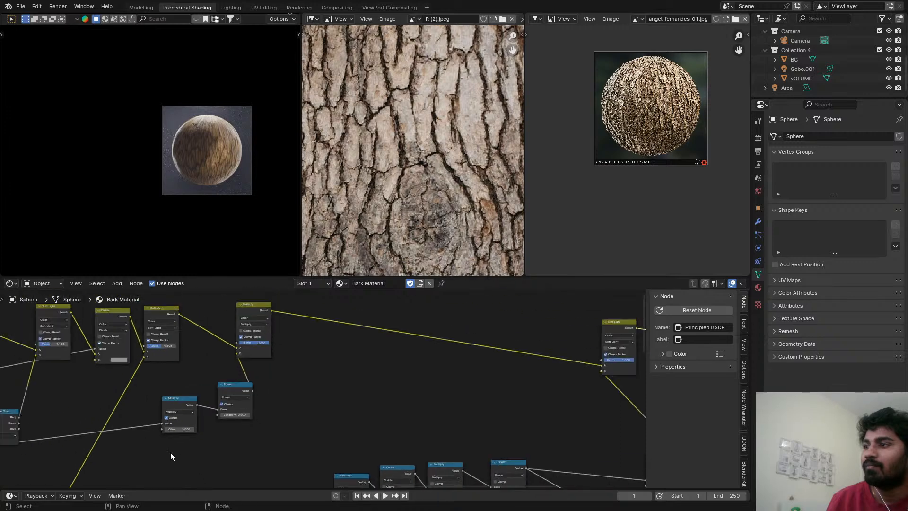
pyautogui.moveTo(171, 452); pyautogui.dragTo(371, 479, button='middle')
pyautogui.scroll(5, 336, 387)
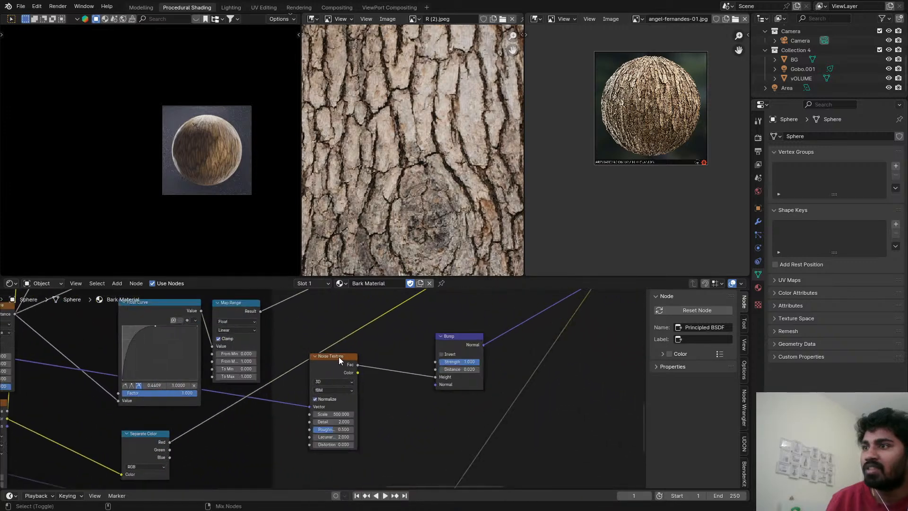
pyautogui.scroll(5, 390, 354)
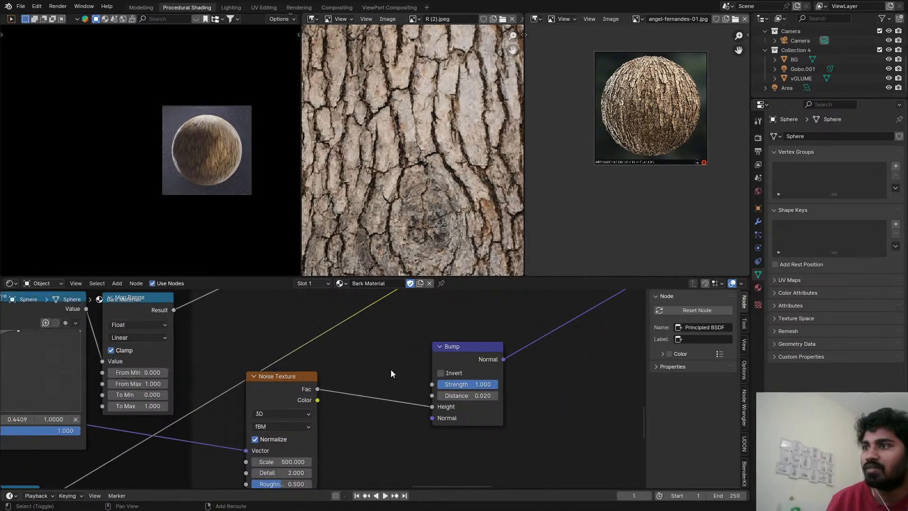
pyautogui.hotkey('shift', 'a')
pyautogui.write('math')
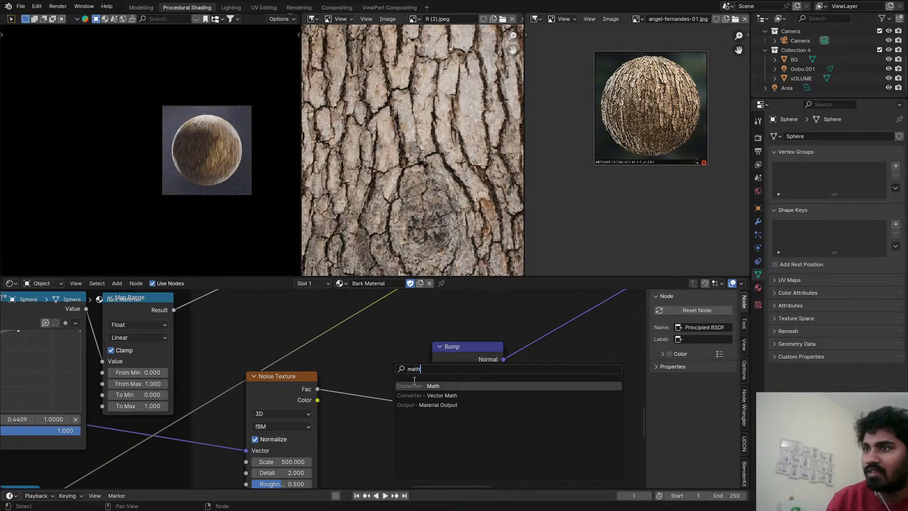
pyautogui.click(415, 384)
pyautogui.click(325, 374)
pyautogui.click(367, 403)
pyautogui.click(377, 333)
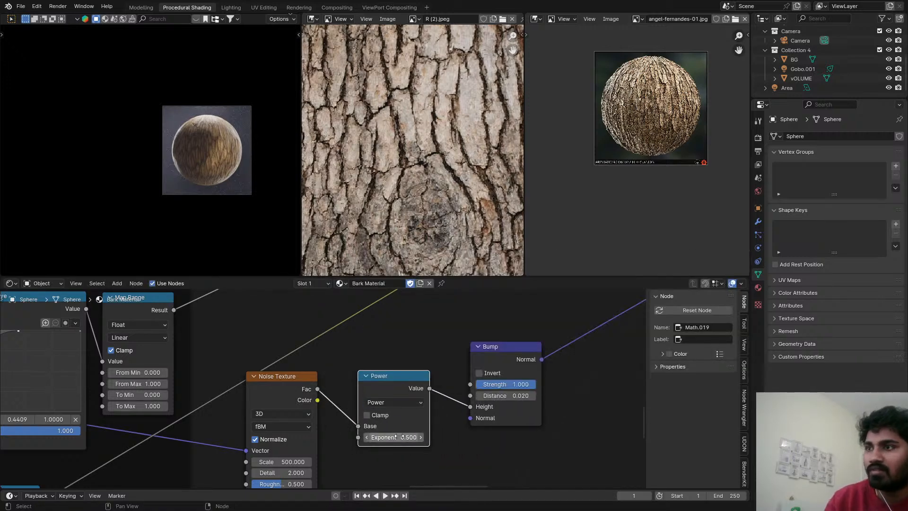
# Set the Exponent of the new Power node feeding the Bump height to 3.
pyautogui.click(397, 438)
pyautogui.write('3')
pyautogui.press('Return')
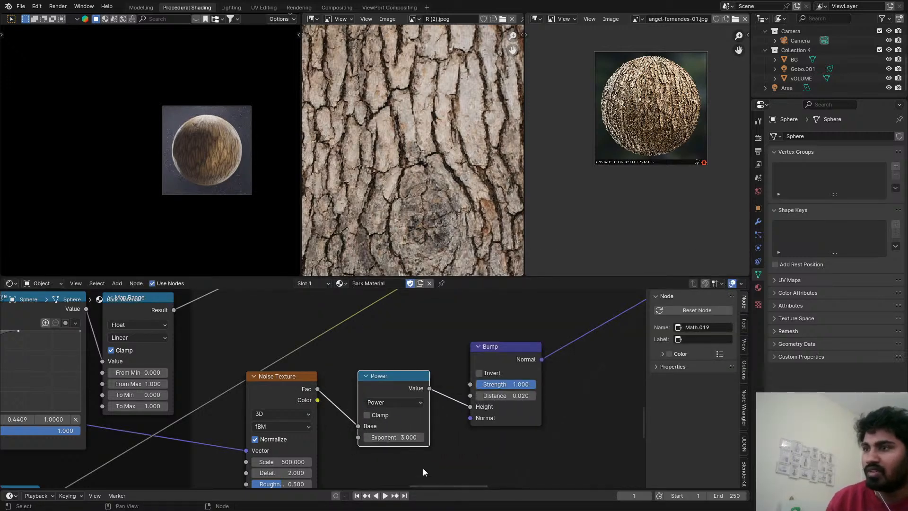
# Preview the Power node's output on the sphere and check its grain in the viewport.
pyautogui.keyDown('ctrl'); pyautogui.keyDown('shift'); pyautogui.click(395, 385); pyautogui.keyUp('shift'); pyautogui.keyUp('ctrl')
pyautogui.scroll(8, 167, 124)
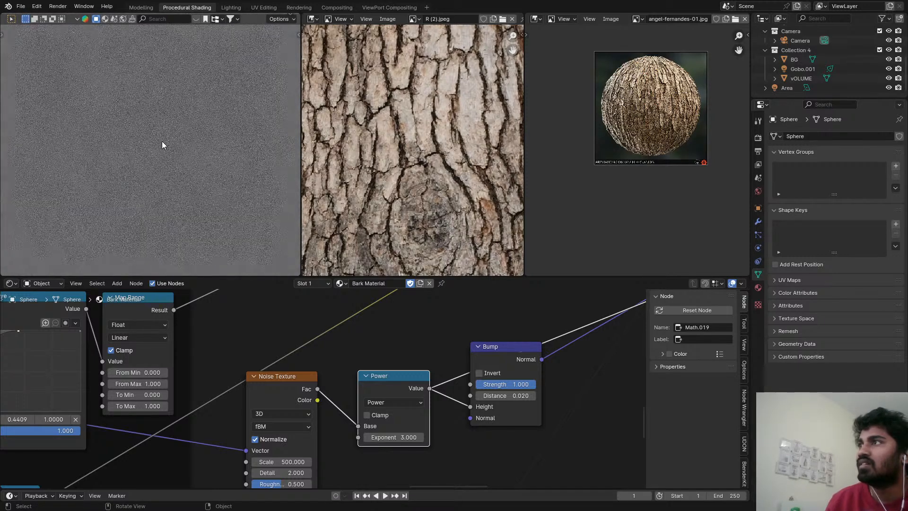
pyautogui.scroll(-3, 161, 144)
pyautogui.scroll(-5, 161, 149)
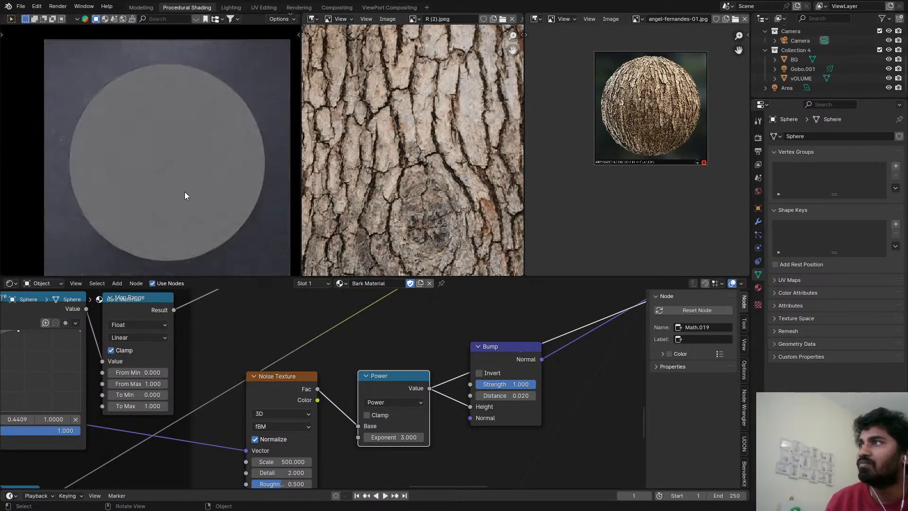
# Set the Scale of the Noise Texture feeding the Power node to 200 and check the finer pattern on the sphere.
pyautogui.scroll(4, 317, 412)
pyautogui.doubleClick(316, 444)
pyautogui.write('200')
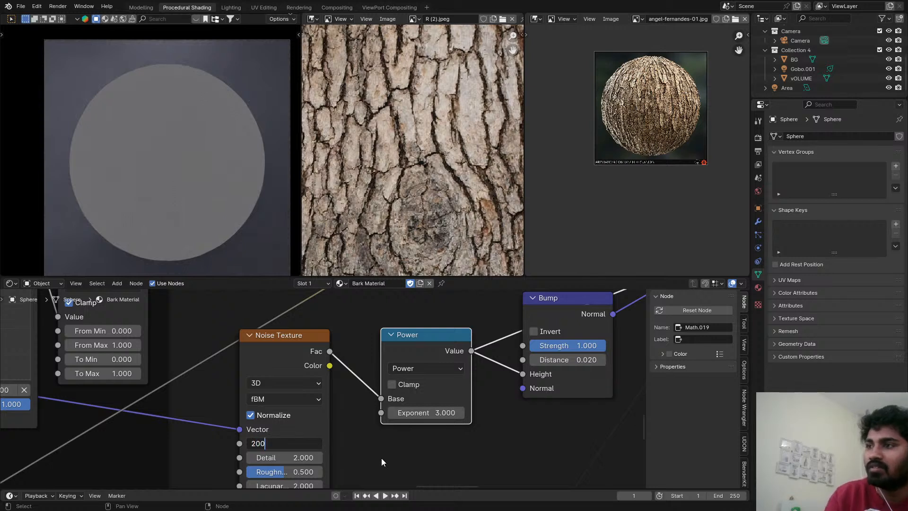
pyautogui.press('Return')
pyautogui.scroll(5, 172, 167)
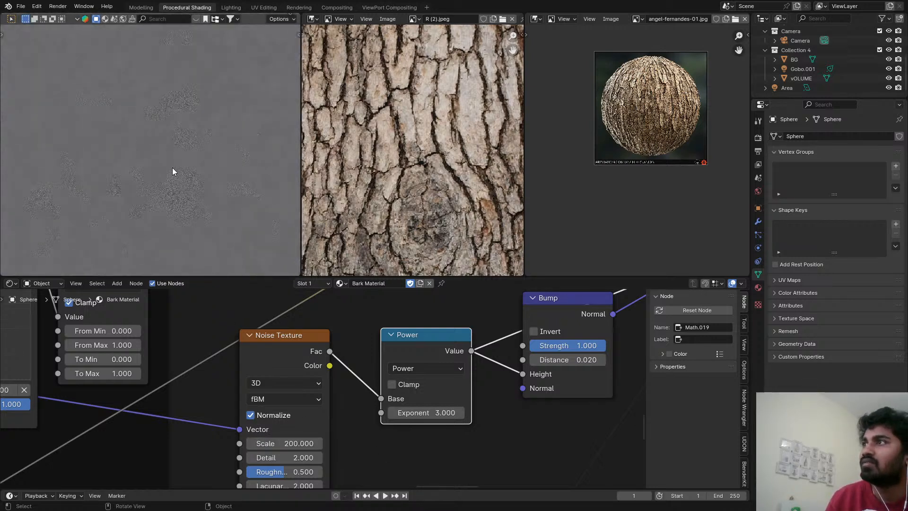
# Set the Scale of the Noise Texture feeding the Power node to 100 and examine the grain on the sphere.
pyautogui.scroll(-2, 163, 146)
pyautogui.doubleClick(294, 440)
pyautogui.write('1')
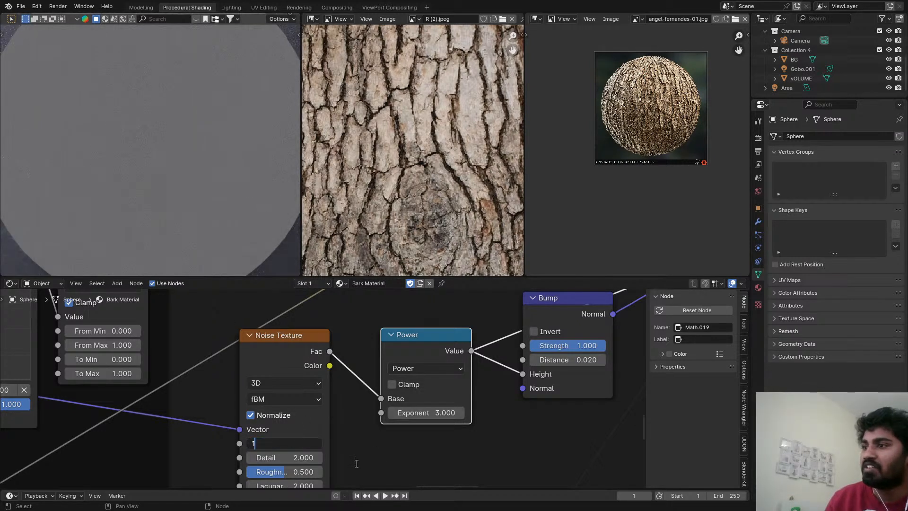
pyautogui.write('00')
pyautogui.press('Return')
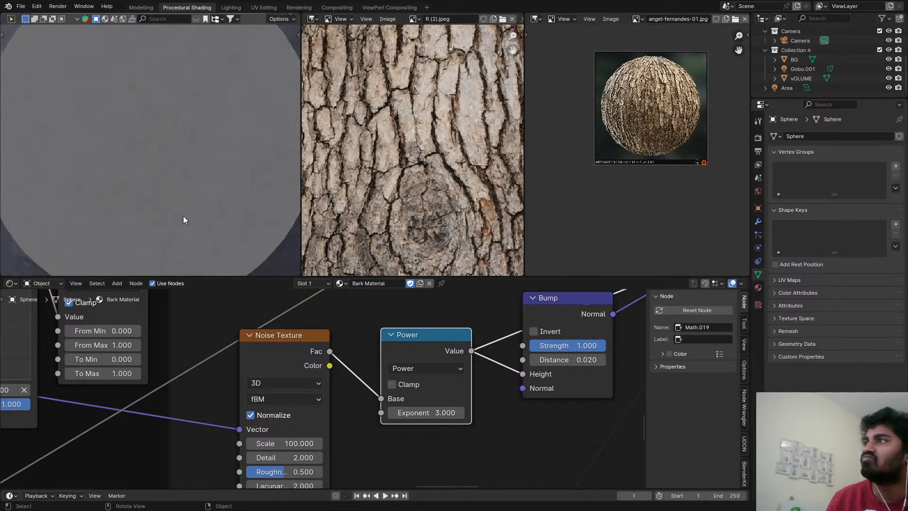
pyautogui.scroll(2, 122, 84)
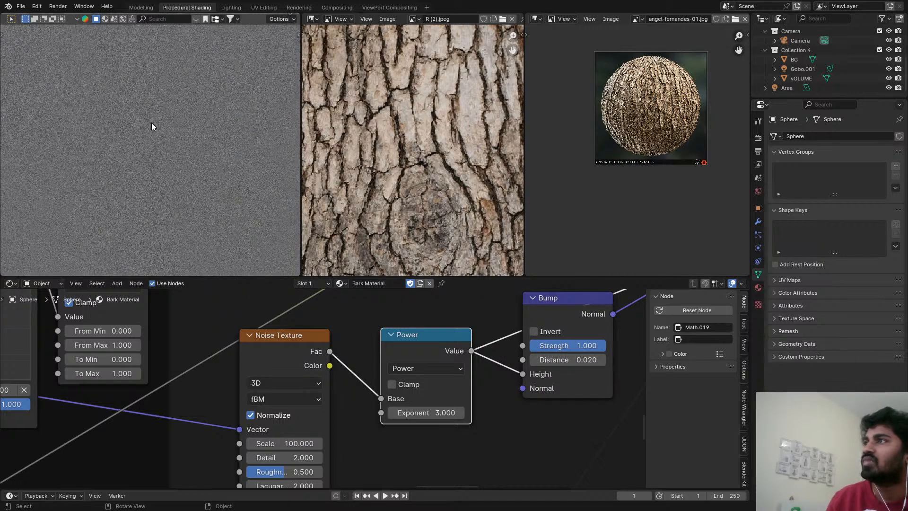
pyautogui.scroll(4, 151, 123)
pyautogui.scroll(-8, 151, 127)
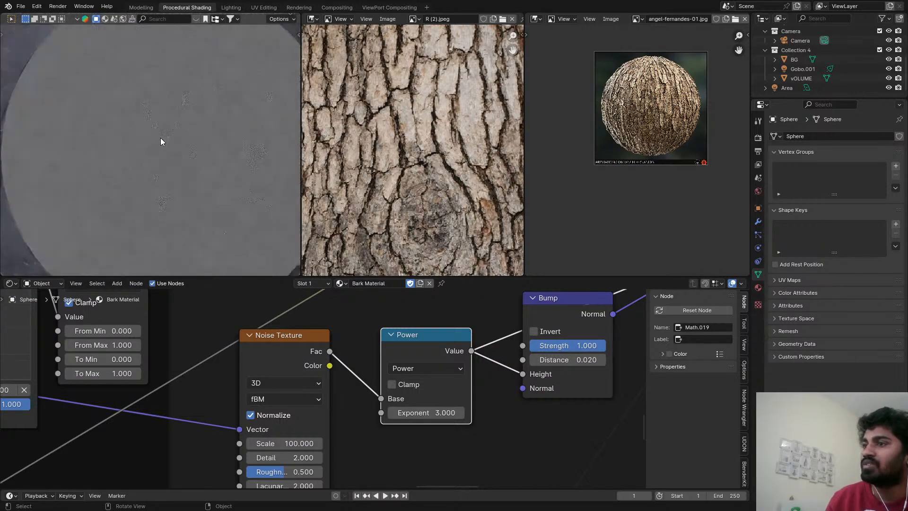
pyautogui.scroll(-6, 411, 421)
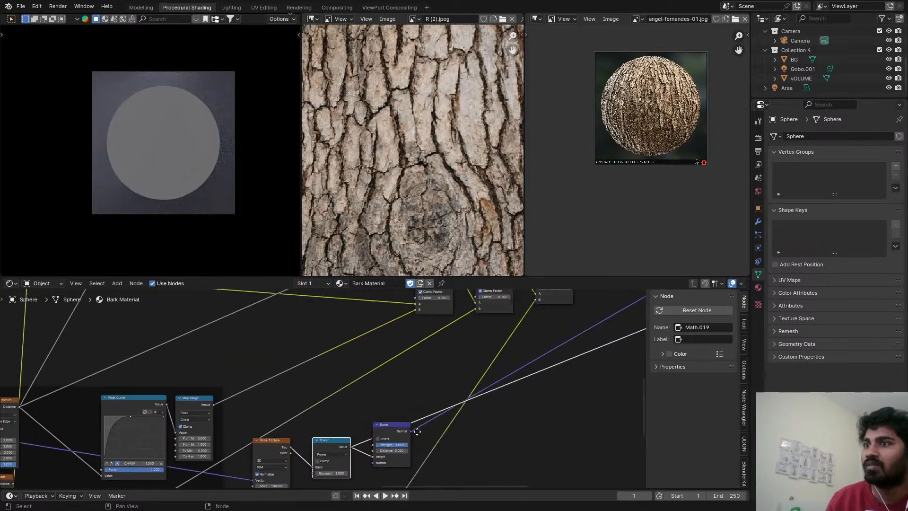
# Return the preview to the Principled BSDF and inspect the shaded bark on the sphere up close and as a whole.
pyautogui.scroll(-1, 411, 429)
pyautogui.moveTo(583, 370); pyautogui.dragTo(433, 405, button='middle')
pyautogui.keyDown('ctrl'); pyautogui.keyDown('shift'); pyautogui.click(444, 375); pyautogui.keyUp('shift'); pyautogui.keyUp('ctrl')
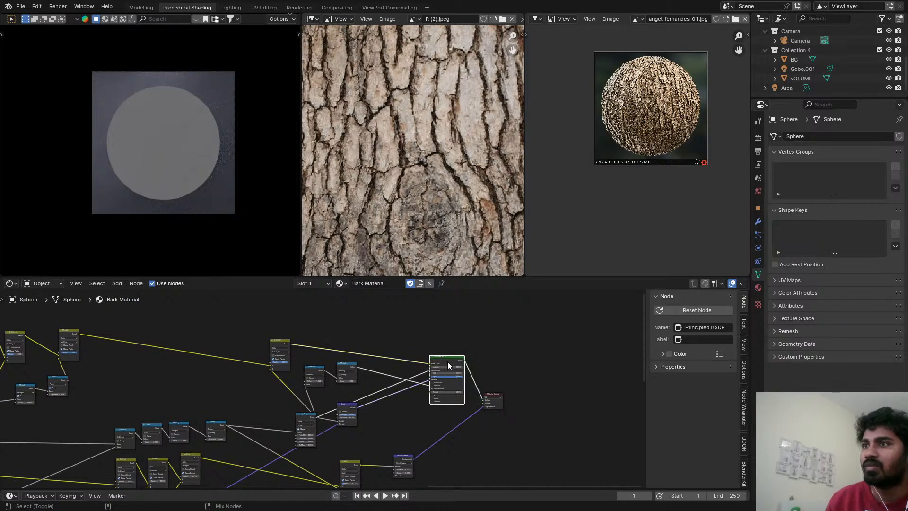
pyautogui.scroll(6, 182, 112)
pyautogui.keyDown('shift'); pyautogui.moveTo(248, 103); pyautogui.dragTo(144, 149, button='middle'); pyautogui.keyUp('shift')
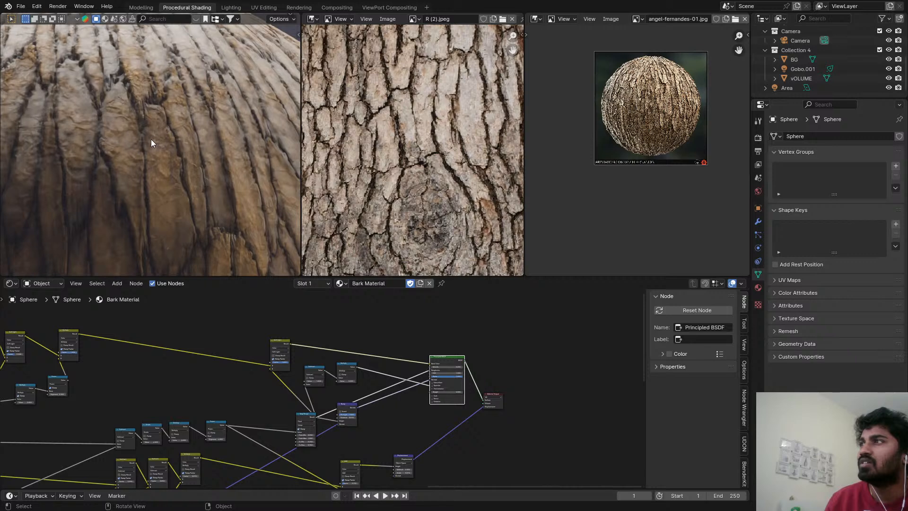
pyautogui.scroll(-2, 271, 462)
pyautogui.scroll(-5, 175, 200)
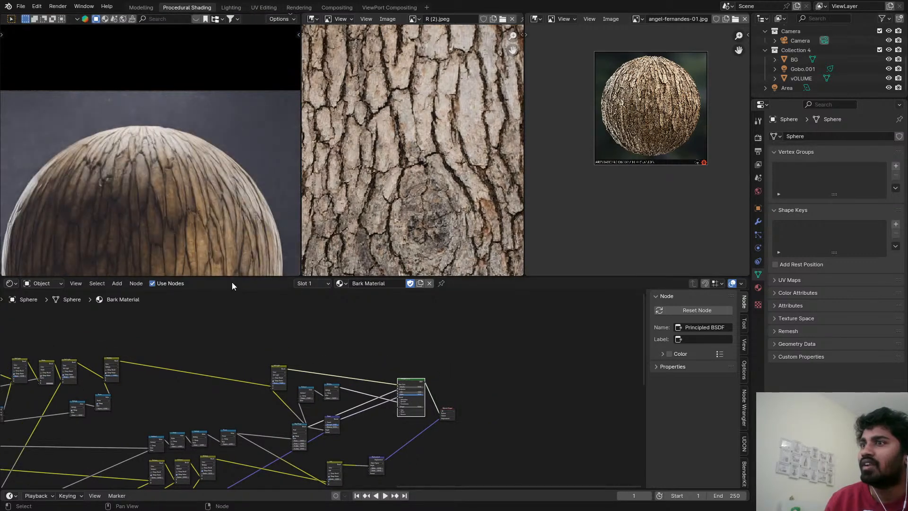
# Shift the Divide, Multiply and Power Math nodes along the chain to open a gap after the Subtract node.
pyautogui.moveTo(310, 461); pyautogui.dragTo(319, 305, button='middle')
pyautogui.scroll(4, 318, 347)
pyautogui.moveTo(324, 306); pyautogui.dragTo(329, 306)
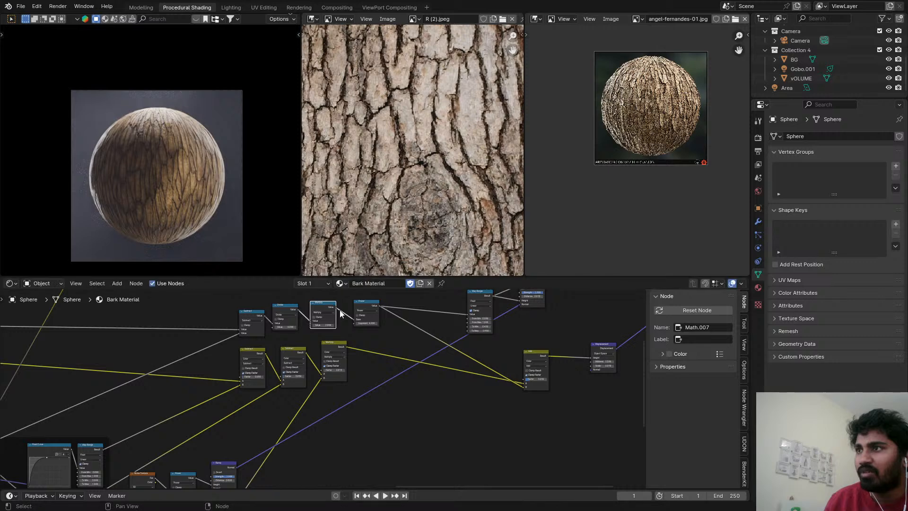
pyautogui.scroll(1, 340, 311)
pyautogui.moveTo(266, 299)
pyautogui.mouseDown()
pyautogui.moveTo(367, 312)
pyautogui.moveTo(429, 306)
pyautogui.mouseUp()
pyautogui.scroll(-2, 338, 344)
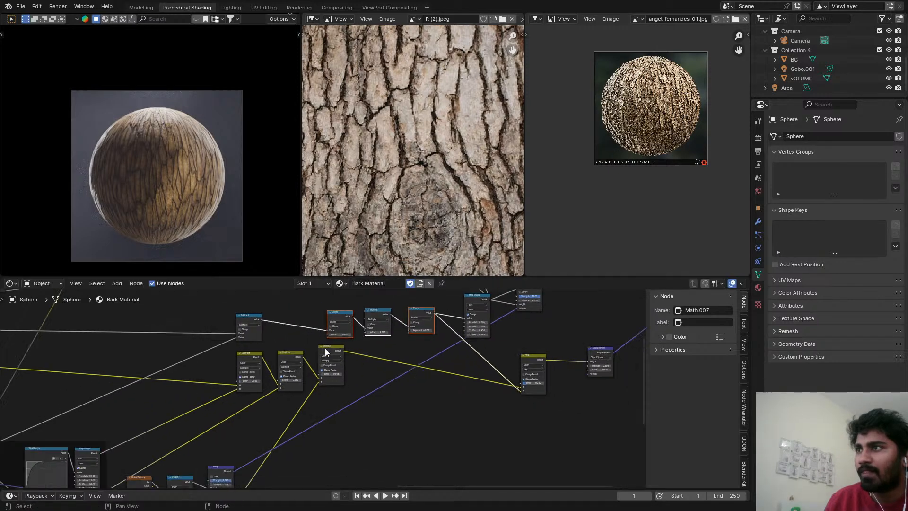
pyautogui.moveTo(304, 354); pyautogui.dragTo(477, 296, button='middle')
pyautogui.moveTo(392, 384); pyautogui.dragTo(343, 425, button='middle')
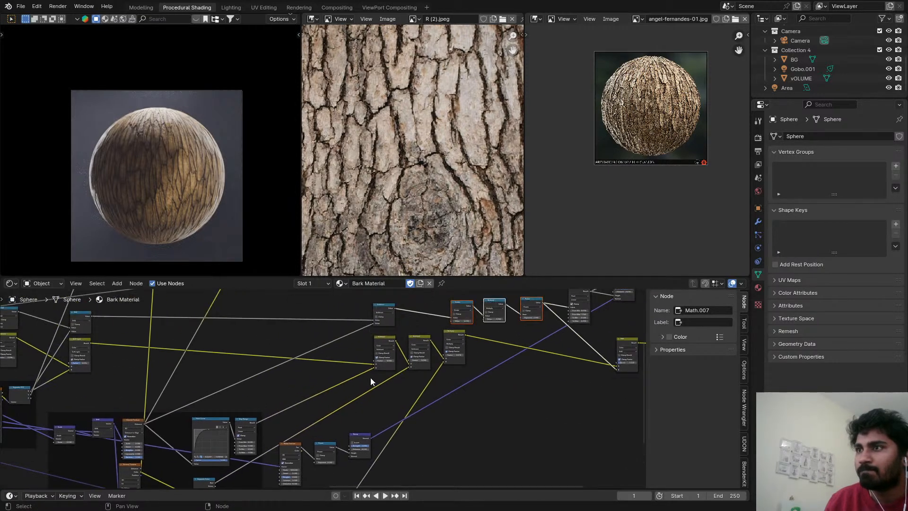
# Try inserting a duplicated Math node set to Add between Subtract and Divide, with the fine noise's Power output as its second input.
pyautogui.click(384, 309)
pyautogui.hotkey('shift', 'd')
pyautogui.click(417, 310)
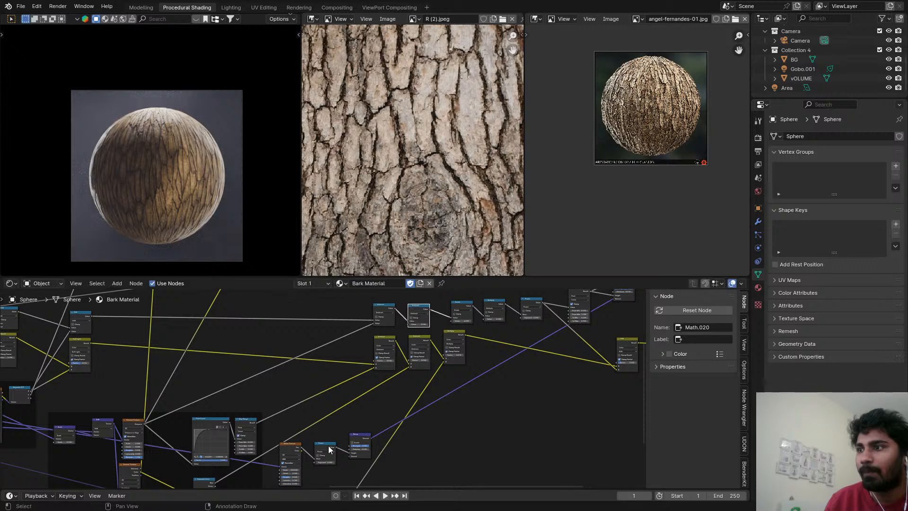
pyautogui.keyDown('alt'); pyautogui.moveTo(331, 446); pyautogui.dragTo(418, 333, button='right'); pyautogui.keyUp('alt')
pyautogui.scroll(2, 414, 322)
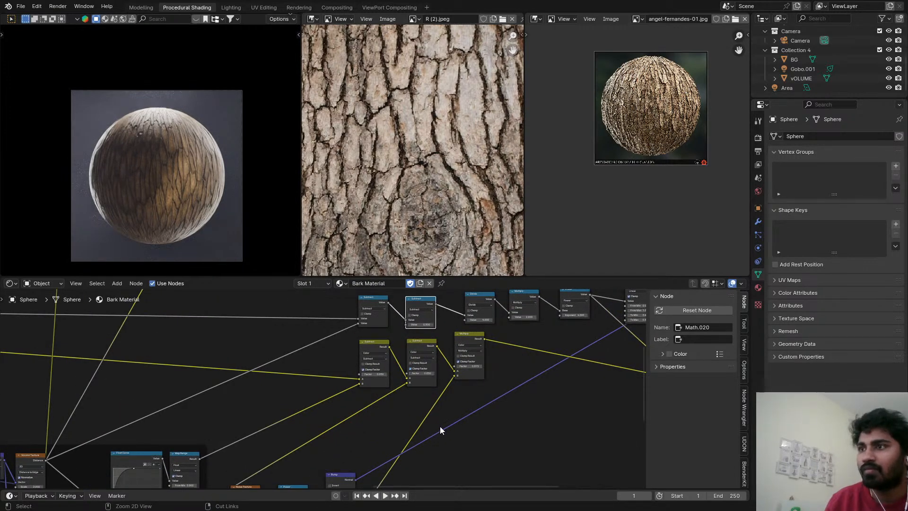
pyautogui.scroll(-2, 440, 426)
pyautogui.keyDown('alt'); pyautogui.moveTo(289, 468); pyautogui.dragTo(393, 338, button='right'); pyautogui.keyUp('alt')
pyautogui.scroll(3, 393, 339)
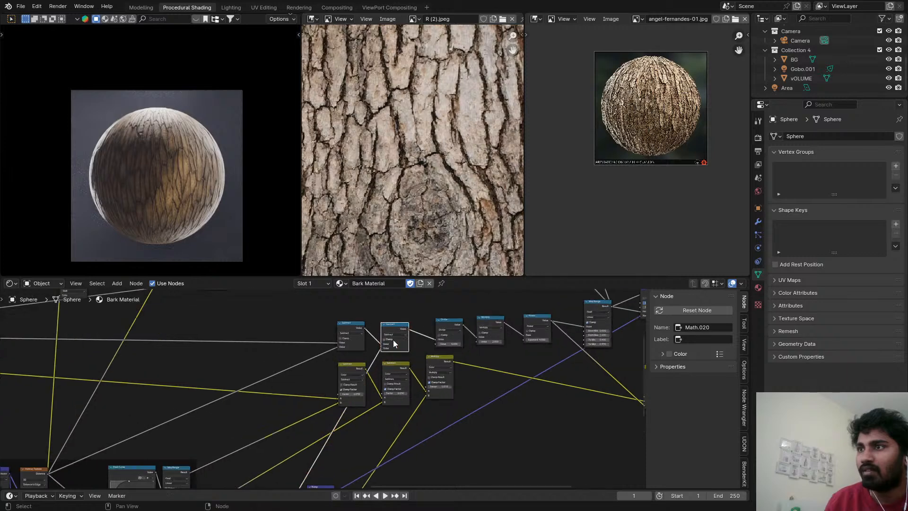
pyautogui.click(391, 334)
pyautogui.click(384, 349)
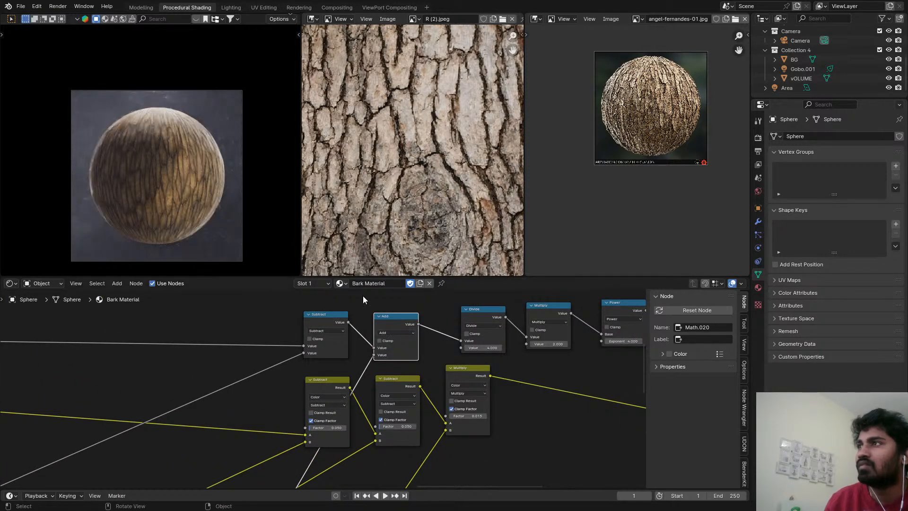
# Inspect the bark up close and preview the Add node's output on the sphere.
pyautogui.scroll(2, 402, 322)
pyautogui.scroll(3, 144, 144)
pyautogui.scroll(4, 144, 148)
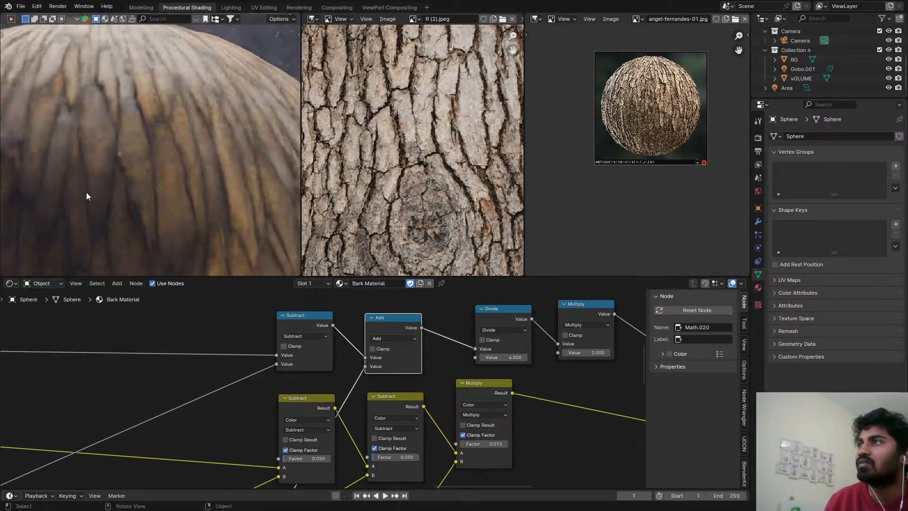
pyautogui.scroll(-4, 198, 184)
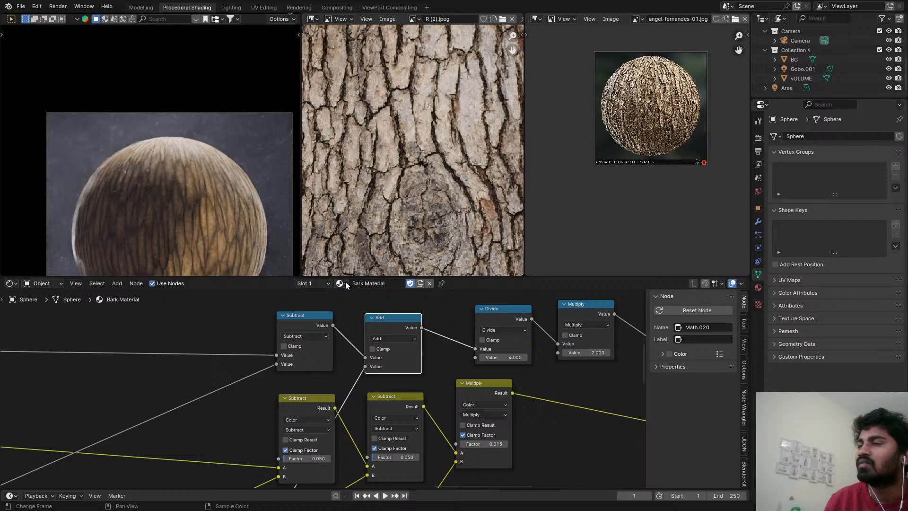
pyautogui.keyDown('ctrl'); pyautogui.keyDown('shift'); pyautogui.click(400, 326); pyautogui.keyUp('shift'); pyautogui.keyUp('ctrl')
pyautogui.scroll(3, 211, 222)
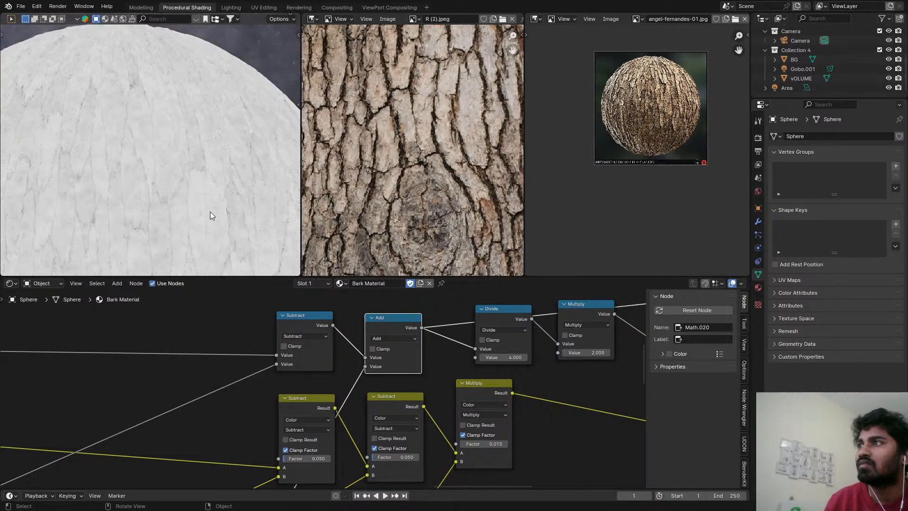
# Preview the Divide node's output on the sphere and set its divisor to 5.
pyautogui.click(510, 322)
pyautogui.moveTo(489, 324); pyautogui.dragTo(455, 304, button='middle')
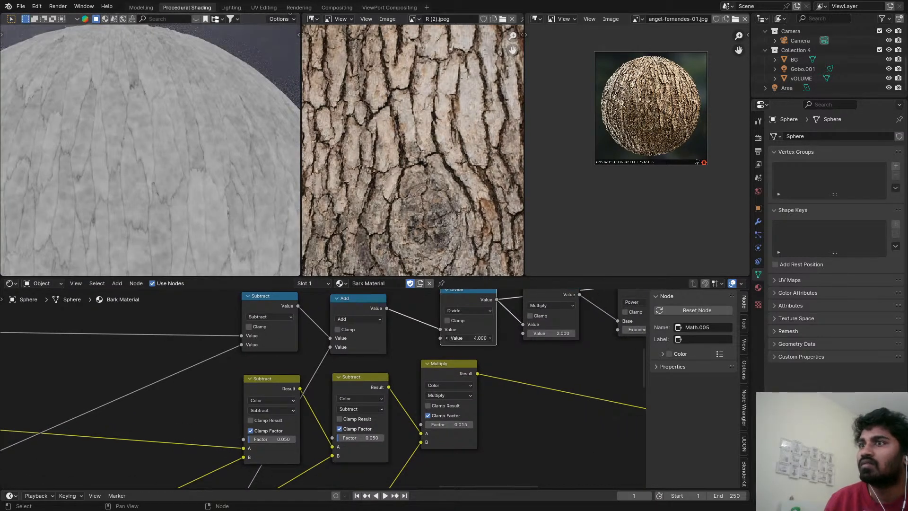
pyautogui.click(475, 338)
pyautogui.write('5')
pyautogui.press('Return')
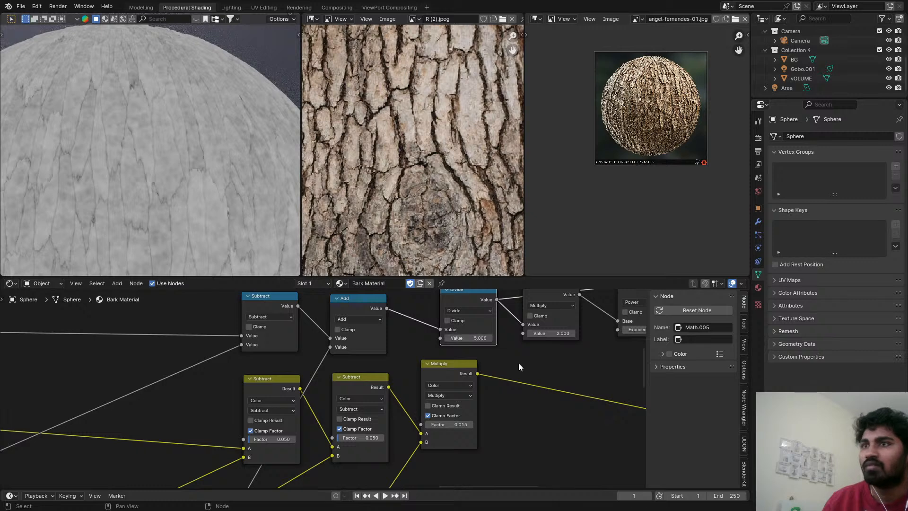
# Remove the Add node while keeping the Subtract node linked to the Divide node.
pyautogui.scroll(-3, 449, 331)
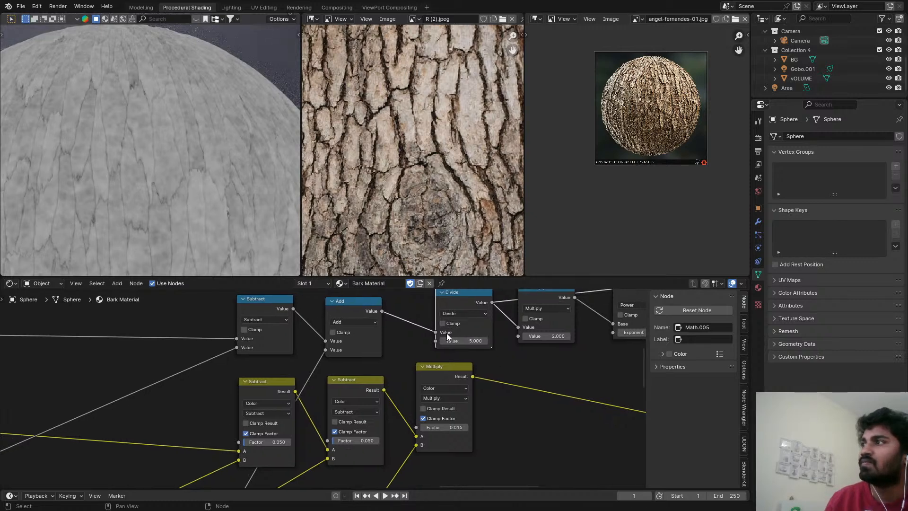
pyautogui.click(390, 334)
pyautogui.hotkey('ctrl', 'x')
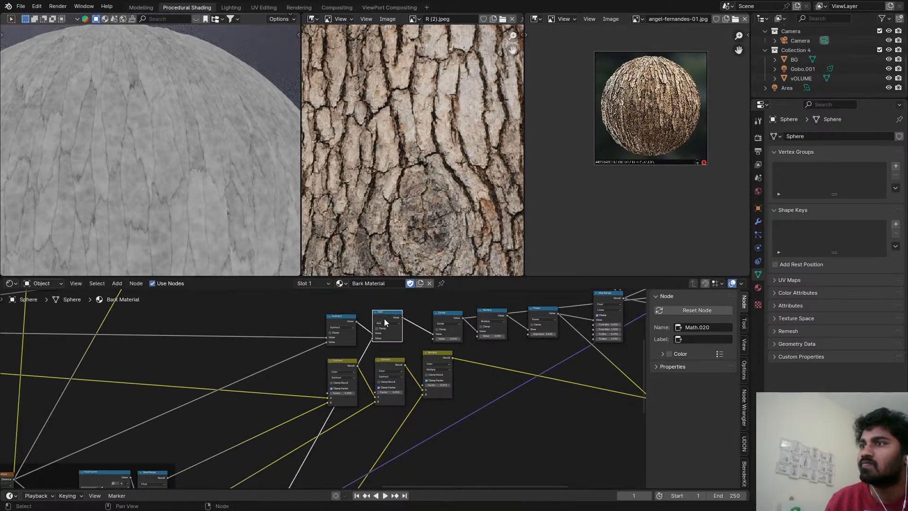
# Move the Subtract, Divide, Multiply and Power nodes back as a group and bring the Map Range node close behind Power.
pyautogui.moveTo(470, 312); pyautogui.dragTo(380, 323, button='middle')
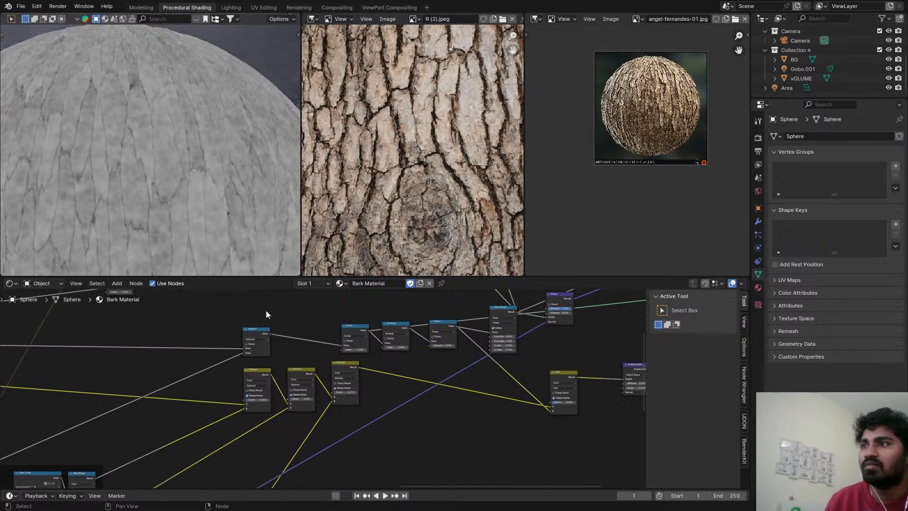
pyautogui.moveTo(259, 306)
pyautogui.mouseDown()
pyautogui.moveTo(499, 356)
pyautogui.moveTo(363, 333)
pyautogui.mouseUp()
pyautogui.scroll(1, 505, 315)
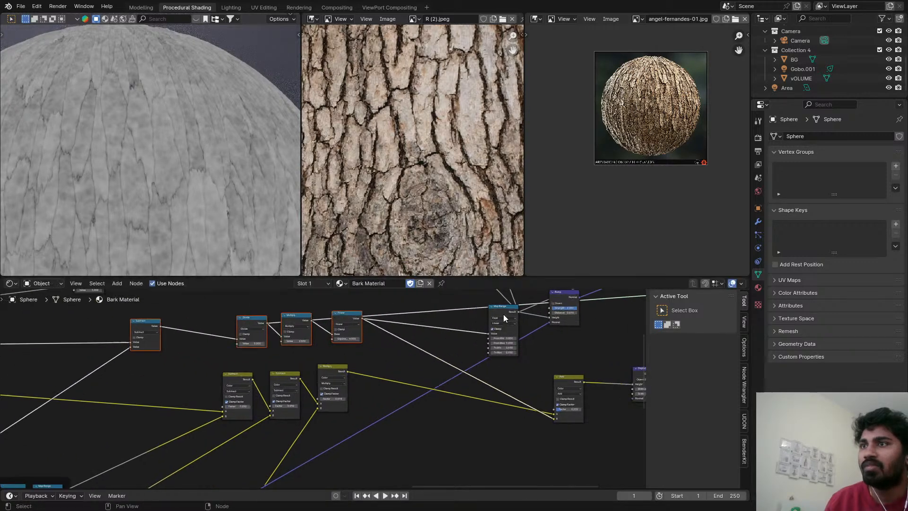
pyautogui.moveTo(504, 314); pyautogui.dragTo(387, 316)
# Preview the Principled BSDF again and inspect the full bark shading on the sphere.
pyautogui.scroll(-2, 402, 313)
pyautogui.scroll(-4, 403, 310)
pyautogui.moveTo(467, 294); pyautogui.dragTo(406, 349, button='middle')
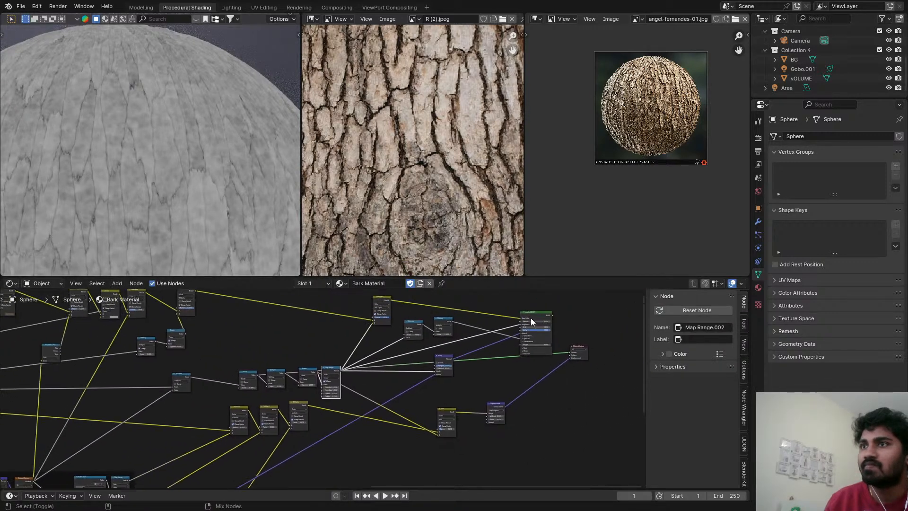
pyautogui.keyDown('ctrl'); pyautogui.keyDown('shift'); pyautogui.click(532, 317); pyautogui.keyUp('shift'); pyautogui.keyUp('ctrl')
pyautogui.scroll(2, 405, 347)
pyautogui.scroll(1, 372, 361)
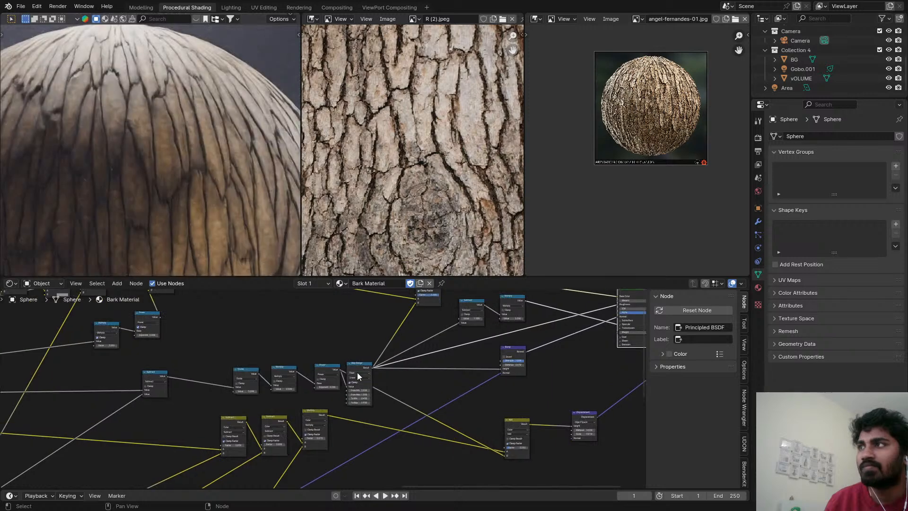
# Make room before the Map Range node and insert a duplicate of the Subtract Math node after Power, set to Multiply.
pyautogui.moveTo(356, 368); pyautogui.dragTo(397, 369)
pyautogui.scroll(1, 331, 376)
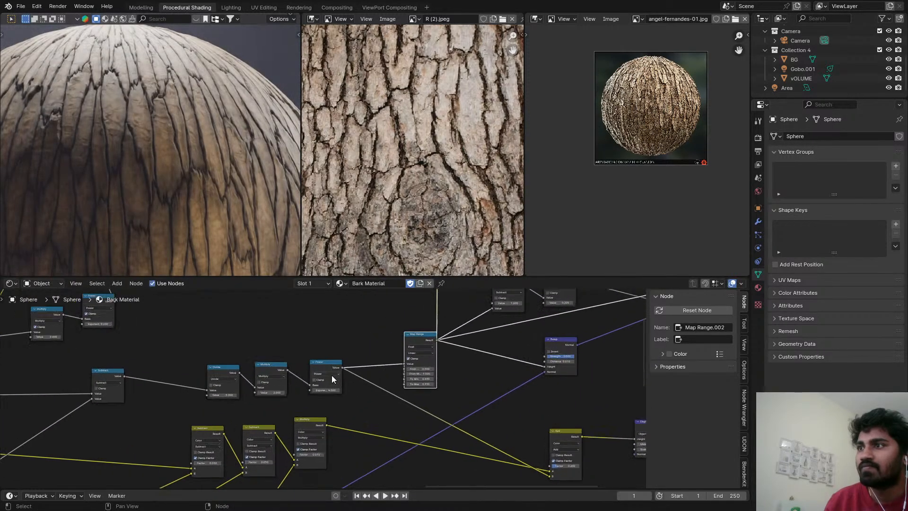
pyautogui.moveTo(329, 367); pyautogui.dragTo(353, 350, button='middle')
pyautogui.scroll(-1, 337, 354)
pyautogui.scroll(-2, 222, 362)
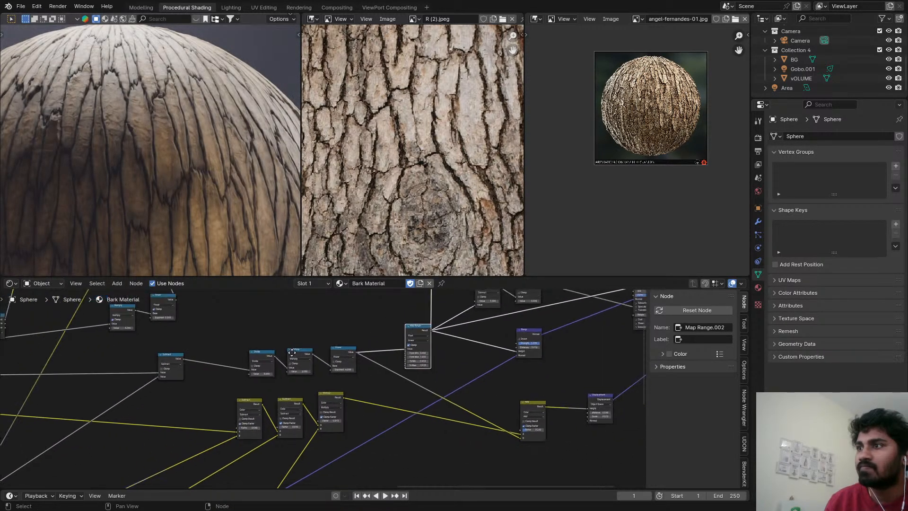
pyautogui.moveTo(216, 363); pyautogui.dragTo(315, 345, button='middle')
pyautogui.scroll(3, 303, 346)
pyautogui.hotkey('shift', 'd')
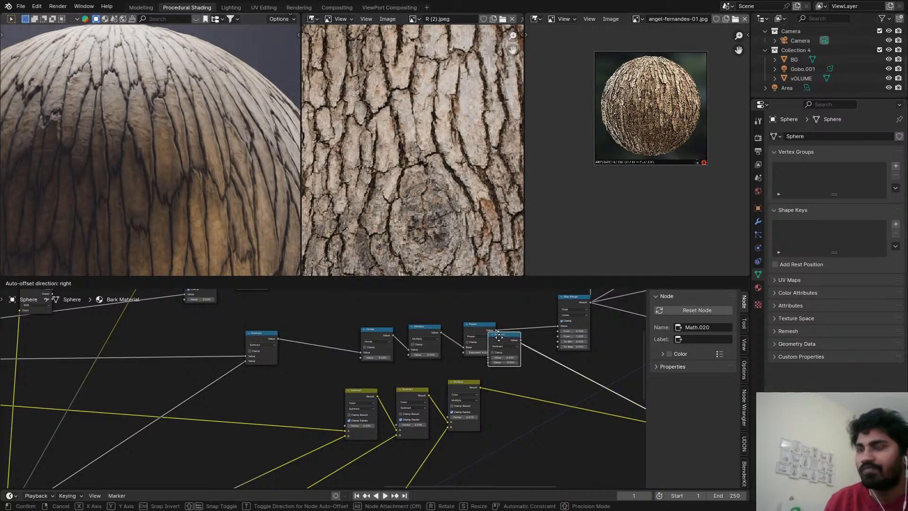
pyautogui.click(523, 342)
pyautogui.click(526, 333)
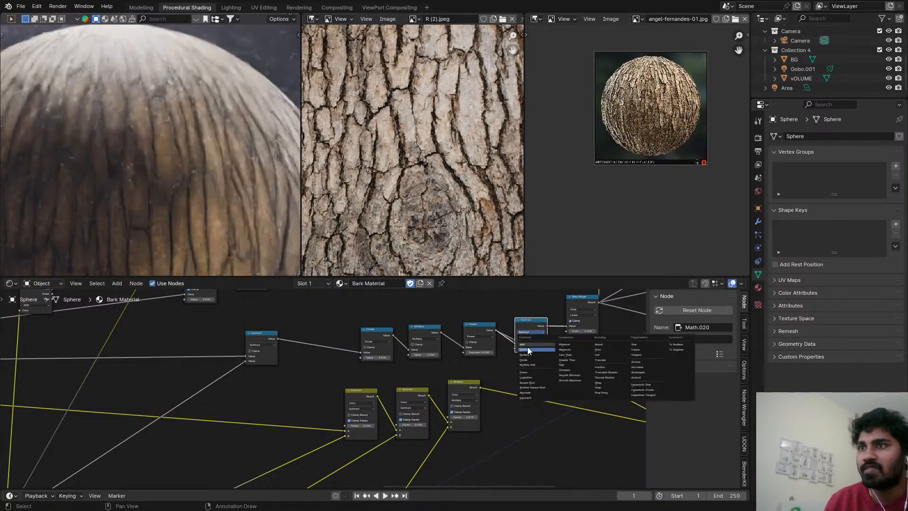
# Connect the Power output of the fine Noise Texture to the second input of the new Multiply node.
pyautogui.scroll(-4, 317, 432)
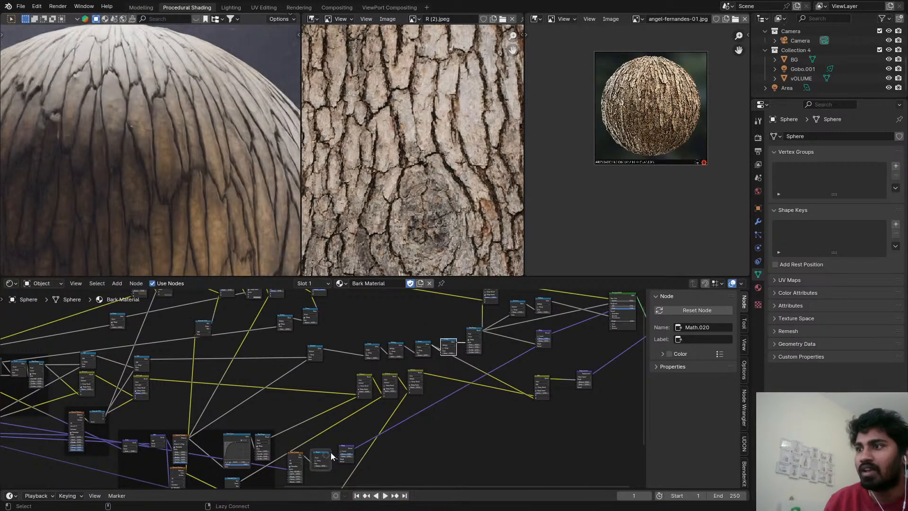
pyautogui.keyDown('alt'); pyautogui.moveTo(330, 452); pyautogui.dragTo(454, 354, button='right'); pyautogui.keyUp('alt')
pyautogui.scroll(2, 454, 353)
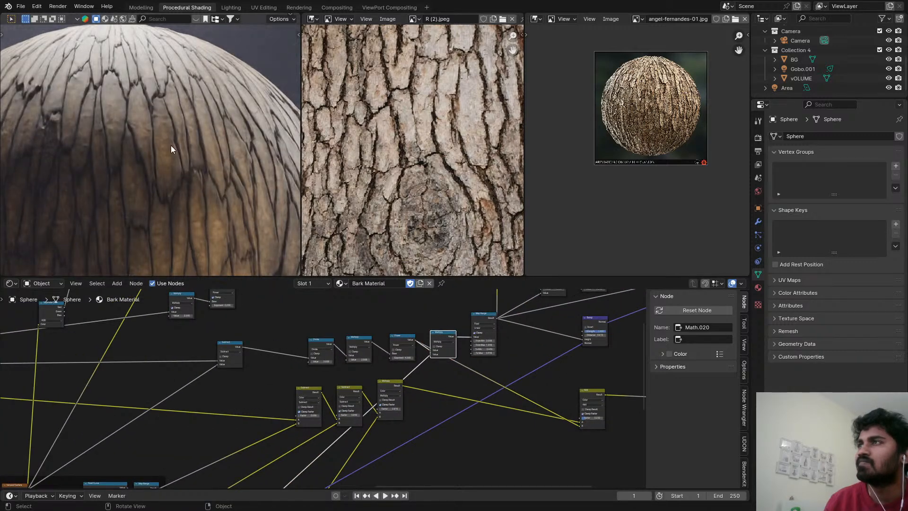
# Save the file and check the bark's updated surface on the whole sphere.
pyautogui.hotkey('ctrl', 's')
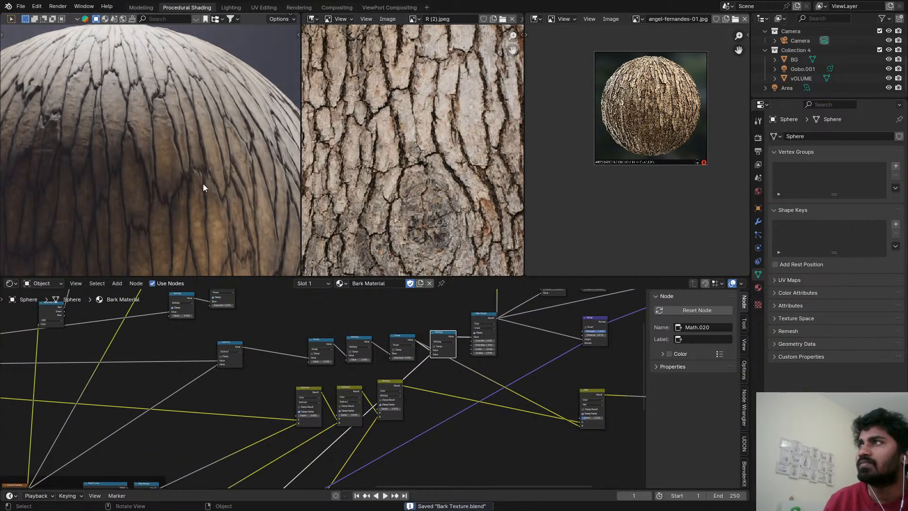
pyautogui.scroll(-6, 232, 237)
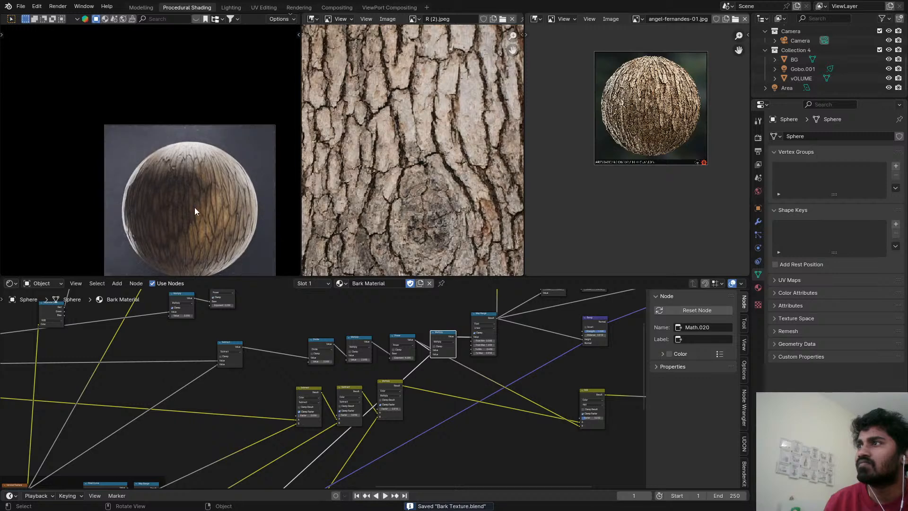
pyautogui.scroll(6, 195, 207)
pyautogui.scroll(4, 407, 341)
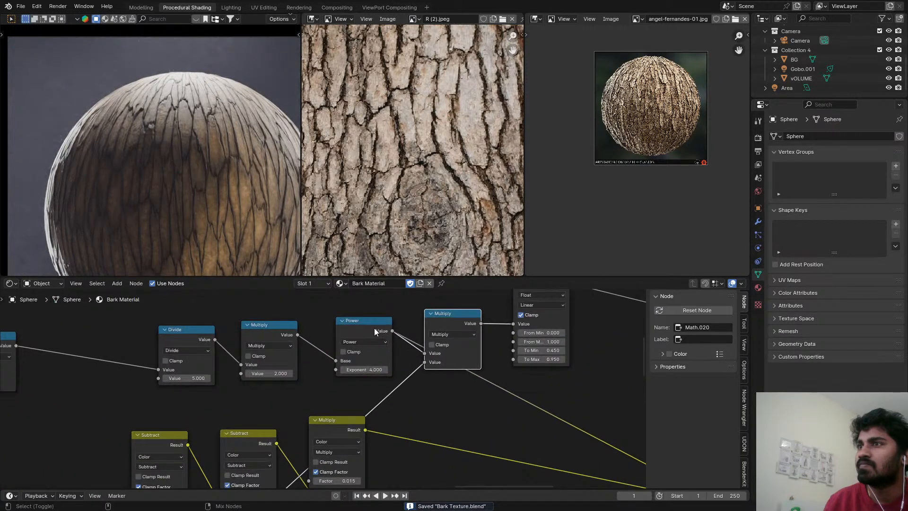
# Preview the new Multiply node's output on the sphere, inspect its noise detail up close and save the file.
pyautogui.keyDown('ctrl'); pyautogui.keyDown('shift'); pyautogui.click(466, 316); pyautogui.keyUp('shift'); pyautogui.keyUp('ctrl')
pyautogui.scroll(5, 226, 194)
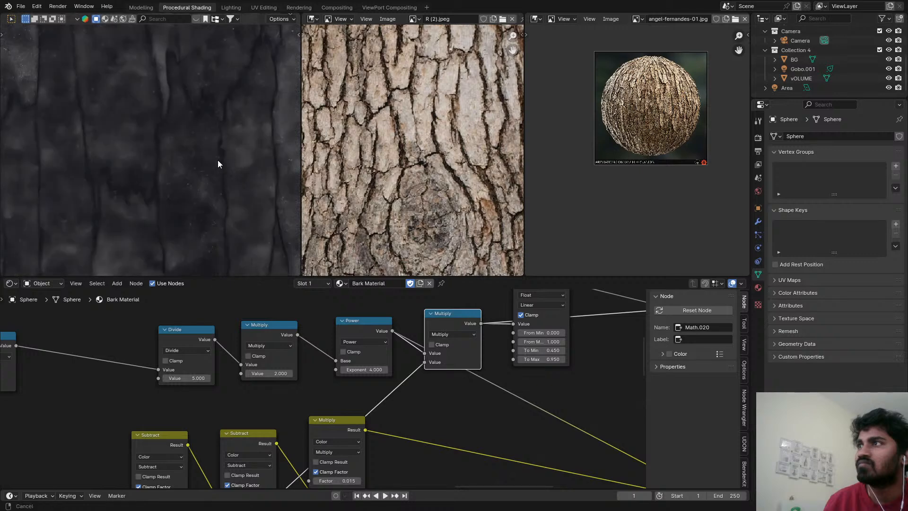
pyautogui.scroll(2, 198, 168)
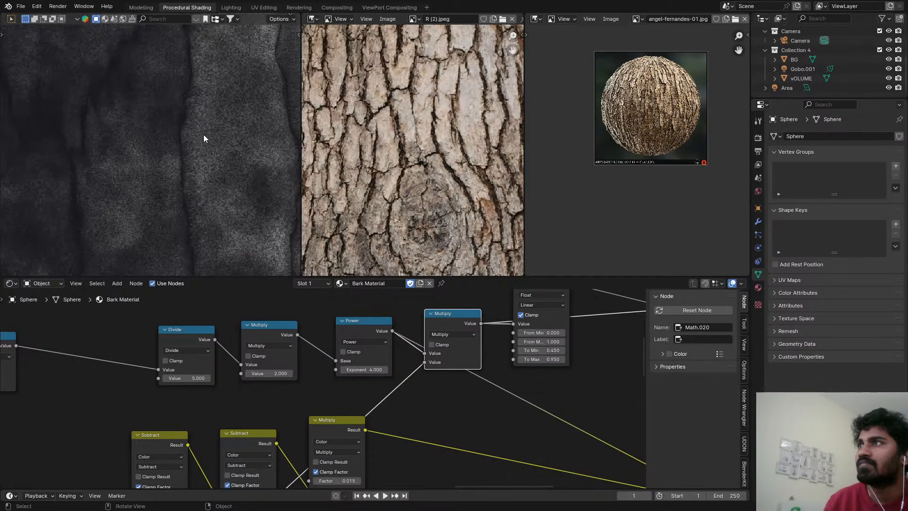
pyautogui.hotkey('ctrl', 's')
pyautogui.scroll(-3, 203, 142)
pyautogui.scroll(-4, 439, 392)
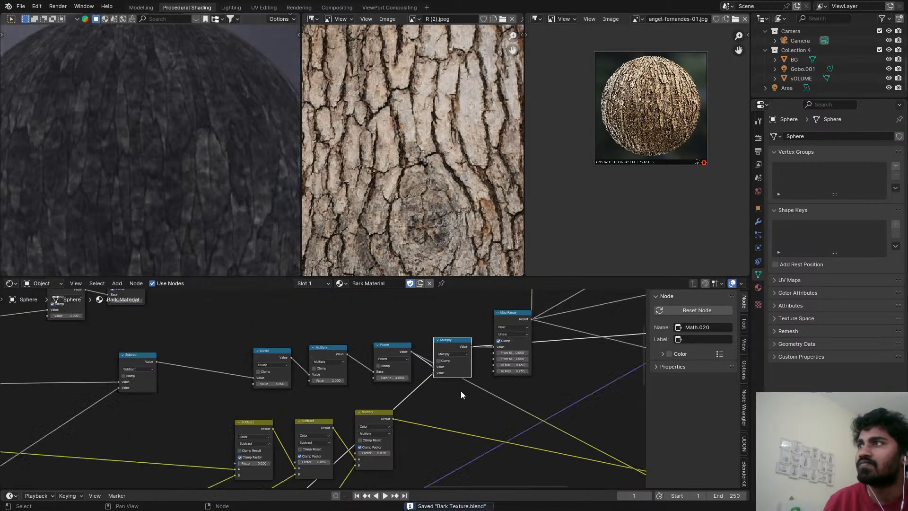
# Switch the sphere's preview back from the Multiply output to the Principled BSDF.
pyautogui.scroll(-3, 422, 394)
pyautogui.moveTo(499, 357); pyautogui.dragTo(242, 394, button='middle')
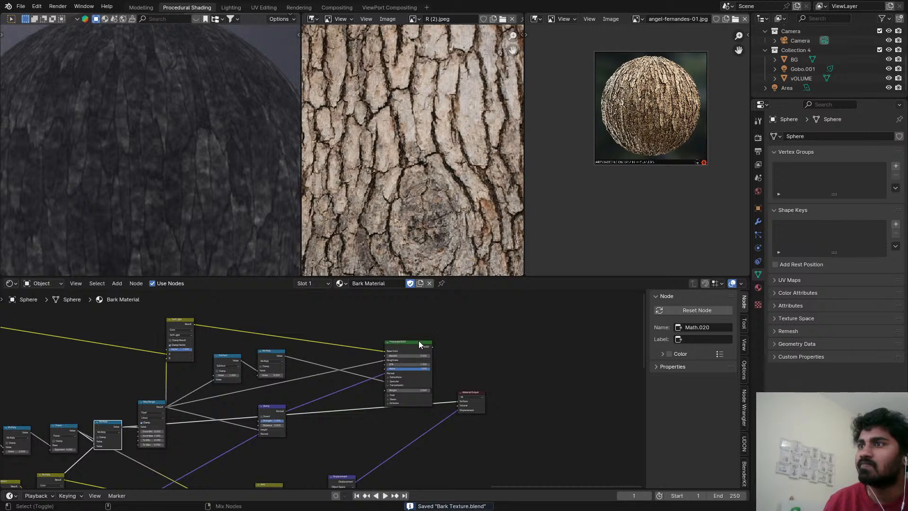
pyautogui.keyDown('ctrl'); pyautogui.keyDown('shift'); pyautogui.click(413, 342); pyautogui.keyUp('shift'); pyautogui.keyUp('ctrl')
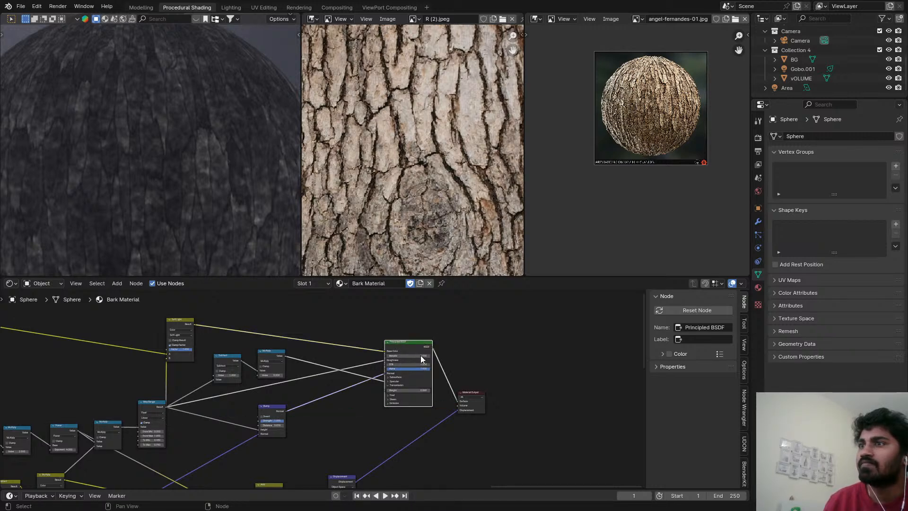
# Try a Distance of 0.01 on the fine noise's Bump node, save and check the whole sphere.
pyautogui.moveTo(421, 356); pyautogui.dragTo(502, 435, button='middle')
pyautogui.moveTo(358, 406); pyautogui.dragTo(492, 482, button='middle')
pyautogui.scroll(1, 375, 436)
pyautogui.moveTo(374, 435); pyautogui.dragTo(617, 365, button='middle')
pyautogui.scroll(7, 386, 444)
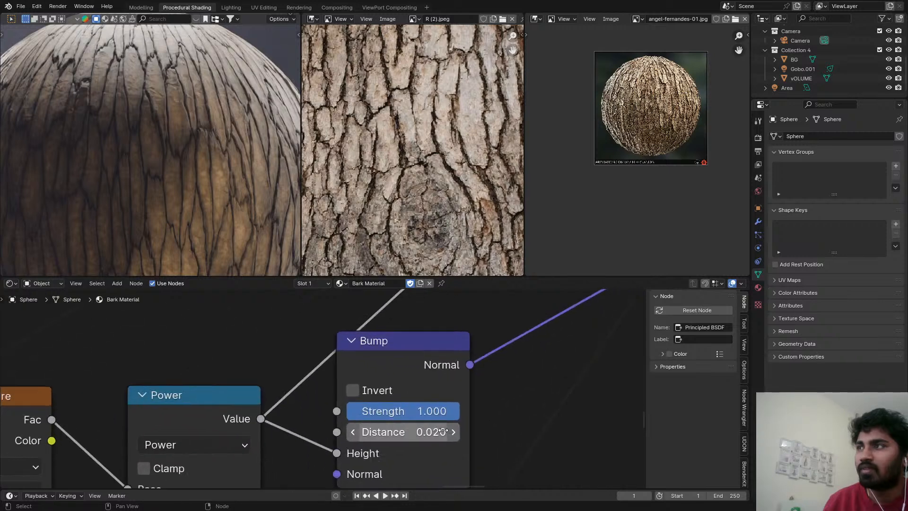
pyautogui.click(402, 432)
pyautogui.write('0.01')
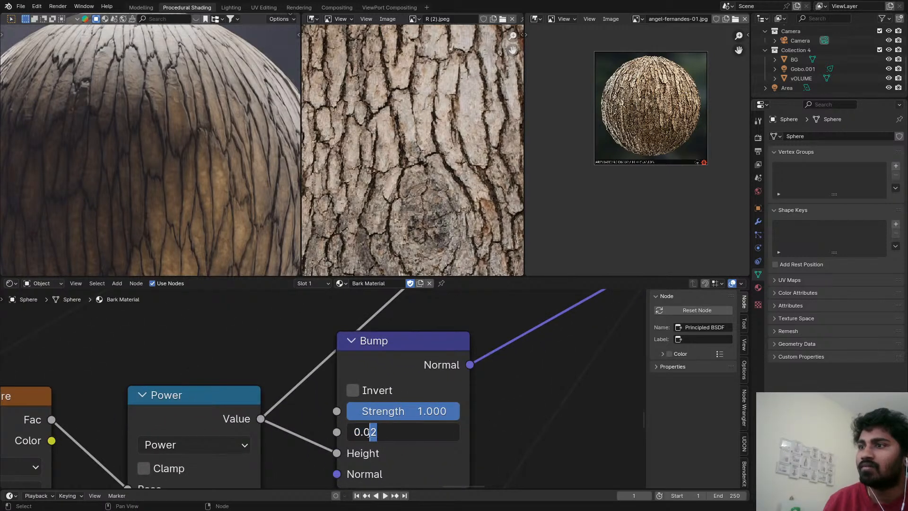
pyautogui.press('Return')
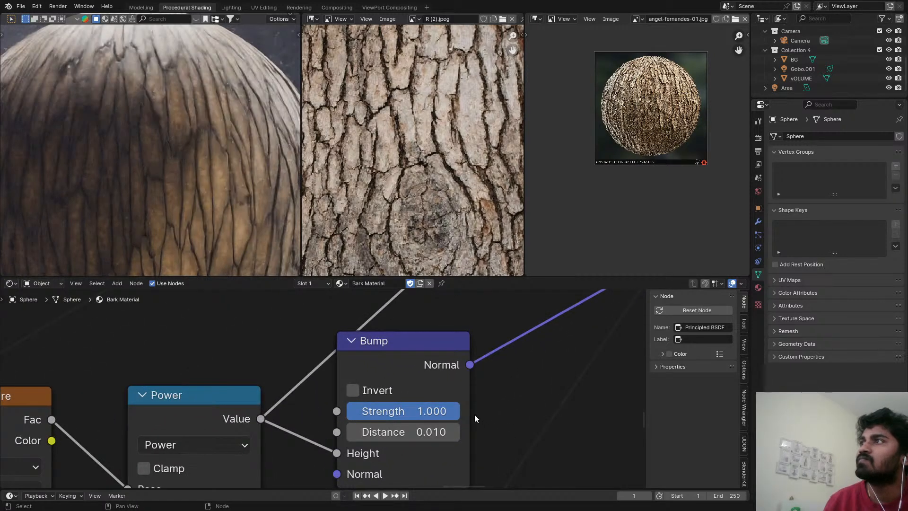
pyautogui.hotkey('ctrl', 's')
pyautogui.scroll(-3, 185, 136)
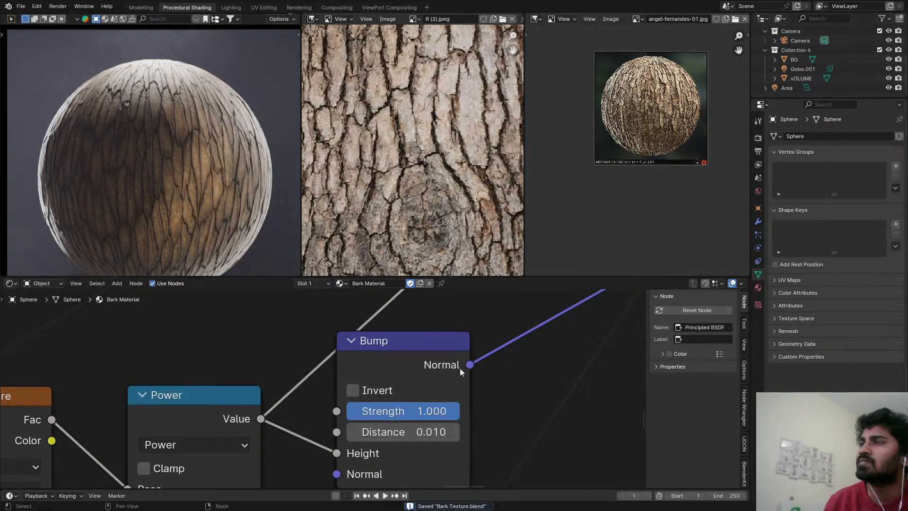
# Undo the Bump Distance change, set that node's Strength to 0 and compare the sphere without the fine bump.
pyautogui.hotkey('ctrl', 'z')
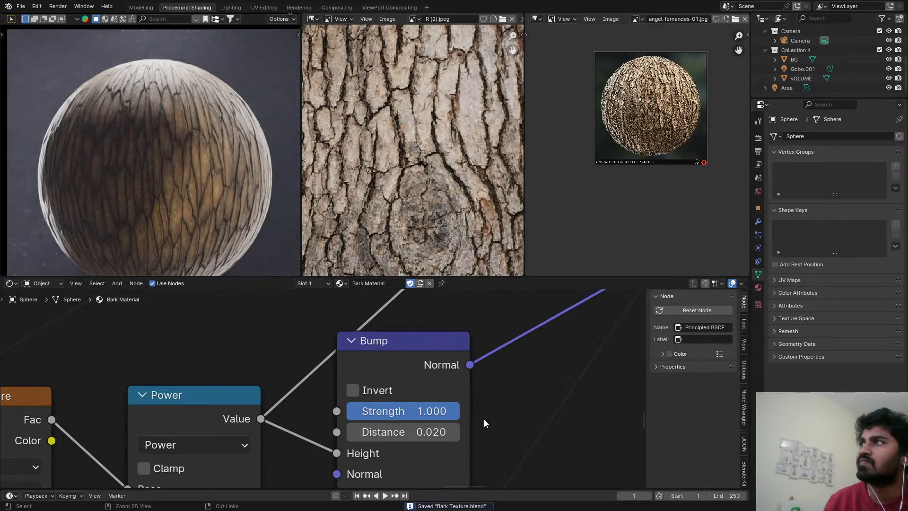
pyautogui.hotkey('ctrl', 's')
pyautogui.moveTo(437, 411); pyautogui.dragTo(343, 410)
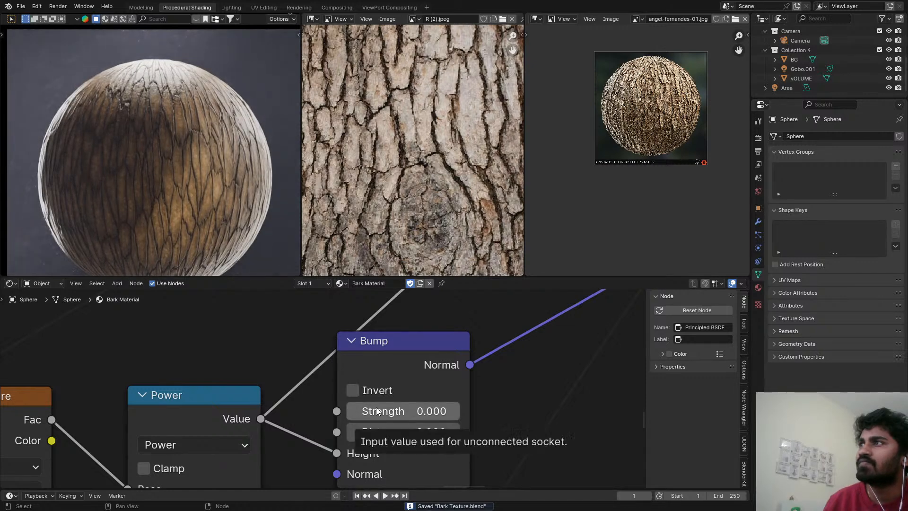
pyautogui.scroll(4, 102, 89)
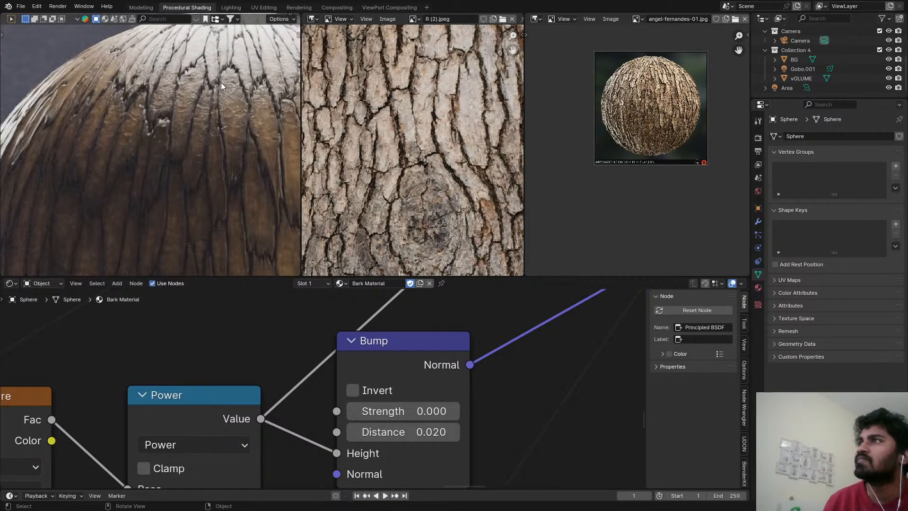
pyautogui.hotkey('ctrl', 's')
pyautogui.scroll(-4, 215, 130)
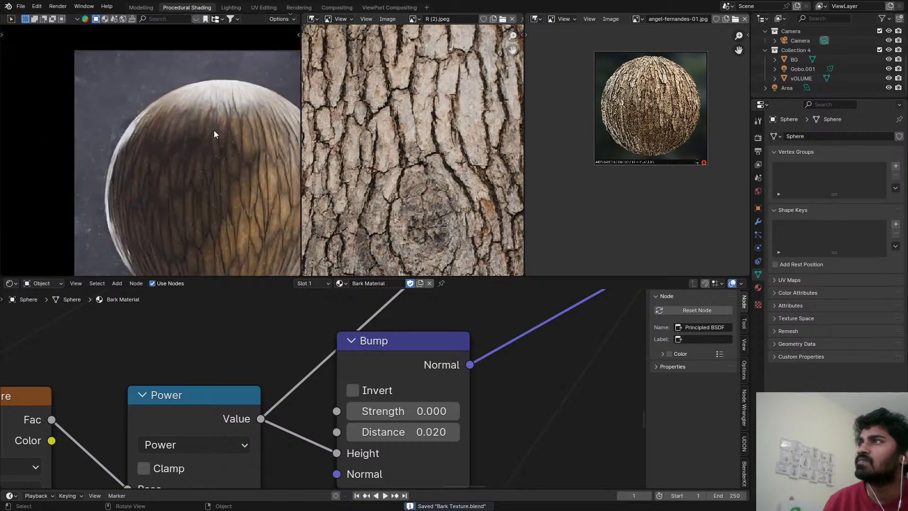
# Try raising To Min to 0.590 on the Map Range node after the new Multiply, and revert it.
pyautogui.scroll(-2, 462, 324)
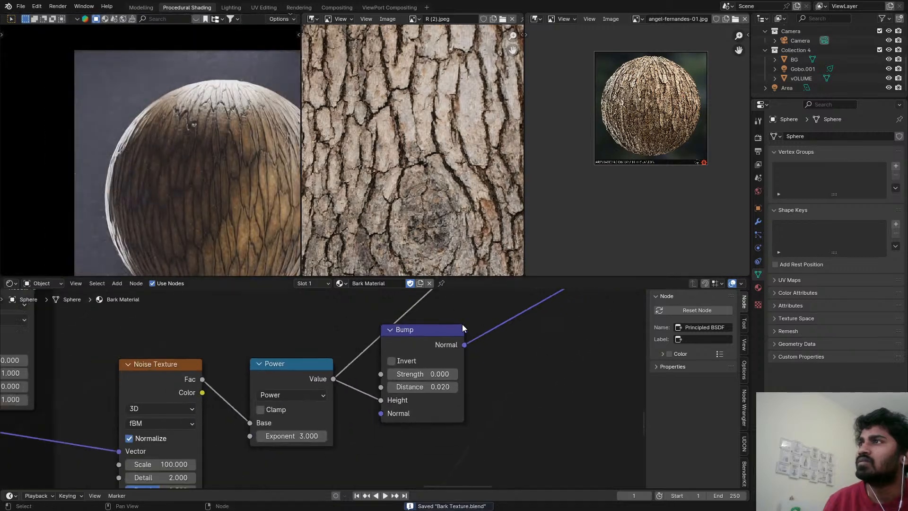
pyautogui.scroll(-5, 462, 325)
pyautogui.moveTo(462, 325); pyautogui.dragTo(344, 376, button='middle')
pyautogui.scroll(1, 520, 341)
pyautogui.scroll(-4, 461, 396)
pyautogui.scroll(1, 344, 376)
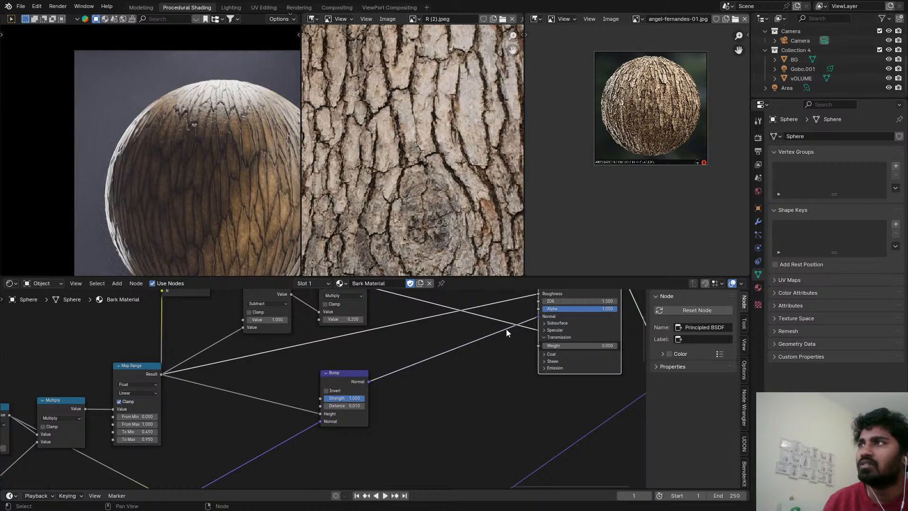
pyautogui.scroll(-1, 498, 328)
pyautogui.moveTo(152, 406); pyautogui.dragTo(426, 366, button='middle')
pyautogui.scroll(6, 443, 386)
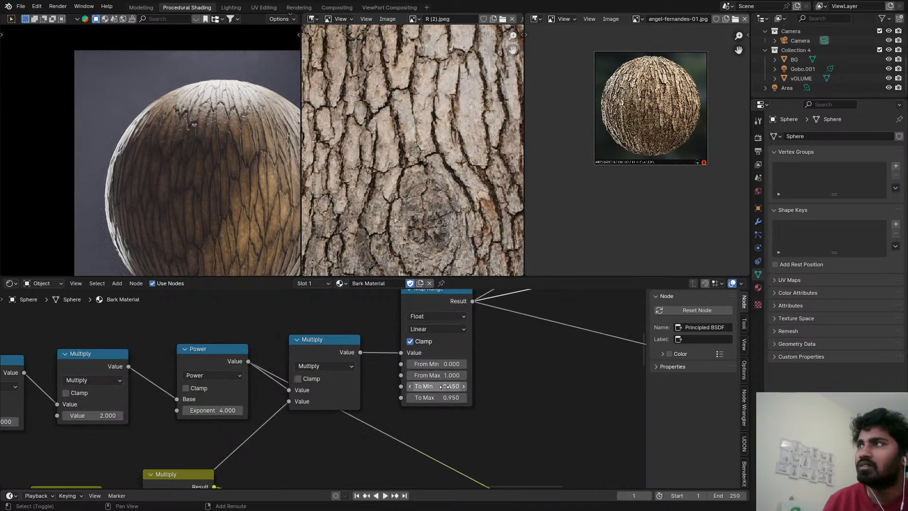
pyautogui.moveTo(443, 386); pyautogui.dragTo(459, 386)
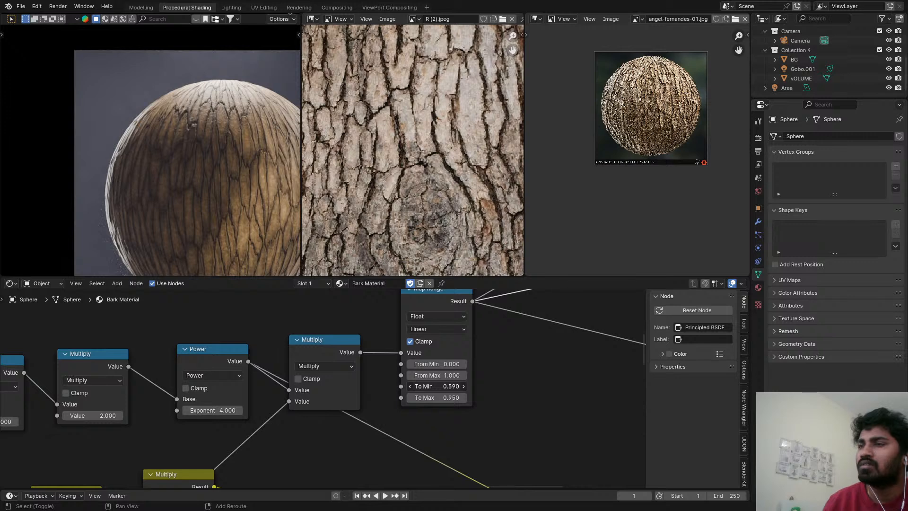
pyautogui.moveTo(459, 386); pyautogui.dragTo(443, 386)
# Restore the Strength of the fine noise's Bump node to 1.000 and save the file.
pyautogui.scroll(-8, 365, 393)
pyautogui.moveTo(538, 387); pyautogui.dragTo(156, 465, button='middle')
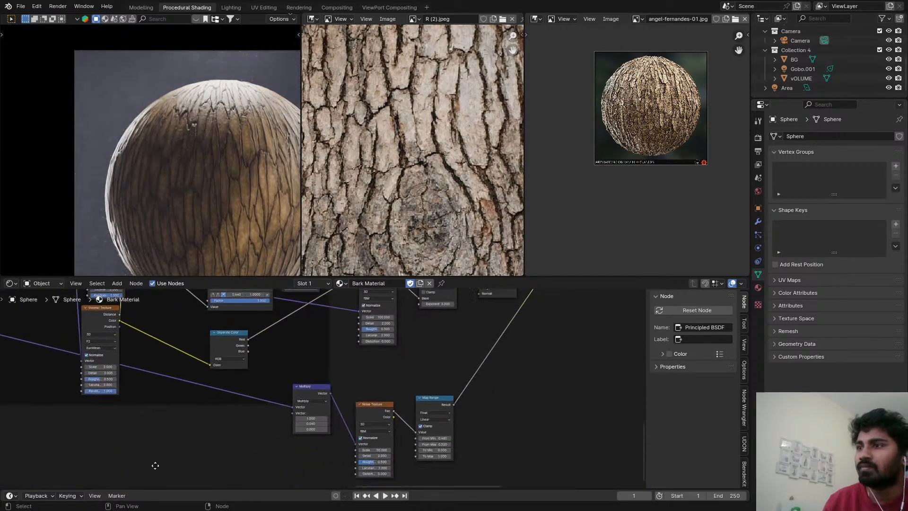
pyautogui.scroll(3, 466, 463)
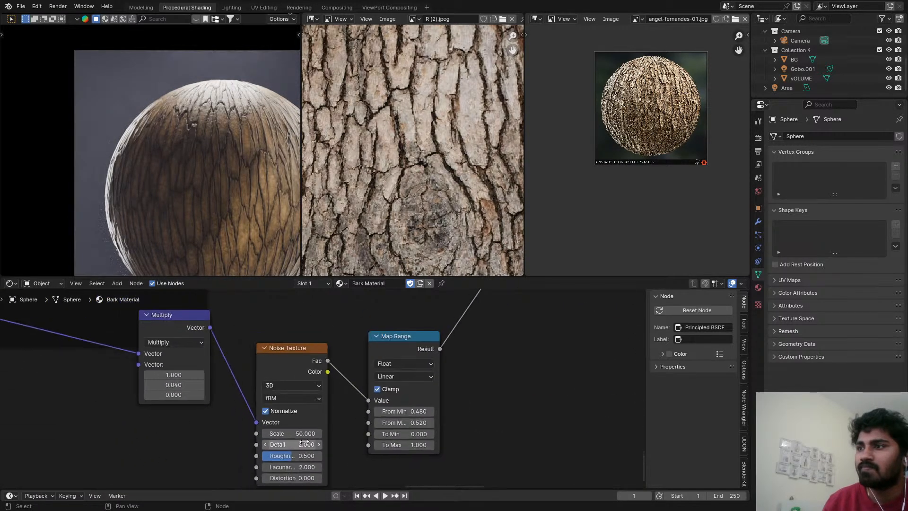
pyautogui.moveTo(305, 443); pyautogui.dragTo(271, 447, button='middle')
pyautogui.scroll(-3, 345, 427)
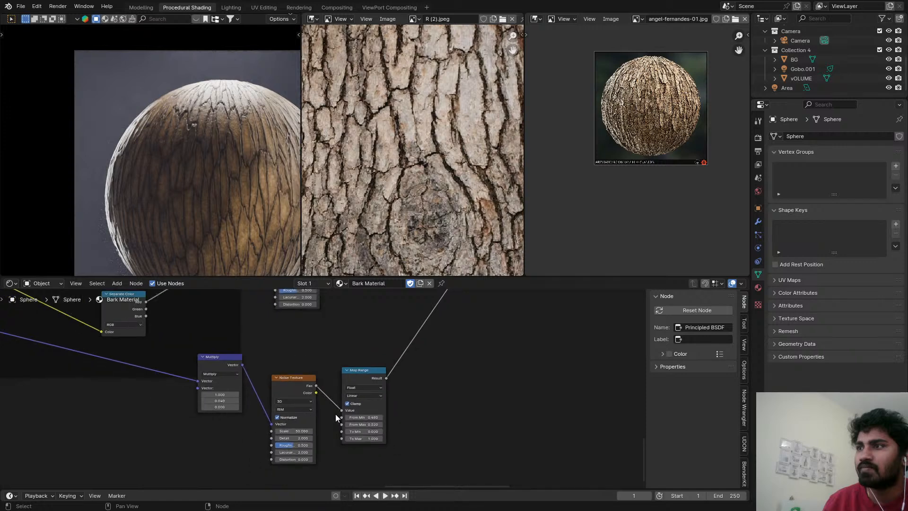
pyautogui.scroll(-4, 336, 417)
pyautogui.moveTo(326, 384); pyautogui.dragTo(293, 441, button='middle')
pyautogui.scroll(3, 345, 369)
pyautogui.moveTo(344, 369); pyautogui.dragTo(259, 443, button='middle')
pyautogui.scroll(3, 297, 423)
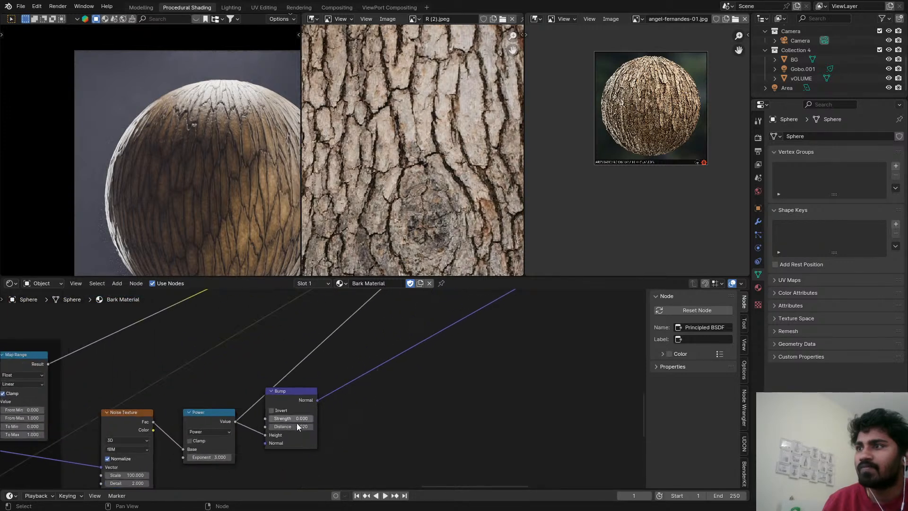
pyautogui.scroll(2, 297, 423)
pyautogui.moveTo(286, 415); pyautogui.dragTo(338, 405)
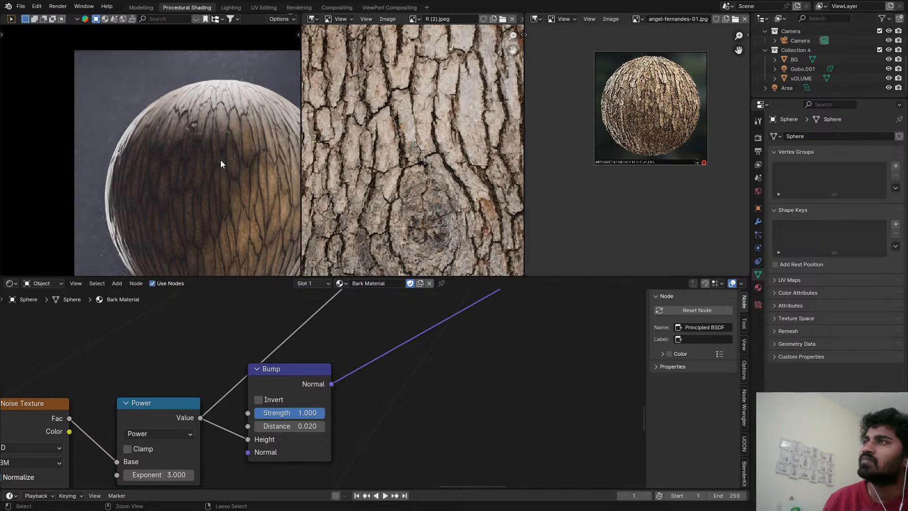
pyautogui.hotkey('ctrl', 's')
# Set the Distance of the fine noise's Bump node to 0.01.
pyautogui.scroll(1, 300, 426)
pyautogui.scroll(1, 301, 426)
pyautogui.click(301, 424)
pyautogui.click(263, 420)
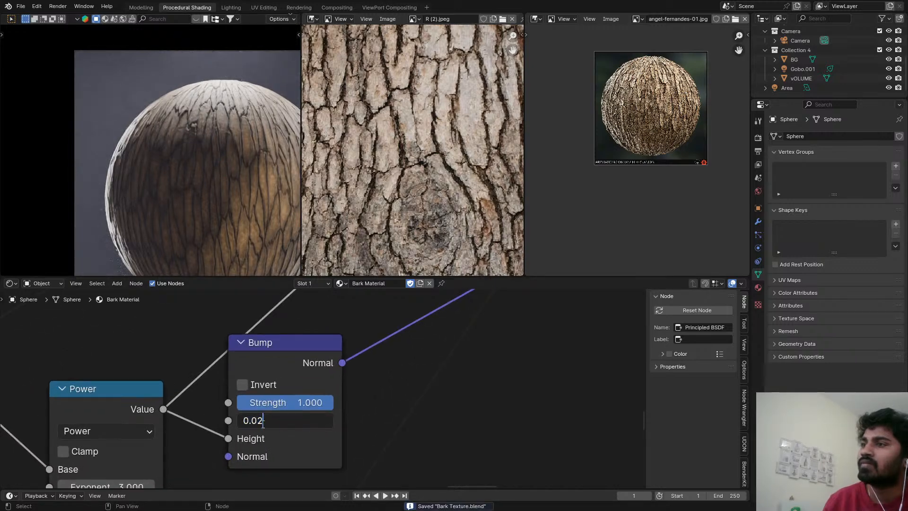
pyautogui.press('Return')
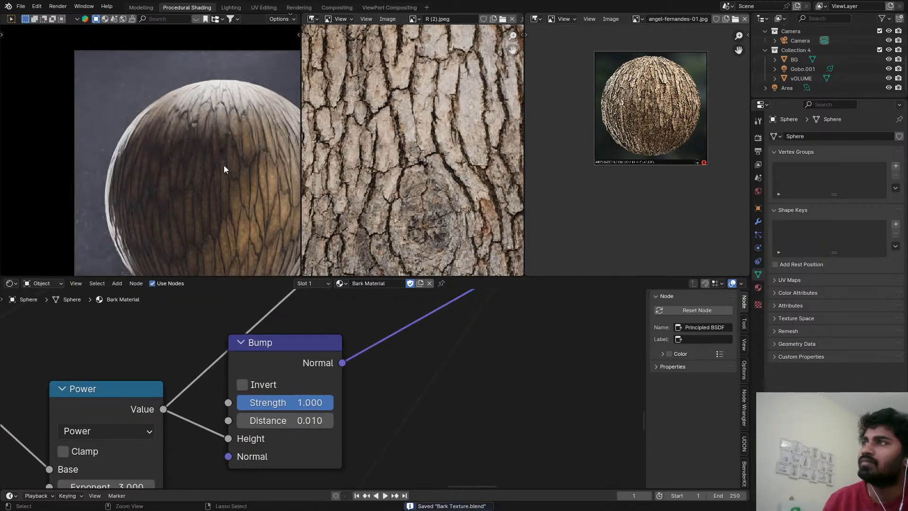
# Set the Distance of the Bump node feeding the Principled BSDF to 1.
pyautogui.scroll(-6, 378, 361)
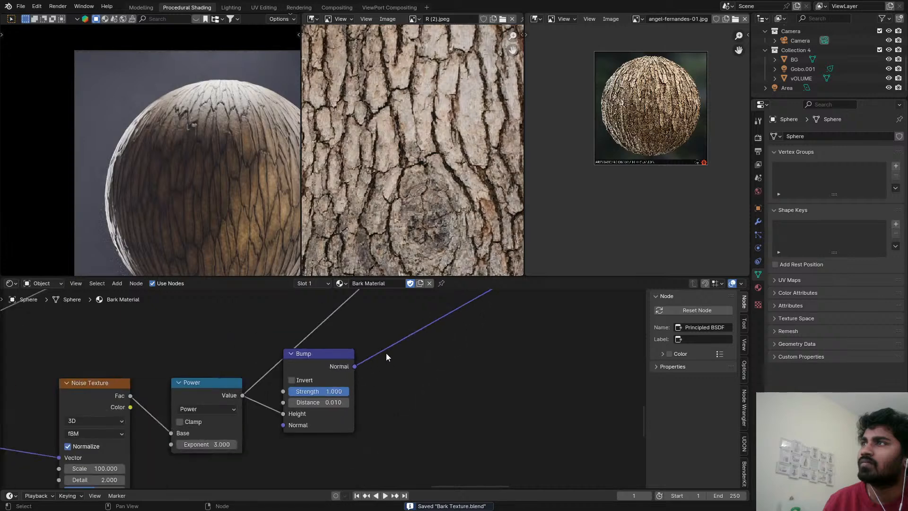
pyautogui.moveTo(386, 355); pyautogui.dragTo(171, 366, button='middle')
pyautogui.scroll(-6, 171, 365)
pyautogui.moveTo(384, 370); pyautogui.dragTo(28, 415, button='middle')
pyautogui.scroll(-1, 218, 454)
pyautogui.moveTo(371, 394); pyautogui.dragTo(112, 304, button='middle')
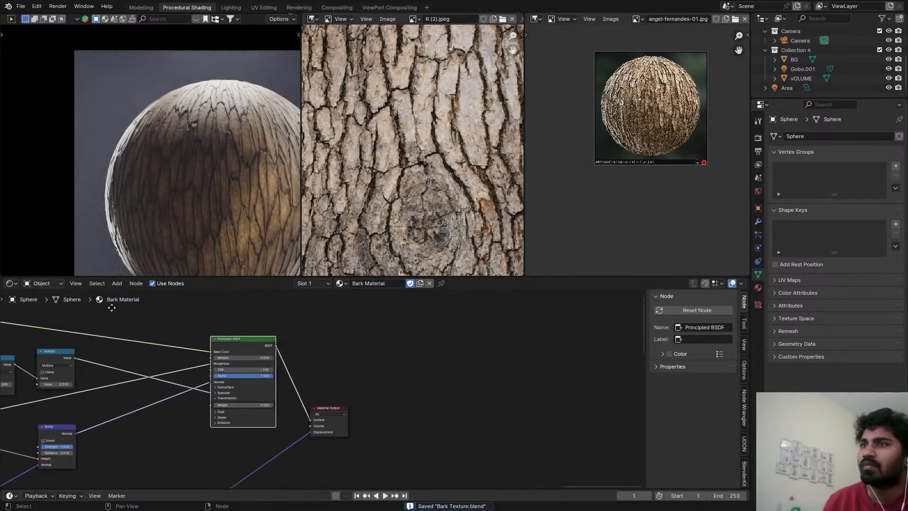
pyautogui.scroll(5, 122, 439)
pyautogui.moveTo(122, 439); pyautogui.dragTo(321, 395, button='middle')
pyautogui.scroll(4, 233, 410)
pyautogui.keyDown('shift'); pyautogui.moveTo(233, 417); pyautogui.dragTo(247, 417); pyautogui.keyUp('shift')
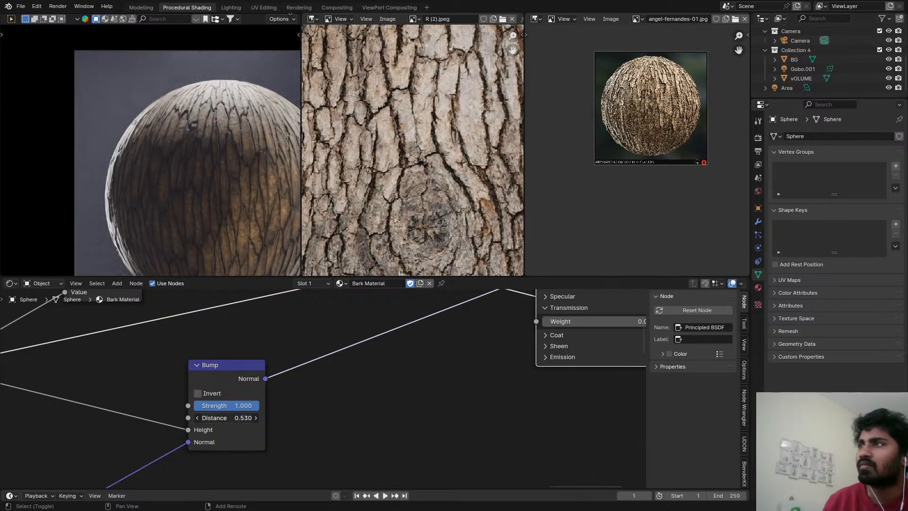
pyautogui.click(242, 418)
pyautogui.write('`')
pyautogui.press('Return')
pyautogui.click(246, 419)
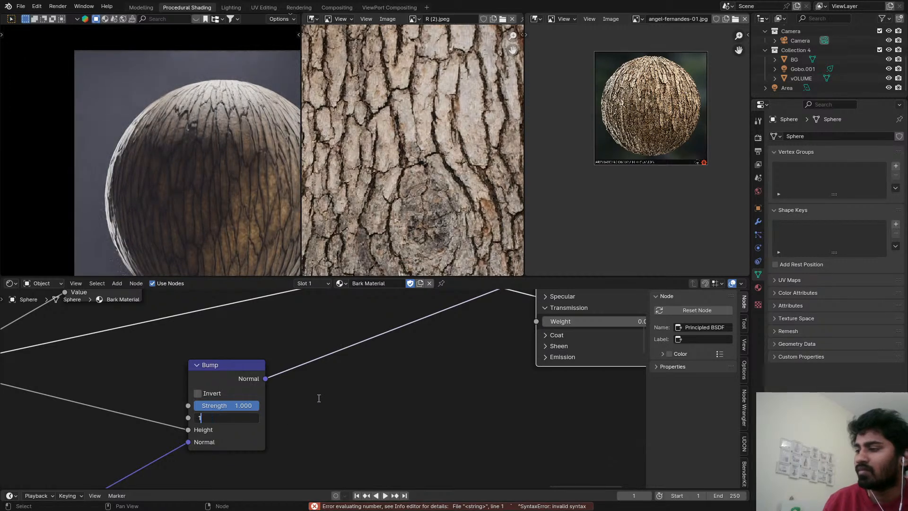
pyautogui.write('1')
pyautogui.press('Return')
# Examine the stronger bump relief on the sphere up close and as a whole, and save the file.
pyautogui.keyDown('shift'); pyautogui.moveTo(251, 171); pyautogui.dragTo(206, 135, button='middle'); pyautogui.keyUp('shift')
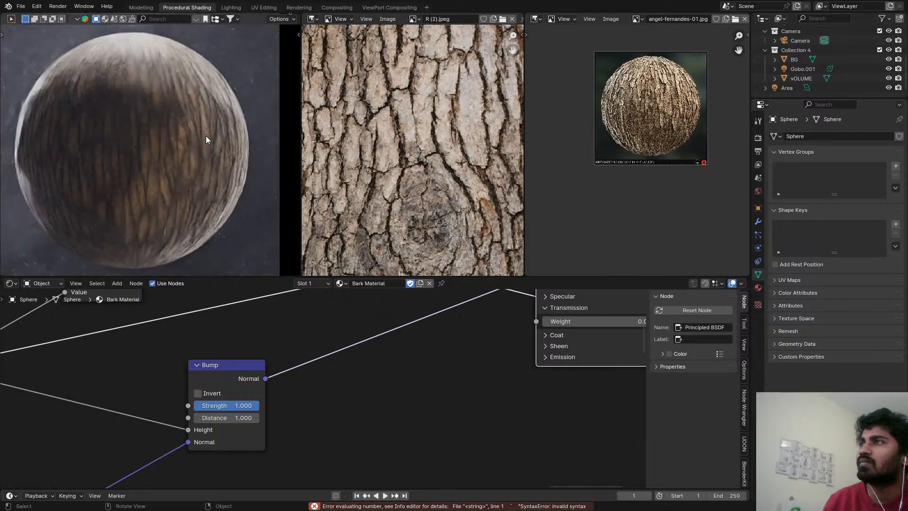
pyautogui.scroll(5, 217, 120)
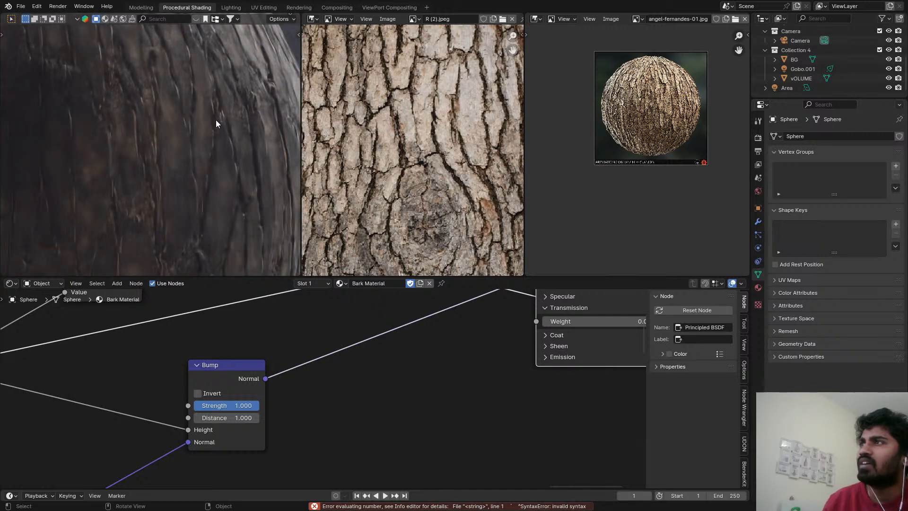
pyautogui.hotkey('ctrl', 's')
pyautogui.scroll(-5, 196, 144)
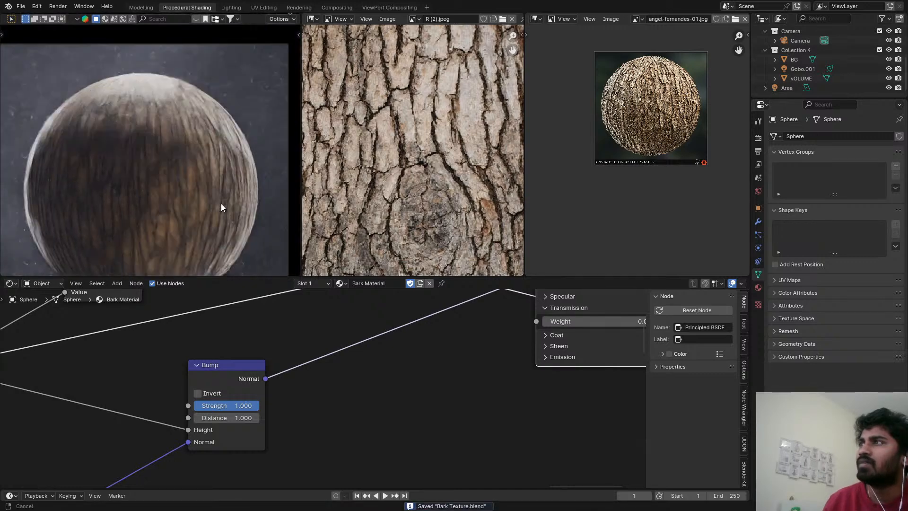
pyautogui.scroll(4, 134, 107)
pyautogui.scroll(1, 186, 82)
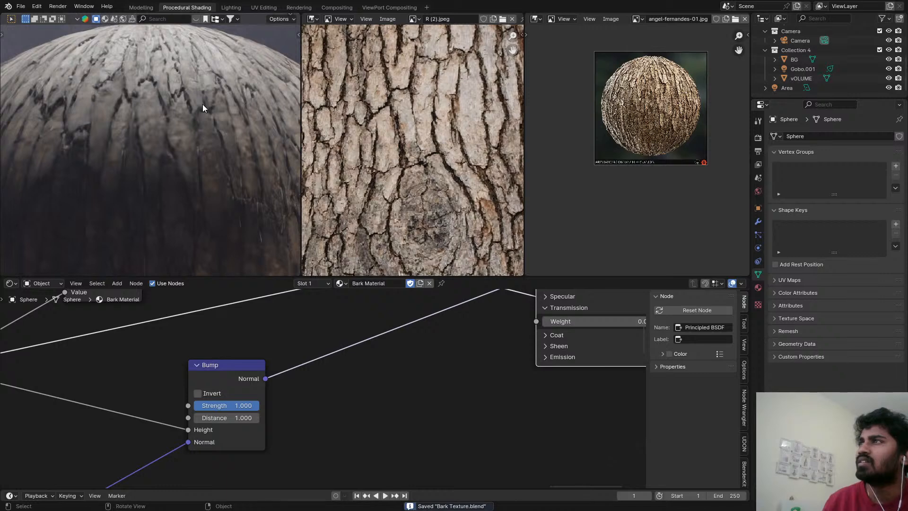
pyautogui.scroll(-2, 209, 152)
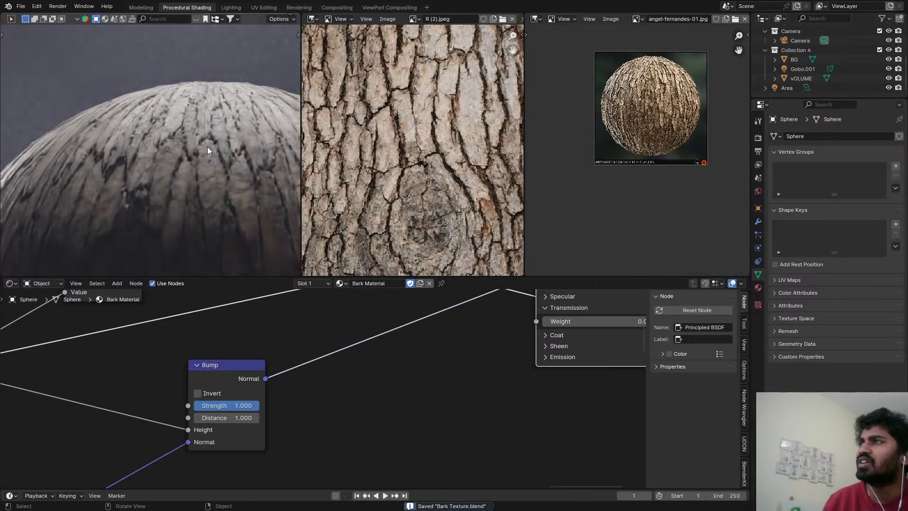
pyautogui.scroll(-6, 207, 147)
pyautogui.keyDown('shift'); pyautogui.moveTo(212, 168); pyautogui.dragTo(196, 113, button='middle'); pyautogui.keyUp('shift')
# Reduce the Strength of the Bump node feeding the Principled BSDF to 0.225 and check the cracks up close.
pyautogui.scroll(1, 248, 369)
pyautogui.moveTo(249, 378); pyautogui.dragTo(315, 291, button='middle')
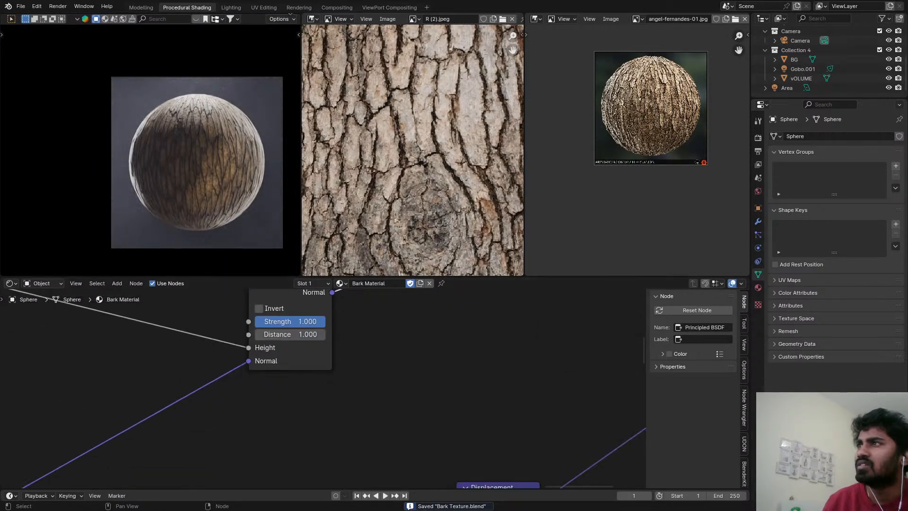
pyautogui.scroll(3, 294, 390)
pyautogui.moveTo(306, 336); pyautogui.dragTo(334, 427, button='middle')
pyautogui.scroll(4, 333, 427)
pyautogui.moveTo(370, 384); pyautogui.dragTo(285, 386)
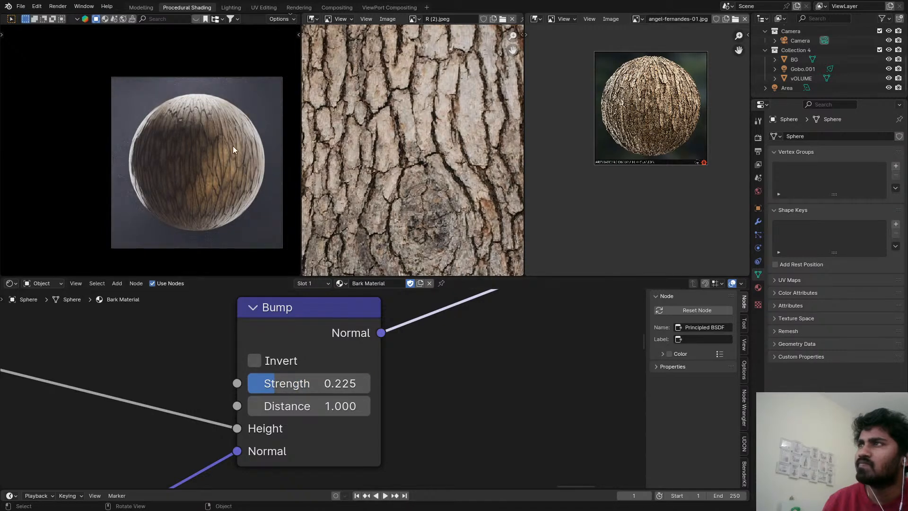
pyautogui.scroll(7, 218, 117)
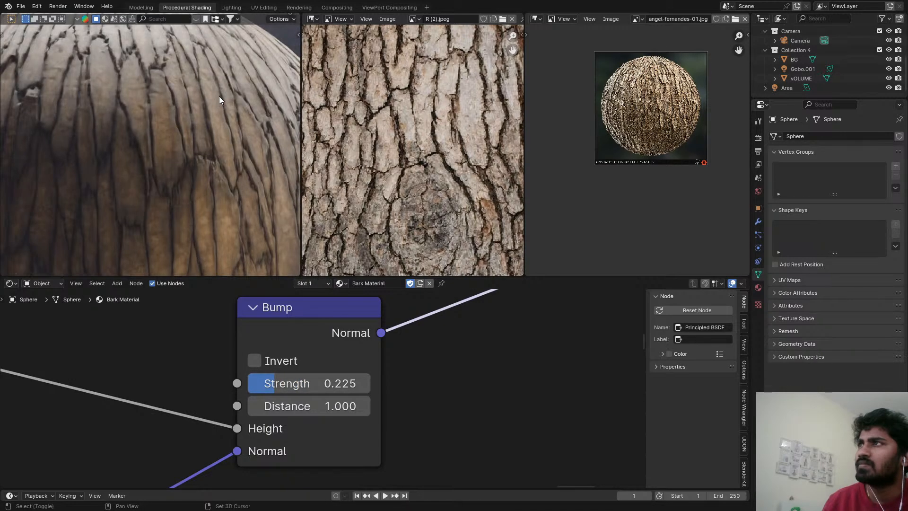
# Set the Distance to 0.03 and the Strength to 1 on the Bump node feeding the Principled BSDF, and save the file.
pyautogui.scroll(-2, 220, 96)
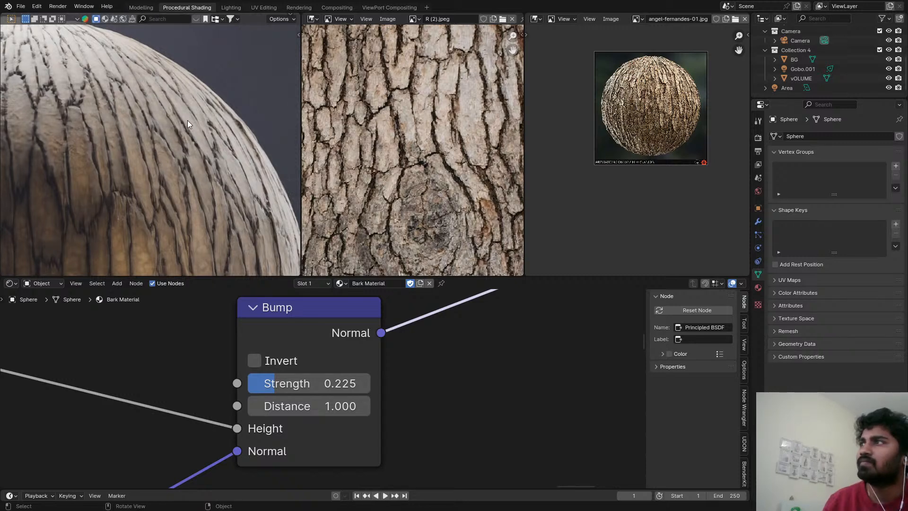
pyautogui.hotkey('ctrl', 's')
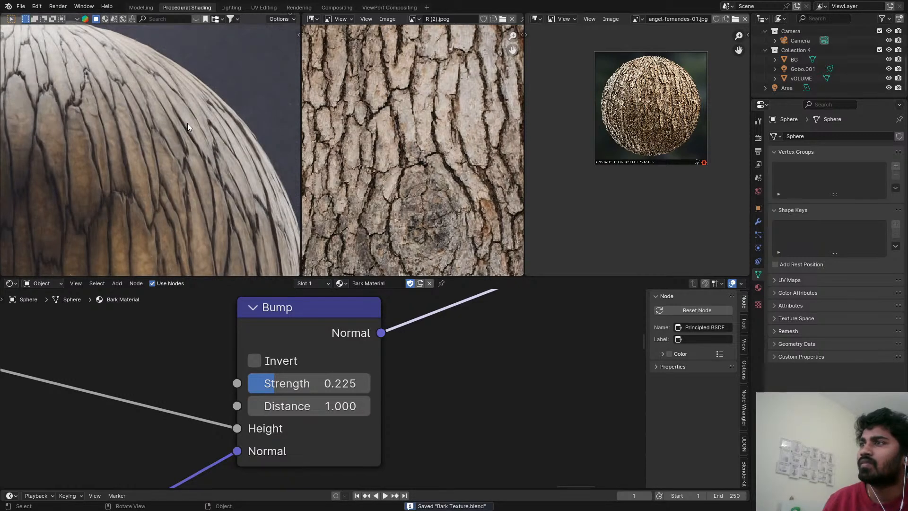
pyautogui.scroll(-8, 184, 152)
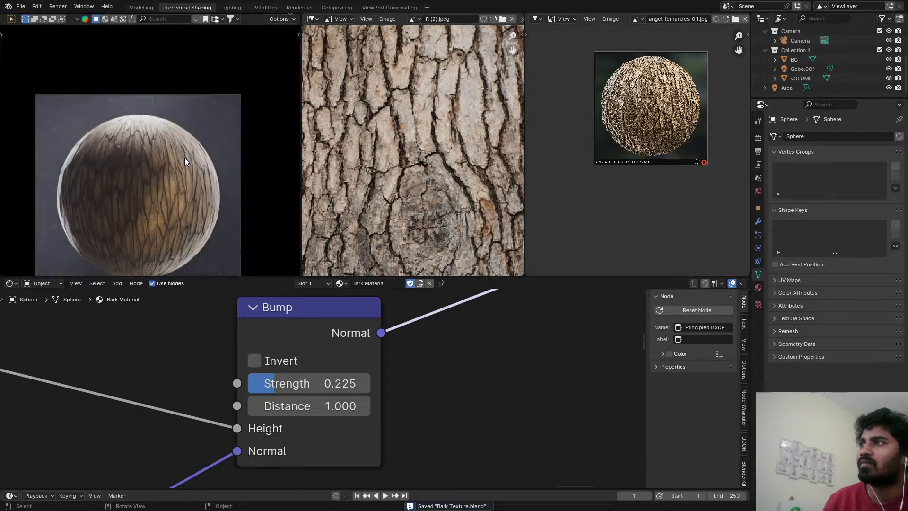
pyautogui.keyDown('shift'); pyautogui.moveTo(156, 219); pyautogui.dragTo(201, 166, button='middle'); pyautogui.keyUp('shift')
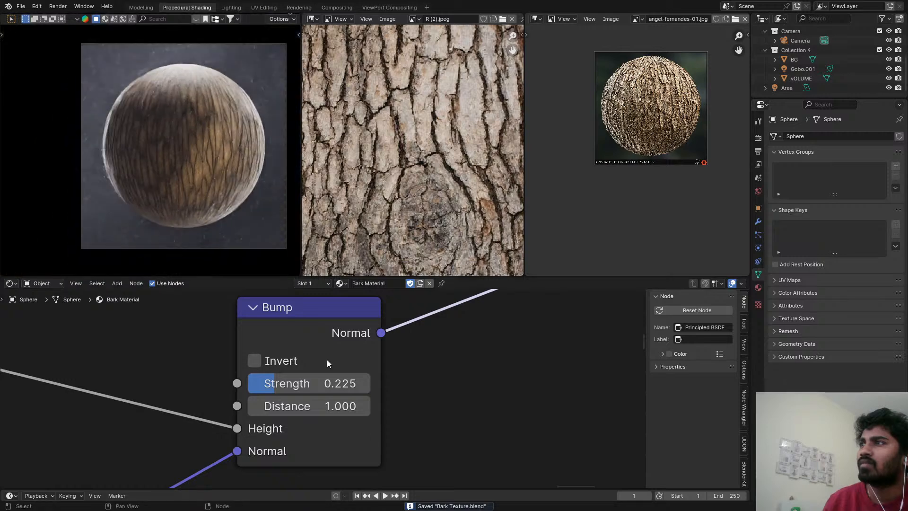
pyautogui.moveTo(331, 406)
pyautogui.mouseDown()
pyautogui.moveTo(286, 406)
pyautogui.moveTo(342, 401)
pyautogui.mouseUp()
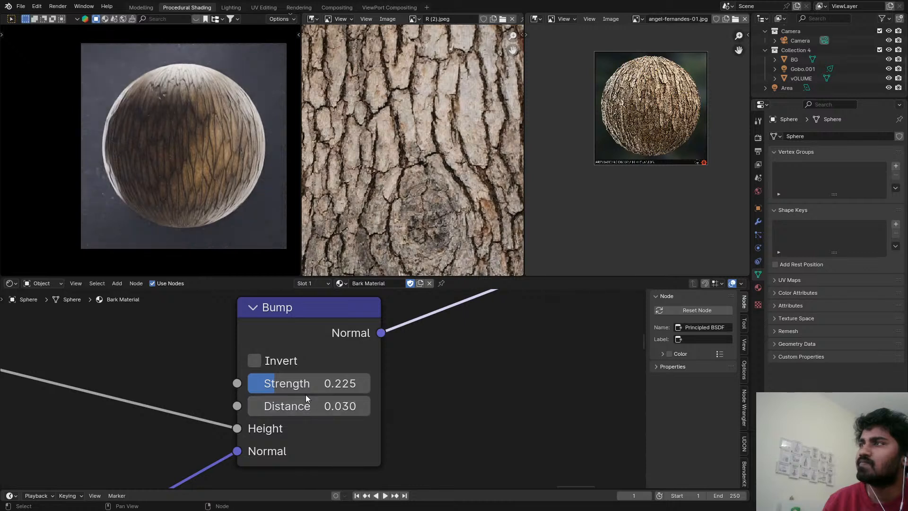
pyautogui.moveTo(288, 388); pyautogui.dragTo(360, 375)
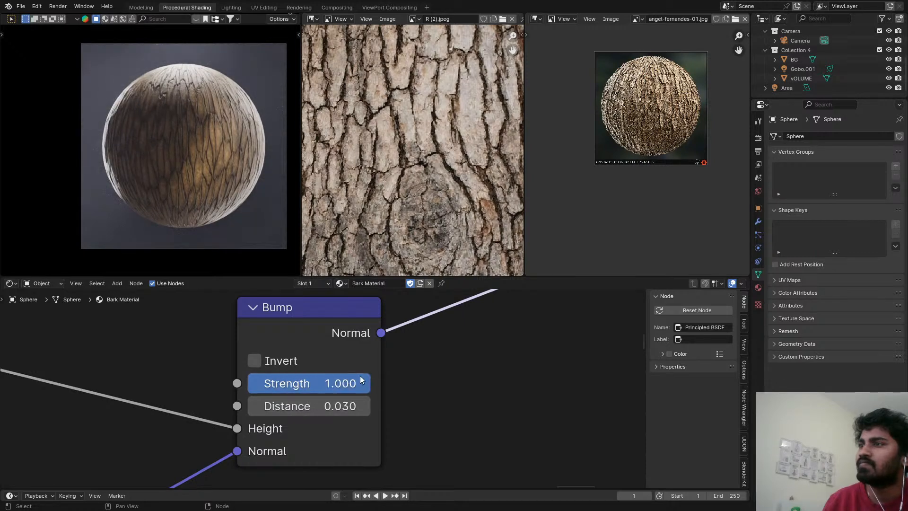
pyautogui.hotkey('ctrl', 's')
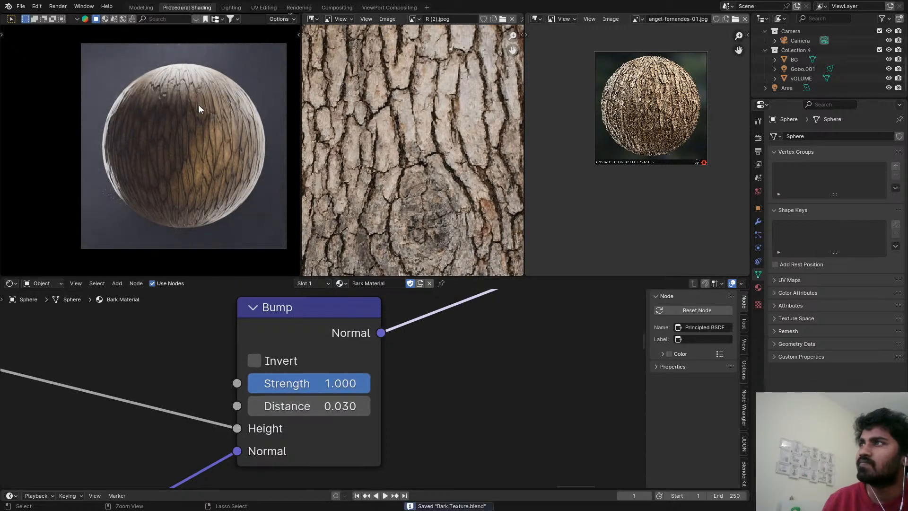
# Compare the sphere with the Bump node's Strength at 0 and back at 1, and inspect its cracks in the enlarged viewport.
pyautogui.moveTo(341, 384); pyautogui.dragTo(265, 384)
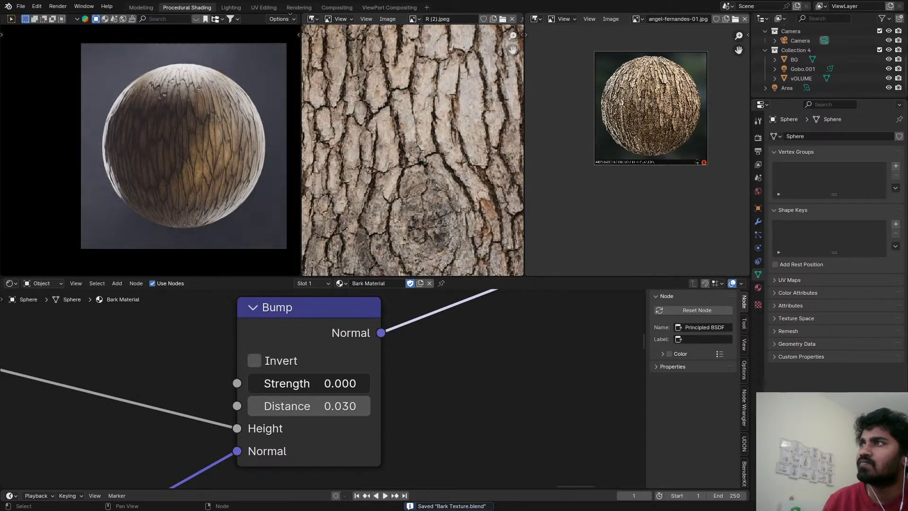
pyautogui.moveTo(265, 384); pyautogui.dragTo(356, 385)
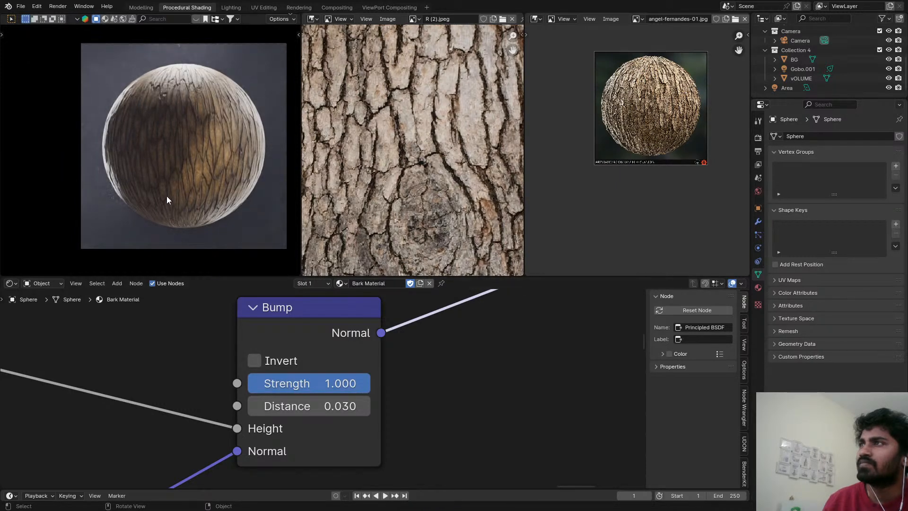
pyautogui.hotkey('ctrl', 's')
pyautogui.hotkey('ctrl', 'space')
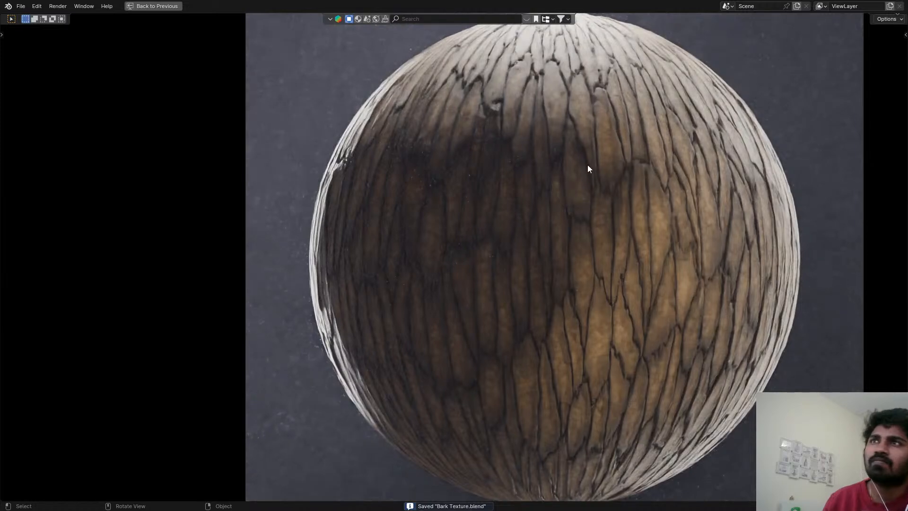
pyautogui.hotkey('ctrl', 'space')
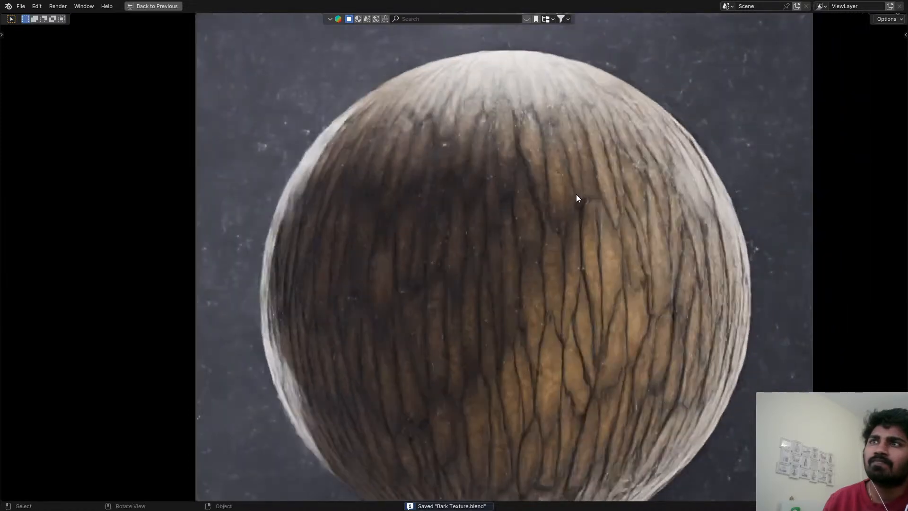
# Darken the grey B color of the Divide color mix node to a Value of about 0.169.
pyautogui.scroll(-12, 207, 426)
pyautogui.moveTo(129, 409); pyautogui.dragTo(520, 487, button='middle')
pyautogui.scroll(-4, 466, 368)
pyautogui.moveTo(466, 368); pyautogui.dragTo(45, 419, button='middle')
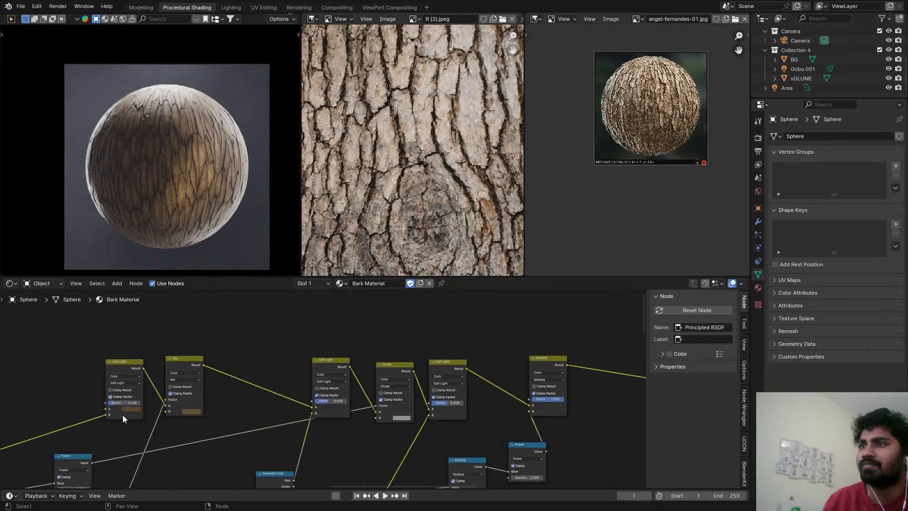
pyautogui.scroll(3, 281, 408)
pyautogui.moveTo(344, 358); pyautogui.dragTo(328, 352)
pyautogui.scroll(2, 407, 390)
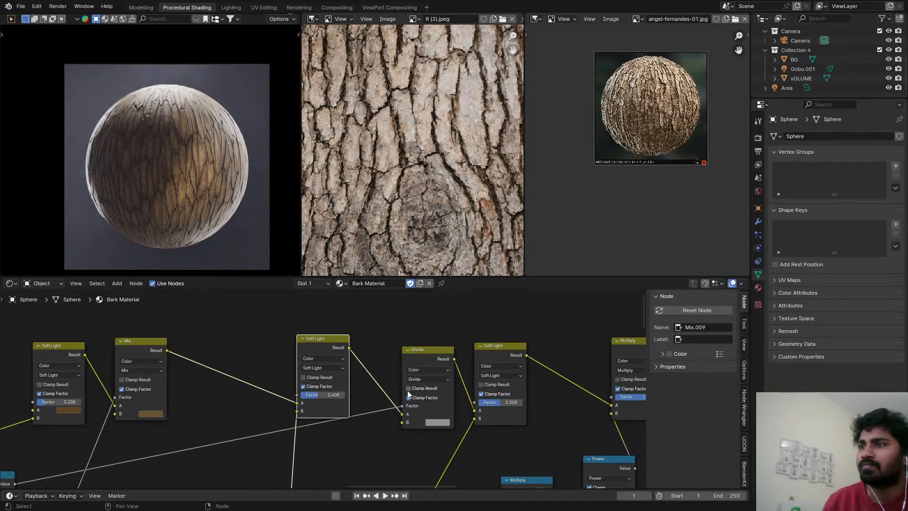
pyautogui.click(443, 427)
pyautogui.moveTo(510, 332)
pyautogui.mouseDown()
pyautogui.moveTo(509, 348)
pyautogui.moveTo(507, 337)
pyautogui.mouseUp()
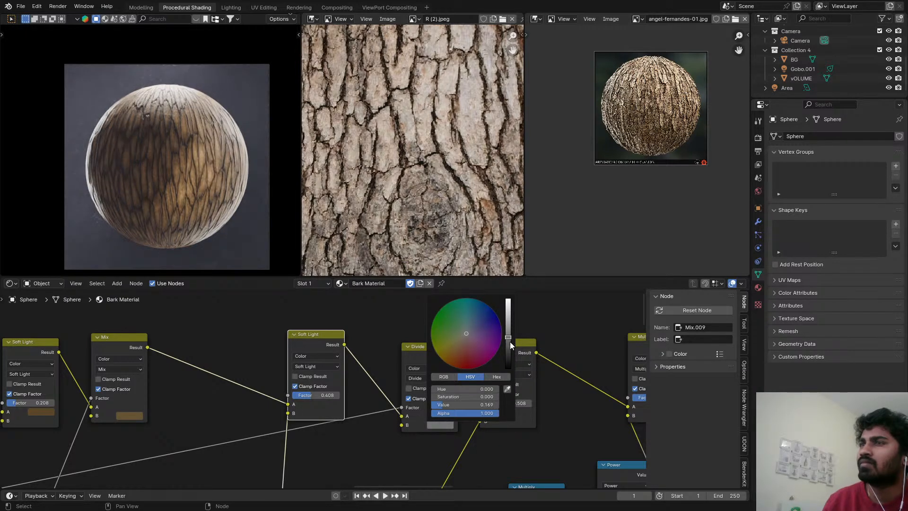
# Make the brown A color of the first Soft Light node less saturated, set its Factor to 0.358, and save the file.
pyautogui.moveTo(37, 418); pyautogui.dragTo(279, 404, button='middle')
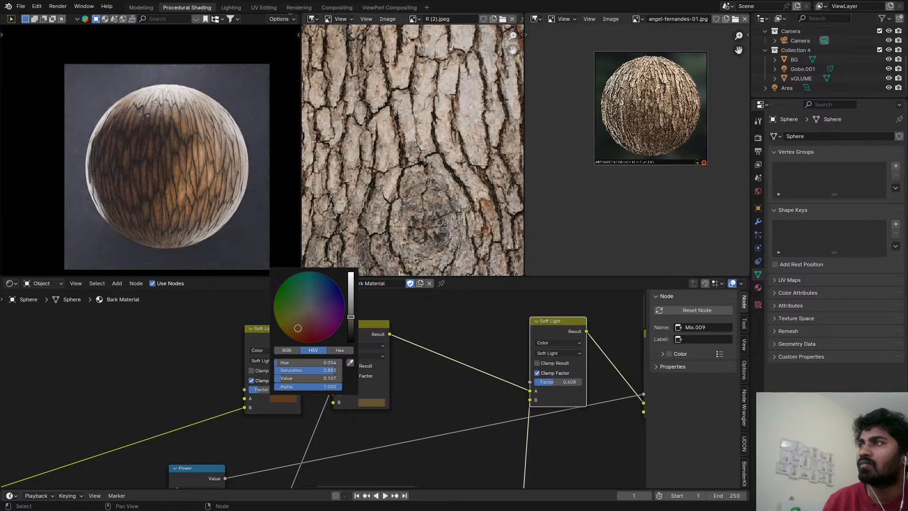
pyautogui.moveTo(298, 325); pyautogui.dragTo(304, 316)
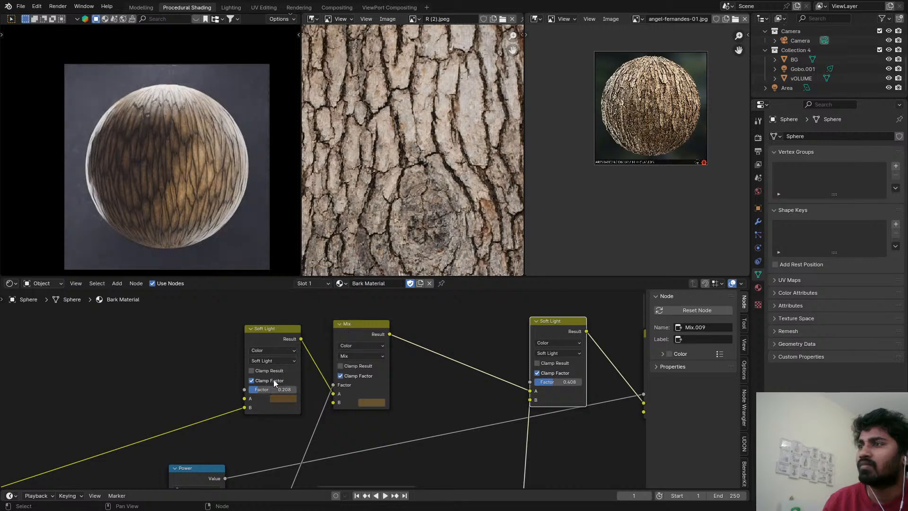
pyautogui.moveTo(268, 390); pyautogui.dragTo(275, 390)
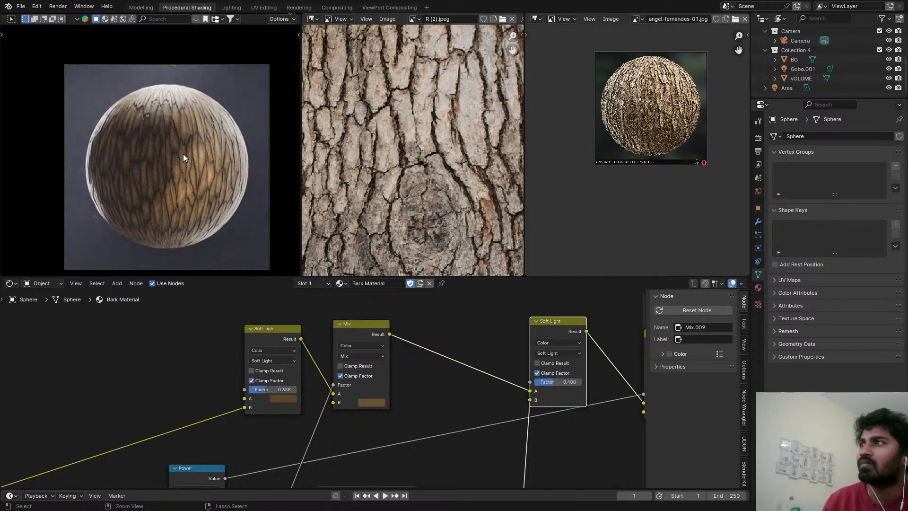
pyautogui.hotkey('ctrl', 's')
# Reduce the Factor of the Multiply color mix node after the second Soft Light to about 0.725.
pyautogui.keyDown('ctrl'); pyautogui.moveTo(307, 335); pyautogui.dragTo(245, 351, button='middle'); pyautogui.keyUp('ctrl')
pyautogui.moveTo(428, 358); pyautogui.dragTo(413, 362, button='middle')
pyautogui.scroll(7, 413, 362)
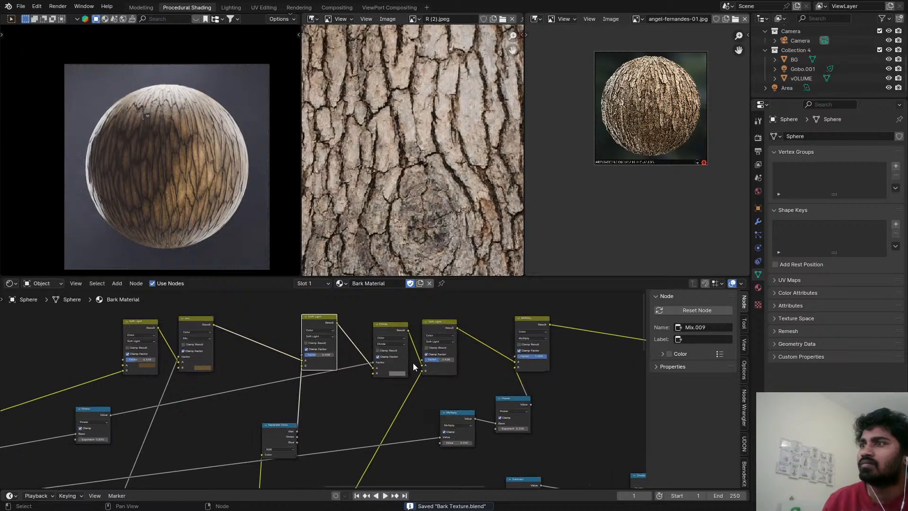
pyautogui.click(396, 378)
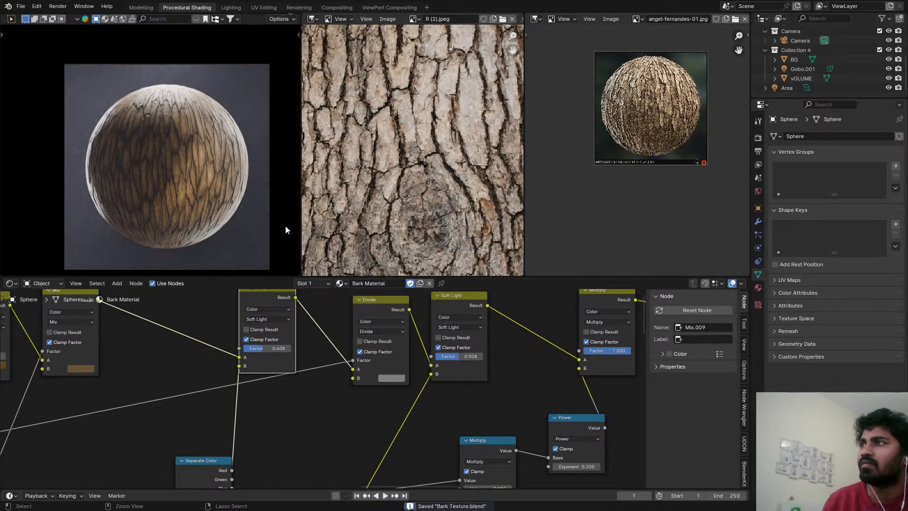
pyautogui.scroll(-5, 615, 352)
pyautogui.moveTo(614, 352); pyautogui.dragTo(356, 368, button='middle')
pyautogui.scroll(3, 356, 368)
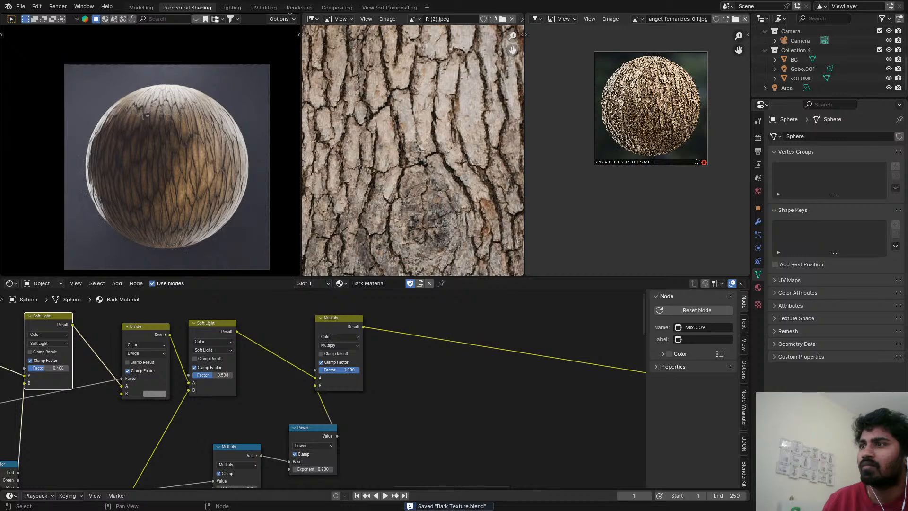
pyautogui.moveTo(351, 373); pyautogui.dragTo(348, 373)
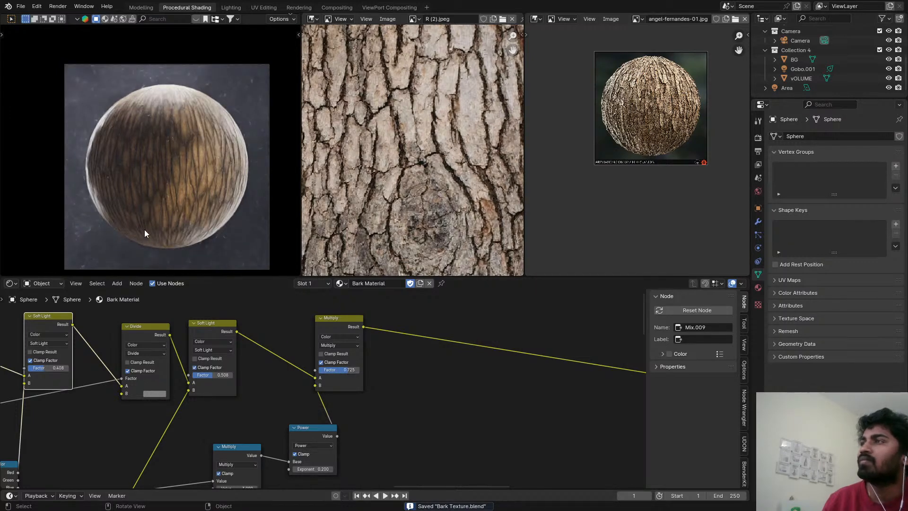
# Enable the compositor in the rendered viewport, save the file and inspect the glow on the sphere up close.
pyautogui.scroll(-5, 440, 359)
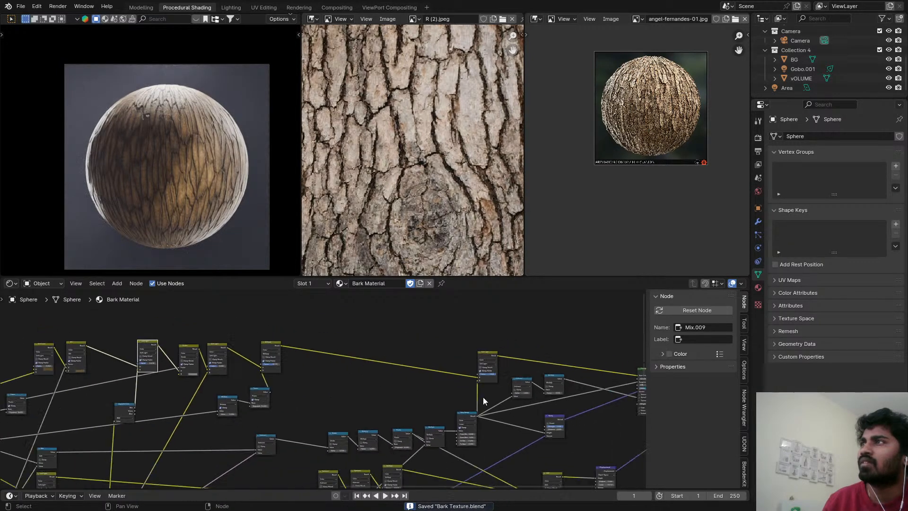
pyautogui.moveTo(483, 401); pyautogui.dragTo(242, 341, button='middle')
pyautogui.press('z')
pyautogui.scroll(1, 455, 316)
pyautogui.press('z')
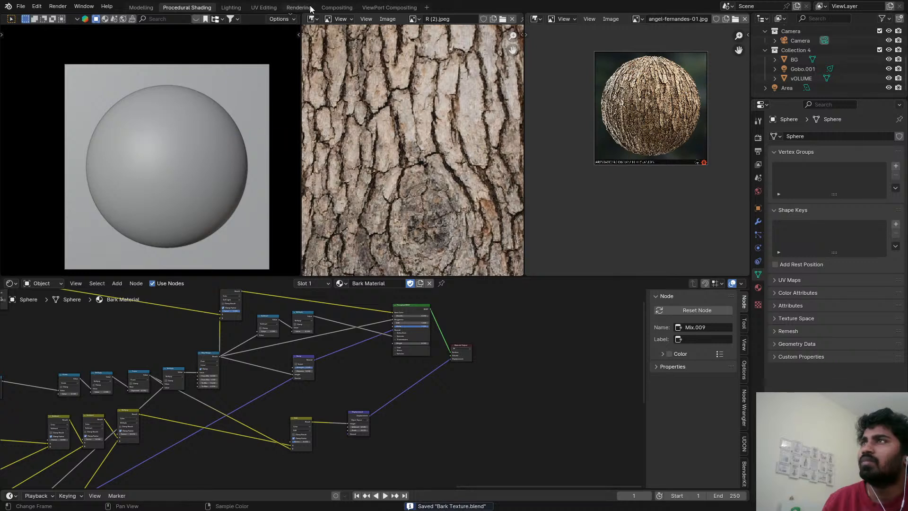
pyautogui.press('z')
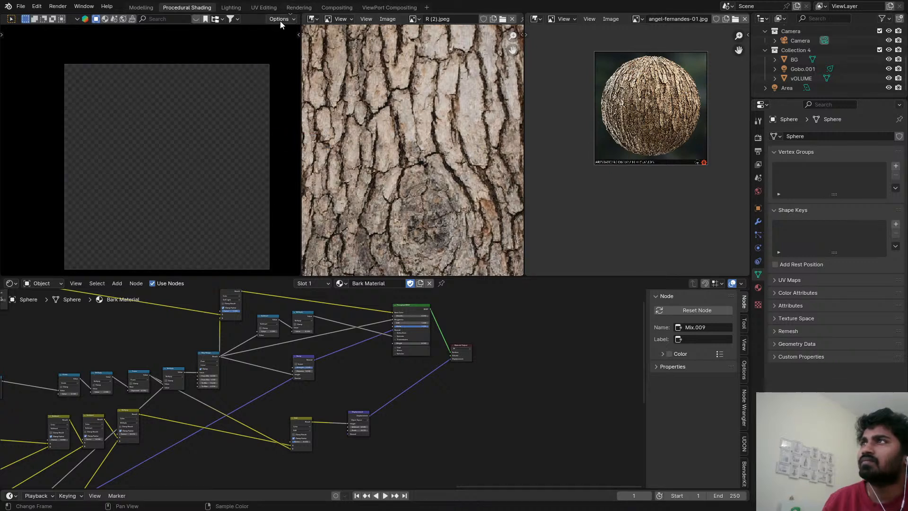
pyautogui.click(290, 15)
pyautogui.scroll(-2, 290, 19)
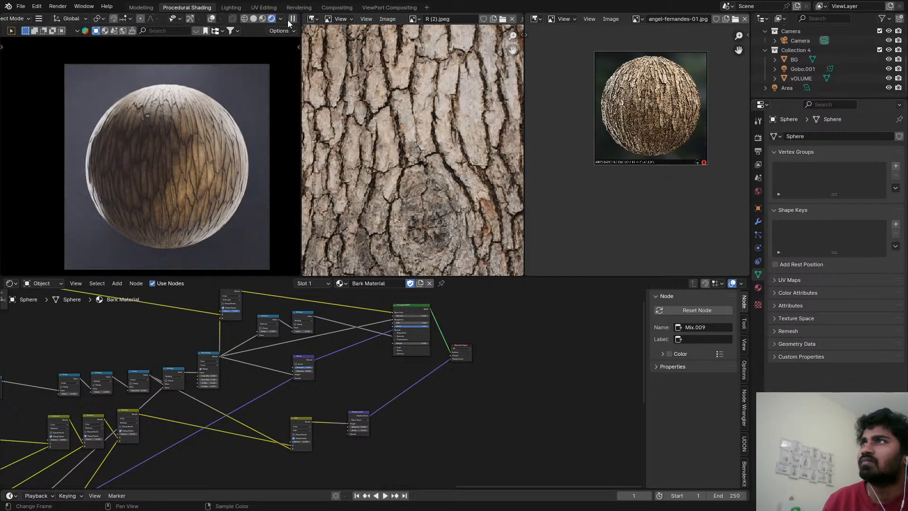
pyautogui.click(281, 19)
pyautogui.click(282, 161)
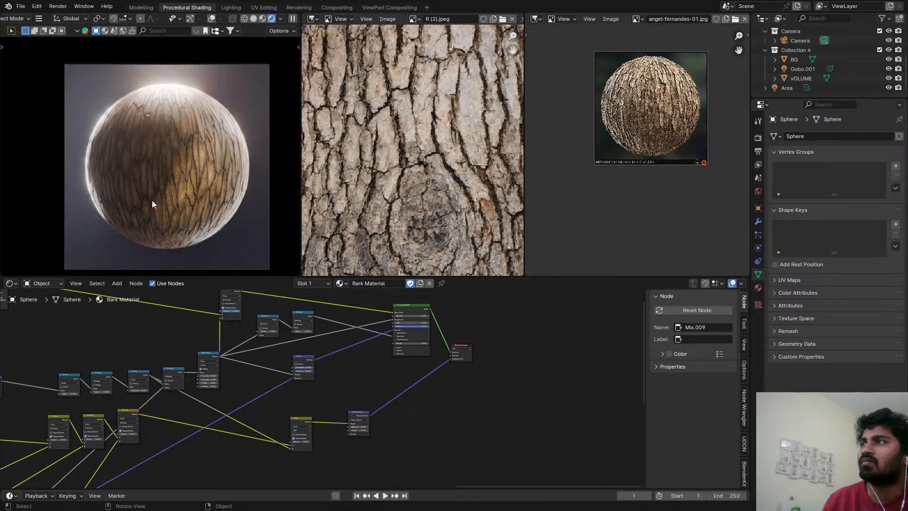
pyautogui.hotkey('ctrl', 's')
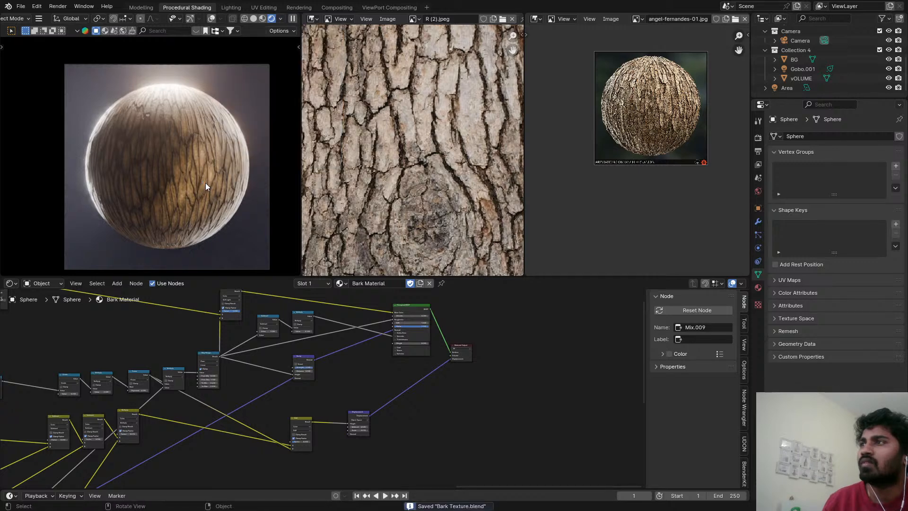
pyautogui.scroll(5, 238, 101)
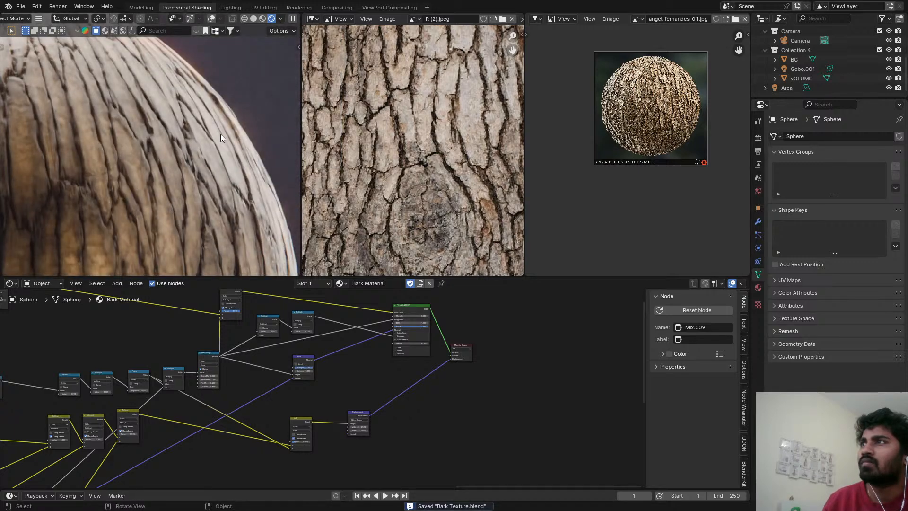
pyautogui.scroll(-2, 220, 134)
pyautogui.scroll(-1, 81, 297)
# Switch to the ViewPort Compositing workspace and show its camera view in rendered shading with the whole sphere framed.
pyautogui.click(54, 286)
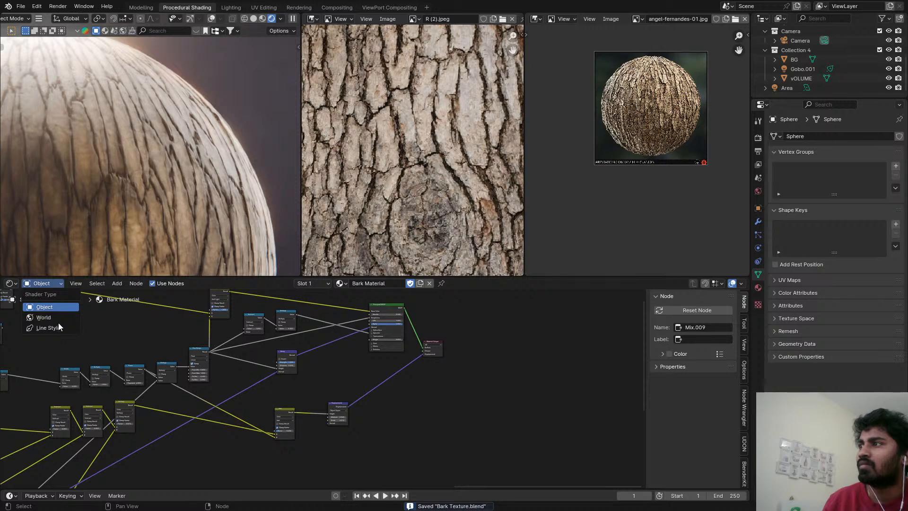
pyautogui.click(11, 282)
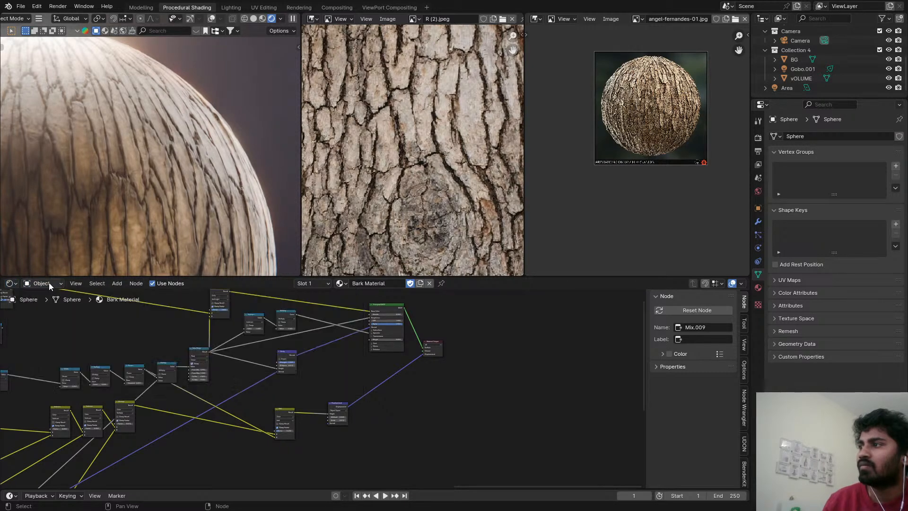
pyautogui.press('z')
pyautogui.click(578, 121)
pyautogui.click(375, 7)
pyautogui.press('z')
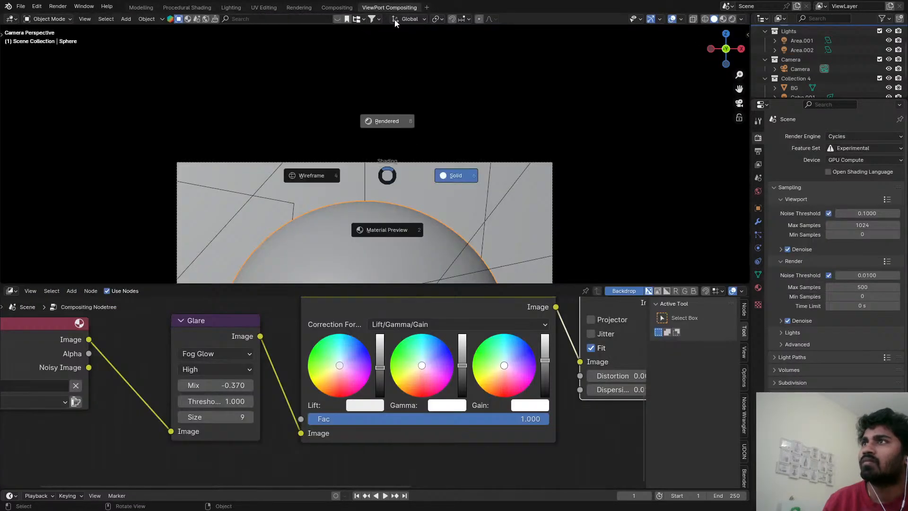
pyautogui.click(387, 122)
pyautogui.scroll(-6, 417, 225)
pyautogui.keyDown('shift'); pyautogui.moveTo(416, 225); pyautogui.dragTo(399, 133, button='middle'); pyautogui.keyUp('shift')
pyautogui.scroll(2, 403, 166)
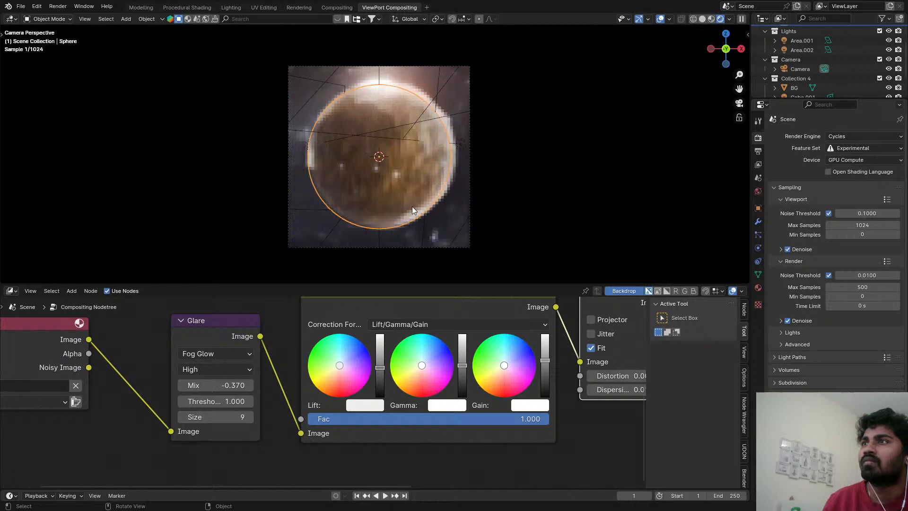
pyautogui.scroll(-1, 471, 340)
# Open the Film Grain node group after the Lens Distortion node for editing.
pyautogui.moveTo(470, 340); pyautogui.dragTo(259, 396, button='middle')
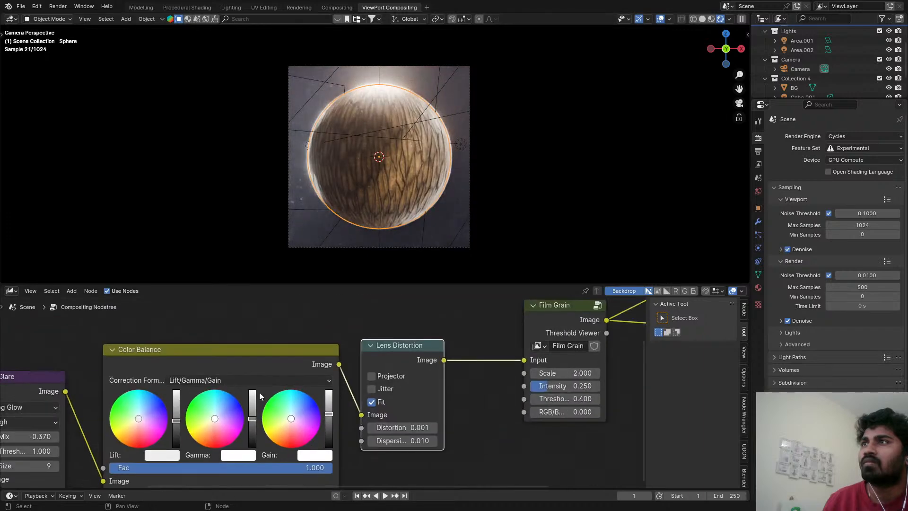
pyautogui.scroll(1, 397, 385)
pyautogui.moveTo(472, 364); pyautogui.dragTo(355, 376, button='middle')
pyautogui.scroll(-1, 454, 350)
pyautogui.click(440, 339)
pyautogui.press('Tab')
pyautogui.scroll(-8, 253, 391)
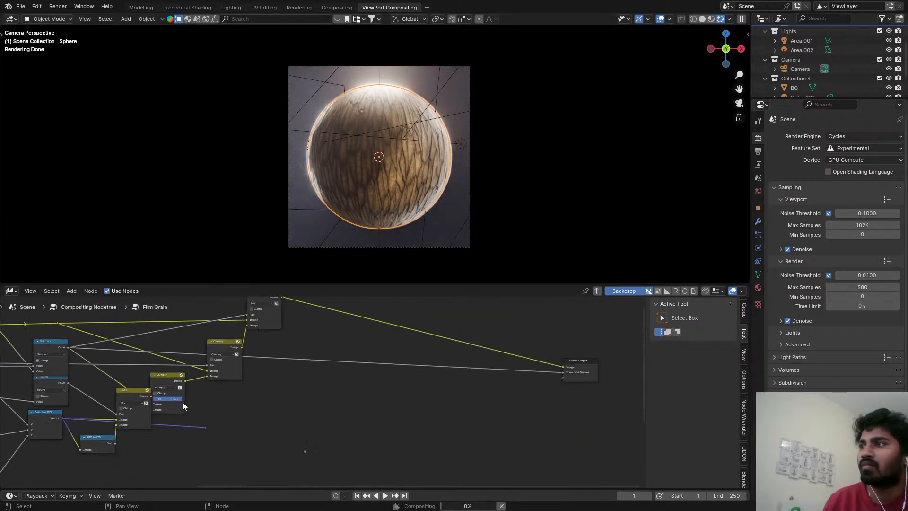
pyautogui.moveTo(185, 405); pyautogui.dragTo(438, 360, button='middle')
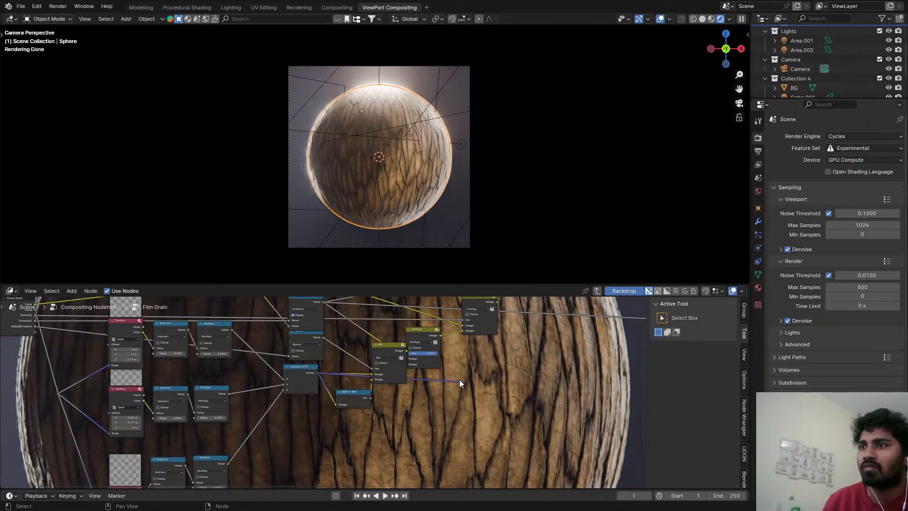
pyautogui.click(461, 382)
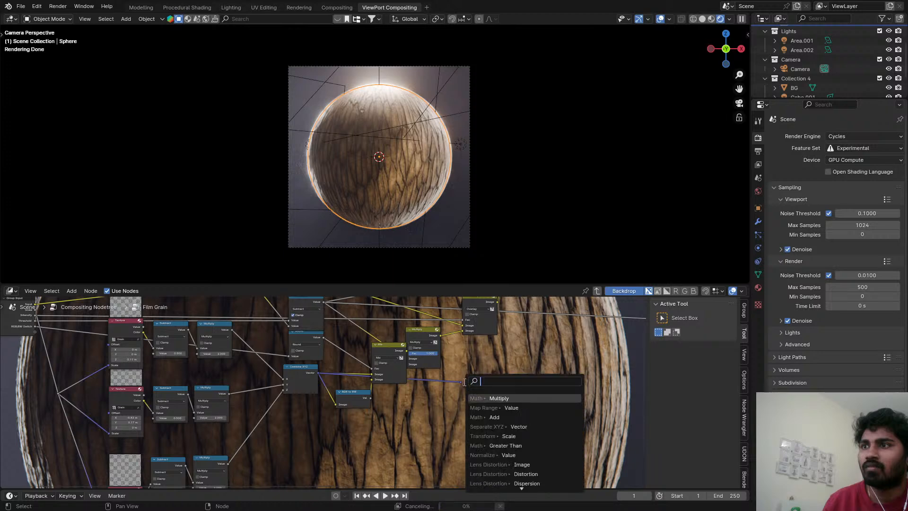
pyautogui.click(460, 382)
pyautogui.moveTo(516, 394); pyautogui.dragTo(562, 418)
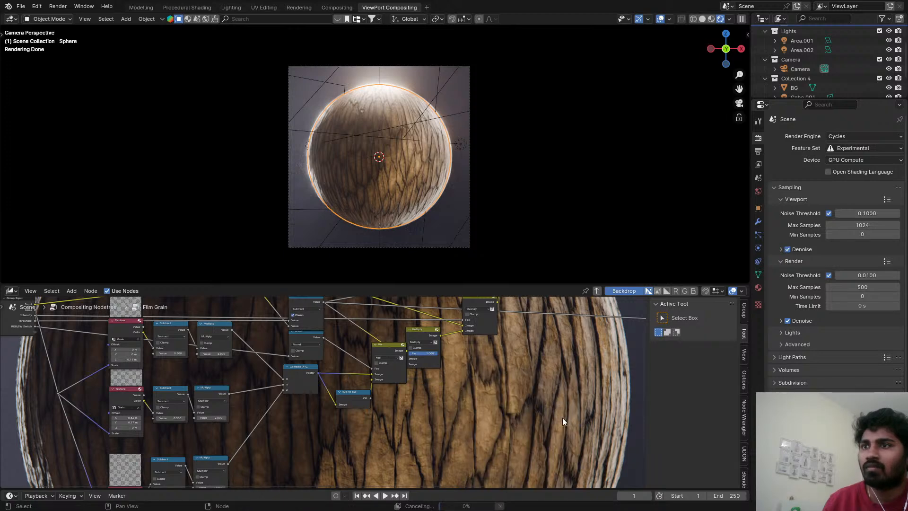
# Look over the grain texture, Subtract and Multiply nodes inside the Film Grain group and exit the group.
pyautogui.moveTo(471, 412); pyautogui.dragTo(559, 384, button='middle')
pyautogui.scroll(-3, 511, 385)
pyautogui.scroll(2, 383, 388)
pyautogui.scroll(6, 262, 377)
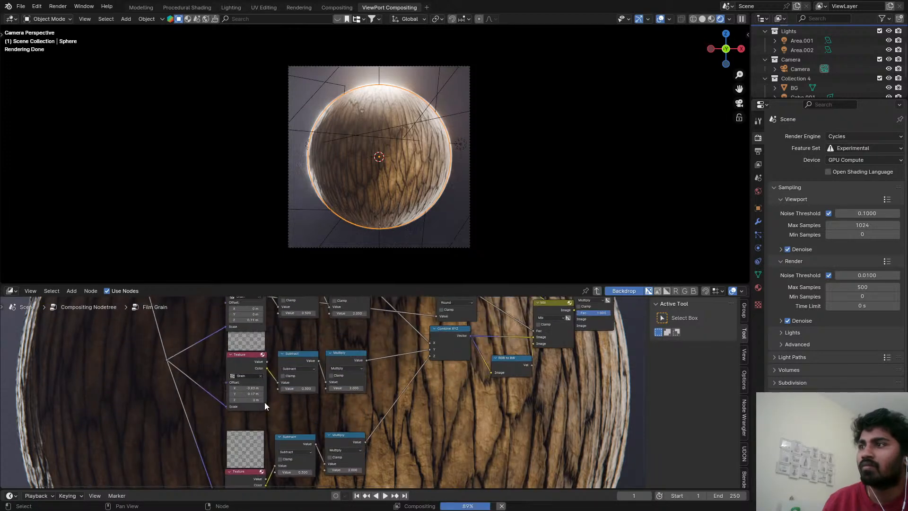
pyautogui.scroll(-4, 364, 381)
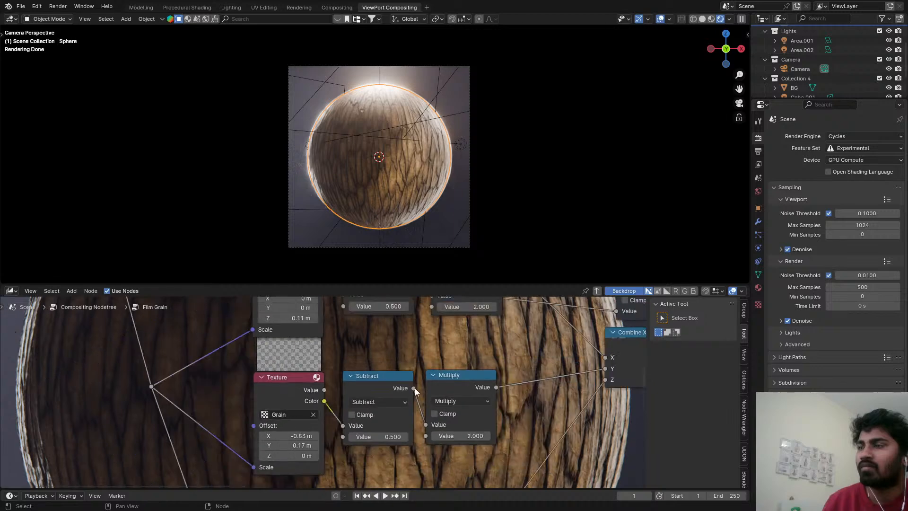
pyautogui.press('Tab')
# Set the Film Grain node's Scale to 1, and try reducing it to 0.45.
pyautogui.scroll(5, 417, 372)
pyautogui.click(449, 386)
pyautogui.write('1')
pyautogui.press('Return')
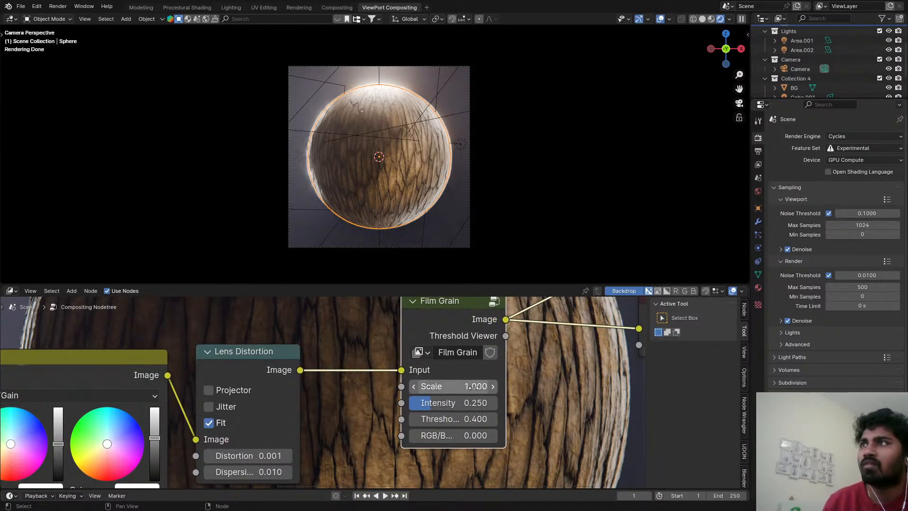
pyautogui.moveTo(476, 386)
pyautogui.mouseDown()
pyautogui.moveTo(454, 386)
pyautogui.moveTo(475, 386)
pyautogui.mouseUp()
pyautogui.scroll(-3, 573, 360)
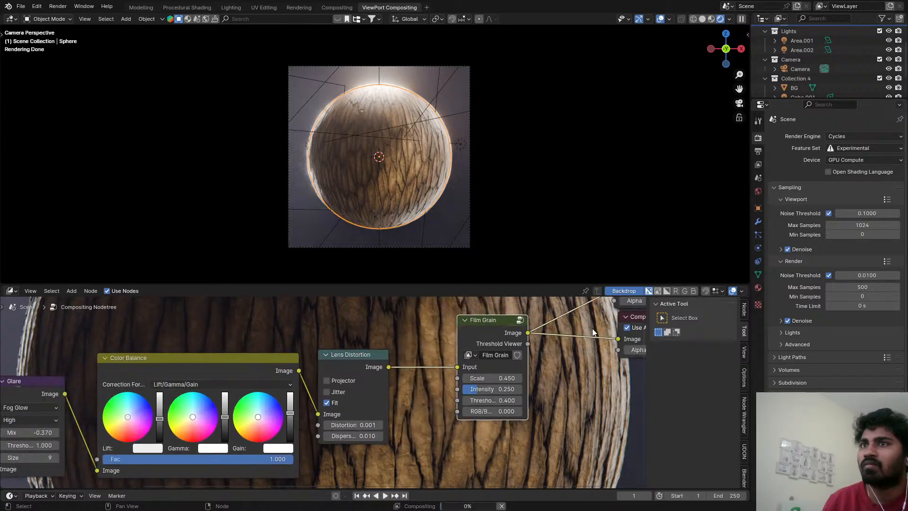
# Hide the compositor backdrop and lower the Film Grain node's Scale to -0.05.
pyautogui.click(615, 291)
pyautogui.scroll(4, 500, 374)
pyautogui.keyDown('shift'); pyautogui.moveTo(509, 381); pyautogui.dragTo(466, 381); pyautogui.keyUp('shift')
pyautogui.scroll(-2, 412, 404)
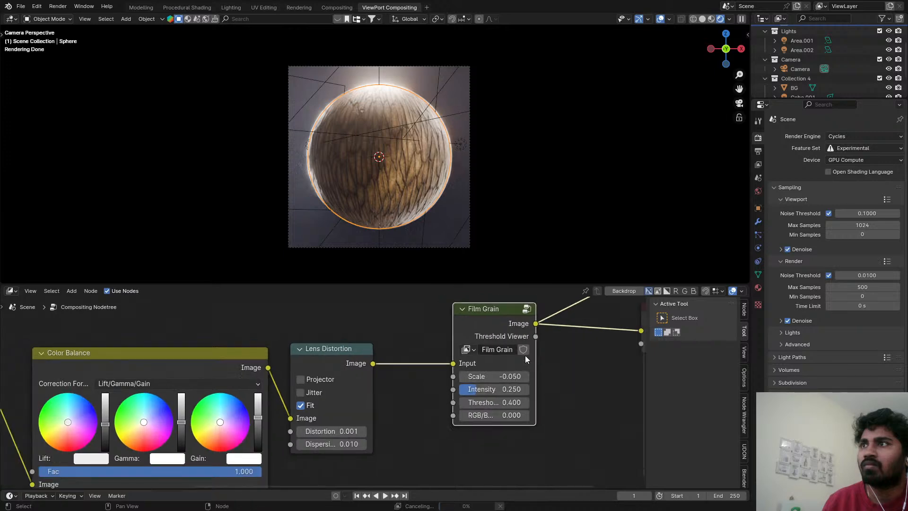
# Preview the Film Grain node's Threshold Viewer output, switch back to its Image output and set Threshold to 1.
pyautogui.keyDown('ctrl'); pyautogui.keyDown('shift'); pyautogui.click(361, 394); pyautogui.keyUp('shift'); pyautogui.keyUp('ctrl')
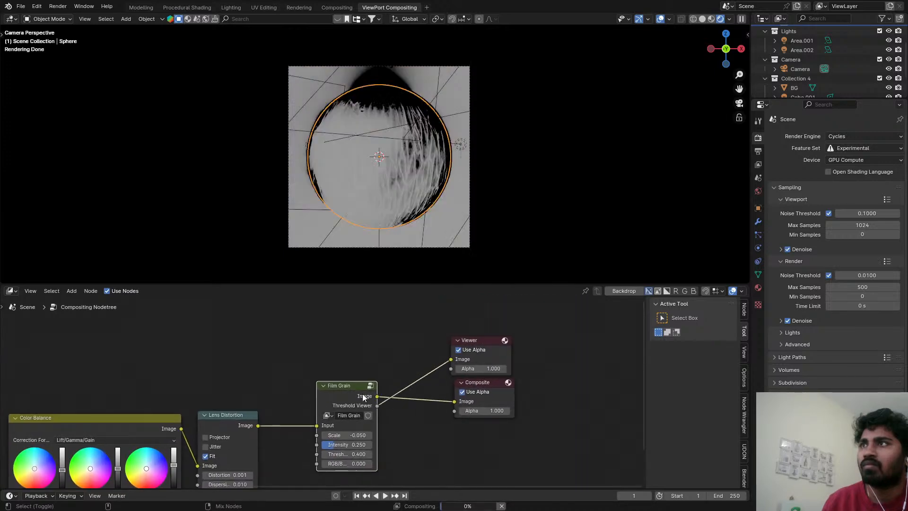
pyautogui.keyDown('ctrl'); pyautogui.keyDown('shift'); pyautogui.click(349, 396); pyautogui.keyUp('shift'); pyautogui.keyUp('ctrl')
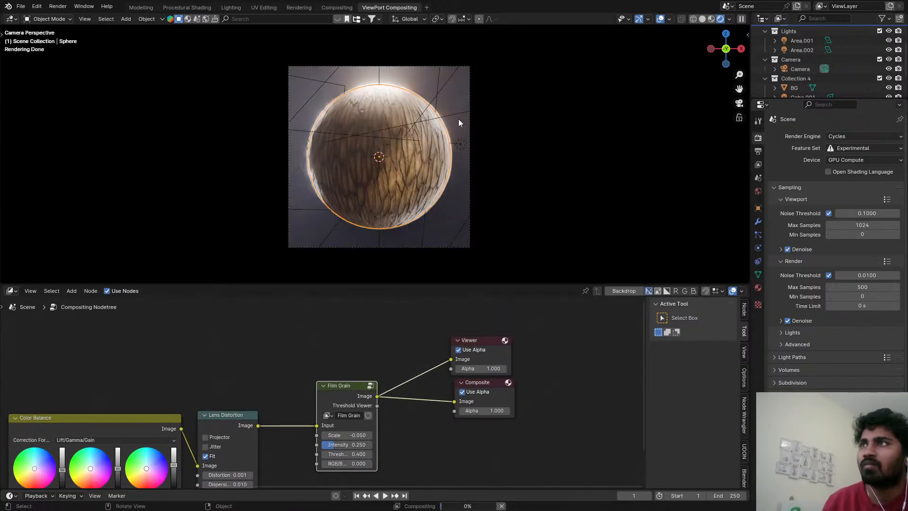
pyautogui.scroll(6, 458, 118)
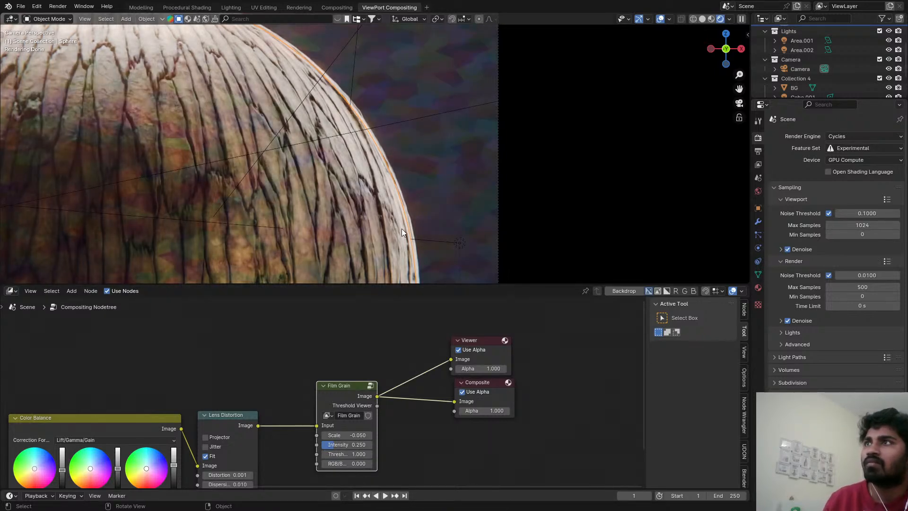
pyautogui.scroll(-5, 370, 200)
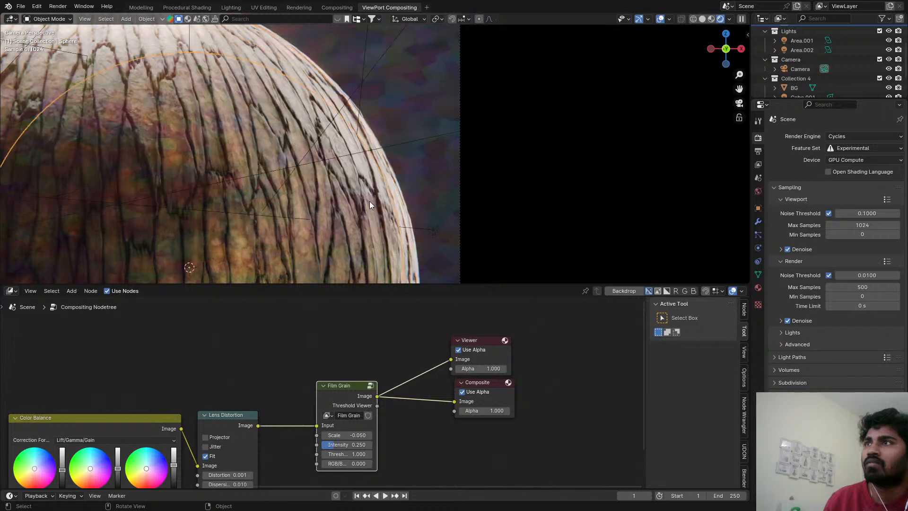
pyautogui.scroll(3, 357, 439)
pyautogui.scroll(2, 355, 456)
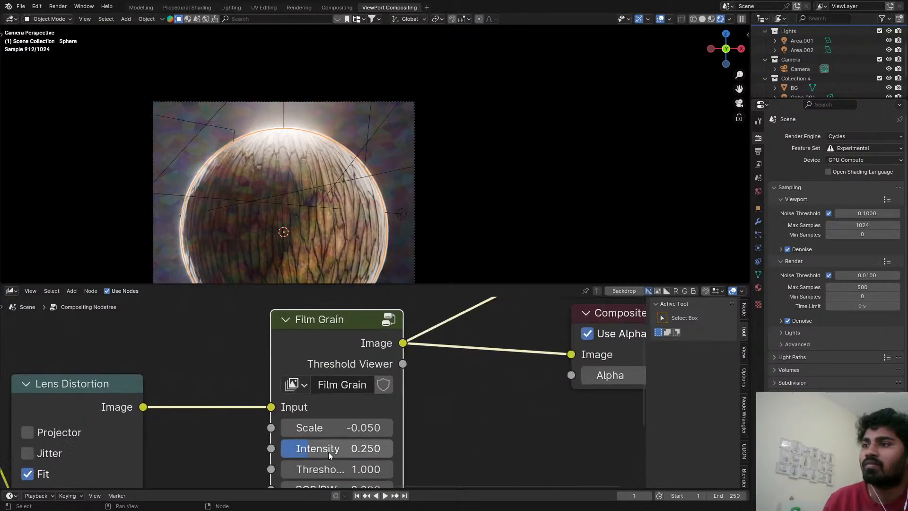
# Try a Scale of 1 on the Film Grain node, raise it to 2 and save the file.
pyautogui.click(333, 427)
pyautogui.write('1')
pyautogui.press('Return')
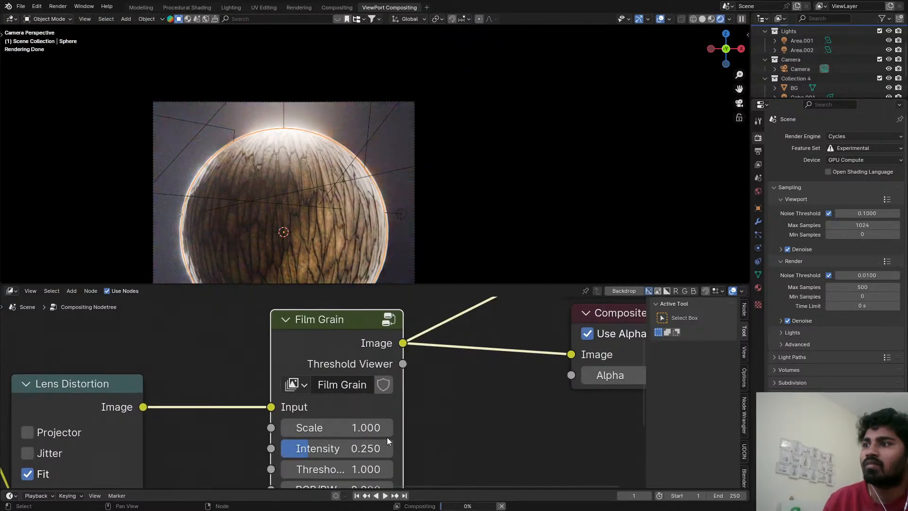
pyautogui.click(354, 428)
pyautogui.write('2')
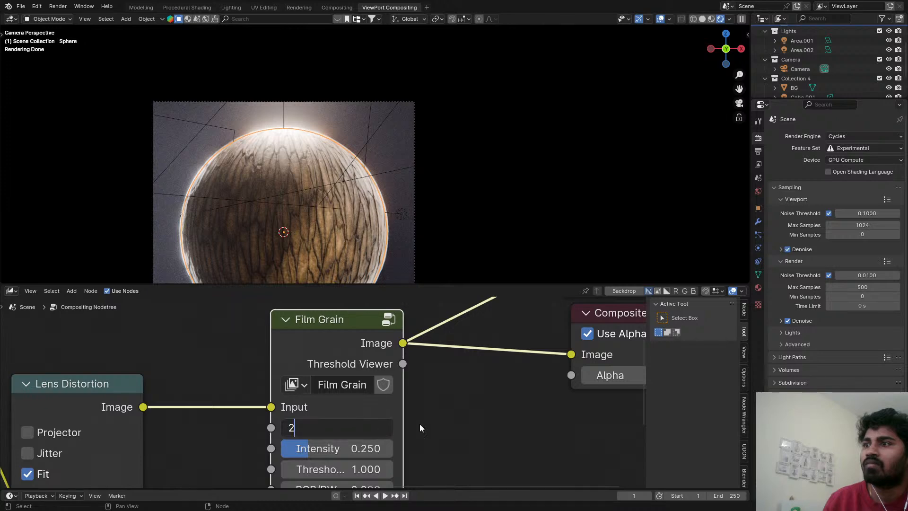
pyautogui.press('Return')
pyautogui.scroll(5, 381, 149)
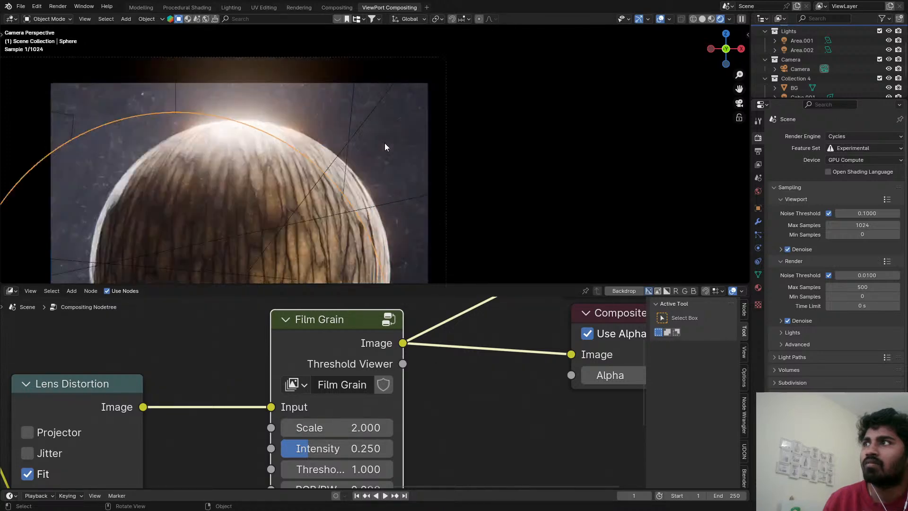
pyautogui.hotkey('ctrl', 's')
pyautogui.scroll(-1, 368, 183)
pyautogui.scroll(-3, 406, 140)
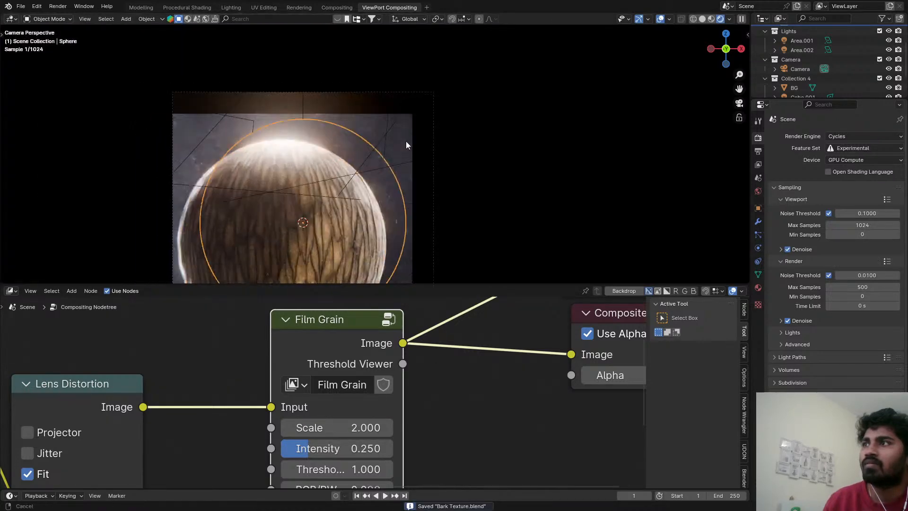
# Set the Film Grain node's Intensity to 0.2.
pyautogui.scroll(1, 378, 426)
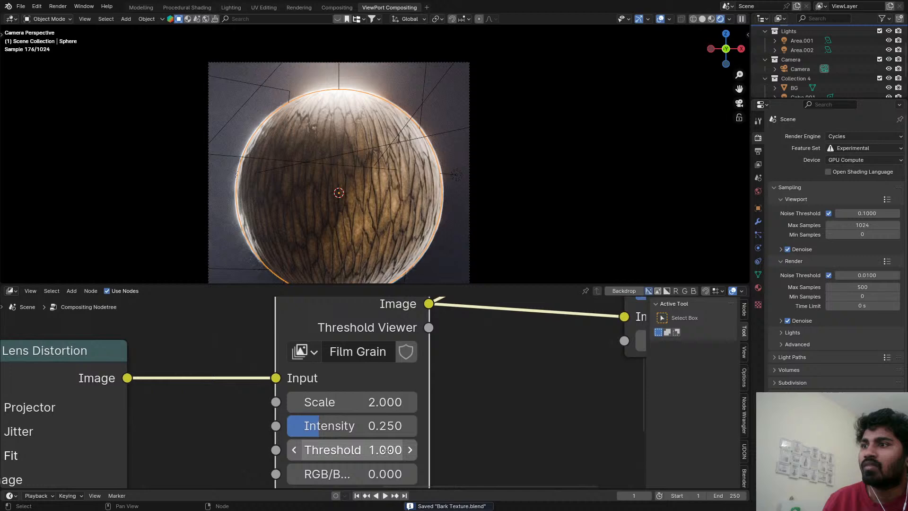
pyautogui.click(361, 421)
pyautogui.write('0.2')
pyautogui.press('Return')
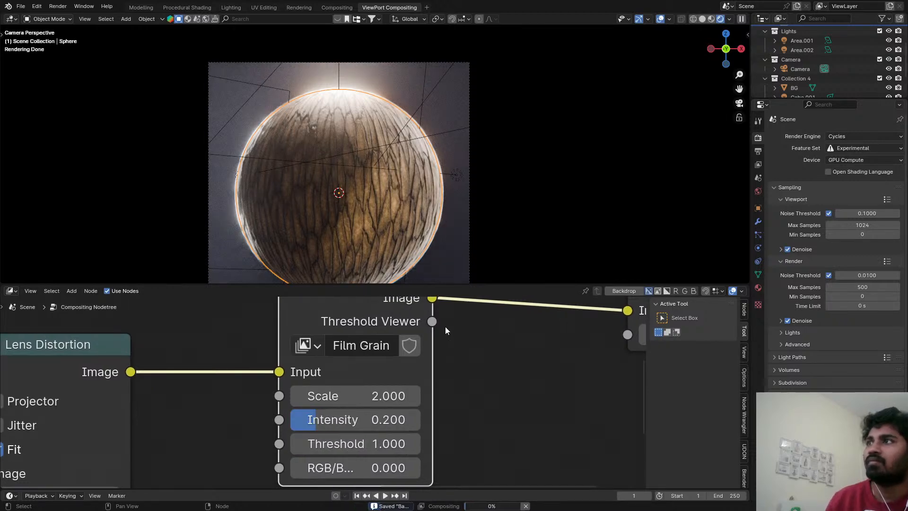
# Try raising the Film Grain node's Threshold to about 29.8 and cancel the change.
pyautogui.scroll(-1, 265, 370)
pyautogui.scroll(-1, 263, 370)
pyautogui.moveTo(263, 370); pyautogui.dragTo(334, 383, button='middle')
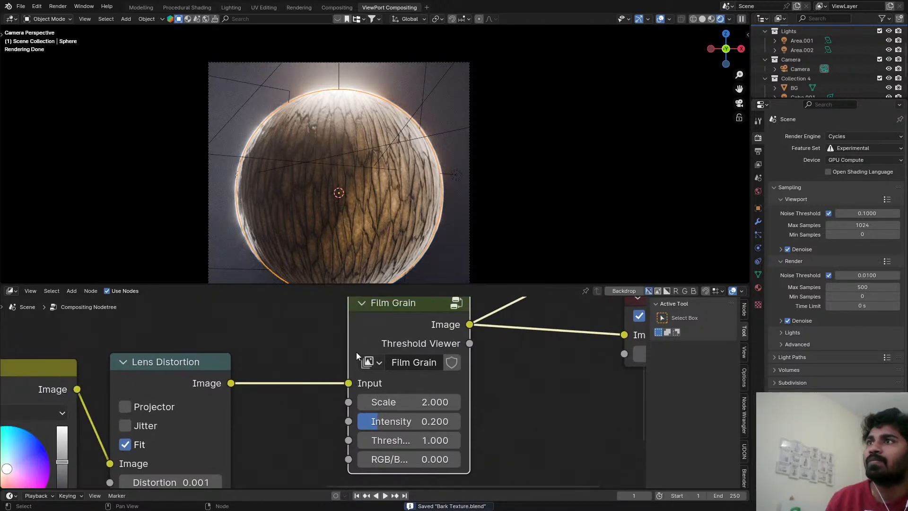
pyautogui.scroll(3, 369, 393)
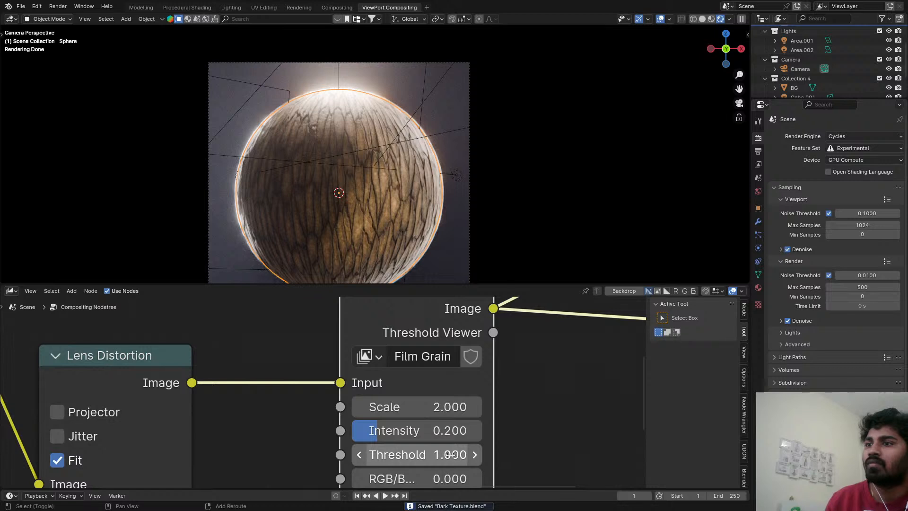
pyautogui.keyDown('shift'); pyautogui.moveTo(450, 455); pyautogui.dragTo(544, 454); pyautogui.keyUp('shift')
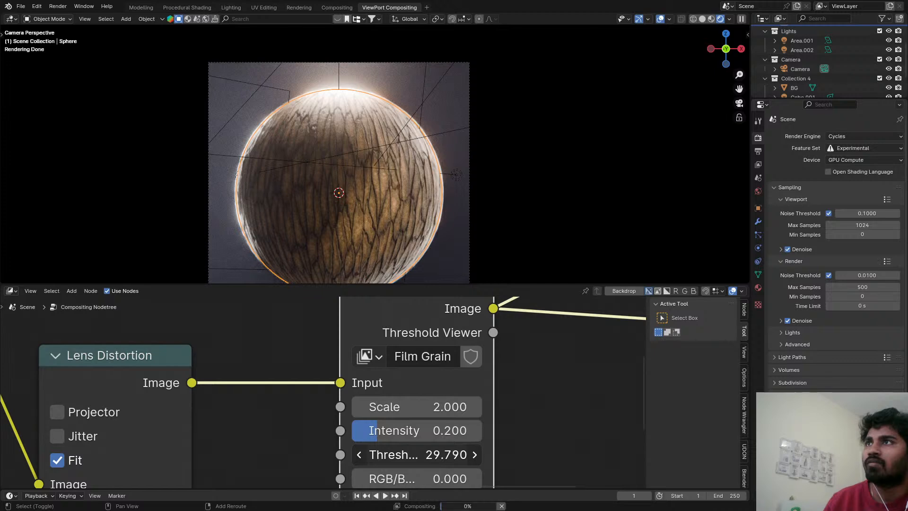
pyautogui.rightClick(450, 454)
# Save the file and lower the Mix of the Fog Glow Glare node to -0.42.
pyautogui.hotkey('ctrl', 's')
pyautogui.scroll(-6, 139, 427)
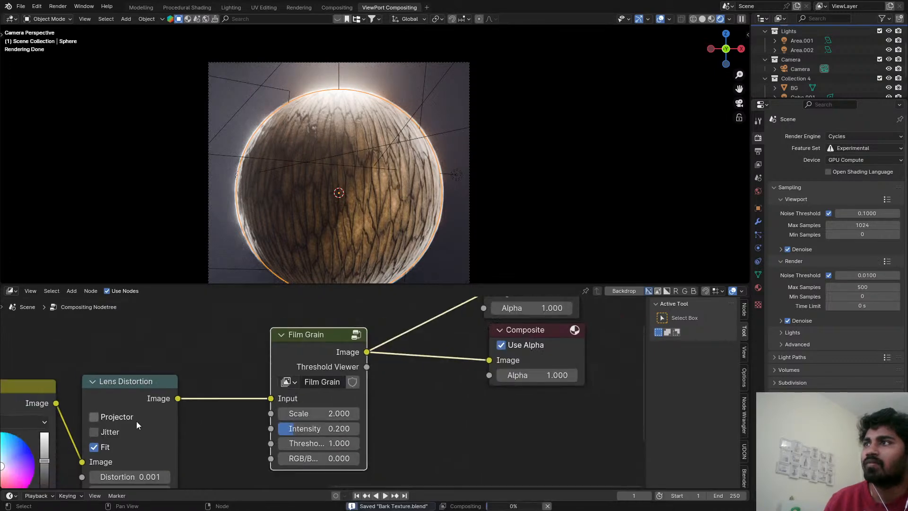
pyautogui.moveTo(138, 426); pyautogui.dragTo(153, 339, button='middle')
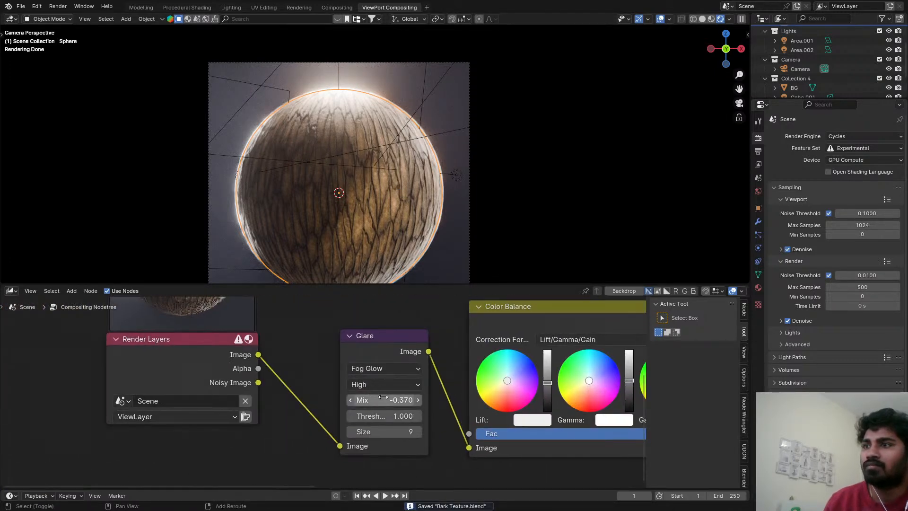
pyautogui.moveTo(383, 400); pyautogui.dragTo(369, 400)
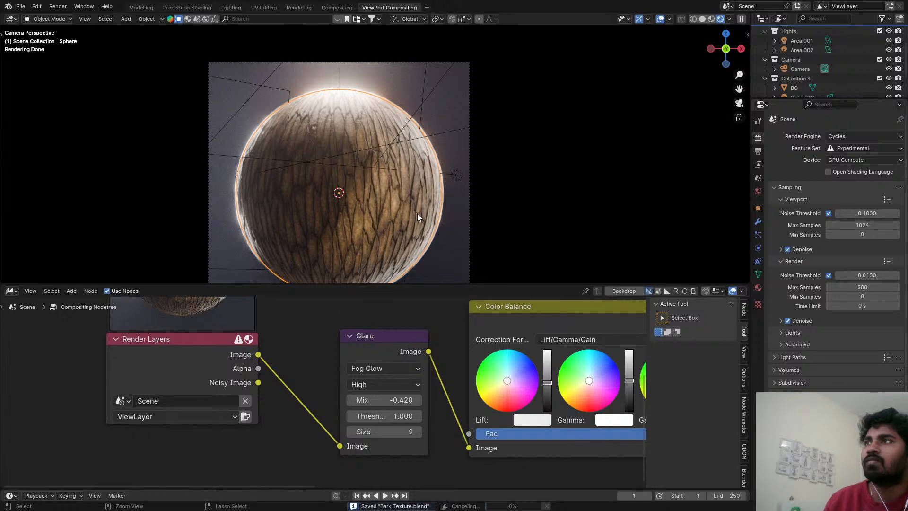
# Switch the viewport to solid shading and render the current frame in the Rendering workspace.
pyautogui.press('z')
pyautogui.click(402, 206)
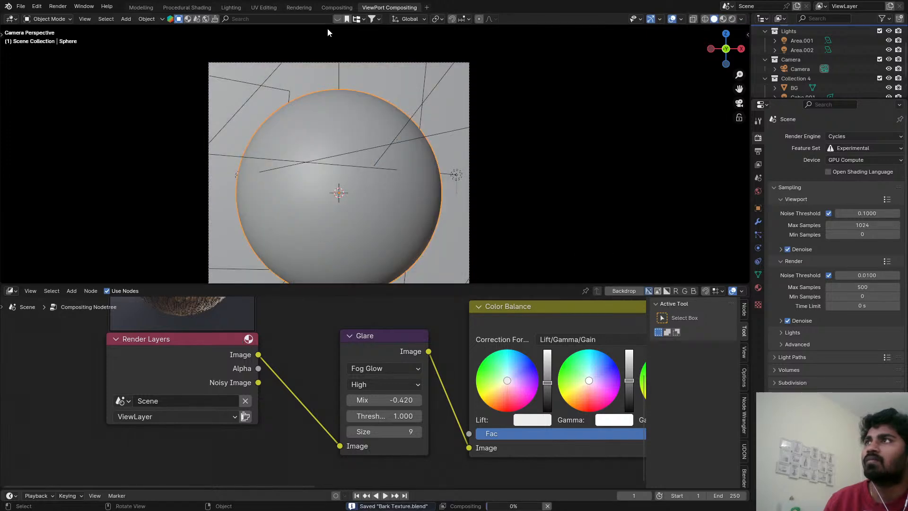
pyautogui.click(299, 8)
pyautogui.scroll(-3, 416, 248)
pyautogui.moveTo(416, 248); pyautogui.dragTo(385, 200, button='middle')
pyautogui.scroll(1, 385, 196)
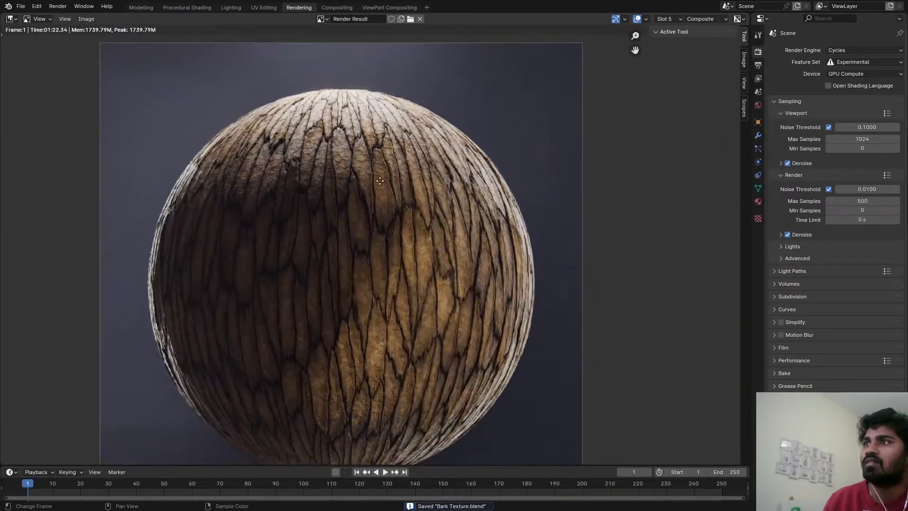
pyautogui.press('F12')
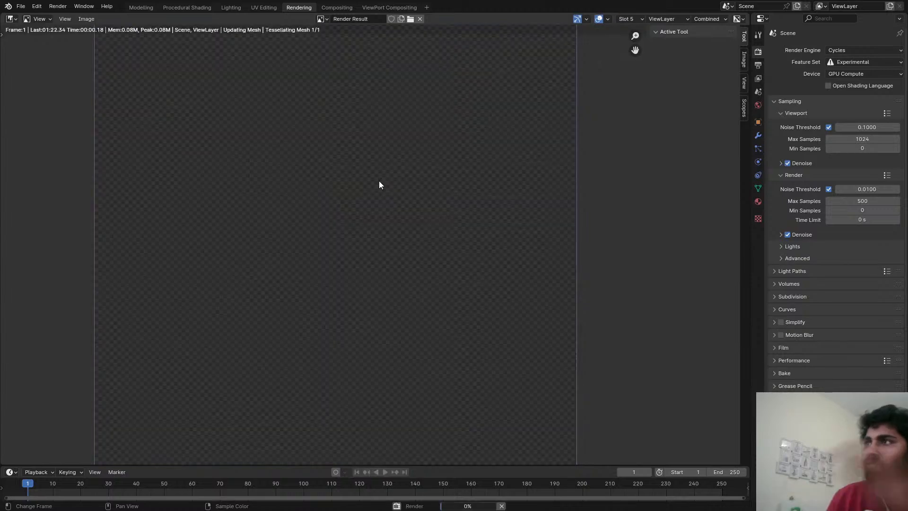
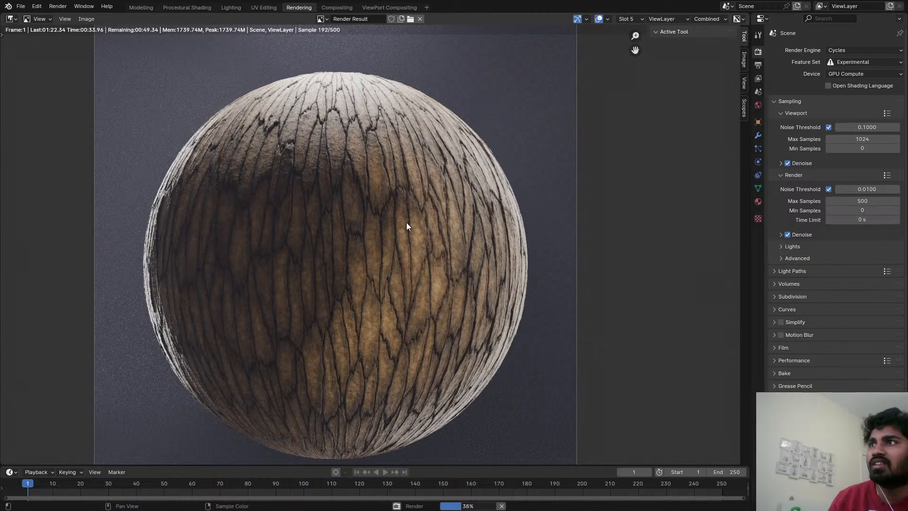
# Cancel the running render and switch to the Procedural Shading workspace.
pyautogui.press('Escape')
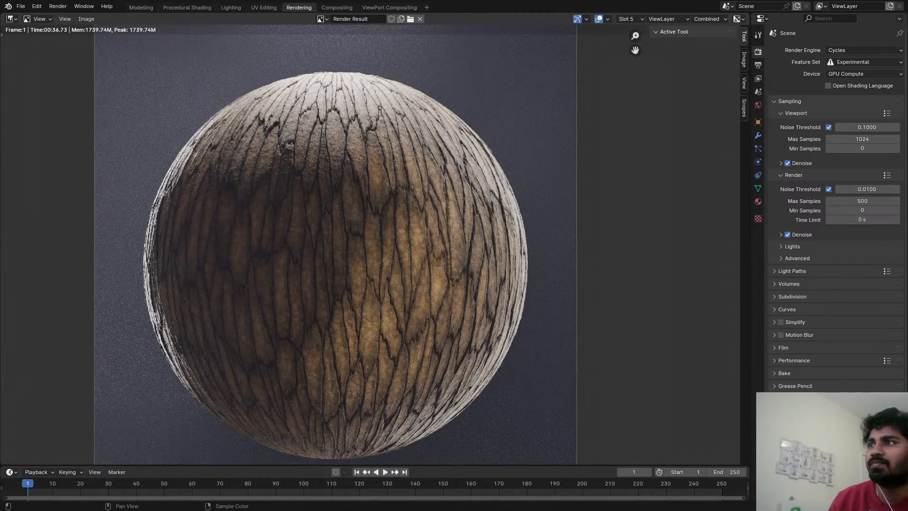
pyautogui.click(184, 7)
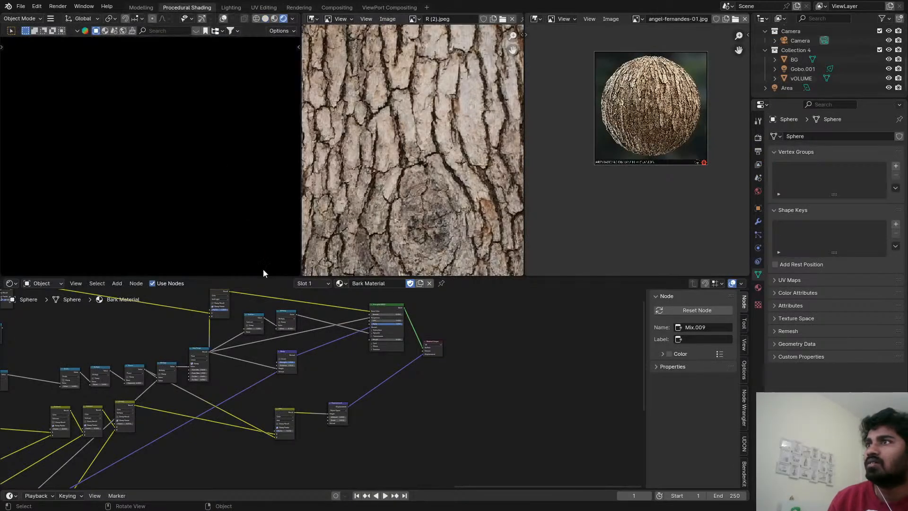
# Preview the Color output of the F2 Voronoi Texture node on the sphere and inspect its pattern.
pyautogui.scroll(6, 250, 367)
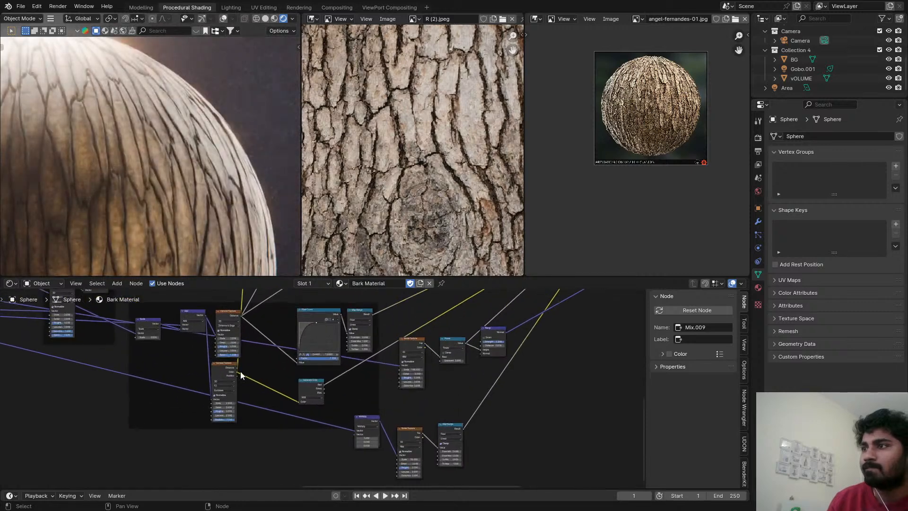
pyautogui.scroll(4, 240, 372)
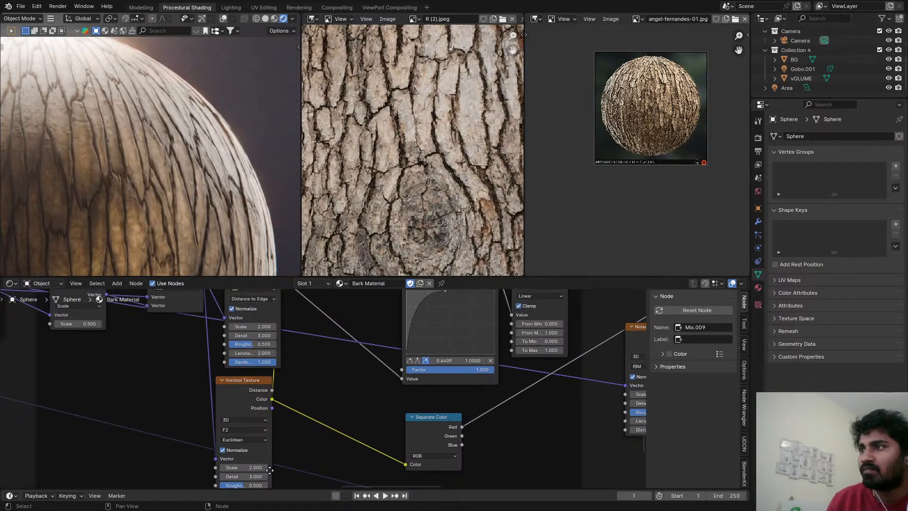
pyautogui.moveTo(269, 470); pyautogui.dragTo(279, 422, button='middle')
pyautogui.scroll(-3, 268, 396)
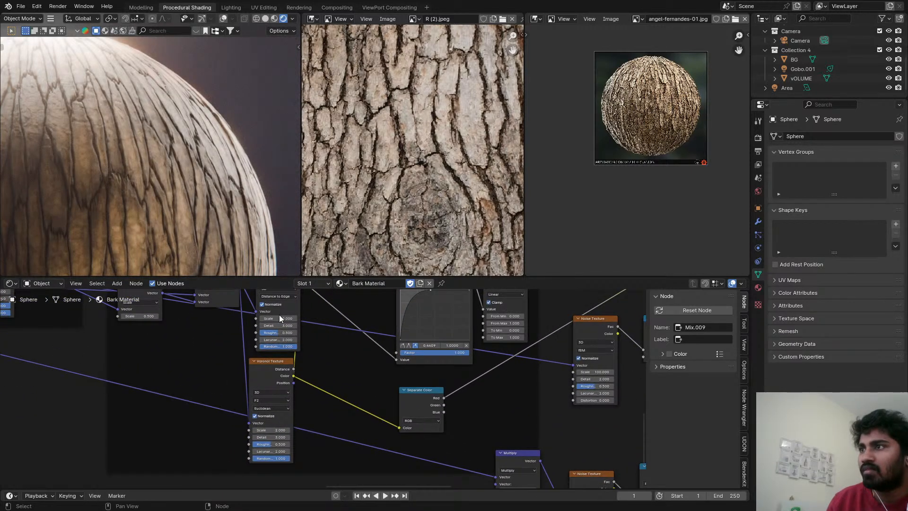
pyautogui.scroll(-3, 320, 354)
pyautogui.keyDown('shift'); pyautogui.click(272, 397); pyautogui.keyUp('shift')
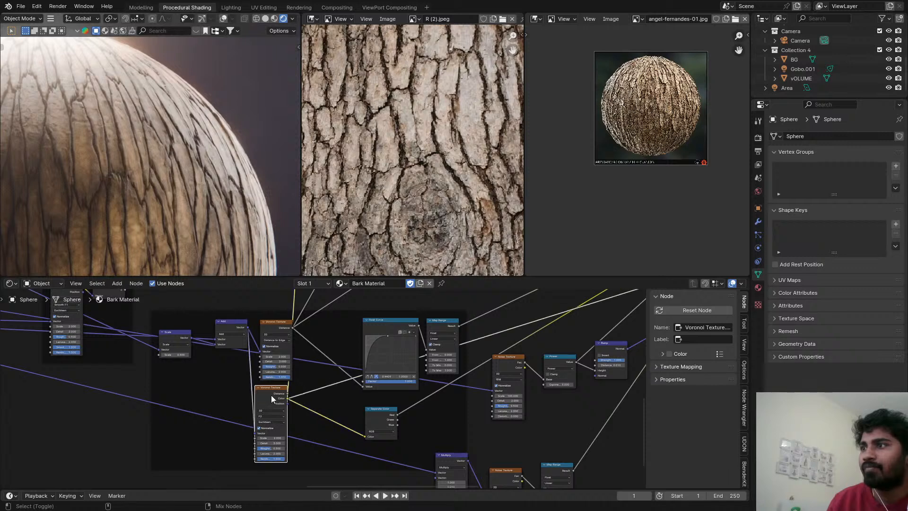
pyautogui.keyDown('ctrl'); pyautogui.keyDown('shift'); pyautogui.click(271, 396); pyautogui.keyUp('shift'); pyautogui.keyUp('ctrl')
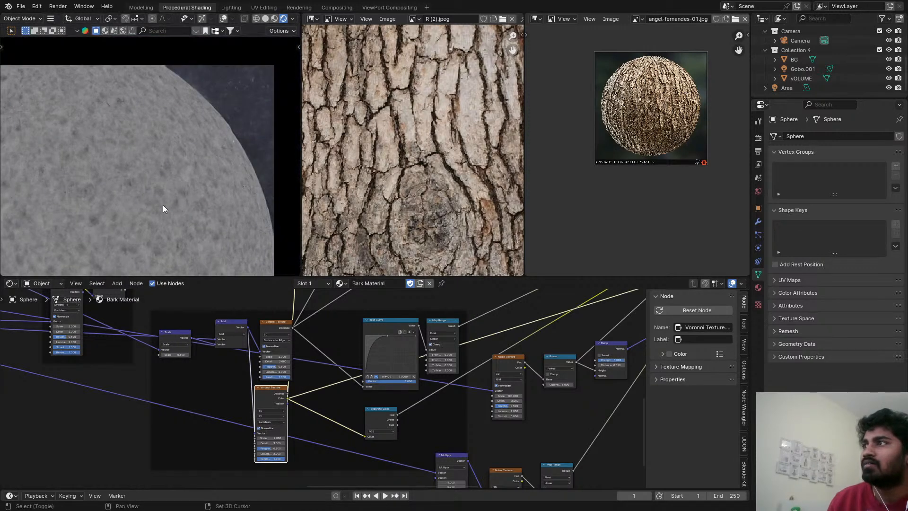
pyautogui.moveTo(163, 205); pyautogui.dragTo(209, 151, button='middle')
pyautogui.scroll(7, 171, 157)
pyautogui.scroll(-3, 187, 156)
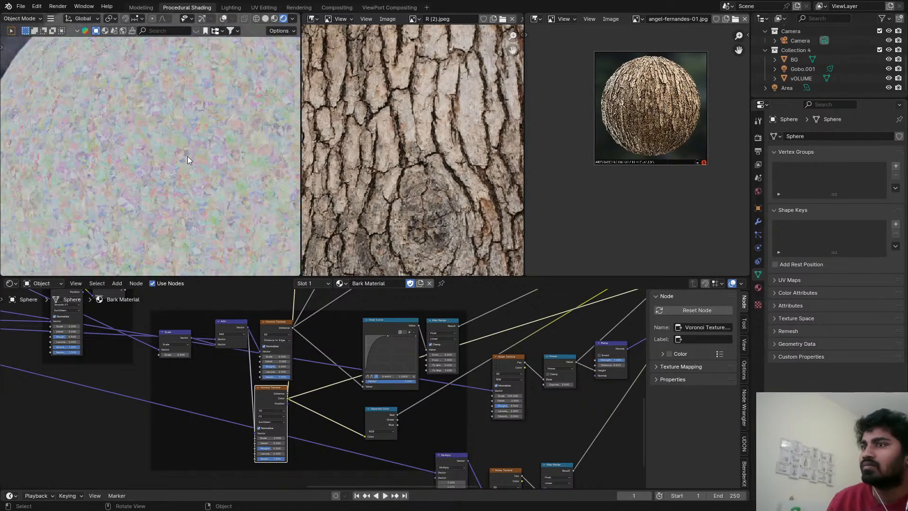
pyautogui.scroll(-2, 187, 156)
pyautogui.scroll(-1, 430, 430)
# Preview the Color output of the Smooth F1 Voronoi Texture node and inspect its pattern on the sphere.
pyautogui.moveTo(429, 430); pyautogui.dragTo(583, 327, button='middle')
pyautogui.scroll(1, 267, 386)
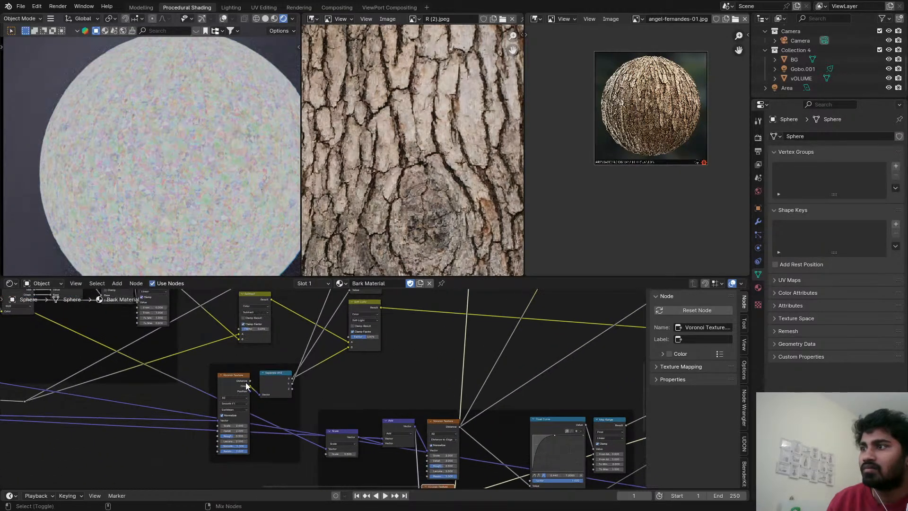
pyautogui.keyDown('ctrl'); pyautogui.keyDown('shift'); pyautogui.click(247, 385); pyautogui.keyUp('shift'); pyautogui.keyUp('ctrl')
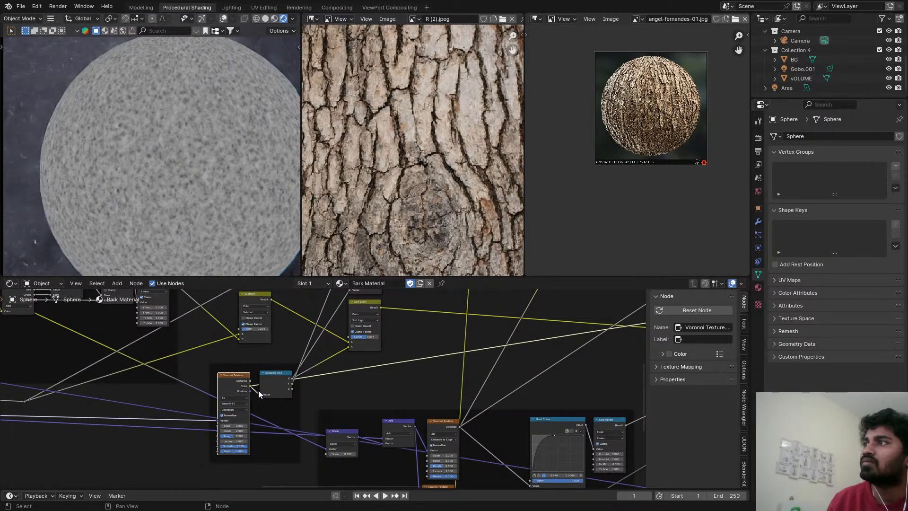
pyautogui.scroll(4, 212, 227)
pyautogui.scroll(-3, 162, 148)
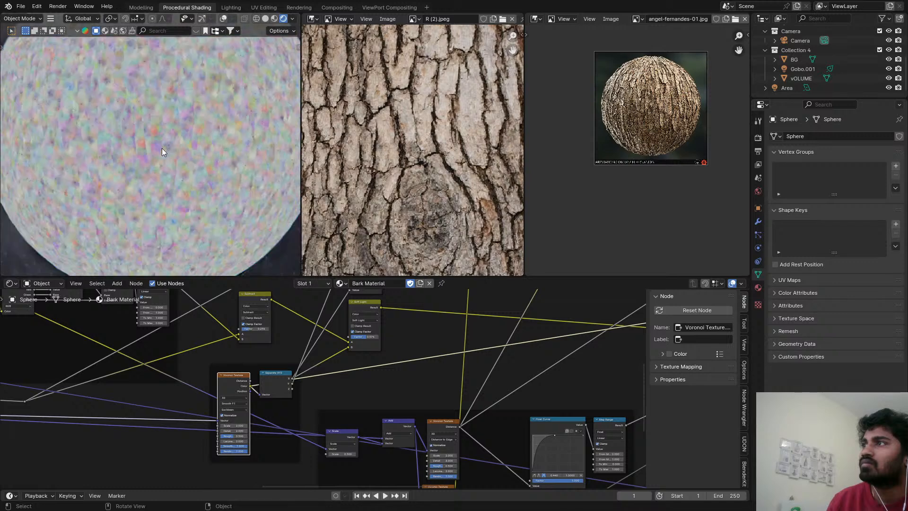
pyautogui.scroll(-2, 161, 149)
# Preview the F2 Voronoi Texture and set the Scale of it and the Distance to Edge Voronoi Texture to 1.
pyautogui.moveTo(467, 449); pyautogui.dragTo(418, 375, button='middle')
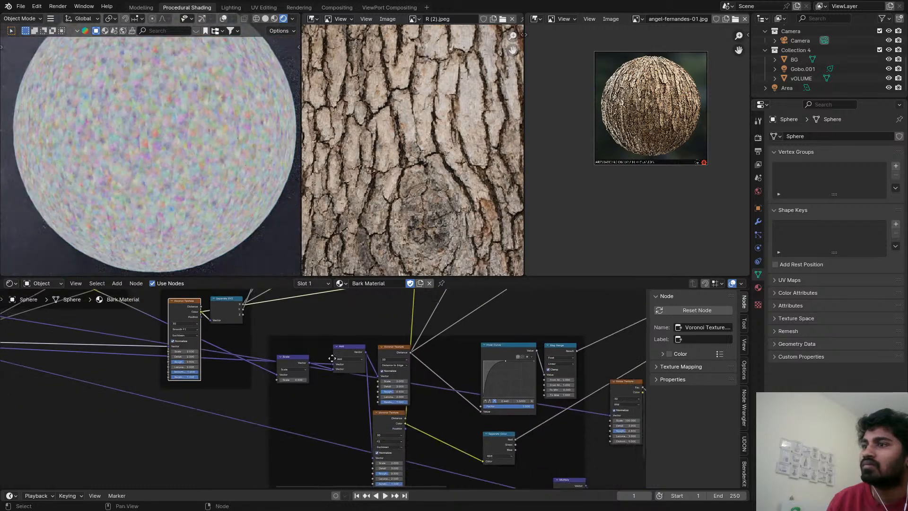
pyautogui.keyDown('ctrl'); pyautogui.keyDown('shift'); pyautogui.click(384, 420); pyautogui.keyUp('shift'); pyautogui.keyUp('ctrl')
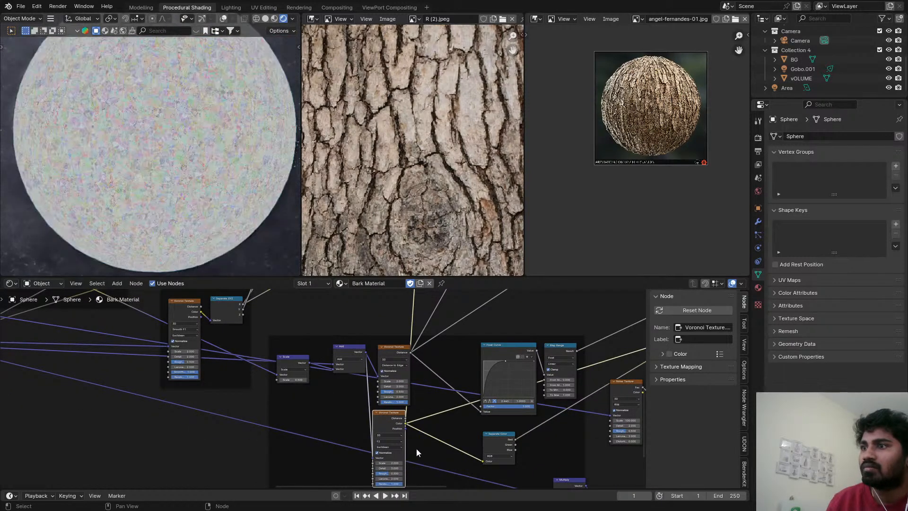
pyautogui.scroll(3, 404, 457)
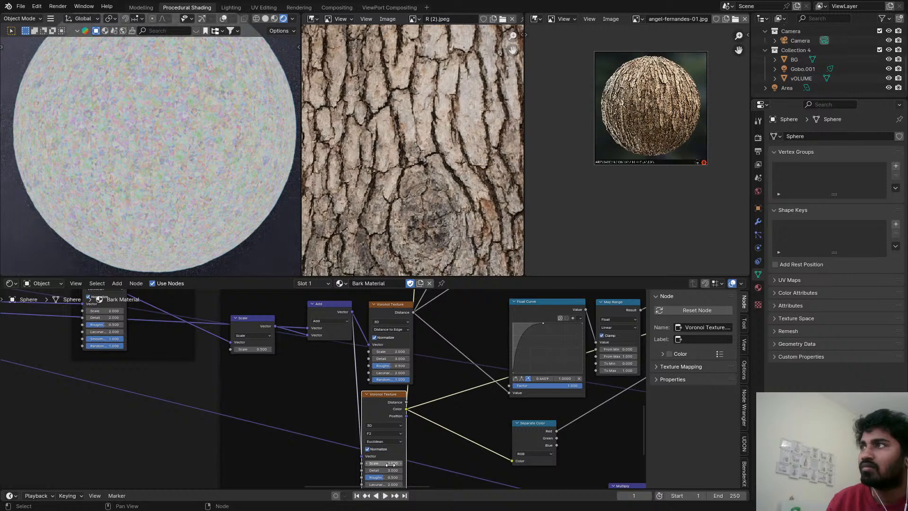
pyautogui.click(391, 465)
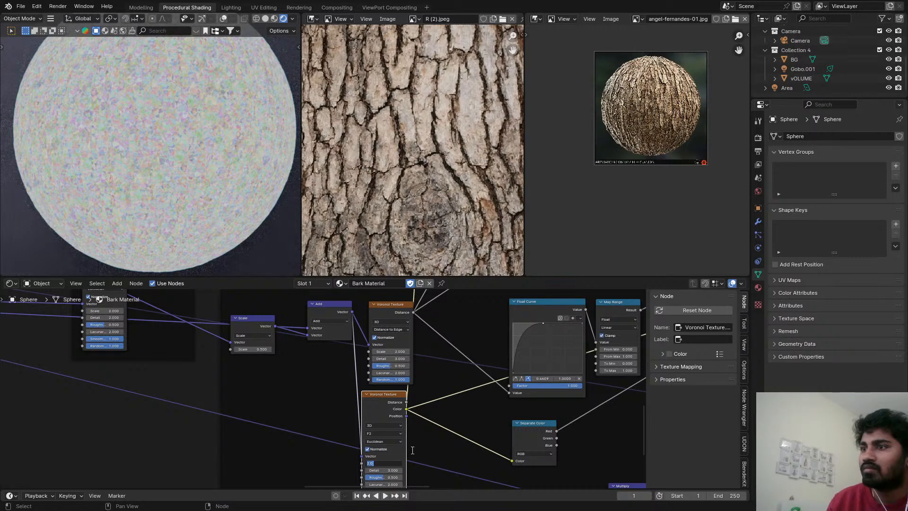
pyautogui.write('1')
pyautogui.press('Return')
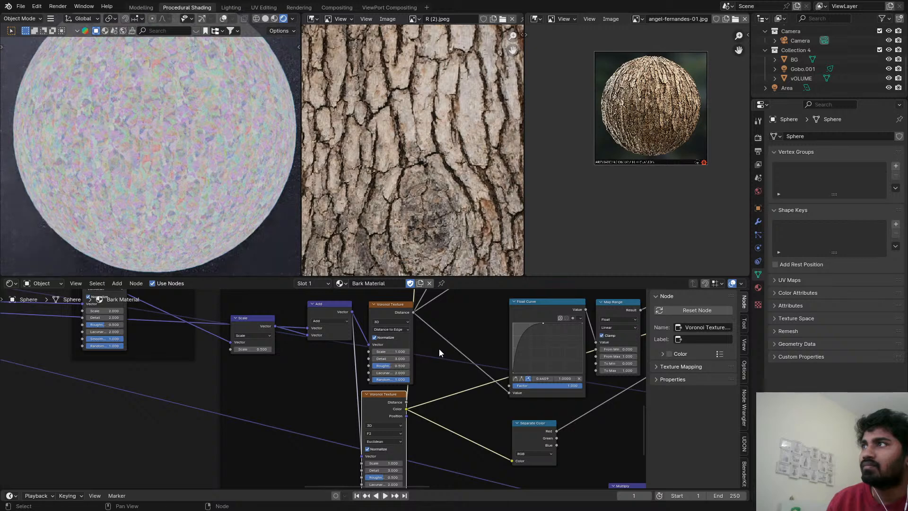
# Route the Principled BSDF back to the material output for viewing and save the file.
pyautogui.scroll(-10, 439, 348)
pyautogui.moveTo(439, 349); pyautogui.dragTo(205, 430, button='middle')
pyautogui.scroll(-4, 357, 381)
pyautogui.moveTo(357, 381); pyautogui.dragTo(216, 406, button='middle')
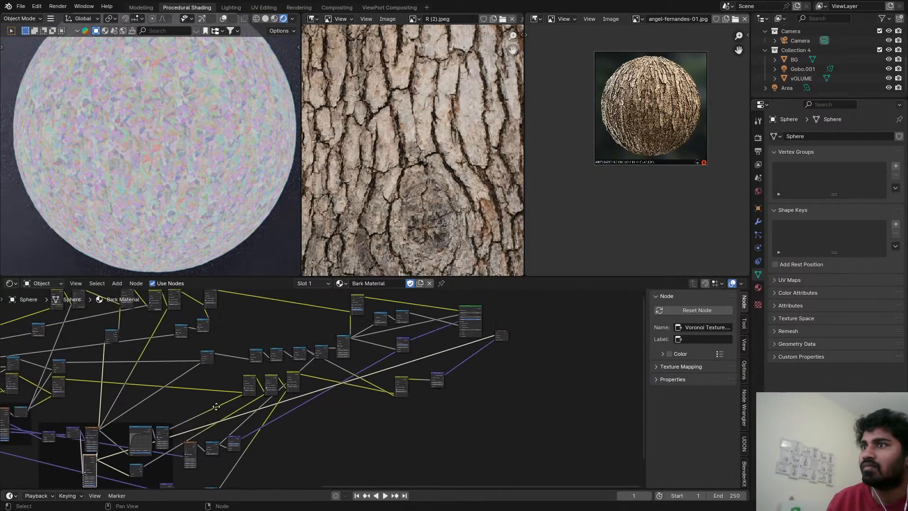
pyautogui.keyDown('ctrl'); pyautogui.keyDown('shift'); pyautogui.click(468, 312); pyautogui.keyUp('shift'); pyautogui.keyUp('ctrl')
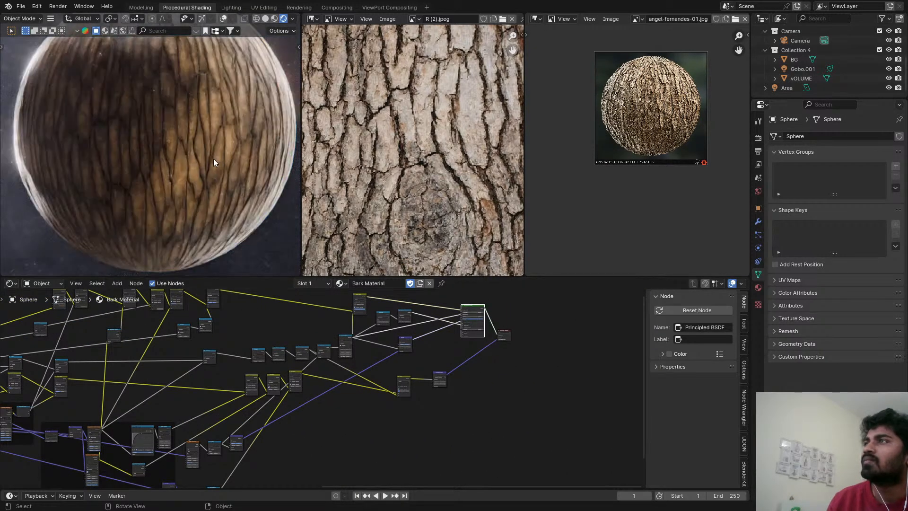
pyautogui.hotkey('ctrl', 's')
# Examine the sphere's bark cracks and fine surface grain up close and from a distance.
pyautogui.scroll(3, 189, 124)
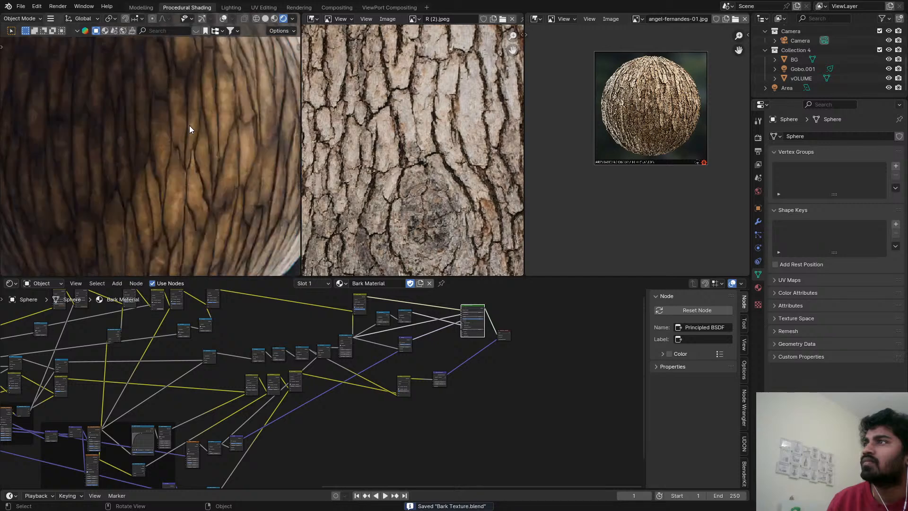
pyautogui.scroll(-3, 189, 129)
pyautogui.scroll(5, 204, 135)
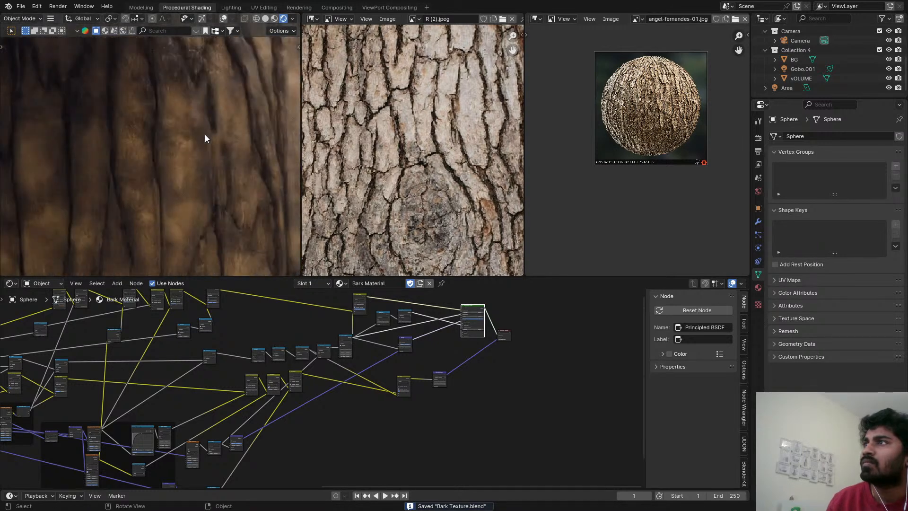
pyautogui.scroll(2, 207, 136)
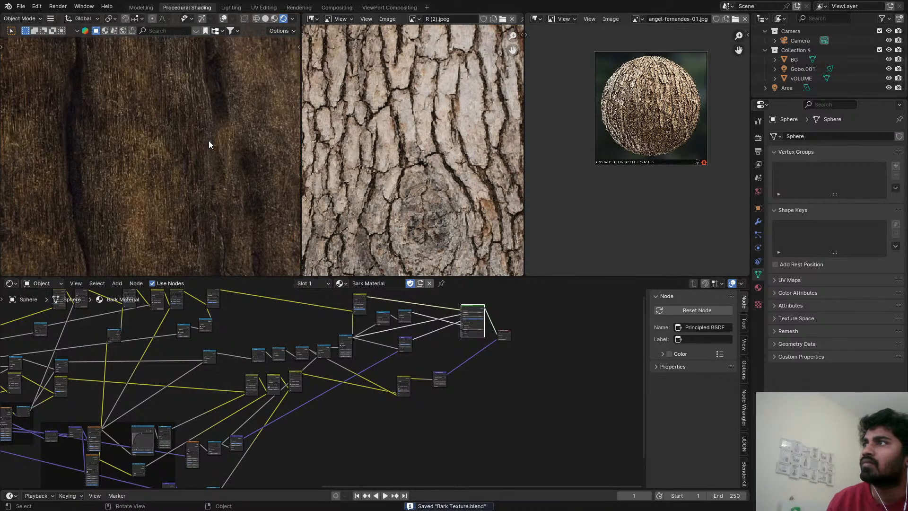
pyautogui.scroll(2, 209, 141)
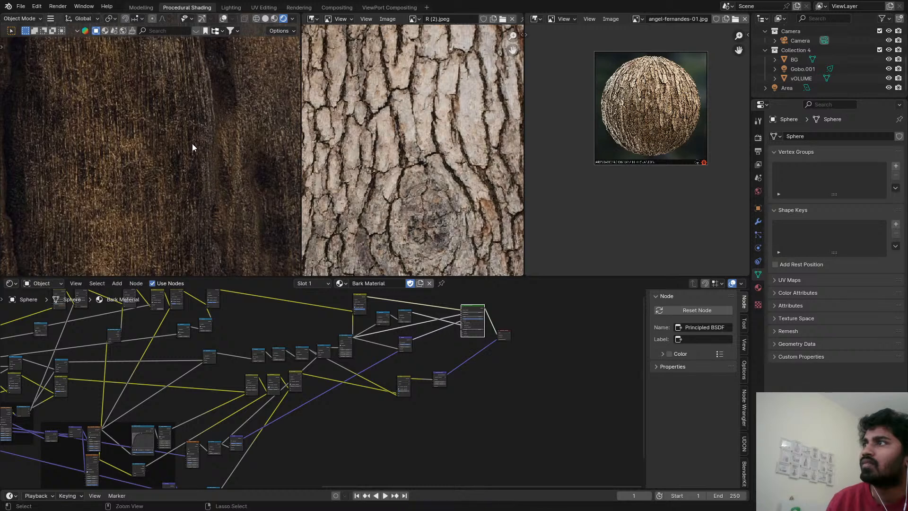
pyautogui.scroll(-4, 192, 143)
pyautogui.scroll(-3, 191, 148)
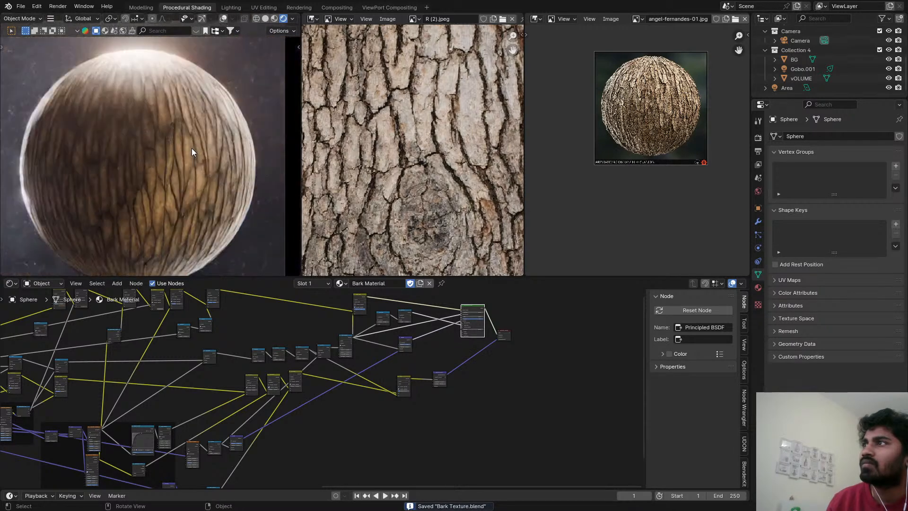
pyautogui.scroll(-2, 286, 362)
# Add a Vector Math node beside the Displacement node and set its operation to Cross Product.
pyautogui.scroll(5, 334, 367)
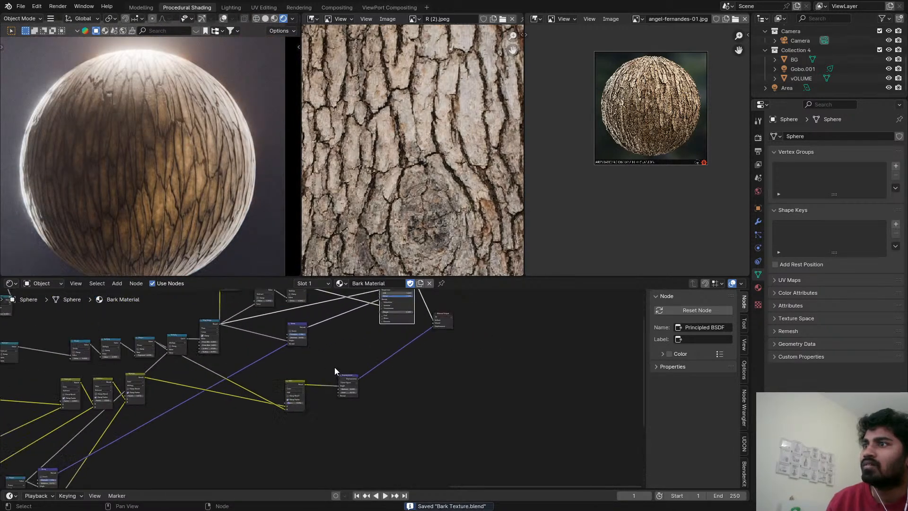
pyautogui.hotkey('shift', 'a')
pyautogui.click(398, 372)
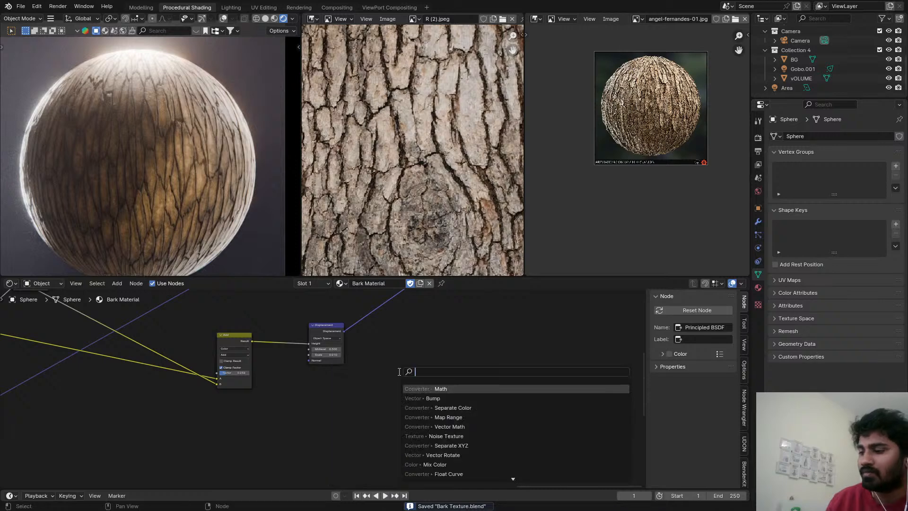
pyautogui.write('vec')
pyautogui.press('Return')
pyautogui.click(372, 376)
pyautogui.click(405, 393)
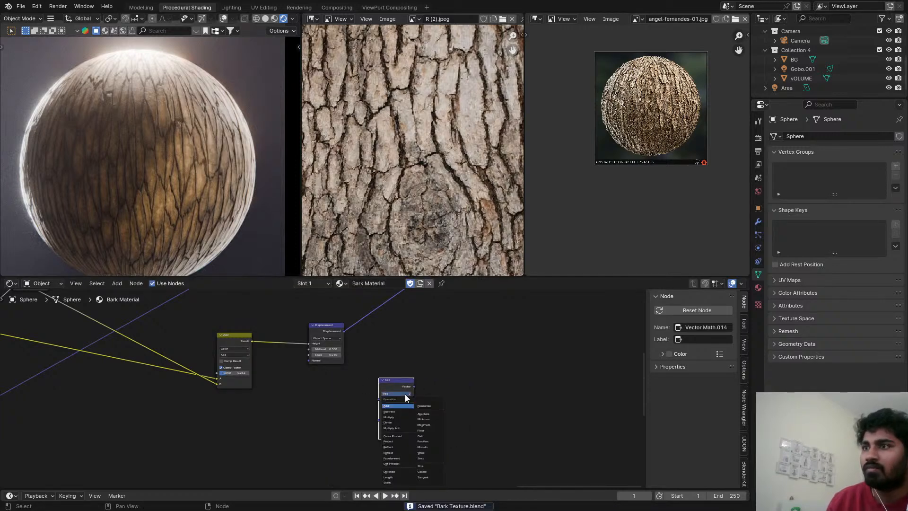
pyautogui.click(397, 436)
# Duplicate the Bump node that feeds the Principled BSDF, keeping its input links, and place the copy below the Add mix node.
pyautogui.scroll(-3, 378, 407)
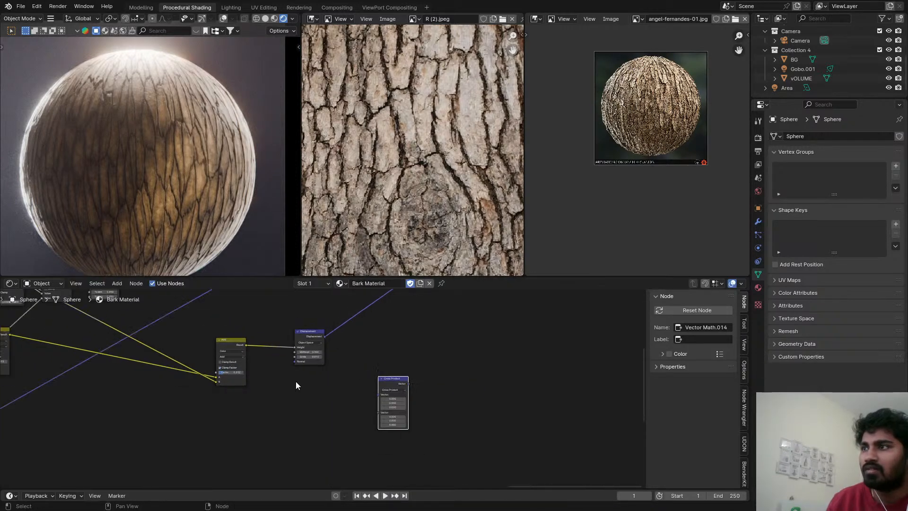
pyautogui.moveTo(296, 382); pyautogui.dragTo(312, 404, button='middle')
pyautogui.scroll(-1, 270, 372)
pyautogui.click(282, 329)
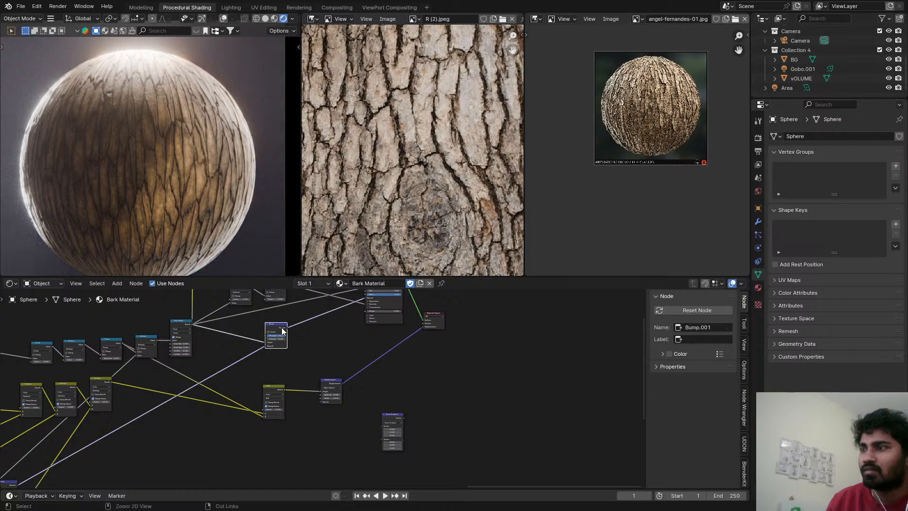
pyautogui.hotkey('shift', 'd')
pyautogui.click(268, 461)
# Preview the duplicated Bump node on the sphere and disconnect the link into its Normal input.
pyautogui.scroll(4, 283, 439)
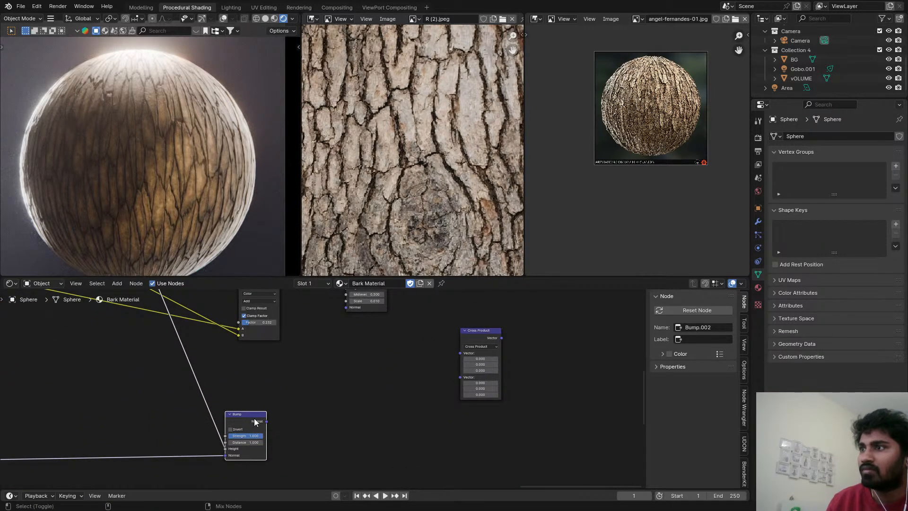
pyautogui.keyDown('ctrl'); pyautogui.keyDown('shift'); pyautogui.click(254, 419); pyautogui.keyUp('shift'); pyautogui.keyUp('ctrl')
pyautogui.scroll(-3, 250, 382)
pyautogui.moveTo(241, 393); pyautogui.dragTo(282, 381, button='middle')
pyautogui.scroll(2, 278, 422)
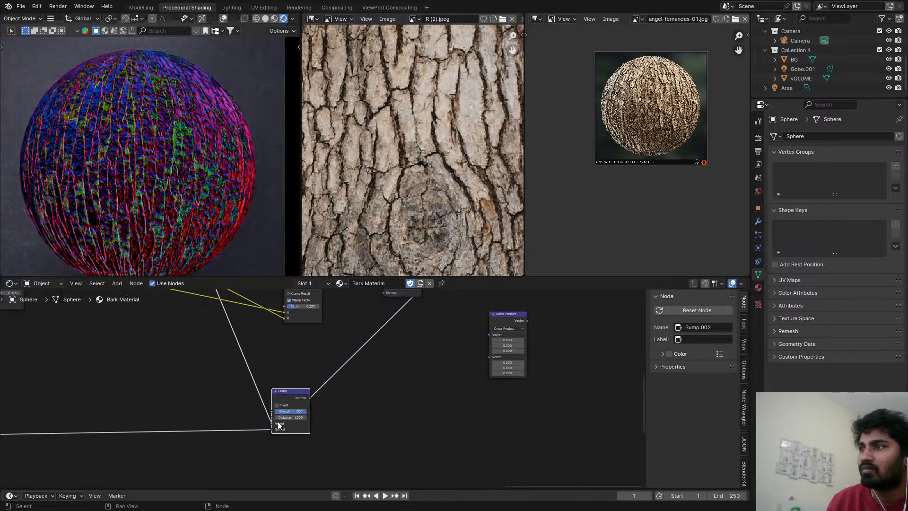
pyautogui.moveTo(273, 430); pyautogui.dragTo(346, 407)
pyautogui.moveTo(341, 391); pyautogui.dragTo(239, 379, button='middle')
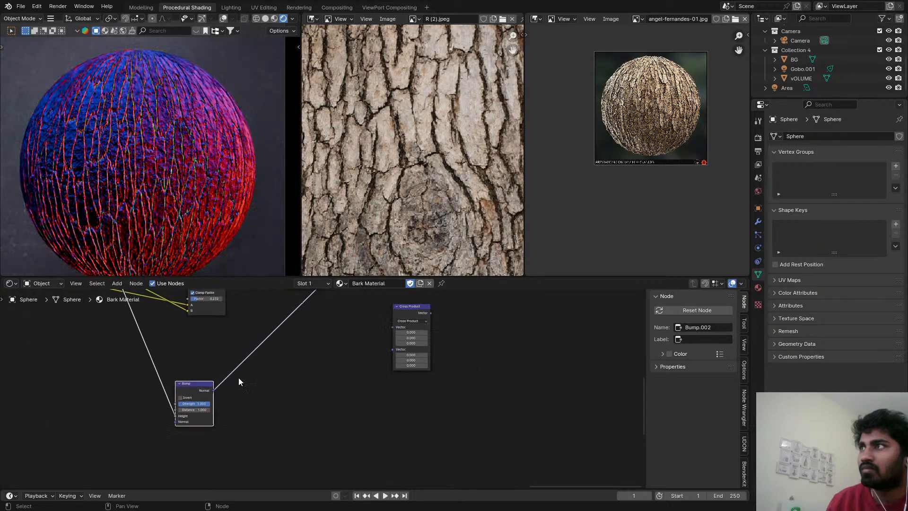
# Connect the duplicated Bump node's Normal output to the first Vector input of the Cross Product node.
pyautogui.scroll(2, 221, 384)
pyautogui.moveTo(211, 392); pyautogui.dragTo(420, 318)
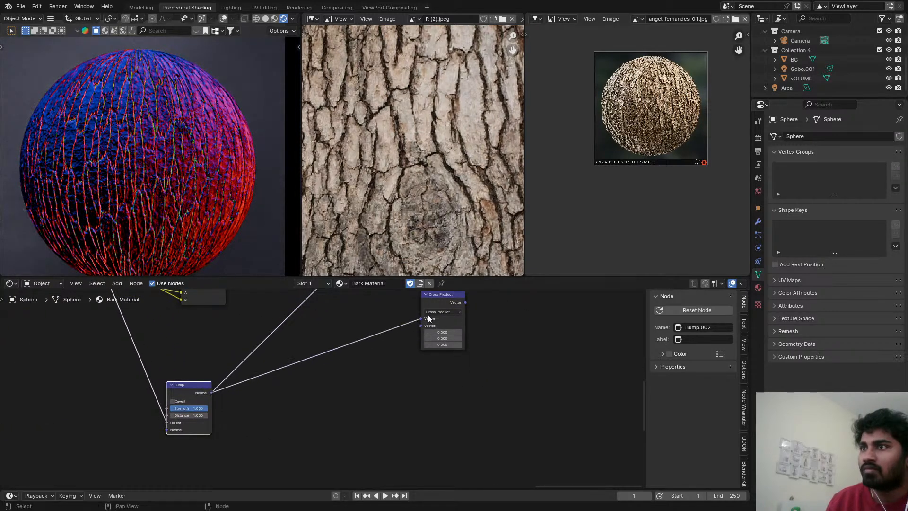
pyautogui.moveTo(428, 314); pyautogui.dragTo(409, 353, button='middle')
# Add a Geometry node, connect its Normal output to the Cross Product's second Vector input and preview the Cross Product.
pyautogui.hotkey('shift', 'a')
pyautogui.write('geo')
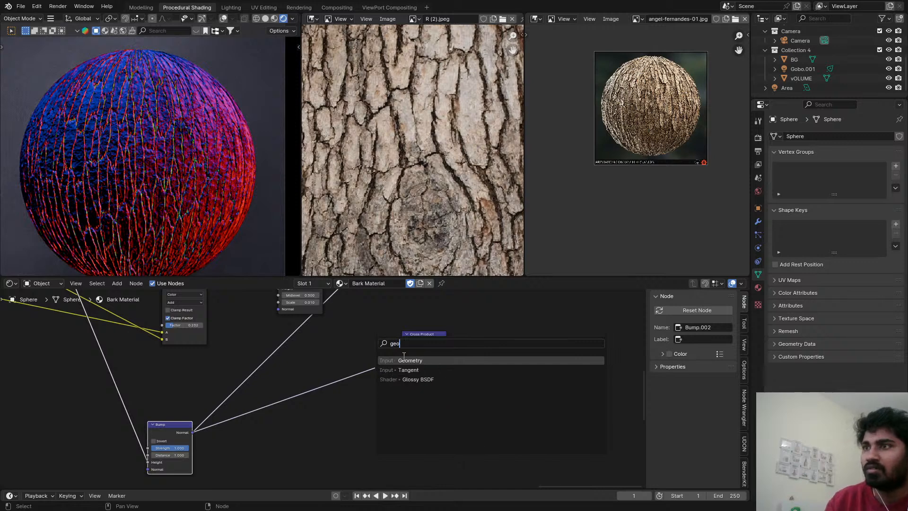
pyautogui.press('Return')
pyautogui.click(296, 405)
pyautogui.scroll(1, 334, 419)
pyautogui.moveTo(346, 422)
pyautogui.mouseDown()
pyautogui.moveTo(438, 350)
pyautogui.moveTo(435, 340)
pyautogui.moveTo(429, 380)
pyautogui.mouseUp()
pyautogui.keyDown('ctrl'); pyautogui.keyDown('shift'); pyautogui.click(451, 320); pyautogui.keyUp('shift'); pyautogui.keyUp('ctrl')
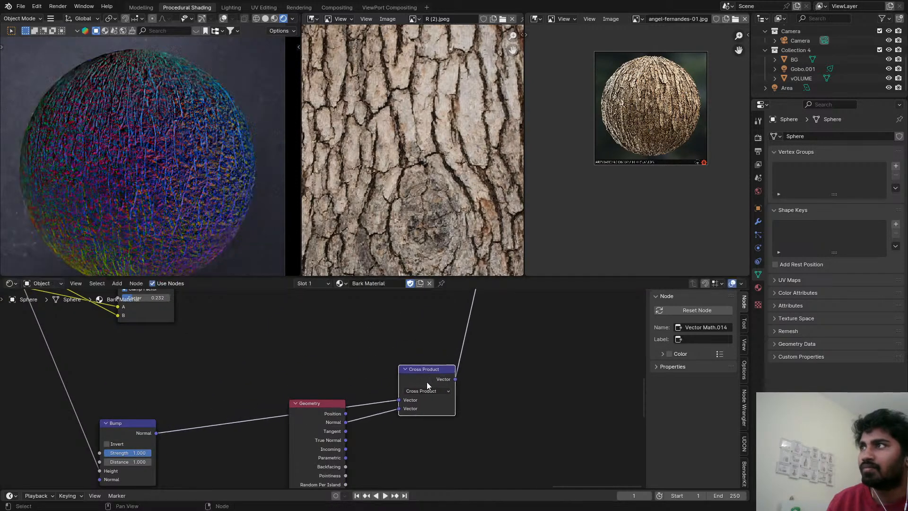
# Duplicate the Cross Product node, insert the copy after it and set the copy's operation to Length.
pyautogui.hotkey('shift', 'd')
pyautogui.click(477, 356)
pyautogui.click(503, 370)
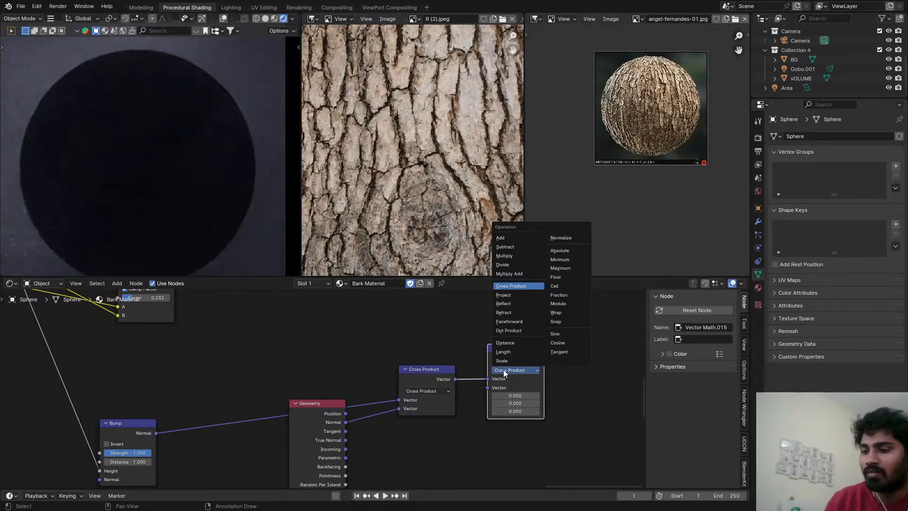
pyautogui.click(512, 356)
pyautogui.keyDown('ctrl'); pyautogui.keyDown('shift'); pyautogui.click(512, 356); pyautogui.keyUp('shift'); pyautogui.keyUp('ctrl')
# Move the Geometry node to sit directly below the duplicated Bump node.
pyautogui.moveTo(364, 404); pyautogui.dragTo(450, 328, button='middle')
pyautogui.moveTo(369, 343); pyautogui.dragTo(181, 440)
pyautogui.moveTo(370, 434); pyautogui.dragTo(361, 411, button='middle')
# Add a Bevel node and route Geometry's Normal output through it into the Cross Product's second Vector input.
pyautogui.hotkey('shift', 'a')
pyautogui.write('brev')
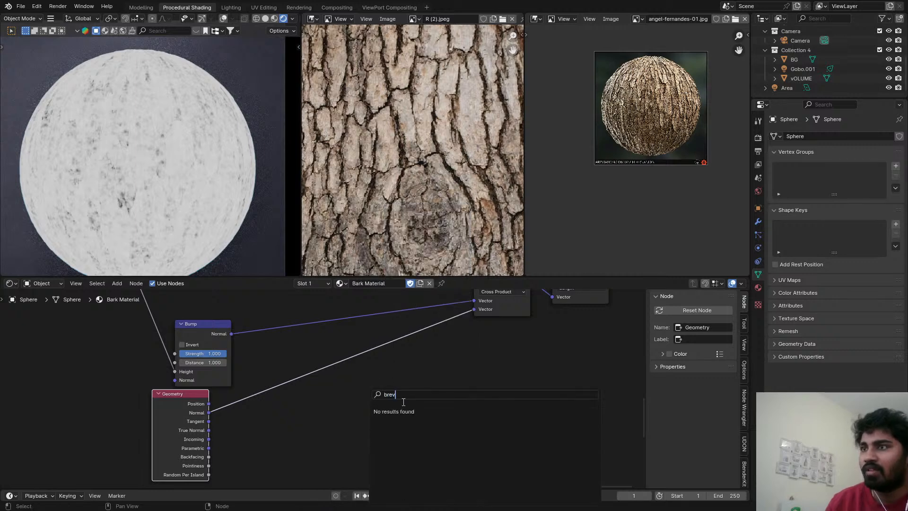
pyautogui.press('Escape')
pyautogui.hotkey('shift', 'a')
pyautogui.write('brvr')
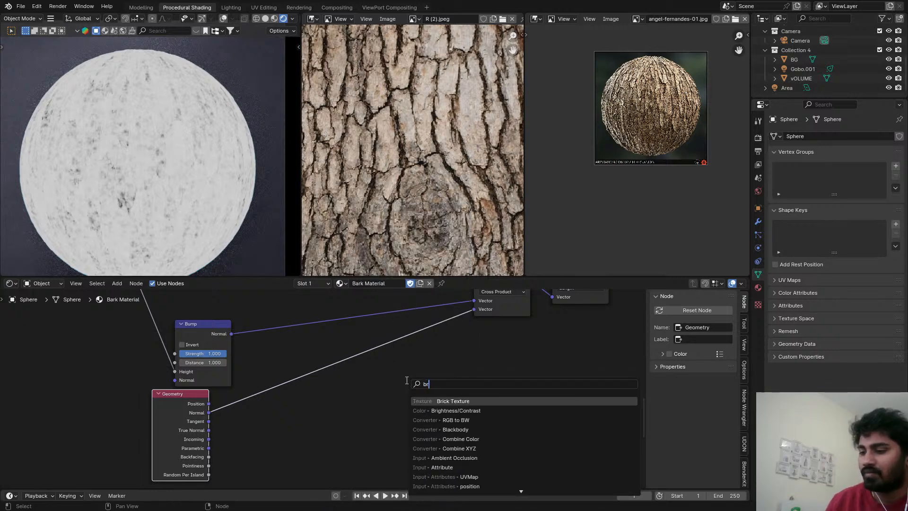
pyautogui.press('BackSpace')
pyautogui.press('BackSpace')
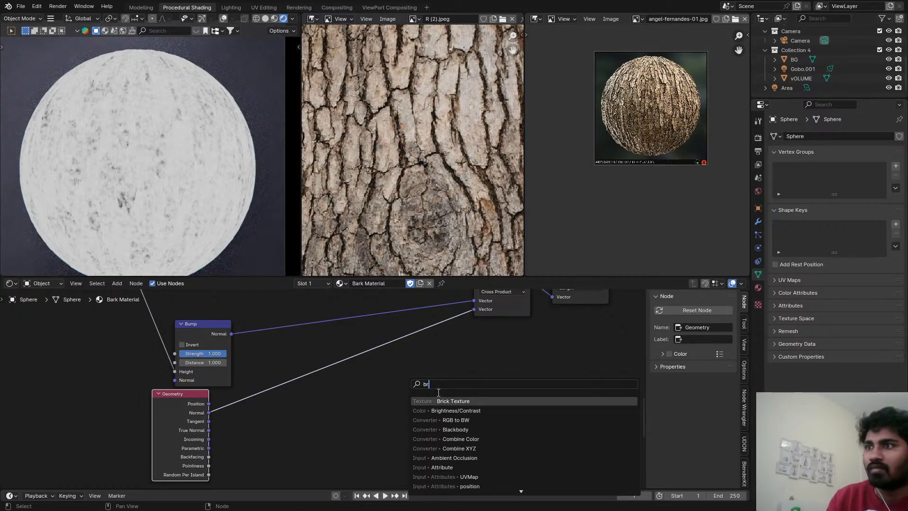
pyautogui.press('BackSpace')
pyautogui.write('eve')
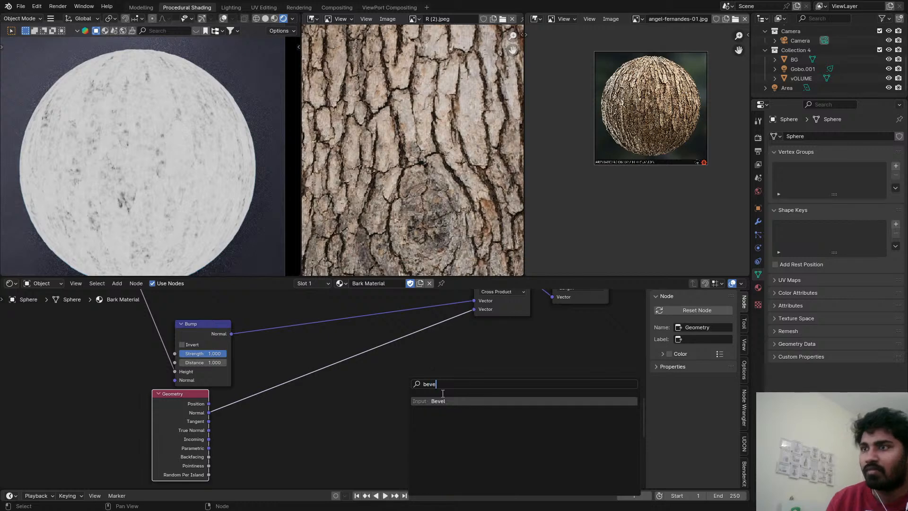
pyautogui.click(444, 399)
pyautogui.click(223, 422)
pyautogui.scroll(1, 238, 426)
pyautogui.moveTo(202, 405); pyautogui.dragTo(258, 466)
pyautogui.moveTo(324, 432); pyautogui.dragTo(397, 359)
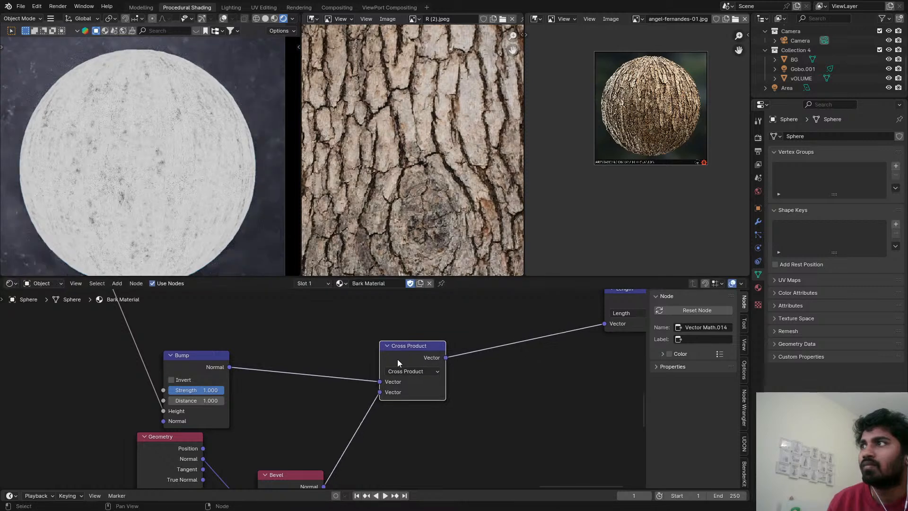
# Check the bark mask up close on the sphere and move the Length node next to the Cross Product.
pyautogui.scroll(1, 396, 364)
pyautogui.scroll(5, 131, 157)
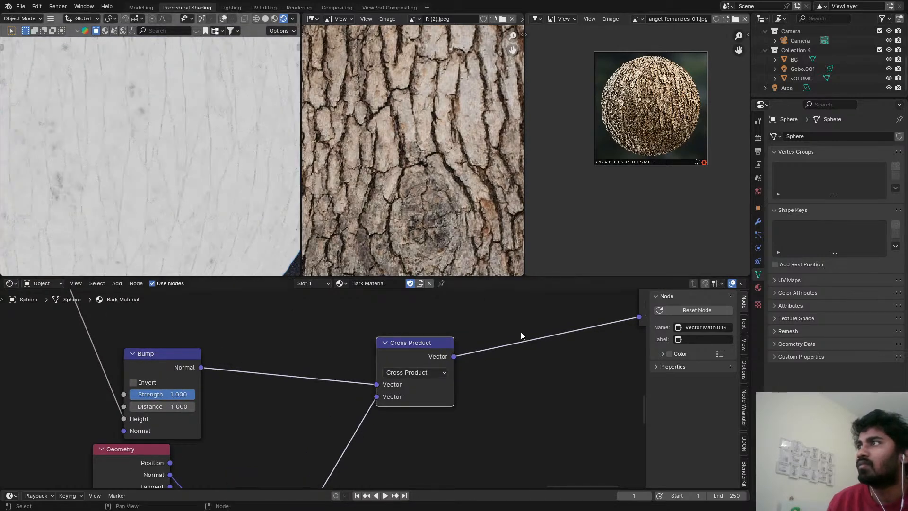
pyautogui.moveTo(567, 334); pyautogui.dragTo(357, 382, button='middle')
pyautogui.scroll(-1, 357, 382)
pyautogui.moveTo(444, 343); pyautogui.dragTo(304, 400)
# Insert a Math node set to Power after the Length node and raise its Exponent to 99.3.
pyautogui.hotkey('shift', 'a')
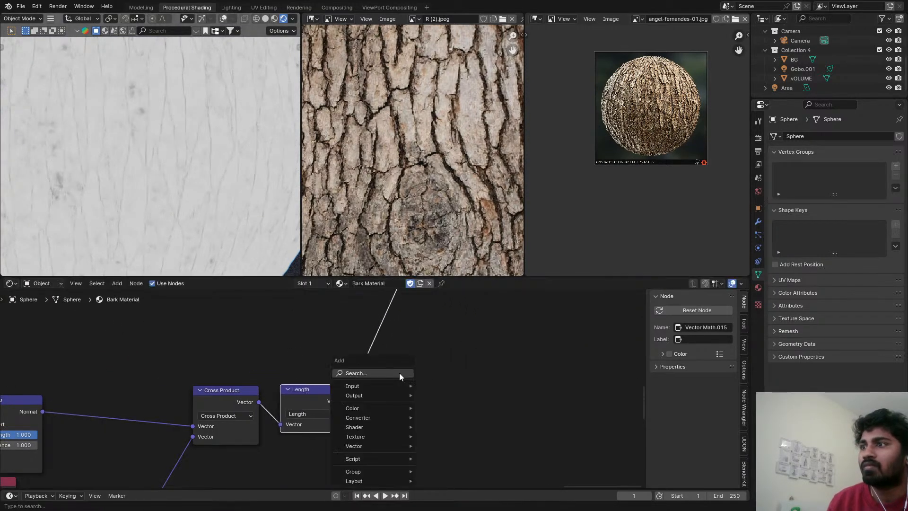
pyautogui.write('add')
pyautogui.press('Return')
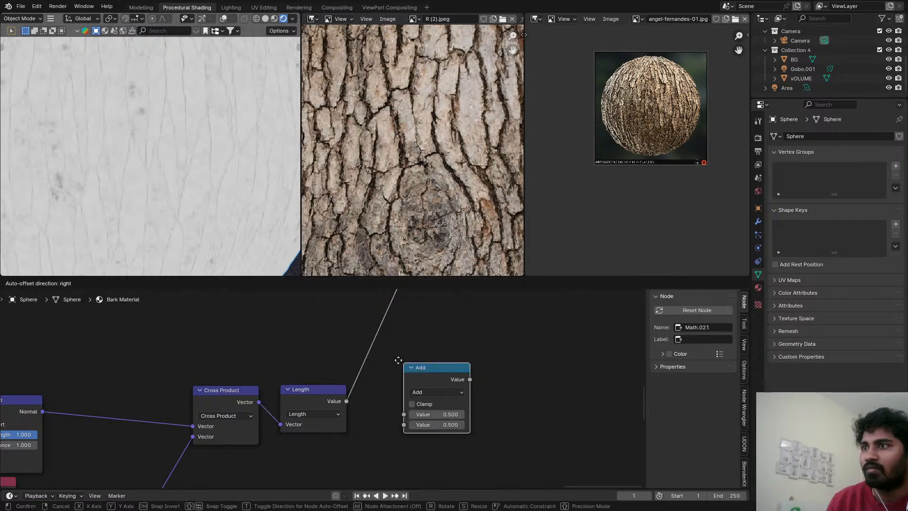
pyautogui.click(379, 347)
pyautogui.click(405, 379)
pyautogui.press('p')
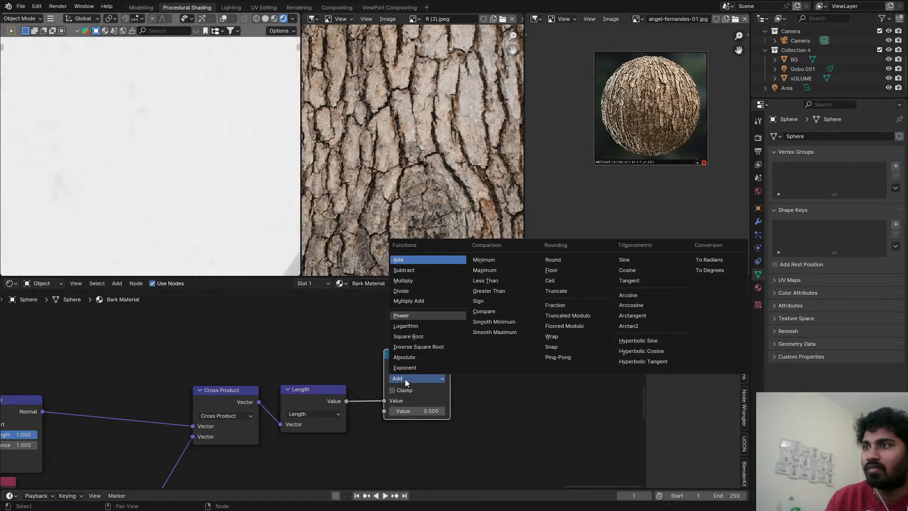
pyautogui.moveTo(427, 412); pyautogui.dragTo(428, 412)
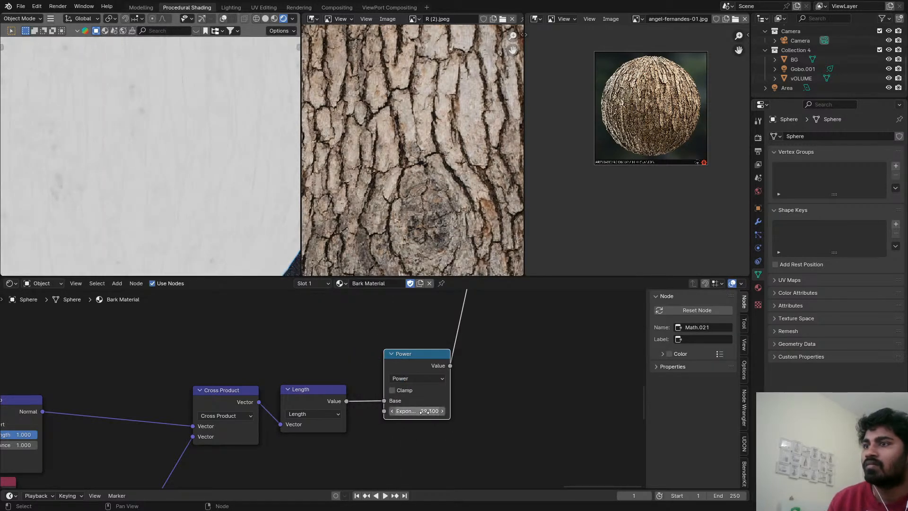
# Review the Power node's contrast on the sphere, then remove the node while keeping the Length output connected.
pyautogui.scroll(-6, 178, 159)
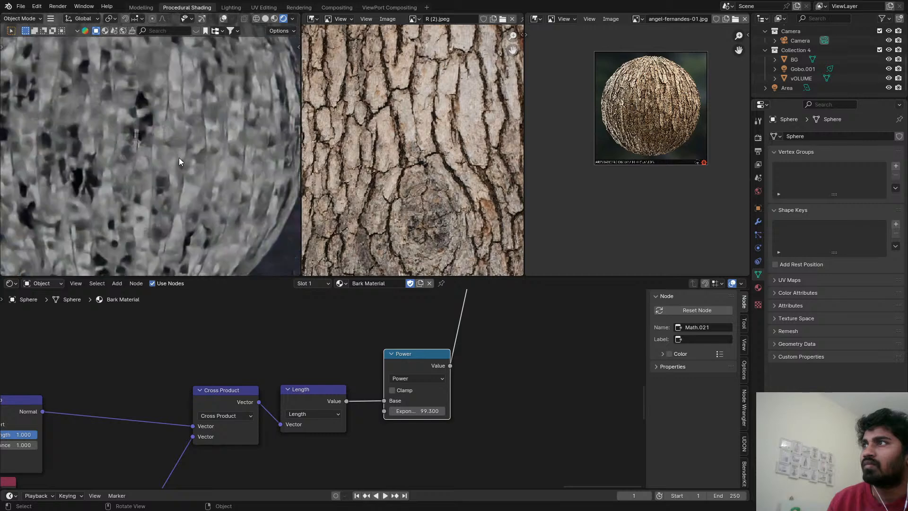
pyautogui.scroll(1, 407, 356)
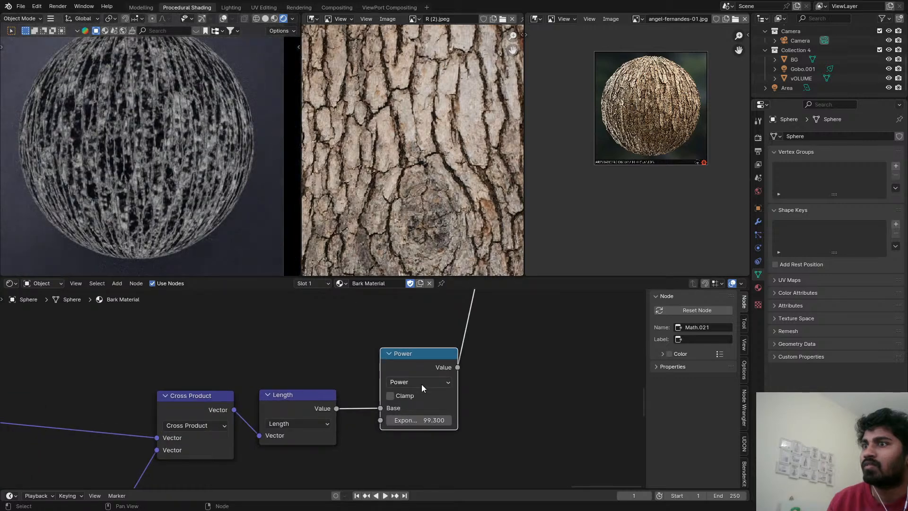
pyautogui.click(440, 419)
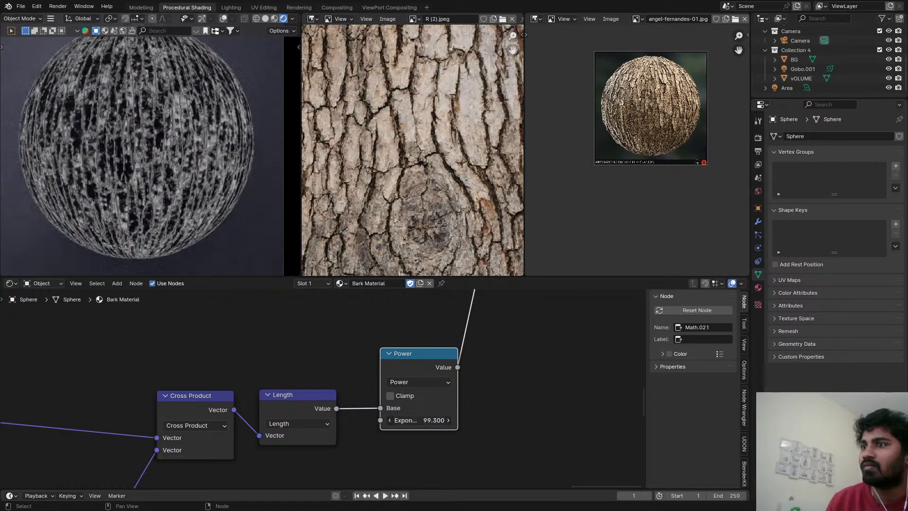
pyautogui.click(446, 419)
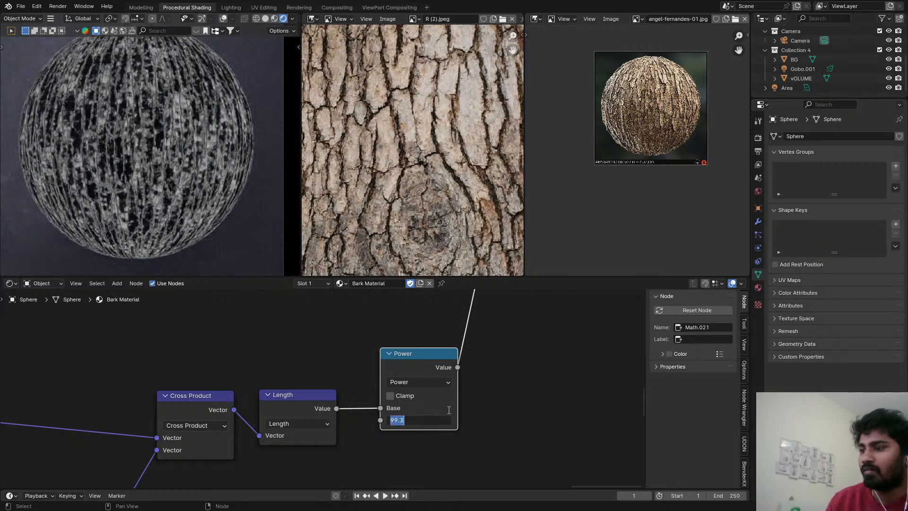
pyautogui.press('Escape')
pyautogui.hotkey('ctrl', 'x')
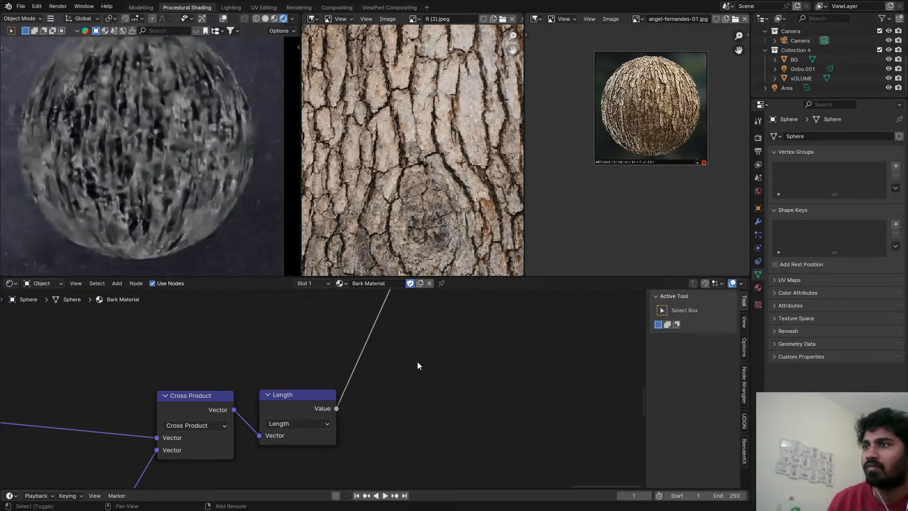
# Add a Map Range node and insert it on the Length node's Value output link.
pyautogui.hotkey('shift', 'a')
pyautogui.write('map')
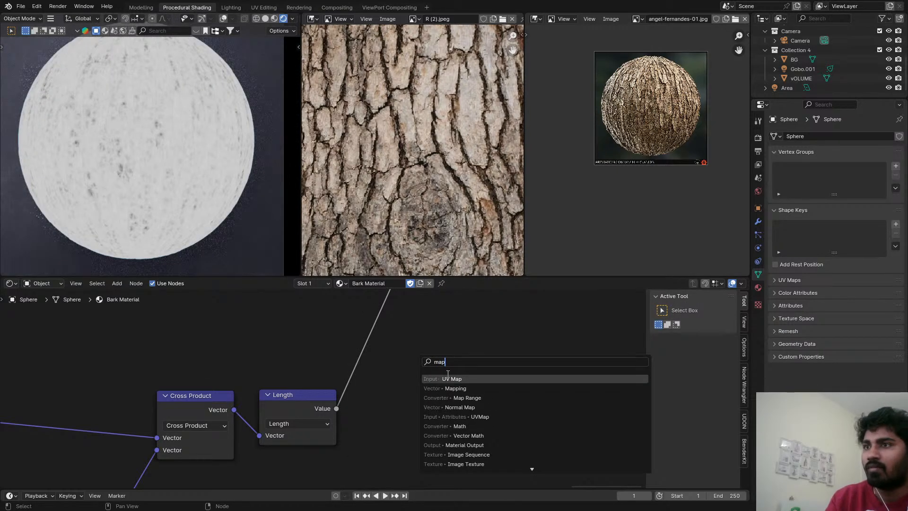
pyautogui.click(461, 397)
pyautogui.click(334, 356)
# Set the Map Range's From Min to 0.990 and save the file.
pyautogui.moveTo(422, 391); pyautogui.dragTo(419, 382, button='middle')
pyautogui.scroll(1, 418, 382)
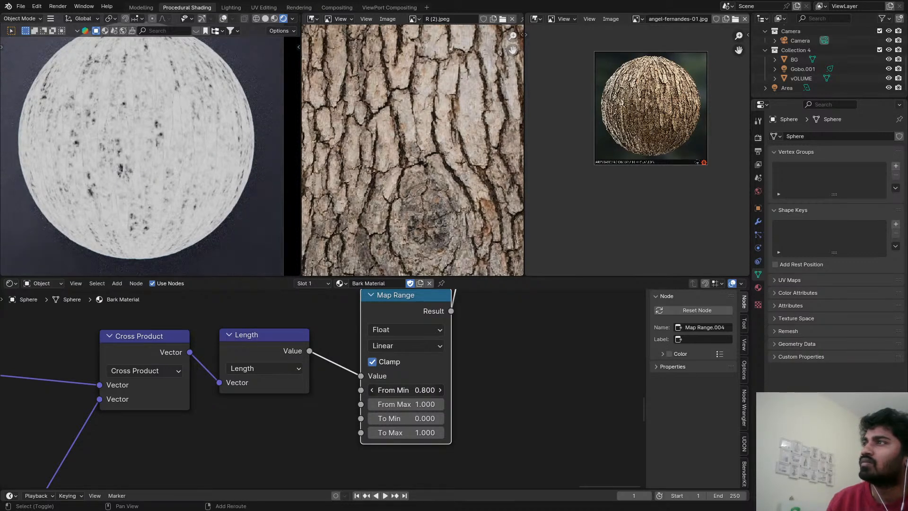
pyautogui.moveTo(405, 390); pyautogui.dragTo(408, 390)
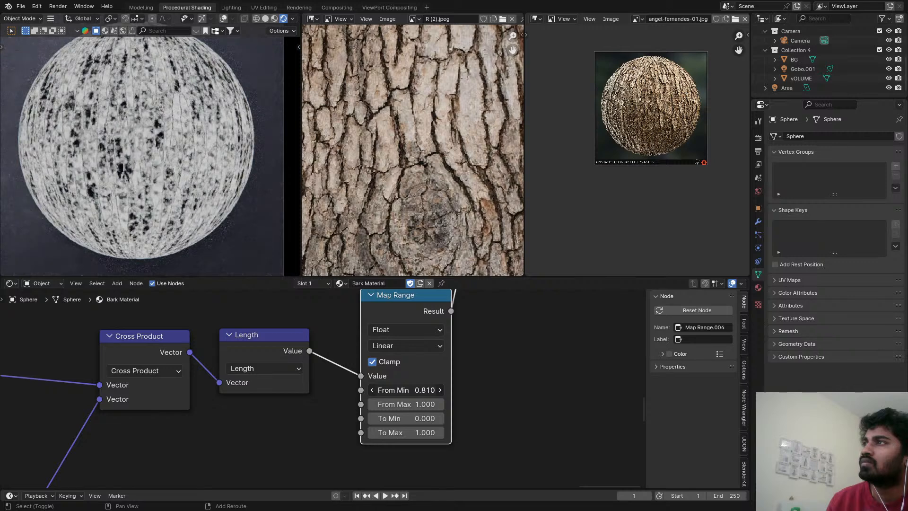
pyautogui.moveTo(405, 390); pyautogui.dragTo(406, 390)
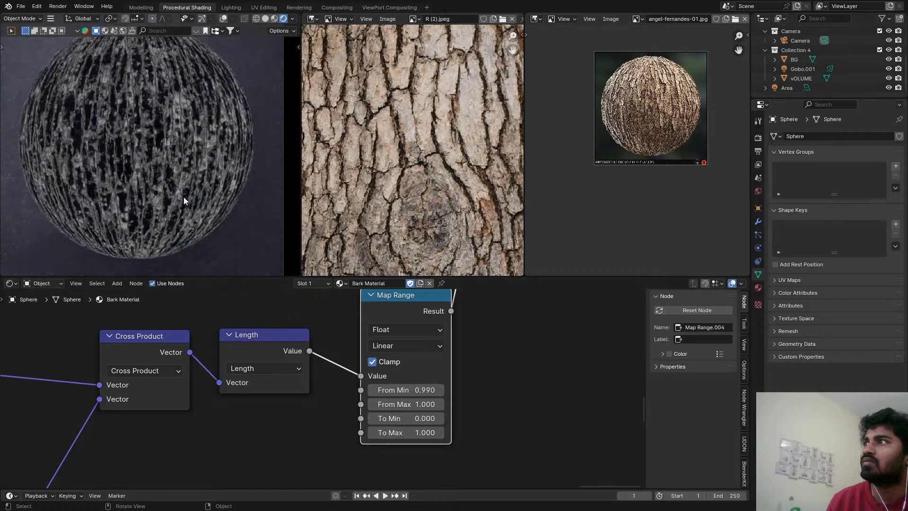
pyautogui.scroll(5, 150, 153)
pyautogui.hotkey('ctrl', 's')
# Inspect the duplicated Bump node against the previewed mask on the sphere and save the file again.
pyautogui.scroll(-5, 132, 107)
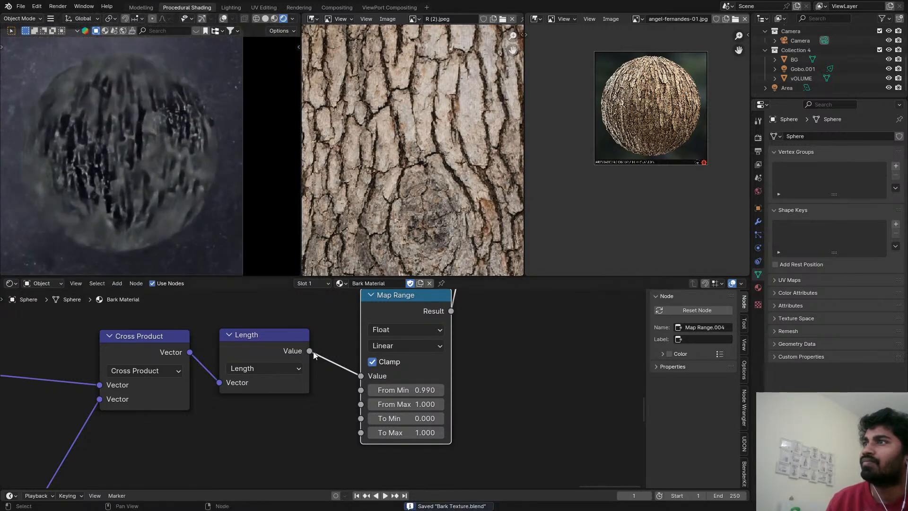
pyautogui.scroll(-5, 353, 369)
pyautogui.moveTo(362, 359); pyautogui.dragTo(354, 370)
pyautogui.scroll(6, 191, 374)
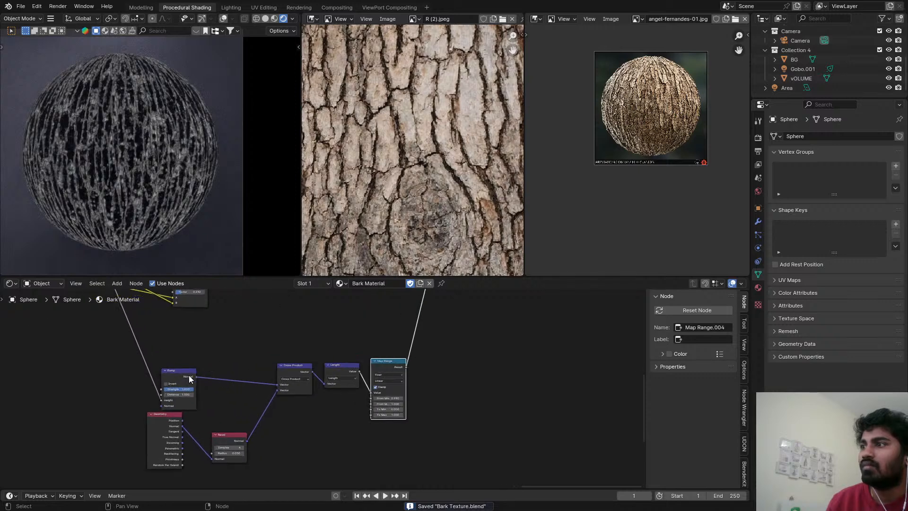
pyautogui.moveTo(181, 375); pyautogui.dragTo(198, 392)
pyautogui.scroll(2, 178, 391)
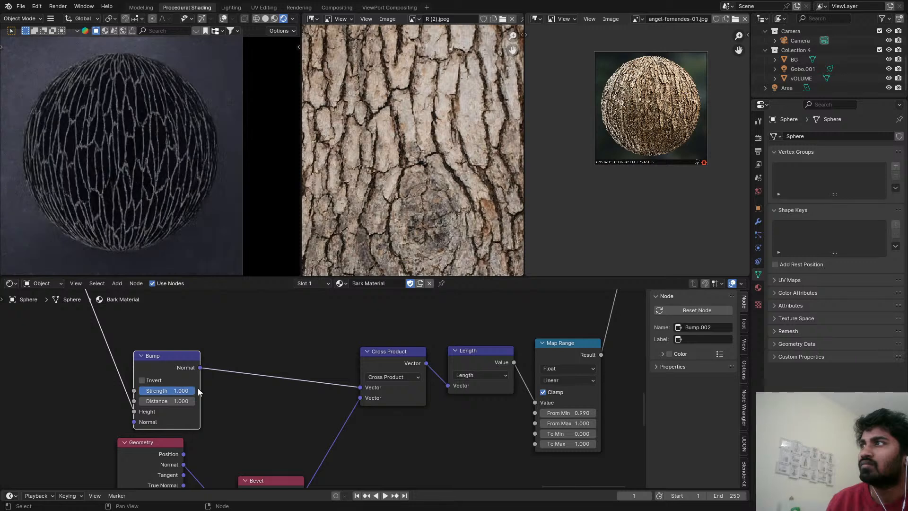
pyautogui.hotkey('ctrl', 's')
# Tidy the mask chain by aligning Geometry under Bump and packing Bevel, Cross Product, Length and Map Range closer together.
pyautogui.scroll(-4, 233, 421)
pyautogui.moveTo(231, 421); pyautogui.dragTo(225, 351, button='middle')
pyautogui.scroll(2, 184, 371)
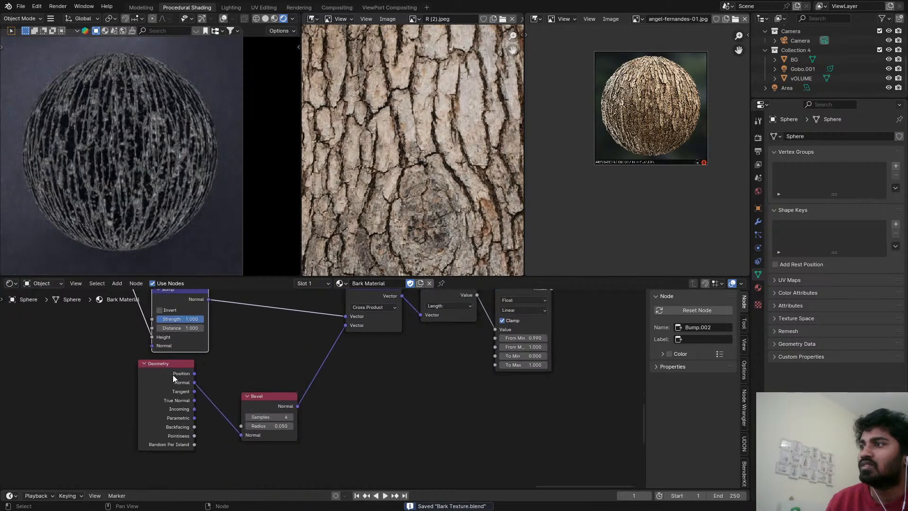
pyautogui.moveTo(172, 374); pyautogui.dragTo(186, 371)
pyautogui.moveTo(264, 395); pyautogui.dragTo(249, 326)
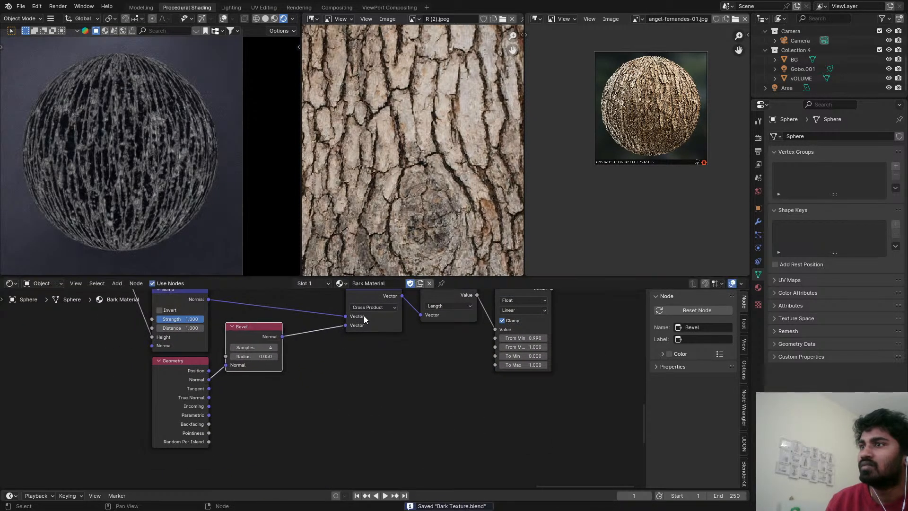
pyautogui.moveTo(364, 316); pyautogui.dragTo(372, 370, button='middle')
pyautogui.scroll(2, 371, 370)
pyautogui.moveTo(378, 337); pyautogui.dragTo(314, 319)
pyautogui.moveTo(478, 347); pyautogui.dragTo(407, 330)
pyautogui.moveTo(553, 326); pyautogui.dragTo(470, 326)
pyautogui.scroll(-2, 331, 349)
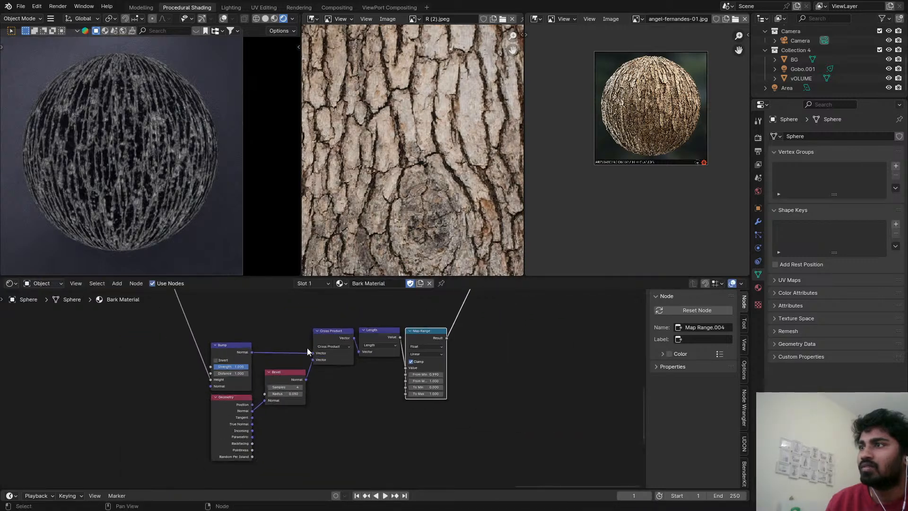
# Select the Principled BSDF and Material Output nodes and move them farther right to make room for more nodes.
pyautogui.scroll(-3, 307, 349)
pyautogui.moveTo(307, 349); pyautogui.dragTo(281, 379, button='middle')
pyautogui.scroll(-4, 248, 403)
pyautogui.scroll(-3, 282, 379)
pyautogui.moveTo(306, 323); pyautogui.dragTo(267, 373, button='middle')
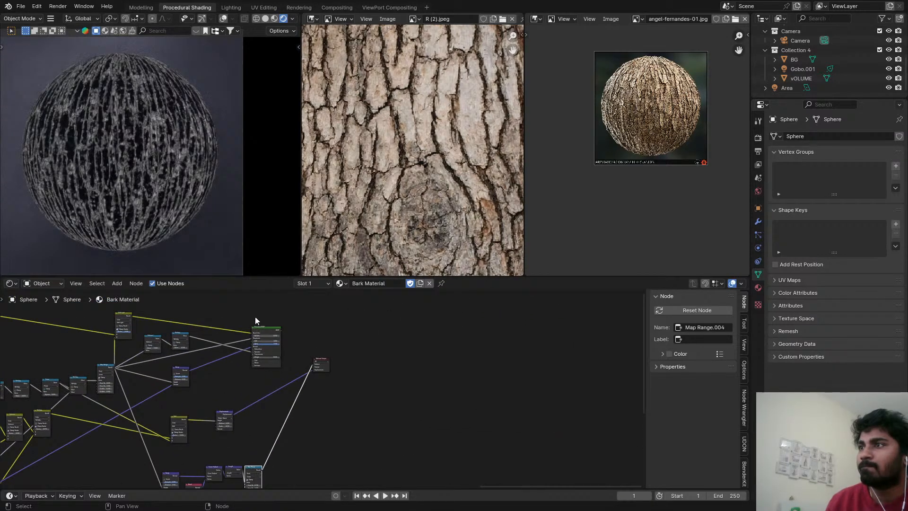
pyautogui.moveTo(255, 317); pyautogui.dragTo(334, 381)
pyautogui.press('g')
pyautogui.click(443, 376)
pyautogui.scroll(3, 208, 328)
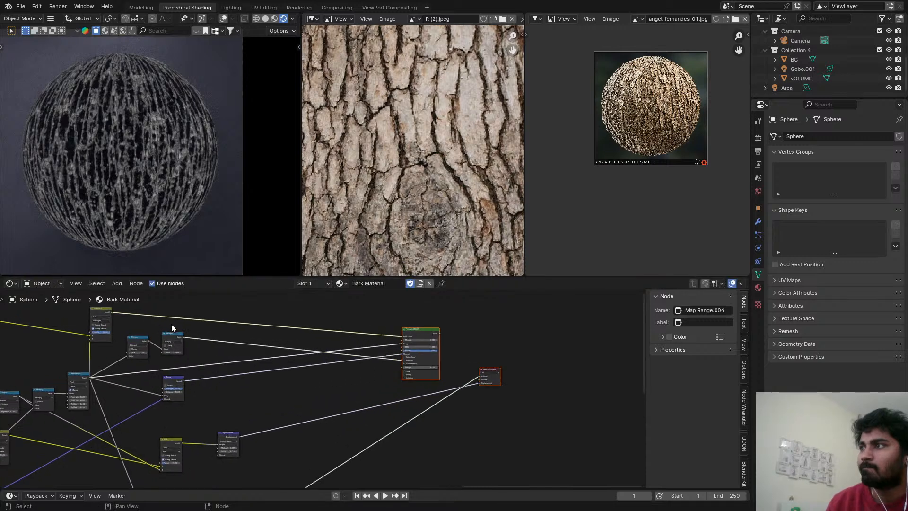
# Duplicate the Soft Light mix onto the Principled BSDF's Base Color link and connect the new Map Range's Result to its Factor.
pyautogui.click(106, 312)
pyautogui.moveTo(106, 312); pyautogui.dragTo(340, 321)
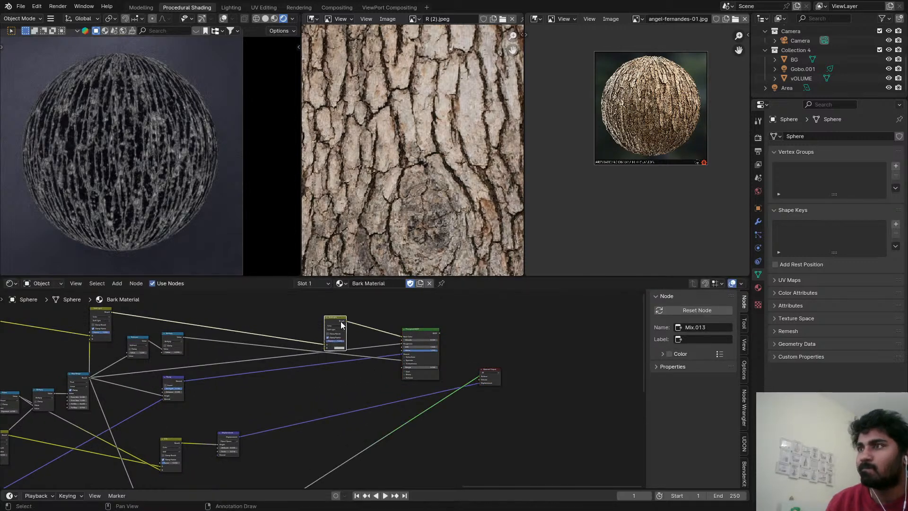
pyautogui.scroll(-2, 334, 416)
pyautogui.moveTo(334, 415); pyautogui.dragTo(339, 373, button='middle')
pyautogui.moveTo(297, 433); pyautogui.dragTo(340, 317)
# Preview the duplicated Soft Light node on the sphere and change its blending mode to Mix.
pyautogui.scroll(4, 339, 316)
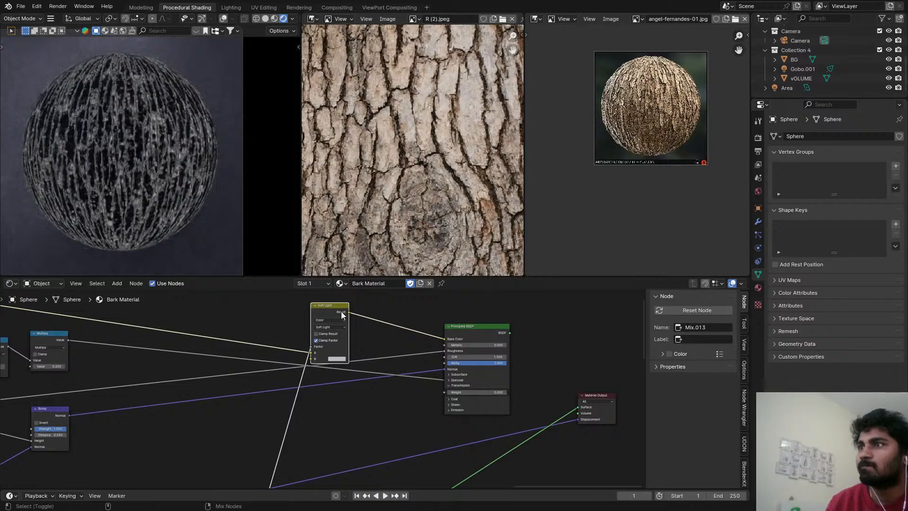
pyautogui.scroll(2, 333, 326)
pyautogui.click(334, 327)
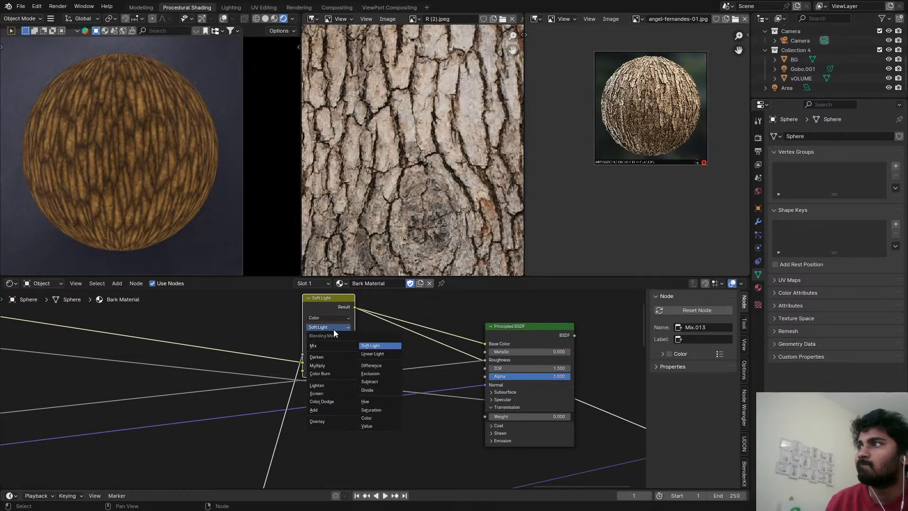
pyautogui.click(331, 346)
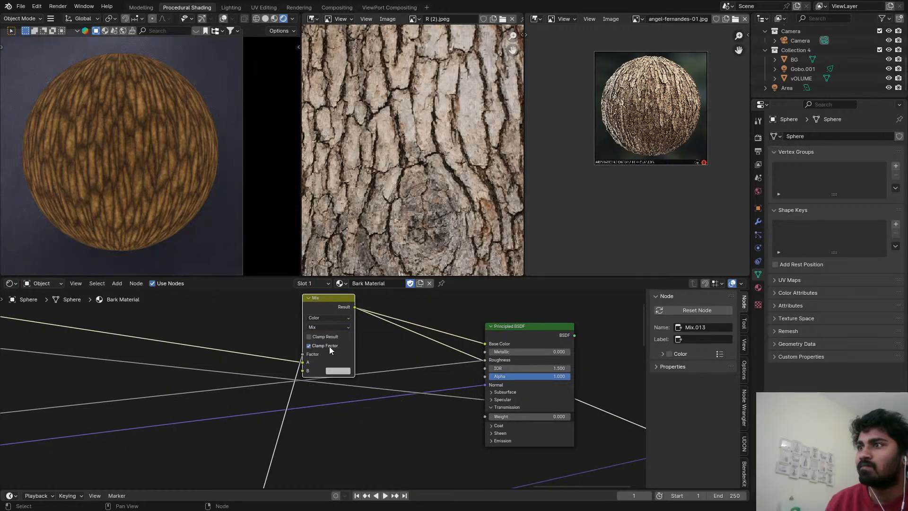
# Set the new Mix node's B color to a muted light green.
pyautogui.click(338, 371)
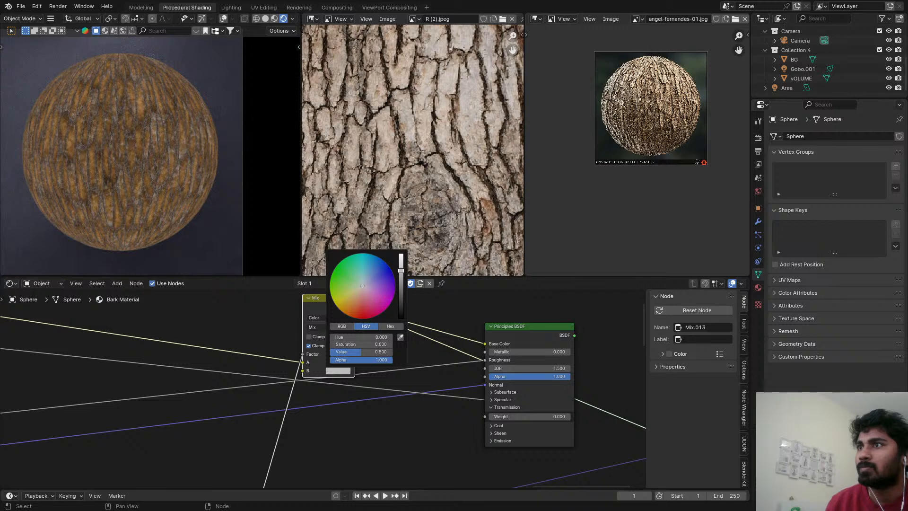
pyautogui.moveTo(362, 286); pyautogui.dragTo(352, 289)
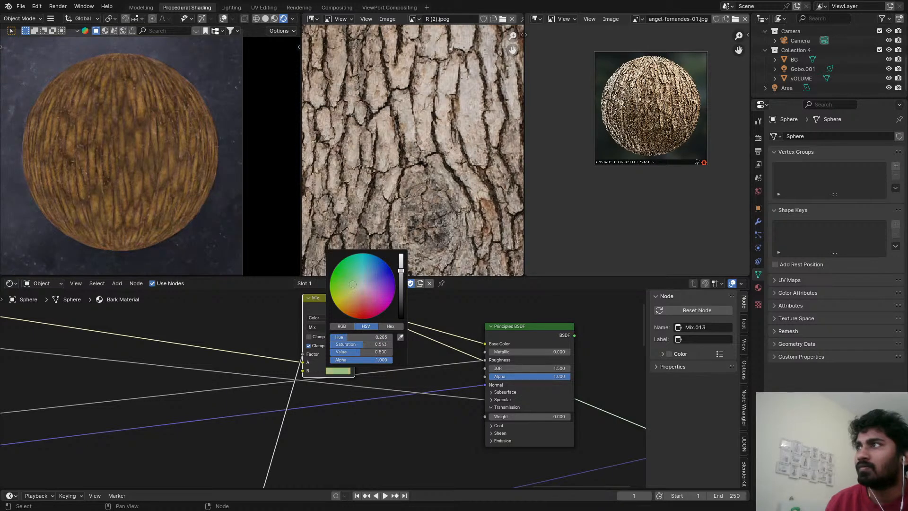
pyautogui.moveTo(504, 317); pyautogui.dragTo(451, 332, button='middle')
pyautogui.scroll(-1, 450, 332)
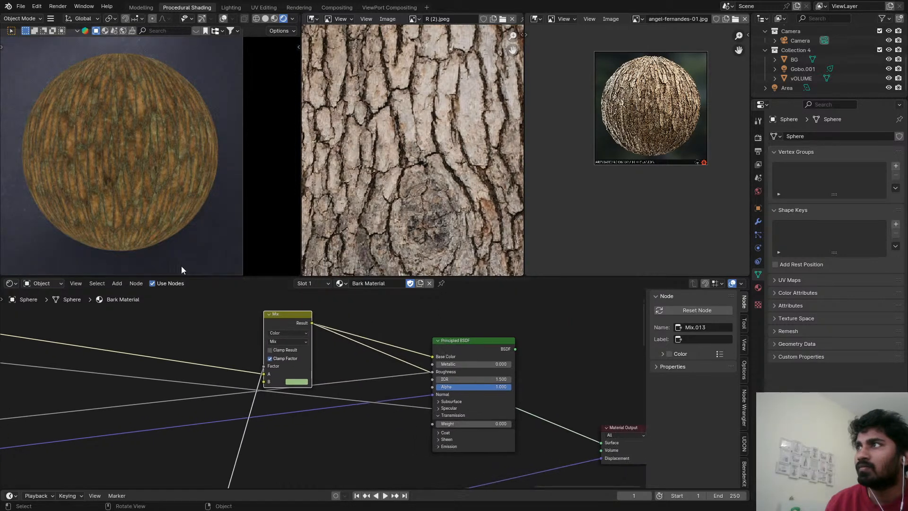
# Save the file, preview the Principled BSDF on the sphere, and inspect the green tint on the bark up close.
pyautogui.keyDown('ctrl'); pyautogui.moveTo(130, 227); pyautogui.dragTo(121, 157, button='middle'); pyautogui.keyUp('ctrl')
pyautogui.hotkey('ctrl', 's')
pyautogui.scroll(-5, 121, 152)
pyautogui.scroll(-1, 518, 353)
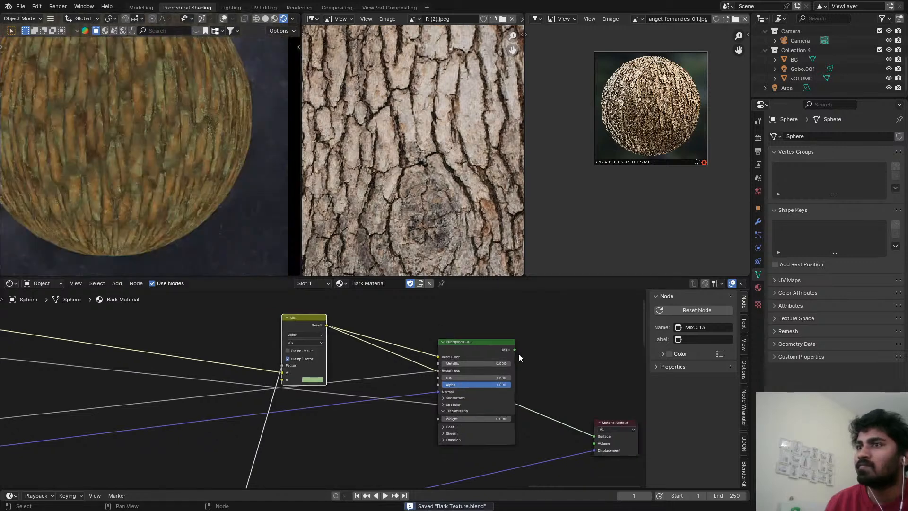
pyautogui.click(493, 340)
pyautogui.moveTo(409, 380); pyautogui.dragTo(434, 364, button='middle')
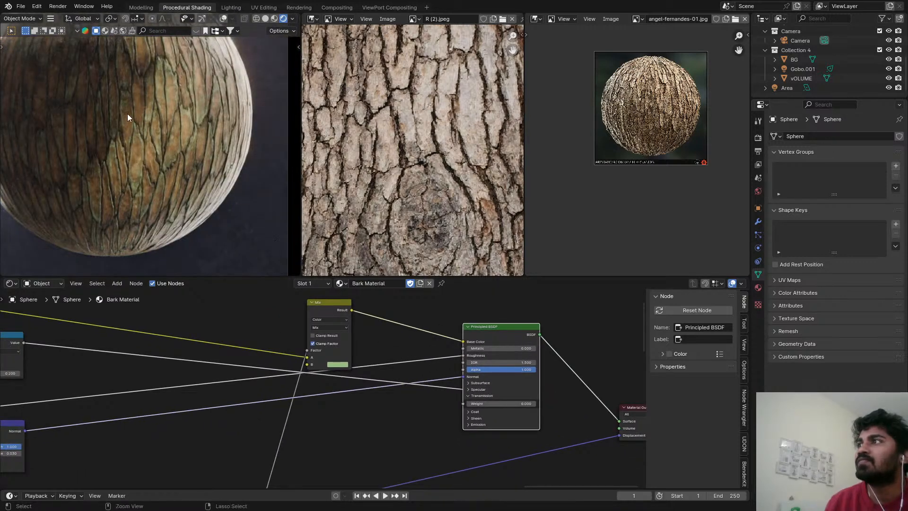
pyautogui.scroll(-4, 127, 114)
pyautogui.keyDown('shift'); pyautogui.moveTo(135, 124); pyautogui.dragTo(207, 168, button='middle'); pyautogui.keyUp('shift')
pyautogui.scroll(4, 198, 156)
pyautogui.scroll(3, 176, 123)
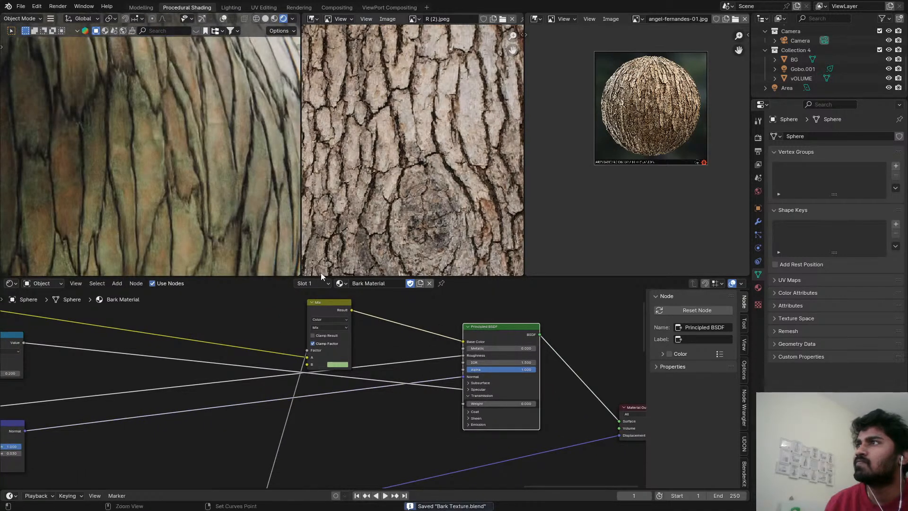
pyautogui.scroll(2, 342, 362)
# Change the B color of the Mix feeding Base Color to a dark, muted green and save the file.
pyautogui.click(339, 388)
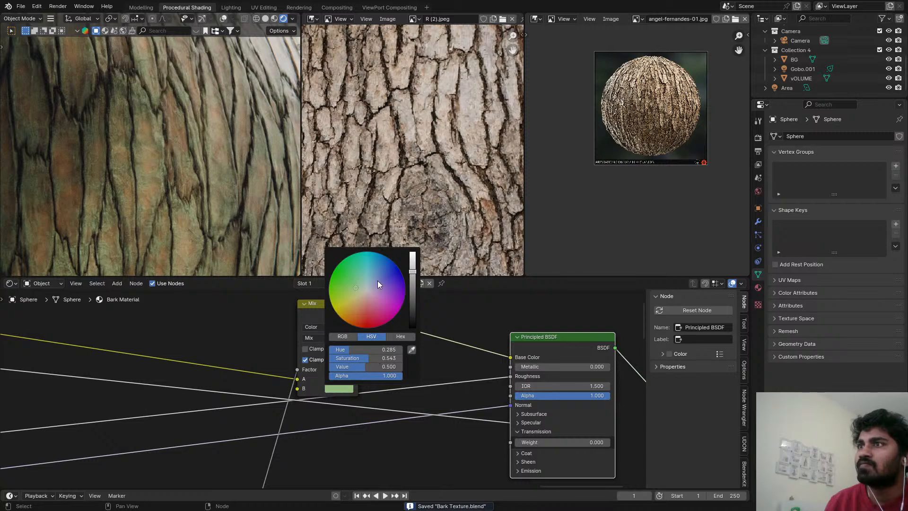
pyautogui.moveTo(377, 284); pyautogui.dragTo(342, 277)
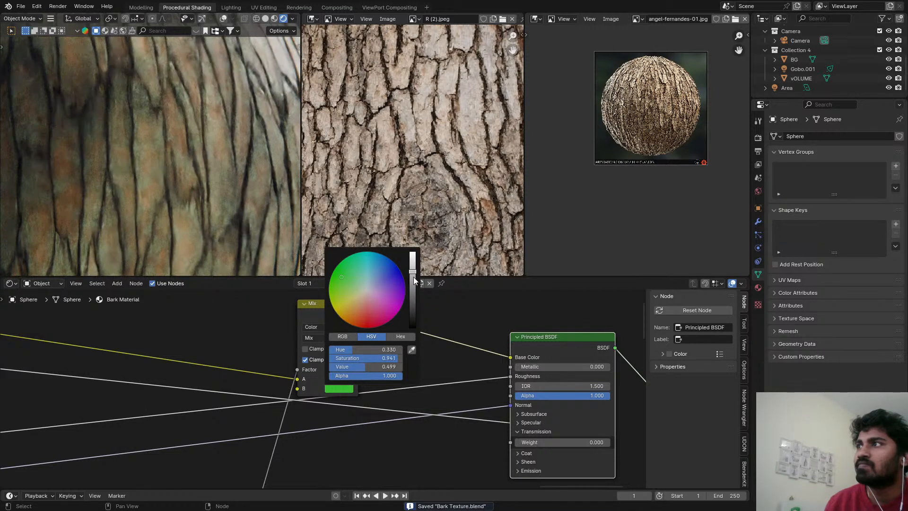
pyautogui.moveTo(412, 277); pyautogui.dragTo(413, 306)
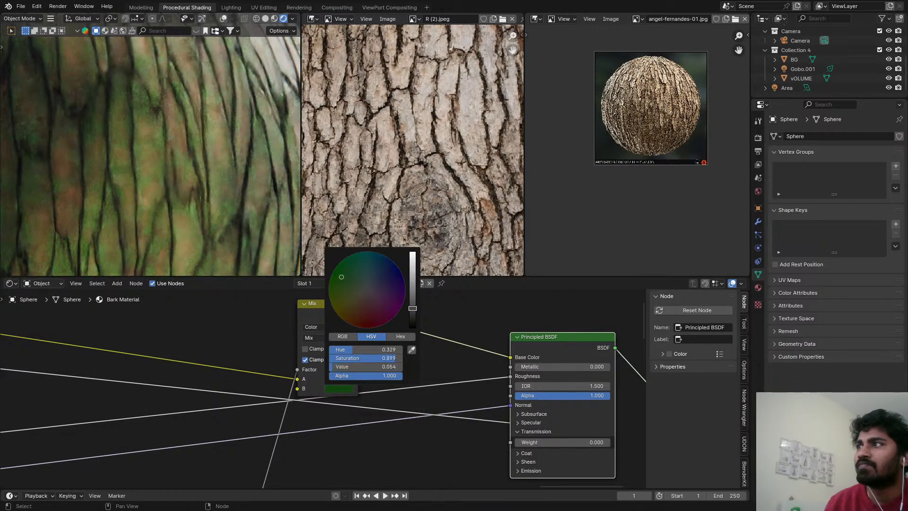
pyautogui.moveTo(358, 291); pyautogui.dragTo(352, 286)
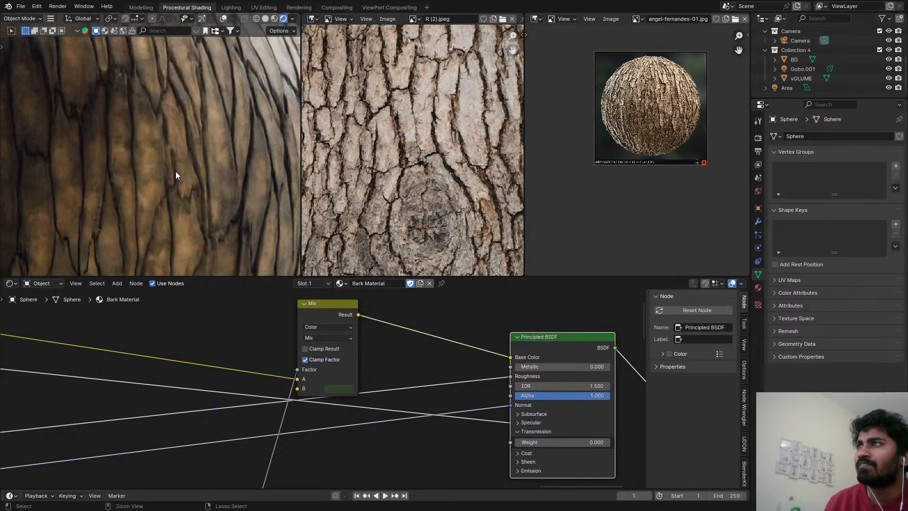
pyautogui.hotkey('ctrl', 's')
# Preview the Mix node on the sphere, set the mask Map Range's From Min to 0.900, and save the file.
pyautogui.keyDown('ctrl'); pyautogui.keyDown('shift'); pyautogui.click(336, 312); pyautogui.keyUp('shift'); pyautogui.keyUp('ctrl')
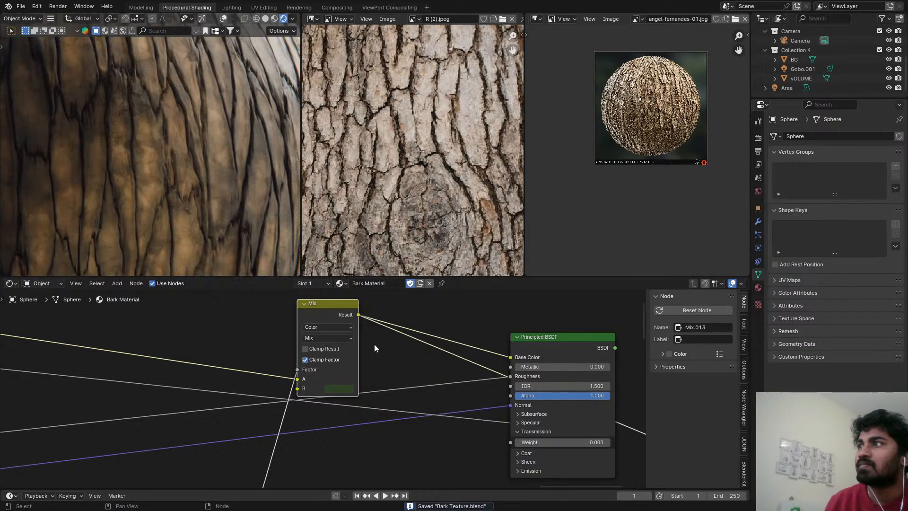
pyautogui.moveTo(374, 344); pyautogui.dragTo(426, 302, button='middle')
pyautogui.scroll(-5, 190, 186)
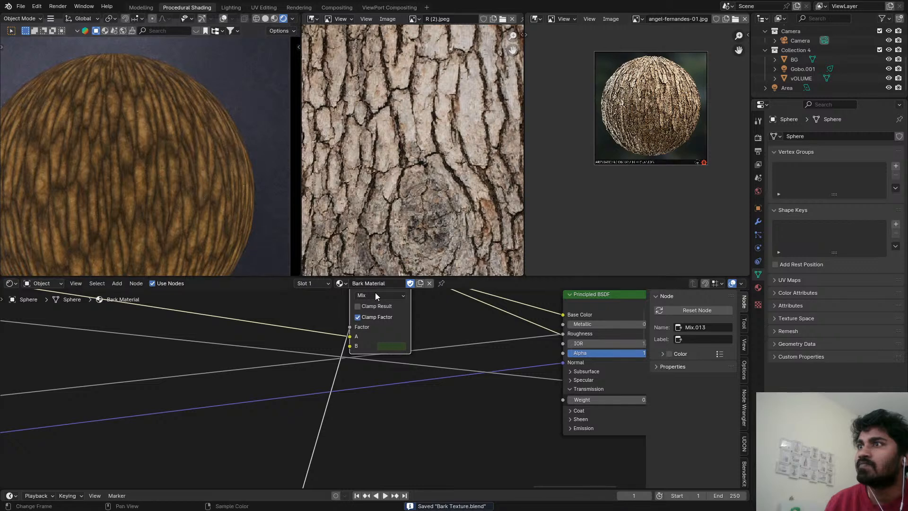
pyautogui.scroll(-6, 377, 303)
pyautogui.moveTo(363, 353); pyautogui.dragTo(400, 305, button='middle')
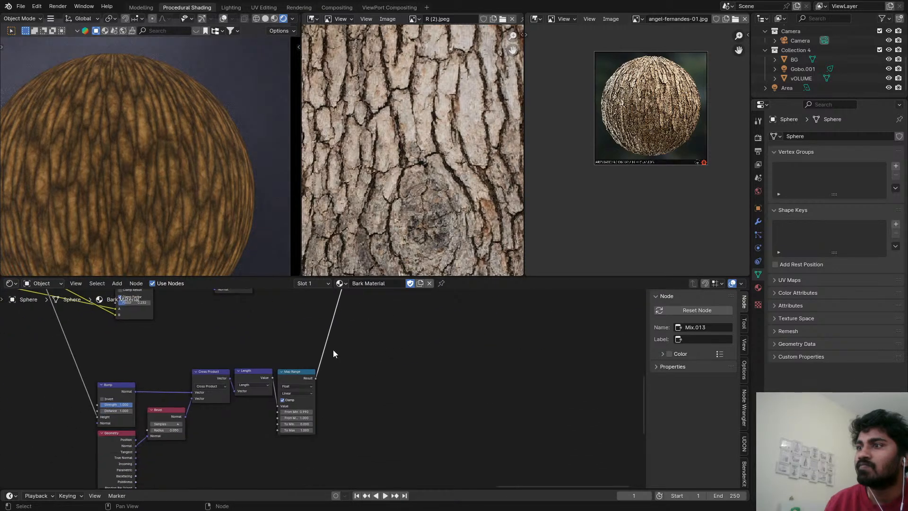
pyautogui.scroll(2, 332, 354)
pyautogui.scroll(2, 308, 425)
pyautogui.moveTo(297, 384); pyautogui.dragTo(275, 371, button='middle')
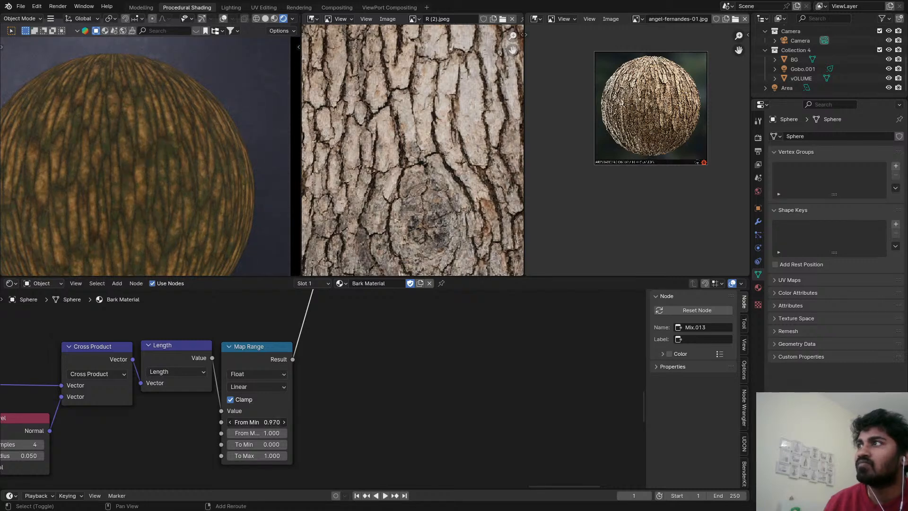
pyautogui.moveTo(257, 421); pyautogui.dragTo(253, 422)
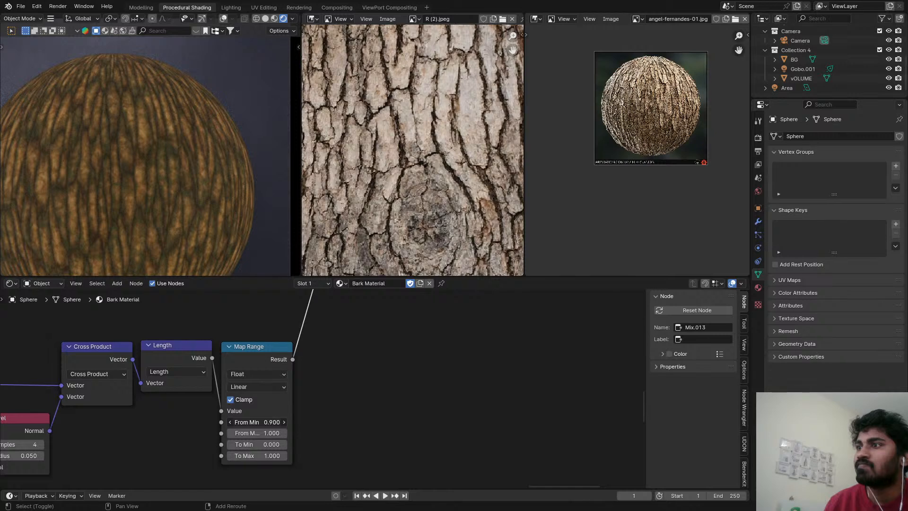
pyautogui.hotkey('ctrl', 's')
# Preview the Principled BSDF again and examine the lit bark sphere in a maximized viewport.
pyautogui.scroll(-4, 177, 195)
pyautogui.scroll(-5, 486, 373)
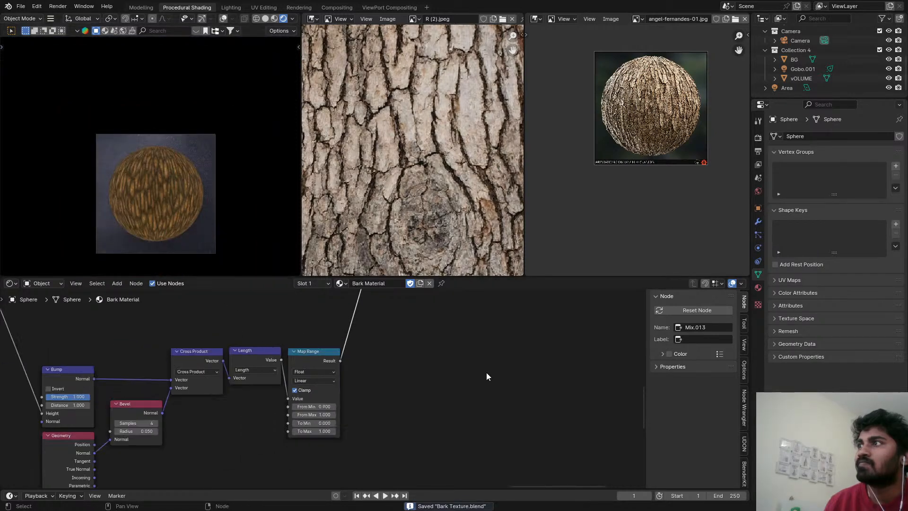
pyautogui.moveTo(494, 412)
pyautogui.mouseDown(button='middle')
pyautogui.moveTo(361, 296)
pyautogui.moveTo(238, 327)
pyautogui.moveTo(225, 351)
pyautogui.mouseUp(button='middle')
pyautogui.click(342, 388)
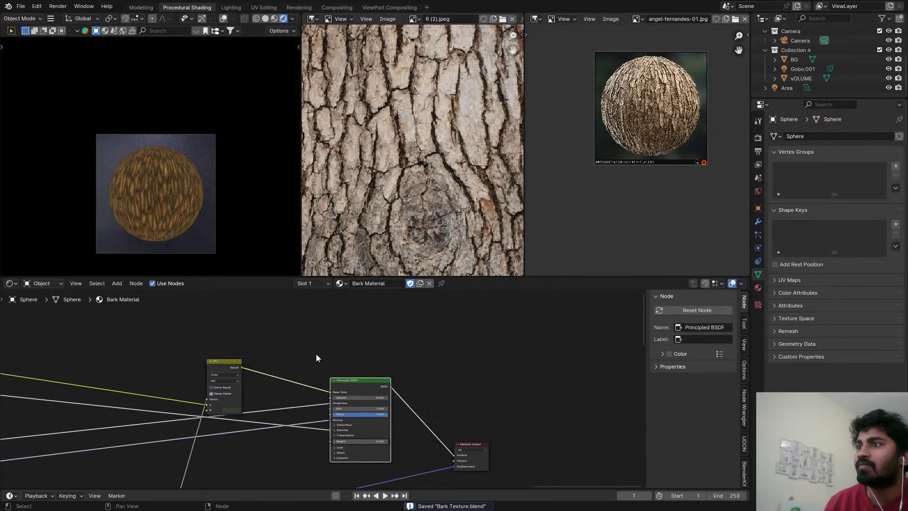
pyautogui.hotkey('ctrl', 'space')
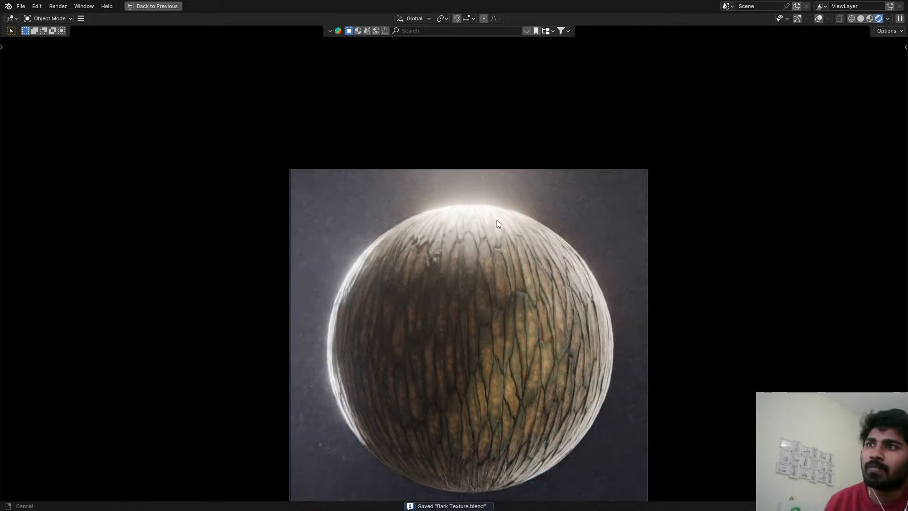
pyautogui.scroll(5, 472, 246)
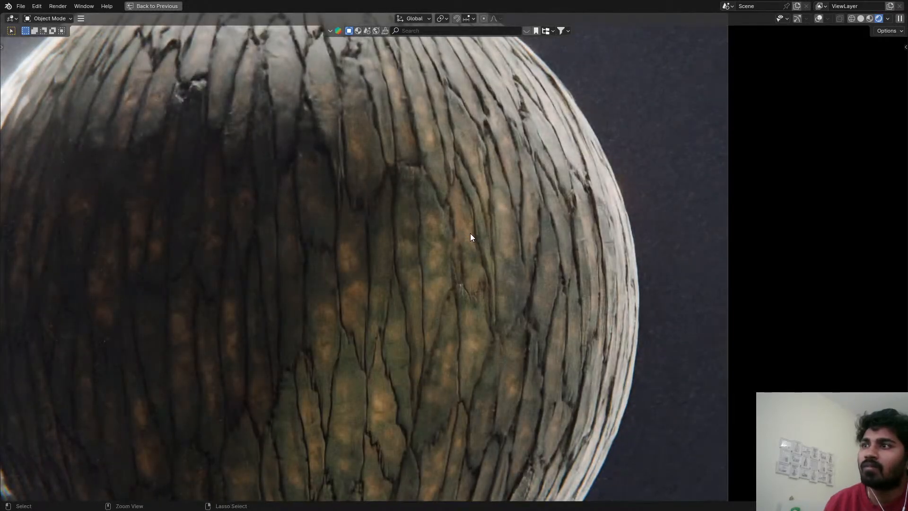
pyautogui.scroll(-5, 463, 234)
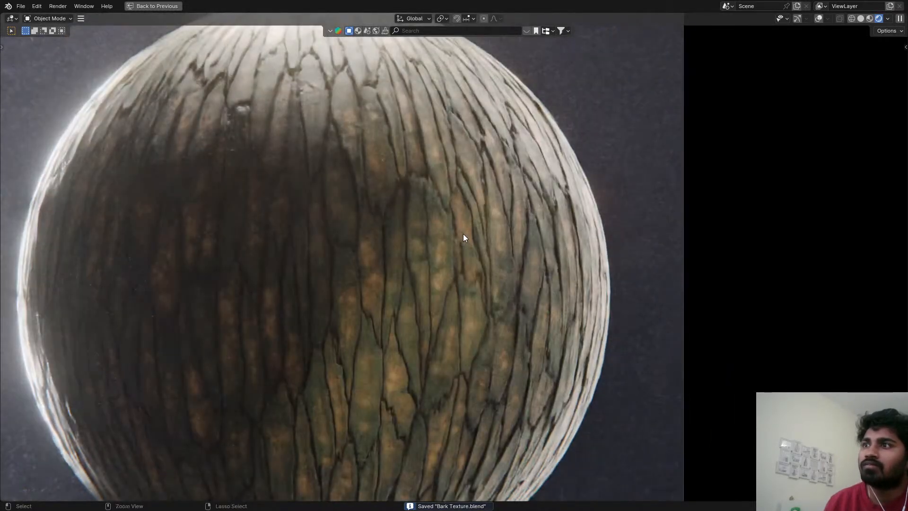
pyautogui.hotkey('ctrl', 'space')
# Set the From Min of the Map Range after the Length node to 0.95 and save the file.
pyautogui.moveTo(412, 302); pyautogui.dragTo(445, 433, button='middle')
pyautogui.moveTo(305, 412); pyautogui.dragTo(482, 427, button='middle')
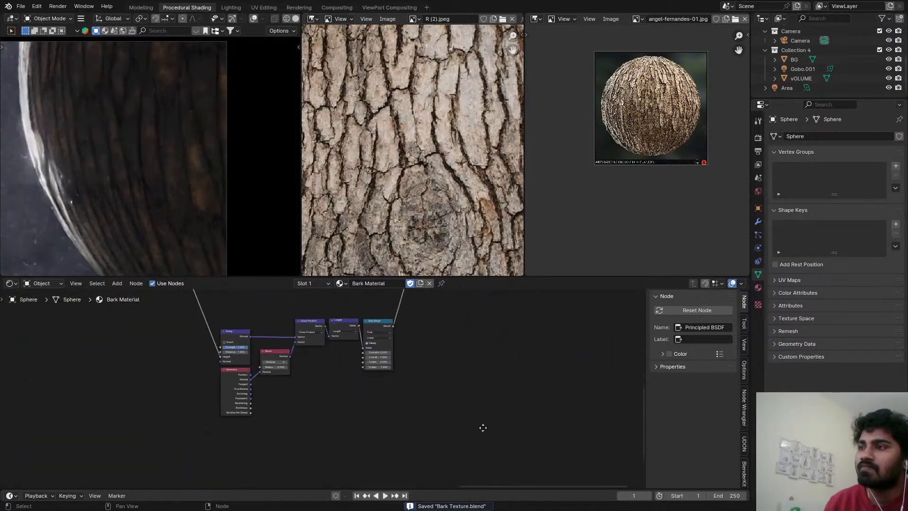
pyautogui.scroll(10, 389, 351)
pyautogui.moveTo(385, 348); pyautogui.dragTo(385, 348)
pyautogui.doubleClick(376, 349)
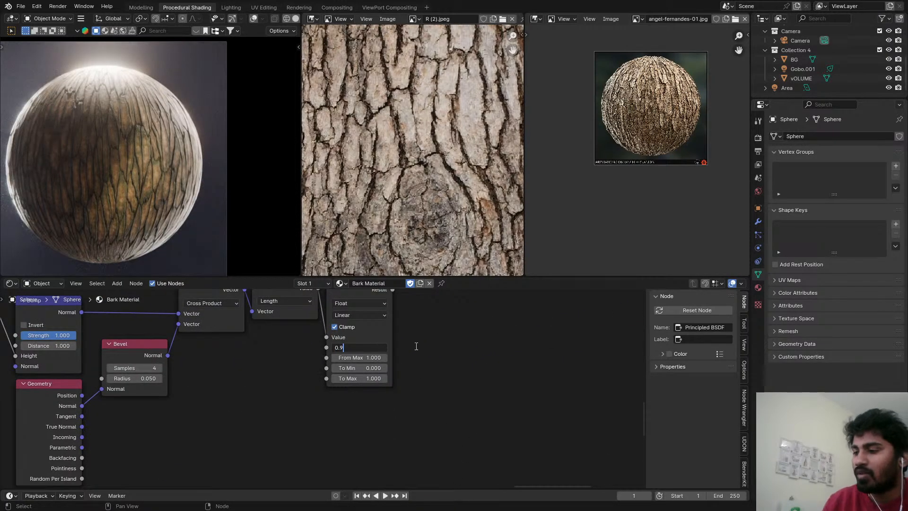
pyautogui.write('5')
pyautogui.press('Return')
pyautogui.hotkey('ctrl', 's')
# Set the viewport to Solid shading and render the current frame from the Rendering workspace.
pyautogui.press('z')
pyautogui.click(382, 251)
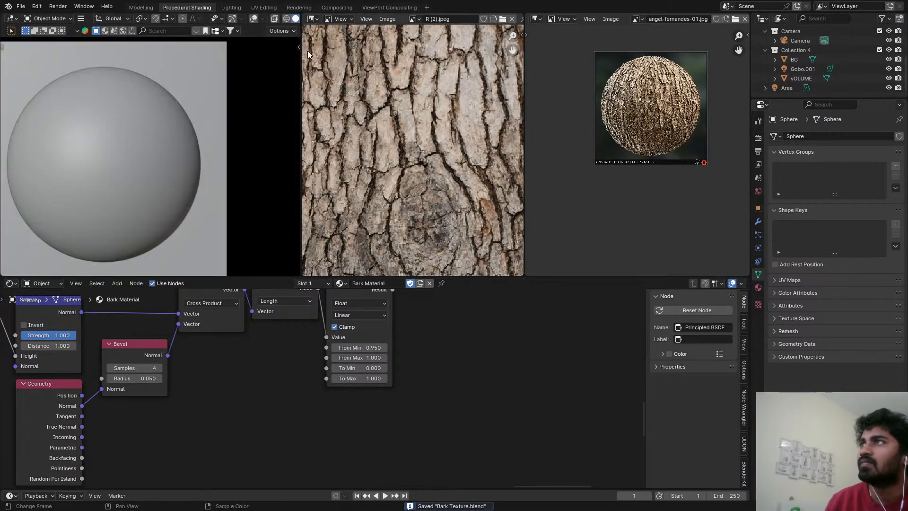
pyautogui.click(292, 7)
pyautogui.scroll(2, 391, 232)
pyautogui.scroll(-2, 391, 225)
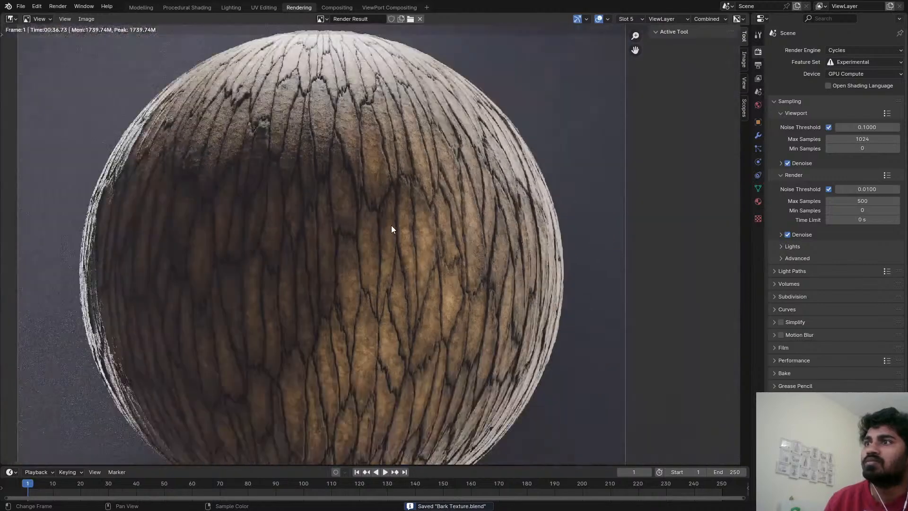
pyautogui.scroll(-1, 388, 206)
pyautogui.press('F12')
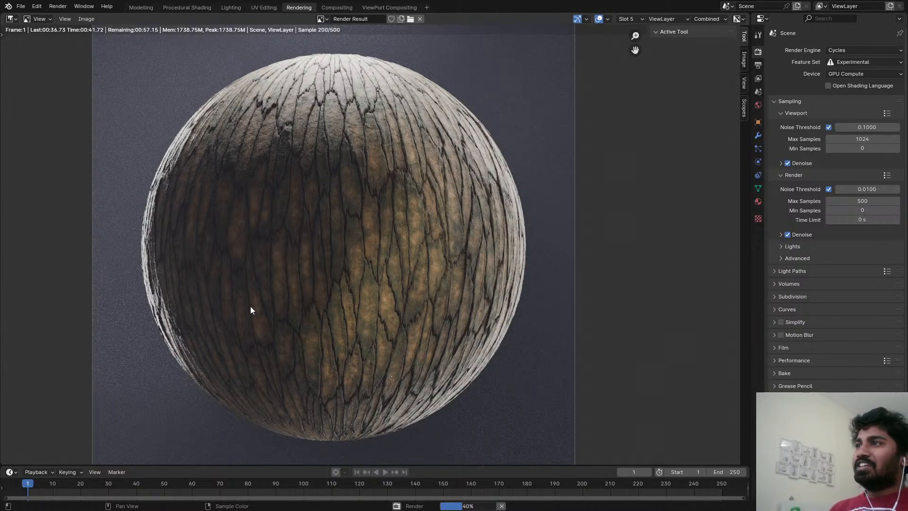
# Examine the rendered sphere's green-tinted bark plates and dark cracks, both up close and as a whole.
pyautogui.scroll(2, 342, 250)
pyautogui.scroll(-2, 343, 243)
pyautogui.moveTo(343, 243); pyautogui.dragTo(359, 271, button='middle')
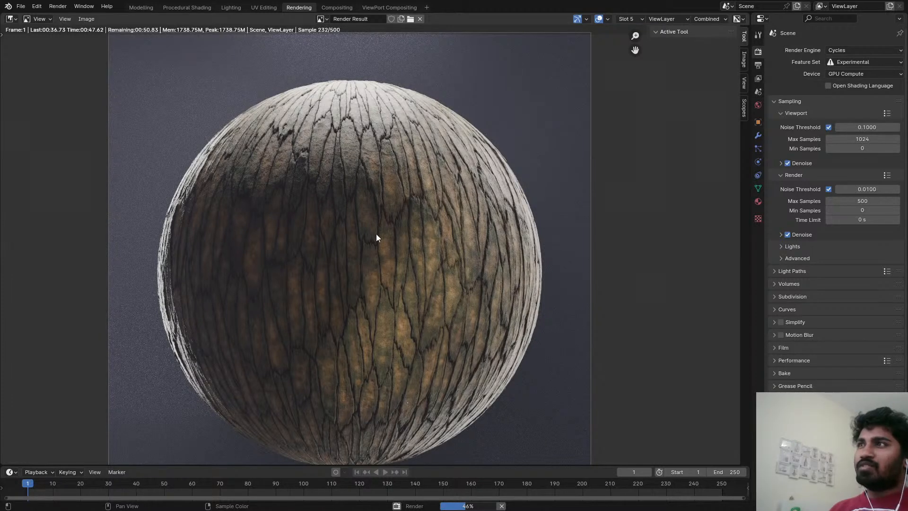
pyautogui.moveTo(377, 242); pyautogui.dragTo(429, 237, button='middle')
pyautogui.scroll(-2, 447, 202)
pyautogui.scroll(3, 440, 208)
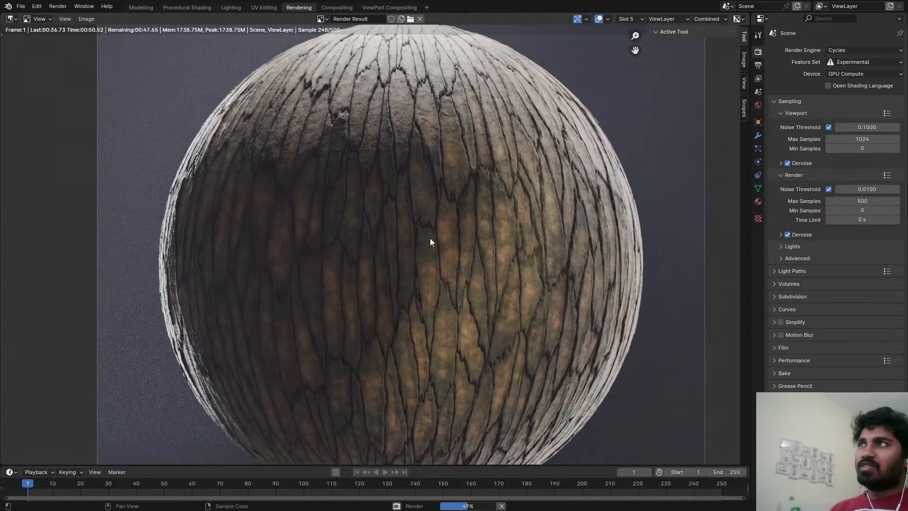
pyautogui.scroll(-2, 430, 237)
pyautogui.scroll(2, 428, 238)
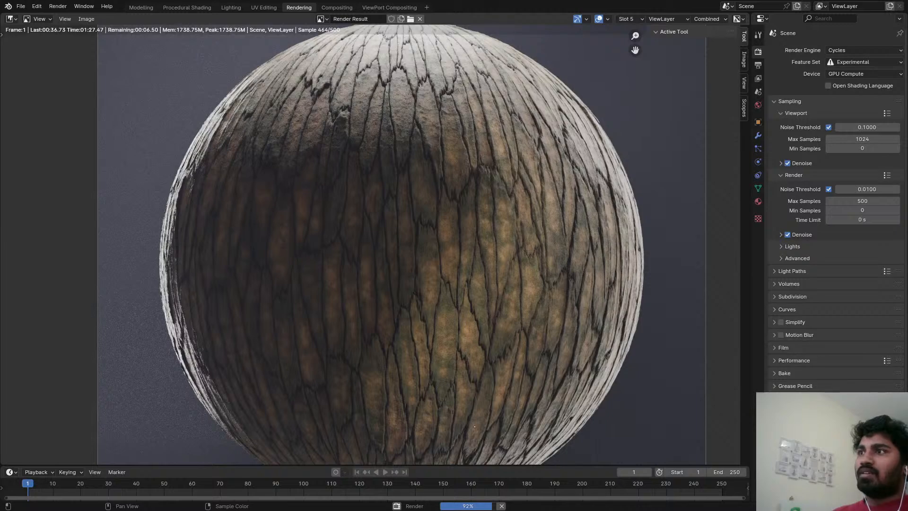
pyautogui.scroll(-2, 442, 244)
pyautogui.scroll(4, 415, 236)
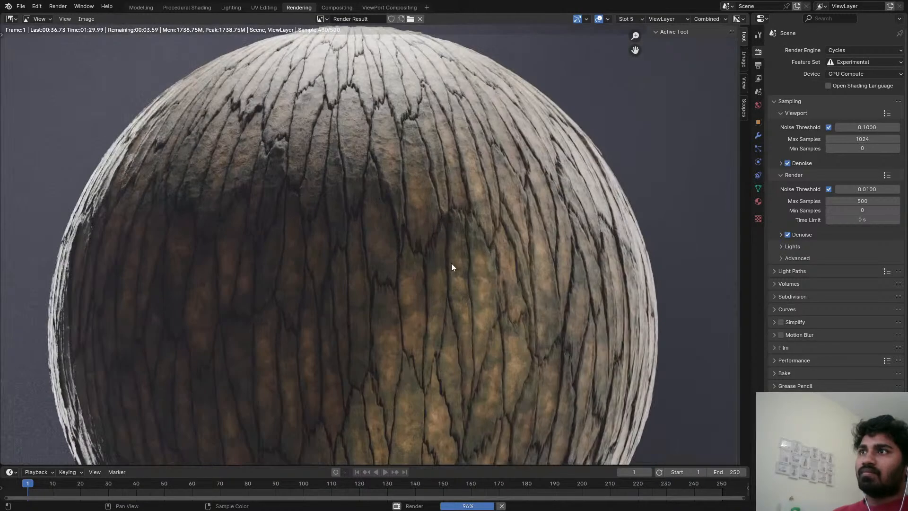
pyautogui.scroll(1, 440, 246)
pyautogui.scroll(-2, 433, 244)
pyautogui.scroll(1, 435, 255)
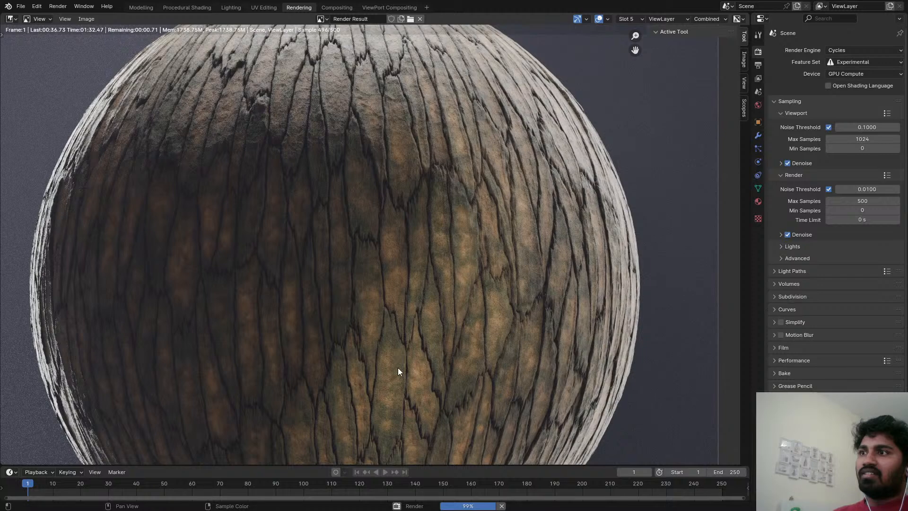
pyautogui.scroll(4, 383, 117)
pyautogui.scroll(-4, 370, 195)
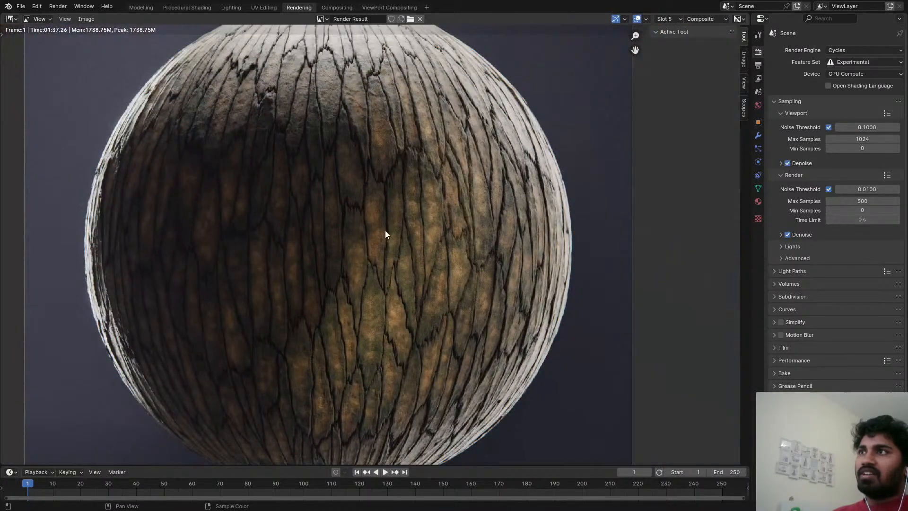
pyautogui.moveTo(385, 231); pyautogui.dragTo(401, 280, button='middle')
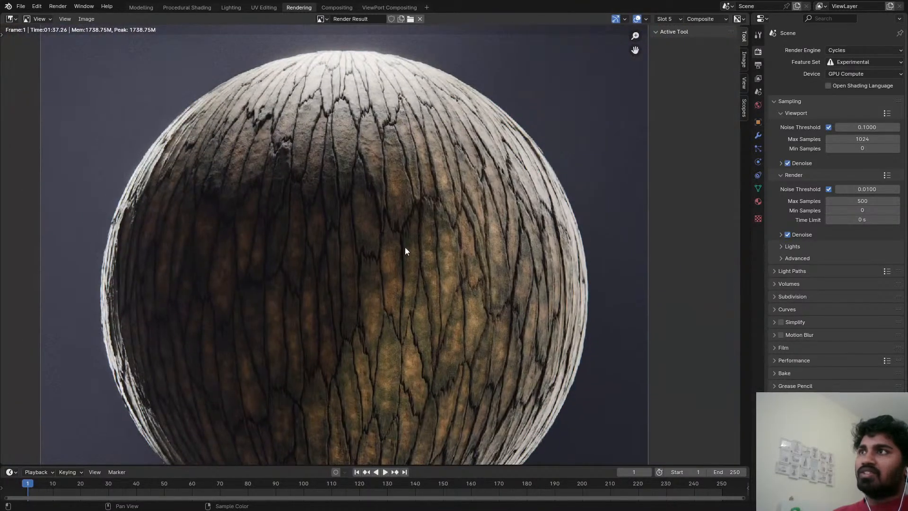
pyautogui.scroll(2, 406, 241)
pyautogui.scroll(-2, 410, 218)
pyautogui.moveTo(406, 218); pyautogui.dragTo(418, 225, button='middle')
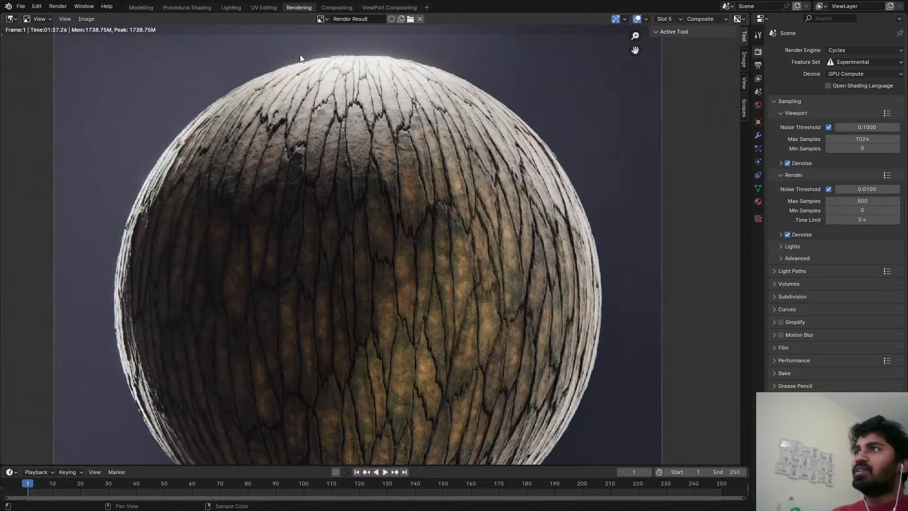
# Return to the Procedural Shading workspace and switch the viewport back to Rendered shading.
pyautogui.click(231, 7)
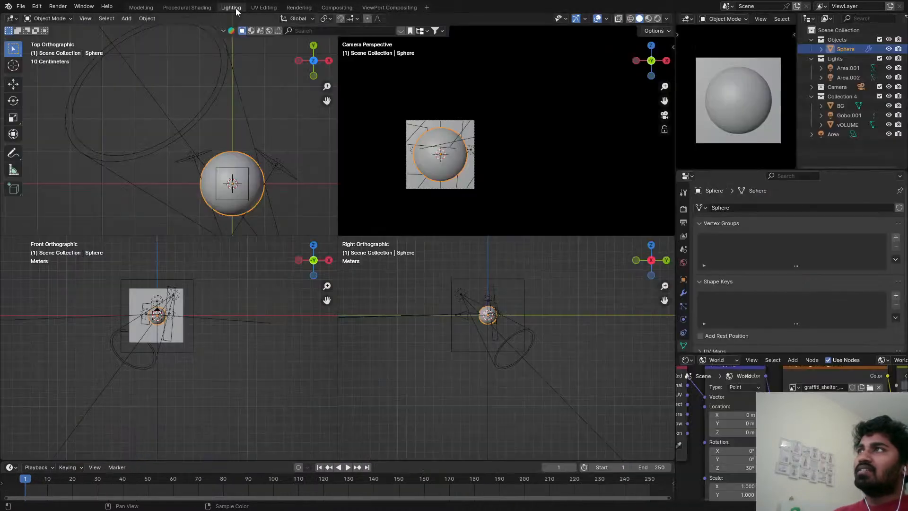
pyautogui.click(189, 8)
pyautogui.press('z')
pyautogui.click(132, 66)
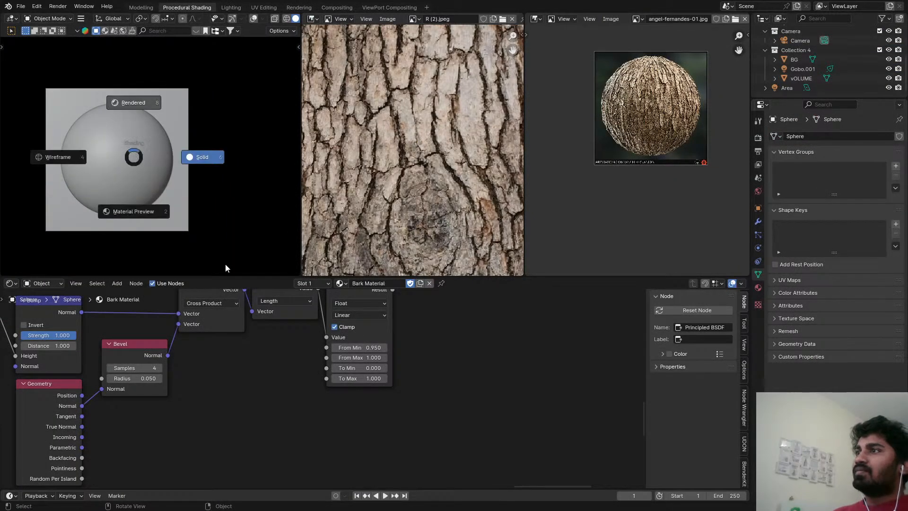
# Set the From Min of the Map Range after the Length node to 0.99 and save the file.
pyautogui.scroll(-4, 235, 416)
pyautogui.moveTo(234, 417); pyautogui.dragTo(371, 444, button='middle')
pyautogui.scroll(-8, 331, 398)
pyautogui.moveTo(322, 405)
pyautogui.mouseDown(button='middle')
pyautogui.moveTo(271, 299)
pyautogui.moveTo(294, 370)
pyautogui.mouseUp(button='middle')
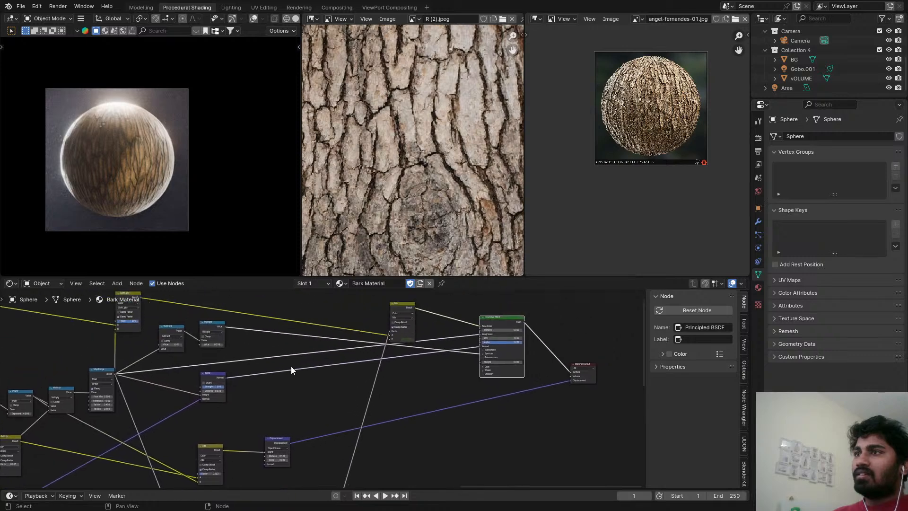
pyautogui.click(409, 308)
pyautogui.scroll(2, 411, 339)
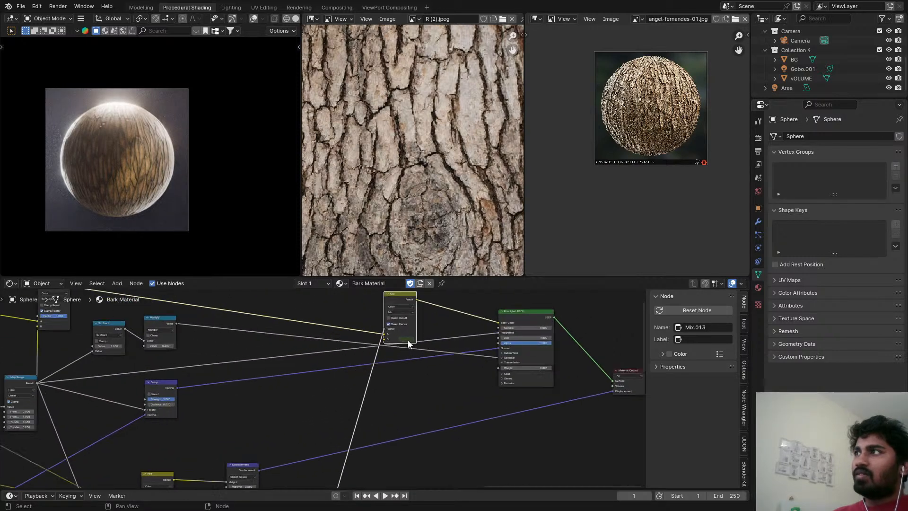
pyautogui.scroll(6, 81, 162)
pyautogui.keyDown('shift'); pyautogui.moveTo(223, 128); pyautogui.dragTo(124, 204, button='middle'); pyautogui.keyUp('shift')
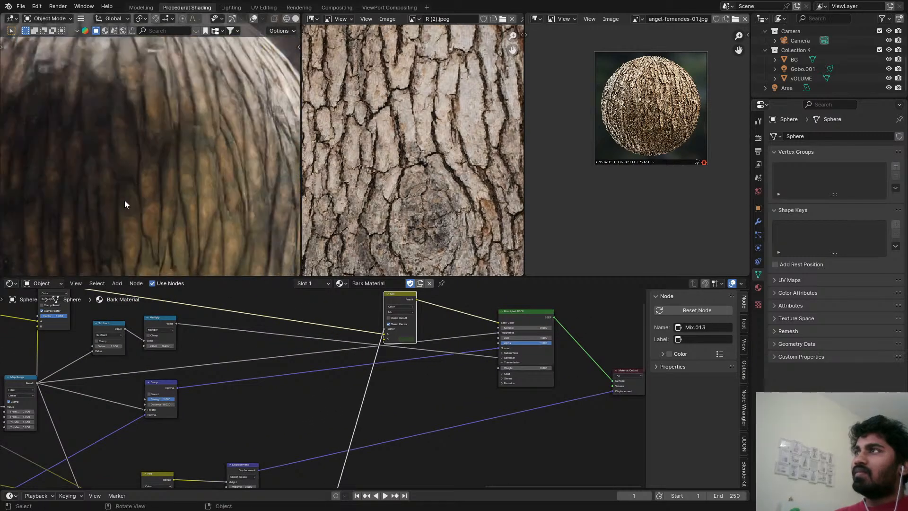
pyautogui.scroll(2, 189, 179)
pyautogui.moveTo(343, 445); pyautogui.dragTo(420, 424, button='middle')
pyautogui.scroll(3, 251, 374)
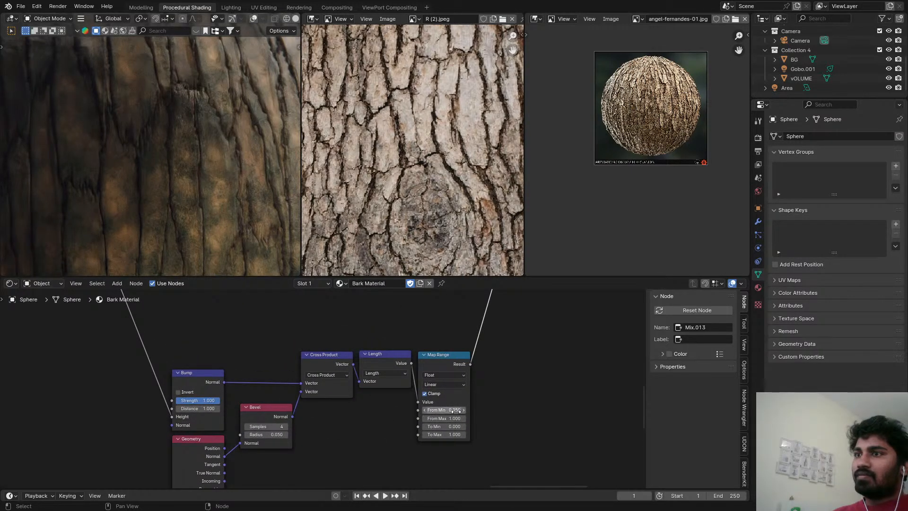
pyautogui.moveTo(455, 411); pyautogui.dragTo(462, 411)
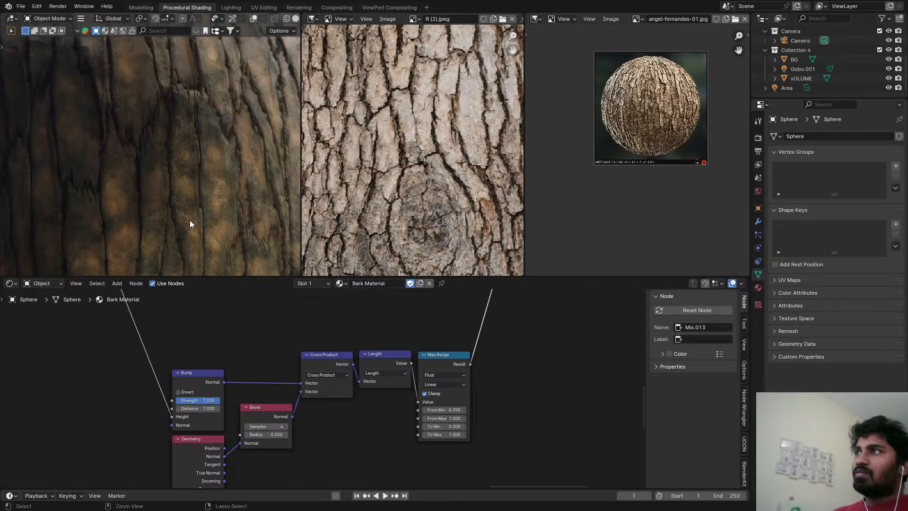
pyautogui.hotkey('ctrl', 's')
# Set the Distance of the Bump node fed by the Noise Texture's Power node to 0.001 and save the file.
pyautogui.scroll(-3, 365, 416)
pyautogui.moveTo(366, 416); pyautogui.dragTo(628, 317, button='middle')
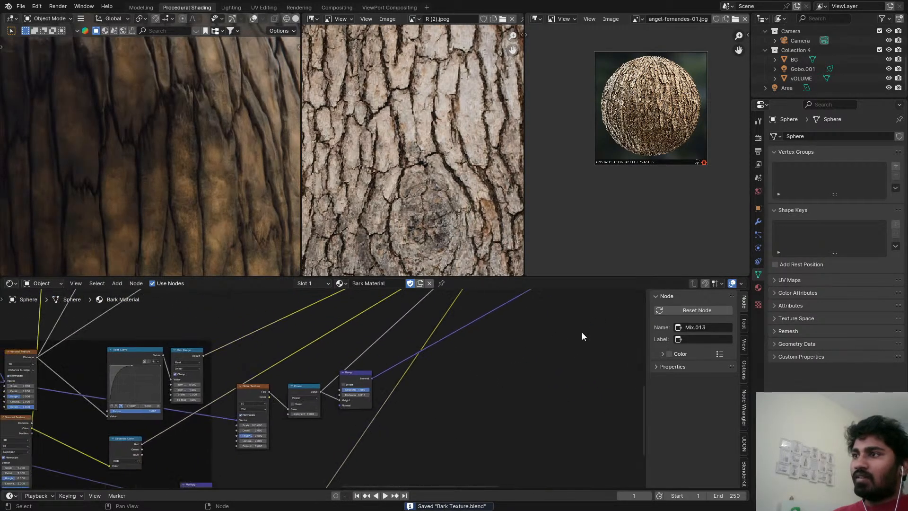
pyautogui.scroll(3, 426, 374)
pyautogui.click(283, 413)
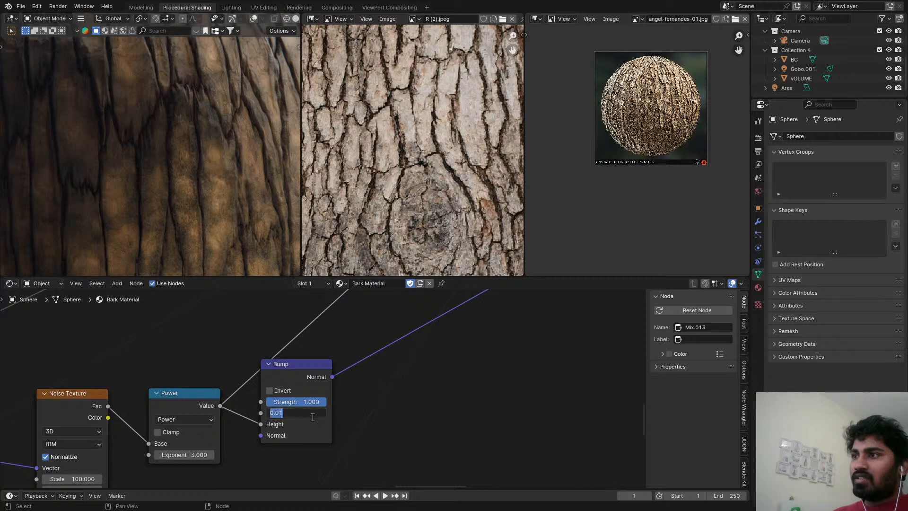
pyautogui.click(283, 413)
pyautogui.moveTo(283, 413); pyautogui.dragTo(278, 413)
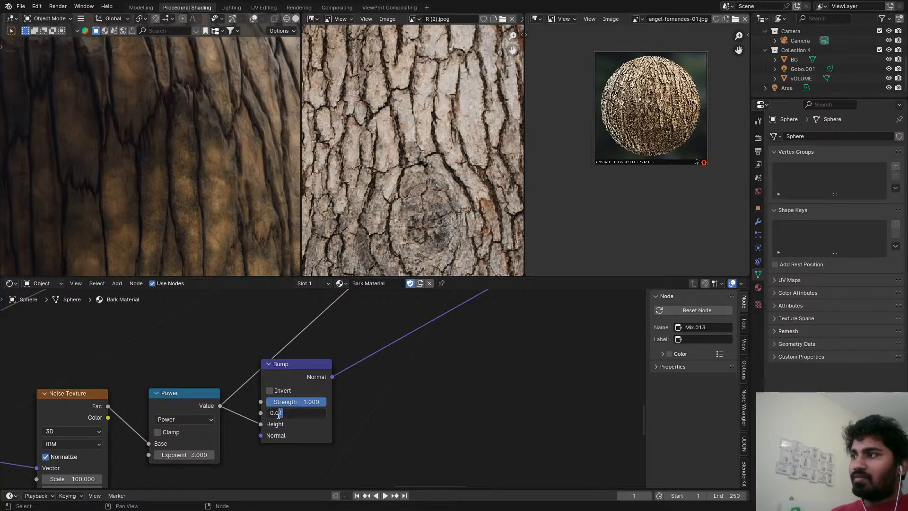
pyautogui.press('Return')
pyautogui.scroll(-4, 227, 449)
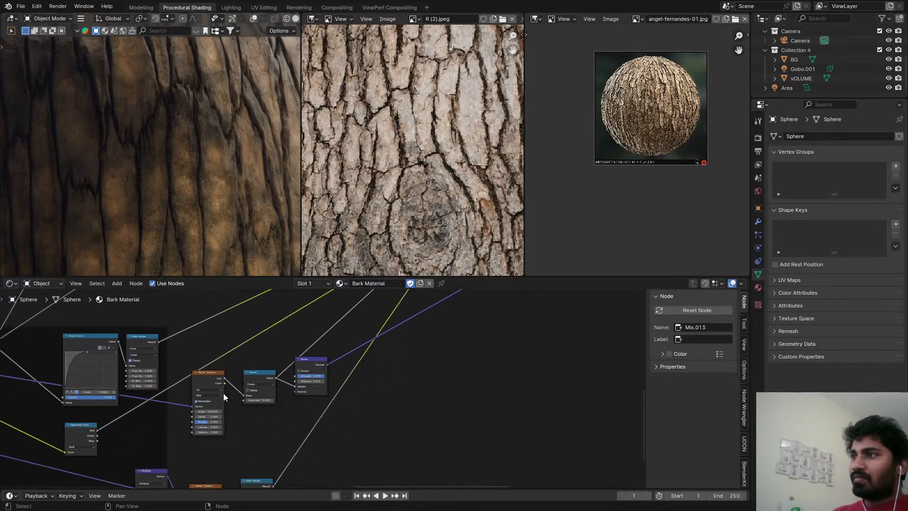
pyautogui.scroll(2, 210, 407)
pyautogui.doubleClick(215, 414)
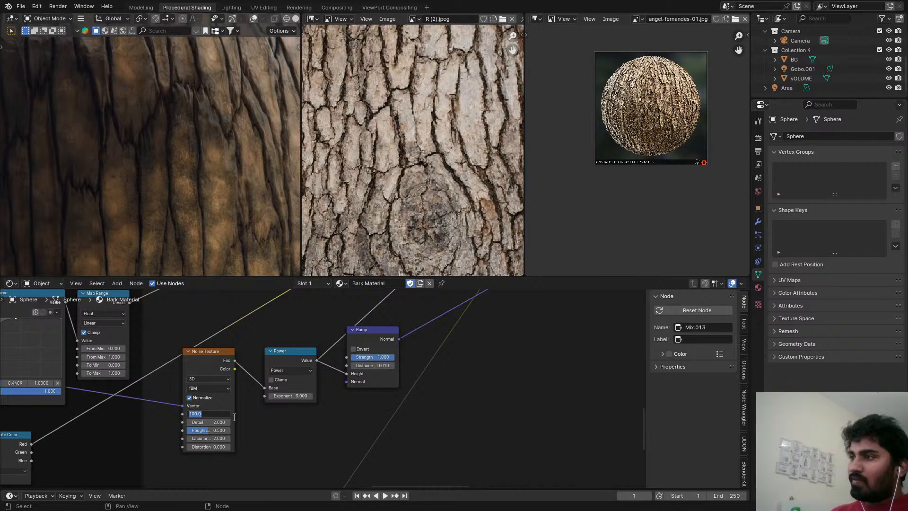
pyautogui.doubleClick(375, 365)
pyautogui.write('0.05')
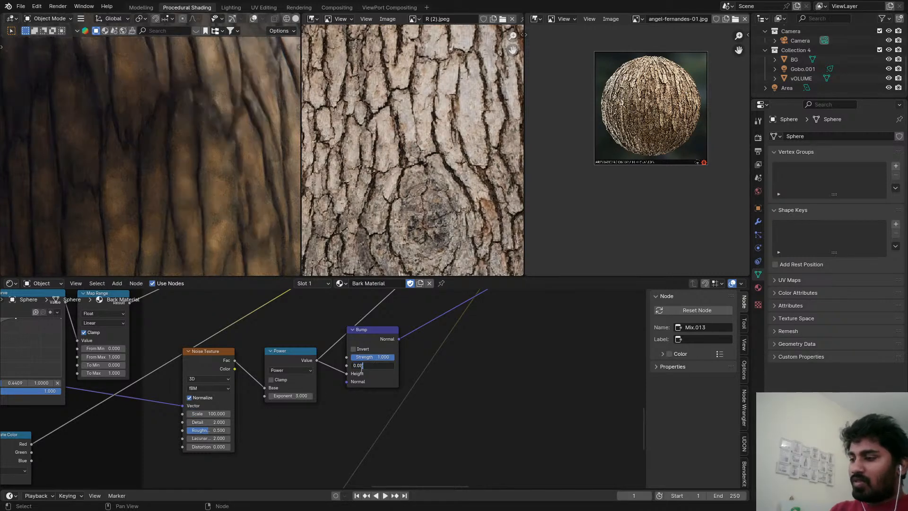
pyautogui.press('BackSpace')
pyautogui.write('0')
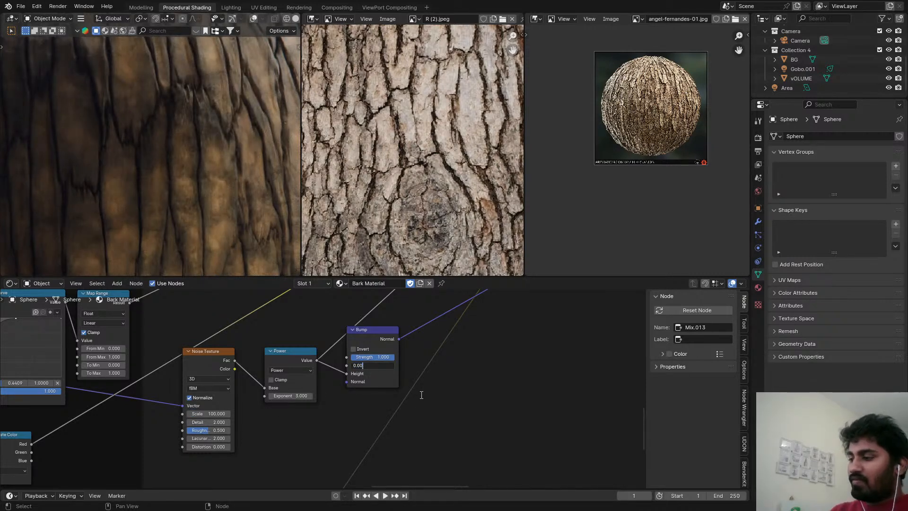
pyautogui.write('1')
pyautogui.press('Return')
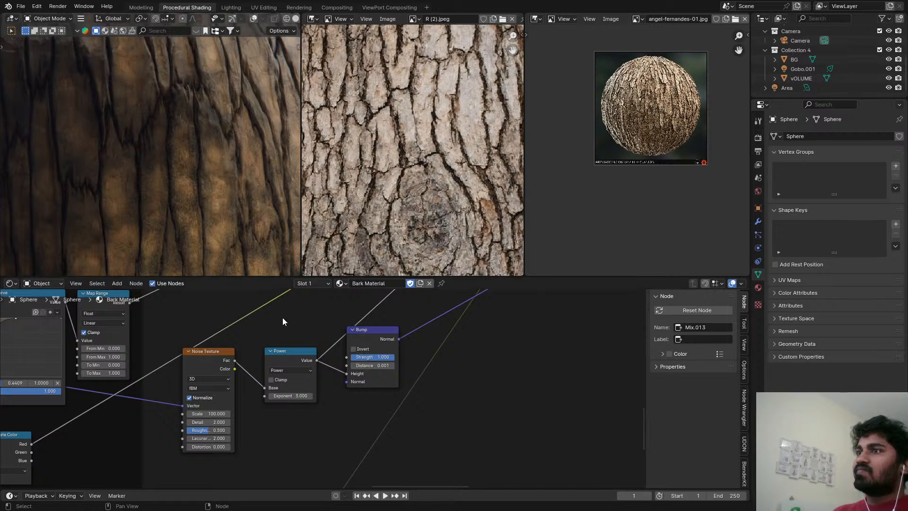
pyautogui.hotkey('ctrl', 's')
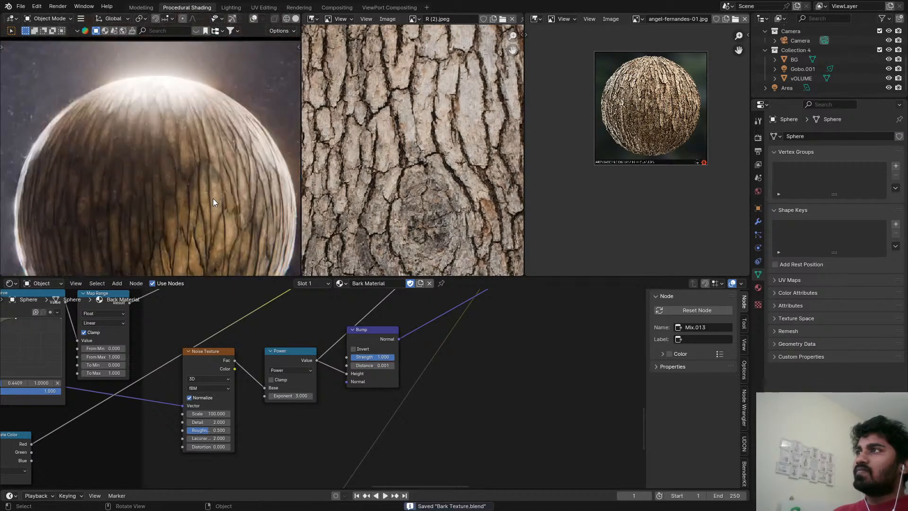
# Examine the bark surface in the viewport, as a whole and up close, and save the file again.
pyautogui.scroll(-3, 213, 202)
pyautogui.scroll(-2, 608, 419)
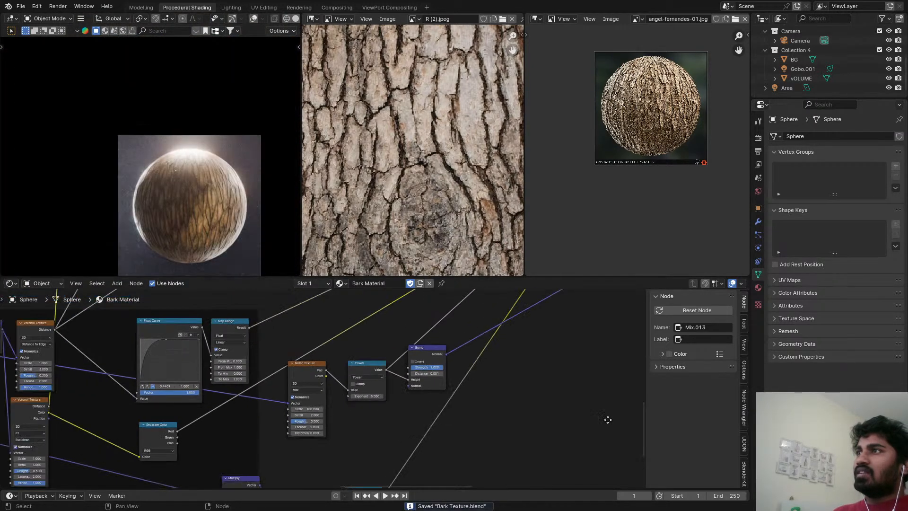
pyautogui.moveTo(608, 419); pyautogui.dragTo(638, 449, button='middle')
pyautogui.scroll(1, 624, 413)
pyautogui.moveTo(619, 413); pyautogui.dragTo(578, 441, button='middle')
pyautogui.scroll(2, 261, 250)
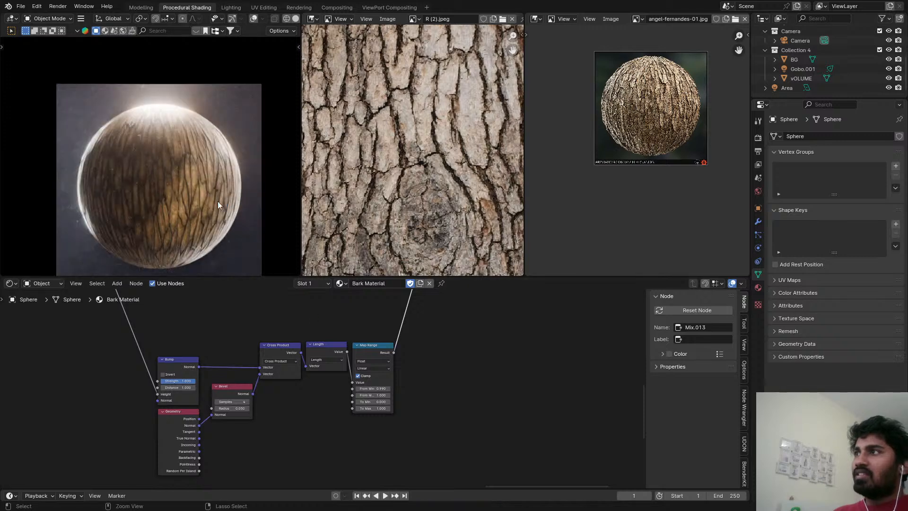
pyautogui.hotkey('ctrl', 's')
pyautogui.scroll(5, 203, 189)
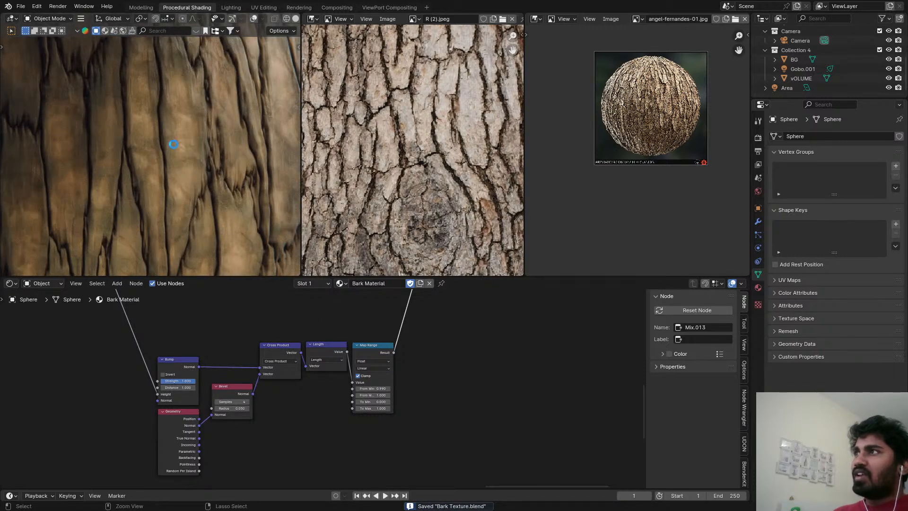
# Switch to the Rendering workspace and render the current frame.
pyautogui.click(390, 9)
pyautogui.click(343, 8)
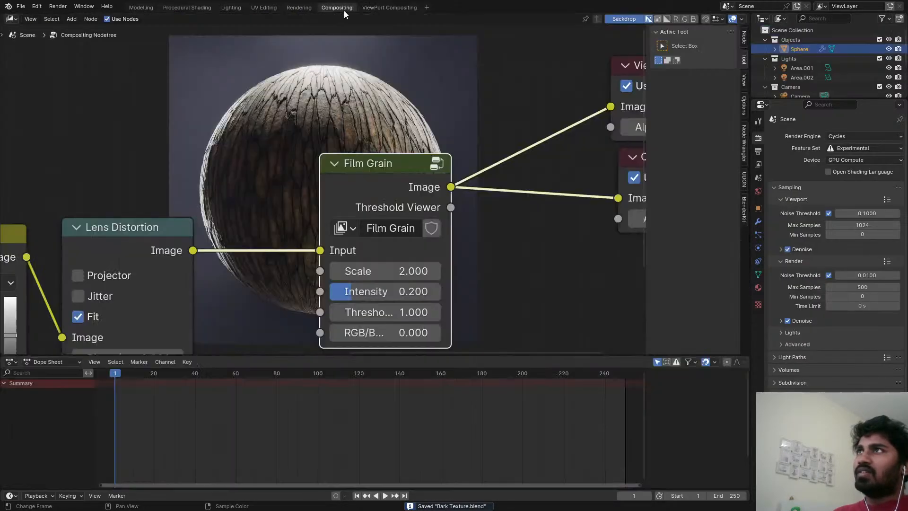
pyautogui.scroll(-1, 364, 119)
pyautogui.moveTo(364, 119); pyautogui.dragTo(412, 87, button='middle')
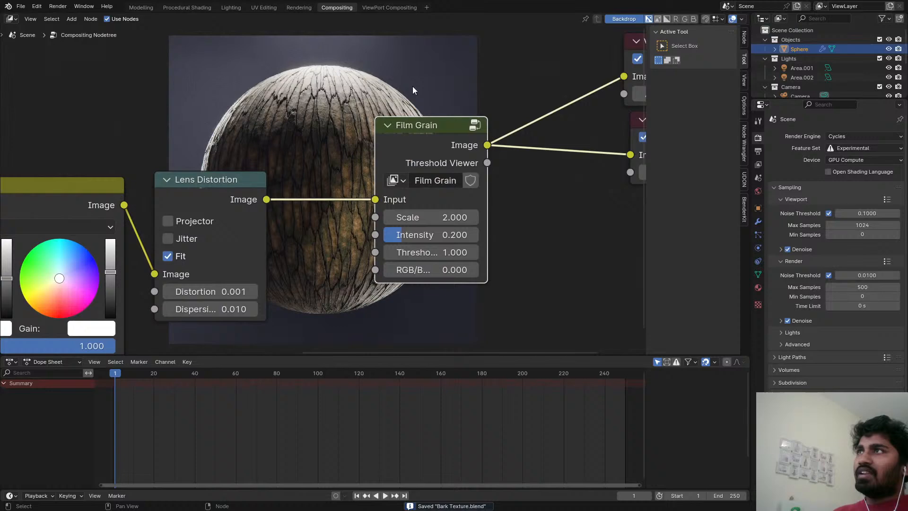
pyautogui.click(299, 6)
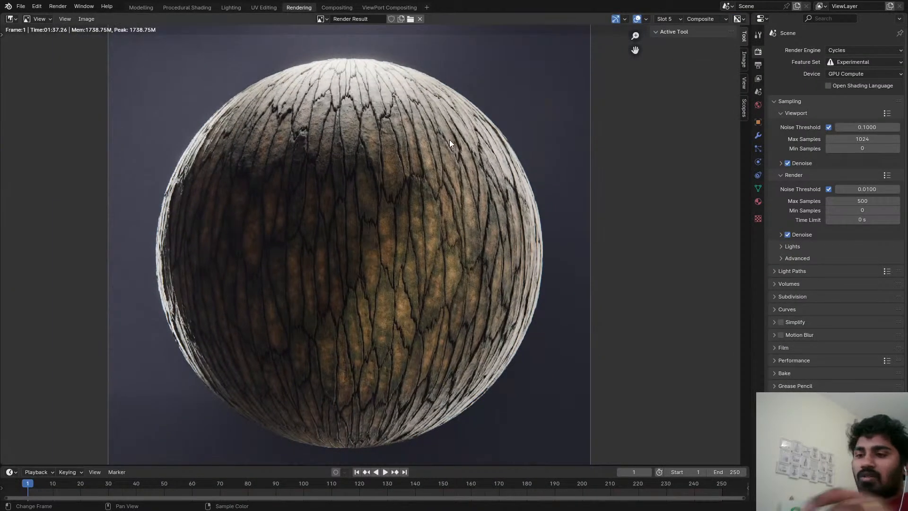
pyautogui.press('F12')
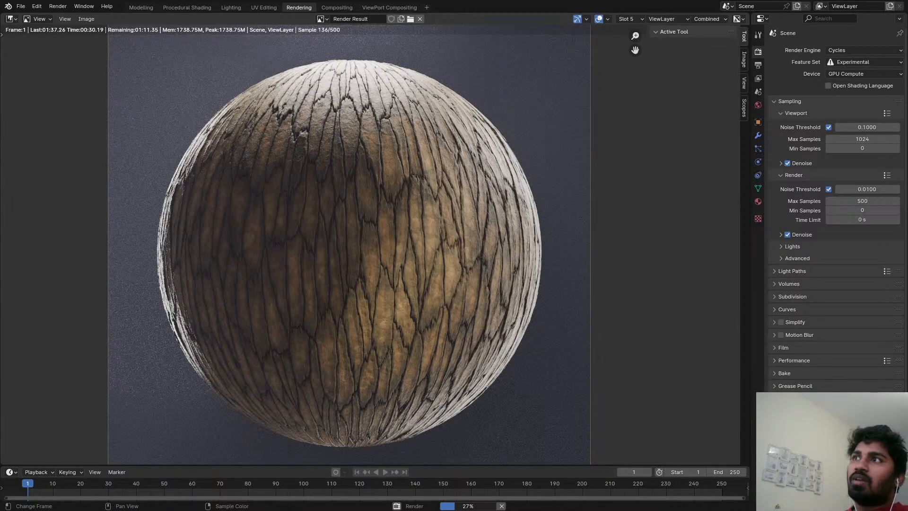
# Examine the bark plates and cracks in the ongoing render, both up close and as a whole, and stop the render.
pyautogui.scroll(2, 299, 72)
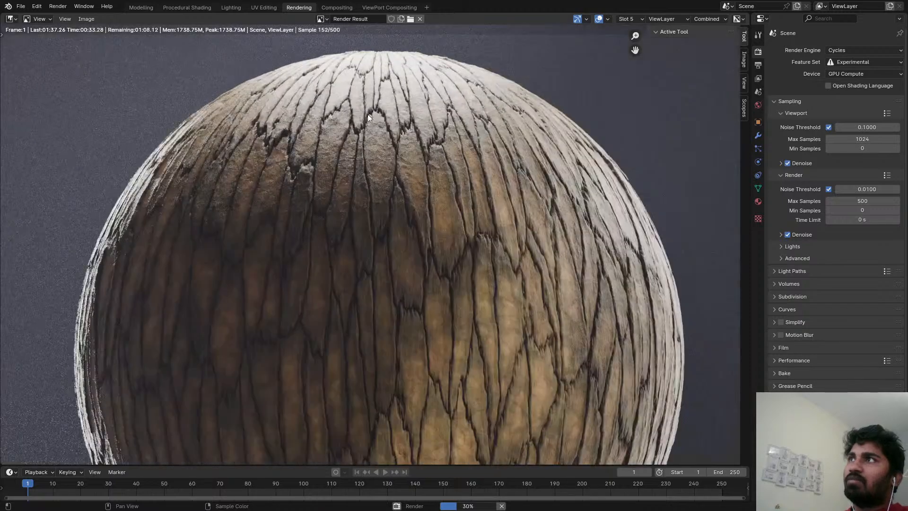
pyautogui.scroll(3, 409, 182)
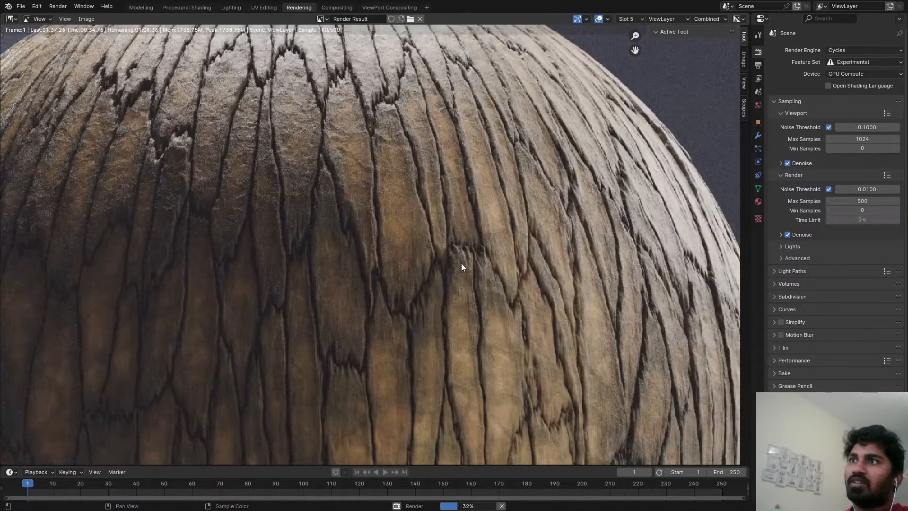
pyautogui.scroll(-3, 461, 263)
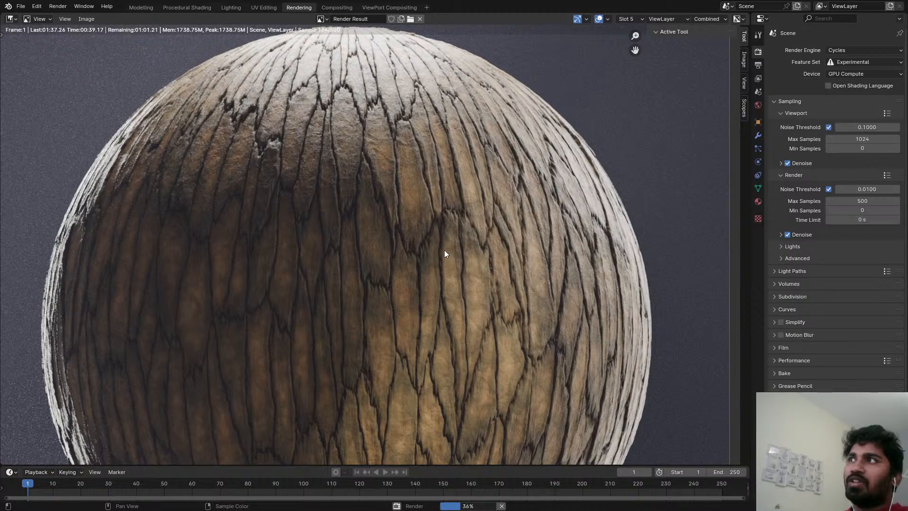
pyautogui.scroll(-1, 444, 249)
pyautogui.moveTo(444, 249); pyautogui.dragTo(402, 234, button='middle')
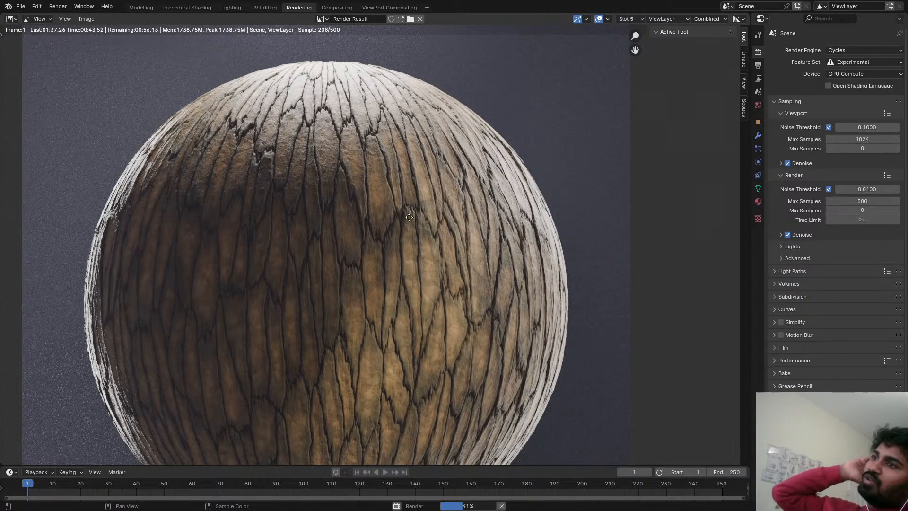
pyautogui.moveTo(409, 217); pyautogui.dragTo(433, 303, button='middle')
pyautogui.scroll(1, 419, 237)
pyautogui.scroll(-3, 421, 208)
pyautogui.scroll(2, 427, 193)
pyautogui.scroll(1, 399, 225)
pyautogui.moveTo(399, 226); pyautogui.dragTo(387, 188, button='middle')
pyautogui.scroll(-1, 388, 188)
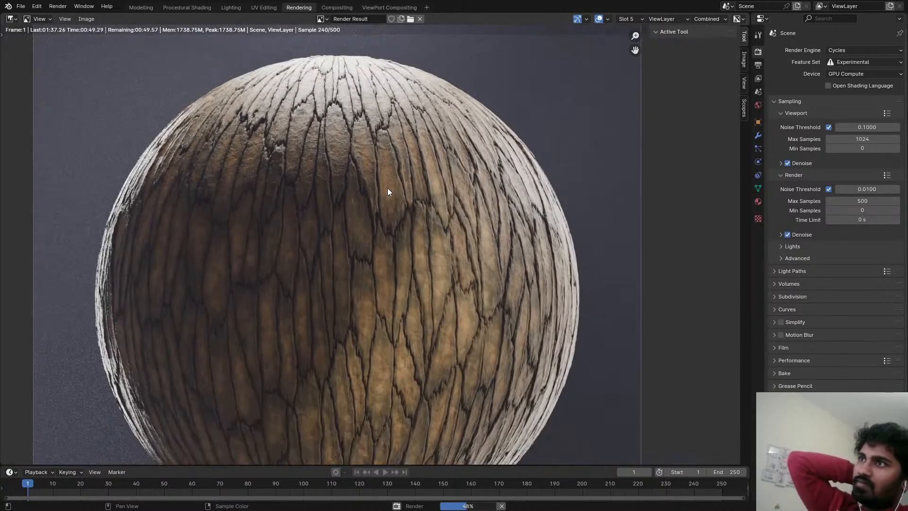
pyautogui.scroll(-1, 387, 188)
pyautogui.scroll(1, 387, 186)
pyautogui.scroll(-1, 388, 180)
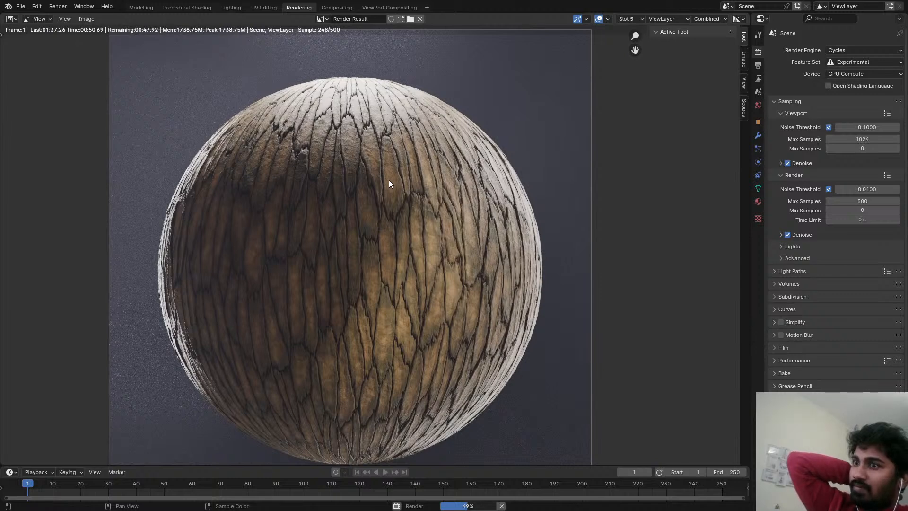
pyautogui.press('Escape')
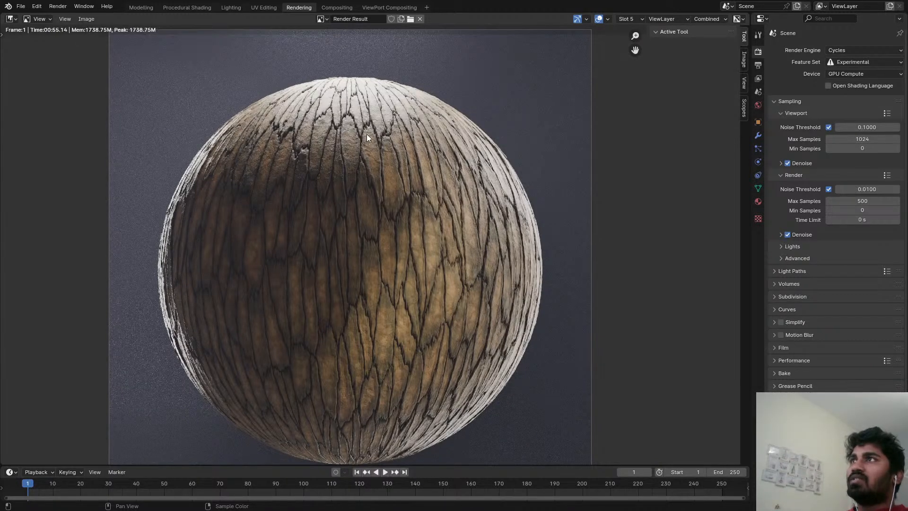
pyautogui.scroll(2, 368, 138)
# In the Compositing workspace, connect the Render Layers image directly to the Viewer to preview the unprocessed render.
pyautogui.click(337, 7)
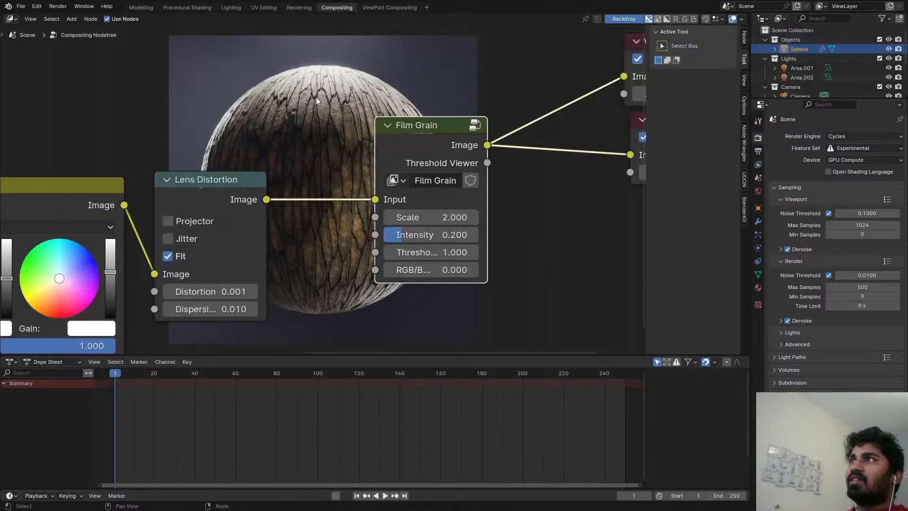
pyautogui.scroll(-3, 310, 114)
pyautogui.moveTo(270, 132); pyautogui.dragTo(464, 155, button='middle')
pyautogui.scroll(-2, 199, 201)
pyautogui.scroll(-2, 246, 130)
pyautogui.moveTo(3, 173); pyautogui.dragTo(204, 176, button='middle')
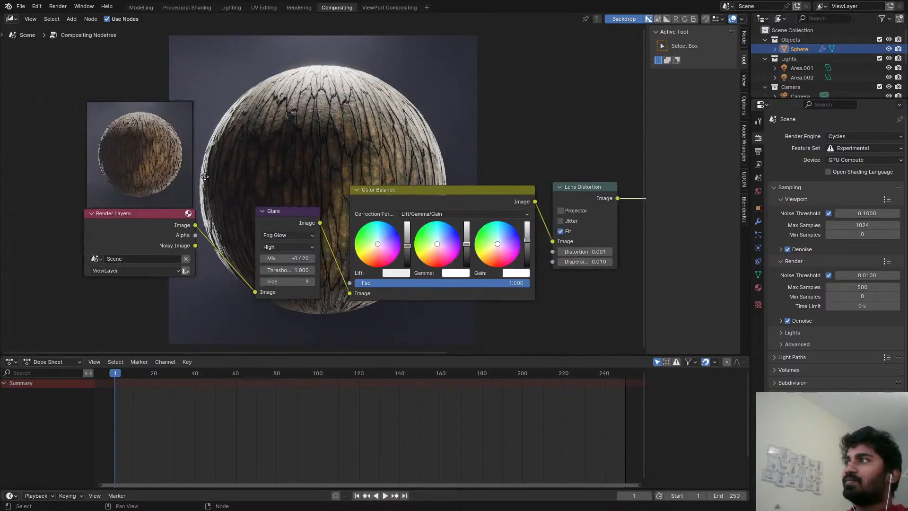
pyautogui.keyDown('ctrl'); pyautogui.keyDown('shift'); pyautogui.click(158, 226); pyautogui.keyUp('shift'); pyautogui.keyUp('ctrl')
pyautogui.moveTo(341, 184); pyautogui.dragTo(206, 215, button='middle')
pyautogui.scroll(-1, 233, 209)
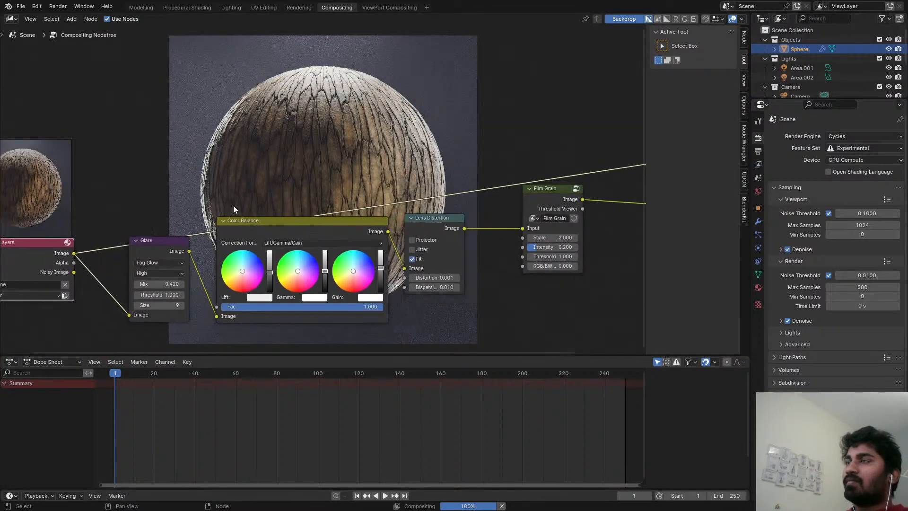
# Reconnect the Film Grain output to the Viewer to preview the fully composited image.
pyautogui.scroll(-2, 233, 209)
pyautogui.moveTo(94, 214); pyautogui.dragTo(174, 211, button='middle')
pyautogui.scroll(3, 138, 211)
pyautogui.moveTo(144, 239); pyautogui.dragTo(1, 163)
pyautogui.scroll(-4, 379, 188)
pyautogui.moveTo(413, 186); pyautogui.dragTo(93, 251, button='middle')
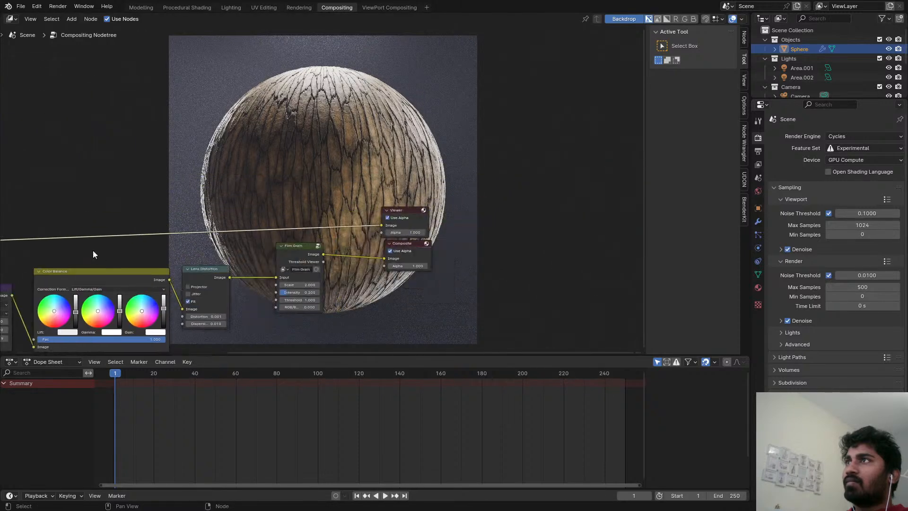
pyautogui.keyDown('ctrl'); pyautogui.keyDown('shift'); pyautogui.click(319, 253); pyautogui.keyUp('shift'); pyautogui.keyUp('ctrl')
# Add a Denoise node on the link between Render Layers and Glare.
pyautogui.moveTo(271, 253); pyautogui.dragTo(823, 226, button='middle')
pyautogui.moveTo(384, 210); pyautogui.dragTo(282, 190, button='middle')
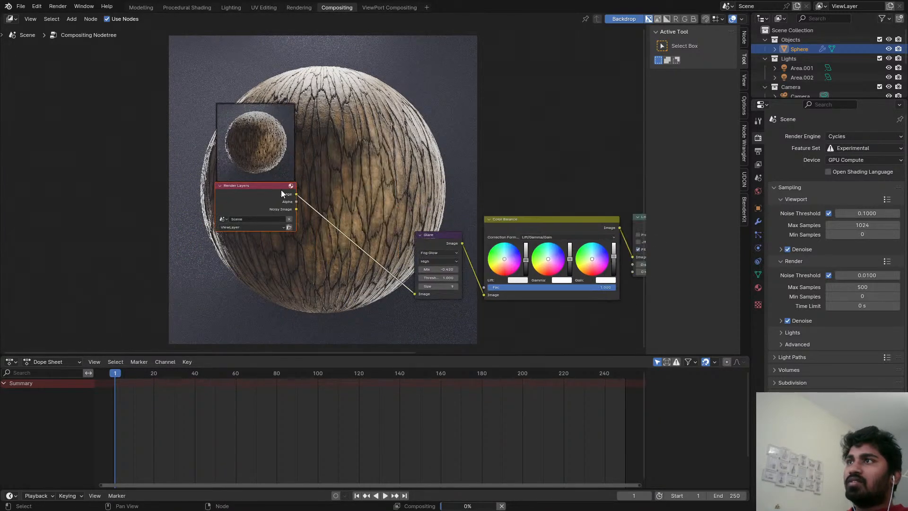
pyautogui.hotkey('shift', 'a')
pyautogui.write('de')
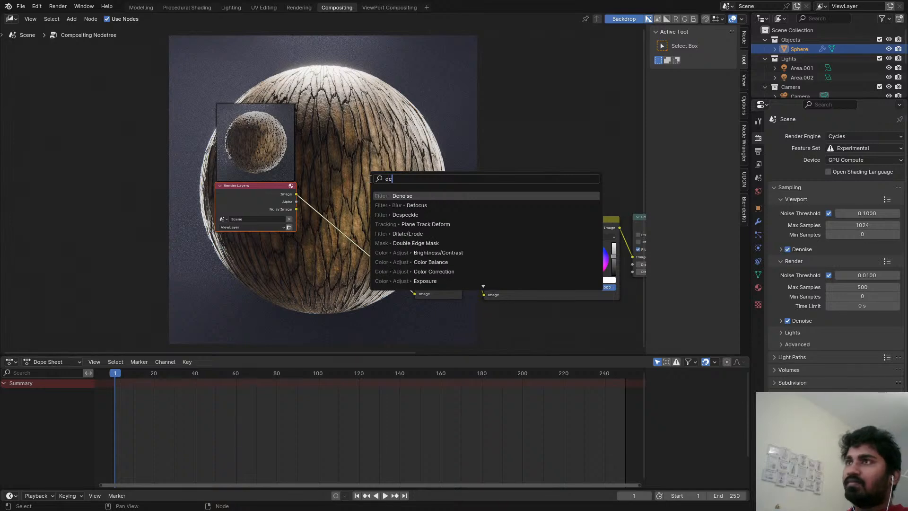
pyautogui.click(402, 197)
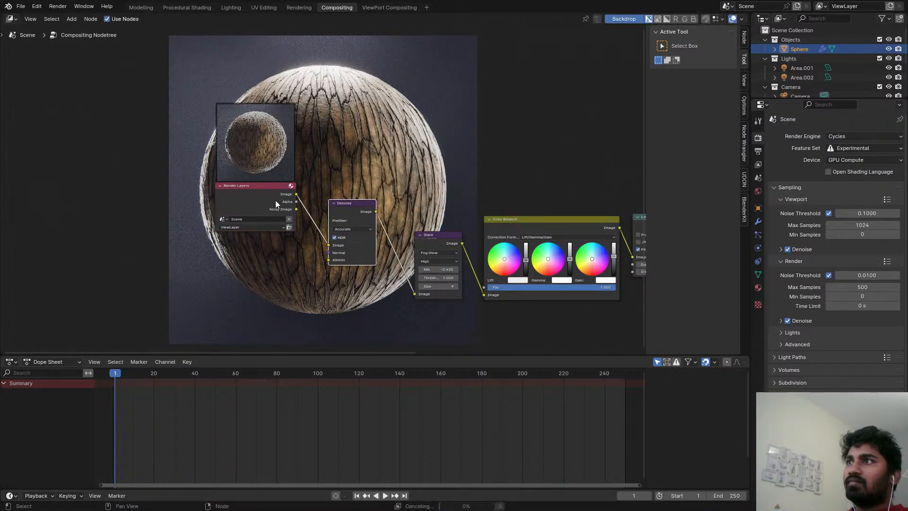
# Move the Render Layers node clear of the Denoise node and check the denoised image in the Rendering workspace, up close and whole.
pyautogui.moveTo(227, 195); pyautogui.dragTo(63, 205, button='middle')
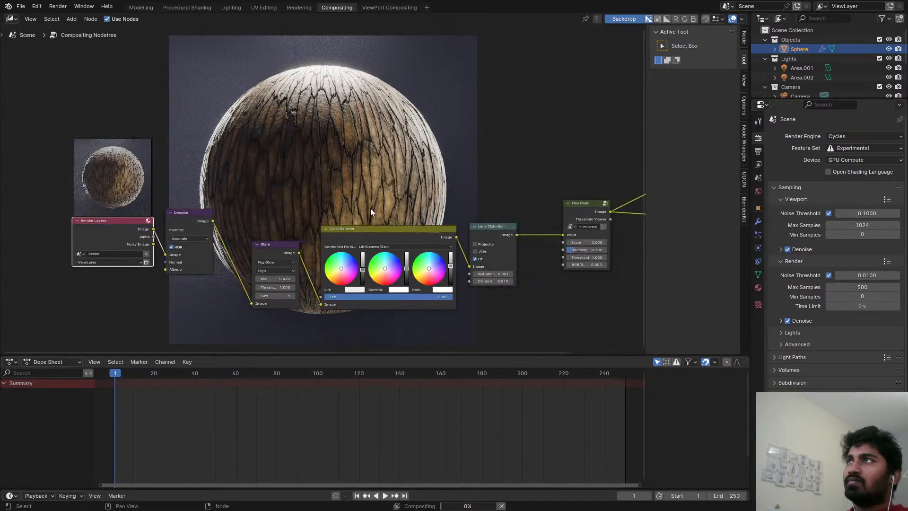
pyautogui.click(299, 7)
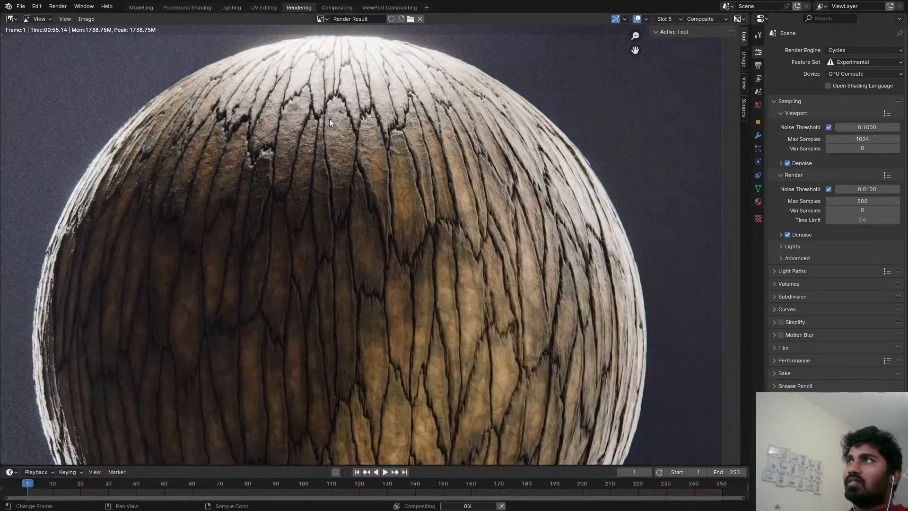
pyautogui.scroll(-2, 337, 177)
pyautogui.scroll(1, 331, 97)
pyautogui.scroll(-3, 342, 104)
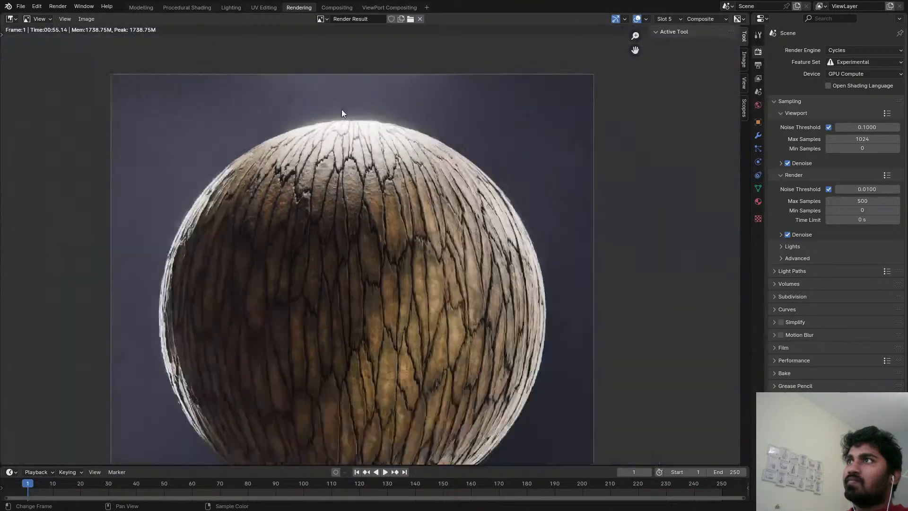
pyautogui.scroll(1, 362, 144)
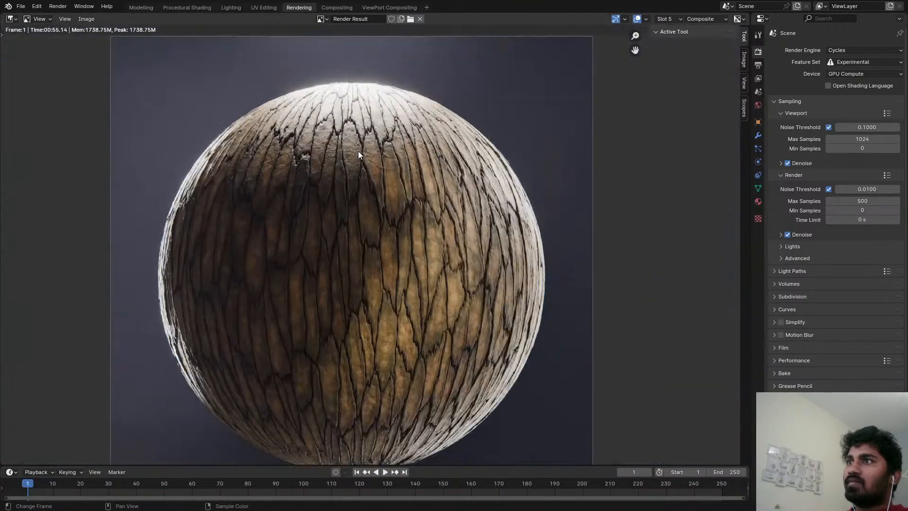
pyautogui.click(87, 18)
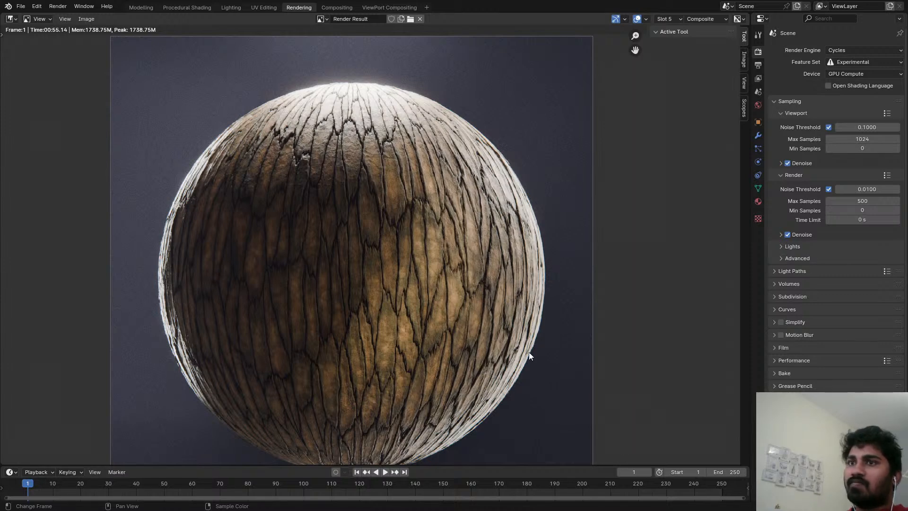
pyautogui.scroll(-2, 455, 272)
pyautogui.scroll(1, 412, 297)
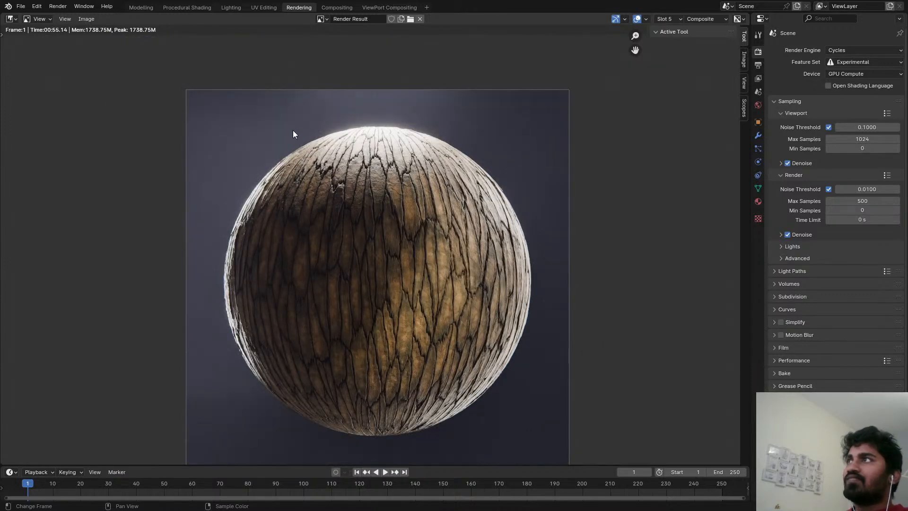
# Return to the Modelling workspace and save the Bark Texture.blend file.
pyautogui.click(145, 8)
pyautogui.hotkey('ctrl', 's')
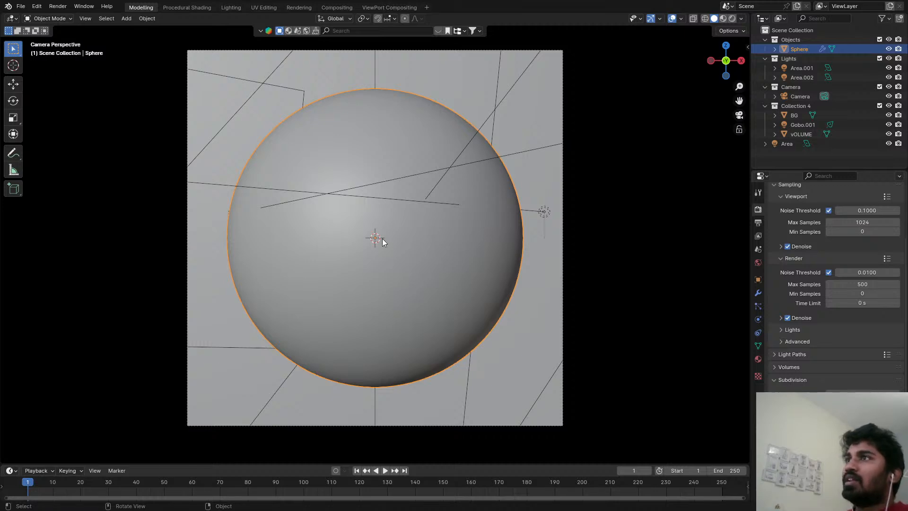
pyautogui.press('space')
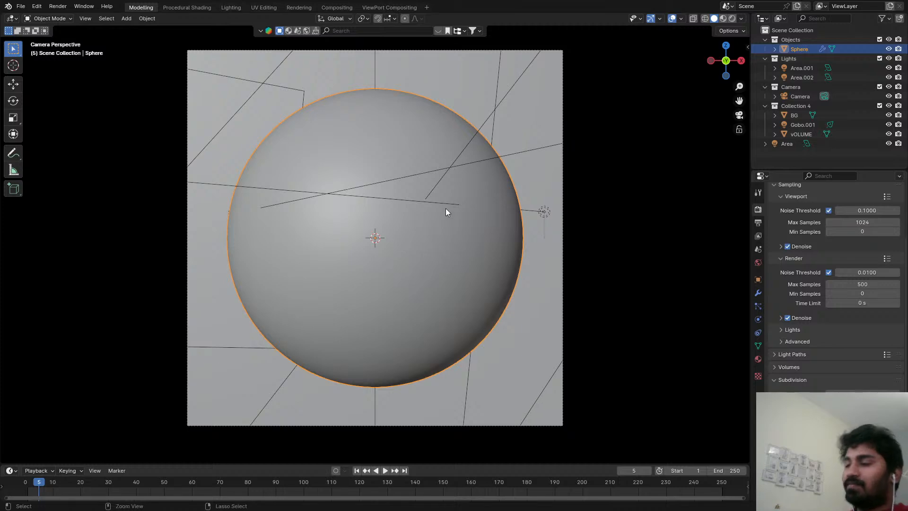
pyautogui.hotkey('ctrl', 's')
pyautogui.hotkey('ctrl', 'space')
pyautogui.click(153, 5)
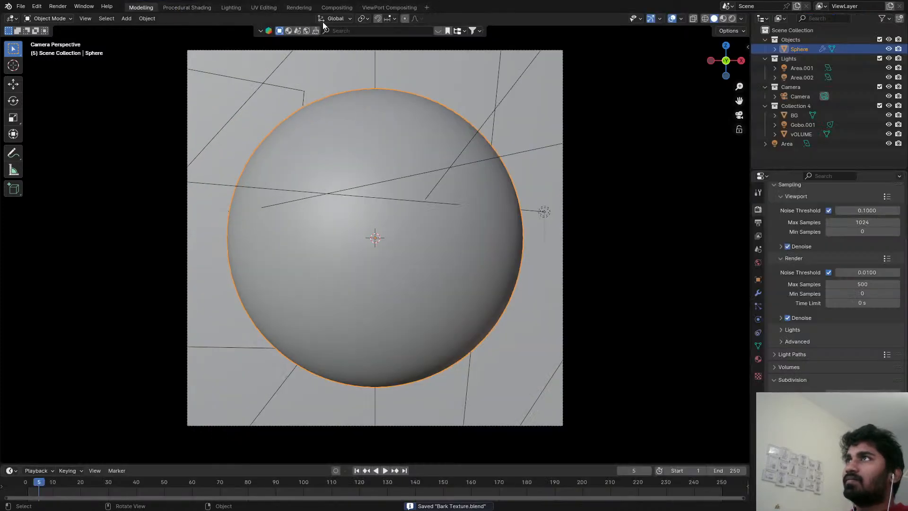
# Look through the compositing workspaces, then examine the bark detail and overall look of the final render in the Rendering workspace.
pyautogui.click(350, 7)
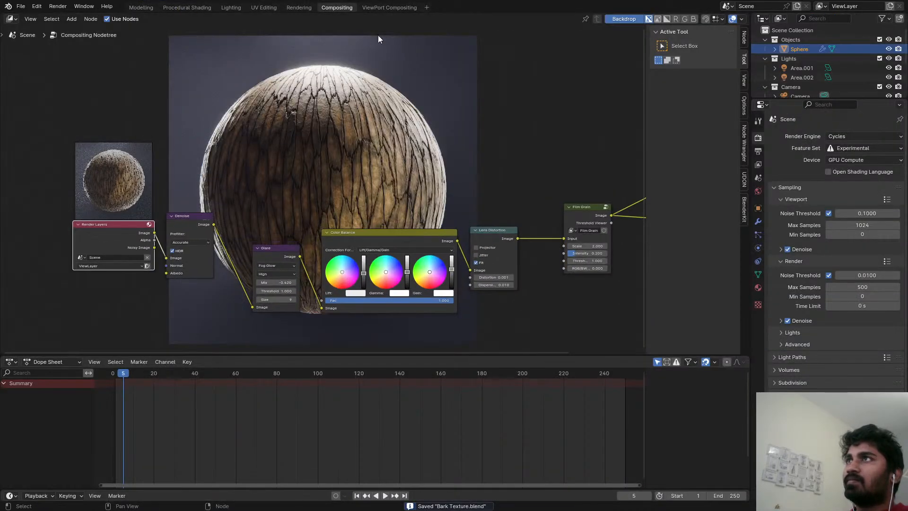
pyautogui.click(381, 8)
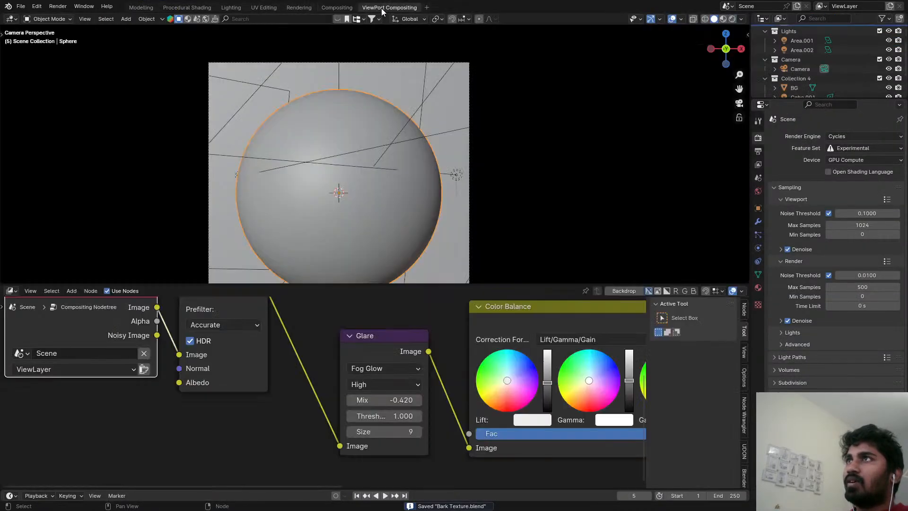
pyautogui.click(299, 8)
pyautogui.scroll(1, 382, 175)
pyautogui.scroll(-1, 381, 163)
pyautogui.moveTo(381, 174); pyautogui.dragTo(364, 147, button='middle')
pyautogui.scroll(2, 385, 180)
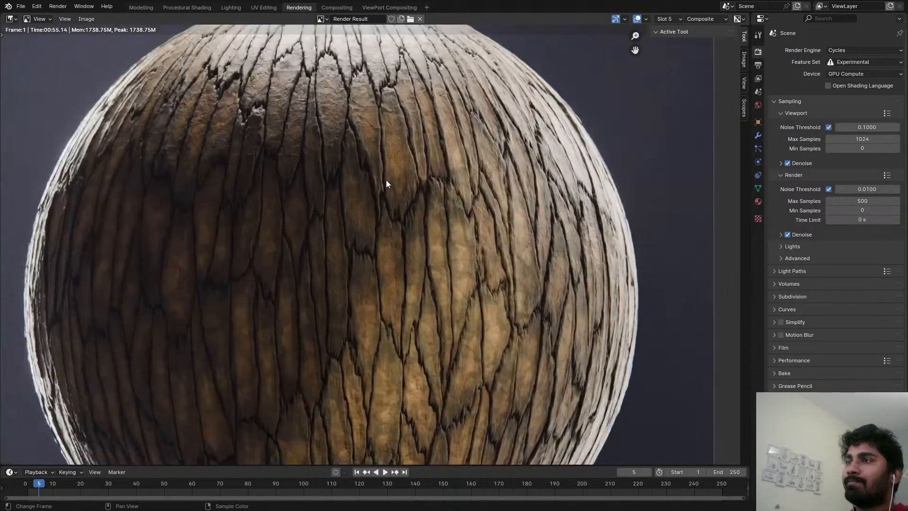
pyautogui.scroll(-1, 386, 180)
pyautogui.click(94, 21)
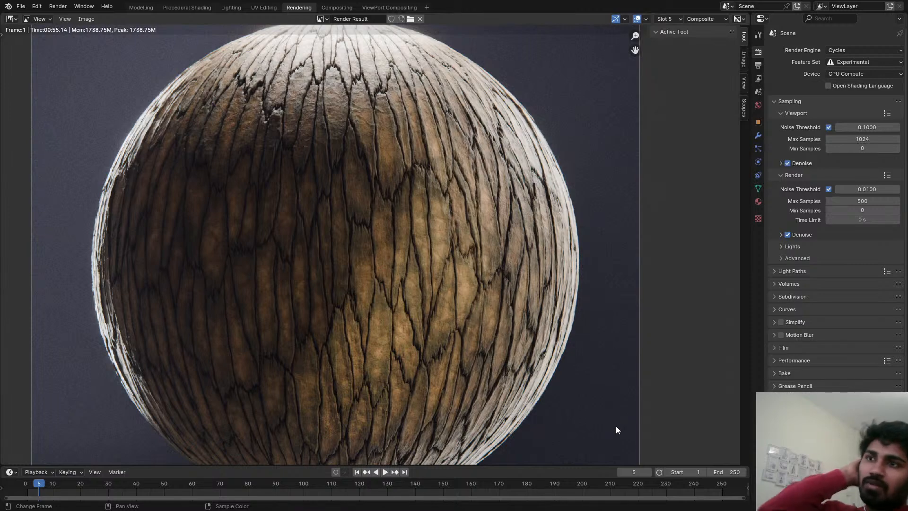
pyautogui.scroll(-1, 445, 299)
pyautogui.scroll(1, 377, 242)
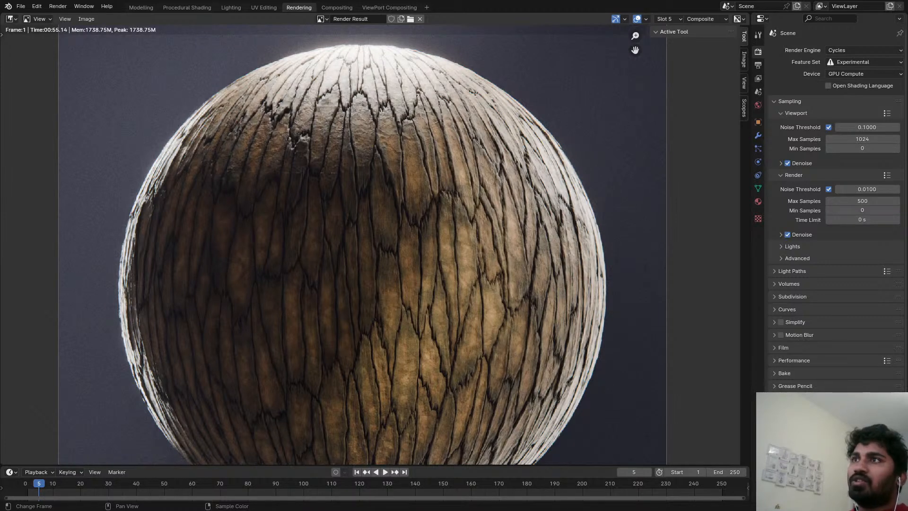
pyautogui.scroll(-1, 407, 255)
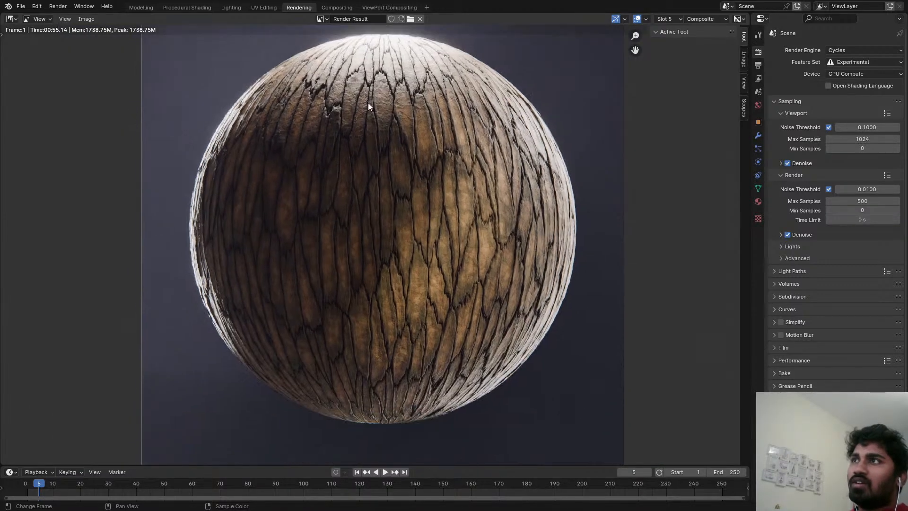